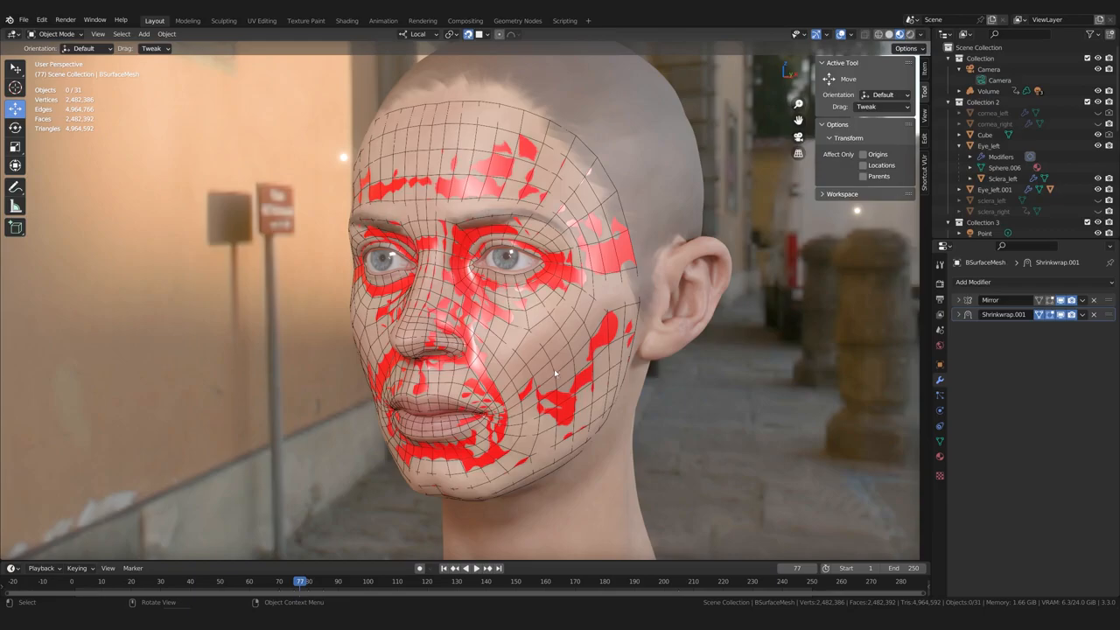
Select the red BSurfaceMesh retopology on the face and isolate it in local view
{"action": "mouse_move", "coordinate": [554, 370]}
{"action": "middle_mouse_down"}
{"action": "mouse_move", "coordinate": [567, 364]}
{"action": "mouse_move", "coordinate": [555, 367]}
{"action": "mouse_move", "coordinate": [581, 384]}
{"action": "mouse_move", "coordinate": [545, 383]}
{"action": "middle_mouse_up"}
{"action": "scroll", "coordinate": [568, 364], "scroll_direction": "up", "scroll_amount": 1}
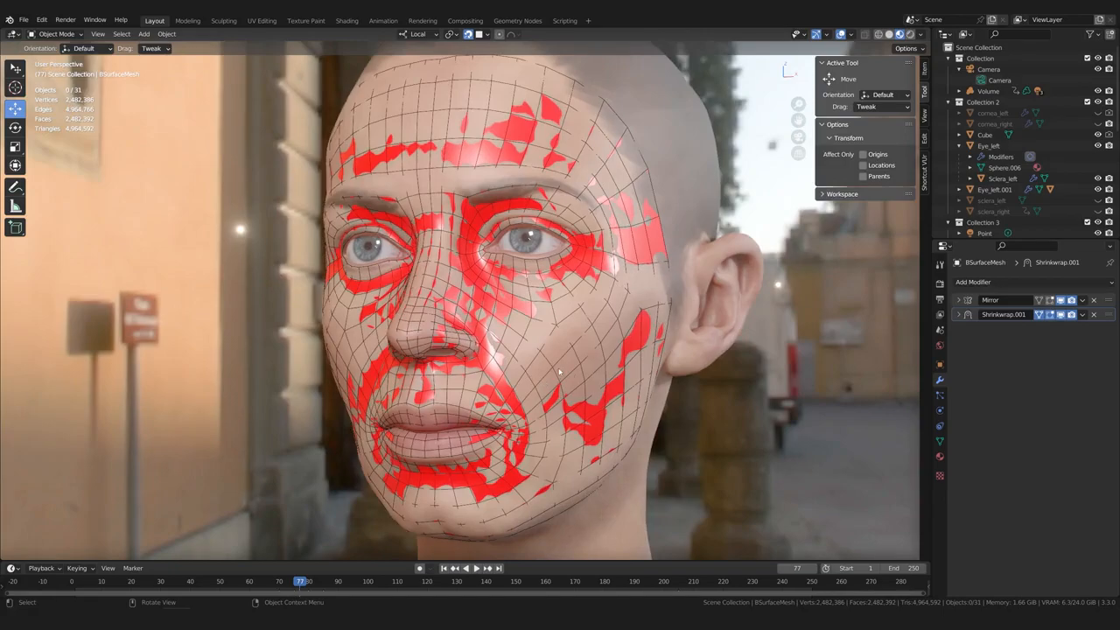
{"action": "middle_click_drag", "start_coordinate": [561, 371], "coordinate": [537, 352]}
{"action": "left_click", "coordinate": [558, 319]}
{"action": "key", "text": "KP_Divide"}
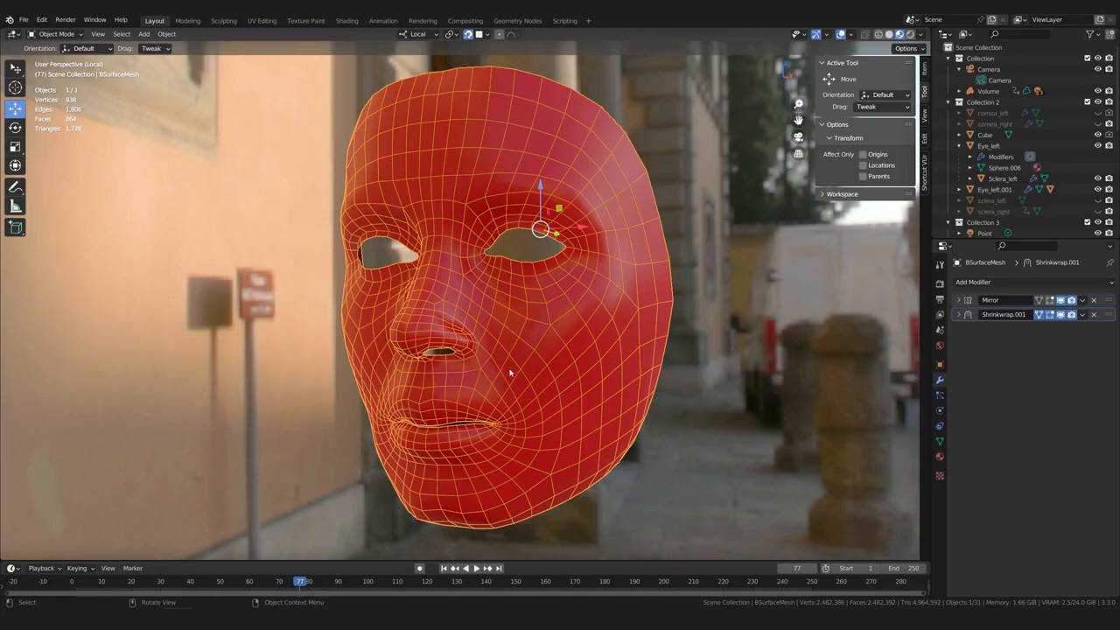
Examine the face mesh's edge flow around the eyes, nose, mouth, forehead and jaw from the front and the side
{"action": "middle_click_drag", "start_coordinate": [507, 354], "coordinate": [540, 372], "text": "shift"}
{"action": "scroll", "coordinate": [514, 366], "scroll_direction": "up", "scroll_amount": 1}
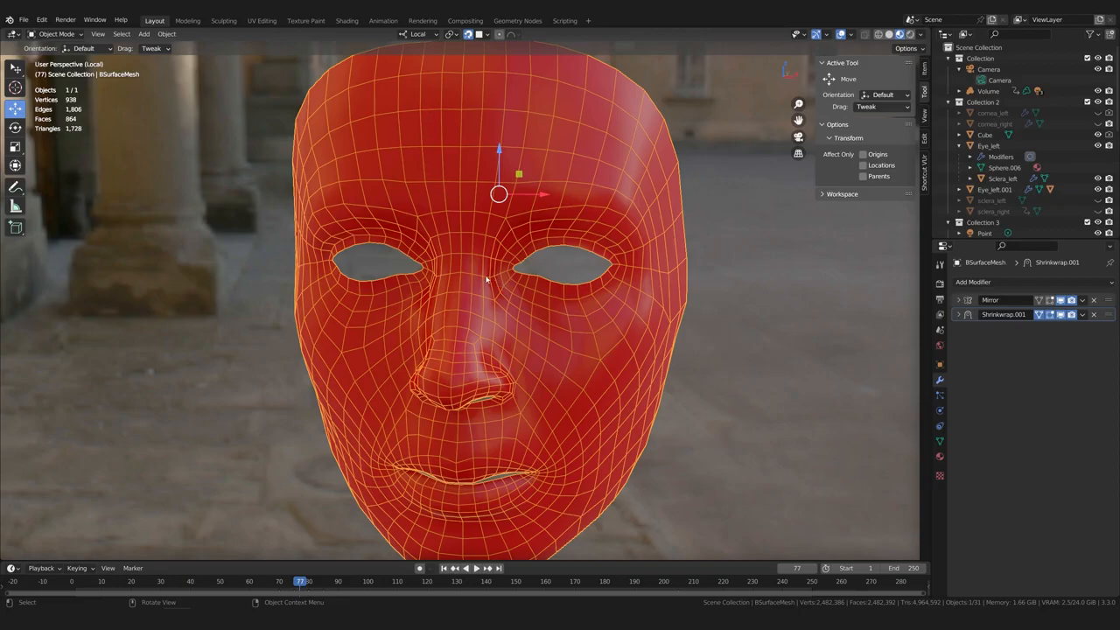
{"action": "mouse_move", "coordinate": [487, 280]}
{"action": "middle_mouse_down"}
{"action": "mouse_move", "coordinate": [491, 300]}
{"action": "mouse_move", "coordinate": [468, 302]}
{"action": "mouse_move", "coordinate": [479, 275]}
{"action": "middle_mouse_up"}
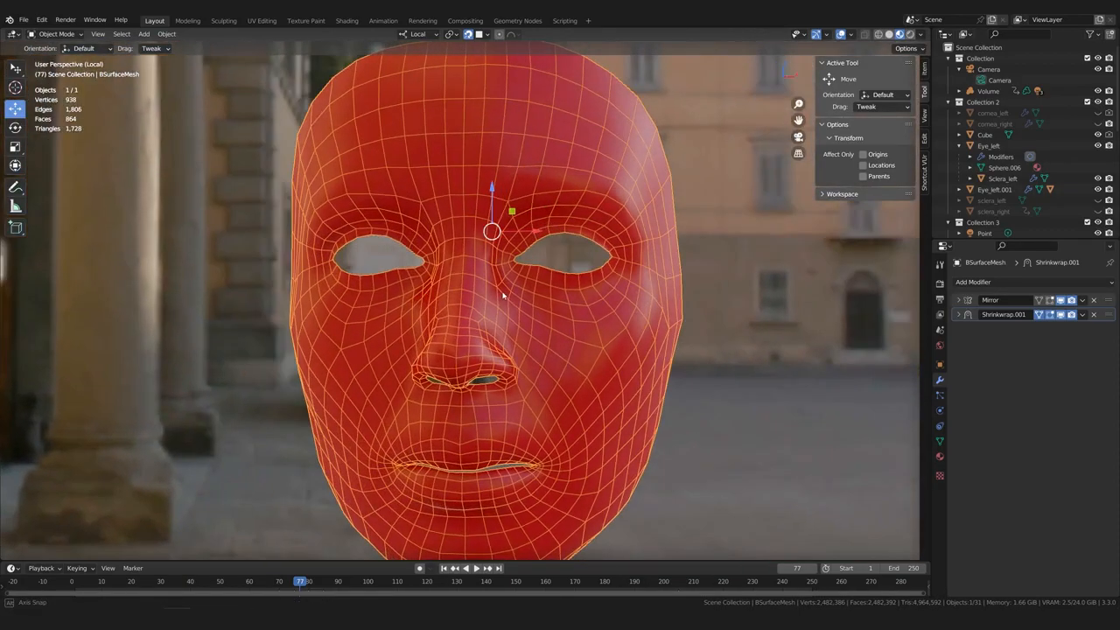
{"action": "middle_click_drag", "start_coordinate": [490, 327], "coordinate": [460, 194]}
{"action": "scroll", "coordinate": [464, 340], "scroll_direction": "up", "scroll_amount": 1}
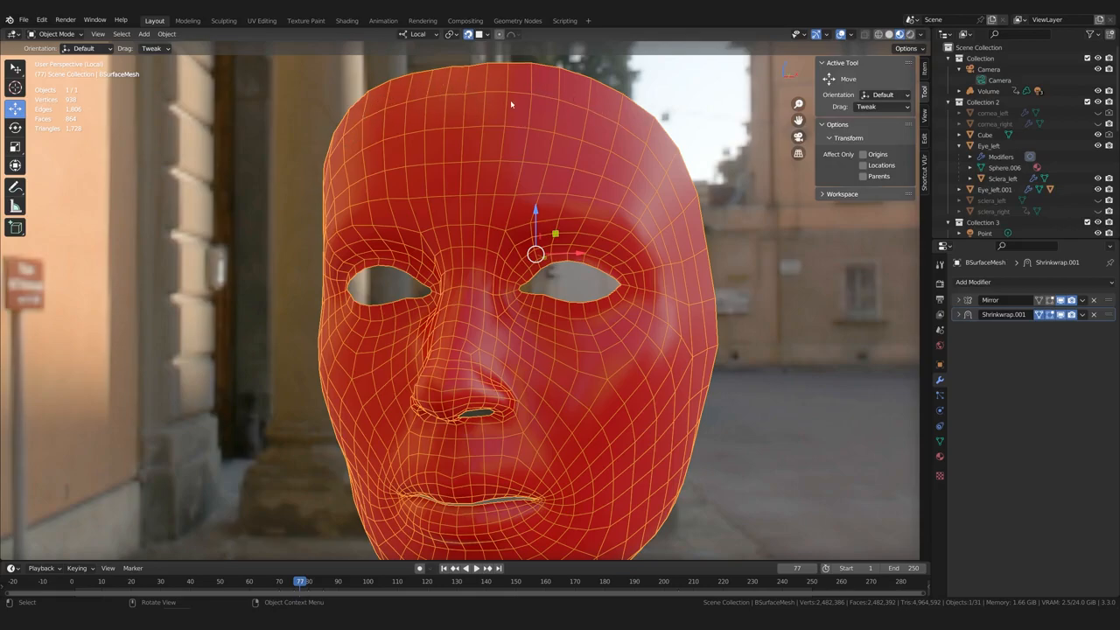
{"action": "middle_click_drag", "start_coordinate": [507, 319], "coordinate": [421, 167]}
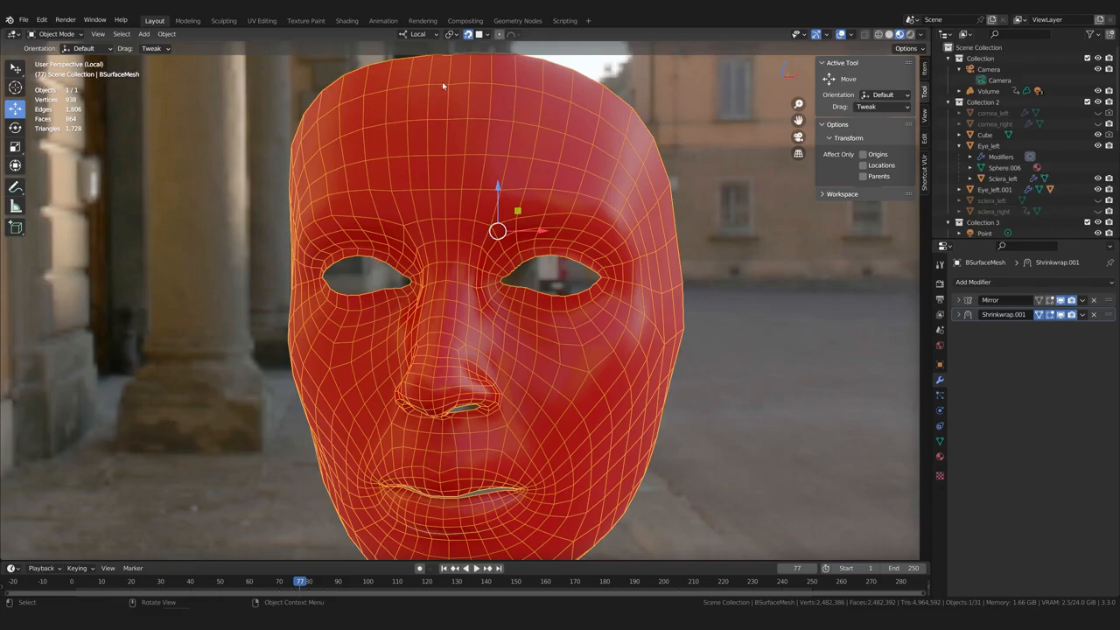
{"action": "middle_click_drag", "start_coordinate": [423, 114], "coordinate": [570, 175]}
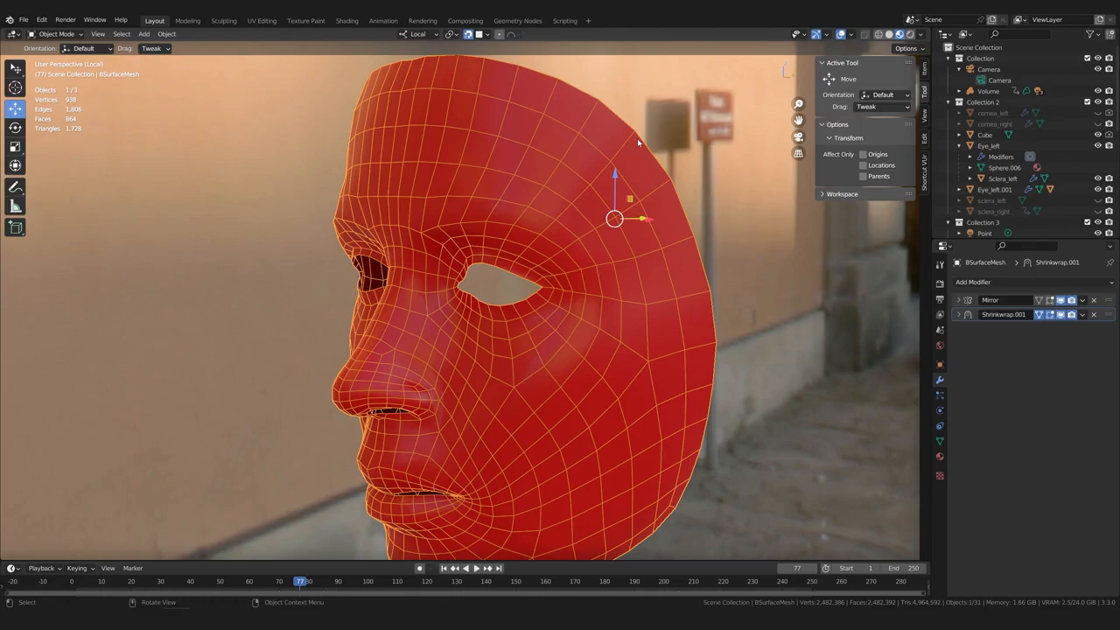
{"action": "scroll", "coordinate": [702, 210], "scroll_direction": "down", "scroll_amount": 2}
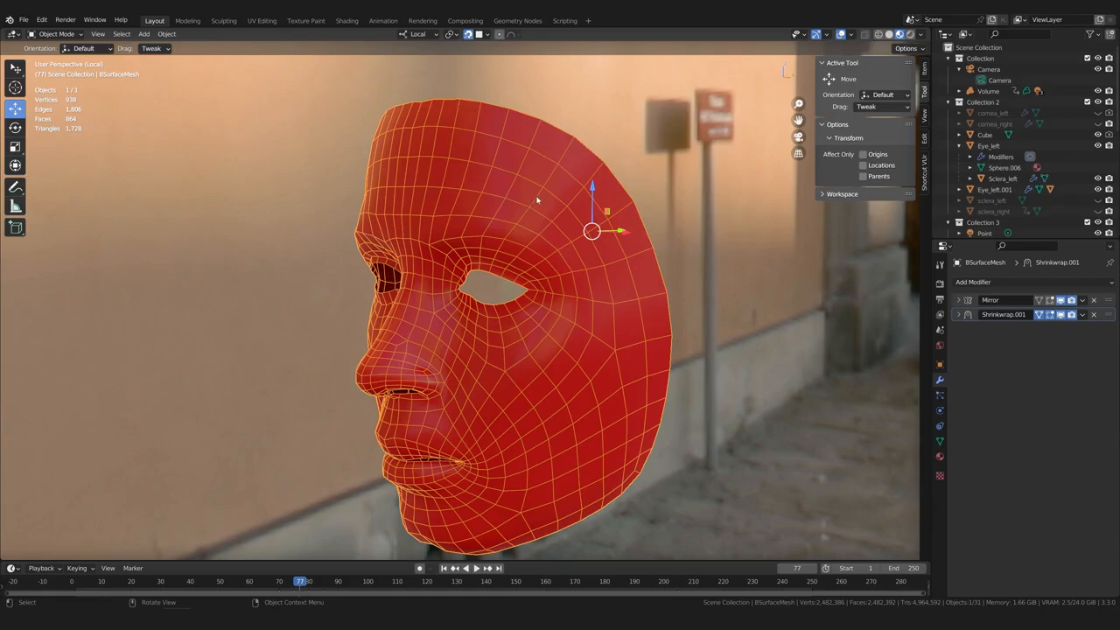
{"action": "middle_click_drag", "start_coordinate": [450, 235], "coordinate": [486, 204]}
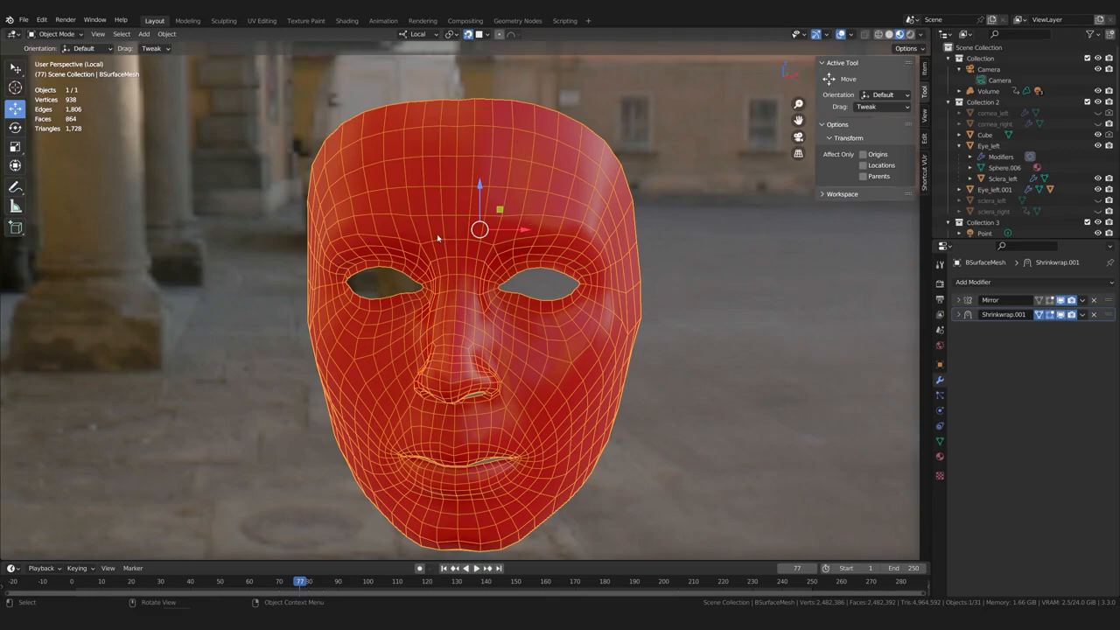
{"action": "middle_click_drag", "start_coordinate": [476, 232], "coordinate": [424, 248]}
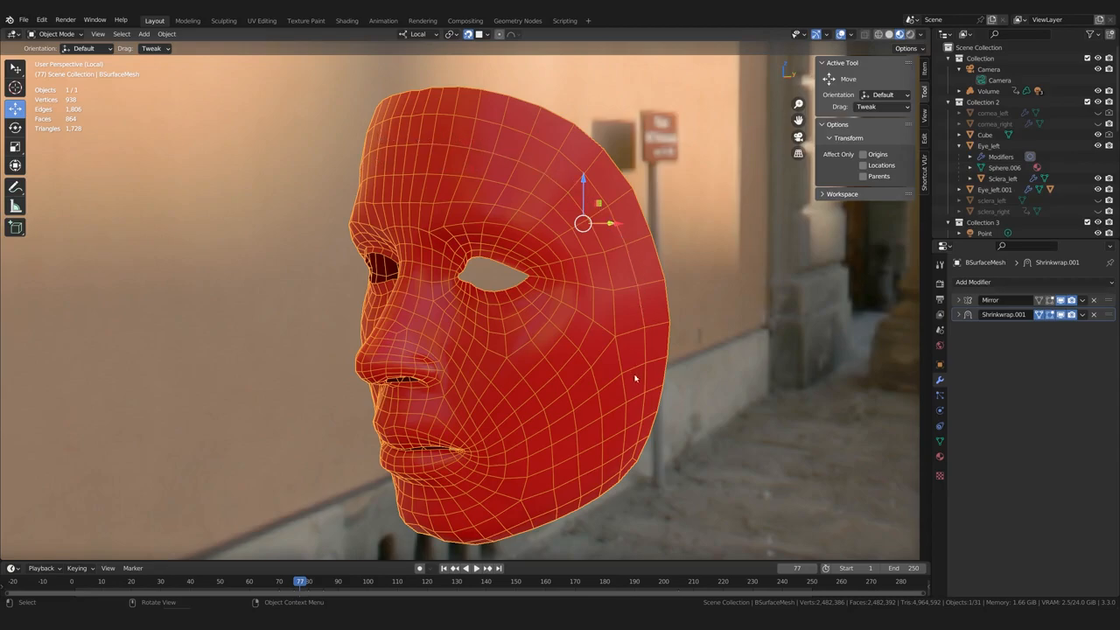
{"action": "middle_click_drag", "start_coordinate": [463, 534], "coordinate": [409, 523]}
{"action": "middle_click_drag", "start_coordinate": [455, 495], "coordinate": [483, 361], "text": "shift"}
{"action": "scroll", "coordinate": [496, 360], "scroll_direction": "up", "scroll_amount": 1}
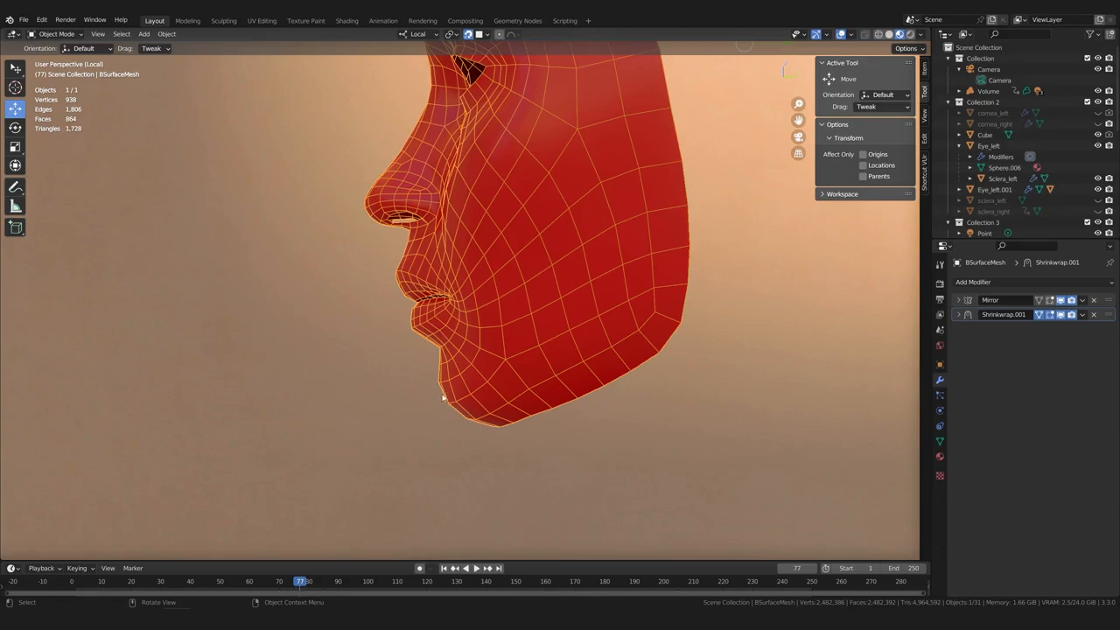
Deselect the face mesh and turn off Display Wire in the Bsurfaces settings
{"action": "left_click", "coordinate": [395, 432]}
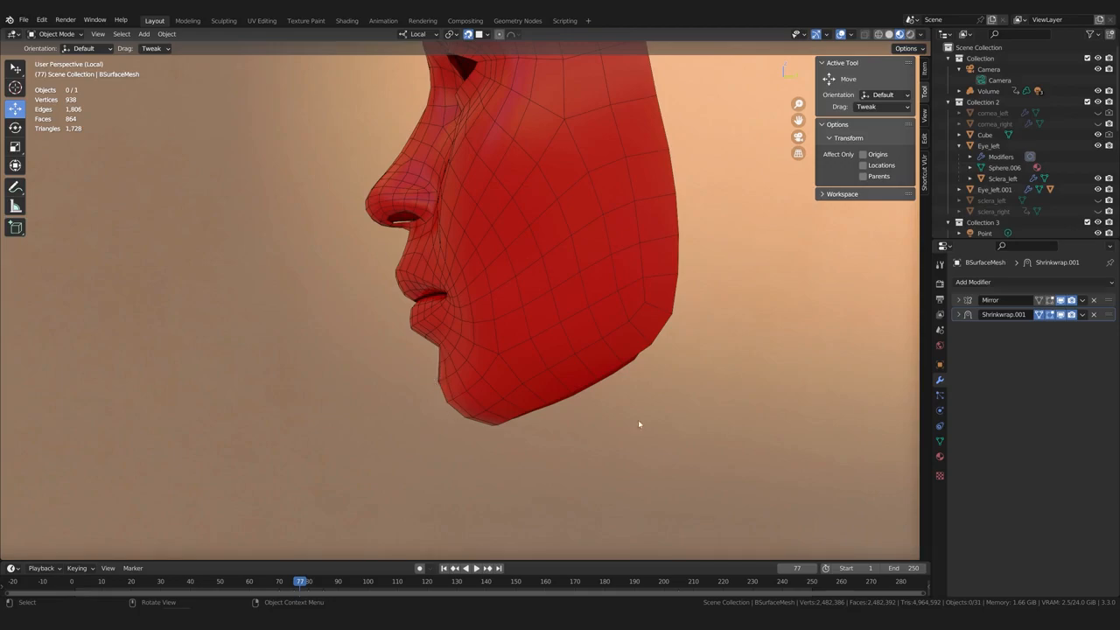
{"action": "left_click", "coordinate": [924, 114]}
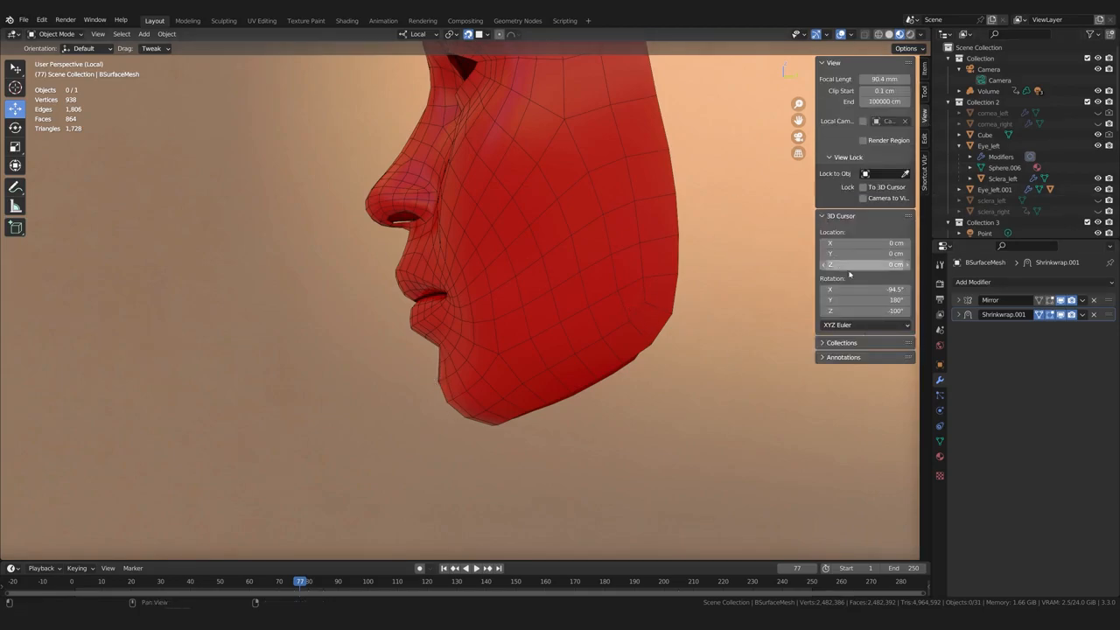
{"action": "left_click", "coordinate": [923, 139]}
{"action": "left_click", "coordinate": [835, 167]}
{"action": "scroll", "coordinate": [550, 433], "scroll_direction": "up", "scroll_amount": 1}
{"action": "mouse_move", "coordinate": [552, 426]}
{"action": "middle_mouse_down"}
{"action": "mouse_move", "coordinate": [552, 438]}
{"action": "mouse_move", "coordinate": [533, 425]}
{"action": "mouse_move", "coordinate": [577, 425]}
{"action": "mouse_move", "coordinate": [530, 425]}
{"action": "middle_mouse_up"}
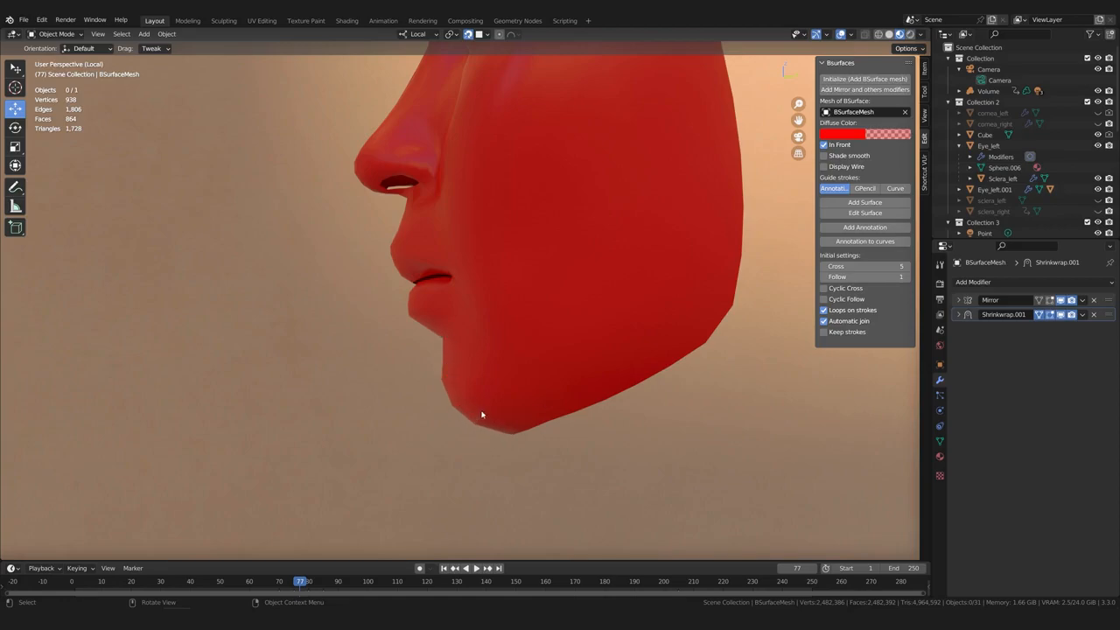
Turn Display Wire back on for the face mesh and enter Edit Mode on it
{"action": "scroll", "coordinate": [453, 416], "scroll_direction": "down", "scroll_amount": 1}
{"action": "middle_click_drag", "start_coordinate": [464, 415], "coordinate": [493, 392]}
{"action": "middle_click_drag", "start_coordinate": [494, 392], "coordinate": [460, 518], "text": "shift"}
{"action": "middle_click_drag", "start_coordinate": [460, 517], "coordinate": [462, 400]}
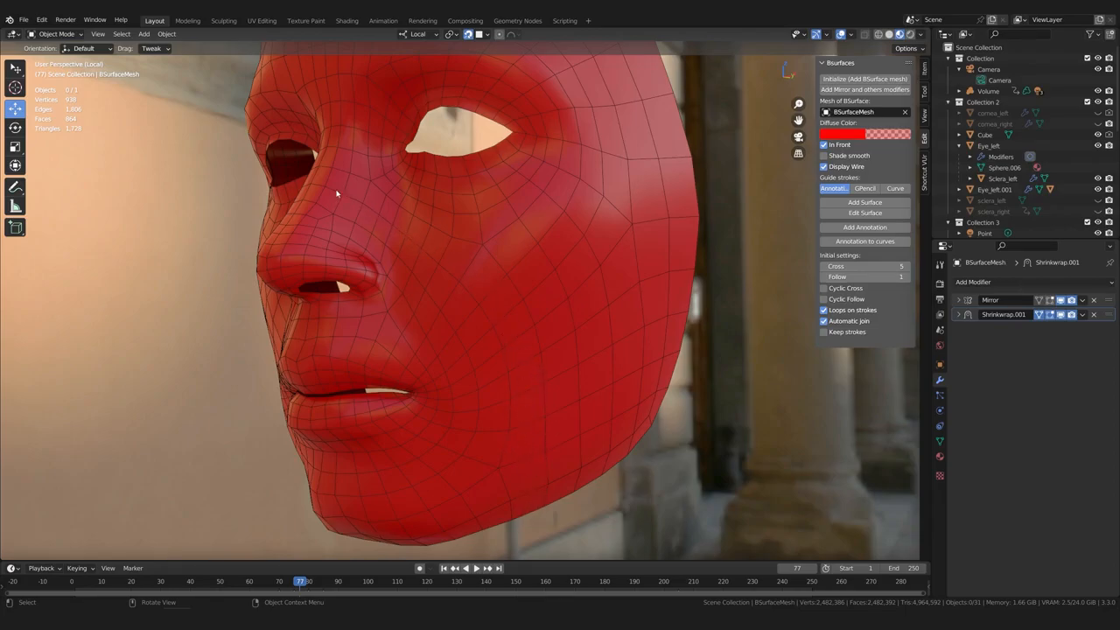
{"action": "middle_click_drag", "start_coordinate": [537, 482], "coordinate": [531, 475]}
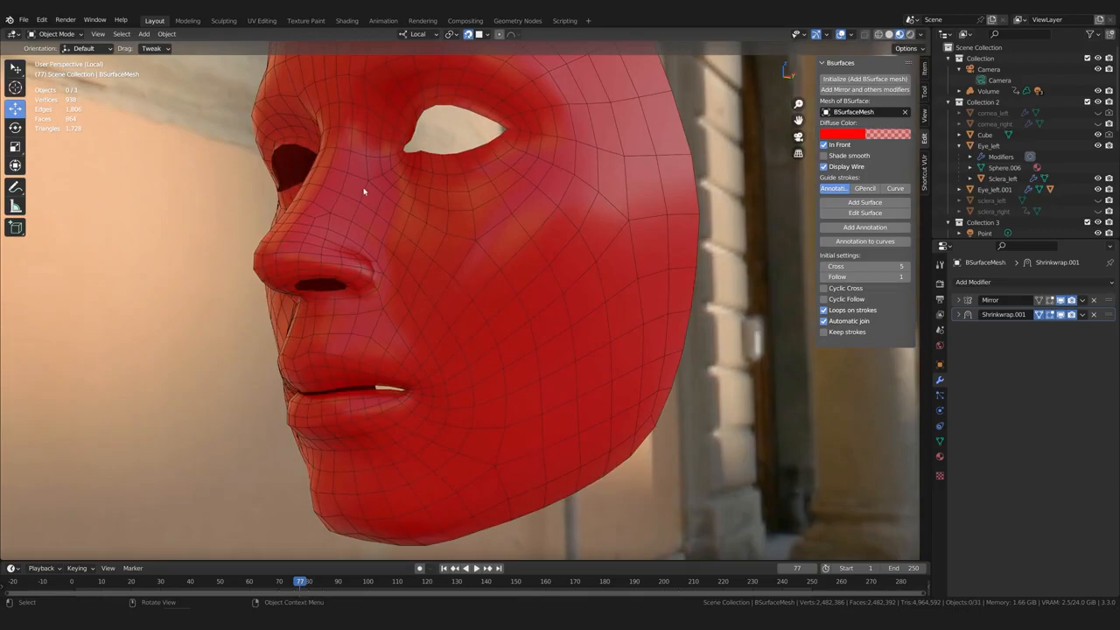
{"action": "left_click", "coordinate": [450, 320]}
{"action": "mouse_move", "coordinate": [450, 321]}
{"action": "middle_mouse_down"}
{"action": "mouse_move", "coordinate": [443, 305]}
{"action": "mouse_move", "coordinate": [467, 333]}
{"action": "middle_mouse_up"}
{"action": "key", "text": "Tab"}
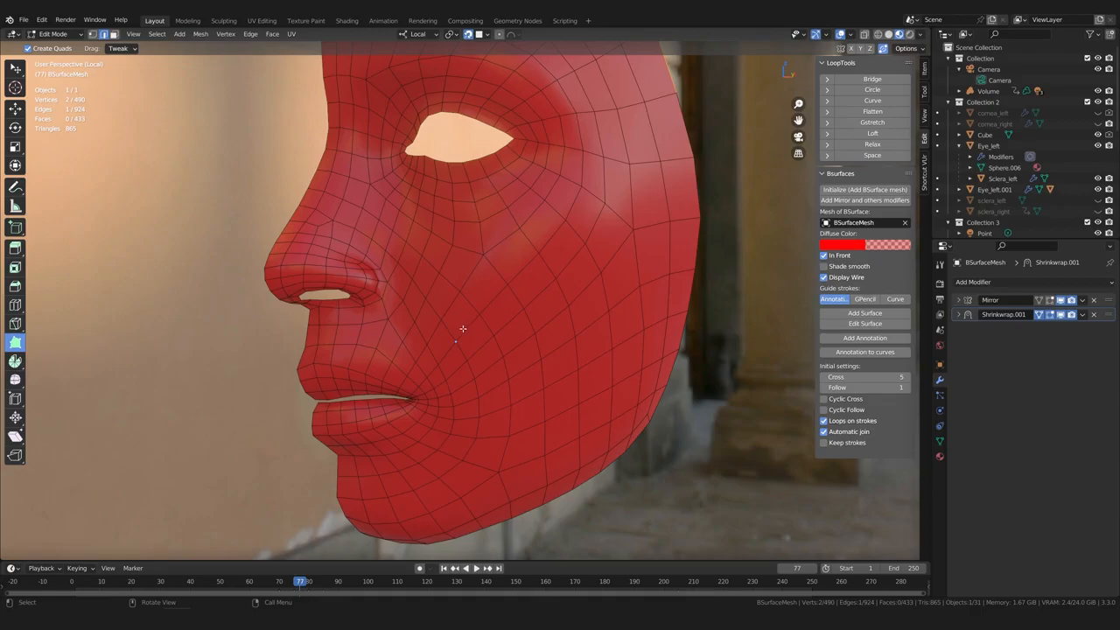
Select the edge ring, and in vertex mode the face loop, running from the nose bridge around the mouth to the chin
{"action": "left_click", "coordinate": [469, 328], "text": "ctrl+alt"}
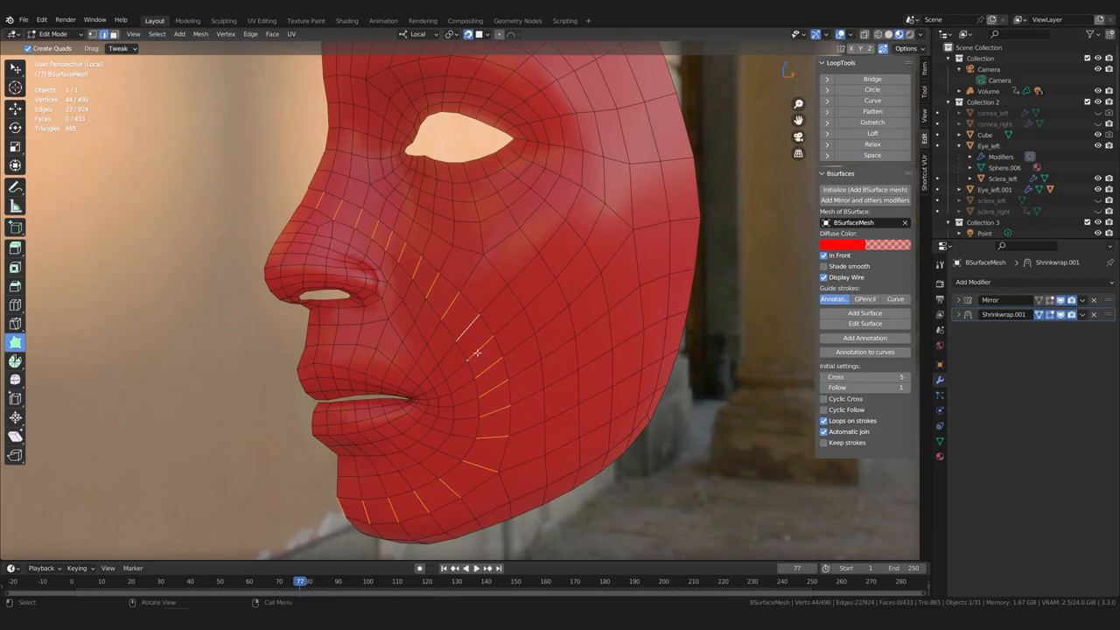
{"action": "left_click", "coordinate": [487, 308], "text": "ctrl+alt"}
{"action": "left_click", "coordinate": [474, 325]}
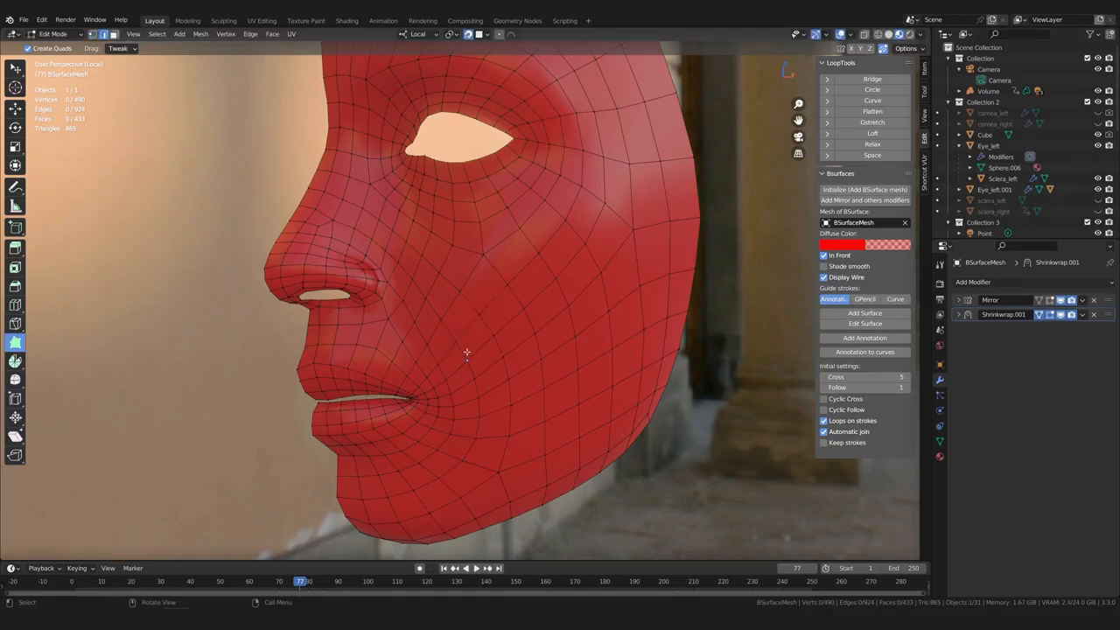
{"action": "left_click", "coordinate": [467, 349], "text": "ctrl+alt"}
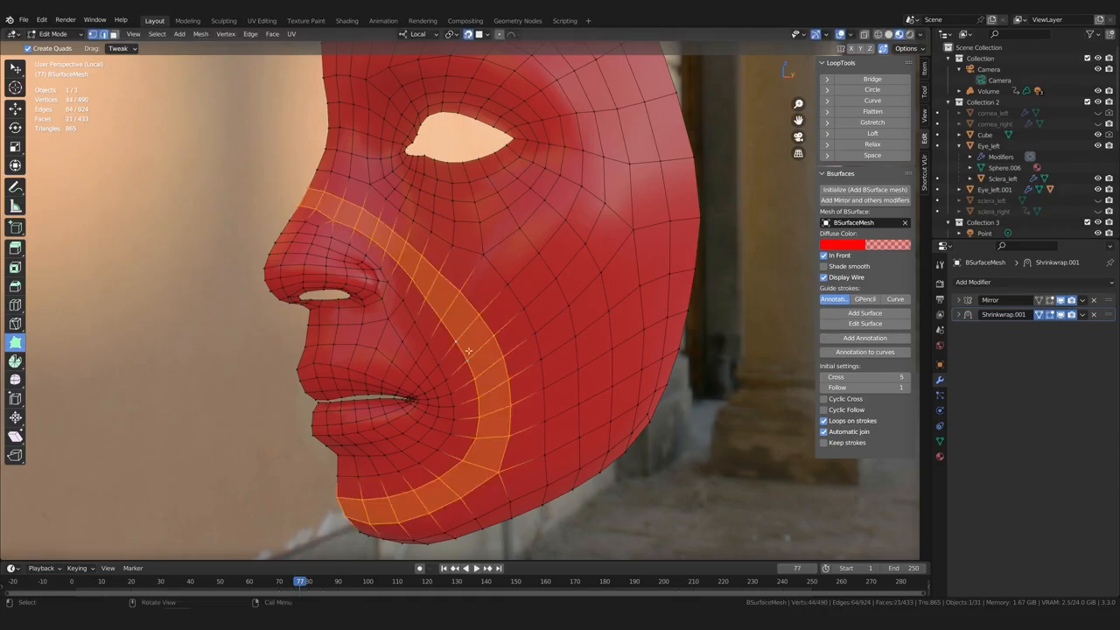
{"action": "left_click", "coordinate": [469, 354]}
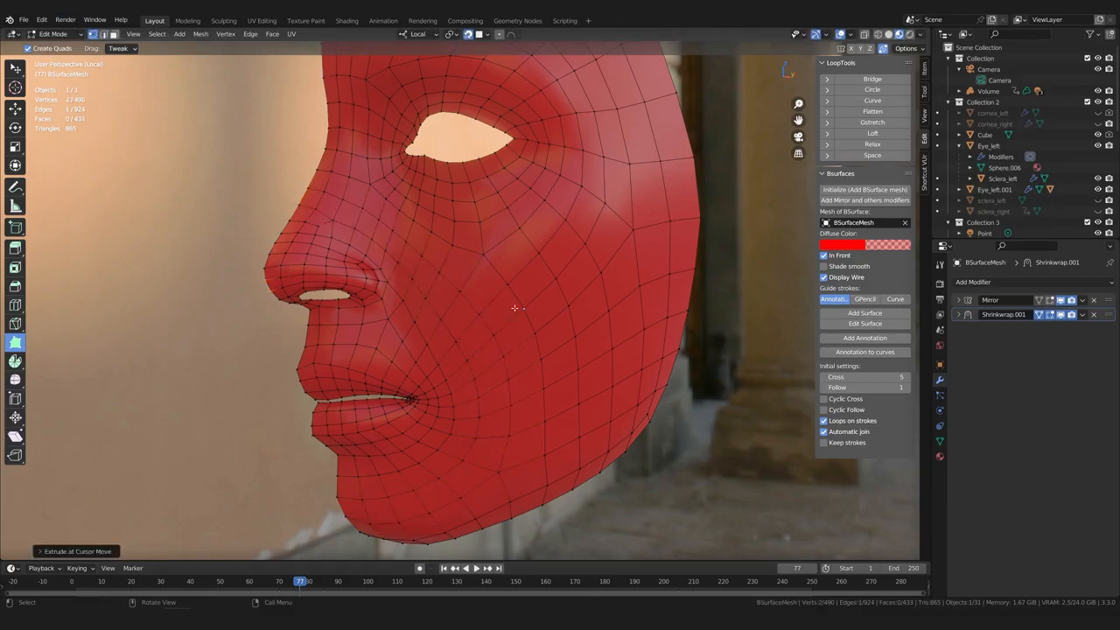
In edge mode, select the edge ring around the mouth and add the neighbouring ring across the cheek
{"action": "key", "text": "2"}
{"action": "left_click", "coordinate": [462, 336], "text": "ctrl+alt"}
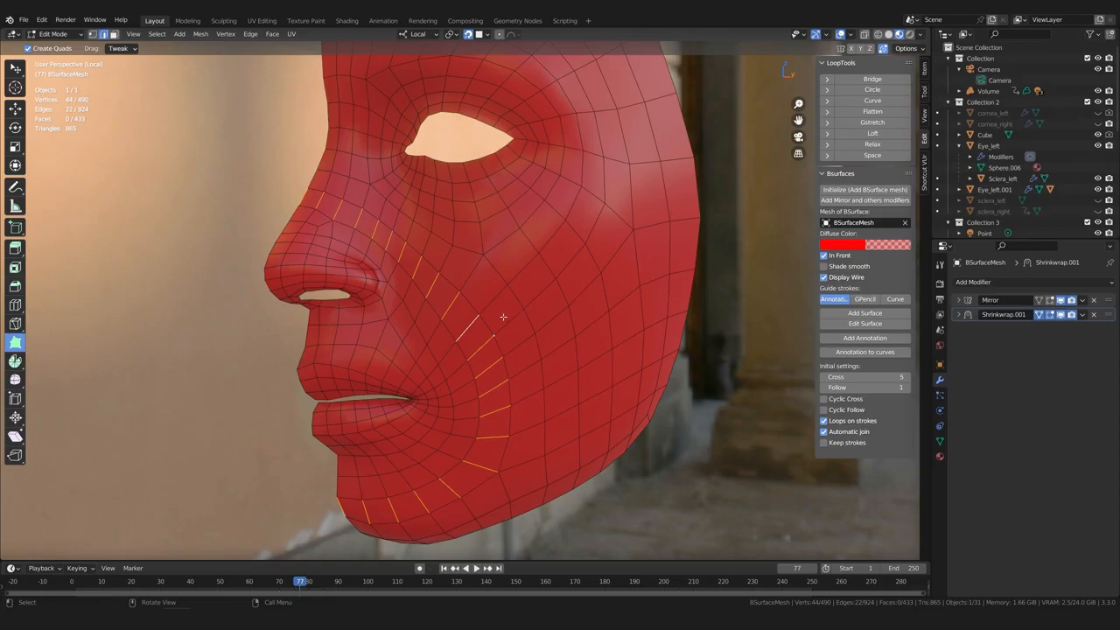
{"action": "left_click", "coordinate": [489, 312], "text": "ctrl+alt+shift"}
{"action": "left_click_drag", "start_coordinate": [489, 313], "coordinate": [470, 330]}
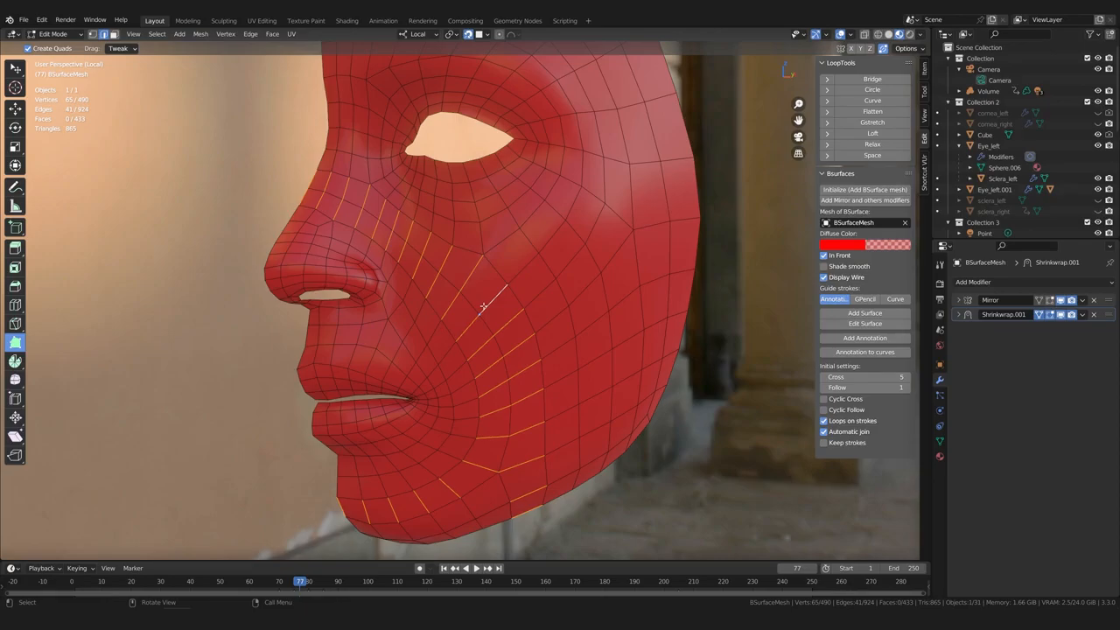
Reselect the face loop around the mouth with vertex selection active, check the select mode options, and clear the selection
{"action": "left_click", "coordinate": [457, 337]}
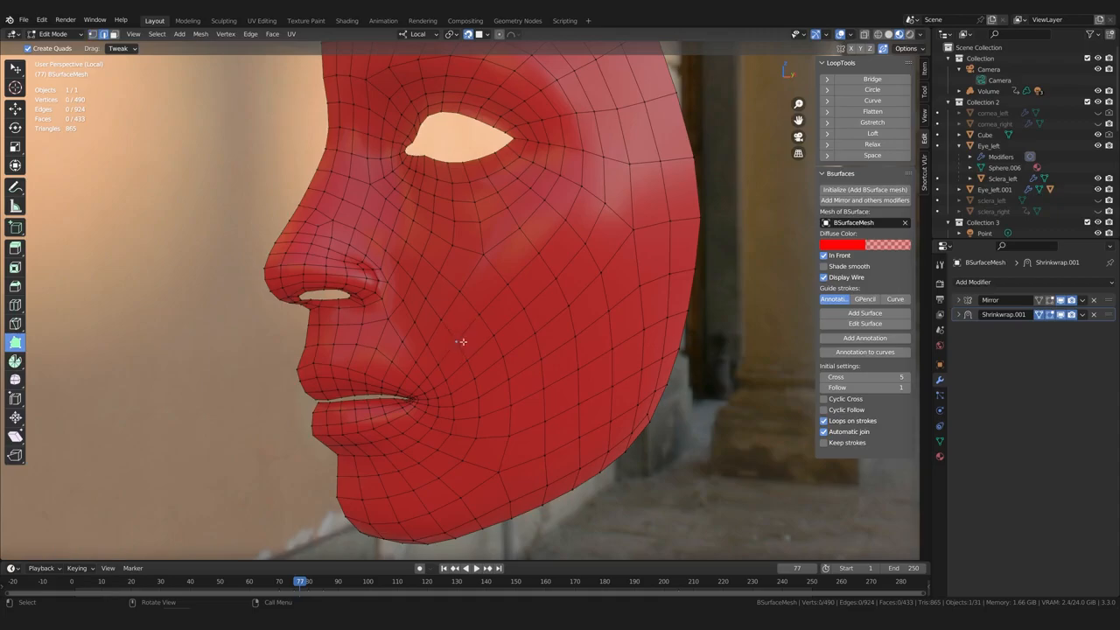
{"action": "left_click", "coordinate": [465, 343], "text": "alt"}
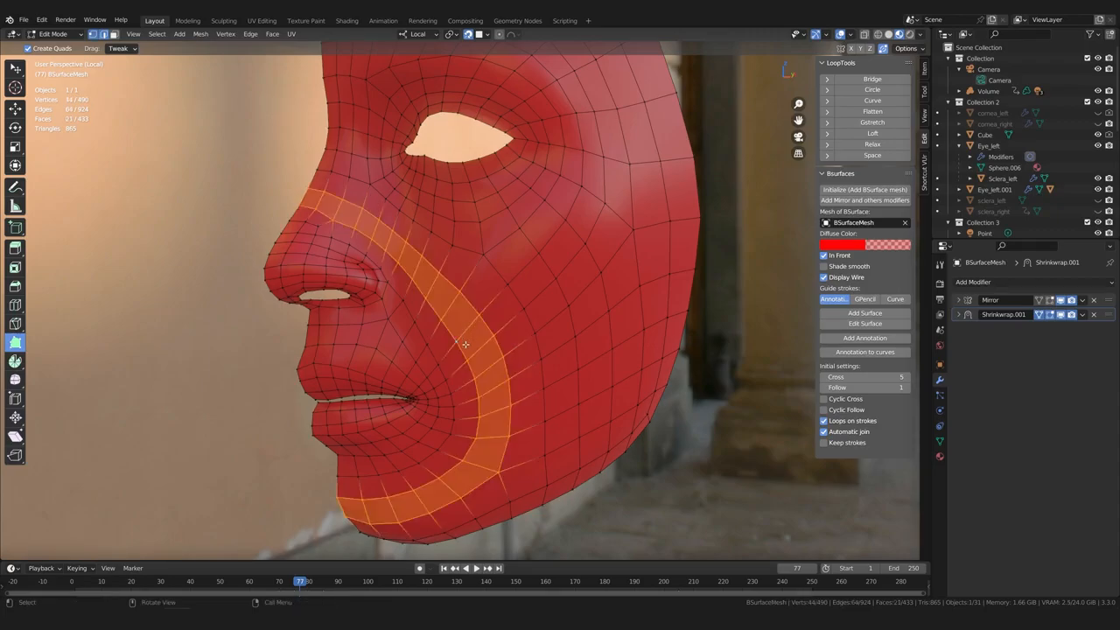
{"action": "left_click", "coordinate": [92, 34]}
{"action": "left_click", "coordinate": [108, 47]}
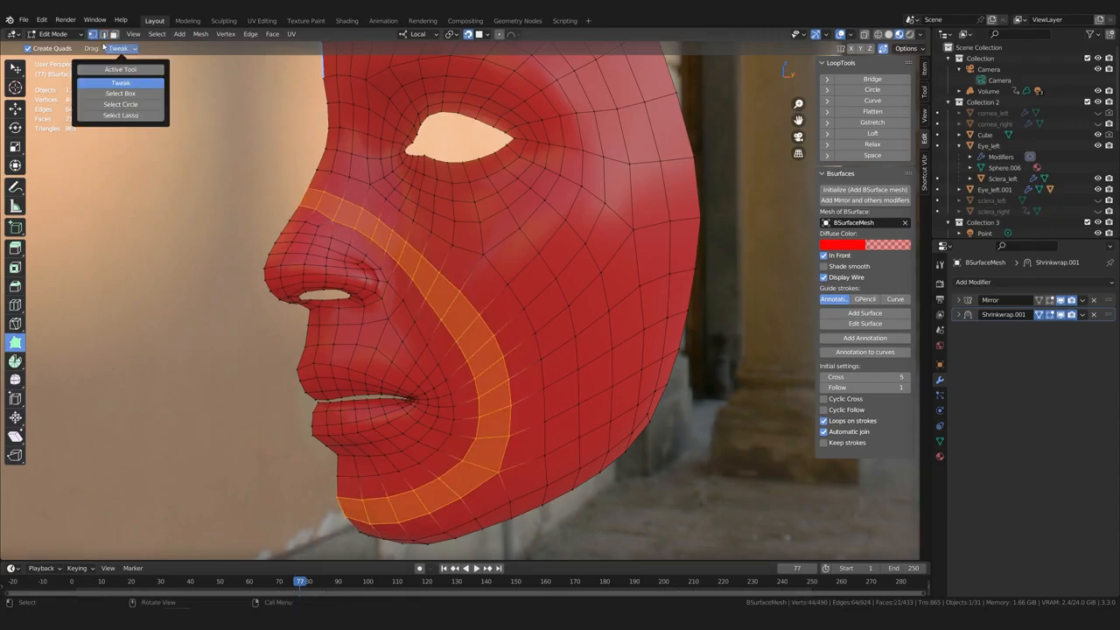
{"action": "left_click", "coordinate": [219, 417]}
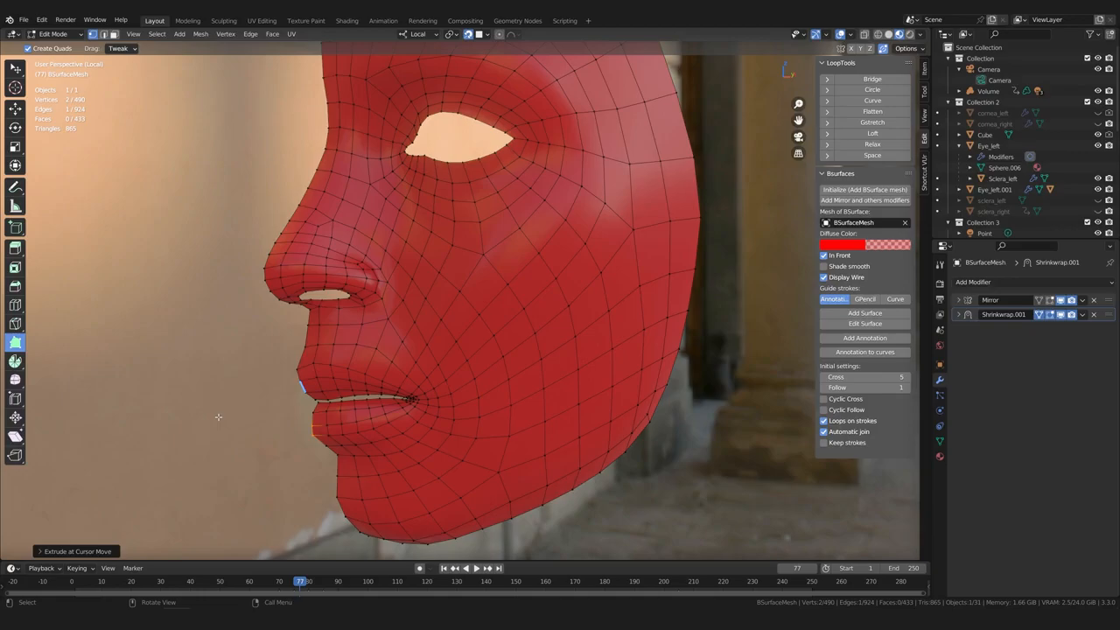
Return to Object Mode and examine the mesh topology around the nose and nostrils from both sides
{"action": "middle_click_drag", "start_coordinate": [218, 417], "coordinate": [429, 350]}
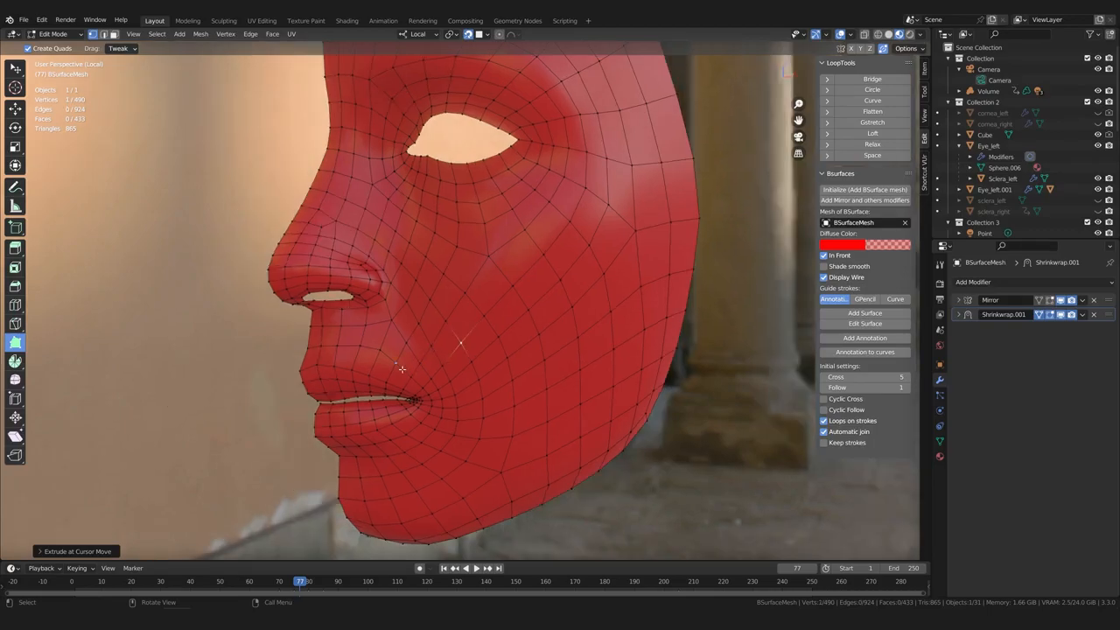
{"action": "key", "text": "shift+s"}
{"action": "key", "text": "2"}
{"action": "middle_click_drag", "start_coordinate": [447, 385], "coordinate": [381, 213]}
{"action": "key", "text": "Tab"}
{"action": "scroll", "coordinate": [416, 375], "scroll_direction": "up", "scroll_amount": 2}
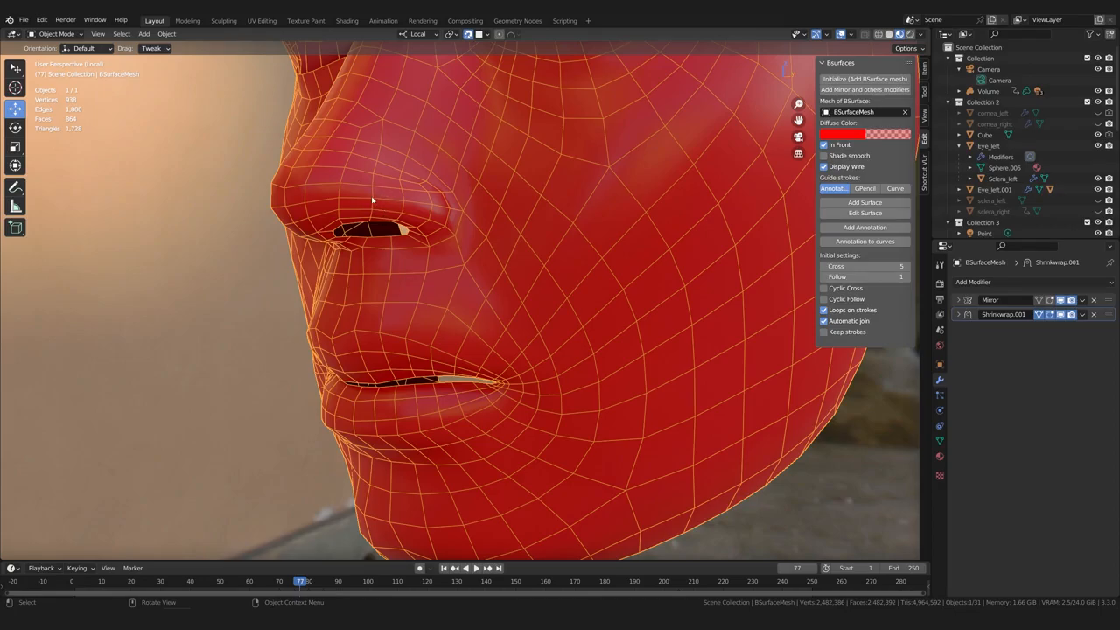
{"action": "middle_click_drag", "start_coordinate": [389, 225], "coordinate": [417, 392]}
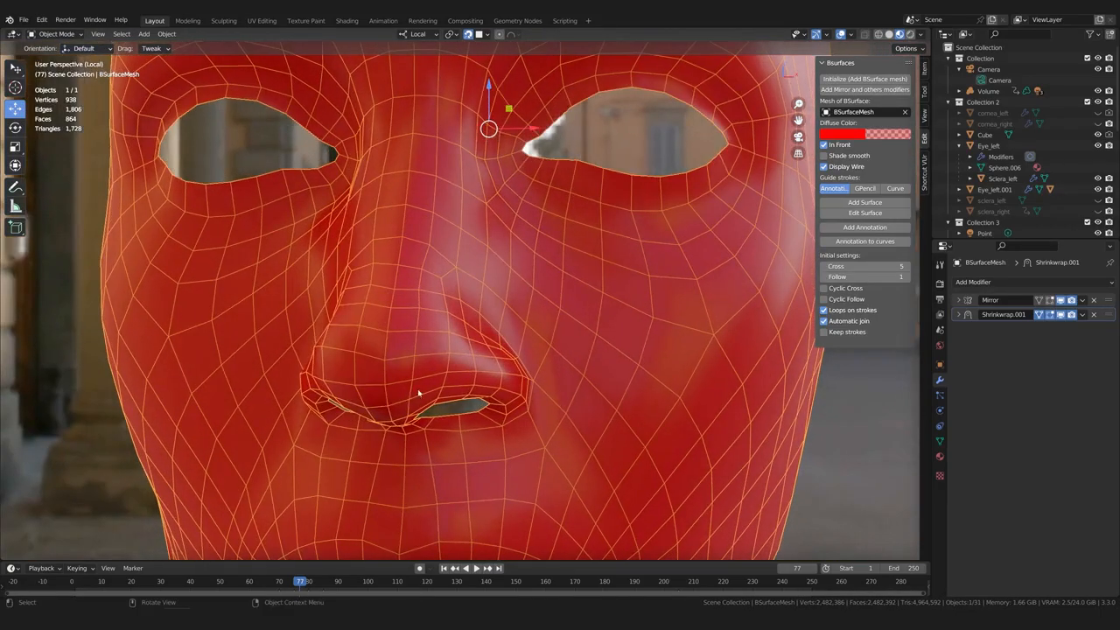
{"action": "middle_click_drag", "start_coordinate": [486, 377], "coordinate": [544, 366]}
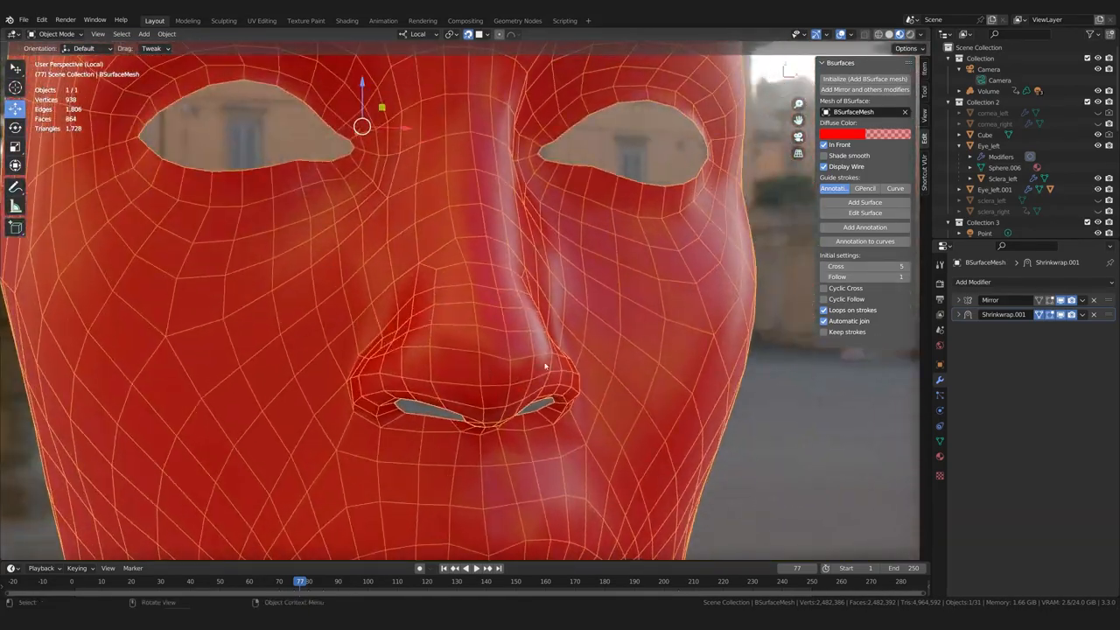
Deselect the face mesh, turn off Display Wire, and inspect the shaded nose and the overall face shape
{"action": "left_click", "coordinate": [808, 425]}
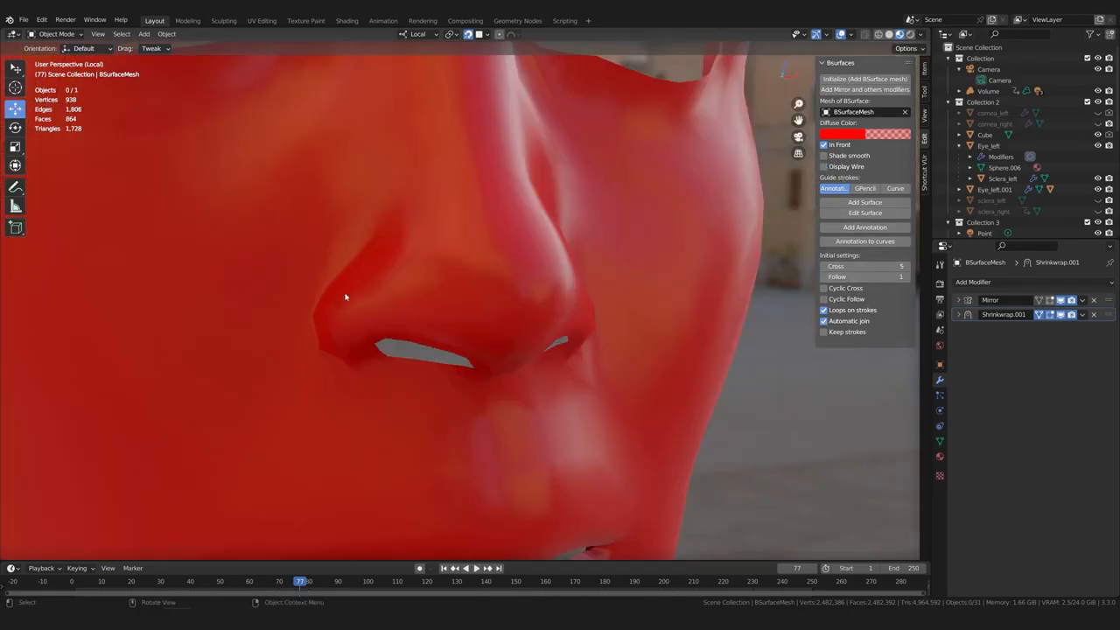
{"action": "middle_click_drag", "start_coordinate": [346, 394], "coordinate": [358, 362]}
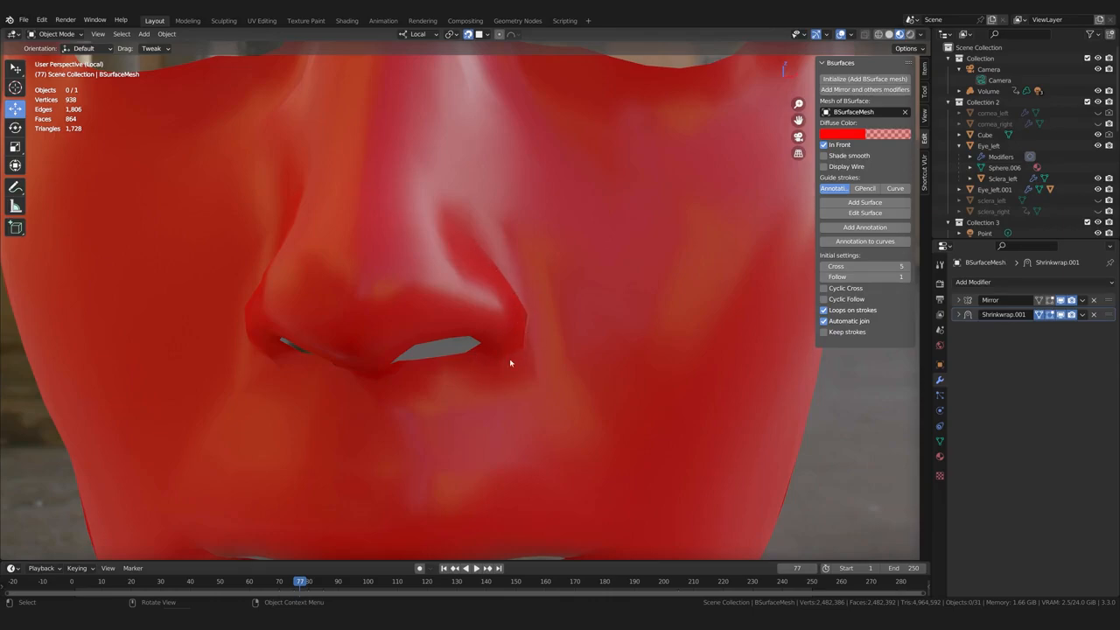
{"action": "scroll", "coordinate": [478, 365], "scroll_direction": "down", "scroll_amount": 5}
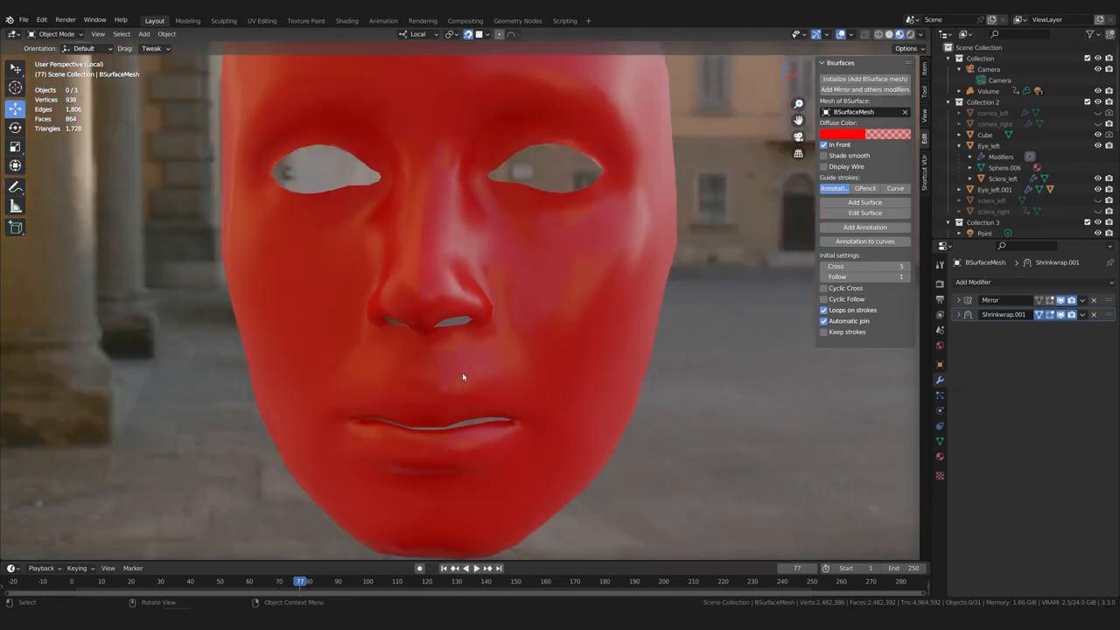
{"action": "scroll", "coordinate": [468, 400], "scroll_direction": "down", "scroll_amount": 2}
{"action": "middle_click_drag", "start_coordinate": [457, 342], "coordinate": [509, 342], "text": "shift"}
{"action": "scroll", "coordinate": [427, 398], "scroll_direction": "up", "scroll_amount": 1}
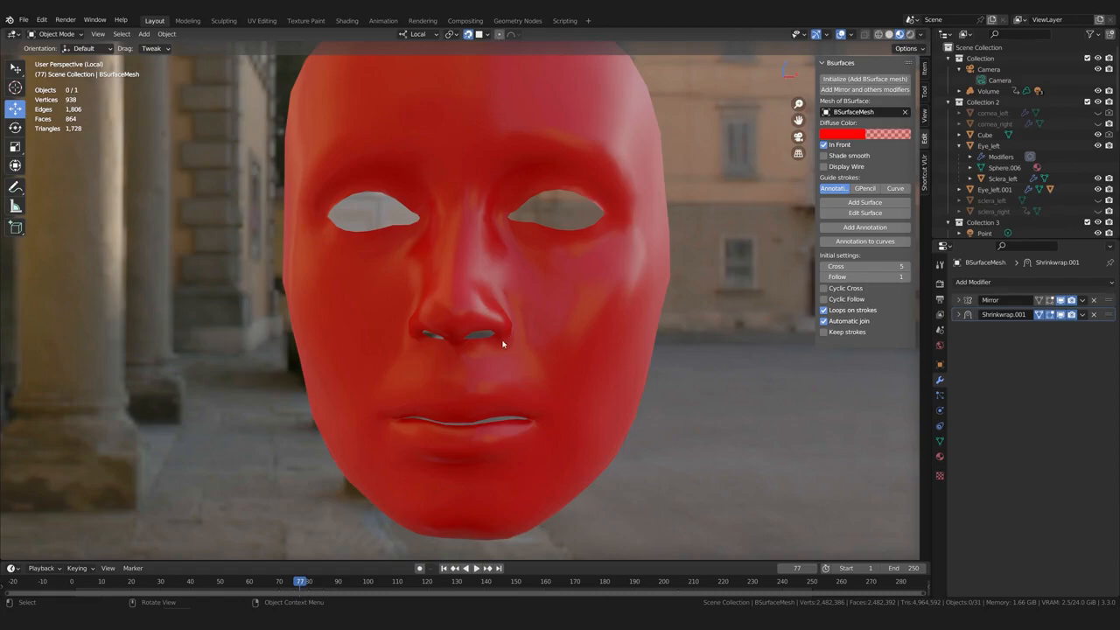
Select the face mesh and turn on Display Wire to show its topology
{"action": "left_click", "coordinate": [564, 325]}
{"action": "middle_click_drag", "start_coordinate": [556, 339], "coordinate": [511, 386]}
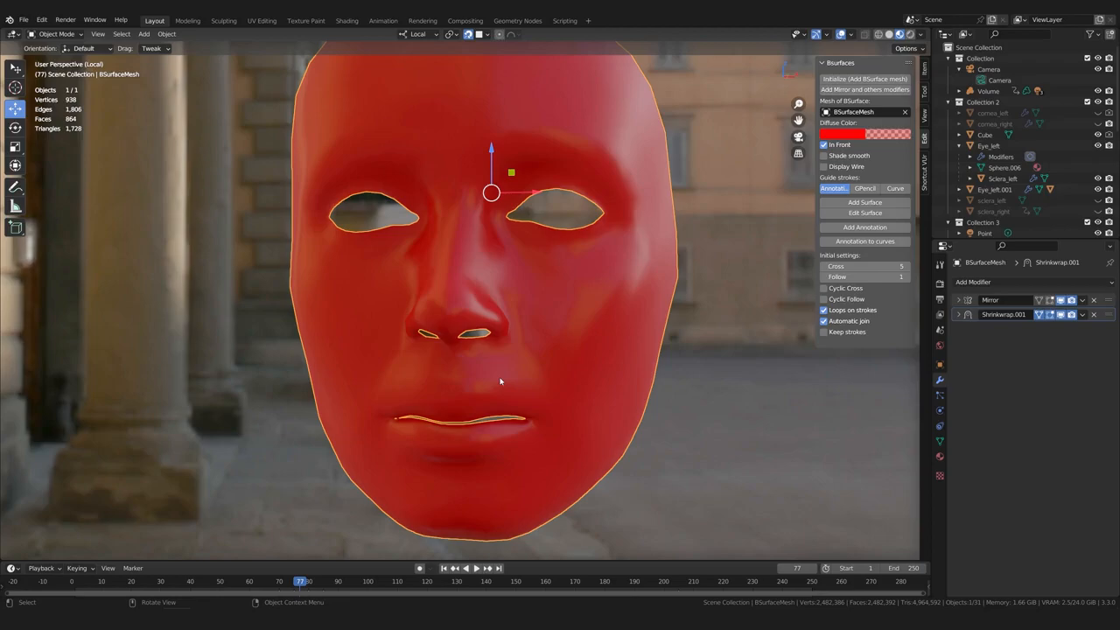
{"action": "left_click", "coordinate": [823, 166]}
{"action": "middle_click_drag", "start_coordinate": [612, 297], "coordinate": [571, 328]}
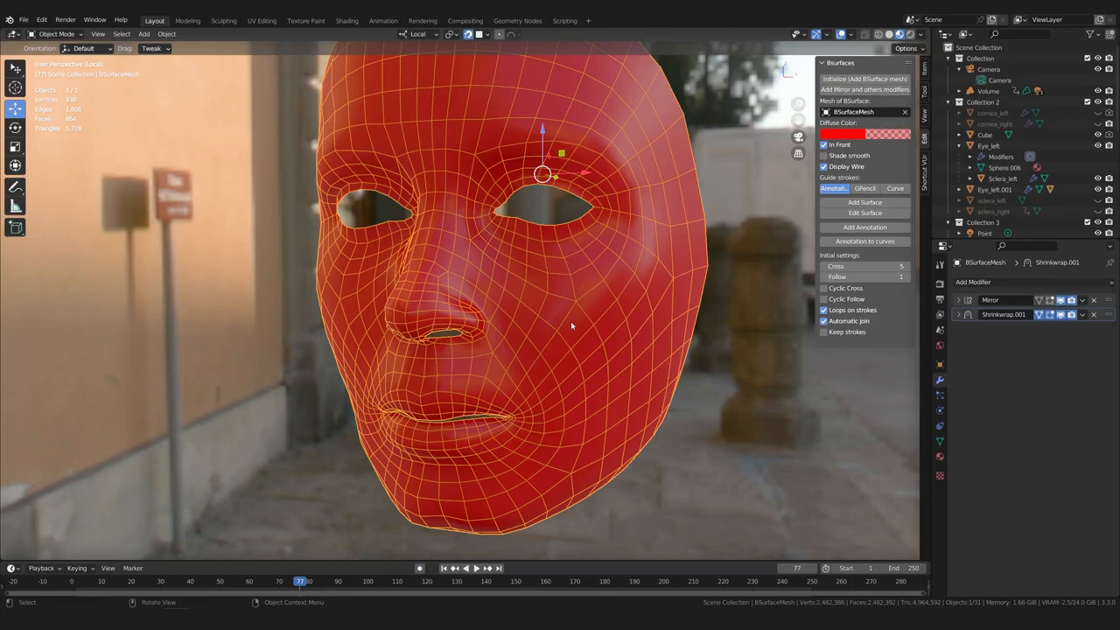
Inspect the face shape without the wireframe and turn Display Wire back on
{"action": "middle_click_drag", "start_coordinate": [420, 346], "coordinate": [462, 348]}
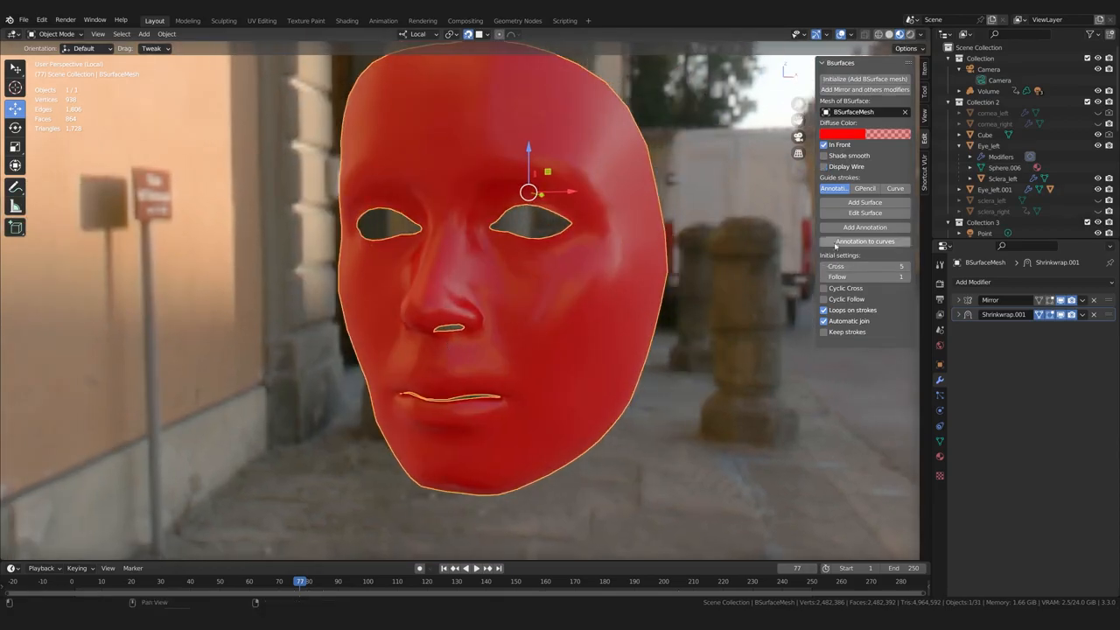
{"action": "middle_click_drag", "start_coordinate": [743, 258], "coordinate": [626, 287]}
{"action": "left_click", "coordinate": [823, 166]}
{"action": "middle_click_drag", "start_coordinate": [490, 341], "coordinate": [495, 374]}
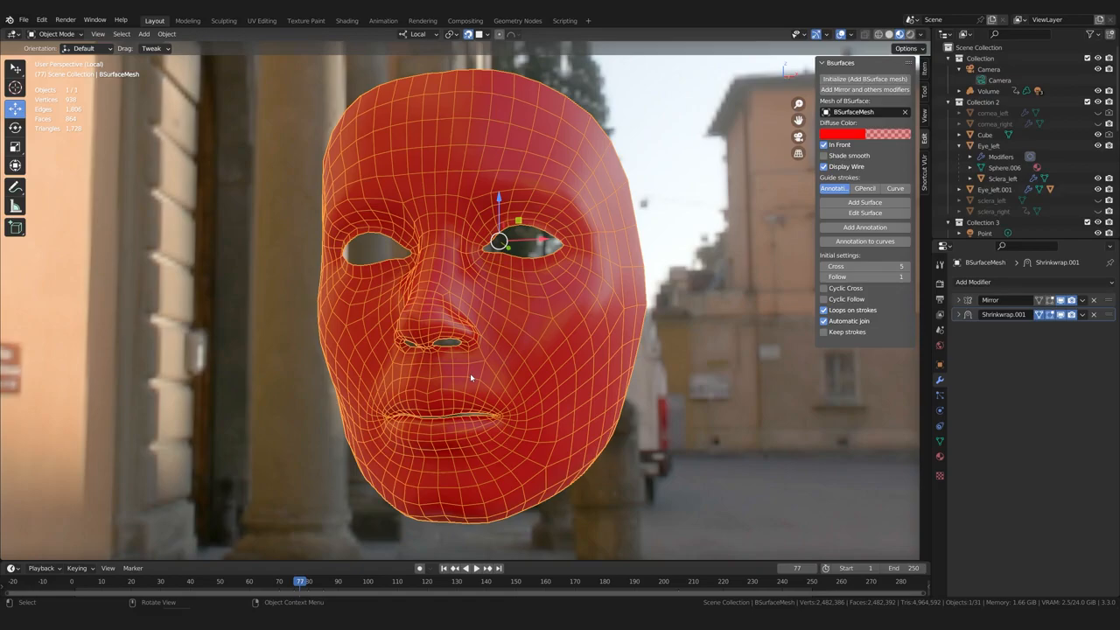
Examine the wireframe flow around the nose, mouth and forehead from front and three-quarter views
{"action": "middle_click_drag", "start_coordinate": [513, 375], "coordinate": [487, 371]}
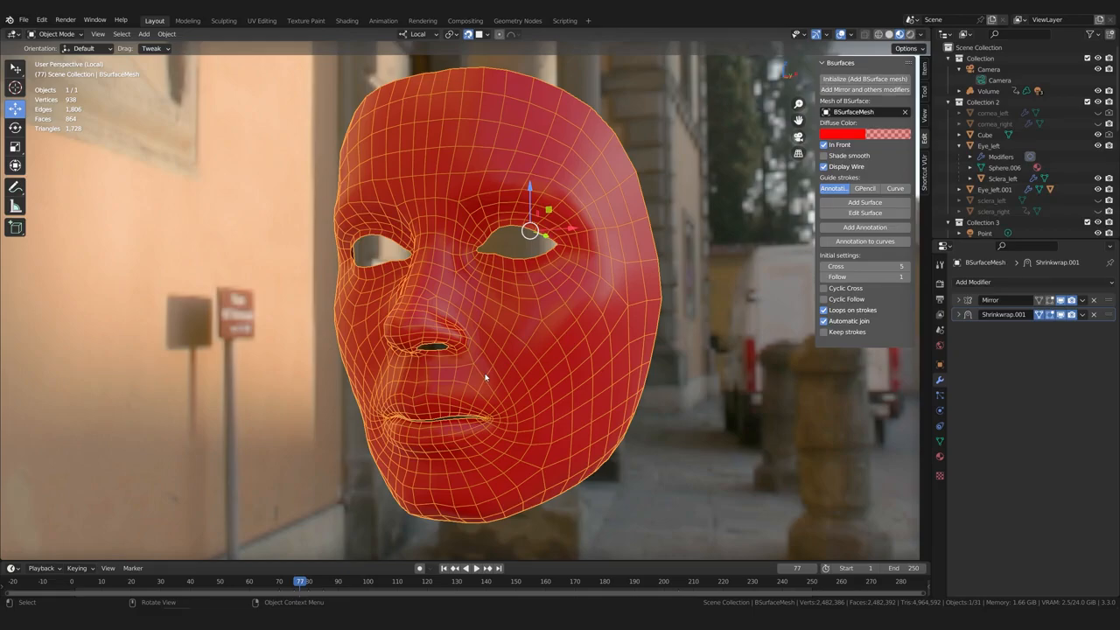
{"action": "middle_click_drag", "start_coordinate": [499, 387], "coordinate": [538, 384]}
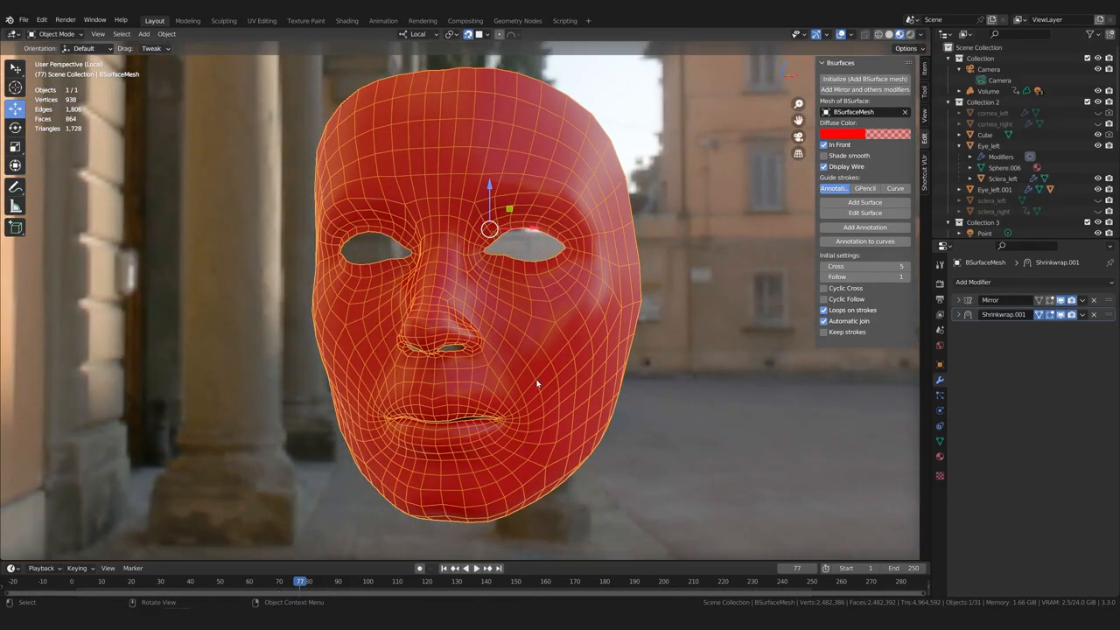
{"action": "middle_click_drag", "start_coordinate": [506, 360], "coordinate": [505, 354]}
{"action": "scroll", "coordinate": [503, 362], "scroll_direction": "up", "scroll_amount": 1}
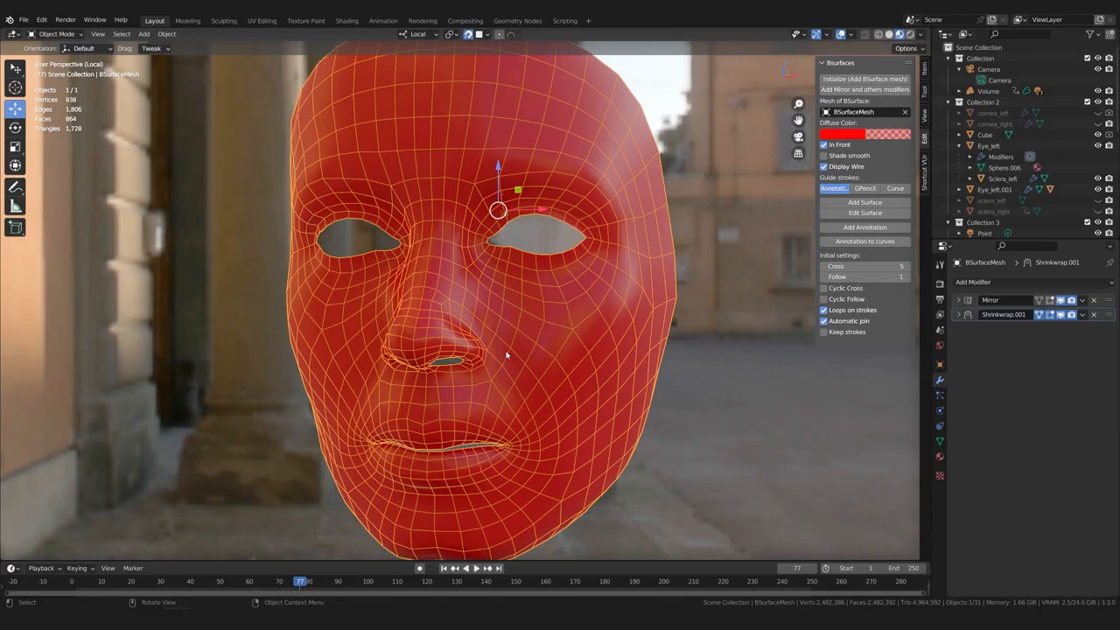
{"action": "middle_click_drag", "start_coordinate": [505, 354], "coordinate": [565, 389]}
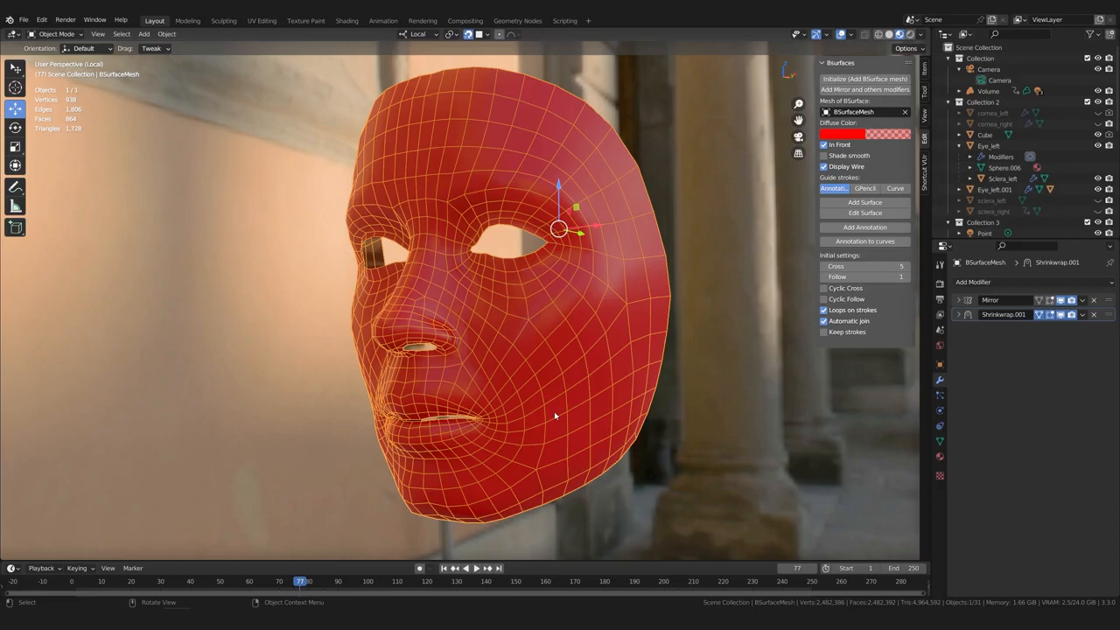
{"action": "scroll", "coordinate": [451, 377], "scroll_direction": "up", "scroll_amount": 2}
{"action": "middle_click_drag", "start_coordinate": [451, 377], "coordinate": [471, 324]}
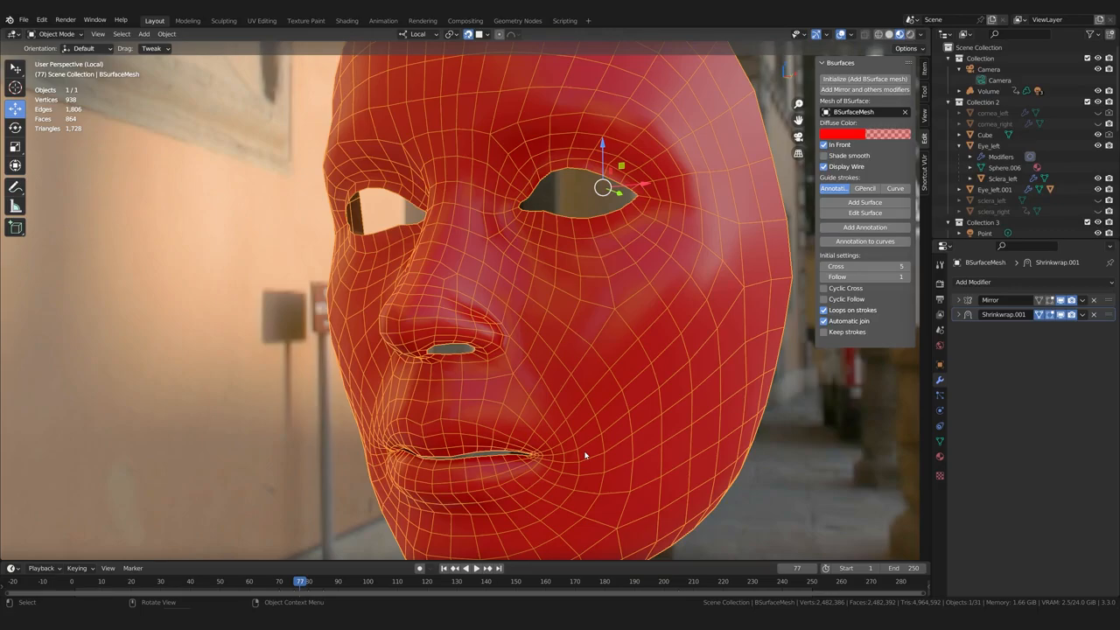
{"action": "scroll", "coordinate": [530, 457], "scroll_direction": "down", "scroll_amount": 1}
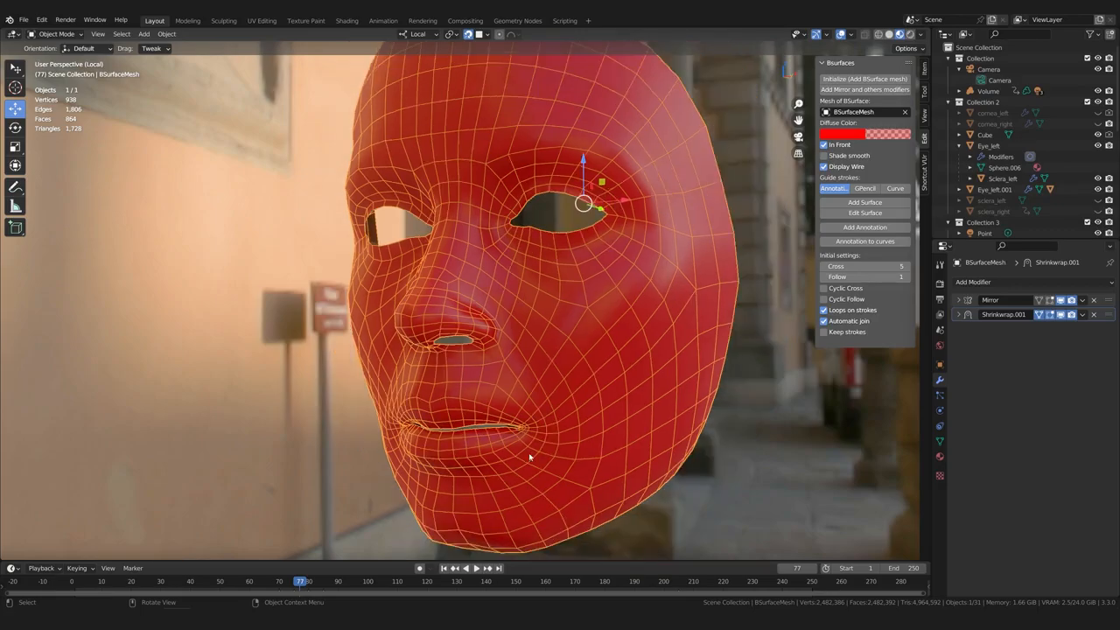
{"action": "middle_click_drag", "start_coordinate": [545, 450], "coordinate": [440, 174]}
{"action": "scroll", "coordinate": [497, 452], "scroll_direction": "down", "scroll_amount": 1}
{"action": "scroll", "coordinate": [495, 448], "scroll_direction": "up", "scroll_amount": 1}
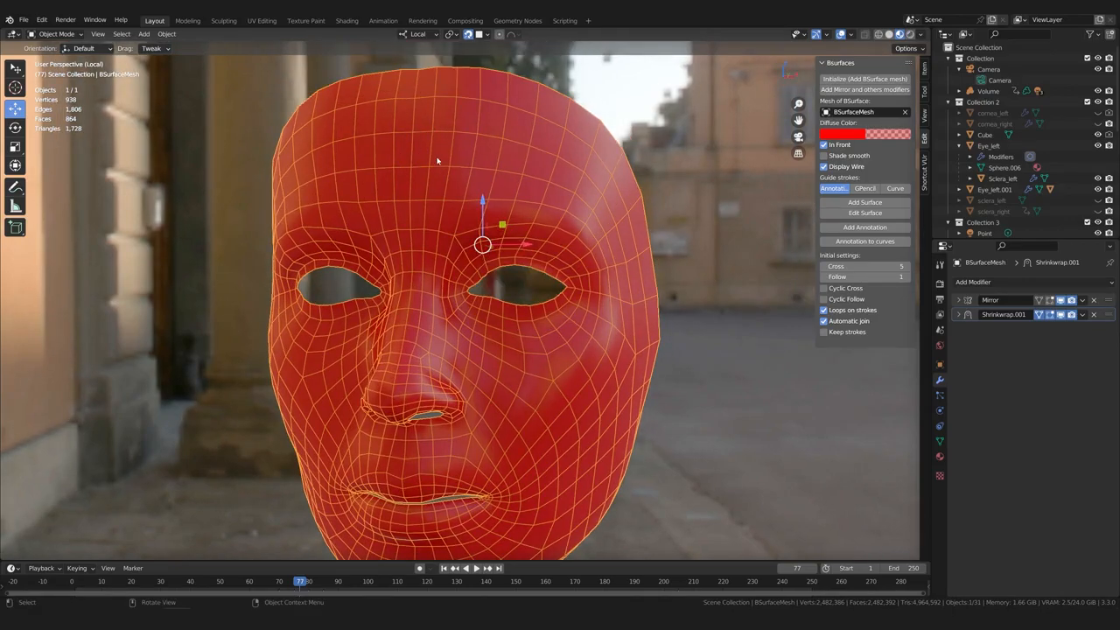
Examine the face density and edge flow across the temple, outer eye and cheek from the side
{"action": "middle_click_drag", "start_coordinate": [462, 201], "coordinate": [594, 318]}
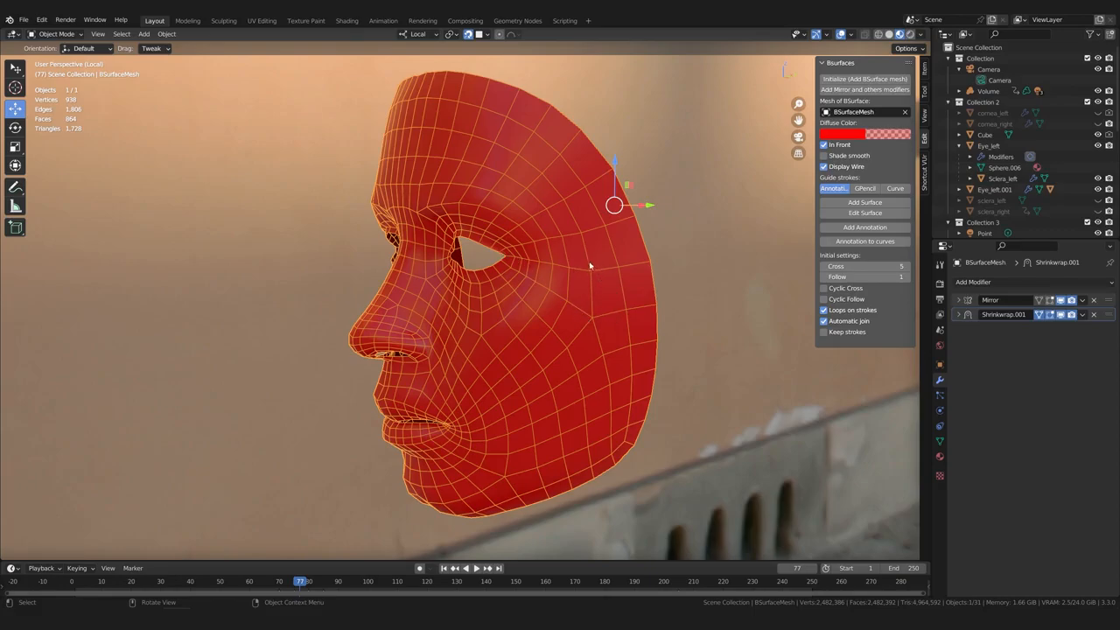
{"action": "scroll", "coordinate": [655, 280], "scroll_direction": "up", "scroll_amount": 2}
{"action": "middle_click_drag", "start_coordinate": [625, 287], "coordinate": [522, 333]}
{"action": "middle_click_drag", "start_coordinate": [558, 287], "coordinate": [538, 283]}
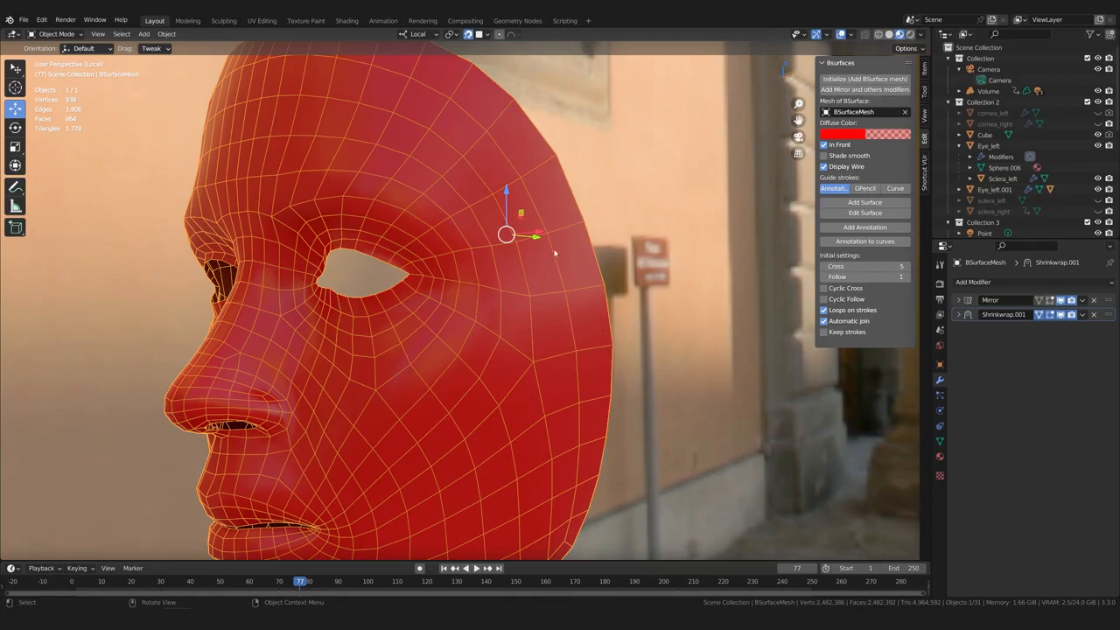
{"action": "middle_click_drag", "start_coordinate": [535, 333], "coordinate": [570, 305]}
{"action": "scroll", "coordinate": [581, 294], "scroll_direction": "down", "scroll_amount": 2}
{"action": "scroll", "coordinate": [548, 340], "scroll_direction": "up", "scroll_amount": 1}
{"action": "scroll", "coordinate": [546, 343], "scroll_direction": "up", "scroll_amount": 2}
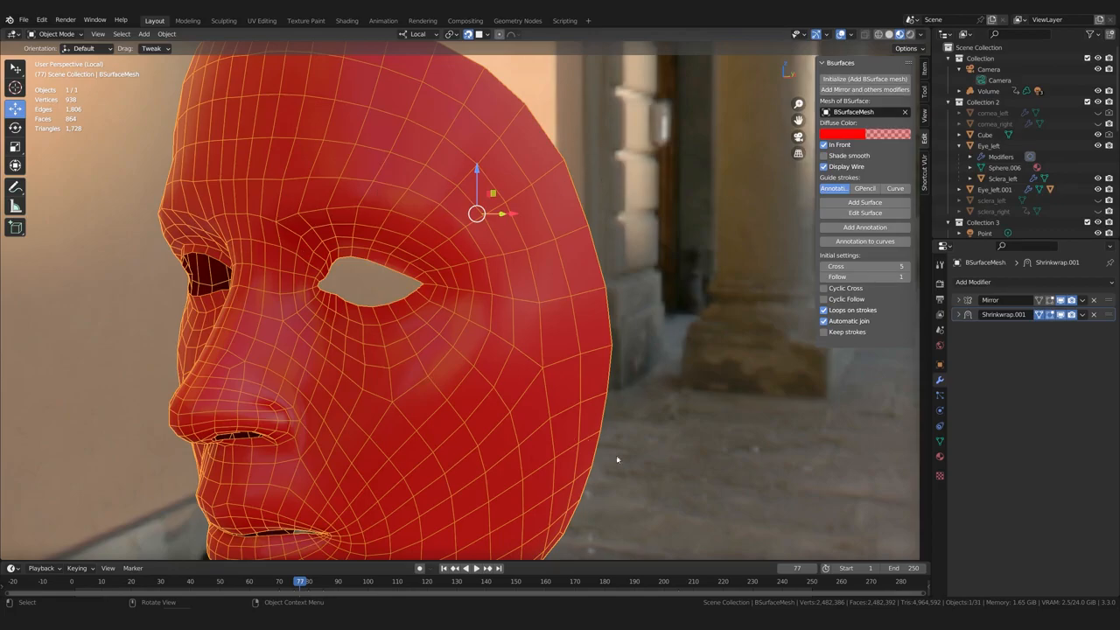
Examine how the eye and mouth loops meet across the cheek and jaw in three-quarter and profile views
{"action": "scroll", "coordinate": [635, 395], "scroll_direction": "down", "scroll_amount": 3}
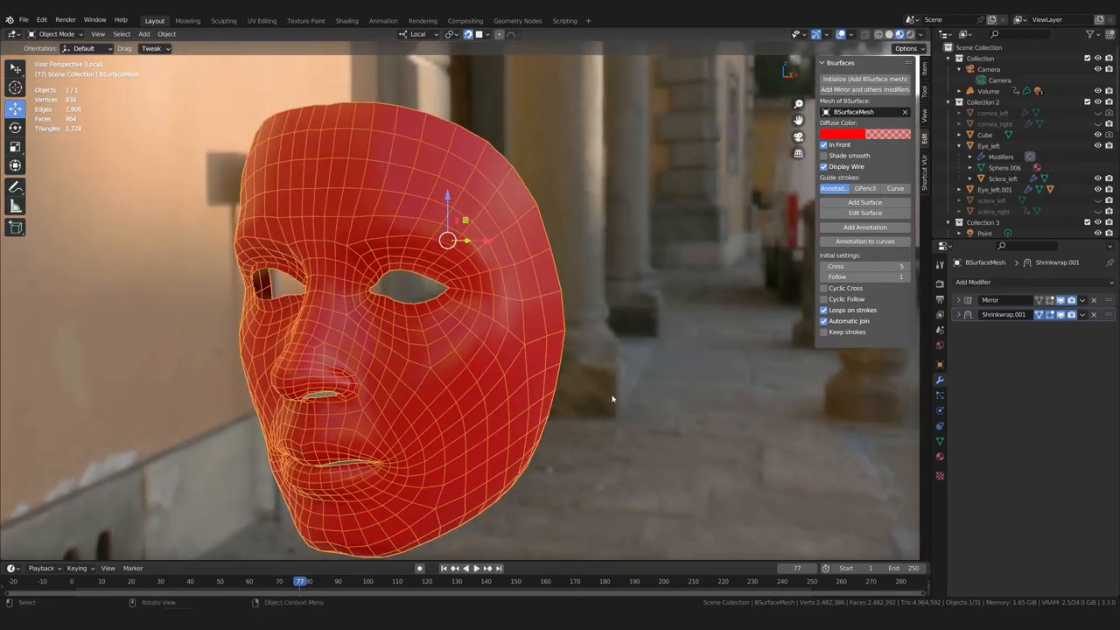
{"action": "scroll", "coordinate": [512, 424], "scroll_direction": "up", "scroll_amount": 1}
{"action": "middle_click_drag", "start_coordinate": [487, 429], "coordinate": [500, 356], "text": "shift"}
{"action": "scroll", "coordinate": [495, 360], "scroll_direction": "up", "scroll_amount": 1}
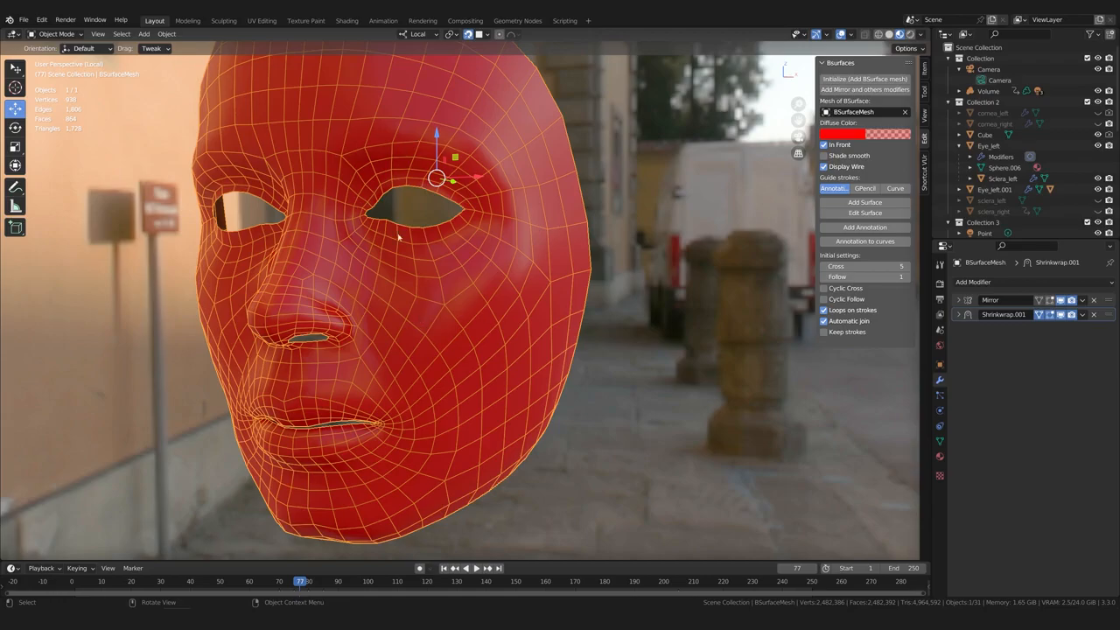
{"action": "middle_click_drag", "start_coordinate": [560, 250], "coordinate": [570, 269], "text": "shift"}
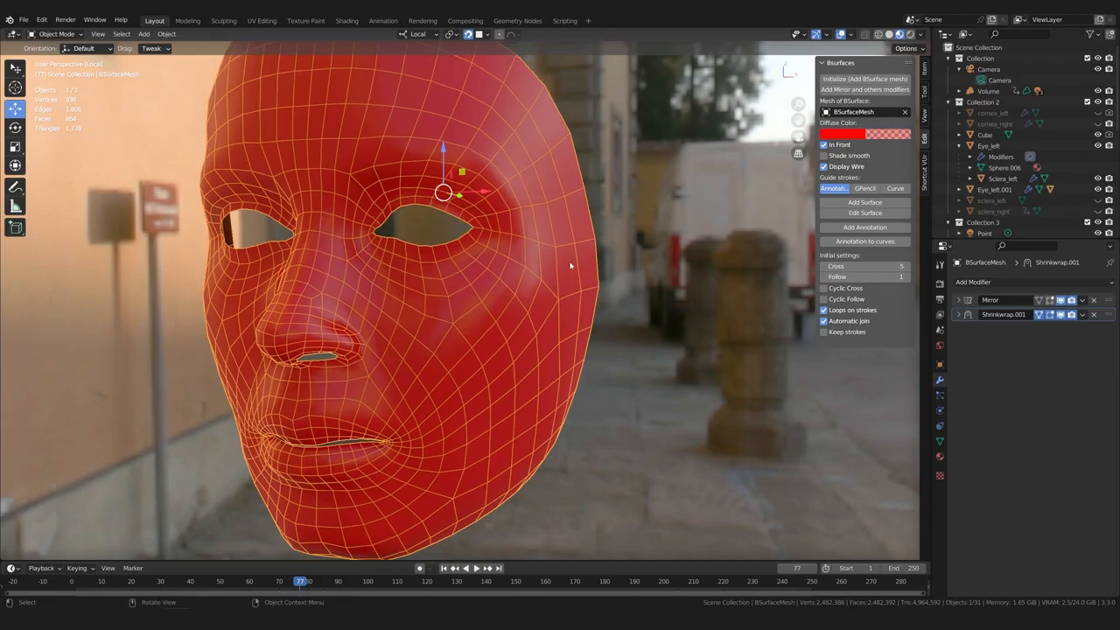
{"action": "middle_click_drag", "start_coordinate": [555, 350], "coordinate": [555, 325]}
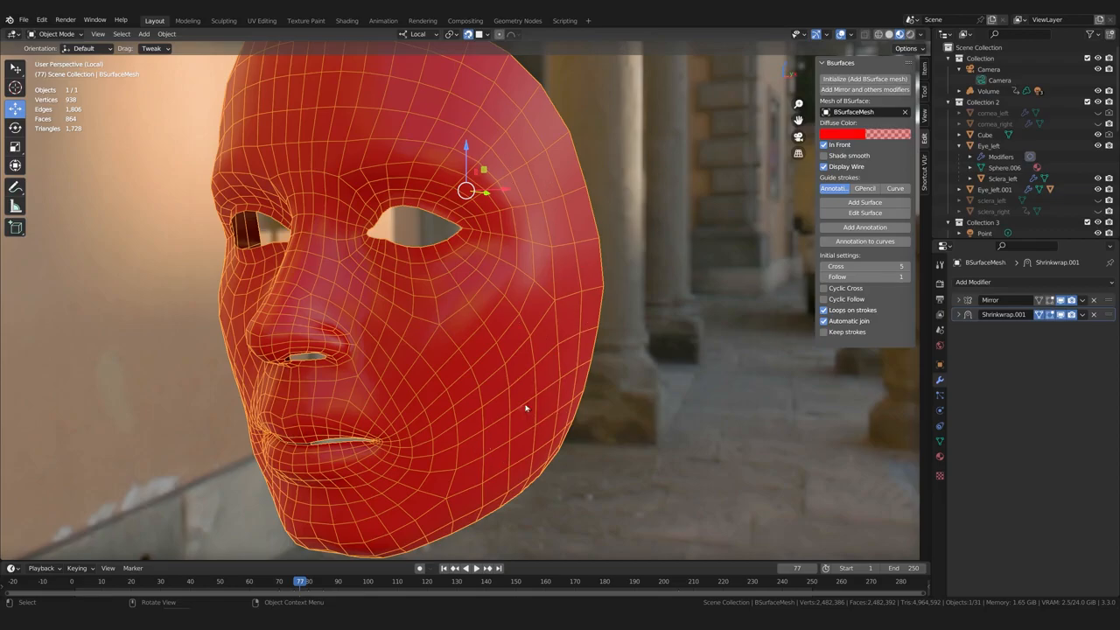
{"action": "mouse_move", "coordinate": [528, 396]}
{"action": "middle_mouse_down"}
{"action": "mouse_move", "coordinate": [458, 370]}
{"action": "mouse_move", "coordinate": [525, 398]}
{"action": "middle_mouse_up"}
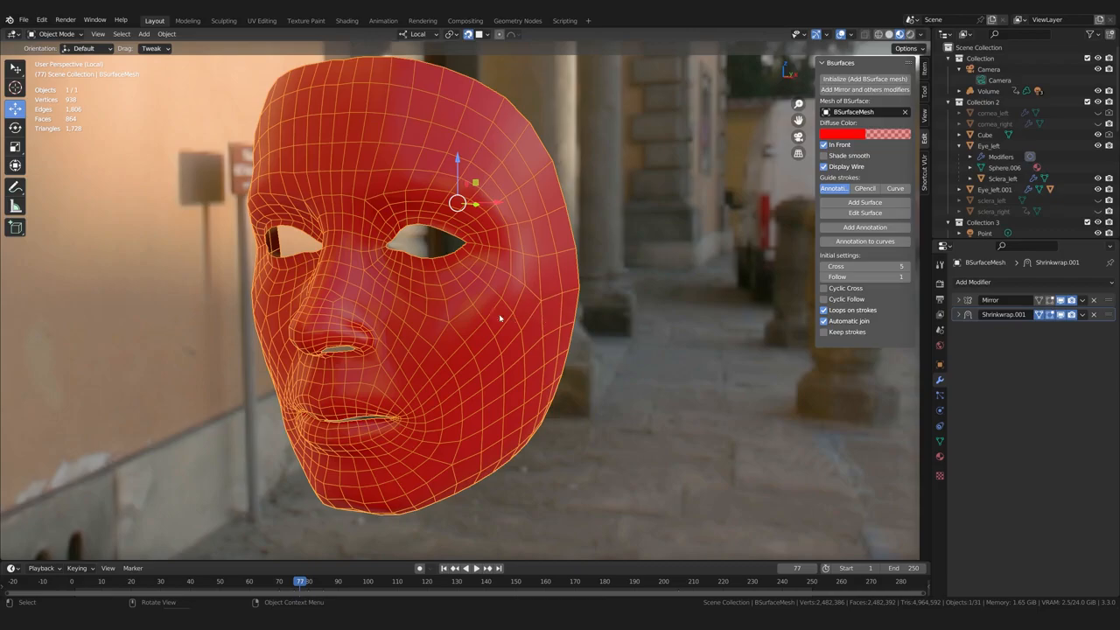
{"action": "middle_click_drag", "start_coordinate": [507, 317], "coordinate": [499, 275]}
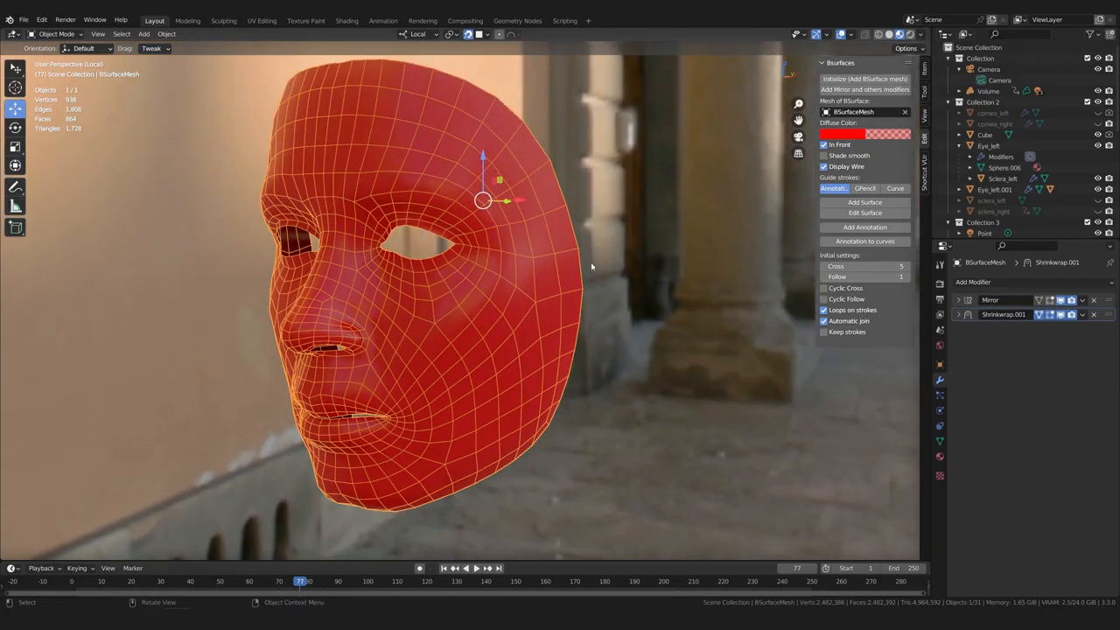
{"action": "scroll", "coordinate": [600, 318], "scroll_direction": "down", "scroll_amount": 1}
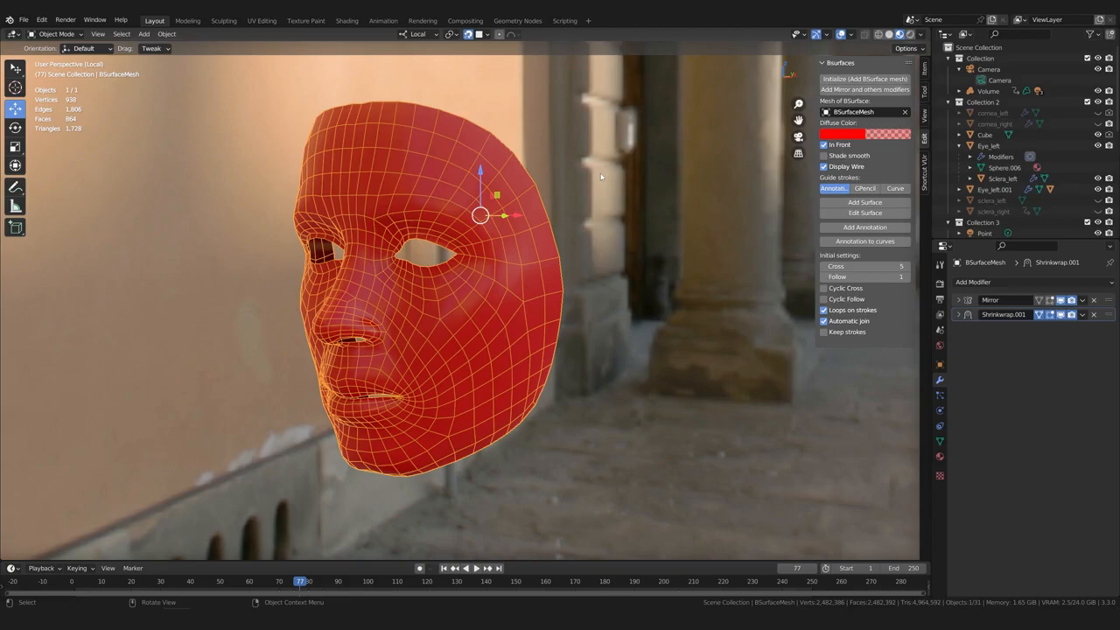
{"action": "middle_click_drag", "start_coordinate": [551, 263], "coordinate": [539, 317]}
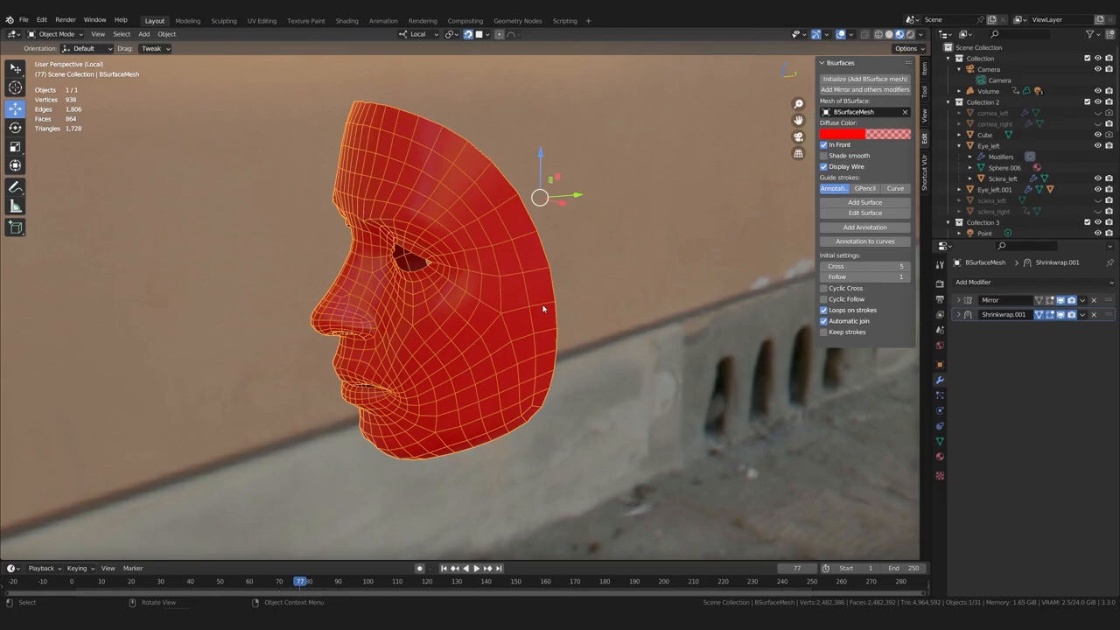
{"action": "middle_click_drag", "start_coordinate": [485, 329], "coordinate": [448, 331]}
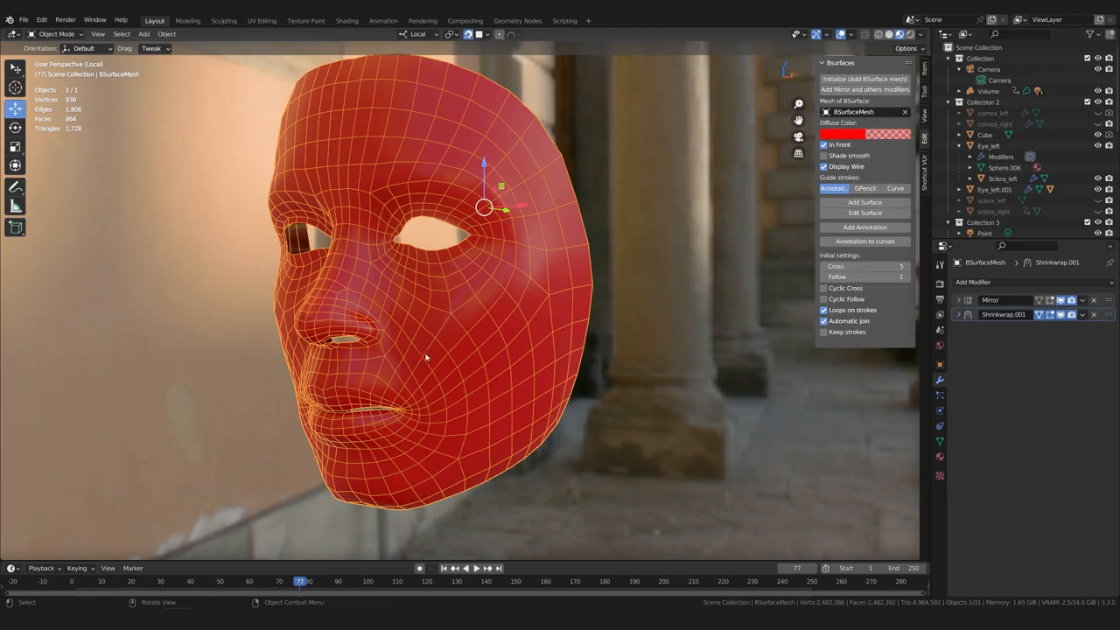
{"action": "mouse_move", "coordinate": [426, 356]}
{"action": "middle_mouse_down"}
{"action": "mouse_move", "coordinate": [450, 370]}
{"action": "mouse_move", "coordinate": [533, 265]}
{"action": "mouse_move", "coordinate": [538, 304]}
{"action": "mouse_move", "coordinate": [413, 363]}
{"action": "mouse_move", "coordinate": [430, 350]}
{"action": "middle_mouse_up"}
{"action": "scroll", "coordinate": [421, 358], "scroll_direction": "up", "scroll_amount": 1}
{"action": "middle_click_drag", "start_coordinate": [457, 287], "coordinate": [427, 307]}
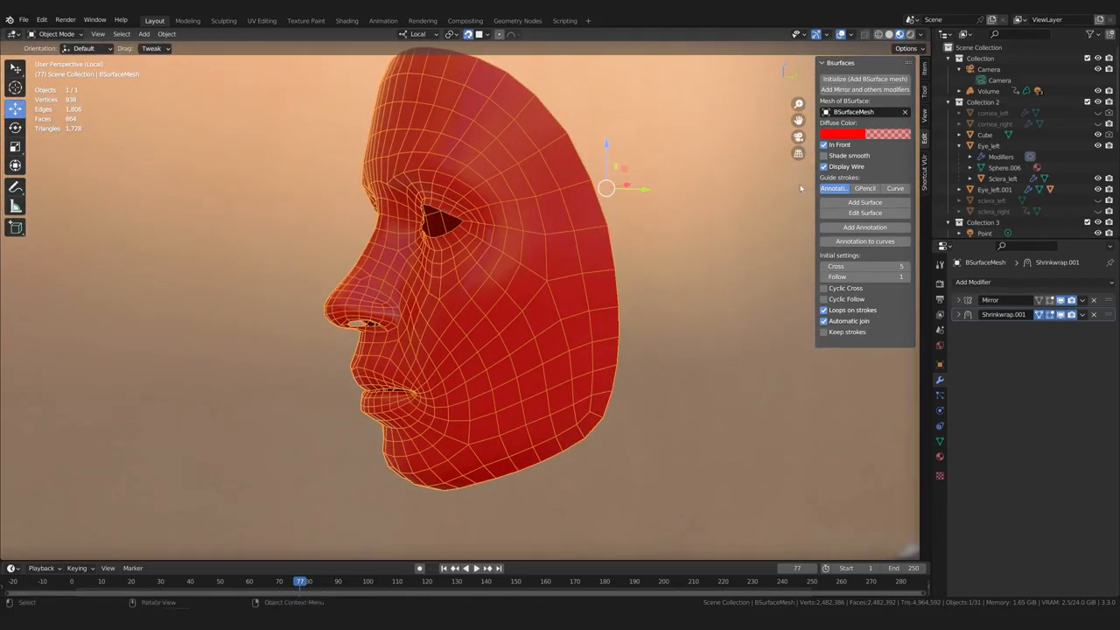
Turn off Display Wire, deselect the face mesh, and inspect its shaded profile from forehead to chin
{"action": "left_click", "coordinate": [823, 166]}
{"action": "middle_click_drag", "start_coordinate": [454, 317], "coordinate": [428, 318]}
{"action": "left_click", "coordinate": [248, 319]}
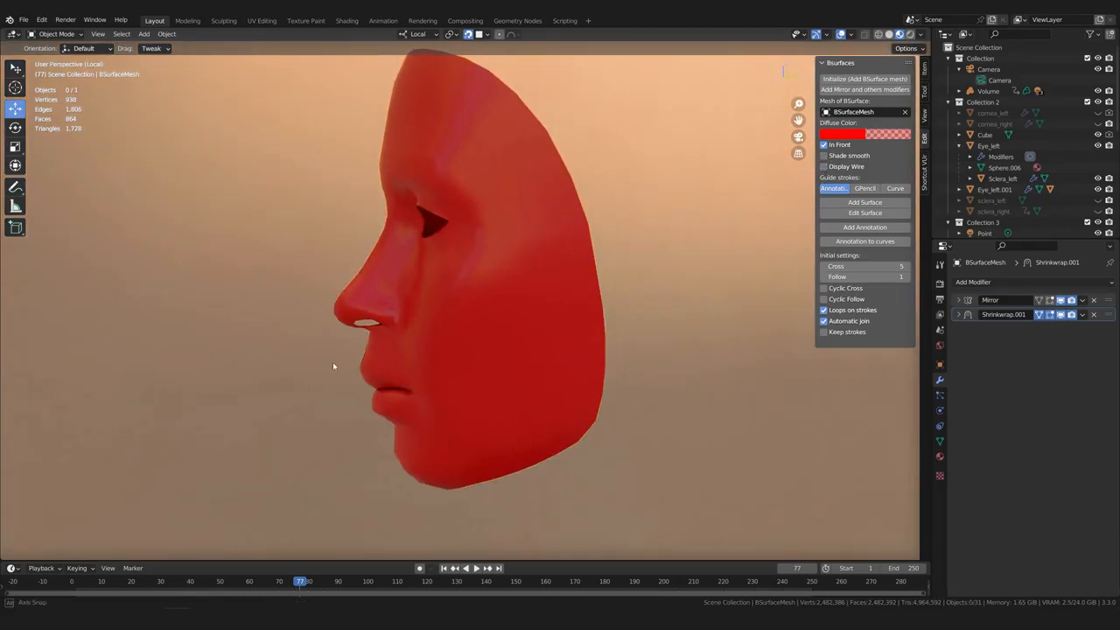
{"action": "middle_click_drag", "start_coordinate": [332, 361], "coordinate": [321, 363]}
{"action": "scroll", "coordinate": [324, 366], "scroll_direction": "down", "scroll_amount": 1}
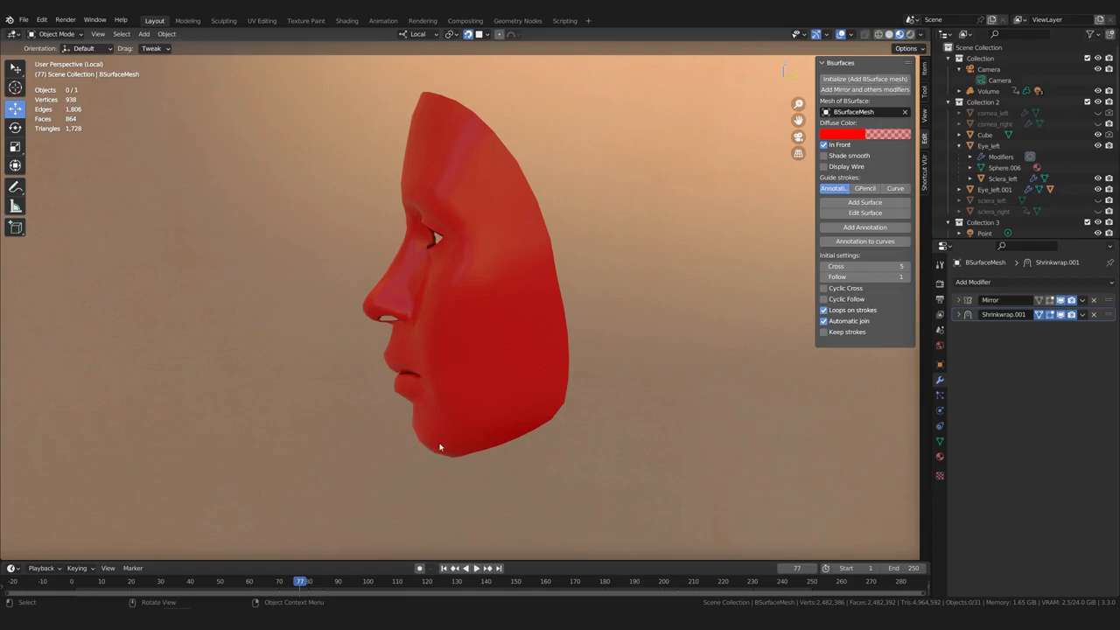
{"action": "scroll", "coordinate": [429, 447], "scroll_direction": "down", "scroll_amount": 3}
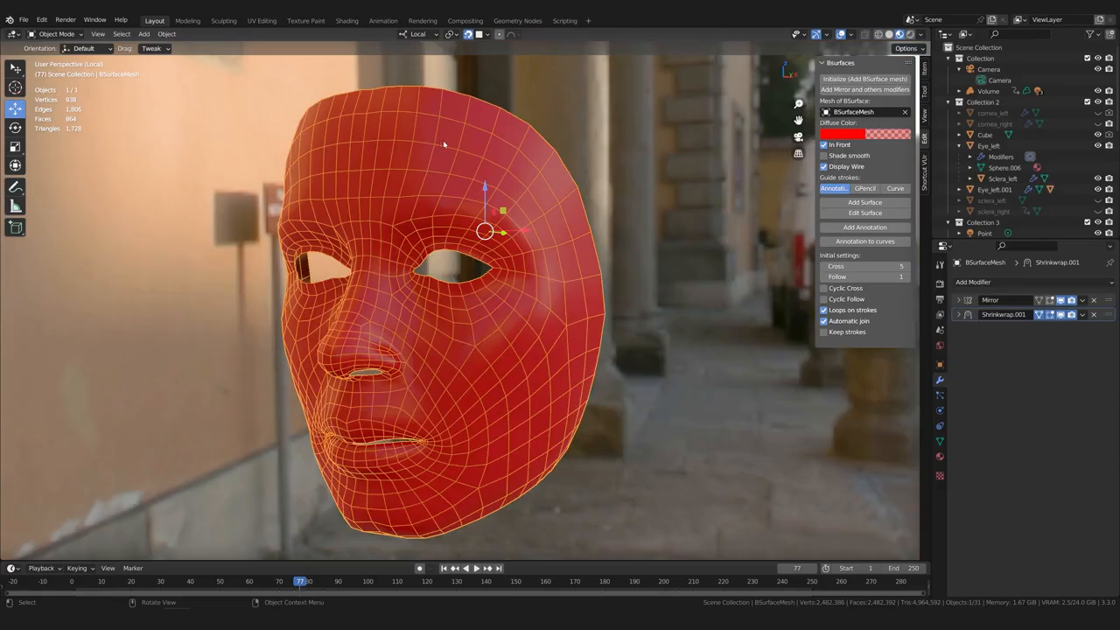
Examine the wireframe loops around the eye opening and nose bridge up close
{"action": "middle_click_drag", "start_coordinate": [459, 286], "coordinate": [399, 288]}
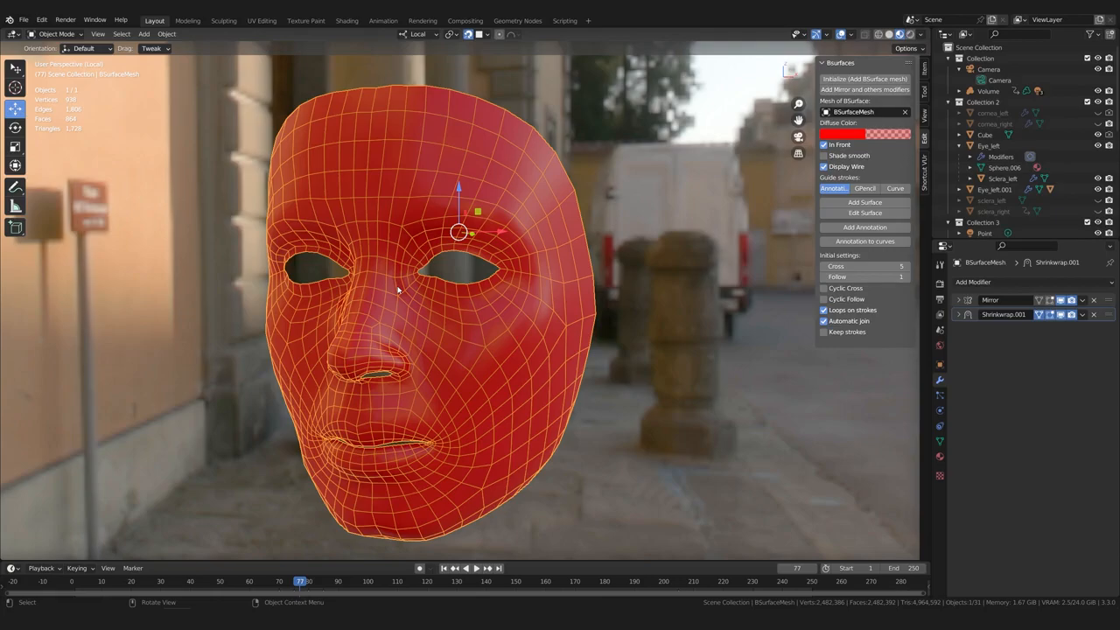
{"action": "middle_click_drag", "start_coordinate": [472, 302], "coordinate": [442, 317]}
{"action": "middle_click_drag", "start_coordinate": [527, 313], "coordinate": [521, 362], "text": "shift"}
{"action": "scroll", "coordinate": [520, 362], "scroll_direction": "up", "scroll_amount": 2}
{"action": "middle_click_drag", "start_coordinate": [460, 399], "coordinate": [367, 238]}
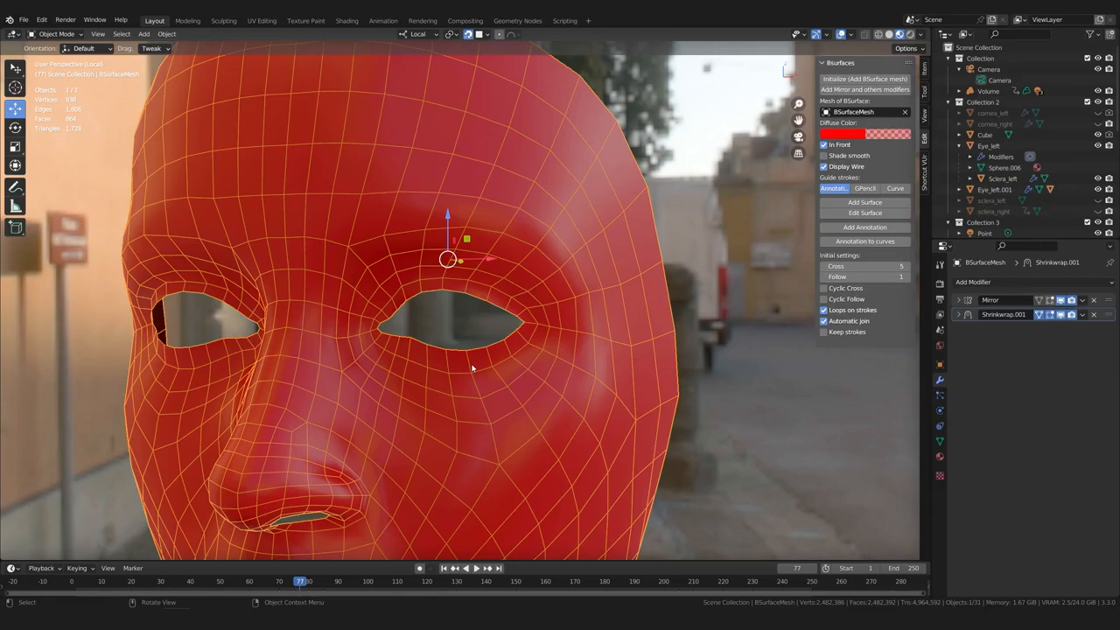
{"action": "middle_click_drag", "start_coordinate": [472, 367], "coordinate": [440, 320]}
{"action": "scroll", "coordinate": [484, 390], "scroll_direction": "up", "scroll_amount": 2}
{"action": "scroll", "coordinate": [461, 394], "scroll_direction": "down", "scroll_amount": 1}
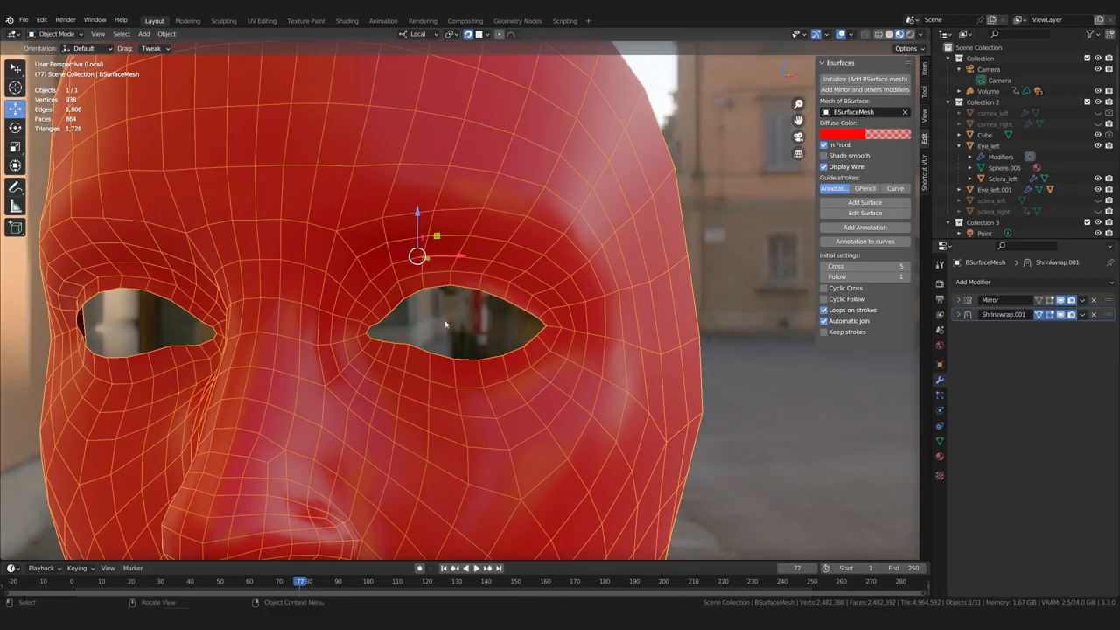
{"action": "middle_click_drag", "start_coordinate": [456, 278], "coordinate": [456, 329]}
Exit Local View to show the full head and bring the character's left eye into close view
{"action": "key", "text": "slash"}
{"action": "scroll", "coordinate": [471, 300], "scroll_direction": "up", "scroll_amount": 1}
{"action": "scroll", "coordinate": [436, 334], "scroll_direction": "up", "scroll_amount": 2}
{"action": "scroll", "coordinate": [436, 334], "scroll_direction": "up", "scroll_amount": 1}
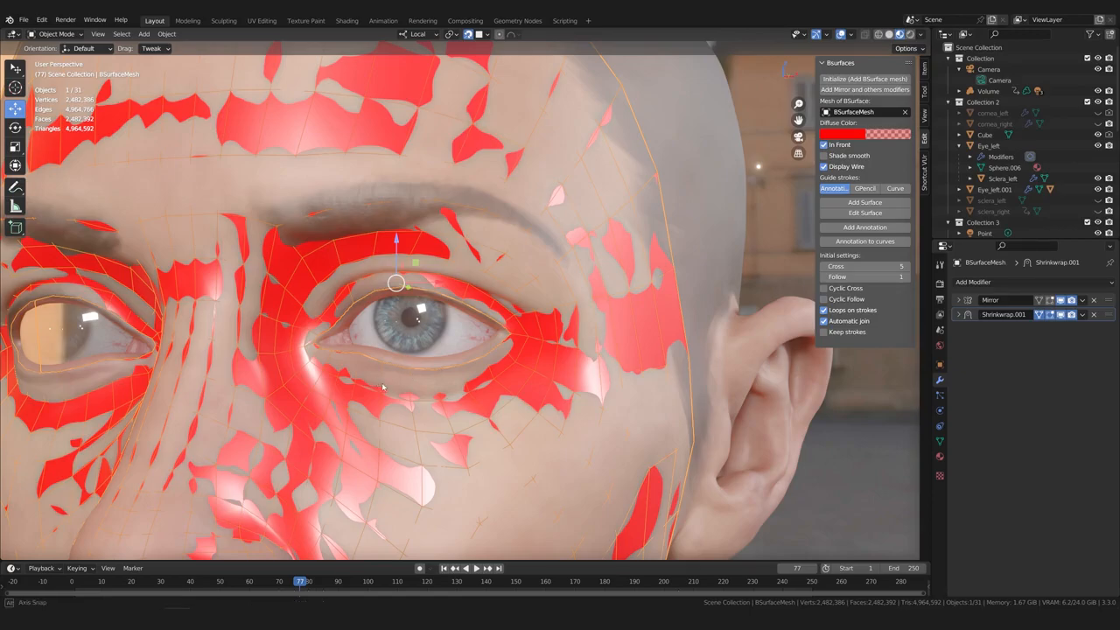
{"action": "middle_click_drag", "start_coordinate": [379, 379], "coordinate": [385, 390]}
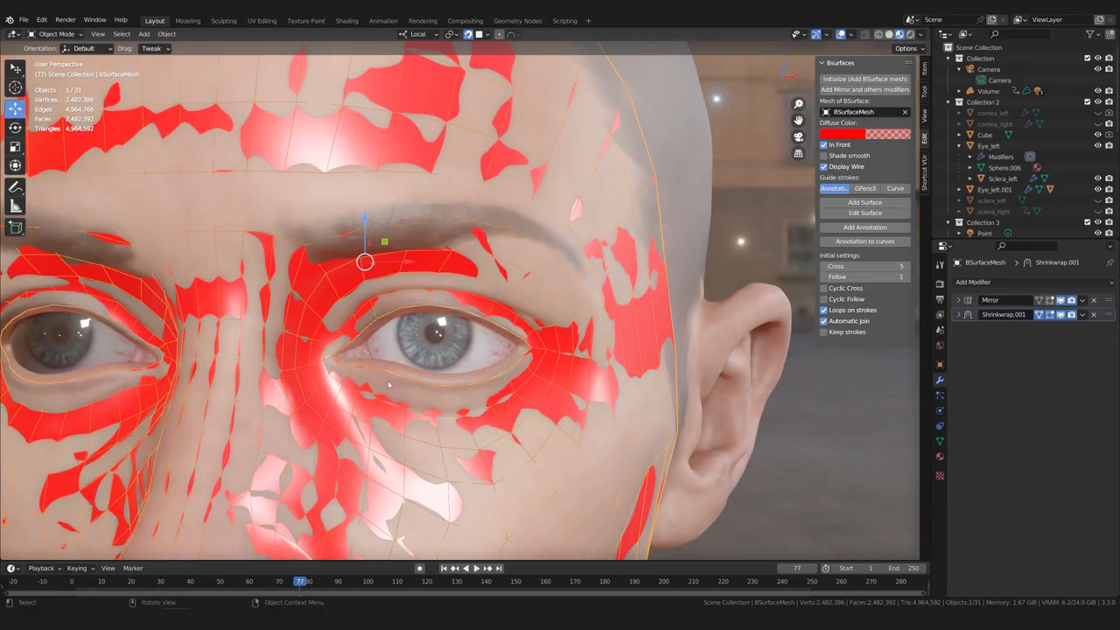
{"action": "scroll", "coordinate": [388, 383], "scroll_direction": "up", "scroll_amount": 2}
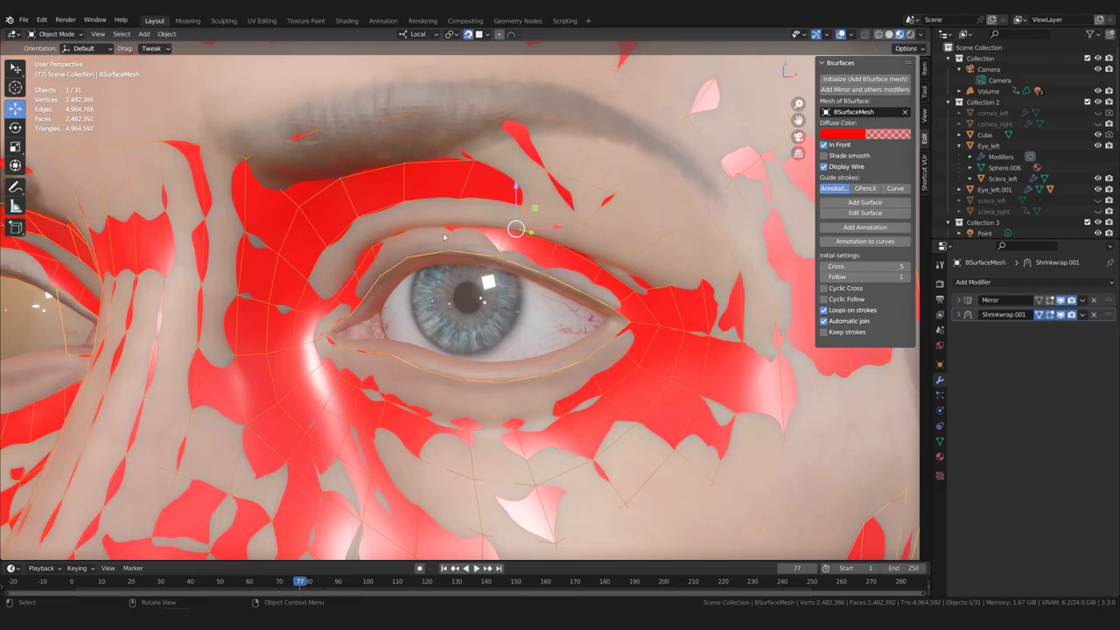
Examine how the mesh follows the upper eyelid and eye corners from the front and side
{"action": "middle_click_drag", "start_coordinate": [454, 298], "coordinate": [491, 247]}
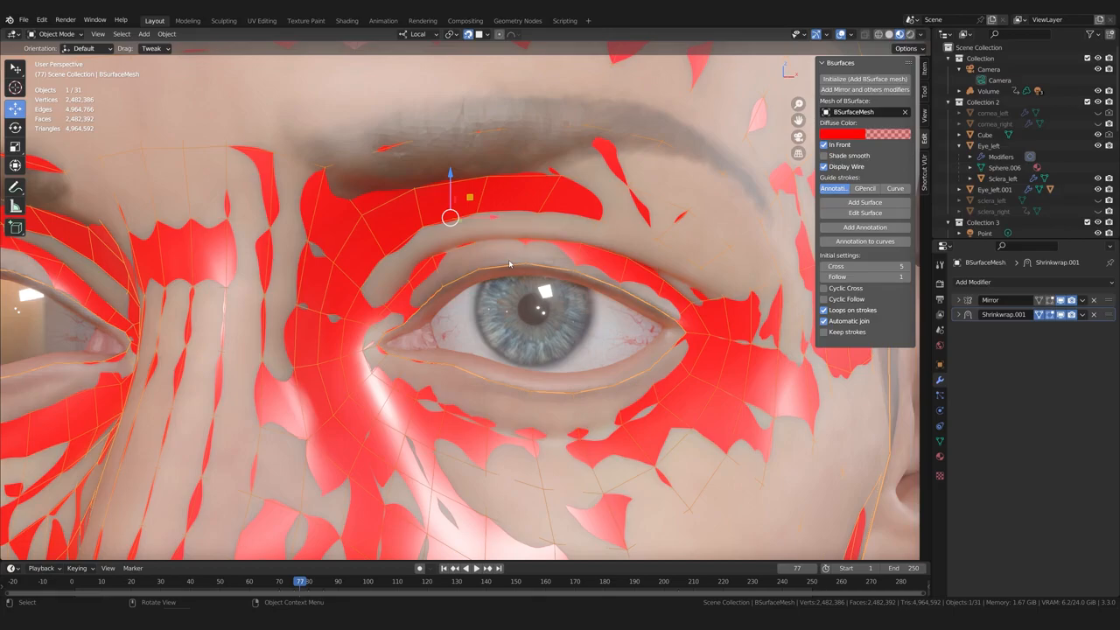
{"action": "middle_click_drag", "start_coordinate": [476, 295], "coordinate": [428, 373]}
{"action": "scroll", "coordinate": [448, 312], "scroll_direction": "down", "scroll_amount": 1}
{"action": "scroll", "coordinate": [370, 341], "scroll_direction": "up", "scroll_amount": 2}
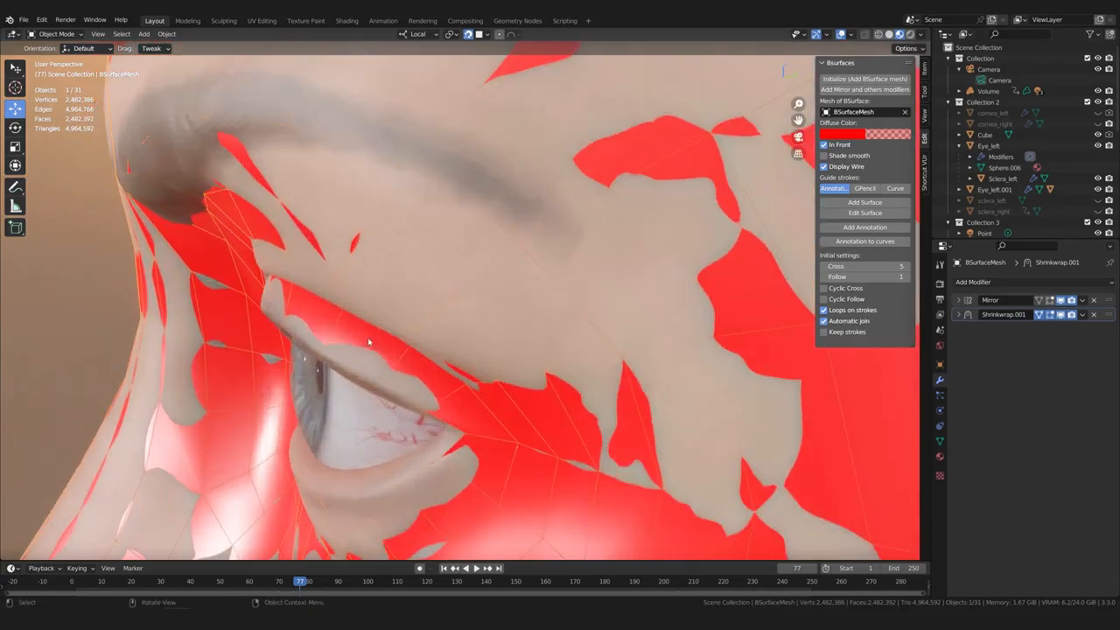
Examine how the mesh follows the left eye's upper eyelid fold and brow area from the side and three-quarter angles
{"action": "middle_click_drag", "start_coordinate": [370, 340], "coordinate": [405, 358], "text": "shift"}
{"action": "scroll", "coordinate": [405, 358], "scroll_direction": "up", "scroll_amount": 3}
{"action": "middle_click_drag", "start_coordinate": [307, 343], "coordinate": [371, 348], "text": "shift"}
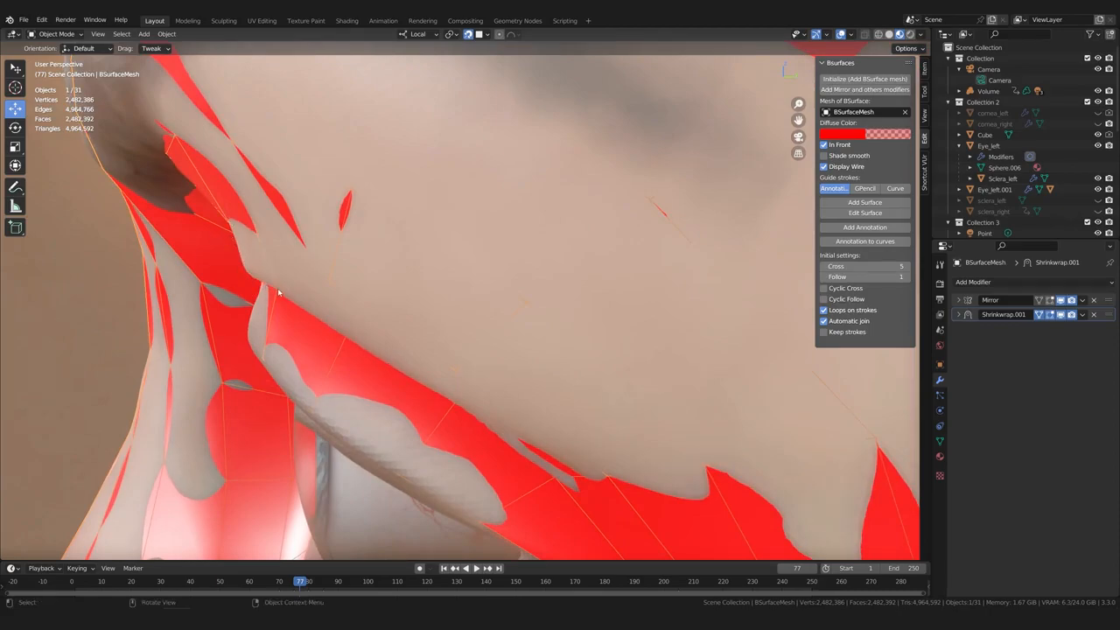
{"action": "middle_click_drag", "start_coordinate": [534, 451], "coordinate": [569, 382]}
{"action": "scroll", "coordinate": [547, 337], "scroll_direction": "down", "scroll_amount": 1}
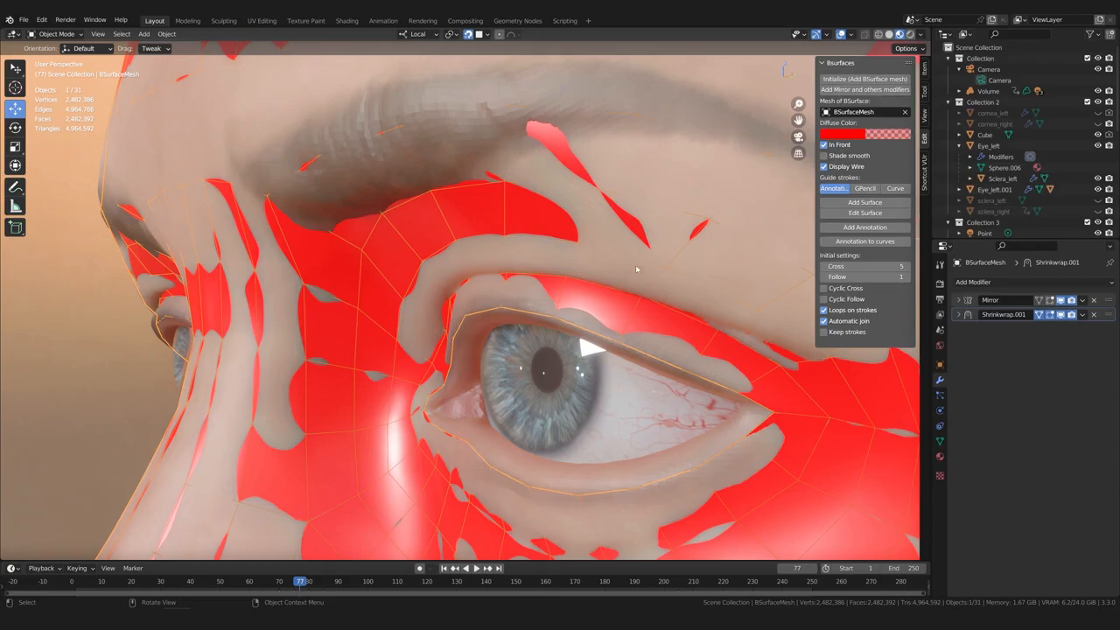
{"action": "middle_click_drag", "start_coordinate": [494, 269], "coordinate": [516, 307]}
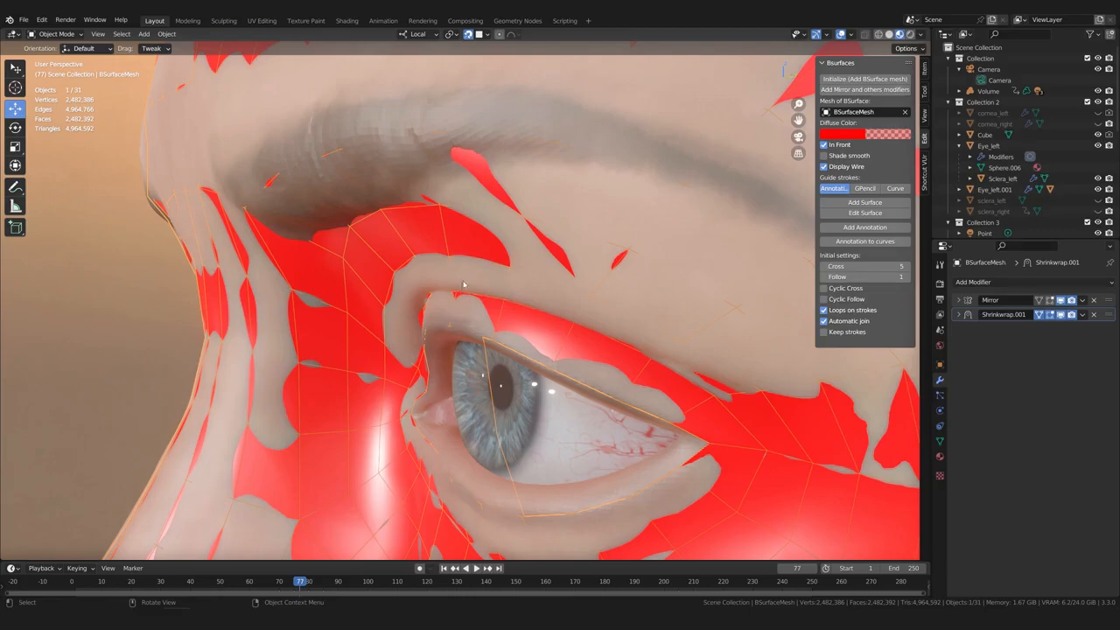
{"action": "middle_click_drag", "start_coordinate": [453, 314], "coordinate": [534, 317]}
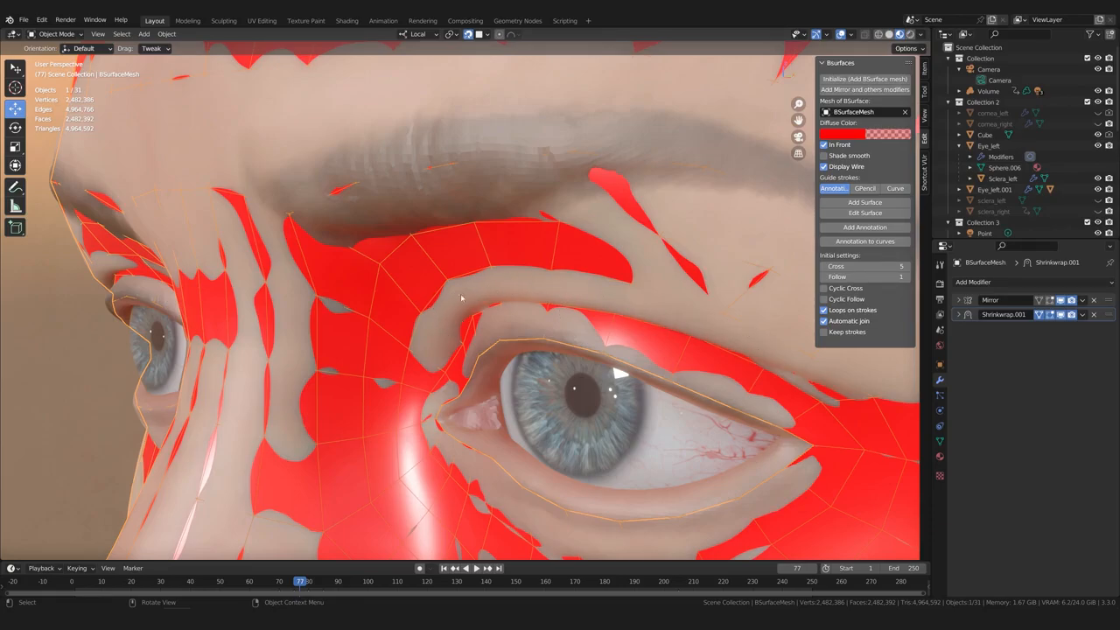
{"action": "middle_click_drag", "start_coordinate": [551, 308], "coordinate": [398, 308]}
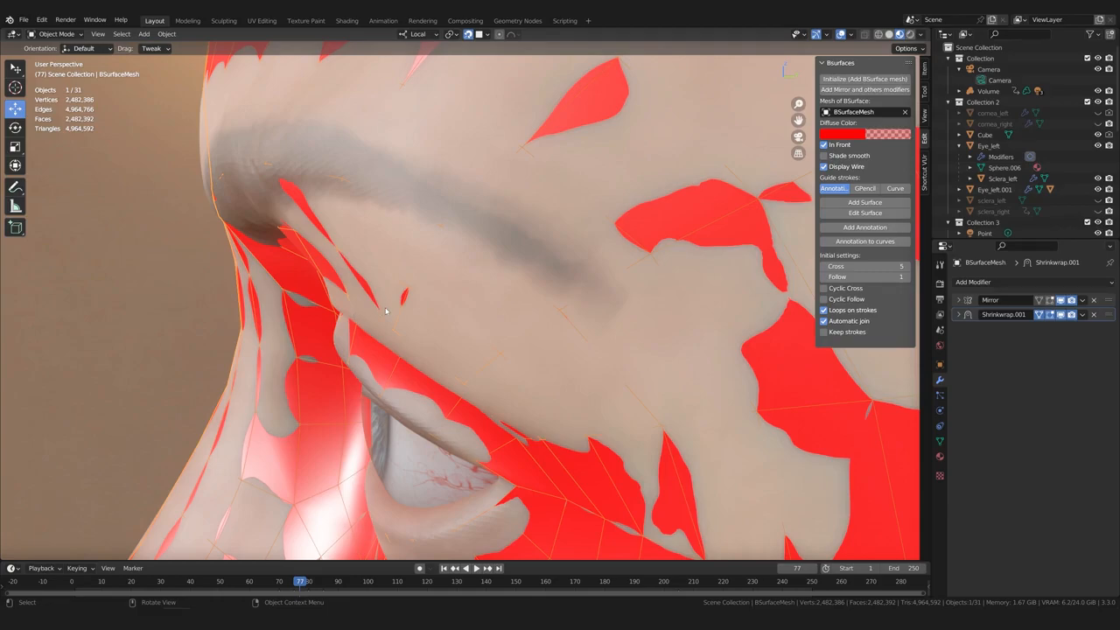
{"action": "middle_click_drag", "start_coordinate": [386, 313], "coordinate": [389, 351]}
Inspect the fit of the whole face mesh against the textured head from the front and both sides
{"action": "scroll", "coordinate": [390, 351], "scroll_direction": "down", "scroll_amount": 8}
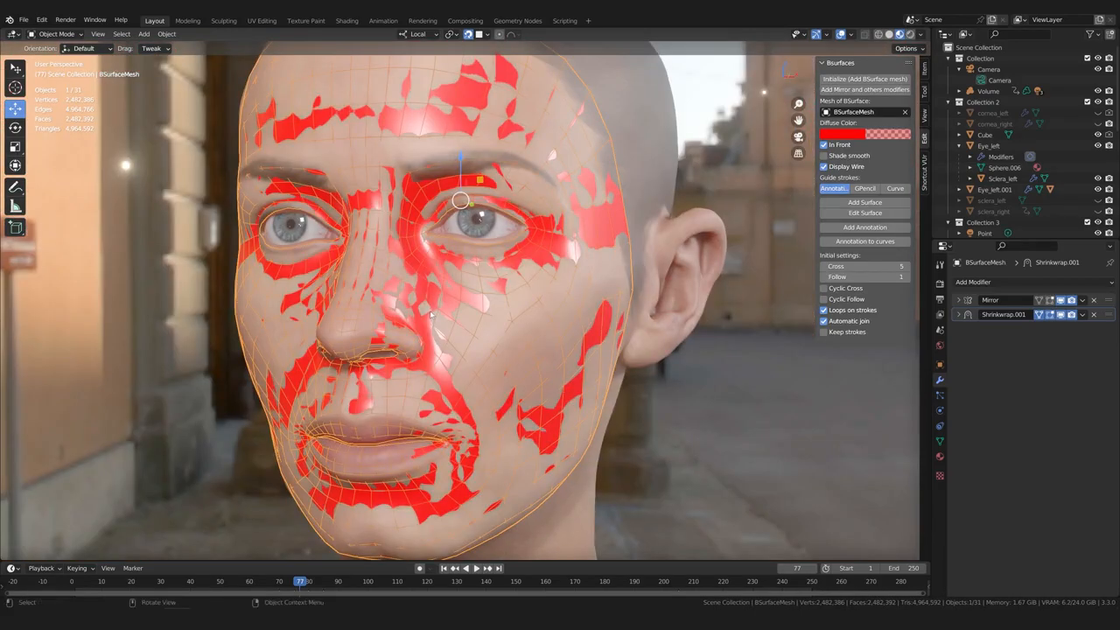
{"action": "scroll", "coordinate": [430, 313], "scroll_direction": "down", "scroll_amount": 2}
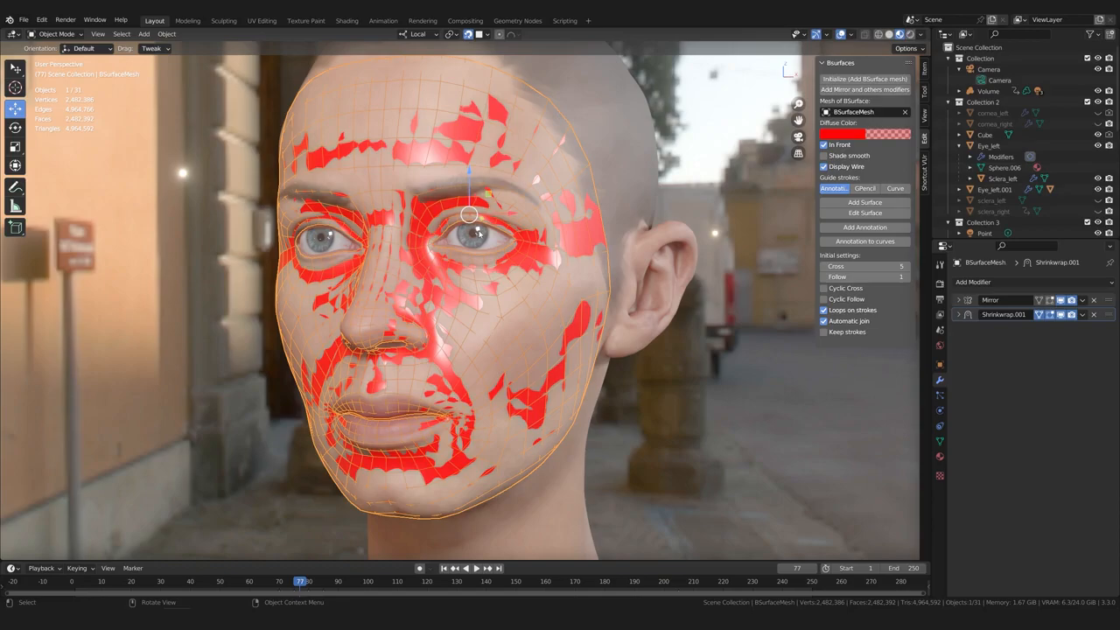
{"action": "middle_click_drag", "start_coordinate": [479, 232], "coordinate": [473, 217]}
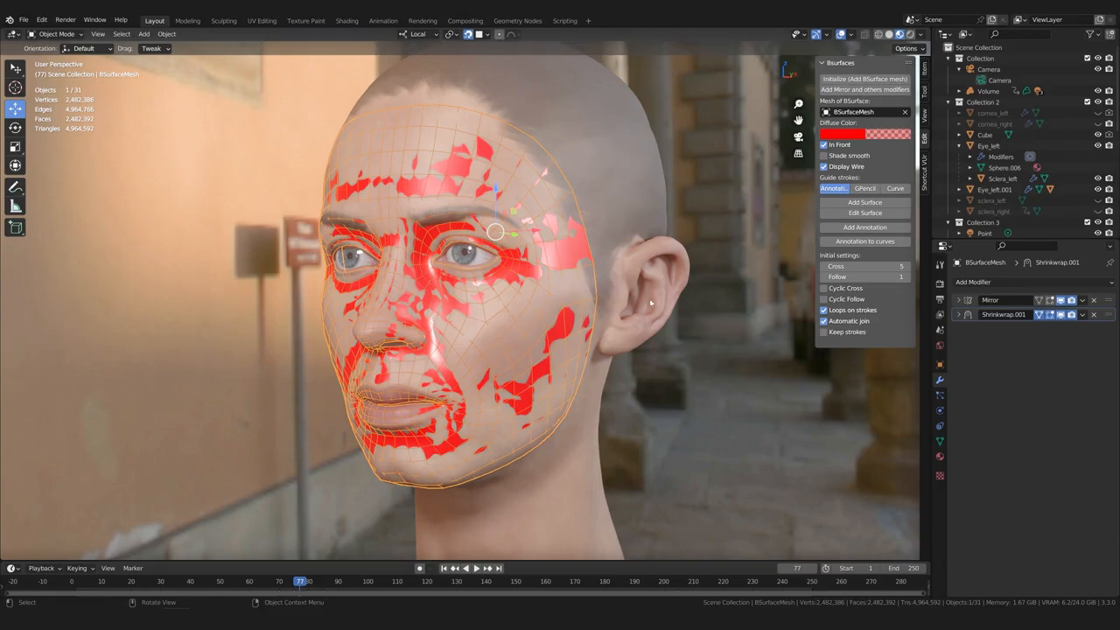
{"action": "middle_click_drag", "start_coordinate": [567, 464], "coordinate": [565, 445], "text": "shift"}
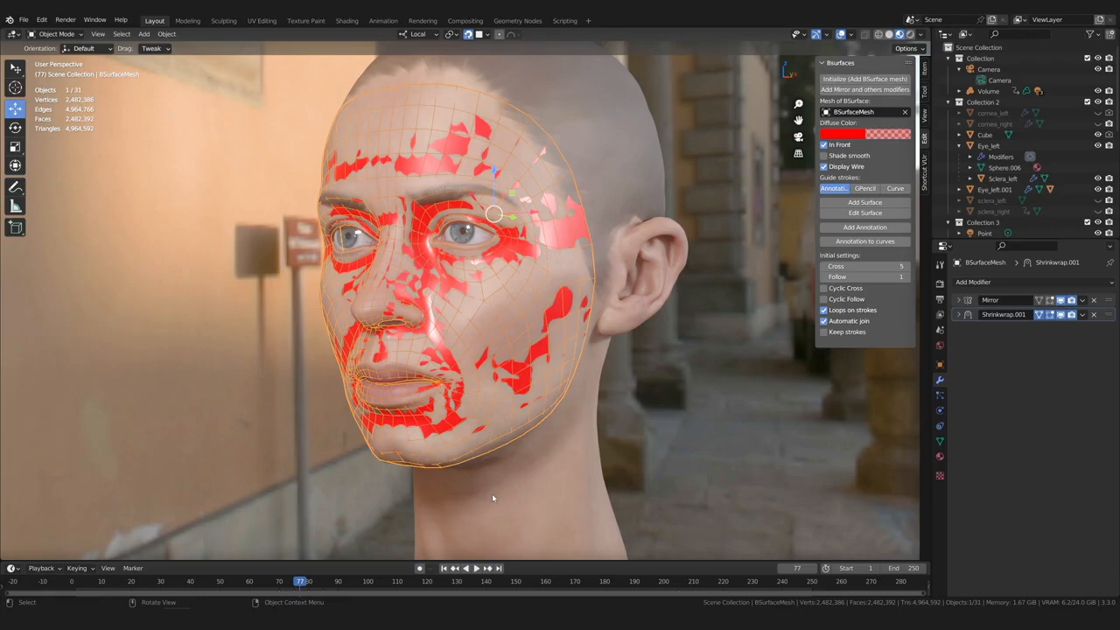
{"action": "middle_click_drag", "start_coordinate": [492, 493], "coordinate": [494, 447]}
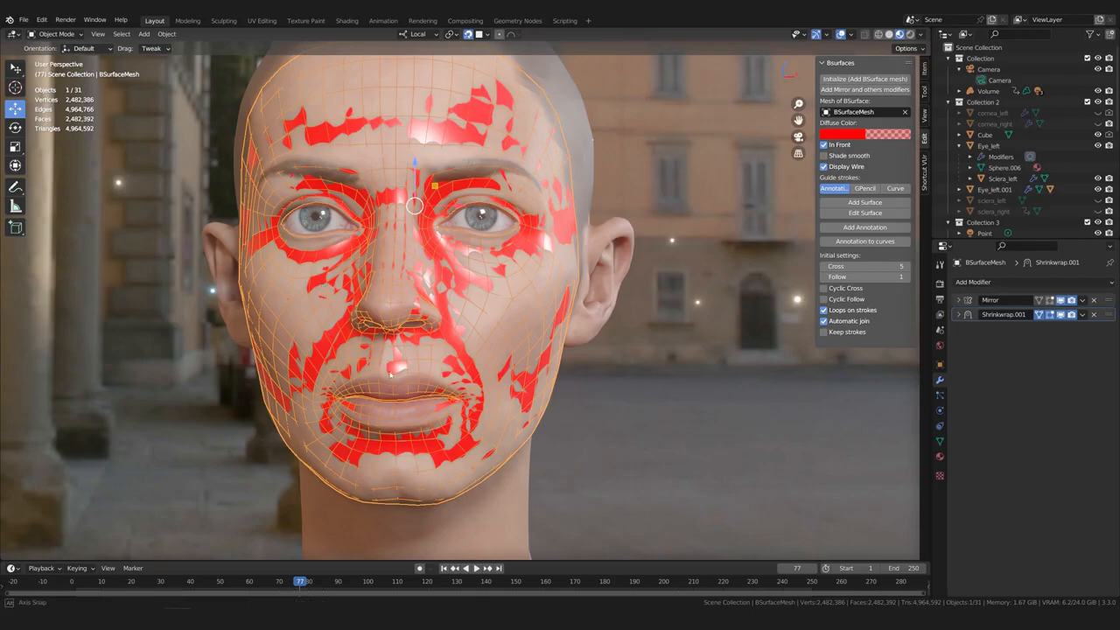
{"action": "middle_click_drag", "start_coordinate": [322, 284], "coordinate": [435, 280]}
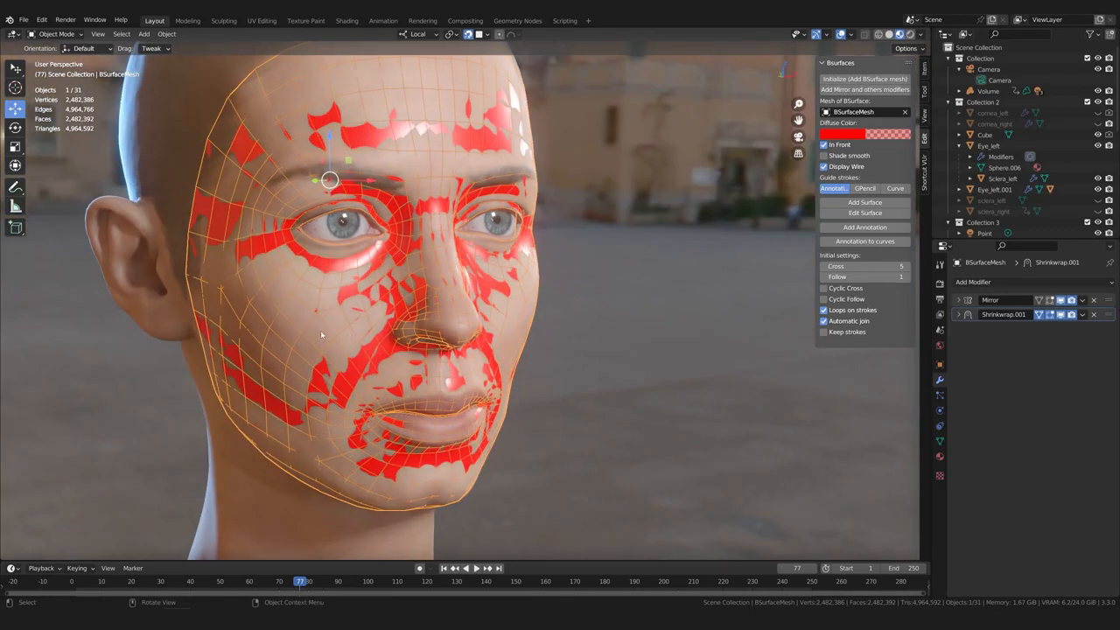
{"action": "middle_click_drag", "start_coordinate": [321, 335], "coordinate": [378, 317], "text": "shift"}
{"action": "scroll", "coordinate": [379, 317], "scroll_direction": "up", "scroll_amount": 1}
{"action": "middle_click_drag", "start_coordinate": [293, 342], "coordinate": [316, 342]}
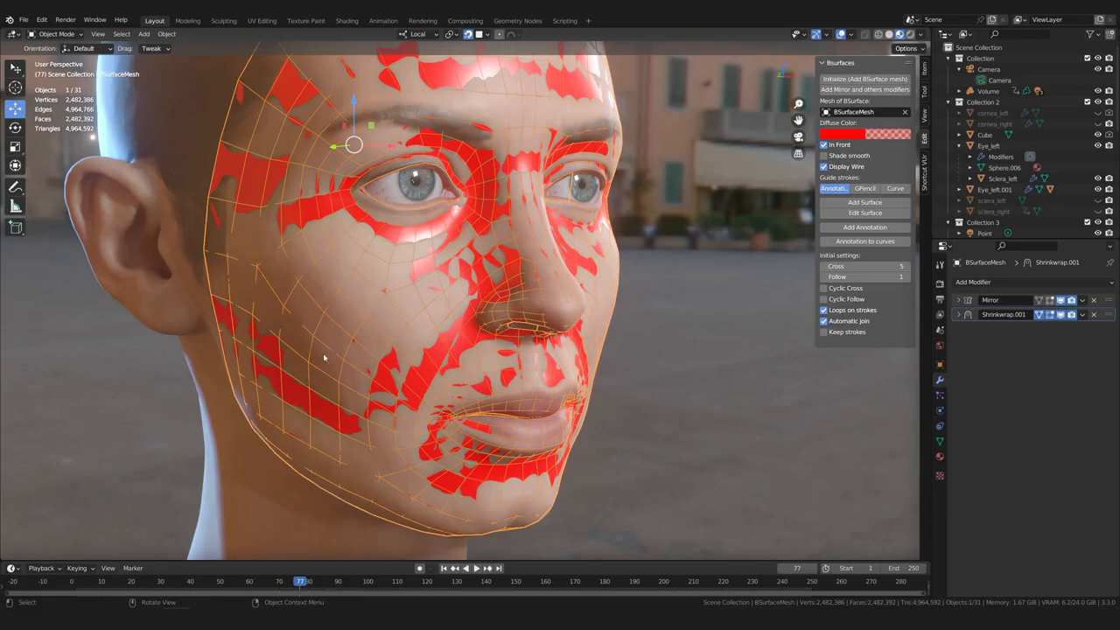
Examine the mesh loops around the character's right eye, its inner corner and the nose bridge up close
{"action": "middle_click_drag", "start_coordinate": [361, 380], "coordinate": [306, 376]}
{"action": "middle_click_drag", "start_coordinate": [339, 316], "coordinate": [516, 304], "text": "shift"}
{"action": "scroll", "coordinate": [367, 365], "scroll_direction": "up", "scroll_amount": 2}
{"action": "middle_click_drag", "start_coordinate": [494, 254], "coordinate": [452, 361], "text": "shift"}
{"action": "scroll", "coordinate": [520, 375], "scroll_direction": "up", "scroll_amount": 2}
{"action": "scroll", "coordinate": [452, 361], "scroll_direction": "up", "scroll_amount": 1}
{"action": "middle_click_drag", "start_coordinate": [318, 420], "coordinate": [288, 460]}
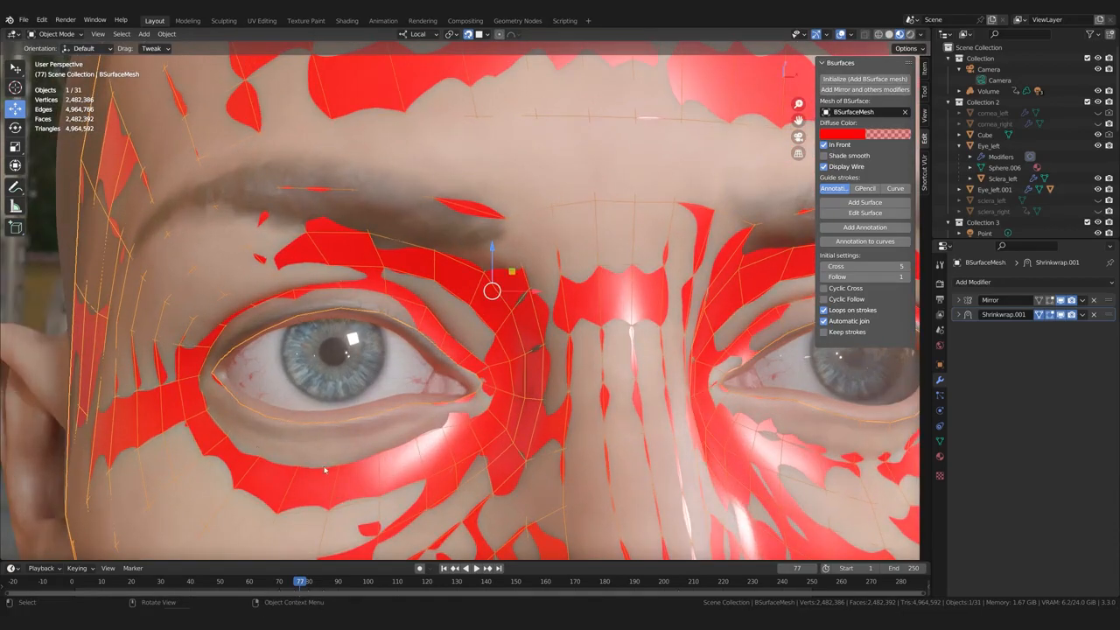
{"action": "middle_click_drag", "start_coordinate": [365, 369], "coordinate": [346, 389]}
{"action": "middle_click_drag", "start_coordinate": [433, 433], "coordinate": [382, 364], "text": "shift"}
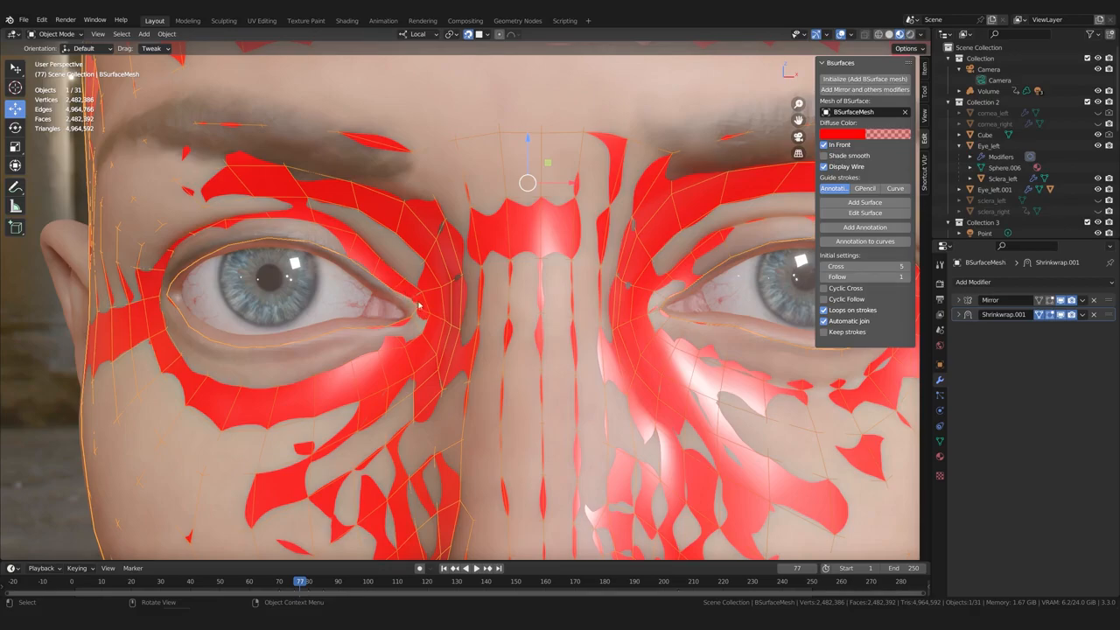
{"action": "scroll", "coordinate": [393, 351], "scroll_direction": "down", "scroll_amount": 1}
{"action": "mouse_move", "coordinate": [395, 353]}
{"action": "middle_mouse_down"}
{"action": "mouse_move", "coordinate": [407, 339]}
{"action": "mouse_move", "coordinate": [396, 340]}
{"action": "middle_mouse_up"}
{"action": "scroll", "coordinate": [405, 339], "scroll_direction": "up", "scroll_amount": 1}
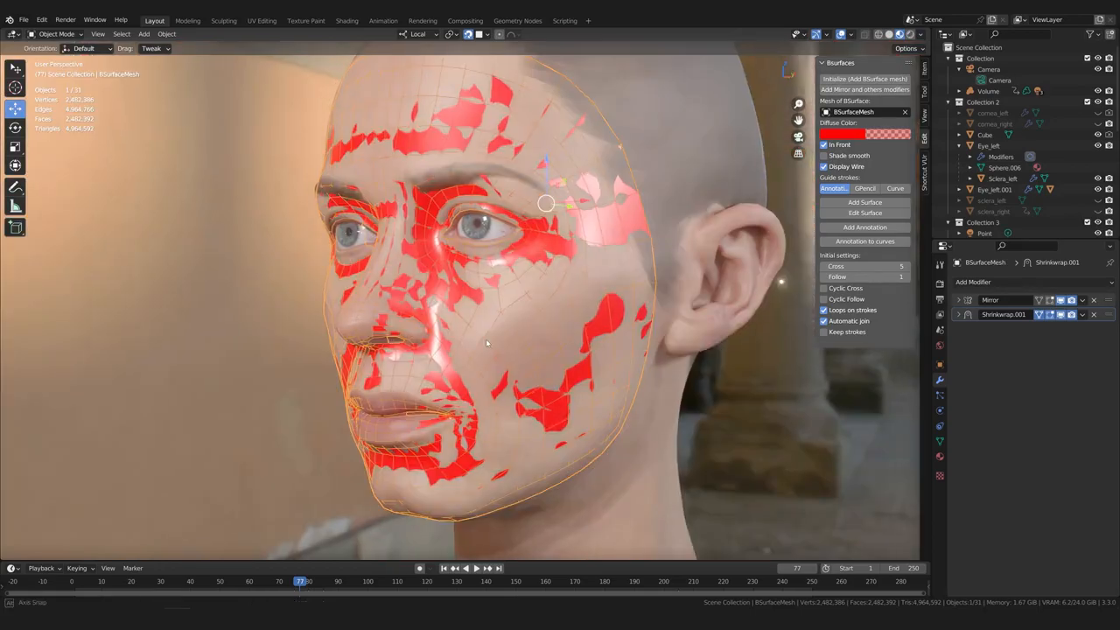
Inspect the face mesh's wireframe from the character's left side, covering the forehead, eye, temple and cheek
{"action": "middle_click_drag", "start_coordinate": [486, 339], "coordinate": [521, 334]}
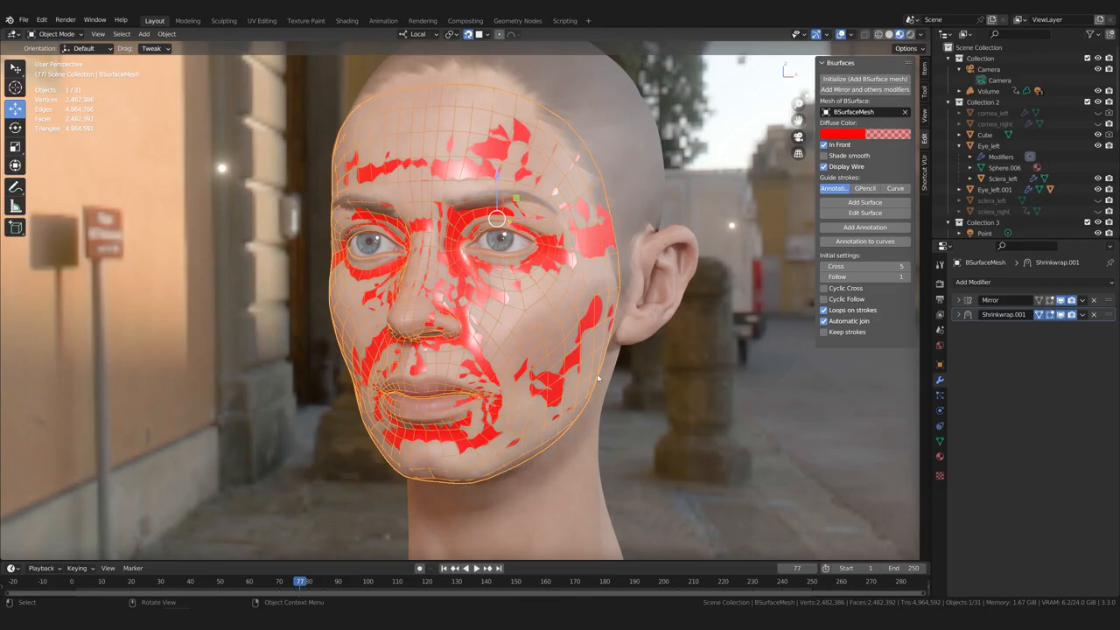
{"action": "mouse_move", "coordinate": [584, 425]}
{"action": "middle_mouse_down"}
{"action": "mouse_move", "coordinate": [562, 416]}
{"action": "mouse_move", "coordinate": [542, 430]}
{"action": "mouse_move", "coordinate": [566, 439]}
{"action": "middle_mouse_up"}
{"action": "scroll", "coordinate": [523, 433], "scroll_direction": "up", "scroll_amount": 2}
{"action": "scroll", "coordinate": [550, 435], "scroll_direction": "down", "scroll_amount": 1}
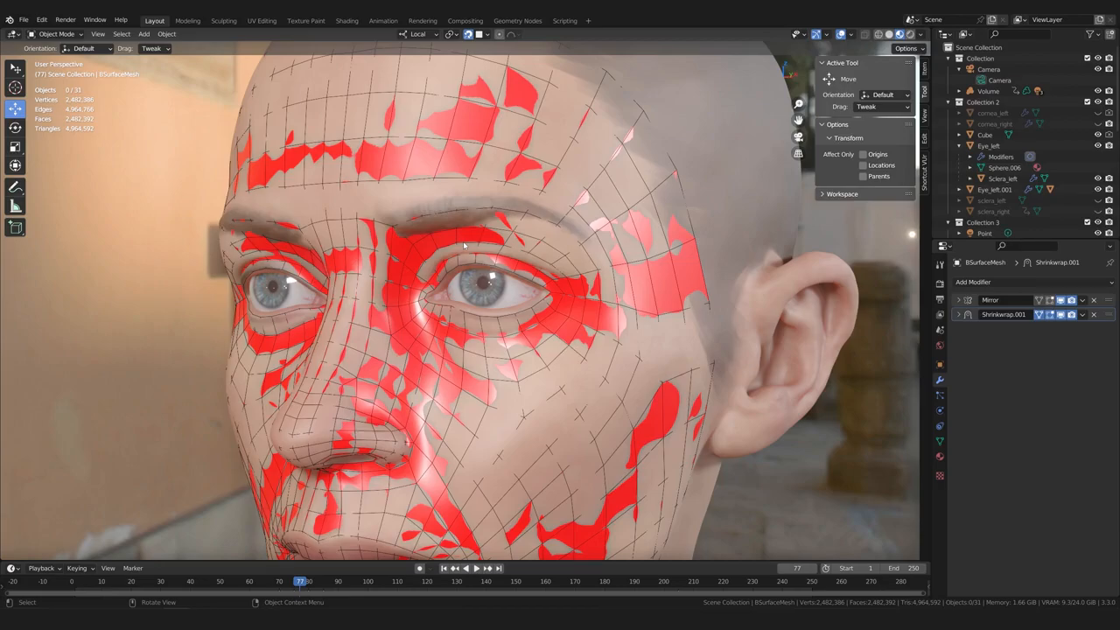
{"action": "middle_click_drag", "start_coordinate": [433, 279], "coordinate": [393, 328]}
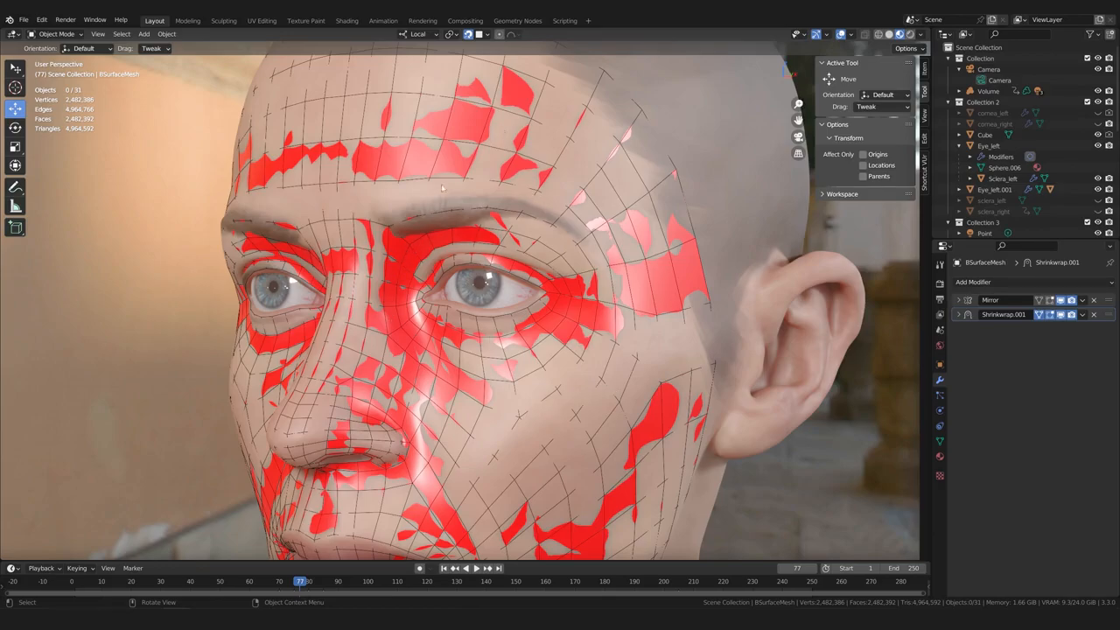
{"action": "middle_click_drag", "start_coordinate": [593, 287], "coordinate": [658, 348]}
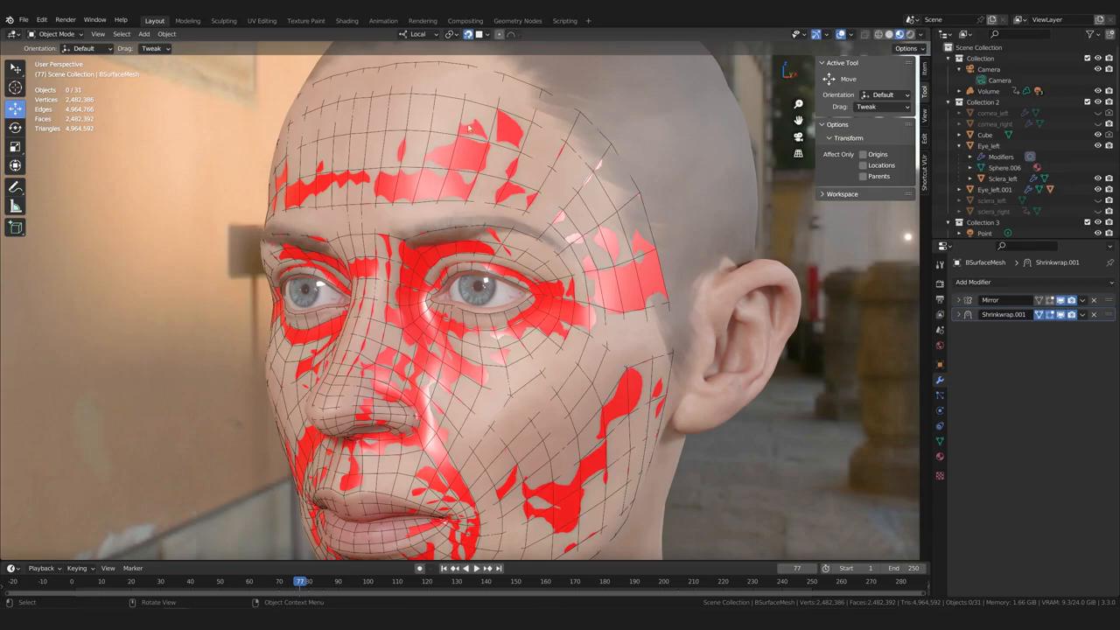
Switch the viewport to Solid shading and review the face mesh's edge flow across the forehead, eyes and cheek
{"action": "left_click", "coordinate": [889, 33]}
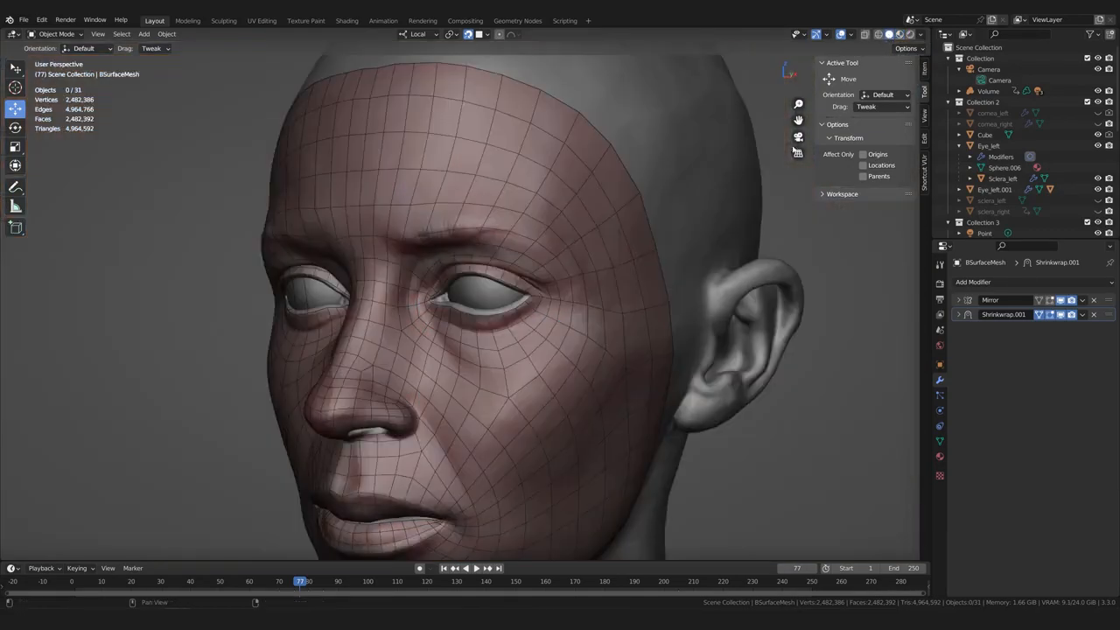
{"action": "middle_click_drag", "start_coordinate": [544, 320], "coordinate": [573, 321]}
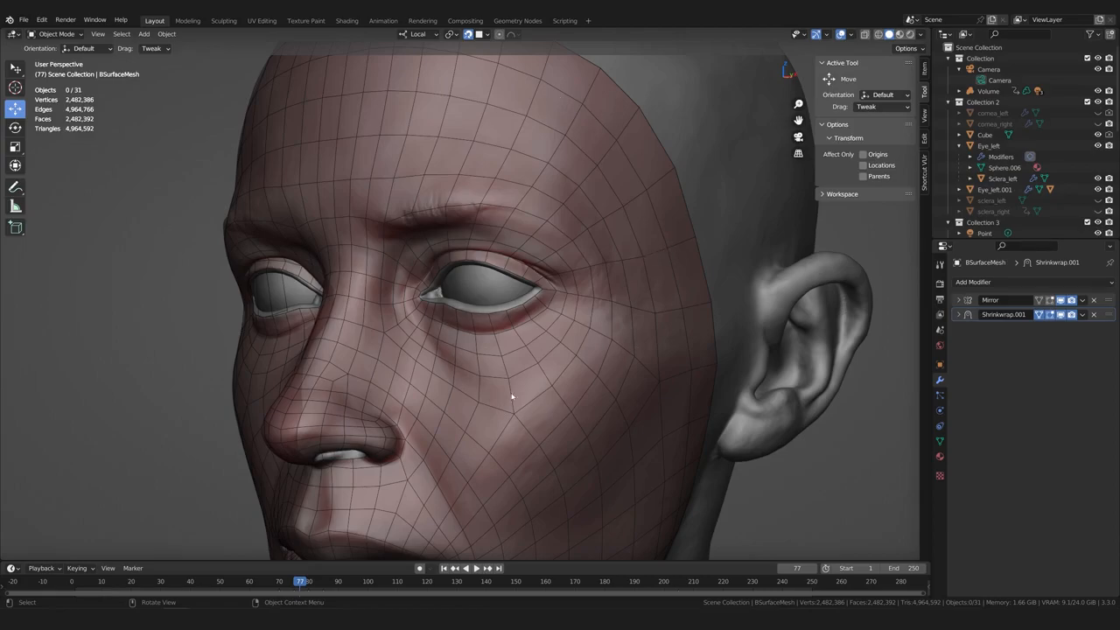
{"action": "middle_click_drag", "start_coordinate": [478, 432], "coordinate": [502, 442]}
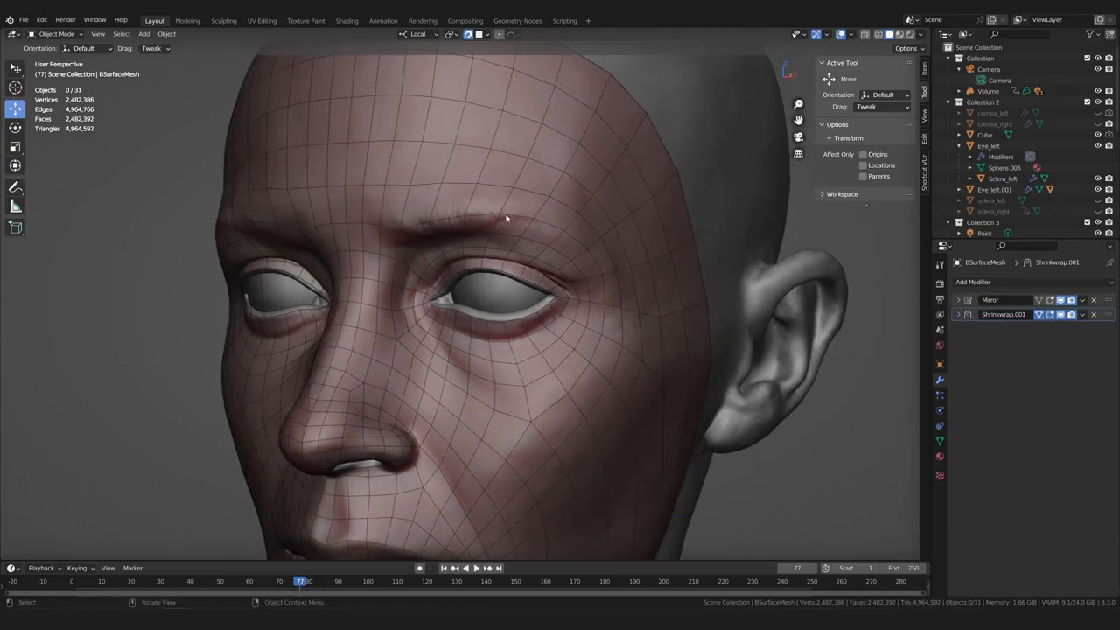
{"action": "scroll", "coordinate": [483, 327], "scroll_direction": "down", "scroll_amount": 1}
{"action": "middle_click_drag", "start_coordinate": [485, 329], "coordinate": [466, 319]}
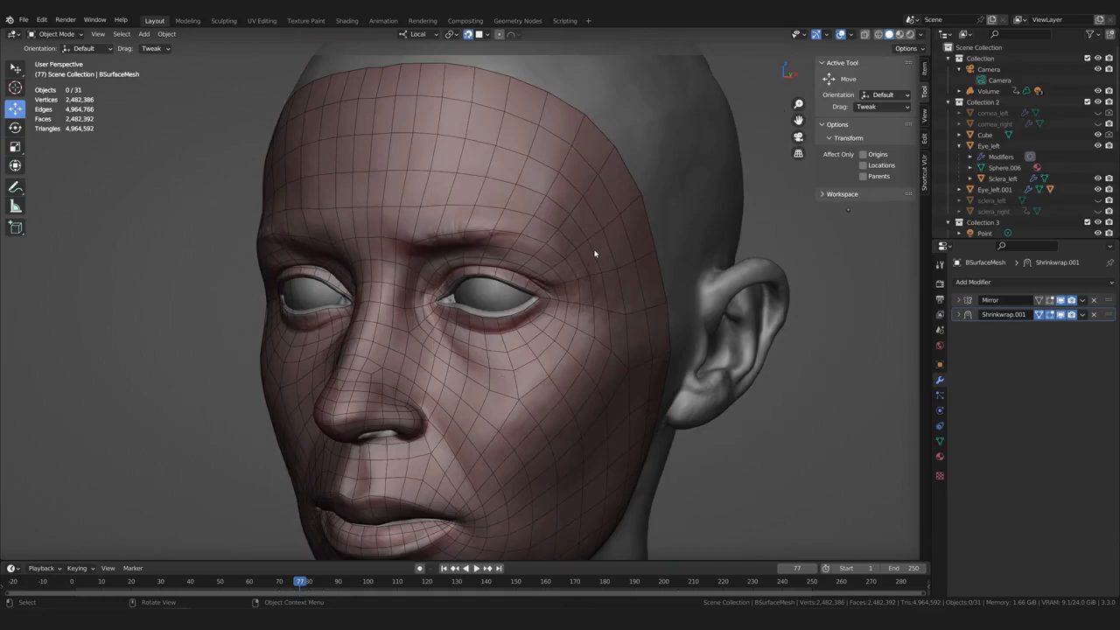
{"action": "middle_click_drag", "start_coordinate": [574, 401], "coordinate": [441, 246]}
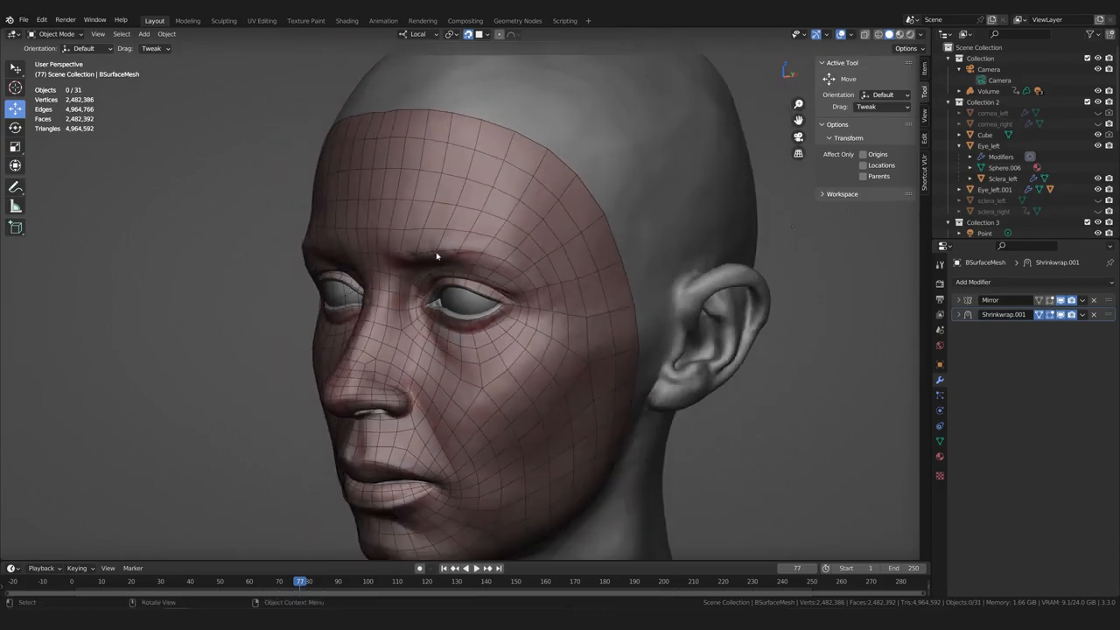
Examine the edge loops running from the left eye's outer corner and lower lid into the cheek
{"action": "middle_click_drag", "start_coordinate": [575, 298], "coordinate": [563, 414]}
{"action": "scroll", "coordinate": [564, 413], "scroll_direction": "up", "scroll_amount": 1}
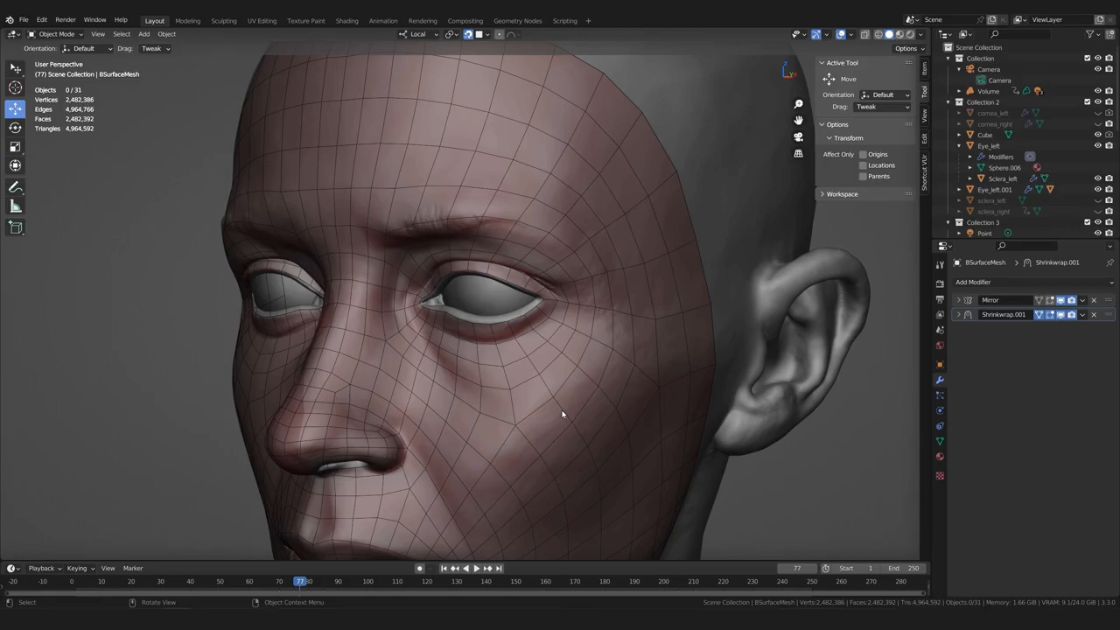
{"action": "middle_click_drag", "start_coordinate": [578, 309], "coordinate": [616, 417]}
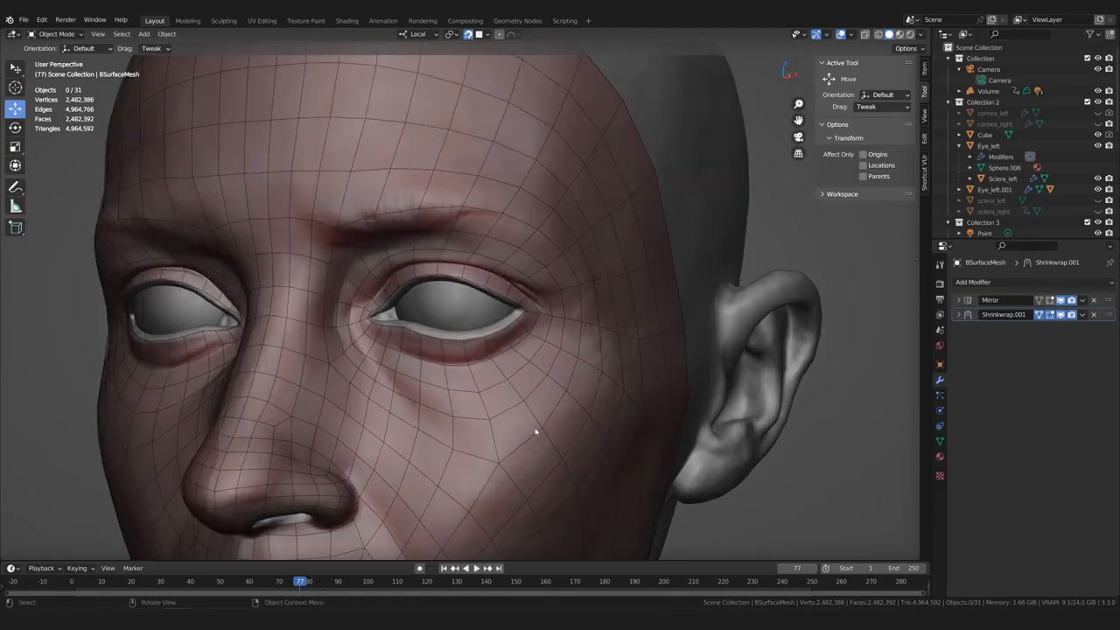
{"action": "middle_click_drag", "start_coordinate": [535, 431], "coordinate": [598, 355]}
{"action": "middle_click_drag", "start_coordinate": [459, 409], "coordinate": [489, 420]}
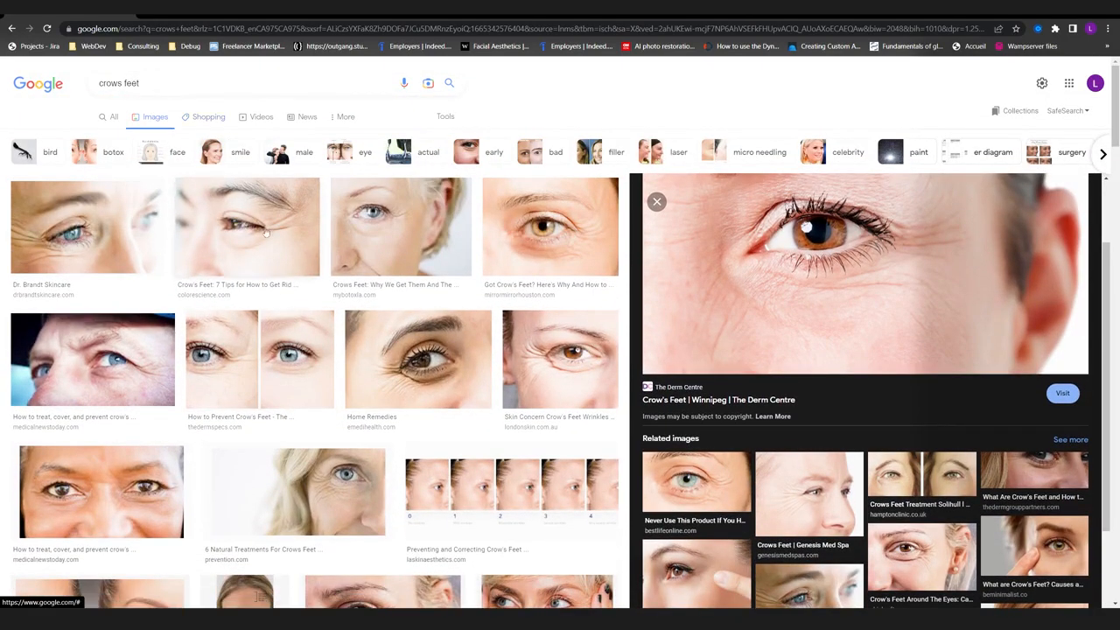
Browse the "crows feet" image results in the web browser and study several enlarged photos of wrinkles around the eyes
{"action": "left_click", "coordinate": [275, 256]}
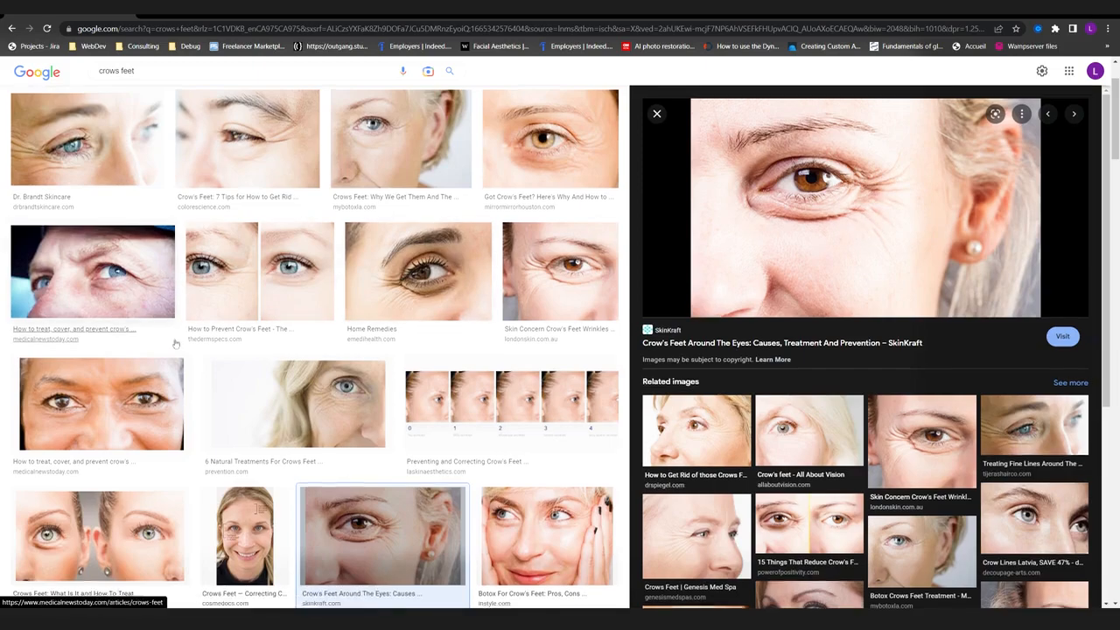
{"action": "scroll", "coordinate": [241, 402], "scroll_direction": "up", "scroll_amount": 2}
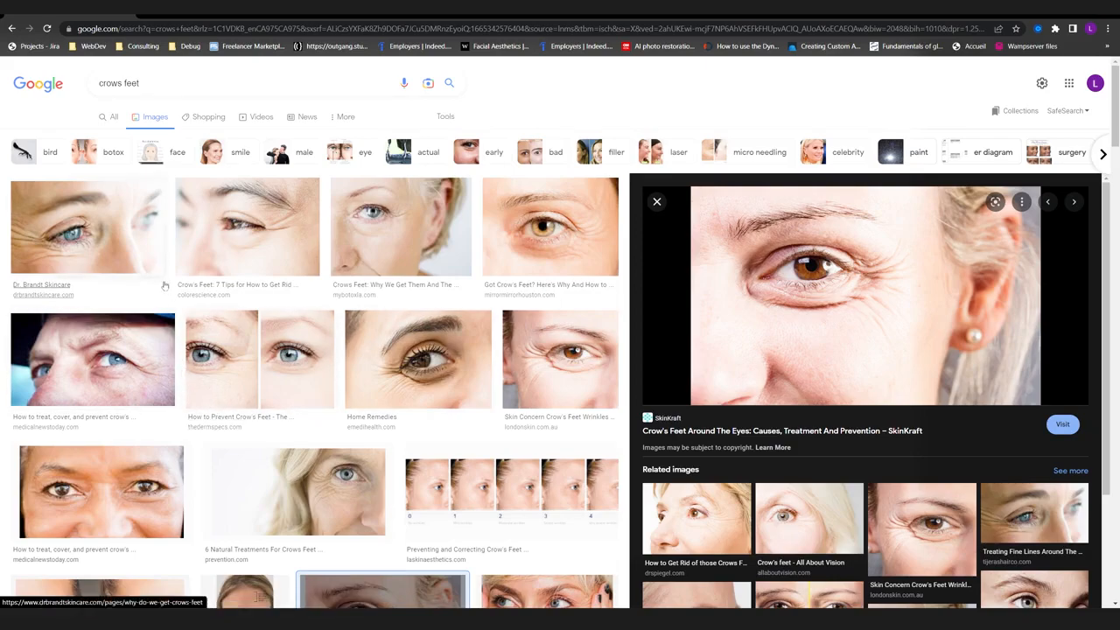
{"action": "left_click", "coordinate": [127, 375]}
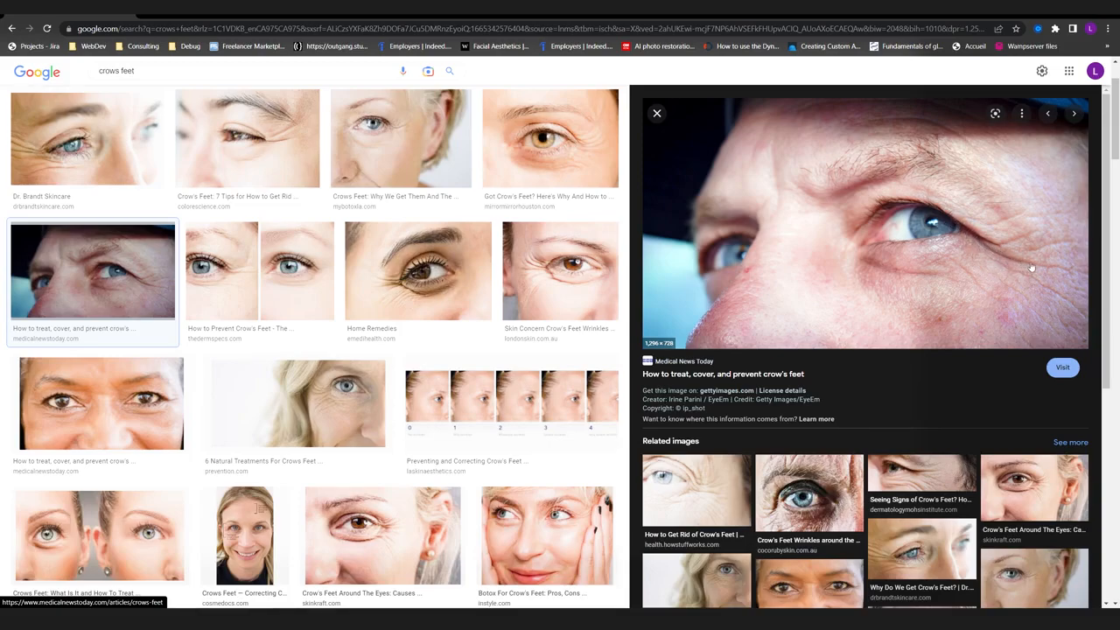
{"action": "left_click", "coordinate": [316, 405]}
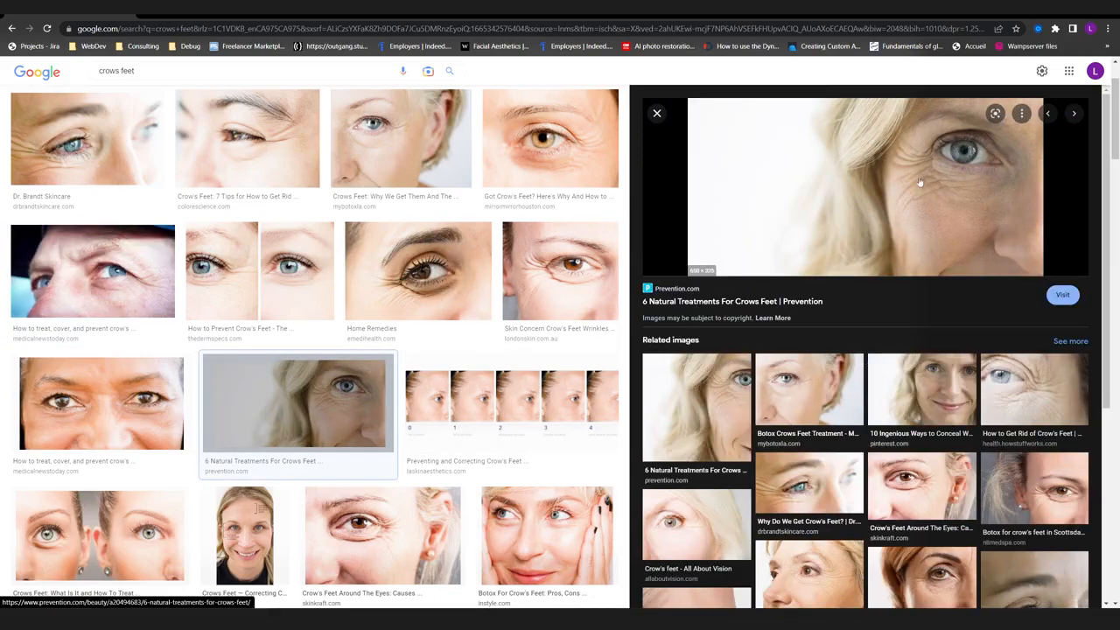
{"action": "left_click", "coordinate": [811, 403]}
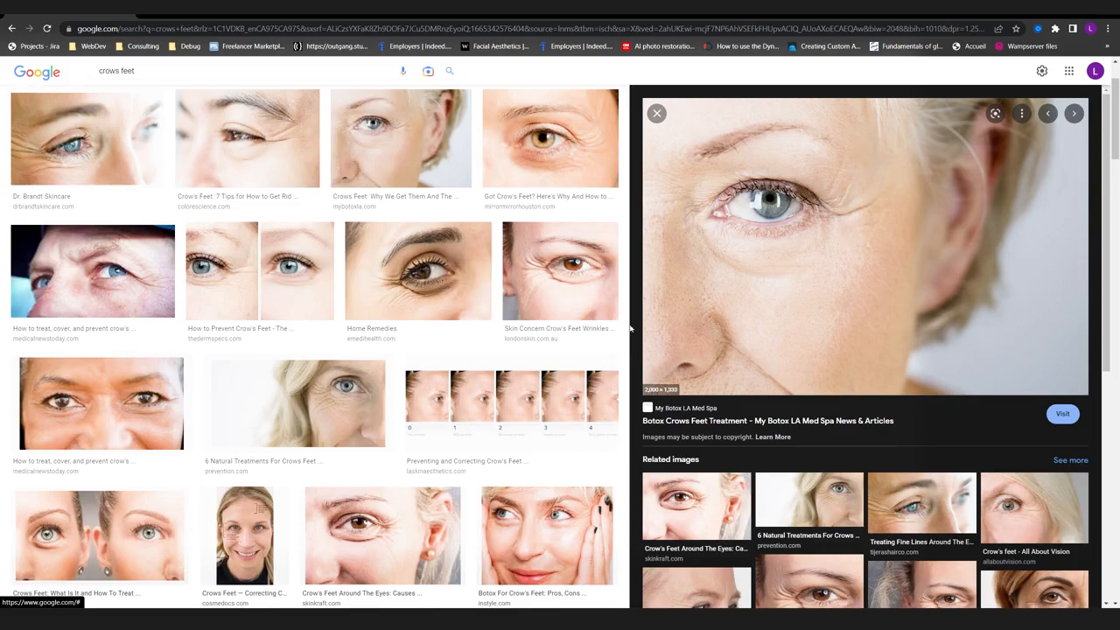
{"action": "scroll", "coordinate": [389, 394], "scroll_direction": "down", "scroll_amount": 3}
{"action": "scroll", "coordinate": [388, 393], "scroll_direction": "down", "scroll_amount": 3}
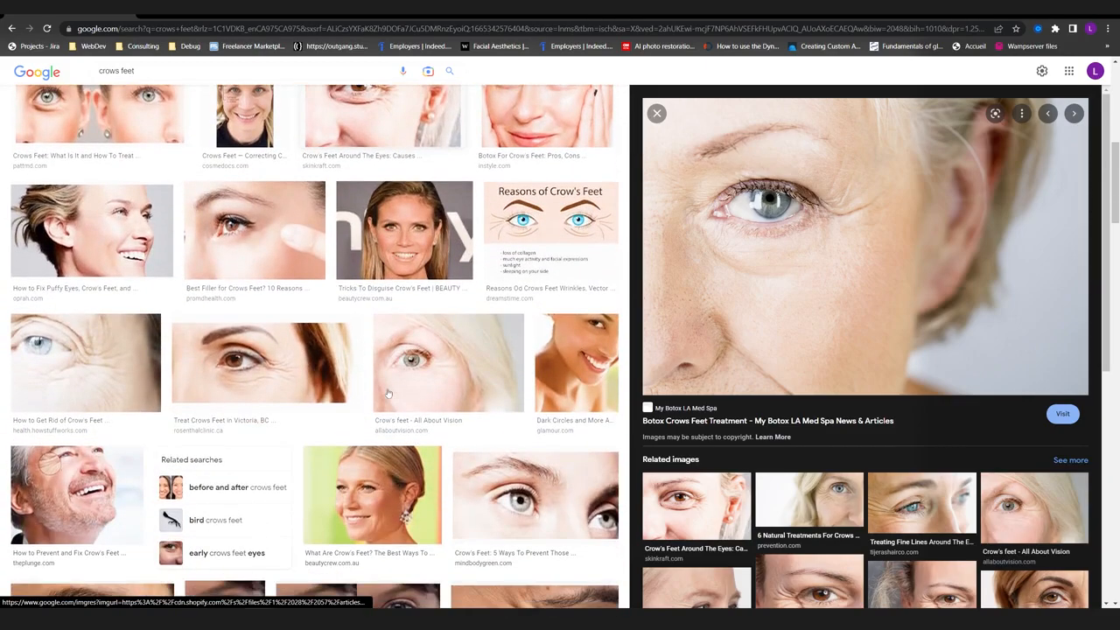
{"action": "left_click", "coordinate": [471, 328]}
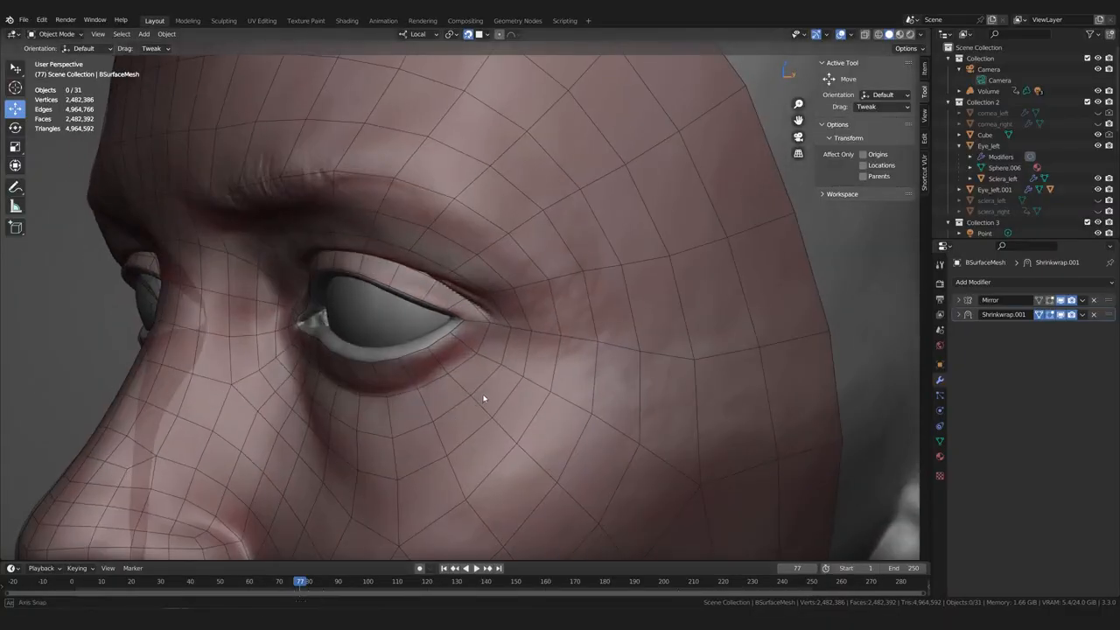
Switch the face mesh to Sculpt Mode and relax its topology between the left eye's outer corner and the temple with Slide Relax
{"action": "middle_click_drag", "start_coordinate": [483, 399], "coordinate": [493, 358]}
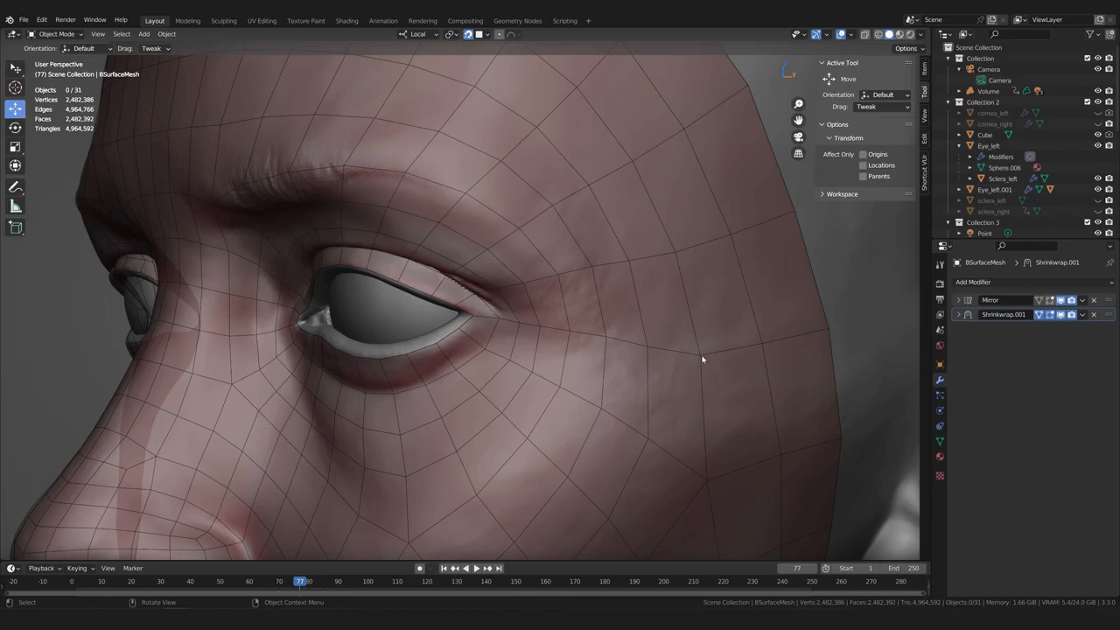
{"action": "left_click", "coordinate": [524, 386]}
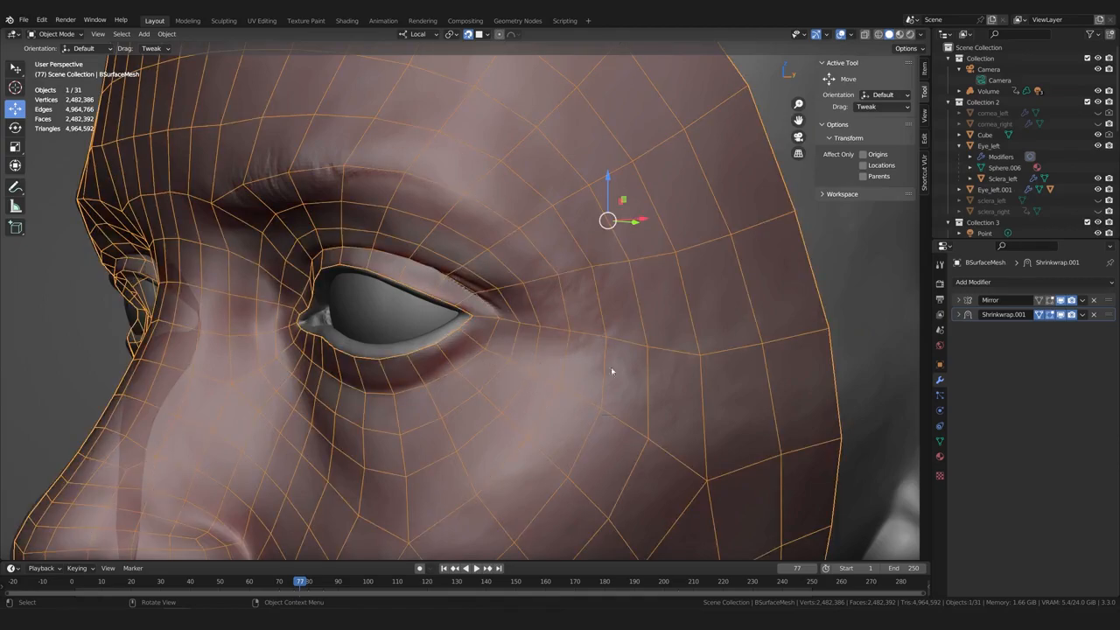
{"action": "key", "text": "ctrl+Tab"}
{"action": "left_click_drag", "start_coordinate": [557, 321], "coordinate": [628, 339]}
{"action": "left_click_drag", "start_coordinate": [595, 250], "coordinate": [543, 260]}
{"action": "mouse_move", "coordinate": [616, 229]}
{"action": "left_mouse_down"}
{"action": "mouse_move", "coordinate": [623, 245]}
{"action": "mouse_move", "coordinate": [682, 254]}
{"action": "left_mouse_up"}
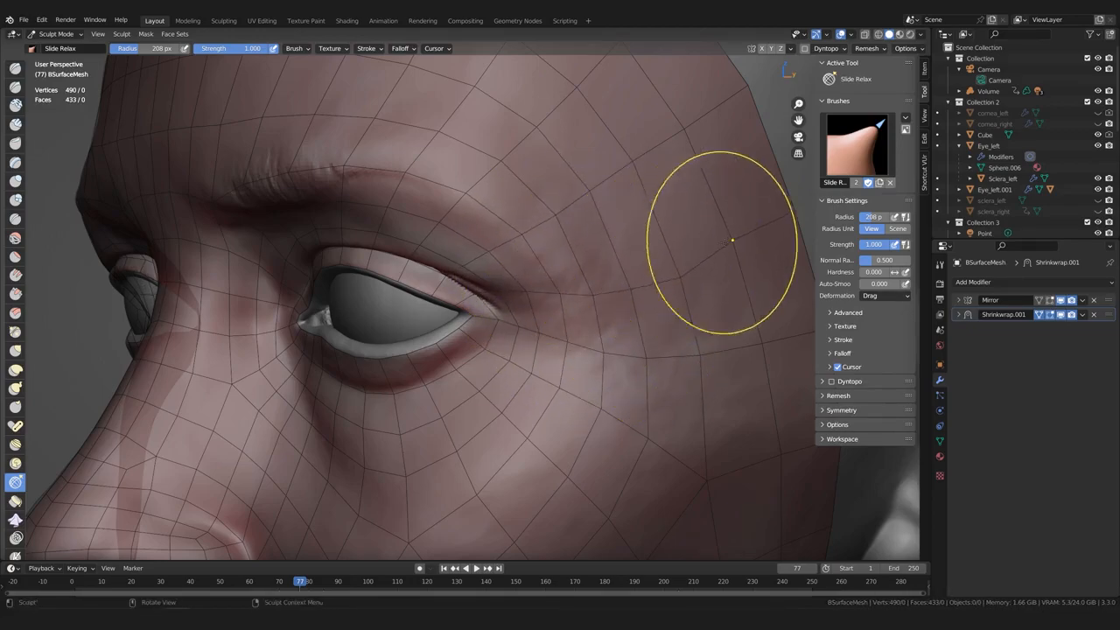
Inspect the face mesh's edge flow around the left eye, from the brow to the temple and cheek
{"action": "scroll", "coordinate": [614, 340], "scroll_direction": "down", "scroll_amount": 4}
{"action": "middle_click_drag", "start_coordinate": [615, 339], "coordinate": [600, 320]}
{"action": "scroll", "coordinate": [638, 338], "scroll_direction": "up", "scroll_amount": 5}
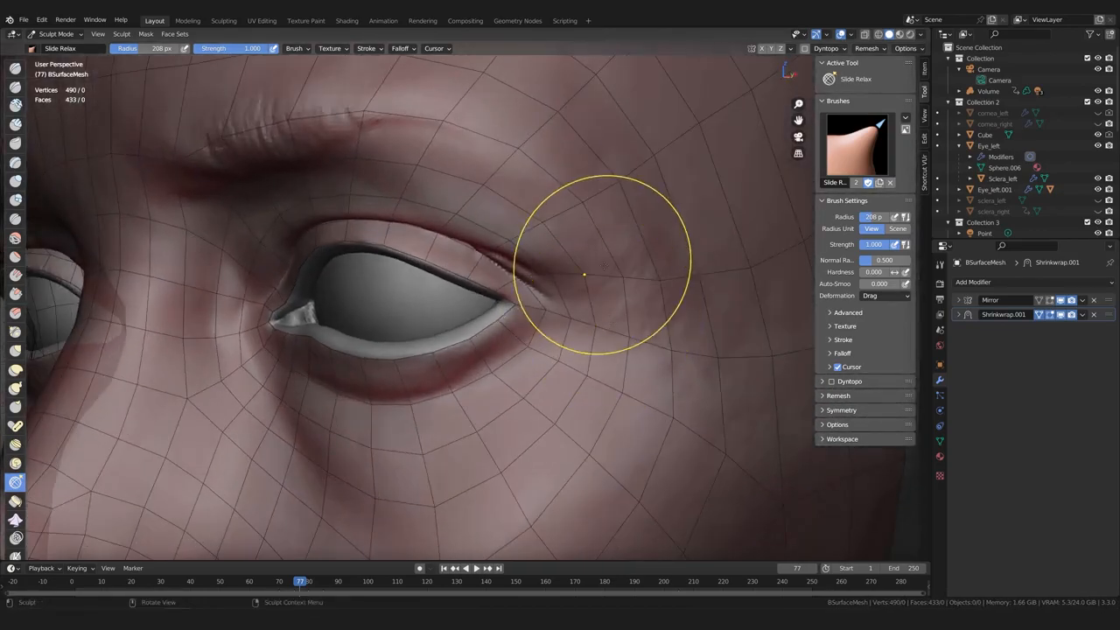
{"action": "mouse_move", "coordinate": [586, 200]}
{"action": "middle_mouse_down"}
{"action": "mouse_move", "coordinate": [579, 210]}
{"action": "mouse_move", "coordinate": [650, 170]}
{"action": "middle_mouse_up"}
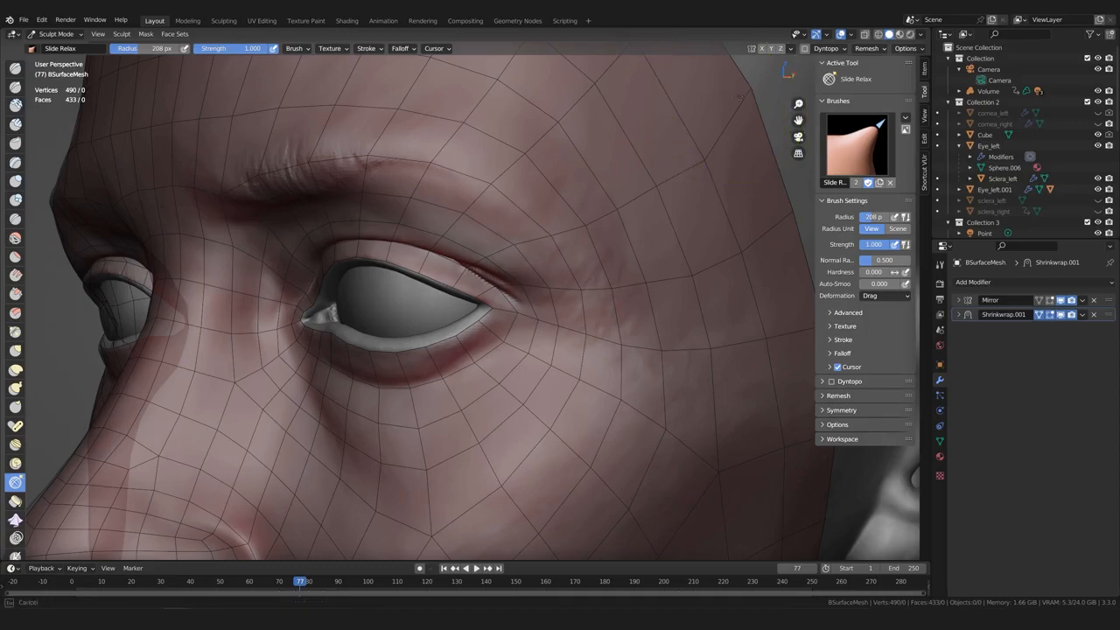
{"action": "mouse_move", "coordinate": [743, 249]}
{"action": "middle_mouse_down"}
{"action": "mouse_move", "coordinate": [719, 308]}
{"action": "mouse_move", "coordinate": [763, 310]}
{"action": "mouse_move", "coordinate": [678, 316]}
{"action": "middle_mouse_up"}
{"action": "mouse_move", "coordinate": [565, 325]}
{"action": "middle_mouse_down"}
{"action": "mouse_move", "coordinate": [586, 338]}
{"action": "mouse_move", "coordinate": [497, 344]}
{"action": "mouse_move", "coordinate": [560, 327]}
{"action": "mouse_move", "coordinate": [550, 324]}
{"action": "middle_mouse_up"}
{"action": "scroll", "coordinate": [581, 339], "scroll_direction": "up", "scroll_amount": 2}
{"action": "mouse_move", "coordinate": [298, 204]}
{"action": "left_mouse_down", "text": "shift"}
{"action": "mouse_move", "coordinate": [345, 208]}
{"action": "mouse_move", "coordinate": [263, 205]}
{"action": "mouse_move", "coordinate": [343, 208]}
{"action": "mouse_move", "coordinate": [448, 243]}
{"action": "mouse_move", "coordinate": [472, 288]}
{"action": "left_mouse_up", "text": "shift"}
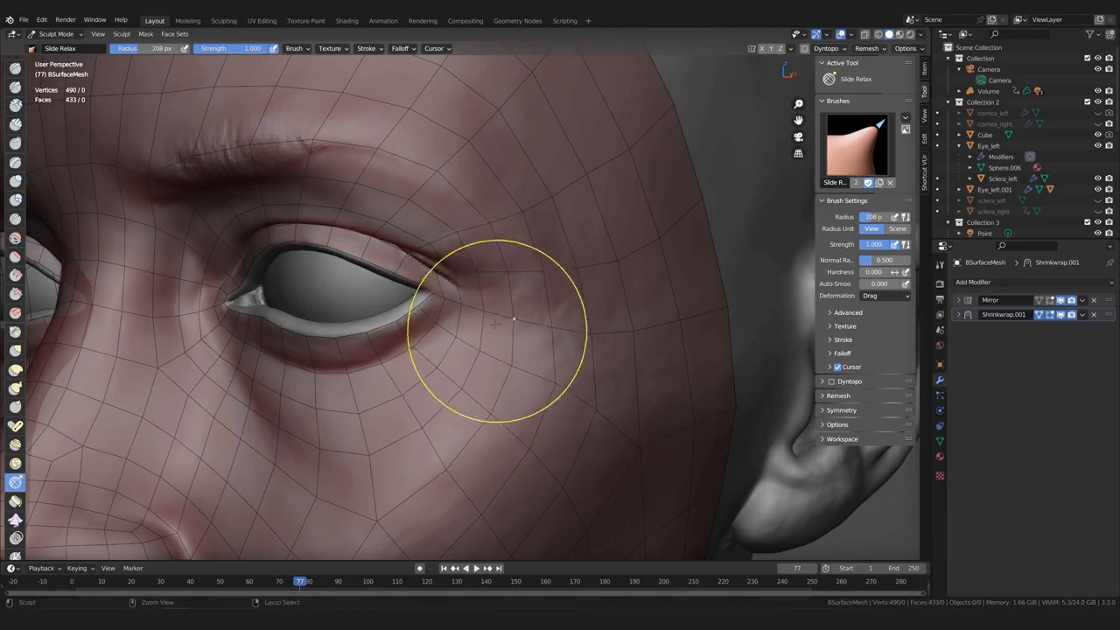
Examine how the edge loops fan out from the left eye's outer corner and lower lid across the crow's feet area
{"action": "middle_click_drag", "start_coordinate": [470, 347], "coordinate": [490, 308]}
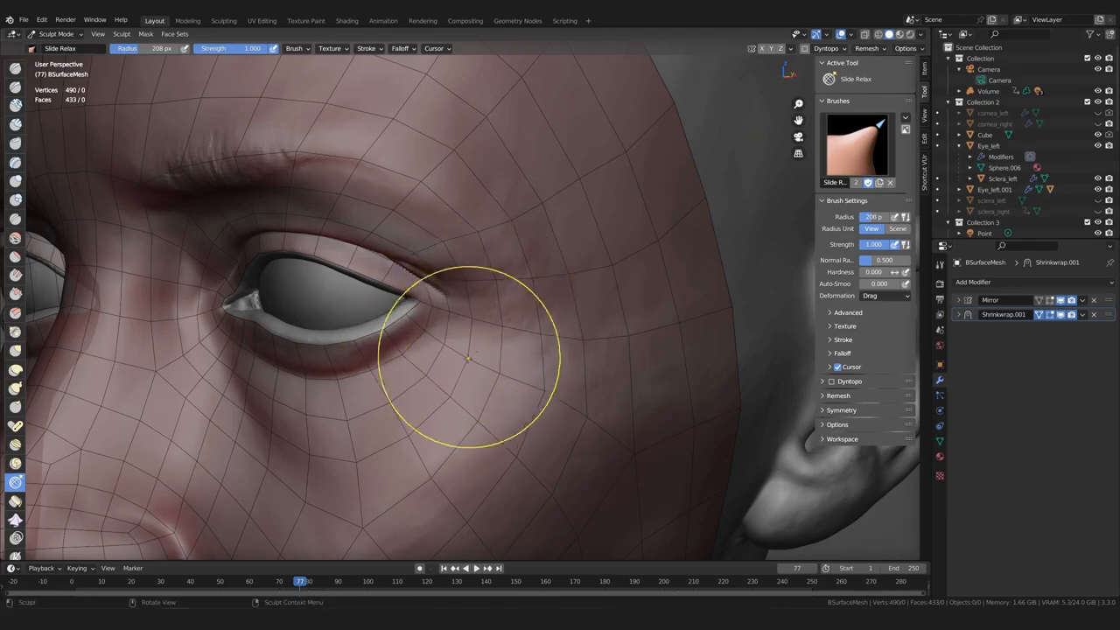
{"action": "middle_click_drag", "start_coordinate": [354, 386], "coordinate": [495, 350]}
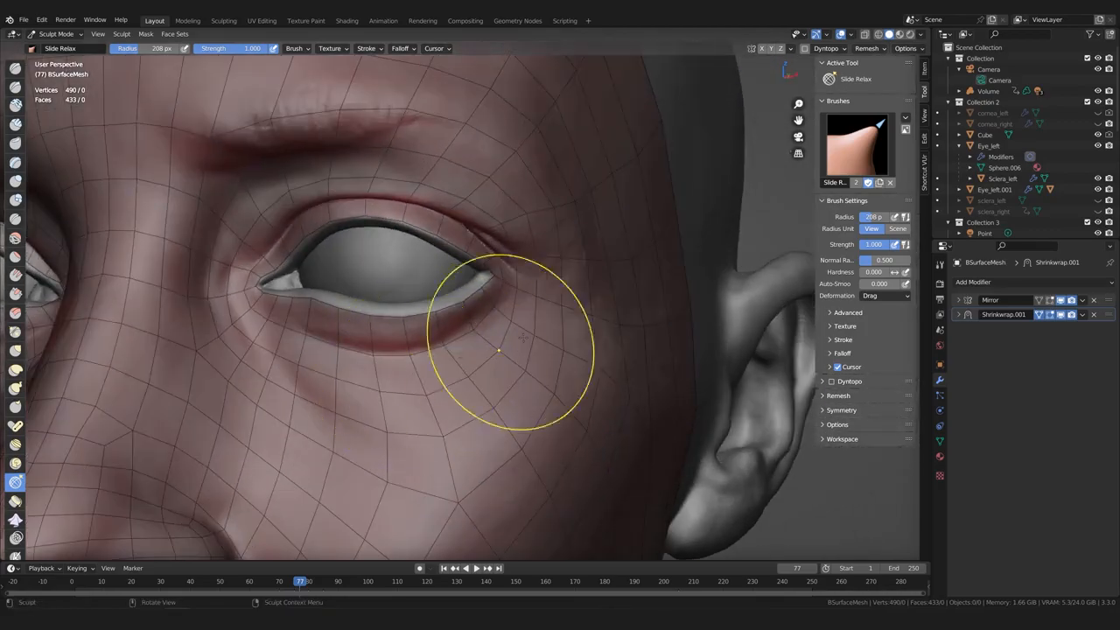
{"action": "scroll", "coordinate": [525, 347], "scroll_direction": "up", "scroll_amount": 2}
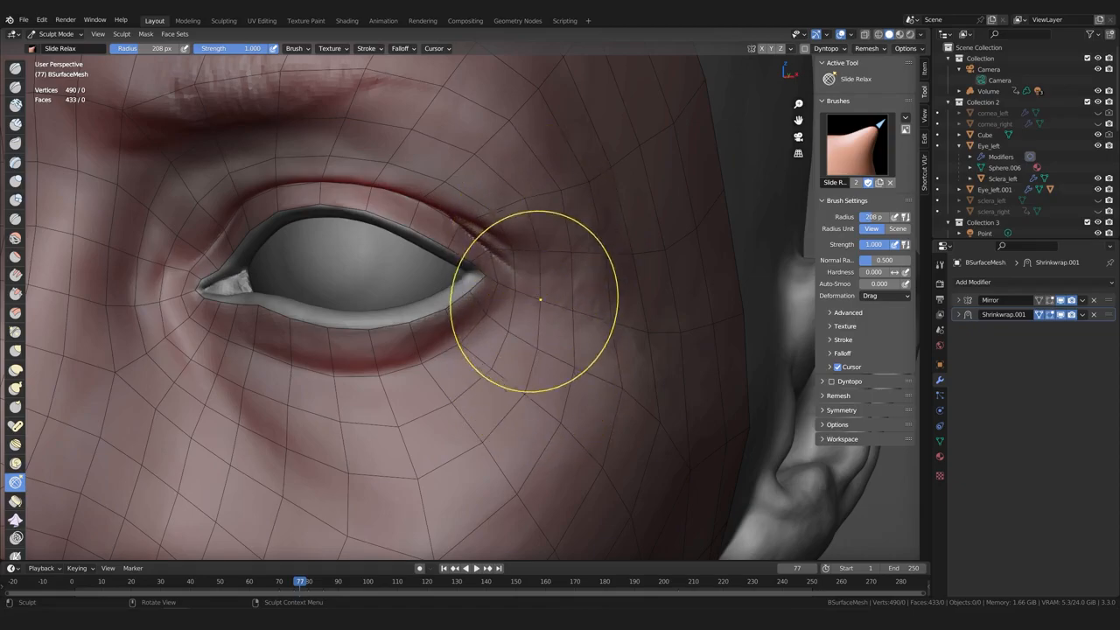
{"action": "mouse_move", "coordinate": [534, 349]}
{"action": "middle_mouse_down"}
{"action": "mouse_move", "coordinate": [458, 293]}
{"action": "mouse_move", "coordinate": [479, 371]}
{"action": "mouse_move", "coordinate": [475, 356]}
{"action": "middle_mouse_up"}
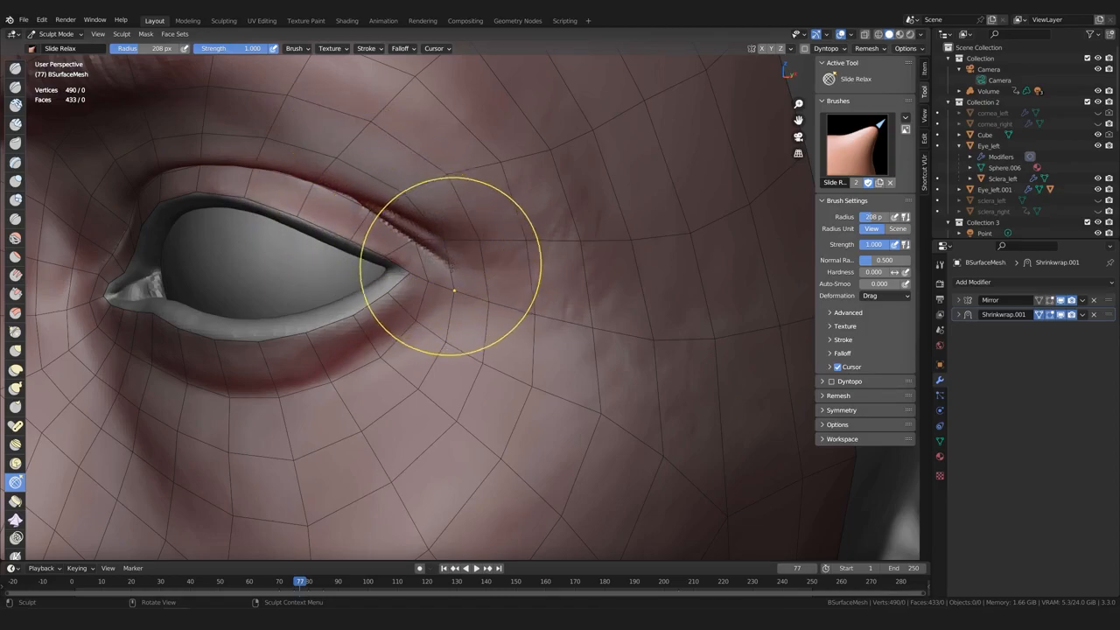
{"action": "scroll", "coordinate": [534, 313], "scroll_direction": "down", "scroll_amount": 5}
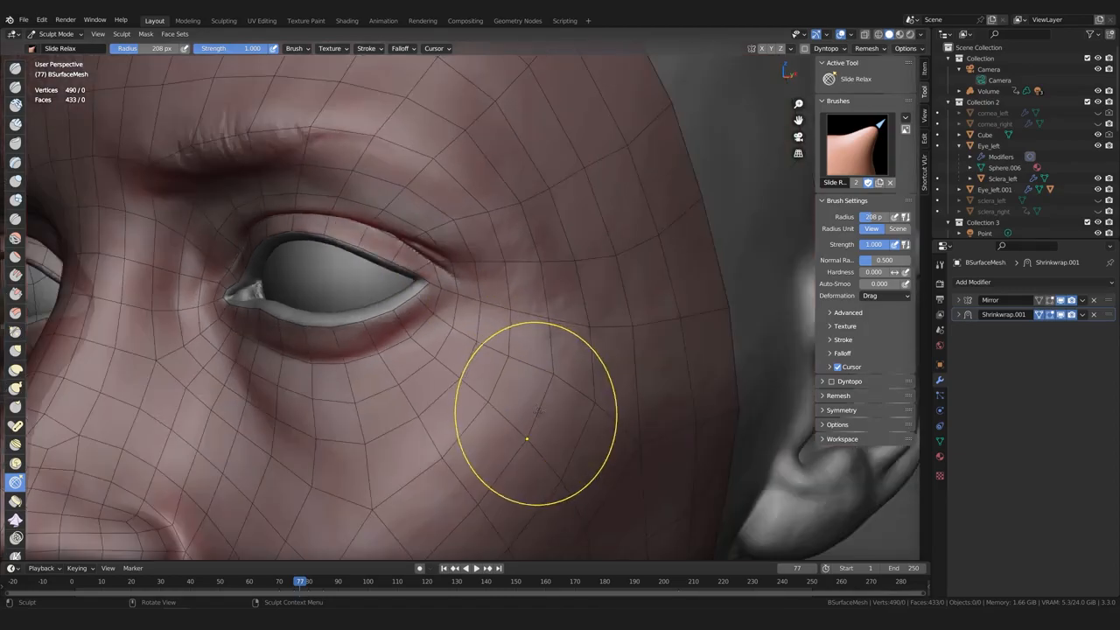
{"action": "scroll", "coordinate": [524, 432], "scroll_direction": "up", "scroll_amount": 3}
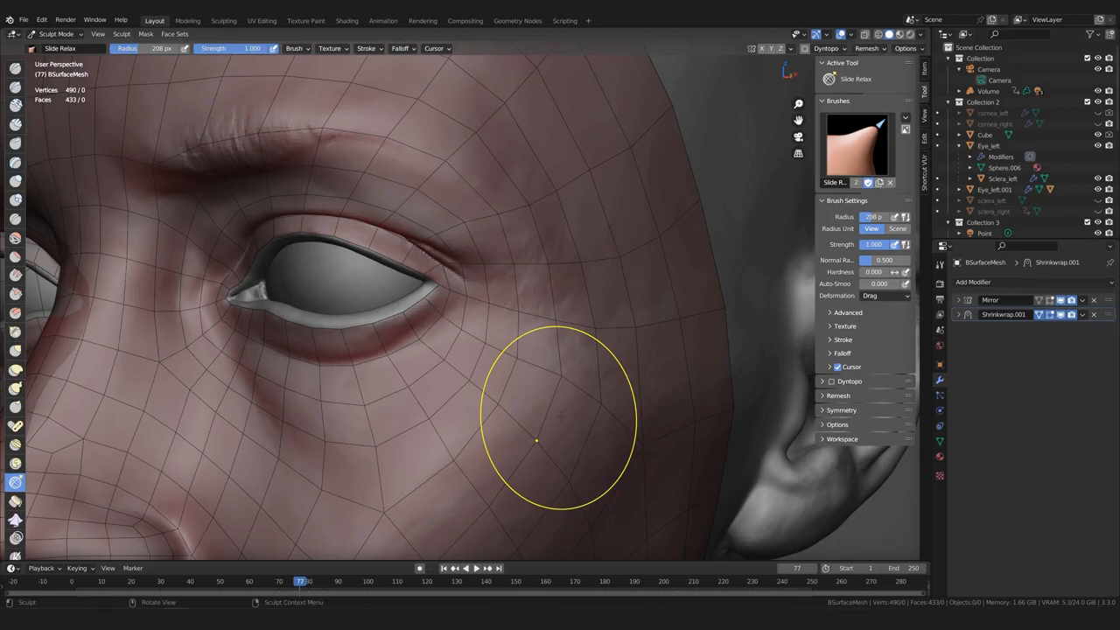
{"action": "middle_click_drag", "start_coordinate": [493, 328], "coordinate": [487, 340]}
{"action": "scroll", "coordinate": [487, 340], "scroll_direction": "up", "scroll_amount": 2}
{"action": "scroll", "coordinate": [486, 340], "scroll_direction": "down", "scroll_amount": 2}
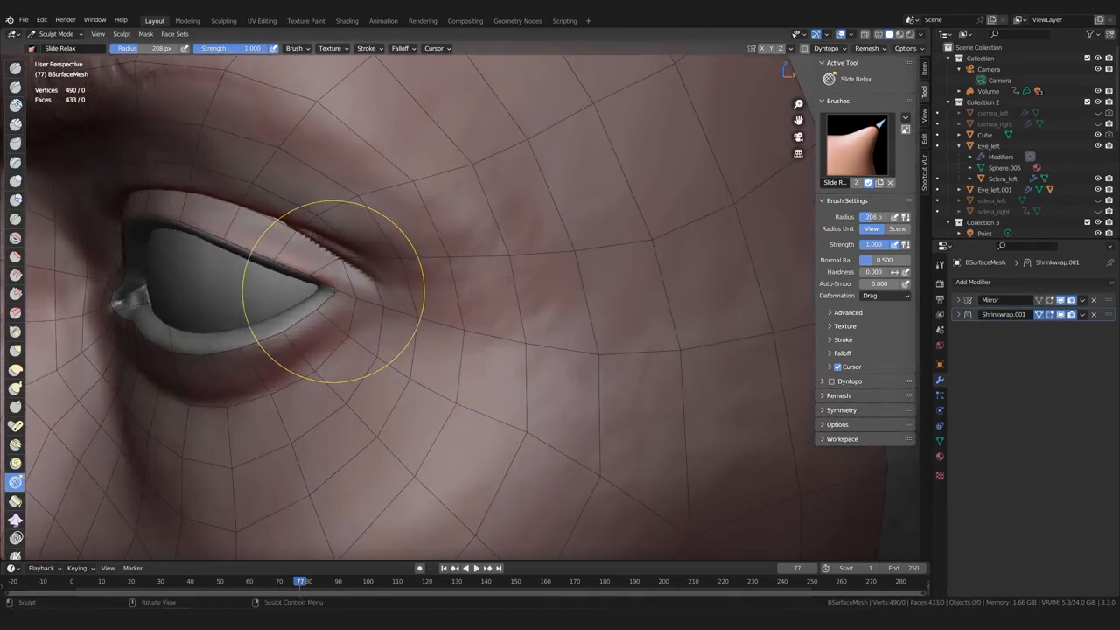
{"action": "scroll", "coordinate": [475, 324], "scroll_direction": "up", "scroll_amount": 3}
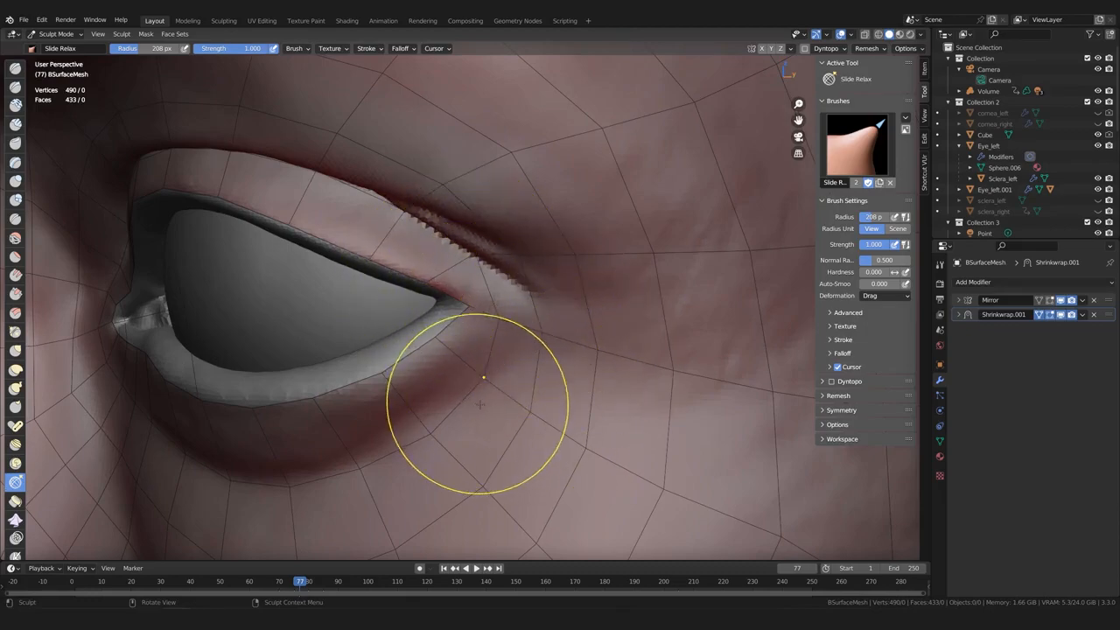
Enter Edit Mode and select the upper-lid faces beside the left eye's outer corner one at a time to examine their shape
{"action": "key", "text": "Tab"}
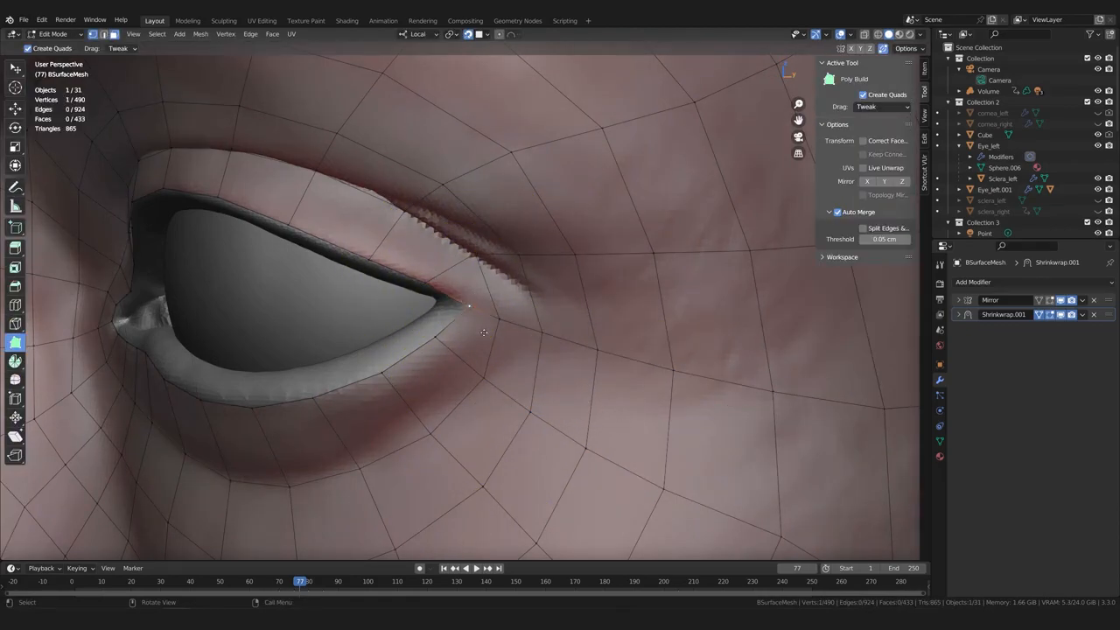
{"action": "key", "text": "w"}
{"action": "left_click", "coordinate": [468, 293]}
{"action": "scroll", "coordinate": [465, 302], "scroll_direction": "up", "scroll_amount": 1}
{"action": "middle_click_drag", "start_coordinate": [457, 370], "coordinate": [459, 365]}
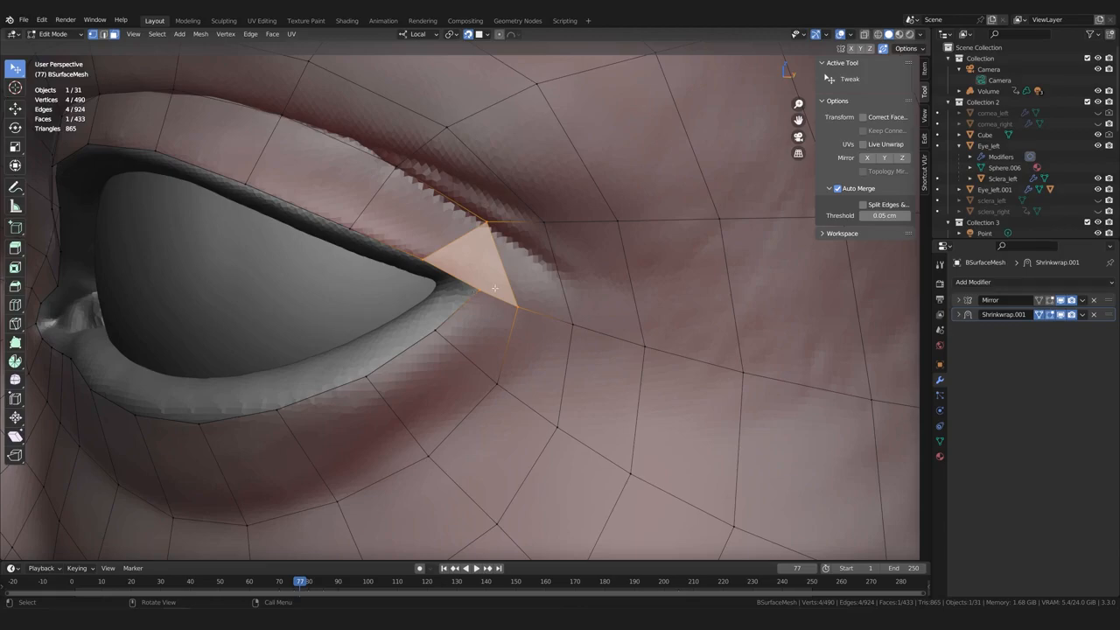
{"action": "left_click", "coordinate": [412, 244]}
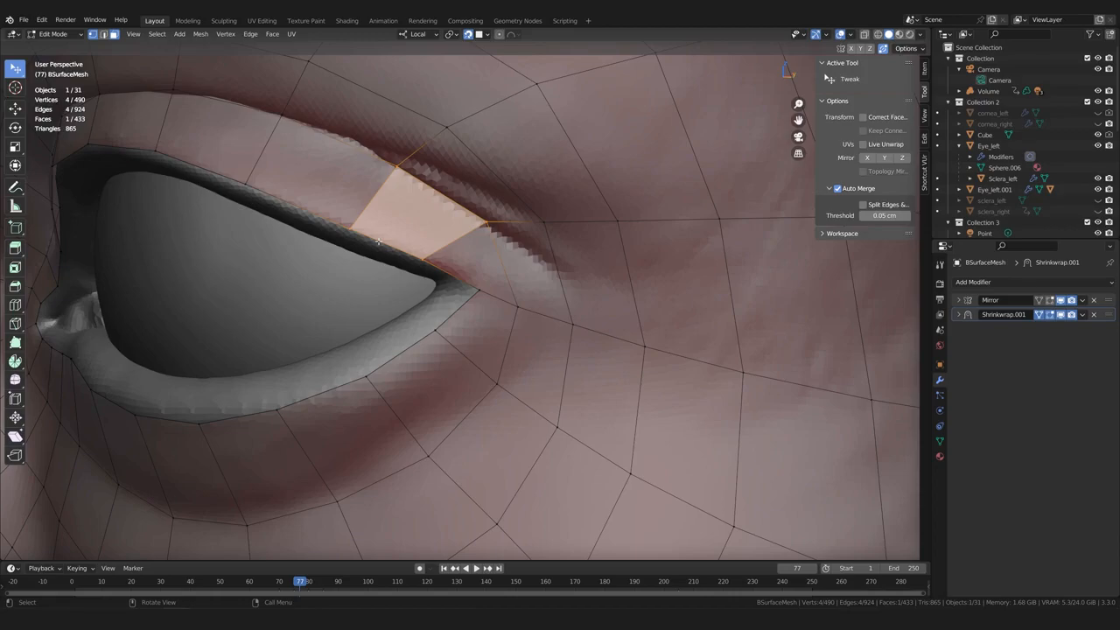
{"action": "left_click", "coordinate": [484, 263]}
{"action": "scroll", "coordinate": [484, 293], "scroll_direction": "up", "scroll_amount": 2}
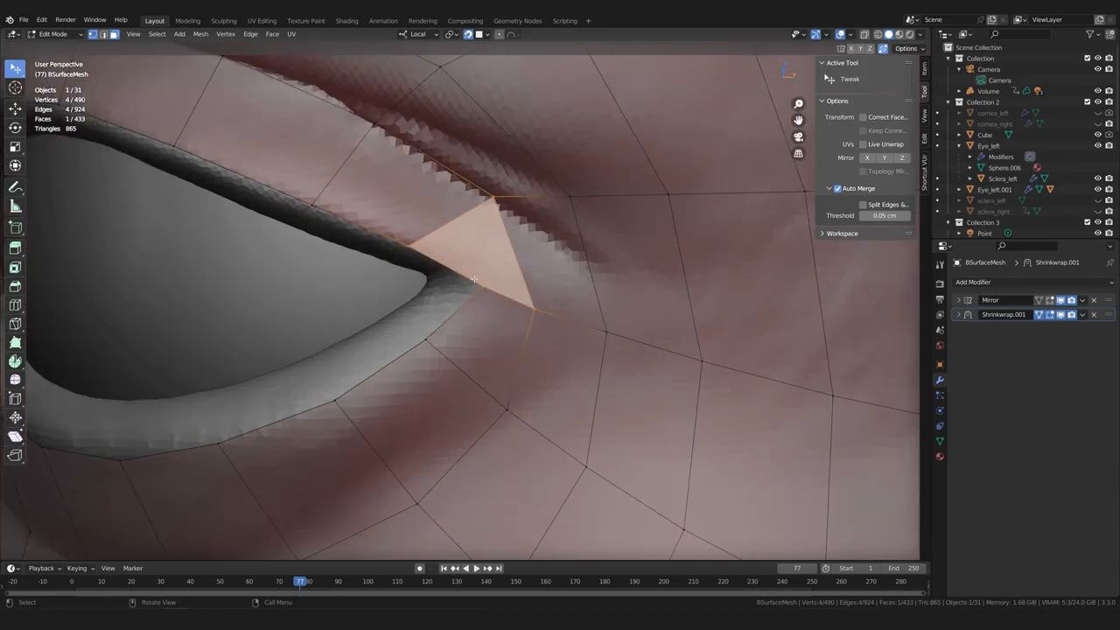
{"action": "scroll", "coordinate": [477, 278], "scroll_direction": "down", "scroll_amount": 1}
Cut the face at the left eye's outer corner diagonally into two triangles with the Knife tool
{"action": "key", "text": "k"}
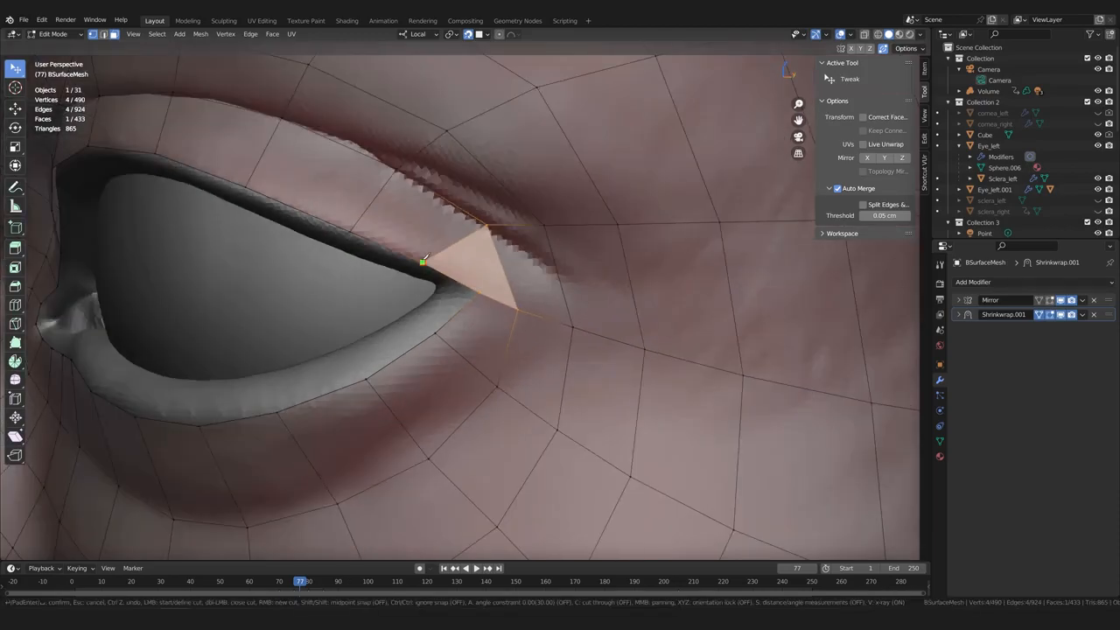
{"action": "left_click", "coordinate": [423, 261]}
{"action": "left_click", "coordinate": [517, 309]}
{"action": "key", "text": "Return"}
{"action": "scroll", "coordinate": [524, 368], "scroll_direction": "down", "scroll_amount": 3}
{"action": "scroll", "coordinate": [498, 378], "scroll_direction": "up", "scroll_amount": 3}
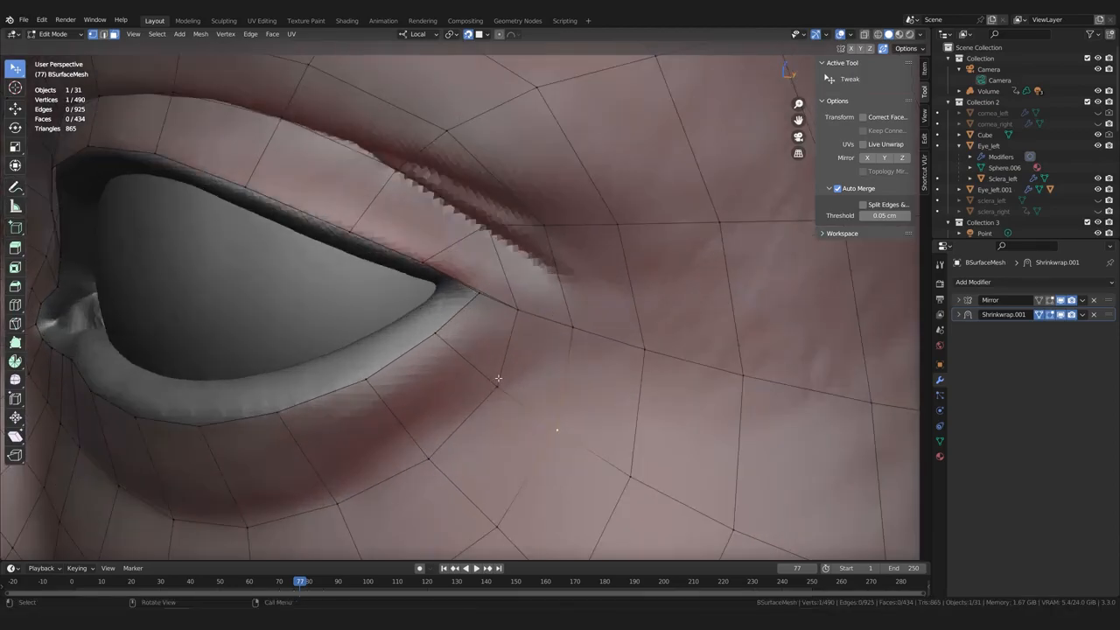
{"action": "scroll", "coordinate": [452, 296], "scroll_direction": "up", "scroll_amount": 4}
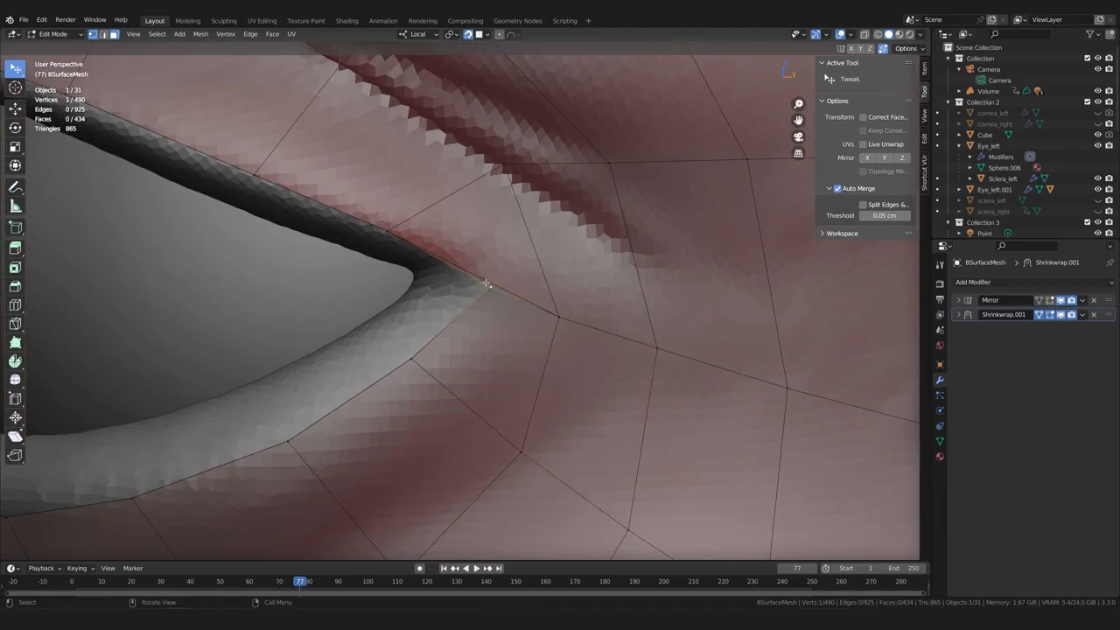
Select each of the two triangles at the left eye's outer corner to compare the thin lower one with the upper one
{"action": "key", "text": "3"}
{"action": "left_click", "coordinate": [486, 286]}
{"action": "scroll", "coordinate": [515, 332], "scroll_direction": "down", "scroll_amount": 3}
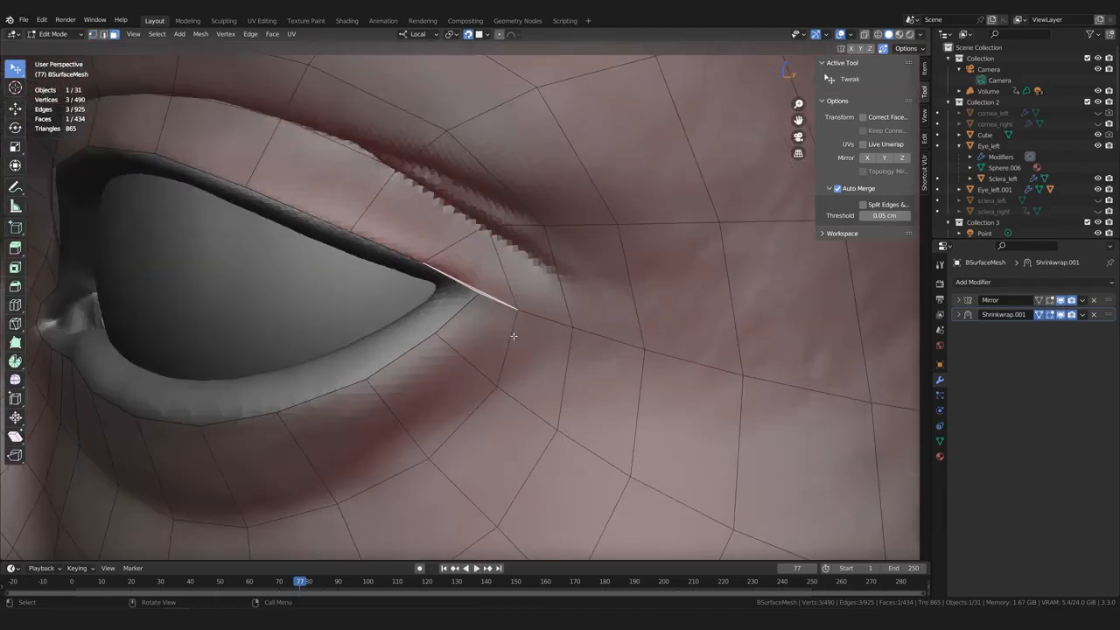
{"action": "scroll", "coordinate": [509, 340], "scroll_direction": "down", "scroll_amount": 1}
{"action": "left_click", "coordinate": [483, 295]}
{"action": "scroll", "coordinate": [483, 293], "scroll_direction": "up", "scroll_amount": 3}
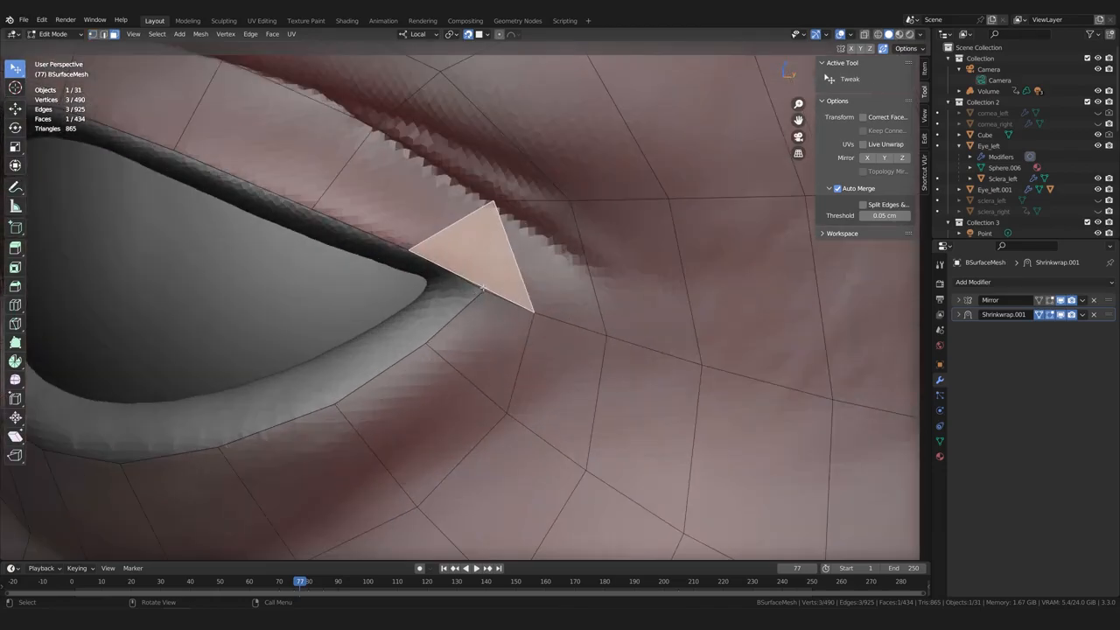
{"action": "left_click", "coordinate": [480, 289]}
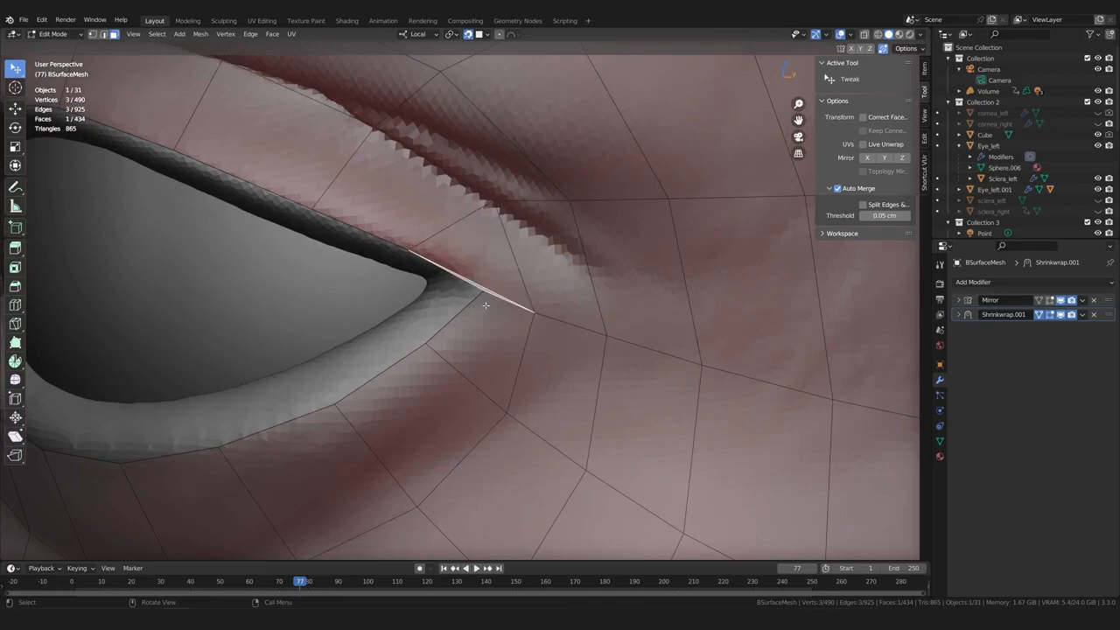
{"action": "scroll", "coordinate": [486, 303], "scroll_direction": "down", "scroll_amount": 1}
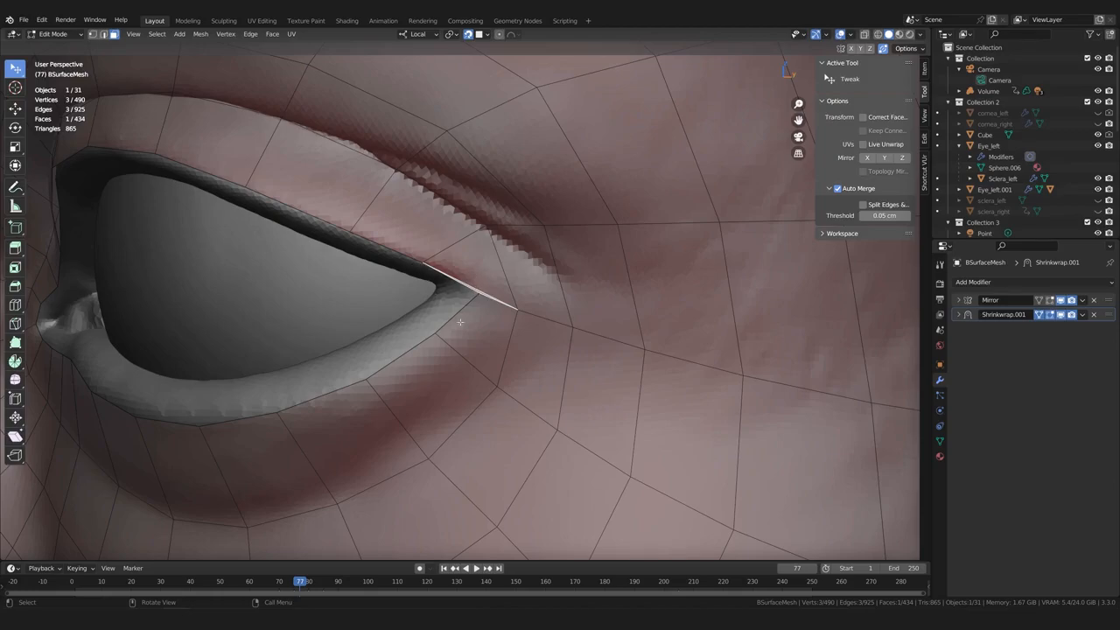
Try moving the upper-lid rim vertex beside the left eye's outer corner down over the eyeball, and undo the move
{"action": "middle_click_drag", "start_coordinate": [470, 290], "coordinate": [384, 316]}
{"action": "key", "text": "1"}
{"action": "left_click", "coordinate": [371, 294]}
{"action": "key", "text": "g"}
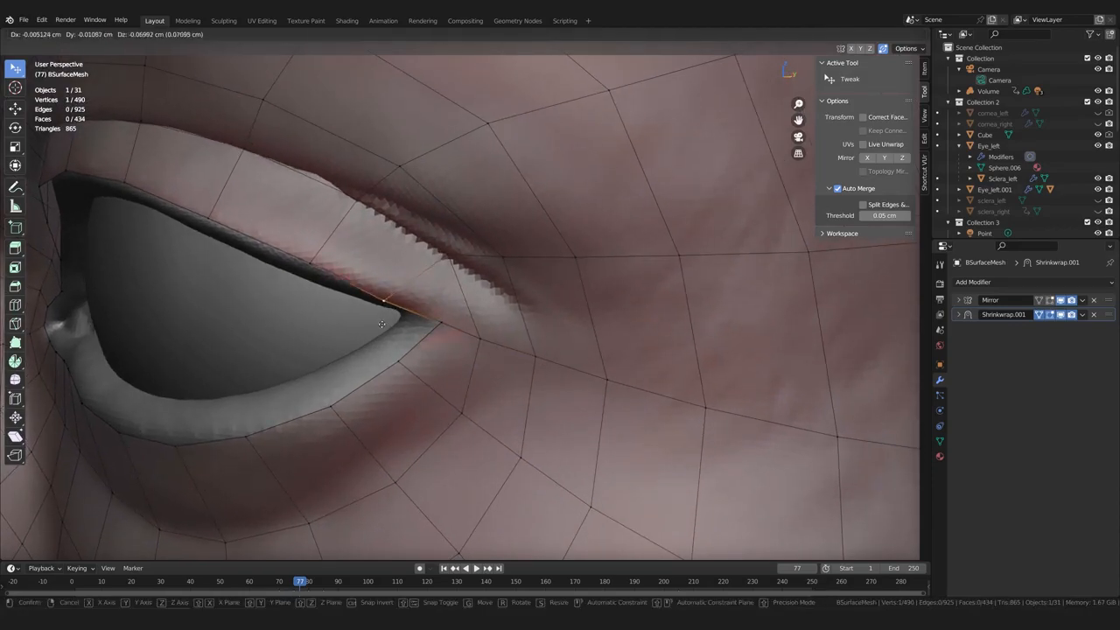
{"action": "left_click", "coordinate": [393, 331]}
{"action": "middle_click_drag", "start_coordinate": [425, 388], "coordinate": [469, 387]}
{"action": "scroll", "coordinate": [463, 390], "scroll_direction": "up", "scroll_amount": 1}
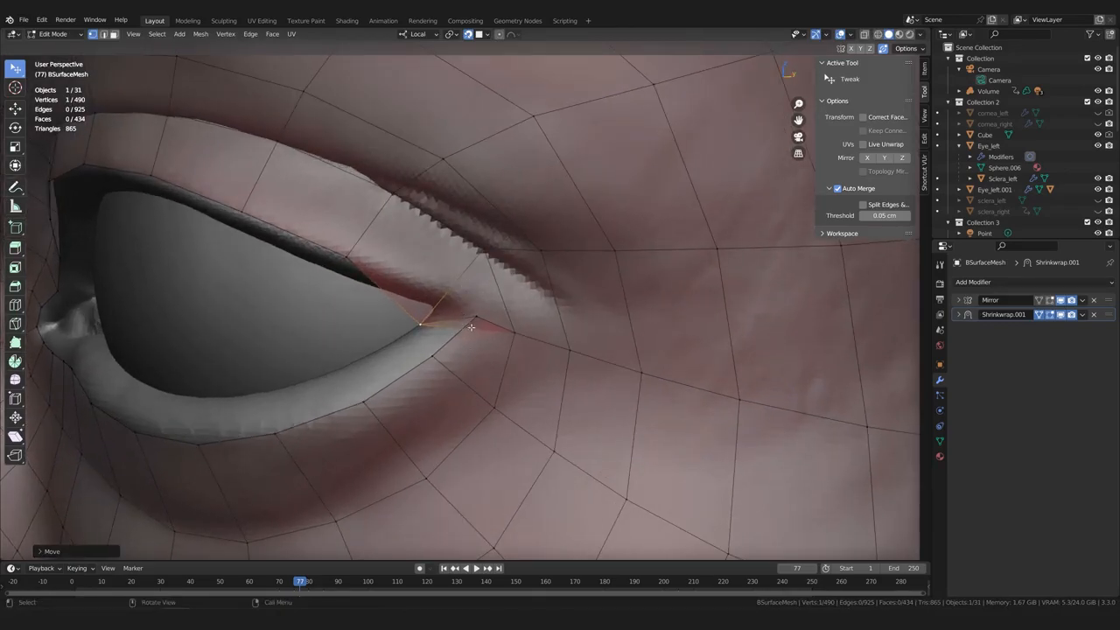
{"action": "key", "text": "ctrl+z"}
Dissolve the diagonal edge between the two triangles at the left eye's outer corner
{"action": "left_click", "coordinate": [476, 321], "text": "ctrl"}
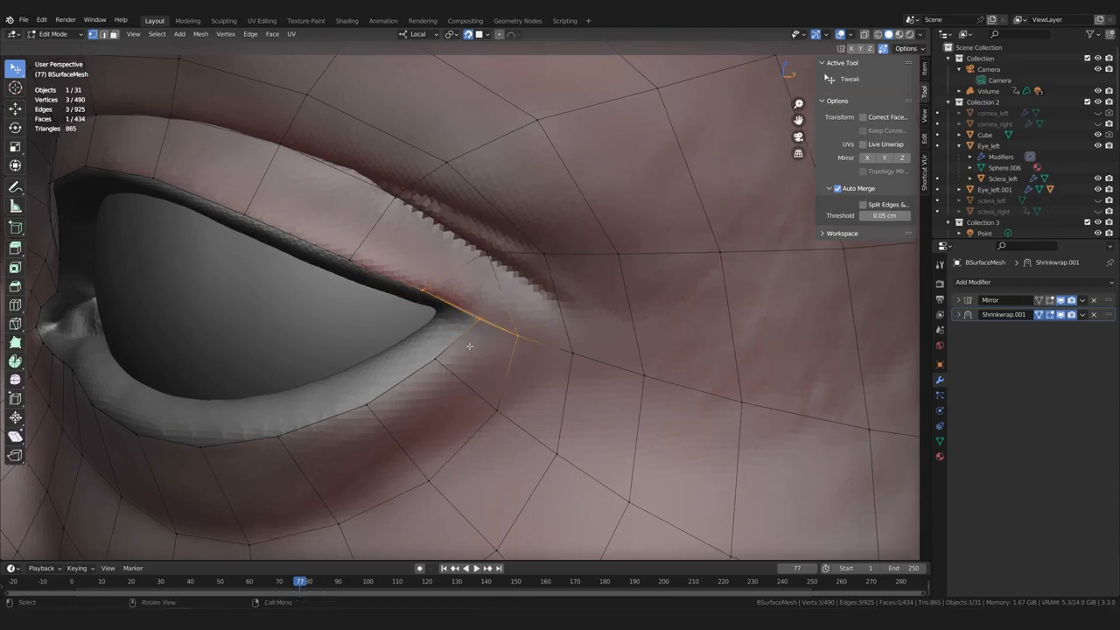
{"action": "scroll", "coordinate": [476, 318], "scroll_direction": "up", "scroll_amount": 1}
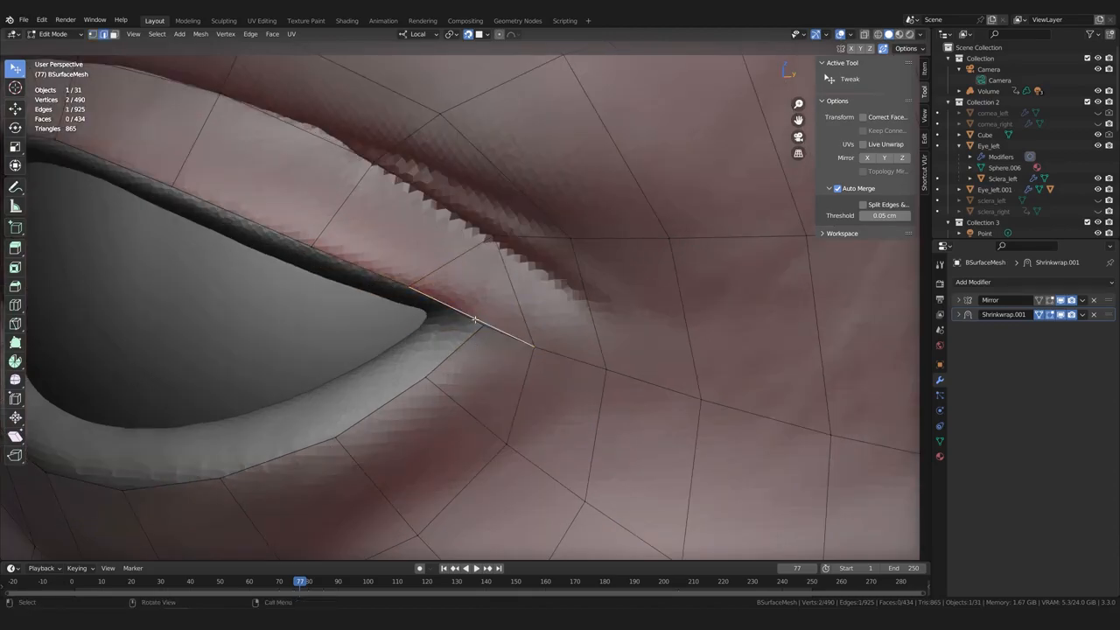
{"action": "key", "text": "x"}
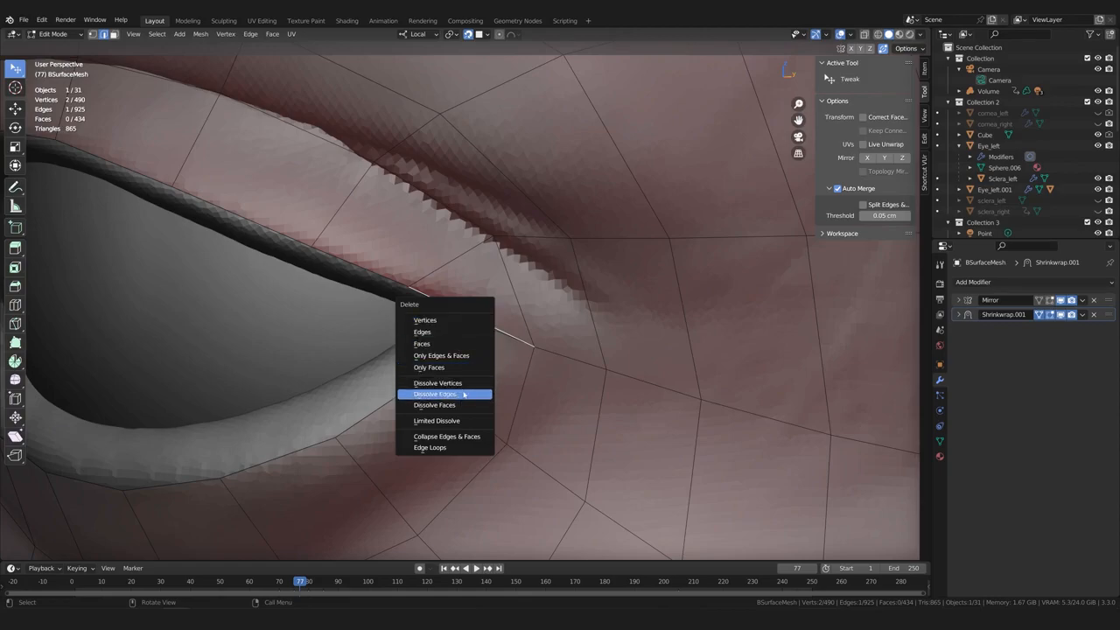
{"action": "left_click", "coordinate": [464, 394]}
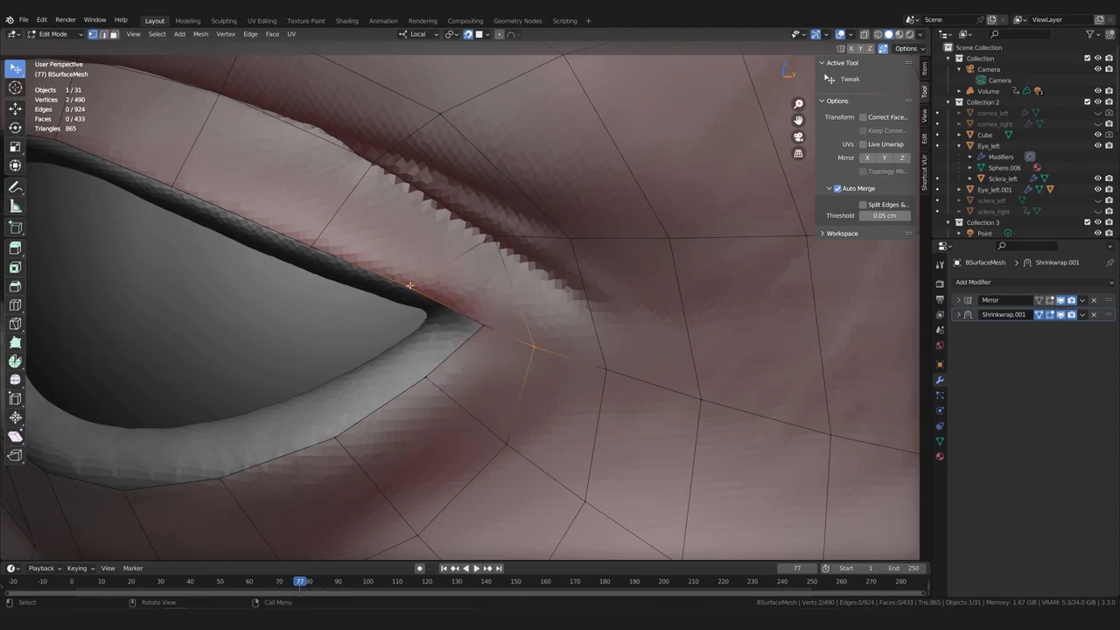
Try pulling the upper-lid rim vertex down toward the lower lid to open up the quad at the left eye's outer corner
{"action": "scroll", "coordinate": [412, 298], "scroll_direction": "down", "scroll_amount": 2}
{"action": "left_click_drag", "start_coordinate": [412, 298], "coordinate": [417, 320]}
{"action": "middle_click_drag", "start_coordinate": [418, 321], "coordinate": [539, 333]}
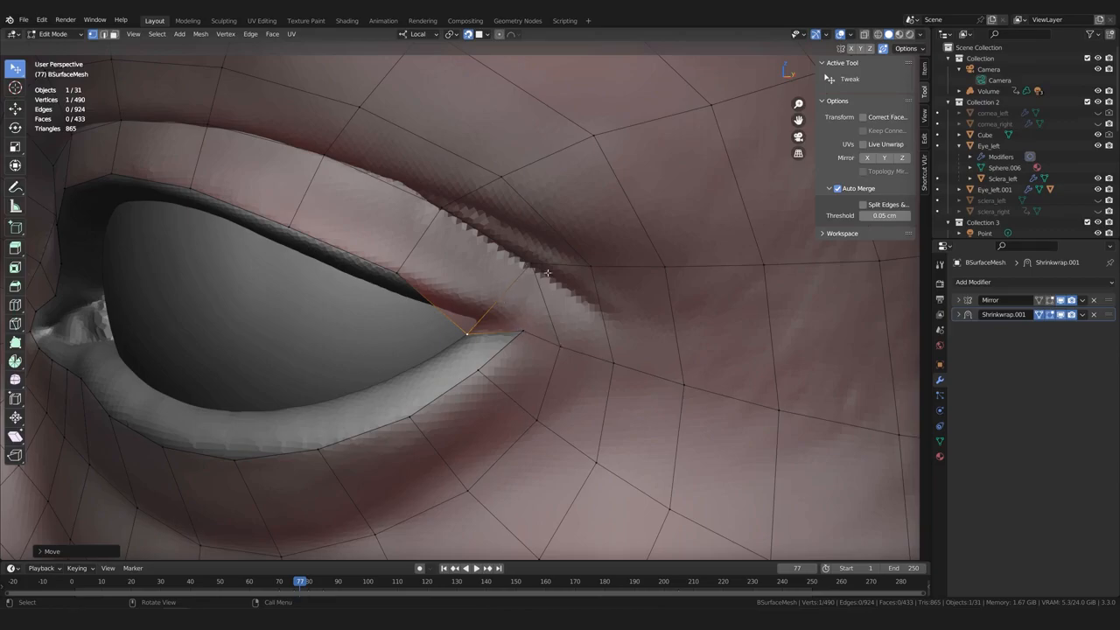
{"action": "middle_click_drag", "start_coordinate": [541, 346], "coordinate": [460, 350]}
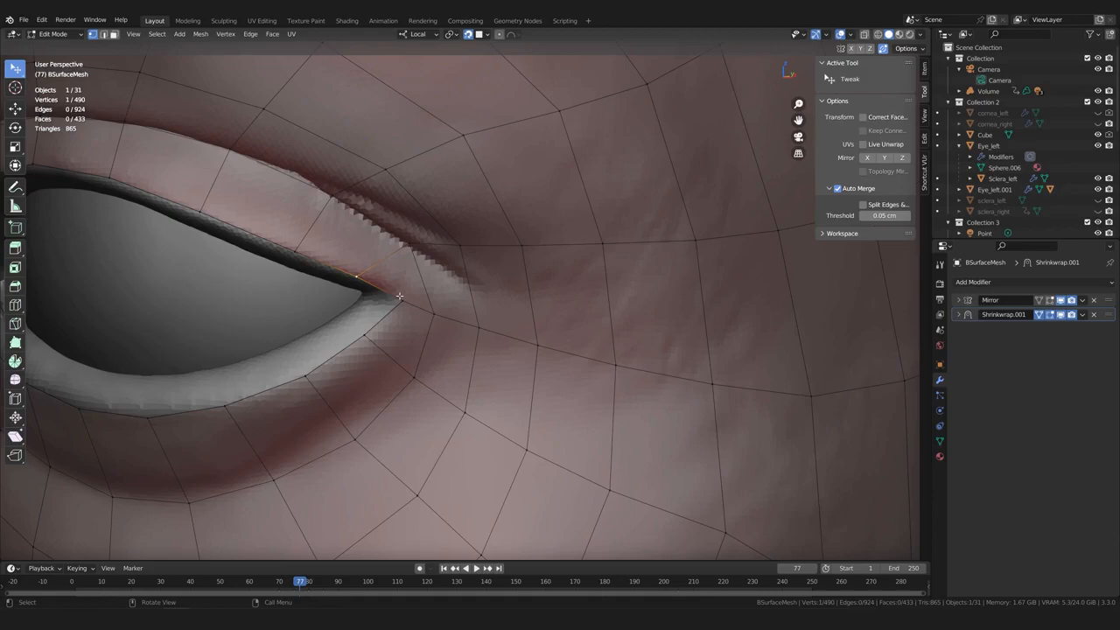
{"action": "scroll", "coordinate": [448, 333], "scroll_direction": "down", "scroll_amount": 3}
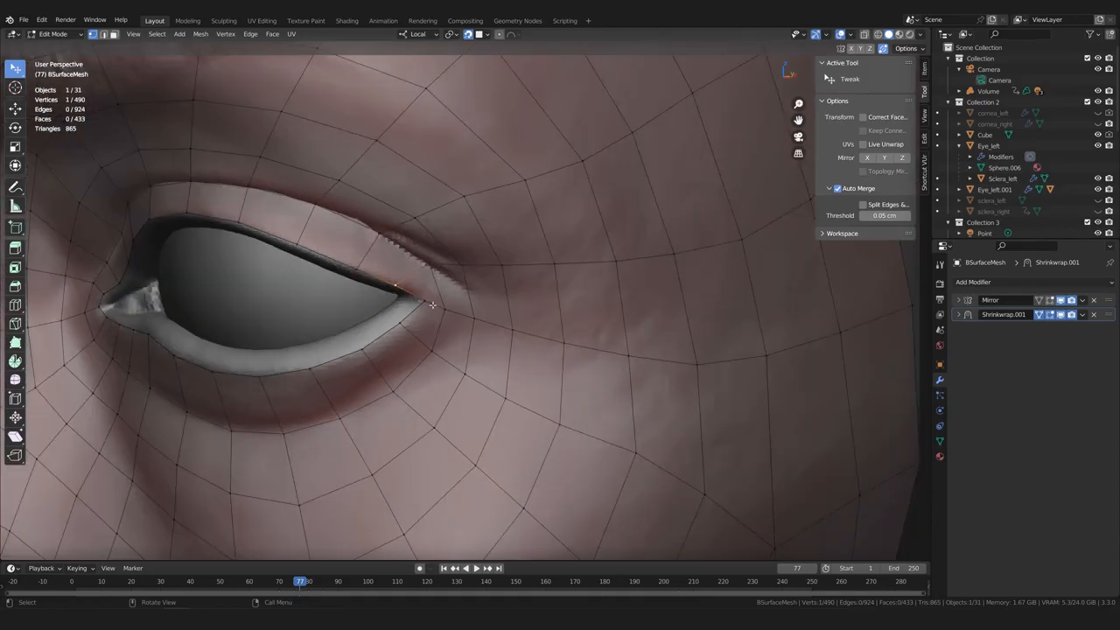
{"action": "scroll", "coordinate": [682, 366], "scroll_direction": "down", "scroll_amount": 2}
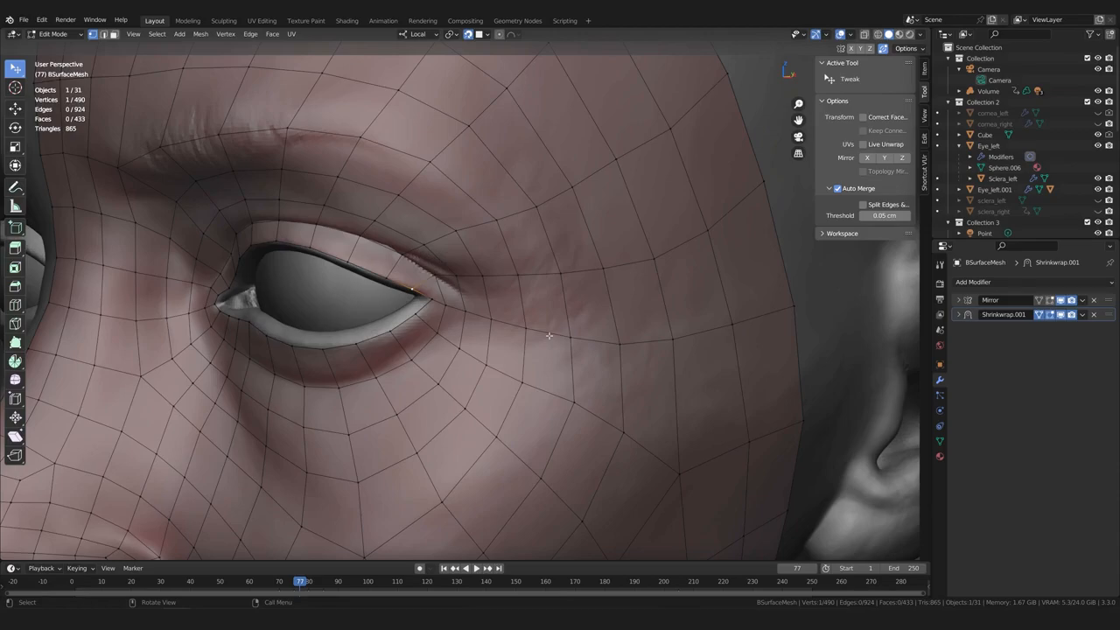
Switch to the browser and examine crow's feet reference photos, including the HowStuffWorks, All About Vision and Rosenthal Clinic close-ups
{"action": "key", "text": "alt+Tab"}
{"action": "left_click", "coordinate": [103, 373]}
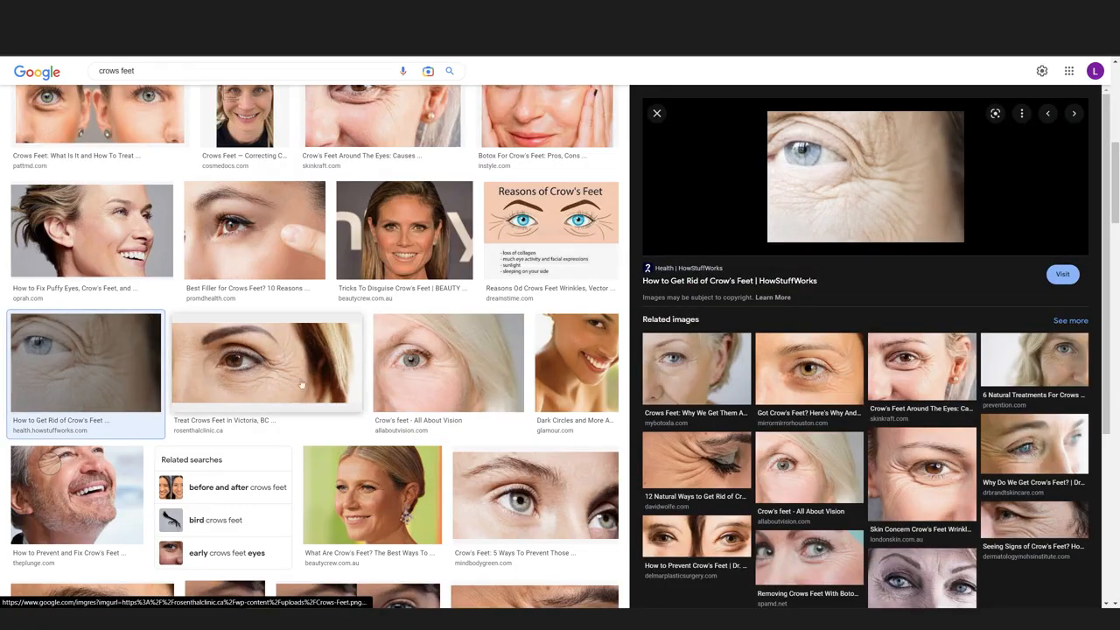
{"action": "left_click", "coordinate": [448, 362]}
{"action": "left_click", "coordinate": [266, 363]}
{"action": "scroll", "coordinate": [476, 273], "scroll_direction": "up", "scroll_amount": 2}
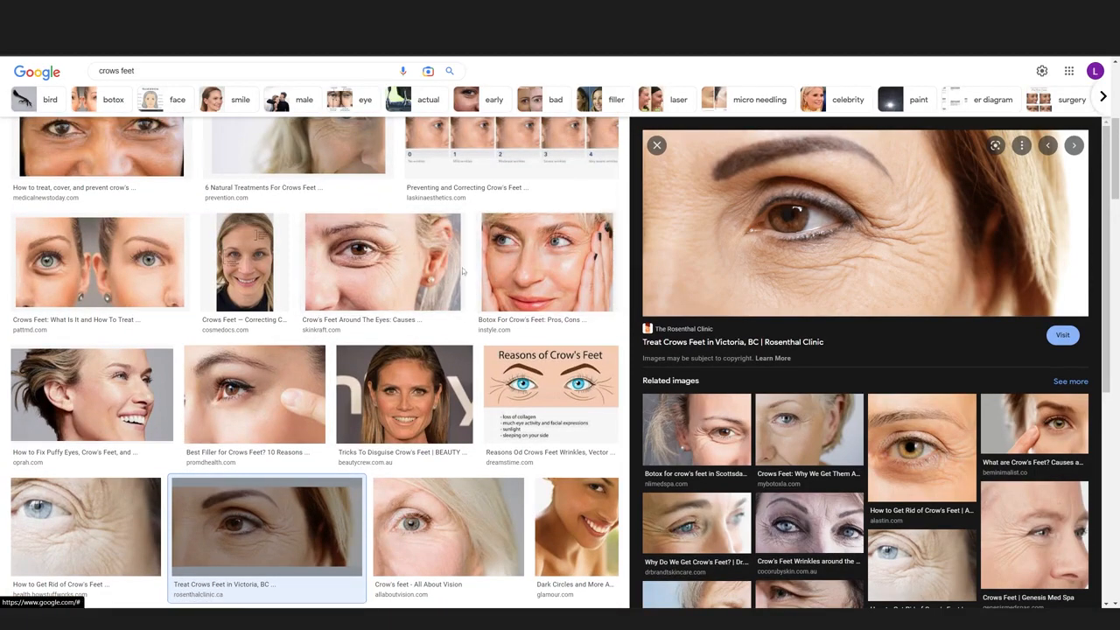
{"action": "scroll", "coordinate": [476, 273], "scroll_direction": "up", "scroll_amount": 2}
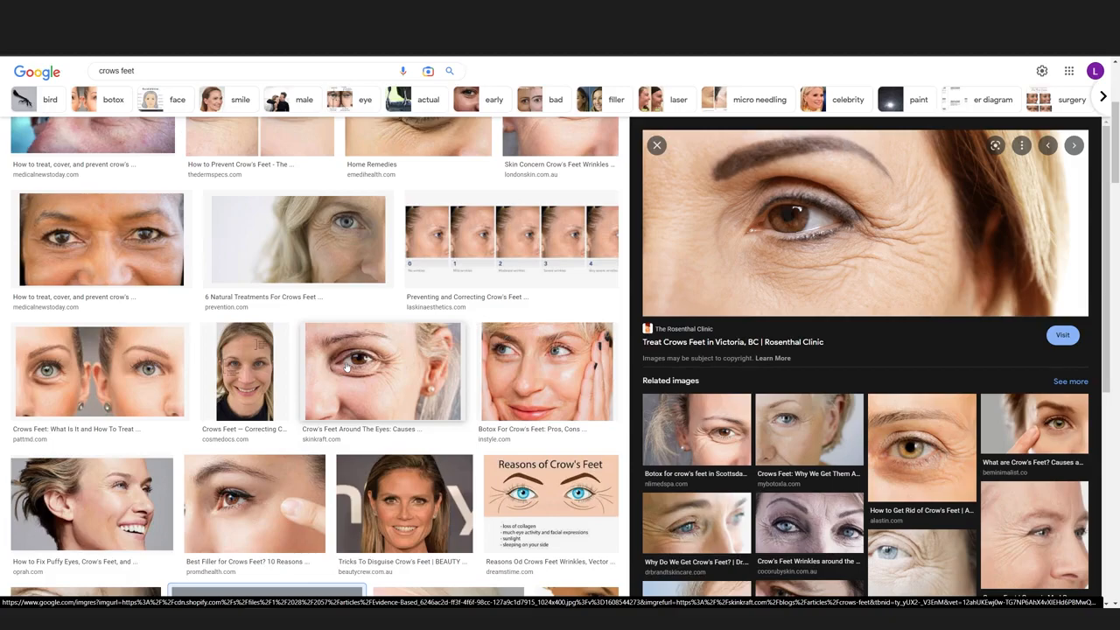
{"action": "scroll", "coordinate": [308, 388], "scroll_direction": "up", "scroll_amount": 4}
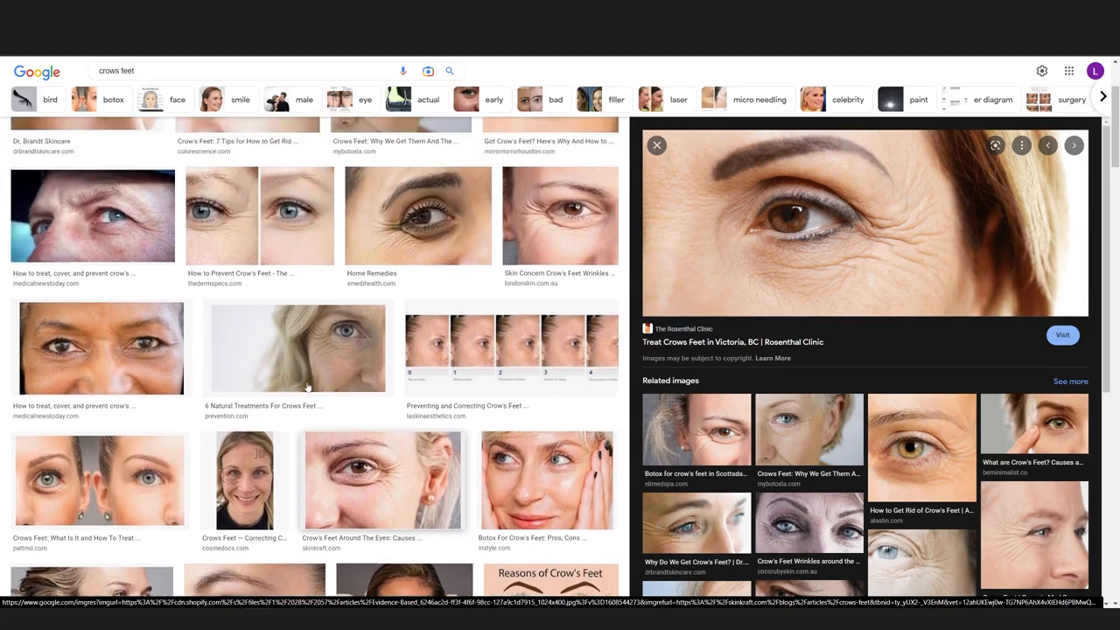
{"action": "scroll", "coordinate": [274, 389], "scroll_direction": "up", "scroll_amount": 1}
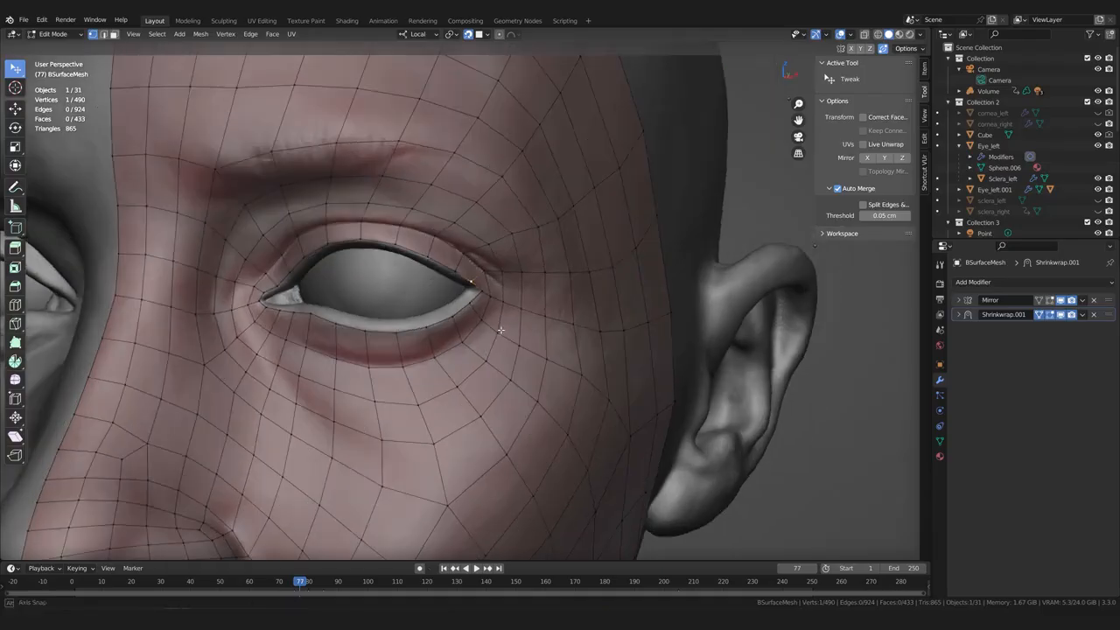
Return to Blender and examine the retopology edge flow from the left eye's outer corner toward the temple
{"action": "scroll", "coordinate": [420, 315], "scroll_direction": "down", "scroll_amount": 3}
{"action": "middle_click_drag", "start_coordinate": [420, 315], "coordinate": [443, 300]}
{"action": "scroll", "coordinate": [444, 300], "scroll_direction": "up", "scroll_amount": 3}
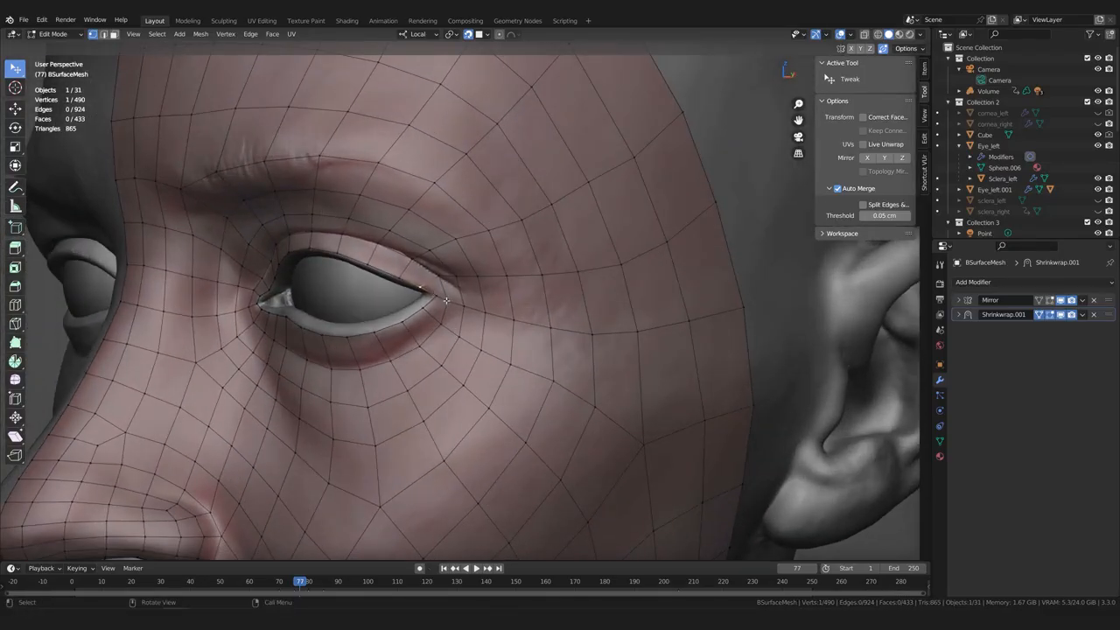
{"action": "scroll", "coordinate": [591, 347], "scroll_direction": "down", "scroll_amount": 2}
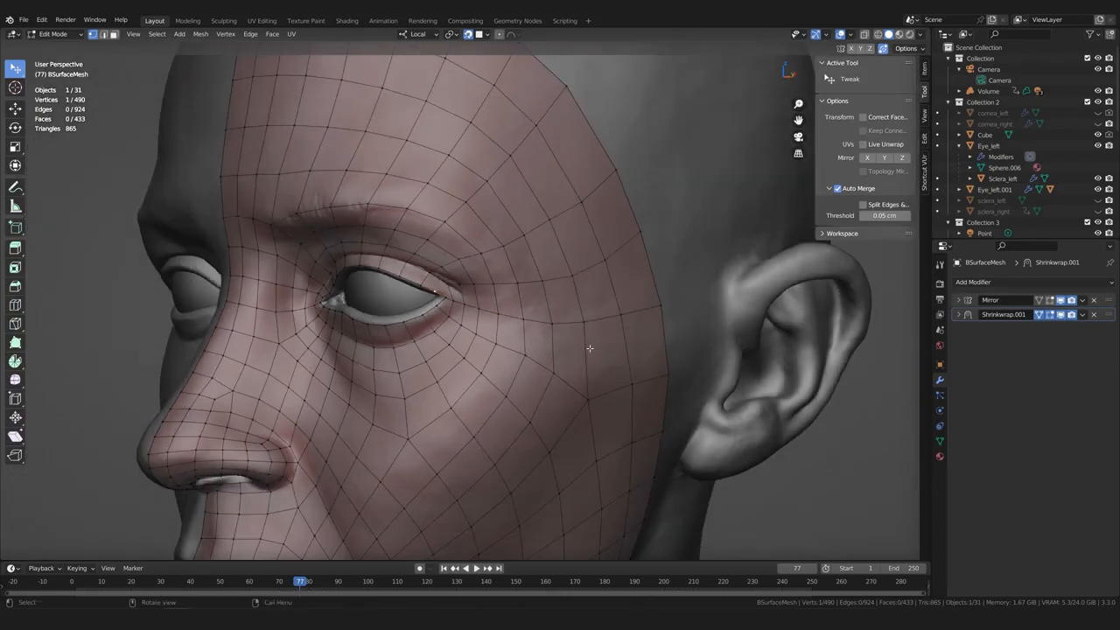
{"action": "mouse_move", "coordinate": [502, 367]}
{"action": "middle_mouse_down"}
{"action": "mouse_move", "coordinate": [531, 358]}
{"action": "mouse_move", "coordinate": [497, 366]}
{"action": "middle_mouse_up"}
{"action": "scroll", "coordinate": [499, 366], "scroll_direction": "up", "scroll_amount": 4}
{"action": "scroll", "coordinate": [512, 362], "scroll_direction": "down", "scroll_amount": 2}
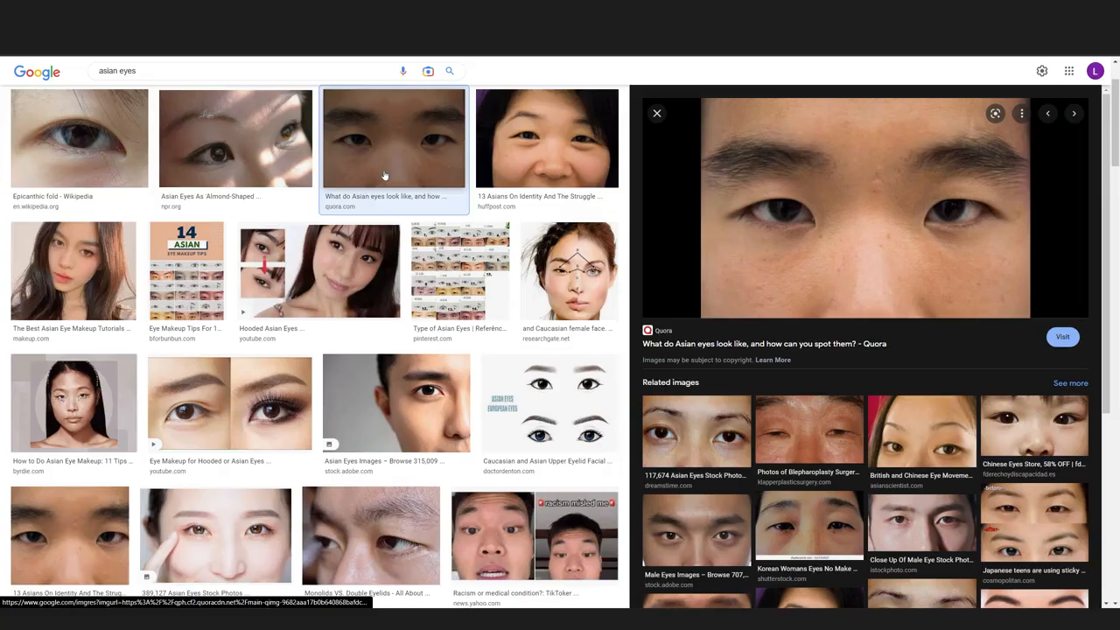
Examine the Shutterstock Korean eyes photo and the All About Vision monolid photo among the "asian eyes" image results
{"action": "left_click", "coordinate": [809, 529]}
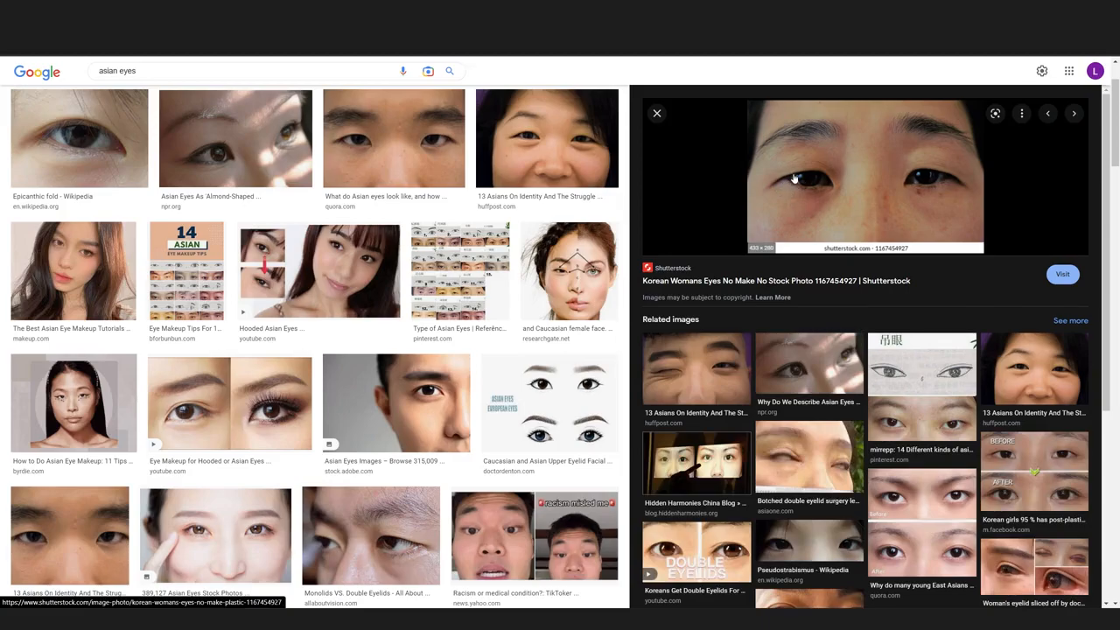
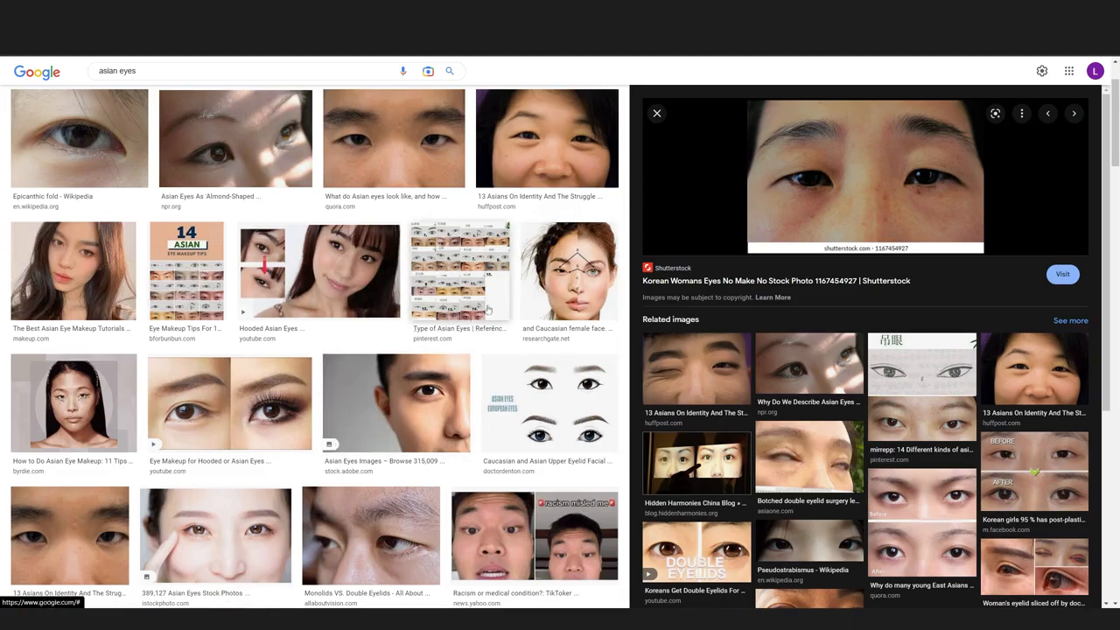
{"action": "scroll", "coordinate": [341, 324], "scroll_direction": "down", "scroll_amount": 3}
{"action": "left_click", "coordinate": [371, 372]}
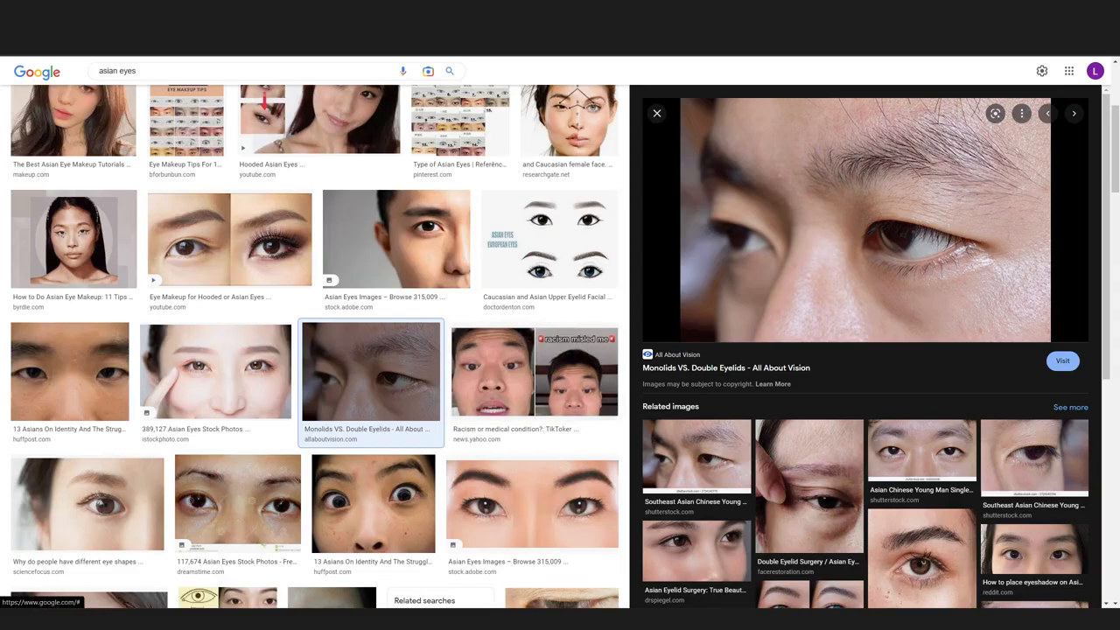
{"action": "mouse_move", "coordinate": [178, 618]}
{"action": "left_click", "coordinate": [241, 577]}
Isolate the sculpted head object Cube in Local View and frame its left side
{"action": "middle_click_drag", "start_coordinate": [498, 435], "coordinate": [450, 422]}
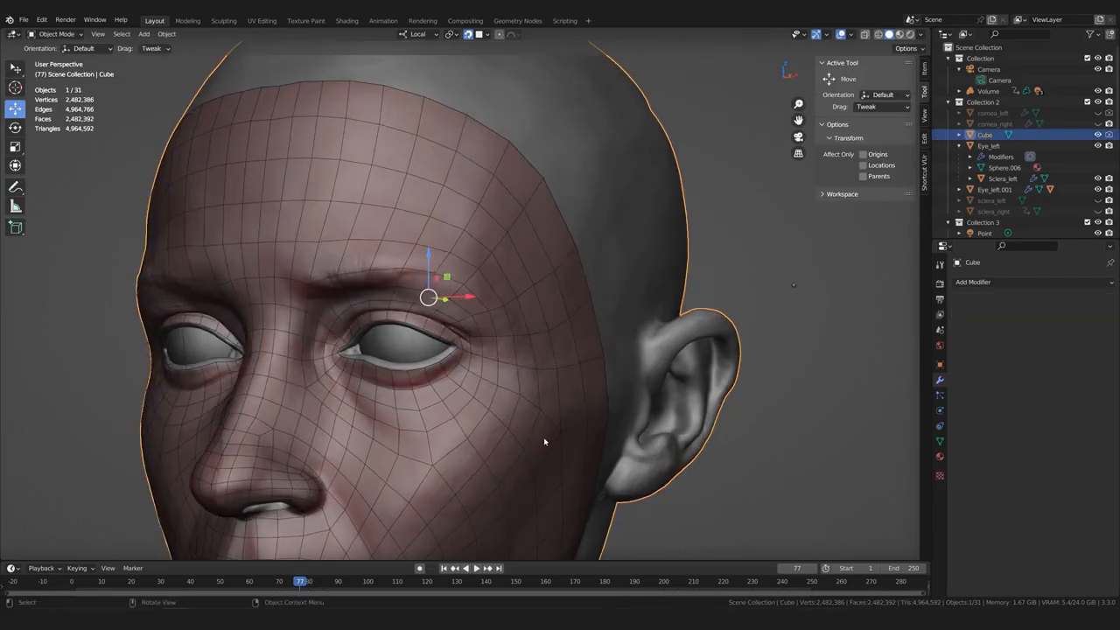
{"action": "middle_click_drag", "start_coordinate": [545, 445], "coordinate": [526, 384]}
{"action": "key", "text": "slash"}
{"action": "middle_click_drag", "start_coordinate": [513, 329], "coordinate": [464, 365]}
{"action": "scroll", "coordinate": [464, 364], "scroll_direction": "up", "scroll_amount": 3}
{"action": "middle_click_drag", "start_coordinate": [523, 399], "coordinate": [474, 363], "text": "shift"}
{"action": "scroll", "coordinate": [468, 366], "scroll_direction": "up", "scroll_amount": 1}
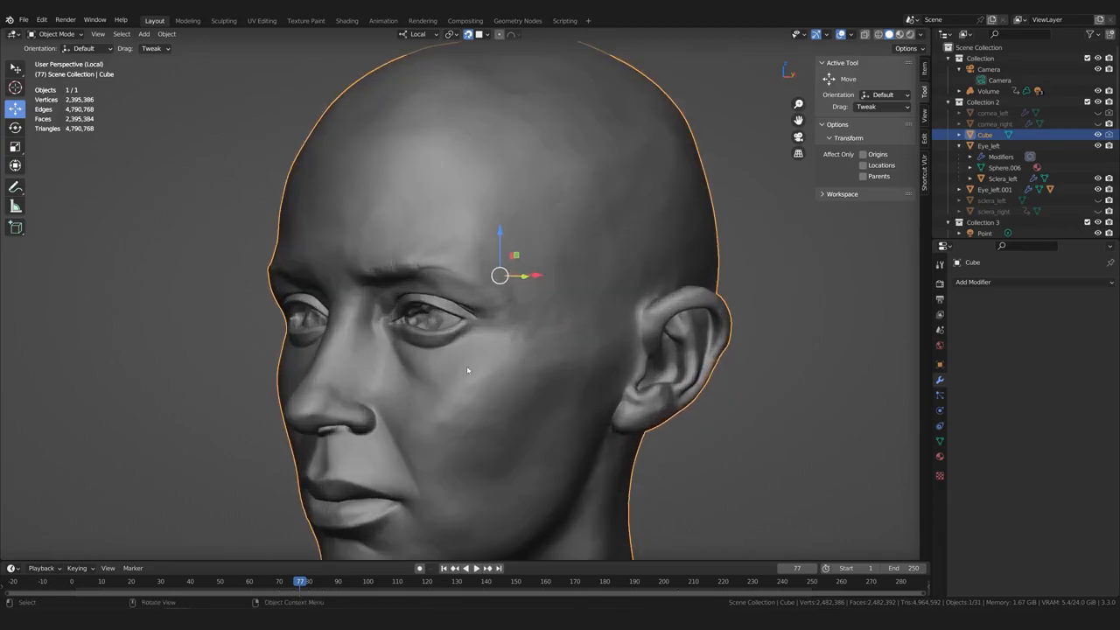
Mark a dot at the left eye's outer corner on the sculpt with the Annotate tool
{"action": "left_click", "coordinate": [15, 186]}
{"action": "scroll", "coordinate": [356, 360], "scroll_direction": "up", "scroll_amount": 2}
{"action": "scroll", "coordinate": [356, 360], "scroll_direction": "up", "scroll_amount": 1}
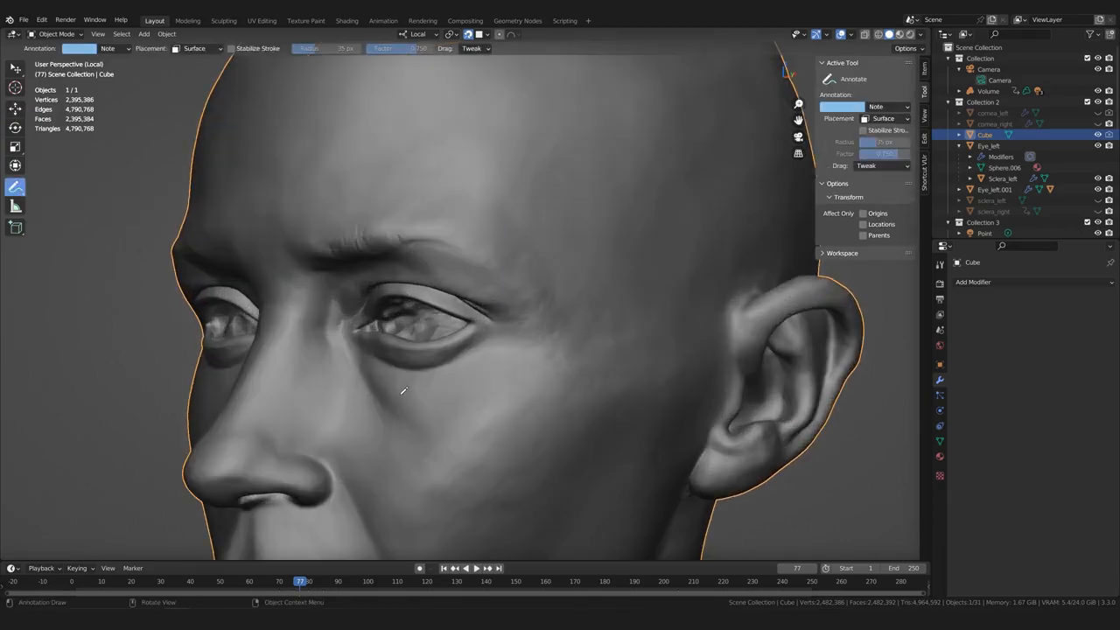
{"action": "scroll", "coordinate": [395, 383], "scroll_direction": "down", "scroll_amount": 3}
{"action": "middle_click_drag", "start_coordinate": [340, 350], "coordinate": [385, 359]}
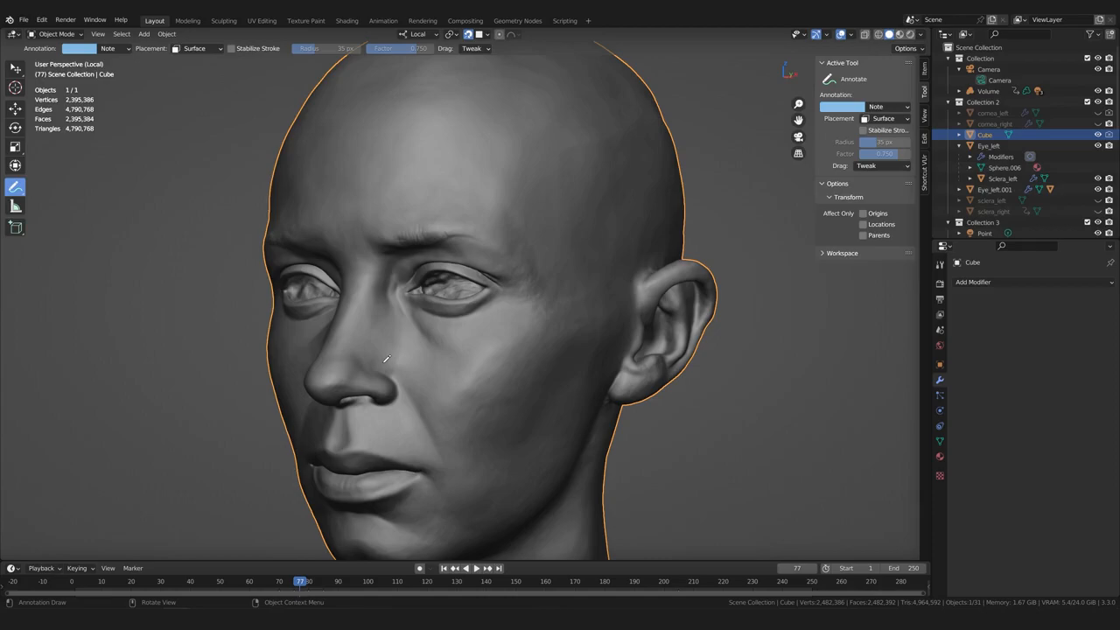
{"action": "scroll", "coordinate": [386, 359], "scroll_direction": "up", "scroll_amount": 5}
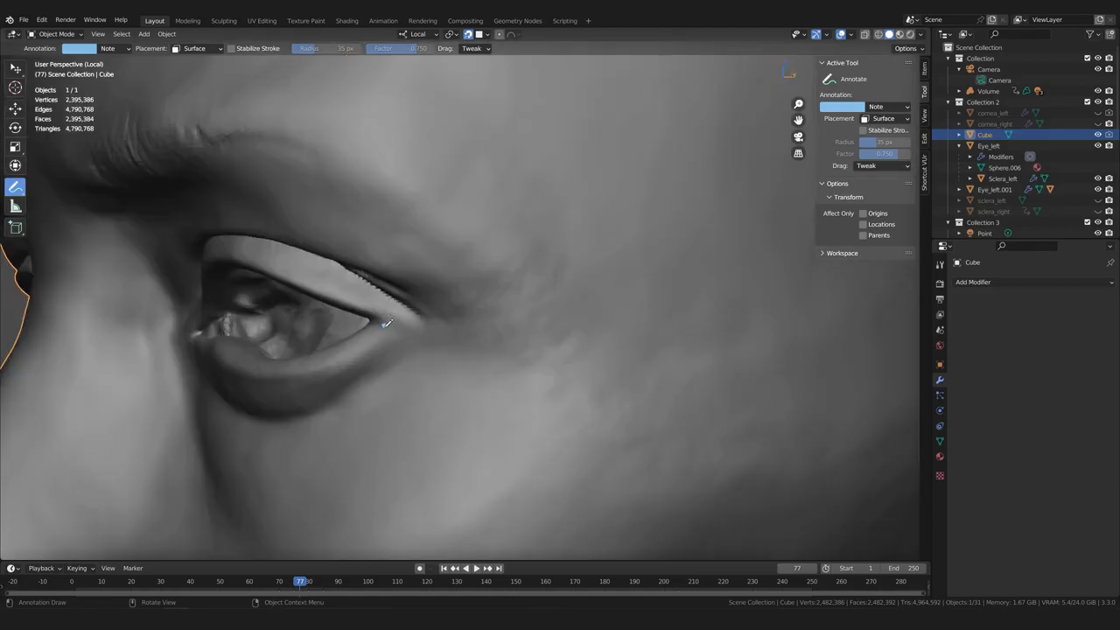
{"action": "left_click", "coordinate": [384, 325]}
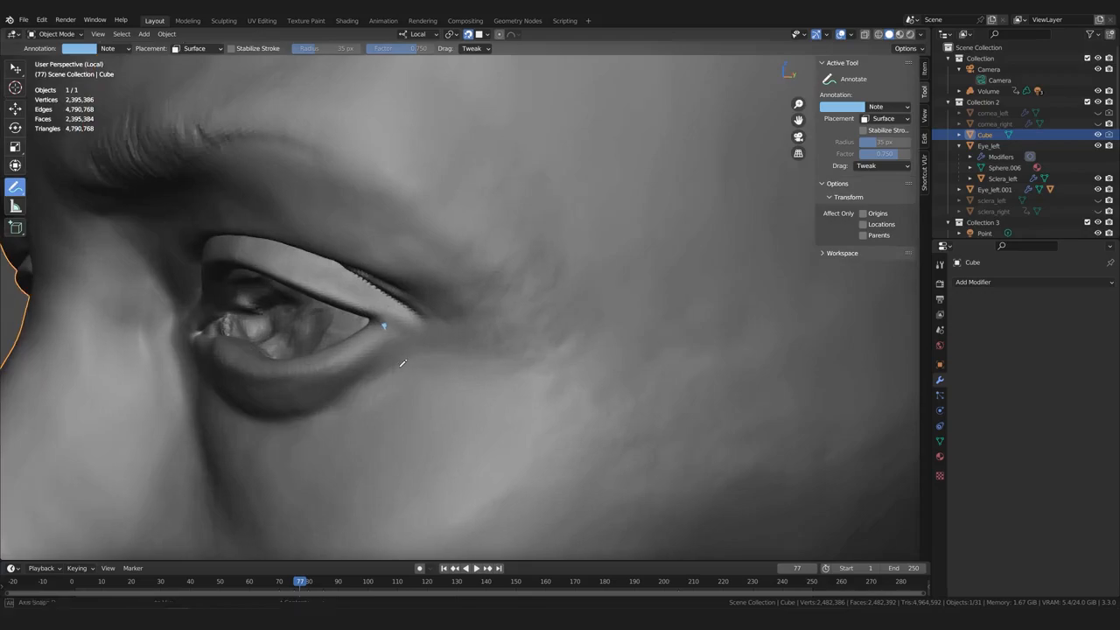
{"action": "middle_click_drag", "start_coordinate": [400, 365], "coordinate": [390, 363]}
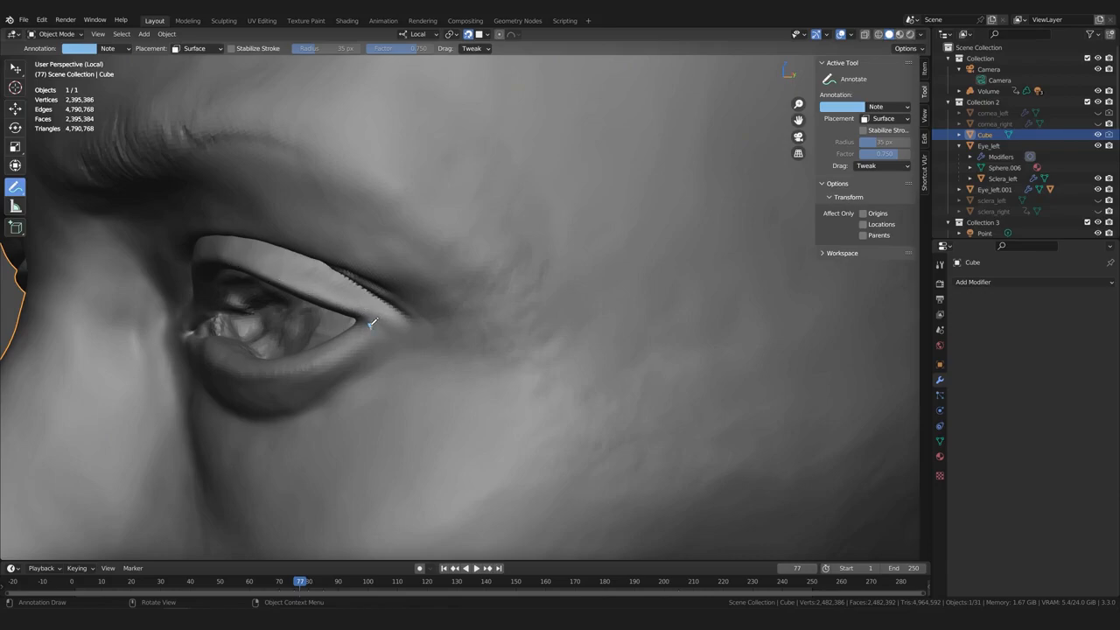
Draw an annotation line from the left eye's outer corner, dipping outward and curving up toward the temple
{"action": "mouse_move", "coordinate": [370, 323]}
{"action": "left_mouse_down"}
{"action": "mouse_move", "coordinate": [462, 363]}
{"action": "mouse_move", "coordinate": [550, 362]}
{"action": "mouse_move", "coordinate": [635, 334]}
{"action": "mouse_move", "coordinate": [786, 249]}
{"action": "left_mouse_up"}
{"action": "scroll", "coordinate": [740, 289], "scroll_direction": "down", "scroll_amount": 3}
{"action": "middle_click_drag", "start_coordinate": [557, 364], "coordinate": [617, 369]}
{"action": "scroll", "coordinate": [617, 376], "scroll_direction": "up", "scroll_amount": 1}
{"action": "scroll", "coordinate": [541, 376], "scroll_direction": "up", "scroll_amount": 1}
{"action": "middle_click_drag", "start_coordinate": [541, 376], "coordinate": [444, 360]}
{"action": "scroll", "coordinate": [508, 369], "scroll_direction": "down", "scroll_amount": 2}
{"action": "scroll", "coordinate": [625, 322], "scroll_direction": "up", "scroll_amount": 2}
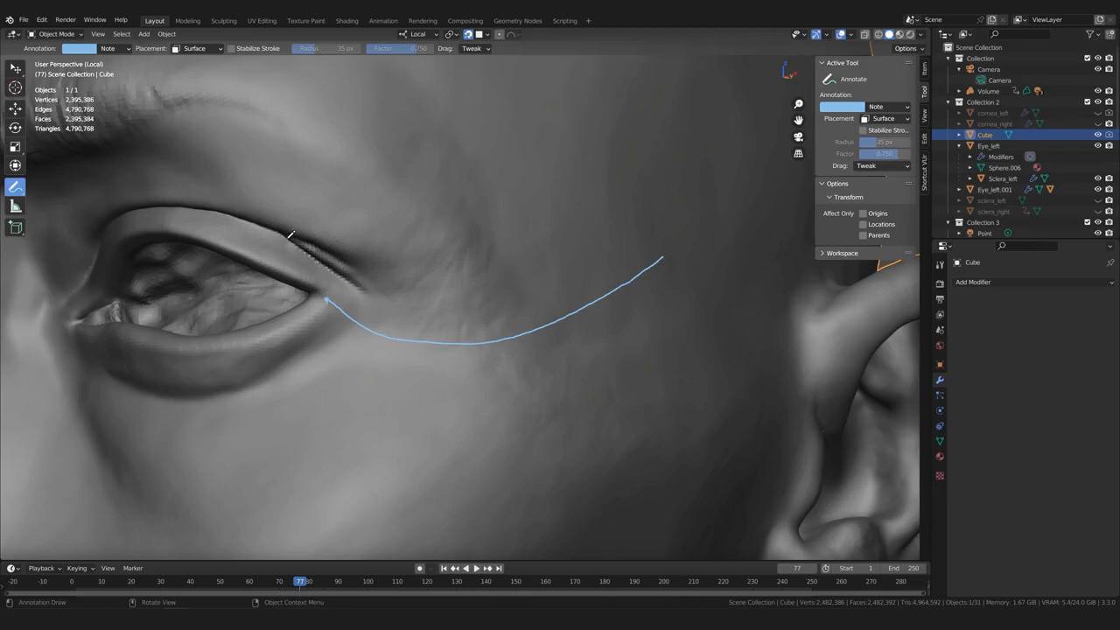
Draw a second annotation line from the upper-lid crease outward, running above and parallel to the outer-corner line
{"action": "mouse_move", "coordinate": [291, 234]}
{"action": "left_mouse_down"}
{"action": "mouse_move", "coordinate": [381, 297]}
{"action": "mouse_move", "coordinate": [440, 304]}
{"action": "mouse_move", "coordinate": [530, 275]}
{"action": "mouse_move", "coordinate": [621, 219]}
{"action": "left_mouse_up"}
{"action": "scroll", "coordinate": [552, 310], "scroll_direction": "down", "scroll_amount": 5}
{"action": "scroll", "coordinate": [525, 342], "scroll_direction": "up", "scroll_amount": 3}
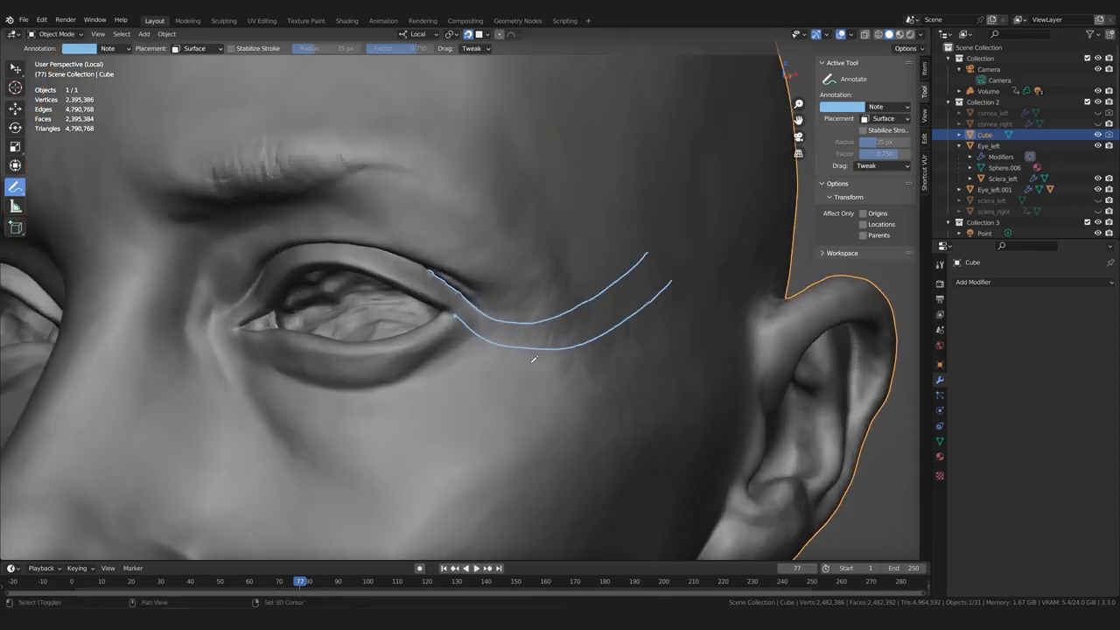
{"action": "scroll", "coordinate": [484, 372], "scroll_direction": "up", "scroll_amount": 3}
{"action": "scroll", "coordinate": [484, 372], "scroll_direction": "down", "scroll_amount": 3}
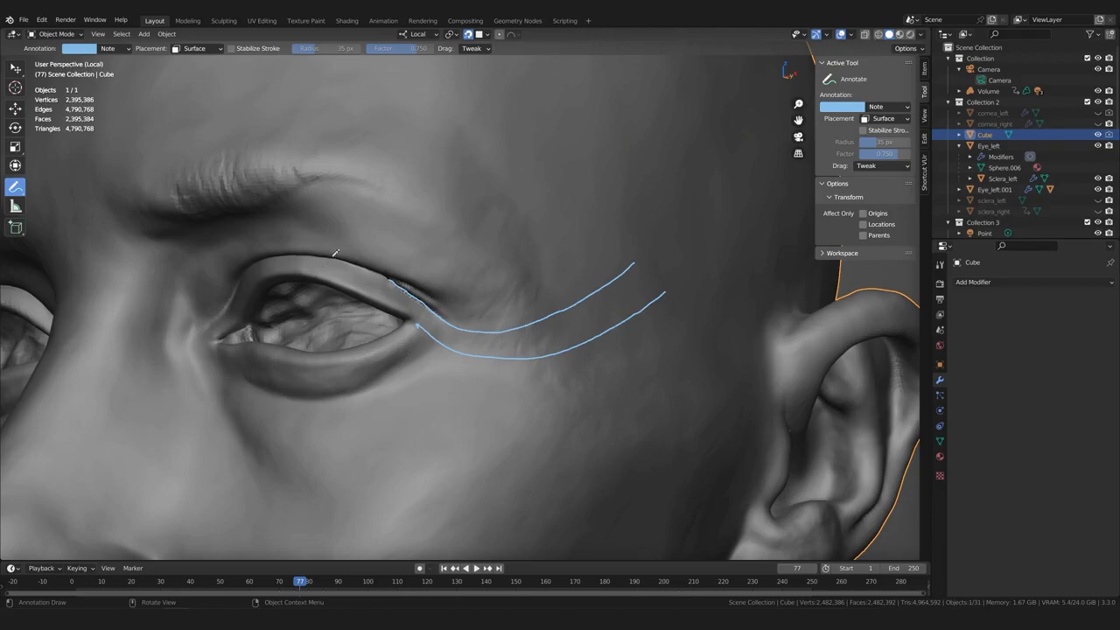
Sketch an enlarged side profile of the eyeball and upper-lid edge on the side of the head above the ear
{"action": "scroll", "coordinate": [458, 362], "scroll_direction": "down", "scroll_amount": 4}
{"action": "scroll", "coordinate": [446, 367], "scroll_direction": "up", "scroll_amount": 3}
{"action": "mouse_move", "coordinate": [456, 366]}
{"action": "middle_mouse_down", "text": "shift"}
{"action": "mouse_move", "coordinate": [421, 377]}
{"action": "mouse_move", "coordinate": [502, 367]}
{"action": "mouse_move", "coordinate": [486, 353]}
{"action": "mouse_move", "coordinate": [442, 393]}
{"action": "mouse_move", "coordinate": [488, 197]}
{"action": "middle_mouse_up", "text": "shift"}
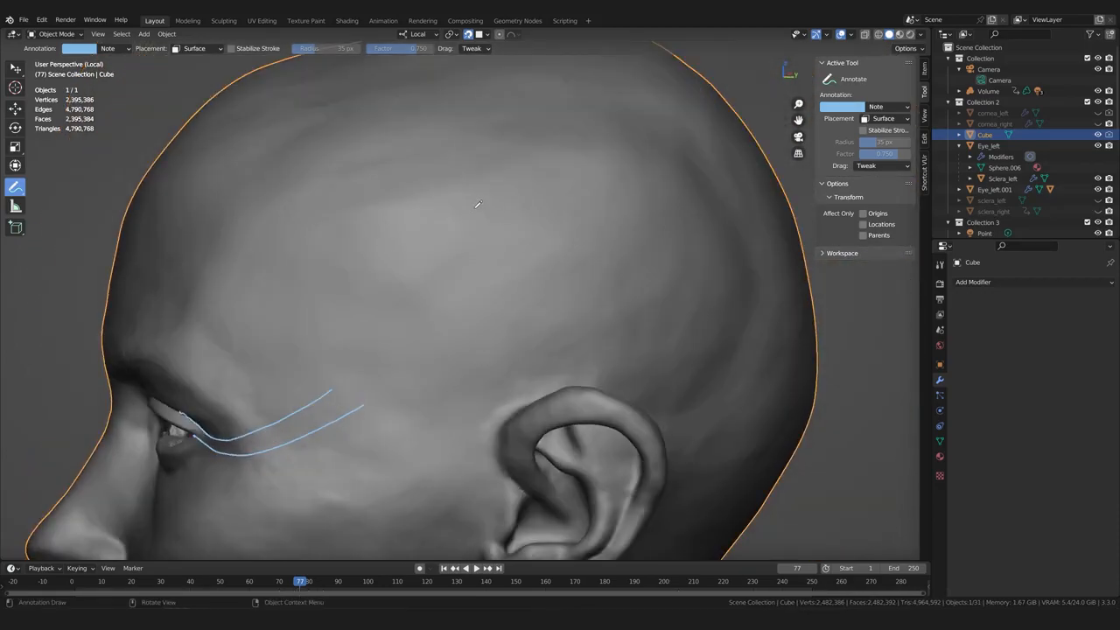
{"action": "mouse_move", "coordinate": [495, 173]}
{"action": "left_mouse_down"}
{"action": "mouse_move", "coordinate": [483, 210]}
{"action": "mouse_move", "coordinate": [499, 217]}
{"action": "mouse_move", "coordinate": [537, 180]}
{"action": "mouse_move", "coordinate": [598, 183]}
{"action": "mouse_move", "coordinate": [617, 231]}
{"action": "mouse_move", "coordinate": [605, 264]}
{"action": "mouse_move", "coordinate": [567, 278]}
{"action": "mouse_move", "coordinate": [525, 272]}
{"action": "mouse_move", "coordinate": [504, 256]}
{"action": "left_mouse_up"}
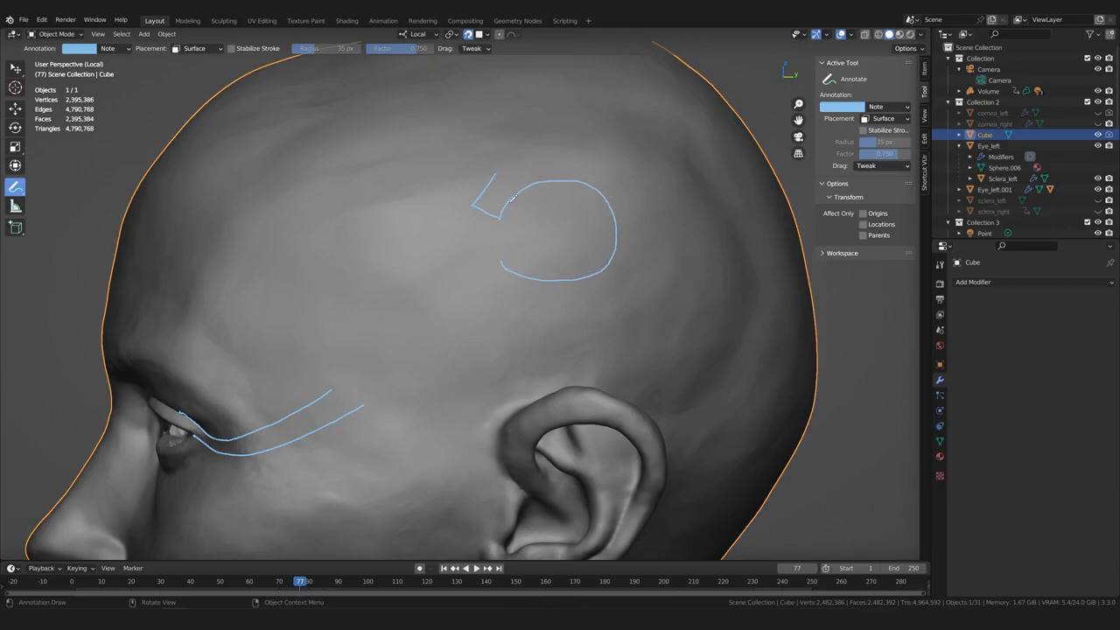
{"action": "middle_click_drag", "start_coordinate": [271, 412], "coordinate": [266, 401]}
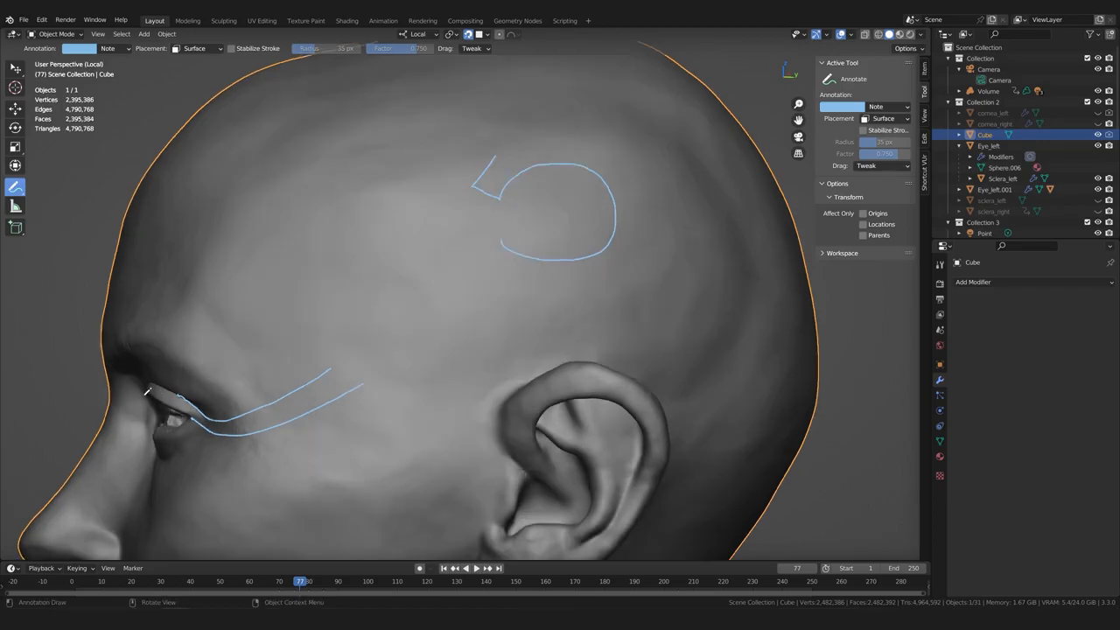
Add the lower lid and cheek contour below the eyeball in the profile sketch, redrawing the cheek stroke once
{"action": "mouse_move", "coordinate": [502, 238]}
{"action": "left_mouse_down"}
{"action": "mouse_move", "coordinate": [476, 259]}
{"action": "mouse_move", "coordinate": [506, 294]}
{"action": "mouse_move", "coordinate": [445, 415]}
{"action": "left_mouse_up"}
{"action": "middle_click_drag", "start_coordinate": [503, 328], "coordinate": [500, 348], "text": "shift"}
{"action": "key", "text": "ctrl+z"}
{"action": "mouse_move", "coordinate": [504, 311]}
{"action": "left_mouse_down"}
{"action": "mouse_move", "coordinate": [517, 337]}
{"action": "mouse_move", "coordinate": [483, 409]}
{"action": "left_mouse_up"}
{"action": "middle_click_drag", "start_coordinate": [502, 218], "coordinate": [477, 224]}
Draw the overhanging upper-lid fold and brow contour above the lid in the profile sketch, undoing the unsuitable strokes
{"action": "left_click_drag", "start_coordinate": [478, 220], "coordinate": [499, 193]}
{"action": "key", "text": "ctrl+z"}
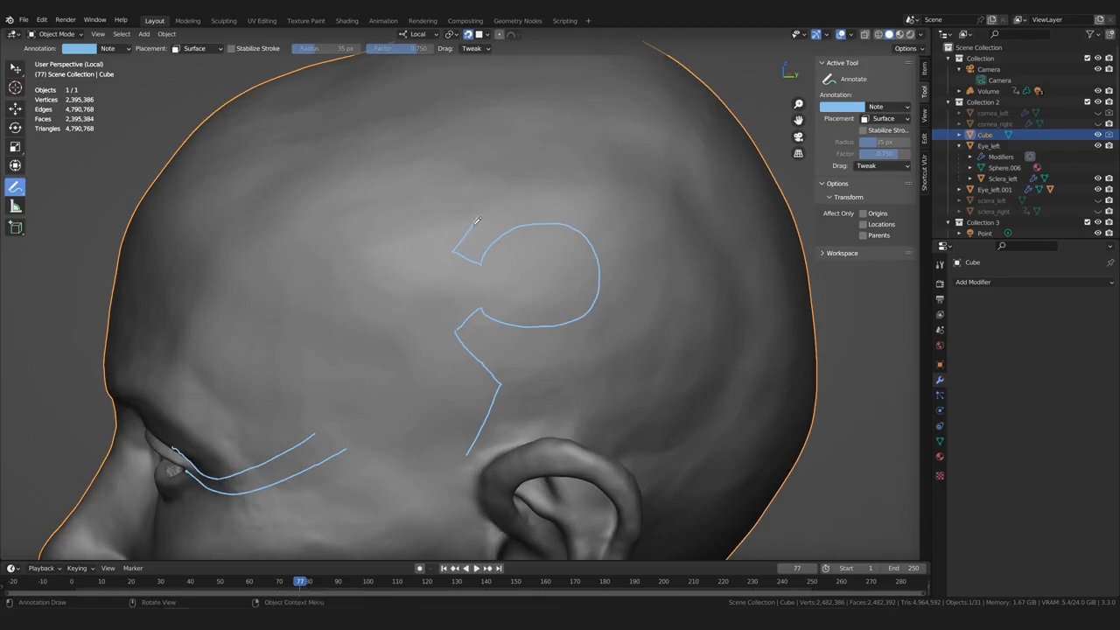
{"action": "left_click_drag", "start_coordinate": [487, 205], "coordinate": [494, 201]}
{"action": "left_click_drag", "start_coordinate": [493, 198], "coordinate": [452, 229]}
{"action": "key", "text": "ctrl+z"}
{"action": "mouse_move", "coordinate": [494, 196]}
{"action": "left_mouse_down"}
{"action": "mouse_move", "coordinate": [464, 220]}
{"action": "mouse_move", "coordinate": [444, 197]}
{"action": "mouse_move", "coordinate": [473, 93]}
{"action": "left_mouse_up"}
{"action": "scroll", "coordinate": [411, 298], "scroll_direction": "up", "scroll_amount": 2}
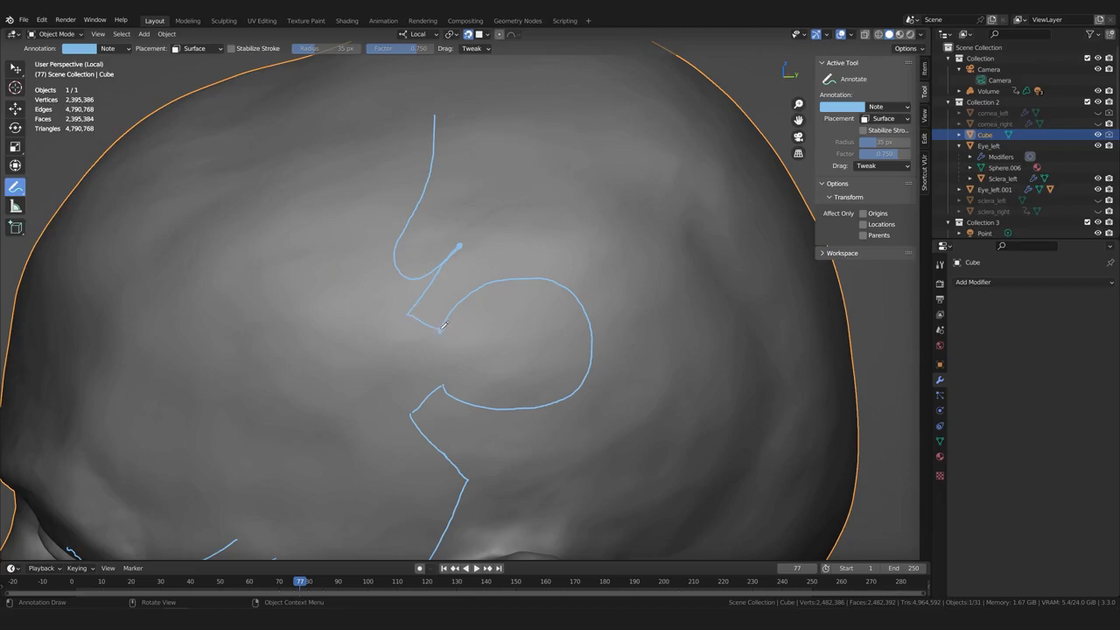
Mark vertex dots along the upper lid's rim, edge and fold in the profile sketch, comparing them with the actual eye
{"action": "mouse_move", "coordinate": [382, 367]}
{"action": "middle_mouse_down"}
{"action": "mouse_move", "coordinate": [430, 327]}
{"action": "mouse_move", "coordinate": [266, 299]}
{"action": "middle_mouse_up"}
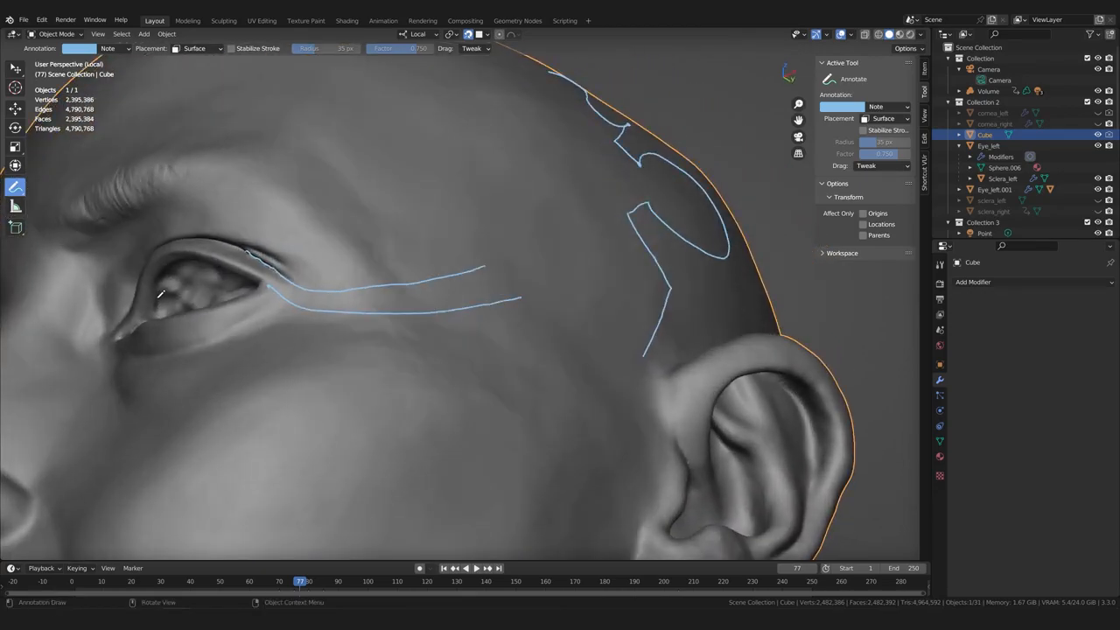
{"action": "mouse_move", "coordinate": [480, 276]}
{"action": "middle_mouse_down"}
{"action": "mouse_move", "coordinate": [435, 320]}
{"action": "mouse_move", "coordinate": [446, 280]}
{"action": "middle_mouse_up"}
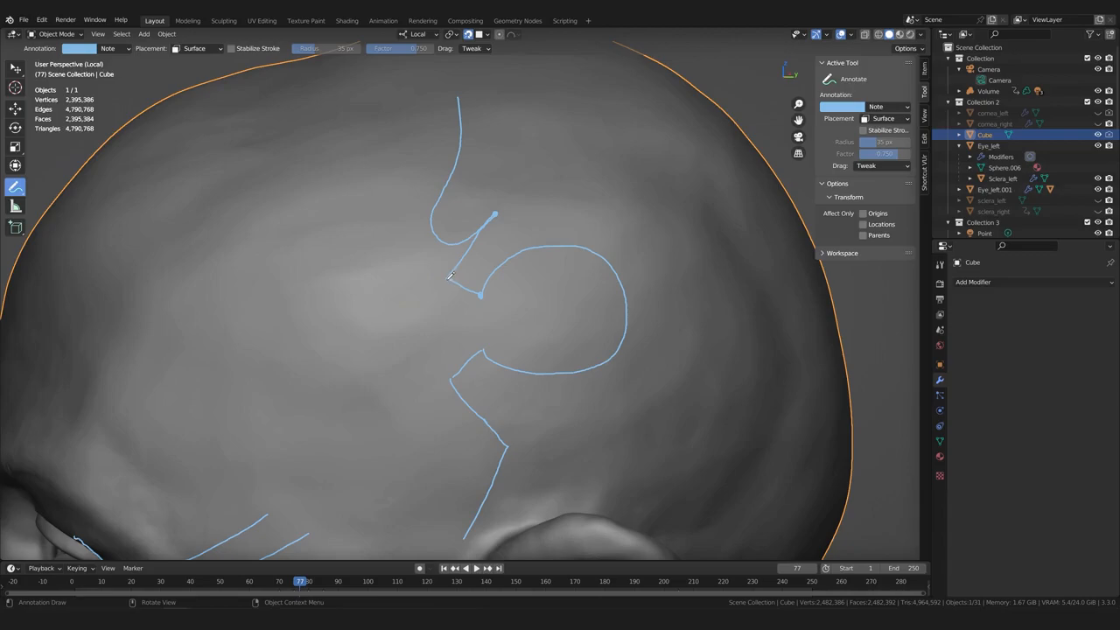
{"action": "mouse_move", "coordinate": [383, 312]}
{"action": "middle_mouse_down"}
{"action": "mouse_move", "coordinate": [98, 326]}
{"action": "mouse_move", "coordinate": [166, 282]}
{"action": "mouse_move", "coordinate": [370, 200]}
{"action": "mouse_move", "coordinate": [366, 292]}
{"action": "mouse_move", "coordinate": [347, 237]}
{"action": "mouse_move", "coordinate": [323, 324]}
{"action": "mouse_move", "coordinate": [442, 317]}
{"action": "middle_mouse_up"}
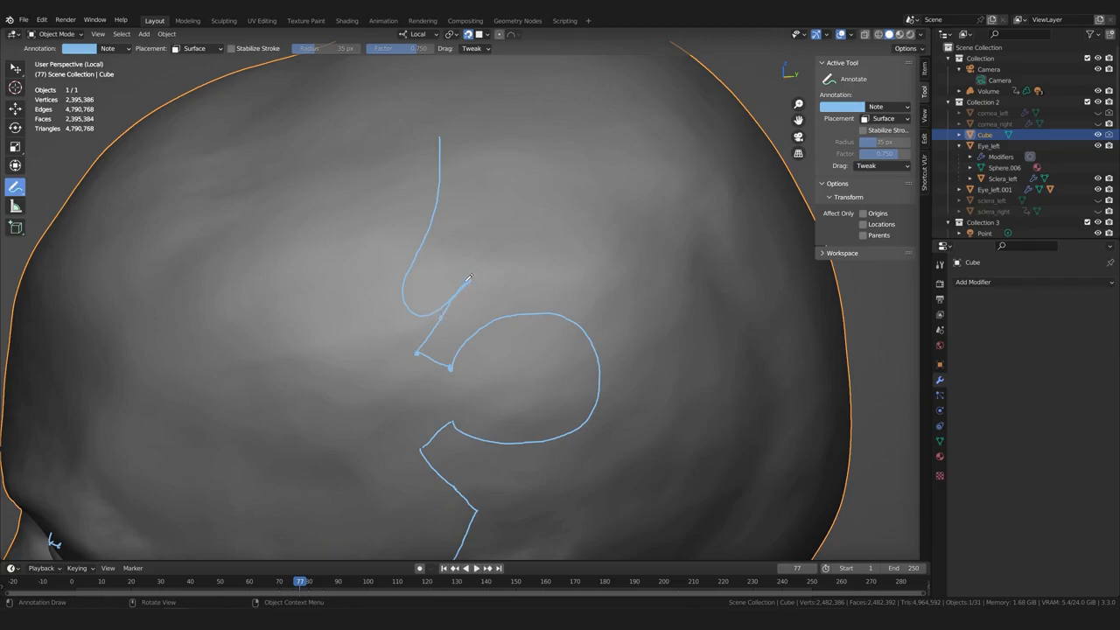
{"action": "middle_click_drag", "start_coordinate": [449, 320], "coordinate": [456, 308]}
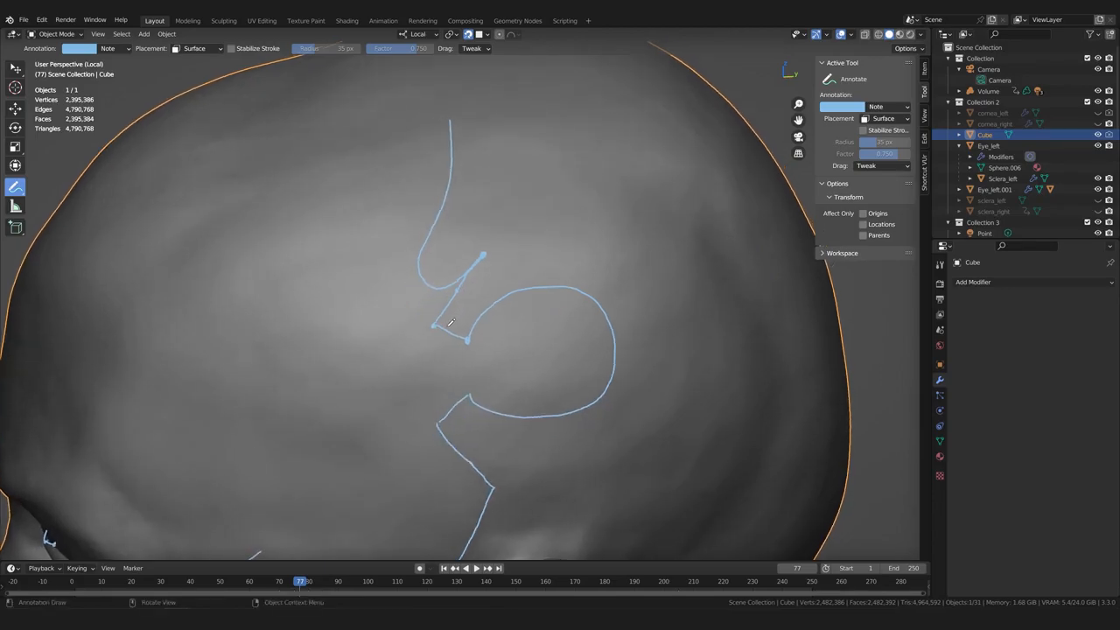
{"action": "scroll", "coordinate": [452, 306], "scroll_direction": "up", "scroll_amount": 1}
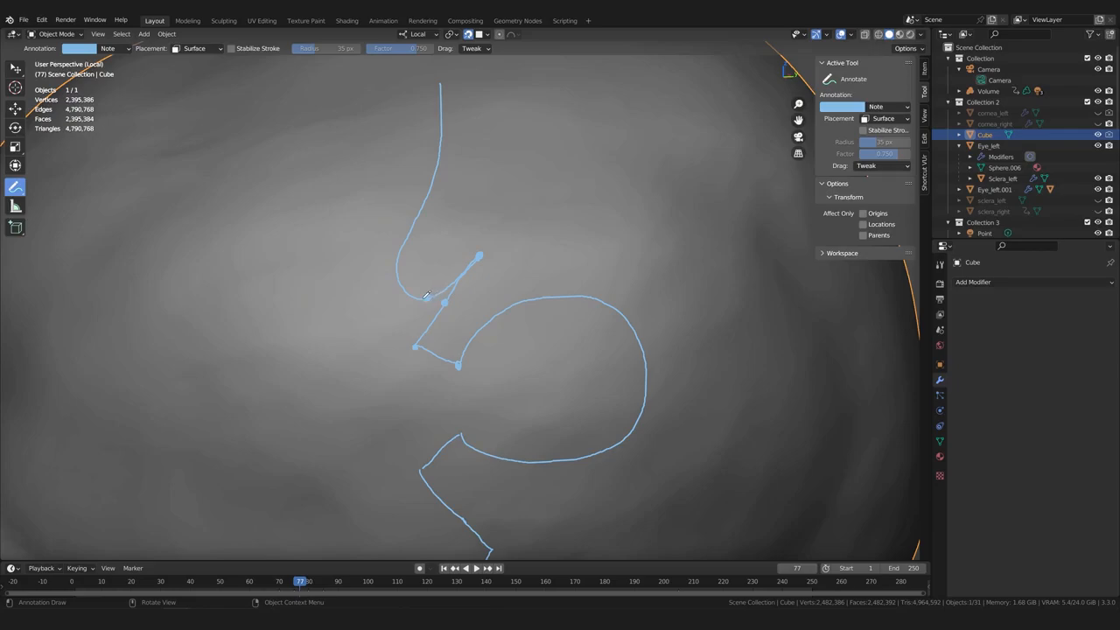
{"action": "scroll", "coordinate": [405, 328], "scroll_direction": "down", "scroll_amount": 4}
{"action": "mouse_move", "coordinate": [405, 328]}
{"action": "middle_mouse_down"}
{"action": "mouse_move", "coordinate": [421, 341]}
{"action": "mouse_move", "coordinate": [424, 331]}
{"action": "middle_mouse_up"}
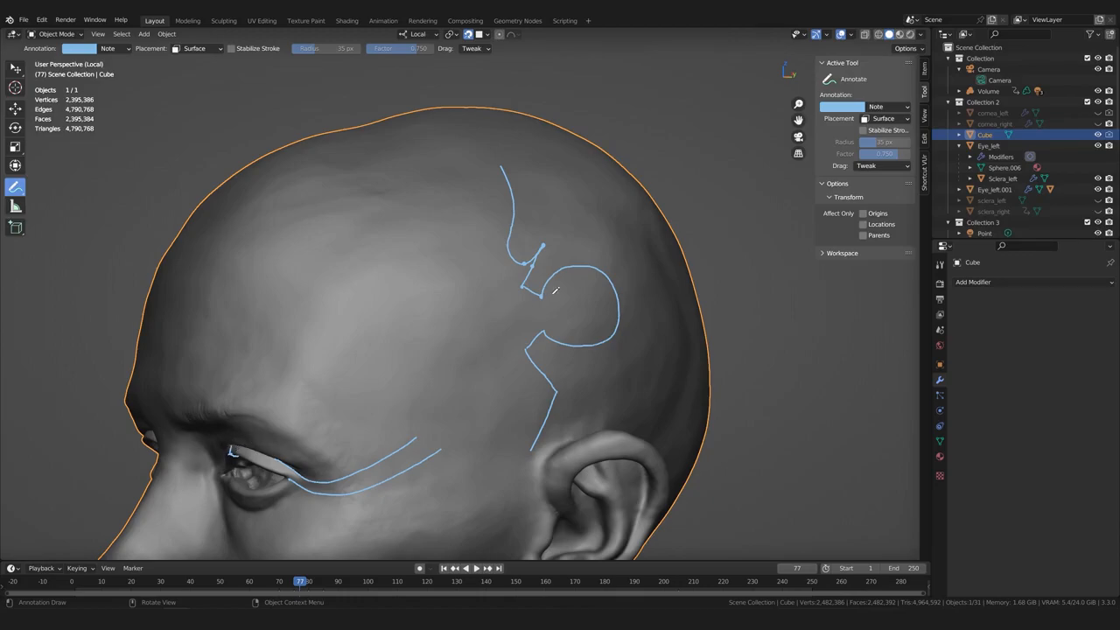
{"action": "scroll", "coordinate": [555, 289], "scroll_direction": "up", "scroll_amount": 4}
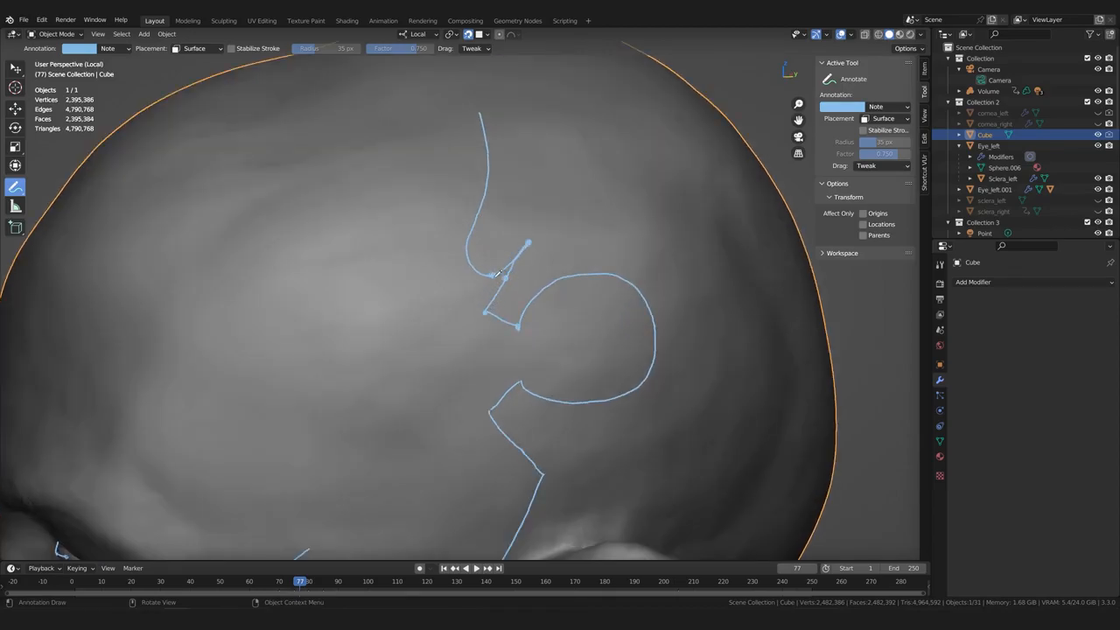
{"action": "middle_click_drag", "start_coordinate": [514, 255], "coordinate": [467, 291]}
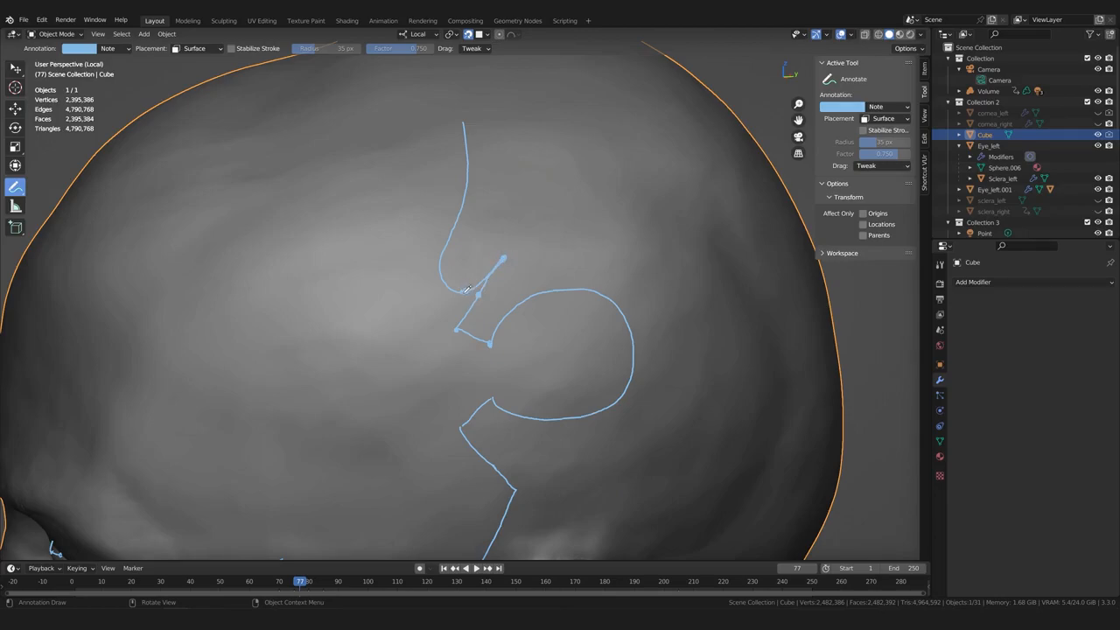
Thicken the upper-lid fold's underside in the profile sketch, mark its vertices, and try a straight edge up the fold's front
{"action": "mouse_move", "coordinate": [505, 258]}
{"action": "left_mouse_down"}
{"action": "mouse_move", "coordinate": [471, 287]}
{"action": "mouse_move", "coordinate": [505, 258]}
{"action": "mouse_move", "coordinate": [455, 285]}
{"action": "mouse_move", "coordinate": [443, 277]}
{"action": "mouse_move", "coordinate": [463, 290]}
{"action": "mouse_move", "coordinate": [442, 284]}
{"action": "left_mouse_up"}
{"action": "mouse_move", "coordinate": [442, 278]}
{"action": "left_mouse_down"}
{"action": "mouse_move", "coordinate": [453, 237]}
{"action": "mouse_move", "coordinate": [432, 286]}
{"action": "mouse_move", "coordinate": [457, 216]}
{"action": "left_mouse_up"}
{"action": "key", "text": "ctrl+z"}
{"action": "scroll", "coordinate": [504, 344], "scroll_direction": "down", "scroll_amount": 2}
{"action": "scroll", "coordinate": [490, 344], "scroll_direction": "up", "scroll_amount": 3}
Erase the curved front of the fold in the profile sketch and redraw it as a straight edge between the marked vertices
{"action": "mouse_move", "coordinate": [15, 187]}
{"action": "left_mouse_down"}
{"action": "mouse_move", "coordinate": [70, 233]}
{"action": "mouse_move", "coordinate": [70, 255]}
{"action": "left_mouse_up"}
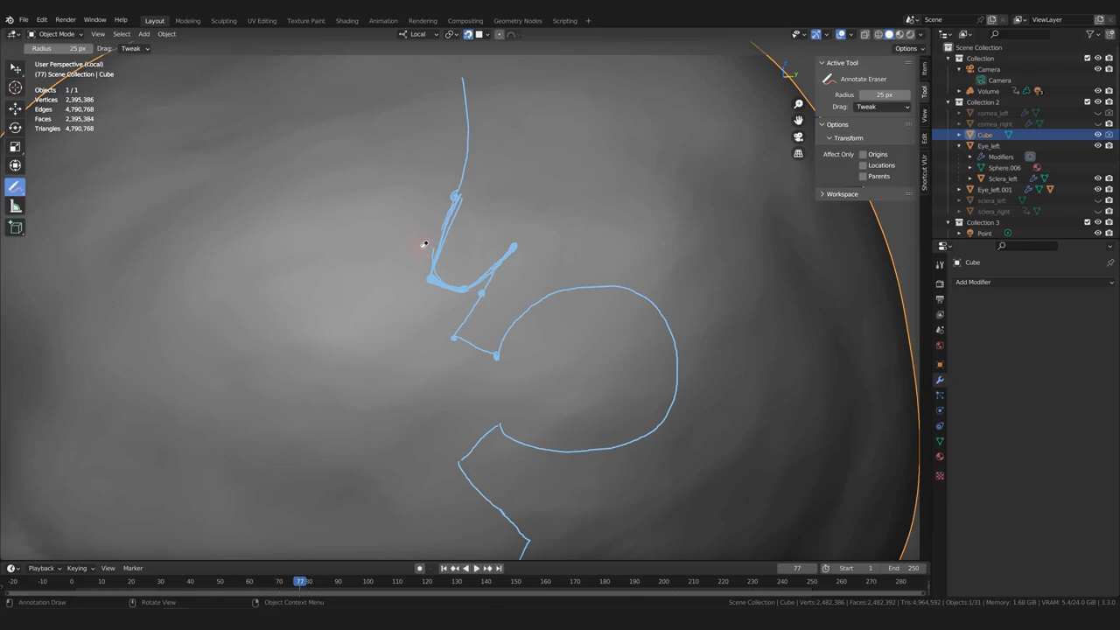
{"action": "mouse_move", "coordinate": [467, 206]}
{"action": "left_mouse_down"}
{"action": "mouse_move", "coordinate": [446, 267]}
{"action": "mouse_move", "coordinate": [450, 250]}
{"action": "mouse_move", "coordinate": [425, 254]}
{"action": "mouse_move", "coordinate": [433, 219]}
{"action": "left_mouse_up"}
{"action": "left_click_drag", "start_coordinate": [19, 191], "coordinate": [62, 191]}
{"action": "left_click_drag", "start_coordinate": [434, 269], "coordinate": [446, 232]}
{"action": "scroll", "coordinate": [437, 253], "scroll_direction": "down", "scroll_amount": 2}
{"action": "middle_click_drag", "start_coordinate": [418, 334], "coordinate": [423, 334]}
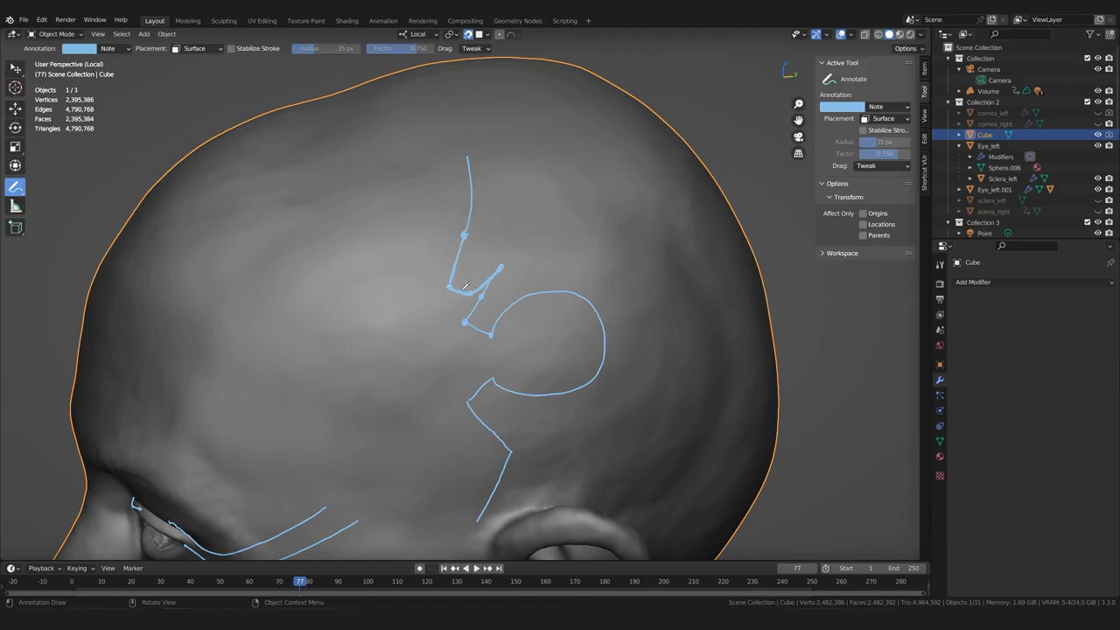
{"action": "scroll", "coordinate": [477, 285], "scroll_direction": "up", "scroll_amount": 5}
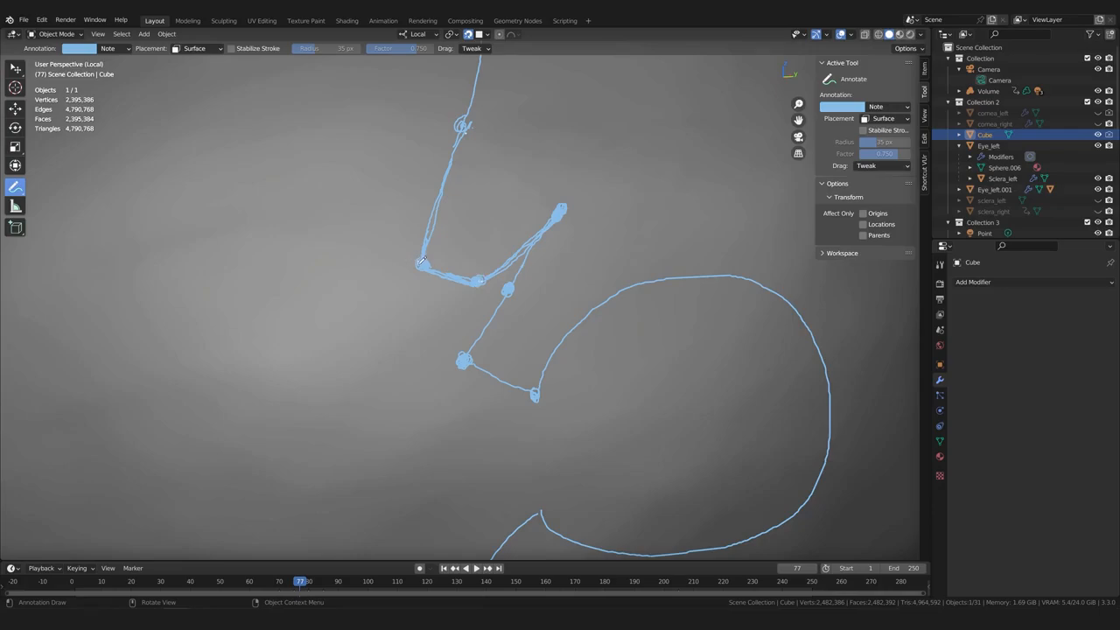
{"action": "scroll", "coordinate": [411, 262], "scroll_direction": "down", "scroll_amount": 6}
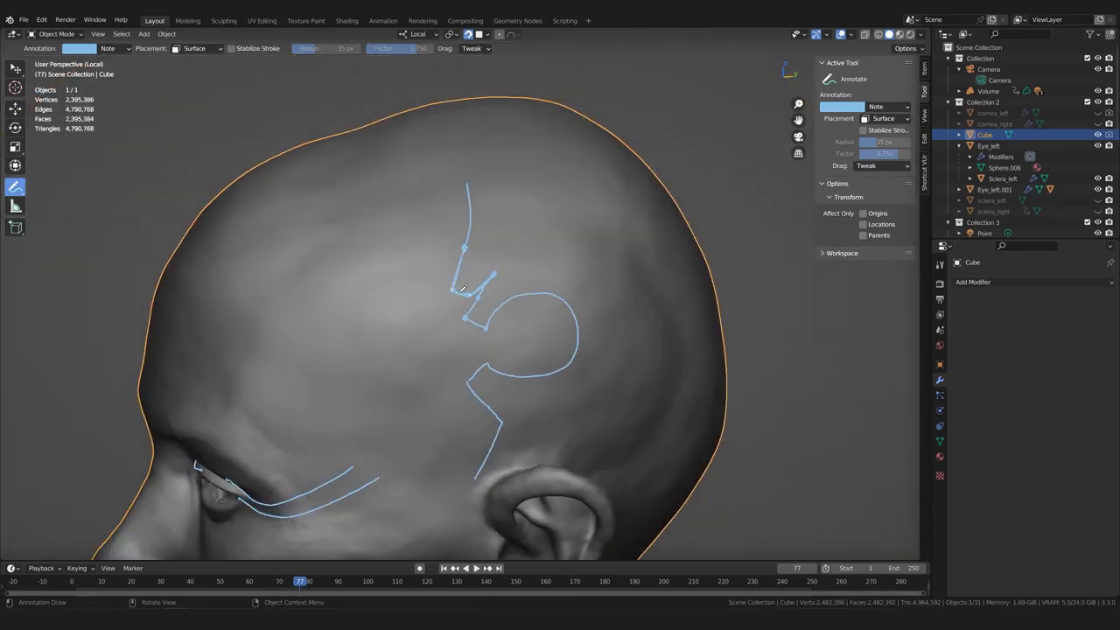
Try tracing the lid-fold profile over the actual upper eyelid, compare it with the enlarged sketch, and remove the trace
{"action": "middle_click_drag", "start_coordinate": [222, 453], "coordinate": [284, 389]}
{"action": "scroll", "coordinate": [262, 385], "scroll_direction": "up", "scroll_amount": 6}
{"action": "middle_click_drag", "start_coordinate": [105, 358], "coordinate": [171, 311], "text": "shift"}
{"action": "left_click_drag", "start_coordinate": [176, 312], "coordinate": [183, 330]}
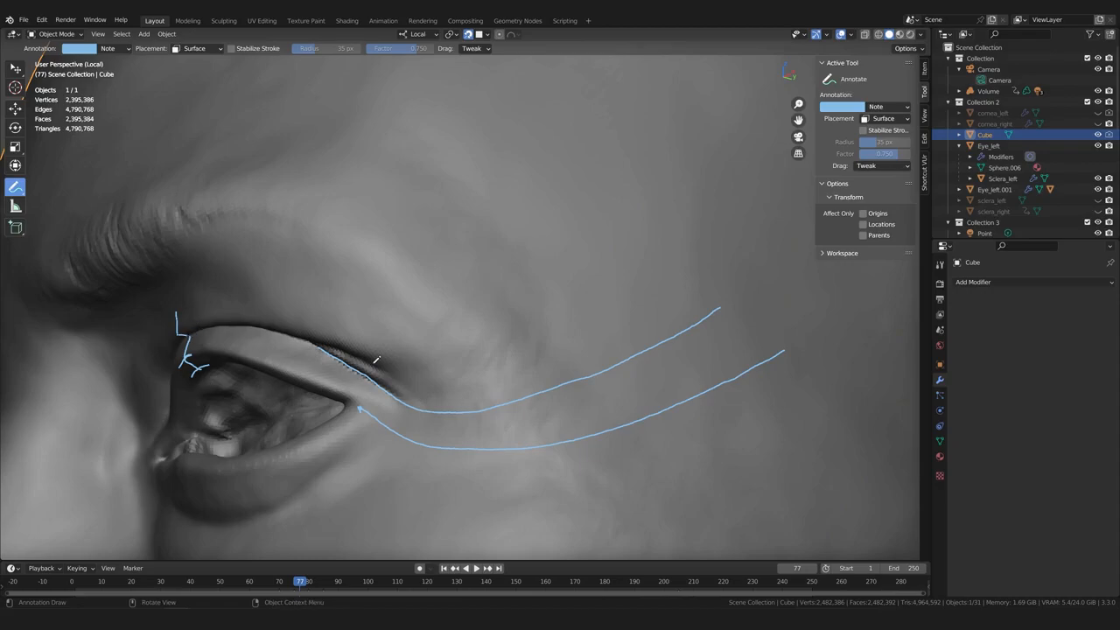
{"action": "scroll", "coordinate": [376, 360], "scroll_direction": "down", "scroll_amount": 3}
{"action": "middle_click_drag", "start_coordinate": [564, 275], "coordinate": [402, 387], "text": "shift"}
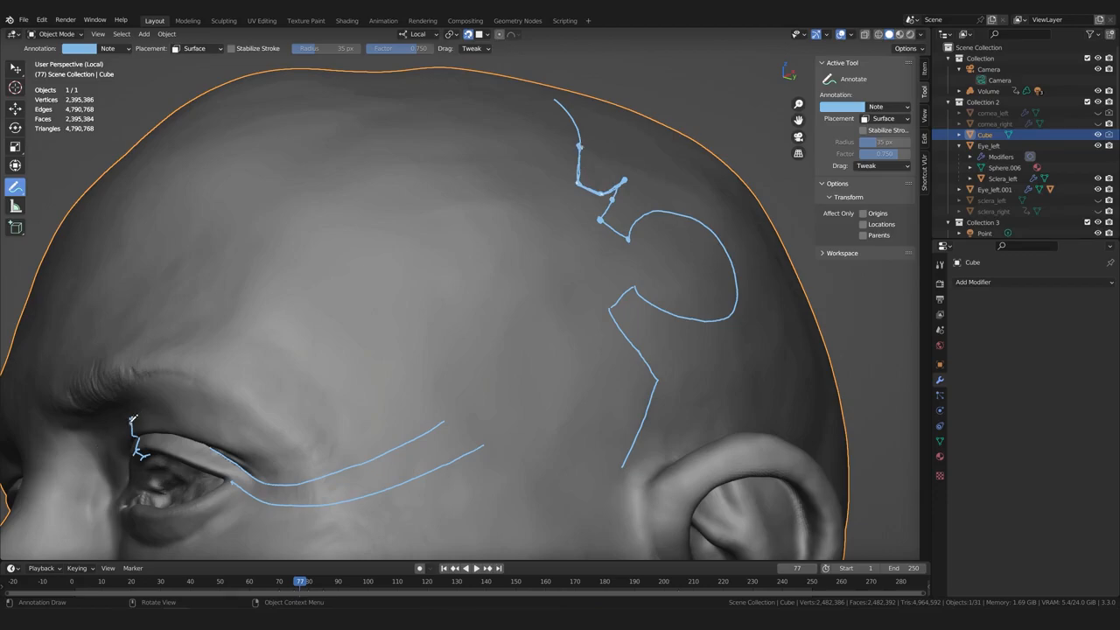
{"action": "scroll", "coordinate": [465, 422], "scroll_direction": "down", "scroll_amount": 3}
{"action": "scroll", "coordinate": [517, 284], "scroll_direction": "up", "scroll_amount": 2}
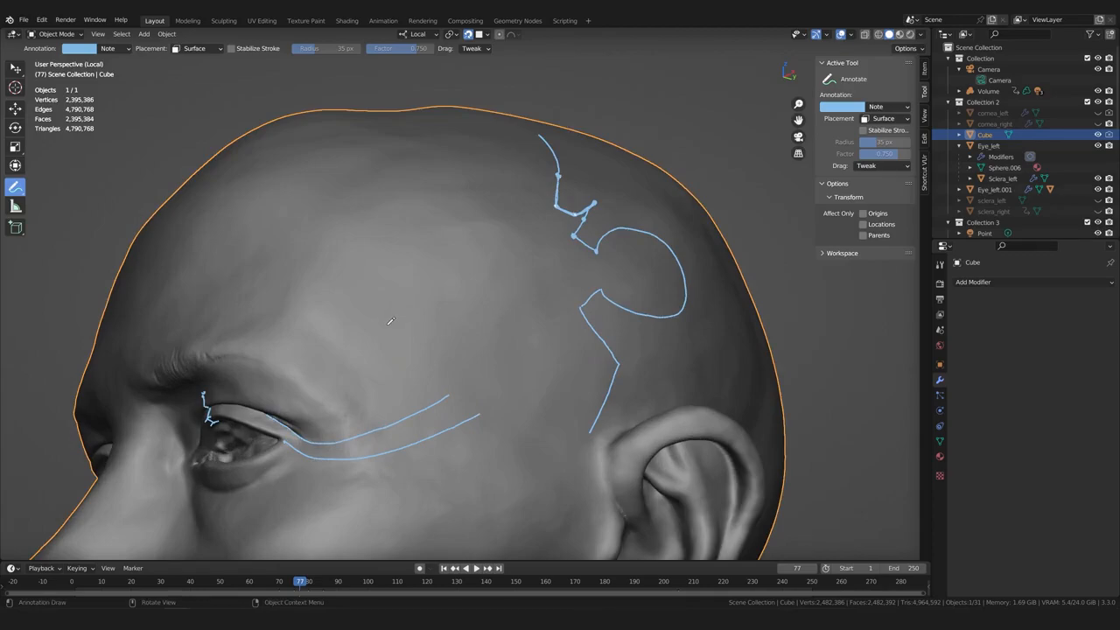
{"action": "key", "text": "ctrl+z"}
{"action": "middle_click_drag", "start_coordinate": [284, 385], "coordinate": [558, 270]}
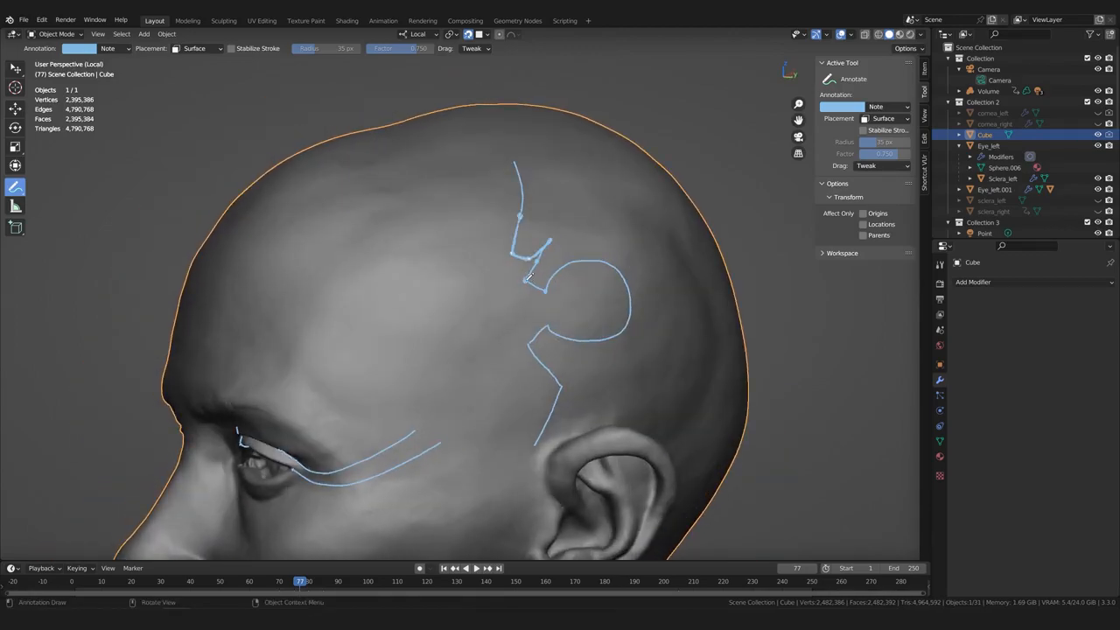
{"action": "middle_click_drag", "start_coordinate": [357, 352], "coordinate": [392, 341]}
{"action": "mouse_move", "coordinate": [367, 438]}
{"action": "middle_mouse_down", "text": "shift"}
{"action": "mouse_move", "coordinate": [398, 331]}
{"action": "mouse_move", "coordinate": [357, 325]}
{"action": "middle_mouse_up", "text": "shift"}
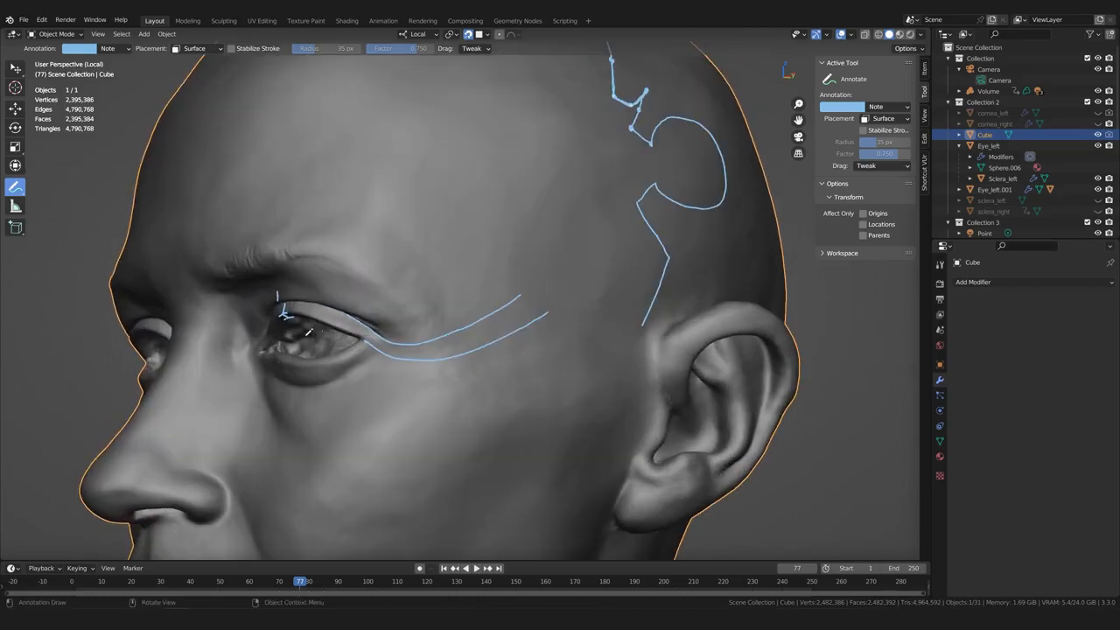
{"action": "scroll", "coordinate": [330, 350], "scroll_direction": "up", "scroll_amount": 4}
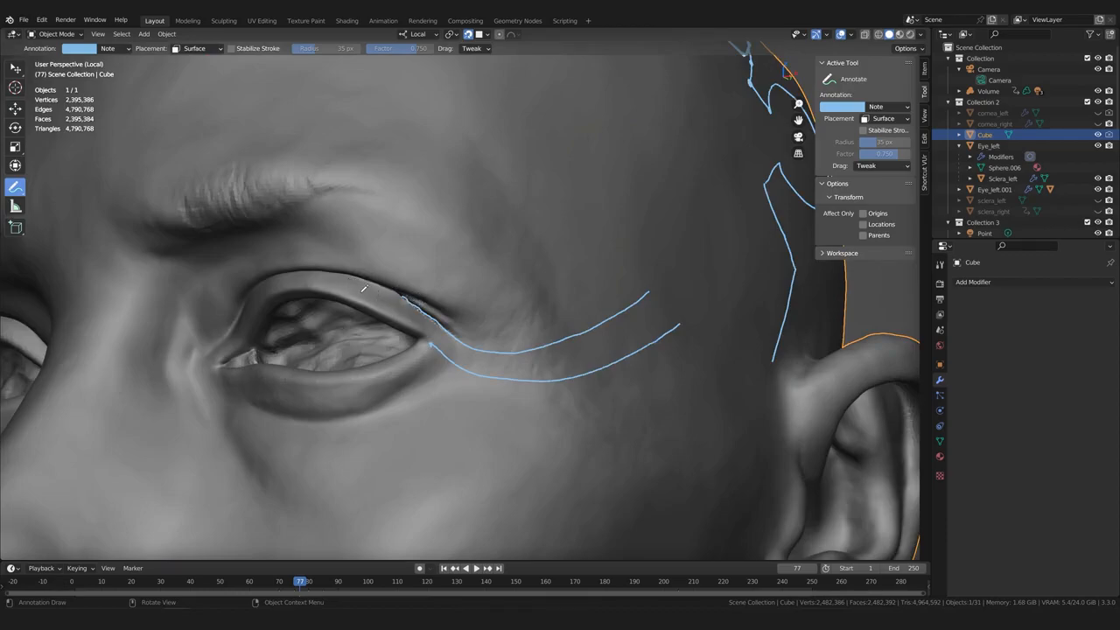
Extend the crow's-feet lines along the outer upper-lid rim and draw a parallel edge line between them, undoing the first stroke
{"action": "left_click_drag", "start_coordinate": [357, 283], "coordinate": [420, 329]}
{"action": "key", "text": "ctrl+z"}
{"action": "left_click_drag", "start_coordinate": [408, 304], "coordinate": [376, 289]}
{"action": "left_click_drag", "start_coordinate": [413, 328], "coordinate": [353, 295]}
{"action": "left_click_drag", "start_coordinate": [413, 328], "coordinate": [430, 342]}
{"action": "middle_click_drag", "start_coordinate": [430, 340], "coordinate": [443, 328]}
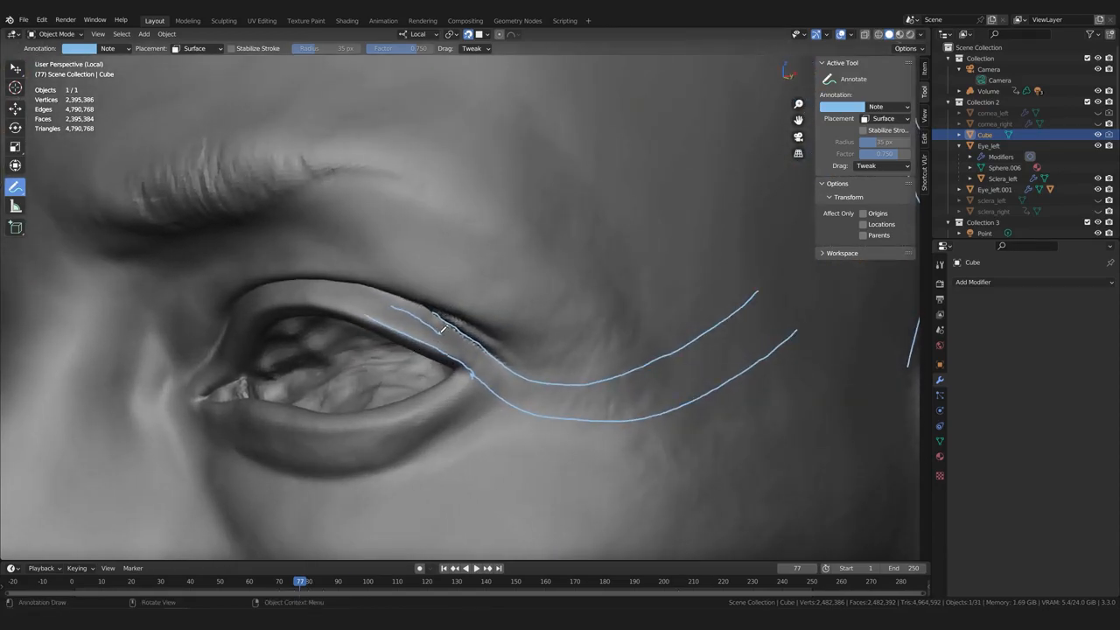
{"action": "left_click_drag", "start_coordinate": [454, 338], "coordinate": [481, 356]}
Connect the parallel lines at the upper lid's outer corner with short cross strokes that form quads
{"action": "middle_click_drag", "start_coordinate": [484, 378], "coordinate": [391, 391]}
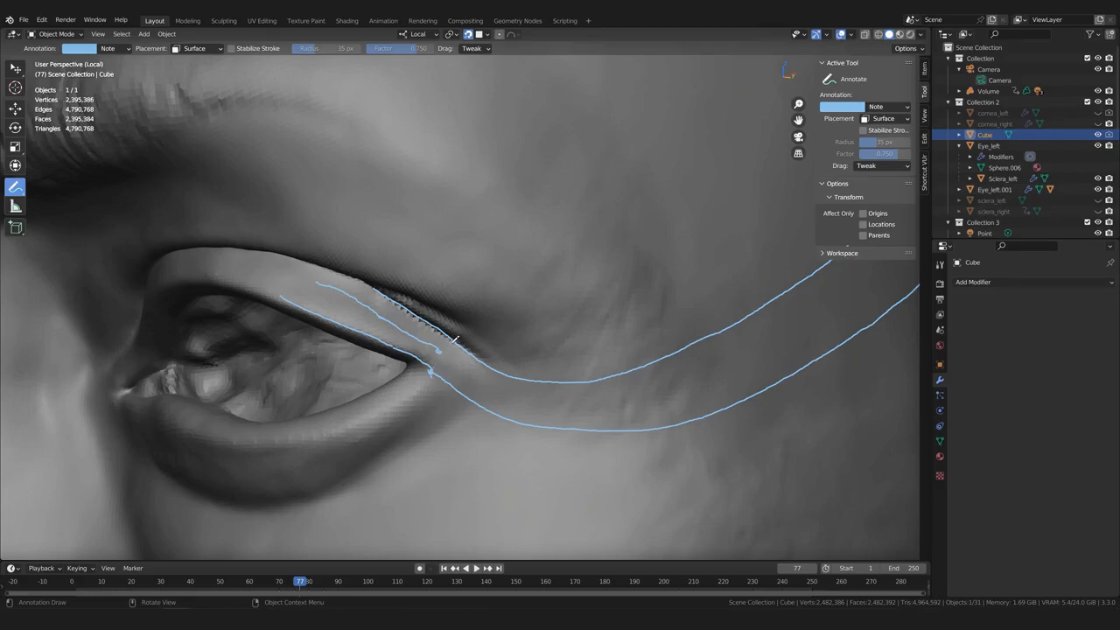
{"action": "left_click_drag", "start_coordinate": [439, 357], "coordinate": [432, 365]}
{"action": "mouse_move", "coordinate": [382, 337]}
{"action": "middle_mouse_down"}
{"action": "mouse_move", "coordinate": [447, 379]}
{"action": "mouse_move", "coordinate": [540, 298]}
{"action": "middle_mouse_up"}
{"action": "scroll", "coordinate": [444, 369], "scroll_direction": "up", "scroll_amount": 1}
{"action": "scroll", "coordinate": [437, 348], "scroll_direction": "down", "scroll_amount": 1}
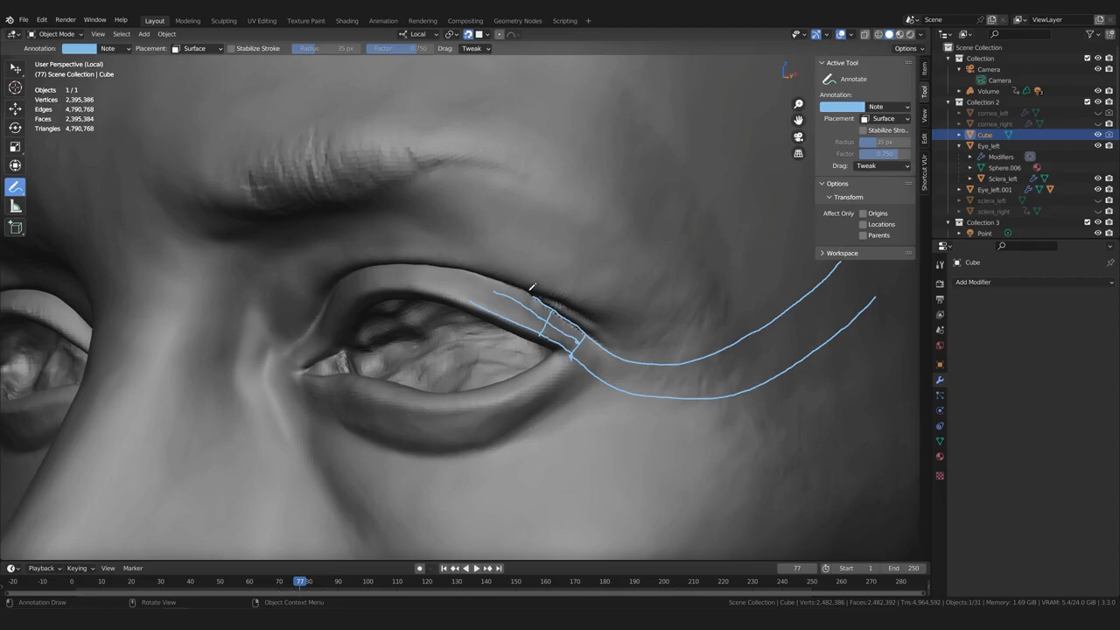
{"action": "mouse_move", "coordinate": [600, 305]}
{"action": "middle_mouse_down"}
{"action": "mouse_move", "coordinate": [502, 365]}
{"action": "mouse_move", "coordinate": [464, 411]}
{"action": "middle_mouse_up"}
{"action": "scroll", "coordinate": [514, 357], "scroll_direction": "down", "scroll_amount": 2}
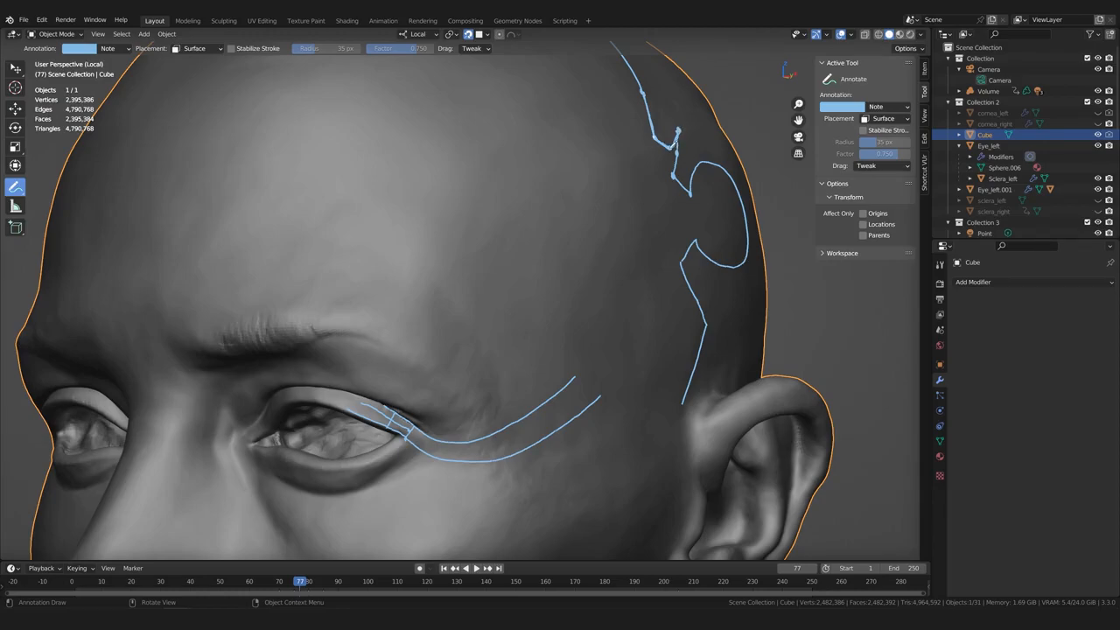
Trace the upper-lid fold edge from the outer to the inner corner and add a second line along its inner part
{"action": "mouse_move", "coordinate": [356, 428]}
{"action": "middle_mouse_down"}
{"action": "mouse_move", "coordinate": [412, 382]}
{"action": "mouse_move", "coordinate": [376, 390]}
{"action": "middle_mouse_up"}
{"action": "scroll", "coordinate": [504, 347], "scroll_direction": "up", "scroll_amount": 3}
{"action": "mouse_move", "coordinate": [505, 319]}
{"action": "middle_mouse_down"}
{"action": "mouse_move", "coordinate": [427, 373]}
{"action": "mouse_move", "coordinate": [560, 325]}
{"action": "middle_mouse_up"}
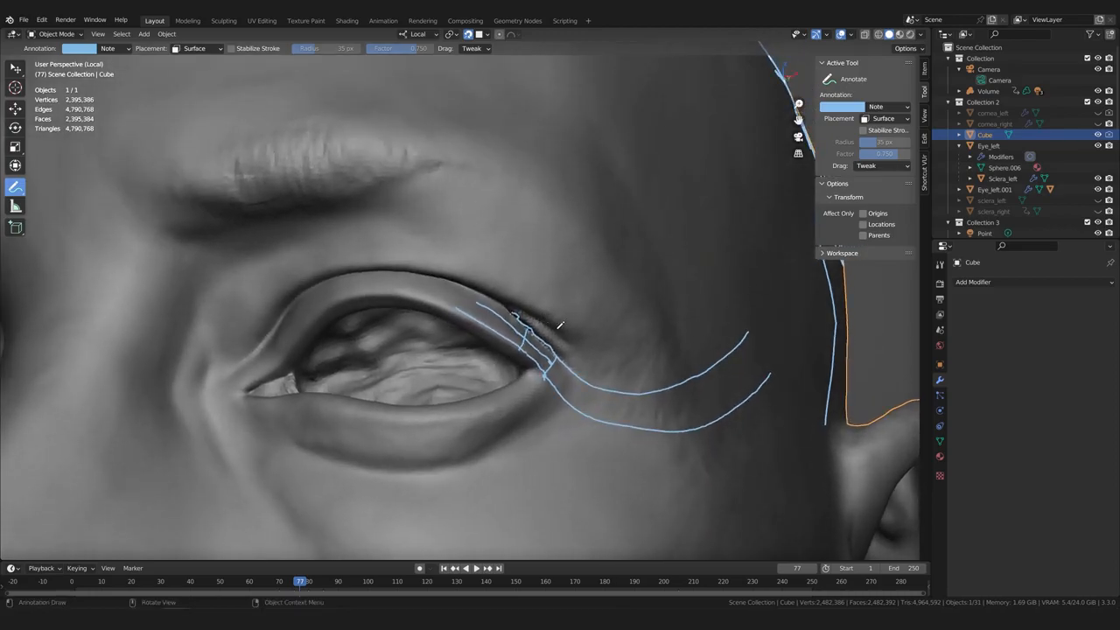
{"action": "mouse_move", "coordinate": [575, 338]}
{"action": "left_mouse_down"}
{"action": "mouse_move", "coordinate": [485, 282]}
{"action": "mouse_move", "coordinate": [405, 265]}
{"action": "mouse_move", "coordinate": [316, 272]}
{"action": "mouse_move", "coordinate": [282, 296]}
{"action": "left_mouse_up"}
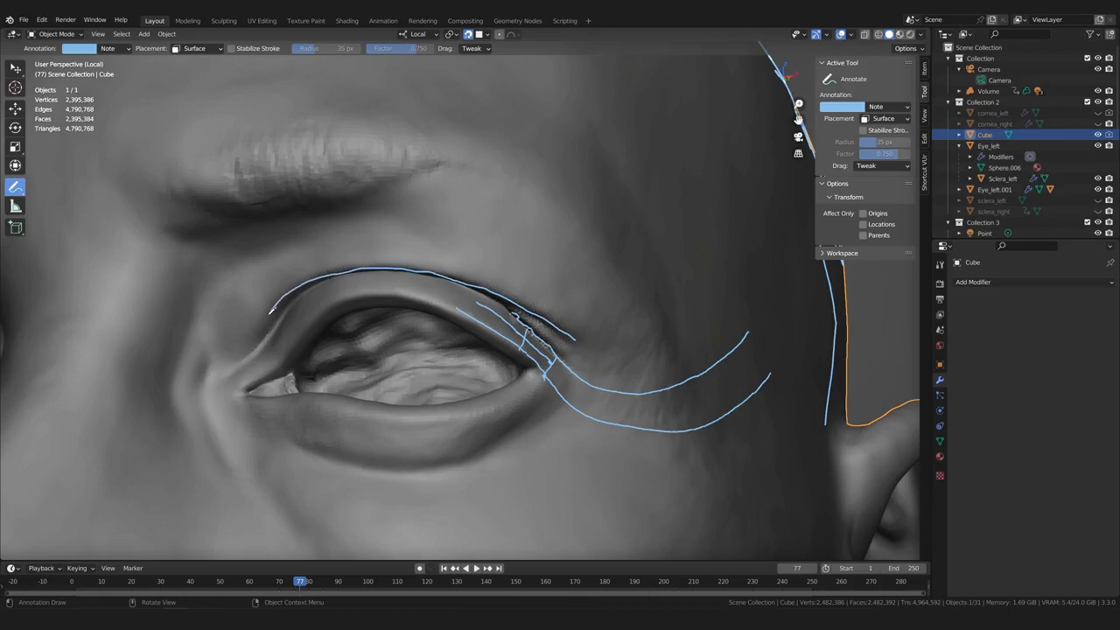
{"action": "left_click_drag", "start_coordinate": [249, 332], "coordinate": [234, 342]}
{"action": "scroll", "coordinate": [342, 358], "scroll_direction": "up", "scroll_amount": 2}
{"action": "mouse_move", "coordinate": [254, 338]}
{"action": "middle_mouse_down"}
{"action": "mouse_move", "coordinate": [342, 358]}
{"action": "mouse_move", "coordinate": [342, 333]}
{"action": "middle_mouse_up"}
{"action": "mouse_move", "coordinate": [488, 267]}
{"action": "left_mouse_down"}
{"action": "mouse_move", "coordinate": [425, 298]}
{"action": "mouse_move", "coordinate": [332, 388]}
{"action": "left_mouse_up"}
Compare the eyelid annotations with the profile sketch and draw another edge line just above the fold across the whole lid
{"action": "scroll", "coordinate": [426, 375], "scroll_direction": "down", "scroll_amount": 2}
{"action": "mouse_move", "coordinate": [425, 374]}
{"action": "middle_mouse_down"}
{"action": "mouse_move", "coordinate": [413, 398]}
{"action": "mouse_move", "coordinate": [423, 386]}
{"action": "middle_mouse_up"}
{"action": "scroll", "coordinate": [422, 386], "scroll_direction": "up", "scroll_amount": 1}
{"action": "scroll", "coordinate": [422, 386], "scroll_direction": "down", "scroll_amount": 3}
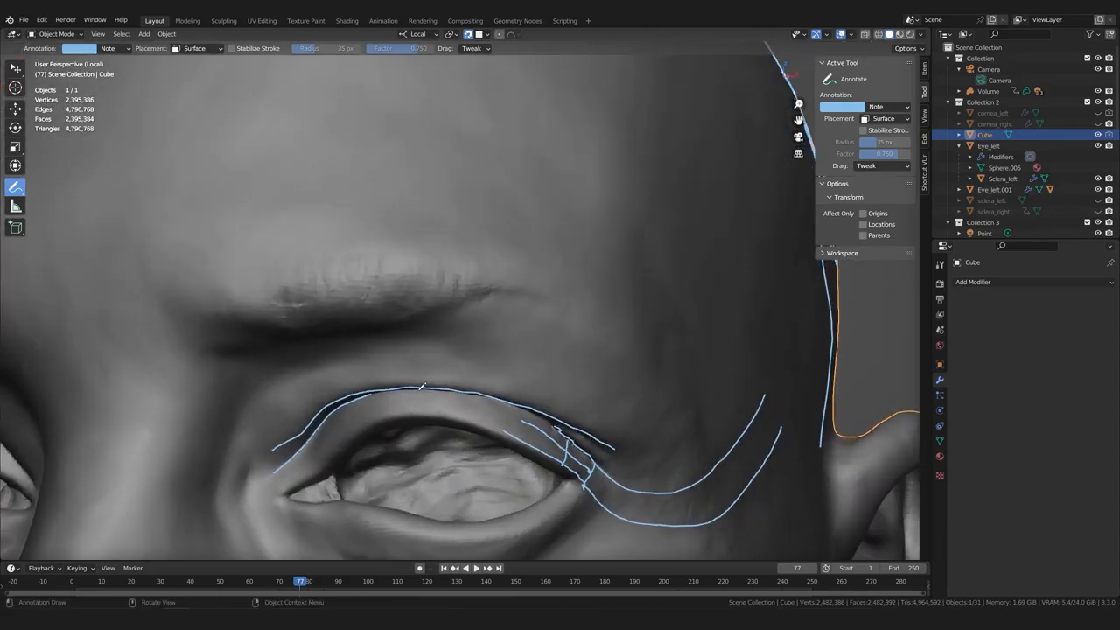
{"action": "scroll", "coordinate": [437, 370], "scroll_direction": "up", "scroll_amount": 3}
{"action": "scroll", "coordinate": [497, 308], "scroll_direction": "up", "scroll_amount": 1}
{"action": "middle_click_drag", "start_coordinate": [498, 308], "coordinate": [590, 253]}
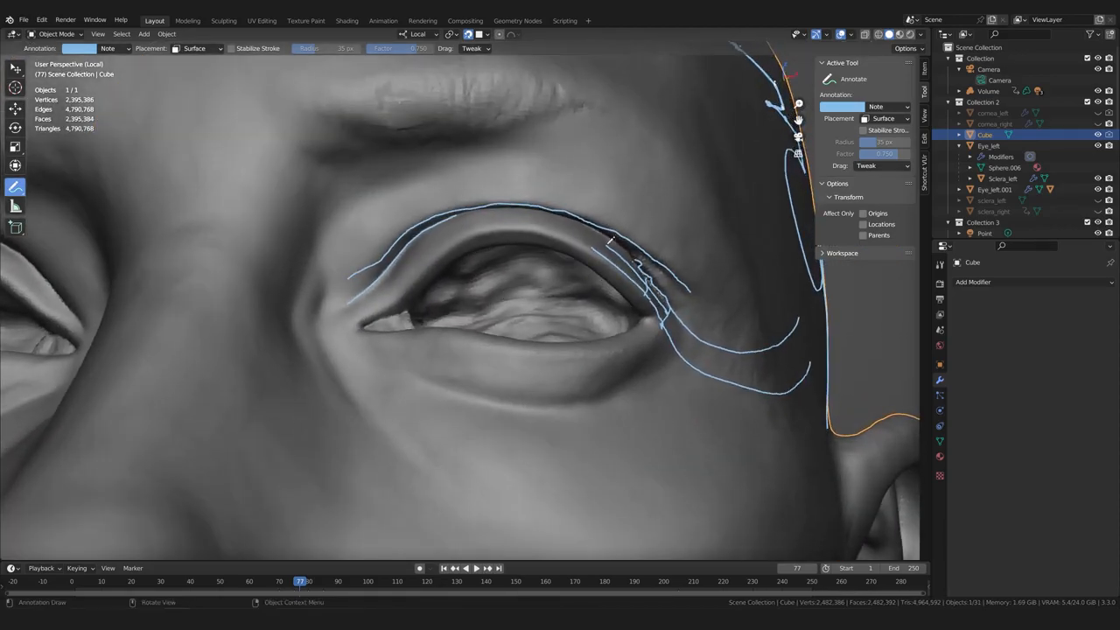
{"action": "scroll", "coordinate": [695, 264], "scroll_direction": "down", "scroll_amount": 3}
{"action": "middle_click_drag", "start_coordinate": [695, 264], "coordinate": [547, 276]}
{"action": "scroll", "coordinate": [546, 276], "scroll_direction": "up", "scroll_amount": 2}
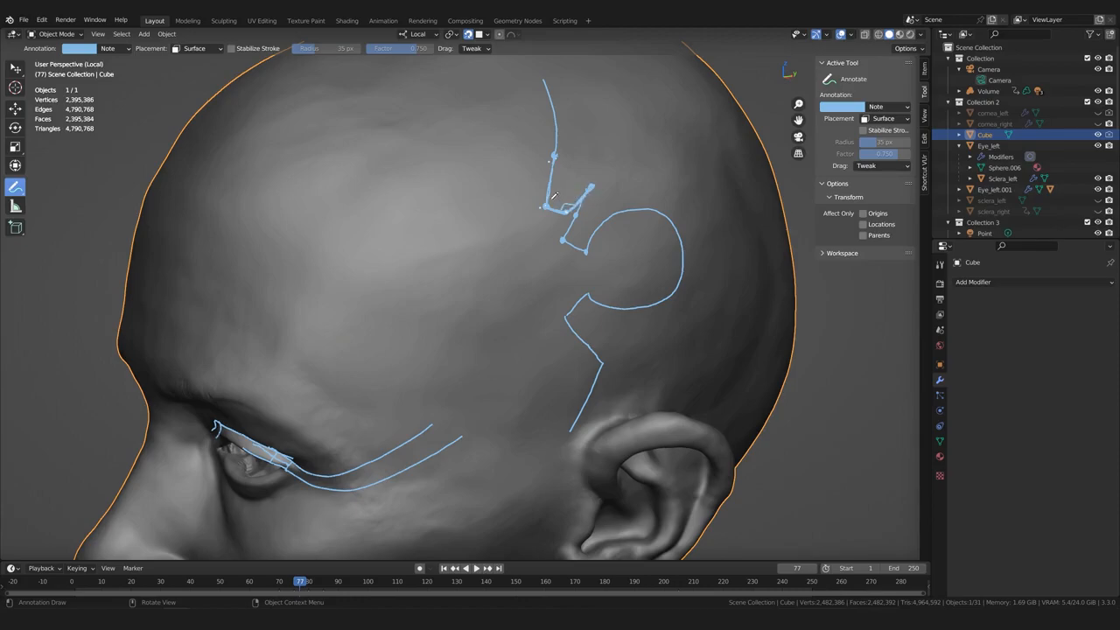
{"action": "mouse_move", "coordinate": [516, 315]}
{"action": "middle_mouse_down"}
{"action": "mouse_move", "coordinate": [451, 308]}
{"action": "mouse_move", "coordinate": [559, 293]}
{"action": "middle_mouse_up"}
{"action": "scroll", "coordinate": [446, 307], "scroll_direction": "up", "scroll_amount": 5}
{"action": "scroll", "coordinate": [469, 312], "scroll_direction": "up", "scroll_amount": 1}
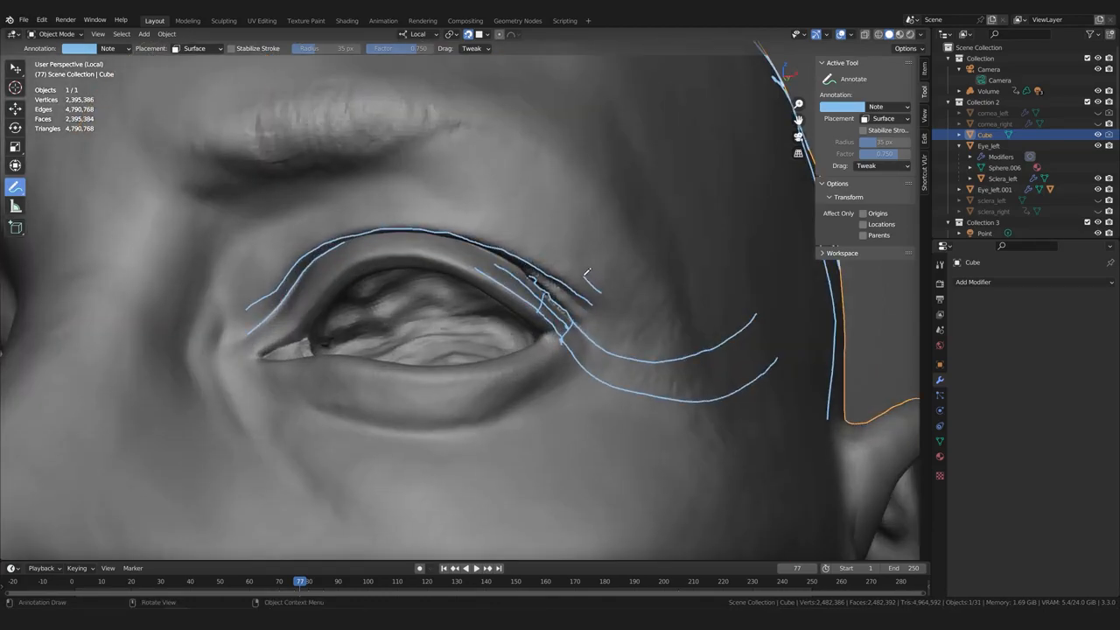
{"action": "mouse_move", "coordinate": [602, 290]}
{"action": "left_mouse_down"}
{"action": "mouse_move", "coordinate": [469, 228]}
{"action": "mouse_move", "coordinate": [396, 217]}
{"action": "mouse_move", "coordinate": [321, 234]}
{"action": "mouse_move", "coordinate": [246, 286]}
{"action": "left_mouse_up"}
{"action": "mouse_move", "coordinate": [314, 289]}
{"action": "middle_mouse_down"}
{"action": "mouse_move", "coordinate": [317, 300]}
{"action": "mouse_move", "coordinate": [392, 295]}
{"action": "mouse_move", "coordinate": [394, 306]}
{"action": "middle_mouse_up"}
Draw a wide edge loop between the lid fold and the eyebrow, redoing the shorter stroke and undoing the cross stroke
{"action": "scroll", "coordinate": [392, 294], "scroll_direction": "down", "scroll_amount": 3}
{"action": "middle_click_drag", "start_coordinate": [654, 186], "coordinate": [627, 213]}
{"action": "scroll", "coordinate": [627, 213], "scroll_direction": "down", "scroll_amount": 2}
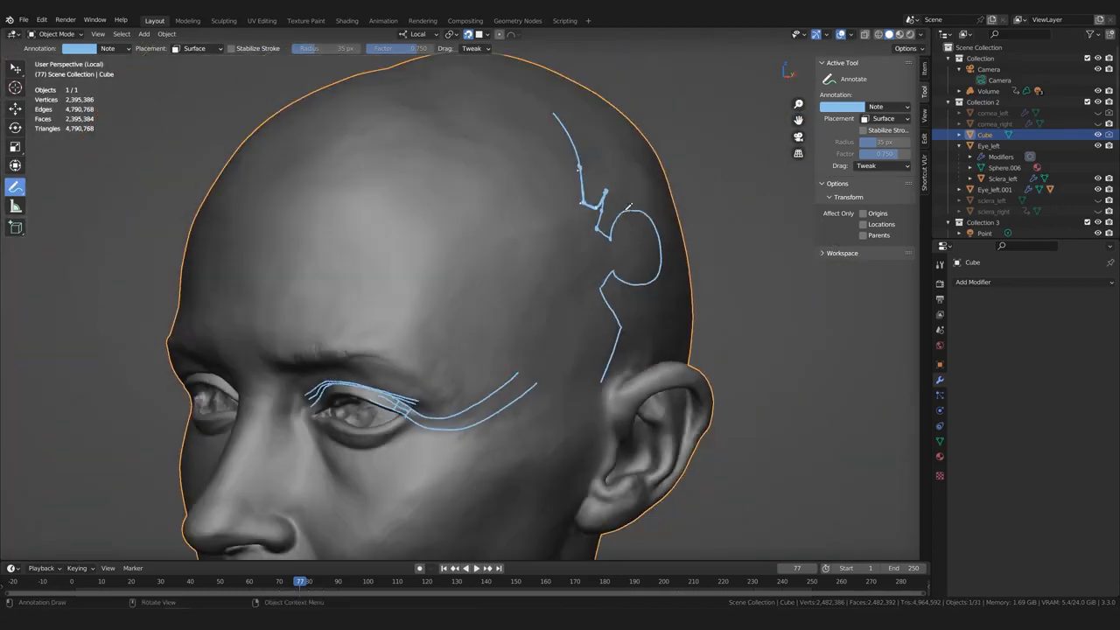
{"action": "scroll", "coordinate": [429, 295], "scroll_direction": "up", "scroll_amount": 5}
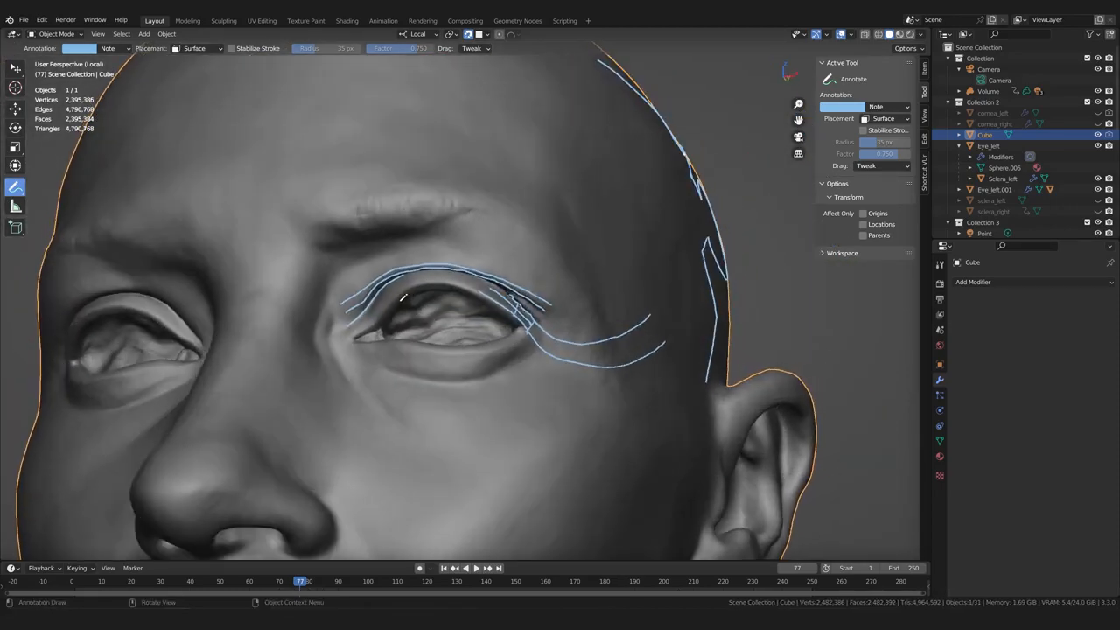
{"action": "left_click_drag", "start_coordinate": [381, 216], "coordinate": [392, 255]}
{"action": "key", "text": "ctrl+z"}
{"action": "mouse_move", "coordinate": [488, 237]}
{"action": "left_mouse_down"}
{"action": "mouse_move", "coordinate": [399, 226]}
{"action": "mouse_move", "coordinate": [332, 252]}
{"action": "left_mouse_up"}
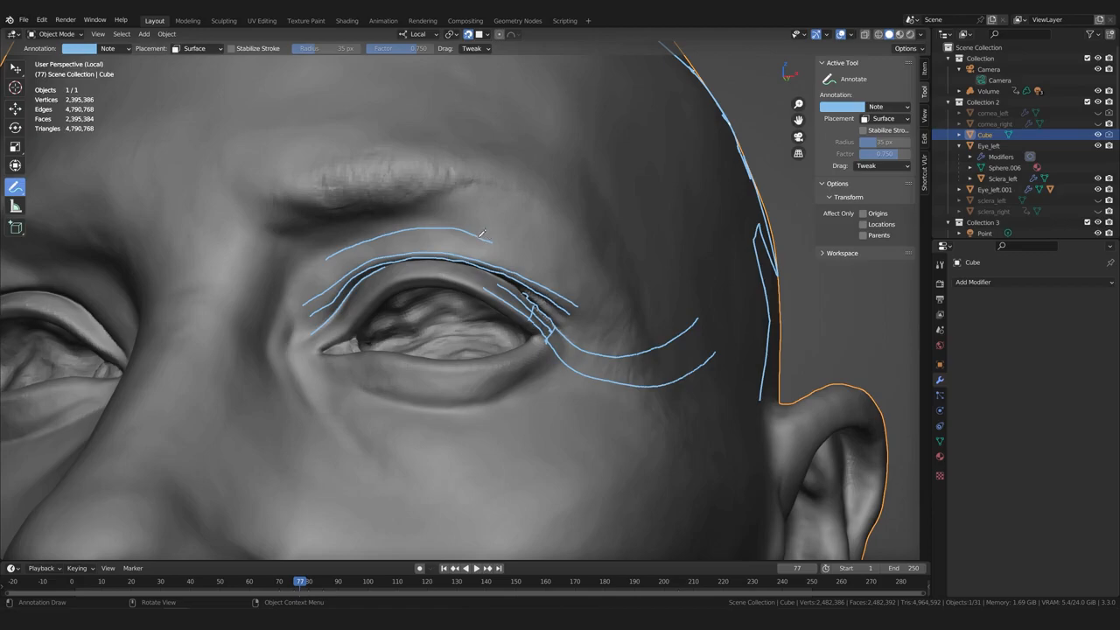
{"action": "key", "text": "ctrl+z"}
{"action": "mouse_move", "coordinate": [556, 265]}
{"action": "left_mouse_down"}
{"action": "mouse_move", "coordinate": [476, 234]}
{"action": "mouse_move", "coordinate": [402, 223]}
{"action": "mouse_move", "coordinate": [329, 252]}
{"action": "left_mouse_up"}
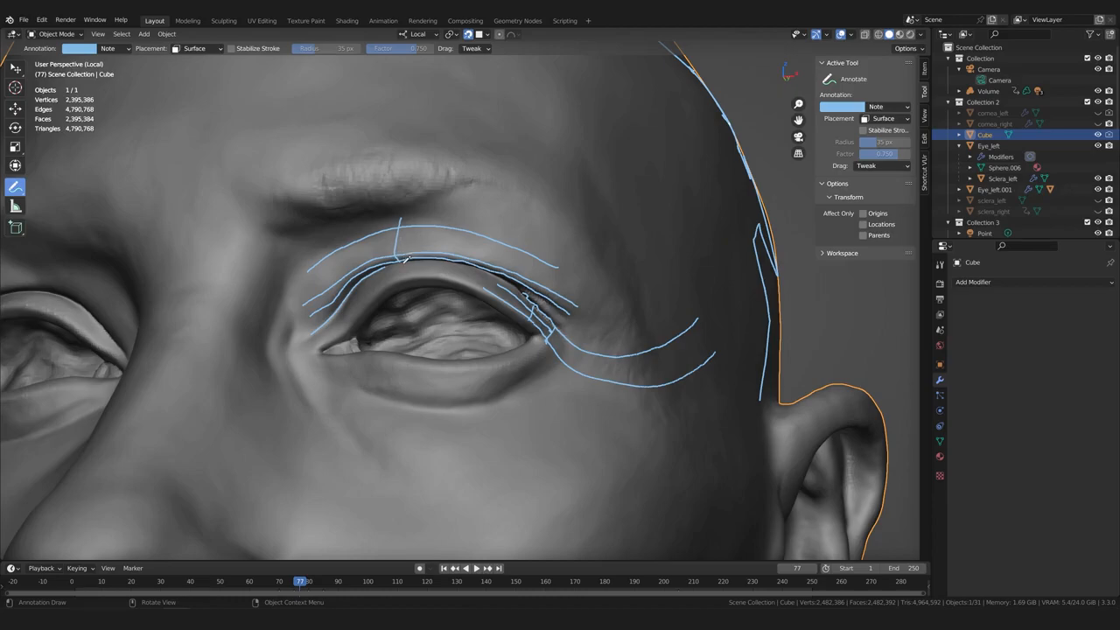
{"action": "key", "text": "ctrl+z"}
Try continuing the two fold lines down around the outer eye corner across the crow's-feet lines, and undo both strokes
{"action": "scroll", "coordinate": [487, 332], "scroll_direction": "down", "scroll_amount": 1}
{"action": "mouse_move", "coordinate": [443, 361]}
{"action": "middle_mouse_down"}
{"action": "mouse_move", "coordinate": [485, 348]}
{"action": "mouse_move", "coordinate": [442, 332]}
{"action": "mouse_move", "coordinate": [489, 326]}
{"action": "middle_mouse_up"}
{"action": "scroll", "coordinate": [485, 347], "scroll_direction": "down", "scroll_amount": 3}
{"action": "scroll", "coordinate": [484, 347], "scroll_direction": "up", "scroll_amount": 2}
{"action": "scroll", "coordinate": [426, 324], "scroll_direction": "up", "scroll_amount": 2}
{"action": "left_click_drag", "start_coordinate": [492, 331], "coordinate": [462, 419]}
{"action": "left_click_drag", "start_coordinate": [519, 350], "coordinate": [506, 426]}
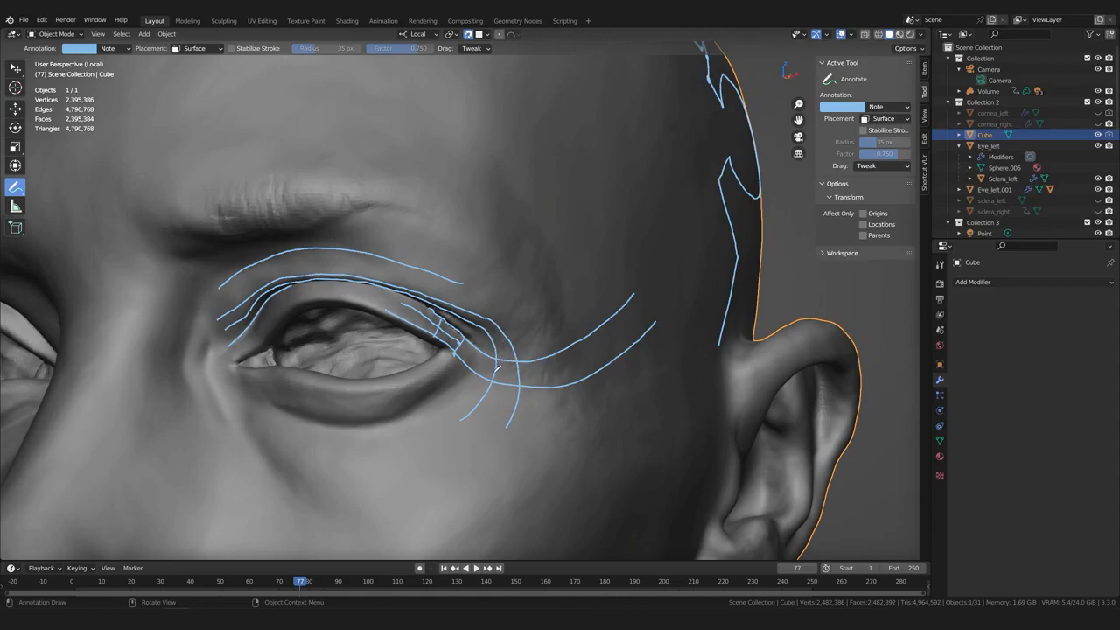
{"action": "middle_click_drag", "start_coordinate": [516, 361], "coordinate": [480, 354]}
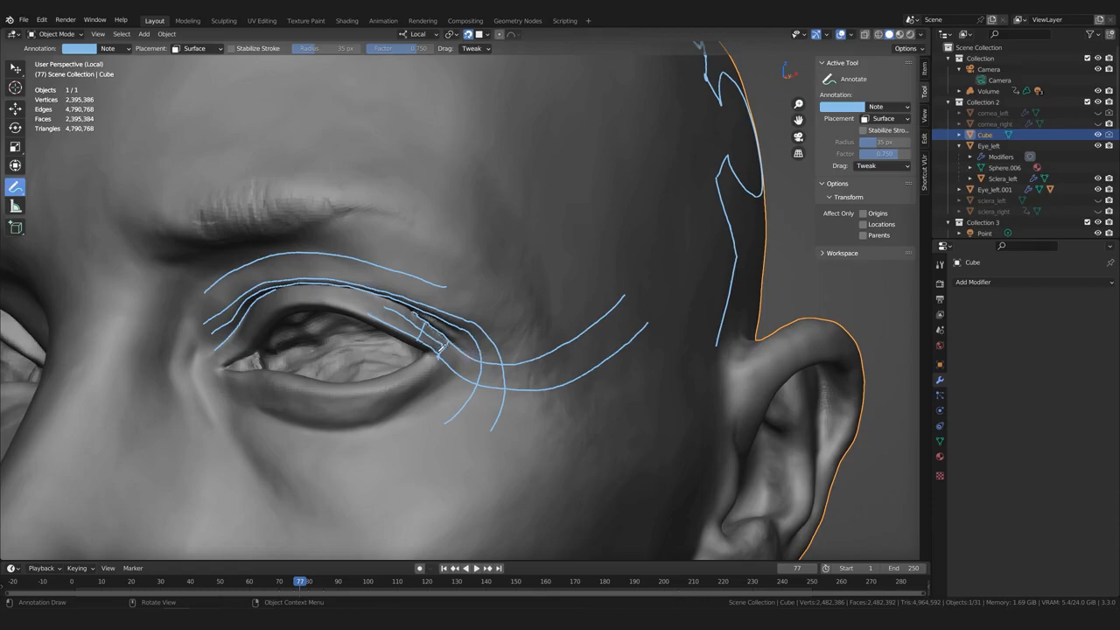
{"action": "key", "text": "ctrl+z"}
{"action": "key", "text": "ctrl+z"}
{"action": "middle_click_drag", "start_coordinate": [495, 352], "coordinate": [493, 358]}
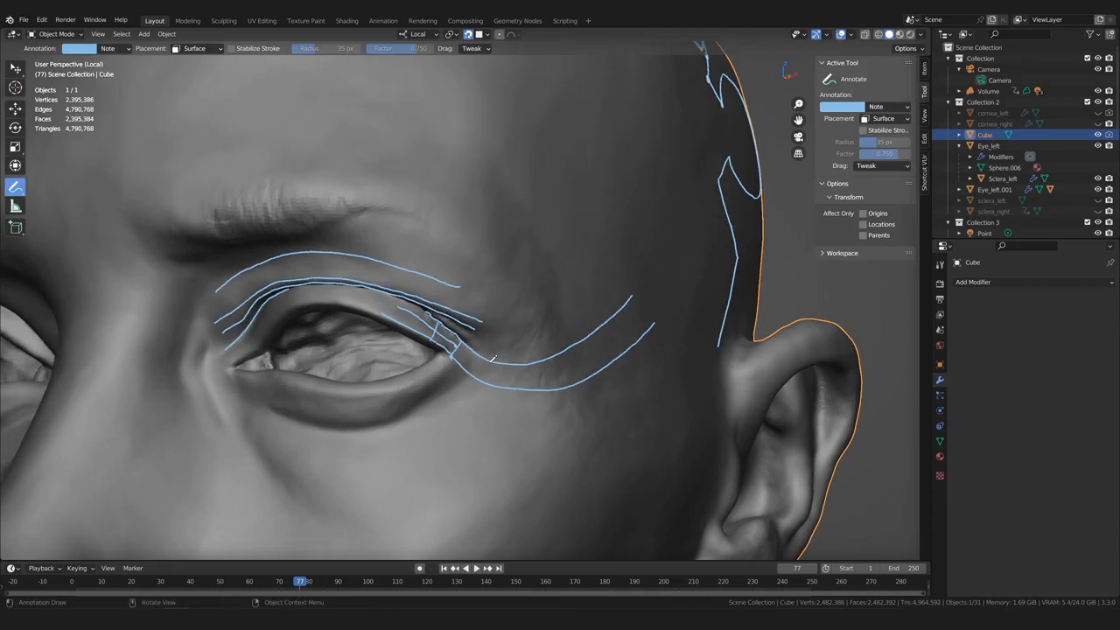
Draw an edge line from the crow's-feet lines at the outer eye corner down along the lower lid's crease
{"action": "mouse_move", "coordinate": [446, 314]}
{"action": "middle_mouse_down"}
{"action": "mouse_move", "coordinate": [539, 324]}
{"action": "mouse_move", "coordinate": [513, 349]}
{"action": "middle_mouse_up"}
{"action": "scroll", "coordinate": [470, 327], "scroll_direction": "up", "scroll_amount": 1}
{"action": "scroll", "coordinate": [513, 352], "scroll_direction": "down", "scroll_amount": 4}
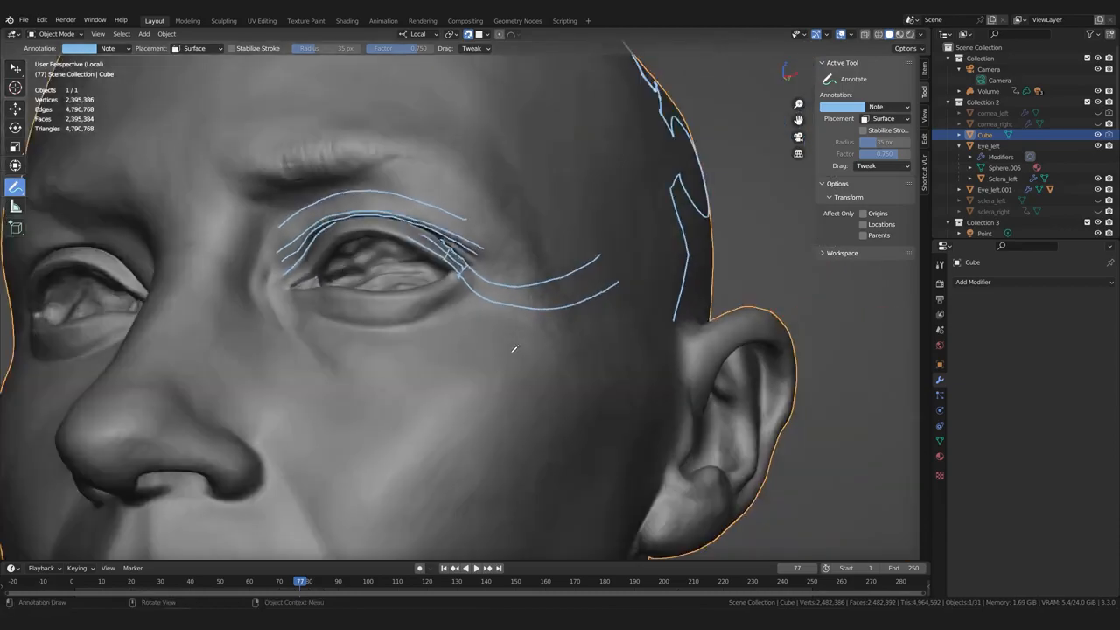
{"action": "scroll", "coordinate": [514, 356], "scroll_direction": "up", "scroll_amount": 3}
{"action": "scroll", "coordinate": [513, 357], "scroll_direction": "up", "scroll_amount": 1}
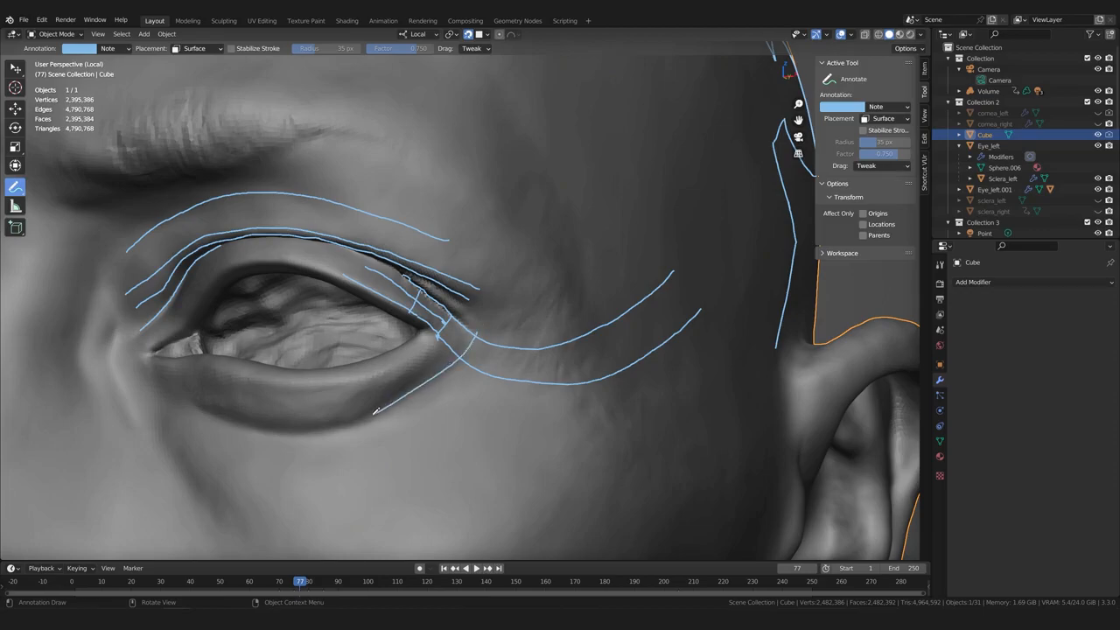
{"action": "scroll", "coordinate": [408, 392], "scroll_direction": "down", "scroll_amount": 2}
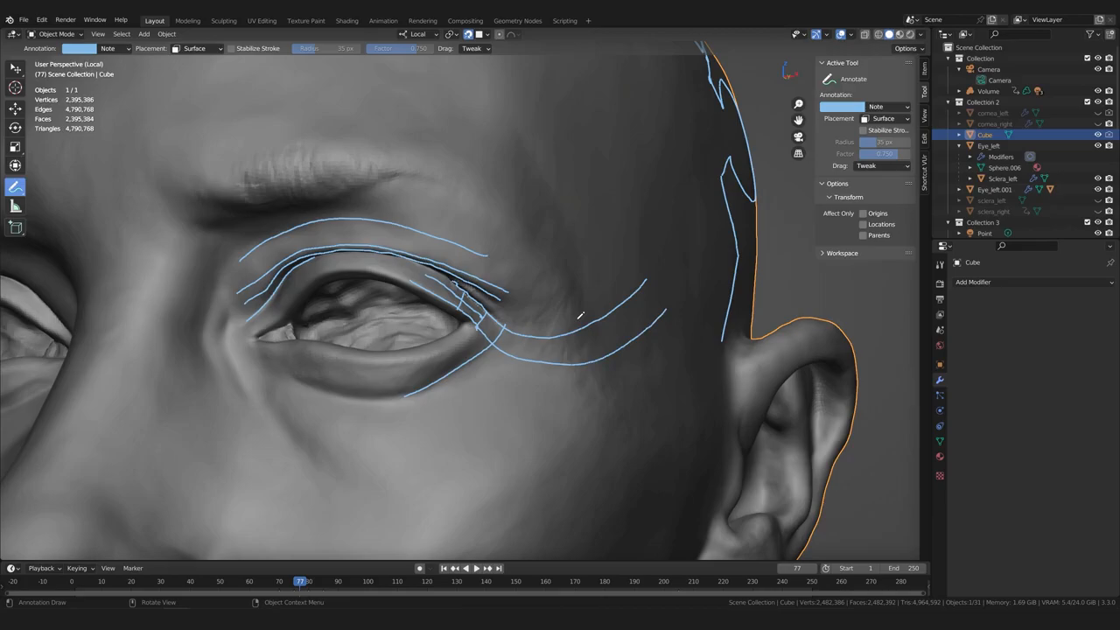
Switch to the browser's crow's feet image results and examine how the wrinkles run from the outer eye corner in several photos
{"action": "key", "text": "alt+Tab"}
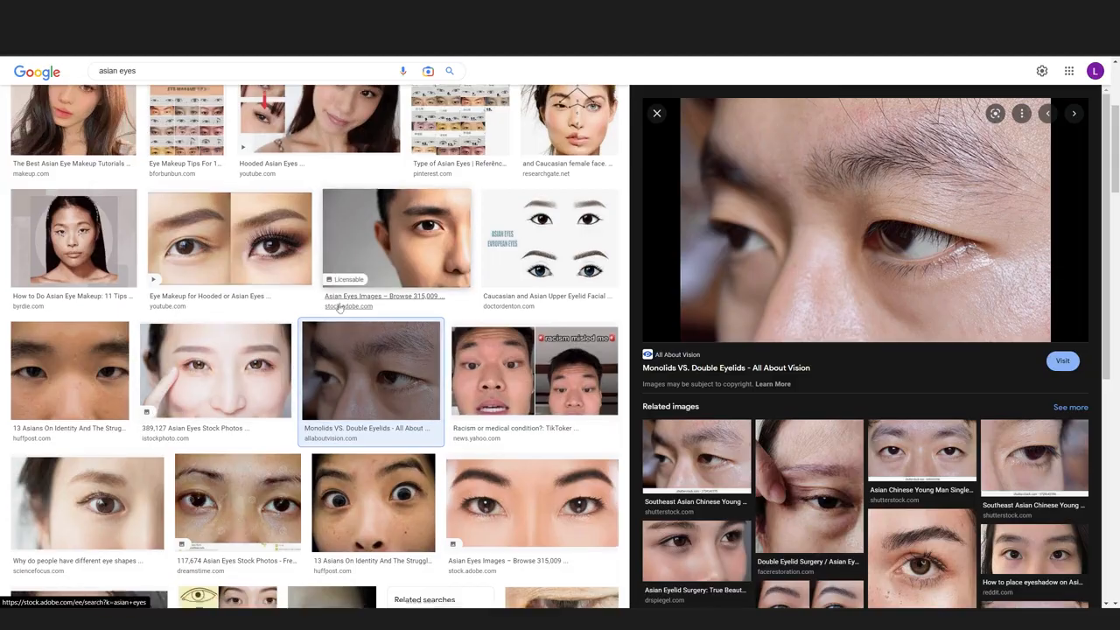
{"action": "scroll", "coordinate": [341, 310], "scroll_direction": "down", "scroll_amount": 6}
{"action": "scroll", "coordinate": [308, 277], "scroll_direction": "up", "scroll_amount": 3}
{"action": "scroll", "coordinate": [308, 277], "scroll_direction": "down", "scroll_amount": 3}
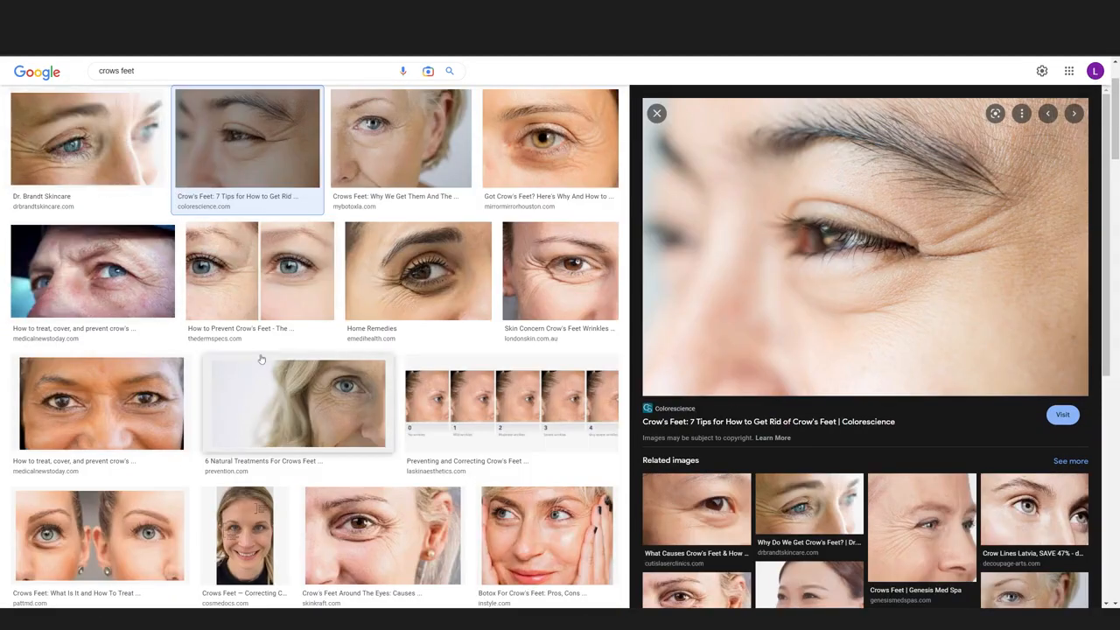
{"action": "scroll", "coordinate": [261, 363], "scroll_direction": "down", "scroll_amount": 5}
{"action": "scroll", "coordinate": [260, 363], "scroll_direction": "down", "scroll_amount": 3}
{"action": "scroll", "coordinate": [262, 315], "scroll_direction": "up", "scroll_amount": 1}
{"action": "left_click", "coordinate": [267, 306]}
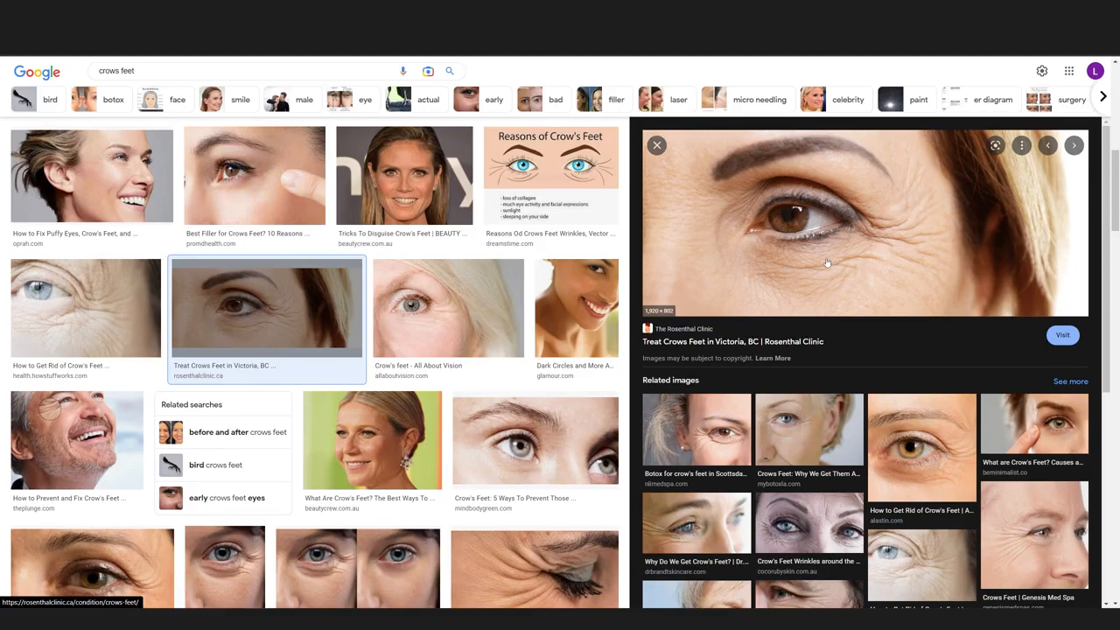
{"action": "left_click", "coordinate": [471, 319]}
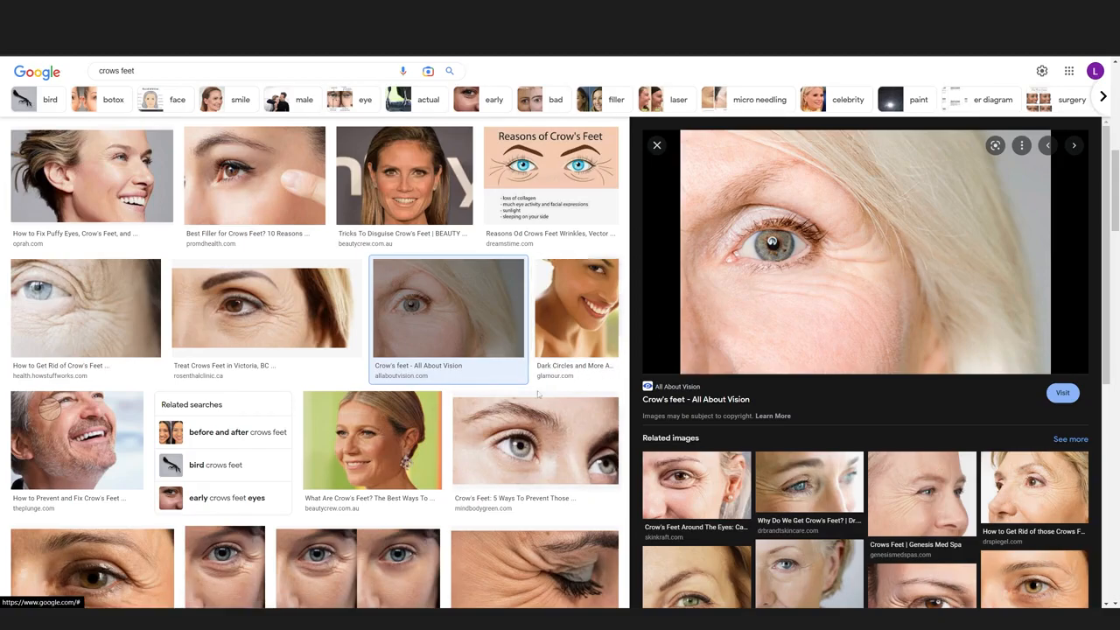
{"action": "left_click", "coordinate": [381, 454]}
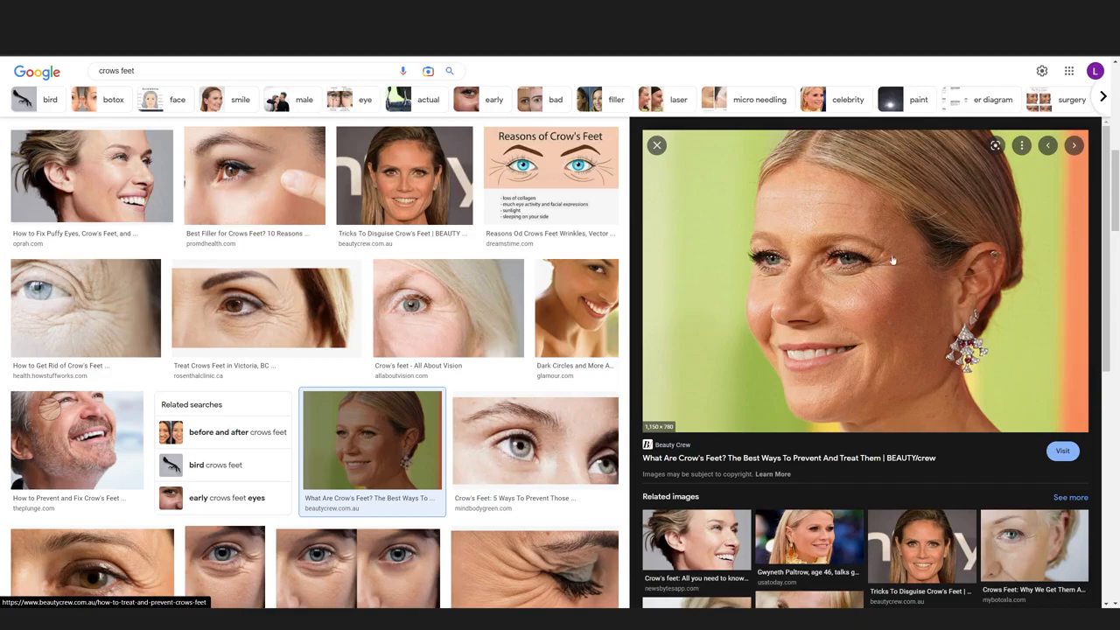
Examine more of the crow's feet photos for the direction and spread of the wrinkles beside the eye
{"action": "scroll", "coordinate": [473, 411], "scroll_direction": "down", "scroll_amount": 1}
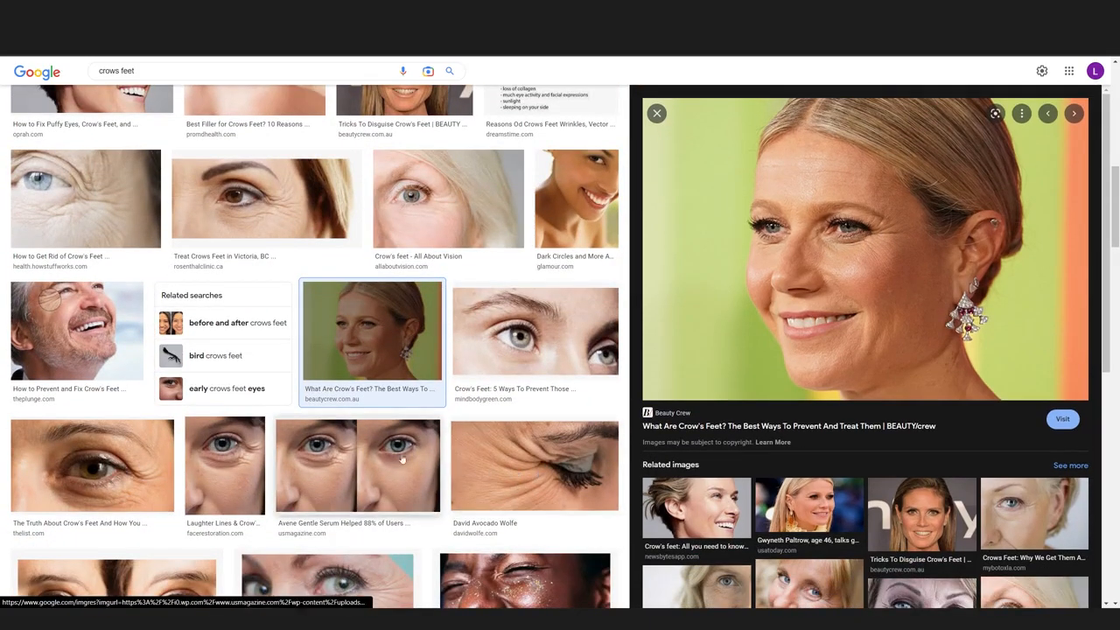
{"action": "scroll", "coordinate": [297, 371], "scroll_direction": "down", "scroll_amount": 2}
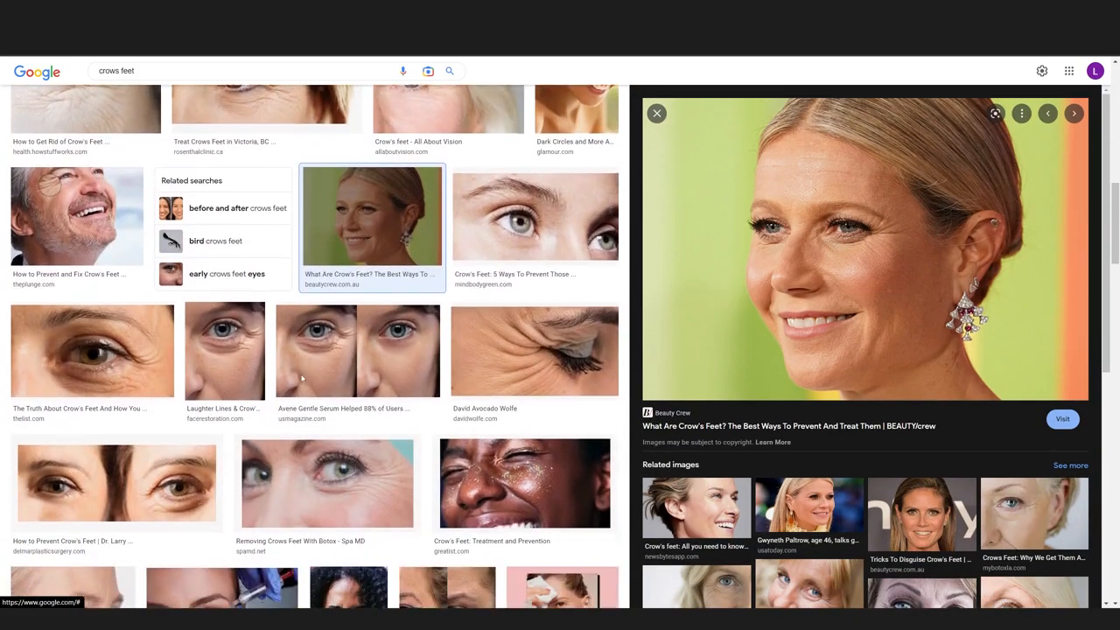
{"action": "scroll", "coordinate": [315, 350], "scroll_direction": "up", "scroll_amount": 3}
{"action": "scroll", "coordinate": [317, 391], "scroll_direction": "up", "scroll_amount": 2}
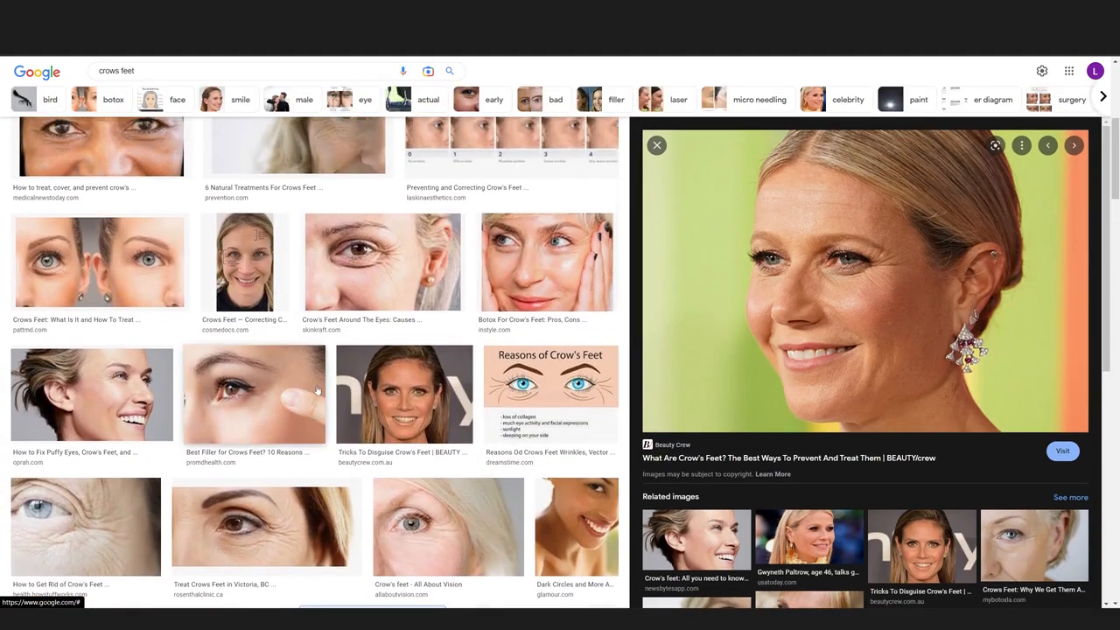
{"action": "scroll", "coordinate": [317, 393], "scroll_direction": "up", "scroll_amount": 1}
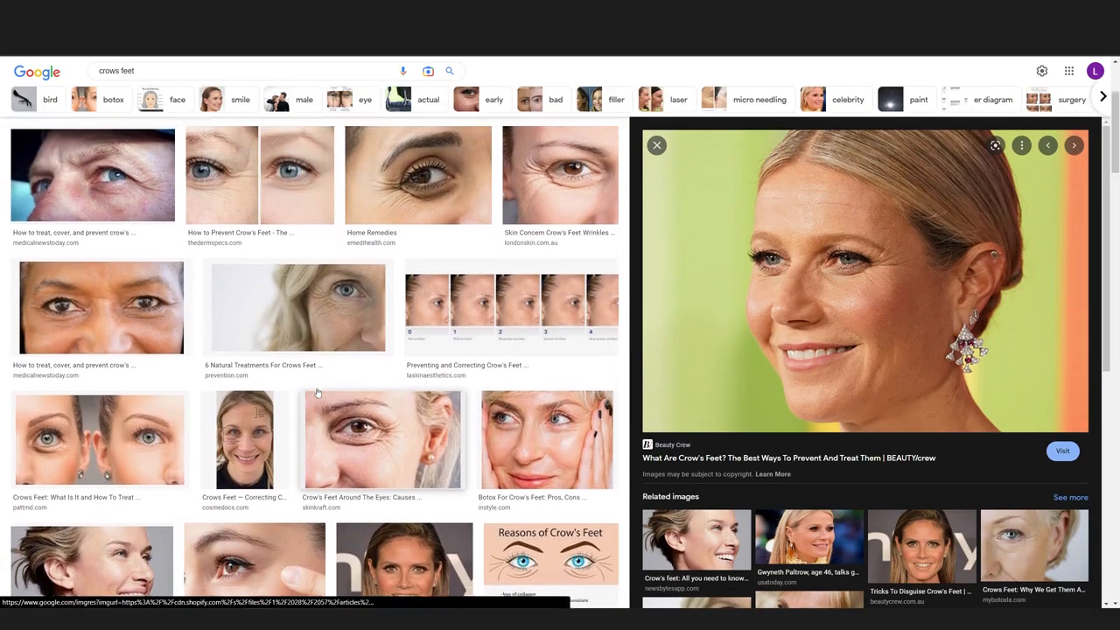
{"action": "scroll", "coordinate": [293, 368], "scroll_direction": "up", "scroll_amount": 2}
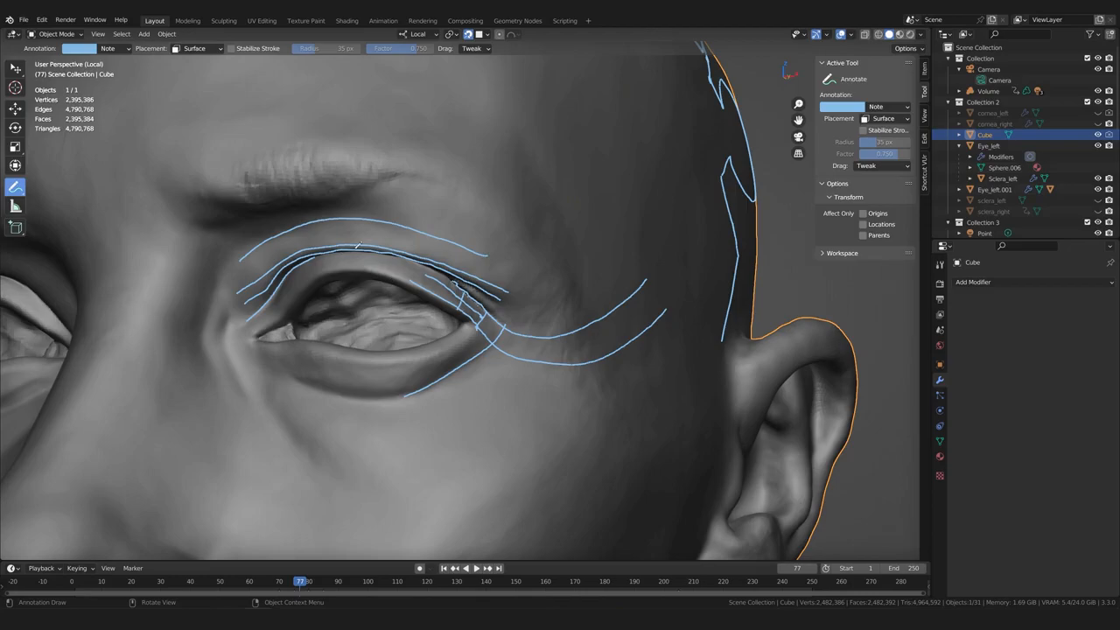
Erase the upward-curving outer ends of the two crow's-feet annotation lines beside the outer eye corner
{"action": "mouse_move", "coordinate": [494, 317]}
{"action": "middle_mouse_down"}
{"action": "mouse_move", "coordinate": [499, 332]}
{"action": "mouse_move", "coordinate": [428, 326]}
{"action": "mouse_move", "coordinate": [478, 324]}
{"action": "middle_mouse_up"}
{"action": "scroll", "coordinate": [462, 327], "scroll_direction": "down", "scroll_amount": 3}
{"action": "scroll", "coordinate": [451, 322], "scroll_direction": "up", "scroll_amount": 2}
{"action": "scroll", "coordinate": [427, 325], "scroll_direction": "up", "scroll_amount": 1}
{"action": "scroll", "coordinate": [429, 325], "scroll_direction": "down", "scroll_amount": 1}
{"action": "scroll", "coordinate": [466, 323], "scroll_direction": "down", "scroll_amount": 1}
{"action": "scroll", "coordinate": [467, 328], "scroll_direction": "up", "scroll_amount": 1}
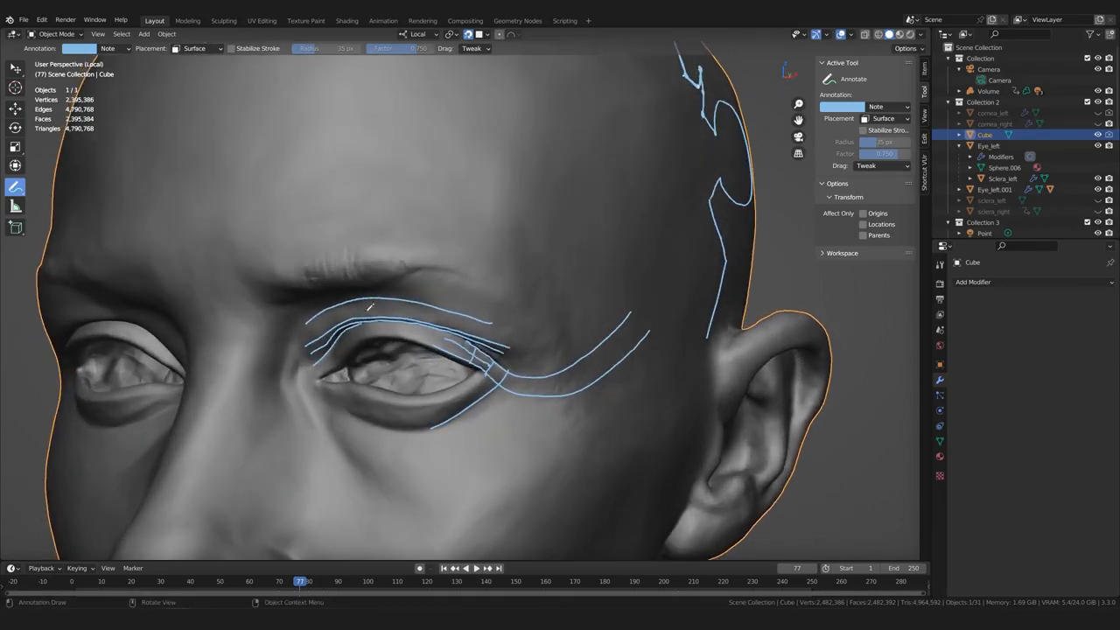
{"action": "mouse_move", "coordinate": [383, 366]}
{"action": "middle_mouse_down"}
{"action": "mouse_move", "coordinate": [542, 408]}
{"action": "mouse_move", "coordinate": [484, 408]}
{"action": "mouse_move", "coordinate": [495, 400]}
{"action": "middle_mouse_up"}
{"action": "scroll", "coordinate": [496, 400], "scroll_direction": "up", "scroll_amount": 1}
{"action": "mouse_move", "coordinate": [15, 186]}
{"action": "left_mouse_down"}
{"action": "mouse_move", "coordinate": [61, 238]}
{"action": "mouse_move", "coordinate": [62, 259]}
{"action": "left_mouse_up"}
{"action": "mouse_move", "coordinate": [589, 288]}
{"action": "left_mouse_down"}
{"action": "mouse_move", "coordinate": [565, 326]}
{"action": "mouse_move", "coordinate": [610, 327]}
{"action": "mouse_move", "coordinate": [547, 375]}
{"action": "mouse_move", "coordinate": [549, 335]}
{"action": "mouse_move", "coordinate": [535, 356]}
{"action": "left_mouse_up"}
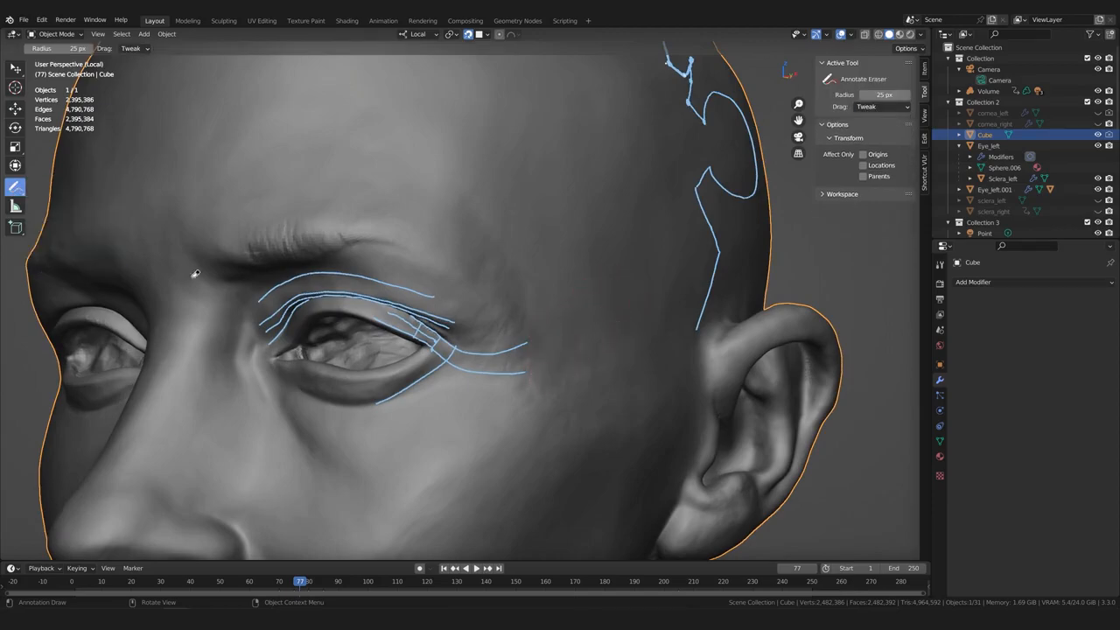
Redraw the two crow's-feet lines' outer ends flatter toward the ear and add a third line above them from the lid fold
{"action": "left_click_drag", "start_coordinate": [15, 187], "coordinate": [53, 187]}
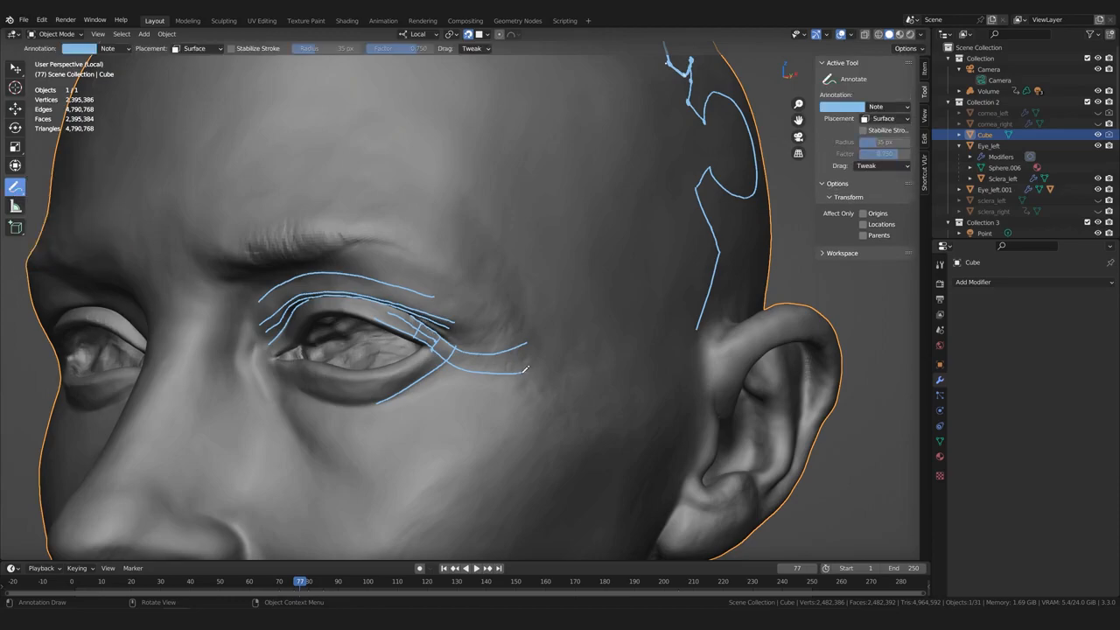
{"action": "left_click_drag", "start_coordinate": [540, 370], "coordinate": [645, 341]}
{"action": "left_click_drag", "start_coordinate": [499, 350], "coordinate": [630, 308]}
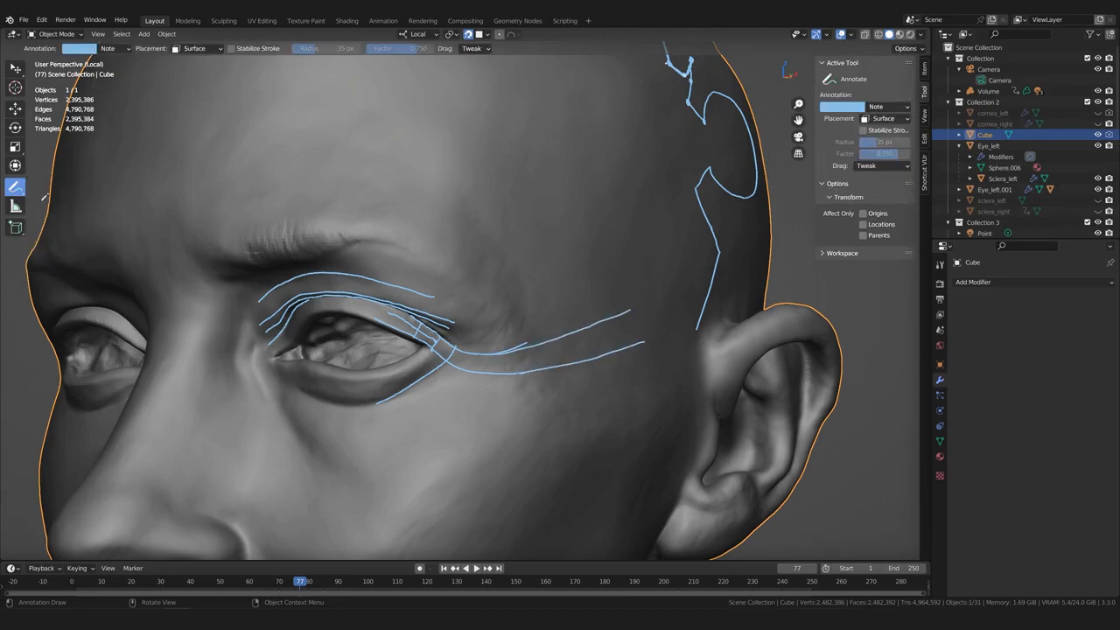
{"action": "left_click_drag", "start_coordinate": [15, 186], "coordinate": [75, 253]}
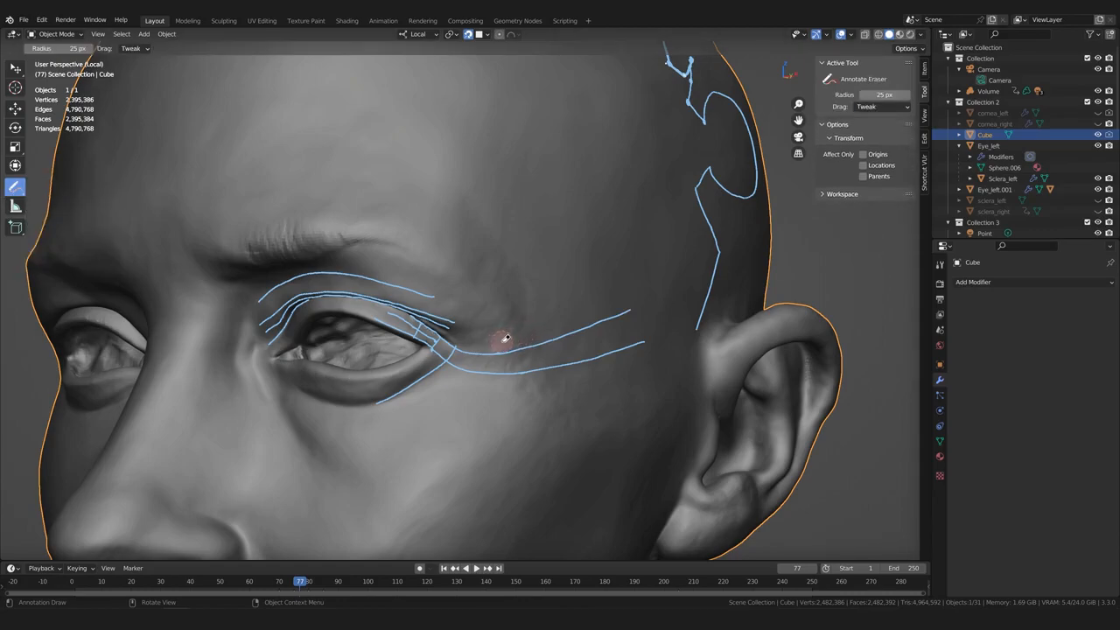
{"action": "left_click_drag", "start_coordinate": [15, 186], "coordinate": [52, 187]}
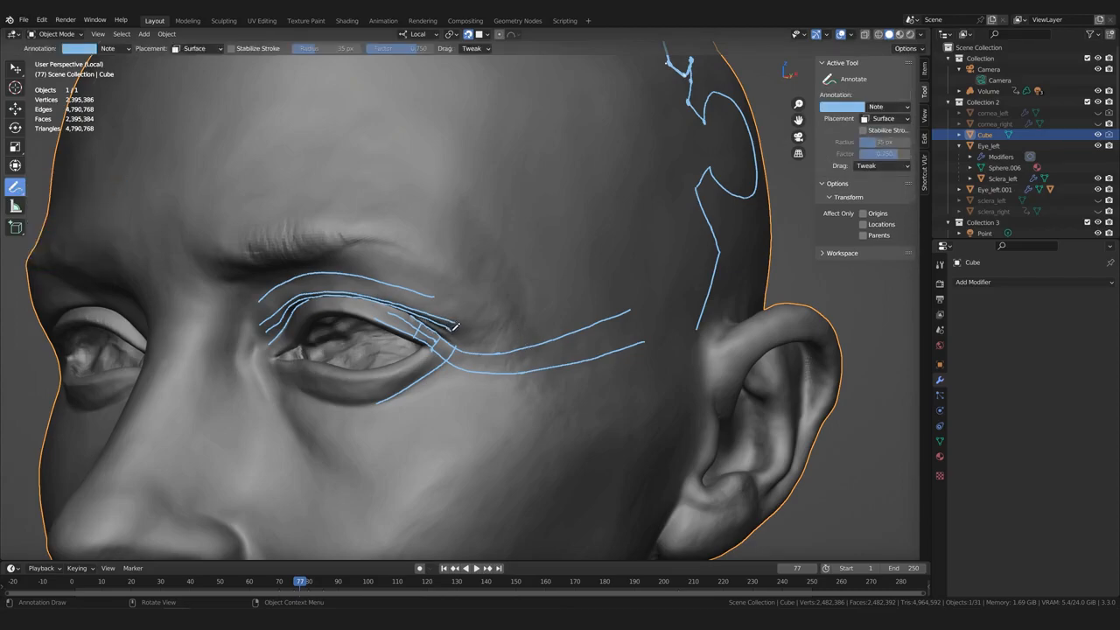
{"action": "left_click_drag", "start_coordinate": [494, 329], "coordinate": [616, 286]}
Try continuing the upper fold lines steeply up toward the temple with a cross stroke over all lines, and undo these strokes
{"action": "mouse_move", "coordinate": [498, 308]}
{"action": "middle_mouse_down"}
{"action": "mouse_move", "coordinate": [538, 287]}
{"action": "mouse_move", "coordinate": [528, 302]}
{"action": "middle_mouse_up"}
{"action": "scroll", "coordinate": [537, 287], "scroll_direction": "up", "scroll_amount": 2}
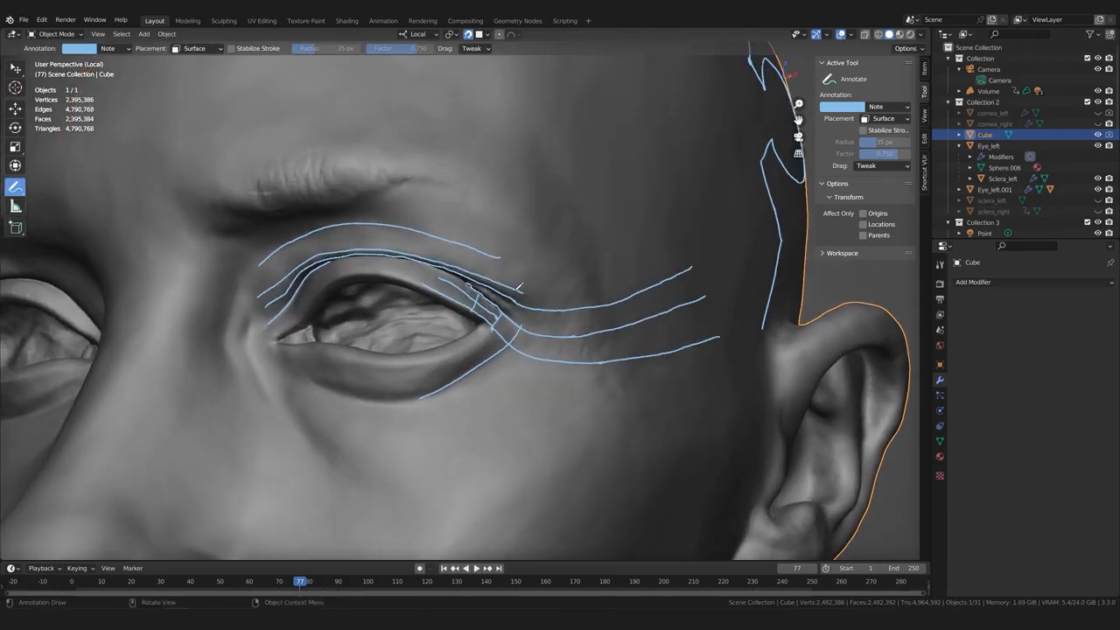
{"action": "mouse_move", "coordinate": [529, 287]}
{"action": "left_mouse_down"}
{"action": "mouse_move", "coordinate": [609, 245]}
{"action": "mouse_move", "coordinate": [634, 213]}
{"action": "left_mouse_up"}
{"action": "left_click_drag", "start_coordinate": [492, 256], "coordinate": [628, 153]}
{"action": "scroll", "coordinate": [628, 153], "scroll_direction": "down", "scroll_amount": 2}
{"action": "mouse_move", "coordinate": [628, 154]}
{"action": "middle_mouse_down"}
{"action": "mouse_move", "coordinate": [549, 334]}
{"action": "mouse_move", "coordinate": [598, 321]}
{"action": "mouse_move", "coordinate": [594, 336]}
{"action": "mouse_move", "coordinate": [554, 320]}
{"action": "middle_mouse_up"}
{"action": "scroll", "coordinate": [598, 320], "scroll_direction": "up", "scroll_amount": 1}
{"action": "mouse_move", "coordinate": [494, 241]}
{"action": "left_mouse_down"}
{"action": "mouse_move", "coordinate": [564, 300]}
{"action": "mouse_move", "coordinate": [581, 426]}
{"action": "left_mouse_up"}
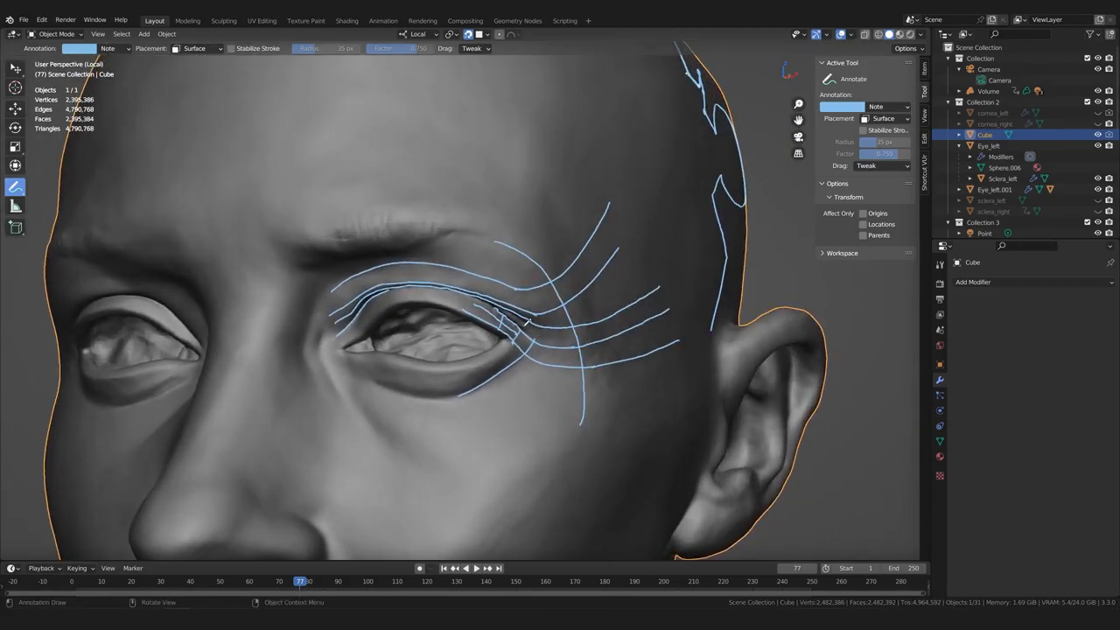
{"action": "key", "text": "ctrl+z"}
{"action": "key", "text": "ctrl+z"}
Extend the lid fold line outward and turn it down across the crow's-feet lines, and draw a second line from the temple to below the eye
{"action": "middle_click_drag", "start_coordinate": [591, 320], "coordinate": [562, 324]}
{"action": "scroll", "coordinate": [560, 323], "scroll_direction": "up", "scroll_amount": 1}
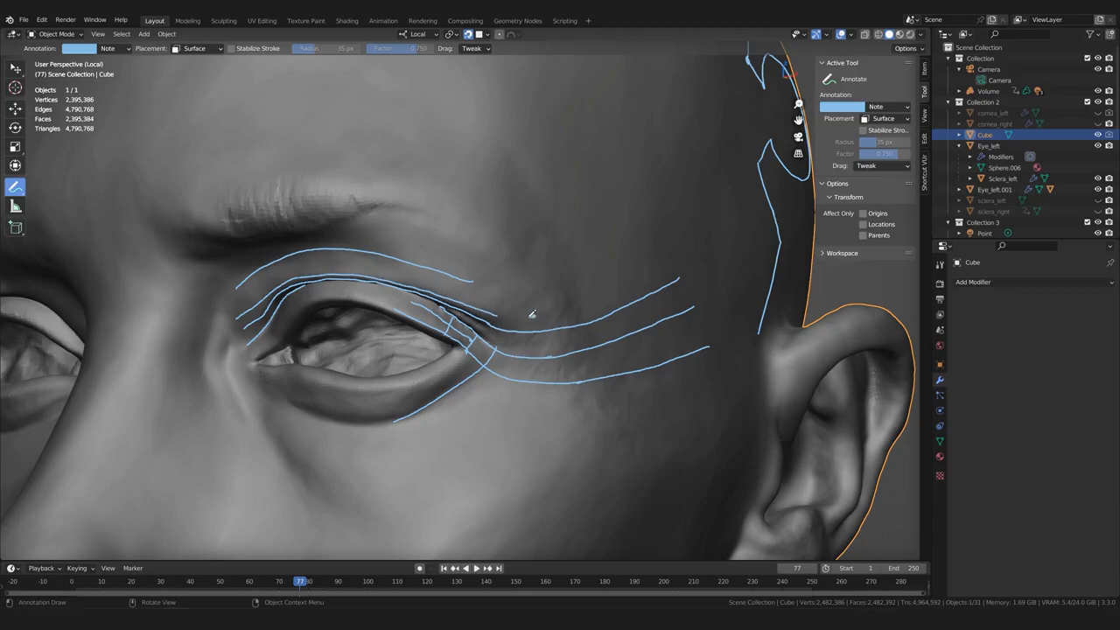
{"action": "scroll", "coordinate": [495, 312], "scroll_direction": "down", "scroll_amount": 3}
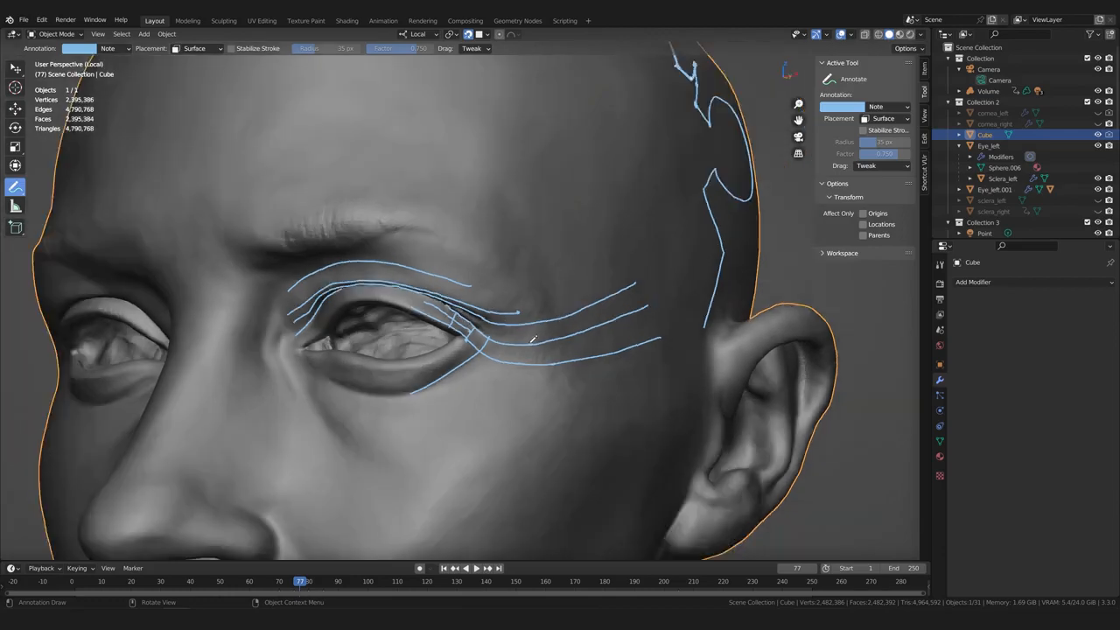
{"action": "scroll", "coordinate": [531, 352], "scroll_direction": "up", "scroll_amount": 2}
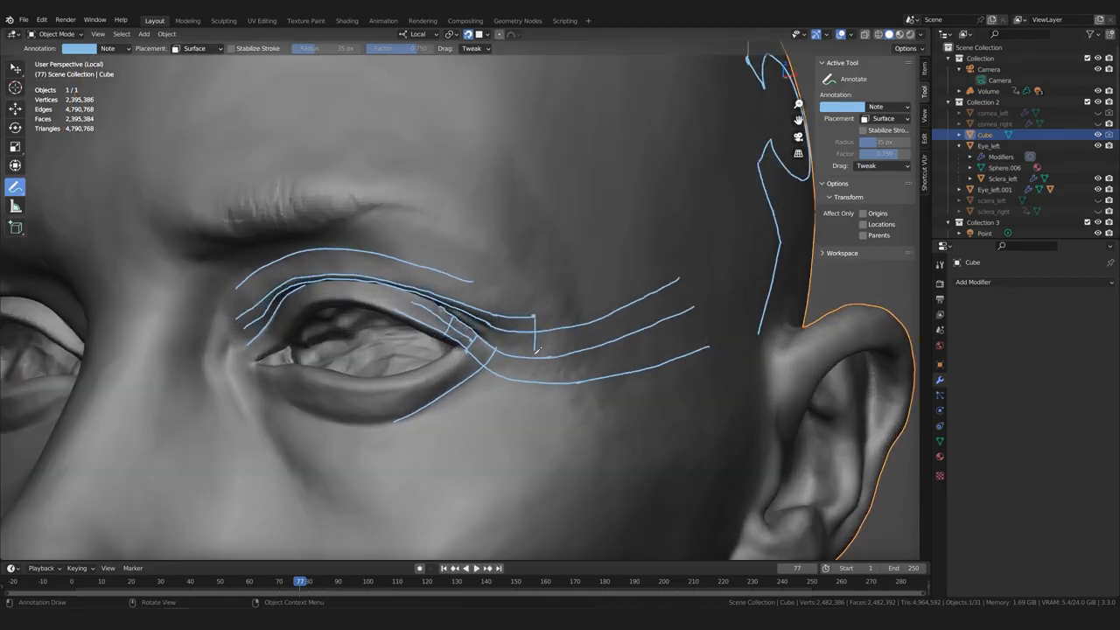
{"action": "left_click_drag", "start_coordinate": [533, 315], "coordinate": [507, 410]}
{"action": "mouse_move", "coordinate": [619, 245]}
{"action": "left_mouse_down"}
{"action": "mouse_move", "coordinate": [541, 286]}
{"action": "mouse_move", "coordinate": [520, 320]}
{"action": "mouse_move", "coordinate": [513, 372]}
{"action": "mouse_move", "coordinate": [431, 435]}
{"action": "left_mouse_up"}
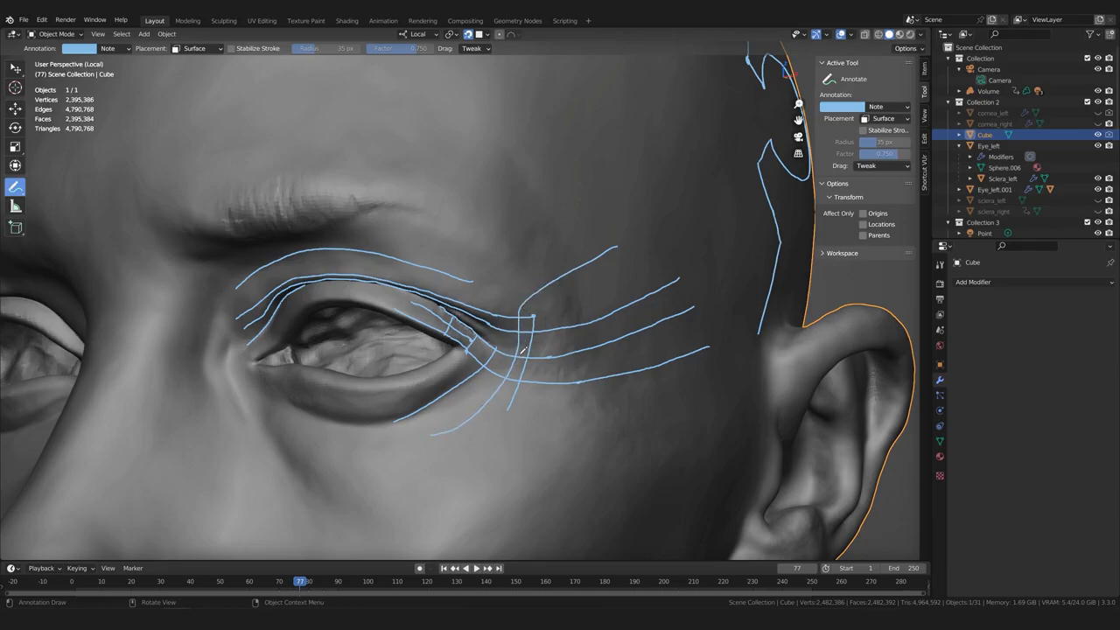
Examine the annotated edge flow around the outer eye corner and upper lid from several angles and distances
{"action": "middle_click_drag", "start_coordinate": [523, 350], "coordinate": [504, 324]}
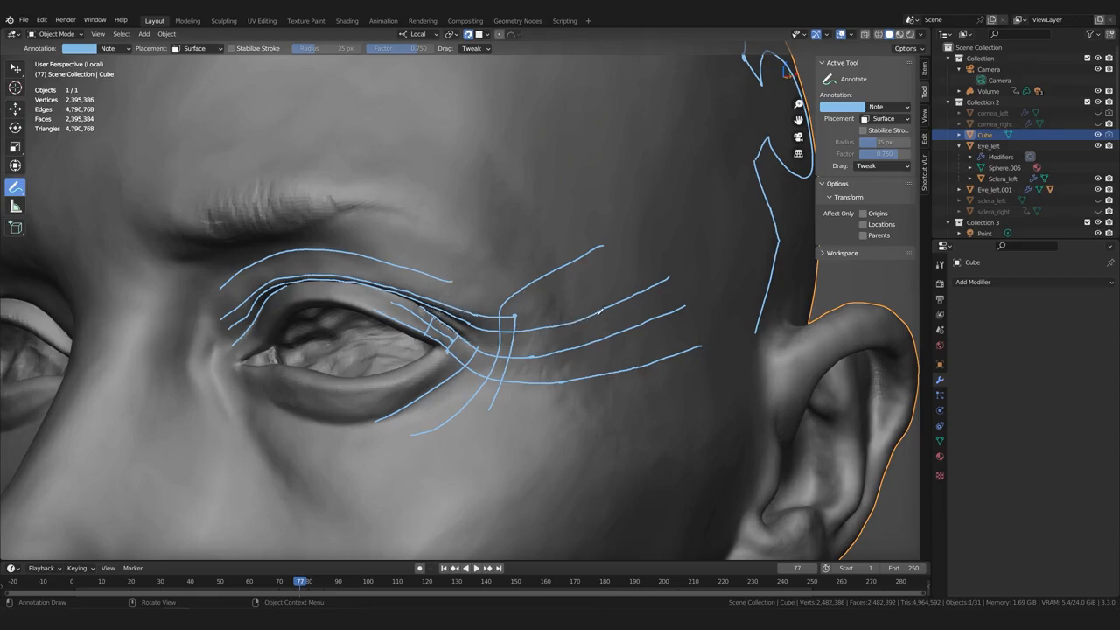
{"action": "middle_click_drag", "start_coordinate": [482, 340], "coordinate": [497, 335]}
{"action": "scroll", "coordinate": [498, 336], "scroll_direction": "down", "scroll_amount": 4}
{"action": "scroll", "coordinate": [499, 337], "scroll_direction": "up", "scroll_amount": 4}
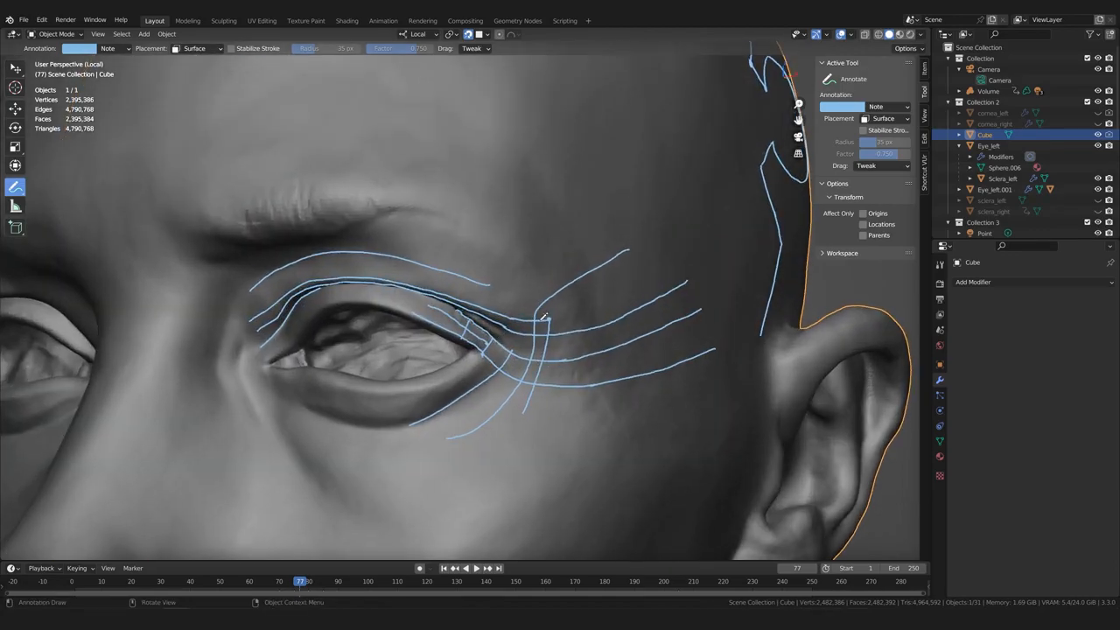
{"action": "middle_click_drag", "start_coordinate": [523, 330], "coordinate": [635, 265]}
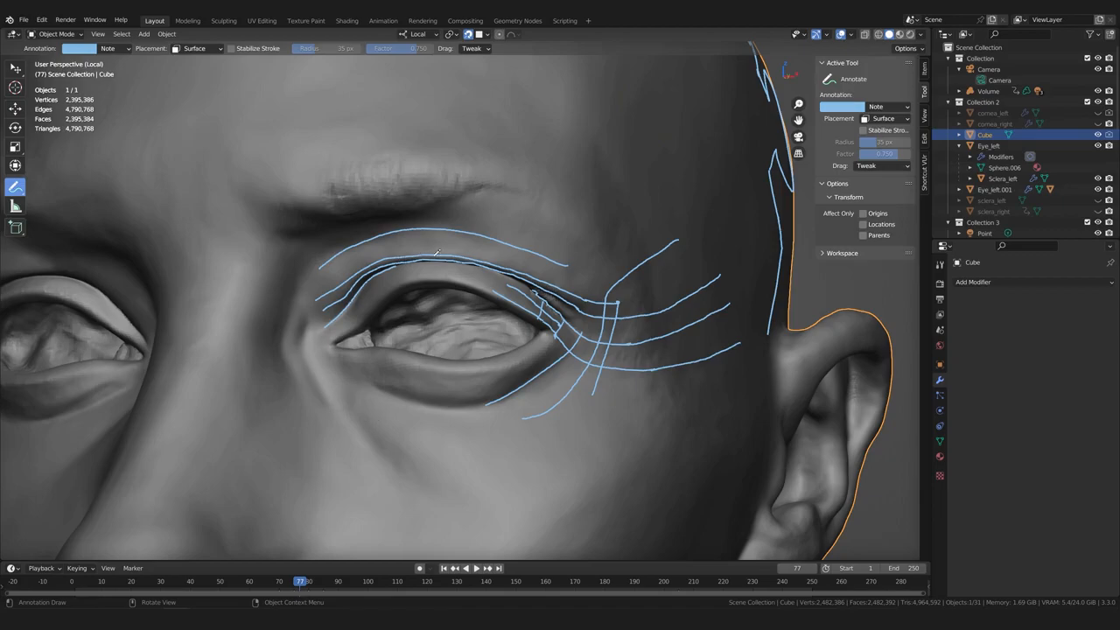
{"action": "middle_click_drag", "start_coordinate": [497, 337], "coordinate": [505, 336]}
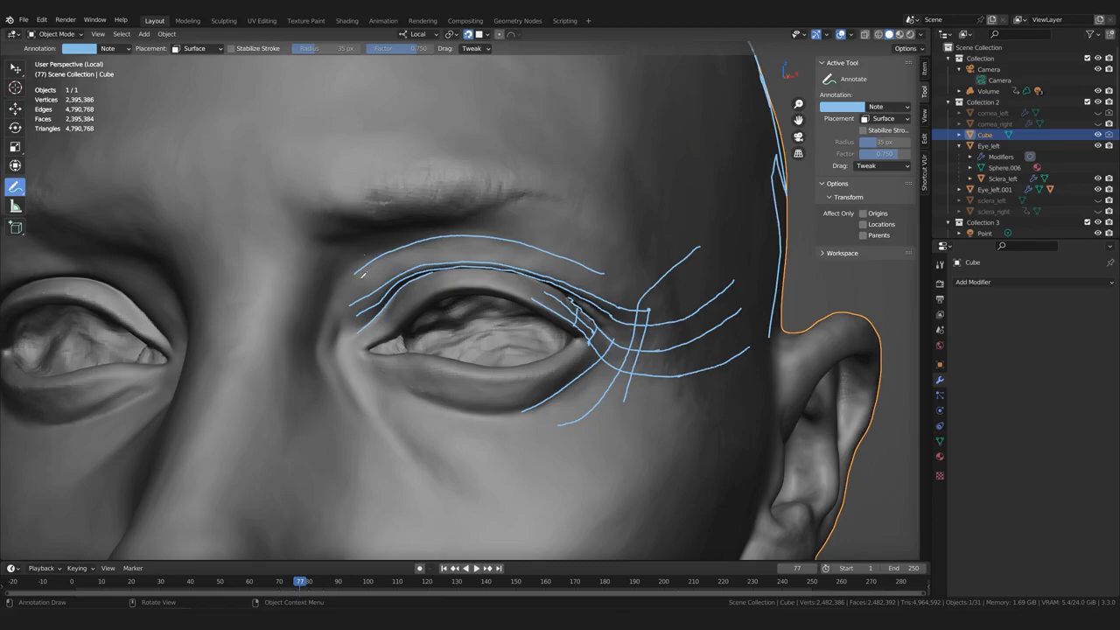
{"action": "middle_click_drag", "start_coordinate": [378, 376], "coordinate": [362, 379]}
{"action": "scroll", "coordinate": [370, 380], "scroll_direction": "down", "scroll_amount": 2}
{"action": "scroll", "coordinate": [478, 365], "scroll_direction": "up", "scroll_amount": 1}
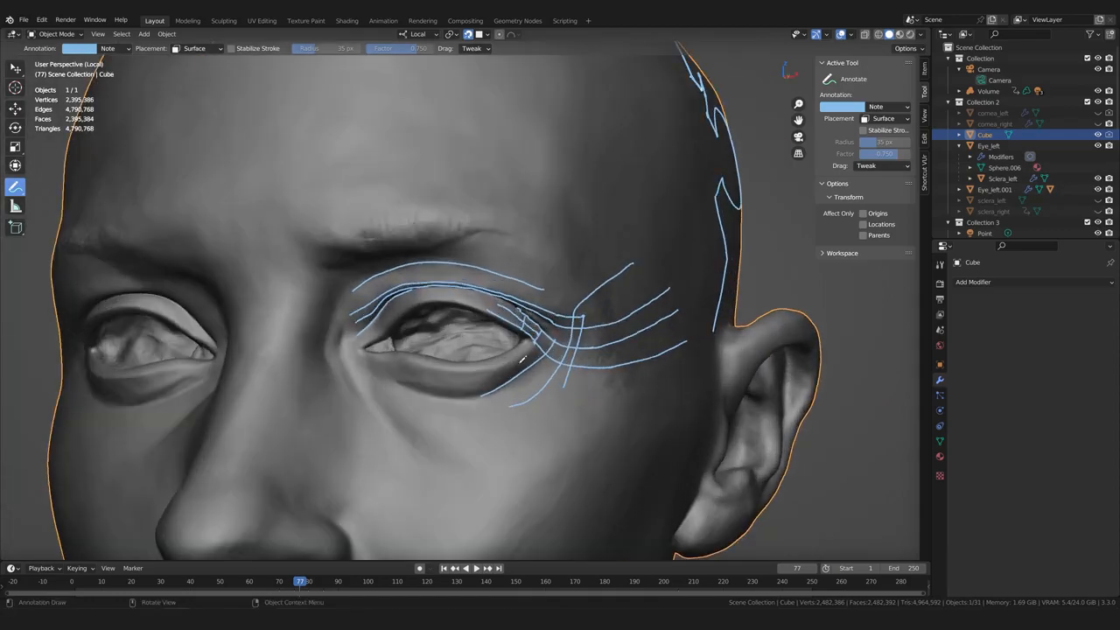
{"action": "middle_click_drag", "start_coordinate": [501, 390], "coordinate": [522, 382]}
{"action": "scroll", "coordinate": [522, 382], "scroll_direction": "up", "scroll_amount": 1}
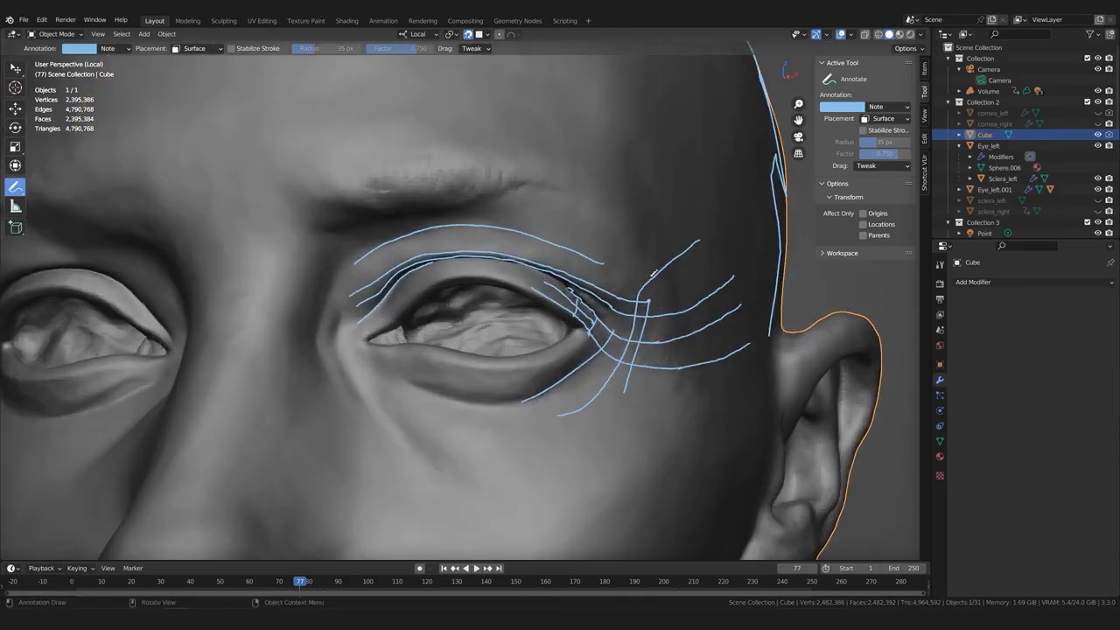
{"action": "middle_click_drag", "start_coordinate": [466, 404], "coordinate": [391, 298]}
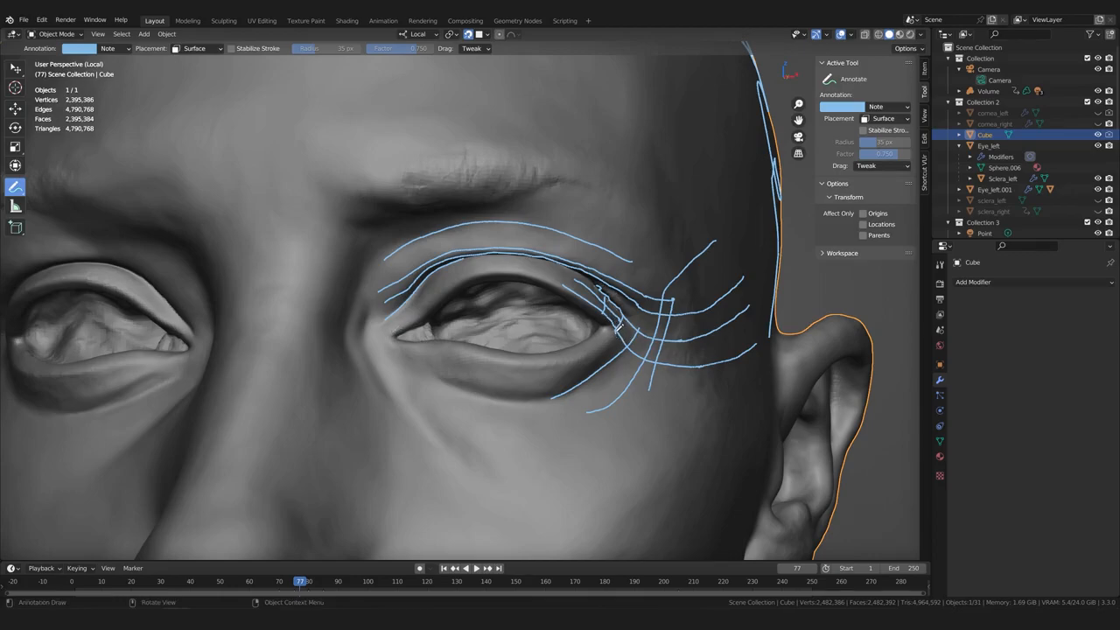
Draw two edge loops around the eye opening along both lids, redoing the stroke that runs across the nose bridge
{"action": "mouse_move", "coordinate": [611, 338]}
{"action": "left_mouse_down"}
{"action": "mouse_move", "coordinate": [523, 359]}
{"action": "mouse_move", "coordinate": [388, 332]}
{"action": "mouse_move", "coordinate": [454, 281]}
{"action": "mouse_move", "coordinate": [514, 269]}
{"action": "mouse_move", "coordinate": [569, 285]}
{"action": "left_mouse_up"}
{"action": "scroll", "coordinate": [549, 339], "scroll_direction": "up", "scroll_amount": 2}
{"action": "middle_click_drag", "start_coordinate": [549, 338], "coordinate": [579, 342]}
{"action": "mouse_move", "coordinate": [644, 278]}
{"action": "left_mouse_down"}
{"action": "mouse_move", "coordinate": [565, 259]}
{"action": "mouse_move", "coordinate": [448, 296]}
{"action": "mouse_move", "coordinate": [380, 341]}
{"action": "mouse_move", "coordinate": [212, 319]}
{"action": "left_mouse_up"}
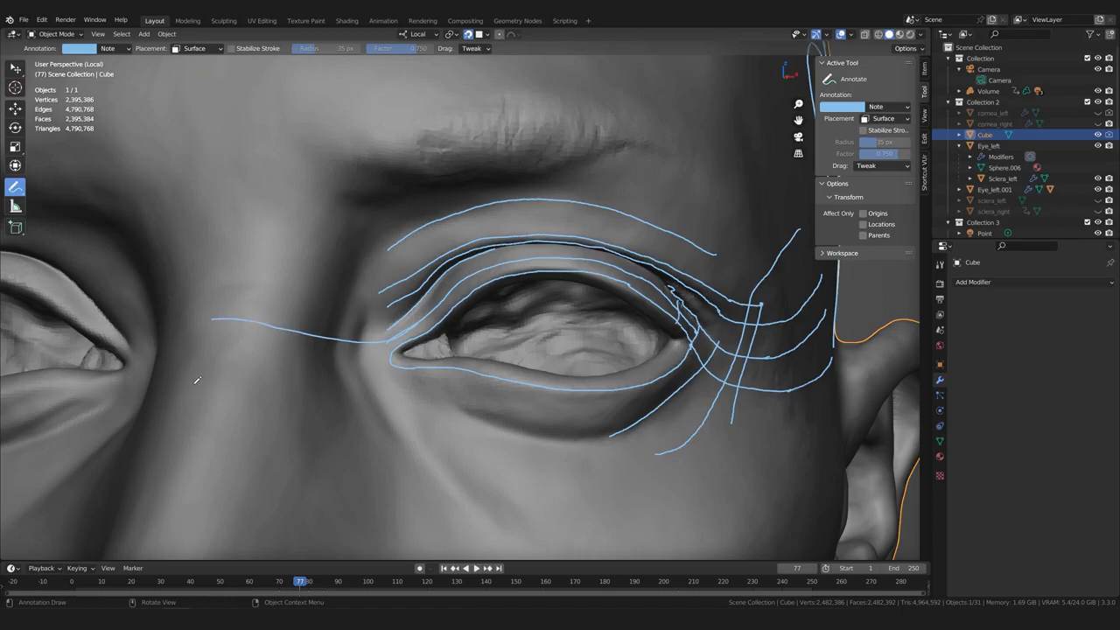
{"action": "key", "text": "ctrl+z"}
{"action": "mouse_move", "coordinate": [388, 344]}
{"action": "left_mouse_down"}
{"action": "mouse_move", "coordinate": [388, 374]}
{"action": "mouse_move", "coordinate": [537, 404]}
{"action": "mouse_move", "coordinate": [605, 409]}
{"action": "mouse_move", "coordinate": [667, 387]}
{"action": "left_mouse_up"}
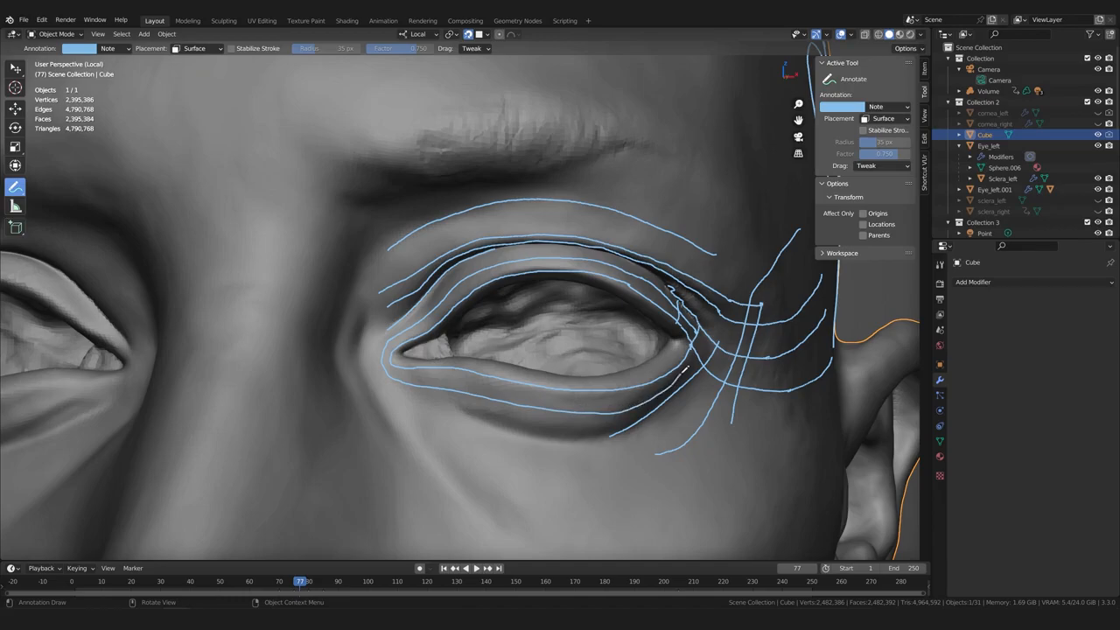
Draw another crow's-feet line from the lid loop at the outer eye corner toward the ear, between the two lowest lines
{"action": "middle_click_drag", "start_coordinate": [687, 365], "coordinate": [505, 336]}
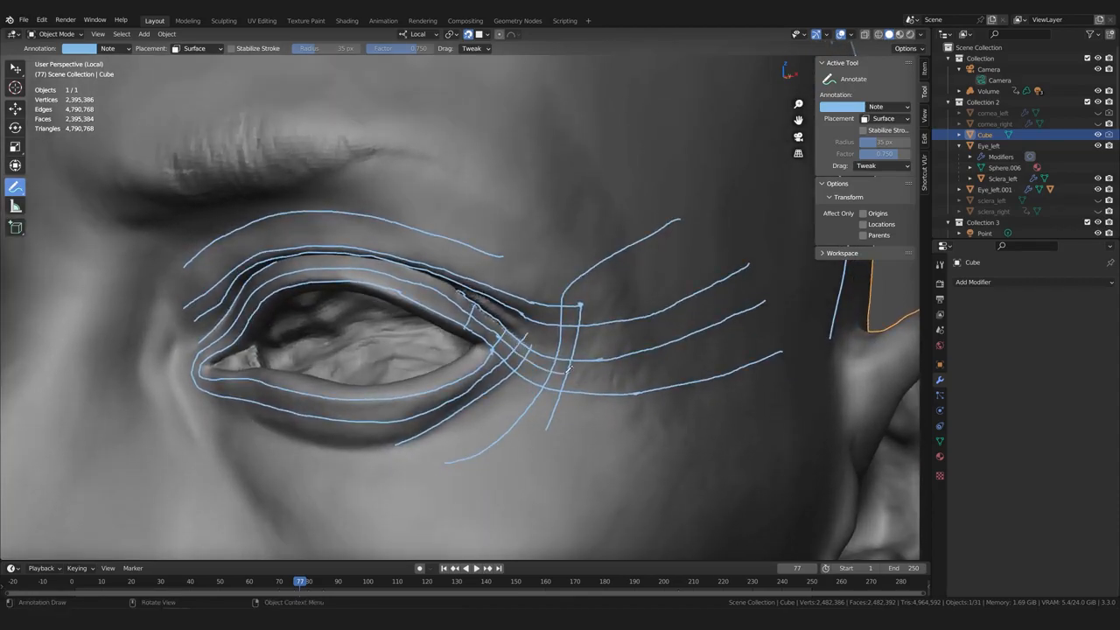
{"action": "middle_click_drag", "start_coordinate": [744, 336], "coordinate": [535, 385]}
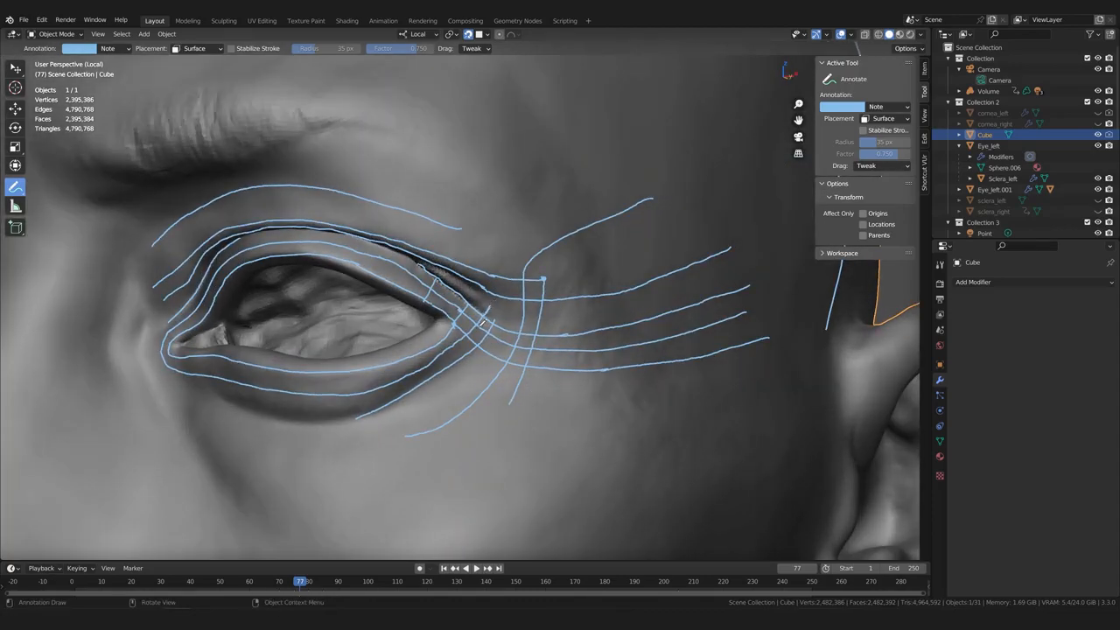
Erase the parts of the two cross lines above the crow's-feet lines, including the branch up to the temple and the fold's squared corner
{"action": "middle_click_drag", "start_coordinate": [234, 195], "coordinate": [238, 210]}
{"action": "middle_click_drag", "start_coordinate": [238, 210], "coordinate": [242, 232], "text": "ctrl"}
{"action": "mouse_move", "coordinate": [15, 186]}
{"action": "left_mouse_down"}
{"action": "mouse_move", "coordinate": [60, 233]}
{"action": "mouse_move", "coordinate": [60, 258]}
{"action": "left_mouse_up"}
{"action": "scroll", "coordinate": [499, 297], "scroll_direction": "up", "scroll_amount": 2}
{"action": "mouse_move", "coordinate": [498, 290]}
{"action": "left_mouse_down"}
{"action": "mouse_move", "coordinate": [504, 313]}
{"action": "mouse_move", "coordinate": [500, 300]}
{"action": "mouse_move", "coordinate": [638, 209]}
{"action": "left_mouse_up"}
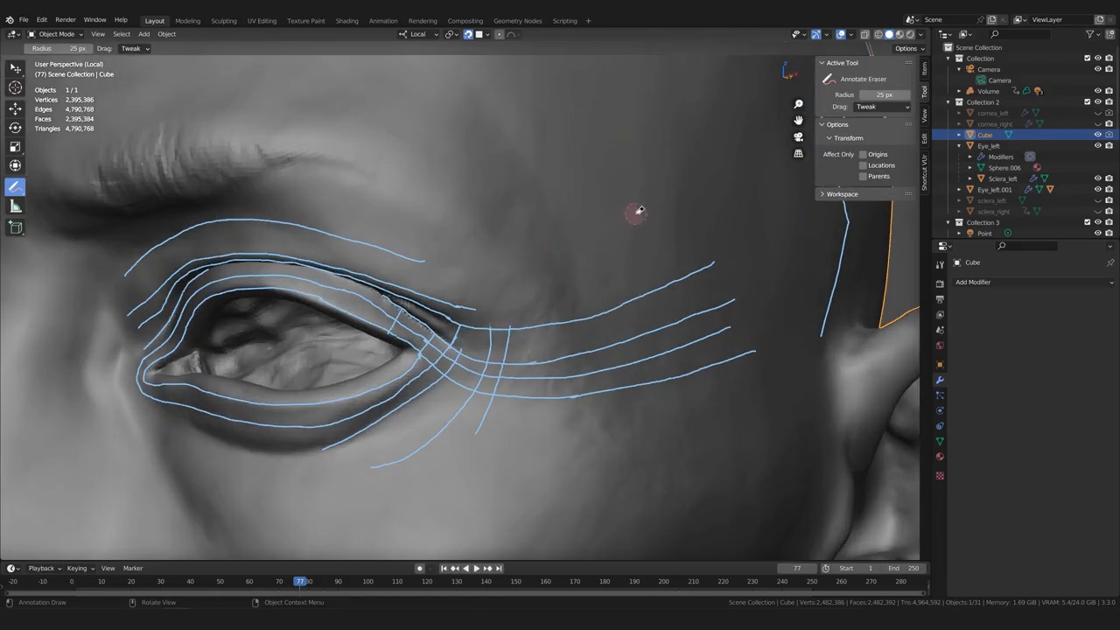
{"action": "middle_click_drag", "start_coordinate": [482, 305], "coordinate": [503, 297]}
Continue the lower-lid crease line from the outer corner up to the temple, and connect its other end around the inner corner to the upper lid
{"action": "mouse_move", "coordinate": [15, 186]}
{"action": "left_mouse_down"}
{"action": "mouse_move", "coordinate": [83, 253]}
{"action": "mouse_move", "coordinate": [80, 191]}
{"action": "left_mouse_up"}
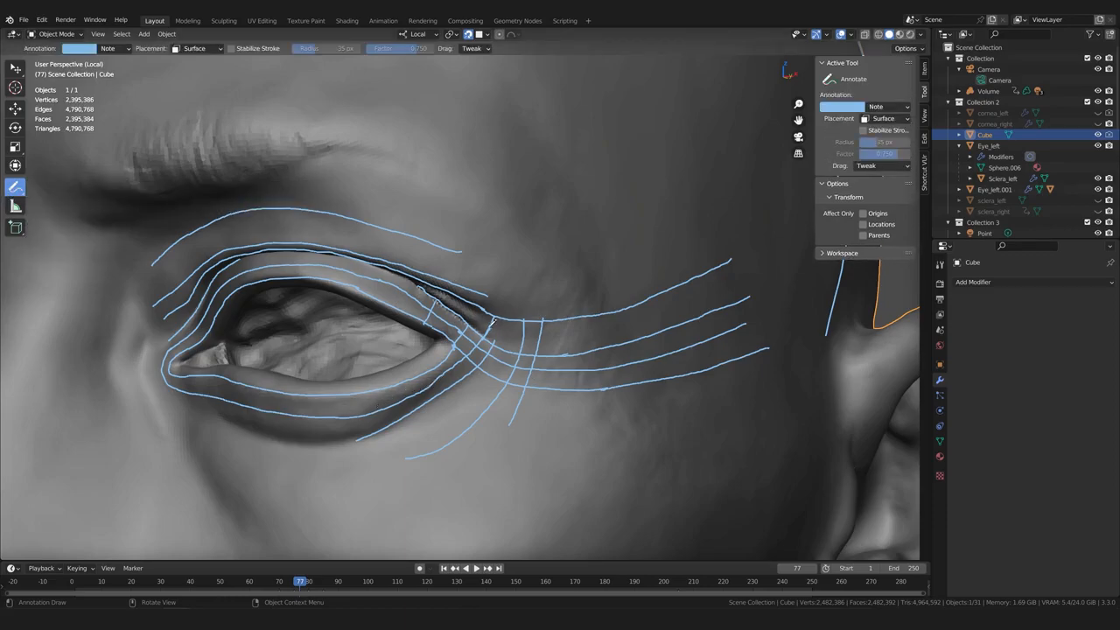
{"action": "mouse_move", "coordinate": [496, 312]}
{"action": "left_mouse_down"}
{"action": "mouse_move", "coordinate": [537, 241]}
{"action": "mouse_move", "coordinate": [697, 147]}
{"action": "left_mouse_up"}
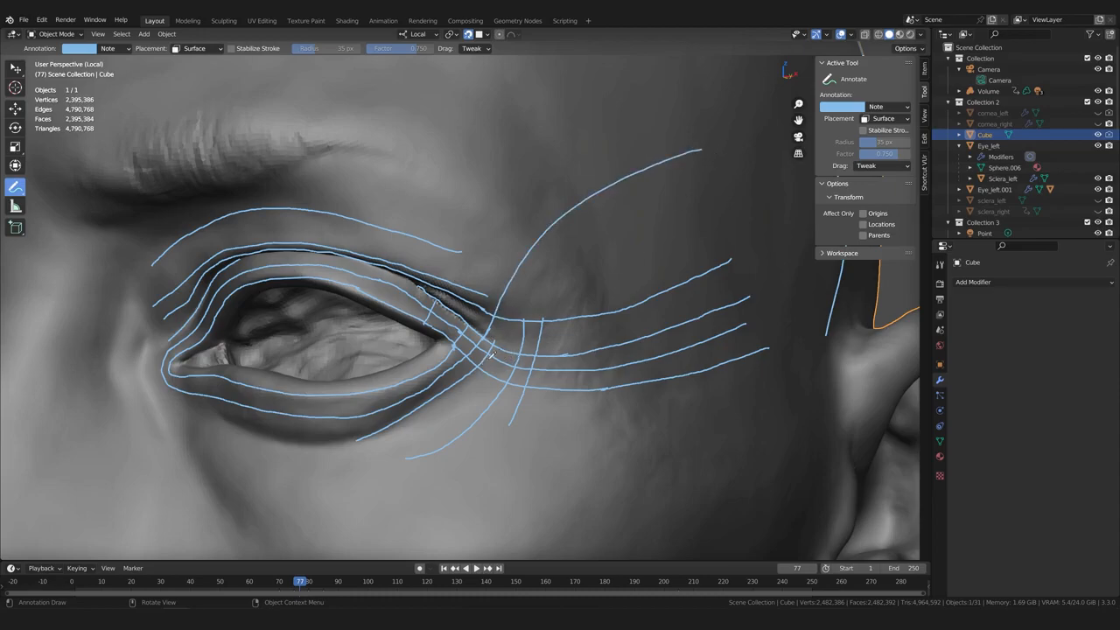
{"action": "mouse_move", "coordinate": [465, 389]}
{"action": "middle_mouse_down"}
{"action": "mouse_move", "coordinate": [522, 375]}
{"action": "mouse_move", "coordinate": [432, 354]}
{"action": "middle_mouse_up"}
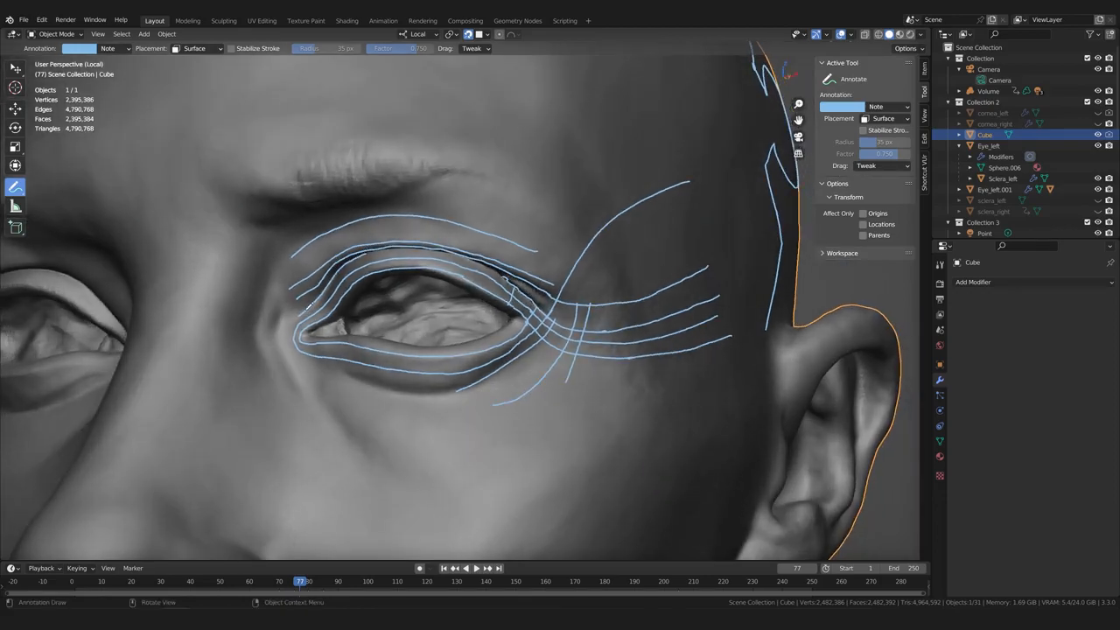
{"action": "mouse_move", "coordinate": [302, 310]}
{"action": "left_mouse_down"}
{"action": "mouse_move", "coordinate": [284, 332]}
{"action": "mouse_move", "coordinate": [292, 355]}
{"action": "mouse_move", "coordinate": [458, 390]}
{"action": "left_mouse_up"}
Draw a second line curving from the inner cross line up toward the temple, redoing the first stroke
{"action": "mouse_move", "coordinate": [567, 306]}
{"action": "left_mouse_down"}
{"action": "mouse_move", "coordinate": [632, 246]}
{"action": "mouse_move", "coordinate": [731, 225]}
{"action": "left_mouse_up"}
{"action": "key", "text": "ctrl+z"}
{"action": "mouse_move", "coordinate": [564, 308]}
{"action": "left_mouse_down"}
{"action": "mouse_move", "coordinate": [658, 234]}
{"action": "mouse_move", "coordinate": [733, 224]}
{"action": "left_mouse_up"}
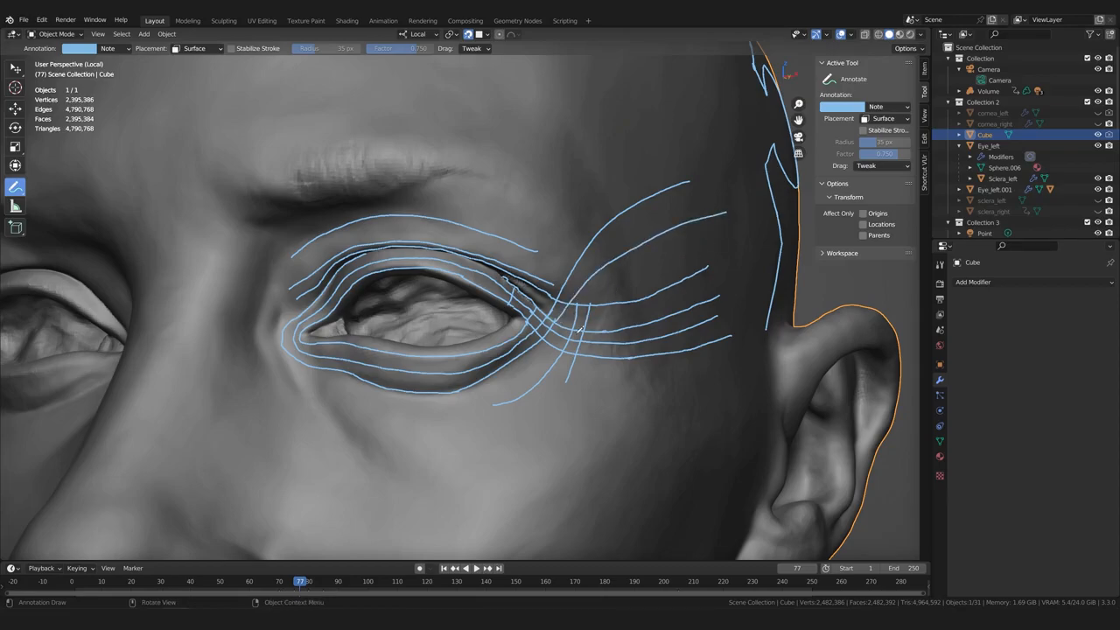
Extend the upper lid fold line past the outer eye corner and join it to the outer cross line
{"action": "scroll", "coordinate": [577, 328], "scroll_direction": "up", "scroll_amount": 2}
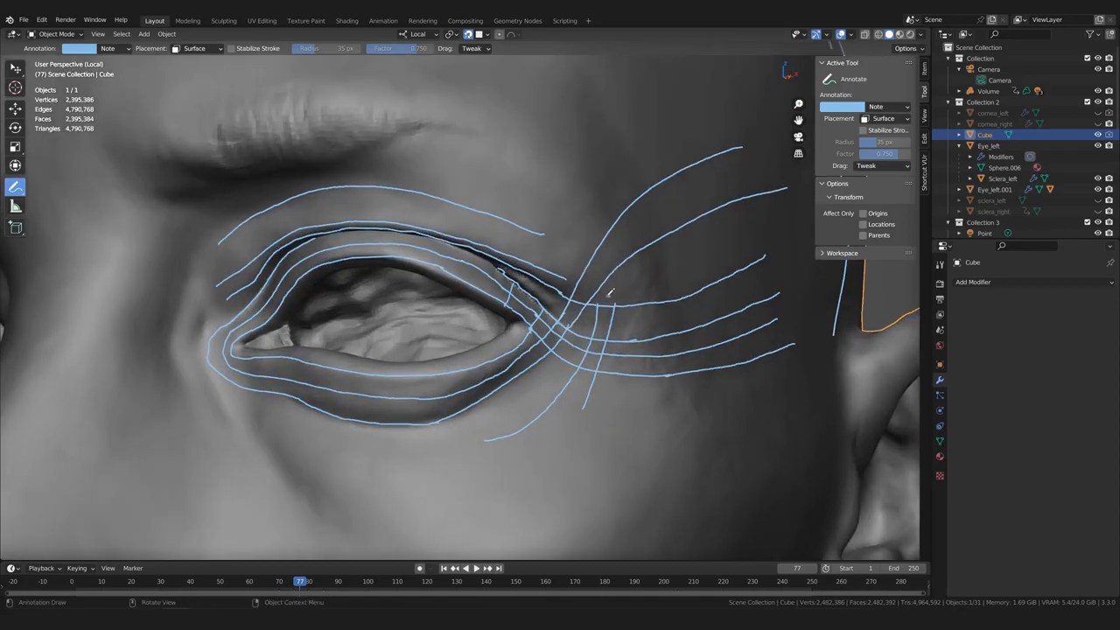
{"action": "mouse_move", "coordinate": [563, 274]}
{"action": "left_mouse_down"}
{"action": "mouse_move", "coordinate": [611, 295]}
{"action": "mouse_move", "coordinate": [600, 326]}
{"action": "left_mouse_up"}
{"action": "scroll", "coordinate": [592, 321], "scroll_direction": "up", "scroll_amount": 1}
{"action": "scroll", "coordinate": [595, 323], "scroll_direction": "down", "scroll_amount": 2}
{"action": "scroll", "coordinate": [595, 322], "scroll_direction": "up", "scroll_amount": 1}
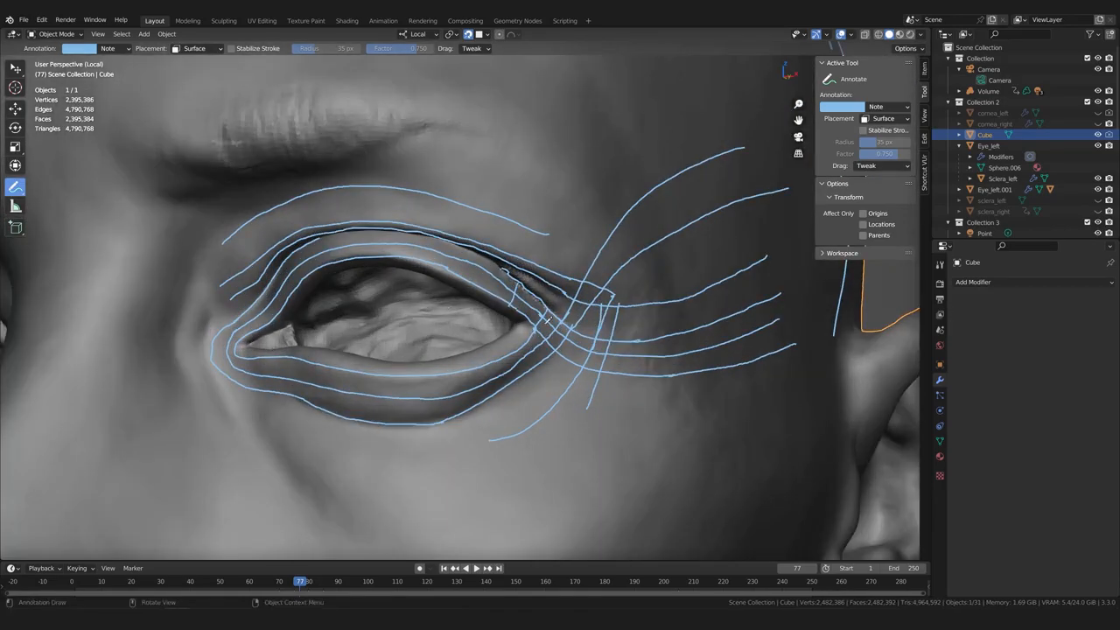
Erase the small piece of the lid fold line just before it crosses the outer cross line
{"action": "mouse_move", "coordinate": [17, 188]}
{"action": "left_mouse_down"}
{"action": "mouse_move", "coordinate": [70, 230]}
{"action": "mouse_move", "coordinate": [70, 253]}
{"action": "left_mouse_up"}
{"action": "scroll", "coordinate": [654, 340], "scroll_direction": "up", "scroll_amount": 3}
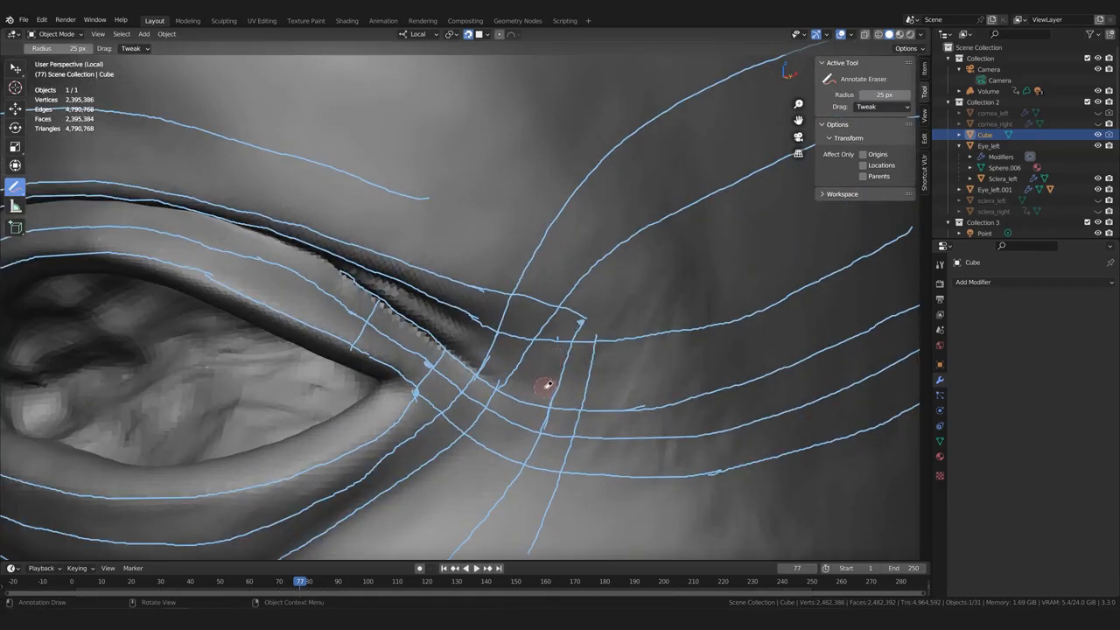
{"action": "left_click", "coordinate": [561, 333]}
{"action": "left_click_drag", "start_coordinate": [17, 188], "coordinate": [66, 187]}
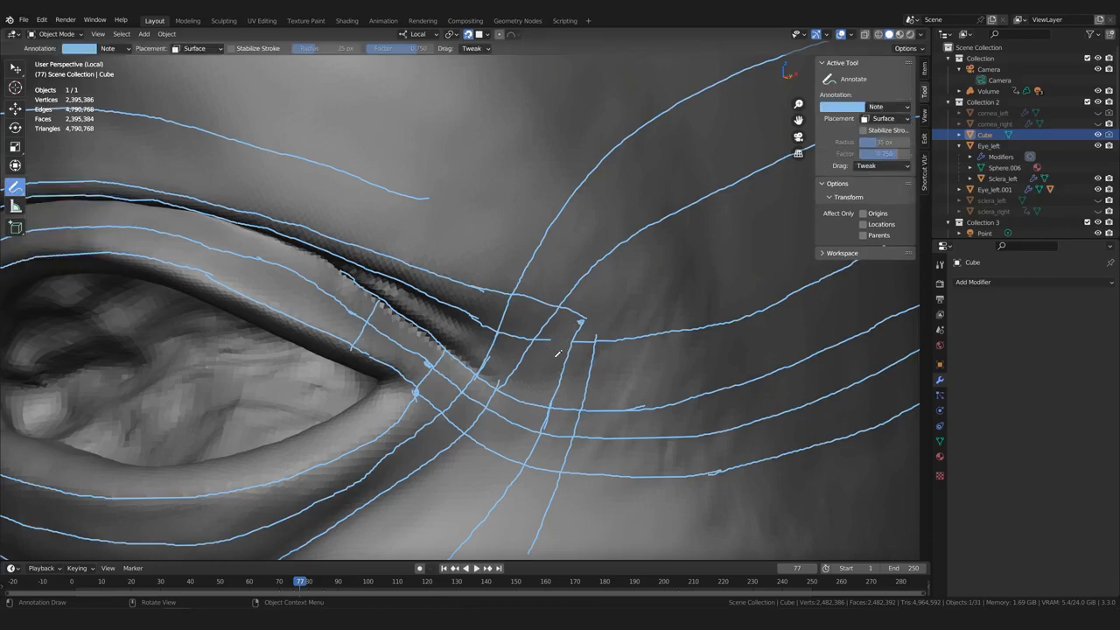
{"action": "scroll", "coordinate": [560, 335], "scroll_direction": "down", "scroll_amount": 6}
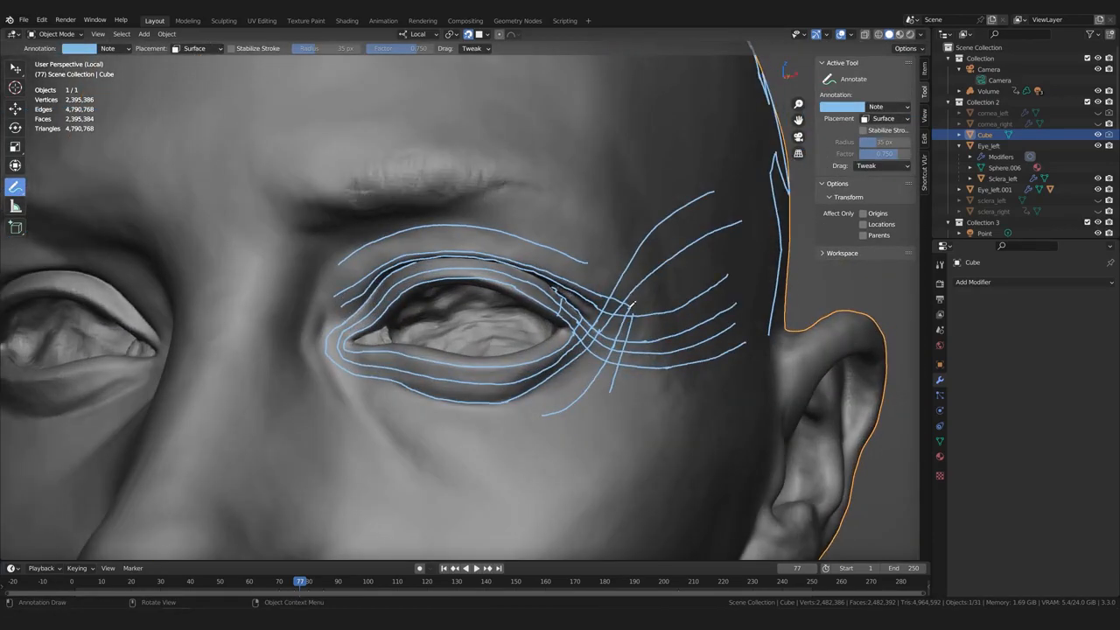
Draw additional lines fanning from the squared corner of the fold beyond the outer eye corner toward the temple
{"action": "middle_click_drag", "start_coordinate": [632, 312], "coordinate": [606, 302]}
{"action": "mouse_move", "coordinate": [508, 287]}
{"action": "left_mouse_down"}
{"action": "mouse_move", "coordinate": [511, 272]}
{"action": "mouse_move", "coordinate": [675, 130]}
{"action": "left_mouse_up"}
{"action": "mouse_move", "coordinate": [558, 306]}
{"action": "middle_mouse_down"}
{"action": "mouse_move", "coordinate": [569, 313]}
{"action": "mouse_move", "coordinate": [514, 298]}
{"action": "middle_mouse_up"}
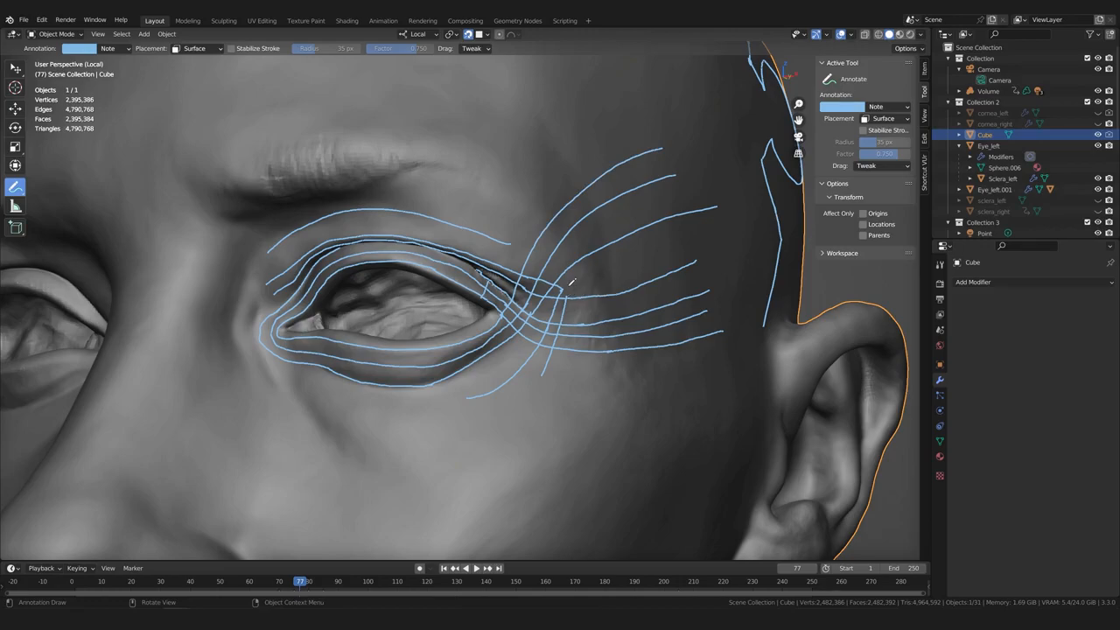
{"action": "left_click_drag", "start_coordinate": [580, 276], "coordinate": [703, 236]}
Erase the short outermost cross line over the crow's feet and redraw the gaps left in the crow's-feet lines
{"action": "scroll", "coordinate": [572, 327], "scroll_direction": "up", "scroll_amount": 1}
{"action": "mouse_move", "coordinate": [578, 328]}
{"action": "middle_mouse_down"}
{"action": "mouse_move", "coordinate": [571, 324]}
{"action": "mouse_move", "coordinate": [557, 350]}
{"action": "middle_mouse_up"}
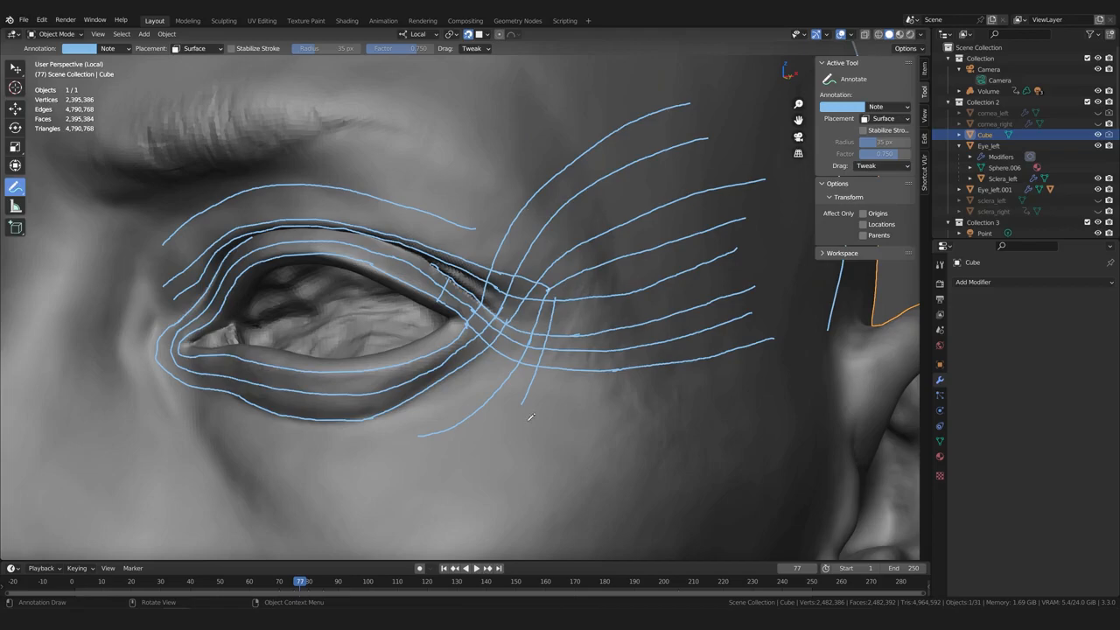
{"action": "scroll", "coordinate": [567, 377], "scroll_direction": "up", "scroll_amount": 1}
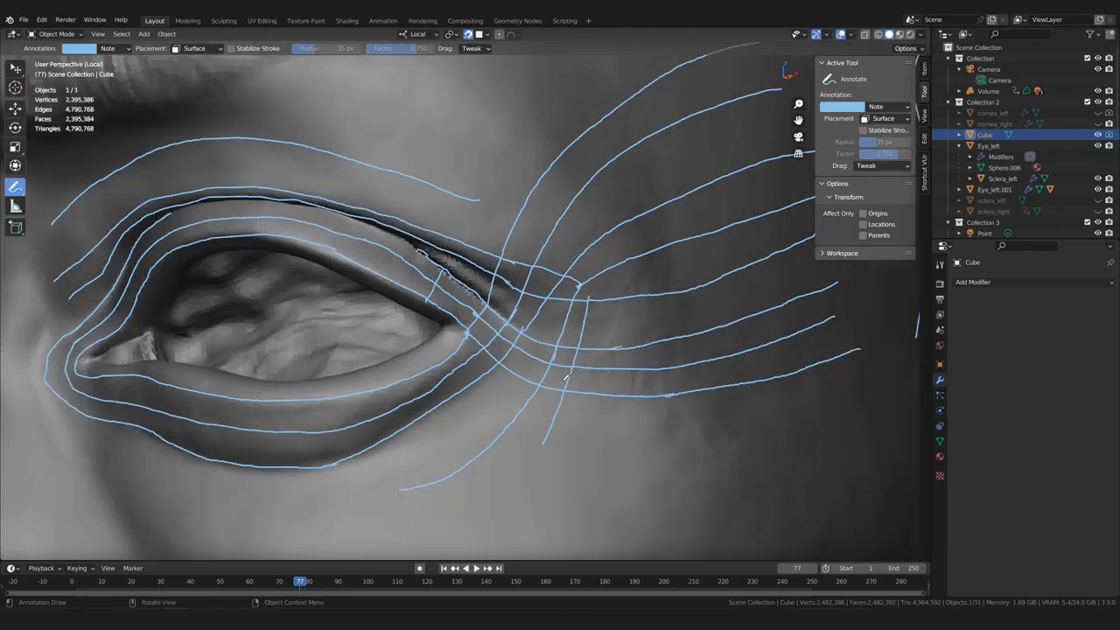
{"action": "scroll", "coordinate": [58, 201], "scroll_direction": "down", "scroll_amount": 1}
{"action": "left_click_drag", "start_coordinate": [15, 186], "coordinate": [87, 253]}
{"action": "scroll", "coordinate": [580, 300], "scroll_direction": "up", "scroll_amount": 1}
{"action": "left_click_drag", "start_coordinate": [595, 293], "coordinate": [569, 387]}
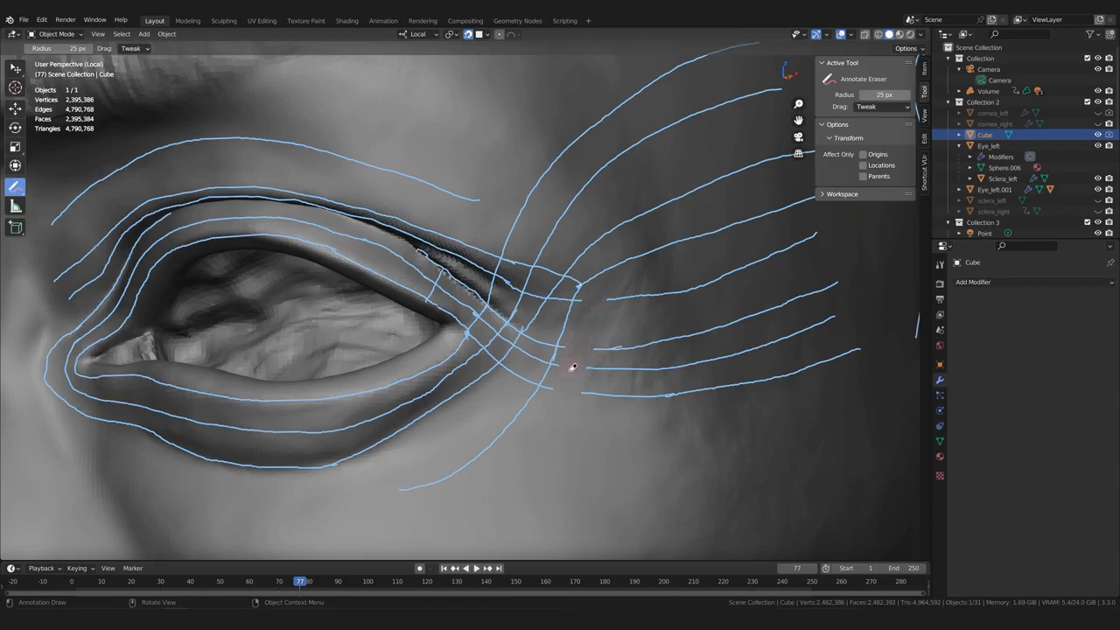
{"action": "mouse_move", "coordinate": [15, 187]}
{"action": "left_mouse_down"}
{"action": "mouse_move", "coordinate": [35, 210]}
{"action": "mouse_move", "coordinate": [53, 187]}
{"action": "left_mouse_up"}
{"action": "mouse_move", "coordinate": [549, 386]}
{"action": "left_mouse_down"}
{"action": "mouse_move", "coordinate": [578, 389]}
{"action": "mouse_move", "coordinate": [570, 365]}
{"action": "mouse_move", "coordinate": [595, 347]}
{"action": "left_mouse_up"}
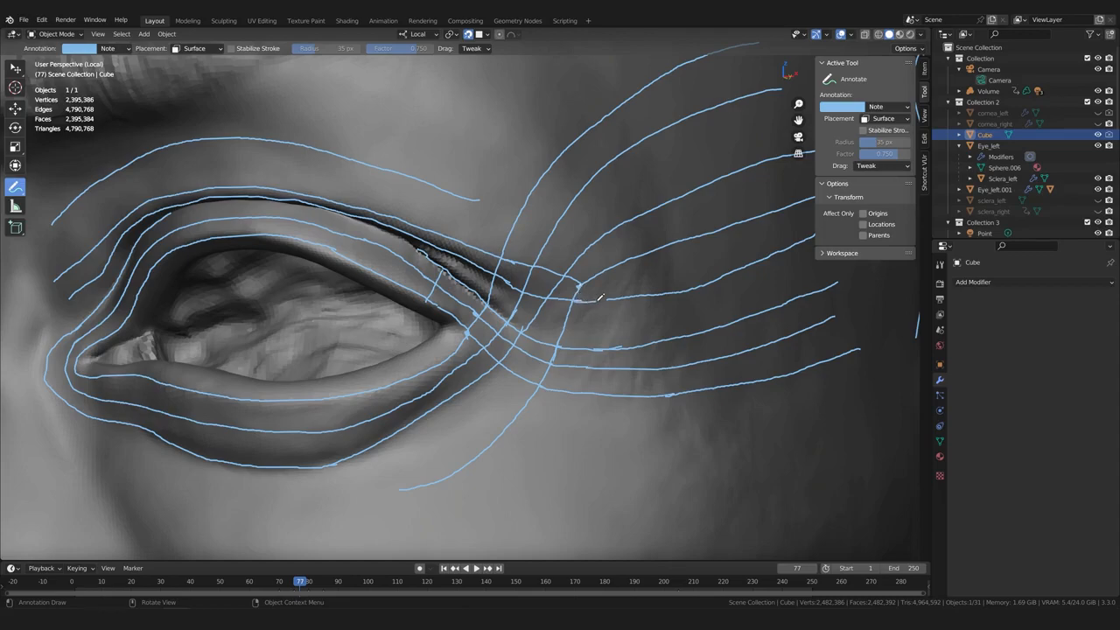
Draw a new curved outer cross line over the crow's-feet lines and join its upper end to the arc above the lid fold
{"action": "scroll", "coordinate": [608, 296], "scroll_direction": "down", "scroll_amount": 3}
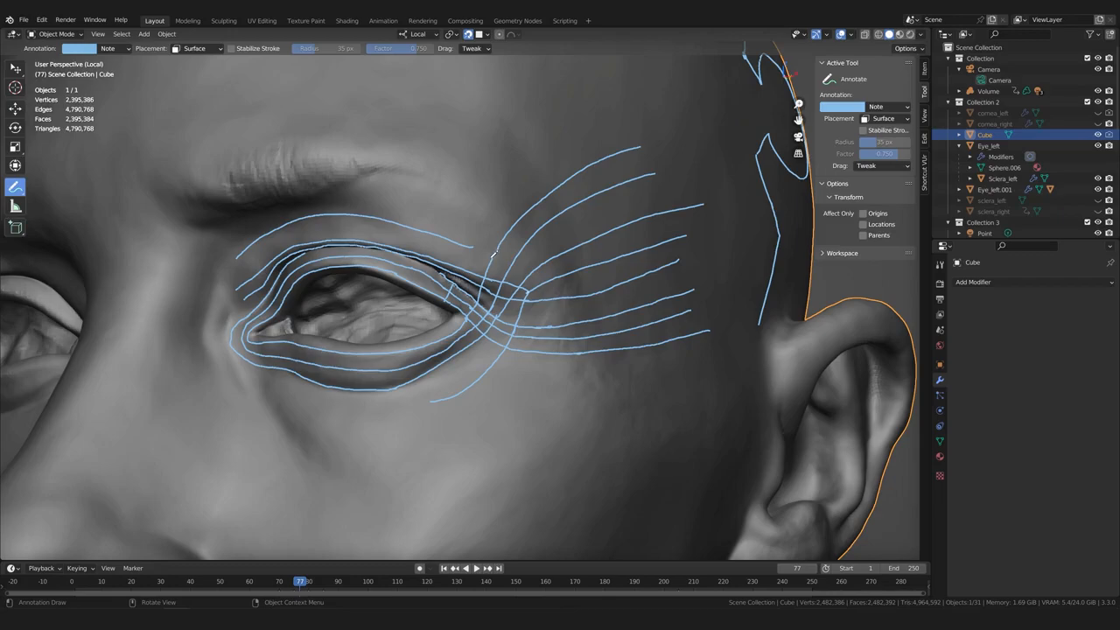
{"action": "mouse_move", "coordinate": [492, 252]}
{"action": "left_mouse_down"}
{"action": "mouse_move", "coordinate": [540, 284]}
{"action": "mouse_move", "coordinate": [535, 371]}
{"action": "mouse_move", "coordinate": [523, 386]}
{"action": "left_mouse_up"}
{"action": "middle_click_drag", "start_coordinate": [489, 390], "coordinate": [502, 388]}
{"action": "scroll", "coordinate": [526, 289], "scroll_direction": "up", "scroll_amount": 2}
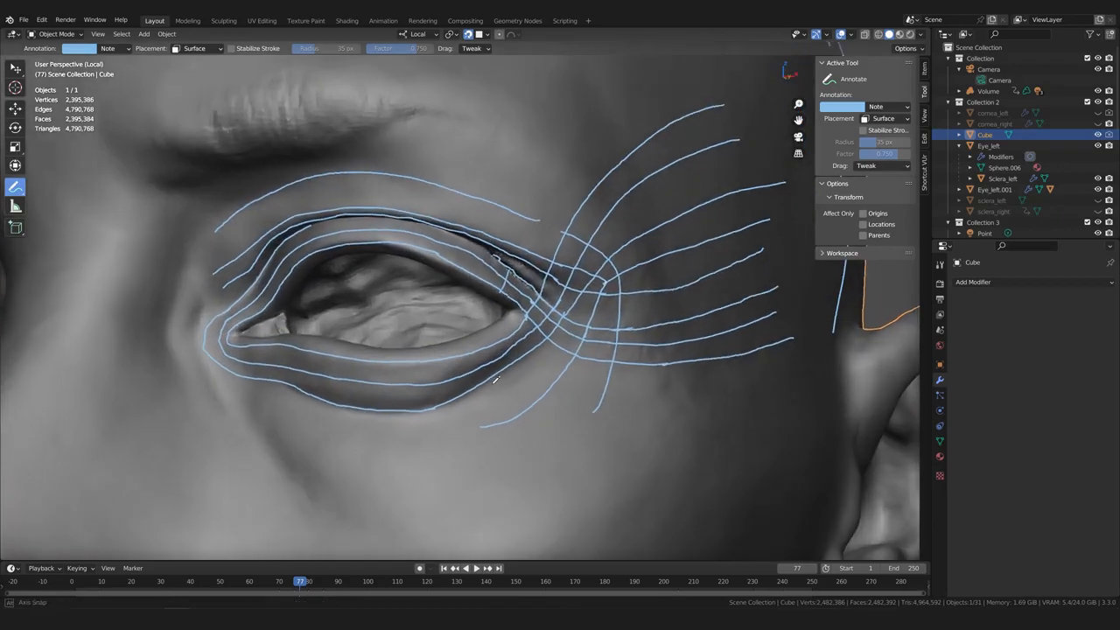
{"action": "middle_click_drag", "start_coordinate": [557, 263], "coordinate": [548, 264]}
{"action": "left_click_drag", "start_coordinate": [560, 235], "coordinate": [536, 224]}
Draw three nested loops around the inner eye corner and under the lower lid, connecting the upper lid arcs to the cross lines
{"action": "middle_click_drag", "start_coordinate": [455, 253], "coordinate": [477, 242]}
{"action": "mouse_move", "coordinate": [253, 271]}
{"action": "left_mouse_down"}
{"action": "mouse_move", "coordinate": [230, 295]}
{"action": "mouse_move", "coordinate": [229, 354]}
{"action": "mouse_move", "coordinate": [420, 407]}
{"action": "mouse_move", "coordinate": [529, 389]}
{"action": "mouse_move", "coordinate": [662, 238]}
{"action": "mouse_move", "coordinate": [739, 213]}
{"action": "left_mouse_up"}
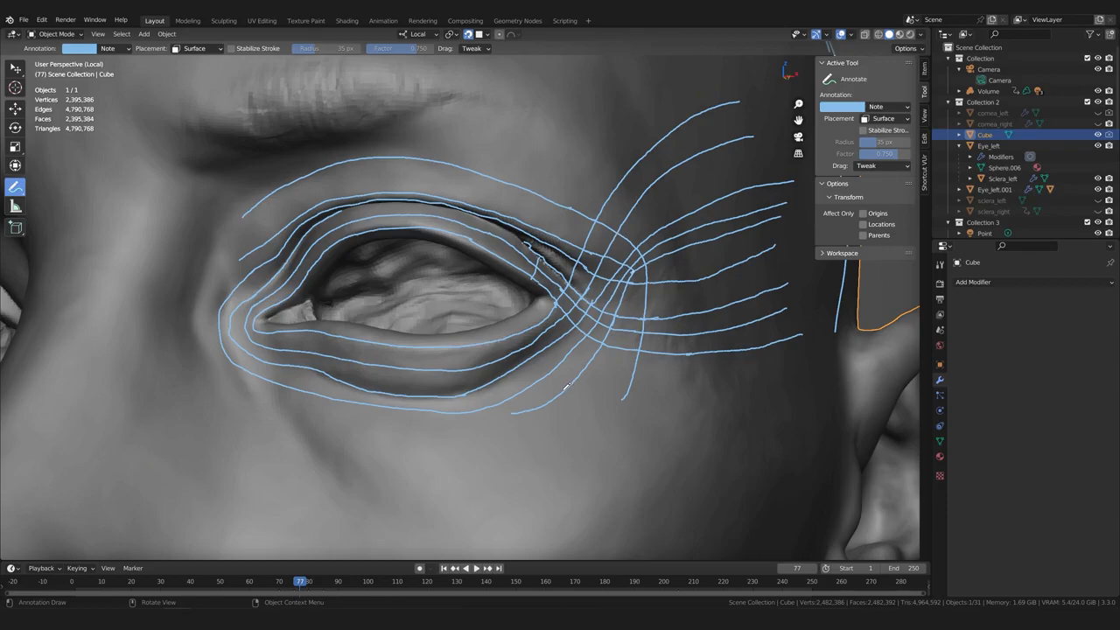
{"action": "middle_click_drag", "start_coordinate": [567, 385], "coordinate": [324, 248]}
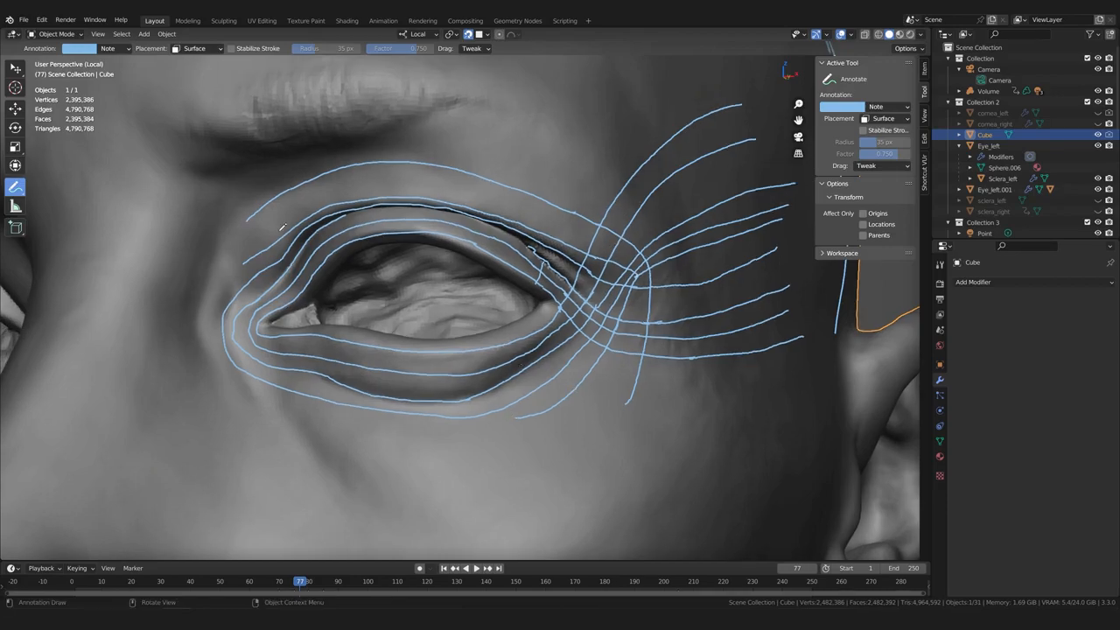
{"action": "mouse_move", "coordinate": [247, 261]}
{"action": "left_mouse_down"}
{"action": "mouse_move", "coordinate": [213, 350]}
{"action": "mouse_move", "coordinate": [390, 430]}
{"action": "mouse_move", "coordinate": [532, 414]}
{"action": "left_mouse_up"}
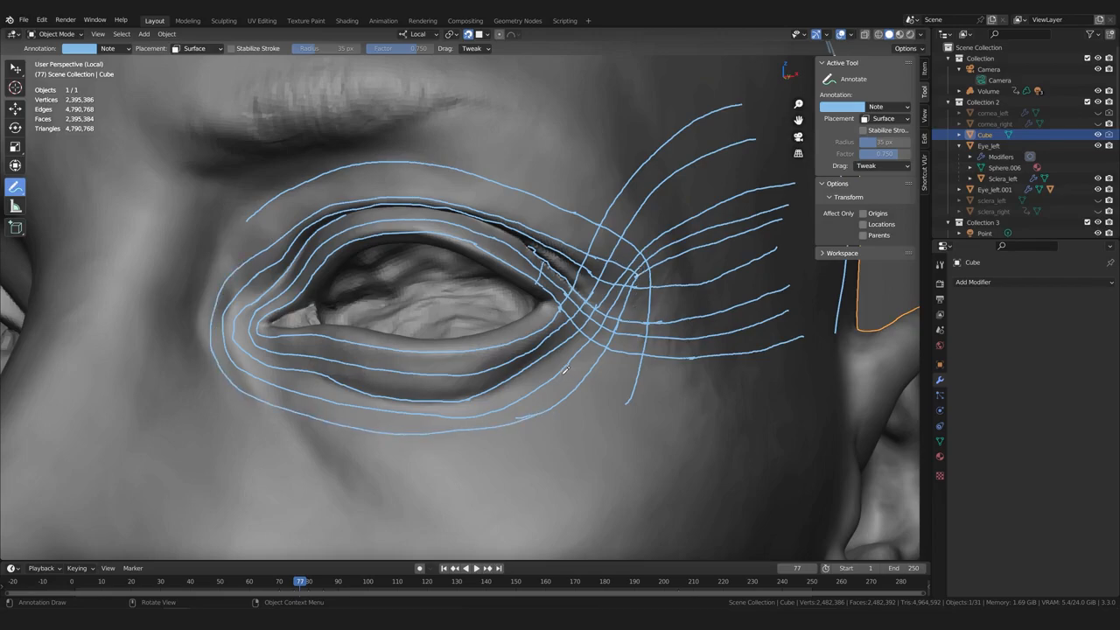
{"action": "scroll", "coordinate": [566, 364], "scroll_direction": "down", "scroll_amount": 2}
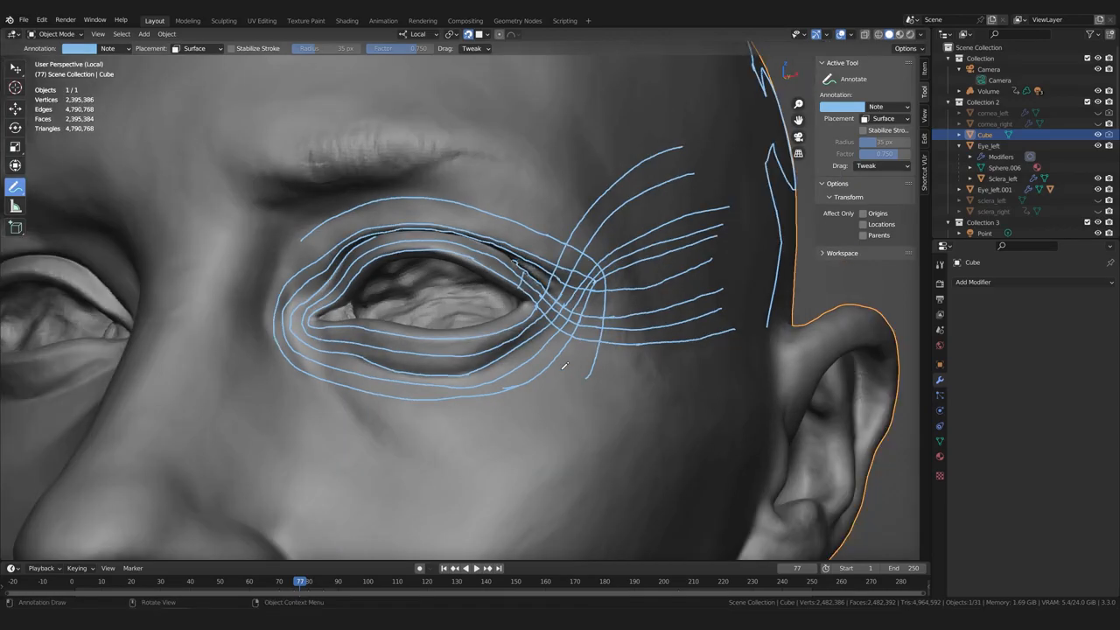
{"action": "mouse_move", "coordinate": [308, 232]}
{"action": "left_mouse_down"}
{"action": "mouse_move", "coordinate": [267, 285]}
{"action": "mouse_move", "coordinate": [323, 399]}
{"action": "mouse_move", "coordinate": [554, 402]}
{"action": "mouse_move", "coordinate": [587, 379]}
{"action": "left_mouse_up"}
Draw two lines from the outer part of the upper lid, curving up past the brow's tail toward the forehead
{"action": "scroll", "coordinate": [571, 407], "scroll_direction": "down", "scroll_amount": 3}
{"action": "scroll", "coordinate": [570, 408], "scroll_direction": "up", "scroll_amount": 1}
{"action": "middle_click_drag", "start_coordinate": [568, 408], "coordinate": [544, 405]}
{"action": "scroll", "coordinate": [564, 408], "scroll_direction": "up", "scroll_amount": 2}
{"action": "mouse_move", "coordinate": [423, 320]}
{"action": "left_mouse_down"}
{"action": "mouse_move", "coordinate": [537, 127]}
{"action": "mouse_move", "coordinate": [411, 287]}
{"action": "mouse_move", "coordinate": [532, 70]}
{"action": "left_mouse_up"}
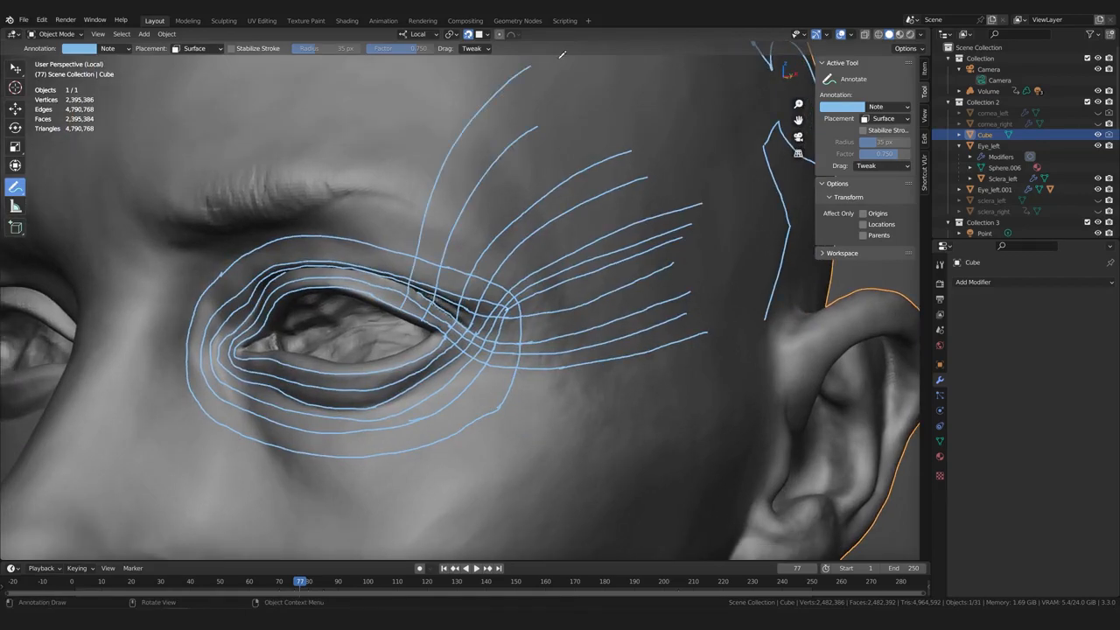
Draw three lines fanning from the outer part of the lower lid across the loops and onto the cheek
{"action": "middle_click_drag", "start_coordinate": [465, 373], "coordinate": [442, 353]}
{"action": "left_click_drag", "start_coordinate": [442, 347], "coordinate": [698, 405]}
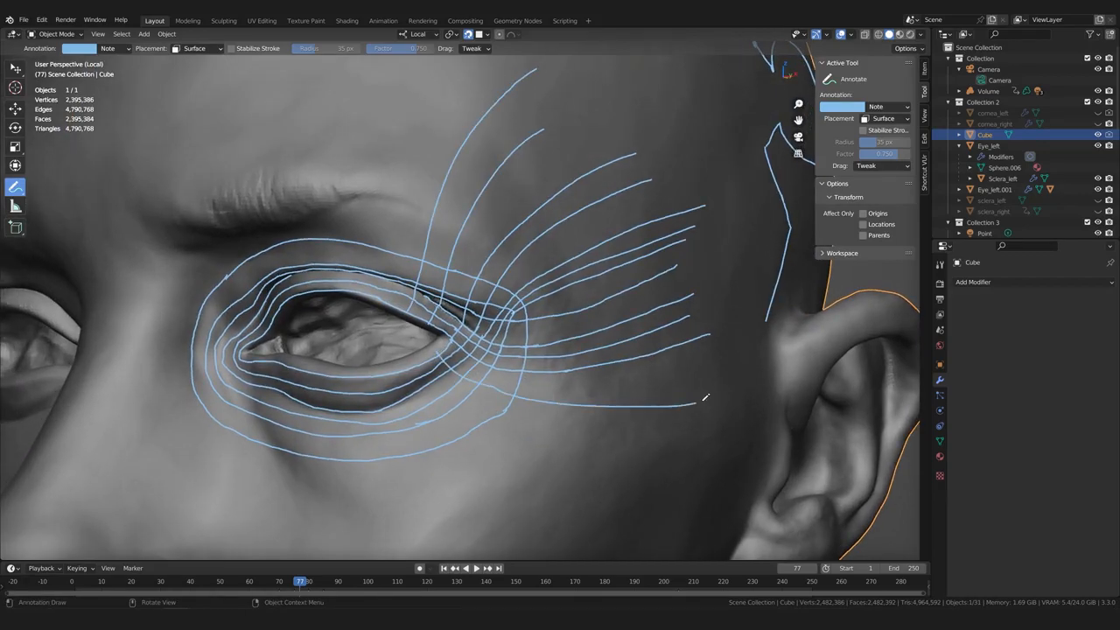
{"action": "left_click_drag", "start_coordinate": [425, 364], "coordinate": [607, 453]}
{"action": "left_click_drag", "start_coordinate": [404, 374], "coordinate": [558, 495]}
Examine the finished eye loops and radiating lines on the head from the side round to the front
{"action": "scroll", "coordinate": [485, 501], "scroll_direction": "down", "scroll_amount": 1}
{"action": "mouse_move", "coordinate": [485, 501]}
{"action": "middle_mouse_down"}
{"action": "mouse_move", "coordinate": [512, 458]}
{"action": "mouse_move", "coordinate": [493, 460]}
{"action": "middle_mouse_up"}
{"action": "scroll", "coordinate": [492, 460], "scroll_direction": "up", "scroll_amount": 1}
{"action": "scroll", "coordinate": [492, 462], "scroll_direction": "down", "scroll_amount": 1}
{"action": "scroll", "coordinate": [492, 462], "scroll_direction": "down", "scroll_amount": 1}
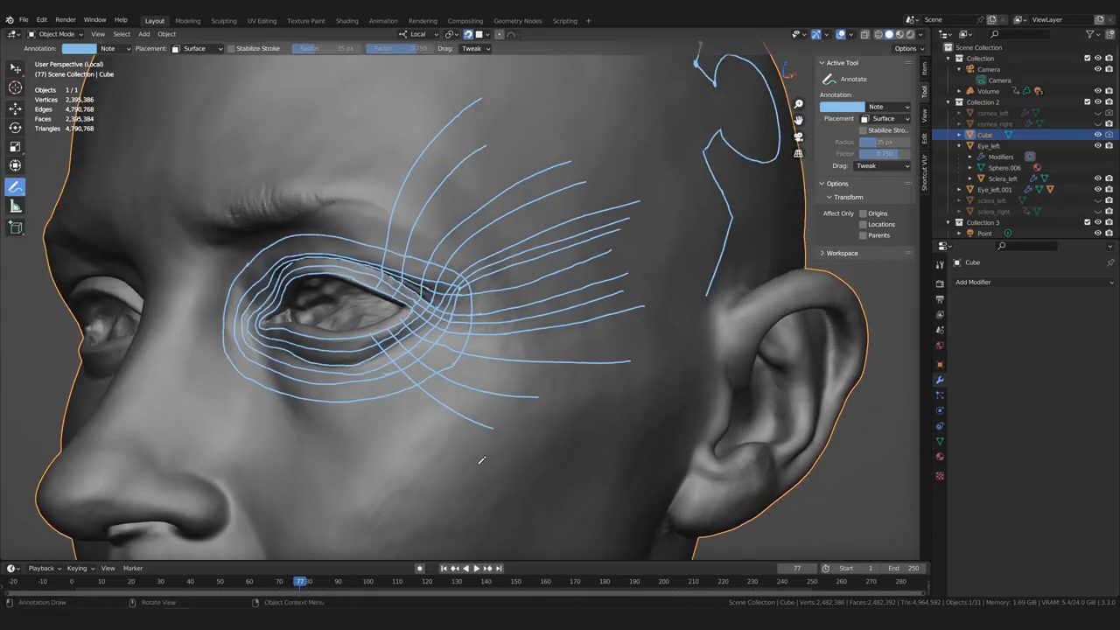
{"action": "scroll", "coordinate": [477, 458], "scroll_direction": "up", "scroll_amount": 2}
{"action": "scroll", "coordinate": [481, 454], "scroll_direction": "down", "scroll_amount": 1}
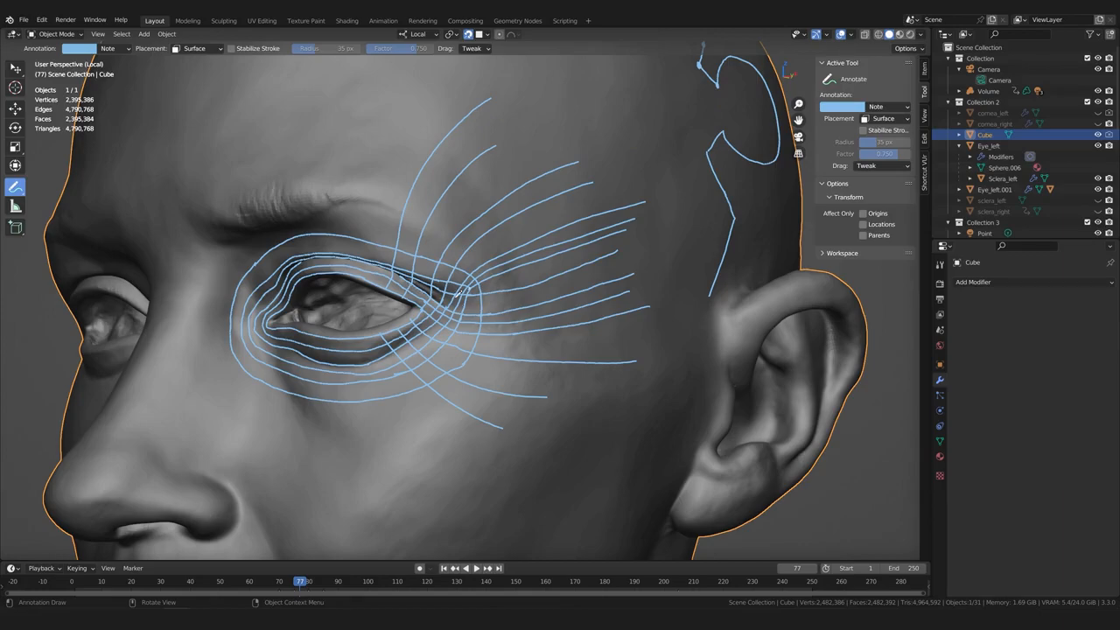
{"action": "scroll", "coordinate": [439, 411], "scroll_direction": "down", "scroll_amount": 1}
{"action": "scroll", "coordinate": [463, 385], "scroll_direction": "up", "scroll_amount": 2}
{"action": "scroll", "coordinate": [489, 354], "scroll_direction": "down", "scroll_amount": 2}
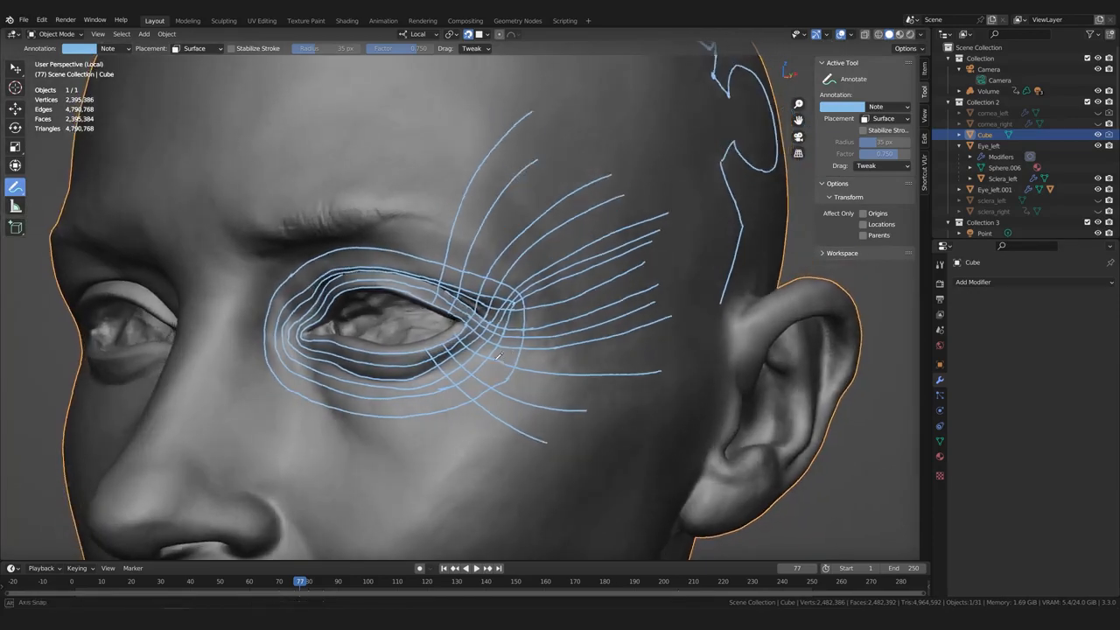
{"action": "scroll", "coordinate": [516, 337], "scroll_direction": "up", "scroll_amount": 2}
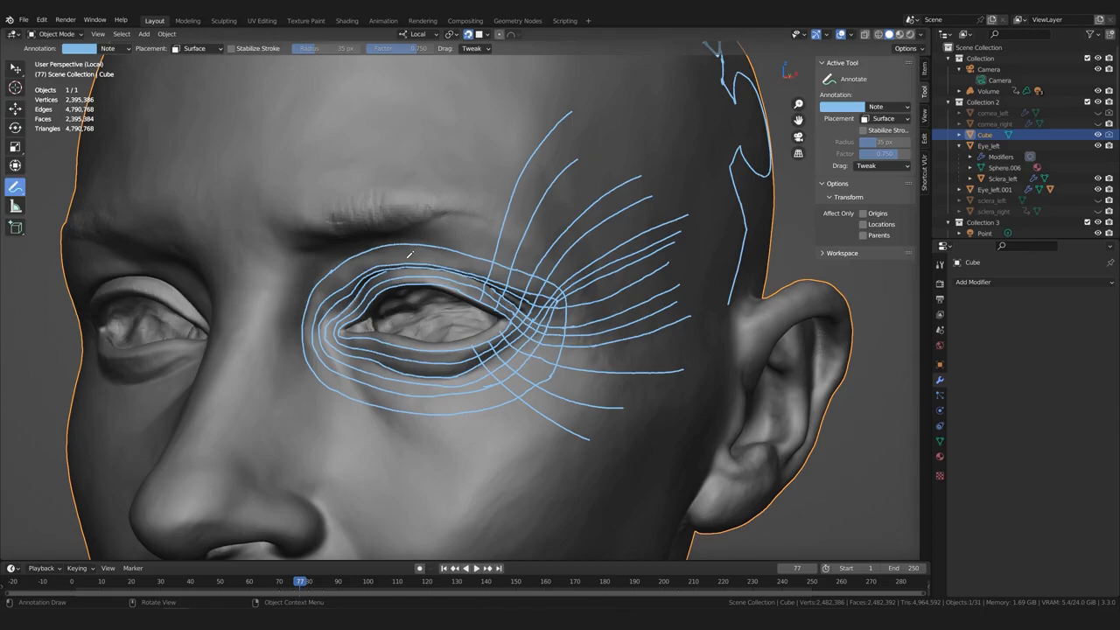
{"action": "middle_click_drag", "start_coordinate": [409, 254], "coordinate": [469, 284]}
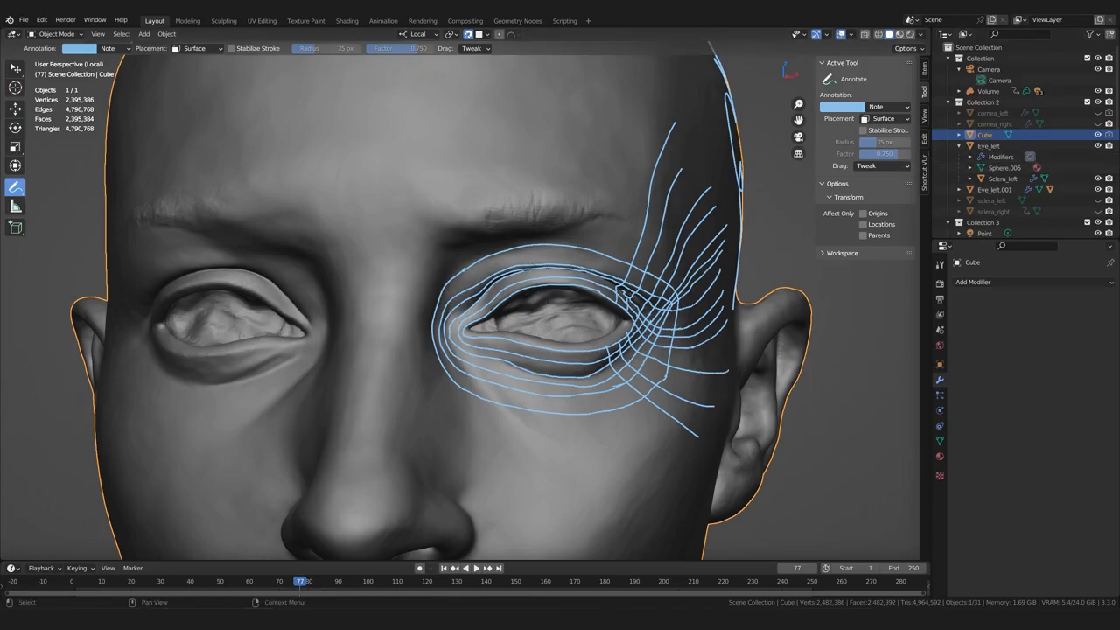
Switch to the browser with the "asian eyes" image results and enlarge its window to study the eyelid folds
{"action": "left_click_drag", "start_coordinate": [1119, 170], "coordinate": [535, 163]}
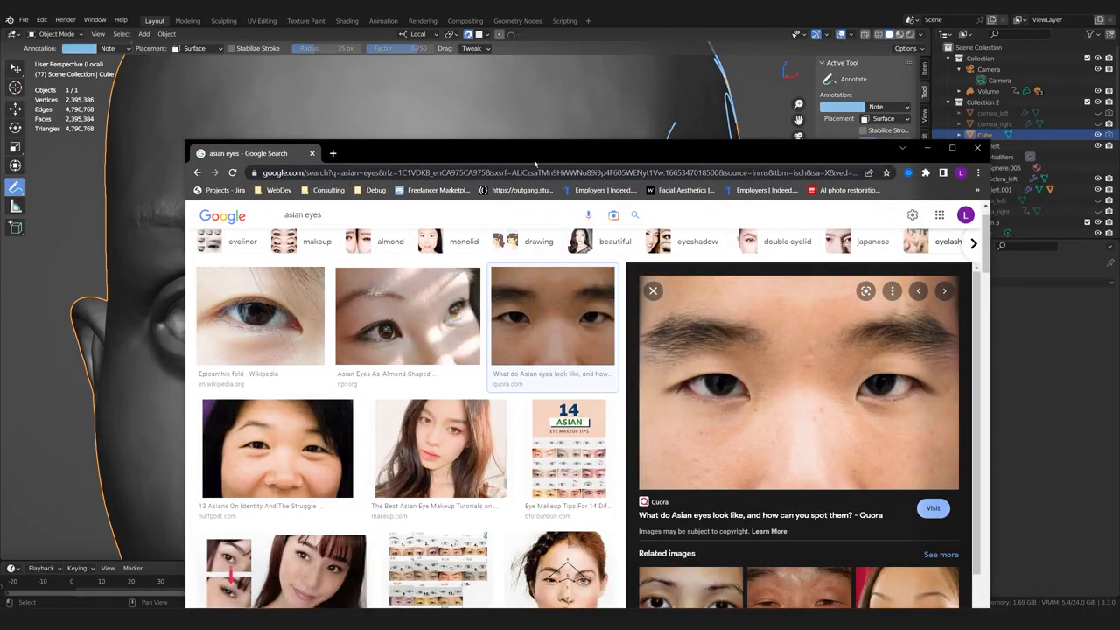
{"action": "double_click", "coordinate": [535, 163]}
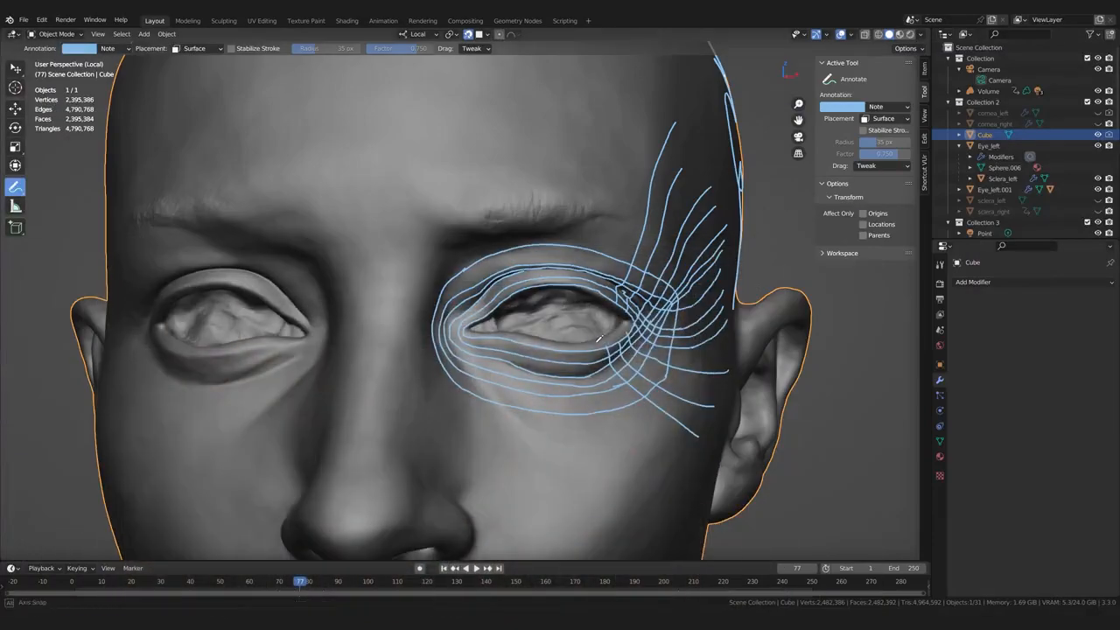
Compare the annotated eye with the bare one on the sculpt, examining the inner corner and lid fold loops
{"action": "scroll", "coordinate": [477, 326], "scroll_direction": "up", "scroll_amount": 2}
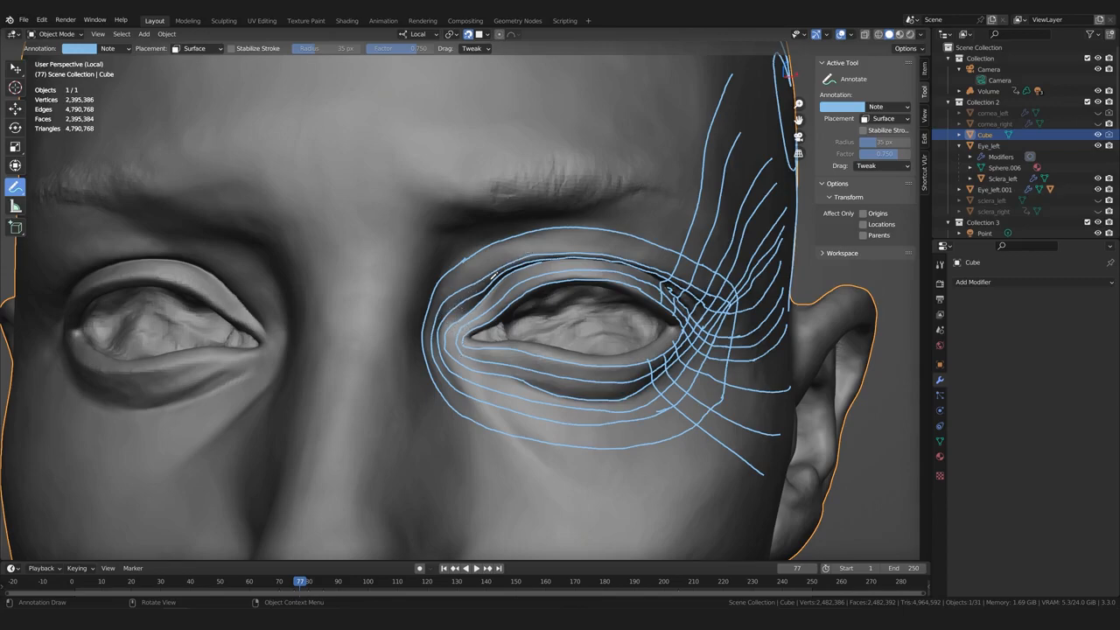
{"action": "scroll", "coordinate": [464, 339], "scroll_direction": "down", "scroll_amount": 1}
{"action": "scroll", "coordinate": [463, 339], "scroll_direction": "up", "scroll_amount": 1}
{"action": "scroll", "coordinate": [464, 341], "scroll_direction": "down", "scroll_amount": 1}
{"action": "middle_click_drag", "start_coordinate": [469, 344], "coordinate": [460, 351]}
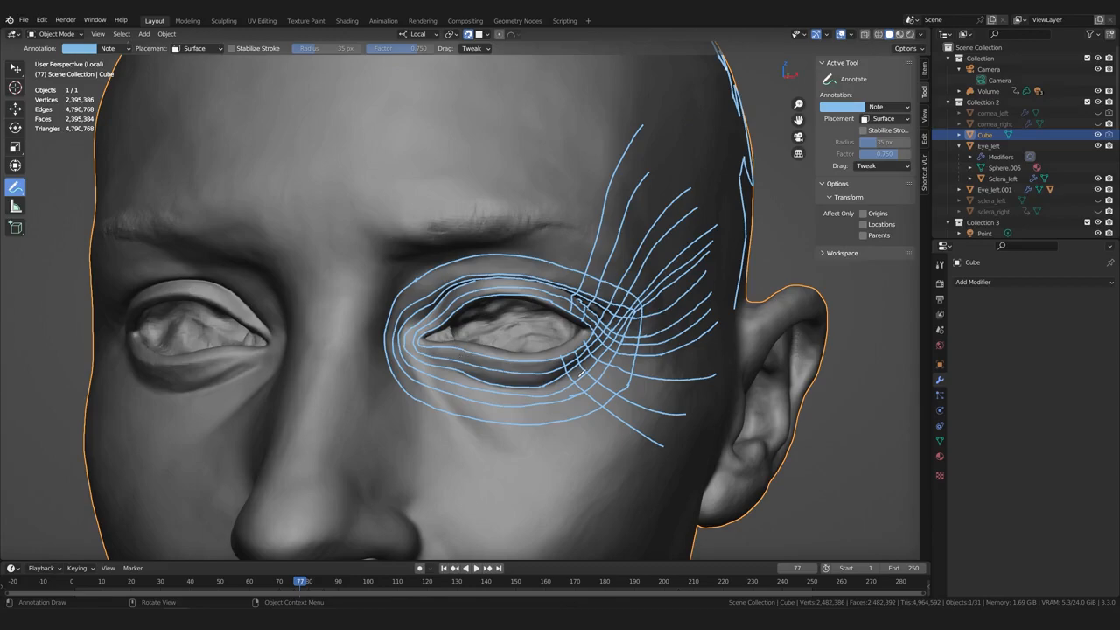
{"action": "scroll", "coordinate": [471, 354], "scroll_direction": "down", "scroll_amount": 1}
{"action": "middle_click_drag", "start_coordinate": [471, 354], "coordinate": [475, 354]}
{"action": "scroll", "coordinate": [490, 357], "scroll_direction": "up", "scroll_amount": 1}
{"action": "mouse_move", "coordinate": [579, 372]}
{"action": "middle_mouse_down"}
{"action": "mouse_move", "coordinate": [553, 374]}
{"action": "mouse_move", "coordinate": [547, 216]}
{"action": "middle_mouse_up"}
{"action": "scroll", "coordinate": [567, 372], "scroll_direction": "down", "scroll_amount": 1}
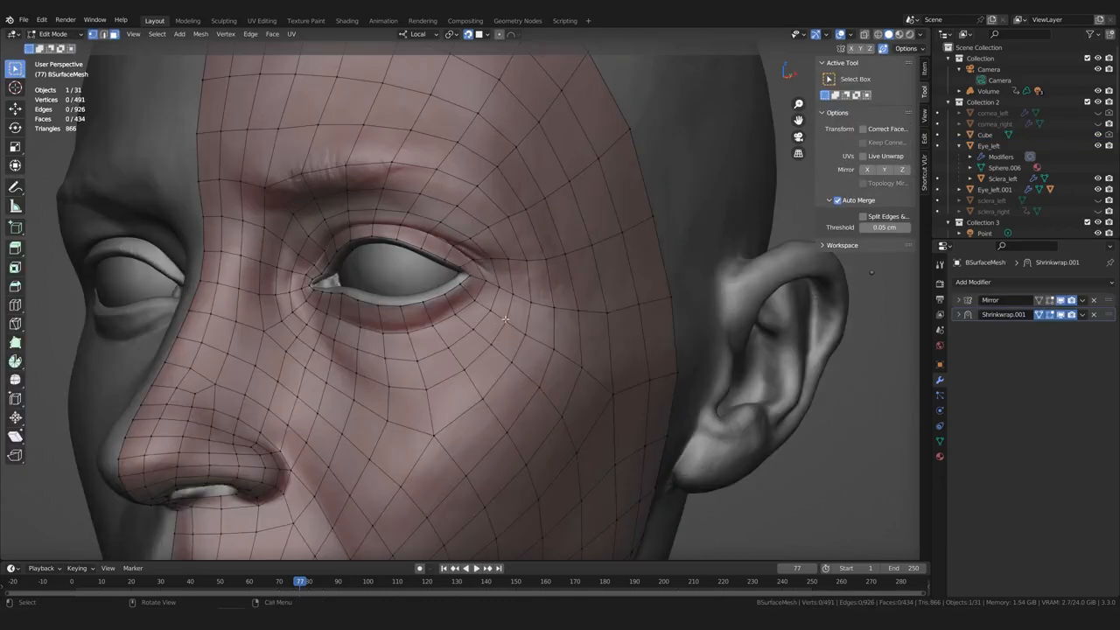
Knife-cut a new edge line on the retopology mesh from beside the outer eye corner up to the temple border
{"action": "scroll", "coordinate": [504, 319], "scroll_direction": "up", "scroll_amount": 4}
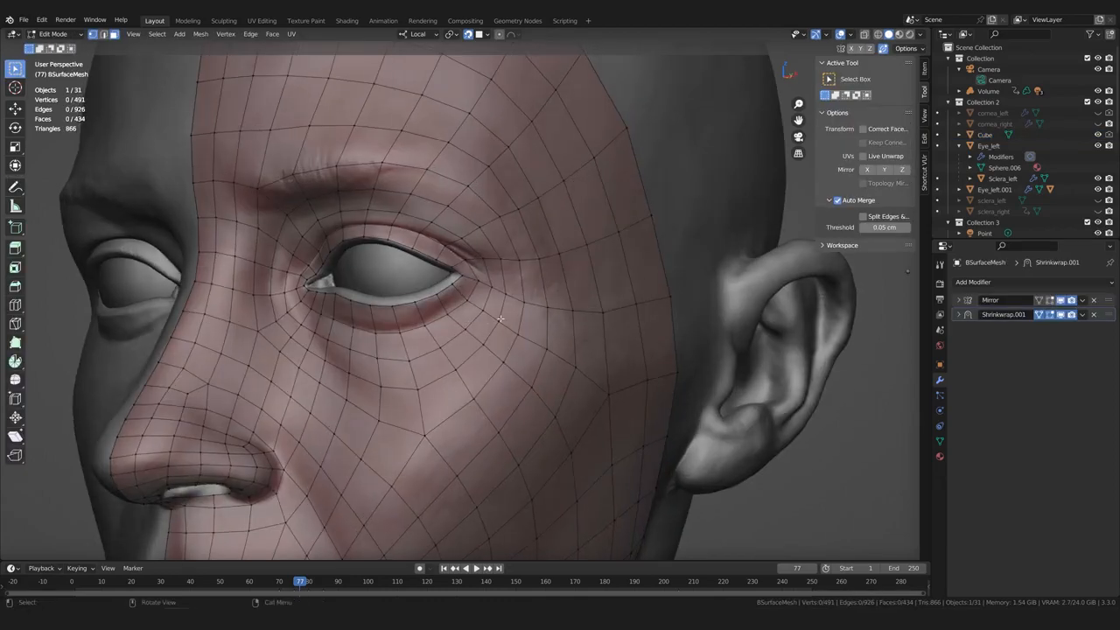
{"action": "scroll", "coordinate": [489, 313], "scroll_direction": "up", "scroll_amount": 4}
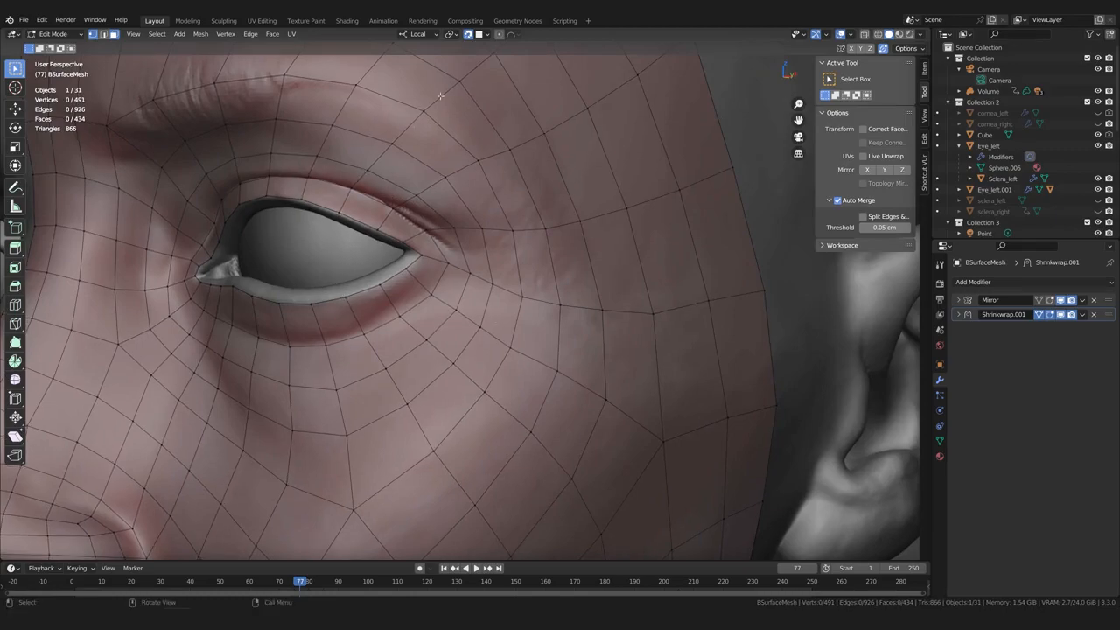
{"action": "middle_click_drag", "start_coordinate": [449, 292], "coordinate": [457, 302]}
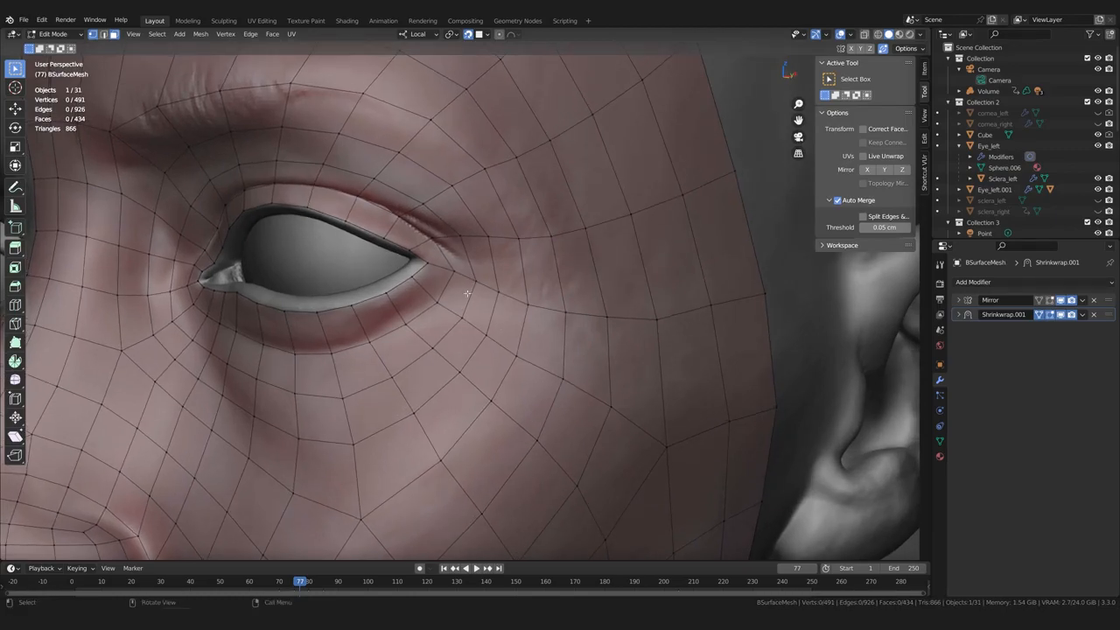
{"action": "key", "text": "k"}
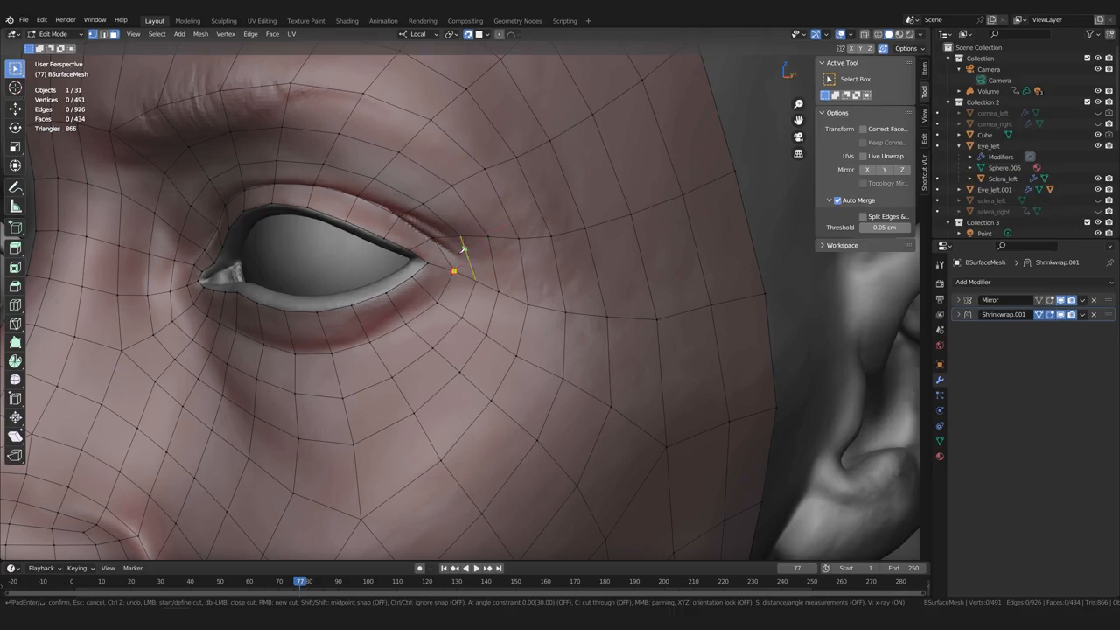
{"action": "left_click", "coordinate": [448, 268]}
{"action": "left_click", "coordinate": [527, 207]}
{"action": "left_click", "coordinate": [717, 112]}
{"action": "key", "text": "Return"}
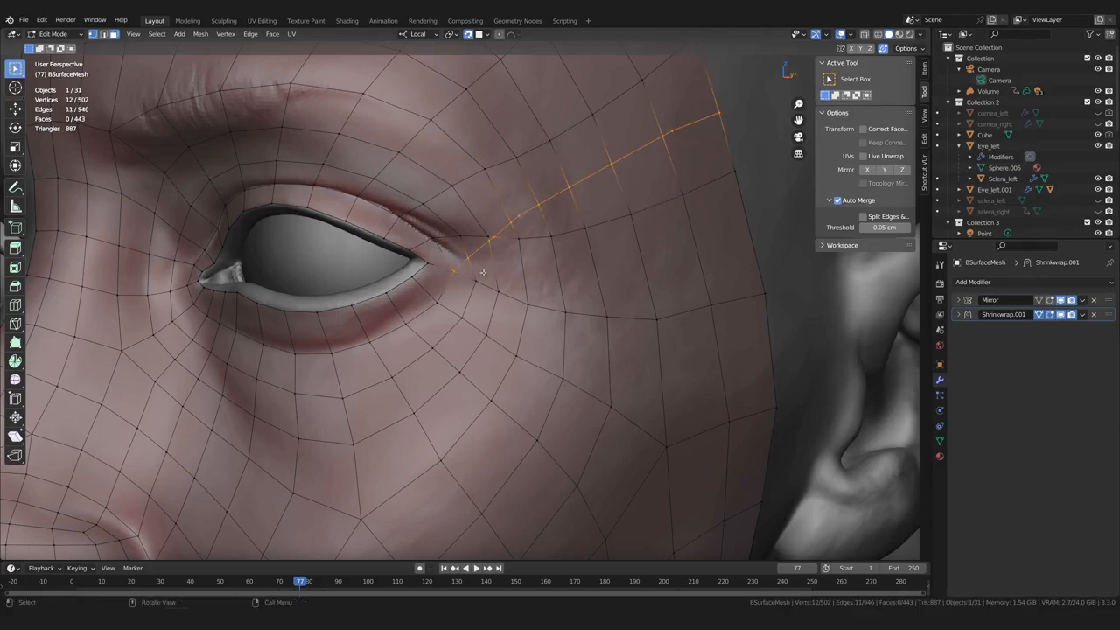
Knife-cut a second edge line from the outer eye corner toward the temple, just above the first cut
{"action": "middle_click_drag", "start_coordinate": [439, 297], "coordinate": [443, 302]}
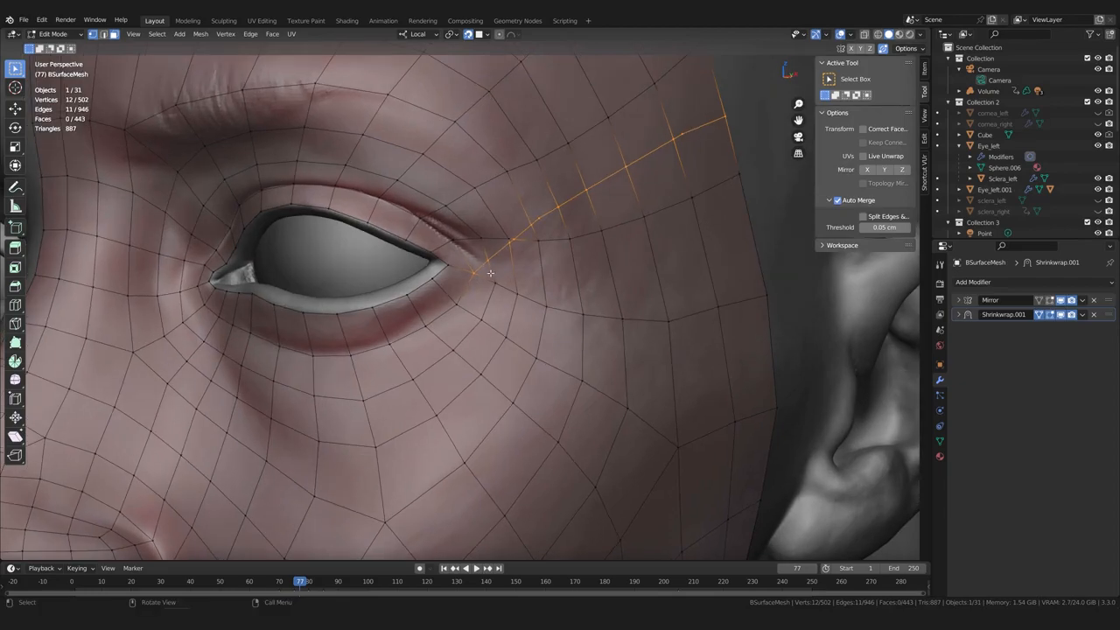
{"action": "key", "text": "k"}
{"action": "left_click", "coordinate": [449, 261]}
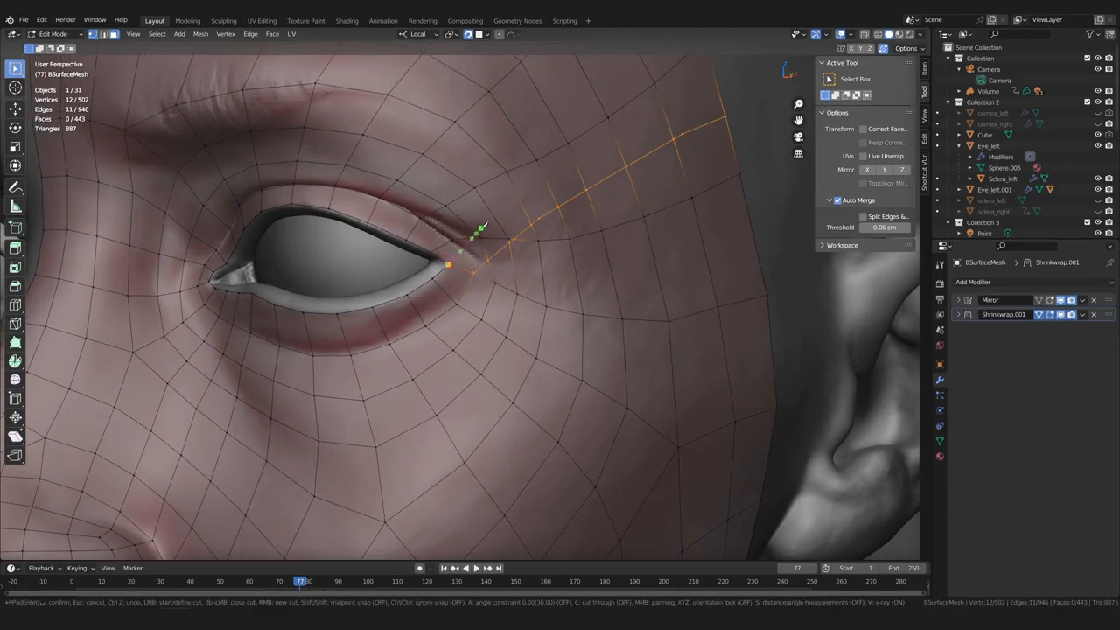
{"action": "key", "text": "Return"}
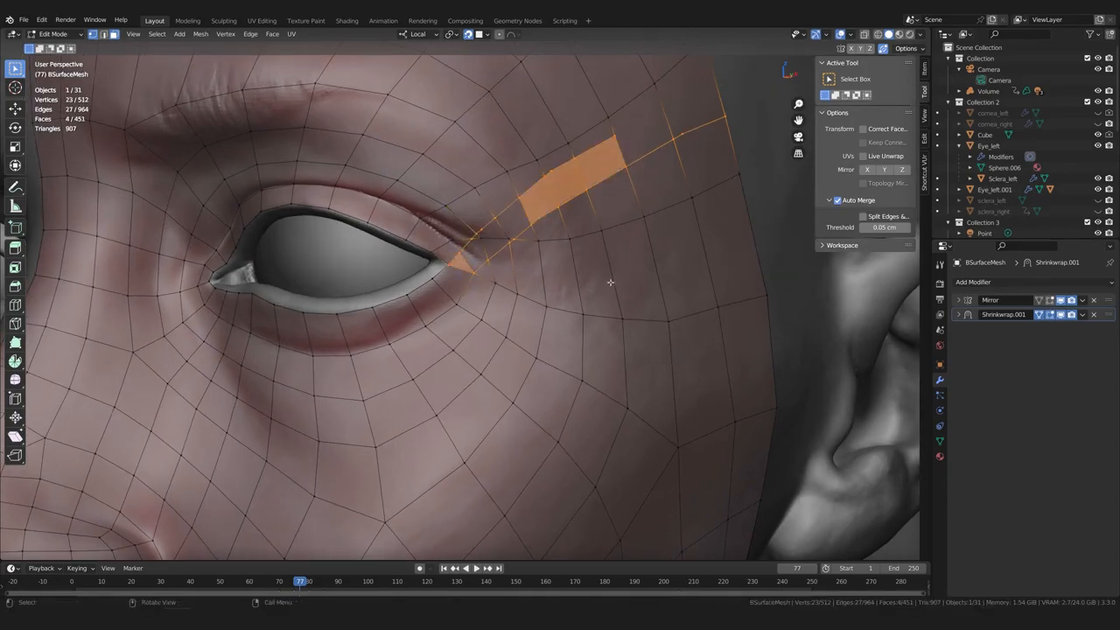
{"action": "middle_click_drag", "start_coordinate": [605, 278], "coordinate": [548, 249]}
{"action": "middle_click_drag", "start_coordinate": [526, 332], "coordinate": [527, 332]}
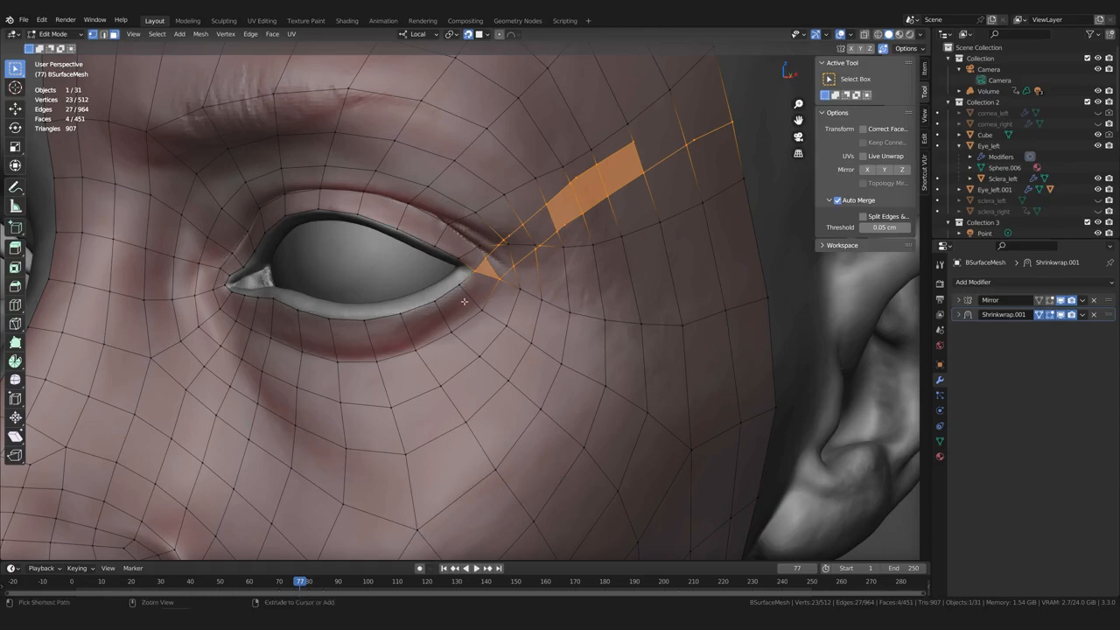
Undo the knife cuts and delete the retopology faces between the outer eye corner and the temple
{"action": "key", "text": "ctrl+z"}
{"action": "middle_click_drag", "start_coordinate": [463, 301], "coordinate": [712, 226]}
{"action": "scroll", "coordinate": [465, 295], "scroll_direction": "down", "scroll_amount": 1}
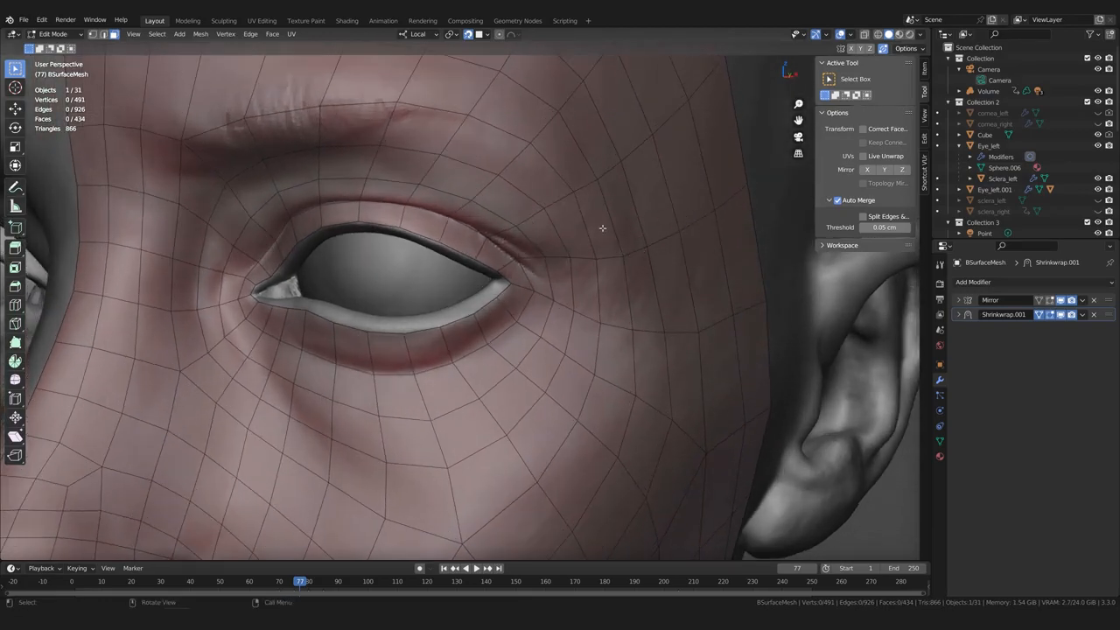
{"action": "left_click_drag", "start_coordinate": [773, 159], "coordinate": [539, 326]}
{"action": "key", "text": "x"}
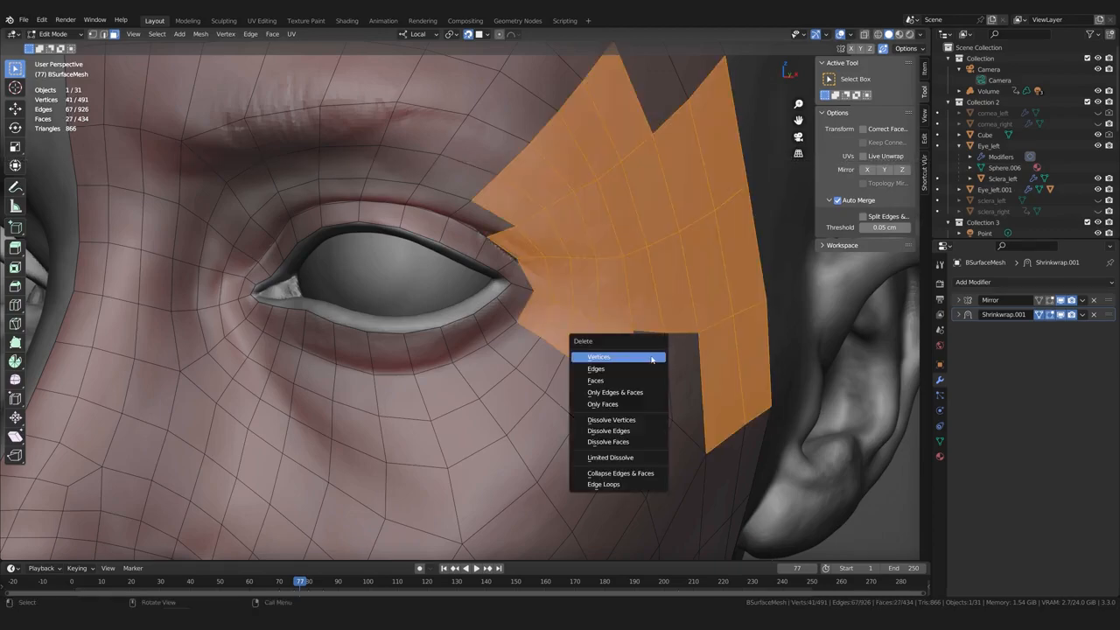
{"action": "left_click", "coordinate": [649, 354]}
{"action": "key", "text": "ctrl+z"}
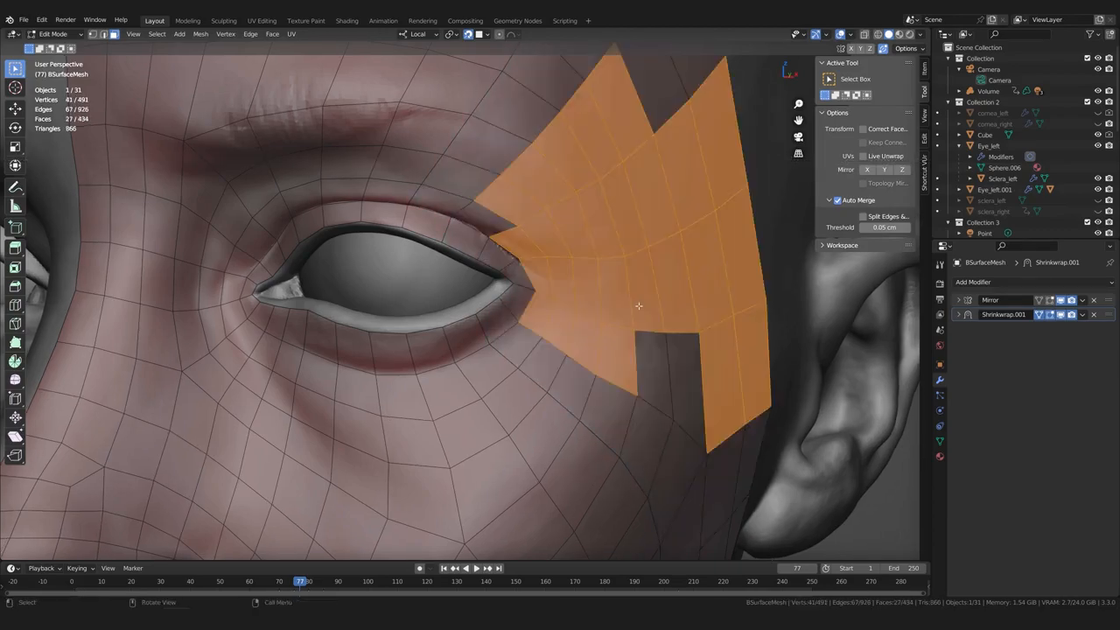
{"action": "key", "text": "x"}
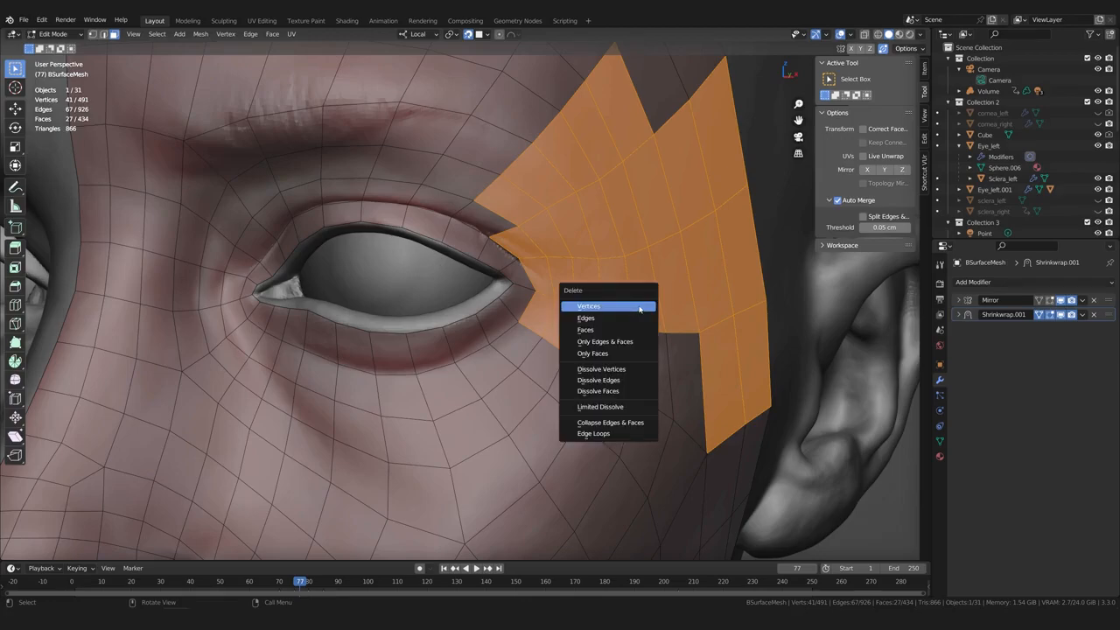
{"action": "left_click", "coordinate": [605, 330]}
Delete the two leftover faces on the cheekbone below the opened temple area
{"action": "left_click", "coordinate": [657, 361]}
{"action": "left_click", "coordinate": [683, 365], "text": "shift"}
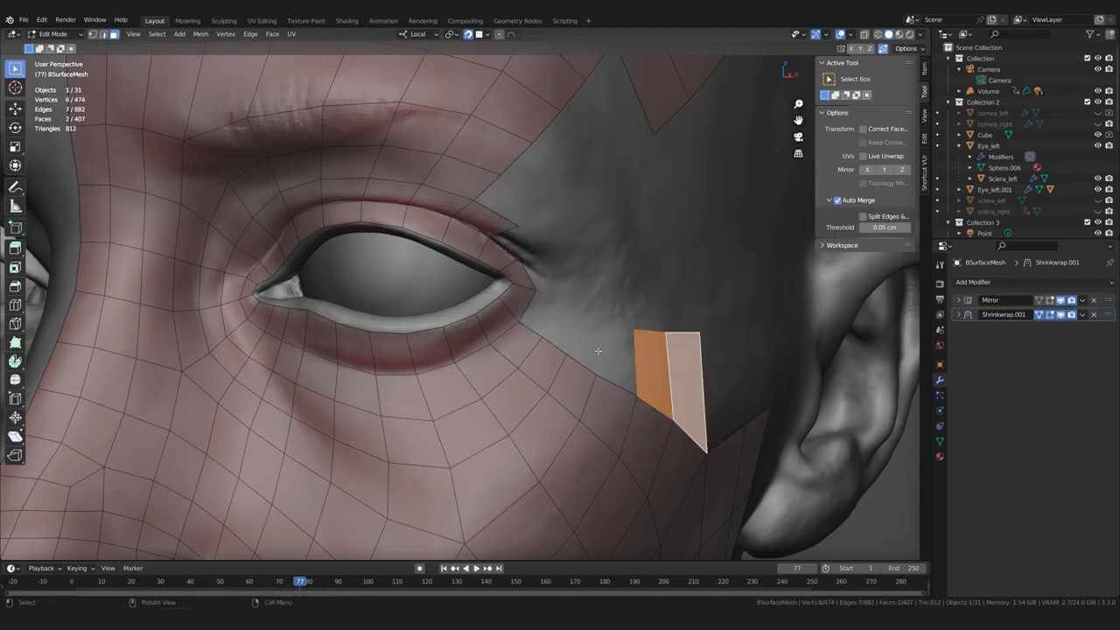
{"action": "key", "text": "x"}
{"action": "left_click", "coordinate": [597, 346]}
{"action": "middle_click_drag", "start_coordinate": [597, 347], "coordinate": [595, 321]}
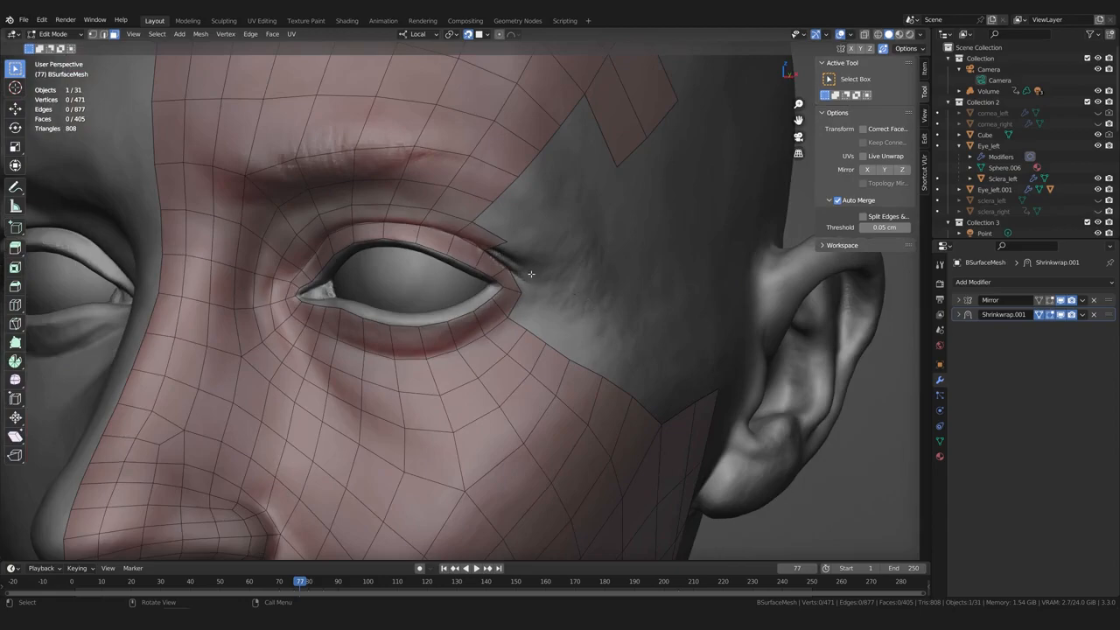
Delete the stray face beside the upper lid fold and the two protruding faces at the upper temple
{"action": "scroll", "coordinate": [525, 267], "scroll_direction": "up", "scroll_amount": 1}
{"action": "left_click", "coordinate": [487, 220]}
{"action": "middle_click_drag", "start_coordinate": [612, 201], "coordinate": [542, 330], "text": "shift"}
{"action": "scroll", "coordinate": [560, 298], "scroll_direction": "down", "scroll_amount": 1}
{"action": "left_click", "coordinate": [569, 219], "text": "shift"}
{"action": "left_click", "coordinate": [584, 186], "text": "shift"}
{"action": "key", "text": "x"}
{"action": "left_click", "coordinate": [574, 237]}
Try to adjust the border vertex and edge at the outer eye corner with Poly Build
{"action": "scroll", "coordinate": [519, 331], "scroll_direction": "up", "scroll_amount": 2}
{"action": "scroll", "coordinate": [552, 322], "scroll_direction": "up", "scroll_amount": 1}
{"action": "scroll", "coordinate": [551, 323], "scroll_direction": "down", "scroll_amount": 1}
{"action": "key", "text": "p"}
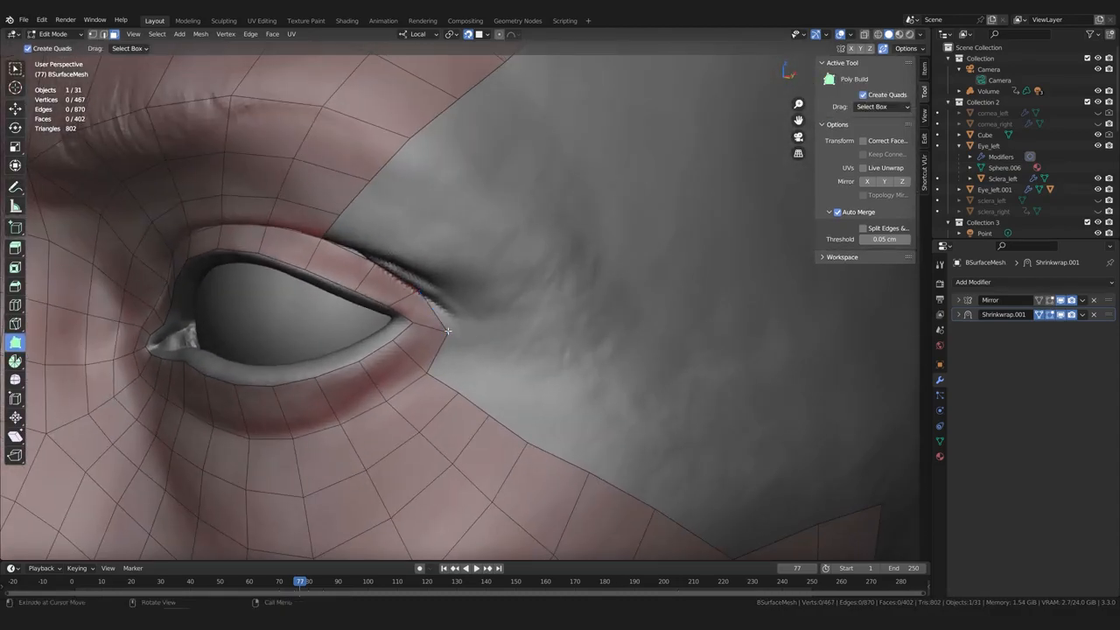
{"action": "left_click_drag", "start_coordinate": [447, 332], "coordinate": [456, 322]}
{"action": "scroll", "coordinate": [450, 332], "scroll_direction": "up", "scroll_amount": 1}
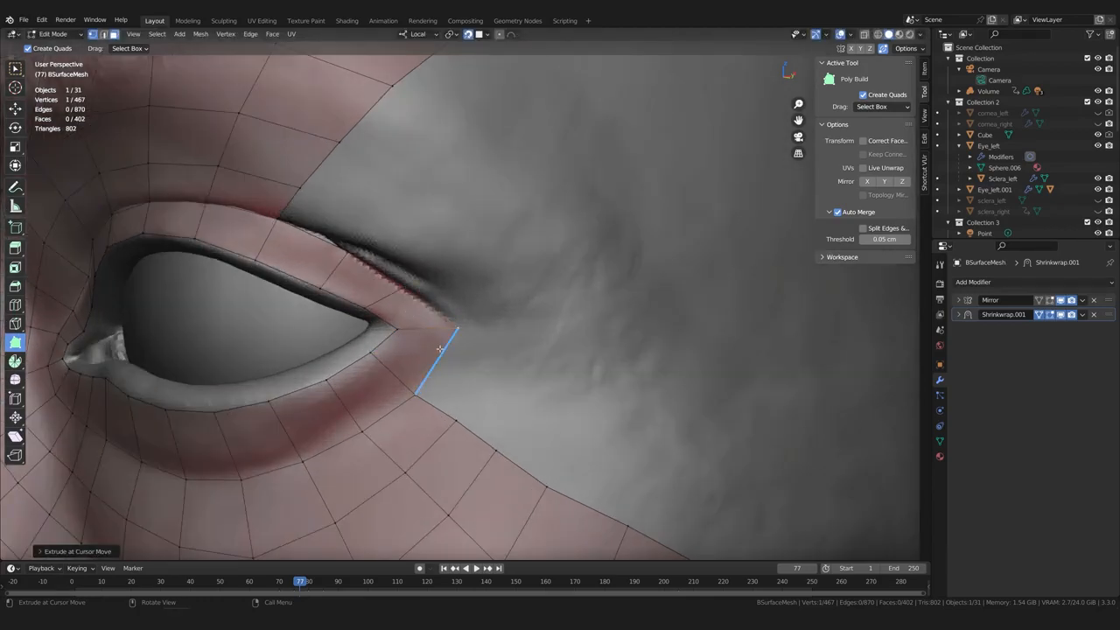
{"action": "middle_click_drag", "start_coordinate": [434, 346], "coordinate": [430, 355]}
{"action": "left_click", "coordinate": [428, 356]}
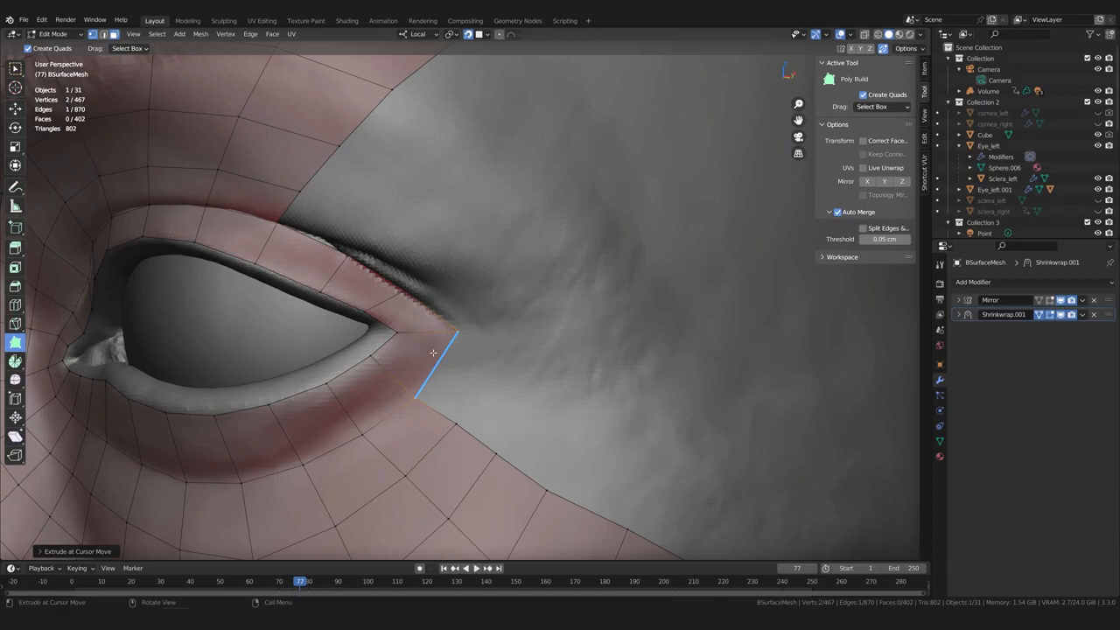
{"action": "key", "text": "w"}
{"action": "key", "text": "ctrl+z"}
Delete the two faces joining the upper and lower lids at the outer eye corner
{"action": "left_click", "coordinate": [413, 344]}
{"action": "left_click", "coordinate": [422, 320]}
{"action": "left_click", "coordinate": [432, 363], "text": "shift"}
{"action": "key", "text": "x"}
{"action": "left_click", "coordinate": [433, 363]}
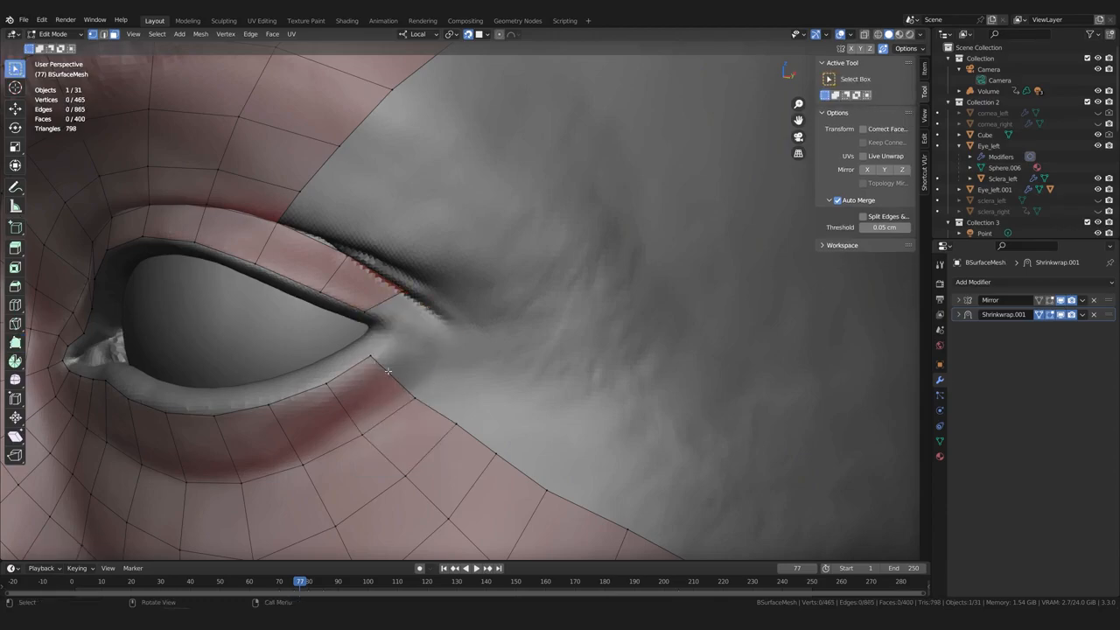
Shift the end vertices of the upper lid strip outward to the eye corner with Poly Build
{"action": "key", "text": "p"}
{"action": "mouse_move", "coordinate": [402, 293]}
{"action": "left_mouse_down"}
{"action": "mouse_move", "coordinate": [369, 312]}
{"action": "mouse_move", "coordinate": [394, 328]}
{"action": "mouse_move", "coordinate": [415, 301]}
{"action": "left_mouse_up"}
{"action": "scroll", "coordinate": [416, 301], "scroll_direction": "down", "scroll_amount": 2}
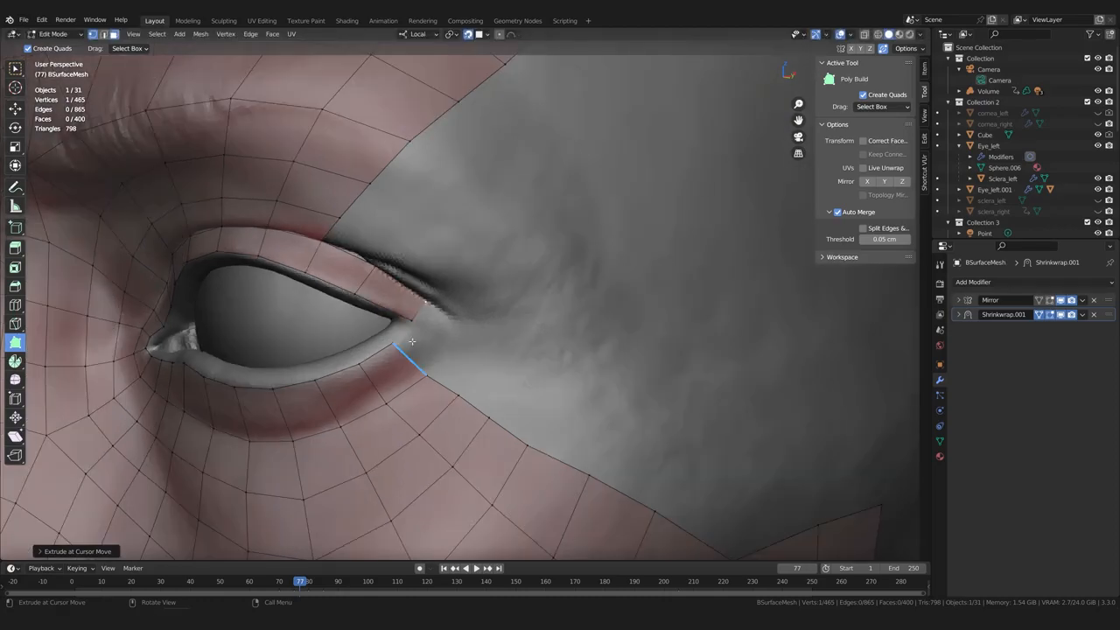
{"action": "scroll", "coordinate": [426, 286], "scroll_direction": "up", "scroll_amount": 2}
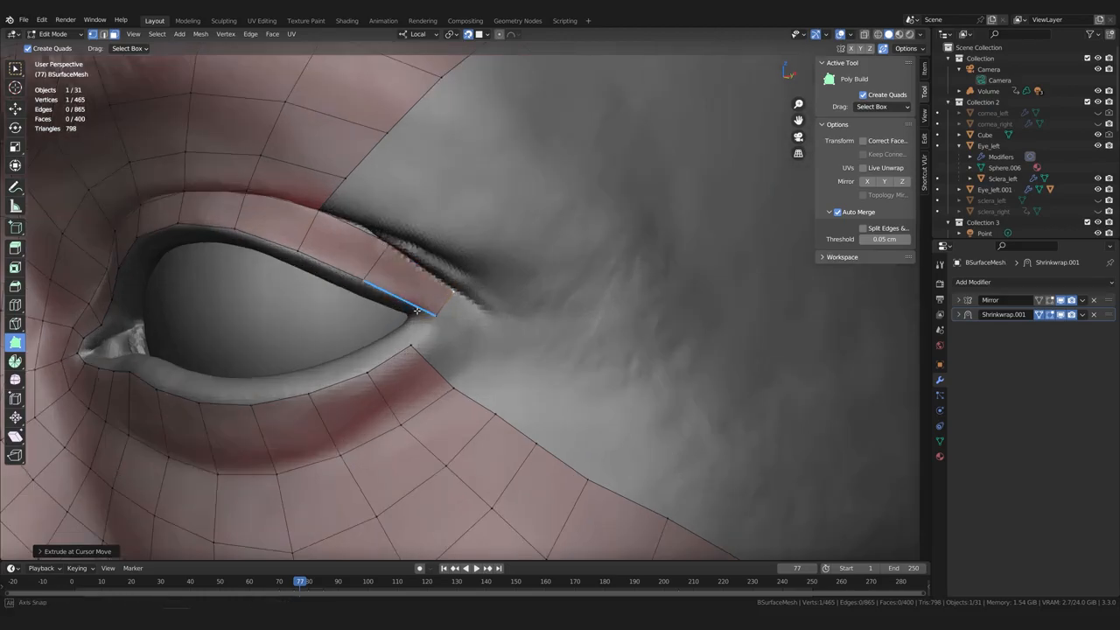
{"action": "right_click", "coordinate": [395, 297]}
{"action": "middle_click_drag", "start_coordinate": [475, 251], "coordinate": [447, 283]}
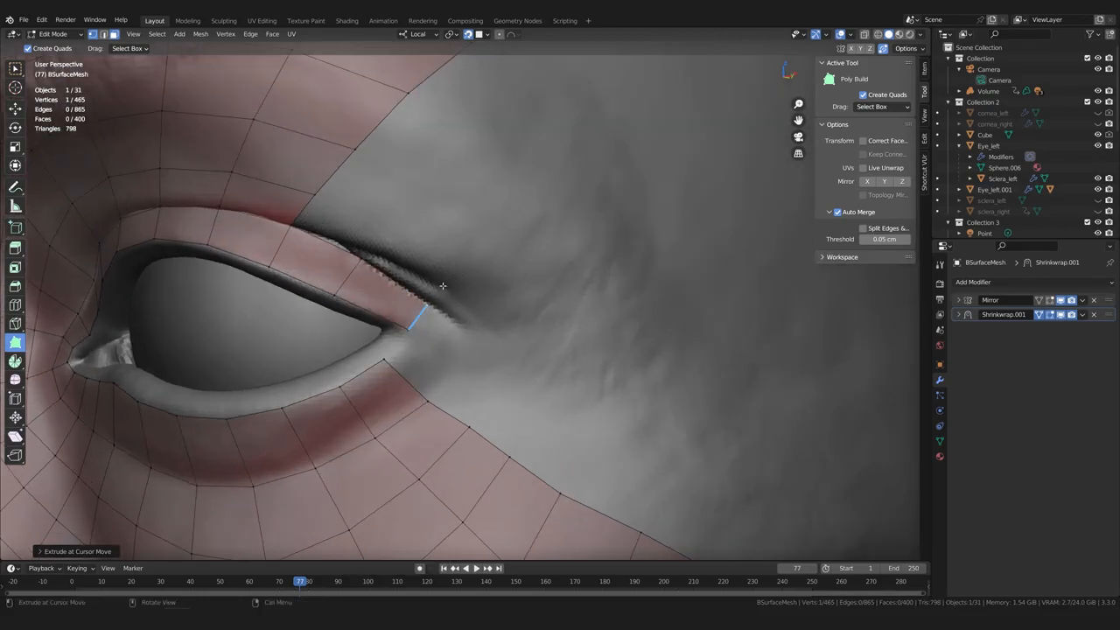
Add a loop cut across the last face of the upper lid strip near the outer eye corner
{"action": "key", "text": "ctrl+r"}
{"action": "left_click", "coordinate": [376, 304]}
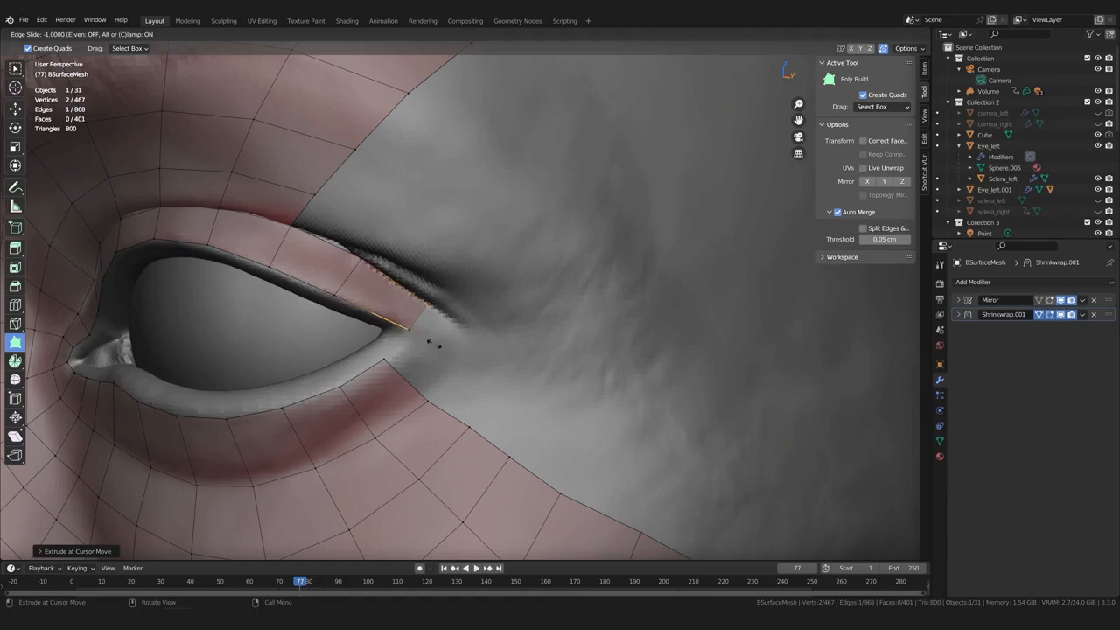
{"action": "left_click", "coordinate": [377, 306]}
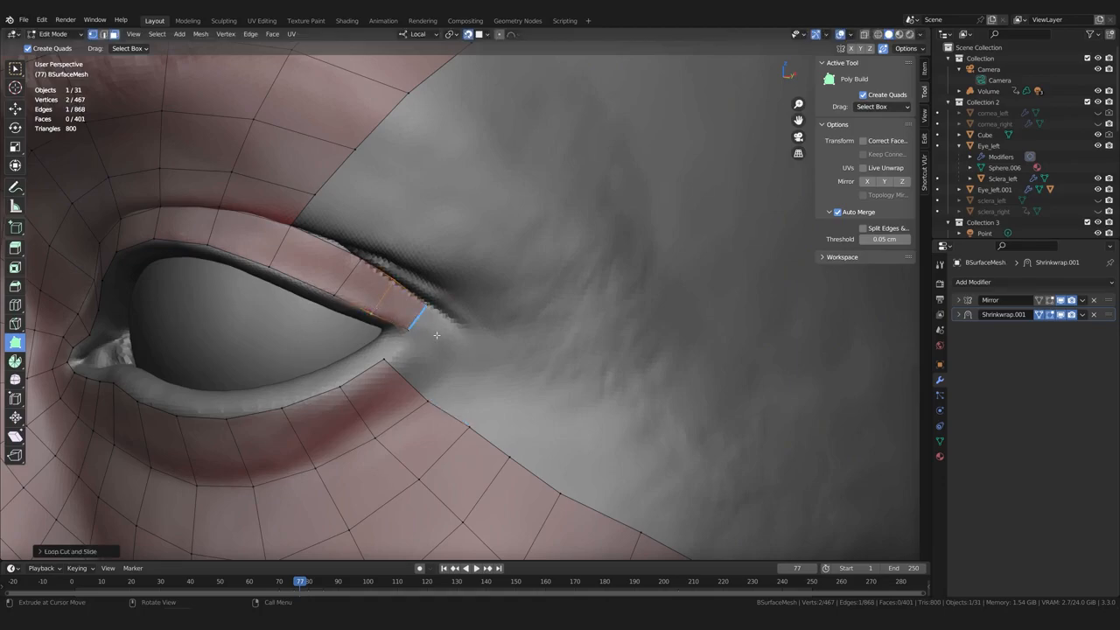
{"action": "middle_click_drag", "start_coordinate": [443, 343], "coordinate": [429, 355], "text": "shift"}
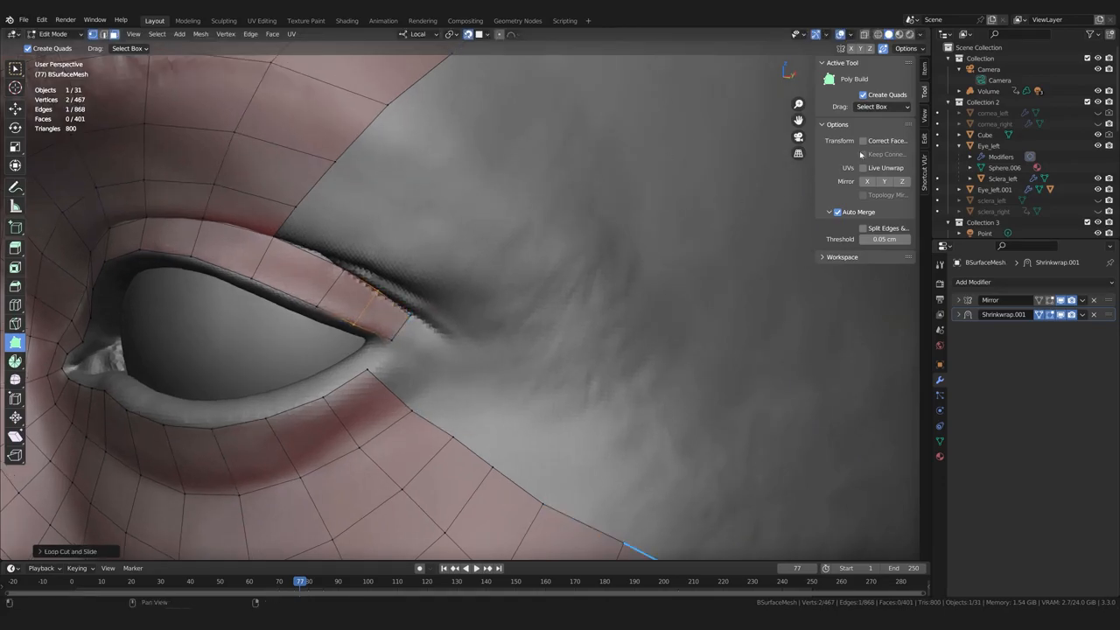
Start the Shortcut VUr on-screen key display and collapse its settings
{"action": "middle_click_drag", "start_coordinate": [668, 201], "coordinate": [680, 204]}
{"action": "left_click", "coordinate": [925, 179]}
{"action": "left_click", "coordinate": [822, 66]}
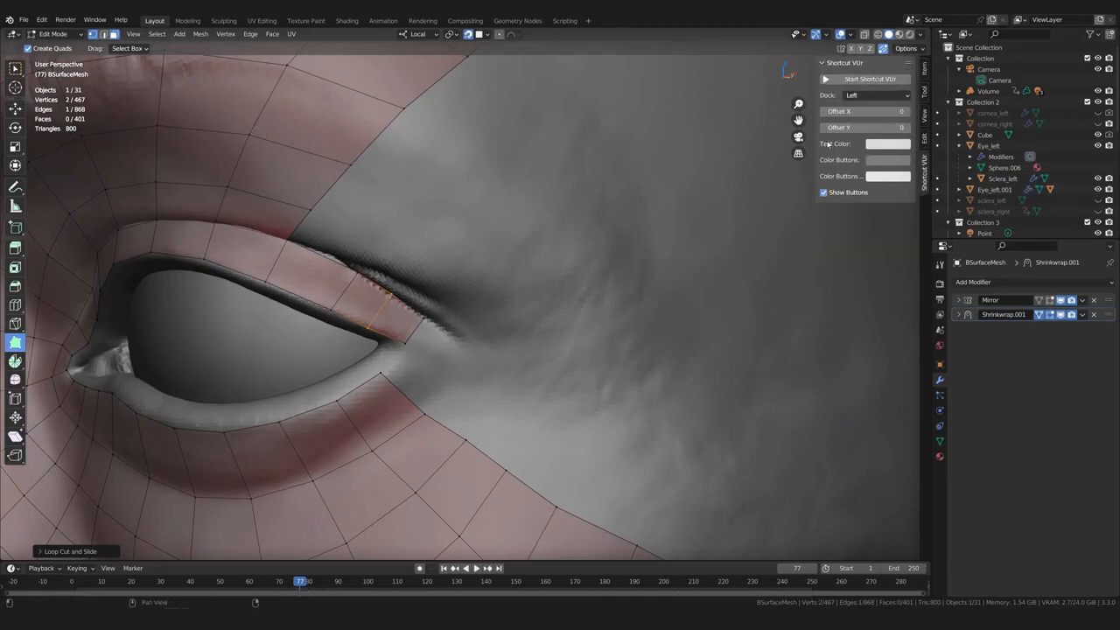
{"action": "left_click", "coordinate": [850, 81]}
{"action": "middle_click_drag", "start_coordinate": [457, 268], "coordinate": [471, 267]}
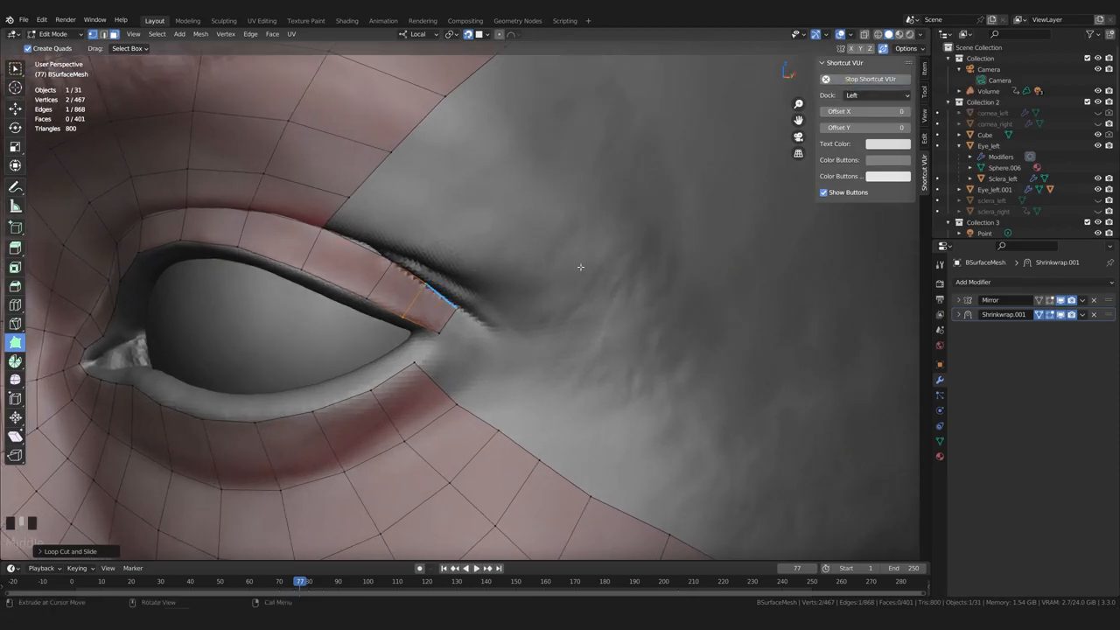
{"action": "left_click", "coordinate": [822, 64]}
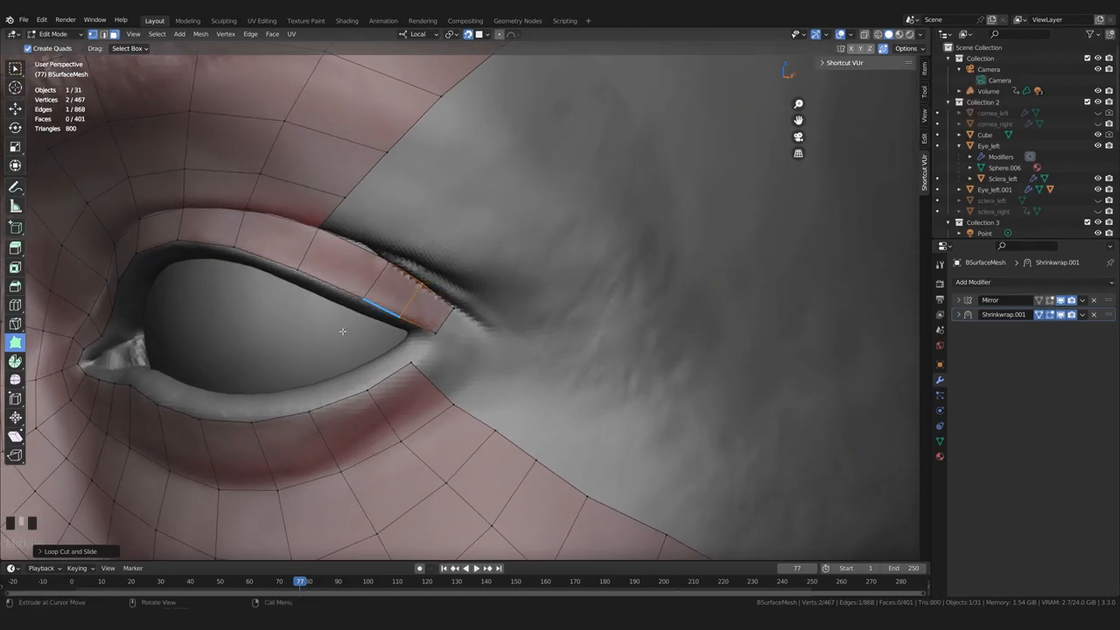
Close the gap at the outer eye corner with Poly Build quads between both lids and adjust the surrounding lid vertices
{"action": "left_click_drag", "start_coordinate": [399, 320], "coordinate": [397, 315]}
{"action": "middle_click_drag", "start_coordinate": [411, 396], "coordinate": [393, 388]}
{"action": "left_click_drag", "start_coordinate": [388, 350], "coordinate": [385, 354]}
{"action": "left_click_drag", "start_coordinate": [431, 391], "coordinate": [414, 312]}
{"action": "scroll", "coordinate": [470, 373], "scroll_direction": "up", "scroll_amount": 3}
{"action": "left_click_drag", "start_coordinate": [476, 382], "coordinate": [471, 347]}
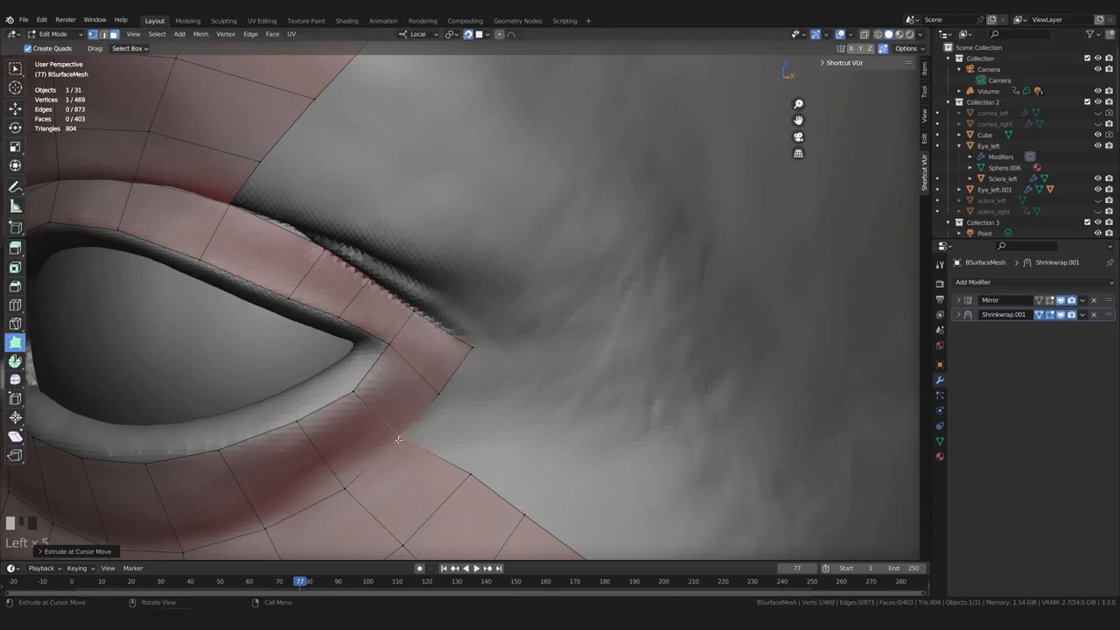
{"action": "scroll", "coordinate": [398, 438], "scroll_direction": "down", "scroll_amount": 4}
{"action": "left_click_drag", "start_coordinate": [464, 352], "coordinate": [464, 349]}
{"action": "left_click_drag", "start_coordinate": [404, 381], "coordinate": [406, 382]}
{"action": "middle_click_drag", "start_coordinate": [406, 382], "coordinate": [408, 387]}
Cut a new edge loop through the face ring around the whole eye and fine-tune the outer corner vertex
{"action": "key", "text": "ctrl+r"}
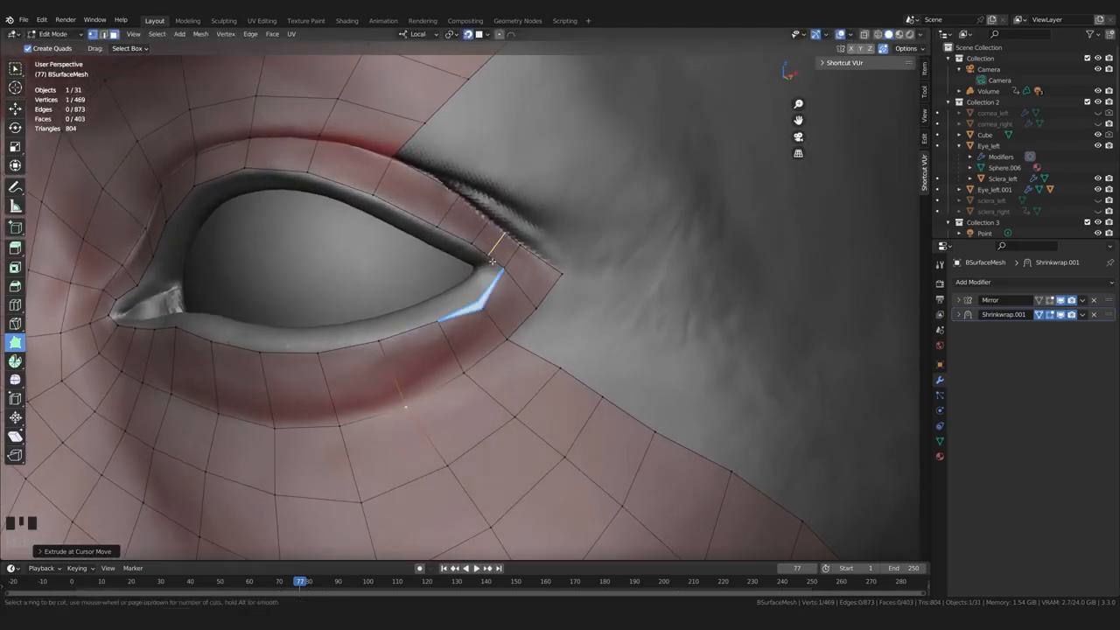
{"action": "double_click", "coordinate": [481, 233]}
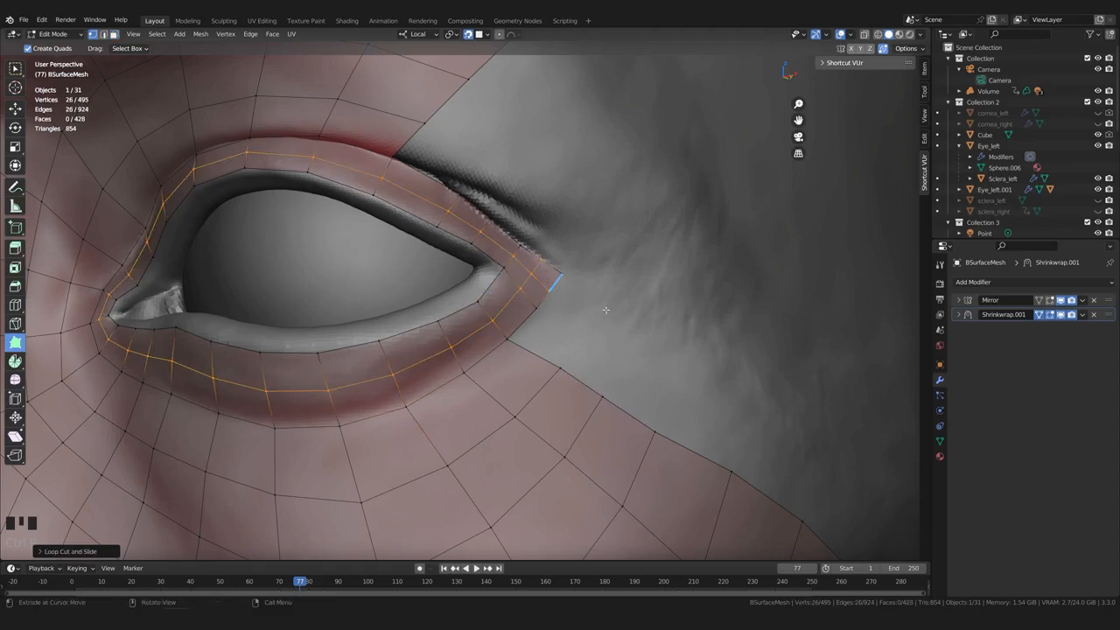
{"action": "middle_click_drag", "start_coordinate": [605, 310], "coordinate": [581, 318]}
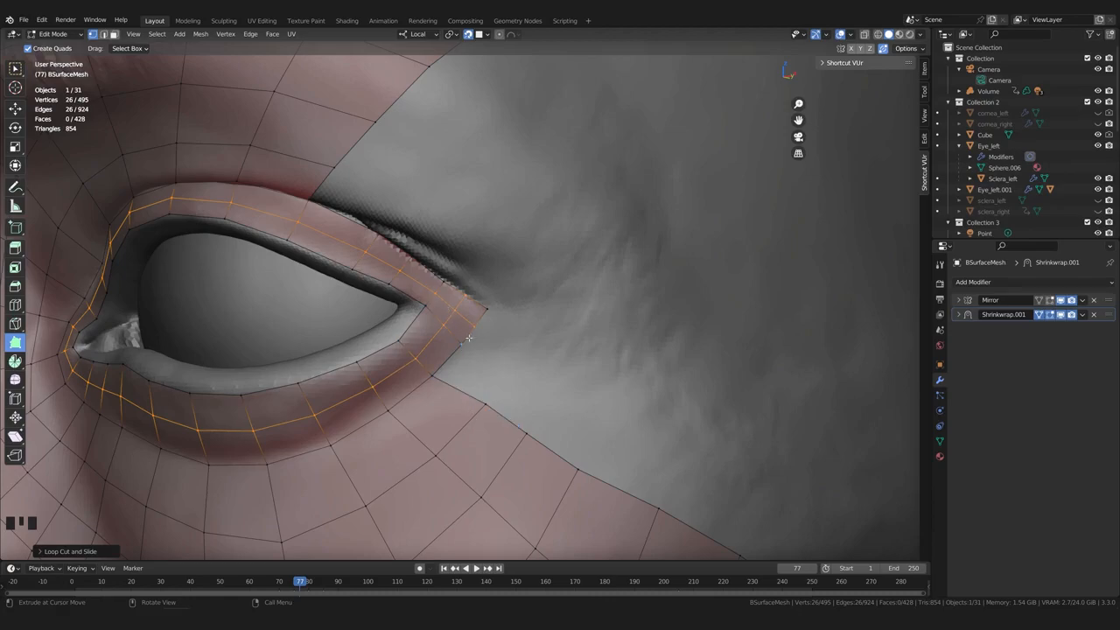
{"action": "left_click_drag", "start_coordinate": [461, 345], "coordinate": [464, 339]}
{"action": "scroll", "coordinate": [473, 350], "scroll_direction": "down", "scroll_amount": 1}
Build a row of quads along the open cheek border from the outer eye corner toward the temple
{"action": "left_click_drag", "start_coordinate": [678, 506], "coordinate": [672, 502]}
{"action": "left_click_drag", "start_coordinate": [448, 358], "coordinate": [536, 371], "text": "ctrl"}
{"action": "left_click_drag", "start_coordinate": [517, 406], "coordinate": [682, 444], "text": "ctrl"}
{"action": "left_click_drag", "start_coordinate": [682, 498], "coordinate": [746, 459], "text": "ctrl"}
{"action": "scroll", "coordinate": [760, 480], "scroll_direction": "down", "scroll_amount": 2}
{"action": "middle_click_drag", "start_coordinate": [735, 477], "coordinate": [631, 433], "text": "shift"}
{"action": "scroll", "coordinate": [625, 433], "scroll_direction": "up", "scroll_amount": 1}
{"action": "left_click_drag", "start_coordinate": [622, 433], "coordinate": [688, 366], "text": "ctrl"}
{"action": "left_click_drag", "start_coordinate": [710, 410], "coordinate": [759, 358], "text": "ctrl"}
Reposition the vertices of the new quad row to even out its spacing
{"action": "middle_click_drag", "start_coordinate": [612, 367], "coordinate": [651, 385]}
{"action": "scroll", "coordinate": [525, 398], "scroll_direction": "up", "scroll_amount": 2}
{"action": "scroll", "coordinate": [500, 406], "scroll_direction": "down", "scroll_amount": 1}
{"action": "left_click_drag", "start_coordinate": [529, 361], "coordinate": [569, 385]}
{"action": "left_click_drag", "start_coordinate": [598, 455], "coordinate": [599, 463]}
{"action": "left_click_drag", "start_coordinate": [666, 489], "coordinate": [667, 493]}
{"action": "scroll", "coordinate": [612, 446], "scroll_direction": "up", "scroll_amount": 1}
Build a second quad row outward from the eye corner, undo its last face, and smooth the row's upper border vertices
{"action": "left_click_drag", "start_coordinate": [462, 332], "coordinate": [526, 332], "text": "ctrl"}
{"action": "left_click_drag", "start_coordinate": [509, 366], "coordinate": [730, 427], "text": "ctrl"}
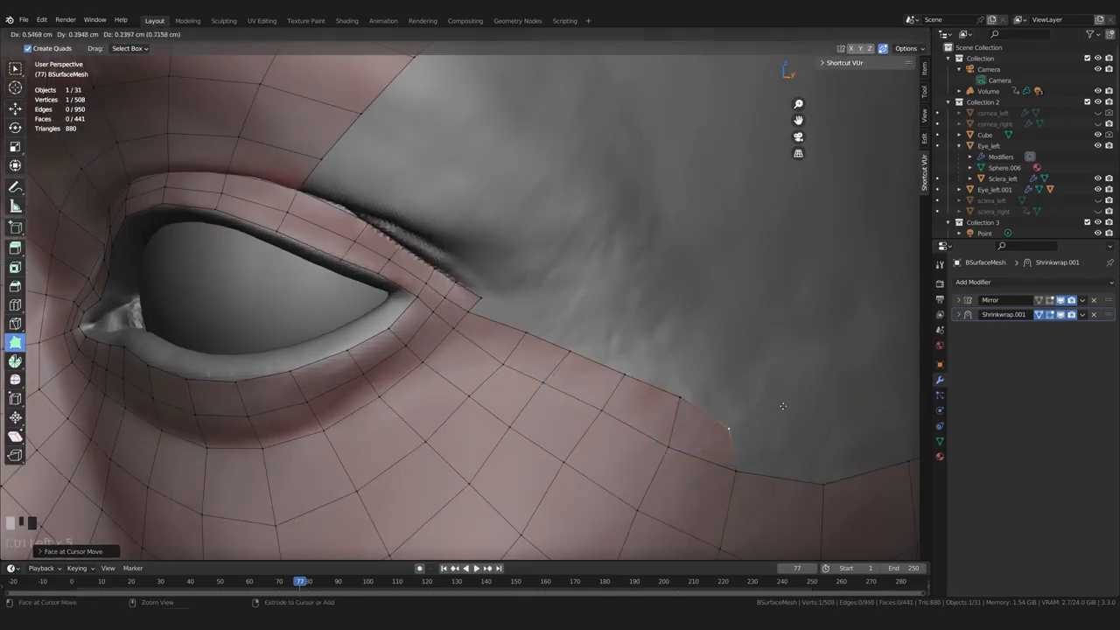
{"action": "key", "text": "ctrl+z"}
{"action": "middle_click_drag", "start_coordinate": [720, 429], "coordinate": [597, 437]}
{"action": "left_click_drag", "start_coordinate": [595, 393], "coordinate": [590, 395]}
{"action": "left_click_drag", "start_coordinate": [536, 366], "coordinate": [535, 363]}
{"action": "left_click_drag", "start_coordinate": [479, 340], "coordinate": [440, 324]}
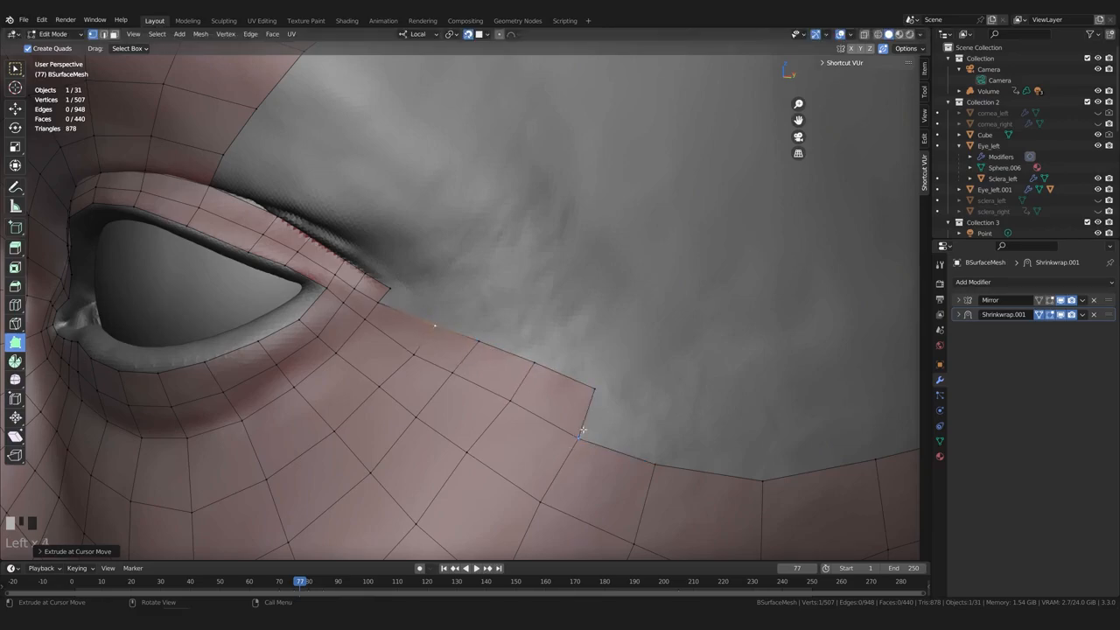
Add one more quad at the temple end of the second row and reposition its upper corner
{"action": "left_click_drag", "start_coordinate": [587, 431], "coordinate": [699, 401], "text": "ctrl"}
{"action": "left_click_drag", "start_coordinate": [669, 436], "coordinate": [702, 409], "text": "ctrl"}
{"action": "key", "text": "ctrl+z"}
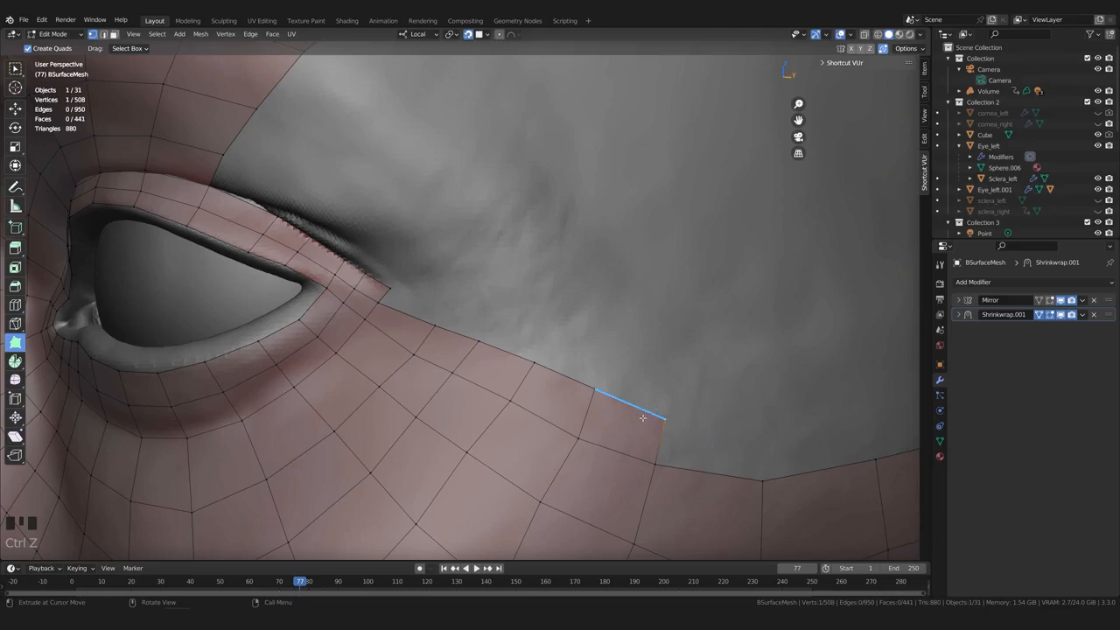
{"action": "left_click_drag", "start_coordinate": [696, 398], "coordinate": [669, 401]}
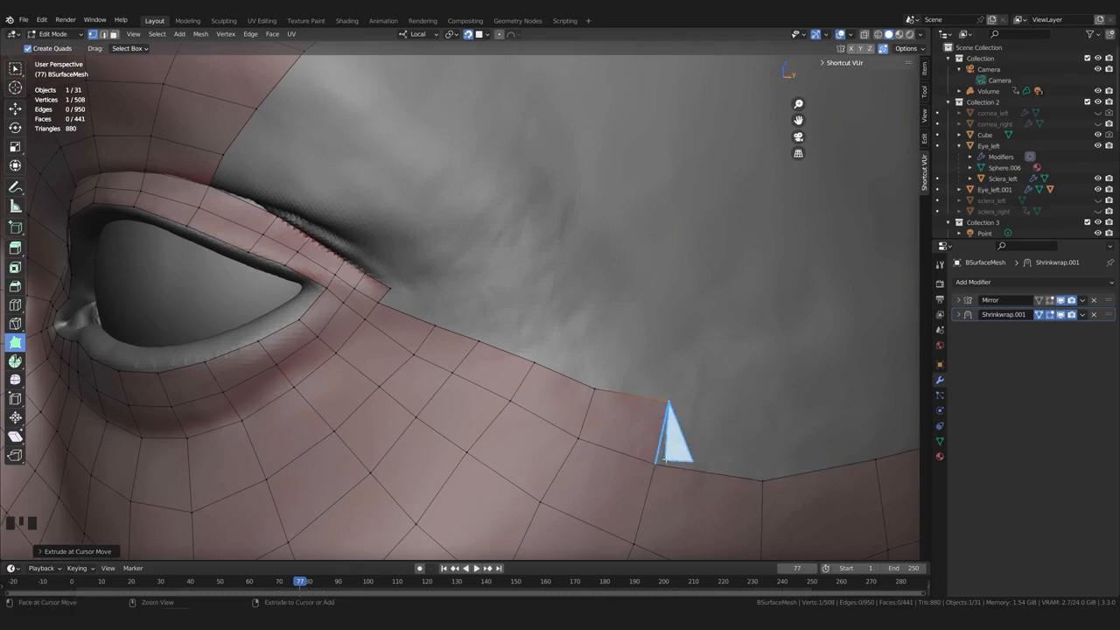
{"action": "scroll", "coordinate": [798, 478], "scroll_direction": "down", "scroll_amount": 2}
{"action": "middle_click_drag", "start_coordinate": [797, 478], "coordinate": [691, 433]}
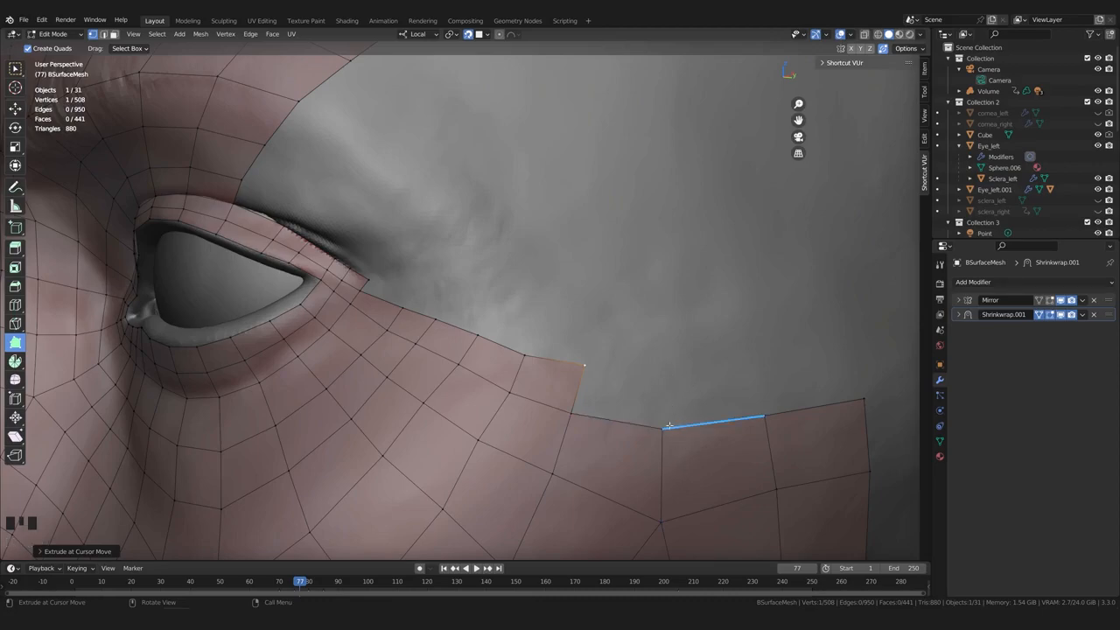
Duplicate the Shrinkwrap.001 modifier, apply the original in Object Mode, and return to Edit Mode
{"action": "left_click", "coordinate": [1083, 318]}
{"action": "left_click", "coordinate": [1053, 359]}
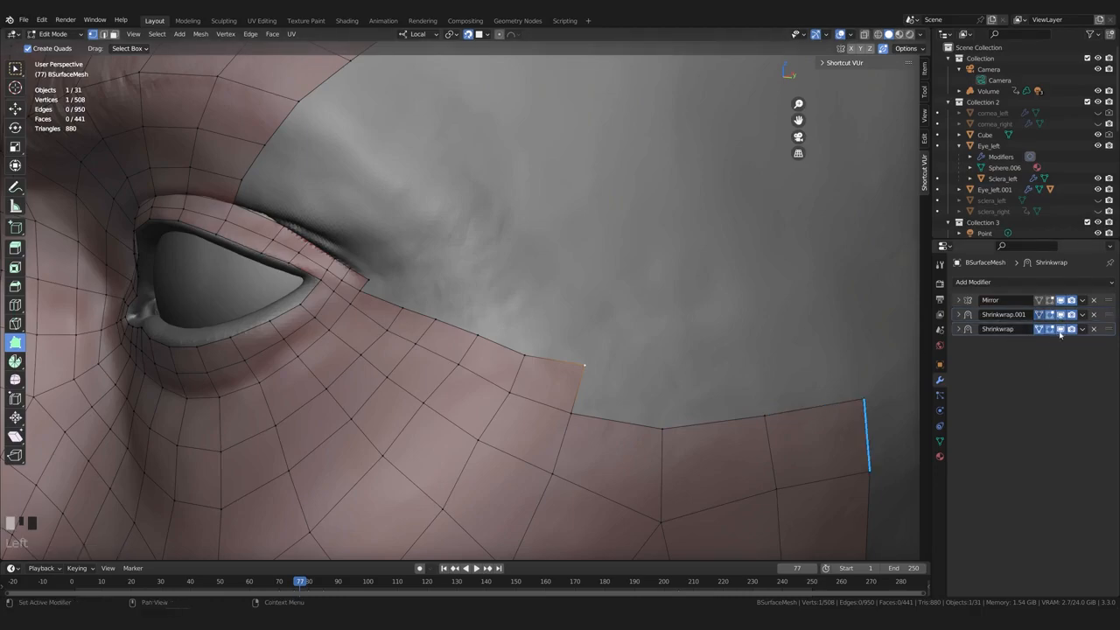
{"action": "left_click", "coordinate": [1083, 317]}
{"action": "key", "text": "Tab"}
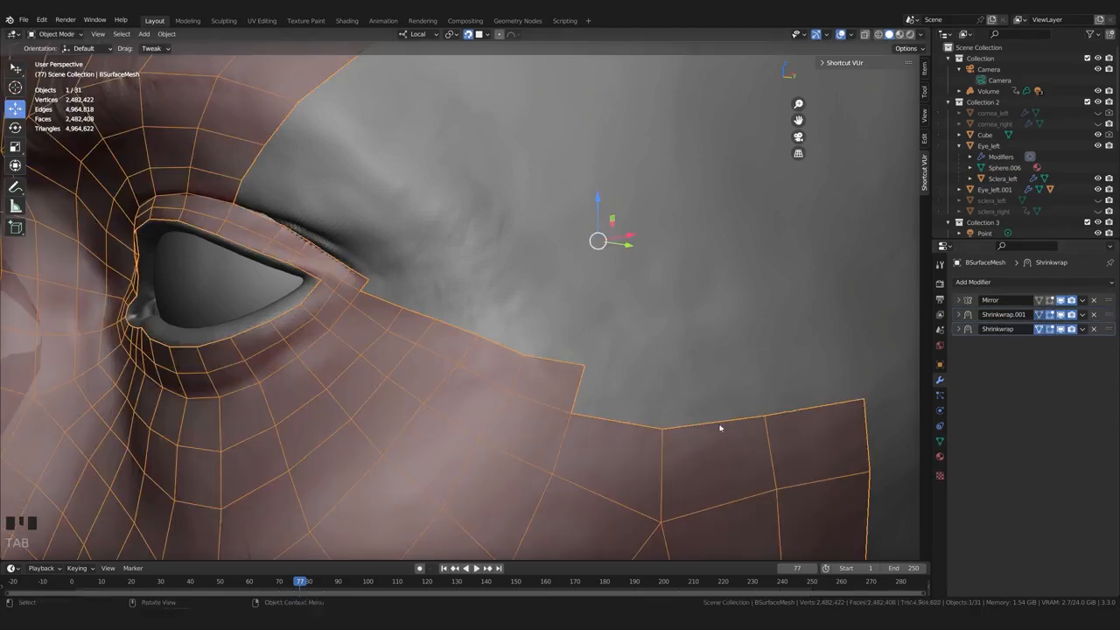
{"action": "left_click", "coordinate": [1083, 315]}
{"action": "left_click", "coordinate": [1027, 327]}
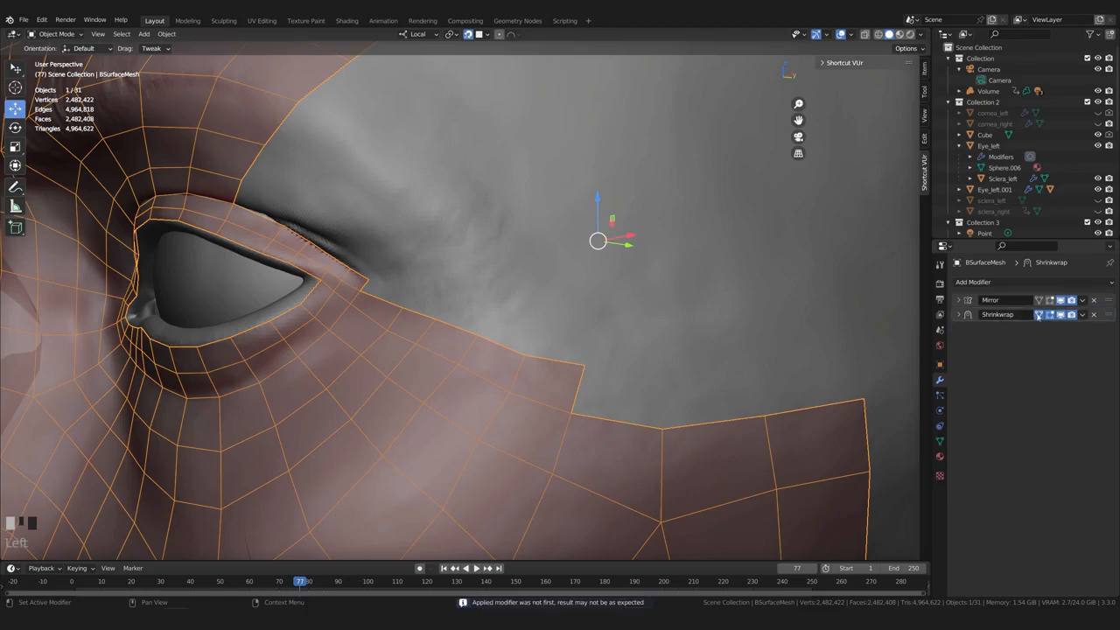
{"action": "key", "text": "Tab"}
Extend the second quad row across the temple to the mesh's outer edge near the ear
{"action": "left_click_drag", "start_coordinate": [581, 408], "coordinate": [666, 374], "text": "ctrl"}
{"action": "middle_click_drag", "start_coordinate": [733, 404], "coordinate": [700, 429]}
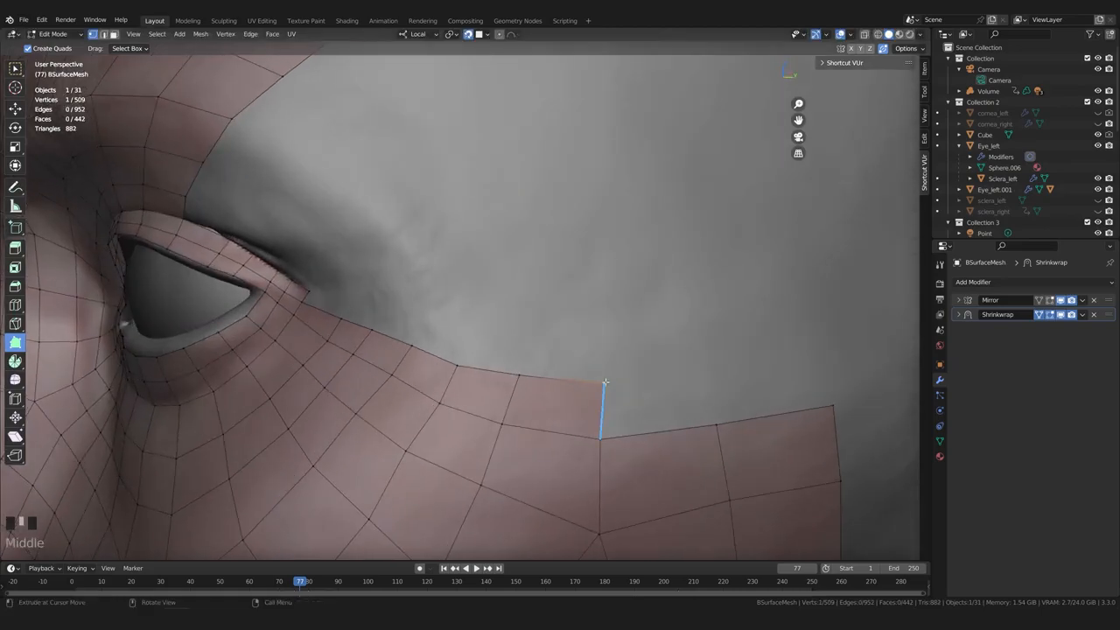
{"action": "middle_click_drag", "start_coordinate": [604, 384], "coordinate": [588, 391]}
{"action": "key", "text": "ctrl+z"}
{"action": "left_click_drag", "start_coordinate": [470, 433], "coordinate": [575, 390], "text": "ctrl"}
{"action": "left_click_drag", "start_coordinate": [590, 441], "coordinate": [702, 378], "text": "ctrl"}
{"action": "middle_click_drag", "start_coordinate": [695, 411], "coordinate": [660, 418]}
{"action": "left_click_drag", "start_coordinate": [650, 395], "coordinate": [650, 391]}
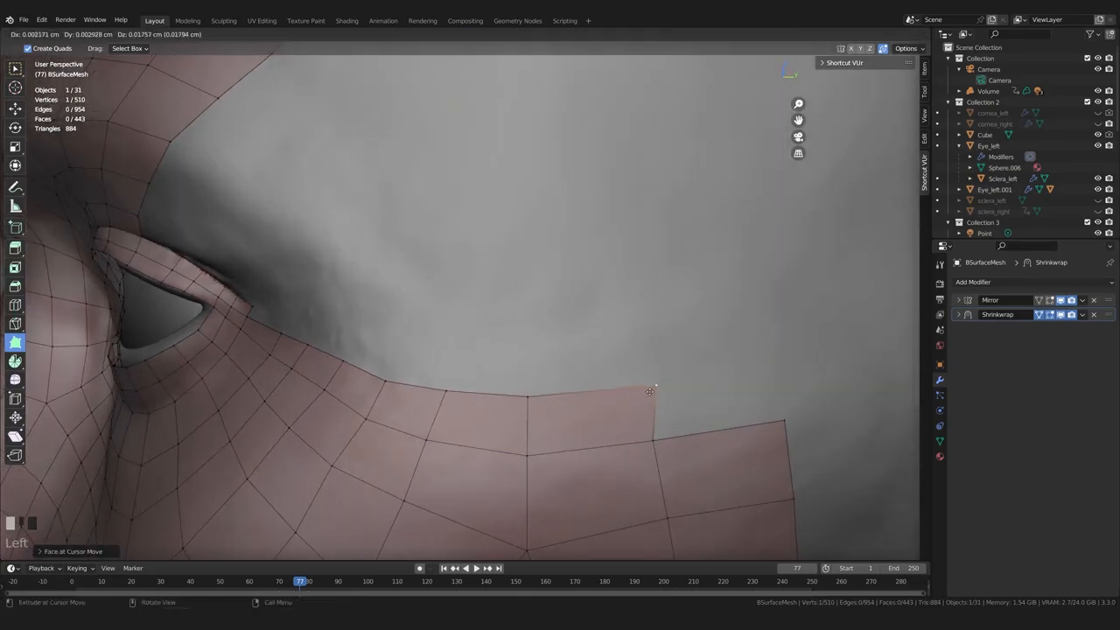
{"action": "left_click_drag", "start_coordinate": [768, 376], "coordinate": [785, 373], "text": "ctrl"}
Lower the vertices along the base of the new temple quads to balance the face heights
{"action": "left_click_drag", "start_coordinate": [784, 423], "coordinate": [787, 436]}
{"action": "left_click_drag", "start_coordinate": [652, 442], "coordinate": [657, 458]}
{"action": "left_click_drag", "start_coordinate": [525, 460], "coordinate": [525, 471]}
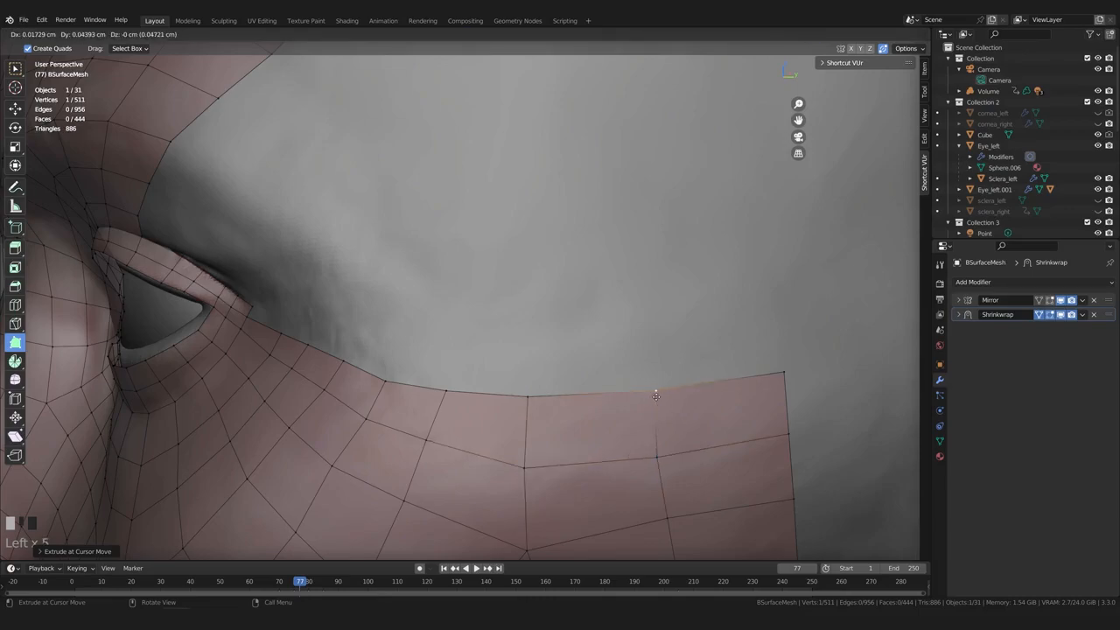
{"action": "middle_click_drag", "start_coordinate": [351, 410], "coordinate": [497, 418], "text": "shift"}
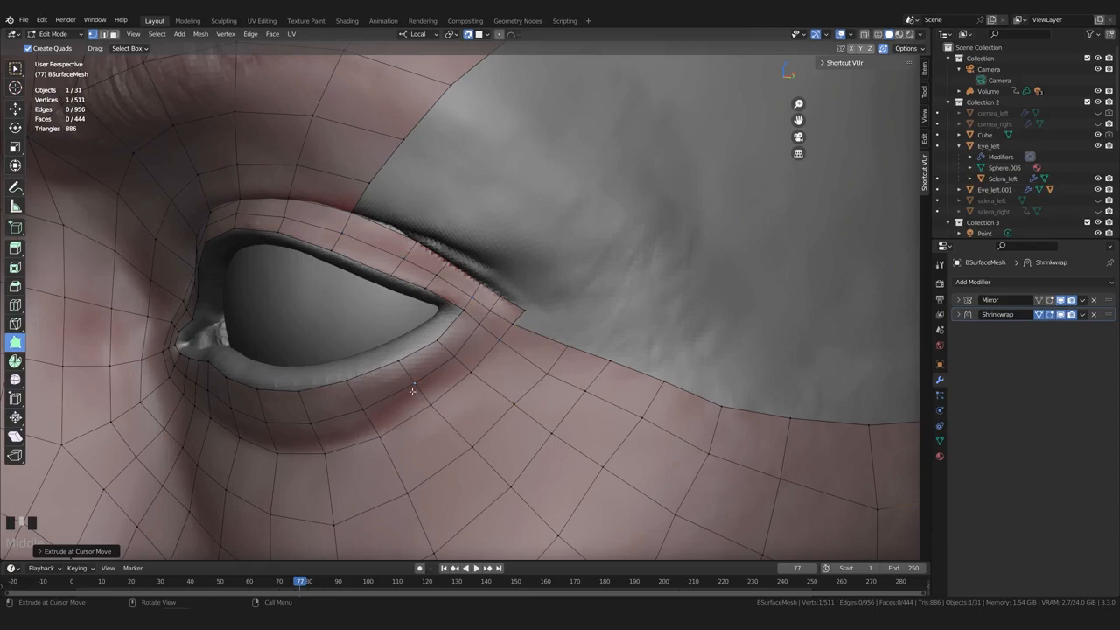
Merge the outer eye-corner vertex with the upper eyelid's tip and adjust neighbouring vertices below the corner and along the temple rows' upper edge
{"action": "middle_click_drag", "start_coordinate": [207, 400], "coordinate": [510, 370]}
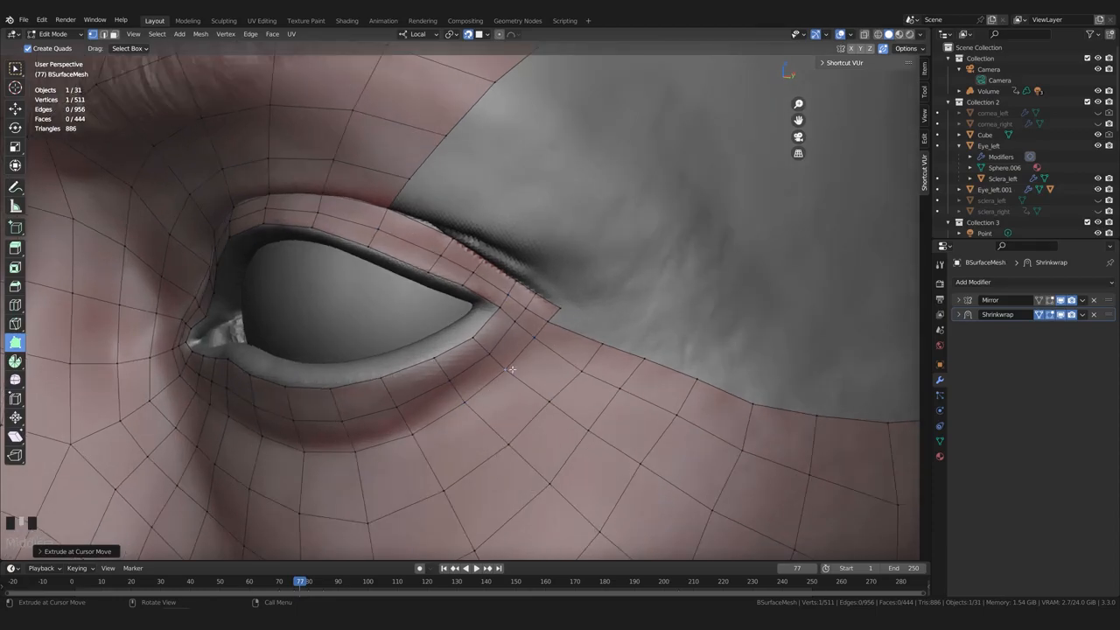
{"action": "scroll", "coordinate": [529, 335], "scroll_direction": "down", "scroll_amount": 2}
{"action": "scroll", "coordinate": [505, 317], "scroll_direction": "up", "scroll_amount": 3}
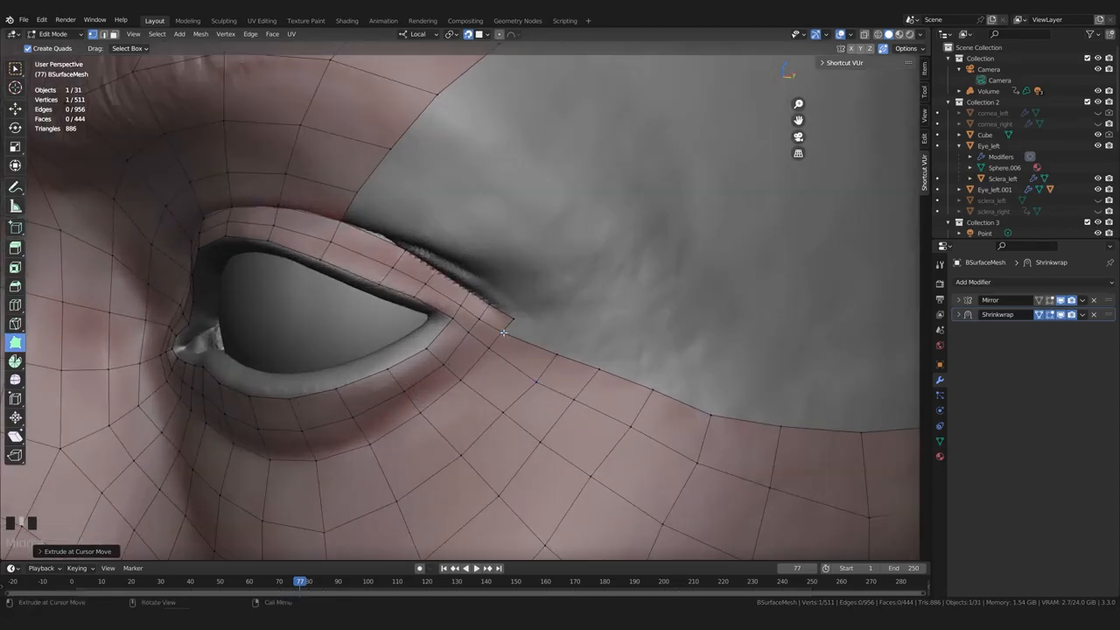
{"action": "left_click_drag", "start_coordinate": [503, 332], "coordinate": [514, 318]}
{"action": "left_click_drag", "start_coordinate": [557, 356], "coordinate": [600, 361]}
{"action": "left_click_drag", "start_coordinate": [653, 390], "coordinate": [655, 385]}
{"action": "left_click_drag", "start_coordinate": [710, 413], "coordinate": [712, 404]}
{"action": "middle_click_drag", "start_coordinate": [570, 397], "coordinate": [610, 397]}
{"action": "left_click_drag", "start_coordinate": [497, 347], "coordinate": [502, 351]}
{"action": "middle_click_drag", "start_coordinate": [504, 354], "coordinate": [515, 359]}
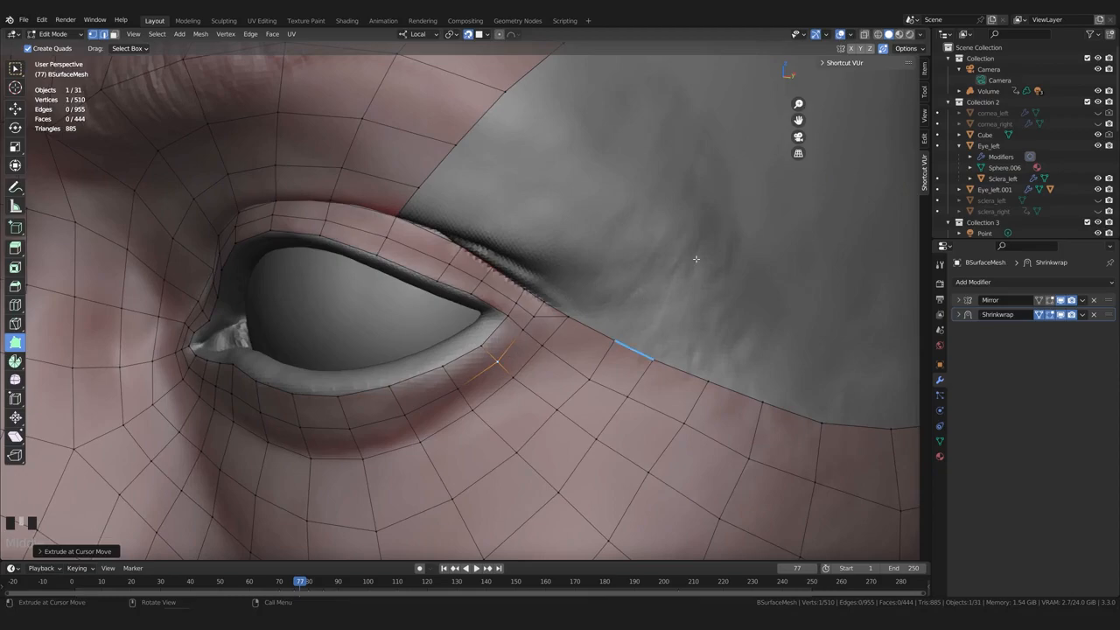
Select the middle edge loop running around the upper and lower eyelids and dissolve its edges
{"action": "left_click", "coordinate": [515, 362], "text": "alt"}
{"action": "key", "text": "x"}
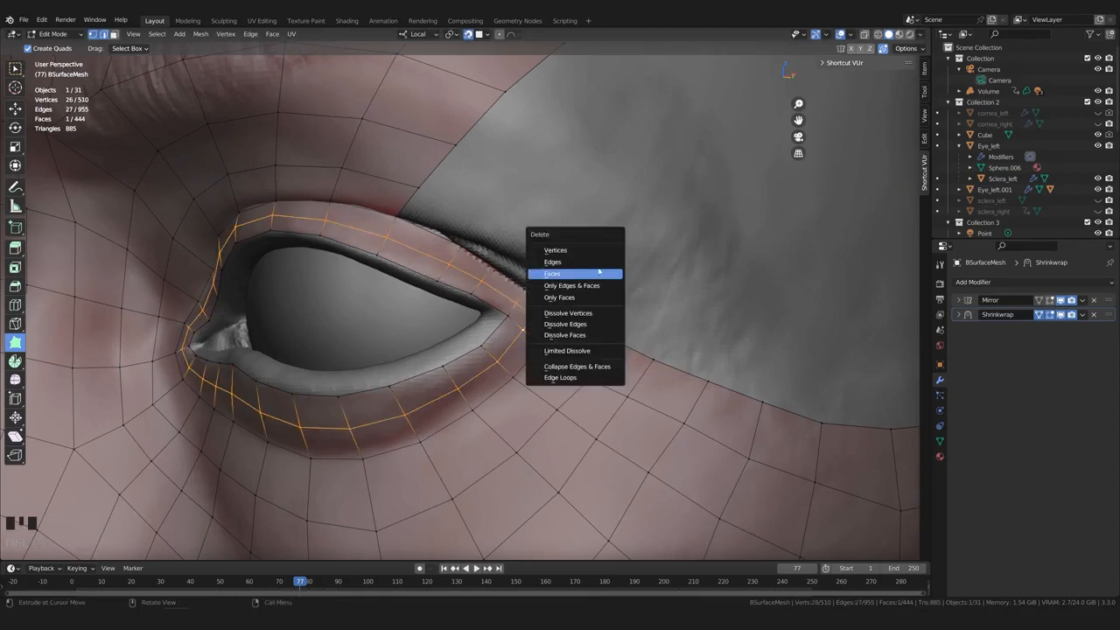
{"action": "left_click", "coordinate": [564, 335]}
{"action": "middle_click_drag", "start_coordinate": [524, 382], "coordinate": [525, 385]}
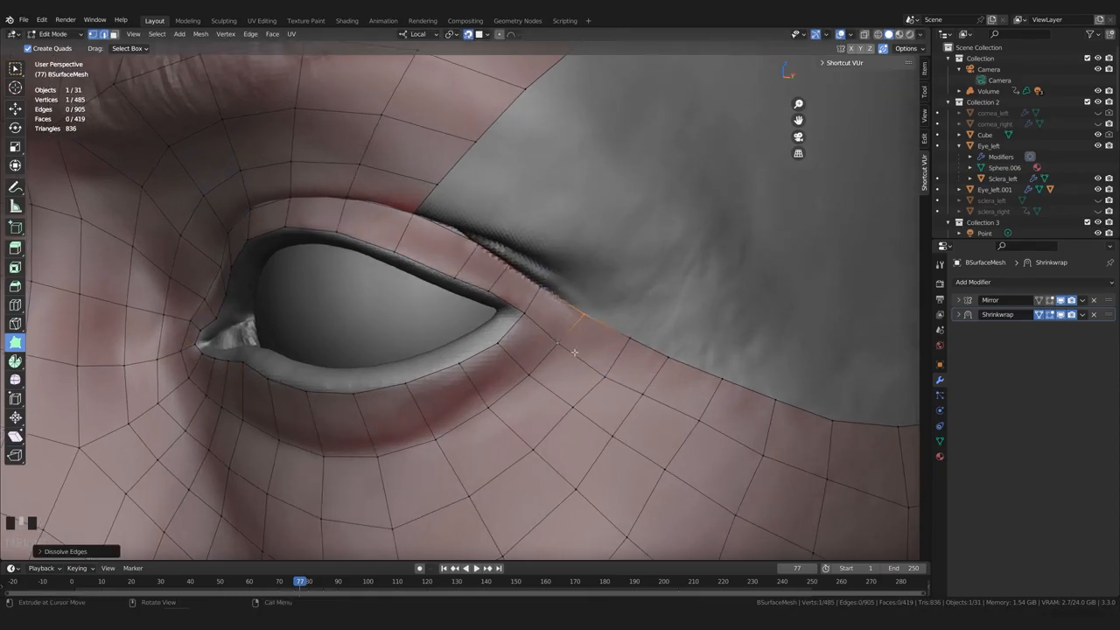
{"action": "middle_click_drag", "start_coordinate": [573, 352], "coordinate": [528, 364]}
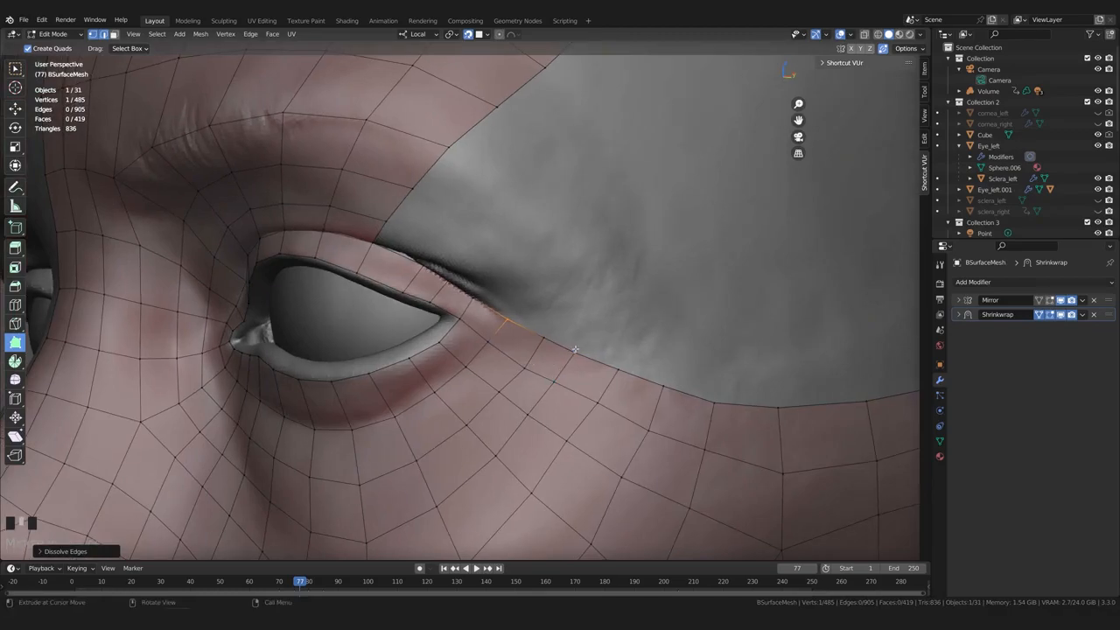
Extrude a strip of eight quads from the outer eye corner diagonally up across the temple
{"action": "left_click_drag", "start_coordinate": [503, 311], "coordinate": [591, 203]}
{"action": "middle_click_drag", "start_coordinate": [636, 267], "coordinate": [542, 338], "text": "shift"}
{"action": "left_click_drag", "start_coordinate": [497, 276], "coordinate": [601, 194]}
{"action": "key", "text": "r"}
{"action": "left_click", "coordinate": [549, 232]}
{"action": "left_click_drag", "start_coordinate": [598, 197], "coordinate": [646, 163]}
{"action": "middle_click_drag", "start_coordinate": [648, 166], "coordinate": [599, 205]}
{"action": "left_click_drag", "start_coordinate": [593, 210], "coordinate": [639, 184]}
{"action": "middle_click_drag", "start_coordinate": [643, 185], "coordinate": [624, 216]}
{"action": "left_click_drag", "start_coordinate": [624, 215], "coordinate": [642, 169]}
{"action": "middle_click_drag", "start_coordinate": [647, 170], "coordinate": [464, 304]}
Dissolve the two cross edges on the upper eyelid near the outer eye corner
{"action": "scroll", "coordinate": [434, 293], "scroll_direction": "up", "scroll_amount": 1}
{"action": "left_click", "coordinate": [434, 292]}
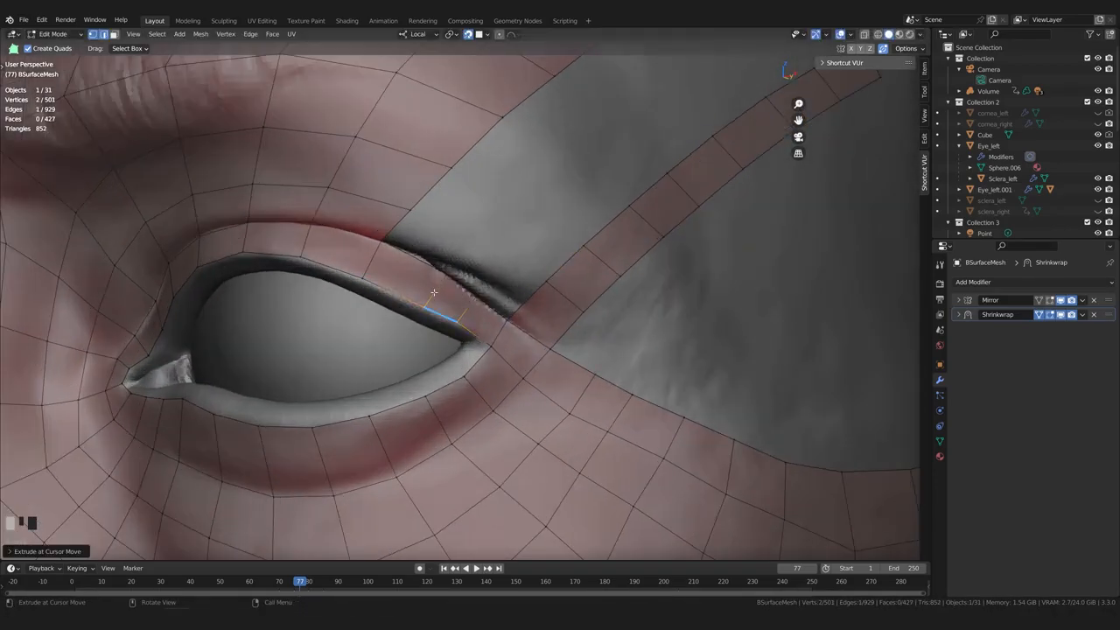
{"action": "key", "text": "w"}
{"action": "left_click", "coordinate": [435, 294]}
{"action": "left_click", "coordinate": [464, 313], "text": "shift"}
{"action": "left_click", "coordinate": [461, 287]}
{"action": "left_click", "coordinate": [435, 289], "text": "shift"}
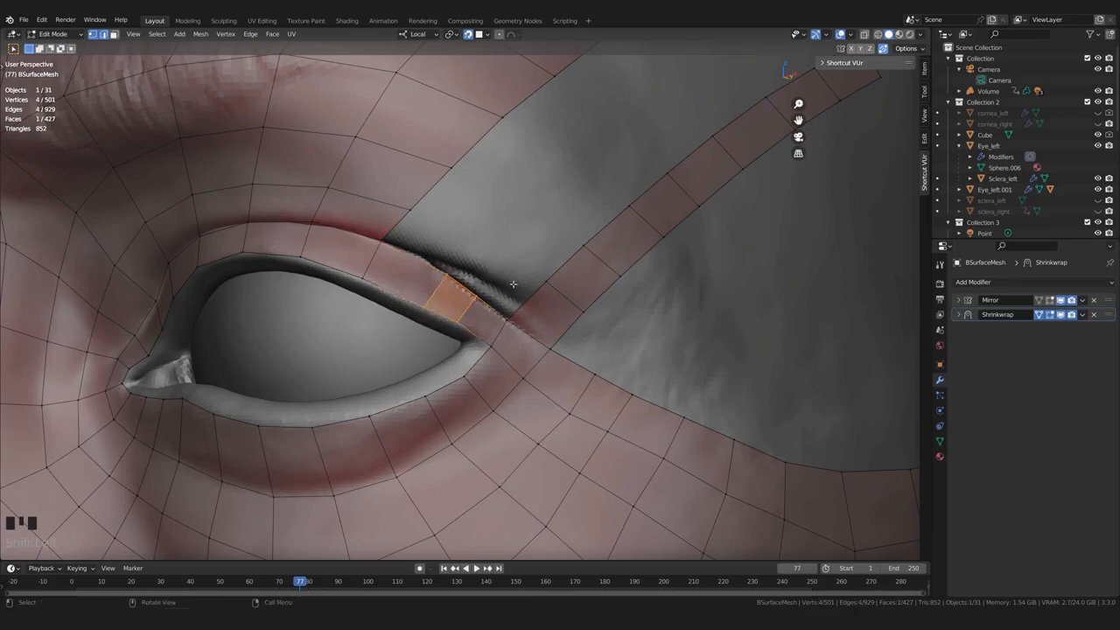
{"action": "key", "text": "Delete"}
{"action": "left_click", "coordinate": [504, 287]}
{"action": "scroll", "coordinate": [435, 286], "scroll_direction": "down", "scroll_amount": 5}
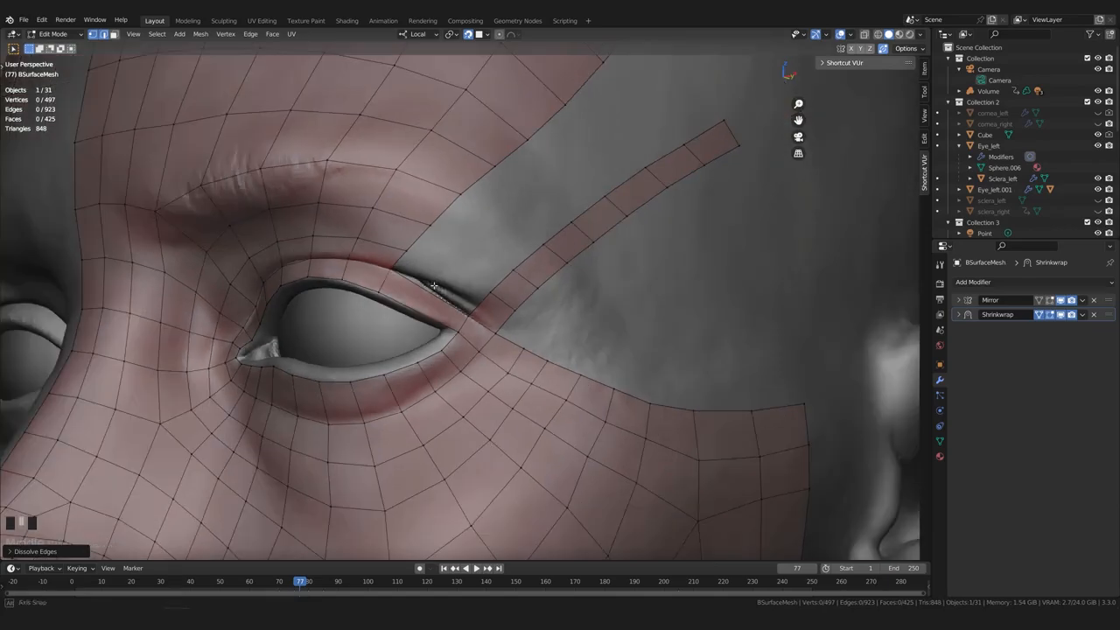
Fill the gap between the diagonal temple strip and the brow mesh with quads, starting at the upper eyelid edge
{"action": "left_click", "coordinate": [424, 289]}
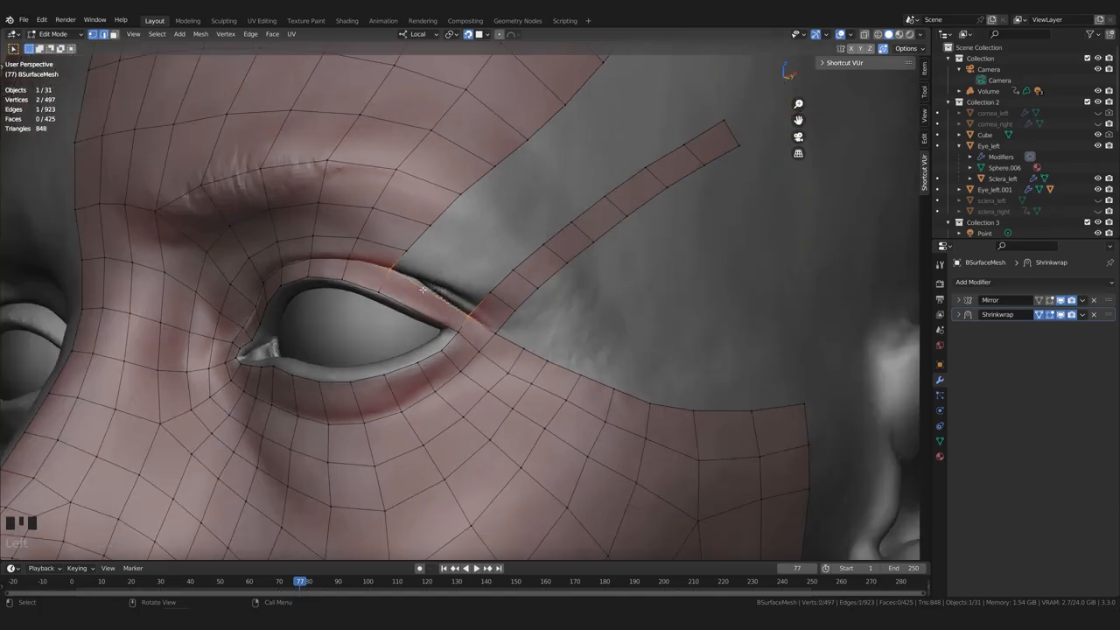
{"action": "key", "text": "f"}
{"action": "key", "text": "f"}
{"action": "key", "text": "f"}
{"action": "key", "text": "f"}
{"action": "key", "text": "f"}
{"action": "key", "text": "f"}
{"action": "mouse_move", "coordinate": [485, 272]}
{"action": "middle_mouse_down"}
{"action": "mouse_move", "coordinate": [504, 286]}
{"action": "mouse_move", "coordinate": [476, 291]}
{"action": "middle_mouse_up"}
Cut an edge loop through the newly filled quads and slide it toward the brow side
{"action": "key", "text": "ctrl+r"}
{"action": "left_click", "coordinate": [472, 292]}
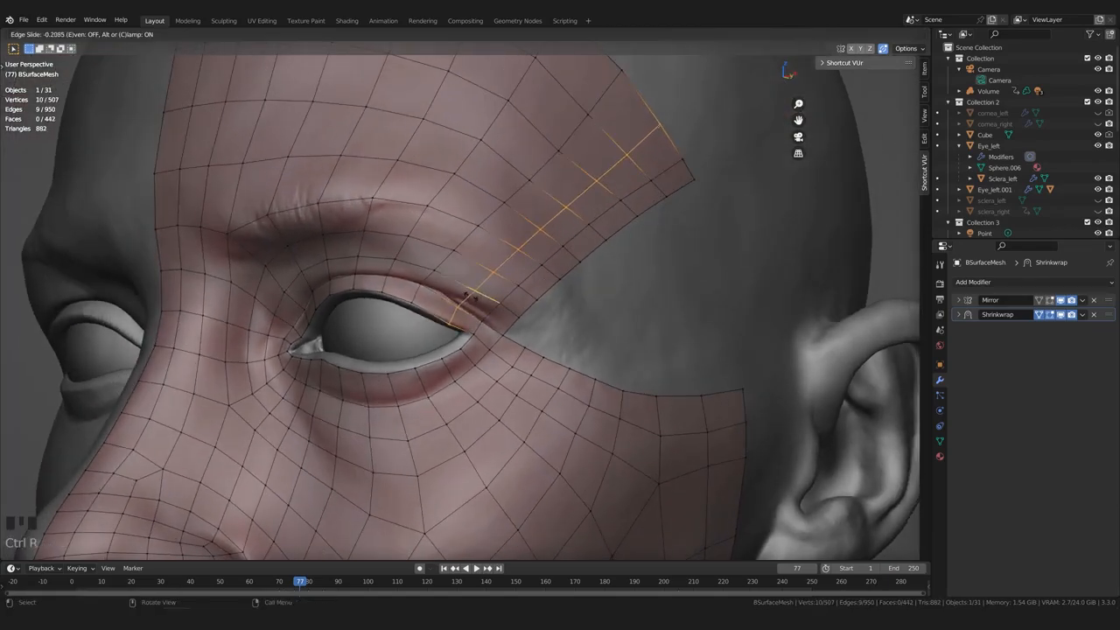
{"action": "left_click", "coordinate": [468, 290]}
{"action": "scroll", "coordinate": [430, 338], "scroll_direction": "up", "scroll_amount": 2}
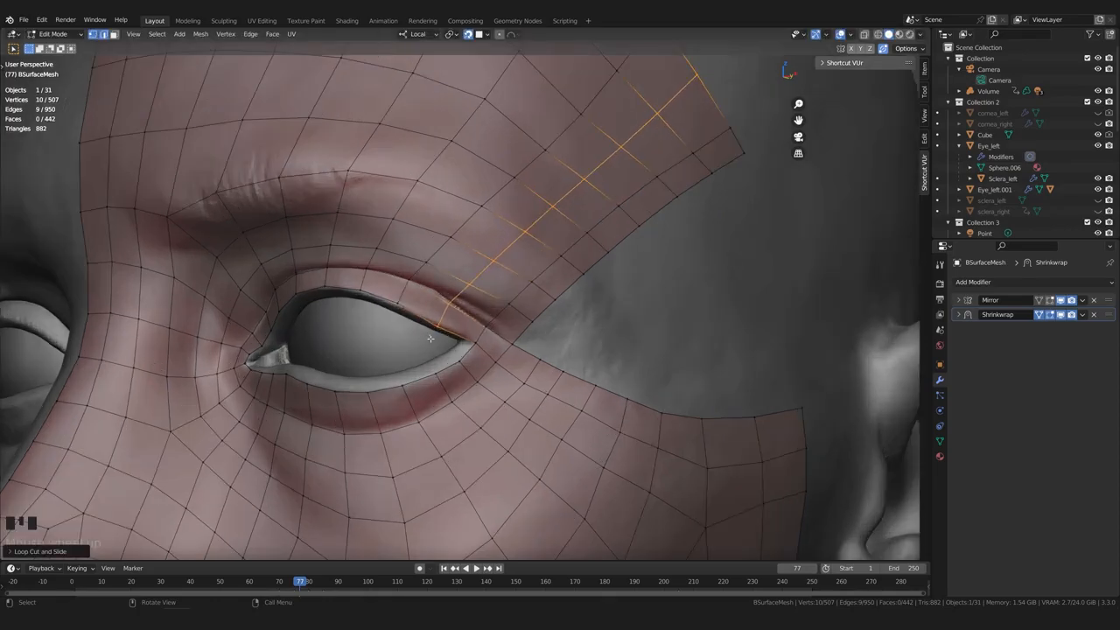
{"action": "scroll", "coordinate": [431, 339], "scroll_direction": "up", "scroll_amount": 2}
Use Poly Build to adjust the vertices around the new loop at the outer end of the upper eyelid
{"action": "left_click", "coordinate": [429, 334]}
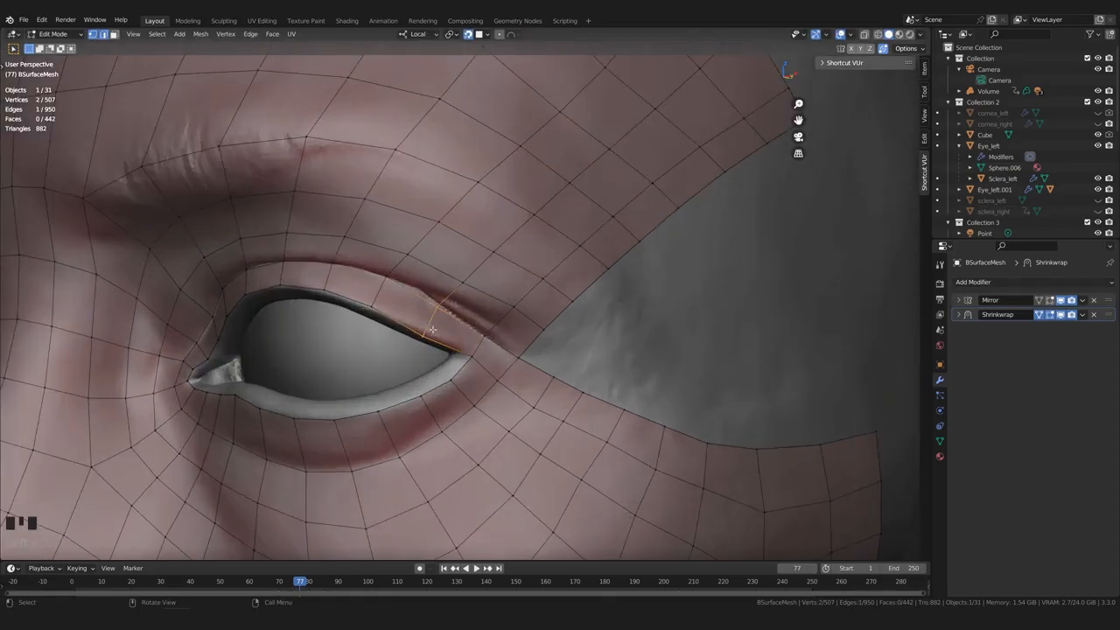
{"action": "key", "text": "p"}
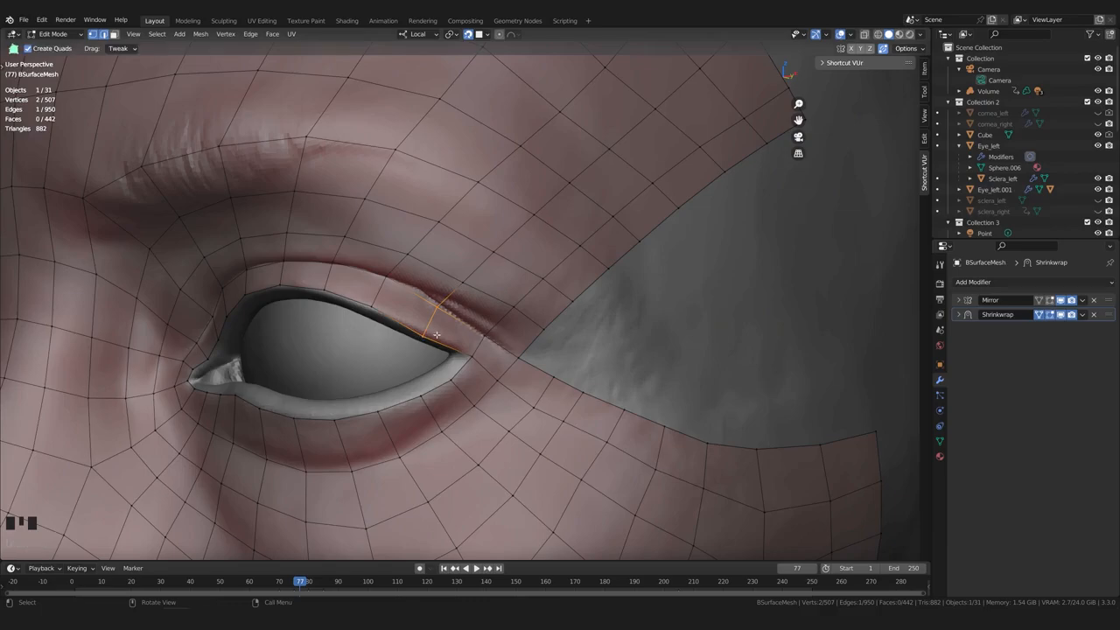
{"action": "key", "text": "t"}
{"action": "left_click_drag", "start_coordinate": [426, 335], "coordinate": [441, 309]}
{"action": "scroll", "coordinate": [570, 387], "scroll_direction": "down", "scroll_amount": 3}
{"action": "mouse_move", "coordinate": [570, 388]}
{"action": "middle_mouse_down"}
{"action": "mouse_move", "coordinate": [602, 397]}
{"action": "mouse_move", "coordinate": [580, 402]}
{"action": "middle_mouse_up"}
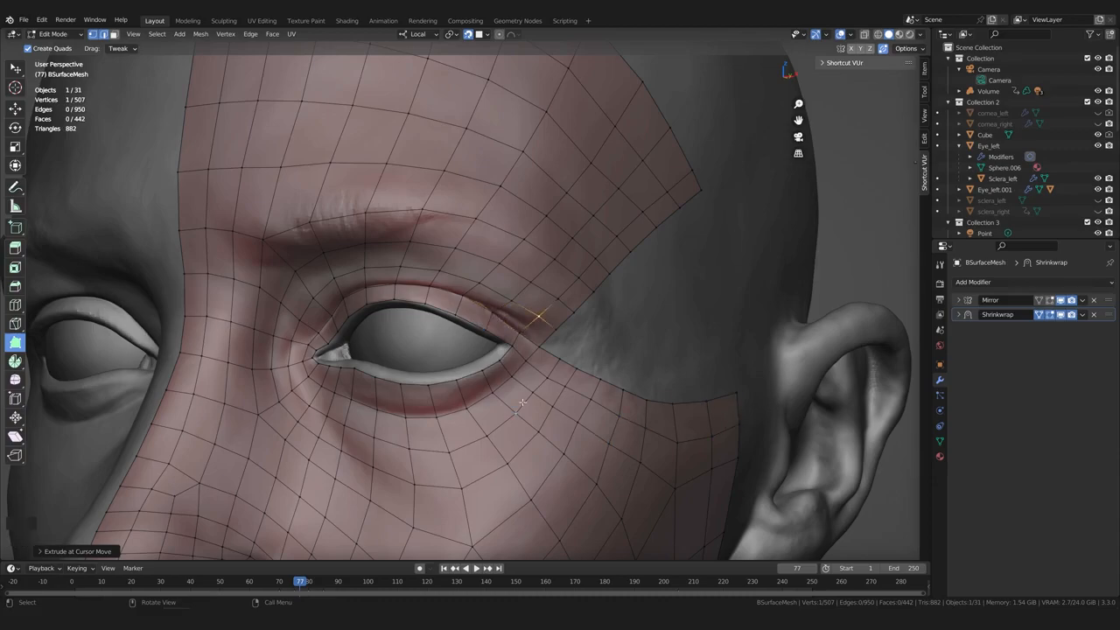
{"action": "scroll", "coordinate": [581, 373], "scroll_direction": "up", "scroll_amount": 1}
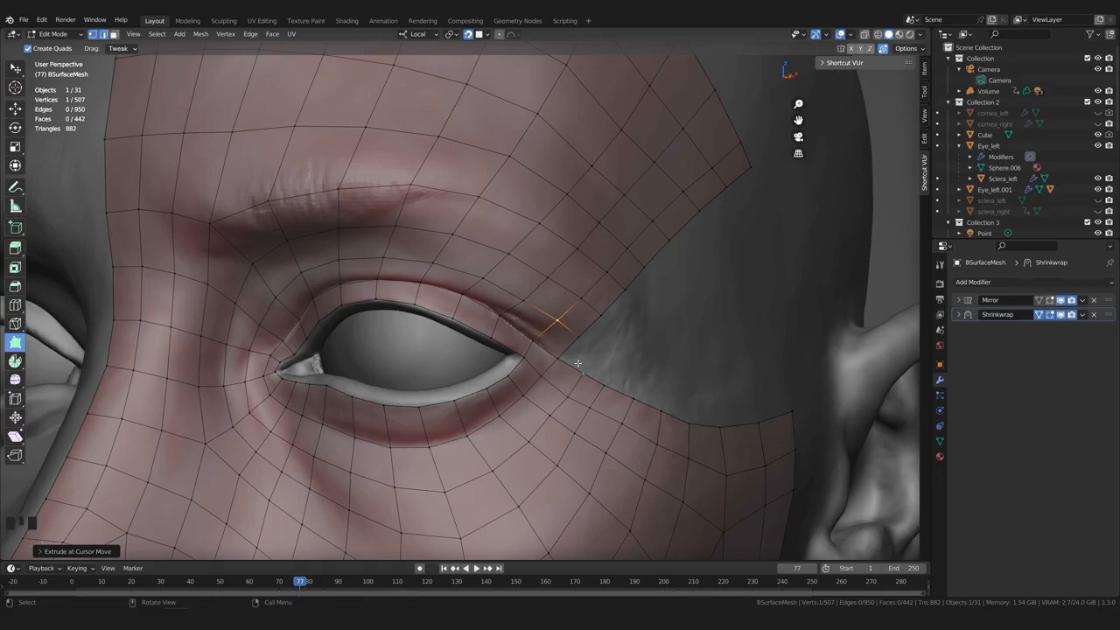
{"action": "scroll", "coordinate": [577, 363], "scroll_direction": "down", "scroll_amount": 3}
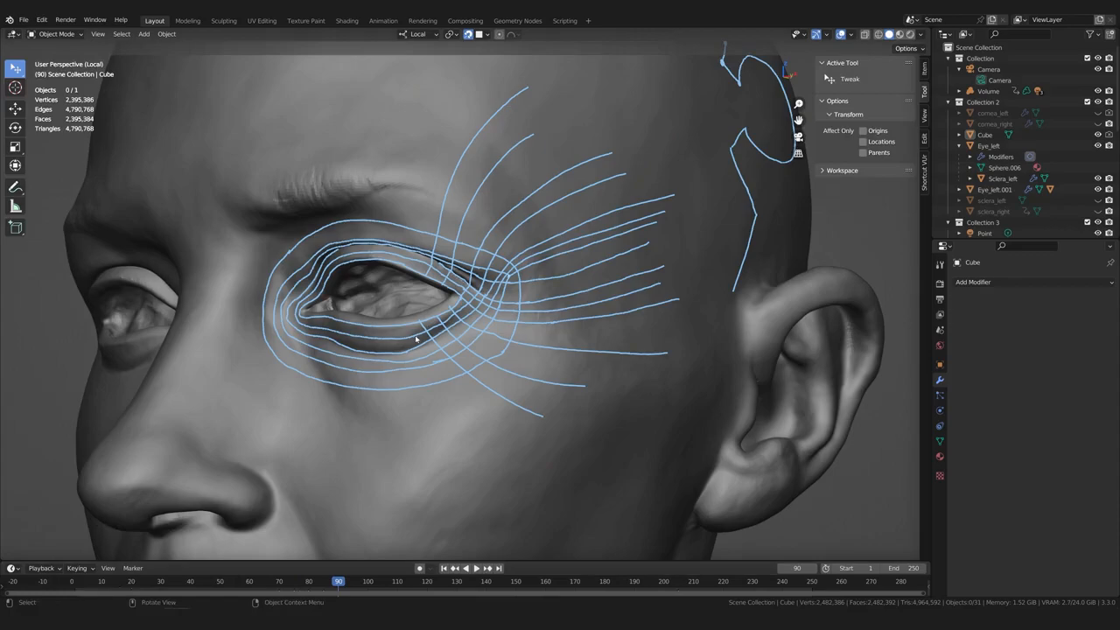
Examine the drawn edge-flow guides around the eye and across the temple from several angles on the sculpted head
{"action": "scroll", "coordinate": [416, 339], "scroll_direction": "up", "scroll_amount": 5}
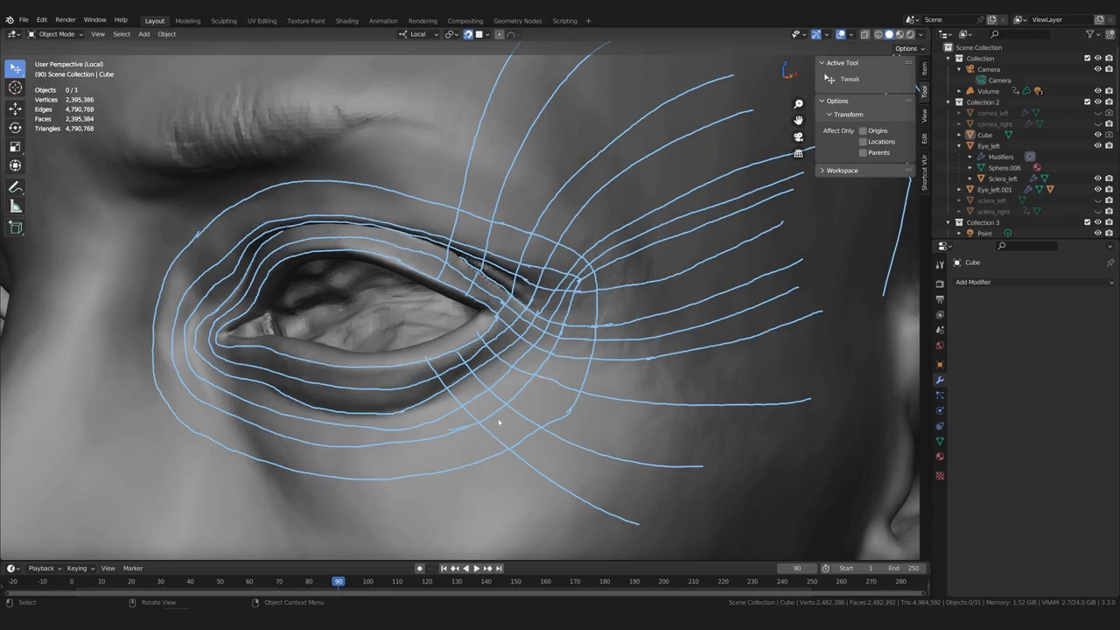
{"action": "scroll", "coordinate": [514, 402], "scroll_direction": "down", "scroll_amount": 3}
{"action": "scroll", "coordinate": [517, 397], "scroll_direction": "down", "scroll_amount": 1}
{"action": "middle_click_drag", "start_coordinate": [523, 394], "coordinate": [493, 381]}
{"action": "scroll", "coordinate": [516, 364], "scroll_direction": "up", "scroll_amount": 1}
{"action": "scroll", "coordinate": [518, 366], "scroll_direction": "up", "scroll_amount": 1}
{"action": "scroll", "coordinate": [493, 382], "scroll_direction": "down", "scroll_amount": 3}
{"action": "scroll", "coordinate": [503, 380], "scroll_direction": "up", "scroll_amount": 2}
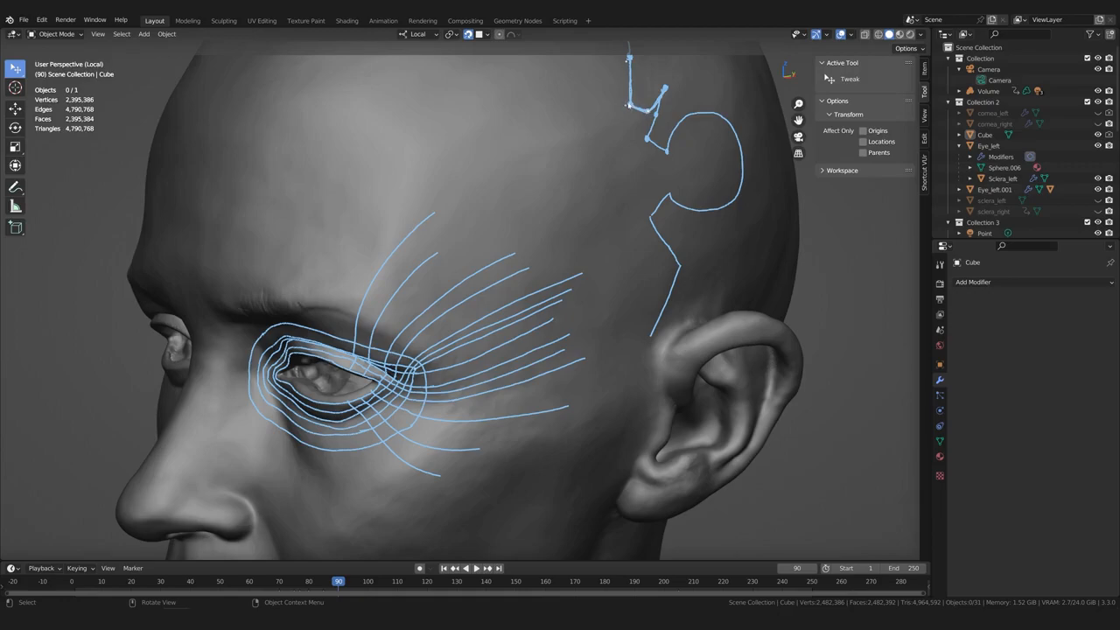
{"action": "middle_click_drag", "start_coordinate": [626, 105], "coordinate": [598, 140]}
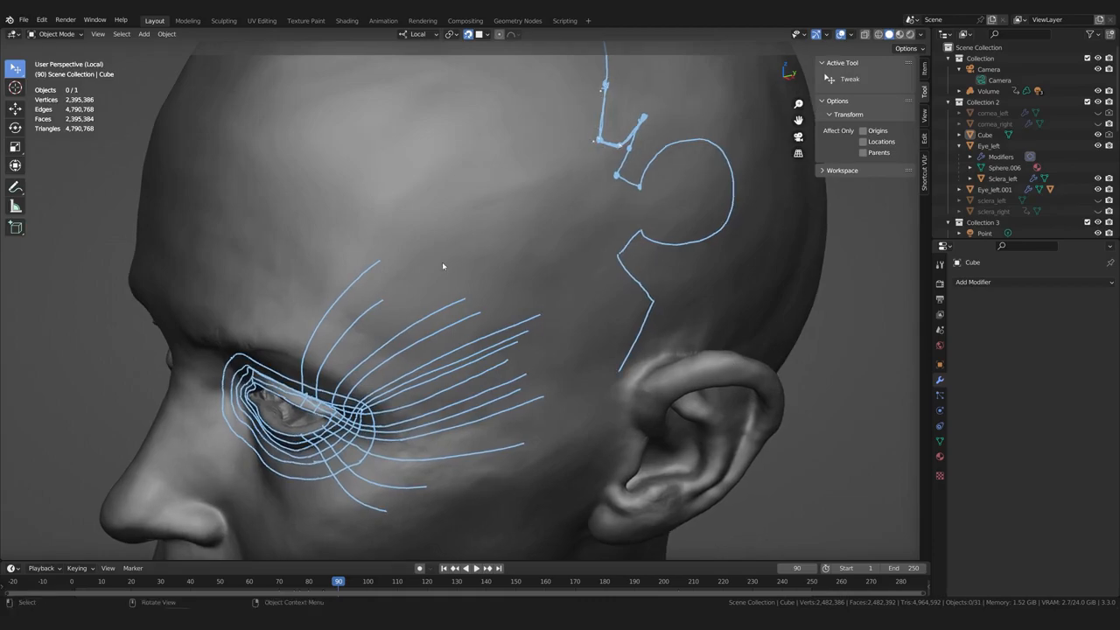
{"action": "middle_click_drag", "start_coordinate": [421, 277], "coordinate": [428, 272]}
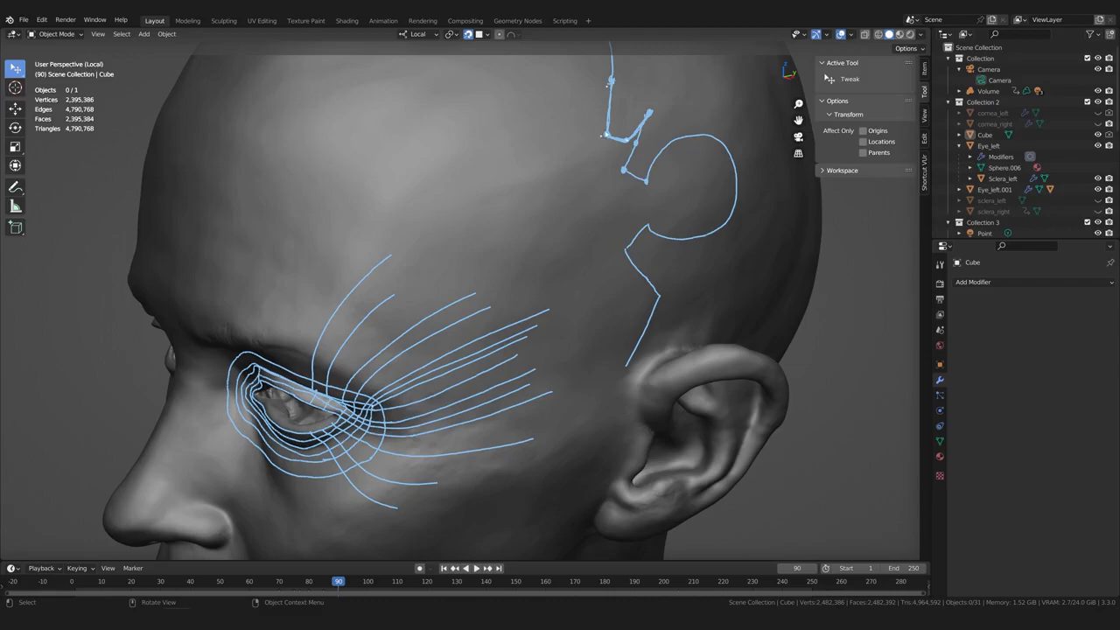
{"action": "middle_click_drag", "start_coordinate": [598, 136], "coordinate": [655, 118]}
{"action": "middle_click_drag", "start_coordinate": [420, 299], "coordinate": [444, 282]}
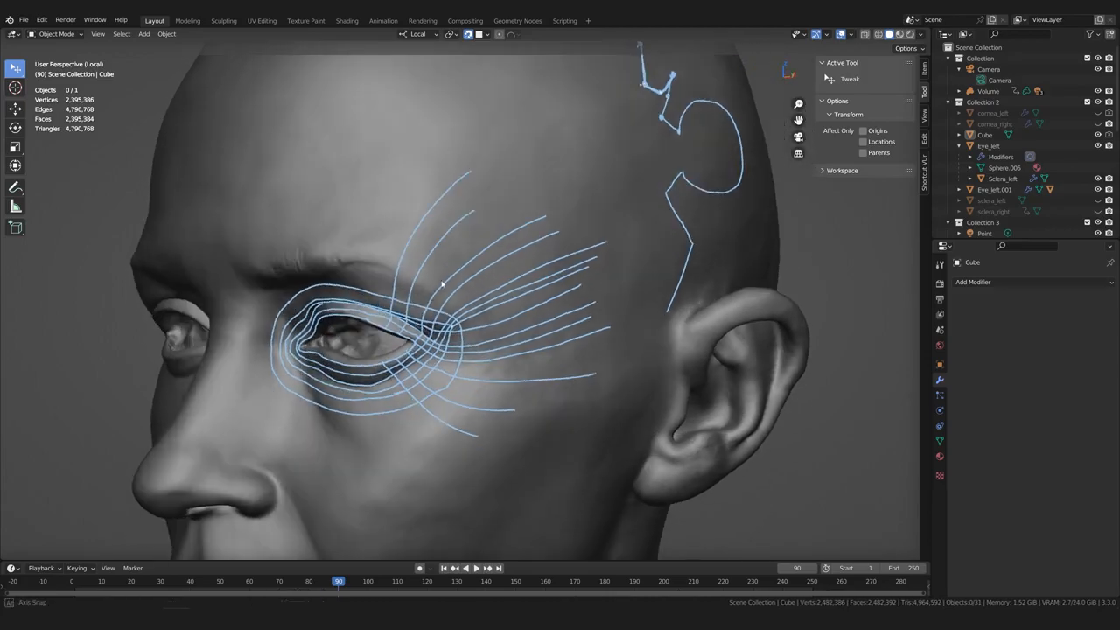
{"action": "scroll", "coordinate": [428, 297], "scroll_direction": "up", "scroll_amount": 4}
{"action": "middle_click_drag", "start_coordinate": [385, 337], "coordinate": [415, 319]}
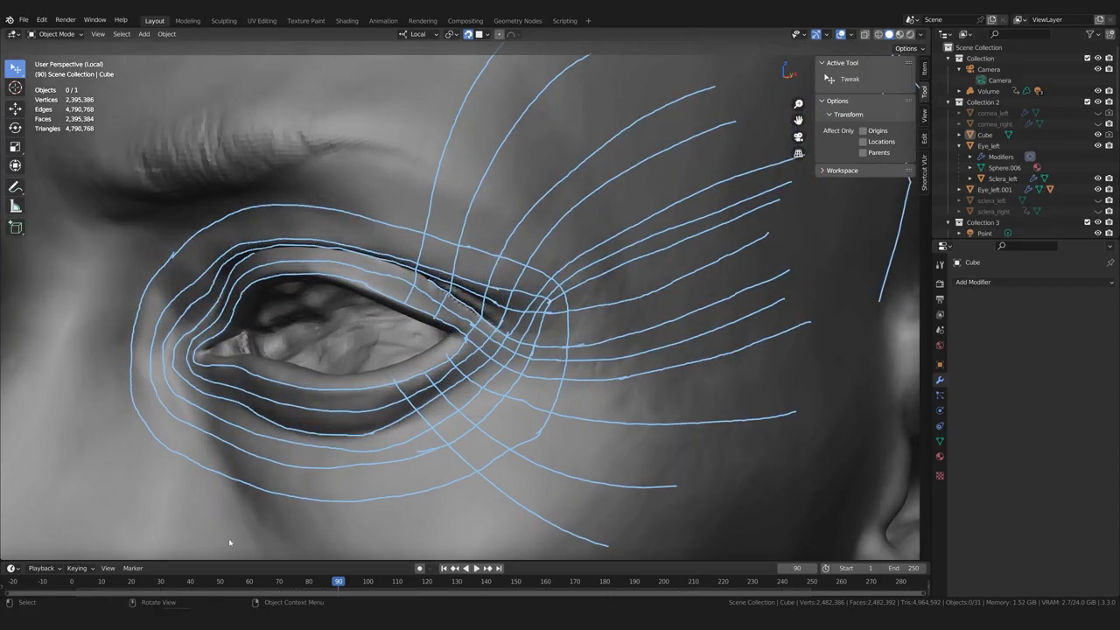
Switch between the retopology file and the annotated guide file to compare their eye loops and temple edge flow
{"action": "mouse_move", "coordinate": [182, 620]}
{"action": "left_click", "coordinate": [231, 574]}
{"action": "middle_click_drag", "start_coordinate": [501, 325], "coordinate": [323, 269]}
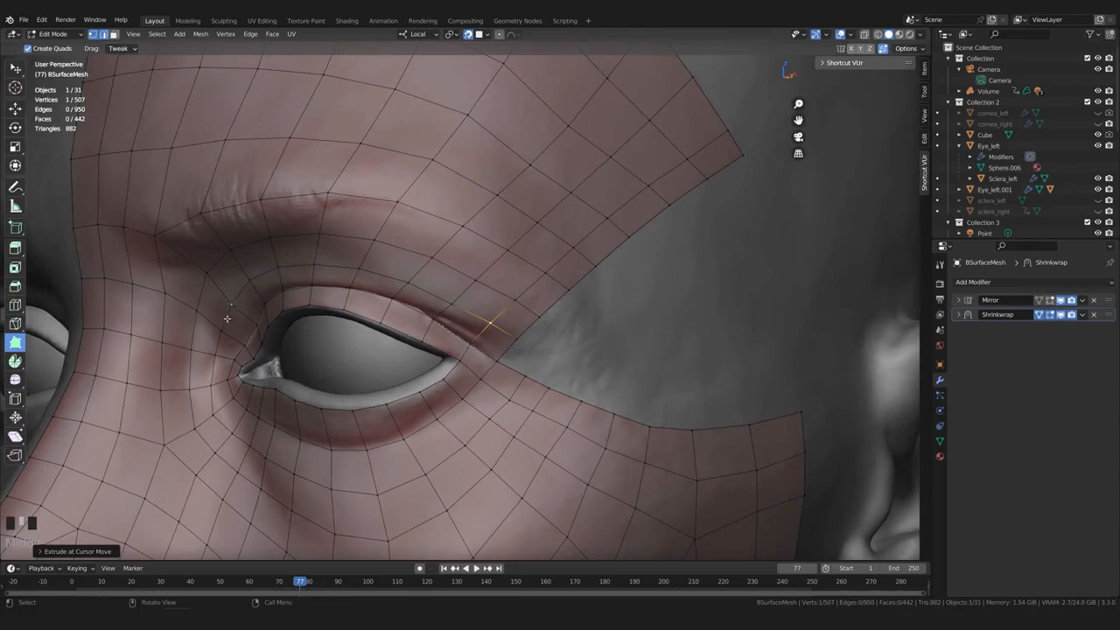
{"action": "mouse_move", "coordinate": [182, 619]}
{"action": "left_click", "coordinate": [122, 573]}
{"action": "scroll", "coordinate": [483, 306], "scroll_direction": "down", "scroll_amount": 2}
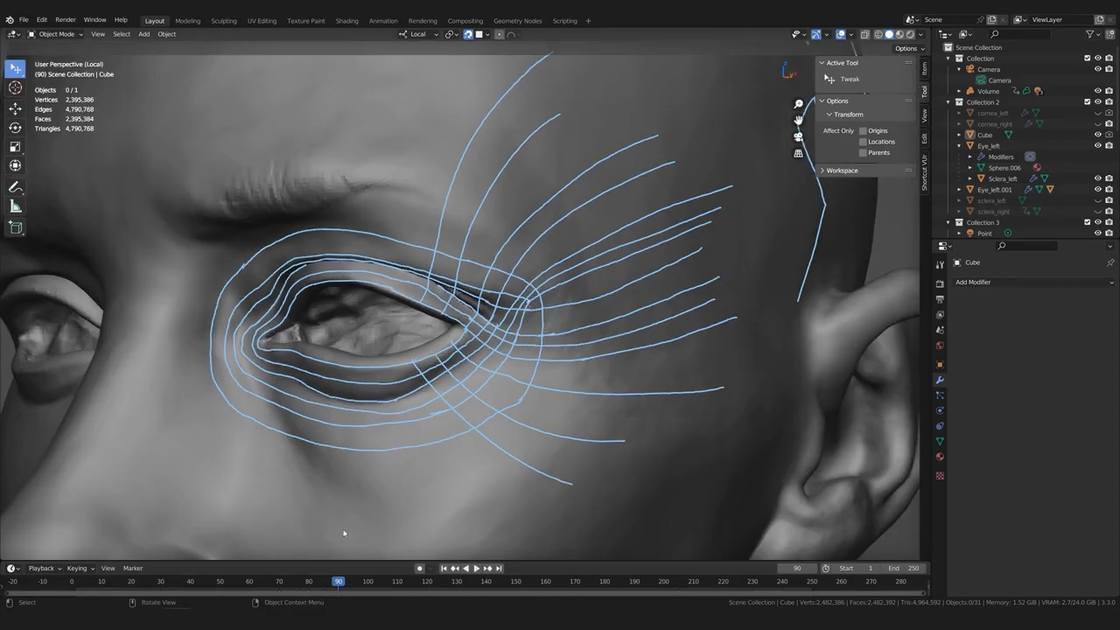
{"action": "mouse_move", "coordinate": [182, 615]}
{"action": "left_click", "coordinate": [223, 575]}
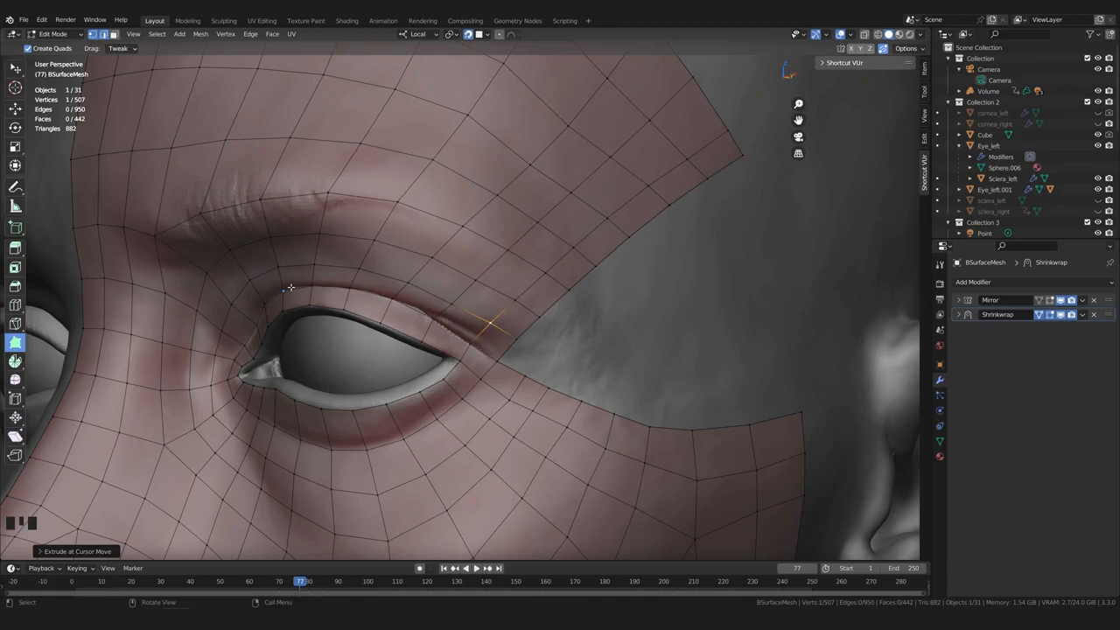
Add the first quads in the wedge beyond the outer eye corner and fill the face joining them to the mesh
{"action": "left_click", "coordinate": [481, 34]}
{"action": "middle_click_drag", "start_coordinate": [516, 372], "coordinate": [512, 244]}
{"action": "scroll", "coordinate": [530, 376], "scroll_direction": "up", "scroll_amount": 1}
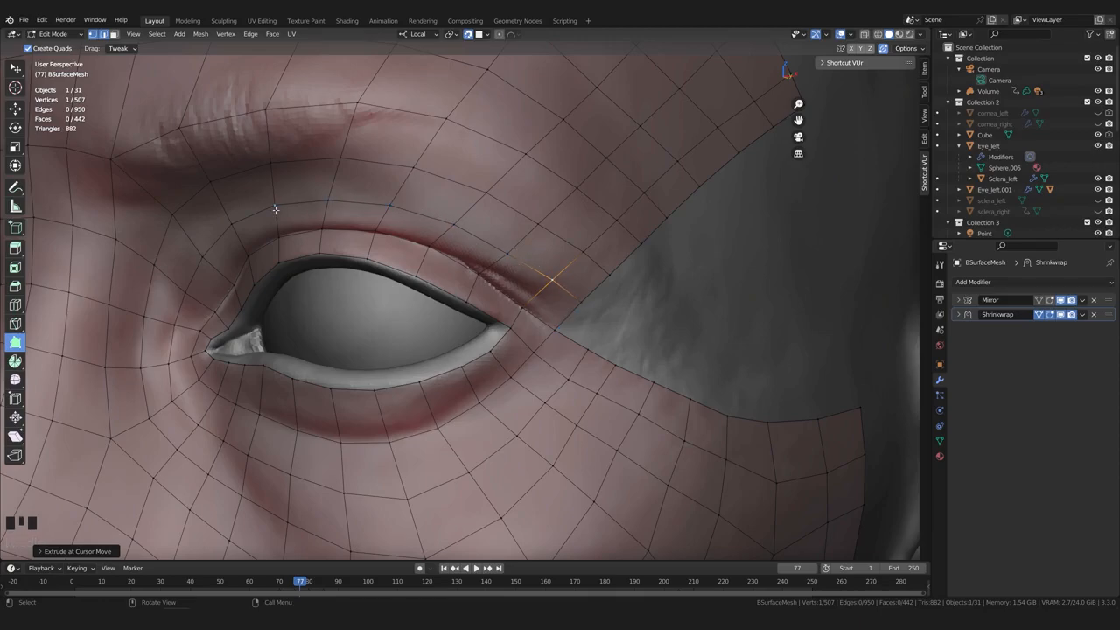
{"action": "middle_click_drag", "start_coordinate": [581, 337], "coordinate": [553, 335]}
{"action": "left_click_drag", "start_coordinate": [555, 329], "coordinate": [627, 324], "text": "ctrl"}
{"action": "middle_click_drag", "start_coordinate": [613, 351], "coordinate": [607, 355]}
{"action": "key", "text": "w"}
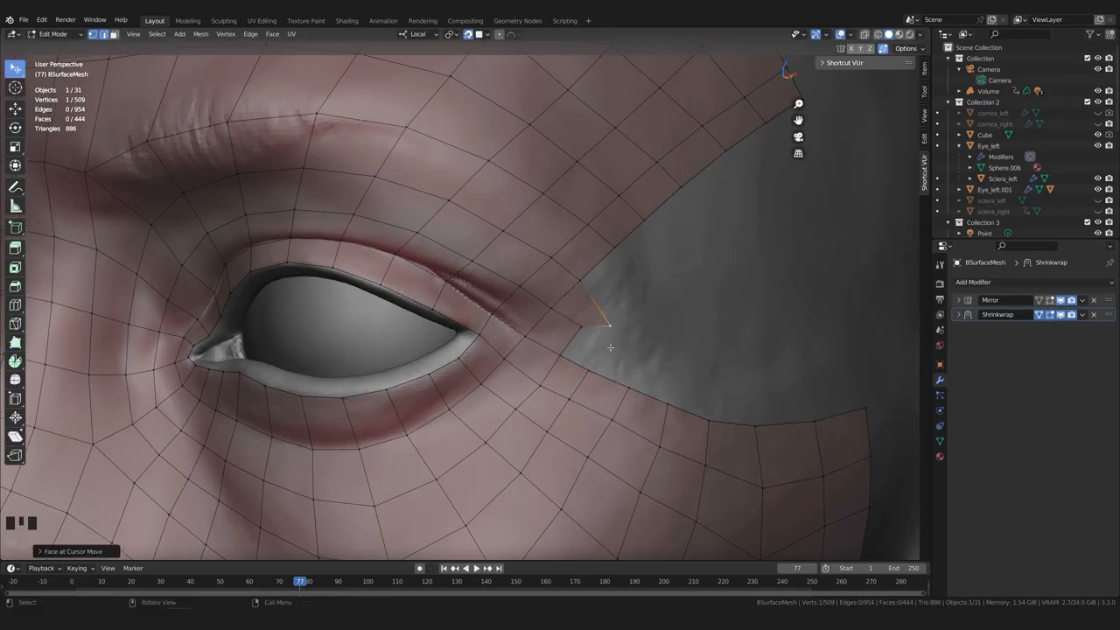
{"action": "left_click", "coordinate": [581, 345]}
{"action": "key", "text": "f"}
{"action": "left_click", "coordinate": [702, 321]}
{"action": "scroll", "coordinate": [703, 321], "scroll_direction": "down", "scroll_amount": 1}
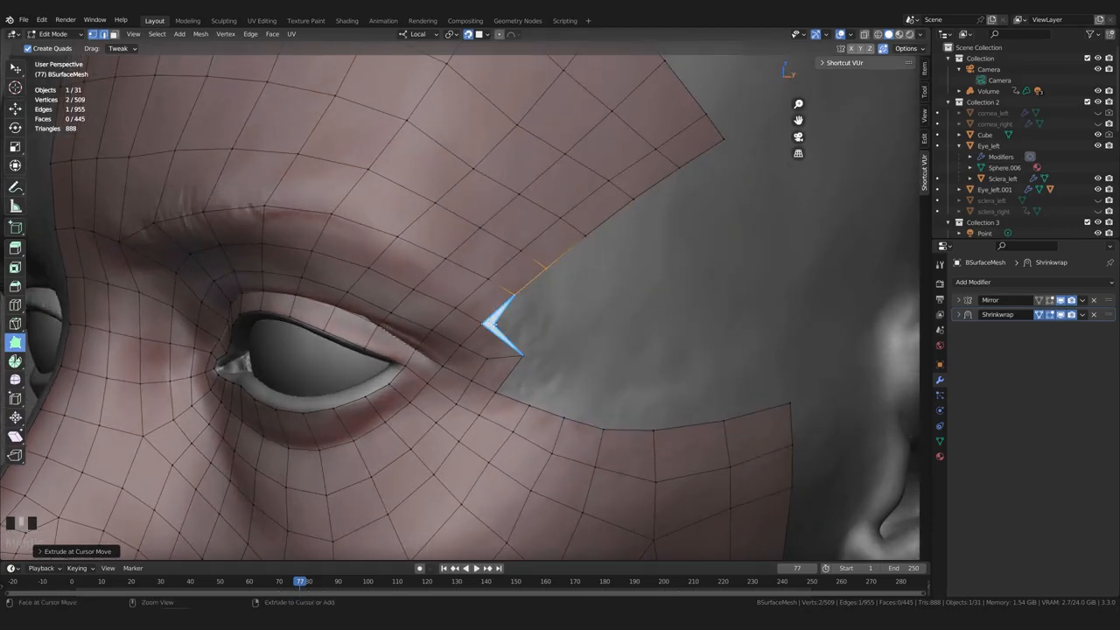
Build a row of six quads along the underside of the upper temple section out to the mesh's outer edge
{"action": "left_click_drag", "start_coordinate": [495, 324], "coordinate": [574, 352], "text": "ctrl"}
{"action": "left_click_drag", "start_coordinate": [522, 299], "coordinate": [619, 346], "text": "ctrl"}
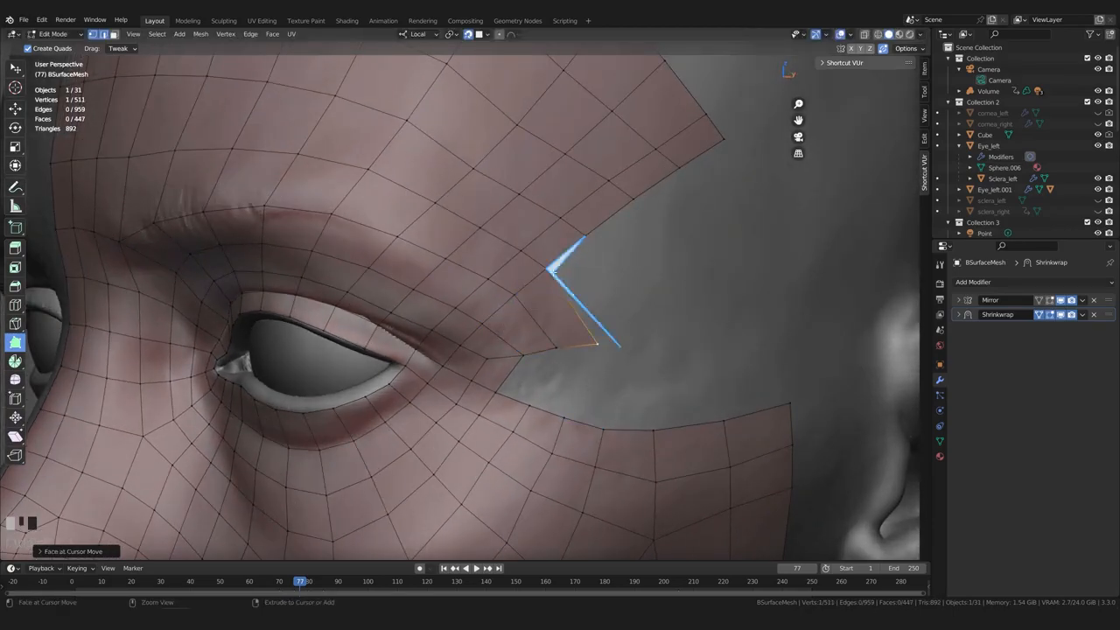
{"action": "left_click_drag", "start_coordinate": [556, 272], "coordinate": [664, 340], "text": "ctrl"}
{"action": "left_click_drag", "start_coordinate": [594, 241], "coordinate": [727, 331], "text": "ctrl"}
{"action": "left_click_drag", "start_coordinate": [642, 205], "coordinate": [787, 322], "text": "ctrl"}
{"action": "left_click_drag", "start_coordinate": [688, 175], "coordinate": [850, 316], "text": "ctrl"}
Fill the remaining gap between the new temple row and the cheek mesh with six quads
{"action": "key", "text": "w"}
{"action": "left_click", "coordinate": [509, 376]}
{"action": "key", "text": "f"}
{"action": "key", "text": "f"}
{"action": "key", "text": "f"}
{"action": "key", "text": "f"}
{"action": "key", "text": "f"}
{"action": "key", "text": "f"}
{"action": "scroll", "coordinate": [640, 382], "scroll_direction": "down", "scroll_amount": 1}
{"action": "mouse_move", "coordinate": [595, 389]}
{"action": "middle_mouse_down"}
{"action": "mouse_move", "coordinate": [643, 403]}
{"action": "mouse_move", "coordinate": [635, 420]}
{"action": "mouse_move", "coordinate": [609, 425]}
{"action": "middle_mouse_up"}
Switch the mesh to Sculpt Mode and create one face set from all visible faces
{"action": "key", "text": "ctrl+Tab"}
{"action": "left_click", "coordinate": [627, 427]}
{"action": "scroll", "coordinate": [626, 428], "scroll_direction": "down", "scroll_amount": 1}
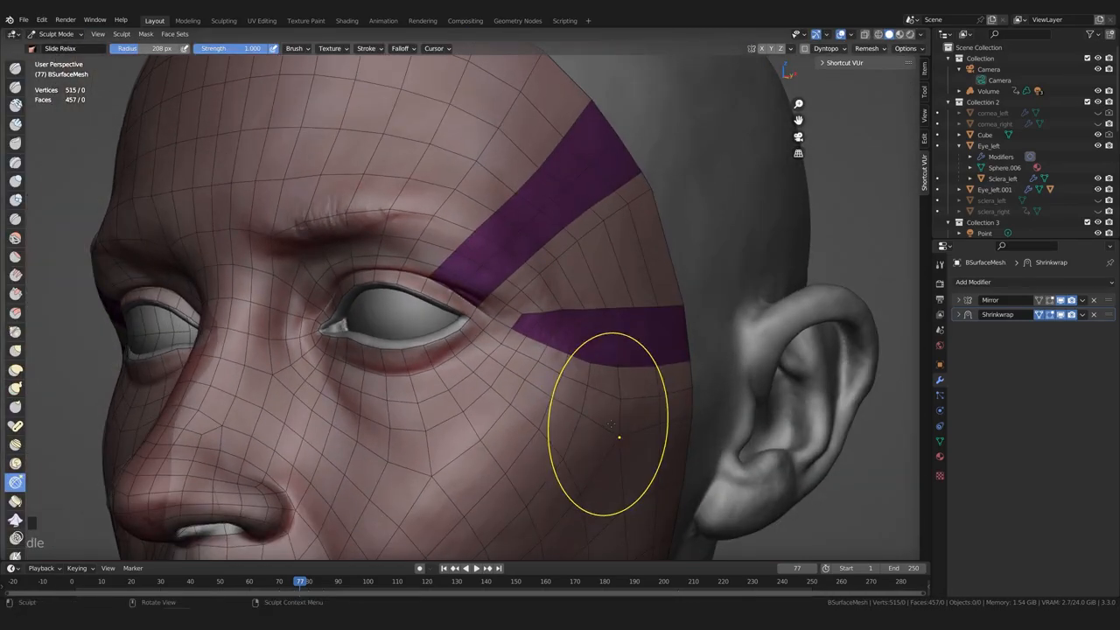
{"action": "left_click", "coordinate": [174, 33]}
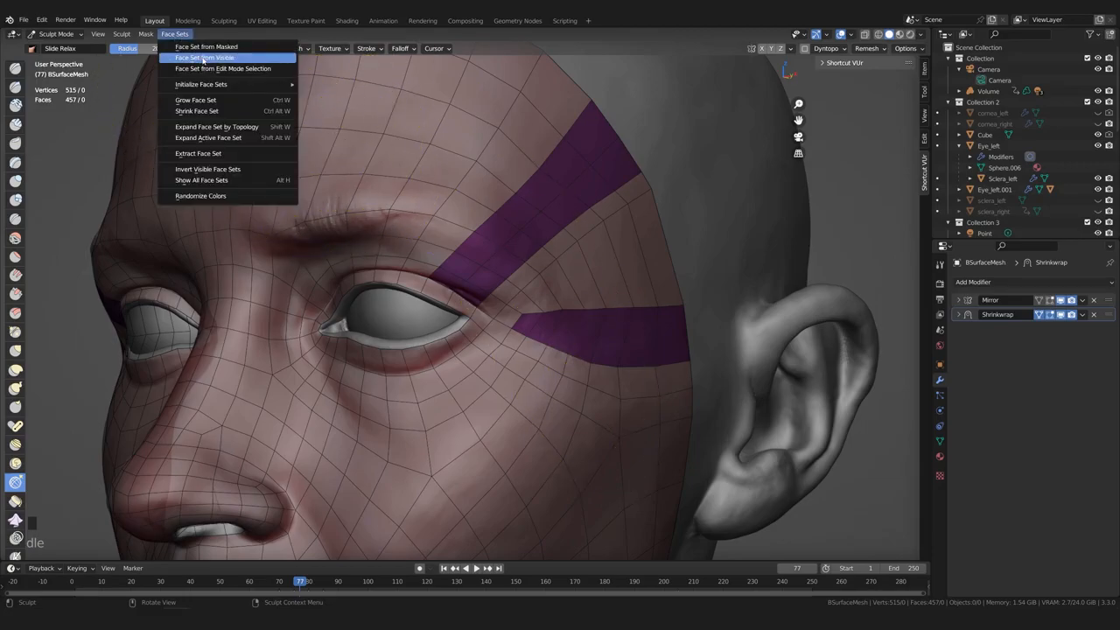
{"action": "left_click", "coordinate": [204, 58]}
Relax the topology across the temple and outer eye area with the Slide Relax brush
{"action": "scroll", "coordinate": [499, 270], "scroll_direction": "up", "scroll_amount": 3}
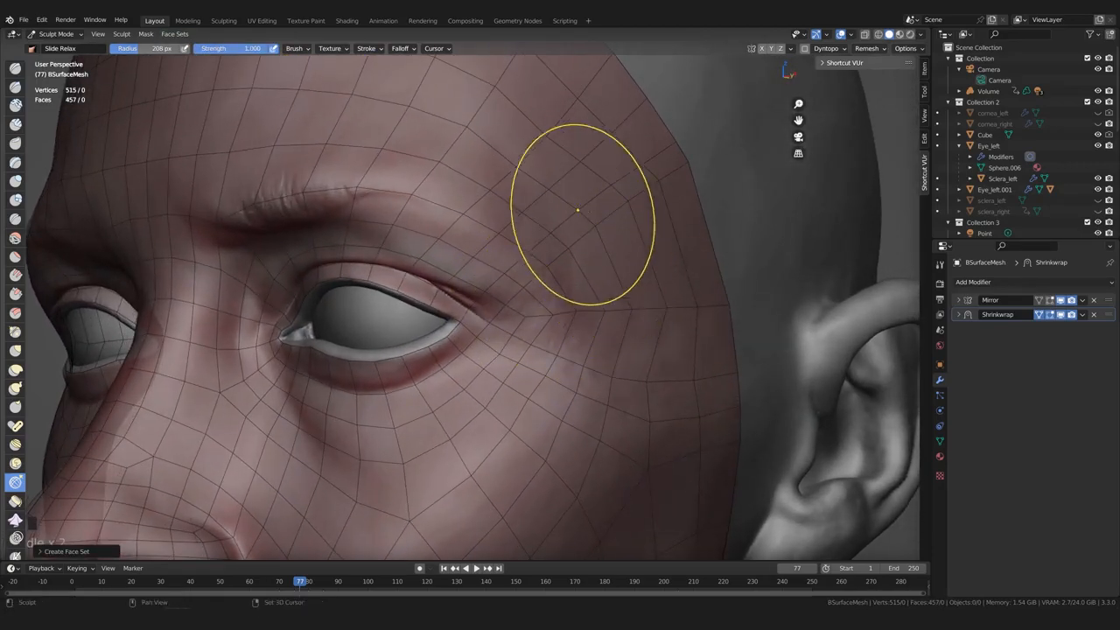
{"action": "scroll", "coordinate": [590, 306], "scroll_direction": "down", "scroll_amount": 1}
{"action": "mouse_move", "coordinate": [584, 281]}
{"action": "left_mouse_down", "text": "shift"}
{"action": "mouse_move", "coordinate": [576, 296]}
{"action": "mouse_move", "coordinate": [577, 210]}
{"action": "left_mouse_up", "text": "shift"}
{"action": "mouse_move", "coordinate": [577, 198]}
{"action": "left_mouse_down", "text": "shift"}
{"action": "mouse_move", "coordinate": [610, 298]}
{"action": "mouse_move", "coordinate": [594, 203]}
{"action": "mouse_move", "coordinate": [555, 239]}
{"action": "mouse_move", "coordinate": [599, 342]}
{"action": "left_mouse_up", "text": "shift"}
{"action": "middle_click_drag", "start_coordinate": [532, 376], "coordinate": [555, 375]}
{"action": "left_click_drag", "start_coordinate": [585, 368], "coordinate": [603, 230], "text": "shift"}
{"action": "mouse_move", "coordinate": [603, 229]}
{"action": "left_mouse_down", "text": "shift"}
{"action": "mouse_move", "coordinate": [587, 328]}
{"action": "mouse_move", "coordinate": [568, 355]}
{"action": "mouse_move", "coordinate": [560, 407]}
{"action": "mouse_move", "coordinate": [573, 430]}
{"action": "mouse_move", "coordinate": [575, 220]}
{"action": "left_mouse_up", "text": "shift"}
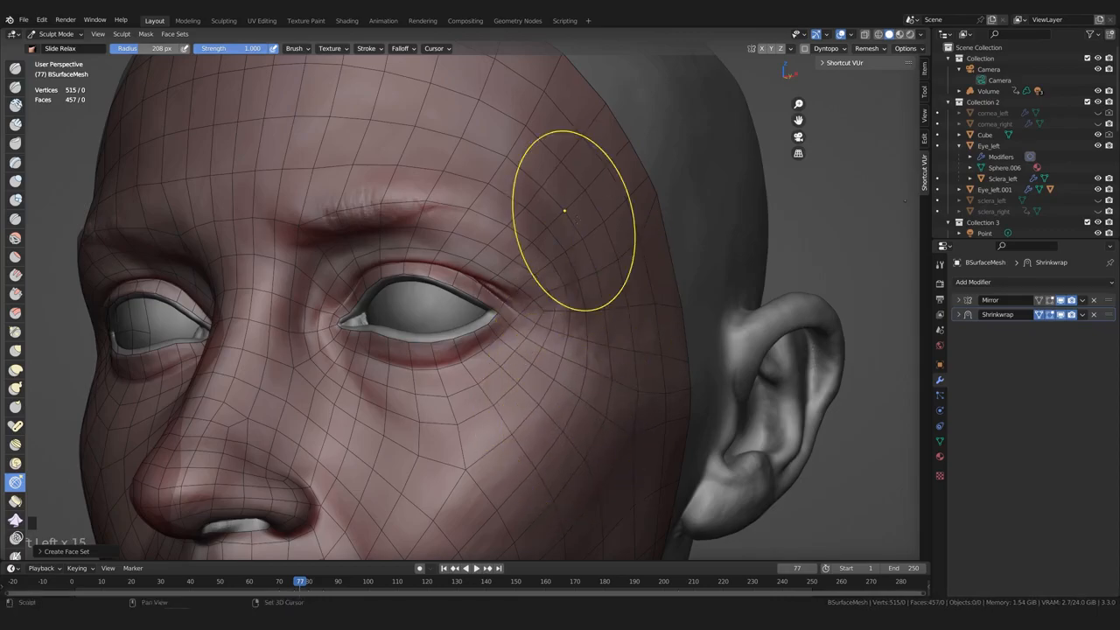
Examine the retopology mesh around the eye, brow and temple from several angles
{"action": "middle_click_drag", "start_coordinate": [540, 180], "coordinate": [736, 374]}
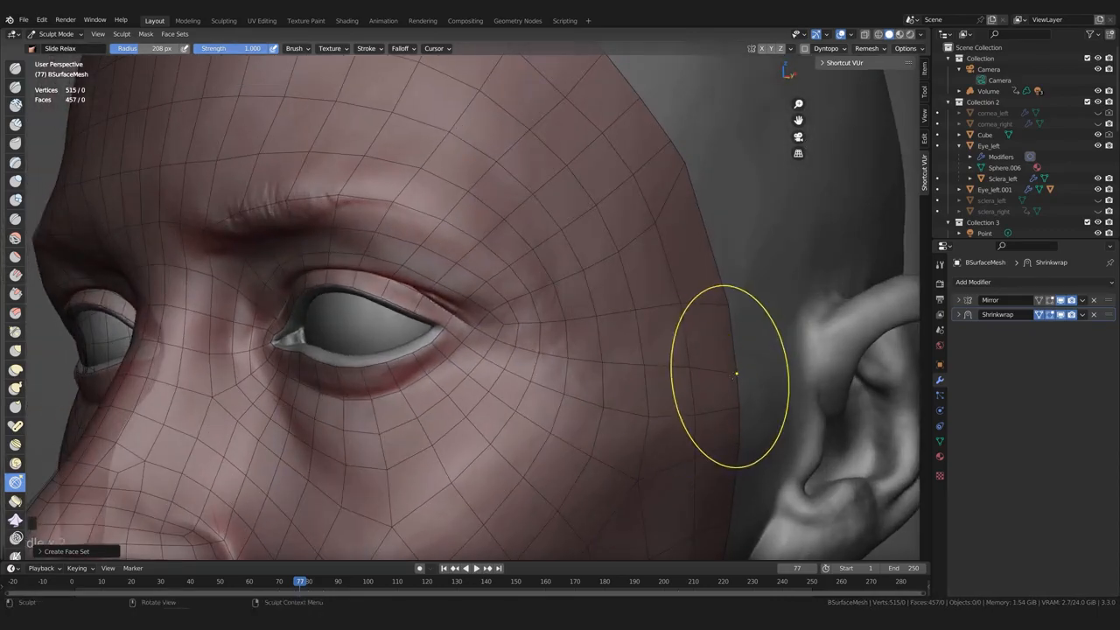
{"action": "mouse_move", "coordinate": [604, 405]}
{"action": "middle_mouse_down"}
{"action": "mouse_move", "coordinate": [610, 426]}
{"action": "mouse_move", "coordinate": [645, 388]}
{"action": "middle_mouse_up"}
{"action": "mouse_move", "coordinate": [768, 370]}
{"action": "middle_mouse_down"}
{"action": "mouse_move", "coordinate": [733, 354]}
{"action": "mouse_move", "coordinate": [718, 329]}
{"action": "middle_mouse_up"}
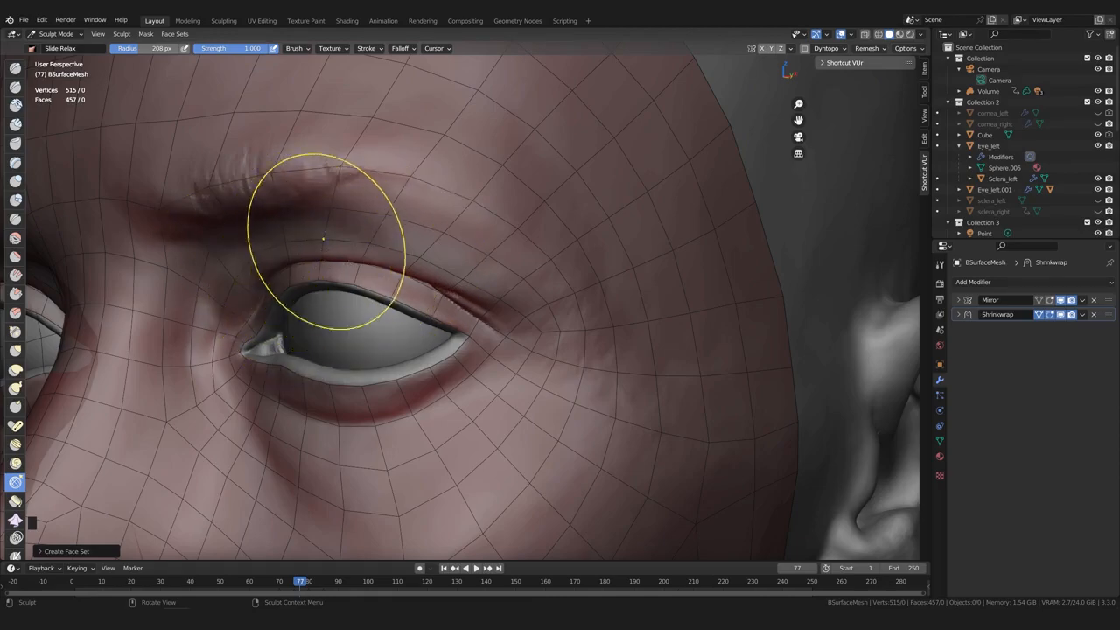
{"action": "mouse_move", "coordinate": [374, 262]}
{"action": "middle_mouse_down"}
{"action": "mouse_move", "coordinate": [319, 293]}
{"action": "mouse_move", "coordinate": [348, 273]}
{"action": "middle_mouse_up"}
{"action": "mouse_move", "coordinate": [264, 282]}
{"action": "middle_mouse_down", "text": "shift"}
{"action": "mouse_move", "coordinate": [367, 278]}
{"action": "mouse_move", "coordinate": [432, 261]}
{"action": "mouse_move", "coordinate": [405, 277]}
{"action": "mouse_move", "coordinate": [359, 264]}
{"action": "mouse_move", "coordinate": [439, 254]}
{"action": "middle_mouse_up", "text": "shift"}
{"action": "scroll", "coordinate": [405, 277], "scroll_direction": "up", "scroll_amount": 1}
{"action": "scroll", "coordinate": [420, 252], "scroll_direction": "down", "scroll_amount": 2}
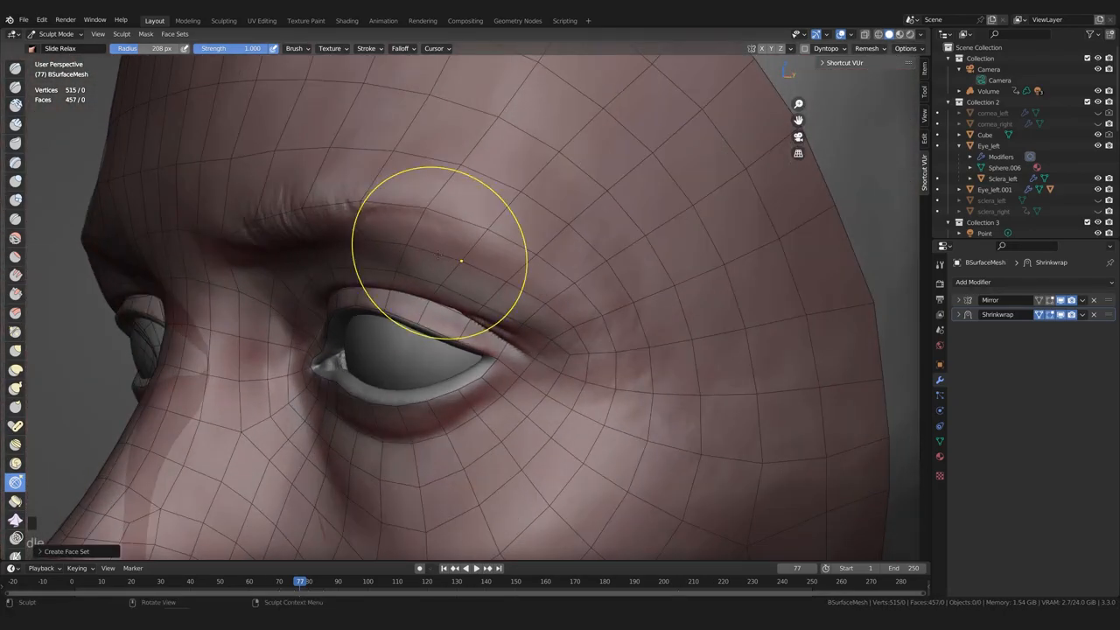
Isolate the face mesh to inspect the topology around the eye openings, and bring the sculpted head back into view
{"action": "key", "text": "KP_Divide"}
{"action": "scroll", "coordinate": [517, 281], "scroll_direction": "up", "scroll_amount": 4}
{"action": "middle_click_drag", "start_coordinate": [518, 281], "coordinate": [383, 260]}
{"action": "mouse_move", "coordinate": [383, 261]}
{"action": "left_mouse_down"}
{"action": "mouse_move", "coordinate": [286, 233]}
{"action": "mouse_move", "coordinate": [300, 290]}
{"action": "mouse_move", "coordinate": [316, 274]}
{"action": "left_mouse_up"}
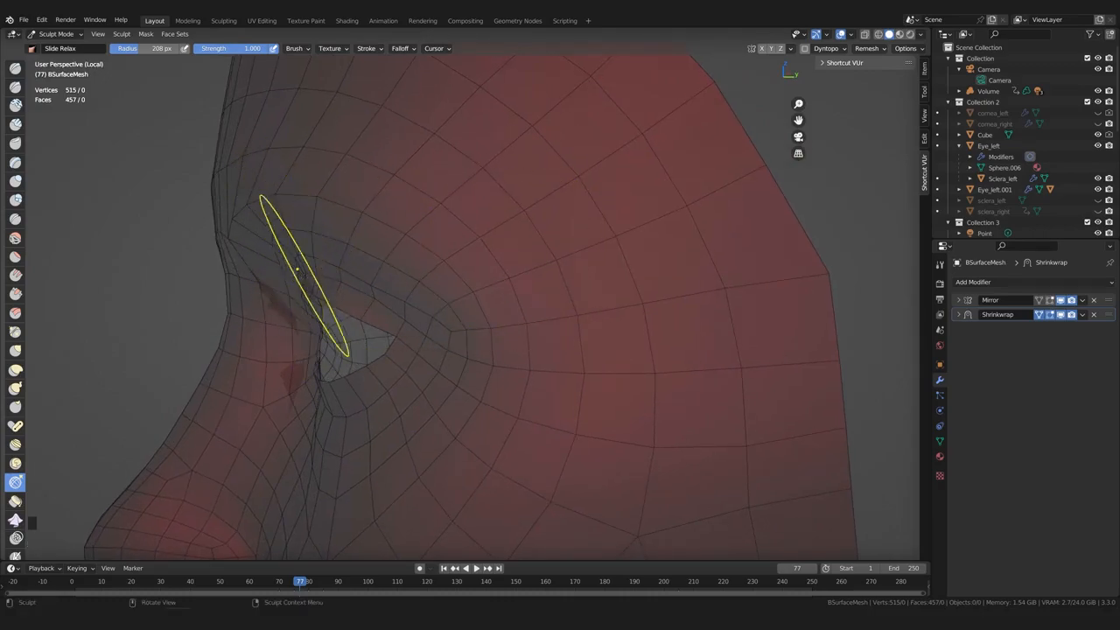
{"action": "middle_click_drag", "start_coordinate": [508, 275], "coordinate": [744, 279]}
{"action": "mouse_move", "coordinate": [560, 249]}
{"action": "middle_mouse_down"}
{"action": "mouse_move", "coordinate": [656, 245]}
{"action": "mouse_move", "coordinate": [575, 240]}
{"action": "middle_mouse_up"}
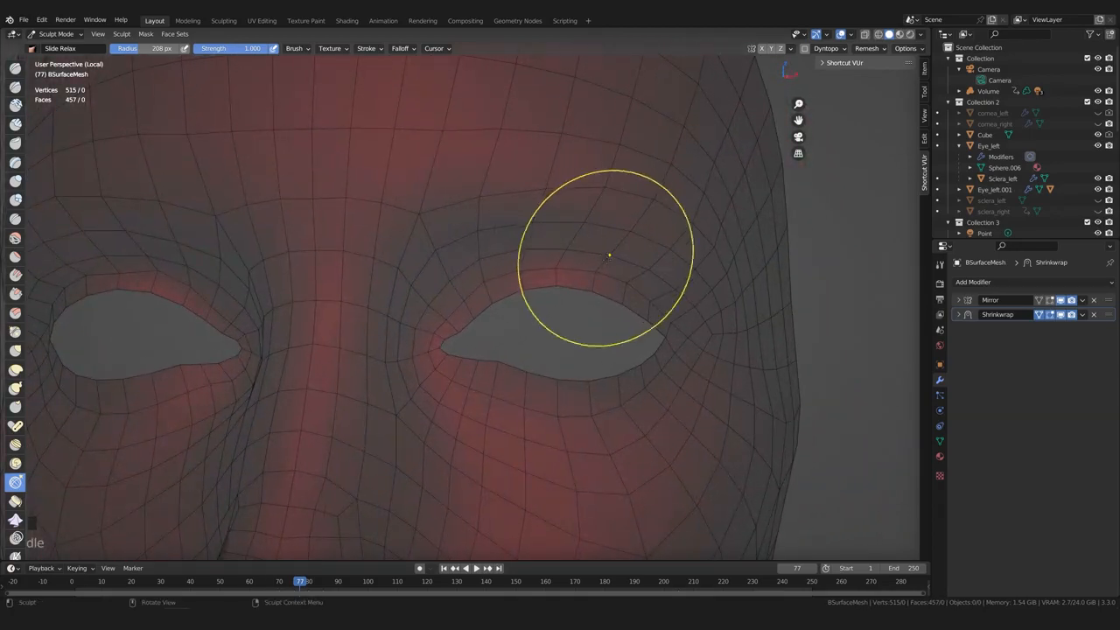
{"action": "middle_click_drag", "start_coordinate": [687, 292], "coordinate": [604, 285]}
{"action": "key", "text": "KP_Divide"}
In Edit Mode, add a centred loop cut through the upper and lower eyelids, running out to the temple
{"action": "key", "text": "Tab"}
{"action": "key", "text": "ctrl+r"}
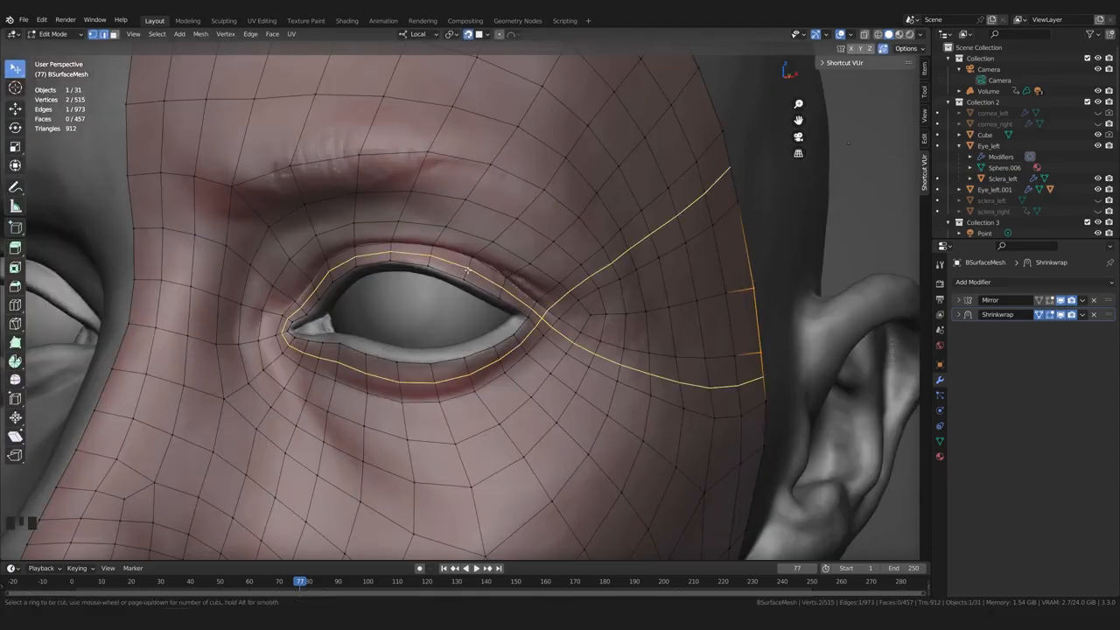
{"action": "left_click", "coordinate": [468, 272]}
{"action": "right_click", "coordinate": [470, 273]}
{"action": "left_click", "coordinate": [587, 306]}
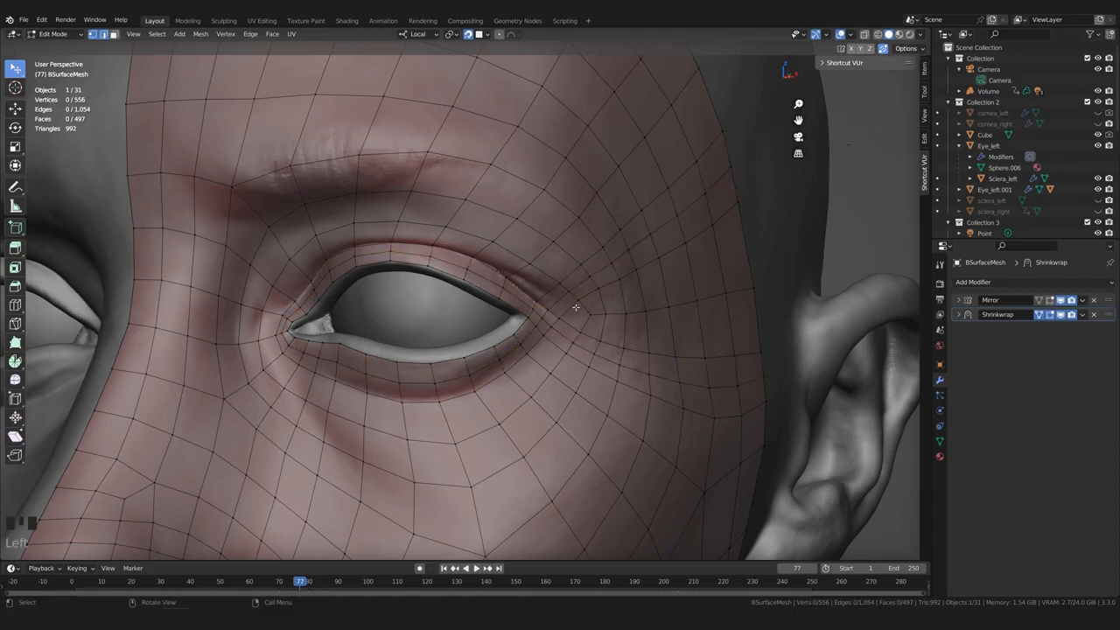
Add a second centred loop cut around the eye, just outside the upper eyelid crease, and clear the selection
{"action": "middle_click_drag", "start_coordinate": [523, 315], "coordinate": [324, 226]}
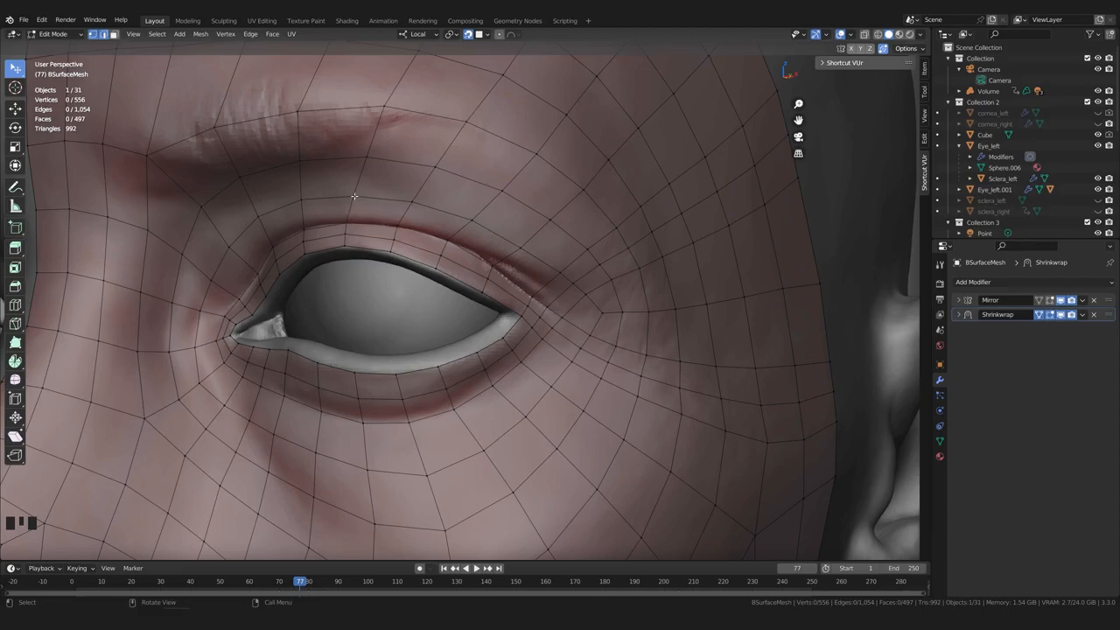
{"action": "key", "text": "ctrl+r"}
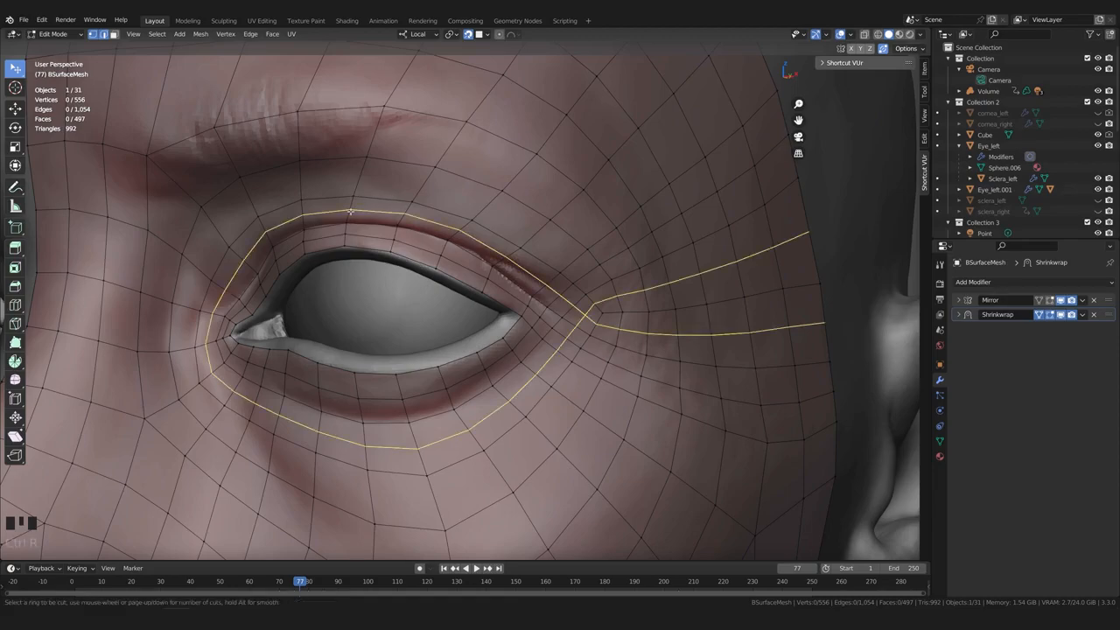
{"action": "left_click", "coordinate": [350, 211]}
{"action": "right_click", "coordinate": [349, 212]}
{"action": "scroll", "coordinate": [662, 303], "scroll_direction": "down", "scroll_amount": 2}
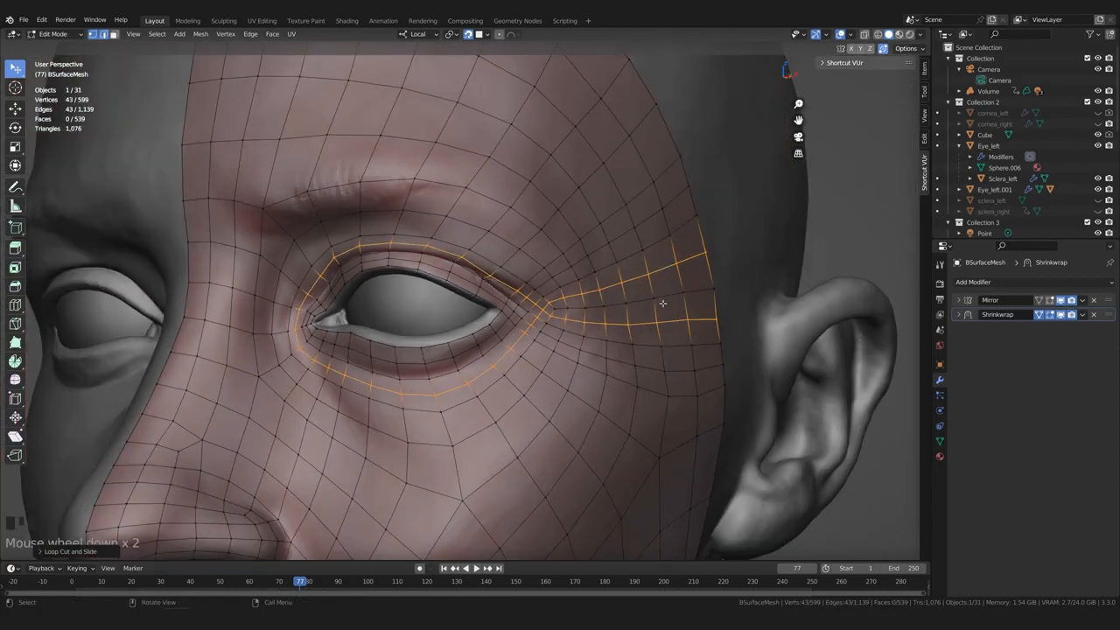
{"action": "left_click", "coordinate": [850, 236]}
Check how the new edge loops flow around the eye and across the face
{"action": "scroll", "coordinate": [599, 280], "scroll_direction": "down", "scroll_amount": 1}
{"action": "mouse_move", "coordinate": [595, 281]}
{"action": "middle_mouse_down"}
{"action": "mouse_move", "coordinate": [623, 258]}
{"action": "mouse_move", "coordinate": [542, 302]}
{"action": "mouse_move", "coordinate": [523, 297]}
{"action": "mouse_move", "coordinate": [610, 270]}
{"action": "middle_mouse_up"}
{"action": "scroll", "coordinate": [537, 305], "scroll_direction": "up", "scroll_amount": 3}
{"action": "scroll", "coordinate": [364, 275], "scroll_direction": "down", "scroll_amount": 5}
{"action": "scroll", "coordinate": [545, 307], "scroll_direction": "up", "scroll_amount": 2}
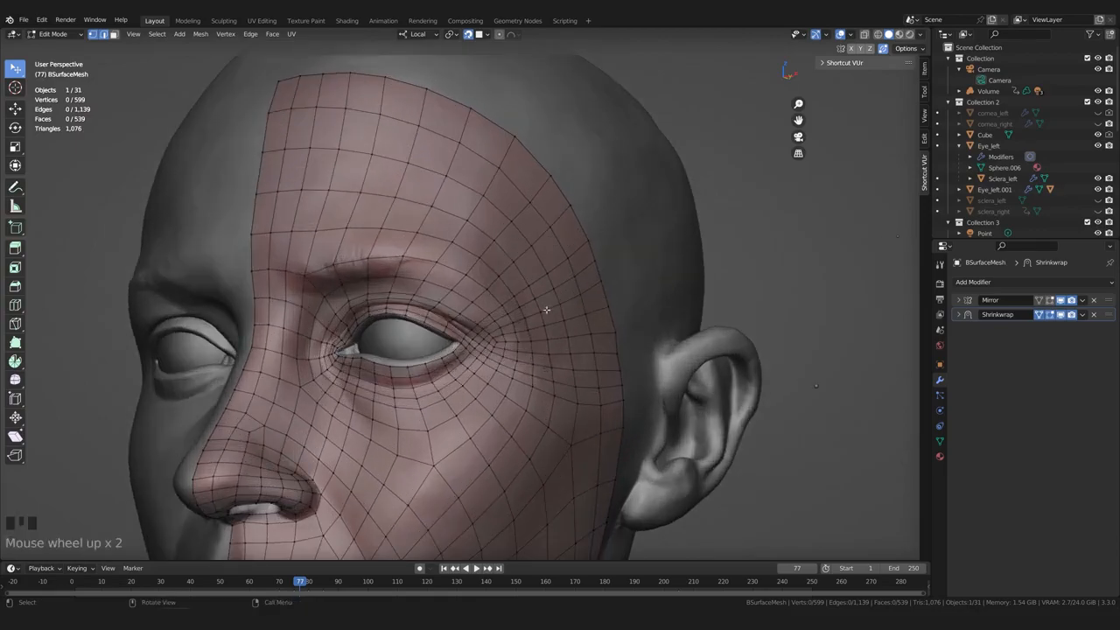
{"action": "scroll", "coordinate": [426, 289], "scroll_direction": "up", "scroll_amount": 4}
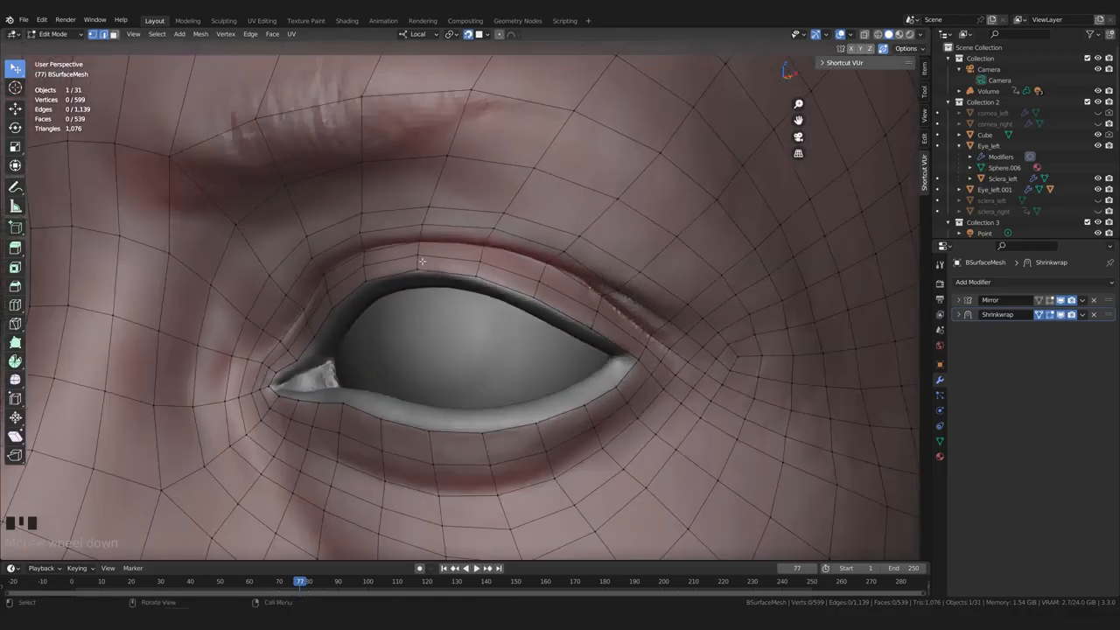
{"action": "mouse_move", "coordinate": [422, 261]}
{"action": "middle_mouse_down"}
{"action": "mouse_move", "coordinate": [393, 268]}
{"action": "mouse_move", "coordinate": [430, 260]}
{"action": "middle_mouse_up"}
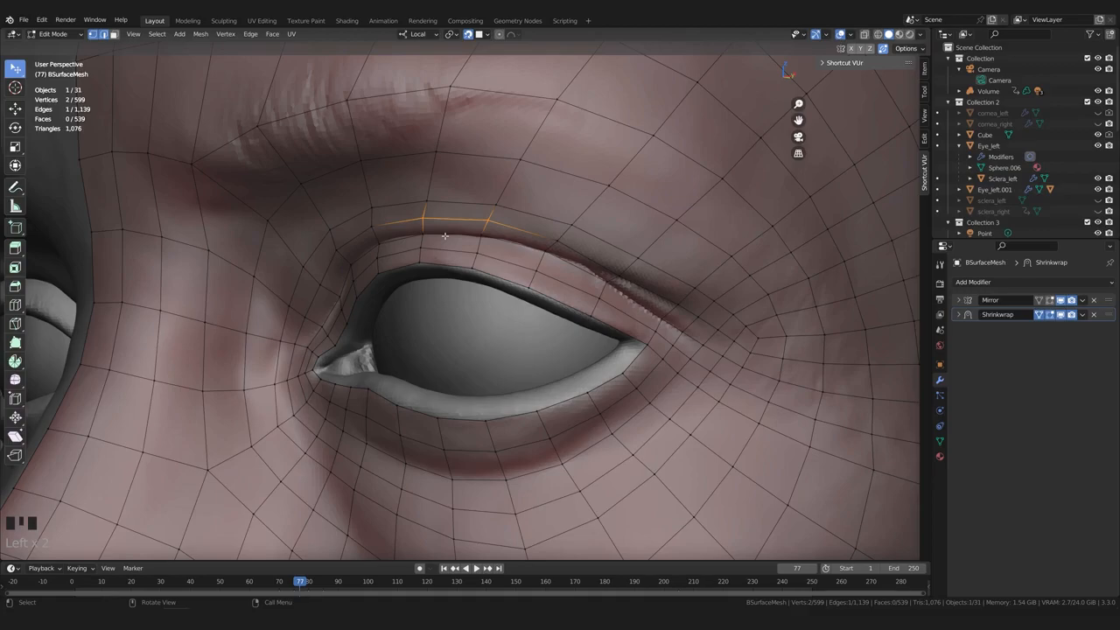
Inspect the edges and vertices above the upper eyelid crease, comparing them with the sculpted fold
{"action": "left_click", "coordinate": [454, 212]}
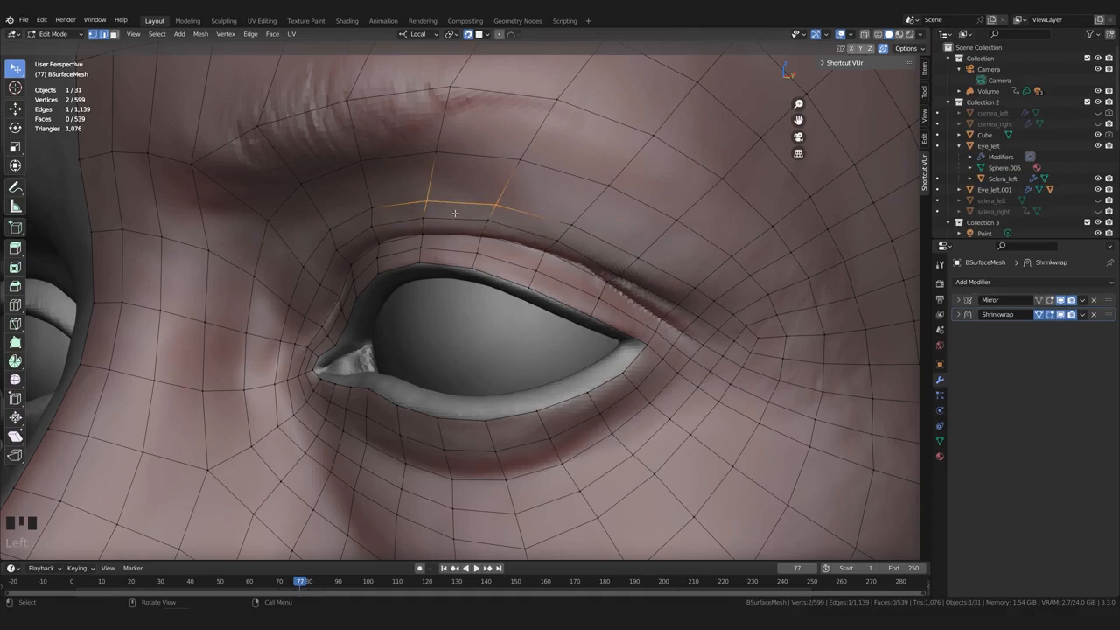
{"action": "left_click", "coordinate": [455, 153]}
{"action": "middle_click_drag", "start_coordinate": [431, 188], "coordinate": [310, 234]}
{"action": "scroll", "coordinate": [467, 242], "scroll_direction": "up", "scroll_amount": 3}
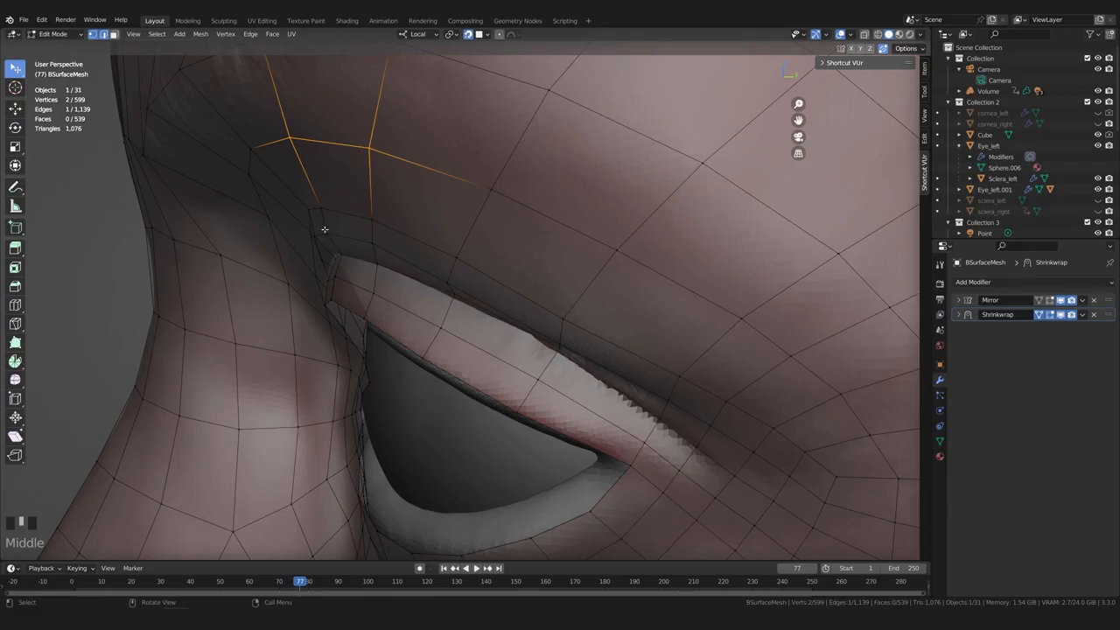
{"action": "scroll", "coordinate": [335, 248], "scroll_direction": "down", "scroll_amount": 2}
{"action": "middle_click_drag", "start_coordinate": [350, 278], "coordinate": [478, 276]}
{"action": "scroll", "coordinate": [481, 277], "scroll_direction": "up", "scroll_amount": 1}
{"action": "middle_click_drag", "start_coordinate": [578, 293], "coordinate": [510, 280], "text": "shift"}
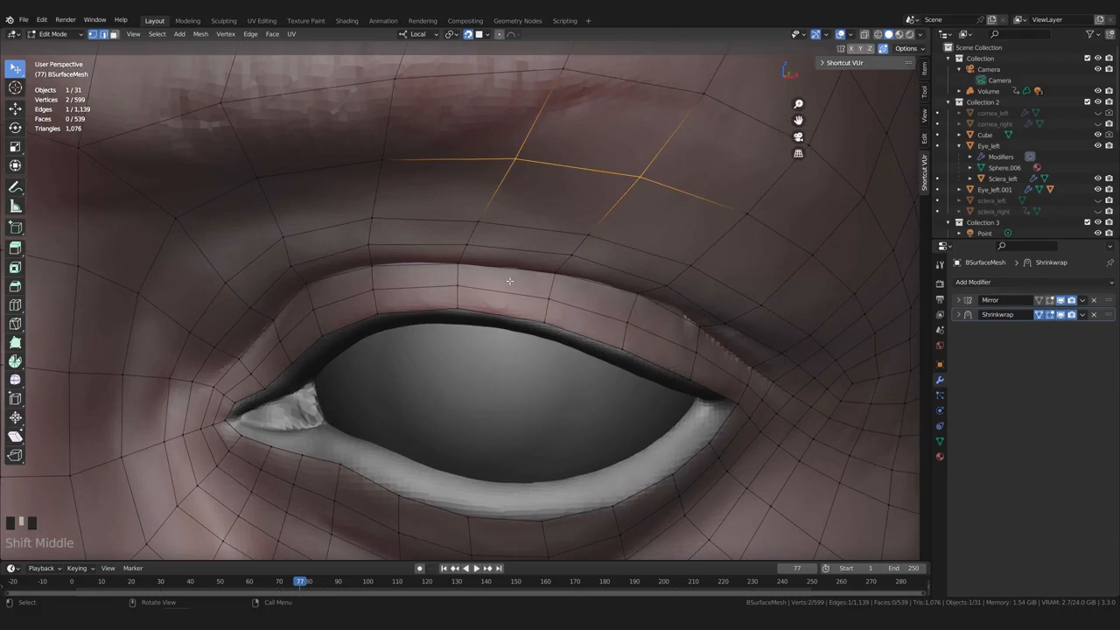
{"action": "middle_click_drag", "start_coordinate": [493, 287], "coordinate": [358, 300]}
{"action": "left_click", "coordinate": [299, 288]}
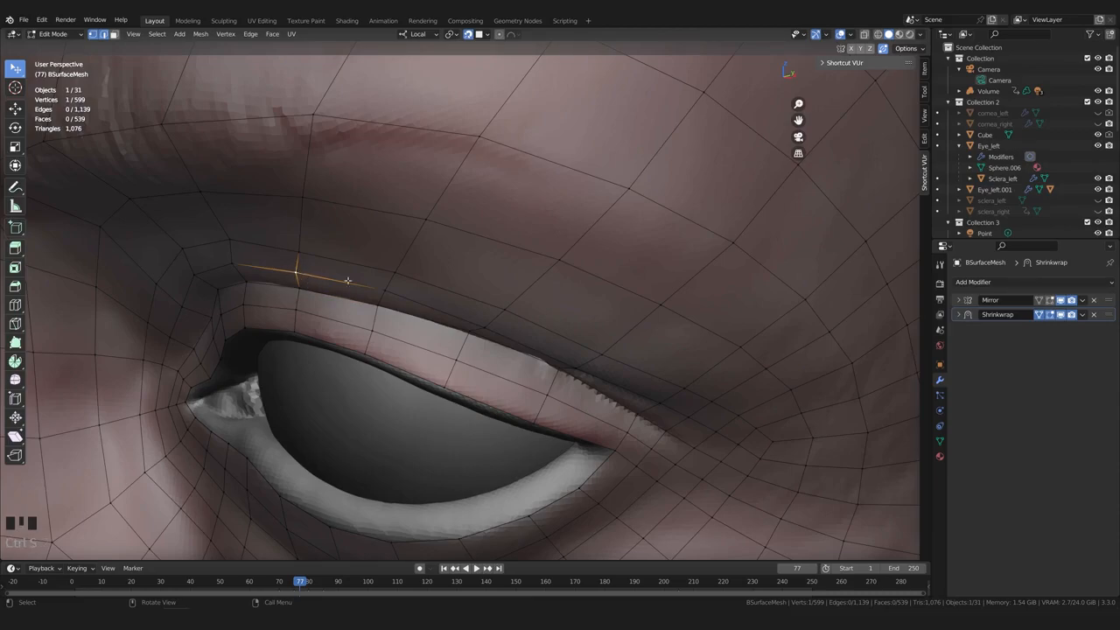
{"action": "middle_click_drag", "start_coordinate": [378, 280], "coordinate": [266, 253]}
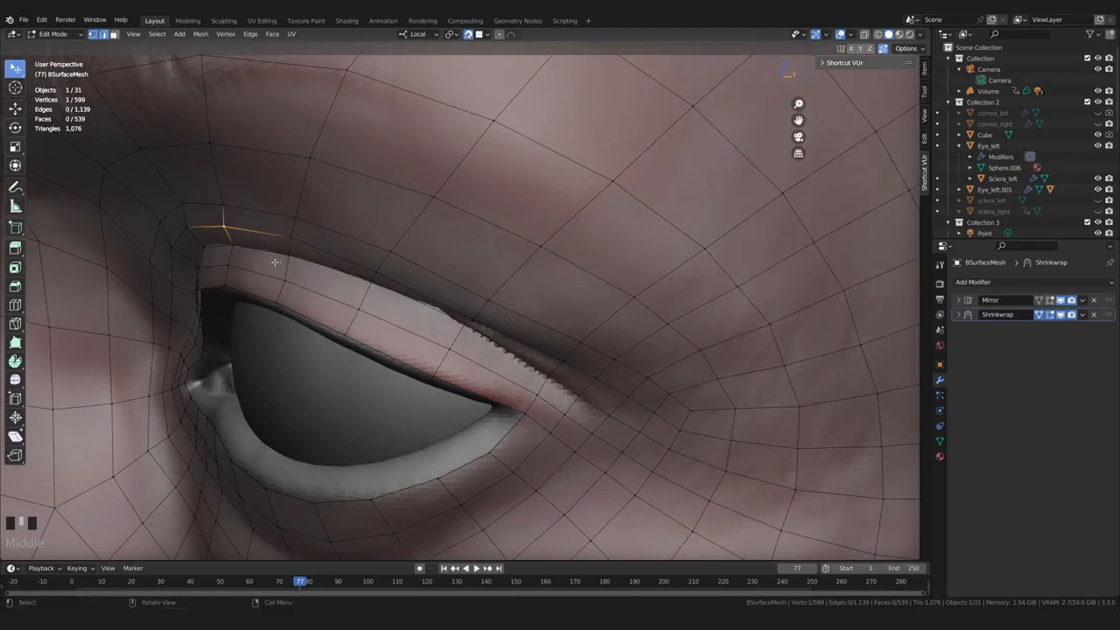
{"action": "middle_click_drag", "start_coordinate": [427, 265], "coordinate": [430, 256]}
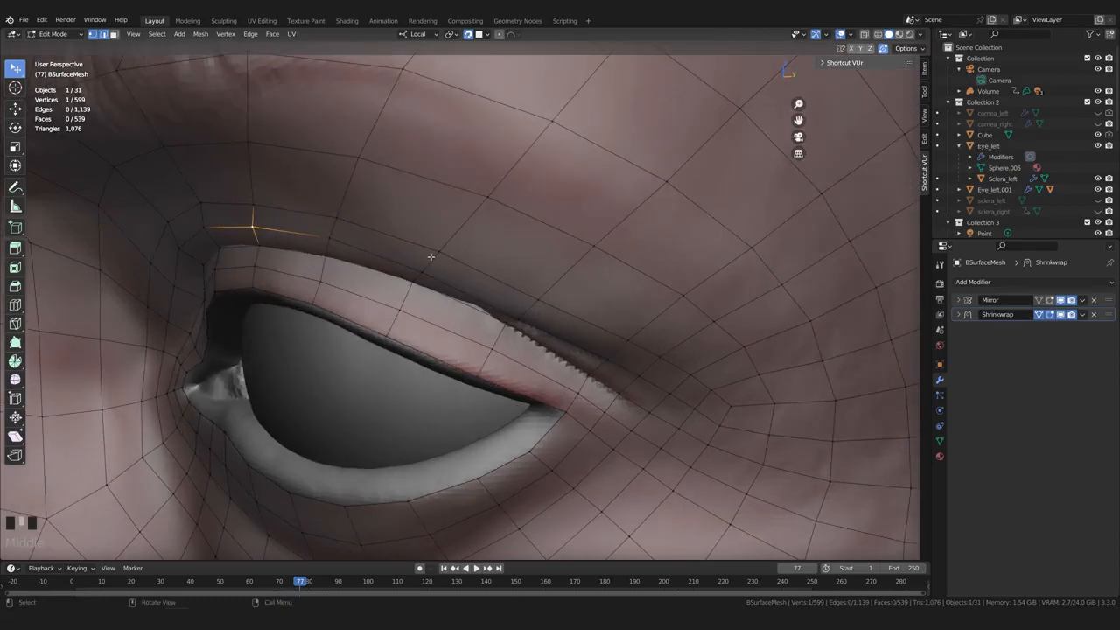
{"action": "scroll", "coordinate": [447, 265], "scroll_direction": "up", "scroll_amount": 2}
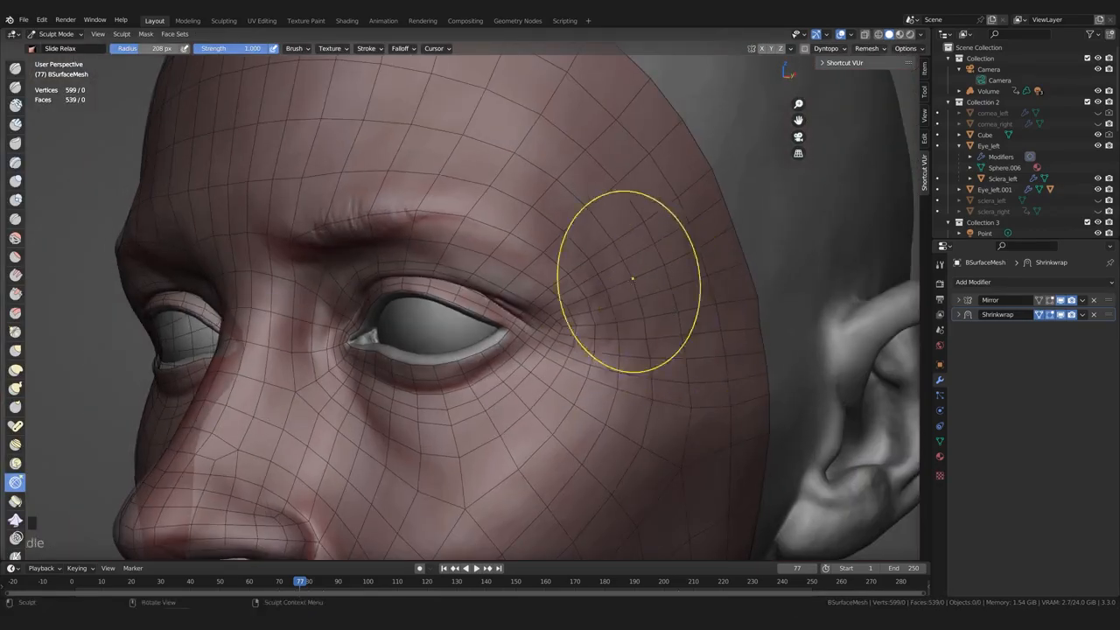
In Sculpt Mode, relax the mesh around the outer eye corner, upper cheek and temple with the Slide Relax brush
{"action": "left_click_drag", "start_coordinate": [602, 389], "coordinate": [613, 421], "text": "shift"}
{"action": "middle_click_drag", "start_coordinate": [603, 385], "coordinate": [648, 379]}
{"action": "mouse_move", "coordinate": [568, 330]}
{"action": "left_mouse_down", "text": "shift"}
{"action": "mouse_move", "coordinate": [573, 343]}
{"action": "mouse_move", "coordinate": [587, 331]}
{"action": "left_mouse_up", "text": "shift"}
{"action": "middle_click_drag", "start_coordinate": [600, 311], "coordinate": [590, 315]}
{"action": "left_click_drag", "start_coordinate": [600, 317], "coordinate": [604, 333], "text": "shift"}
{"action": "middle_click_drag", "start_coordinate": [657, 413], "coordinate": [591, 410]}
{"action": "left_click_drag", "start_coordinate": [770, 320], "coordinate": [777, 321], "text": "shift"}
{"action": "middle_click_drag", "start_coordinate": [777, 321], "coordinate": [775, 316]}
Pull the mesh at the temple slightly with the Grab brush
{"action": "key", "text": "g"}
{"action": "left_click_drag", "start_coordinate": [723, 298], "coordinate": [713, 300]}
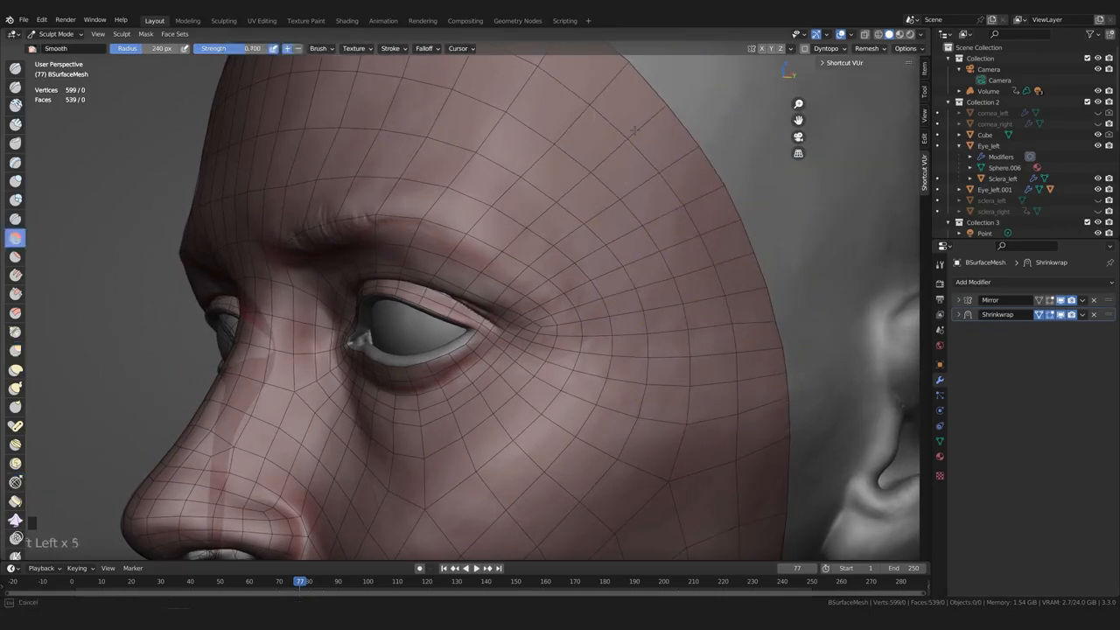
{"action": "scroll", "coordinate": [723, 383], "scroll_direction": "down", "scroll_amount": 1}
{"action": "middle_click_drag", "start_coordinate": [620, 337], "coordinate": [626, 320]}
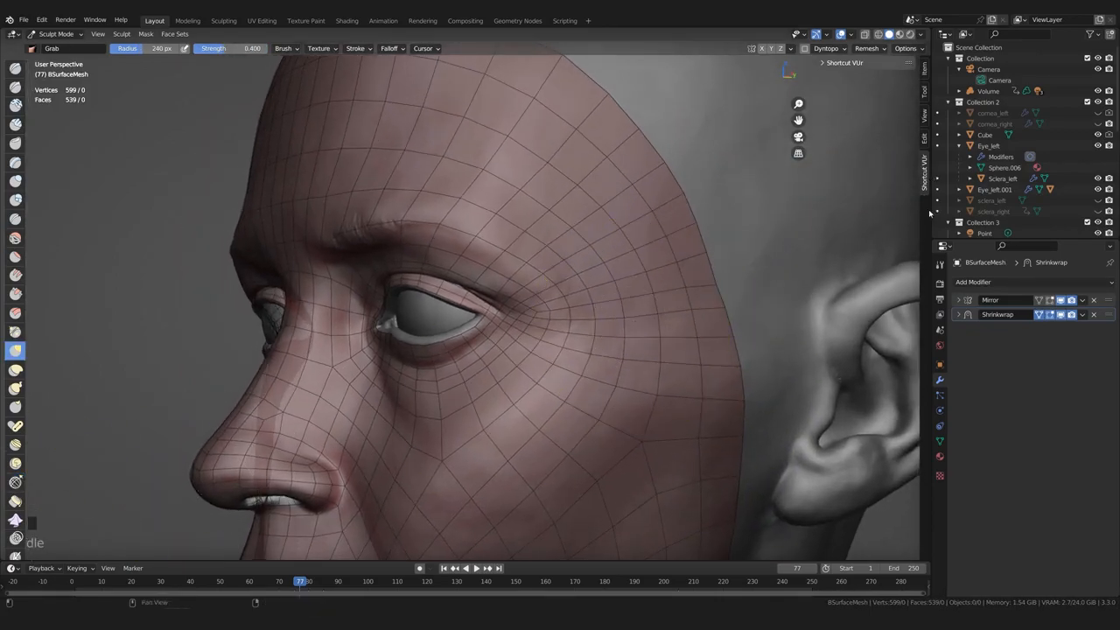
Set the Offset X of the Shortcut VUr overlay to 86
{"action": "left_click", "coordinate": [823, 63]}
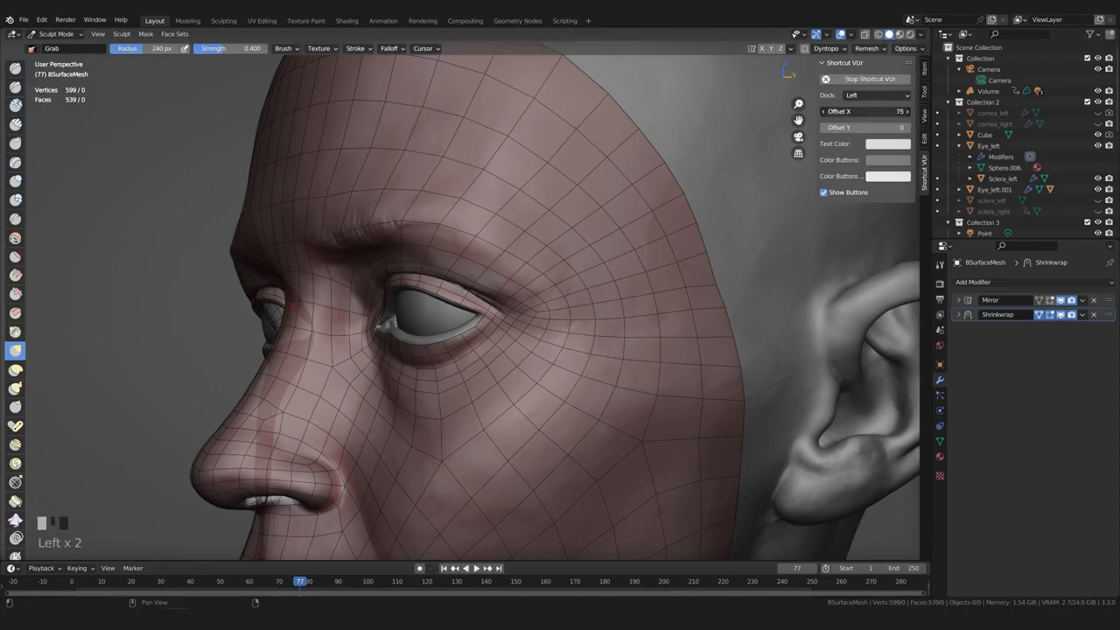
{"action": "left_click_drag", "start_coordinate": [865, 111], "coordinate": [873, 111]}
{"action": "middle_click_drag", "start_coordinate": [465, 333], "coordinate": [519, 331]}
{"action": "scroll", "coordinate": [494, 338], "scroll_direction": "up", "scroll_amount": 1}
{"action": "middle_click_drag", "start_coordinate": [519, 331], "coordinate": [545, 350], "text": "shift"}
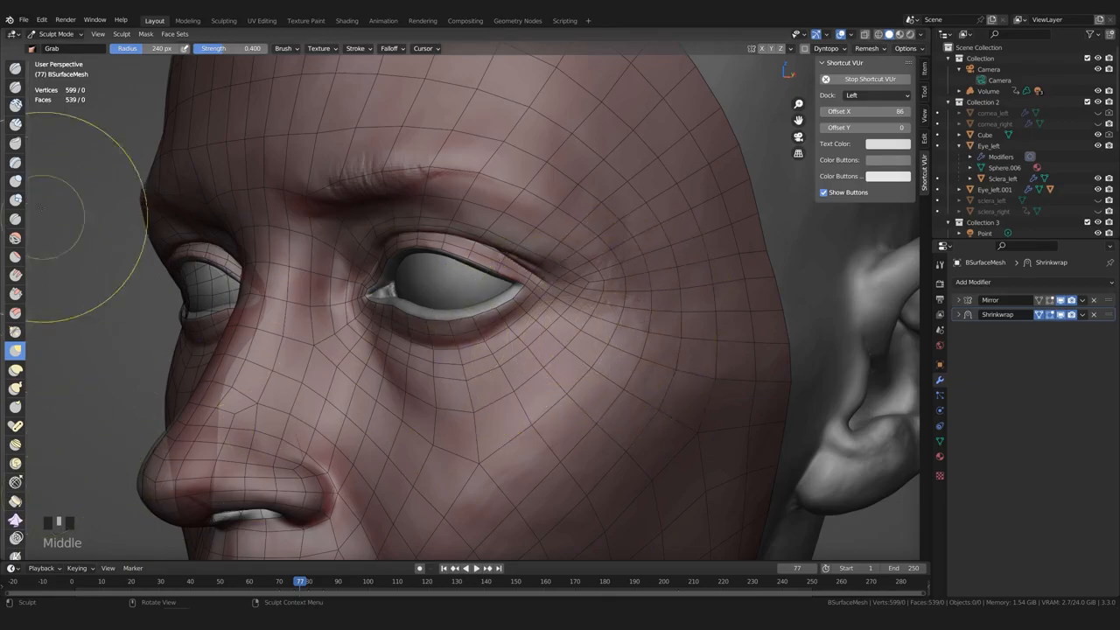
Try to reposition and smooth the mesh along the temple, forehead side and outer eye corner with the Grab brush
{"action": "middle_click_drag", "start_coordinate": [697, 336], "coordinate": [568, 346], "text": "shift"}
{"action": "left_click_drag", "start_coordinate": [686, 274], "coordinate": [680, 273]}
{"action": "left_click_drag", "start_coordinate": [679, 289], "coordinate": [673, 323]}
{"action": "mouse_move", "coordinate": [673, 330]}
{"action": "left_mouse_down", "text": "shift"}
{"action": "mouse_move", "coordinate": [650, 305]}
{"action": "mouse_move", "coordinate": [627, 324]}
{"action": "left_mouse_up", "text": "shift"}
{"action": "mouse_move", "coordinate": [627, 324]}
{"action": "left_mouse_down", "text": "shift"}
{"action": "mouse_move", "coordinate": [607, 283]}
{"action": "mouse_move", "coordinate": [686, 281]}
{"action": "mouse_move", "coordinate": [683, 271]}
{"action": "left_mouse_up", "text": "shift"}
{"action": "left_click_drag", "start_coordinate": [683, 271], "coordinate": [687, 264]}
{"action": "left_click_drag", "start_coordinate": [673, 254], "coordinate": [655, 223], "text": "shift"}
{"action": "left_click_drag", "start_coordinate": [654, 223], "coordinate": [626, 179], "text": "shift"}
{"action": "left_click_drag", "start_coordinate": [626, 179], "coordinate": [617, 145], "text": "shift"}
{"action": "mouse_move", "coordinate": [620, 143]}
{"action": "middle_mouse_down"}
{"action": "mouse_move", "coordinate": [735, 263]}
{"action": "mouse_move", "coordinate": [635, 299]}
{"action": "middle_mouse_up"}
{"action": "left_click_drag", "start_coordinate": [588, 157], "coordinate": [623, 310], "text": "shift"}
{"action": "scroll", "coordinate": [590, 439], "scroll_direction": "down", "scroll_amount": 1}
{"action": "middle_click_drag", "start_coordinate": [546, 389], "coordinate": [425, 299]}
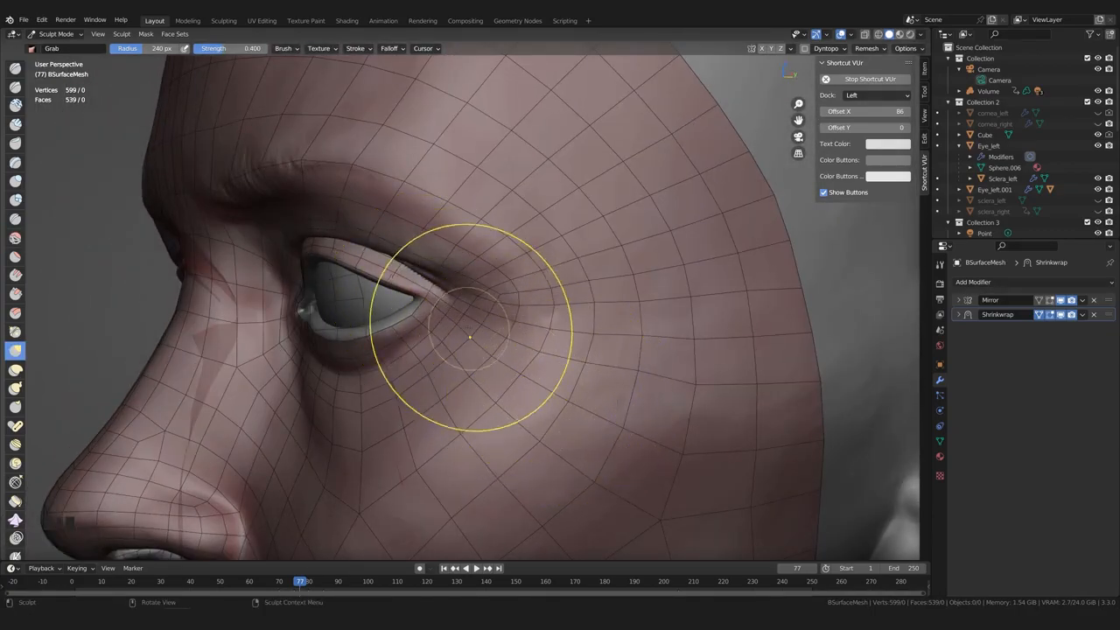
{"action": "left_click_drag", "start_coordinate": [425, 298], "coordinate": [451, 305]}
{"action": "left_click_drag", "start_coordinate": [484, 347], "coordinate": [503, 356]}
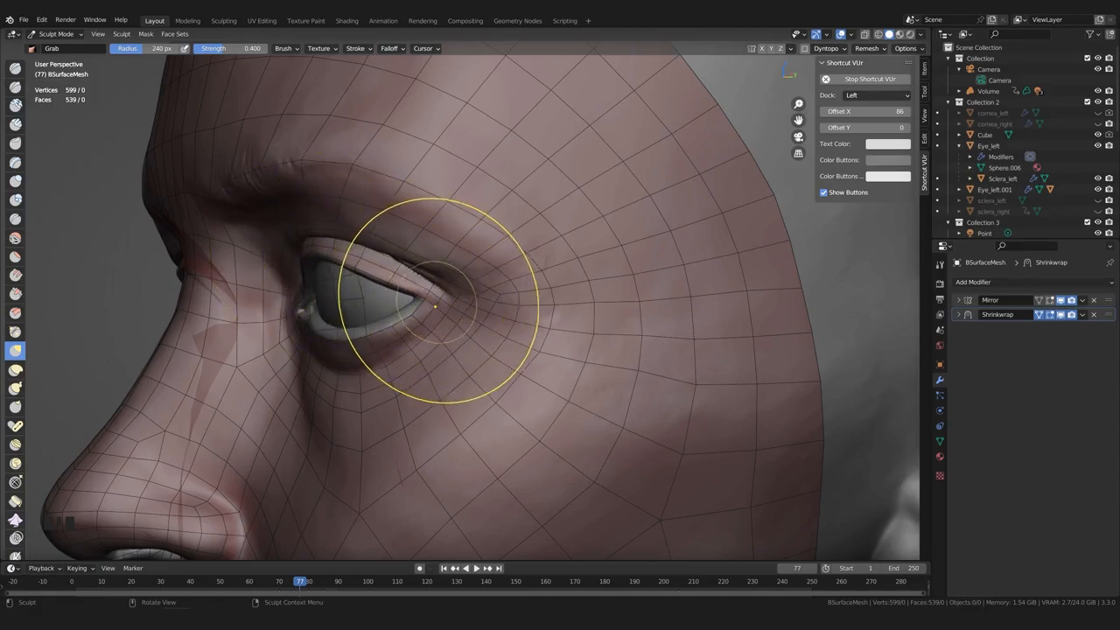
{"action": "middle_click_drag", "start_coordinate": [456, 323], "coordinate": [512, 358]}
Undo the recent Grab and smoothing strokes around the temple and outer eye corner
{"action": "key", "text": "ctrl+z"}
{"action": "key", "text": "ctrl+z"}
{"action": "key", "text": "ctrl+z"}
{"action": "key", "text": "ctrl+z"}
{"action": "key", "text": "ctrl+z"}
{"action": "key", "text": "ctrl+z"}
{"action": "key", "text": "ctrl+z"}
{"action": "key", "text": "ctrl+z"}
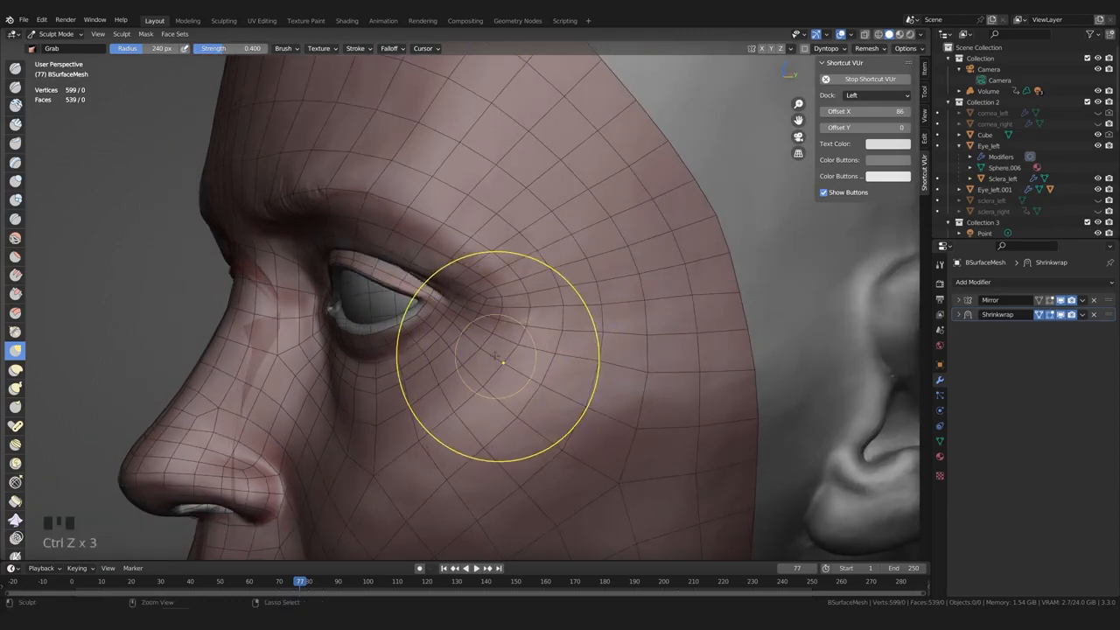
{"action": "key", "text": "ctrl+z"}
{"action": "key", "text": "ctrl+z"}
{"action": "key", "text": "ctrl+z"}
Pull the mesh of the upper cheek back toward the ear with the Grab brush
{"action": "left_click_drag", "start_coordinate": [510, 355], "coordinate": [632, 396]}
{"action": "left_click_drag", "start_coordinate": [631, 402], "coordinate": [627, 410]}
{"action": "scroll", "coordinate": [625, 407], "scroll_direction": "down", "scroll_amount": 1}
{"action": "mouse_move", "coordinate": [588, 395]}
{"action": "middle_mouse_down"}
{"action": "mouse_move", "coordinate": [617, 400]}
{"action": "mouse_move", "coordinate": [591, 390]}
{"action": "middle_mouse_up"}
{"action": "scroll", "coordinate": [592, 394], "scroll_direction": "up", "scroll_amount": 1}
{"action": "left_click_drag", "start_coordinate": [596, 396], "coordinate": [708, 408]}
{"action": "scroll", "coordinate": [579, 445], "scroll_direction": "down", "scroll_amount": 1}
{"action": "scroll", "coordinate": [604, 449], "scroll_direction": "up", "scroll_amount": 2}
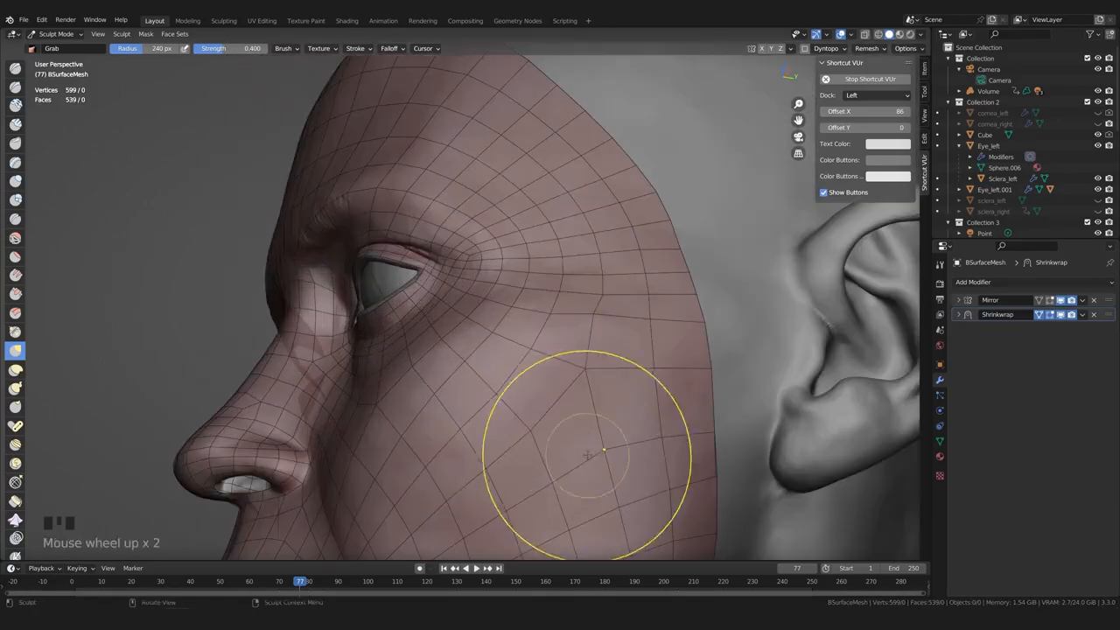
Adjust the lower cheek and the mesh's rear border in front of the ear with the Grab brush
{"action": "middle_click_drag", "start_coordinate": [538, 499], "coordinate": [555, 395]}
{"action": "left_click_drag", "start_coordinate": [554, 394], "coordinate": [554, 392]}
{"action": "left_click_drag", "start_coordinate": [732, 314], "coordinate": [733, 316]}
{"action": "left_click_drag", "start_coordinate": [733, 316], "coordinate": [730, 324]}
{"action": "scroll", "coordinate": [696, 422], "scroll_direction": "down", "scroll_amount": 1}
{"action": "middle_click_drag", "start_coordinate": [692, 425], "coordinate": [675, 421]}
{"action": "scroll", "coordinate": [674, 421], "scroll_direction": "up", "scroll_amount": 1}
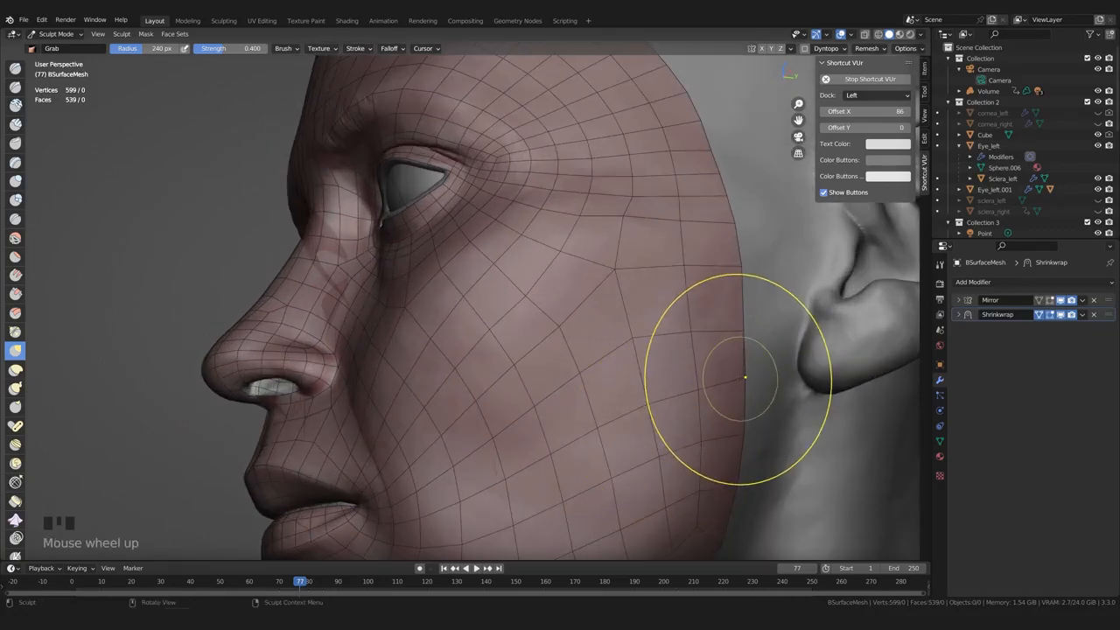
In Edit Mode, delete the stray sliver face on the mesh's rear border in front of the earlobe
{"action": "scroll", "coordinate": [742, 425], "scroll_direction": "up", "scroll_amount": 1}
{"action": "middle_click_drag", "start_coordinate": [585, 394], "coordinate": [594, 401]}
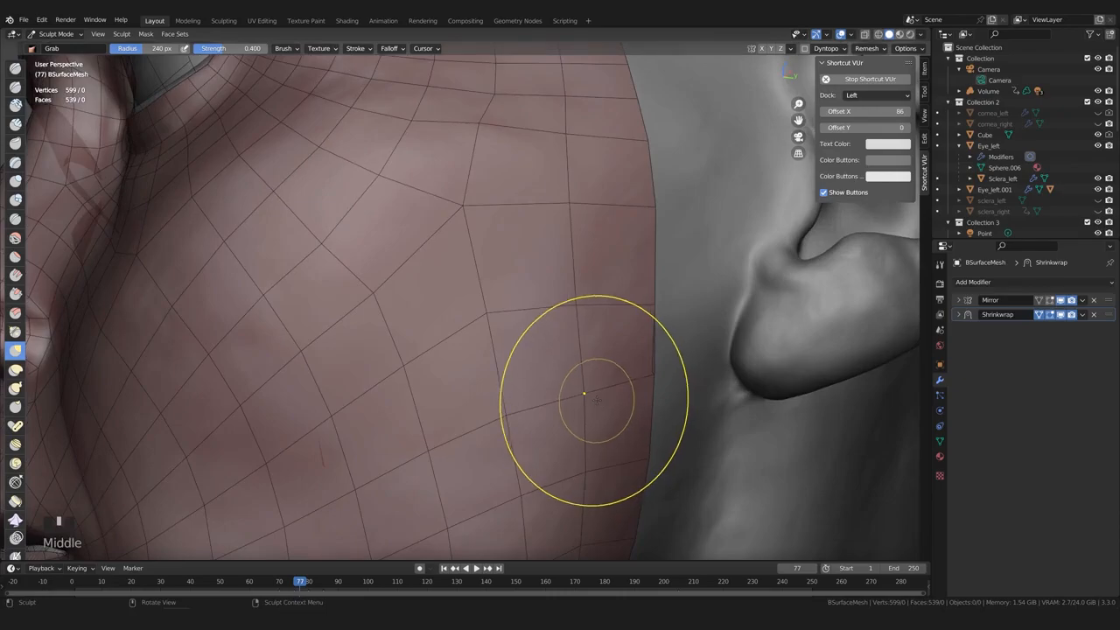
{"action": "key", "text": "Tab"}
{"action": "left_click", "coordinate": [653, 376]}
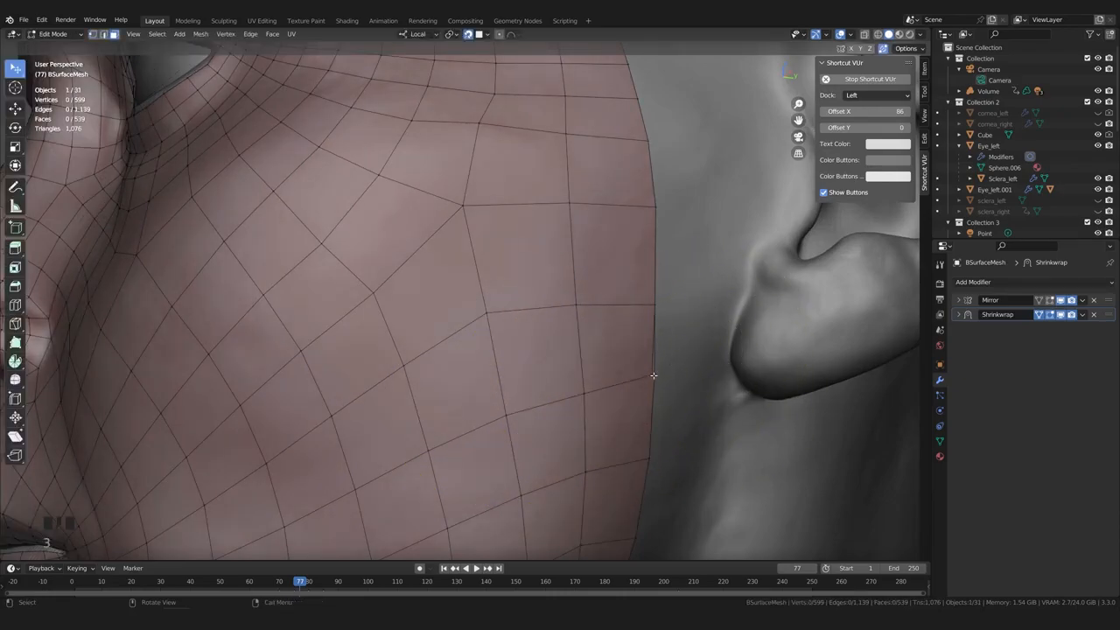
{"action": "key", "text": "Delete"}
{"action": "left_click", "coordinate": [614, 314]}
{"action": "scroll", "coordinate": [605, 380], "scroll_direction": "down", "scroll_amount": 3}
{"action": "mouse_move", "coordinate": [587, 378]}
{"action": "middle_mouse_down"}
{"action": "mouse_move", "coordinate": [498, 364]}
{"action": "mouse_move", "coordinate": [552, 444]}
{"action": "mouse_move", "coordinate": [565, 429]}
{"action": "middle_mouse_up"}
Return to Sculpt Mode with the Slide Relax brush and check the mesh over the forehead
{"action": "scroll", "coordinate": [551, 445], "scroll_direction": "down", "scroll_amount": 2}
{"action": "mouse_move", "coordinate": [564, 429]}
{"action": "middle_mouse_down", "text": "shift"}
{"action": "mouse_move", "coordinate": [530, 420]}
{"action": "mouse_move", "coordinate": [595, 433]}
{"action": "middle_mouse_up", "text": "shift"}
{"action": "key", "text": "Tab"}
{"action": "left_click", "coordinate": [525, 411]}
{"action": "scroll", "coordinate": [447, 312], "scroll_direction": "up", "scroll_amount": 1}
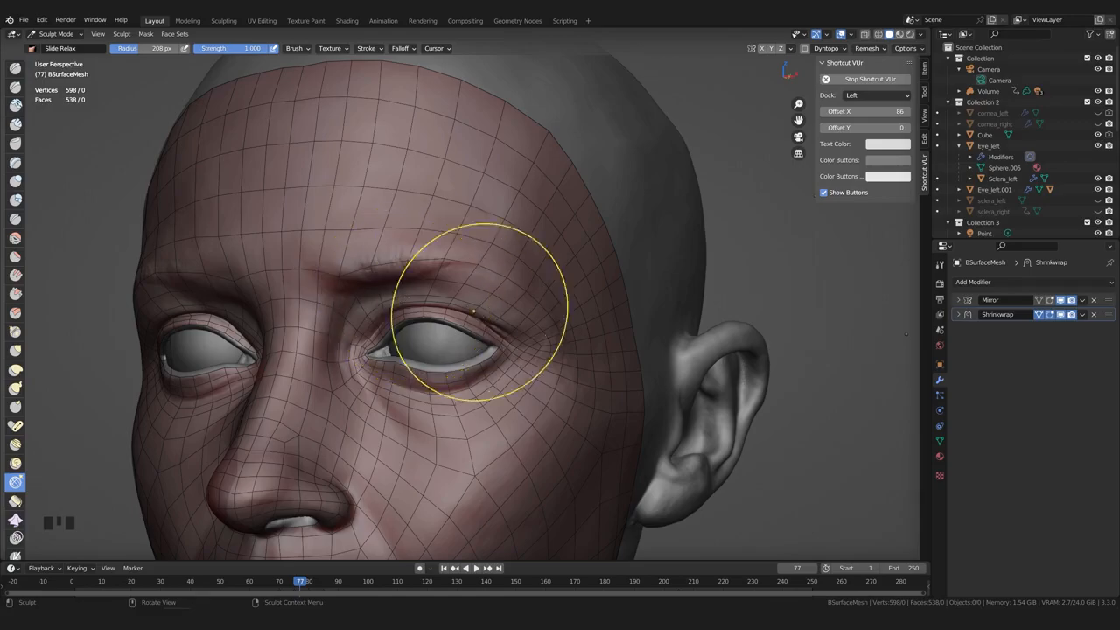
{"action": "middle_click_drag", "start_coordinate": [511, 305], "coordinate": [573, 166]}
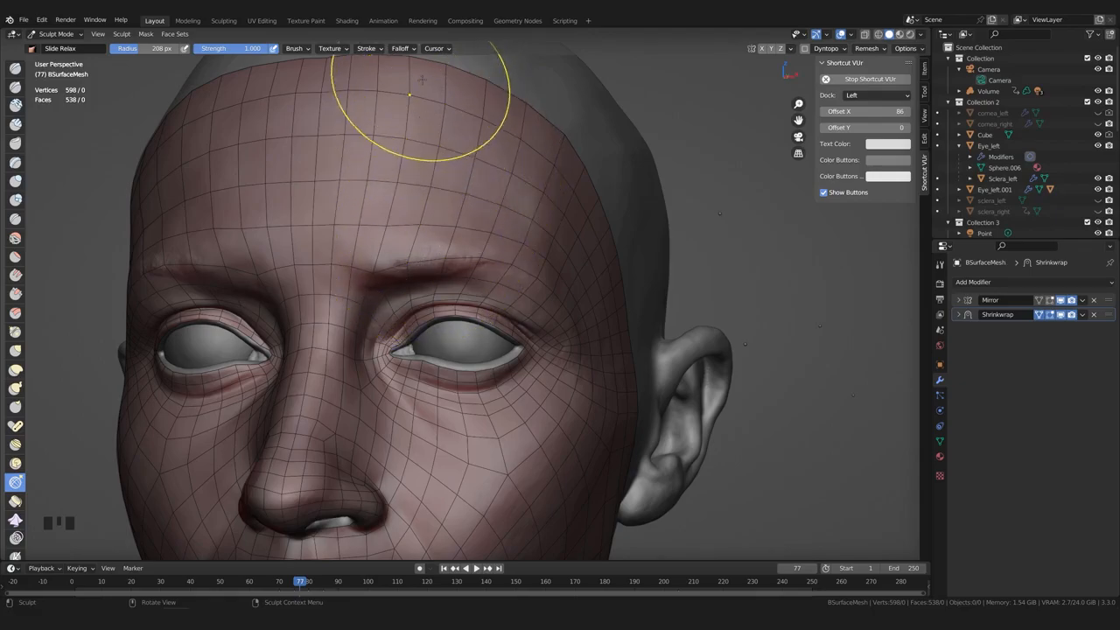
{"action": "middle_click_drag", "start_coordinate": [455, 225], "coordinate": [470, 305], "text": "shift"}
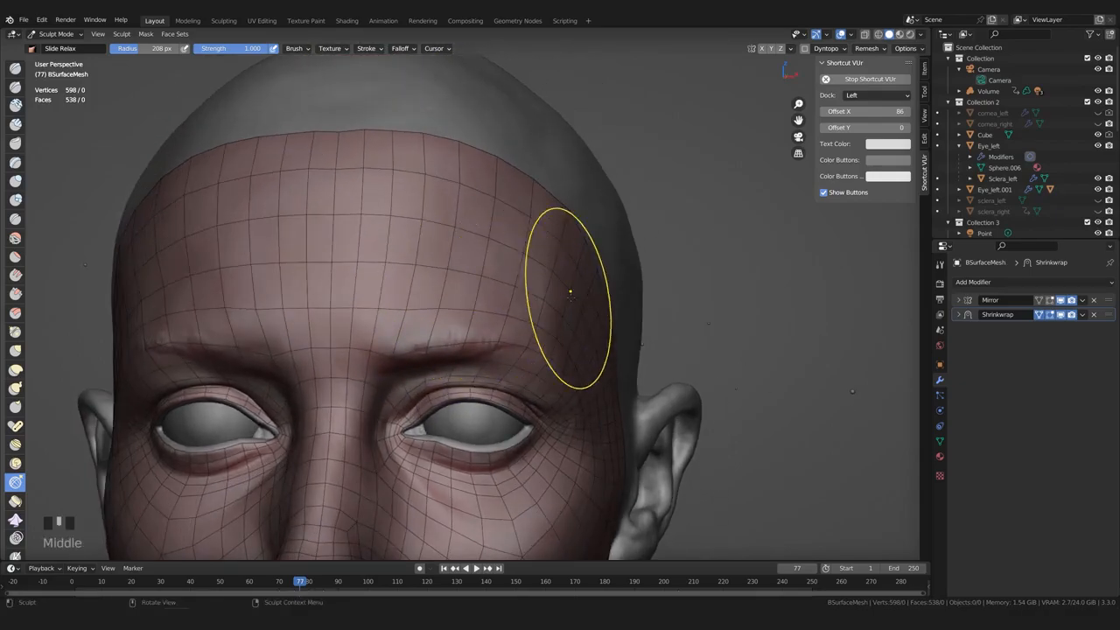
{"action": "middle_click_drag", "start_coordinate": [569, 280], "coordinate": [490, 279]}
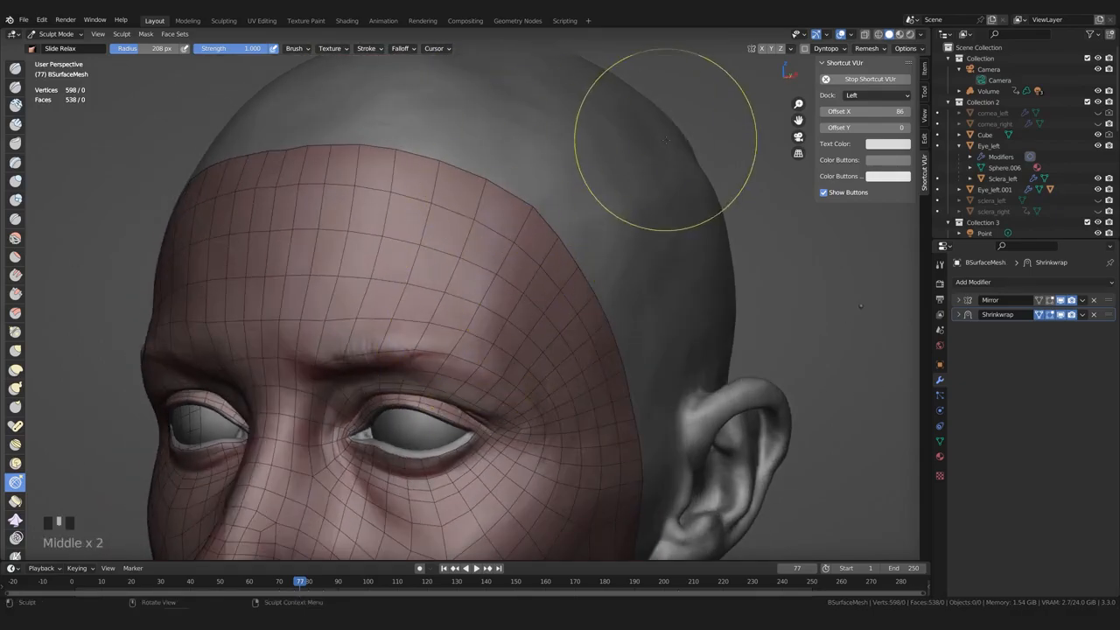
Examine the edge flow of the mesh over the forehead and temple from several angles
{"action": "middle_click_drag", "start_coordinate": [538, 200], "coordinate": [449, 354]}
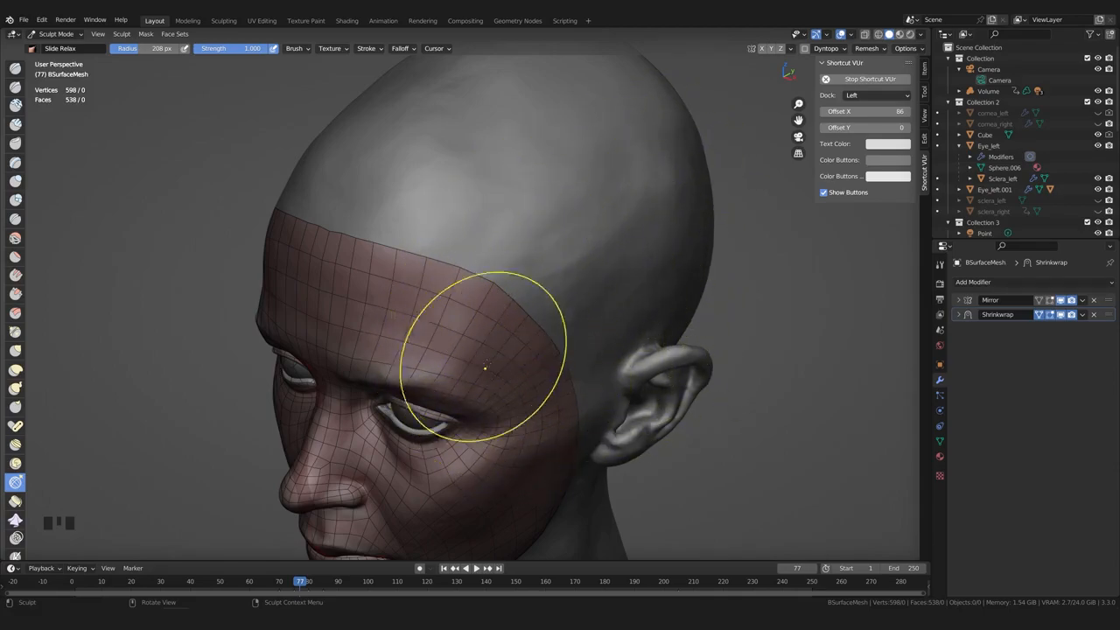
{"action": "middle_click_drag", "start_coordinate": [475, 363], "coordinate": [409, 374]}
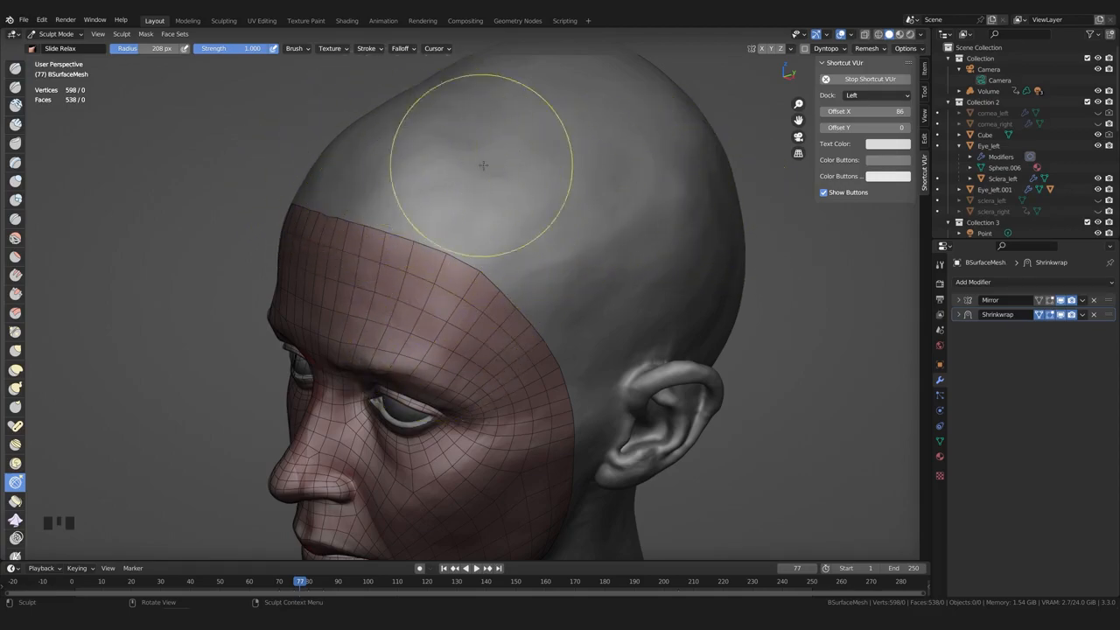
{"action": "mouse_move", "coordinate": [475, 162]}
{"action": "middle_mouse_down"}
{"action": "mouse_move", "coordinate": [500, 211]}
{"action": "mouse_move", "coordinate": [510, 288]}
{"action": "middle_mouse_up"}
{"action": "scroll", "coordinate": [510, 288], "scroll_direction": "up", "scroll_amount": 3}
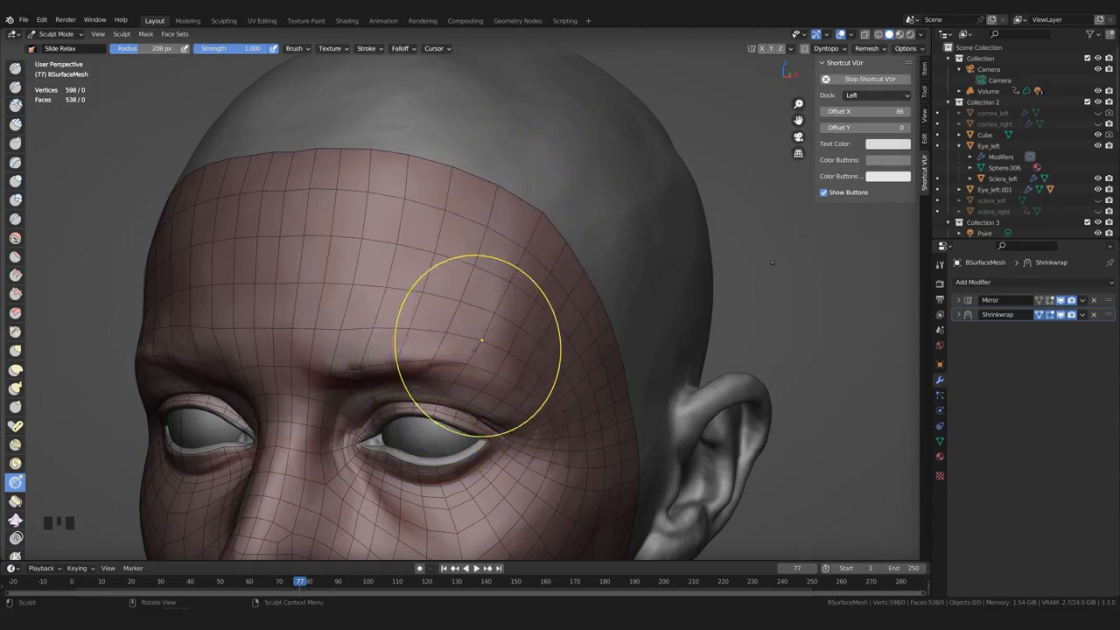
{"action": "middle_click_drag", "start_coordinate": [494, 312], "coordinate": [519, 274]}
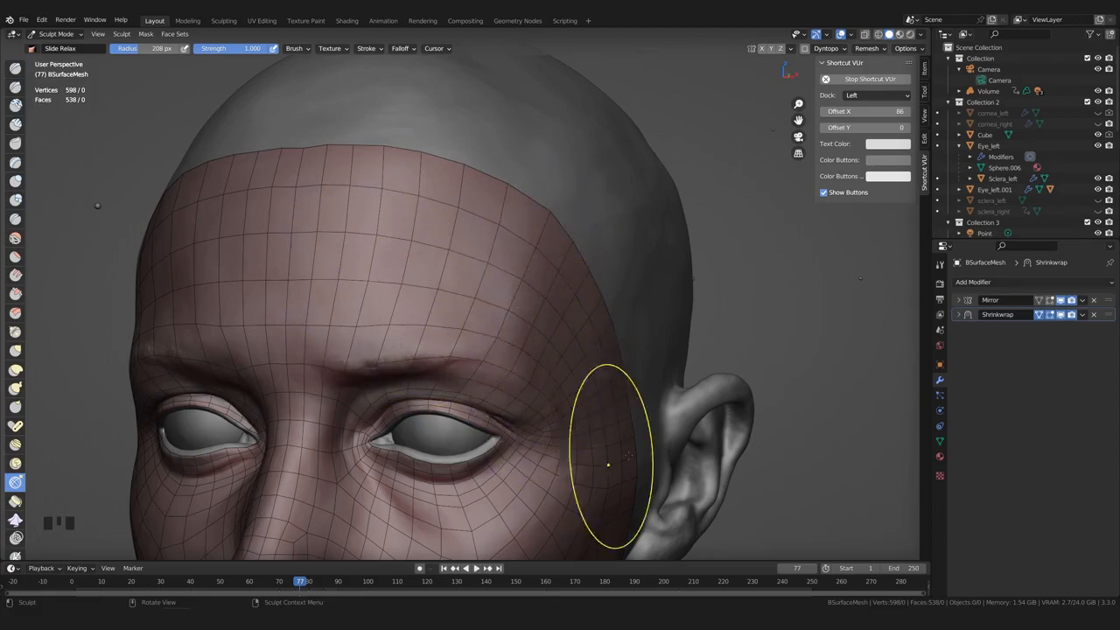
{"action": "middle_click_drag", "start_coordinate": [529, 383], "coordinate": [486, 358]}
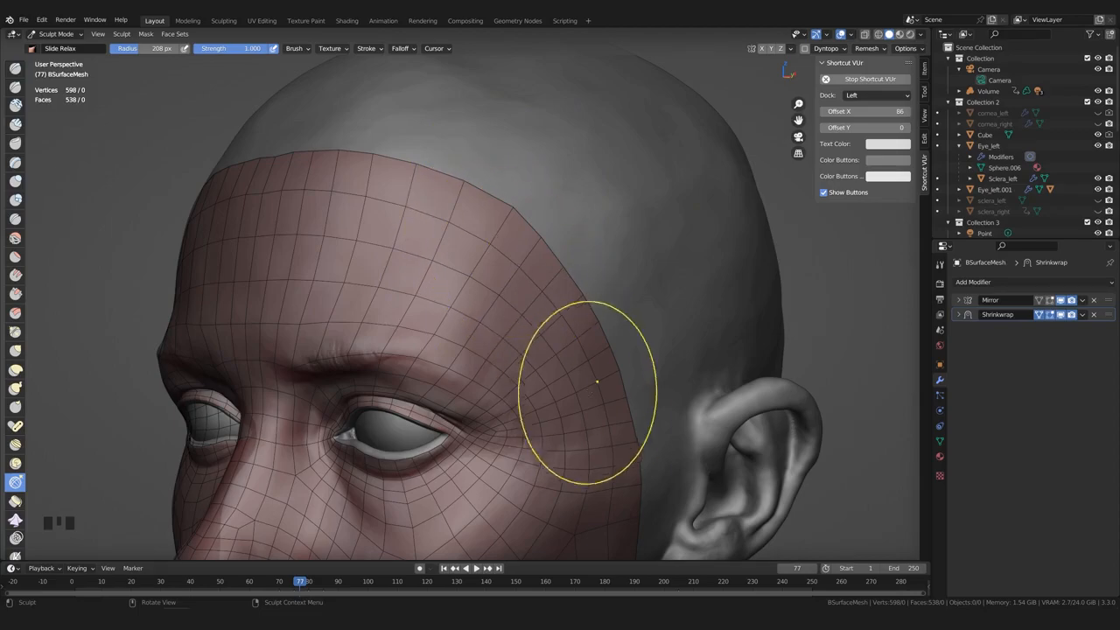
{"action": "middle_click_drag", "start_coordinate": [525, 137], "coordinate": [593, 334]}
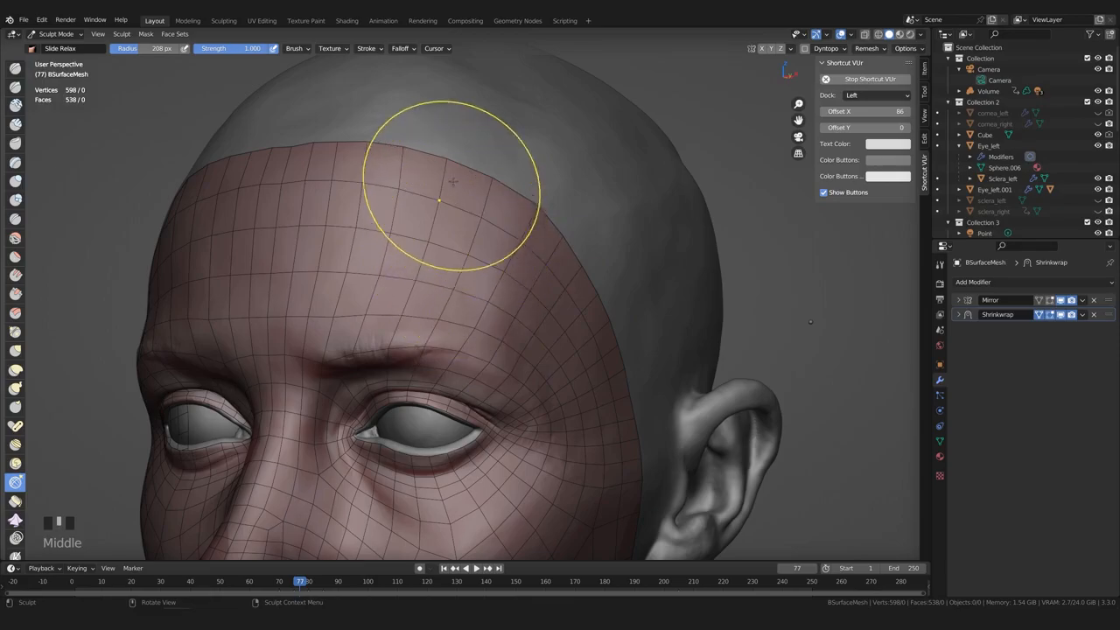
{"action": "scroll", "coordinate": [434, 228], "scroll_direction": "down", "scroll_amount": 1}
{"action": "mouse_move", "coordinate": [473, 238]}
{"action": "middle_mouse_down"}
{"action": "mouse_move", "coordinate": [436, 227]}
{"action": "mouse_move", "coordinate": [475, 231]}
{"action": "middle_mouse_up"}
{"action": "scroll", "coordinate": [438, 235], "scroll_direction": "up", "scroll_amount": 1}
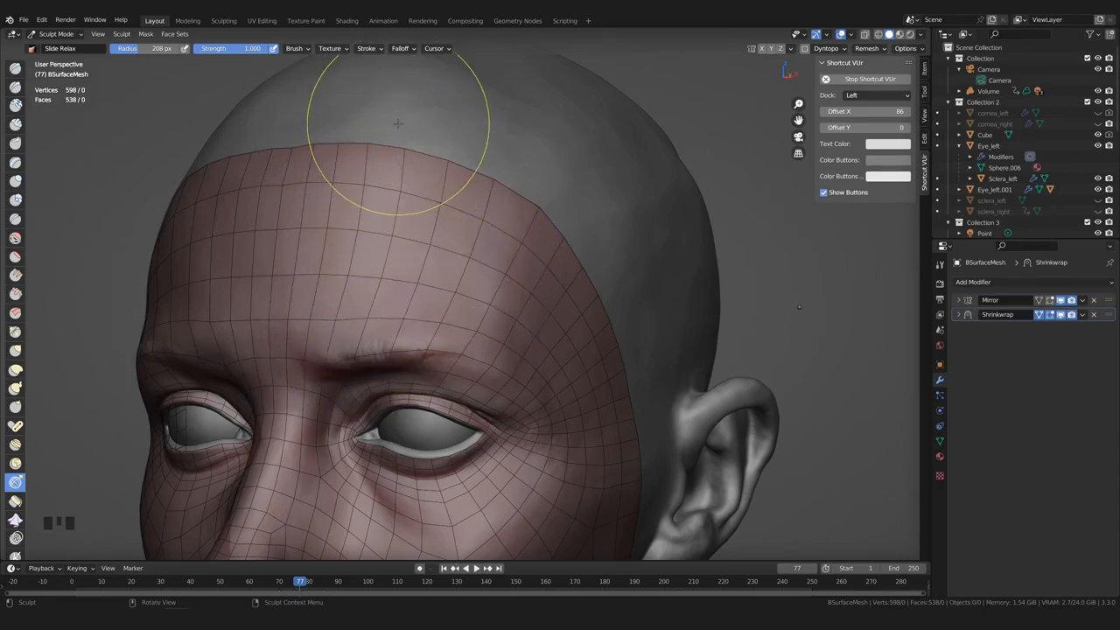
{"action": "middle_click", "coordinate": [429, 261]}
{"action": "middle_click_drag", "start_coordinate": [428, 261], "coordinate": [414, 264]}
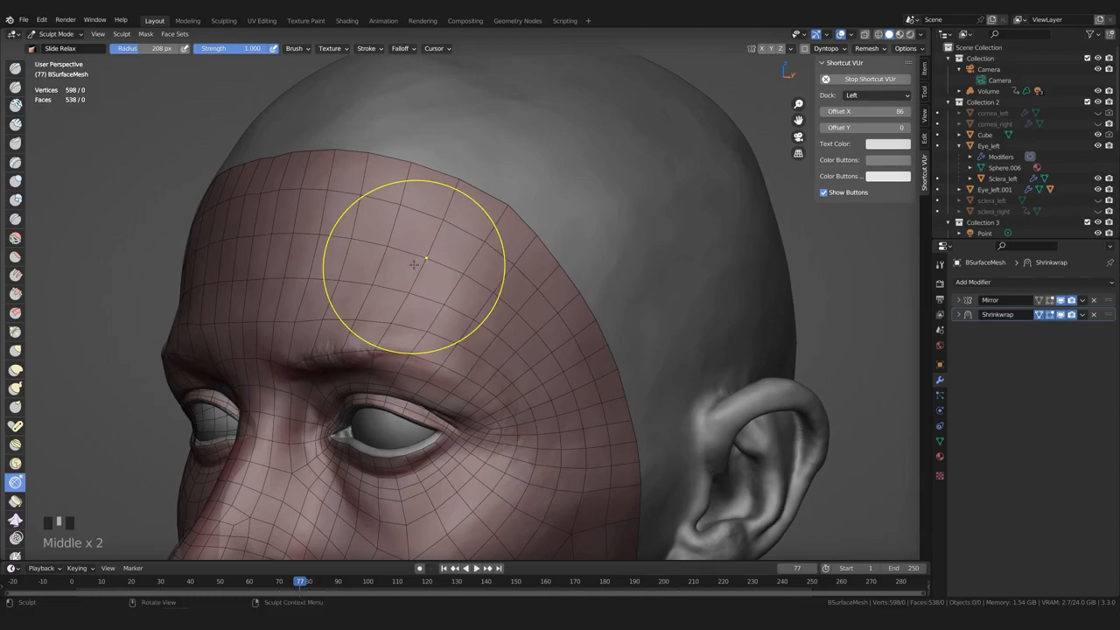
{"action": "scroll", "coordinate": [481, 240], "scroll_direction": "up", "scroll_amount": 1}
{"action": "scroll", "coordinate": [481, 239], "scroll_direction": "down", "scroll_amount": 1}
{"action": "middle_click_drag", "start_coordinate": [481, 240], "coordinate": [485, 240]}
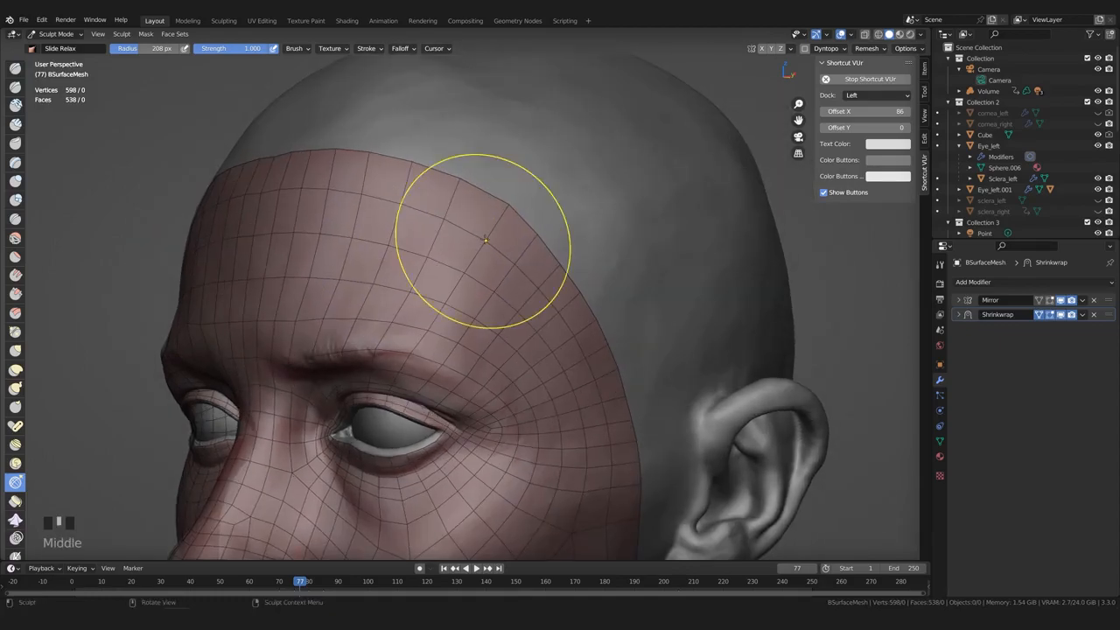
Enlarge the Slide Relax brush to 350 px and slide the mesh at the forehead's upper outer corner toward the middle
{"action": "key", "text": "bracketright"}
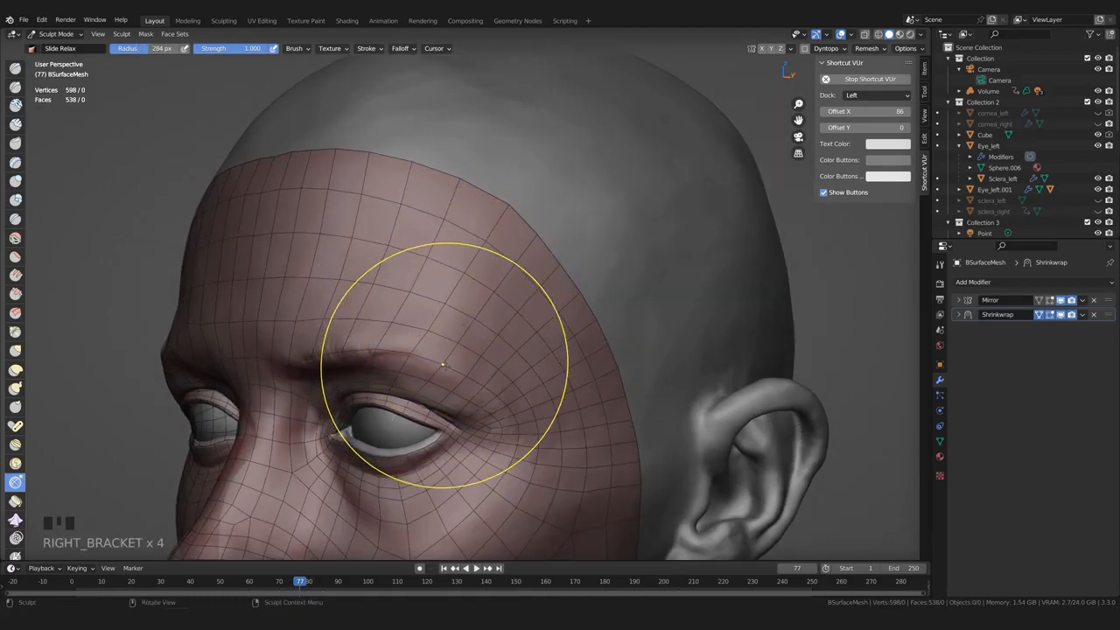
{"action": "key", "text": "bracketright"}
{"action": "key", "text": "bracketright"}
{"action": "key", "text": "bracketright"}
{"action": "middle_click_drag", "start_coordinate": [434, 248], "coordinate": [436, 247]}
{"action": "mouse_move", "coordinate": [510, 205]}
{"action": "left_mouse_down"}
{"action": "mouse_move", "coordinate": [472, 182]}
{"action": "mouse_move", "coordinate": [463, 225]}
{"action": "mouse_move", "coordinate": [487, 199]}
{"action": "left_mouse_up"}
{"action": "left_click_drag", "start_coordinate": [488, 193], "coordinate": [478, 187]}
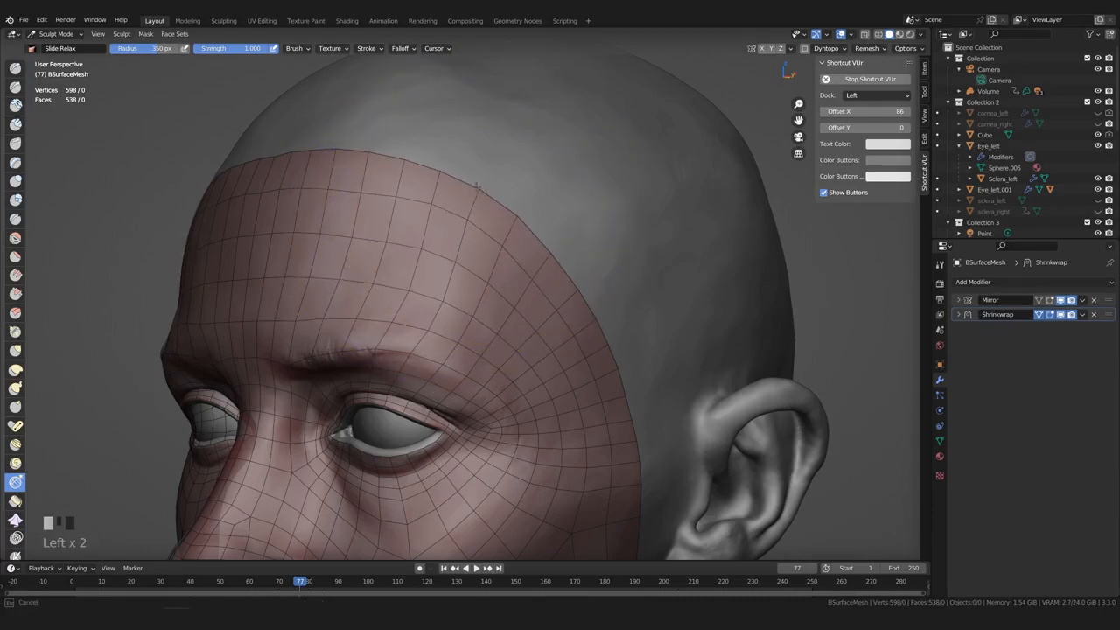
{"action": "left_click_drag", "start_coordinate": [444, 266], "coordinate": [439, 271]}
Reduce the Slide Relax brush to 254 px and slide the upper forehead edges further up toward the hairline border
{"action": "middle_click", "coordinate": [438, 303]}
{"action": "key", "text": "bracketleft"}
{"action": "key", "text": "bracketleft"}
{"action": "key", "text": "bracketleft"}
{"action": "left_click_drag", "start_coordinate": [469, 228], "coordinate": [456, 187]}
{"action": "left_click_drag", "start_coordinate": [470, 208], "coordinate": [462, 201]}
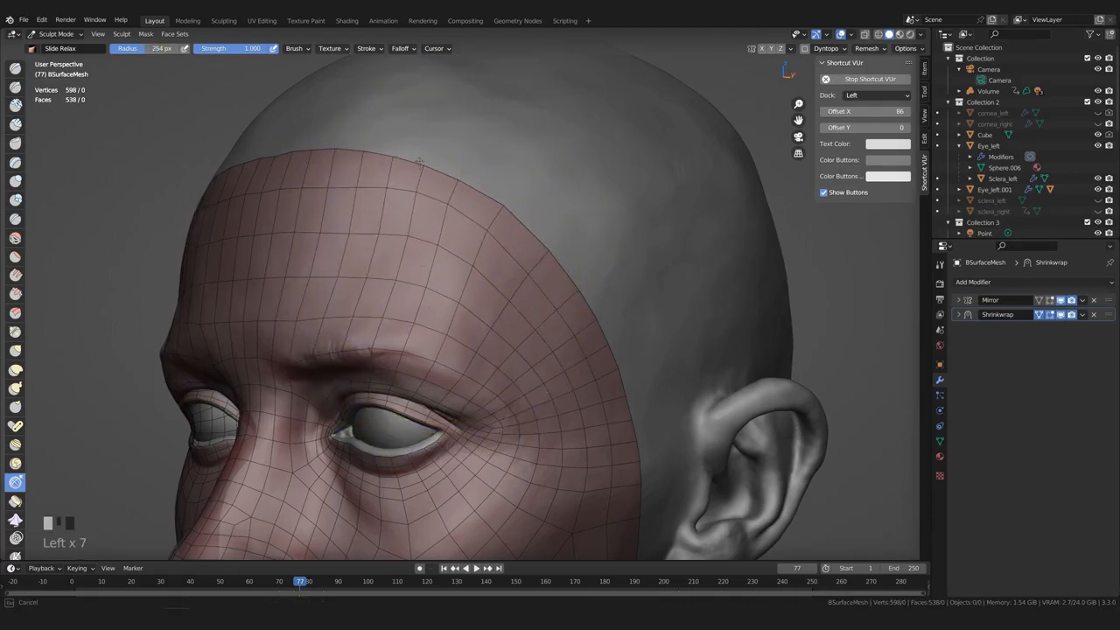
Slide the mesh above the outer eyebrow and along the upper temple border with the Slide Relax brush
{"action": "middle_click_drag", "start_coordinate": [514, 287], "coordinate": [485, 290]}
{"action": "left_click_drag", "start_coordinate": [442, 339], "coordinate": [436, 345]}
{"action": "left_click_drag", "start_coordinate": [424, 375], "coordinate": [417, 381]}
{"action": "left_click_drag", "start_coordinate": [405, 398], "coordinate": [402, 404]}
{"action": "left_click_drag", "start_coordinate": [420, 341], "coordinate": [418, 331]}
{"action": "middle_click_drag", "start_coordinate": [359, 309], "coordinate": [357, 317]}
{"action": "left_click_drag", "start_coordinate": [514, 242], "coordinate": [518, 238]}
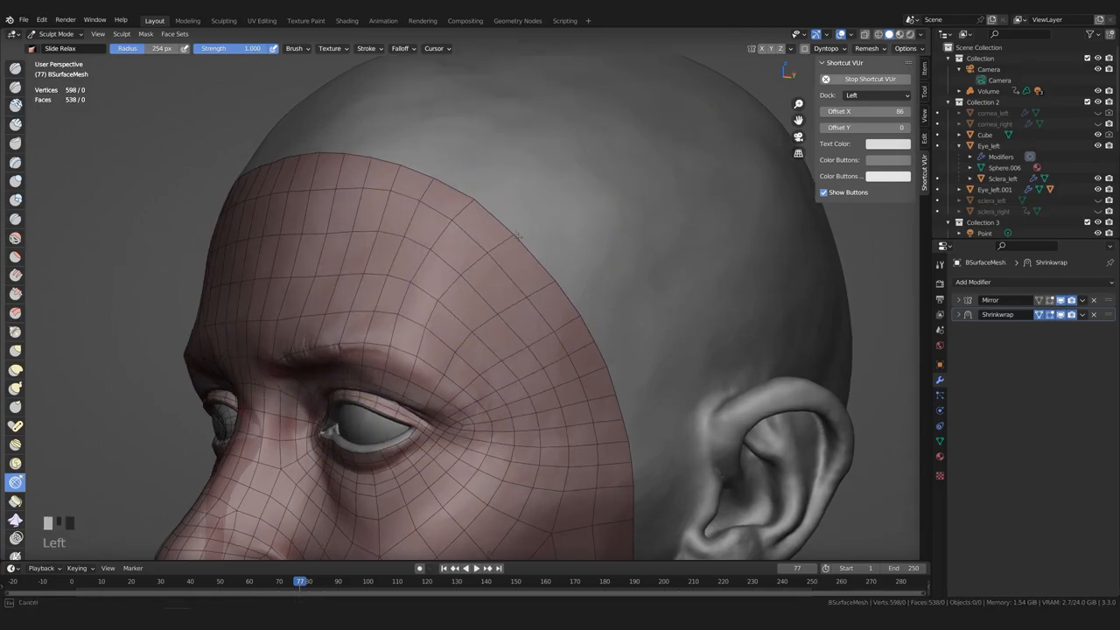
Switch to the Grab brush, size it to about 291 px, and pull the upper temple border slightly up and forward
{"action": "key", "text": "g"}
{"action": "key", "text": "bracketright"}
{"action": "key", "text": "bracketright"}
{"action": "key", "text": "bracketright"}
{"action": "key", "text": "bracketright"}
{"action": "key", "text": "bracketright"}
{"action": "key", "text": "bracketright"}
{"action": "key", "text": "bracketright"}
{"action": "key", "text": "bracketright"}
{"action": "key", "text": "bracketleft"}
{"action": "key", "text": "bracketleft"}
{"action": "key", "text": "bracketleft"}
{"action": "key", "text": "bracketleft"}
{"action": "left_click_drag", "start_coordinate": [520, 241], "coordinate": [514, 233]}
{"action": "left_click_drag", "start_coordinate": [516, 236], "coordinate": [513, 232]}
{"action": "key", "text": "bracketright"}
{"action": "key", "text": "bracketleft"}
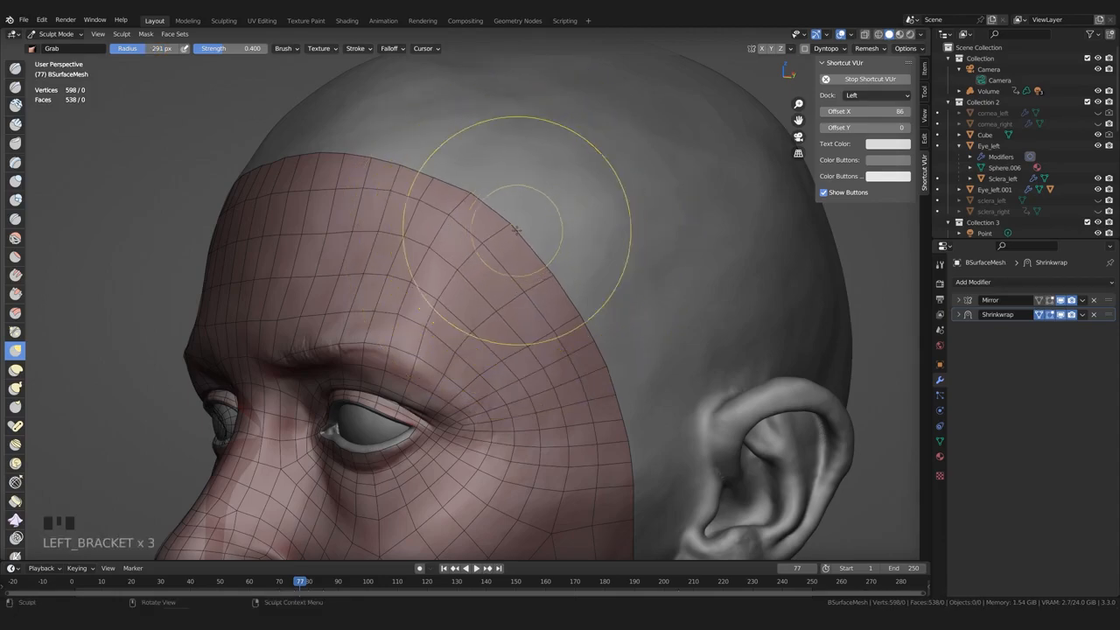
Reshape the forehead's outer corner and temple border with the Grab brush enlarged to about 357 px, undoing the last stroke
{"action": "middle_click_drag", "start_coordinate": [508, 233], "coordinate": [518, 242]}
{"action": "key", "text": "bracketright"}
{"action": "key", "text": "bracketright"}
{"action": "key", "text": "bracketright"}
{"action": "key", "text": "bracketright"}
{"action": "key", "text": "bracketright"}
{"action": "left_click_drag", "start_coordinate": [520, 242], "coordinate": [498, 223]}
{"action": "left_click_drag", "start_coordinate": [449, 170], "coordinate": [445, 229]}
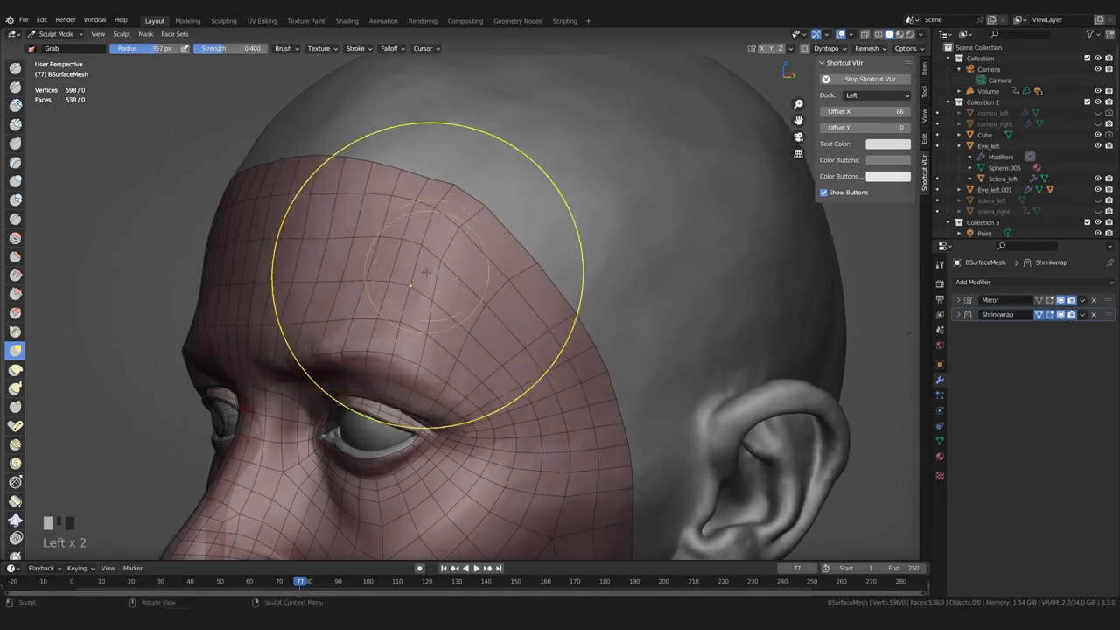
{"action": "mouse_move", "coordinate": [488, 275]}
{"action": "middle_mouse_down"}
{"action": "mouse_move", "coordinate": [437, 279]}
{"action": "mouse_move", "coordinate": [495, 275]}
{"action": "middle_mouse_up"}
{"action": "left_click_drag", "start_coordinate": [517, 249], "coordinate": [501, 226]}
{"action": "left_click_drag", "start_coordinate": [469, 187], "coordinate": [471, 190]}
{"action": "key", "text": "ctrl+z"}
Set the Grab brush's falloff curve to Sharper
{"action": "middle_click_drag", "start_coordinate": [551, 287], "coordinate": [532, 293]}
{"action": "middle_click", "coordinate": [547, 258]}
{"action": "left_click", "coordinate": [938, 265]}
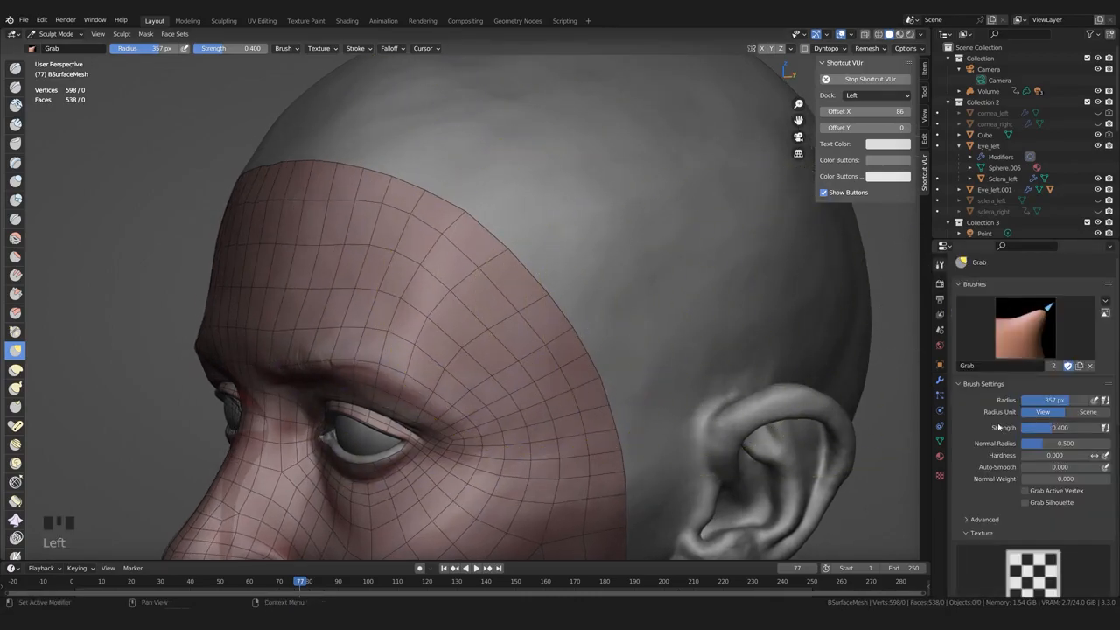
{"action": "scroll", "coordinate": [998, 426], "scroll_direction": "down", "scroll_amount": 20}
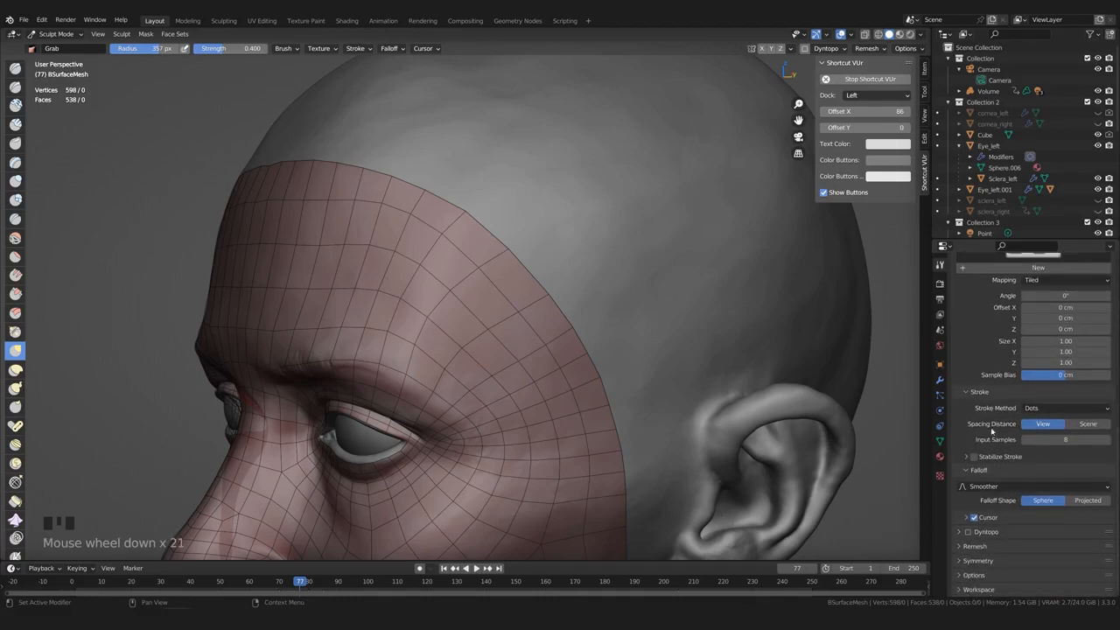
{"action": "left_click", "coordinate": [985, 488]}
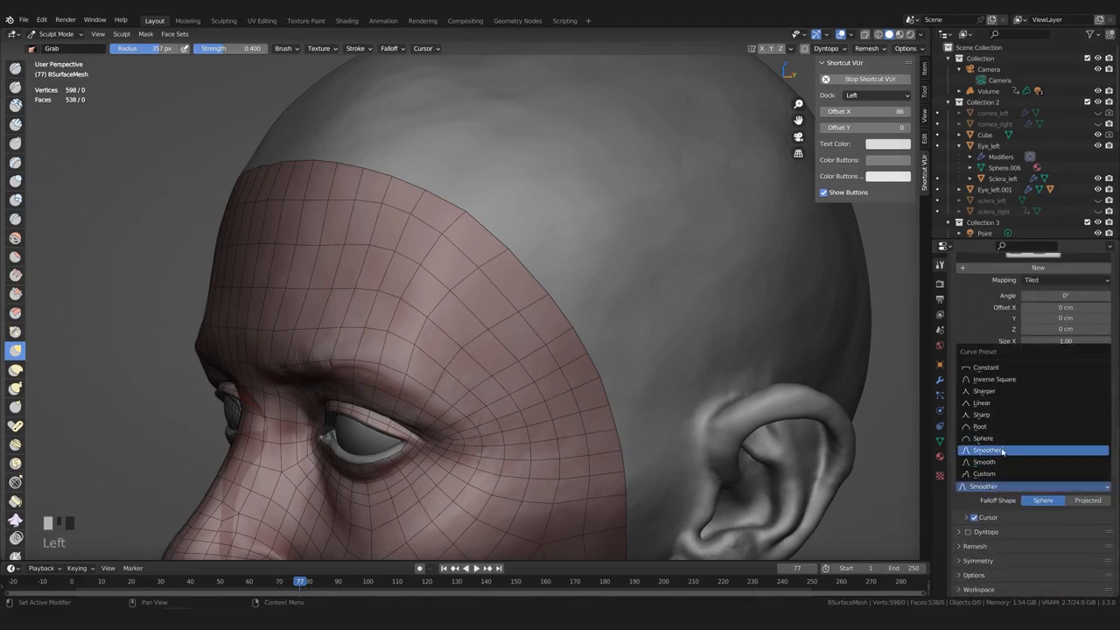
{"action": "left_click", "coordinate": [983, 390]}
Pull the forehead's outer corner and the temple border forward with the Grab brush, enlarging it to about 480 px
{"action": "middle_click_drag", "start_coordinate": [560, 226], "coordinate": [527, 250]}
{"action": "mouse_move", "coordinate": [527, 250]}
{"action": "left_mouse_down"}
{"action": "mouse_move", "coordinate": [482, 252]}
{"action": "mouse_move", "coordinate": [459, 234]}
{"action": "left_mouse_up"}
{"action": "mouse_move", "coordinate": [423, 191]}
{"action": "left_mouse_down"}
{"action": "mouse_move", "coordinate": [487, 250]}
{"action": "mouse_move", "coordinate": [478, 246]}
{"action": "left_mouse_up"}
{"action": "key", "text": "ctrl+z"}
{"action": "key", "text": "bracketright"}
{"action": "key", "text": "bracketright"}
{"action": "key", "text": "bracketright"}
{"action": "key", "text": "bracketright"}
{"action": "key", "text": "bracketright"}
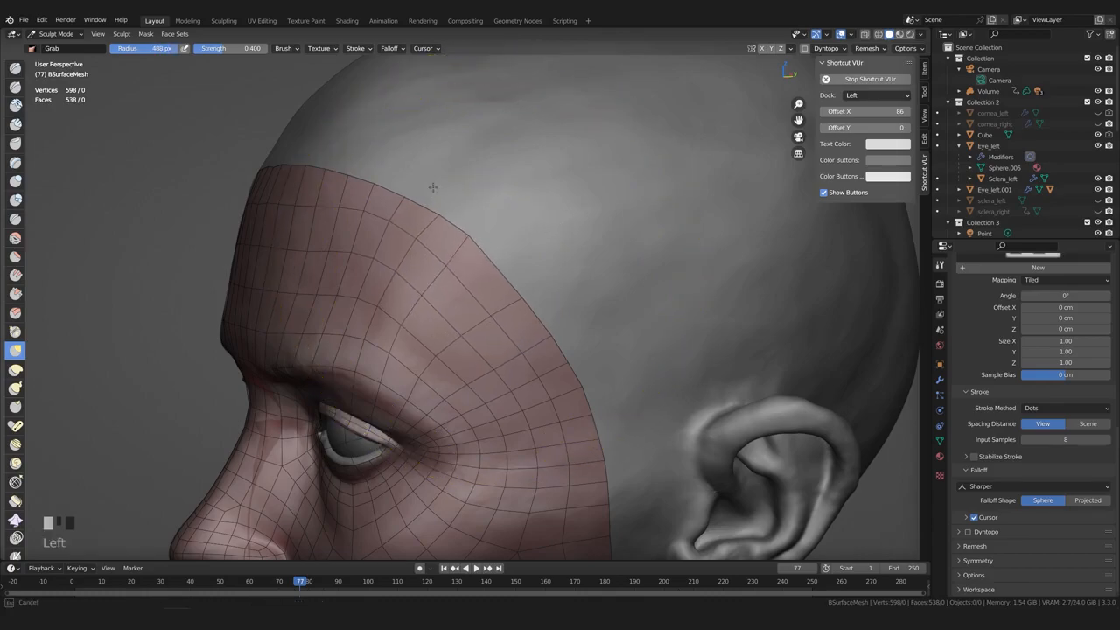
{"action": "left_click_drag", "start_coordinate": [422, 179], "coordinate": [395, 206]}
{"action": "mouse_move", "coordinate": [535, 324]}
{"action": "left_mouse_down"}
{"action": "mouse_move", "coordinate": [553, 320]}
{"action": "mouse_move", "coordinate": [483, 261]}
{"action": "left_mouse_up"}
Reduce the Grab brush to about 395 px and even out the upper temple border from the side
{"action": "key", "text": "bracketleft"}
{"action": "key", "text": "bracketleft"}
{"action": "middle_click_drag", "start_coordinate": [483, 263], "coordinate": [476, 296]}
{"action": "left_click_drag", "start_coordinate": [491, 275], "coordinate": [504, 268]}
{"action": "left_click_drag", "start_coordinate": [532, 336], "coordinate": [524, 318]}
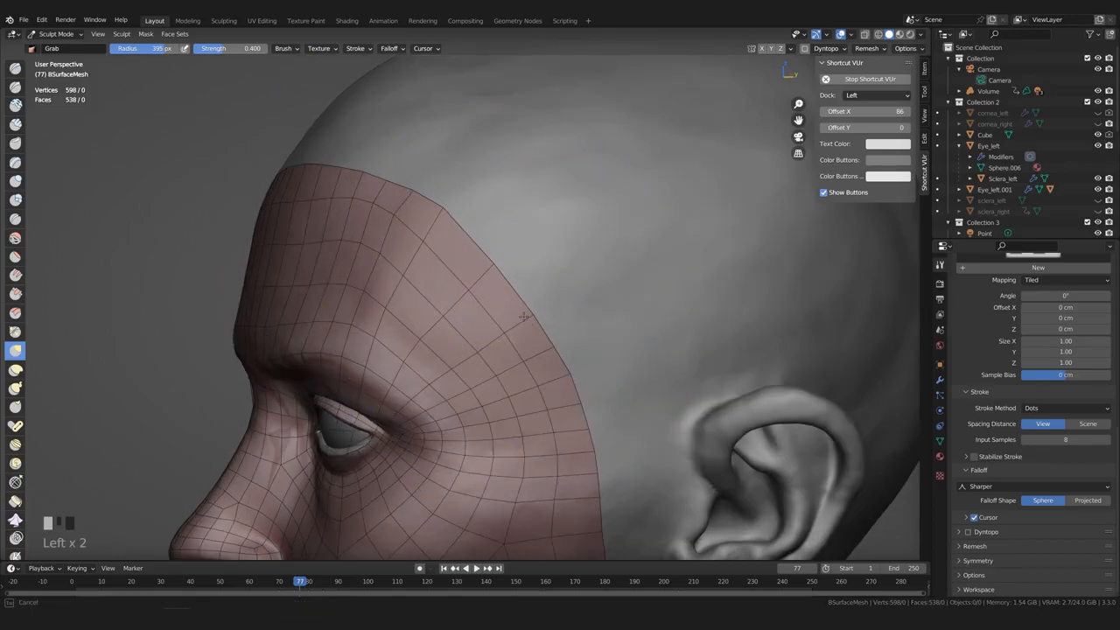
{"action": "middle_click_drag", "start_coordinate": [448, 224], "coordinate": [484, 225]}
{"action": "left_click_drag", "start_coordinate": [471, 214], "coordinate": [426, 201]}
Reduce the Grab brush to 208 px and smooth the mesh across the side of the forehead
{"action": "middle_click_drag", "start_coordinate": [423, 234], "coordinate": [458, 255]}
{"action": "key", "text": "bracketleft"}
{"action": "key", "text": "bracketleft"}
{"action": "key", "text": "bracketleft"}
{"action": "key", "text": "bracketleft"}
{"action": "key", "text": "bracketleft"}
{"action": "key", "text": "bracketleft"}
{"action": "left_click", "coordinate": [462, 259], "text": "shift"}
{"action": "left_click", "coordinate": [465, 258], "text": "shift"}
{"action": "left_click_drag", "start_coordinate": [464, 258], "coordinate": [364, 262], "text": "shift"}
{"action": "middle_click_drag", "start_coordinate": [364, 262], "coordinate": [330, 259]}
Nudge the edges on the side of the forehead with the Grab brush and smooth the mesh across its front
{"action": "left_click_drag", "start_coordinate": [485, 253], "coordinate": [491, 248]}
{"action": "middle_click_drag", "start_coordinate": [492, 251], "coordinate": [461, 250]}
{"action": "left_click_drag", "start_coordinate": [459, 248], "coordinate": [455, 252]}
{"action": "mouse_move", "coordinate": [495, 284]}
{"action": "middle_mouse_down"}
{"action": "mouse_move", "coordinate": [480, 292]}
{"action": "mouse_move", "coordinate": [516, 349]}
{"action": "middle_mouse_up"}
{"action": "scroll", "coordinate": [432, 248], "scroll_direction": "down", "scroll_amount": 1}
{"action": "middle_click_drag", "start_coordinate": [433, 248], "coordinate": [448, 264]}
{"action": "scroll", "coordinate": [448, 264], "scroll_direction": "up", "scroll_amount": 1}
{"action": "left_click", "coordinate": [450, 264], "text": "shift"}
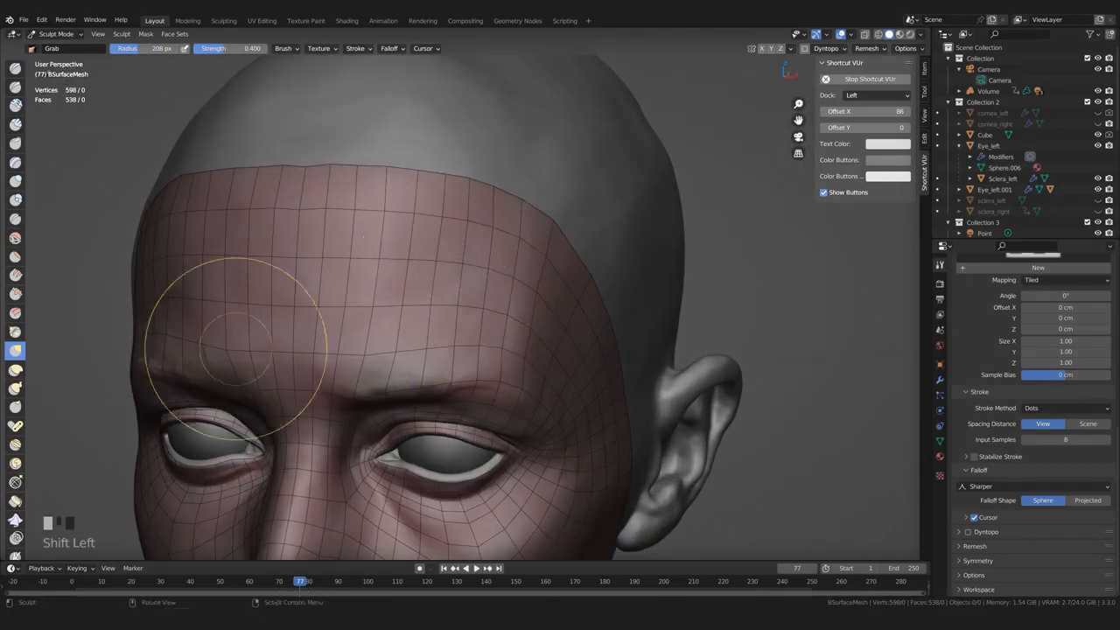
{"action": "left_click_drag", "start_coordinate": [449, 264], "coordinate": [393, 264], "text": "shift"}
{"action": "middle_click_drag", "start_coordinate": [367, 250], "coordinate": [458, 245]}
Relax the temple mesh beside the outer eyebrow with the Slide Relax brush at 254 px
{"action": "middle_click_drag", "start_coordinate": [570, 388], "coordinate": [516, 364]}
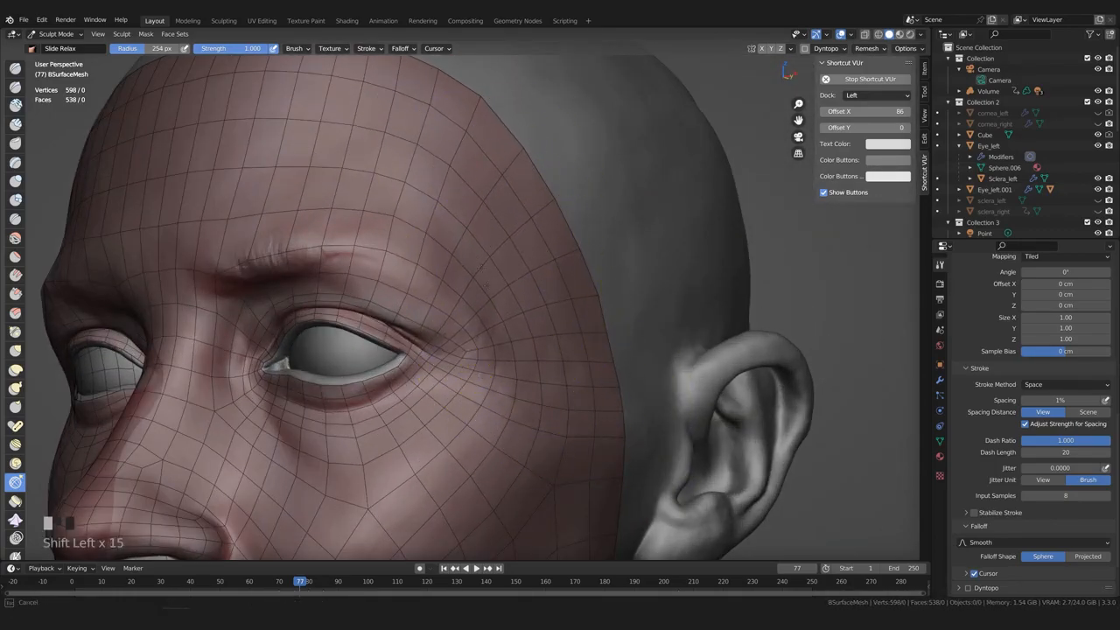
{"action": "left_click", "coordinate": [480, 266], "text": "shift"}
{"action": "middle_click_drag", "start_coordinate": [480, 266], "coordinate": [505, 305]}
{"action": "left_click", "coordinate": [504, 306], "text": "shift"}
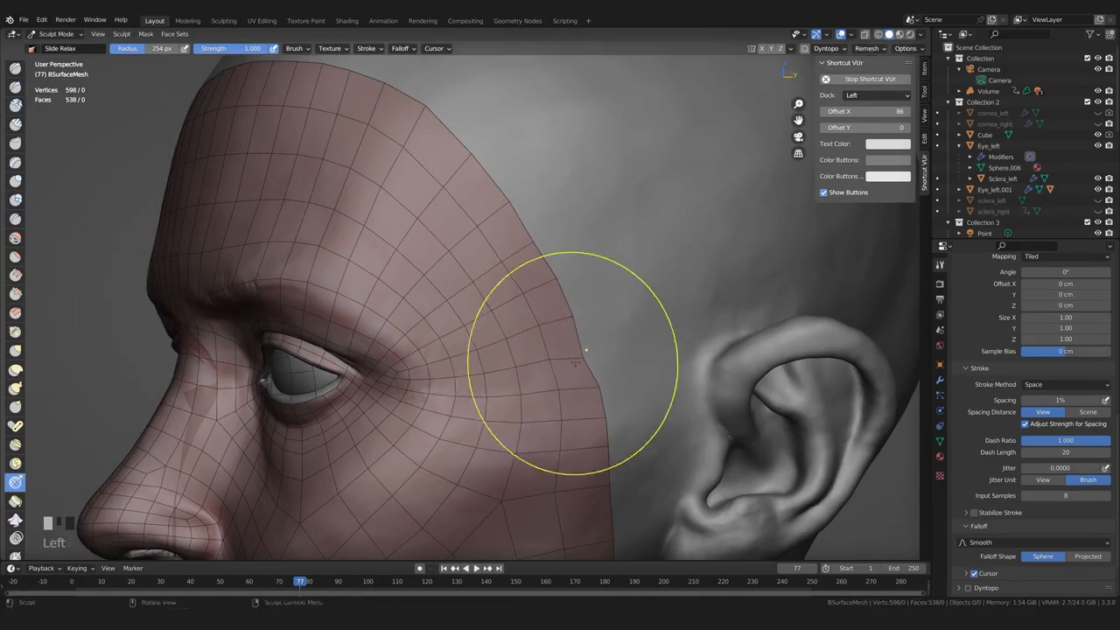
Try to pull the mesh around the outer eye corner with the Grab brush at 350 px, and undo the strokes
{"action": "left_click", "coordinate": [15, 350]}
{"action": "middle_click_drag", "start_coordinate": [626, 313], "coordinate": [504, 351]}
{"action": "scroll", "coordinate": [473, 350], "scroll_direction": "up", "scroll_amount": 2}
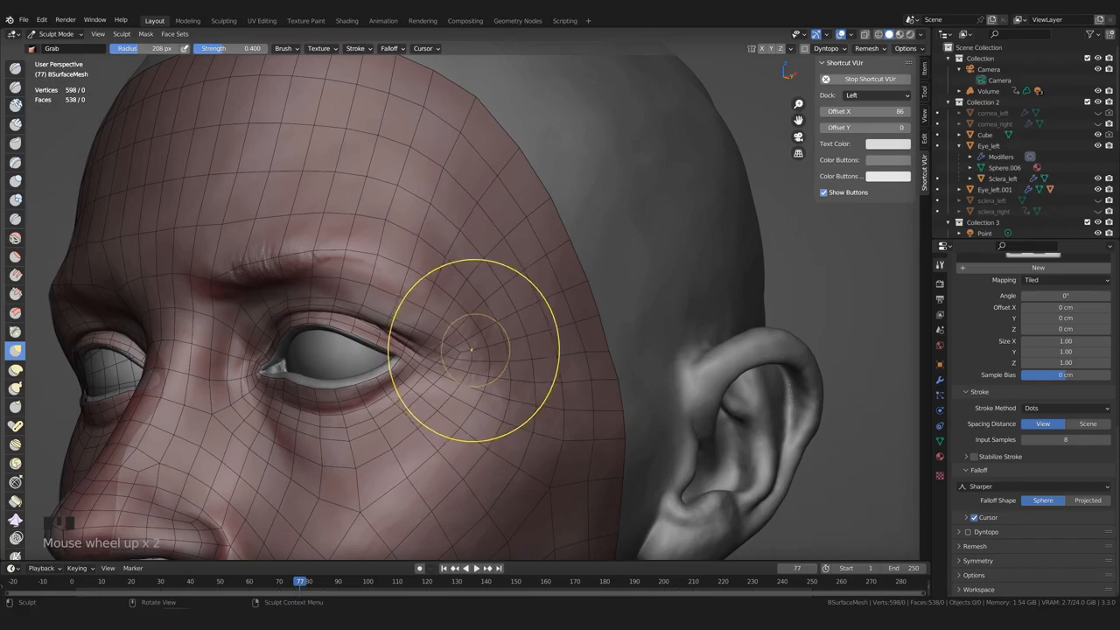
{"action": "key", "text": "bracketright"}
{"action": "left_click_drag", "start_coordinate": [463, 336], "coordinate": [454, 353]}
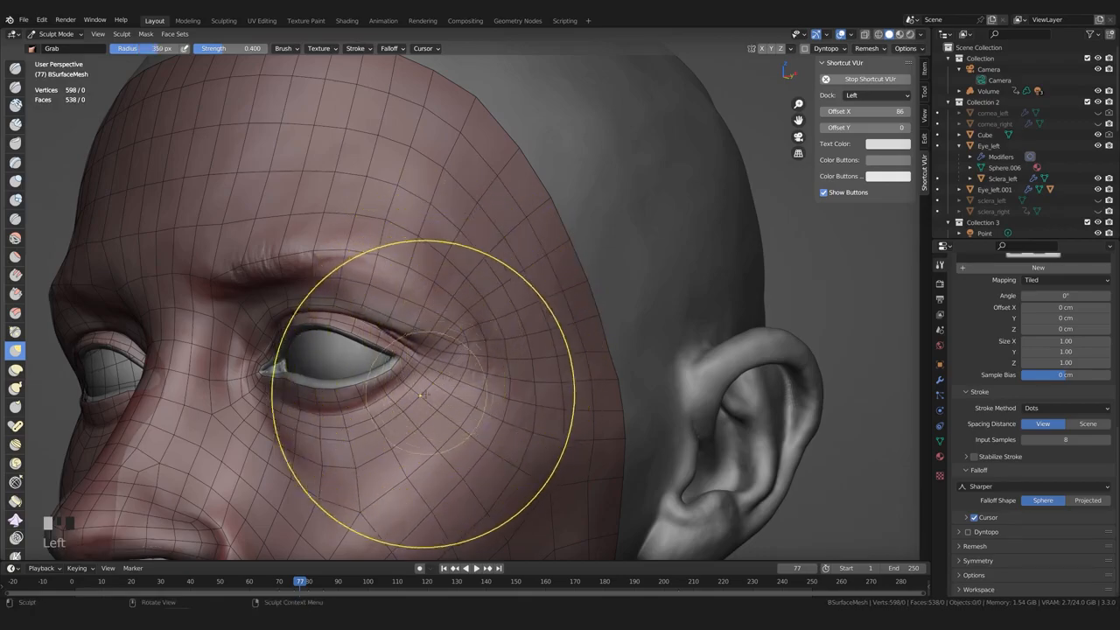
{"action": "mouse_move", "coordinate": [349, 442]}
{"action": "left_mouse_down"}
{"action": "mouse_move", "coordinate": [372, 368]}
{"action": "mouse_move", "coordinate": [429, 327]}
{"action": "mouse_move", "coordinate": [454, 353]}
{"action": "mouse_move", "coordinate": [525, 334]}
{"action": "mouse_move", "coordinate": [461, 313]}
{"action": "left_mouse_up"}
{"action": "key", "text": "bracketleft"}
{"action": "key", "text": "bracketleft"}
{"action": "key", "text": "bracketleft"}
{"action": "key", "text": "bracketleft"}
{"action": "key", "text": "bracketleft"}
{"action": "key", "text": "bracketleft"}
{"action": "key", "text": "bracketright"}
{"action": "key", "text": "bracketright"}
{"action": "key", "text": "bracketright"}
{"action": "key", "text": "ctrl+z"}
{"action": "key", "text": "ctrl+z"}
{"action": "key", "text": "ctrl+z"}
Switch back to the Slide Relax brush and relax and slide the mesh between the outer eye corner and the temple
{"action": "middle_click_drag", "start_coordinate": [487, 359], "coordinate": [446, 339], "text": "ctrl"}
{"action": "left_click", "coordinate": [15, 482]}
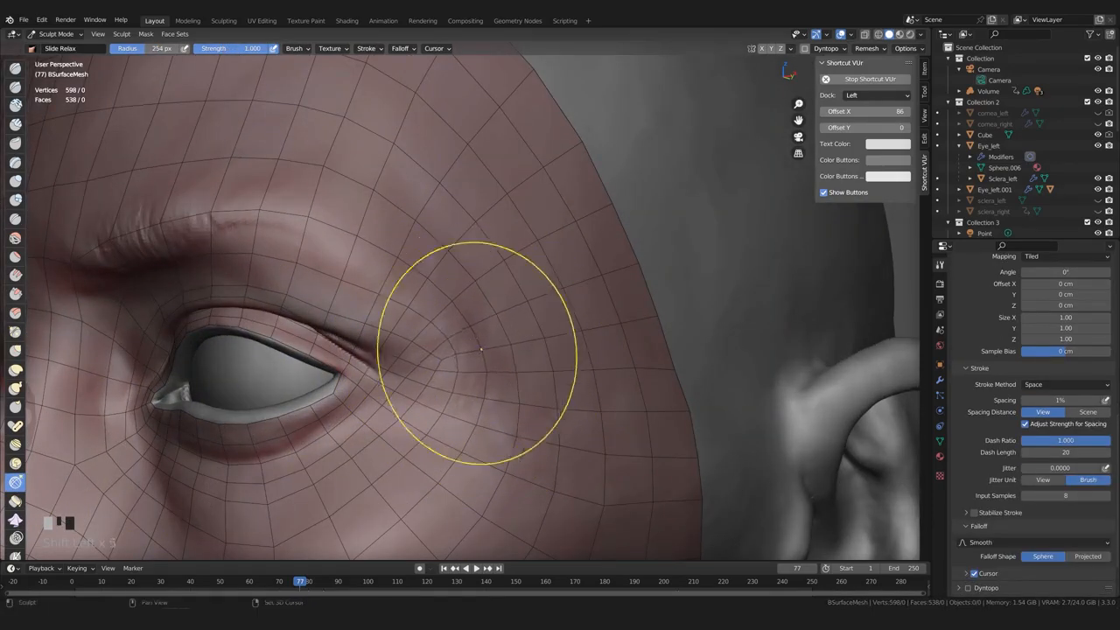
{"action": "mouse_move", "coordinate": [392, 296]}
{"action": "middle_mouse_down"}
{"action": "mouse_move", "coordinate": [447, 291]}
{"action": "mouse_move", "coordinate": [401, 231]}
{"action": "middle_mouse_up"}
{"action": "key", "text": "bracketleft"}
{"action": "key", "text": "bracketleft"}
{"action": "key", "text": "bracketleft"}
{"action": "key", "text": "bracketleft"}
{"action": "scroll", "coordinate": [404, 288], "scroll_direction": "up", "scroll_amount": 1}
{"action": "left_click_drag", "start_coordinate": [490, 307], "coordinate": [515, 259]}
{"action": "middle_click_drag", "start_coordinate": [515, 258], "coordinate": [442, 263]}
{"action": "mouse_move", "coordinate": [442, 262]}
{"action": "middle_mouse_down", "text": "ctrl"}
{"action": "mouse_move", "coordinate": [434, 287]}
{"action": "mouse_move", "coordinate": [463, 324]}
{"action": "middle_mouse_up", "text": "ctrl"}
Move the mesh's rear border at the temple up with the Grab brush reduced to 146 px
{"action": "key", "text": "bracketleft"}
{"action": "key", "text": "bracketleft"}
{"action": "key", "text": "bracketleft"}
{"action": "key", "text": "bracketleft"}
{"action": "key", "text": "bracketleft"}
{"action": "key", "text": "bracketleft"}
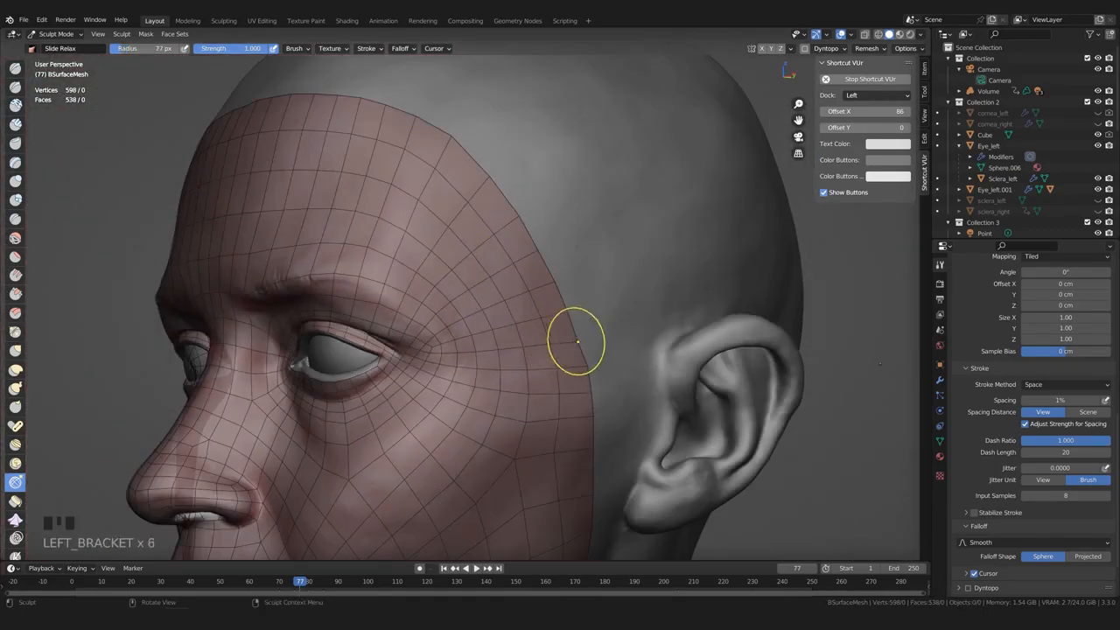
{"action": "key", "text": "3"}
{"action": "key", "text": "bracketleft"}
{"action": "key", "text": "bracketleft"}
{"action": "key", "text": "bracketleft"}
{"action": "key", "text": "bracketleft"}
{"action": "key", "text": "bracketleft"}
{"action": "key", "text": "bracketleft"}
{"action": "key", "text": "bracketleft"}
{"action": "mouse_move", "coordinate": [578, 341]}
{"action": "left_mouse_down"}
{"action": "mouse_move", "coordinate": [607, 298]}
{"action": "mouse_move", "coordinate": [584, 323]}
{"action": "left_mouse_up"}
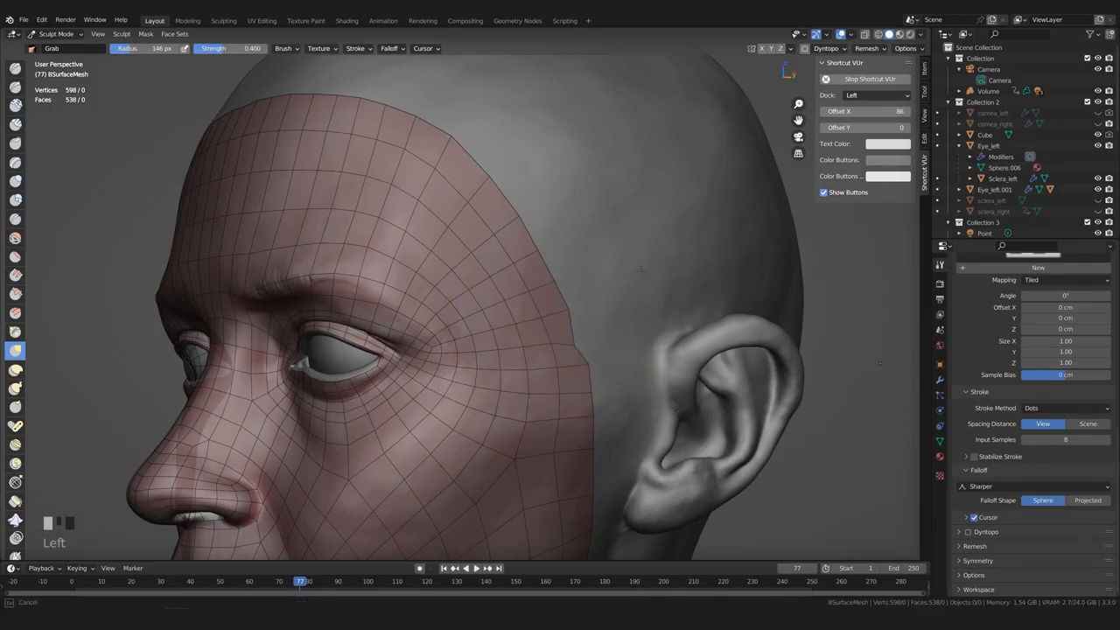
Compare the face mesh with and without the Shrinkwrap modifier by toggling its viewport display from three-quarter and front views
{"action": "middle_click_drag", "start_coordinate": [542, 357], "coordinate": [570, 355]}
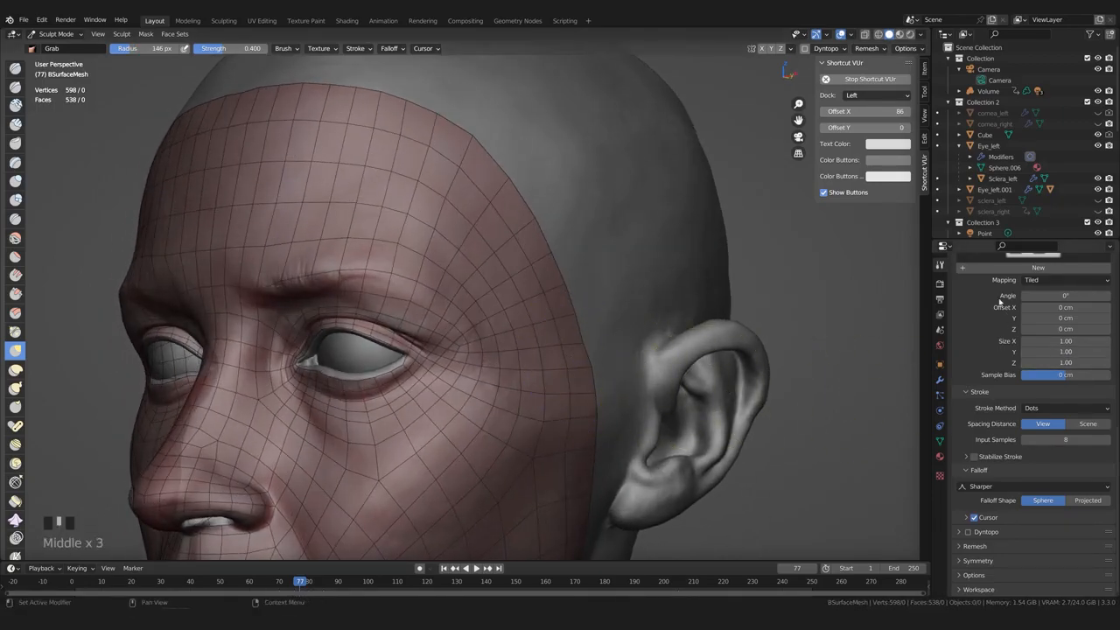
{"action": "left_click", "coordinate": [940, 442]}
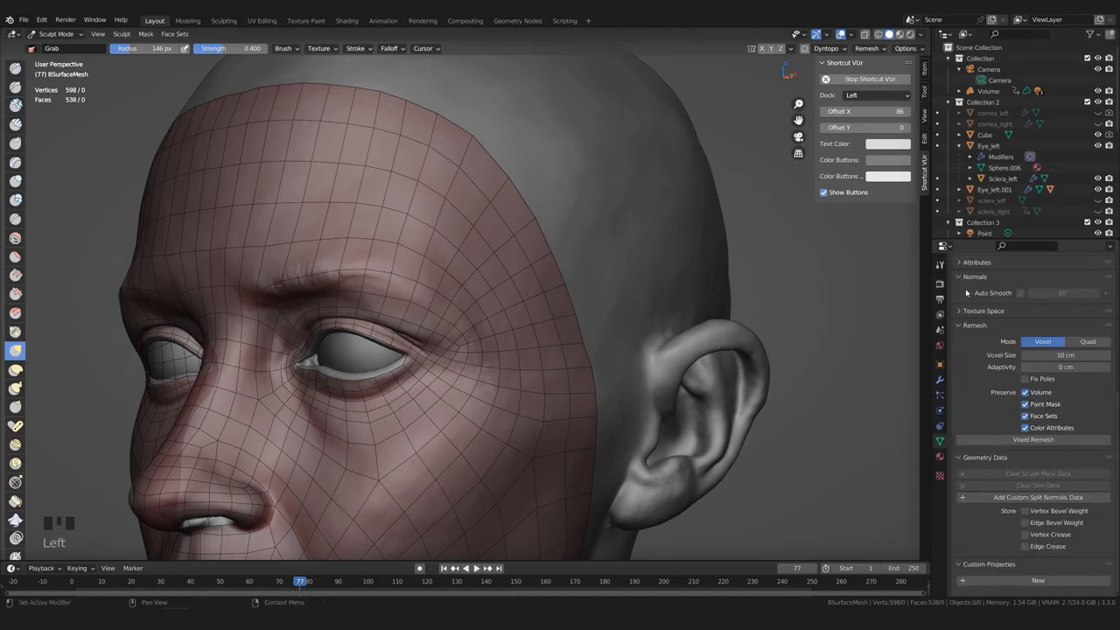
{"action": "left_click", "coordinate": [940, 382]}
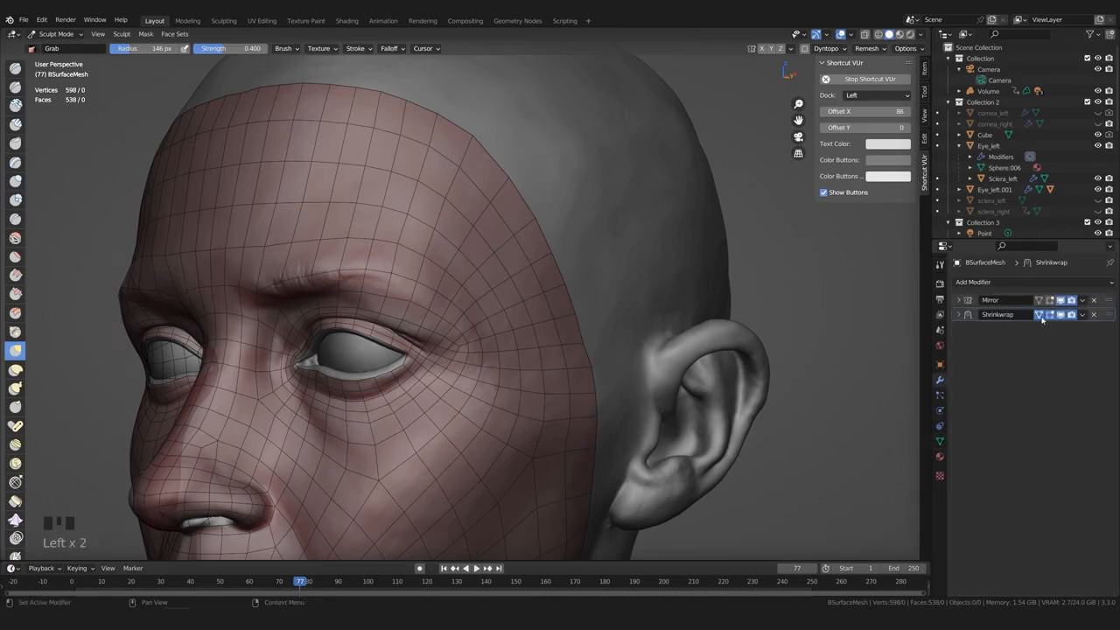
{"action": "left_click", "coordinate": [1061, 315]}
{"action": "left_click", "coordinate": [1061, 315]}
{"action": "left_click", "coordinate": [1061, 315]}
{"action": "left_click", "coordinate": [1061, 314]}
{"action": "left_click", "coordinate": [1061, 315]}
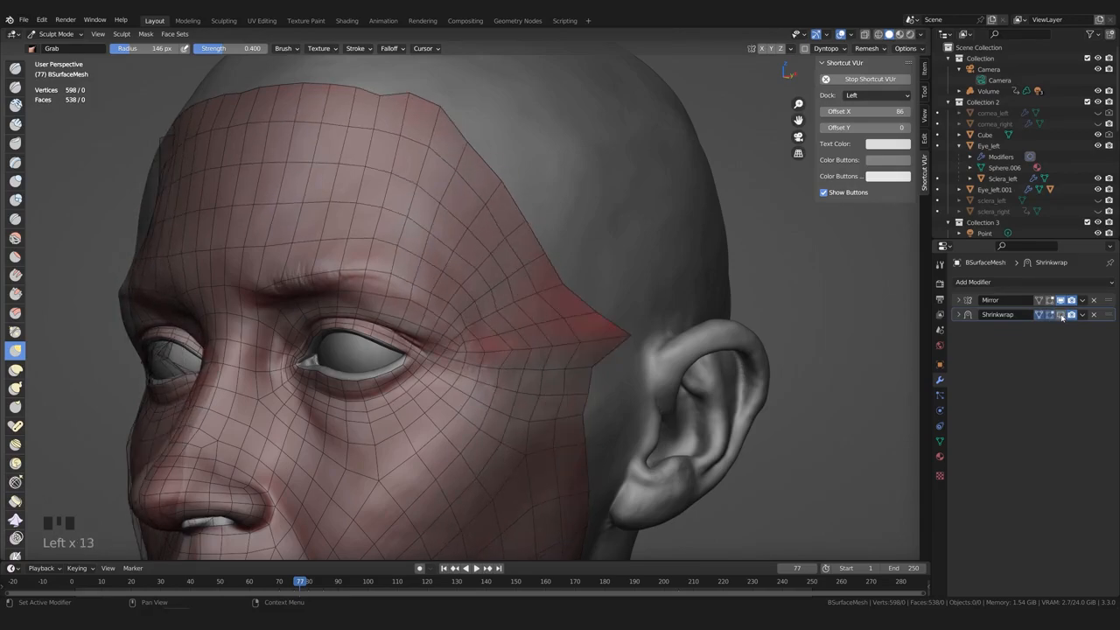
{"action": "left_click", "coordinate": [1061, 315]}
{"action": "middle_click_drag", "start_coordinate": [470, 342], "coordinate": [825, 312]}
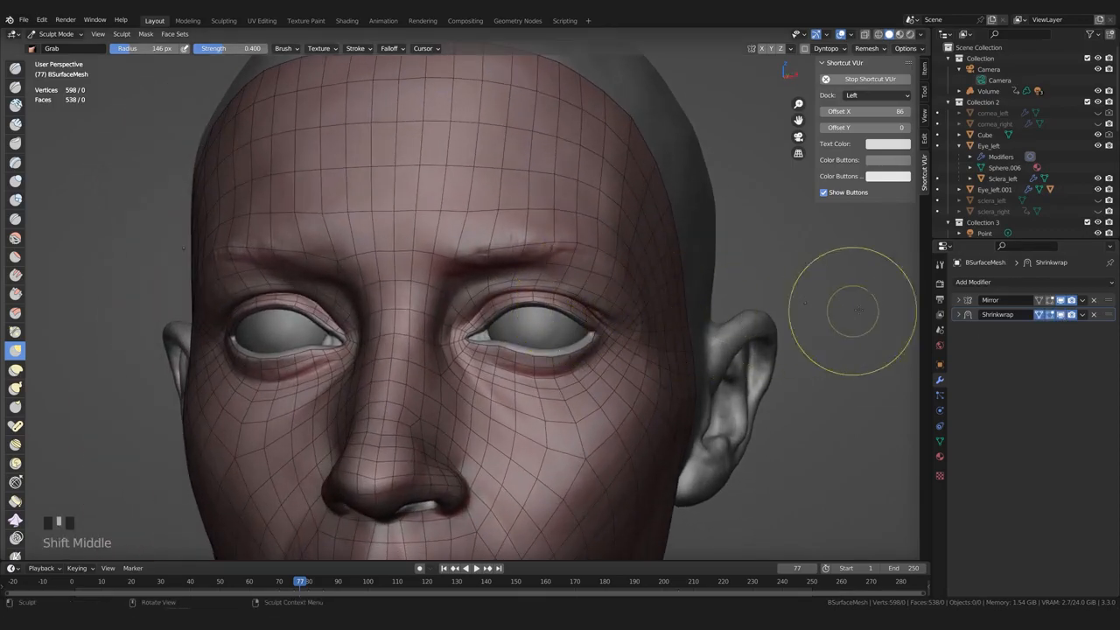
{"action": "left_click", "coordinate": [1060, 315]}
{"action": "left_click", "coordinate": [1061, 315]}
{"action": "left_click", "coordinate": [1061, 315]}
{"action": "left_click", "coordinate": [1061, 315]}
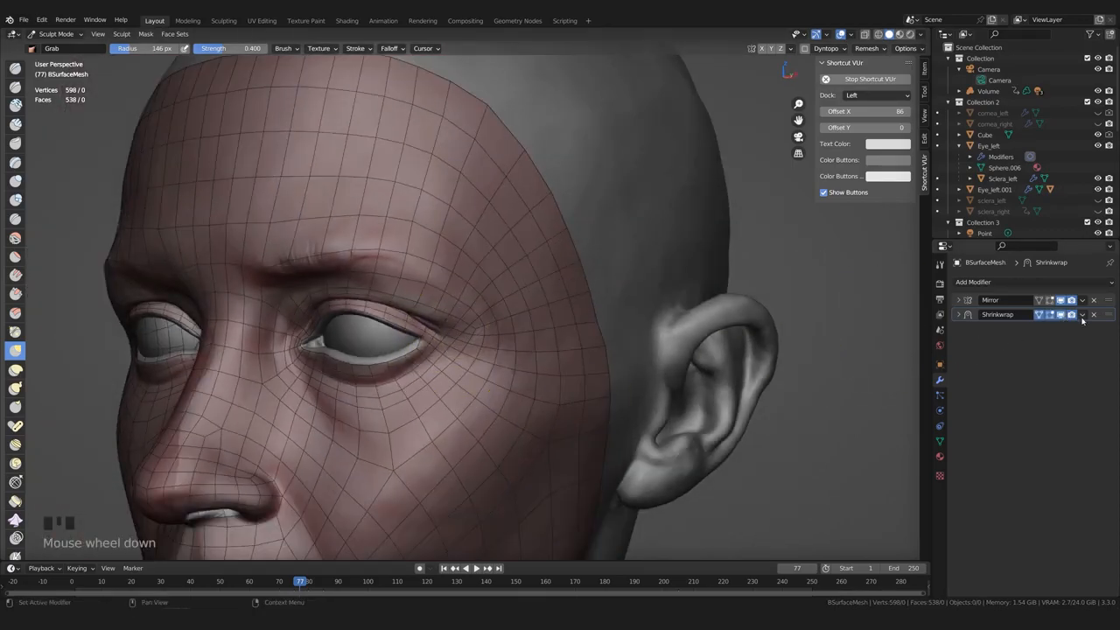
Duplicate the Shrinkwrap modifier and apply the original, leaving the copy below the Mirror modifier
{"action": "left_click", "coordinate": [1082, 315]}
{"action": "left_click", "coordinate": [1032, 359]}
{"action": "left_click", "coordinate": [1082, 315]}
{"action": "left_click", "coordinate": [1059, 329]}
{"action": "middle_click_drag", "start_coordinate": [927, 272], "coordinate": [901, 264]}
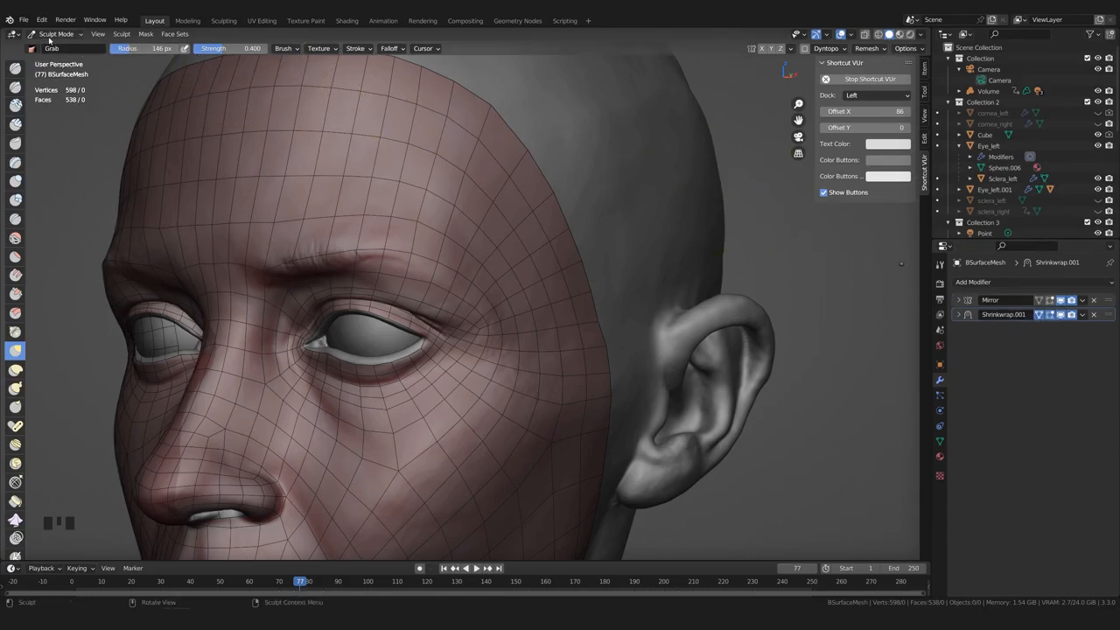
Nudge the mesh's rear border at the temple with the Grab brush at 146 px
{"action": "mouse_move", "coordinate": [569, 350]}
{"action": "middle_mouse_down"}
{"action": "mouse_move", "coordinate": [534, 339]}
{"action": "mouse_move", "coordinate": [525, 393]}
{"action": "middle_mouse_up"}
{"action": "left_click", "coordinate": [572, 317]}
{"action": "left_click", "coordinate": [577, 316]}
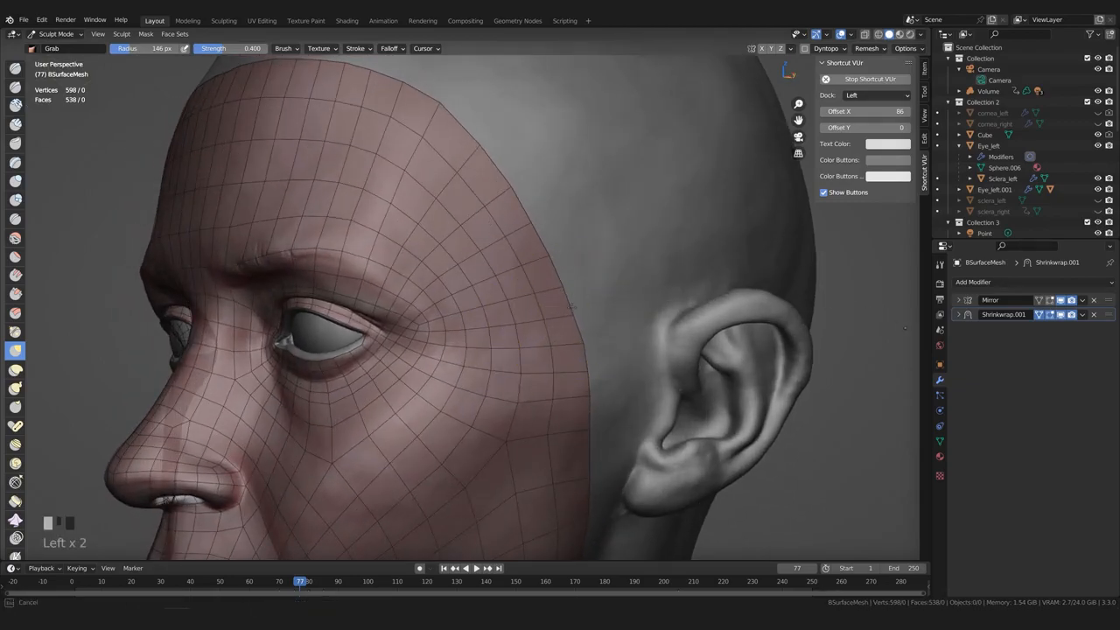
Examine the mesh around the upper eyelid and the outer eye corner up close from several angles
{"action": "scroll", "coordinate": [242, 221], "scroll_direction": "up", "scroll_amount": 2}
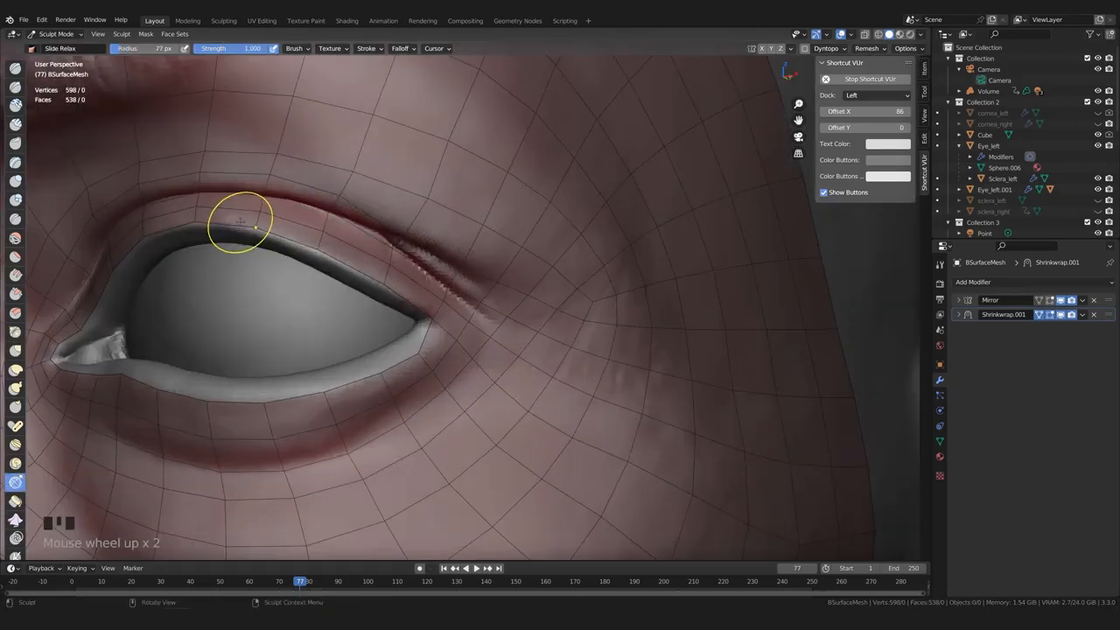
{"action": "middle_click_drag", "start_coordinate": [239, 222], "coordinate": [163, 186]}
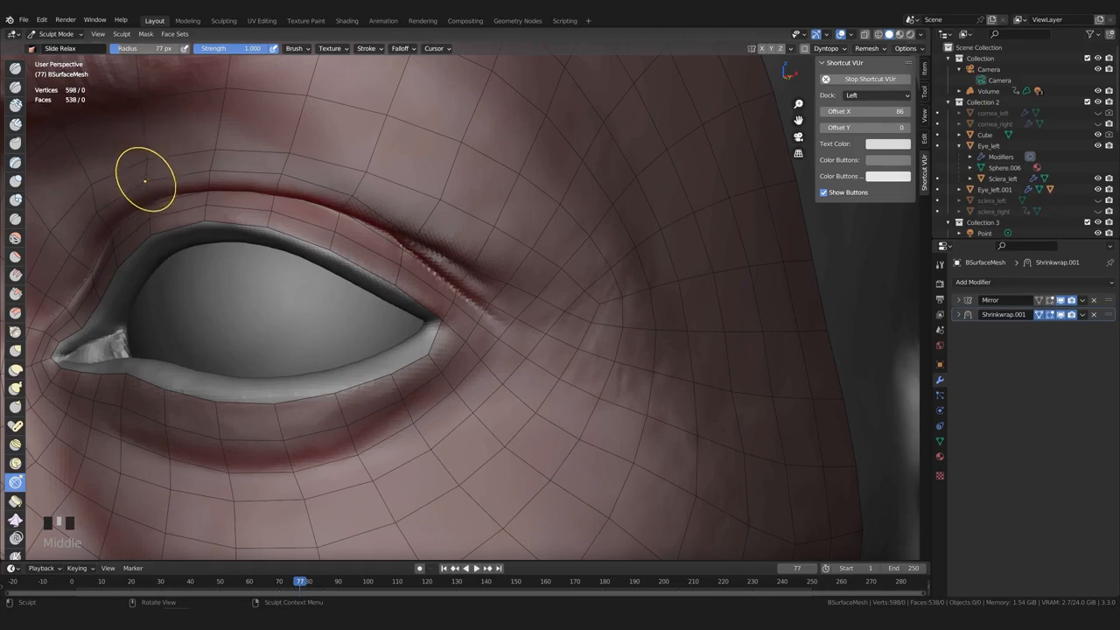
{"action": "scroll", "coordinate": [251, 265], "scroll_direction": "down", "scroll_amount": 2}
{"action": "scroll", "coordinate": [413, 258], "scroll_direction": "up", "scroll_amount": 1}
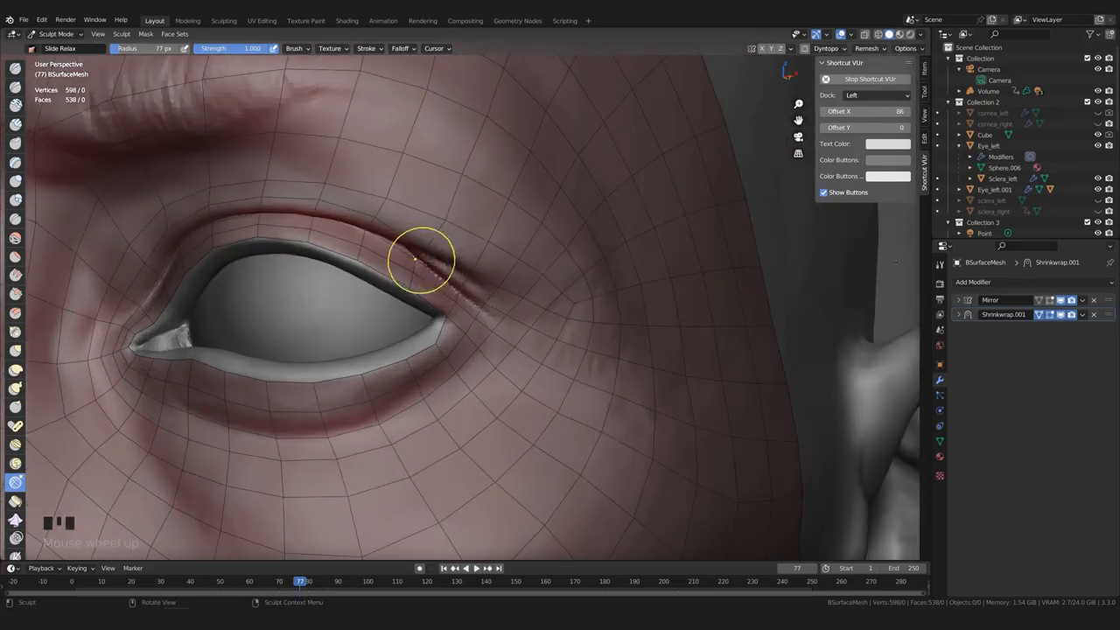
{"action": "scroll", "coordinate": [473, 268], "scroll_direction": "down", "scroll_amount": 2}
{"action": "mouse_move", "coordinate": [476, 269]}
{"action": "middle_mouse_down"}
{"action": "mouse_move", "coordinate": [508, 280]}
{"action": "mouse_move", "coordinate": [426, 239]}
{"action": "middle_mouse_up"}
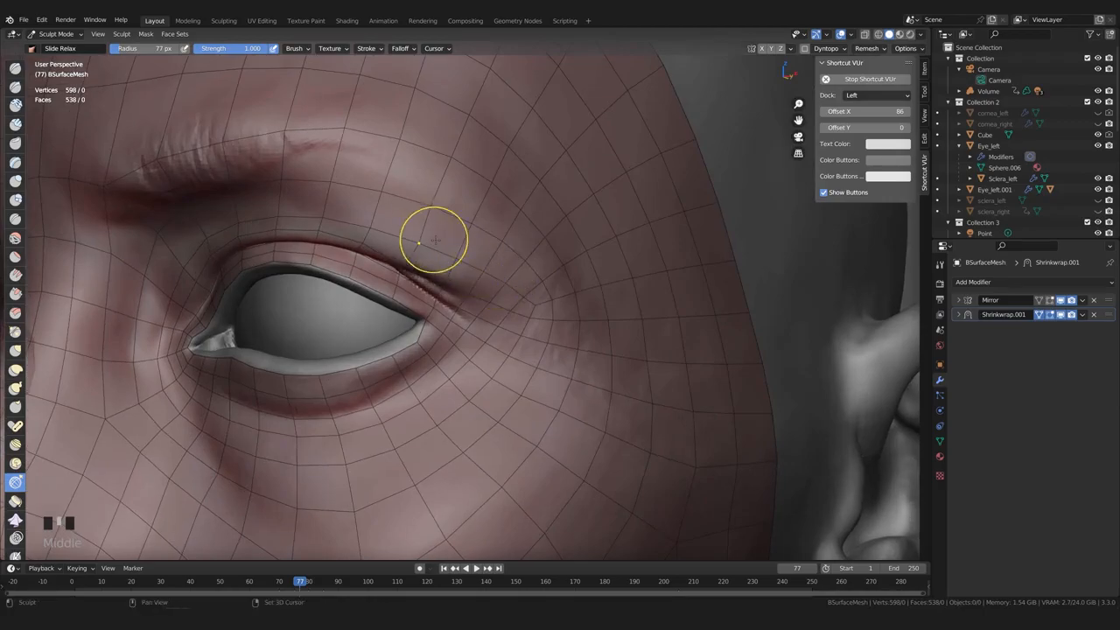
{"action": "scroll", "coordinate": [450, 275], "scroll_direction": "down", "scroll_amount": 1}
{"action": "scroll", "coordinate": [455, 275], "scroll_direction": "down", "scroll_amount": 1}
{"action": "scroll", "coordinate": [463, 280], "scroll_direction": "up", "scroll_amount": 1}
{"action": "middle_click_drag", "start_coordinate": [463, 280], "coordinate": [352, 264]}
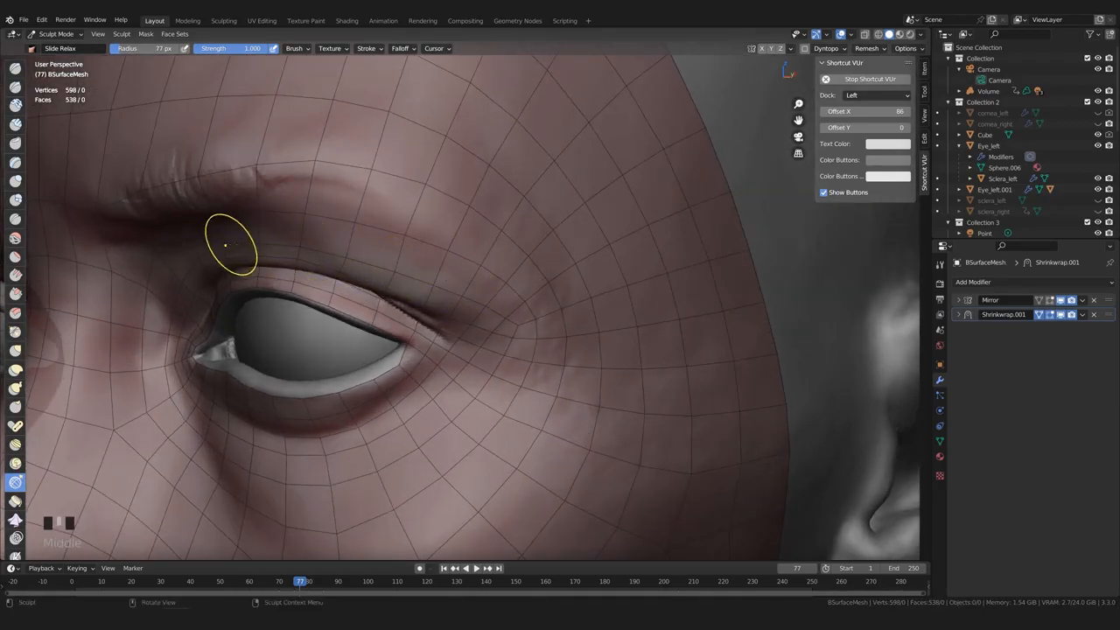
{"action": "middle_click_drag", "start_coordinate": [274, 260], "coordinate": [276, 251]}
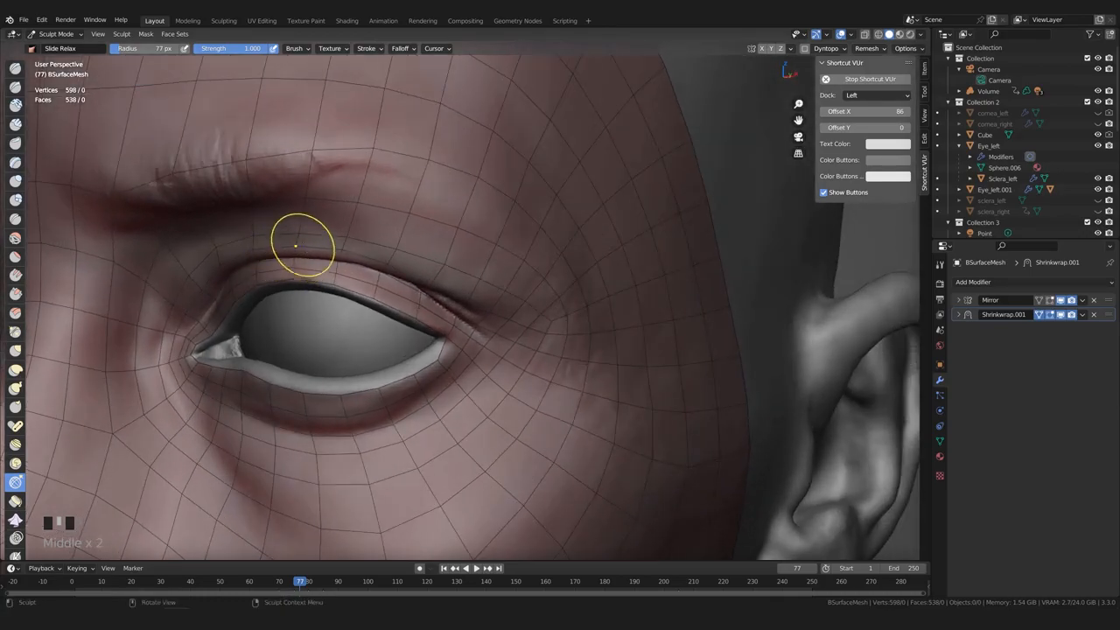
{"action": "mouse_move", "coordinate": [294, 246]}
{"action": "middle_mouse_down"}
{"action": "mouse_move", "coordinate": [478, 288]}
{"action": "mouse_move", "coordinate": [430, 238]}
{"action": "middle_mouse_up"}
Slide the mesh between the outer upper eyelid and the eyebrow with the Slide Relax brush enlarged to about 137 px
{"action": "key", "text": "bracketright"}
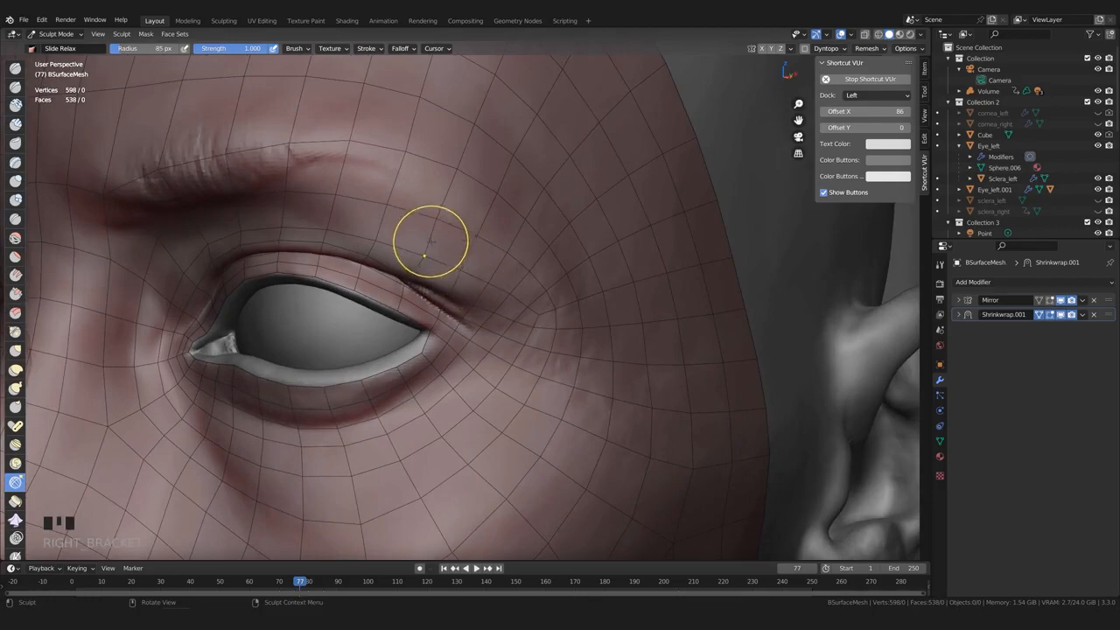
{"action": "mouse_move", "coordinate": [439, 238]}
{"action": "left_mouse_down"}
{"action": "mouse_move", "coordinate": [437, 253]}
{"action": "mouse_move", "coordinate": [483, 264]}
{"action": "mouse_move", "coordinate": [513, 292]}
{"action": "left_mouse_up"}
{"action": "key", "text": "bracketright"}
{"action": "key", "text": "bracketright"}
{"action": "key", "text": "bracketleft"}
{"action": "key", "text": "bracketleft"}
{"action": "key", "text": "bracketright"}
{"action": "key", "text": "bracketright"}
{"action": "key", "text": "bracketright"}
{"action": "mouse_move", "coordinate": [377, 228]}
{"action": "left_mouse_down"}
{"action": "mouse_move", "coordinate": [366, 228]}
{"action": "mouse_move", "coordinate": [373, 214]}
{"action": "left_mouse_up"}
{"action": "left_click_drag", "start_coordinate": [442, 234], "coordinate": [439, 238]}
{"action": "left_click_drag", "start_coordinate": [437, 238], "coordinate": [434, 244]}
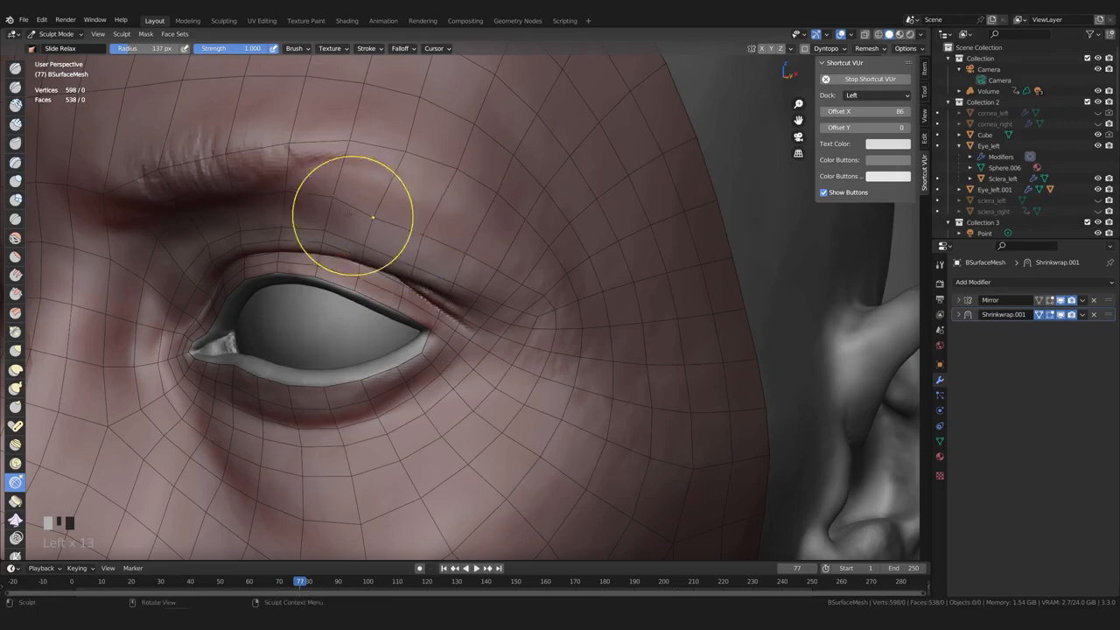
Slide the mesh along the underside of the eyebrow towards the inner brow with the Slide Relax brush at about 135 px
{"action": "middle_click_drag", "start_coordinate": [290, 208], "coordinate": [305, 201]}
{"action": "key", "text": "bracketright"}
{"action": "key", "text": "bracketright"}
{"action": "mouse_move", "coordinate": [319, 170]}
{"action": "left_mouse_down"}
{"action": "mouse_move", "coordinate": [325, 162]}
{"action": "mouse_move", "coordinate": [302, 160]}
{"action": "left_mouse_up"}
{"action": "key", "text": "bracketleft"}
{"action": "key", "text": "bracketleft"}
{"action": "left_click_drag", "start_coordinate": [226, 175], "coordinate": [227, 186]}
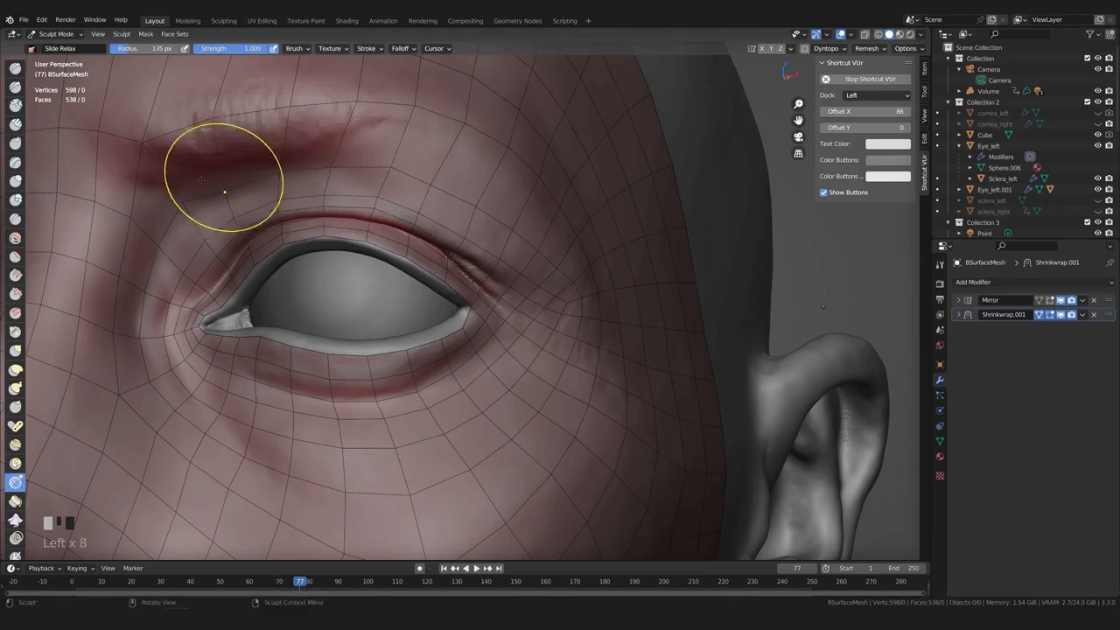
{"action": "scroll", "coordinate": [245, 196], "scroll_direction": "down", "scroll_amount": 1}
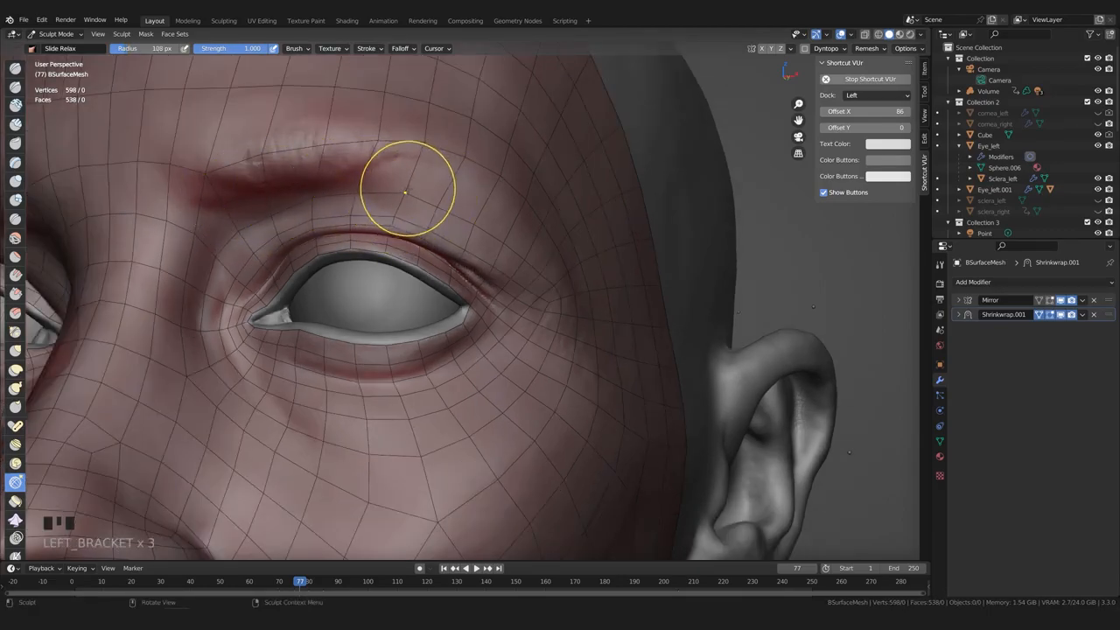
{"action": "middle_click_drag", "start_coordinate": [481, 211], "coordinate": [457, 261]}
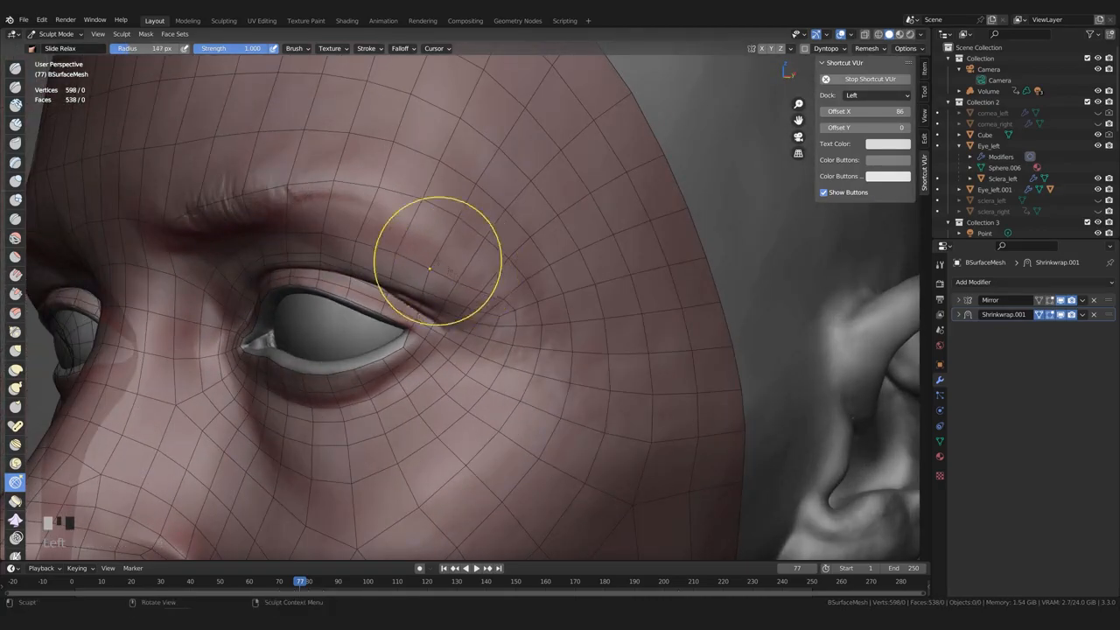
Slide the edges just above the upper eyelid with the Slide Relax brush, reducing its radius to 118 px and 95 px
{"action": "key", "text": "bracketleft"}
{"action": "key", "text": "bracketleft"}
{"action": "key", "text": "bracketleft"}
{"action": "scroll", "coordinate": [467, 282], "scroll_direction": "up", "scroll_amount": 1}
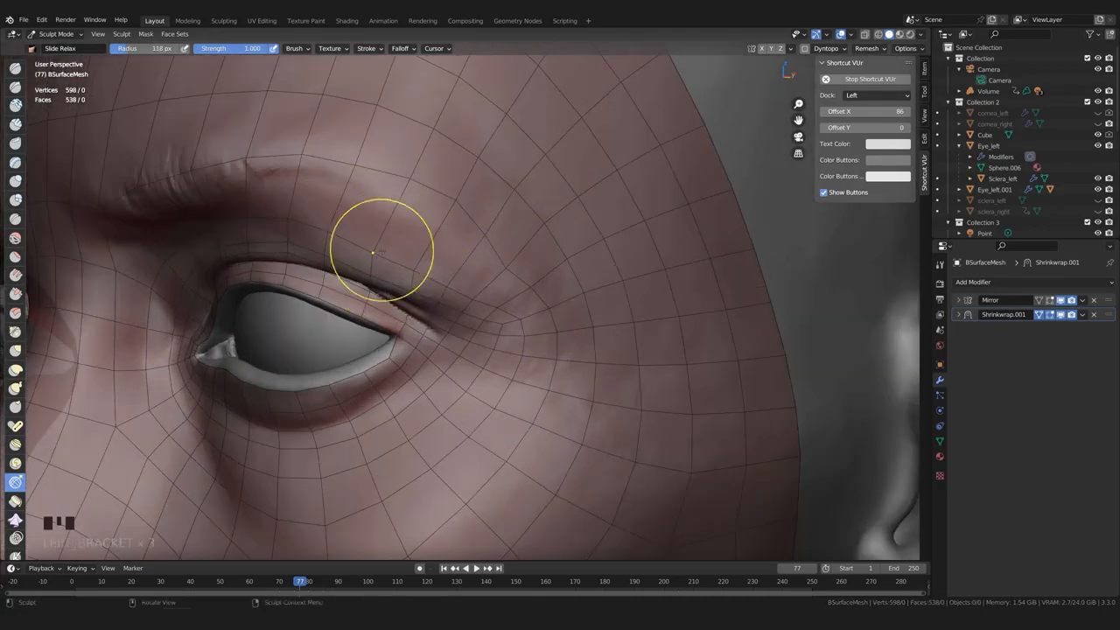
{"action": "middle_click_drag", "start_coordinate": [490, 299], "coordinate": [516, 245]}
{"action": "scroll", "coordinate": [419, 228], "scroll_direction": "up", "scroll_amount": 1}
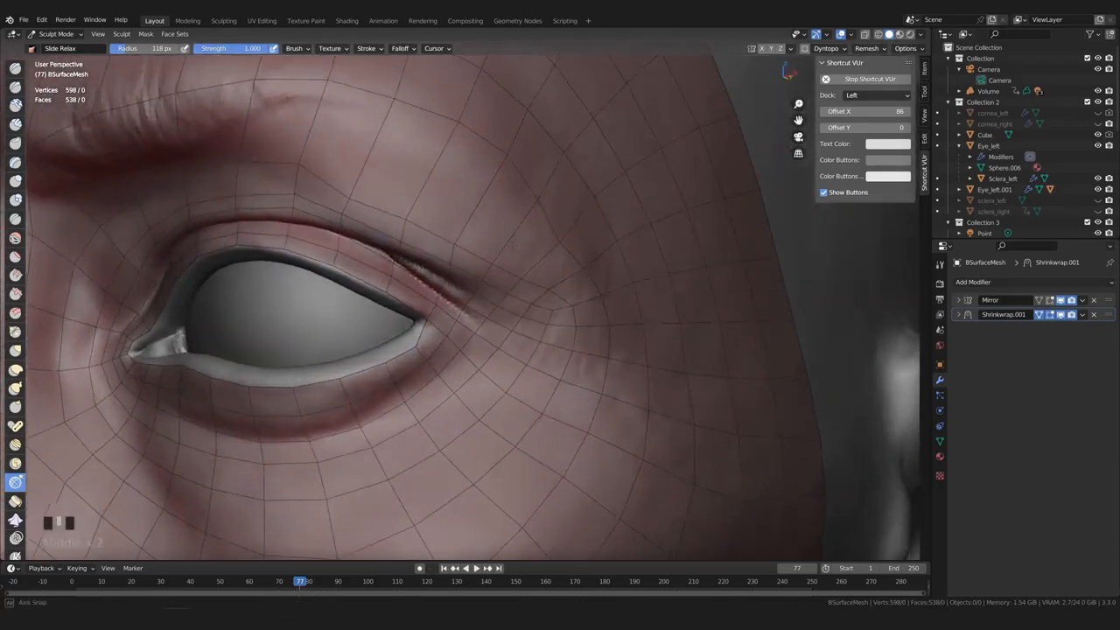
{"action": "scroll", "coordinate": [342, 210], "scroll_direction": "down", "scroll_amount": 1}
{"action": "left_click_drag", "start_coordinate": [342, 210], "coordinate": [325, 220]}
{"action": "scroll", "coordinate": [320, 225], "scroll_direction": "down", "scroll_amount": 1}
{"action": "scroll", "coordinate": [320, 225], "scroll_direction": "up", "scroll_amount": 1}
{"action": "middle_click_drag", "start_coordinate": [298, 214], "coordinate": [311, 205]}
{"action": "left_click_drag", "start_coordinate": [312, 206], "coordinate": [299, 210]}
{"action": "mouse_move", "coordinate": [299, 210]}
{"action": "middle_mouse_down"}
{"action": "mouse_move", "coordinate": [482, 252]}
{"action": "mouse_move", "coordinate": [455, 218]}
{"action": "middle_mouse_up"}
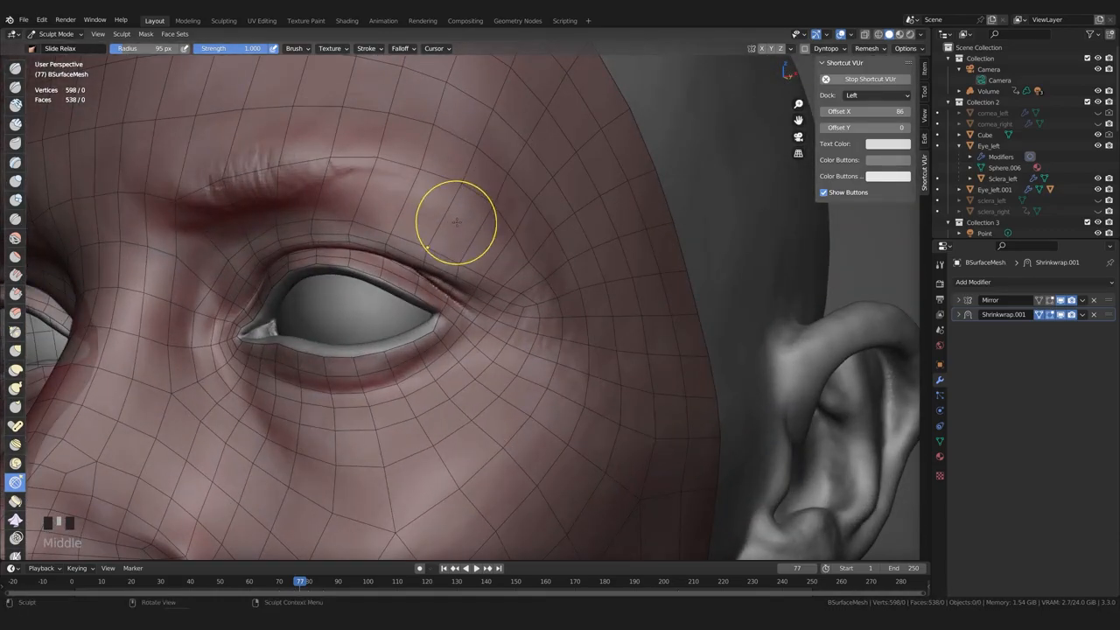
Try to relax the mesh between the outer upper eyelid and the temple, and undo the strokes
{"action": "scroll", "coordinate": [446, 280], "scroll_direction": "up", "scroll_amount": 5}
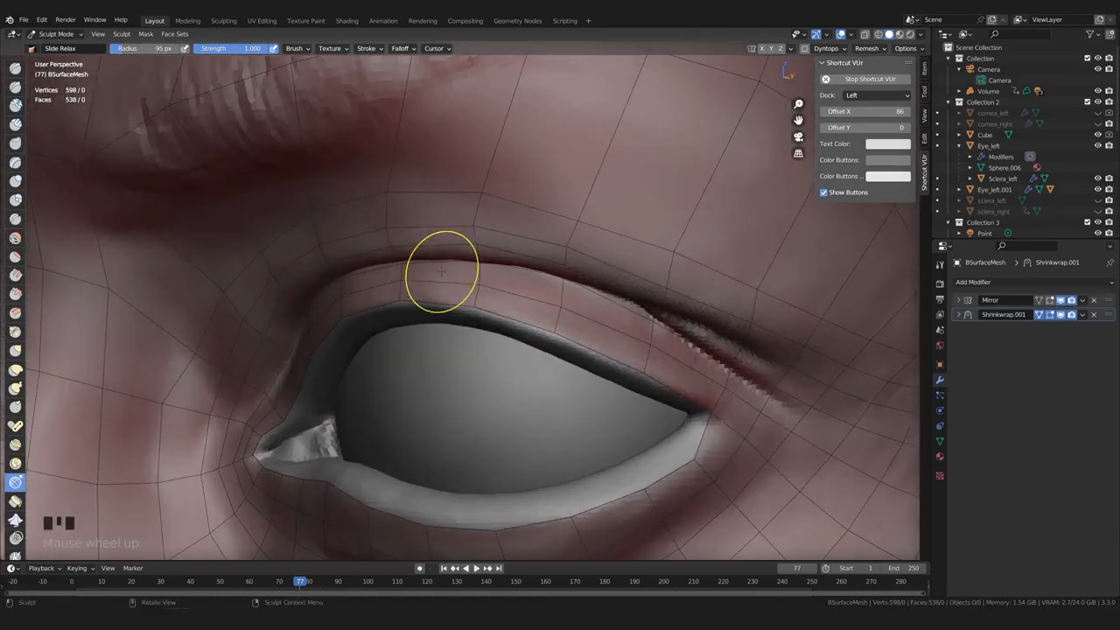
{"action": "middle_click_drag", "start_coordinate": [442, 272], "coordinate": [391, 300]}
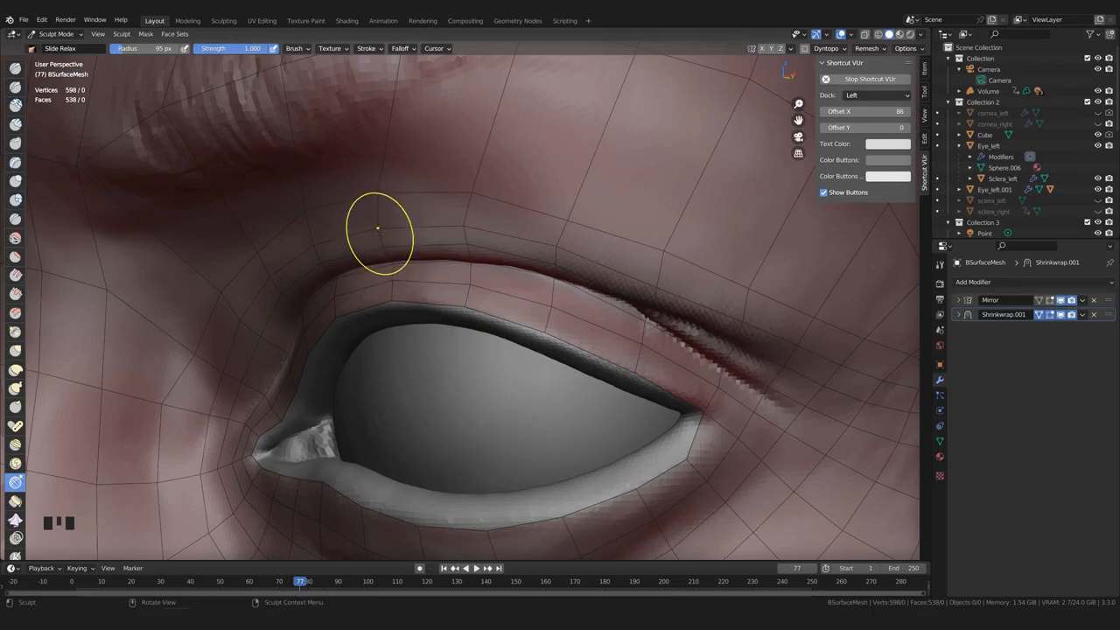
{"action": "scroll", "coordinate": [311, 227], "scroll_direction": "down", "scroll_amount": 2}
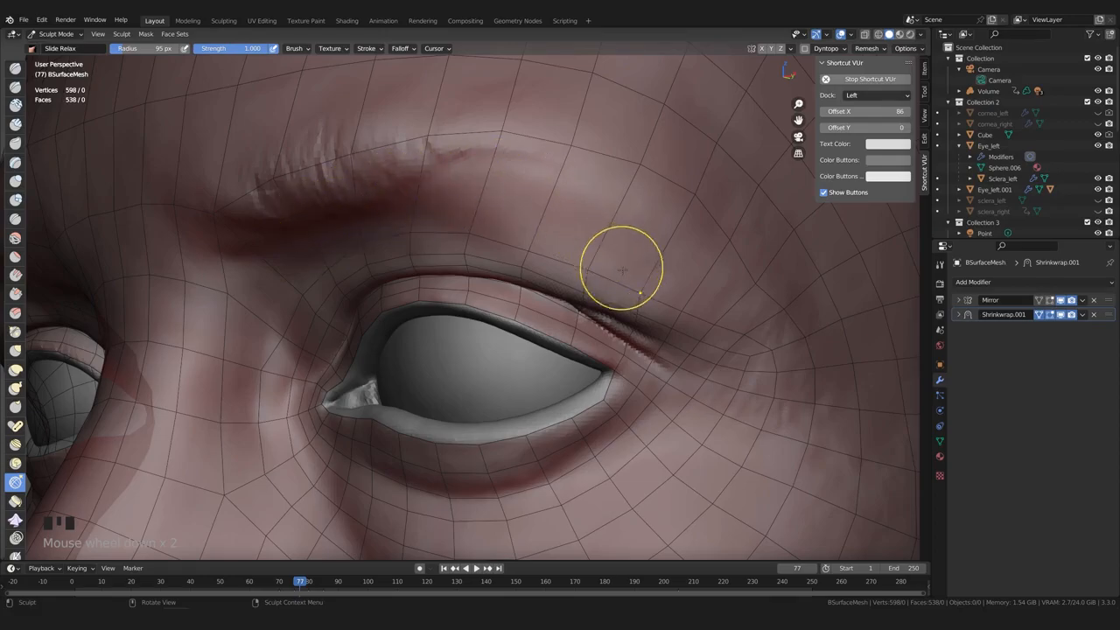
{"action": "middle_click_drag", "start_coordinate": [619, 265], "coordinate": [618, 279]}
{"action": "left_click_drag", "start_coordinate": [674, 291], "coordinate": [658, 265], "text": "shift"}
{"action": "left_click_drag", "start_coordinate": [636, 247], "coordinate": [619, 231], "text": "shift"}
{"action": "left_click_drag", "start_coordinate": [671, 291], "coordinate": [654, 255], "text": "shift"}
{"action": "key", "text": "ctrl+z"}
{"action": "scroll", "coordinate": [677, 260], "scroll_direction": "down", "scroll_amount": 2}
{"action": "middle_click_drag", "start_coordinate": [669, 264], "coordinate": [646, 281]}
{"action": "scroll", "coordinate": [603, 301], "scroll_direction": "up", "scroll_amount": 1}
{"action": "key", "text": "ctrl+z"}
{"action": "key", "text": "ctrl+z"}
{"action": "key", "text": "ctrl+z"}
Relax the mesh around the outer eye corner and below the eye with the Slide Relax brush at 95 px
{"action": "left_click_drag", "start_coordinate": [621, 302], "coordinate": [616, 299], "text": "shift"}
{"action": "mouse_move", "coordinate": [616, 299]}
{"action": "left_mouse_down", "text": "shift"}
{"action": "mouse_move", "coordinate": [540, 237]}
{"action": "mouse_move", "coordinate": [550, 245]}
{"action": "left_mouse_up", "text": "shift"}
{"action": "left_click_drag", "start_coordinate": [663, 311], "coordinate": [671, 330], "text": "shift"}
{"action": "mouse_move", "coordinate": [671, 330]}
{"action": "left_mouse_down", "text": "shift"}
{"action": "mouse_move", "coordinate": [674, 375]}
{"action": "mouse_move", "coordinate": [637, 366]}
{"action": "left_mouse_up", "text": "shift"}
{"action": "middle_click", "coordinate": [641, 399]}
{"action": "left_click_drag", "start_coordinate": [637, 366], "coordinate": [637, 375], "text": "shift"}
{"action": "middle_click_drag", "start_coordinate": [602, 406], "coordinate": [643, 380]}
{"action": "left_click_drag", "start_coordinate": [619, 369], "coordinate": [567, 375], "text": "shift"}
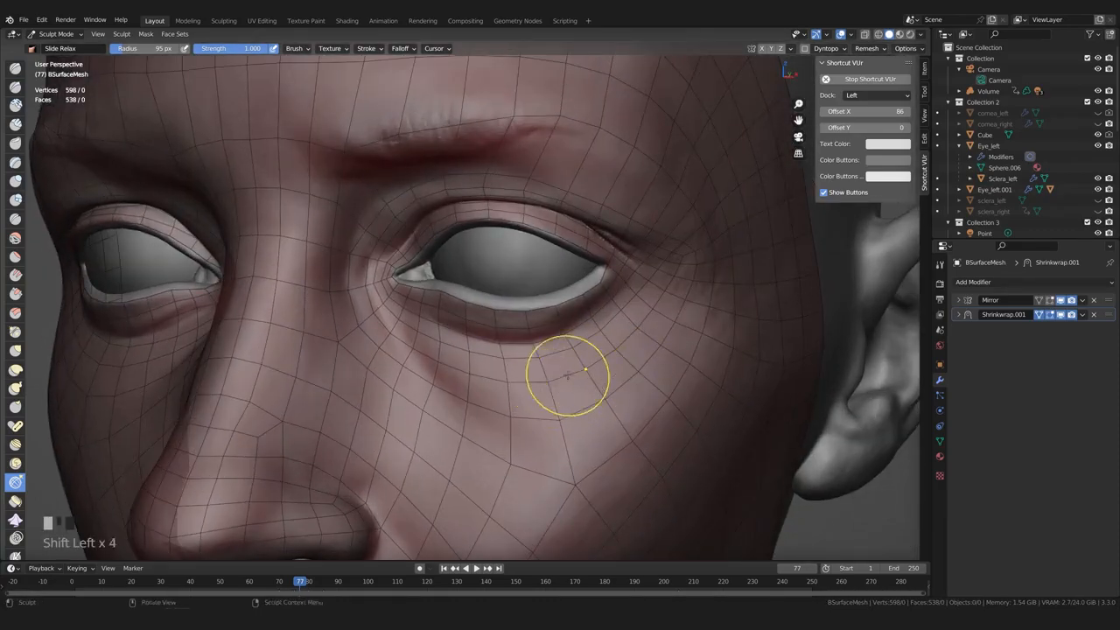
{"action": "middle_click_drag", "start_coordinate": [567, 376], "coordinate": [528, 385]}
{"action": "left_click_drag", "start_coordinate": [609, 289], "coordinate": [604, 282], "text": "shift"}
Insert one edge loop encircling the eye just below the eyebrow in Edit Mode, and return to Sculpt Mode
{"action": "key", "text": "ctrl+r"}
{"action": "key", "text": "ctrl+z"}
{"action": "key", "text": "Tab"}
{"action": "key", "text": "ctrl+r"}
{"action": "left_click", "coordinate": [464, 182]}
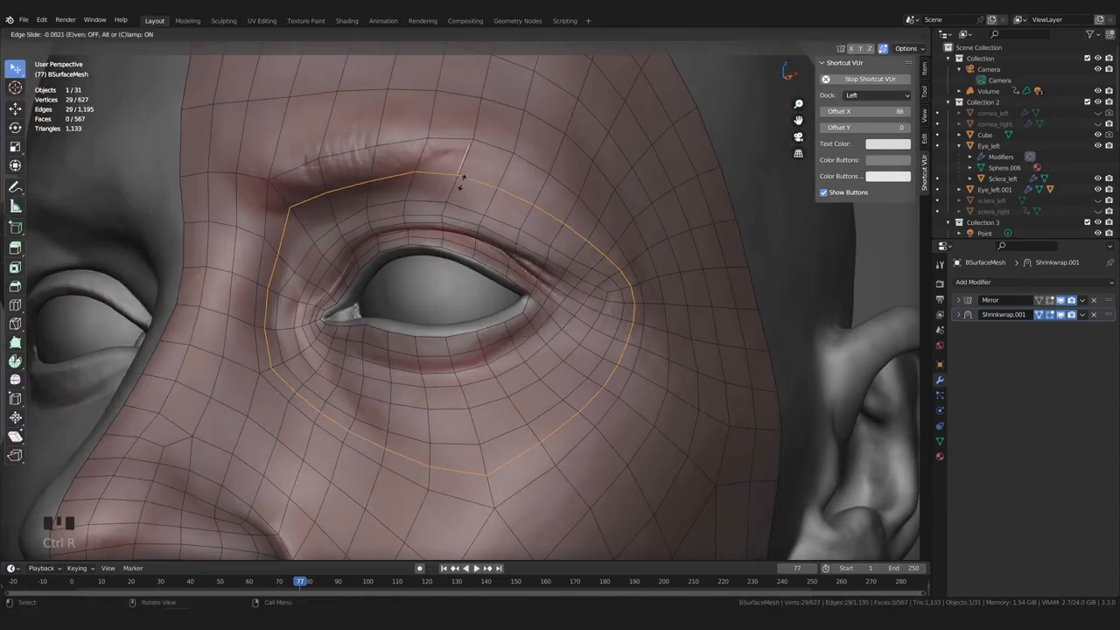
{"action": "left_click", "coordinate": [460, 183]}
{"action": "scroll", "coordinate": [560, 280], "scroll_direction": "down", "scroll_amount": 1}
{"action": "mouse_move", "coordinate": [605, 312]}
{"action": "middle_mouse_down"}
{"action": "mouse_move", "coordinate": [425, 259]}
{"action": "mouse_move", "coordinate": [399, 191]}
{"action": "middle_mouse_up"}
{"action": "key", "text": "Tab"}
Relax and slide the mesh along the eyebrow from its inner end towards the temple, undoing the first strokes
{"action": "left_click_drag", "start_coordinate": [385, 184], "coordinate": [405, 175], "text": "shift"}
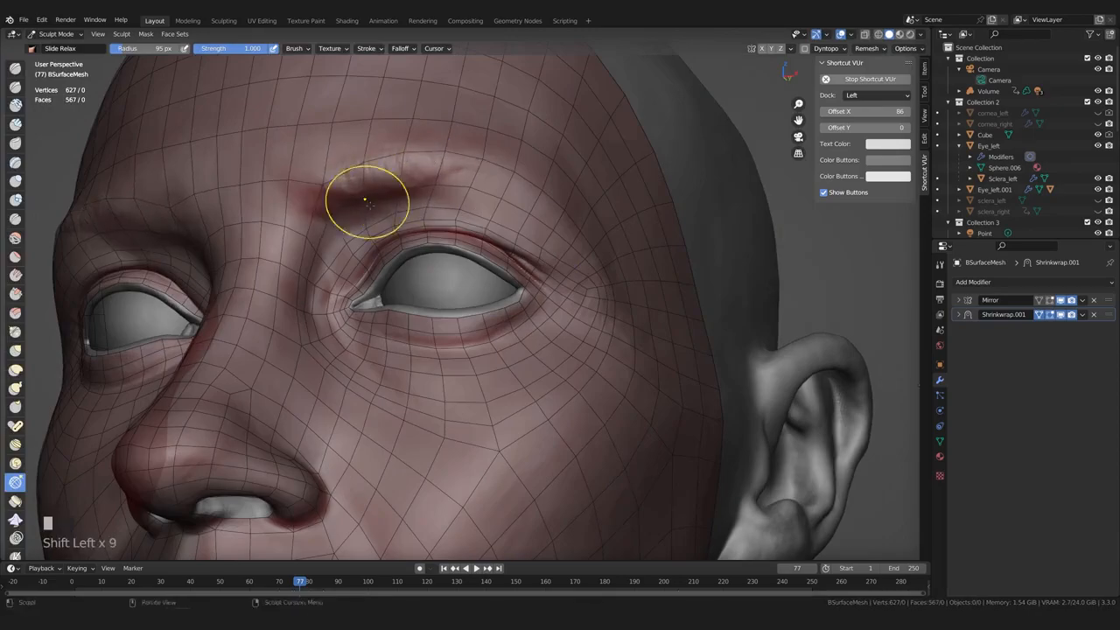
{"action": "middle_click_drag", "start_coordinate": [405, 175], "coordinate": [459, 179]}
{"action": "key", "text": "ctrl+z"}
{"action": "key", "text": "ctrl+z"}
{"action": "key", "text": "ctrl+z"}
{"action": "left_click_drag", "start_coordinate": [355, 180], "coordinate": [362, 168]}
{"action": "mouse_move", "coordinate": [472, 199]}
{"action": "middle_mouse_down"}
{"action": "mouse_move", "coordinate": [416, 227]}
{"action": "mouse_move", "coordinate": [440, 213]}
{"action": "middle_mouse_up"}
{"action": "mouse_move", "coordinate": [440, 212]}
{"action": "left_mouse_down", "text": "shift"}
{"action": "mouse_move", "coordinate": [516, 206]}
{"action": "mouse_move", "coordinate": [542, 241]}
{"action": "left_mouse_up", "text": "shift"}
{"action": "middle_click_drag", "start_coordinate": [542, 241], "coordinate": [509, 253]}
{"action": "left_click_drag", "start_coordinate": [509, 253], "coordinate": [516, 249], "text": "shift"}
Try to relax the mesh from the outer eye corner down over the cheek, and undo the strokes
{"action": "left_click_drag", "start_coordinate": [624, 282], "coordinate": [497, 442], "text": "shift"}
{"action": "key", "text": "ctrl+z"}
{"action": "key", "text": "ctrl+z"}
{"action": "middle_click_drag", "start_coordinate": [635, 393], "coordinate": [609, 324]}
{"action": "left_click", "coordinate": [610, 323], "text": "shift"}
{"action": "left_click_drag", "start_coordinate": [486, 397], "coordinate": [581, 315], "text": "shift"}
{"action": "left_click_drag", "start_coordinate": [529, 415], "coordinate": [510, 440], "text": "shift"}
{"action": "mouse_move", "coordinate": [510, 440]}
{"action": "middle_mouse_down"}
{"action": "mouse_move", "coordinate": [530, 447]}
{"action": "mouse_move", "coordinate": [569, 402]}
{"action": "middle_mouse_up"}
{"action": "key", "text": "ctrl+z"}
{"action": "key", "text": "ctrl+z"}
{"action": "key", "text": "ctrl+z"}
{"action": "key", "text": "ctrl+z"}
{"action": "key", "text": "ctrl+z"}
{"action": "mouse_move", "coordinate": [569, 402]}
{"action": "middle_mouse_down", "text": "shift"}
{"action": "mouse_move", "coordinate": [600, 320]}
{"action": "mouse_move", "coordinate": [587, 367]}
{"action": "middle_mouse_up", "text": "shift"}
{"action": "middle_click_drag", "start_coordinate": [588, 368], "coordinate": [578, 362]}
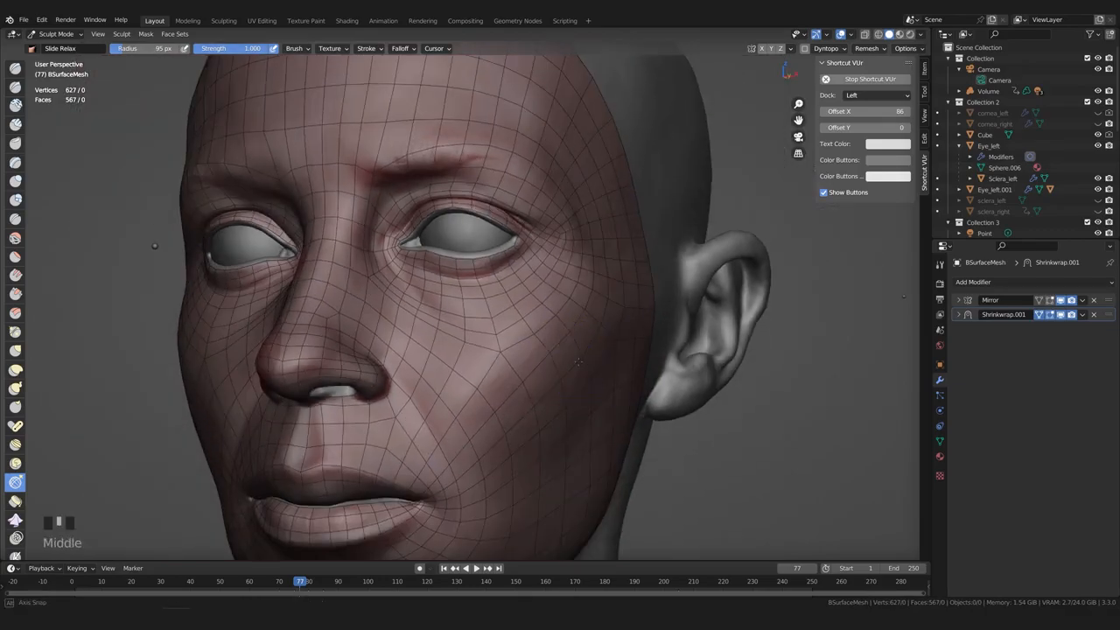
Relax the mesh over the upper cheek below the eye, from beside the nose to the outer eye corner
{"action": "scroll", "coordinate": [573, 364], "scroll_direction": "up", "scroll_amount": 1}
{"action": "left_click_drag", "start_coordinate": [544, 315], "coordinate": [521, 306], "text": "shift"}
{"action": "left_click_drag", "start_coordinate": [521, 308], "coordinate": [513, 332], "text": "shift"}
{"action": "key", "text": "ctrl+z"}
{"action": "middle_click_drag", "start_coordinate": [605, 347], "coordinate": [572, 356]}
{"action": "left_click_drag", "start_coordinate": [516, 350], "coordinate": [477, 344], "text": "shift"}
{"action": "mouse_move", "coordinate": [477, 344]}
{"action": "left_mouse_down", "text": "shift"}
{"action": "mouse_move", "coordinate": [522, 337]}
{"action": "mouse_move", "coordinate": [463, 330]}
{"action": "left_mouse_up", "text": "shift"}
{"action": "left_click_drag", "start_coordinate": [463, 330], "coordinate": [432, 324], "text": "shift"}
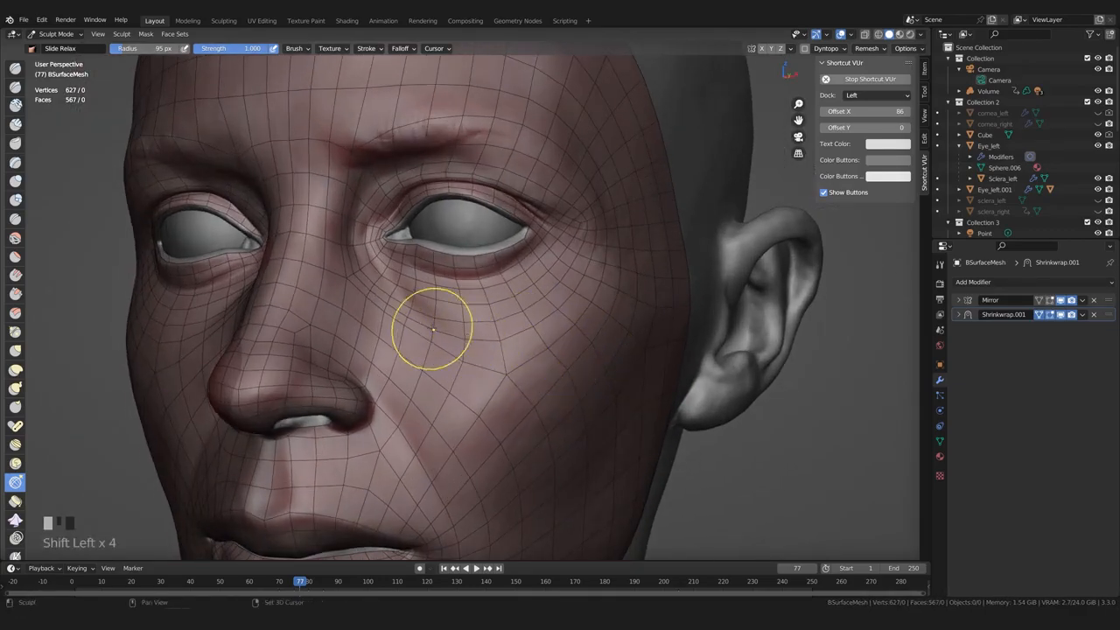
{"action": "scroll", "coordinate": [440, 340], "scroll_direction": "up", "scroll_amount": 1}
{"action": "left_click_drag", "start_coordinate": [350, 287], "coordinate": [400, 309], "text": "shift"}
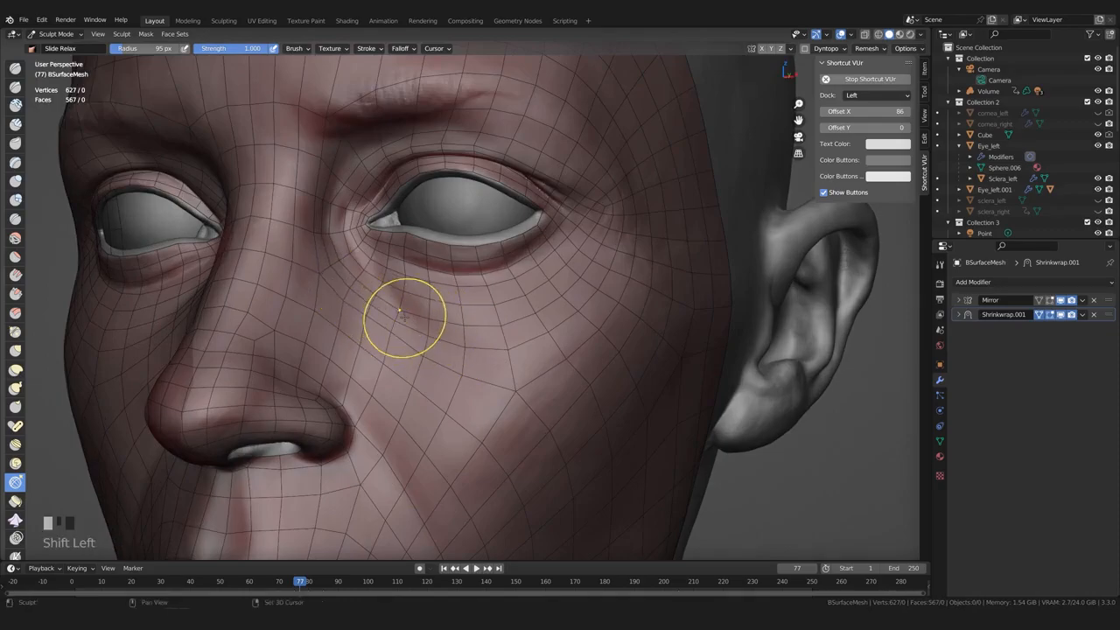
{"action": "mouse_move", "coordinate": [622, 354]}
{"action": "left_mouse_down", "text": "shift"}
{"action": "mouse_move", "coordinate": [587, 370]}
{"action": "mouse_move", "coordinate": [572, 327]}
{"action": "mouse_move", "coordinate": [603, 249]}
{"action": "left_mouse_up", "text": "shift"}
Relax the mesh between the nose bridge and the inner eye corner up to the inner eyebrow
{"action": "scroll", "coordinate": [559, 379], "scroll_direction": "down", "scroll_amount": 2}
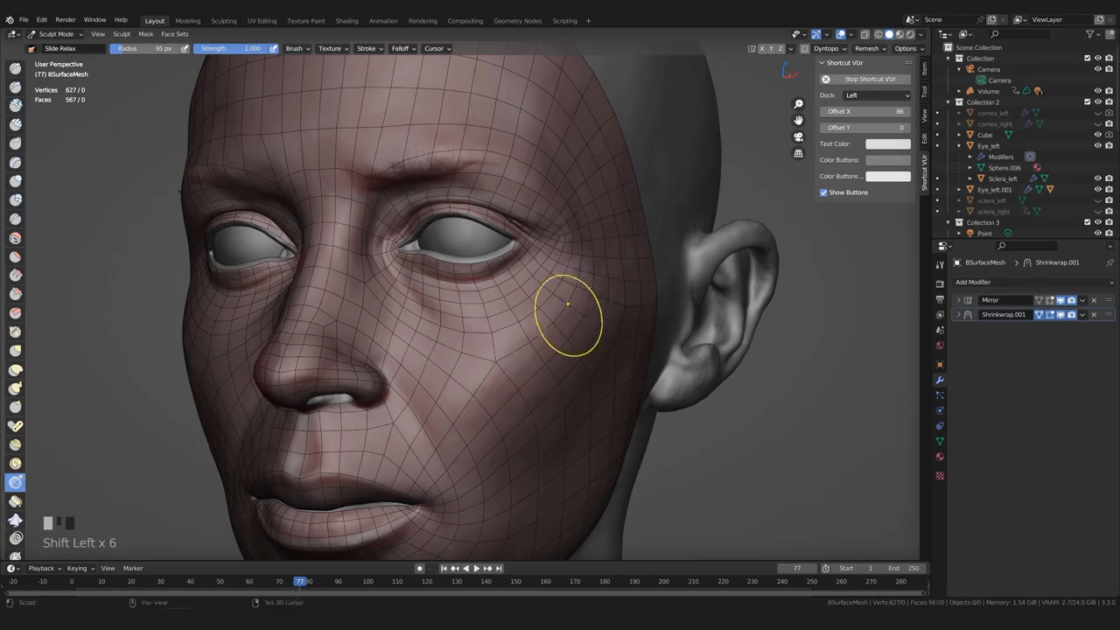
{"action": "scroll", "coordinate": [437, 325], "scroll_direction": "up", "scroll_amount": 1}
{"action": "mouse_move", "coordinate": [438, 325]}
{"action": "middle_mouse_down"}
{"action": "mouse_move", "coordinate": [300, 320]}
{"action": "mouse_move", "coordinate": [340, 313]}
{"action": "middle_mouse_up"}
{"action": "scroll", "coordinate": [323, 320], "scroll_direction": "up", "scroll_amount": 2}
{"action": "left_click_drag", "start_coordinate": [341, 312], "coordinate": [341, 278], "text": "shift"}
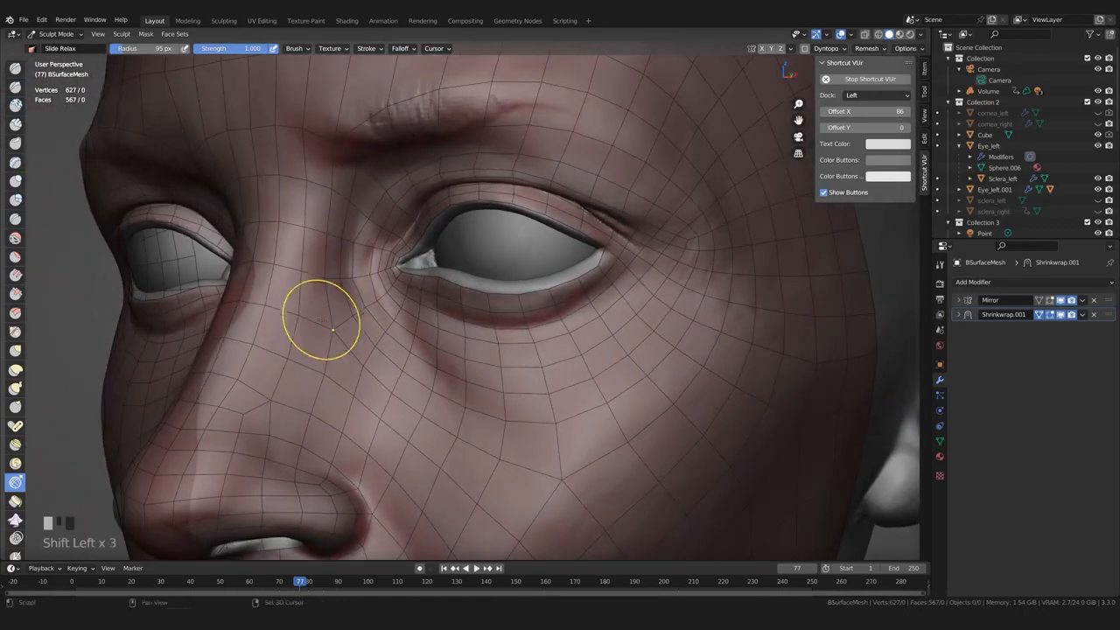
{"action": "left_click_drag", "start_coordinate": [341, 238], "coordinate": [344, 219], "text": "shift"}
{"action": "left_click_drag", "start_coordinate": [344, 219], "coordinate": [348, 199], "text": "shift"}
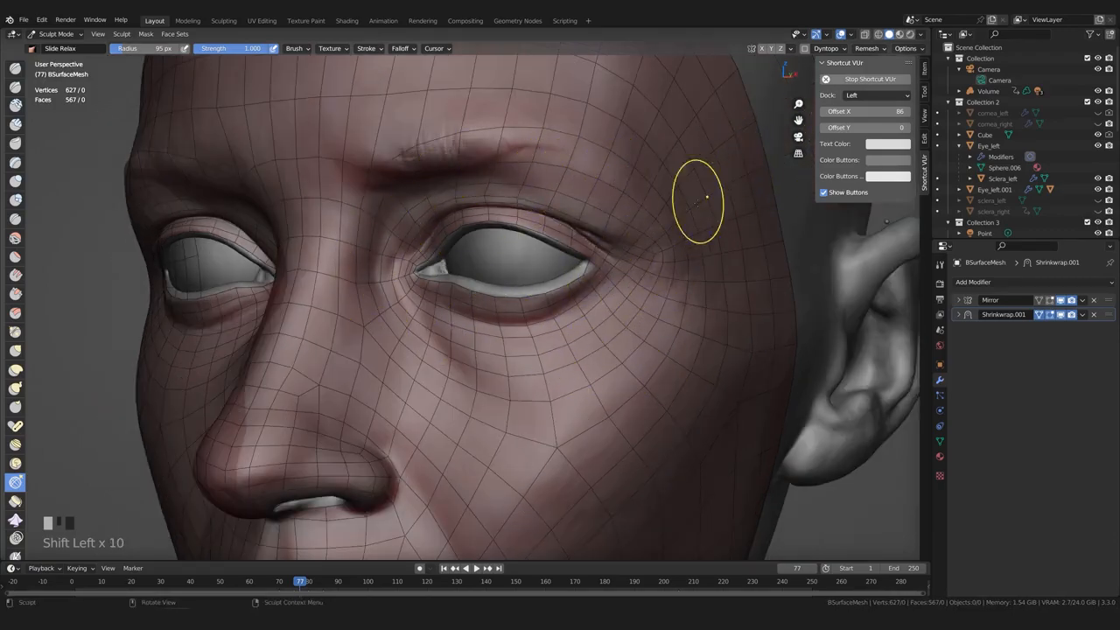
Relax the mesh from the outer eyebrow across to the temple with Slide Relax
{"action": "mouse_move", "coordinate": [600, 330]}
{"action": "middle_mouse_down"}
{"action": "mouse_move", "coordinate": [560, 278]}
{"action": "mouse_move", "coordinate": [523, 368]}
{"action": "mouse_move", "coordinate": [557, 248]}
{"action": "middle_mouse_up"}
{"action": "left_click", "coordinate": [558, 247], "text": "shift"}
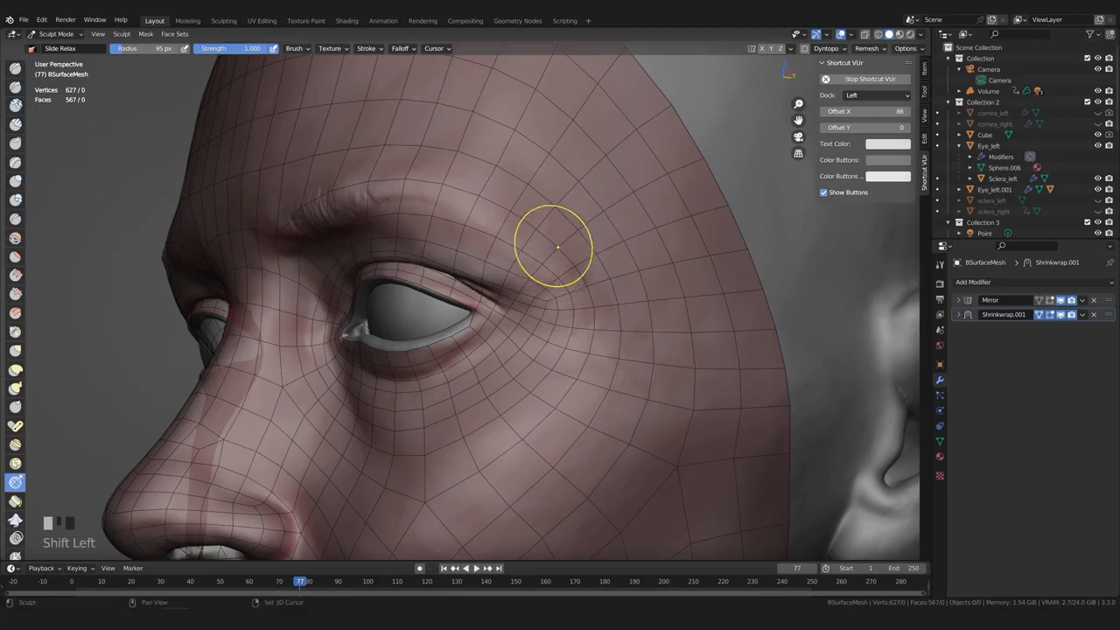
{"action": "left_click_drag", "start_coordinate": [506, 238], "coordinate": [500, 238], "text": "shift"}
{"action": "left_click_drag", "start_coordinate": [497, 239], "coordinate": [488, 237], "text": "shift"}
{"action": "mouse_move", "coordinate": [481, 235]}
{"action": "left_mouse_down", "text": "shift"}
{"action": "mouse_move", "coordinate": [470, 233]}
{"action": "mouse_move", "coordinate": [507, 242]}
{"action": "left_mouse_up", "text": "shift"}
{"action": "left_click_drag", "start_coordinate": [559, 267], "coordinate": [573, 281], "text": "shift"}
{"action": "left_click_drag", "start_coordinate": [464, 231], "coordinate": [394, 216], "text": "shift"}
{"action": "left_click_drag", "start_coordinate": [542, 238], "coordinate": [568, 254], "text": "shift"}
{"action": "left_click_drag", "start_coordinate": [595, 252], "coordinate": [596, 237], "text": "shift"}
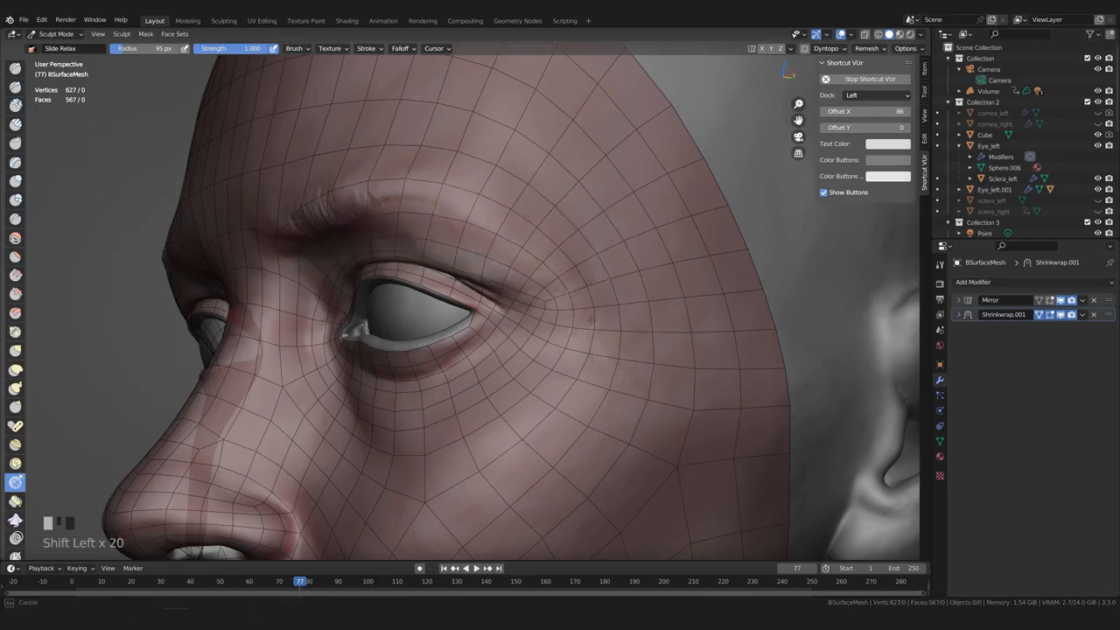
Relax the mesh from beside the outer eye corner down to the side of the cheekbone
{"action": "middle_click_drag", "start_coordinate": [587, 404], "coordinate": [577, 340], "text": "ctrl"}
{"action": "left_click_drag", "start_coordinate": [577, 319], "coordinate": [575, 298], "text": "shift"}
{"action": "left_click_drag", "start_coordinate": [574, 288], "coordinate": [585, 299], "text": "shift"}
{"action": "left_click_drag", "start_coordinate": [589, 312], "coordinate": [590, 322], "text": "shift"}
{"action": "left_click_drag", "start_coordinate": [589, 333], "coordinate": [586, 346], "text": "shift"}
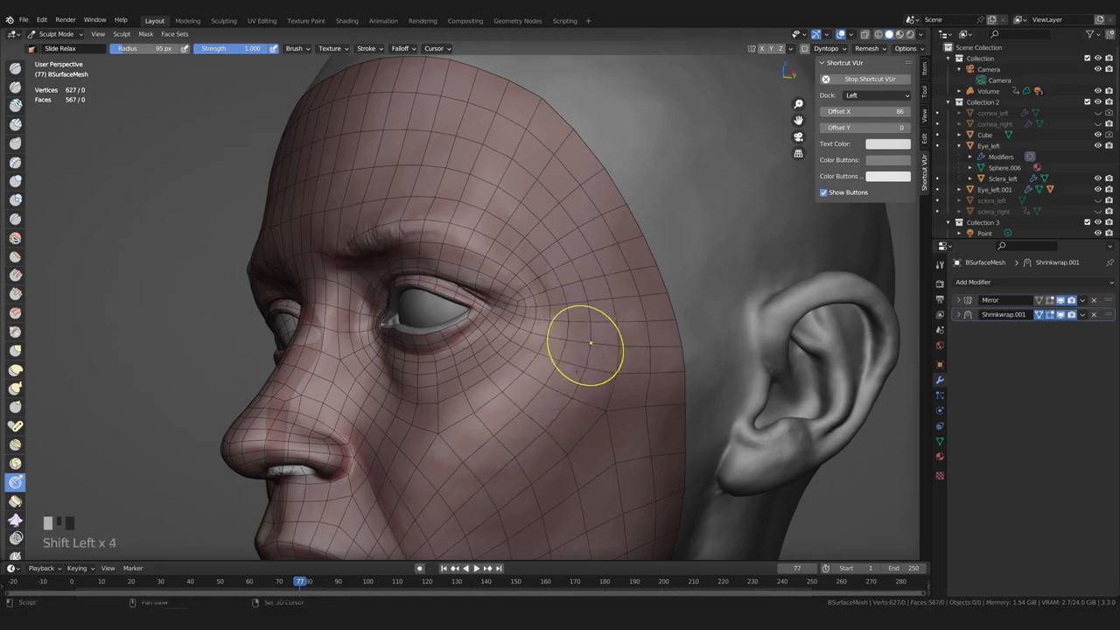
{"action": "left_click_drag", "start_coordinate": [630, 409], "coordinate": [624, 402], "text": "shift"}
Relax the mesh right beside the outer eye corner, where the eye loops converge
{"action": "middle_click_drag", "start_coordinate": [604, 376], "coordinate": [623, 392]}
{"action": "middle_click_drag", "start_coordinate": [560, 297], "coordinate": [556, 336], "text": "ctrl"}
{"action": "middle_click_drag", "start_coordinate": [428, 302], "coordinate": [547, 306], "text": "shift"}
{"action": "mouse_move", "coordinate": [542, 302]}
{"action": "middle_mouse_down", "text": "ctrl"}
{"action": "mouse_move", "coordinate": [537, 350]}
{"action": "mouse_move", "coordinate": [555, 350]}
{"action": "middle_mouse_up", "text": "ctrl"}
{"action": "middle_click_drag", "start_coordinate": [642, 324], "coordinate": [563, 334]}
{"action": "scroll", "coordinate": [562, 334], "scroll_direction": "down", "scroll_amount": 1}
{"action": "left_click_drag", "start_coordinate": [541, 293], "coordinate": [540, 303], "text": "shift"}
{"action": "left_click_drag", "start_coordinate": [540, 306], "coordinate": [541, 313], "text": "shift"}
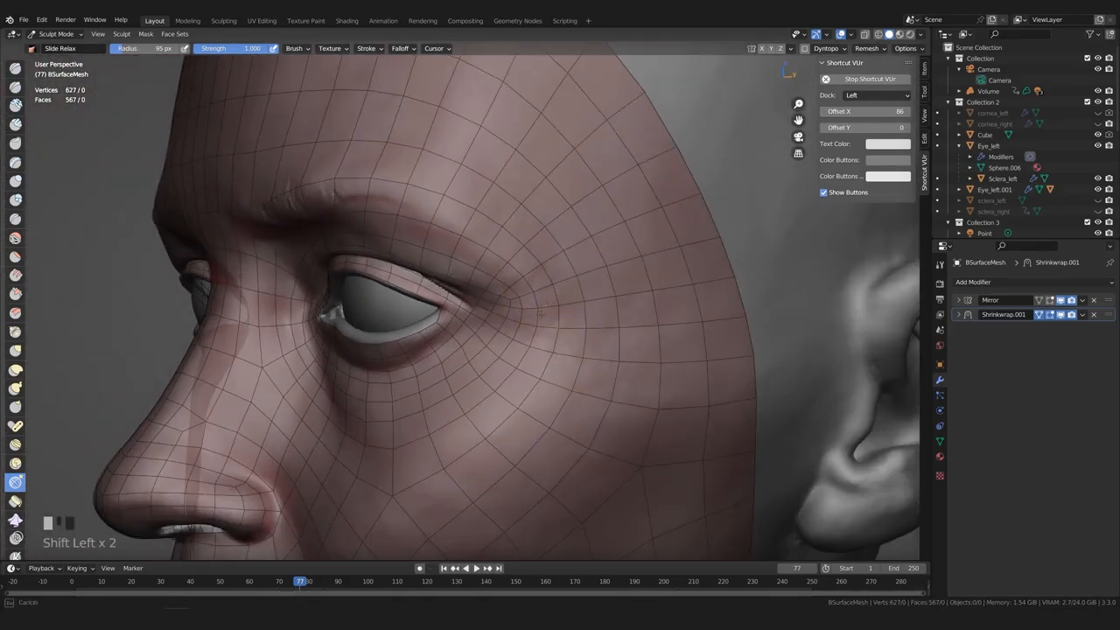
Relax the mesh over the rear cheekbone up to the mesh border in front of the ear
{"action": "left_click_drag", "start_coordinate": [677, 430], "coordinate": [682, 424], "text": "shift"}
{"action": "left_click_drag", "start_coordinate": [702, 403], "coordinate": [699, 410], "text": "shift"}
{"action": "left_click_drag", "start_coordinate": [656, 411], "coordinate": [645, 410], "text": "shift"}
{"action": "left_click_drag", "start_coordinate": [636, 409], "coordinate": [648, 409], "text": "shift"}
{"action": "left_click_drag", "start_coordinate": [699, 407], "coordinate": [755, 393], "text": "shift"}
Slide the mesh on the side of the cheek and relax the faces near the border below the ear
{"action": "scroll", "coordinate": [735, 438], "scroll_direction": "down", "scroll_amount": 1}
{"action": "middle_click_drag", "start_coordinate": [734, 437], "coordinate": [676, 432]}
{"action": "middle_click_drag", "start_coordinate": [675, 432], "coordinate": [667, 406], "text": "shift"}
{"action": "middle_click_drag", "start_coordinate": [666, 406], "coordinate": [632, 407]}
{"action": "mouse_move", "coordinate": [694, 390]}
{"action": "left_mouse_down"}
{"action": "mouse_move", "coordinate": [642, 393]}
{"action": "mouse_move", "coordinate": [691, 435]}
{"action": "mouse_move", "coordinate": [600, 459]}
{"action": "left_mouse_up"}
{"action": "scroll", "coordinate": [642, 402], "scroll_direction": "down", "scroll_amount": 1}
{"action": "scroll", "coordinate": [664, 408], "scroll_direction": "up", "scroll_amount": 1}
{"action": "scroll", "coordinate": [604, 456], "scroll_direction": "down", "scroll_amount": 2}
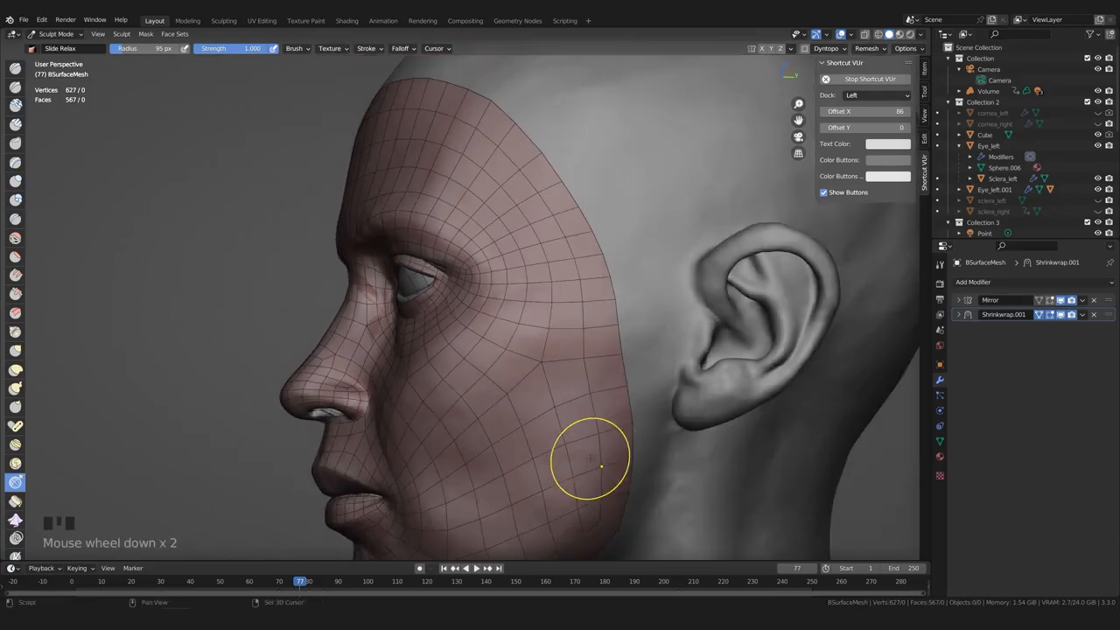
{"action": "scroll", "coordinate": [567, 390], "scroll_direction": "up", "scroll_amount": 1}
{"action": "mouse_move", "coordinate": [609, 396]}
{"action": "left_mouse_down", "text": "shift"}
{"action": "mouse_move", "coordinate": [595, 370]}
{"action": "mouse_move", "coordinate": [577, 427]}
{"action": "left_mouse_up", "text": "shift"}
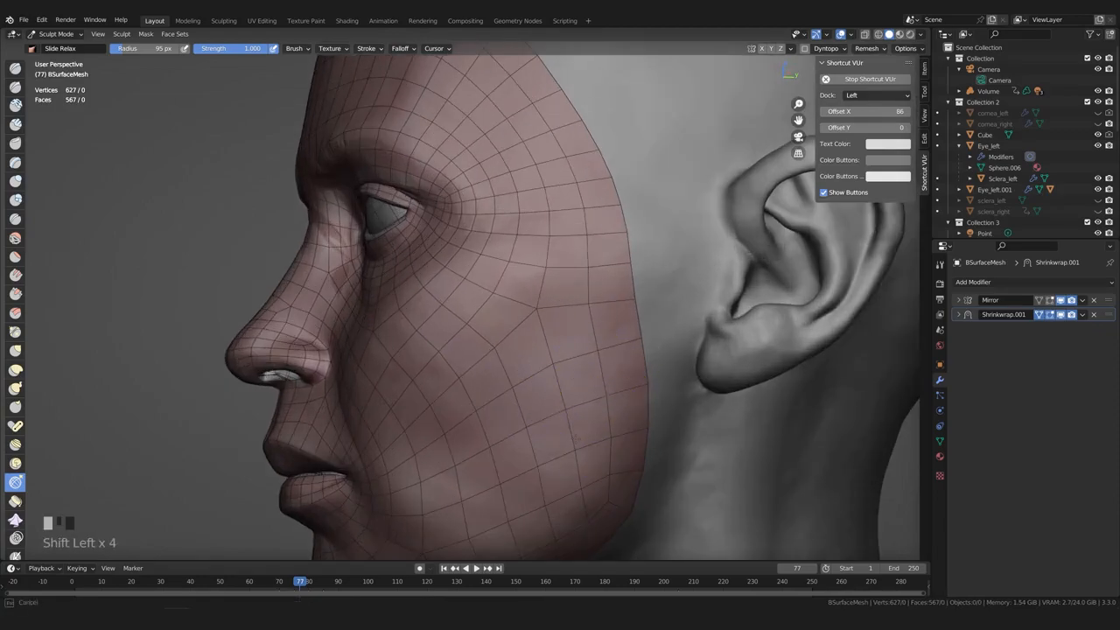
Relax the mesh over the middle of the cheek and back towards the rear border
{"action": "left_click_drag", "start_coordinate": [517, 389], "coordinate": [527, 372], "text": "shift"}
{"action": "left_click_drag", "start_coordinate": [526, 372], "coordinate": [511, 316], "text": "shift"}
{"action": "left_click_drag", "start_coordinate": [510, 315], "coordinate": [460, 377], "text": "shift"}
{"action": "middle_click_drag", "start_coordinate": [461, 377], "coordinate": [495, 385]}
{"action": "left_click_drag", "start_coordinate": [496, 385], "coordinate": [573, 341], "text": "shift"}
{"action": "mouse_move", "coordinate": [573, 341]}
{"action": "left_mouse_down", "text": "shift"}
{"action": "mouse_move", "coordinate": [607, 314]}
{"action": "mouse_move", "coordinate": [580, 338]}
{"action": "left_mouse_up", "text": "shift"}
Slide the mesh border in front of the ear and relax the adjoining rear cheek faces
{"action": "scroll", "coordinate": [568, 344], "scroll_direction": "up", "scroll_amount": 1}
{"action": "middle_click_drag", "start_coordinate": [568, 345], "coordinate": [583, 333]}
{"action": "left_click_drag", "start_coordinate": [582, 332], "coordinate": [691, 311]}
{"action": "left_click", "coordinate": [641, 367], "text": "shift"}
{"action": "left_click", "coordinate": [613, 393], "text": "shift"}
{"action": "left_click", "coordinate": [578, 425], "text": "shift"}
Adjust the mesh border in front of the ear and the area by the eyebrow with the Grab brush
{"action": "middle_click_drag", "start_coordinate": [578, 425], "coordinate": [601, 382]}
{"action": "left_click_drag", "start_coordinate": [567, 335], "coordinate": [570, 336]}
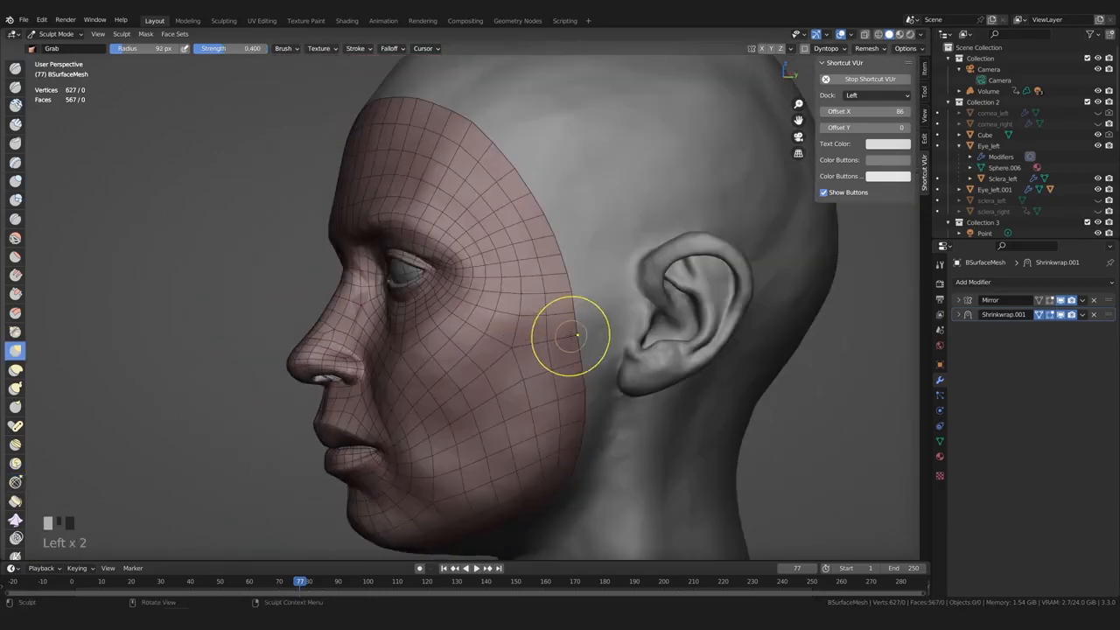
{"action": "left_click_drag", "start_coordinate": [378, 253], "coordinate": [386, 235]}
Examine the mesh flow around the eye, cheek and outer eye corner from several angles
{"action": "middle_click_drag", "start_coordinate": [551, 350], "coordinate": [533, 362]}
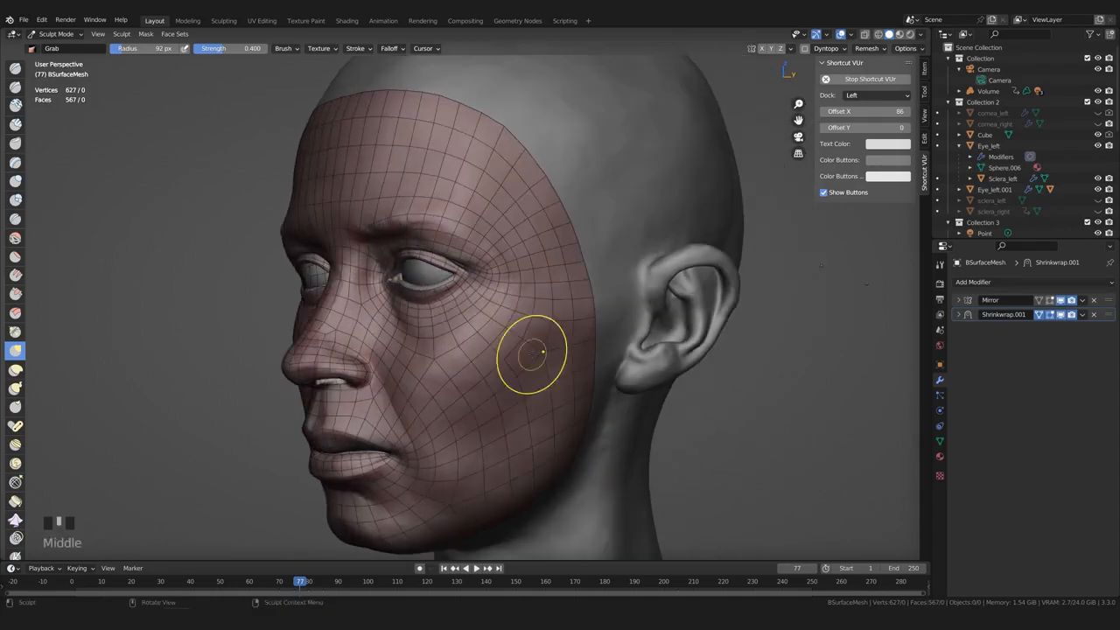
{"action": "scroll", "coordinate": [529, 346], "scroll_direction": "up", "scroll_amount": 2}
{"action": "scroll", "coordinate": [541, 351], "scroll_direction": "up", "scroll_amount": 2}
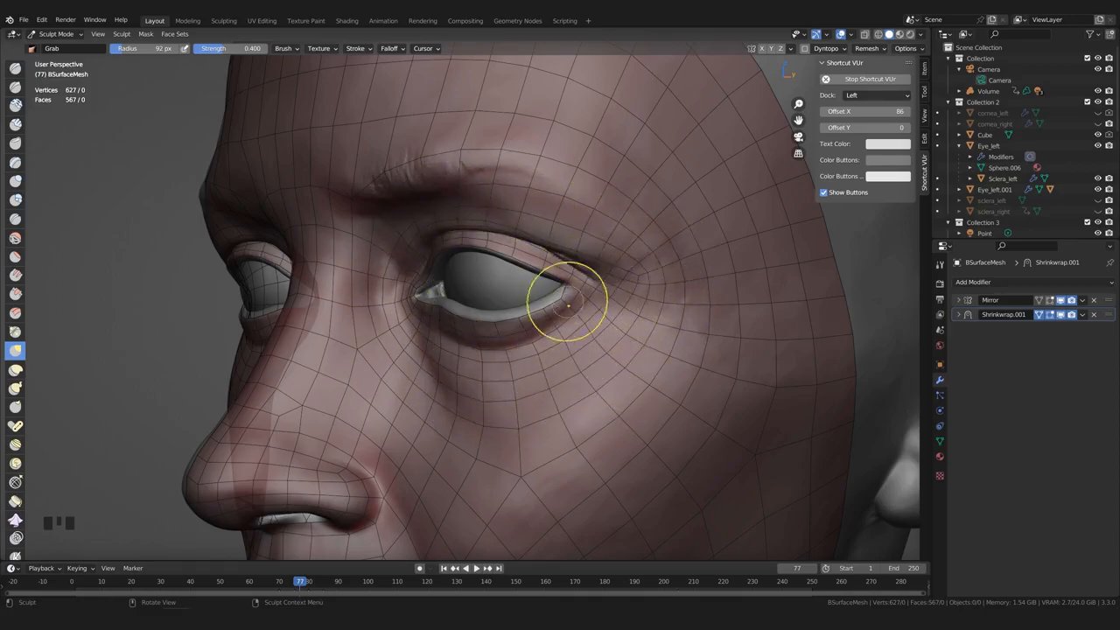
{"action": "mouse_move", "coordinate": [655, 370]}
{"action": "middle_mouse_down"}
{"action": "mouse_move", "coordinate": [668, 375]}
{"action": "mouse_move", "coordinate": [560, 358]}
{"action": "middle_mouse_up"}
{"action": "scroll", "coordinate": [444, 212], "scroll_direction": "down", "scroll_amount": 2}
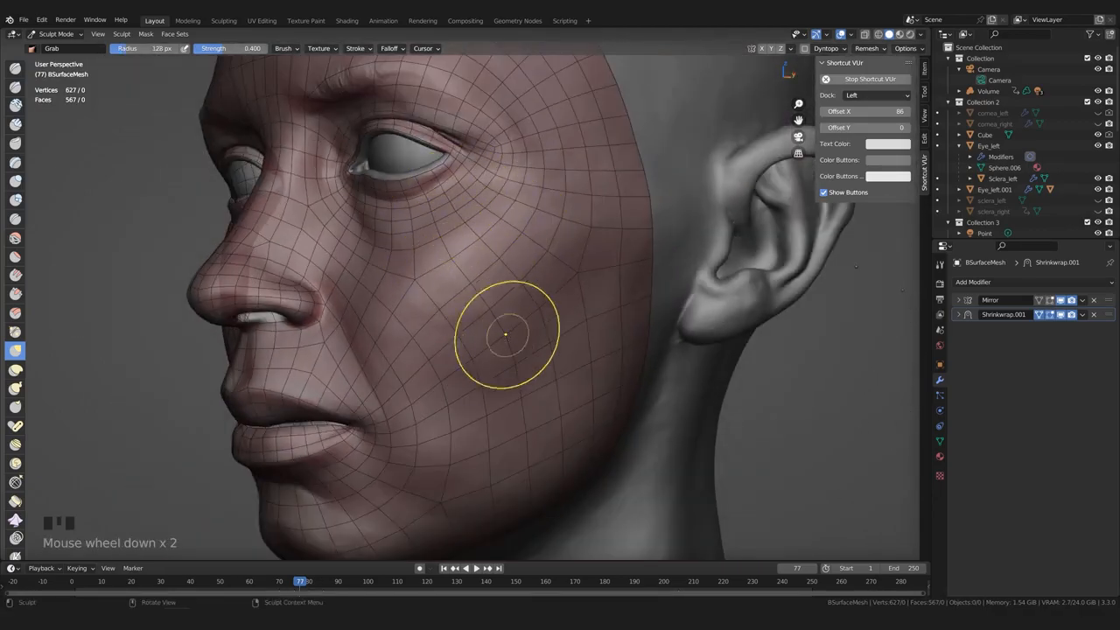
{"action": "scroll", "coordinate": [457, 250], "scroll_direction": "up", "scroll_amount": 2}
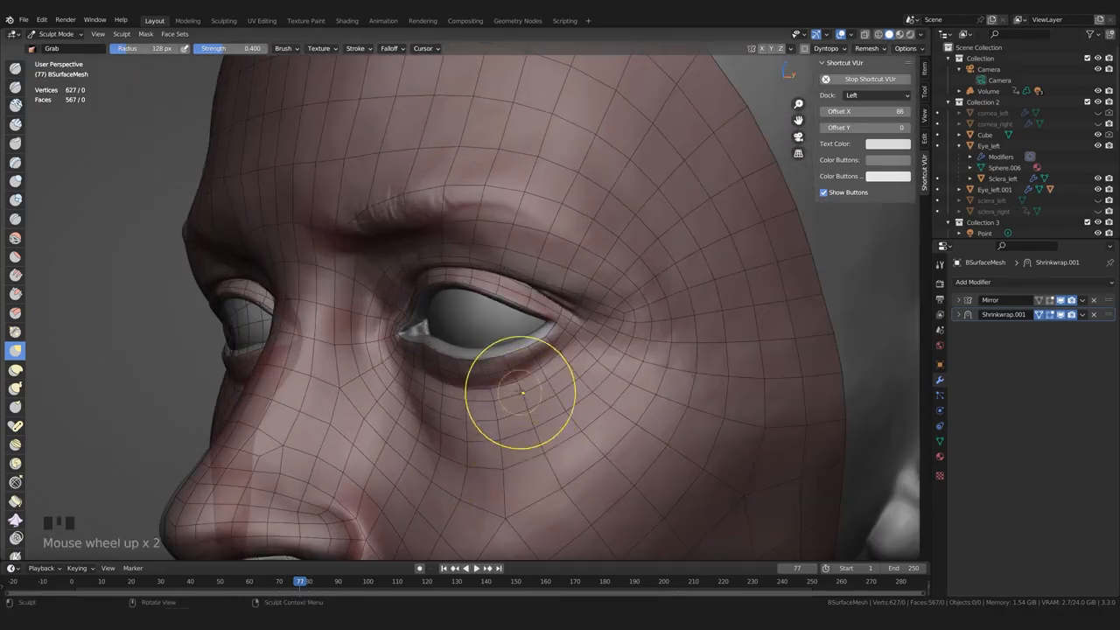
{"action": "middle_click_drag", "start_coordinate": [520, 400], "coordinate": [556, 307], "text": "shift"}
{"action": "scroll", "coordinate": [471, 369], "scroll_direction": "up", "scroll_amount": 2}
{"action": "scroll", "coordinate": [488, 347], "scroll_direction": "up", "scroll_amount": 1}
{"action": "middle_click_drag", "start_coordinate": [488, 347], "coordinate": [534, 358]}
{"action": "left_click_drag", "start_coordinate": [549, 353], "coordinate": [520, 347], "text": "shift"}
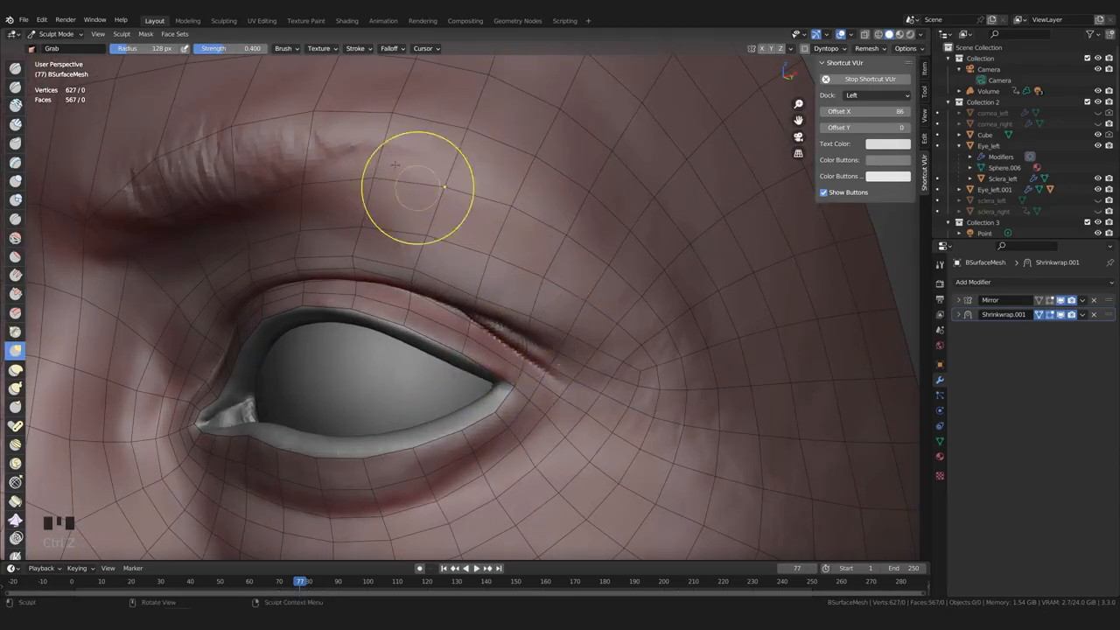
{"action": "middle_click_drag", "start_coordinate": [550, 366], "coordinate": [525, 383]}
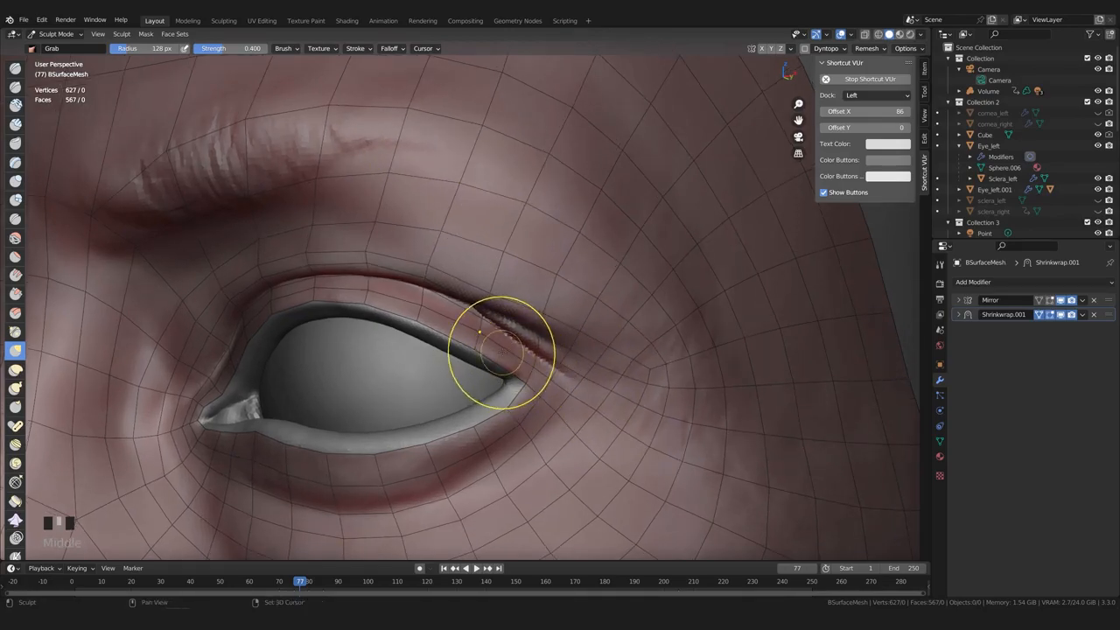
{"action": "middle_click_drag", "start_coordinate": [612, 370], "coordinate": [472, 407]}
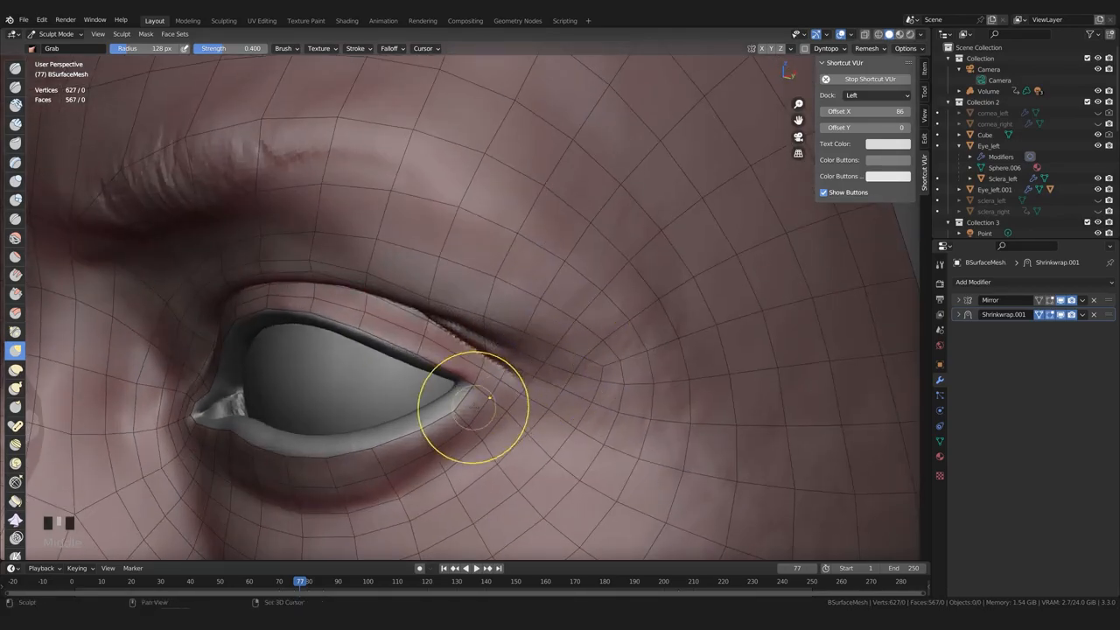
{"action": "middle_click_drag", "start_coordinate": [444, 348], "coordinate": [445, 329], "text": "shift"}
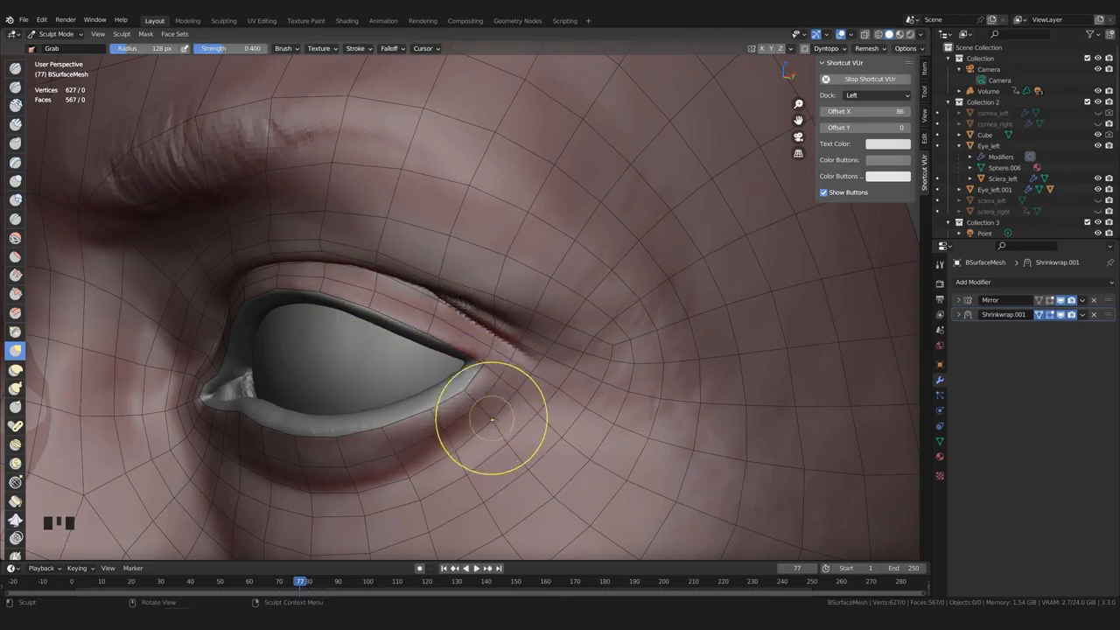
In Edit Mode, add a loop cut running from the outer end of the upper eyelid up across the brow
{"action": "key", "text": "ctrl+r"}
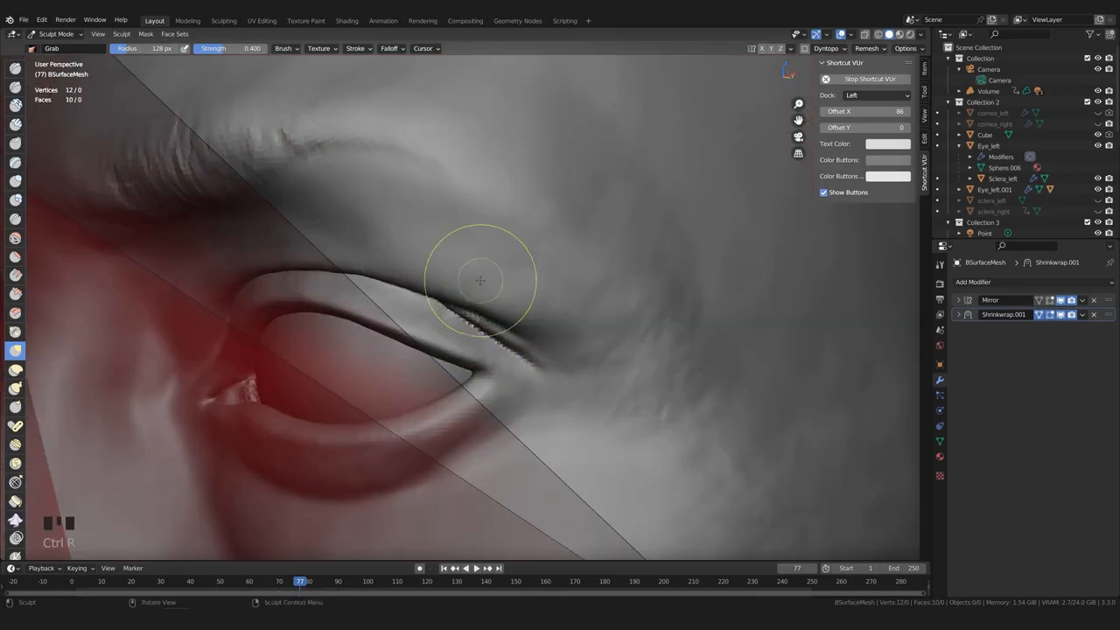
{"action": "key", "text": "ctrl+z"}
{"action": "key", "text": "Tab"}
{"action": "key", "text": "ctrl+r"}
{"action": "left_click", "coordinate": [485, 264]}
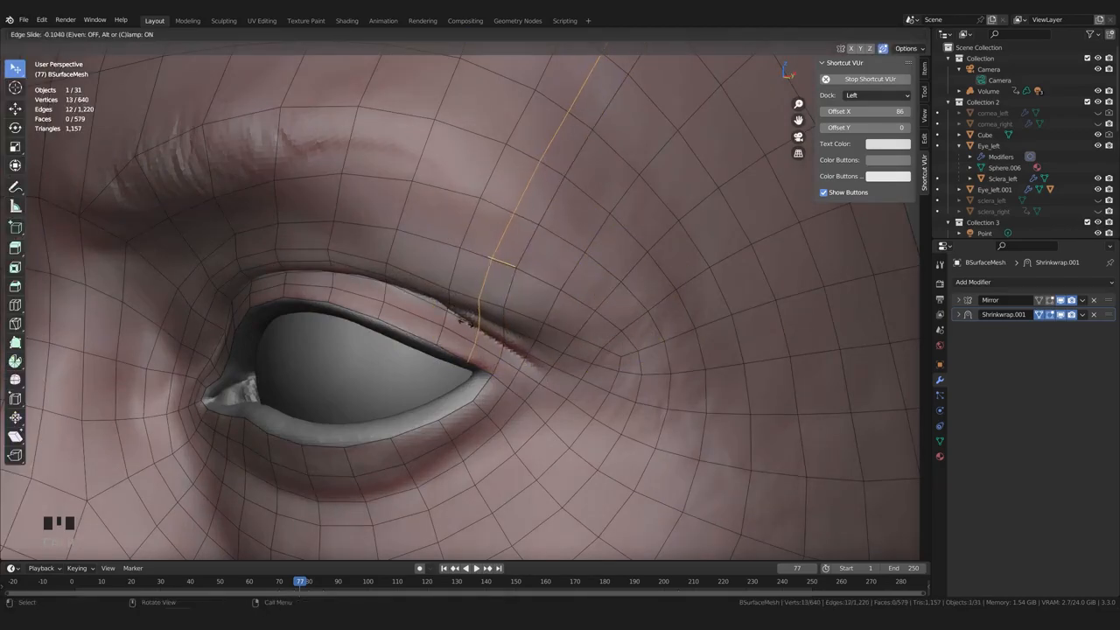
{"action": "left_click", "coordinate": [487, 351]}
{"action": "scroll", "coordinate": [502, 379], "scroll_direction": "down", "scroll_amount": 2}
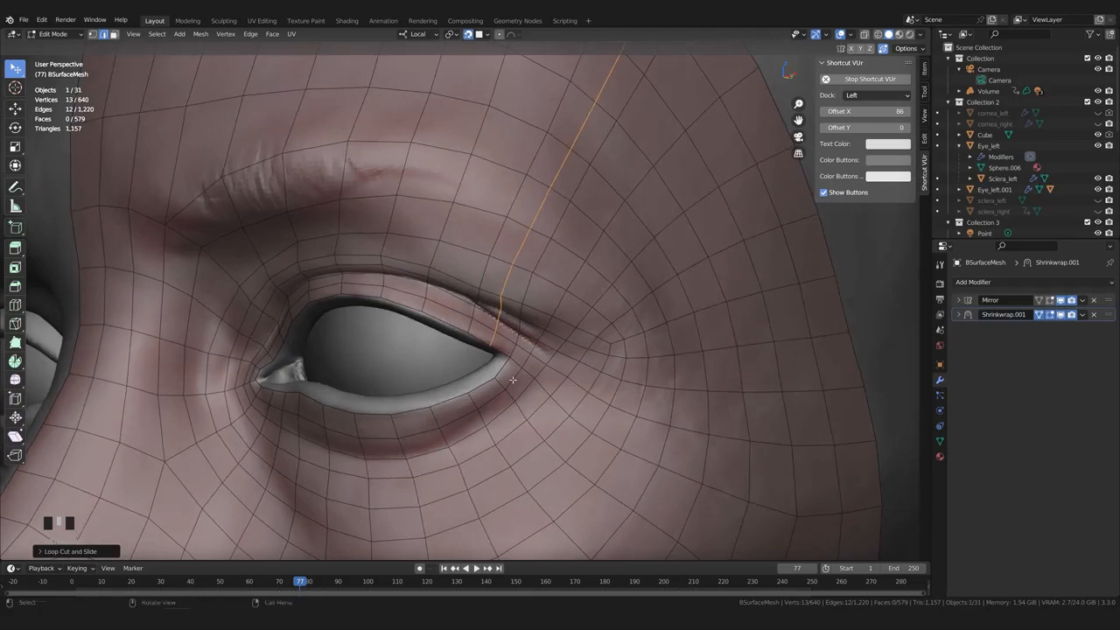
{"action": "left_click", "coordinate": [73, 284]}
Select the edge rings next to the new loop above the outer eye corner and space them evenly with LoopTools Space
{"action": "scroll", "coordinate": [505, 331], "scroll_direction": "up", "scroll_amount": 3}
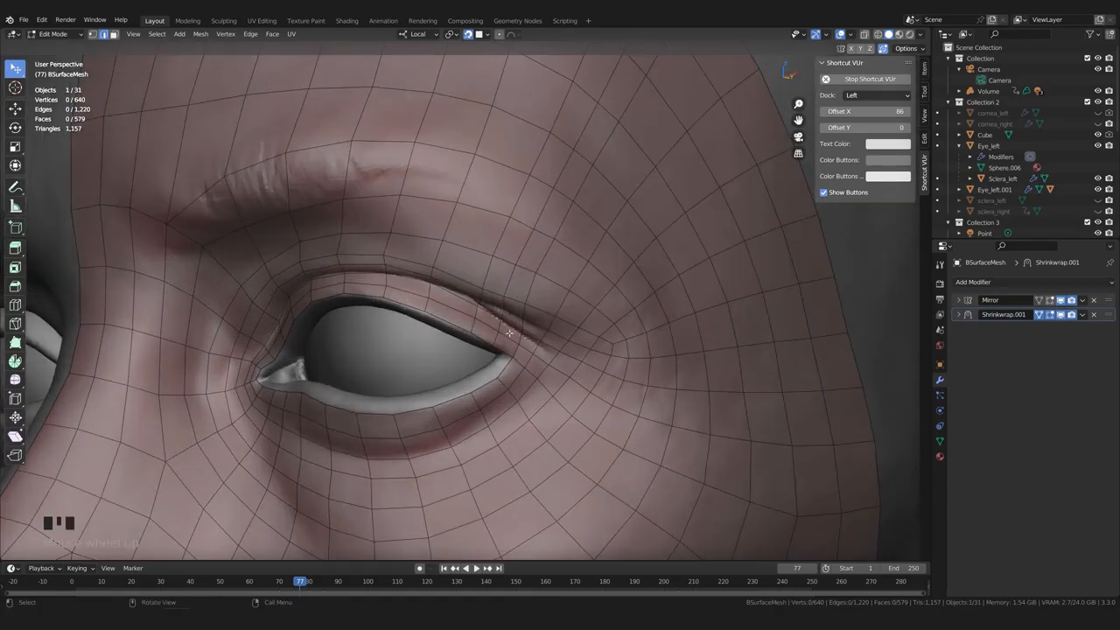
{"action": "left_click", "coordinate": [487, 322], "text": "ctrl+alt"}
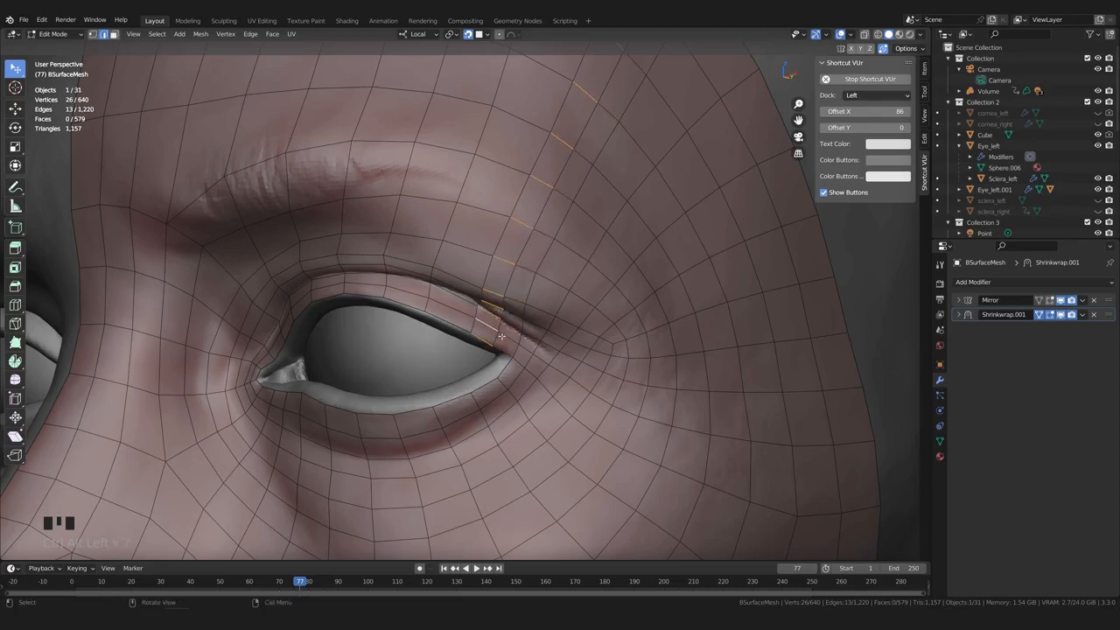
{"action": "left_click", "coordinate": [516, 344]}
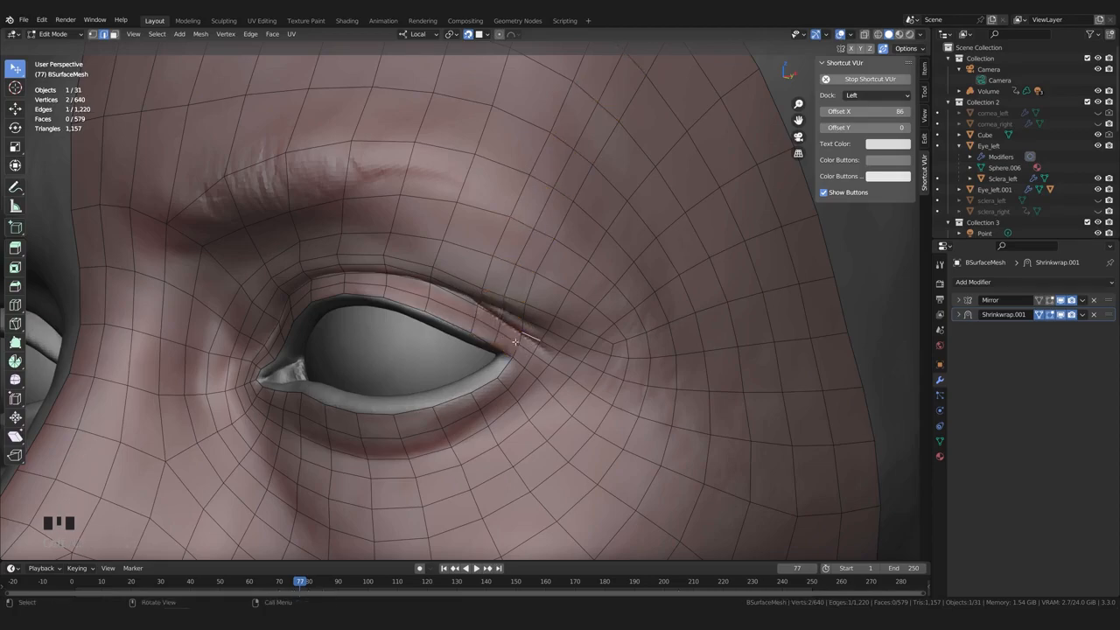
{"action": "left_click", "coordinate": [470, 311], "text": "ctrl+alt+shift"}
{"action": "middle_click_drag", "start_coordinate": [640, 306], "coordinate": [534, 340]}
{"action": "left_click", "coordinate": [496, 336]}
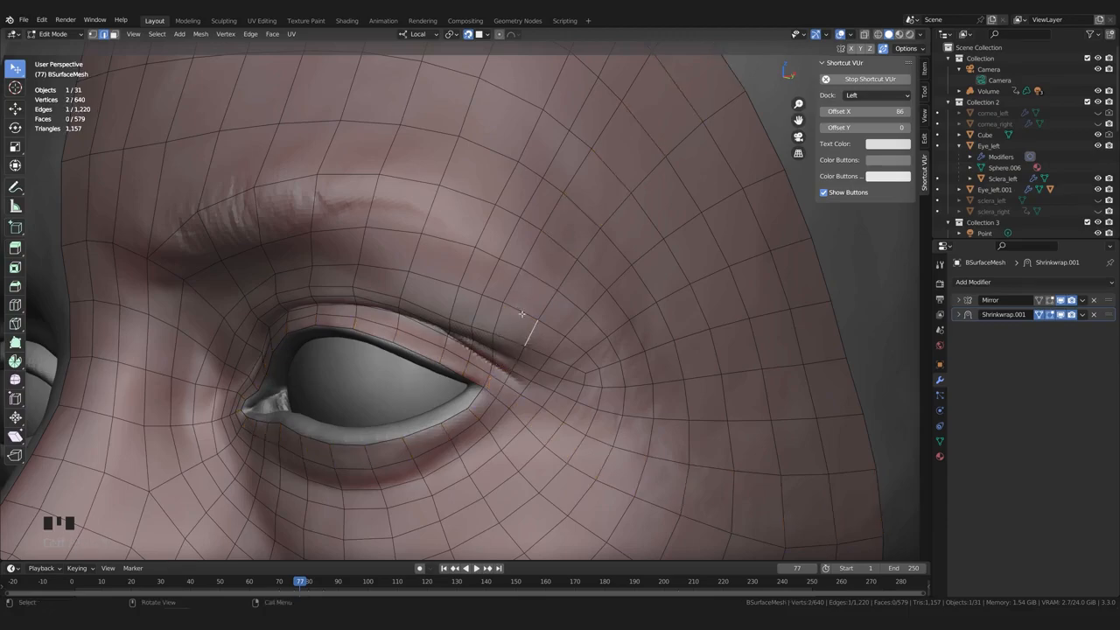
{"action": "left_click", "coordinate": [522, 331], "text": "ctrl+alt"}
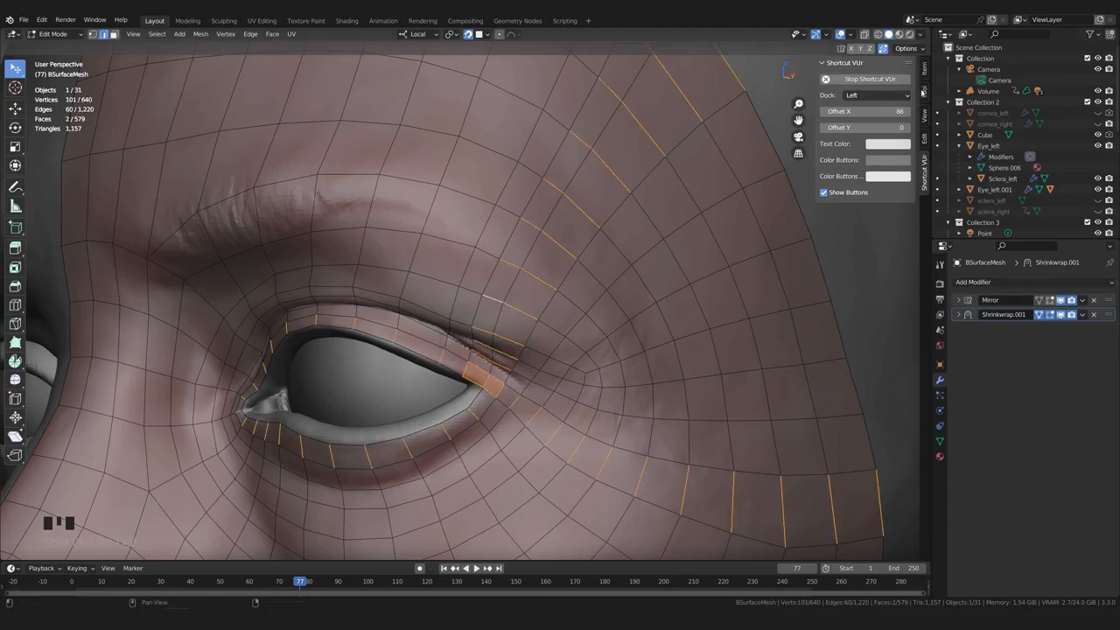
{"action": "left_click", "coordinate": [925, 117]}
{"action": "left_click", "coordinate": [925, 137]}
{"action": "left_click", "coordinate": [877, 155]}
Select the adjoining edge rings across the outer upper eyelid and brow and even them out with LoopTools Space
{"action": "scroll", "coordinate": [545, 349], "scroll_direction": "up", "scroll_amount": 1}
{"action": "middle_click_drag", "start_coordinate": [540, 351], "coordinate": [556, 351]}
{"action": "left_click", "coordinate": [542, 340]}
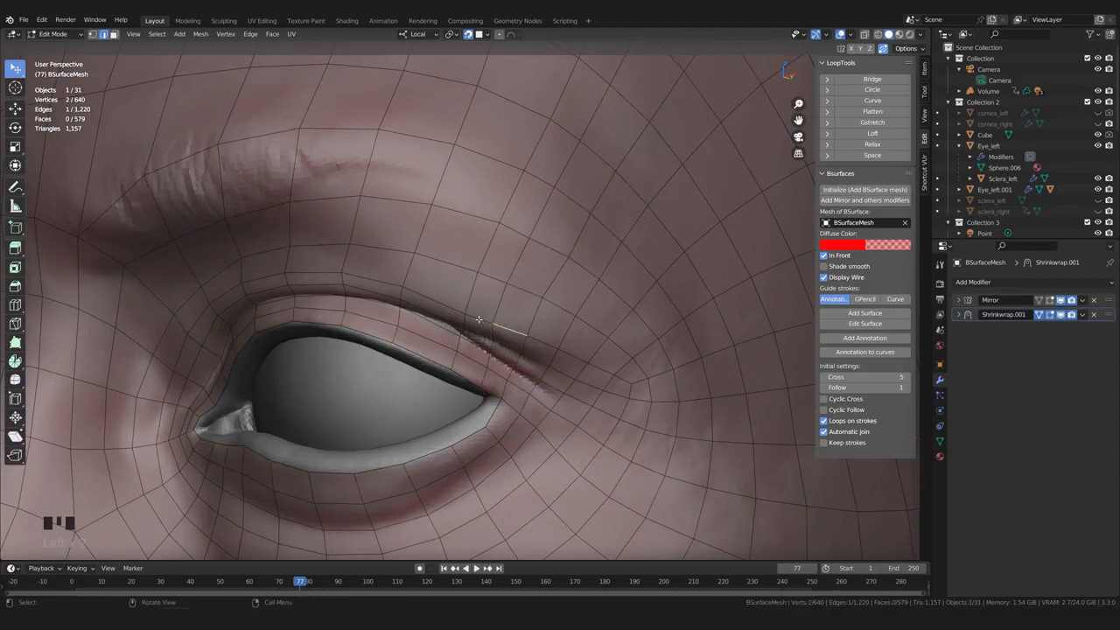
{"action": "left_click", "coordinate": [509, 328], "text": "ctrl+alt"}
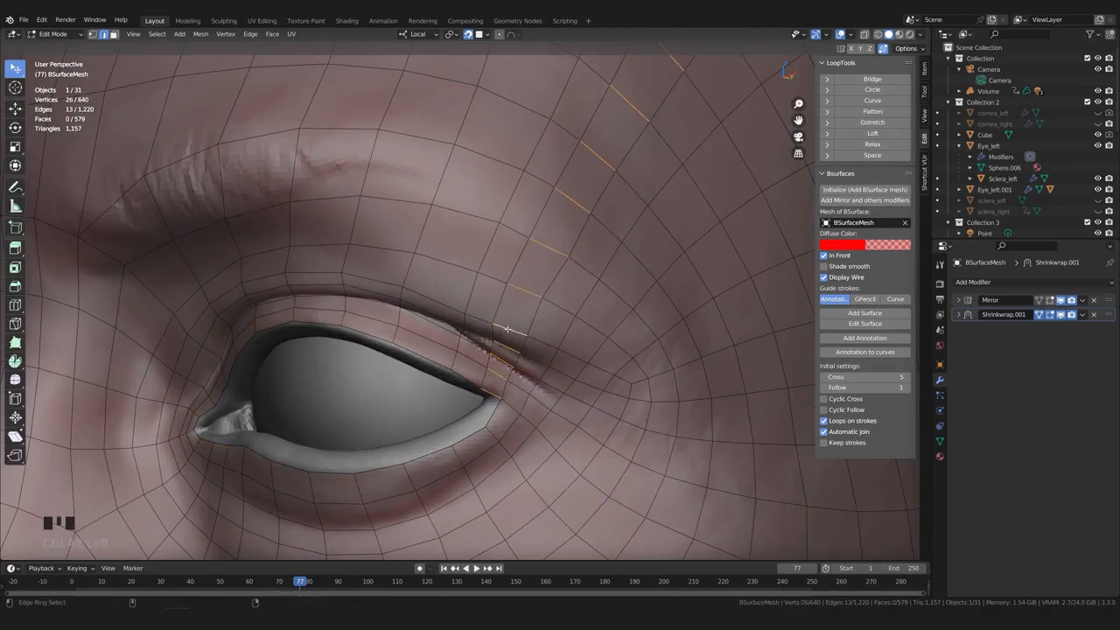
{"action": "left_click", "coordinate": [458, 310], "text": "ctrl+alt+shift"}
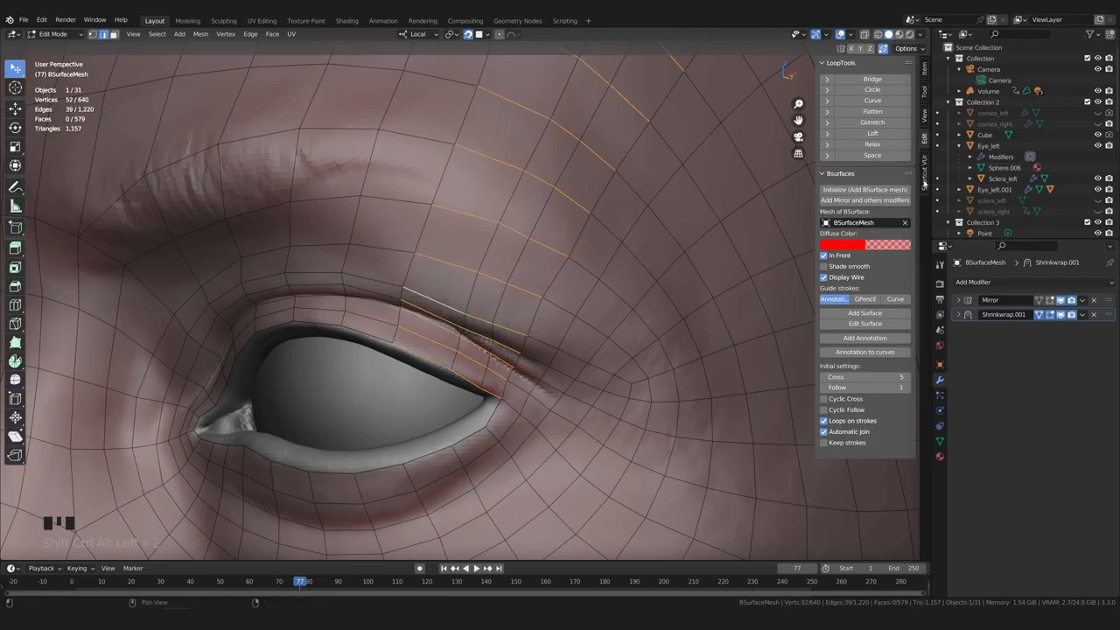
{"action": "left_click", "coordinate": [872, 155]}
{"action": "middle_click_drag", "start_coordinate": [467, 447], "coordinate": [453, 319]}
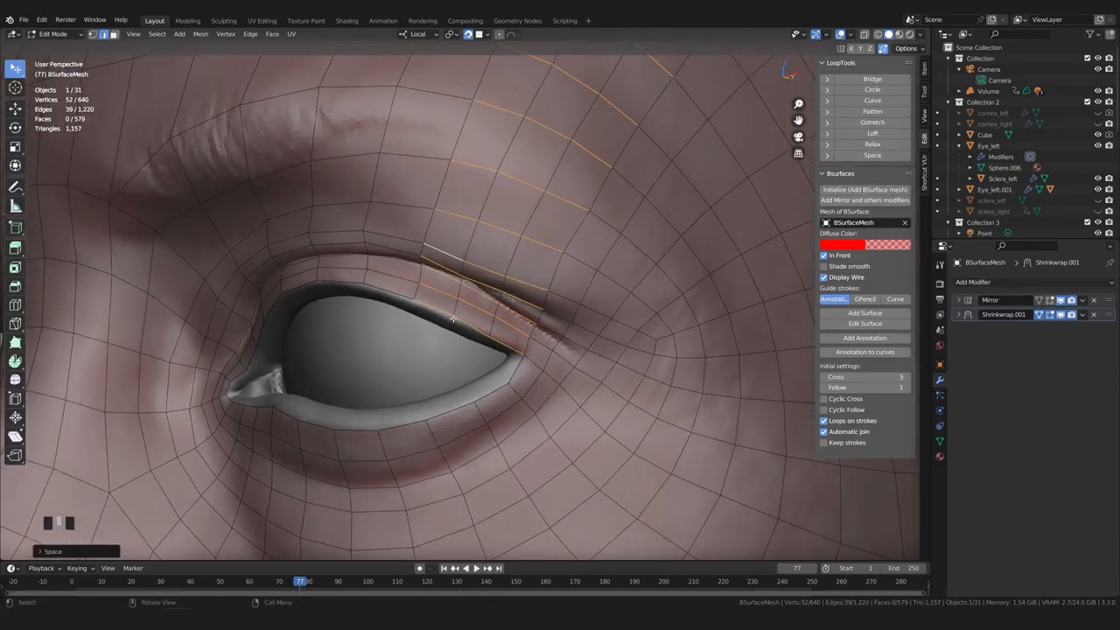
Select the edge rings below the outer lower eyelid and even their spacing with LoopTools Space
{"action": "left_click", "coordinate": [519, 370]}
{"action": "scroll", "coordinate": [486, 395], "scroll_direction": "down", "scroll_amount": 2}
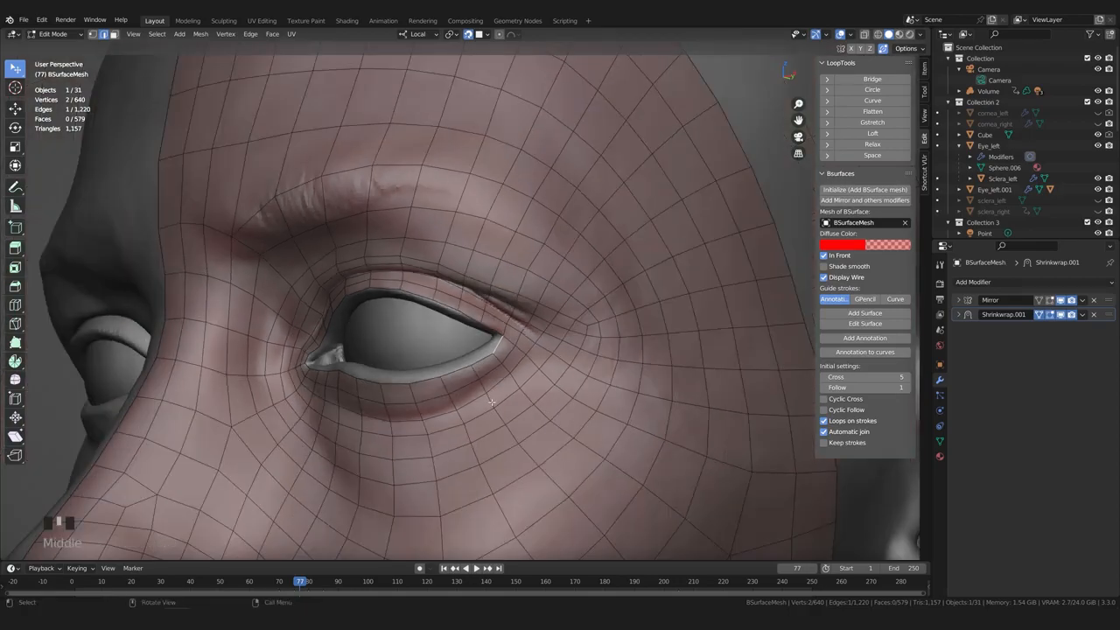
{"action": "left_click", "coordinate": [499, 347], "text": "ctrl+alt"}
{"action": "left_click", "coordinate": [481, 366], "text": "ctrl+alt+shift"}
{"action": "left_click", "coordinate": [449, 378], "text": "ctrl+alt+shift"}
{"action": "left_click", "coordinate": [871, 156]}
{"action": "scroll", "coordinate": [499, 350], "scroll_direction": "up", "scroll_amount": 2}
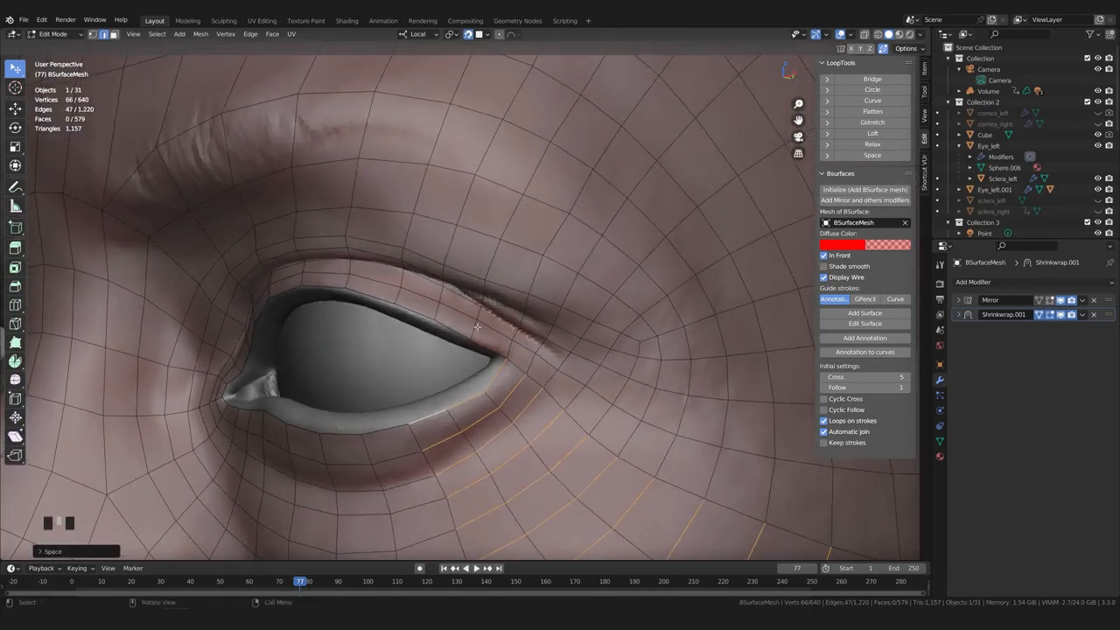
Reposition individual vertices on the outer upper eyelid and at the eye corner with the Poly Build tool
{"action": "middle_click_drag", "start_coordinate": [490, 345], "coordinate": [472, 359]}
{"action": "left_click", "coordinate": [15, 342]}
{"action": "left_click_drag", "start_coordinate": [475, 320], "coordinate": [460, 325]}
{"action": "mouse_move", "coordinate": [460, 326]}
{"action": "middle_mouse_down"}
{"action": "mouse_move", "coordinate": [442, 330]}
{"action": "mouse_move", "coordinate": [480, 320]}
{"action": "middle_mouse_up"}
{"action": "scroll", "coordinate": [480, 320], "scroll_direction": "up", "scroll_amount": 2}
{"action": "left_click_drag", "start_coordinate": [549, 307], "coordinate": [549, 315]}
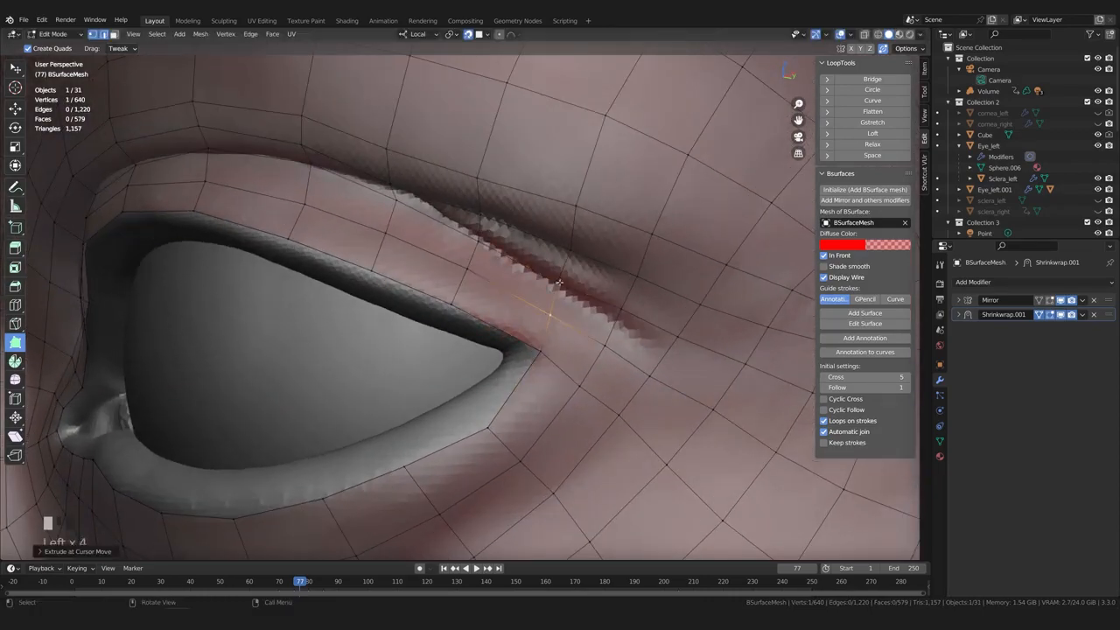
{"action": "left_click_drag", "start_coordinate": [608, 342], "coordinate": [606, 340]}
{"action": "left_click_drag", "start_coordinate": [676, 336], "coordinate": [670, 345]}
{"action": "scroll", "coordinate": [671, 346], "scroll_direction": "down", "scroll_amount": 1}
{"action": "middle_click_drag", "start_coordinate": [671, 347], "coordinate": [672, 365]}
{"action": "left_click_drag", "start_coordinate": [663, 348], "coordinate": [655, 363]}
Move the vertices along the row running from the outer eye corner towards the temple with Poly Build
{"action": "scroll", "coordinate": [654, 367], "scroll_direction": "down", "scroll_amount": 2}
{"action": "scroll", "coordinate": [654, 368], "scroll_direction": "up", "scroll_amount": 1}
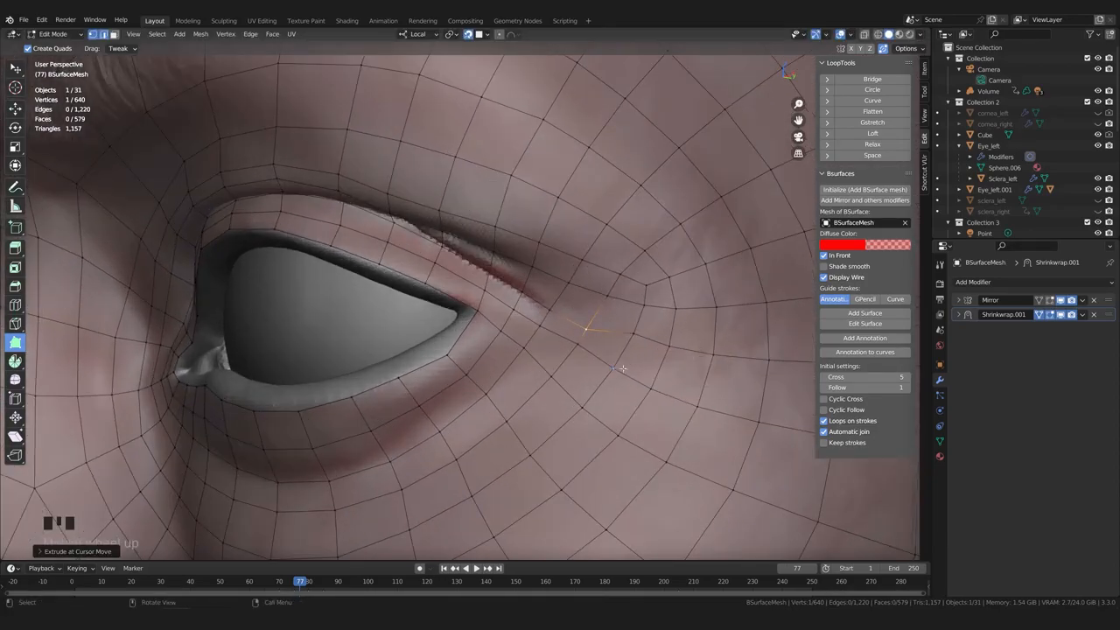
{"action": "middle_click_drag", "start_coordinate": [654, 367], "coordinate": [611, 344]}
{"action": "left_click_drag", "start_coordinate": [611, 344], "coordinate": [640, 366]}
{"action": "middle_click_drag", "start_coordinate": [684, 369], "coordinate": [692, 389]}
{"action": "left_click_drag", "start_coordinate": [685, 356], "coordinate": [685, 363]}
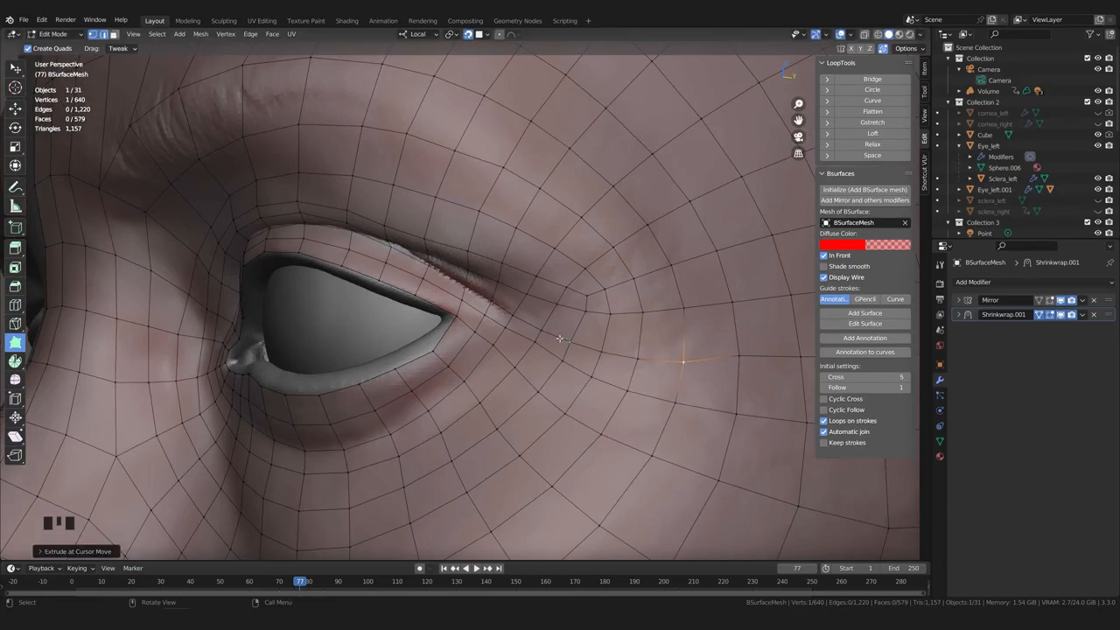
{"action": "middle_click_drag", "start_coordinate": [660, 361], "coordinate": [557, 356]}
{"action": "left_click_drag", "start_coordinate": [557, 356], "coordinate": [611, 361]}
{"action": "scroll", "coordinate": [407, 309], "scroll_direction": "up", "scroll_amount": 3}
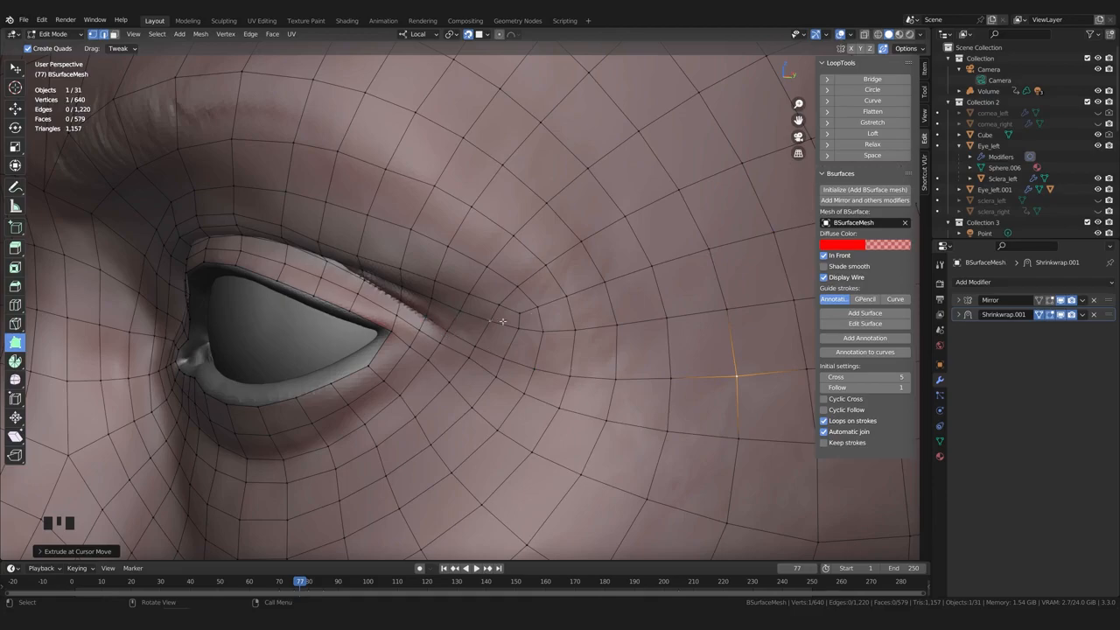
Select the edge rings fanning out from the outer eye corner and even them out with LoopTools Space
{"action": "middle_click_drag", "start_coordinate": [480, 404], "coordinate": [492, 404]}
{"action": "middle_click_drag", "start_coordinate": [554, 441], "coordinate": [490, 377]}
{"action": "key", "text": "w"}
{"action": "left_click", "coordinate": [462, 337], "text": "ctrl+alt"}
{"action": "left_click", "coordinate": [597, 379], "text": "ctrl+alt+shift"}
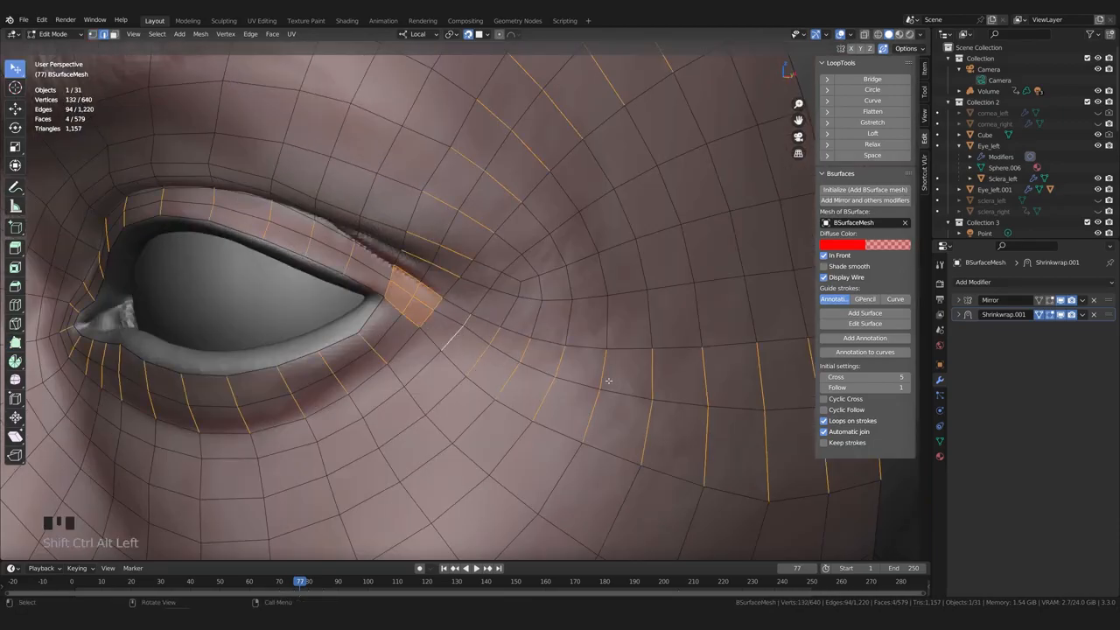
{"action": "left_click", "coordinate": [872, 157]}
Reposition the vertices around the outer eye corner along the eyelid rim with the Poly Build tool
{"action": "middle_click_drag", "start_coordinate": [556, 348], "coordinate": [492, 402]}
{"action": "scroll", "coordinate": [533, 359], "scroll_direction": "down", "scroll_amount": 1}
{"action": "scroll", "coordinate": [500, 385], "scroll_direction": "up", "scroll_amount": 1}
{"action": "scroll", "coordinate": [469, 388], "scroll_direction": "up", "scroll_amount": 1}
{"action": "left_click", "coordinate": [492, 402]}
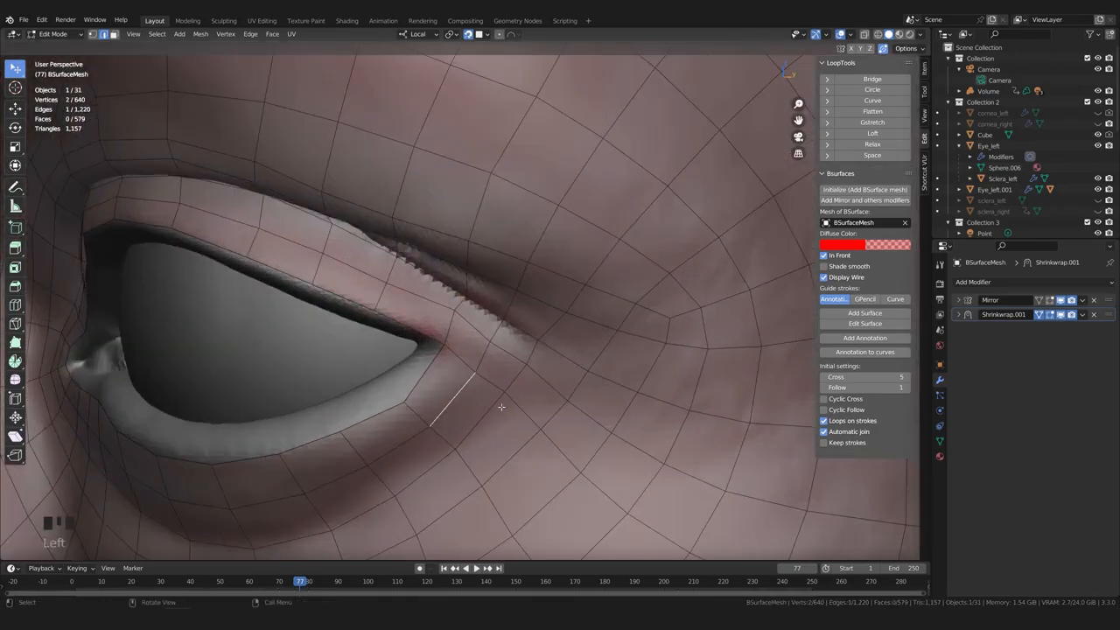
{"action": "left_click_drag", "start_coordinate": [341, 225], "coordinate": [335, 230]}
{"action": "left_click_drag", "start_coordinate": [464, 292], "coordinate": [458, 299]}
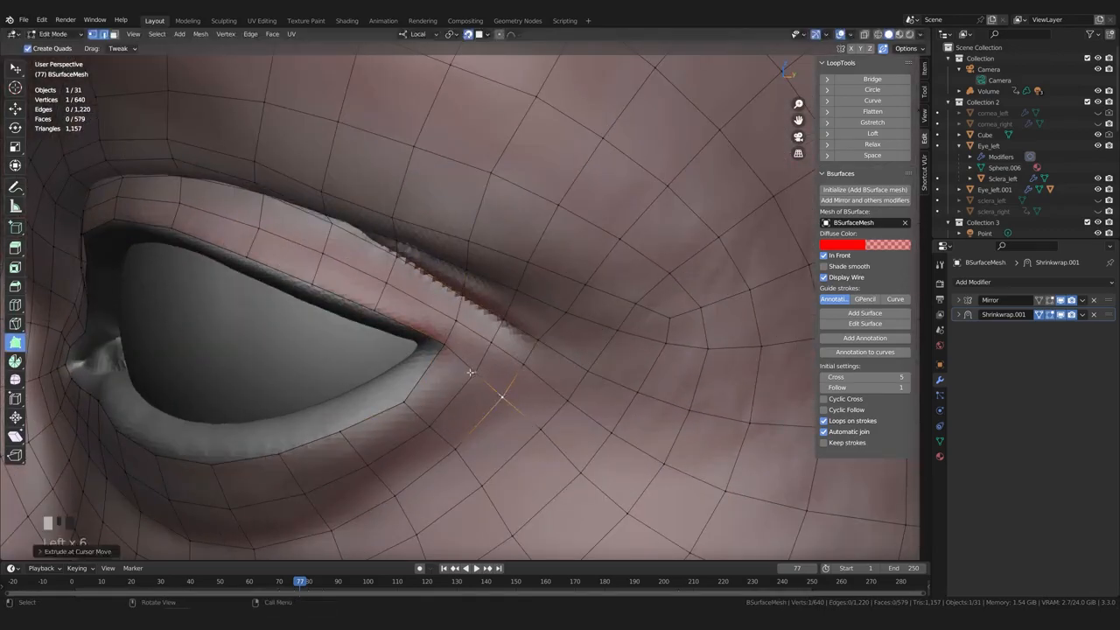
{"action": "scroll", "coordinate": [459, 330], "scroll_direction": "up", "scroll_amount": 3}
{"action": "scroll", "coordinate": [459, 331], "scroll_direction": "down", "scroll_amount": 2}
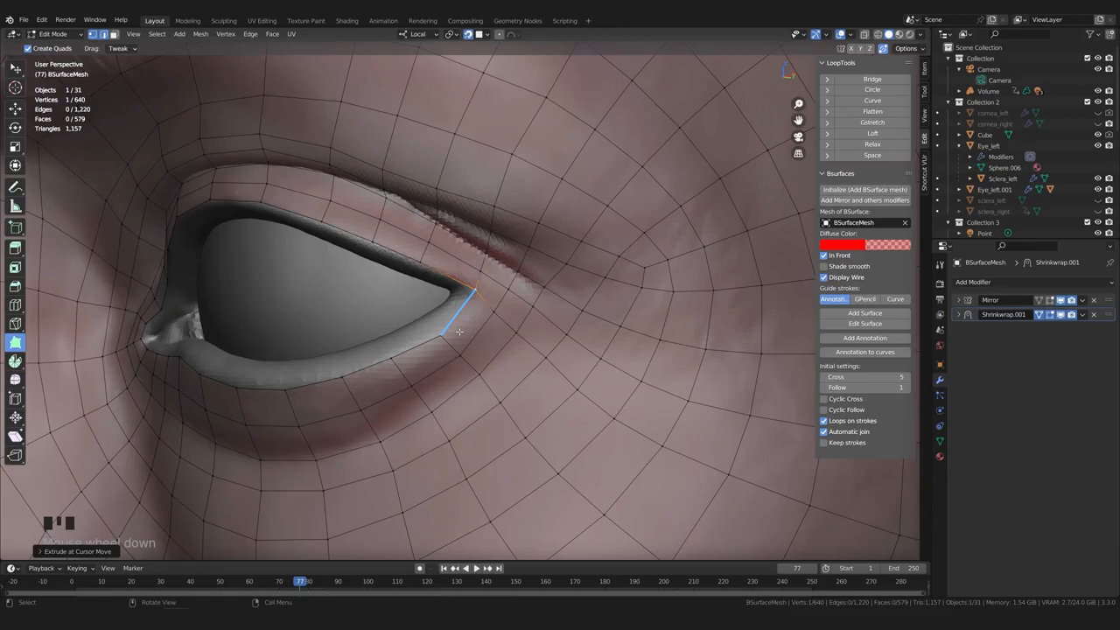
{"action": "scroll", "coordinate": [475, 309], "scroll_direction": "up", "scroll_amount": 3}
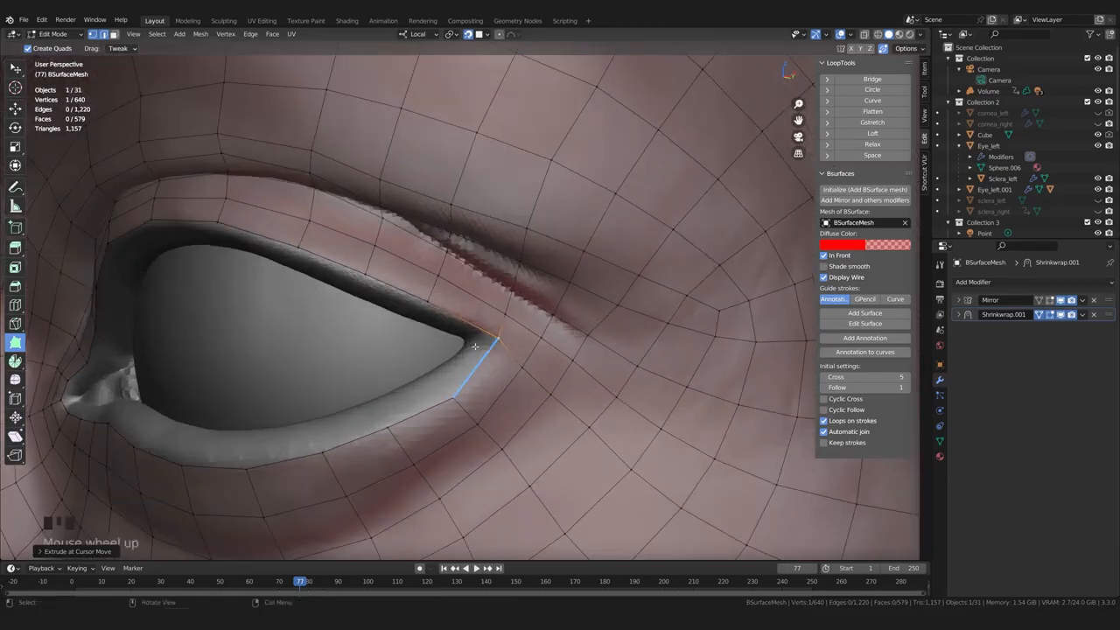
{"action": "middle_click_drag", "start_coordinate": [475, 346], "coordinate": [485, 341]}
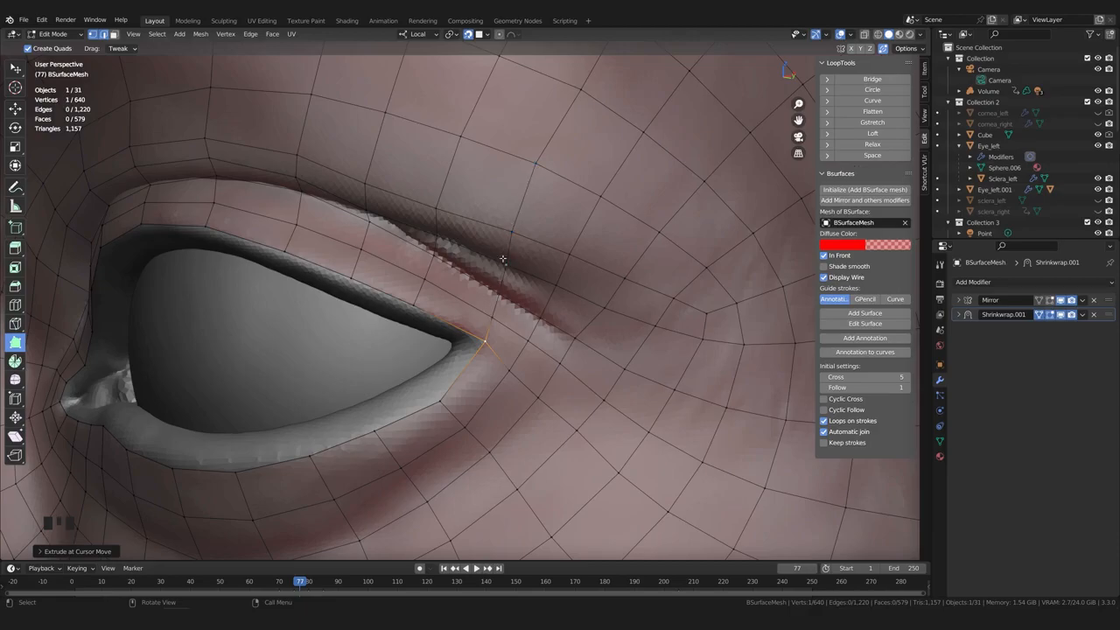
Move vertices along the outer half of the upper eyelid with Poly Build
{"action": "scroll", "coordinate": [509, 264], "scroll_direction": "down", "scroll_amount": 3}
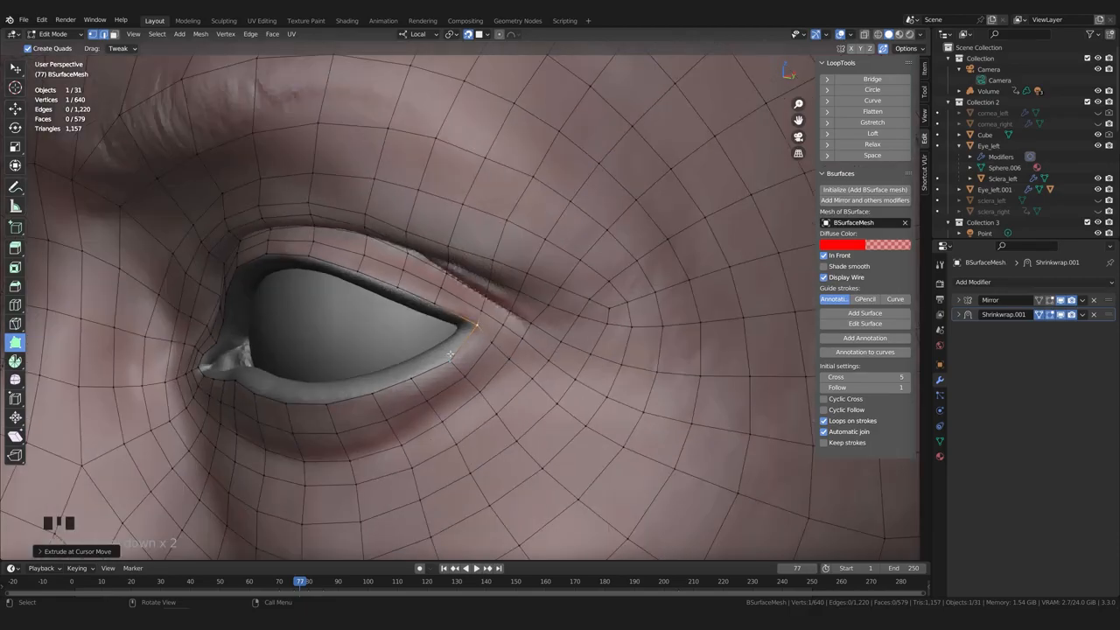
{"action": "scroll", "coordinate": [430, 300], "scroll_direction": "up", "scroll_amount": 2}
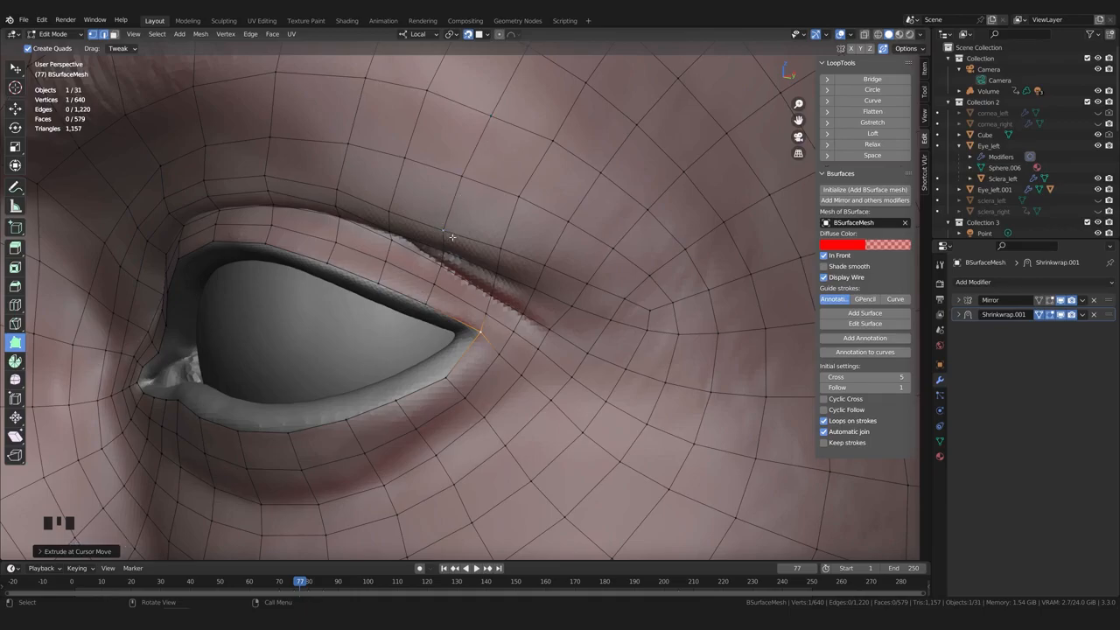
{"action": "scroll", "coordinate": [455, 234], "scroll_direction": "down", "scroll_amount": 1}
{"action": "middle_click_drag", "start_coordinate": [437, 271], "coordinate": [400, 363]}
{"action": "scroll", "coordinate": [399, 363], "scroll_direction": "up", "scroll_amount": 1}
{"action": "left_click_drag", "start_coordinate": [401, 350], "coordinate": [369, 370]}
{"action": "left_click_drag", "start_coordinate": [369, 349], "coordinate": [376, 349]}
{"action": "scroll", "coordinate": [485, 383], "scroll_direction": "down", "scroll_amount": 1}
{"action": "middle_click_drag", "start_coordinate": [477, 390], "coordinate": [494, 393]}
Select the edge loop rising from the outer upper eyelid through the brow and slide it outward with Edge Slide
{"action": "left_click", "coordinate": [440, 302], "text": "alt"}
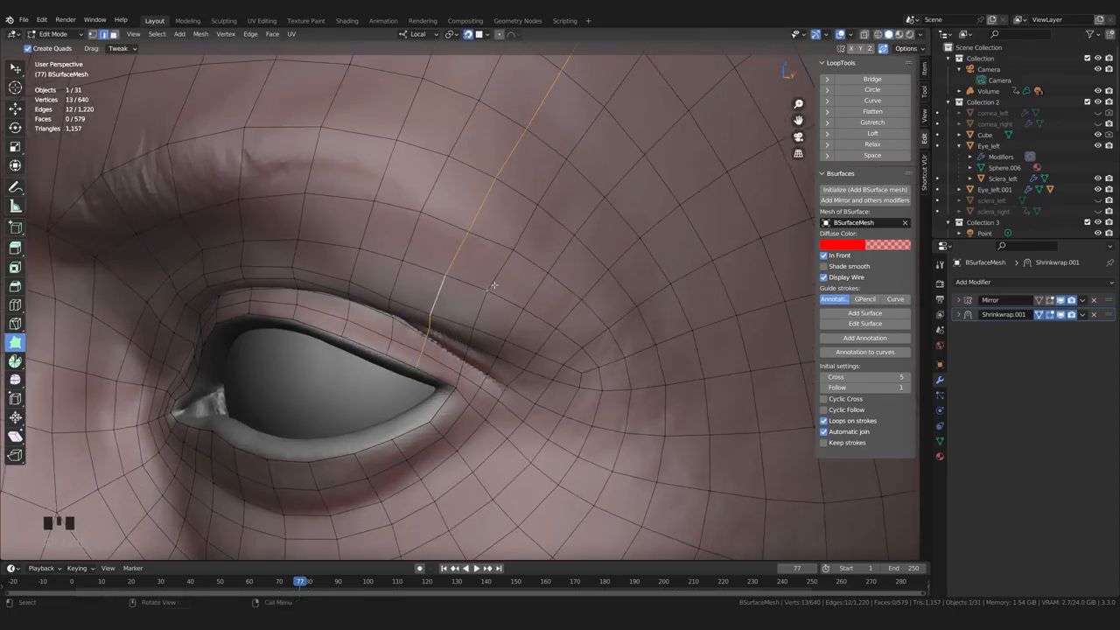
{"action": "left_click", "coordinate": [250, 34]}
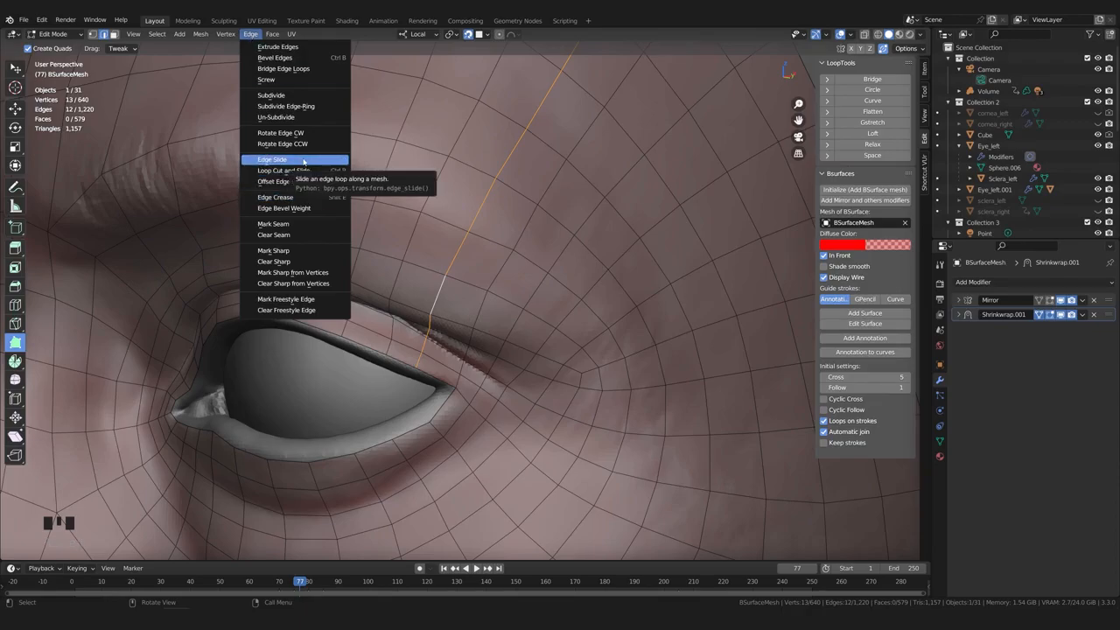
{"action": "left_click", "coordinate": [303, 161]}
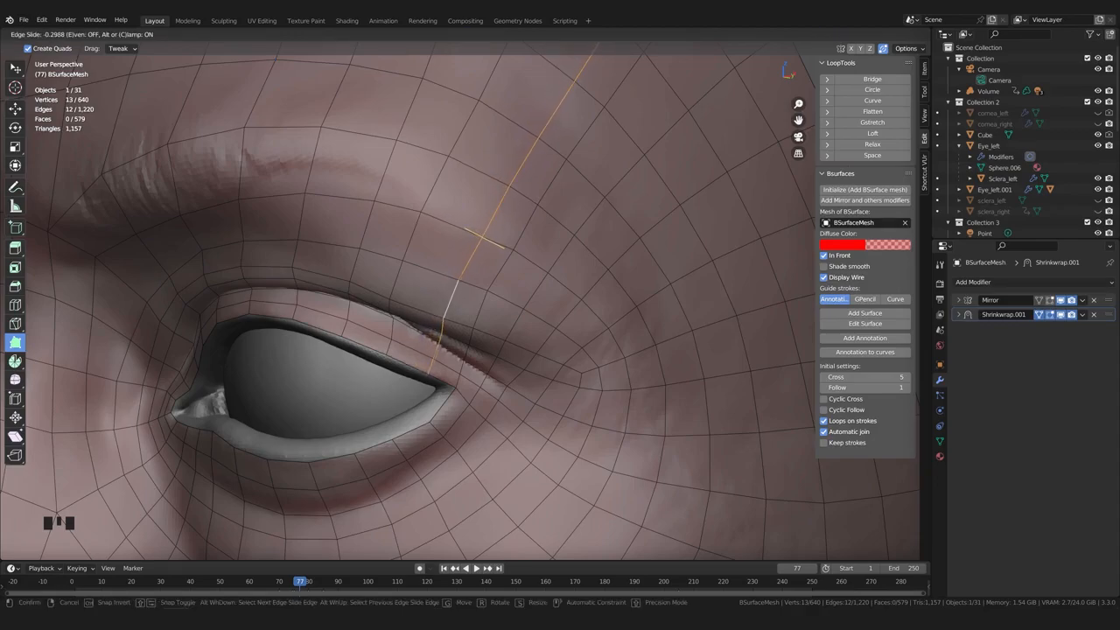
{"action": "left_click", "coordinate": [435, 388]}
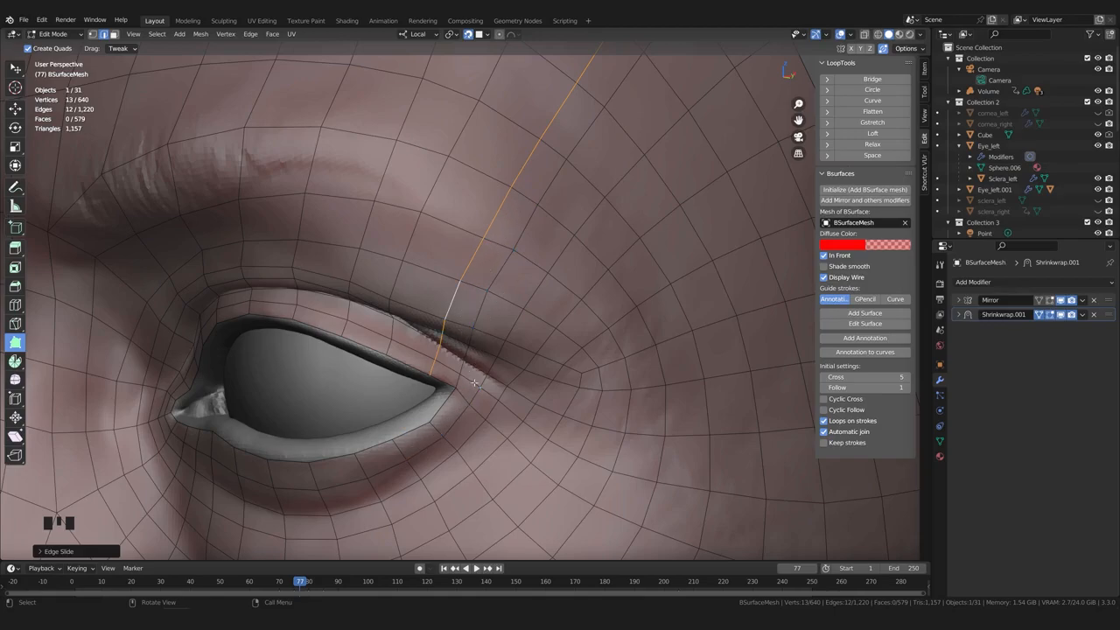
Slide the neighbouring edge loop on the inner side of the upper eyelid outward with Edge Slide
{"action": "left_click", "coordinate": [394, 280], "text": "alt"}
{"action": "left_click_drag", "start_coordinate": [393, 303], "coordinate": [396, 281]}
{"action": "left_click", "coordinate": [397, 277]}
{"action": "left_click", "coordinate": [398, 276], "text": "alt"}
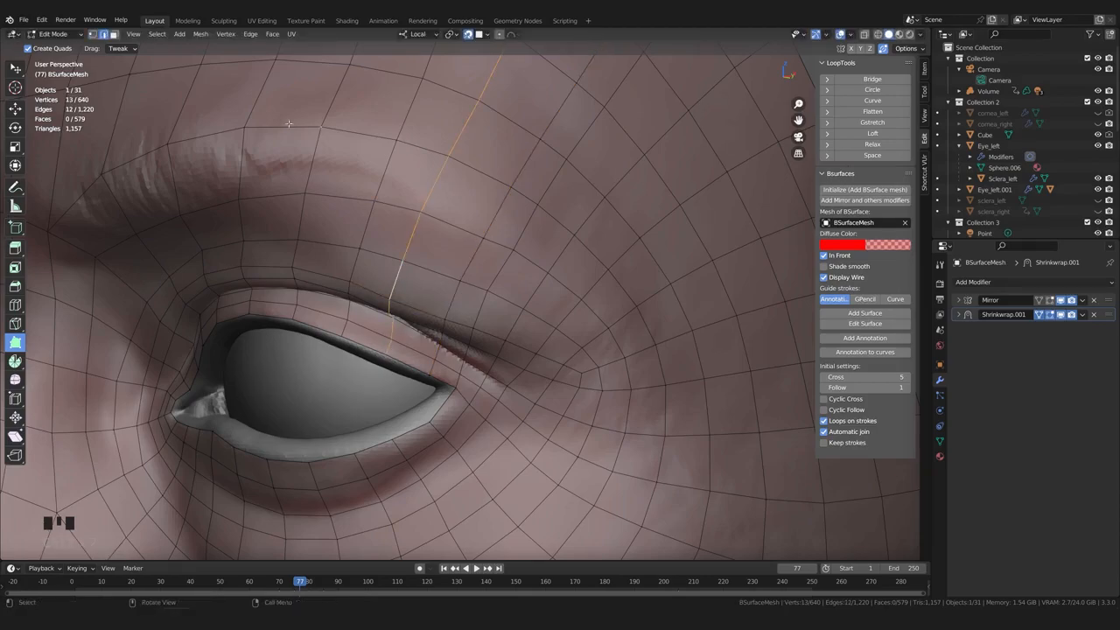
{"action": "left_click", "coordinate": [250, 34]}
{"action": "key", "text": "ctrl+e"}
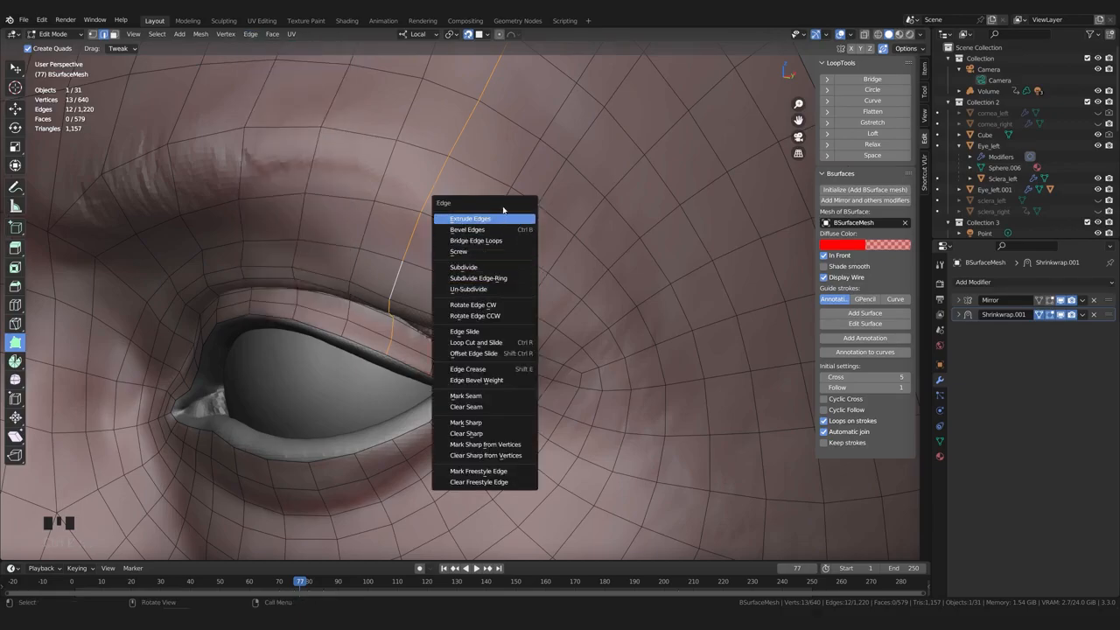
{"action": "left_click", "coordinate": [500, 332]}
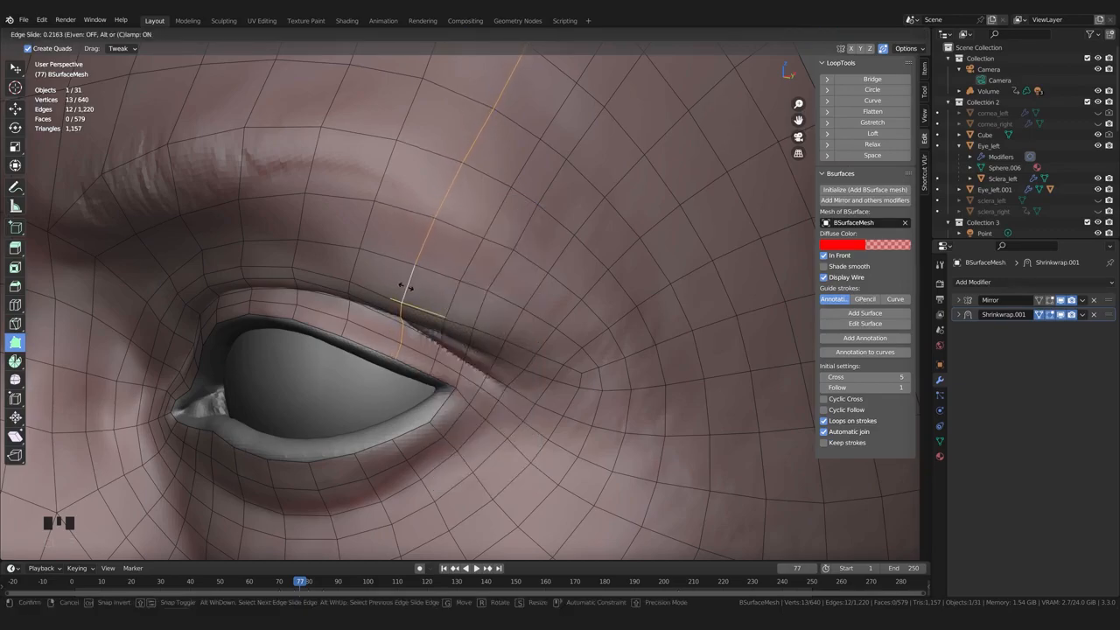
{"action": "left_click", "coordinate": [405, 286]}
{"action": "middle_click_drag", "start_coordinate": [405, 286], "coordinate": [415, 304]}
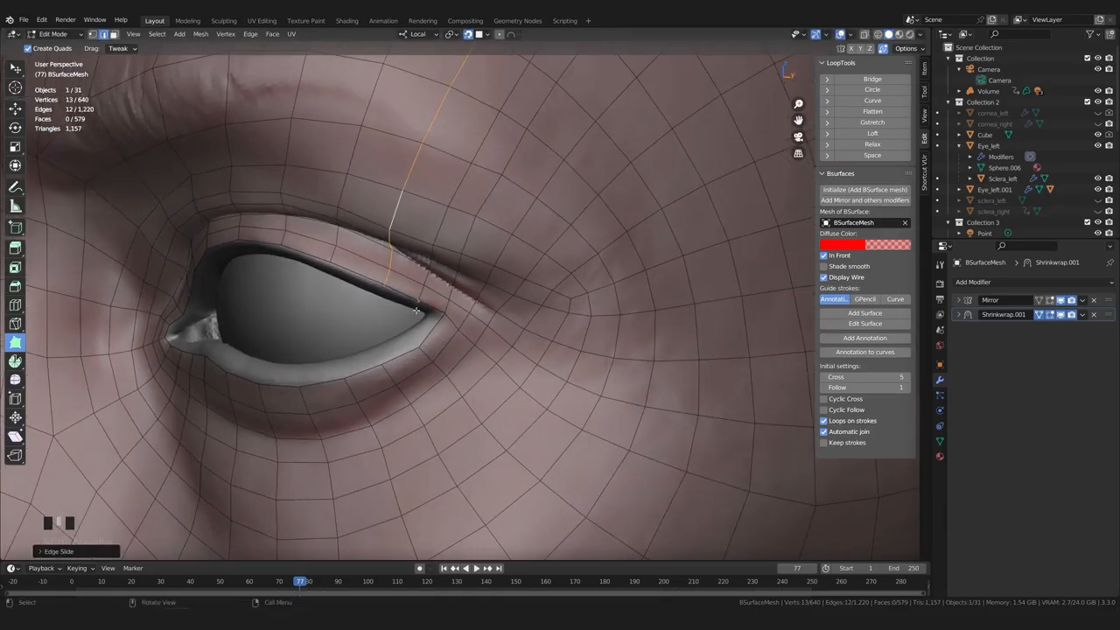
Edge Slide the edge loops running down from the outer lower eyelid to space them better
{"action": "left_click", "coordinate": [453, 386]}
{"action": "key", "text": "ctrl+z"}
{"action": "left_click", "coordinate": [455, 386], "text": "alt"}
{"action": "key", "text": "ctrl+e"}
{"action": "left_click", "coordinate": [481, 360]}
{"action": "left_click", "coordinate": [452, 370]}
{"action": "double_click", "coordinate": [387, 372]}
{"action": "key", "text": "ctrl+e"}
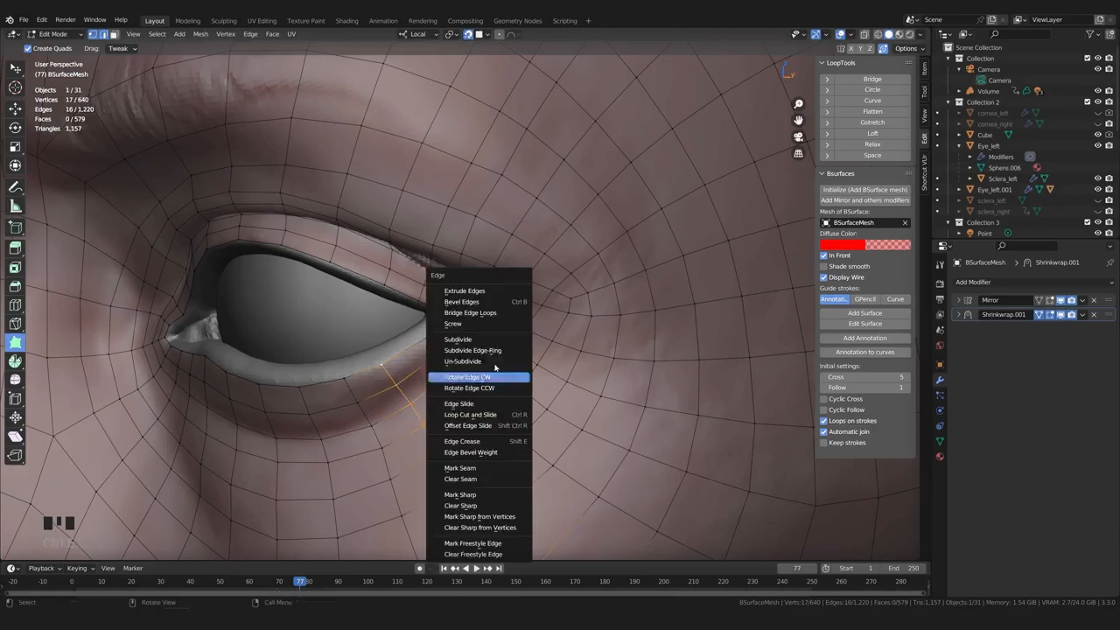
{"action": "left_click", "coordinate": [473, 401]}
{"action": "middle_click_drag", "start_coordinate": [411, 335], "coordinate": [446, 334]}
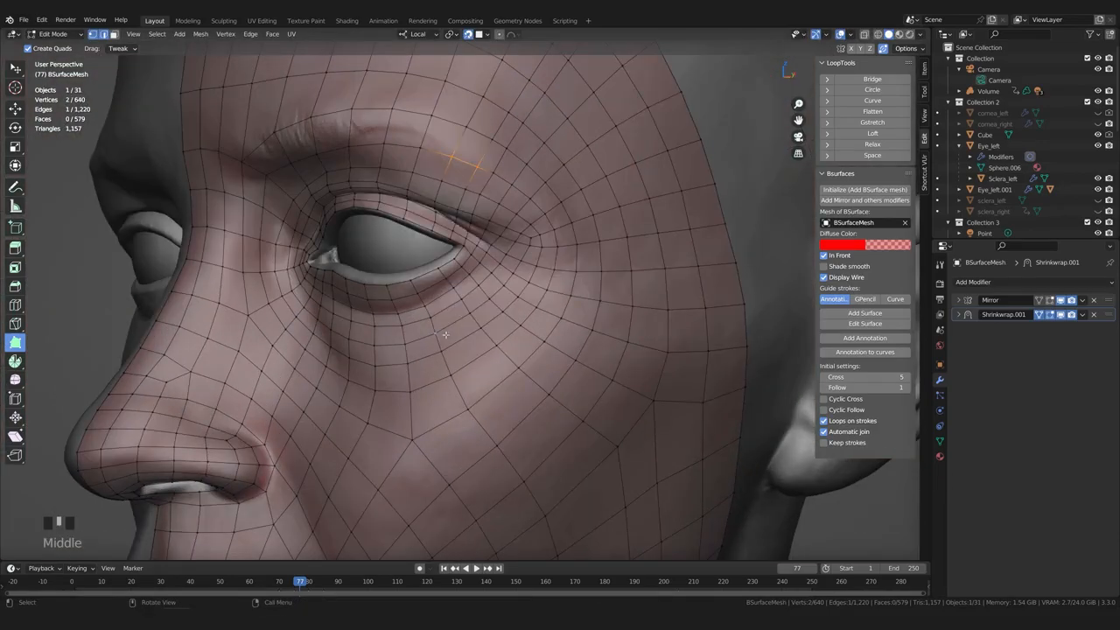
Add one loop cut from the lower eyelid down the cheek and another from the upper eyelid up the forehead
{"action": "key", "text": "ctrl+r"}
{"action": "left_click", "coordinate": [435, 300]}
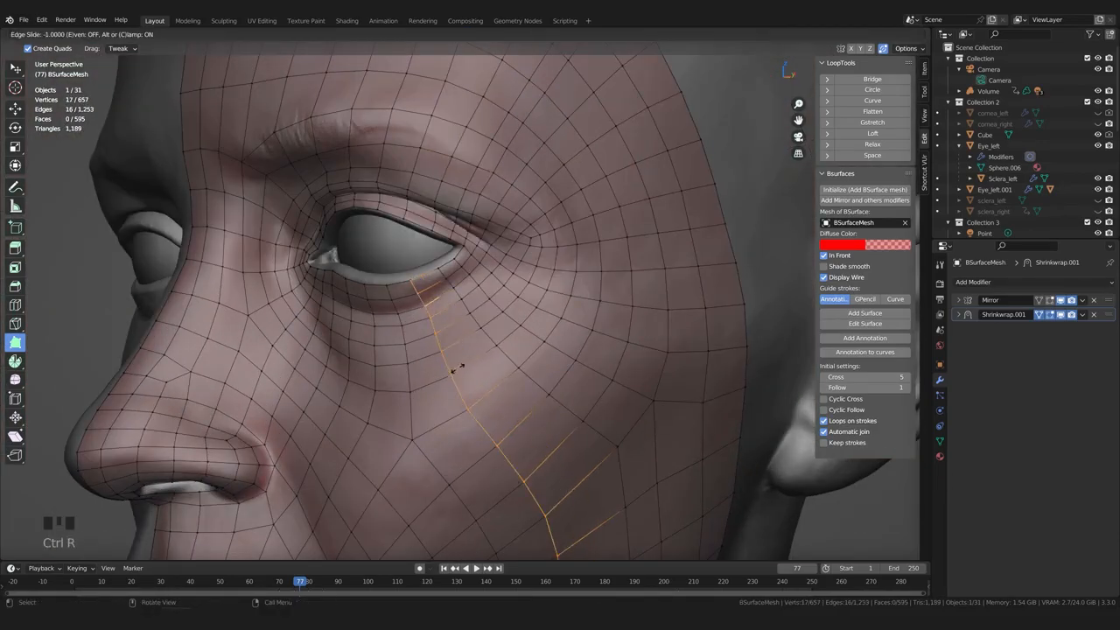
{"action": "left_click", "coordinate": [451, 324]}
{"action": "middle_click_drag", "start_coordinate": [387, 330], "coordinate": [397, 332], "text": "shift"}
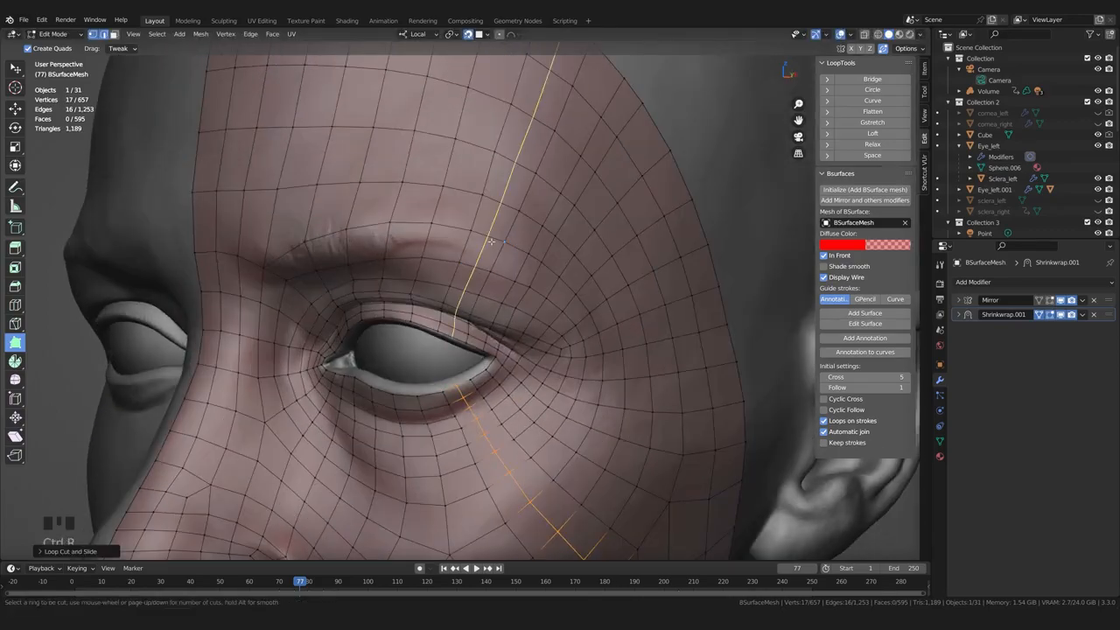
{"action": "left_click", "coordinate": [477, 254]}
{"action": "left_click", "coordinate": [472, 263]}
Select the edge rings around the new loop cuts above and below the eye and even them out with LoopTools Space
{"action": "scroll", "coordinate": [464, 302], "scroll_direction": "up", "scroll_amount": 2}
{"action": "key", "text": "w"}
{"action": "left_click", "coordinate": [478, 245], "text": "ctrl+alt"}
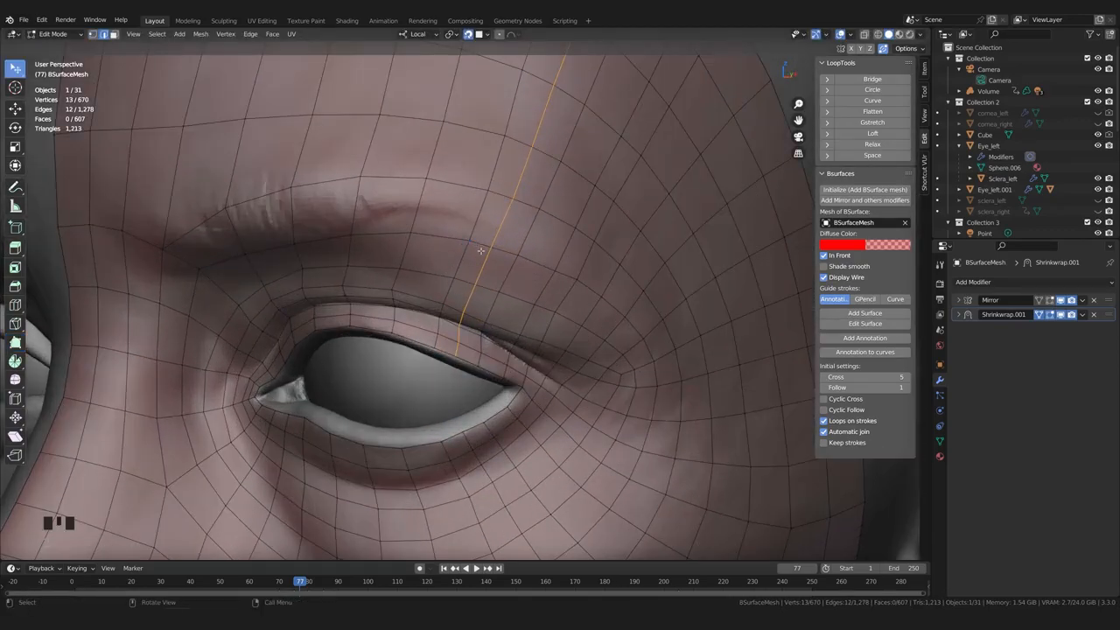
{"action": "left_click", "coordinate": [452, 239], "text": "ctrl+alt+shift"}
{"action": "key", "text": "alt+s"}
{"action": "scroll", "coordinate": [523, 328], "scroll_direction": "down", "scroll_amount": 2}
{"action": "mouse_move", "coordinate": [524, 330]}
{"action": "middle_mouse_down"}
{"action": "mouse_move", "coordinate": [462, 343]}
{"action": "mouse_move", "coordinate": [464, 371]}
{"action": "mouse_move", "coordinate": [444, 409]}
{"action": "mouse_move", "coordinate": [428, 386]}
{"action": "middle_mouse_up"}
{"action": "left_click", "coordinate": [469, 356], "text": "ctrl+alt"}
{"action": "left_click", "coordinate": [861, 157]}
{"action": "scroll", "coordinate": [752, 254], "scroll_direction": "down", "scroll_amount": 5}
{"action": "left_click", "coordinate": [753, 253]}
{"action": "scroll", "coordinate": [502, 370], "scroll_direction": "up", "scroll_amount": 3}
{"action": "scroll", "coordinate": [566, 357], "scroll_direction": "up", "scroll_amount": 1}
Switch to Sculpt Mode and relax the mesh over the temple and outer brow with the Slide Relax brush
{"action": "key", "text": "ctrl+Tab"}
{"action": "left_click_drag", "start_coordinate": [530, 281], "coordinate": [520, 262], "text": "shift"}
{"action": "key", "text": "ctrl+z"}
{"action": "left_click", "coordinate": [15, 482]}
{"action": "left_click_drag", "start_coordinate": [512, 193], "coordinate": [530, 191], "text": "shift"}
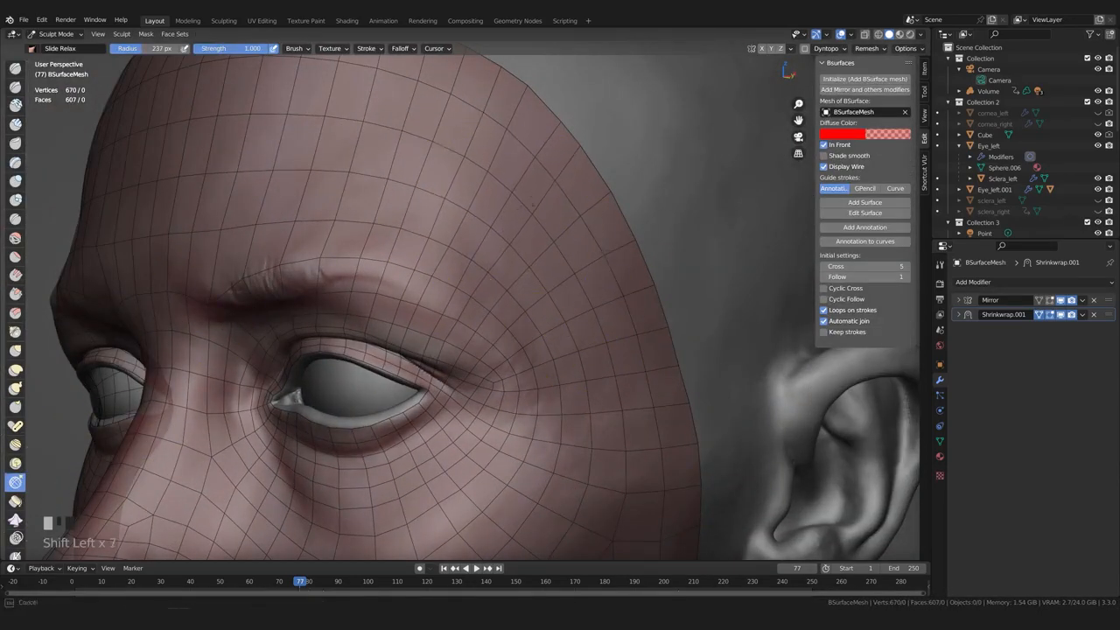
{"action": "middle_click_drag", "start_coordinate": [446, 343], "coordinate": [501, 350]}
{"action": "scroll", "coordinate": [500, 350], "scroll_direction": "up", "scroll_amount": 3}
{"action": "left_click_drag", "start_coordinate": [501, 350], "coordinate": [516, 371], "text": "shift"}
{"action": "left_click_drag", "start_coordinate": [508, 359], "coordinate": [523, 376], "text": "shift"}
{"action": "middle_click_drag", "start_coordinate": [523, 376], "coordinate": [477, 380]}
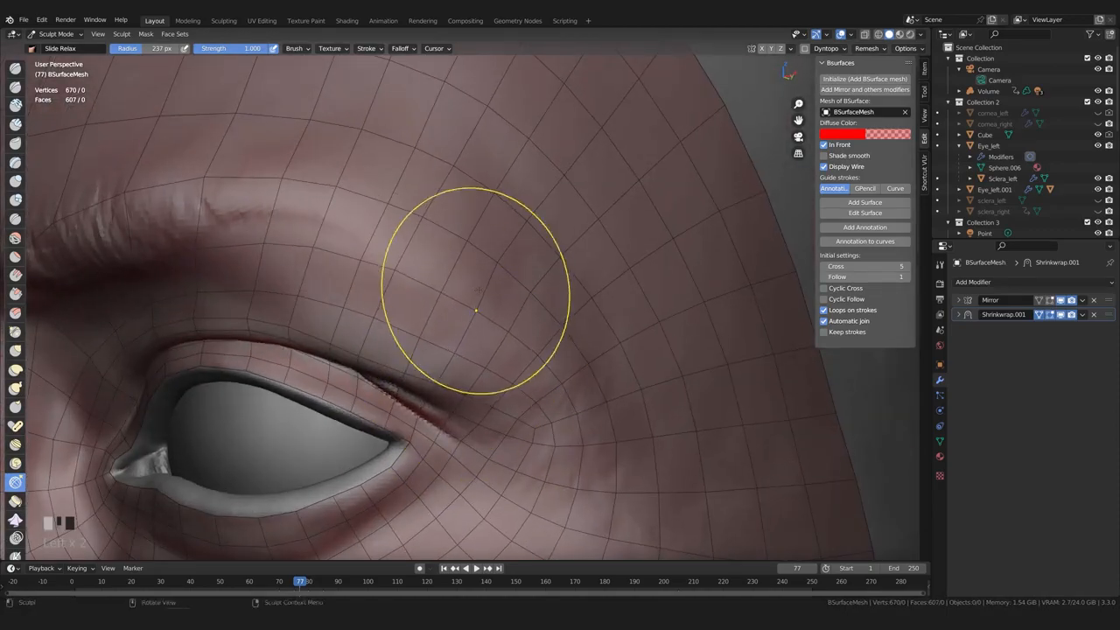
Relax the mesh between the outer upper eyelid and the brow with Slide Relax
{"action": "scroll", "coordinate": [499, 274], "scroll_direction": "down", "scroll_amount": 3}
{"action": "middle_click_drag", "start_coordinate": [500, 272], "coordinate": [475, 252]}
{"action": "scroll", "coordinate": [475, 252], "scroll_direction": "up", "scroll_amount": 3}
{"action": "scroll", "coordinate": [490, 245], "scroll_direction": "up", "scroll_amount": 3}
{"action": "left_click_drag", "start_coordinate": [481, 250], "coordinate": [496, 247], "text": "shift"}
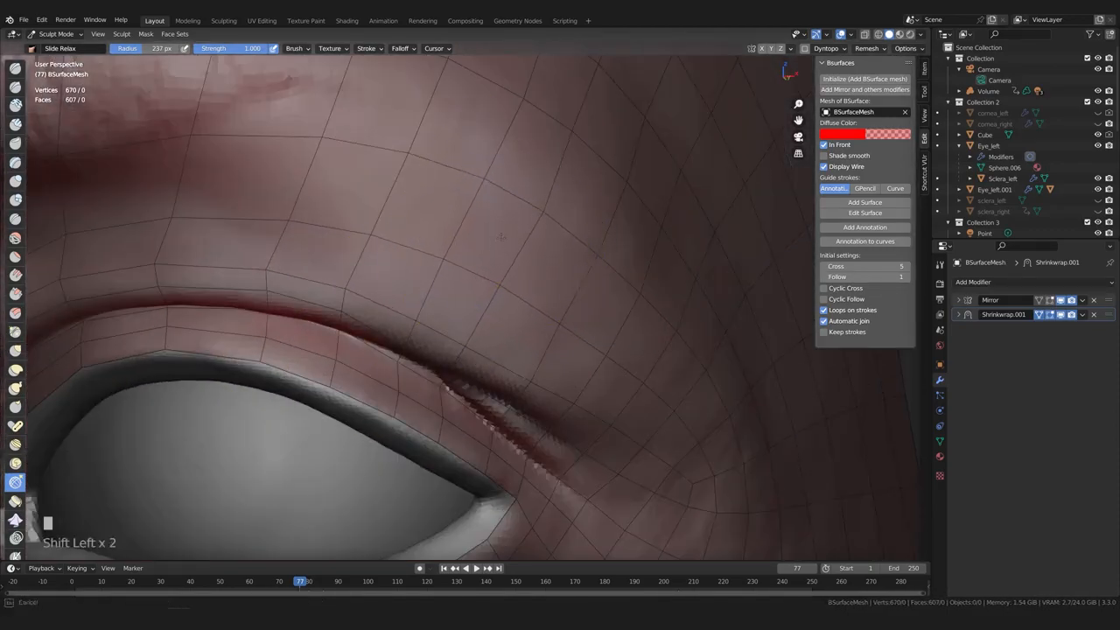
Slide and relax the mesh across the outer forehead above the brow with Slide Relax
{"action": "scroll", "coordinate": [499, 224], "scroll_direction": "down", "scroll_amount": 5}
{"action": "middle_click_drag", "start_coordinate": [467, 271], "coordinate": [466, 368], "text": "shift"}
{"action": "scroll", "coordinate": [446, 262], "scroll_direction": "up", "scroll_amount": 2}
{"action": "mouse_move", "coordinate": [473, 166]}
{"action": "middle_mouse_down"}
{"action": "mouse_move", "coordinate": [498, 199]}
{"action": "mouse_move", "coordinate": [547, 158]}
{"action": "middle_mouse_up"}
{"action": "left_click_drag", "start_coordinate": [560, 132], "coordinate": [587, 103]}
{"action": "scroll", "coordinate": [502, 110], "scroll_direction": "down", "scroll_amount": 3}
{"action": "middle_click_drag", "start_coordinate": [502, 110], "coordinate": [485, 192]}
{"action": "left_click_drag", "start_coordinate": [485, 193], "coordinate": [480, 220], "text": "shift"}
{"action": "middle_click_drag", "start_coordinate": [411, 253], "coordinate": [464, 236]}
{"action": "left_click_drag", "start_coordinate": [455, 232], "coordinate": [441, 260], "text": "shift"}
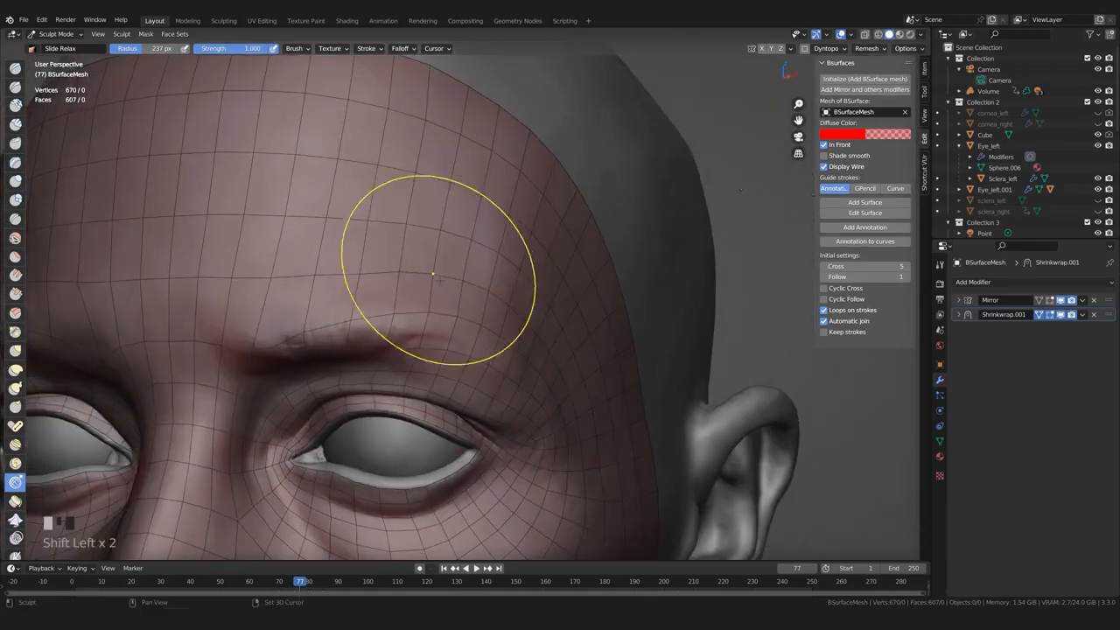
{"action": "middle_click_drag", "start_coordinate": [440, 260], "coordinate": [455, 232]}
{"action": "left_click_drag", "start_coordinate": [393, 245], "coordinate": [372, 254], "text": "shift"}
Relax the mesh from beside the eye down onto the upper cheek with Slide Relax
{"action": "middle_click_drag", "start_coordinate": [524, 350], "coordinate": [446, 341]}
{"action": "middle_click_drag", "start_coordinate": [477, 472], "coordinate": [485, 350], "text": "shift"}
{"action": "middle_click_drag", "start_coordinate": [485, 350], "coordinate": [495, 362]}
{"action": "scroll", "coordinate": [495, 362], "scroll_direction": "up", "scroll_amount": 2}
{"action": "left_click_drag", "start_coordinate": [495, 362], "coordinate": [476, 366], "text": "shift"}
{"action": "scroll", "coordinate": [477, 366], "scroll_direction": "down", "scroll_amount": 4}
{"action": "middle_click_drag", "start_coordinate": [476, 366], "coordinate": [429, 372]}
{"action": "scroll", "coordinate": [533, 453], "scroll_direction": "down", "scroll_amount": 1}
{"action": "middle_click_drag", "start_coordinate": [532, 452], "coordinate": [529, 365], "text": "shift"}
{"action": "left_click_drag", "start_coordinate": [515, 363], "coordinate": [503, 354], "text": "shift"}
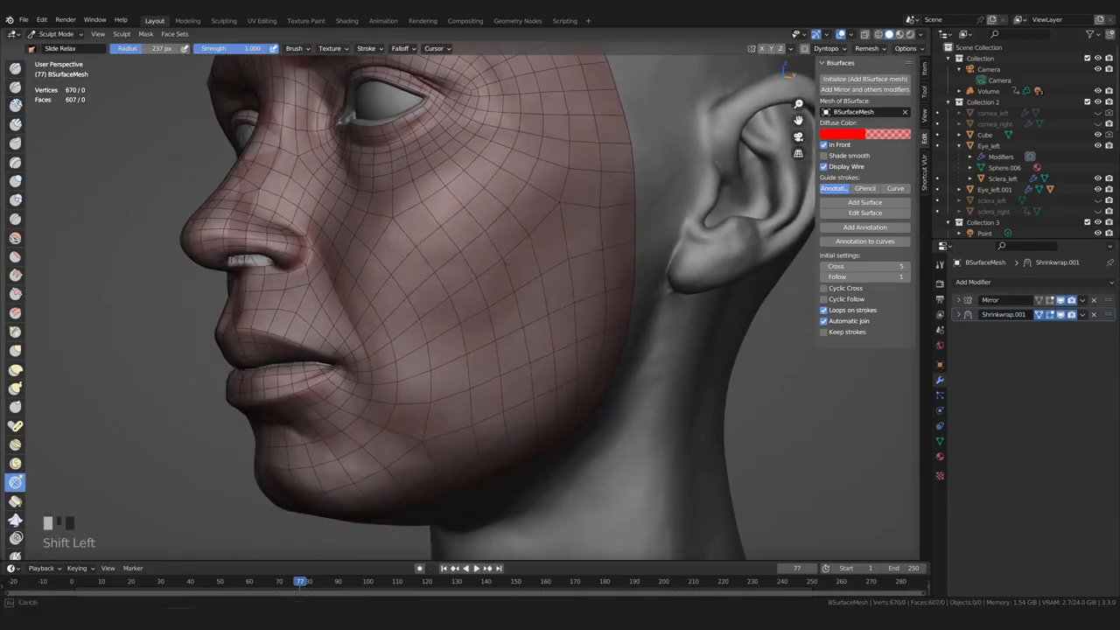
Relax the mesh over the lower cheek and along the jawline with Slide Relax
{"action": "left_click_drag", "start_coordinate": [483, 310], "coordinate": [495, 370], "text": "shift"}
{"action": "middle_click_drag", "start_coordinate": [495, 370], "coordinate": [464, 279]}
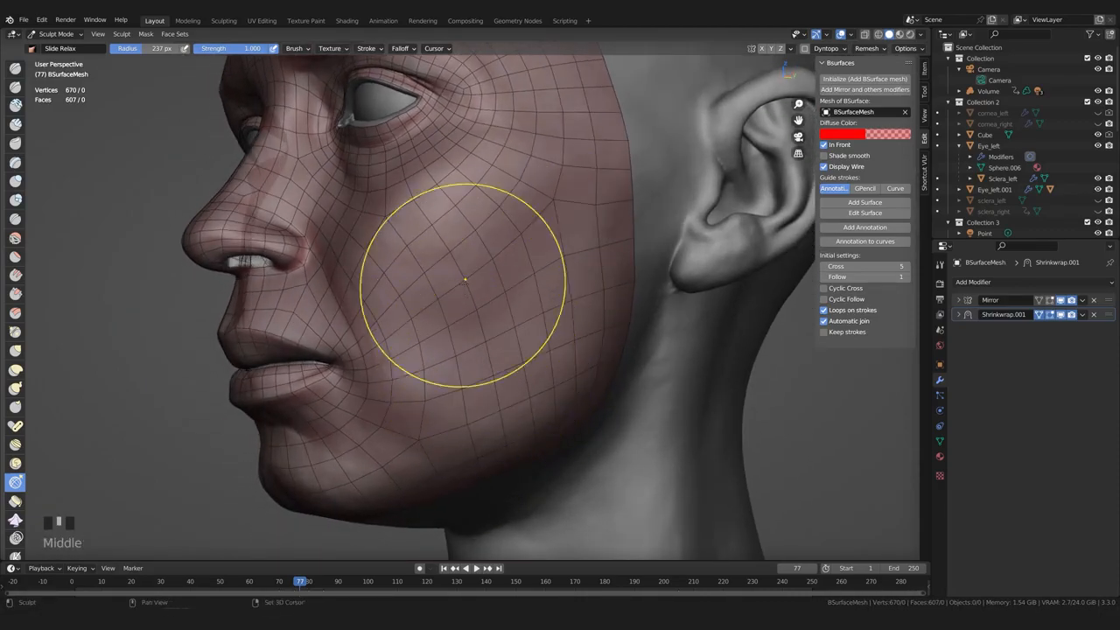
{"action": "left_click_drag", "start_coordinate": [492, 375], "coordinate": [501, 396], "text": "shift"}
{"action": "left_click_drag", "start_coordinate": [489, 400], "coordinate": [497, 410], "text": "shift"}
{"action": "middle_click_drag", "start_coordinate": [497, 410], "coordinate": [490, 394]}
{"action": "middle_click_drag", "start_coordinate": [482, 411], "coordinate": [472, 350]}
{"action": "middle_click_drag", "start_coordinate": [477, 376], "coordinate": [470, 358], "text": "shift"}
{"action": "scroll", "coordinate": [477, 346], "scroll_direction": "up", "scroll_amount": 1}
{"action": "left_click_drag", "start_coordinate": [490, 336], "coordinate": [495, 326], "text": "shift"}
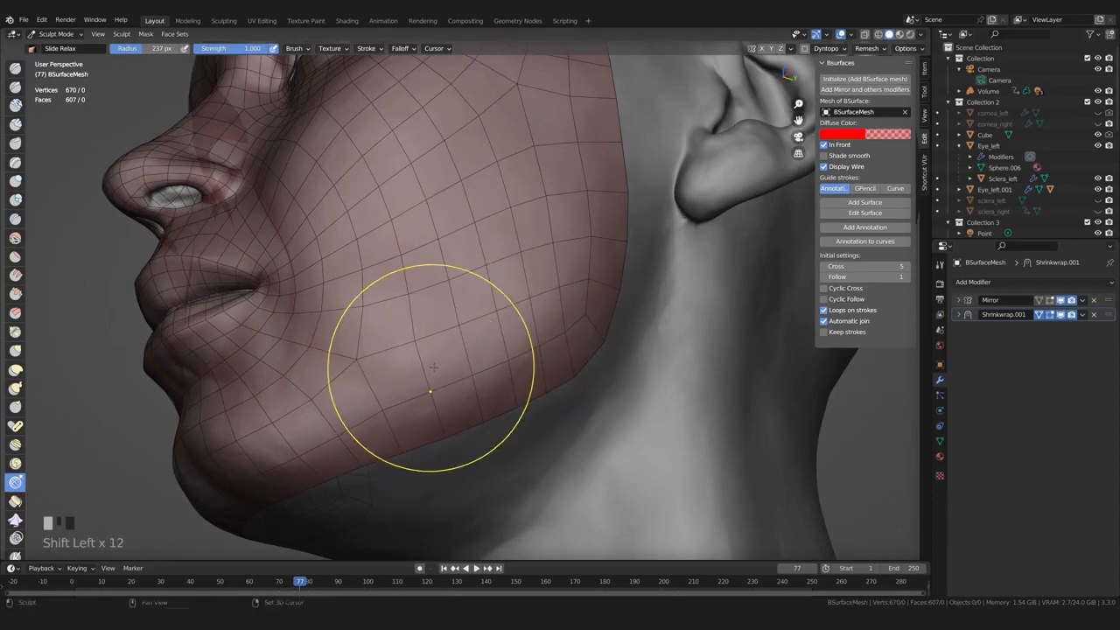
{"action": "middle_click_drag", "start_coordinate": [437, 350], "coordinate": [461, 368]}
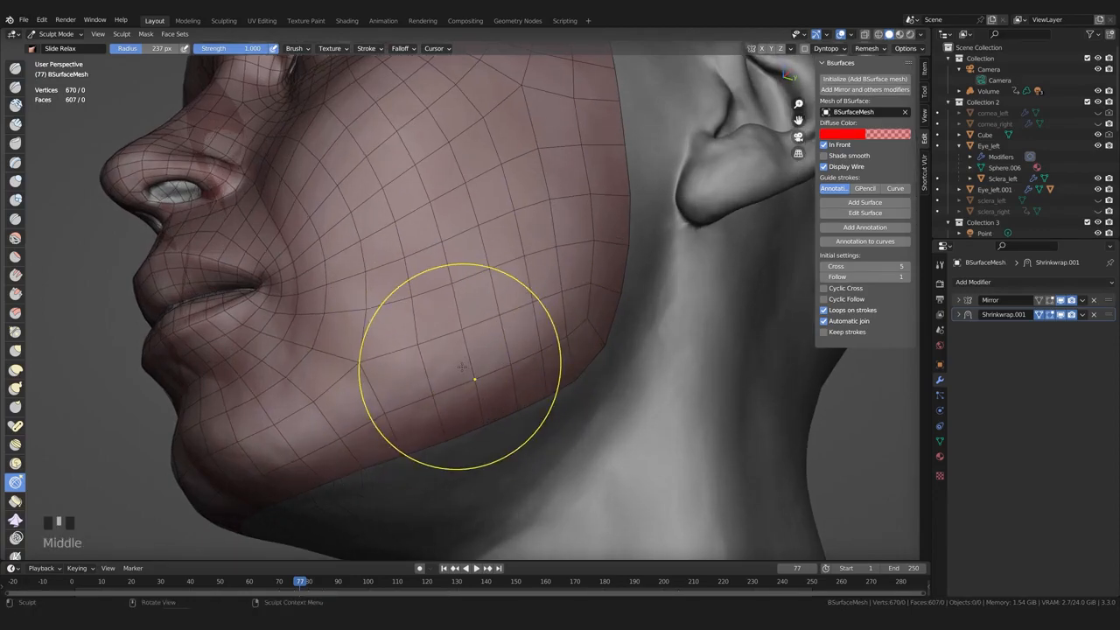
Smooth the edge flow across the middle of the cheek and back towards the jaw with Slide Relax
{"action": "mouse_move", "coordinate": [462, 367]}
{"action": "left_mouse_down", "text": "shift"}
{"action": "mouse_move", "coordinate": [462, 350]}
{"action": "mouse_move", "coordinate": [425, 325]}
{"action": "mouse_move", "coordinate": [453, 318]}
{"action": "mouse_move", "coordinate": [514, 234]}
{"action": "left_mouse_up", "text": "shift"}
{"action": "left_click_drag", "start_coordinate": [514, 234], "coordinate": [528, 237], "text": "shift"}
{"action": "left_click_drag", "start_coordinate": [528, 237], "coordinate": [463, 193], "text": "shift"}
{"action": "left_click_drag", "start_coordinate": [464, 193], "coordinate": [438, 210], "text": "shift"}
{"action": "middle_click_drag", "start_coordinate": [331, 312], "coordinate": [420, 273]}
{"action": "mouse_move", "coordinate": [460, 250]}
{"action": "left_mouse_down", "text": "shift"}
{"action": "mouse_move", "coordinate": [437, 341]}
{"action": "mouse_move", "coordinate": [387, 350]}
{"action": "mouse_move", "coordinate": [431, 354]}
{"action": "left_mouse_up", "text": "shift"}
{"action": "middle_click_drag", "start_coordinate": [398, 363], "coordinate": [390, 388]}
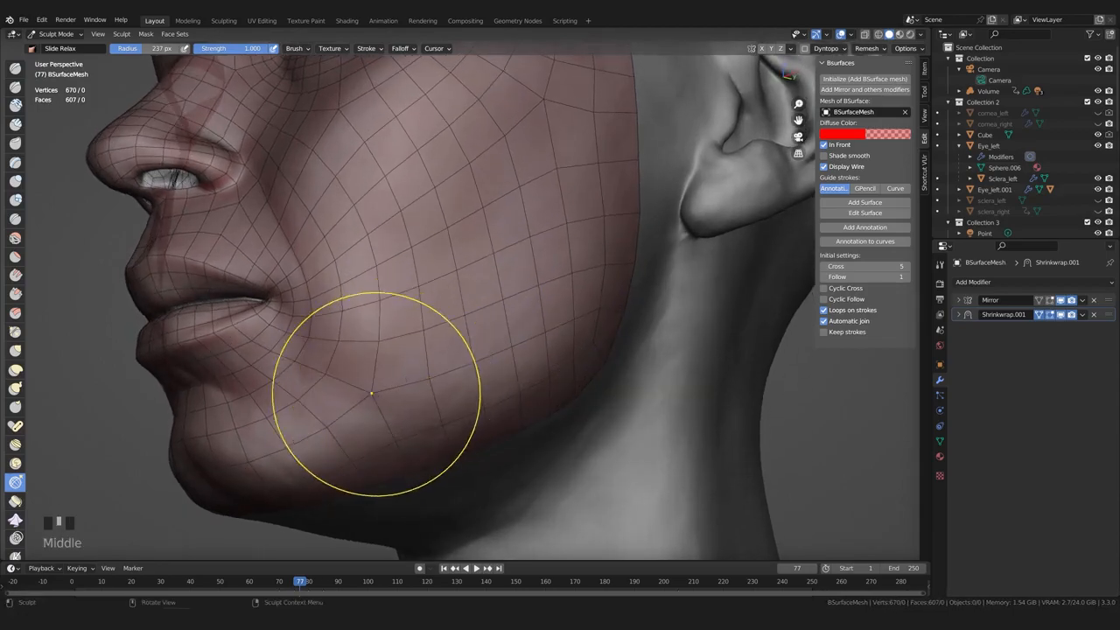
Nudge the vertices below the mouth corner and relax the surrounding cheek mesh with Slide Relax
{"action": "left_click_drag", "start_coordinate": [372, 392], "coordinate": [377, 394]}
{"action": "mouse_move", "coordinate": [470, 368]}
{"action": "left_mouse_down", "text": "shift"}
{"action": "mouse_move", "coordinate": [543, 325]}
{"action": "mouse_move", "coordinate": [472, 367]}
{"action": "mouse_move", "coordinate": [437, 371]}
{"action": "left_mouse_up", "text": "shift"}
{"action": "middle_click_drag", "start_coordinate": [466, 336], "coordinate": [437, 425]}
{"action": "scroll", "coordinate": [438, 416], "scroll_direction": "up", "scroll_amount": 1}
{"action": "left_click_drag", "start_coordinate": [439, 398], "coordinate": [431, 307], "text": "shift"}
{"action": "left_click_drag", "start_coordinate": [431, 307], "coordinate": [417, 303], "text": "shift"}
{"action": "middle_click_drag", "start_coordinate": [402, 299], "coordinate": [391, 301]}
{"action": "scroll", "coordinate": [414, 388], "scroll_direction": "down", "scroll_amount": 3}
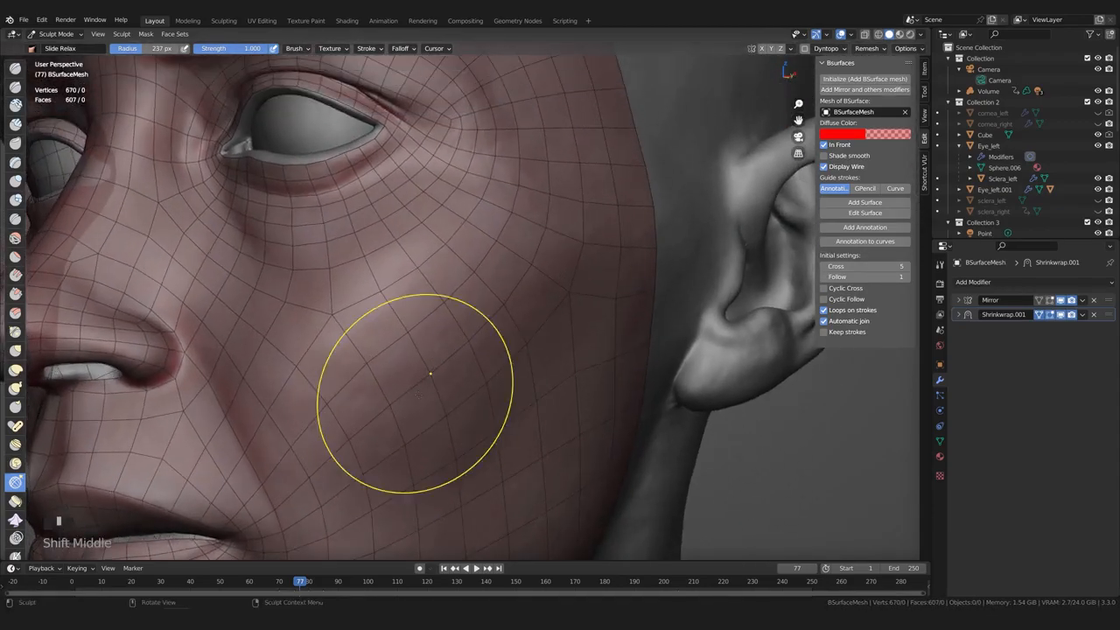
Remove the Mirror modifier from BSurfaceMesh and apply its Shrinkwrap.001 modifier in Object Mode
{"action": "key", "text": "Tab"}
{"action": "scroll", "coordinate": [395, 365], "scroll_direction": "down", "scroll_amount": 2}
{"action": "left_click", "coordinate": [1093, 301]}
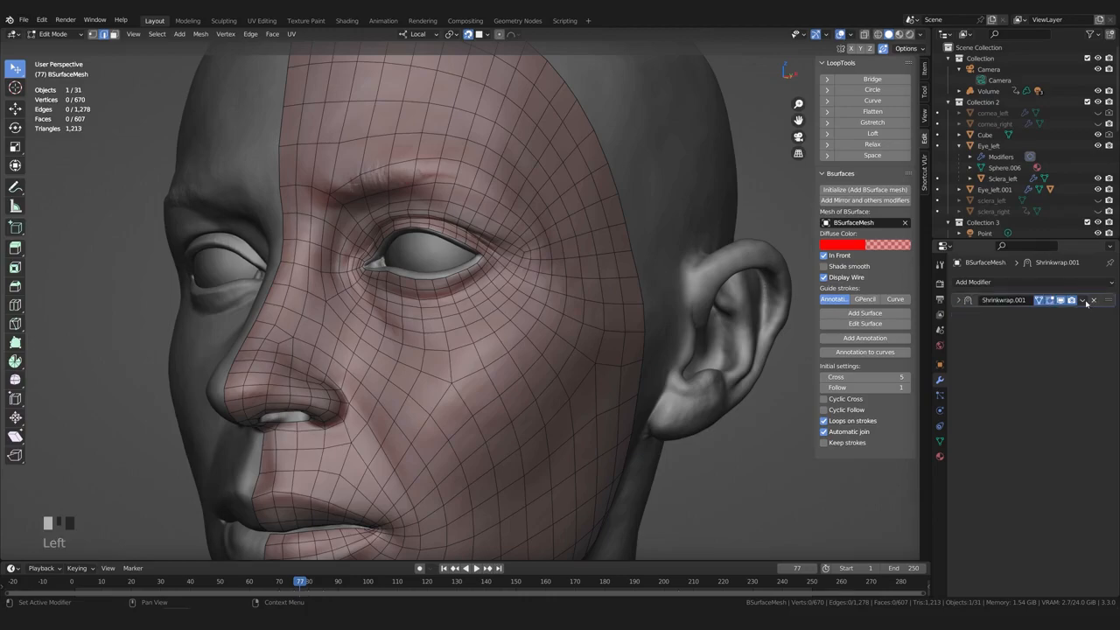
{"action": "left_click", "coordinate": [1083, 300]}
{"action": "key", "text": "Tab"}
{"action": "left_click", "coordinate": [1082, 300]}
{"action": "left_click", "coordinate": [1037, 319]}
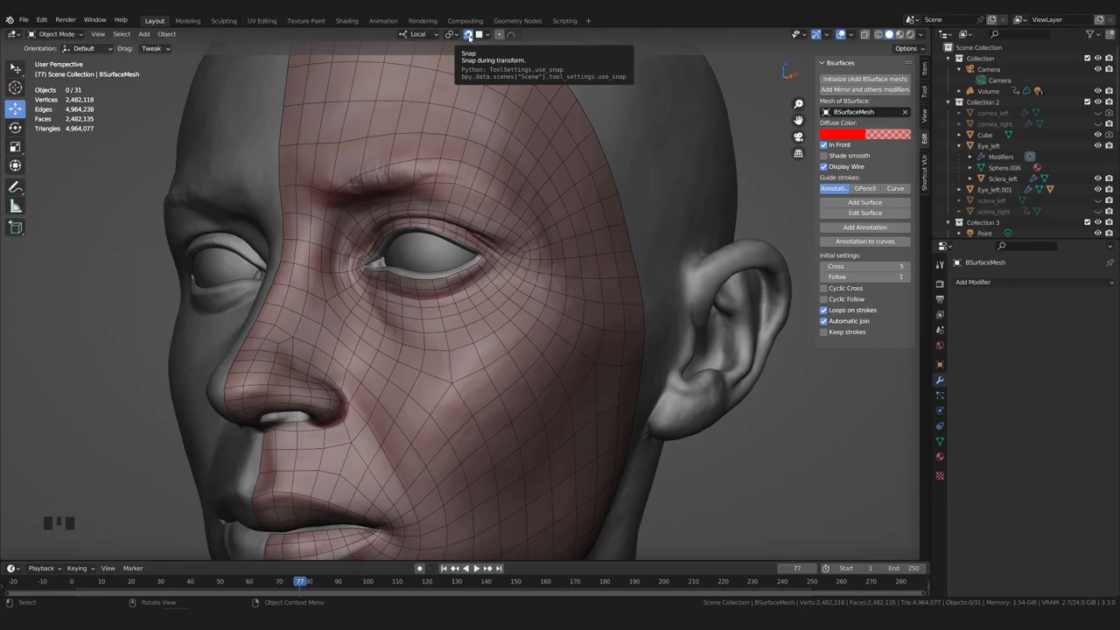
Turn off snapping and enter Edit Mode on BSurfaceMesh to work on the upper eyelid crease
{"action": "left_click", "coordinate": [468, 34]}
{"action": "middle_click_drag", "start_coordinate": [440, 254], "coordinate": [250, 268], "text": "shift"}
{"action": "scroll", "coordinate": [448, 297], "scroll_direction": "up", "scroll_amount": 3}
{"action": "scroll", "coordinate": [437, 328], "scroll_direction": "up", "scroll_amount": 3}
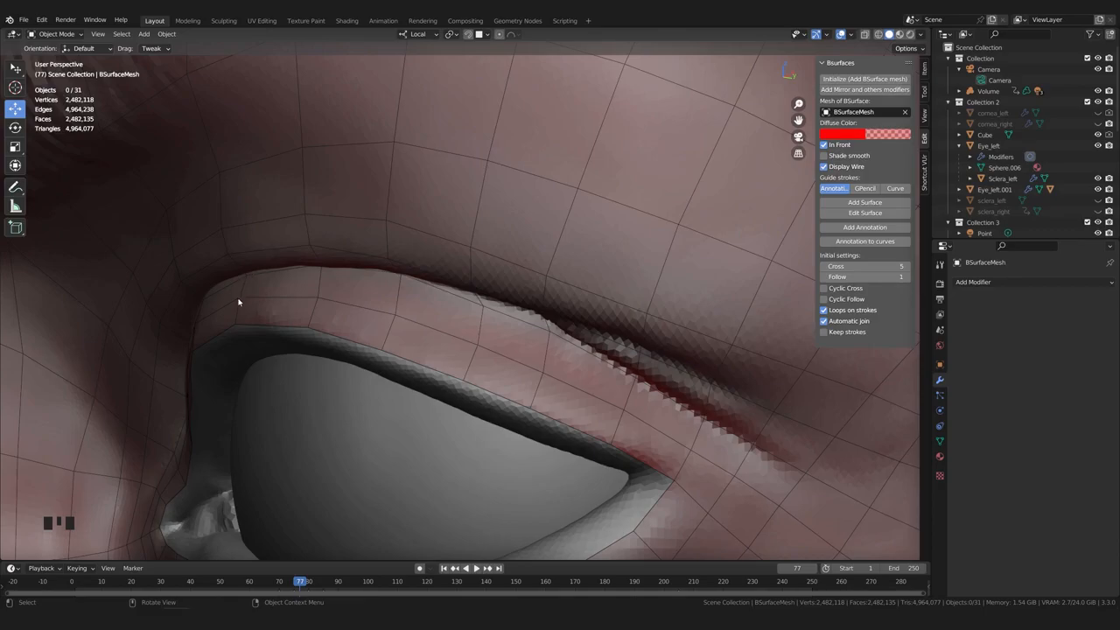
{"action": "scroll", "coordinate": [239, 302], "scroll_direction": "down", "scroll_amount": 1}
{"action": "scroll", "coordinate": [243, 308], "scroll_direction": "down", "scroll_amount": 1}
{"action": "middle_click_drag", "start_coordinate": [242, 309], "coordinate": [420, 271]}
{"action": "scroll", "coordinate": [403, 257], "scroll_direction": "down", "scroll_amount": 2}
{"action": "key", "text": "Tab"}
{"action": "scroll", "coordinate": [438, 279], "scroll_direction": "up", "scroll_amount": 3}
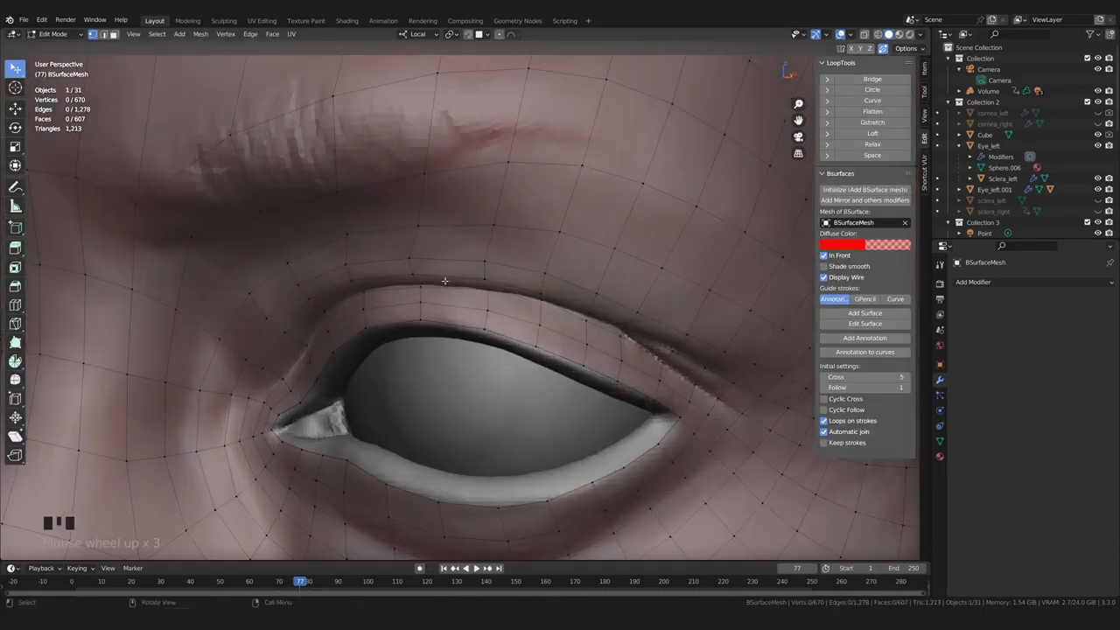
{"action": "scroll", "coordinate": [465, 291], "scroll_direction": "up", "scroll_amount": 2}
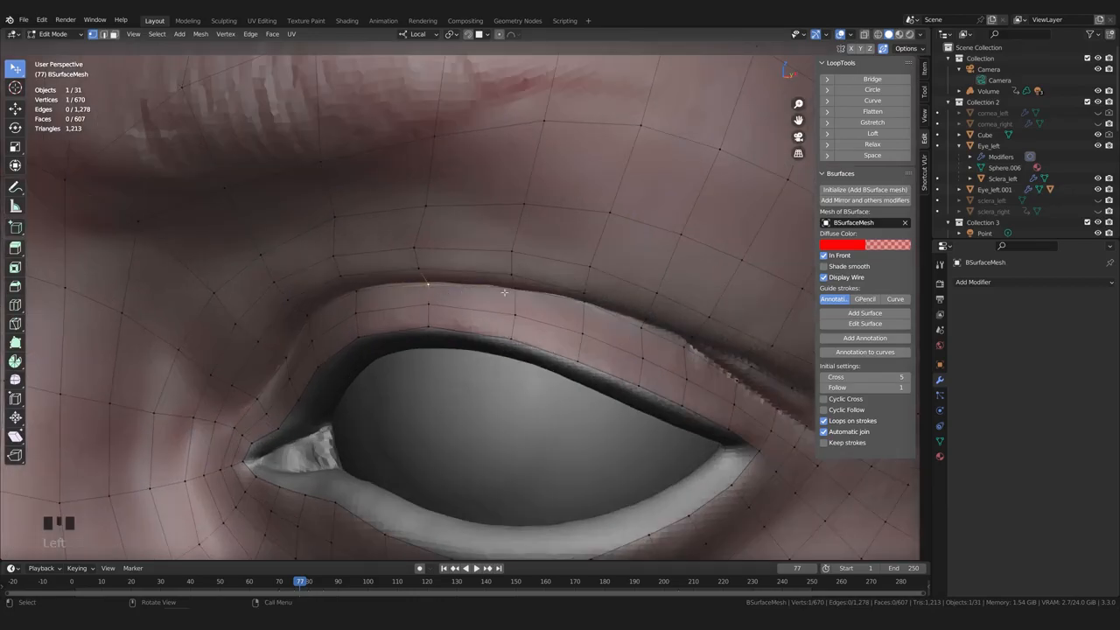
Select a single vertex on the inner part of the upper eyelid crease and move it into the fold
{"action": "scroll", "coordinate": [503, 292], "scroll_direction": "up", "scroll_amount": 3}
{"action": "middle_click_drag", "start_coordinate": [500, 295], "coordinate": [482, 295]}
{"action": "scroll", "coordinate": [408, 289], "scroll_direction": "down", "scroll_amount": 2, "text": "shift"}
{"action": "middle_click_drag", "start_coordinate": [350, 295], "coordinate": [312, 283]}
{"action": "scroll", "coordinate": [375, 280], "scroll_direction": "down", "scroll_amount": 3}
{"action": "left_click", "coordinate": [407, 252], "text": "alt"}
{"action": "scroll", "coordinate": [405, 268], "scroll_direction": "down", "scroll_amount": 3}
{"action": "scroll", "coordinate": [451, 267], "scroll_direction": "up", "scroll_amount": 1}
{"action": "key", "text": "1"}
{"action": "scroll", "coordinate": [421, 291], "scroll_direction": "up", "scroll_amount": 3}
{"action": "left_click", "coordinate": [435, 274]}
{"action": "scroll", "coordinate": [412, 295], "scroll_direction": "up", "scroll_amount": 2}
{"action": "middle_click_drag", "start_coordinate": [412, 294], "coordinate": [385, 302]}
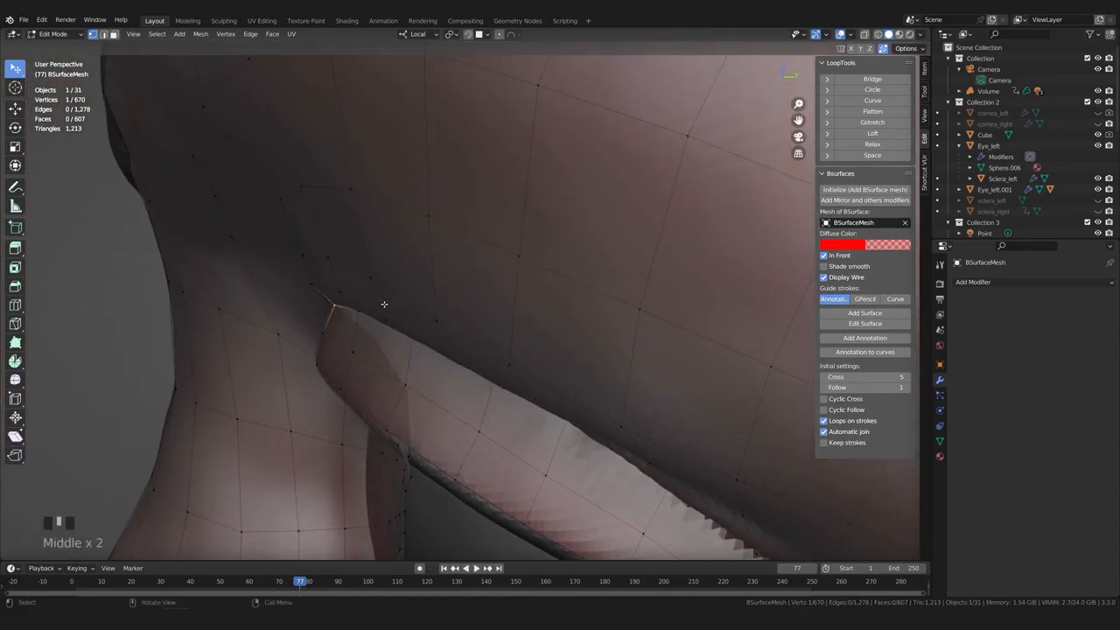
{"action": "key", "text": "g"}
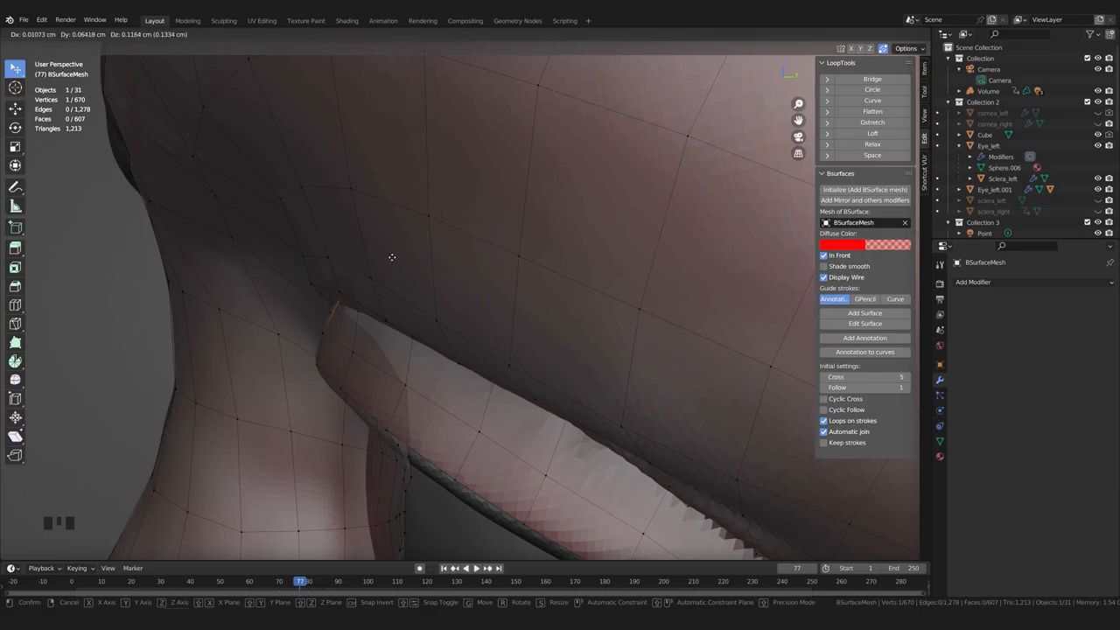
{"action": "left_click", "coordinate": [392, 254]}
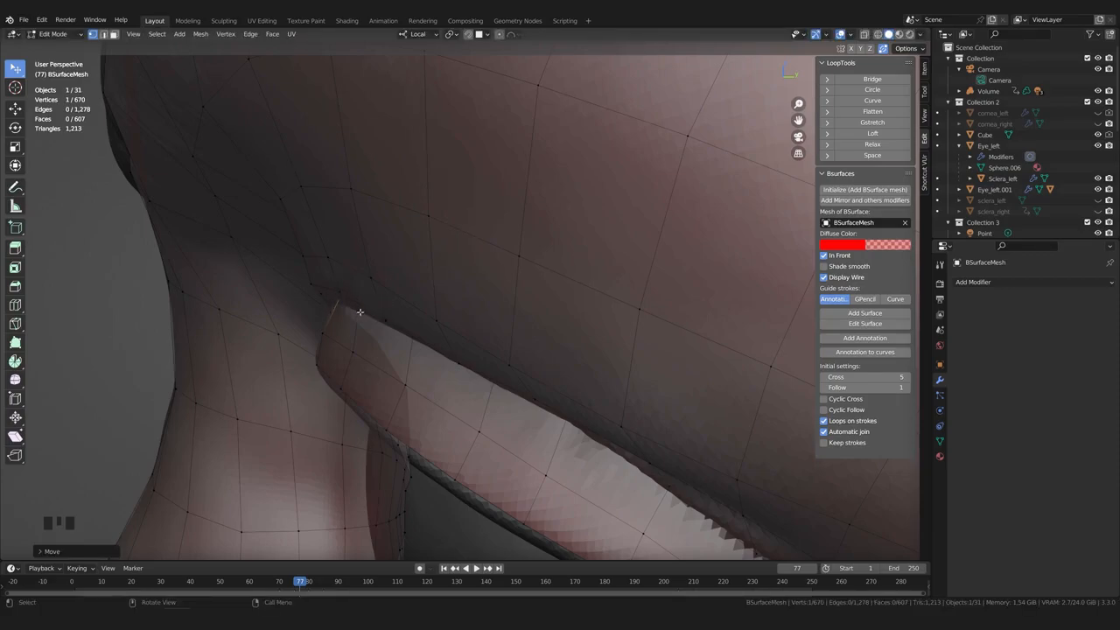
Move the neighbouring upper eyelid crease vertices into the fold and align them with the crease line
{"action": "left_click", "coordinate": [358, 310]}
{"action": "key", "text": "g"}
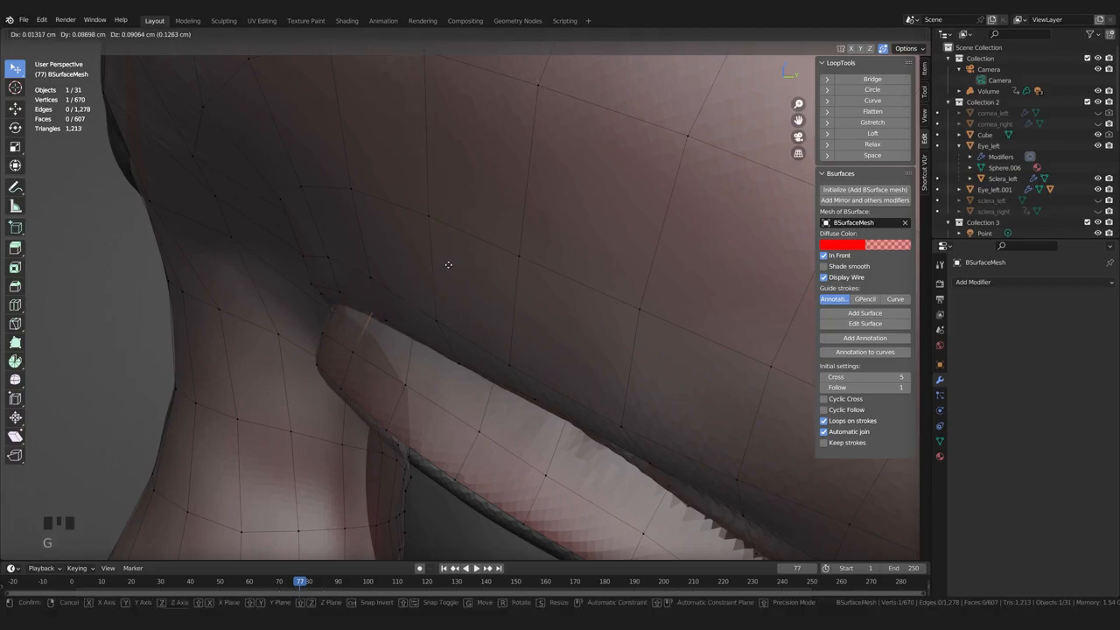
{"action": "left_click", "coordinate": [447, 264]}
{"action": "middle_click_drag", "start_coordinate": [497, 317], "coordinate": [586, 215]}
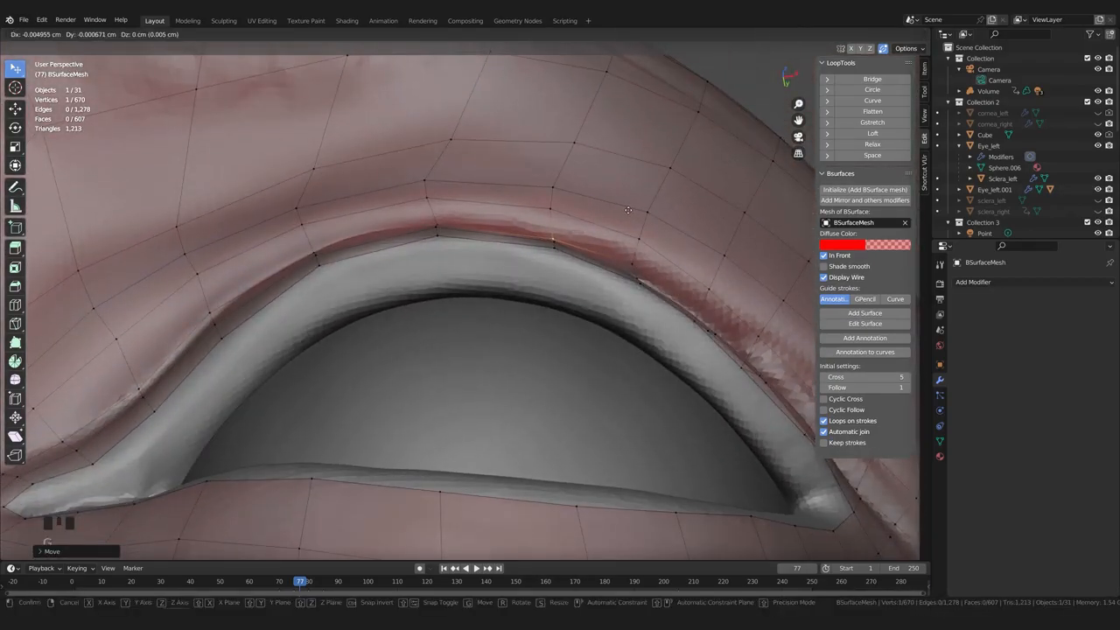
{"action": "middle_click_drag", "start_coordinate": [454, 223], "coordinate": [456, 267]}
{"action": "scroll", "coordinate": [460, 238], "scroll_direction": "down", "scroll_amount": 1}
{"action": "scroll", "coordinate": [457, 267], "scroll_direction": "up", "scroll_amount": 1}
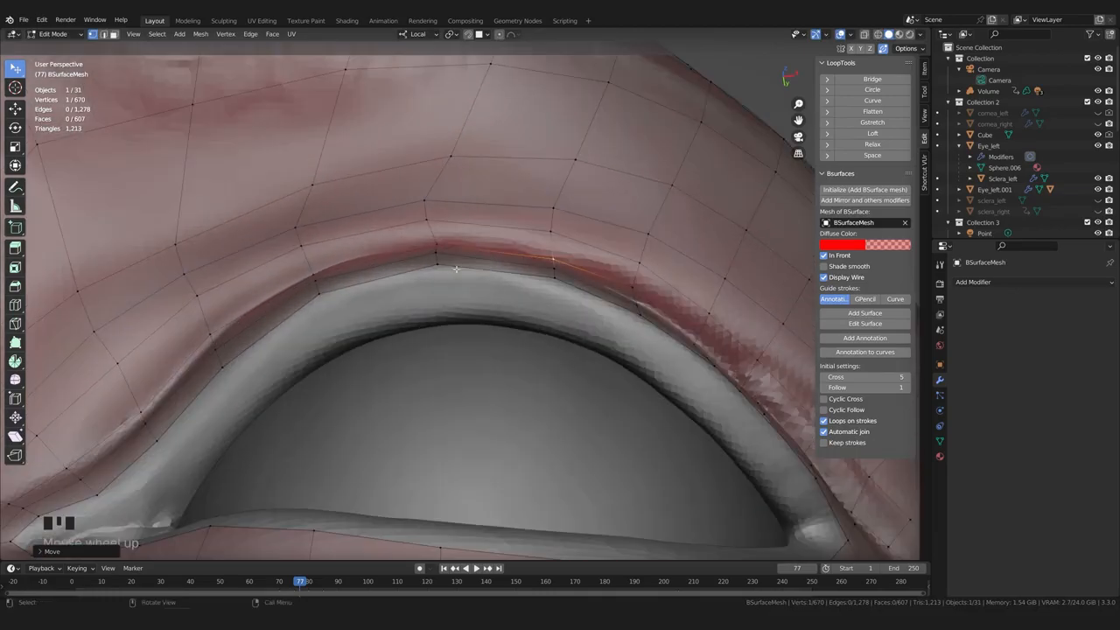
{"action": "key", "text": "g"}
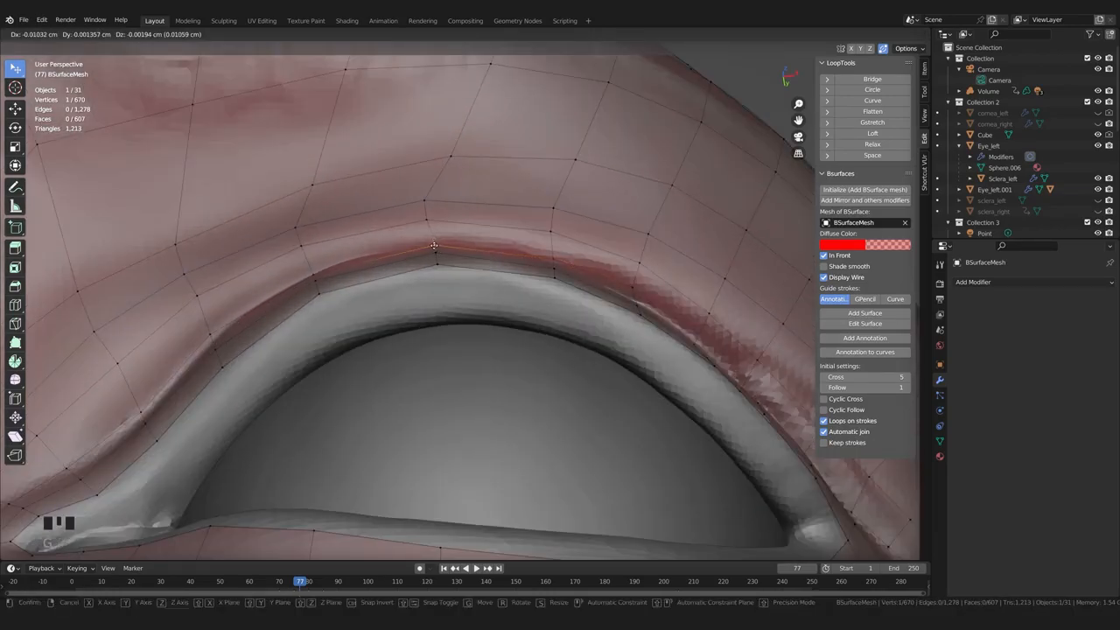
{"action": "left_click", "coordinate": [434, 246]}
Reposition the crease vertices running down towards the inner eye corner so they follow the sculpted fold
{"action": "scroll", "coordinate": [436, 247], "scroll_direction": "down", "scroll_amount": 3}
{"action": "middle_click_drag", "start_coordinate": [460, 241], "coordinate": [437, 327]}
{"action": "scroll", "coordinate": [486, 357], "scroll_direction": "up", "scroll_amount": 2}
{"action": "left_click", "coordinate": [404, 334]}
{"action": "key", "text": "g"}
{"action": "left_click", "coordinate": [437, 338]}
{"action": "left_click", "coordinate": [300, 395]}
{"action": "key", "text": "g"}
{"action": "left_click", "coordinate": [288, 396]}
{"action": "middle_click_drag", "start_coordinate": [267, 396], "coordinate": [398, 356], "text": "shift"}
{"action": "left_click_drag", "start_coordinate": [400, 361], "coordinate": [387, 365]}
{"action": "middle_click_drag", "start_coordinate": [385, 367], "coordinate": [371, 382]}
{"action": "left_click", "coordinate": [340, 437]}
{"action": "middle_click_drag", "start_coordinate": [341, 434], "coordinate": [279, 371]}
Move the next vertex above the upper eyelid and fine-tune its position from several view angles
{"action": "left_click", "coordinate": [302, 297]}
{"action": "middle_click_drag", "start_coordinate": [395, 237], "coordinate": [398, 217]}
{"action": "key", "text": "g"}
{"action": "left_click", "coordinate": [401, 229]}
{"action": "middle_click_drag", "start_coordinate": [490, 230], "coordinate": [403, 240]}
{"action": "key", "text": "g"}
{"action": "left_click", "coordinate": [421, 247]}
{"action": "key", "text": "g"}
{"action": "left_click", "coordinate": [404, 241]}
Nudge the crease vertex twice to seat it along the edge of the upper eyelid fold
{"action": "scroll", "coordinate": [492, 334], "scroll_direction": "up", "scroll_amount": 2}
{"action": "middle_click_drag", "start_coordinate": [492, 334], "coordinate": [609, 411], "text": "shift"}
{"action": "key", "text": "g"}
{"action": "left_click", "coordinate": [584, 405]}
{"action": "scroll", "coordinate": [572, 371], "scroll_direction": "up", "scroll_amount": 2}
{"action": "key", "text": "g"}
{"action": "left_click", "coordinate": [601, 376]}
Push the selected crease vertex above the middle of the eye back under the eyelid fold
{"action": "middle_click_drag", "start_coordinate": [646, 371], "coordinate": [423, 337]}
{"action": "scroll", "coordinate": [510, 305], "scroll_direction": "up", "scroll_amount": 4}
{"action": "scroll", "coordinate": [486, 293], "scroll_direction": "up", "scroll_amount": 1}
{"action": "middle_click_drag", "start_coordinate": [439, 298], "coordinate": [447, 330]}
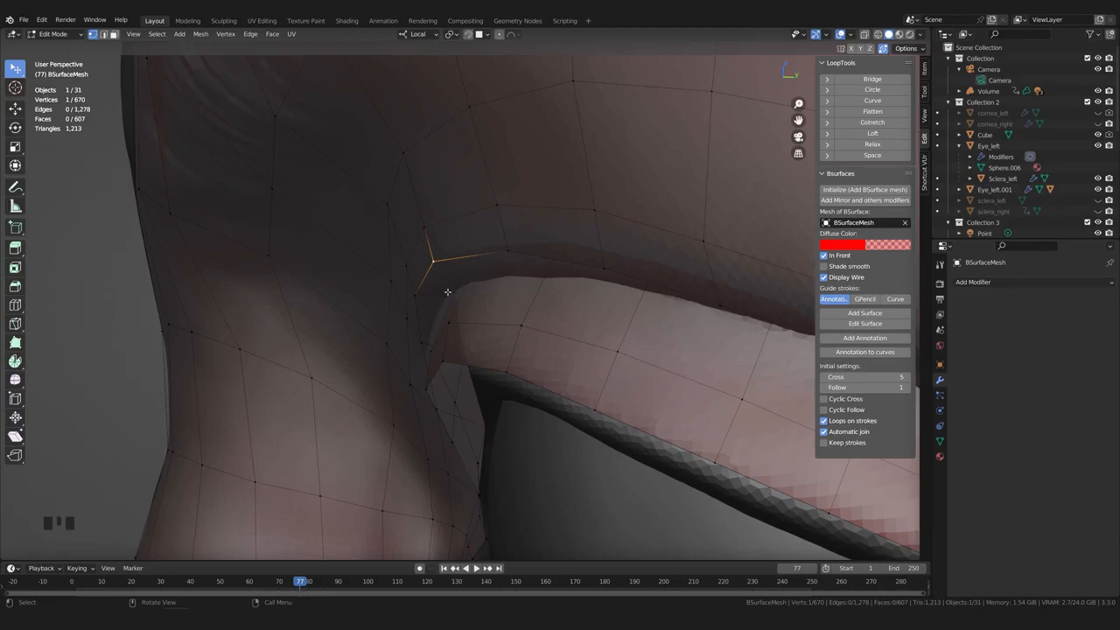
{"action": "middle_click_drag", "start_coordinate": [448, 301], "coordinate": [547, 244]}
{"action": "key", "text": "g"}
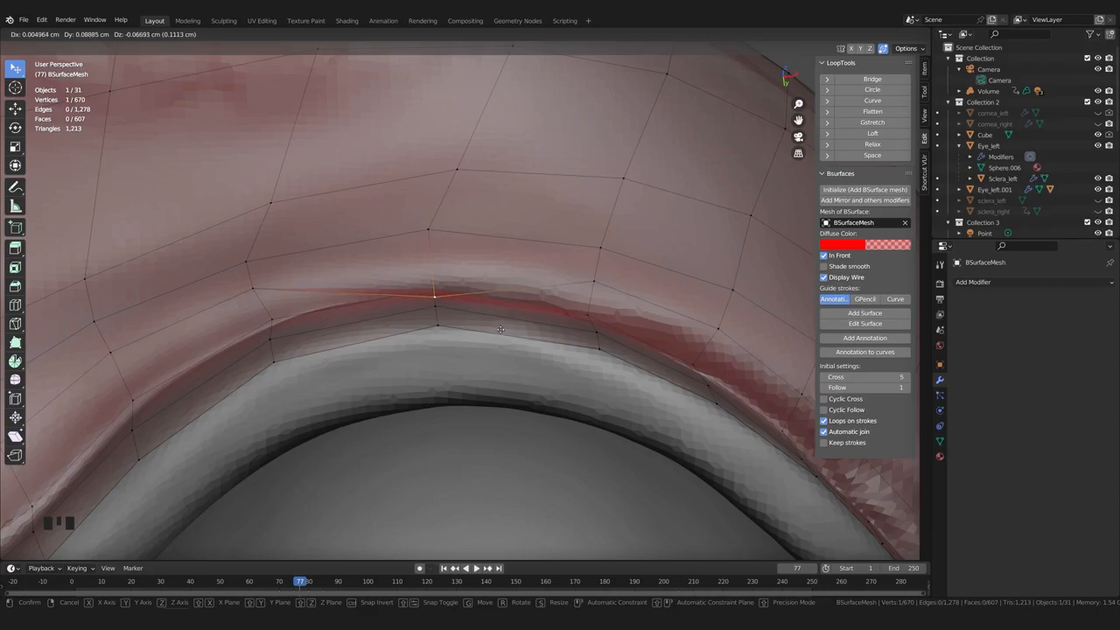
{"action": "left_click", "coordinate": [500, 326]}
Move the crease vertices on either side of the eyelid's middle down into the fold
{"action": "middle_click_drag", "start_coordinate": [500, 325], "coordinate": [584, 306]}
{"action": "left_click", "coordinate": [553, 308]}
{"action": "key", "text": "g"}
{"action": "left_click", "coordinate": [554, 339]}
{"action": "key", "text": "g"}
{"action": "left_click", "coordinate": [562, 302]}
{"action": "left_click", "coordinate": [315, 295]}
{"action": "middle_click_drag", "start_coordinate": [316, 296], "coordinate": [281, 332]}
{"action": "key", "text": "g"}
{"action": "left_click", "coordinate": [317, 402]}
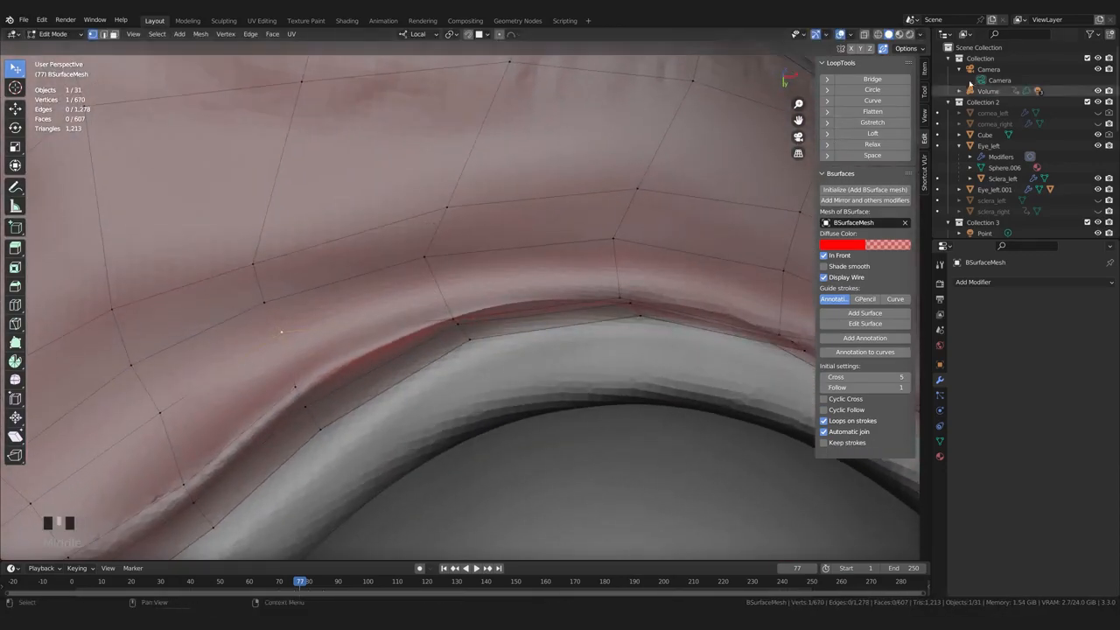
Disable Auto Merge and adjust the crease vertices on the inner half of the upper eyelid
{"action": "left_click", "coordinate": [925, 94]}
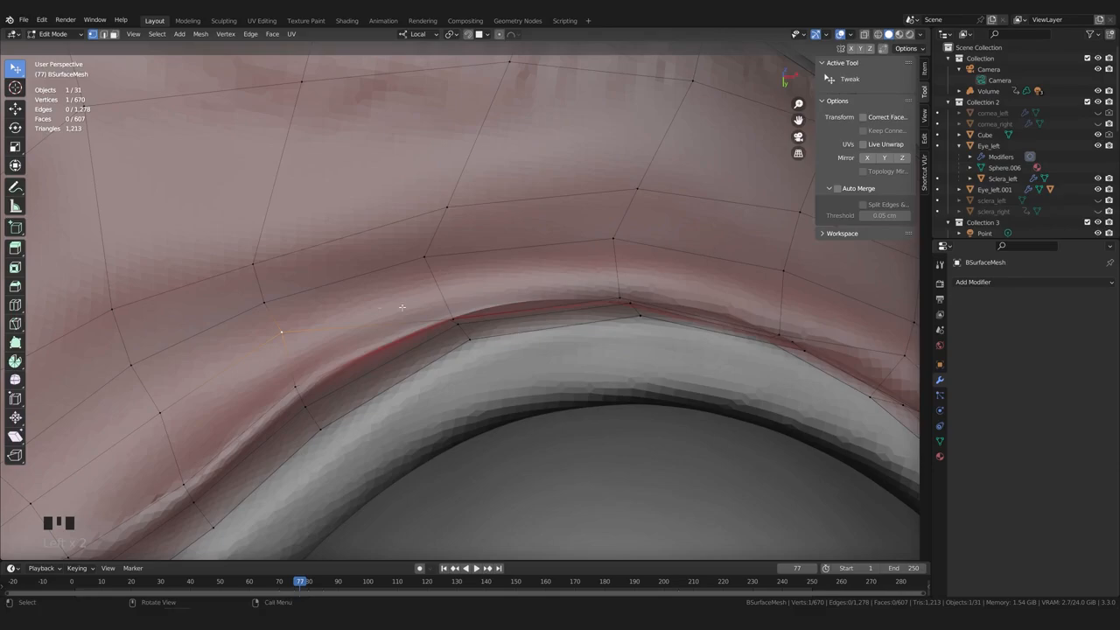
{"action": "middle_click_drag", "start_coordinate": [411, 303], "coordinate": [375, 307]}
{"action": "key", "text": "g"}
{"action": "left_click", "coordinate": [366, 404]}
{"action": "middle_click_drag", "start_coordinate": [365, 404], "coordinate": [376, 380]}
{"action": "key", "text": "g"}
{"action": "left_click", "coordinate": [371, 384]}
{"action": "key", "text": "g"}
{"action": "left_click", "coordinate": [445, 303]}
Place the remaining crease vertices near the inner eye corner along the sculpted fold
{"action": "middle_click_drag", "start_coordinate": [444, 302], "coordinate": [411, 284]}
{"action": "key", "text": "g"}
{"action": "left_click", "coordinate": [314, 302]}
{"action": "middle_click_drag", "start_coordinate": [315, 302], "coordinate": [324, 281]}
{"action": "key", "text": "g"}
{"action": "left_click", "coordinate": [314, 366]}
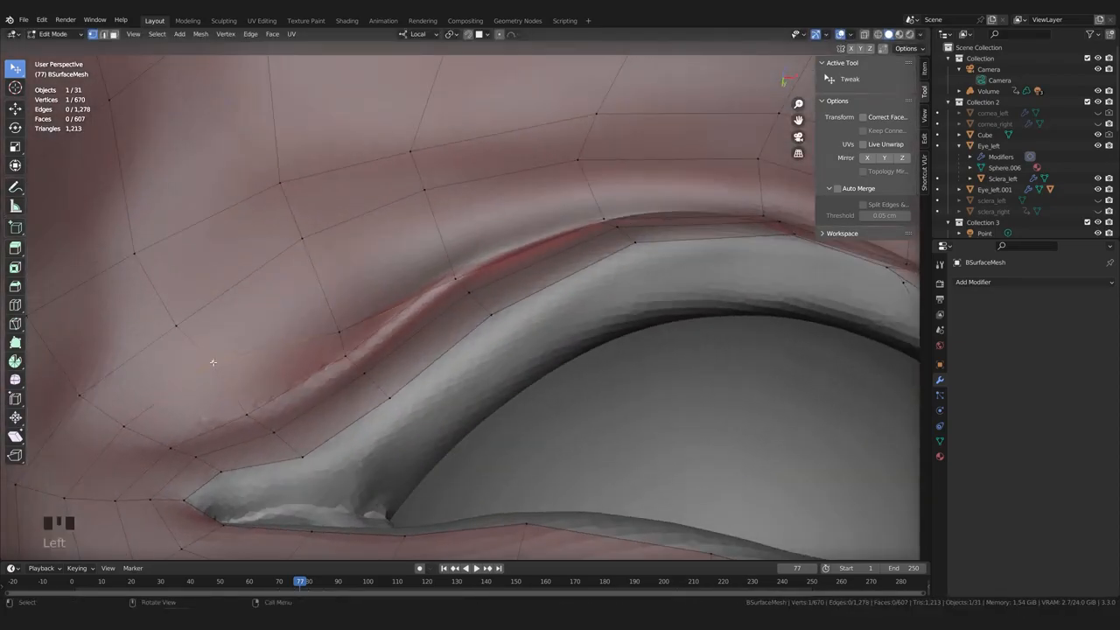
{"action": "middle_click_drag", "start_coordinate": [315, 366], "coordinate": [329, 395]}
{"action": "key", "text": "g"}
{"action": "left_click", "coordinate": [333, 394]}
{"action": "left_click", "coordinate": [363, 335]}
{"action": "middle_click_drag", "start_coordinate": [368, 337], "coordinate": [390, 364]}
{"action": "key", "text": "g"}
{"action": "left_click", "coordinate": [416, 345]}
{"action": "middle_click_drag", "start_coordinate": [551, 354], "coordinate": [484, 311], "text": "shift"}
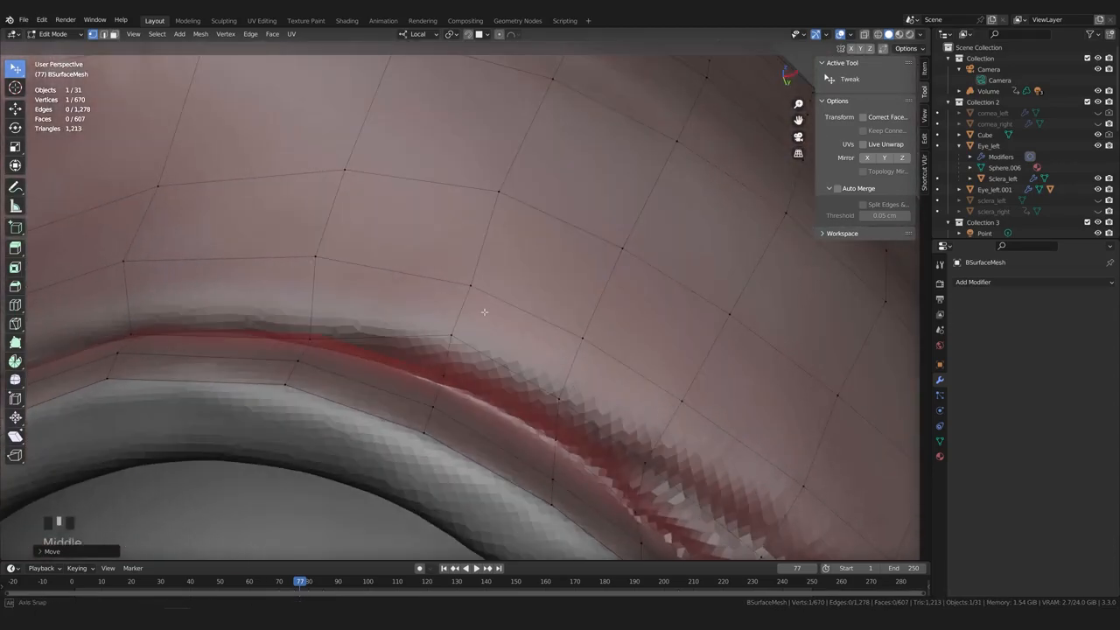
Enable snapping and move a crease vertex on the outer half of the upper eyelid down into the fold
{"action": "scroll", "coordinate": [482, 311], "scroll_direction": "down", "scroll_amount": 1}
{"action": "scroll", "coordinate": [484, 343], "scroll_direction": "up", "scroll_amount": 1}
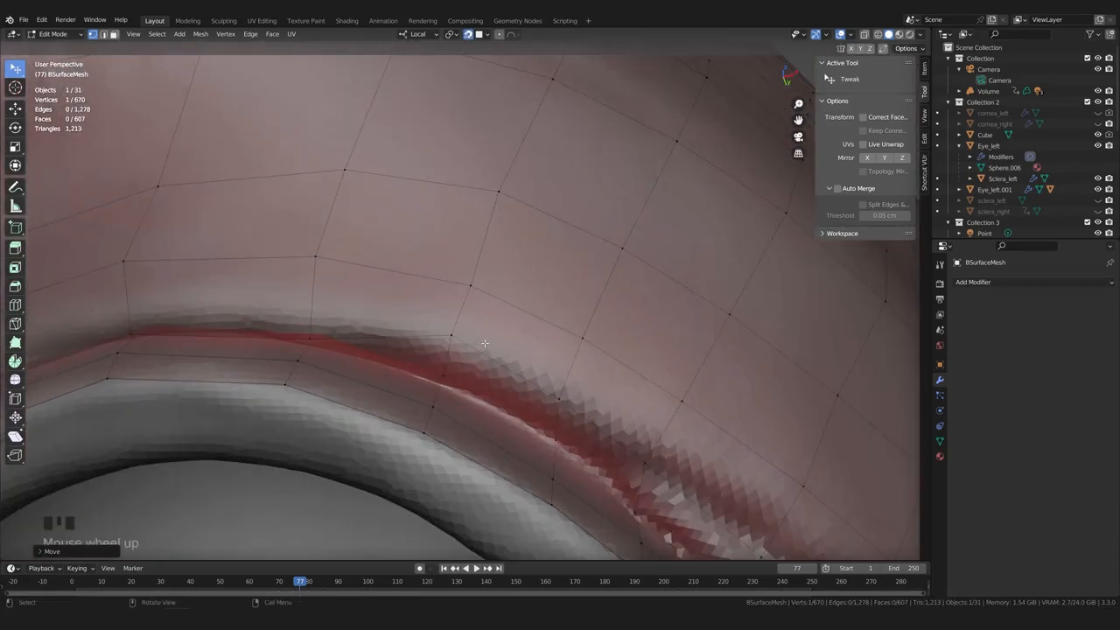
{"action": "left_click_drag", "start_coordinate": [450, 333], "coordinate": [446, 366]}
{"action": "middle_click_drag", "start_coordinate": [446, 365], "coordinate": [470, 370]}
{"action": "left_click_drag", "start_coordinate": [461, 362], "coordinate": [461, 376]}
{"action": "middle_click_drag", "start_coordinate": [461, 377], "coordinate": [489, 330]}
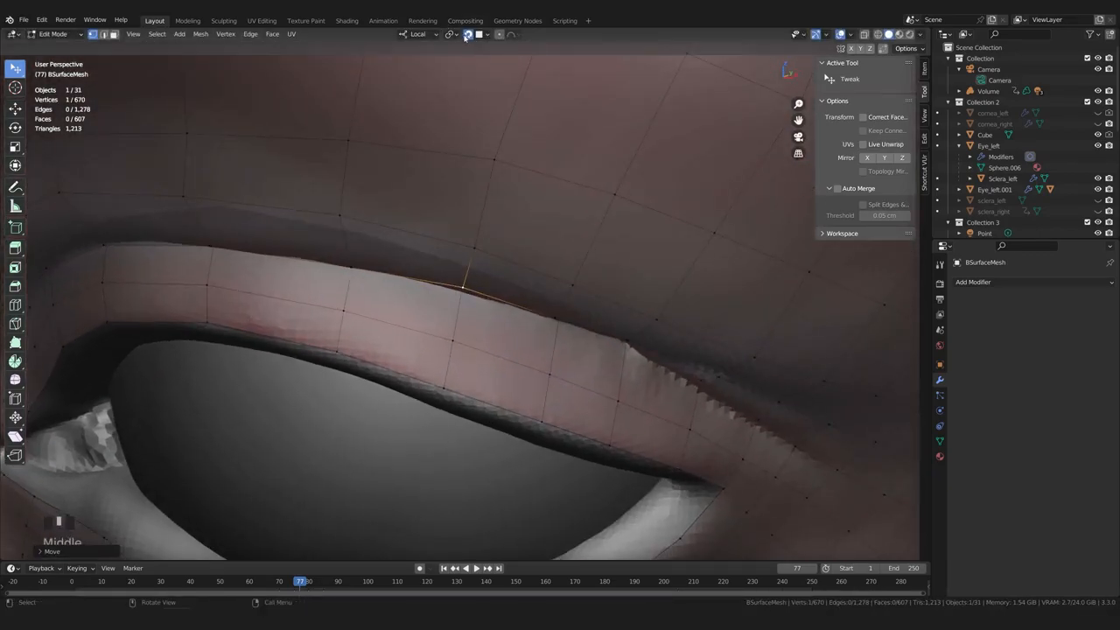
Turn off snapping and nudge the outer-half crease vertices up to the edge of the eyelid fold
{"action": "middle_click_drag", "start_coordinate": [509, 251], "coordinate": [549, 396]}
{"action": "key", "text": "g"}
{"action": "left_click", "coordinate": [493, 399]}
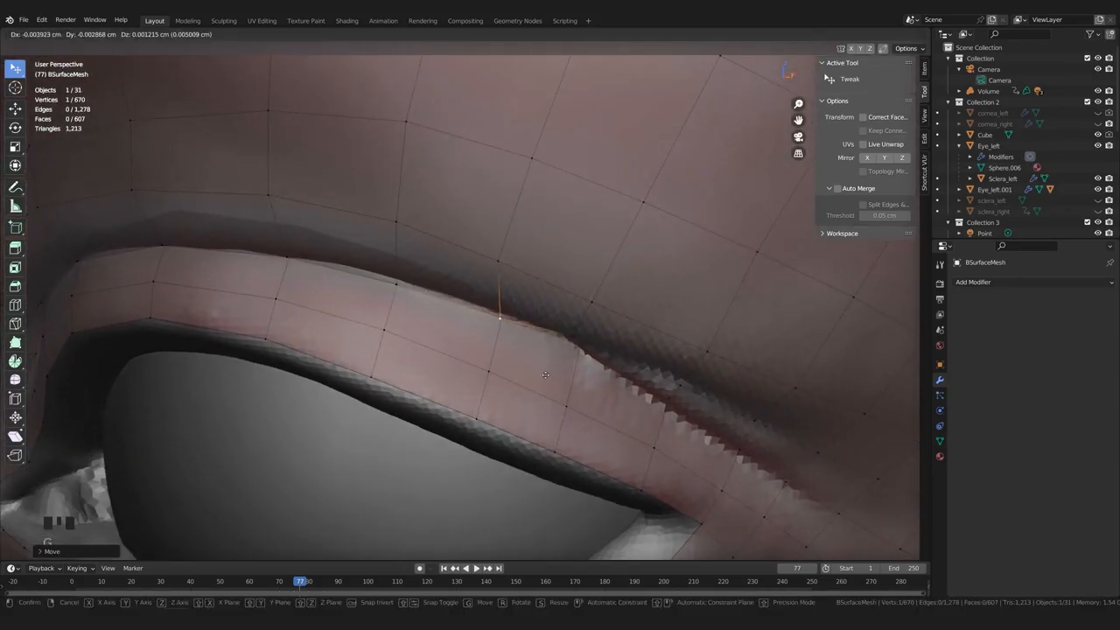
{"action": "key", "text": "g"}
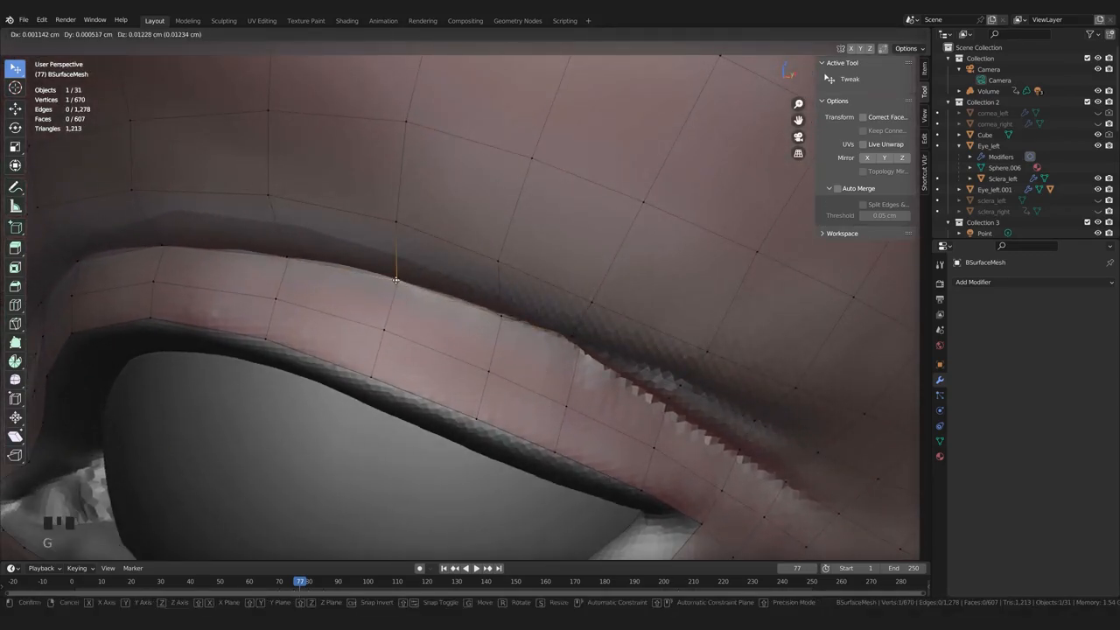
{"action": "left_click", "coordinate": [395, 273]}
{"action": "middle_click_drag", "start_coordinate": [396, 272], "coordinate": [418, 308]}
{"action": "left_click", "coordinate": [567, 342]}
{"action": "key", "text": "g"}
{"action": "left_click", "coordinate": [567, 337]}
Select the column of vertices across the outer upper eyelid and shift them together
{"action": "middle_click_drag", "start_coordinate": [568, 338], "coordinate": [482, 367]}
{"action": "scroll", "coordinate": [569, 387], "scroll_direction": "down", "scroll_amount": 4}
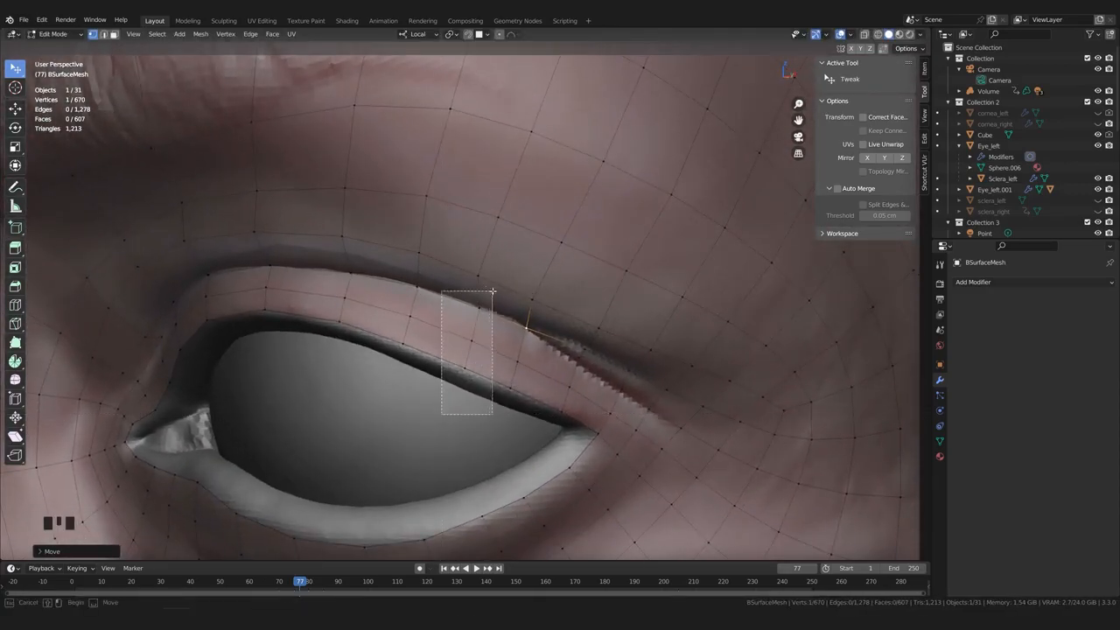
{"action": "scroll", "coordinate": [496, 292], "scroll_direction": "up", "scroll_amount": 1}
{"action": "key", "text": "g"}
{"action": "left_click", "coordinate": [477, 338]}
Adjust individual vertices along the outer part of the upper eyelid crease to even out their spacing
{"action": "left_click", "coordinate": [481, 301]}
{"action": "scroll", "coordinate": [481, 301], "scroll_direction": "up", "scroll_amount": 1}
{"action": "middle_click_drag", "start_coordinate": [481, 301], "coordinate": [516, 384]}
{"action": "key", "text": "g"}
{"action": "left_click", "coordinate": [543, 330]}
{"action": "key", "text": "g"}
{"action": "left_click", "coordinate": [543, 329]}
{"action": "left_click", "coordinate": [560, 304]}
{"action": "key", "text": "g"}
{"action": "left_click", "coordinate": [565, 305]}
{"action": "left_click", "coordinate": [474, 263]}
{"action": "key", "text": "g"}
{"action": "left_click", "coordinate": [482, 265]}
Move three vertices across the outer upper eyelid together and nudge a neighbouring vertex
{"action": "left_click", "coordinate": [480, 287]}
{"action": "left_click", "coordinate": [465, 322], "text": "shift"}
{"action": "left_click", "coordinate": [453, 350], "text": "shift"}
{"action": "key", "text": "g"}
{"action": "left_click", "coordinate": [466, 328]}
{"action": "left_click", "coordinate": [531, 320]}
{"action": "key", "text": "g"}
{"action": "left_click", "coordinate": [531, 324]}
Reposition the vertices at the outer end of the eyelid crease along the jagged fold
{"action": "middle_click_drag", "start_coordinate": [530, 325], "coordinate": [473, 338]}
{"action": "scroll", "coordinate": [515, 274], "scroll_direction": "up", "scroll_amount": 2}
{"action": "key", "text": "g"}
{"action": "left_click", "coordinate": [515, 280]}
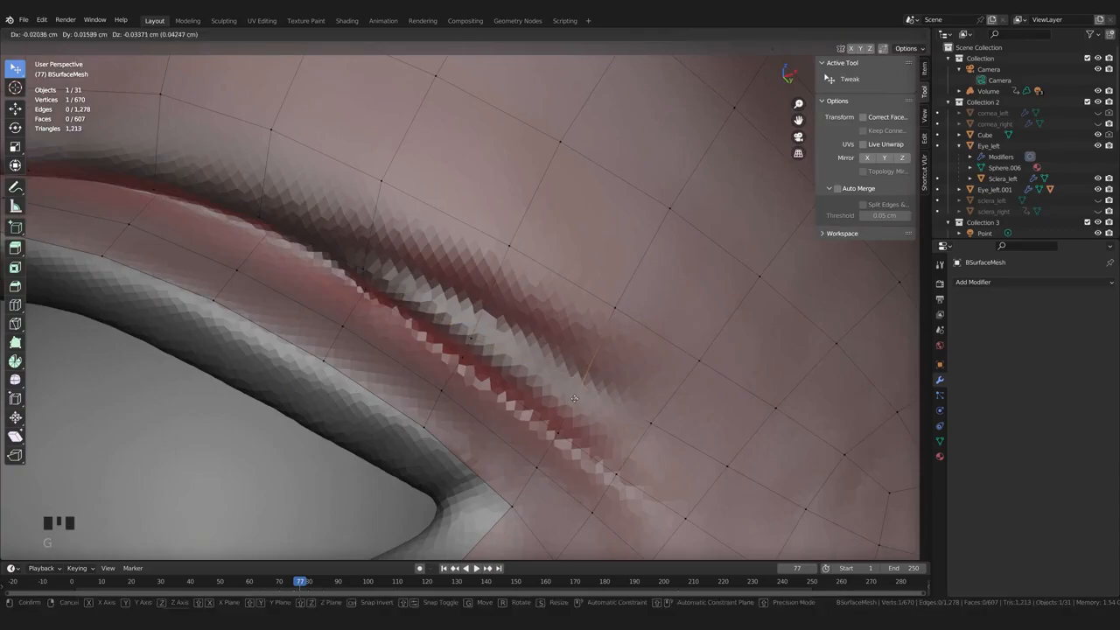
Move the vertices just above the crease on the inner half of the upper eyelid to follow the fold
{"action": "middle_click_drag", "start_coordinate": [641, 434], "coordinate": [318, 307]}
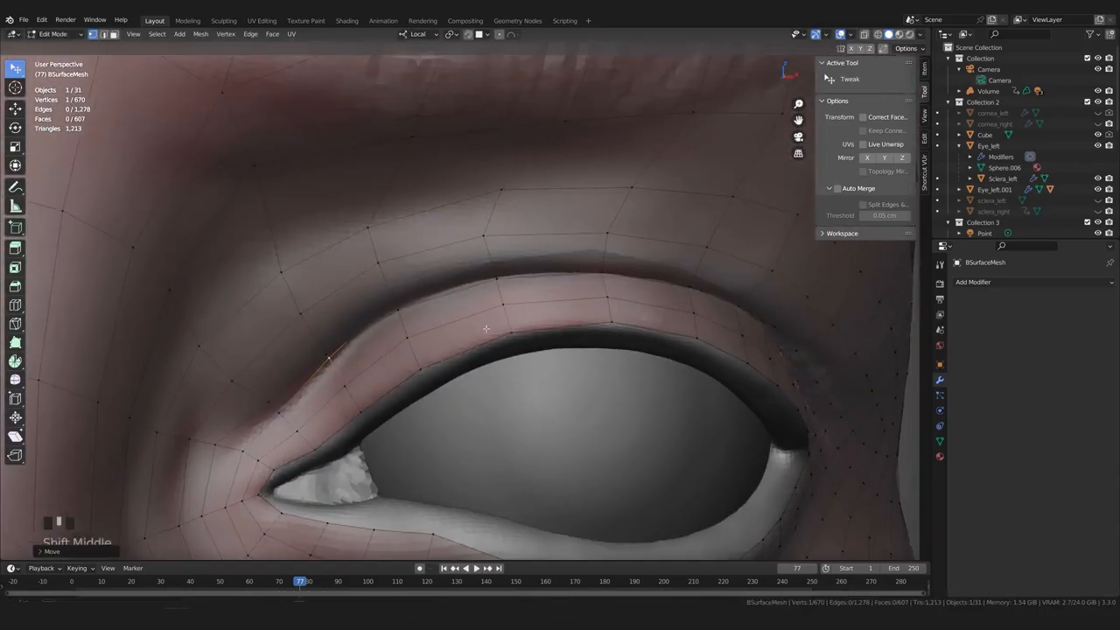
{"action": "middle_click_drag", "start_coordinate": [495, 323], "coordinate": [455, 251], "text": "shift"}
{"action": "middle_click_drag", "start_coordinate": [518, 284], "coordinate": [569, 310]}
{"action": "key", "text": "g"}
{"action": "left_click", "coordinate": [483, 276]}
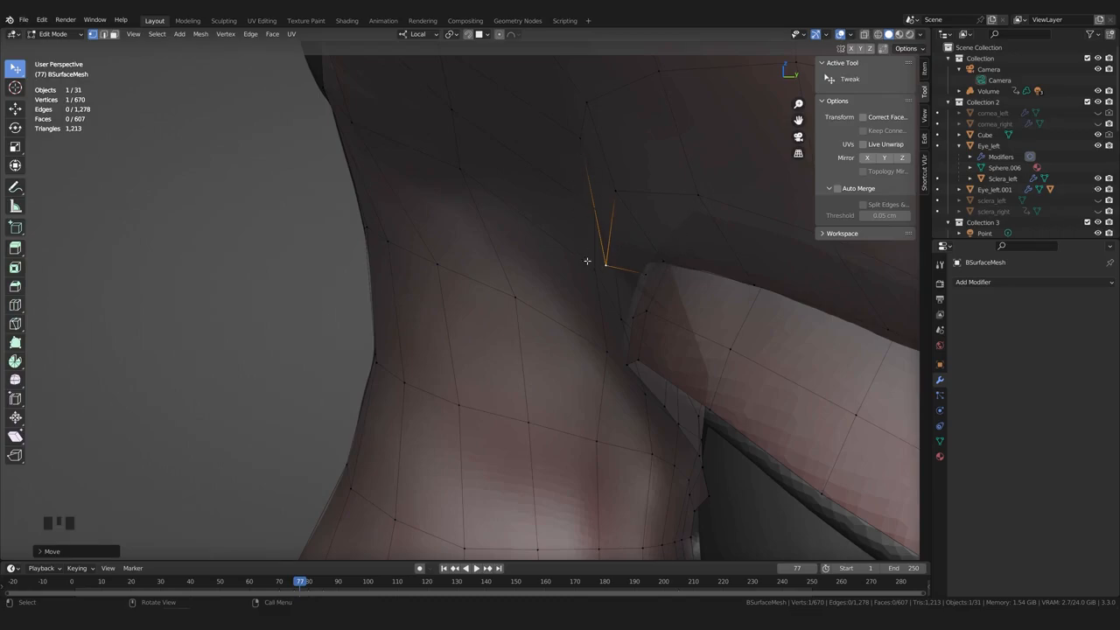
{"action": "middle_click_drag", "start_coordinate": [636, 277], "coordinate": [413, 359]}
{"action": "key", "text": "g"}
{"action": "left_click", "coordinate": [531, 376]}
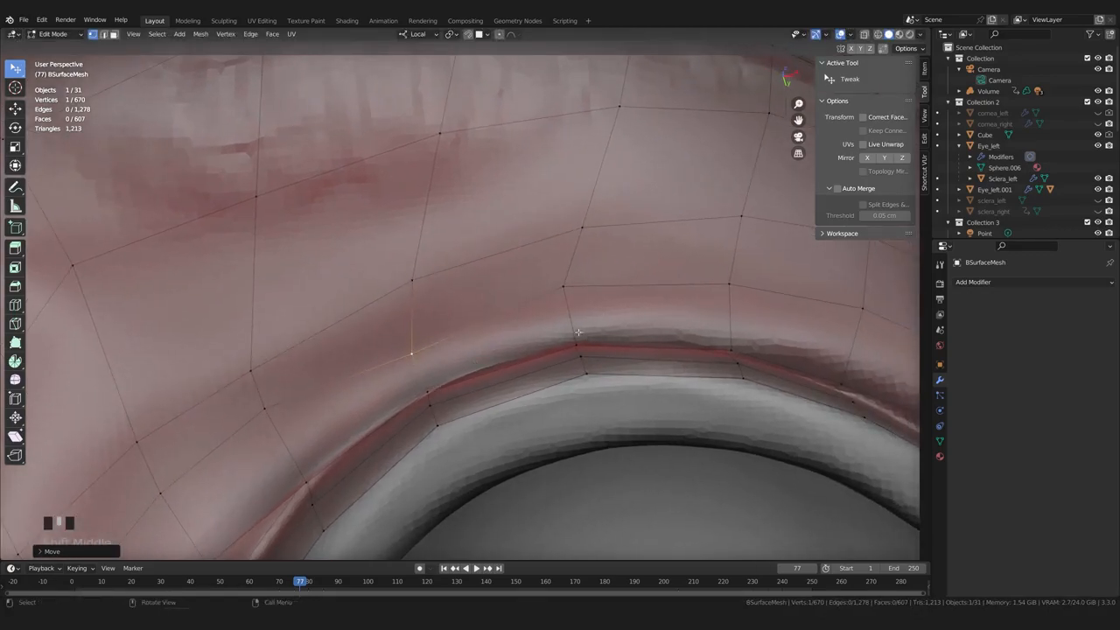
Lower the vertices just above the crease along the middle of the upper eyelid so they sit closer to the fold
{"action": "left_click", "coordinate": [564, 286]}
{"action": "key", "text": "g"}
{"action": "left_click", "coordinate": [570, 310]}
{"action": "middle_click_drag", "start_coordinate": [569, 307], "coordinate": [513, 295]}
{"action": "left_click_drag", "start_coordinate": [633, 304], "coordinate": [623, 329]}
{"action": "middle_click_drag", "start_coordinate": [624, 329], "coordinate": [479, 279], "text": "shift"}
{"action": "left_click_drag", "start_coordinate": [553, 283], "coordinate": [548, 306]}
{"action": "left_click_drag", "start_coordinate": [618, 322], "coordinate": [607, 343]}
Shift the vertices above the outer part of the upper eyelid crease down toward the fold, one by one
{"action": "middle_click_drag", "start_coordinate": [673, 374], "coordinate": [638, 335], "text": "shift"}
{"action": "left_click_drag", "start_coordinate": [642, 333], "coordinate": [632, 345]}
{"action": "left_click_drag", "start_coordinate": [697, 378], "coordinate": [686, 398]}
{"action": "left_click_drag", "start_coordinate": [738, 418], "coordinate": [731, 426]}
{"action": "left_click_drag", "start_coordinate": [778, 458], "coordinate": [774, 462]}
{"action": "left_click_drag", "start_coordinate": [774, 462], "coordinate": [773, 463]}
{"action": "left_click_drag", "start_coordinate": [814, 496], "coordinate": [811, 498]}
Enable snapping and reposition individual vertices above the upper eyelid crease
{"action": "middle_click_drag", "start_coordinate": [811, 499], "coordinate": [651, 359]}
{"action": "middle_click_drag", "start_coordinate": [652, 359], "coordinate": [705, 252]}
{"action": "scroll", "coordinate": [429, 275], "scroll_direction": "down", "scroll_amount": 1}
{"action": "left_click", "coordinate": [481, 34]}
{"action": "left_click", "coordinate": [468, 34]}
{"action": "middle_click_drag", "start_coordinate": [441, 277], "coordinate": [430, 278]}
{"action": "left_click_drag", "start_coordinate": [429, 279], "coordinate": [449, 308]}
{"action": "left_click_drag", "start_coordinate": [533, 241], "coordinate": [536, 247]}
{"action": "middle_click_drag", "start_coordinate": [702, 253], "coordinate": [560, 230]}
{"action": "left_click_drag", "start_coordinate": [577, 216], "coordinate": [577, 216]}
{"action": "middle_click_drag", "start_coordinate": [576, 217], "coordinate": [508, 258], "text": "shift"}
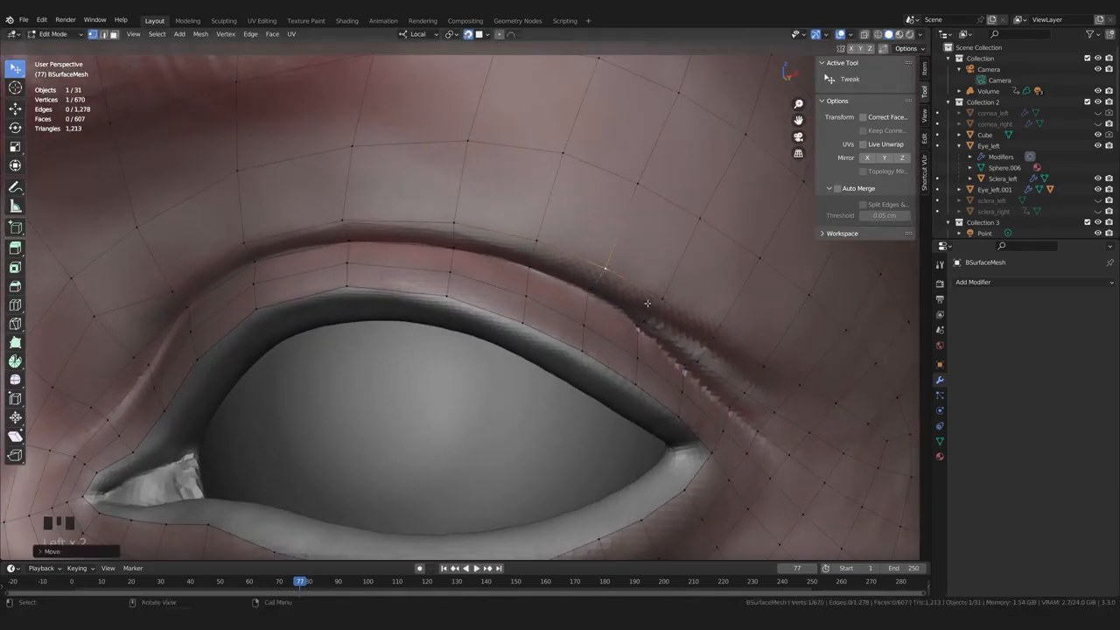
Spread the vertices beyond the outer end of the eyelid crease and beside the outer eye corner more evenly
{"action": "left_click_drag", "start_coordinate": [662, 300], "coordinate": [669, 302]}
{"action": "middle_click_drag", "start_coordinate": [717, 345], "coordinate": [528, 302], "text": "shift"}
{"action": "left_click_drag", "start_coordinate": [535, 308], "coordinate": [535, 303]}
{"action": "middle_click_drag", "start_coordinate": [590, 332], "coordinate": [464, 287], "text": "shift"}
{"action": "left_click", "coordinate": [499, 300]}
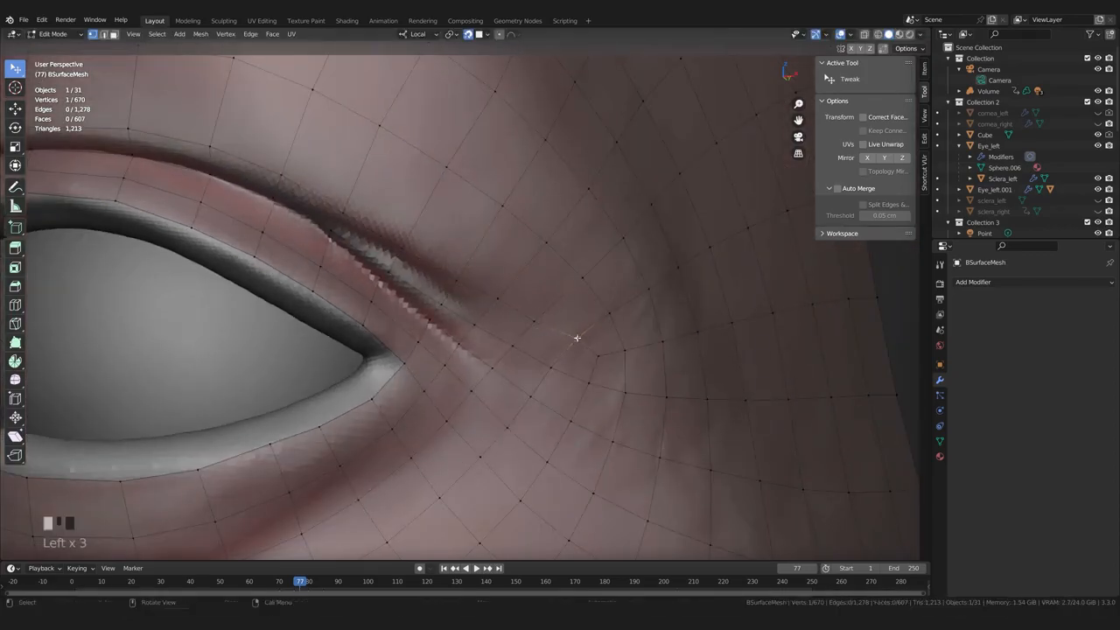
{"action": "left_click_drag", "start_coordinate": [518, 359], "coordinate": [532, 322]}
{"action": "scroll", "coordinate": [556, 334], "scroll_direction": "up", "scroll_amount": 1}
{"action": "left_click_drag", "start_coordinate": [589, 350], "coordinate": [558, 375]}
{"action": "left_click_drag", "start_coordinate": [540, 412], "coordinate": [533, 405]}
{"action": "left_click_drag", "start_coordinate": [514, 449], "coordinate": [510, 444]}
{"action": "left_click_drag", "start_coordinate": [585, 347], "coordinate": [587, 348]}
{"action": "left_click_drag", "start_coordinate": [602, 274], "coordinate": [598, 267]}
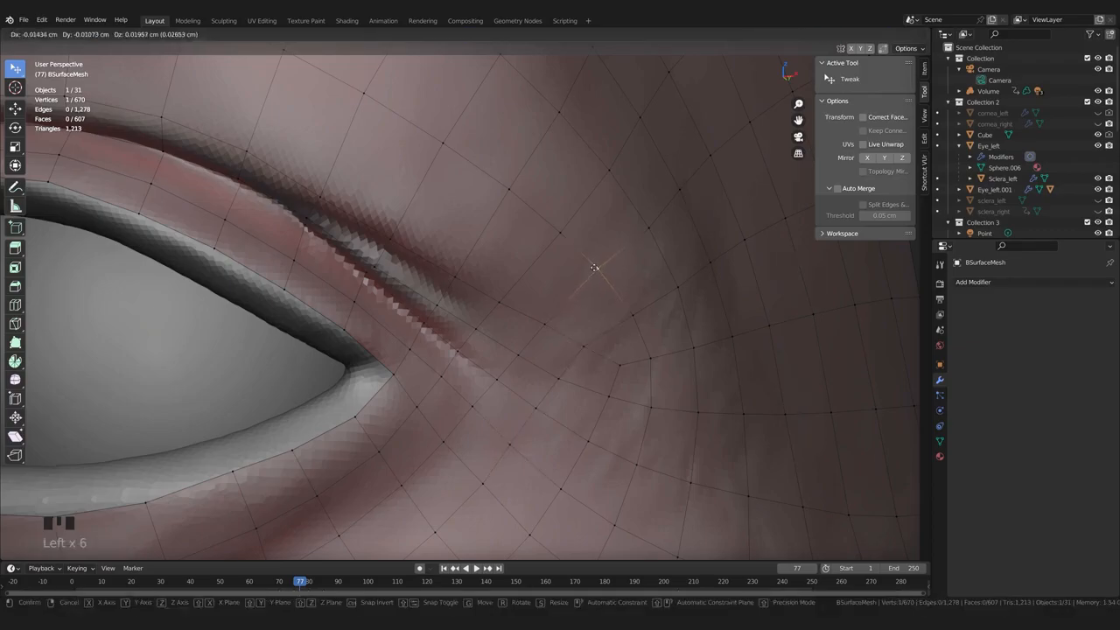
Nudge three vertices between the outer eye corner and the temple to smooth the edge flow
{"action": "middle_click_drag", "start_coordinate": [612, 293], "coordinate": [638, 307]}
{"action": "scroll", "coordinate": [639, 307], "scroll_direction": "down", "scroll_amount": 1}
{"action": "left_click_drag", "start_coordinate": [636, 305], "coordinate": [640, 303]}
{"action": "middle_click_drag", "start_coordinate": [646, 306], "coordinate": [633, 307]}
{"action": "scroll", "coordinate": [633, 307], "scroll_direction": "down", "scroll_amount": 1}
{"action": "left_click_drag", "start_coordinate": [631, 222], "coordinate": [635, 227]}
{"action": "left_click_drag", "start_coordinate": [671, 180], "coordinate": [668, 185]}
{"action": "left_click_drag", "start_coordinate": [697, 235], "coordinate": [699, 228]}
Nudge six individual vertices around the eye to even out the mesh spacing, finishing with nothing selected
{"action": "scroll", "coordinate": [664, 302], "scroll_direction": "down", "scroll_amount": 2}
{"action": "middle_click_drag", "start_coordinate": [660, 310], "coordinate": [796, 337]}
{"action": "scroll", "coordinate": [427, 335], "scroll_direction": "up", "scroll_amount": 2}
{"action": "left_click_drag", "start_coordinate": [421, 332], "coordinate": [409, 317]}
{"action": "left_click_drag", "start_coordinate": [352, 362], "coordinate": [358, 365]}
{"action": "left_click_drag", "start_coordinate": [325, 411], "coordinate": [329, 413]}
{"action": "left_click_drag", "start_coordinate": [348, 418], "coordinate": [353, 419]}
{"action": "left_click_drag", "start_coordinate": [385, 379], "coordinate": [384, 382]}
{"action": "middle_click_drag", "start_coordinate": [462, 331], "coordinate": [457, 315]}
{"action": "left_click", "coordinate": [459, 298]}
{"action": "left_click_drag", "start_coordinate": [458, 298], "coordinate": [443, 274]}
{"action": "scroll", "coordinate": [453, 291], "scroll_direction": "up", "scroll_amount": 4}
{"action": "middle_click_drag", "start_coordinate": [442, 274], "coordinate": [418, 257]}
{"action": "scroll", "coordinate": [417, 257], "scroll_direction": "down", "scroll_amount": 8}
{"action": "middle_click_drag", "start_coordinate": [449, 312], "coordinate": [528, 340]}
{"action": "scroll", "coordinate": [712, 338], "scroll_direction": "down", "scroll_amount": 5}
{"action": "left_click", "coordinate": [712, 337]}
{"action": "scroll", "coordinate": [614, 353], "scroll_direction": "up", "scroll_amount": 1}
{"action": "middle_click_drag", "start_coordinate": [620, 289], "coordinate": [611, 293]}
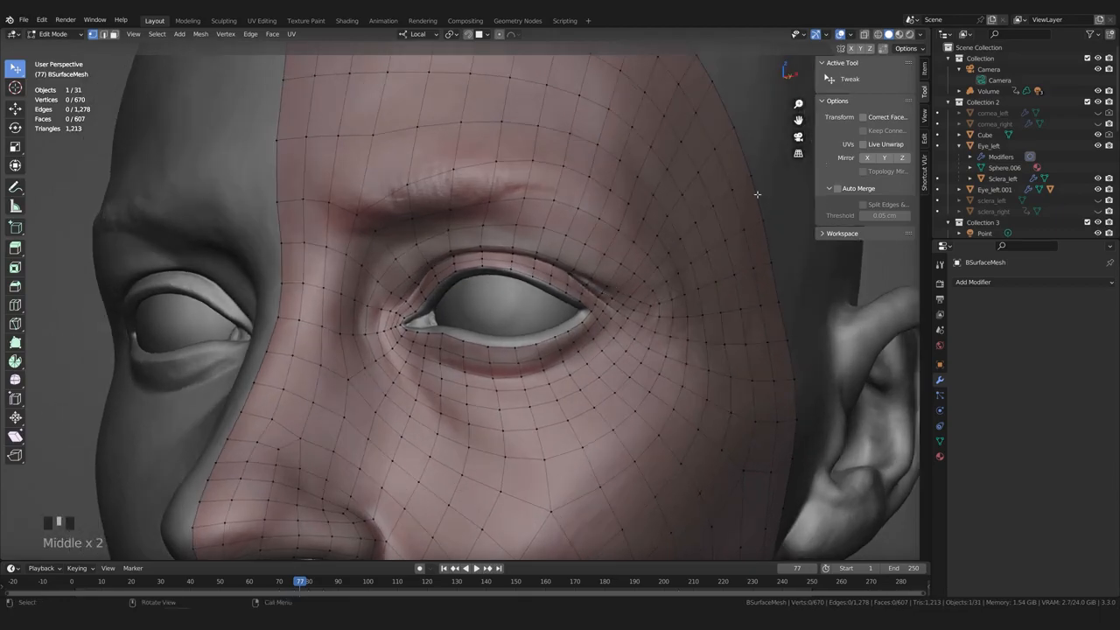
Change the Bsurfaces diffuse color to an opaque pink with alpha 1 and isolate the face mesh in local view
{"action": "left_click", "coordinate": [925, 144]}
{"action": "left_click", "coordinate": [882, 247]}
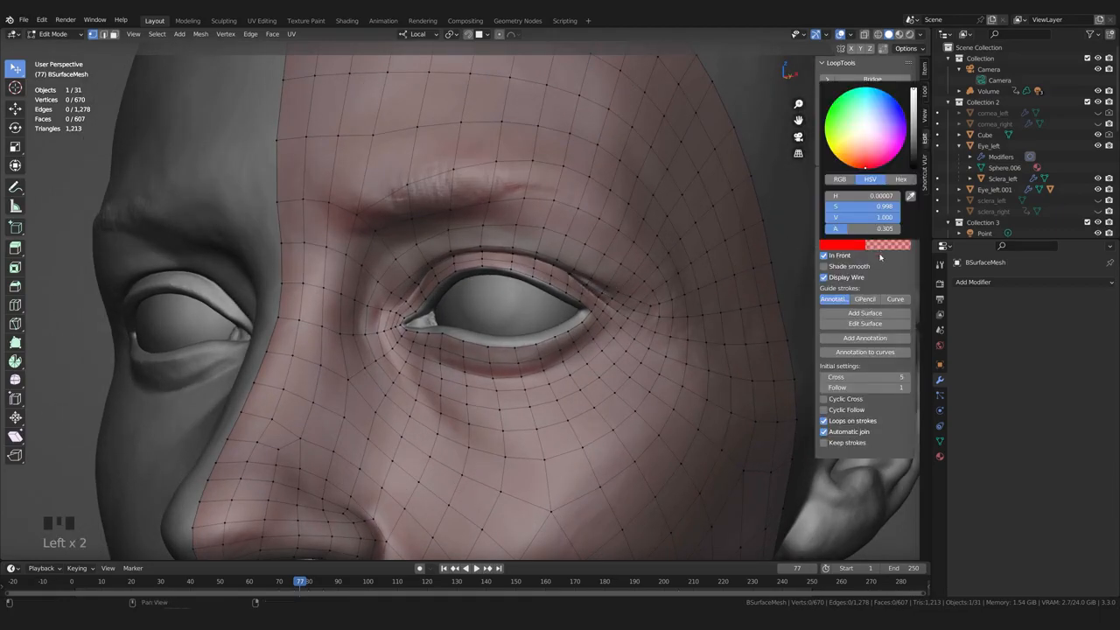
{"action": "left_click_drag", "start_coordinate": [881, 228], "coordinate": [934, 228]}
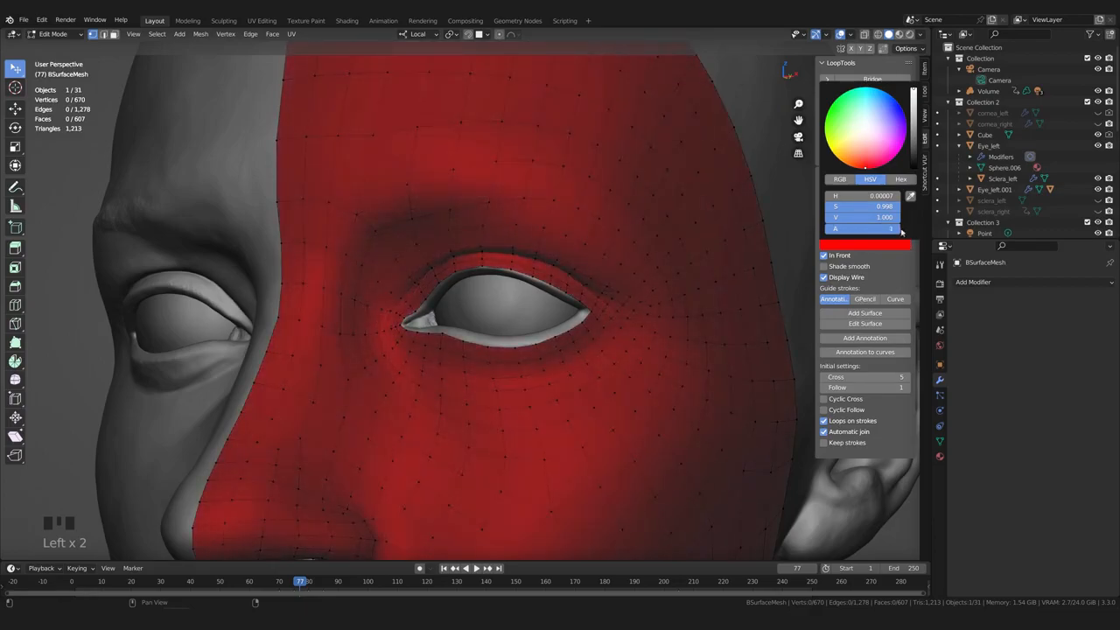
{"action": "middle_click_drag", "start_coordinate": [603, 308], "coordinate": [556, 312]}
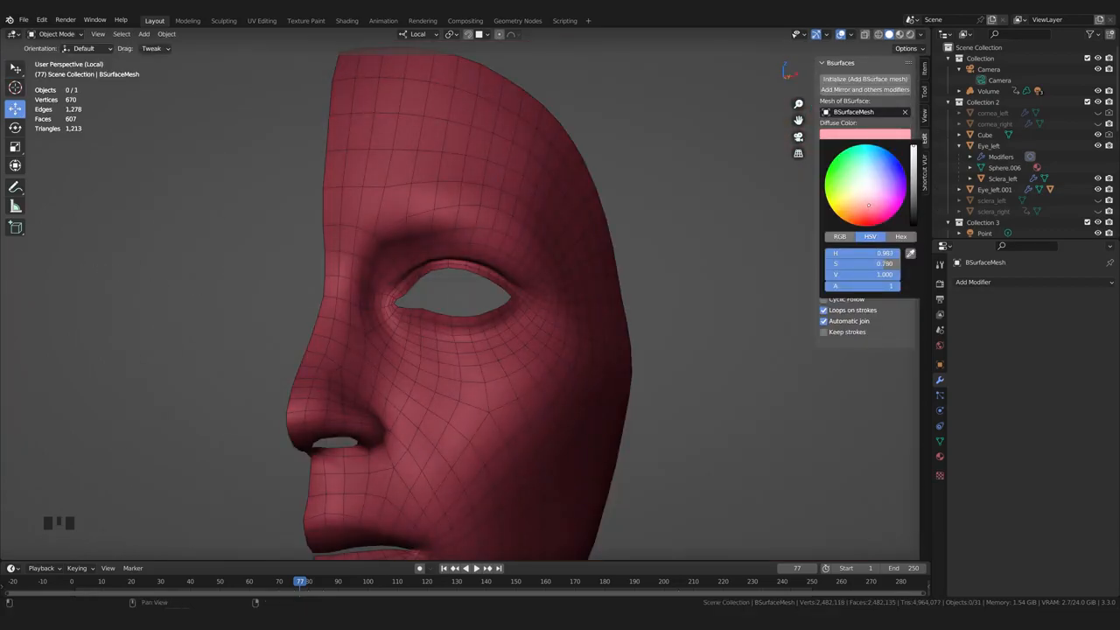
{"action": "left_click", "coordinate": [675, 304]}
Examine the isolated mesh's upper eyelid fold from the side and front
{"action": "middle_click_drag", "start_coordinate": [676, 303], "coordinate": [565, 337]}
{"action": "scroll", "coordinate": [565, 337], "scroll_direction": "down", "scroll_amount": 2}
{"action": "scroll", "coordinate": [565, 338], "scroll_direction": "up", "scroll_amount": 7}
{"action": "middle_click_drag", "start_coordinate": [494, 337], "coordinate": [349, 218]}
{"action": "scroll", "coordinate": [463, 314], "scroll_direction": "up", "scroll_amount": 2}
{"action": "middle_click_drag", "start_coordinate": [463, 313], "coordinate": [331, 336]}
{"action": "scroll", "coordinate": [390, 325], "scroll_direction": "down", "scroll_amount": 2}
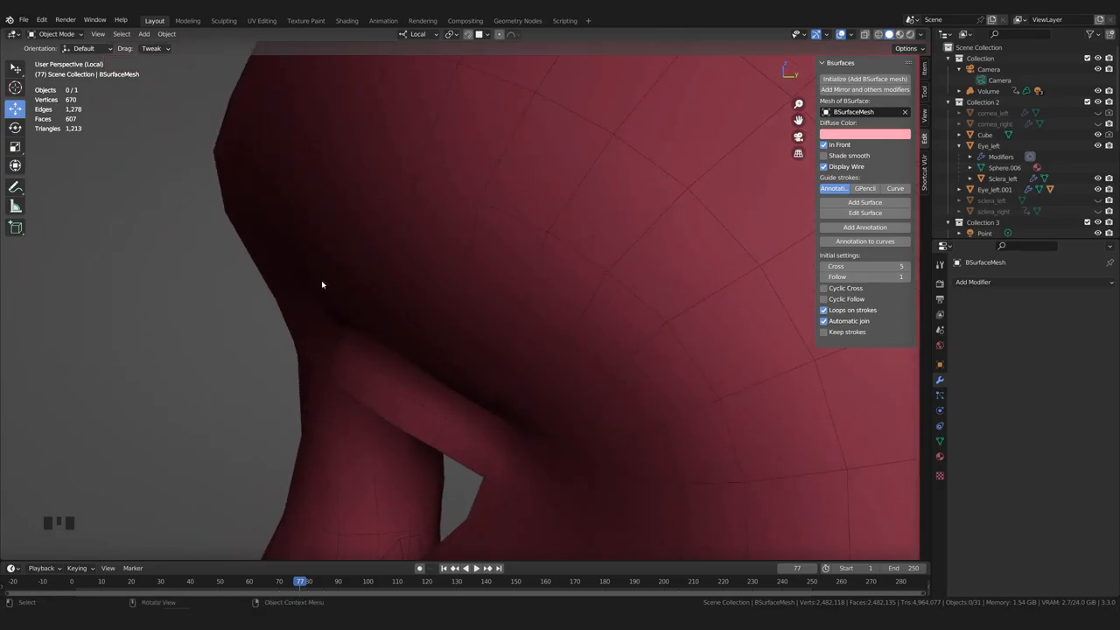
{"action": "scroll", "coordinate": [353, 350], "scroll_direction": "down", "scroll_amount": 2}
{"action": "middle_click_drag", "start_coordinate": [361, 356], "coordinate": [356, 286]}
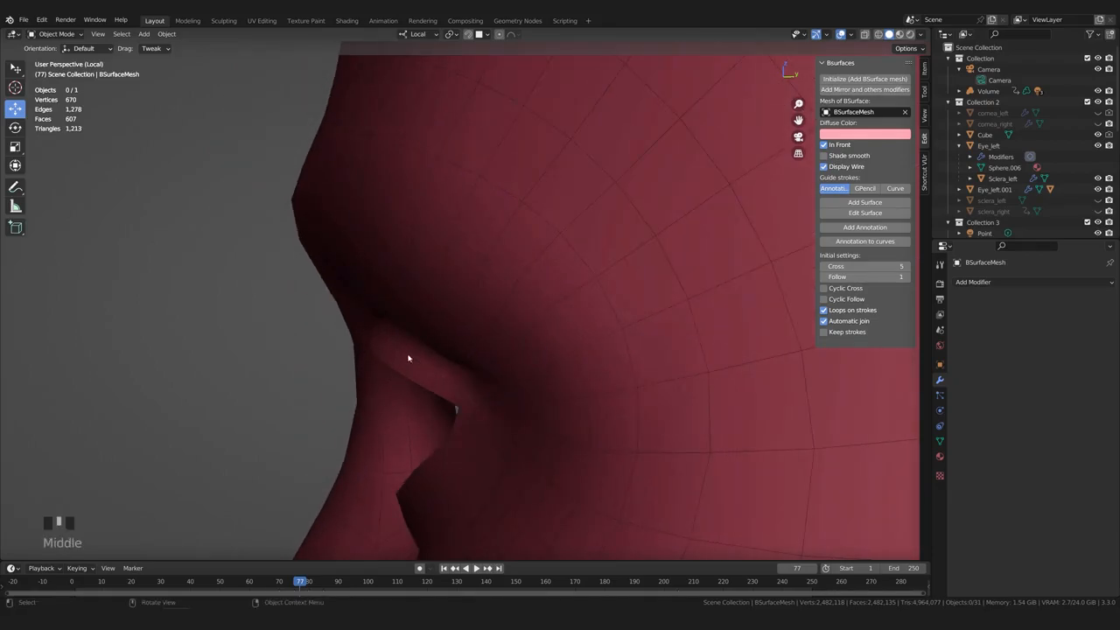
{"action": "middle_click_drag", "start_coordinate": [406, 358], "coordinate": [492, 342]}
{"action": "left_click", "coordinate": [536, 277]}
{"action": "mouse_move", "coordinate": [536, 277]}
{"action": "middle_mouse_down"}
{"action": "mouse_move", "coordinate": [538, 296]}
{"action": "mouse_move", "coordinate": [521, 304]}
{"action": "mouse_move", "coordinate": [552, 338]}
{"action": "mouse_move", "coordinate": [570, 332]}
{"action": "mouse_move", "coordinate": [528, 300]}
{"action": "mouse_move", "coordinate": [537, 295]}
{"action": "middle_mouse_up"}
Dissolve the edge loop running along the upper eyelid crease
{"action": "key", "text": "Tab"}
{"action": "left_click", "coordinate": [531, 298]}
{"action": "left_click", "coordinate": [545, 307], "text": "alt"}
{"action": "key", "text": "Delete"}
{"action": "left_click", "coordinate": [542, 298]}
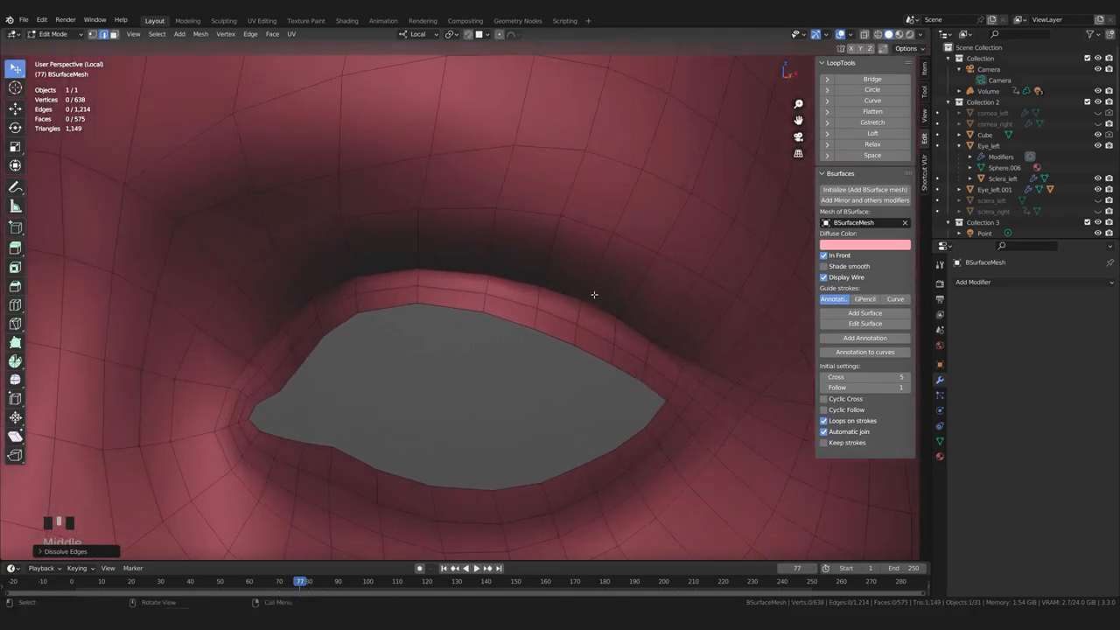
Inspect the eyelid shape from several angles with the crease edge loop dissolved
{"action": "key", "text": "Tab"}
{"action": "scroll", "coordinate": [490, 303], "scroll_direction": "down", "scroll_amount": 5}
{"action": "left_click", "coordinate": [177, 303]}
{"action": "middle_click_drag", "start_coordinate": [415, 315], "coordinate": [432, 311]}
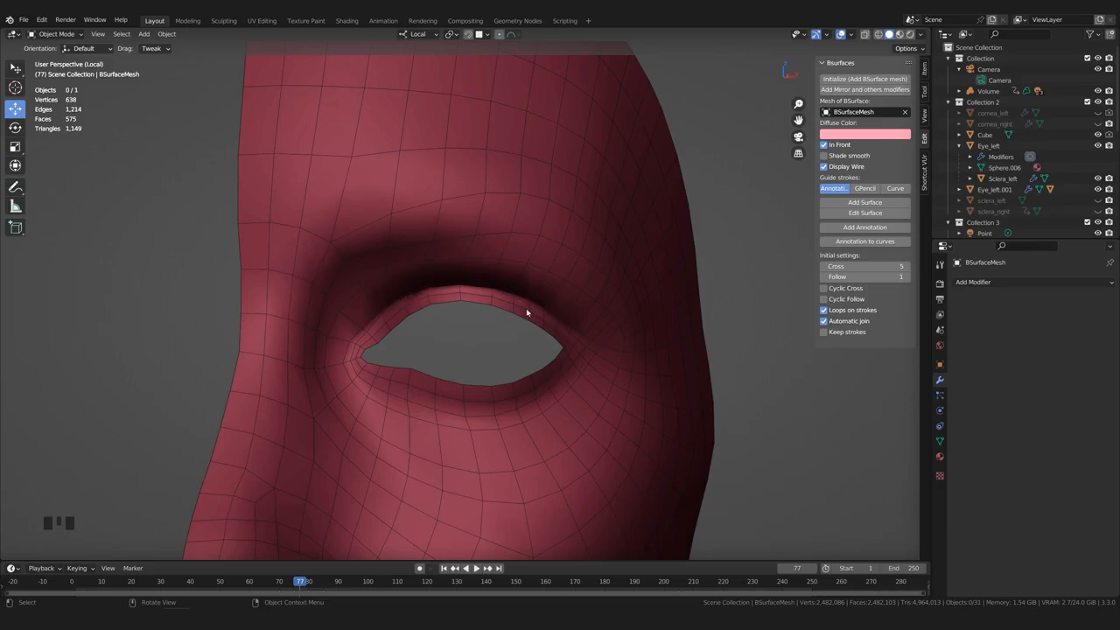
{"action": "middle_click_drag", "start_coordinate": [520, 306], "coordinate": [545, 324]}
{"action": "scroll", "coordinate": [442, 324], "scroll_direction": "up", "scroll_amount": 4}
{"action": "middle_click_drag", "start_coordinate": [442, 325], "coordinate": [364, 319]}
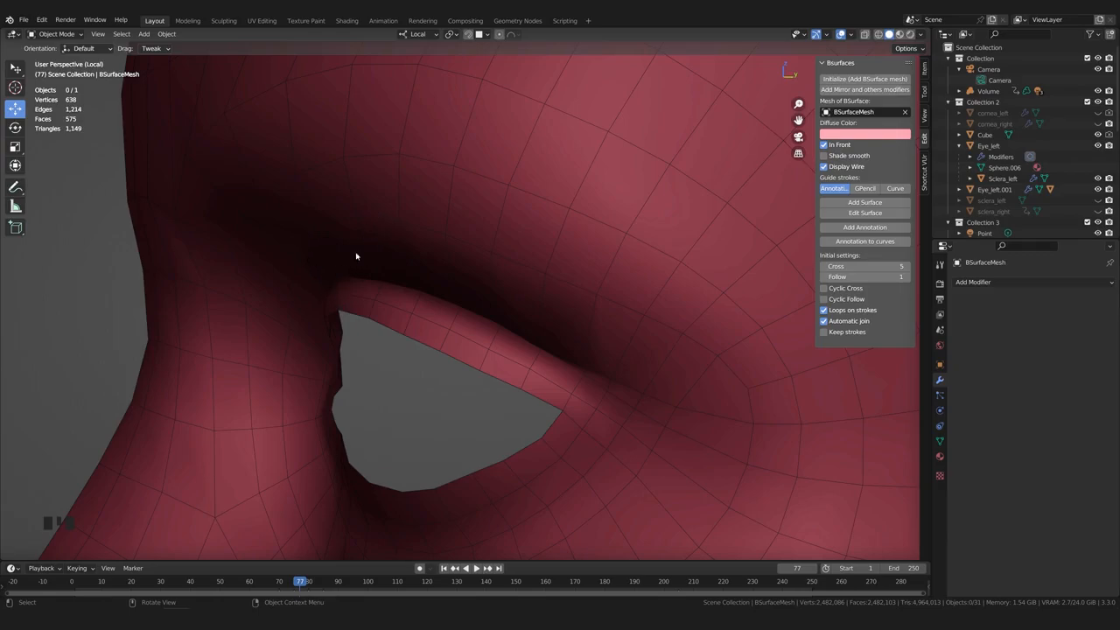
{"action": "scroll", "coordinate": [360, 241], "scroll_direction": "down", "scroll_amount": 3}
{"action": "middle_click_drag", "start_coordinate": [340, 309], "coordinate": [361, 259]}
{"action": "scroll", "coordinate": [564, 272], "scroll_direction": "down", "scroll_amount": 2}
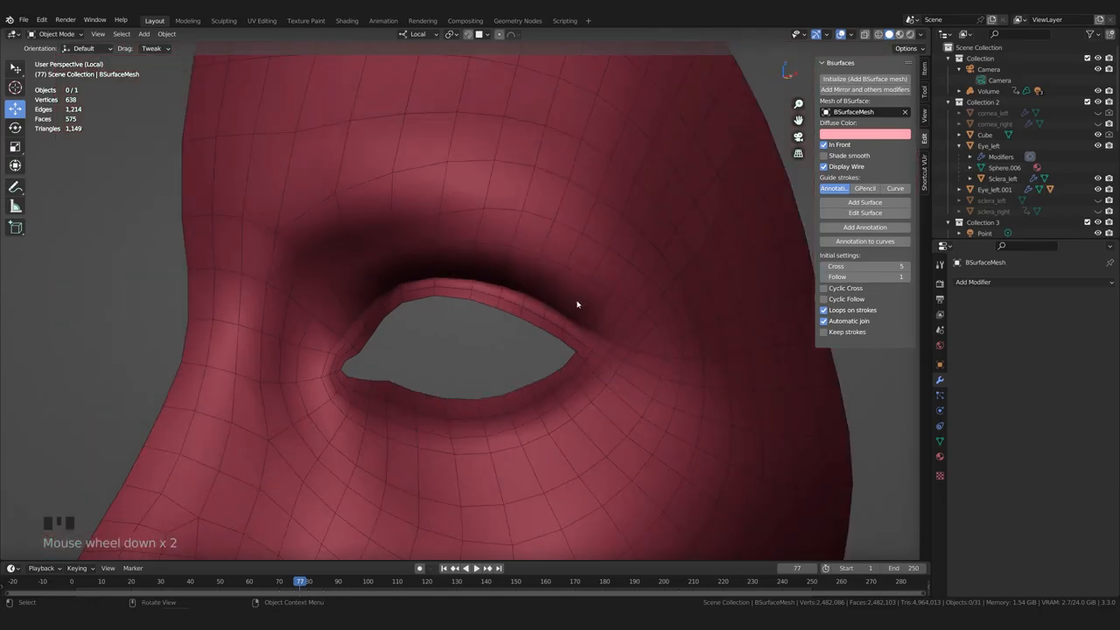
{"action": "middle_click_drag", "start_coordinate": [572, 305], "coordinate": [587, 316]}
{"action": "middle_click_drag", "start_coordinate": [494, 338], "coordinate": [489, 335]}
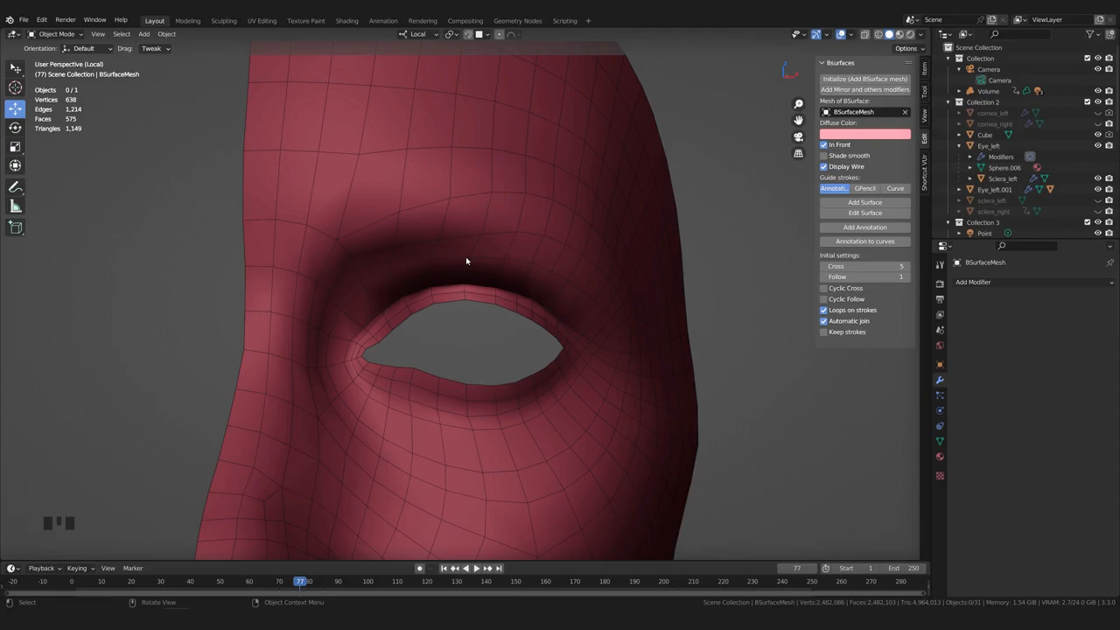
{"action": "middle_click_drag", "start_coordinate": [446, 293], "coordinate": [328, 360]}
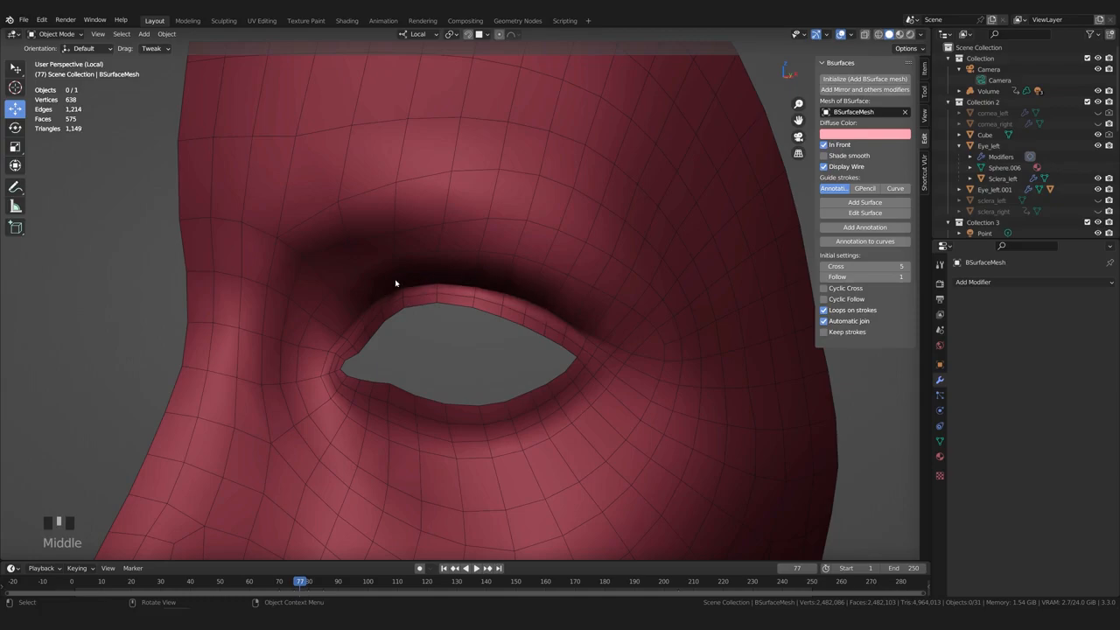
{"action": "middle_click_drag", "start_coordinate": [488, 301], "coordinate": [469, 283]}
Undo the dissolve to restore the edge loop along the upper eyelid crease
{"action": "key", "text": "ctrl+z"}
{"action": "key", "text": "ctrl+z"}
{"action": "key", "text": "ctrl+z"}
{"action": "left_click", "coordinate": [152, 298]}
{"action": "middle_click_drag", "start_coordinate": [421, 339], "coordinate": [442, 338]}
{"action": "key", "text": "Tab"}
{"action": "scroll", "coordinate": [457, 332], "scroll_direction": "down", "scroll_amount": 2}
{"action": "left_click", "coordinate": [137, 288]}
{"action": "middle_click_drag", "start_coordinate": [137, 287], "coordinate": [440, 332]}
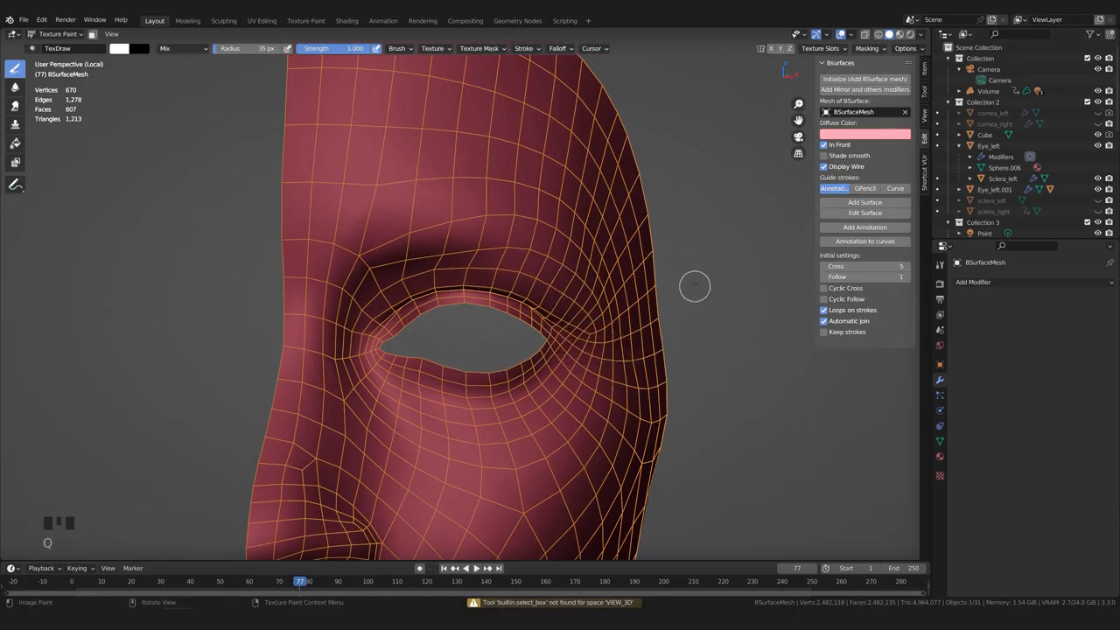
{"action": "key", "text": "Tab"}
Examine the shading of the restored eyelid crease and face surface with the wire display off
{"action": "mouse_move", "coordinate": [600, 274]}
{"action": "middle_mouse_down"}
{"action": "mouse_move", "coordinate": [556, 376]}
{"action": "mouse_move", "coordinate": [516, 382]}
{"action": "mouse_move", "coordinate": [490, 402]}
{"action": "mouse_move", "coordinate": [455, 388]}
{"action": "mouse_move", "coordinate": [537, 395]}
{"action": "mouse_move", "coordinate": [445, 414]}
{"action": "middle_mouse_up"}
{"action": "scroll", "coordinate": [557, 376], "scroll_direction": "down", "scroll_amount": 2}
{"action": "scroll", "coordinate": [490, 405], "scroll_direction": "up", "scroll_amount": 2}
{"action": "scroll", "coordinate": [504, 397], "scroll_direction": "up", "scroll_amount": 4}
{"action": "scroll", "coordinate": [460, 405], "scroll_direction": "up", "scroll_amount": 2}
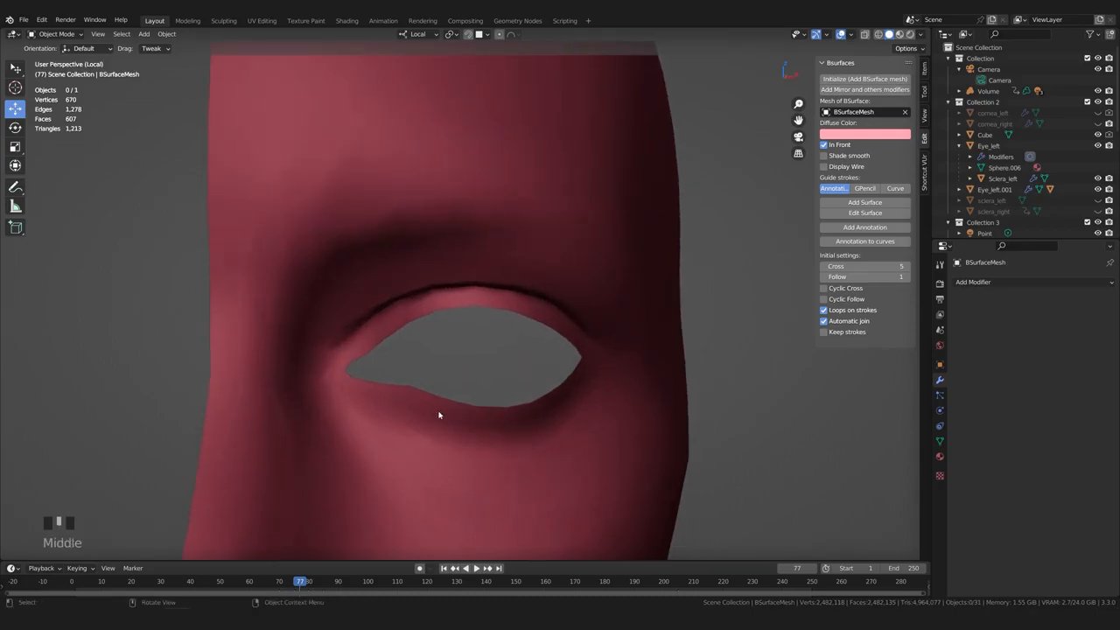
{"action": "middle_click_drag", "start_coordinate": [516, 427], "coordinate": [502, 358]}
{"action": "scroll", "coordinate": [545, 400], "scroll_direction": "down", "scroll_amount": 3}
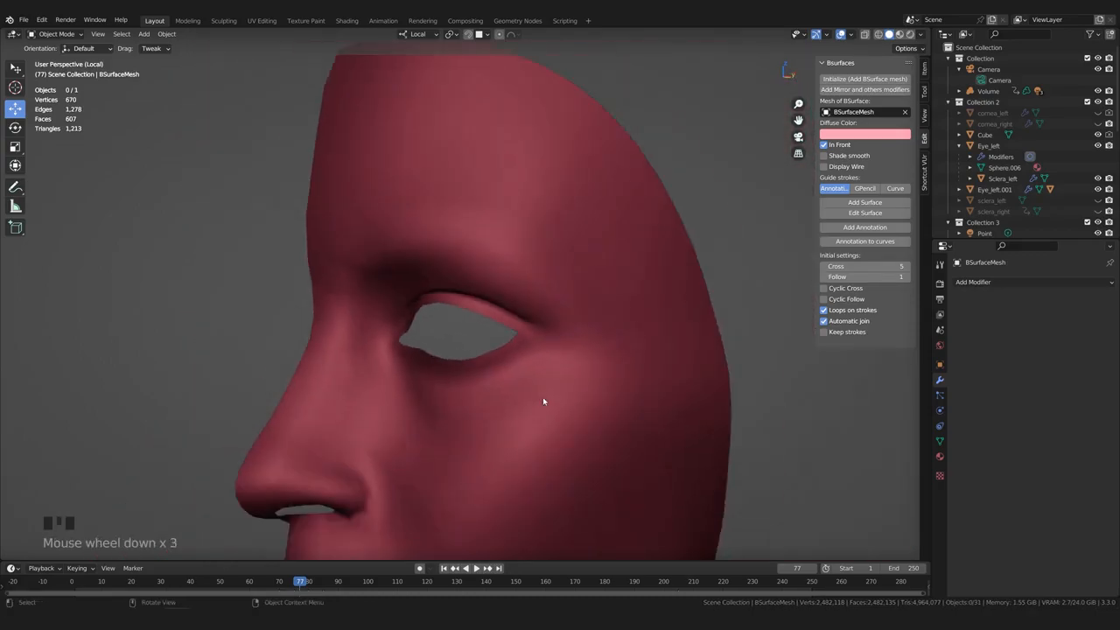
{"action": "mouse_move", "coordinate": [544, 400]}
{"action": "middle_mouse_down"}
{"action": "mouse_move", "coordinate": [503, 403]}
{"action": "mouse_move", "coordinate": [650, 267]}
{"action": "mouse_move", "coordinate": [575, 425]}
{"action": "mouse_move", "coordinate": [591, 341]}
{"action": "middle_mouse_up"}
{"action": "scroll", "coordinate": [520, 400], "scroll_direction": "up", "scroll_amount": 3}
{"action": "scroll", "coordinate": [532, 362], "scroll_direction": "up", "scroll_amount": 2}
{"action": "scroll", "coordinate": [575, 425], "scroll_direction": "down", "scroll_amount": 2}
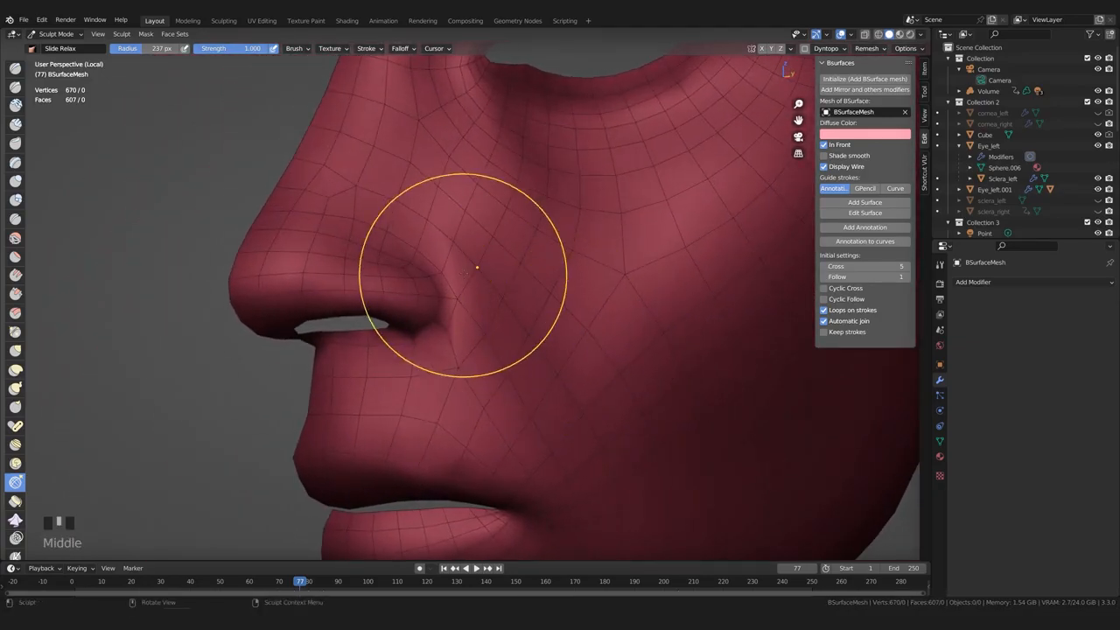
Inspect the mesh flow in the crease between the nostril wing and the cheek in Sculpt Mode
{"action": "scroll", "coordinate": [490, 384], "scroll_direction": "up", "scroll_amount": 2}
{"action": "middle_click_drag", "start_coordinate": [527, 414], "coordinate": [446, 343]}
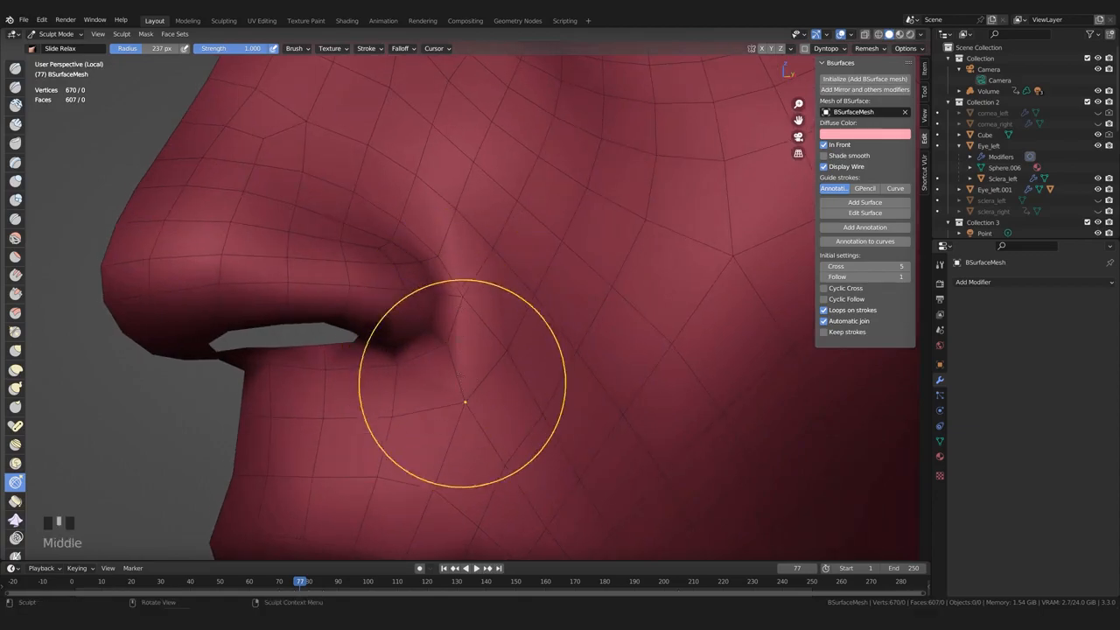
{"action": "mouse_move", "coordinate": [475, 475]}
{"action": "middle_mouse_down"}
{"action": "mouse_move", "coordinate": [505, 288]}
{"action": "mouse_move", "coordinate": [672, 423]}
{"action": "mouse_move", "coordinate": [684, 368]}
{"action": "mouse_move", "coordinate": [683, 380]}
{"action": "middle_mouse_up"}
{"action": "scroll", "coordinate": [498, 389], "scroll_direction": "up", "scroll_amount": 1}
{"action": "scroll", "coordinate": [682, 379], "scroll_direction": "up", "scroll_amount": 1}
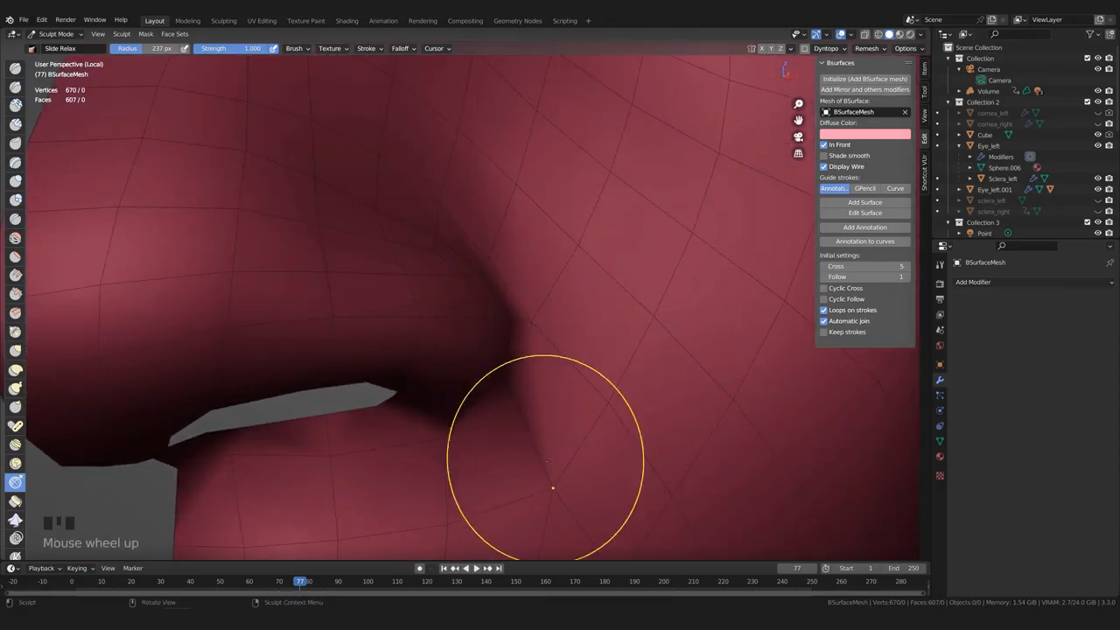
{"action": "scroll", "coordinate": [550, 475], "scroll_direction": "up", "scroll_amount": 1}
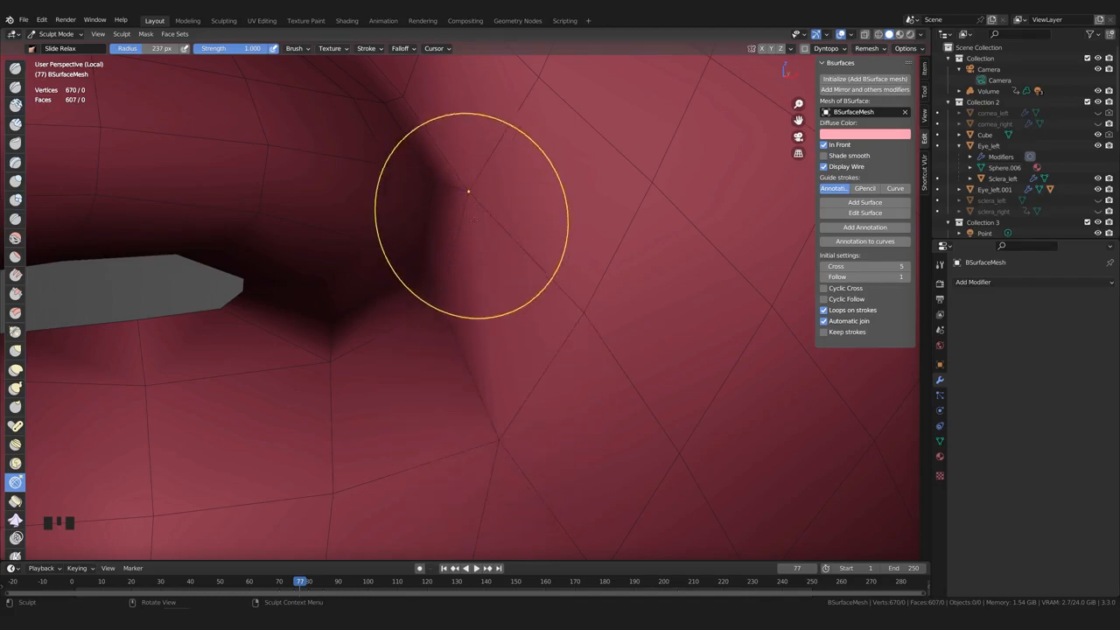
{"action": "scroll", "coordinate": [492, 410], "scroll_direction": "down", "scroll_amount": 2}
{"action": "mouse_move", "coordinate": [487, 392]}
{"action": "middle_mouse_down"}
{"action": "mouse_move", "coordinate": [518, 351]}
{"action": "mouse_move", "coordinate": [540, 280]}
{"action": "mouse_move", "coordinate": [470, 362]}
{"action": "mouse_move", "coordinate": [555, 346]}
{"action": "middle_mouse_up"}
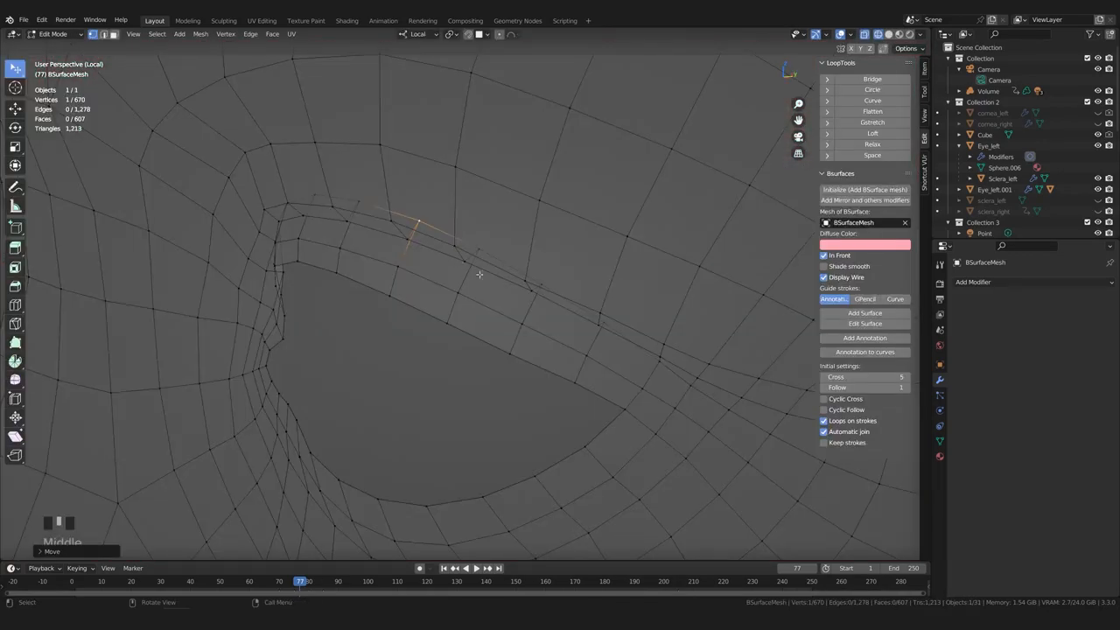
Select the edge loop that follows the upper eyelid crease and inspect its path around the eye in wireframe
{"action": "middle_click_drag", "start_coordinate": [387, 234], "coordinate": [396, 259]}
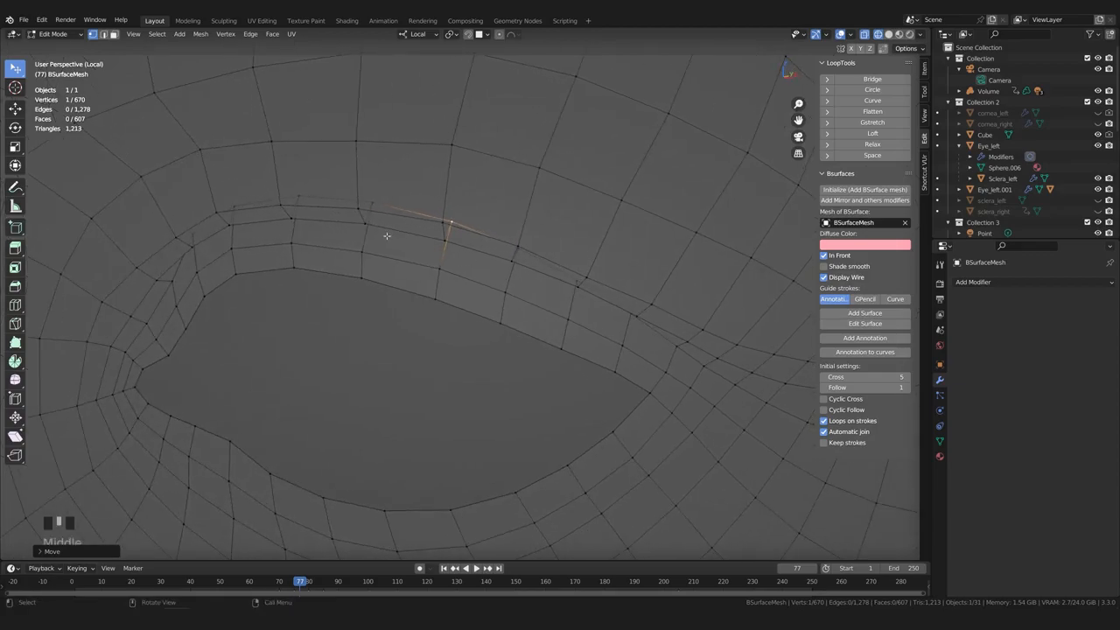
{"action": "middle_click_drag", "start_coordinate": [306, 268], "coordinate": [415, 271]}
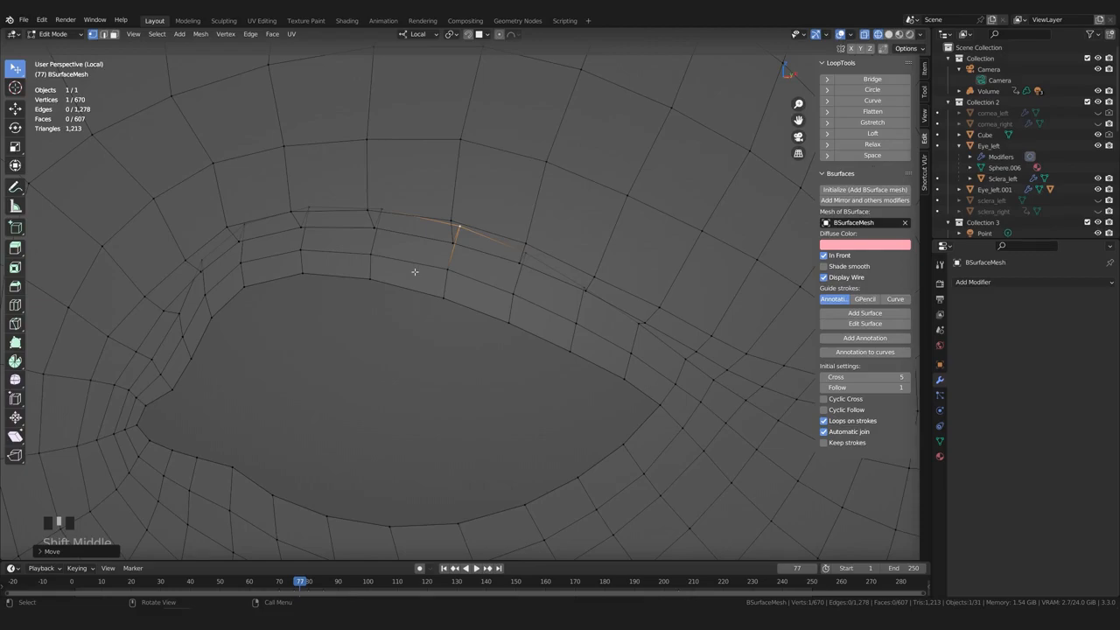
{"action": "mouse_move", "coordinate": [412, 270]}
{"action": "middle_mouse_down"}
{"action": "mouse_move", "coordinate": [428, 272]}
{"action": "mouse_move", "coordinate": [379, 242]}
{"action": "mouse_move", "coordinate": [340, 244]}
{"action": "mouse_move", "coordinate": [437, 250]}
{"action": "mouse_move", "coordinate": [463, 274]}
{"action": "mouse_move", "coordinate": [355, 275]}
{"action": "mouse_move", "coordinate": [452, 205]}
{"action": "mouse_move", "coordinate": [507, 282]}
{"action": "mouse_move", "coordinate": [414, 278]}
{"action": "mouse_move", "coordinate": [432, 270]}
{"action": "middle_mouse_up"}
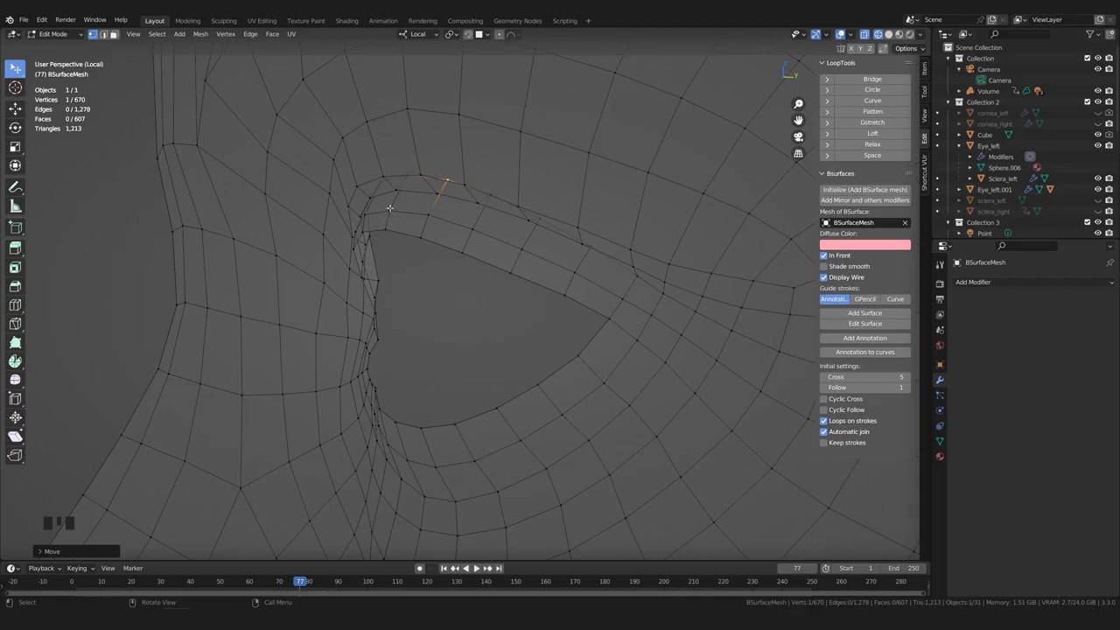
{"action": "middle_click_drag", "start_coordinate": [410, 178], "coordinate": [462, 222]}
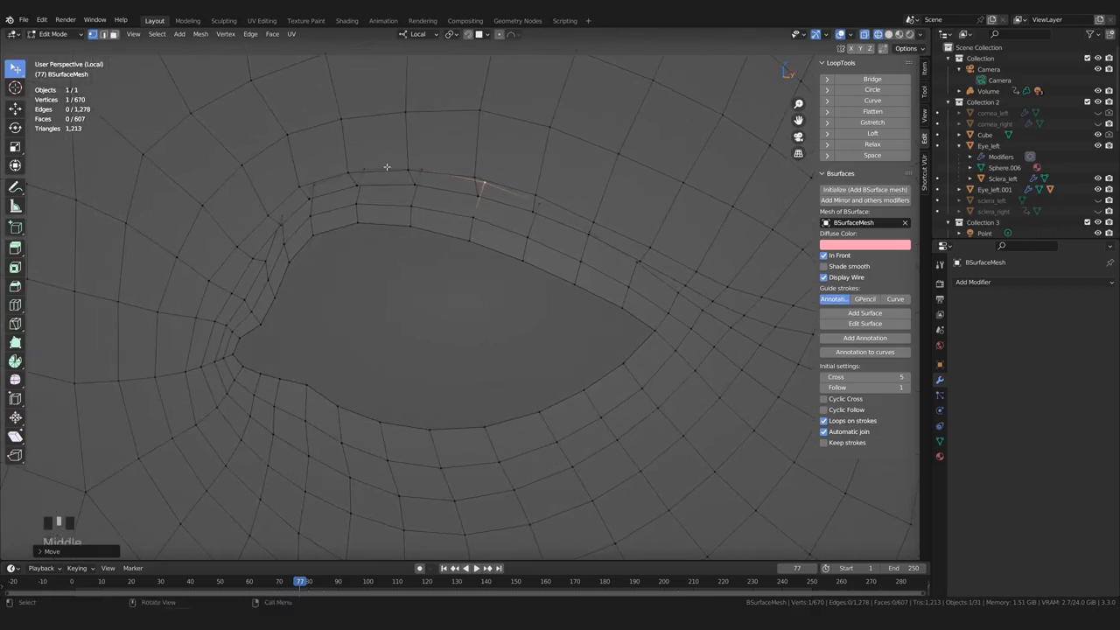
{"action": "left_click", "coordinate": [374, 168], "text": "alt"}
{"action": "middle_click_drag", "start_coordinate": [373, 170], "coordinate": [430, 210]}
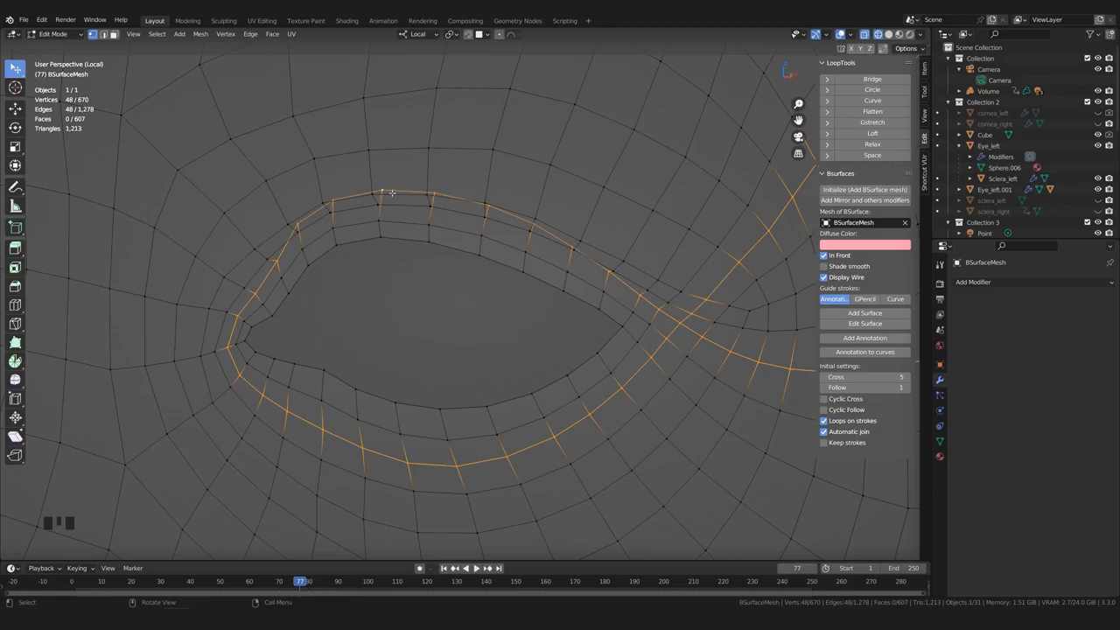
{"action": "middle_click_drag", "start_coordinate": [407, 239], "coordinate": [403, 263]}
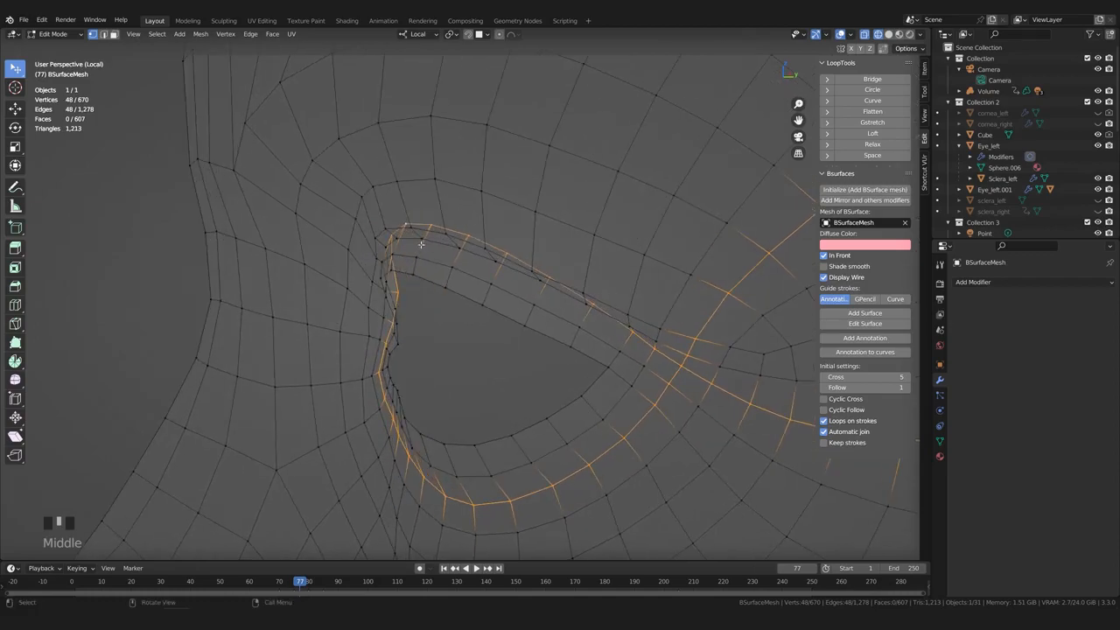
{"action": "middle_click_drag", "start_coordinate": [449, 300], "coordinate": [306, 458]}
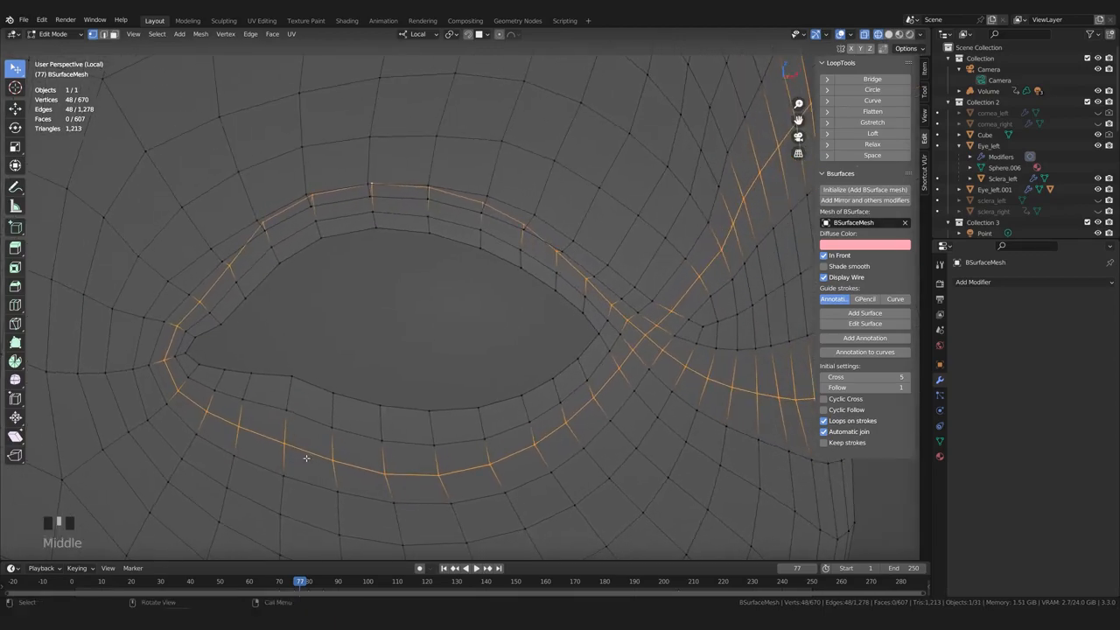
{"action": "middle_click_drag", "start_coordinate": [368, 438], "coordinate": [413, 424]}
{"action": "scroll", "coordinate": [413, 424], "scroll_direction": "down", "scroll_amount": 2}
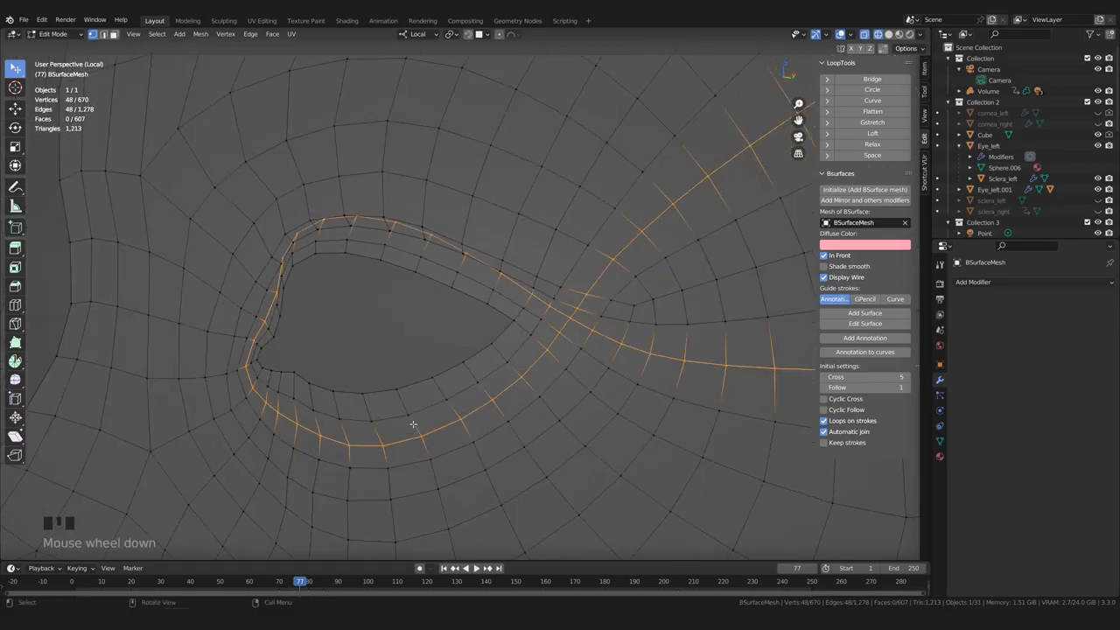
{"action": "middle_click_drag", "start_coordinate": [575, 387], "coordinate": [522, 390], "text": "shift"}
{"action": "scroll", "coordinate": [545, 387], "scroll_direction": "up", "scroll_amount": 2}
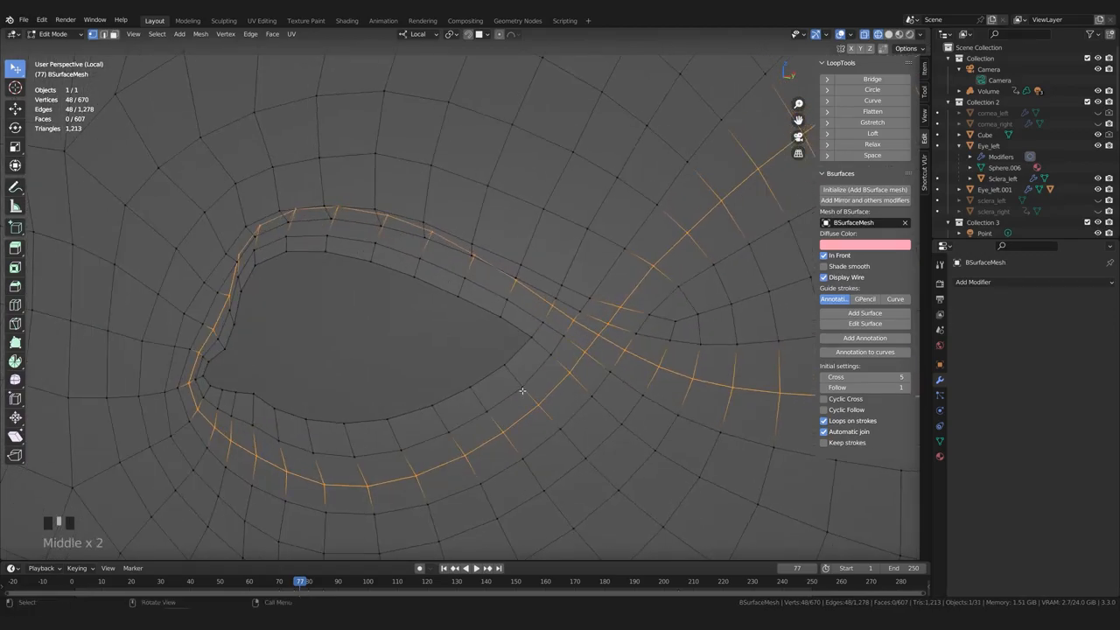
Examine how the selected eyelid loop runs through the topology of the whole face mesh
{"action": "scroll", "coordinate": [317, 392], "scroll_direction": "down", "scroll_amount": 2}
{"action": "middle_click_drag", "start_coordinate": [317, 393], "coordinate": [353, 238]}
{"action": "scroll", "coordinate": [391, 363], "scroll_direction": "down", "scroll_amount": 2}
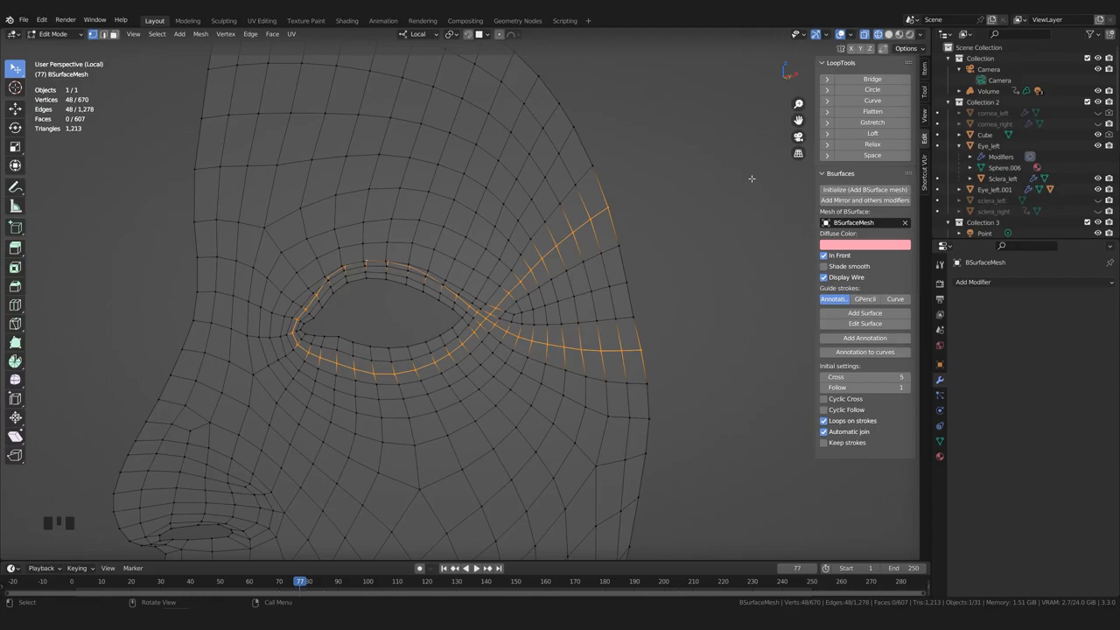
{"action": "scroll", "coordinate": [722, 200], "scroll_direction": "down", "scroll_amount": 2}
{"action": "middle_click_drag", "start_coordinate": [645, 215], "coordinate": [503, 271]}
{"action": "scroll", "coordinate": [570, 228], "scroll_direction": "down", "scroll_amount": 2}
{"action": "scroll", "coordinate": [560, 252], "scroll_direction": "down", "scroll_amount": 2}
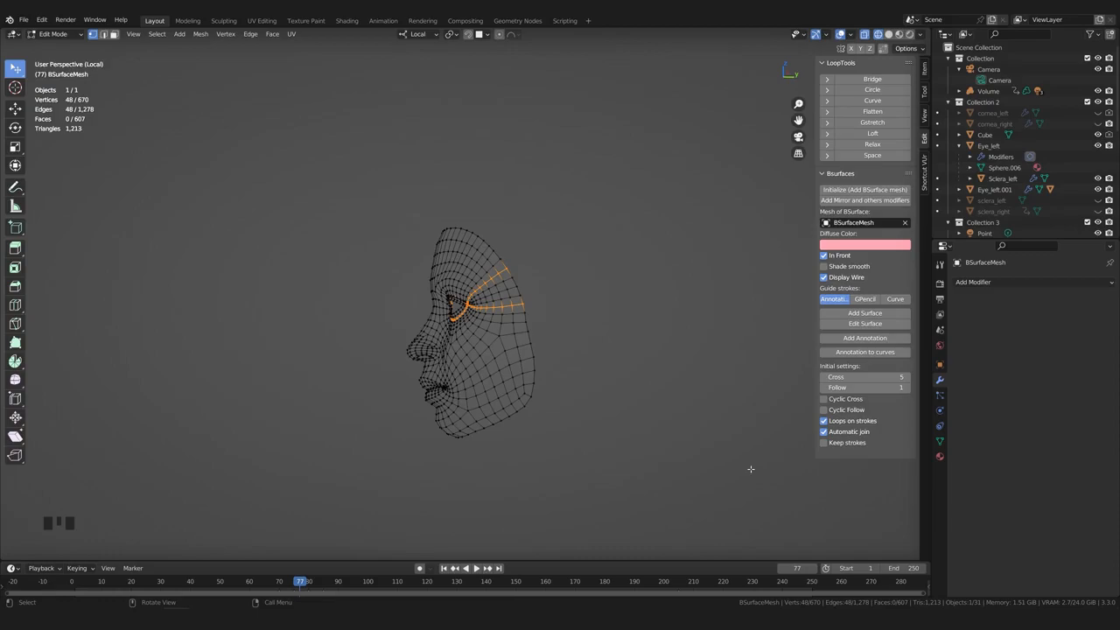
{"action": "scroll", "coordinate": [489, 346], "scroll_direction": "up", "scroll_amount": 4}
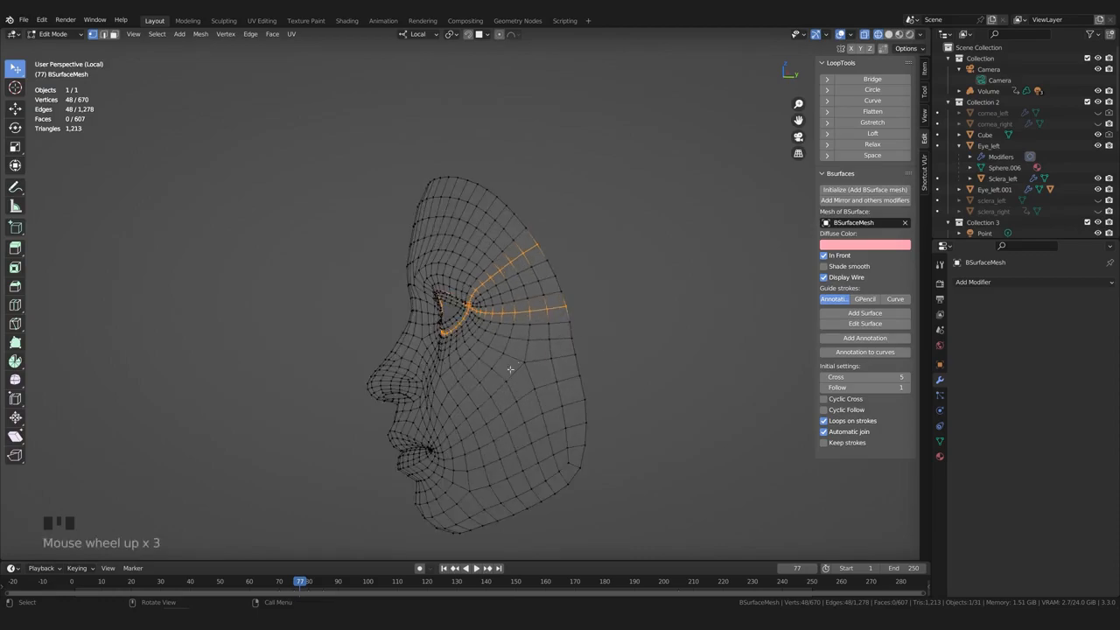
Examine the selected eyelid loop up close, following it around the eye opening and the outer eye corner
{"action": "mouse_move", "coordinate": [476, 346]}
{"action": "middle_mouse_down"}
{"action": "mouse_move", "coordinate": [473, 336]}
{"action": "mouse_move", "coordinate": [491, 338]}
{"action": "middle_mouse_up"}
{"action": "middle_click_drag", "start_coordinate": [492, 338], "coordinate": [462, 339], "text": "shift"}
{"action": "scroll", "coordinate": [493, 342], "scroll_direction": "down", "scroll_amount": 1}
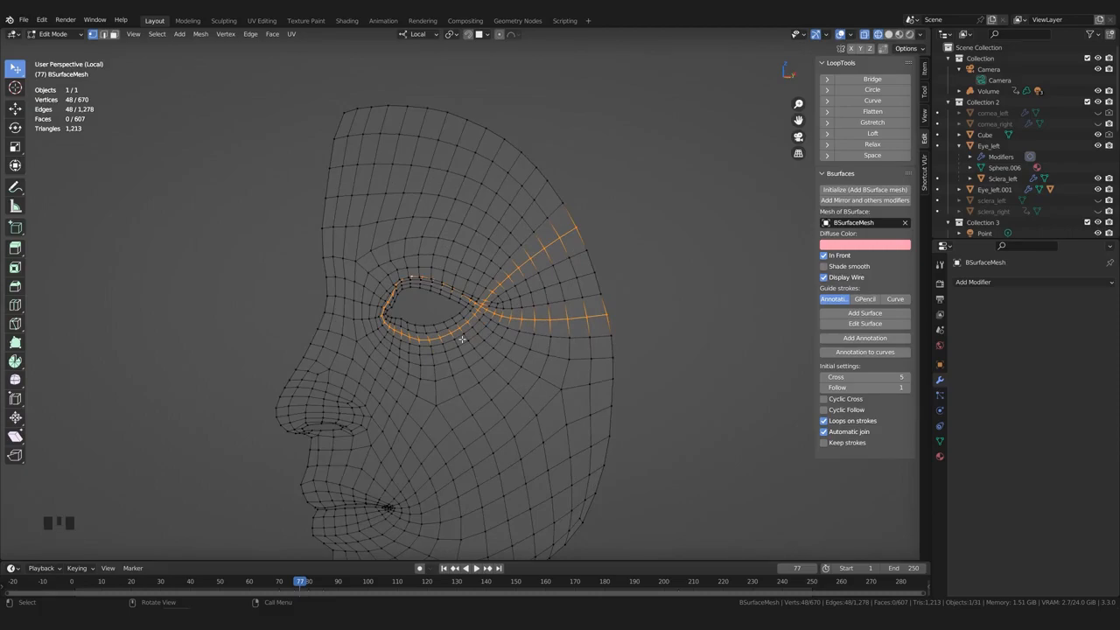
{"action": "scroll", "coordinate": [461, 339], "scroll_direction": "up", "scroll_amount": 2}
{"action": "scroll", "coordinate": [437, 308], "scroll_direction": "up", "scroll_amount": 2}
{"action": "middle_click_drag", "start_coordinate": [442, 310], "coordinate": [357, 312]}
{"action": "scroll", "coordinate": [489, 338], "scroll_direction": "up", "scroll_amount": 2}
{"action": "scroll", "coordinate": [489, 338], "scroll_direction": "up", "scroll_amount": 2}
{"action": "scroll", "coordinate": [454, 296], "scroll_direction": "down", "scroll_amount": 2}
{"action": "scroll", "coordinate": [425, 289], "scroll_direction": "up", "scroll_amount": 2}
Try to even out the edge rings across the eyelid rows around the eye with LoopTools Space
{"action": "left_click", "coordinate": [370, 261]}
{"action": "left_click", "coordinate": [367, 255], "text": "ctrl+alt+shift"}
{"action": "left_click", "coordinate": [382, 299]}
{"action": "left_click", "coordinate": [366, 253], "text": "ctrl+alt+shift"}
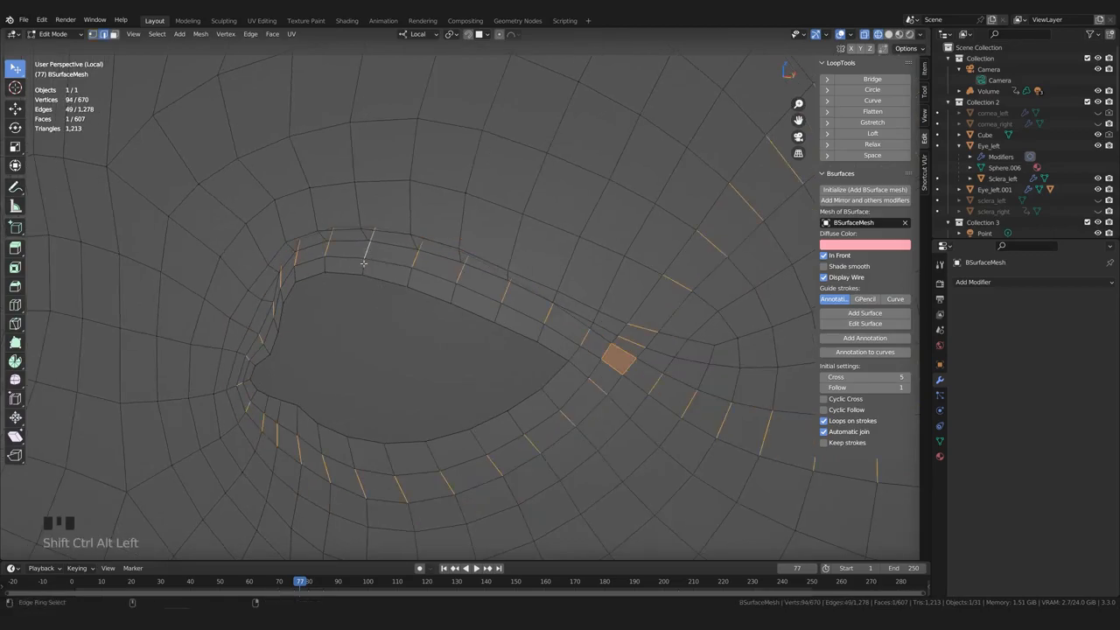
{"action": "left_click", "coordinate": [365, 265], "text": "ctrl+alt+shift"}
{"action": "middle_click_drag", "start_coordinate": [460, 323], "coordinate": [342, 276], "text": "shift"}
{"action": "scroll", "coordinate": [404, 307], "scroll_direction": "up", "scroll_amount": 2}
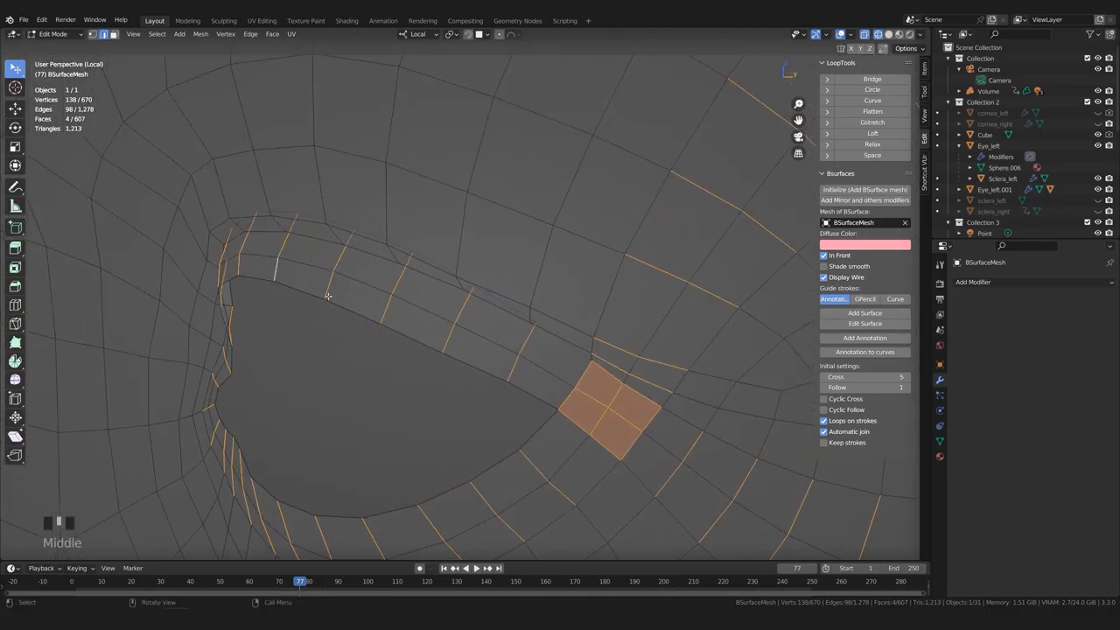
{"action": "scroll", "coordinate": [350, 319], "scroll_direction": "down", "scroll_amount": 1}
{"action": "middle_click_drag", "start_coordinate": [355, 320], "coordinate": [373, 318]}
{"action": "left_click", "coordinate": [870, 155]}
{"action": "scroll", "coordinate": [544, 383], "scroll_direction": "down", "scroll_amount": 2}
{"action": "middle_click_drag", "start_coordinate": [543, 383], "coordinate": [503, 360]}
{"action": "key", "text": "ctrl+z"}
Nudge individual vertices along the upper eyelid rows by hand to even out their spacing
{"action": "scroll", "coordinate": [484, 350], "scroll_direction": "up", "scroll_amount": 3}
{"action": "left_click", "coordinate": [477, 343]}
{"action": "middle_click_drag", "start_coordinate": [422, 312], "coordinate": [394, 305]}
{"action": "left_click", "coordinate": [383, 288]}
{"action": "key", "text": "1"}
{"action": "left_click", "coordinate": [394, 304]}
{"action": "left_click_drag", "start_coordinate": [394, 302], "coordinate": [394, 300]}
{"action": "left_click_drag", "start_coordinate": [426, 272], "coordinate": [351, 261]}
{"action": "left_click_drag", "start_coordinate": [378, 237], "coordinate": [369, 232]}
{"action": "left_click_drag", "start_coordinate": [417, 266], "coordinate": [413, 265]}
{"action": "left_click_drag", "start_coordinate": [463, 297], "coordinate": [462, 295]}
{"action": "left_click_drag", "start_coordinate": [394, 302], "coordinate": [394, 299]}
{"action": "left_click_drag", "start_coordinate": [436, 330], "coordinate": [433, 332]}
{"action": "scroll", "coordinate": [393, 302], "scroll_direction": "down", "scroll_amount": 3}
{"action": "scroll", "coordinate": [382, 280], "scroll_direction": "up", "scroll_amount": 3}
{"action": "left_click_drag", "start_coordinate": [370, 232], "coordinate": [368, 235]}
{"action": "left_click", "coordinate": [414, 266]}
{"action": "left_click_drag", "start_coordinate": [433, 333], "coordinate": [435, 331]}
{"action": "scroll", "coordinate": [461, 327], "scroll_direction": "down", "scroll_amount": 9}
{"action": "middle_click_drag", "start_coordinate": [480, 344], "coordinate": [492, 349], "text": "shift"}
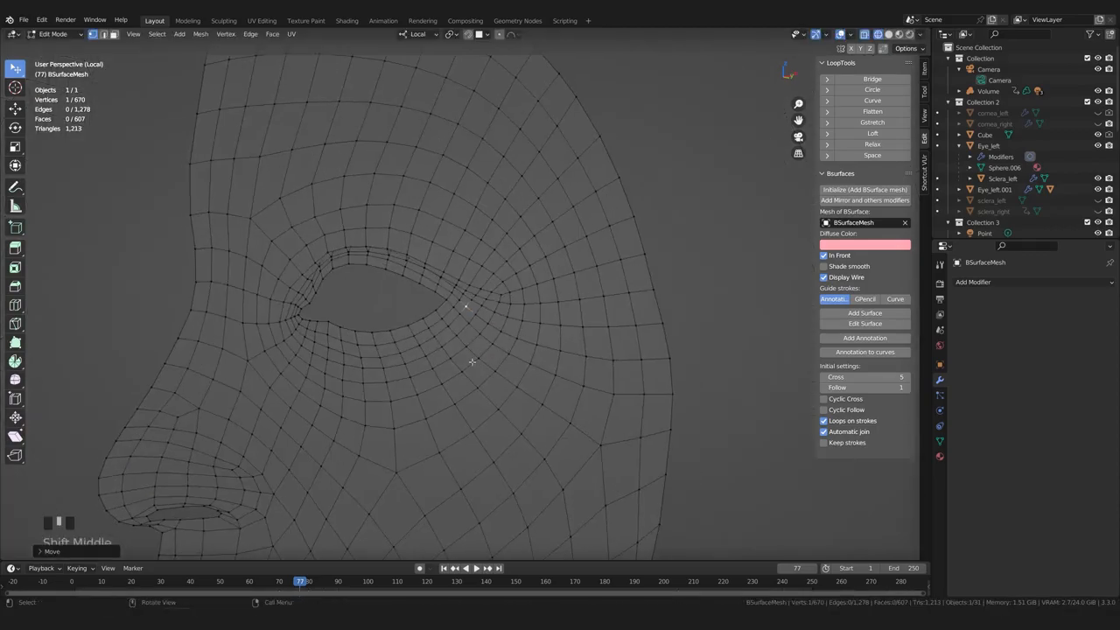
Return to Object Mode to check the shaded face, select the face mesh and save the file
{"action": "key", "text": "Tab"}
{"action": "scroll", "coordinate": [537, 393], "scroll_direction": "down", "scroll_amount": 2}
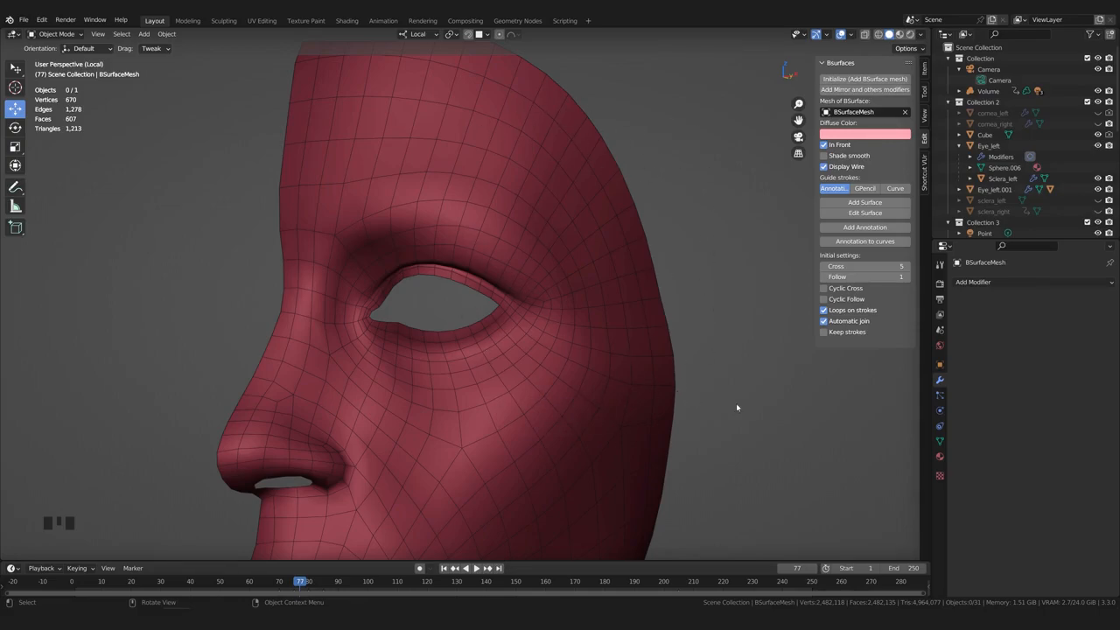
{"action": "scroll", "coordinate": [463, 412], "scroll_direction": "down", "scroll_amount": 2}
{"action": "middle_click_drag", "start_coordinate": [462, 412], "coordinate": [458, 389]}
{"action": "scroll", "coordinate": [452, 388], "scroll_direction": "up", "scroll_amount": 2}
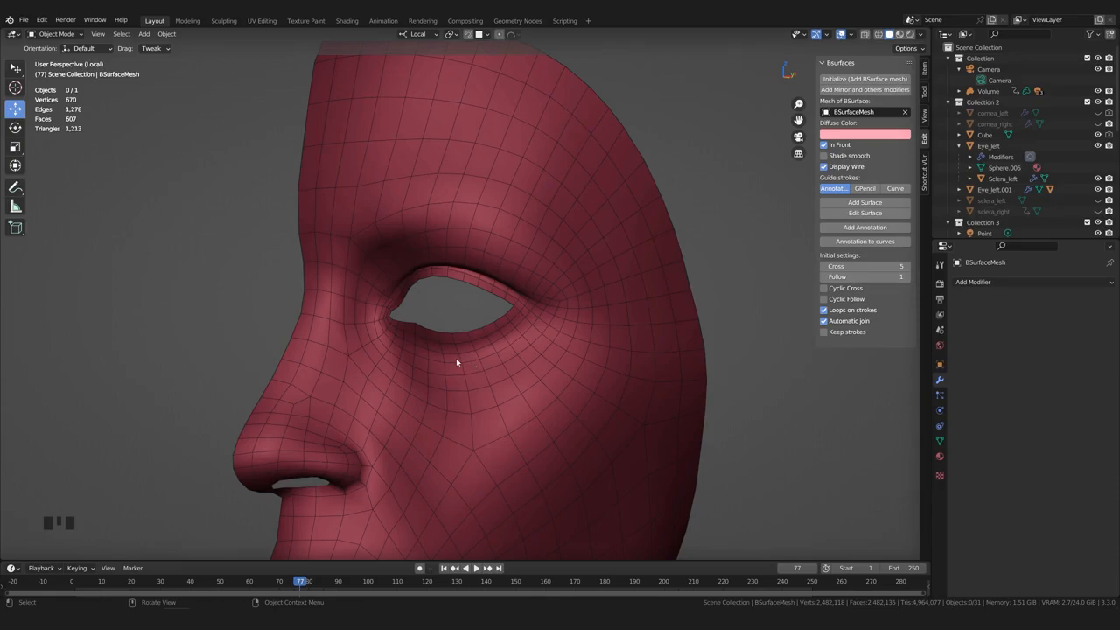
{"action": "left_click", "coordinate": [539, 428]}
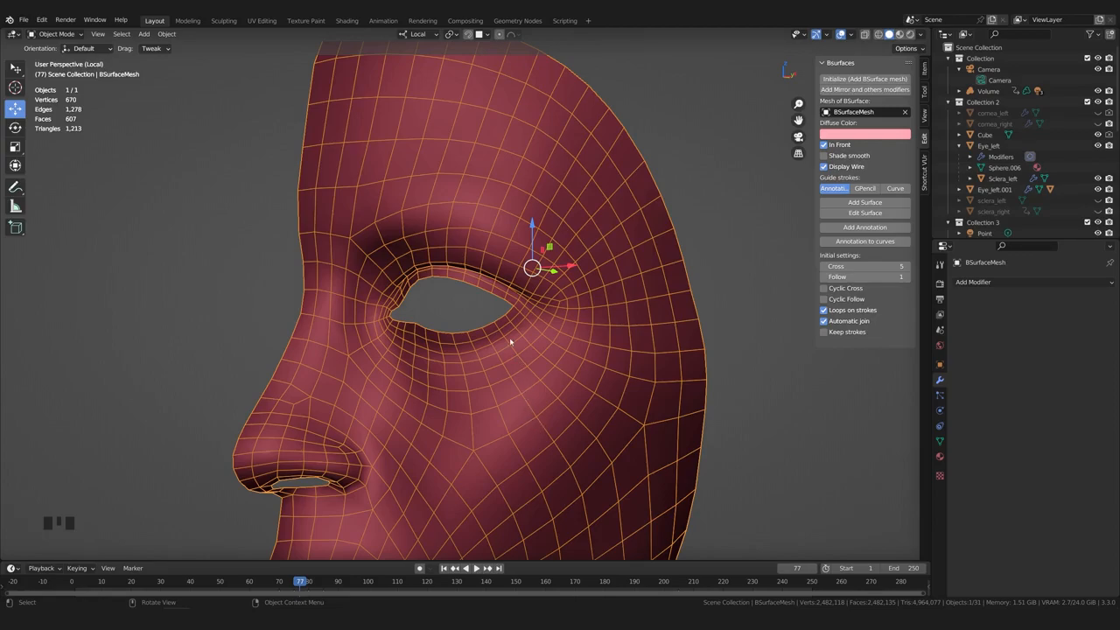
{"action": "scroll", "coordinate": [444, 255], "scroll_direction": "up", "scroll_amount": 1}
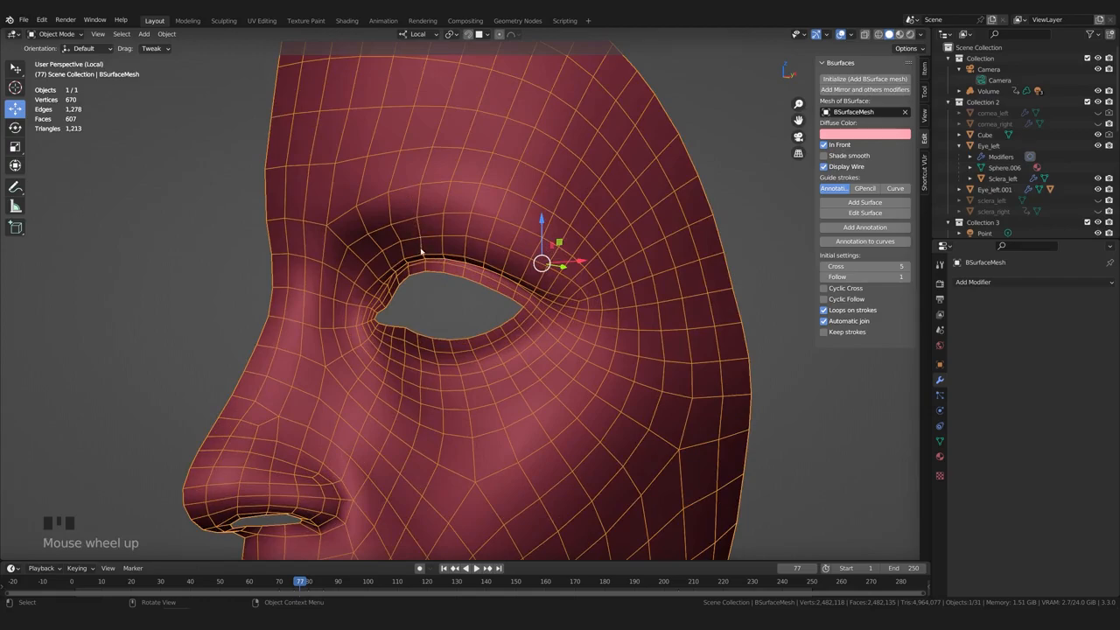
{"action": "key", "text": "ctrl+s"}
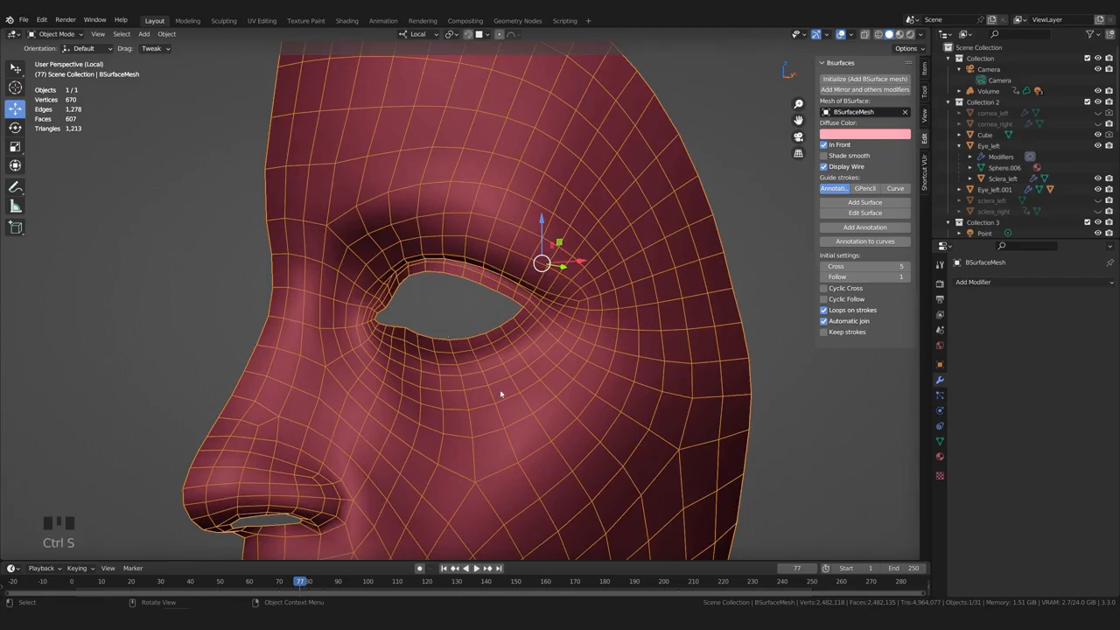
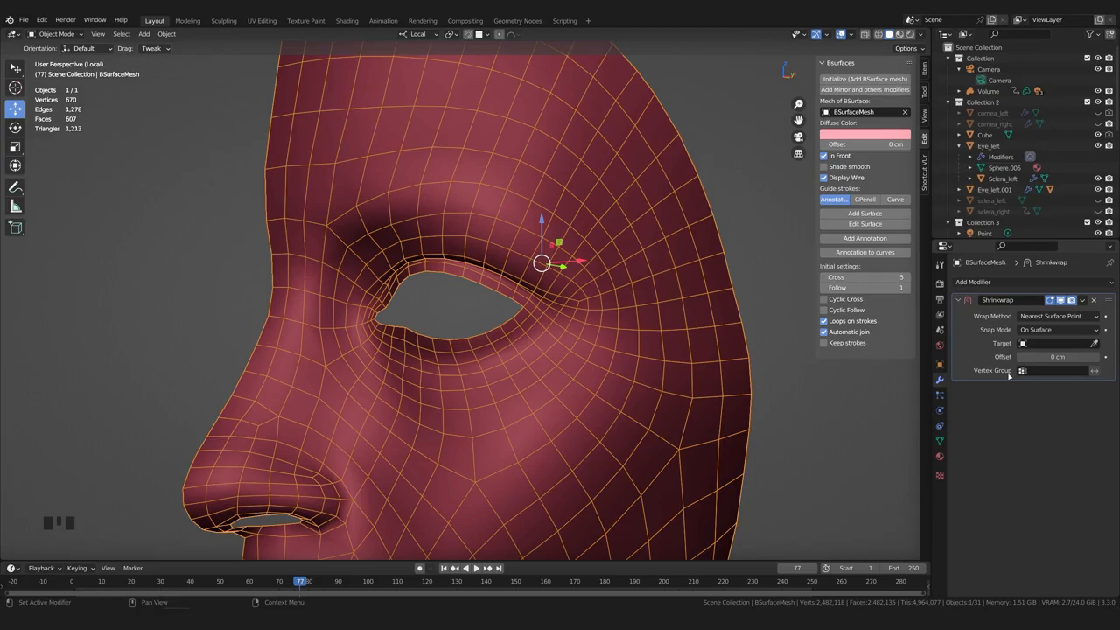
Select the face mesh's boundary edge loop around the eye opening in Edit Mode, with the sculpted head shown
{"action": "scroll", "coordinate": [336, 458], "scroll_direction": "down", "scroll_amount": 3}
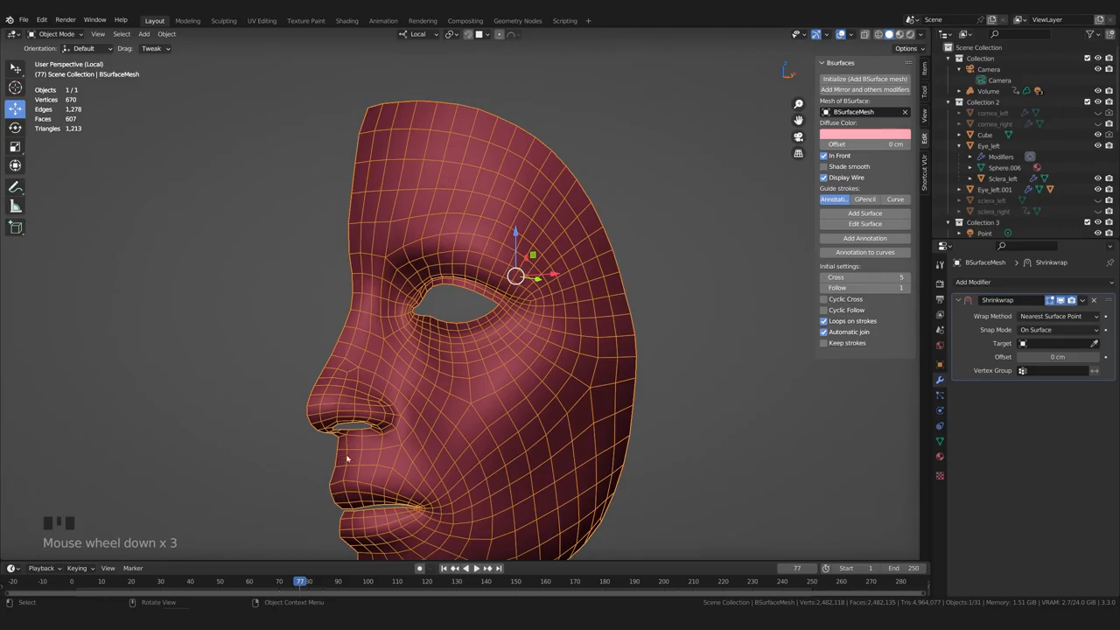
{"action": "scroll", "coordinate": [469, 358], "scroll_direction": "up", "scroll_amount": 2}
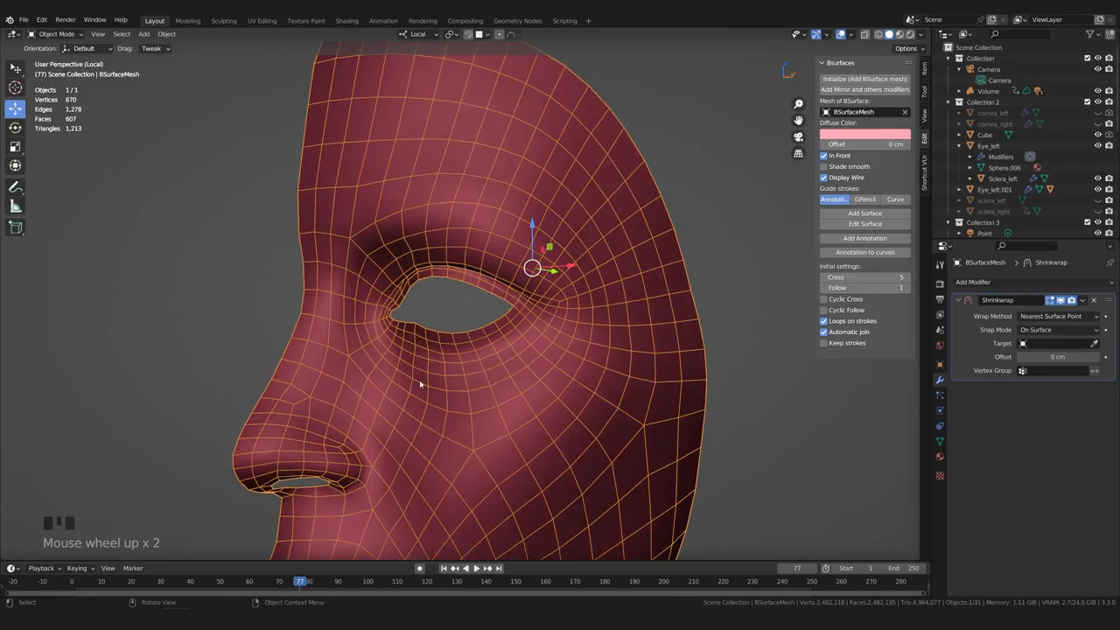
{"action": "middle_click_drag", "start_coordinate": [442, 412], "coordinate": [486, 385]}
{"action": "scroll", "coordinate": [468, 402], "scroll_direction": "up", "scroll_amount": 1}
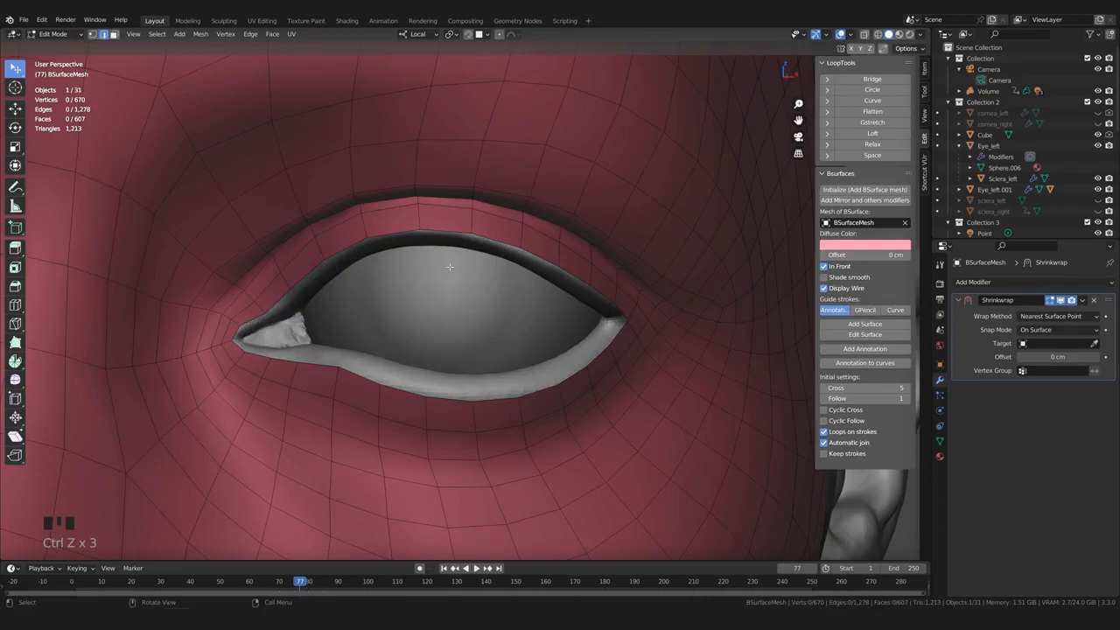
{"action": "middle_click_drag", "start_coordinate": [458, 245], "coordinate": [459, 298]}
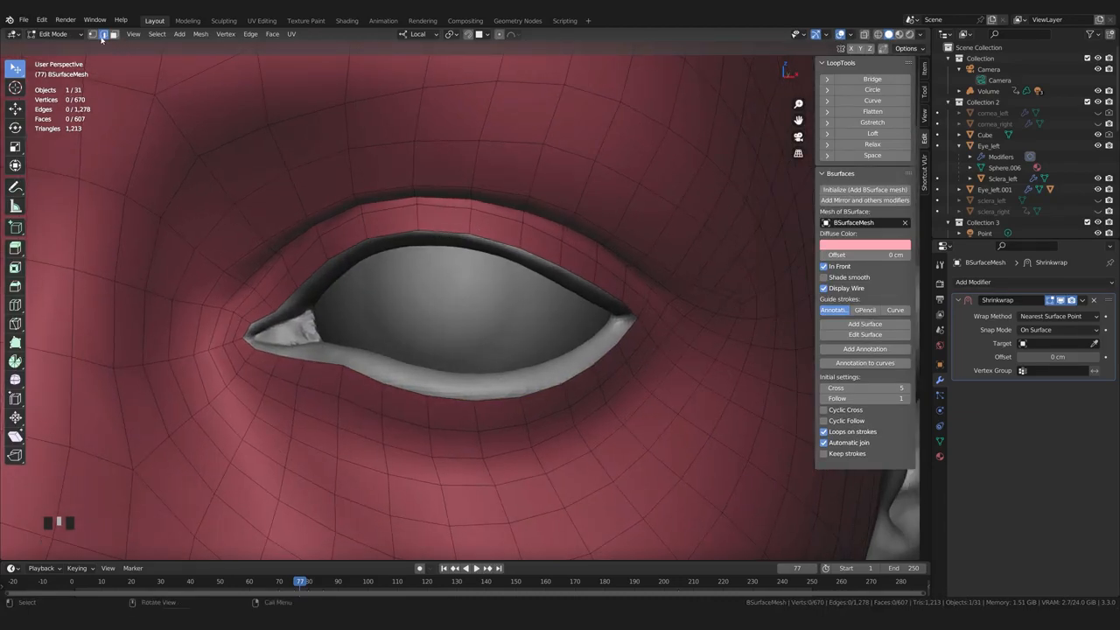
{"action": "left_click", "coordinate": [438, 231], "text": "alt"}
{"action": "middle_click_drag", "start_coordinate": [454, 283], "coordinate": [469, 313], "text": "shift"}
{"action": "scroll", "coordinate": [465, 292], "scroll_direction": "up", "scroll_amount": 2}
Try to extrude the eye-opening loop inward without snapping, scaled to about 0.82
{"action": "key", "text": "e"}
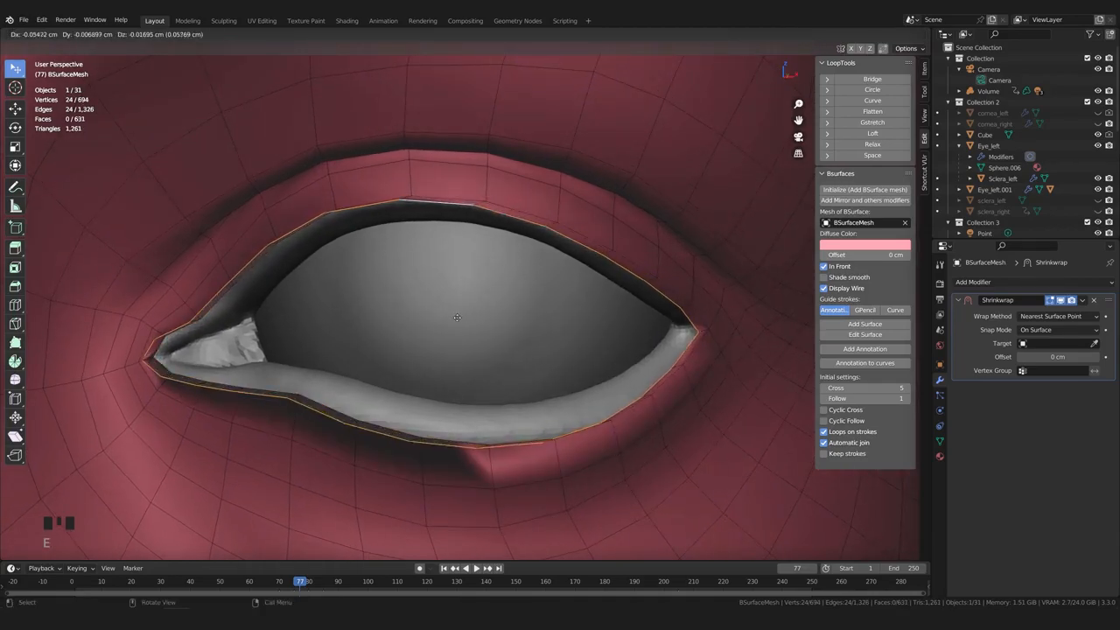
{"action": "key", "text": "s"}
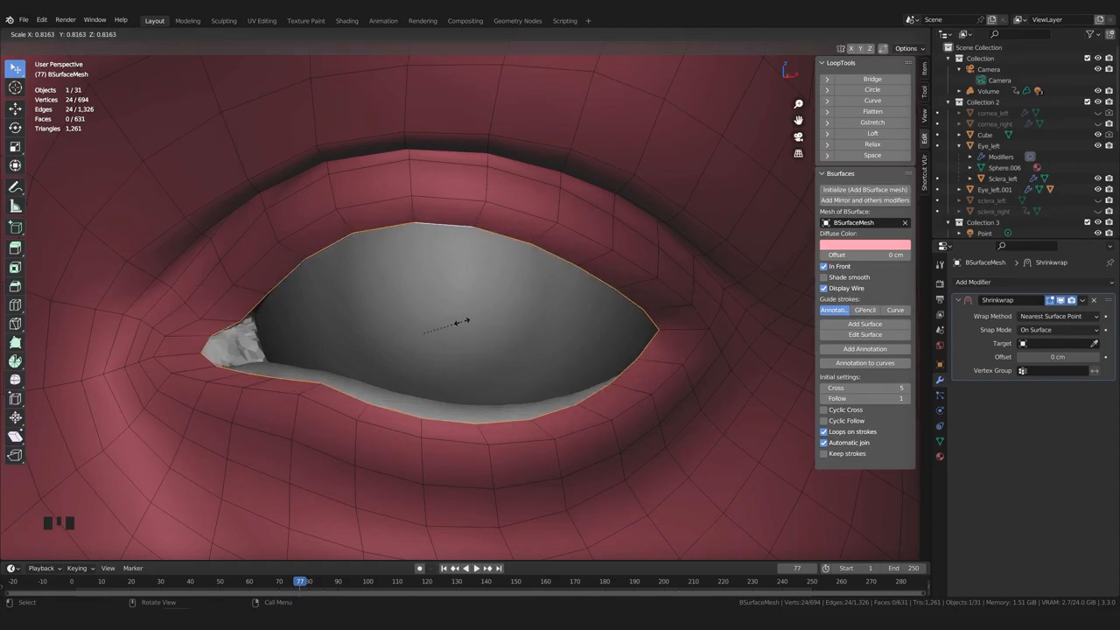
{"action": "left_click", "coordinate": [464, 322]}
{"action": "middle_click_drag", "start_coordinate": [463, 321], "coordinate": [470, 139]}
{"action": "key", "text": "ctrl+z"}
Enable snapping and extrude the eye-opening loop inward, scaled to about 0.86
{"action": "left_click", "coordinate": [468, 34]}
{"action": "middle_click_drag", "start_coordinate": [467, 250], "coordinate": [470, 292]}
{"action": "key", "text": "e"}
{"action": "key", "text": "s"}
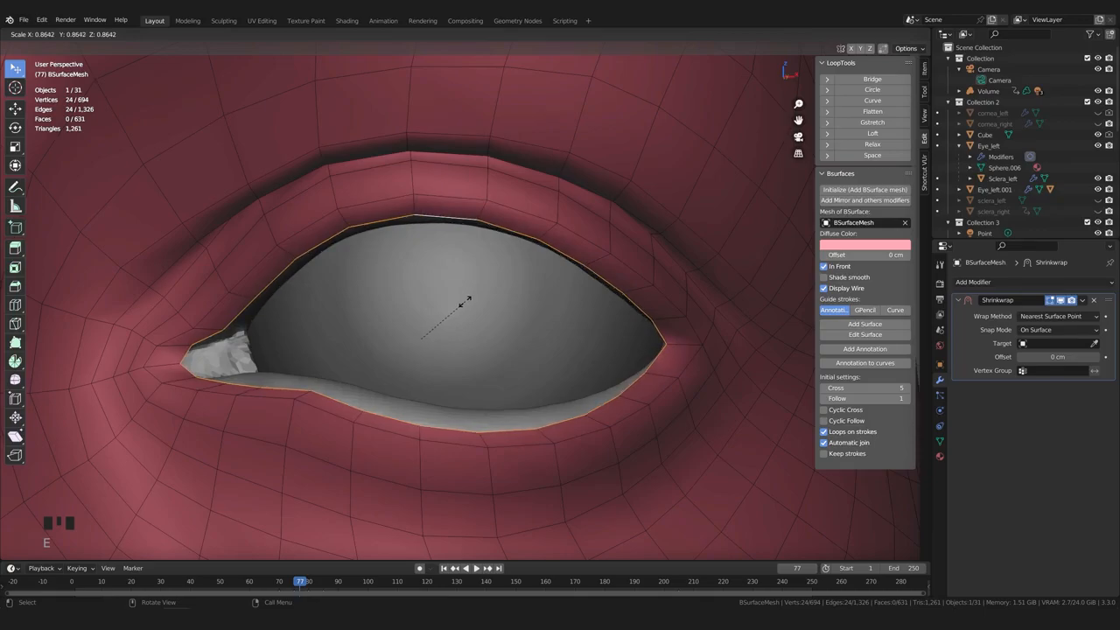
{"action": "left_click", "coordinate": [461, 305]}
Move the extruded vertices along the lower eyelid and toward the outer eye corner up to the lid's inner rim
{"action": "scroll", "coordinate": [438, 330], "scroll_direction": "up", "scroll_amount": 4}
{"action": "scroll", "coordinate": [412, 355], "scroll_direction": "up", "scroll_amount": 1}
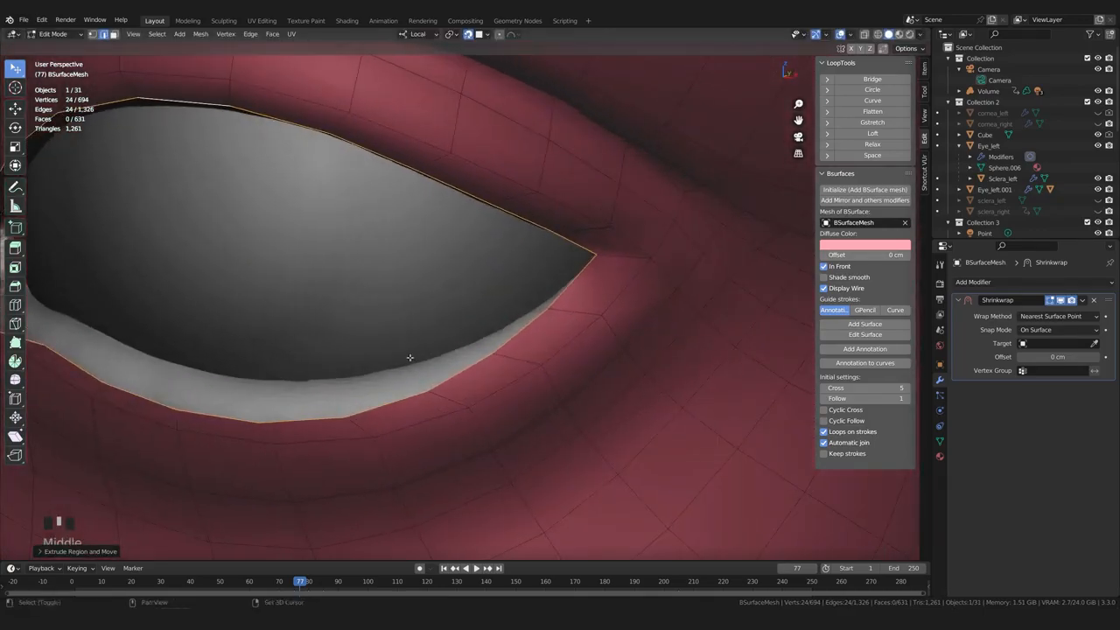
{"action": "scroll", "coordinate": [417, 325], "scroll_direction": "down", "scroll_amount": 2}
{"action": "scroll", "coordinate": [425, 324], "scroll_direction": "up", "scroll_amount": 2}
{"action": "middle_click_drag", "start_coordinate": [421, 345], "coordinate": [434, 367]}
{"action": "scroll", "coordinate": [408, 367], "scroll_direction": "down", "scroll_amount": 2}
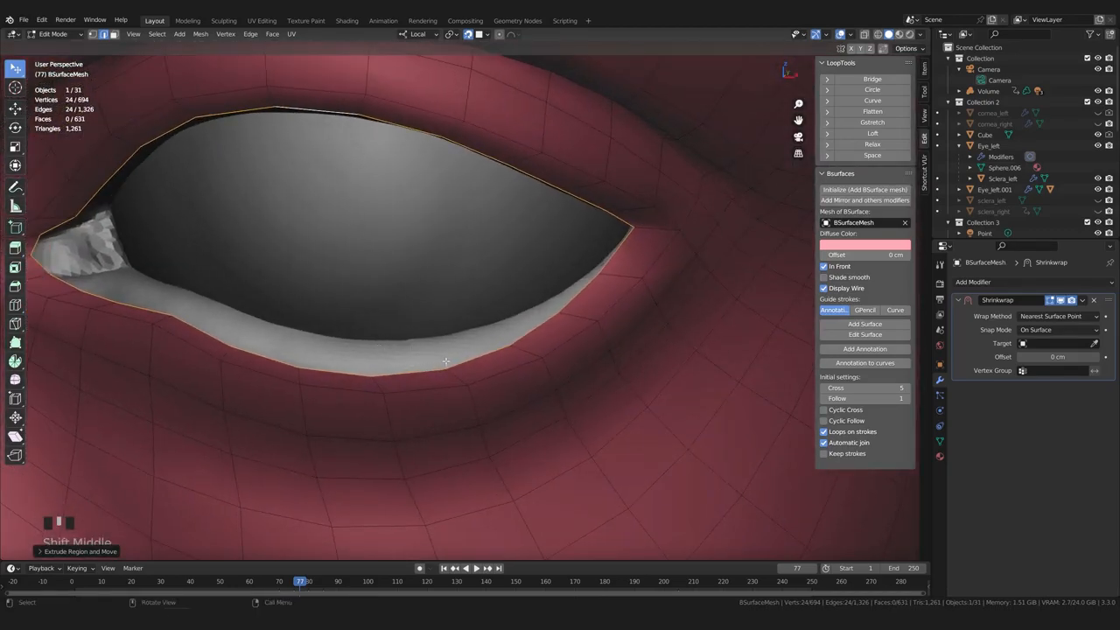
{"action": "left_click", "coordinate": [442, 367]}
{"action": "left_click_drag", "start_coordinate": [442, 367], "coordinate": [510, 320]}
{"action": "middle_click_drag", "start_coordinate": [511, 320], "coordinate": [438, 348], "text": "shift"}
{"action": "scroll", "coordinate": [447, 363], "scroll_direction": "up", "scroll_amount": 1}
{"action": "left_click_drag", "start_coordinate": [437, 347], "coordinate": [437, 342]}
{"action": "left_click_drag", "start_coordinate": [358, 373], "coordinate": [354, 368]}
{"action": "middle_click_drag", "start_coordinate": [368, 366], "coordinate": [378, 360]}
{"action": "left_click_drag", "start_coordinate": [494, 332], "coordinate": [490, 319]}
{"action": "middle_click_drag", "start_coordinate": [492, 320], "coordinate": [538, 315]}
{"action": "left_click_drag", "start_coordinate": [565, 307], "coordinate": [562, 302]}
{"action": "scroll", "coordinate": [600, 292], "scroll_direction": "up", "scroll_amount": 2}
{"action": "middle_click_drag", "start_coordinate": [600, 292], "coordinate": [516, 322]}
{"action": "left_click_drag", "start_coordinate": [510, 326], "coordinate": [510, 320]}
Pull the extruded vertices on the outer part of the upper eyelid down to the sculpted lid's edge
{"action": "middle_click_drag", "start_coordinate": [510, 317], "coordinate": [469, 237]}
{"action": "left_click_drag", "start_coordinate": [452, 285], "coordinate": [444, 295]}
{"action": "middle_click_drag", "start_coordinate": [376, 162], "coordinate": [471, 287], "text": "shift"}
{"action": "left_click_drag", "start_coordinate": [474, 278], "coordinate": [466, 290]}
{"action": "scroll", "coordinate": [465, 291], "scroll_direction": "down", "scroll_amount": 2}
{"action": "middle_click_drag", "start_coordinate": [466, 291], "coordinate": [530, 313]}
{"action": "left_click_drag", "start_coordinate": [516, 260], "coordinate": [505, 275]}
{"action": "middle_click_drag", "start_coordinate": [548, 235], "coordinate": [533, 263]}
{"action": "left_click_drag", "start_coordinate": [534, 268], "coordinate": [529, 280]}
Pull the extruded vertices on the middle and inner part of the upper eyelid down to its edge
{"action": "left_click_drag", "start_coordinate": [445, 229], "coordinate": [448, 256]}
{"action": "middle_click_drag", "start_coordinate": [449, 257], "coordinate": [485, 240]}
{"action": "left_click_drag", "start_coordinate": [445, 211], "coordinate": [459, 239]}
{"action": "left_click_drag", "start_coordinate": [352, 232], "coordinate": [365, 259]}
{"action": "left_click_drag", "start_coordinate": [265, 287], "coordinate": [277, 310]}
{"action": "mouse_move", "coordinate": [276, 310]}
{"action": "middle_mouse_down"}
{"action": "mouse_move", "coordinate": [362, 318]}
{"action": "mouse_move", "coordinate": [298, 305]}
{"action": "middle_mouse_up"}
{"action": "scroll", "coordinate": [295, 305], "scroll_direction": "up", "scroll_amount": 1}
{"action": "left_click_drag", "start_coordinate": [285, 276], "coordinate": [297, 293]}
Review the snapping options used for projecting the eyelid vertices onto the sculpted surface
{"action": "scroll", "coordinate": [290, 297], "scroll_direction": "down", "scroll_amount": 1}
{"action": "middle_click_drag", "start_coordinate": [289, 297], "coordinate": [331, 248]}
{"action": "middle_click_drag", "start_coordinate": [289, 334], "coordinate": [399, 303]}
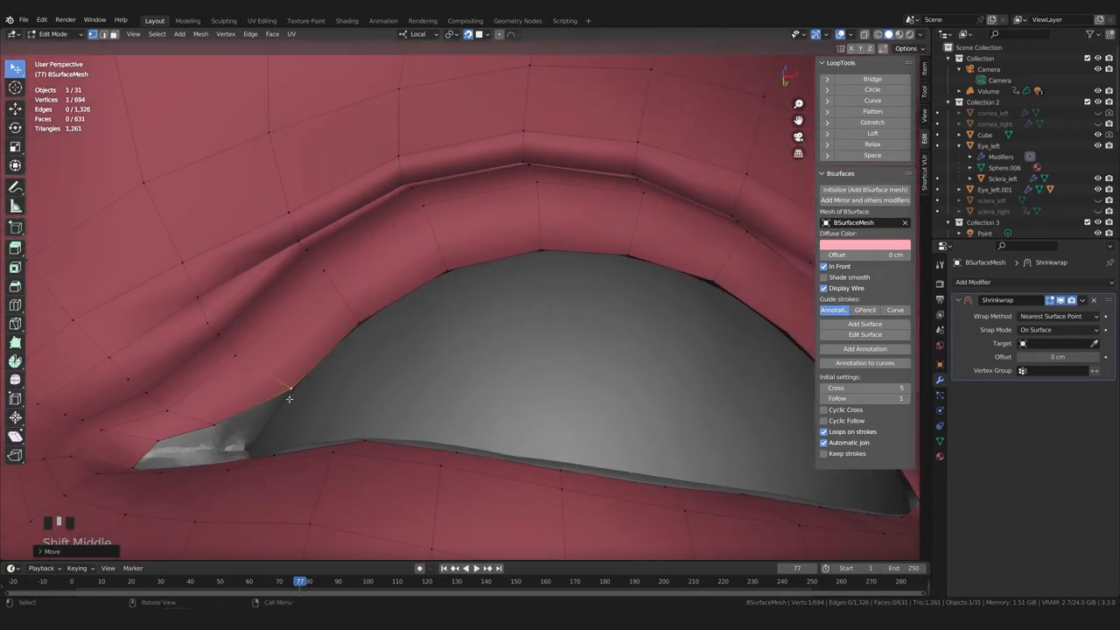
{"action": "middle_click_drag", "start_coordinate": [288, 399], "coordinate": [358, 331], "text": "shift"}
{"action": "scroll", "coordinate": [358, 330], "scroll_direction": "up", "scroll_amount": 1}
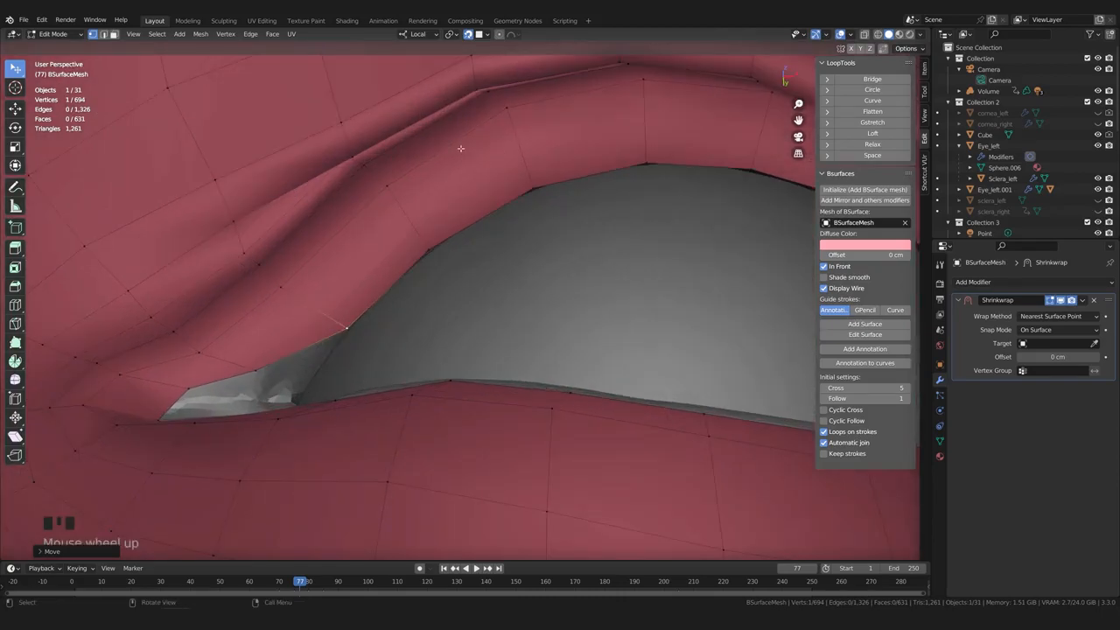
{"action": "left_click", "coordinate": [488, 35]}
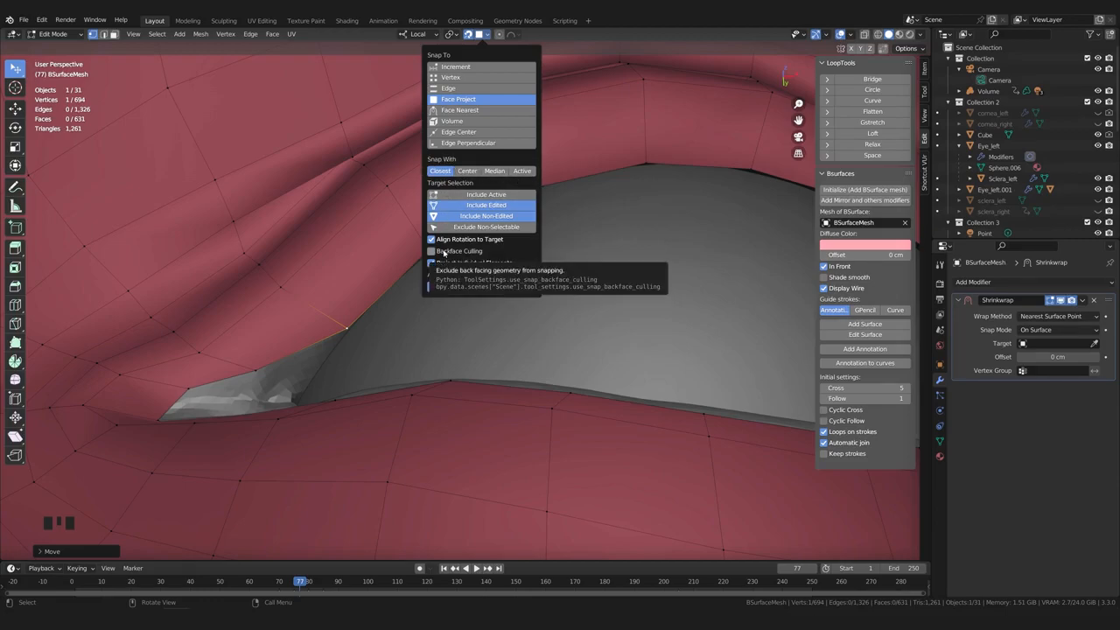
{"action": "left_click", "coordinate": [488, 35]}
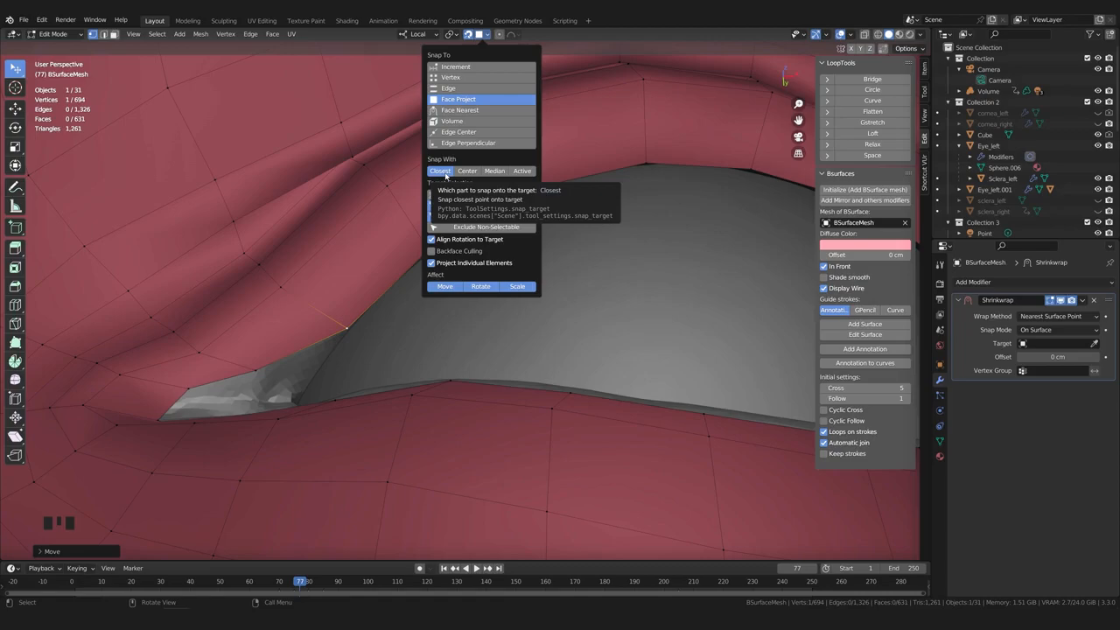
Reposition the new eyelid rim vertices near the inner eye corner against the sculpted surface
{"action": "middle_click_drag", "start_coordinate": [289, 354], "coordinate": [416, 417], "text": "shift"}
{"action": "left_click_drag", "start_coordinate": [417, 417], "coordinate": [425, 368]}
{"action": "mouse_move", "coordinate": [496, 364]}
{"action": "left_mouse_down"}
{"action": "mouse_move", "coordinate": [514, 377]}
{"action": "mouse_move", "coordinate": [504, 360]}
{"action": "left_mouse_up"}
{"action": "middle_click_drag", "start_coordinate": [431, 383], "coordinate": [584, 364], "text": "shift"}
{"action": "left_click_drag", "start_coordinate": [484, 385], "coordinate": [494, 343]}
{"action": "left_click_drag", "start_coordinate": [401, 363], "coordinate": [416, 323]}
{"action": "middle_click_drag", "start_coordinate": [308, 346], "coordinate": [391, 350]}
{"action": "left_click_drag", "start_coordinate": [391, 350], "coordinate": [422, 313]}
{"action": "middle_click_drag", "start_coordinate": [421, 313], "coordinate": [394, 278]}
{"action": "left_click_drag", "start_coordinate": [382, 349], "coordinate": [385, 347]}
Move the lower eyelid's rim vertices beside the tear duct up to the edge of the eyeball
{"action": "left_click", "coordinate": [480, 385]}
{"action": "middle_click_drag", "start_coordinate": [477, 392], "coordinate": [467, 443], "text": "shift"}
{"action": "left_click_drag", "start_coordinate": [537, 367], "coordinate": [472, 338]}
{"action": "middle_click_drag", "start_coordinate": [472, 338], "coordinate": [420, 430]}
{"action": "left_click", "coordinate": [429, 388]}
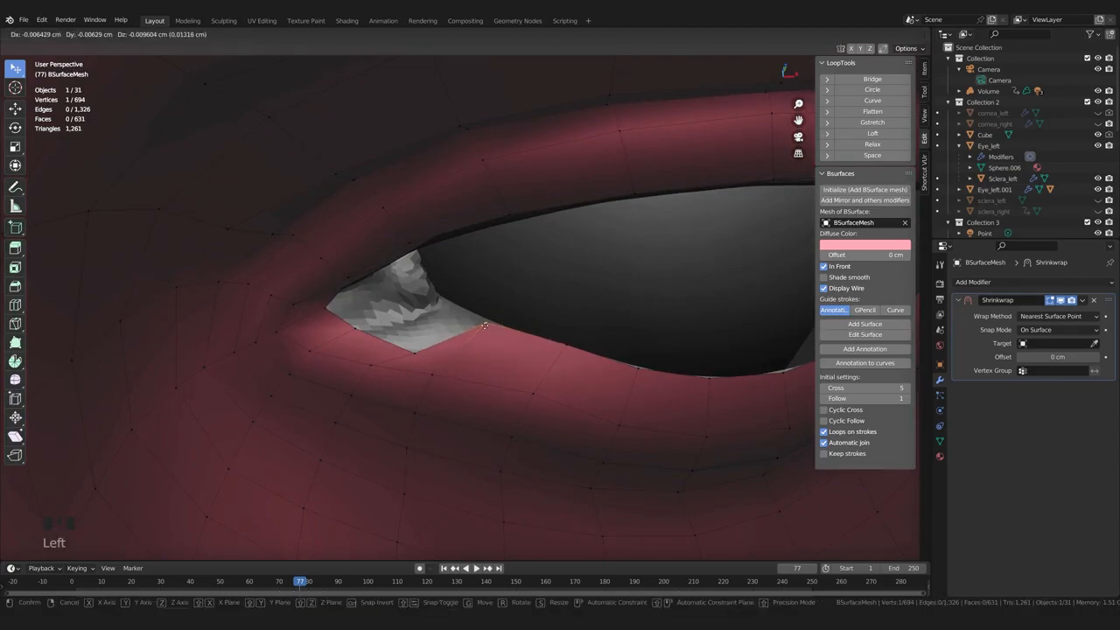
{"action": "scroll", "coordinate": [429, 385], "scroll_direction": "down", "scroll_amount": 1}
{"action": "middle_click_drag", "start_coordinate": [428, 385], "coordinate": [423, 364]}
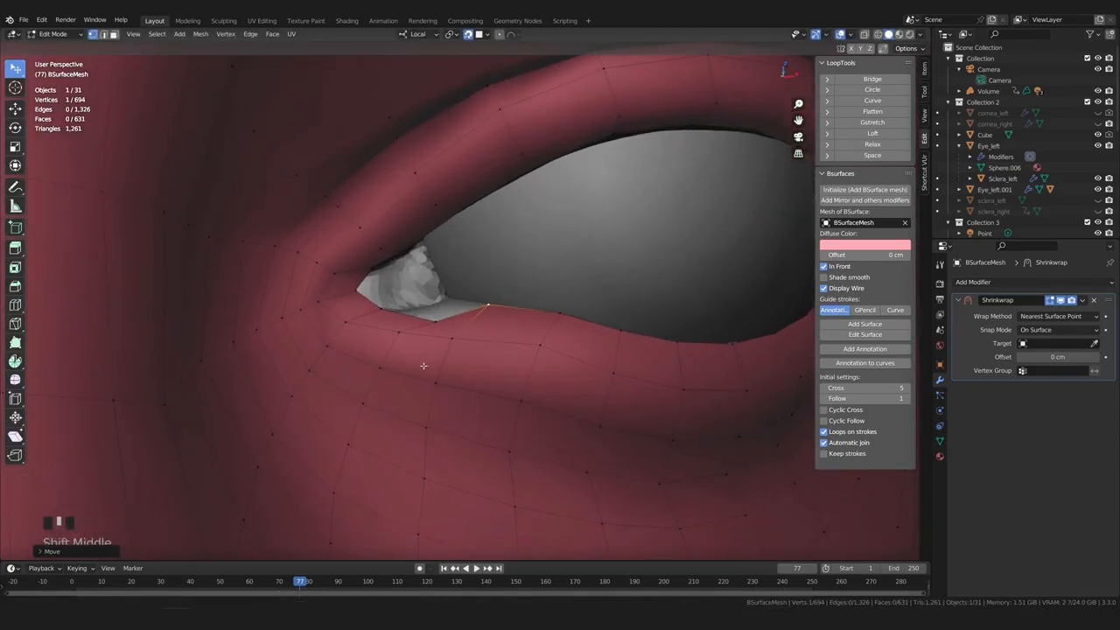
Adjust the second row of vertices along the lower eyelid, from the inner corner to the outer corner
{"action": "left_click_drag", "start_coordinate": [451, 339], "coordinate": [462, 339]}
{"action": "left_click_drag", "start_coordinate": [437, 382], "coordinate": [432, 427]}
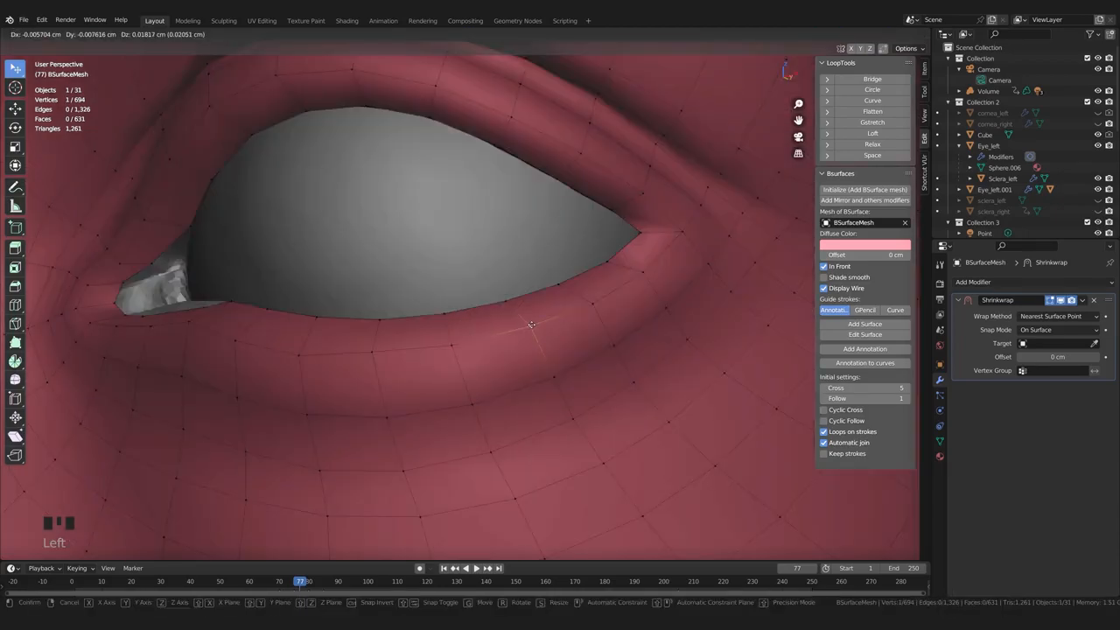
{"action": "left_click_drag", "start_coordinate": [531, 325], "coordinate": [531, 326]}
{"action": "mouse_move", "coordinate": [531, 326]}
{"action": "middle_mouse_down"}
{"action": "mouse_move", "coordinate": [613, 344]}
{"action": "mouse_move", "coordinate": [522, 334]}
{"action": "middle_mouse_up"}
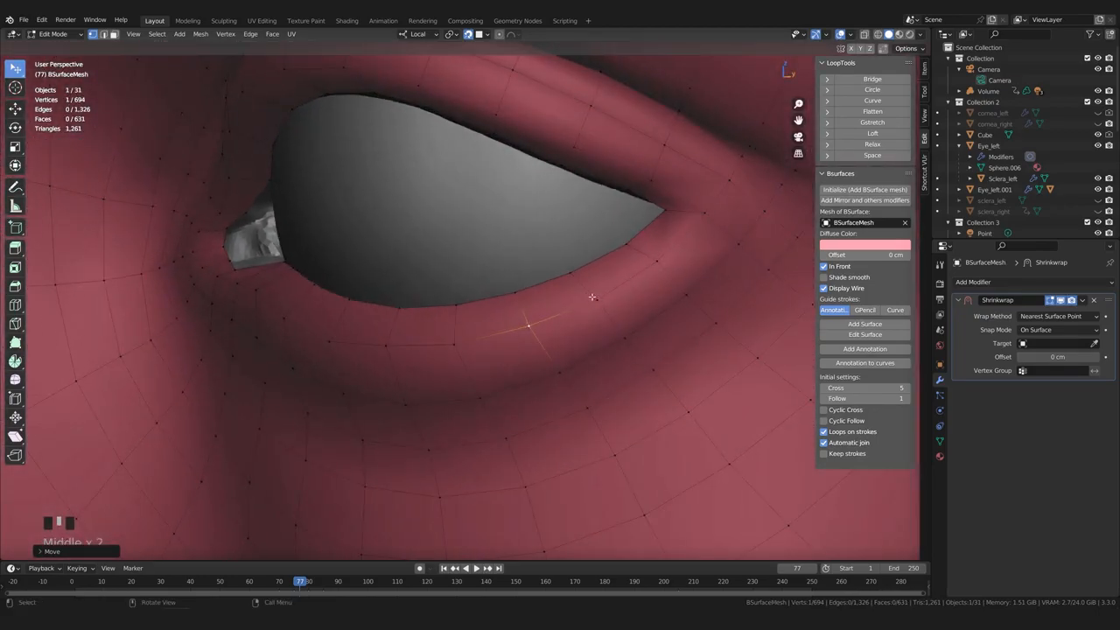
{"action": "left_click_drag", "start_coordinate": [593, 298], "coordinate": [592, 299]}
{"action": "left_click_drag", "start_coordinate": [657, 264], "coordinate": [655, 258]}
{"action": "middle_click_drag", "start_coordinate": [442, 355], "coordinate": [475, 376]}
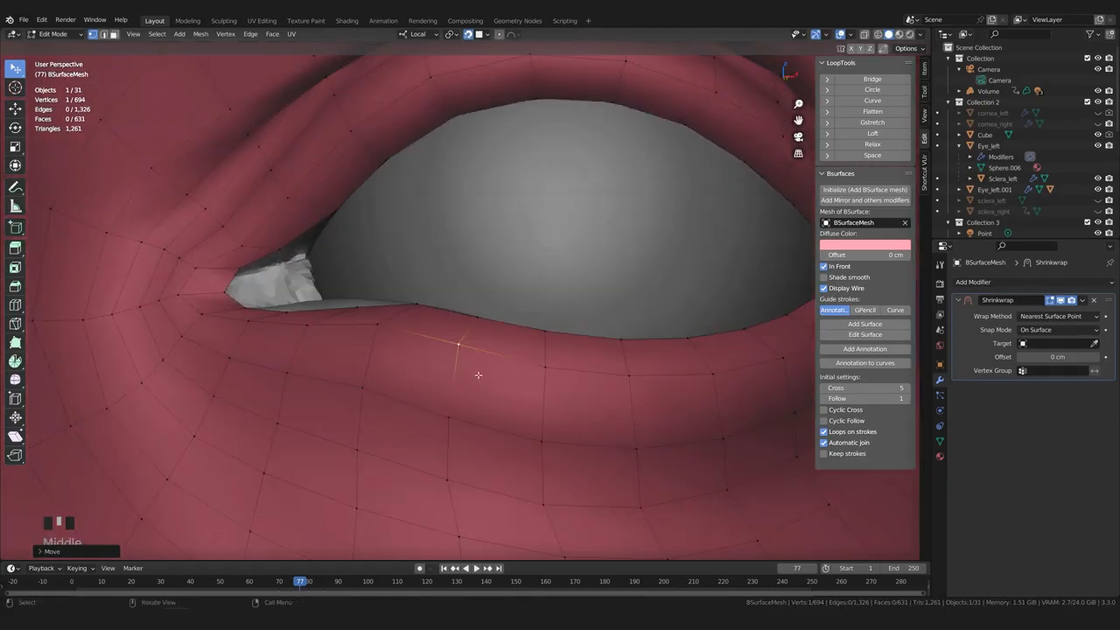
Turn off In Front for the face mesh and check how it sits against the sculpted eyelids
{"action": "left_click", "coordinate": [824, 271]}
{"action": "scroll", "coordinate": [531, 353], "scroll_direction": "down", "scroll_amount": 2}
{"action": "mouse_move", "coordinate": [532, 352]}
{"action": "middle_mouse_down"}
{"action": "mouse_move", "coordinate": [493, 387]}
{"action": "mouse_move", "coordinate": [529, 342]}
{"action": "middle_mouse_up"}
{"action": "middle_click_drag", "start_coordinate": [529, 342], "coordinate": [481, 357], "text": "shift"}
{"action": "scroll", "coordinate": [509, 356], "scroll_direction": "down", "scroll_amount": 2}
{"action": "scroll", "coordinate": [509, 355], "scroll_direction": "up", "scroll_amount": 1}
{"action": "middle_click_drag", "start_coordinate": [423, 328], "coordinate": [464, 356]}
{"action": "scroll", "coordinate": [495, 368], "scroll_direction": "up", "scroll_amount": 2}
Shift individual eyelid vertices around the inner eye corner to fit the visible sculpt more closely
{"action": "left_click_drag", "start_coordinate": [491, 298], "coordinate": [498, 297]}
{"action": "middle_click_drag", "start_coordinate": [498, 308], "coordinate": [527, 215]}
{"action": "left_click_drag", "start_coordinate": [527, 215], "coordinate": [510, 213]}
{"action": "middle_click_drag", "start_coordinate": [510, 212], "coordinate": [479, 296]}
{"action": "scroll", "coordinate": [479, 295], "scroll_direction": "up", "scroll_amount": 1}
{"action": "left_click_drag", "start_coordinate": [383, 306], "coordinate": [377, 302]}
{"action": "scroll", "coordinate": [411, 308], "scroll_direction": "up", "scroll_amount": 2}
{"action": "middle_click_drag", "start_coordinate": [377, 302], "coordinate": [420, 313]}
{"action": "mouse_move", "coordinate": [420, 313]}
{"action": "middle_mouse_down", "text": "shift"}
{"action": "mouse_move", "coordinate": [471, 319]}
{"action": "mouse_move", "coordinate": [419, 333]}
{"action": "middle_mouse_up", "text": "shift"}
{"action": "scroll", "coordinate": [352, 289], "scroll_direction": "down", "scroll_amount": 4}
{"action": "scroll", "coordinate": [419, 333], "scroll_direction": "up", "scroll_amount": 3}
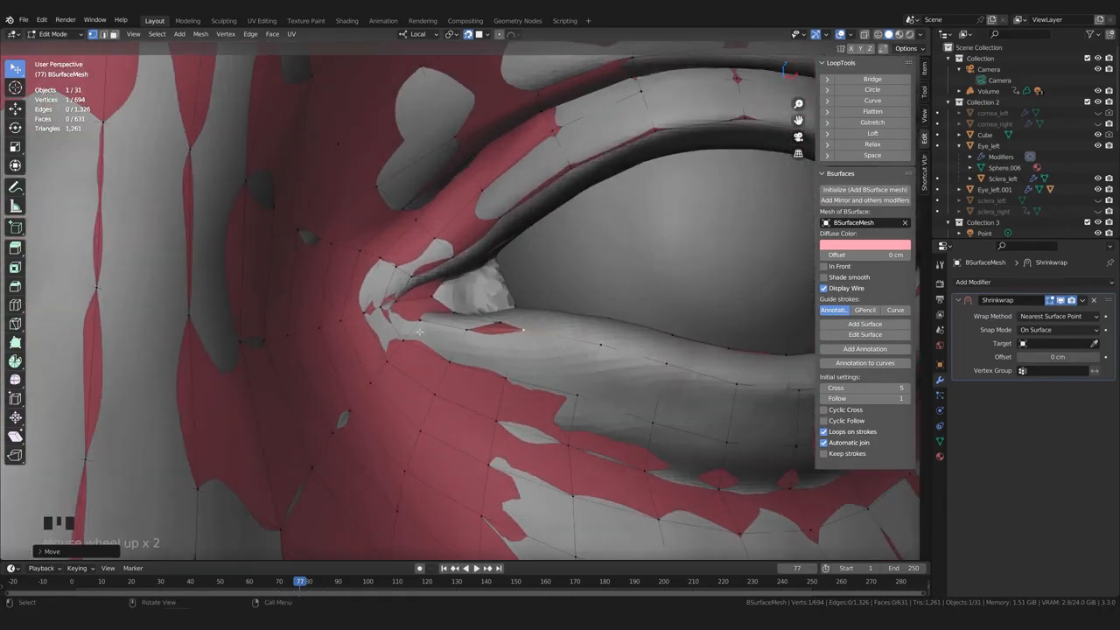
Fit the eyelid vertices around the inner eye corner to the exposed sculpt, and turn In Front back on for the face mesh
{"action": "scroll", "coordinate": [401, 342], "scroll_direction": "up", "scroll_amount": 1}
{"action": "left_click_drag", "start_coordinate": [448, 293], "coordinate": [420, 297]}
{"action": "left_click_drag", "start_coordinate": [457, 266], "coordinate": [439, 281]}
{"action": "scroll", "coordinate": [429, 288], "scroll_direction": "up", "scroll_amount": 3}
{"action": "middle_click_drag", "start_coordinate": [425, 293], "coordinate": [548, 318]}
{"action": "left_click_drag", "start_coordinate": [588, 290], "coordinate": [593, 289]}
{"action": "middle_click_drag", "start_coordinate": [596, 294], "coordinate": [615, 362]}
{"action": "mouse_move", "coordinate": [497, 240]}
{"action": "left_mouse_down"}
{"action": "mouse_move", "coordinate": [486, 234]}
{"action": "mouse_move", "coordinate": [502, 243]}
{"action": "left_mouse_up"}
{"action": "middle_click_drag", "start_coordinate": [502, 242], "coordinate": [513, 298]}
{"action": "left_click_drag", "start_coordinate": [501, 362], "coordinate": [525, 341]}
{"action": "left_click", "coordinate": [824, 268]}
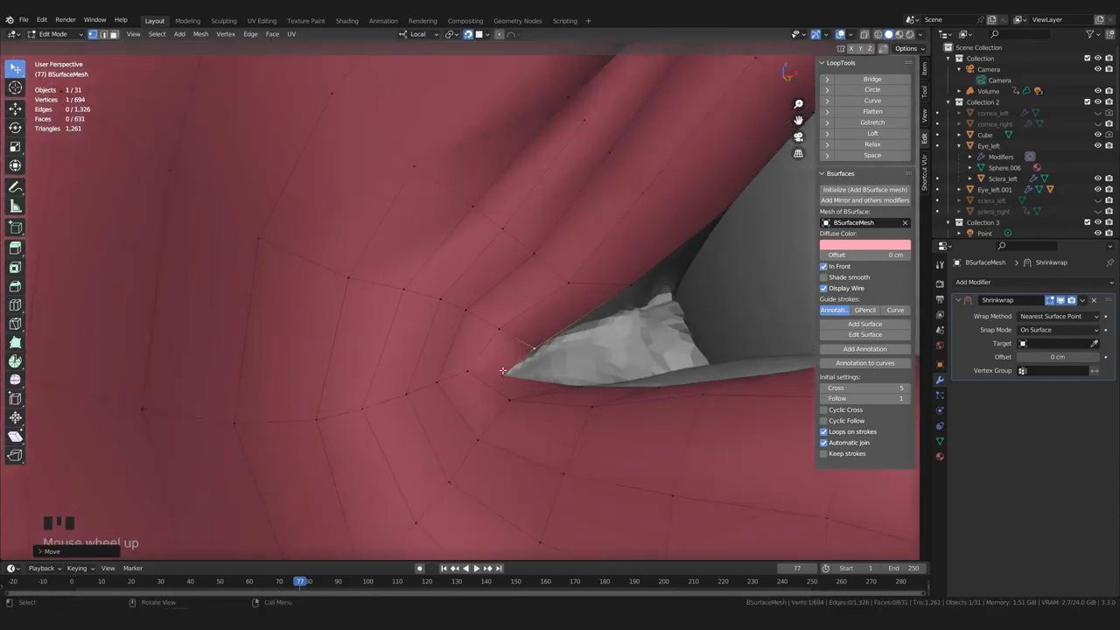
Reposition the vertices at the tip of the inner eye corner so both lids meet around the tear duct
{"action": "scroll", "coordinate": [525, 340], "scroll_direction": "up", "scroll_amount": 2}
{"action": "middle_click_drag", "start_coordinate": [525, 339], "coordinate": [458, 306]}
{"action": "left_click_drag", "start_coordinate": [454, 306], "coordinate": [417, 318]}
{"action": "mouse_move", "coordinate": [418, 319]}
{"action": "middle_mouse_down"}
{"action": "mouse_move", "coordinate": [437, 351]}
{"action": "mouse_move", "coordinate": [407, 268]}
{"action": "middle_mouse_up"}
{"action": "left_click_drag", "start_coordinate": [406, 268], "coordinate": [410, 274]}
{"action": "middle_click_drag", "start_coordinate": [410, 275], "coordinate": [478, 312], "text": "shift"}
{"action": "scroll", "coordinate": [477, 312], "scroll_direction": "up", "scroll_amount": 2}
{"action": "mouse_move", "coordinate": [433, 292]}
{"action": "left_mouse_down"}
{"action": "mouse_move", "coordinate": [405, 296]}
{"action": "mouse_move", "coordinate": [429, 293]}
{"action": "left_mouse_up"}
{"action": "left_click_drag", "start_coordinate": [462, 255], "coordinate": [470, 261]}
Shift the lower eyelid's rim vertices beneath the tear duct towards the inner corner, bringing one up to the eyeball's edge
{"action": "scroll", "coordinate": [472, 264], "scroll_direction": "down", "scroll_amount": 2}
{"action": "left_click_drag", "start_coordinate": [618, 337], "coordinate": [602, 339]}
{"action": "middle_click_drag", "start_coordinate": [598, 350], "coordinate": [586, 289]}
{"action": "left_click_drag", "start_coordinate": [586, 271], "coordinate": [559, 265]}
{"action": "scroll", "coordinate": [611, 286], "scroll_direction": "down", "scroll_amount": 1}
{"action": "middle_click_drag", "start_coordinate": [610, 286], "coordinate": [606, 307]}
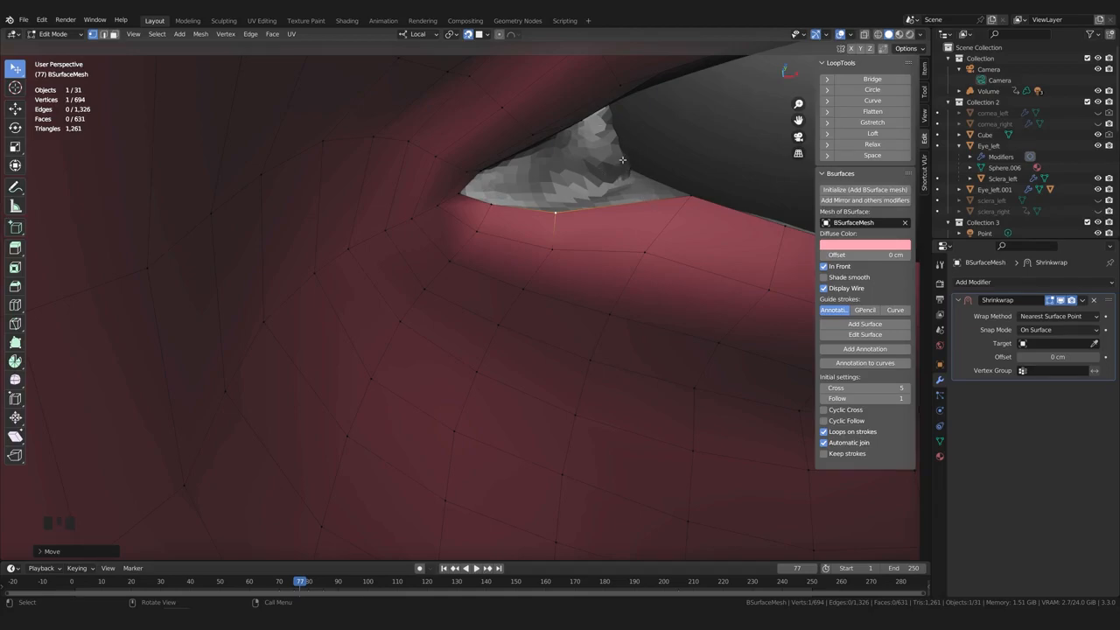
{"action": "left_click_drag", "start_coordinate": [688, 196], "coordinate": [634, 179]}
{"action": "middle_click_drag", "start_coordinate": [642, 287], "coordinate": [623, 285]}
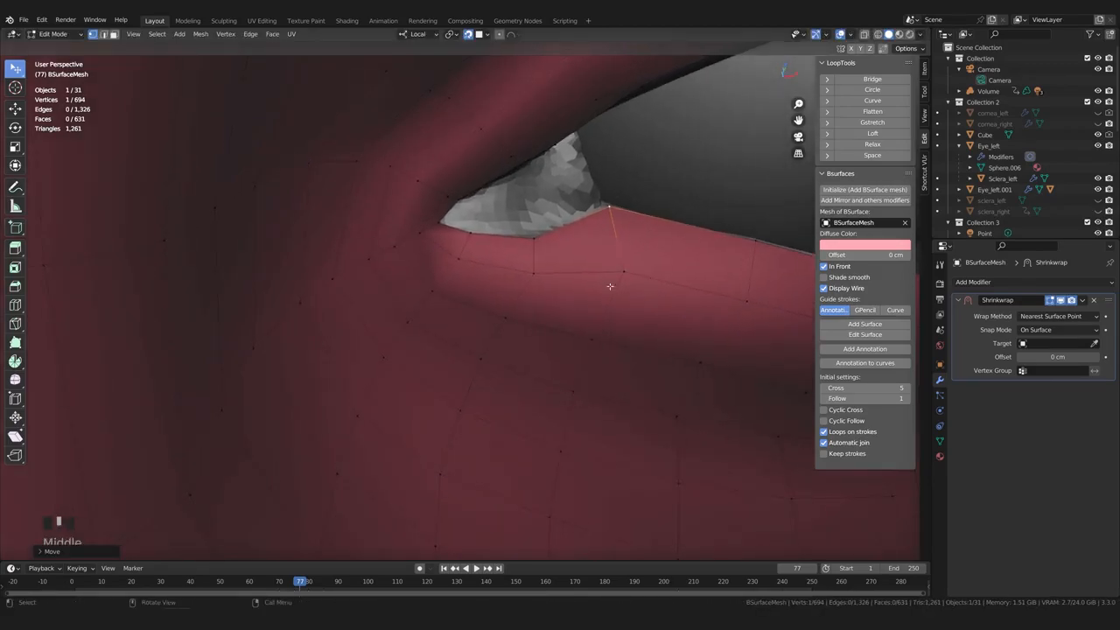
Adjust the lower eyelid's rim and second-row vertices beside the tear duct for a smoother contour
{"action": "left_click", "coordinate": [623, 271]}
{"action": "left_click_drag", "start_coordinate": [616, 215], "coordinate": [617, 222]}
{"action": "middle_click_drag", "start_coordinate": [595, 241], "coordinate": [573, 258]}
{"action": "left_click_drag", "start_coordinate": [540, 215], "coordinate": [546, 222]}
{"action": "middle_click_drag", "start_coordinate": [544, 249], "coordinate": [480, 348]}
{"action": "left_click_drag", "start_coordinate": [490, 245], "coordinate": [495, 250]}
{"action": "left_click_drag", "start_coordinate": [570, 278], "coordinate": [561, 266]}
Even the spacing of individual vertices in the rows below the inner eye corner and along the adjoining lower lid
{"action": "scroll", "coordinate": [561, 268], "scroll_direction": "down", "scroll_amount": 4}
{"action": "middle_click_drag", "start_coordinate": [561, 268], "coordinate": [523, 255]}
{"action": "left_click_drag", "start_coordinate": [527, 267], "coordinate": [523, 274]}
{"action": "scroll", "coordinate": [525, 297], "scroll_direction": "up", "scroll_amount": 2}
{"action": "middle_click_drag", "start_coordinate": [504, 292], "coordinate": [464, 262]}
{"action": "left_click_drag", "start_coordinate": [453, 266], "coordinate": [461, 261]}
{"action": "middle_click_drag", "start_coordinate": [525, 280], "coordinate": [586, 302]}
{"action": "left_click_drag", "start_coordinate": [598, 250], "coordinate": [606, 245]}
{"action": "left_click_drag", "start_coordinate": [555, 340], "coordinate": [558, 334]}
{"action": "left_click_drag", "start_coordinate": [535, 240], "coordinate": [567, 239]}
{"action": "left_click_drag", "start_coordinate": [482, 308], "coordinate": [489, 311]}
{"action": "middle_click_drag", "start_coordinate": [490, 313], "coordinate": [489, 342]}
{"action": "scroll", "coordinate": [490, 342], "scroll_direction": "down", "scroll_amount": 6}
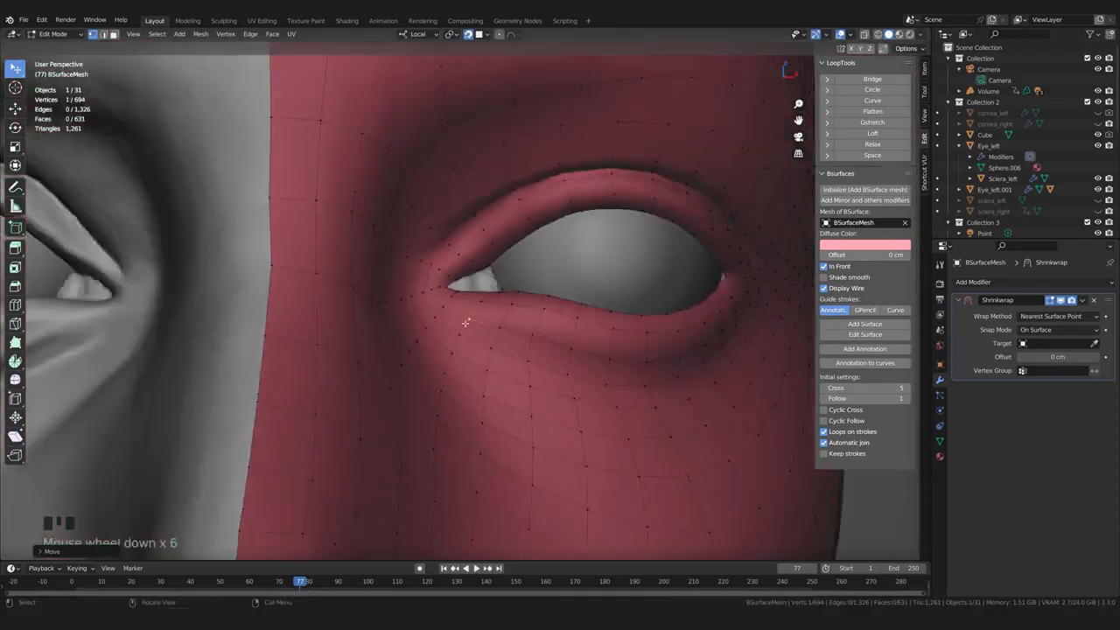
Refine the inner half of the lower eyelid and move the rim vertex at the tear duct's outer edge inward
{"action": "scroll", "coordinate": [464, 317], "scroll_direction": "up", "scroll_amount": 7}
{"action": "scroll", "coordinate": [459, 291], "scroll_direction": "down", "scroll_amount": 3}
{"action": "middle_click_drag", "start_coordinate": [459, 291], "coordinate": [486, 289]}
{"action": "left_click_drag", "start_coordinate": [483, 348], "coordinate": [478, 341]}
{"action": "middle_click_drag", "start_coordinate": [490, 306], "coordinate": [551, 253]}
{"action": "left_click_drag", "start_coordinate": [579, 202], "coordinate": [583, 195]}
{"action": "left_click_drag", "start_coordinate": [625, 218], "coordinate": [630, 215]}
{"action": "scroll", "coordinate": [633, 223], "scroll_direction": "down", "scroll_amount": 2}
{"action": "left_click_drag", "start_coordinate": [643, 264], "coordinate": [646, 268]}
{"action": "scroll", "coordinate": [621, 285], "scroll_direction": "down", "scroll_amount": 2}
{"action": "middle_click_drag", "start_coordinate": [603, 293], "coordinate": [524, 278]}
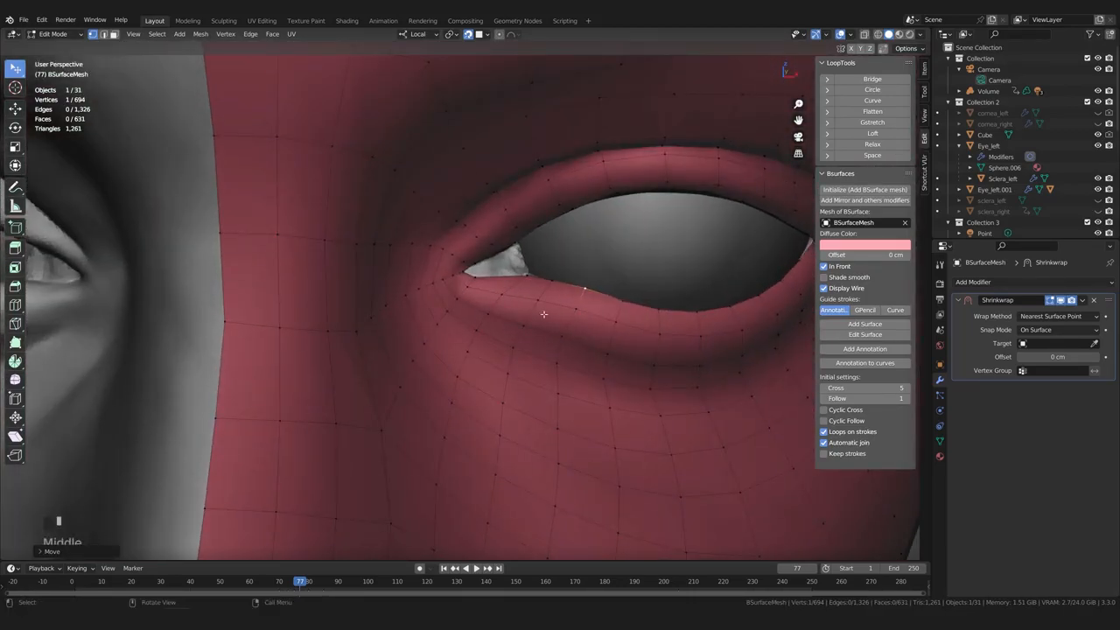
{"action": "left_click_drag", "start_coordinate": [528, 276], "coordinate": [510, 278]}
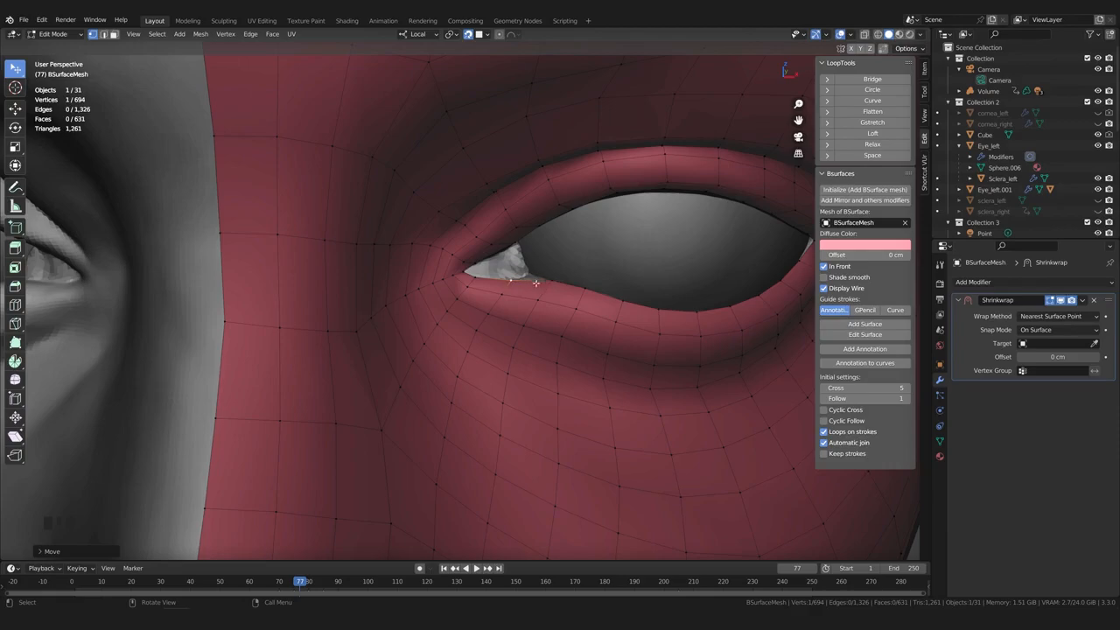
Examine the topology flow across the eye, cheek and nose from several angles
{"action": "scroll", "coordinate": [536, 281], "scroll_direction": "down", "scroll_amount": 4}
{"action": "middle_click_drag", "start_coordinate": [525, 311], "coordinate": [373, 315], "text": "shift"}
{"action": "scroll", "coordinate": [451, 367], "scroll_direction": "up", "scroll_amount": 2}
{"action": "scroll", "coordinate": [454, 340], "scroll_direction": "down", "scroll_amount": 4}
{"action": "scroll", "coordinate": [441, 332], "scroll_direction": "up", "scroll_amount": 2}
{"action": "middle_click_drag", "start_coordinate": [408, 258], "coordinate": [435, 411]}
{"action": "middle_click_drag", "start_coordinate": [345, 375], "coordinate": [525, 303]}
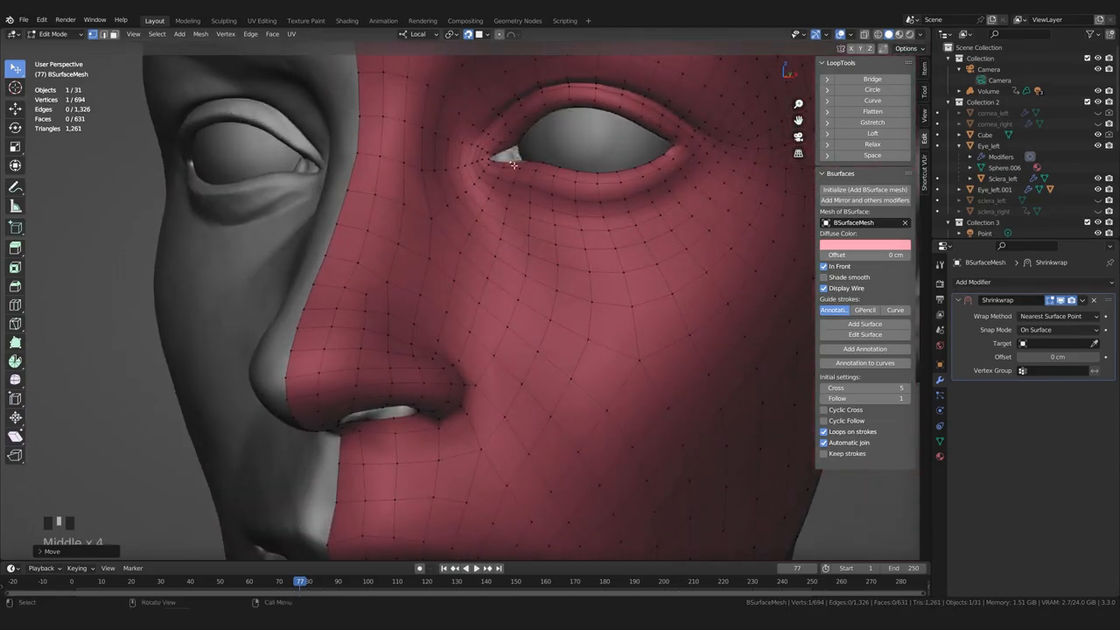
{"action": "middle_click_drag", "start_coordinate": [434, 357], "coordinate": [387, 363]}
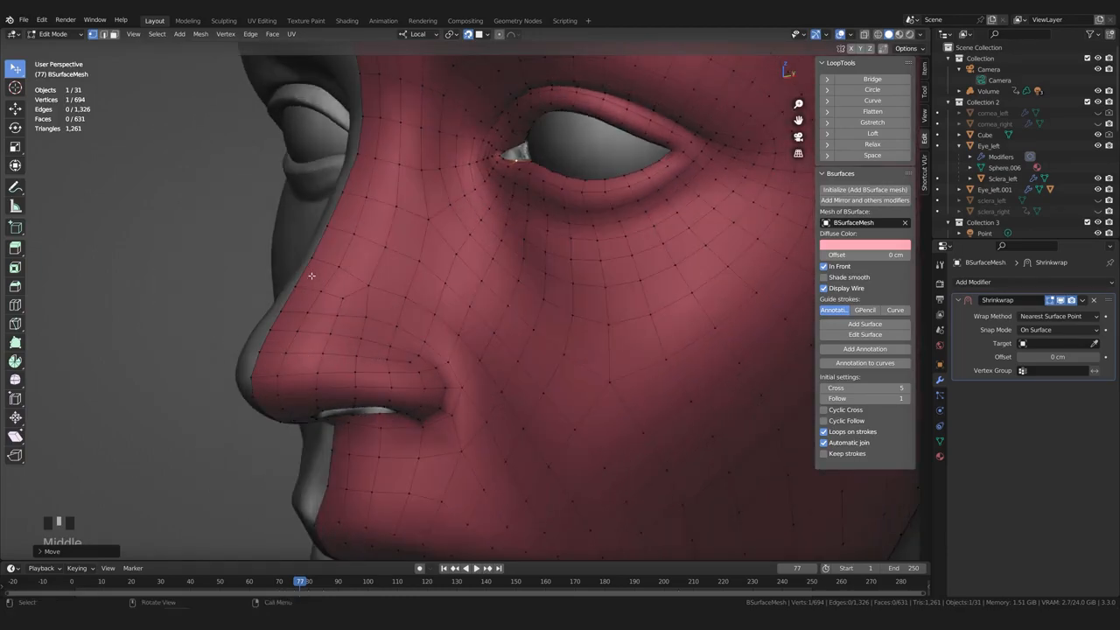
{"action": "middle_click_drag", "start_coordinate": [294, 320], "coordinate": [479, 344]}
Move the vertices along the upper eyelid crease near the inner corner to follow the sculpted fold
{"action": "scroll", "coordinate": [431, 383], "scroll_direction": "up", "scroll_amount": 2}
{"action": "scroll", "coordinate": [480, 344], "scroll_direction": "up", "scroll_amount": 6}
{"action": "left_click_drag", "start_coordinate": [411, 252], "coordinate": [333, 224]}
{"action": "middle_click_drag", "start_coordinate": [425, 193], "coordinate": [355, 302]}
{"action": "left_click_drag", "start_coordinate": [375, 314], "coordinate": [380, 309]}
{"action": "scroll", "coordinate": [382, 313], "scroll_direction": "down", "scroll_amount": 2}
{"action": "middle_click_drag", "start_coordinate": [402, 350], "coordinate": [392, 325]}
{"action": "scroll", "coordinate": [402, 324], "scroll_direction": "up", "scroll_amount": 2}
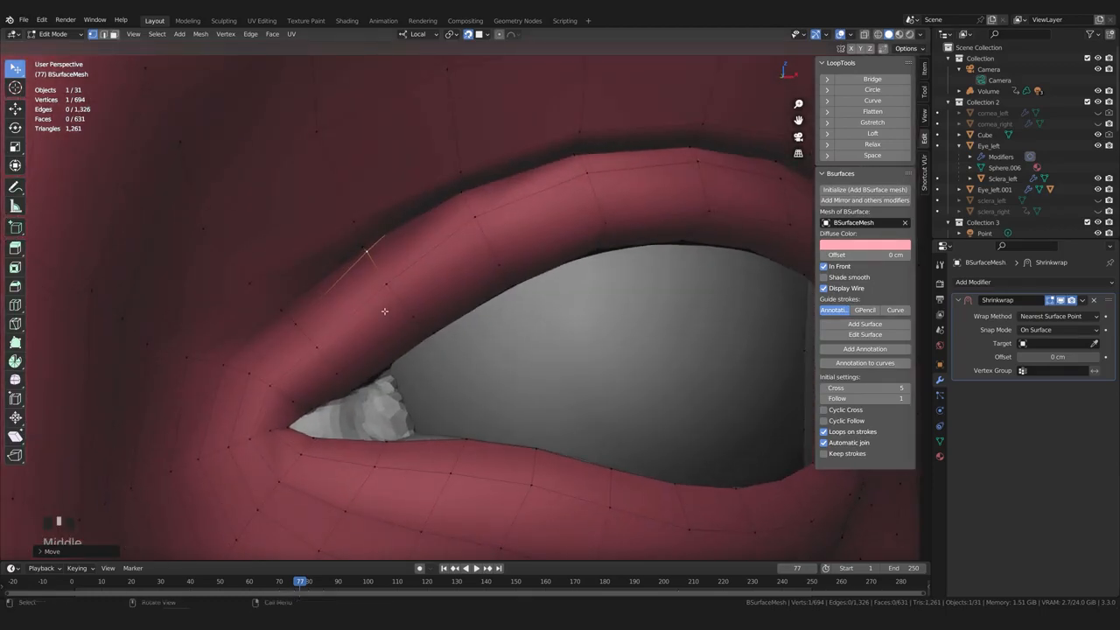
Nudge a vertex on the inner part of the upper eyelid and one on the lower lid near the tear duct
{"action": "scroll", "coordinate": [385, 313], "scroll_direction": "down", "scroll_amount": 1}
{"action": "left_click_drag", "start_coordinate": [399, 288], "coordinate": [398, 284]}
{"action": "middle_click_drag", "start_coordinate": [410, 325], "coordinate": [444, 320]}
{"action": "scroll", "coordinate": [386, 330], "scroll_direction": "down", "scroll_amount": 1}
{"action": "scroll", "coordinate": [387, 329], "scroll_direction": "up", "scroll_amount": 3}
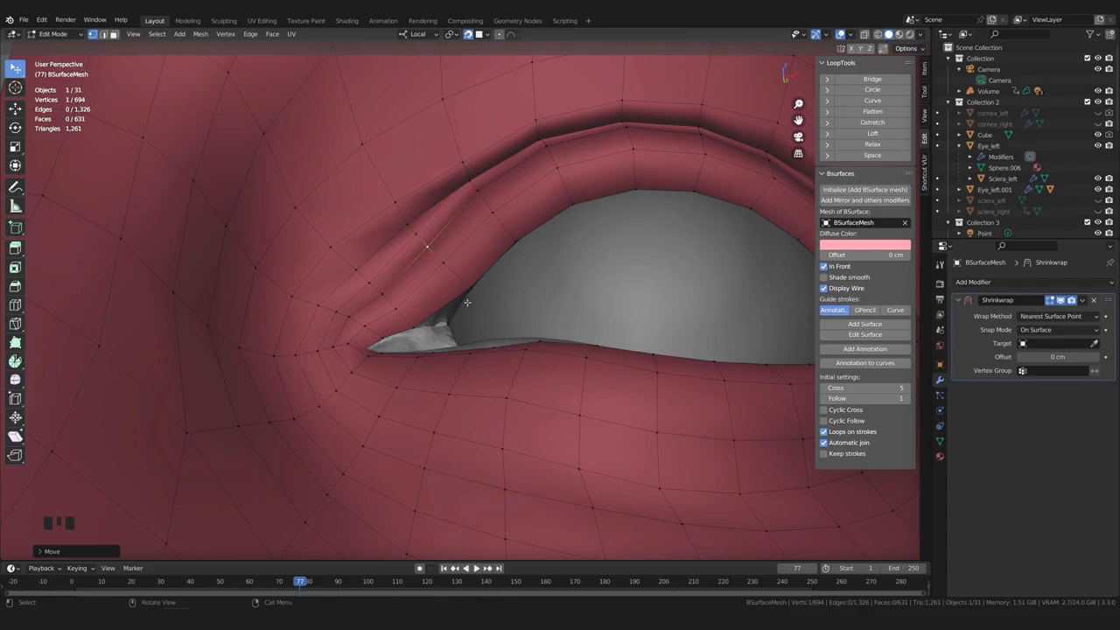
{"action": "mouse_move", "coordinate": [464, 351]}
{"action": "middle_mouse_down"}
{"action": "mouse_move", "coordinate": [482, 428]}
{"action": "mouse_move", "coordinate": [473, 352]}
{"action": "middle_mouse_up"}
{"action": "scroll", "coordinate": [482, 428], "scroll_direction": "up", "scroll_amount": 2}
{"action": "left_click_drag", "start_coordinate": [470, 350], "coordinate": [472, 357]}
{"action": "middle_click_drag", "start_coordinate": [472, 358], "coordinate": [445, 376]}
Add two edge loops near the inner eye corner, one crossing the lower eyelid and one crossing the upper eyelid
{"action": "key", "text": "2"}
{"action": "key", "text": "ctrl+r"}
{"action": "double_click", "coordinate": [434, 310]}
{"action": "key", "text": "ctrl+r"}
{"action": "left_click", "coordinate": [420, 264]}
{"action": "left_click", "coordinate": [421, 263]}
{"action": "key", "text": "1"}
{"action": "left_click", "coordinate": [448, 248]}
{"action": "mouse_move", "coordinate": [430, 301]}
{"action": "middle_mouse_down"}
{"action": "mouse_move", "coordinate": [429, 255]}
{"action": "mouse_move", "coordinate": [450, 277]}
{"action": "mouse_move", "coordinate": [446, 292]}
{"action": "middle_mouse_up"}
{"action": "scroll", "coordinate": [429, 256], "scroll_direction": "down", "scroll_amount": 2}
Select the edge rings beside the inner eye corner and space their vertices evenly with LoopTools Space
{"action": "key", "text": "2"}
{"action": "left_click", "coordinate": [425, 301]}
{"action": "left_click", "coordinate": [374, 290], "text": "ctrl"}
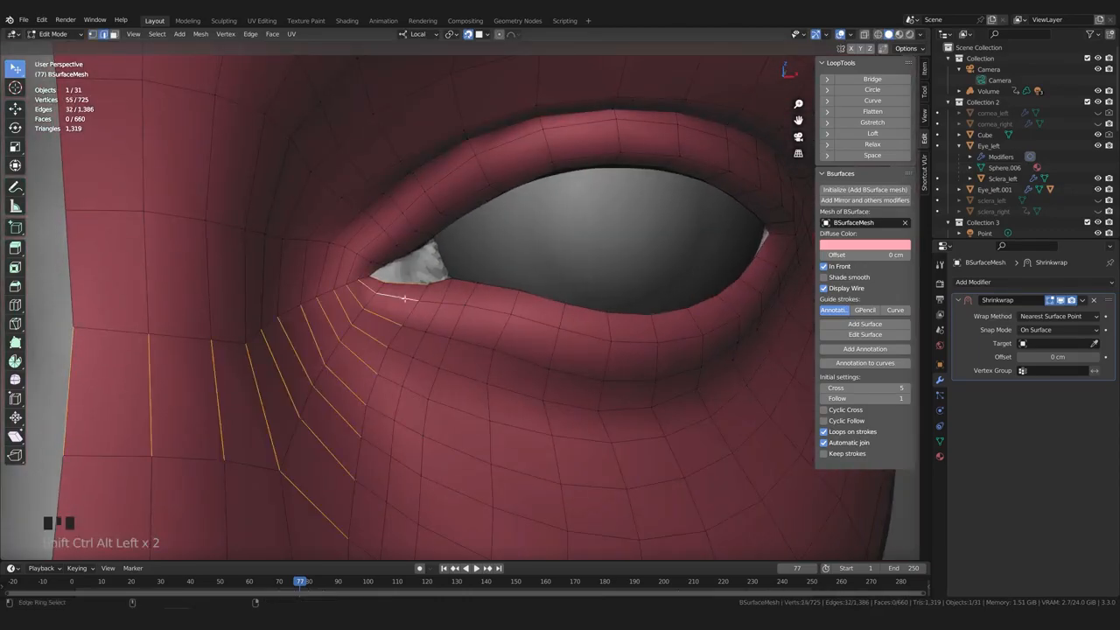
{"action": "scroll", "coordinate": [437, 350], "scroll_direction": "down", "scroll_amount": 2}
{"action": "middle_click_drag", "start_coordinate": [413, 395], "coordinate": [420, 299], "text": "shift"}
{"action": "scroll", "coordinate": [459, 355], "scroll_direction": "up", "scroll_amount": 2}
{"action": "left_click", "coordinate": [872, 155]}
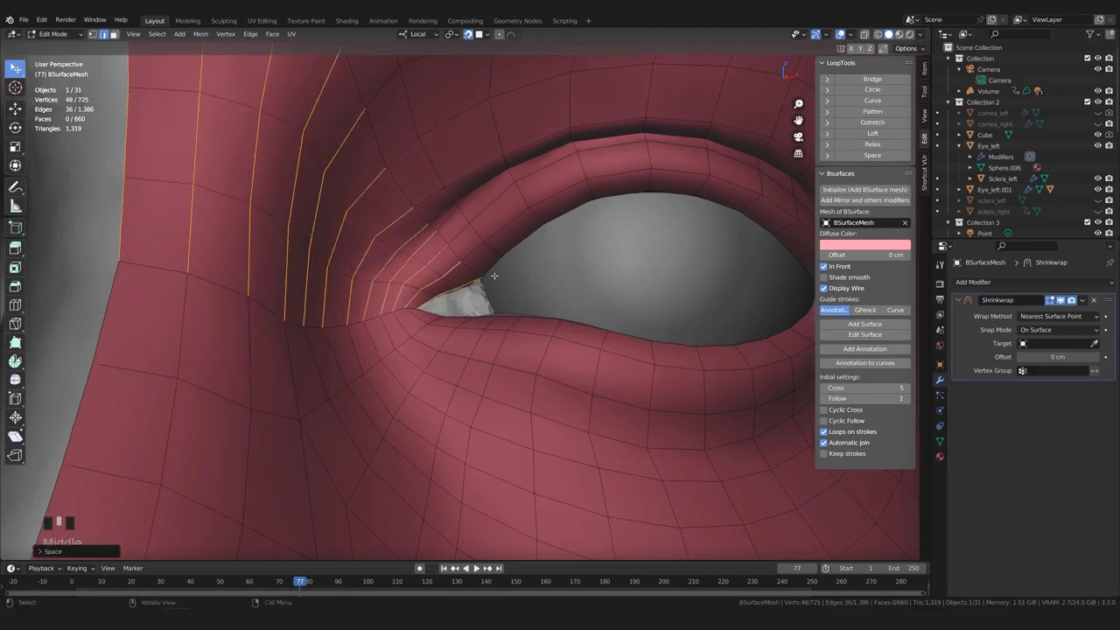
Select the edge rings running from the inner lower eyelid down the cheek, apply LoopTools Space, and clear the selection
{"action": "scroll", "coordinate": [498, 272], "scroll_direction": "down", "scroll_amount": 2}
{"action": "middle_click_drag", "start_coordinate": [497, 272], "coordinate": [472, 268]}
{"action": "left_click", "coordinate": [407, 159]}
{"action": "middle_click_drag", "start_coordinate": [420, 175], "coordinate": [528, 222]}
{"action": "left_click", "coordinate": [475, 263], "text": "ctrl+alt+shift"}
{"action": "left_click", "coordinate": [460, 277], "text": "ctrl+alt+shift"}
{"action": "left_click", "coordinate": [507, 278], "text": "ctrl+alt+shift"}
{"action": "scroll", "coordinate": [511, 280], "scroll_direction": "down", "scroll_amount": 1}
{"action": "left_click", "coordinate": [497, 229]}
{"action": "scroll", "coordinate": [476, 225], "scroll_direction": "down", "scroll_amount": 1}
{"action": "left_click", "coordinate": [482, 240], "text": "ctrl+alt+shift"}
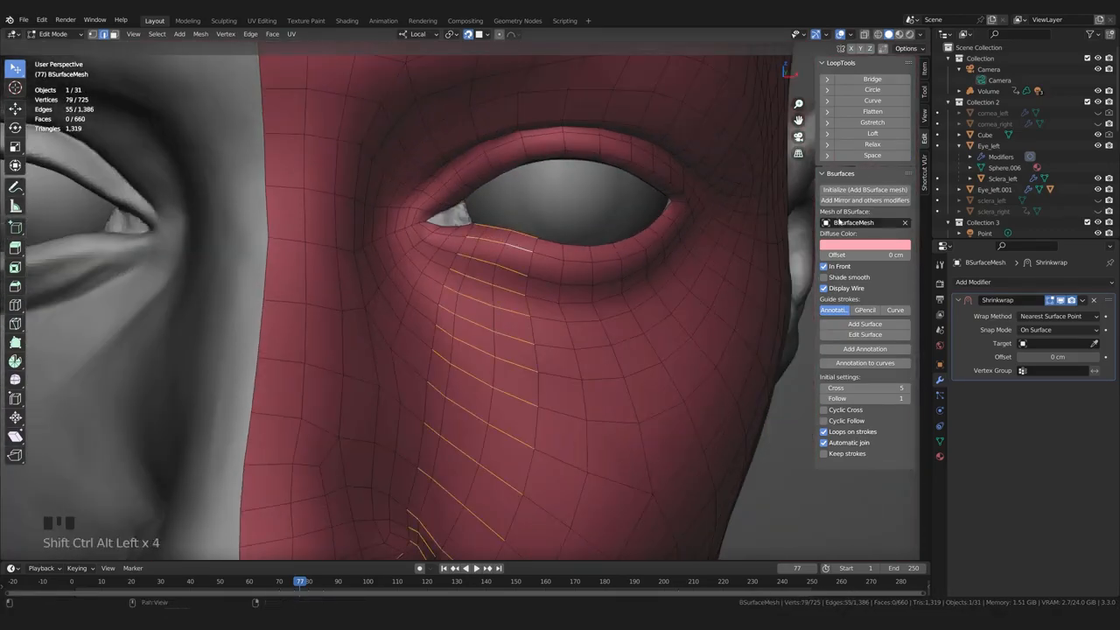
{"action": "left_click", "coordinate": [872, 155]}
{"action": "scroll", "coordinate": [545, 309], "scroll_direction": "down", "scroll_amount": 3}
{"action": "key", "text": "alt+a"}
{"action": "scroll", "coordinate": [487, 358], "scroll_direction": "up", "scroll_amount": 2}
{"action": "middle_click_drag", "start_coordinate": [560, 328], "coordinate": [514, 329]}
{"action": "scroll", "coordinate": [417, 368], "scroll_direction": "up", "scroll_amount": 2}
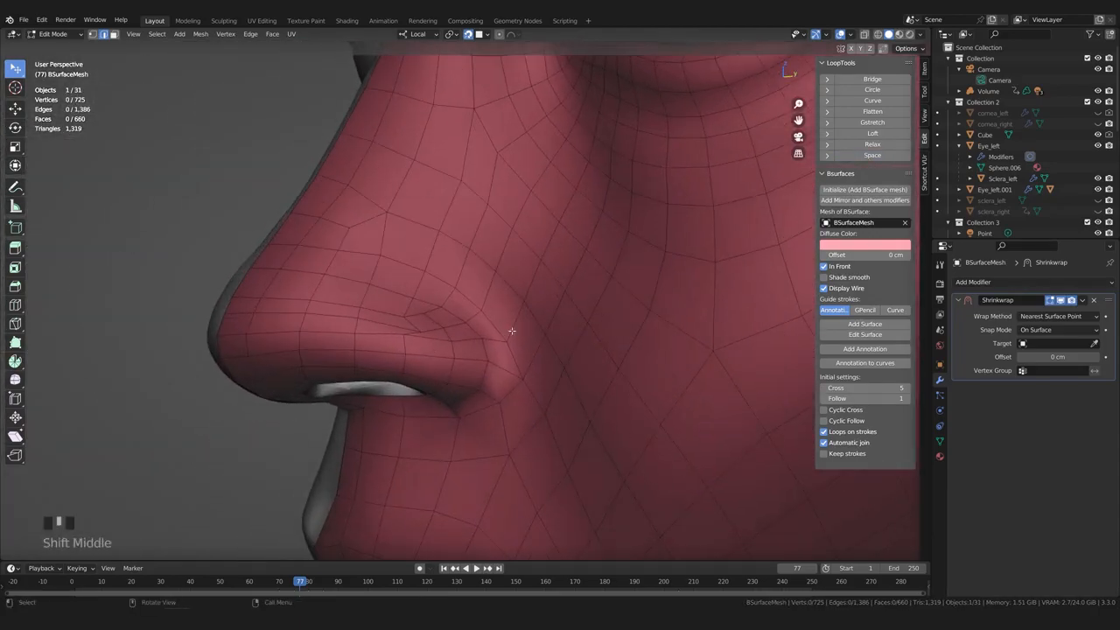
Switch to Sculpt Mode and relax the mesh around the nostril wing and side of the nose with the Slide Relax brush
{"action": "key", "text": "ctrl+Tab"}
{"action": "scroll", "coordinate": [428, 354], "scroll_direction": "up", "scroll_amount": 3}
{"action": "left_click_drag", "start_coordinate": [428, 354], "coordinate": [432, 308], "text": "shift"}
{"action": "middle_click_drag", "start_coordinate": [562, 365], "coordinate": [604, 349]}
{"action": "left_click_drag", "start_coordinate": [603, 350], "coordinate": [600, 367], "text": "shift"}
{"action": "mouse_move", "coordinate": [600, 367]}
{"action": "middle_mouse_down"}
{"action": "mouse_move", "coordinate": [577, 350]}
{"action": "mouse_move", "coordinate": [593, 370]}
{"action": "mouse_move", "coordinate": [489, 350]}
{"action": "middle_mouse_up"}
{"action": "key", "text": "ctrl+z"}
{"action": "left_click_drag", "start_coordinate": [368, 271], "coordinate": [352, 259], "text": "shift"}
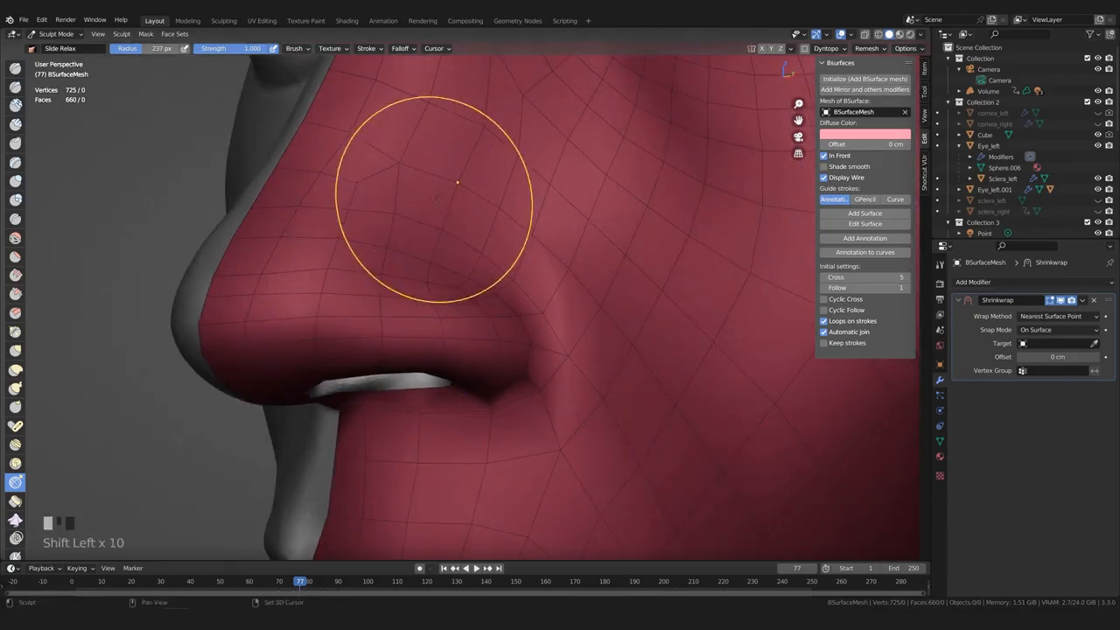
Relax the topology on the side of the nose from above the nostril up towards the inner eye corner
{"action": "scroll", "coordinate": [436, 200], "scroll_direction": "down", "scroll_amount": 1}
{"action": "middle_click_drag", "start_coordinate": [437, 199], "coordinate": [436, 270], "text": "shift"}
{"action": "left_click_drag", "start_coordinate": [464, 219], "coordinate": [473, 204], "text": "shift"}
{"action": "middle_click_drag", "start_coordinate": [455, 262], "coordinate": [441, 210]}
{"action": "middle_click_drag", "start_coordinate": [441, 210], "coordinate": [450, 338], "text": "shift"}
{"action": "scroll", "coordinate": [450, 338], "scroll_direction": "up", "scroll_amount": 2}
{"action": "left_click_drag", "start_coordinate": [449, 337], "coordinate": [446, 345], "text": "shift"}
{"action": "middle_click_drag", "start_coordinate": [445, 345], "coordinate": [407, 397]}
{"action": "middle_click_drag", "start_coordinate": [406, 398], "coordinate": [464, 267], "text": "shift"}
{"action": "left_click_drag", "start_coordinate": [464, 267], "coordinate": [464, 262], "text": "shift"}
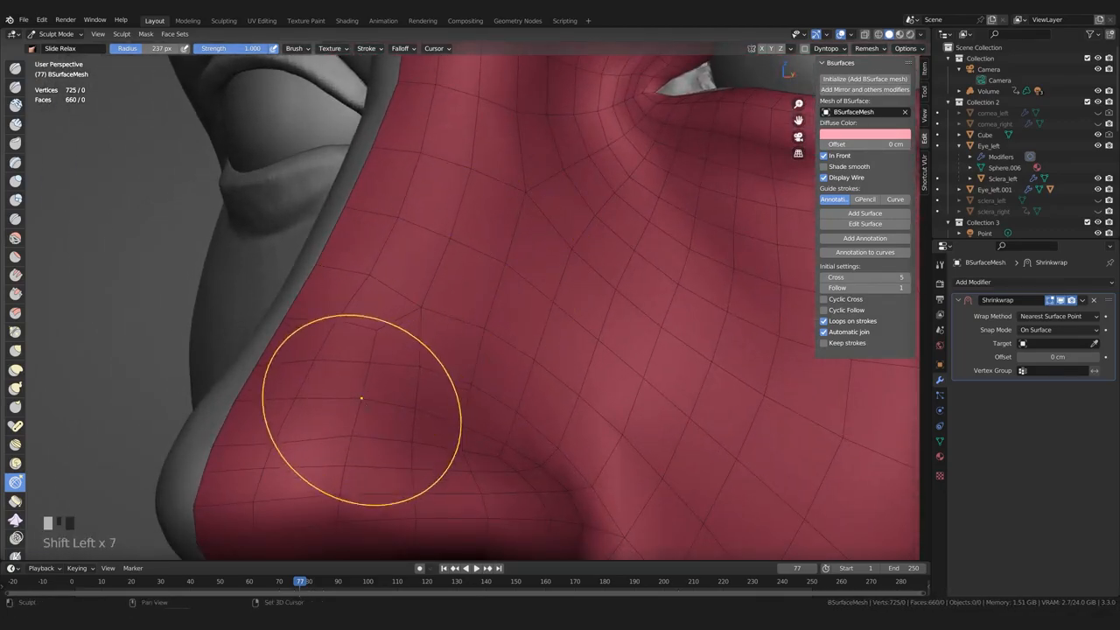
Relax the mesh above the nose tip and slide the vertices along the nose bridge's centre edge with Slide Relax
{"action": "scroll", "coordinate": [382, 410], "scroll_direction": "down", "scroll_amount": 2}
{"action": "mouse_move", "coordinate": [382, 410]}
{"action": "middle_mouse_down"}
{"action": "mouse_move", "coordinate": [414, 410]}
{"action": "mouse_move", "coordinate": [354, 418]}
{"action": "middle_mouse_up"}
{"action": "scroll", "coordinate": [415, 410], "scroll_direction": "up", "scroll_amount": 2}
{"action": "left_click_drag", "start_coordinate": [353, 418], "coordinate": [338, 424], "text": "shift"}
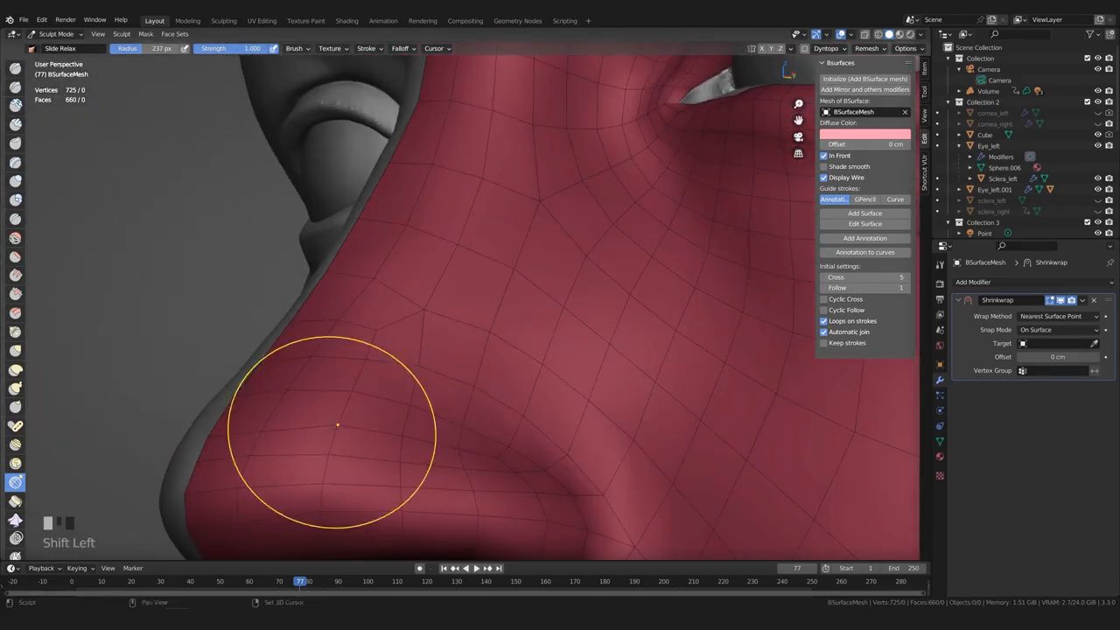
{"action": "middle_click_drag", "start_coordinate": [325, 449], "coordinate": [284, 433]}
{"action": "mouse_move", "coordinate": [254, 454]}
{"action": "middle_mouse_down"}
{"action": "mouse_move", "coordinate": [243, 462]}
{"action": "mouse_move", "coordinate": [306, 492]}
{"action": "middle_mouse_up"}
{"action": "left_click_drag", "start_coordinate": [306, 491], "coordinate": [309, 486]}
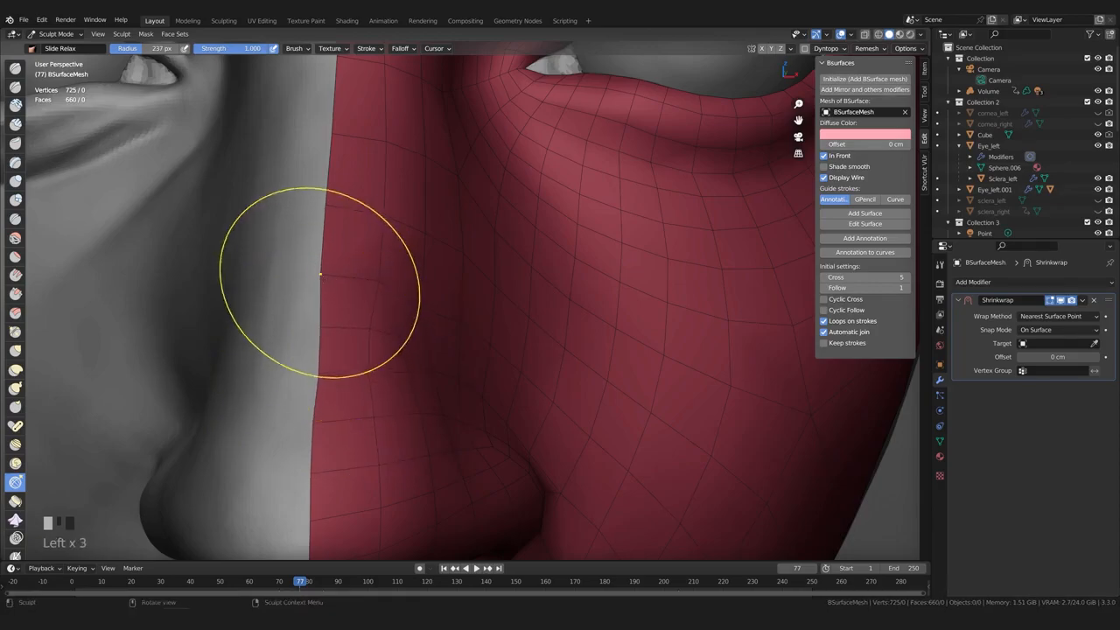
{"action": "left_click_drag", "start_coordinate": [316, 331], "coordinate": [311, 383]}
Relax the faces beside the nose bridge's centre edge and in the hollow between nose and cheek
{"action": "scroll", "coordinate": [311, 383], "scroll_direction": "down", "scroll_amount": 1}
{"action": "left_click_drag", "start_coordinate": [333, 385], "coordinate": [340, 392], "text": "shift"}
{"action": "middle_click_drag", "start_coordinate": [463, 385], "coordinate": [371, 425]}
{"action": "middle_click_drag", "start_coordinate": [371, 425], "coordinate": [362, 368], "text": "shift"}
{"action": "left_click", "coordinate": [362, 368], "text": "shift"}
{"action": "scroll", "coordinate": [536, 276], "scroll_direction": "down", "scroll_amount": 2}
{"action": "left_click", "coordinate": [497, 259], "text": "shift"}
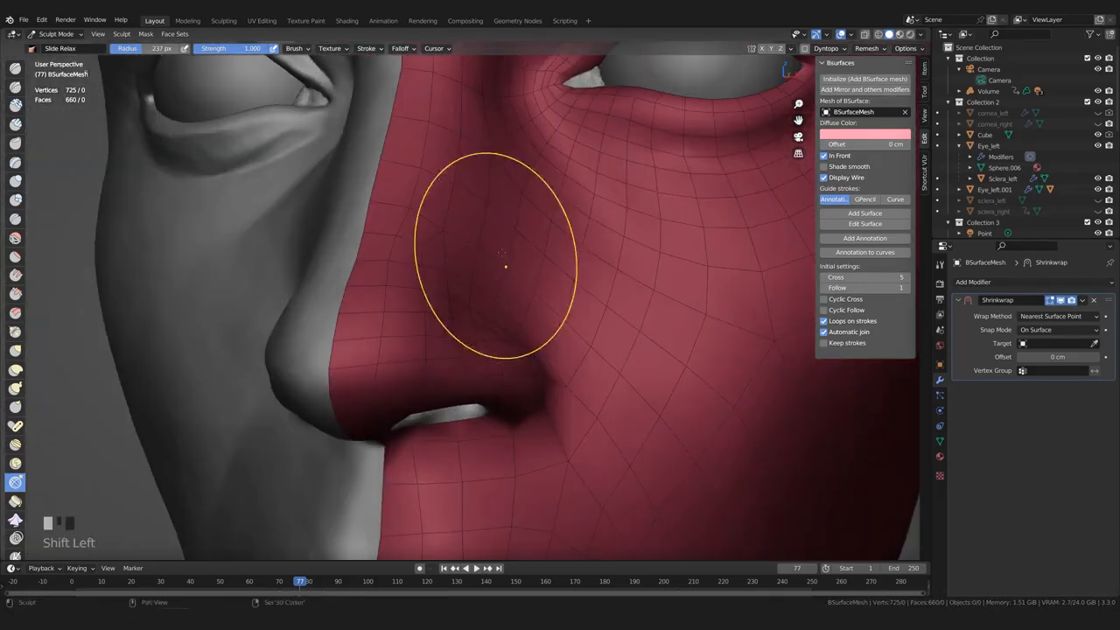
Try to relax the hollow beside the nose bridge up towards the inner eye corner with the Slide Relax brush
{"action": "left_click_drag", "start_coordinate": [670, 373], "coordinate": [554, 229], "text": "shift"}
{"action": "middle_click_drag", "start_coordinate": [554, 229], "coordinate": [472, 274]}
{"action": "left_click_drag", "start_coordinate": [472, 275], "coordinate": [477, 245], "text": "shift"}
{"action": "scroll", "coordinate": [476, 245], "scroll_direction": "up", "scroll_amount": 2}
{"action": "mouse_move", "coordinate": [477, 245]}
{"action": "middle_mouse_down"}
{"action": "mouse_move", "coordinate": [497, 194]}
{"action": "mouse_move", "coordinate": [437, 250]}
{"action": "mouse_move", "coordinate": [473, 142]}
{"action": "mouse_move", "coordinate": [483, 171]}
{"action": "mouse_move", "coordinate": [414, 273]}
{"action": "middle_mouse_up"}
{"action": "left_click", "coordinate": [437, 250], "text": "shift"}
{"action": "left_click", "coordinate": [472, 138]}
{"action": "left_click", "coordinate": [483, 171], "text": "shift"}
Undo the recent Slide Relax strokes between the nose and the inner eye corner
{"action": "key", "text": "ctrl+z"}
{"action": "key", "text": "ctrl+z"}
{"action": "key", "text": "ctrl+z"}
{"action": "key", "text": "ctrl+z"}
{"action": "key", "text": "ctrl+z"}
{"action": "key", "text": "ctrl+z"}
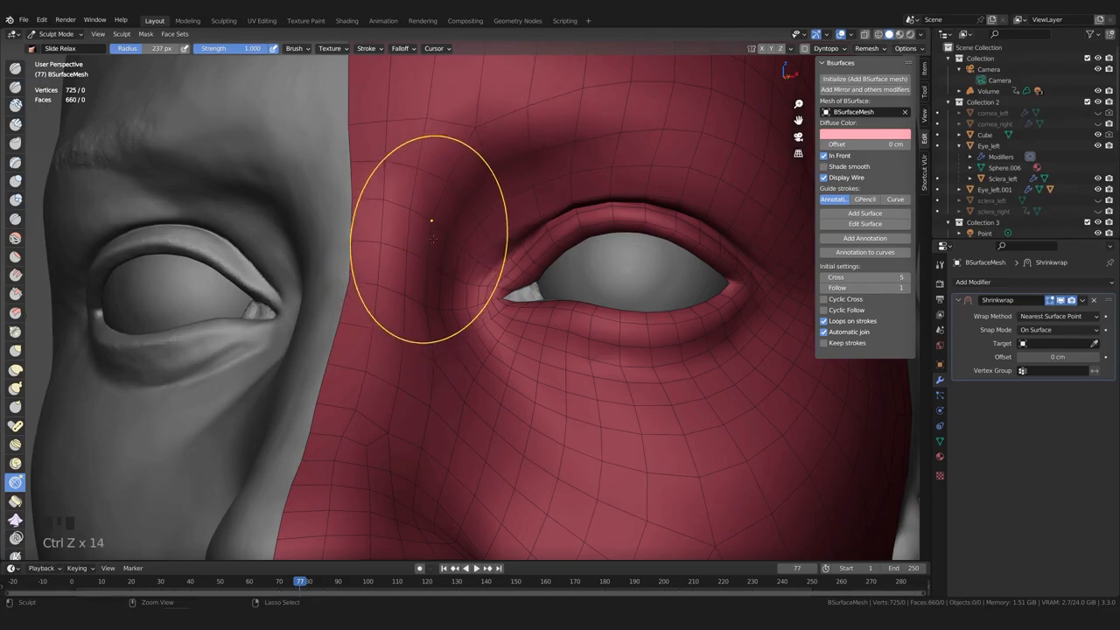
Relax the topology at the inner brow and slide the vertices down the nose bridge's centre edge with Slide Relax
{"action": "middle_click_drag", "start_coordinate": [433, 236], "coordinate": [456, 178]}
{"action": "left_click", "coordinate": [469, 156], "text": "shift"}
{"action": "left_click_drag", "start_coordinate": [468, 161], "coordinate": [464, 180], "text": "shift"}
{"action": "middle_click_drag", "start_coordinate": [424, 165], "coordinate": [370, 150]}
{"action": "left_click", "coordinate": [370, 149]}
{"action": "left_click_drag", "start_coordinate": [381, 179], "coordinate": [384, 194], "text": "shift"}
{"action": "left_click_drag", "start_coordinate": [381, 207], "coordinate": [380, 287], "text": "shift"}
{"action": "left_click_drag", "start_coordinate": [374, 314], "coordinate": [363, 359], "text": "shift"}
{"action": "scroll", "coordinate": [366, 350], "scroll_direction": "down", "scroll_amount": 1}
{"action": "middle_click_drag", "start_coordinate": [429, 210], "coordinate": [440, 293], "text": "shift"}
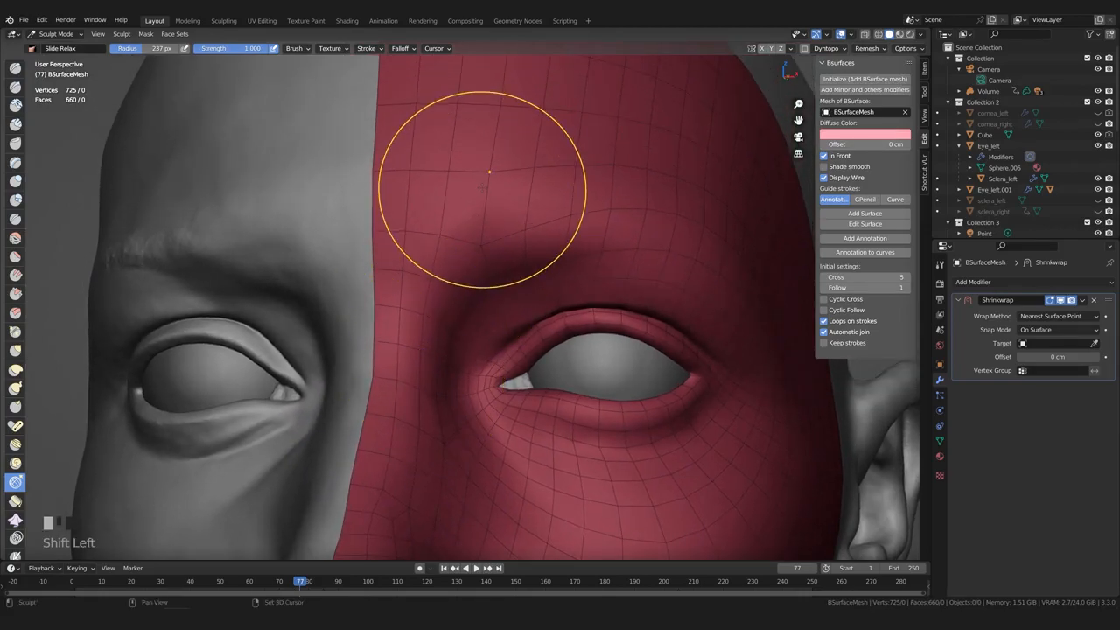
Switch to Edit Mode and examine the eye and brow topology over the textured skin in Material Preview shading
{"action": "key", "text": "Tab"}
{"action": "scroll", "coordinate": [429, 262], "scroll_direction": "up", "scroll_amount": 2}
{"action": "middle_click_drag", "start_coordinate": [430, 321], "coordinate": [393, 332]}
{"action": "scroll", "coordinate": [393, 332], "scroll_direction": "down", "scroll_amount": 2}
{"action": "left_click", "coordinate": [906, 47]}
{"action": "left_click", "coordinate": [901, 36]}
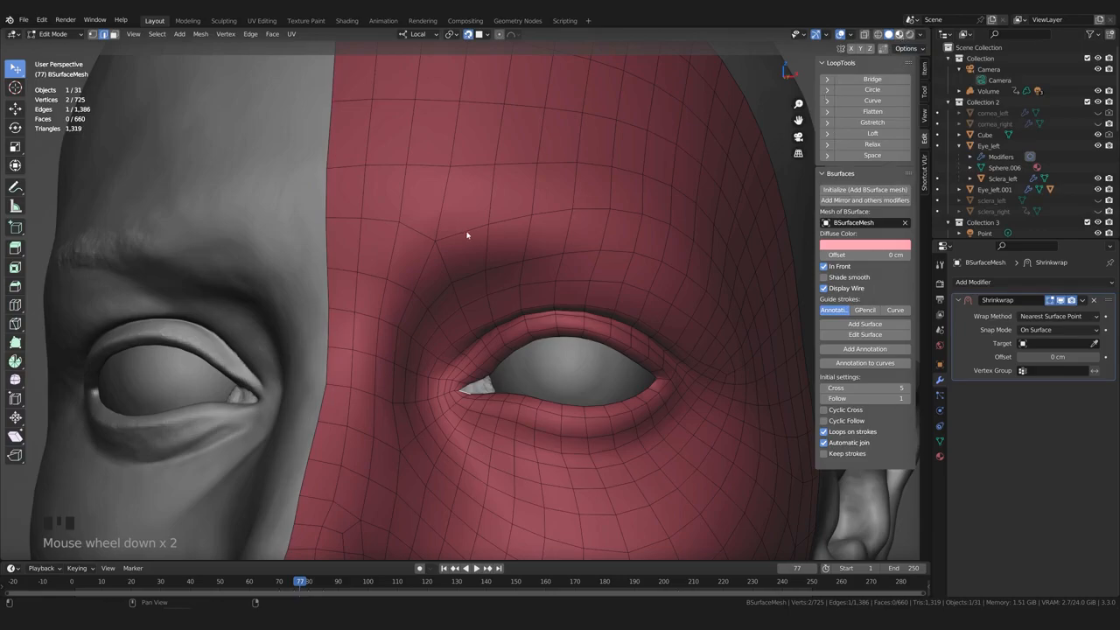
{"action": "left_click", "coordinate": [898, 35]}
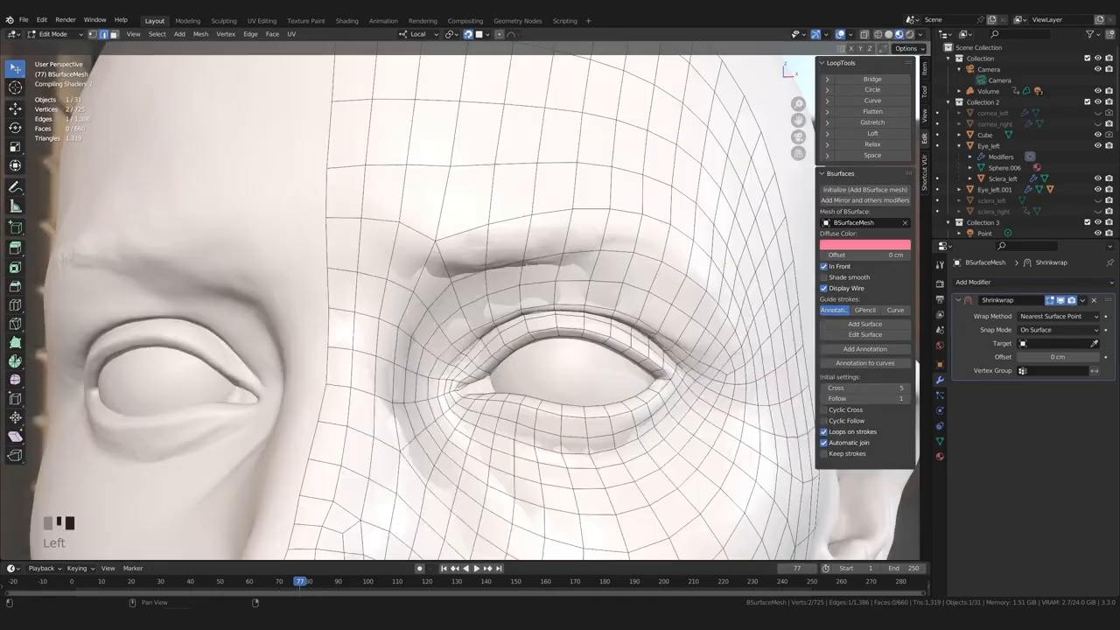
{"action": "scroll", "coordinate": [501, 265], "scroll_direction": "down", "scroll_amount": 1}
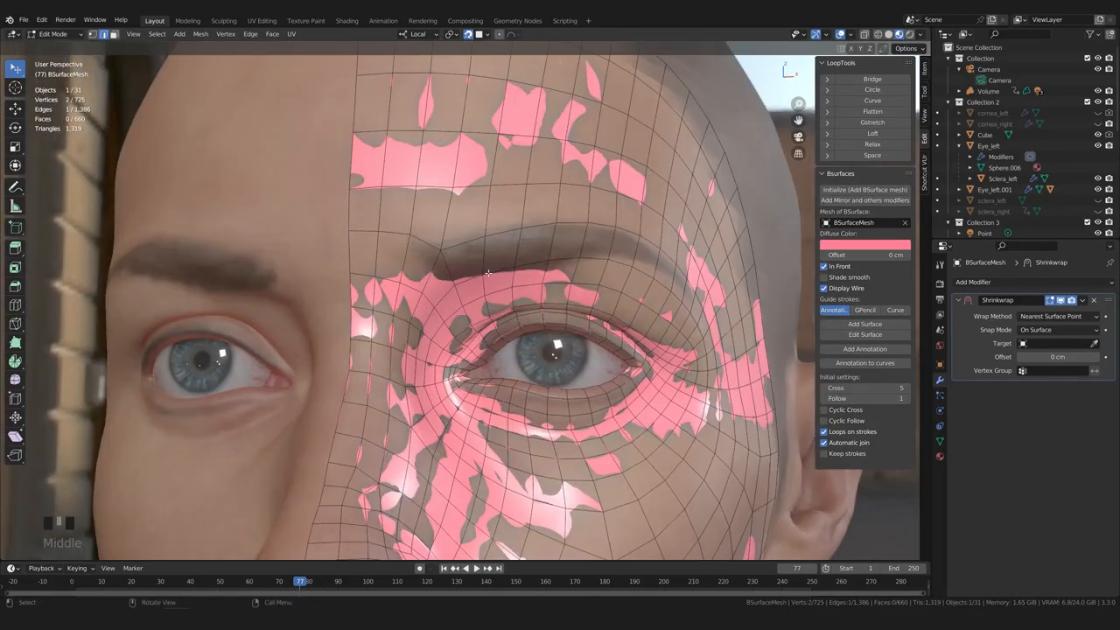
{"action": "middle_click_drag", "start_coordinate": [492, 272], "coordinate": [491, 273]}
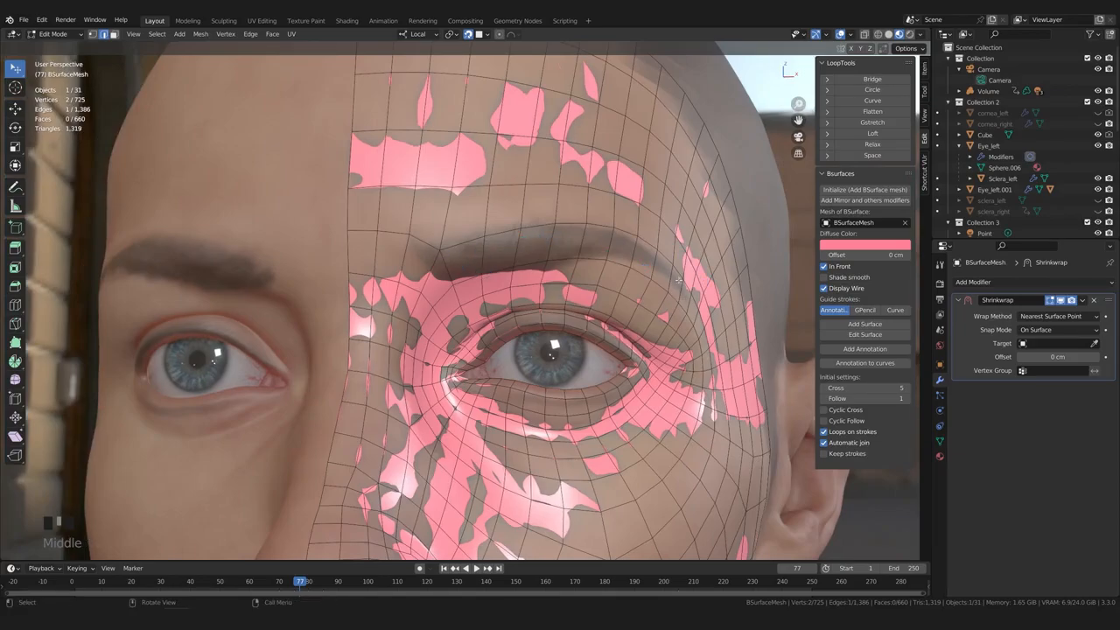
{"action": "mouse_move", "coordinate": [442, 278]}
{"action": "middle_mouse_down"}
{"action": "mouse_move", "coordinate": [477, 278]}
{"action": "mouse_move", "coordinate": [435, 255]}
{"action": "middle_mouse_up"}
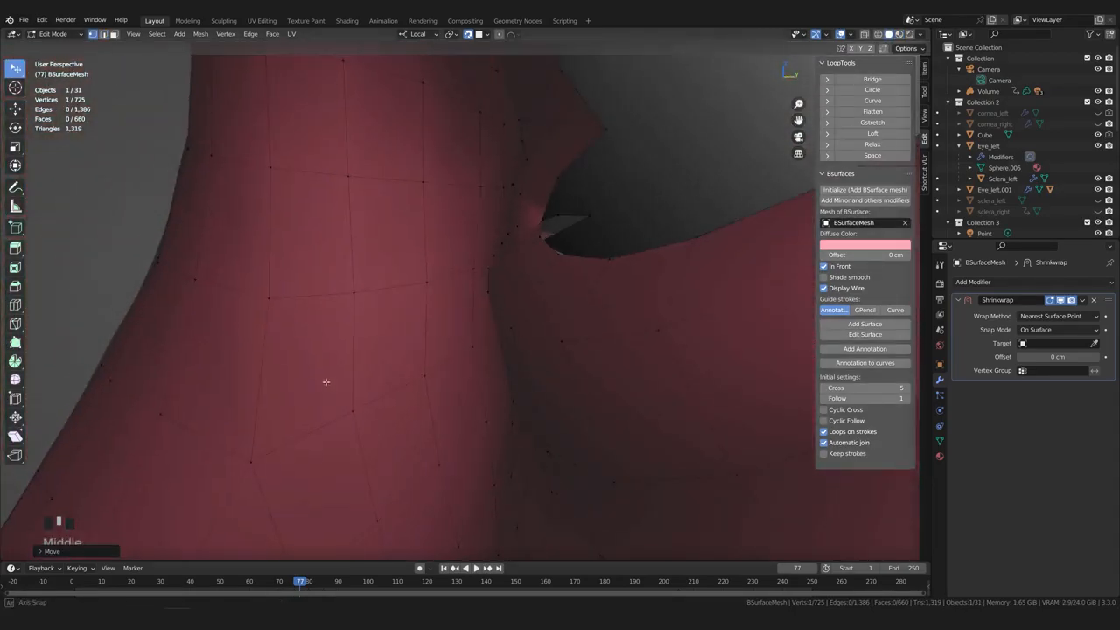
Turn off snapping and move the lower eyelid's edge vertices near the inner eye corner onto the sculpted lid rim
{"action": "mouse_move", "coordinate": [325, 382]}
{"action": "middle_mouse_down"}
{"action": "mouse_move", "coordinate": [401, 336]}
{"action": "mouse_move", "coordinate": [450, 328]}
{"action": "mouse_move", "coordinate": [478, 291]}
{"action": "middle_mouse_up"}
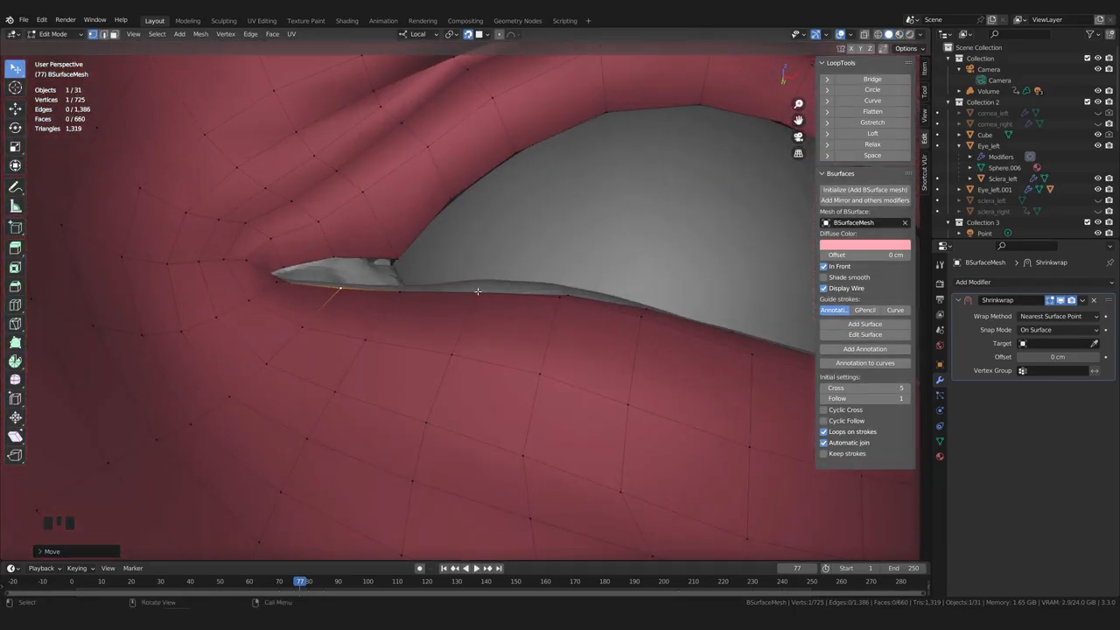
{"action": "scroll", "coordinate": [466, 318], "scroll_direction": "up", "scroll_amount": 1}
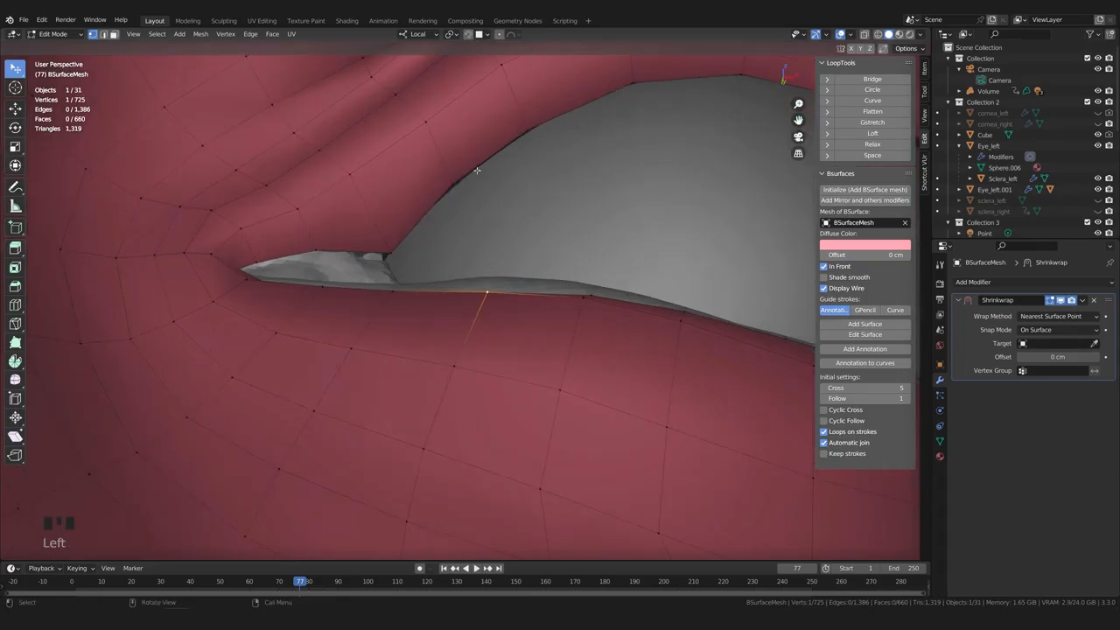
{"action": "middle_click_drag", "start_coordinate": [474, 130], "coordinate": [490, 257]}
{"action": "key", "text": "g"}
{"action": "left_click", "coordinate": [497, 249]}
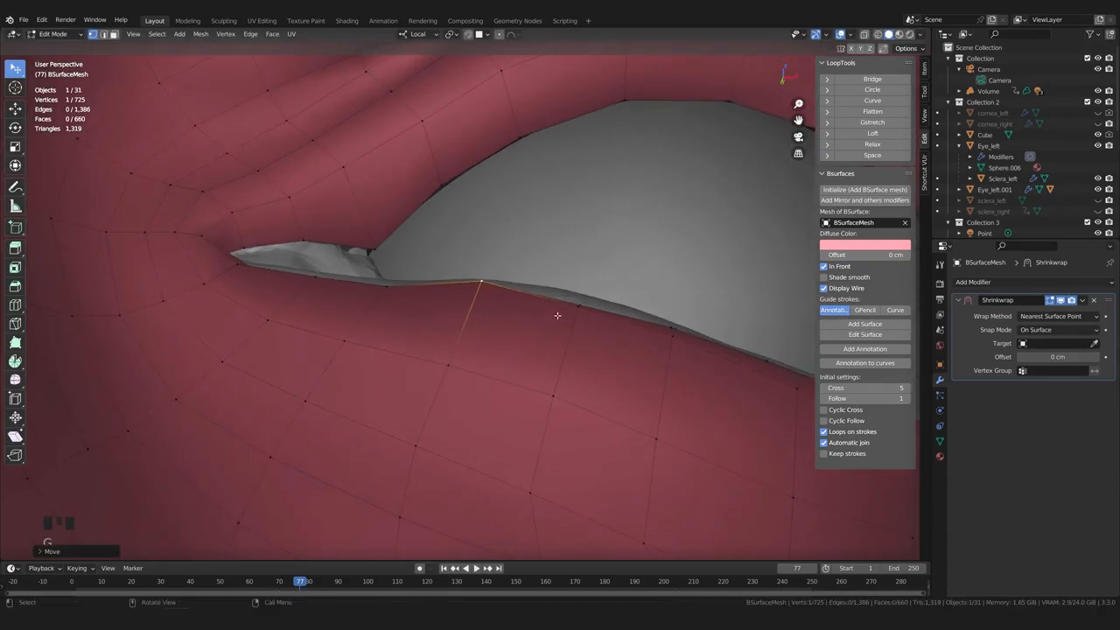
{"action": "key", "text": "g"}
{"action": "left_click", "coordinate": [584, 302]}
{"action": "left_click", "coordinate": [578, 306]}
{"action": "key", "text": "g"}
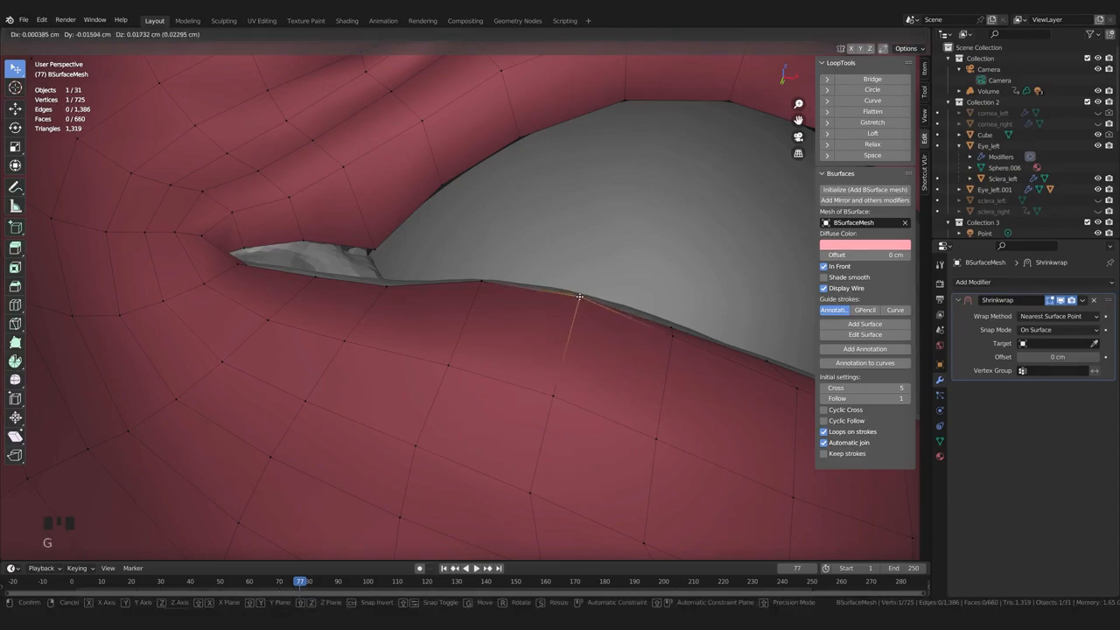
{"action": "left_click", "coordinate": [579, 296]}
Move the next edge vertices along the middle of the lower eyelid up to the sculpted rim
{"action": "middle_click_drag", "start_coordinate": [600, 324], "coordinate": [515, 309], "text": "shift"}
{"action": "key", "text": "g"}
{"action": "left_click", "coordinate": [588, 315]}
{"action": "key", "text": "g"}
{"action": "left_click", "coordinate": [600, 327]}
{"action": "middle_click_drag", "start_coordinate": [600, 326], "coordinate": [522, 332], "text": "shift"}
{"action": "key", "text": "g"}
{"action": "left_click", "coordinate": [581, 323]}
{"action": "key", "text": "g"}
{"action": "left_click", "coordinate": [528, 323]}
{"action": "key", "text": "g"}
{"action": "left_click", "coordinate": [525, 331]}
{"action": "scroll", "coordinate": [524, 350], "scroll_direction": "down", "scroll_amount": 3}
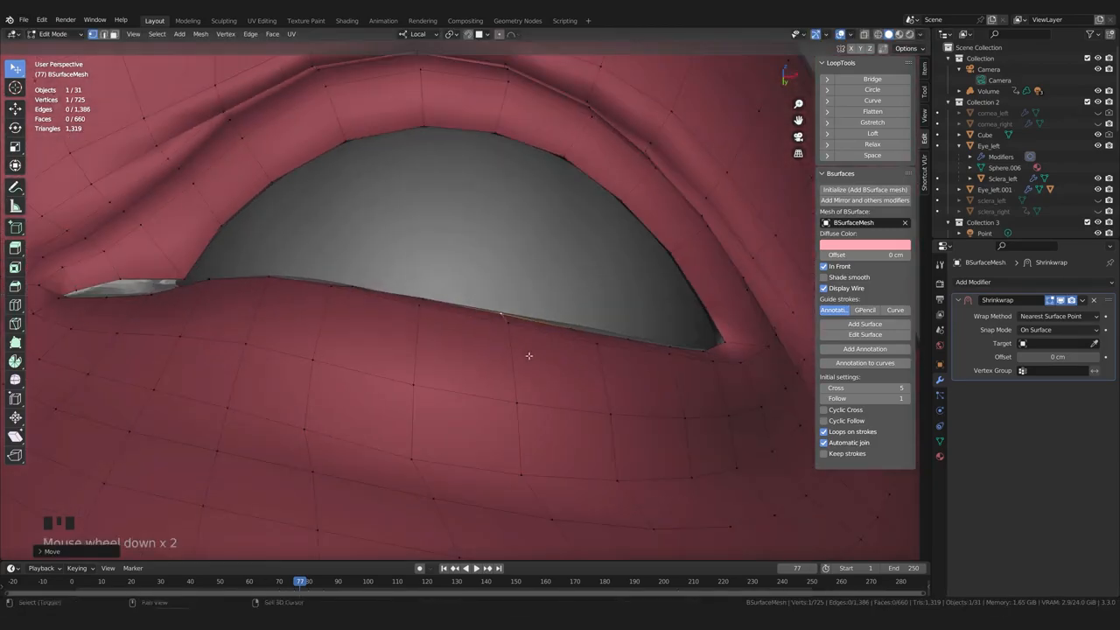
Align the edge vertices on the outer half of the lower eyelid with the rim beneath the eyeball
{"action": "mouse_move", "coordinate": [507, 341]}
{"action": "middle_mouse_down"}
{"action": "mouse_move", "coordinate": [518, 330]}
{"action": "mouse_move", "coordinate": [457, 338]}
{"action": "mouse_move", "coordinate": [492, 338]}
{"action": "middle_mouse_up"}
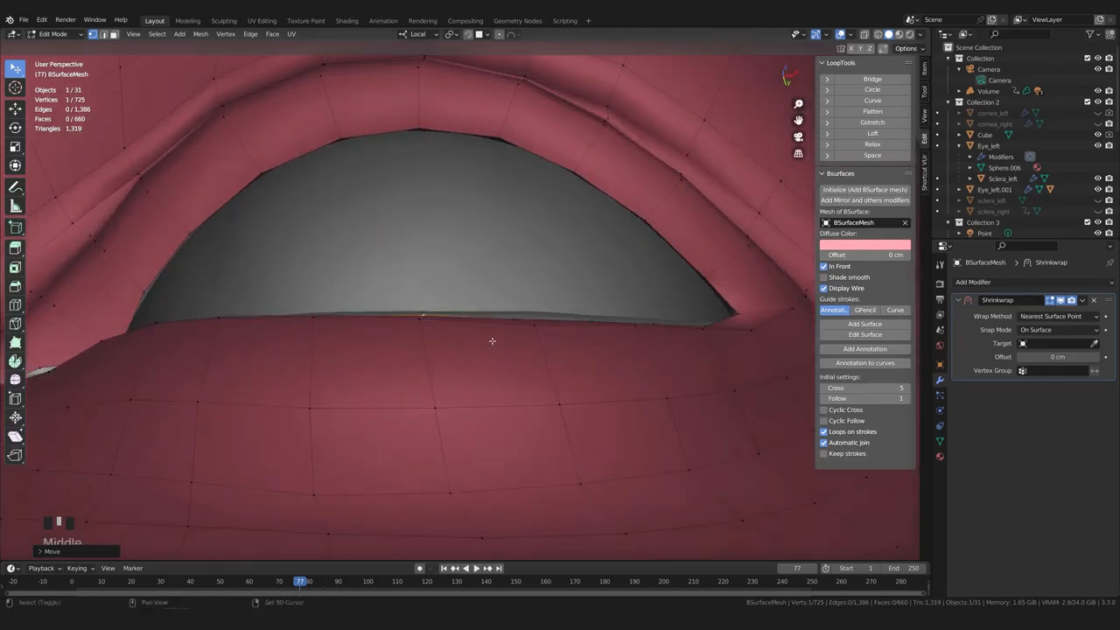
{"action": "scroll", "coordinate": [465, 345], "scroll_direction": "up", "scroll_amount": 2}
{"action": "key", "text": "g"}
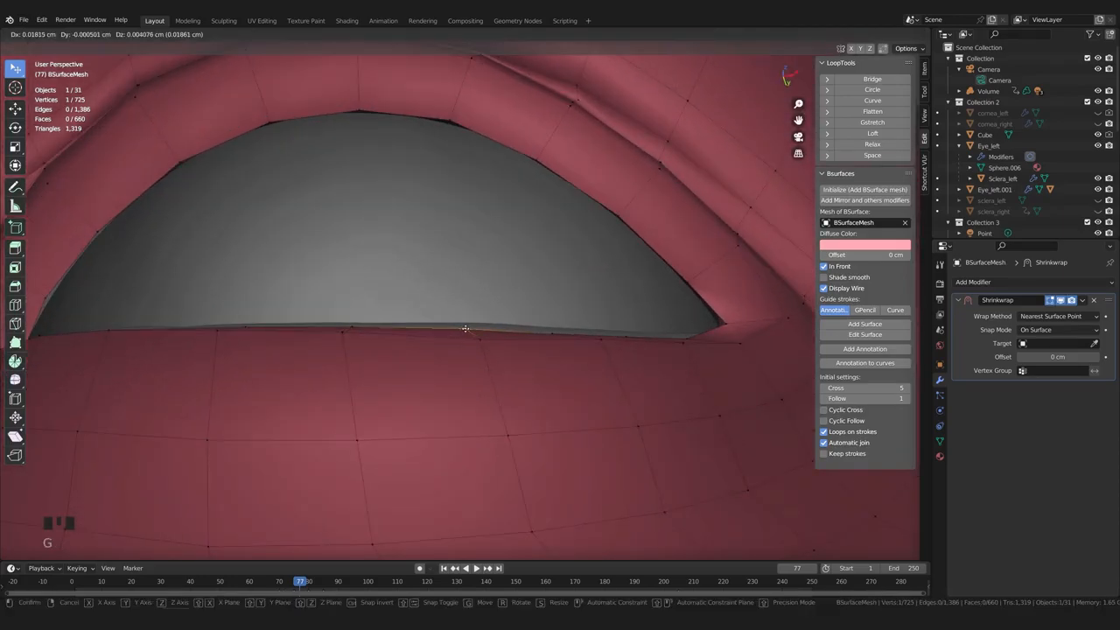
{"action": "left_click", "coordinate": [476, 330]}
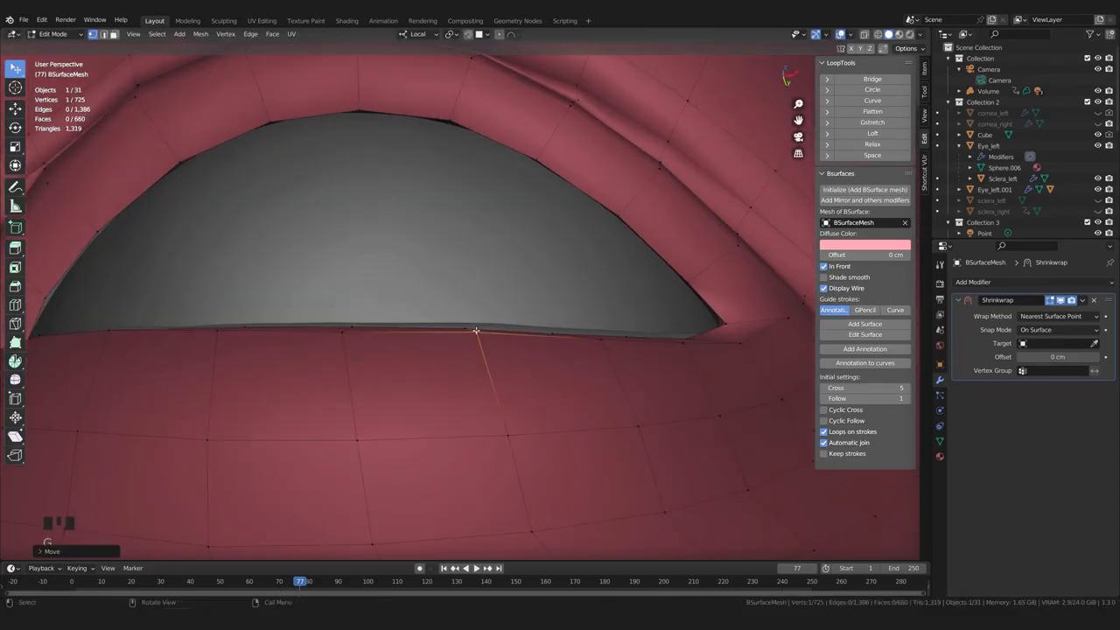
{"action": "scroll", "coordinate": [457, 357], "scroll_direction": "down", "scroll_amount": 2}
{"action": "middle_click_drag", "start_coordinate": [458, 357], "coordinate": [405, 334], "text": "shift"}
{"action": "scroll", "coordinate": [376, 331], "scroll_direction": "up", "scroll_amount": 2}
{"action": "key", "text": "g"}
{"action": "left_click", "coordinate": [365, 327]}
Fine-tune the lower eyelid's edge vertices approaching the outer eye corner so they follow the rim
{"action": "left_click", "coordinate": [458, 340]}
{"action": "key", "text": "g"}
{"action": "left_click", "coordinate": [461, 336]}
{"action": "scroll", "coordinate": [464, 339], "scroll_direction": "down", "scroll_amount": 1}
{"action": "left_click", "coordinate": [457, 333]}
{"action": "key", "text": "g"}
{"action": "left_click", "coordinate": [458, 331]}
{"action": "key", "text": "g"}
{"action": "left_click", "coordinate": [408, 332]}
Check the lower eyelid from the side and shift its edge vertices to cover the remaining strip of sculpted rim
{"action": "middle_click_drag", "start_coordinate": [528, 348], "coordinate": [474, 351]}
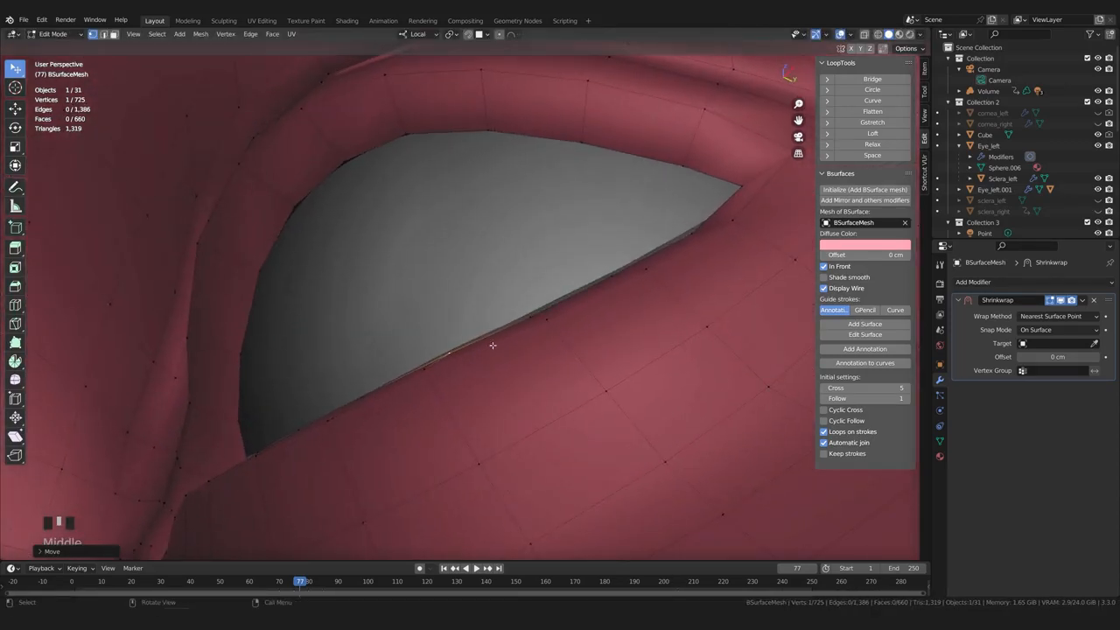
{"action": "left_click", "coordinate": [529, 318]}
{"action": "key", "text": "g"}
{"action": "left_click", "coordinate": [532, 316]}
{"action": "left_click", "coordinate": [547, 320]}
{"action": "key", "text": "g"}
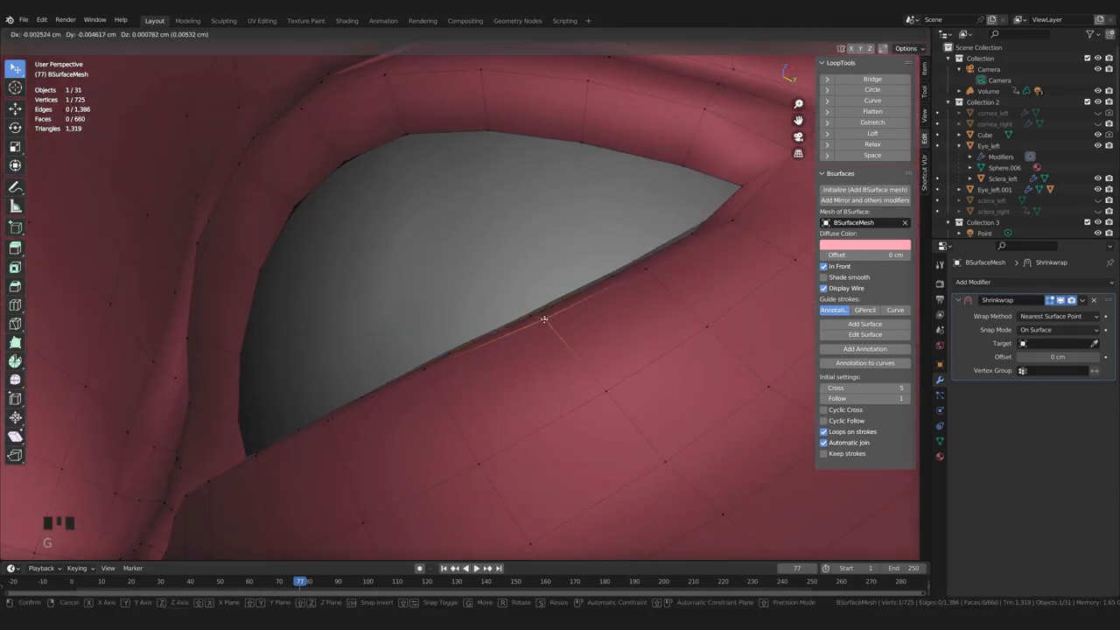
{"action": "left_click", "coordinate": [538, 316]}
{"action": "middle_click_drag", "start_coordinate": [537, 318], "coordinate": [513, 325]}
{"action": "key", "text": "g"}
{"action": "left_click", "coordinate": [520, 323]}
{"action": "key", "text": "g"}
{"action": "left_click", "coordinate": [516, 318]}
{"action": "left_click", "coordinate": [535, 318]}
{"action": "key", "text": "g"}
{"action": "left_click", "coordinate": [524, 314]}
Fit the eyelid edge vertices around the outer eye corner and along the outer upper lid to the sculpted rim
{"action": "middle_click_drag", "start_coordinate": [524, 314], "coordinate": [420, 359]}
{"action": "middle_click_drag", "start_coordinate": [420, 359], "coordinate": [489, 284], "text": "shift"}
{"action": "middle_click_drag", "start_coordinate": [488, 284], "coordinate": [487, 317], "text": "shift"}
{"action": "key", "text": "g"}
{"action": "left_click", "coordinate": [490, 318]}
{"action": "key", "text": "g"}
{"action": "middle_click_drag", "start_coordinate": [423, 353], "coordinate": [538, 248], "text": "shift"}
{"action": "key", "text": "g"}
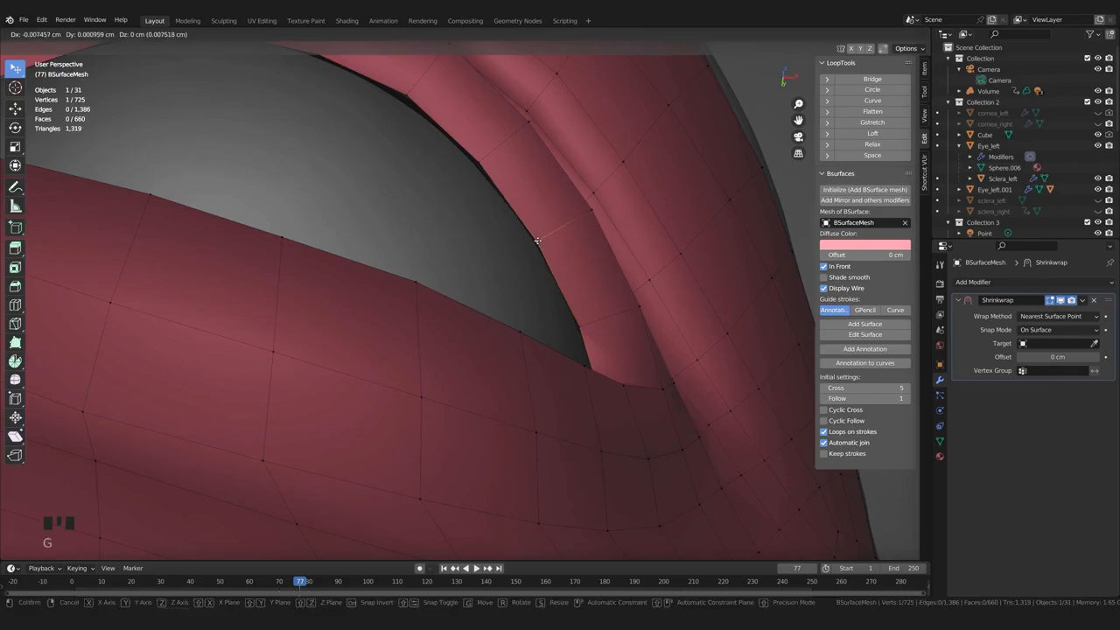
{"action": "left_click", "coordinate": [533, 244]}
{"action": "scroll", "coordinate": [521, 250], "scroll_direction": "down", "scroll_amount": 1}
{"action": "middle_click_drag", "start_coordinate": [433, 235], "coordinate": [522, 302], "text": "shift"}
{"action": "scroll", "coordinate": [571, 257], "scroll_direction": "up", "scroll_amount": 2}
{"action": "key", "text": "g"}
{"action": "left_click", "coordinate": [614, 235]}
{"action": "key", "text": "g"}
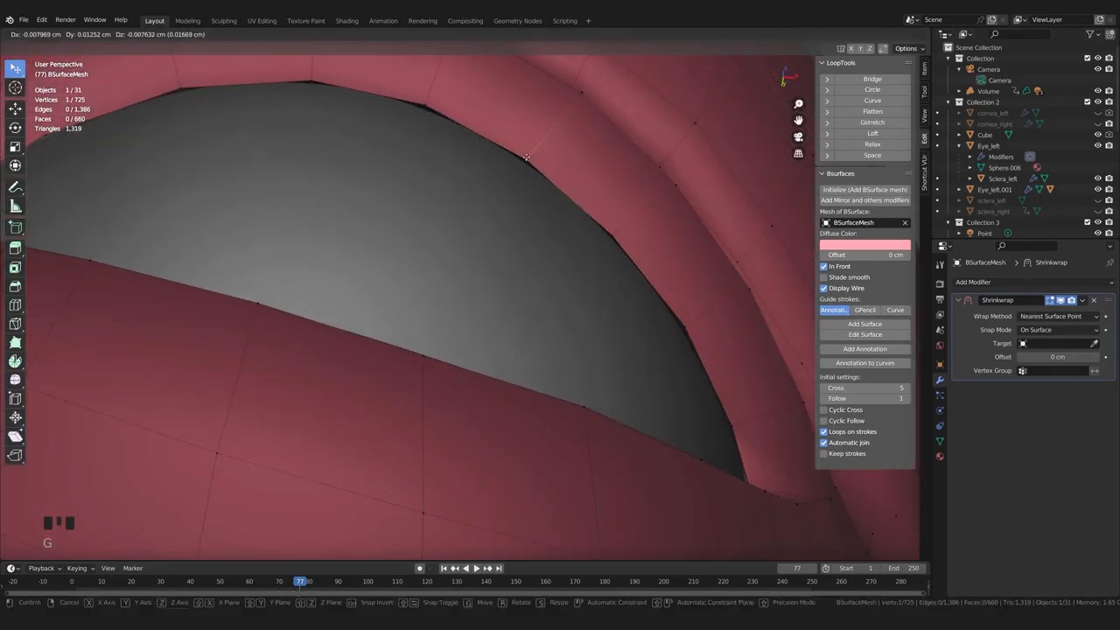
{"action": "left_click", "coordinate": [526, 158]}
Raise the lower eyelid's edge vertex beside the tear duct to the sculpted rim
{"action": "scroll", "coordinate": [465, 205], "scroll_direction": "down", "scroll_amount": 1}
{"action": "middle_click_drag", "start_coordinate": [465, 204], "coordinate": [398, 254], "text": "shift"}
{"action": "middle_click_drag", "start_coordinate": [398, 253], "coordinate": [437, 302], "text": "shift"}
{"action": "left_click", "coordinate": [400, 335]}
{"action": "middle_click_drag", "start_coordinate": [399, 335], "coordinate": [425, 343]}
{"action": "scroll", "coordinate": [421, 329], "scroll_direction": "down", "scroll_amount": 1}
{"action": "scroll", "coordinate": [422, 329], "scroll_direction": "up", "scroll_amount": 1}
{"action": "left_click", "coordinate": [411, 331]}
{"action": "key", "text": "g"}
{"action": "left_click", "coordinate": [411, 317]}
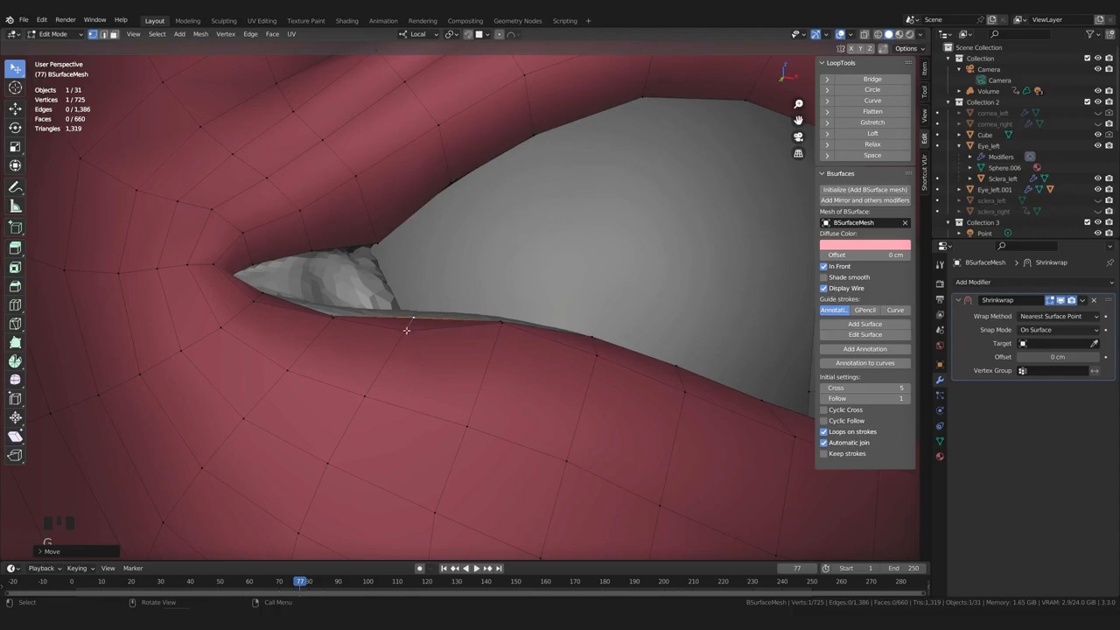
Adjust the depth of the lower eyelid's edge vertices at the inner eye corner from a steep viewing angle
{"action": "middle_click_drag", "start_coordinate": [408, 320], "coordinate": [368, 475]}
{"action": "key", "text": "g"}
{"action": "left_click", "coordinate": [473, 382]}
{"action": "key", "text": "g"}
{"action": "left_click", "coordinate": [475, 375]}
{"action": "middle_click_drag", "start_coordinate": [475, 375], "coordinate": [480, 355]}
{"action": "left_click", "coordinate": [410, 335]}
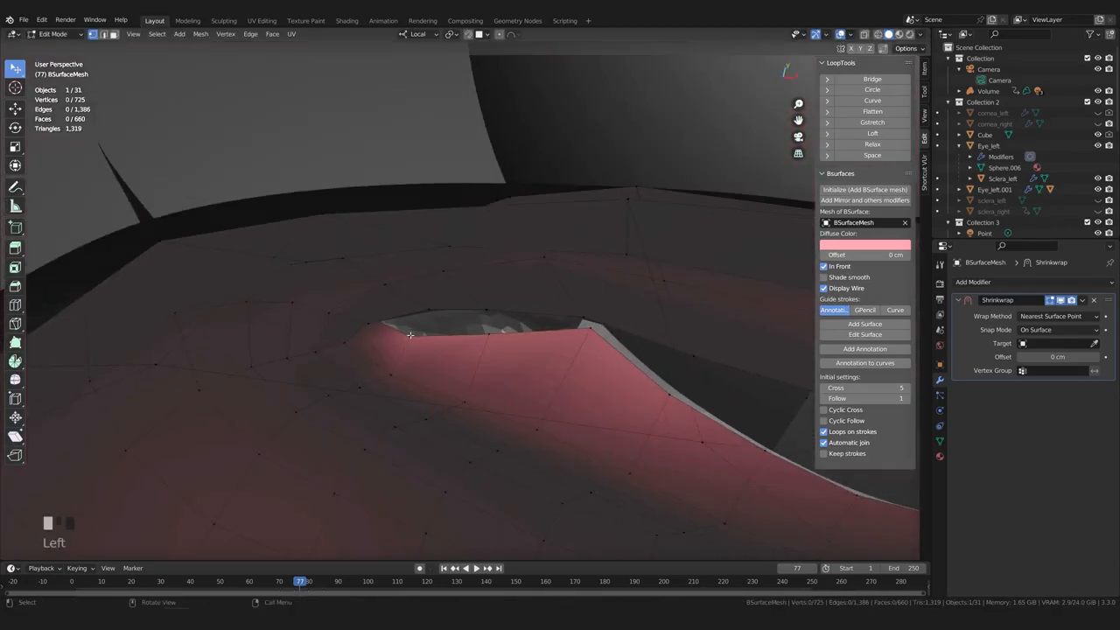
{"action": "middle_click_drag", "start_coordinate": [411, 336], "coordinate": [470, 240]}
{"action": "key", "text": "g"}
{"action": "left_click", "coordinate": [431, 337]}
{"action": "left_click", "coordinate": [486, 371]}
{"action": "key", "text": "g"}
{"action": "left_click", "coordinate": [485, 363]}
Turn on X-Ray and reposition the hidden eyelid edge vertices at the inner eye corner
{"action": "key", "text": "alt+z"}
{"action": "key", "text": "g"}
{"action": "left_click", "coordinate": [460, 277]}
{"action": "middle_click_drag", "start_coordinate": [463, 360], "coordinate": [474, 287]}
{"action": "key", "text": "g"}
{"action": "left_click", "coordinate": [478, 331]}
{"action": "key", "text": "g"}
{"action": "left_click", "coordinate": [413, 318]}
Move the eyelid edge vertices around the tear duct to match its outline
{"action": "middle_click_drag", "start_coordinate": [412, 318], "coordinate": [425, 335]}
{"action": "left_click", "coordinate": [425, 335]}
{"action": "key", "text": "g"}
{"action": "left_click", "coordinate": [428, 336]}
{"action": "left_click", "coordinate": [491, 331]}
{"action": "key", "text": "g"}
{"action": "left_click", "coordinate": [512, 343]}
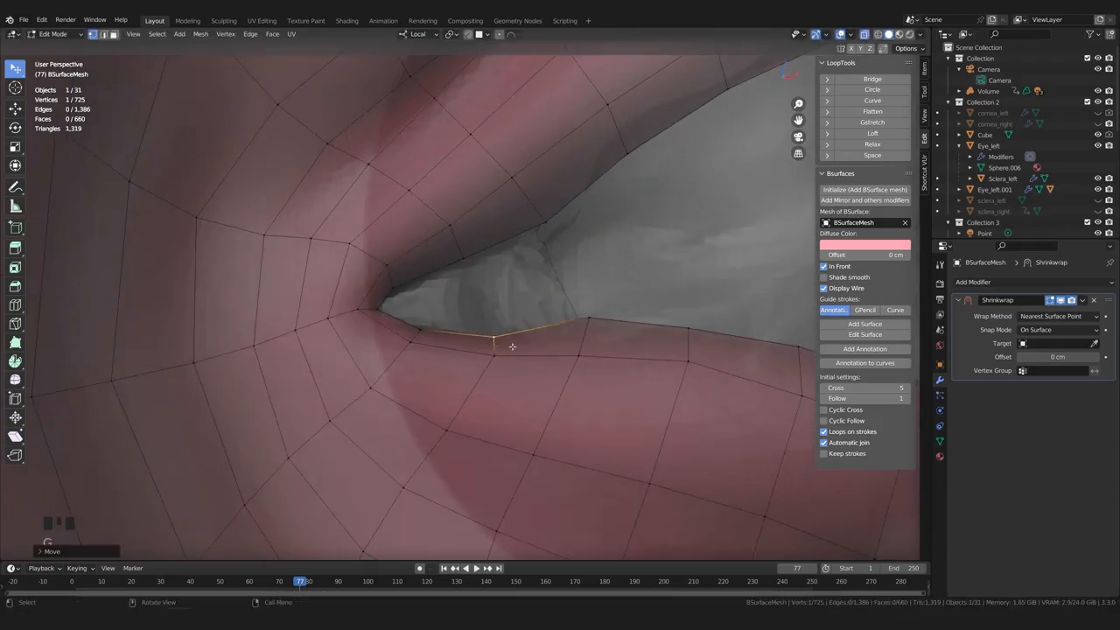
{"action": "key", "text": "g"}
{"action": "middle_click_drag", "start_coordinate": [550, 355], "coordinate": [349, 308]}
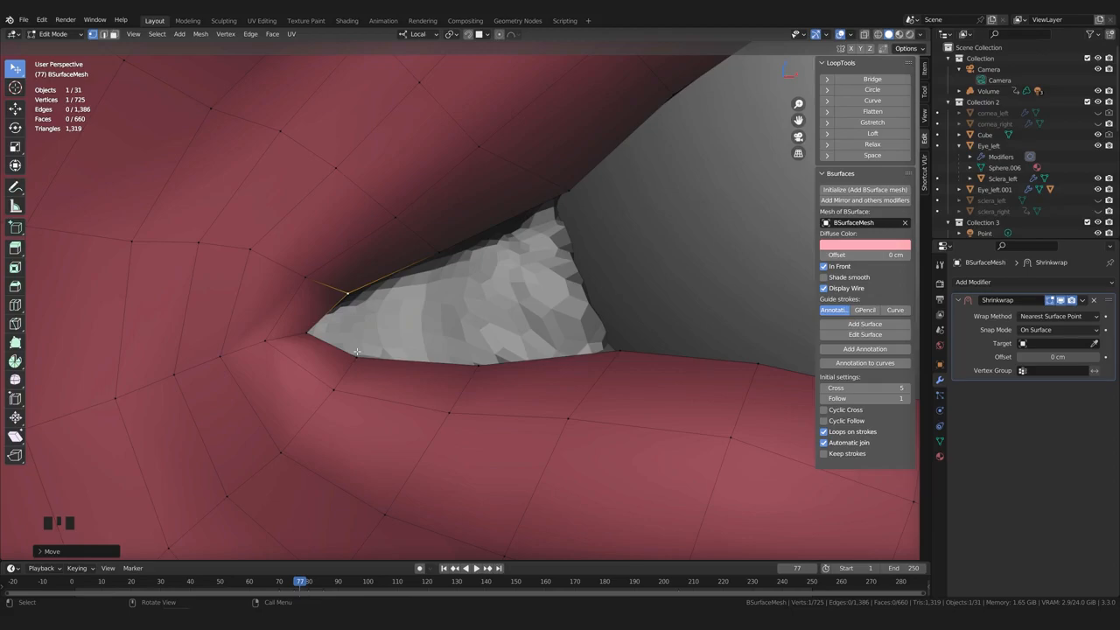
Add a face over the tip of the tear duct at the inner eye corner with the Poly Build tool
{"action": "middle_click_drag", "start_coordinate": [357, 351], "coordinate": [350, 296]}
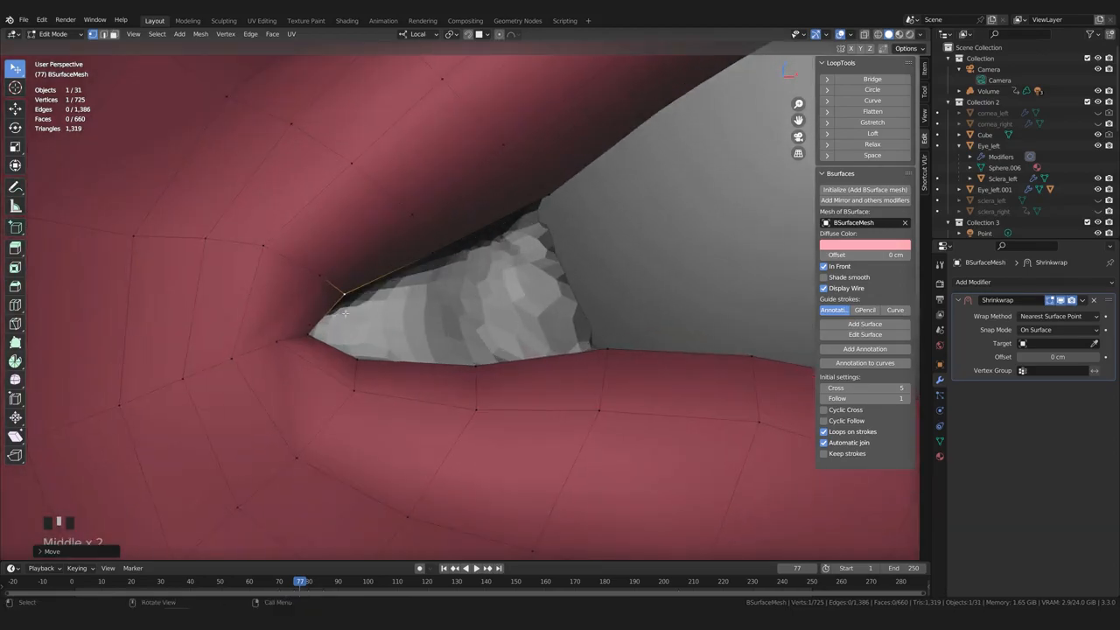
{"action": "left_click", "coordinate": [15, 342]}
{"action": "scroll", "coordinate": [369, 350], "scroll_direction": "up", "scroll_amount": 1}
{"action": "left_click_drag", "start_coordinate": [374, 320], "coordinate": [410, 308], "text": "ctrl"}
{"action": "scroll", "coordinate": [380, 316], "scroll_direction": "down", "scroll_amount": 4}
{"action": "middle_click_drag", "start_coordinate": [348, 264], "coordinate": [382, 260], "text": "shift"}
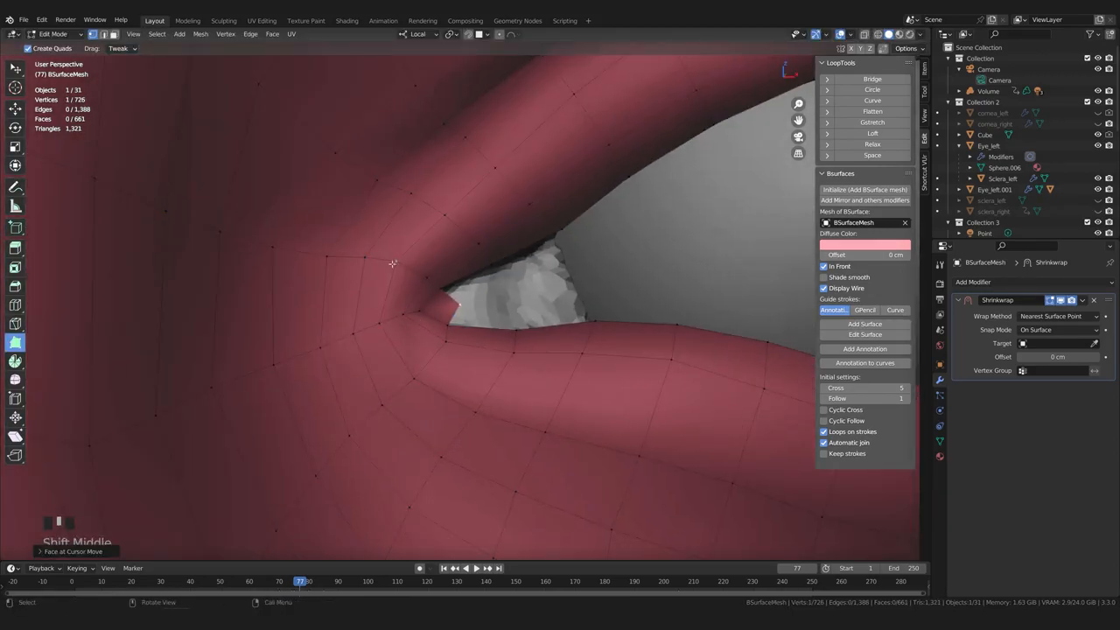
Reposition the lower eyelid edge vertex beside the tear duct tip to follow the sculpt
{"action": "scroll", "coordinate": [420, 306], "scroll_direction": "up", "scroll_amount": 3}
{"action": "left_click", "coordinate": [448, 343]}
{"action": "middle_click_drag", "start_coordinate": [452, 342], "coordinate": [340, 290]}
{"action": "key", "text": "g"}
{"action": "left_click", "coordinate": [471, 334]}
Add faces across the tear duct with the Poly Build tool and move the new edge vertex into place
{"action": "left_click_drag", "start_coordinate": [341, 290], "coordinate": [453, 302], "text": "ctrl"}
{"action": "middle_click_drag", "start_coordinate": [411, 307], "coordinate": [424, 302]}
{"action": "left_click_drag", "start_coordinate": [436, 241], "coordinate": [607, 285], "text": "ctrl"}
{"action": "middle_click_drag", "start_coordinate": [607, 284], "coordinate": [454, 298]}
{"action": "key", "text": "g"}
{"action": "left_click", "coordinate": [546, 300]}
Switch back to the selection tool and reposition the vertices around the inner eye corner
{"action": "middle_click_drag", "start_coordinate": [546, 300], "coordinate": [354, 367]}
{"action": "key", "text": "2"}
{"action": "scroll", "coordinate": [355, 382], "scroll_direction": "up", "scroll_amount": 2}
{"action": "key", "text": "w"}
{"action": "scroll", "coordinate": [450, 323], "scroll_direction": "down", "scroll_amount": 4}
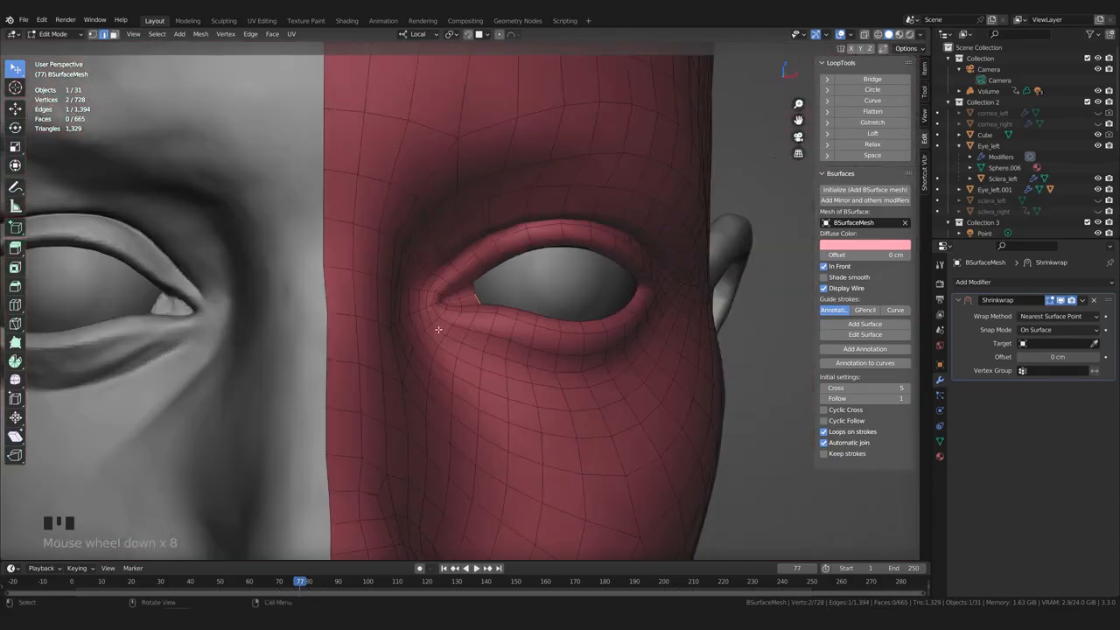
{"action": "scroll", "coordinate": [495, 320], "scroll_direction": "up", "scroll_amount": 5}
{"action": "scroll", "coordinate": [495, 319], "scroll_direction": "up", "scroll_amount": 4}
{"action": "key", "text": "1"}
{"action": "left_click", "coordinate": [411, 377]}
{"action": "middle_click_drag", "start_coordinate": [404, 191], "coordinate": [503, 349]}
{"action": "key", "text": "g"}
{"action": "left_click", "coordinate": [409, 224]}
{"action": "left_click", "coordinate": [430, 330]}
Refine the vertex placement along the lower lid next to the tear duct
{"action": "scroll", "coordinate": [502, 349], "scroll_direction": "down", "scroll_amount": 6}
{"action": "scroll", "coordinate": [472, 328], "scroll_direction": "up", "scroll_amount": 4}
{"action": "key", "text": "g"}
{"action": "left_click", "coordinate": [421, 335]}
{"action": "mouse_move", "coordinate": [420, 335]}
{"action": "middle_mouse_down"}
{"action": "mouse_move", "coordinate": [429, 322]}
{"action": "mouse_move", "coordinate": [333, 312]}
{"action": "mouse_move", "coordinate": [393, 280]}
{"action": "mouse_move", "coordinate": [314, 263]}
{"action": "mouse_move", "coordinate": [368, 302]}
{"action": "mouse_move", "coordinate": [480, 330]}
{"action": "mouse_move", "coordinate": [430, 332]}
{"action": "mouse_move", "coordinate": [452, 327]}
{"action": "mouse_move", "coordinate": [419, 377]}
{"action": "mouse_move", "coordinate": [435, 341]}
{"action": "middle_mouse_up"}
{"action": "scroll", "coordinate": [403, 328], "scroll_direction": "up", "scroll_amount": 2}
{"action": "left_click", "coordinate": [412, 335]}
{"action": "scroll", "coordinate": [429, 333], "scroll_direction": "down", "scroll_amount": 10}
{"action": "scroll", "coordinate": [452, 326], "scroll_direction": "up", "scroll_amount": 4}
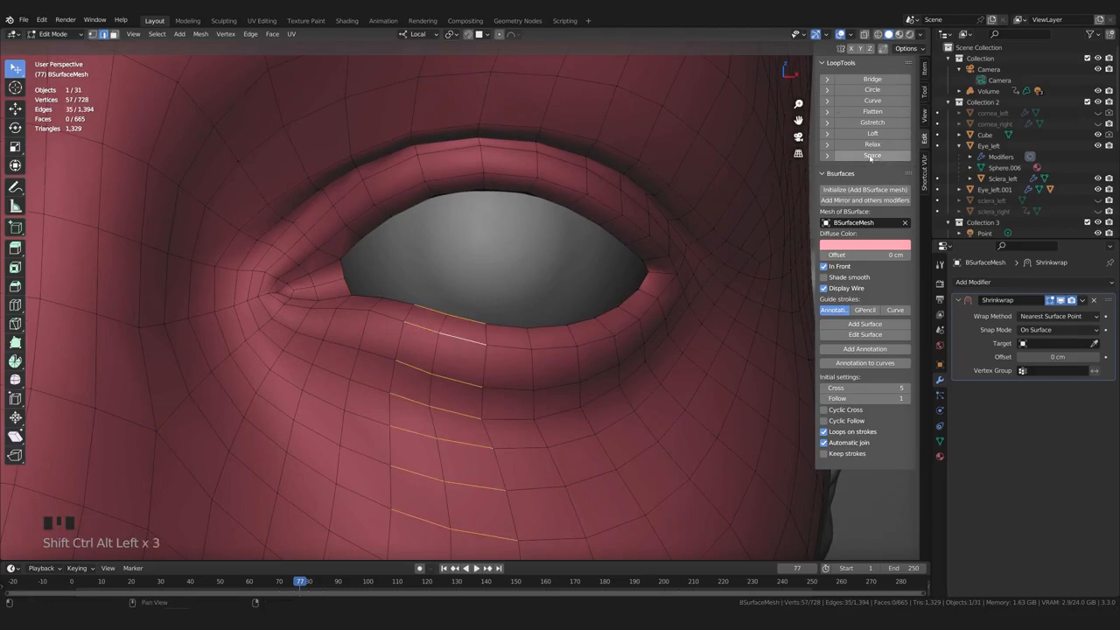
Even out the selected edge rows beneath the lower eyelid with LoopTools Space and save the file
{"action": "scroll", "coordinate": [473, 350], "scroll_direction": "down", "scroll_amount": 5}
{"action": "left_click", "coordinate": [716, 462]}
{"action": "scroll", "coordinate": [475, 381], "scroll_direction": "up", "scroll_amount": 6}
{"action": "middle_click_drag", "start_coordinate": [475, 381], "coordinate": [398, 202]}
{"action": "left_click", "coordinate": [868, 161]}
{"action": "middle_click_drag", "start_coordinate": [484, 255], "coordinate": [403, 261]}
{"action": "left_click", "coordinate": [414, 279]}
{"action": "key", "text": "ctrl+s"}
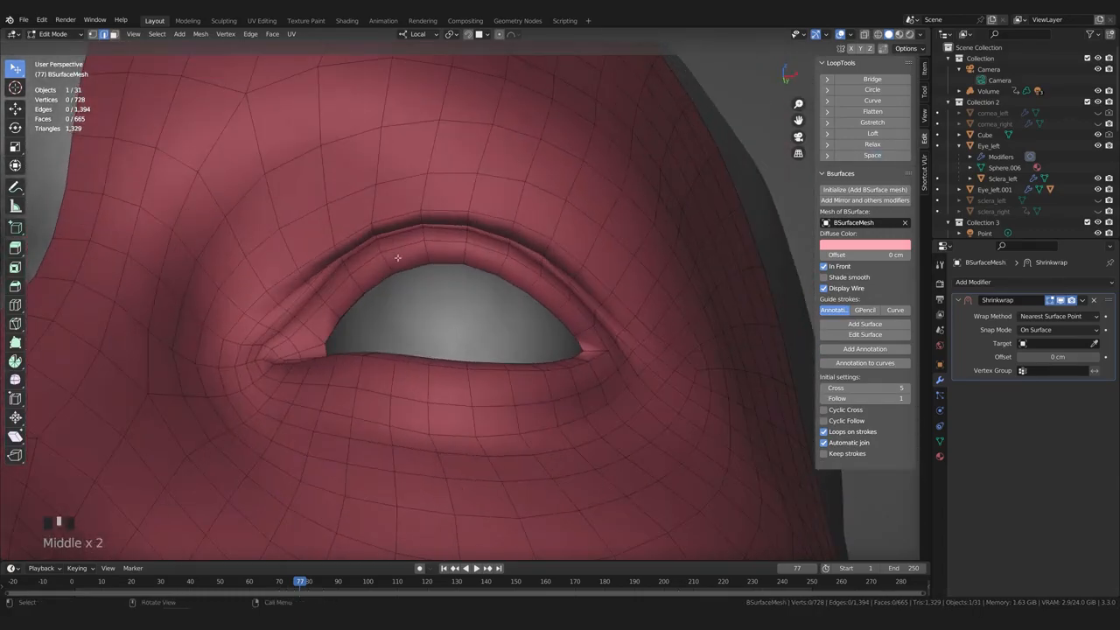
Check the finished eyelid topology from several angles and isolate the face mesh in local view
{"action": "middle_click_drag", "start_coordinate": [570, 304], "coordinate": [578, 402]}
{"action": "middle_click_drag", "start_coordinate": [466, 419], "coordinate": [494, 341], "text": "shift"}
{"action": "scroll", "coordinate": [465, 355], "scroll_direction": "up", "scroll_amount": 2}
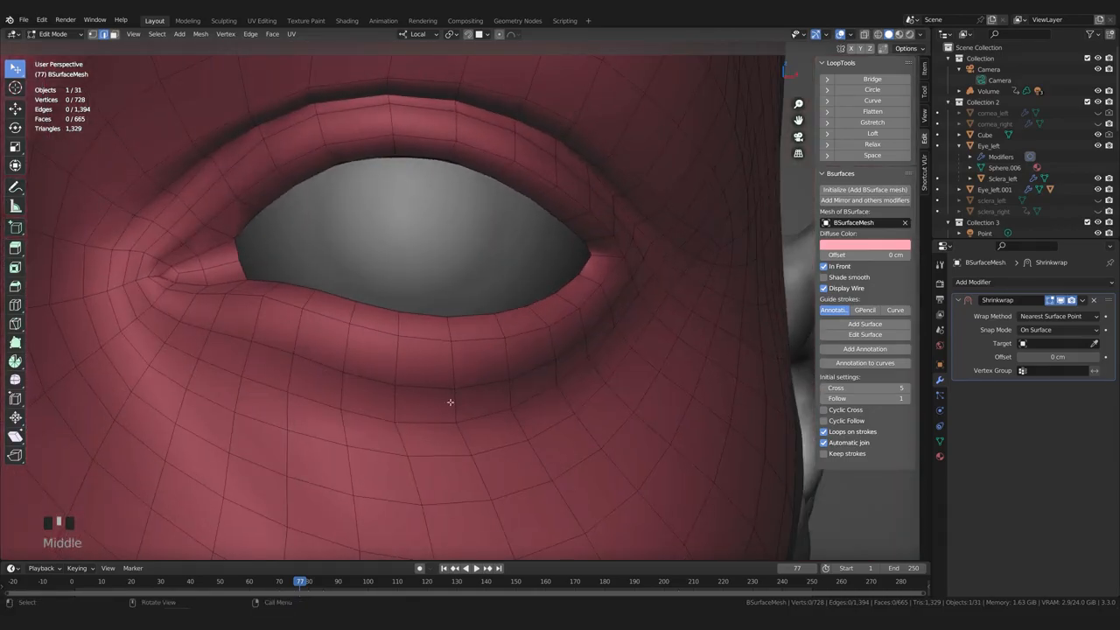
{"action": "scroll", "coordinate": [455, 353], "scroll_direction": "down", "scroll_amount": 8}
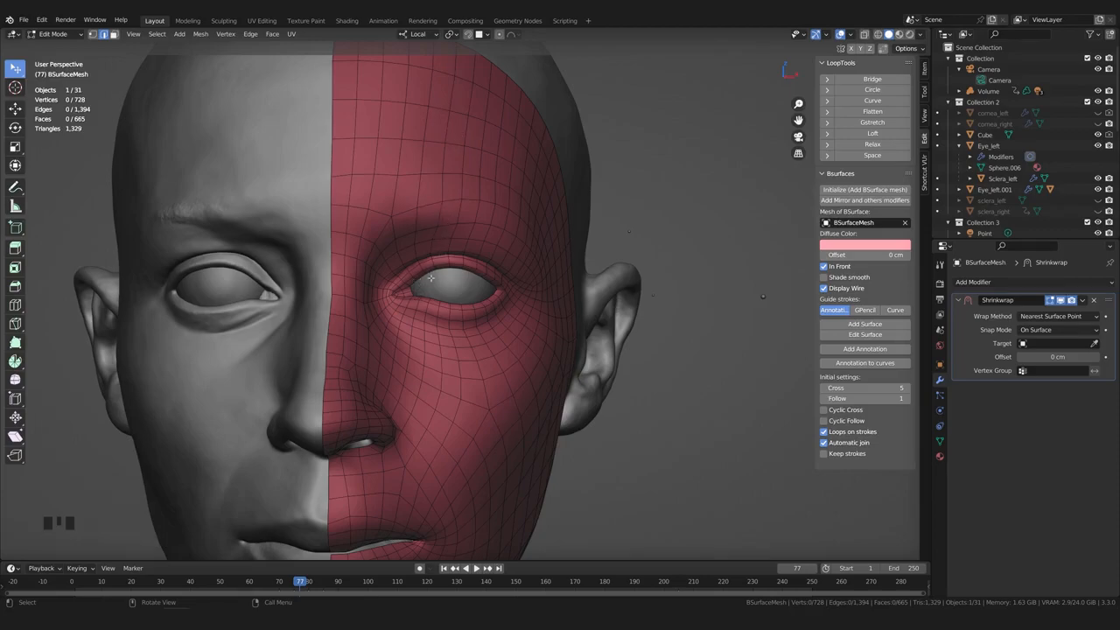
{"action": "mouse_move", "coordinate": [436, 251]}
{"action": "middle_mouse_down", "text": "shift"}
{"action": "mouse_move", "coordinate": [449, 279]}
{"action": "mouse_move", "coordinate": [405, 220]}
{"action": "middle_mouse_up", "text": "shift"}
{"action": "scroll", "coordinate": [451, 280], "scroll_direction": "up", "scroll_amount": 3}
{"action": "key", "text": "Tab"}
{"action": "scroll", "coordinate": [433, 271], "scroll_direction": "up", "scroll_amount": 2}
{"action": "left_click_drag", "start_coordinate": [416, 245], "coordinate": [393, 242], "text": "shift"}
{"action": "scroll", "coordinate": [393, 243], "scroll_direction": "down", "scroll_amount": 1}
{"action": "middle_click_drag", "start_coordinate": [394, 243], "coordinate": [395, 249]}
{"action": "left_click_drag", "start_coordinate": [396, 248], "coordinate": [403, 253], "text": "shift"}
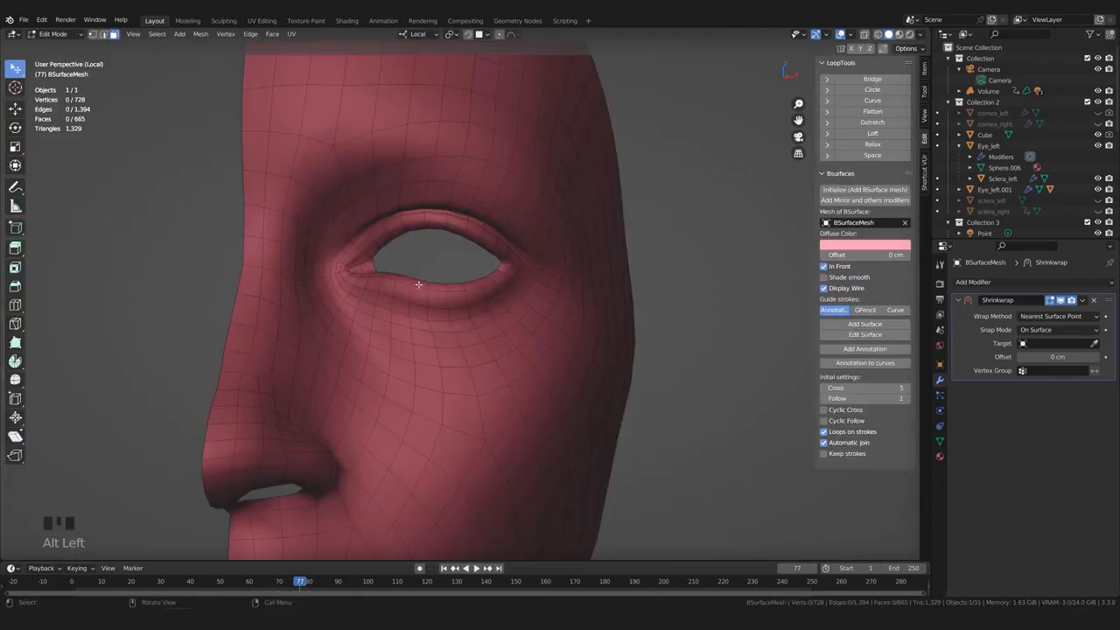
Save the file, extrude the eye opening's boundary loop and try scaling it along local Y
{"action": "middle_click_drag", "start_coordinate": [404, 316], "coordinate": [351, 339]}
{"action": "scroll", "coordinate": [411, 289], "scroll_direction": "up", "scroll_amount": 3}
{"action": "key", "text": "ctrl+s"}
{"action": "key", "text": "e"}
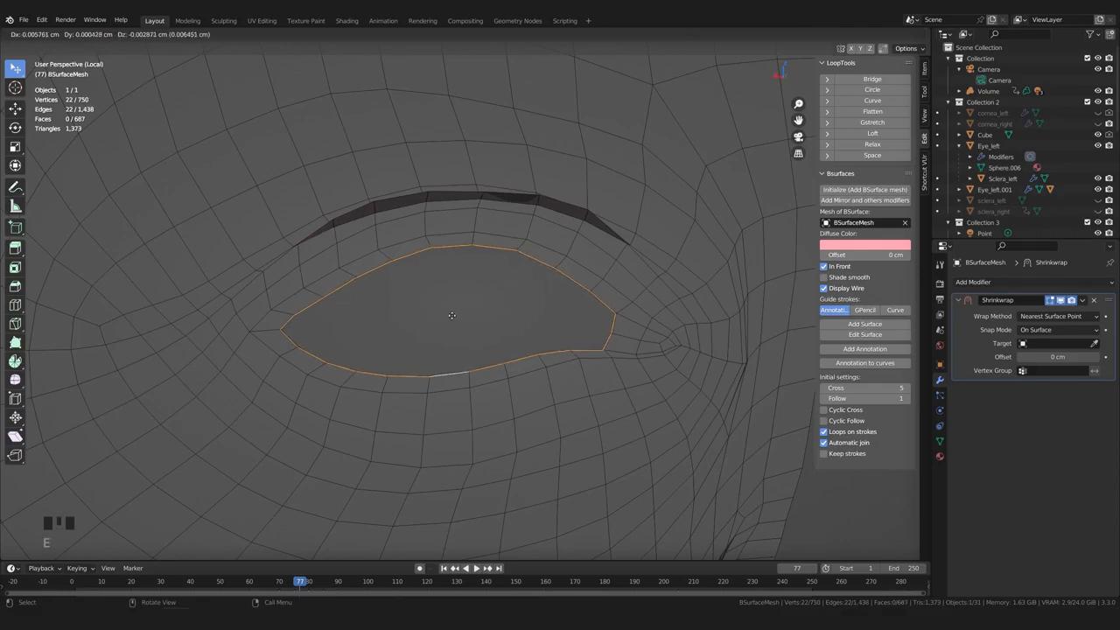
{"action": "key", "text": "s"}
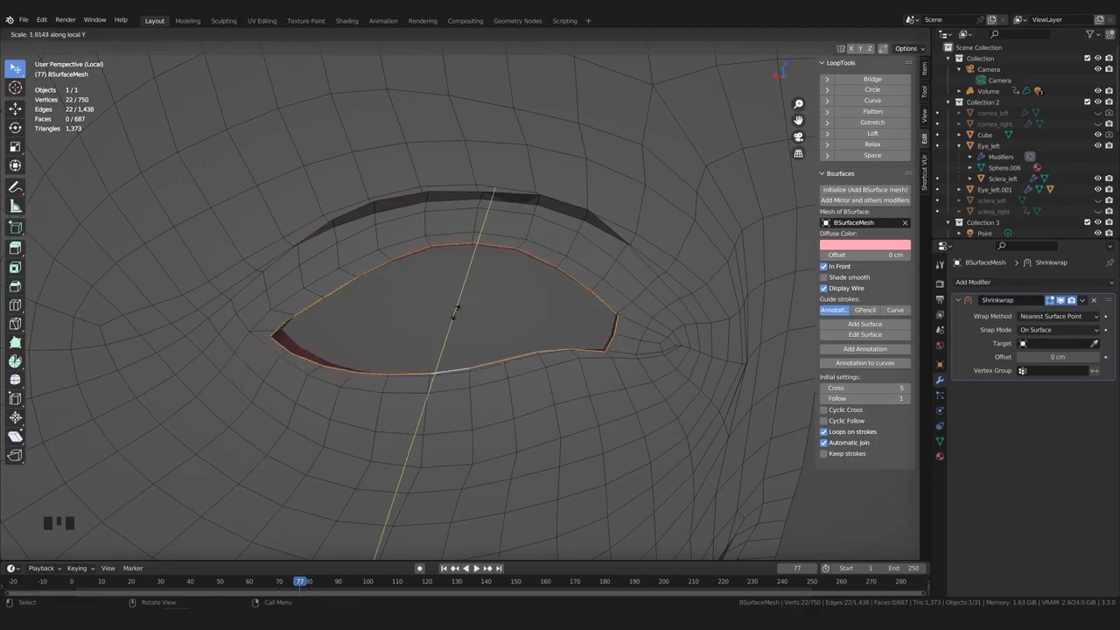
{"action": "key", "text": "Escape"}
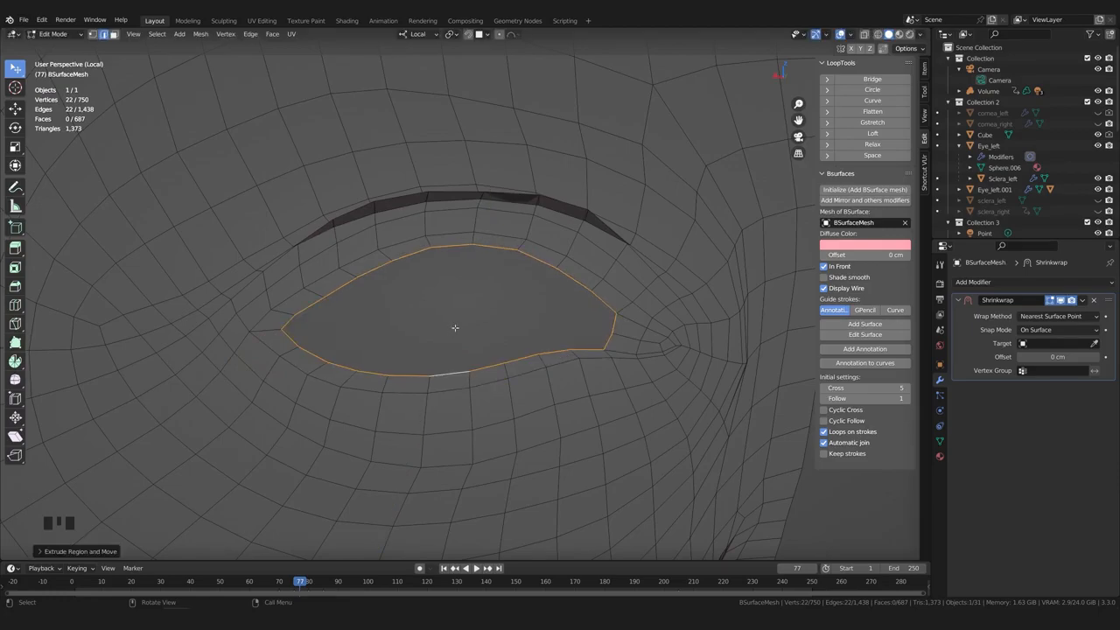
Extrude the eye opening's boundary loop slightly inward behind the eyelids
{"action": "mouse_move", "coordinate": [458, 324]}
{"action": "middle_mouse_down"}
{"action": "mouse_move", "coordinate": [480, 286]}
{"action": "mouse_move", "coordinate": [567, 324]}
{"action": "mouse_move", "coordinate": [457, 323]}
{"action": "middle_mouse_up"}
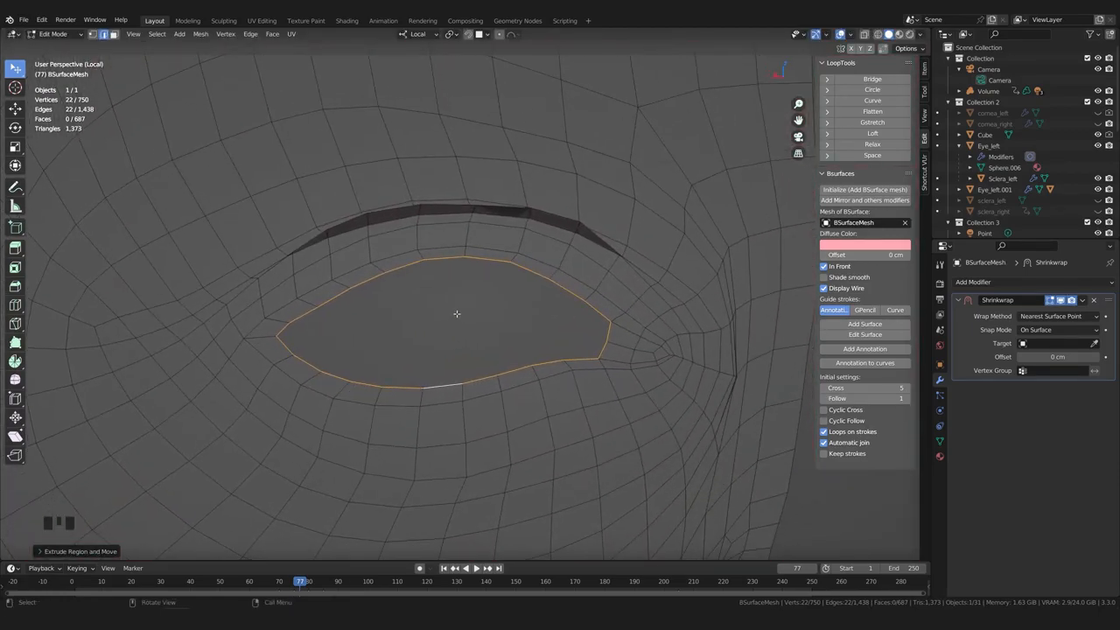
{"action": "key", "text": "e"}
{"action": "left_click", "coordinate": [457, 313]}
{"action": "middle_click_drag", "start_coordinate": [457, 313], "coordinate": [654, 365]}
{"action": "middle_click_drag", "start_coordinate": [599, 409], "coordinate": [444, 386]}
{"action": "scroll", "coordinate": [467, 370], "scroll_direction": "up", "scroll_amount": 2}
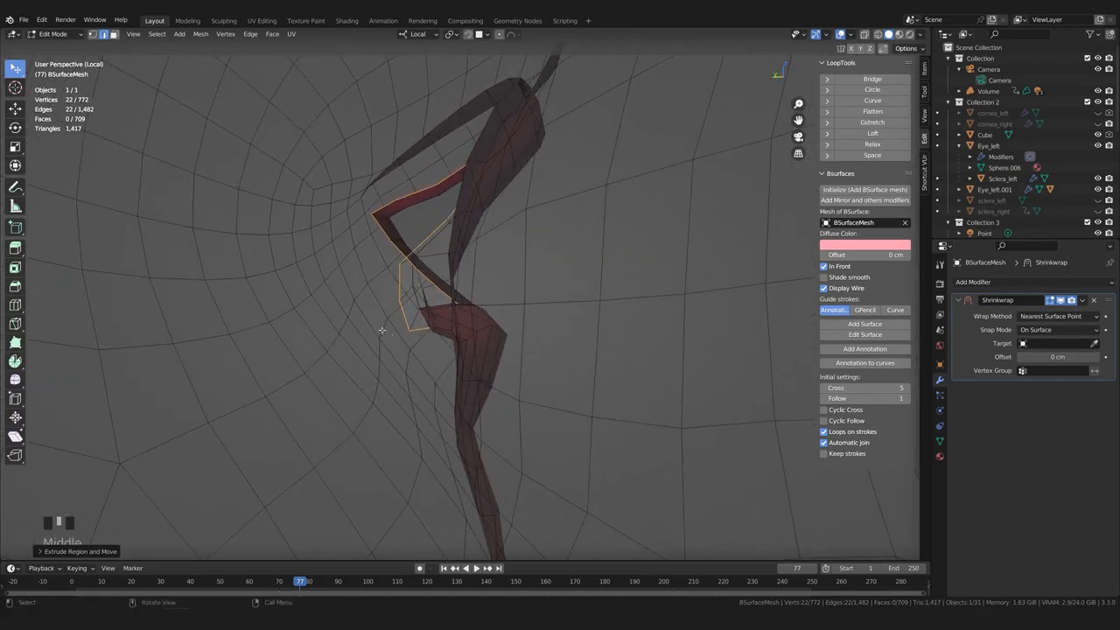
Try extruding the eye opening's boundary loop much deeper into the head
{"action": "middle_click_drag", "start_coordinate": [366, 335], "coordinate": [375, 332]}
{"action": "key", "text": "e"}
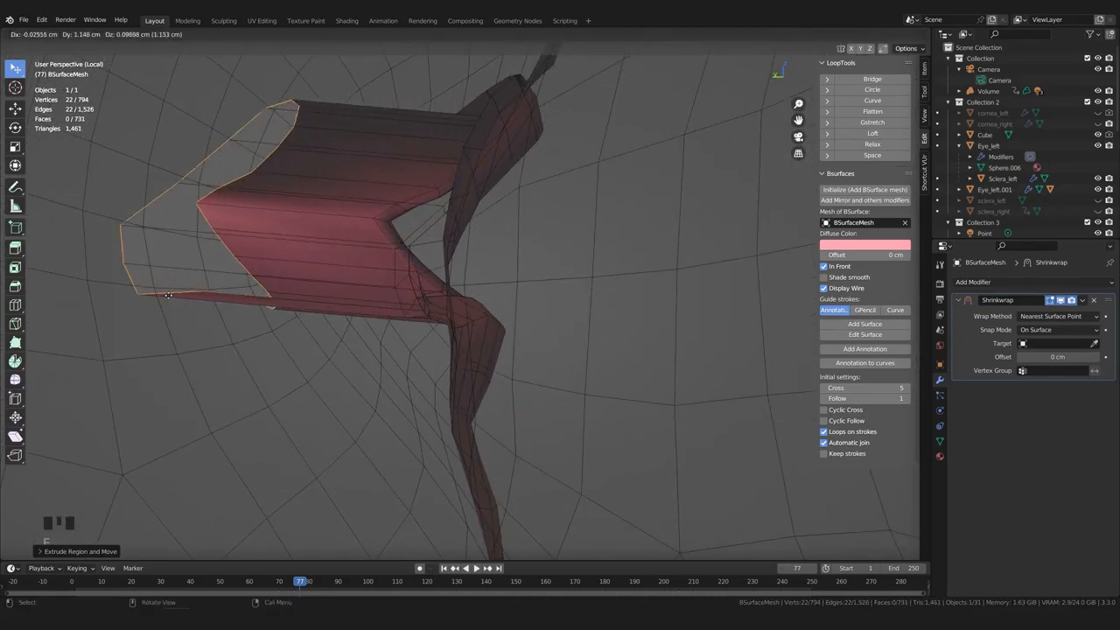
{"action": "left_click", "coordinate": [160, 308]}
{"action": "middle_click_drag", "start_coordinate": [163, 307], "coordinate": [206, 318]}
{"action": "middle_click_drag", "start_coordinate": [409, 285], "coordinate": [420, 282]}
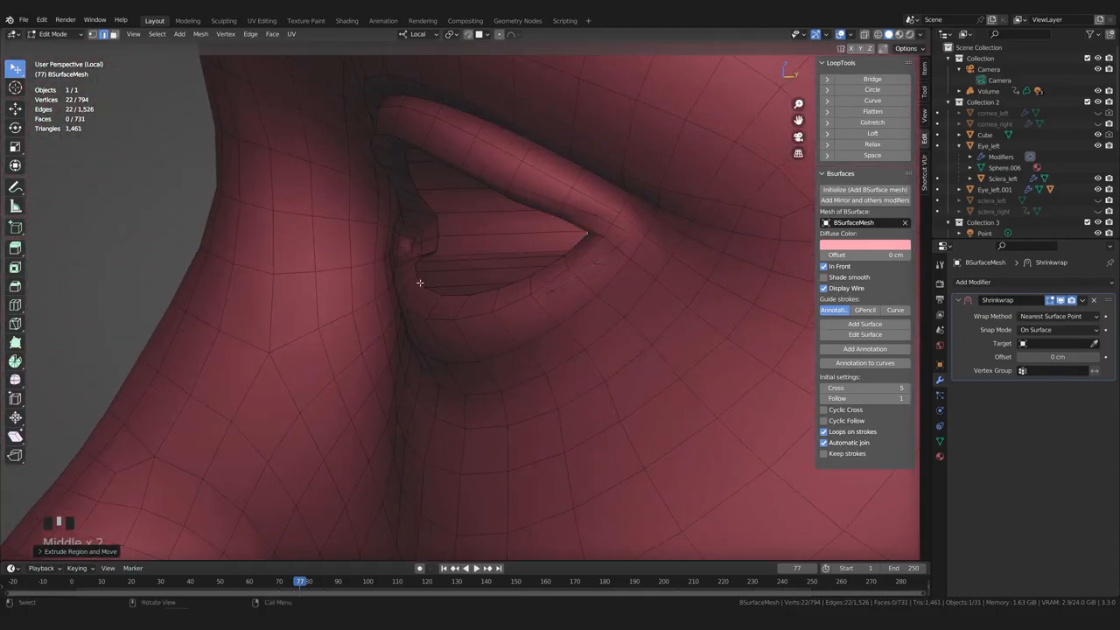
Turn on X-Ray and reposition the first vertices of the extruded rim behind the upper eyelid
{"action": "middle_click_drag", "start_coordinate": [425, 353], "coordinate": [230, 422]}
{"action": "middle_click_drag", "start_coordinate": [469, 335], "coordinate": [418, 265], "text": "shift"}
{"action": "scroll", "coordinate": [402, 367], "scroll_direction": "up", "scroll_amount": 2}
{"action": "middle_click_drag", "start_coordinate": [403, 367], "coordinate": [354, 291]}
{"action": "key", "text": "g"}
{"action": "left_click", "coordinate": [449, 333]}
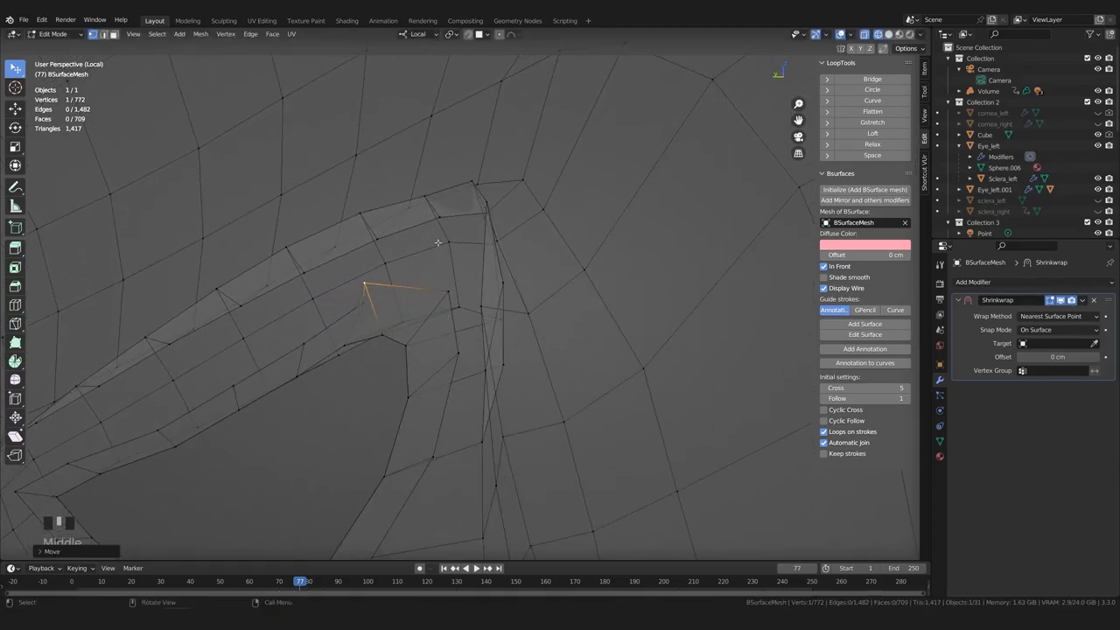
{"action": "key", "text": "g"}
{"action": "left_click", "coordinate": [332, 350]}
{"action": "middle_click_drag", "start_coordinate": [333, 350], "coordinate": [434, 291]}
{"action": "key", "text": "g"}
{"action": "left_click", "coordinate": [372, 306]}
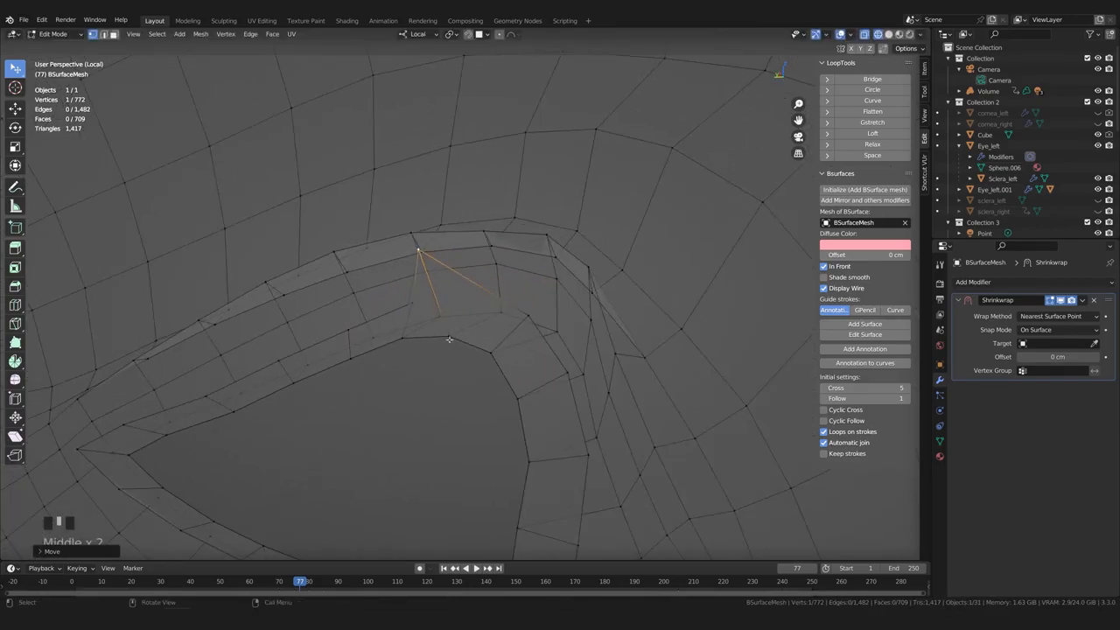
Move the extruded rim vertices along the middle of the upper eyelid up behind the lid
{"action": "middle_click_drag", "start_coordinate": [410, 345], "coordinate": [408, 268]}
{"action": "key", "text": "g"}
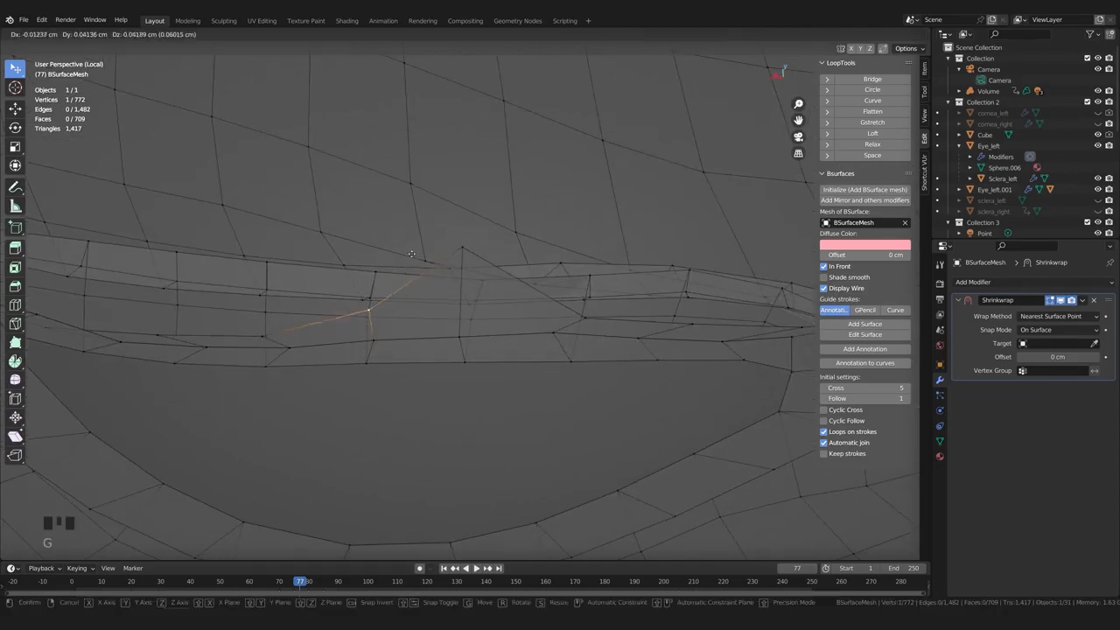
{"action": "left_click", "coordinate": [416, 198]}
{"action": "middle_click_drag", "start_coordinate": [416, 198], "coordinate": [401, 249]}
{"action": "key", "text": "g"}
{"action": "left_click", "coordinate": [360, 365]}
{"action": "key", "text": "g"}
{"action": "left_click", "coordinate": [402, 350]}
{"action": "key", "text": "g"}
{"action": "left_click", "coordinate": [409, 208]}
Adjust the neighbouring inner rim vertices of the upper eyelid so they continue the lid's curve
{"action": "left_click", "coordinate": [481, 241]}
{"action": "key", "text": "g"}
{"action": "left_click", "coordinate": [482, 244]}
{"action": "mouse_move", "coordinate": [482, 243]}
{"action": "middle_mouse_down"}
{"action": "mouse_move", "coordinate": [492, 246]}
{"action": "mouse_move", "coordinate": [477, 260]}
{"action": "middle_mouse_up"}
{"action": "key", "text": "g"}
{"action": "left_click", "coordinate": [470, 255]}
{"action": "middle_click_drag", "start_coordinate": [281, 384], "coordinate": [612, 292], "text": "shift"}
{"action": "key", "text": "g"}
{"action": "left_click", "coordinate": [607, 293]}
{"action": "key", "text": "g"}
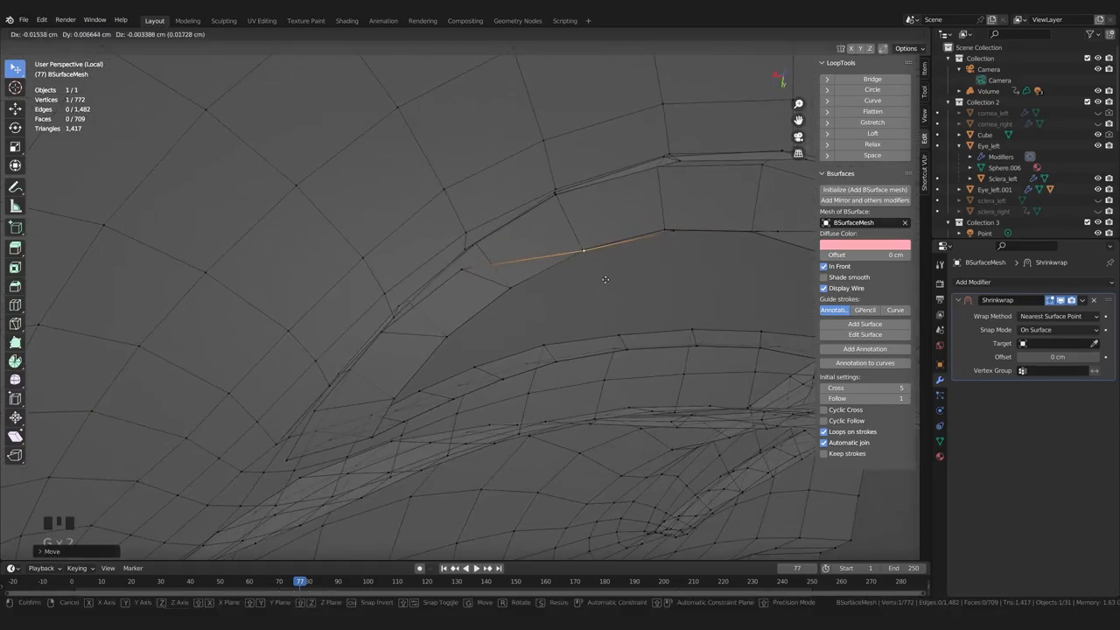
{"action": "left_click", "coordinate": [606, 280]}
Reposition the remaining upper lid rim vertices towards the outer eye corner, checking their depth from several angles
{"action": "middle_click_drag", "start_coordinate": [527, 327], "coordinate": [536, 199]}
{"action": "key", "text": "g"}
{"action": "left_click", "coordinate": [550, 256]}
{"action": "middle_click_drag", "start_coordinate": [481, 303], "coordinate": [346, 325]}
{"action": "key", "text": "g"}
{"action": "left_click", "coordinate": [387, 251]}
{"action": "middle_click_drag", "start_coordinate": [387, 251], "coordinate": [443, 238]}
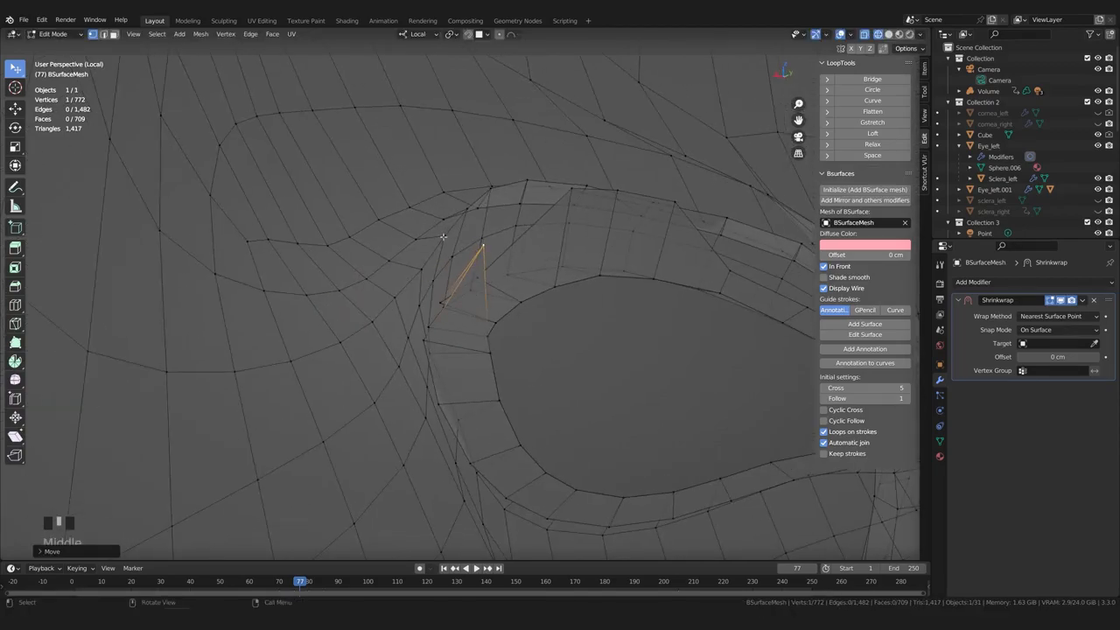
{"action": "middle_click_drag", "start_coordinate": [479, 292], "coordinate": [379, 333]}
{"action": "key", "text": "g"}
{"action": "left_click", "coordinate": [537, 295]}
{"action": "key", "text": "g"}
{"action": "left_click", "coordinate": [414, 307]}
Delete the distorted rim face at the outer eye corner
{"action": "scroll", "coordinate": [423, 332], "scroll_direction": "down", "scroll_amount": 1}
{"action": "scroll", "coordinate": [390, 338], "scroll_direction": "up", "scroll_amount": 1}
{"action": "left_click", "coordinate": [404, 356]}
{"action": "key", "text": "Delete"}
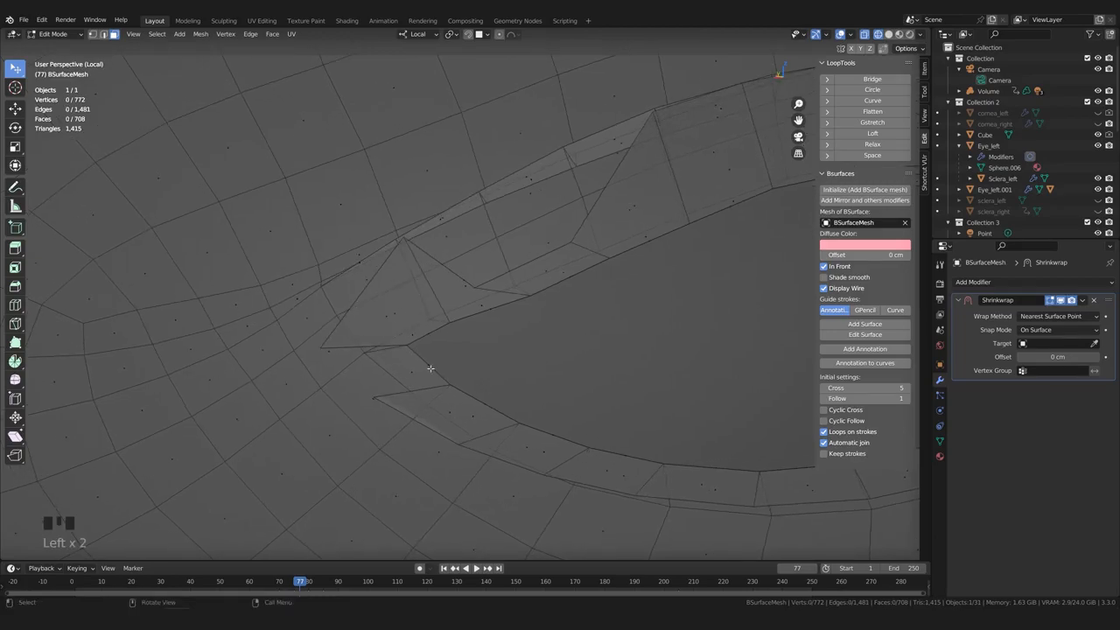
Move the loose rim vertex at the outer eye corner up behind the upper eyelid
{"action": "left_click", "coordinate": [319, 348]}
{"action": "key", "text": "g"}
{"action": "left_click", "coordinate": [326, 278]}
{"action": "middle_click_drag", "start_coordinate": [326, 278], "coordinate": [460, 347]}
{"action": "key", "text": "g"}
{"action": "left_click", "coordinate": [443, 350]}
{"action": "middle_click_drag", "start_coordinate": [472, 282], "coordinate": [399, 317]}
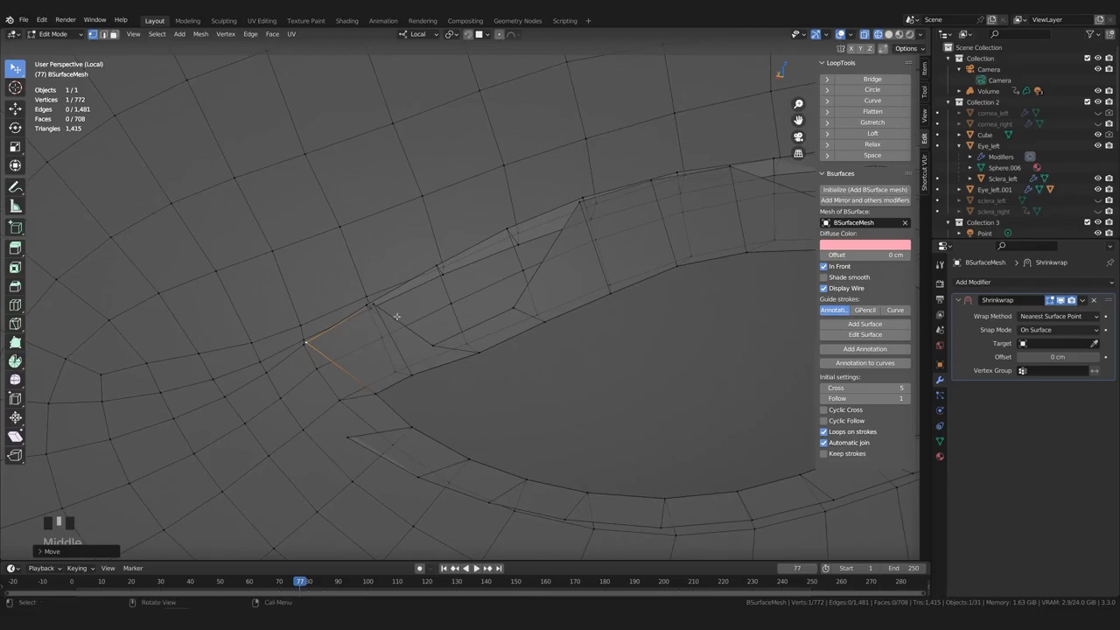
Try LoopTools Curve on the upper eyelid's inner rim between two selected edges, and undo it
{"action": "middle_click_drag", "start_coordinate": [512, 339], "coordinate": [479, 322], "text": "shift"}
{"action": "scroll", "coordinate": [522, 229], "scroll_direction": "up", "scroll_amount": 1}
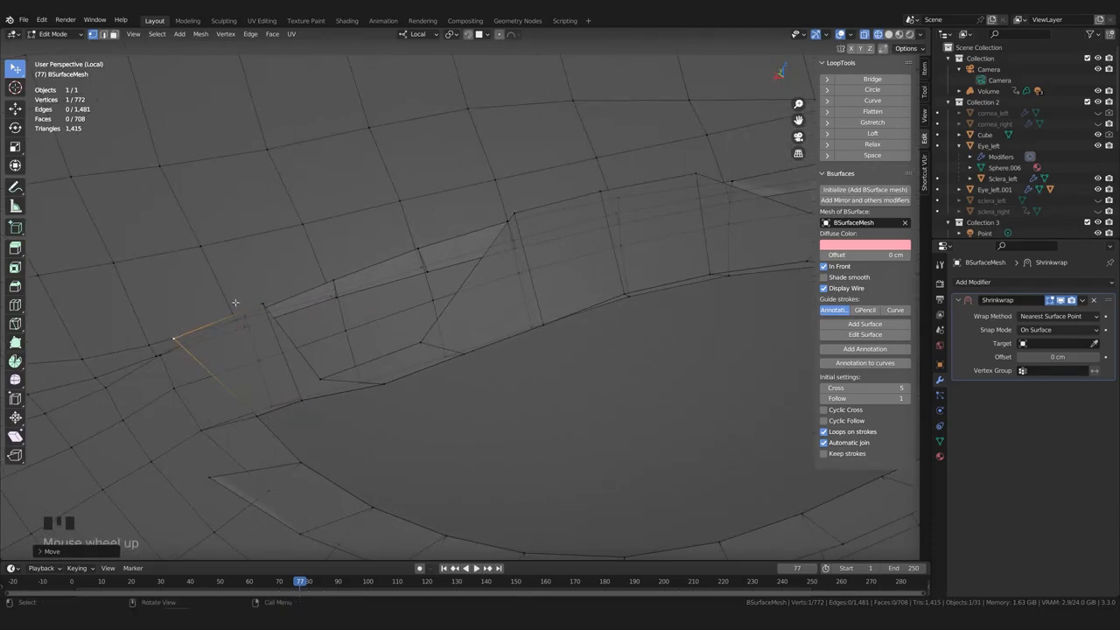
{"action": "scroll", "coordinate": [347, 358], "scroll_direction": "down", "scroll_amount": 2}
{"action": "middle_click_drag", "start_coordinate": [340, 387], "coordinate": [208, 360], "text": "shift"}
{"action": "left_click", "coordinate": [867, 104]}
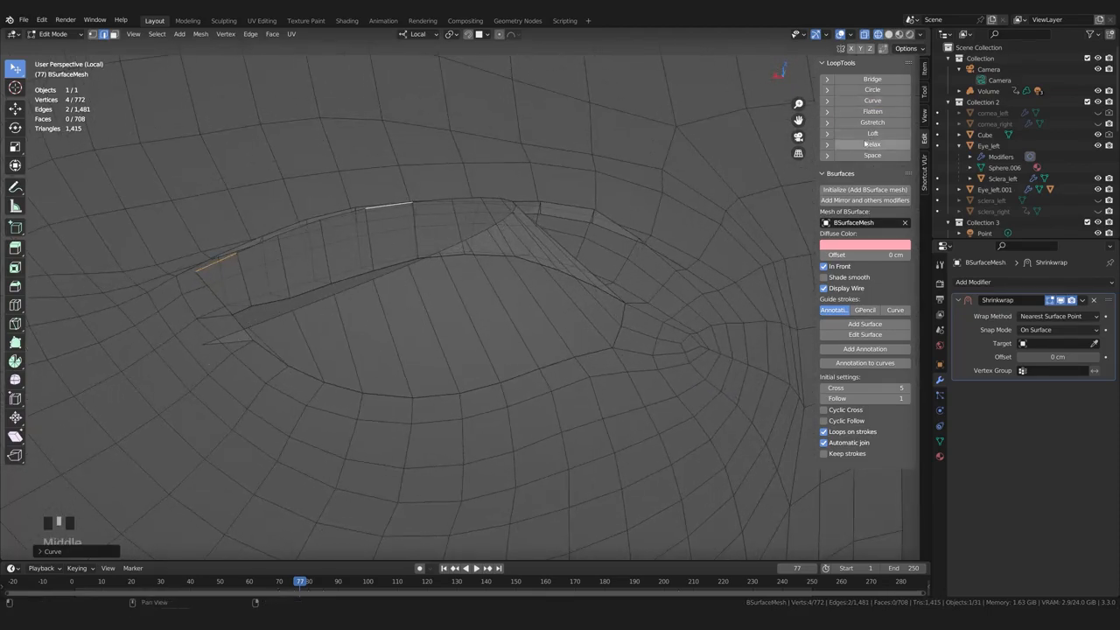
{"action": "key", "text": "ctrl+z"}
Enable Boundaries in the LoopTools Curve options and curve the upper eyelid's inner rim between the two selected edges
{"action": "left_click", "coordinate": [827, 101]}
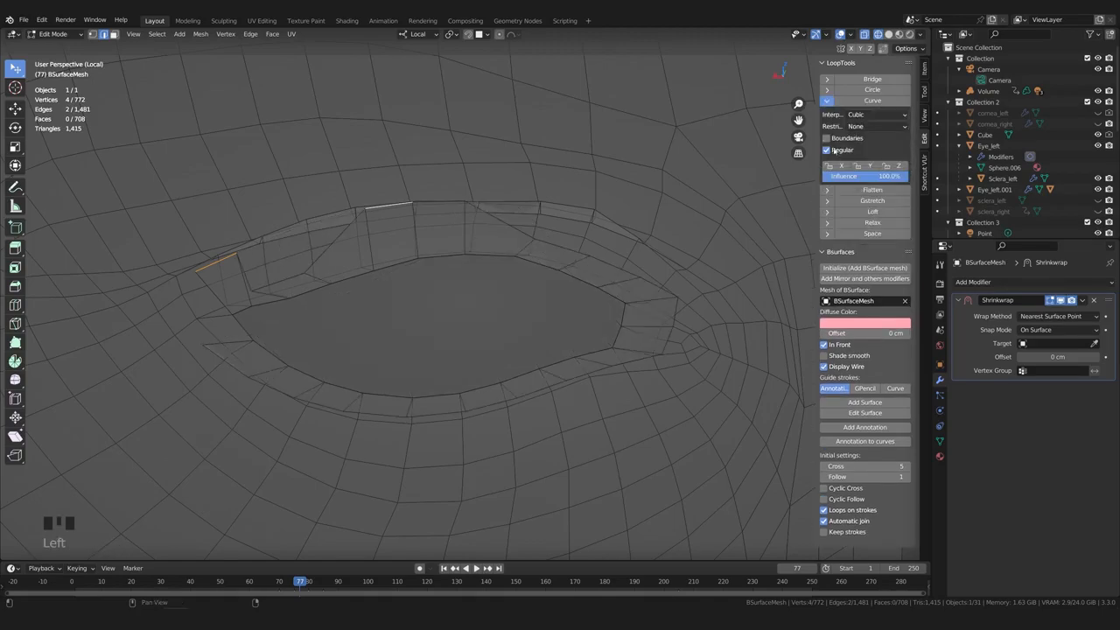
{"action": "middle_click_drag", "start_coordinate": [466, 261], "coordinate": [415, 450]}
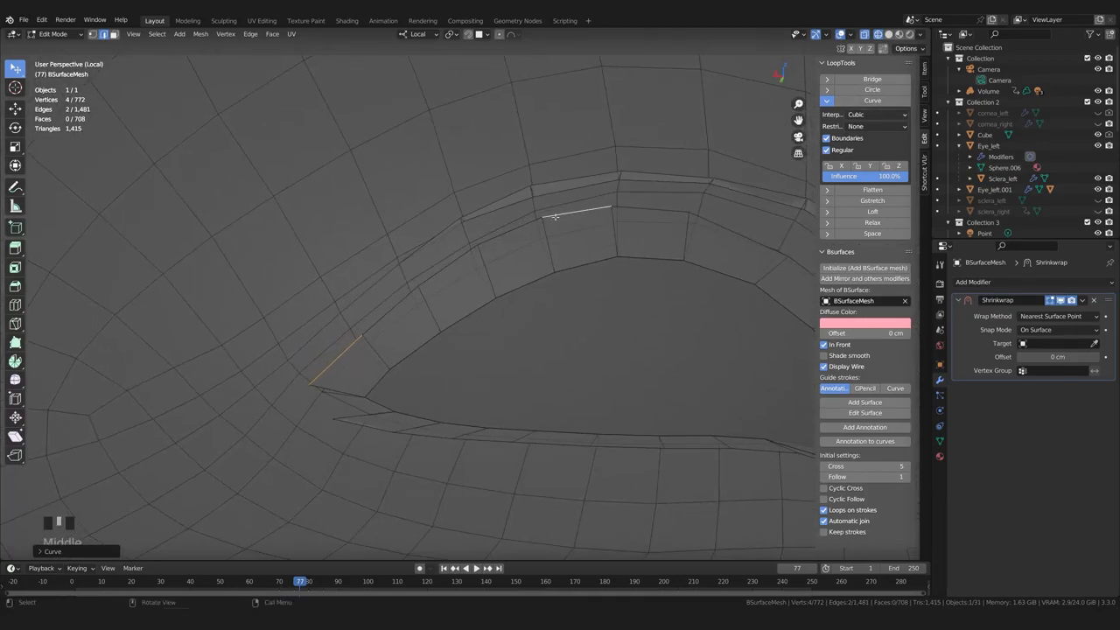
{"action": "middle_click_drag", "start_coordinate": [382, 328], "coordinate": [449, 356]}
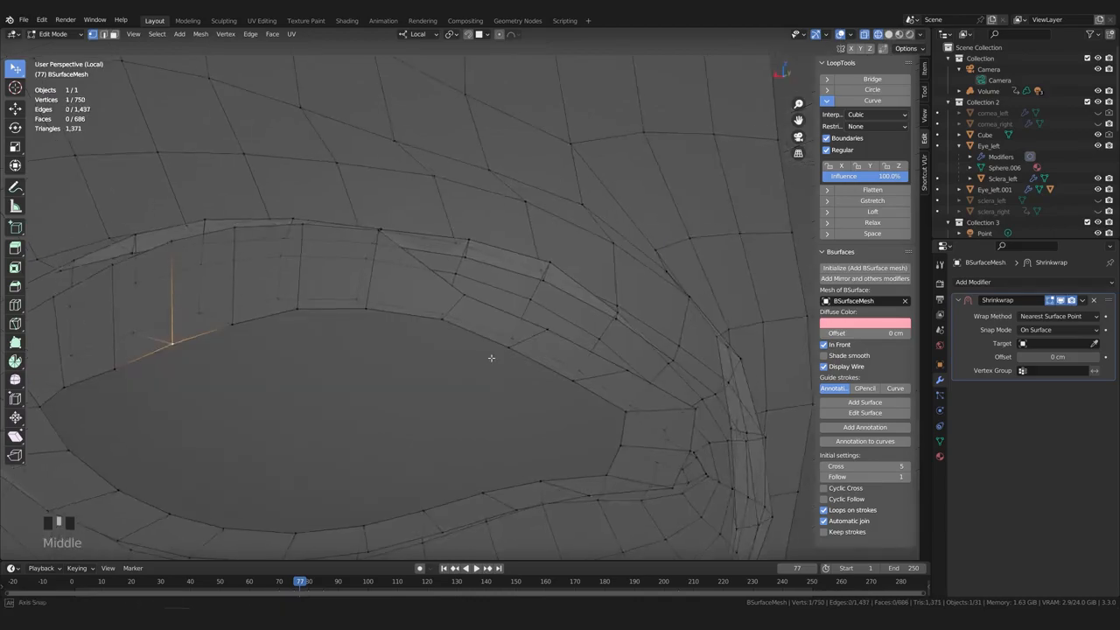
Move the upper eyelid's inner rim vertices near the inner eye corner outward behind the lid
{"action": "mouse_move", "coordinate": [493, 358]}
{"action": "middle_mouse_down", "text": "shift"}
{"action": "mouse_move", "coordinate": [475, 347]}
{"action": "mouse_move", "coordinate": [450, 360]}
{"action": "mouse_move", "coordinate": [405, 351]}
{"action": "mouse_move", "coordinate": [392, 333]}
{"action": "mouse_move", "coordinate": [515, 330]}
{"action": "mouse_move", "coordinate": [501, 356]}
{"action": "middle_mouse_up", "text": "shift"}
{"action": "left_click", "coordinate": [480, 350]}
{"action": "middle_click_drag", "start_coordinate": [480, 349], "coordinate": [560, 404]}
{"action": "key", "text": "g"}
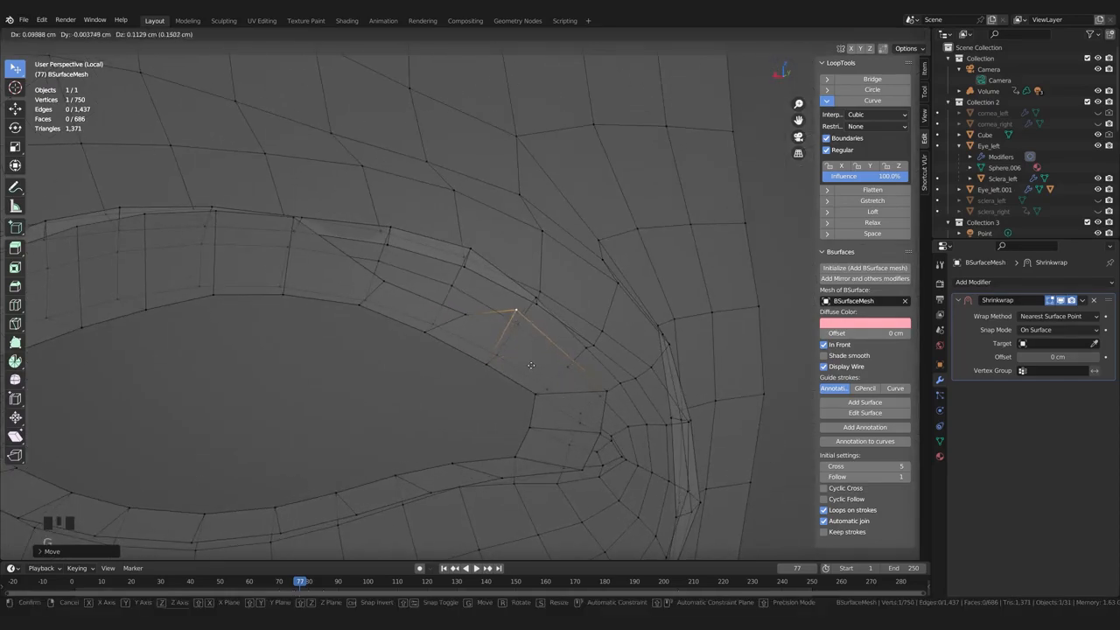
{"action": "left_click", "coordinate": [523, 371]}
{"action": "mouse_move", "coordinate": [483, 381]}
{"action": "middle_mouse_down"}
{"action": "mouse_move", "coordinate": [535, 384]}
{"action": "mouse_move", "coordinate": [530, 372]}
{"action": "mouse_move", "coordinate": [472, 394]}
{"action": "mouse_move", "coordinate": [270, 396]}
{"action": "mouse_move", "coordinate": [500, 383]}
{"action": "middle_mouse_up"}
{"action": "key", "text": "g"}
{"action": "left_click", "coordinate": [490, 348]}
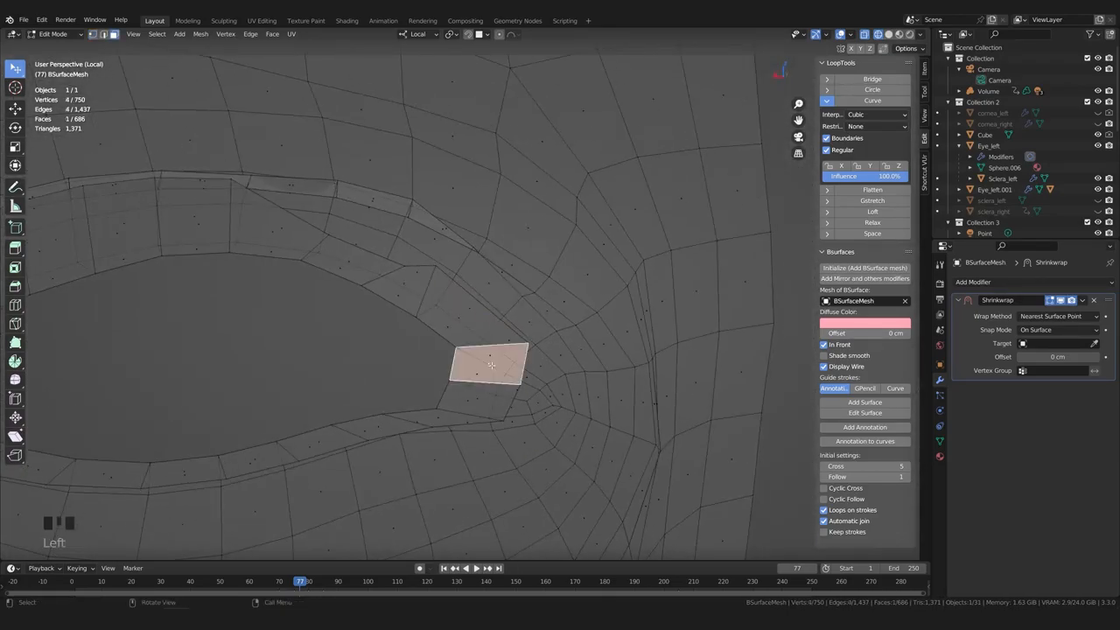
Remove the unwanted rim faces at the inner eye corner and reposition the adjoining rim vertices behind the upper lid
{"action": "middle_click_drag", "start_coordinate": [441, 422], "coordinate": [462, 350]}
{"action": "scroll", "coordinate": [507, 352], "scroll_direction": "up", "scroll_amount": 3}
{"action": "key", "text": "g"}
{"action": "middle_click_drag", "start_coordinate": [525, 373], "coordinate": [500, 357]}
{"action": "left_click", "coordinate": [523, 341]}
{"action": "key", "text": "g"}
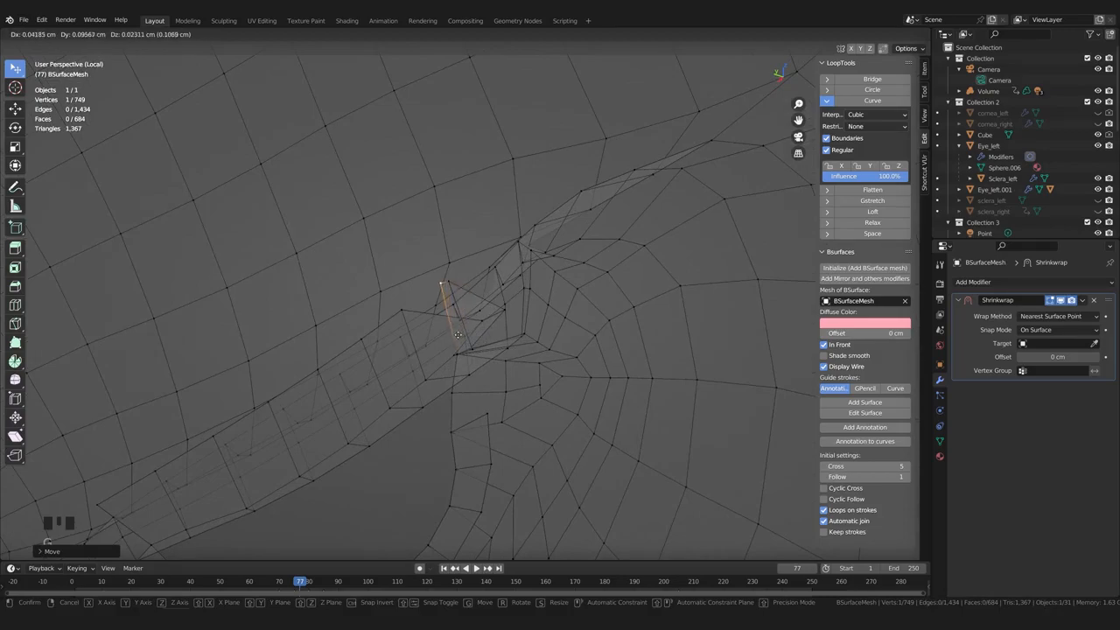
{"action": "left_click", "coordinate": [460, 305]}
{"action": "middle_click_drag", "start_coordinate": [471, 315], "coordinate": [554, 378]}
{"action": "key", "text": "g"}
{"action": "left_click", "coordinate": [644, 373]}
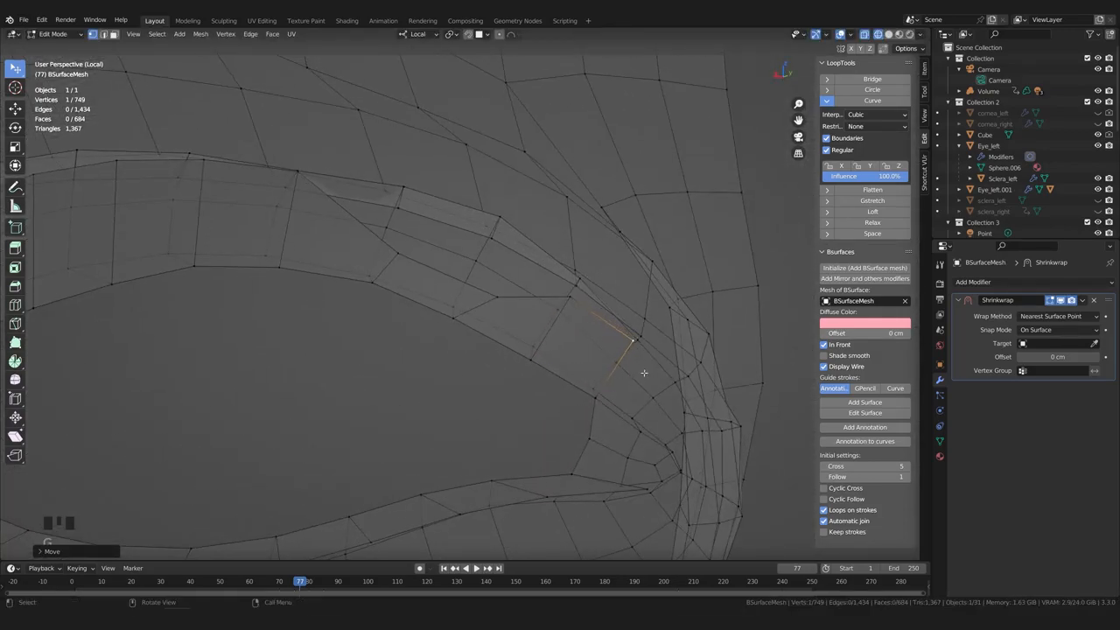
Curve the upper eyelid's inner rim towards the inner eye corner with LoopTools Curve between two selected edges
{"action": "left_click", "coordinate": [594, 312]}
{"action": "scroll", "coordinate": [594, 312], "scroll_direction": "down", "scroll_amount": 2}
{"action": "middle_click_drag", "start_coordinate": [517, 332], "coordinate": [493, 321]}
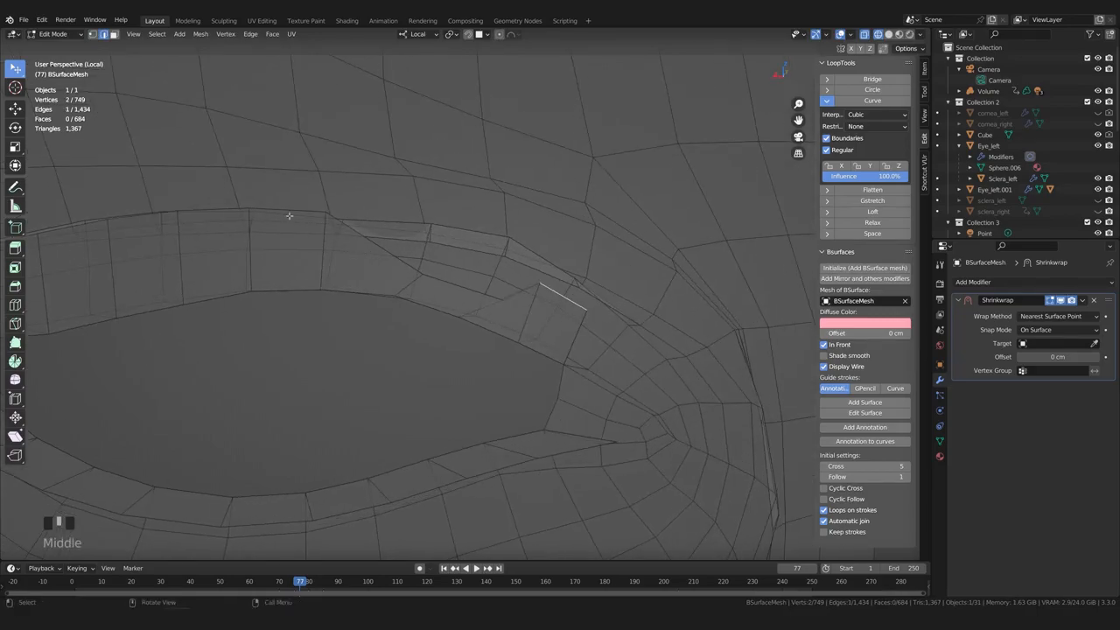
{"action": "left_click", "coordinate": [872, 100]}
{"action": "middle_click_drag", "start_coordinate": [569, 289], "coordinate": [464, 399]}
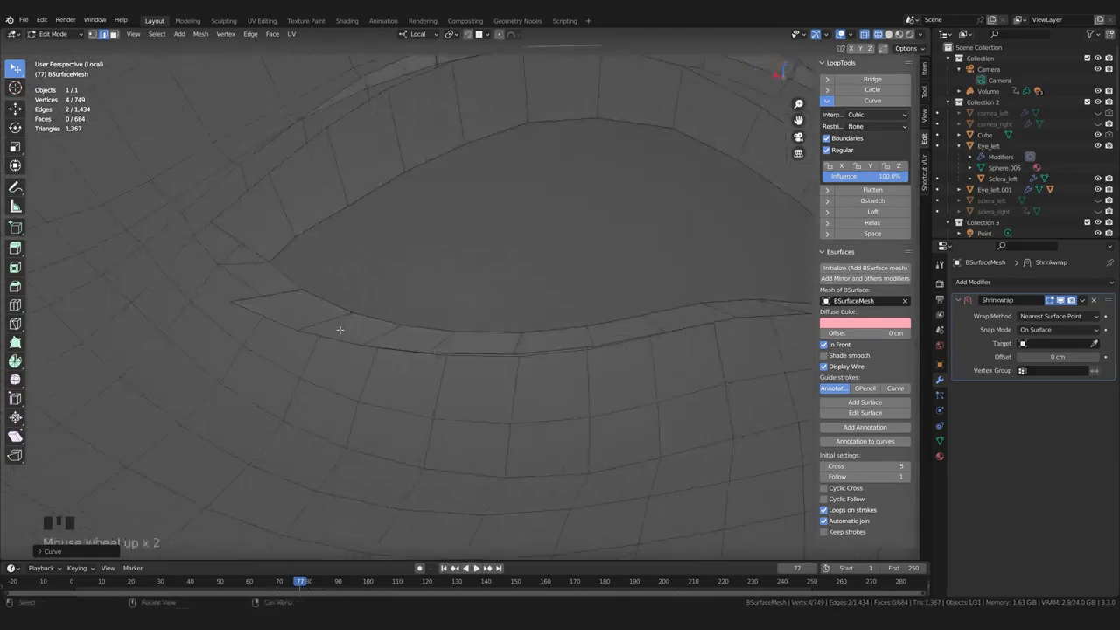
Move the lower eyelid's inner rim vertices near the outer eye corner down and outward behind the lid
{"action": "key", "text": "1"}
{"action": "left_click_drag", "start_coordinate": [238, 291], "coordinate": [254, 306]}
{"action": "middle_click_drag", "start_coordinate": [272, 320], "coordinate": [359, 372]}
{"action": "left_click_drag", "start_coordinate": [371, 395], "coordinate": [384, 420]}
{"action": "middle_click_drag", "start_coordinate": [384, 420], "coordinate": [384, 385]}
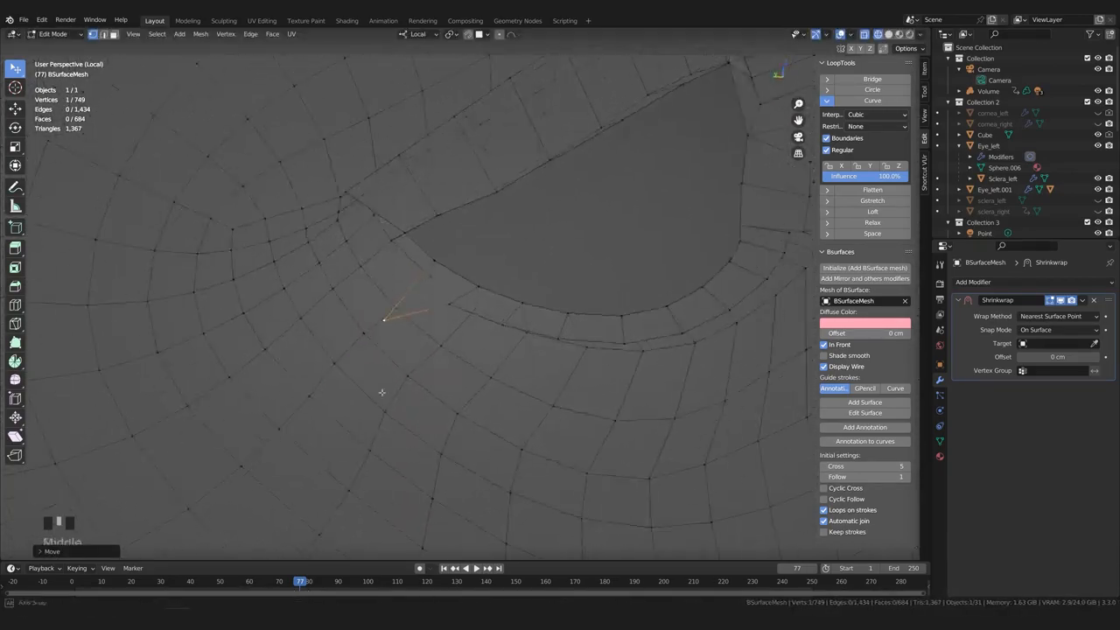
{"action": "middle_click_drag", "start_coordinate": [453, 412], "coordinate": [490, 420]}
{"action": "key", "text": "g"}
{"action": "left_click", "coordinate": [409, 385]}
{"action": "key", "text": "g"}
{"action": "key", "text": "g"}
{"action": "key", "text": "g"}
{"action": "left_click", "coordinate": [478, 435]}
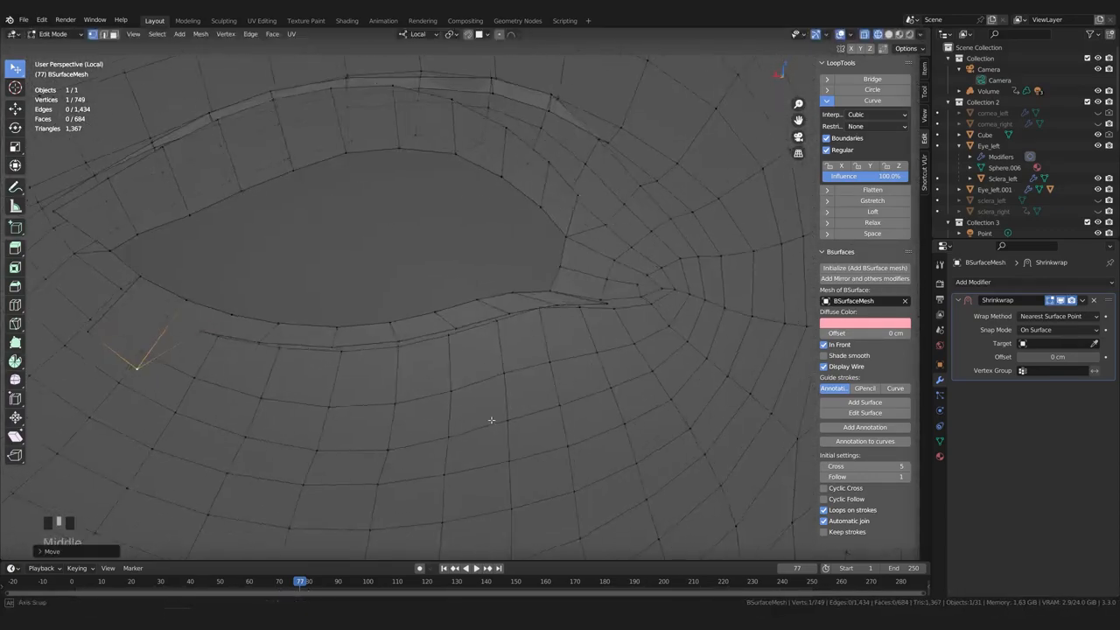
Move the lower eyelid's inner rim vertices near the inner eye corner down behind the lid
{"action": "key", "text": "g"}
{"action": "left_click", "coordinate": [604, 374]}
{"action": "key", "text": "g"}
{"action": "middle_click_drag", "start_coordinate": [604, 374], "coordinate": [573, 350]}
{"action": "left_click", "coordinate": [474, 377]}
{"action": "left_click", "coordinate": [560, 312]}
{"action": "key", "text": "g"}
{"action": "left_click", "coordinate": [559, 387]}
{"action": "key", "text": "g"}
{"action": "middle_click_drag", "start_coordinate": [559, 388], "coordinate": [571, 414]}
{"action": "left_click", "coordinate": [552, 297]}
{"action": "key", "text": "g"}
{"action": "left_click", "coordinate": [557, 382]}
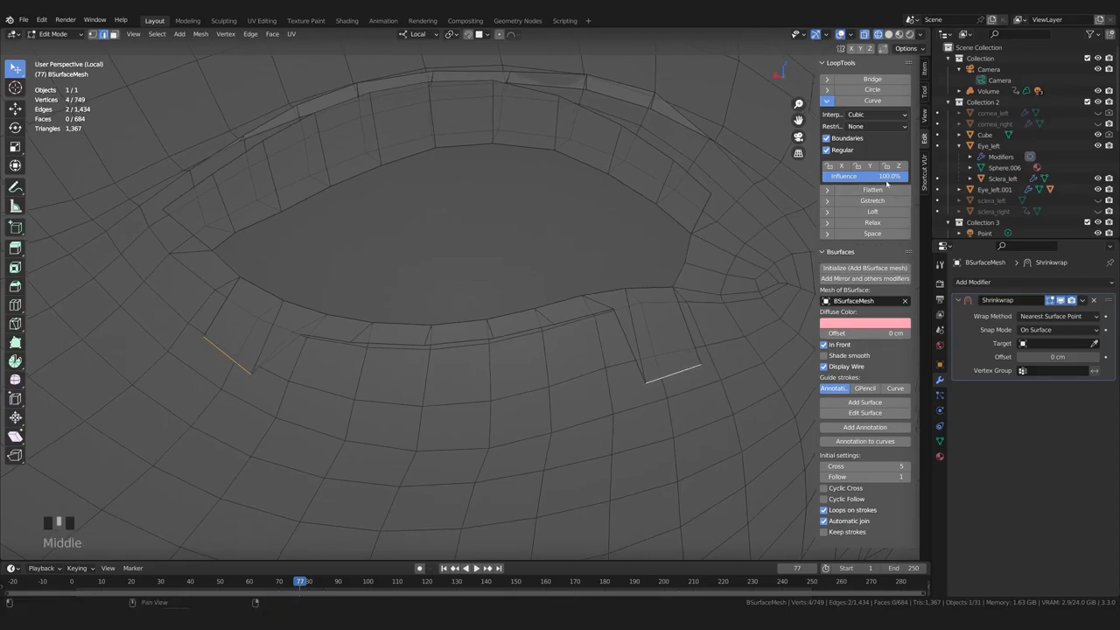
Curve the lower eyelid's inner rim between the selected edges at both ends with LoopTools Curve
{"action": "left_click", "coordinate": [851, 103]}
{"action": "middle_click_drag", "start_coordinate": [533, 400], "coordinate": [541, 444]}
{"action": "scroll", "coordinate": [541, 444], "scroll_direction": "up", "scroll_amount": 2}
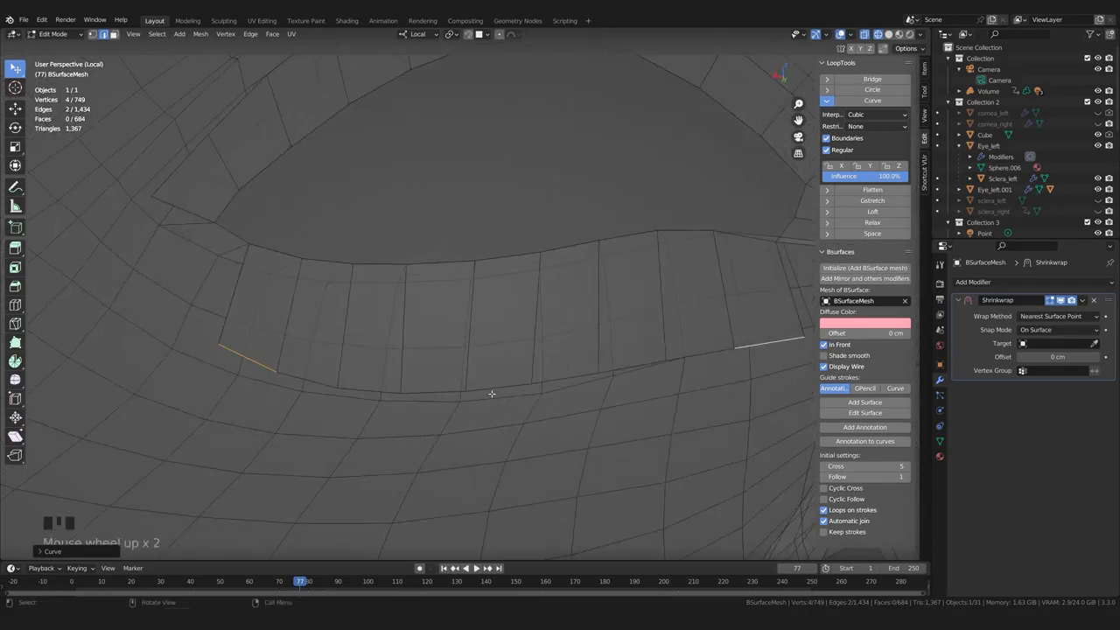
Lower the middle edge of the lower inner rim and curve the rim through its middle and two end edges
{"action": "middle_click_drag", "start_coordinate": [500, 390], "coordinate": [512, 403]}
{"action": "key", "text": "g"}
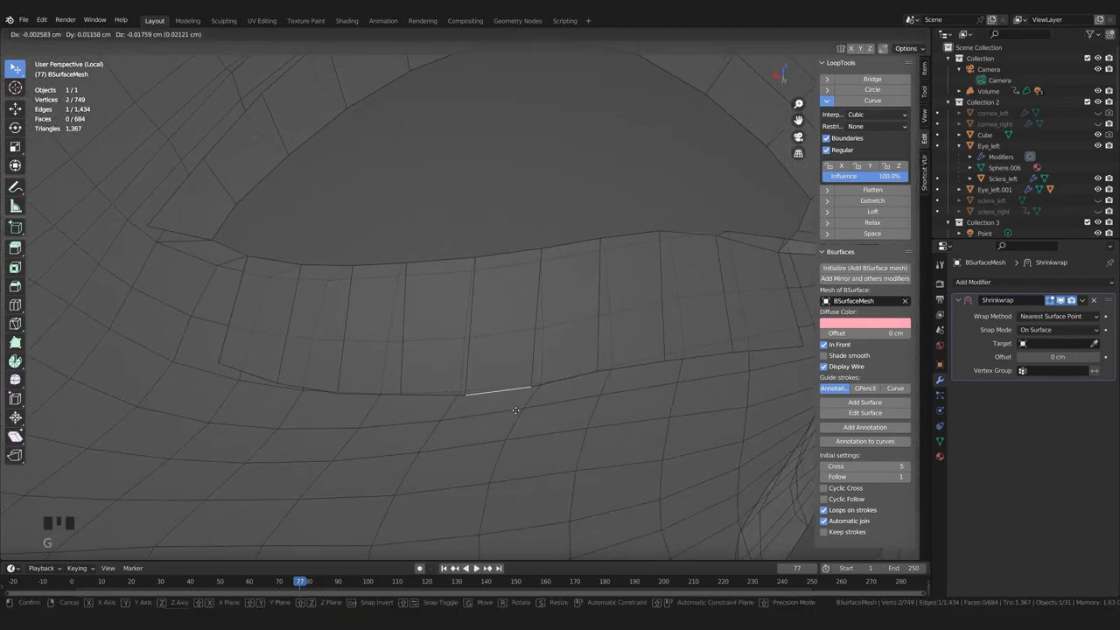
{"action": "left_click", "coordinate": [515, 411]}
{"action": "scroll", "coordinate": [289, 360], "scroll_direction": "down", "scroll_amount": 2}
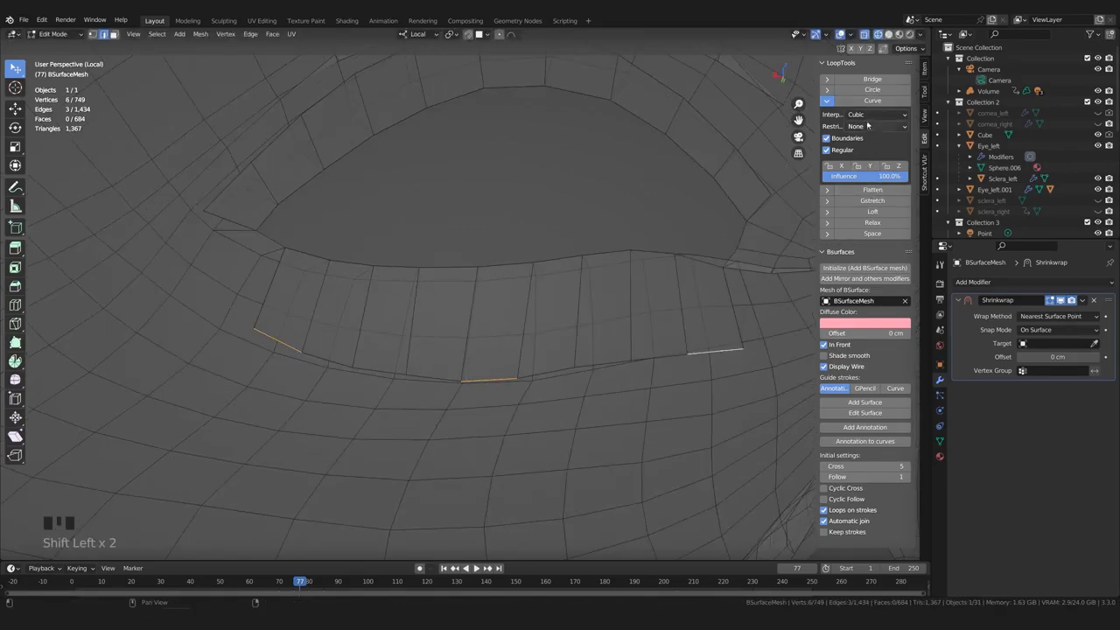
{"action": "mouse_move", "coordinate": [525, 384]}
{"action": "middle_mouse_down"}
{"action": "mouse_move", "coordinate": [528, 397]}
{"action": "mouse_move", "coordinate": [532, 381]}
{"action": "middle_mouse_up"}
{"action": "middle_click_drag", "start_coordinate": [637, 400], "coordinate": [658, 397]}
{"action": "middle_click_drag", "start_coordinate": [659, 397], "coordinate": [555, 398], "text": "shift"}
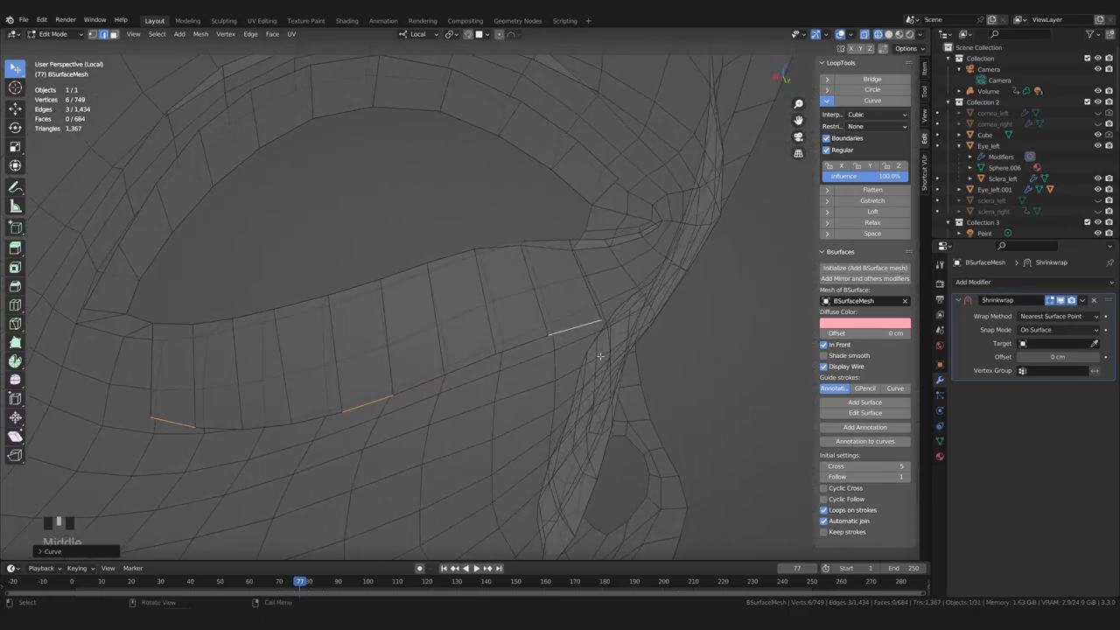
Raise the lower inner rim's end vertex at the inner eye corner and curve the rim again with LoopTools Curve
{"action": "left_click", "coordinate": [601, 323]}
{"action": "key", "text": "g"}
{"action": "left_click", "coordinate": [601, 310]}
{"action": "middle_click_drag", "start_coordinate": [575, 342], "coordinate": [584, 339]}
{"action": "key", "text": "2"}
{"action": "left_click", "coordinate": [576, 325]}
{"action": "left_click", "coordinate": [881, 103]}
{"action": "middle_click_drag", "start_coordinate": [454, 376], "coordinate": [490, 362]}
Save the file and reposition the upper inner rim's vertices at the outer eye corner
{"action": "key", "text": "ctrl+s"}
{"action": "key", "text": "1"}
{"action": "left_click", "coordinate": [376, 246]}
{"action": "key", "text": "g"}
{"action": "left_click", "coordinate": [370, 238]}
{"action": "middle_click_drag", "start_coordinate": [370, 240], "coordinate": [409, 255]}
{"action": "key", "text": "g"}
{"action": "left_click", "coordinate": [402, 235]}
{"action": "key", "text": "g"}
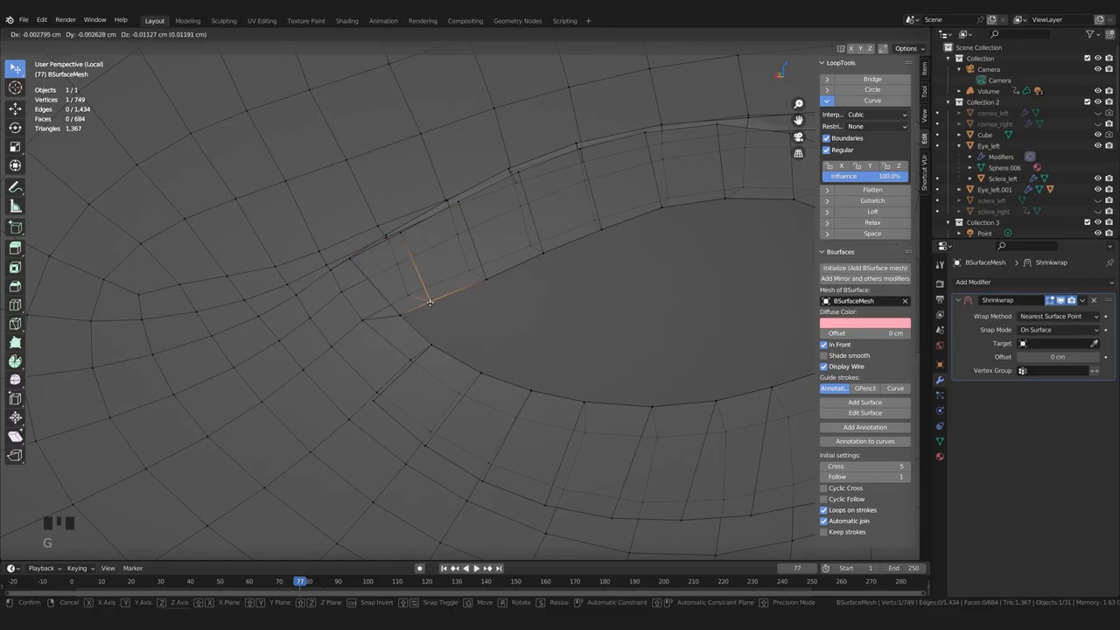
{"action": "left_click", "coordinate": [429, 303]}
Turn off wireframe shading and bridge the rim gap at the outer eye corner with new Poly Build faces
{"action": "middle_click_drag", "start_coordinate": [430, 304], "coordinate": [392, 374]}
{"action": "scroll", "coordinate": [578, 354], "scroll_direction": "down", "scroll_amount": 6}
{"action": "key", "text": "shift+z"}
{"action": "scroll", "coordinate": [528, 387], "scroll_direction": "up", "scroll_amount": 5}
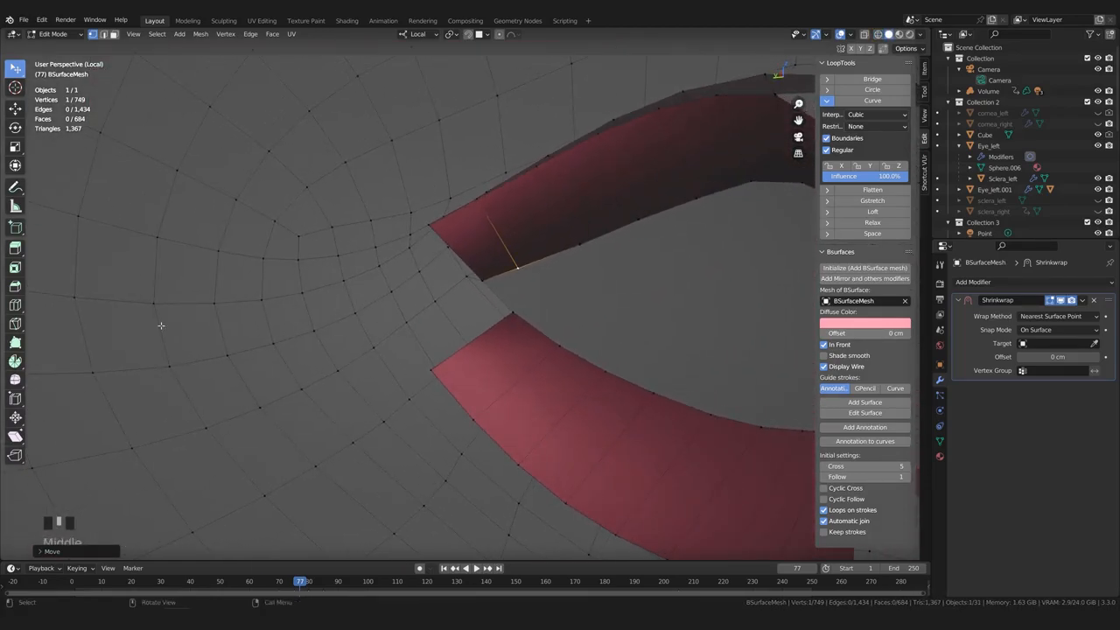
{"action": "left_click", "coordinate": [15, 342]}
{"action": "middle_click_drag", "start_coordinate": [320, 359], "coordinate": [346, 362]}
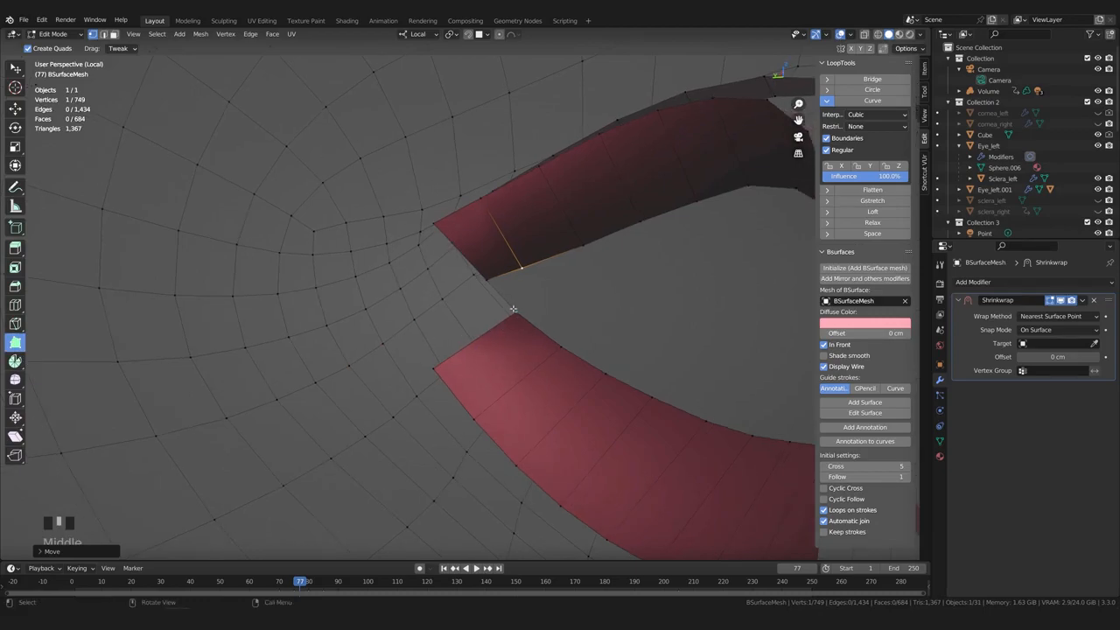
{"action": "left_click_drag", "start_coordinate": [512, 310], "coordinate": [389, 325], "text": "ctrl"}
Reposition the vertices of the new bridging faces at the outer eye corner
{"action": "scroll", "coordinate": [407, 367], "scroll_direction": "up", "scroll_amount": 2}
{"action": "middle_click_drag", "start_coordinate": [391, 328], "coordinate": [473, 340]}
{"action": "key", "text": "g"}
{"action": "left_click", "coordinate": [394, 346]}
{"action": "left_click", "coordinate": [466, 306]}
Tweak the vertices around the open rim gap at the inner eye corner with Poly Build
{"action": "scroll", "coordinate": [466, 306], "scroll_direction": "down", "scroll_amount": 3}
{"action": "middle_click_drag", "start_coordinate": [673, 346], "coordinate": [477, 341], "text": "shift"}
{"action": "scroll", "coordinate": [477, 341], "scroll_direction": "up", "scroll_amount": 2}
{"action": "mouse_move", "coordinate": [476, 341]}
{"action": "middle_mouse_down"}
{"action": "mouse_move", "coordinate": [557, 358]}
{"action": "mouse_move", "coordinate": [459, 337]}
{"action": "middle_mouse_up"}
{"action": "middle_click_drag", "start_coordinate": [544, 354], "coordinate": [471, 303]}
{"action": "middle_click_drag", "start_coordinate": [537, 326], "coordinate": [477, 327]}
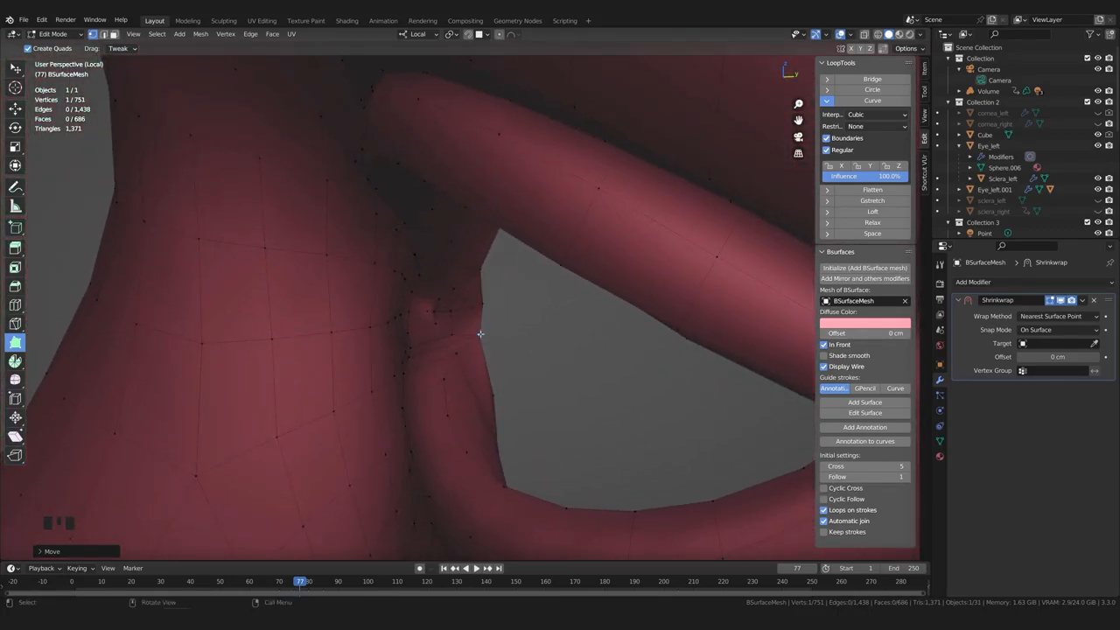
{"action": "middle_click_drag", "start_coordinate": [489, 335], "coordinate": [413, 334]}
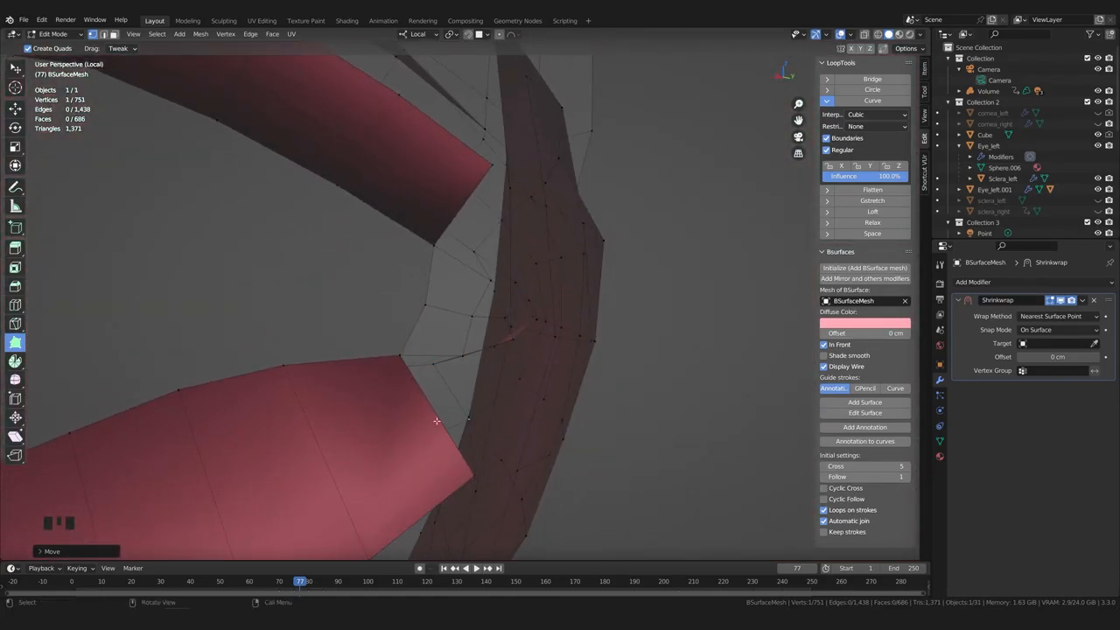
{"action": "middle_click_drag", "start_coordinate": [473, 478], "coordinate": [475, 351]}
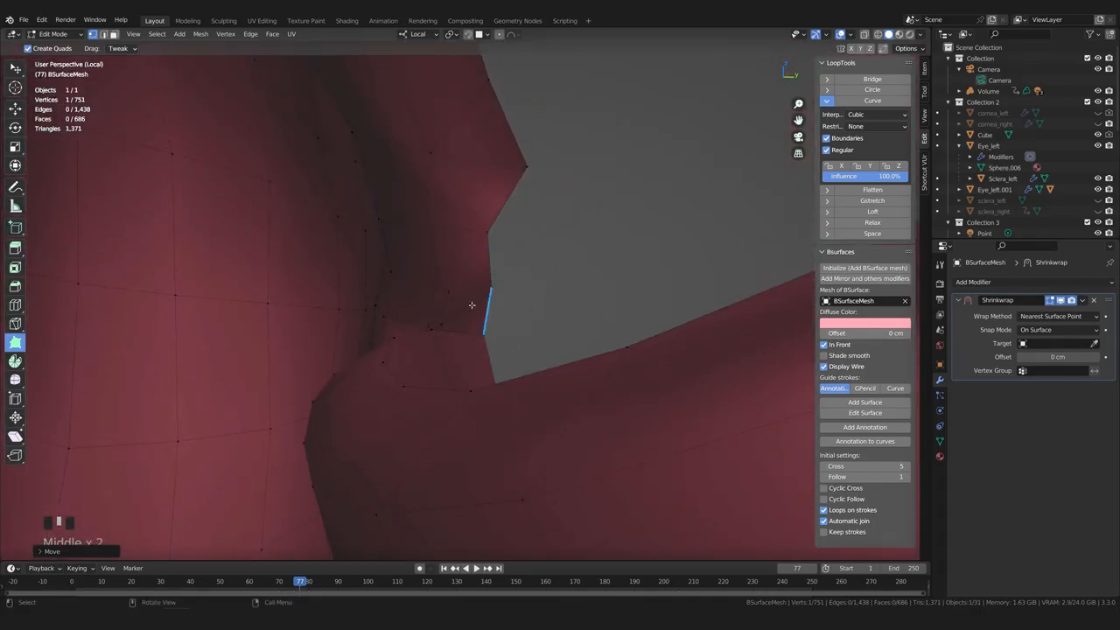
{"action": "middle_click_drag", "start_coordinate": [443, 312], "coordinate": [415, 361]}
{"action": "left_click_drag", "start_coordinate": [459, 231], "coordinate": [451, 279]}
{"action": "left_click_drag", "start_coordinate": [413, 182], "coordinate": [404, 202]}
{"action": "middle_click_drag", "start_coordinate": [341, 246], "coordinate": [381, 254], "text": "shift"}
{"action": "left_click_drag", "start_coordinate": [396, 163], "coordinate": [391, 175]}
{"action": "left_click_drag", "start_coordinate": [496, 422], "coordinate": [496, 424]}
Reposition the rim end vertices beside the gap at the inner eye corner
{"action": "middle_click_drag", "start_coordinate": [488, 428], "coordinate": [516, 358]}
{"action": "key", "text": "g"}
{"action": "left_click", "coordinate": [460, 399]}
{"action": "key", "text": "g"}
{"action": "left_click", "coordinate": [589, 379]}
{"action": "scroll", "coordinate": [580, 344], "scroll_direction": "down", "scroll_amount": 2}
{"action": "middle_click_drag", "start_coordinate": [370, 437], "coordinate": [455, 374]}
{"action": "left_click", "coordinate": [460, 383]}
{"action": "key", "text": "g"}
{"action": "left_click", "coordinate": [464, 370]}
{"action": "key", "text": "g"}
{"action": "key", "text": "z"}
{"action": "left_click", "coordinate": [480, 355]}
Adjust the back-edge vertices of the lower inner rim near the inner eye corner
{"action": "left_click", "coordinate": [395, 405]}
{"action": "key", "text": "g"}
{"action": "left_click", "coordinate": [397, 395]}
{"action": "middle_click_drag", "start_coordinate": [447, 320], "coordinate": [488, 382]}
{"action": "left_click", "coordinate": [399, 408]}
{"action": "key", "text": "g"}
{"action": "left_click", "coordinate": [416, 414]}
{"action": "scroll", "coordinate": [480, 379], "scroll_direction": "up", "scroll_amount": 1}
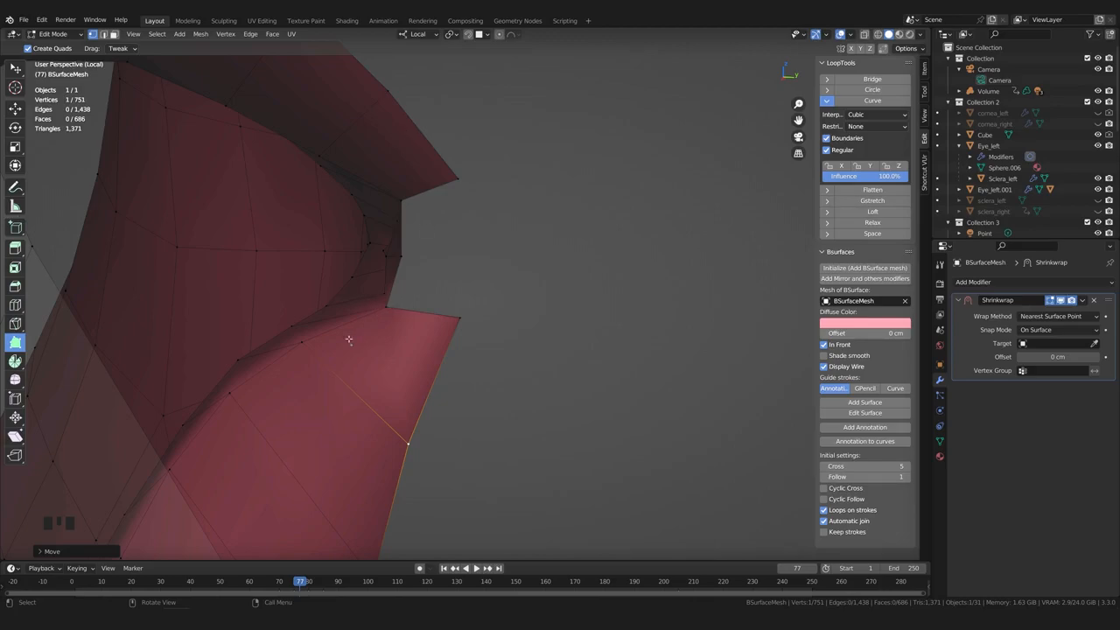
Build a Poly Build face from the lower rim's end and fill the remaining gap to the upper rim
{"action": "left_click_drag", "start_coordinate": [386, 311], "coordinate": [394, 302], "text": "ctrl"}
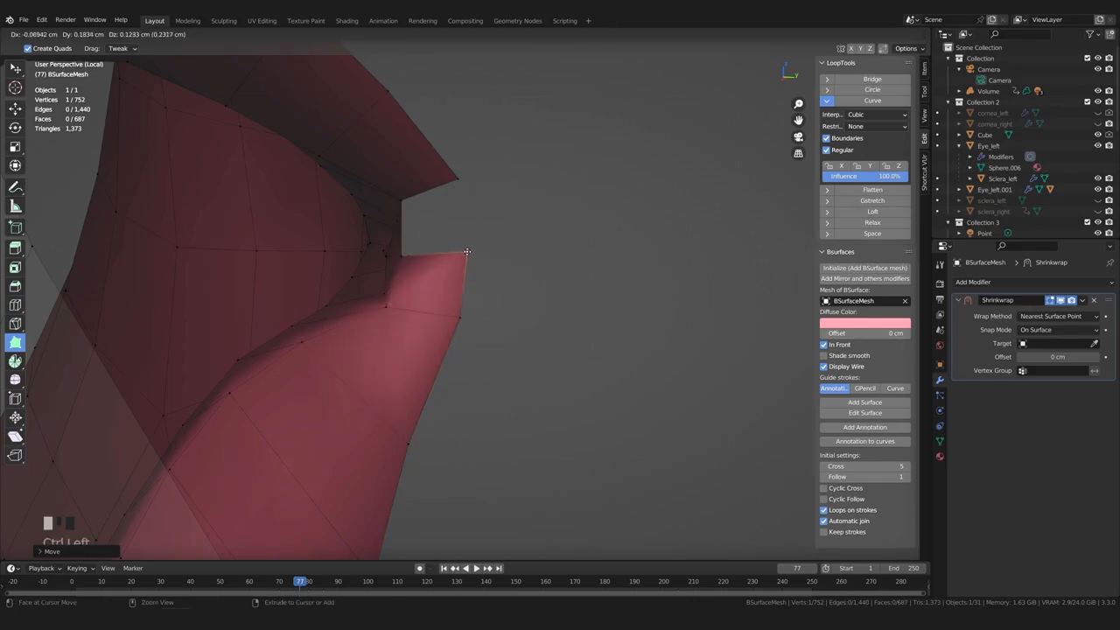
{"action": "left_click_drag", "start_coordinate": [465, 252], "coordinate": [465, 253], "text": "ctrl"}
{"action": "left_click", "coordinate": [402, 244]}
{"action": "key", "text": "f"}
Reposition the back-edge vertices of the new bridging faces at the inner eye corner
{"action": "middle_click_drag", "start_coordinate": [542, 320], "coordinate": [479, 339]}
{"action": "left_click", "coordinate": [482, 338]}
{"action": "key", "text": "g"}
{"action": "left_click", "coordinate": [483, 346]}
{"action": "left_click", "coordinate": [496, 221]}
{"action": "key", "text": "g"}
{"action": "left_click", "coordinate": [499, 209]}
{"action": "left_click", "coordinate": [496, 274]}
{"action": "key", "text": "g"}
{"action": "left_click", "coordinate": [502, 270]}
Move the rim's back-edge vertex at the inner eye corner to smooth the transition between the lids
{"action": "mouse_move", "coordinate": [503, 273]}
{"action": "middle_mouse_down"}
{"action": "mouse_move", "coordinate": [525, 306]}
{"action": "mouse_move", "coordinate": [473, 252]}
{"action": "mouse_move", "coordinate": [547, 310]}
{"action": "mouse_move", "coordinate": [475, 260]}
{"action": "mouse_move", "coordinate": [495, 300]}
{"action": "mouse_move", "coordinate": [492, 327]}
{"action": "mouse_move", "coordinate": [587, 388]}
{"action": "mouse_move", "coordinate": [440, 272]}
{"action": "mouse_move", "coordinate": [440, 331]}
{"action": "mouse_move", "coordinate": [310, 303]}
{"action": "mouse_move", "coordinate": [513, 260]}
{"action": "middle_mouse_up"}
{"action": "scroll", "coordinate": [548, 310], "scroll_direction": "down", "scroll_amount": 2}
{"action": "scroll", "coordinate": [492, 327], "scroll_direction": "up", "scroll_amount": 3}
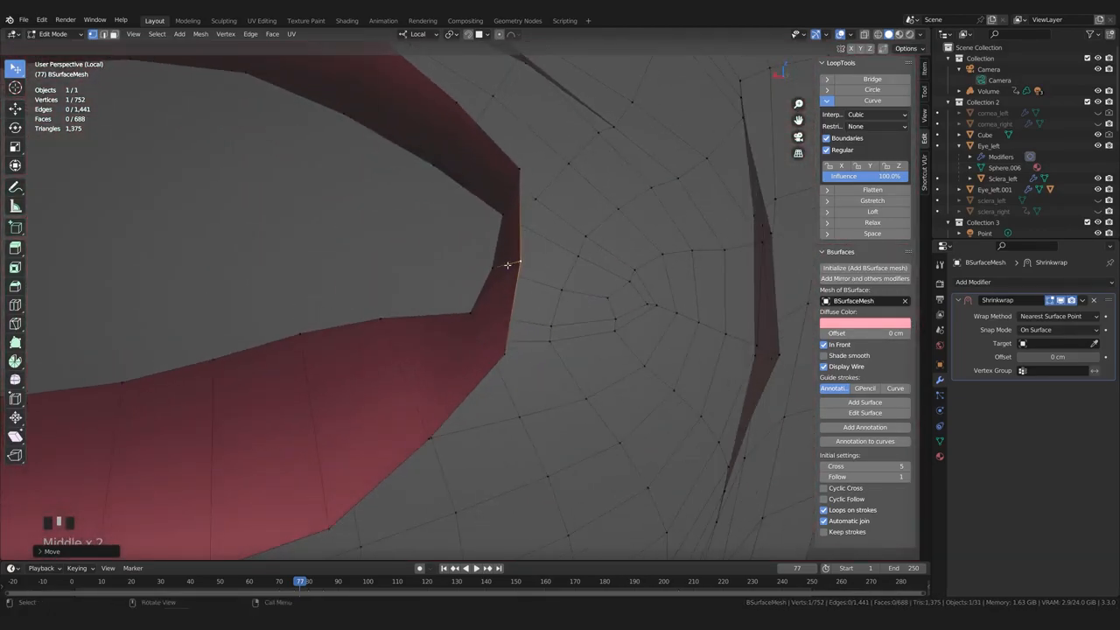
{"action": "scroll", "coordinate": [499, 348], "scroll_direction": "down", "scroll_amount": 1}
{"action": "middle_click_drag", "start_coordinate": [498, 348], "coordinate": [302, 401]}
{"action": "key", "text": "g"}
{"action": "left_click", "coordinate": [552, 253]}
Add a loop cut running around the middle of the eyelids' inner rim
{"action": "key", "text": "ctrl+r"}
{"action": "double_click", "coordinate": [362, 375]}
{"action": "key", "text": "ctrl+z"}
{"action": "key", "text": "ctrl+shift+z"}
{"action": "left_click", "coordinate": [763, 466]}
Move the inner rim's vertices at the inner eye corner outward to widen the rim behind the tear duct
{"action": "middle_click_drag", "start_coordinate": [573, 393], "coordinate": [539, 355]}
{"action": "key", "text": "g"}
{"action": "left_click", "coordinate": [558, 304]}
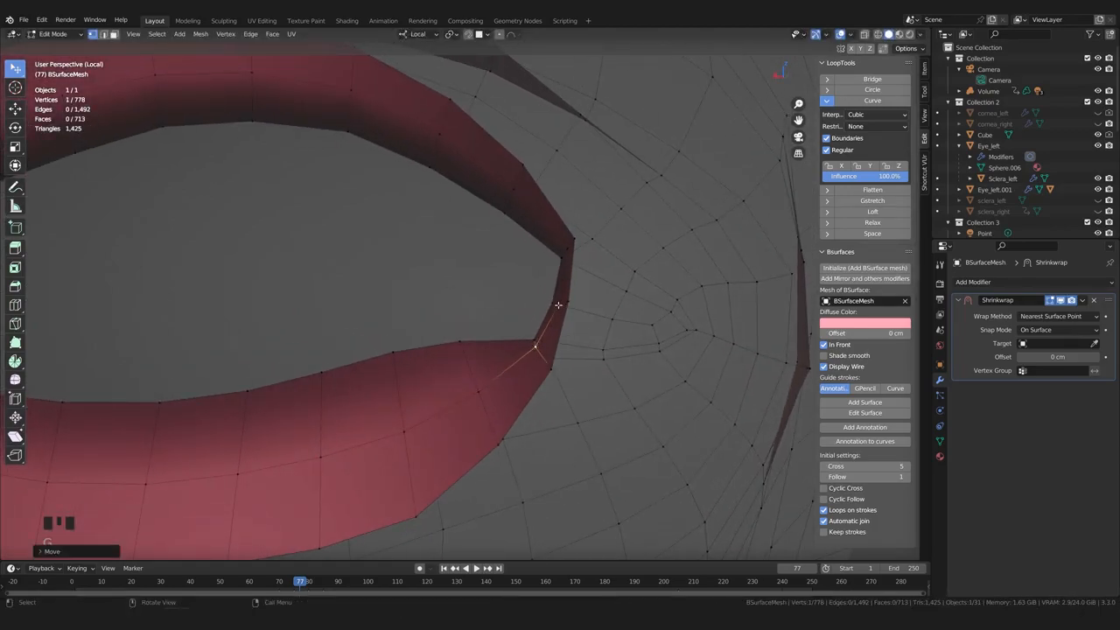
{"action": "key", "text": "g"}
{"action": "left_click", "coordinate": [561, 257]}
{"action": "key", "text": "g"}
{"action": "left_click", "coordinate": [561, 248]}
{"action": "scroll", "coordinate": [551, 251], "scroll_direction": "down", "scroll_amount": 2}
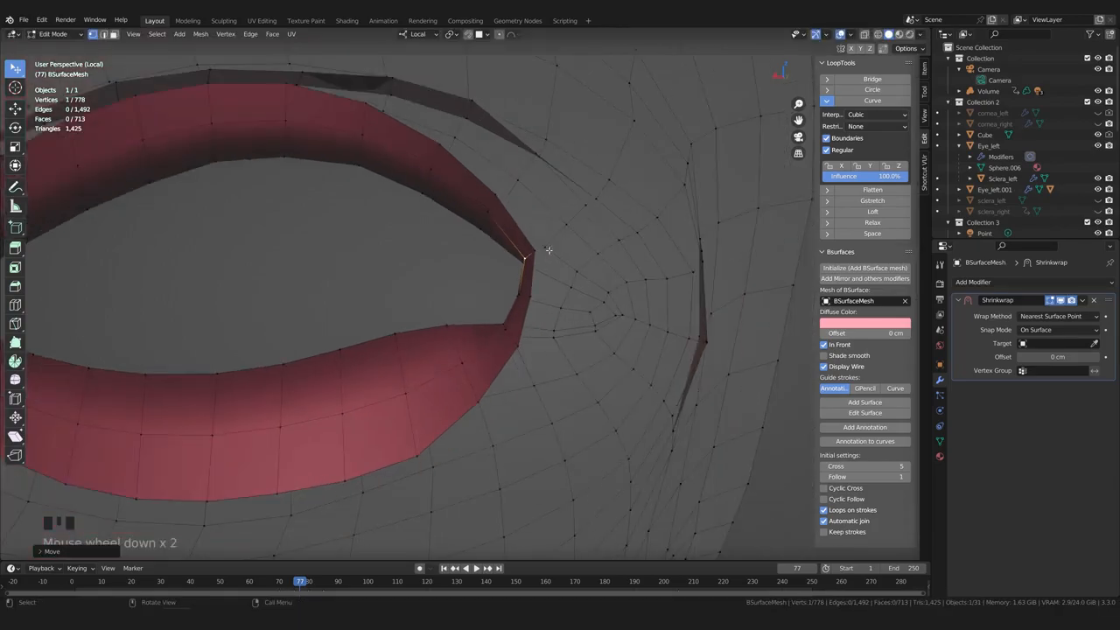
{"action": "key", "text": "g"}
{"action": "left_click", "coordinate": [554, 247]}
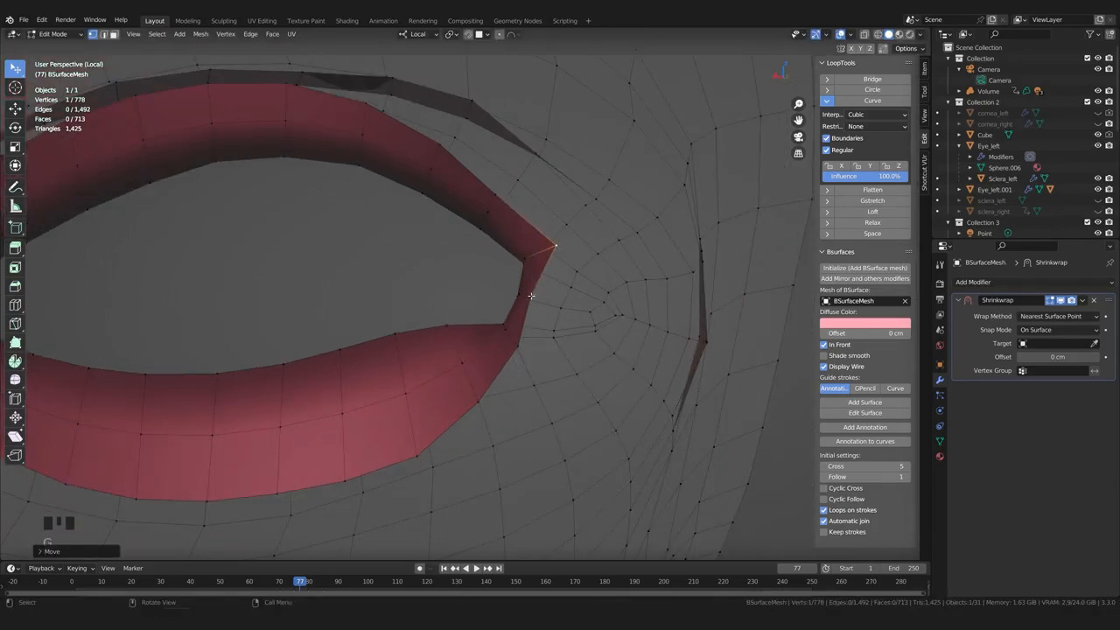
Reposition the eyelid's back rim vertices at the inner corner of the eye
{"action": "key", "text": "g"}
{"action": "left_click", "coordinate": [523, 344]}
{"action": "key", "text": "g"}
{"action": "left_click", "coordinate": [528, 355]}
Examine the inner corner and the whole eyelid opening from the front and from behind
{"action": "middle_click_drag", "start_coordinate": [530, 355], "coordinate": [376, 371]}
{"action": "middle_click_drag", "start_coordinate": [376, 371], "coordinate": [486, 397], "text": "shift"}
{"action": "scroll", "coordinate": [419, 280], "scroll_direction": "up", "scroll_amount": 5}
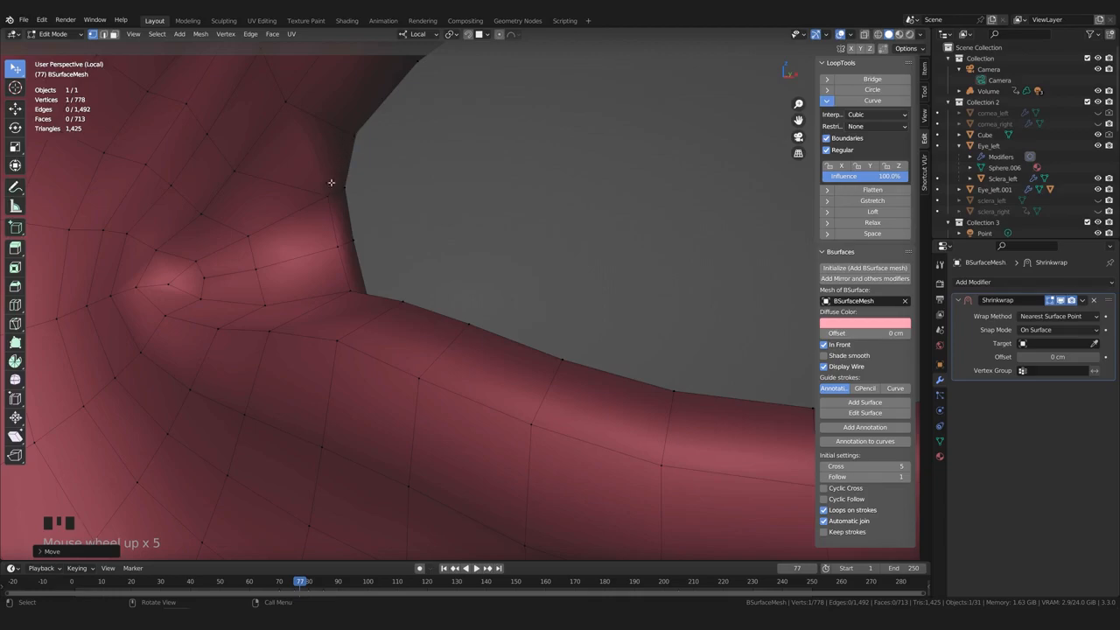
{"action": "middle_click_drag", "start_coordinate": [350, 329], "coordinate": [436, 364]}
{"action": "scroll", "coordinate": [396, 339], "scroll_direction": "up", "scroll_amount": 2}
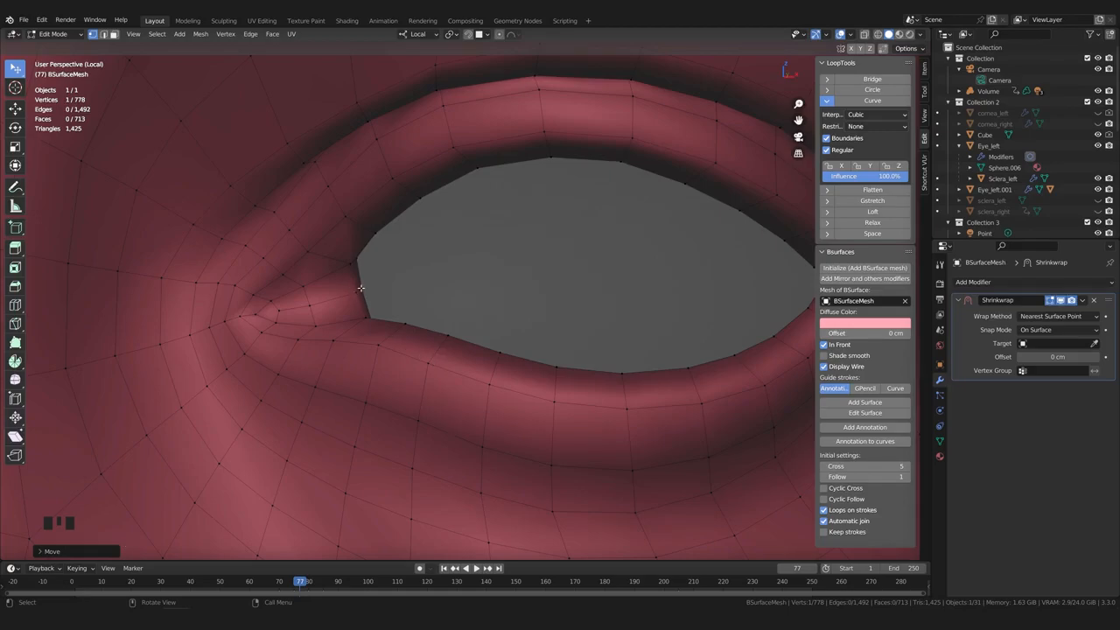
{"action": "scroll", "coordinate": [372, 281], "scroll_direction": "down", "scroll_amount": 3}
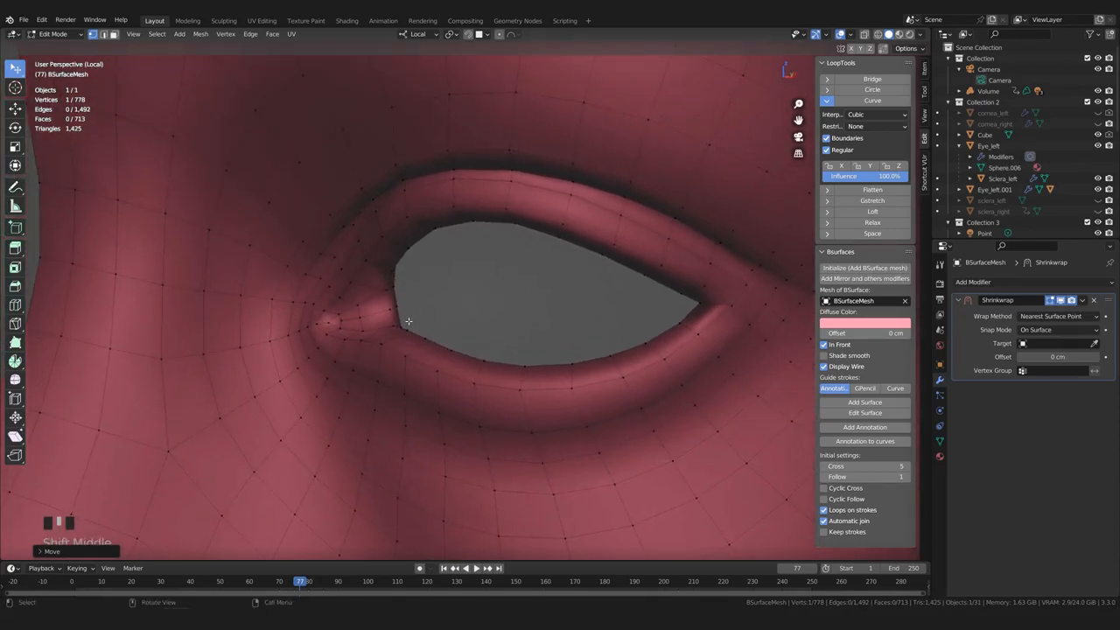
{"action": "mouse_move", "coordinate": [399, 312]}
{"action": "middle_mouse_down"}
{"action": "mouse_move", "coordinate": [471, 345]}
{"action": "mouse_move", "coordinate": [440, 327]}
{"action": "mouse_move", "coordinate": [195, 318]}
{"action": "mouse_move", "coordinate": [429, 317]}
{"action": "mouse_move", "coordinate": [398, 351]}
{"action": "middle_mouse_up"}
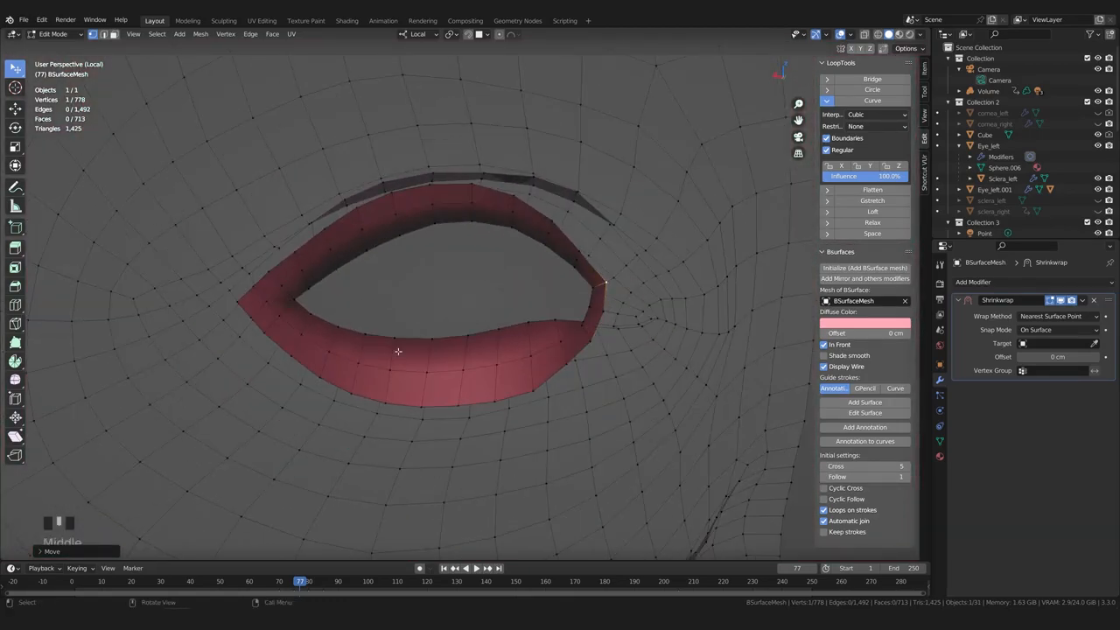
Move vertices on the inside strip of the lower eyelid, toward the inner corner, to even out the faces
{"action": "key", "text": "3"}
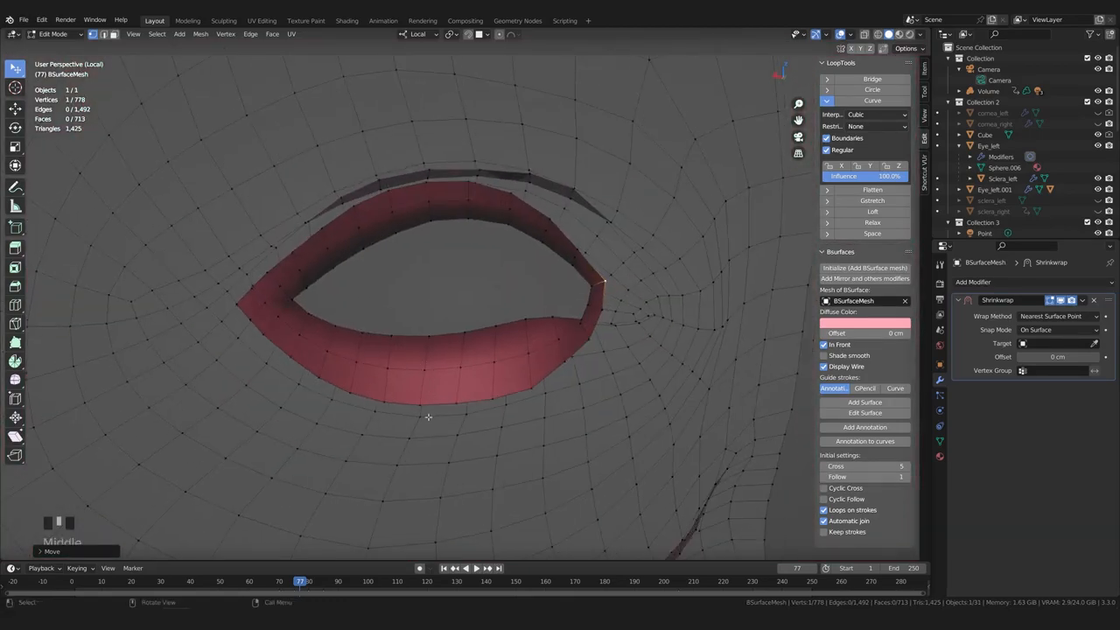
{"action": "left_click", "coordinate": [439, 404]}
{"action": "left_click", "coordinate": [475, 384]}
{"action": "middle_click_drag", "start_coordinate": [474, 285], "coordinate": [473, 357]}
{"action": "left_click", "coordinate": [475, 294]}
{"action": "scroll", "coordinate": [473, 360], "scroll_direction": "up", "scroll_amount": 1}
{"action": "key", "text": "1"}
{"action": "left_click", "coordinate": [472, 369]}
{"action": "key", "text": "g"}
{"action": "left_click", "coordinate": [481, 363]}
{"action": "left_click", "coordinate": [473, 336]}
{"action": "key", "text": "g"}
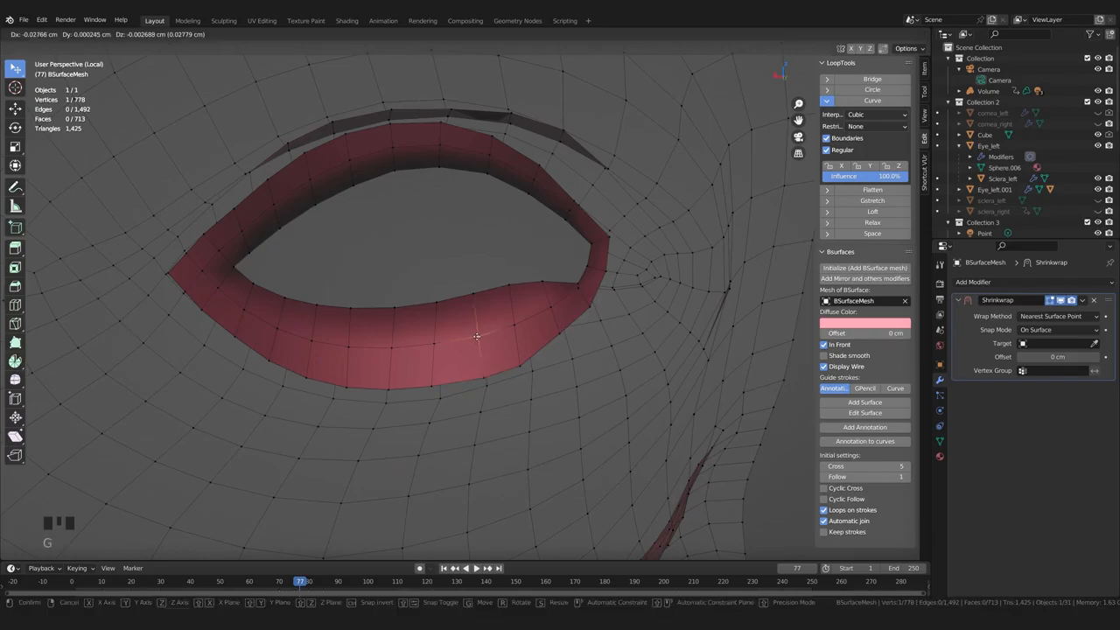
{"action": "left_click", "coordinate": [478, 335]}
Show the mesh in wireframe and nudge a vertex on the lower eyelid strip near the inner corner
{"action": "key", "text": "shift+z"}
{"action": "mouse_move", "coordinate": [479, 345]}
{"action": "middle_mouse_down"}
{"action": "mouse_move", "coordinate": [523, 358]}
{"action": "mouse_move", "coordinate": [497, 351]}
{"action": "middle_mouse_up"}
{"action": "left_click", "coordinate": [488, 311]}
{"action": "key", "text": "g"}
{"action": "left_click", "coordinate": [483, 315]}
Reposition vertices on the back rim and middle row of the lower eyelid strip to space its faces more evenly
{"action": "middle_click_drag", "start_coordinate": [483, 315], "coordinate": [426, 376]}
{"action": "key", "text": "g"}
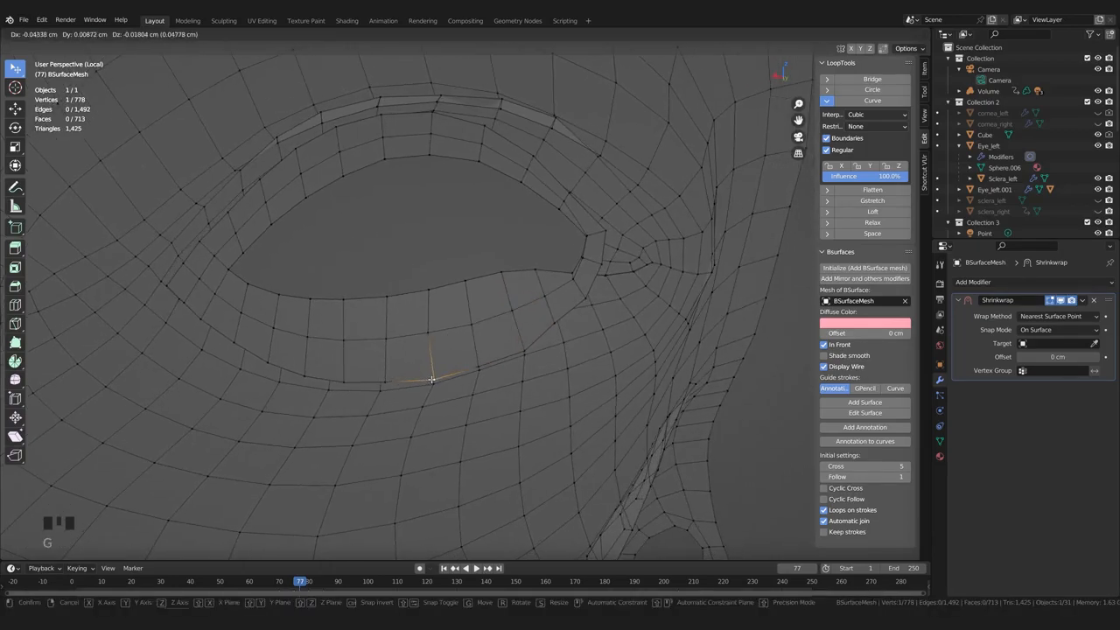
{"action": "left_click", "coordinate": [436, 386]}
{"action": "left_click", "coordinate": [433, 333]}
{"action": "key", "text": "g"}
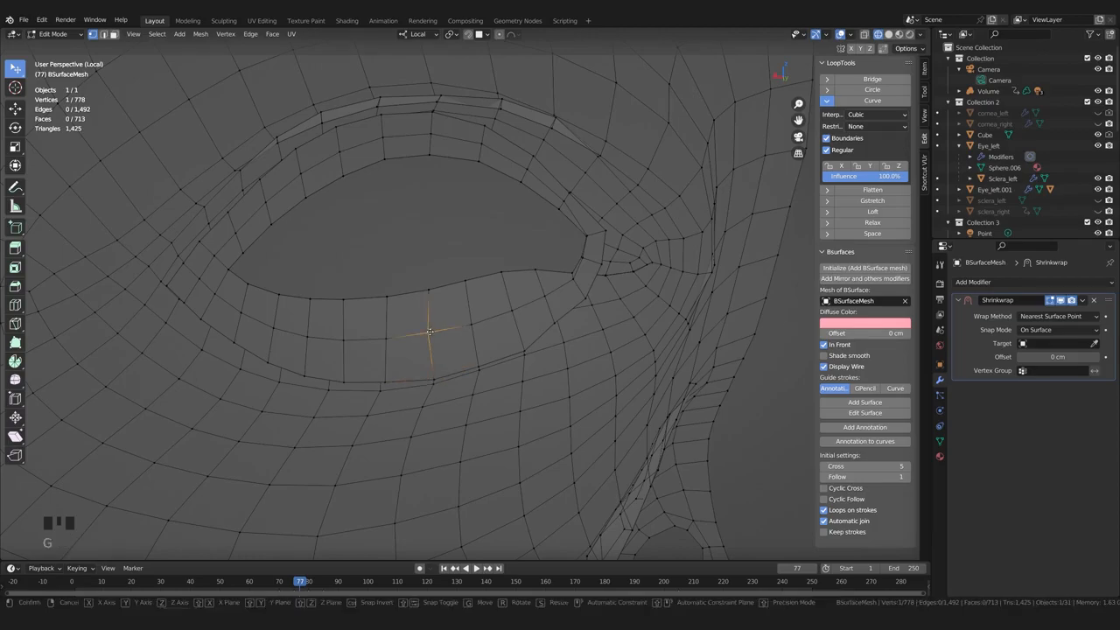
{"action": "left_click", "coordinate": [432, 333]}
{"action": "middle_click_drag", "start_coordinate": [394, 371], "coordinate": [456, 332]}
{"action": "key", "text": "g"}
{"action": "left_click", "coordinate": [415, 366]}
Examine the eyelid's shape and edge flow from the front of the face and from behind it
{"action": "scroll", "coordinate": [416, 366], "scroll_direction": "down", "scroll_amount": 2}
{"action": "scroll", "coordinate": [414, 351], "scroll_direction": "down", "scroll_amount": 1}
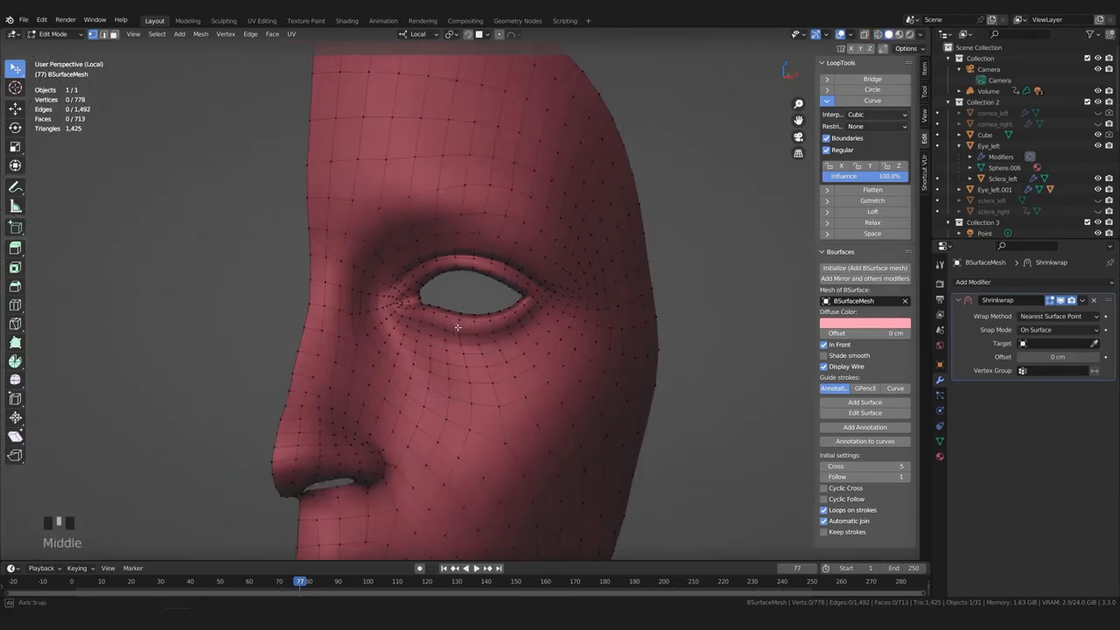
{"action": "scroll", "coordinate": [456, 332], "scroll_direction": "up", "scroll_amount": 3}
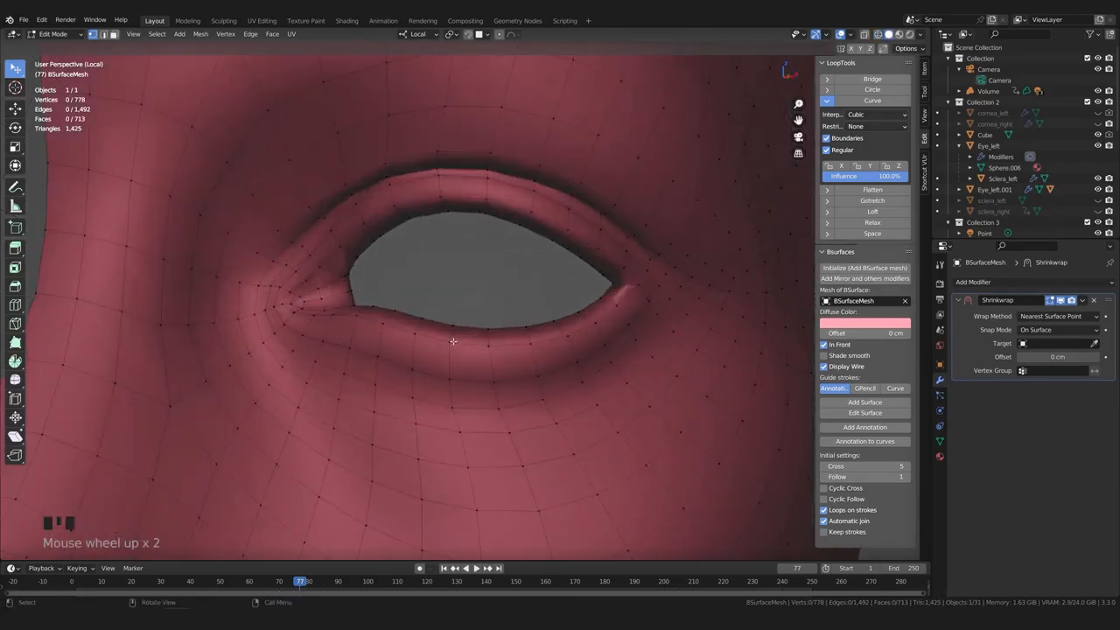
{"action": "middle_click", "coordinate": [448, 345]}
{"action": "scroll", "coordinate": [530, 332], "scroll_direction": "down", "scroll_amount": 1}
{"action": "middle_click_drag", "start_coordinate": [530, 333], "coordinate": [300, 364]}
{"action": "scroll", "coordinate": [334, 371], "scroll_direction": "up", "scroll_amount": 1}
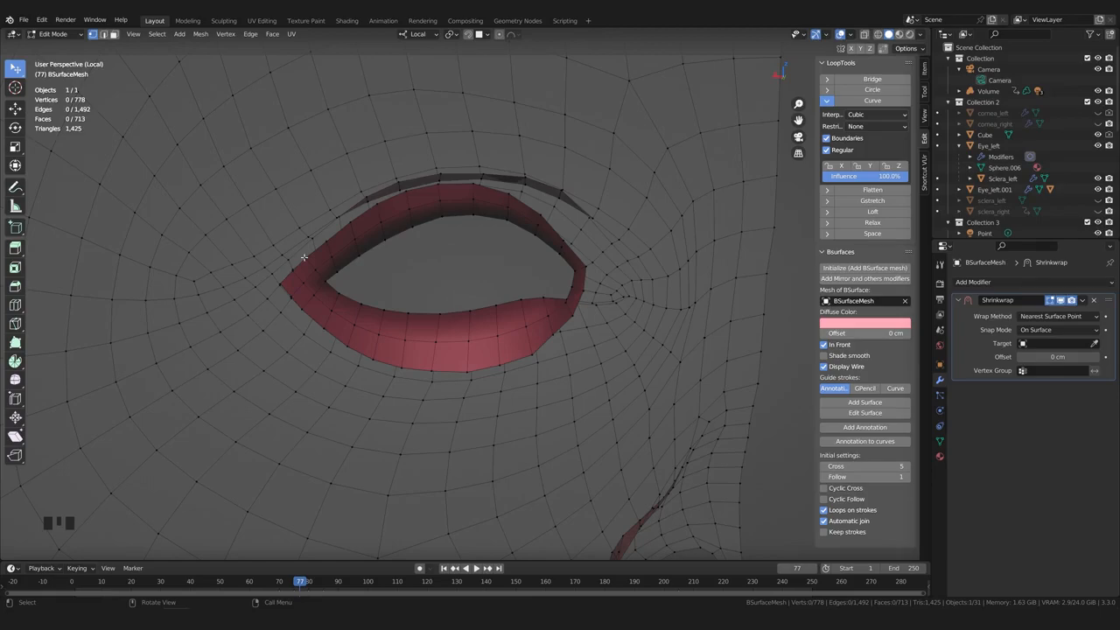
{"action": "scroll", "coordinate": [324, 262], "scroll_direction": "up", "scroll_amount": 2}
{"action": "middle_click_drag", "start_coordinate": [341, 273], "coordinate": [197, 288]}
{"action": "scroll", "coordinate": [198, 288], "scroll_direction": "down", "scroll_amount": 3}
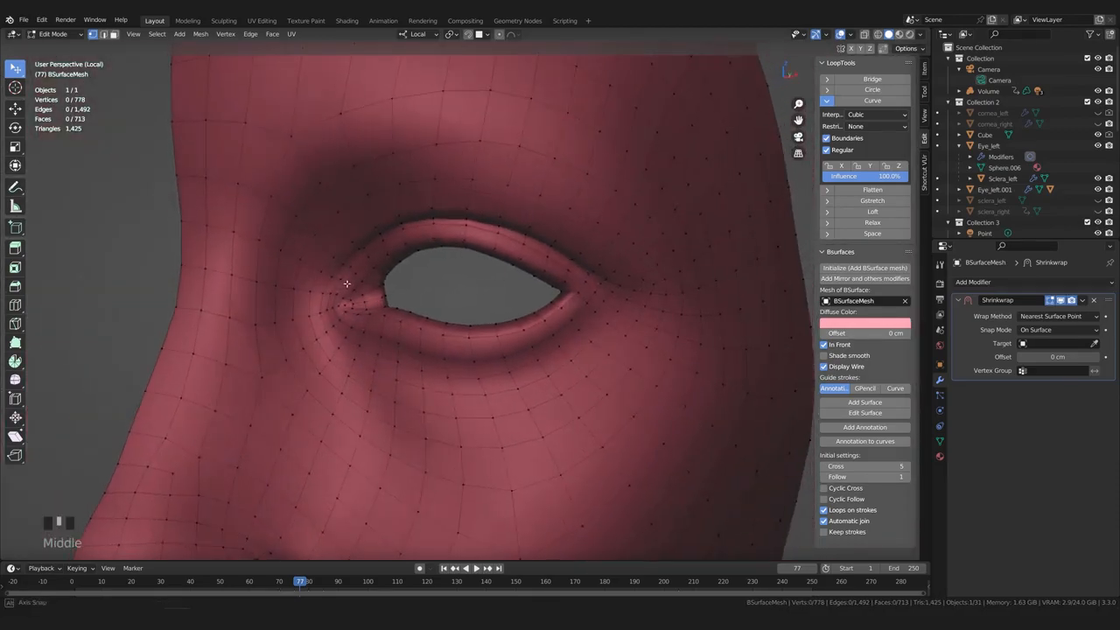
Try to add a vertical loop cut through the upper eyelid and the brow above it
{"action": "key", "text": "ctrl+r"}
{"action": "left_click", "coordinate": [500, 184]}
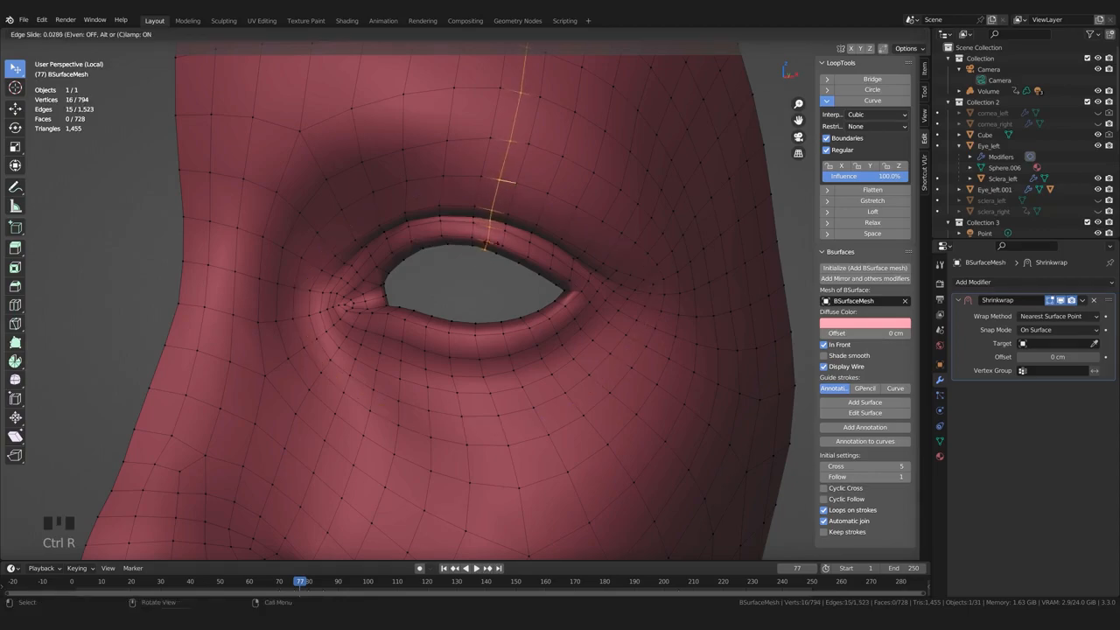
{"action": "left_click", "coordinate": [463, 299]}
{"action": "middle_click_drag", "start_coordinate": [462, 301], "coordinate": [699, 302]}
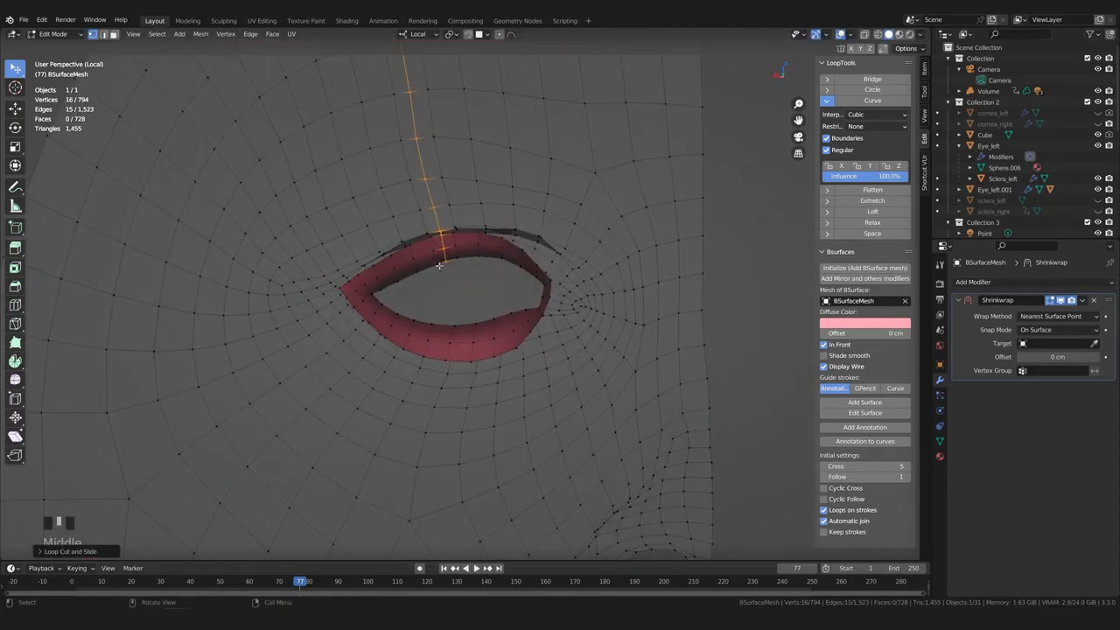
{"action": "key", "text": "ctrl+z"}
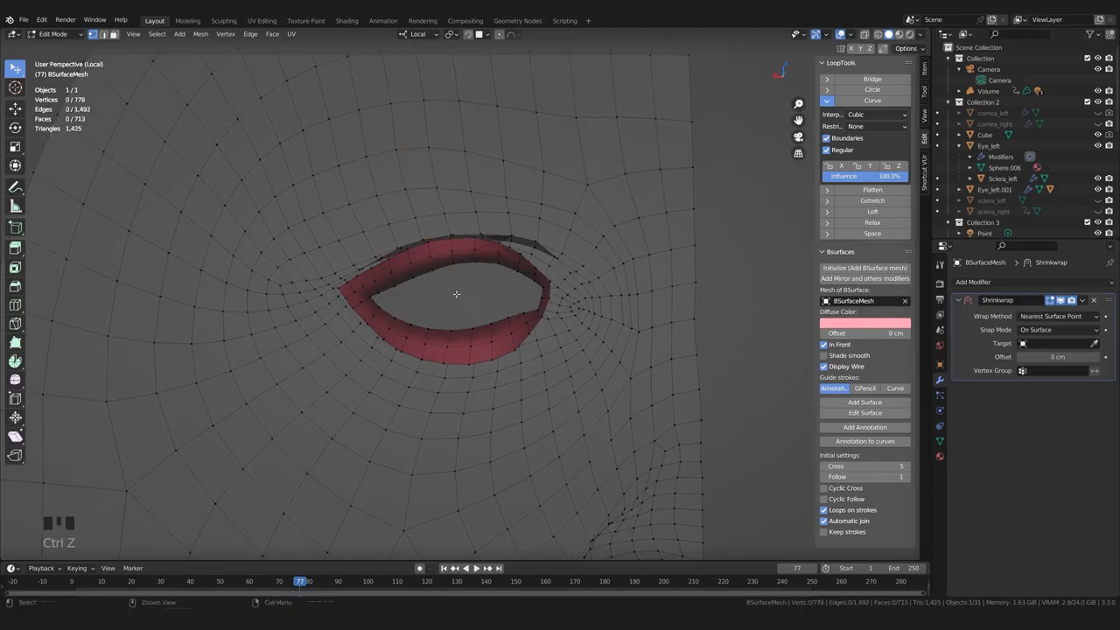
Evenly space the upper eyelid's opening edges at the outer corner with the LoopTools Space command
{"action": "middle_click_drag", "start_coordinate": [455, 297], "coordinate": [396, 295]}
{"action": "scroll", "coordinate": [429, 312], "scroll_direction": "down", "scroll_amount": 2}
{"action": "scroll", "coordinate": [448, 320], "scroll_direction": "up", "scroll_amount": 2}
{"action": "scroll", "coordinate": [427, 297], "scroll_direction": "up", "scroll_amount": 2}
{"action": "scroll", "coordinate": [411, 306], "scroll_direction": "up", "scroll_amount": 4}
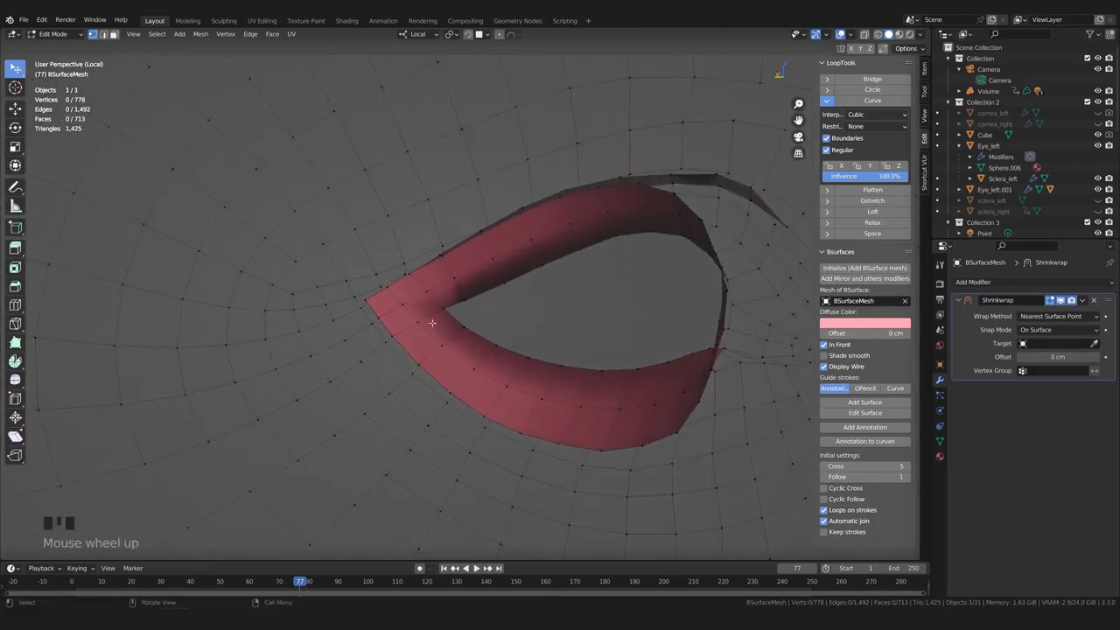
{"action": "scroll", "coordinate": [411, 316], "scroll_direction": "down", "scroll_amount": 5}
{"action": "middle_click_drag", "start_coordinate": [455, 317], "coordinate": [506, 305]}
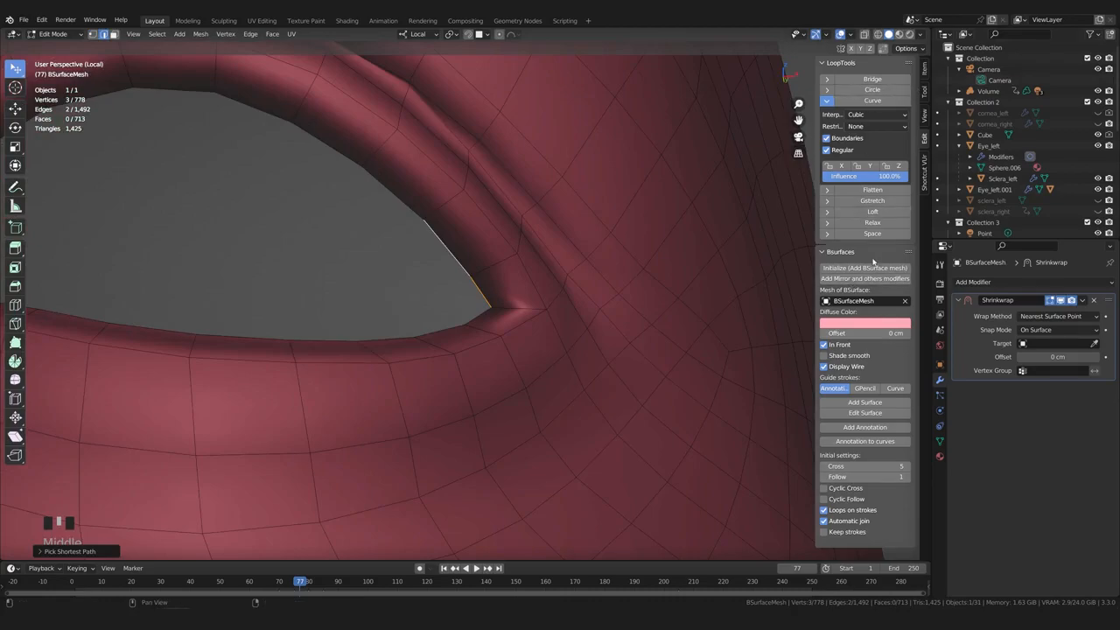
{"action": "left_click", "coordinate": [874, 234]}
Select the edge pairs on the inside of the upper eyelid near the outer corner and space them evenly with LoopTools Space
{"action": "middle_click_drag", "start_coordinate": [699, 262], "coordinate": [600, 271]}
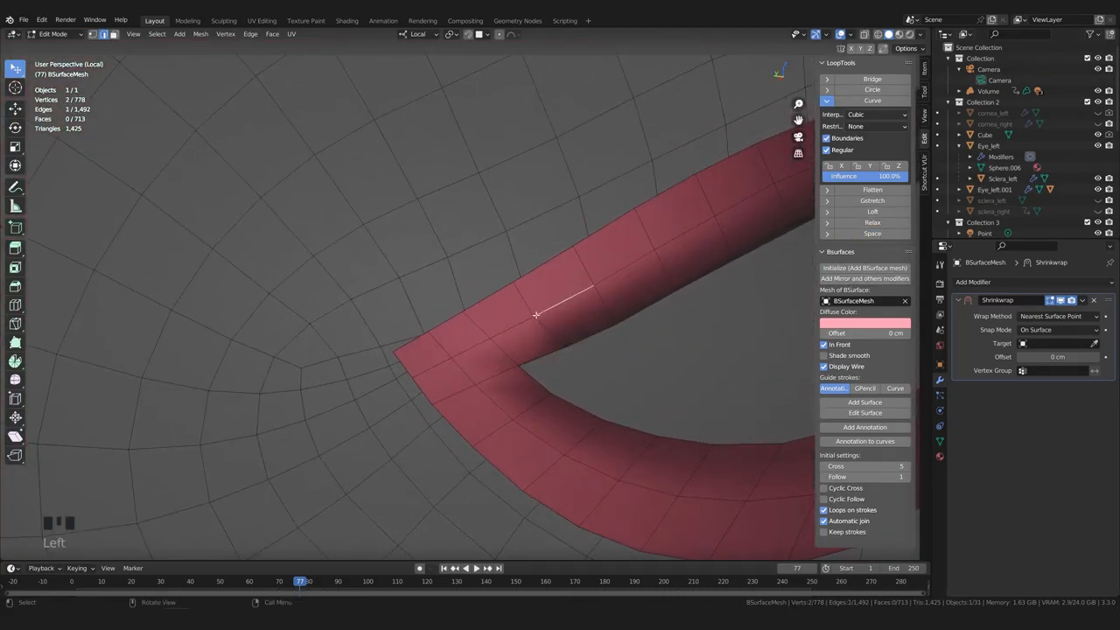
{"action": "left_click", "coordinate": [522, 285]}
{"action": "left_click", "coordinate": [522, 283]}
{"action": "left_click", "coordinate": [514, 284]}
{"action": "left_click", "coordinate": [517, 278], "text": "shift"}
{"action": "left_click", "coordinate": [521, 293]}
{"action": "left_click", "coordinate": [520, 285]}
{"action": "left_click", "coordinate": [509, 291], "text": "shift"}
{"action": "left_click", "coordinate": [515, 324], "text": "shift"}
{"action": "left_click", "coordinate": [558, 306], "text": "shift"}
{"action": "left_click", "coordinate": [662, 315]}
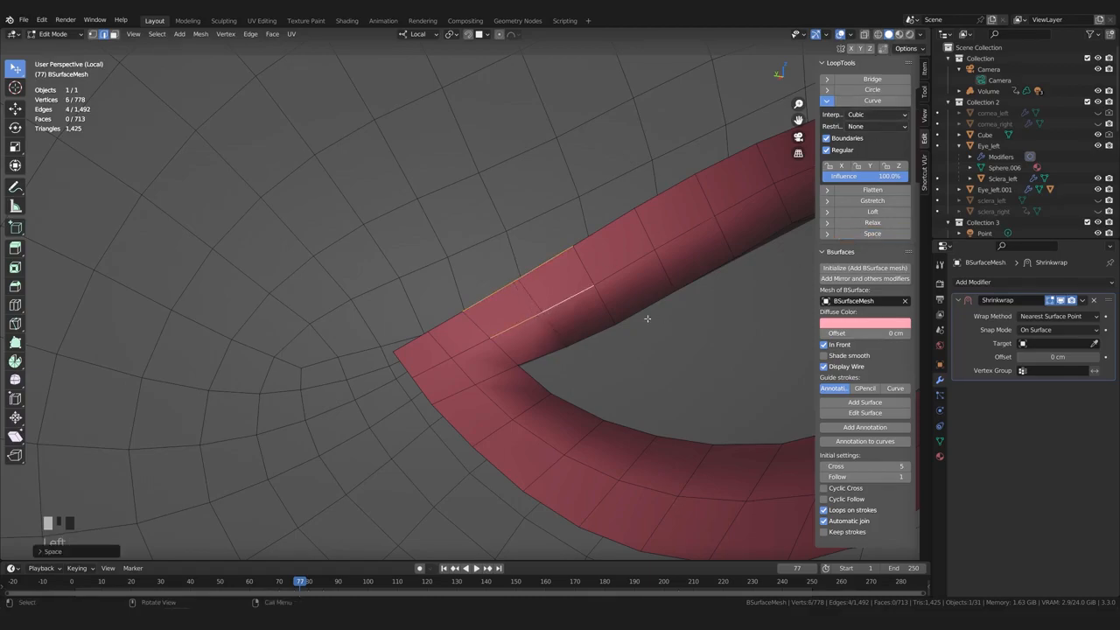
Inspect the topology around the eye opening from behind, checking individual faces and edges
{"action": "scroll", "coordinate": [662, 321], "scroll_direction": "down", "scroll_amount": 4}
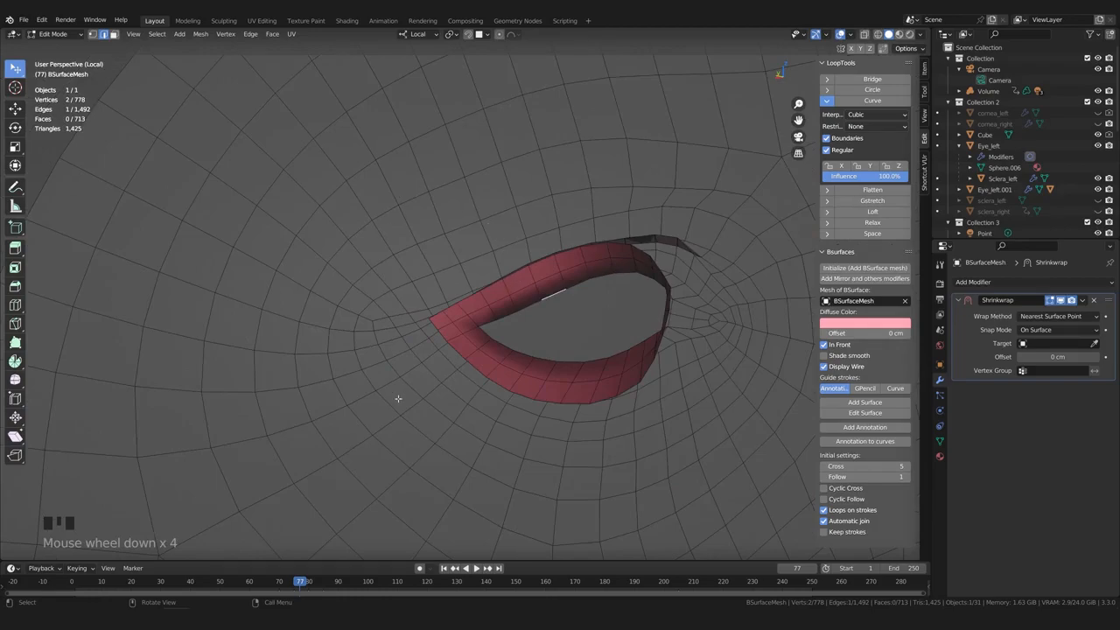
{"action": "middle_click_drag", "start_coordinate": [437, 347], "coordinate": [480, 358]}
{"action": "scroll", "coordinate": [525, 349], "scroll_direction": "up", "scroll_amount": 2}
{"action": "scroll", "coordinate": [569, 342], "scroll_direction": "down", "scroll_amount": 1}
{"action": "middle_click_drag", "start_coordinate": [569, 342], "coordinate": [509, 335]}
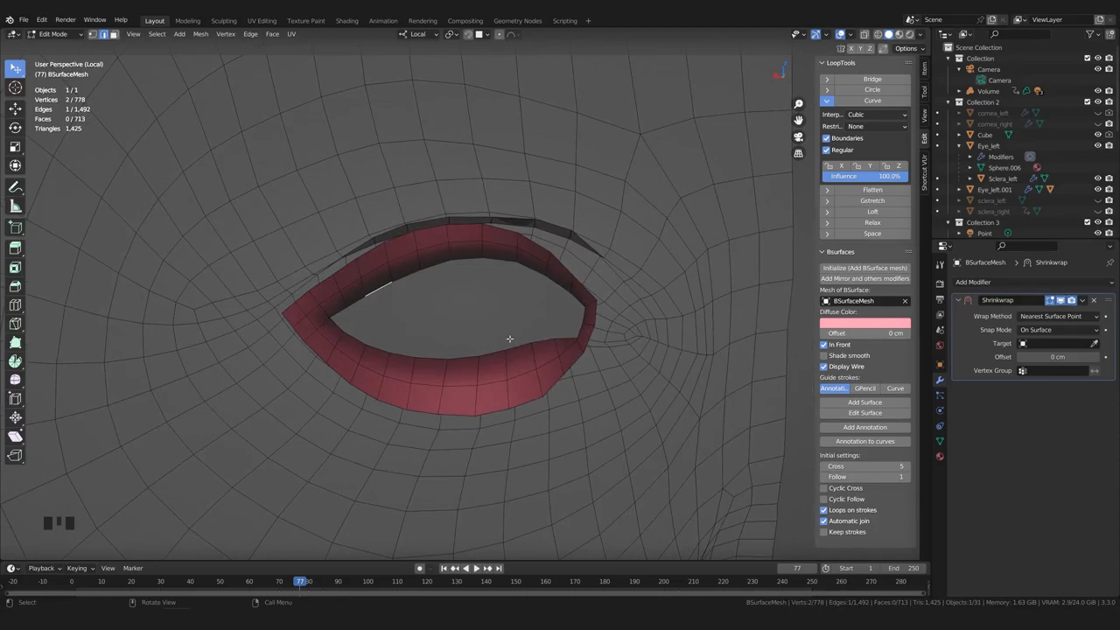
{"action": "middle_click_drag", "start_coordinate": [509, 338], "coordinate": [468, 302]}
{"action": "key", "text": "3"}
{"action": "key", "text": "3"}
{"action": "left_click", "coordinate": [400, 225]}
{"action": "key", "text": "2"}
{"action": "left_click", "coordinate": [424, 286]}
Select the complete back boundary edge loop of the eyelid strip
{"action": "scroll", "coordinate": [423, 304], "scroll_direction": "down", "scroll_amount": 2}
{"action": "scroll", "coordinate": [475, 282], "scroll_direction": "up", "scroll_amount": 1}
{"action": "scroll", "coordinate": [474, 292], "scroll_direction": "up", "scroll_amount": 2}
{"action": "scroll", "coordinate": [469, 295], "scroll_direction": "down", "scroll_amount": 1}
{"action": "key", "text": "3"}
{"action": "key", "text": "2"}
{"action": "left_click", "coordinate": [446, 427], "text": "alt"}
{"action": "middle_click_drag", "start_coordinate": [454, 400], "coordinate": [328, 288]}
{"action": "middle_click_drag", "start_coordinate": [437, 334], "coordinate": [464, 311]}
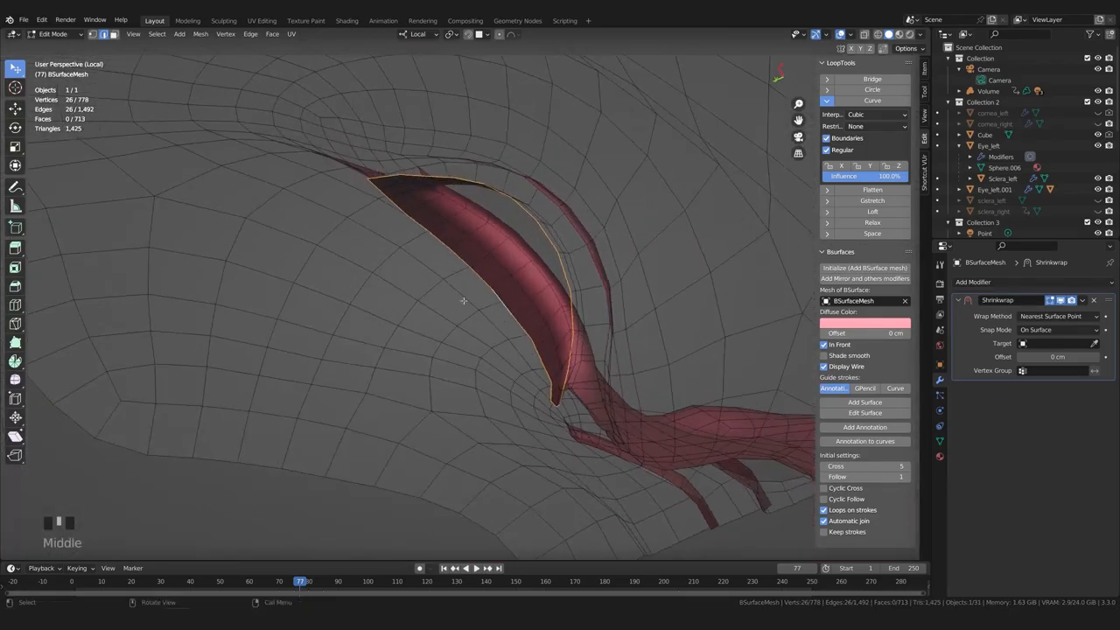
Examine the eyelid thickness and both eye corners from the front, the side and behind
{"action": "middle_click_drag", "start_coordinate": [389, 440], "coordinate": [563, 366]}
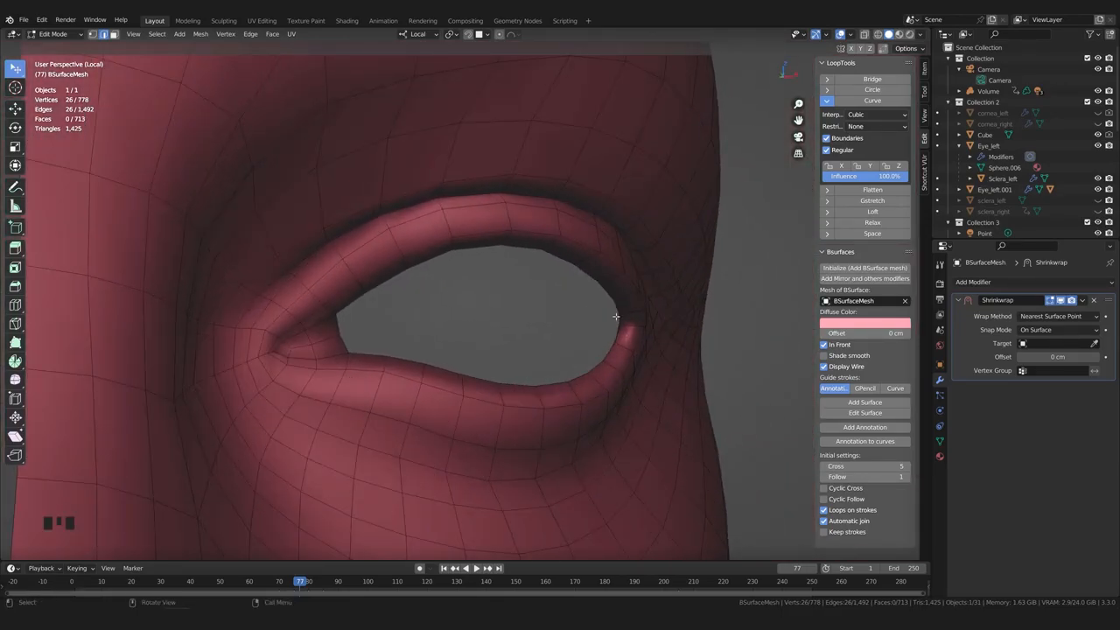
{"action": "mouse_move", "coordinate": [613, 358]}
{"action": "middle_mouse_down"}
{"action": "mouse_move", "coordinate": [610, 347]}
{"action": "mouse_move", "coordinate": [592, 358]}
{"action": "middle_mouse_up"}
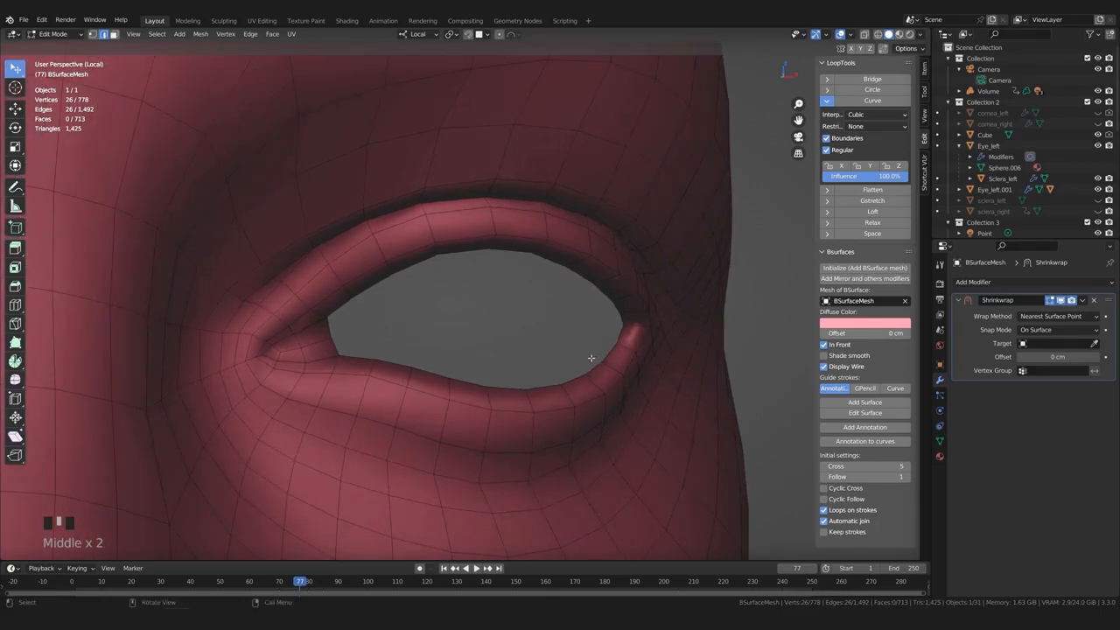
{"action": "middle_click_drag", "start_coordinate": [547, 393], "coordinate": [572, 335]}
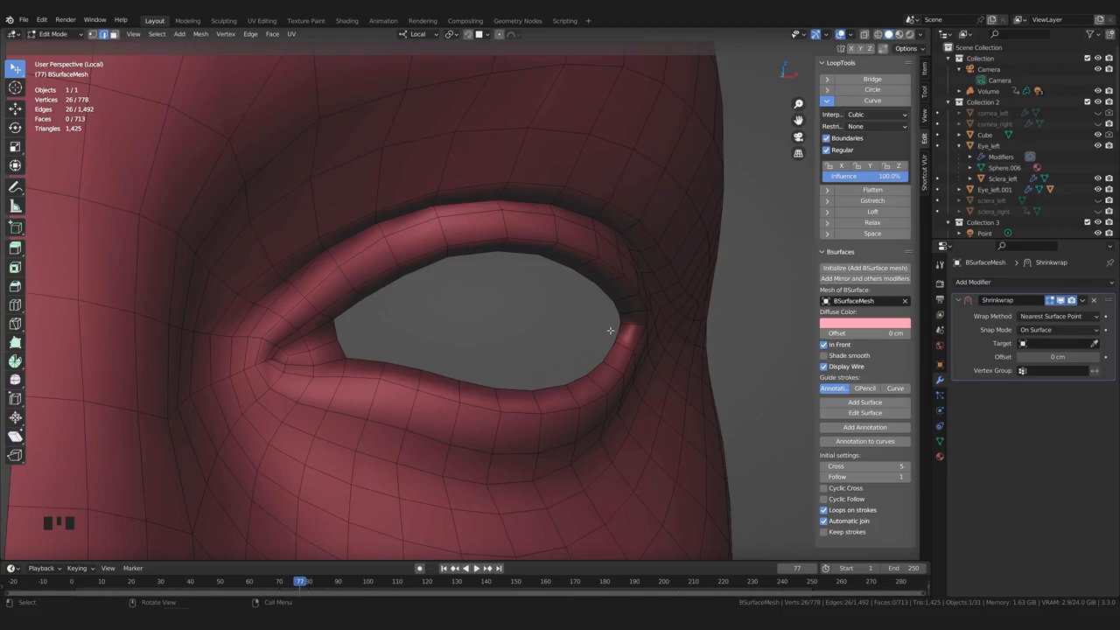
{"action": "scroll", "coordinate": [530, 330], "scroll_direction": "down", "scroll_amount": 2}
{"action": "middle_click_drag", "start_coordinate": [530, 330], "coordinate": [555, 332]}
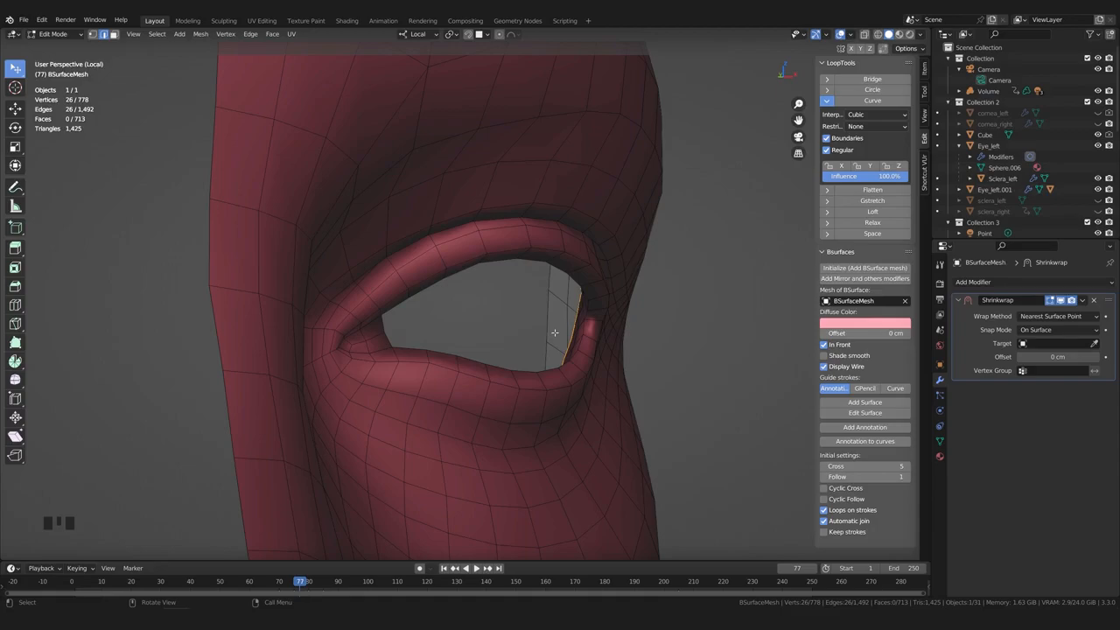
{"action": "middle_click_drag", "start_coordinate": [555, 333], "coordinate": [477, 346]}
{"action": "scroll", "coordinate": [533, 337], "scroll_direction": "up", "scroll_amount": 2}
{"action": "scroll", "coordinate": [513, 337], "scroll_direction": "up", "scroll_amount": 1}
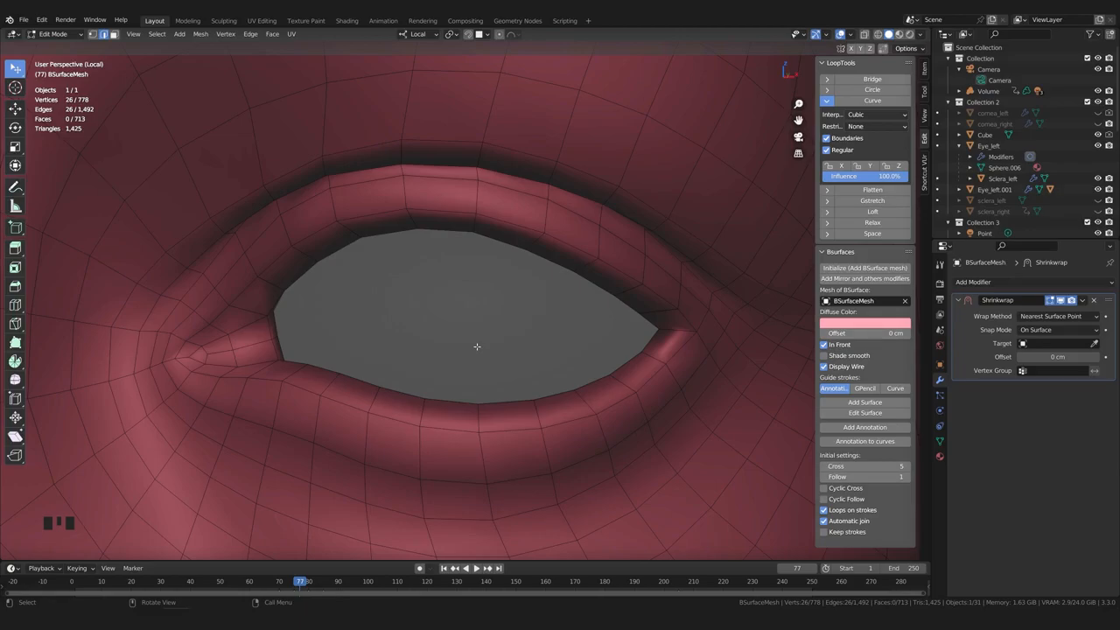
{"action": "middle_click_drag", "start_coordinate": [484, 338], "coordinate": [306, 352]}
{"action": "scroll", "coordinate": [408, 350], "scroll_direction": "down", "scroll_amount": 2}
{"action": "scroll", "coordinate": [347, 382], "scroll_direction": "up", "scroll_amount": 2}
Extrude the eyelid's back boundary loop into the head by about 0.34 cm
{"action": "middle_click_drag", "start_coordinate": [407, 350], "coordinate": [475, 445]}
{"action": "middle_click", "coordinate": [479, 446]}
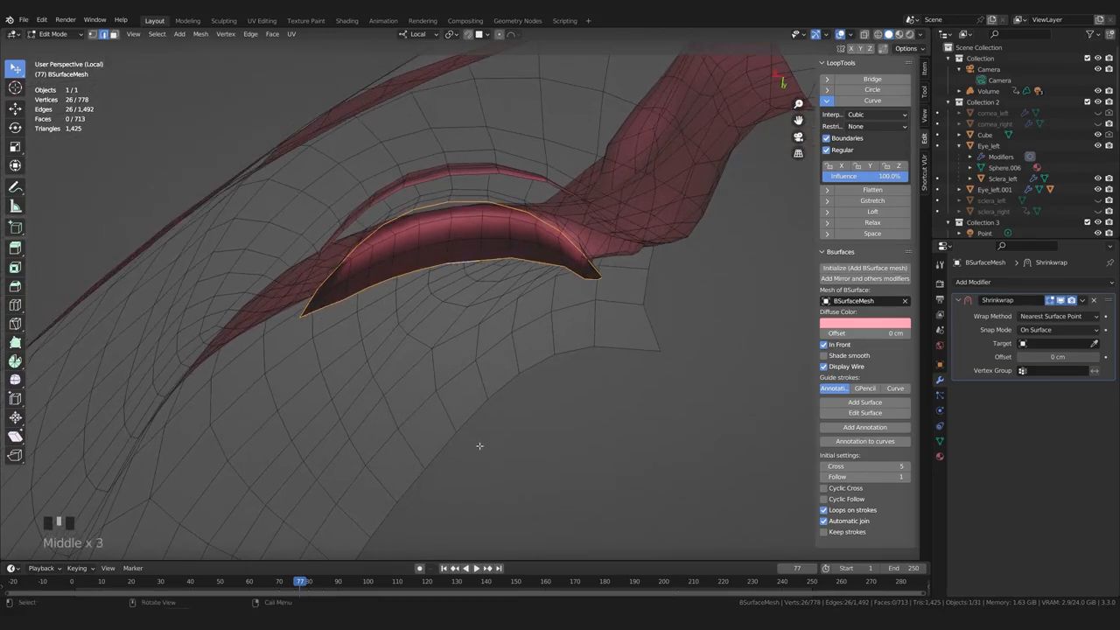
{"action": "key", "text": "e"}
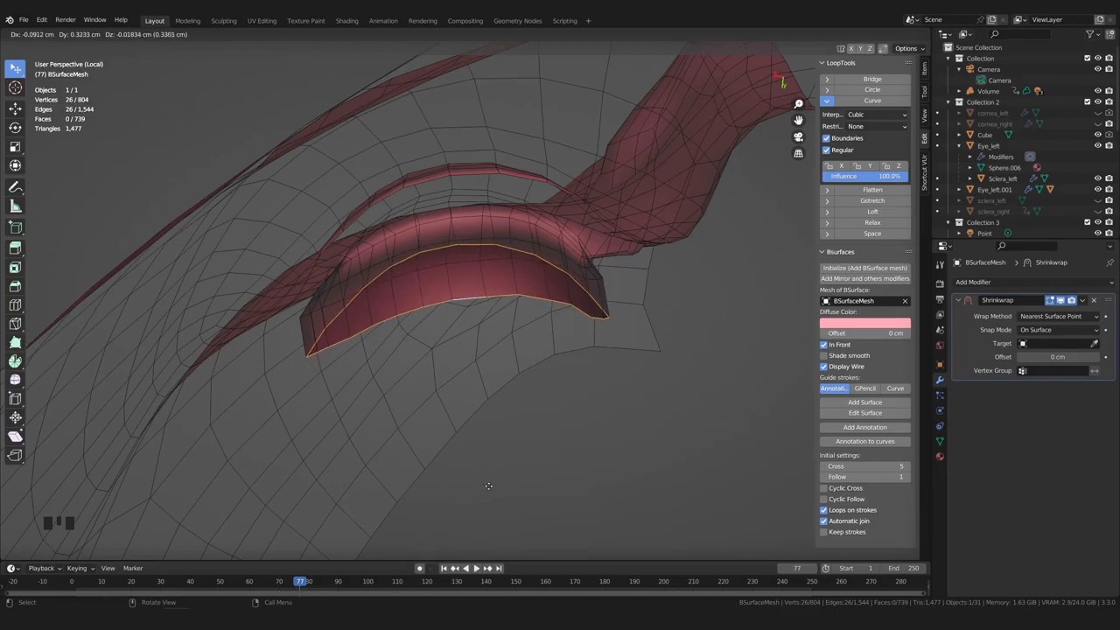
{"action": "left_click", "coordinate": [488, 487]}
{"action": "middle_click_drag", "start_coordinate": [489, 485], "coordinate": [515, 362]}
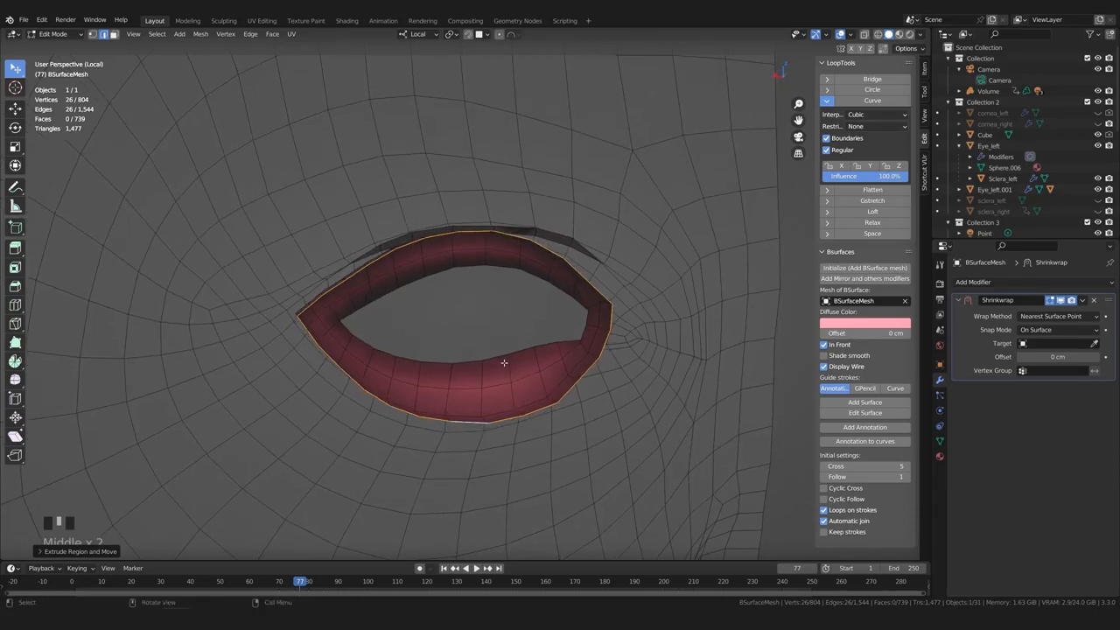
Reposition the extruded loop to line it up behind the eyelid opening
{"action": "key", "text": "g"}
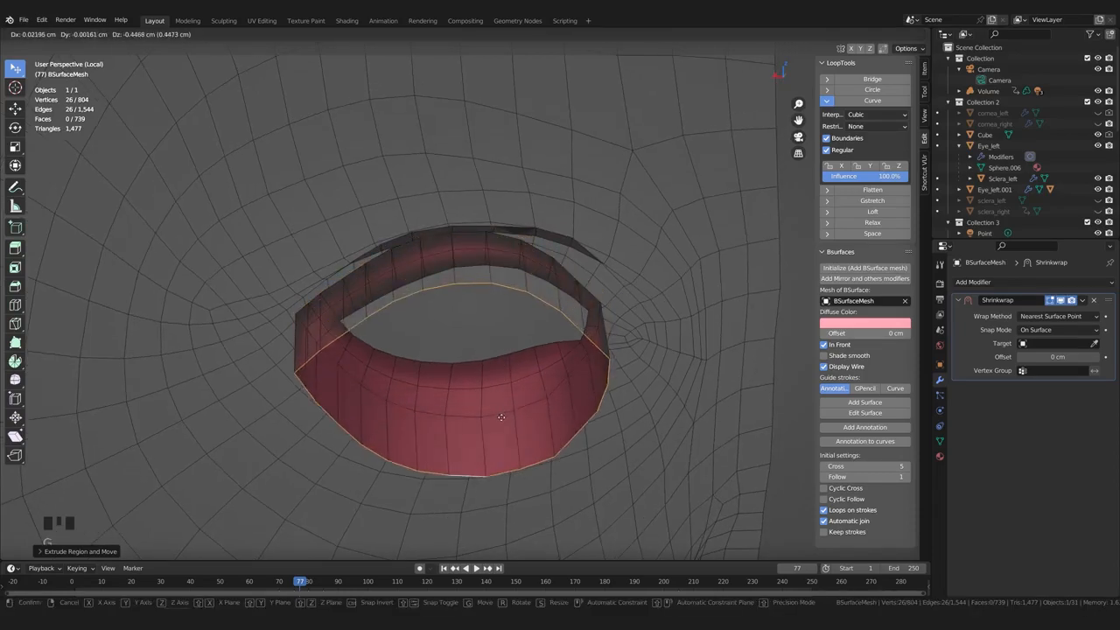
{"action": "left_click", "coordinate": [497, 360]}
{"action": "middle_click_drag", "start_coordinate": [497, 360], "coordinate": [495, 392]}
{"action": "key", "text": "g"}
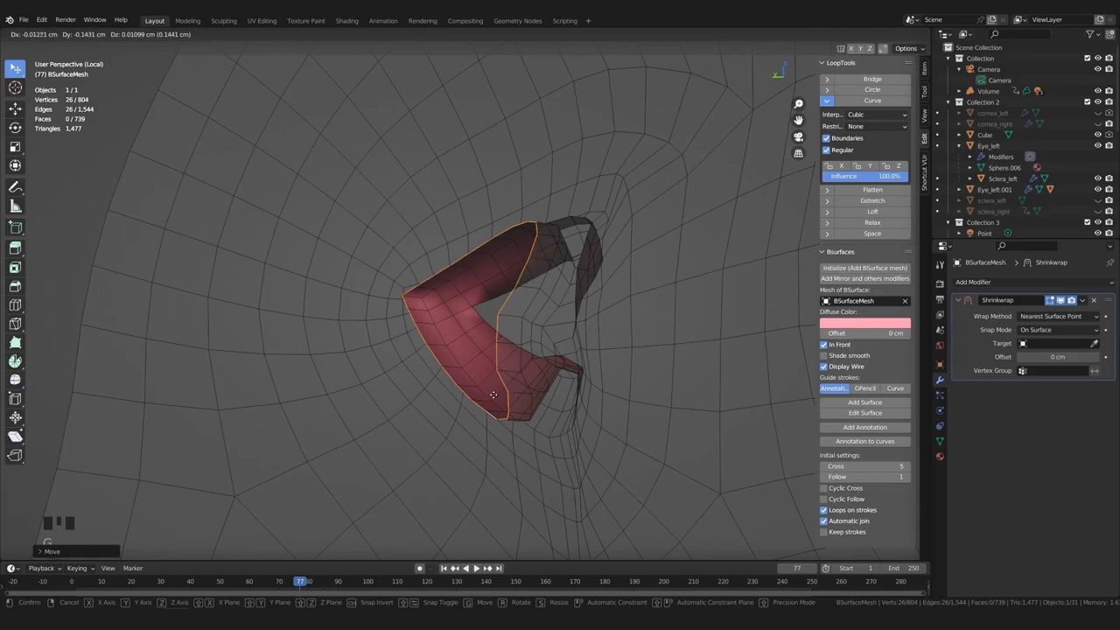
{"action": "left_click", "coordinate": [493, 395]}
Extrude the loop about 0.58 cm further back into the head and collapse its edges into a single point
{"action": "middle_click_drag", "start_coordinate": [494, 395], "coordinate": [413, 397]}
{"action": "key", "text": "e"}
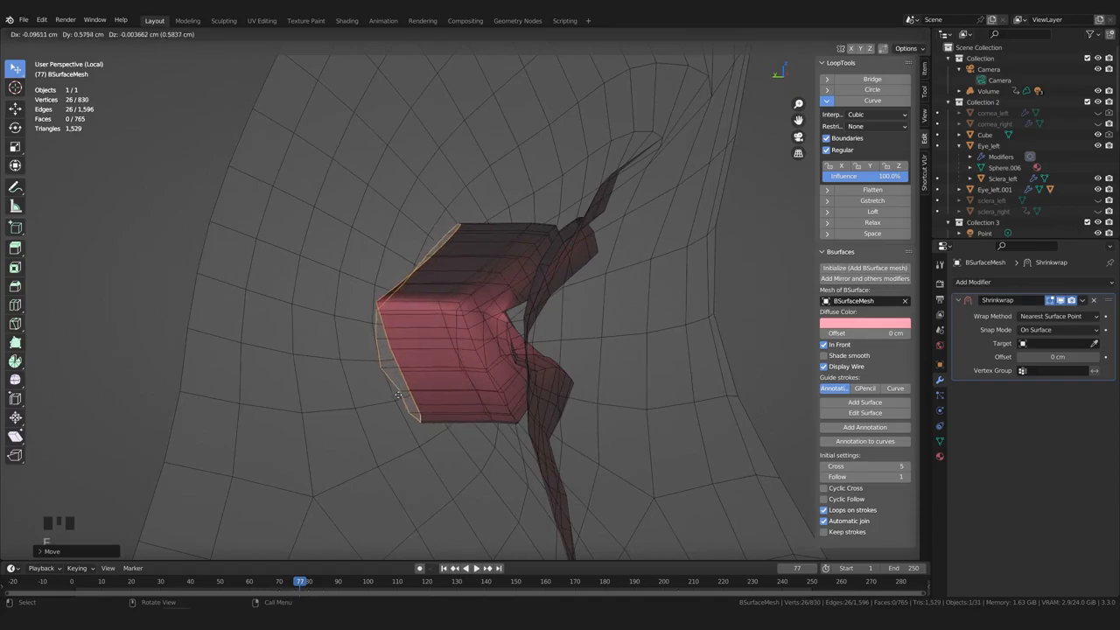
{"action": "left_click", "coordinate": [396, 395]}
{"action": "key", "text": "Delete"}
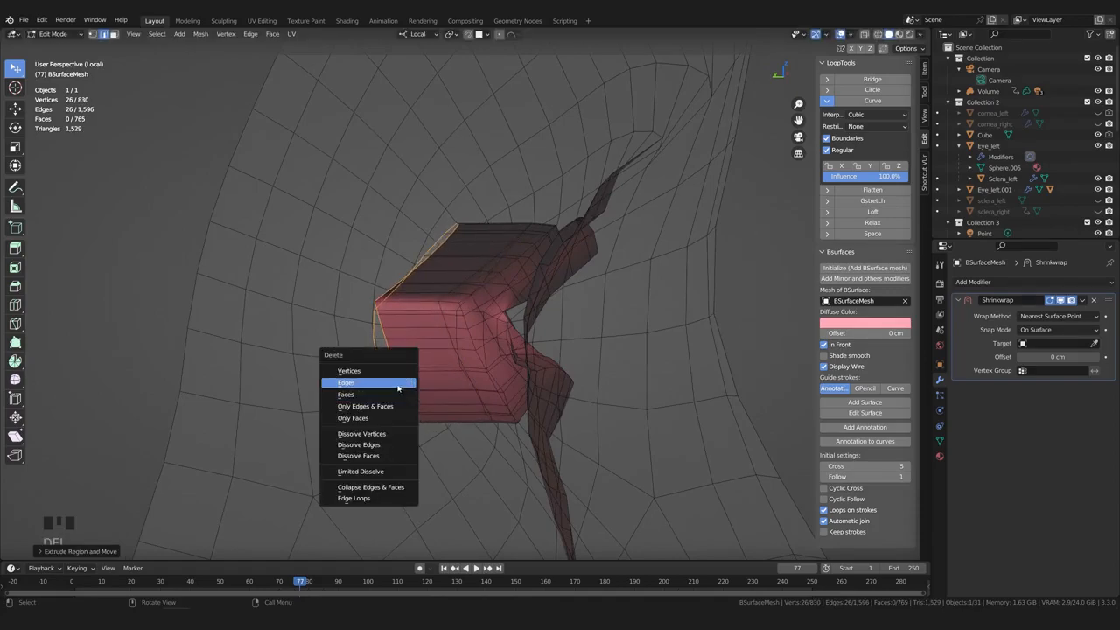
{"action": "left_click", "coordinate": [360, 488]}
Reposition the collapsed vertex behind the eye opening to form the back of the eye socket
{"action": "middle_click_drag", "start_coordinate": [359, 488], "coordinate": [553, 388]}
{"action": "middle_click_drag", "start_coordinate": [478, 316], "coordinate": [409, 416]}
{"action": "key", "text": "g"}
{"action": "left_click", "coordinate": [346, 357]}
{"action": "key", "text": "g"}
{"action": "left_click", "coordinate": [393, 455]}
{"action": "left_click", "coordinate": [393, 454]}
{"action": "middle_click_drag", "start_coordinate": [393, 455], "coordinate": [614, 316]}
{"action": "scroll", "coordinate": [537, 333], "scroll_direction": "up", "scroll_amount": 2}
{"action": "middle_click_drag", "start_coordinate": [537, 332], "coordinate": [407, 325]}
{"action": "scroll", "coordinate": [393, 328], "scroll_direction": "down", "scroll_amount": 3}
{"action": "scroll", "coordinate": [395, 327], "scroll_direction": "up", "scroll_amount": 3}
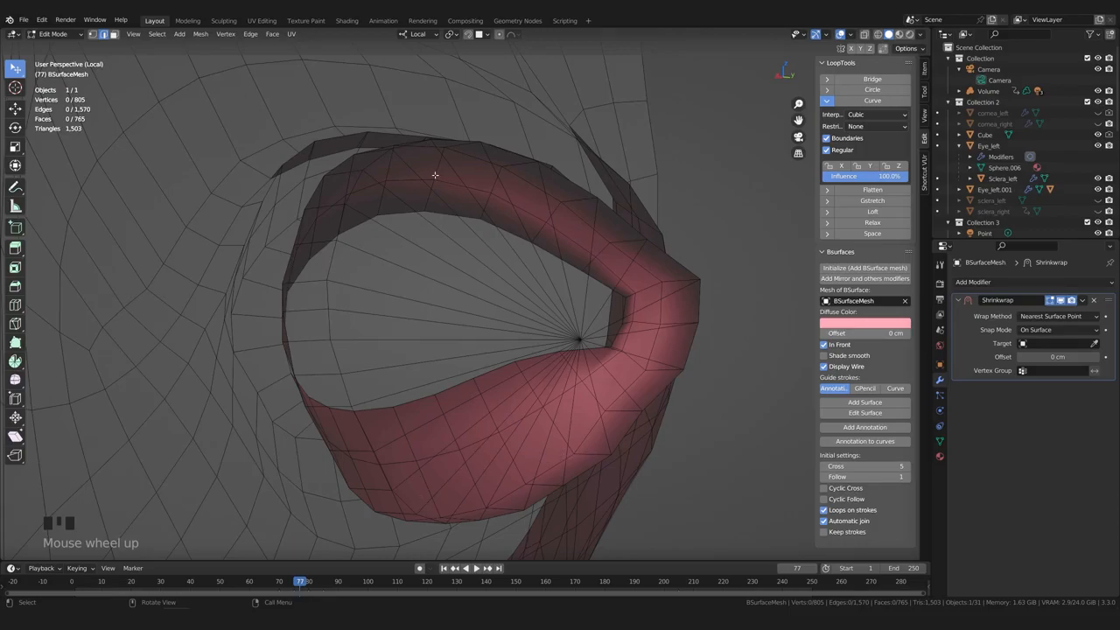
Save the file, clear the selection, and return to edge selection on the collapsed socket
{"action": "middle_click_drag", "start_coordinate": [460, 422], "coordinate": [422, 352]}
{"action": "left_click", "coordinate": [490, 356], "text": "ctrl"}
{"action": "left_click", "coordinate": [418, 332]}
{"action": "middle_click_drag", "start_coordinate": [382, 355], "coordinate": [379, 359]}
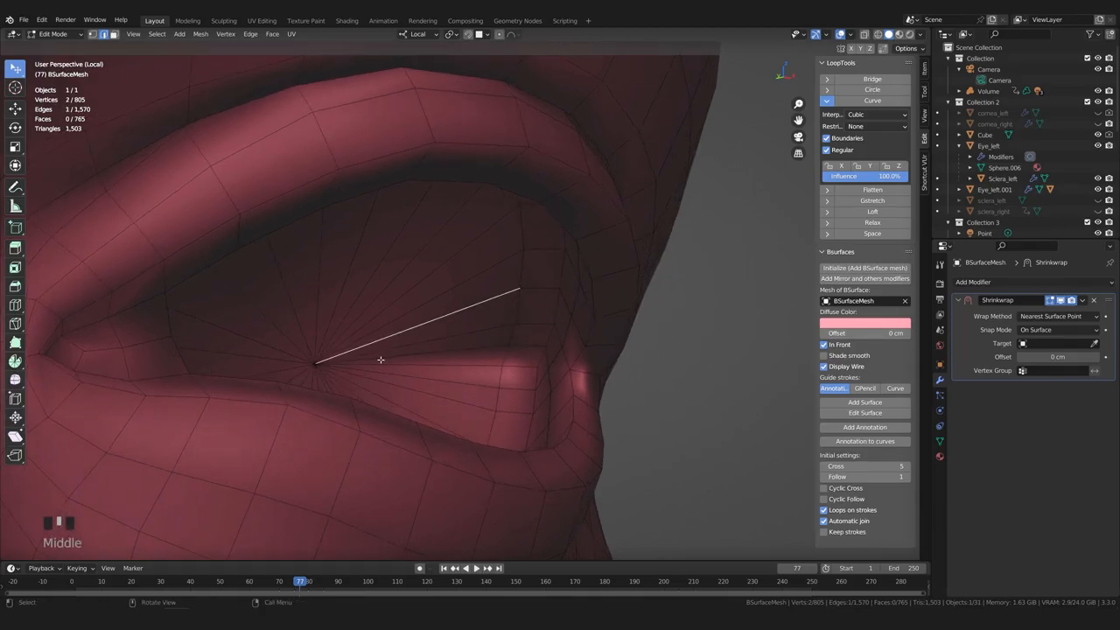
{"action": "key", "text": "1"}
{"action": "key", "text": "ctrl+s"}
{"action": "left_click", "coordinate": [680, 394]}
{"action": "middle_click_drag", "start_coordinate": [680, 394], "coordinate": [524, 322]}
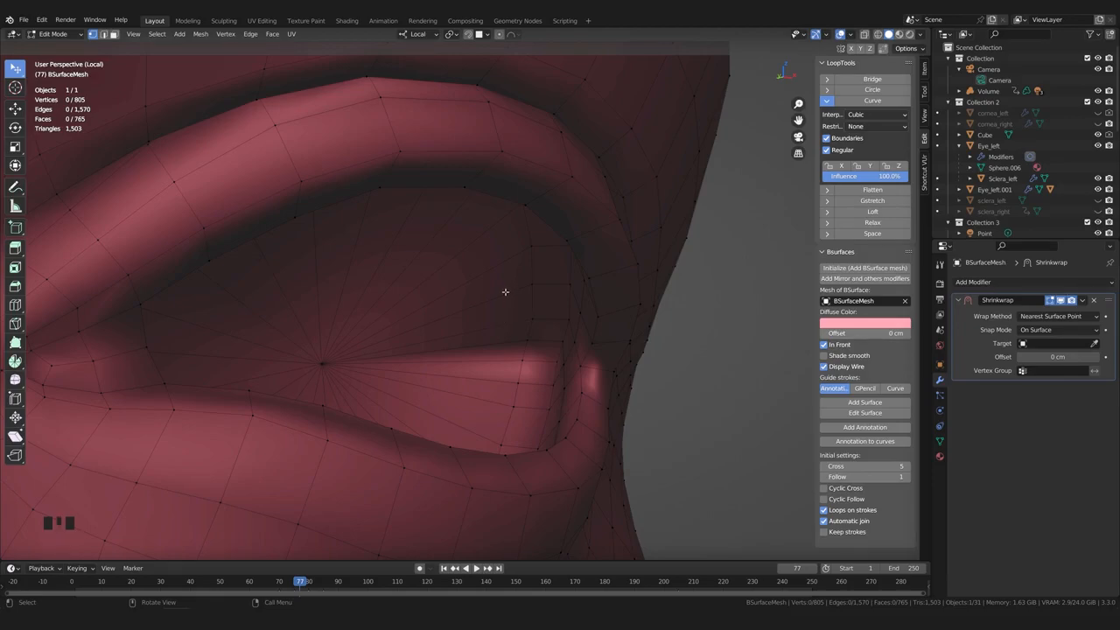
{"action": "key", "text": "2"}
{"action": "left_click", "coordinate": [476, 347]}
{"action": "left_click", "coordinate": [469, 295], "text": "ctrl"}
{"action": "left_click", "coordinate": [427, 261], "text": "ctrl"}
{"action": "middle_click_drag", "start_coordinate": [428, 261], "coordinate": [330, 297]}
{"action": "left_click", "coordinate": [470, 345]}
{"action": "left_click", "coordinate": [413, 348], "text": "ctrl"}
{"action": "left_click", "coordinate": [442, 277], "text": "ctrl"}
{"action": "left_click", "coordinate": [383, 278], "text": "ctrl"}
{"action": "left_click", "coordinate": [331, 297], "text": "ctrl"}
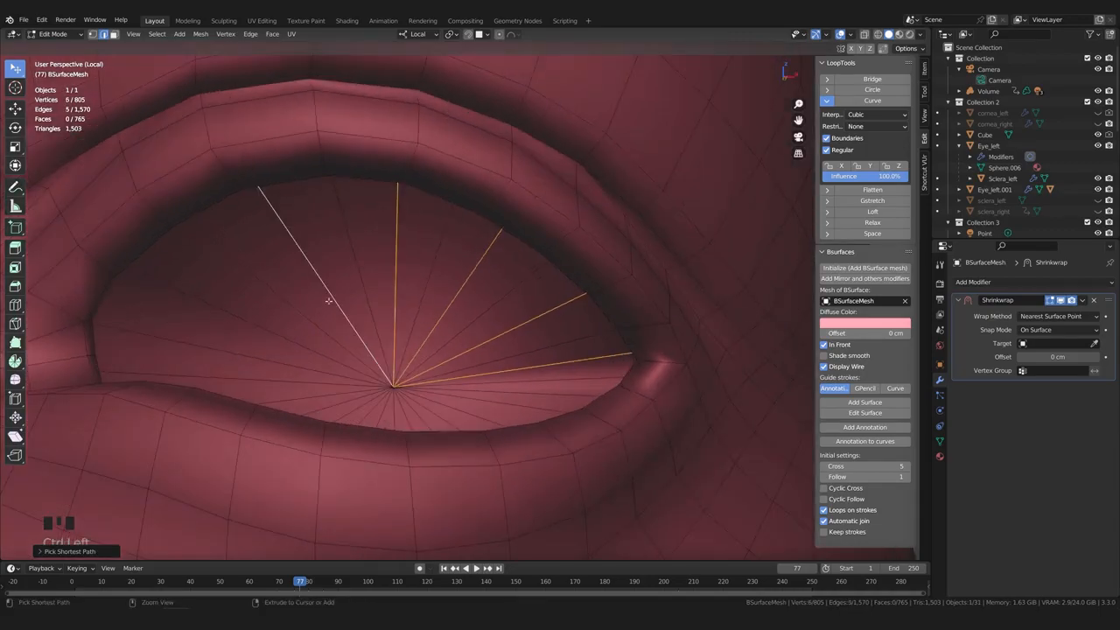
{"action": "left_click", "coordinate": [272, 340], "text": "ctrl"}
{"action": "middle_click_drag", "start_coordinate": [383, 340], "coordinate": [271, 354]}
{"action": "middle_click_drag", "start_coordinate": [271, 354], "coordinate": [523, 338]}
{"action": "left_click", "coordinate": [259, 325], "text": "ctrl"}
{"action": "left_click", "coordinate": [297, 330]}
Select every other radial edge around the socket's centre vertex and dissolve the selected edges
{"action": "left_click", "coordinate": [495, 370]}
{"action": "left_click", "coordinate": [508, 327], "text": "ctrl"}
{"action": "left_click", "coordinate": [457, 313], "text": "ctrl"}
{"action": "left_click", "coordinate": [419, 306], "text": "ctrl"}
{"action": "middle_click_drag", "start_coordinate": [457, 314], "coordinate": [361, 309]}
{"action": "left_click", "coordinate": [361, 310], "text": "ctrl"}
{"action": "middle_click_drag", "start_coordinate": [360, 310], "coordinate": [332, 341]}
{"action": "left_click", "coordinate": [292, 327], "text": "ctrl"}
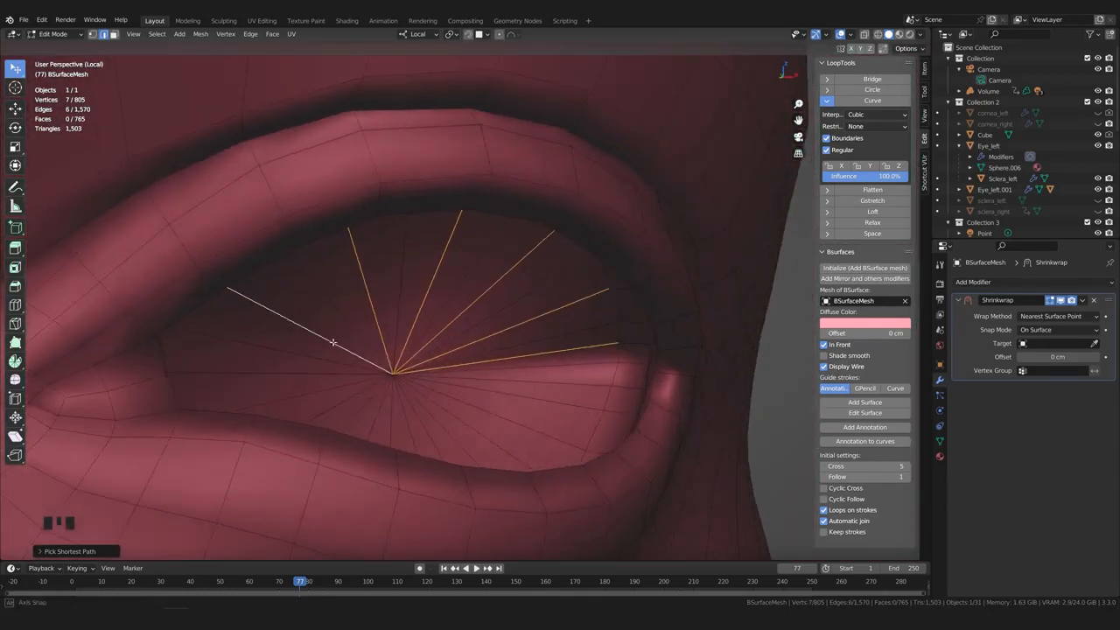
{"action": "left_click", "coordinate": [538, 425], "text": "ctrl"}
{"action": "middle_click_drag", "start_coordinate": [539, 425], "coordinate": [495, 421]}
{"action": "left_click", "coordinate": [495, 421], "text": "ctrl"}
{"action": "left_click", "coordinate": [385, 442], "text": "ctrl"}
{"action": "left_click", "coordinate": [296, 421], "text": "ctrl"}
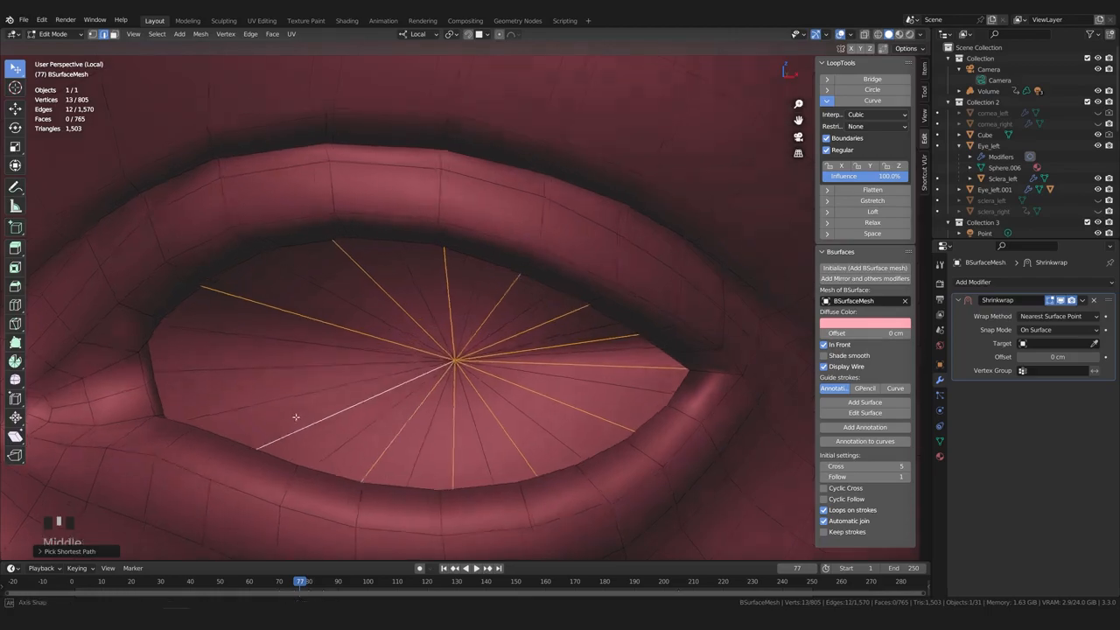
{"action": "middle_click_drag", "start_coordinate": [297, 420], "coordinate": [313, 390]}
{"action": "left_click", "coordinate": [312, 391], "text": "ctrl"}
{"action": "key", "text": "Delete"}
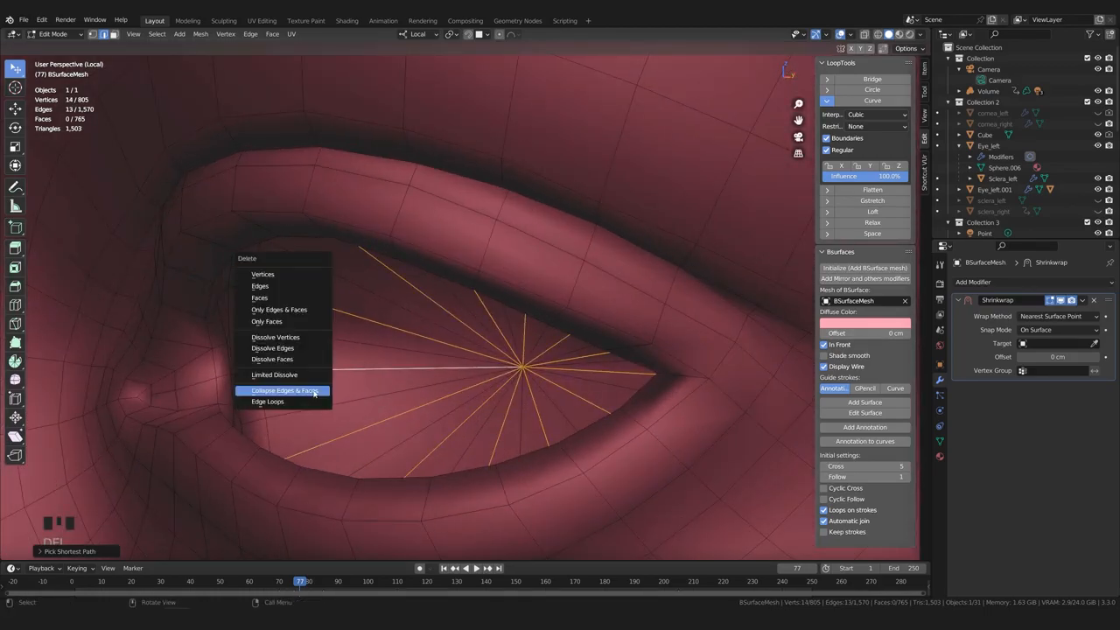
{"action": "left_click", "coordinate": [292, 349]}
Examine the simplified socket fan and the faces around the inner eye corner from several angles
{"action": "middle_click_drag", "start_coordinate": [338, 393], "coordinate": [511, 381]}
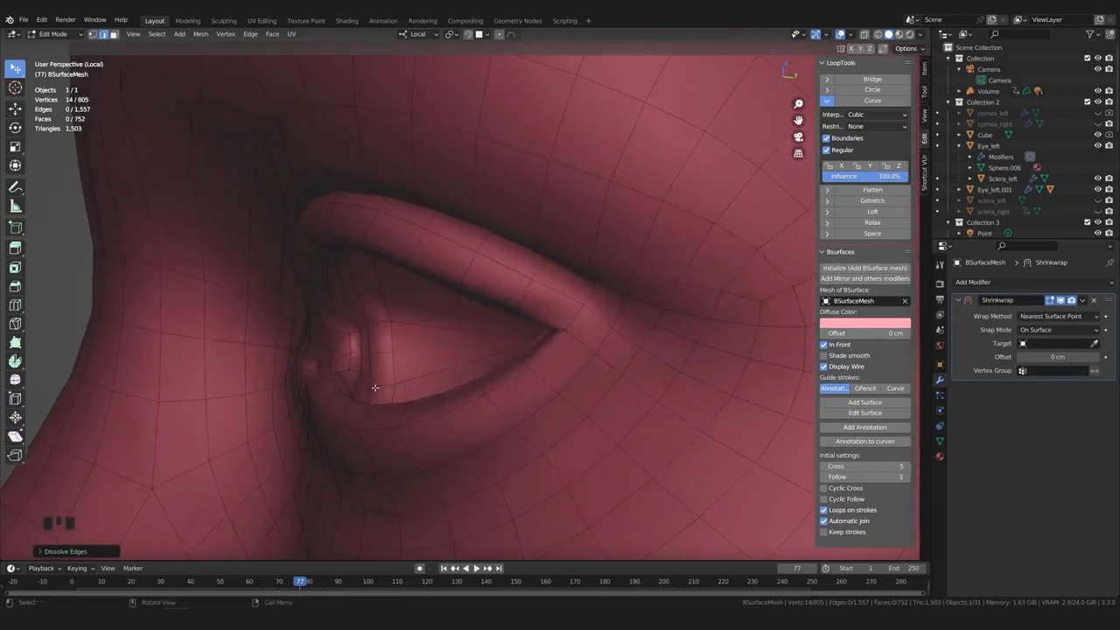
{"action": "scroll", "coordinate": [375, 388], "scroll_direction": "up", "scroll_amount": 3}
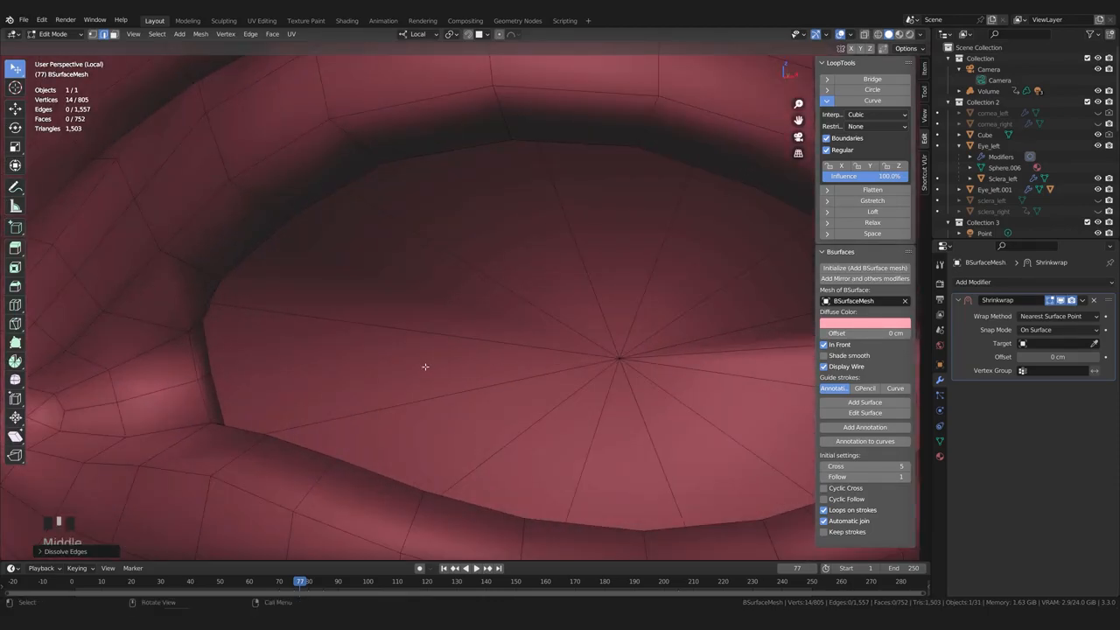
{"action": "middle_click_drag", "start_coordinate": [425, 366], "coordinate": [375, 376]}
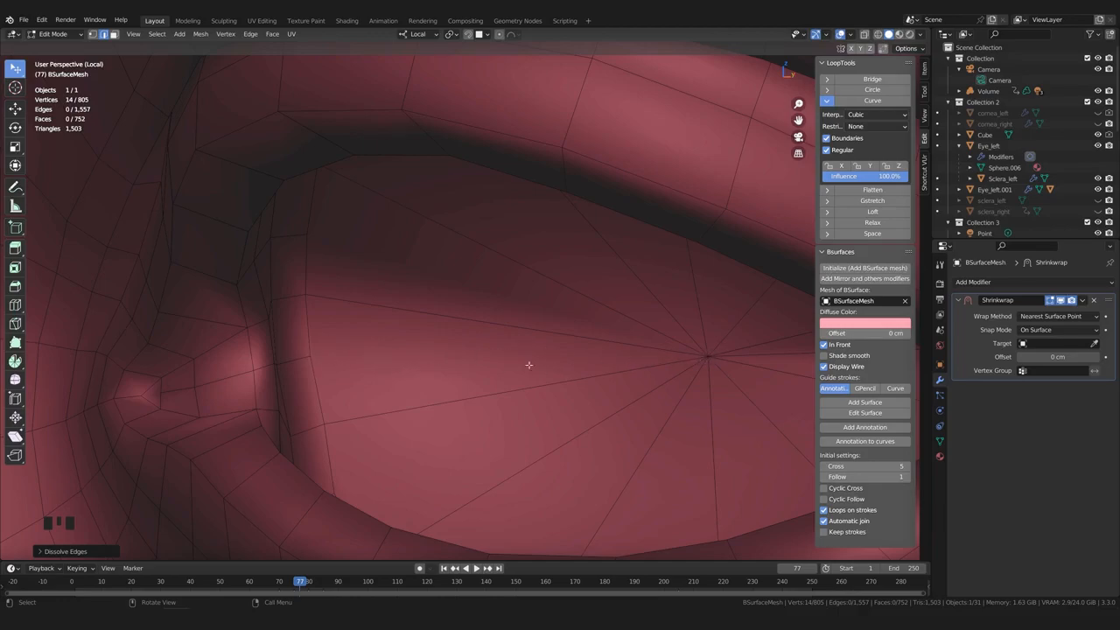
{"action": "middle_click_drag", "start_coordinate": [320, 358], "coordinate": [377, 356]}
{"action": "scroll", "coordinate": [350, 367], "scroll_direction": "down", "scroll_amount": 1}
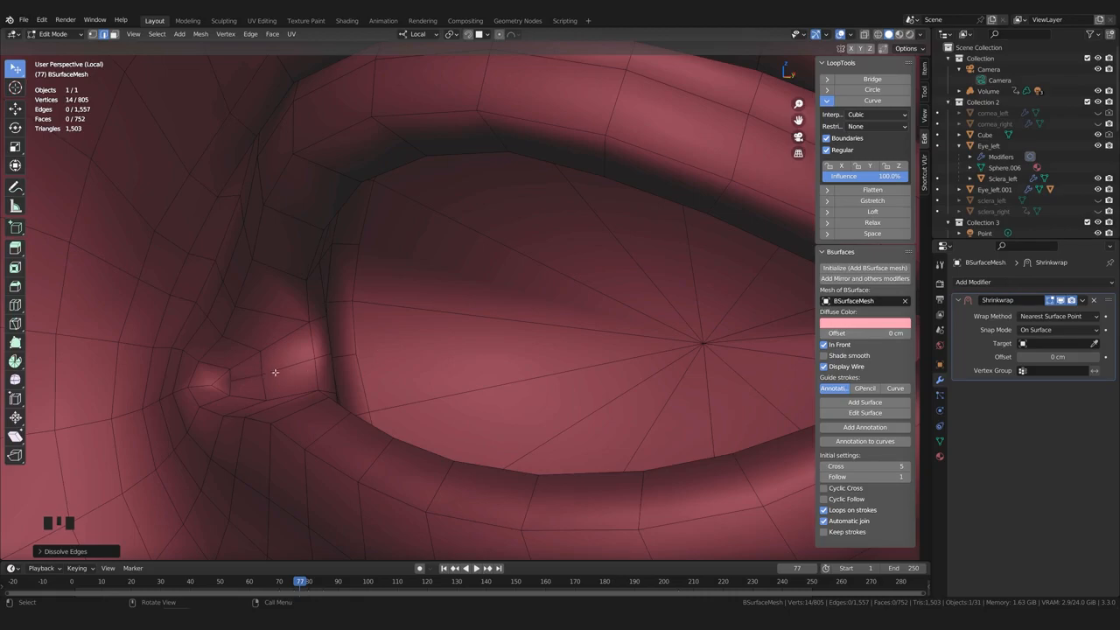
{"action": "middle_click_drag", "start_coordinate": [322, 367], "coordinate": [344, 377]}
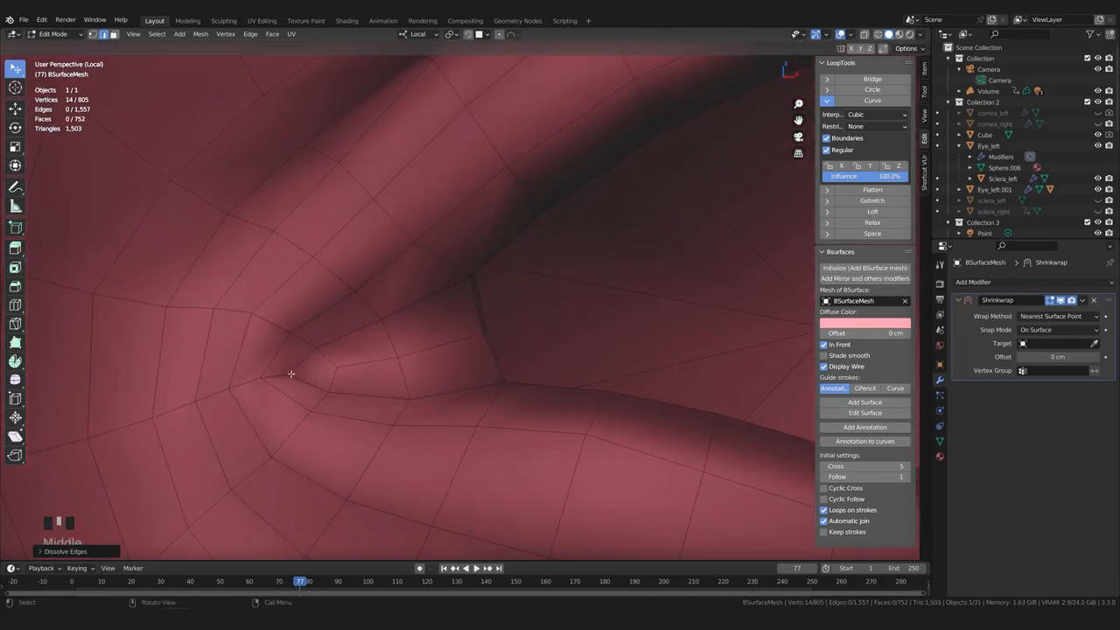
{"action": "middle_click_drag", "start_coordinate": [365, 424], "coordinate": [445, 428]}
{"action": "scroll", "coordinate": [414, 417], "scroll_direction": "up", "scroll_amount": 3}
{"action": "scroll", "coordinate": [450, 417], "scroll_direction": "up", "scroll_amount": 2}
{"action": "middle_click_drag", "start_coordinate": [445, 428], "coordinate": [337, 250], "text": "shift"}
{"action": "left_click", "coordinate": [409, 403]}
{"action": "key", "text": "3"}
{"action": "left_click", "coordinate": [398, 395]}
{"action": "left_click", "coordinate": [413, 435]}
Move the middle vertex of the socket loop beside the inner eye corner slightly toward the socket's centre
{"action": "key", "text": "1"}
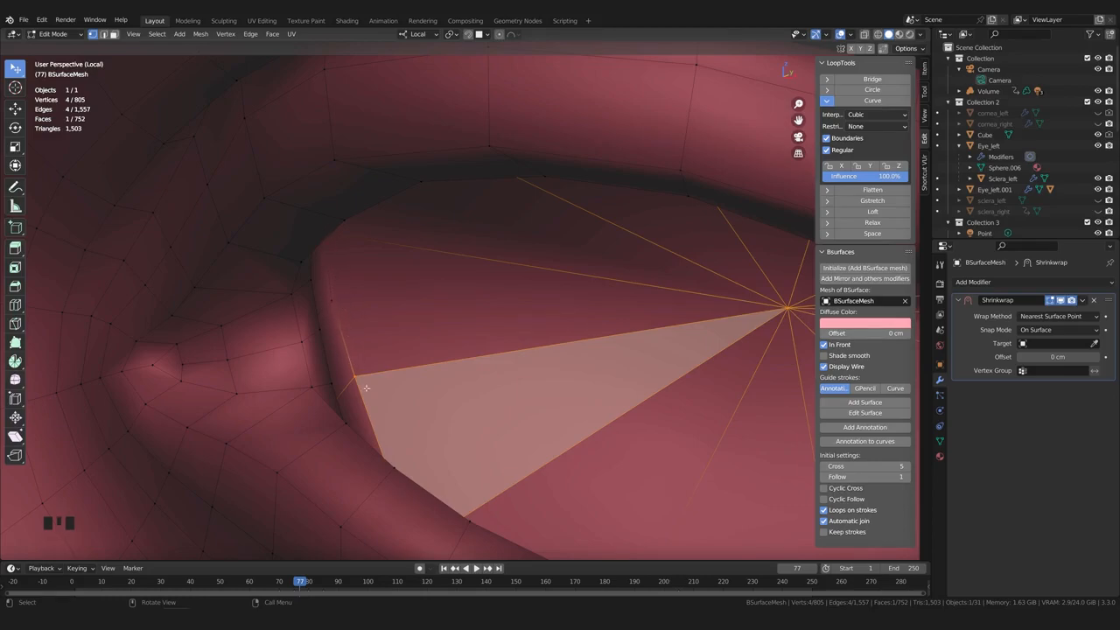
{"action": "middle_click_drag", "start_coordinate": [365, 387], "coordinate": [333, 238]}
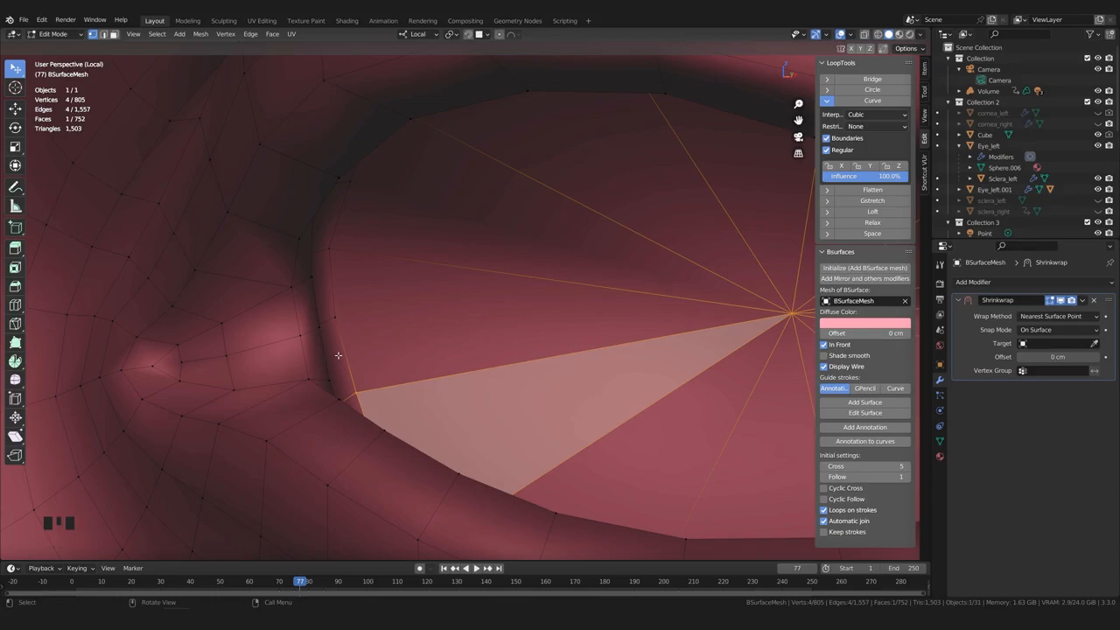
{"action": "scroll", "coordinate": [360, 361], "scroll_direction": "up", "scroll_amount": 1}
{"action": "left_click", "coordinate": [351, 338]}
{"action": "middle_click_drag", "start_coordinate": [351, 341], "coordinate": [362, 360]}
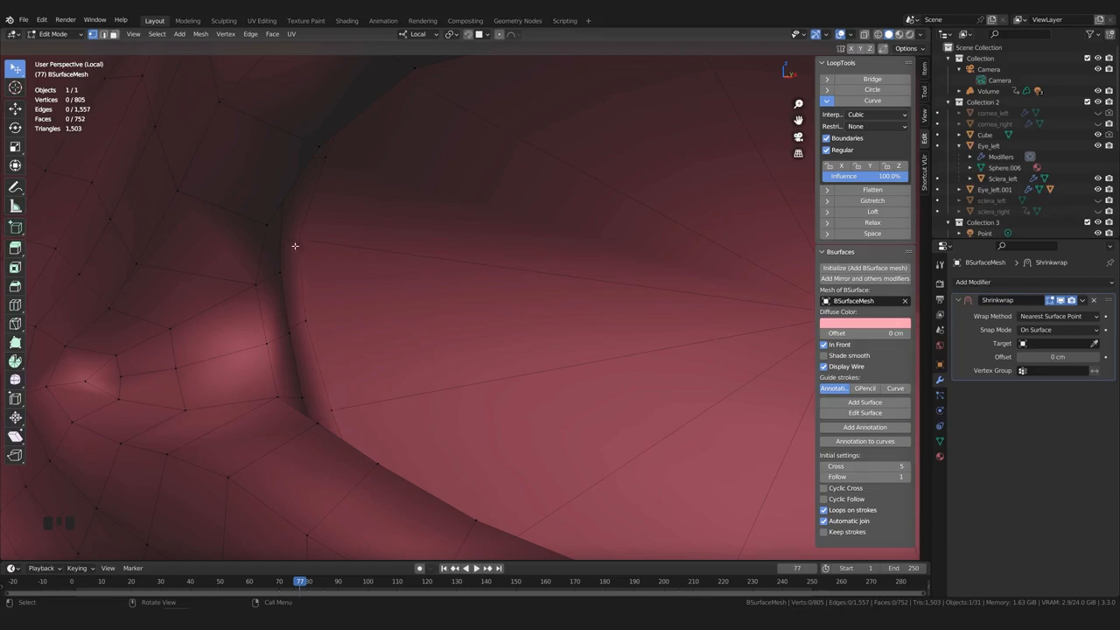
{"action": "left_click", "coordinate": [300, 243]}
{"action": "left_click", "coordinate": [307, 317]}
{"action": "key", "text": "g"}
{"action": "left_click", "coordinate": [376, 321]}
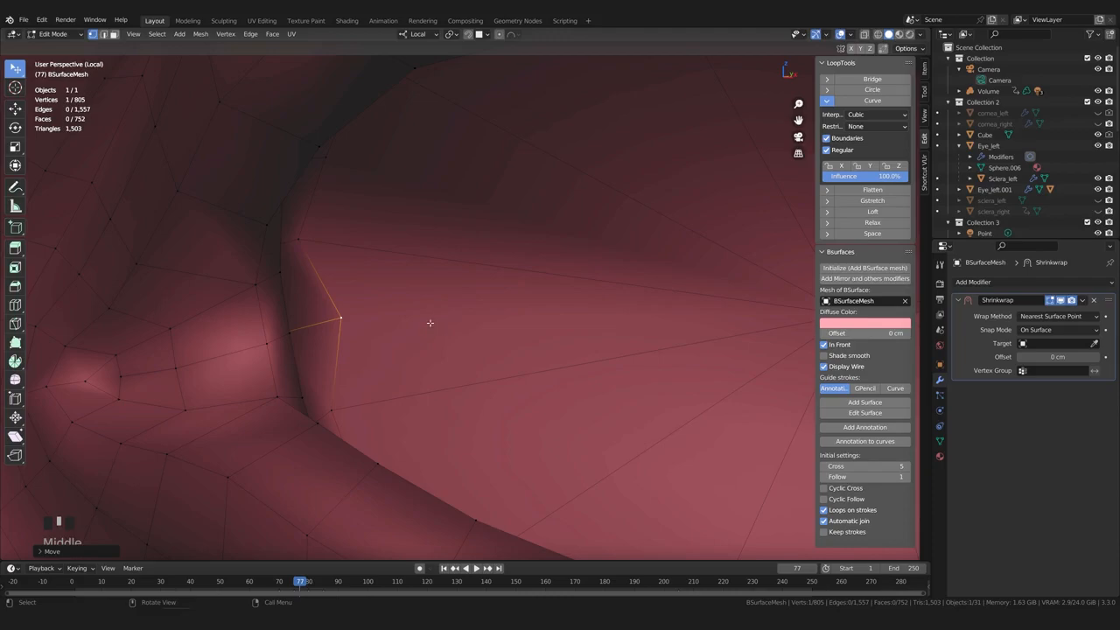
{"action": "key", "text": "g"}
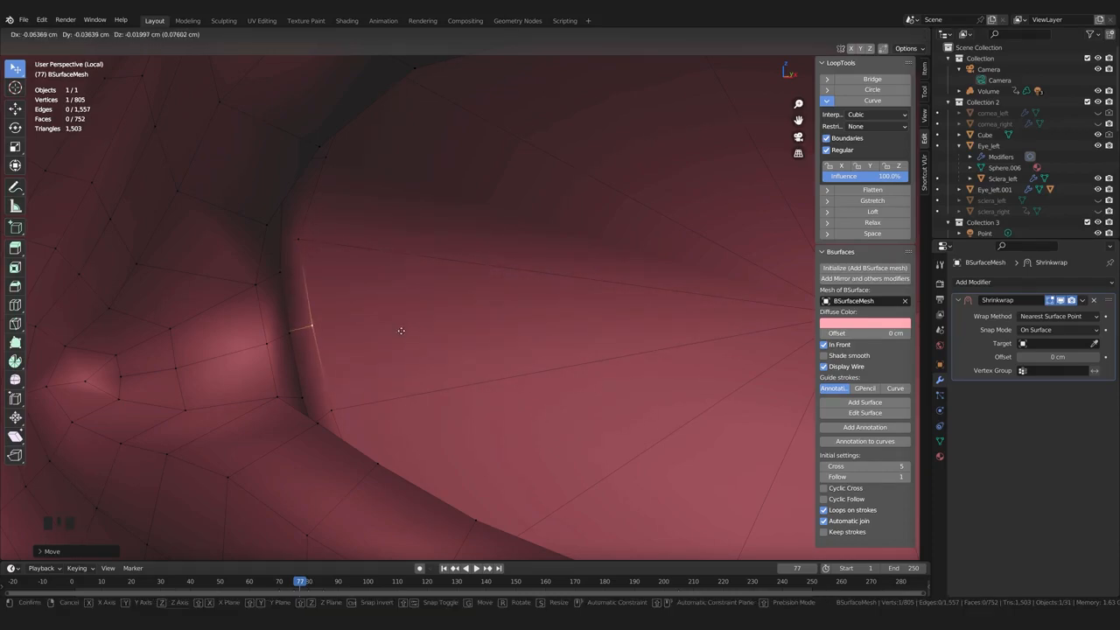
{"action": "left_click", "coordinate": [415, 325]}
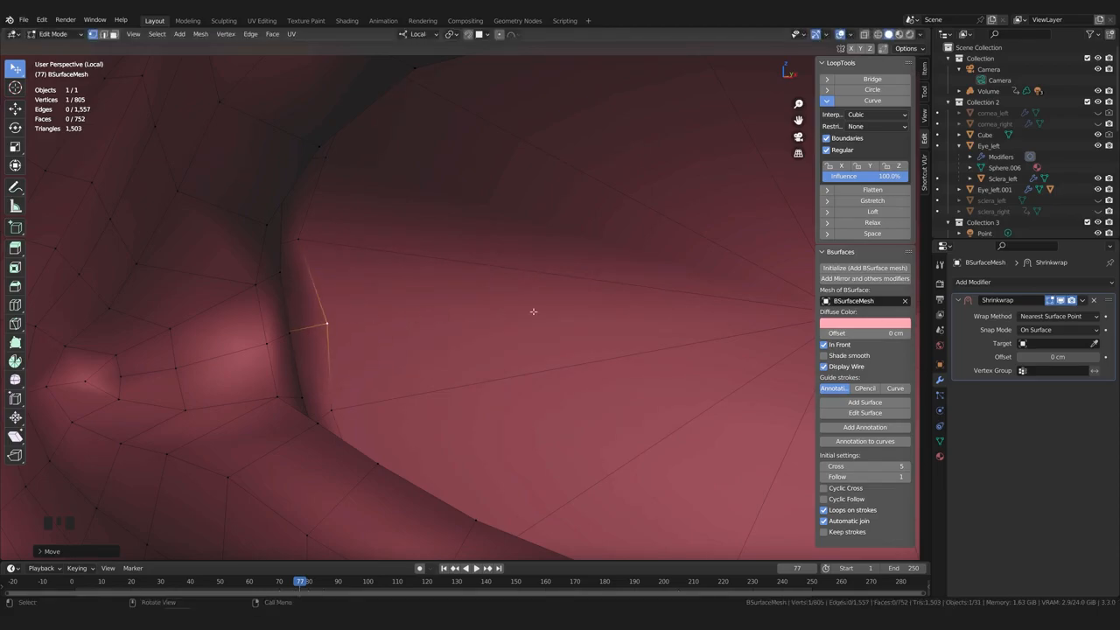
Realign the middle inner-corner socket vertex with the vertices above and below it, and save the file
{"action": "middle_click_drag", "start_coordinate": [699, 333], "coordinate": [642, 368]}
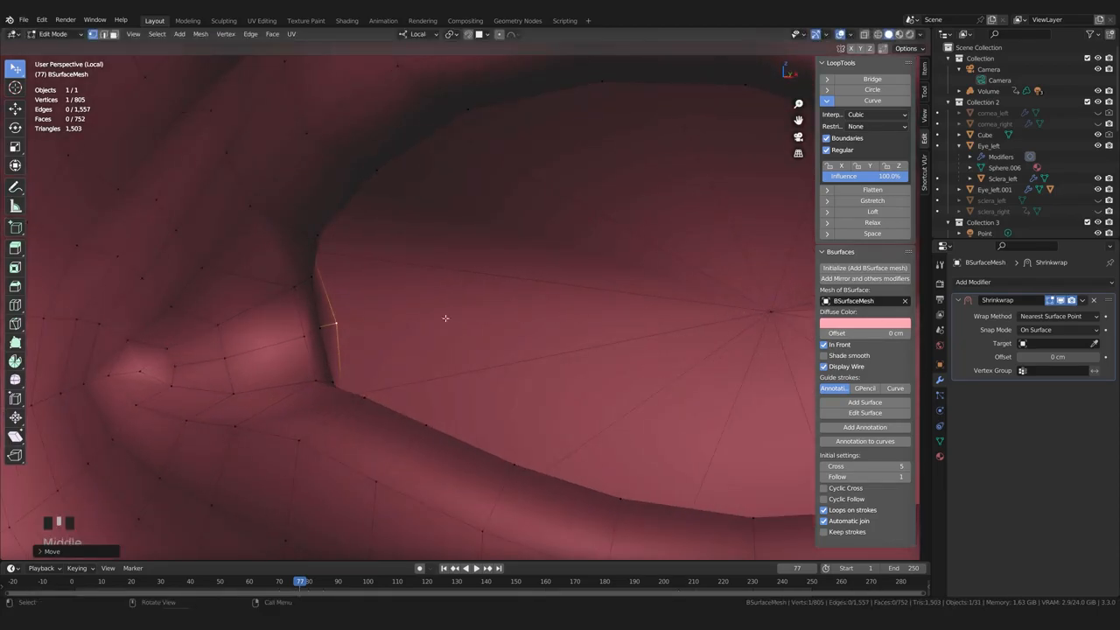
{"action": "middle_click_drag", "start_coordinate": [367, 328], "coordinate": [352, 329]}
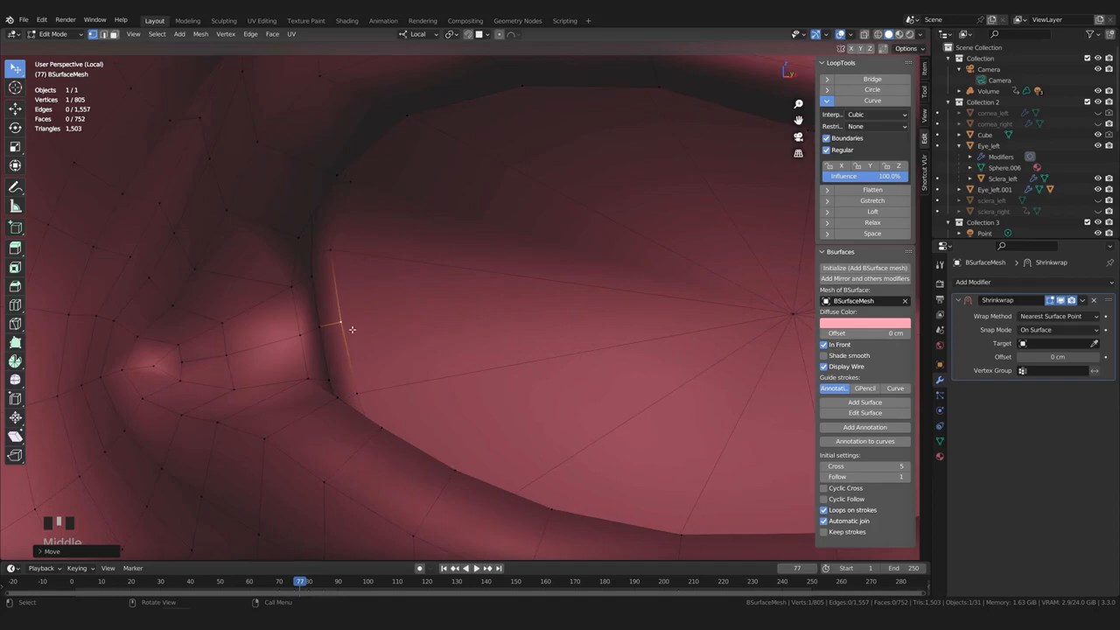
{"action": "key", "text": "g"}
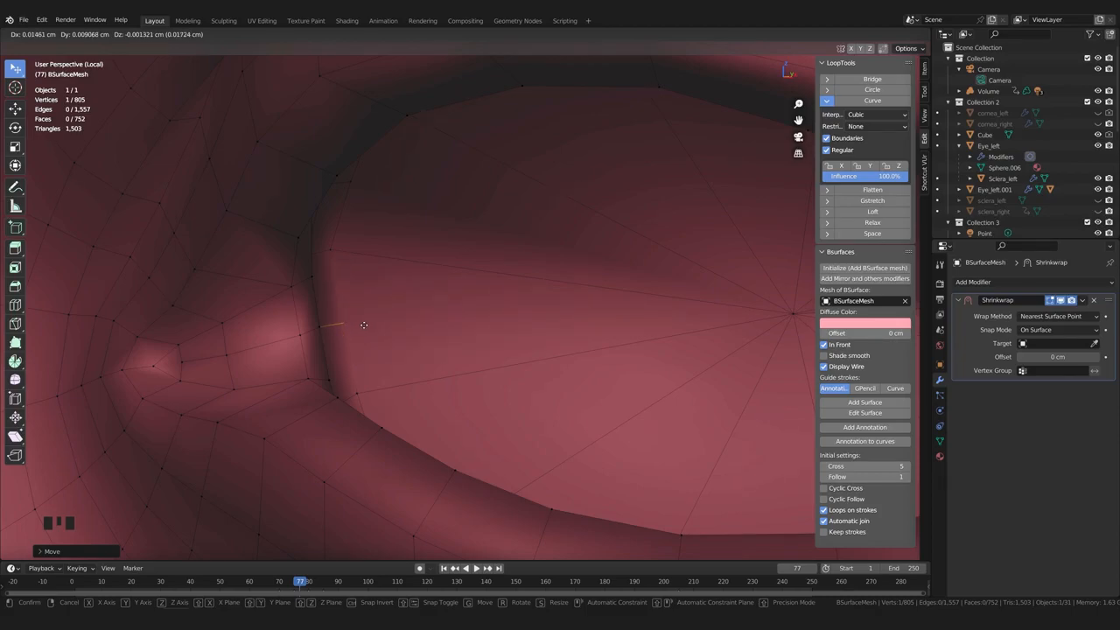
{"action": "left_click", "coordinate": [367, 323]}
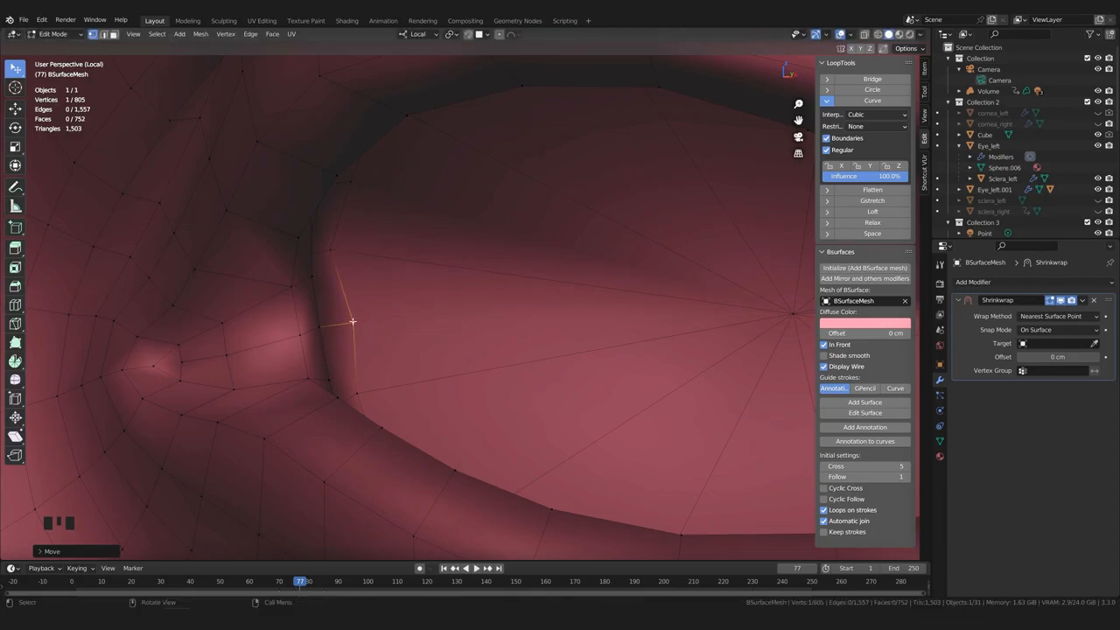
{"action": "key", "text": "g"}
{"action": "left_click", "coordinate": [398, 349]}
{"action": "key", "text": "ctrl+s"}
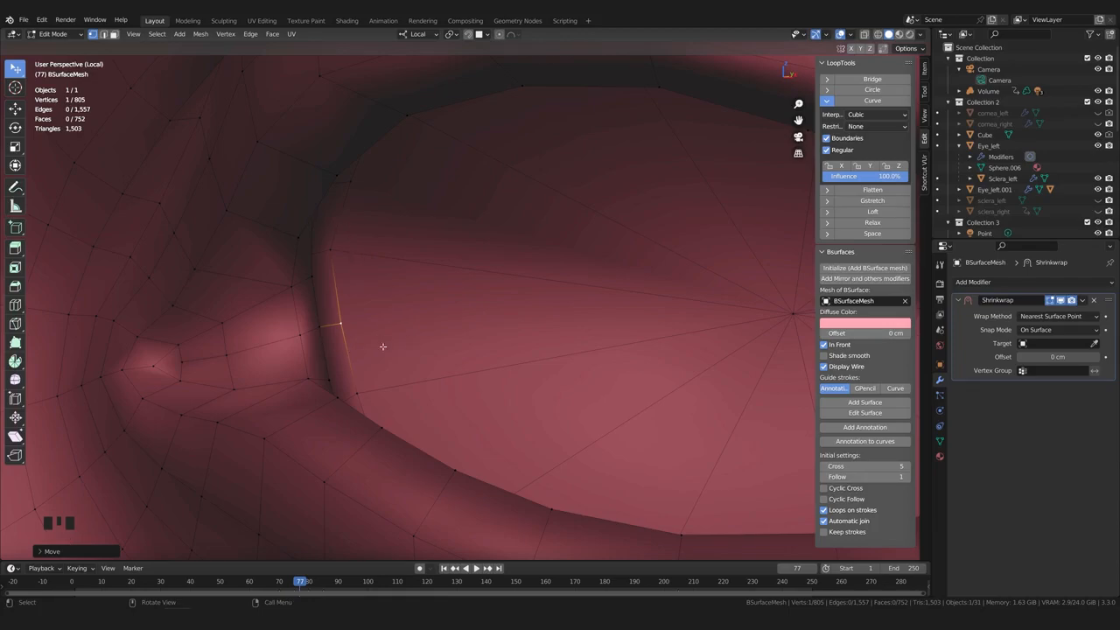
{"action": "scroll", "coordinate": [305, 222], "scroll_direction": "up", "scroll_amount": 2}
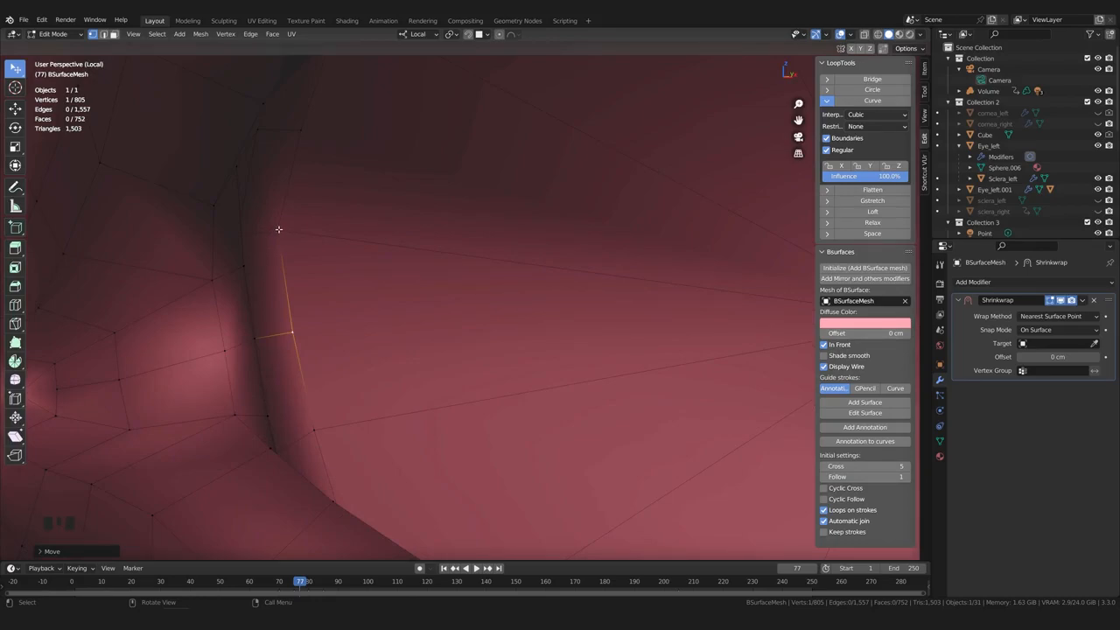
{"action": "scroll", "coordinate": [278, 229], "scroll_direction": "down", "scroll_amount": 2}
{"action": "key", "text": "g"}
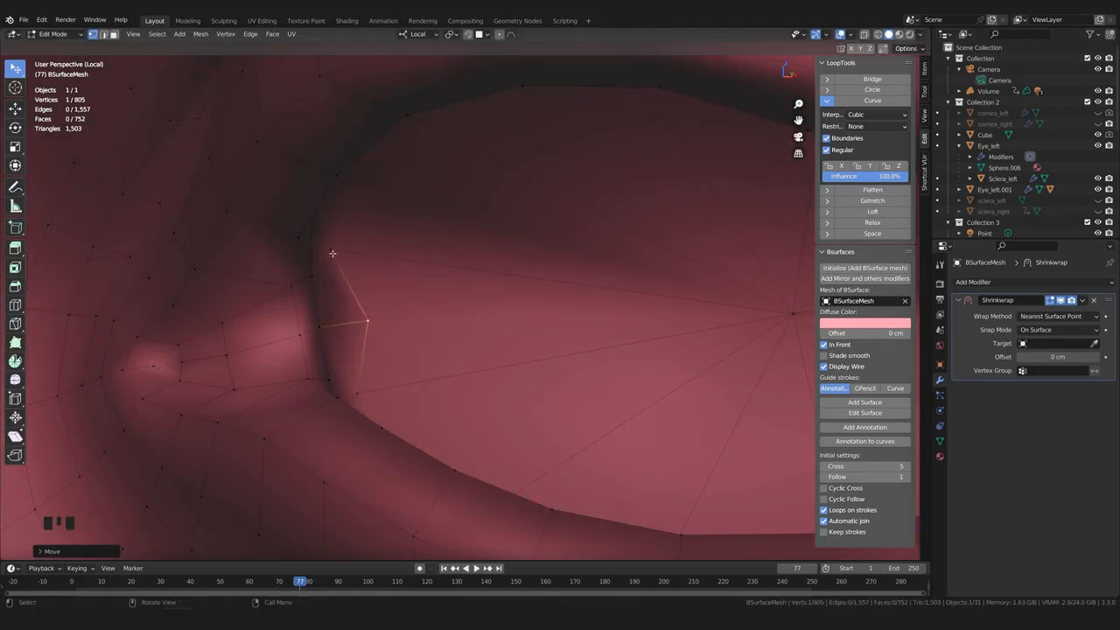
{"action": "left_click", "coordinate": [382, 357]}
{"action": "scroll", "coordinate": [382, 357], "scroll_direction": "up", "scroll_amount": 1}
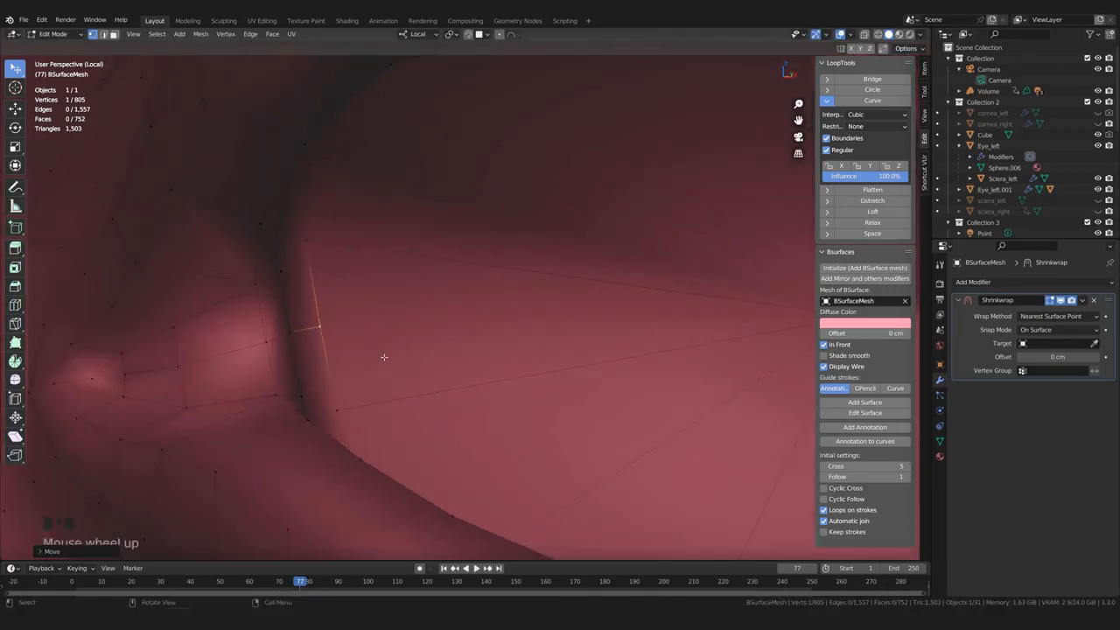
Shift the upper, lower and middle vertices of the inner-corner socket loop so they form an even curve
{"action": "left_click", "coordinate": [304, 241]}
{"action": "key", "text": "g"}
{"action": "left_click", "coordinate": [349, 356]}
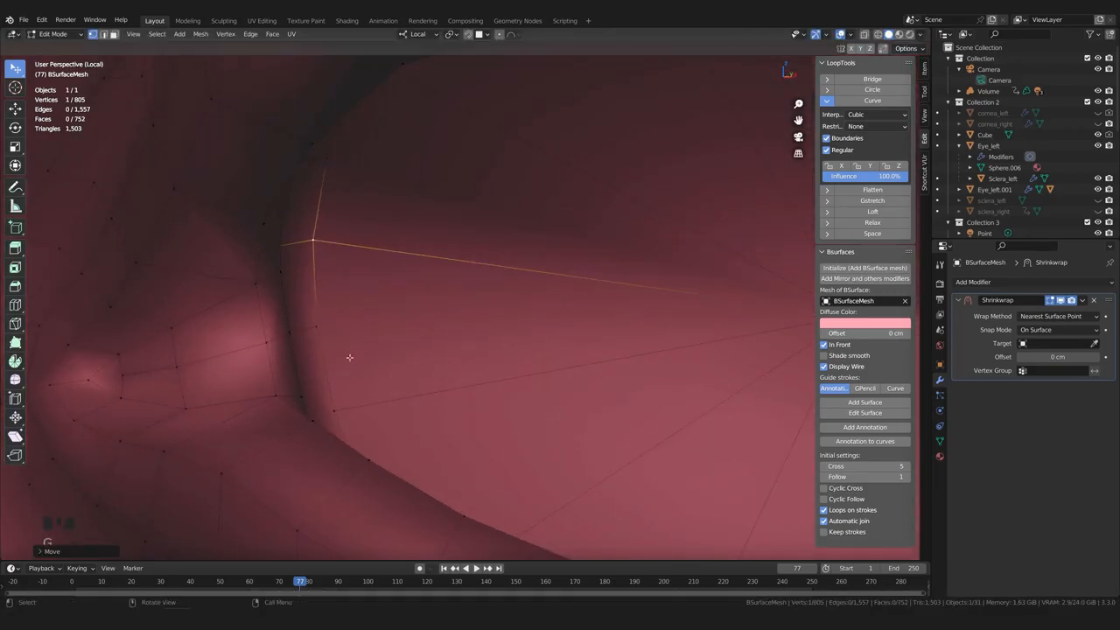
{"action": "left_click", "coordinate": [332, 410]}
{"action": "key", "text": "g"}
{"action": "left_click", "coordinate": [342, 411]}
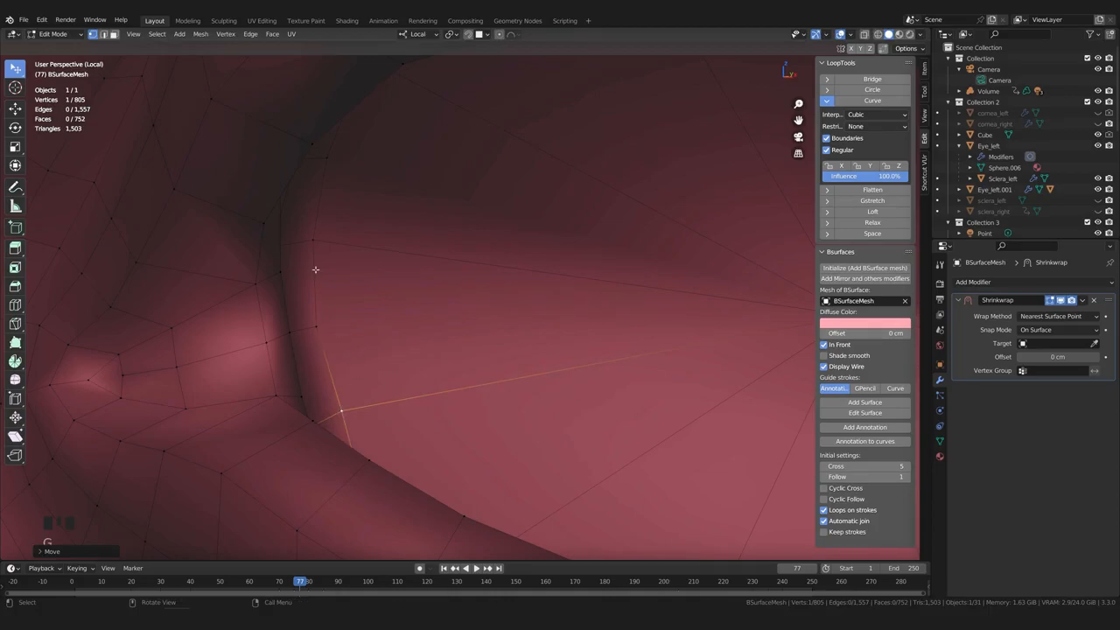
{"action": "left_click", "coordinate": [317, 328]}
{"action": "key", "text": "g"}
{"action": "left_click", "coordinate": [315, 331]}
{"action": "scroll", "coordinate": [340, 371], "scroll_direction": "down", "scroll_amount": 1}
{"action": "scroll", "coordinate": [355, 396], "scroll_direction": "up", "scroll_amount": 1}
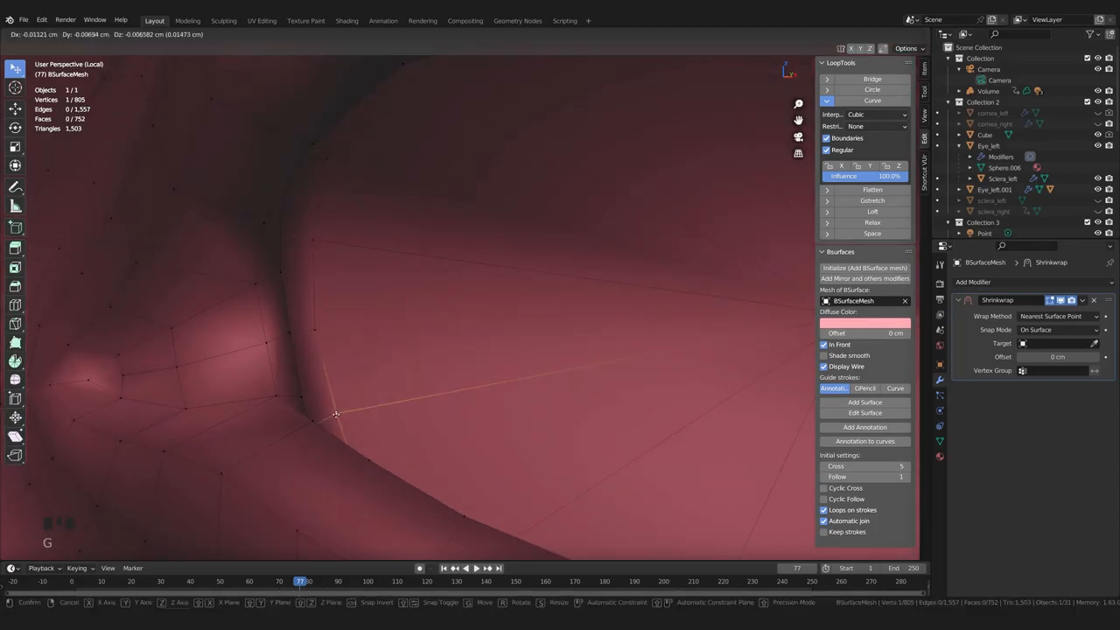
Fine-tune the same three inner-corner socket vertices from a side angle to smooth the loop's curve
{"action": "scroll", "coordinate": [333, 412], "scroll_direction": "down", "scroll_amount": 2}
{"action": "middle_click_drag", "start_coordinate": [355, 388], "coordinate": [315, 386]}
{"action": "left_click", "coordinate": [426, 316]}
{"action": "key", "text": "g"}
{"action": "left_click", "coordinate": [429, 317]}
{"action": "left_click", "coordinate": [427, 377]}
{"action": "key", "text": "g"}
{"action": "left_click", "coordinate": [429, 377]}
{"action": "left_click", "coordinate": [425, 254]}
{"action": "key", "text": "g"}
{"action": "left_click", "coordinate": [420, 257]}
{"action": "left_click", "coordinate": [424, 317]}
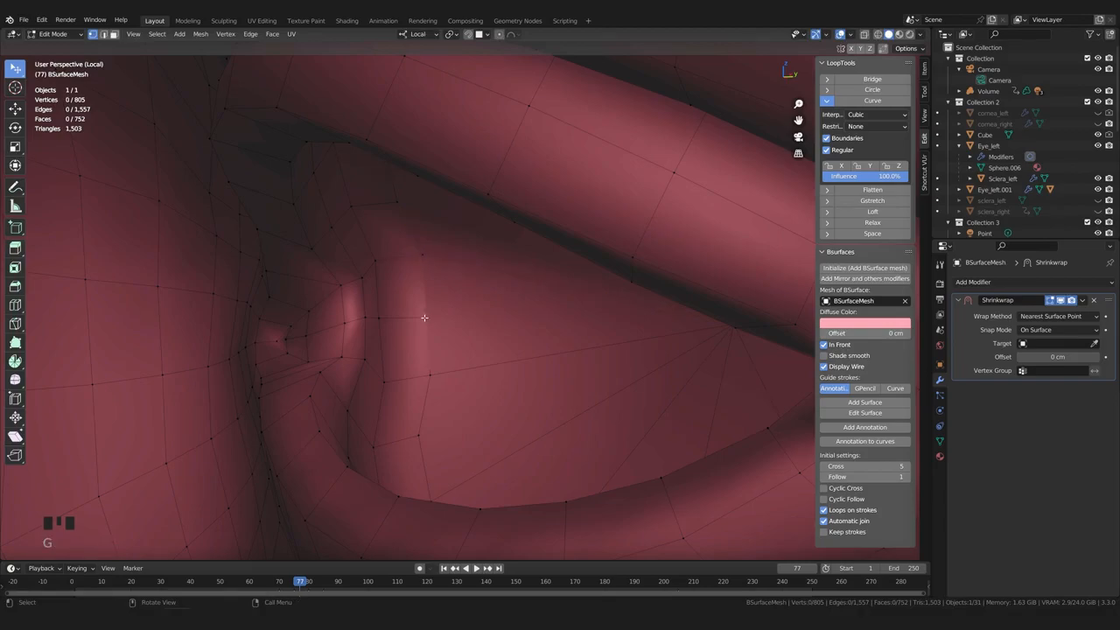
Nudge the middle and lower vertices of the inner-corner socket loop into line behind the eyelid rim
{"action": "middle_click_drag", "start_coordinate": [435, 318], "coordinate": [403, 340]}
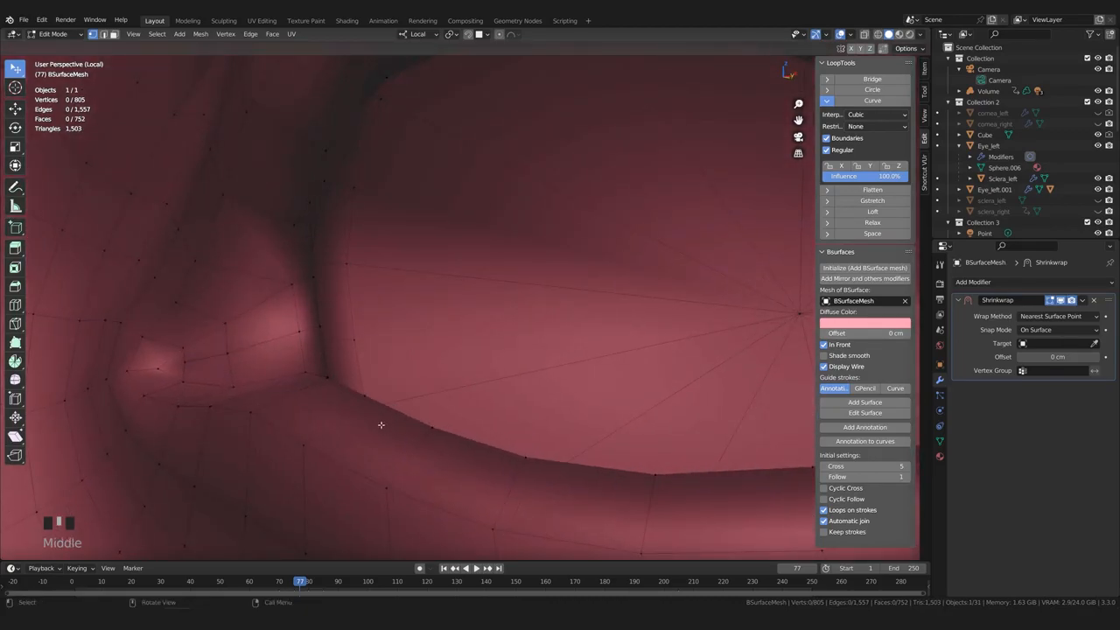
{"action": "middle_click_drag", "start_coordinate": [379, 389], "coordinate": [348, 257]}
{"action": "left_click", "coordinate": [362, 323]}
{"action": "key", "text": "g"}
{"action": "left_click", "coordinate": [360, 324]}
{"action": "left_click", "coordinate": [372, 395]}
{"action": "key", "text": "g"}
{"action": "left_click", "coordinate": [372, 397]}
Examine the finished eyelid and eye socket topology from several angles
{"action": "scroll", "coordinate": [372, 396], "scroll_direction": "down", "scroll_amount": 3}
{"action": "mouse_move", "coordinate": [372, 396]}
{"action": "middle_mouse_down"}
{"action": "mouse_move", "coordinate": [337, 390]}
{"action": "mouse_move", "coordinate": [377, 385]}
{"action": "middle_mouse_up"}
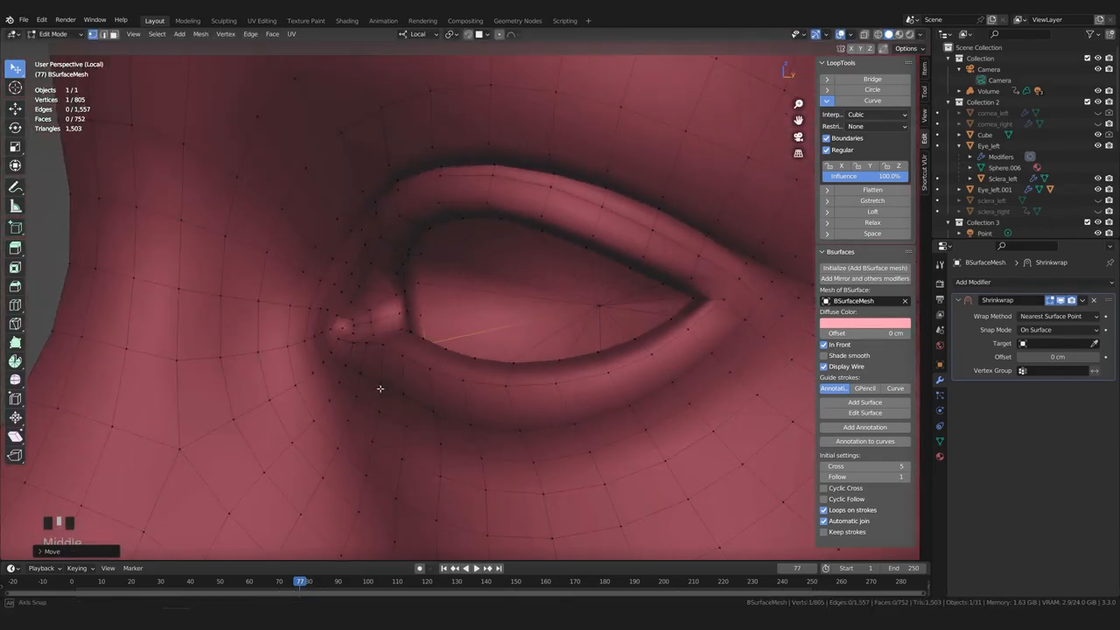
{"action": "scroll", "coordinate": [394, 319], "scroll_direction": "down", "scroll_amount": 2}
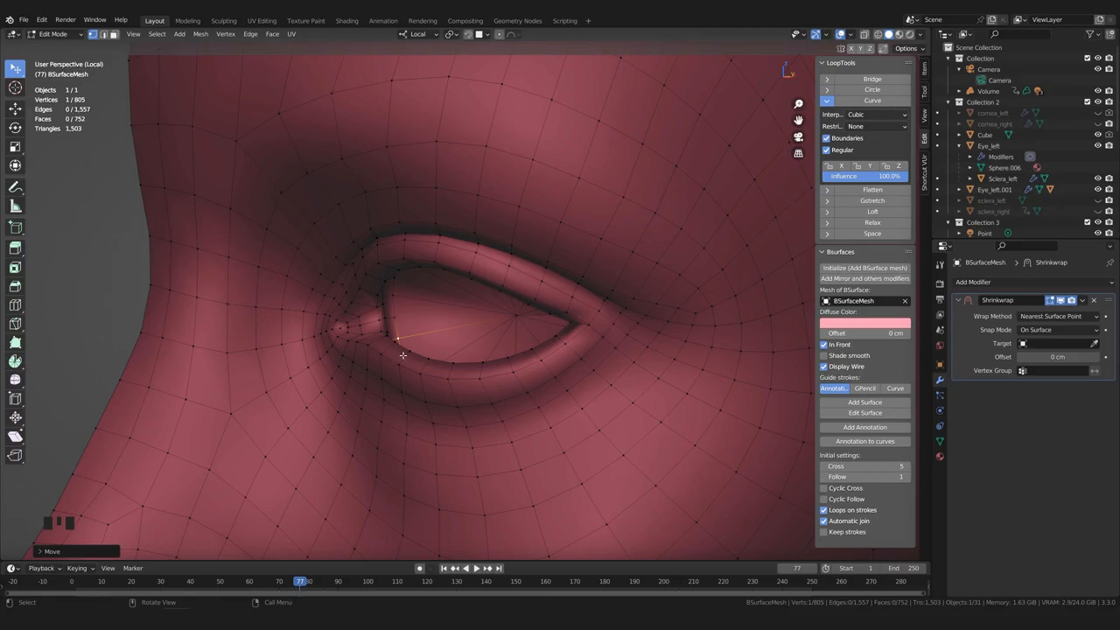
{"action": "middle_click_drag", "start_coordinate": [416, 345], "coordinate": [472, 312]}
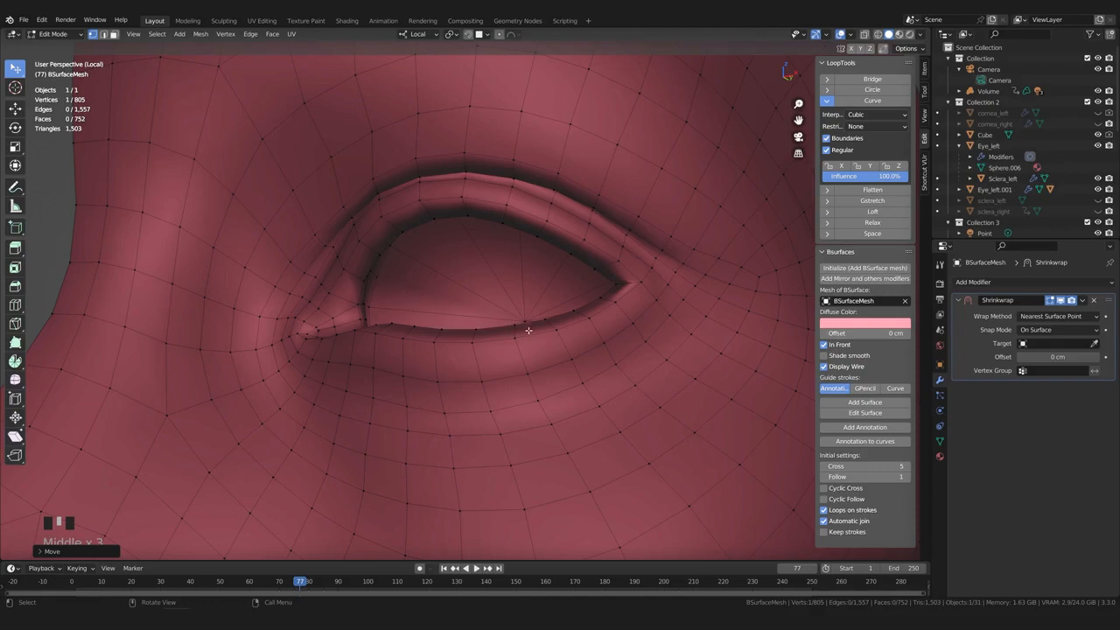
{"action": "middle_click_drag", "start_coordinate": [387, 278], "coordinate": [455, 392]}
{"action": "middle_click_drag", "start_coordinate": [452, 457], "coordinate": [519, 359]}
{"action": "scroll", "coordinate": [432, 377], "scroll_direction": "up", "scroll_amount": 1}
Deselect all vertices and collapse the Shrinkwrap modifier's settings
{"action": "key", "text": "alt+a"}
{"action": "scroll", "coordinate": [464, 372], "scroll_direction": "down", "scroll_amount": 6}
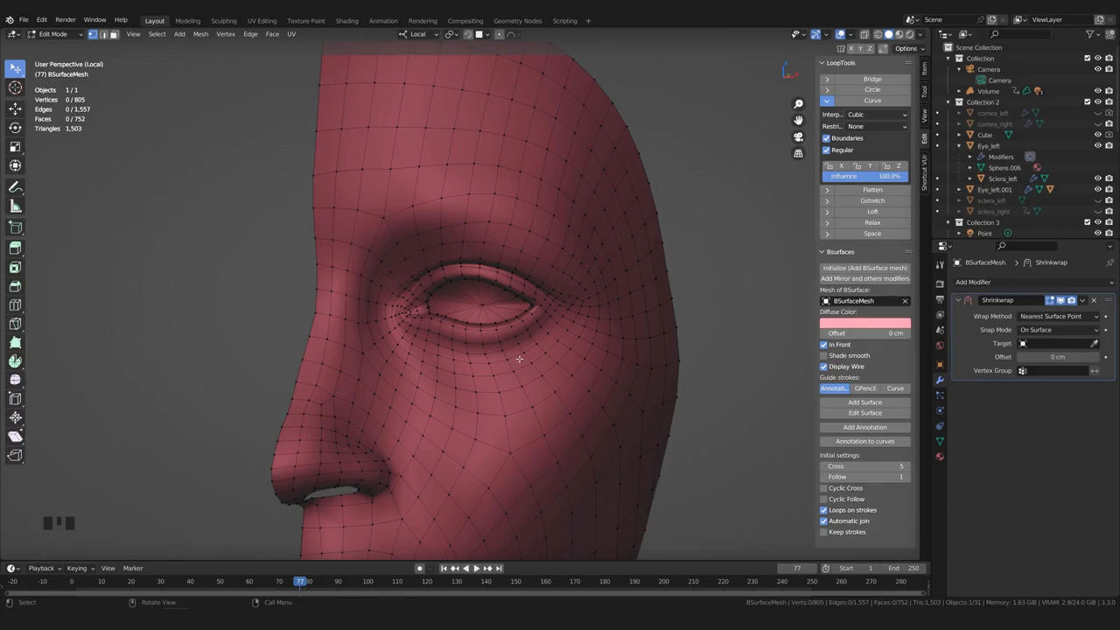
{"action": "left_click", "coordinate": [965, 303]}
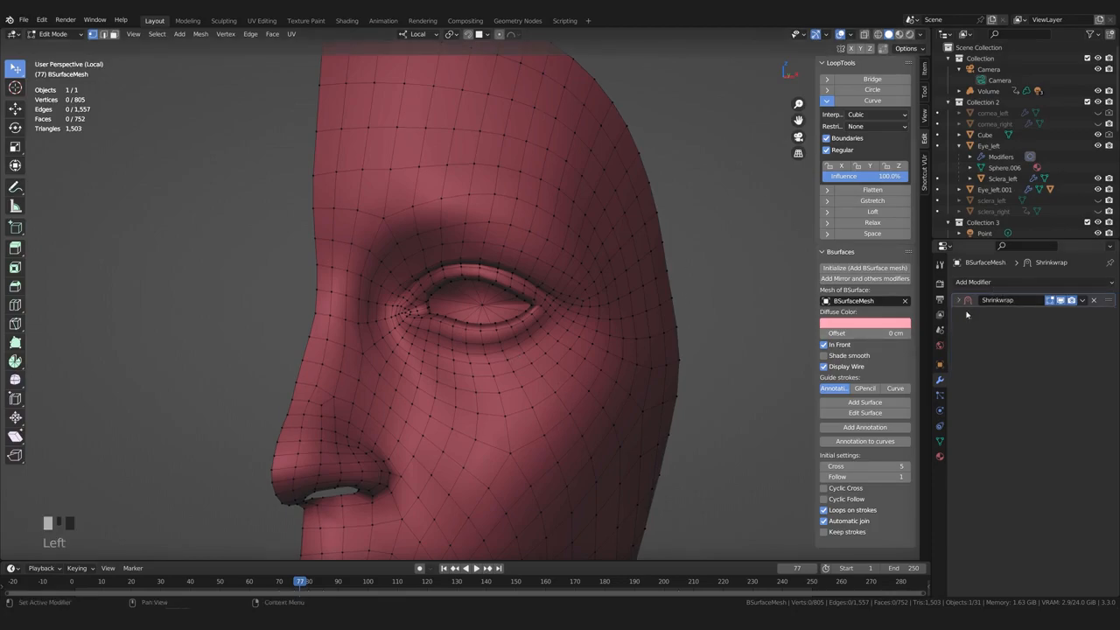
Replace the face mesh's Shrinkwrap modifier with a Mirror modifier on the X axis
{"action": "left_click", "coordinate": [1092, 301]}
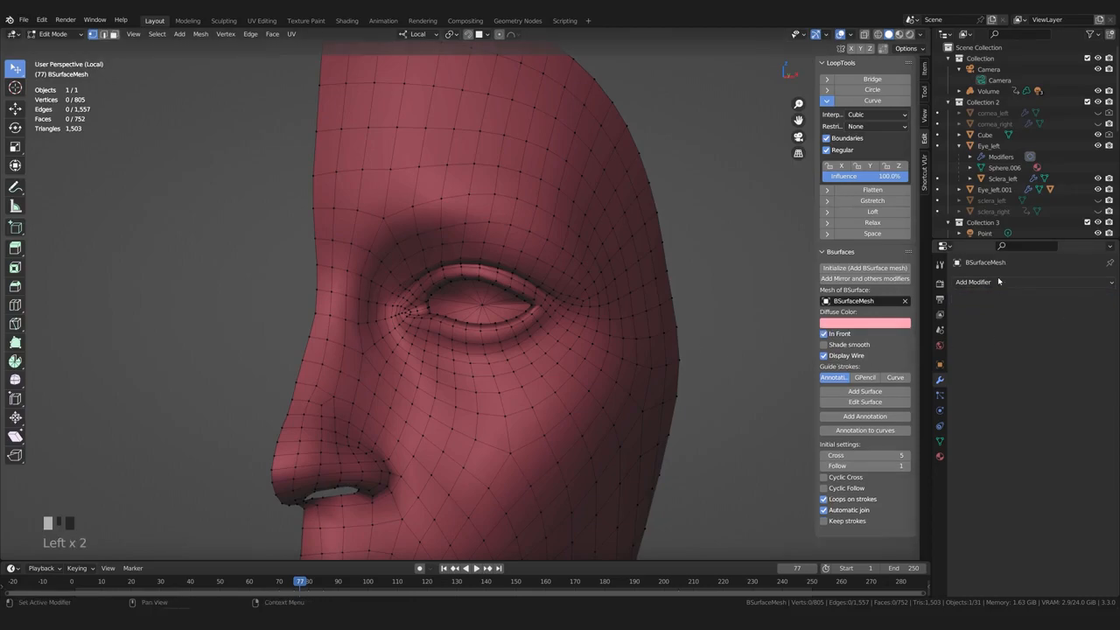
{"action": "left_click", "coordinate": [1000, 282]}
{"action": "left_click", "coordinate": [901, 406]}
Check the mirrored face from several angles and save the file
{"action": "middle_click_drag", "start_coordinate": [717, 398], "coordinate": [574, 405]}
{"action": "middle_click_drag", "start_coordinate": [426, 459], "coordinate": [607, 407], "text": "shift"}
{"action": "scroll", "coordinate": [533, 402], "scroll_direction": "up", "scroll_amount": 1}
{"action": "scroll", "coordinate": [546, 404], "scroll_direction": "down", "scroll_amount": 1}
{"action": "middle_click_drag", "start_coordinate": [608, 407], "coordinate": [470, 387], "text": "shift"}
{"action": "scroll", "coordinate": [605, 408], "scroll_direction": "up", "scroll_amount": 1}
{"action": "scroll", "coordinate": [597, 404], "scroll_direction": "down", "scroll_amount": 3}
{"action": "key", "text": "ctrl+s"}
{"action": "scroll", "coordinate": [594, 408], "scroll_direction": "up", "scroll_amount": 1}
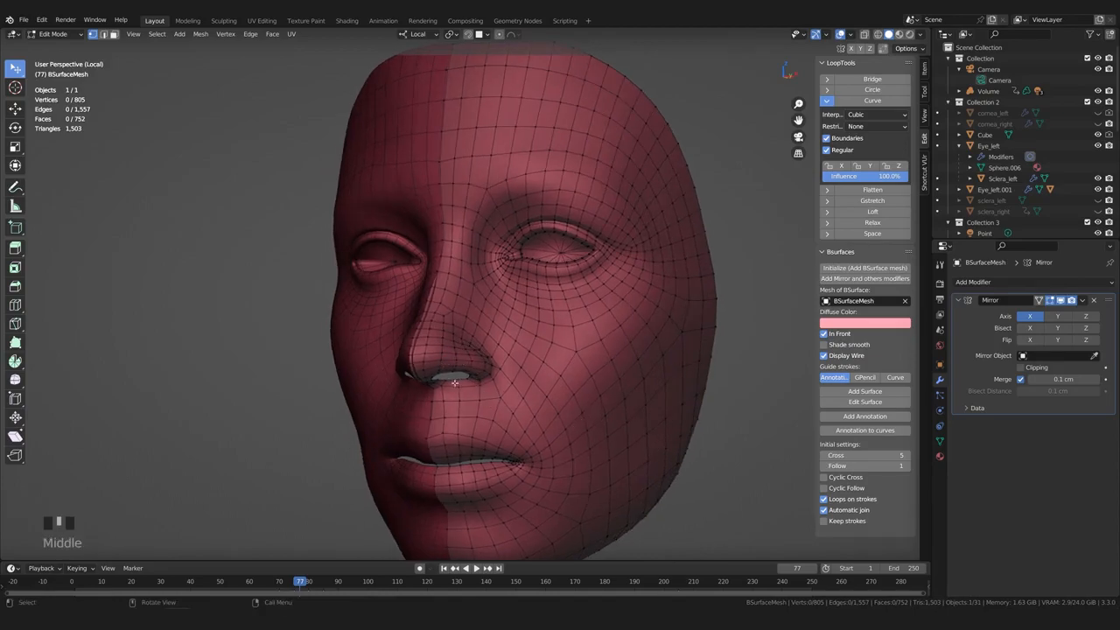
{"action": "middle_click_drag", "start_coordinate": [443, 465], "coordinate": [499, 457]}
{"action": "scroll", "coordinate": [559, 467], "scroll_direction": "up", "scroll_amount": 1}
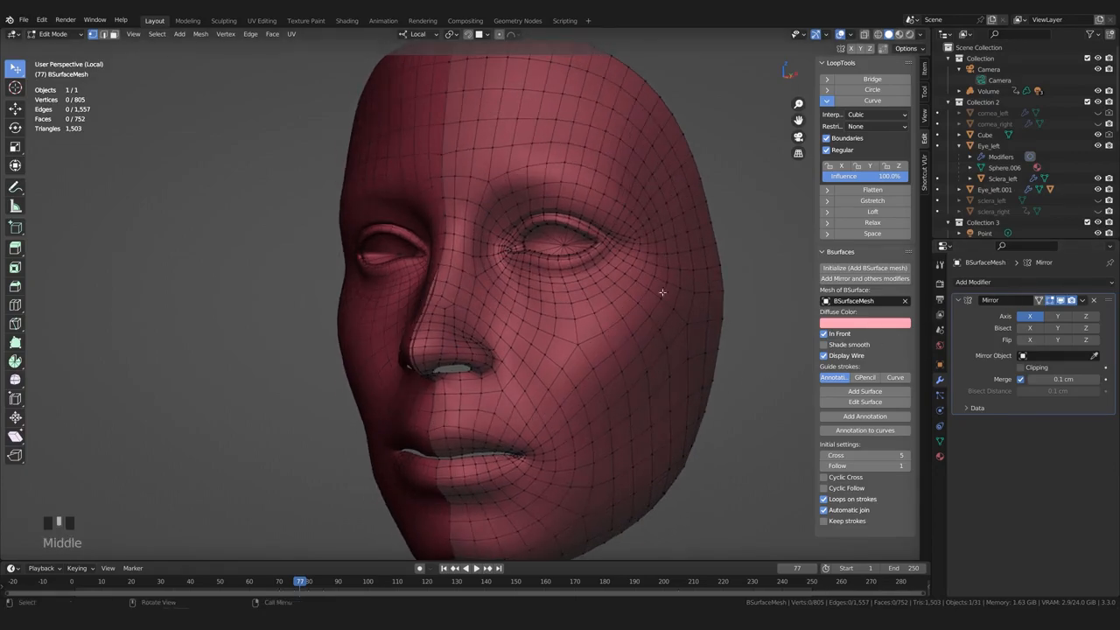
Nudge the vertices along the upper crease of the nostril wing to smooth the edge flow beside the nose
{"action": "scroll", "coordinate": [485, 382], "scroll_direction": "up", "scroll_amount": 3}
{"action": "middle_click_drag", "start_coordinate": [484, 382], "coordinate": [528, 411], "text": "shift"}
{"action": "scroll", "coordinate": [512, 400], "scroll_direction": "up", "scroll_amount": 2}
{"action": "left_click", "coordinate": [542, 391]}
{"action": "key", "text": "g"}
{"action": "left_click", "coordinate": [527, 378]}
{"action": "left_click", "coordinate": [517, 347]}
{"action": "key", "text": "g"}
{"action": "left_click", "coordinate": [510, 344]}
{"action": "left_click", "coordinate": [509, 345]}
{"action": "key", "text": "g"}
{"action": "left_click", "coordinate": [505, 342]}
{"action": "left_click", "coordinate": [480, 322]}
{"action": "key", "text": "g"}
{"action": "left_click", "coordinate": [479, 320]}
Shift two vertices at the lower end of the nostril wing slightly toward the nose
{"action": "left_click", "coordinate": [530, 425]}
{"action": "key", "text": "g"}
{"action": "left_click", "coordinate": [522, 426]}
{"action": "left_click", "coordinate": [517, 405]}
{"action": "key", "text": "g"}
{"action": "left_click", "coordinate": [516, 406]}
Extrude the edge loop around the nostril opening about 0.14 cm up into the nose
{"action": "middle_click_drag", "start_coordinate": [516, 407], "coordinate": [429, 278]}
{"action": "middle_click_drag", "start_coordinate": [449, 326], "coordinate": [453, 369]}
{"action": "scroll", "coordinate": [456, 382], "scroll_direction": "up", "scroll_amount": 2}
{"action": "scroll", "coordinate": [455, 356], "scroll_direction": "down", "scroll_amount": 2}
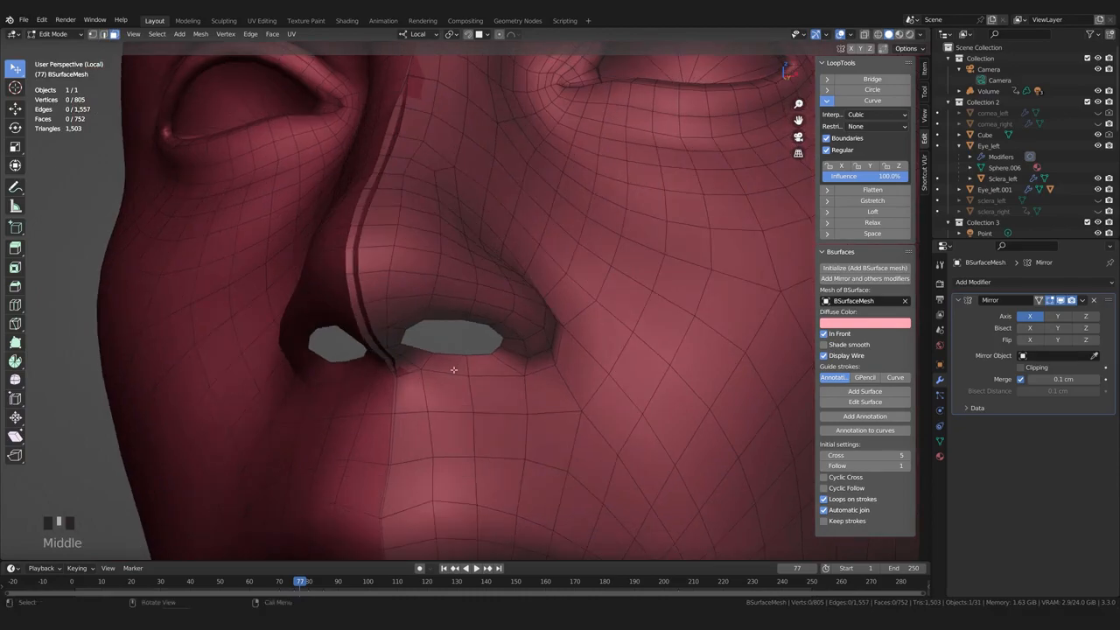
{"action": "left_click", "coordinate": [451, 353], "text": "alt"}
{"action": "scroll", "coordinate": [450, 355], "scroll_direction": "up", "scroll_amount": 2}
{"action": "middle_click_drag", "start_coordinate": [446, 377], "coordinate": [489, 402]}
{"action": "scroll", "coordinate": [457, 366], "scroll_direction": "up", "scroll_amount": 2}
{"action": "key", "text": "e"}
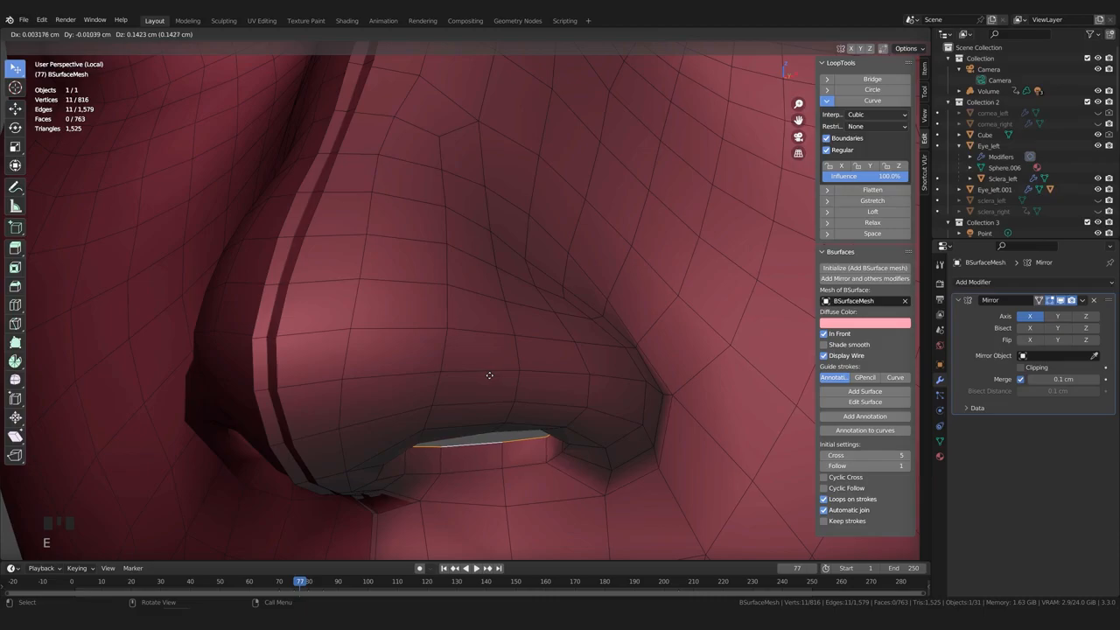
{"action": "left_click", "coordinate": [489, 374]}
Scale down the extruded nostril loop, reposition it inside the nose, and undo the last move
{"action": "middle_click_drag", "start_coordinate": [495, 408], "coordinate": [515, 382]}
{"action": "key", "text": "s"}
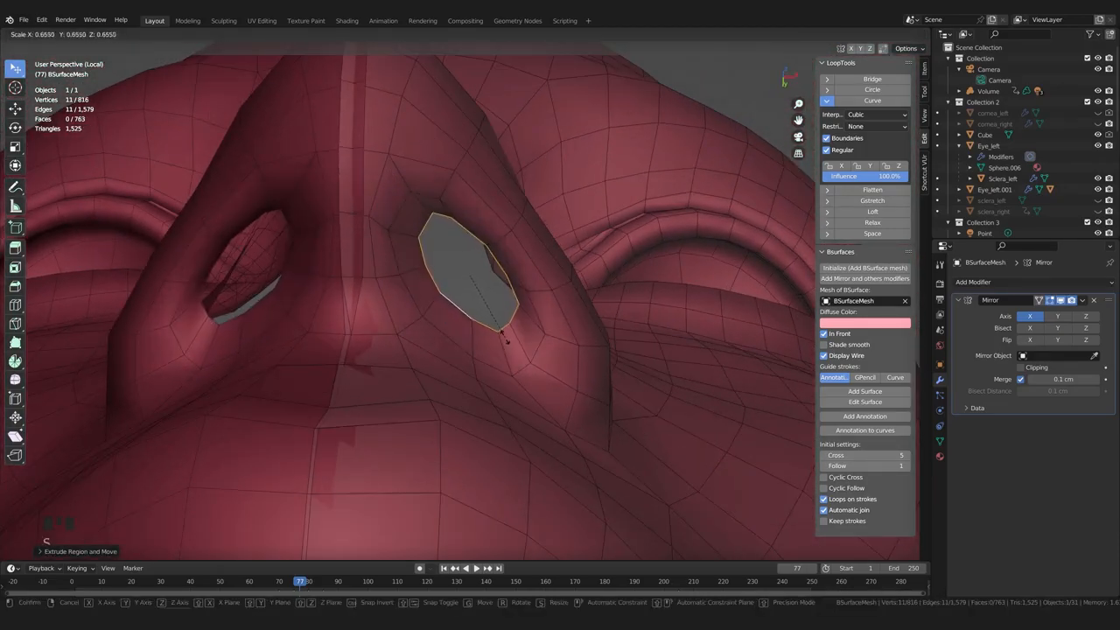
{"action": "left_click", "coordinate": [506, 355]}
{"action": "middle_click_drag", "start_coordinate": [506, 354], "coordinate": [498, 400]}
{"action": "key", "text": "g"}
{"action": "left_click", "coordinate": [527, 346]}
{"action": "key", "text": "g"}
{"action": "left_click", "coordinate": [372, 468]}
{"action": "mouse_move", "coordinate": [372, 467]}
{"action": "middle_mouse_down"}
{"action": "mouse_move", "coordinate": [336, 498]}
{"action": "mouse_move", "coordinate": [337, 467]}
{"action": "mouse_move", "coordinate": [420, 440]}
{"action": "mouse_move", "coordinate": [645, 288]}
{"action": "mouse_move", "coordinate": [570, 388]}
{"action": "mouse_move", "coordinate": [569, 400]}
{"action": "mouse_move", "coordinate": [591, 408]}
{"action": "mouse_move", "coordinate": [545, 323]}
{"action": "mouse_move", "coordinate": [521, 400]}
{"action": "mouse_move", "coordinate": [522, 362]}
{"action": "mouse_move", "coordinate": [508, 437]}
{"action": "middle_mouse_up"}
{"action": "key", "text": "shift+z"}
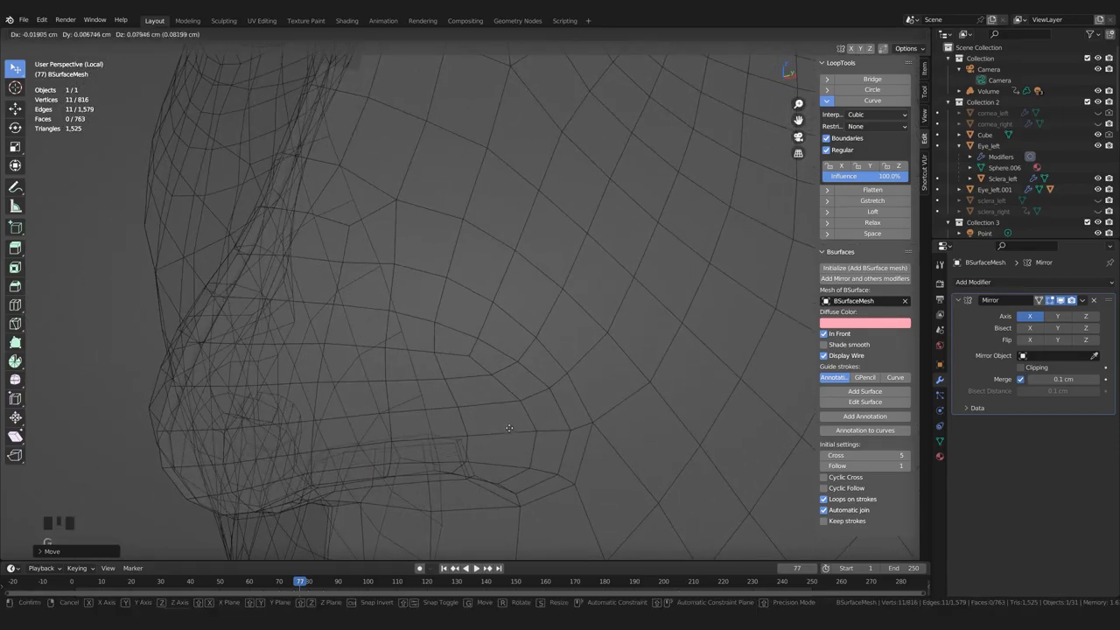
{"action": "key", "text": "ctrl+z"}
Extrude the nostril loop about 0.22 cm further up and scale it down slightly
{"action": "key", "text": "e"}
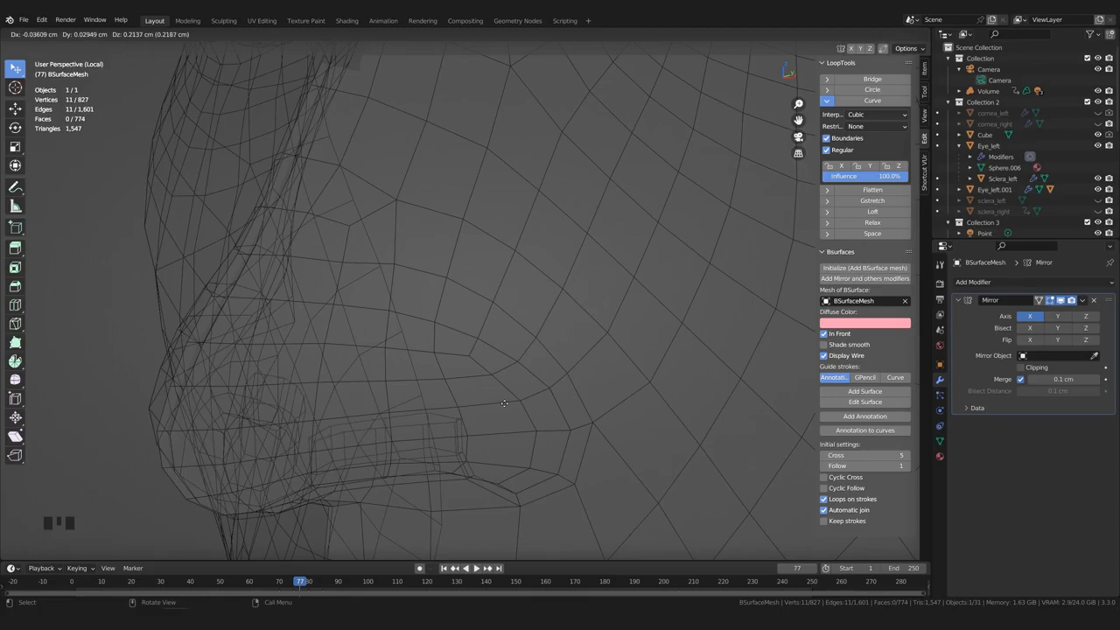
{"action": "left_click", "coordinate": [503, 402]}
{"action": "key", "text": "s"}
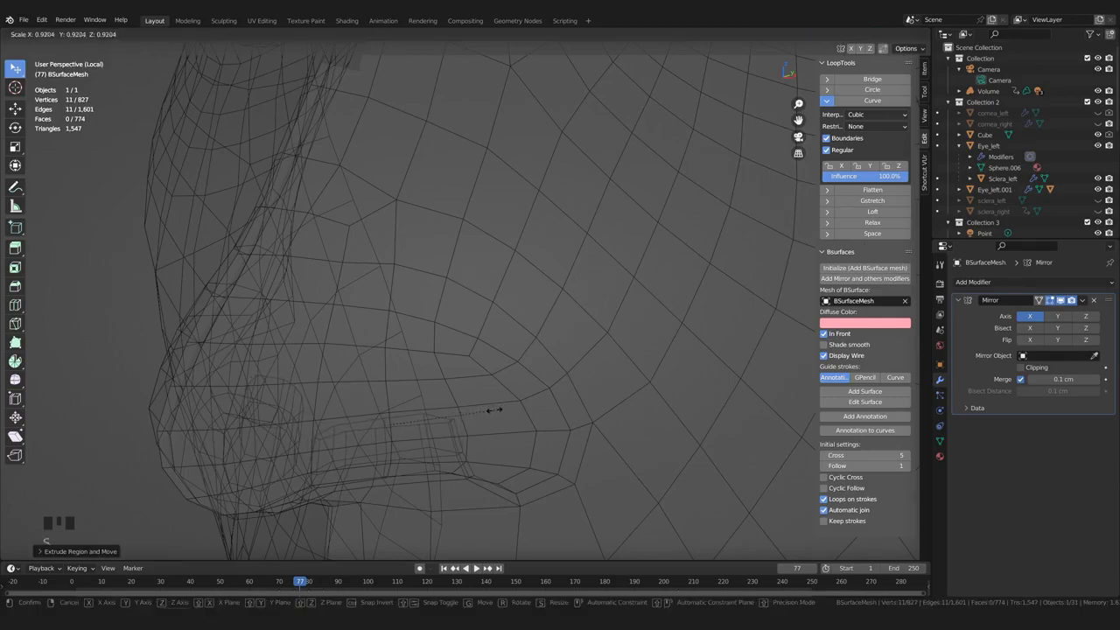
{"action": "left_click", "coordinate": [490, 415]}
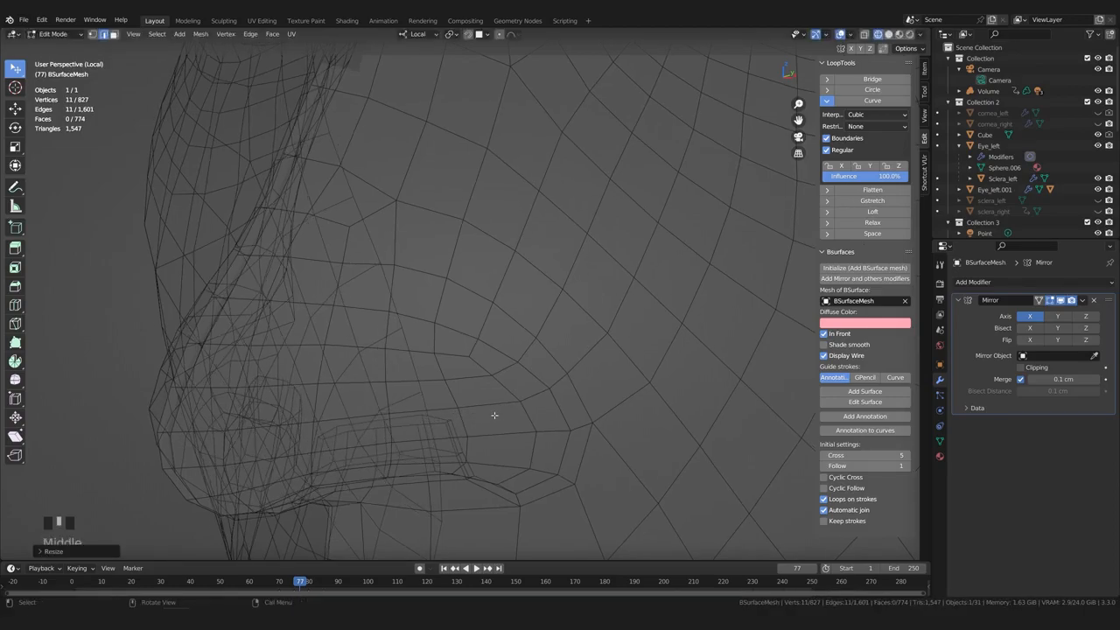
Extrude the nostril loop about 0.28 cm higher and collapse the new loop into a single vertex
{"action": "key", "text": "e"}
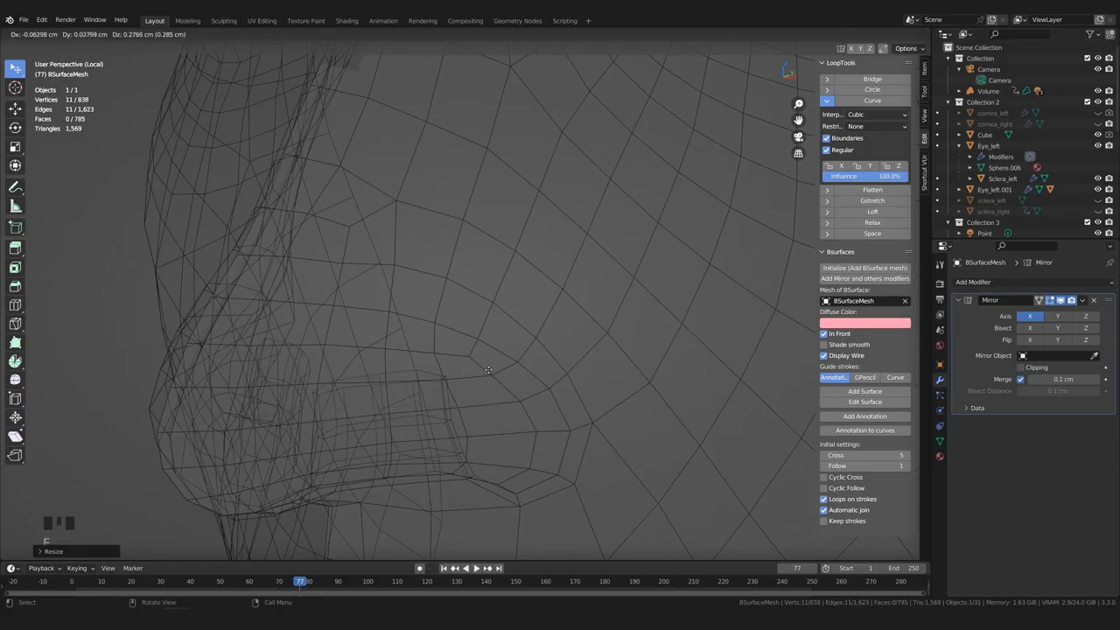
{"action": "left_click", "coordinate": [488, 369]}
{"action": "middle_click_drag", "start_coordinate": [488, 369], "coordinate": [510, 392]}
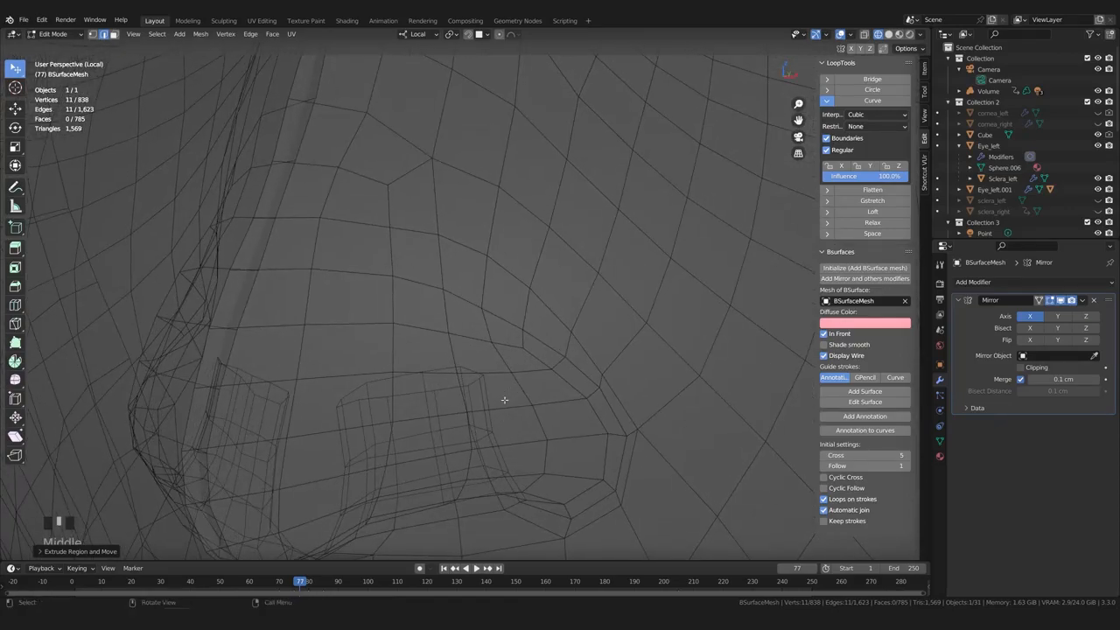
{"action": "key", "text": "Delete"}
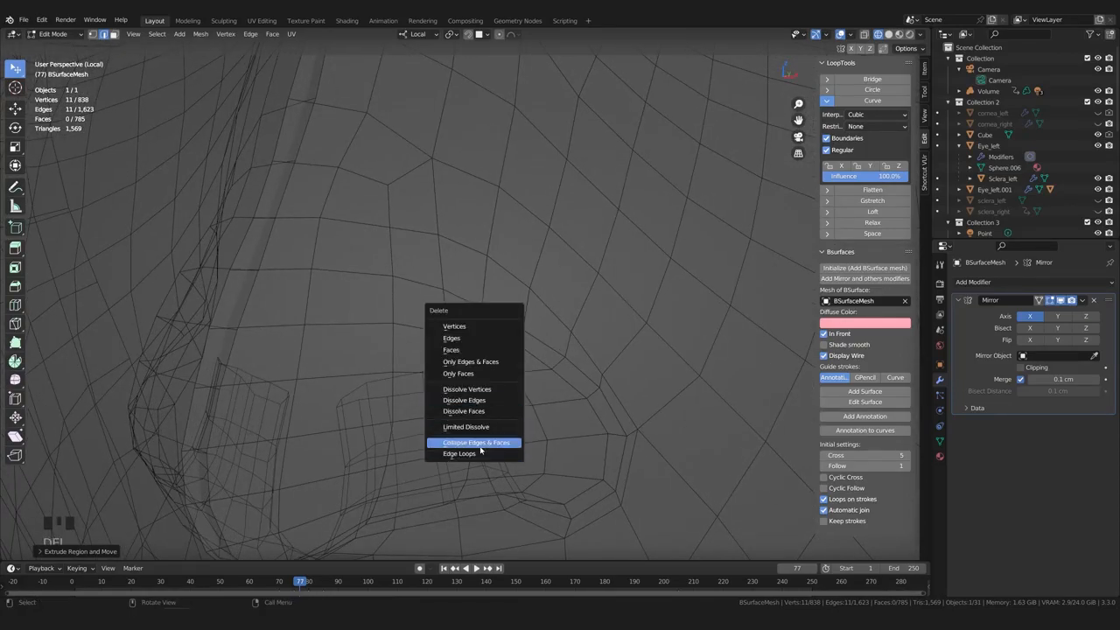
{"action": "left_click", "coordinate": [480, 447]}
{"action": "middle_click_drag", "start_coordinate": [498, 465], "coordinate": [437, 299]}
{"action": "scroll", "coordinate": [470, 397], "scroll_direction": "up", "scroll_amount": 2}
{"action": "left_click", "coordinate": [405, 289], "text": "ctrl"}
{"action": "left_click", "coordinate": [459, 306], "text": "ctrl"}
{"action": "left_click", "coordinate": [468, 340], "text": "ctrl"}
{"action": "middle_click_drag", "start_coordinate": [475, 358], "coordinate": [454, 358]}
Dissolve five alternate spoke edges of the nostril's end cap to merge its triangles into quads
{"action": "left_click", "coordinate": [463, 352]}
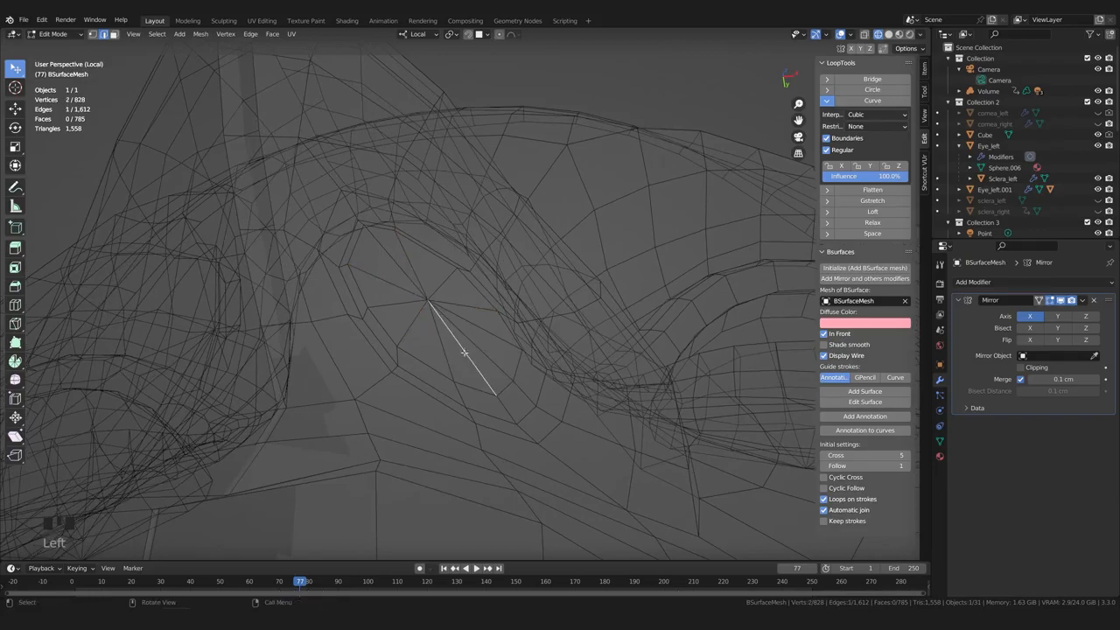
{"action": "scroll", "coordinate": [479, 381], "scroll_direction": "down", "scroll_amount": 2}
{"action": "middle_click_drag", "start_coordinate": [478, 378], "coordinate": [464, 338]}
{"action": "scroll", "coordinate": [509, 381], "scroll_direction": "up", "scroll_amount": 2}
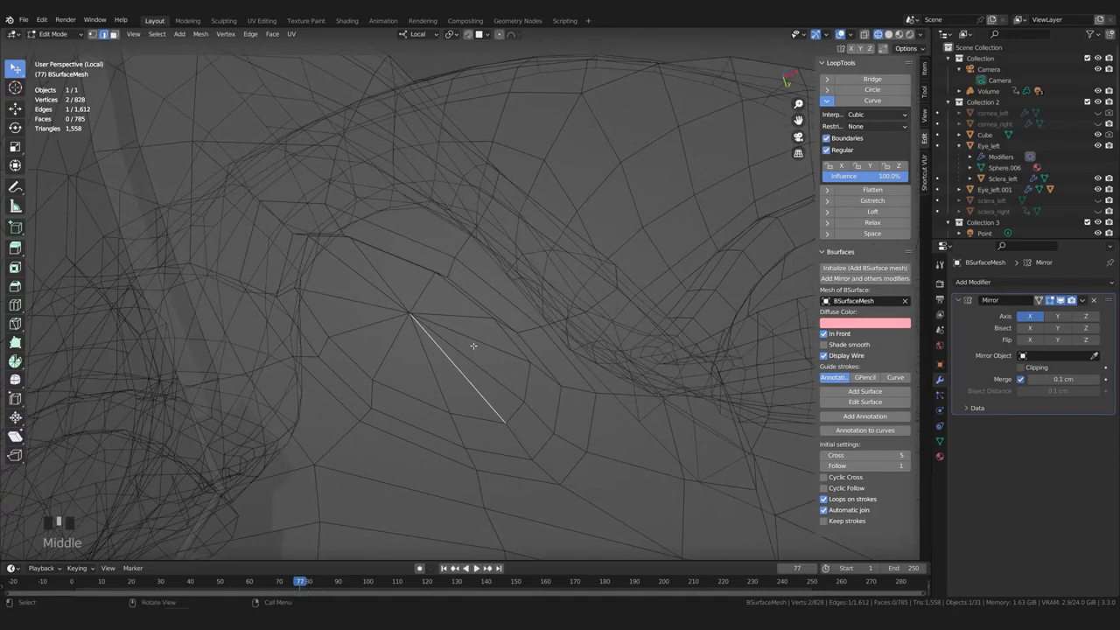
{"action": "left_click", "coordinate": [461, 336], "text": "ctrl"}
{"action": "middle_click_drag", "start_coordinate": [414, 298], "coordinate": [457, 324]}
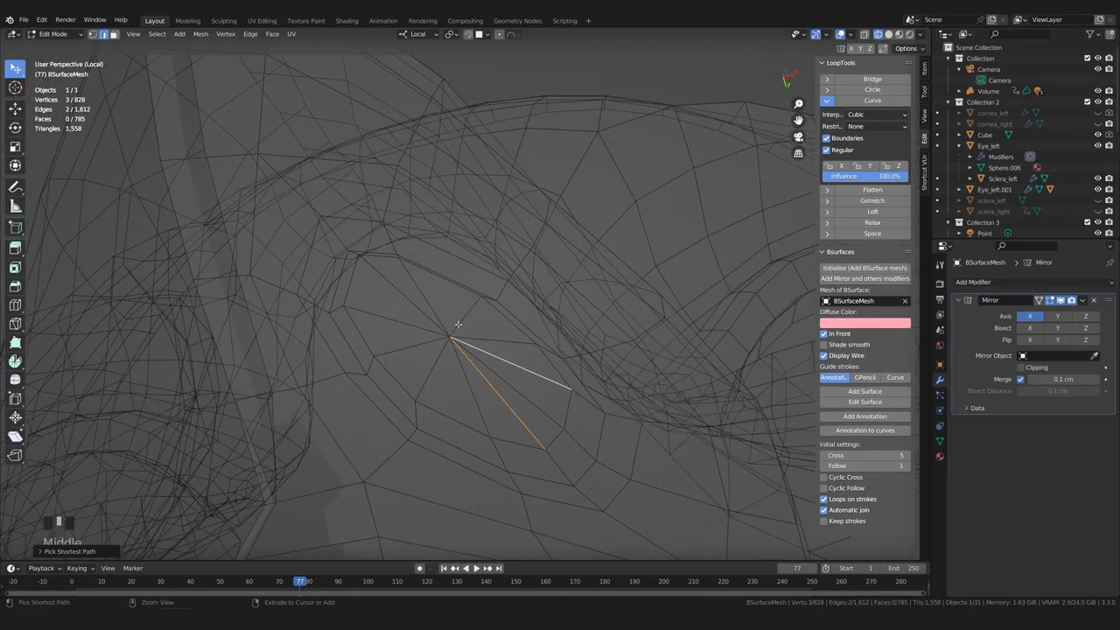
{"action": "left_click", "coordinate": [479, 298], "text": "ctrl"}
{"action": "left_click", "coordinate": [360, 255], "text": "ctrl"}
{"action": "left_click", "coordinate": [426, 383], "text": "ctrl"}
{"action": "middle_click_drag", "start_coordinate": [426, 391], "coordinate": [434, 394]}
{"action": "key", "text": "Delete"}
{"action": "key", "text": "Escape"}
{"action": "key", "text": "Delete"}
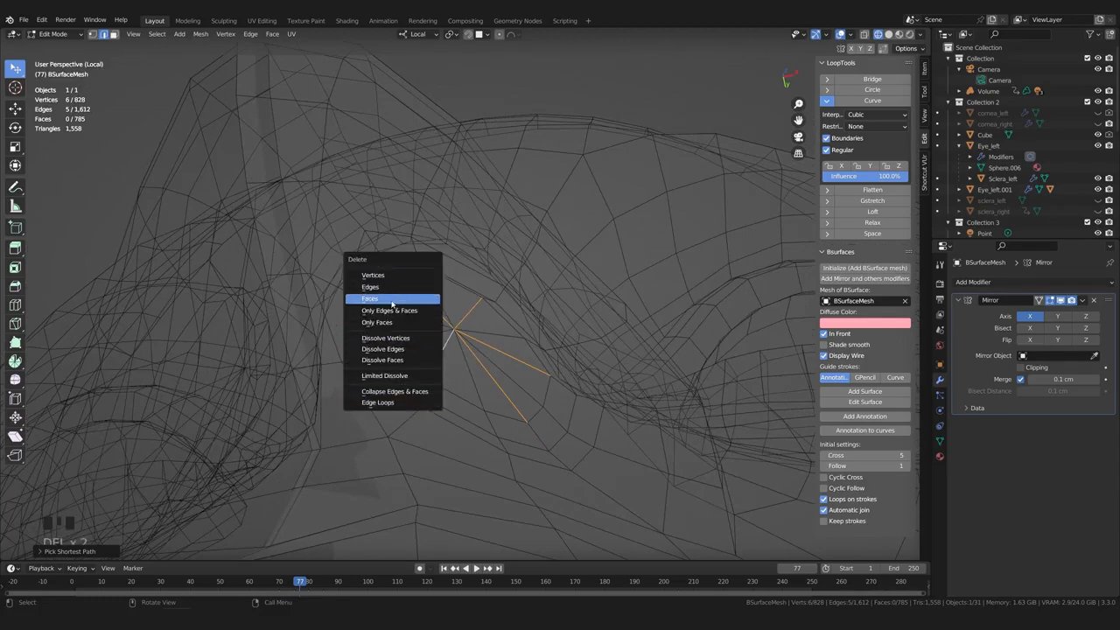
{"action": "left_click", "coordinate": [382, 348]}
Check the cap's faces, then add a loop cut from its remaining triangle to the nose's center seam
{"action": "middle_click_drag", "start_coordinate": [432, 377], "coordinate": [455, 300]}
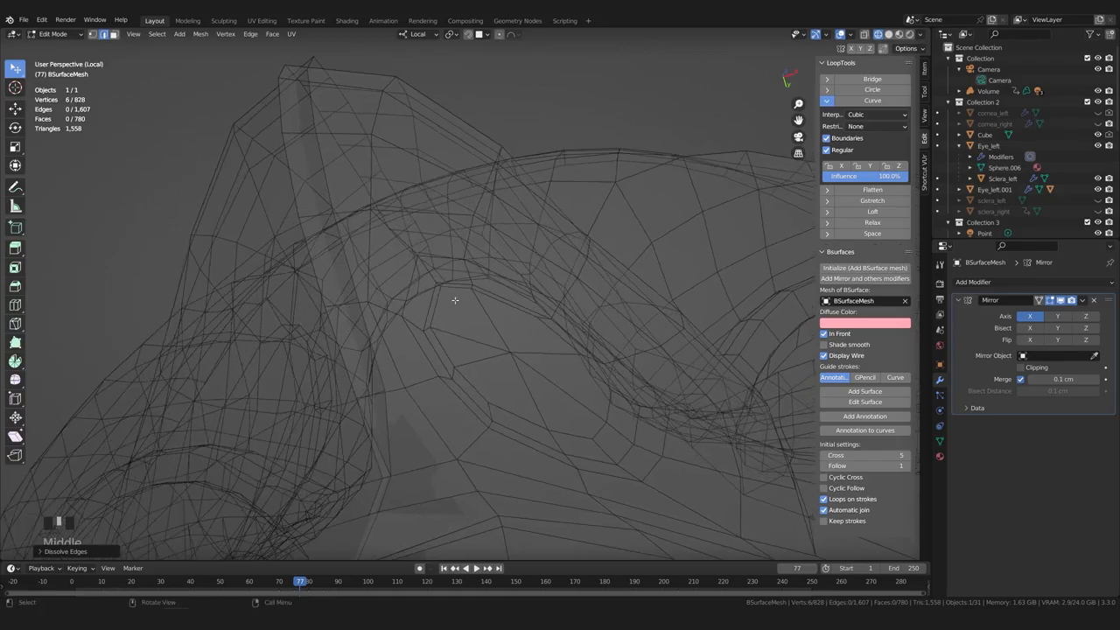
{"action": "left_click", "coordinate": [464, 332]}
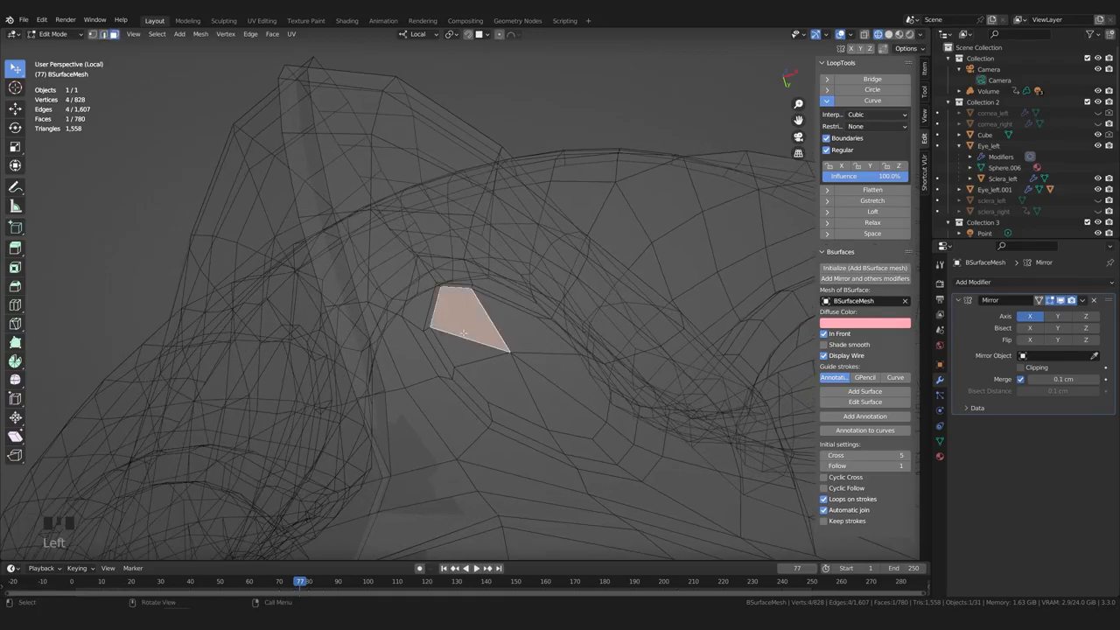
{"action": "left_click", "coordinate": [486, 383]}
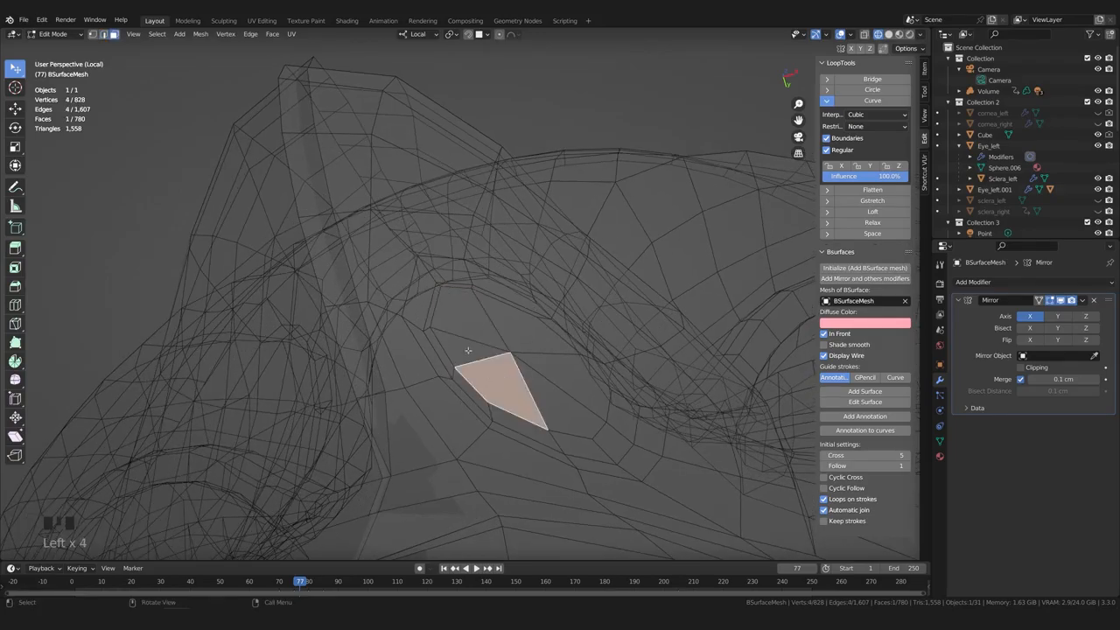
{"action": "mouse_move", "coordinate": [455, 380]}
{"action": "middle_mouse_down"}
{"action": "mouse_move", "coordinate": [480, 380]}
{"action": "mouse_move", "coordinate": [464, 375]}
{"action": "mouse_move", "coordinate": [450, 395]}
{"action": "mouse_move", "coordinate": [420, 395]}
{"action": "mouse_move", "coordinate": [464, 413]}
{"action": "middle_mouse_up"}
{"action": "scroll", "coordinate": [476, 395], "scroll_direction": "down", "scroll_amount": 1}
{"action": "scroll", "coordinate": [475, 376], "scroll_direction": "up", "scroll_amount": 1}
{"action": "scroll", "coordinate": [429, 386], "scroll_direction": "down", "scroll_amount": 1}
{"action": "key", "text": "alt+z"}
{"action": "key", "text": "shift+z"}
{"action": "key", "text": "ctrl+r"}
{"action": "left_click", "coordinate": [424, 390]}
{"action": "left_click", "coordinate": [418, 385]}
{"action": "left_click", "coordinate": [489, 377]}
{"action": "left_click", "coordinate": [427, 330], "text": "ctrl"}
{"action": "left_click", "coordinate": [427, 332], "text": "ctrl+alt"}
{"action": "left_click", "coordinate": [432, 348], "text": "ctrl+alt+shift"}
{"action": "left_click", "coordinate": [445, 369], "text": "ctrl+alt+shift"}
{"action": "left_click", "coordinate": [427, 376]}
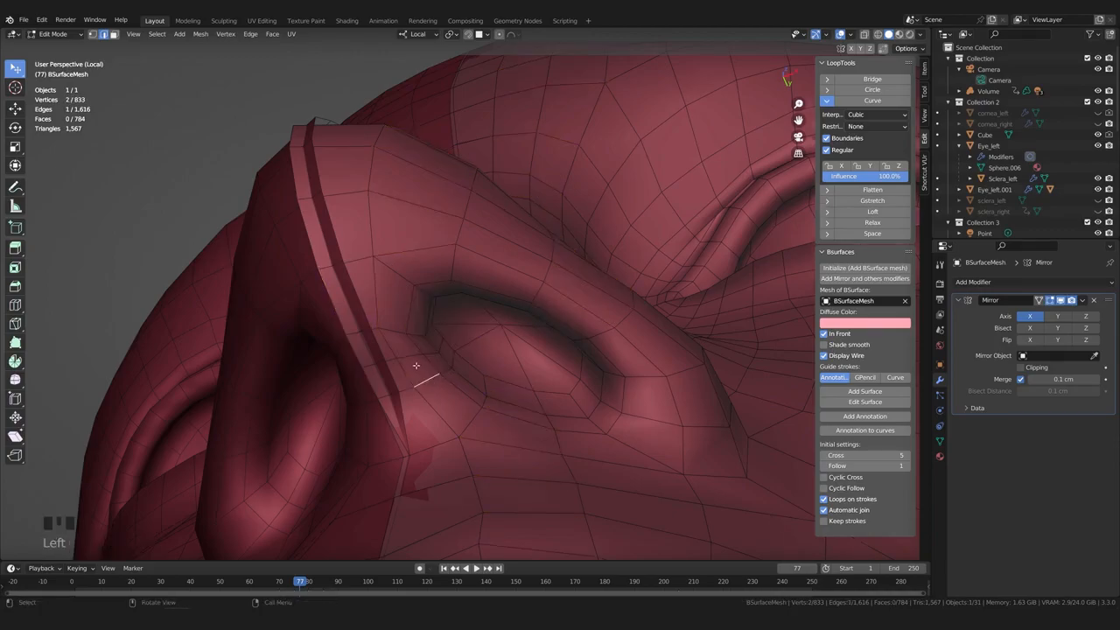
{"action": "middle_click_drag", "start_coordinate": [418, 366], "coordinate": [380, 376]}
{"action": "left_click", "coordinate": [380, 377]}
{"action": "middle_click_drag", "start_coordinate": [366, 427], "coordinate": [389, 407], "text": "shift"}
{"action": "left_click", "coordinate": [371, 377], "text": "alt"}
{"action": "left_click", "coordinate": [339, 378]}
Evenly space the five edge rows between the nostril's inner cap and the nose's center seam with LoopTools Space
{"action": "left_click", "coordinate": [391, 377]}
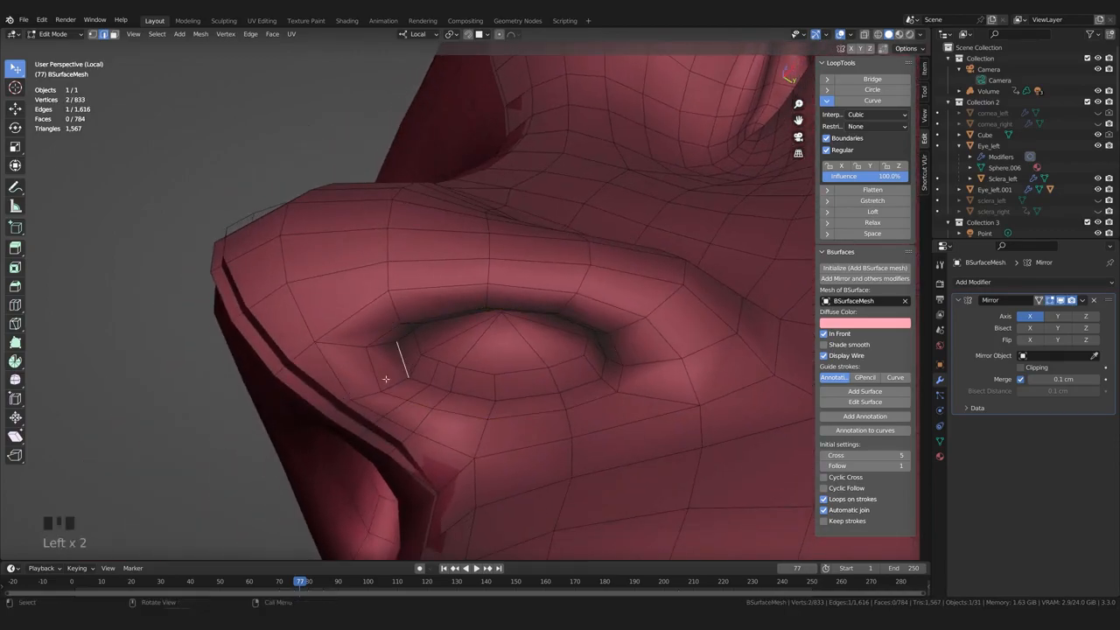
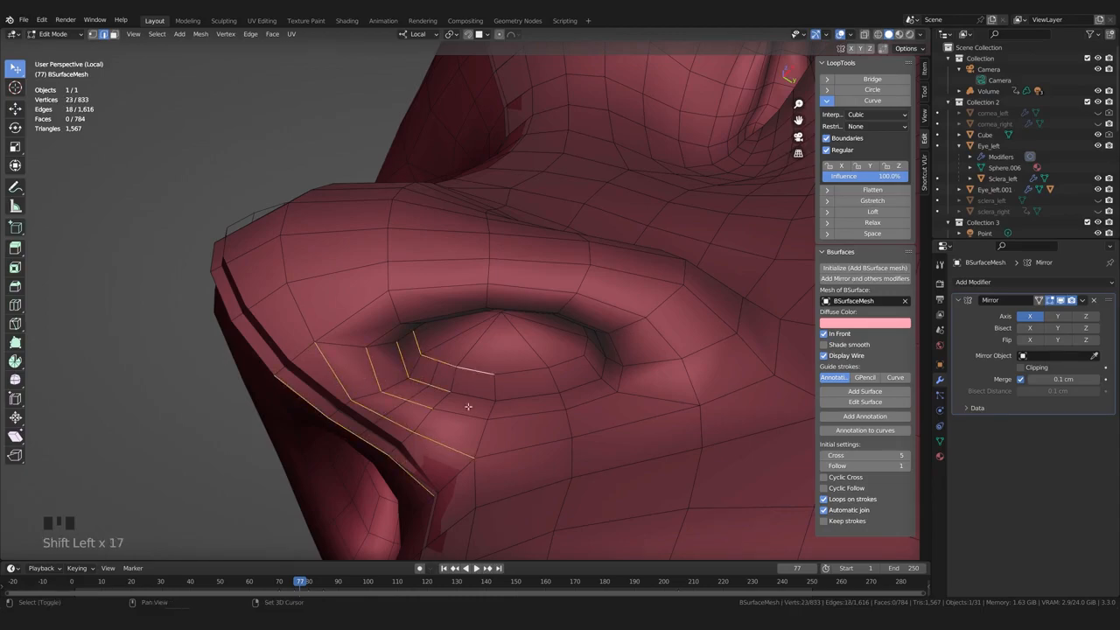
{"action": "middle_click_drag", "start_coordinate": [460, 422], "coordinate": [457, 429]}
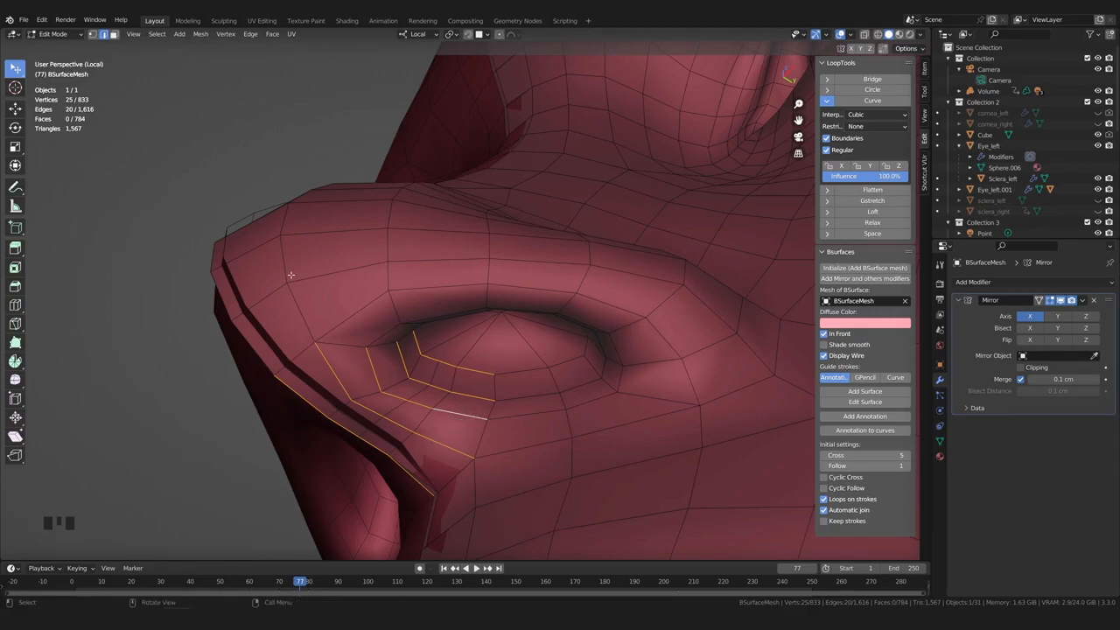
{"action": "left_click", "coordinate": [862, 236]}
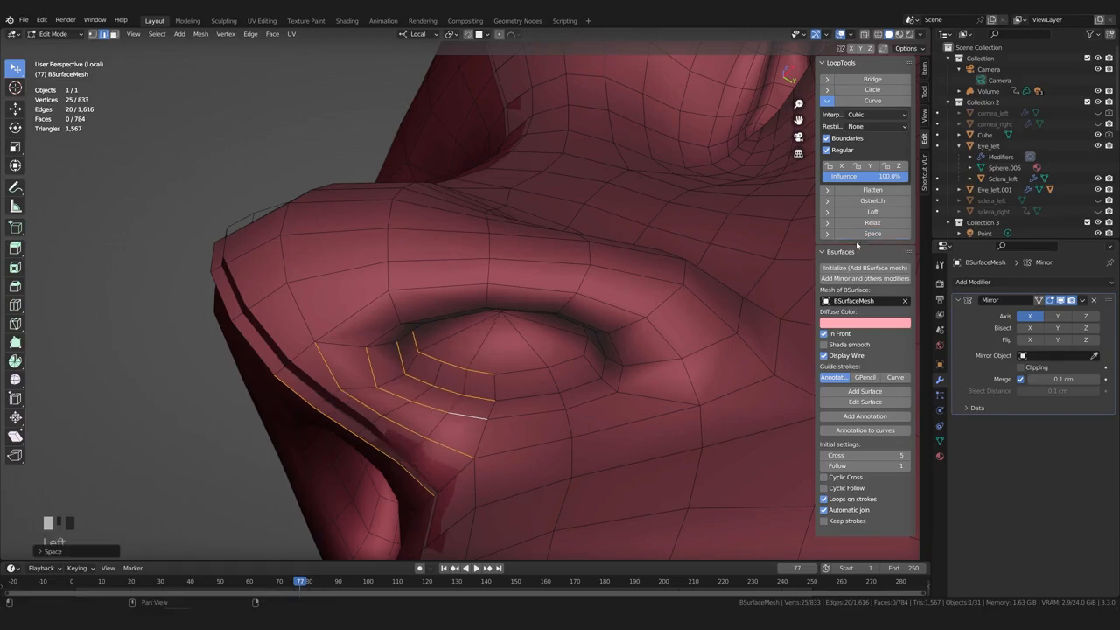
{"action": "left_click", "coordinate": [217, 376]}
Nudge the vertices between the nostril's inner corner and the center seam to smooth the edge flow
{"action": "middle_click_drag", "start_coordinate": [370, 386], "coordinate": [391, 361], "text": "shift"}
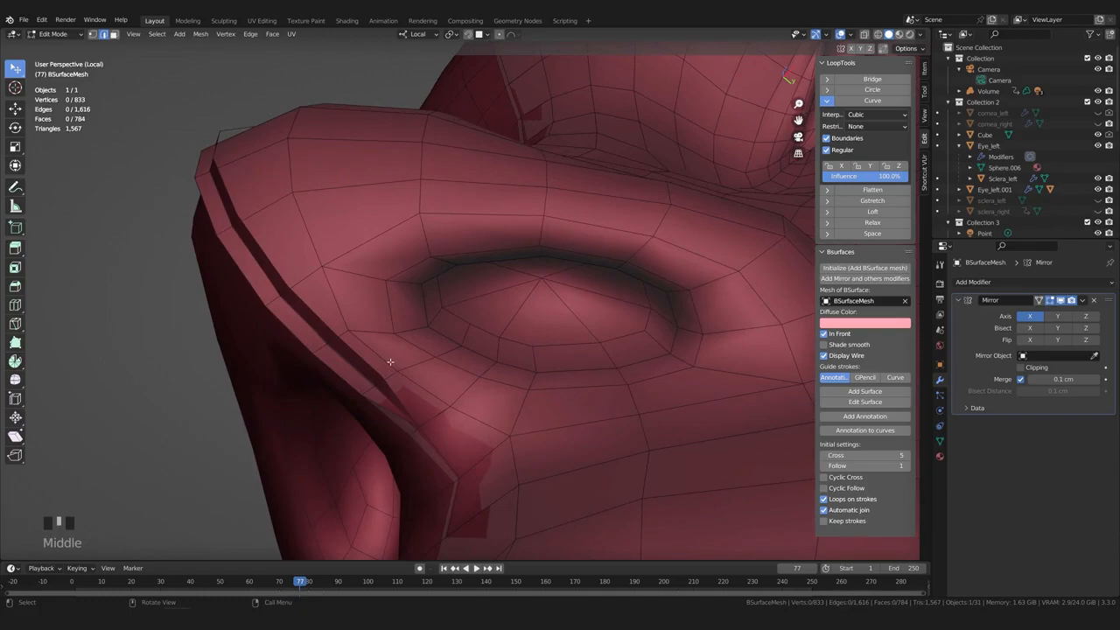
{"action": "left_click", "coordinate": [354, 332]}
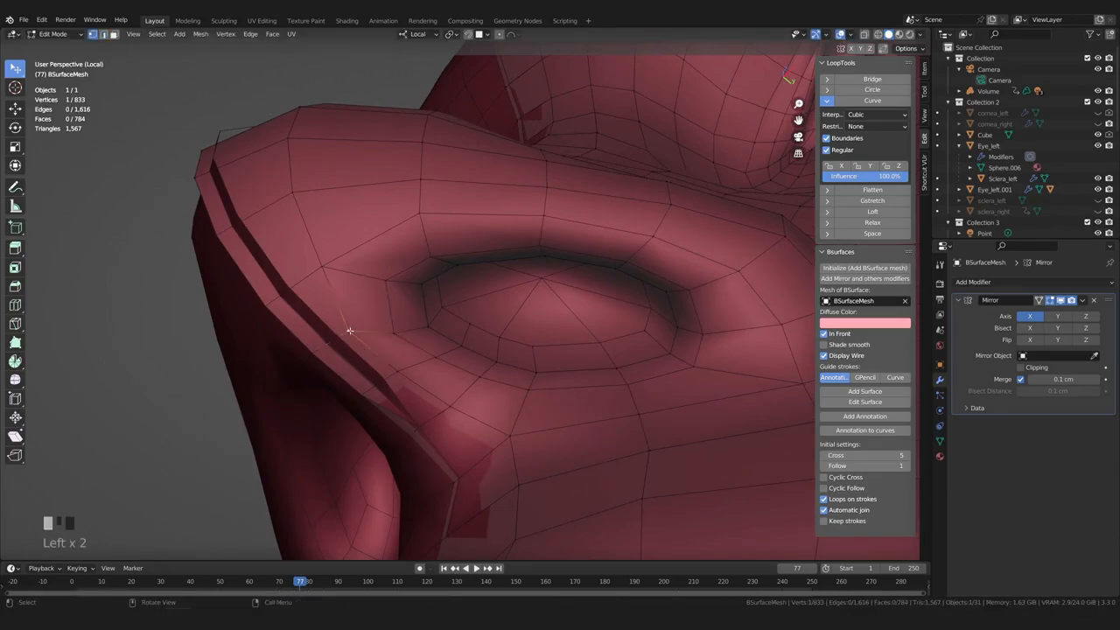
{"action": "middle_click_drag", "start_coordinate": [295, 357], "coordinate": [398, 331]}
{"action": "left_click_drag", "start_coordinate": [424, 306], "coordinate": [420, 302]}
{"action": "middle_click_drag", "start_coordinate": [454, 350], "coordinate": [433, 372]}
{"action": "left_click_drag", "start_coordinate": [415, 389], "coordinate": [416, 385]}
{"action": "mouse_move", "coordinate": [394, 407]}
{"action": "middle_mouse_down"}
{"action": "mouse_move", "coordinate": [418, 342]}
{"action": "mouse_move", "coordinate": [401, 421]}
{"action": "middle_mouse_up"}
{"action": "middle_click_drag", "start_coordinate": [401, 421], "coordinate": [391, 452]}
Shift vertices on the nostril's inner wall toward the outer side of the nose to even their spacing
{"action": "left_click", "coordinate": [437, 408]}
{"action": "key", "text": "g"}
{"action": "left_click", "coordinate": [476, 409]}
{"action": "left_click_drag", "start_coordinate": [516, 406], "coordinate": [557, 408]}
{"action": "middle_click_drag", "start_coordinate": [556, 410], "coordinate": [560, 385]}
{"action": "middle_click_drag", "start_coordinate": [560, 384], "coordinate": [503, 371], "text": "shift"}
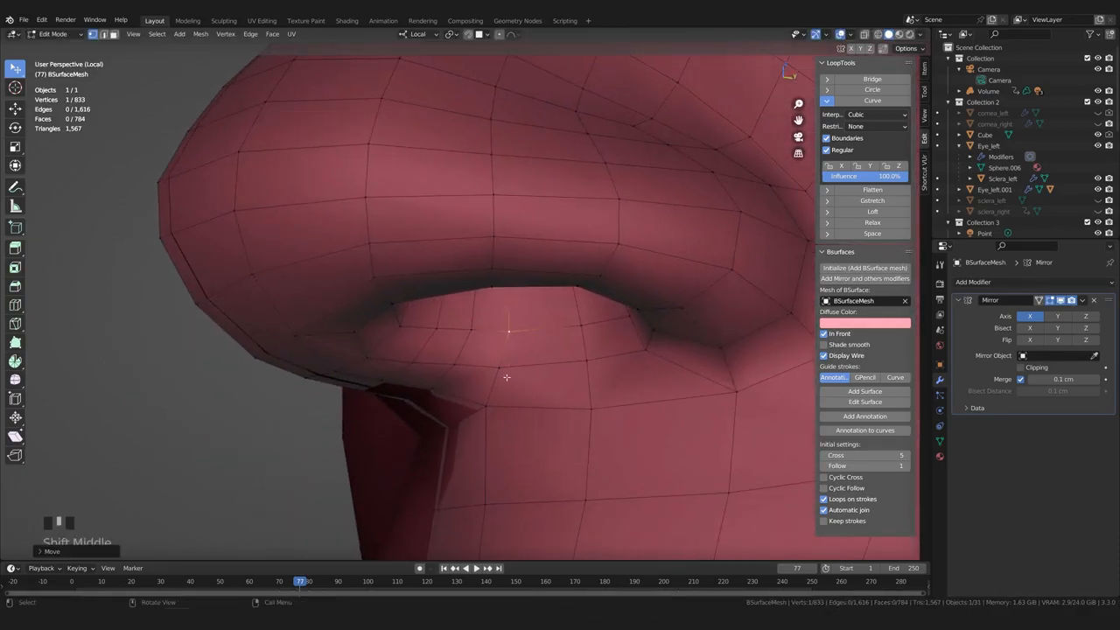
Adjust the vertices along the nostril's lower rim and inner wall to straighten the loops running inside
{"action": "left_click_drag", "start_coordinate": [498, 371], "coordinate": [518, 335]}
{"action": "left_click_drag", "start_coordinate": [455, 363], "coordinate": [472, 332]}
{"action": "left_click_drag", "start_coordinate": [517, 329], "coordinate": [516, 332]}
{"action": "middle_click_drag", "start_coordinate": [516, 333], "coordinate": [516, 310]}
{"action": "left_click_drag", "start_coordinate": [512, 249], "coordinate": [526, 246]}
{"action": "middle_click_drag", "start_coordinate": [527, 252], "coordinate": [530, 327]}
{"action": "left_click_drag", "start_coordinate": [529, 329], "coordinate": [525, 355]}
Even out the middle vertices of the nostril's lower rim and the loop just inside it
{"action": "middle_click_drag", "start_coordinate": [492, 370], "coordinate": [457, 337], "text": "shift"}
{"action": "left_click", "coordinate": [493, 287]}
{"action": "left_click", "coordinate": [495, 288]}
{"action": "middle_click_drag", "start_coordinate": [437, 307], "coordinate": [452, 305], "text": "shift"}
{"action": "scroll", "coordinate": [530, 277], "scroll_direction": "up", "scroll_amount": 2}
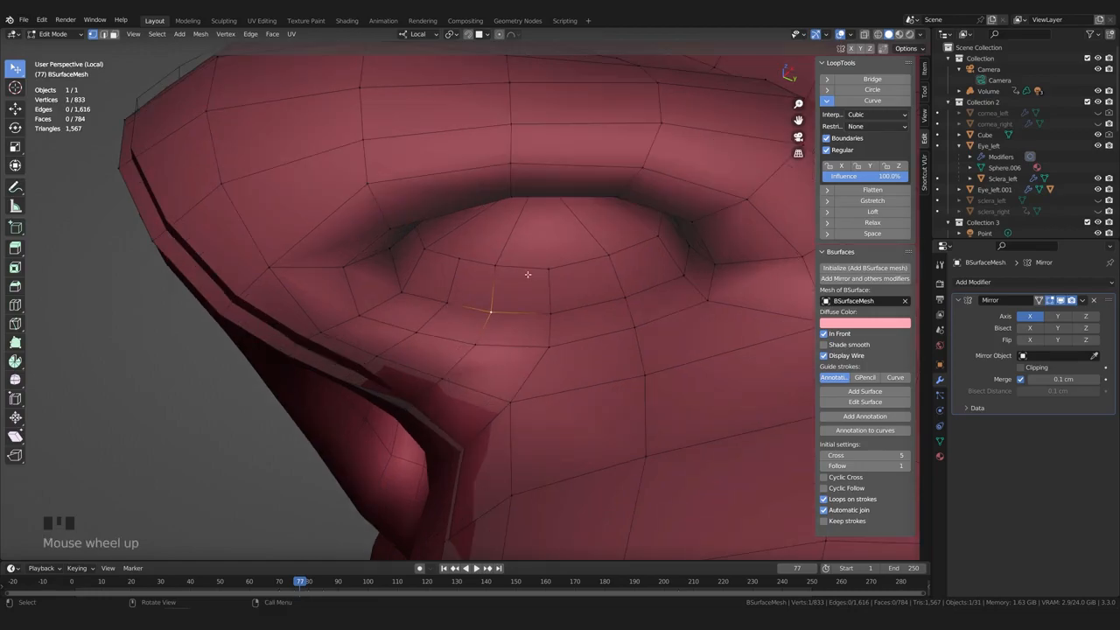
{"action": "left_click_drag", "start_coordinate": [495, 266], "coordinate": [505, 269]}
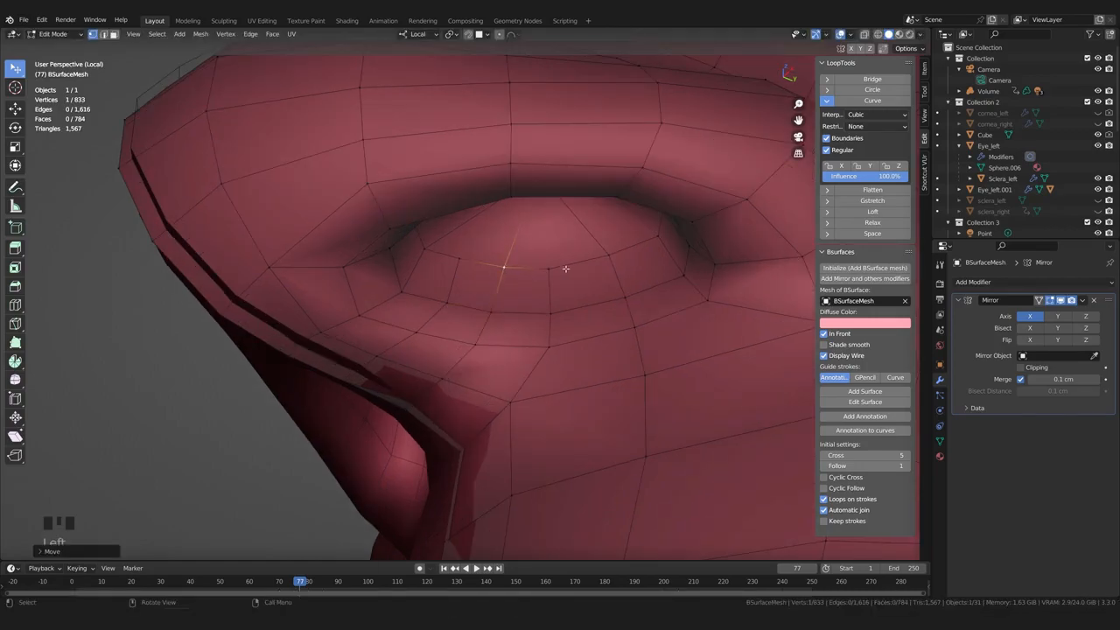
{"action": "left_click", "coordinate": [548, 270]}
{"action": "left_click", "coordinate": [552, 312]}
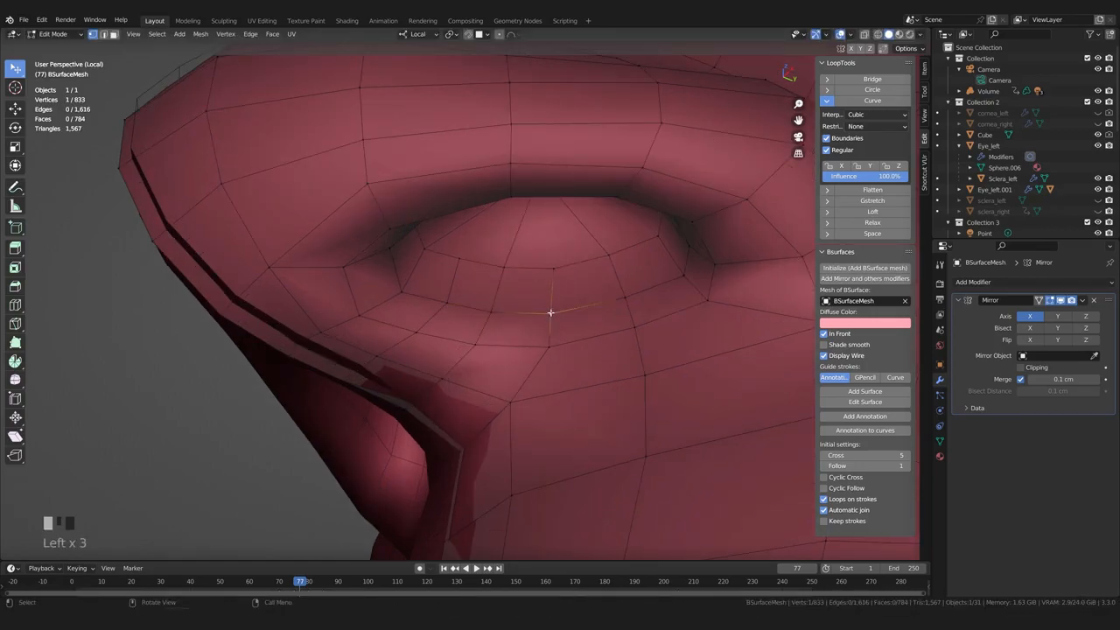
Fine-tune vertices inside the nostril from lower and side angles to smooth the inner loops
{"action": "middle_click_drag", "start_coordinate": [560, 348], "coordinate": [565, 370]}
{"action": "left_click_drag", "start_coordinate": [560, 413], "coordinate": [560, 417]}
{"action": "middle_click_drag", "start_coordinate": [560, 417], "coordinate": [539, 409]}
{"action": "left_click_drag", "start_coordinate": [536, 316], "coordinate": [535, 320]}
{"action": "middle_click_drag", "start_coordinate": [523, 350], "coordinate": [554, 309]}
{"action": "left_click", "coordinate": [469, 312]}
{"action": "left_click_drag", "start_coordinate": [469, 312], "coordinate": [472, 315]}
Move the vertices at the nostril's inner corner and back wall to round off the opening
{"action": "left_click_drag", "start_coordinate": [453, 365], "coordinate": [453, 368]}
{"action": "middle_click_drag", "start_coordinate": [453, 368], "coordinate": [422, 399]}
{"action": "left_click_drag", "start_coordinate": [430, 381], "coordinate": [426, 379]}
{"action": "middle_click_drag", "start_coordinate": [426, 380], "coordinate": [462, 305], "text": "shift"}
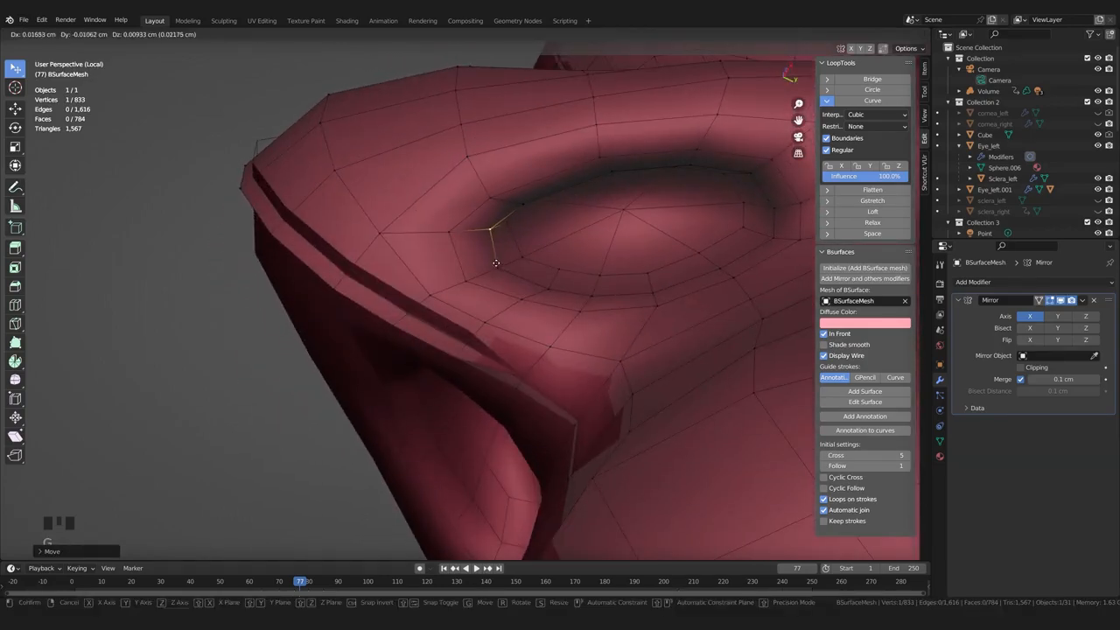
{"action": "middle_click_drag", "start_coordinate": [495, 269], "coordinate": [510, 389]}
{"action": "key", "text": "g"}
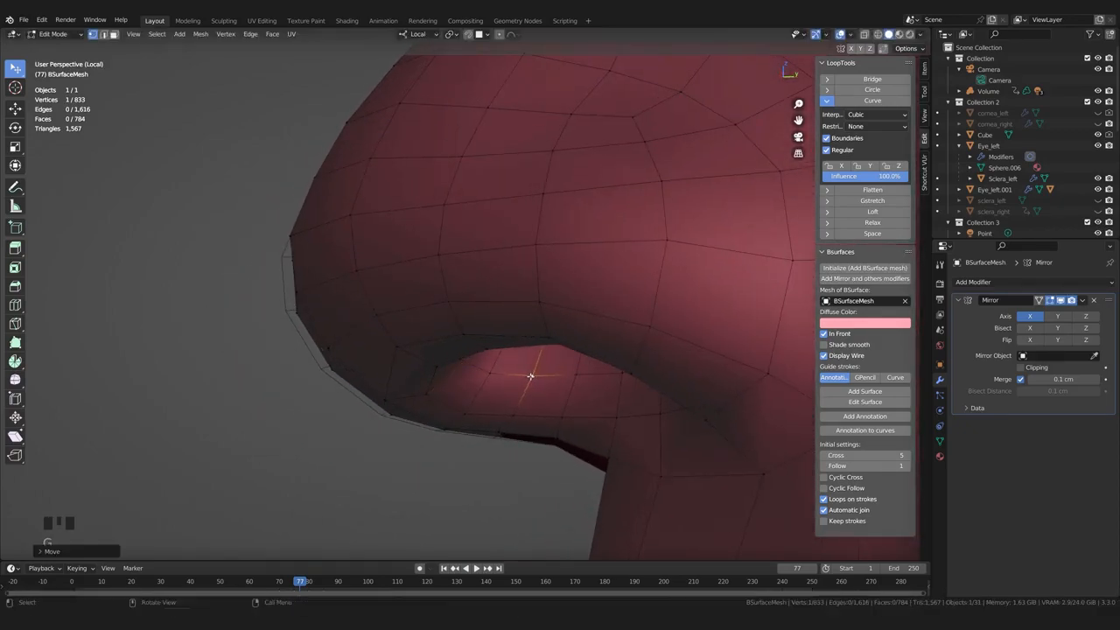
Move two vertices on the nostril's inner wall and lower rim to even out their spacing
{"action": "left_click", "coordinate": [579, 377]}
{"action": "key", "text": "g"}
{"action": "left_click", "coordinate": [574, 379]}
{"action": "left_click", "coordinate": [566, 417]}
{"action": "key", "text": "g"}
{"action": "left_click", "coordinate": [559, 427]}
Pull the middle vertex of the nostril's lower rim slightly downward to smooth the loop entering the opening
{"action": "mouse_move", "coordinate": [557, 430]}
{"action": "middle_mouse_down"}
{"action": "mouse_move", "coordinate": [619, 385]}
{"action": "mouse_move", "coordinate": [574, 358]}
{"action": "mouse_move", "coordinate": [555, 394]}
{"action": "mouse_move", "coordinate": [560, 426]}
{"action": "middle_mouse_up"}
{"action": "scroll", "coordinate": [557, 380], "scroll_direction": "down", "scroll_amount": 2}
{"action": "scroll", "coordinate": [554, 396], "scroll_direction": "up", "scroll_amount": 1}
{"action": "middle_click_drag", "start_coordinate": [560, 425], "coordinate": [507, 398], "text": "shift"}
{"action": "scroll", "coordinate": [507, 389], "scroll_direction": "up", "scroll_amount": 1}
{"action": "left_click", "coordinate": [527, 378]}
{"action": "key", "text": "g"}
{"action": "left_click", "coordinate": [517, 388]}
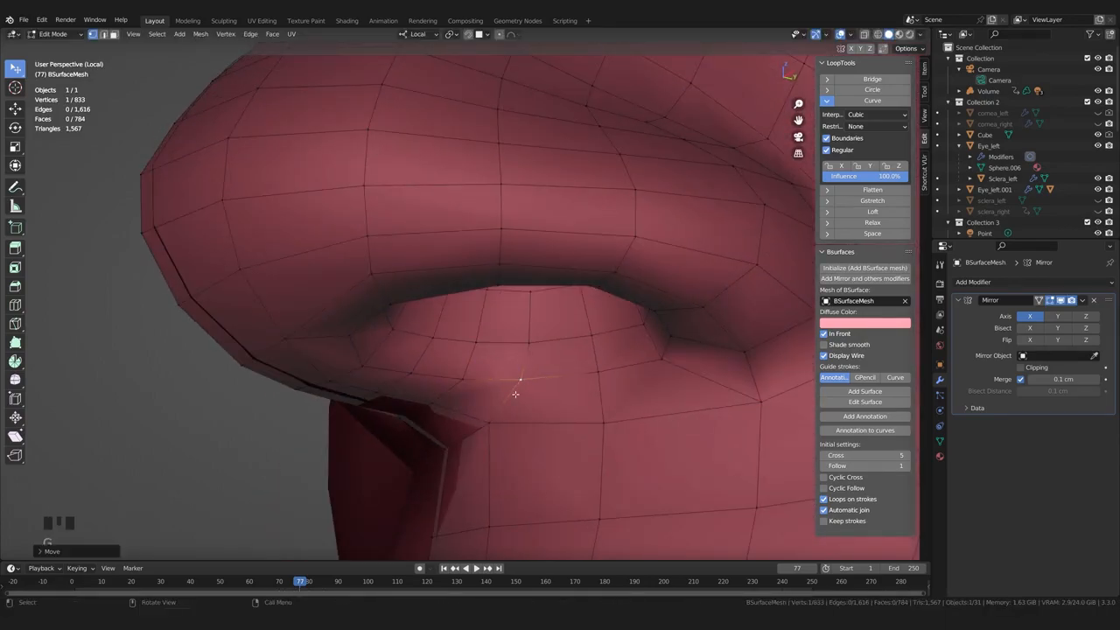
Highlight the parallel edge rows along the nostril's upper rim to examine how the loops run inward
{"action": "middle_click_drag", "start_coordinate": [526, 350], "coordinate": [495, 284]}
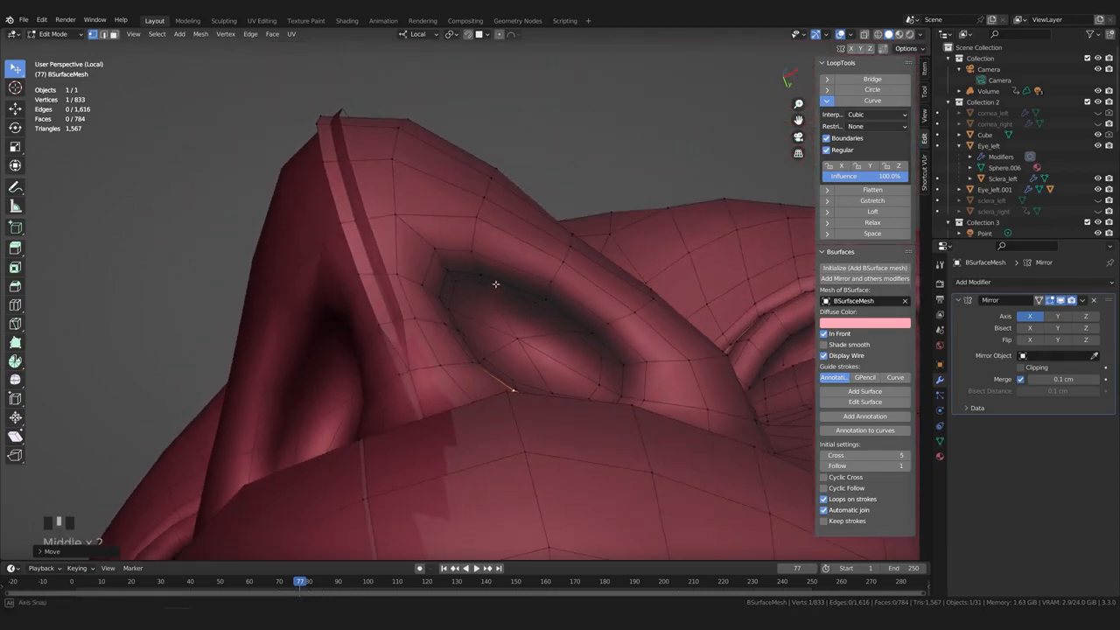
{"action": "key", "text": "2"}
{"action": "left_click", "coordinate": [467, 272], "text": "ctrl"}
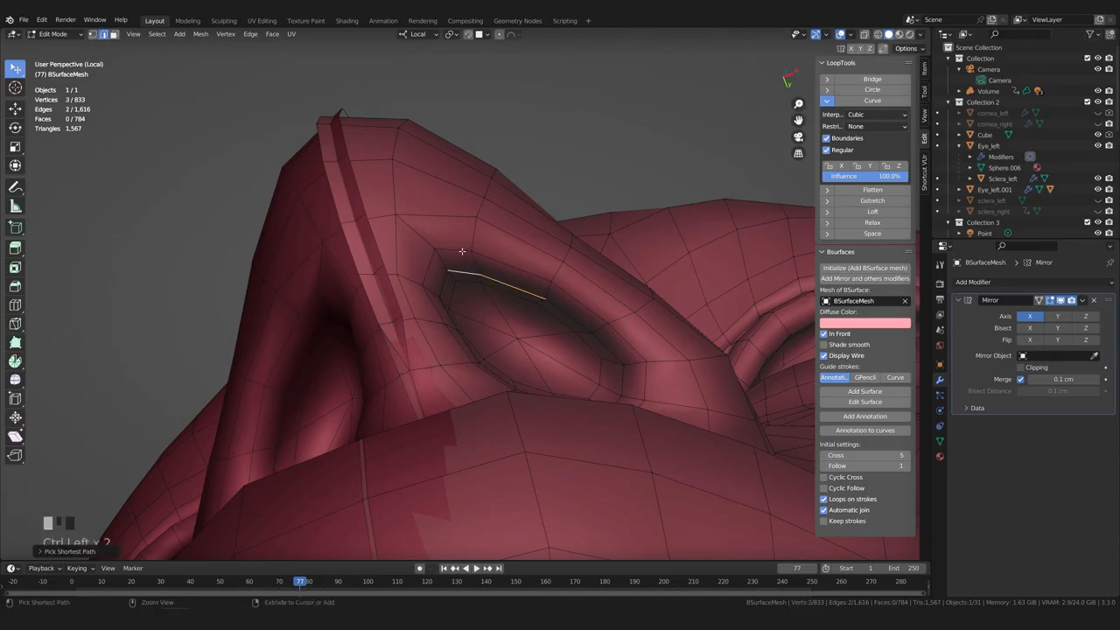
{"action": "left_click", "coordinate": [481, 257]}
{"action": "left_click", "coordinate": [487, 276], "text": "shift"}
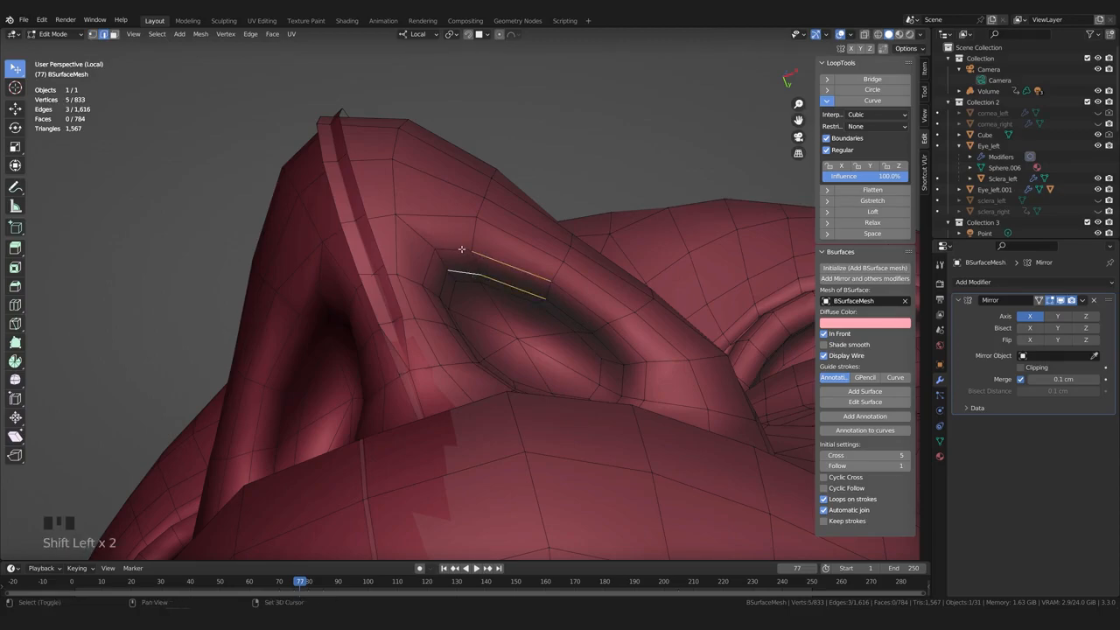
{"action": "middle_click_drag", "start_coordinate": [554, 333], "coordinate": [519, 375], "text": "shift"}
{"action": "scroll", "coordinate": [520, 376], "scroll_direction": "down", "scroll_amount": 1}
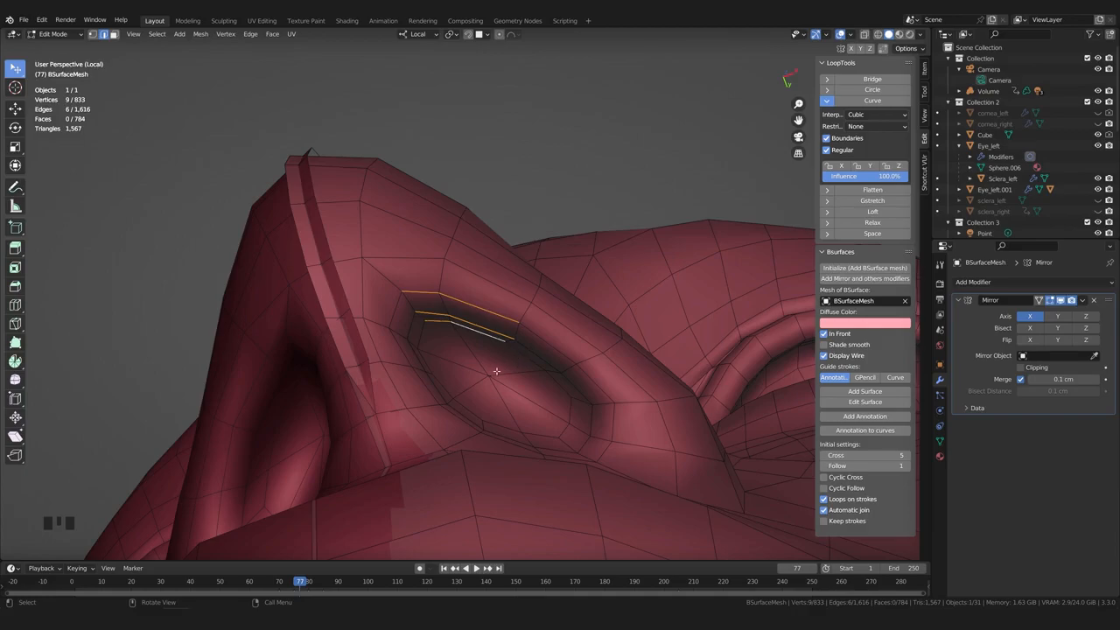
{"action": "scroll", "coordinate": [498, 370], "scroll_direction": "down", "scroll_amount": 1}
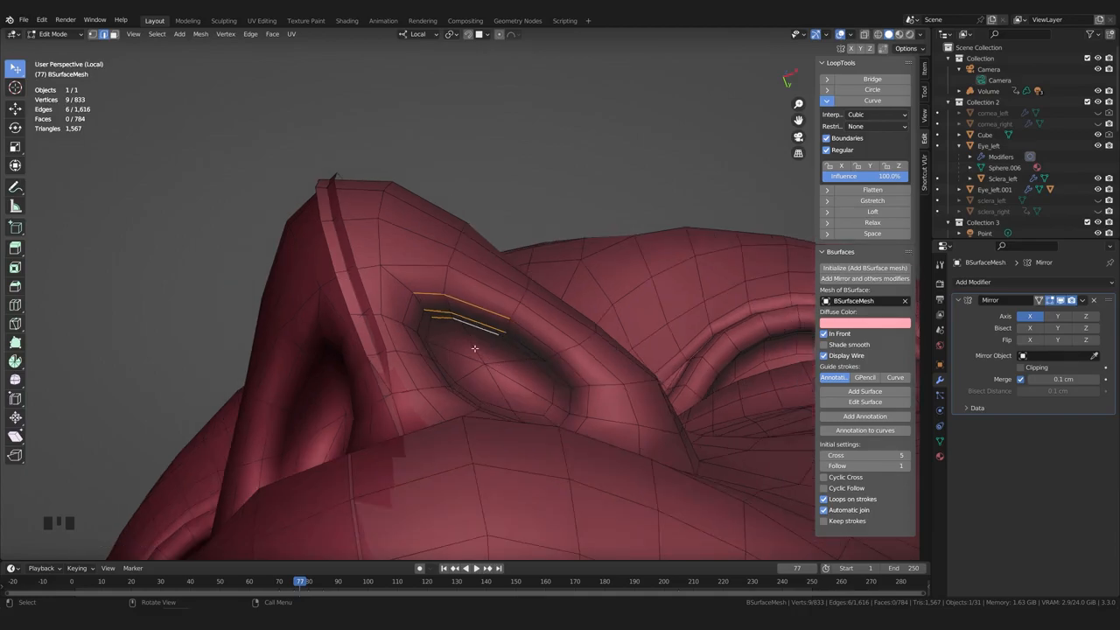
{"action": "left_click", "coordinate": [522, 150]}
{"action": "scroll", "coordinate": [442, 350], "scroll_direction": "down", "scroll_amount": 1}
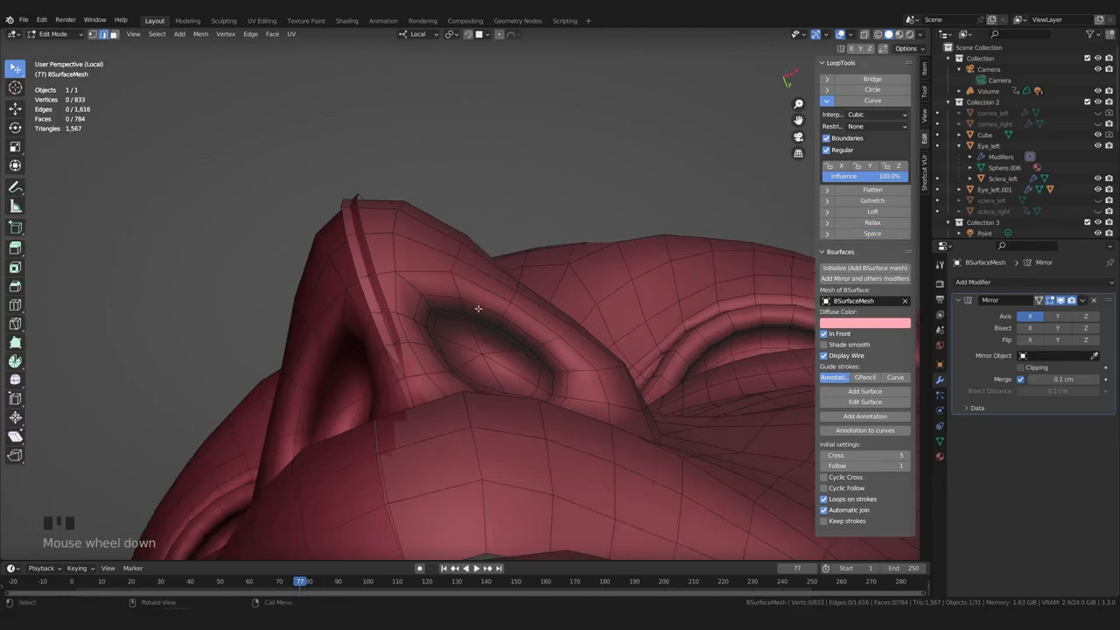
Fine-tune the vertex on the outer nose surface just above the nostril's upper rim
{"action": "scroll", "coordinate": [440, 351], "scroll_direction": "up", "scroll_amount": 2}
{"action": "middle_click_drag", "start_coordinate": [440, 351], "coordinate": [457, 279]}
{"action": "key", "text": "g"}
{"action": "left_click", "coordinate": [471, 284]}
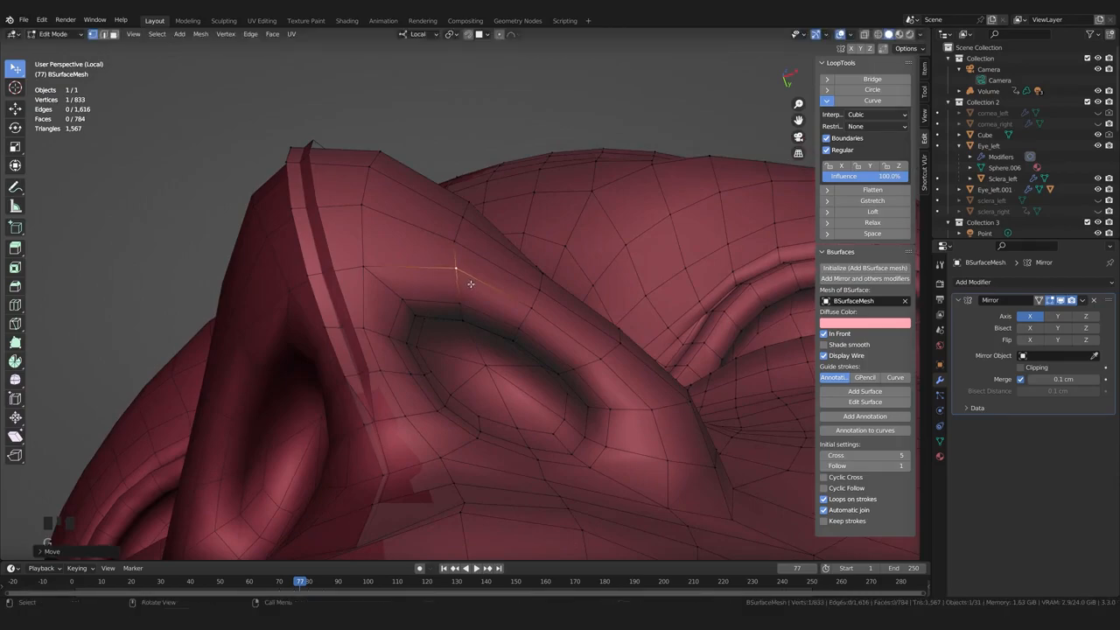
{"action": "key", "text": "g"}
{"action": "left_click", "coordinate": [457, 269]}
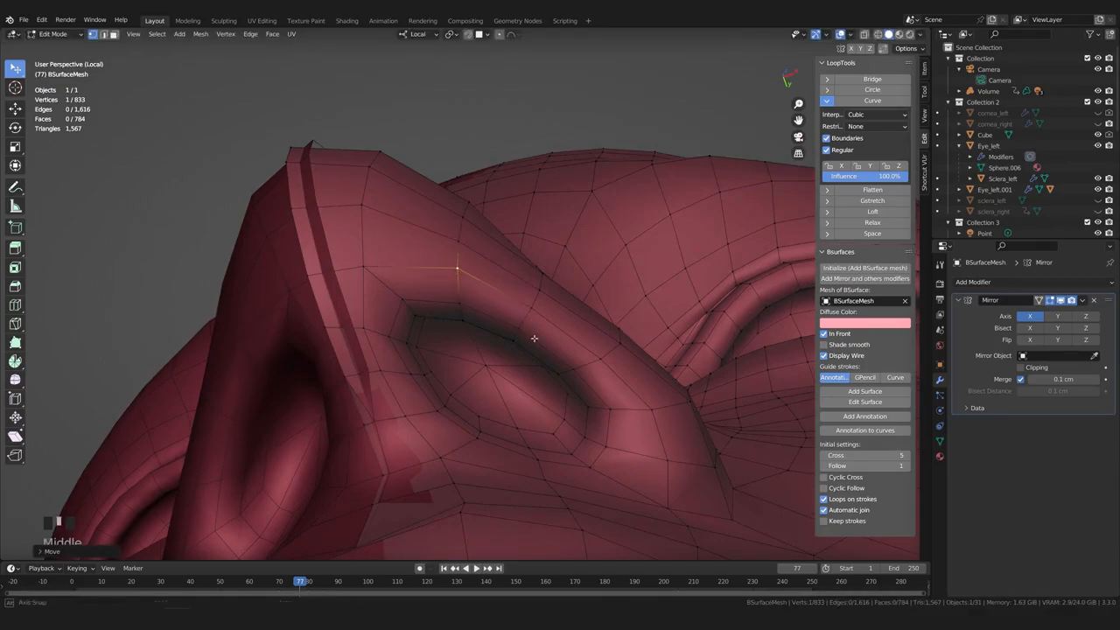
{"action": "middle_click_drag", "start_coordinate": [534, 338], "coordinate": [533, 332]}
{"action": "scroll", "coordinate": [532, 331], "scroll_direction": "down", "scroll_amount": 2}
{"action": "left_click", "coordinate": [517, 274]}
Shift the vertices on the outer side of the nostril's lower rim and inner wall to straighten that vertical loop
{"action": "middle_click_drag", "start_coordinate": [517, 275], "coordinate": [472, 382]}
{"action": "scroll", "coordinate": [432, 322], "scroll_direction": "up", "scroll_amount": 2}
{"action": "scroll", "coordinate": [472, 382], "scroll_direction": "up", "scroll_amount": 2}
{"action": "left_click", "coordinate": [457, 380]}
{"action": "key", "text": "g"}
{"action": "middle_click", "coordinate": [462, 368]}
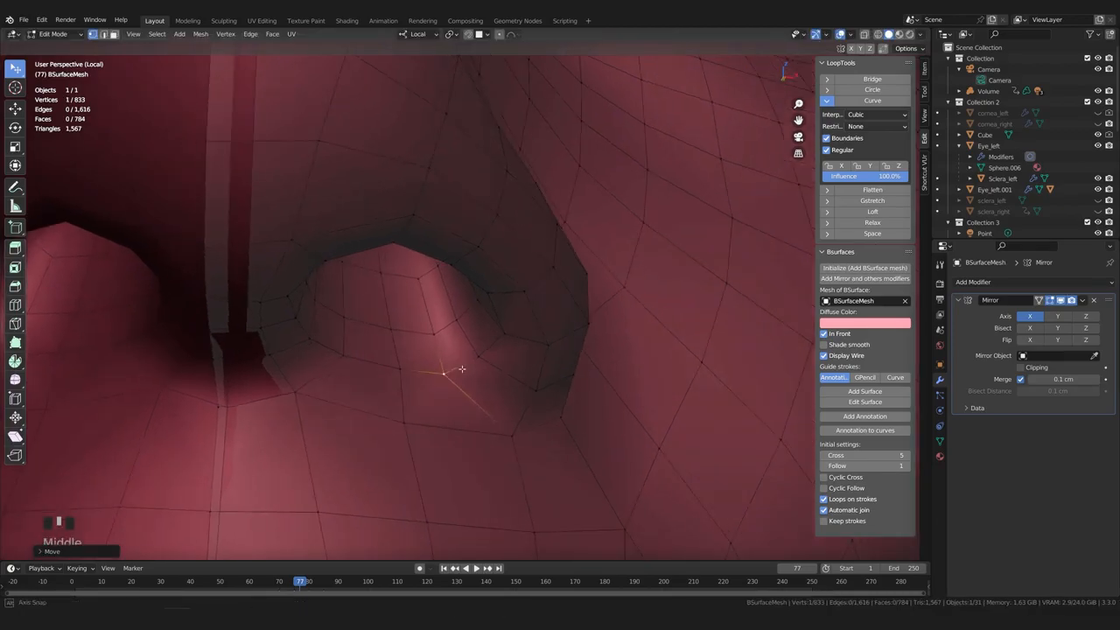
{"action": "left_click", "coordinate": [429, 335]}
{"action": "key", "text": "g"}
{"action": "left_click", "coordinate": [422, 333]}
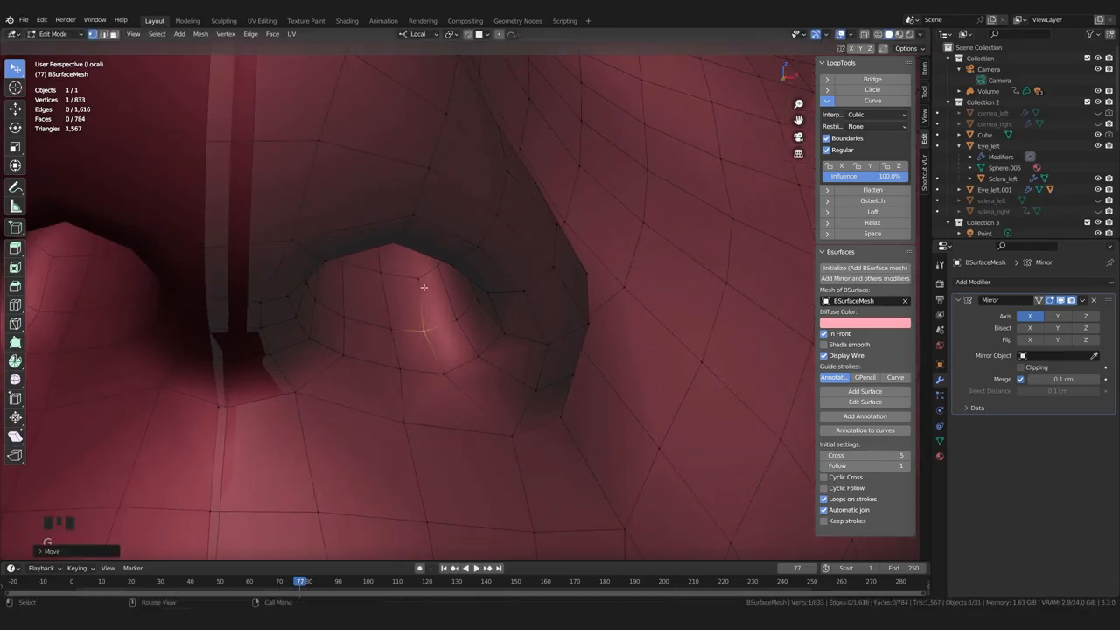
{"action": "key", "text": "g"}
{"action": "left_click", "coordinate": [428, 337]}
Adjust a vertex high on the nostril's back wall and one on the lower rim to even the quads
{"action": "middle_click_drag", "start_coordinate": [428, 337], "coordinate": [412, 358]}
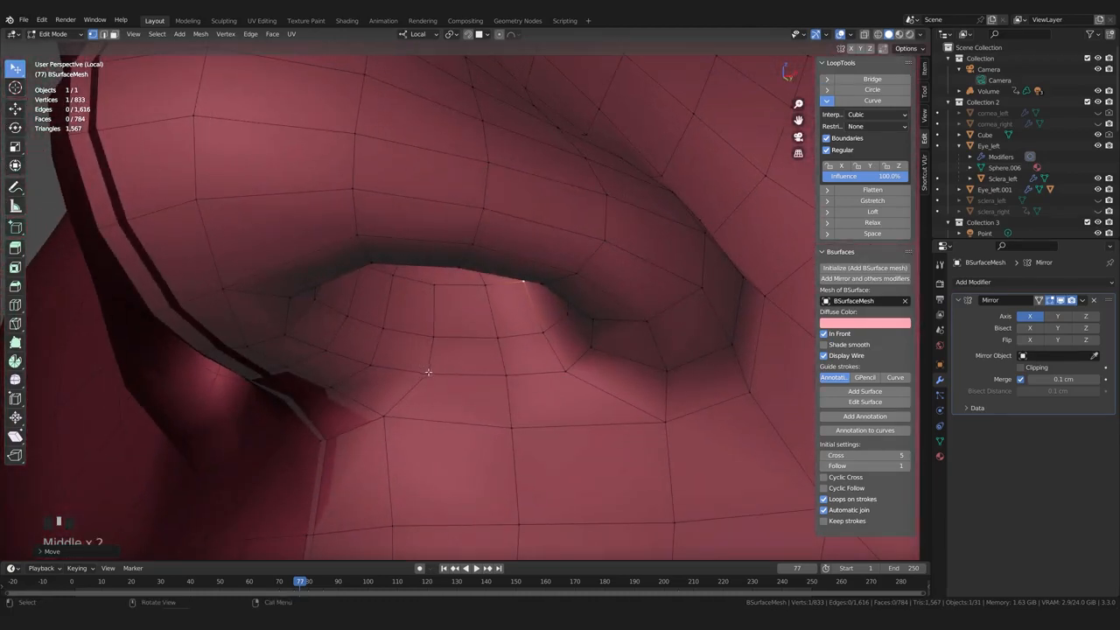
{"action": "key", "text": "g"}
{"action": "left_click", "coordinate": [438, 283]}
{"action": "middle_click_drag", "start_coordinate": [437, 284], "coordinate": [482, 290]}
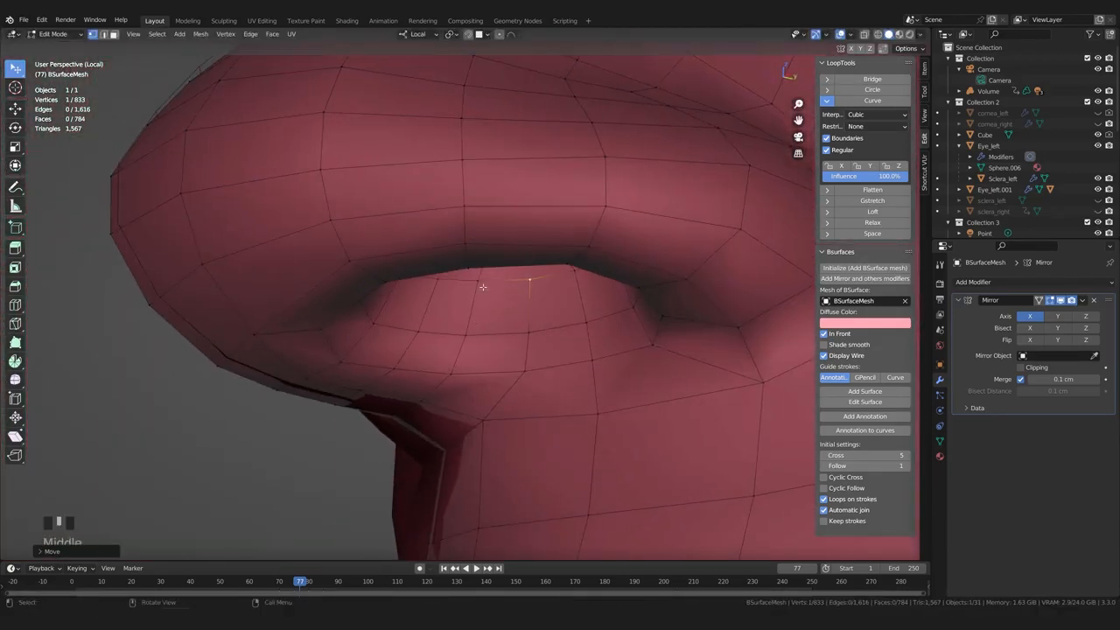
{"action": "left_click", "coordinate": [465, 334]}
{"action": "left_click", "coordinate": [452, 374]}
{"action": "key", "text": "g"}
{"action": "left_click", "coordinate": [452, 375]}
{"action": "middle_click_drag", "start_coordinate": [452, 374], "coordinate": [497, 360]}
Nudge the vertices on the front half of the nostril's inner wall into evenly spaced rows
{"action": "left_click", "coordinate": [452, 303]}
{"action": "key", "text": "g"}
{"action": "left_click", "coordinate": [442, 295]}
{"action": "left_click", "coordinate": [482, 296]}
{"action": "left_click", "coordinate": [475, 354]}
{"action": "key", "text": "g"}
{"action": "left_click", "coordinate": [473, 352]}
Move the vertices at the nostril's front inner corner to round the opening, deselect everything and save the file
{"action": "middle_click_drag", "start_coordinate": [429, 348], "coordinate": [418, 398]}
{"action": "left_click", "coordinate": [417, 405]}
{"action": "key", "text": "g"}
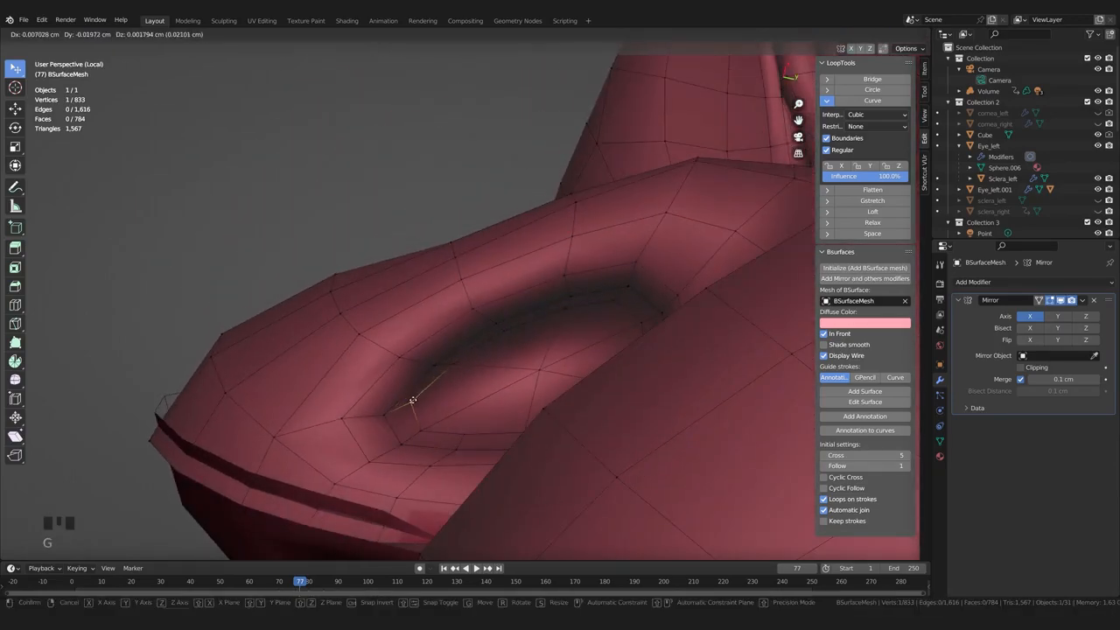
{"action": "left_click", "coordinate": [414, 400]}
{"action": "left_click", "coordinate": [425, 425]}
{"action": "left_click", "coordinate": [436, 367]}
{"action": "key", "text": "g"}
{"action": "left_click", "coordinate": [443, 371]}
{"action": "left_click", "coordinate": [370, 289]}
{"action": "middle_click_drag", "start_coordinate": [370, 290], "coordinate": [490, 394]}
{"action": "scroll", "coordinate": [496, 373], "scroll_direction": "down", "scroll_amount": 4}
{"action": "scroll", "coordinate": [490, 395], "scroll_direction": "down", "scroll_amount": 2}
{"action": "middle_click_drag", "start_coordinate": [475, 463], "coordinate": [504, 421], "text": "shift"}
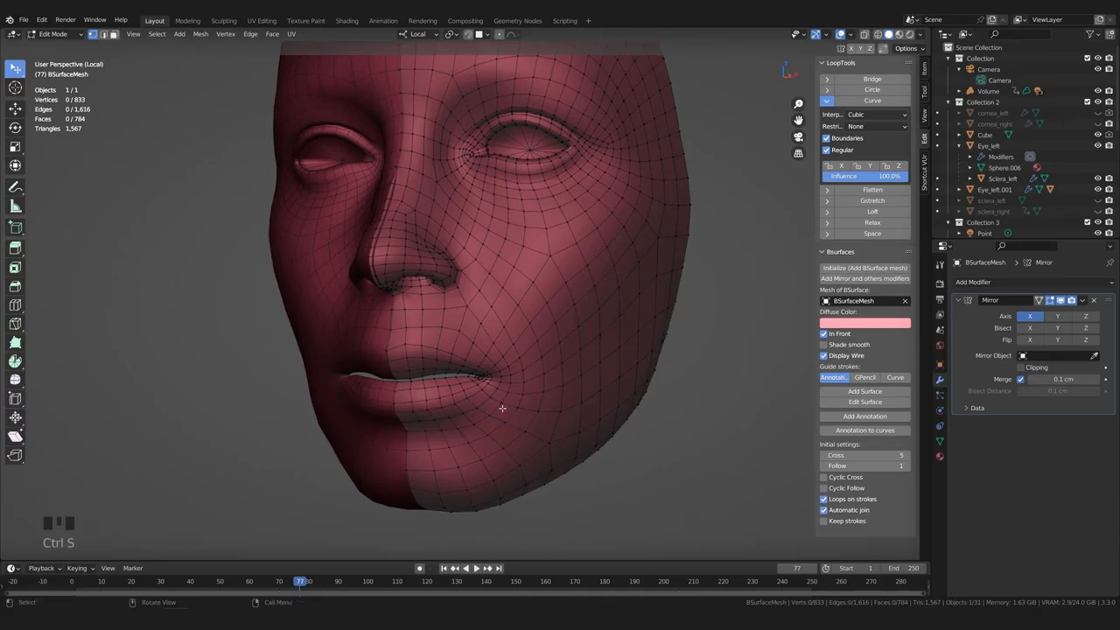
Leave local view and lower the upper lip's inner-edge vertex beside the centerline toward the lower lip
{"action": "scroll", "coordinate": [438, 393], "scroll_direction": "up", "scroll_amount": 5}
{"action": "scroll", "coordinate": [450, 370], "scroll_direction": "up", "scroll_amount": 2}
{"action": "middle_click_drag", "start_coordinate": [449, 370], "coordinate": [493, 355]}
{"action": "middle_click_drag", "start_coordinate": [437, 305], "coordinate": [495, 306]}
{"action": "left_click", "coordinate": [463, 295]}
{"action": "key", "text": "g"}
{"action": "left_click", "coordinate": [464, 300]}
{"action": "scroll", "coordinate": [470, 286], "scroll_direction": "up", "scroll_amount": 1}
{"action": "left_click", "coordinate": [470, 284]}
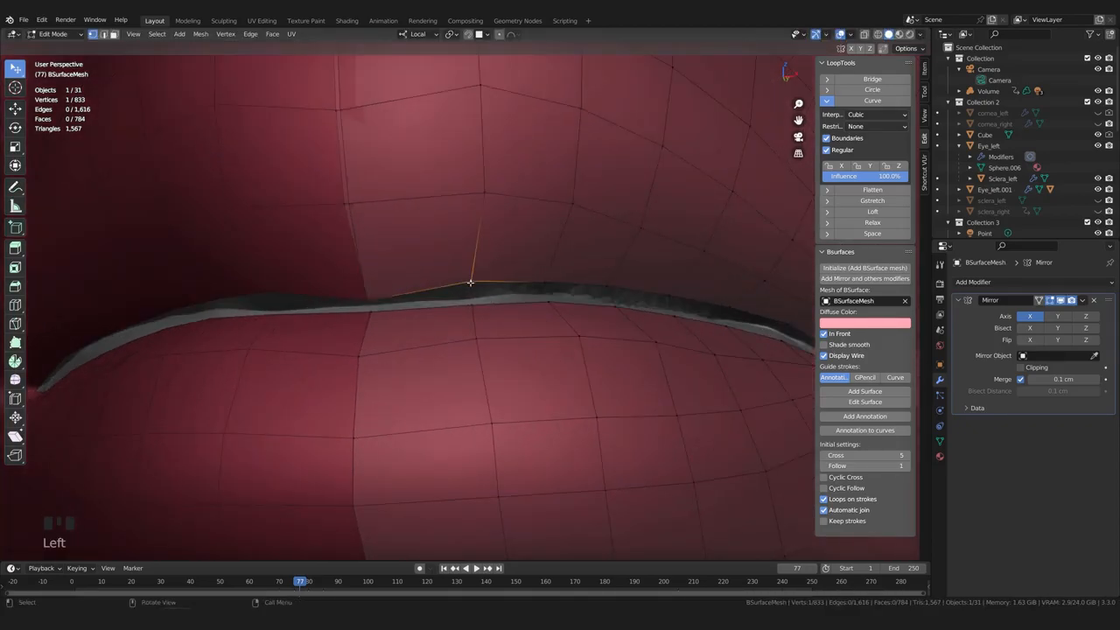
{"action": "key", "text": "g"}
{"action": "left_click", "coordinate": [471, 298]}
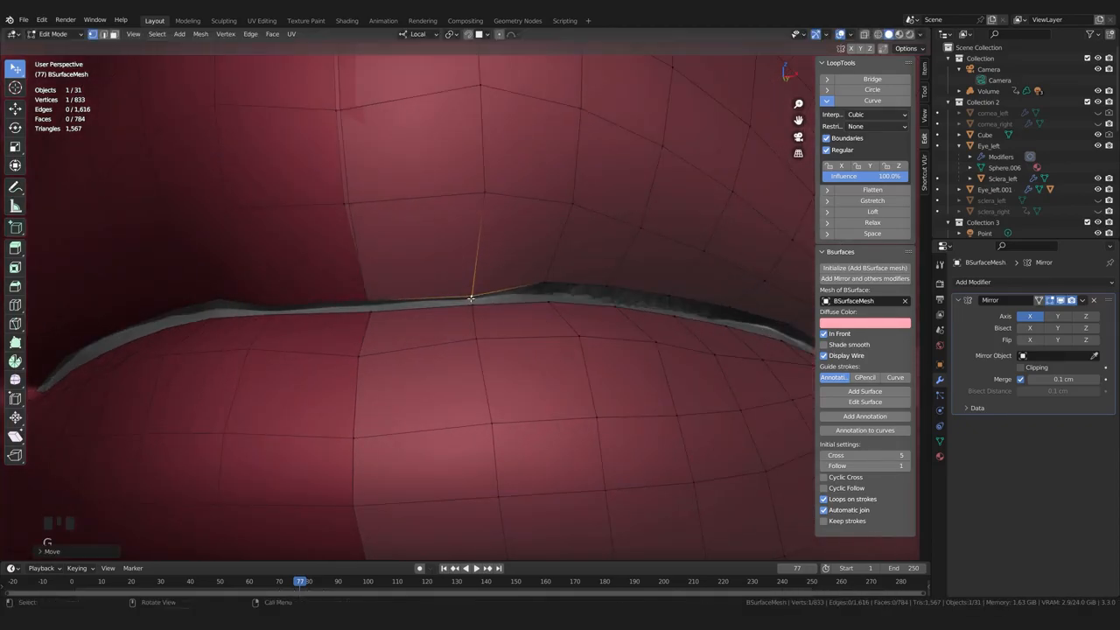
Lower two more vertices along the upper lip's inner edge toward the mouth corner to narrow the lip gap
{"action": "middle_click_drag", "start_coordinate": [528, 296], "coordinate": [497, 298]}
{"action": "left_click", "coordinate": [426, 282]}
{"action": "key", "text": "g"}
{"action": "left_click", "coordinate": [426, 292]}
{"action": "left_click", "coordinate": [499, 279]}
{"action": "key", "text": "g"}
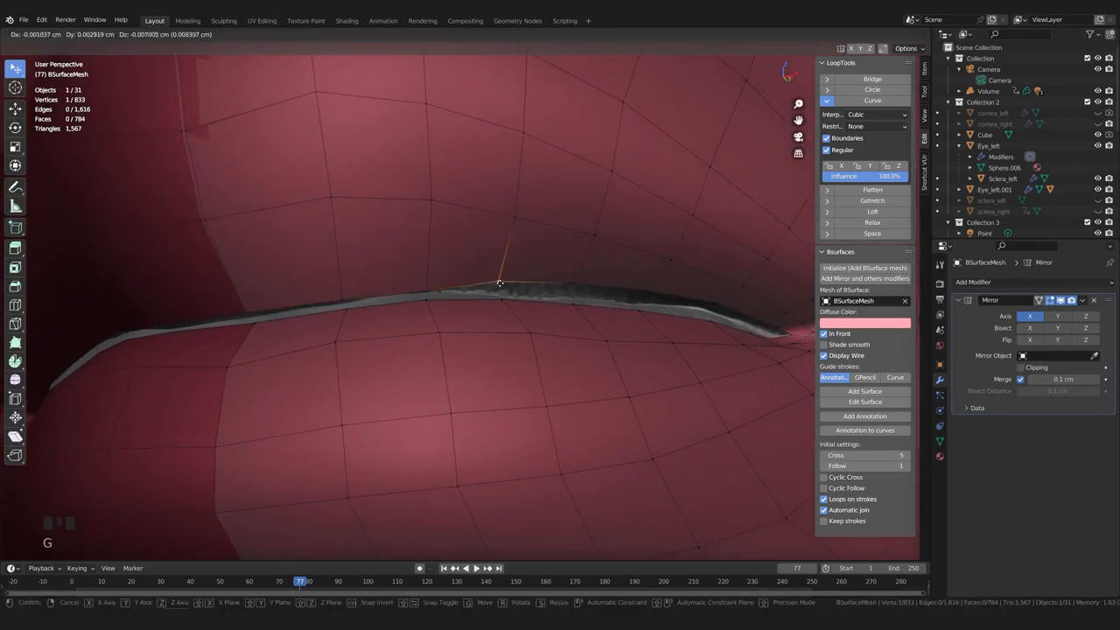
{"action": "left_click", "coordinate": [502, 291]}
{"action": "middle_click_drag", "start_coordinate": [516, 292], "coordinate": [515, 329]}
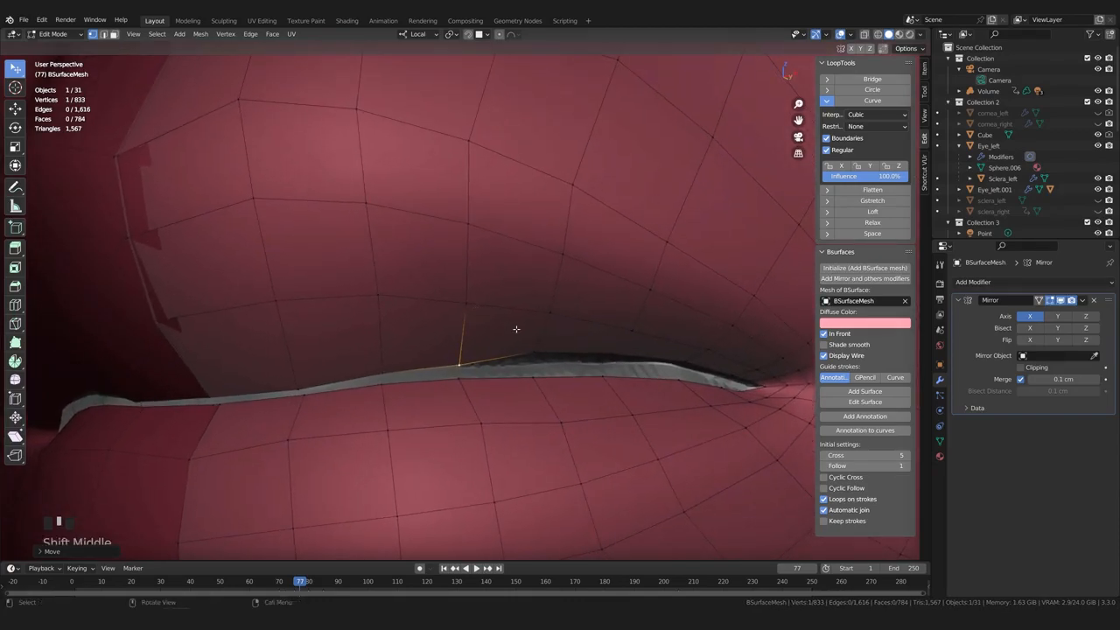
Show the active tool options, enable snapping and reposition vertices along the upper lip's inner edge
{"action": "left_click", "coordinate": [925, 115]}
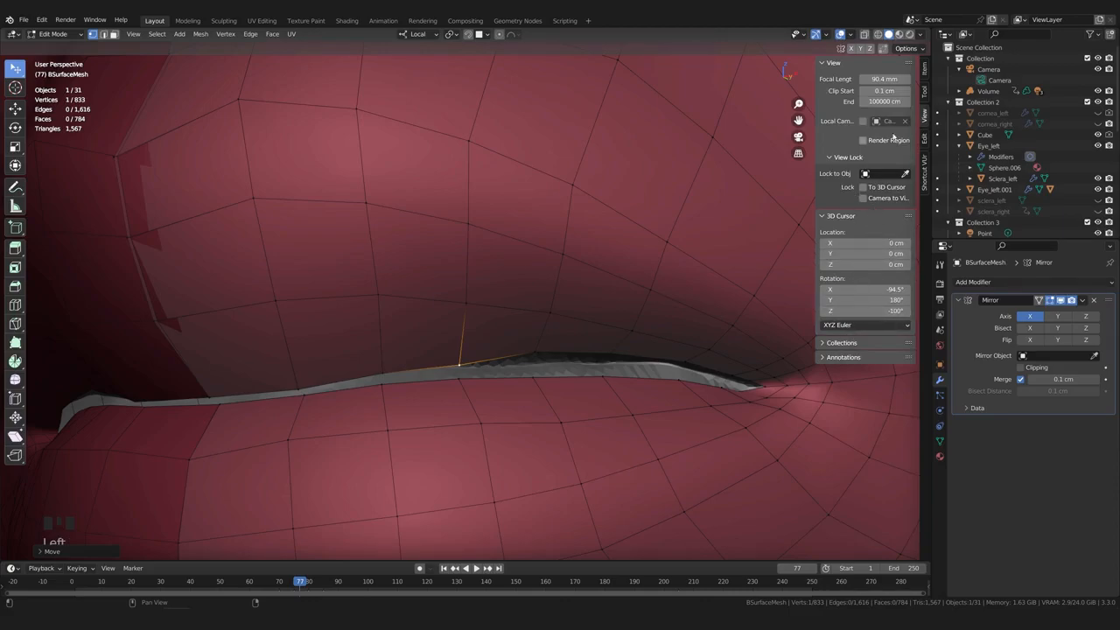
{"action": "left_click", "coordinate": [925, 96]}
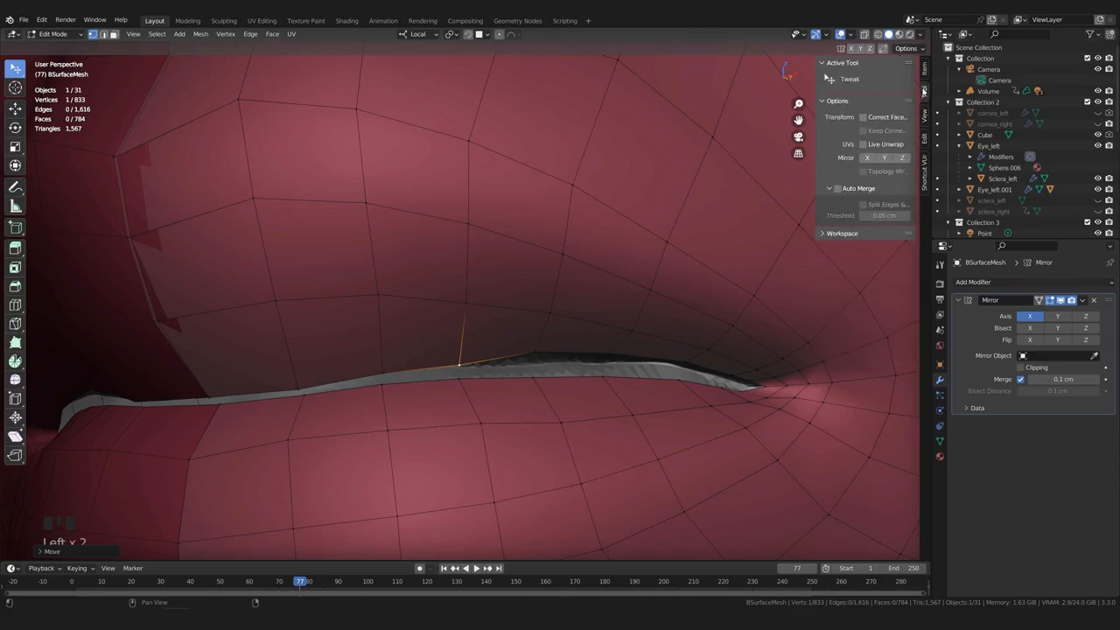
{"action": "middle_click_drag", "start_coordinate": [456, 286], "coordinate": [451, 270]}
{"action": "left_click_drag", "start_coordinate": [433, 270], "coordinate": [429, 270]}
{"action": "scroll", "coordinate": [390, 288], "scroll_direction": "up", "scroll_amount": 1}
{"action": "middle_click_drag", "start_coordinate": [394, 286], "coordinate": [479, 282]}
{"action": "left_click_drag", "start_coordinate": [493, 269], "coordinate": [490, 267]}
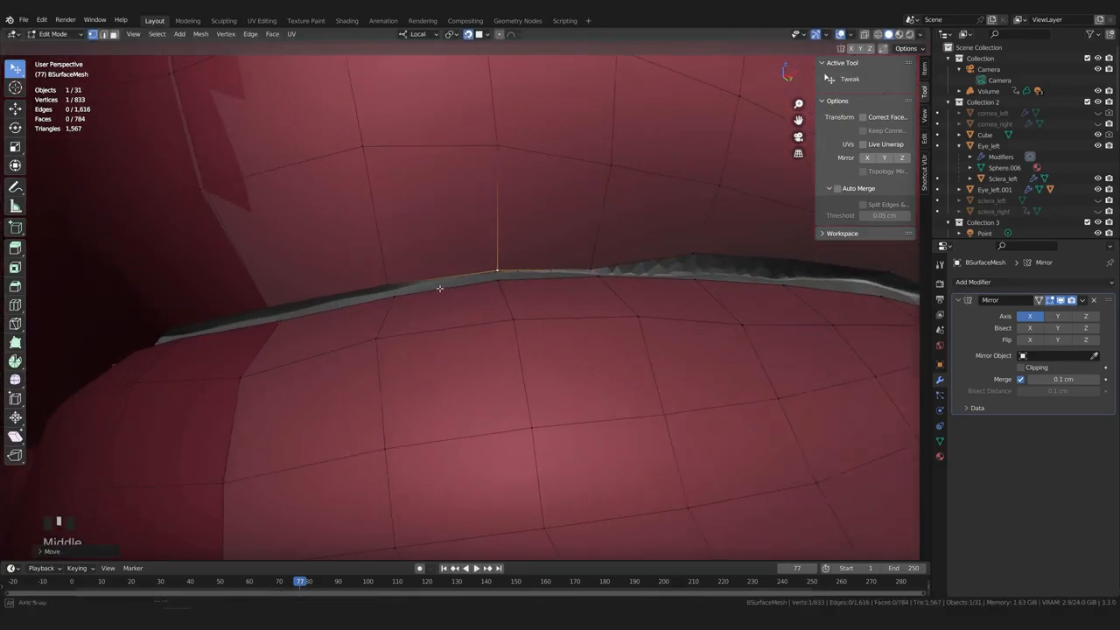
Refine the upper lip's inner-edge vertices around the centerline so they meet the lower lip
{"action": "middle_click_drag", "start_coordinate": [440, 288], "coordinate": [455, 287]}
{"action": "left_click_drag", "start_coordinate": [490, 279], "coordinate": [496, 272]}
{"action": "left_click_drag", "start_coordinate": [495, 277], "coordinate": [495, 277]}
{"action": "middle_click_drag", "start_coordinate": [495, 278], "coordinate": [482, 290]}
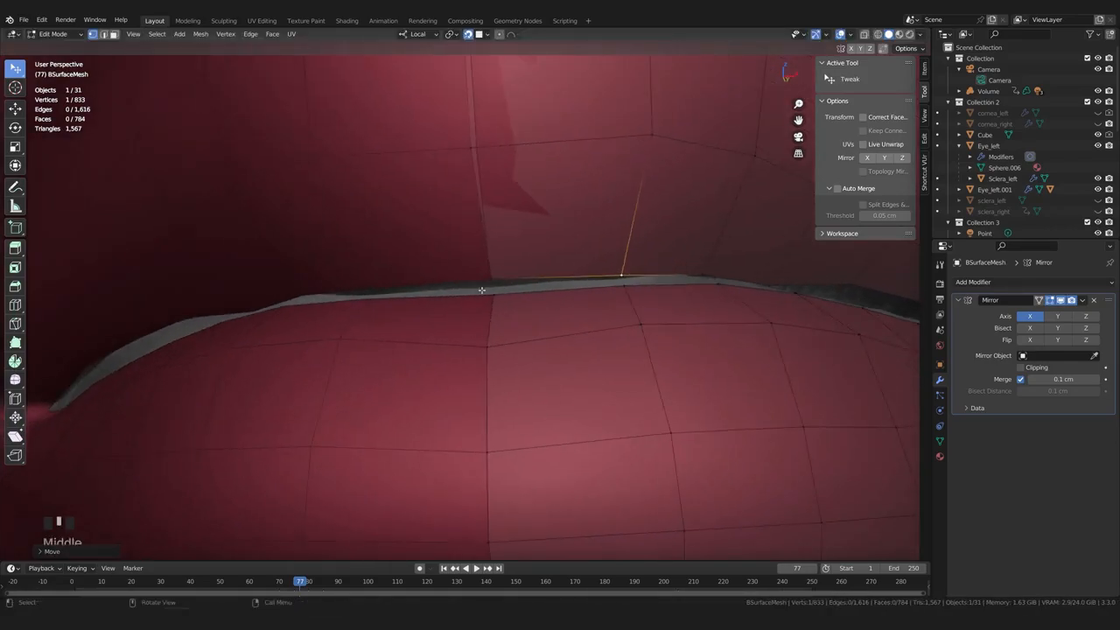
{"action": "left_click_drag", "start_coordinate": [492, 278], "coordinate": [494, 285]}
Raise the lower lip's inner-edge vertices near the centerline toward the upper lip
{"action": "middle_click_drag", "start_coordinate": [495, 300], "coordinate": [505, 410]}
{"action": "left_click_drag", "start_coordinate": [501, 412], "coordinate": [498, 394]}
{"action": "middle_click_drag", "start_coordinate": [679, 404], "coordinate": [515, 387], "text": "shift"}
{"action": "left_click_drag", "start_coordinate": [515, 386], "coordinate": [509, 369]}
{"action": "middle_click_drag", "start_coordinate": [522, 370], "coordinate": [476, 393]}
{"action": "middle_click_drag", "start_coordinate": [476, 394], "coordinate": [454, 411]}
{"action": "left_click_drag", "start_coordinate": [394, 377], "coordinate": [400, 357]}
Bring the opposing inner-edge vertices of both lips together along the middle stretch of the mouth
{"action": "middle_click_drag", "start_coordinate": [402, 360], "coordinate": [442, 368]}
{"action": "scroll", "coordinate": [445, 362], "scroll_direction": "down", "scroll_amount": 2}
{"action": "scroll", "coordinate": [443, 367], "scroll_direction": "up", "scroll_amount": 2}
{"action": "left_click_drag", "start_coordinate": [446, 409], "coordinate": [443, 395]}
{"action": "middle_click_drag", "start_coordinate": [442, 397], "coordinate": [441, 382]}
{"action": "left_click_drag", "start_coordinate": [460, 346], "coordinate": [459, 351]}
{"action": "left_click_drag", "start_coordinate": [593, 370], "coordinate": [593, 353]}
{"action": "left_click_drag", "start_coordinate": [597, 326], "coordinate": [594, 345]}
Close the gap farther outward by raising a lower-lip edge vertex and lowering the upper-lip vertices above it
{"action": "middle_click_drag", "start_coordinate": [667, 365], "coordinate": [473, 400], "text": "shift"}
{"action": "left_click_drag", "start_coordinate": [519, 401], "coordinate": [511, 388]}
{"action": "middle_click_drag", "start_coordinate": [513, 390], "coordinate": [547, 377]}
{"action": "left_click_drag", "start_coordinate": [545, 348], "coordinate": [541, 364]}
{"action": "middle_click_drag", "start_coordinate": [560, 366], "coordinate": [530, 358]}
{"action": "left_click_drag", "start_coordinate": [539, 332], "coordinate": [536, 343]}
{"action": "middle_click_drag", "start_coordinate": [536, 346], "coordinate": [525, 429]}
Raise the lower lip's remaining inner-edge vertices on the way to the mouth corner
{"action": "scroll", "coordinate": [512, 442], "scroll_direction": "up", "scroll_amount": 2}
{"action": "left_click_drag", "start_coordinate": [549, 439], "coordinate": [545, 422]}
{"action": "scroll", "coordinate": [546, 425], "scroll_direction": "down", "scroll_amount": 2}
{"action": "middle_click_drag", "start_coordinate": [546, 425], "coordinate": [535, 465]}
{"action": "left_click_drag", "start_coordinate": [529, 460], "coordinate": [526, 441]}
{"action": "left_click", "coordinate": [598, 461]}
{"action": "left_click", "coordinate": [609, 444]}
Reposition the hidden lip-edge vertex near the mouth corner, with X-ray temporarily on
{"action": "middle_click_drag", "start_coordinate": [609, 447], "coordinate": [464, 397]}
{"action": "scroll", "coordinate": [577, 459], "scroll_direction": "up", "scroll_amount": 2}
{"action": "key", "text": "alt+z"}
{"action": "left_click_drag", "start_coordinate": [461, 394], "coordinate": [497, 376]}
{"action": "key", "text": "alt+z"}
{"action": "middle_click_drag", "start_coordinate": [497, 376], "coordinate": [516, 380]}
Fine-tune the lip-edge vertices at and beside the mouth corner so the upper and lower edges line up
{"action": "scroll", "coordinate": [516, 380], "scroll_direction": "up", "scroll_amount": 2}
{"action": "mouse_move", "coordinate": [598, 334]}
{"action": "left_mouse_down"}
{"action": "mouse_move", "coordinate": [613, 347]}
{"action": "mouse_move", "coordinate": [601, 331]}
{"action": "left_mouse_up"}
{"action": "left_click", "coordinate": [670, 339]}
{"action": "middle_click_drag", "start_coordinate": [549, 376], "coordinate": [601, 344], "text": "shift"}
{"action": "left_click_drag", "start_coordinate": [650, 301], "coordinate": [653, 304]}
{"action": "left_click_drag", "start_coordinate": [556, 287], "coordinate": [556, 287]}
{"action": "left_click_drag", "start_coordinate": [411, 249], "coordinate": [401, 258]}
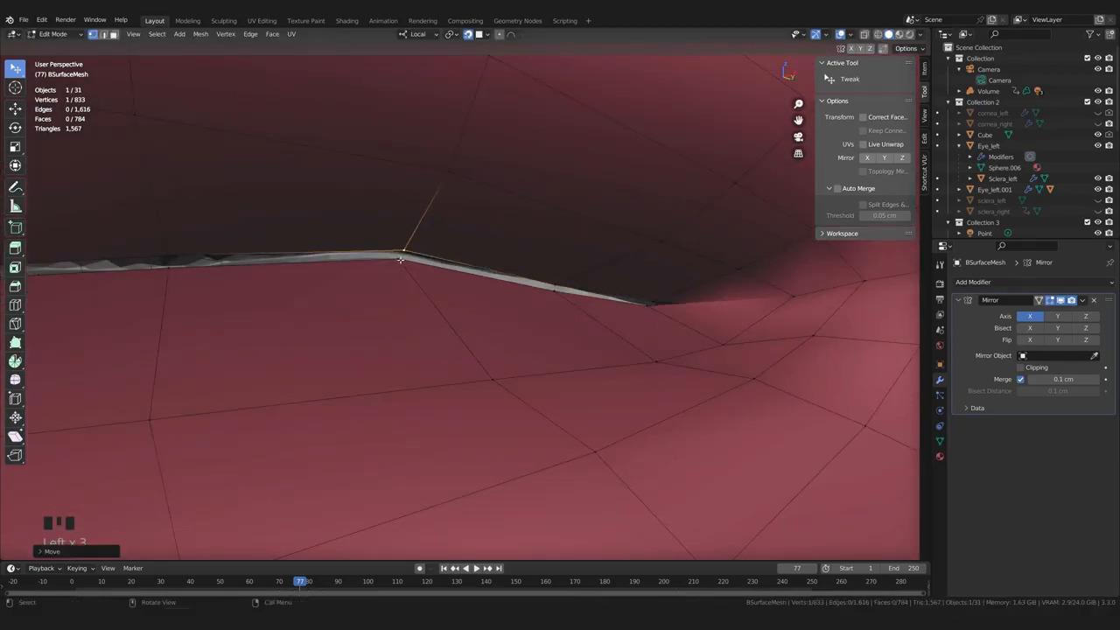
{"action": "left_click", "coordinate": [402, 260]}
Nudge the lower-lip vertices just below the mouth corner to even out the quads there
{"action": "middle_click_drag", "start_coordinate": [569, 293], "coordinate": [545, 345]}
{"action": "scroll", "coordinate": [547, 346], "scroll_direction": "down", "scroll_amount": 1}
{"action": "left_click_drag", "start_coordinate": [584, 379], "coordinate": [578, 382]}
{"action": "scroll", "coordinate": [560, 402], "scroll_direction": "down", "scroll_amount": 2}
{"action": "scroll", "coordinate": [562, 402], "scroll_direction": "down", "scroll_amount": 2}
{"action": "middle_click_drag", "start_coordinate": [559, 403], "coordinate": [560, 377], "text": "shift"}
{"action": "scroll", "coordinate": [551, 393], "scroll_direction": "up", "scroll_amount": 1}
{"action": "left_click", "coordinate": [538, 351]}
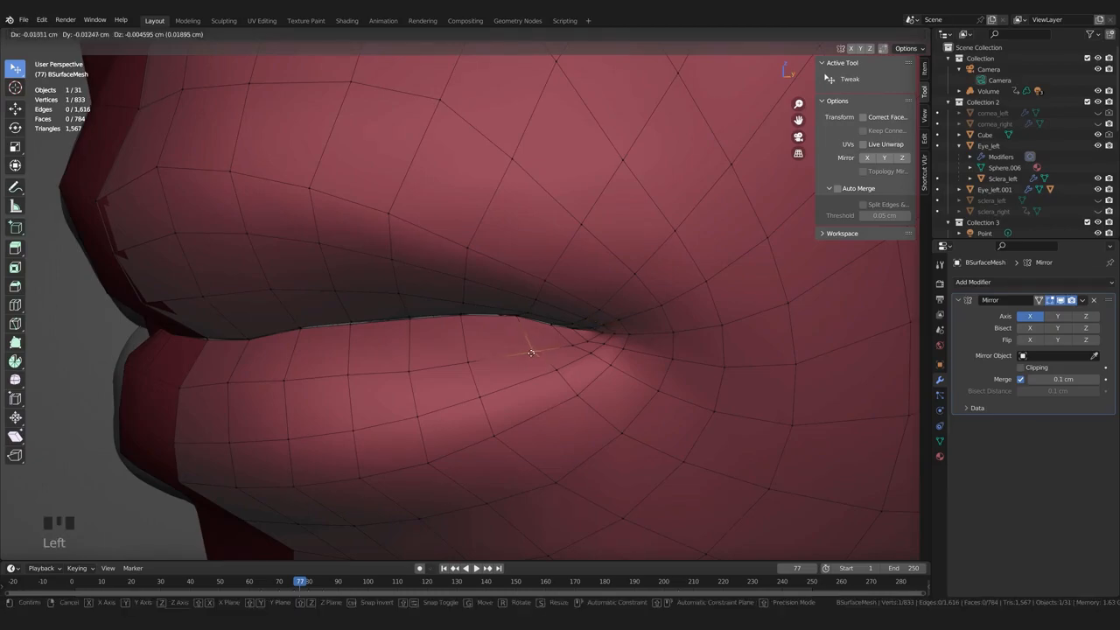
Shift the vertices in the next rows down the lower lip near the mouth corner for smoother edge flow
{"action": "left_click", "coordinate": [548, 374]}
{"action": "left_click_drag", "start_coordinate": [574, 400], "coordinate": [564, 399]}
{"action": "scroll", "coordinate": [570, 393], "scroll_direction": "up", "scroll_amount": 1}
{"action": "middle_click_drag", "start_coordinate": [572, 391], "coordinate": [543, 416], "text": "shift"}
{"action": "left_click_drag", "start_coordinate": [575, 391], "coordinate": [552, 385]}
{"action": "middle_click_drag", "start_coordinate": [525, 428], "coordinate": [548, 297]}
Evenly space the edge rows running from the upper lip's corner over the cheek and around the eye with LoopTools Space
{"action": "middle_click_drag", "start_coordinate": [547, 297], "coordinate": [542, 359], "text": "shift"}
{"action": "scroll", "coordinate": [566, 319], "scroll_direction": "down", "scroll_amount": 1}
{"action": "scroll", "coordinate": [570, 276], "scroll_direction": "up", "scroll_amount": 1}
{"action": "key", "text": "2"}
{"action": "middle_click_drag", "start_coordinate": [606, 330], "coordinate": [608, 342]}
{"action": "scroll", "coordinate": [604, 337], "scroll_direction": "down", "scroll_amount": 4}
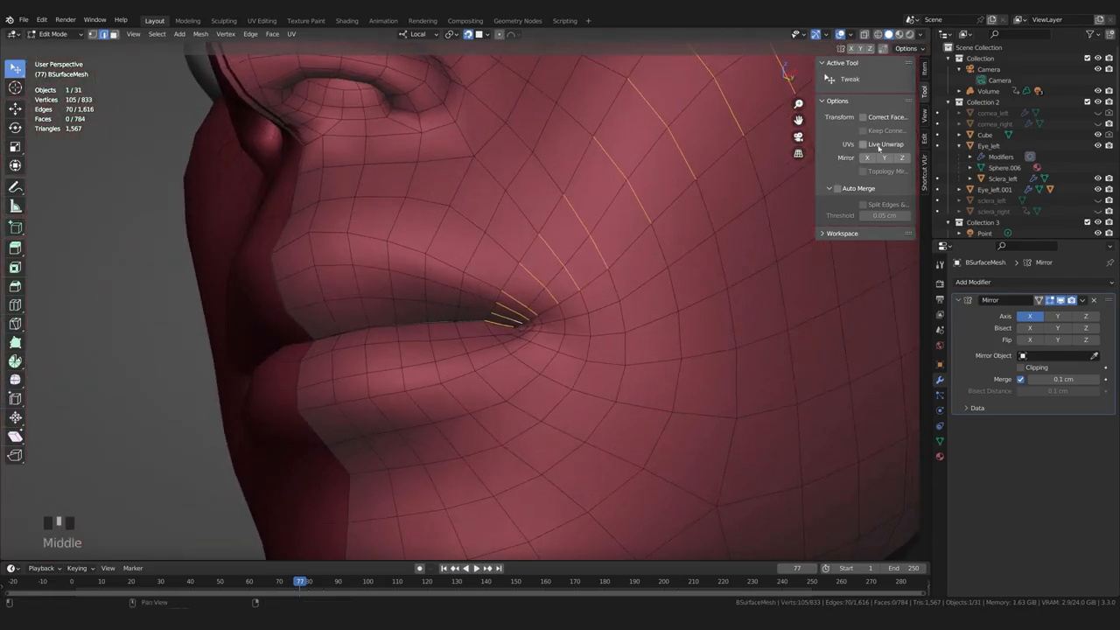
{"action": "middle_click_drag", "start_coordinate": [603, 271], "coordinate": [580, 263]}
{"action": "scroll", "coordinate": [580, 262], "scroll_direction": "up", "scroll_amount": 2}
{"action": "scroll", "coordinate": [707, 283], "scroll_direction": "down", "scroll_amount": 4}
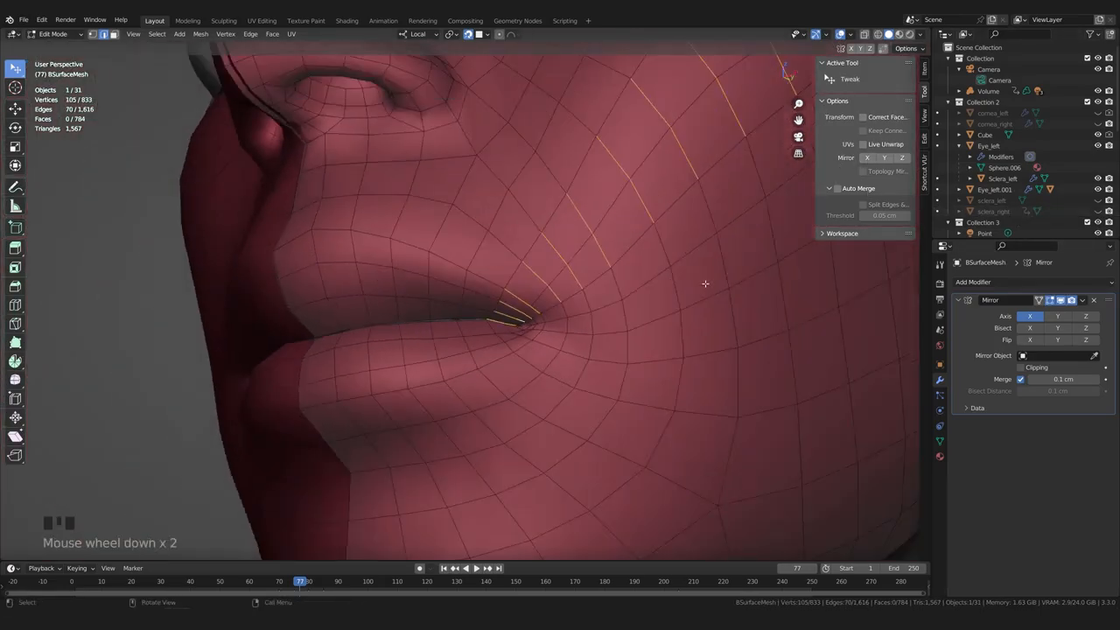
{"action": "left_click", "coordinate": [924, 115]}
{"action": "middle_click_drag", "start_coordinate": [659, 211], "coordinate": [641, 268], "text": "shift"}
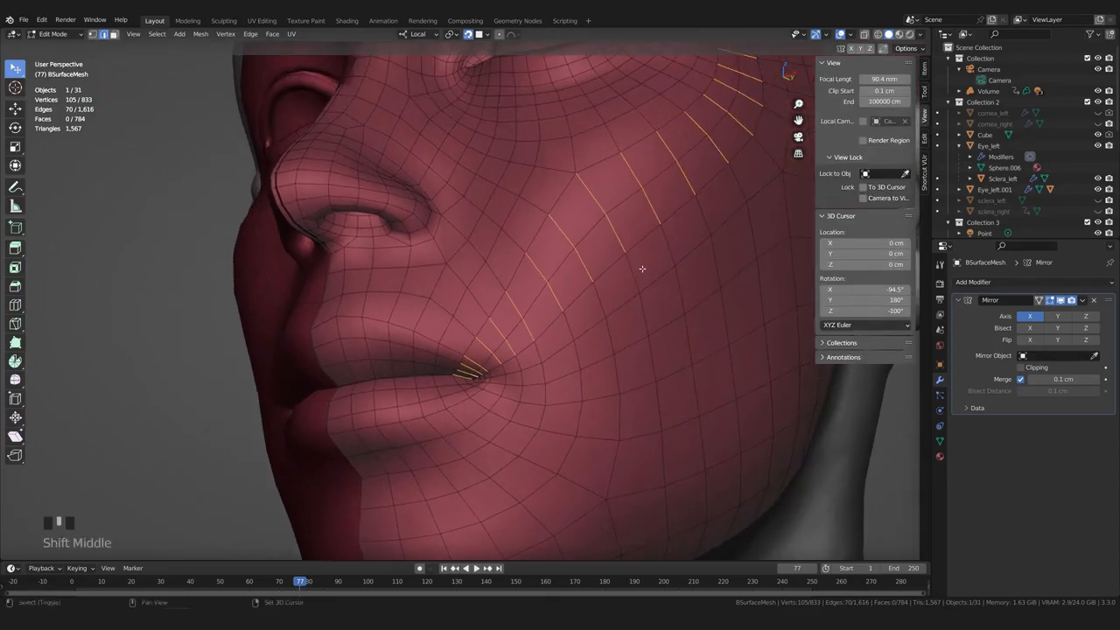
{"action": "middle_click_drag", "start_coordinate": [752, 210], "coordinate": [612, 377], "text": "shift"}
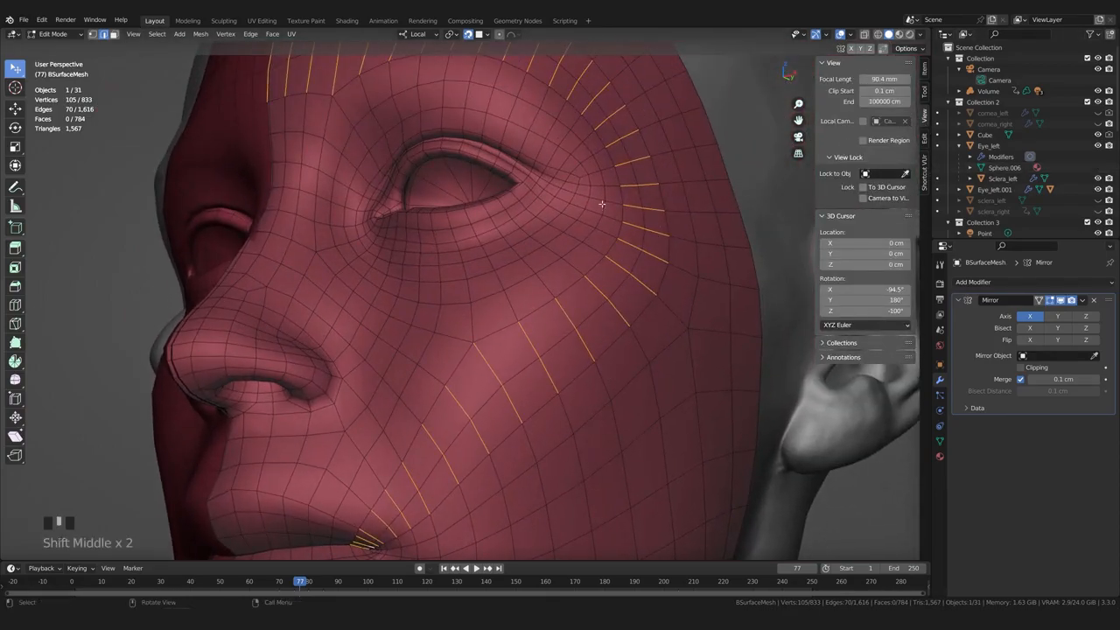
{"action": "scroll", "coordinate": [418, 83], "scroll_direction": "down", "scroll_amount": 1}
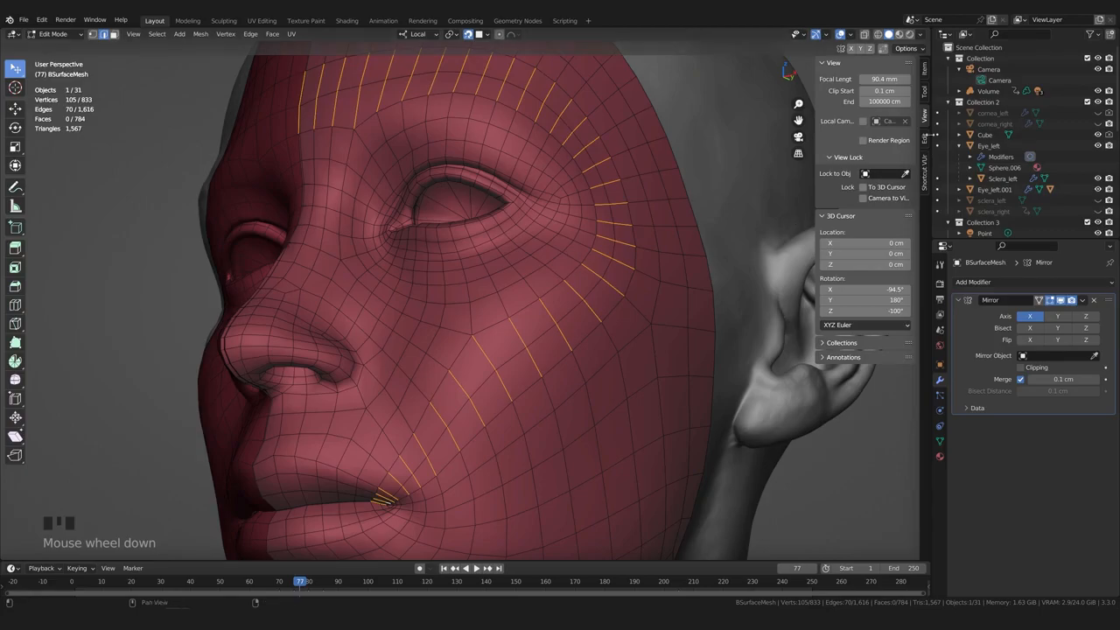
{"action": "left_click", "coordinate": [926, 139]}
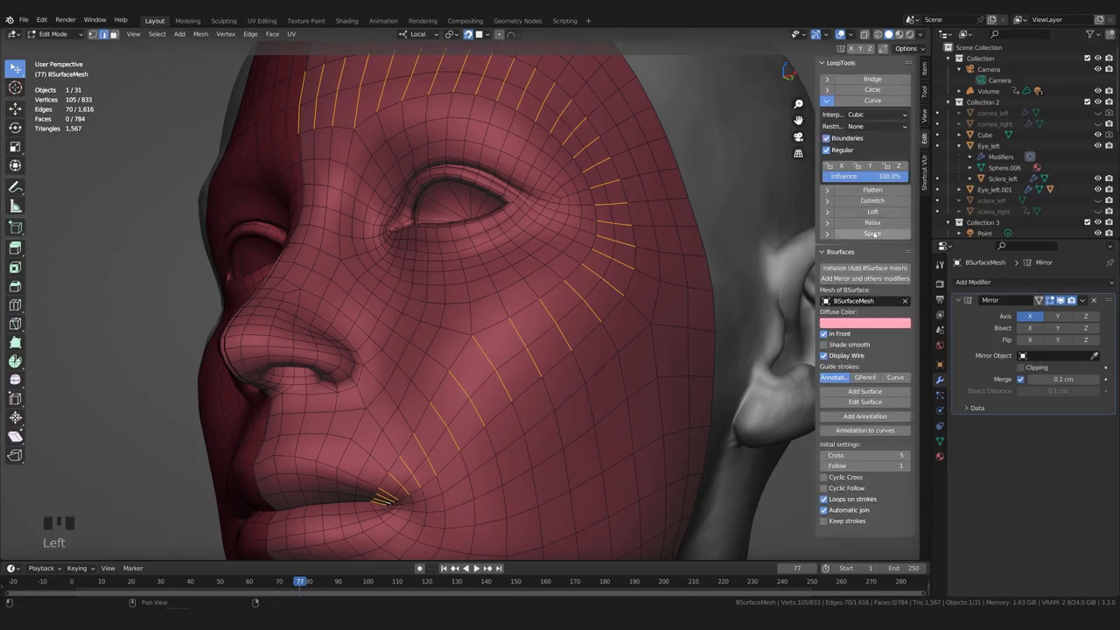
{"action": "middle_click_drag", "start_coordinate": [490, 409], "coordinate": [517, 370], "text": "shift"}
{"action": "scroll", "coordinate": [464, 434], "scroll_direction": "up", "scroll_amount": 4}
{"action": "middle_click_drag", "start_coordinate": [465, 435], "coordinate": [490, 333], "text": "shift"}
{"action": "left_click", "coordinate": [75, 382]}
Reposition individual vertices at the mouth corner and on the lower lip beside it for cleaner quads
{"action": "scroll", "coordinate": [477, 376], "scroll_direction": "up", "scroll_amount": 2}
{"action": "middle_click_drag", "start_coordinate": [473, 372], "coordinate": [522, 369]}
{"action": "key", "text": "1"}
{"action": "left_click_drag", "start_coordinate": [523, 329], "coordinate": [550, 393]}
{"action": "middle_click_drag", "start_coordinate": [551, 393], "coordinate": [517, 430]}
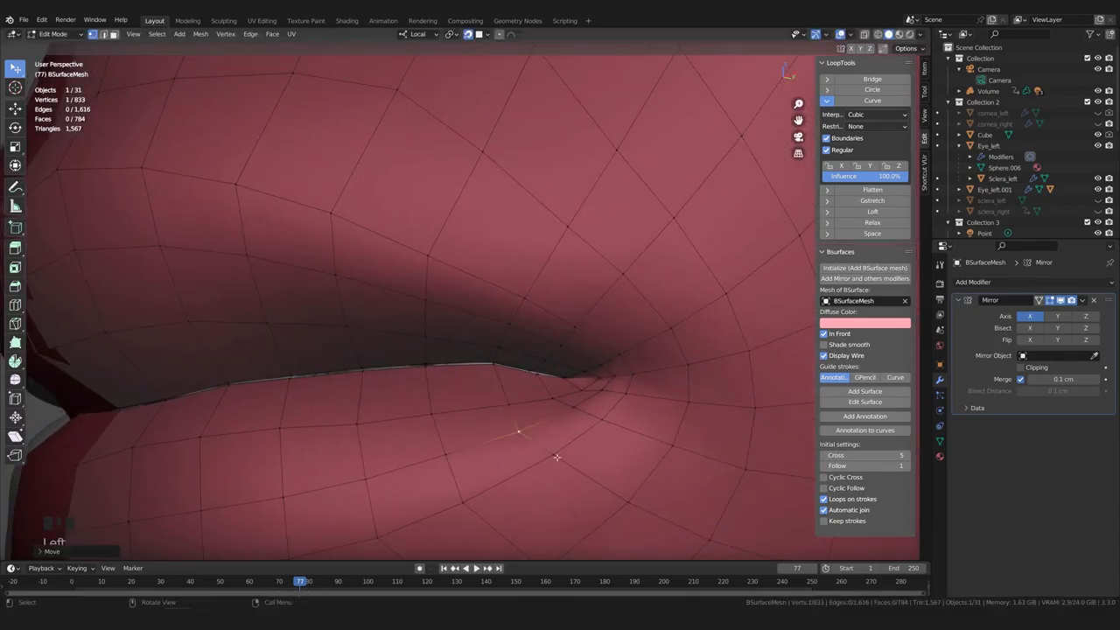
{"action": "left_click_drag", "start_coordinate": [602, 393], "coordinate": [597, 390]}
{"action": "left_click_drag", "start_coordinate": [626, 392], "coordinate": [623, 400]}
{"action": "left_click_drag", "start_coordinate": [599, 390], "coordinate": [599, 394]}
{"action": "left_click_drag", "start_coordinate": [682, 403], "coordinate": [688, 409]}
Evenly space the edge rows fanning out below the mouth corner with LoopTools Space
{"action": "scroll", "coordinate": [549, 413], "scroll_direction": "up", "scroll_amount": 2}
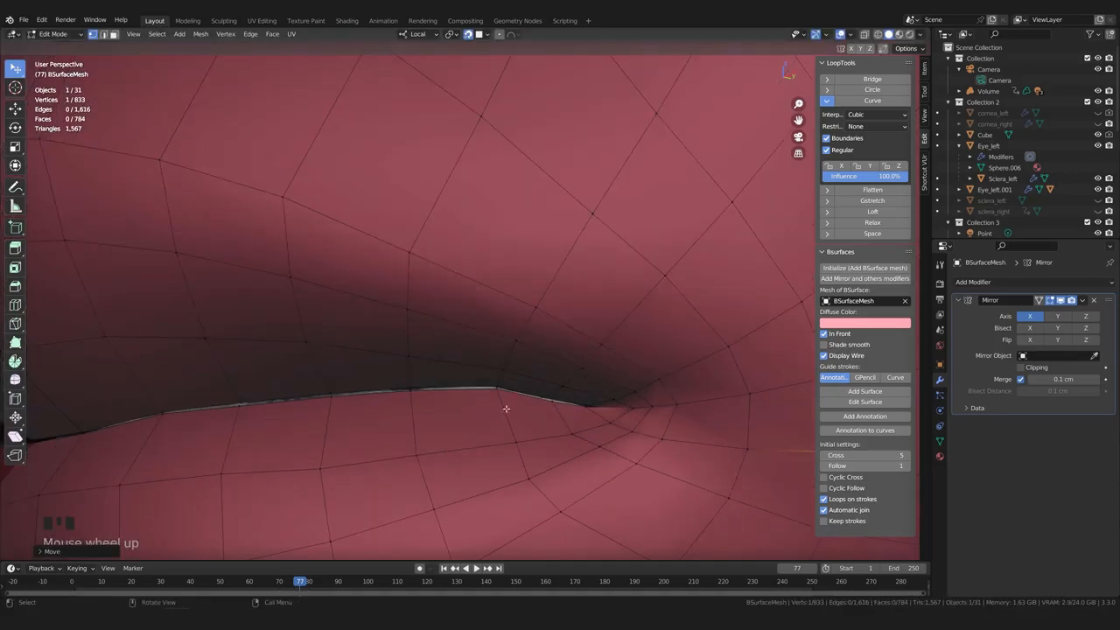
{"action": "left_click", "coordinate": [858, 234]}
{"action": "scroll", "coordinate": [262, 385], "scroll_direction": "down", "scroll_amount": 4}
{"action": "middle_click_drag", "start_coordinate": [140, 418], "coordinate": [163, 405], "text": "shift"}
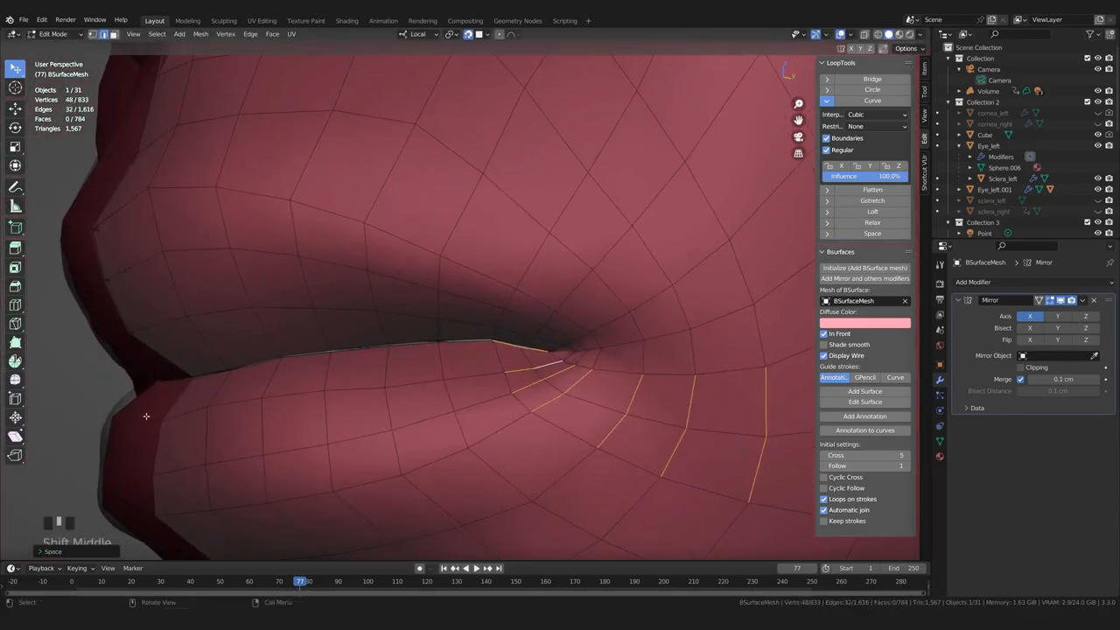
{"action": "left_click", "coordinate": [87, 385]}
Examine the seam between the lips and the mouth corner from several angles
{"action": "scroll", "coordinate": [502, 387], "scroll_direction": "up", "scroll_amount": 4}
{"action": "middle_click_drag", "start_coordinate": [502, 387], "coordinate": [335, 380]}
{"action": "scroll", "coordinate": [506, 391], "scroll_direction": "down", "scroll_amount": 2}
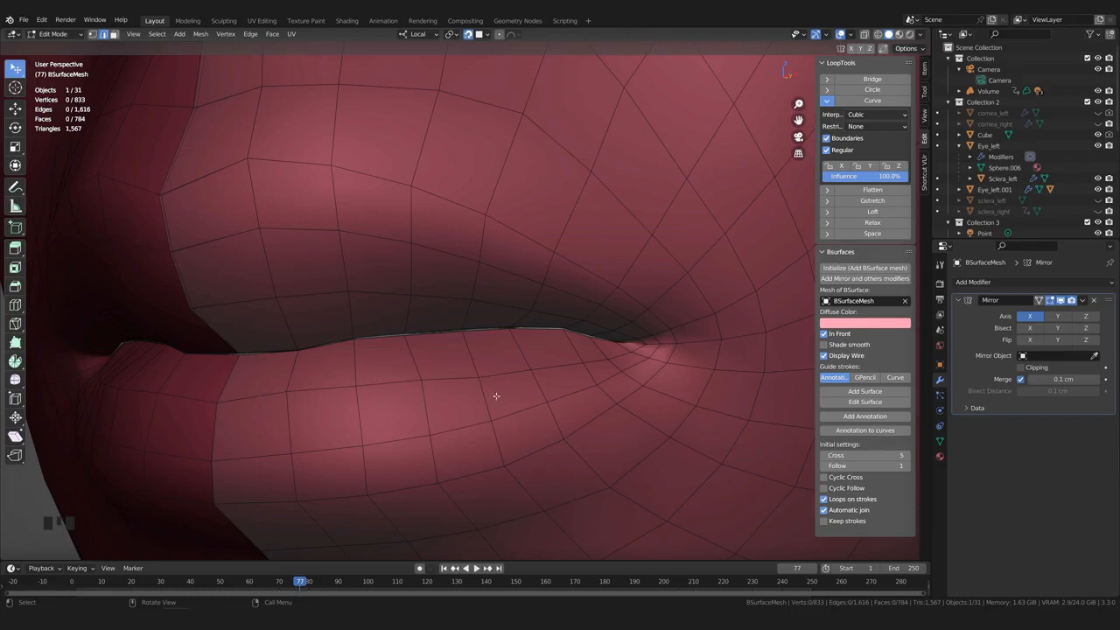
{"action": "middle_click_drag", "start_coordinate": [501, 418], "coordinate": [467, 377]}
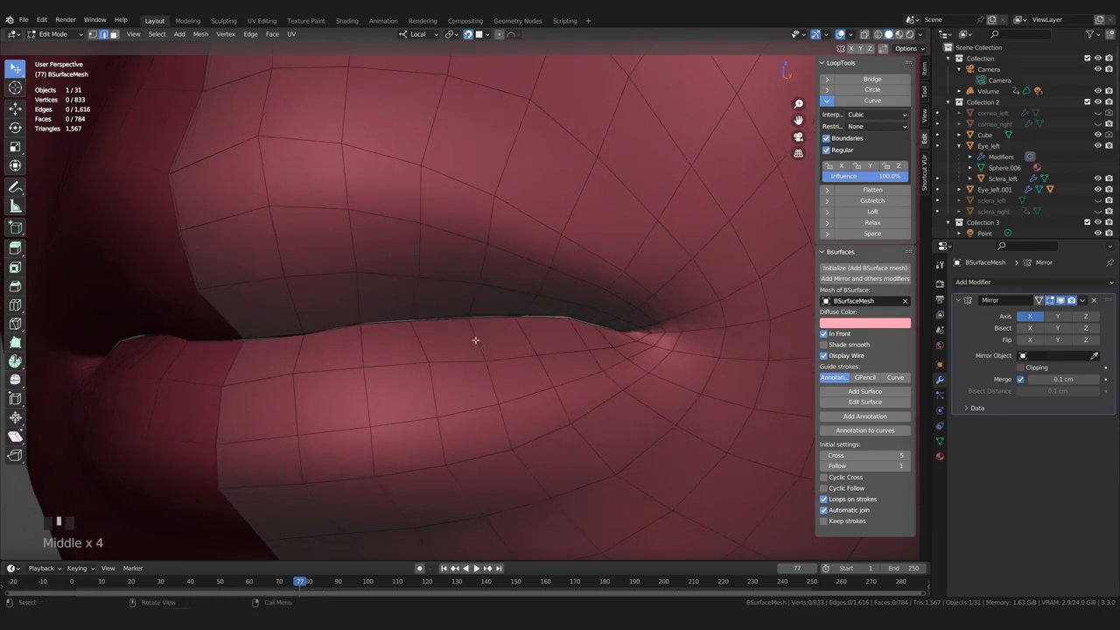
{"action": "mouse_move", "coordinate": [538, 364]}
{"action": "middle_mouse_down"}
{"action": "mouse_move", "coordinate": [520, 362]}
{"action": "mouse_move", "coordinate": [552, 379]}
{"action": "middle_mouse_up"}
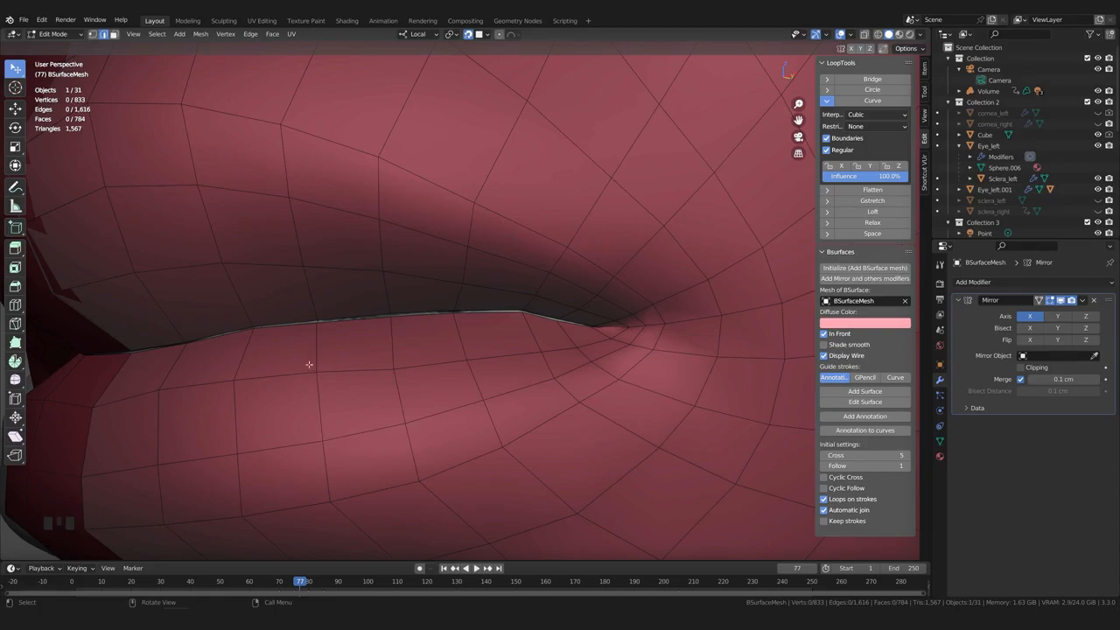
{"action": "middle_click_drag", "start_coordinate": [457, 442], "coordinate": [505, 427]}
{"action": "scroll", "coordinate": [482, 411], "scroll_direction": "up", "scroll_amount": 1}
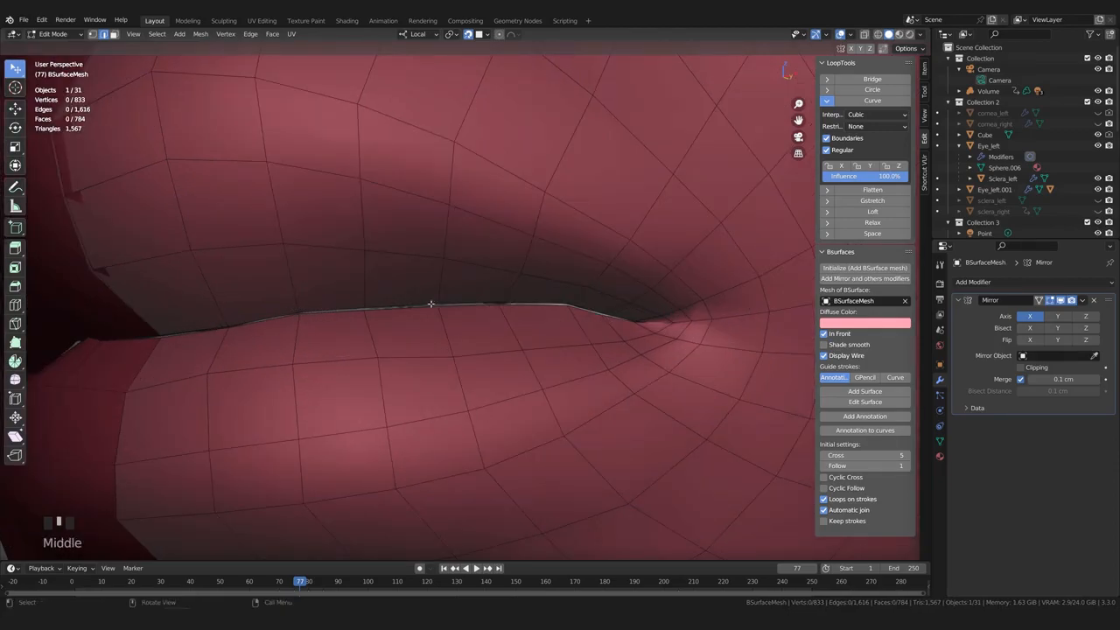
{"action": "middle_click_drag", "start_coordinate": [567, 307], "coordinate": [658, 336]}
{"action": "scroll", "coordinate": [530, 393], "scroll_direction": "up", "scroll_amount": 1}
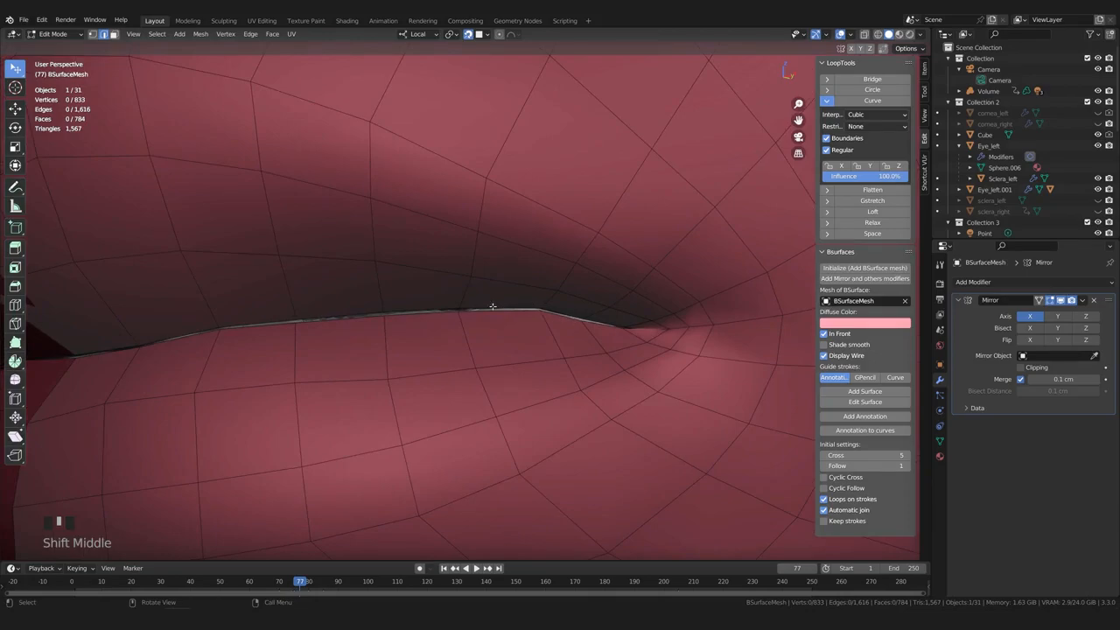
With snapping turned off, reposition the lower-lip edge vertex just inward of the mouth corner
{"action": "scroll", "coordinate": [516, 363], "scroll_direction": "up", "scroll_amount": 1}
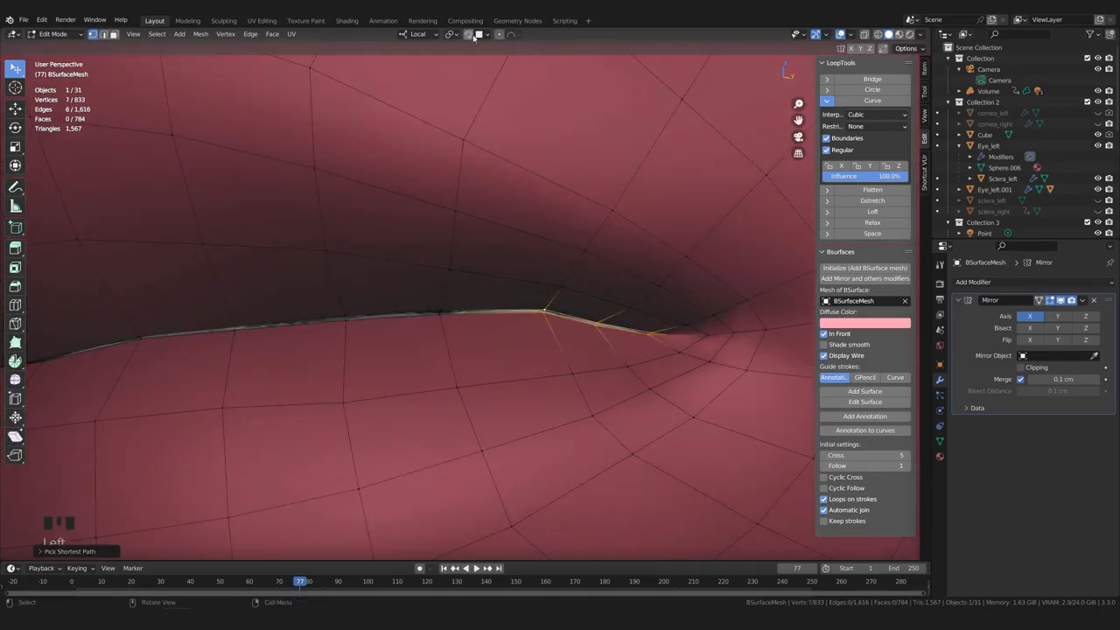
{"action": "key", "text": "g"}
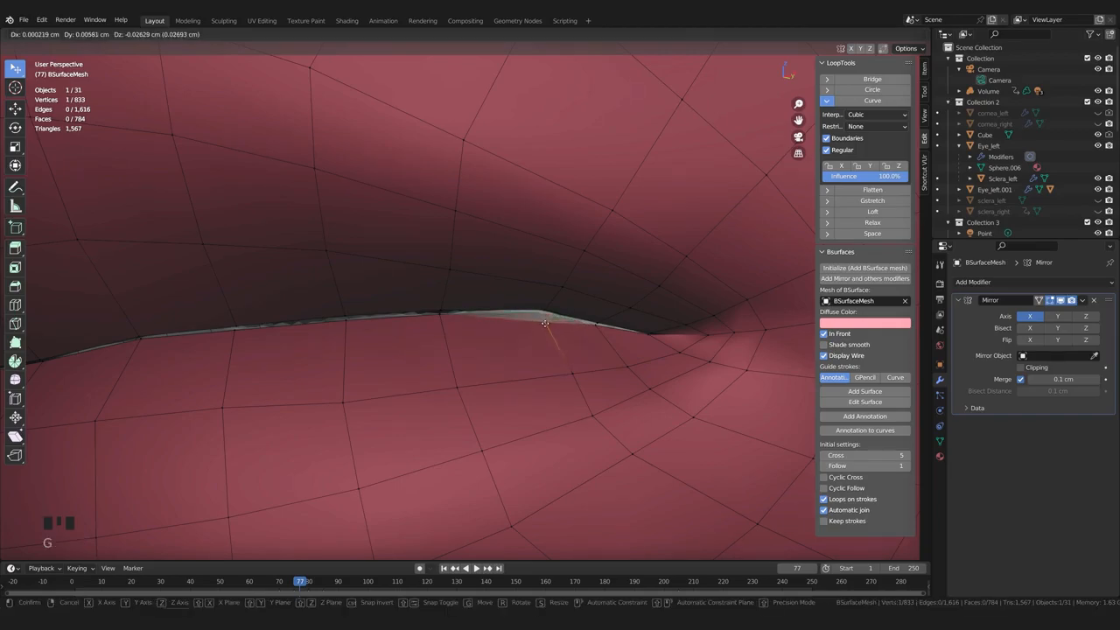
{"action": "left_click", "coordinate": [544, 322]}
{"action": "left_click", "coordinate": [545, 323]}
{"action": "key", "text": "g"}
{"action": "left_click", "coordinate": [544, 320]}
Adjust the next two lip-edge vertices toward the mouth's centre and an upper-lip vertex above them
{"action": "left_click", "coordinate": [440, 316]}
{"action": "key", "text": "g"}
{"action": "left_click", "coordinate": [442, 315]}
{"action": "left_click", "coordinate": [345, 319]}
{"action": "key", "text": "g"}
{"action": "left_click", "coordinate": [330, 319]}
{"action": "left_click", "coordinate": [325, 251]}
{"action": "key", "text": "g"}
{"action": "left_click", "coordinate": [327, 253]}
Move the lip-edge vertex midway along the seam from a rotated view
{"action": "middle_click_drag", "start_coordinate": [615, 343], "coordinate": [498, 339]}
{"action": "left_click", "coordinate": [328, 321]}
{"action": "key", "text": "g"}
{"action": "left_click", "coordinate": [316, 325]}
{"action": "key", "text": "g"}
{"action": "left_click", "coordinate": [575, 335]}
Reposition another vertex along the lip edge from a different viewing angle
{"action": "mouse_move", "coordinate": [575, 335]}
{"action": "middle_mouse_down"}
{"action": "mouse_move", "coordinate": [647, 405]}
{"action": "mouse_move", "coordinate": [525, 360]}
{"action": "mouse_move", "coordinate": [563, 412]}
{"action": "mouse_move", "coordinate": [435, 367]}
{"action": "mouse_move", "coordinate": [450, 377]}
{"action": "middle_mouse_up"}
{"action": "key", "text": "shift+x"}
{"action": "key", "text": "shift+x"}
{"action": "key", "text": "shift+x"}
{"action": "key", "text": "shift+x"}
{"action": "left_click", "coordinate": [448, 350], "text": "shift"}
{"action": "key", "text": "g"}
{"action": "left_click", "coordinate": [445, 376]}
Nudge a lip-edge vertex farther toward the centre of the mouth to tighten the seam
{"action": "scroll", "coordinate": [420, 377], "scroll_direction": "down", "scroll_amount": 4}
{"action": "middle_click_drag", "start_coordinate": [327, 377], "coordinate": [543, 354], "text": "shift"}
{"action": "scroll", "coordinate": [467, 379], "scroll_direction": "up", "scroll_amount": 2}
{"action": "left_click", "coordinate": [511, 306]}
{"action": "key", "text": "g"}
{"action": "left_click", "coordinate": [510, 308]}
Fine-tune the neighbouring lip-edge vertices so the upper and lower lips meet more closely
{"action": "scroll", "coordinate": [542, 355], "scroll_direction": "up", "scroll_amount": 3}
{"action": "left_click", "coordinate": [551, 322]}
{"action": "key", "text": "g"}
{"action": "left_click", "coordinate": [551, 321]}
{"action": "scroll", "coordinate": [525, 345], "scroll_direction": "down", "scroll_amount": 3}
{"action": "middle_click_drag", "start_coordinate": [455, 348], "coordinate": [537, 357]}
{"action": "key", "text": "g"}
{"action": "left_click", "coordinate": [529, 338]}
Isolate the face mesh in local view and reposition a lip vertex near the mouth corner
{"action": "scroll", "coordinate": [455, 394], "scroll_direction": "down", "scroll_amount": 5}
{"action": "left_click", "coordinate": [428, 412]}
{"action": "scroll", "coordinate": [432, 407], "scroll_direction": "up", "scroll_amount": 4}
{"action": "middle_click_drag", "start_coordinate": [516, 416], "coordinate": [513, 350], "text": "shift"}
{"action": "scroll", "coordinate": [432, 408], "scroll_direction": "down", "scroll_amount": 2}
{"action": "key", "text": "KP_Divide"}
{"action": "scroll", "coordinate": [512, 349], "scroll_direction": "up", "scroll_amount": 4}
{"action": "middle_click_drag", "start_coordinate": [513, 350], "coordinate": [478, 294], "text": "shift"}
{"action": "scroll", "coordinate": [489, 349], "scroll_direction": "up", "scroll_amount": 3}
{"action": "scroll", "coordinate": [482, 360], "scroll_direction": "up", "scroll_amount": 2}
{"action": "left_click_drag", "start_coordinate": [477, 265], "coordinate": [500, 215]}
{"action": "middle_click_drag", "start_coordinate": [499, 229], "coordinate": [492, 272]}
{"action": "key", "text": "g"}
{"action": "left_click", "coordinate": [488, 278]}
Move a lip edge beside the mouth corner to improve its alignment in the isolated mesh
{"action": "key", "text": "2"}
{"action": "middle_click_drag", "start_coordinate": [534, 229], "coordinate": [585, 270]}
{"action": "key", "text": "g"}
{"action": "left_click", "coordinate": [579, 267]}
Reposition the overlapping vertices along the lip edge of the isolated mesh, one at a time
{"action": "key", "text": "1"}
{"action": "left_click", "coordinate": [263, 303]}
{"action": "key", "text": "g"}
{"action": "left_click", "coordinate": [266, 301]}
{"action": "left_click", "coordinate": [262, 296], "text": "shift"}
{"action": "key", "text": "g"}
{"action": "left_click", "coordinate": [363, 275]}
{"action": "key", "text": "g"}
{"action": "left_click", "coordinate": [357, 265]}
{"action": "middle_click_drag", "start_coordinate": [428, 309], "coordinate": [424, 229]}
Fine-tune the adjacent pairs of upper and lower lip-edge vertices so they line up
{"action": "left_click", "coordinate": [355, 262]}
{"action": "left_click_drag", "start_coordinate": [433, 248], "coordinate": [433, 257]}
{"action": "middle_click_drag", "start_coordinate": [432, 256], "coordinate": [461, 280]}
{"action": "left_click", "coordinate": [437, 263], "text": "shift"}
{"action": "key", "text": "g"}
{"action": "left_click", "coordinate": [450, 273]}
{"action": "mouse_move", "coordinate": [371, 262]}
{"action": "left_mouse_down"}
{"action": "mouse_move", "coordinate": [383, 265]}
{"action": "mouse_move", "coordinate": [372, 264]}
{"action": "left_mouse_up"}
{"action": "left_click", "coordinate": [370, 262], "text": "shift"}
{"action": "middle_click_drag", "start_coordinate": [374, 265], "coordinate": [387, 272]}
{"action": "key", "text": "g"}
{"action": "left_click", "coordinate": [383, 270]}
Align the remaining lip-edge vertices farther along the seam toward the mouth's centre
{"action": "left_click", "coordinate": [488, 261]}
{"action": "middle_click_drag", "start_coordinate": [488, 260], "coordinate": [461, 325]}
{"action": "key", "text": "g"}
{"action": "left_click", "coordinate": [518, 275]}
{"action": "left_click", "coordinate": [597, 286]}
{"action": "left_click", "coordinate": [597, 287], "text": "shift"}
{"action": "key", "text": "g"}
{"action": "left_click", "coordinate": [598, 287]}
Evenly space the edge rows crossing both lips around the mouth corner with LoopTools Space
{"action": "scroll", "coordinate": [461, 325], "scroll_direction": "down", "scroll_amount": 2}
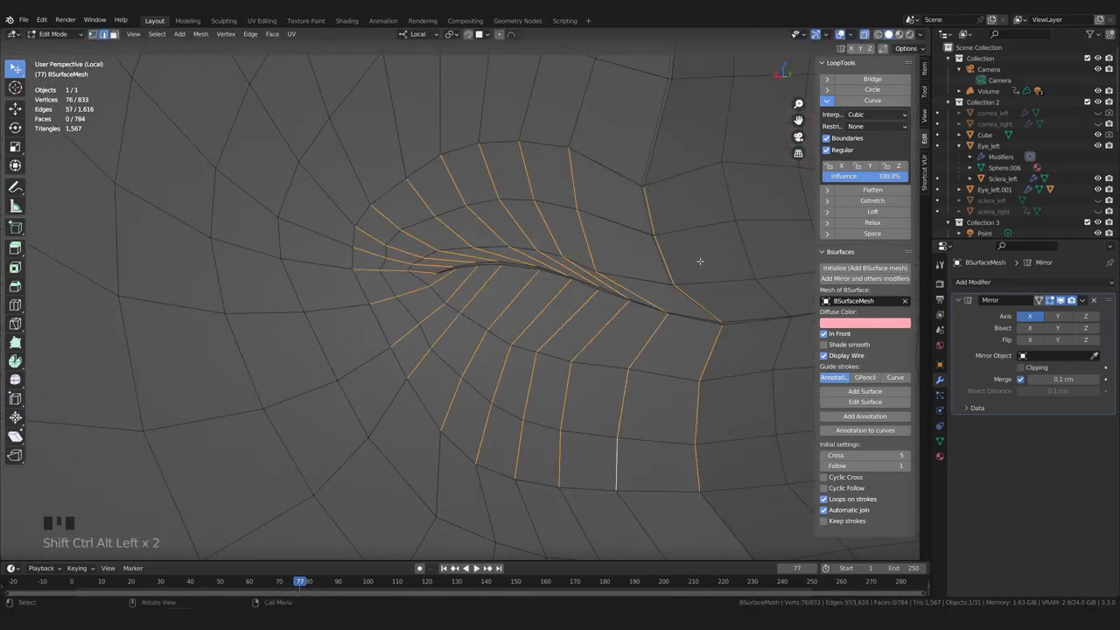
{"action": "left_click", "coordinate": [861, 234]}
{"action": "middle_click_drag", "start_coordinate": [559, 307], "coordinate": [604, 350]}
{"action": "scroll", "coordinate": [330, 380], "scroll_direction": "down", "scroll_amount": 2}
{"action": "middle_click_drag", "start_coordinate": [330, 380], "coordinate": [541, 252]}
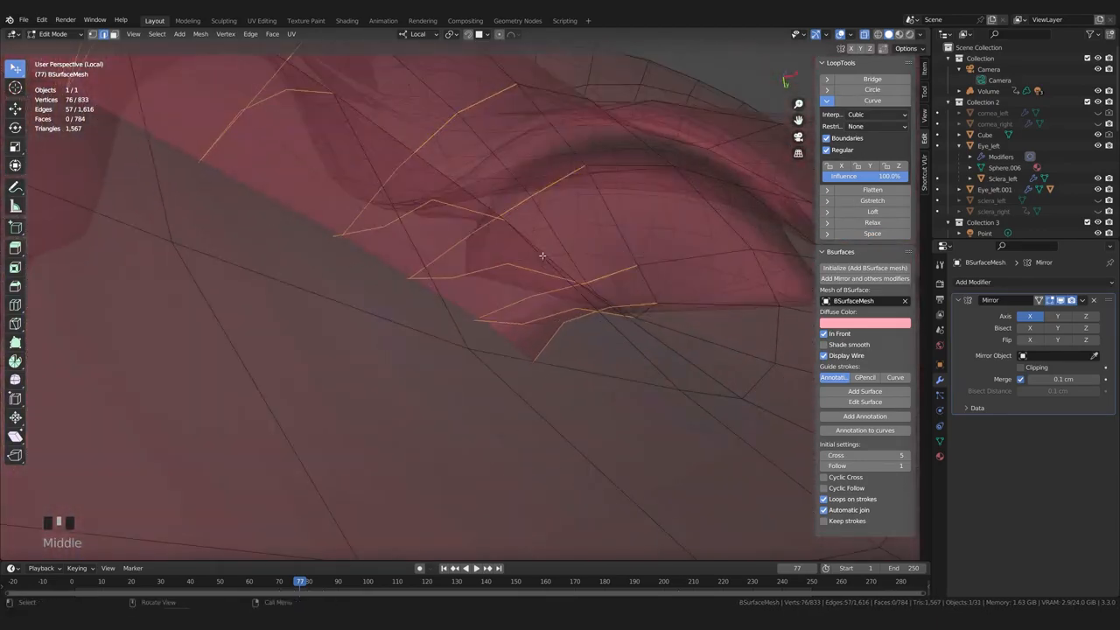
Evenly space the edge rows running from the upper lip beside the mouth corner up the cheek with LoopTools Space
{"action": "left_click", "coordinate": [569, 333]}
{"action": "middle_click_drag", "start_coordinate": [570, 334], "coordinate": [540, 417]}
{"action": "middle_click_drag", "start_coordinate": [453, 376], "coordinate": [439, 351]}
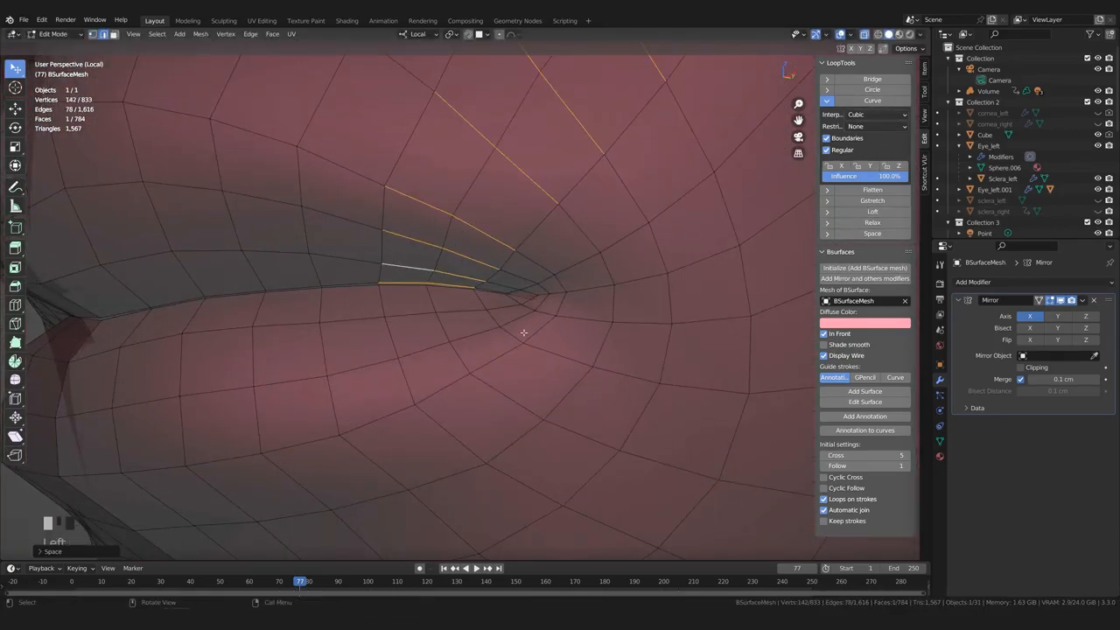
Smooth the cheek topology beside the nose and mouth with repeated Slide Relax strokes in Sculpt Mode
{"action": "scroll", "coordinate": [524, 333], "scroll_direction": "down", "scroll_amount": 6}
{"action": "left_click", "coordinate": [254, 335]}
{"action": "middle_click_drag", "start_coordinate": [529, 298], "coordinate": [460, 390]}
{"action": "scroll", "coordinate": [524, 370], "scroll_direction": "down", "scroll_amount": 2}
{"action": "key", "text": "ctrl+shift+z"}
{"action": "scroll", "coordinate": [525, 370], "scroll_direction": "up", "scroll_amount": 2}
{"action": "scroll", "coordinate": [460, 390], "scroll_direction": "up", "scroll_amount": 2}
{"action": "middle_click_drag", "start_coordinate": [595, 384], "coordinate": [559, 386]}
{"action": "key", "text": "ctrl+Tab"}
{"action": "left_click_drag", "start_coordinate": [551, 350], "coordinate": [507, 318], "text": "shift"}
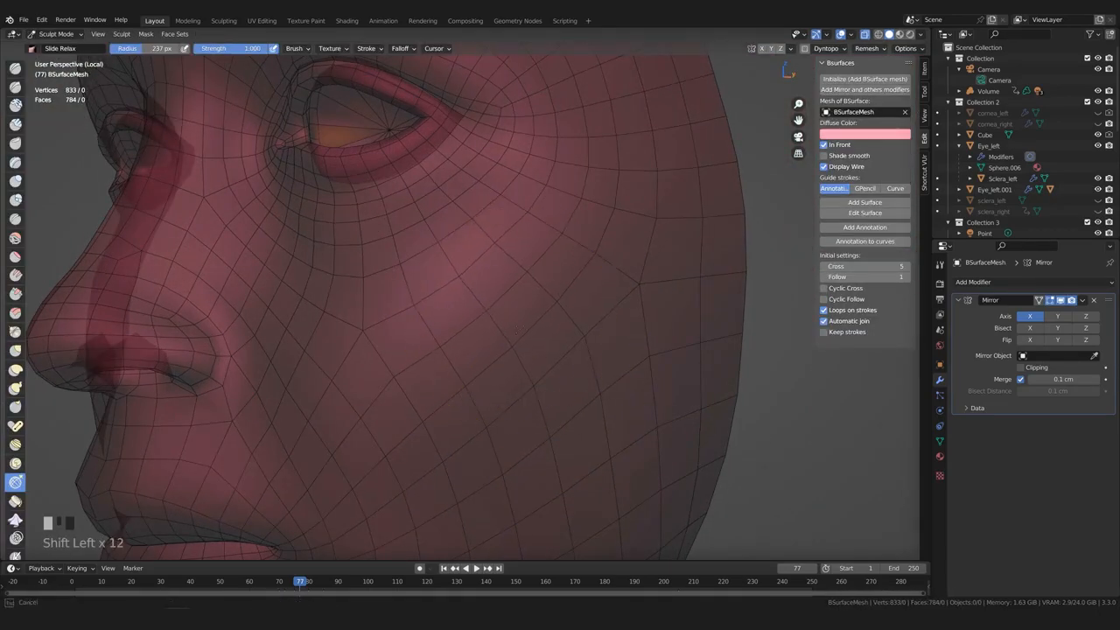
Return to Edit Mode and examine the lips, mouth corners and chin from the front, side and inside of the face
{"action": "middle_click_drag", "start_coordinate": [487, 429], "coordinate": [516, 350], "text": "shift"}
{"action": "key", "text": "Tab"}
{"action": "scroll", "coordinate": [477, 391], "scroll_direction": "up", "scroll_amount": 4}
{"action": "mouse_move", "coordinate": [478, 390]}
{"action": "middle_mouse_down"}
{"action": "mouse_move", "coordinate": [420, 359]}
{"action": "mouse_move", "coordinate": [248, 373]}
{"action": "mouse_move", "coordinate": [181, 432]}
{"action": "mouse_move", "coordinate": [384, 388]}
{"action": "mouse_move", "coordinate": [420, 348]}
{"action": "mouse_move", "coordinate": [469, 334]}
{"action": "middle_mouse_up"}
{"action": "scroll", "coordinate": [479, 365], "scroll_direction": "down", "scroll_amount": 2}
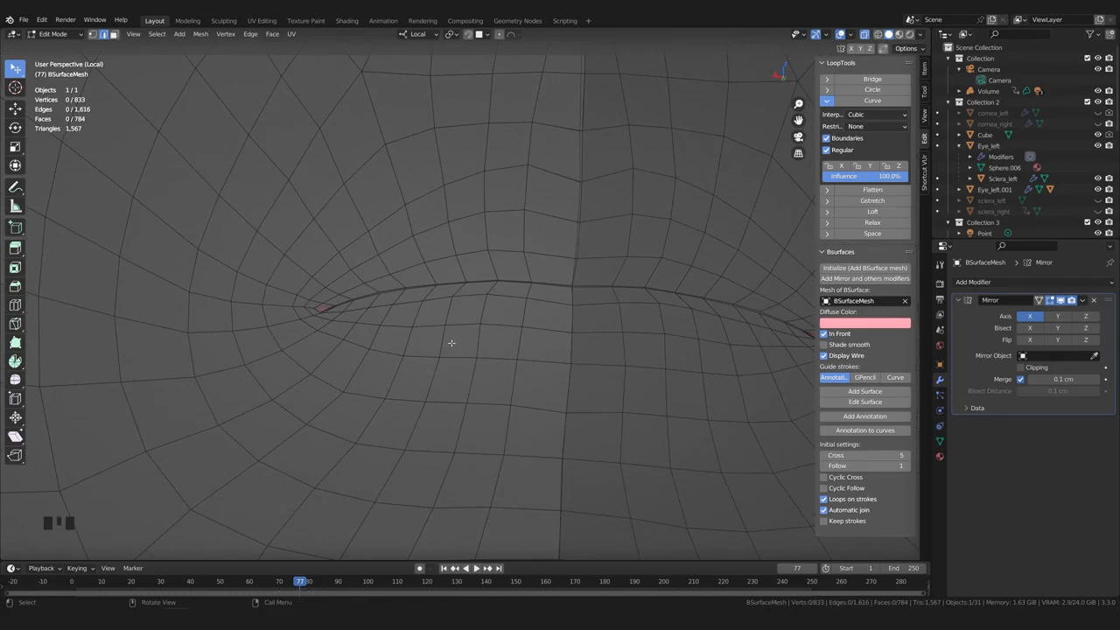
{"action": "middle_click_drag", "start_coordinate": [455, 335], "coordinate": [214, 363]}
{"action": "scroll", "coordinate": [454, 316], "scroll_direction": "down", "scroll_amount": 2}
{"action": "scroll", "coordinate": [460, 328], "scroll_direction": "up", "scroll_amount": 4}
{"action": "scroll", "coordinate": [451, 328], "scroll_direction": "down", "scroll_amount": 2}
{"action": "middle_click_drag", "start_coordinate": [215, 363], "coordinate": [428, 361], "text": "shift"}
{"action": "scroll", "coordinate": [402, 367], "scroll_direction": "up", "scroll_amount": 1}
{"action": "scroll", "coordinate": [395, 365], "scroll_direction": "down", "scroll_amount": 3}
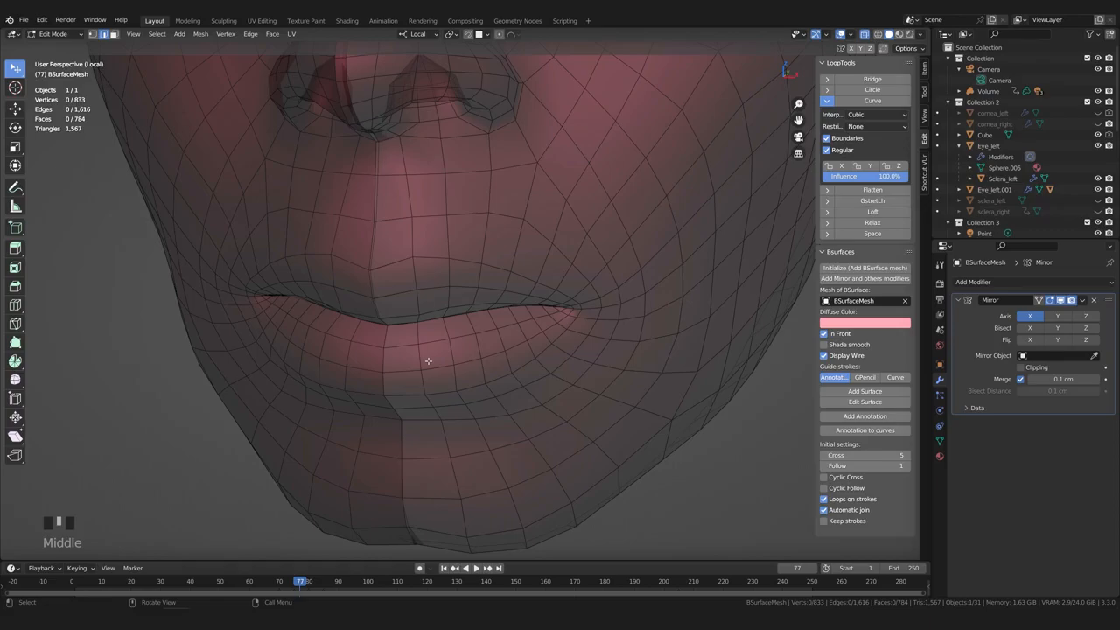
{"action": "middle_click_drag", "start_coordinate": [536, 360], "coordinate": [237, 367]}
{"action": "scroll", "coordinate": [339, 363], "scroll_direction": "down", "scroll_amount": 1}
{"action": "middle_click_drag", "start_coordinate": [340, 363], "coordinate": [501, 272], "text": "shift"}
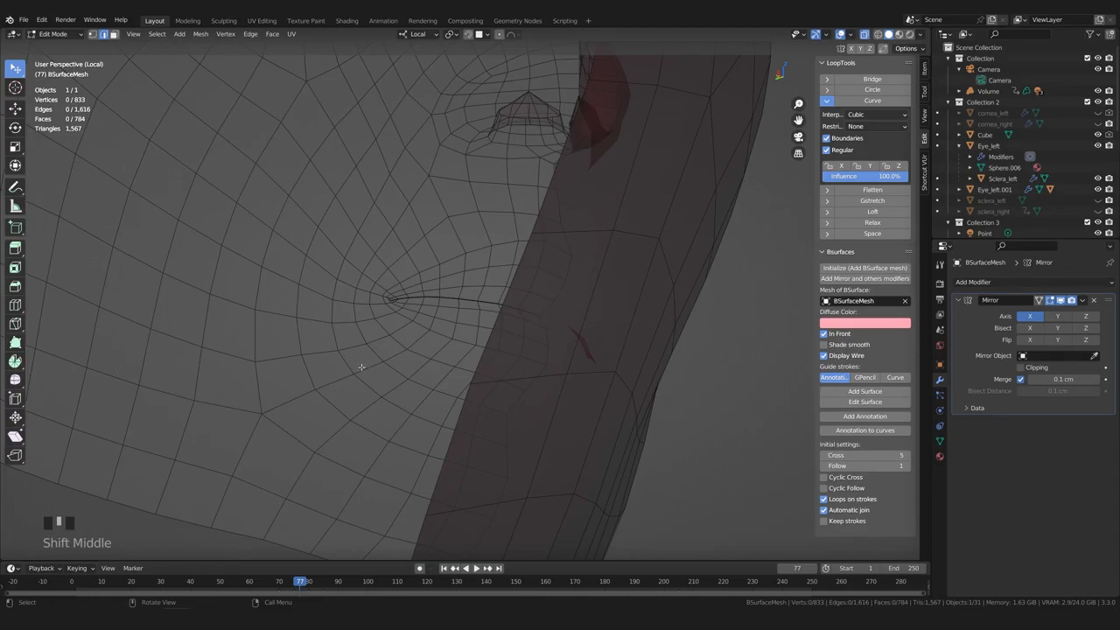
{"action": "middle_click_drag", "start_coordinate": [235, 455], "coordinate": [404, 467], "text": "shift"}
{"action": "middle_click_drag", "start_coordinate": [492, 395], "coordinate": [440, 420], "text": "shift"}
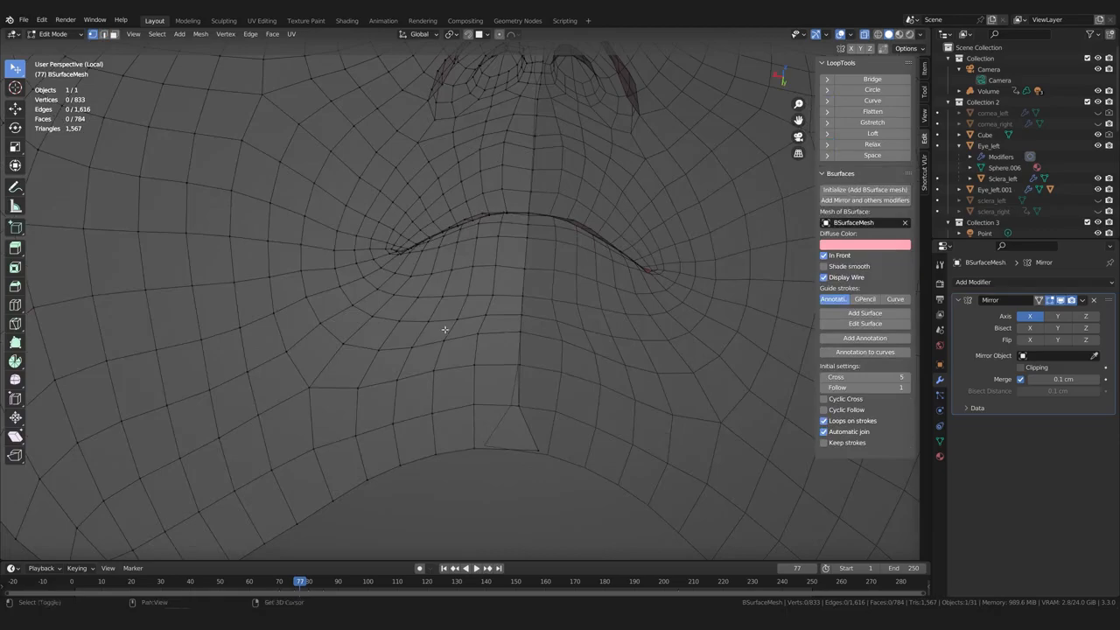
Move the two stray vertices at the chin's lower edge onto the mirror centre line
{"action": "middle_click_drag", "start_coordinate": [442, 328], "coordinate": [510, 432]}
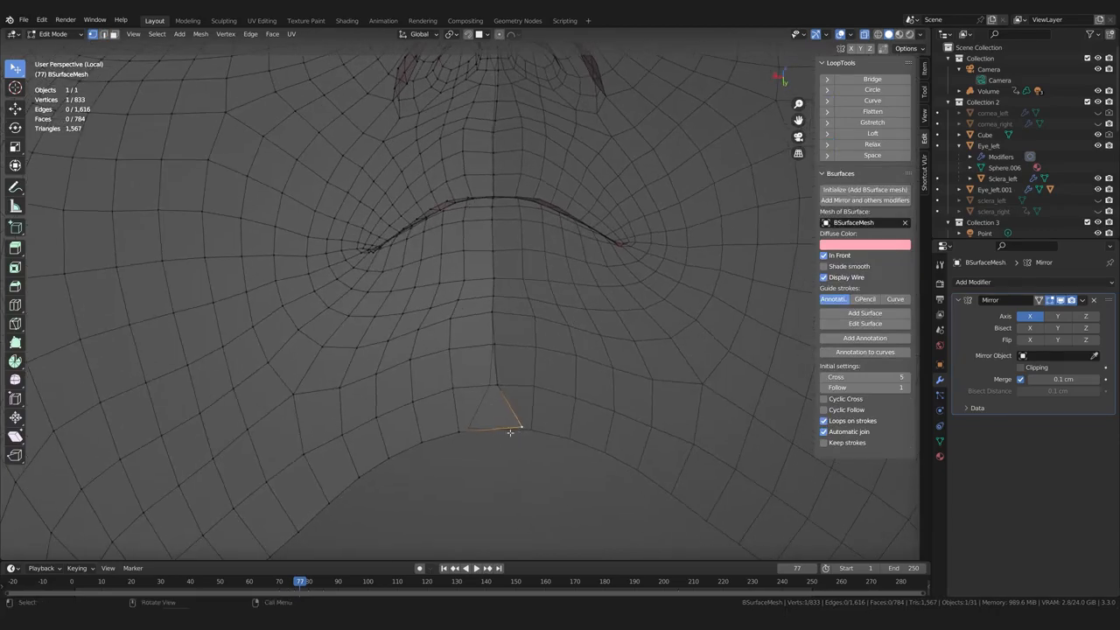
{"action": "key", "text": "g"}
{"action": "left_click", "coordinate": [489, 425]}
{"action": "left_click", "coordinate": [497, 387]}
{"action": "key", "text": "g"}
{"action": "left_click", "coordinate": [491, 387]}
{"action": "left_click", "coordinate": [505, 460]}
{"action": "scroll", "coordinate": [505, 460], "scroll_direction": "down", "scroll_amount": 1}
{"action": "middle_click_drag", "start_coordinate": [505, 460], "coordinate": [492, 302]}
{"action": "scroll", "coordinate": [492, 302], "scroll_direction": "up", "scroll_amount": 3}
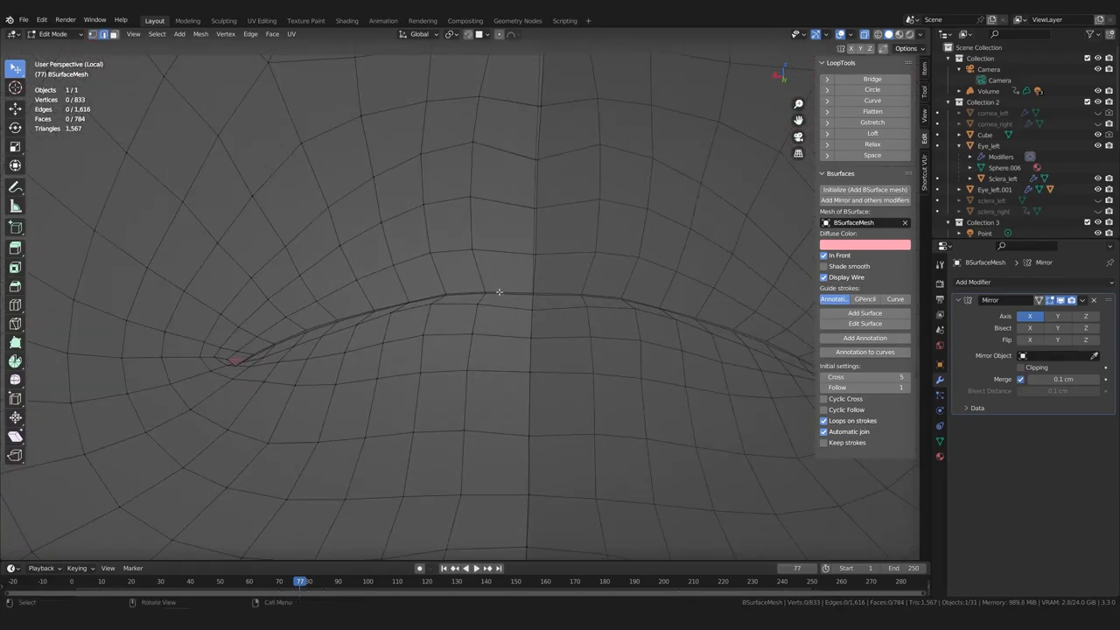
{"action": "scroll", "coordinate": [496, 299], "scroll_direction": "down", "scroll_amount": 6}
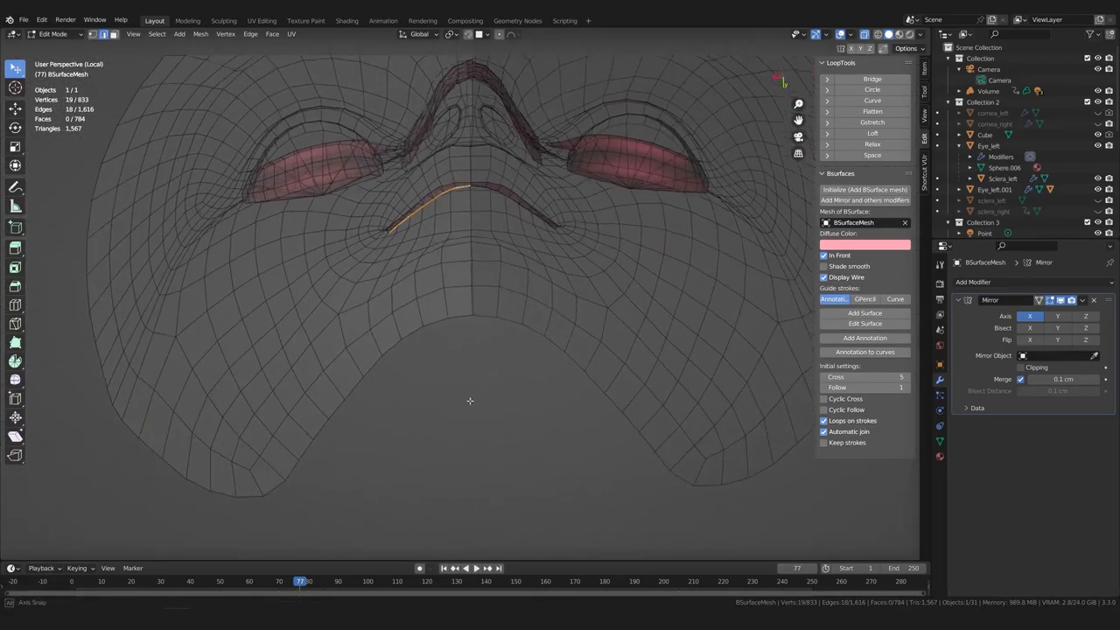
{"action": "scroll", "coordinate": [464, 376], "scroll_direction": "down", "scroll_amount": 3}
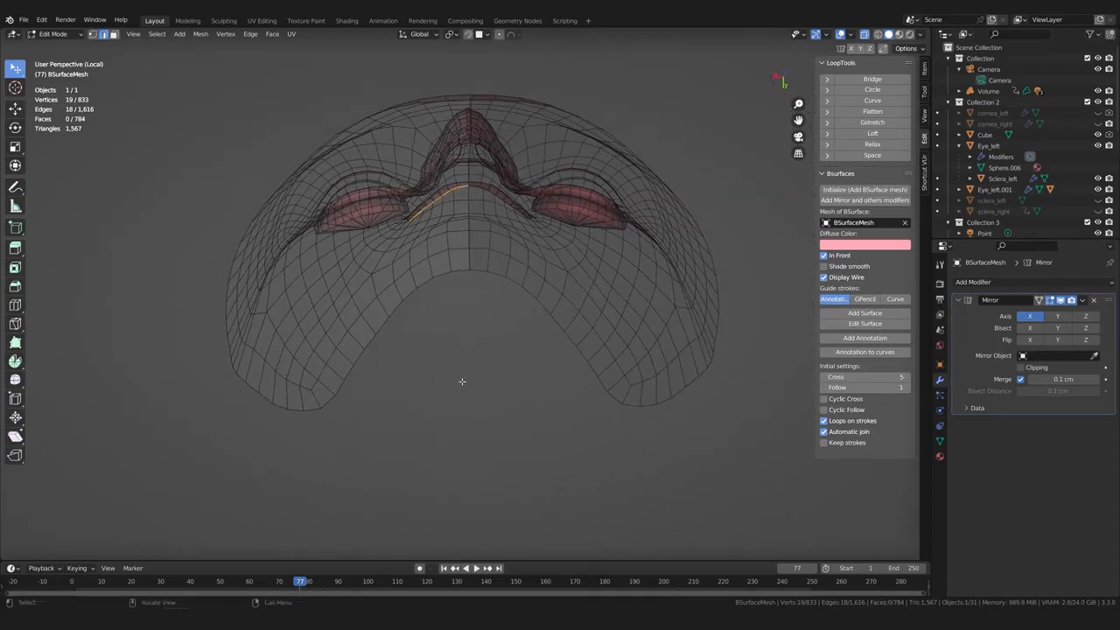
{"action": "key", "text": "e"}
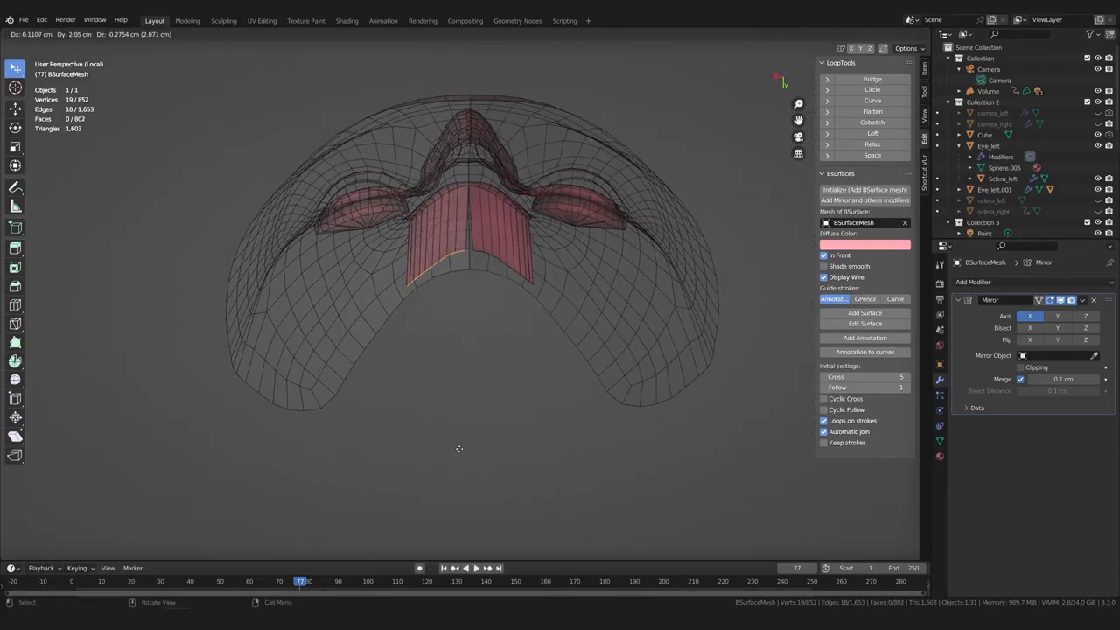
{"action": "left_click", "coordinate": [460, 445]}
{"action": "key", "text": "ctrl+z"}
Extrude the inner lip edge loop back into the head and move the new edges about 7.35 cm along Y
{"action": "middle_click_drag", "start_coordinate": [450, 379], "coordinate": [433, 400]}
{"action": "scroll", "coordinate": [437, 421], "scroll_direction": "up", "scroll_amount": 5}
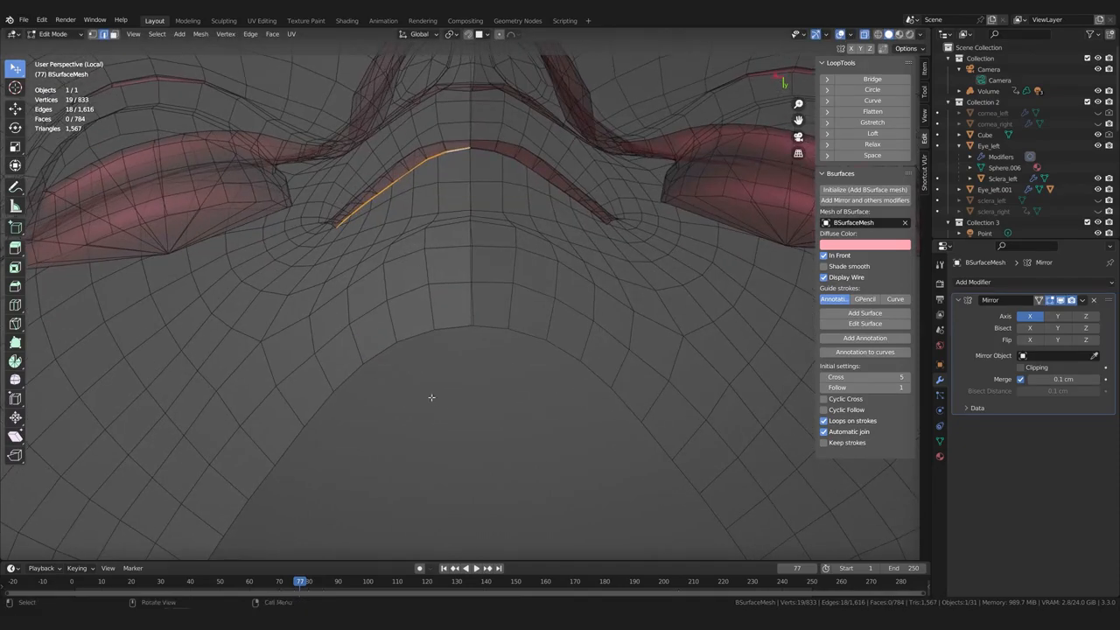
{"action": "key", "text": "e"}
{"action": "left_click", "coordinate": [429, 312]}
{"action": "left_click", "coordinate": [16, 111]}
{"action": "mouse_move", "coordinate": [351, 299]}
{"action": "middle_mouse_down"}
{"action": "mouse_move", "coordinate": [405, 377]}
{"action": "mouse_move", "coordinate": [404, 338]}
{"action": "mouse_move", "coordinate": [437, 355]}
{"action": "mouse_move", "coordinate": [354, 282]}
{"action": "middle_mouse_up"}
{"action": "left_click_drag", "start_coordinate": [356, 278], "coordinate": [597, 472]}
{"action": "middle_click_drag", "start_coordinate": [597, 473], "coordinate": [587, 421]}
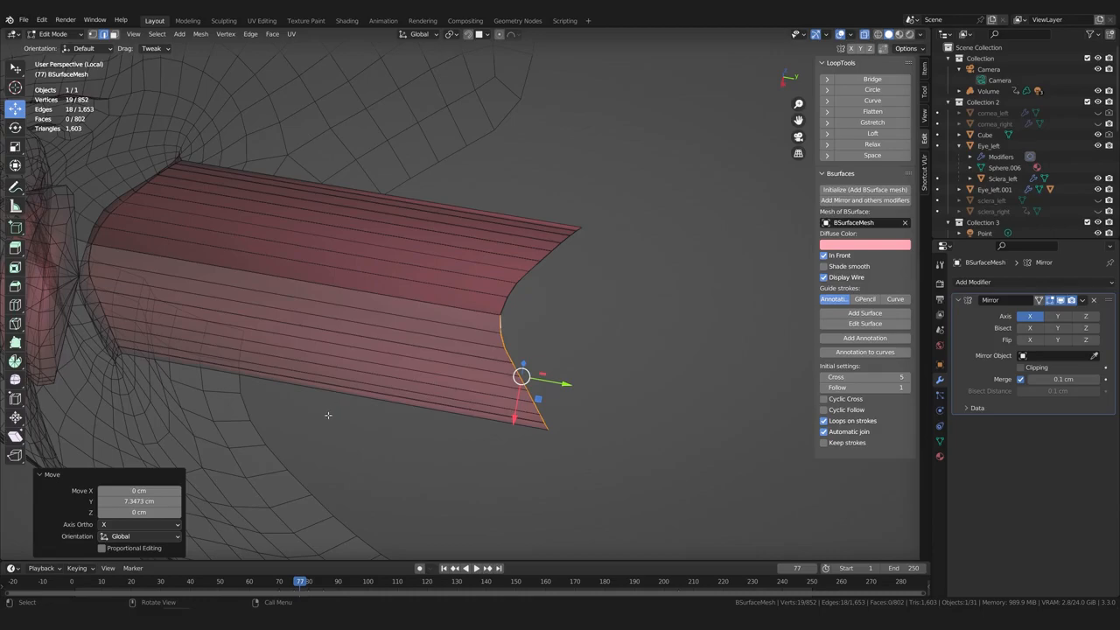
Scale the extruded end edges by -1.184 along the global Y axis to reverse their curve
{"action": "middle_click_drag", "start_coordinate": [403, 415], "coordinate": [522, 440]}
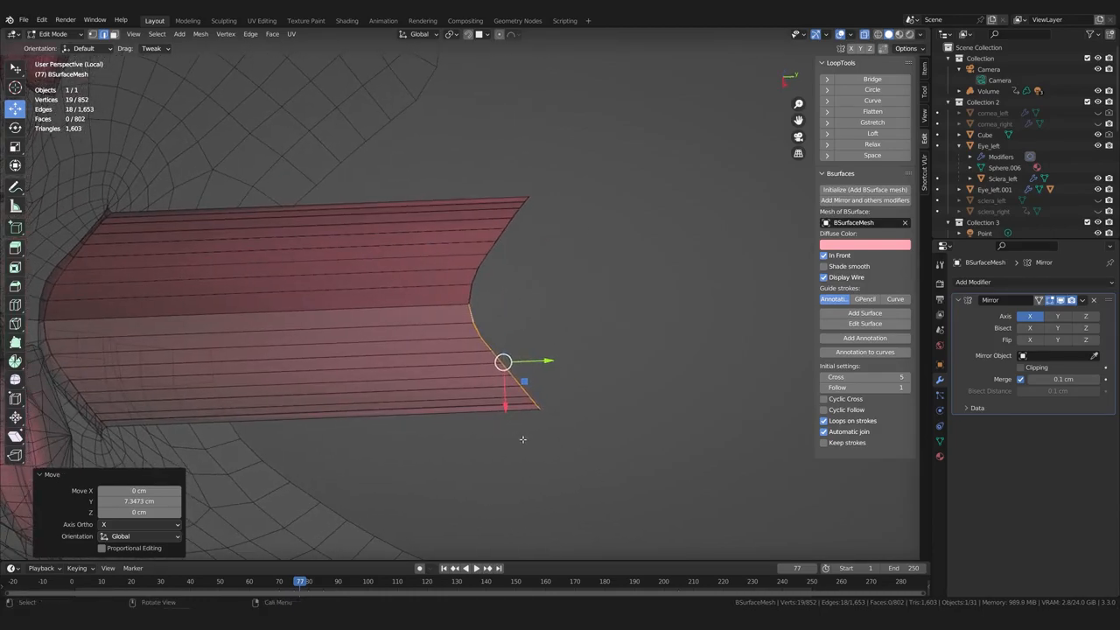
{"action": "middle_click_drag", "start_coordinate": [492, 357], "coordinate": [496, 358]}
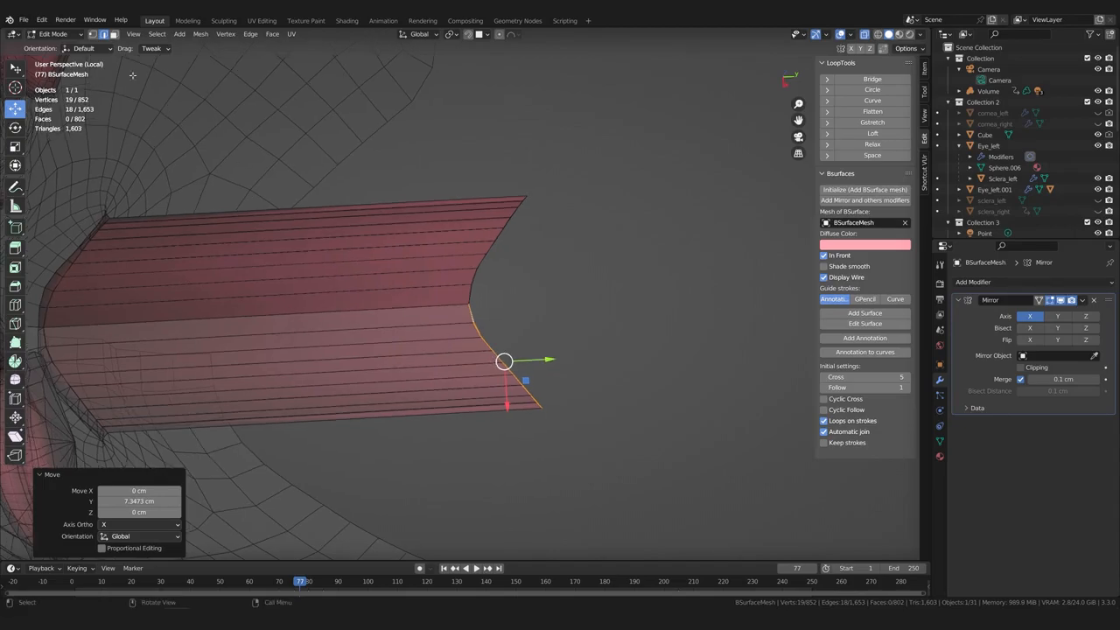
{"action": "left_click", "coordinate": [15, 147]}
{"action": "middle_click_drag", "start_coordinate": [21, 150], "coordinate": [33, 165]}
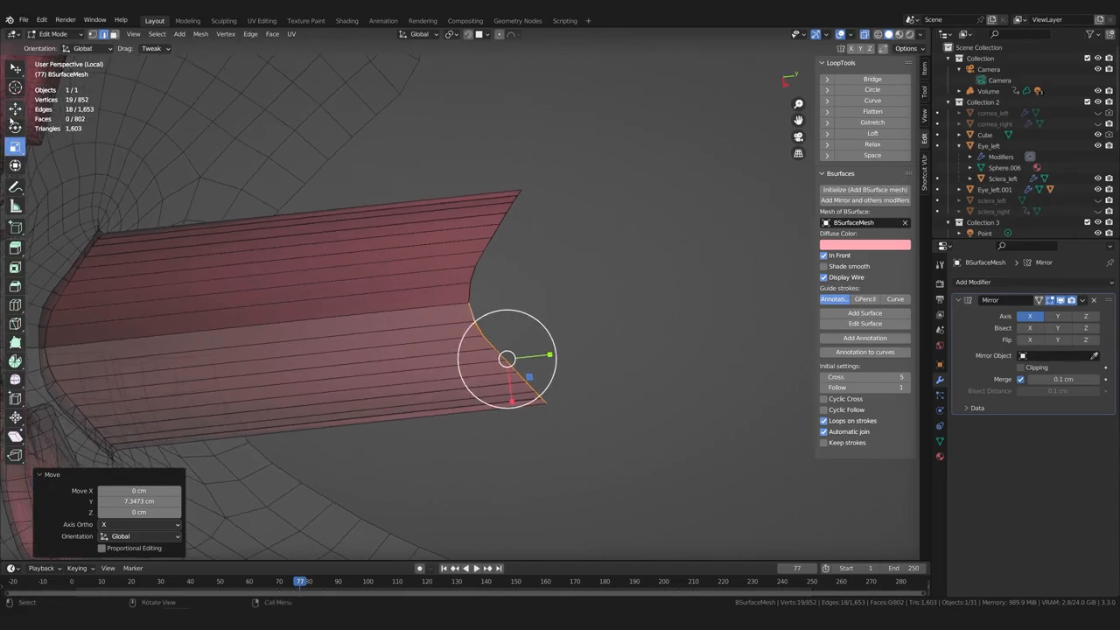
{"action": "middle_click_drag", "start_coordinate": [338, 269], "coordinate": [551, 314]}
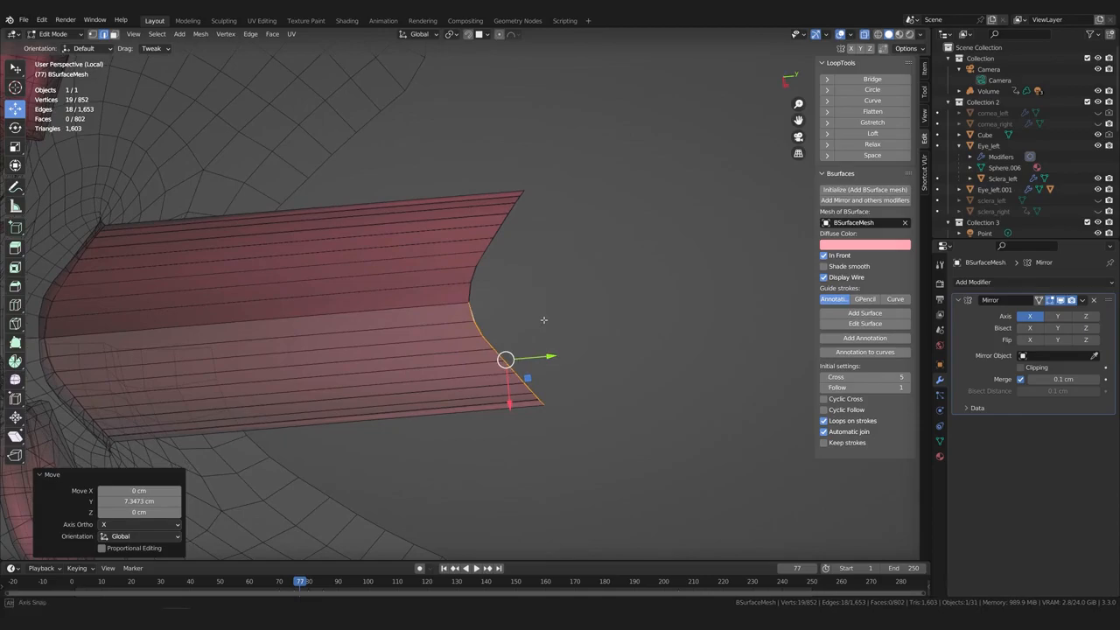
{"action": "key", "text": "s"}
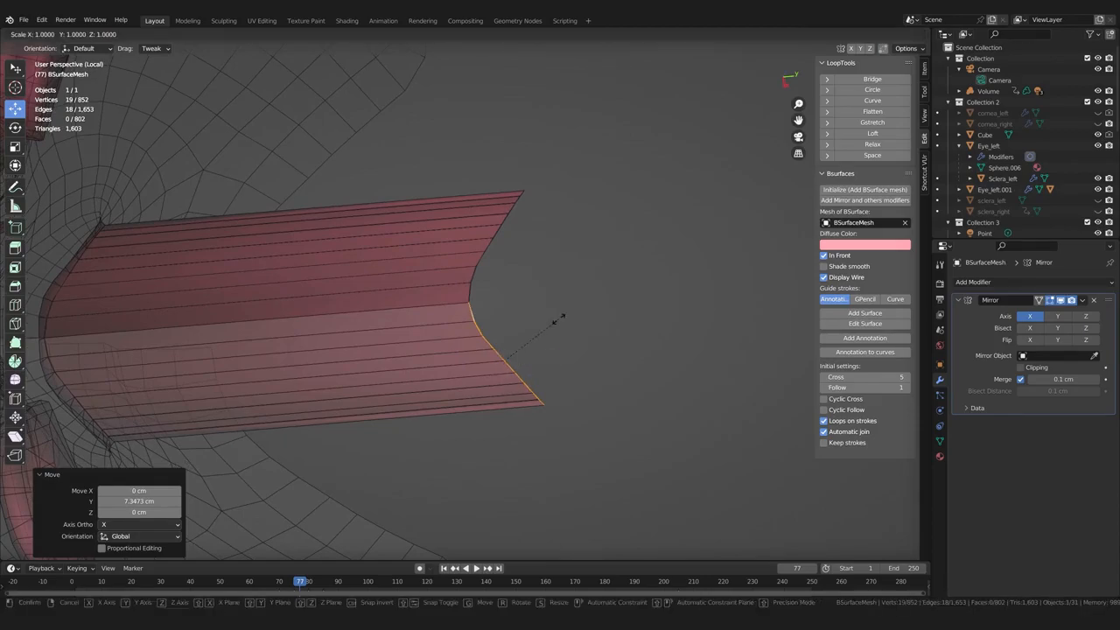
{"action": "key", "text": "y"}
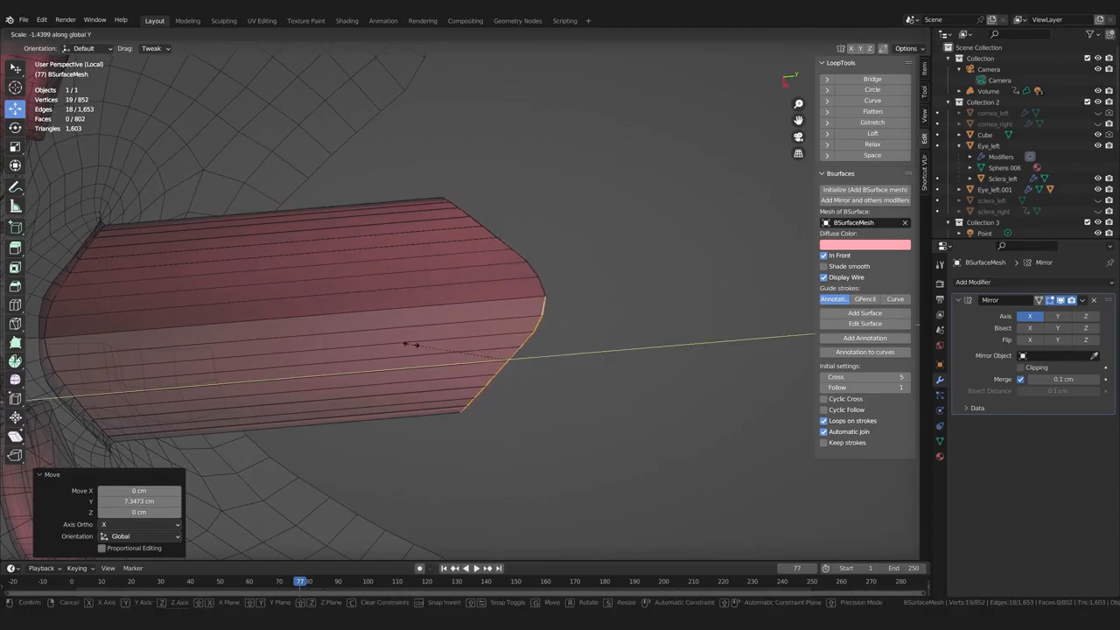
{"action": "left_click", "coordinate": [428, 354]}
Move the end edges of the extruded mouth bag about 2.04 cm farther back along Y
{"action": "scroll", "coordinate": [437, 332], "scroll_direction": "down", "scroll_amount": 5}
{"action": "middle_click_drag", "start_coordinate": [458, 365], "coordinate": [427, 225]}
{"action": "scroll", "coordinate": [438, 341], "scroll_direction": "up", "scroll_amount": 4}
{"action": "scroll", "coordinate": [478, 432], "scroll_direction": "down", "scroll_amount": 6}
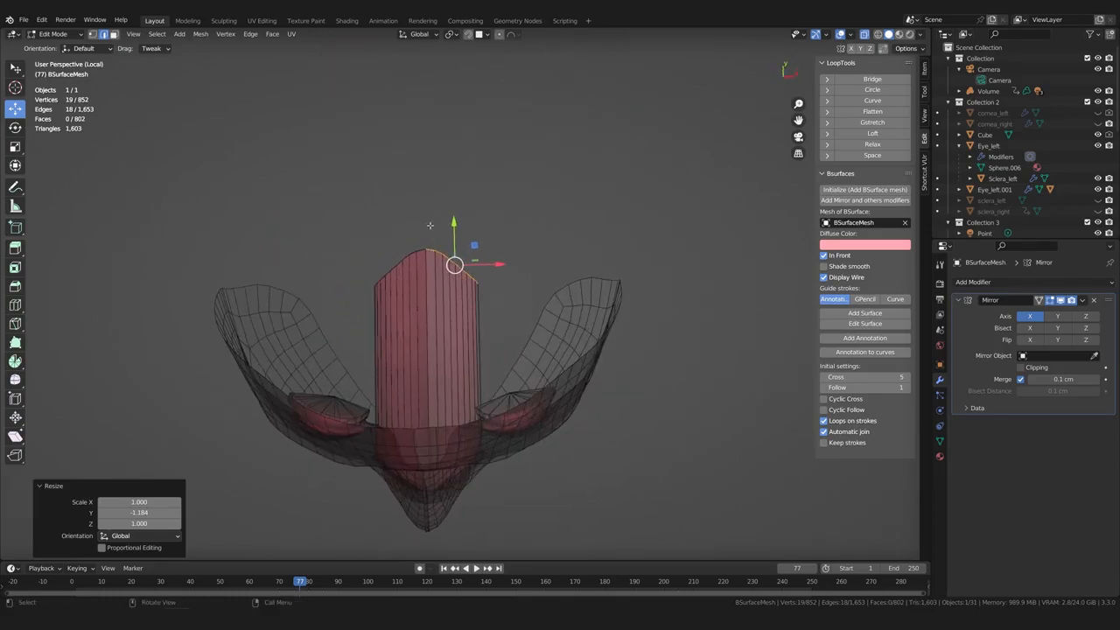
{"action": "left_click_drag", "start_coordinate": [454, 223], "coordinate": [453, 175]}
Examine the length and end profile of the extruded mouth bag relative to the face
{"action": "middle_click_drag", "start_coordinate": [463, 366], "coordinate": [285, 267]}
{"action": "middle_click_drag", "start_coordinate": [396, 322], "coordinate": [278, 408], "text": "shift"}
{"action": "scroll", "coordinate": [363, 332], "scroll_direction": "up", "scroll_amount": 2}
{"action": "scroll", "coordinate": [350, 415], "scroll_direction": "up", "scroll_amount": 2}
{"action": "middle_click_drag", "start_coordinate": [418, 424], "coordinate": [345, 405], "text": "shift"}
{"action": "scroll", "coordinate": [433, 394], "scroll_direction": "up", "scroll_amount": 2}
{"action": "scroll", "coordinate": [435, 400], "scroll_direction": "down", "scroll_amount": 3}
{"action": "scroll", "coordinate": [487, 306], "scroll_direction": "up", "scroll_amount": 4}
{"action": "scroll", "coordinate": [349, 402], "scroll_direction": "down", "scroll_amount": 3}
{"action": "middle_click_drag", "start_coordinate": [385, 370], "coordinate": [438, 339]}
{"action": "scroll", "coordinate": [390, 360], "scroll_direction": "up", "scroll_amount": 2}
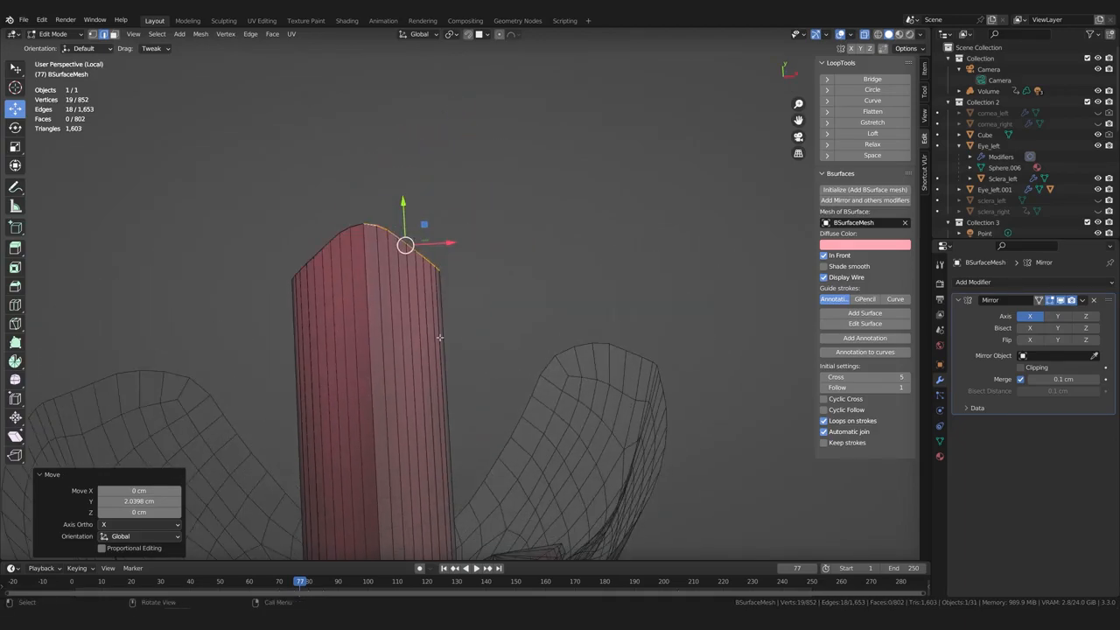
Close the back end of the mouth bag by merging its end vertices by distance at 0.02 cm
{"action": "mouse_move", "coordinate": [427, 282]}
{"action": "middle_mouse_down"}
{"action": "mouse_move", "coordinate": [280, 213]}
{"action": "mouse_move", "coordinate": [316, 274]}
{"action": "mouse_move", "coordinate": [415, 289]}
{"action": "mouse_move", "coordinate": [394, 285]}
{"action": "mouse_move", "coordinate": [388, 295]}
{"action": "mouse_move", "coordinate": [415, 300]}
{"action": "middle_mouse_up"}
{"action": "middle_click_drag", "start_coordinate": [548, 331], "coordinate": [522, 387]}
{"action": "key", "text": "1"}
{"action": "key", "text": "alt+a"}
{"action": "left_click_drag", "start_coordinate": [644, 478], "coordinate": [254, 251]}
{"action": "middle_click_drag", "start_coordinate": [254, 252], "coordinate": [512, 379]}
{"action": "key", "text": "m"}
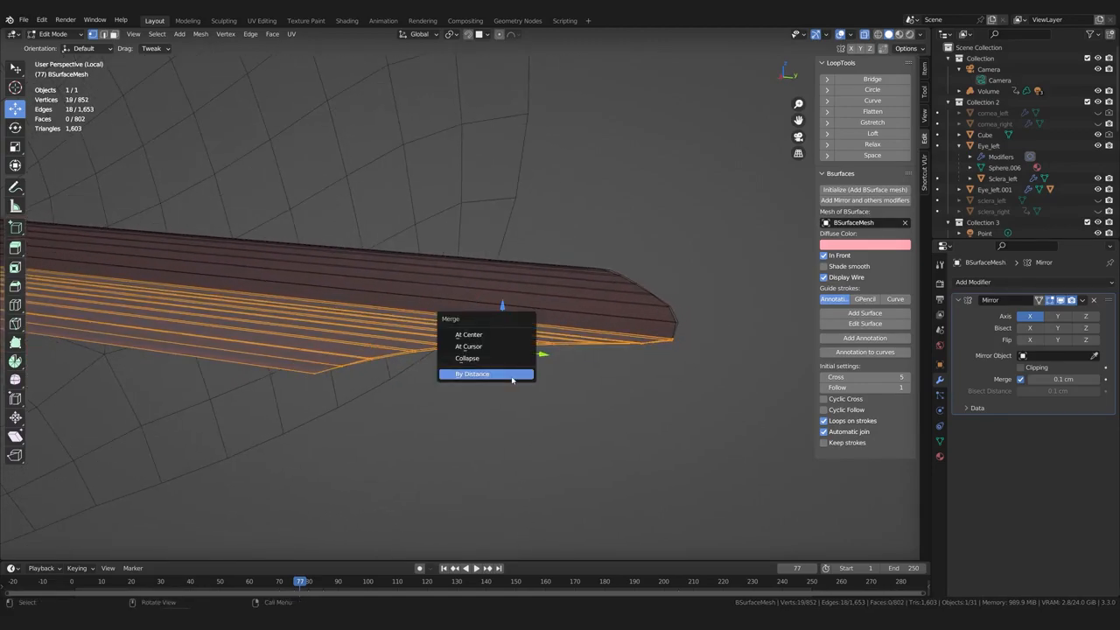
{"action": "left_click", "coordinate": [512, 379]}
{"action": "scroll", "coordinate": [439, 386], "scroll_direction": "up", "scroll_amount": 1}
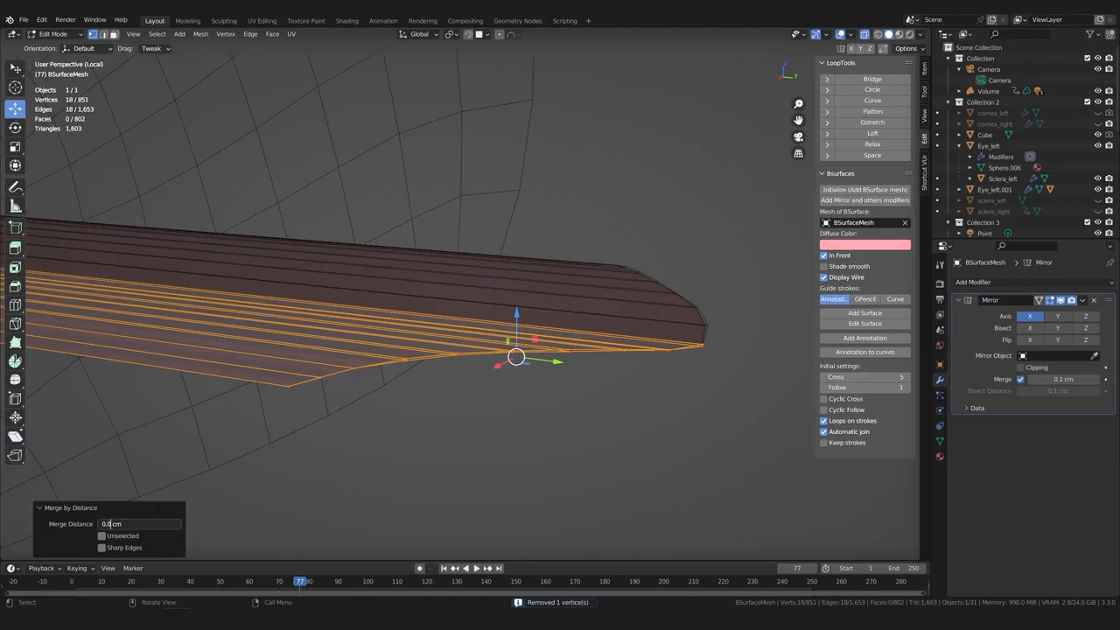
{"action": "key", "text": "Return"}
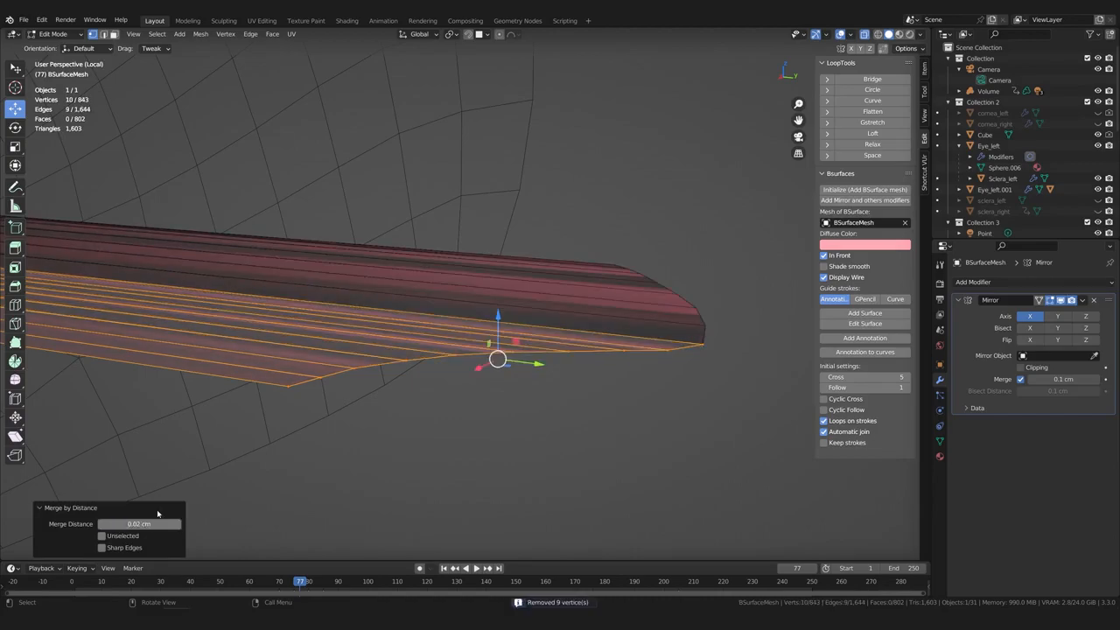
Add a loop cut across the long faces of the mouth bag between the lips and its closed end
{"action": "middle_click_drag", "start_coordinate": [383, 440], "coordinate": [394, 478]}
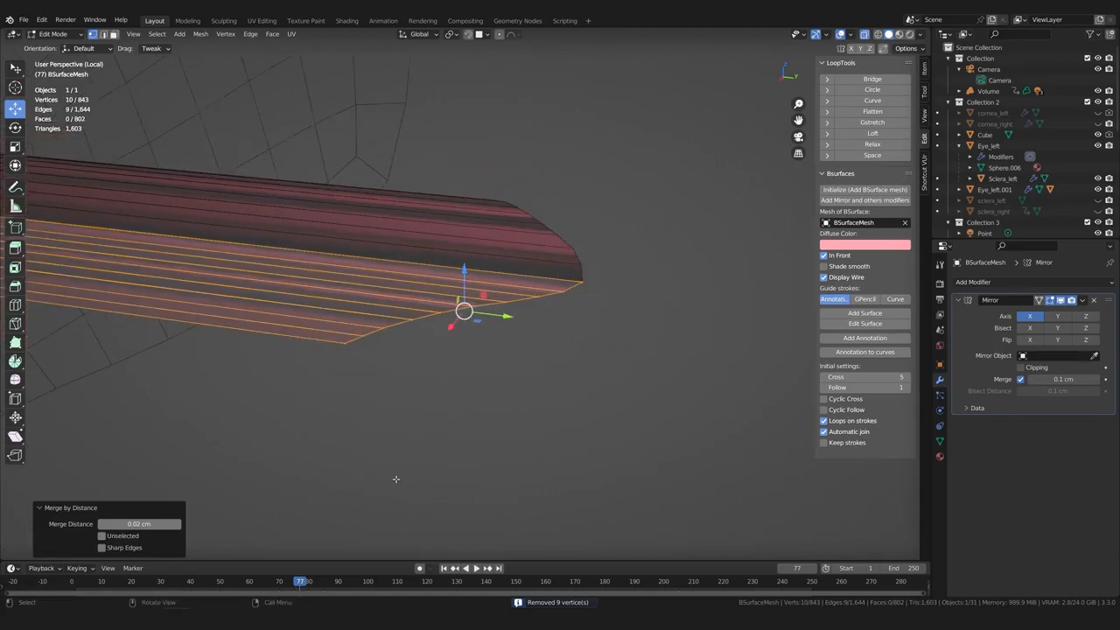
{"action": "scroll", "coordinate": [411, 463], "scroll_direction": "down", "scroll_amount": 2}
{"action": "left_click", "coordinate": [432, 445]}
{"action": "middle_click_drag", "start_coordinate": [432, 446], "coordinate": [697, 389]}
{"action": "key", "text": "2"}
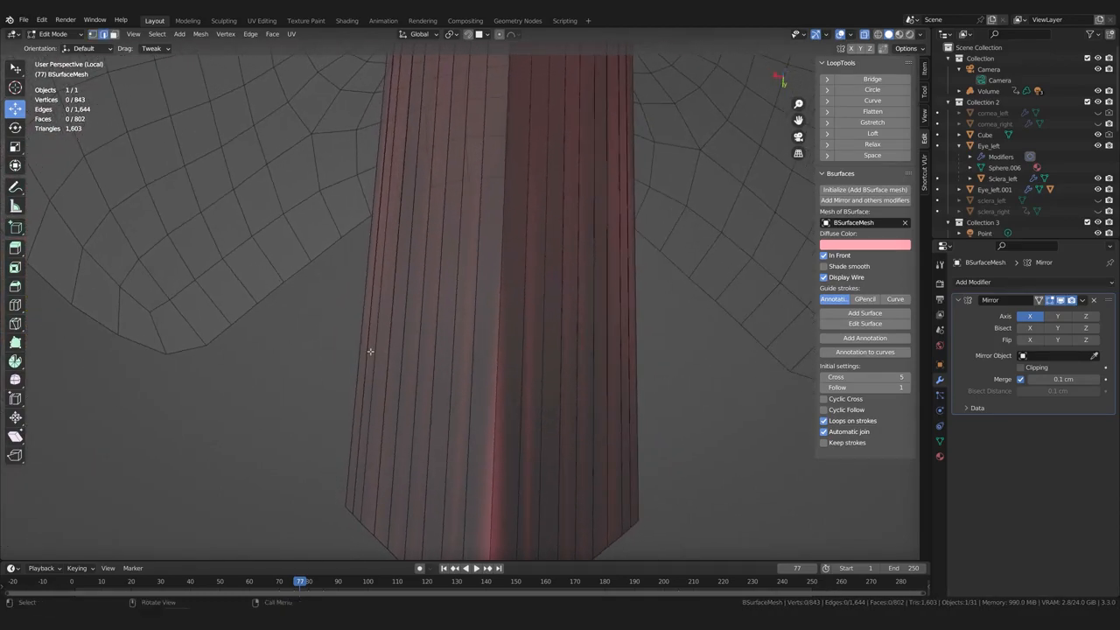
{"action": "middle_click_drag", "start_coordinate": [371, 351], "coordinate": [423, 300]}
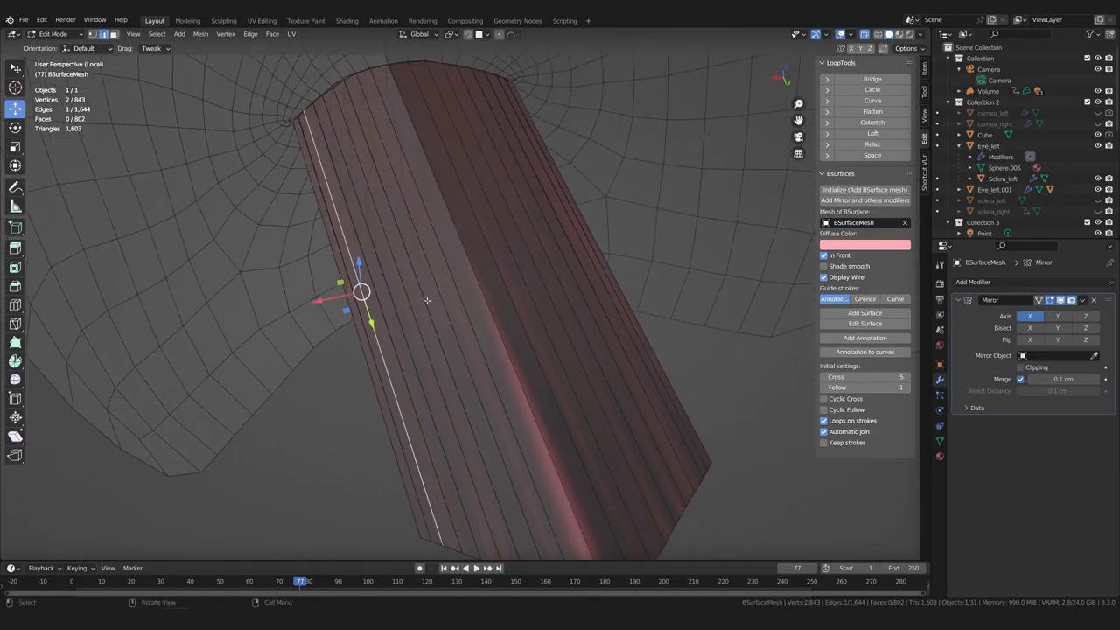
{"action": "left_click", "coordinate": [406, 456], "text": "ctrl+alt"}
{"action": "middle_click_drag", "start_coordinate": [406, 456], "coordinate": [432, 453]}
{"action": "left_click", "coordinate": [376, 291]}
{"action": "left_click", "coordinate": [381, 298]}
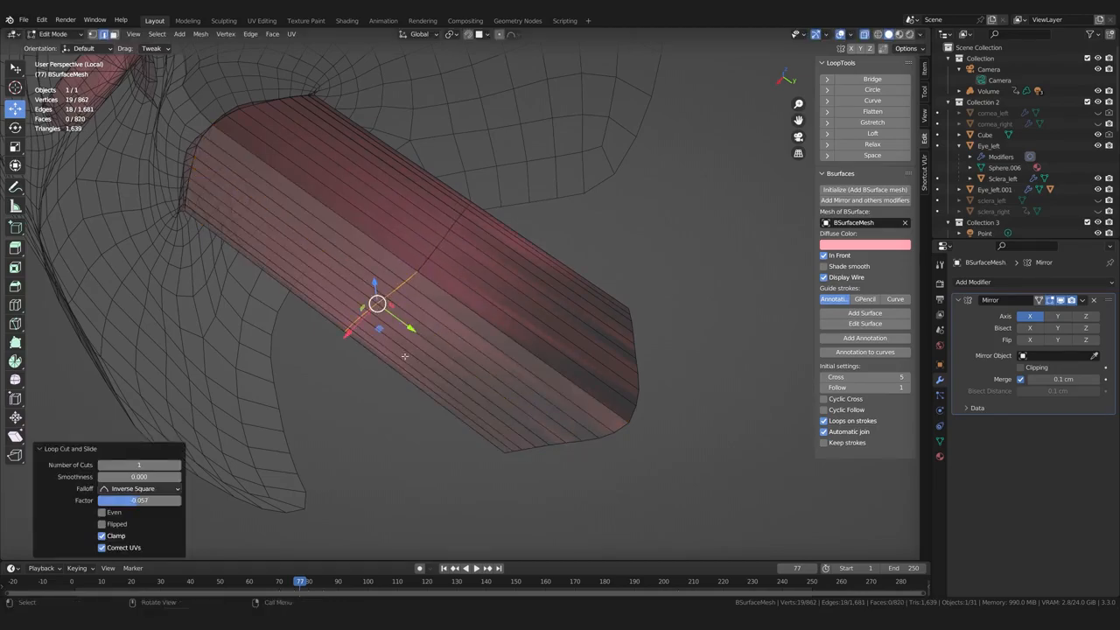
Set the number of cuts across the mouth bag to 13
{"action": "left_click", "coordinate": [177, 465]}
{"action": "left_click", "coordinate": [177, 466]}
{"action": "left_click", "coordinate": [177, 465]}
{"action": "left_click", "coordinate": [177, 465]}
{"action": "left_click", "coordinate": [177, 465]}
{"action": "left_click", "coordinate": [177, 465]}
{"action": "left_click", "coordinate": [177, 466]}
{"action": "left_click", "coordinate": [177, 466]}
{"action": "left_click", "coordinate": [177, 465]}
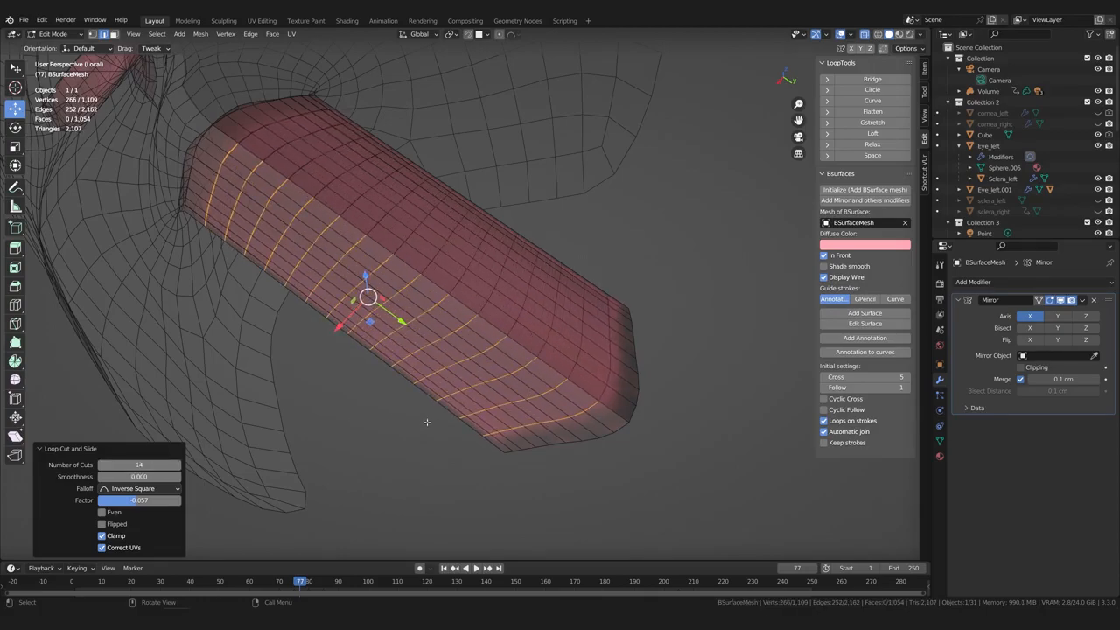
{"action": "left_click", "coordinate": [103, 466]}
{"action": "left_click", "coordinate": [103, 466]}
{"action": "left_click", "coordinate": [103, 465]}
{"action": "left_click", "coordinate": [103, 466]}
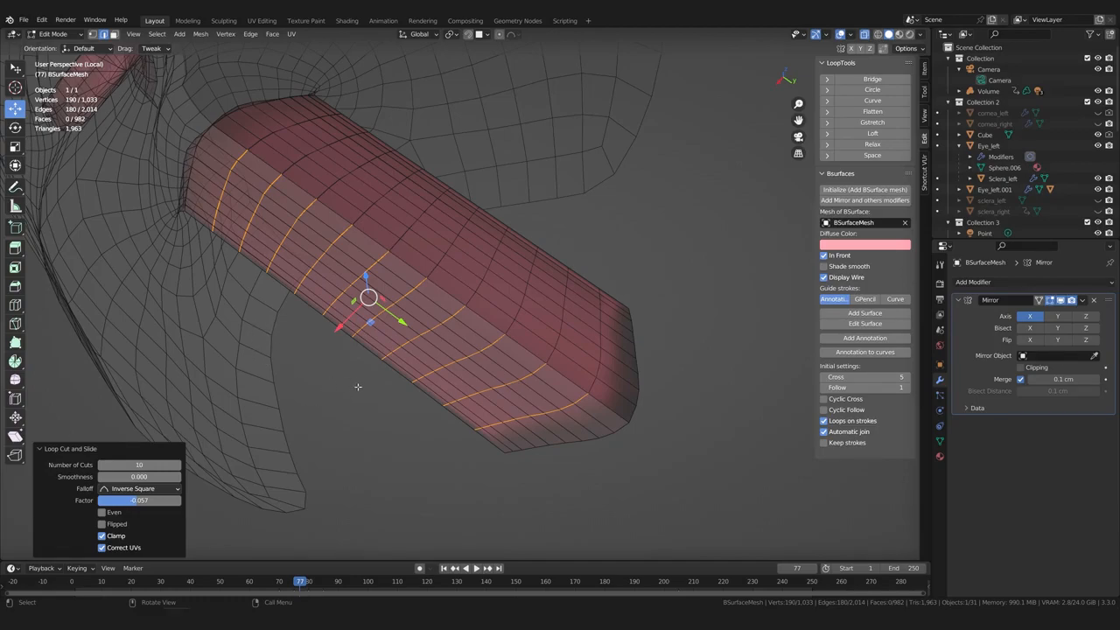
{"action": "left_click", "coordinate": [177, 465]}
{"action": "left_click", "coordinate": [177, 465]}
{"action": "left_click", "coordinate": [177, 465]}
{"action": "left_click", "coordinate": [178, 465]}
{"action": "left_click", "coordinate": [178, 465]}
{"action": "left_click", "coordinate": [101, 465]}
{"action": "left_click", "coordinate": [101, 465]}
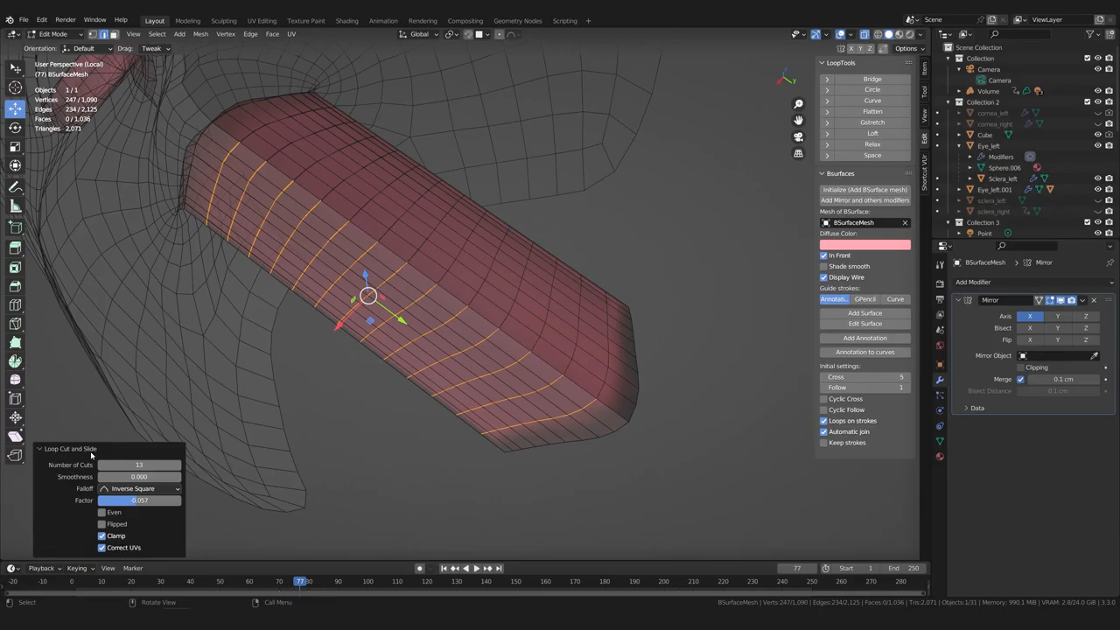
Sculpt the mouth bag's surface with the Inflate/Deflate brush at 472 px radius and 0.5 strength
{"action": "mouse_move", "coordinate": [280, 251]}
{"action": "middle_mouse_down"}
{"action": "mouse_move", "coordinate": [340, 245]}
{"action": "mouse_move", "coordinate": [341, 235]}
{"action": "mouse_move", "coordinate": [395, 245]}
{"action": "mouse_move", "coordinate": [300, 283]}
{"action": "mouse_move", "coordinate": [150, 300]}
{"action": "mouse_move", "coordinate": [291, 316]}
{"action": "mouse_move", "coordinate": [132, 300]}
{"action": "middle_mouse_up"}
{"action": "middle_click_drag", "start_coordinate": [332, 288], "coordinate": [390, 295]}
{"action": "key", "text": "ctrl+Tab"}
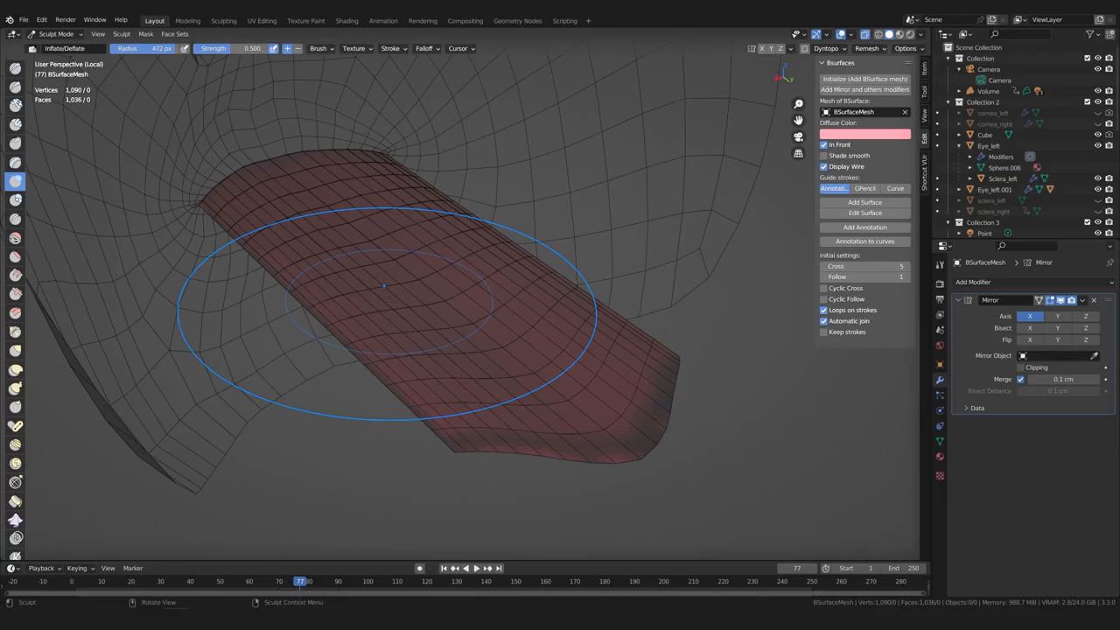
{"action": "mouse_move", "coordinate": [275, 231]}
{"action": "middle_mouse_down", "text": "shift"}
{"action": "mouse_move", "coordinate": [438, 374]}
{"action": "mouse_move", "coordinate": [430, 281]}
{"action": "middle_mouse_up", "text": "shift"}
{"action": "scroll", "coordinate": [429, 375], "scroll_direction": "up", "scroll_amount": 7}
{"action": "scroll", "coordinate": [427, 293], "scroll_direction": "up", "scroll_amount": 3}
{"action": "left_click", "coordinate": [425, 297]}
{"action": "scroll", "coordinate": [425, 297], "scroll_direction": "down", "scroll_amount": 1}
{"action": "mouse_move", "coordinate": [437, 182]}
{"action": "left_mouse_down"}
{"action": "mouse_move", "coordinate": [431, 190]}
{"action": "mouse_move", "coordinate": [450, 221]}
{"action": "mouse_move", "coordinate": [404, 317]}
{"action": "left_mouse_up"}
{"action": "mouse_move", "coordinate": [403, 336]}
{"action": "middle_mouse_down"}
{"action": "mouse_move", "coordinate": [393, 228]}
{"action": "mouse_move", "coordinate": [320, 212]}
{"action": "mouse_move", "coordinate": [450, 187]}
{"action": "mouse_move", "coordinate": [465, 160]}
{"action": "mouse_move", "coordinate": [475, 250]}
{"action": "mouse_move", "coordinate": [398, 242]}
{"action": "mouse_move", "coordinate": [520, 387]}
{"action": "mouse_move", "coordinate": [400, 310]}
{"action": "mouse_move", "coordinate": [490, 333]}
{"action": "mouse_move", "coordinate": [405, 288]}
{"action": "mouse_move", "coordinate": [418, 311]}
{"action": "middle_mouse_up"}
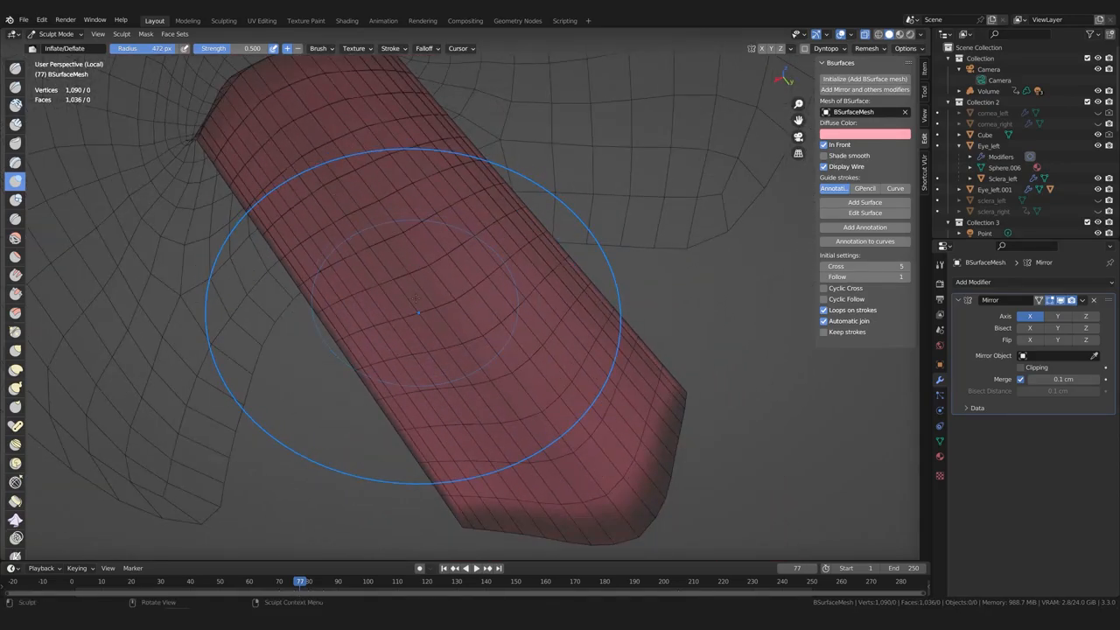
{"action": "mouse_move", "coordinate": [435, 306]}
{"action": "middle_mouse_down"}
{"action": "mouse_move", "coordinate": [384, 341]}
{"action": "mouse_move", "coordinate": [464, 363]}
{"action": "mouse_move", "coordinate": [445, 310]}
{"action": "middle_mouse_up"}
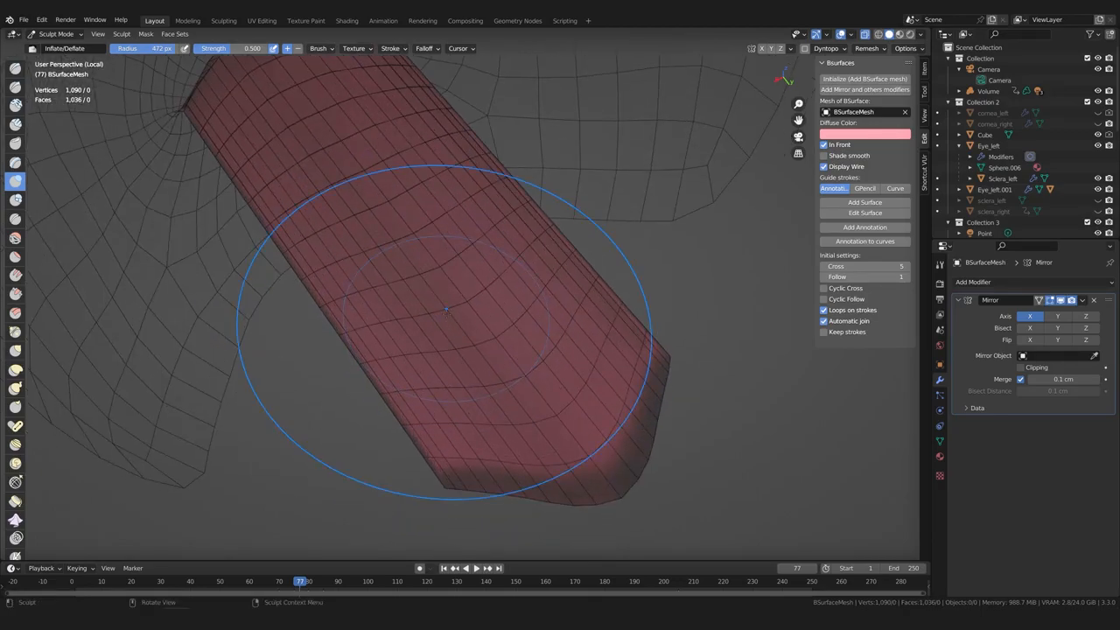
{"action": "middle_click_drag", "start_coordinate": [445, 310], "coordinate": [425, 489]}
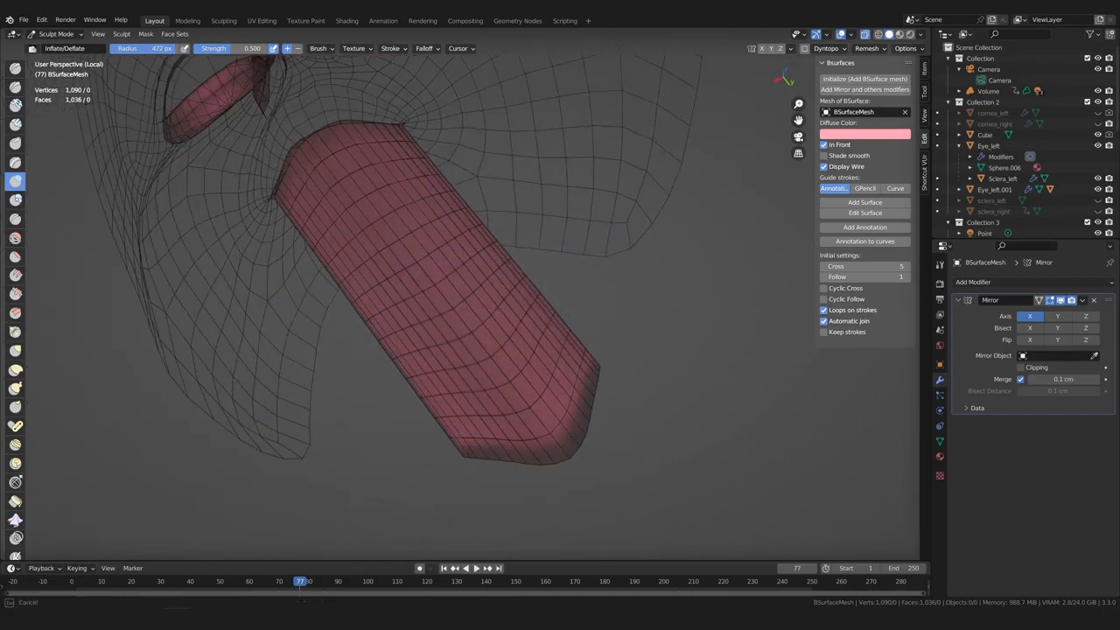
{"action": "mouse_move", "coordinate": [479, 382]}
{"action": "left_mouse_down"}
{"action": "mouse_move", "coordinate": [507, 404]}
{"action": "mouse_move", "coordinate": [411, 280]}
{"action": "mouse_move", "coordinate": [427, 282]}
{"action": "mouse_move", "coordinate": [418, 262]}
{"action": "mouse_move", "coordinate": [429, 253]}
{"action": "mouse_move", "coordinate": [479, 284]}
{"action": "mouse_move", "coordinate": [546, 372]}
{"action": "mouse_move", "coordinate": [538, 377]}
{"action": "left_mouse_up"}
{"action": "scroll", "coordinate": [460, 366], "scroll_direction": "up", "scroll_amount": 1}
{"action": "scroll", "coordinate": [464, 368], "scroll_direction": "up", "scroll_amount": 1}
{"action": "mouse_move", "coordinate": [183, 466]}
{"action": "middle_mouse_down"}
{"action": "mouse_move", "coordinate": [452, 305]}
{"action": "mouse_move", "coordinate": [490, 343]}
{"action": "mouse_move", "coordinate": [472, 390]}
{"action": "mouse_move", "coordinate": [398, 363]}
{"action": "mouse_move", "coordinate": [424, 336]}
{"action": "mouse_move", "coordinate": [416, 343]}
{"action": "mouse_move", "coordinate": [437, 437]}
{"action": "mouse_move", "coordinate": [429, 420]}
{"action": "mouse_move", "coordinate": [412, 437]}
{"action": "mouse_move", "coordinate": [577, 308]}
{"action": "mouse_move", "coordinate": [475, 275]}
{"action": "mouse_move", "coordinate": [325, 288]}
{"action": "mouse_move", "coordinate": [356, 308]}
{"action": "mouse_move", "coordinate": [578, 315]}
{"action": "middle_mouse_up"}
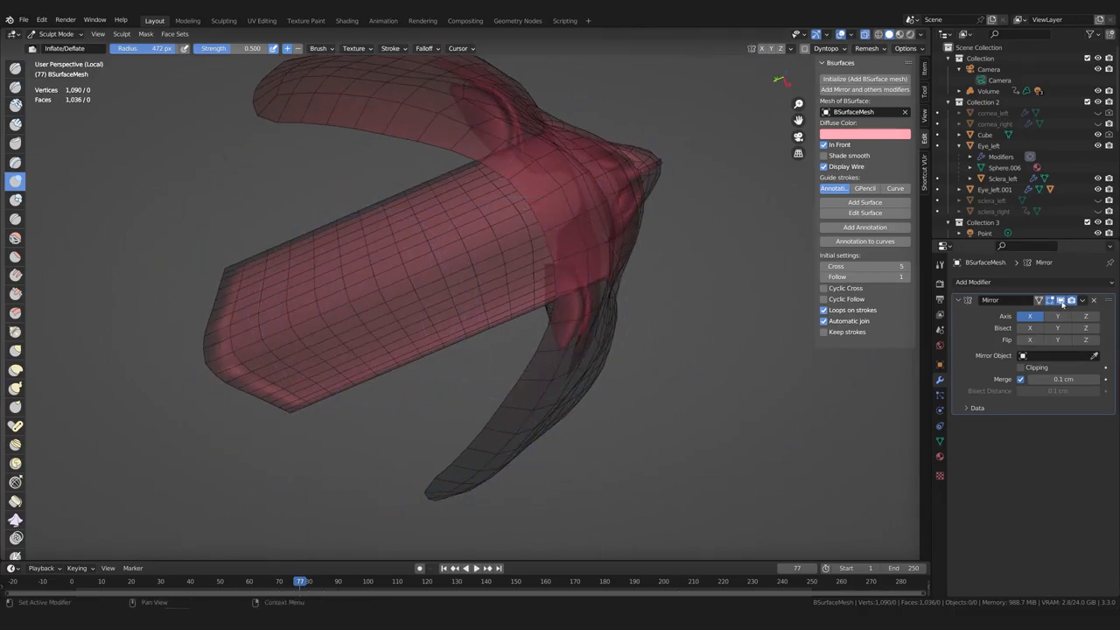
Mask the mouth bag behind the lips with the mask selection tool, working from the side and front views
{"action": "mouse_move", "coordinate": [612, 289]}
{"action": "middle_mouse_down"}
{"action": "mouse_move", "coordinate": [600, 274]}
{"action": "mouse_move", "coordinate": [607, 406]}
{"action": "mouse_move", "coordinate": [374, 387]}
{"action": "mouse_move", "coordinate": [366, 368]}
{"action": "middle_mouse_up"}
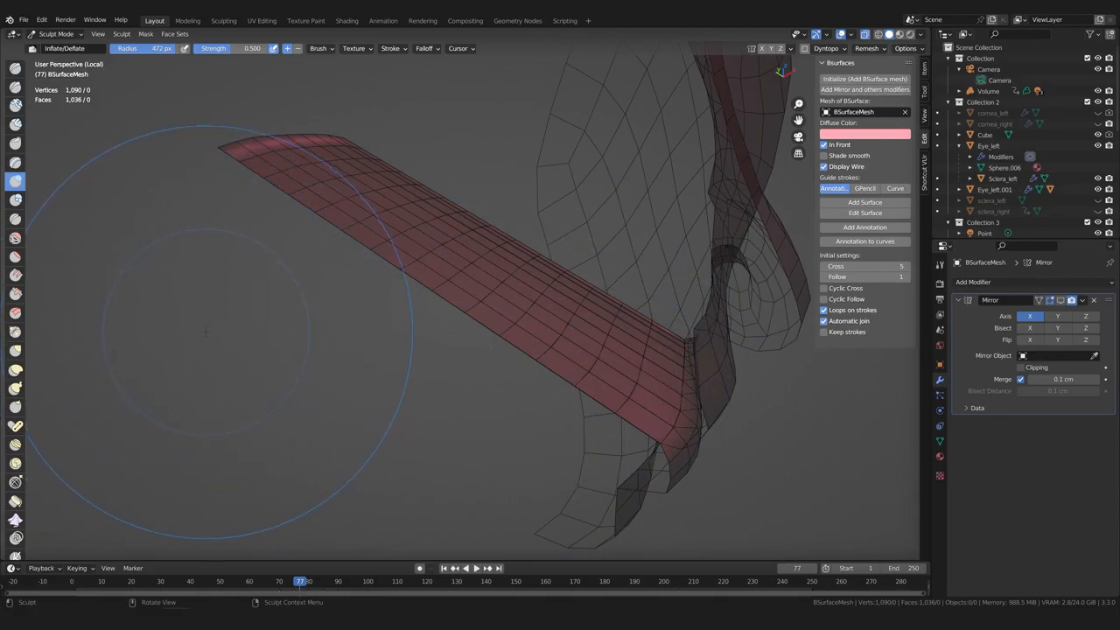
{"action": "middle_click_drag", "start_coordinate": [272, 367], "coordinate": [580, 250]}
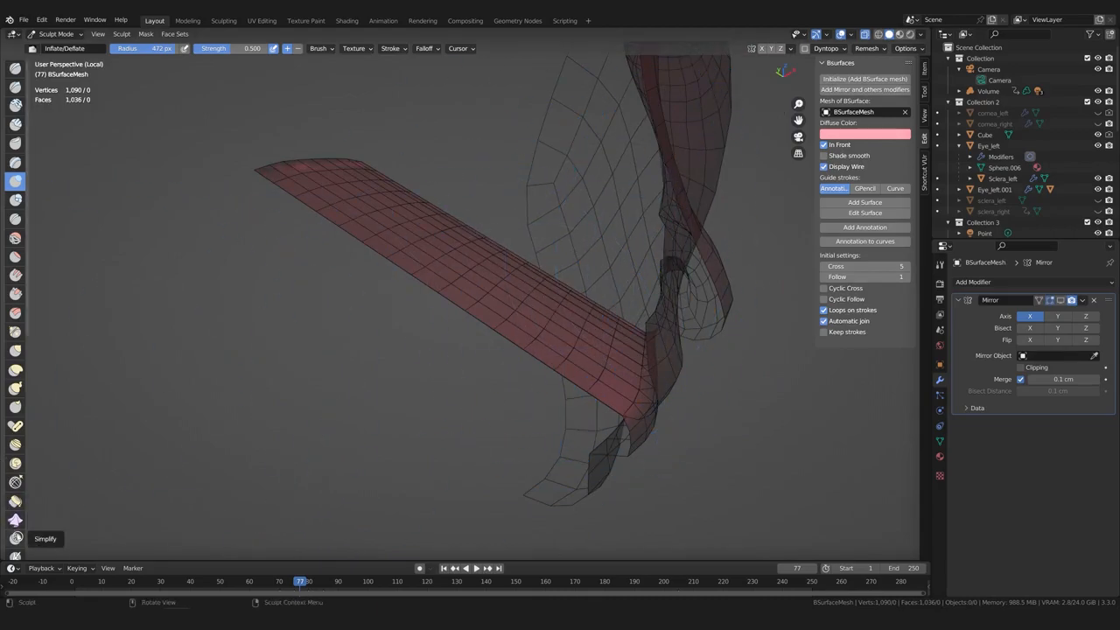
{"action": "scroll", "coordinate": [21, 451], "scroll_direction": "down", "scroll_amount": 5}
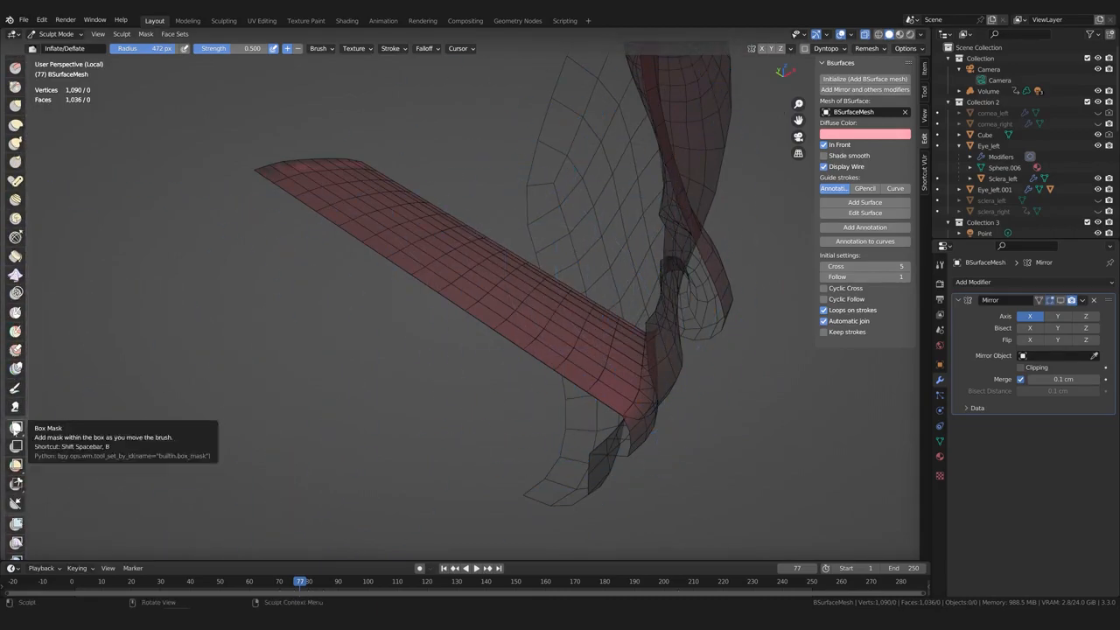
{"action": "left_click", "coordinate": [16, 426]}
{"action": "mouse_move", "coordinate": [175, 394]}
{"action": "middle_mouse_down"}
{"action": "mouse_move", "coordinate": [475, 250]}
{"action": "mouse_move", "coordinate": [323, 131]}
{"action": "middle_mouse_up"}
{"action": "mouse_move", "coordinate": [324, 84]}
{"action": "middle_mouse_down"}
{"action": "mouse_move", "coordinate": [512, 268]}
{"action": "mouse_move", "coordinate": [450, 399]}
{"action": "mouse_move", "coordinate": [405, 342]}
{"action": "mouse_move", "coordinate": [407, 218]}
{"action": "middle_mouse_up"}
{"action": "mouse_move", "coordinate": [442, 208]}
{"action": "left_mouse_down"}
{"action": "mouse_move", "coordinate": [294, 369]}
{"action": "mouse_move", "coordinate": [488, 303]}
{"action": "mouse_move", "coordinate": [490, 279]}
{"action": "left_mouse_up"}
{"action": "mouse_move", "coordinate": [490, 279]}
{"action": "middle_mouse_down"}
{"action": "mouse_move", "coordinate": [376, 329]}
{"action": "mouse_move", "coordinate": [245, 292]}
{"action": "middle_mouse_up"}
{"action": "scroll", "coordinate": [375, 328], "scroll_direction": "up", "scroll_amount": 3}
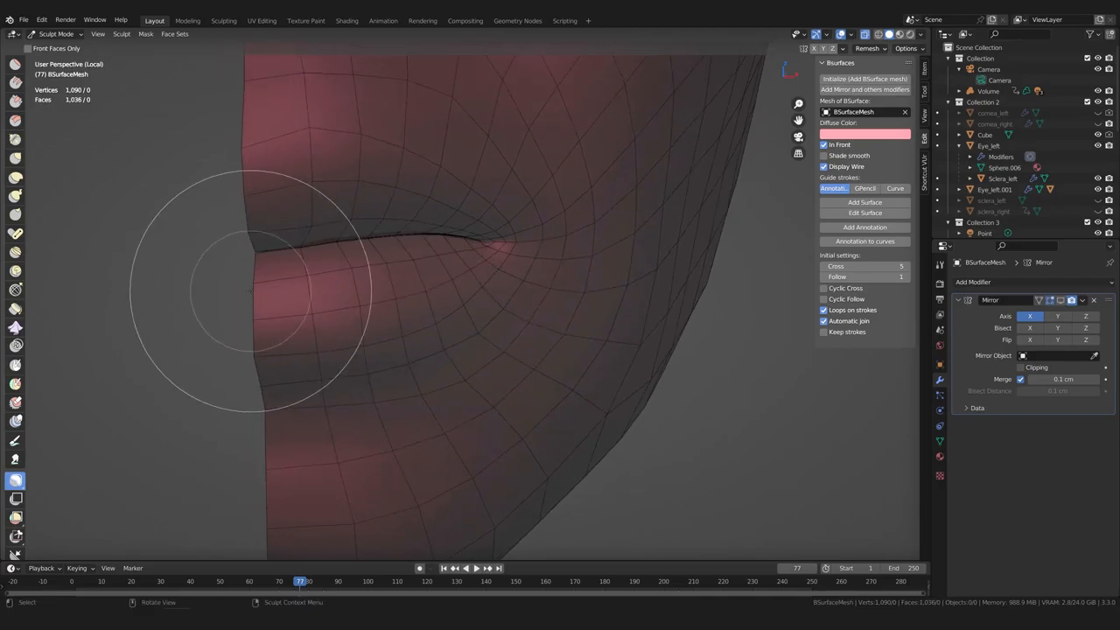
{"action": "scroll", "coordinate": [245, 287], "scroll_direction": "up", "scroll_amount": 1}
{"action": "mouse_move", "coordinate": [208, 271]}
{"action": "middle_mouse_down", "text": "shift"}
{"action": "mouse_move", "coordinate": [230, 288]}
{"action": "mouse_move", "coordinate": [236, 278]}
{"action": "middle_mouse_up", "text": "shift"}
{"action": "mouse_move", "coordinate": [191, 276]}
{"action": "left_mouse_down", "text": "ctrl+shift"}
{"action": "mouse_move", "coordinate": [222, 262]}
{"action": "mouse_move", "coordinate": [487, 244]}
{"action": "mouse_move", "coordinate": [495, 231]}
{"action": "mouse_move", "coordinate": [451, 208]}
{"action": "mouse_move", "coordinate": [372, 206]}
{"action": "mouse_move", "coordinate": [165, 245]}
{"action": "mouse_move", "coordinate": [149, 262]}
{"action": "left_mouse_up", "text": "ctrl+shift"}
{"action": "scroll", "coordinate": [133, 297], "scroll_direction": "down", "scroll_amount": 3}
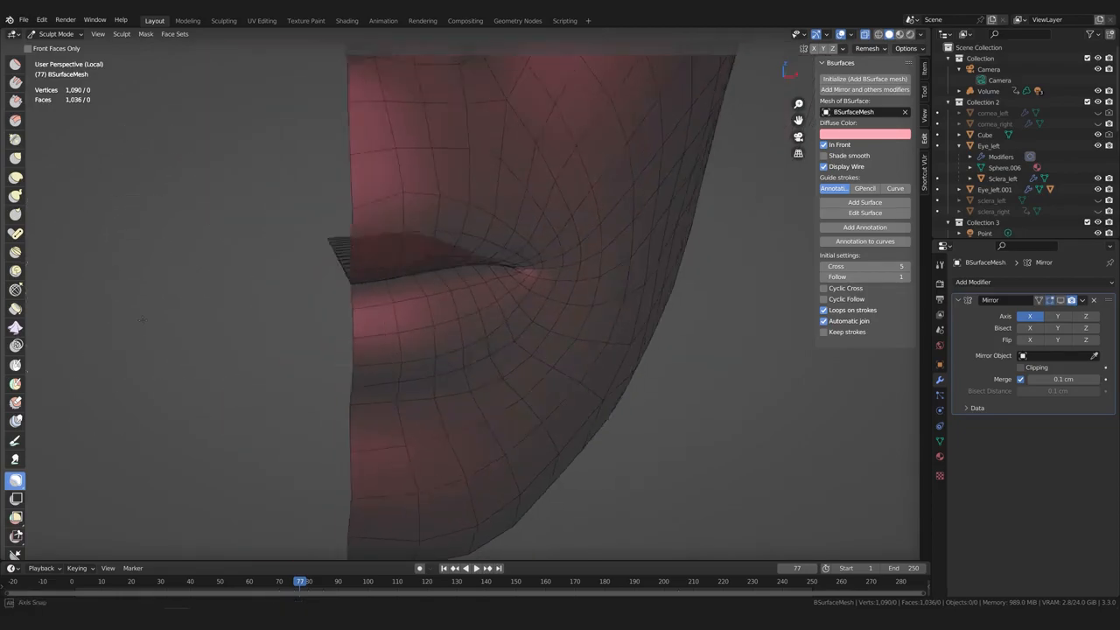
{"action": "middle_click_drag", "start_coordinate": [133, 298], "coordinate": [255, 371]}
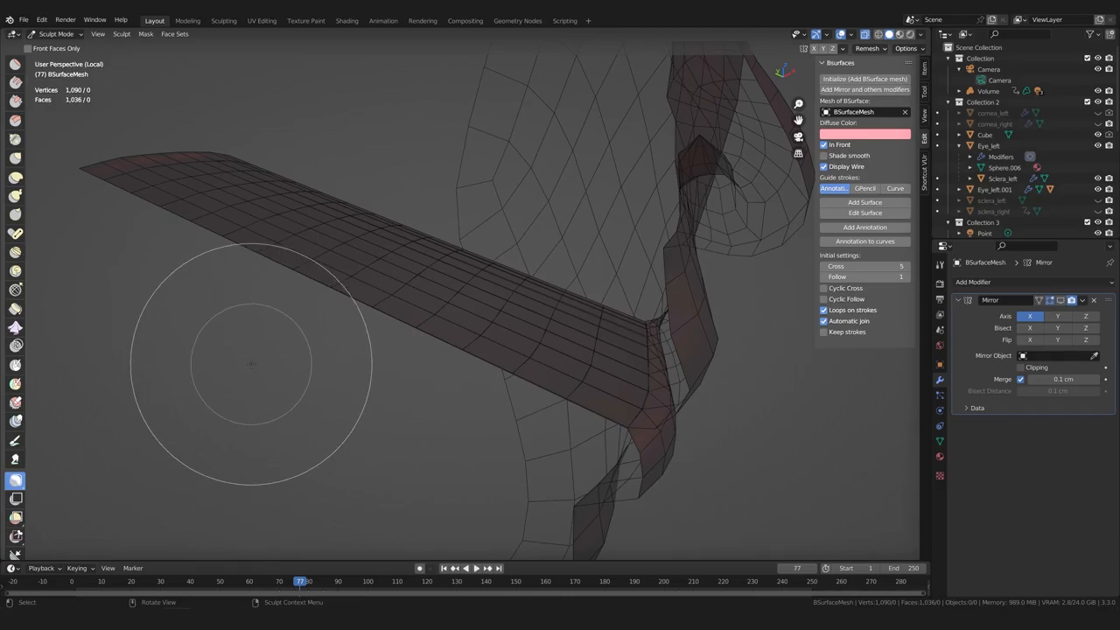
Invert the mask so that the face is protected and the mouth bag can be sculpted
{"action": "key", "text": "a"}
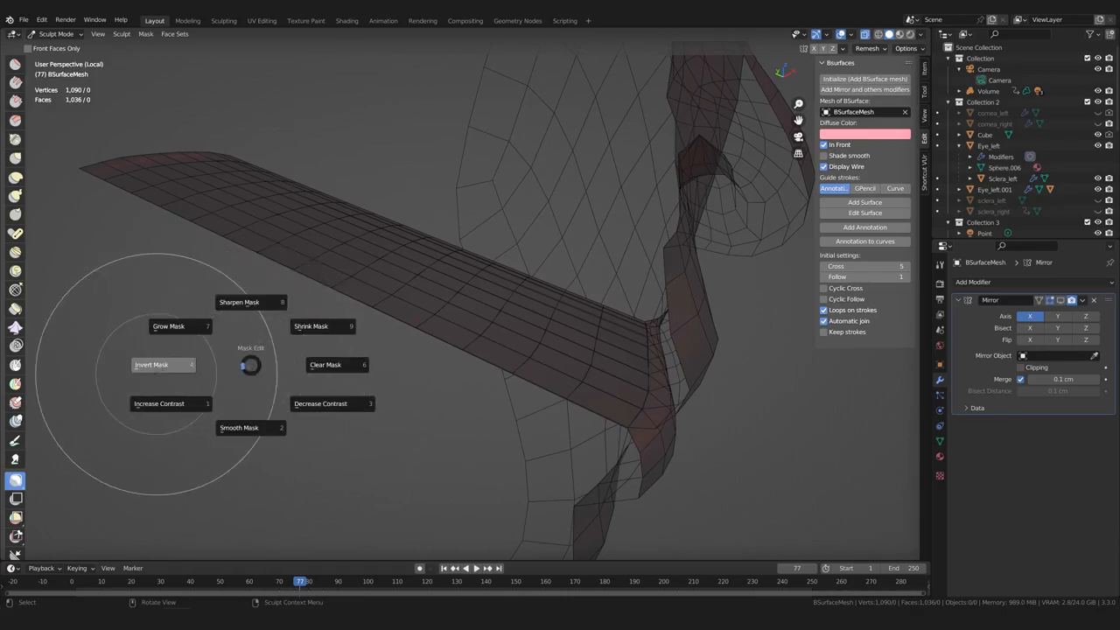
{"action": "left_click", "coordinate": [155, 365]}
{"action": "middle_click_drag", "start_coordinate": [246, 393], "coordinate": [253, 354]}
Lasso-mask the edge of the mouth bag where it joins the lips
{"action": "scroll", "coordinate": [18, 177], "scroll_direction": "up", "scroll_amount": 5}
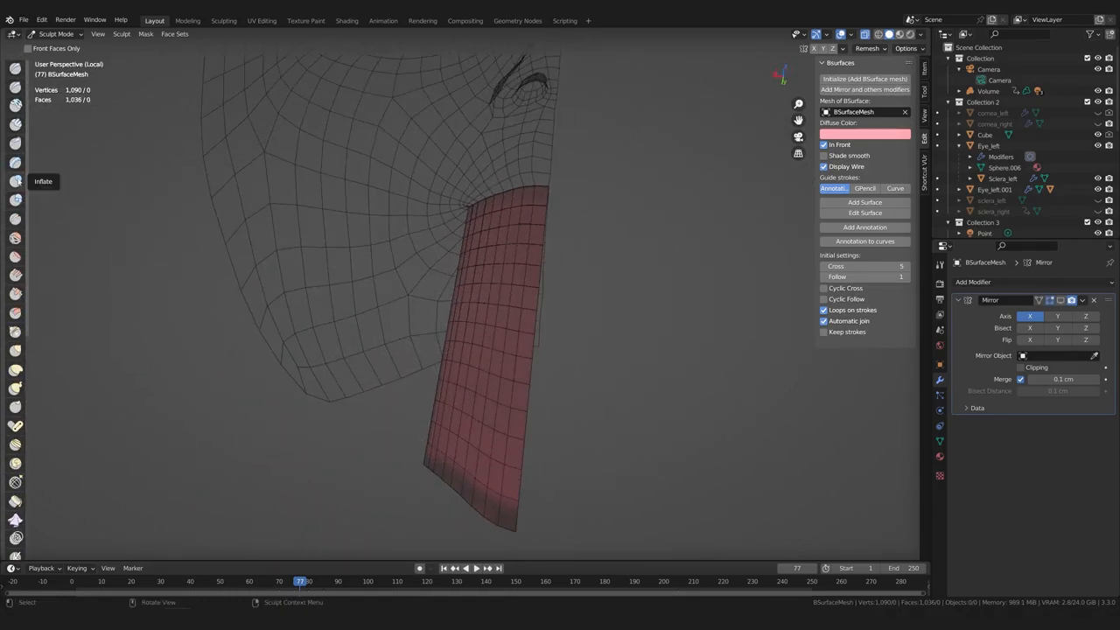
{"action": "middle_click_drag", "start_coordinate": [572, 229], "coordinate": [520, 376], "text": "shift"}
{"action": "scroll", "coordinate": [516, 372], "scroll_direction": "up", "scroll_amount": 5}
{"action": "mouse_move", "coordinate": [477, 345]}
{"action": "middle_mouse_down"}
{"action": "mouse_move", "coordinate": [494, 385]}
{"action": "mouse_move", "coordinate": [537, 250]}
{"action": "middle_mouse_up"}
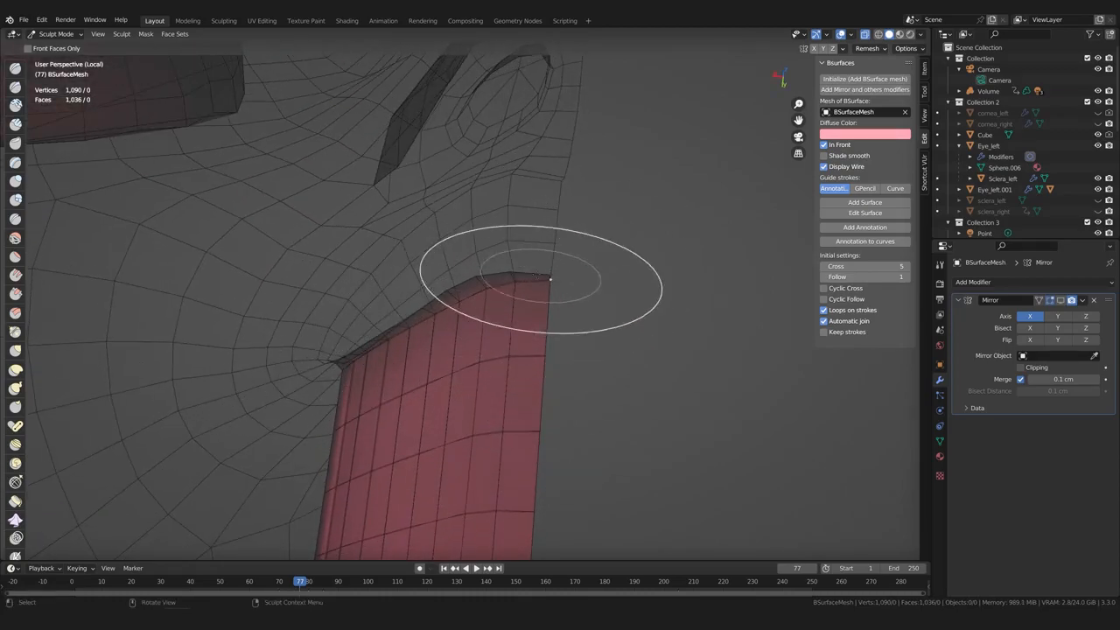
{"action": "mouse_move", "coordinate": [515, 282]}
{"action": "middle_mouse_down"}
{"action": "mouse_move", "coordinate": [532, 305]}
{"action": "mouse_move", "coordinate": [533, 295]}
{"action": "middle_mouse_up"}
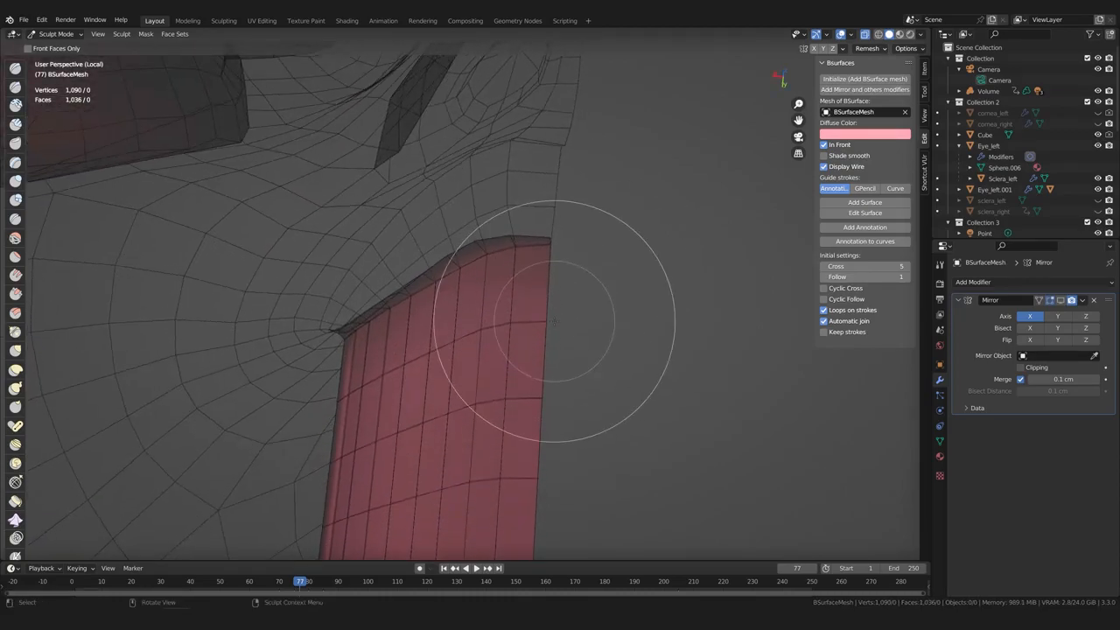
{"action": "scroll", "coordinate": [23, 464], "scroll_direction": "down", "scroll_amount": 6}
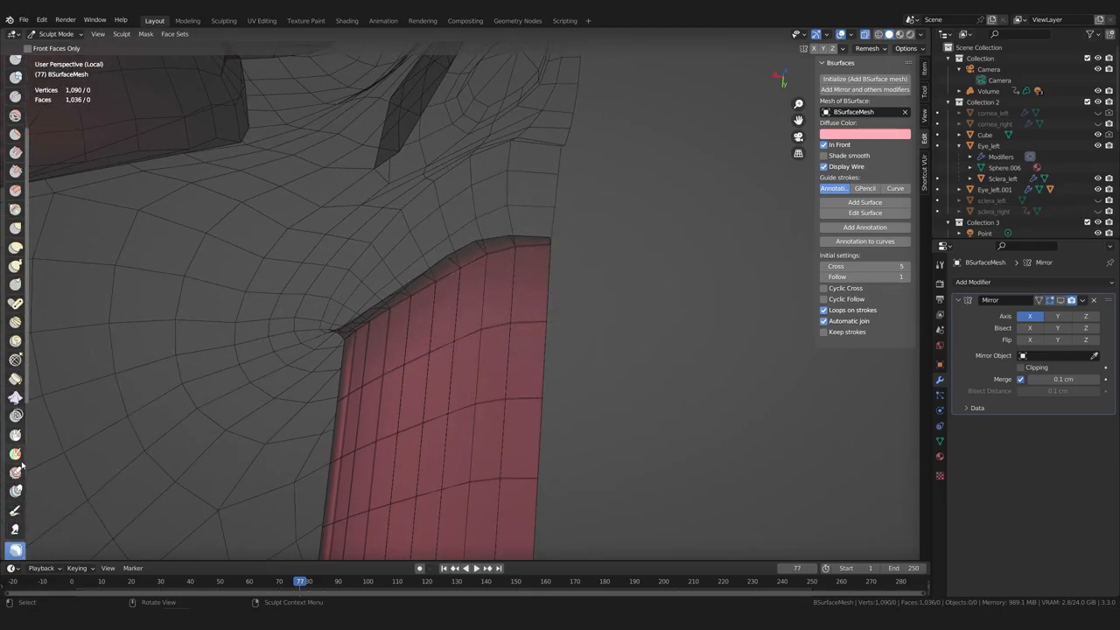
{"action": "middle_click_drag", "start_coordinate": [515, 246], "coordinate": [574, 187]}
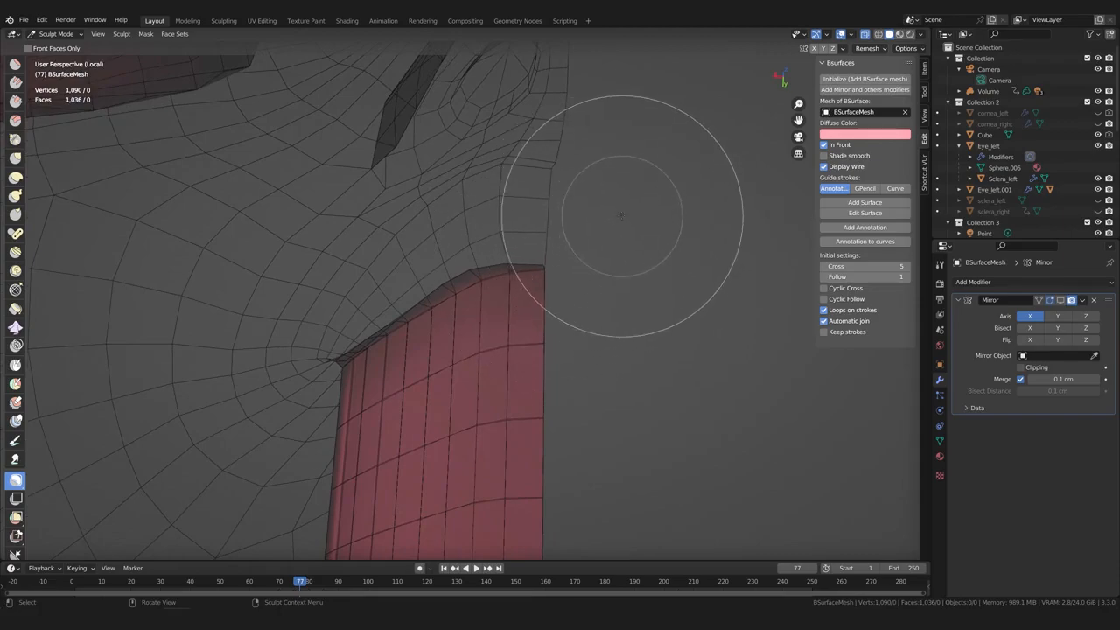
{"action": "mouse_move", "coordinate": [626, 210]}
{"action": "left_mouse_down"}
{"action": "mouse_move", "coordinate": [387, 224]}
{"action": "mouse_move", "coordinate": [337, 385]}
{"action": "mouse_move", "coordinate": [509, 272]}
{"action": "left_mouse_up"}
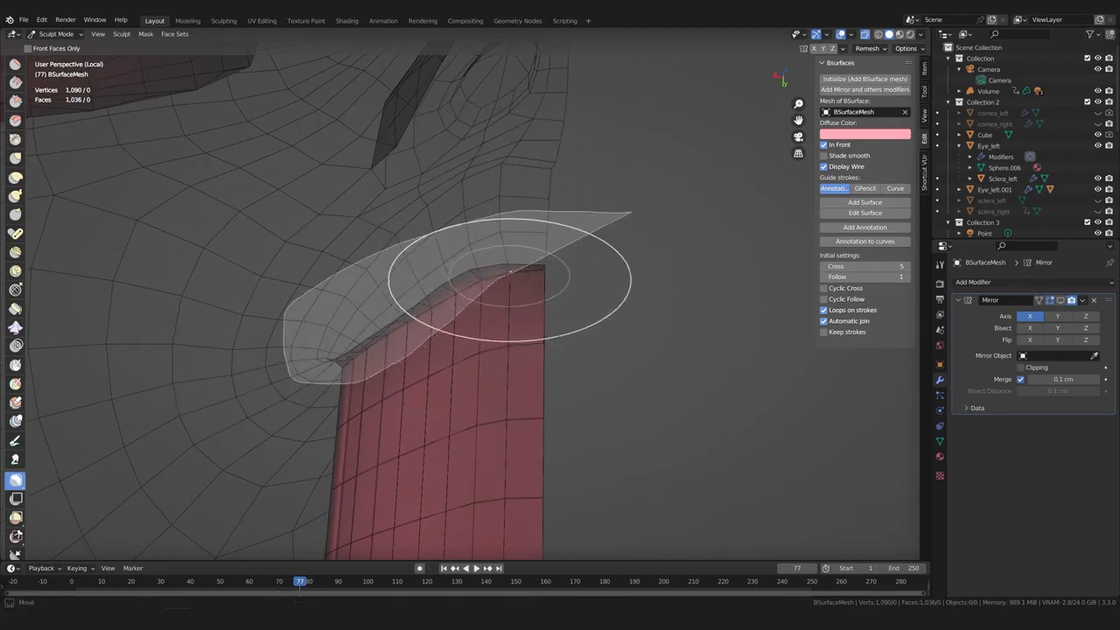
{"action": "left_click_drag", "start_coordinate": [594, 252], "coordinate": [599, 251]}
{"action": "mouse_move", "coordinate": [632, 211]}
{"action": "left_mouse_down"}
{"action": "mouse_move", "coordinate": [253, 339]}
{"action": "mouse_move", "coordinate": [370, 378]}
{"action": "left_mouse_up"}
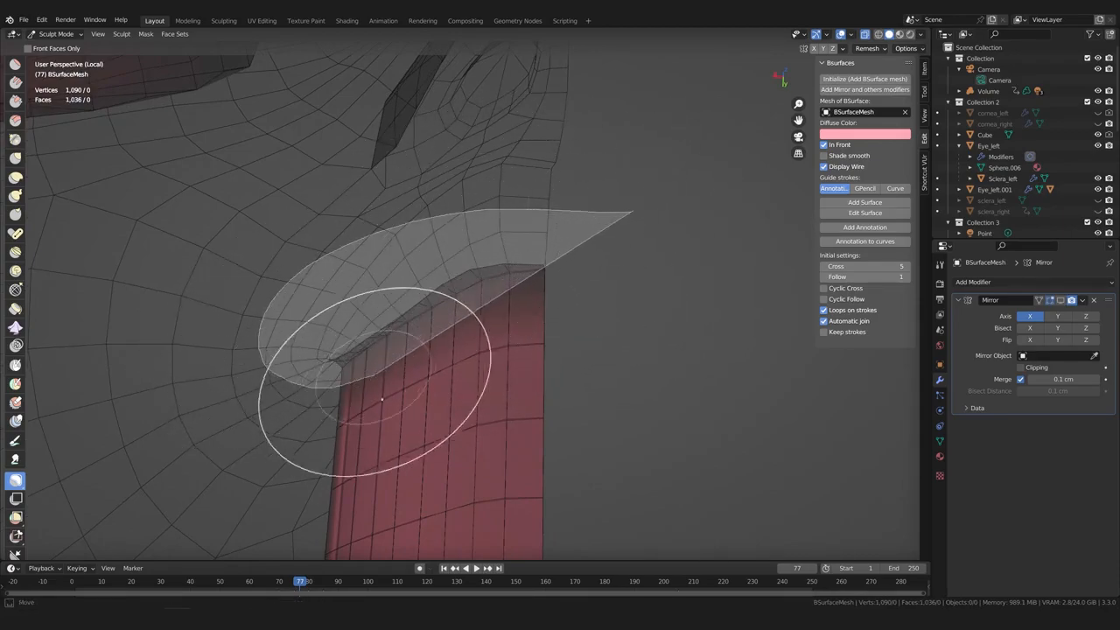
{"action": "left_click_drag", "start_coordinate": [509, 272], "coordinate": [617, 218]}
Switch to the Inflate/Deflate brush for sculpting the unmasked part of the mouth bag
{"action": "mouse_move", "coordinate": [499, 363]}
{"action": "middle_mouse_down"}
{"action": "mouse_move", "coordinate": [537, 353]}
{"action": "mouse_move", "coordinate": [472, 350]}
{"action": "mouse_move", "coordinate": [535, 250]}
{"action": "mouse_move", "coordinate": [367, 312]}
{"action": "mouse_move", "coordinate": [280, 395]}
{"action": "mouse_move", "coordinate": [310, 328]}
{"action": "middle_mouse_up"}
{"action": "scroll", "coordinate": [14, 306], "scroll_direction": "up", "scroll_amount": 5}
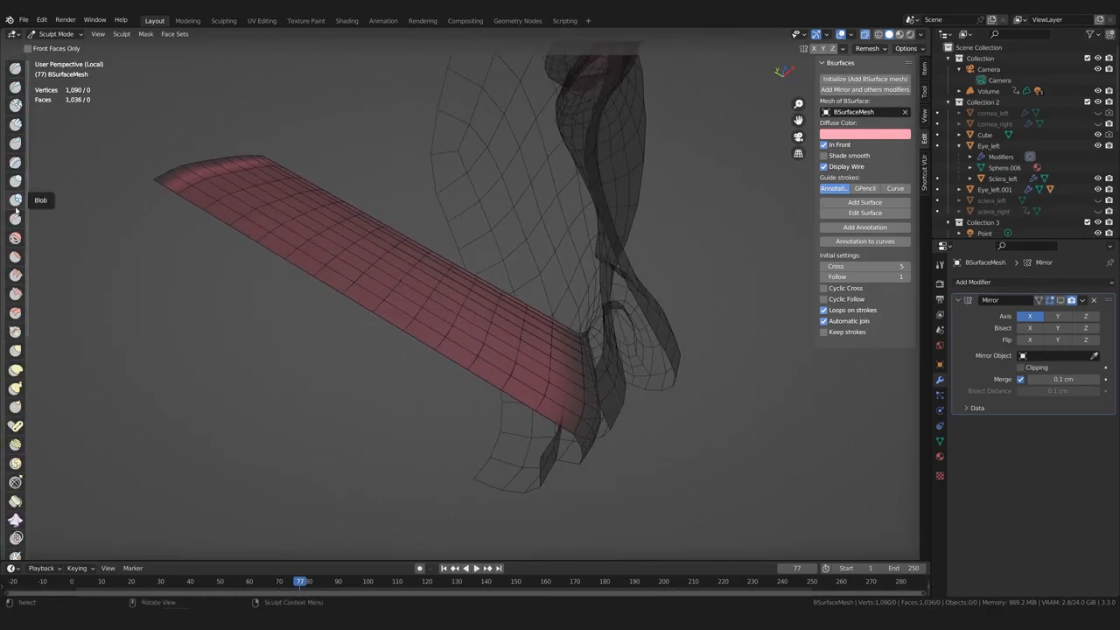
{"action": "left_click", "coordinate": [15, 181]}
Try to inflate the rear and middle of the mouth bag with a 276 px brush radius and 0.5 strength
{"action": "mouse_move", "coordinate": [187, 425]}
{"action": "middle_mouse_down"}
{"action": "mouse_move", "coordinate": [482, 367]}
{"action": "mouse_move", "coordinate": [521, 417]}
{"action": "middle_mouse_up"}
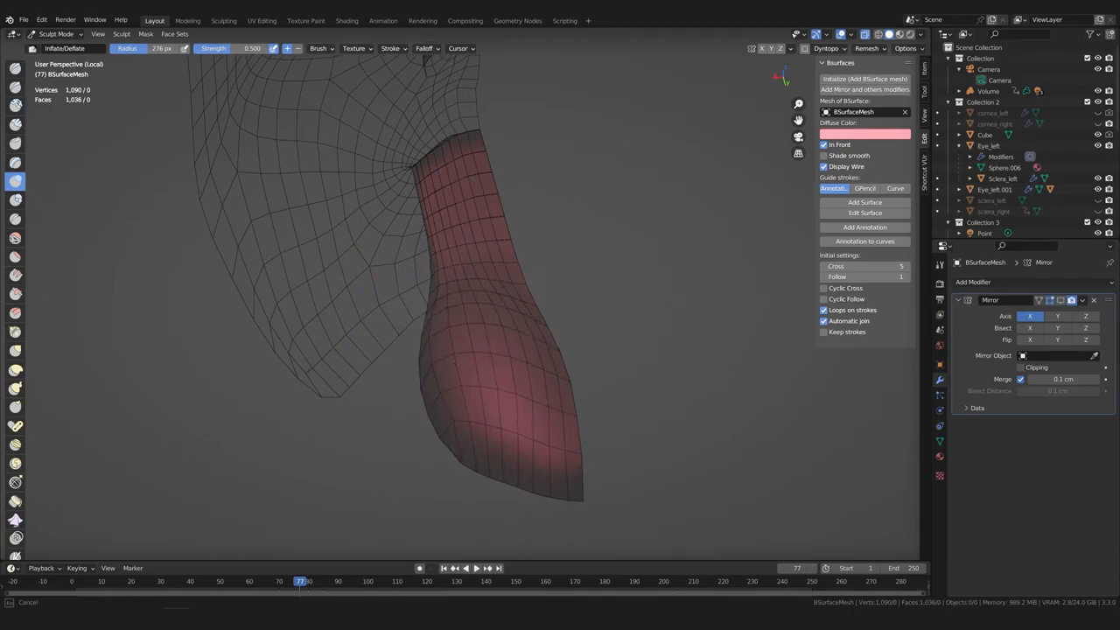
{"action": "middle_click_drag", "start_coordinate": [521, 417], "coordinate": [416, 279]}
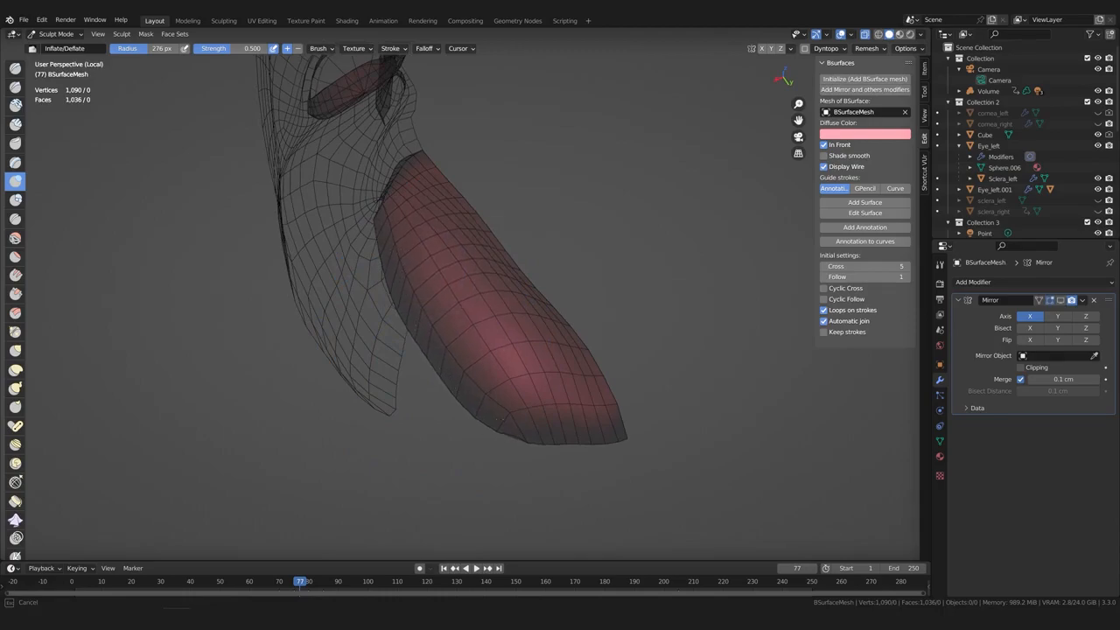
{"action": "middle_click_drag", "start_coordinate": [419, 354], "coordinate": [417, 363]}
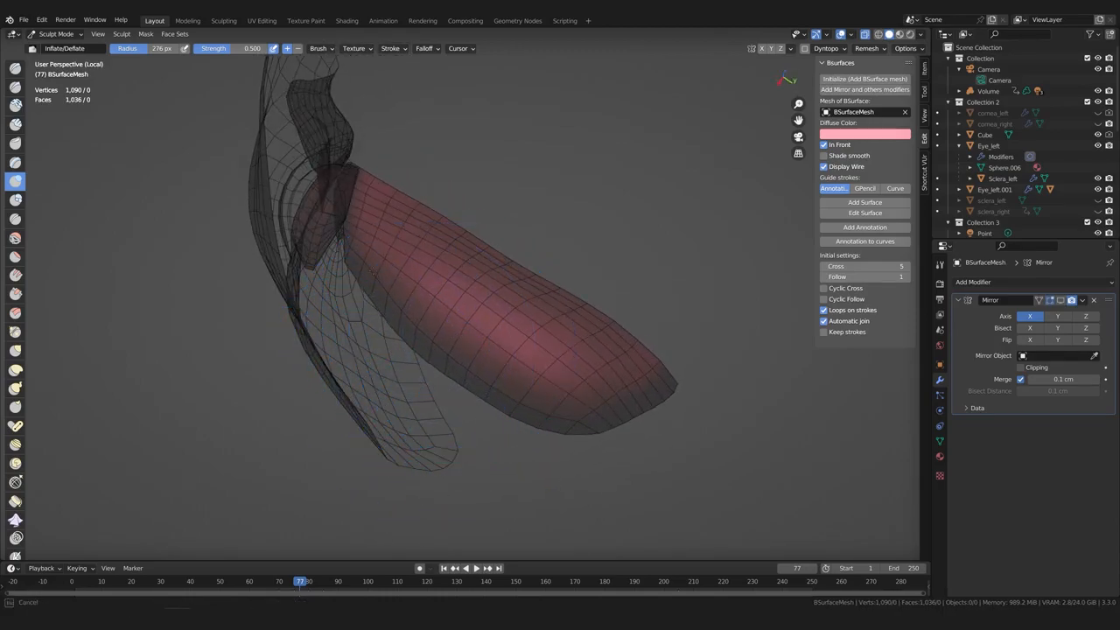
{"action": "middle_click_drag", "start_coordinate": [569, 434], "coordinate": [582, 438]}
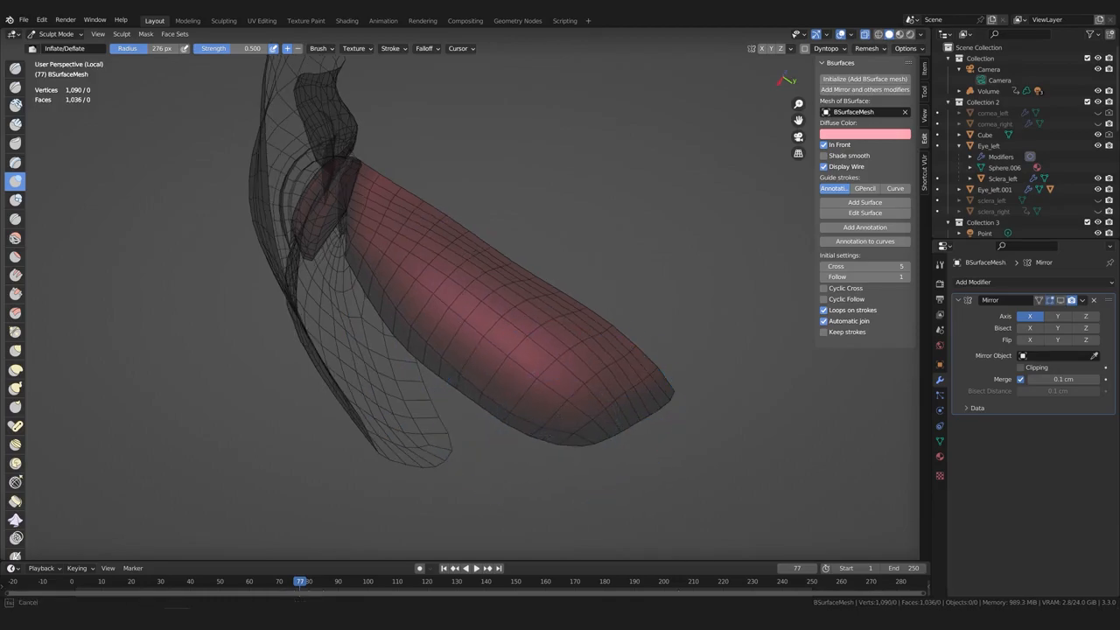
Set the Inflate/Deflate brush radius to 464 px and turn on the Mirror modifier's viewport display
{"action": "mouse_move", "coordinate": [322, 359]}
{"action": "middle_mouse_down"}
{"action": "mouse_move", "coordinate": [426, 412]}
{"action": "mouse_move", "coordinate": [450, 362]}
{"action": "mouse_move", "coordinate": [475, 397]}
{"action": "mouse_move", "coordinate": [504, 336]}
{"action": "mouse_move", "coordinate": [482, 350]}
{"action": "mouse_move", "coordinate": [463, 324]}
{"action": "mouse_move", "coordinate": [478, 460]}
{"action": "mouse_move", "coordinate": [407, 379]}
{"action": "mouse_move", "coordinate": [472, 425]}
{"action": "middle_mouse_up"}
{"action": "key", "text": "bracketright"}
{"action": "key", "text": "bracketright"}
{"action": "key", "text": "bracketright"}
{"action": "key", "text": "bracketright"}
{"action": "key", "text": "bracketright"}
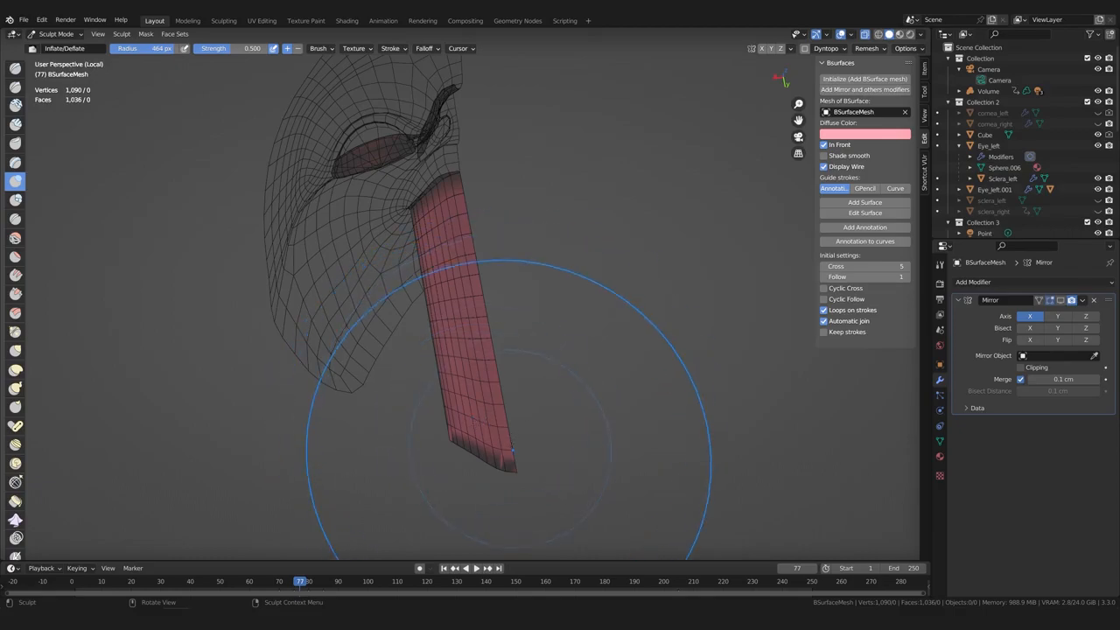
{"action": "left_click", "coordinate": [1059, 301]}
Try to inflate the mirrored mouth bag from the front with the 464 px brush, and undo the strokes
{"action": "mouse_move", "coordinate": [507, 416]}
{"action": "middle_mouse_down"}
{"action": "mouse_move", "coordinate": [456, 453]}
{"action": "mouse_move", "coordinate": [449, 444]}
{"action": "mouse_move", "coordinate": [483, 393]}
{"action": "mouse_move", "coordinate": [485, 284]}
{"action": "middle_mouse_up"}
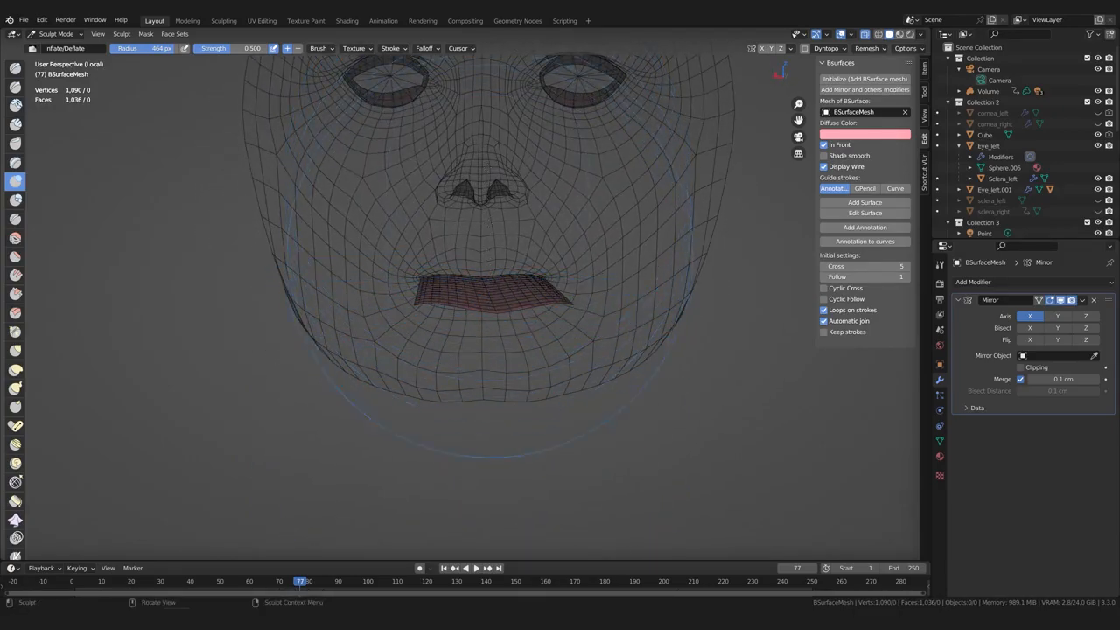
{"action": "middle_click_drag", "start_coordinate": [445, 285], "coordinate": [446, 276]}
{"action": "mouse_move", "coordinate": [446, 288]}
{"action": "left_mouse_down"}
{"action": "mouse_move", "coordinate": [419, 293]}
{"action": "mouse_move", "coordinate": [439, 292]}
{"action": "left_mouse_up"}
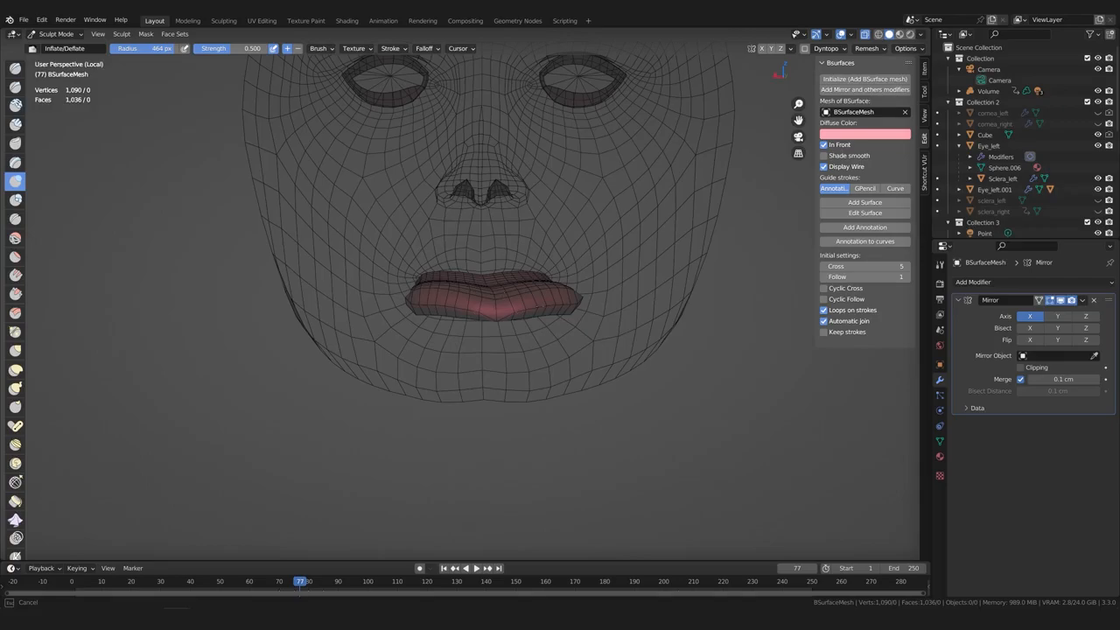
{"action": "middle_click_drag", "start_coordinate": [481, 291], "coordinate": [480, 280]}
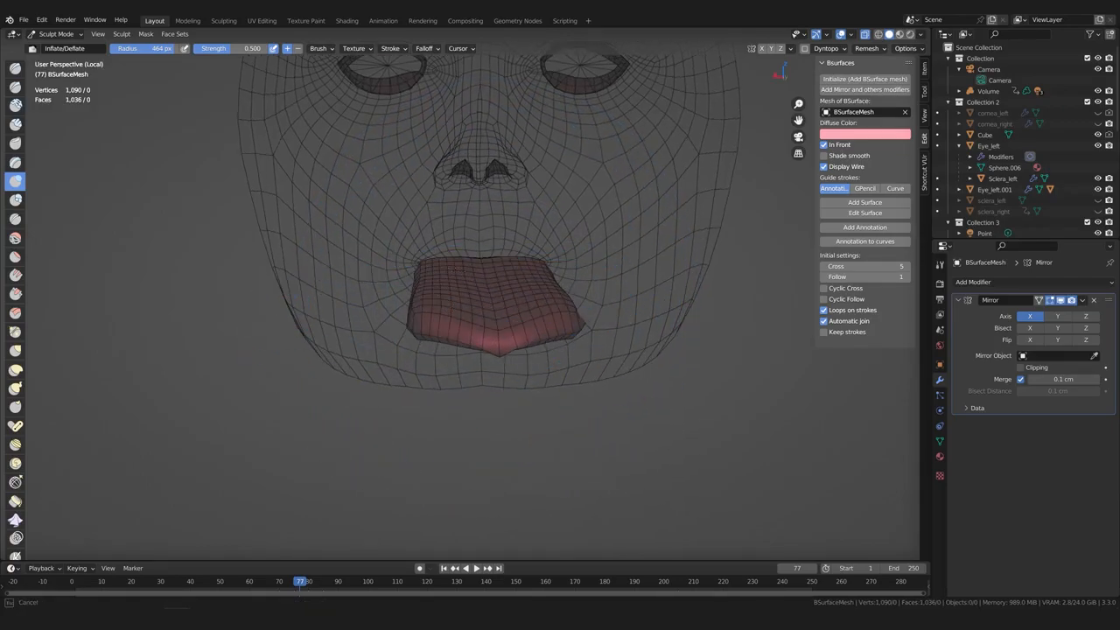
{"action": "key", "text": "ctrl+z"}
{"action": "key", "text": "ctrl+z"}
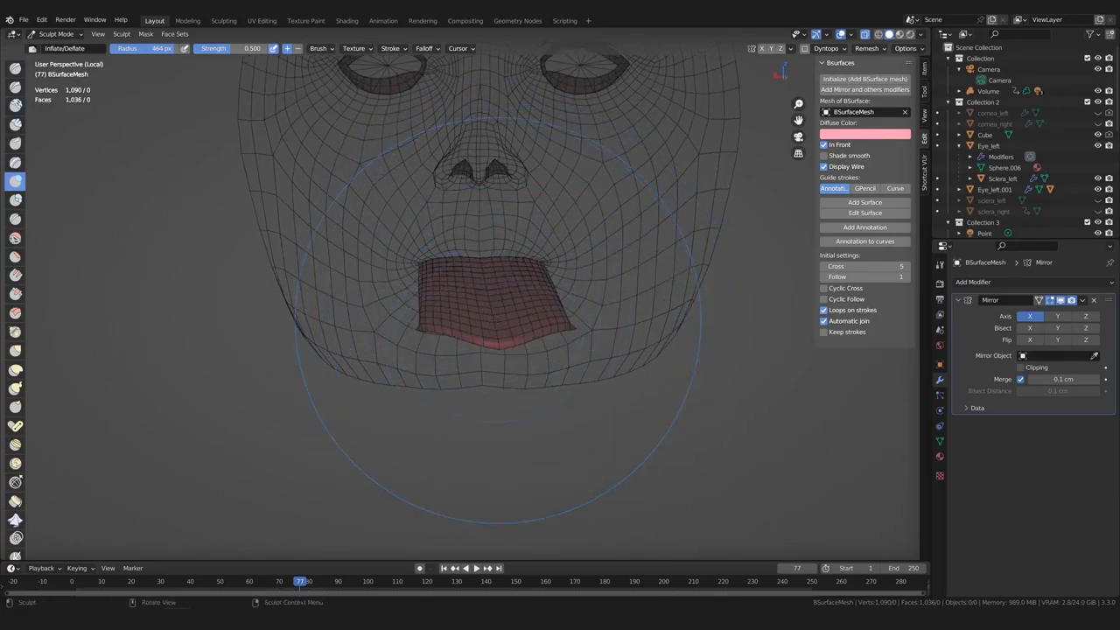
Examine the Inflate/Deflate brush's stroke and falloff settings
{"action": "middle_click_drag", "start_coordinate": [509, 411], "coordinate": [523, 371]}
{"action": "left_click", "coordinate": [940, 266]}
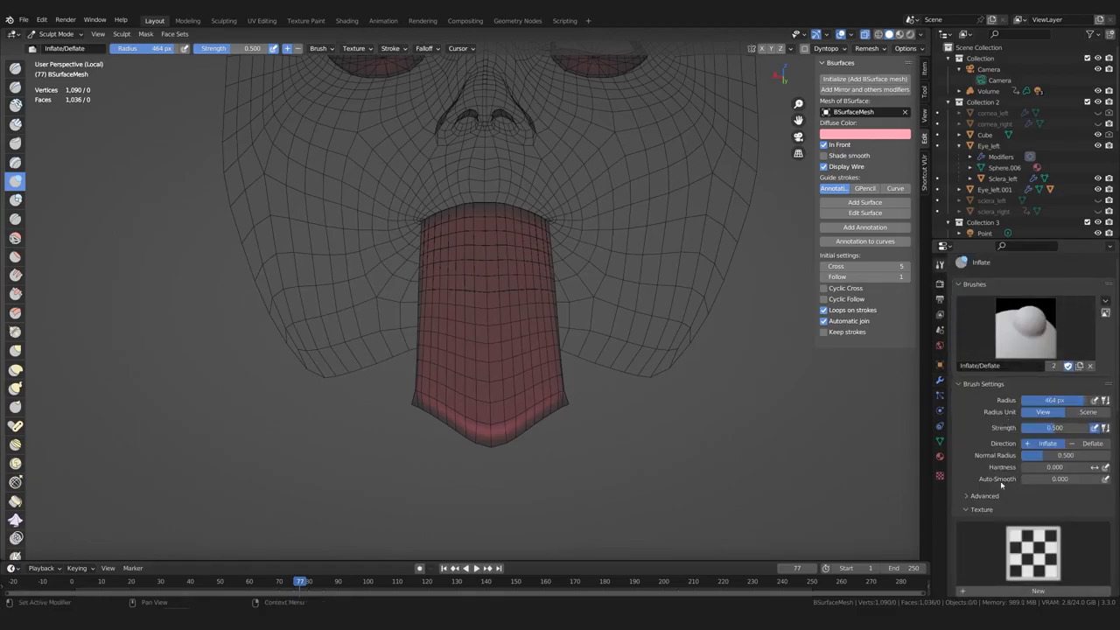
{"action": "scroll", "coordinate": [1009, 437], "scroll_direction": "down", "scroll_amount": 15}
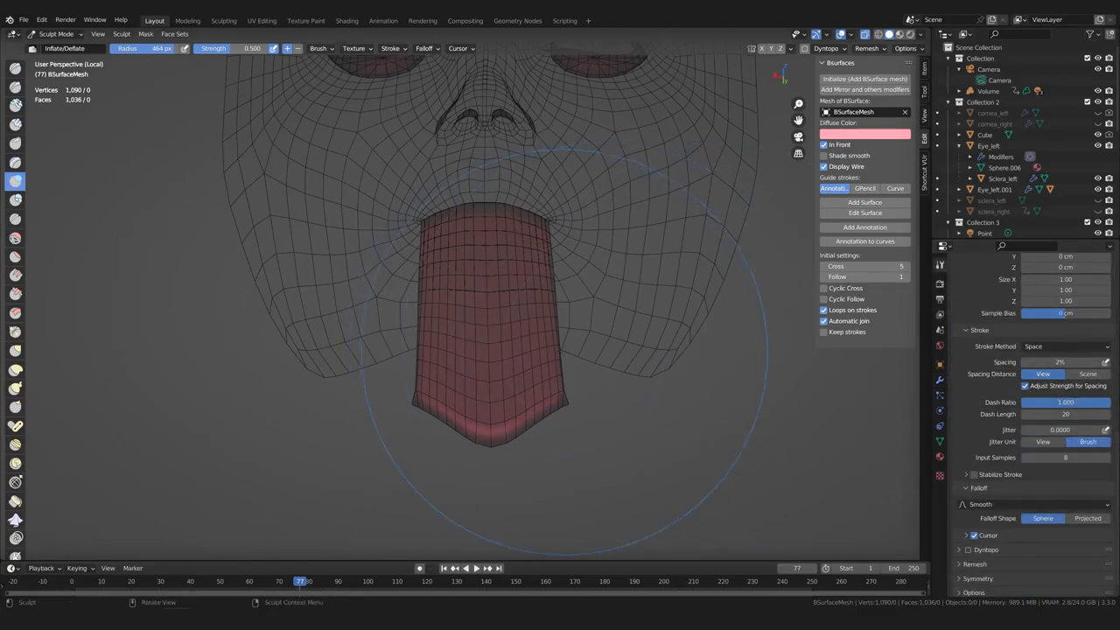
Try short inflating strokes near the mouth bag's closed end and centre line, and undo them
{"action": "middle_click_drag", "start_coordinate": [565, 352], "coordinate": [544, 357]}
{"action": "mouse_move", "coordinate": [477, 391]}
{"action": "left_mouse_down"}
{"action": "mouse_move", "coordinate": [476, 350]}
{"action": "mouse_move", "coordinate": [467, 390]}
{"action": "left_mouse_up"}
{"action": "key", "text": "ctrl+z"}
{"action": "middle_click_drag", "start_coordinate": [493, 396], "coordinate": [495, 375]}
{"action": "left_click_drag", "start_coordinate": [501, 460], "coordinate": [499, 423]}
{"action": "left_click_drag", "start_coordinate": [484, 297], "coordinate": [496, 287]}
{"action": "key", "text": "ctrl+z"}
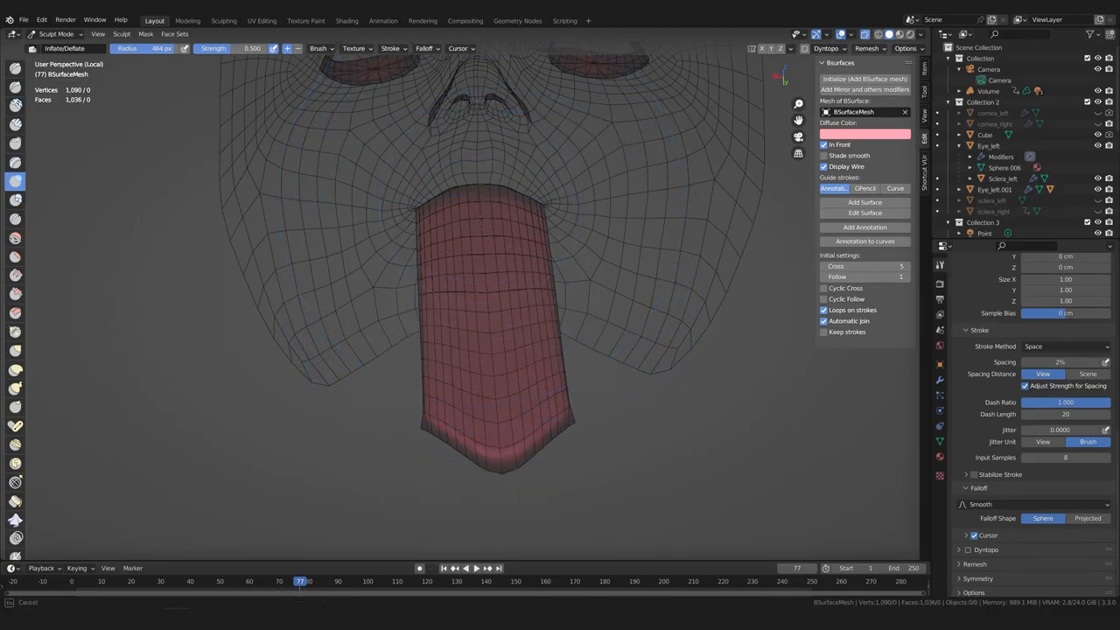
Inflate the mirrored mouth bag along its whole length with the Inflate/Deflate brush at 464 px radius and 0.5 strength
{"action": "left_click_drag", "start_coordinate": [483, 293], "coordinate": [495, 365]}
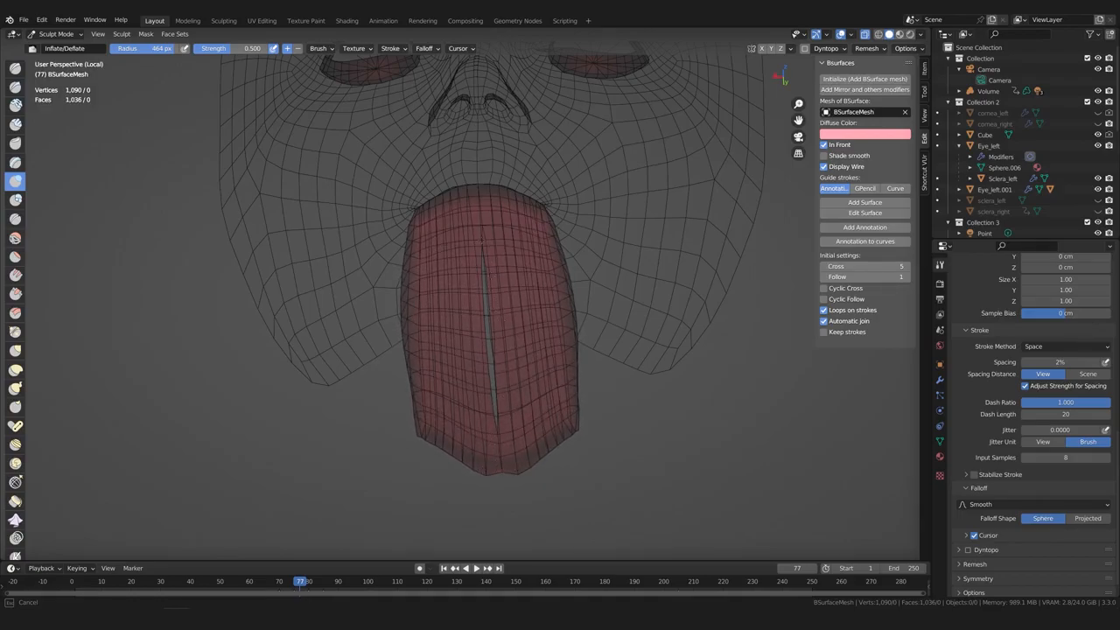
{"action": "mouse_move", "coordinate": [483, 293]}
{"action": "left_mouse_down"}
{"action": "mouse_move", "coordinate": [486, 308]}
{"action": "mouse_move", "coordinate": [484, 278]}
{"action": "mouse_move", "coordinate": [487, 427]}
{"action": "left_mouse_up"}
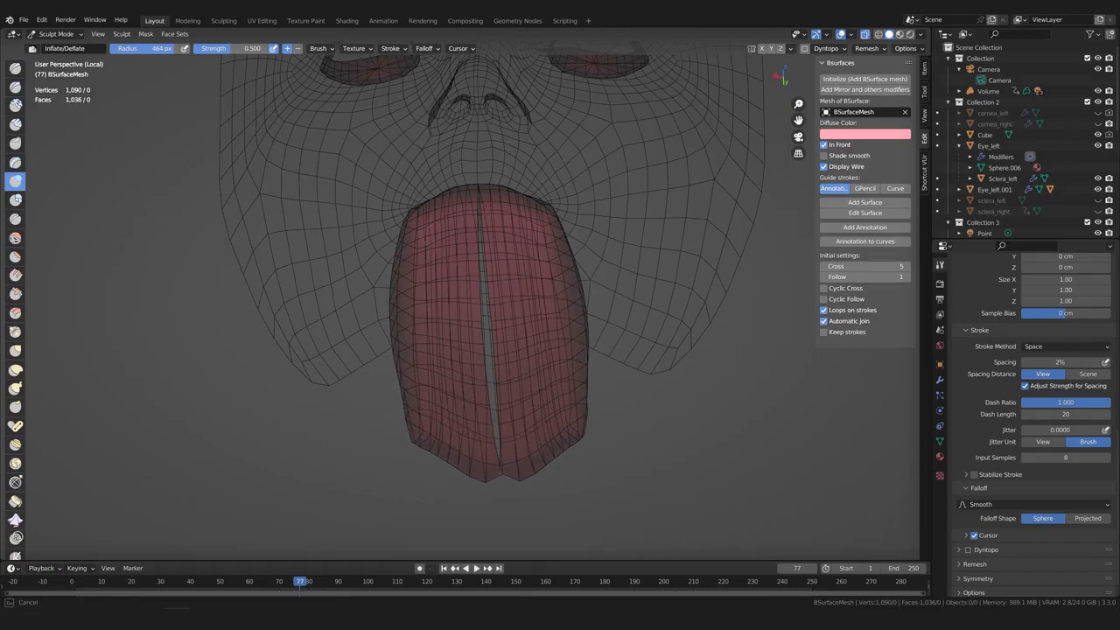
{"action": "middle_click_drag", "start_coordinate": [329, 273], "coordinate": [385, 324]}
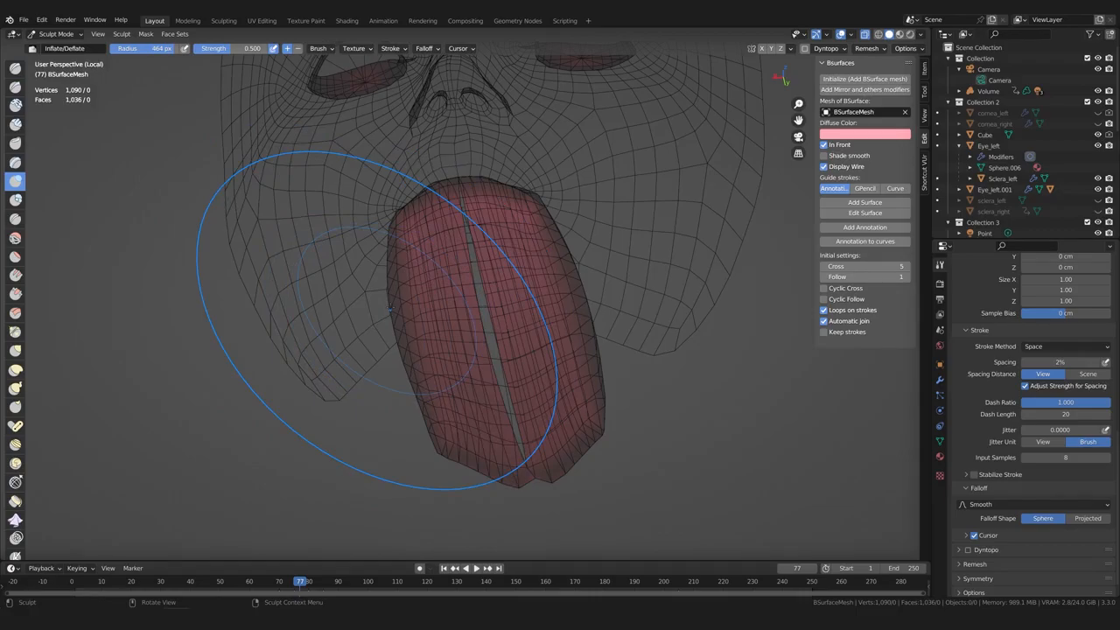
{"action": "middle_click_drag", "start_coordinate": [475, 425], "coordinate": [504, 395]}
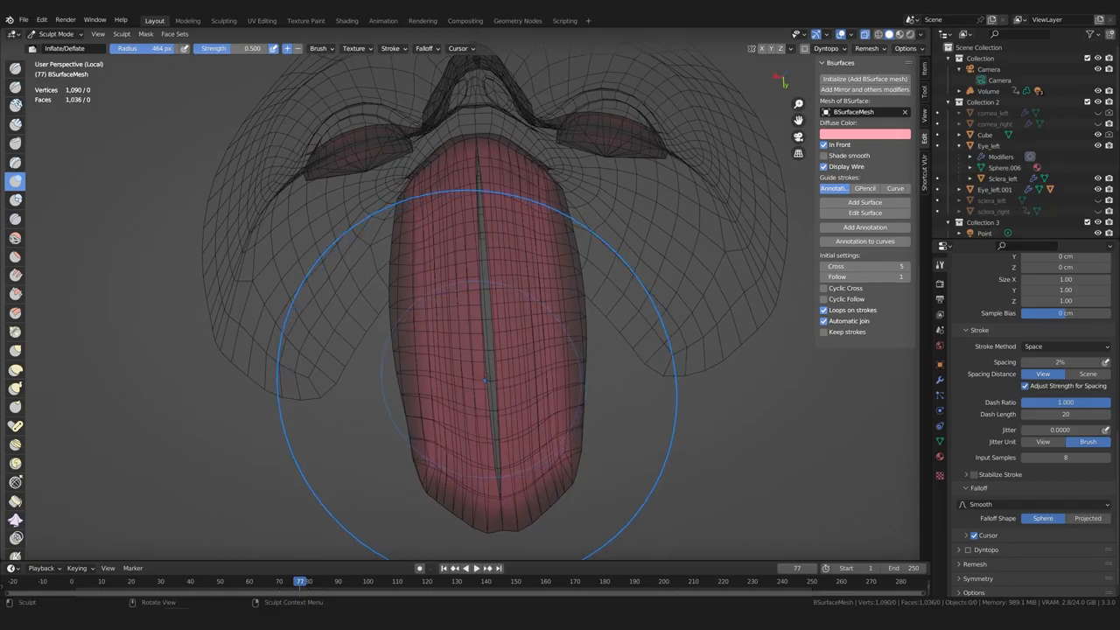
{"action": "middle_click_drag", "start_coordinate": [350, 454], "coordinate": [313, 275]}
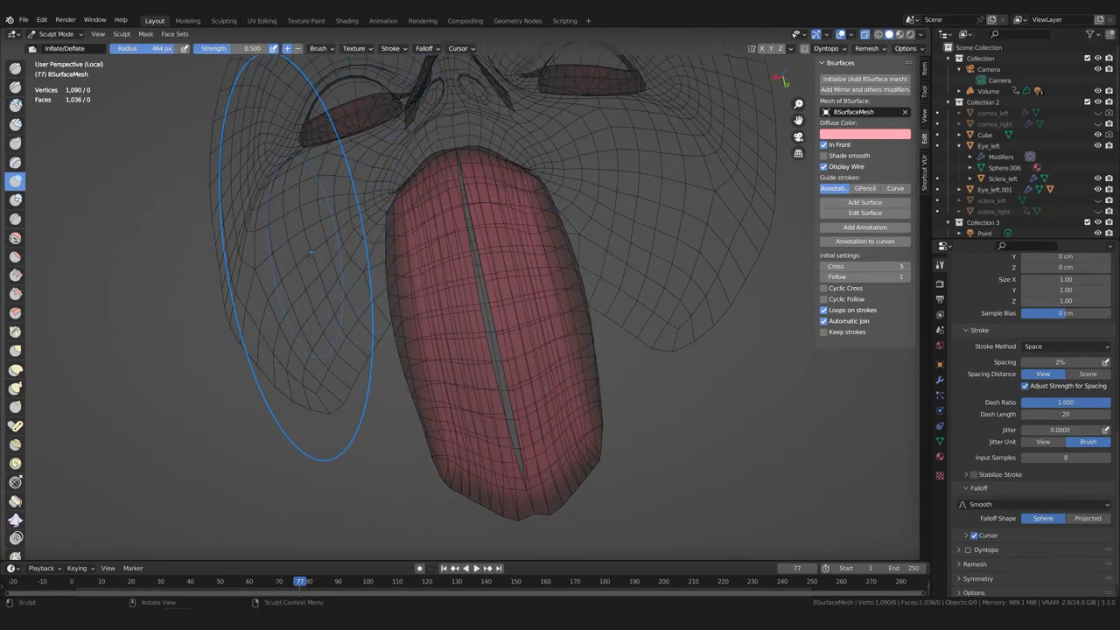
{"action": "mouse_move", "coordinate": [310, 253]}
{"action": "middle_mouse_down"}
{"action": "mouse_move", "coordinate": [322, 293]}
{"action": "mouse_move", "coordinate": [315, 263]}
{"action": "mouse_move", "coordinate": [459, 300]}
{"action": "middle_mouse_up"}
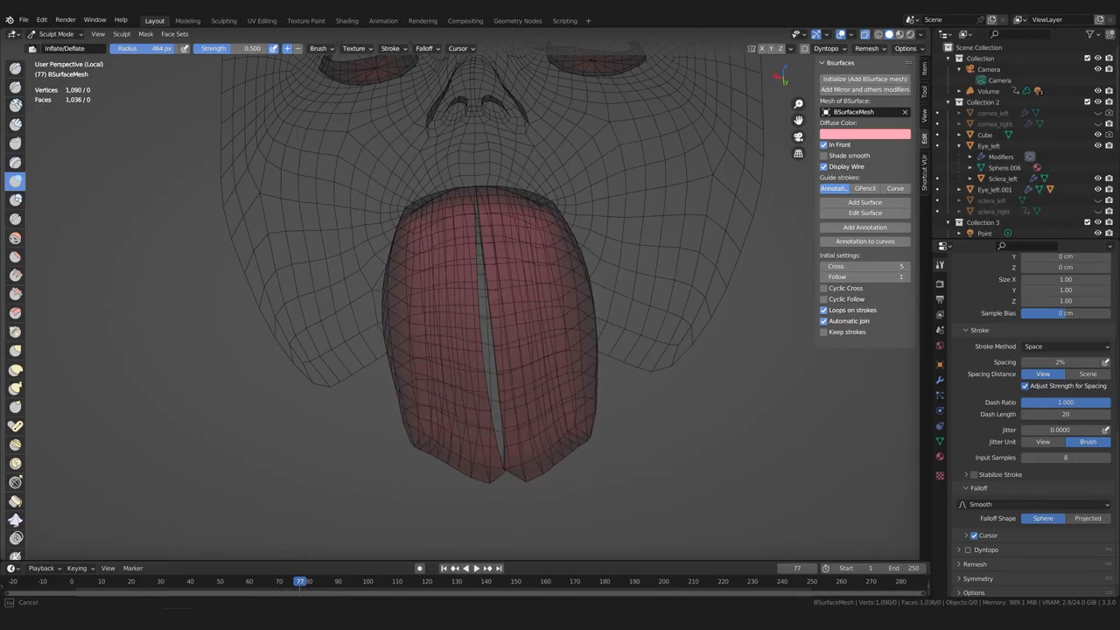
{"action": "middle_click_drag", "start_coordinate": [464, 361], "coordinate": [492, 352]}
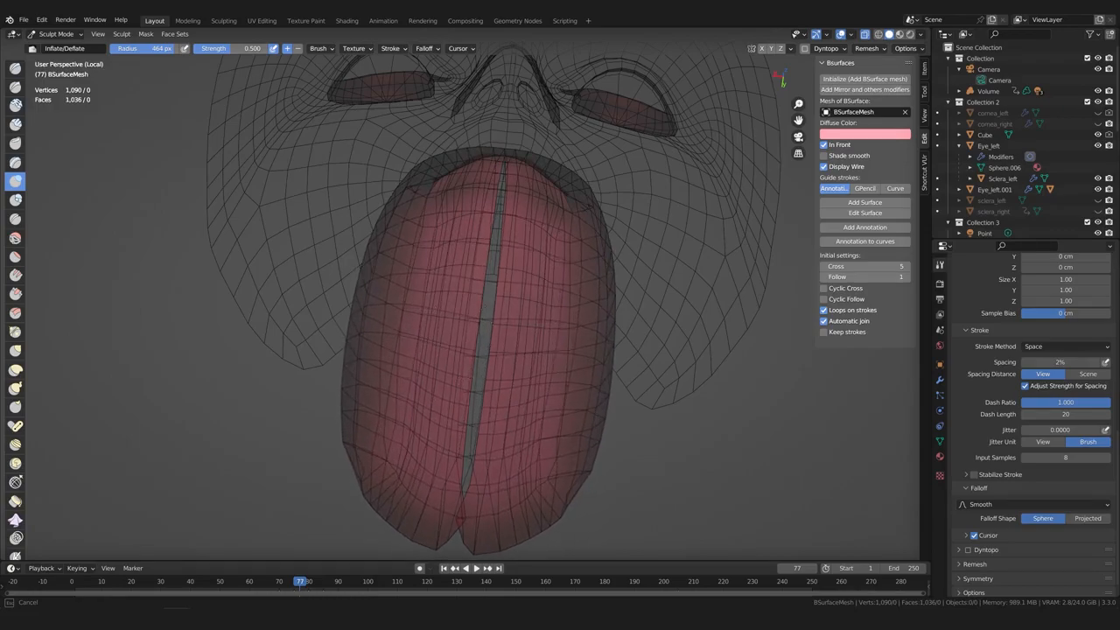
{"action": "mouse_move", "coordinate": [328, 214]}
{"action": "middle_mouse_down"}
{"action": "mouse_move", "coordinate": [446, 293]}
{"action": "mouse_move", "coordinate": [197, 294]}
{"action": "mouse_move", "coordinate": [486, 367]}
{"action": "middle_mouse_up"}
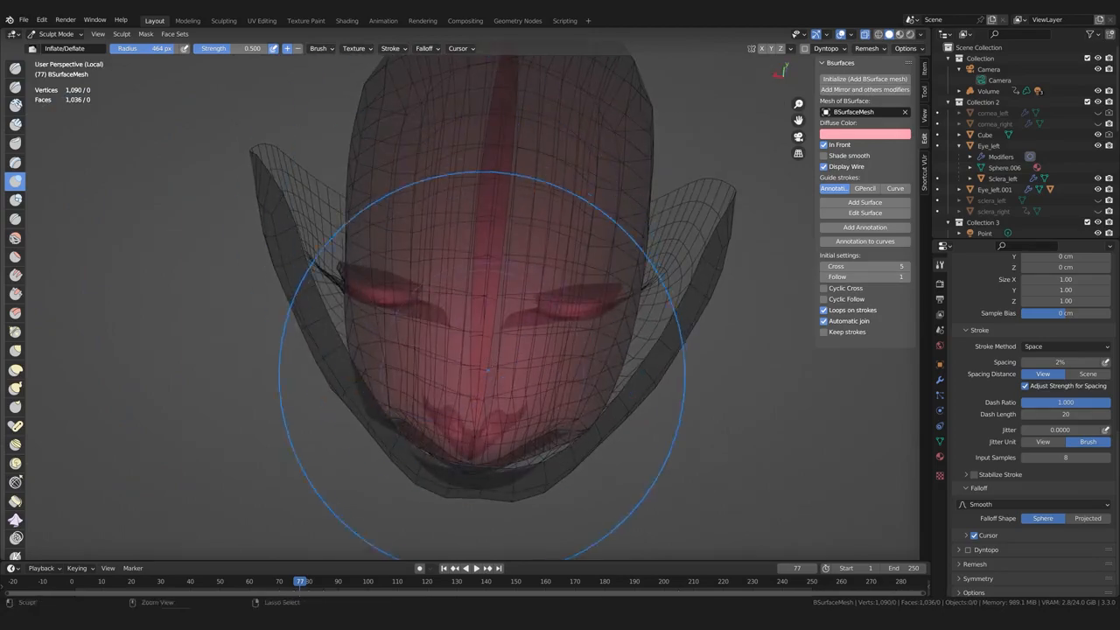
Examine the inflated mouth bag and its centre gap from the front, below and the side
{"action": "mouse_move", "coordinate": [498, 195]}
{"action": "middle_mouse_down"}
{"action": "mouse_move", "coordinate": [474, 331]}
{"action": "mouse_move", "coordinate": [394, 350]}
{"action": "mouse_move", "coordinate": [240, 328]}
{"action": "middle_mouse_up"}
{"action": "middle_click_drag", "start_coordinate": [230, 280], "coordinate": [306, 218]}
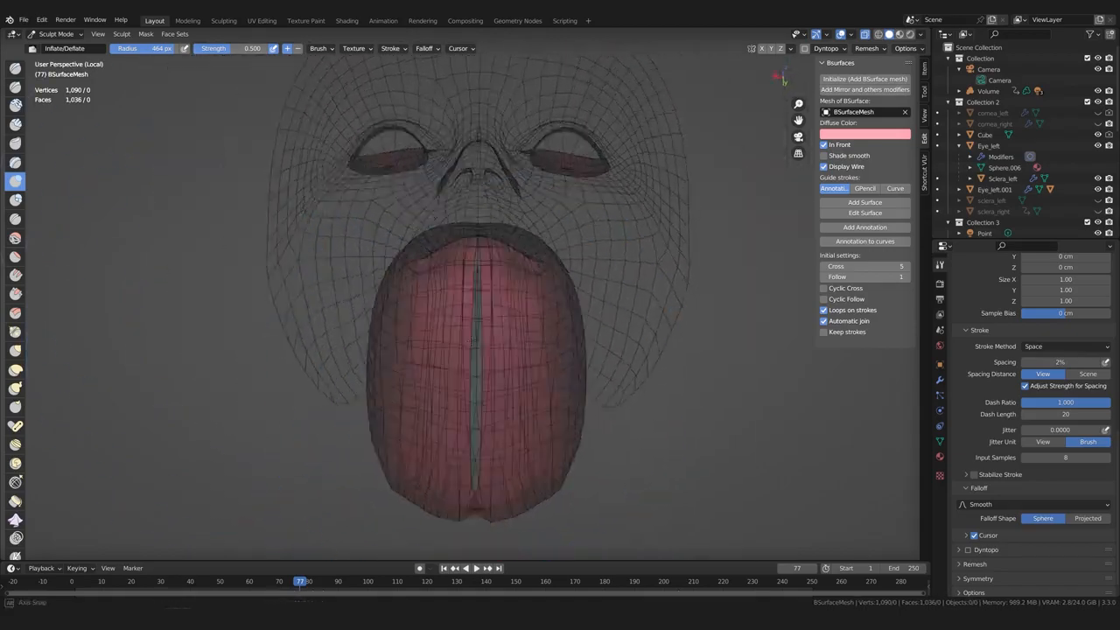
{"action": "scroll", "coordinate": [492, 375], "scroll_direction": "up", "scroll_amount": 3}
{"action": "mouse_move", "coordinate": [368, 299]}
{"action": "middle_mouse_down"}
{"action": "mouse_move", "coordinate": [492, 375]}
{"action": "mouse_move", "coordinate": [463, 279]}
{"action": "mouse_move", "coordinate": [437, 258]}
{"action": "middle_mouse_up"}
{"action": "key", "text": "p"}
{"action": "left_click", "coordinate": [14, 180]}
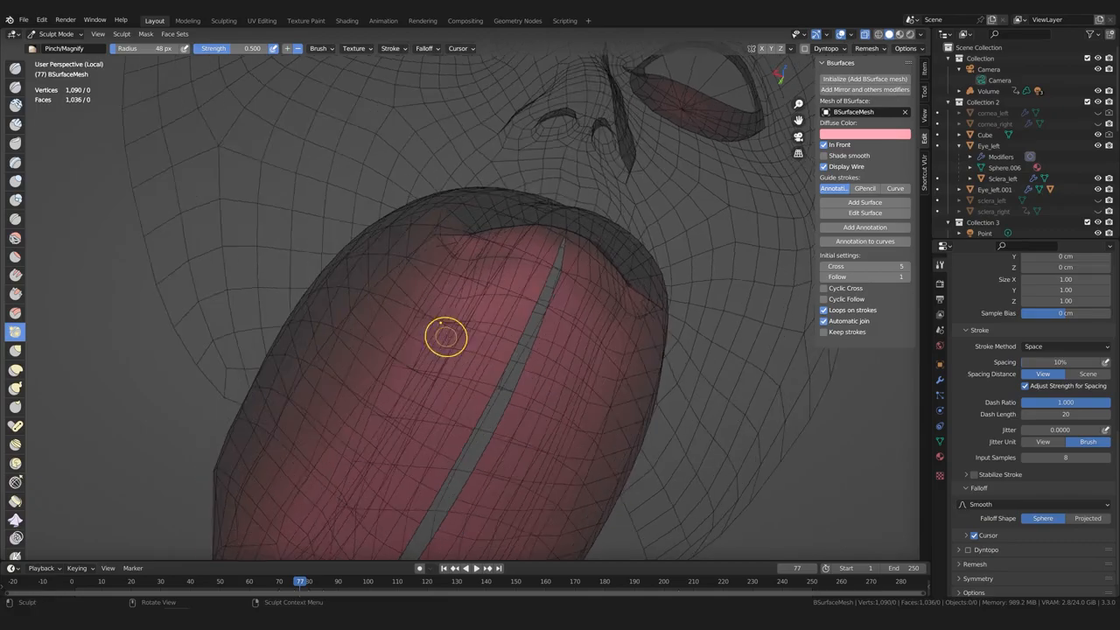
{"action": "middle_click_drag", "start_coordinate": [444, 333], "coordinate": [424, 210]}
{"action": "middle_click_drag", "start_coordinate": [408, 292], "coordinate": [438, 315]}
{"action": "middle_click_drag", "start_coordinate": [444, 378], "coordinate": [486, 398]}
{"action": "middle_click_drag", "start_coordinate": [622, 396], "coordinate": [493, 387]}
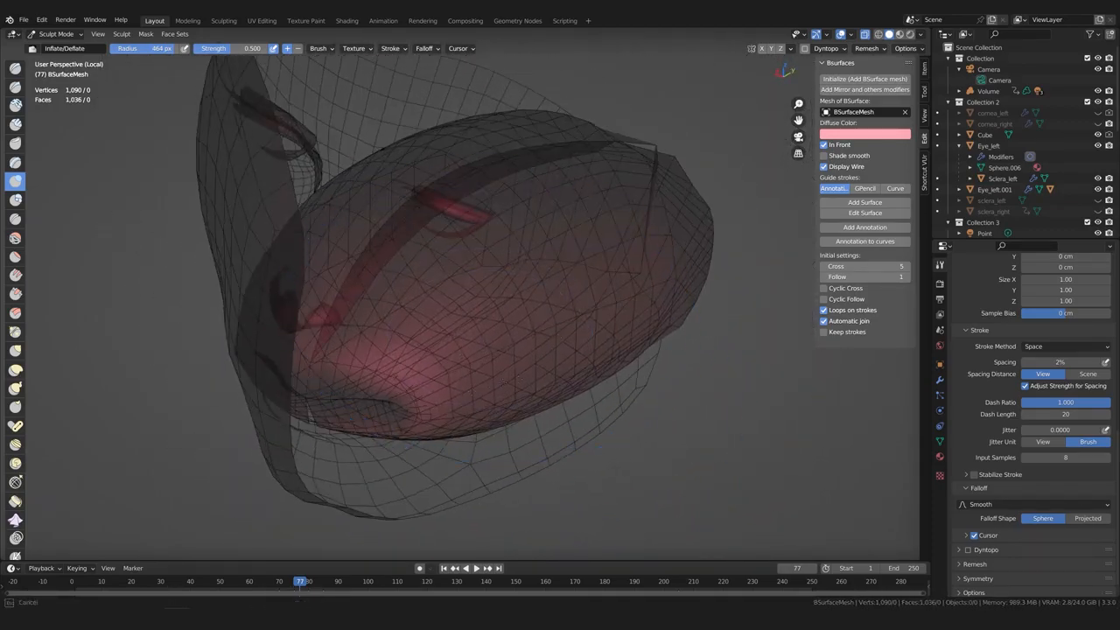
{"action": "middle_click_drag", "start_coordinate": [425, 325], "coordinate": [525, 280]}
Turn off Backface Culling in the viewport shading options
{"action": "left_click", "coordinate": [917, 49]}
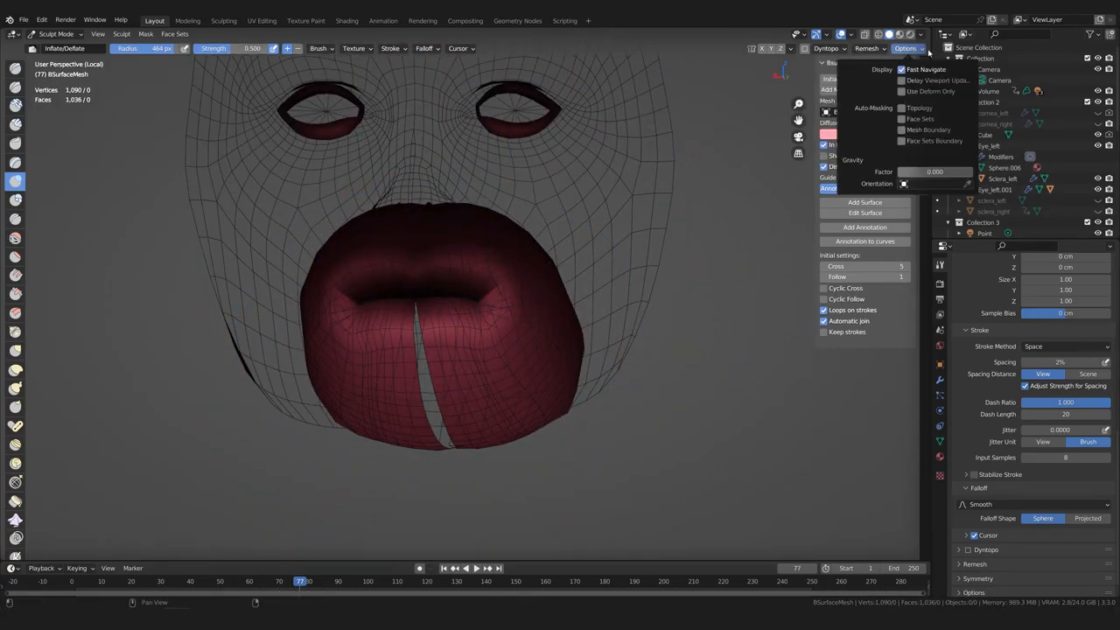
{"action": "left_click", "coordinate": [922, 35]}
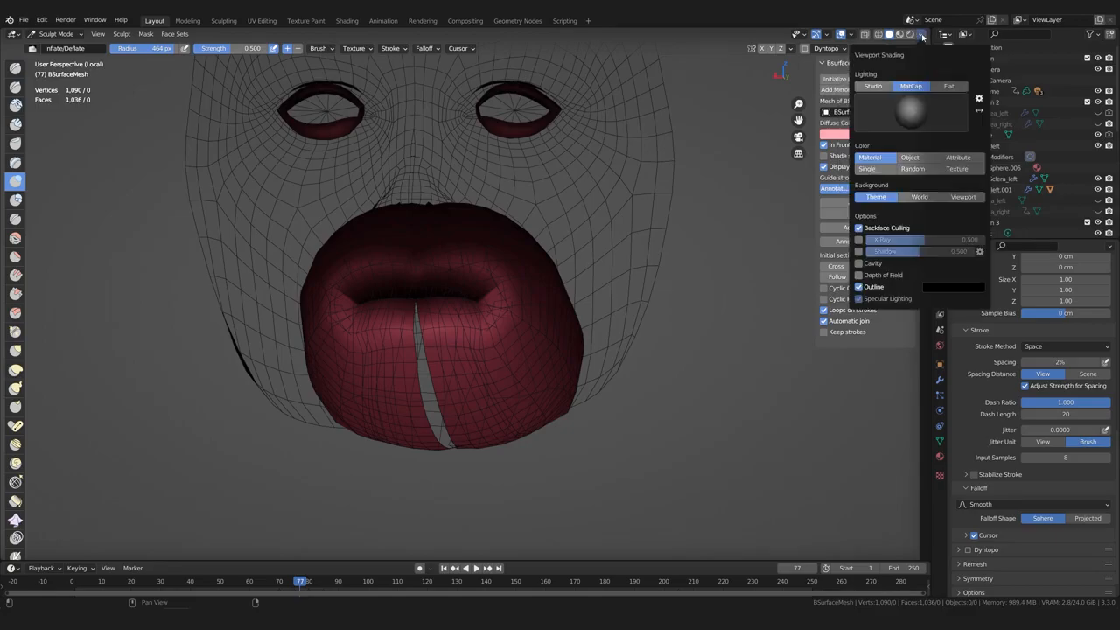
{"action": "left_click", "coordinate": [861, 229]}
Smooth the mouth bag beside the lip corner and inflate its underside with the 464 px Inflate/Deflate brush
{"action": "middle_click_drag", "start_coordinate": [544, 404], "coordinate": [524, 324]}
{"action": "scroll", "coordinate": [645, 312], "scroll_direction": "up", "scroll_amount": 2}
{"action": "scroll", "coordinate": [502, 322], "scroll_direction": "up", "scroll_amount": 1}
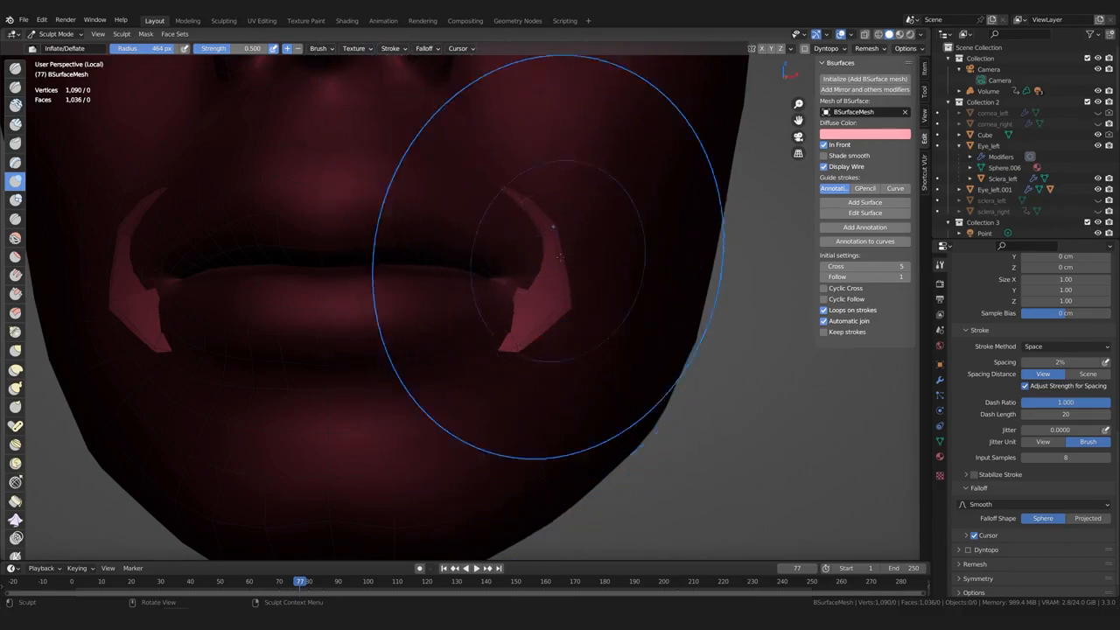
{"action": "left_click_drag", "start_coordinate": [544, 317], "coordinate": [546, 295], "text": "shift"}
{"action": "mouse_move", "coordinate": [524, 378]}
{"action": "middle_mouse_down"}
{"action": "mouse_move", "coordinate": [380, 250]}
{"action": "mouse_move", "coordinate": [434, 255]}
{"action": "mouse_move", "coordinate": [458, 368]}
{"action": "mouse_move", "coordinate": [523, 355]}
{"action": "middle_mouse_up"}
{"action": "mouse_move", "coordinate": [444, 361]}
{"action": "middle_mouse_down"}
{"action": "mouse_move", "coordinate": [473, 323]}
{"action": "mouse_move", "coordinate": [391, 356]}
{"action": "mouse_move", "coordinate": [416, 368]}
{"action": "mouse_move", "coordinate": [443, 362]}
{"action": "mouse_move", "coordinate": [337, 328]}
{"action": "mouse_move", "coordinate": [328, 420]}
{"action": "mouse_move", "coordinate": [429, 492]}
{"action": "middle_mouse_up"}
{"action": "left_click_drag", "start_coordinate": [462, 364], "coordinate": [423, 401]}
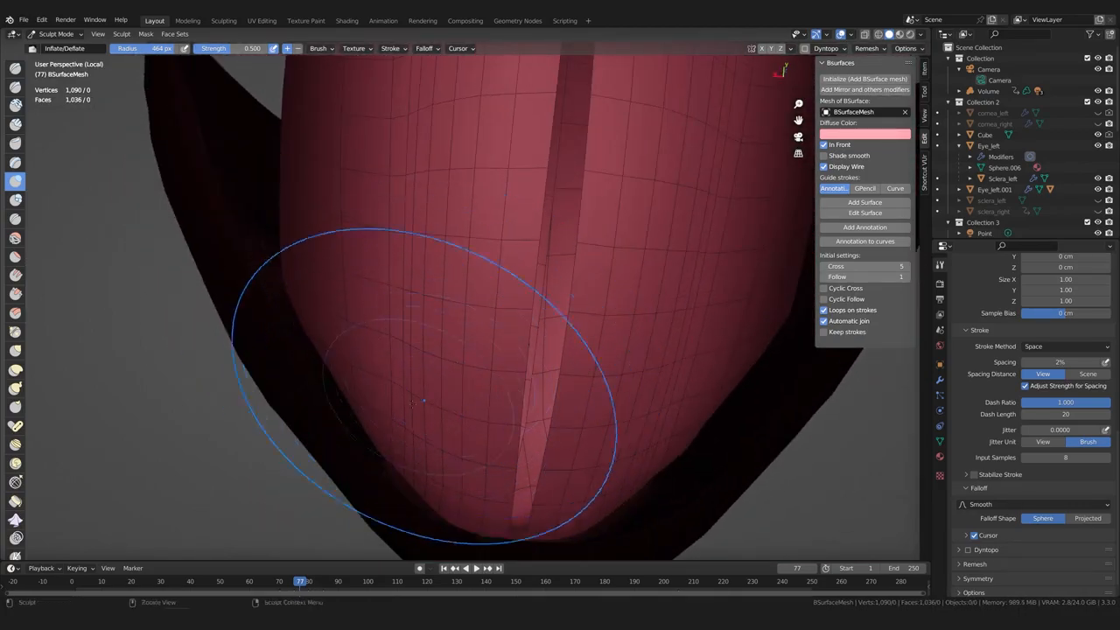
Inflate the bag's underside along the centre gap and smooth the surface beside it
{"action": "middle_click_drag", "start_coordinate": [402, 341], "coordinate": [464, 353]}
{"action": "mouse_move", "coordinate": [525, 275]}
{"action": "middle_mouse_down"}
{"action": "mouse_move", "coordinate": [575, 337]}
{"action": "mouse_move", "coordinate": [548, 292]}
{"action": "middle_mouse_up"}
{"action": "left_click_drag", "start_coordinate": [548, 291], "coordinate": [560, 282]}
{"action": "middle_click_drag", "start_coordinate": [560, 281], "coordinate": [569, 362]}
{"action": "scroll", "coordinate": [560, 384], "scroll_direction": "down", "scroll_amount": 3}
{"action": "mouse_move", "coordinate": [545, 425]}
{"action": "middle_mouse_down"}
{"action": "mouse_move", "coordinate": [527, 365]}
{"action": "mouse_move", "coordinate": [490, 421]}
{"action": "middle_mouse_up"}
{"action": "left_click_drag", "start_coordinate": [487, 429], "coordinate": [517, 444], "text": "shift"}
Try inflating the lower side of the mouth bag near its closed end, and undo the stroke
{"action": "mouse_move", "coordinate": [517, 445]}
{"action": "middle_mouse_down"}
{"action": "mouse_move", "coordinate": [453, 437]}
{"action": "mouse_move", "coordinate": [513, 415]}
{"action": "mouse_move", "coordinate": [578, 429]}
{"action": "mouse_move", "coordinate": [475, 416]}
{"action": "mouse_move", "coordinate": [580, 429]}
{"action": "mouse_move", "coordinate": [536, 385]}
{"action": "middle_mouse_up"}
{"action": "scroll", "coordinate": [585, 430], "scroll_direction": "up", "scroll_amount": 1}
{"action": "middle_click_drag", "start_coordinate": [535, 385], "coordinate": [533, 403]}
{"action": "left_click_drag", "start_coordinate": [505, 412], "coordinate": [517, 450]}
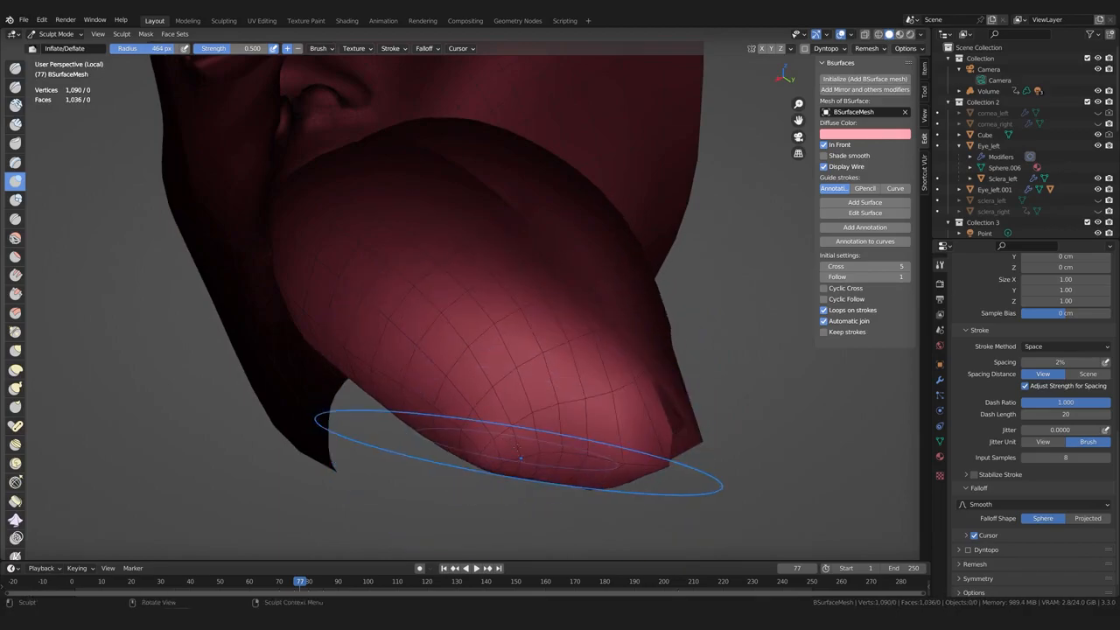
{"action": "key", "text": "ctrl+z"}
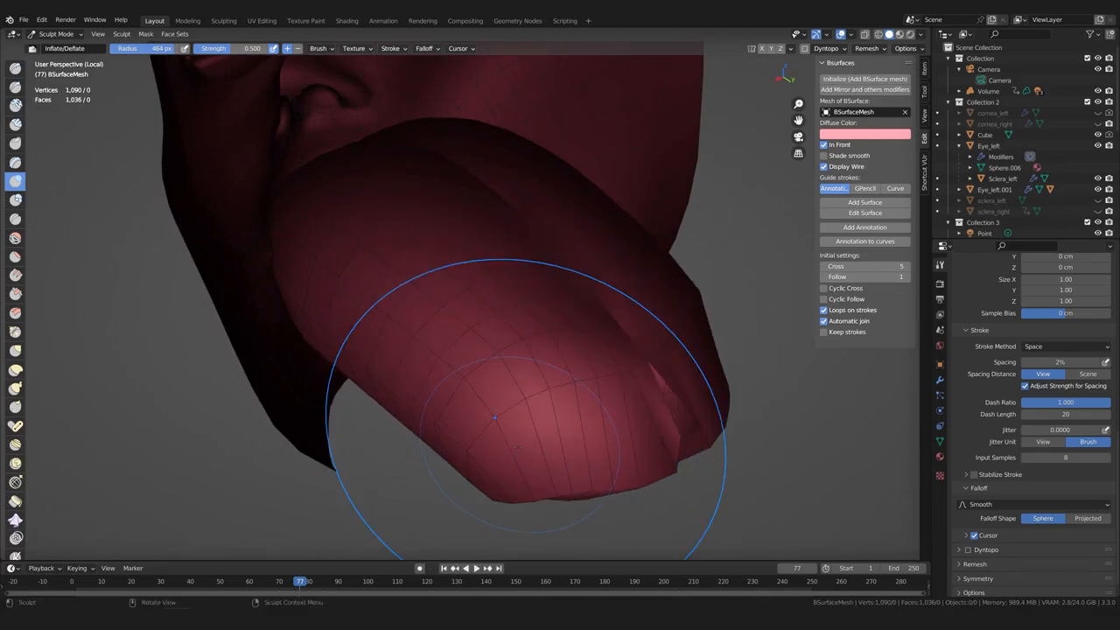
Check the Smooth brush's settings, return to Inflate/Deflate and smooth the mouth bag's closed end
{"action": "scroll", "coordinate": [962, 426], "scroll_direction": "down", "scroll_amount": 1}
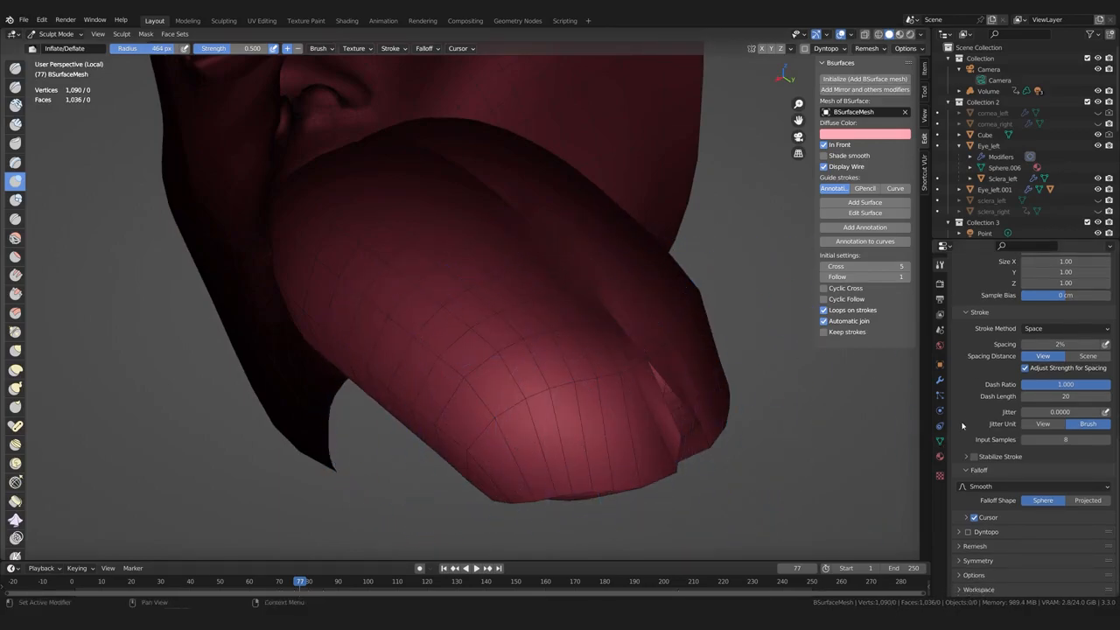
{"action": "mouse_move", "coordinate": [695, 421]}
{"action": "middle_mouse_down"}
{"action": "mouse_move", "coordinate": [692, 430]}
{"action": "mouse_move", "coordinate": [688, 410]}
{"action": "middle_mouse_up"}
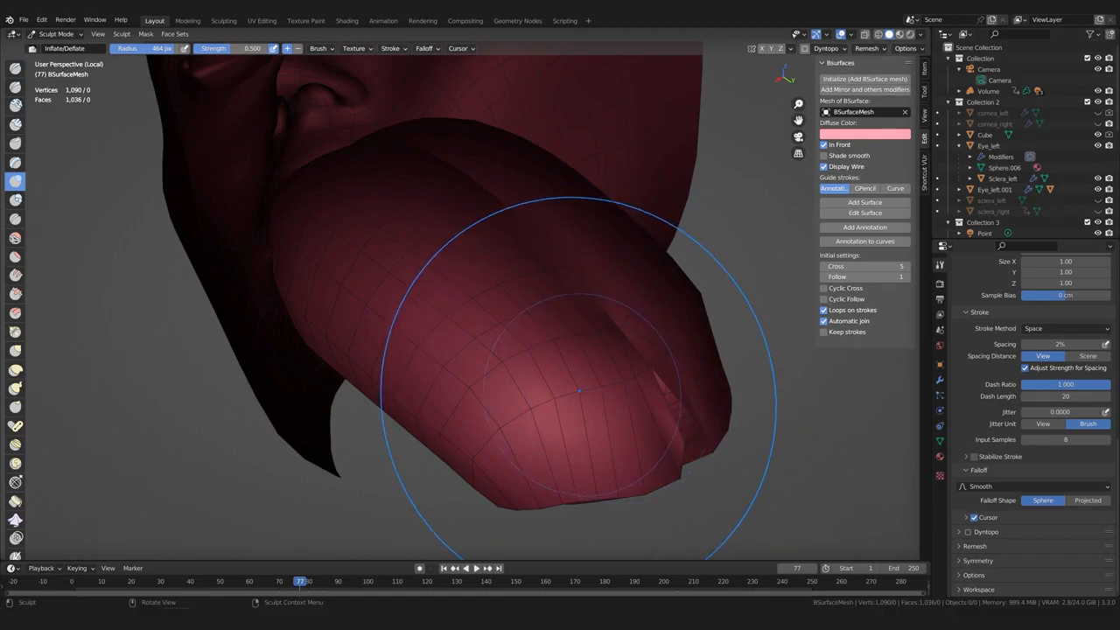
{"action": "scroll", "coordinate": [1032, 393], "scroll_direction": "up", "scroll_amount": 7}
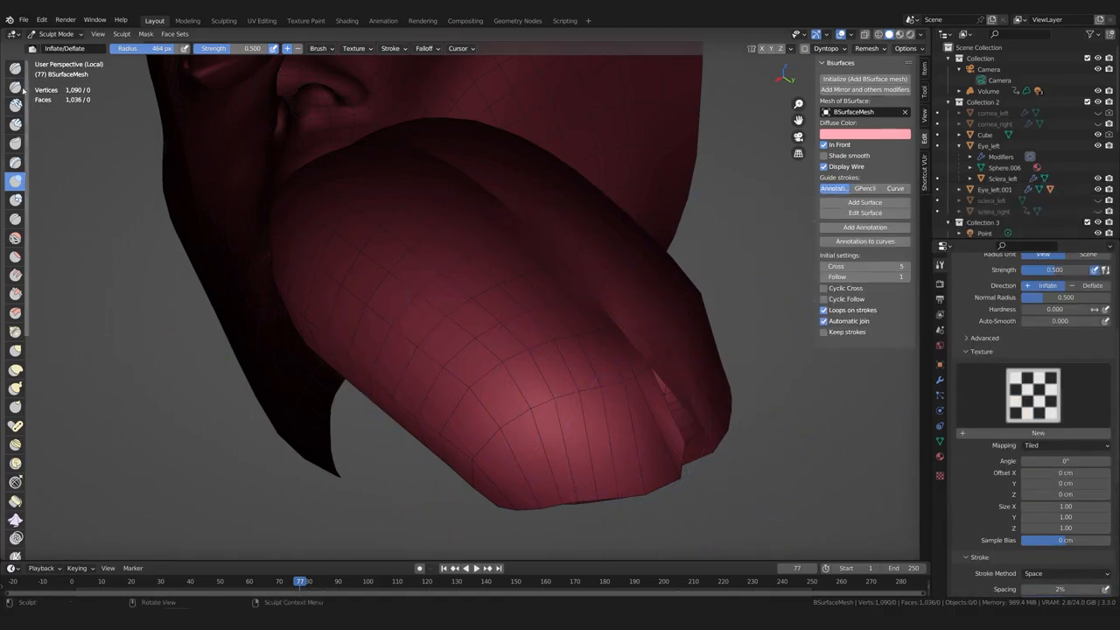
{"action": "left_click", "coordinate": [15, 237]}
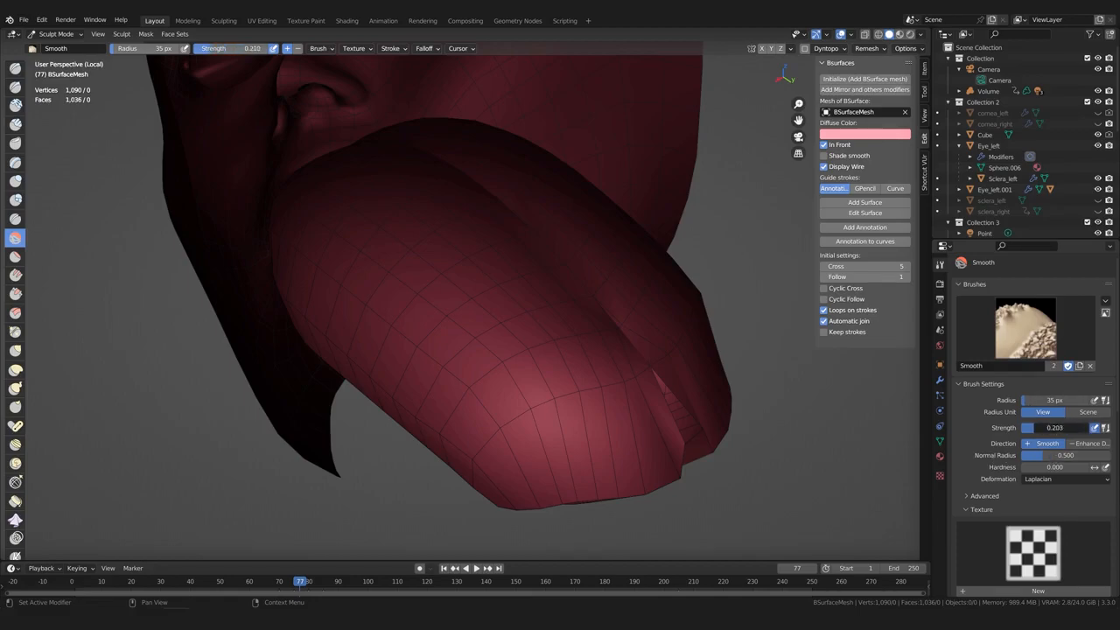
{"action": "left_click", "coordinate": [15, 181]}
{"action": "left_click_drag", "start_coordinate": [522, 459], "coordinate": [525, 433], "text": "shift"}
{"action": "middle_click_drag", "start_coordinate": [524, 433], "coordinate": [503, 303]}
{"action": "left_click_drag", "start_coordinate": [507, 296], "coordinate": [542, 305], "text": "shift"}
Enlarge the Grab brush to 493 px and pull the mouth bag's underside halves together over the centre gap
{"action": "mouse_move", "coordinate": [543, 305]}
{"action": "middle_mouse_down"}
{"action": "mouse_move", "coordinate": [355, 315]}
{"action": "mouse_move", "coordinate": [490, 381]}
{"action": "mouse_move", "coordinate": [442, 297]}
{"action": "mouse_move", "coordinate": [402, 288]}
{"action": "middle_mouse_up"}
{"action": "key", "text": "g"}
{"action": "key", "text": "bracketright"}
{"action": "key", "text": "bracketright"}
{"action": "key", "text": "bracketright"}
{"action": "key", "text": "bracketright"}
{"action": "key", "text": "bracketright"}
{"action": "key", "text": "bracketright"}
{"action": "key", "text": "bracketright"}
{"action": "key", "text": "bracketright"}
{"action": "key", "text": "bracketright"}
{"action": "key", "text": "bracketright"}
{"action": "key", "text": "bracketright"}
{"action": "key", "text": "bracketright"}
{"action": "key", "text": "bracketright"}
{"action": "scroll", "coordinate": [453, 330], "scroll_direction": "up", "scroll_amount": 2}
{"action": "mouse_move", "coordinate": [402, 288]}
{"action": "left_mouse_down"}
{"action": "mouse_move", "coordinate": [433, 292]}
{"action": "mouse_move", "coordinate": [457, 270]}
{"action": "left_mouse_up"}
{"action": "scroll", "coordinate": [437, 284], "scroll_direction": "down", "scroll_amount": 2}
{"action": "left_click_drag", "start_coordinate": [467, 190], "coordinate": [483, 193]}
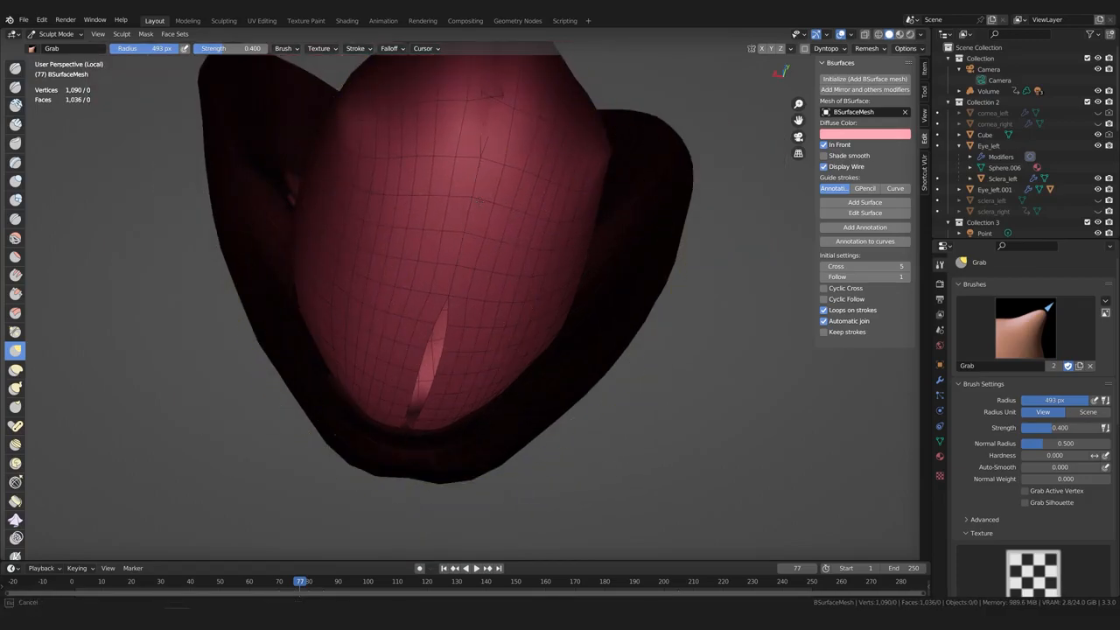
Close the remaining slit near the chin end of the mouth bag with the Grab brush
{"action": "scroll", "coordinate": [459, 263], "scroll_direction": "up", "scroll_amount": 1}
{"action": "middle_click_drag", "start_coordinate": [428, 380], "coordinate": [411, 333]}
{"action": "left_click_drag", "start_coordinate": [415, 326], "coordinate": [433, 309]}
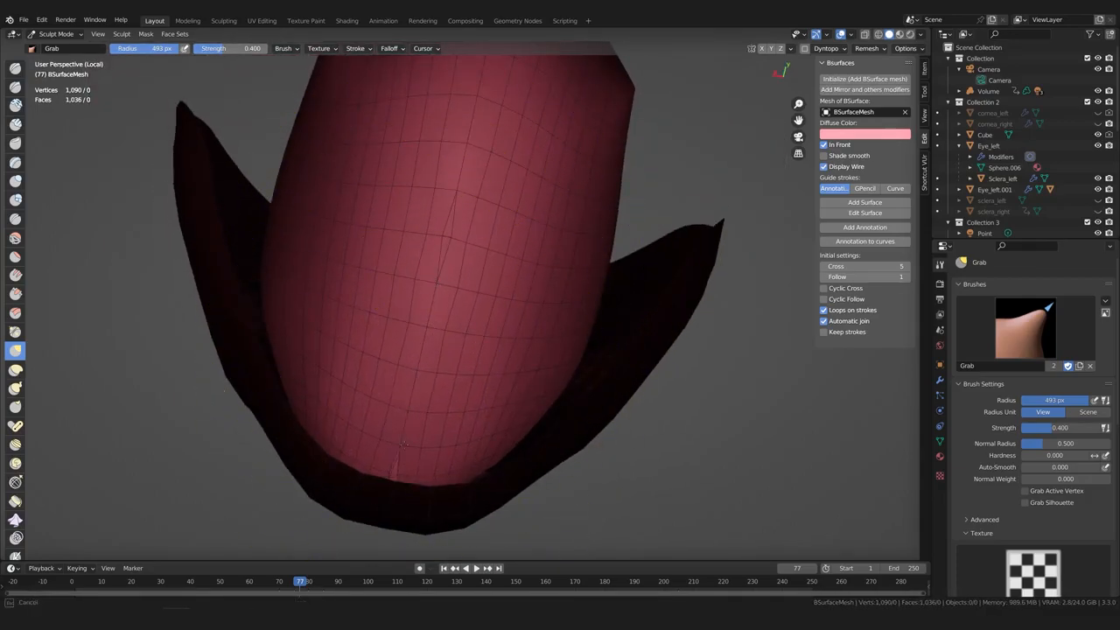
{"action": "middle_click_drag", "start_coordinate": [402, 444], "coordinate": [421, 415]}
{"action": "scroll", "coordinate": [425, 444], "scroll_direction": "up", "scroll_amount": 3}
{"action": "left_click_drag", "start_coordinate": [424, 448], "coordinate": [438, 447]}
{"action": "scroll", "coordinate": [451, 455], "scroll_direction": "down", "scroll_amount": 4}
{"action": "middle_click_drag", "start_coordinate": [455, 447], "coordinate": [462, 497]}
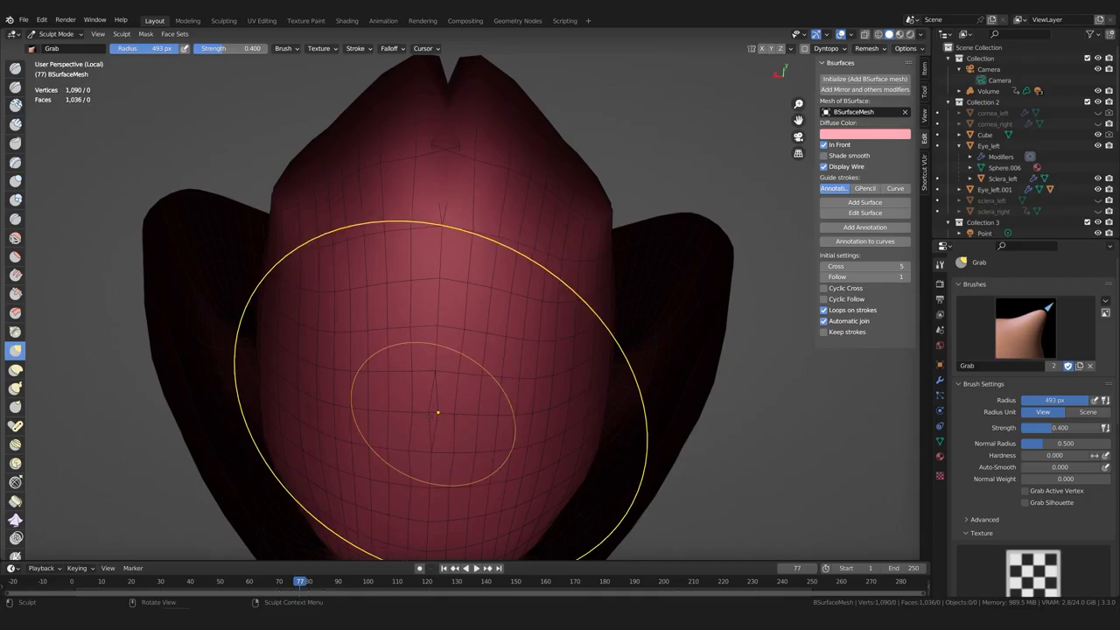
Examine the centre seam and overall shape of the mouth bag from below, behind and the side
{"action": "mouse_move", "coordinate": [436, 412]}
{"action": "middle_mouse_down"}
{"action": "mouse_move", "coordinate": [445, 429]}
{"action": "mouse_move", "coordinate": [469, 324]}
{"action": "mouse_move", "coordinate": [473, 340]}
{"action": "middle_mouse_up"}
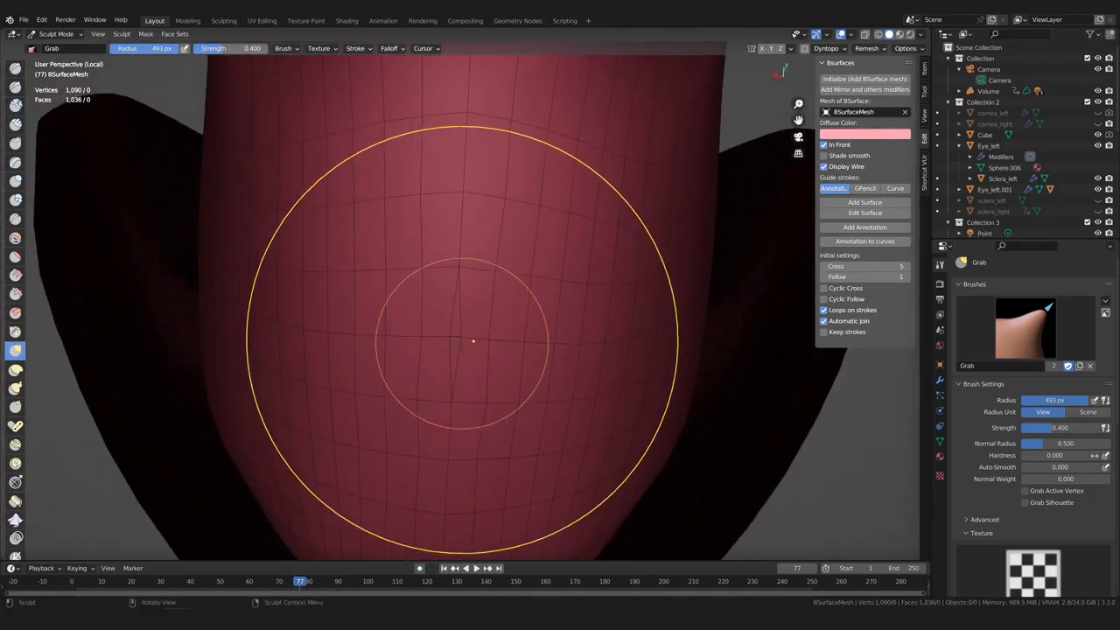
{"action": "scroll", "coordinate": [436, 337], "scroll_direction": "down", "scroll_amount": 4}
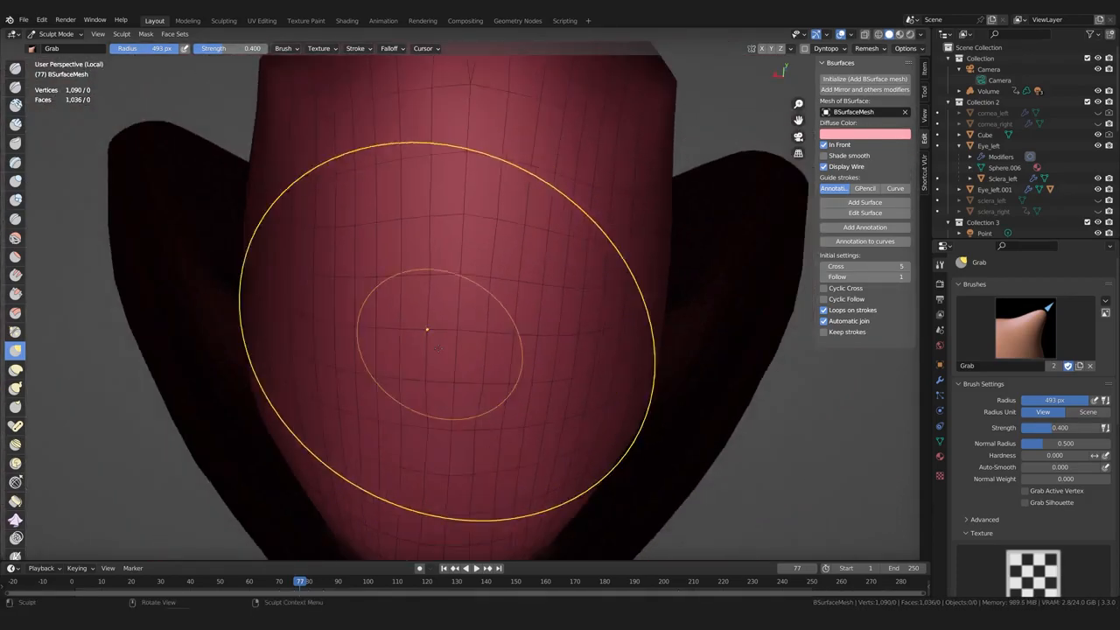
{"action": "mouse_move", "coordinate": [502, 296]}
{"action": "middle_mouse_down"}
{"action": "mouse_move", "coordinate": [450, 318]}
{"action": "mouse_move", "coordinate": [436, 278]}
{"action": "middle_mouse_up"}
{"action": "mouse_move", "coordinate": [429, 229]}
{"action": "middle_mouse_down"}
{"action": "mouse_move", "coordinate": [434, 289]}
{"action": "mouse_move", "coordinate": [372, 308]}
{"action": "mouse_move", "coordinate": [420, 350]}
{"action": "mouse_move", "coordinate": [307, 323]}
{"action": "mouse_move", "coordinate": [244, 324]}
{"action": "mouse_move", "coordinate": [438, 337]}
{"action": "mouse_move", "coordinate": [367, 320]}
{"action": "mouse_move", "coordinate": [433, 420]}
{"action": "middle_mouse_up"}
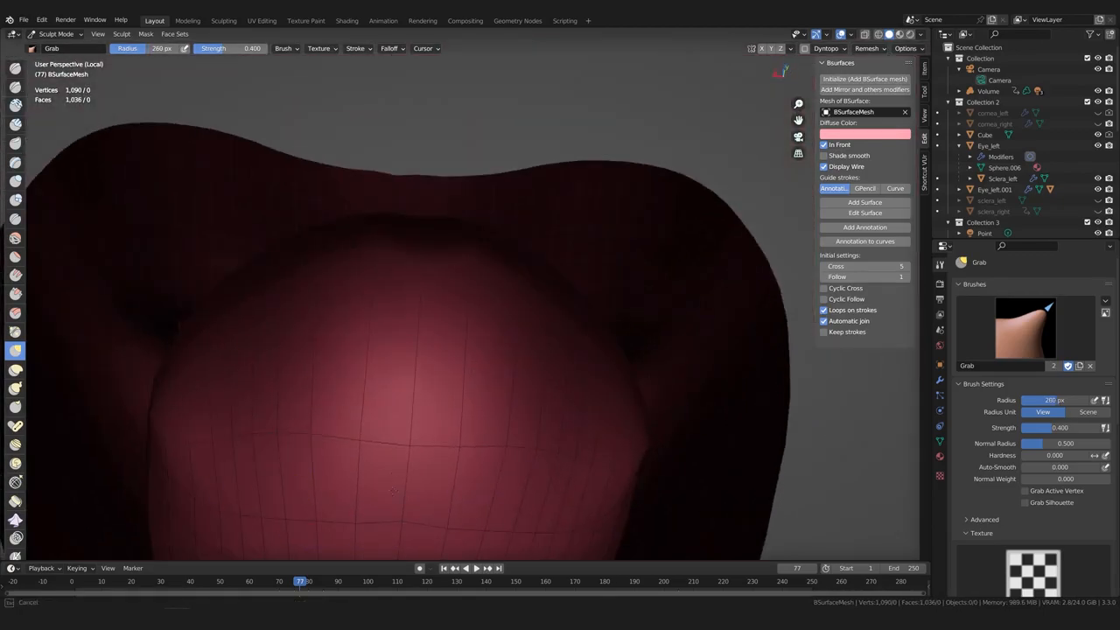
{"action": "middle_click_drag", "start_coordinate": [560, 420], "coordinate": [537, 380]}
{"action": "middle_click_drag", "start_coordinate": [180, 336], "coordinate": [292, 398]}
{"action": "scroll", "coordinate": [427, 347], "scroll_direction": "down", "scroll_amount": 5}
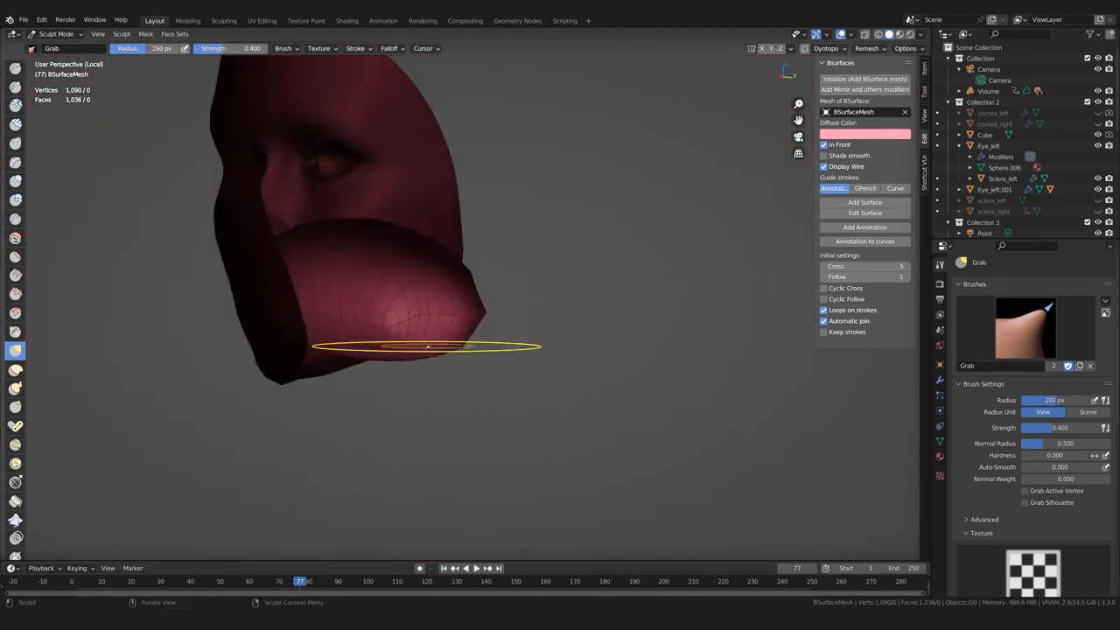
{"action": "scroll", "coordinate": [405, 276], "scroll_direction": "up", "scroll_amount": 4}
{"action": "mouse_move", "coordinate": [405, 277]}
{"action": "middle_mouse_down"}
{"action": "mouse_move", "coordinate": [437, 249]}
{"action": "mouse_move", "coordinate": [424, 221]}
{"action": "mouse_move", "coordinate": [427, 320]}
{"action": "mouse_move", "coordinate": [445, 342]}
{"action": "middle_mouse_up"}
{"action": "scroll", "coordinate": [455, 460], "scroll_direction": "up", "scroll_amount": 2}
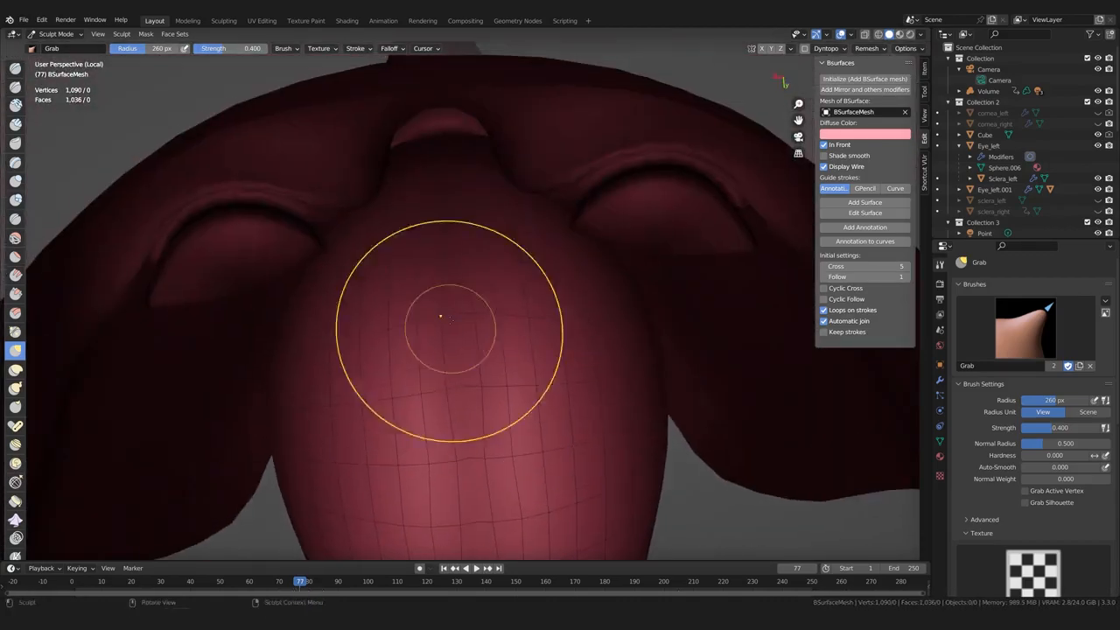
{"action": "middle_click_drag", "start_coordinate": [434, 184], "coordinate": [381, 297]}
{"action": "mouse_move", "coordinate": [406, 345]}
{"action": "middle_mouse_down"}
{"action": "mouse_move", "coordinate": [471, 404]}
{"action": "mouse_move", "coordinate": [444, 439]}
{"action": "mouse_move", "coordinate": [537, 341]}
{"action": "mouse_move", "coordinate": [415, 352]}
{"action": "mouse_move", "coordinate": [436, 356]}
{"action": "mouse_move", "coordinate": [392, 271]}
{"action": "mouse_move", "coordinate": [248, 338]}
{"action": "mouse_move", "coordinate": [376, 326]}
{"action": "mouse_move", "coordinate": [450, 278]}
{"action": "mouse_move", "coordinate": [468, 309]}
{"action": "mouse_move", "coordinate": [387, 399]}
{"action": "mouse_move", "coordinate": [429, 446]}
{"action": "mouse_move", "coordinate": [409, 417]}
{"action": "mouse_move", "coordinate": [428, 420]}
{"action": "middle_mouse_up"}
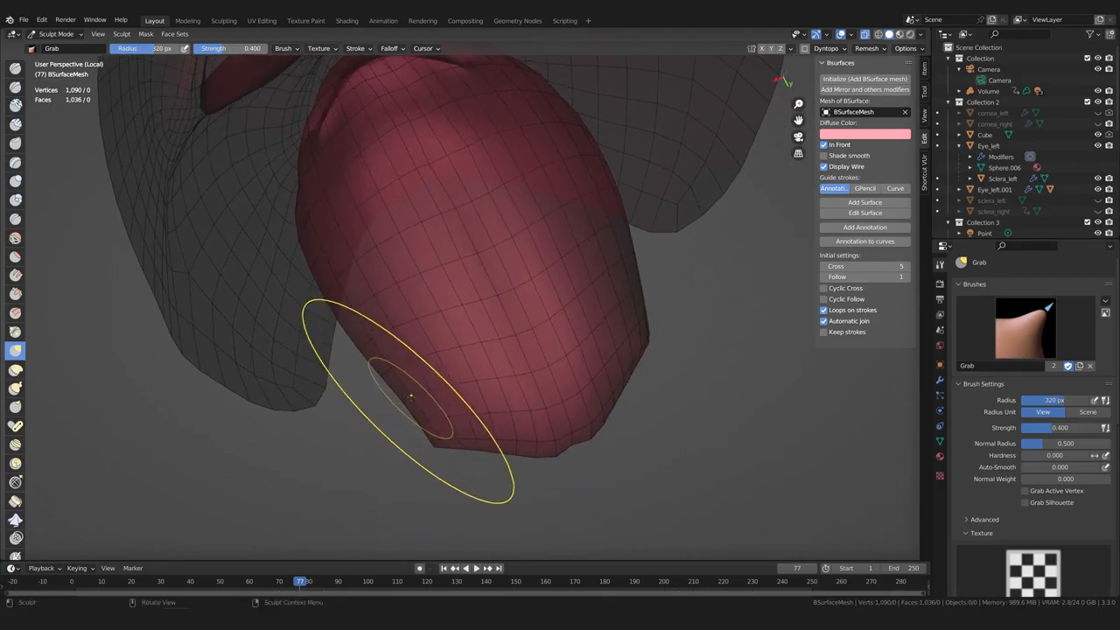
Set the Grab brush's radius to 485 px and its falloff curve to Smoother
{"action": "key", "text": "bracketright"}
{"action": "key", "text": "bracketright"}
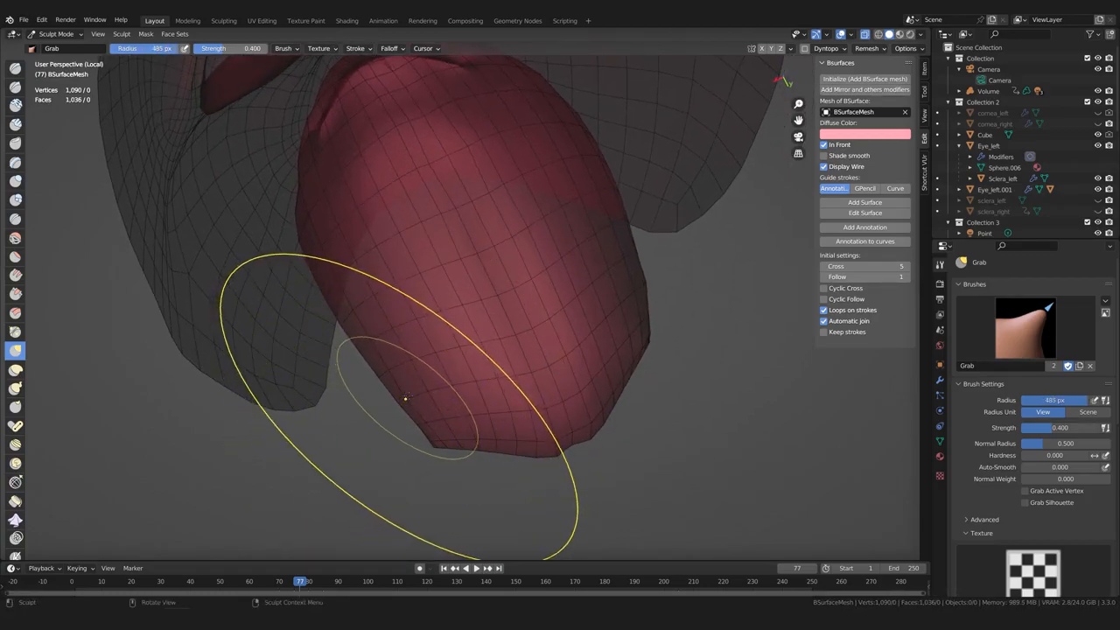
{"action": "scroll", "coordinate": [1027, 527], "scroll_direction": "down", "scroll_amount": 2}
{"action": "left_click", "coordinate": [986, 500]}
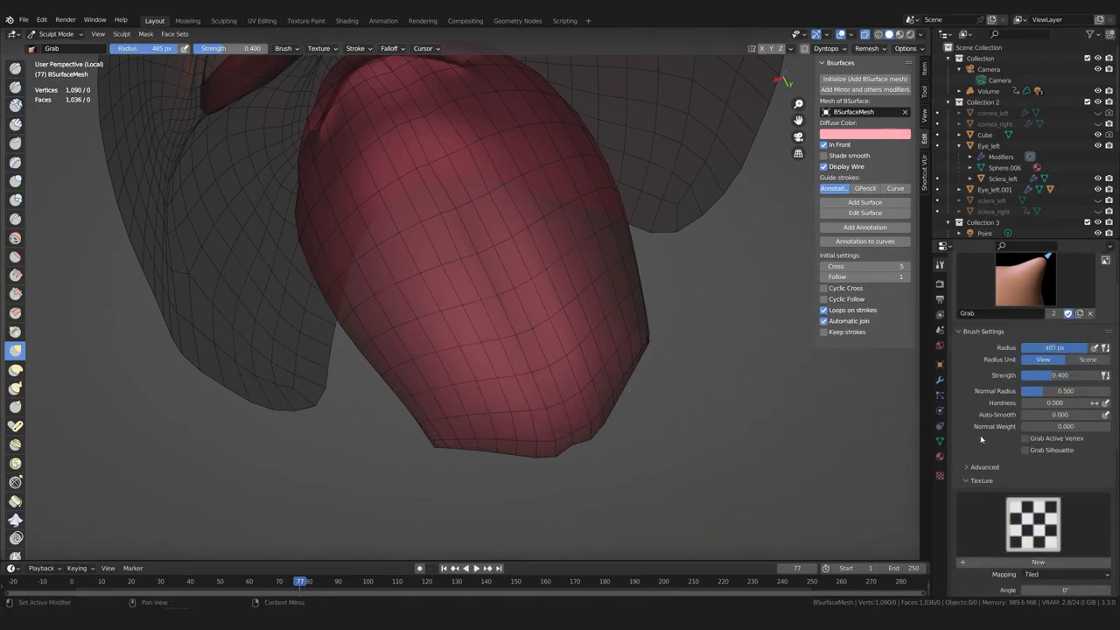
{"action": "scroll", "coordinate": [978, 436], "scroll_direction": "down", "scroll_amount": 3}
{"action": "scroll", "coordinate": [978, 437], "scroll_direction": "down", "scroll_amount": 5}
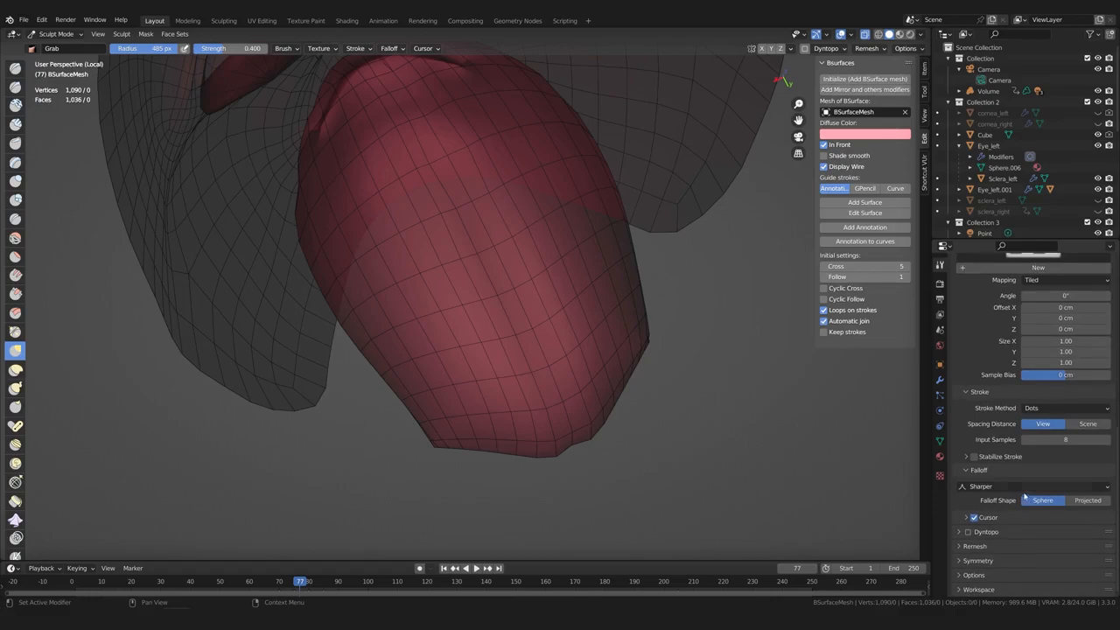
{"action": "left_click", "coordinate": [1011, 486]}
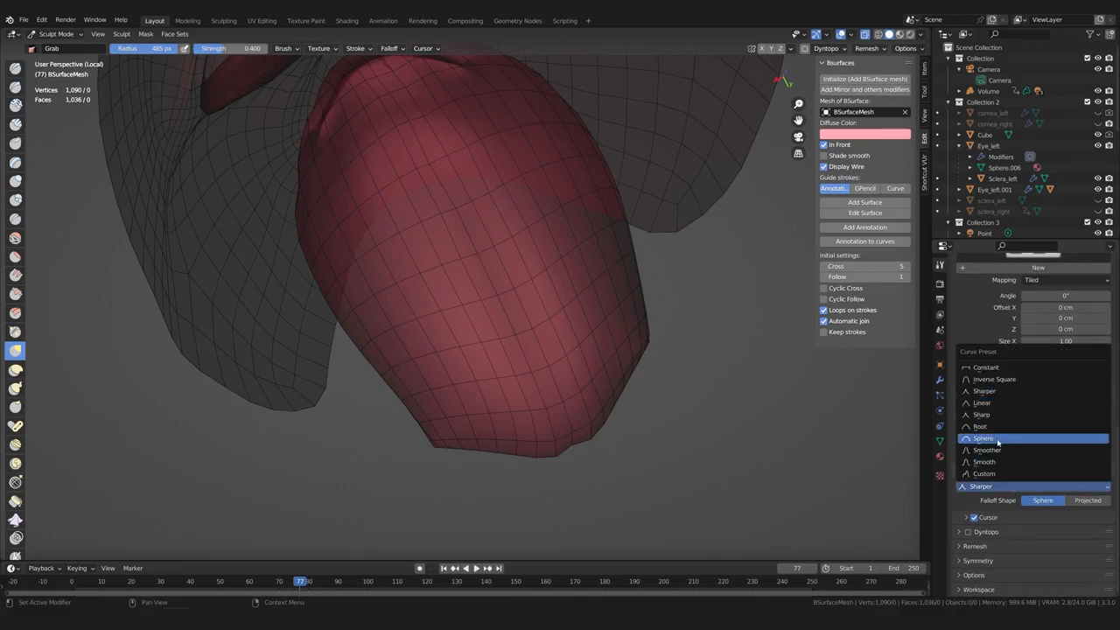
{"action": "left_click", "coordinate": [994, 449]}
Reshape the mouth bag's closed end into a more even outline with the Grab brush at reduced radii, including 204 px
{"action": "mouse_move", "coordinate": [633, 430]}
{"action": "middle_mouse_down"}
{"action": "mouse_move", "coordinate": [438, 463]}
{"action": "mouse_move", "coordinate": [450, 425]}
{"action": "middle_mouse_up"}
{"action": "key", "text": "p"}
{"action": "key", "text": "g"}
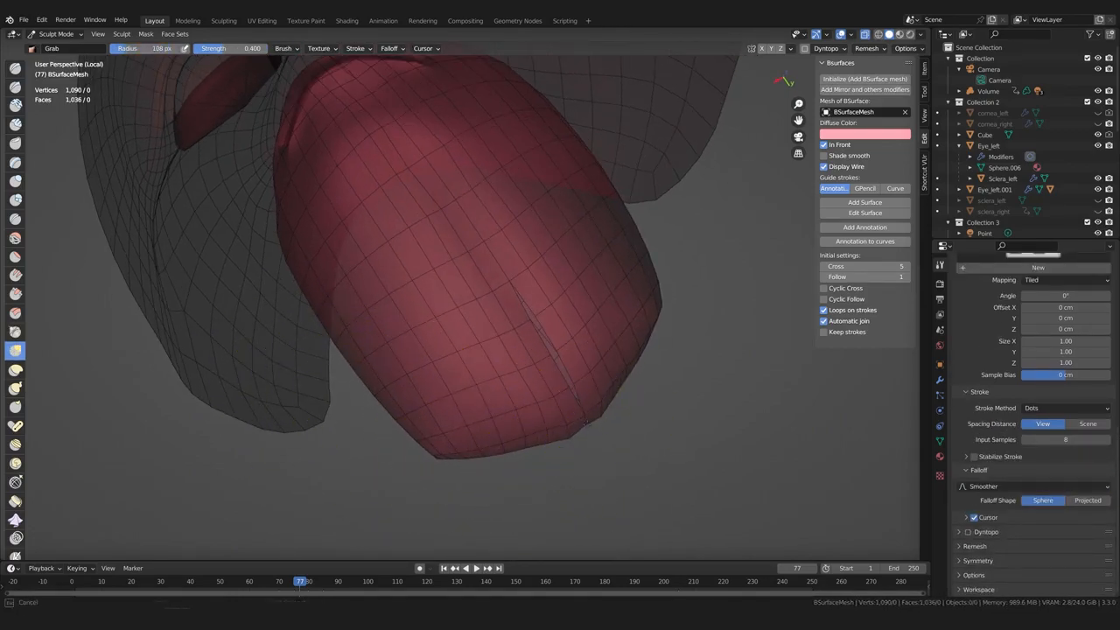
{"action": "mouse_move", "coordinate": [566, 435]}
{"action": "middle_mouse_down"}
{"action": "mouse_move", "coordinate": [525, 401]}
{"action": "mouse_move", "coordinate": [498, 341]}
{"action": "middle_mouse_up"}
{"action": "key", "text": "f"}
{"action": "left_click", "coordinate": [502, 335]}
{"action": "left_click_drag", "start_coordinate": [502, 335], "coordinate": [494, 278]}
{"action": "mouse_move", "coordinate": [495, 279]}
{"action": "middle_mouse_down"}
{"action": "mouse_move", "coordinate": [487, 370]}
{"action": "mouse_move", "coordinate": [515, 332]}
{"action": "mouse_move", "coordinate": [449, 369]}
{"action": "mouse_move", "coordinate": [489, 376]}
{"action": "mouse_move", "coordinate": [475, 388]}
{"action": "mouse_move", "coordinate": [540, 381]}
{"action": "mouse_move", "coordinate": [457, 367]}
{"action": "mouse_move", "coordinate": [451, 407]}
{"action": "middle_mouse_up"}
{"action": "key", "text": "f"}
{"action": "left_click", "coordinate": [470, 470]}
{"action": "middle_click_drag", "start_coordinate": [471, 471], "coordinate": [449, 452]}
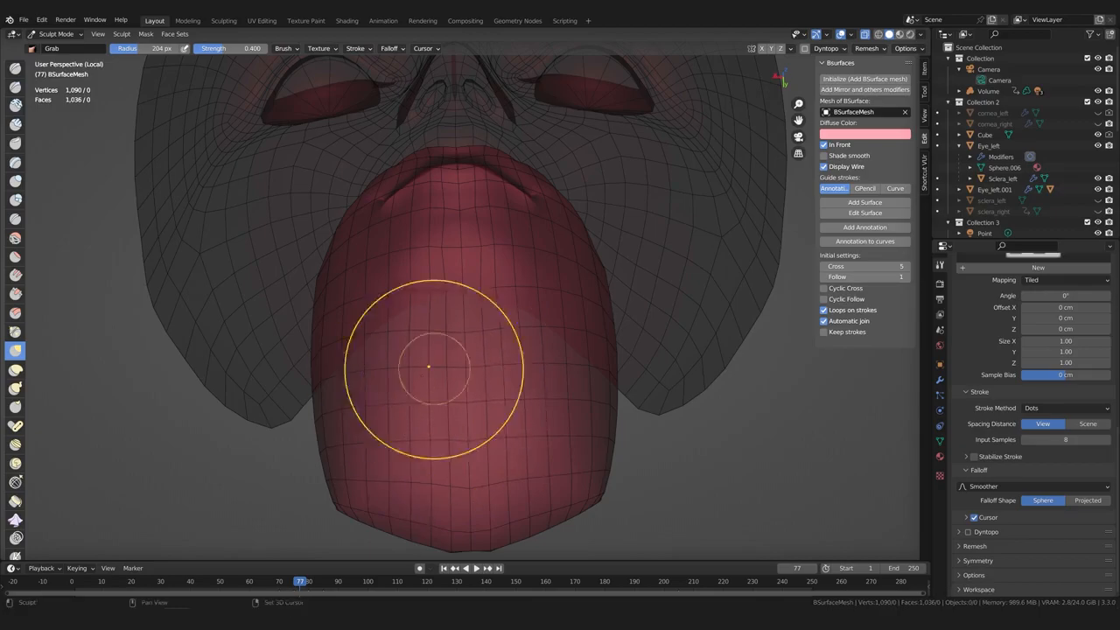
{"action": "middle_click_drag", "start_coordinate": [449, 486], "coordinate": [399, 494]}
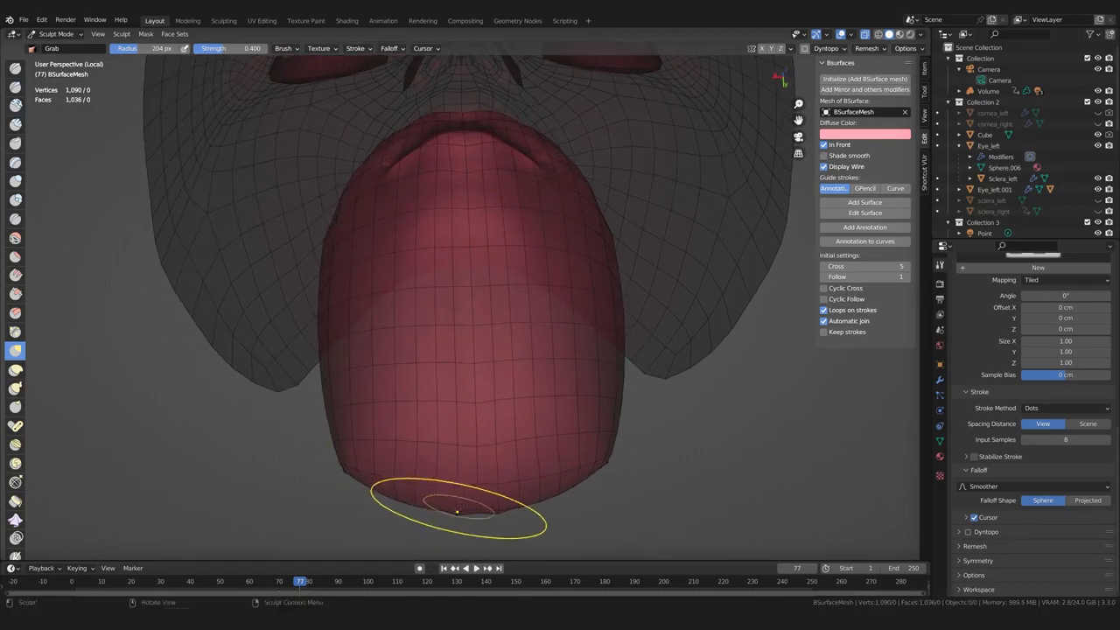
Enlarge the Grab brush to 450 px and round the mouth bag's closed end in profile
{"action": "middle_click_drag", "start_coordinate": [459, 501], "coordinate": [516, 406]}
{"action": "scroll", "coordinate": [516, 406], "scroll_direction": "up", "scroll_amount": 3}
{"action": "mouse_move", "coordinate": [630, 385]}
{"action": "middle_mouse_down"}
{"action": "mouse_move", "coordinate": [668, 383]}
{"action": "mouse_move", "coordinate": [669, 498]}
{"action": "mouse_move", "coordinate": [519, 388]}
{"action": "mouse_move", "coordinate": [503, 397]}
{"action": "mouse_move", "coordinate": [644, 383]}
{"action": "middle_mouse_up"}
{"action": "key", "text": "f"}
{"action": "left_click", "coordinate": [710, 383]}
{"action": "key", "text": "f"}
{"action": "left_click", "coordinate": [692, 384]}
{"action": "key", "text": "bracketright"}
{"action": "key", "text": "bracketright"}
{"action": "key", "text": "bracketright"}
{"action": "key", "text": "bracketright"}
{"action": "key", "text": "bracketright"}
{"action": "key", "text": "bracketright"}
{"action": "key", "text": "bracketright"}
{"action": "key", "text": "bracketright"}
{"action": "mouse_move", "coordinate": [544, 401]}
{"action": "middle_mouse_down"}
{"action": "mouse_move", "coordinate": [564, 405]}
{"action": "mouse_move", "coordinate": [436, 403]}
{"action": "mouse_move", "coordinate": [471, 318]}
{"action": "mouse_move", "coordinate": [336, 325]}
{"action": "middle_mouse_up"}
{"action": "scroll", "coordinate": [435, 403], "scroll_direction": "down", "scroll_amount": 4}
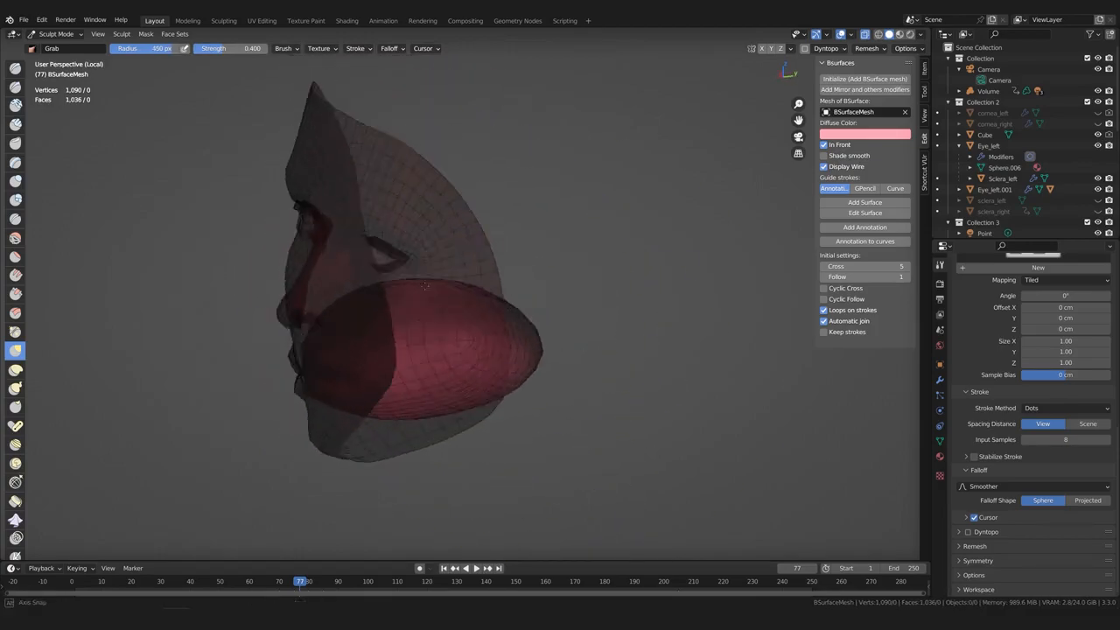
Reduce the Grab brush's radius and refine the mouth bag's outline from the side and front
{"action": "scroll", "coordinate": [385, 402], "scroll_direction": "up", "scroll_amount": 3}
{"action": "key", "text": "bracketleft"}
{"action": "key", "text": "bracketleft"}
{"action": "key", "text": "bracketleft"}
{"action": "key", "text": "bracketleft"}
{"action": "key", "text": "bracketleft"}
{"action": "mouse_move", "coordinate": [466, 464]}
{"action": "middle_mouse_down"}
{"action": "mouse_move", "coordinate": [488, 389]}
{"action": "mouse_move", "coordinate": [477, 407]}
{"action": "middle_mouse_up"}
{"action": "middle_click_drag", "start_coordinate": [400, 403], "coordinate": [444, 393]}
{"action": "middle_click_drag", "start_coordinate": [543, 317], "coordinate": [468, 342]}
{"action": "key", "text": "bracketleft"}
{"action": "key", "text": "bracketleft"}
{"action": "key", "text": "bracketleft"}
{"action": "key", "text": "bracketleft"}
{"action": "key", "text": "bracketleft"}
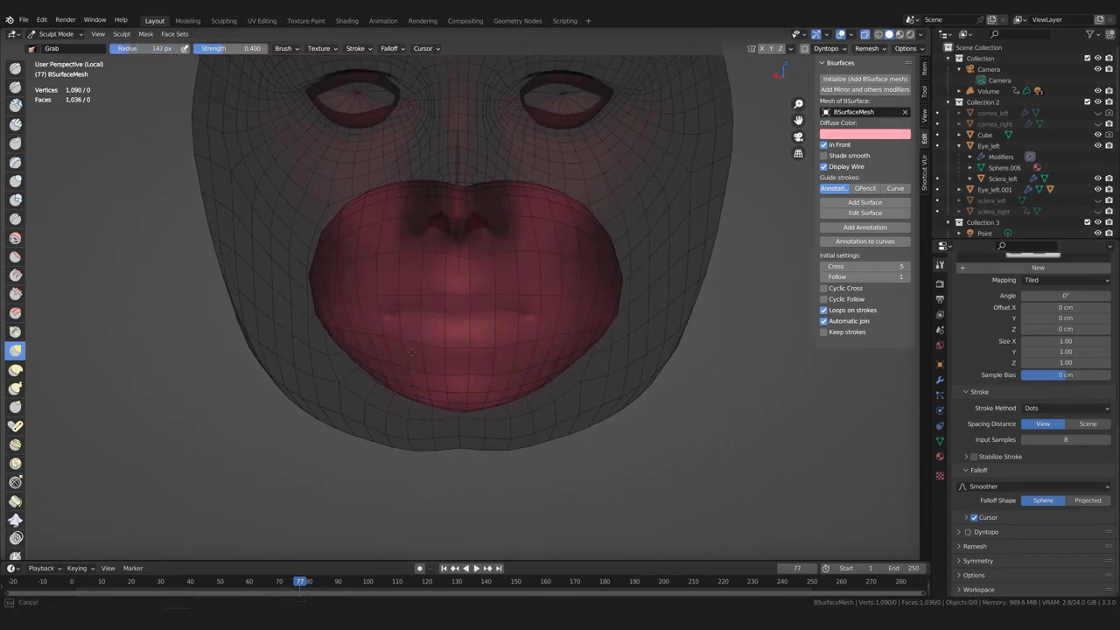
{"action": "middle_click_drag", "start_coordinate": [459, 374], "coordinate": [425, 430]}
Enlarge the Grab brush to 182 px, nudge the lower corner of the bag's closed end, and check its profile
{"action": "key", "text": "bracketright"}
{"action": "key", "text": "bracketright"}
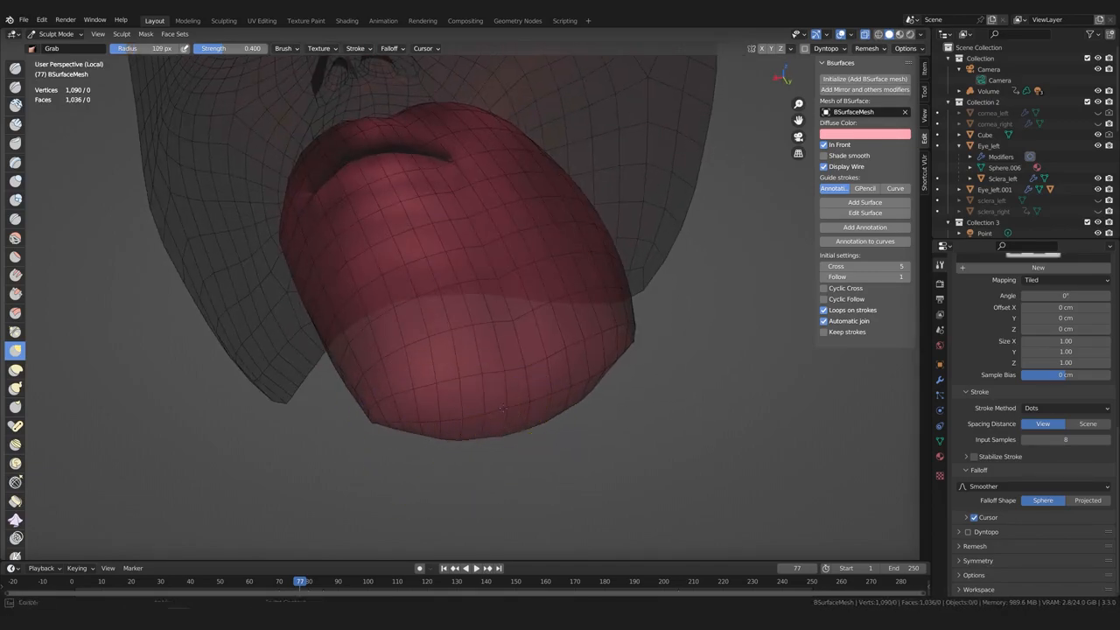
{"action": "middle_click_drag", "start_coordinate": [503, 408], "coordinate": [495, 394]}
{"action": "key", "text": "bracketright"}
{"action": "key", "text": "bracketright"}
{"action": "key", "text": "bracketright"}
{"action": "key", "text": "bracketright"}
{"action": "key", "text": "bracketright"}
{"action": "left_click_drag", "start_coordinate": [384, 416], "coordinate": [376, 404]}
{"action": "middle_click_drag", "start_coordinate": [429, 412], "coordinate": [448, 348]}
{"action": "scroll", "coordinate": [437, 420], "scroll_direction": "up", "scroll_amount": 3}
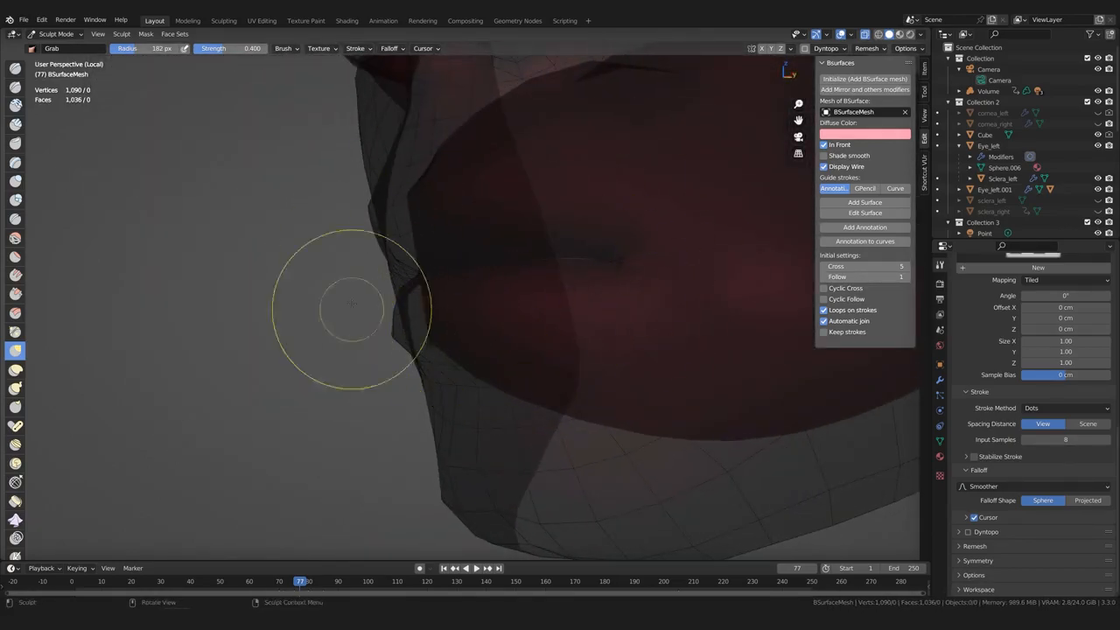
{"action": "mouse_move", "coordinate": [534, 394]}
{"action": "middle_mouse_down"}
{"action": "mouse_move", "coordinate": [550, 437]}
{"action": "mouse_move", "coordinate": [499, 446]}
{"action": "mouse_move", "coordinate": [489, 393]}
{"action": "mouse_move", "coordinate": [417, 400]}
{"action": "mouse_move", "coordinate": [534, 409]}
{"action": "middle_mouse_up"}
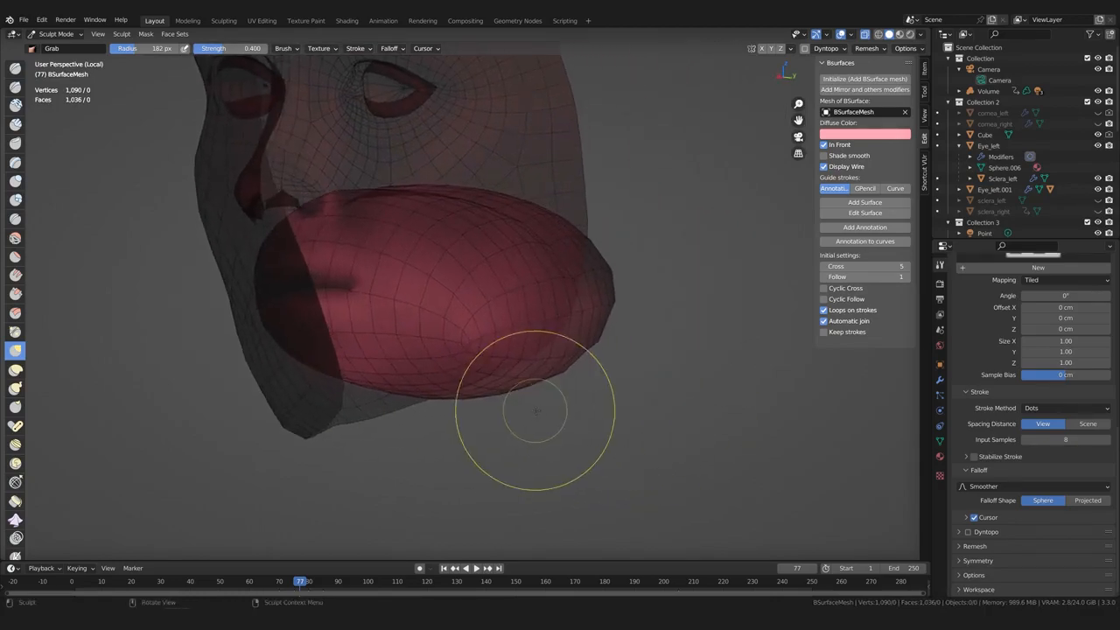
{"action": "scroll", "coordinate": [535, 409], "scroll_direction": "up", "scroll_amount": 1}
{"action": "scroll", "coordinate": [979, 411], "scroll_direction": "up", "scroll_amount": 8}
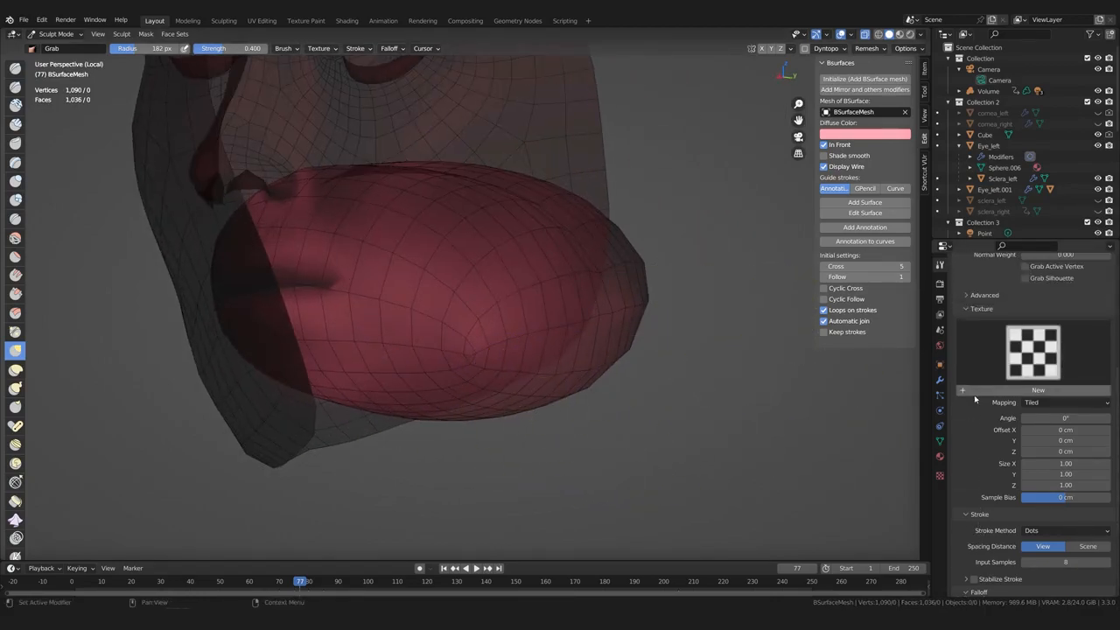
Hide the Mirror modifier's effect in the viewport so only one half of the face and mouth bag is shown
{"action": "left_click", "coordinate": [939, 379]}
{"action": "left_click", "coordinate": [1060, 301]}
{"action": "middle_click_drag", "start_coordinate": [743, 306], "coordinate": [538, 336]}
{"action": "scroll", "coordinate": [559, 308], "scroll_direction": "up", "scroll_amount": 3}
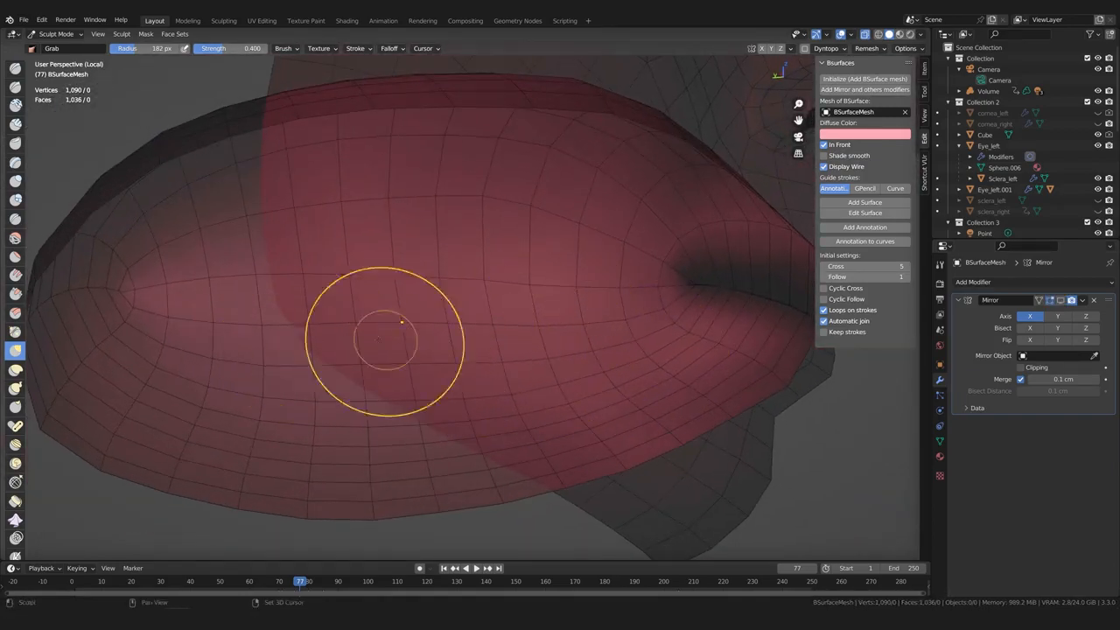
Examine the mouth bag's profile and its fit behind the lips from the side and from below
{"action": "scroll", "coordinate": [499, 295], "scroll_direction": "down", "scroll_amount": 2}
{"action": "mouse_move", "coordinate": [389, 297]}
{"action": "middle_mouse_down"}
{"action": "mouse_move", "coordinate": [375, 317]}
{"action": "mouse_move", "coordinate": [463, 251]}
{"action": "mouse_move", "coordinate": [417, 300]}
{"action": "middle_mouse_up"}
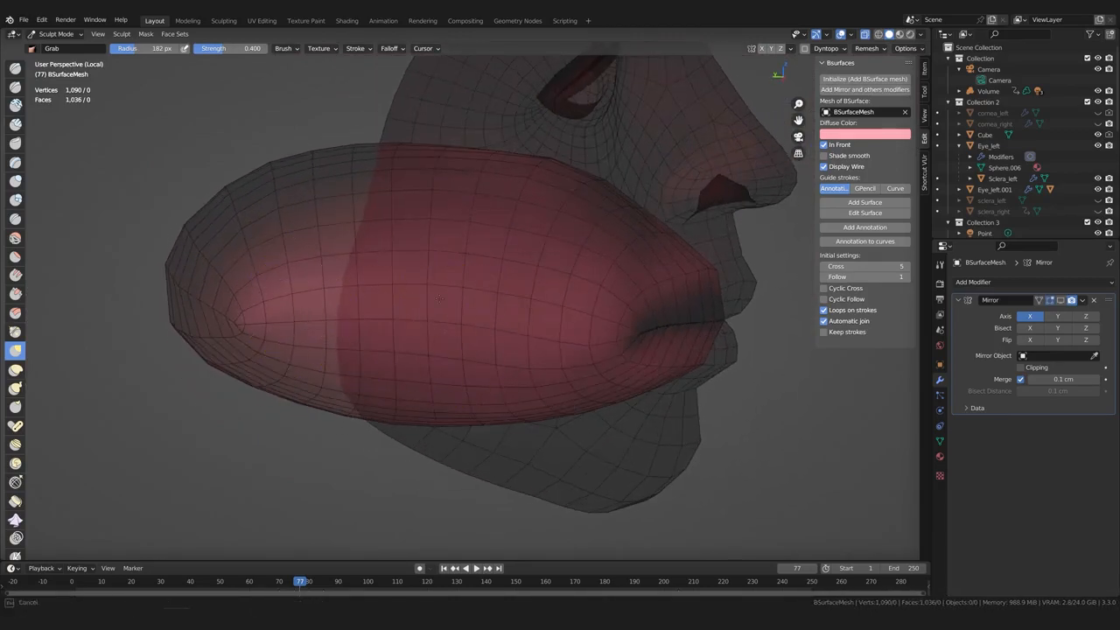
{"action": "middle_click_drag", "start_coordinate": [450, 335], "coordinate": [403, 347]}
{"action": "middle_click_drag", "start_coordinate": [465, 385], "coordinate": [583, 339]}
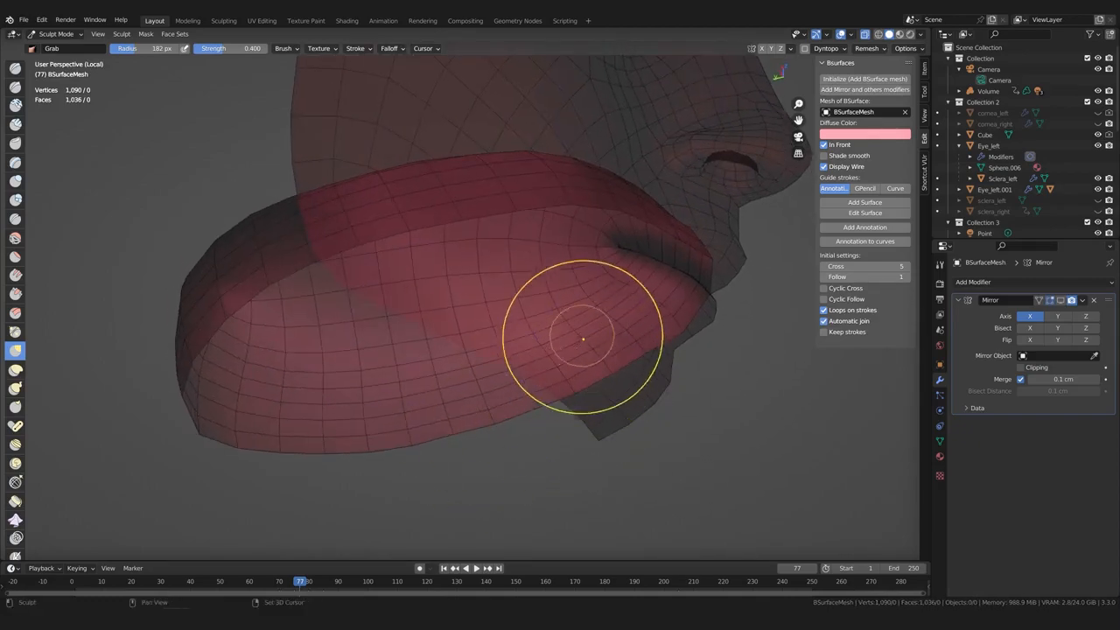
{"action": "mouse_move", "coordinate": [476, 376]}
{"action": "middle_mouse_down"}
{"action": "mouse_move", "coordinate": [435, 344]}
{"action": "mouse_move", "coordinate": [359, 381]}
{"action": "middle_mouse_up"}
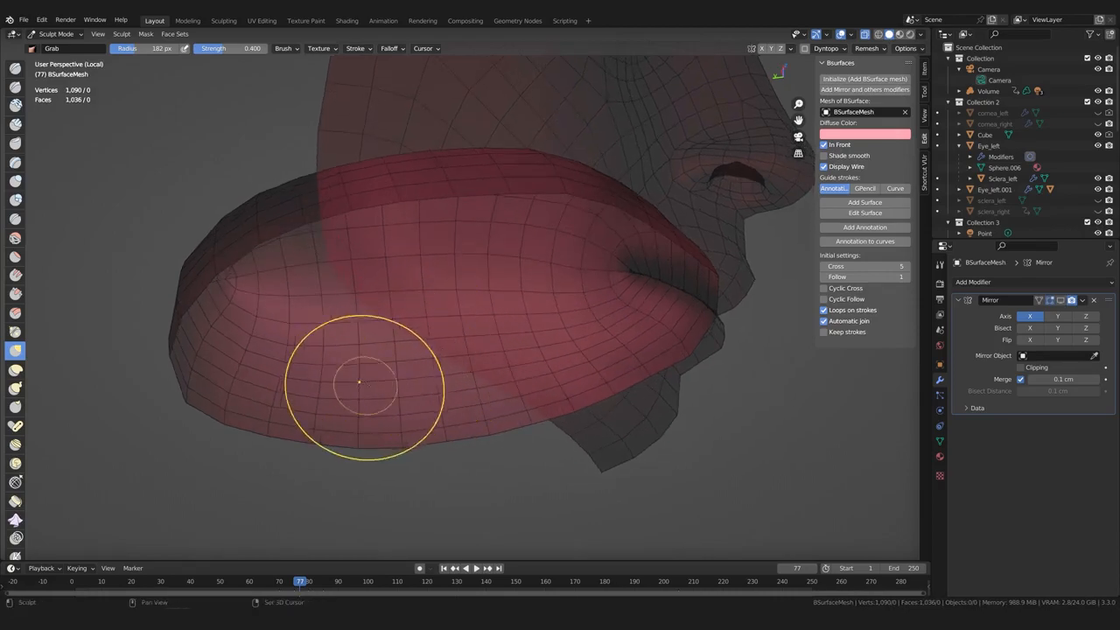
{"action": "mouse_move", "coordinate": [464, 333]}
{"action": "middle_mouse_down"}
{"action": "mouse_move", "coordinate": [537, 350]}
{"action": "mouse_move", "coordinate": [560, 341]}
{"action": "middle_mouse_up"}
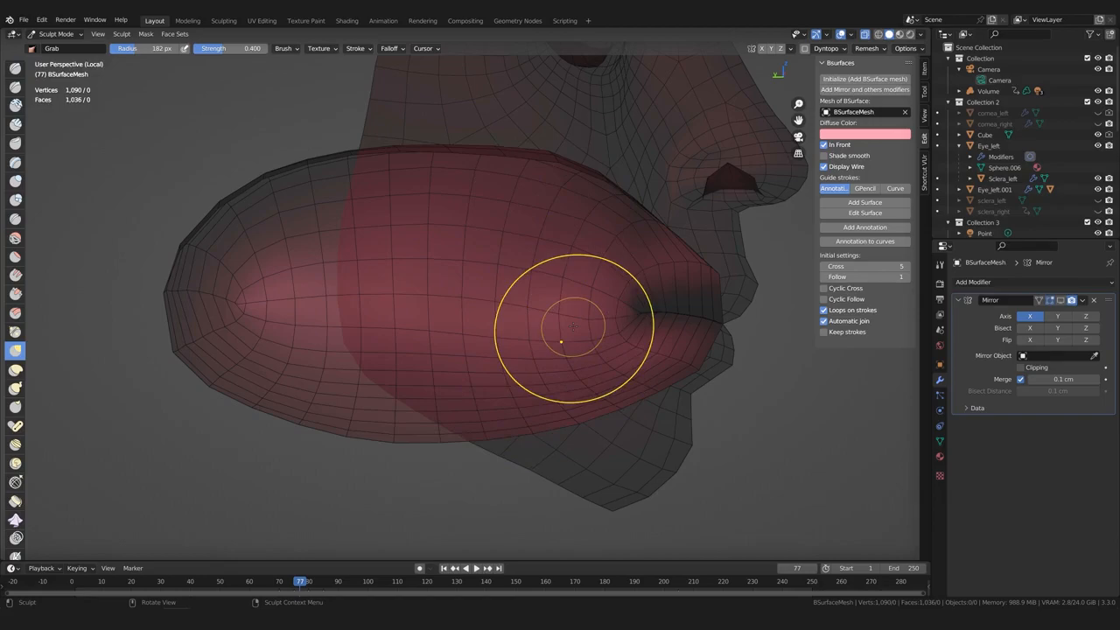
{"action": "mouse_move", "coordinate": [559, 341]}
{"action": "middle_mouse_down"}
{"action": "mouse_move", "coordinate": [665, 332]}
{"action": "mouse_move", "coordinate": [550, 295]}
{"action": "mouse_move", "coordinate": [507, 332]}
{"action": "mouse_move", "coordinate": [512, 288]}
{"action": "mouse_move", "coordinate": [522, 400]}
{"action": "middle_mouse_up"}
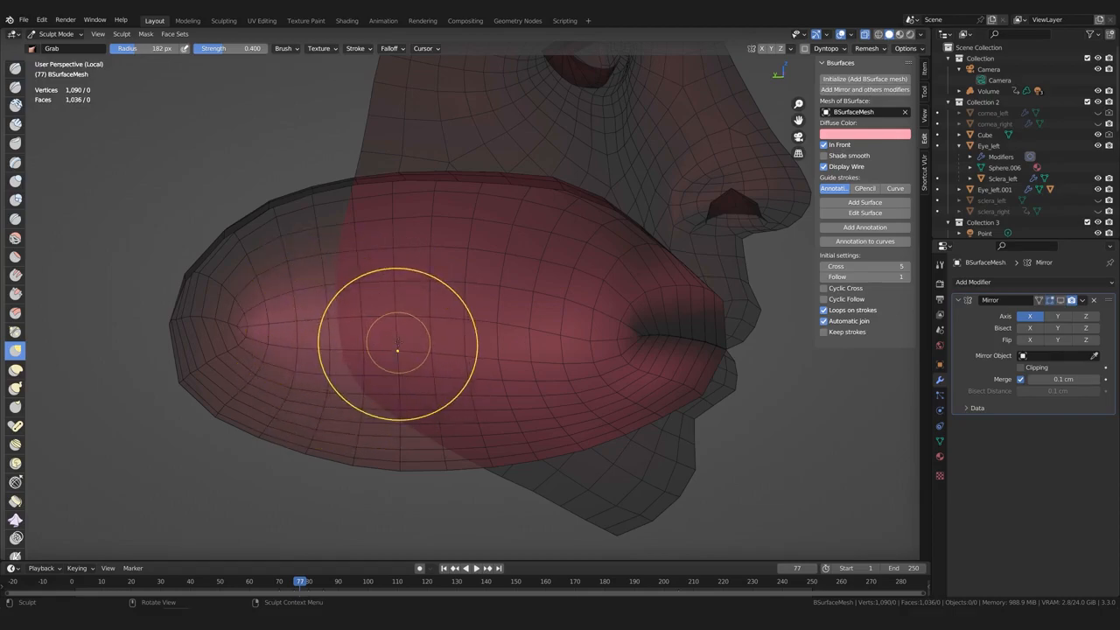
{"action": "scroll", "coordinate": [397, 351], "scroll_direction": "down", "scroll_amount": 3}
{"action": "middle_click_drag", "start_coordinate": [387, 362], "coordinate": [391, 358]}
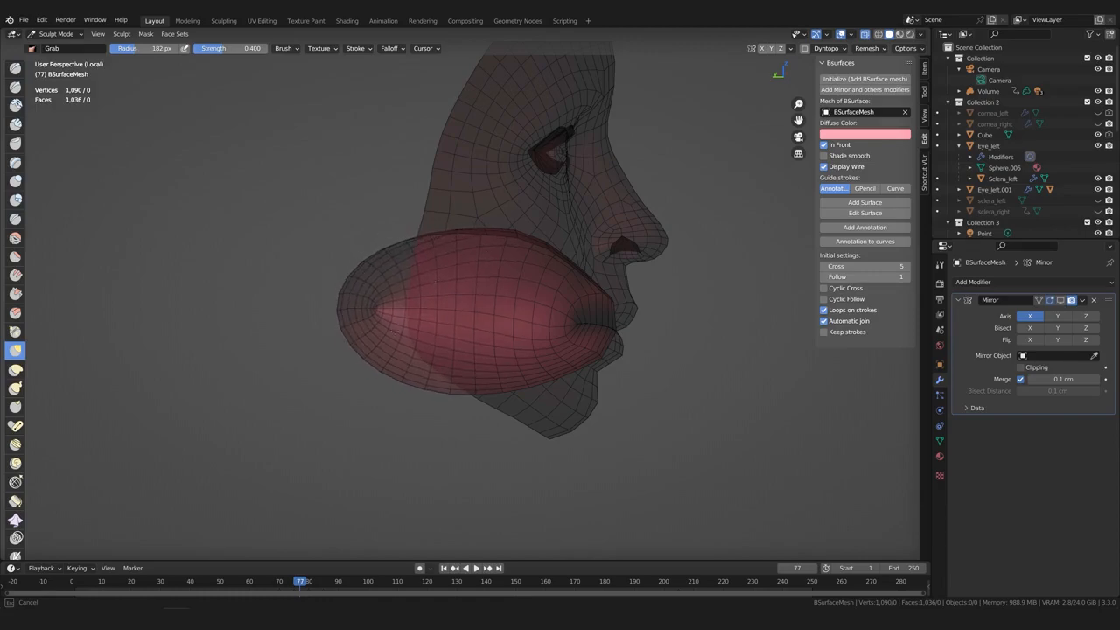
Pull the mouth bag's closed end back in profile, then enlarge the Grab brush to 302 px and adjust its underside
{"action": "left_click_drag", "start_coordinate": [513, 416], "coordinate": [426, 385]}
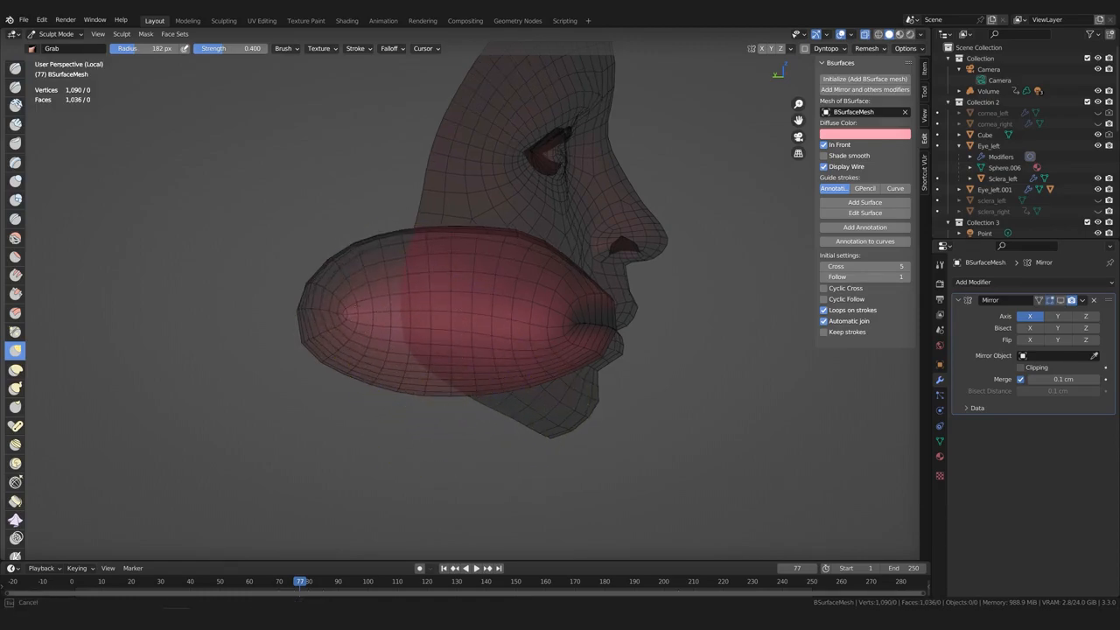
{"action": "scroll", "coordinate": [362, 382], "scroll_direction": "up", "scroll_amount": 3}
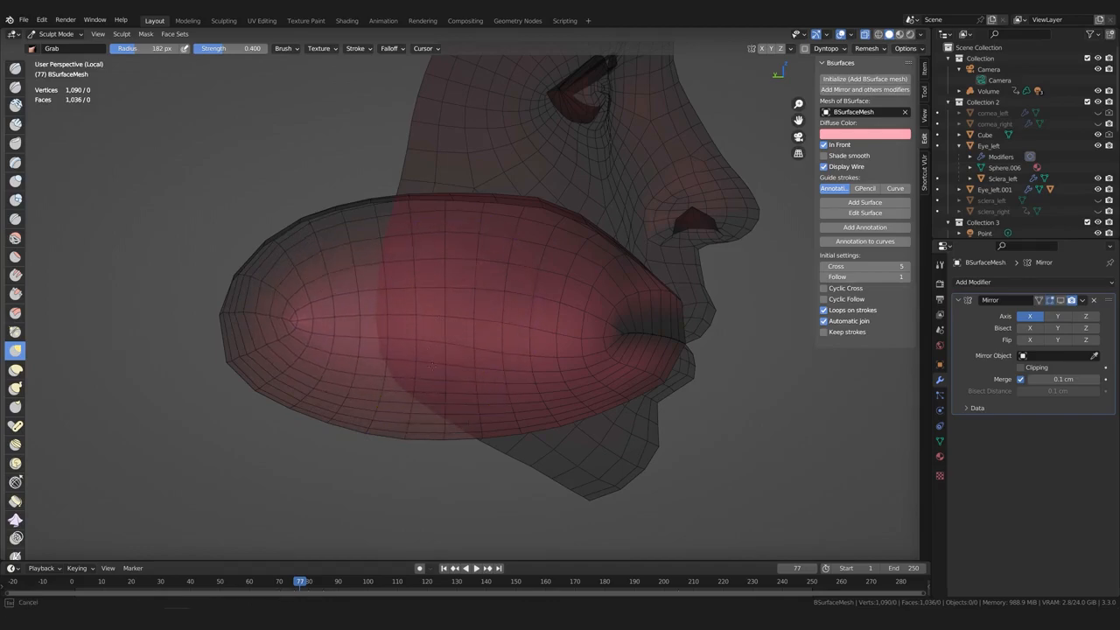
{"action": "mouse_move", "coordinate": [318, 423]}
{"action": "middle_mouse_down"}
{"action": "mouse_move", "coordinate": [496, 507]}
{"action": "mouse_move", "coordinate": [607, 487]}
{"action": "mouse_move", "coordinate": [650, 435]}
{"action": "middle_mouse_up"}
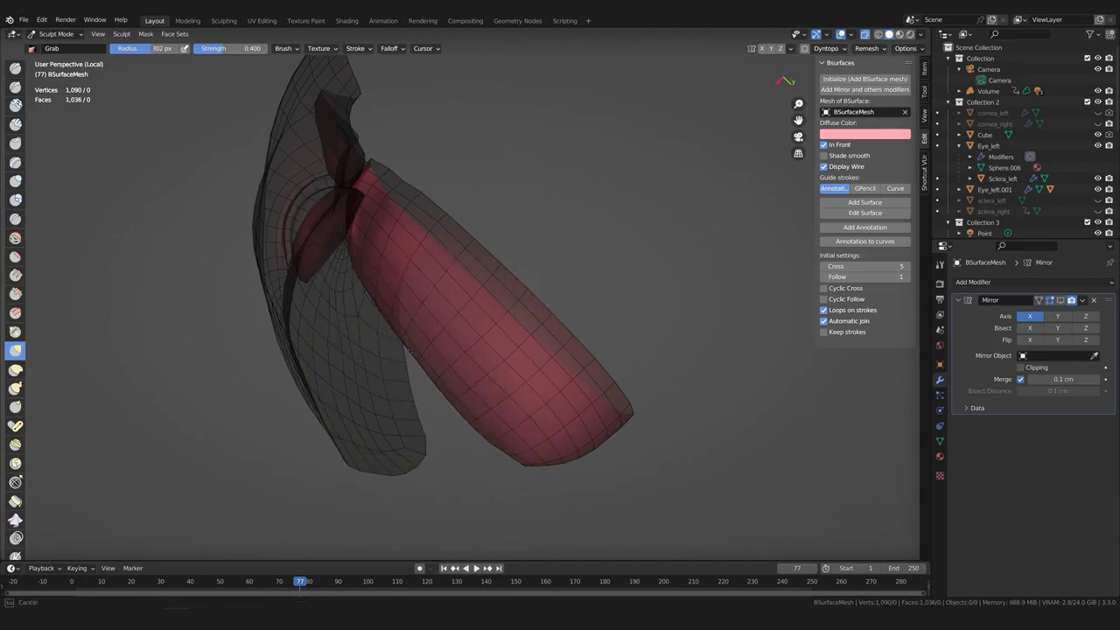
{"action": "key", "text": "bracketright"}
{"action": "left_click_drag", "start_coordinate": [464, 410], "coordinate": [476, 432]}
{"action": "mouse_move", "coordinate": [397, 338]}
{"action": "middle_mouse_down"}
{"action": "mouse_move", "coordinate": [385, 320]}
{"action": "mouse_move", "coordinate": [279, 278]}
{"action": "mouse_move", "coordinate": [488, 220]}
{"action": "middle_mouse_up"}
Reduce the Grab brush's radius to 142 px and inspect the mouth bag's closed end, open centre edge and side profile
{"action": "key", "text": "bracketleft"}
{"action": "key", "text": "bracketleft"}
{"action": "key", "text": "bracketleft"}
{"action": "key", "text": "bracketleft"}
{"action": "key", "text": "bracketleft"}
{"action": "key", "text": "bracketleft"}
{"action": "key", "text": "bracketleft"}
{"action": "key", "text": "bracketleft"}
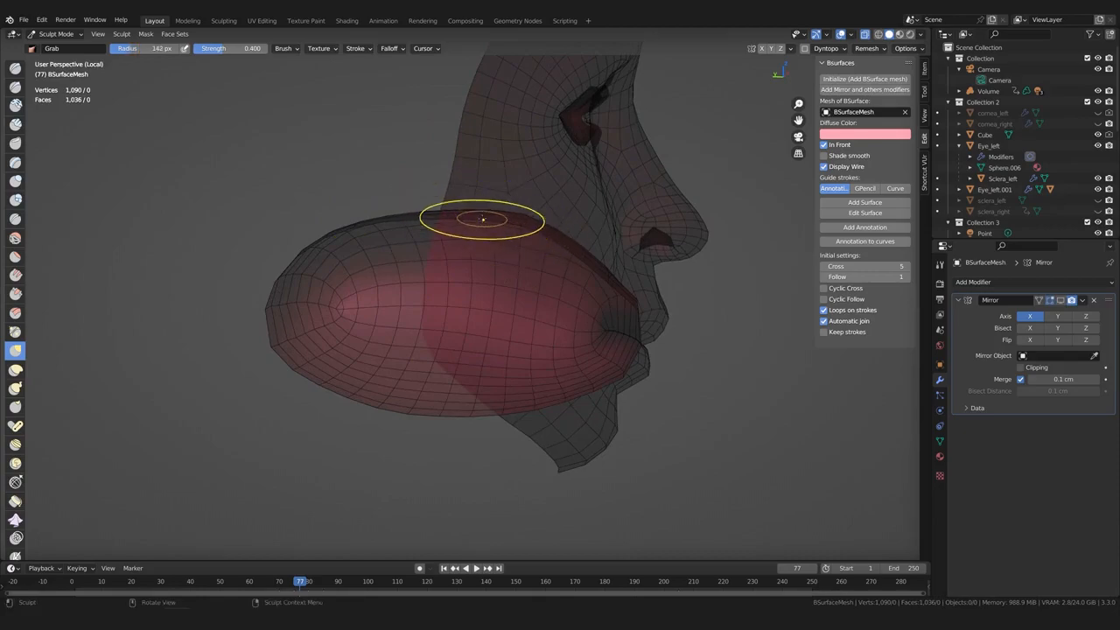
{"action": "middle_click_drag", "start_coordinate": [484, 214], "coordinate": [405, 355]}
{"action": "scroll", "coordinate": [420, 344], "scroll_direction": "up", "scroll_amount": 1}
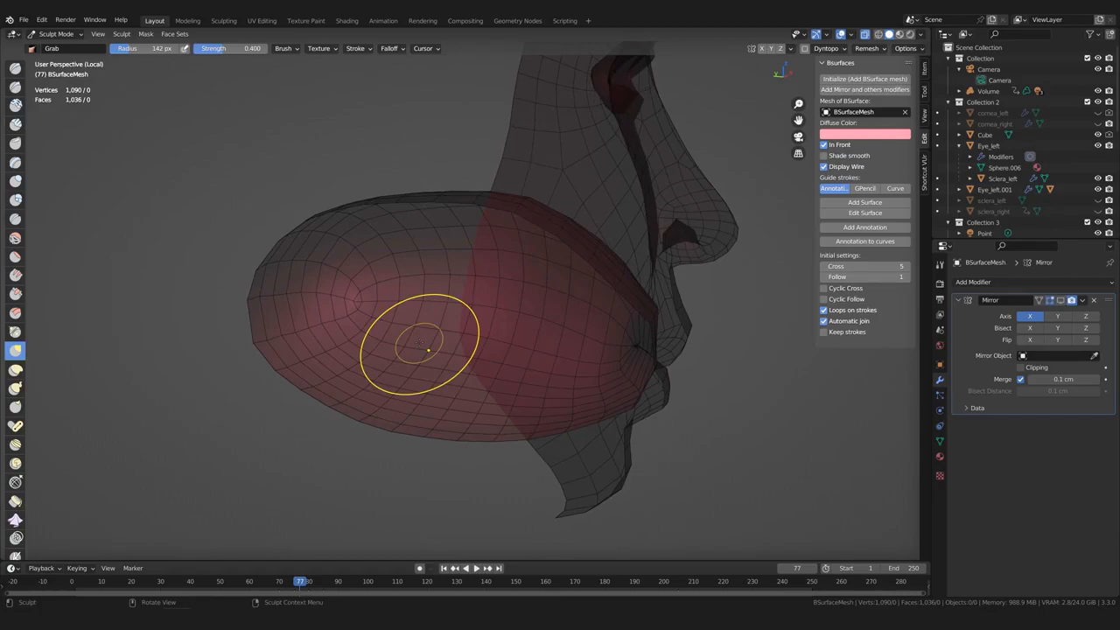
{"action": "mouse_move", "coordinate": [475, 279]}
{"action": "middle_mouse_down"}
{"action": "mouse_move", "coordinate": [510, 333]}
{"action": "mouse_move", "coordinate": [547, 282]}
{"action": "mouse_move", "coordinate": [503, 277]}
{"action": "mouse_move", "coordinate": [564, 276]}
{"action": "mouse_move", "coordinate": [579, 305]}
{"action": "middle_mouse_up"}
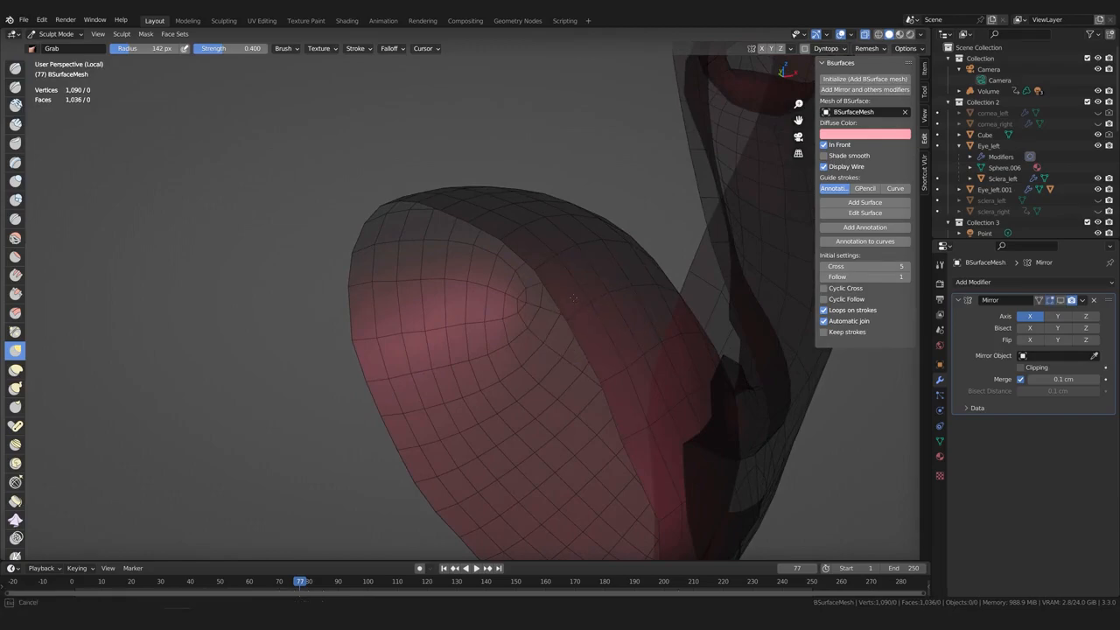
{"action": "middle_click_drag", "start_coordinate": [607, 420], "coordinate": [565, 257]}
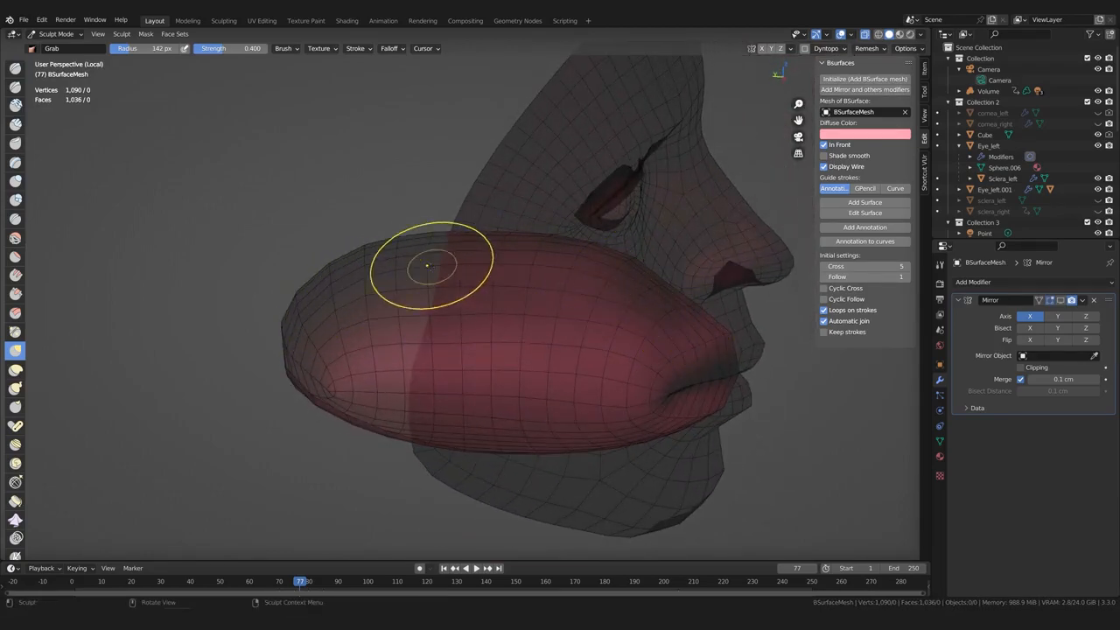
{"action": "middle_click_drag", "start_coordinate": [459, 312], "coordinate": [487, 358]}
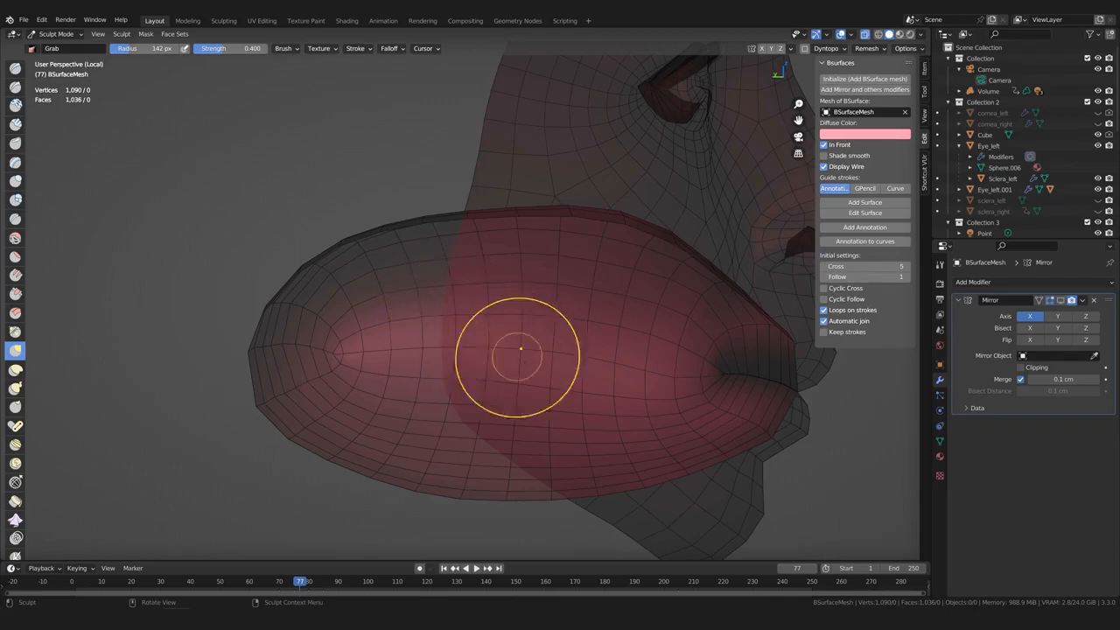
{"action": "middle_click_drag", "start_coordinate": [495, 404], "coordinate": [429, 370]}
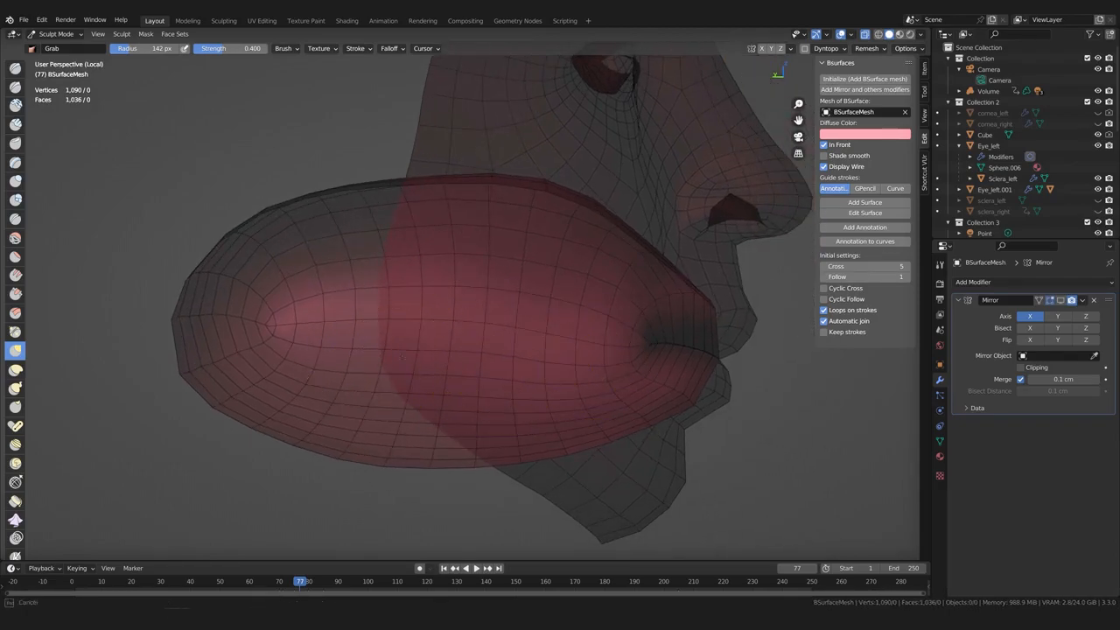
{"action": "mouse_move", "coordinate": [440, 370]}
{"action": "middle_mouse_down"}
{"action": "mouse_move", "coordinate": [459, 354]}
{"action": "mouse_move", "coordinate": [461, 375]}
{"action": "middle_mouse_up"}
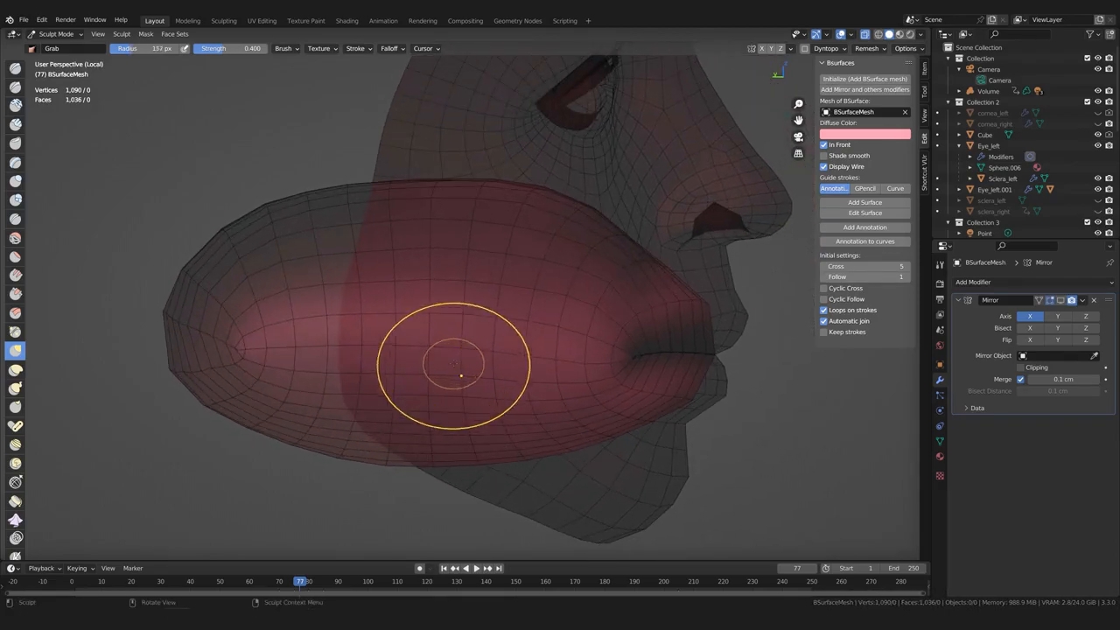
Nudge the mouth bag's side surface with an enlarged Grab brush, finishing with a radius of 210 px
{"action": "key", "text": "bracketright"}
{"action": "key", "text": "bracketright"}
{"action": "key", "text": "bracketright"}
{"action": "left_click_drag", "start_coordinate": [432, 364], "coordinate": [472, 361]}
{"action": "left_click_drag", "start_coordinate": [459, 364], "coordinate": [457, 364]}
{"action": "key", "text": "bracketright"}
{"action": "key", "text": "bracketright"}
{"action": "left_click_drag", "start_coordinate": [390, 351], "coordinate": [406, 347]}
{"action": "key", "text": "bracketright"}
{"action": "key", "text": "bracketleft"}
{"action": "key", "text": "bracketleft"}
{"action": "key", "text": "bracketleft"}
{"action": "key", "text": "bracketleft"}
{"action": "key", "text": "bracketleft"}
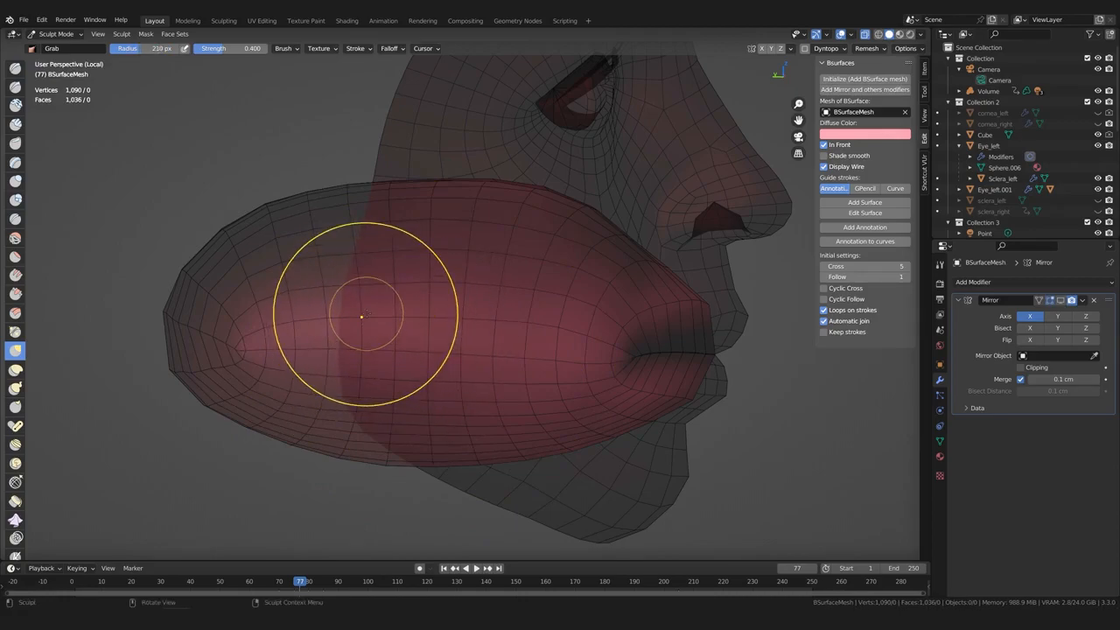
Switch to Edit Mode and dissolve the extra vertex at the pole near the mouth bag's closed end
{"action": "middle_click_drag", "start_coordinate": [499, 357], "coordinate": [508, 380], "text": "shift"}
{"action": "scroll", "coordinate": [453, 376], "scroll_direction": "up", "scroll_amount": 1}
{"action": "mouse_move", "coordinate": [473, 340]}
{"action": "middle_mouse_down"}
{"action": "mouse_move", "coordinate": [447, 367]}
{"action": "mouse_move", "coordinate": [471, 387]}
{"action": "mouse_move", "coordinate": [451, 359]}
{"action": "middle_mouse_up"}
{"action": "key", "text": "Tab"}
{"action": "scroll", "coordinate": [423, 324], "scroll_direction": "up", "scroll_amount": 3}
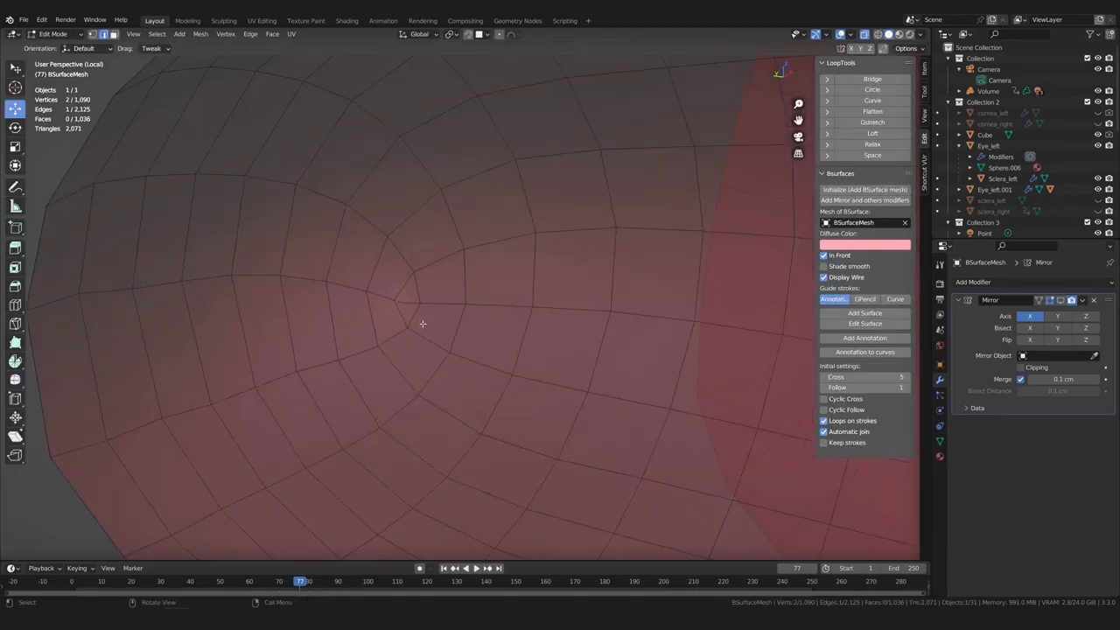
{"action": "key", "text": "1"}
{"action": "key", "text": "x"}
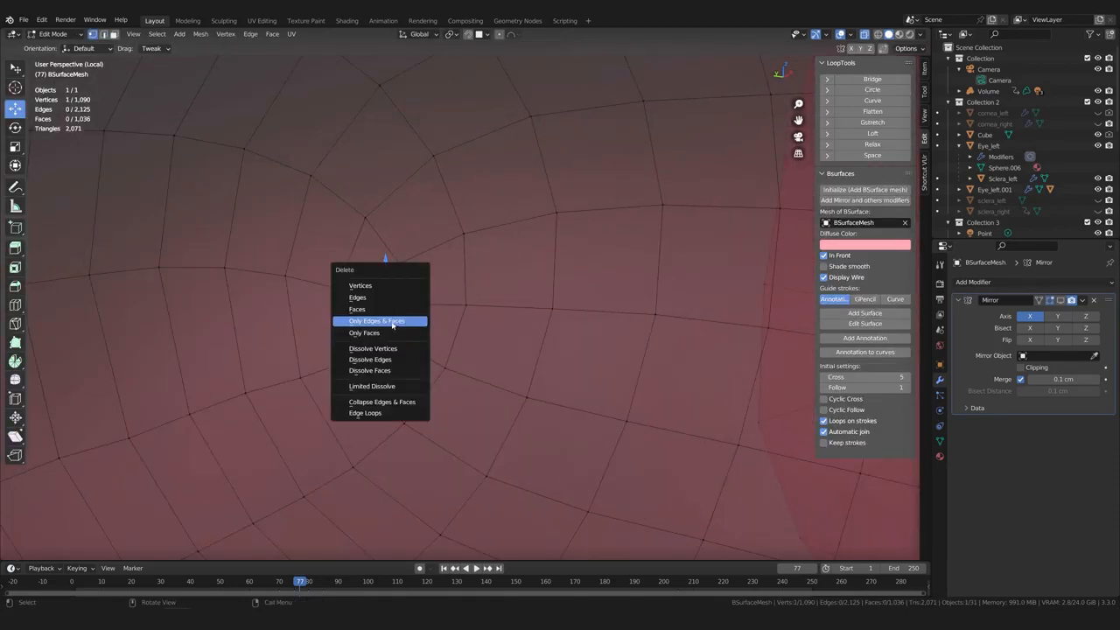
{"action": "left_click", "coordinate": [391, 287]}
{"action": "left_click", "coordinate": [444, 369]}
{"action": "left_click", "coordinate": [390, 336]}
{"action": "key", "text": "x"}
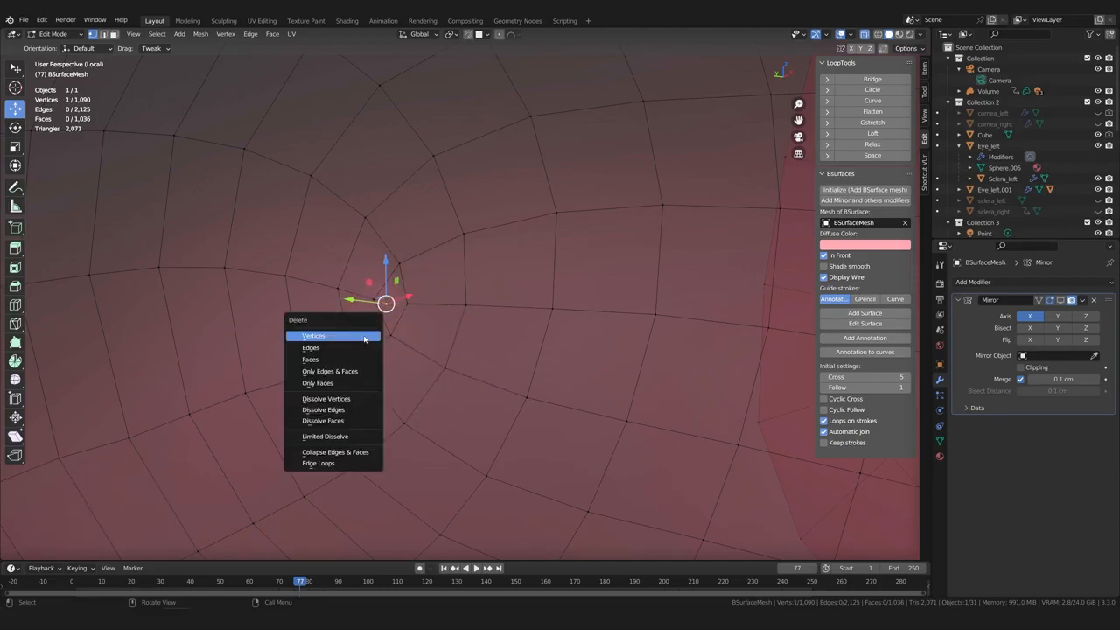
{"action": "left_click", "coordinate": [361, 400]}
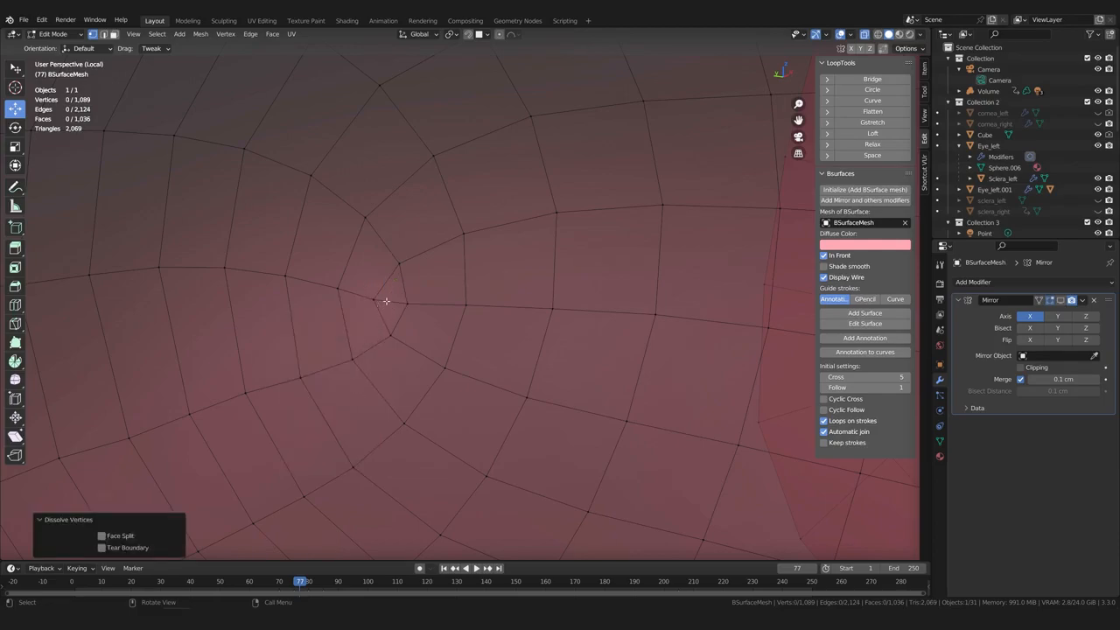
Collapse the short edge left at the mouth bag's pole into a single vertex
{"action": "key", "text": "2"}
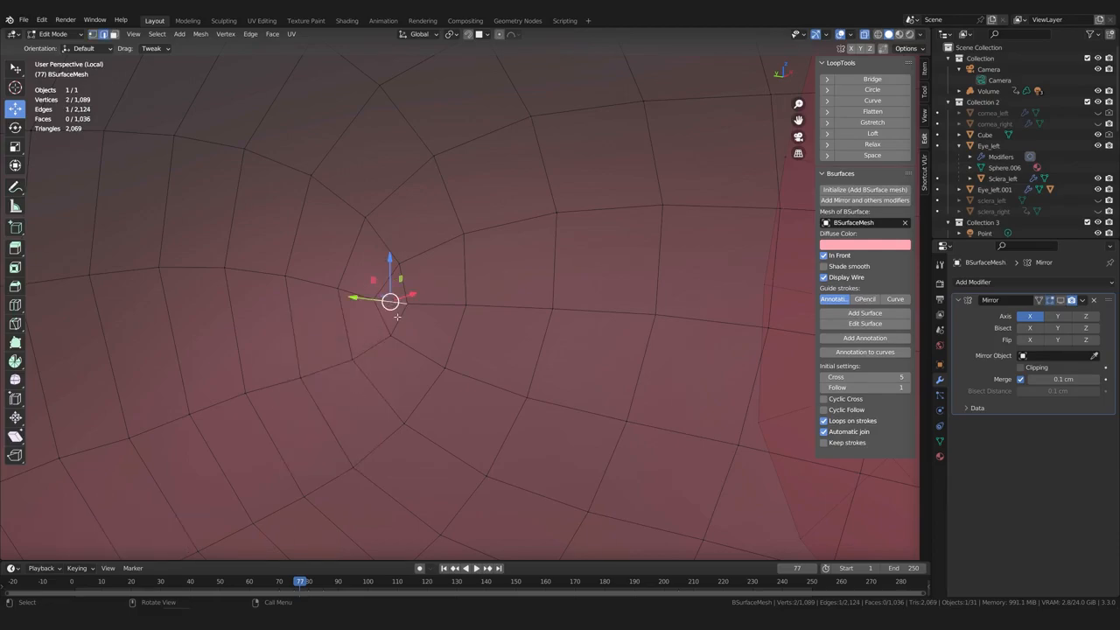
{"action": "key", "text": "x"}
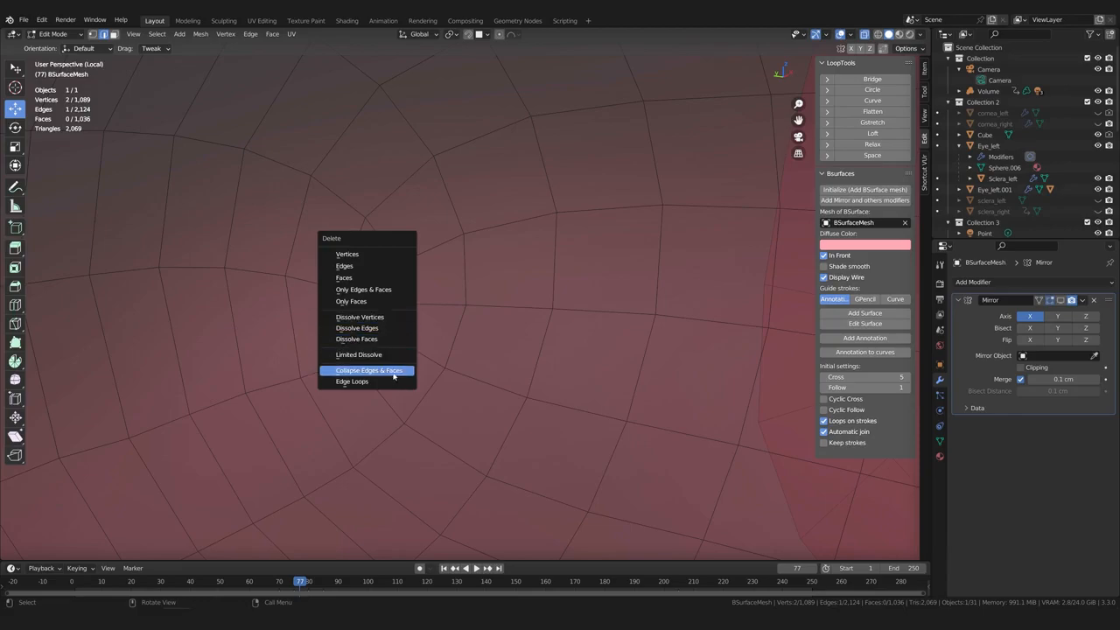
{"action": "left_click", "coordinate": [393, 376]}
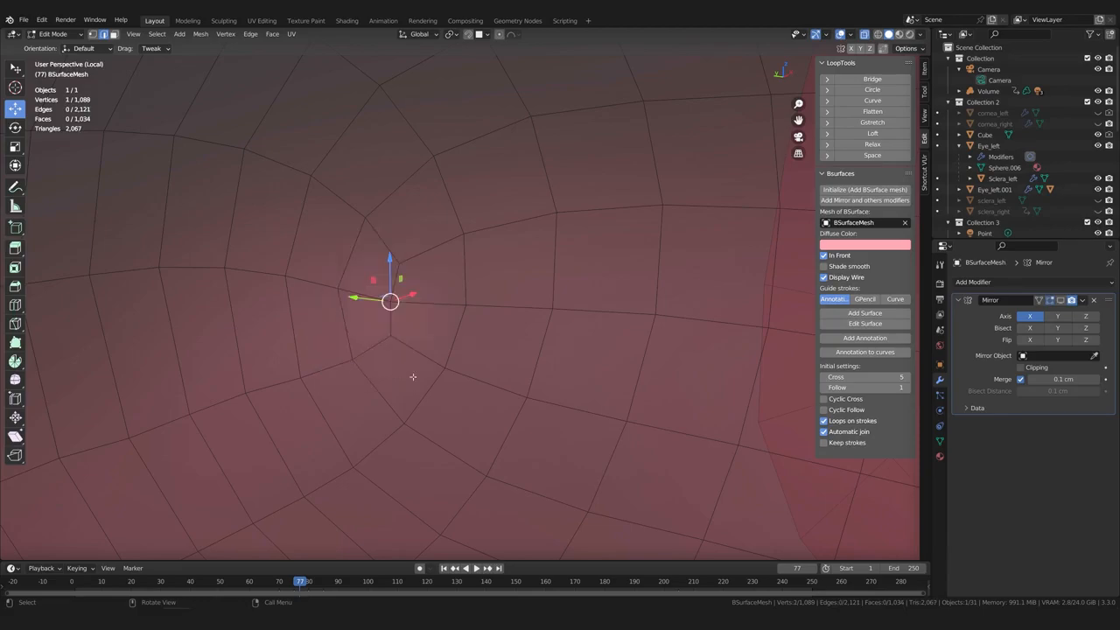
{"action": "scroll", "coordinate": [392, 349], "scroll_direction": "down", "scroll_amount": 5}
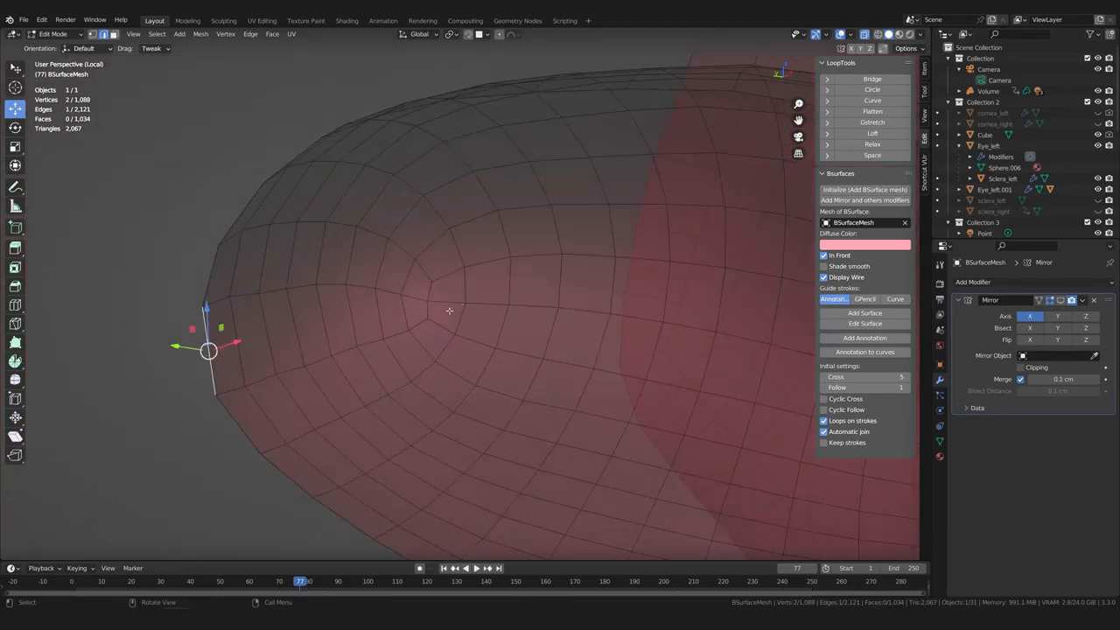
{"action": "scroll", "coordinate": [432, 412], "scroll_direction": "down", "scroll_amount": 2}
{"action": "scroll", "coordinate": [423, 385], "scroll_direction": "up", "scroll_amount": 2}
{"action": "mouse_move", "coordinate": [423, 385]}
{"action": "middle_mouse_down"}
{"action": "mouse_move", "coordinate": [449, 382]}
{"action": "mouse_move", "coordinate": [453, 332]}
{"action": "middle_mouse_up"}
Return to Sculpt Mode and even out the mesh around the pole with the Slide Relax brush at 237 px
{"action": "key", "text": "ctrl+Tab"}
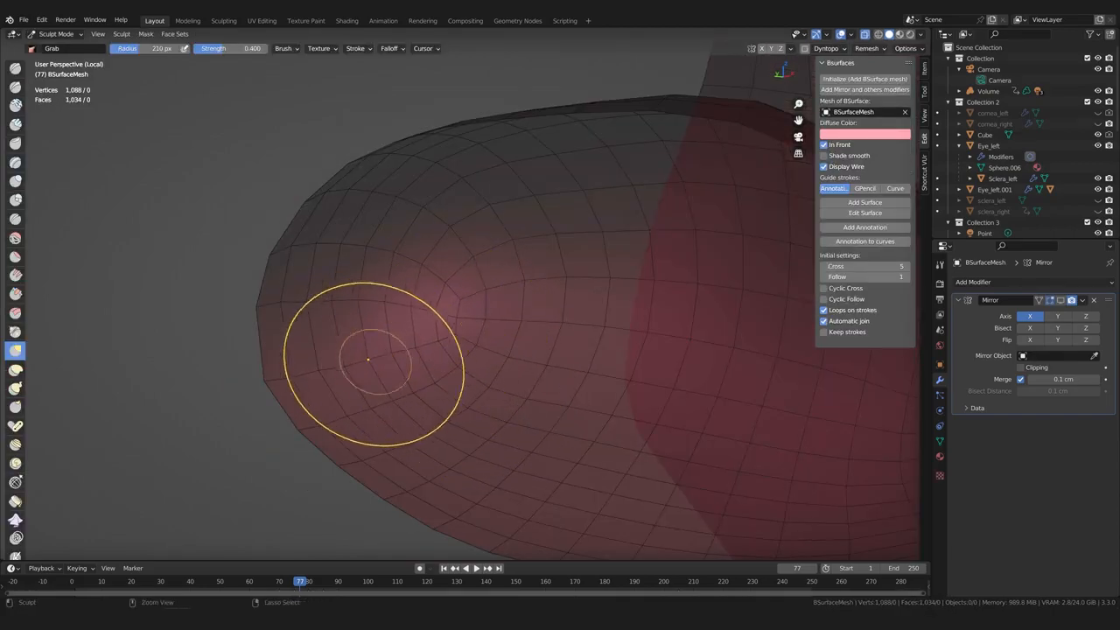
{"action": "left_click", "coordinate": [15, 482]}
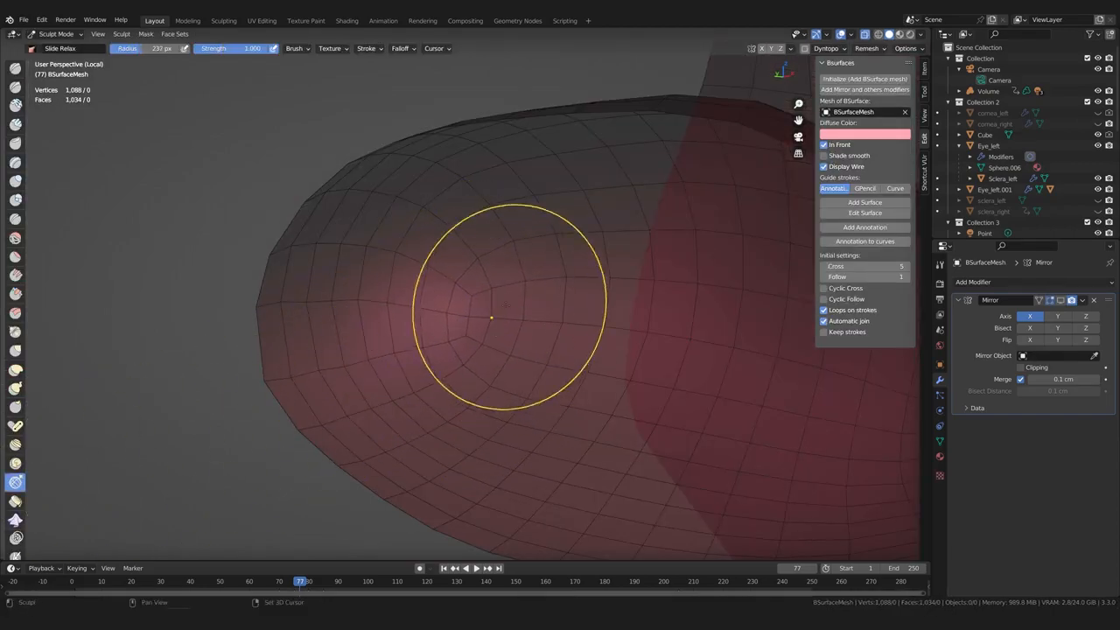
{"action": "scroll", "coordinate": [489, 363], "scroll_direction": "down", "scroll_amount": 3}
{"action": "middle_click_drag", "start_coordinate": [489, 366], "coordinate": [467, 358]}
{"action": "mouse_move", "coordinate": [394, 350]}
{"action": "middle_mouse_down"}
{"action": "mouse_move", "coordinate": [535, 377]}
{"action": "mouse_move", "coordinate": [512, 372]}
{"action": "middle_mouse_up"}
Switch back to the Grab brush and slightly nudge the mouth bag's surface
{"action": "key", "text": "g"}
{"action": "middle_click_drag", "start_coordinate": [559, 341], "coordinate": [537, 338]}
{"action": "left_click_drag", "start_coordinate": [537, 337], "coordinate": [534, 333]}
{"action": "mouse_move", "coordinate": [533, 332]}
{"action": "middle_mouse_down"}
{"action": "mouse_move", "coordinate": [392, 292]}
{"action": "mouse_move", "coordinate": [345, 317]}
{"action": "middle_mouse_up"}
{"action": "mouse_move", "coordinate": [394, 380]}
{"action": "middle_mouse_down"}
{"action": "mouse_move", "coordinate": [502, 417]}
{"action": "mouse_move", "coordinate": [353, 399]}
{"action": "middle_mouse_up"}
{"action": "mouse_move", "coordinate": [533, 393]}
{"action": "middle_mouse_down"}
{"action": "mouse_move", "coordinate": [472, 393]}
{"action": "mouse_move", "coordinate": [523, 371]}
{"action": "mouse_move", "coordinate": [460, 371]}
{"action": "mouse_move", "coordinate": [480, 352]}
{"action": "middle_mouse_up"}
Reduce the Grab brush's radius to 161 px and inspect the top of the mouth bag from the front, above and side
{"action": "key", "text": "f"}
{"action": "left_click", "coordinate": [429, 340]}
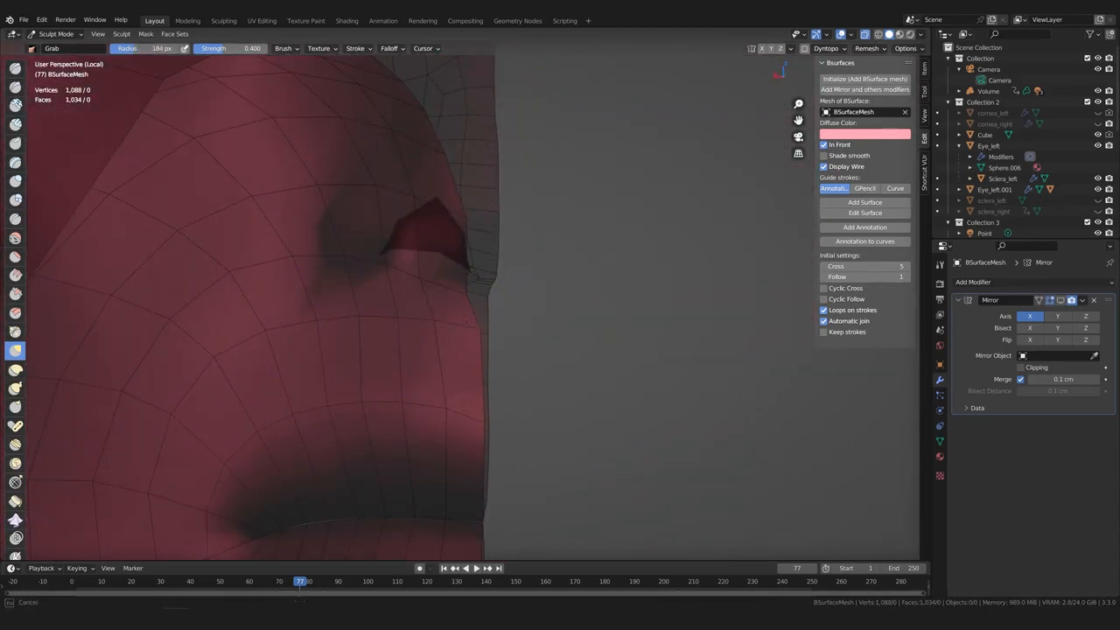
{"action": "mouse_move", "coordinate": [439, 394]}
{"action": "middle_mouse_down"}
{"action": "mouse_move", "coordinate": [491, 385]}
{"action": "mouse_move", "coordinate": [420, 376]}
{"action": "mouse_move", "coordinate": [440, 372]}
{"action": "middle_mouse_up"}
{"action": "key", "text": "f"}
{"action": "left_click", "coordinate": [407, 229]}
{"action": "mouse_move", "coordinate": [340, 350]}
{"action": "middle_mouse_down"}
{"action": "mouse_move", "coordinate": [380, 357]}
{"action": "mouse_move", "coordinate": [480, 321]}
{"action": "middle_mouse_up"}
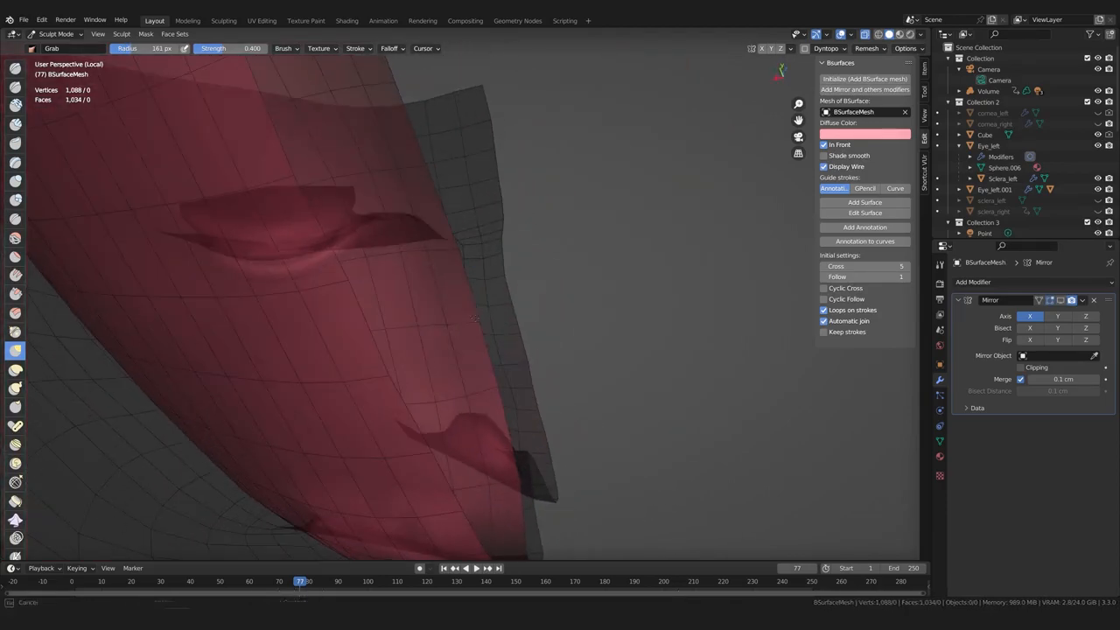
{"action": "mouse_move", "coordinate": [435, 265]}
{"action": "middle_mouse_down"}
{"action": "mouse_move", "coordinate": [376, 256]}
{"action": "mouse_move", "coordinate": [405, 258]}
{"action": "mouse_move", "coordinate": [444, 285]}
{"action": "mouse_move", "coordinate": [300, 358]}
{"action": "mouse_move", "coordinate": [400, 375]}
{"action": "mouse_move", "coordinate": [373, 355]}
{"action": "mouse_move", "coordinate": [474, 305]}
{"action": "middle_mouse_up"}
{"action": "middle_click_drag", "start_coordinate": [384, 309], "coordinate": [390, 297]}
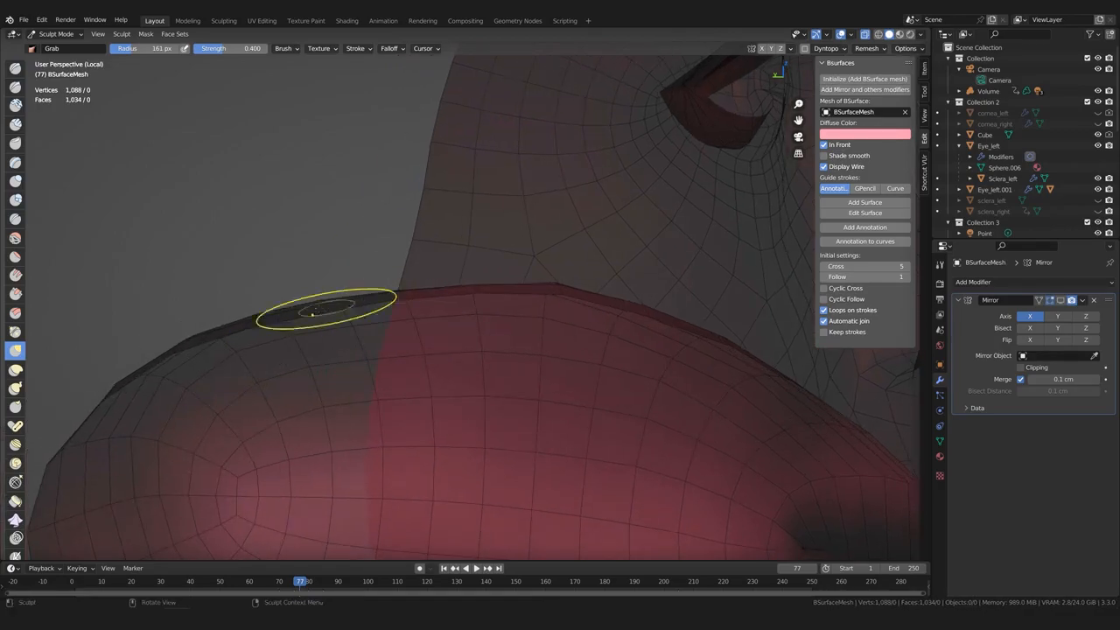
Refine the mouth bag's upper contour with the Grab brush, varying the radius between 59 and 241 px and checking from several angles
{"action": "middle_click_drag", "start_coordinate": [263, 345], "coordinate": [388, 332]}
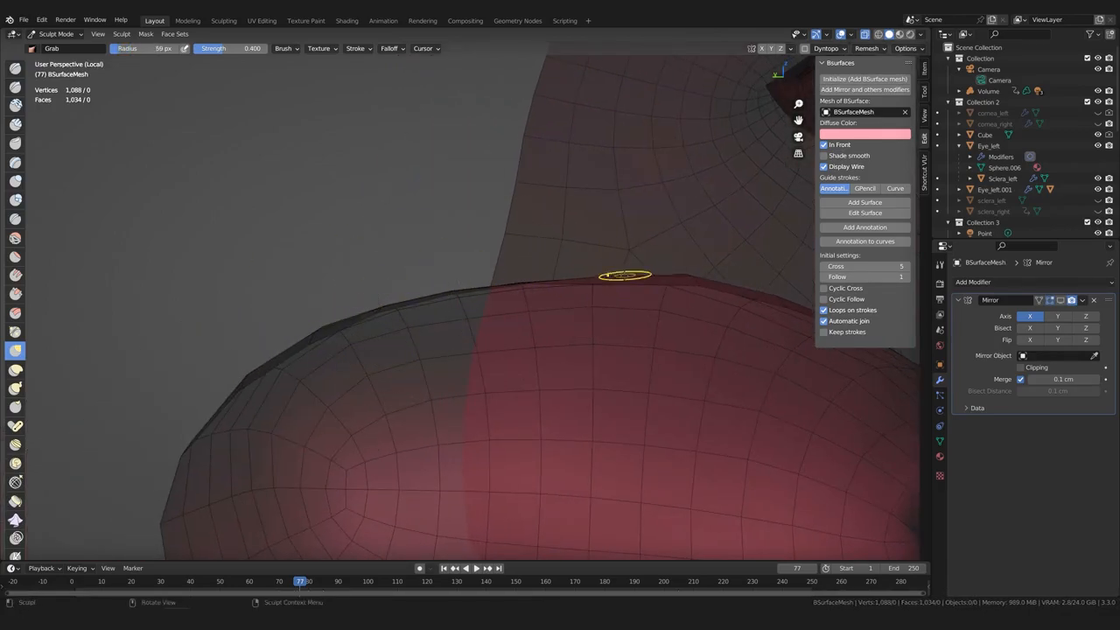
{"action": "middle_click_drag", "start_coordinate": [481, 302], "coordinate": [520, 296]}
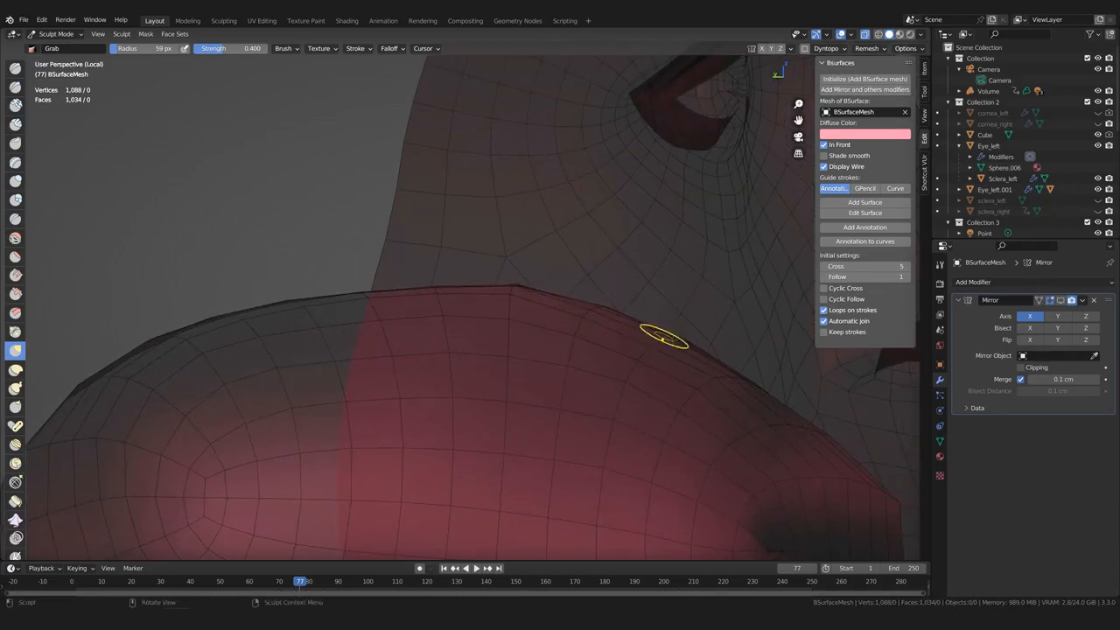
{"action": "middle_click_drag", "start_coordinate": [411, 317], "coordinate": [301, 340]}
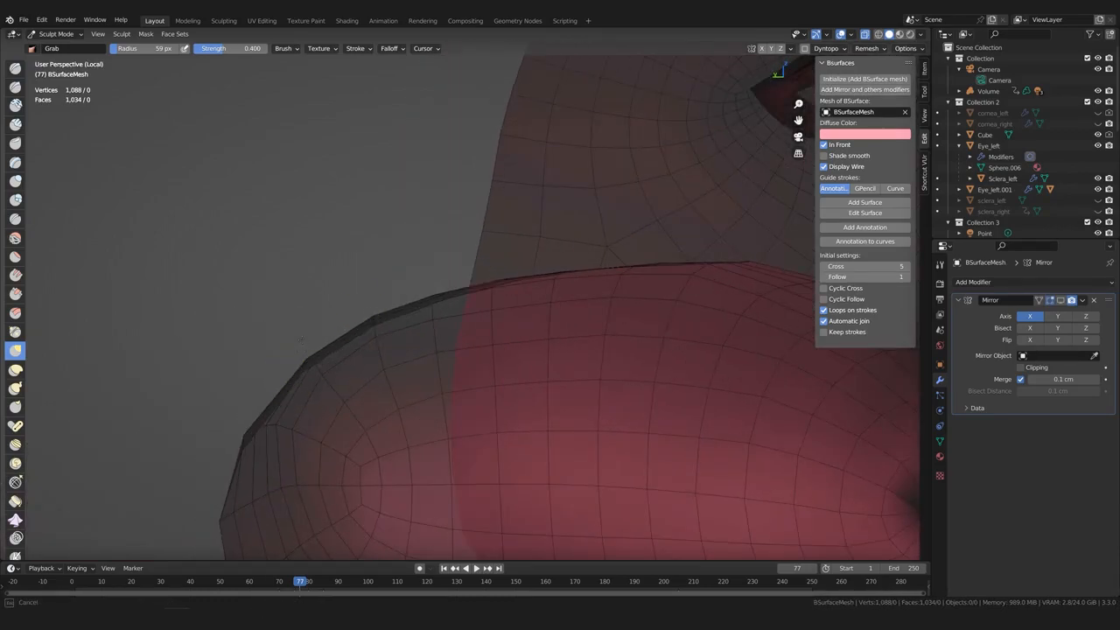
{"action": "mouse_move", "coordinate": [443, 296]}
{"action": "middle_mouse_down"}
{"action": "mouse_move", "coordinate": [402, 299]}
{"action": "mouse_move", "coordinate": [440, 297]}
{"action": "middle_mouse_up"}
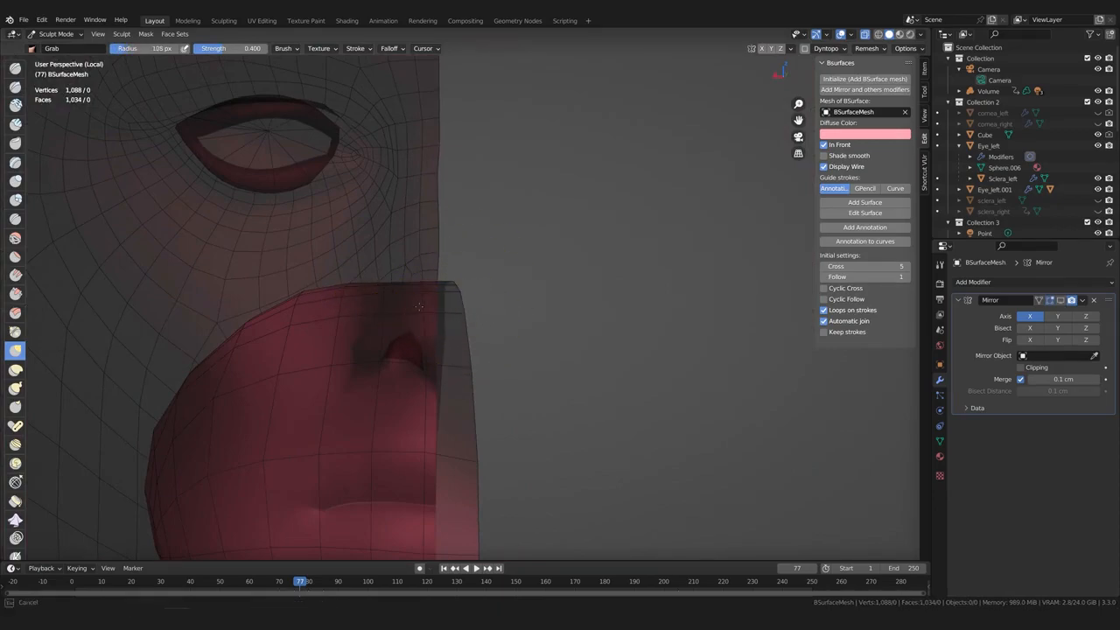
{"action": "mouse_move", "coordinate": [450, 388]}
{"action": "middle_mouse_down"}
{"action": "mouse_move", "coordinate": [473, 291]}
{"action": "mouse_move", "coordinate": [450, 267]}
{"action": "mouse_move", "coordinate": [474, 251]}
{"action": "middle_mouse_up"}
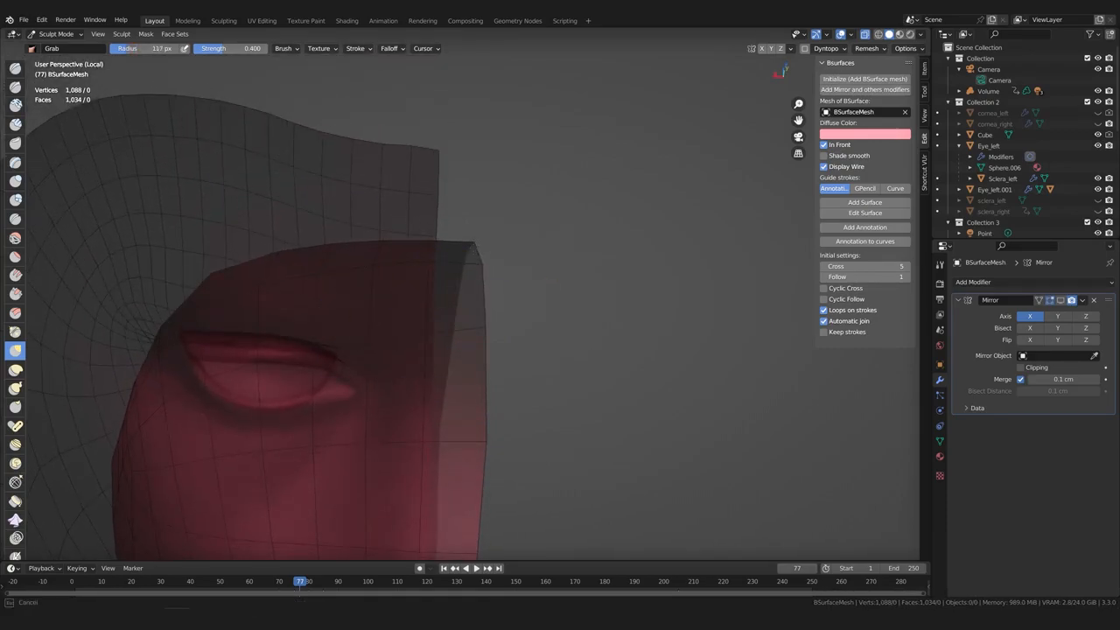
{"action": "middle_click_drag", "start_coordinate": [390, 290], "coordinate": [383, 260]}
{"action": "middle_click_drag", "start_coordinate": [428, 400], "coordinate": [495, 283]}
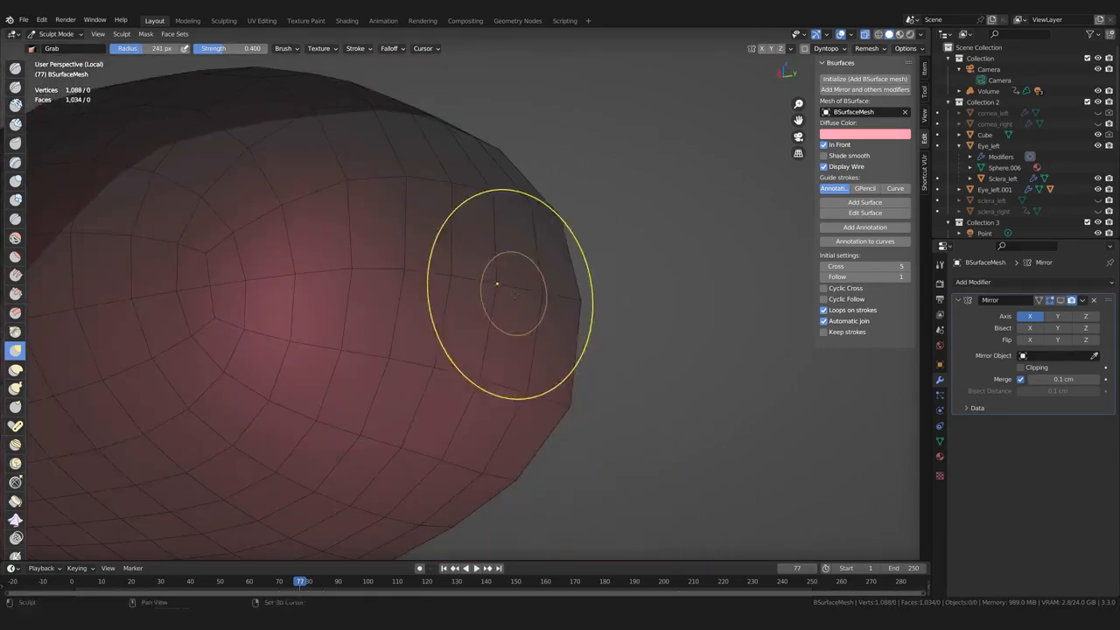
Round the closed rear end of the mouth bag with Grab brush strokes at a radius of about 241 px
{"action": "left_click_drag", "start_coordinate": [618, 342], "coordinate": [633, 341]}
{"action": "middle_click_drag", "start_coordinate": [558, 357], "coordinate": [499, 267]}
{"action": "left_click_drag", "start_coordinate": [489, 398], "coordinate": [492, 416]}
{"action": "mouse_move", "coordinate": [493, 416]}
{"action": "middle_mouse_down"}
{"action": "mouse_move", "coordinate": [443, 183]}
{"action": "mouse_move", "coordinate": [517, 243]}
{"action": "mouse_move", "coordinate": [525, 167]}
{"action": "mouse_move", "coordinate": [411, 223]}
{"action": "middle_mouse_up"}
{"action": "left_click_drag", "start_coordinate": [315, 264], "coordinate": [308, 255]}
Enlarge the Grab brush's radius to 308 px and round the mouth bag's outer rear corner as seen from above
{"action": "key", "text": "bracketleft"}
{"action": "key", "text": "bracketleft"}
{"action": "key", "text": "bracketleft"}
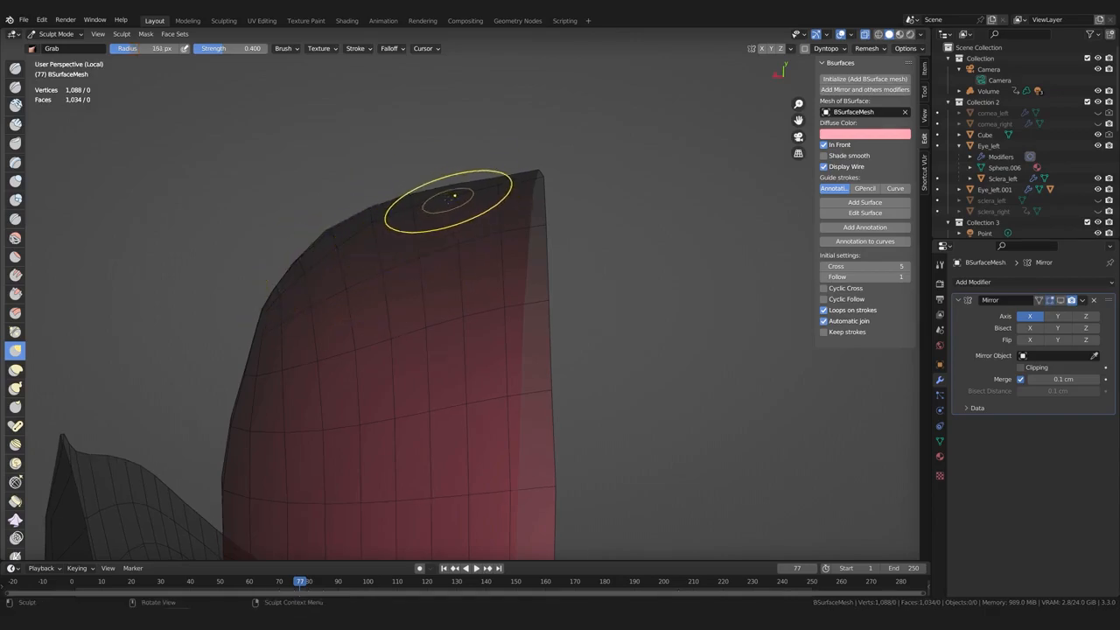
{"action": "key", "text": "bracketright"}
{"action": "key", "text": "bracketright"}
{"action": "key", "text": "bracketright"}
{"action": "key", "text": "bracketright"}
{"action": "key", "text": "bracketright"}
{"action": "middle_click_drag", "start_coordinate": [423, 183], "coordinate": [367, 218]}
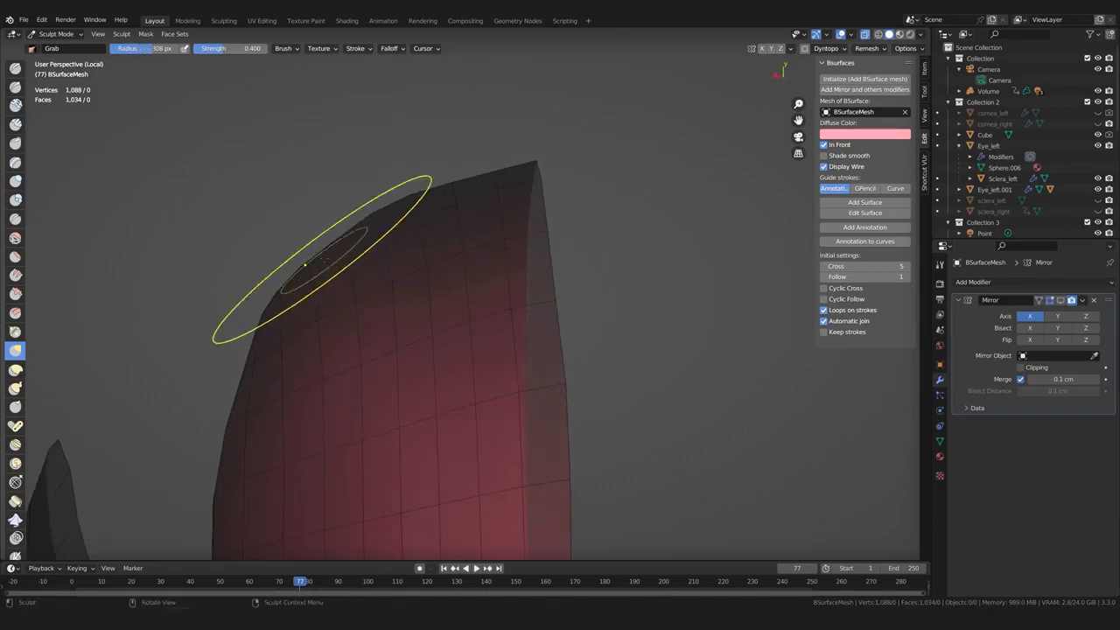
{"action": "middle_click_drag", "start_coordinate": [352, 288], "coordinate": [306, 223]}
{"action": "left_click_drag", "start_coordinate": [306, 223], "coordinate": [315, 215]}
Adjust the Grab brush's radius to 218 px and reshape the mouth bag's outer side and closed end
{"action": "key", "text": "bracketright"}
{"action": "mouse_move", "coordinate": [314, 214]}
{"action": "middle_mouse_down"}
{"action": "mouse_move", "coordinate": [415, 199]}
{"action": "mouse_move", "coordinate": [374, 258]}
{"action": "mouse_move", "coordinate": [365, 250]}
{"action": "middle_mouse_up"}
{"action": "key", "text": "bracketright"}
{"action": "key", "text": "bracketright"}
{"action": "key", "text": "bracketright"}
{"action": "key", "text": "bracketright"}
{"action": "middle_click_drag", "start_coordinate": [250, 307], "coordinate": [257, 376]}
{"action": "key", "text": "bracketleft"}
{"action": "key", "text": "bracketleft"}
{"action": "key", "text": "bracketleft"}
{"action": "key", "text": "bracketleft"}
{"action": "key", "text": "bracketleft"}
{"action": "key", "text": "bracketleft"}
{"action": "left_click_drag", "start_coordinate": [258, 412], "coordinate": [249, 411]}
{"action": "mouse_move", "coordinate": [248, 411]}
{"action": "middle_mouse_down"}
{"action": "mouse_move", "coordinate": [402, 420]}
{"action": "mouse_move", "coordinate": [537, 388]}
{"action": "middle_mouse_up"}
{"action": "left_click_drag", "start_coordinate": [557, 320], "coordinate": [482, 320]}
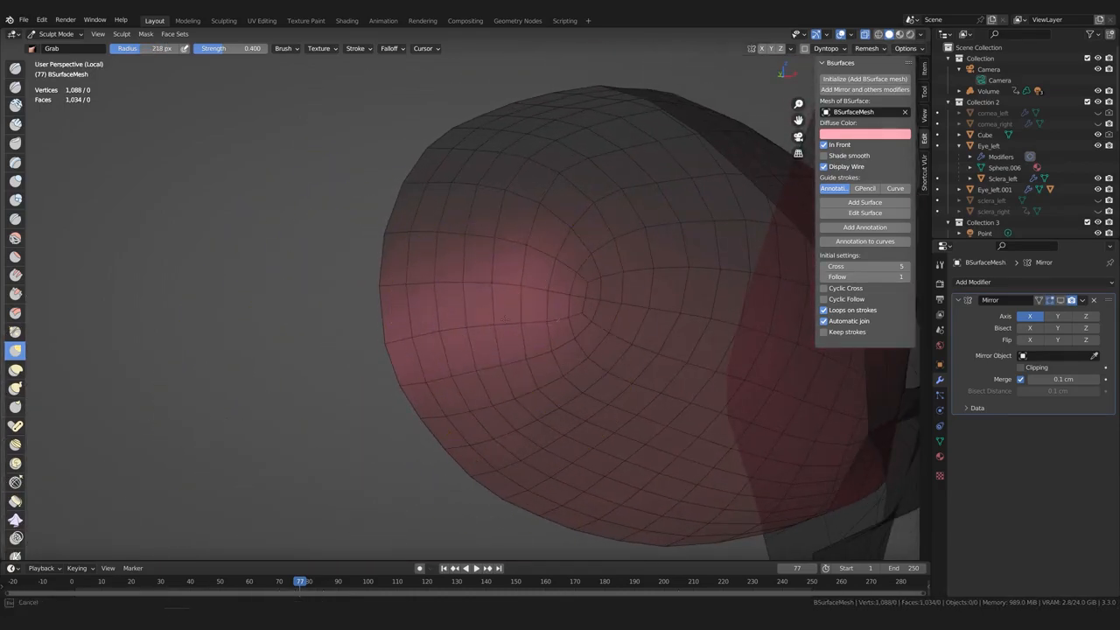
Examine the mouth bag's overall shape from above, below and the side in relation to the lips and face
{"action": "mouse_move", "coordinate": [475, 369]}
{"action": "middle_mouse_down"}
{"action": "mouse_move", "coordinate": [400, 342]}
{"action": "mouse_move", "coordinate": [612, 324]}
{"action": "mouse_move", "coordinate": [475, 357]}
{"action": "mouse_move", "coordinate": [376, 320]}
{"action": "mouse_move", "coordinate": [607, 387]}
{"action": "mouse_move", "coordinate": [562, 351]}
{"action": "mouse_move", "coordinate": [551, 418]}
{"action": "mouse_move", "coordinate": [533, 425]}
{"action": "mouse_move", "coordinate": [472, 376]}
{"action": "mouse_move", "coordinate": [680, 351]}
{"action": "mouse_move", "coordinate": [513, 350]}
{"action": "mouse_move", "coordinate": [487, 392]}
{"action": "middle_mouse_up"}
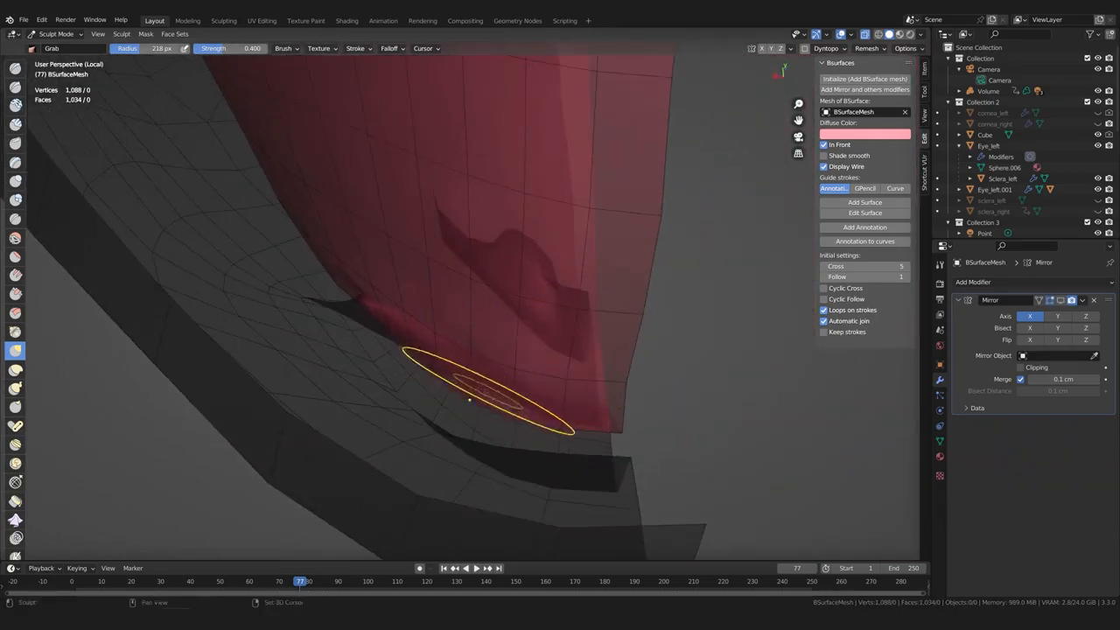
{"action": "mouse_move", "coordinate": [626, 381]}
{"action": "middle_mouse_down"}
{"action": "mouse_move", "coordinate": [525, 270]}
{"action": "mouse_move", "coordinate": [525, 306]}
{"action": "mouse_move", "coordinate": [542, 315]}
{"action": "mouse_move", "coordinate": [504, 357]}
{"action": "middle_mouse_up"}
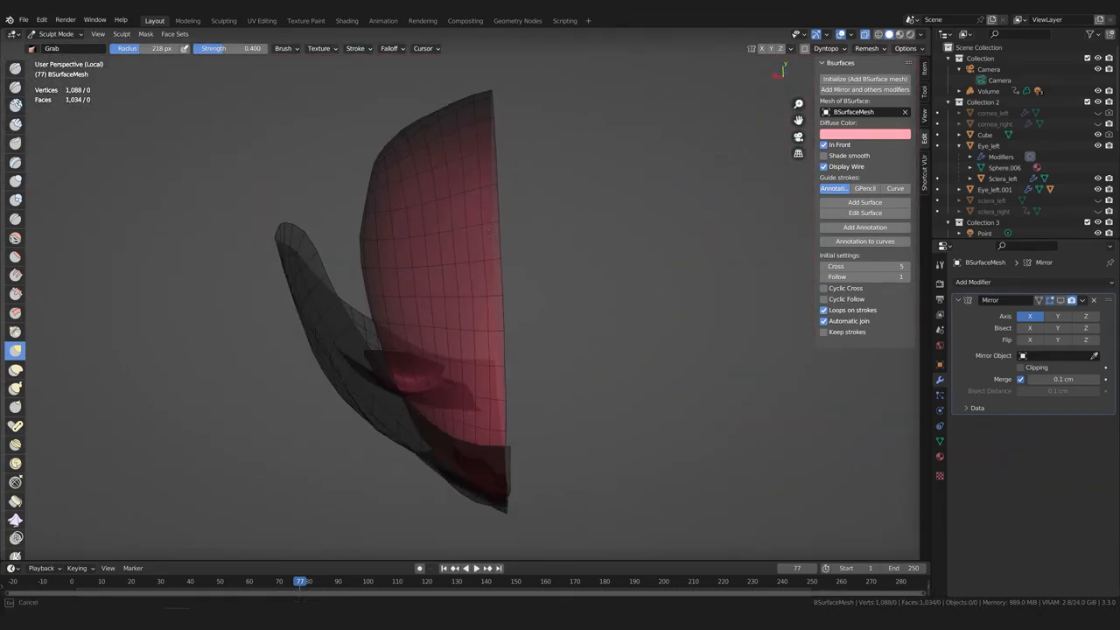
{"action": "middle_click_drag", "start_coordinate": [489, 232], "coordinate": [529, 334], "text": "shift"}
{"action": "scroll", "coordinate": [529, 334], "scroll_direction": "up", "scroll_amount": 2}
{"action": "scroll", "coordinate": [390, 367], "scroll_direction": "down", "scroll_amount": 2}
{"action": "mouse_move", "coordinate": [390, 367]}
{"action": "middle_mouse_down"}
{"action": "mouse_move", "coordinate": [403, 305]}
{"action": "mouse_move", "coordinate": [394, 260]}
{"action": "mouse_move", "coordinate": [315, 341]}
{"action": "mouse_move", "coordinate": [350, 380]}
{"action": "mouse_move", "coordinate": [298, 390]}
{"action": "mouse_move", "coordinate": [490, 367]}
{"action": "mouse_move", "coordinate": [446, 368]}
{"action": "mouse_move", "coordinate": [575, 470]}
{"action": "mouse_move", "coordinate": [573, 432]}
{"action": "middle_mouse_up"}
{"action": "scroll", "coordinate": [402, 306], "scroll_direction": "up", "scroll_amount": 2}
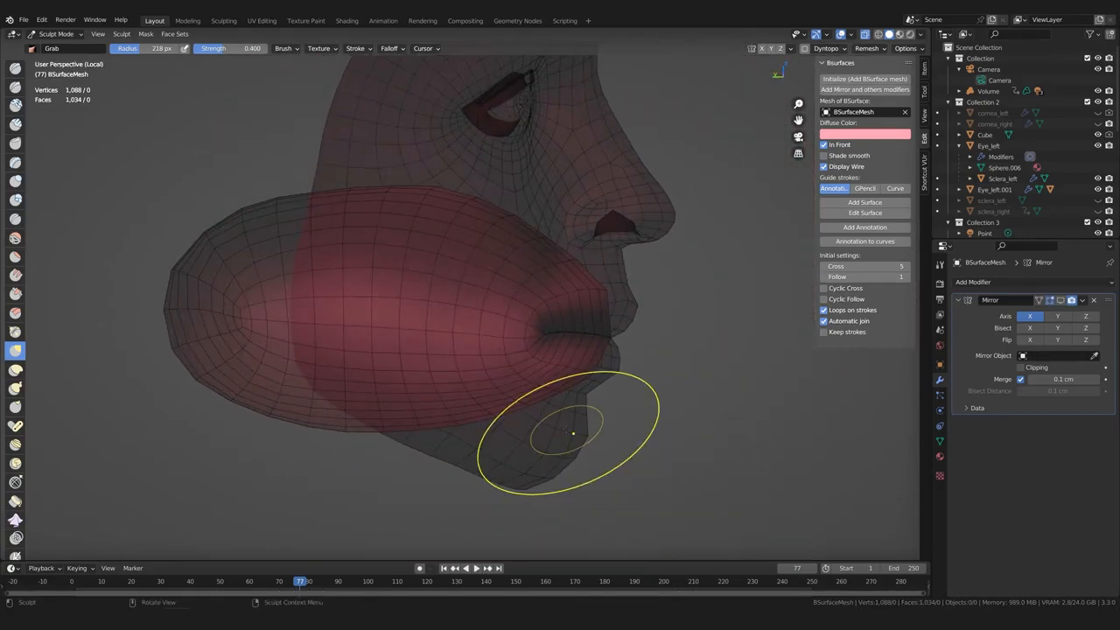
{"action": "middle_click_drag", "start_coordinate": [298, 322], "coordinate": [236, 318]}
{"action": "scroll", "coordinate": [250, 322], "scroll_direction": "up", "scroll_amount": 1}
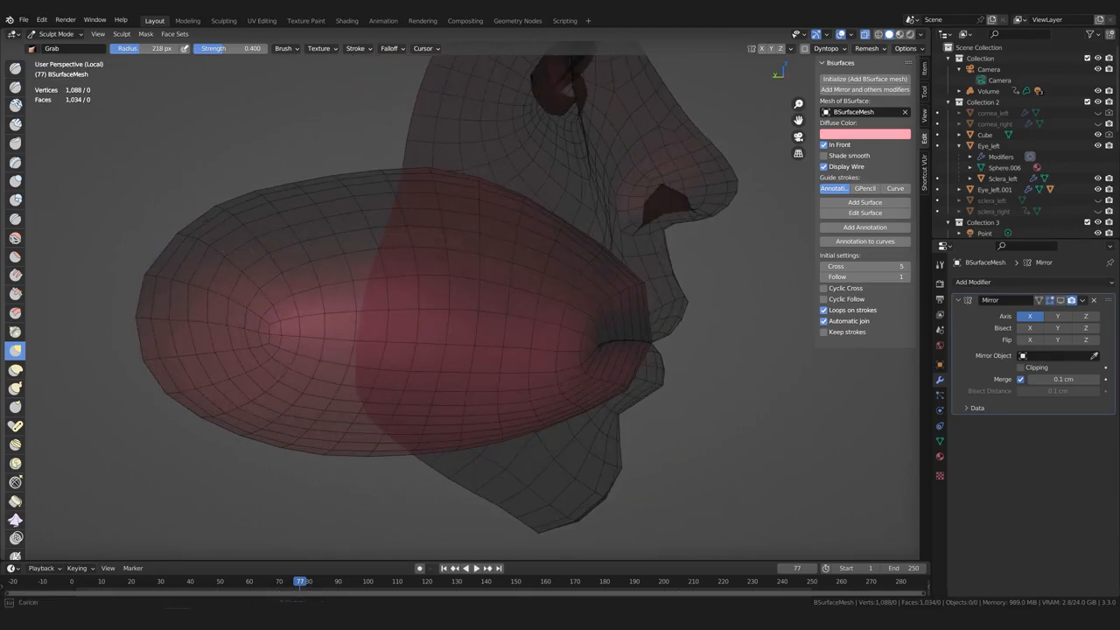
{"action": "mouse_move", "coordinate": [315, 360]}
{"action": "middle_mouse_down"}
{"action": "mouse_move", "coordinate": [364, 391]}
{"action": "mouse_move", "coordinate": [455, 360]}
{"action": "middle_mouse_up"}
{"action": "scroll", "coordinate": [368, 388], "scroll_direction": "up", "scroll_amount": 1}
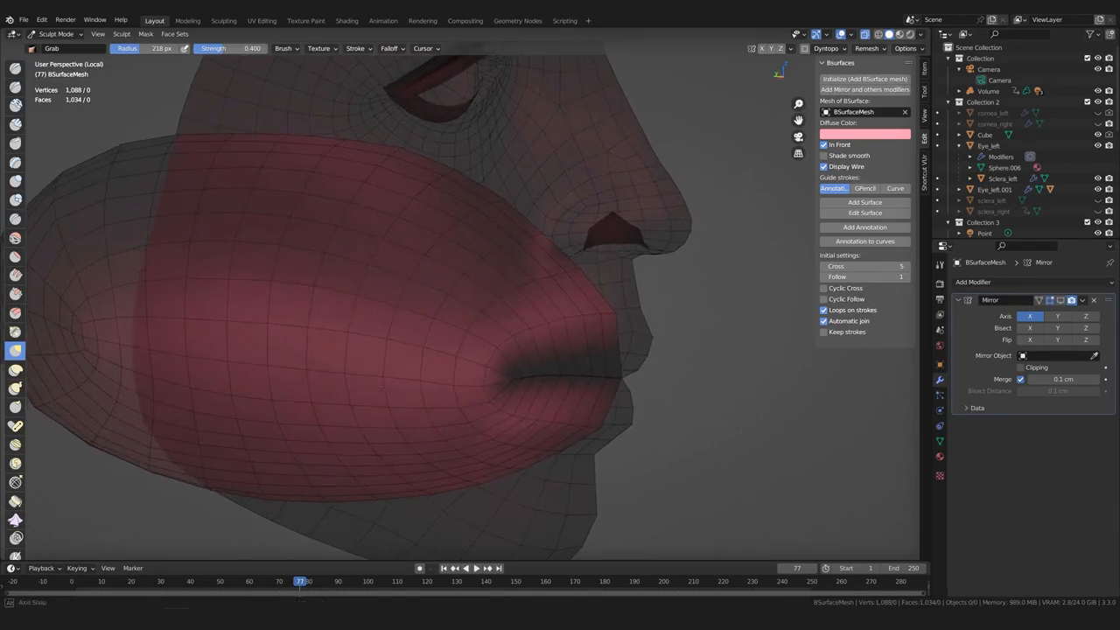
Pull the mouth bag's surface near the inner lip corner with the Grab brush and enlarge the brush radius to 240 px
{"action": "left_click_drag", "start_coordinate": [512, 335], "coordinate": [481, 311]}
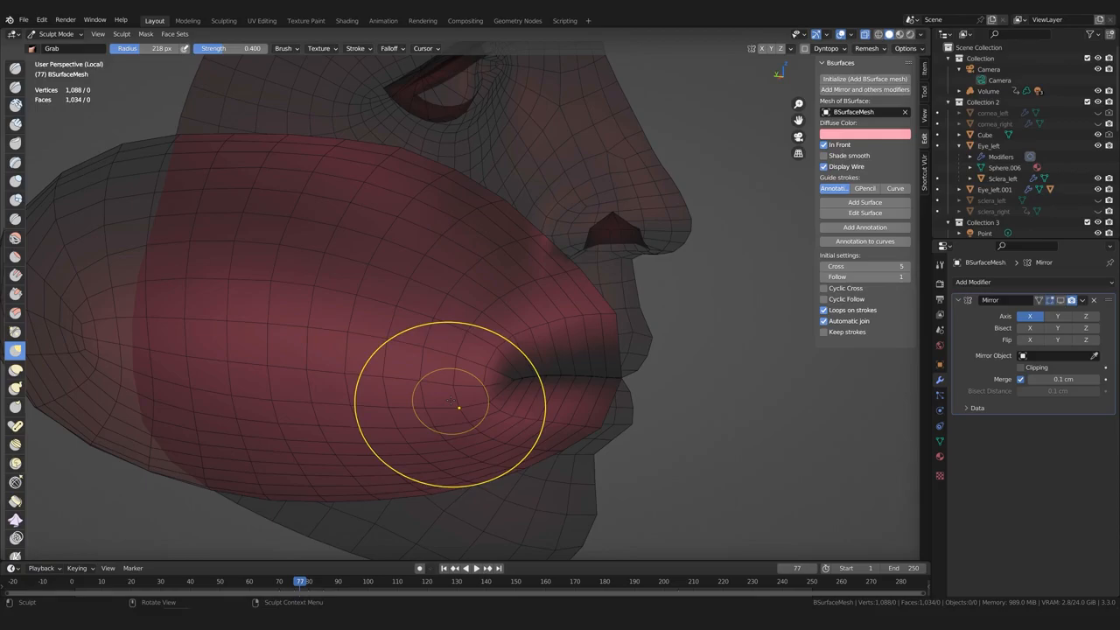
{"action": "mouse_move", "coordinate": [459, 406]}
{"action": "middle_mouse_down"}
{"action": "mouse_move", "coordinate": [300, 425]}
{"action": "mouse_move", "coordinate": [389, 385]}
{"action": "mouse_move", "coordinate": [388, 225]}
{"action": "middle_mouse_up"}
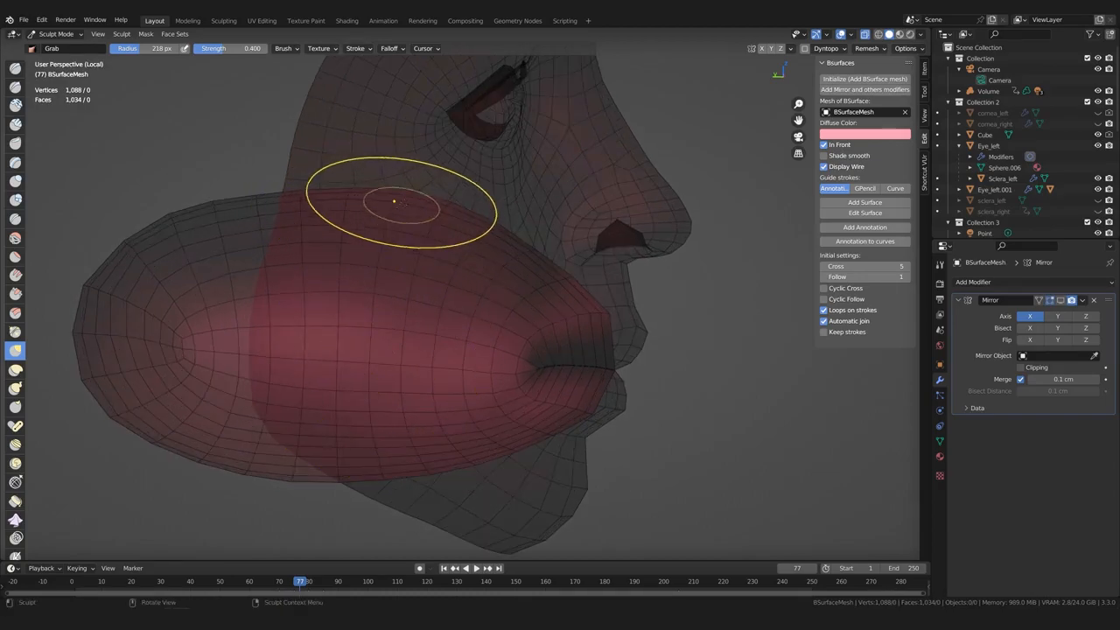
{"action": "key", "text": "f"}
{"action": "left_click", "coordinate": [335, 359]}
{"action": "mouse_move", "coordinate": [336, 358]}
{"action": "middle_mouse_down"}
{"action": "mouse_move", "coordinate": [319, 367]}
{"action": "mouse_move", "coordinate": [398, 370]}
{"action": "middle_mouse_up"}
{"action": "scroll", "coordinate": [400, 368], "scroll_direction": "up", "scroll_amount": 2}
{"action": "middle_click_drag", "start_coordinate": [488, 388], "coordinate": [342, 350]}
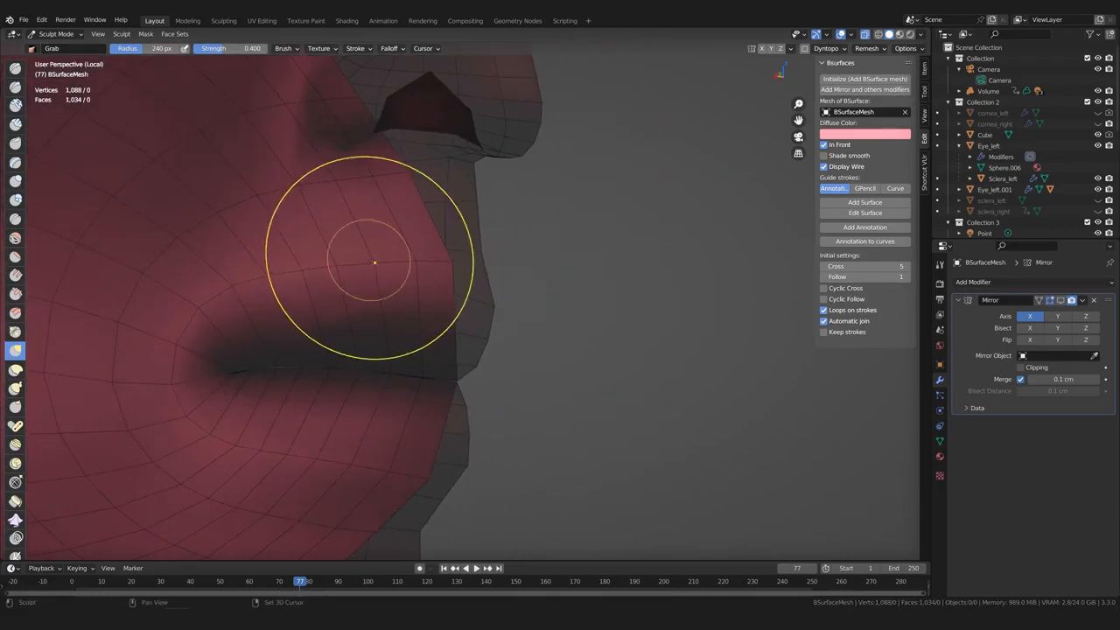
Examine the mesh flow between the lips and the mouth bag, including in wireframe shading, and return to solid shading
{"action": "mouse_move", "coordinate": [372, 304]}
{"action": "middle_mouse_down"}
{"action": "mouse_move", "coordinate": [333, 302]}
{"action": "mouse_move", "coordinate": [311, 330]}
{"action": "mouse_move", "coordinate": [339, 333]}
{"action": "middle_mouse_up"}
{"action": "scroll", "coordinate": [339, 333], "scroll_direction": "down", "scroll_amount": 1}
{"action": "mouse_move", "coordinate": [469, 345]}
{"action": "middle_mouse_down"}
{"action": "mouse_move", "coordinate": [577, 341]}
{"action": "mouse_move", "coordinate": [475, 354]}
{"action": "mouse_move", "coordinate": [450, 378]}
{"action": "mouse_move", "coordinate": [463, 350]}
{"action": "middle_mouse_up"}
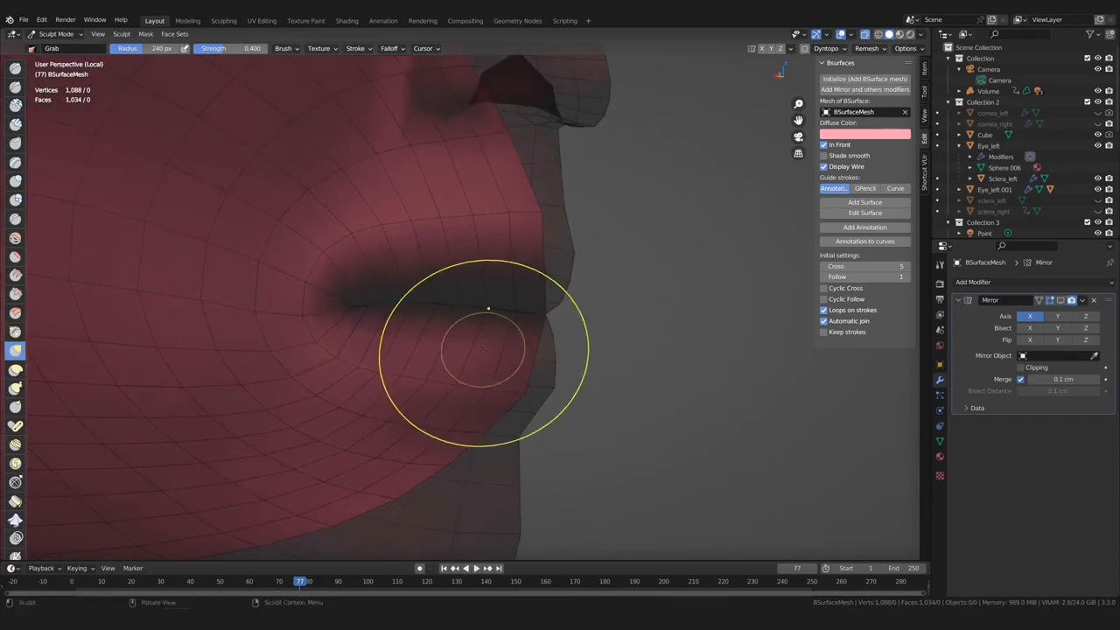
{"action": "mouse_move", "coordinate": [476, 275]}
{"action": "middle_mouse_down"}
{"action": "mouse_move", "coordinate": [446, 348]}
{"action": "mouse_move", "coordinate": [350, 359]}
{"action": "middle_mouse_up"}
{"action": "key", "text": "shift+z"}
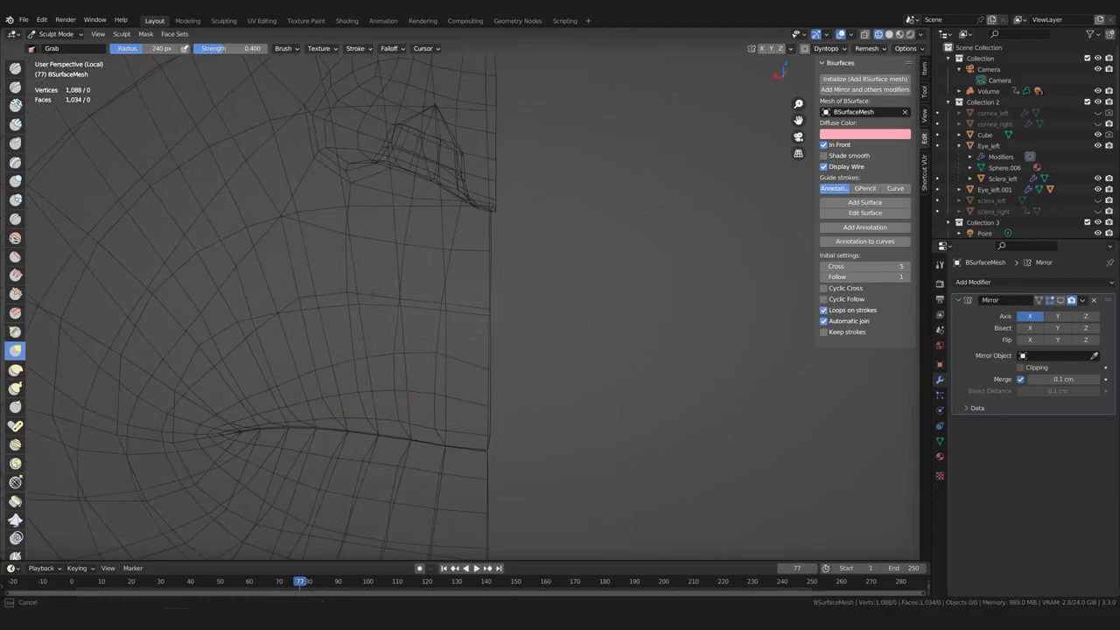
{"action": "mouse_move", "coordinate": [429, 295]}
{"action": "middle_mouse_down"}
{"action": "mouse_move", "coordinate": [307, 303]}
{"action": "mouse_move", "coordinate": [354, 305]}
{"action": "mouse_move", "coordinate": [298, 317]}
{"action": "mouse_move", "coordinate": [307, 350]}
{"action": "mouse_move", "coordinate": [590, 344]}
{"action": "mouse_move", "coordinate": [560, 361]}
{"action": "mouse_move", "coordinate": [498, 346]}
{"action": "mouse_move", "coordinate": [404, 350]}
{"action": "middle_mouse_up"}
{"action": "mouse_move", "coordinate": [500, 376]}
{"action": "middle_mouse_down"}
{"action": "mouse_move", "coordinate": [412, 380]}
{"action": "mouse_move", "coordinate": [383, 366]}
{"action": "middle_mouse_up"}
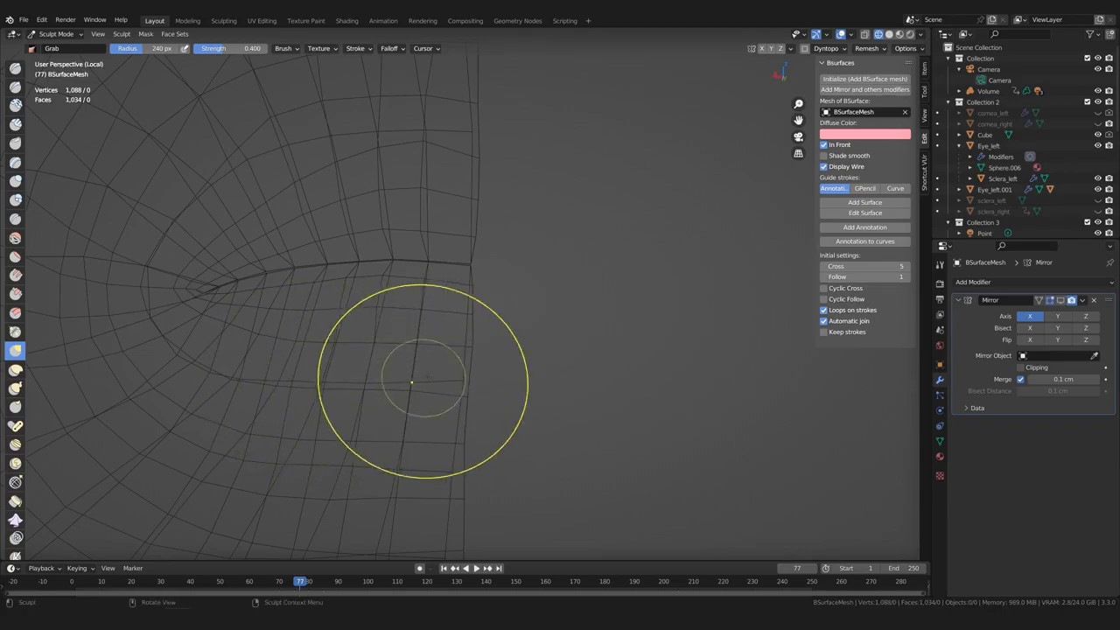
{"action": "middle_click_drag", "start_coordinate": [405, 383], "coordinate": [726, 400]}
{"action": "mouse_move", "coordinate": [350, 368]}
{"action": "middle_mouse_down"}
{"action": "mouse_move", "coordinate": [374, 368]}
{"action": "mouse_move", "coordinate": [283, 377]}
{"action": "mouse_move", "coordinate": [247, 403]}
{"action": "middle_mouse_up"}
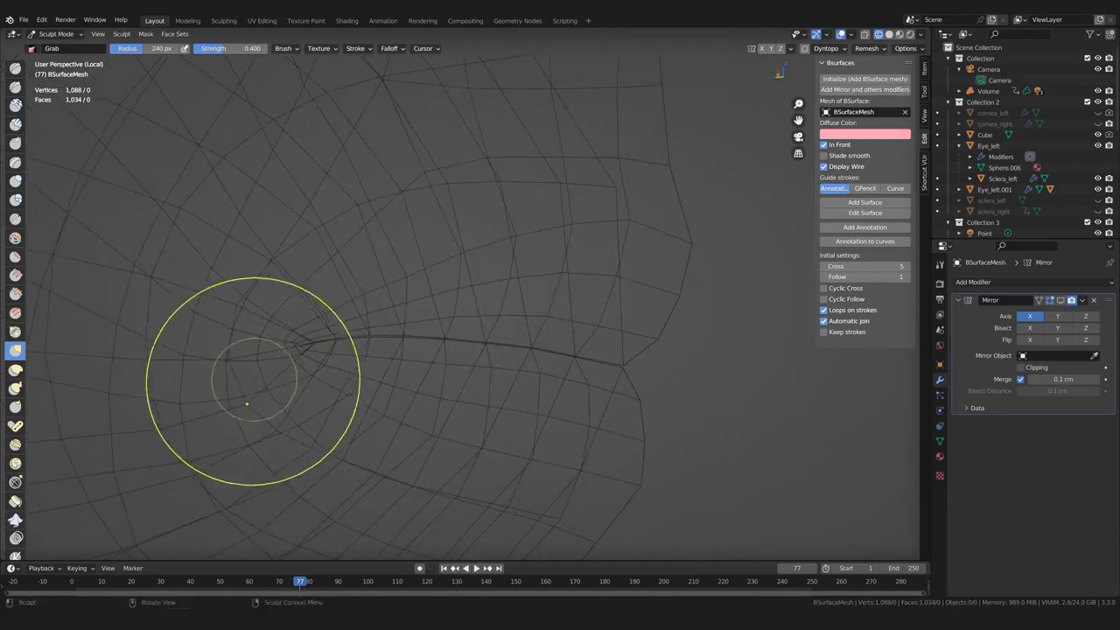
{"action": "mouse_move", "coordinate": [420, 367]}
{"action": "middle_mouse_down"}
{"action": "mouse_move", "coordinate": [479, 351]}
{"action": "mouse_move", "coordinate": [446, 365]}
{"action": "middle_mouse_up"}
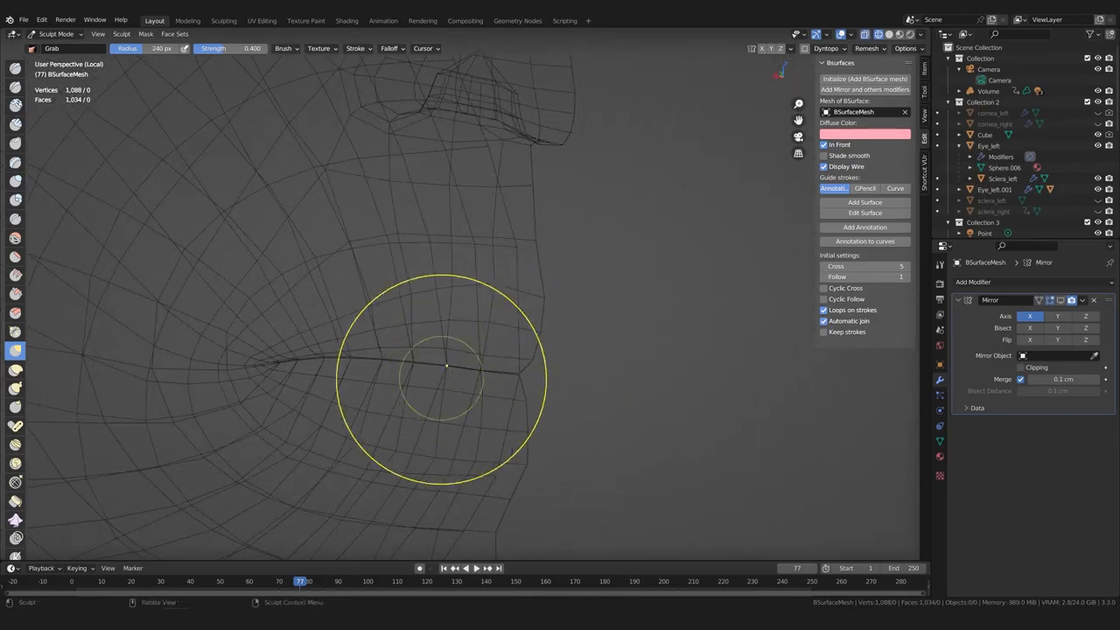
{"action": "key", "text": "shift+z"}
In Edit Mode, insert a loop cut around the inside of the lips and slide it about 0.6 towards the lip seam
{"action": "mouse_move", "coordinate": [400, 412]}
{"action": "middle_mouse_down"}
{"action": "mouse_move", "coordinate": [457, 400]}
{"action": "mouse_move", "coordinate": [440, 375]}
{"action": "mouse_move", "coordinate": [468, 400]}
{"action": "mouse_move", "coordinate": [407, 400]}
{"action": "mouse_move", "coordinate": [437, 398]}
{"action": "mouse_move", "coordinate": [515, 308]}
{"action": "middle_mouse_up"}
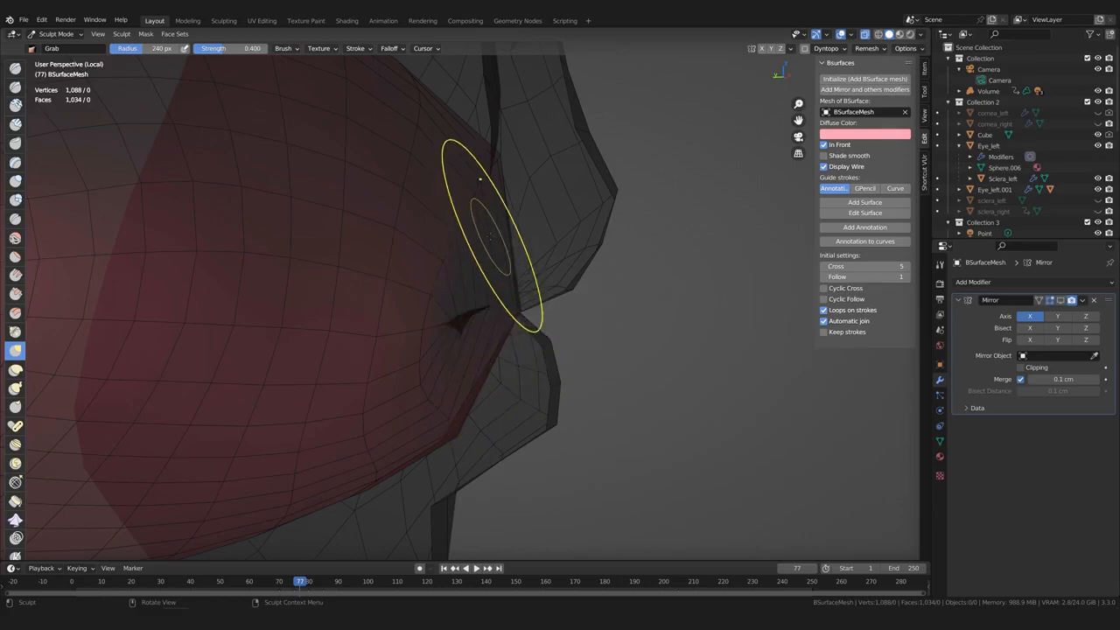
{"action": "middle_click_drag", "start_coordinate": [445, 297], "coordinate": [488, 307]}
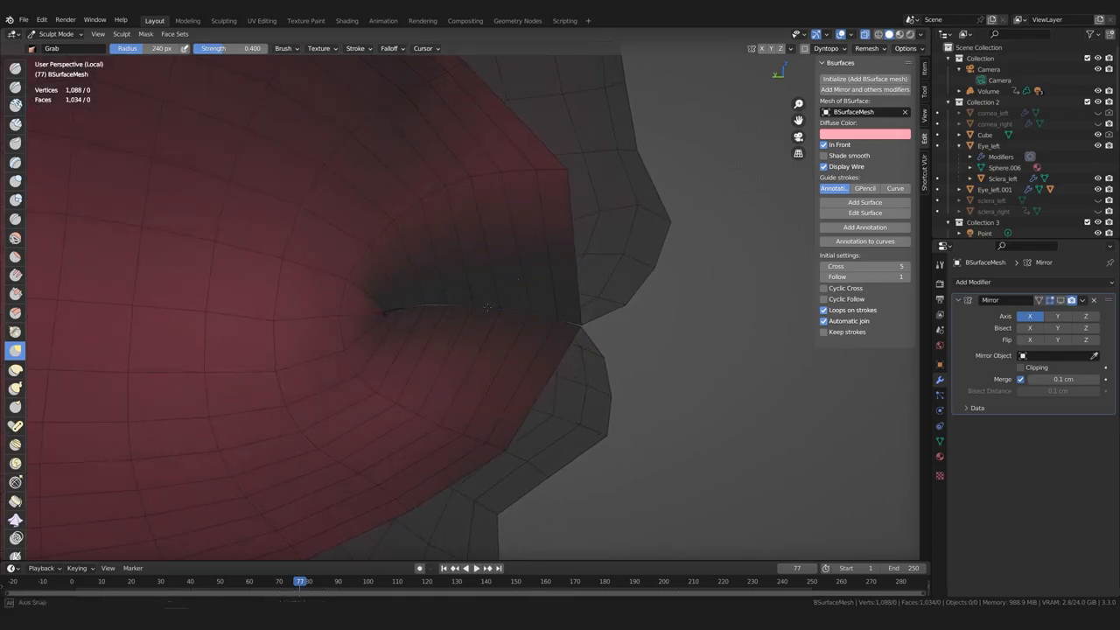
{"action": "key", "text": "Tab"}
{"action": "key", "text": "ctrl+r"}
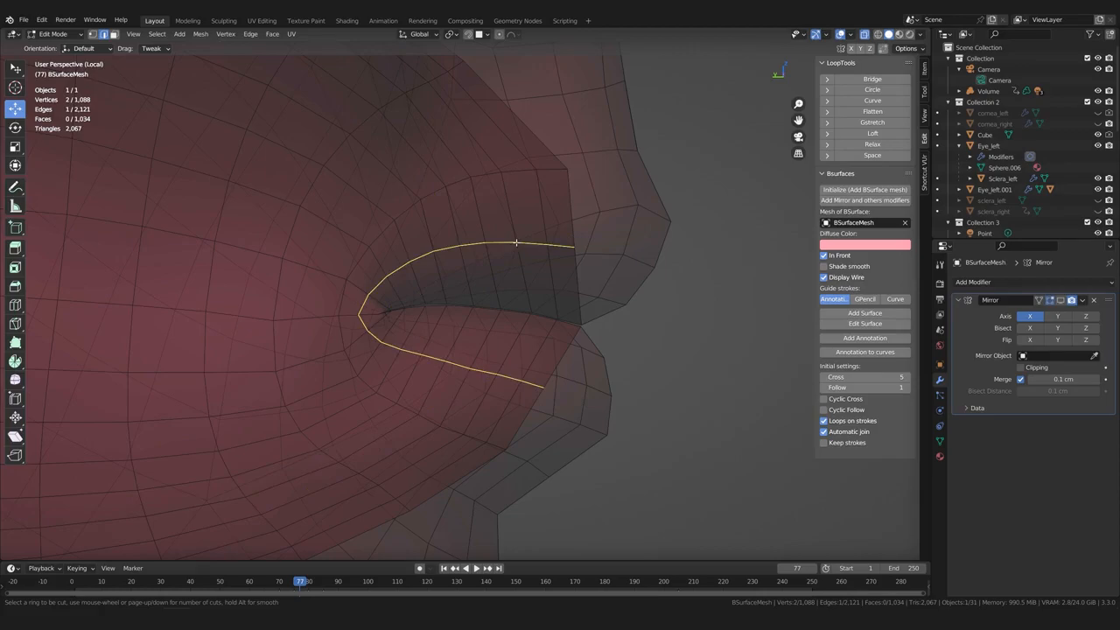
{"action": "left_click", "coordinate": [516, 242]}
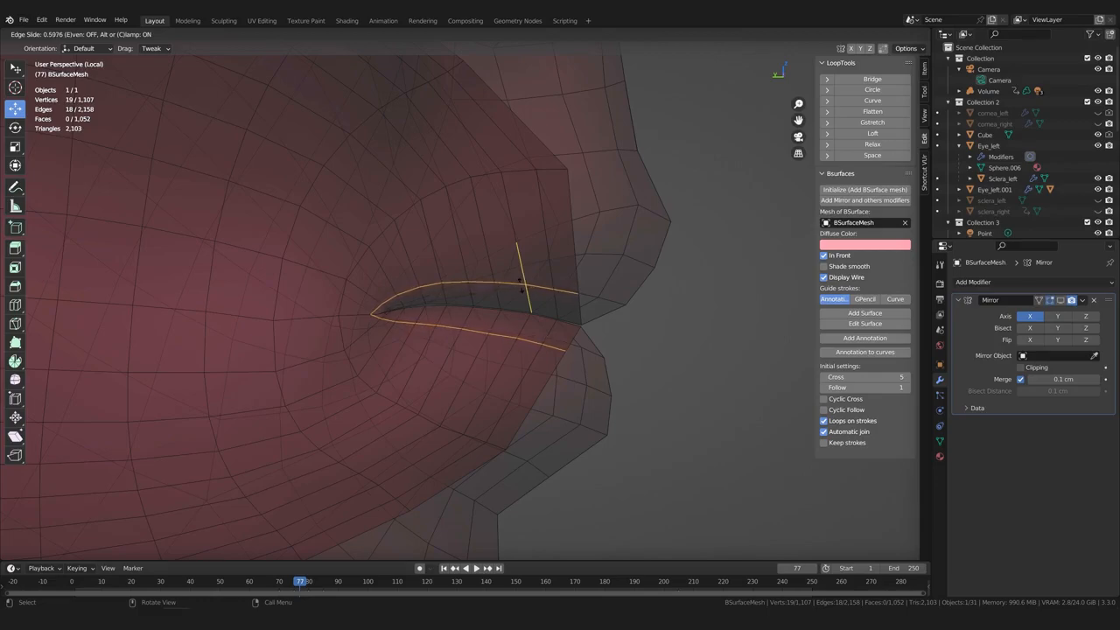
{"action": "left_click", "coordinate": [520, 282]}
Move the new inner lip loop back along Y by about 0.18 cm and scale it to 0.361 along Z
{"action": "middle_click_drag", "start_coordinate": [520, 282], "coordinate": [468, 306]}
{"action": "left_click_drag", "start_coordinate": [447, 314], "coordinate": [421, 315]}
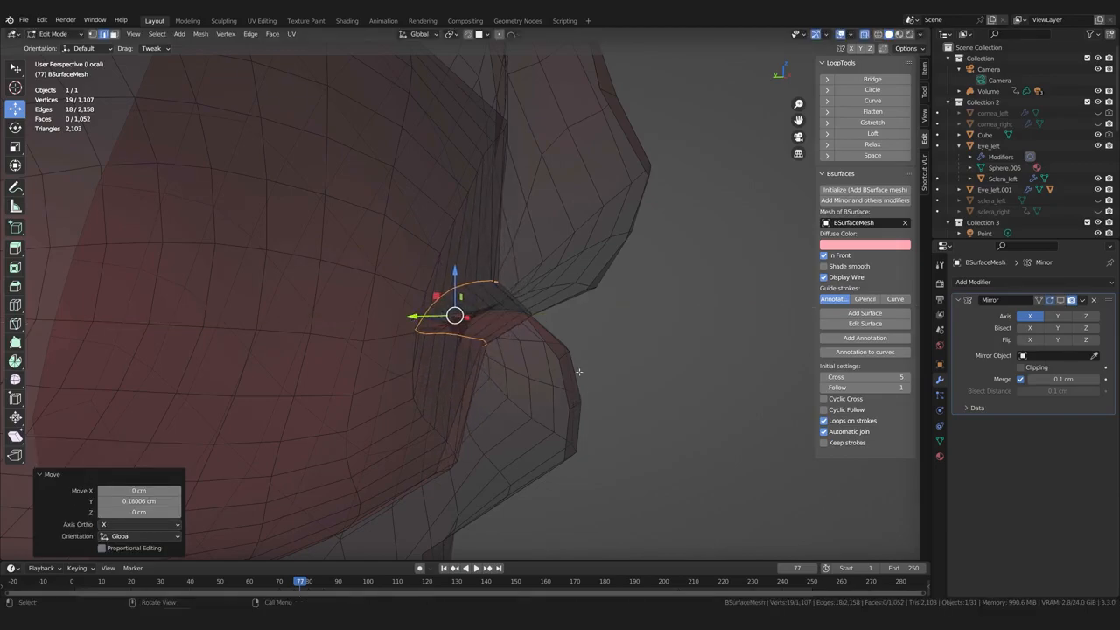
{"action": "left_click_drag", "start_coordinate": [420, 316], "coordinate": [420, 318]}
{"action": "middle_click_drag", "start_coordinate": [420, 318], "coordinate": [478, 349]}
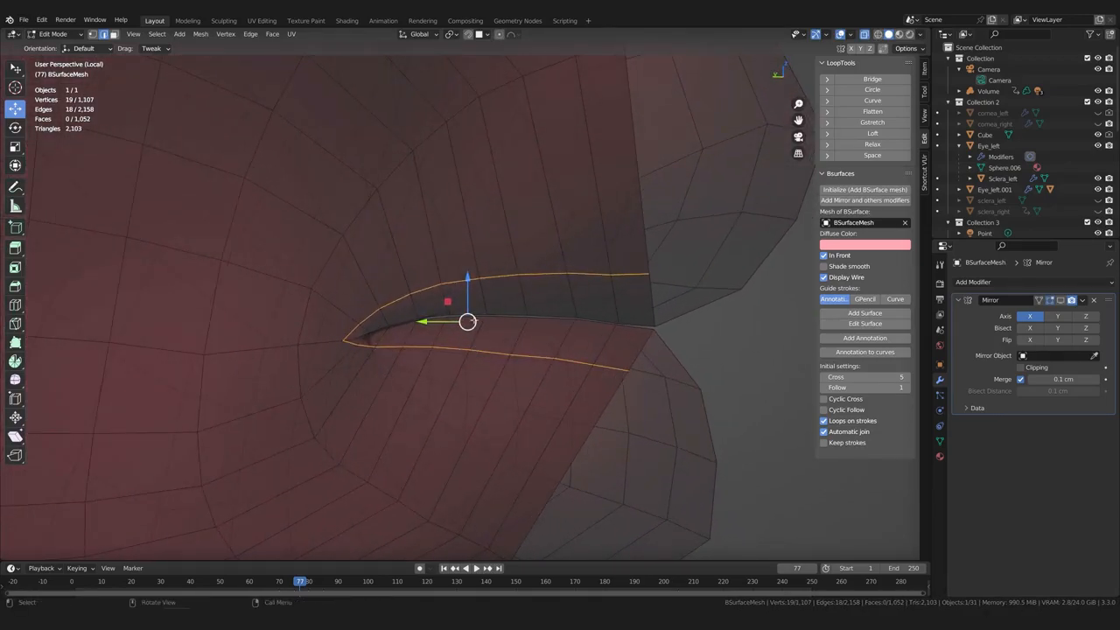
{"action": "key", "text": "s"}
{"action": "key", "text": "z"}
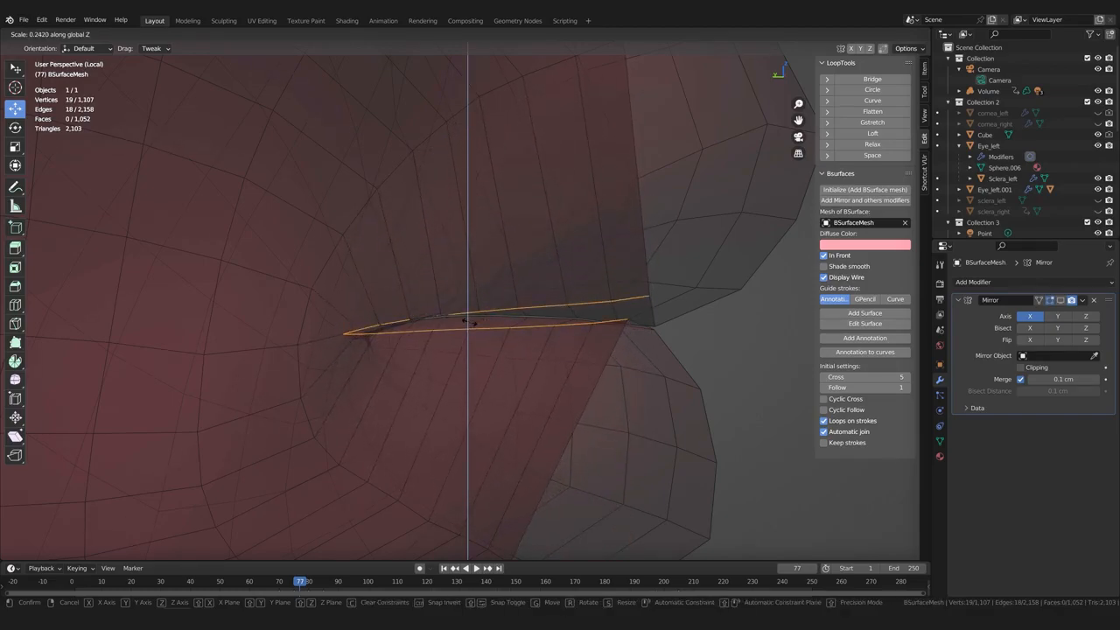
{"action": "left_click", "coordinate": [473, 324]}
Reposition individual vertices at the centreline end of the inner lower lip to clean up the new loop
{"action": "middle_click_drag", "start_coordinate": [473, 324], "coordinate": [561, 342]}
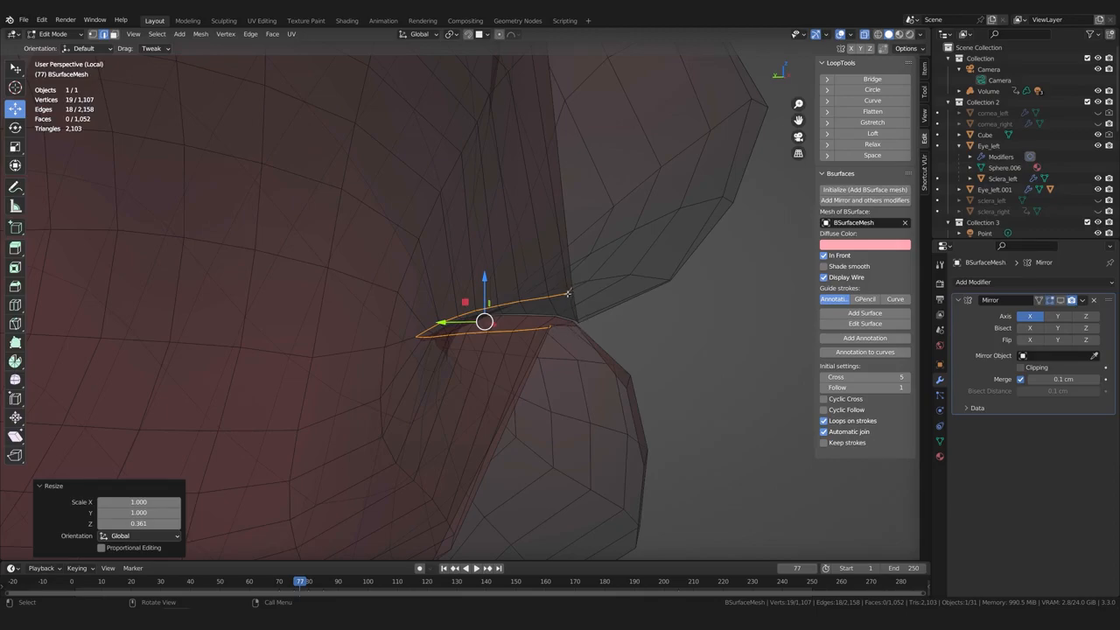
{"action": "middle_click_drag", "start_coordinate": [512, 368], "coordinate": [487, 377]}
{"action": "key", "text": "1"}
{"action": "left_click", "coordinate": [534, 338]}
{"action": "key", "text": "g"}
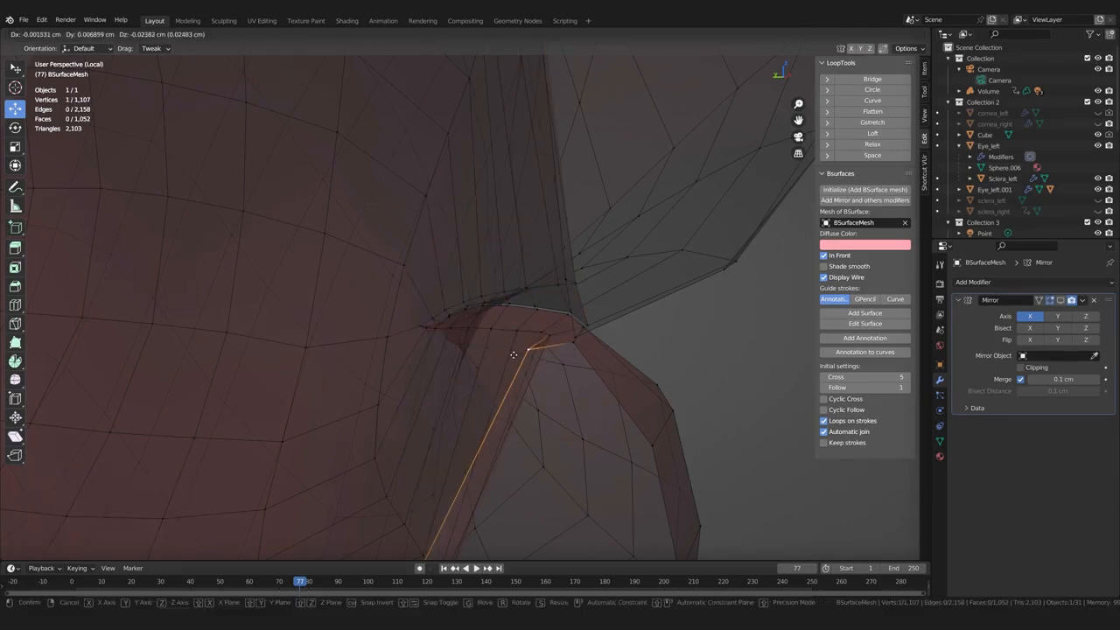
{"action": "left_click", "coordinate": [514, 353]}
{"action": "left_click", "coordinate": [541, 333]}
{"action": "key", "text": "g"}
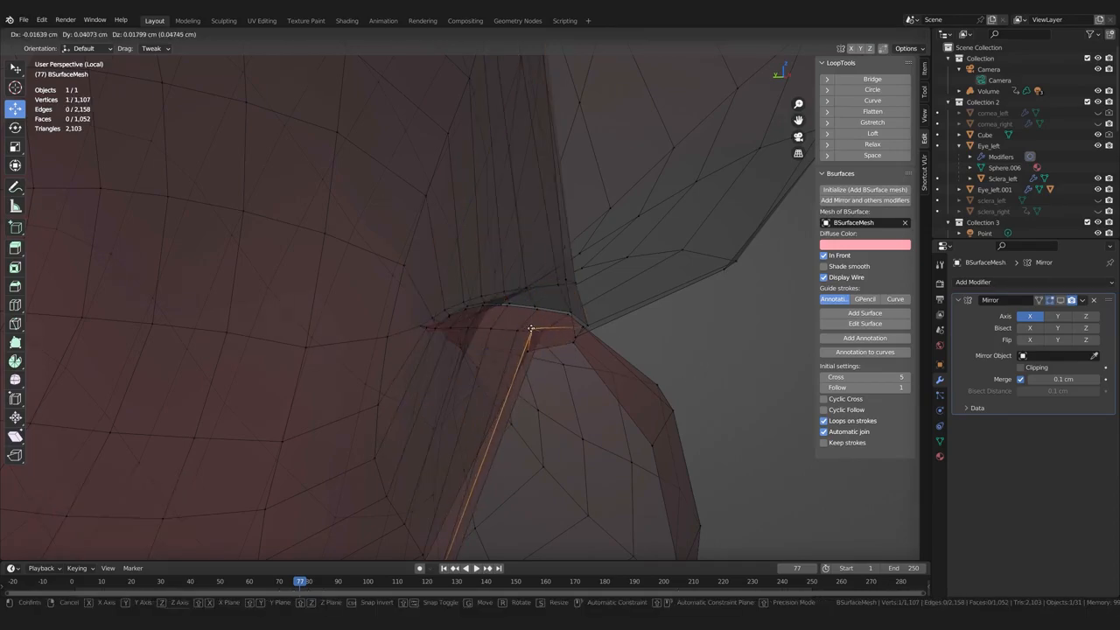
{"action": "left_click", "coordinate": [530, 328]}
{"action": "left_click", "coordinate": [532, 325]}
{"action": "key", "text": "g"}
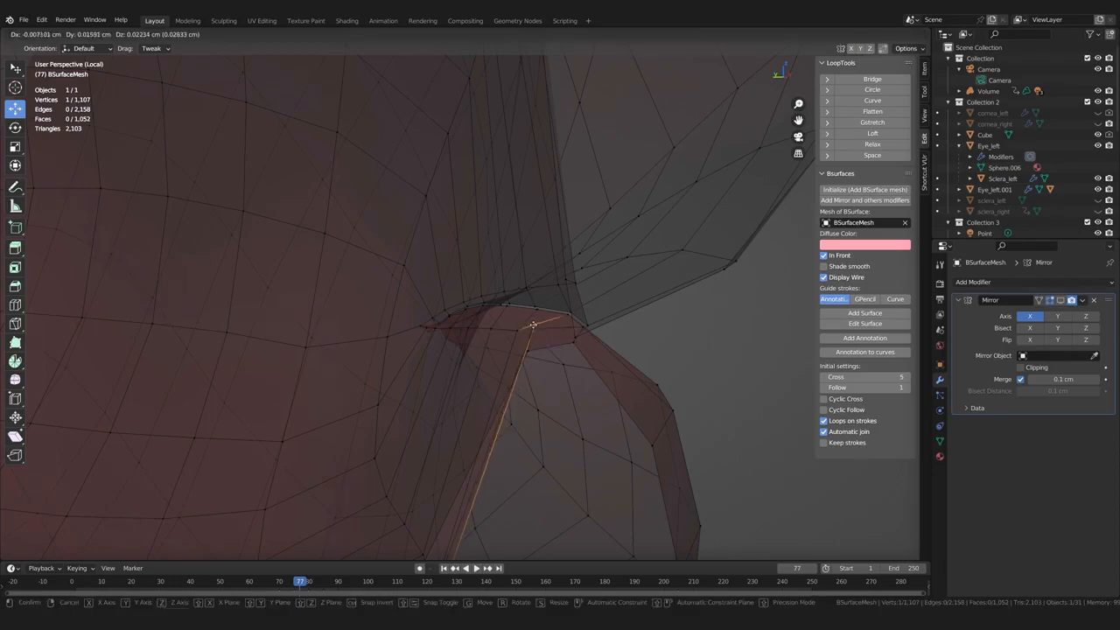
{"action": "left_click", "coordinate": [529, 321]}
{"action": "middle_click_drag", "start_coordinate": [529, 321], "coordinate": [517, 372]}
{"action": "key", "text": "g"}
{"action": "left_click", "coordinate": [518, 367]}
Select edges of the new loop along the inner lower lip and apply the LoopTools Curve operation
{"action": "key", "text": "2"}
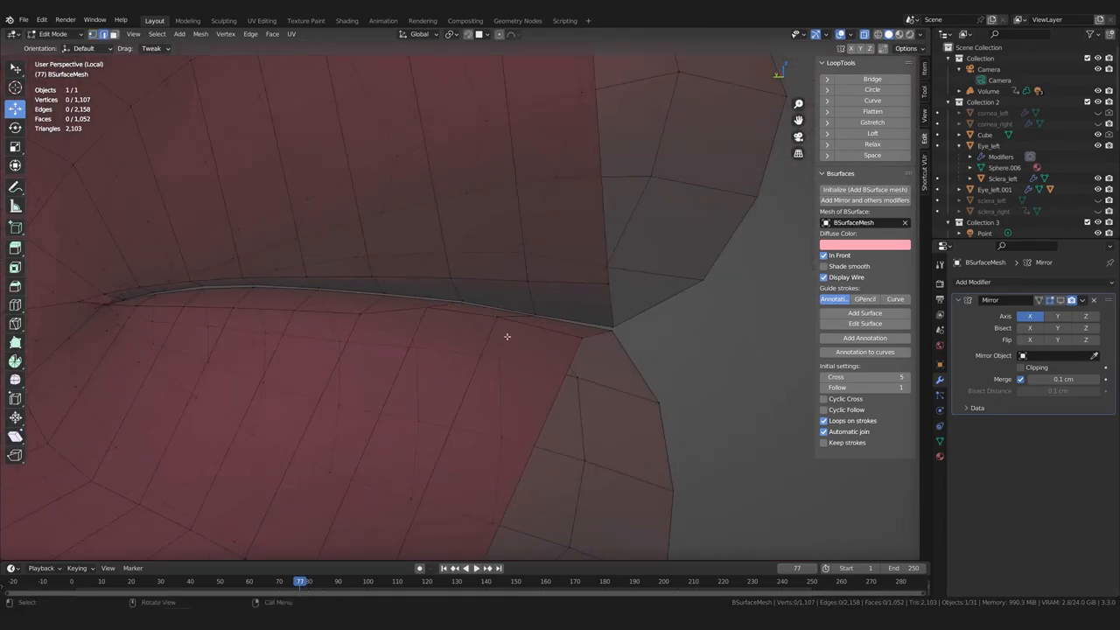
{"action": "left_click", "coordinate": [199, 306], "text": "ctrl"}
{"action": "left_click", "coordinate": [235, 324]}
{"action": "left_click", "coordinate": [873, 100]}
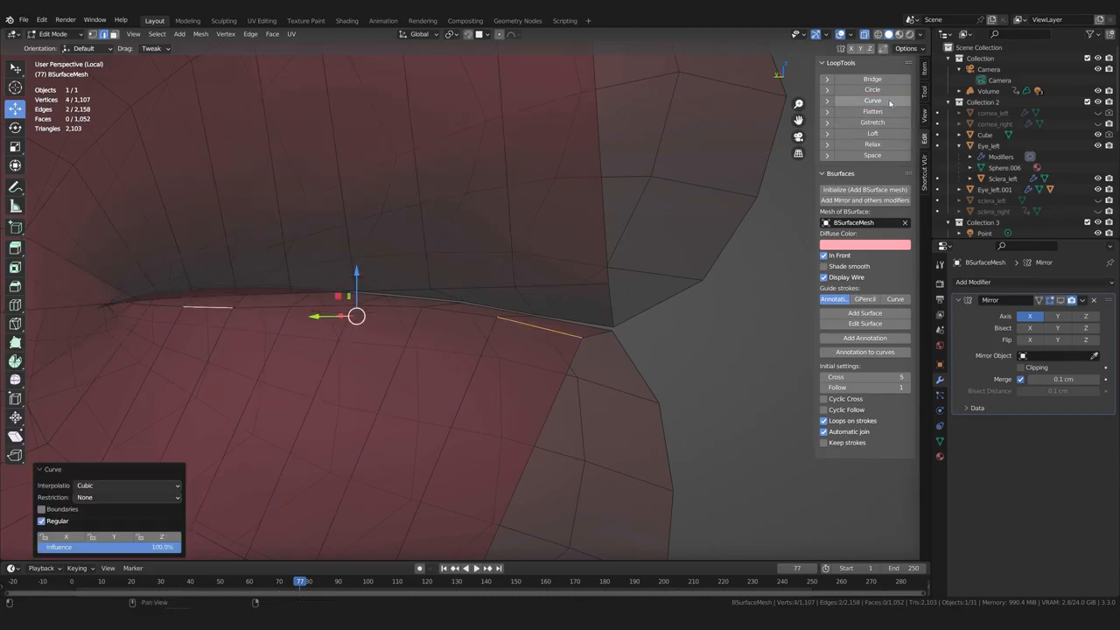
Nudge the short edge at the centreline end of the inner lip loop within the YZ plane
{"action": "scroll", "coordinate": [456, 297], "scroll_direction": "down", "scroll_amount": 10}
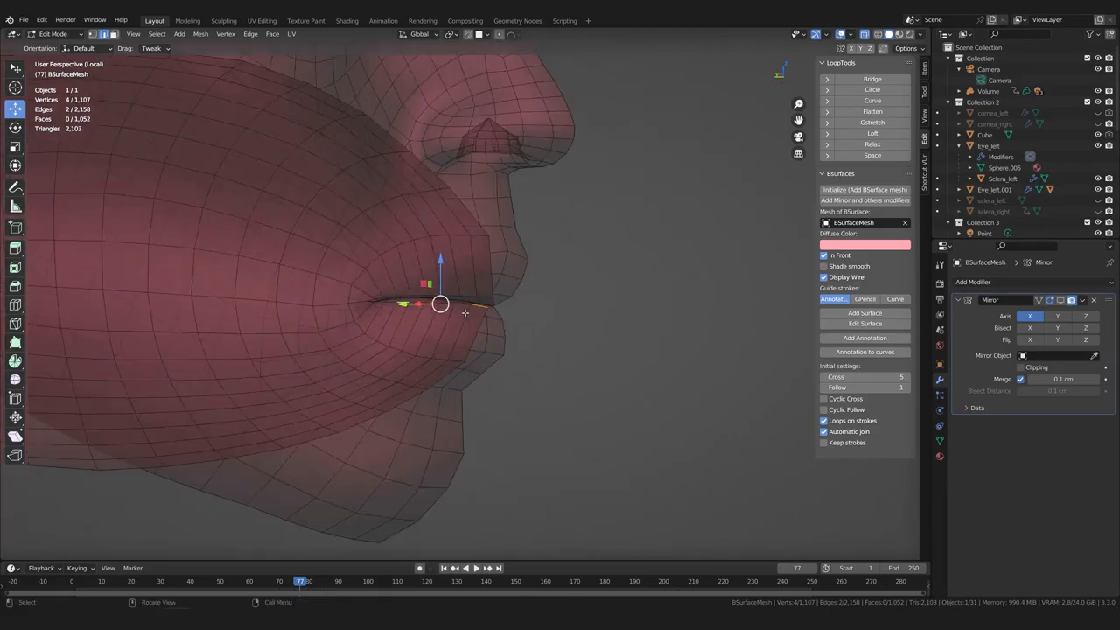
{"action": "scroll", "coordinate": [457, 319], "scroll_direction": "up", "scroll_amount": 12}
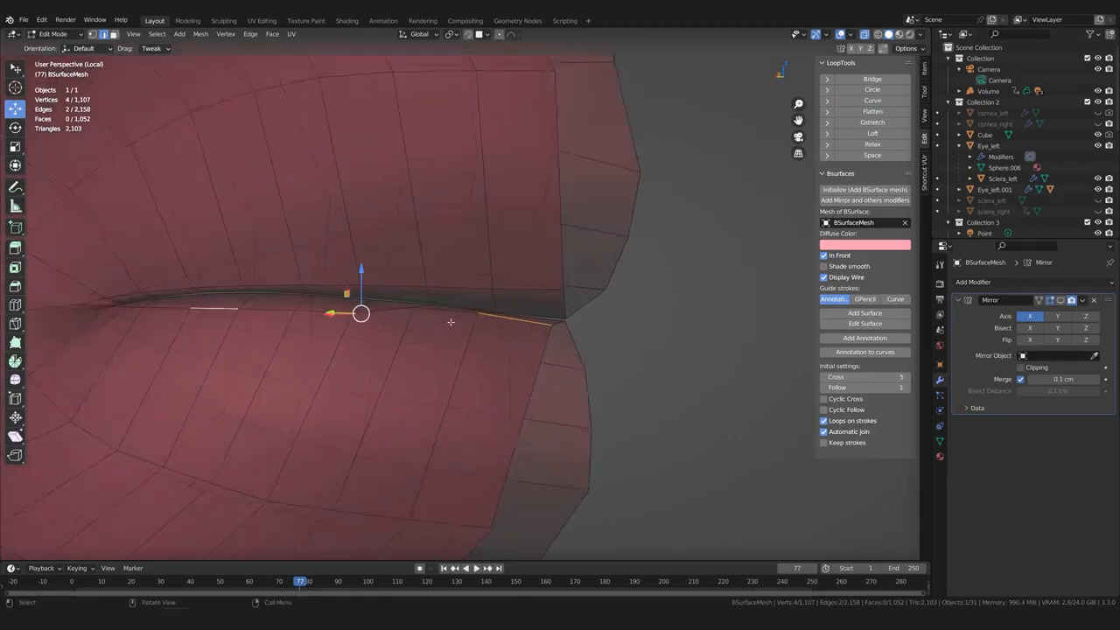
{"action": "middle_click_drag", "start_coordinate": [525, 289], "coordinate": [441, 312]}
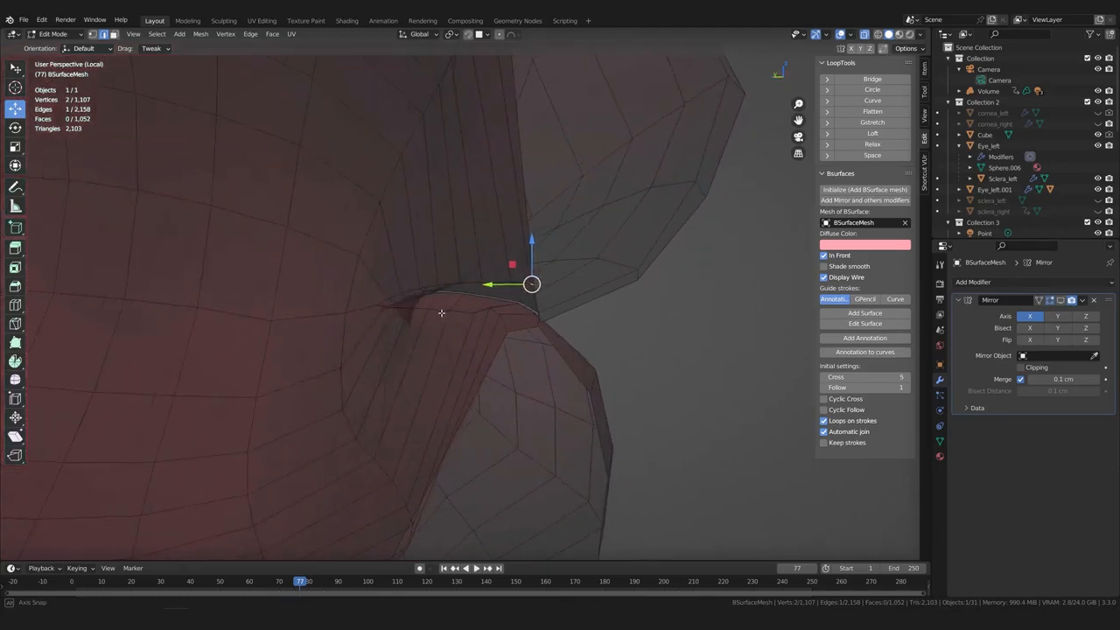
{"action": "left_click_drag", "start_coordinate": [512, 263], "coordinate": [483, 301]}
{"action": "middle_click_drag", "start_coordinate": [483, 308], "coordinate": [623, 324]}
{"action": "left_click", "coordinate": [635, 320]}
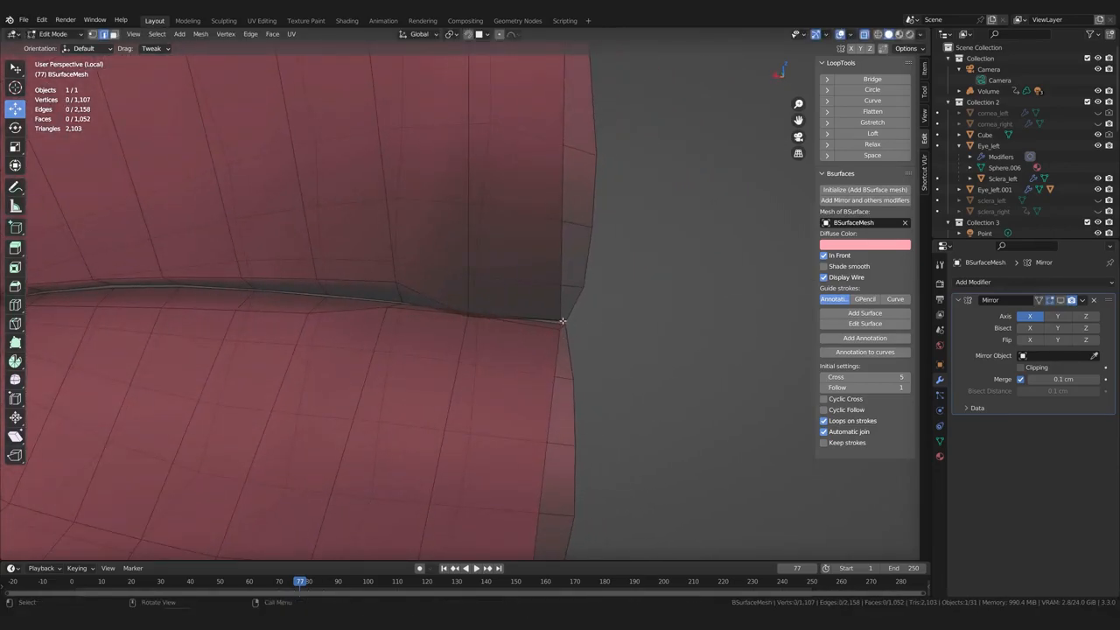
In vertex mode, reposition the upper-lip loop vertices nearest the centreline so they sit against the lower lip loop
{"action": "left_click", "coordinate": [565, 321]}
{"action": "scroll", "coordinate": [564, 323], "scroll_direction": "up", "scroll_amount": 2}
{"action": "scroll", "coordinate": [561, 332], "scroll_direction": "up", "scroll_amount": 1}
{"action": "key", "text": "alt+a"}
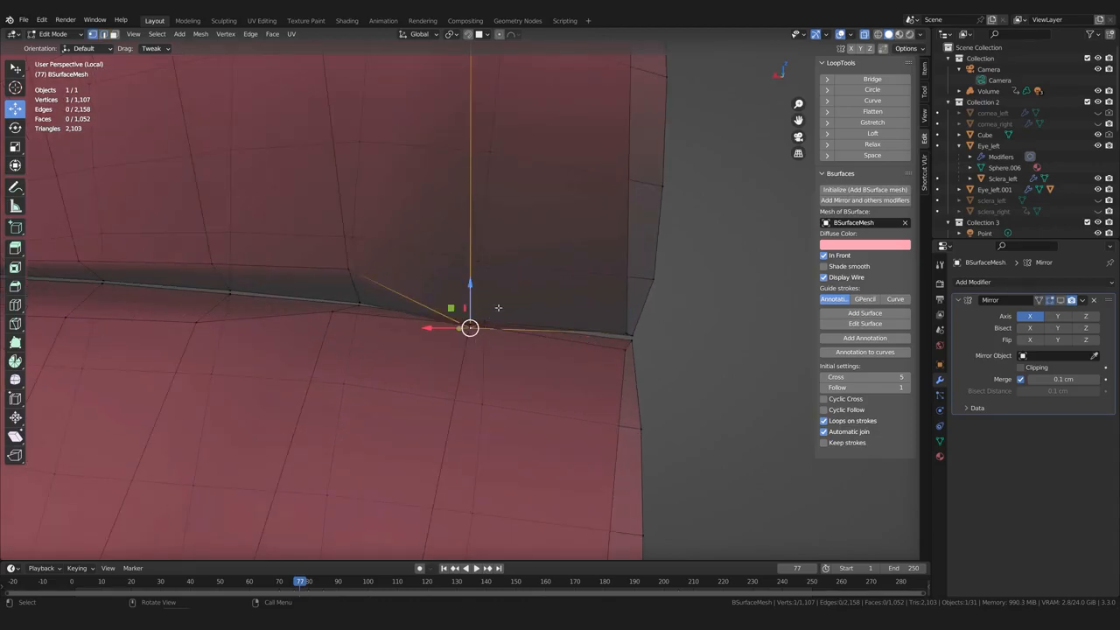
{"action": "key", "text": "g"}
{"action": "left_click", "coordinate": [494, 299]}
{"action": "left_click_drag", "start_coordinate": [626, 333], "coordinate": [626, 347]}
{"action": "middle_click_drag", "start_coordinate": [649, 359], "coordinate": [507, 348]}
Fine-tune the loop vertex beside the centreline, and lower the foremost centreline seam vertex by about 0.008 cm
{"action": "key", "text": "g"}
{"action": "left_click", "coordinate": [537, 339]}
{"action": "left_click_drag", "start_coordinate": [456, 304], "coordinate": [454, 303]}
{"action": "middle_click_drag", "start_coordinate": [487, 355], "coordinate": [605, 364]}
{"action": "key", "text": "g"}
{"action": "left_click", "coordinate": [512, 358]}
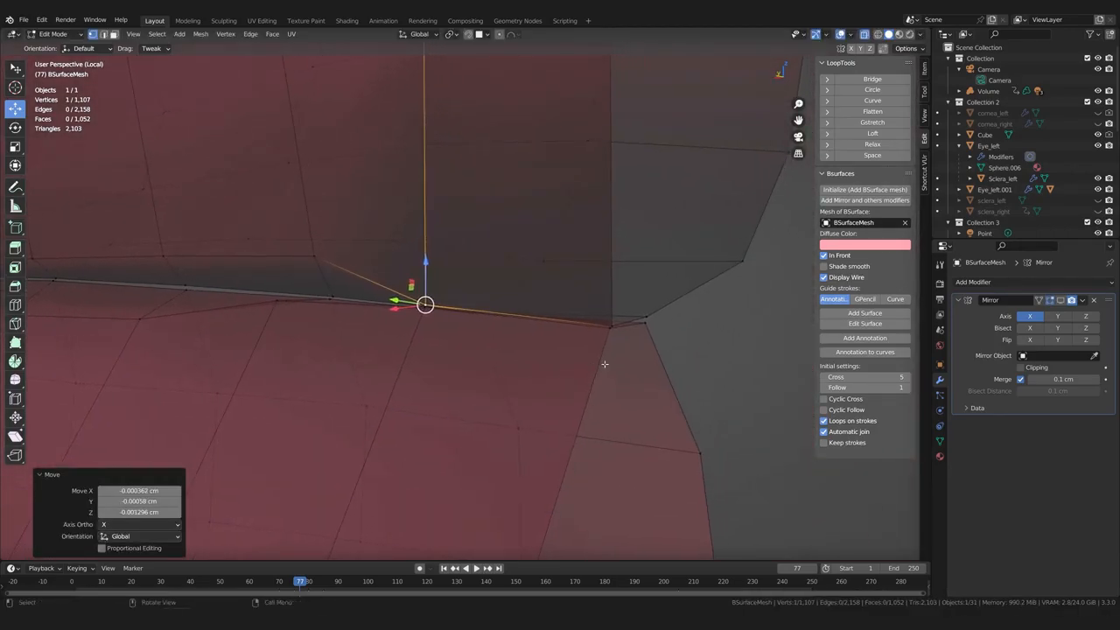
{"action": "key", "text": "g"}
{"action": "left_click", "coordinate": [646, 322]}
{"action": "middle_click_drag", "start_coordinate": [676, 385], "coordinate": [518, 374]}
{"action": "scroll", "coordinate": [518, 374], "scroll_direction": "down", "scroll_amount": 1}
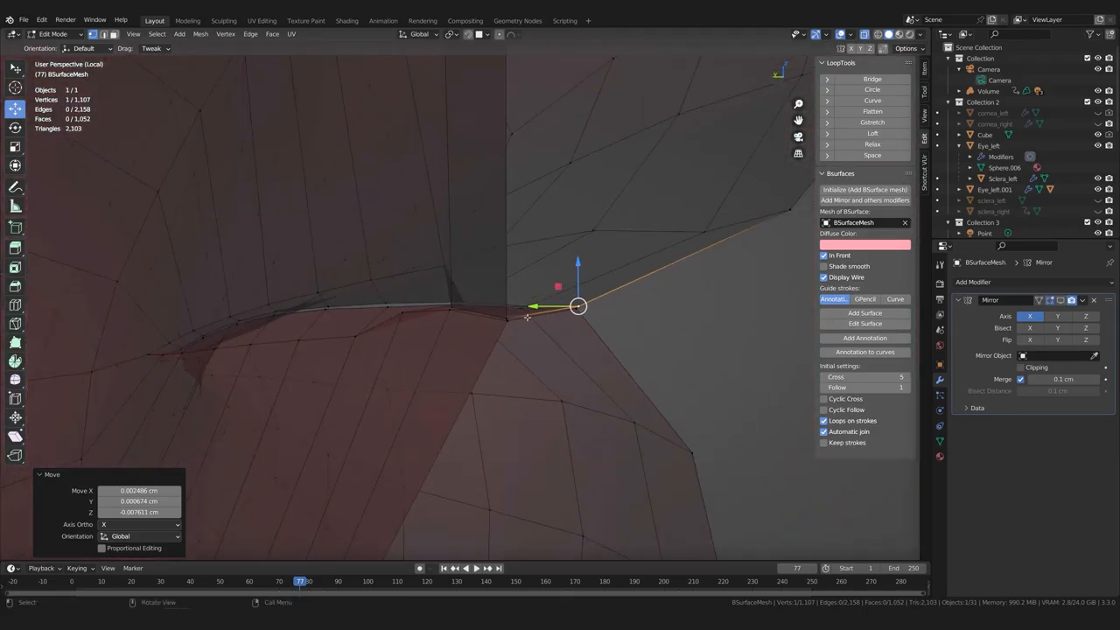
In edge mode, lower the short edge at the centreline end of the lip seam slightly
{"action": "key", "text": "2"}
{"action": "left_click_drag", "start_coordinate": [541, 311], "coordinate": [541, 317]}
{"action": "mouse_move", "coordinate": [541, 316]}
{"action": "middle_mouse_down"}
{"action": "mouse_move", "coordinate": [482, 405]}
{"action": "mouse_move", "coordinate": [551, 335]}
{"action": "middle_mouse_up"}
{"action": "left_click_drag", "start_coordinate": [552, 332], "coordinate": [554, 337]}
{"action": "middle_click_drag", "start_coordinate": [554, 337], "coordinate": [396, 253]}
In vertex mode, move individual upper loop vertices near the centreline to bring them in line with the lower lip loop
{"action": "key", "text": "1"}
{"action": "left_click_drag", "start_coordinate": [386, 236], "coordinate": [369, 303]}
{"action": "middle_click_drag", "start_coordinate": [369, 302], "coordinate": [394, 331]}
{"action": "left_click_drag", "start_coordinate": [400, 323], "coordinate": [398, 328]}
{"action": "middle_click_drag", "start_coordinate": [398, 328], "coordinate": [381, 349]}
{"action": "left_click_drag", "start_coordinate": [371, 342], "coordinate": [371, 350]}
{"action": "middle_click_drag", "start_coordinate": [397, 377], "coordinate": [499, 368]}
{"action": "left_click_drag", "start_coordinate": [626, 338], "coordinate": [619, 340]}
{"action": "middle_click_drag", "start_coordinate": [619, 342], "coordinate": [532, 298]}
{"action": "left_click_drag", "start_coordinate": [540, 201], "coordinate": [544, 195]}
{"action": "middle_click_drag", "start_coordinate": [544, 194], "coordinate": [548, 288]}
Enable snapping to vertices and snap the first upper loop vertices onto the matching vertices of the lower lip loop
{"action": "left_click", "coordinate": [467, 34]}
{"action": "left_click", "coordinate": [481, 34]}
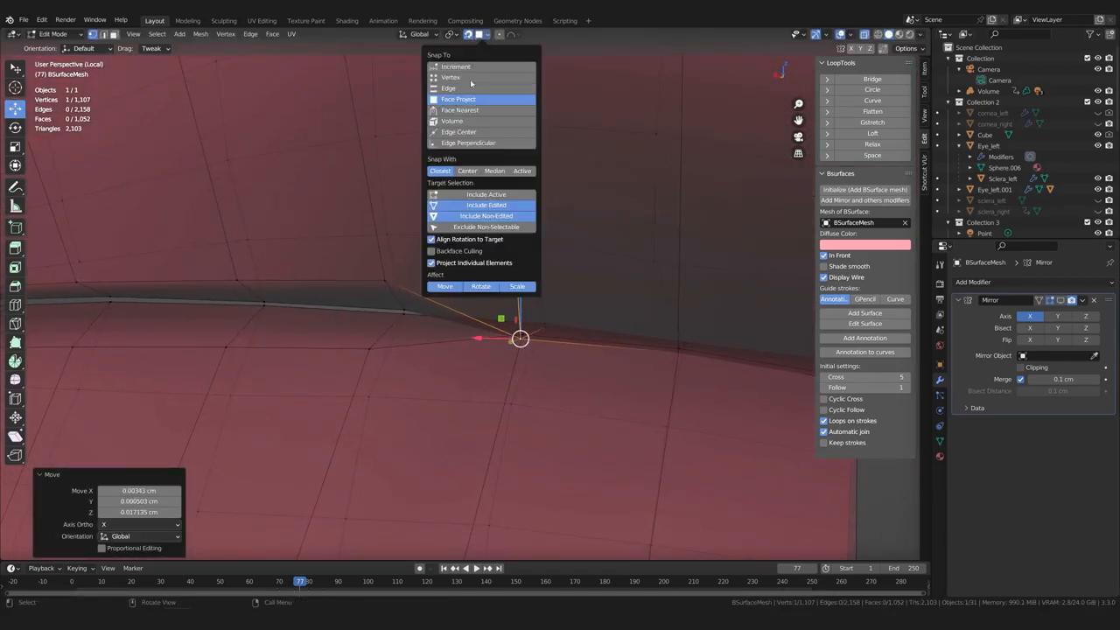
{"action": "left_click", "coordinate": [473, 78]}
{"action": "left_click_drag", "start_coordinate": [385, 278], "coordinate": [369, 345]}
{"action": "key", "text": "ctrl+z"}
{"action": "left_click_drag", "start_coordinate": [385, 278], "coordinate": [373, 332]}
{"action": "middle_click_drag", "start_coordinate": [373, 332], "coordinate": [336, 333]}
{"action": "left_click_drag", "start_coordinate": [336, 332], "coordinate": [335, 343]}
Continue towards the mouth corner, snapping each upper loop vertex onto its counterpart on the lower loop
{"action": "left_click", "coordinate": [480, 34]}
{"action": "left_click_drag", "start_coordinate": [316, 272], "coordinate": [316, 298]}
{"action": "middle_click_drag", "start_coordinate": [348, 312], "coordinate": [388, 299]}
{"action": "left_click_drag", "start_coordinate": [373, 275], "coordinate": [375, 283]}
{"action": "middle_click_drag", "start_coordinate": [376, 282], "coordinate": [255, 287]}
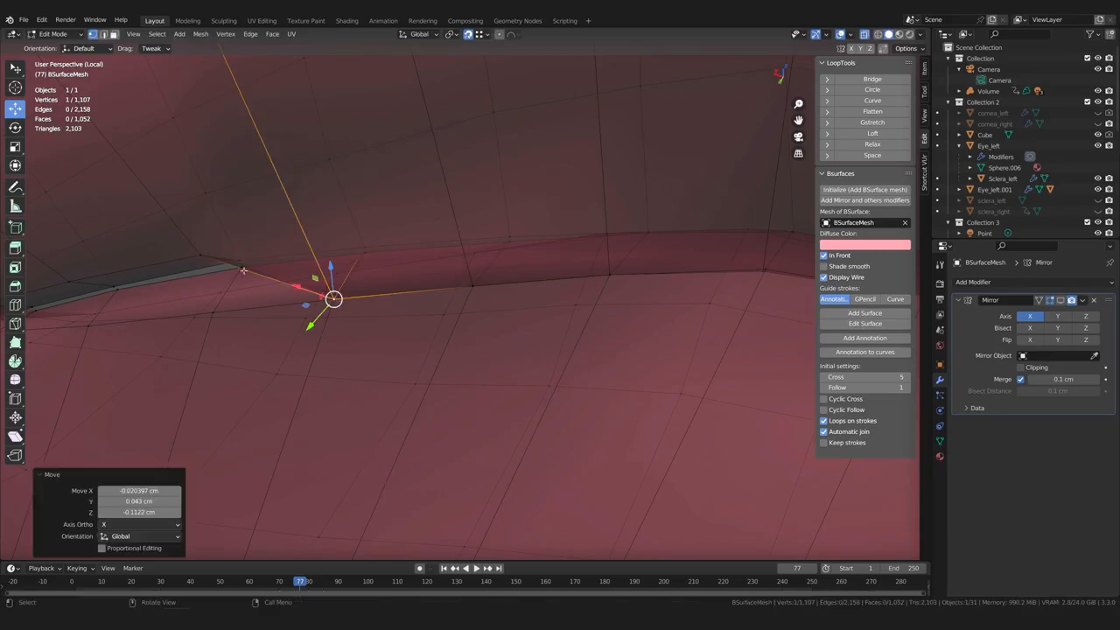
{"action": "left_click_drag", "start_coordinate": [333, 299], "coordinate": [338, 296]}
{"action": "middle_click_drag", "start_coordinate": [338, 295], "coordinate": [385, 298]}
{"action": "left_click_drag", "start_coordinate": [473, 278], "coordinate": [467, 275]}
{"action": "middle_click_drag", "start_coordinate": [467, 276], "coordinate": [315, 288]}
{"action": "left_click_drag", "start_coordinate": [297, 249], "coordinate": [275, 240]}
Snap the remaining upper loop vertices at the mouth corner and along the seam onto the lower loop
{"action": "middle_click_drag", "start_coordinate": [274, 240], "coordinate": [432, 285]}
{"action": "left_click_drag", "start_coordinate": [431, 275], "coordinate": [382, 183]}
{"action": "middle_click_drag", "start_coordinate": [382, 183], "coordinate": [439, 277]}
{"action": "left_click_drag", "start_coordinate": [436, 252], "coordinate": [434, 250]}
{"action": "left_click_drag", "start_coordinate": [593, 262], "coordinate": [594, 258]}
{"action": "left_click_drag", "start_coordinate": [761, 289], "coordinate": [760, 282]}
{"action": "left_click", "coordinate": [649, 333]}
{"action": "middle_click_drag", "start_coordinate": [649, 333], "coordinate": [561, 339]}
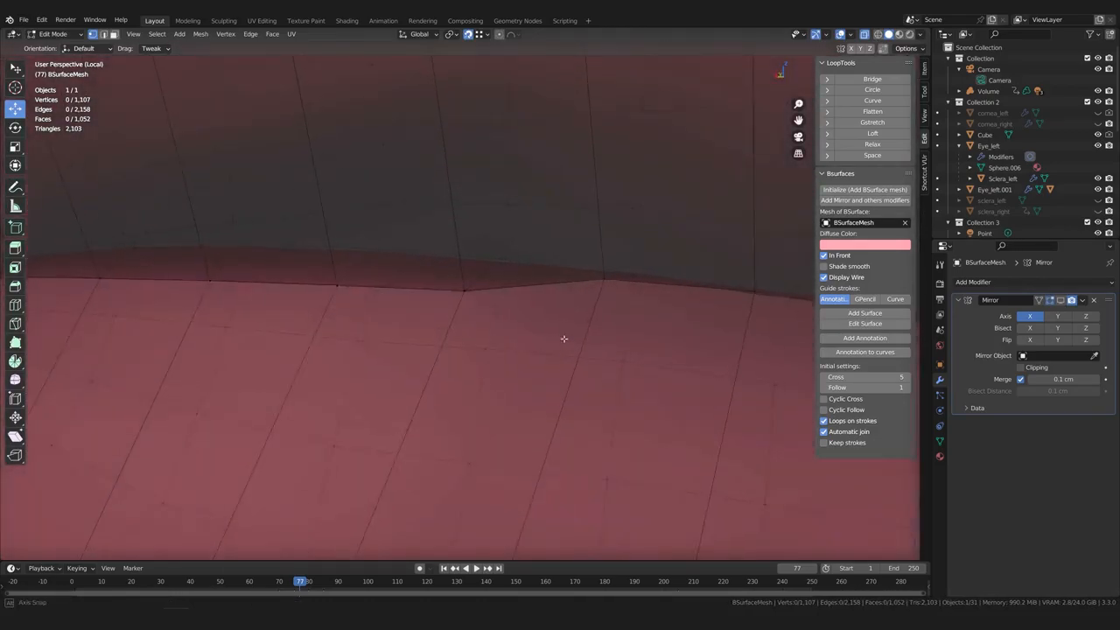
Move coincident vertex pairs along the inner lip seam to even out its curve
{"action": "left_click", "coordinate": [449, 299]}
{"action": "middle_click_drag", "start_coordinate": [448, 299], "coordinate": [482, 299]}
{"action": "key", "text": "g"}
{"action": "left_click", "coordinate": [533, 269]}
{"action": "middle_click_drag", "start_coordinate": [533, 269], "coordinate": [388, 295]}
{"action": "key", "text": "g"}
{"action": "left_click", "coordinate": [530, 375]}
{"action": "key", "text": "g"}
{"action": "left_click", "coordinate": [547, 367]}
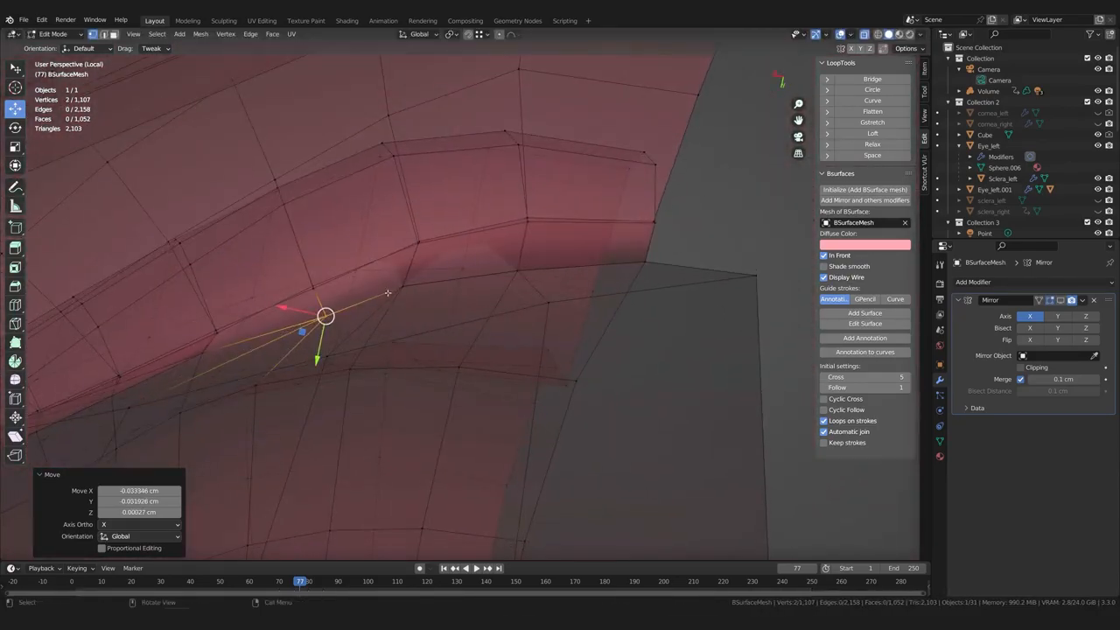
Select further seam vertex pairs towards the centreline and shift them to smooth the seam as seen from below
{"action": "left_click", "coordinate": [401, 284], "text": "shift"}
{"action": "left_click_drag", "start_coordinate": [391, 278], "coordinate": [429, 306]}
{"action": "key", "text": "g"}
{"action": "left_click", "coordinate": [464, 305]}
{"action": "middle_click_drag", "start_coordinate": [464, 304], "coordinate": [435, 324]}
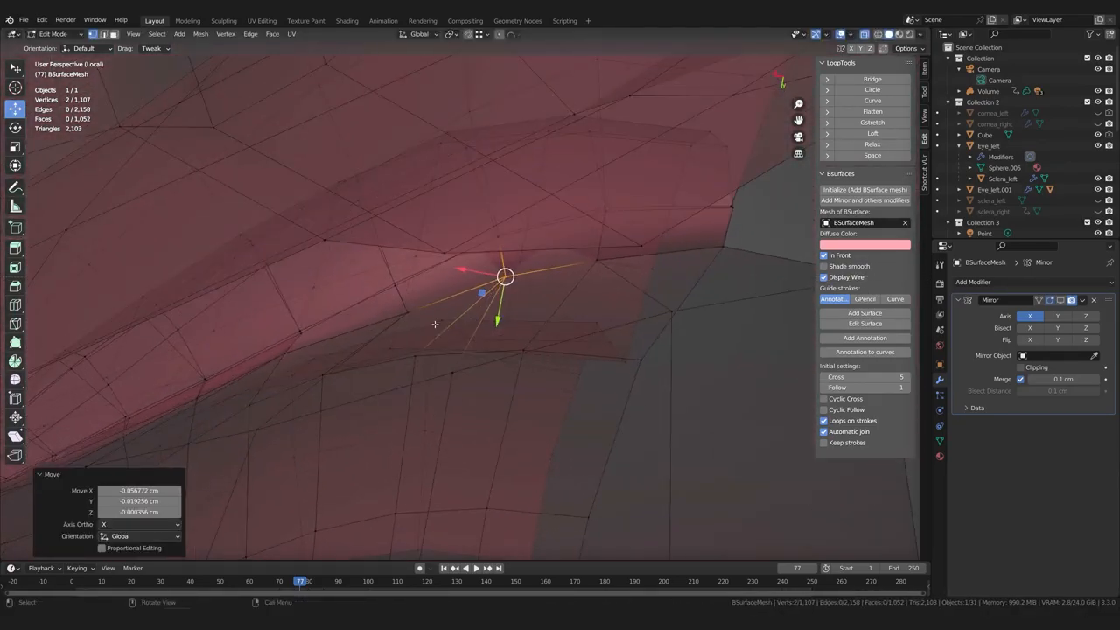
{"action": "left_click_drag", "start_coordinate": [391, 310], "coordinate": [428, 320]}
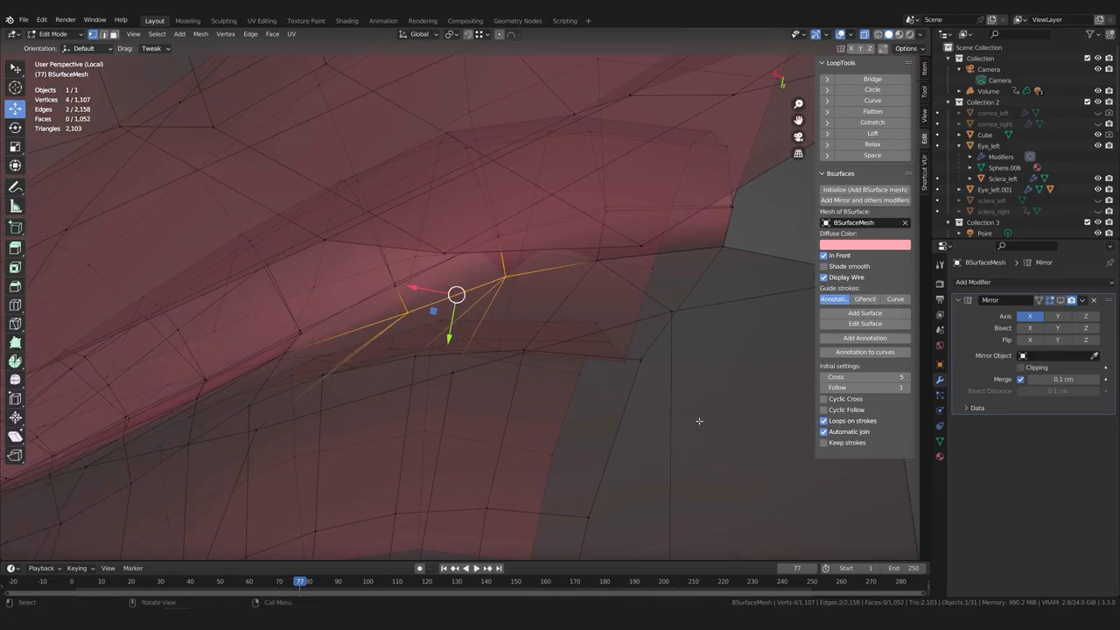
{"action": "middle_click_drag", "start_coordinate": [421, 298], "coordinate": [454, 222]}
{"action": "left_click_drag", "start_coordinate": [391, 322], "coordinate": [392, 325]}
{"action": "middle_click_drag", "start_coordinate": [393, 325], "coordinate": [485, 355]}
Reposition the next seam vertex pairs one at a time so the line between the lips flows evenly
{"action": "left_click", "coordinate": [439, 322]}
{"action": "mouse_move", "coordinate": [438, 322]}
{"action": "middle_mouse_down"}
{"action": "mouse_move", "coordinate": [430, 410]}
{"action": "mouse_move", "coordinate": [396, 372]}
{"action": "mouse_move", "coordinate": [552, 327]}
{"action": "mouse_move", "coordinate": [592, 260]}
{"action": "mouse_move", "coordinate": [564, 303]}
{"action": "mouse_move", "coordinate": [409, 321]}
{"action": "mouse_move", "coordinate": [430, 315]}
{"action": "middle_mouse_up"}
{"action": "key", "text": "g"}
{"action": "left_click", "coordinate": [551, 288]}
{"action": "left_click", "coordinate": [434, 382]}
{"action": "middle_click_drag", "start_coordinate": [434, 382], "coordinate": [502, 367]}
{"action": "left_click", "coordinate": [402, 324]}
{"action": "key", "text": "g"}
{"action": "left_click", "coordinate": [435, 229]}
{"action": "left_click", "coordinate": [449, 356]}
{"action": "key", "text": "g"}
{"action": "left_click", "coordinate": [460, 261]}
Adjust the seam vertex pairs approaching the mouth corner from several angles to even out their spacing
{"action": "key", "text": "g"}
{"action": "left_click", "coordinate": [539, 316]}
{"action": "key", "text": "g"}
{"action": "left_click", "coordinate": [498, 377]}
{"action": "left_click", "coordinate": [444, 365]}
{"action": "key", "text": "g"}
{"action": "left_click", "coordinate": [430, 369]}
{"action": "middle_click_drag", "start_coordinate": [430, 369], "coordinate": [351, 350]}
{"action": "key", "text": "g"}
{"action": "left_click", "coordinate": [522, 433]}
Try to reposition the single seam vertex at the mouth corner
{"action": "key", "text": "alt+a"}
{"action": "key", "text": "b"}
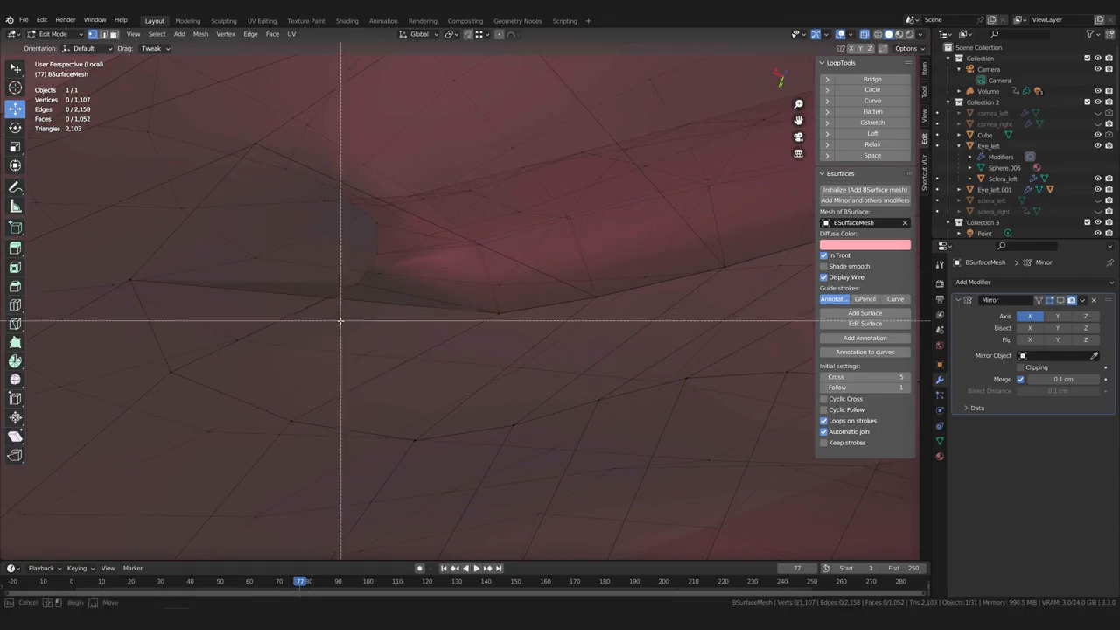
{"action": "left_click_drag", "start_coordinate": [337, 269], "coordinate": [383, 344]}
{"action": "key", "text": "g"}
{"action": "left_click", "coordinate": [393, 375]}
{"action": "middle_click_drag", "start_coordinate": [393, 375], "coordinate": [452, 365]}
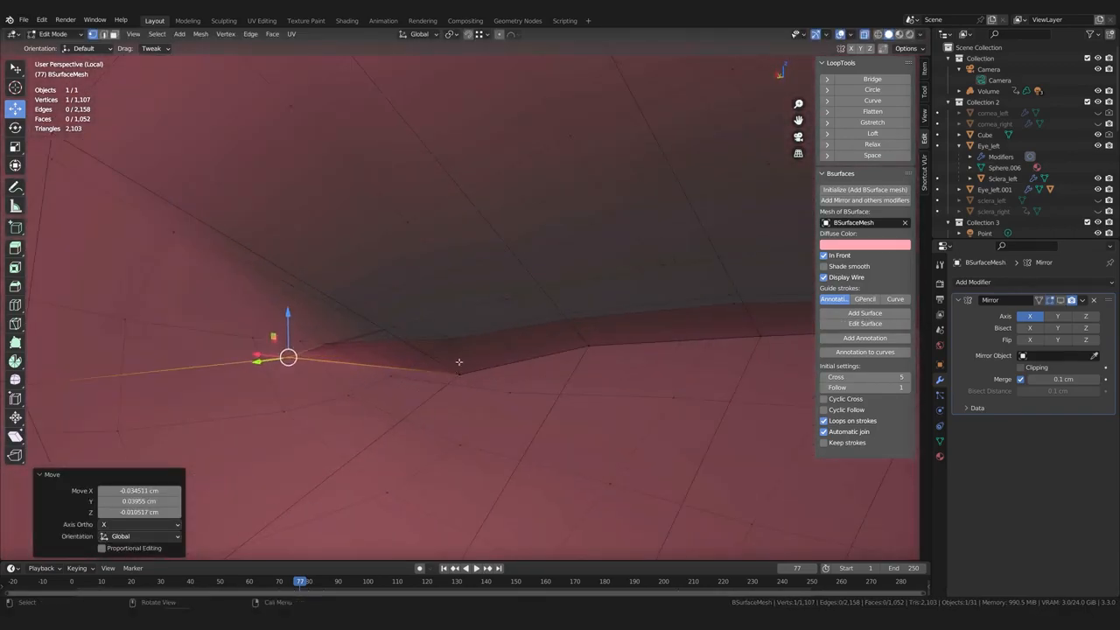
{"action": "key", "text": "ctrl+z"}
Box-select vertex pairs around the middle of the lip seam and nudge them into line with their neighbours
{"action": "left_click_drag", "start_coordinate": [446, 403], "coordinate": [471, 360]}
{"action": "middle_click_drag", "start_coordinate": [471, 360], "coordinate": [404, 321]}
{"action": "left_click", "coordinate": [472, 398]}
{"action": "key", "text": "alt+a"}
{"action": "middle_click_drag", "start_coordinate": [548, 364], "coordinate": [495, 382]}
{"action": "middle_click_drag", "start_coordinate": [538, 341], "coordinate": [490, 391]}
{"action": "left_click_drag", "start_coordinate": [488, 395], "coordinate": [522, 354]}
{"action": "key", "text": "g"}
{"action": "left_click", "coordinate": [515, 395]}
{"action": "mouse_move", "coordinate": [522, 353]}
{"action": "middle_mouse_down"}
{"action": "mouse_move", "coordinate": [518, 384]}
{"action": "mouse_move", "coordinate": [517, 347]}
{"action": "mouse_move", "coordinate": [526, 373]}
{"action": "middle_mouse_up"}
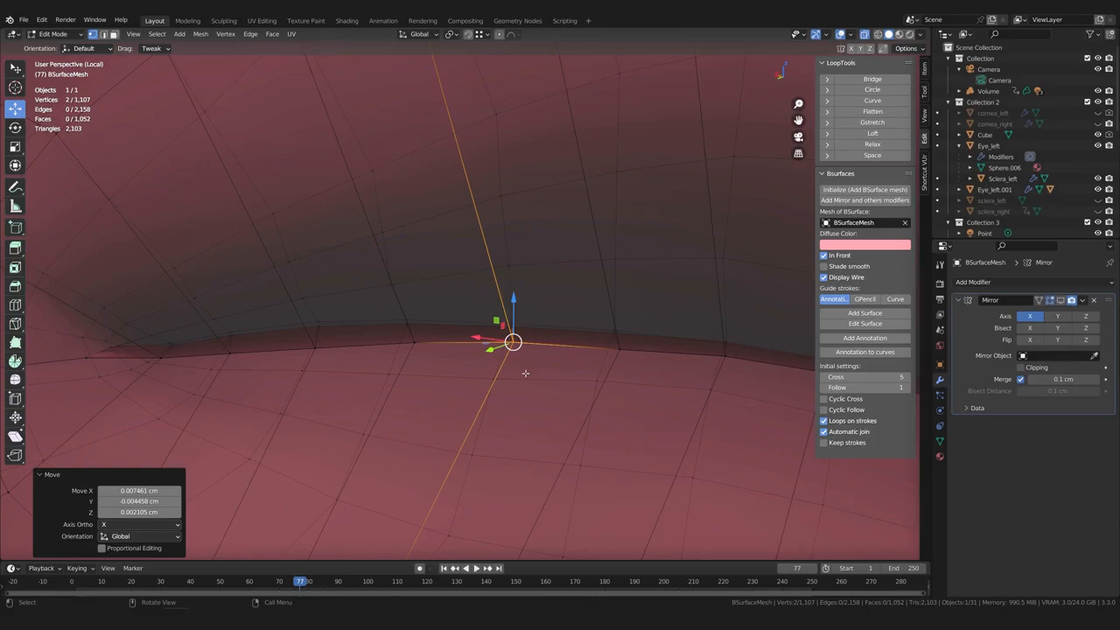
Box-select the neighbouring seam vertex pair on the mouth-corner side and move it to smooth the curve
{"action": "middle_click_drag", "start_coordinate": [525, 373], "coordinate": [414, 383]}
{"action": "left_click_drag", "start_coordinate": [404, 378], "coordinate": [429, 345]}
{"action": "middle_click_drag", "start_coordinate": [428, 346], "coordinate": [446, 380]}
{"action": "key", "text": "g"}
{"action": "left_click", "coordinate": [428, 385]}
{"action": "key", "text": "alt+a"}
Move the seam vertex pairs closest to the mouth corner, raising the last pair by about 0.009 cm
{"action": "key", "text": "b"}
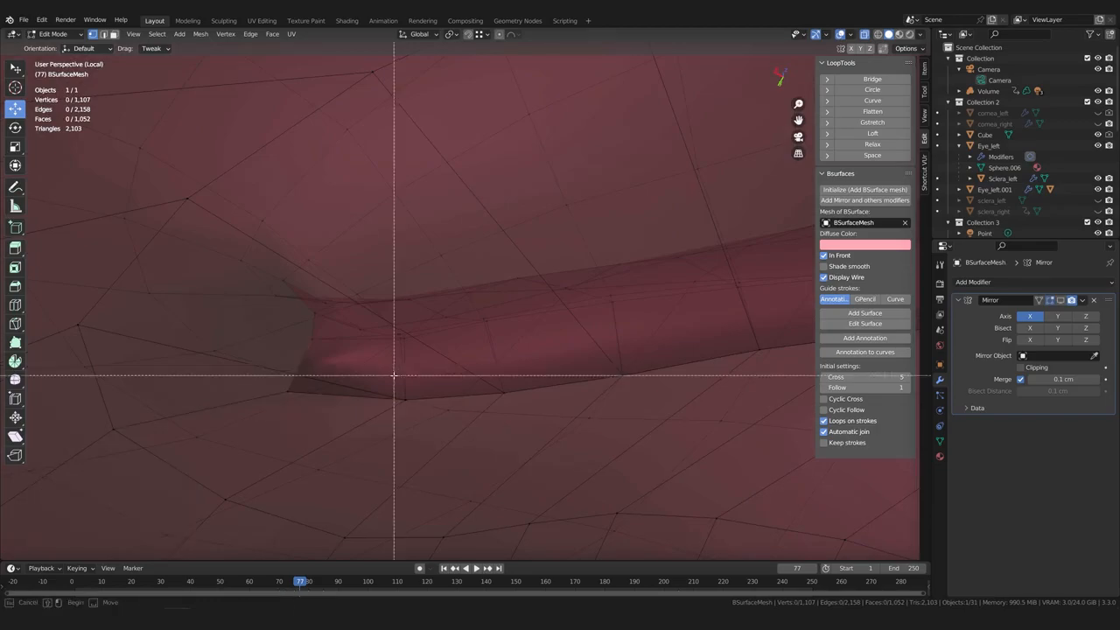
{"action": "middle_click_drag", "start_coordinate": [521, 403], "coordinate": [453, 359]}
{"action": "key", "text": "g"}
{"action": "left_click", "coordinate": [508, 359]}
{"action": "key", "text": "alt+a"}
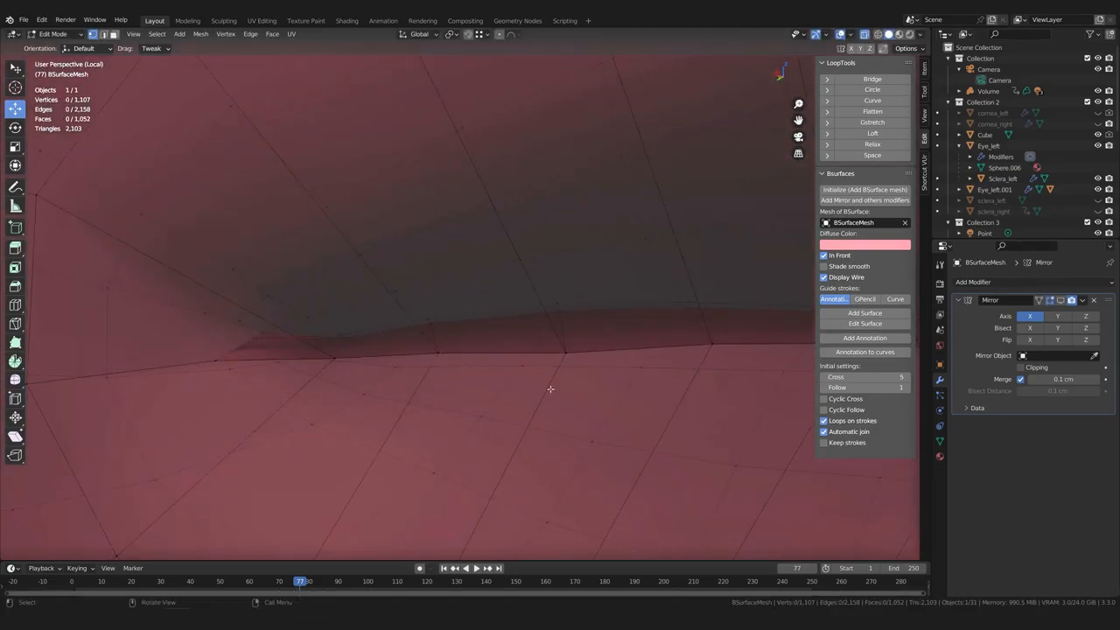
{"action": "key", "text": "g"}
{"action": "left_click", "coordinate": [587, 365]}
{"action": "scroll", "coordinate": [562, 395], "scroll_direction": "down", "scroll_amount": 5}
{"action": "middle_click_drag", "start_coordinate": [563, 394], "coordinate": [482, 432]}
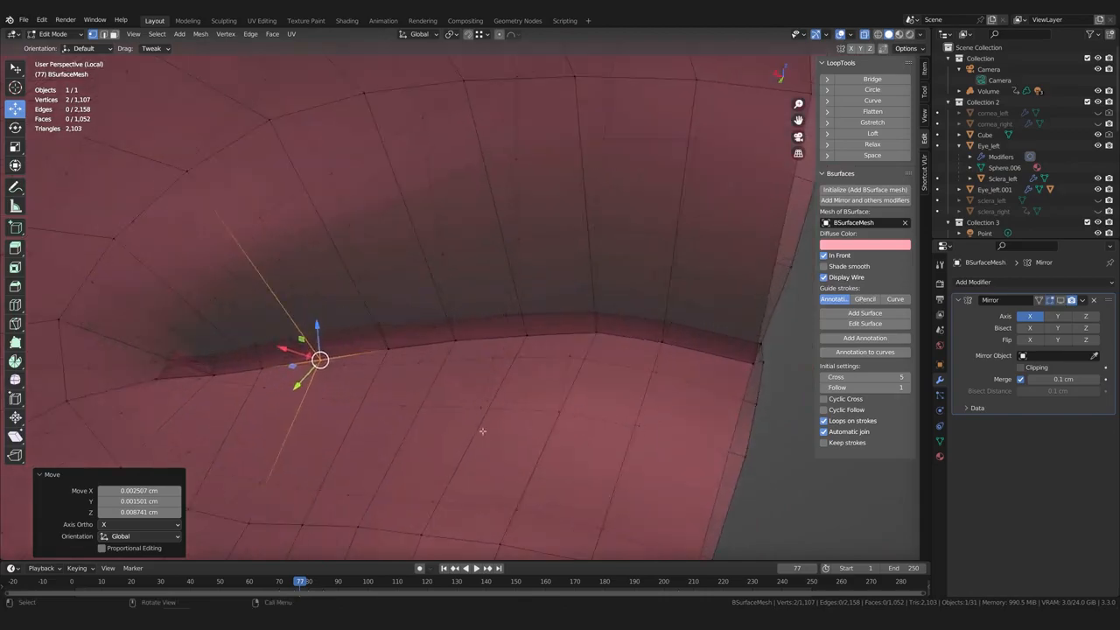
Box-select seam vertices nearer the centreline and nudge them slightly to straighten the loop
{"action": "scroll", "coordinate": [482, 432], "scroll_direction": "up", "scroll_amount": 4}
{"action": "middle_click_drag", "start_coordinate": [552, 409], "coordinate": [452, 419], "text": "shift"}
{"action": "left_click", "coordinate": [517, 327], "text": "shift"}
{"action": "key", "text": "alt+a"}
{"action": "scroll", "coordinate": [523, 419], "scroll_direction": "down", "scroll_amount": 5}
{"action": "scroll", "coordinate": [507, 403], "scroll_direction": "up", "scroll_amount": 3}
{"action": "left_click", "coordinate": [453, 420]}
{"action": "left_click_drag", "start_coordinate": [453, 419], "coordinate": [461, 482]}
{"action": "middle_click_drag", "start_coordinate": [462, 482], "coordinate": [432, 345]}
{"action": "left_click", "coordinate": [489, 438]}
{"action": "left_click_drag", "start_coordinate": [433, 344], "coordinate": [431, 339]}
Lower the next single seam vertex towards the centreline by about 0.01 cm along Z
{"action": "left_click", "coordinate": [443, 383]}
{"action": "mouse_move", "coordinate": [443, 383]}
{"action": "middle_mouse_down"}
{"action": "mouse_move", "coordinate": [362, 385]}
{"action": "mouse_move", "coordinate": [455, 384]}
{"action": "middle_mouse_up"}
{"action": "mouse_move", "coordinate": [572, 368]}
{"action": "left_mouse_down"}
{"action": "mouse_move", "coordinate": [573, 388]}
{"action": "mouse_move", "coordinate": [564, 372]}
{"action": "mouse_move", "coordinate": [565, 383]}
{"action": "left_mouse_up"}
{"action": "middle_click_drag", "start_coordinate": [535, 393], "coordinate": [597, 390]}
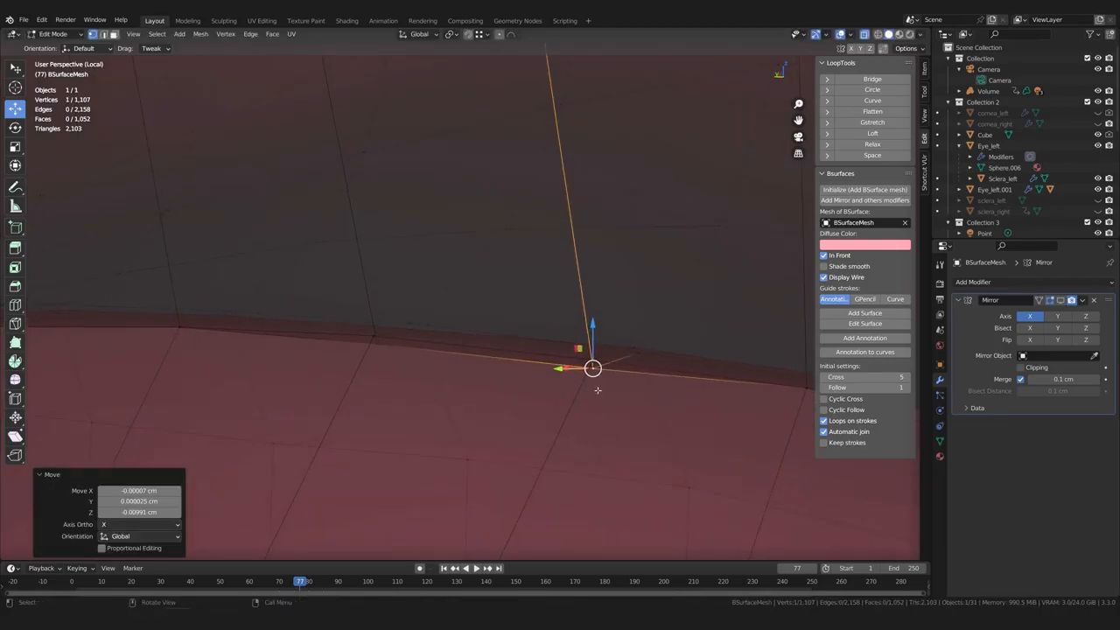
Nudge the selected seam vertex and its neighbour slightly to even out the spacing along the inner lip loop
{"action": "left_click_drag", "start_coordinate": [598, 390], "coordinate": [593, 389]}
{"action": "middle_click_drag", "start_coordinate": [593, 388], "coordinate": [376, 381], "text": "shift"}
{"action": "left_click_drag", "start_coordinate": [499, 347], "coordinate": [497, 340]}
{"action": "left_click", "coordinate": [537, 414]}
Fine-tune the neighbouring seam vertices from another angle to close the gap between upper and lower loops
{"action": "middle_click_drag", "start_coordinate": [537, 415], "coordinate": [453, 347]}
{"action": "scroll", "coordinate": [411, 370], "scroll_direction": "up", "scroll_amount": 3}
{"action": "left_click_drag", "start_coordinate": [451, 343], "coordinate": [448, 340]}
{"action": "middle_click_drag", "start_coordinate": [448, 339], "coordinate": [380, 369]}
{"action": "mouse_move", "coordinate": [552, 404]}
{"action": "left_mouse_down"}
{"action": "mouse_move", "coordinate": [550, 388]}
{"action": "mouse_move", "coordinate": [552, 415]}
{"action": "left_mouse_up"}
{"action": "left_click", "coordinate": [662, 449]}
{"action": "middle_click_drag", "start_coordinate": [662, 450], "coordinate": [523, 411]}
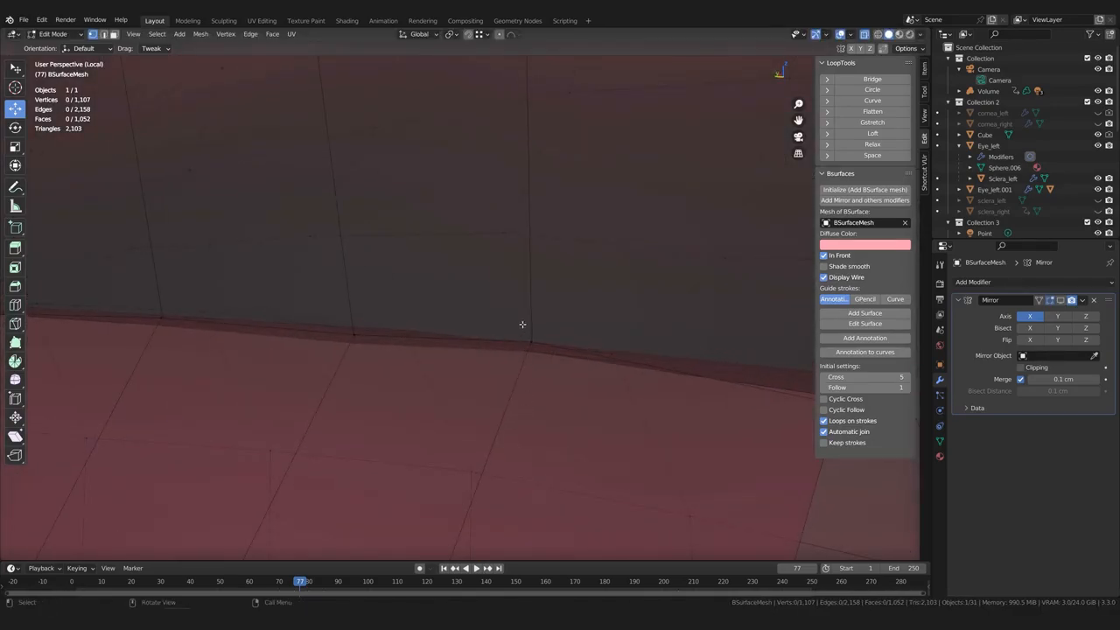
Box-select the overlapping seam vertex pair at the kink, lower it about 0.007 cm along Z and refine its position
{"action": "left_click_drag", "start_coordinate": [539, 344], "coordinate": [562, 395]}
{"action": "scroll", "coordinate": [565, 405], "scroll_direction": "down", "scroll_amount": 1}
{"action": "key", "text": "g"}
{"action": "left_click", "coordinate": [560, 403]}
{"action": "middle_click_drag", "start_coordinate": [559, 403], "coordinate": [605, 417], "text": "shift"}
{"action": "key", "text": "b"}
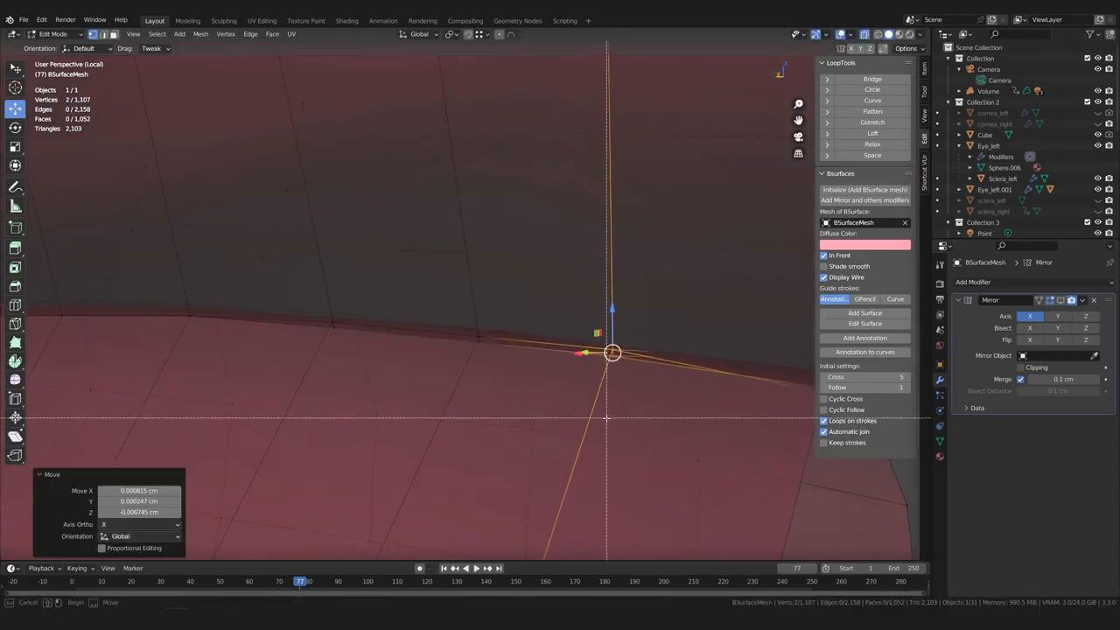
{"action": "key", "text": "g"}
{"action": "left_click", "coordinate": [606, 408]}
Lower a single seam vertex further towards the mouth corner slightly to smooth the curve
{"action": "scroll", "coordinate": [577, 408], "scroll_direction": "down", "scroll_amount": 3}
{"action": "middle_click_drag", "start_coordinate": [376, 398], "coordinate": [504, 400], "text": "shift"}
{"action": "scroll", "coordinate": [520, 402], "scroll_direction": "up", "scroll_amount": 4}
{"action": "left_click", "coordinate": [510, 391]}
{"action": "key", "text": "g"}
{"action": "left_click", "coordinate": [511, 397]}
Raise the next two seam vertices towards the mouth corner, the second by about 0.011 cm along Z
{"action": "middle_click_drag", "start_coordinate": [287, 379], "coordinate": [453, 376], "text": "shift"}
{"action": "left_click", "coordinate": [447, 365]}
{"action": "key", "text": "g"}
{"action": "left_click", "coordinate": [445, 355]}
{"action": "middle_click_drag", "start_coordinate": [280, 389], "coordinate": [444, 375], "text": "shift"}
{"action": "left_click", "coordinate": [388, 353]}
{"action": "key", "text": "g"}
{"action": "left_click", "coordinate": [391, 347]}
Select the following lower-lip seam vertex towards the mouth corner and adjust its height to follow the upper loop
{"action": "middle_click_drag", "start_coordinate": [391, 346], "coordinate": [662, 344], "text": "shift"}
{"action": "left_click", "coordinate": [449, 378]}
{"action": "key", "text": "g"}
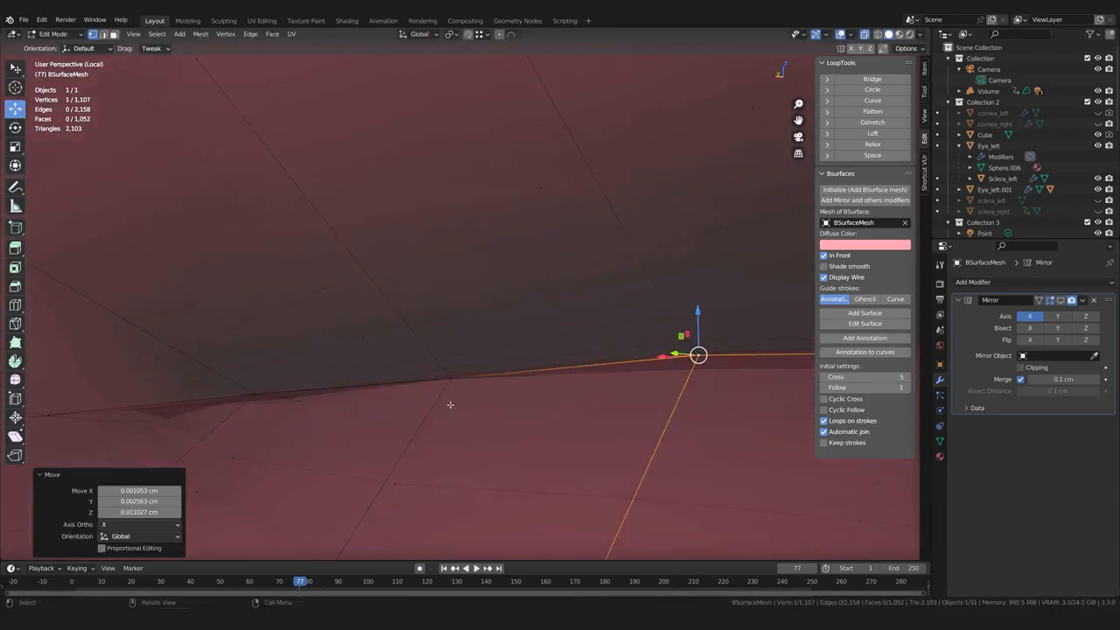
{"action": "left_click", "coordinate": [450, 385]}
{"action": "left_click", "coordinate": [450, 377]}
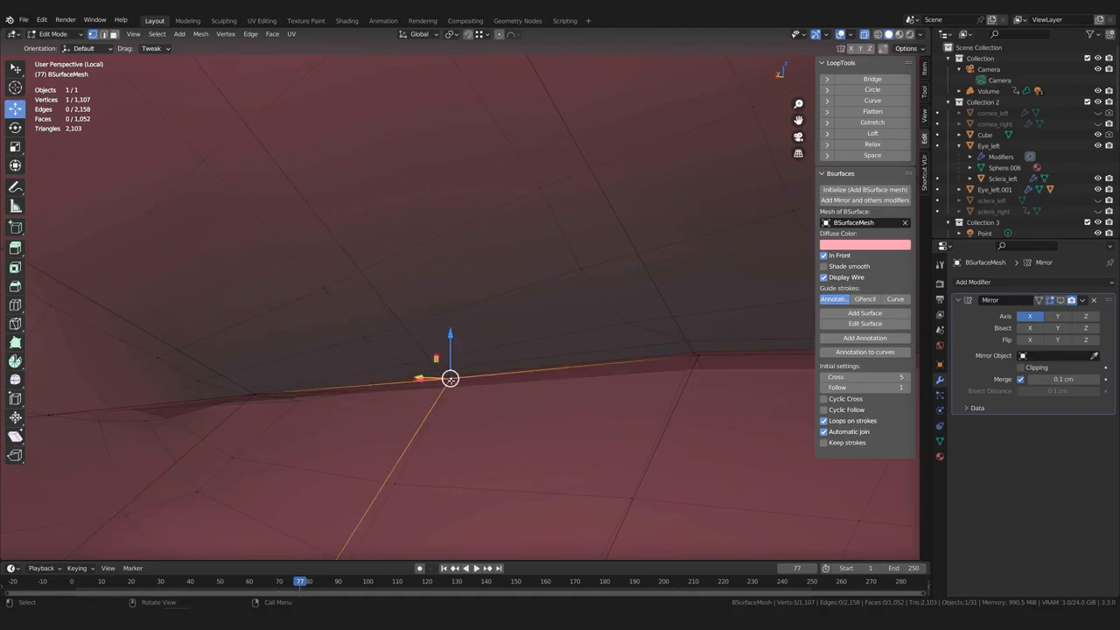
{"action": "key", "text": "g"}
{"action": "left_click", "coordinate": [450, 383]}
Adjust the height of the seam vertices just before the mouth corner to line up the upper and lower loops
{"action": "middle_click_drag", "start_coordinate": [264, 403], "coordinate": [423, 358], "text": "shift"}
{"action": "left_click", "coordinate": [412, 356]}
{"action": "key", "text": "g"}
{"action": "left_click", "coordinate": [411, 353]}
{"action": "left_click", "coordinate": [411, 352], "text": "shift"}
{"action": "key", "text": "g"}
{"action": "left_click", "coordinate": [412, 362]}
Reposition the mouth-corner vertex, ending with a shift of about -0.017, 0.018 and -0.006 cm in X, Y and Z
{"action": "middle_click_drag", "start_coordinate": [144, 392], "coordinate": [486, 556], "text": "shift"}
{"action": "left_click", "coordinate": [361, 405]}
{"action": "key", "text": "g"}
{"action": "left_click", "coordinate": [366, 410]}
{"action": "scroll", "coordinate": [367, 409], "scroll_direction": "down", "scroll_amount": 1}
{"action": "middle_click_drag", "start_coordinate": [442, 145], "coordinate": [455, 195]}
{"action": "key", "text": "g"}
{"action": "left_click", "coordinate": [488, 274]}
Examine the closed lip seam and mouth bag from inside, from the side profile and up close
{"action": "scroll", "coordinate": [525, 249], "scroll_direction": "down", "scroll_amount": 3}
{"action": "middle_click_drag", "start_coordinate": [537, 242], "coordinate": [415, 232]}
{"action": "scroll", "coordinate": [517, 239], "scroll_direction": "down", "scroll_amount": 6}
{"action": "scroll", "coordinate": [499, 285], "scroll_direction": "up", "scroll_amount": 4}
{"action": "middle_click_drag", "start_coordinate": [499, 285], "coordinate": [149, 284], "text": "shift"}
{"action": "middle_click_drag", "start_coordinate": [411, 313], "coordinate": [424, 331]}
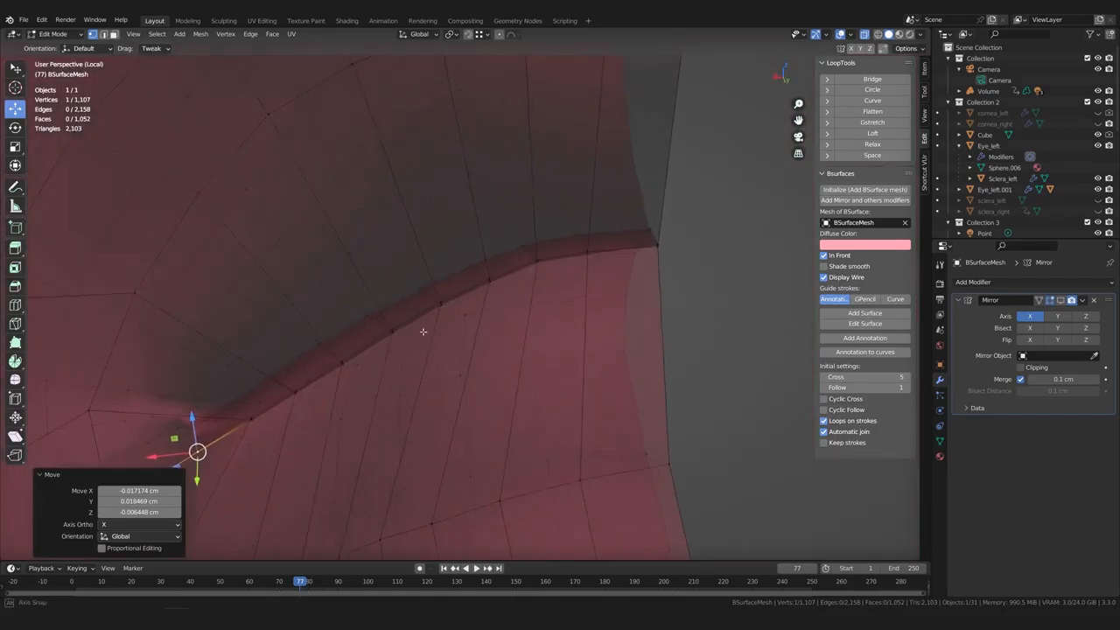
{"action": "middle_click_drag", "start_coordinate": [357, 332], "coordinate": [401, 301]}
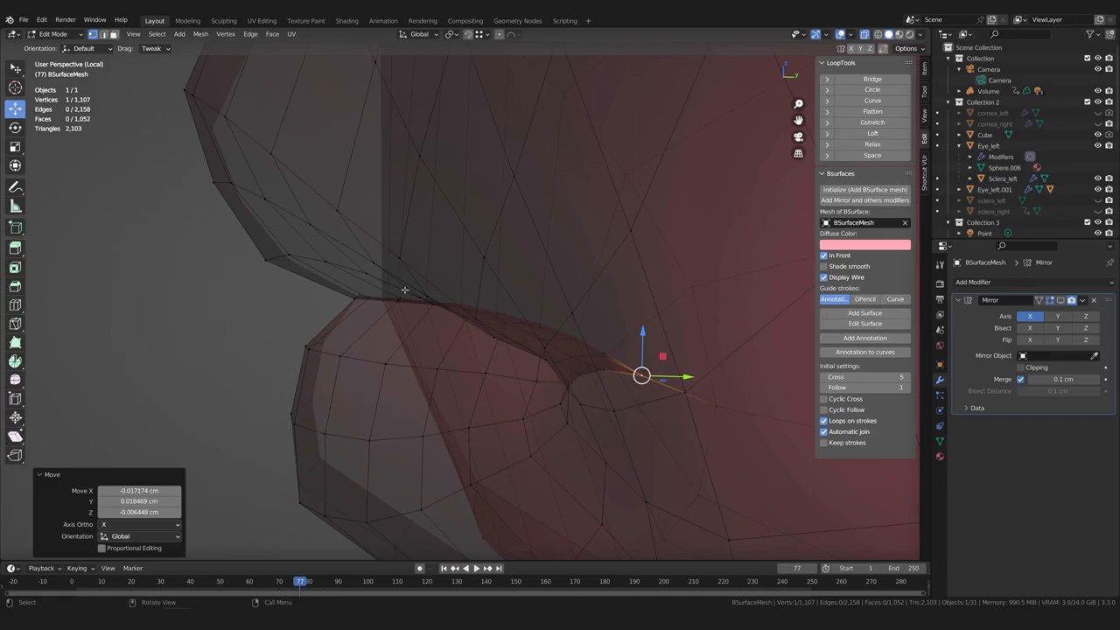
{"action": "middle_click_drag", "start_coordinate": [339, 342], "coordinate": [364, 295]}
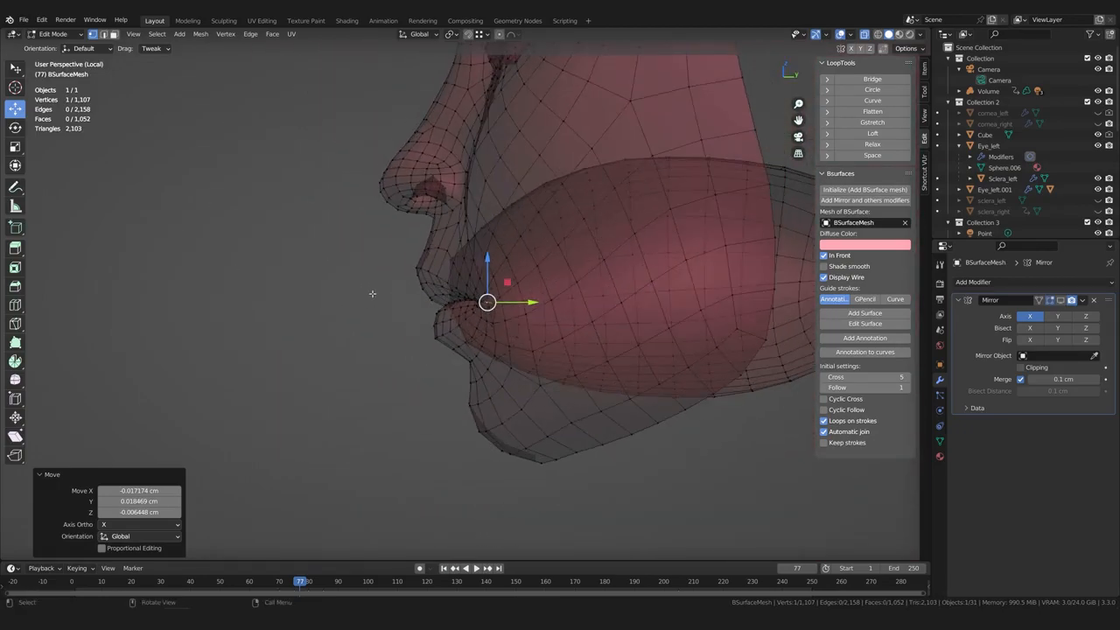
{"action": "scroll", "coordinate": [372, 293], "scroll_direction": "up", "scroll_amount": 3}
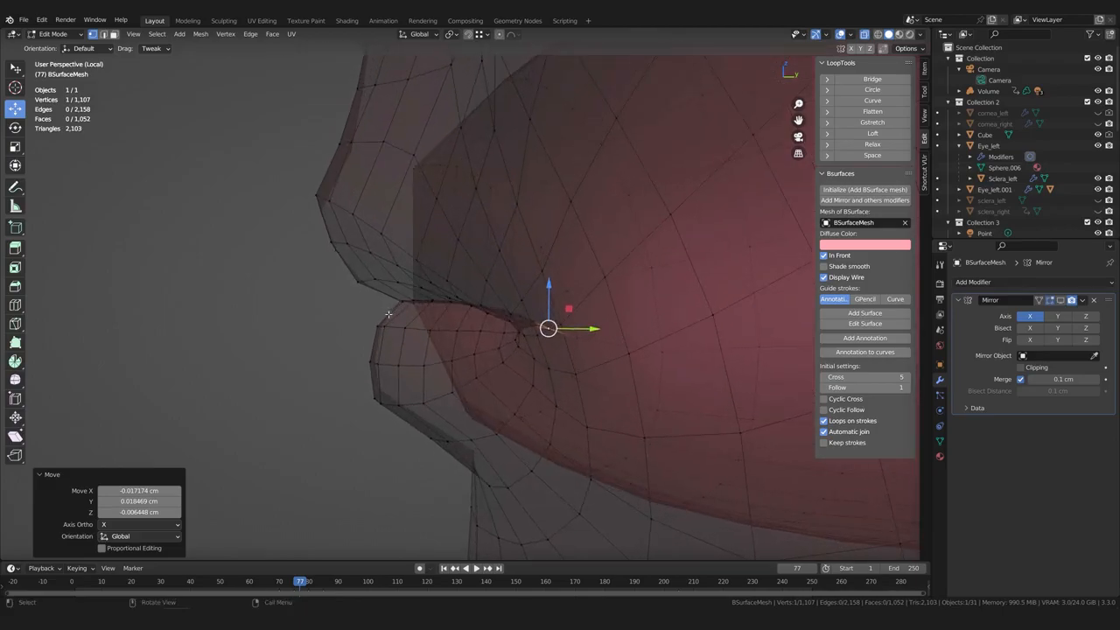
{"action": "middle_click_drag", "start_coordinate": [405, 309], "coordinate": [525, 258]}
{"action": "scroll", "coordinate": [487, 308], "scroll_direction": "down", "scroll_amount": 4}
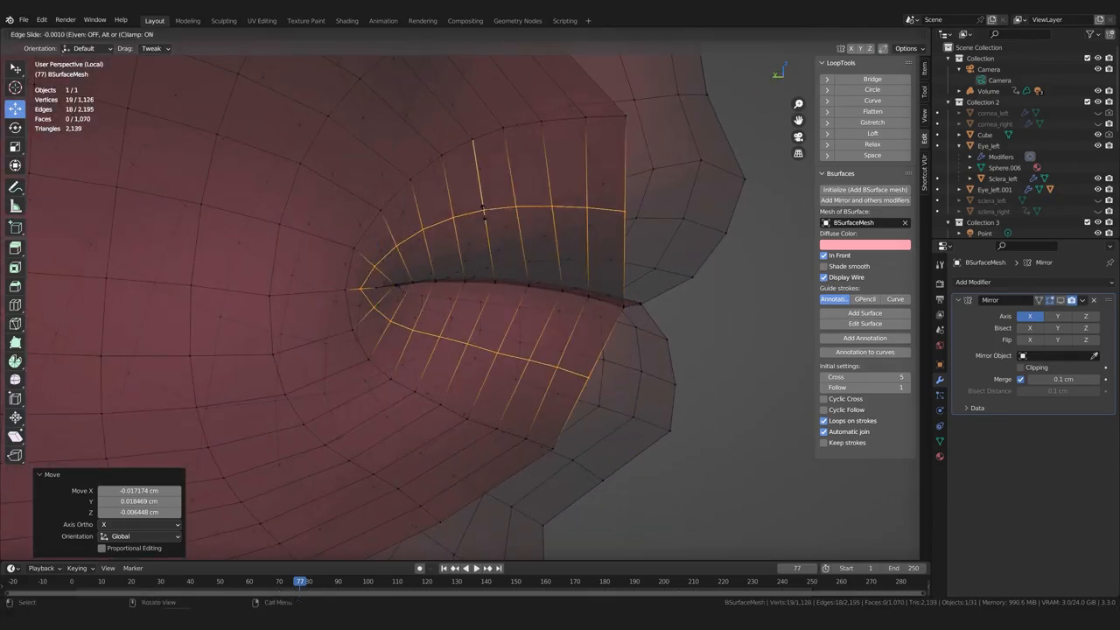
Slide the edge loop running around the inside of the lips by a factor of about 0.02
{"action": "right_click", "coordinate": [483, 215]}
{"action": "key", "text": "ctrl+z"}
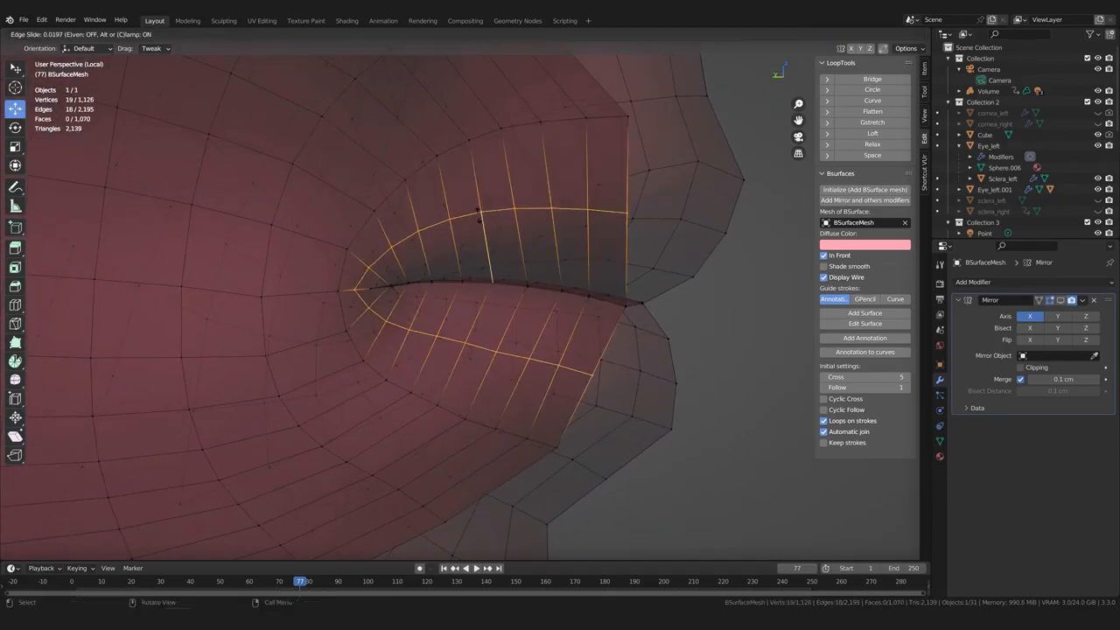
{"action": "left_click", "coordinate": [479, 214]}
Bevel the inner-lip edge loop into a band of faces and move it about 0.166 cm along Y
{"action": "middle_click_drag", "start_coordinate": [288, 393], "coordinate": [420, 393]}
{"action": "key", "text": "g"}
{"action": "key", "text": "x"}
{"action": "left_click_drag", "start_coordinate": [441, 288], "coordinate": [440, 289]}
{"action": "middle_click_drag", "start_coordinate": [440, 290], "coordinate": [476, 363]}
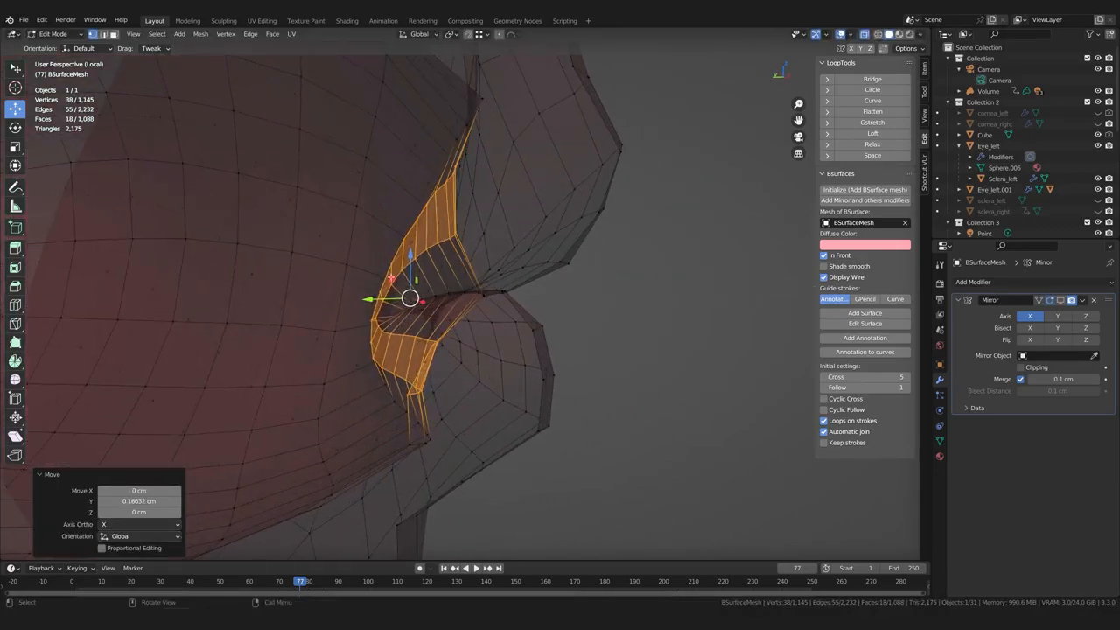
{"action": "middle_click_drag", "start_coordinate": [386, 299], "coordinate": [502, 306]}
{"action": "left_click", "coordinate": [643, 352]}
Select the edge loop on the inner lips and move it slightly deeper into the mouth
{"action": "scroll", "coordinate": [612, 355], "scroll_direction": "down", "scroll_amount": 6}
{"action": "middle_click_drag", "start_coordinate": [610, 355], "coordinate": [573, 240]}
{"action": "left_click", "coordinate": [519, 212], "text": "alt"}
{"action": "left_click_drag", "start_coordinate": [443, 304], "coordinate": [433, 304]}
{"action": "middle_click_drag", "start_coordinate": [425, 347], "coordinate": [534, 357]}
{"action": "scroll", "coordinate": [560, 371], "scroll_direction": "down", "scroll_amount": 3}
{"action": "left_click", "coordinate": [592, 388]}
Switch to Sculpt Mode and shape the upper and lower lips around the mouth opening with the Grab brush
{"action": "middle_click_drag", "start_coordinate": [592, 388], "coordinate": [557, 378]}
{"action": "scroll", "coordinate": [532, 360], "scroll_direction": "up", "scroll_amount": 10}
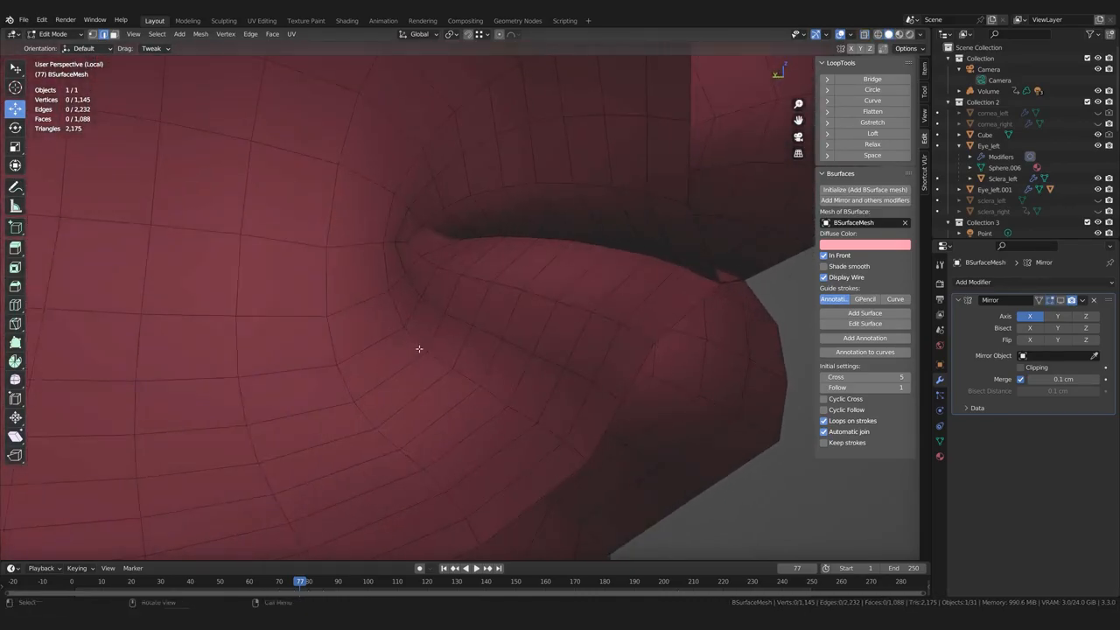
{"action": "key", "text": "ctrl+Tab"}
{"action": "mouse_move", "coordinate": [419, 349]}
{"action": "middle_mouse_down"}
{"action": "mouse_move", "coordinate": [437, 376]}
{"action": "mouse_move", "coordinate": [476, 378]}
{"action": "middle_mouse_up"}
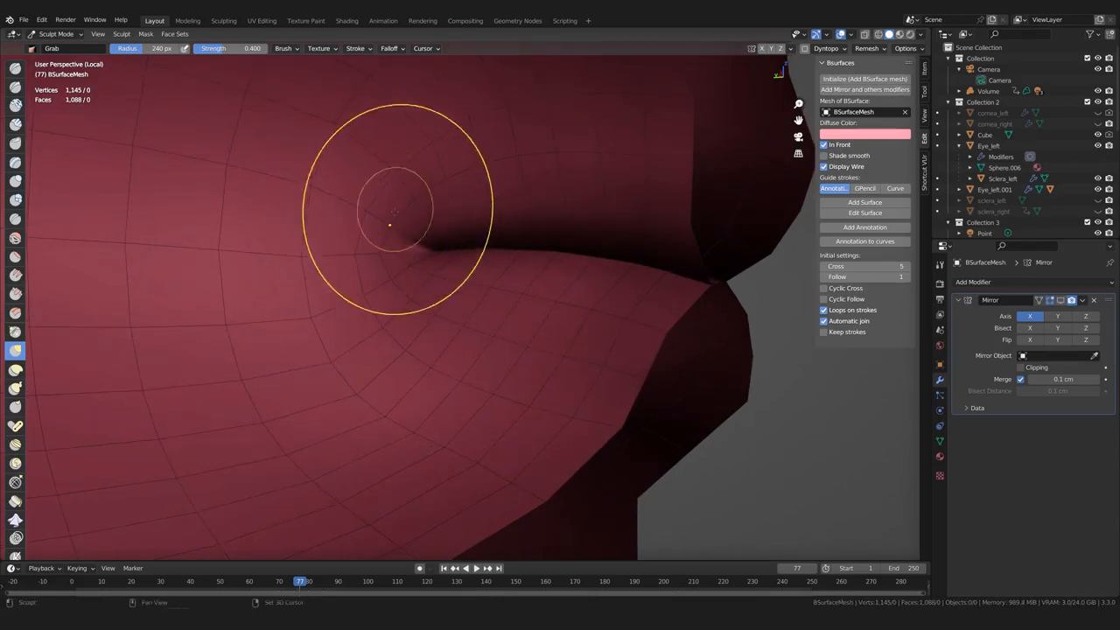
{"action": "middle_click_drag", "start_coordinate": [365, 354], "coordinate": [394, 326]}
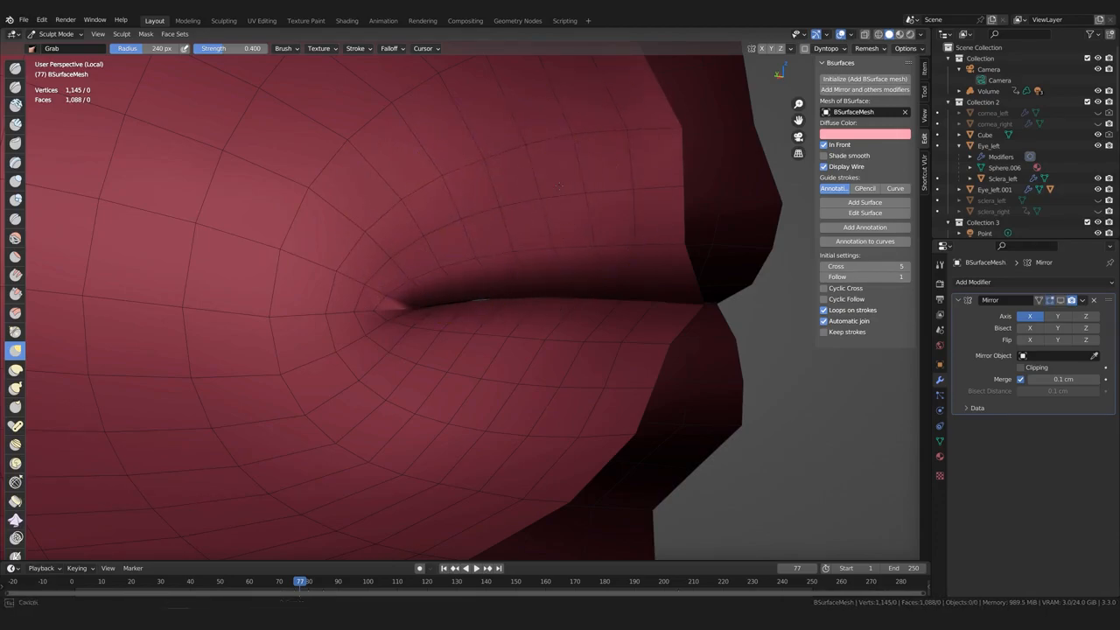
{"action": "mouse_move", "coordinate": [358, 375]}
{"action": "middle_mouse_down"}
{"action": "mouse_move", "coordinate": [382, 370]}
{"action": "mouse_move", "coordinate": [402, 338]}
{"action": "mouse_move", "coordinate": [449, 337]}
{"action": "mouse_move", "coordinate": [515, 242]}
{"action": "middle_mouse_up"}
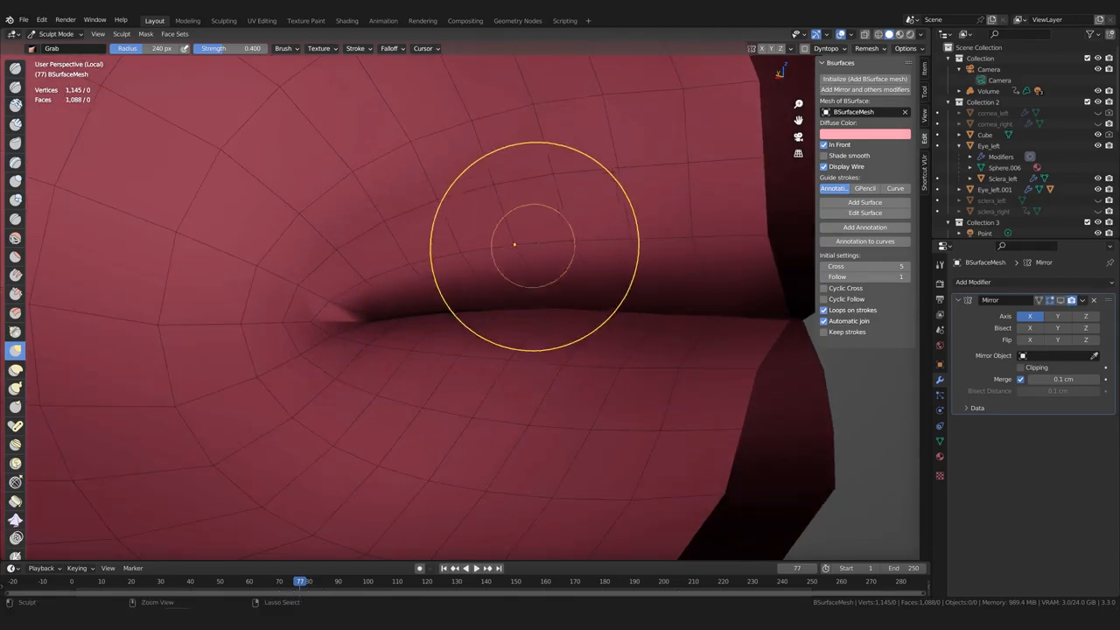
{"action": "mouse_move", "coordinate": [438, 338]}
{"action": "middle_mouse_down"}
{"action": "mouse_move", "coordinate": [446, 365]}
{"action": "mouse_move", "coordinate": [117, 492]}
{"action": "middle_mouse_up"}
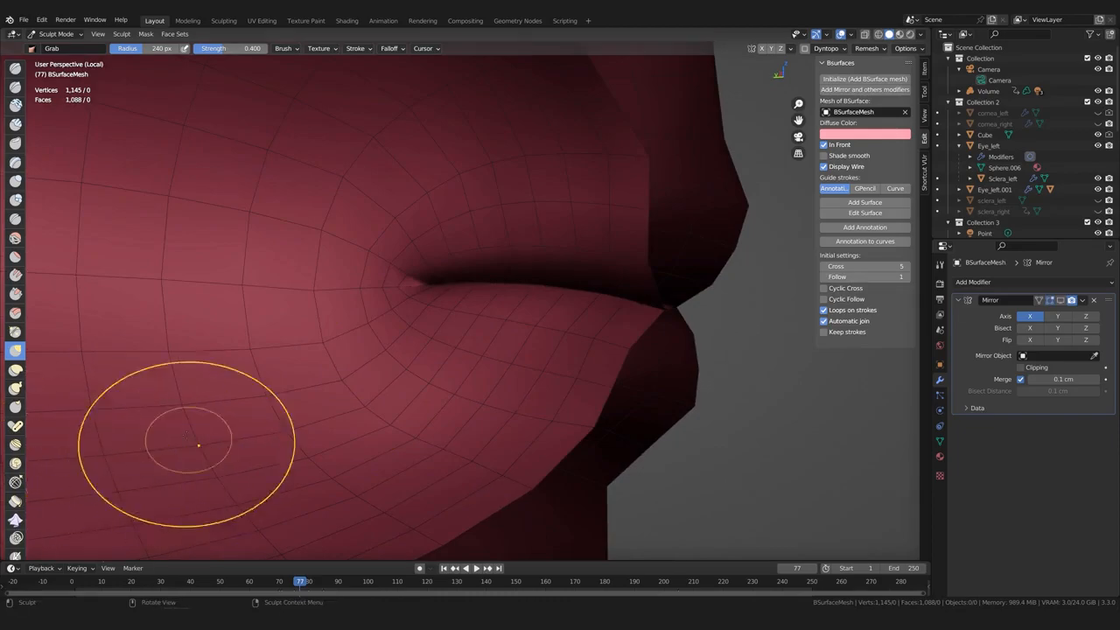
Turn on the Shortcut VUr display of pressed keys
{"action": "left_click", "coordinate": [924, 171]}
{"action": "middle_click_drag", "start_coordinate": [495, 275], "coordinate": [517, 275]}
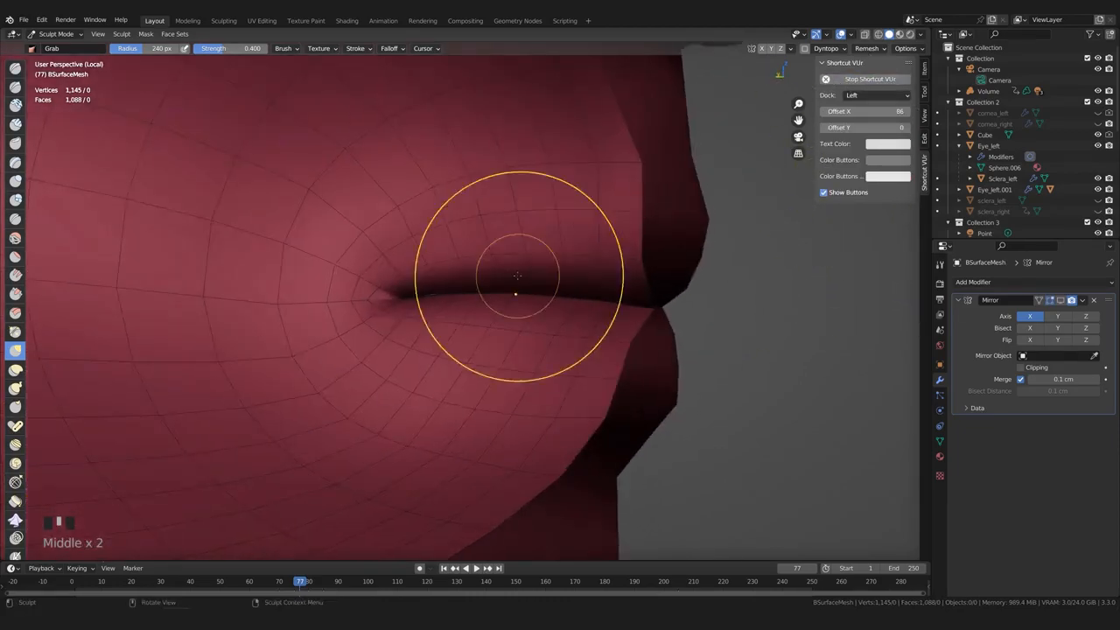
{"action": "scroll", "coordinate": [446, 286], "scroll_direction": "up", "scroll_amount": 1}
Smooth the mesh beside the mouth corner and try a level 1 subdivision on it
{"action": "left_click_drag", "start_coordinate": [334, 288], "coordinate": [337, 330], "text": "shift"}
{"action": "middle_click_drag", "start_coordinate": [415, 371], "coordinate": [361, 283]}
{"action": "key", "text": "ctrl+1"}
{"action": "key", "text": "ctrl+z"}
Open the Grab brush's advanced settings and enable topology auto-masking
{"action": "scroll", "coordinate": [366, 309], "scroll_direction": "up", "scroll_amount": 4}
{"action": "middle_click_drag", "start_coordinate": [420, 347], "coordinate": [289, 360]}
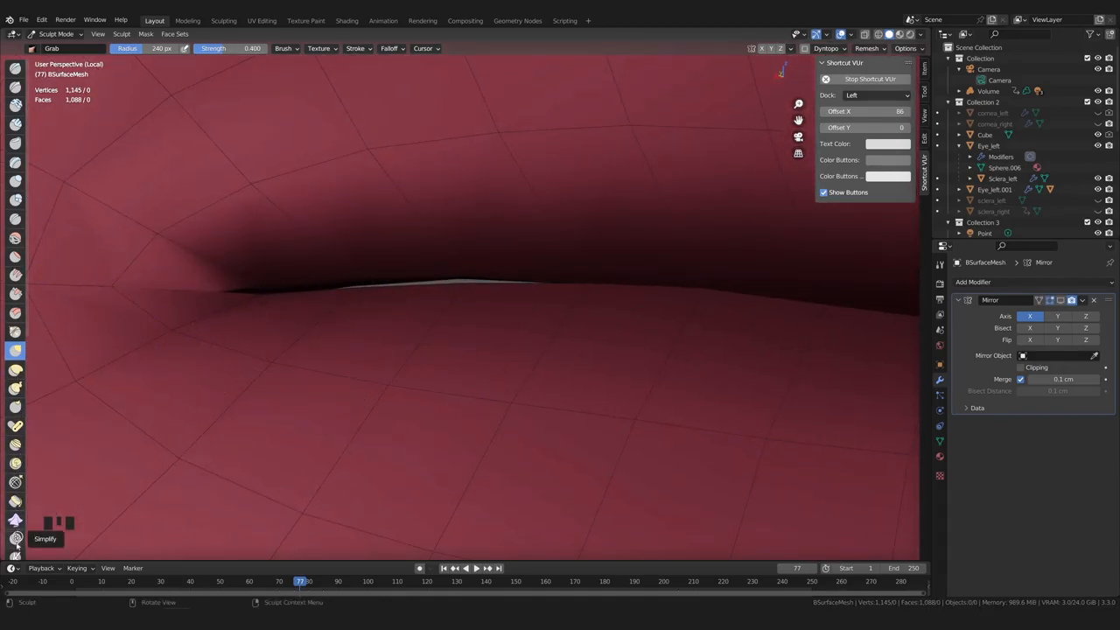
{"action": "scroll", "coordinate": [14, 532], "scroll_direction": "down", "scroll_amount": 4}
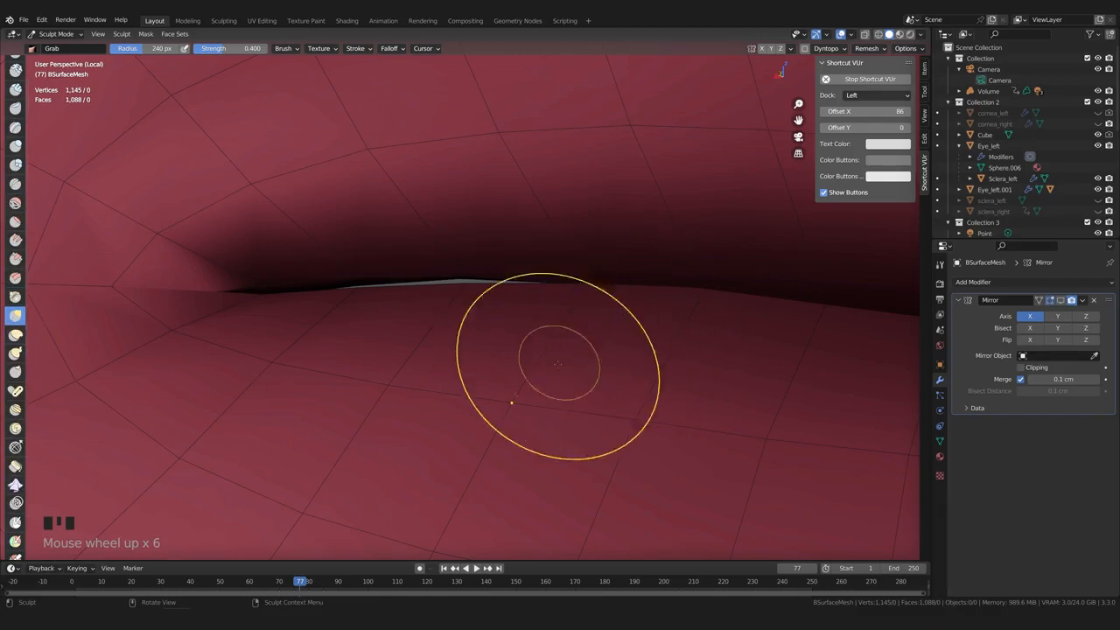
{"action": "scroll", "coordinate": [594, 367], "scroll_direction": "down", "scroll_amount": 2}
{"action": "middle_click_drag", "start_coordinate": [594, 367], "coordinate": [545, 385]}
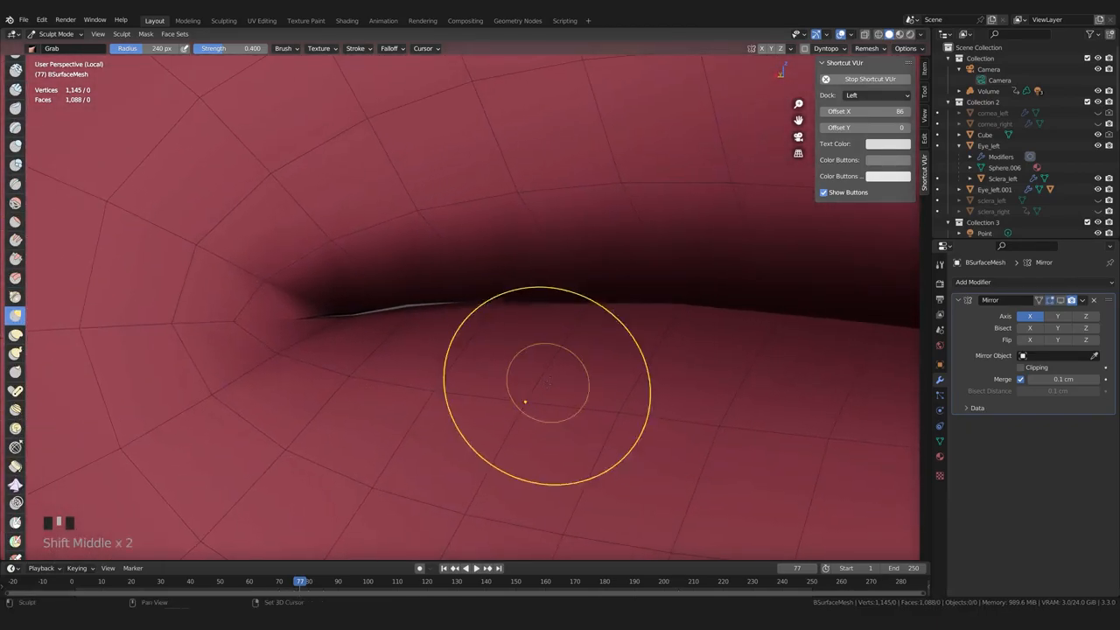
{"action": "left_click", "coordinate": [939, 266]}
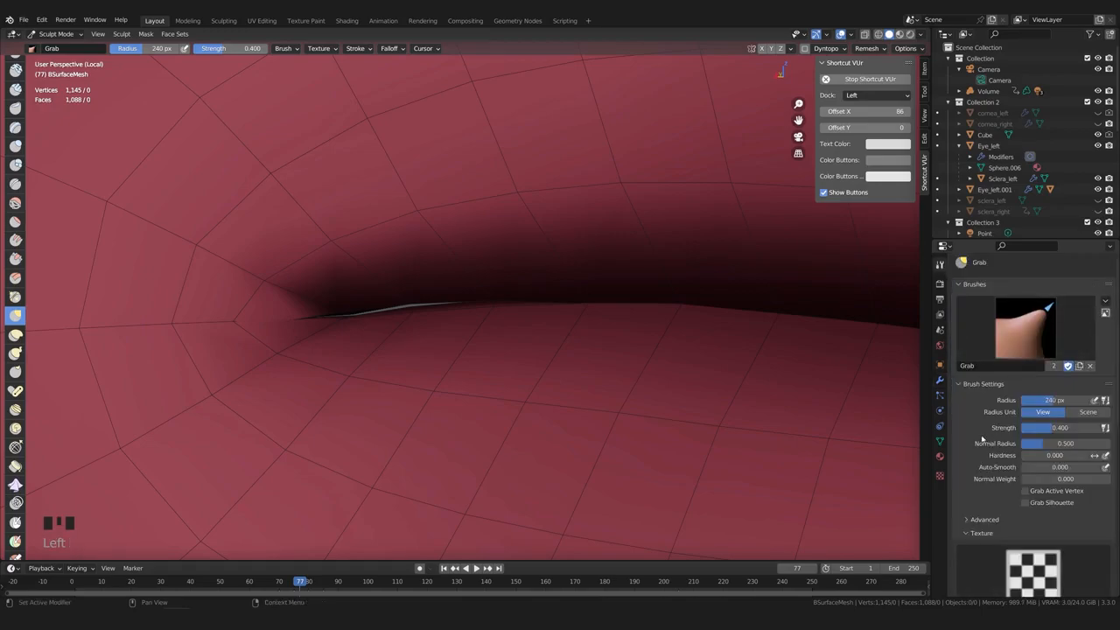
{"action": "scroll", "coordinate": [981, 438], "scroll_direction": "down", "scroll_amount": 6}
{"action": "left_click", "coordinate": [976, 416]}
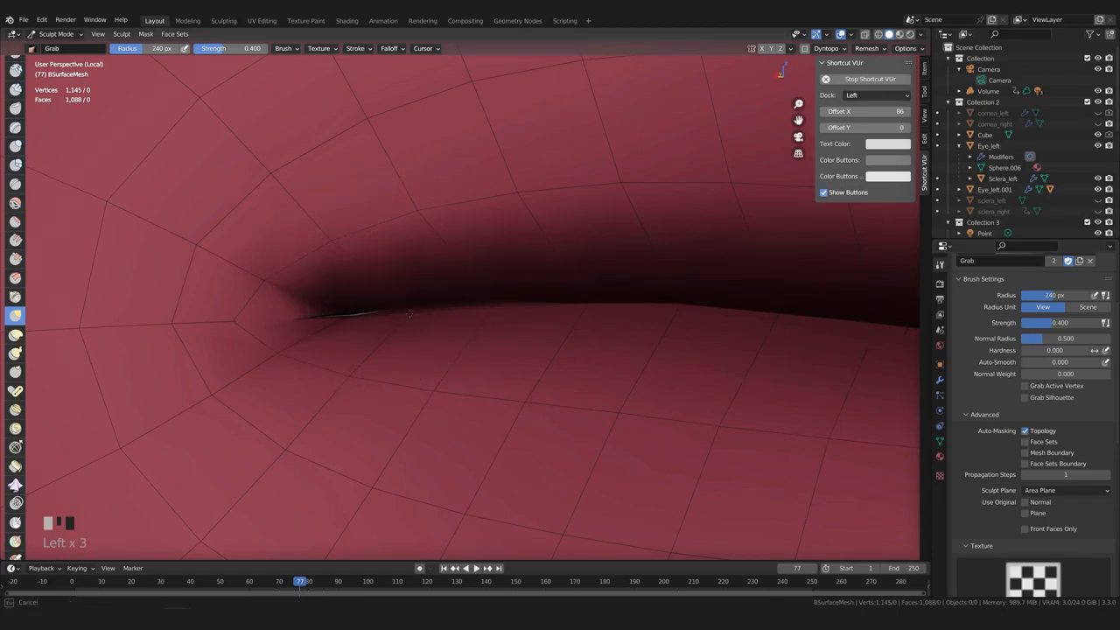
Pull the lip edges together near the mouth corner with the Grab brush
{"action": "left_click_drag", "start_coordinate": [404, 288], "coordinate": [404, 295]}
{"action": "mouse_move", "coordinate": [404, 294]}
{"action": "middle_mouse_down"}
{"action": "mouse_move", "coordinate": [406, 346]}
{"action": "mouse_move", "coordinate": [412, 281]}
{"action": "middle_mouse_up"}
{"action": "scroll", "coordinate": [405, 290], "scroll_direction": "down", "scroll_amount": 1}
{"action": "scroll", "coordinate": [494, 400], "scroll_direction": "down", "scroll_amount": 4}
{"action": "middle_click_drag", "start_coordinate": [494, 401], "coordinate": [434, 374]}
{"action": "mouse_move", "coordinate": [504, 343]}
{"action": "middle_mouse_down"}
{"action": "mouse_move", "coordinate": [565, 337]}
{"action": "mouse_move", "coordinate": [346, 327]}
{"action": "mouse_move", "coordinate": [407, 327]}
{"action": "mouse_move", "coordinate": [458, 364]}
{"action": "mouse_move", "coordinate": [396, 316]}
{"action": "middle_mouse_up"}
Adjust the shape of the lower lip with the Grab brush
{"action": "scroll", "coordinate": [537, 333], "scroll_direction": "up", "scroll_amount": 2}
{"action": "scroll", "coordinate": [437, 359], "scroll_direction": "down", "scroll_amount": 2}
{"action": "scroll", "coordinate": [421, 344], "scroll_direction": "up", "scroll_amount": 2}
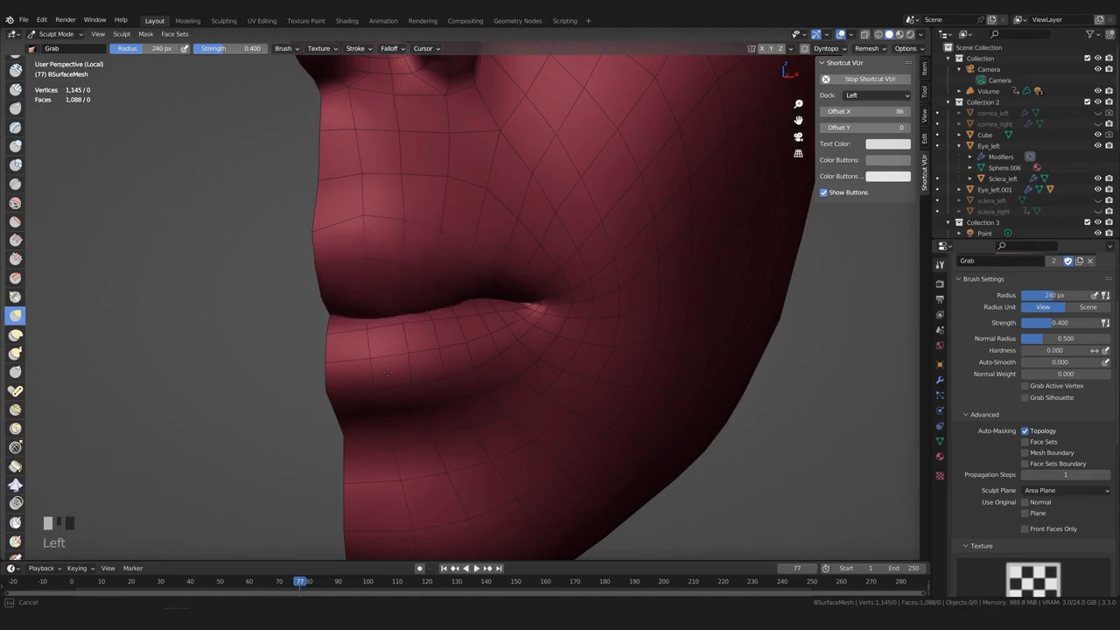
{"action": "middle_click_drag", "start_coordinate": [380, 431], "coordinate": [375, 496]}
{"action": "scroll", "coordinate": [411, 376], "scroll_direction": "up", "scroll_amount": 2}
{"action": "middle_click_drag", "start_coordinate": [412, 376], "coordinate": [416, 316]}
Close the remaining sliver between the lips at the mouth corner with the Grab brush
{"action": "scroll", "coordinate": [441, 376], "scroll_direction": "up", "scroll_amount": 2}
{"action": "scroll", "coordinate": [441, 376], "scroll_direction": "up", "scroll_amount": 2}
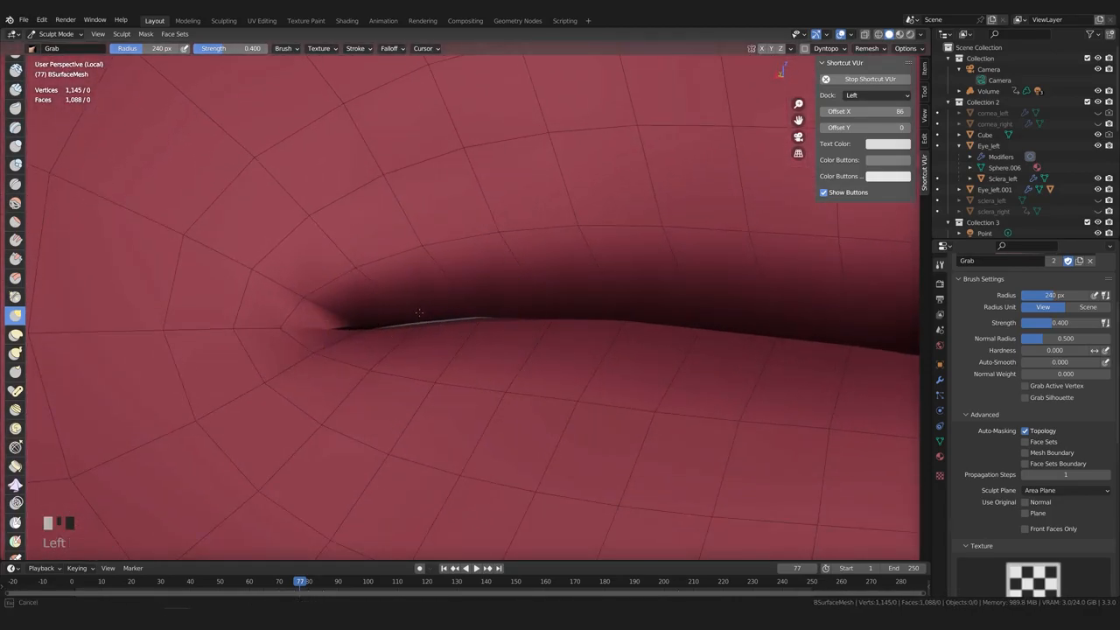
{"action": "scroll", "coordinate": [418, 323], "scroll_direction": "up", "scroll_amount": 4}
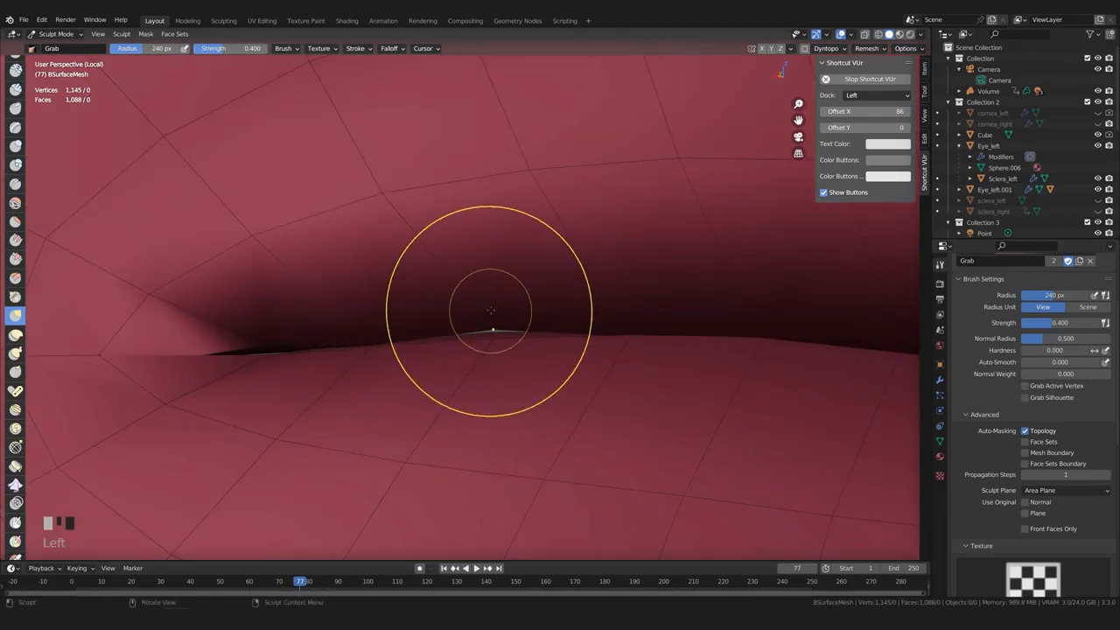
{"action": "middle_click_drag", "start_coordinate": [487, 348], "coordinate": [388, 350], "text": "shift"}
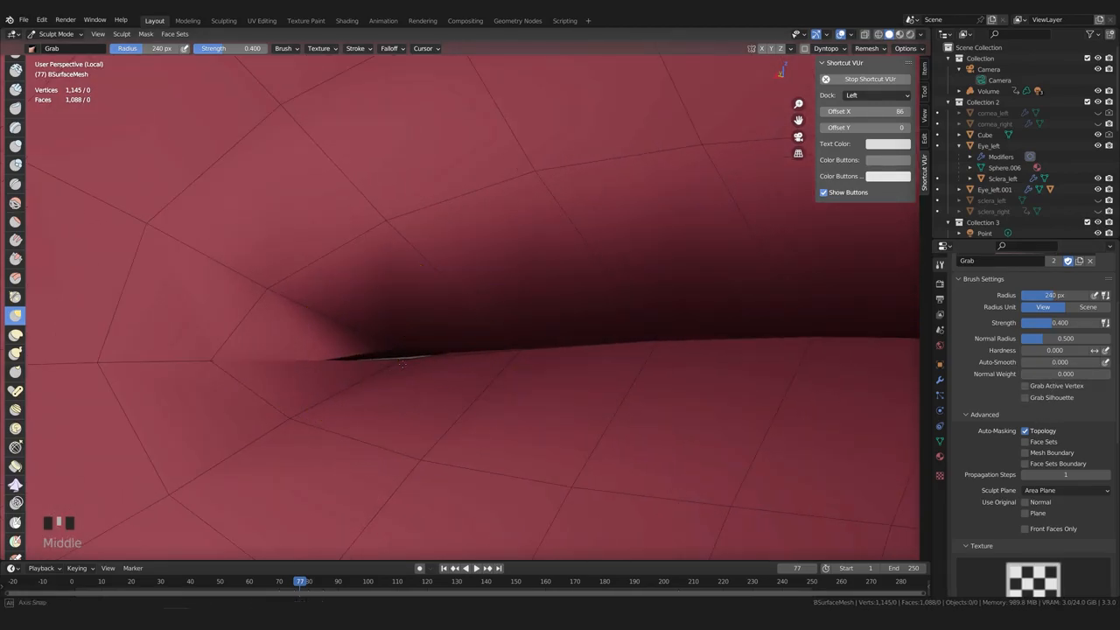
{"action": "scroll", "coordinate": [387, 349], "scroll_direction": "up", "scroll_amount": 2}
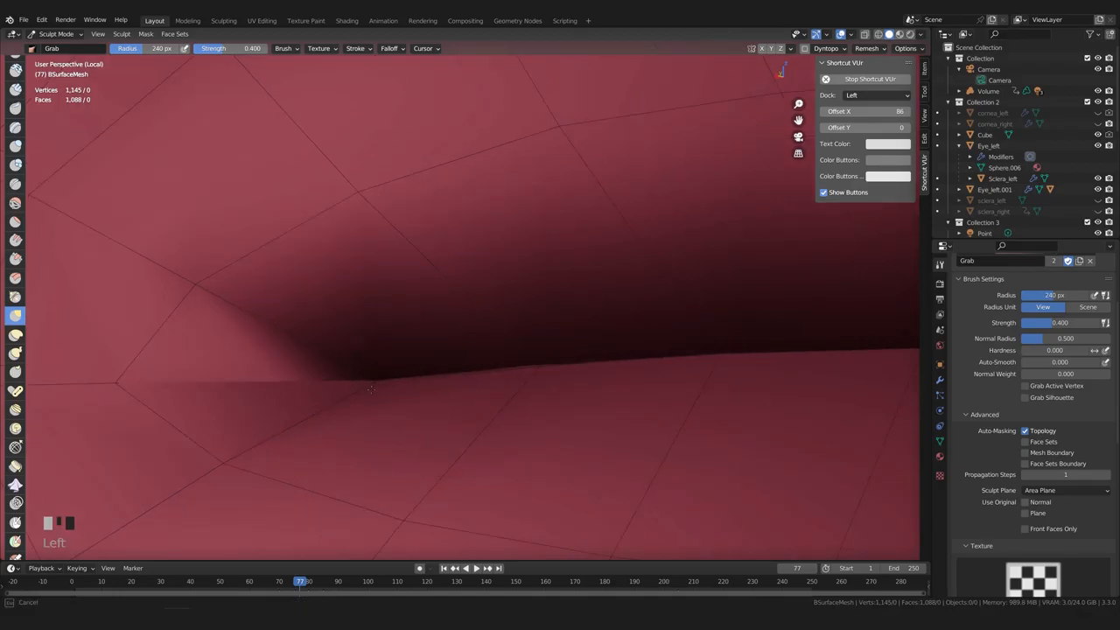
{"action": "scroll", "coordinate": [420, 437], "scroll_direction": "down", "scroll_amount": 9}
{"action": "middle_click_drag", "start_coordinate": [512, 425], "coordinate": [457, 454]}
{"action": "scroll", "coordinate": [488, 388], "scroll_direction": "down", "scroll_amount": 5}
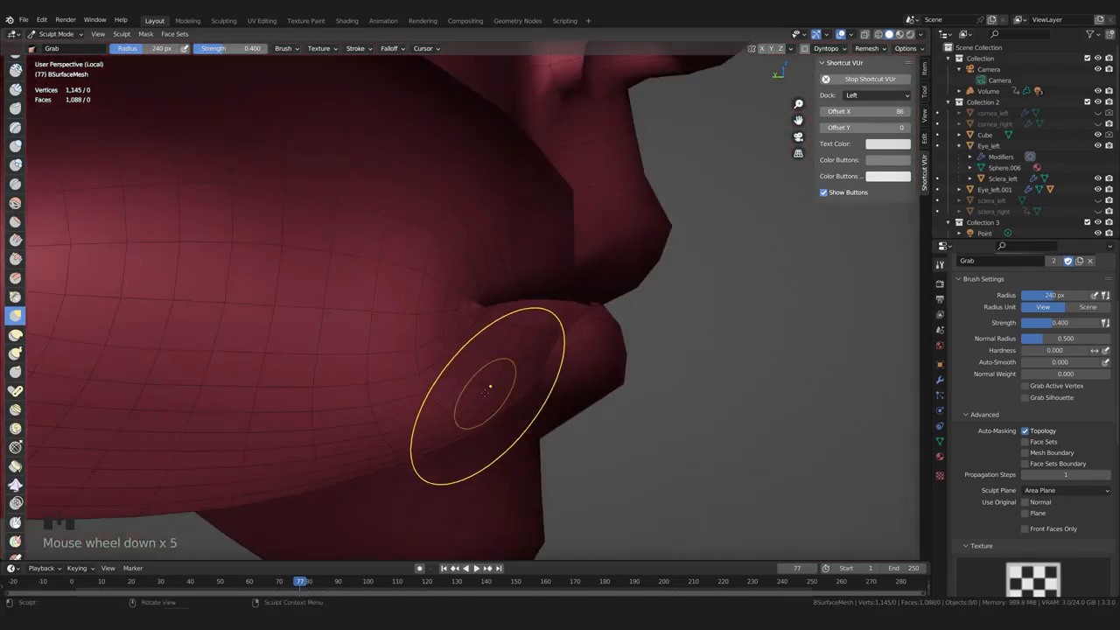
Try smoothing the lip edges along the whole mouth opening
{"action": "middle_click_drag", "start_coordinate": [488, 389], "coordinate": [572, 461]}
{"action": "scroll", "coordinate": [442, 398], "scroll_direction": "up", "scroll_amount": 3}
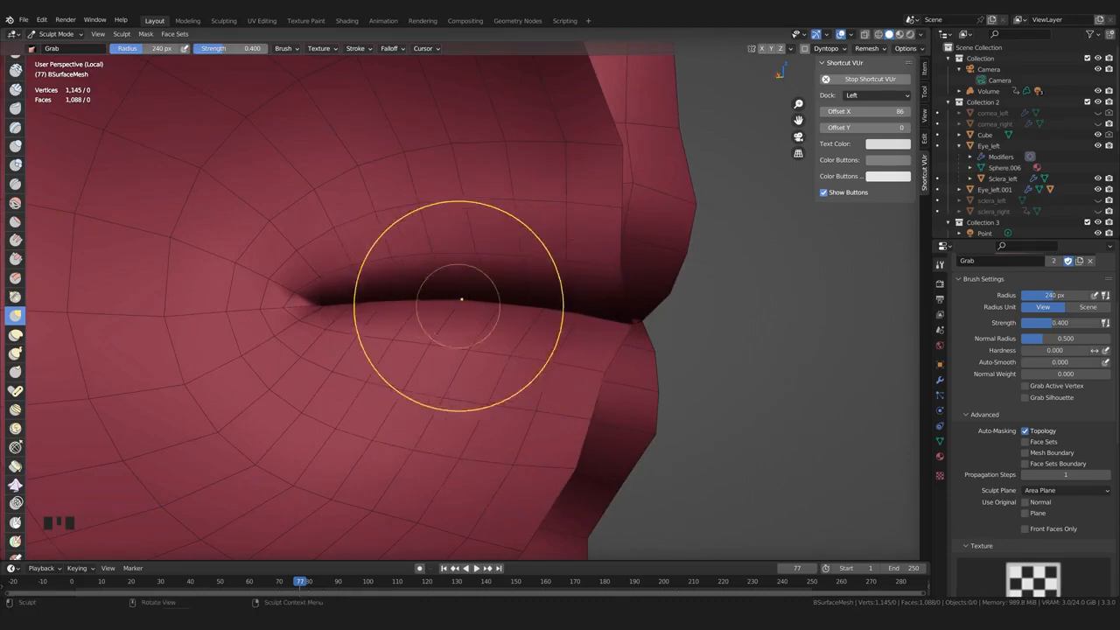
{"action": "left_click_drag", "start_coordinate": [384, 301], "coordinate": [543, 312], "text": "shift"}
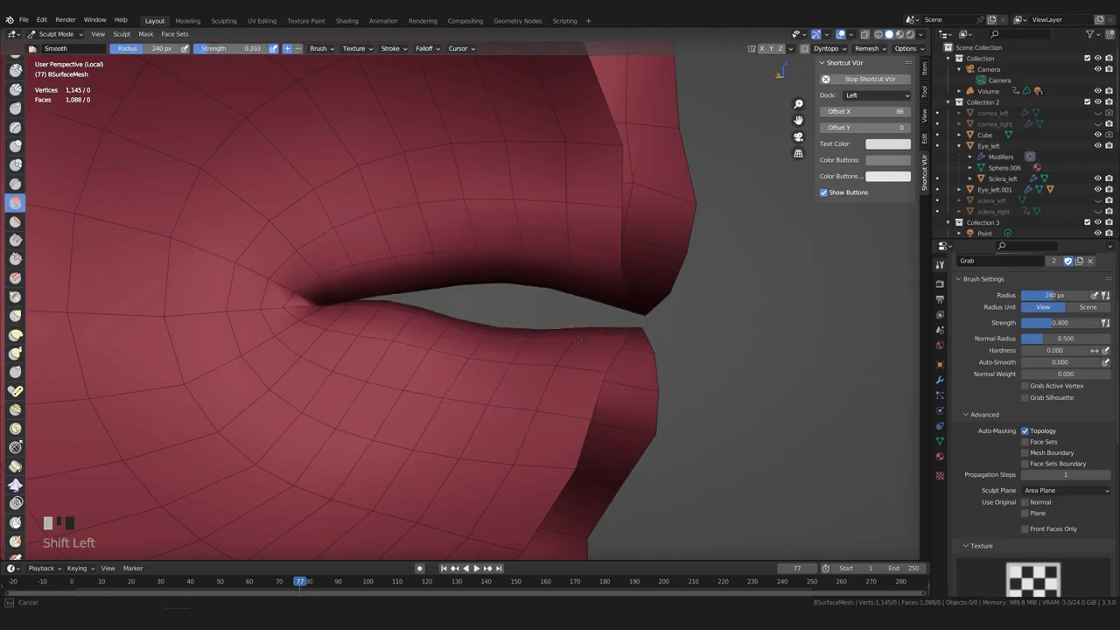
{"action": "middle_click_drag", "start_coordinate": [580, 283], "coordinate": [491, 358]}
{"action": "key", "text": "ctrl+z"}
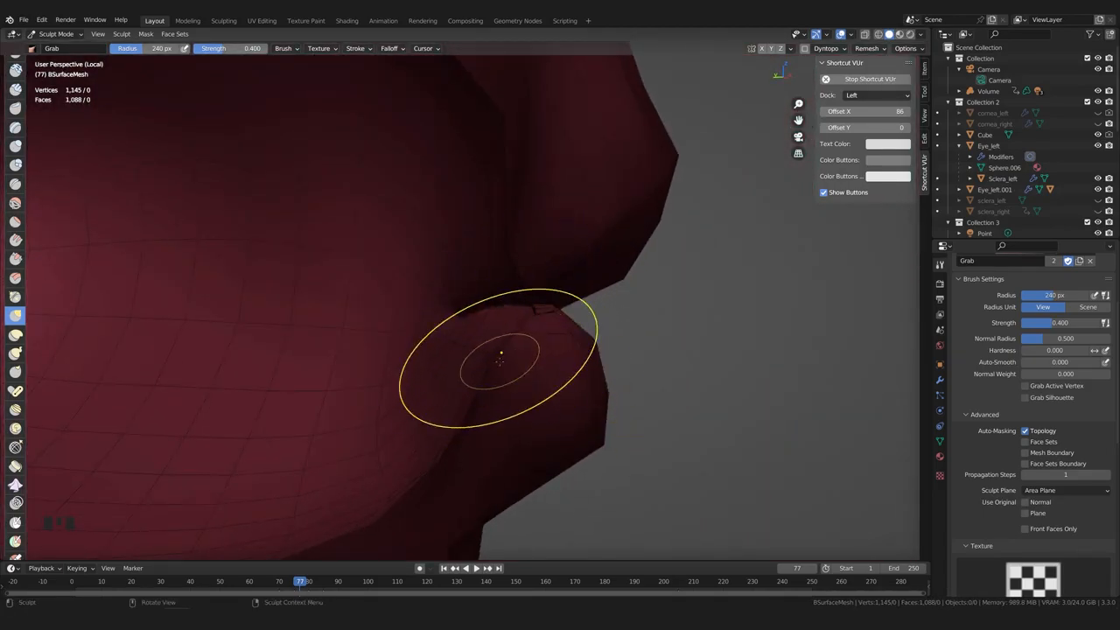
Smooth the upper and lower lip edges with repeated strokes from the mouth corner to the centre line
{"action": "middle_click_drag", "start_coordinate": [584, 350], "coordinate": [460, 420]}
{"action": "scroll", "coordinate": [479, 353], "scroll_direction": "up", "scroll_amount": 2}
{"action": "scroll", "coordinate": [358, 350], "scroll_direction": "down", "scroll_amount": 2}
{"action": "scroll", "coordinate": [460, 420], "scroll_direction": "up", "scroll_amount": 2}
{"action": "scroll", "coordinate": [531, 334], "scroll_direction": "down", "scroll_amount": 2}
{"action": "middle_click_drag", "start_coordinate": [531, 335], "coordinate": [504, 338]}
{"action": "left_click_drag", "start_coordinate": [418, 299], "coordinate": [463, 293], "text": "shift"}
{"action": "left_click_drag", "start_coordinate": [481, 293], "coordinate": [516, 292], "text": "shift"}
{"action": "left_click_drag", "start_coordinate": [542, 292], "coordinate": [590, 293], "text": "shift"}
{"action": "left_click_drag", "start_coordinate": [601, 295], "coordinate": [586, 293], "text": "shift"}
{"action": "left_click_drag", "start_coordinate": [572, 291], "coordinate": [508, 273], "text": "shift"}
{"action": "mouse_move", "coordinate": [364, 292]}
{"action": "left_mouse_down", "text": "shift"}
{"action": "mouse_move", "coordinate": [292, 284]}
{"action": "mouse_move", "coordinate": [330, 295]}
{"action": "left_mouse_up", "text": "shift"}
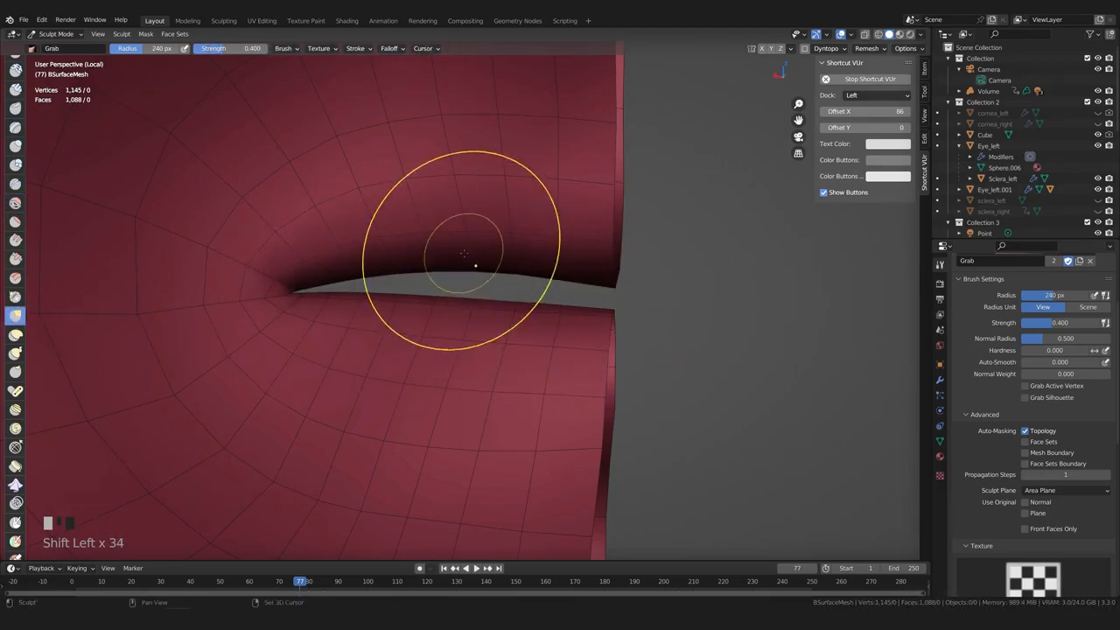
Smooth the inner lip surfaces and the mesh around the mouth corner
{"action": "mouse_move", "coordinate": [583, 262]}
{"action": "middle_mouse_down"}
{"action": "mouse_move", "coordinate": [448, 357]}
{"action": "mouse_move", "coordinate": [470, 359]}
{"action": "mouse_move", "coordinate": [495, 324]}
{"action": "mouse_move", "coordinate": [443, 312]}
{"action": "middle_mouse_up"}
{"action": "scroll", "coordinate": [448, 357], "scroll_direction": "up", "scroll_amount": 2}
{"action": "left_click", "coordinate": [442, 312], "text": "shift"}
{"action": "left_click", "coordinate": [443, 312], "text": "shift"}
{"action": "left_click", "coordinate": [424, 305], "text": "shift"}
{"action": "left_click", "coordinate": [401, 291], "text": "shift"}
{"action": "left_click", "coordinate": [374, 273], "text": "shift"}
{"action": "middle_click_drag", "start_coordinate": [357, 302], "coordinate": [318, 261]}
{"action": "left_click", "coordinate": [281, 255], "text": "shift"}
{"action": "left_click", "coordinate": [282, 254], "text": "shift"}
{"action": "left_click", "coordinate": [282, 254], "text": "shift"}
{"action": "left_click", "coordinate": [283, 255], "text": "shift"}
{"action": "left_click", "coordinate": [276, 267], "text": "shift"}
{"action": "left_click", "coordinate": [249, 293], "text": "shift"}
Smooth the lips as seen from the open centre-line side of the face
{"action": "middle_click_drag", "start_coordinate": [241, 305], "coordinate": [571, 327]}
{"action": "left_click", "coordinate": [665, 293], "text": "shift"}
{"action": "left_click", "coordinate": [672, 326], "text": "shift"}
{"action": "middle_click_drag", "start_coordinate": [672, 325], "coordinate": [387, 283]}
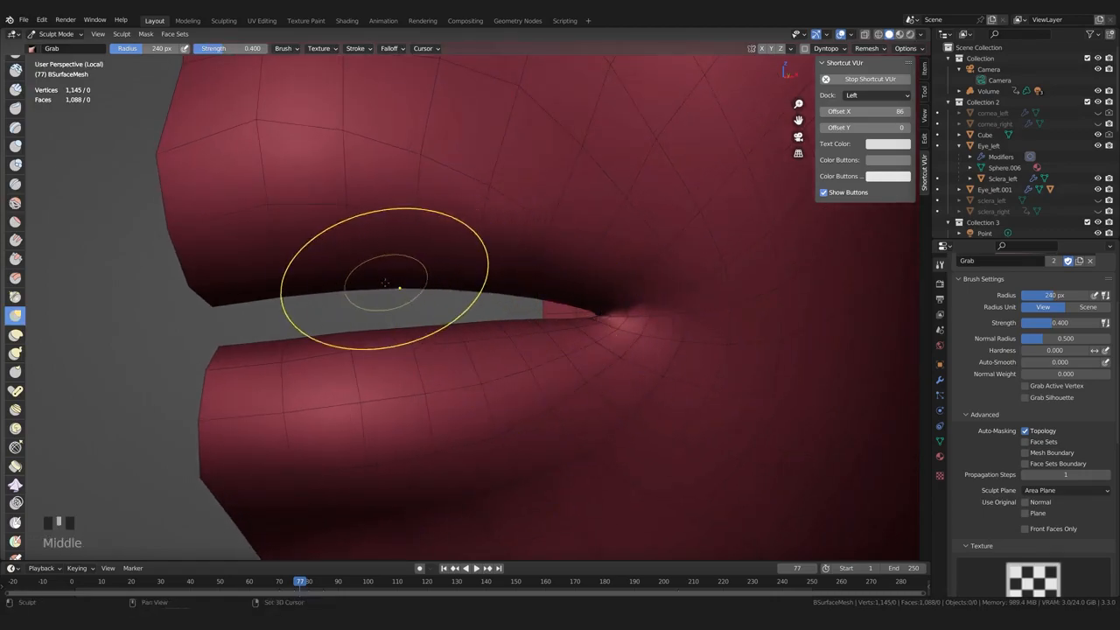
{"action": "mouse_move", "coordinate": [307, 252]}
{"action": "middle_mouse_down"}
{"action": "mouse_move", "coordinate": [499, 370]}
{"action": "mouse_move", "coordinate": [437, 362]}
{"action": "mouse_move", "coordinate": [466, 372]}
{"action": "middle_mouse_up"}
{"action": "left_click", "coordinate": [498, 370], "text": "shift"}
{"action": "scroll", "coordinate": [437, 362], "scroll_direction": "down", "scroll_amount": 2}
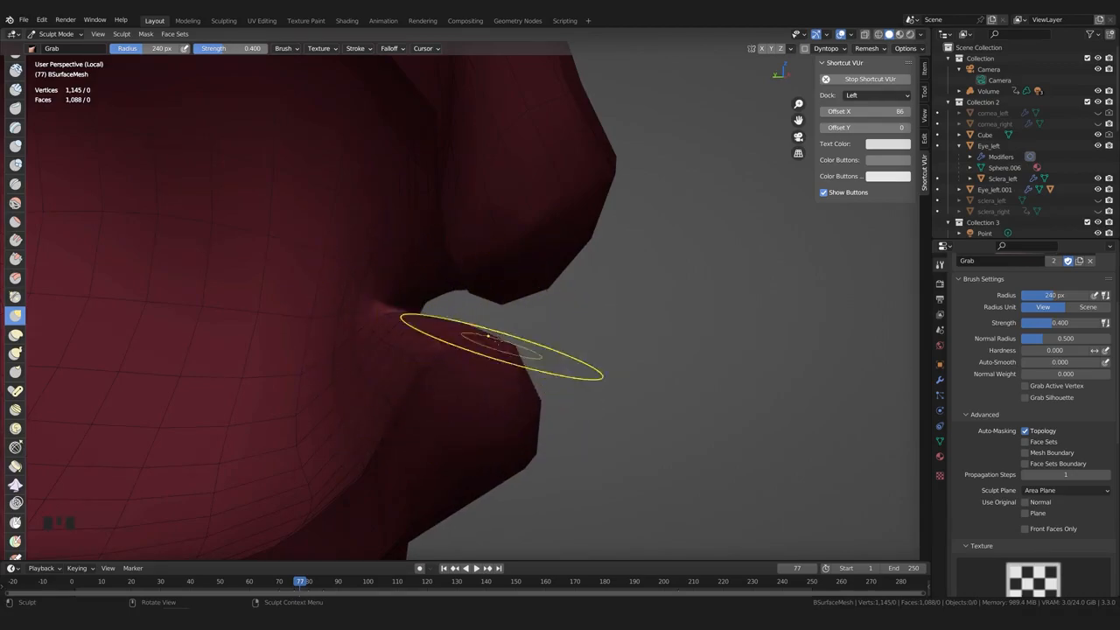
Smooth the upper lip edge near the mouth corner and toward the centre line
{"action": "mouse_move", "coordinate": [548, 388]}
{"action": "middle_mouse_down"}
{"action": "mouse_move", "coordinate": [429, 331]}
{"action": "mouse_move", "coordinate": [374, 277]}
{"action": "mouse_move", "coordinate": [498, 333]}
{"action": "mouse_move", "coordinate": [545, 280]}
{"action": "mouse_move", "coordinate": [545, 345]}
{"action": "mouse_move", "coordinate": [551, 336]}
{"action": "mouse_move", "coordinate": [473, 350]}
{"action": "mouse_move", "coordinate": [446, 428]}
{"action": "mouse_move", "coordinate": [512, 346]}
{"action": "mouse_move", "coordinate": [511, 355]}
{"action": "middle_mouse_up"}
{"action": "left_click", "coordinate": [387, 265], "text": "shift"}
{"action": "left_click", "coordinate": [390, 267], "text": "shift"}
{"action": "left_click", "coordinate": [393, 268], "text": "shift"}
{"action": "left_click", "coordinate": [543, 278], "text": "shift"}
{"action": "left_click", "coordinate": [544, 280], "text": "shift"}
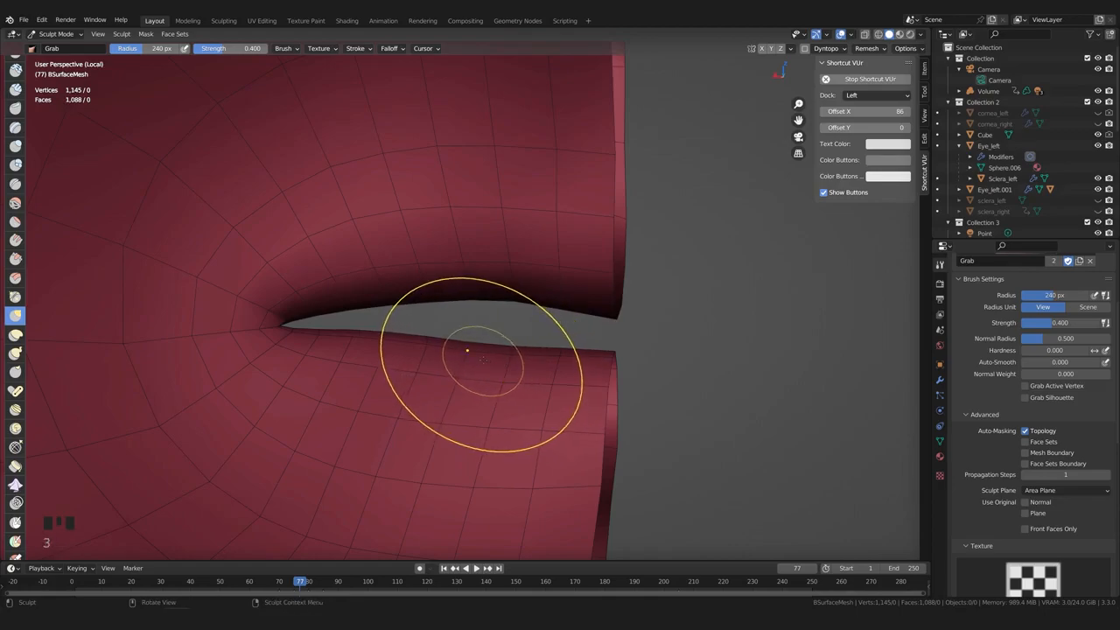
Enlarge the Grab brush to 358 px and pull the upper and lower lip edges closer together
{"action": "mouse_move", "coordinate": [487, 354]}
{"action": "middle_mouse_down"}
{"action": "mouse_move", "coordinate": [428, 354]}
{"action": "mouse_move", "coordinate": [505, 350]}
{"action": "middle_mouse_up"}
{"action": "key", "text": "bracketright"}
{"action": "key", "text": "bracketright"}
{"action": "key", "text": "bracketright"}
{"action": "left_click", "coordinate": [506, 343]}
{"action": "left_click", "coordinate": [505, 341]}
{"action": "key", "text": "bracketleft"}
{"action": "key", "text": "bracketleft"}
{"action": "key", "text": "bracketleft"}
{"action": "key", "text": "bracketleft"}
{"action": "key", "text": "bracketleft"}
{"action": "left_click", "coordinate": [588, 345]}
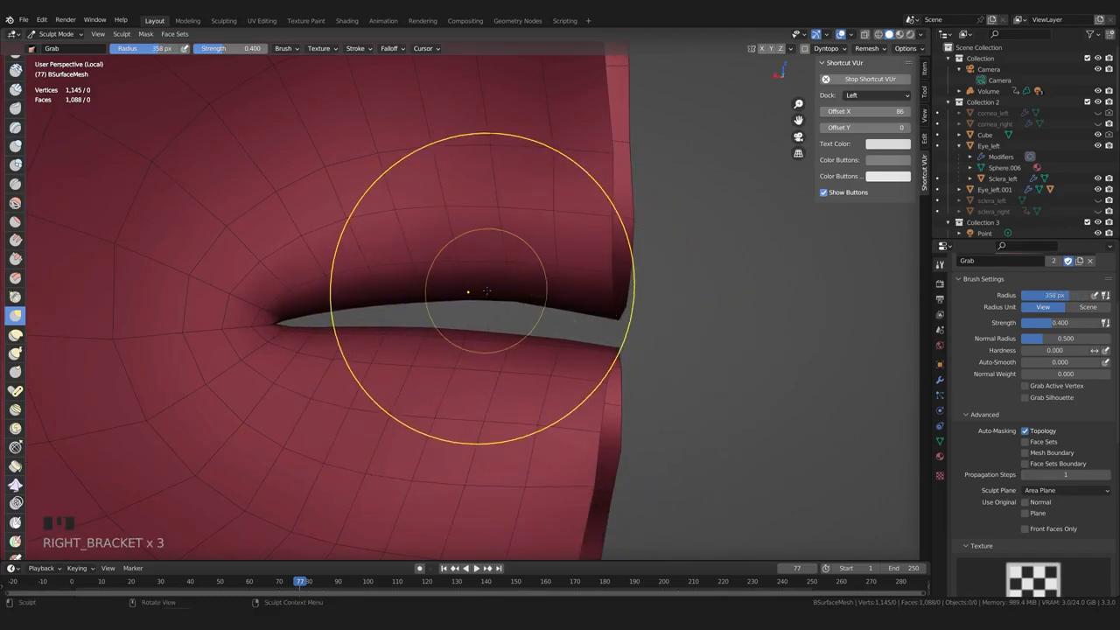
{"action": "left_click_drag", "start_coordinate": [488, 305], "coordinate": [536, 307]}
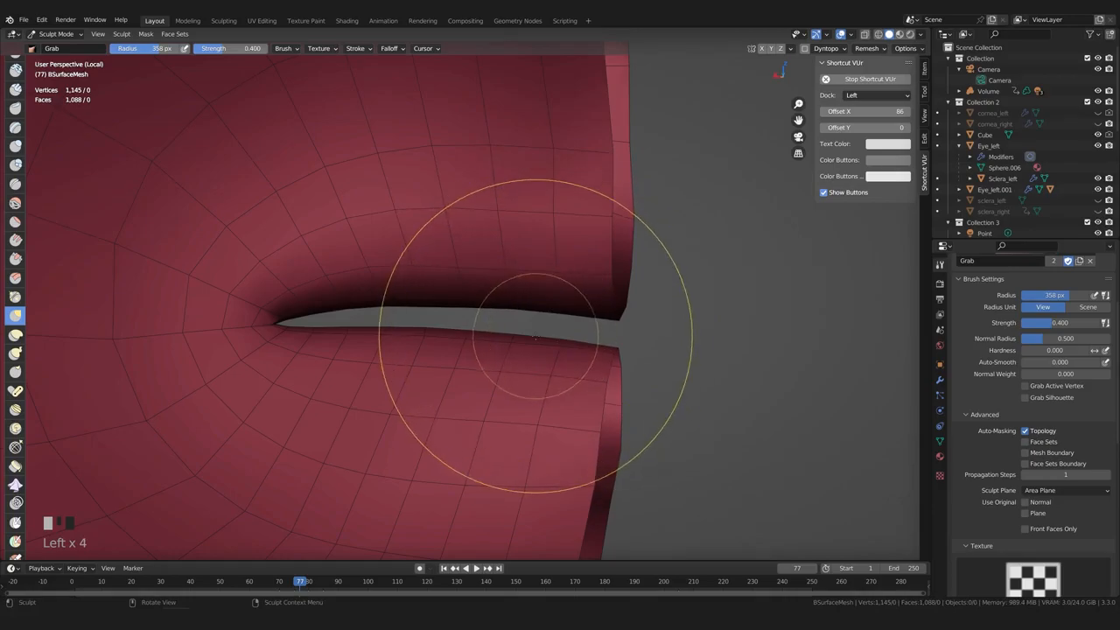
Exit local view to show the sculpted head together with the face mesh
{"action": "key", "text": "KP_Divide"}
{"action": "middle_click_drag", "start_coordinate": [535, 337], "coordinate": [495, 350]}
{"action": "scroll", "coordinate": [495, 350], "scroll_direction": "down", "scroll_amount": 4}
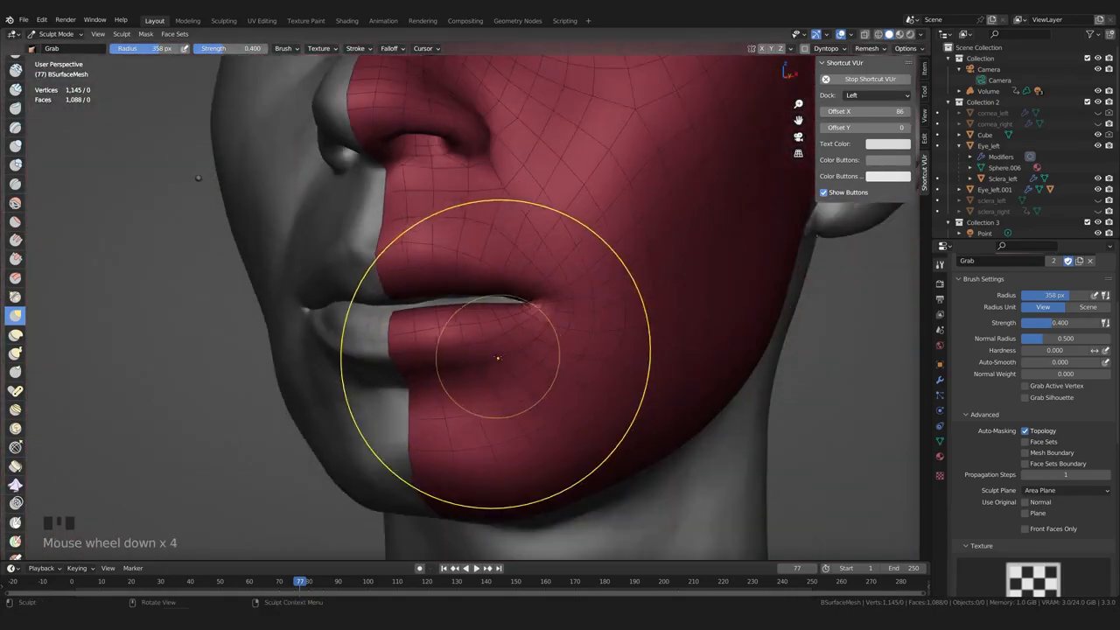
Pull the upper lip edge down and the lower lip edge up with the Grab brush
{"action": "scroll", "coordinate": [359, 352], "scroll_direction": "up", "scroll_amount": 3}
{"action": "middle_click_drag", "start_coordinate": [359, 353], "coordinate": [437, 268]}
{"action": "left_click_drag", "start_coordinate": [415, 279], "coordinate": [409, 294]}
{"action": "middle_click_drag", "start_coordinate": [410, 293], "coordinate": [390, 277]}
{"action": "key", "text": "bracketright"}
{"action": "left_click_drag", "start_coordinate": [433, 320], "coordinate": [434, 315]}
{"action": "mouse_move", "coordinate": [434, 315]}
{"action": "middle_mouse_down"}
{"action": "mouse_move", "coordinate": [530, 306]}
{"action": "mouse_move", "coordinate": [404, 348]}
{"action": "middle_mouse_up"}
Adjust the Grab brush size and raise the lower lip edge toward the upper lip
{"action": "key", "text": "bracketleft"}
{"action": "key", "text": "bracketleft"}
{"action": "key", "text": "bracketleft"}
{"action": "key", "text": "bracketleft"}
{"action": "key", "text": "bracketright"}
{"action": "key", "text": "bracketright"}
{"action": "key", "text": "bracketright"}
{"action": "key", "text": "bracketright"}
{"action": "left_click_drag", "start_coordinate": [404, 348], "coordinate": [402, 320]}
Reduce the Grab brush to 144 px and pull the lower lip up near the mouth corner
{"action": "key", "text": "bracketleft"}
{"action": "mouse_move", "coordinate": [535, 329]}
{"action": "middle_mouse_down"}
{"action": "mouse_move", "coordinate": [629, 311]}
{"action": "mouse_move", "coordinate": [517, 358]}
{"action": "middle_mouse_up"}
{"action": "key", "text": "bracketleft"}
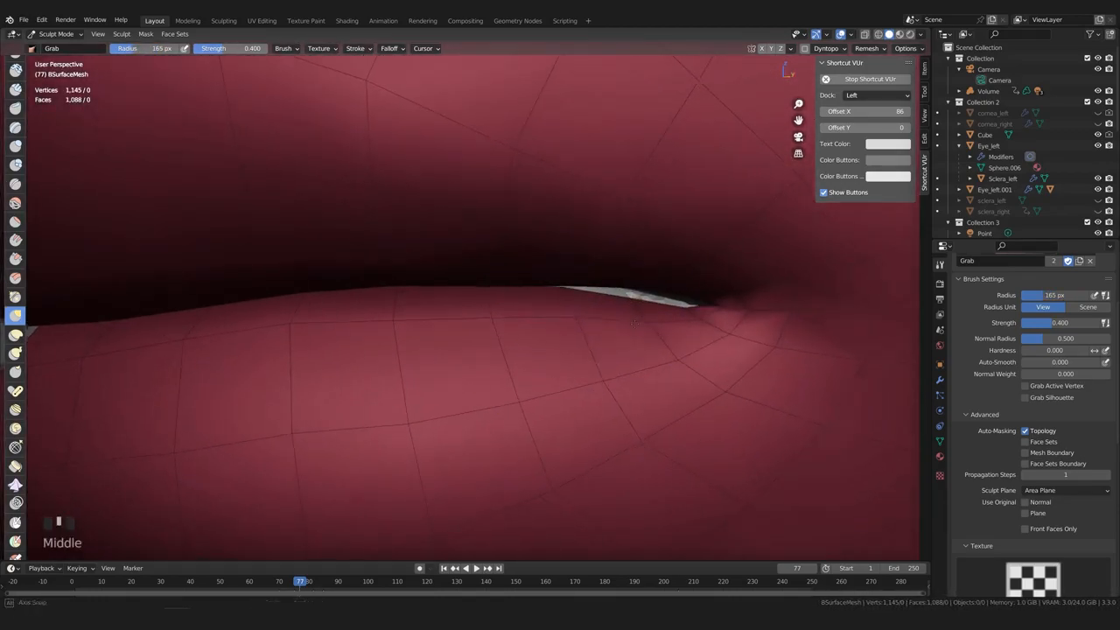
{"action": "left_click_drag", "start_coordinate": [635, 323], "coordinate": [630, 280]}
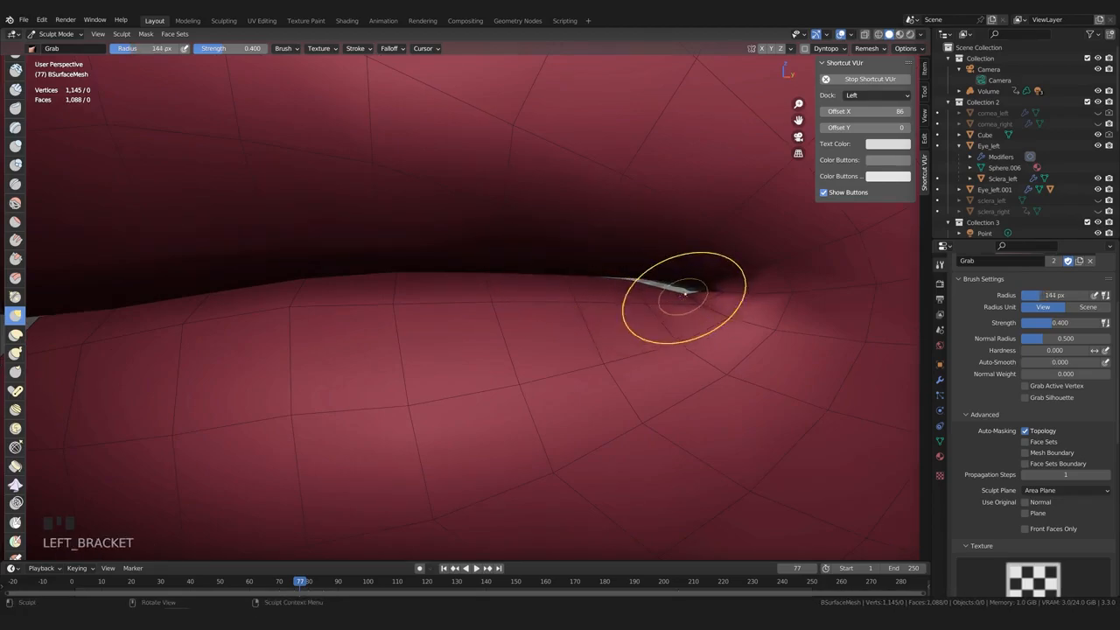
{"action": "mouse_move", "coordinate": [677, 281]}
{"action": "middle_mouse_down"}
{"action": "mouse_move", "coordinate": [280, 260]}
{"action": "mouse_move", "coordinate": [344, 326]}
{"action": "mouse_move", "coordinate": [411, 271]}
{"action": "middle_mouse_up"}
Set the Grab brush to 123 px and fit the lip edge at the mouth corner to the sculpted head in X-ray display
{"action": "key", "text": "bracketright"}
{"action": "key", "text": "bracketright"}
{"action": "key", "text": "bracketright"}
{"action": "key", "text": "bracketleft"}
{"action": "key", "text": "bracketleft"}
{"action": "scroll", "coordinate": [413, 269], "scroll_direction": "up", "scroll_amount": 2}
{"action": "key", "text": "bracketright"}
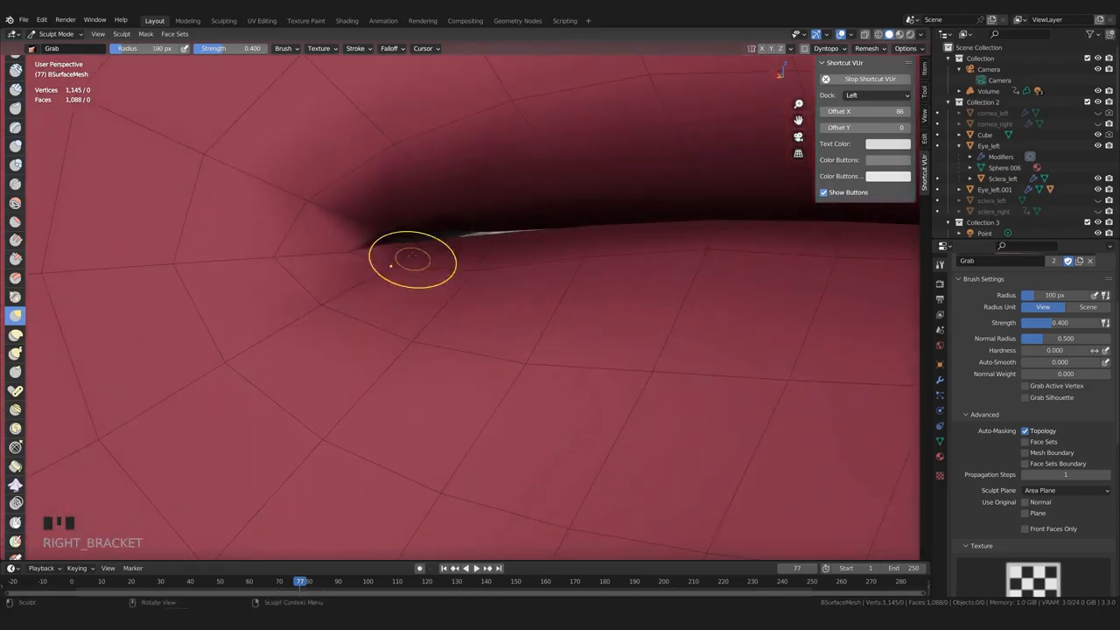
{"action": "mouse_move", "coordinate": [448, 230]}
{"action": "middle_mouse_down"}
{"action": "mouse_move", "coordinate": [487, 480]}
{"action": "mouse_move", "coordinate": [450, 305]}
{"action": "mouse_move", "coordinate": [482, 302]}
{"action": "mouse_move", "coordinate": [519, 324]}
{"action": "middle_mouse_up"}
{"action": "scroll", "coordinate": [440, 292], "scroll_direction": "up", "scroll_amount": 2}
{"action": "scroll", "coordinate": [386, 270], "scroll_direction": "up", "scroll_amount": 3}
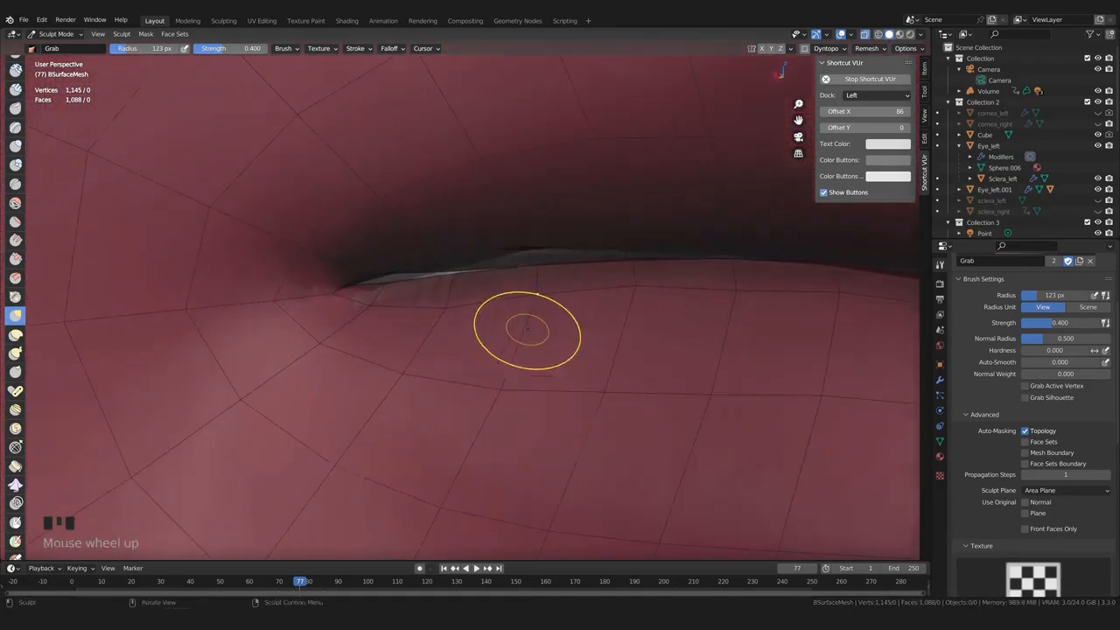
{"action": "left_click_drag", "start_coordinate": [393, 278], "coordinate": [396, 276]}
{"action": "scroll", "coordinate": [612, 353], "scroll_direction": "down", "scroll_amount": 4}
{"action": "key", "text": "KP_Divide"}
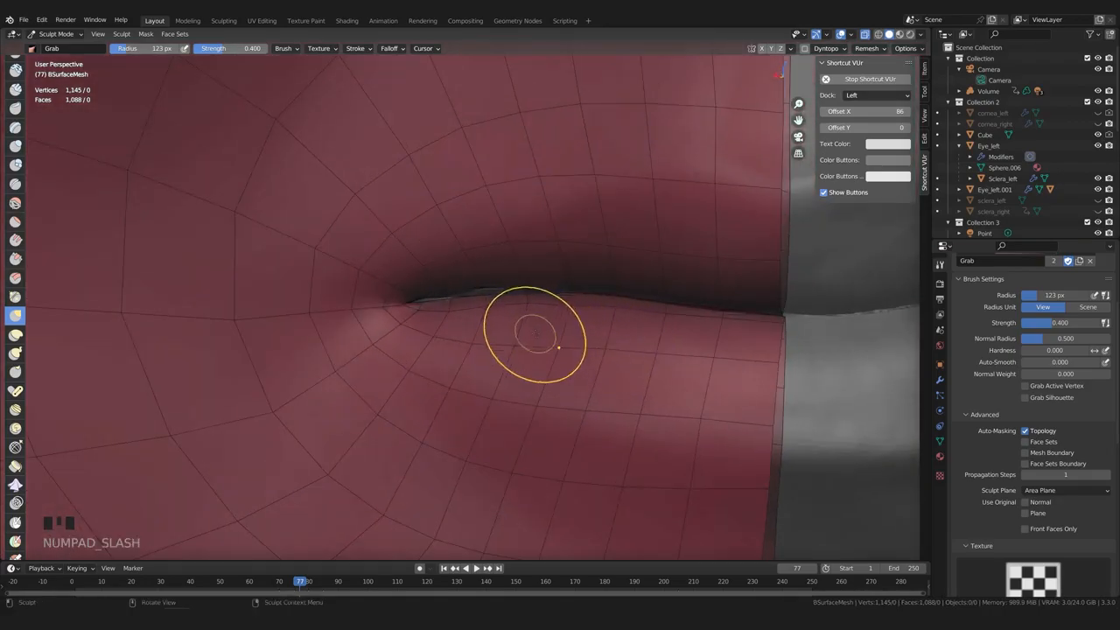
Isolate the face mesh in local view and open it for mesh editing in wireframe display
{"action": "middle_click_drag", "start_coordinate": [532, 332], "coordinate": [510, 332]}
{"action": "key", "text": "ctrl+Tab"}
{"action": "mouse_move", "coordinate": [525, 383]}
{"action": "middle_mouse_down"}
{"action": "mouse_move", "coordinate": [537, 350]}
{"action": "mouse_move", "coordinate": [407, 375]}
{"action": "middle_mouse_up"}
{"action": "scroll", "coordinate": [420, 352], "scroll_direction": "down", "scroll_amount": 4}
{"action": "left_click", "coordinate": [474, 385]}
{"action": "key", "text": "KP_Divide"}
{"action": "scroll", "coordinate": [511, 422], "scroll_direction": "up", "scroll_amount": 4}
{"action": "scroll", "coordinate": [532, 350], "scroll_direction": "up", "scroll_amount": 3}
{"action": "mouse_move", "coordinate": [532, 349]}
{"action": "middle_mouse_down"}
{"action": "mouse_move", "coordinate": [478, 342]}
{"action": "mouse_move", "coordinate": [499, 418]}
{"action": "mouse_move", "coordinate": [432, 376]}
{"action": "mouse_move", "coordinate": [475, 392]}
{"action": "mouse_move", "coordinate": [468, 382]}
{"action": "mouse_move", "coordinate": [502, 394]}
{"action": "mouse_move", "coordinate": [502, 382]}
{"action": "mouse_move", "coordinate": [400, 381]}
{"action": "mouse_move", "coordinate": [482, 377]}
{"action": "mouse_move", "coordinate": [572, 394]}
{"action": "mouse_move", "coordinate": [551, 345]}
{"action": "middle_mouse_up"}
{"action": "scroll", "coordinate": [449, 373], "scroll_direction": "down", "scroll_amount": 1}
{"action": "key", "text": "alt+z"}
{"action": "key", "text": "alt+z"}
{"action": "key", "text": "shift+z"}
{"action": "scroll", "coordinate": [467, 382], "scroll_direction": "down", "scroll_amount": 2}
{"action": "scroll", "coordinate": [502, 382], "scroll_direction": "up", "scroll_amount": 2}
{"action": "key", "text": "Tab"}
Move two vertices along the lip seam to even out their spacing
{"action": "middle_click_drag", "start_coordinate": [502, 382], "coordinate": [522, 364], "text": "shift"}
{"action": "scroll", "coordinate": [522, 365], "scroll_direction": "up", "scroll_amount": 2}
{"action": "left_click", "coordinate": [533, 368]}
{"action": "key", "text": "1"}
{"action": "left_click", "coordinate": [530, 364]}
{"action": "key", "text": "g"}
{"action": "left_click", "coordinate": [522, 349]}
{"action": "left_click", "coordinate": [549, 324]}
{"action": "key", "text": "g"}
{"action": "left_click", "coordinate": [535, 336]}
Nudge three more lip-seam vertices into line, working outward toward the mouth corner
{"action": "left_click", "coordinate": [381, 322]}
{"action": "key", "text": "g"}
{"action": "left_click", "coordinate": [387, 324]}
{"action": "middle_click_drag", "start_coordinate": [388, 324], "coordinate": [583, 341], "text": "shift"}
{"action": "left_click", "coordinate": [352, 311]}
{"action": "key", "text": "g"}
{"action": "left_click", "coordinate": [359, 314]}
{"action": "middle_click_drag", "start_coordinate": [412, 388], "coordinate": [584, 395], "text": "shift"}
{"action": "left_click", "coordinate": [464, 307]}
{"action": "key", "text": "g"}
{"action": "left_click", "coordinate": [461, 307]}
{"action": "middle_click_drag", "start_coordinate": [460, 307], "coordinate": [684, 320], "text": "shift"}
Reposition two stray vertices at the mouth corner so the lip loops flow evenly
{"action": "middle_click_drag", "start_coordinate": [353, 342], "coordinate": [787, 324], "text": "shift"}
{"action": "left_click", "coordinate": [467, 345]}
{"action": "key", "text": "g"}
{"action": "left_click", "coordinate": [479, 348]}
{"action": "scroll", "coordinate": [486, 367], "scroll_direction": "down", "scroll_amount": 5}
{"action": "left_click", "coordinate": [500, 400]}
{"action": "middle_click_drag", "start_coordinate": [500, 401], "coordinate": [438, 350]}
{"action": "scroll", "coordinate": [600, 394], "scroll_direction": "up", "scroll_amount": 2}
{"action": "left_click", "coordinate": [514, 308]}
{"action": "key", "text": "g"}
{"action": "left_click", "coordinate": [522, 325]}
{"action": "middle_click_drag", "start_coordinate": [522, 326], "coordinate": [484, 345]}
Shift a lip edge and then a pair of selected edges slightly to straighten the lip loops
{"action": "key", "text": "2"}
{"action": "left_click", "coordinate": [420, 324]}
{"action": "key", "text": "g"}
{"action": "left_click", "coordinate": [421, 321]}
{"action": "middle_click_drag", "start_coordinate": [268, 320], "coordinate": [394, 330], "text": "shift"}
{"action": "left_click", "coordinate": [397, 315]}
{"action": "left_click", "coordinate": [276, 315], "text": "shift"}
{"action": "key", "text": "g"}
{"action": "left_click", "coordinate": [276, 320]}
Fine-tune individual vertices along the mouth seam with small moves to smooth the lip line
{"action": "middle_click_drag", "start_coordinate": [276, 320], "coordinate": [486, 328], "text": "shift"}
{"action": "key", "text": "1"}
{"action": "left_click", "coordinate": [332, 353]}
{"action": "key", "text": "g"}
{"action": "left_click", "coordinate": [338, 358]}
{"action": "middle_click_drag", "start_coordinate": [337, 359], "coordinate": [365, 366]}
{"action": "left_click_drag", "start_coordinate": [361, 362], "coordinate": [359, 354]}
{"action": "left_click_drag", "start_coordinate": [611, 347], "coordinate": [607, 341]}
{"action": "left_click_drag", "start_coordinate": [716, 351], "coordinate": [714, 349]}
{"action": "middle_click_drag", "start_coordinate": [356, 354], "coordinate": [471, 355], "text": "shift"}
{"action": "left_click_drag", "start_coordinate": [404, 329], "coordinate": [404, 338]}
{"action": "left_click_drag", "start_coordinate": [475, 350], "coordinate": [475, 346]}
{"action": "left_click", "coordinate": [559, 348]}
{"action": "left_click_drag", "start_coordinate": [553, 320], "coordinate": [551, 323]}
{"action": "left_click_drag", "start_coordinate": [468, 328], "coordinate": [467, 333]}
{"action": "left_click", "coordinate": [590, 385]}
Move a lip vertex from an angled view and adjust the upper-lip vertex on the mesh's centre line
{"action": "scroll", "coordinate": [665, 385], "scroll_direction": "down", "scroll_amount": 4}
{"action": "middle_click_drag", "start_coordinate": [734, 386], "coordinate": [449, 413]}
{"action": "middle_click_drag", "start_coordinate": [449, 413], "coordinate": [405, 312], "text": "shift"}
{"action": "scroll", "coordinate": [572, 393], "scroll_direction": "down", "scroll_amount": 3}
{"action": "scroll", "coordinate": [551, 363], "scroll_direction": "up", "scroll_amount": 1}
{"action": "left_click", "coordinate": [405, 317]}
{"action": "key", "text": "g"}
{"action": "left_click", "coordinate": [343, 322]}
{"action": "middle_click_drag", "start_coordinate": [437, 358], "coordinate": [502, 392]}
{"action": "scroll", "coordinate": [502, 392], "scroll_direction": "down", "scroll_amount": 2}
{"action": "scroll", "coordinate": [502, 392], "scroll_direction": "up", "scroll_amount": 1}
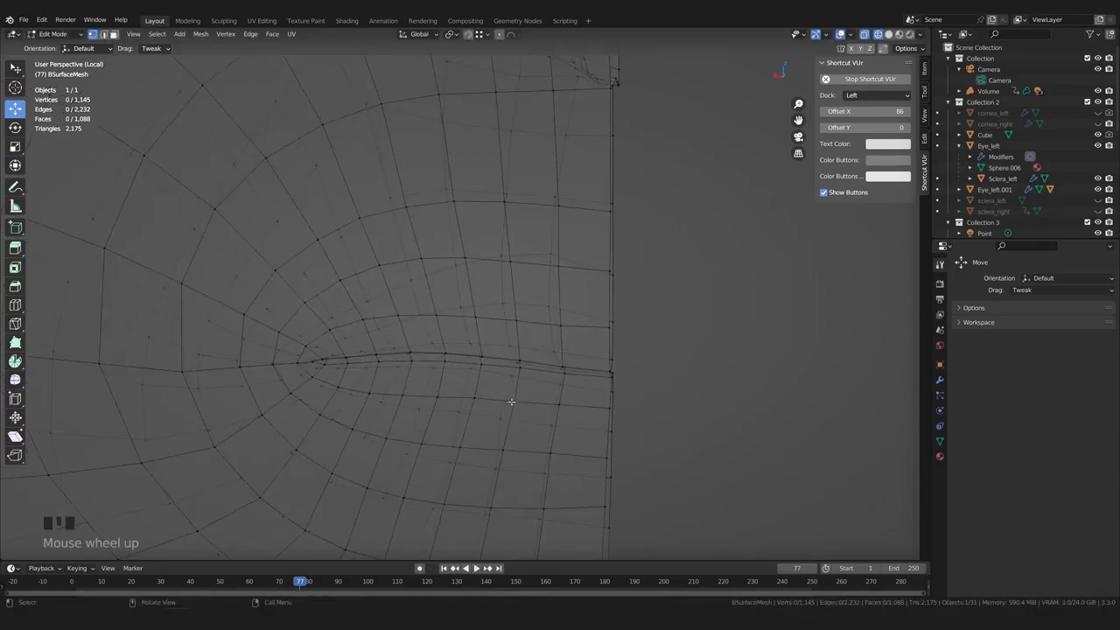
{"action": "left_click", "coordinate": [610, 328]}
{"action": "key", "text": "g"}
{"action": "left_click", "coordinate": [613, 331]}
Restore solid display, leave mesh editing and bring the sculpted head back out of local view
{"action": "scroll", "coordinate": [647, 354], "scroll_direction": "down", "scroll_amount": 4}
{"action": "mouse_move", "coordinate": [667, 365]}
{"action": "middle_mouse_down"}
{"action": "mouse_move", "coordinate": [491, 370]}
{"action": "mouse_move", "coordinate": [550, 390]}
{"action": "mouse_move", "coordinate": [626, 393]}
{"action": "middle_mouse_up"}
{"action": "key", "text": "shift+z"}
{"action": "left_click", "coordinate": [552, 391]}
{"action": "scroll", "coordinate": [454, 366], "scroll_direction": "up", "scroll_amount": 2}
{"action": "scroll", "coordinate": [454, 366], "scroll_direction": "down", "scroll_amount": 3}
{"action": "middle_click_drag", "start_coordinate": [454, 367], "coordinate": [444, 366]}
{"action": "key", "text": "Tab"}
{"action": "key", "text": "KP_Divide"}
Deselect everything and enable Backface Culling in the viewport shading
{"action": "left_click", "coordinate": [630, 350]}
{"action": "mouse_move", "coordinate": [630, 349]}
{"action": "middle_mouse_down"}
{"action": "mouse_move", "coordinate": [665, 334]}
{"action": "mouse_move", "coordinate": [703, 337]}
{"action": "mouse_move", "coordinate": [739, 380]}
{"action": "mouse_move", "coordinate": [640, 365]}
{"action": "middle_mouse_up"}
{"action": "middle_click_drag", "start_coordinate": [668, 234], "coordinate": [875, 36]}
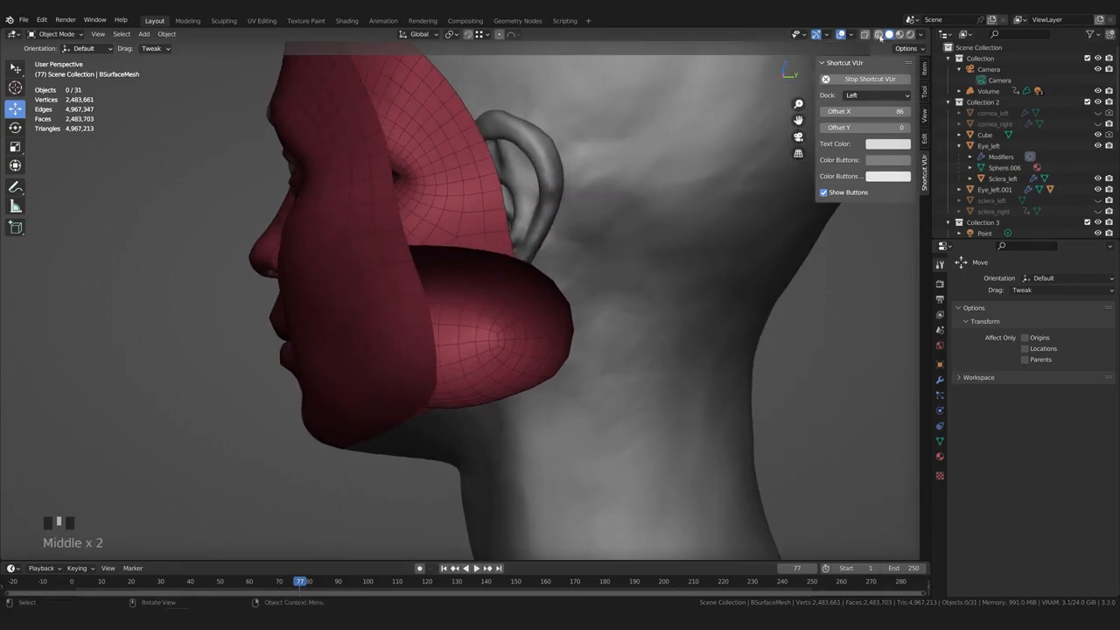
{"action": "left_click", "coordinate": [919, 35]}
{"action": "left_click", "coordinate": [858, 228]}
Examine the face mesh's topology from the front and side, including the eyes, mouth and outer border
{"action": "mouse_move", "coordinate": [625, 300]}
{"action": "middle_mouse_down"}
{"action": "mouse_move", "coordinate": [565, 312]}
{"action": "mouse_move", "coordinate": [475, 305]}
{"action": "mouse_move", "coordinate": [664, 433]}
{"action": "mouse_move", "coordinate": [569, 332]}
{"action": "mouse_move", "coordinate": [523, 305]}
{"action": "mouse_move", "coordinate": [525, 342]}
{"action": "mouse_move", "coordinate": [511, 313]}
{"action": "middle_mouse_up"}
{"action": "left_click", "coordinate": [664, 432]}
{"action": "scroll", "coordinate": [512, 341], "scroll_direction": "down", "scroll_amount": 2, "text": "shift"}
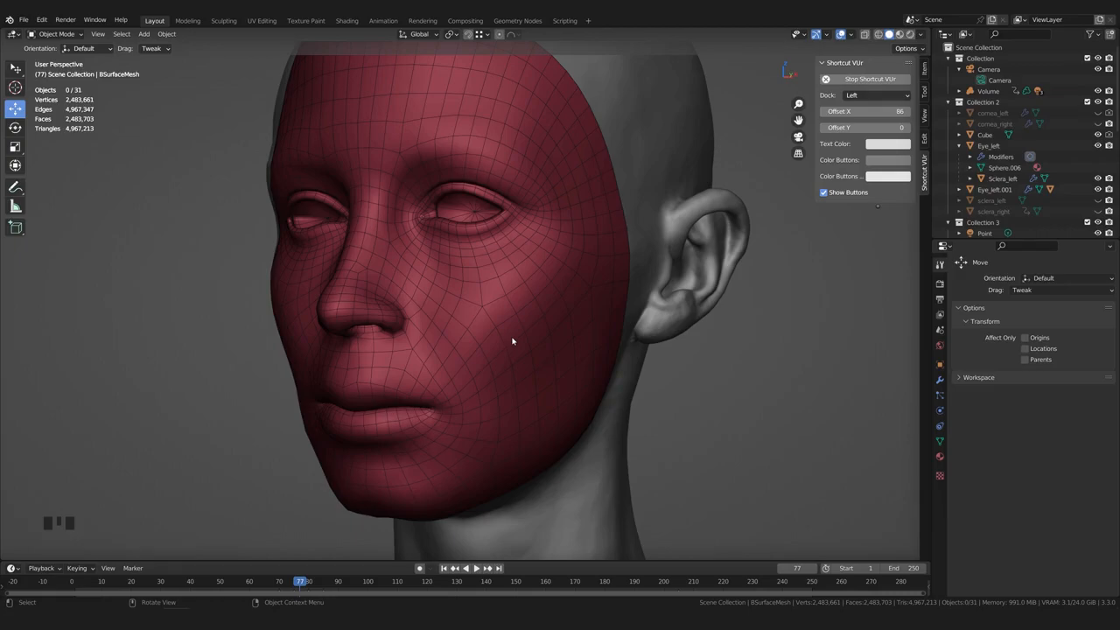
{"action": "middle_click_drag", "start_coordinate": [438, 333], "coordinate": [465, 318]}
{"action": "scroll", "coordinate": [430, 398], "scroll_direction": "up", "scroll_amount": 3}
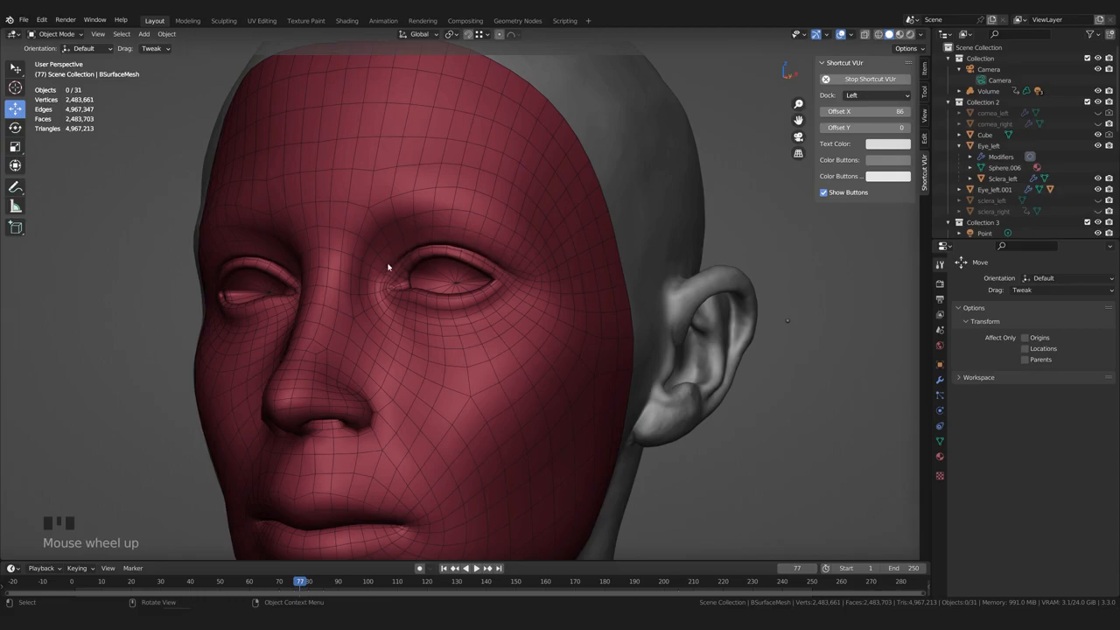
{"action": "scroll", "coordinate": [435, 285], "scroll_direction": "down", "scroll_amount": 3}
{"action": "middle_click_drag", "start_coordinate": [434, 285], "coordinate": [475, 329]}
{"action": "middle_click_drag", "start_coordinate": [463, 341], "coordinate": [393, 317], "text": "shift"}
{"action": "scroll", "coordinate": [455, 320], "scroll_direction": "up", "scroll_amount": 1}
{"action": "middle_click_drag", "start_coordinate": [406, 329], "coordinate": [474, 352], "text": "shift"}
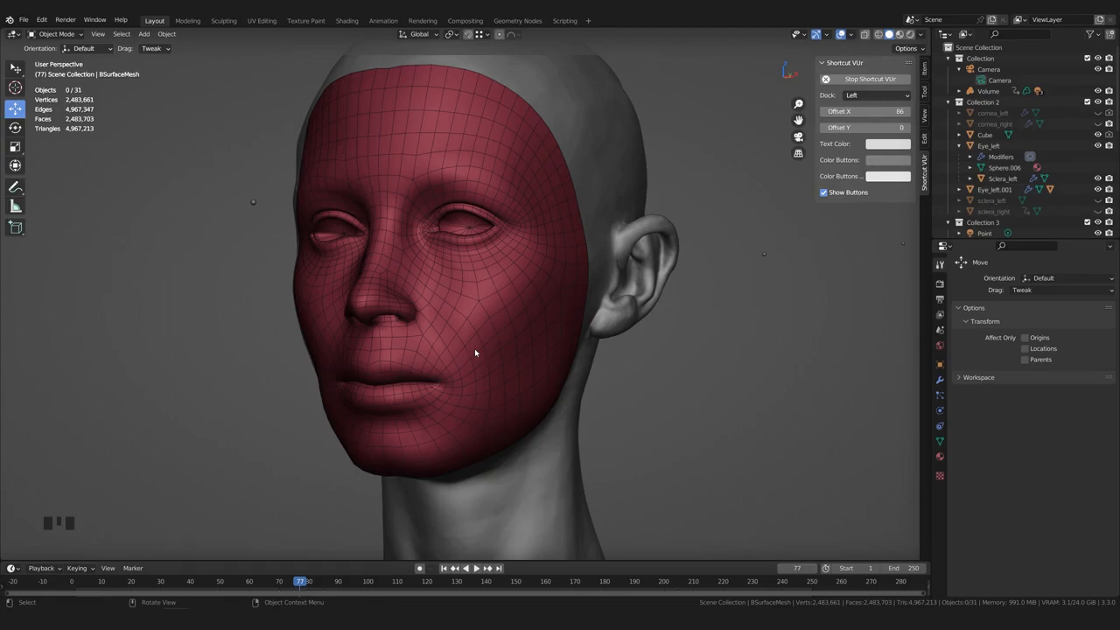
{"action": "middle_click_drag", "start_coordinate": [474, 350], "coordinate": [419, 325]}
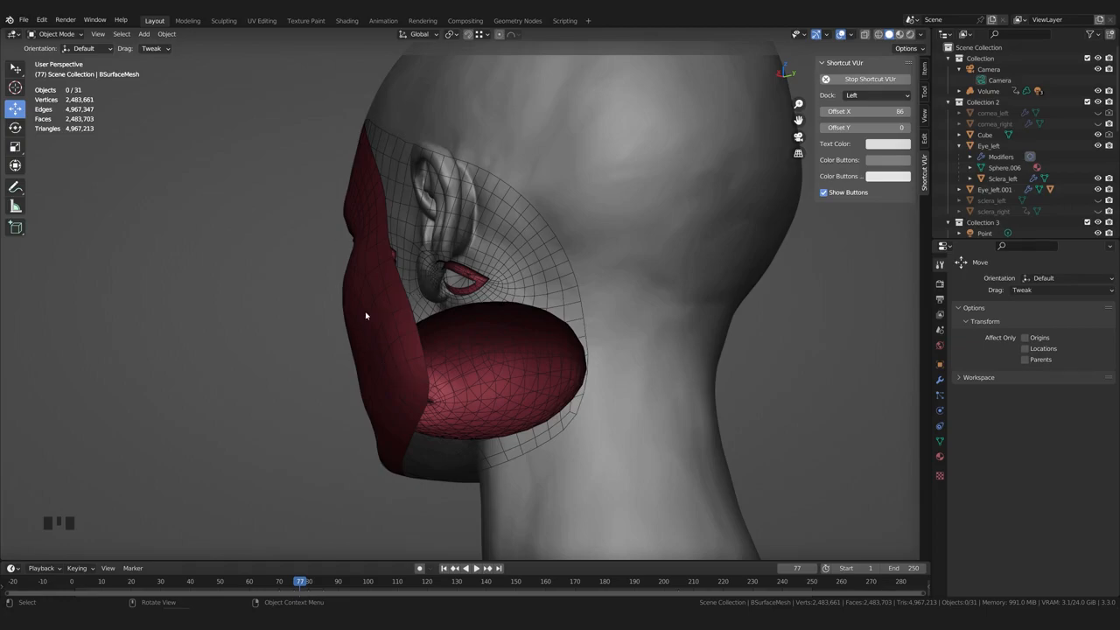
Cut one new edge loop into the face mesh through the forehead
{"action": "middle_click_drag", "start_coordinate": [362, 317], "coordinate": [540, 196]}
{"action": "key", "text": "Tab"}
{"action": "key", "text": "ctrl+r"}
{"action": "left_click", "coordinate": [496, 121]}
{"action": "left_click", "coordinate": [514, 126]}
{"action": "left_click", "coordinate": [779, 295]}
{"action": "middle_click_drag", "start_coordinate": [645, 338], "coordinate": [587, 346]}
{"action": "mouse_move", "coordinate": [586, 346]}
{"action": "middle_mouse_down", "text": "shift"}
{"action": "mouse_move", "coordinate": [575, 288]}
{"action": "mouse_move", "coordinate": [475, 347]}
{"action": "mouse_move", "coordinate": [459, 337]}
{"action": "middle_mouse_up", "text": "shift"}
{"action": "mouse_move", "coordinate": [459, 337]}
{"action": "middle_mouse_down", "text": "shift"}
{"action": "mouse_move", "coordinate": [446, 304]}
{"action": "mouse_move", "coordinate": [482, 280]}
{"action": "middle_mouse_up", "text": "shift"}
{"action": "scroll", "coordinate": [448, 302], "scroll_direction": "up", "scroll_amount": 1}
{"action": "key", "text": "Tab"}
{"action": "scroll", "coordinate": [439, 310], "scroll_direction": "down", "scroll_amount": 2}
Switch to sculpting with the Slide Relax brush and relax the topology from the forehead down to the cheek
{"action": "key", "text": "ctrl+Tab"}
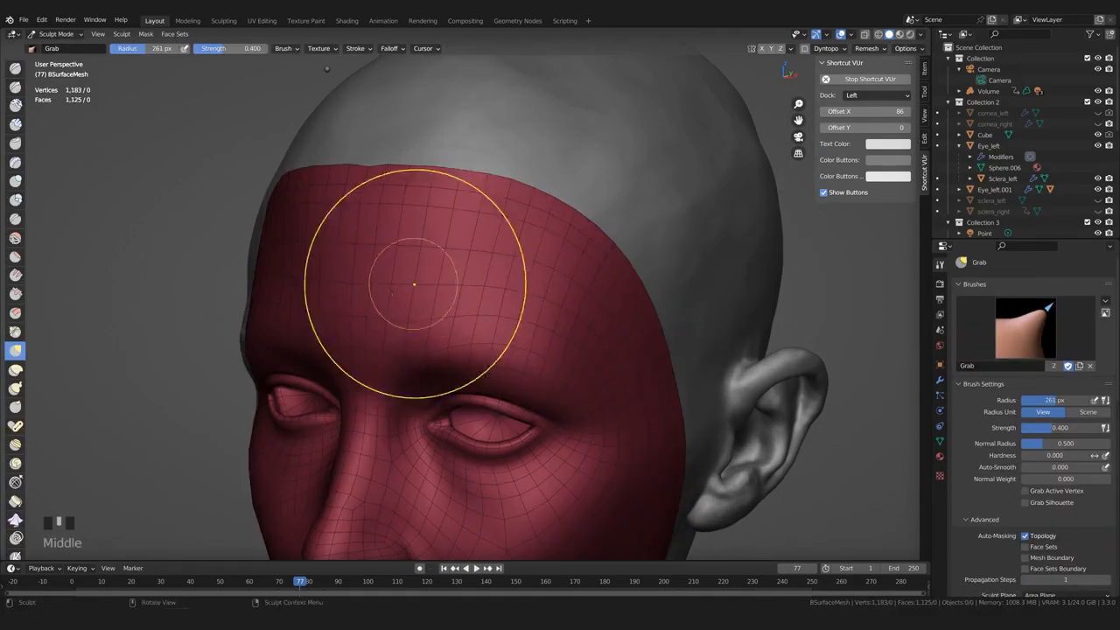
{"action": "left_click", "coordinate": [14, 482]}
{"action": "scroll", "coordinate": [437, 263], "scroll_direction": "up", "scroll_amount": 1}
{"action": "mouse_move", "coordinate": [376, 210]}
{"action": "left_mouse_down", "text": "shift"}
{"action": "mouse_move", "coordinate": [430, 202]}
{"action": "mouse_move", "coordinate": [384, 210]}
{"action": "left_mouse_up", "text": "shift"}
{"action": "middle_click_drag", "start_coordinate": [385, 210], "coordinate": [359, 232]}
{"action": "left_click_drag", "start_coordinate": [394, 245], "coordinate": [450, 289], "text": "shift"}
{"action": "middle_click_drag", "start_coordinate": [449, 290], "coordinate": [430, 234], "text": "shift"}
{"action": "mouse_move", "coordinate": [490, 263]}
{"action": "left_mouse_down", "text": "shift"}
{"action": "mouse_move", "coordinate": [539, 318]}
{"action": "mouse_move", "coordinate": [550, 350]}
{"action": "left_mouse_up", "text": "shift"}
{"action": "middle_click_drag", "start_coordinate": [553, 385], "coordinate": [550, 166], "text": "shift"}
Relax the topology across the cheek, jaw and underside of the chin with the Slide Relax brush
{"action": "left_click_drag", "start_coordinate": [564, 367], "coordinate": [577, 414], "text": "shift"}
{"action": "middle_click_drag", "start_coordinate": [573, 420], "coordinate": [560, 297], "text": "shift"}
{"action": "left_click_drag", "start_coordinate": [542, 350], "coordinate": [528, 390], "text": "shift"}
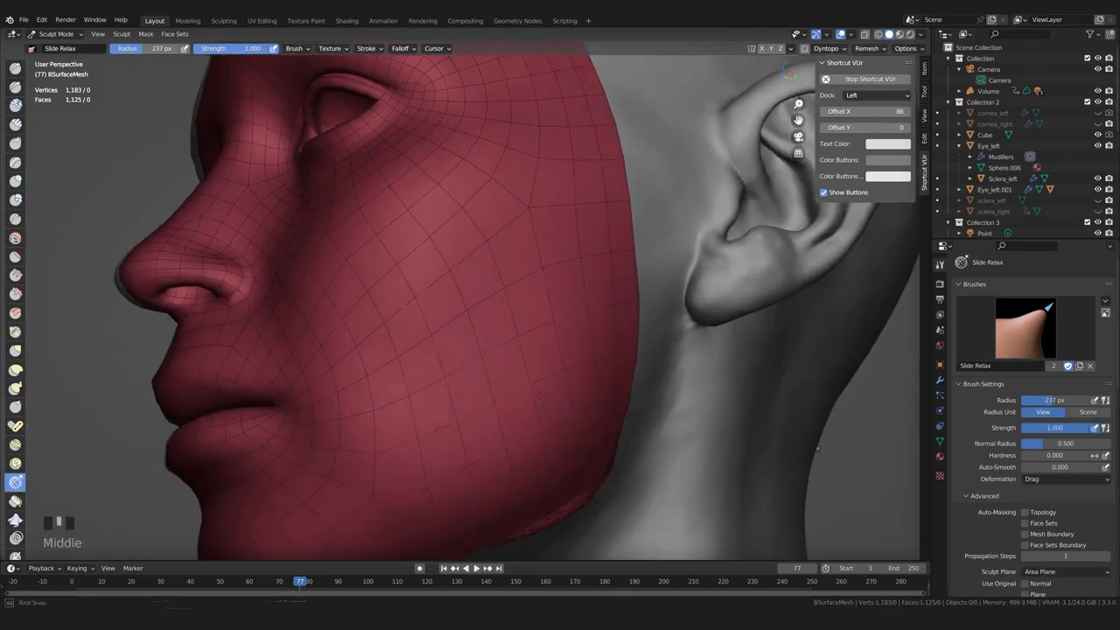
{"action": "middle_click_drag", "start_coordinate": [525, 390], "coordinate": [511, 315]}
{"action": "left_click_drag", "start_coordinate": [464, 364], "coordinate": [437, 354], "text": "shift"}
{"action": "middle_click_drag", "start_coordinate": [434, 354], "coordinate": [610, 289]}
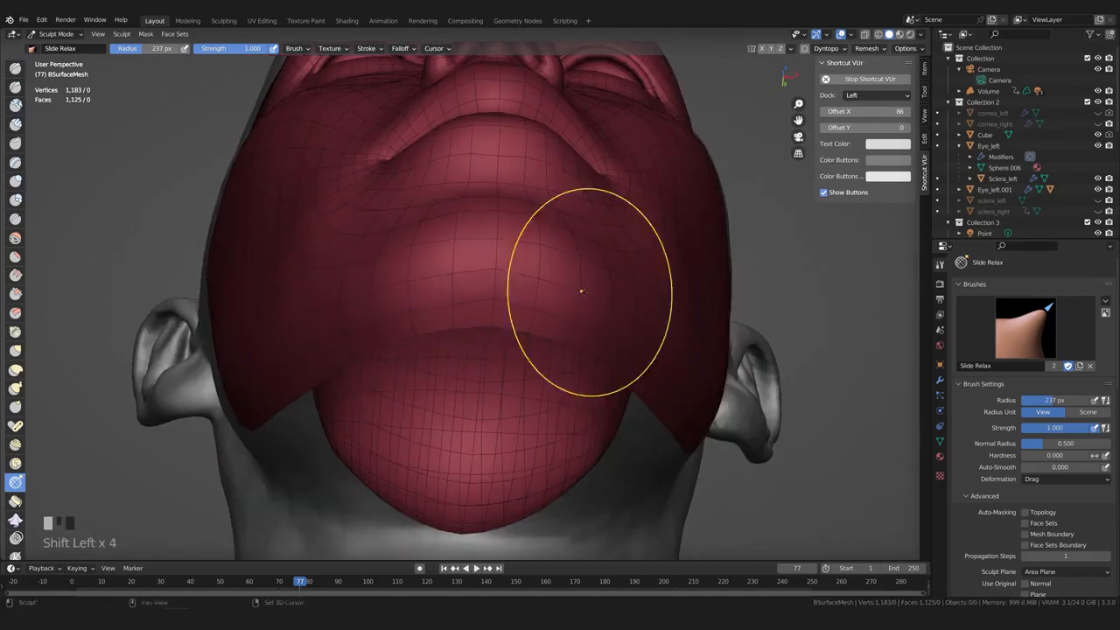
{"action": "left_click_drag", "start_coordinate": [631, 288], "coordinate": [626, 296], "text": "shift"}
{"action": "middle_click_drag", "start_coordinate": [626, 295], "coordinate": [551, 350]}
{"action": "mouse_move", "coordinate": [551, 350]}
{"action": "middle_mouse_down", "text": "shift"}
{"action": "mouse_move", "coordinate": [542, 306]}
{"action": "mouse_move", "coordinate": [394, 350]}
{"action": "mouse_move", "coordinate": [385, 287]}
{"action": "mouse_move", "coordinate": [426, 345]}
{"action": "middle_mouse_up", "text": "shift"}
{"action": "left_click_drag", "start_coordinate": [425, 345], "coordinate": [412, 295], "text": "shift"}
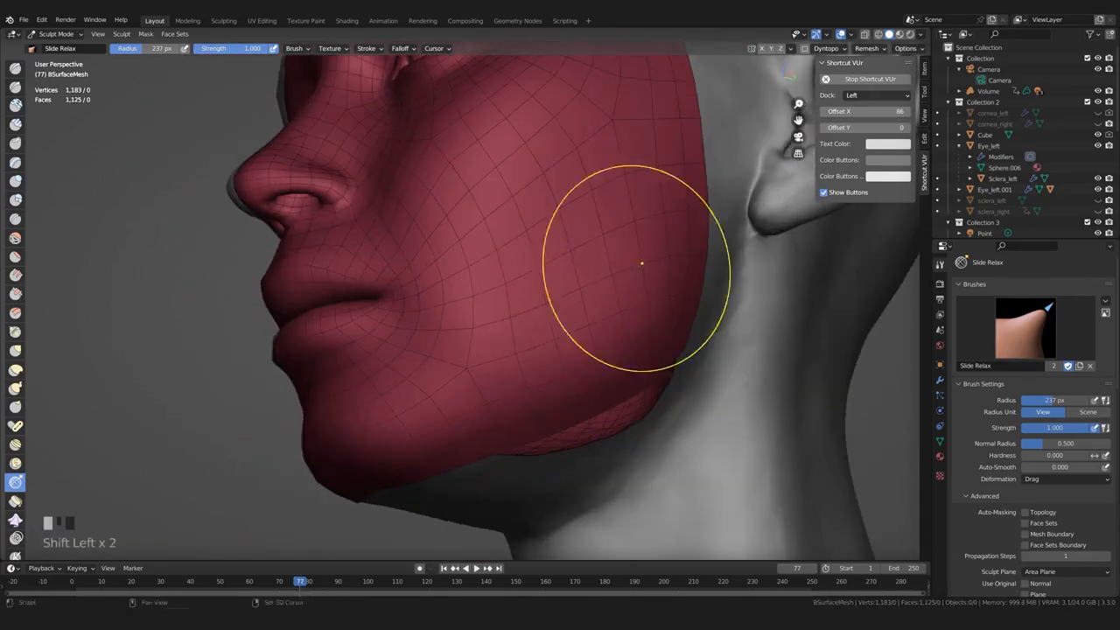
{"action": "left_click_drag", "start_coordinate": [611, 325], "coordinate": [605, 341], "text": "shift"}
Isolate the face mesh in local view and relax its topology around the jaw and chin with the Slide Relax brush
{"action": "mouse_move", "coordinate": [606, 341]}
{"action": "middle_mouse_down", "text": "shift"}
{"action": "mouse_move", "coordinate": [601, 358]}
{"action": "mouse_move", "coordinate": [534, 315]}
{"action": "mouse_move", "coordinate": [428, 348]}
{"action": "mouse_move", "coordinate": [527, 321]}
{"action": "mouse_move", "coordinate": [525, 297]}
{"action": "middle_mouse_up", "text": "shift"}
{"action": "key", "text": "KP_Divide"}
{"action": "left_click_drag", "start_coordinate": [516, 302], "coordinate": [481, 310]}
{"action": "mouse_move", "coordinate": [490, 298]}
{"action": "left_mouse_down"}
{"action": "mouse_move", "coordinate": [463, 312]}
{"action": "mouse_move", "coordinate": [477, 306]}
{"action": "left_mouse_up"}
{"action": "middle_click_drag", "start_coordinate": [490, 311], "coordinate": [560, 280]}
{"action": "mouse_move", "coordinate": [560, 289]}
{"action": "left_mouse_down", "text": "shift"}
{"action": "mouse_move", "coordinate": [572, 283]}
{"action": "mouse_move", "coordinate": [559, 291]}
{"action": "left_mouse_up", "text": "shift"}
{"action": "scroll", "coordinate": [495, 323], "scroll_direction": "up", "scroll_amount": 1}
{"action": "middle_click_drag", "start_coordinate": [495, 323], "coordinate": [551, 319]}
{"action": "left_click_drag", "start_coordinate": [534, 323], "coordinate": [516, 334]}
{"action": "left_click_drag", "start_coordinate": [534, 322], "coordinate": [525, 315]}
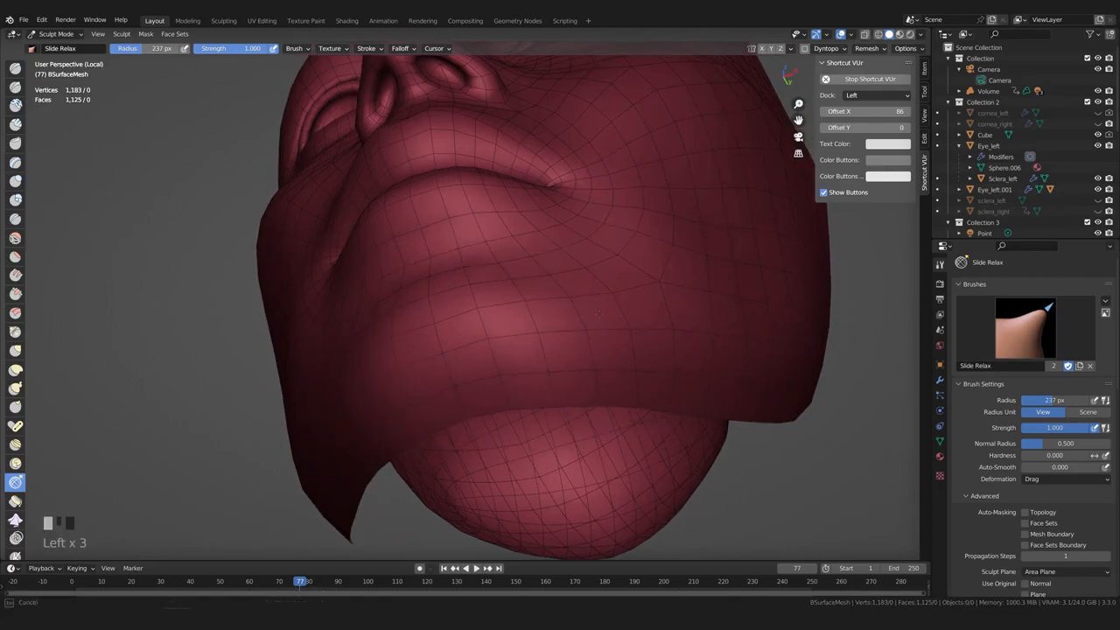
Relax the topology along the lower cheek, jawline and chin border with the Slide Relax brush
{"action": "middle_click_drag", "start_coordinate": [538, 302], "coordinate": [558, 330]}
{"action": "left_click", "coordinate": [558, 330], "text": "shift"}
{"action": "left_click_drag", "start_coordinate": [570, 323], "coordinate": [577, 317], "text": "shift"}
{"action": "mouse_move", "coordinate": [577, 317]}
{"action": "middle_mouse_down"}
{"action": "mouse_move", "coordinate": [603, 384]}
{"action": "mouse_move", "coordinate": [443, 425]}
{"action": "middle_mouse_up"}
{"action": "left_click_drag", "start_coordinate": [443, 425], "coordinate": [460, 411], "text": "shift"}
{"action": "middle_click_drag", "start_coordinate": [525, 367], "coordinate": [586, 350]}
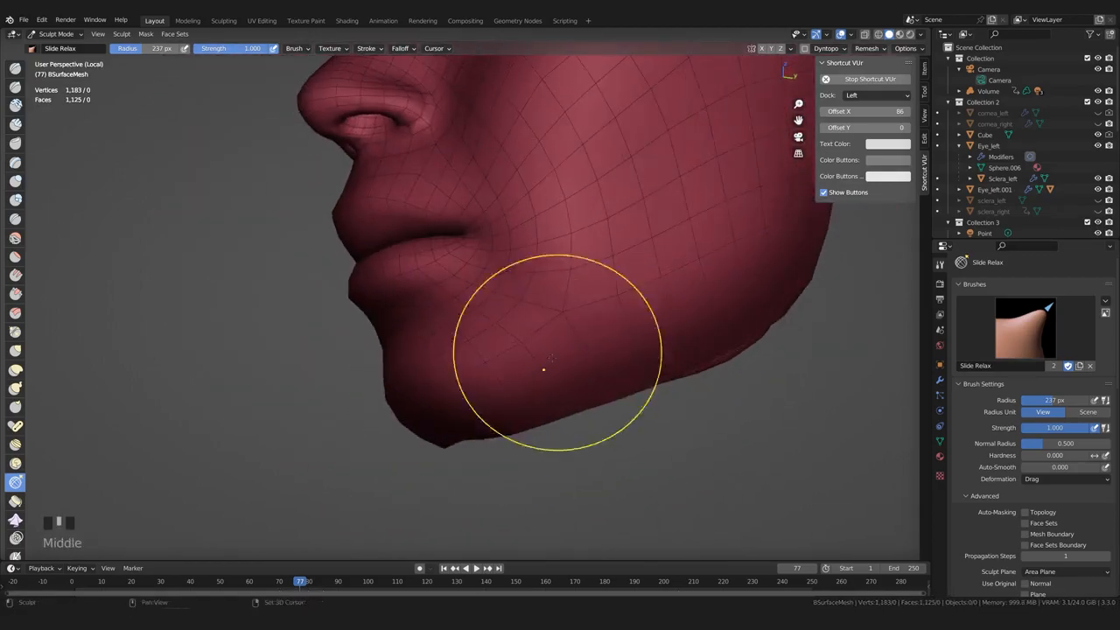
{"action": "middle_click_drag", "start_coordinate": [635, 323], "coordinate": [595, 337]}
{"action": "left_click_drag", "start_coordinate": [595, 332], "coordinate": [599, 314], "text": "shift"}
{"action": "middle_click_drag", "start_coordinate": [643, 284], "coordinate": [615, 306]}
{"action": "left_click_drag", "start_coordinate": [615, 306], "coordinate": [618, 305], "text": "shift"}
Smooth the cheek border and use the Grab brush to pull the face mesh's outer edge outward from the temple to the upper forehead
{"action": "middle_click_drag", "start_coordinate": [613, 284], "coordinate": [613, 464], "text": "shift"}
{"action": "scroll", "coordinate": [608, 350], "scroll_direction": "down", "scroll_amount": 1}
{"action": "middle_click_drag", "start_coordinate": [591, 227], "coordinate": [604, 352], "text": "shift"}
{"action": "left_click_drag", "start_coordinate": [616, 289], "coordinate": [619, 275], "text": "shift"}
{"action": "mouse_move", "coordinate": [617, 280]}
{"action": "middle_mouse_down"}
{"action": "mouse_move", "coordinate": [606, 318]}
{"action": "mouse_move", "coordinate": [575, 284]}
{"action": "middle_mouse_up"}
{"action": "key", "text": "g"}
{"action": "key", "text": "bracketleft"}
{"action": "key", "text": "bracketleft"}
{"action": "key", "text": "bracketleft"}
{"action": "key", "text": "bracketright"}
{"action": "key", "text": "bracketright"}
{"action": "key", "text": "bracketright"}
{"action": "key", "text": "bracketright"}
{"action": "key", "text": "bracketright"}
{"action": "left_click_drag", "start_coordinate": [590, 265], "coordinate": [581, 256]}
{"action": "left_click_drag", "start_coordinate": [578, 240], "coordinate": [571, 233]}
{"action": "left_click_drag", "start_coordinate": [535, 197], "coordinate": [529, 187]}
{"action": "left_click_drag", "start_coordinate": [485, 158], "coordinate": [481, 149]}
{"action": "middle_click_drag", "start_coordinate": [437, 162], "coordinate": [505, 179]}
{"action": "left_click_drag", "start_coordinate": [495, 181], "coordinate": [491, 174]}
Reduce the Grab brush radius to 94 px, adjust the forehead's upper border and smooth the reshaped area
{"action": "middle_click_drag", "start_coordinate": [455, 179], "coordinate": [523, 174]}
{"action": "key", "text": "bracketleft"}
{"action": "key", "text": "bracketleft"}
{"action": "key", "text": "bracketleft"}
{"action": "key", "text": "bracketleft"}
{"action": "key", "text": "bracketleft"}
{"action": "key", "text": "bracketleft"}
{"action": "key", "text": "bracketleft"}
{"action": "key", "text": "bracketleft"}
{"action": "key", "text": "bracketleft"}
{"action": "key", "text": "bracketleft"}
{"action": "key", "text": "bracketleft"}
{"action": "key", "text": "bracketleft"}
{"action": "key", "text": "bracketleft"}
{"action": "key", "text": "bracketleft"}
{"action": "key", "text": "bracketleft"}
{"action": "left_click_drag", "start_coordinate": [387, 156], "coordinate": [431, 149]}
{"action": "middle_click_drag", "start_coordinate": [438, 162], "coordinate": [442, 171]}
{"action": "left_click_drag", "start_coordinate": [477, 175], "coordinate": [489, 179], "text": "shift"}
{"action": "mouse_move", "coordinate": [542, 236]}
{"action": "middle_mouse_down"}
{"action": "mouse_move", "coordinate": [468, 258]}
{"action": "mouse_move", "coordinate": [479, 240]}
{"action": "mouse_move", "coordinate": [564, 262]}
{"action": "middle_mouse_up"}
Undo and redo the last border strokes to compare the face mesh's shape before and after the adjustments
{"action": "key", "text": "ctrl+z"}
{"action": "key", "text": "ctrl+z"}
{"action": "key", "text": "ctrl+z"}
{"action": "key", "text": "ctrl+shift+z"}
{"action": "key", "text": "ctrl+shift+z"}
{"action": "key", "text": "ctrl+shift+z"}
{"action": "key", "text": "ctrl+shift+z"}
{"action": "key", "text": "ctrl+shift+z"}
{"action": "key", "text": "ctrl+shift+z"}
{"action": "scroll", "coordinate": [585, 303], "scroll_direction": "up", "scroll_amount": 2}
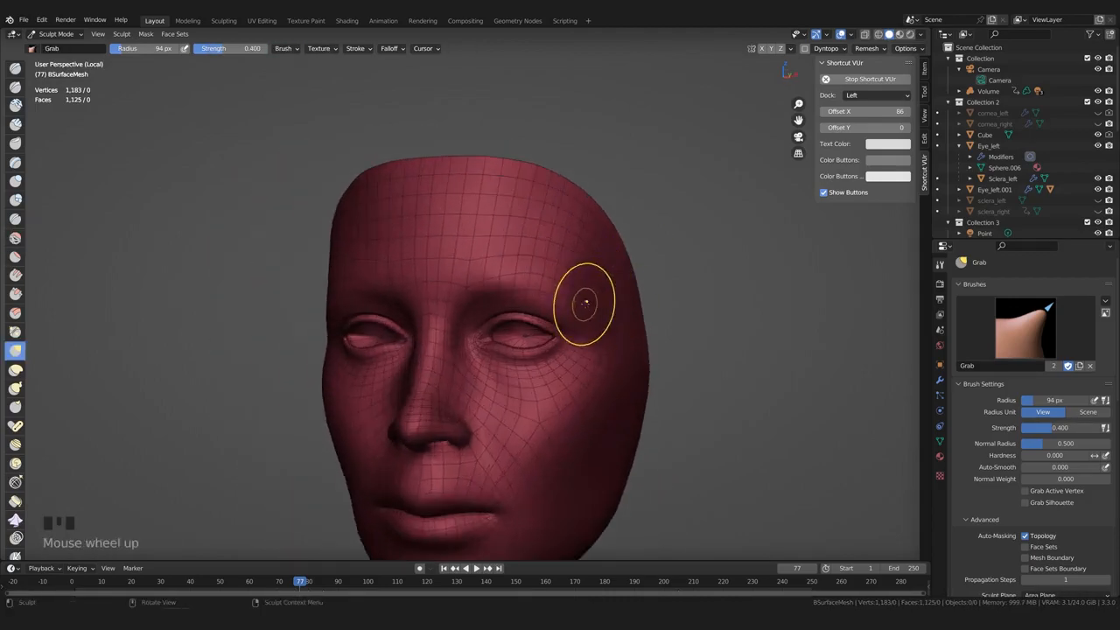
Inspect the reshaped face mesh, leave local view and return to Object Mode with the whole head displayed
{"action": "middle_click_drag", "start_coordinate": [588, 411], "coordinate": [560, 293], "text": "shift"}
{"action": "middle_click_drag", "start_coordinate": [612, 321], "coordinate": [518, 282]}
{"action": "middle_click_drag", "start_coordinate": [494, 289], "coordinate": [524, 372], "text": "shift"}
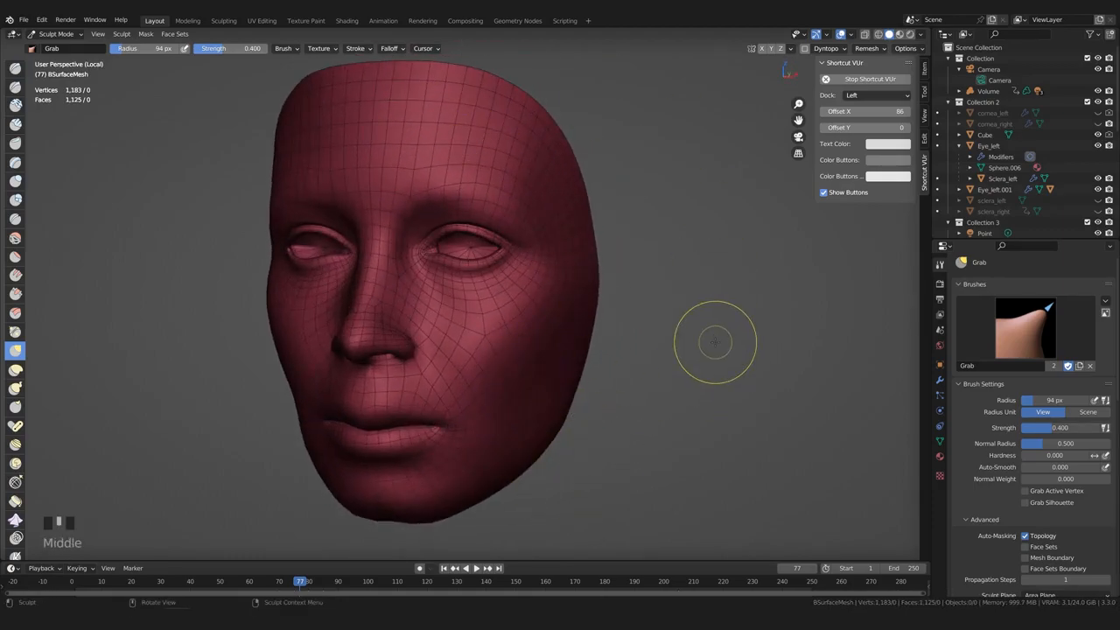
{"action": "middle_click_drag", "start_coordinate": [715, 341], "coordinate": [590, 429]}
{"action": "middle_click_drag", "start_coordinate": [475, 499], "coordinate": [457, 465]}
{"action": "scroll", "coordinate": [528, 444], "scroll_direction": "down", "scroll_amount": 2}
{"action": "middle_click_drag", "start_coordinate": [528, 444], "coordinate": [528, 444]}
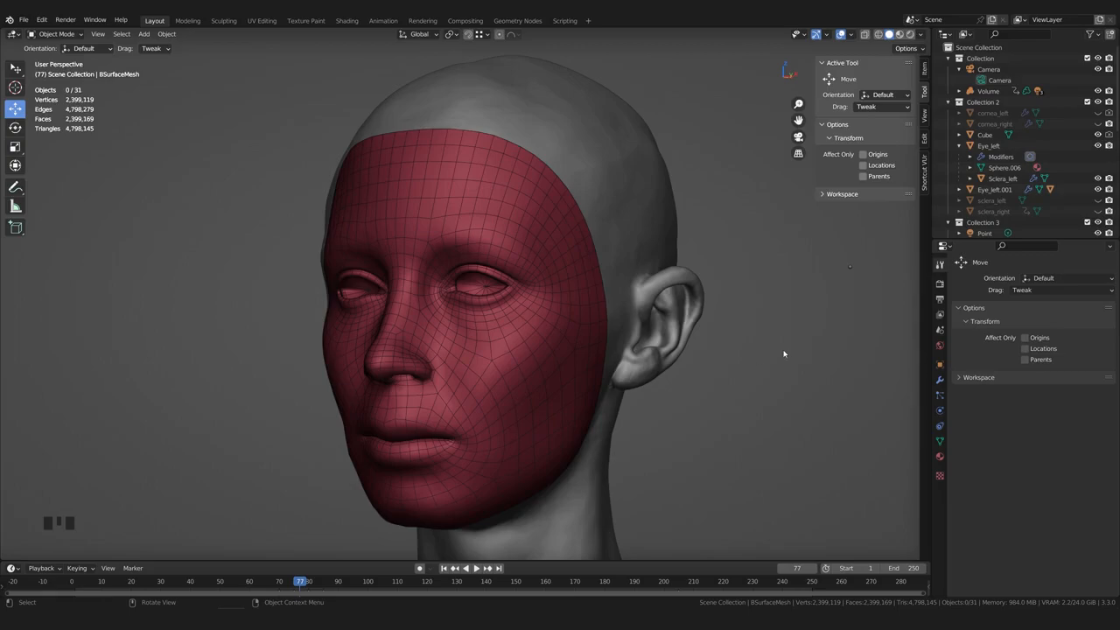
{"action": "middle_click_drag", "start_coordinate": [772, 298], "coordinate": [757, 300]}
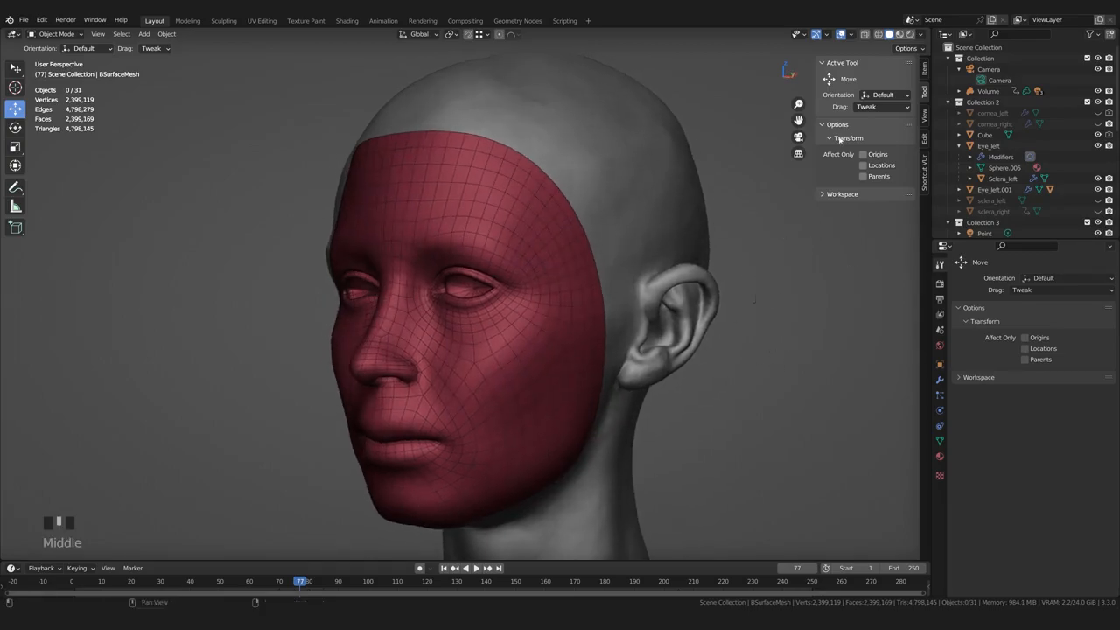
Change the viewport's MatCap to the light grey material
{"action": "left_click", "coordinate": [920, 34]}
{"action": "left_click", "coordinate": [920, 101]}
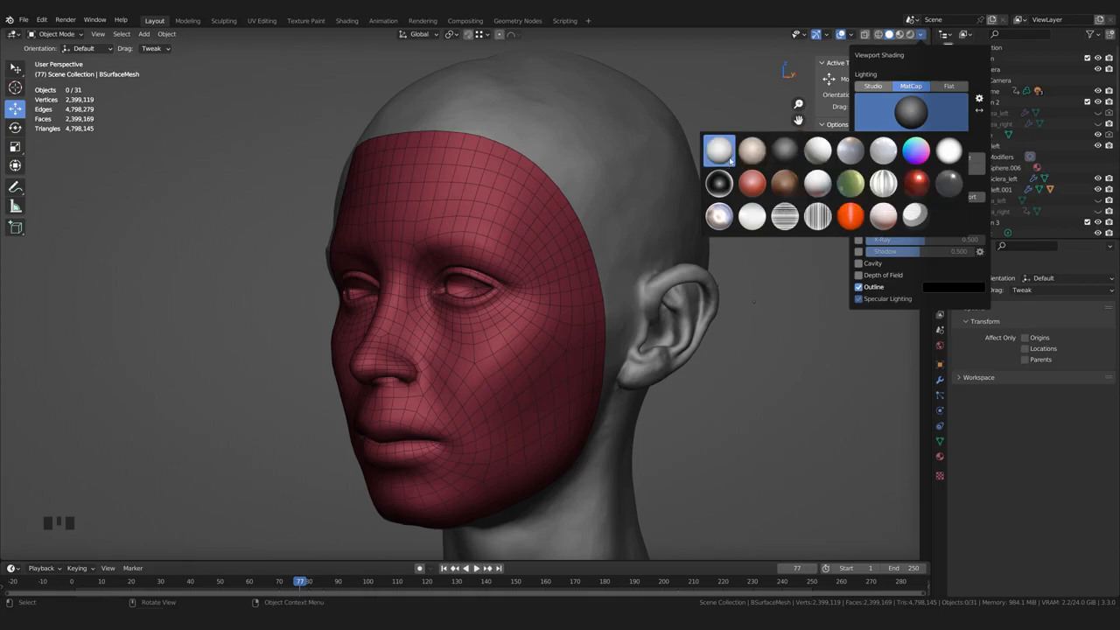
{"action": "left_click", "coordinate": [722, 155]}
{"action": "mouse_move", "coordinate": [719, 201]}
{"action": "middle_mouse_down"}
{"action": "mouse_move", "coordinate": [704, 300]}
{"action": "mouse_move", "coordinate": [718, 295]}
{"action": "mouse_move", "coordinate": [727, 305]}
{"action": "mouse_move", "coordinate": [716, 309]}
{"action": "middle_mouse_up"}
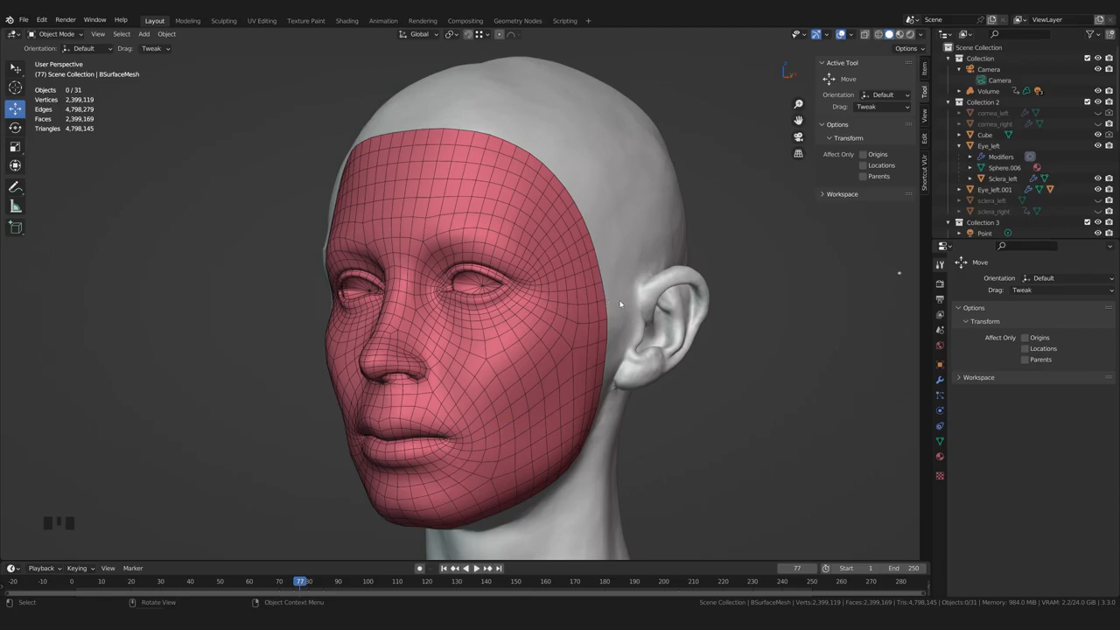
Add a Shrinkwrap modifier below the face mesh's Mirror modifier and create a new vertex group
{"action": "left_click", "coordinate": [939, 379]}
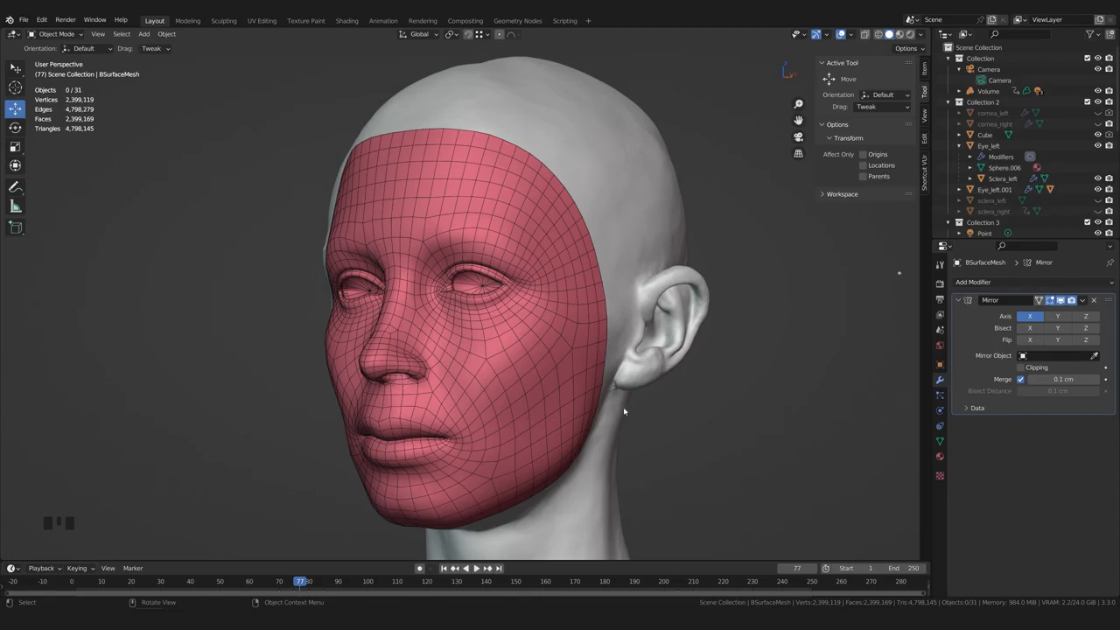
{"action": "left_click", "coordinate": [984, 282]}
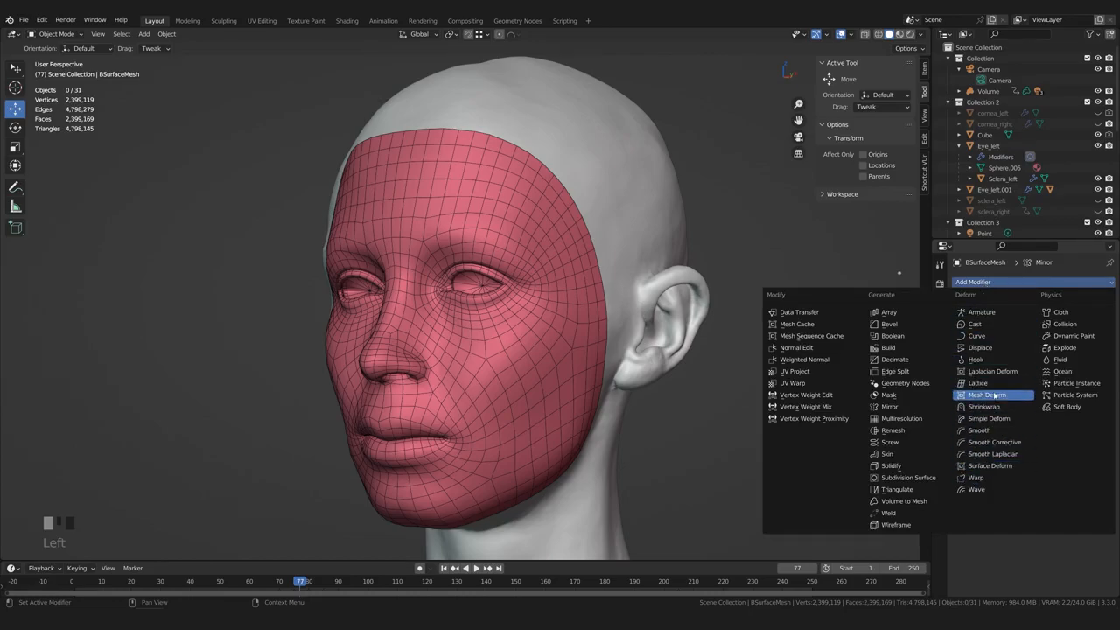
{"action": "left_click", "coordinate": [989, 407]}
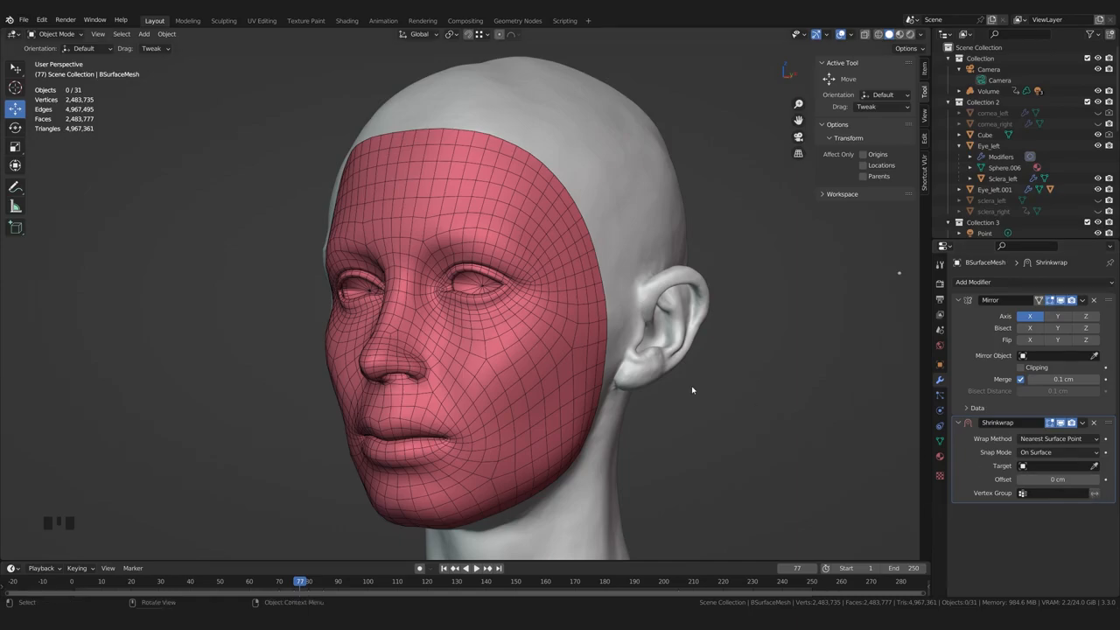
{"action": "left_click", "coordinate": [940, 443]}
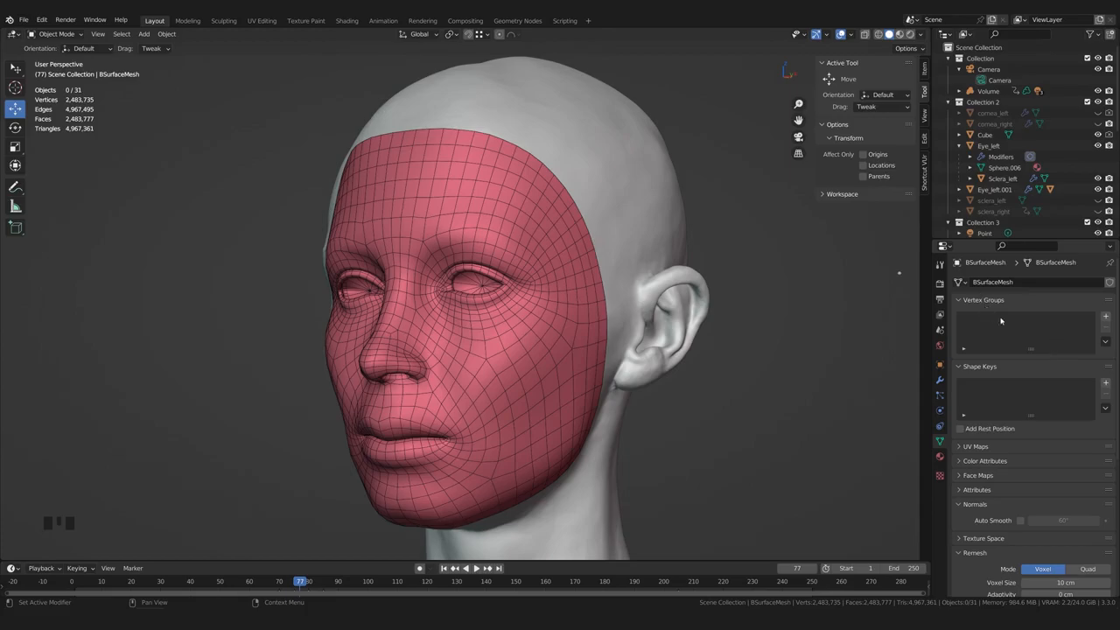
{"action": "left_click", "coordinate": [1107, 318]}
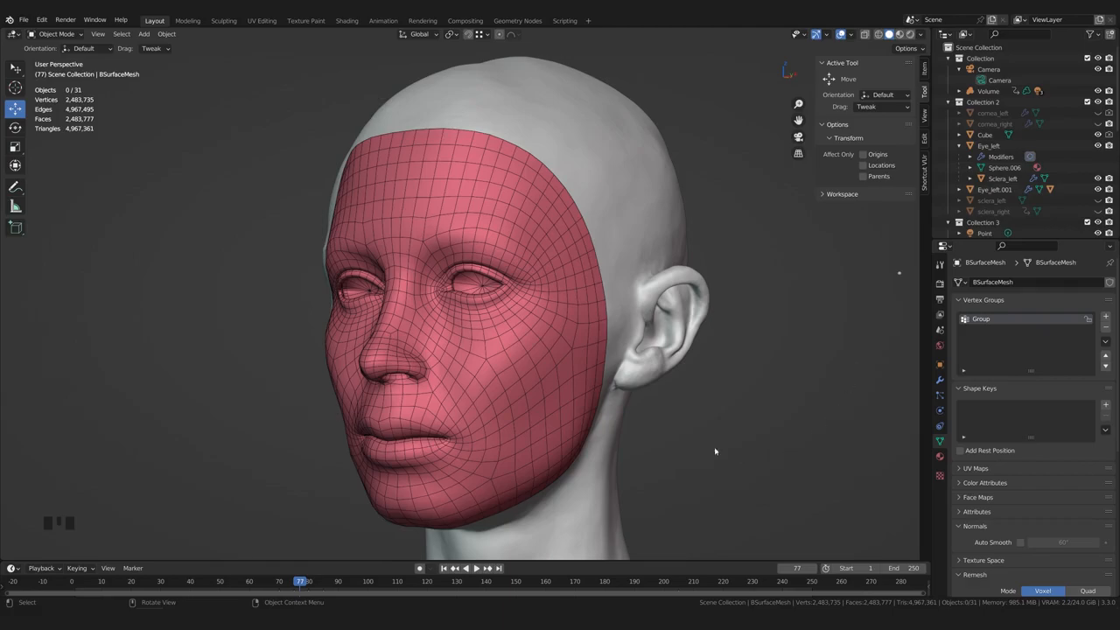
Enter Edit Mode, select the faces filling the eye opening in face select mode and grow the selection by one ring
{"action": "scroll", "coordinate": [595, 402], "scroll_direction": "up", "scroll_amount": 2}
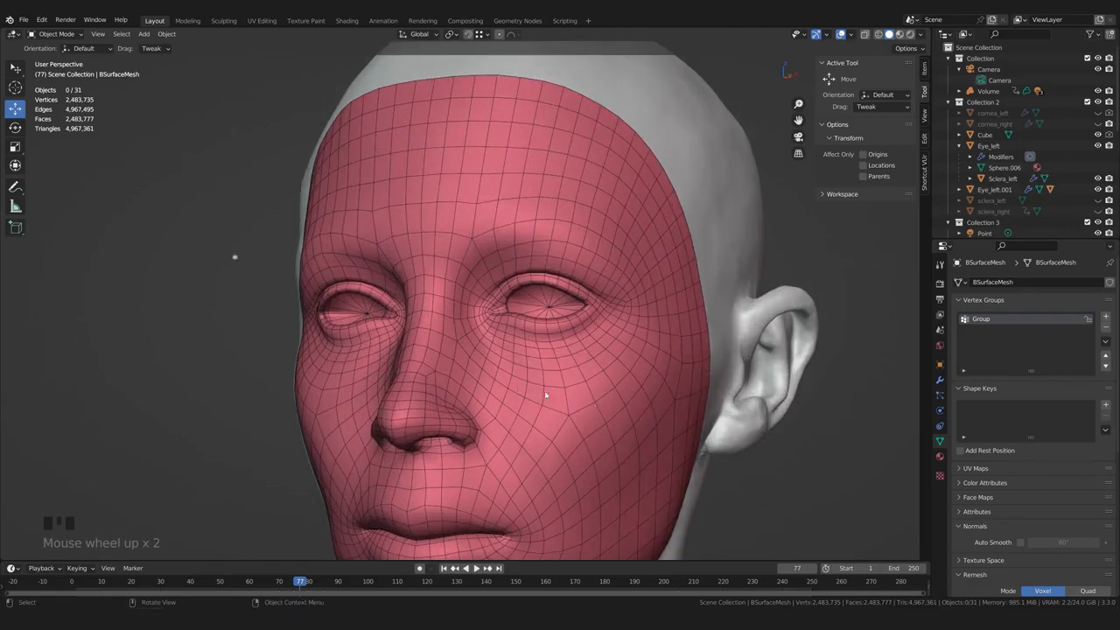
{"action": "key", "text": "Tab"}
{"action": "middle_click_drag", "start_coordinate": [574, 392], "coordinate": [557, 353]}
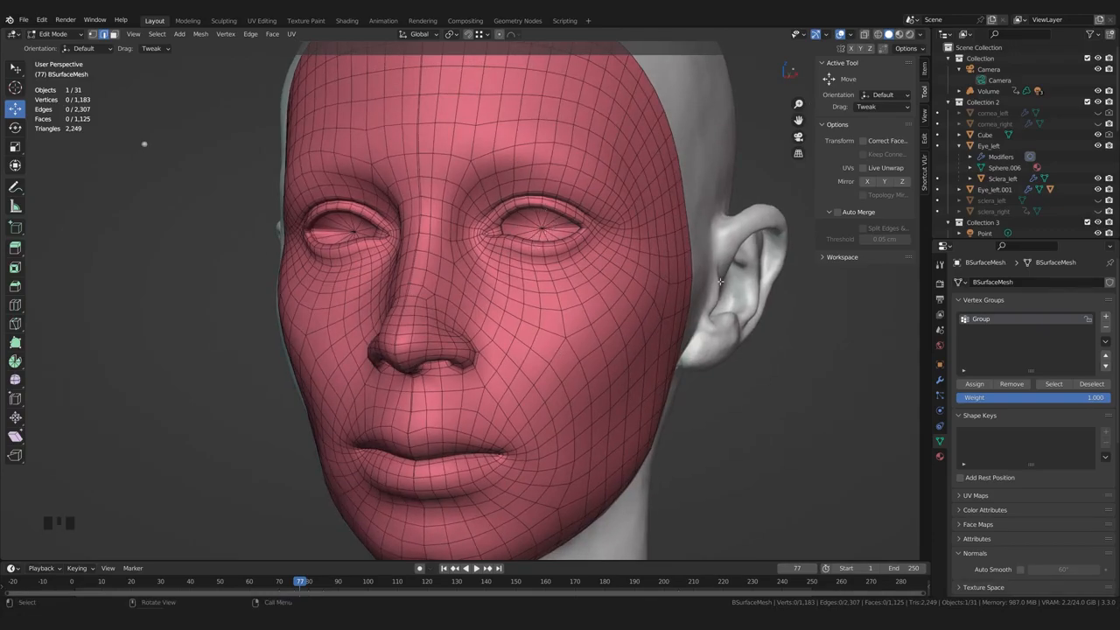
{"action": "scroll", "coordinate": [551, 289], "scroll_direction": "up", "scroll_amount": 5}
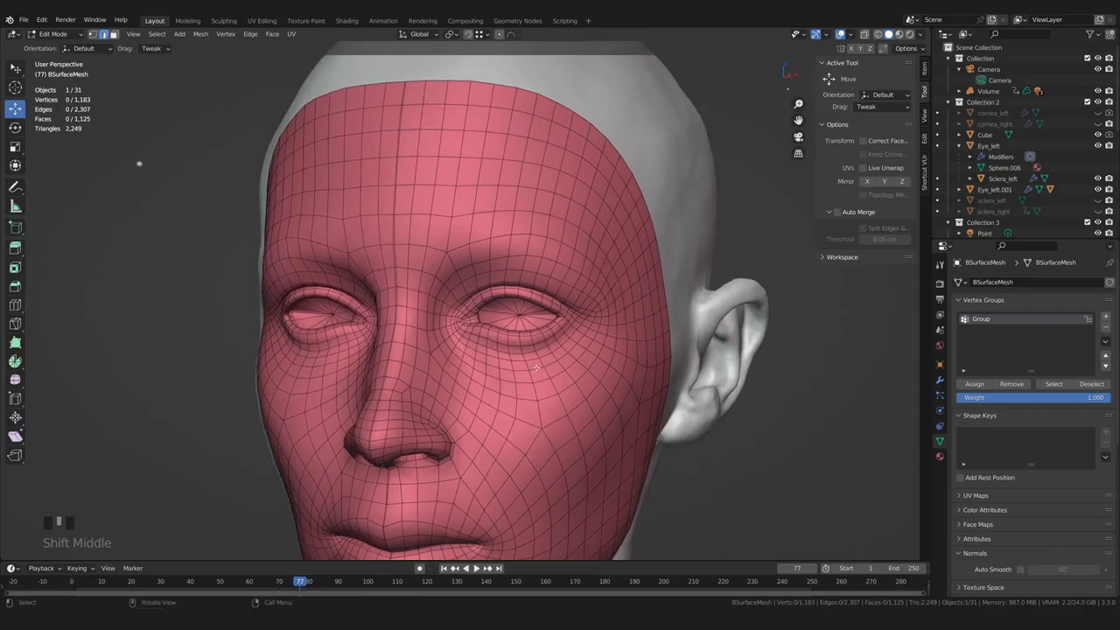
{"action": "scroll", "coordinate": [506, 340], "scroll_direction": "up", "scroll_amount": 5}
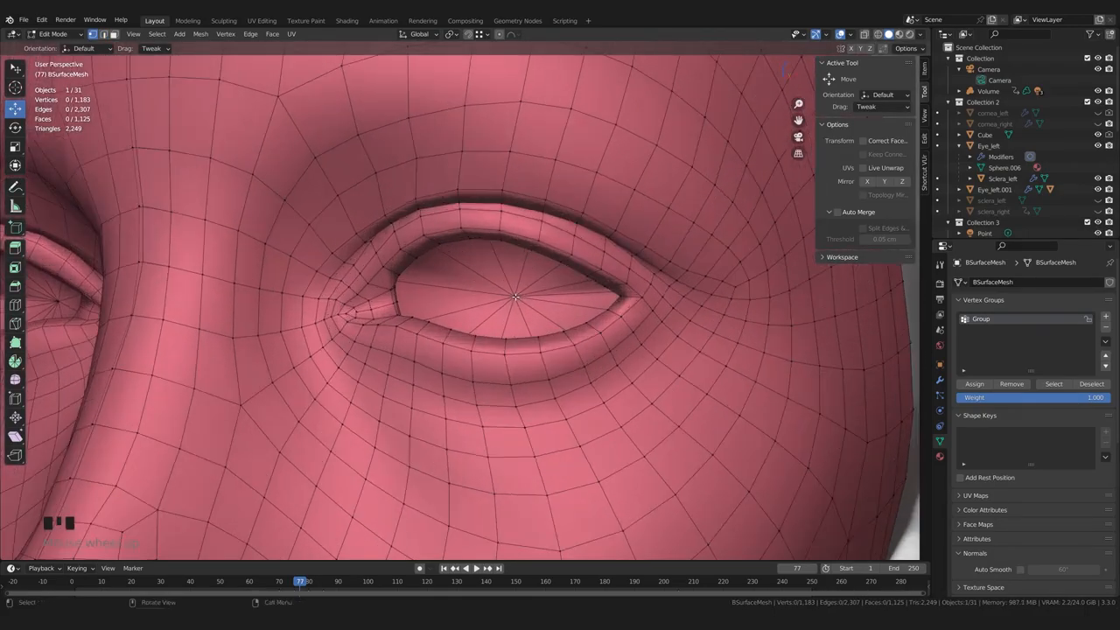
{"action": "left_click", "coordinate": [515, 298]}
{"action": "middle_click_drag", "start_coordinate": [472, 374], "coordinate": [490, 333]}
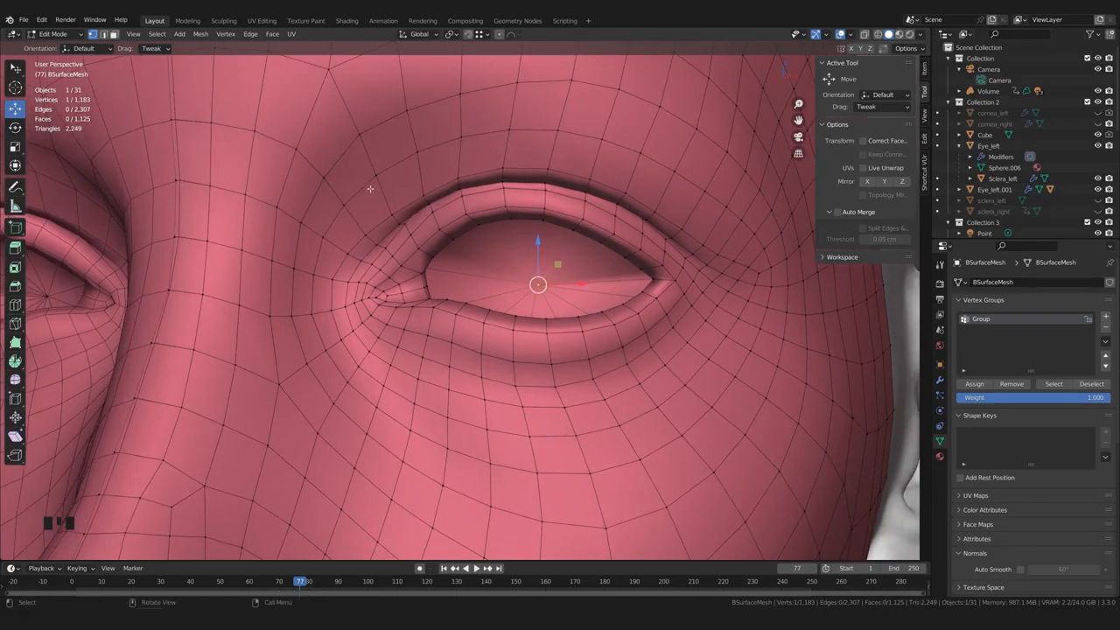
{"action": "middle_click_drag", "start_coordinate": [370, 185], "coordinate": [349, 185]}
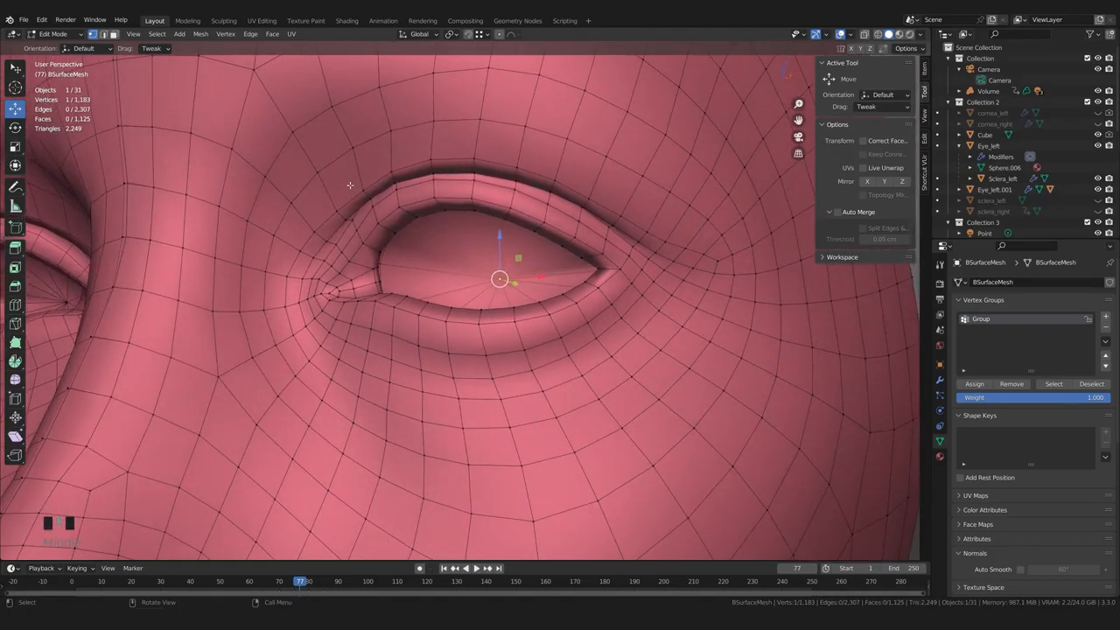
{"action": "left_click", "coordinate": [115, 36]}
{"action": "key", "text": "l"}
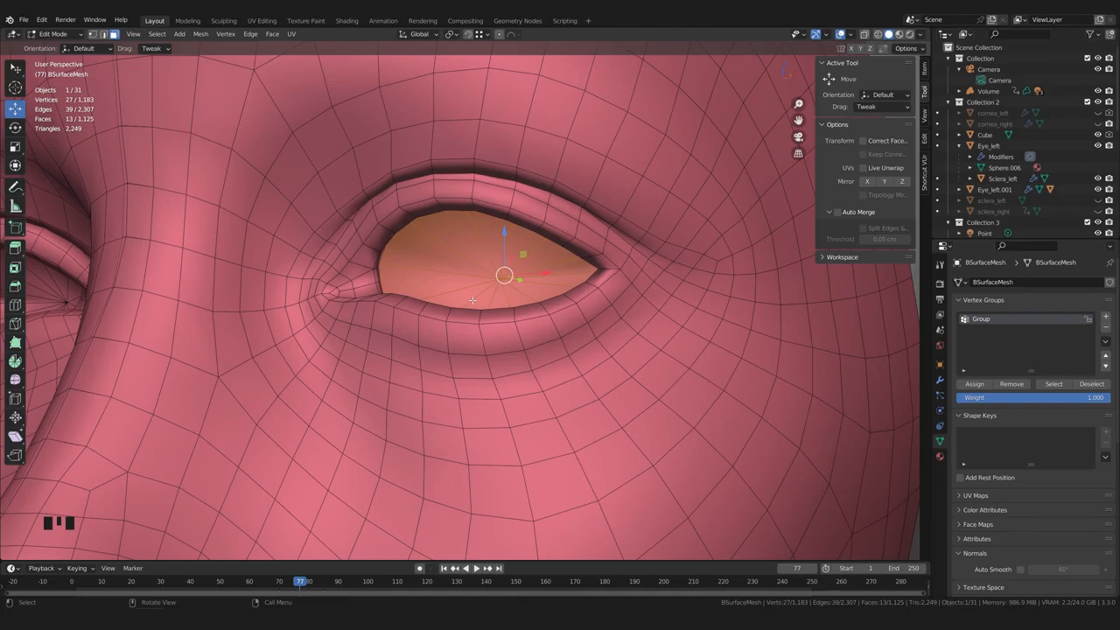
{"action": "key", "text": "ctrl"}
{"action": "middle_click_drag", "start_coordinate": [468, 308], "coordinate": [469, 318]}
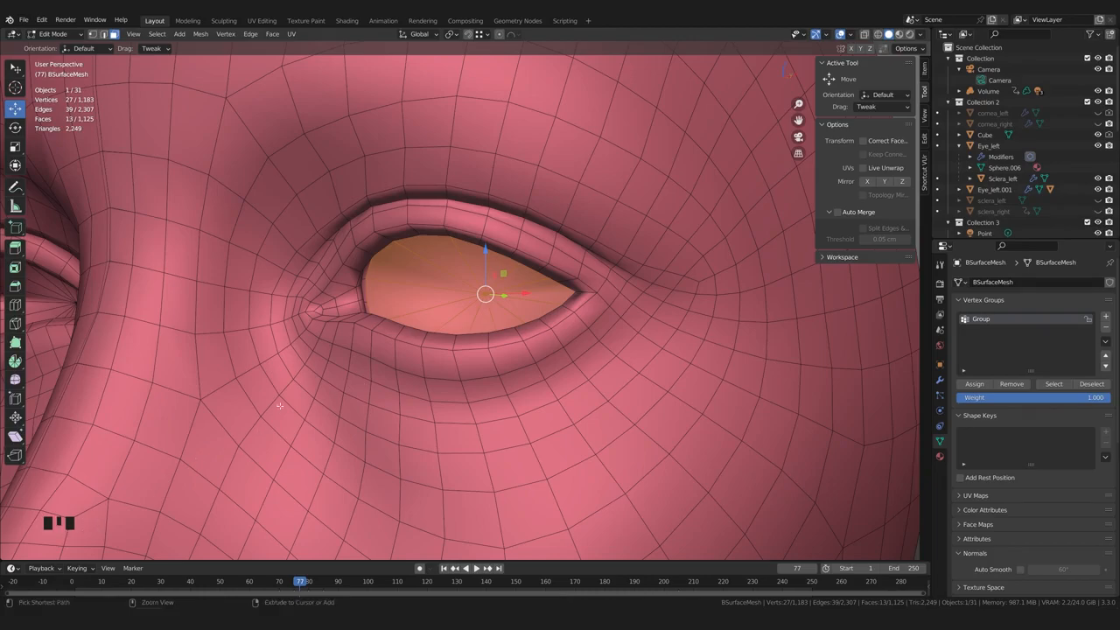
{"action": "key", "text": "ctrl"}
{"action": "key", "text": "ctrl+KP_Add"}
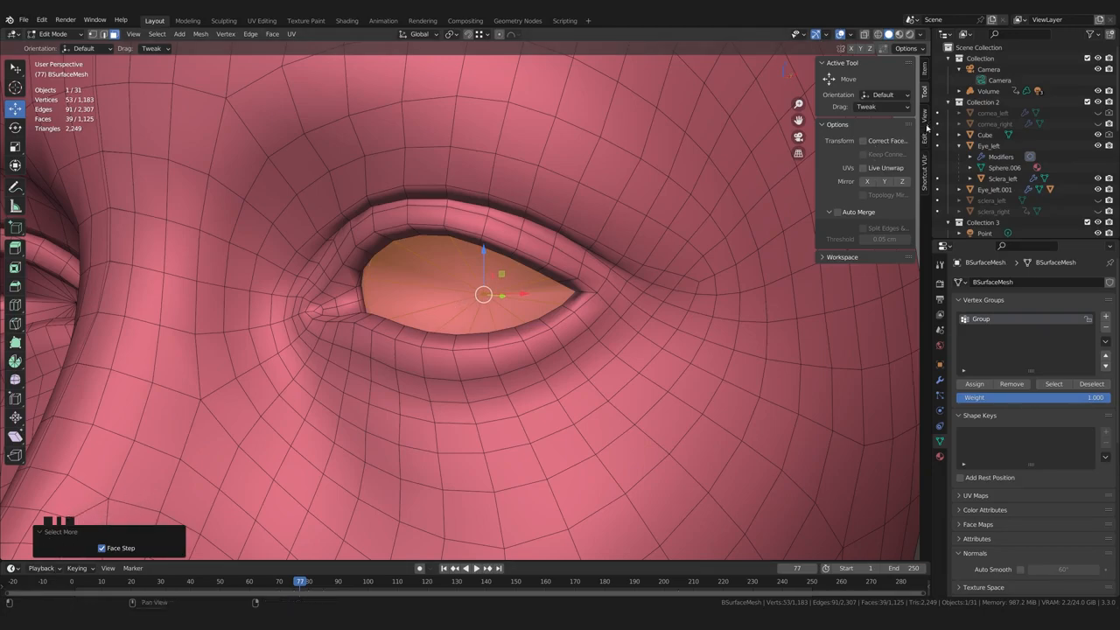
Set the Shortcut VUr overlay's Y offset to 70 and brighten its text and button text colors to near white
{"action": "left_click", "coordinate": [924, 165]}
{"action": "left_click_drag", "start_coordinate": [838, 128], "coordinate": [862, 128]}
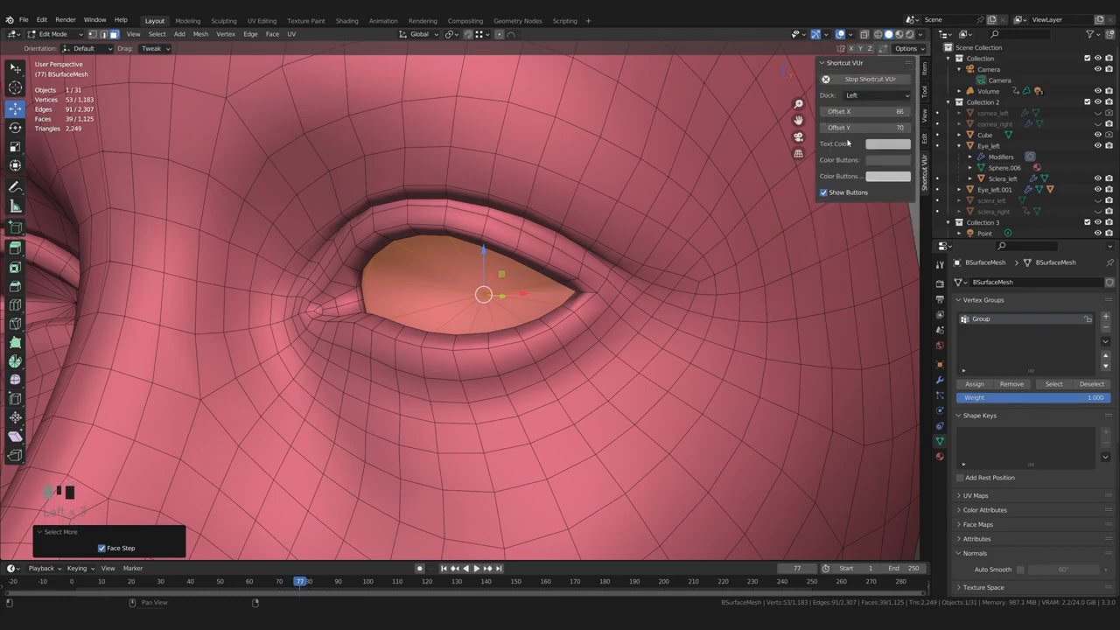
{"action": "left_click", "coordinate": [877, 145]}
{"action": "left_click_drag", "start_coordinate": [966, 186], "coordinate": [962, 163]}
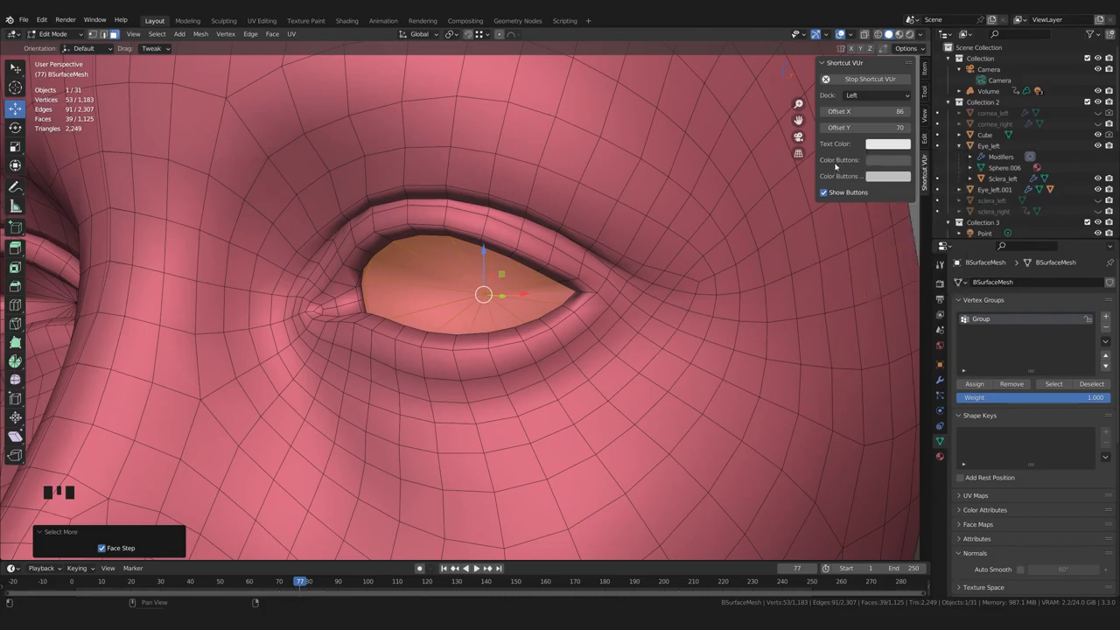
{"action": "left_click", "coordinate": [888, 144]}
{"action": "left_click", "coordinate": [956, 139]}
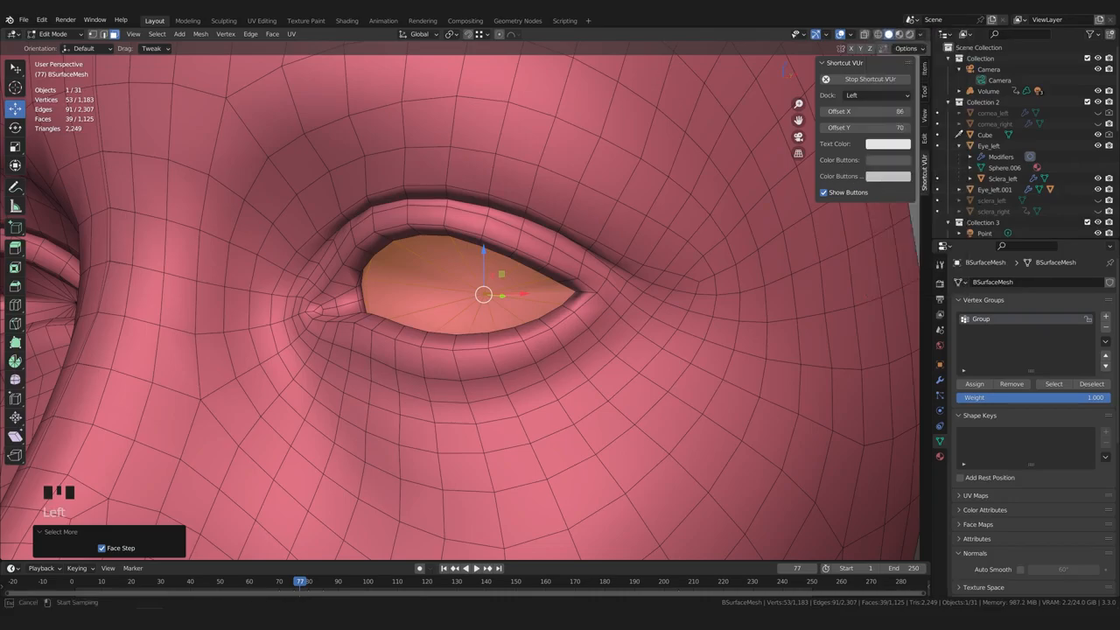
{"action": "left_click", "coordinate": [886, 162]}
{"action": "left_click", "coordinate": [883, 177]}
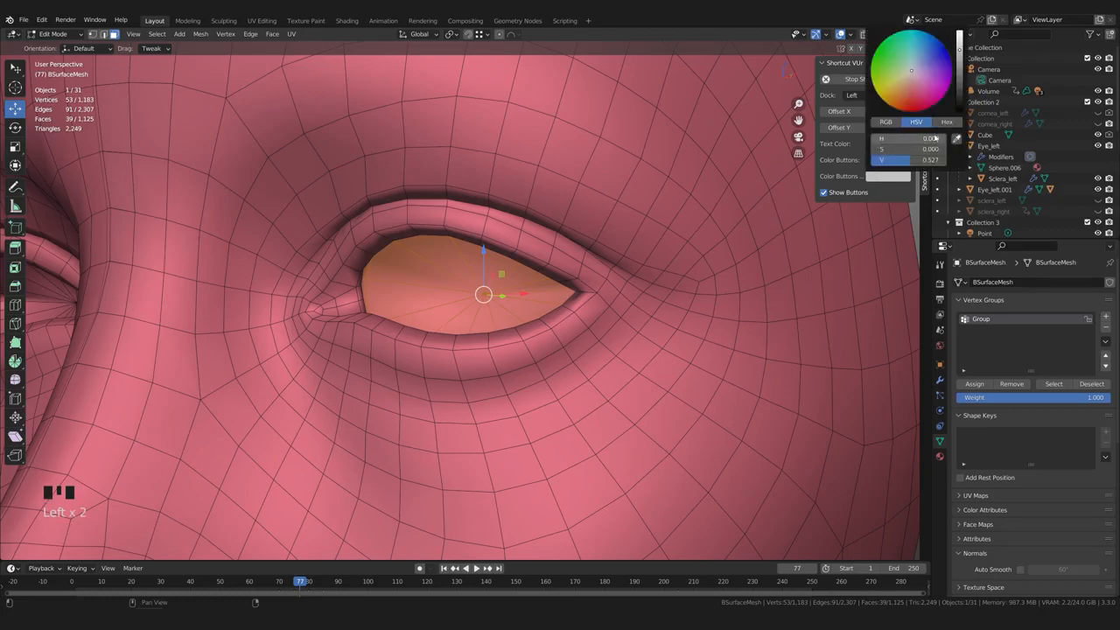
{"action": "left_click_drag", "start_coordinate": [960, 44], "coordinate": [959, 35]}
Grow the eye selection by three more rings and add the remaining small faces at the eye's inner corner
{"action": "mouse_move", "coordinate": [376, 311]}
{"action": "middle_mouse_down"}
{"action": "mouse_move", "coordinate": [391, 316]}
{"action": "mouse_move", "coordinate": [380, 316]}
{"action": "middle_mouse_up"}
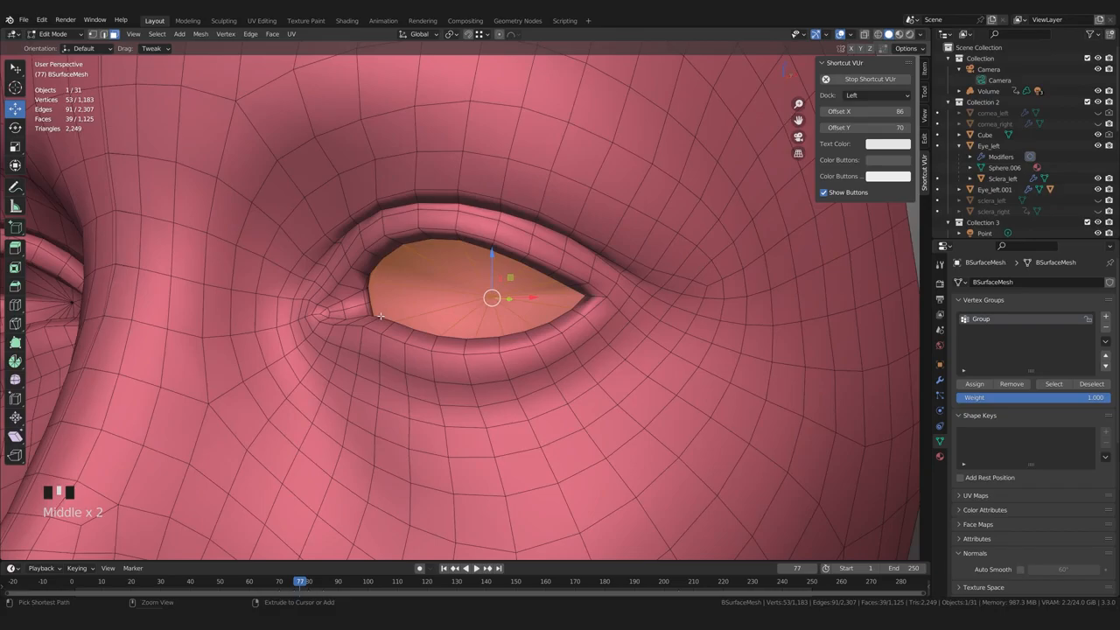
{"action": "key", "text": "ctrl+KP_Add"}
{"action": "key", "text": "ctrl+KP_Add"}
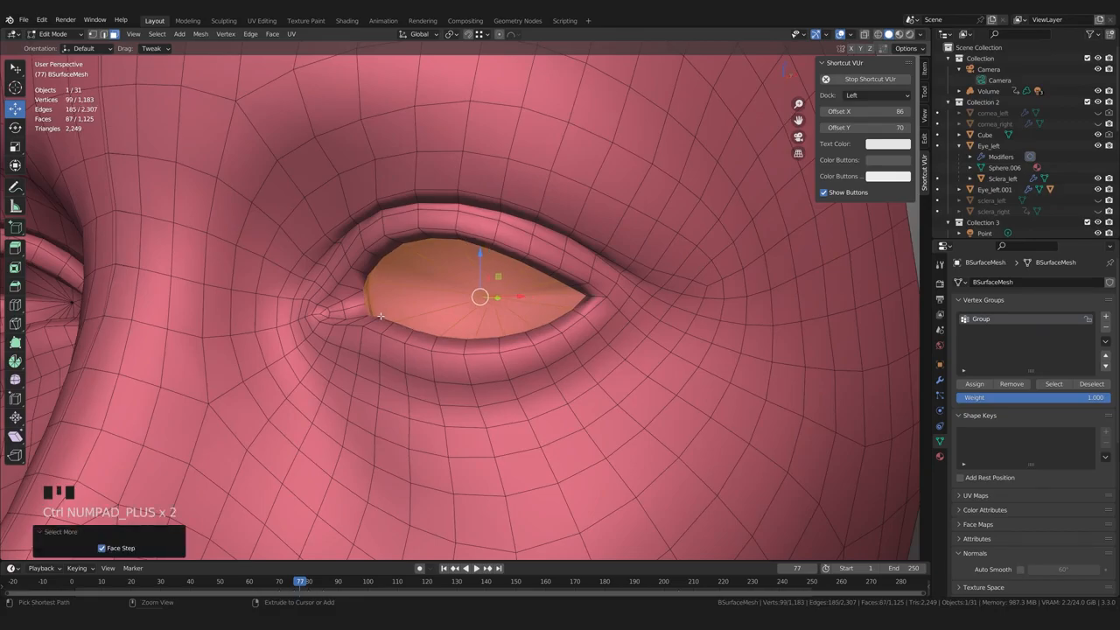
{"action": "key", "text": "ctrl+KP_Add"}
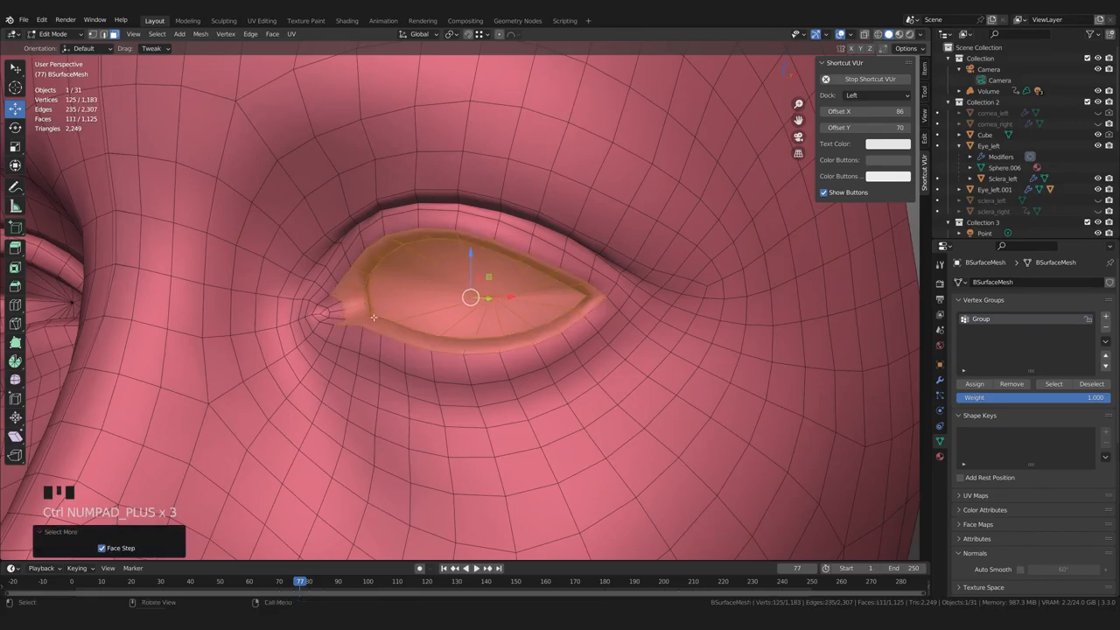
{"action": "scroll", "coordinate": [380, 316], "scroll_direction": "up", "scroll_amount": 2}
{"action": "left_click", "coordinate": [337, 284], "text": "shift"}
{"action": "left_click", "coordinate": [328, 291], "text": "shift"}
{"action": "left_click", "coordinate": [324, 295], "text": "shift"}
{"action": "left_click", "coordinate": [319, 298], "text": "shift"}
{"action": "left_click", "coordinate": [346, 296], "text": "shift"}
{"action": "left_click", "coordinate": [345, 297], "text": "shift"}
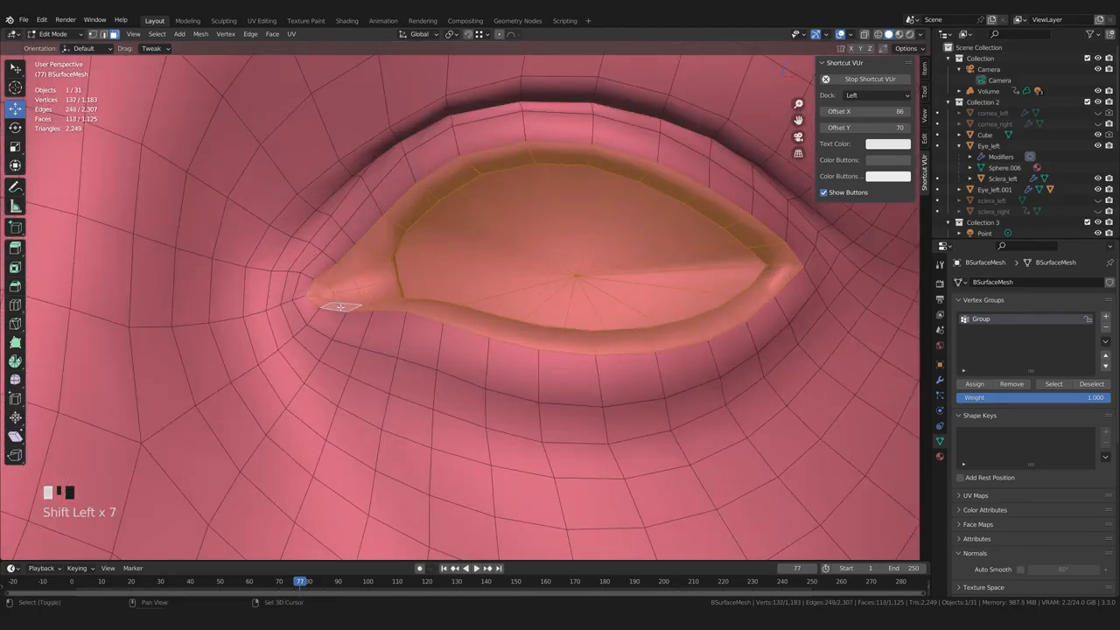
Assign the selected eye vertices to the active vertex group
{"action": "middle_click", "coordinate": [418, 316]}
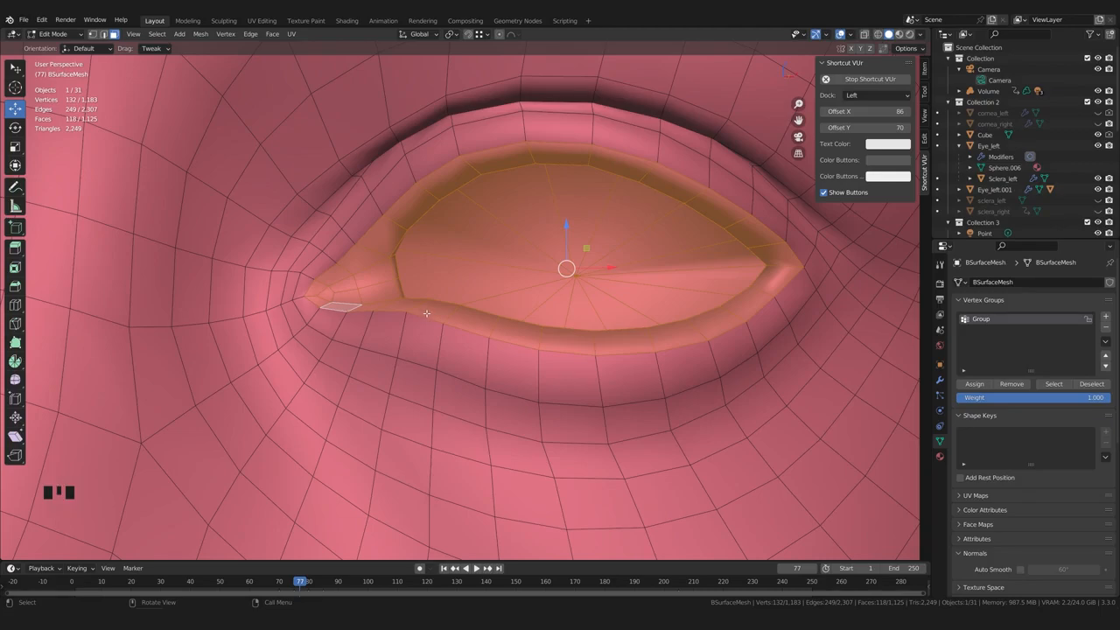
{"action": "left_click", "coordinate": [201, 34]}
{"action": "mouse_move", "coordinate": [225, 33]}
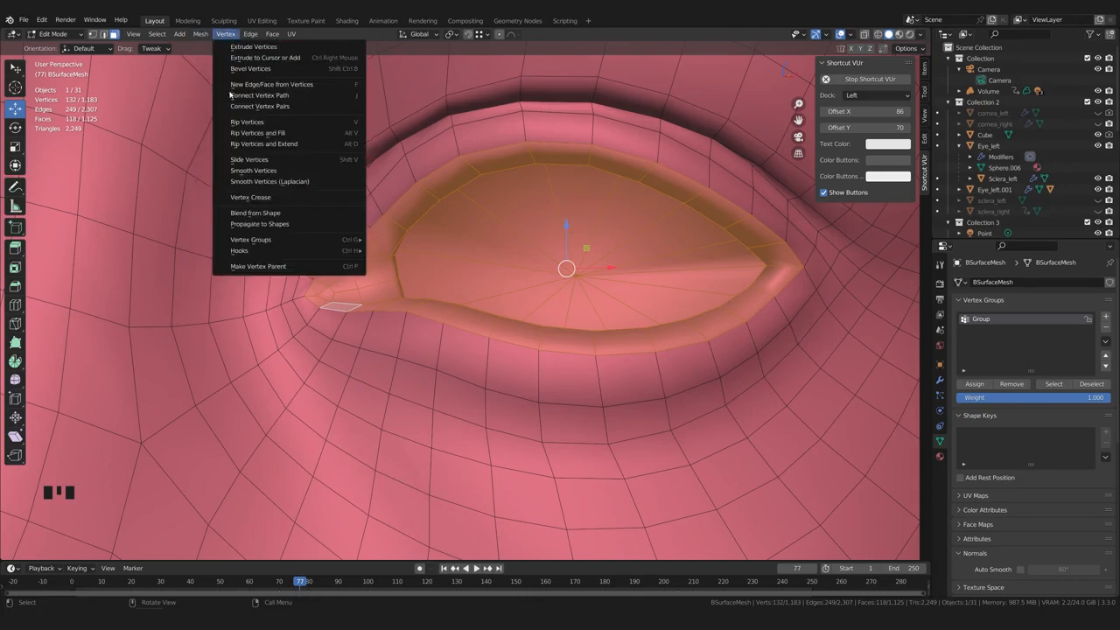
{"action": "mouse_move", "coordinate": [263, 243]}
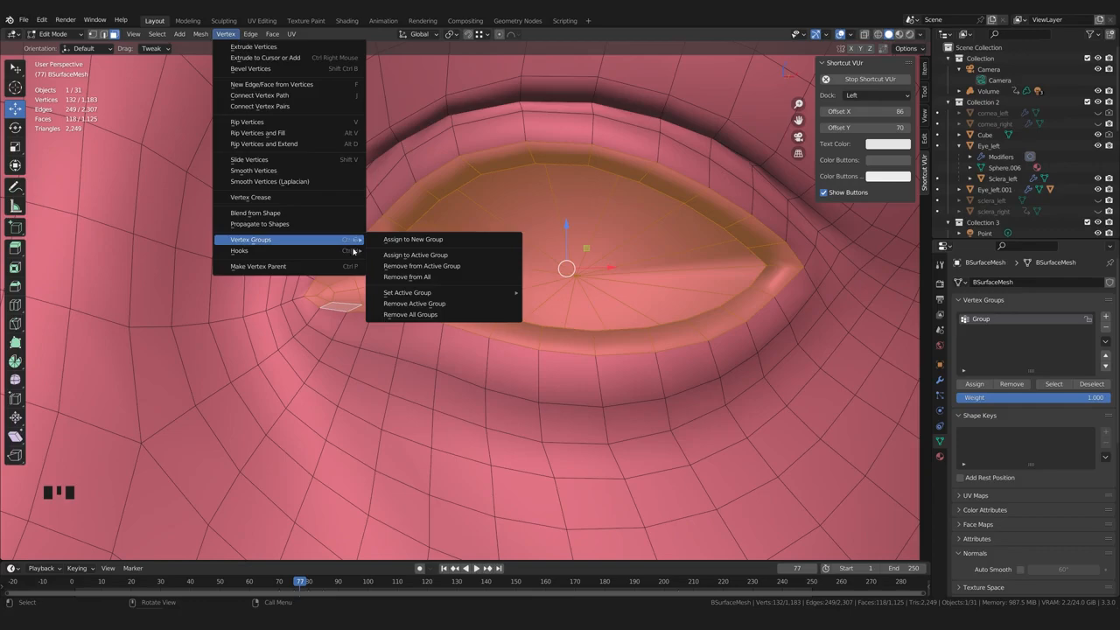
{"action": "key", "text": "ctrl+g"}
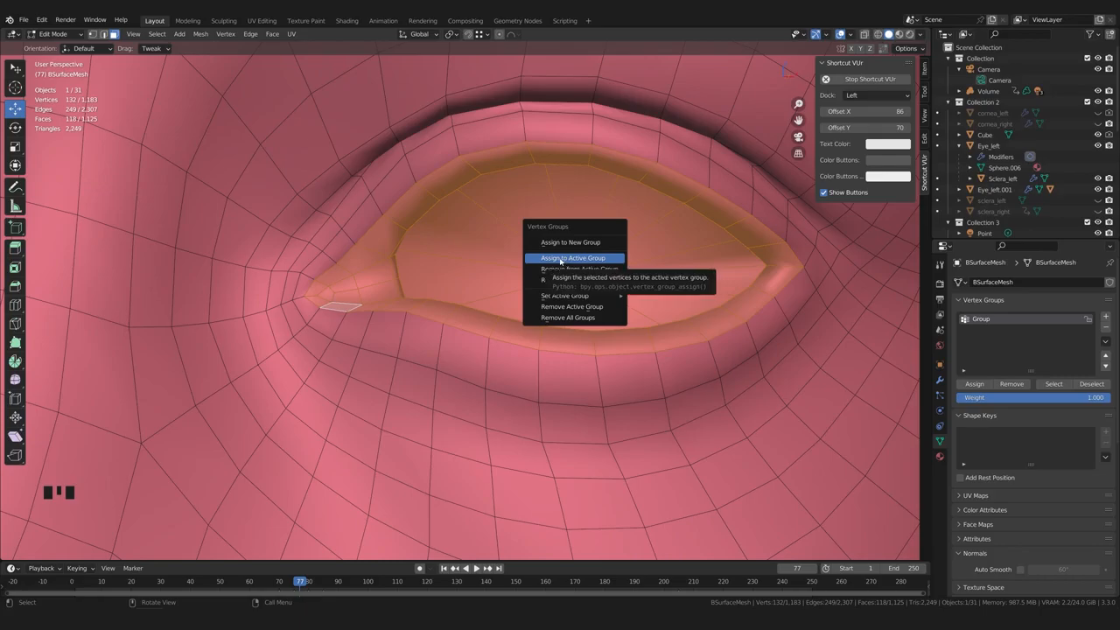
{"action": "scroll", "coordinate": [469, 262], "scroll_direction": "down", "scroll_amount": 2}
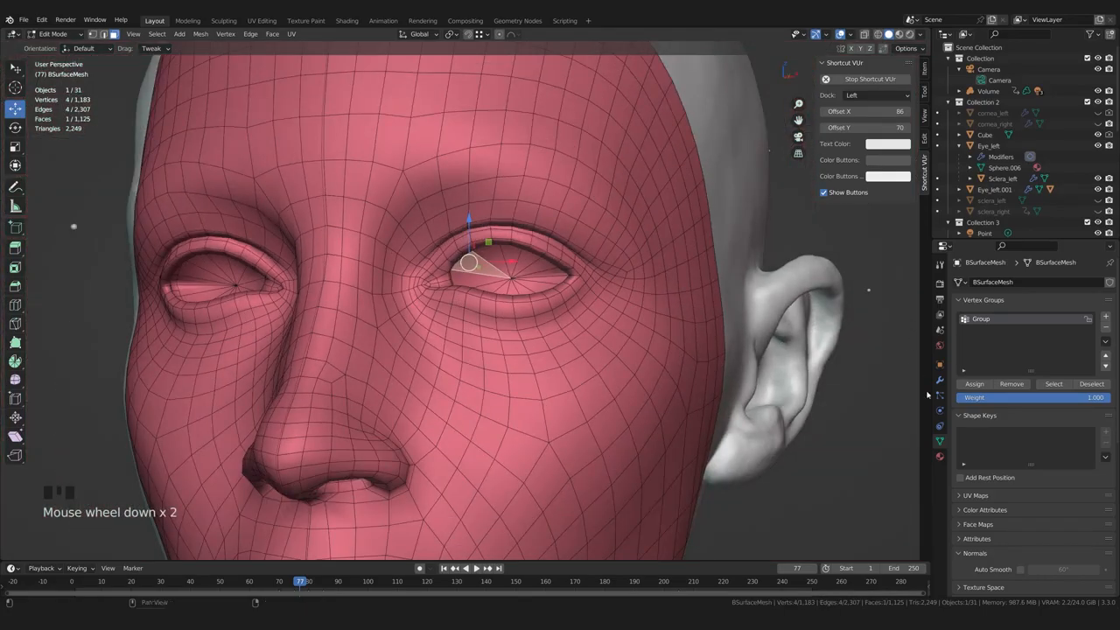
Set the Shrinkwrap modifier's wrap method to Target Normal Project and its snap mode to Outside Surface
{"action": "left_click", "coordinate": [939, 380]}
{"action": "middle_click_drag", "start_coordinate": [599, 325], "coordinate": [551, 315], "text": "shift"}
{"action": "scroll", "coordinate": [589, 312], "scroll_direction": "down", "scroll_amount": 2}
{"action": "scroll", "coordinate": [588, 312], "scroll_direction": "up", "scroll_amount": 1}
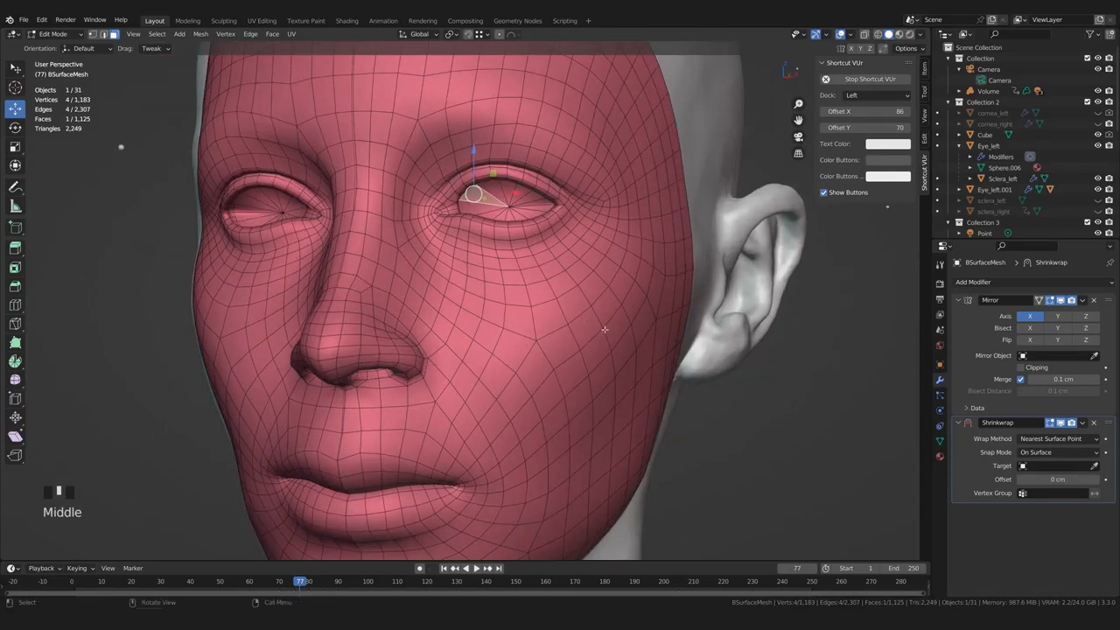
{"action": "left_click", "coordinate": [1047, 440]}
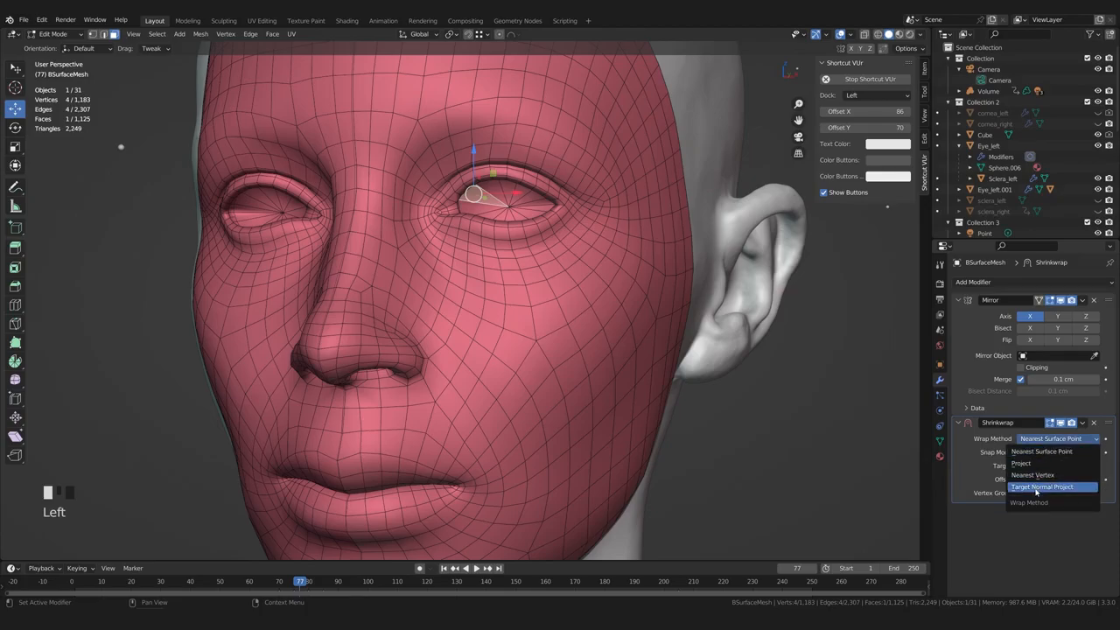
{"action": "left_click", "coordinate": [1042, 488]}
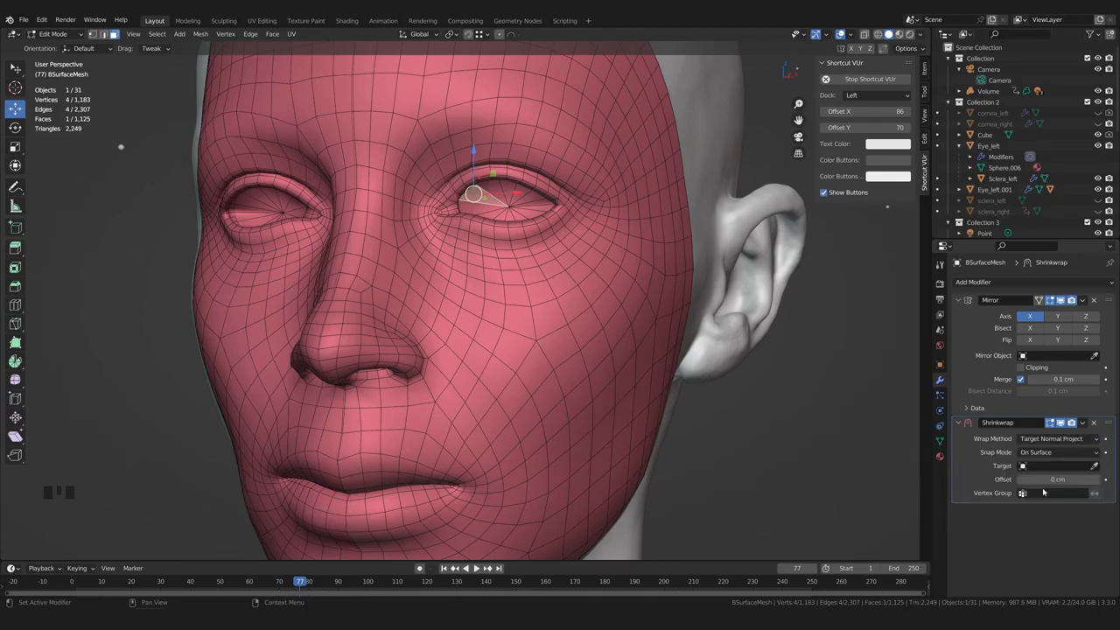
{"action": "left_click", "coordinate": [1041, 453]}
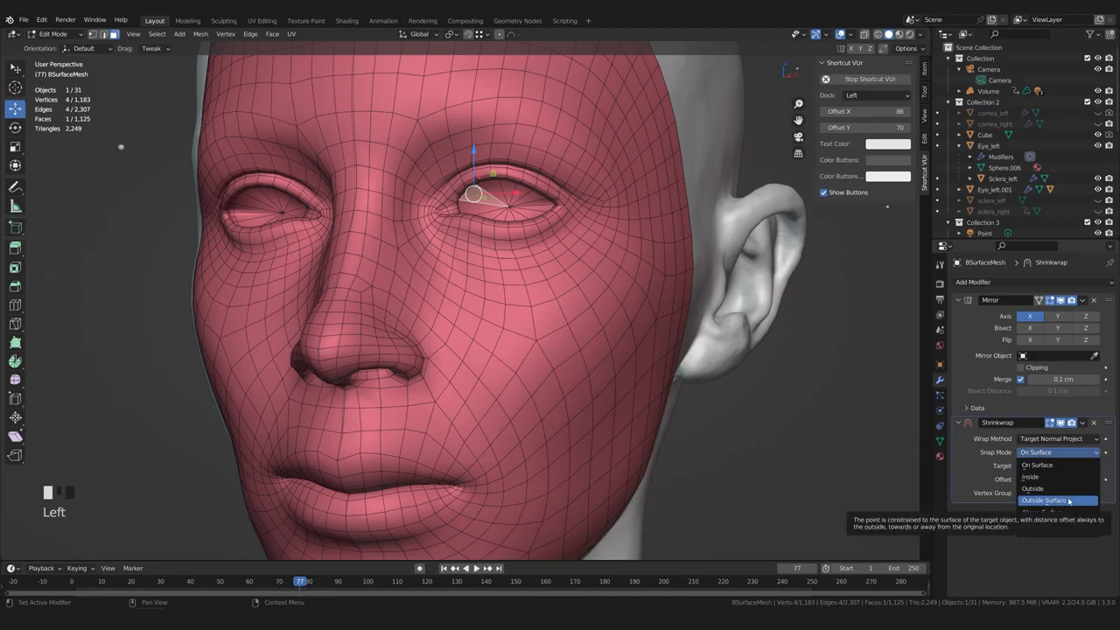
{"action": "left_click", "coordinate": [1068, 501]}
Pick the sculpted head, Cube, as the Shrinkwrap modifier's target
{"action": "middle_click_drag", "start_coordinate": [788, 393], "coordinate": [840, 385]}
{"action": "left_click", "coordinate": [1094, 465]}
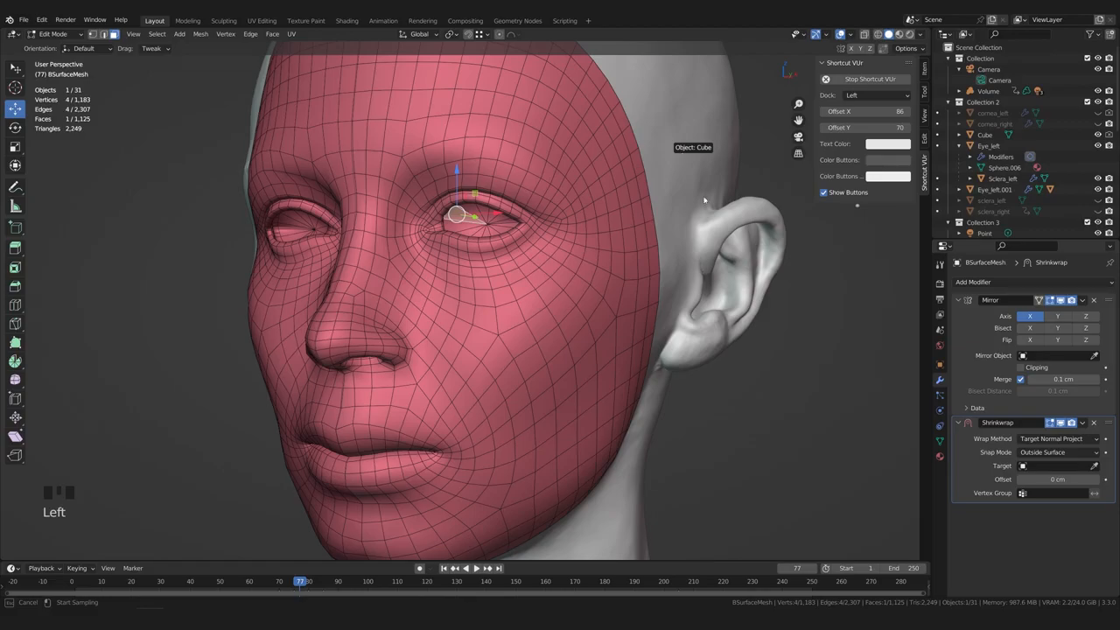
{"action": "left_click", "coordinate": [528, 232]}
Inspect how the shrinkwrapped mesh fits the sculpt around the eye socket, eyelids and cheek
{"action": "middle_click_drag", "start_coordinate": [528, 233], "coordinate": [514, 271]}
{"action": "middle_click_drag", "start_coordinate": [551, 335], "coordinate": [600, 277]}
{"action": "middle_click_drag", "start_coordinate": [473, 311], "coordinate": [460, 287]}
{"action": "middle_click_drag", "start_coordinate": [458, 357], "coordinate": [574, 346]}
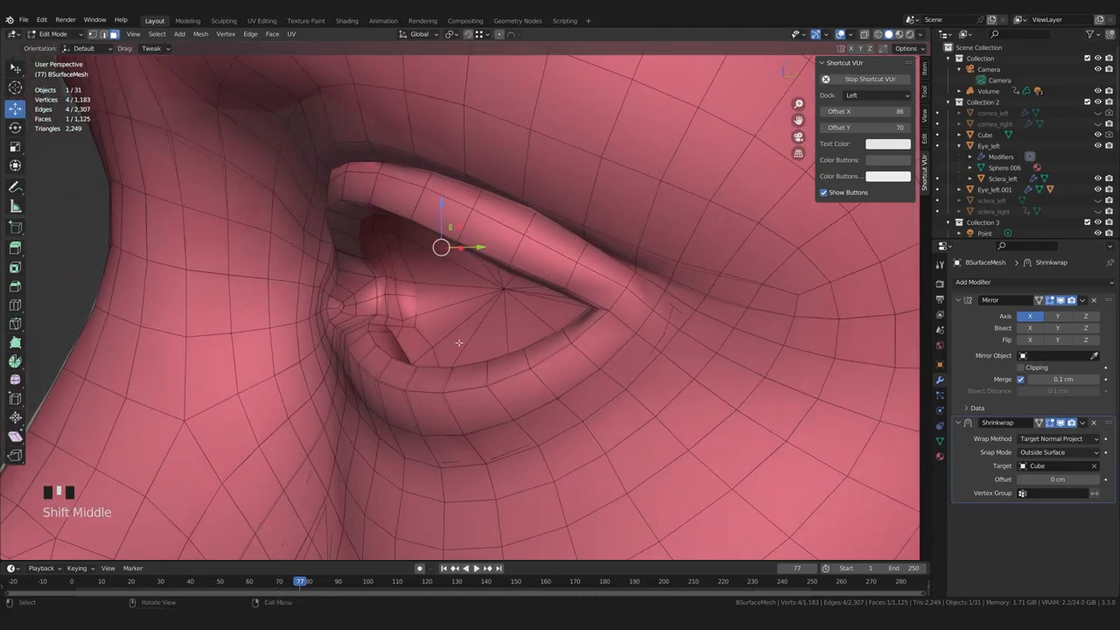
{"action": "middle_click_drag", "start_coordinate": [574, 346], "coordinate": [531, 334], "text": "shift"}
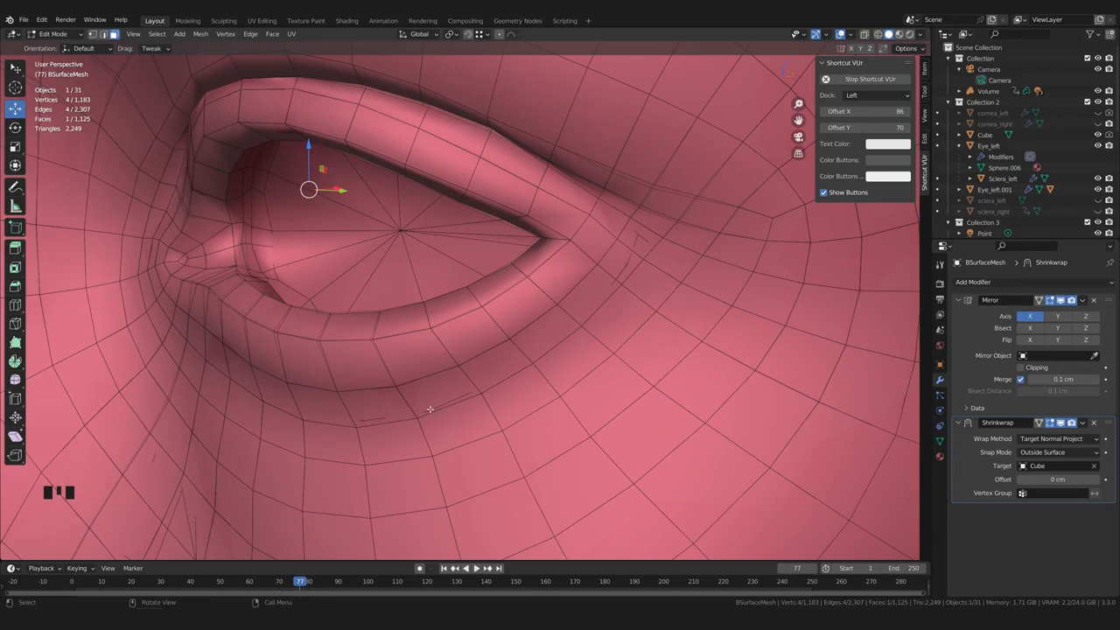
{"action": "scroll", "coordinate": [430, 408], "scroll_direction": "down", "scroll_amount": 2}
{"action": "scroll", "coordinate": [427, 407], "scroll_direction": "up", "scroll_amount": 2}
{"action": "scroll", "coordinate": [423, 406], "scroll_direction": "down", "scroll_amount": 1}
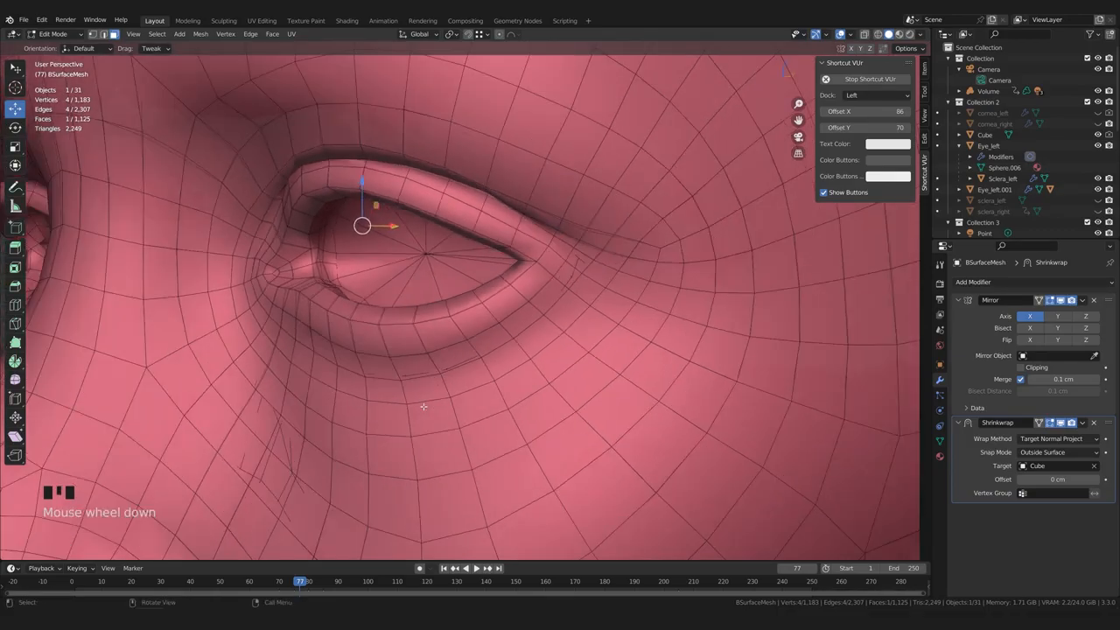
{"action": "middle_click_drag", "start_coordinate": [423, 406], "coordinate": [536, 351]}
{"action": "scroll", "coordinate": [446, 350], "scroll_direction": "down", "scroll_amount": 2}
{"action": "scroll", "coordinate": [532, 376], "scroll_direction": "down", "scroll_amount": 2}
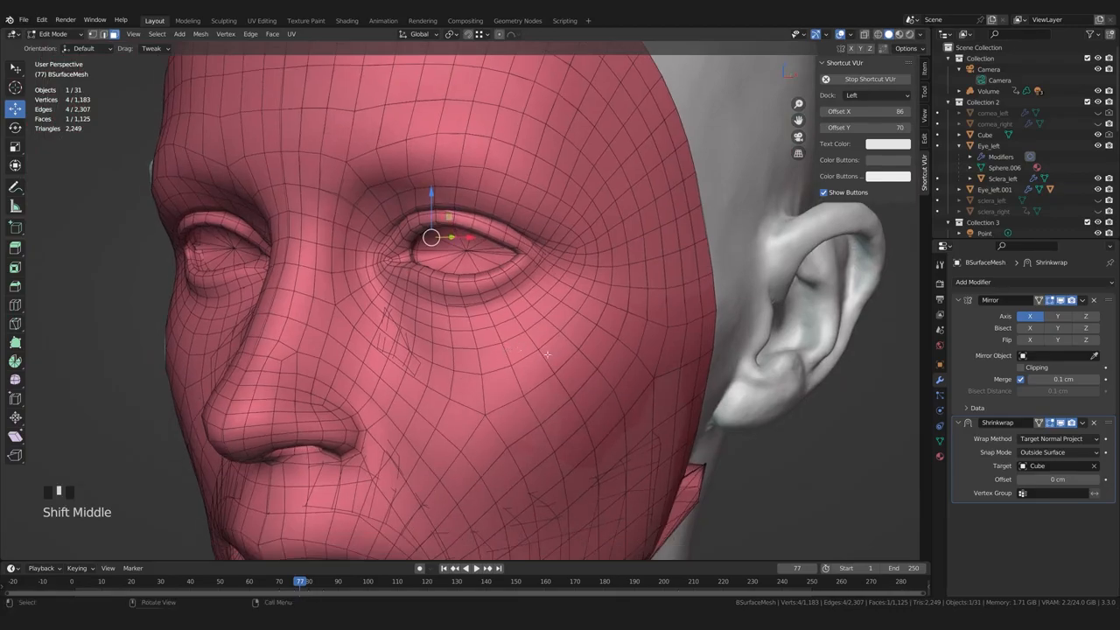
Limit the Shrinkwrap modifier to the vertex group Group, invert the group's influence and clear the face selection
{"action": "left_click", "coordinate": [1041, 492]}
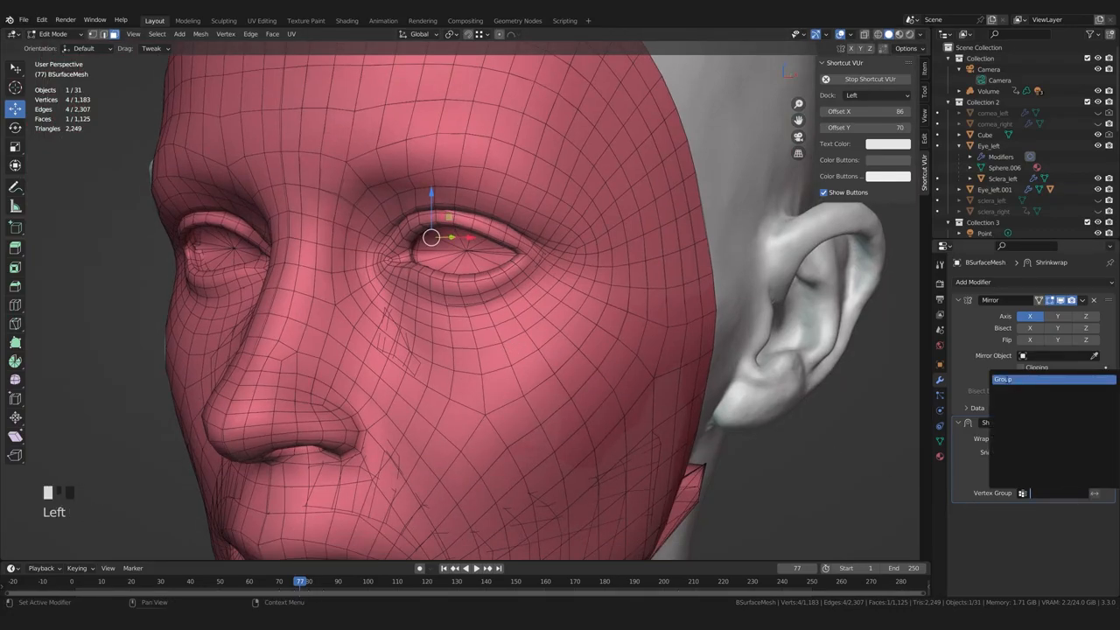
{"action": "left_click", "coordinate": [1008, 379]}
{"action": "middle_click_drag", "start_coordinate": [423, 258], "coordinate": [445, 257]}
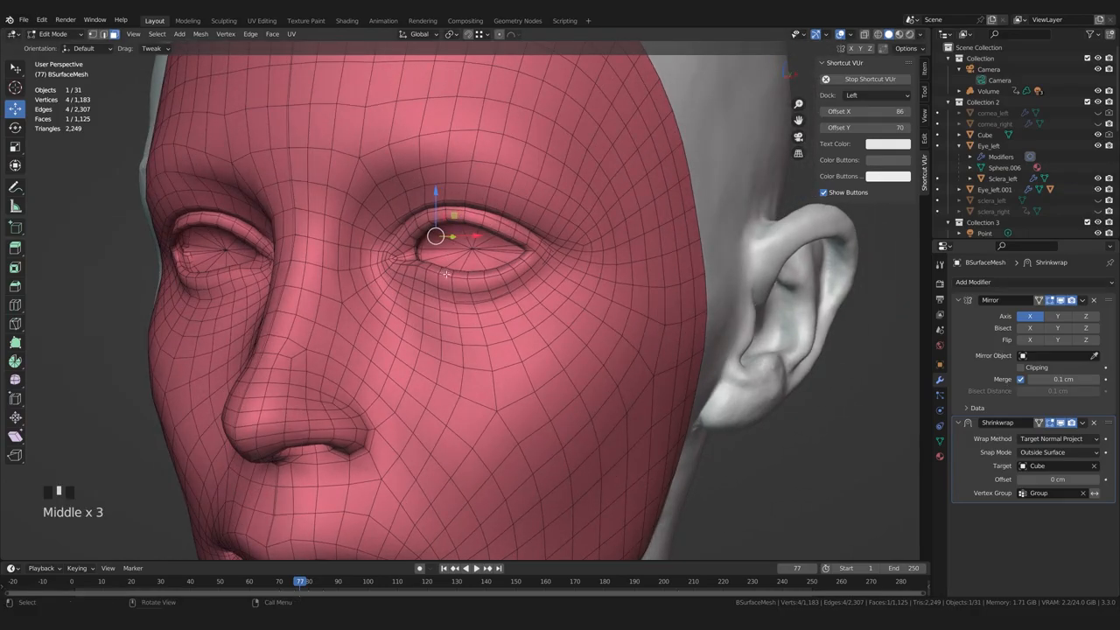
{"action": "middle_click_drag", "start_coordinate": [465, 325], "coordinate": [470, 234]}
{"action": "scroll", "coordinate": [431, 305], "scroll_direction": "up", "scroll_amount": 3}
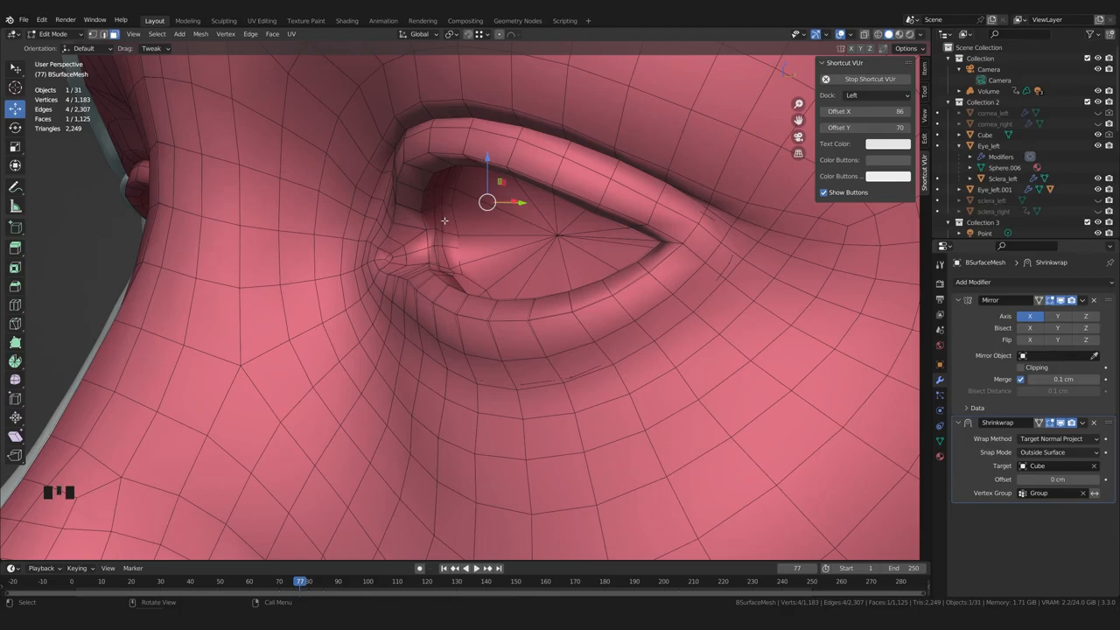
{"action": "left_click", "coordinate": [1093, 495]}
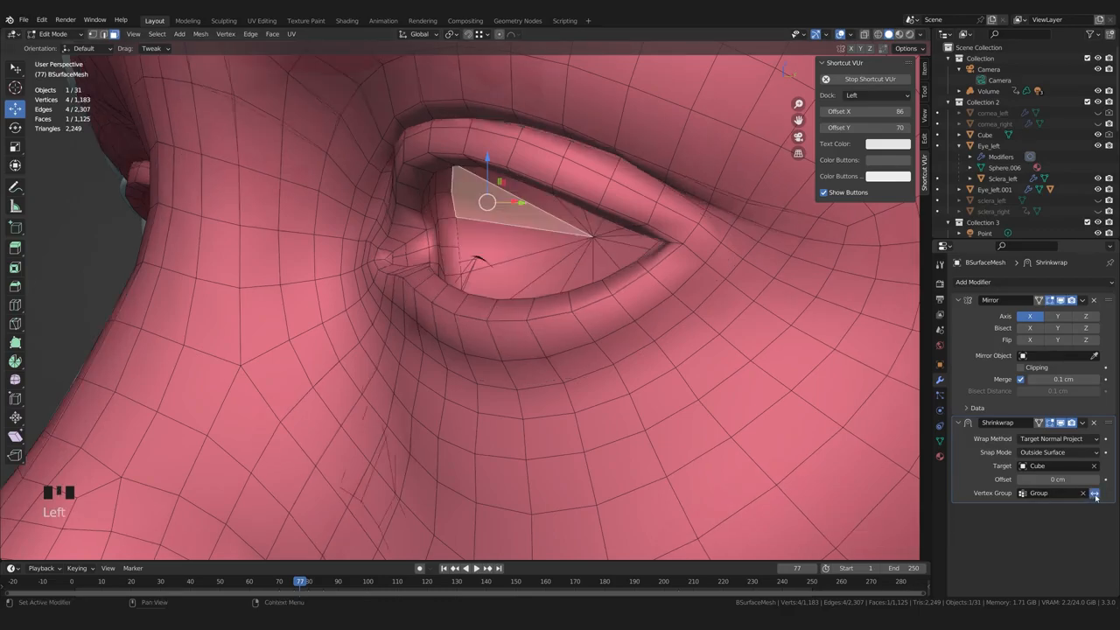
{"action": "left_click", "coordinate": [77, 270]}
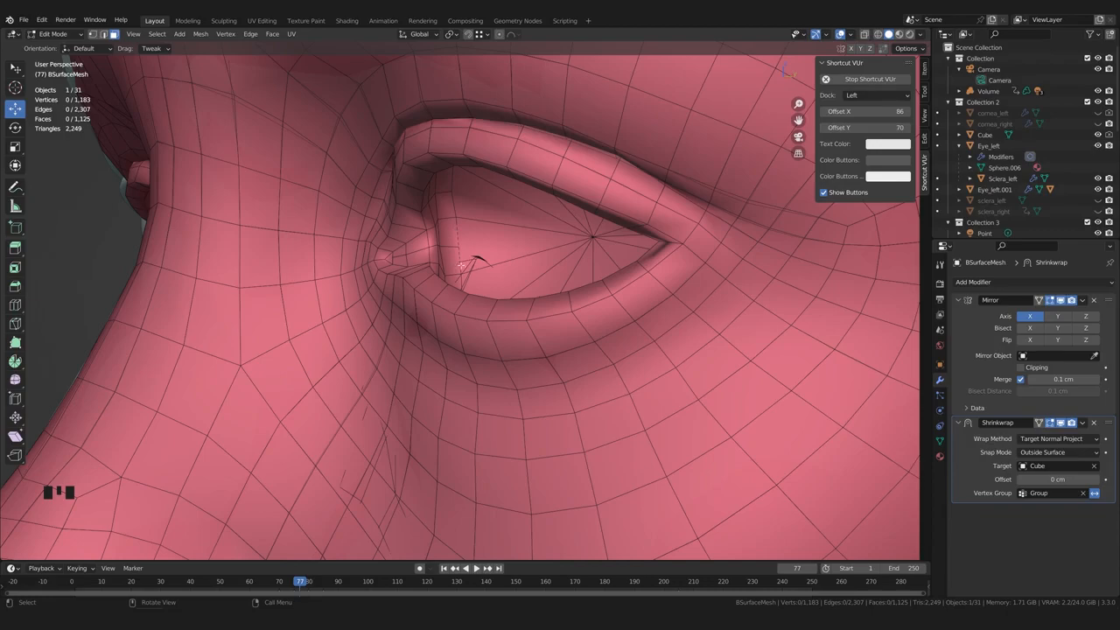
Select one vertex deep inside the nostril and expand it to its surrounding faces in face select mode
{"action": "scroll", "coordinate": [411, 358], "scroll_direction": "down", "scroll_amount": 2}
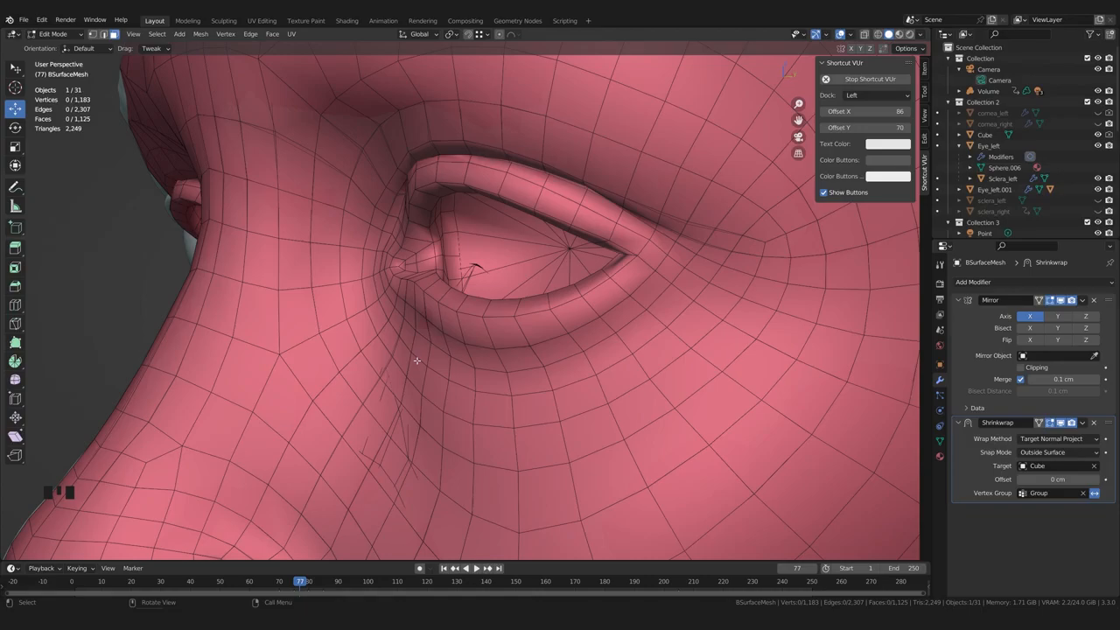
{"action": "scroll", "coordinate": [416, 360], "scroll_direction": "up", "scroll_amount": 4}
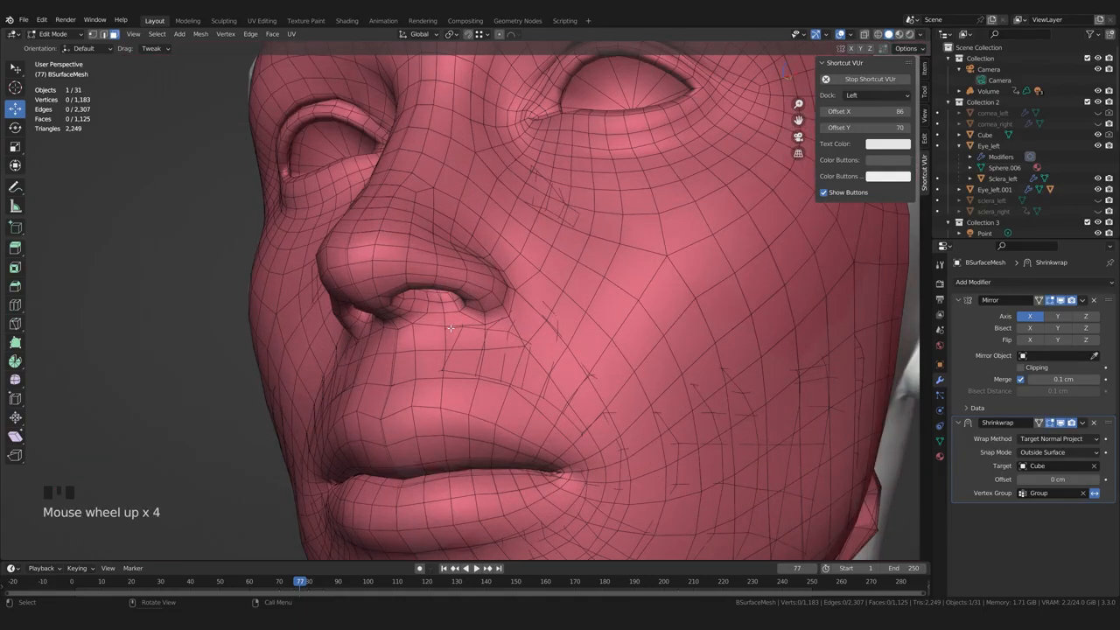
{"action": "middle_click_drag", "start_coordinate": [447, 329], "coordinate": [466, 359]}
{"action": "scroll", "coordinate": [464, 322], "scroll_direction": "up", "scroll_amount": 2}
{"action": "key", "text": "1"}
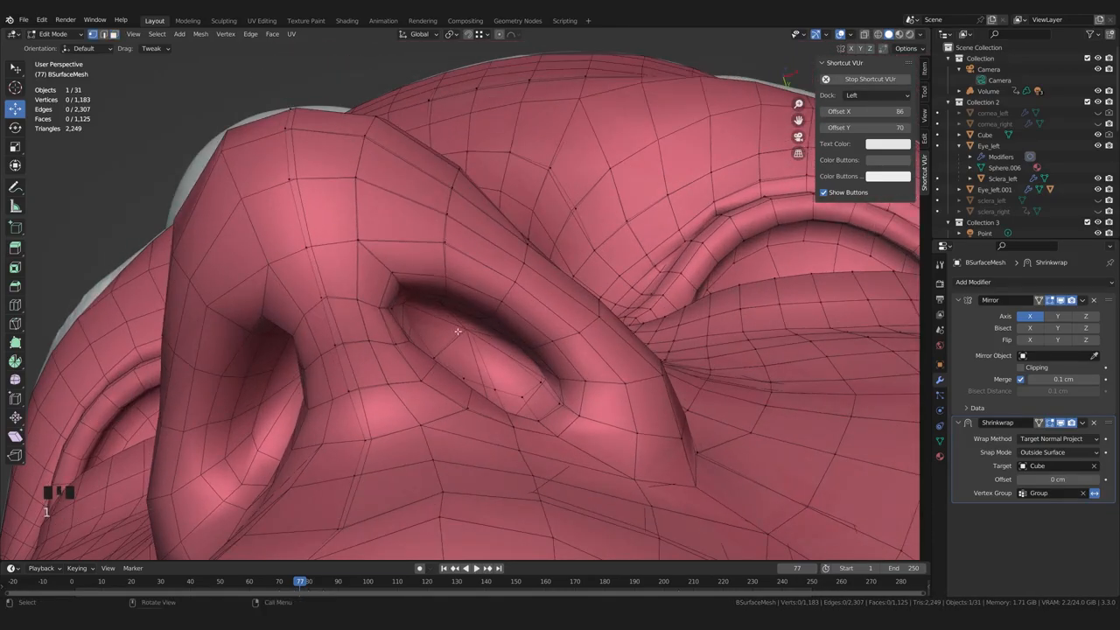
{"action": "left_click", "coordinate": [465, 328]}
{"action": "middle_click_drag", "start_coordinate": [216, 179], "coordinate": [397, 291]}
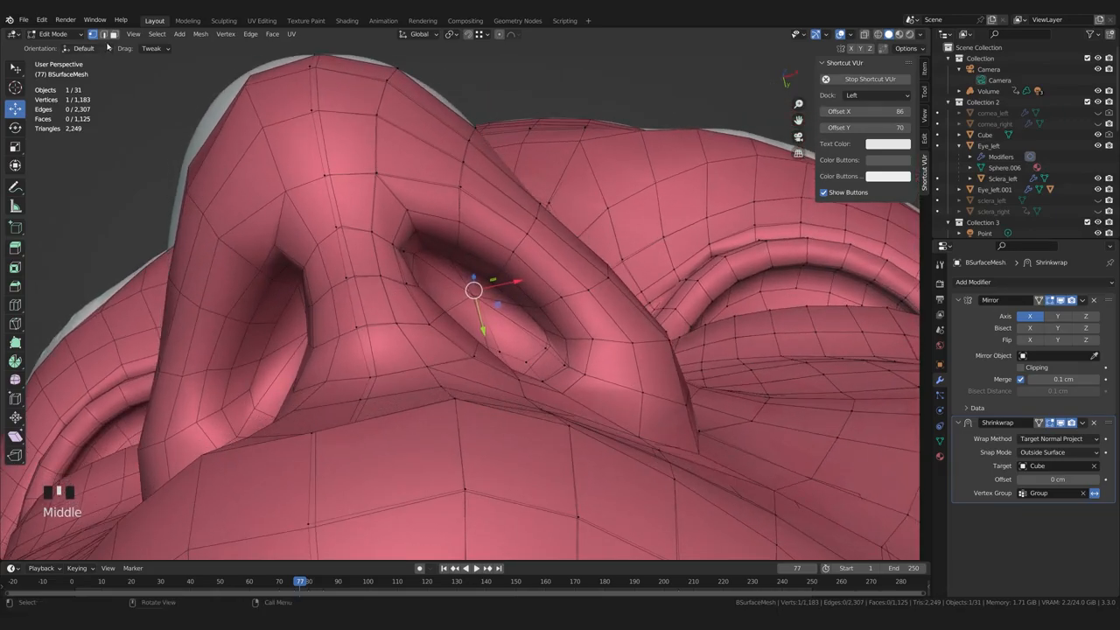
{"action": "left_click", "coordinate": [113, 34], "text": "ctrl"}
{"action": "middle_click_drag", "start_coordinate": [366, 210], "coordinate": [496, 253]}
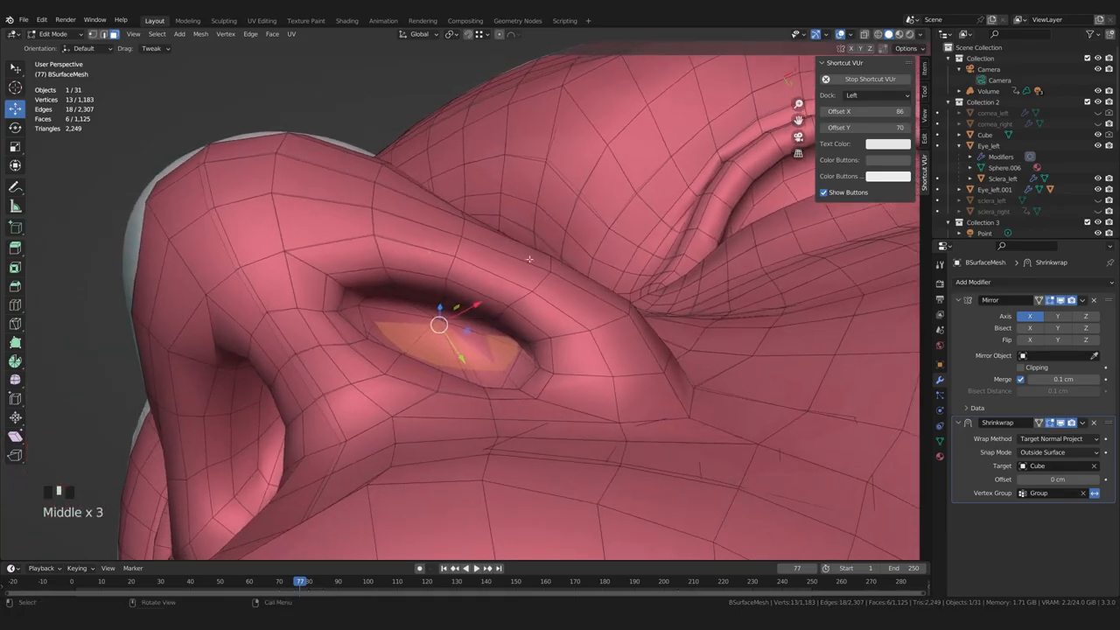
Disable the Shrinkwrap modifier's Edit Mode display and grow the nostril face selection by two rings
{"action": "left_click", "coordinate": [1049, 424]}
{"action": "middle_click_drag", "start_coordinate": [473, 324], "coordinate": [486, 316]}
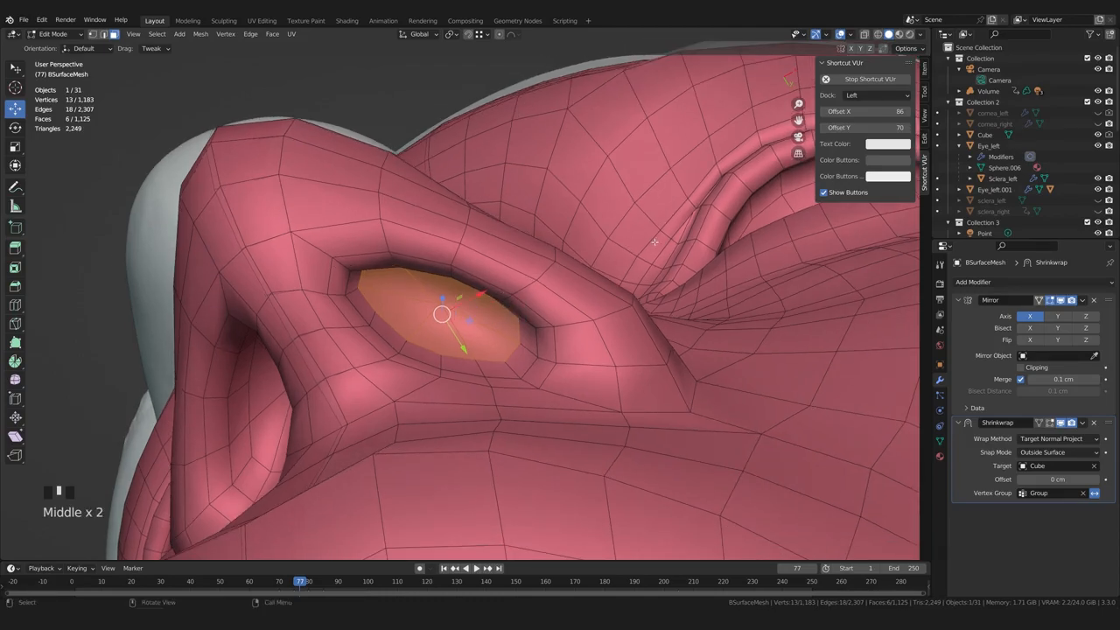
{"action": "key", "text": "ctrl+KP_Add"}
{"action": "middle_click_drag", "start_coordinate": [648, 249], "coordinate": [526, 319]}
{"action": "key", "text": "ctrl+KP_Add"}
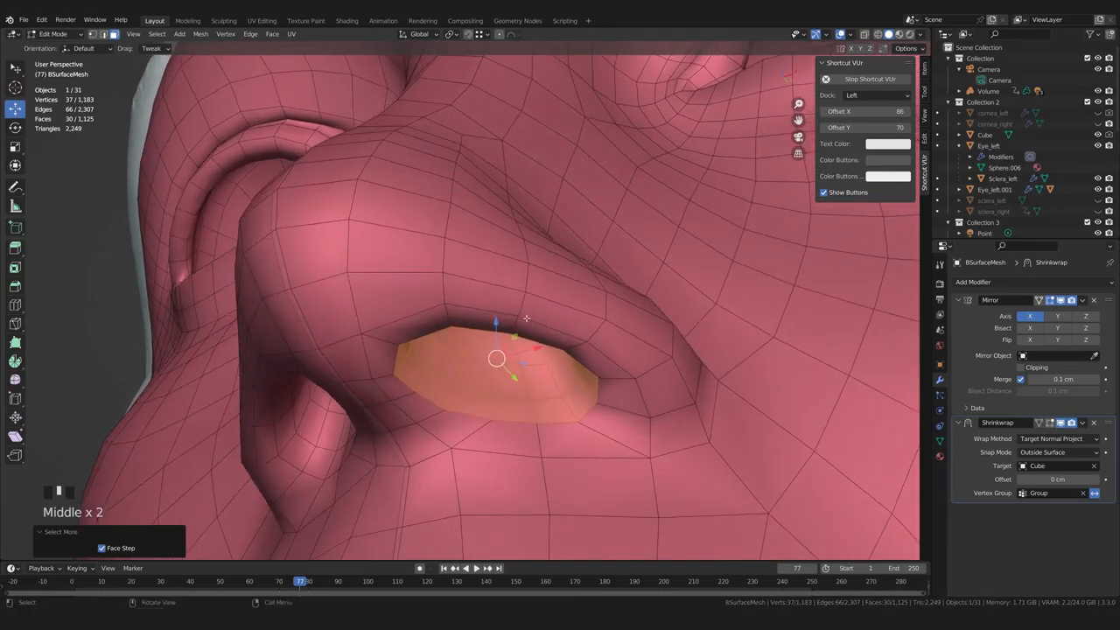
Re-enable Shrinkwrap in Edit Mode, assign the selected nostril vertices to the active vertex group and clear the selection
{"action": "left_click", "coordinate": [1050, 426]}
{"action": "middle_click_drag", "start_coordinate": [586, 352], "coordinate": [574, 348]}
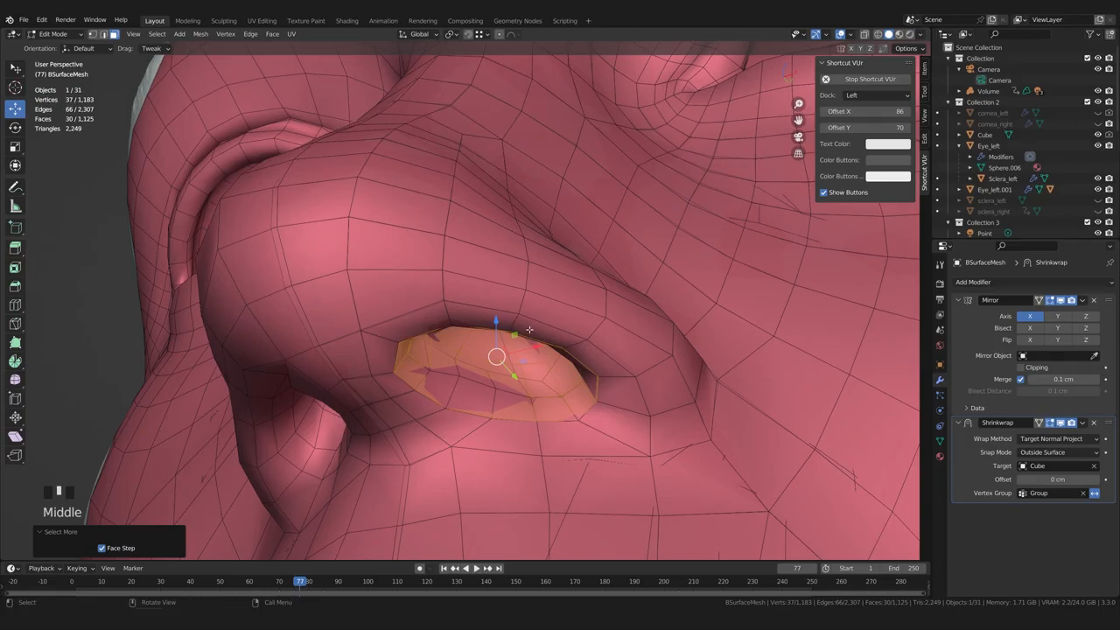
{"action": "key", "text": "ctrl+g"}
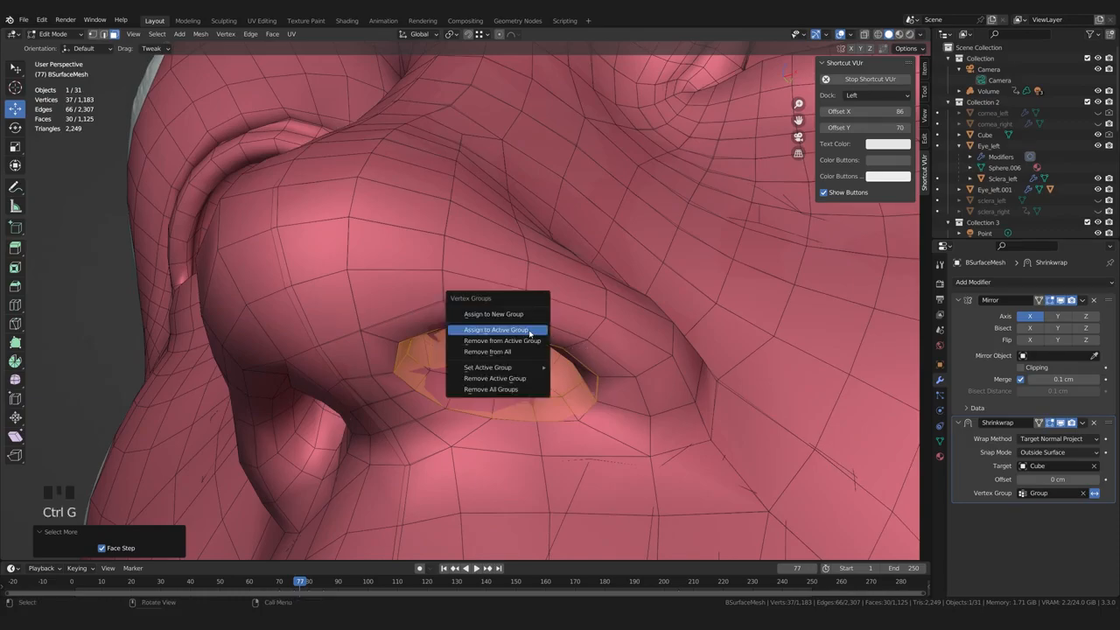
{"action": "left_click", "coordinate": [529, 330]}
{"action": "left_click", "coordinate": [62, 351]}
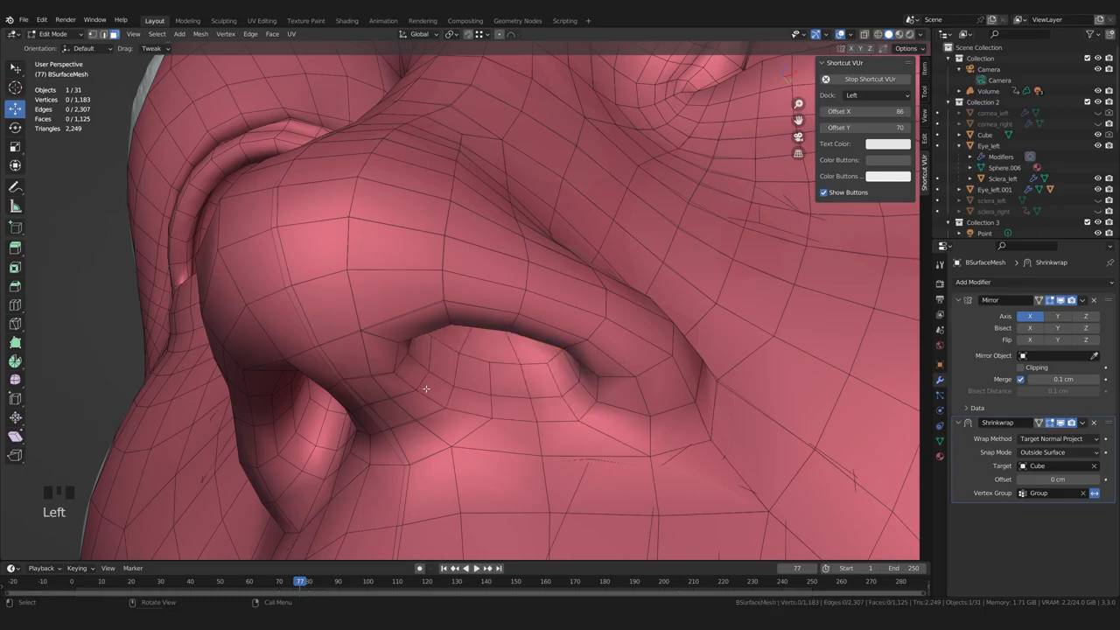
Disable the Shrinkwrap modifier's Edit Mode display and select four adjacent faces at the back of the mouth cavity
{"action": "scroll", "coordinate": [426, 387], "scroll_direction": "down", "scroll_amount": 4}
{"action": "middle_click_drag", "start_coordinate": [426, 388], "coordinate": [505, 378]}
{"action": "scroll", "coordinate": [528, 399], "scroll_direction": "down", "scroll_amount": 6}
{"action": "scroll", "coordinate": [516, 399], "scroll_direction": "up", "scroll_amount": 2}
{"action": "scroll", "coordinate": [505, 386], "scroll_direction": "up", "scroll_amount": 2}
{"action": "left_click", "coordinate": [1049, 424]}
{"action": "middle_click_drag", "start_coordinate": [585, 388], "coordinate": [380, 337]}
{"action": "left_click", "coordinate": [419, 326]}
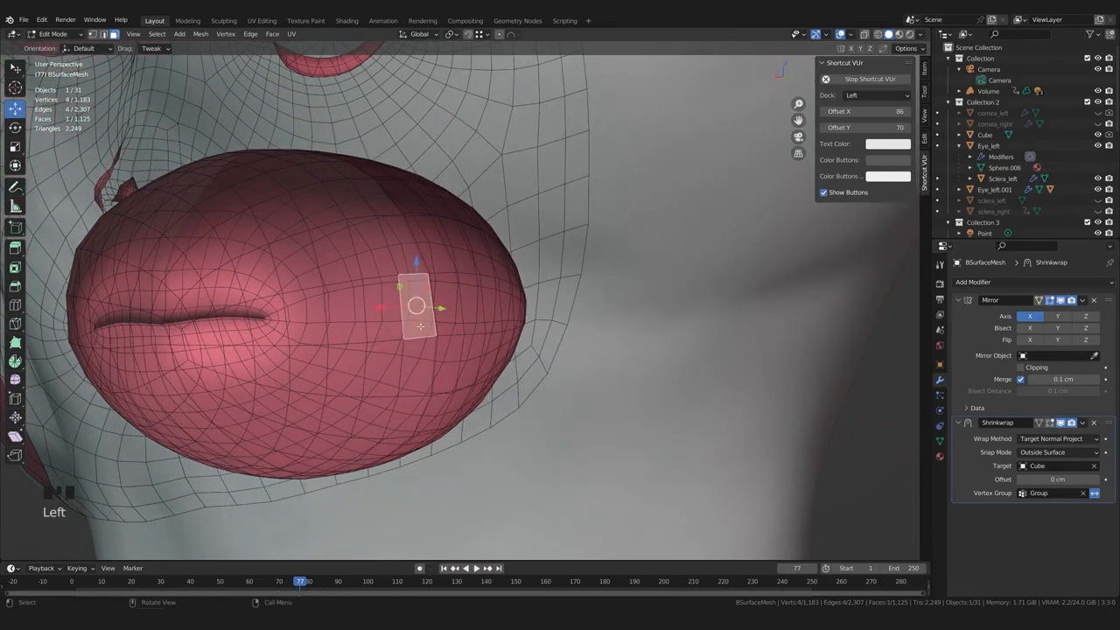
{"action": "left_click", "coordinate": [384, 306], "text": "shift"}
{"action": "left_click", "coordinate": [412, 362], "text": "shift"}
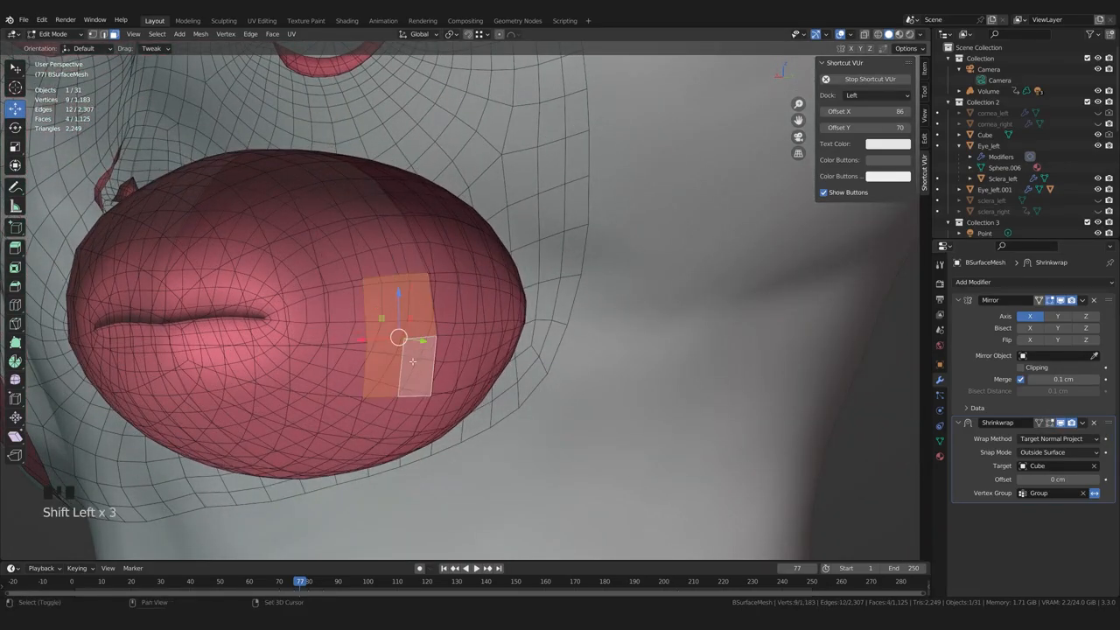
Grow the mouth cavity selection ring by ring until it reaches the inner edge of the lips
{"action": "scroll", "coordinate": [414, 360], "scroll_direction": "down", "scroll_amount": 2}
{"action": "middle_click_drag", "start_coordinate": [411, 350], "coordinate": [455, 370]}
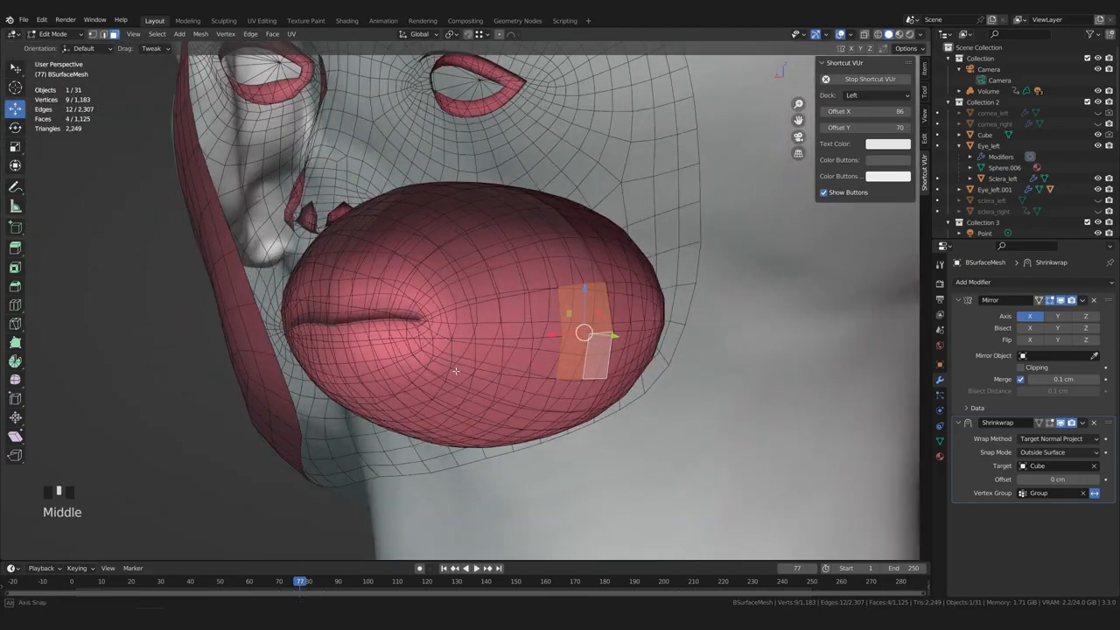
{"action": "key", "text": "ctrl+KP_Add"}
{"action": "key", "text": "ctrl+KP_Add"}
{"action": "key", "text": "ctrl+KP_Add"}
{"action": "key", "text": "ctrl+KP_Add"}
{"action": "key", "text": "ctrl+KP_Add"}
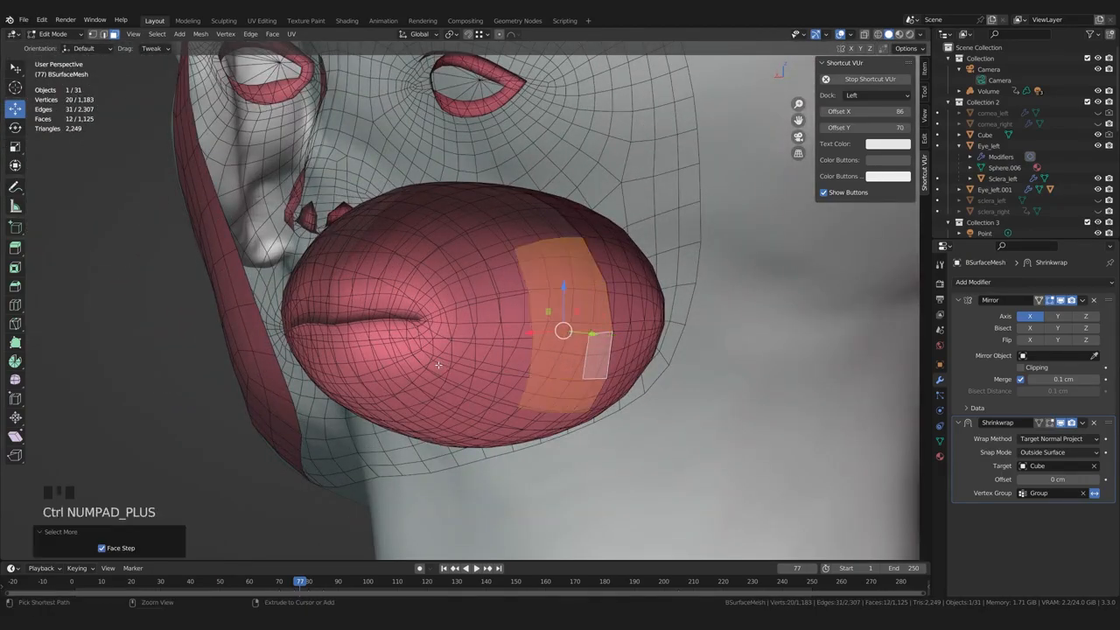
{"action": "middle_click_drag", "start_coordinate": [435, 365], "coordinate": [568, 339]}
{"action": "key", "text": "ctrl+KP_Add"}
{"action": "key", "text": "ctrl+KP_Add"}
{"action": "scroll", "coordinate": [593, 352], "scroll_direction": "up", "scroll_amount": 2}
{"action": "key", "text": "ctrl+KP_Add"}
{"action": "key", "text": "ctrl+KP_Add"}
{"action": "key", "text": "ctrl+KP_Add"}
{"action": "key", "text": "ctrl+KP_Add"}
{"action": "key", "text": "ctrl+KP_Add"}
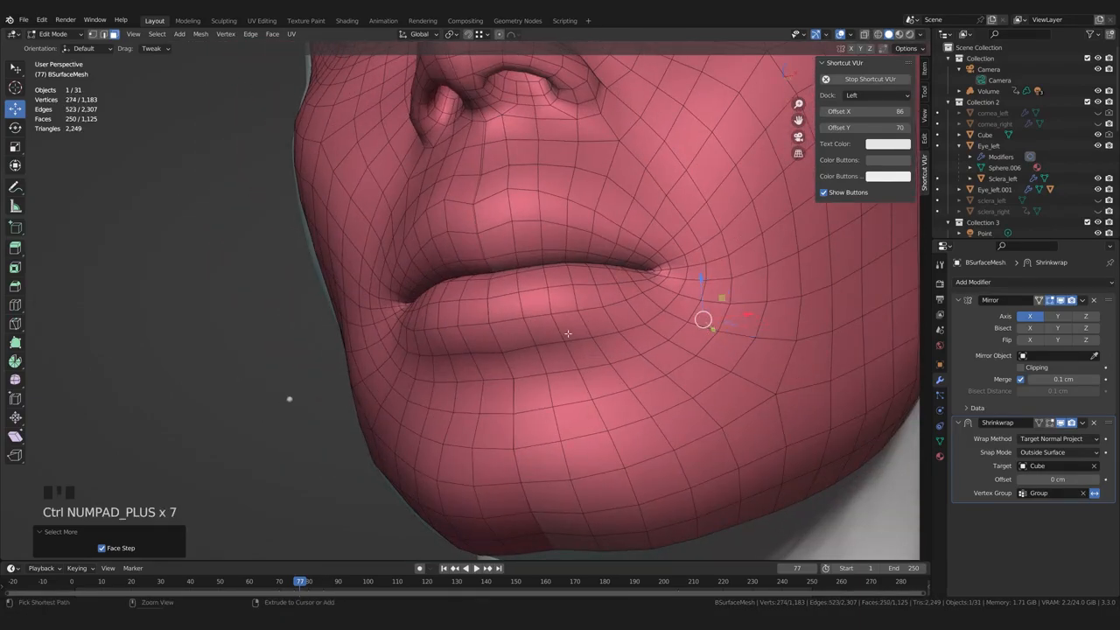
{"action": "key", "text": "ctrl+KP_Add"}
{"action": "key", "text": "ctrl+KP_Add"}
{"action": "key", "text": "ctrl+KP_Add"}
{"action": "key", "text": "ctrl+KP_Add"}
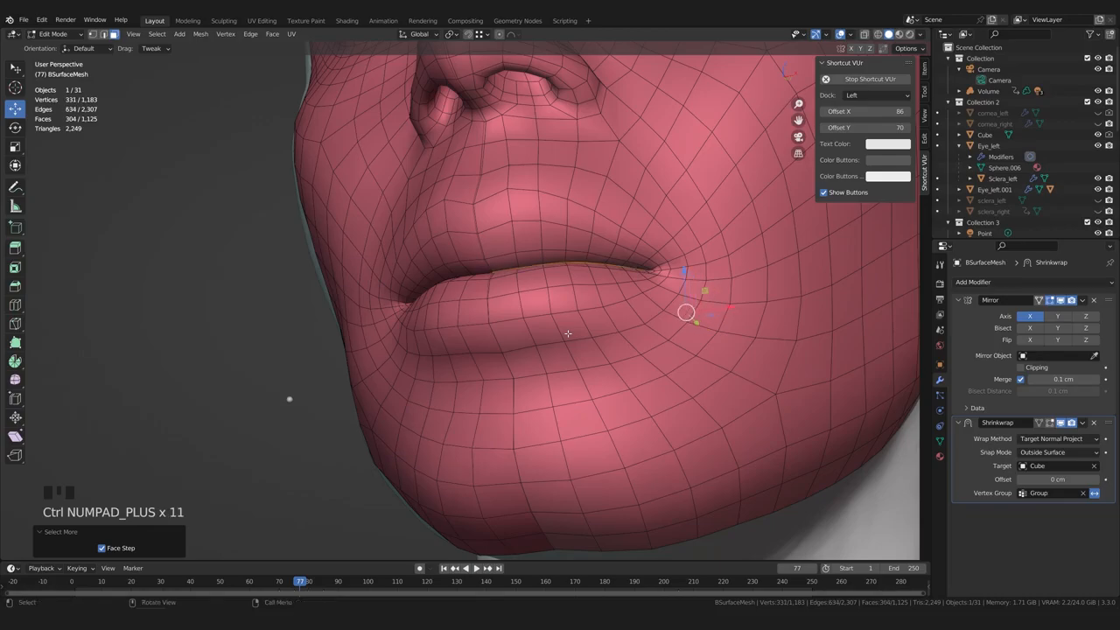
Inspect the boundary of the selection along the lip line, toggling X-ray on and off
{"action": "middle_click_drag", "start_coordinate": [568, 333], "coordinate": [620, 277]}
{"action": "scroll", "coordinate": [541, 327], "scroll_direction": "up", "scroll_amount": 2}
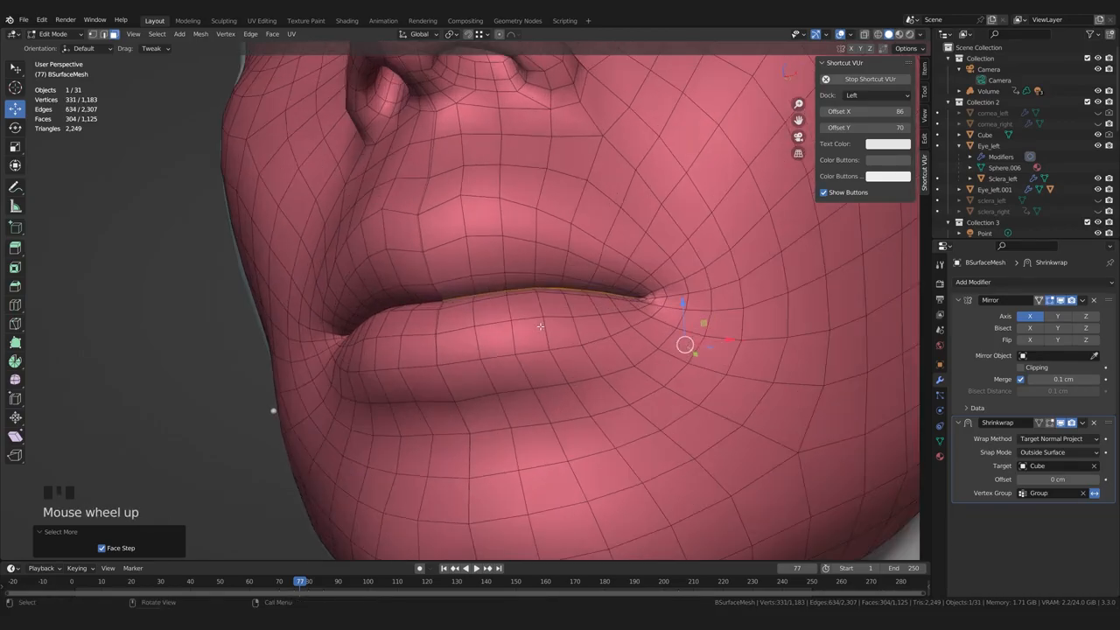
{"action": "key", "text": "alt+z"}
{"action": "middle_click_drag", "start_coordinate": [541, 326], "coordinate": [420, 297]}
{"action": "scroll", "coordinate": [533, 336], "scroll_direction": "up", "scroll_amount": 2}
{"action": "key", "text": "alt+z"}
{"action": "scroll", "coordinate": [745, 322], "scroll_direction": "up", "scroll_amount": 2}
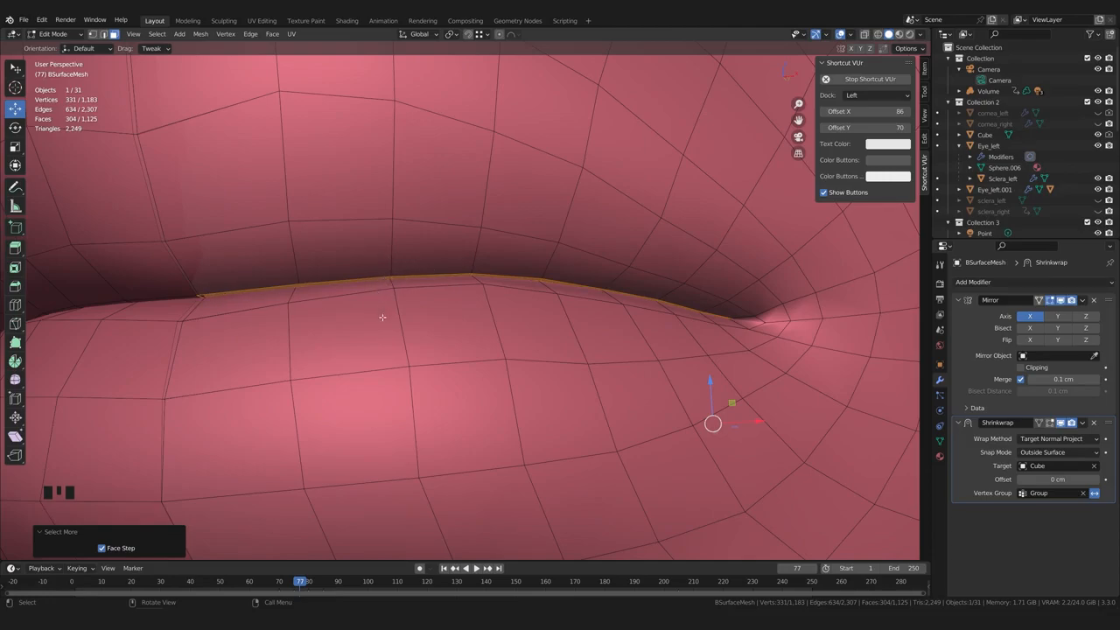
{"action": "scroll", "coordinate": [385, 316], "scroll_direction": "down", "scroll_amount": 1}
{"action": "mouse_move", "coordinate": [388, 317]}
{"action": "middle_mouse_down"}
{"action": "mouse_move", "coordinate": [376, 324]}
{"action": "mouse_move", "coordinate": [379, 307]}
{"action": "mouse_move", "coordinate": [356, 326]}
{"action": "mouse_move", "coordinate": [377, 300]}
{"action": "middle_mouse_up"}
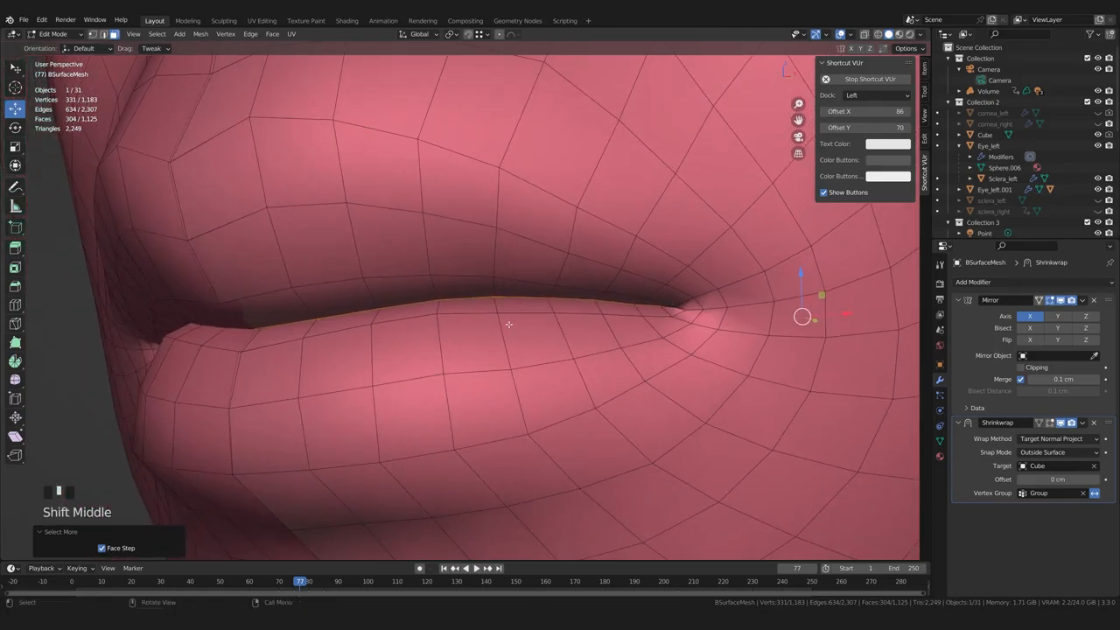
{"action": "scroll", "coordinate": [563, 393], "scroll_direction": "down", "scroll_amount": 1}
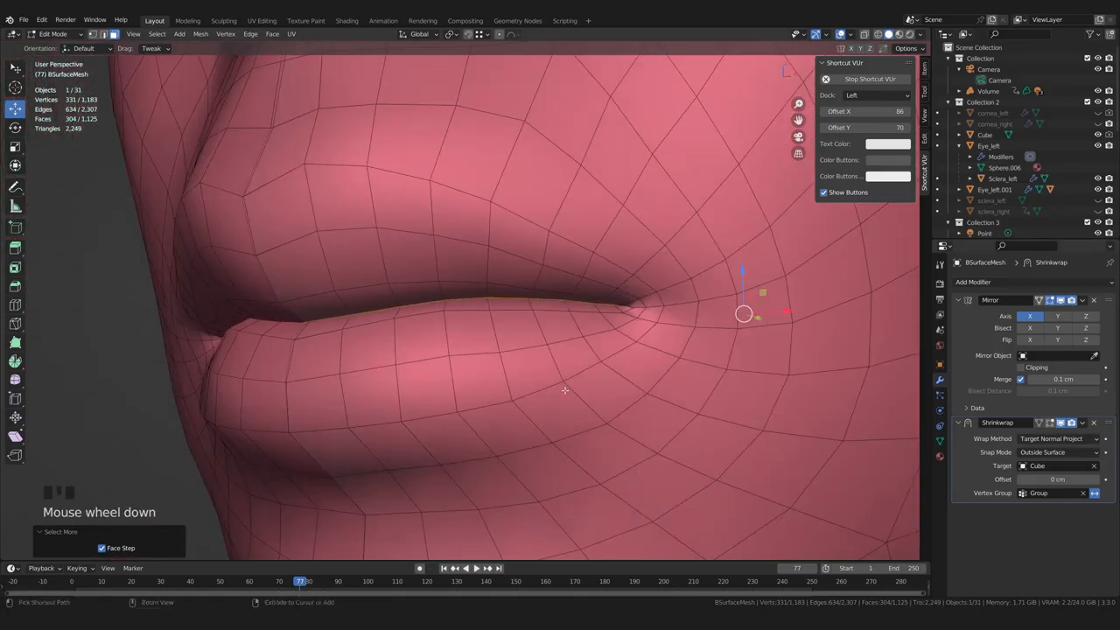
Assign the selected mouth cavity vertices to the active vertex group, clear the selection and toggle the Shrinkwrap modifier's Edit Mode display
{"action": "key", "text": "ctrl+g"}
{"action": "left_click", "coordinate": [566, 391]}
{"action": "scroll", "coordinate": [560, 393], "scroll_direction": "down", "scroll_amount": 5}
{"action": "middle_click_drag", "start_coordinate": [455, 377], "coordinate": [516, 350]}
{"action": "middle_click_drag", "start_coordinate": [511, 323], "coordinate": [487, 385], "text": "shift"}
{"action": "scroll", "coordinate": [496, 407], "scroll_direction": "down", "scroll_amount": 2}
{"action": "middle_click_drag", "start_coordinate": [488, 385], "coordinate": [480, 383]}
{"action": "left_click", "coordinate": [1050, 425]}
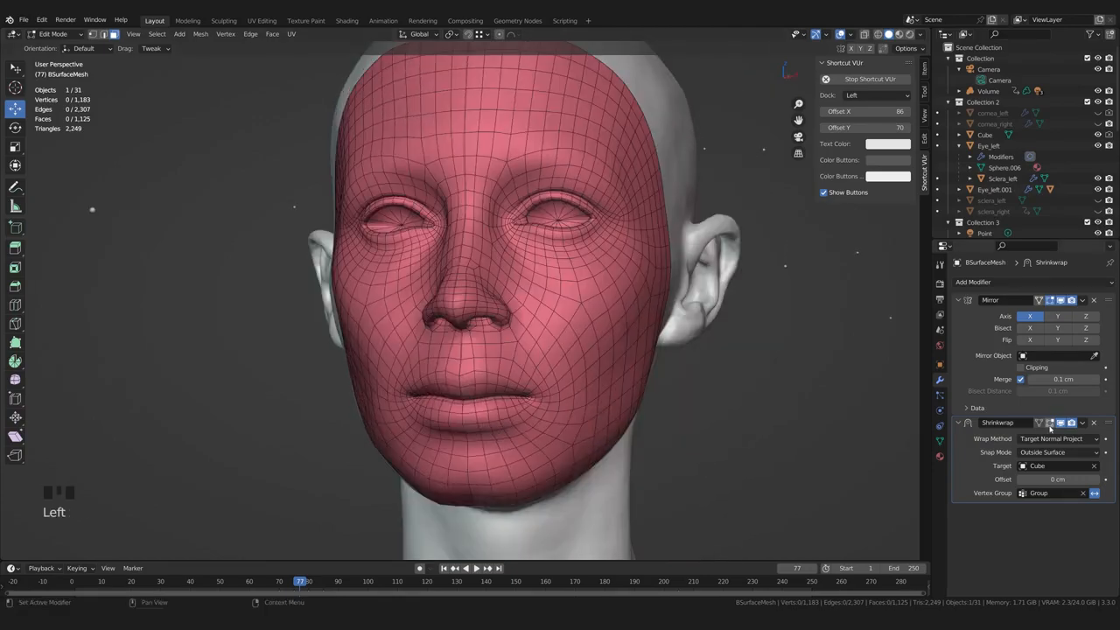
Compare the face mesh with the Shrinkwrap modifier's Edit Mode display switched on and off repeatedly
{"action": "left_click", "coordinate": [1049, 425]}
{"action": "left_click", "coordinate": [1049, 425]}
{"action": "left_click", "coordinate": [1050, 425]}
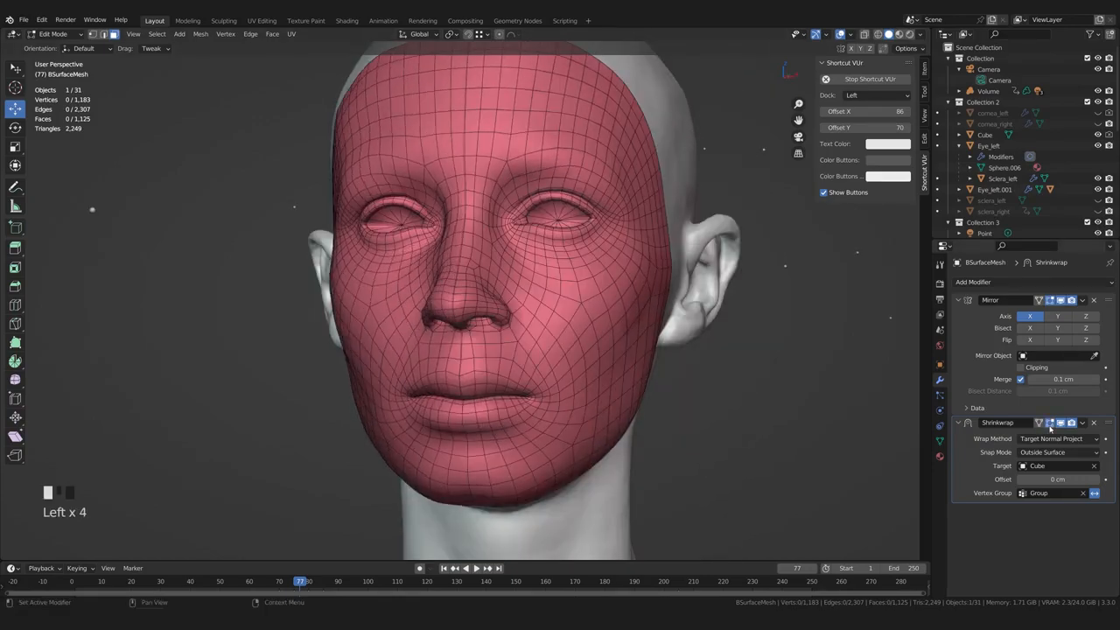
{"action": "left_click", "coordinate": [1050, 425]}
{"action": "left_click", "coordinate": [1049, 426]}
{"action": "left_click", "coordinate": [1049, 425]}
{"action": "left_click", "coordinate": [1049, 425]}
{"action": "left_click", "coordinate": [1049, 425]}
{"action": "left_click", "coordinate": [1049, 425]}
{"action": "left_click", "coordinate": [1049, 425]}
{"action": "left_click", "coordinate": [1050, 425]}
{"action": "left_click", "coordinate": [1050, 425]}
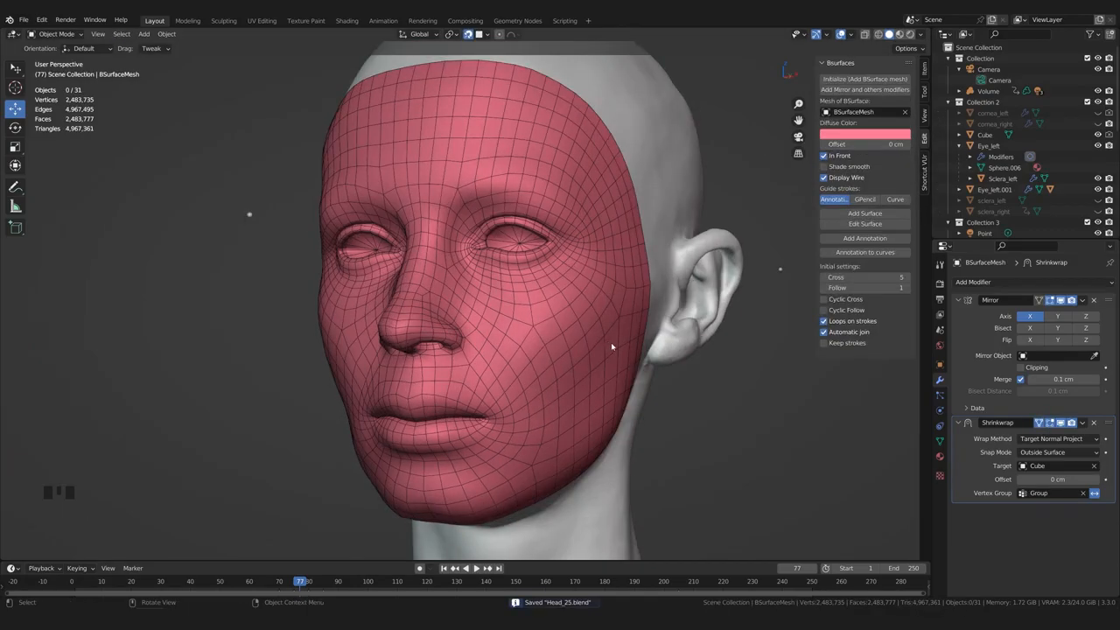
Save the file and inspect the face mesh on the head from the front and the side
{"action": "key", "text": "ctrl+s"}
{"action": "middle_click_drag", "start_coordinate": [595, 361], "coordinate": [470, 344]}
{"action": "scroll", "coordinate": [570, 352], "scroll_direction": "down", "scroll_amount": 2}
{"action": "scroll", "coordinate": [520, 358], "scroll_direction": "up", "scroll_amount": 1}
{"action": "scroll", "coordinate": [486, 372], "scroll_direction": "down", "scroll_amount": 1}
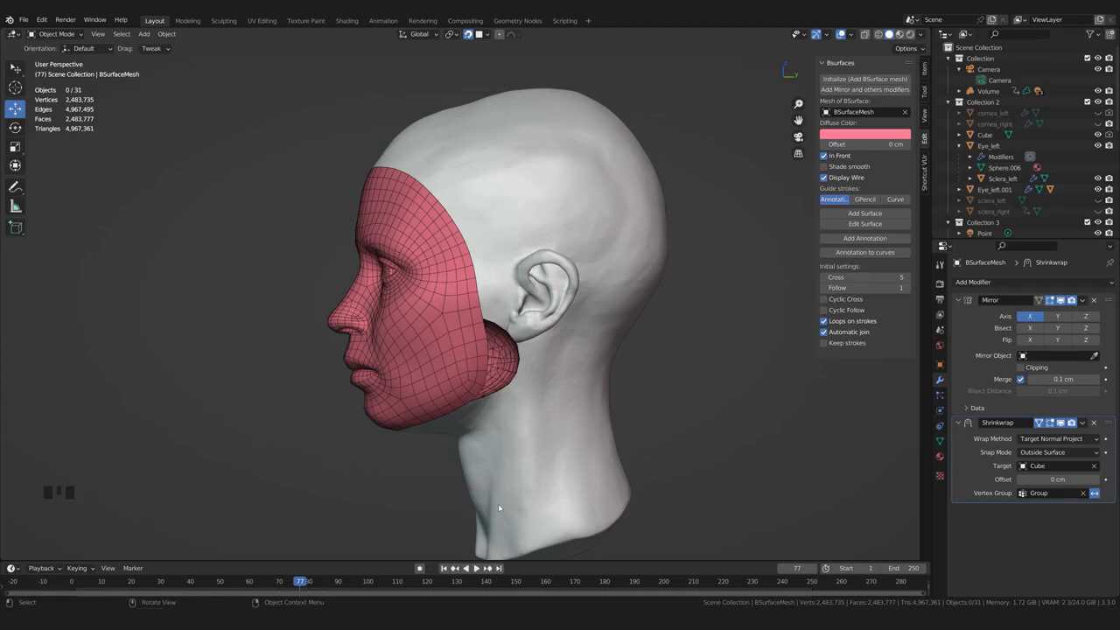
{"action": "middle_click_drag", "start_coordinate": [489, 416], "coordinate": [450, 403]}
{"action": "scroll", "coordinate": [461, 402], "scroll_direction": "up", "scroll_amount": 1}
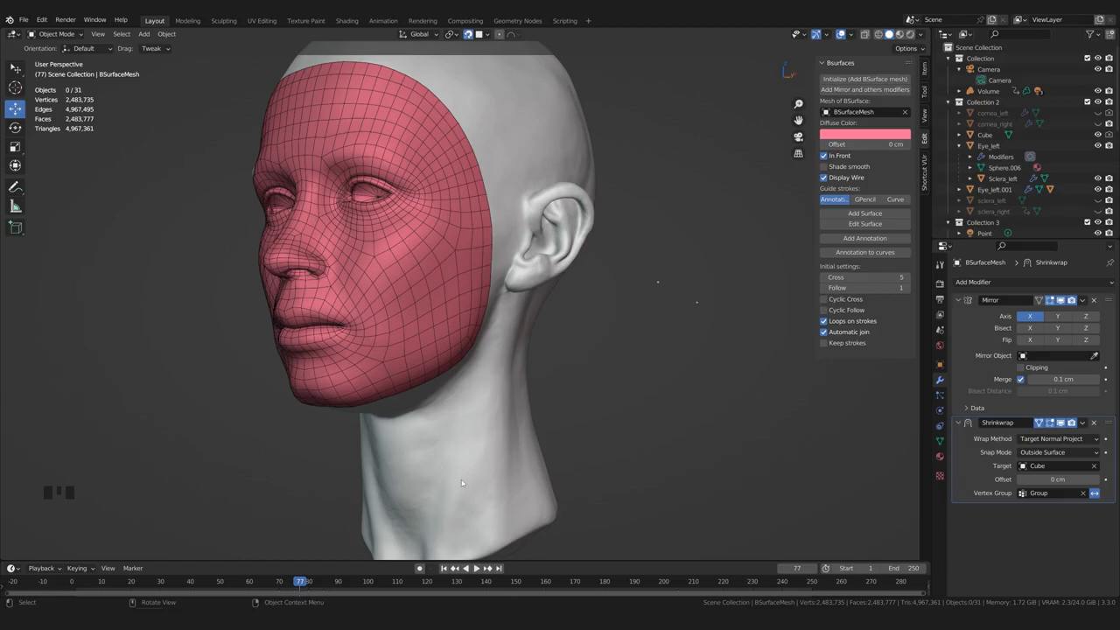
{"action": "middle_click_drag", "start_coordinate": [431, 404], "coordinate": [453, 372]}
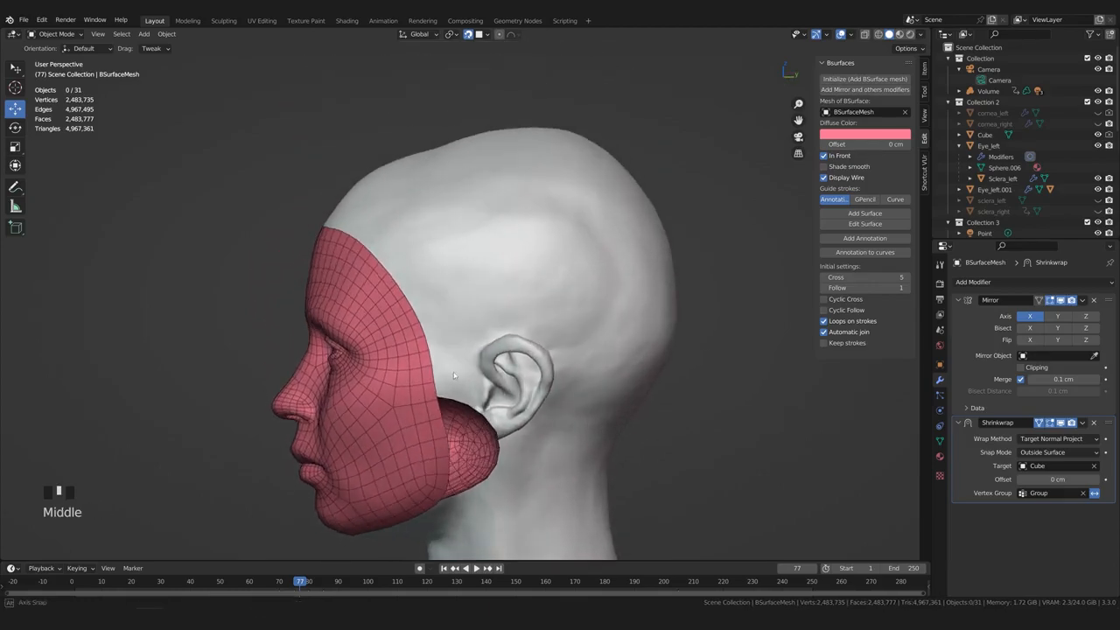
Activate the Annotate tool and mark a starting point at the face mesh's upper side corner on the forehead
{"action": "left_click", "coordinate": [15, 187]}
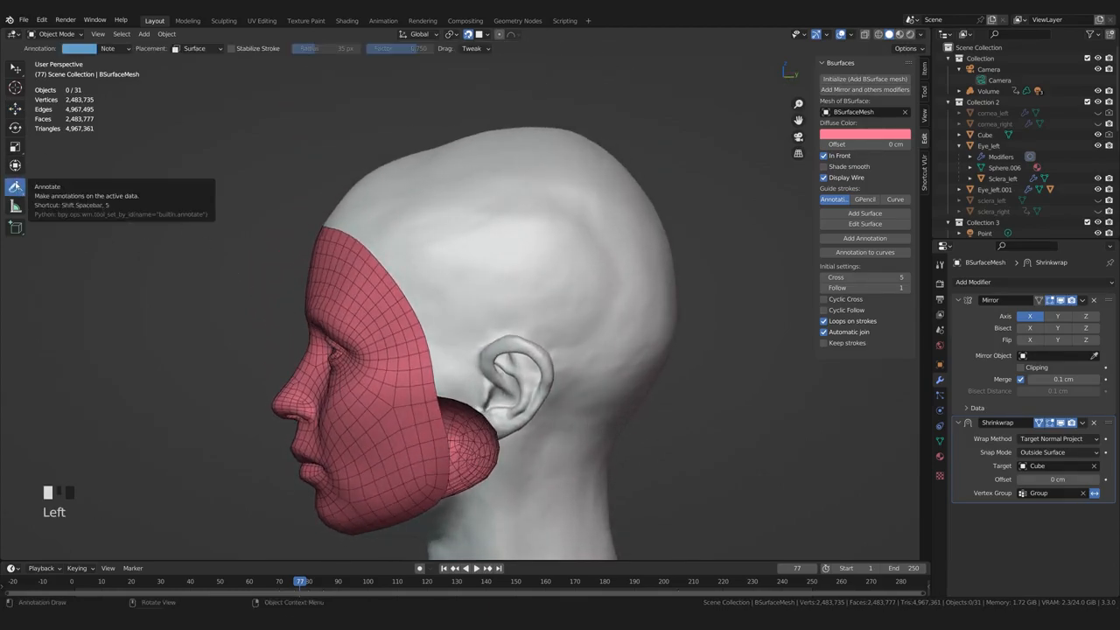
{"action": "mouse_move", "coordinate": [368, 242]}
{"action": "middle_mouse_down"}
{"action": "mouse_move", "coordinate": [360, 251]}
{"action": "mouse_move", "coordinate": [433, 229]}
{"action": "mouse_move", "coordinate": [377, 220]}
{"action": "mouse_move", "coordinate": [493, 232]}
{"action": "mouse_move", "coordinate": [549, 254]}
{"action": "mouse_move", "coordinate": [532, 259]}
{"action": "middle_mouse_up"}
{"action": "middle_click", "coordinate": [376, 220]}
{"action": "scroll", "coordinate": [495, 235], "scroll_direction": "up", "scroll_amount": 3}
{"action": "middle_click", "coordinate": [532, 259]}
{"action": "left_click", "coordinate": [522, 262]}
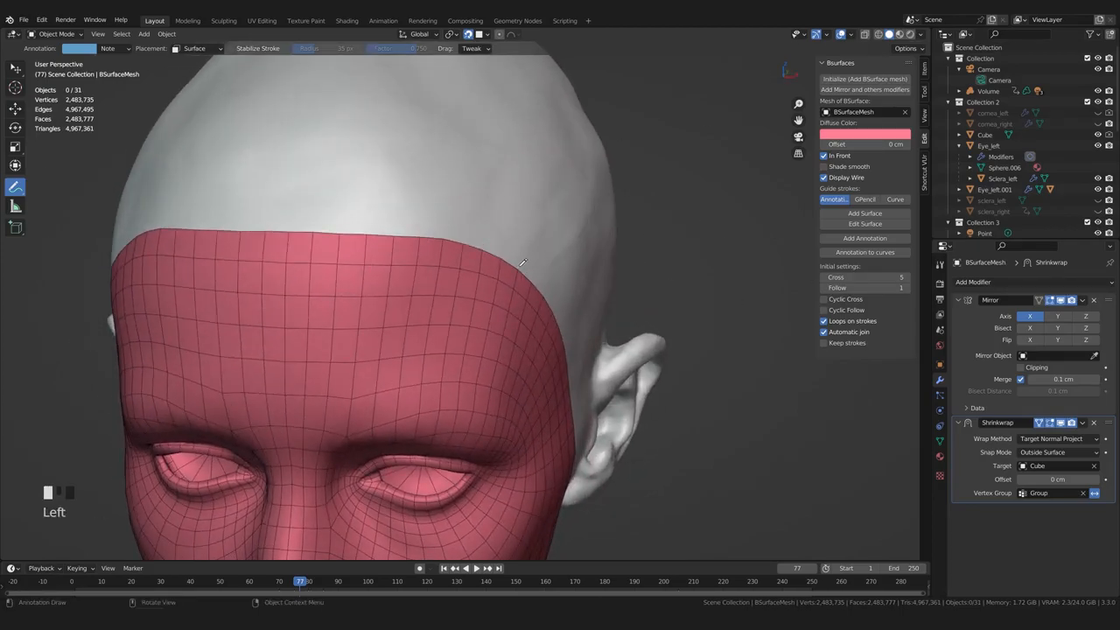
{"action": "middle_click_drag", "start_coordinate": [592, 277], "coordinate": [587, 245]}
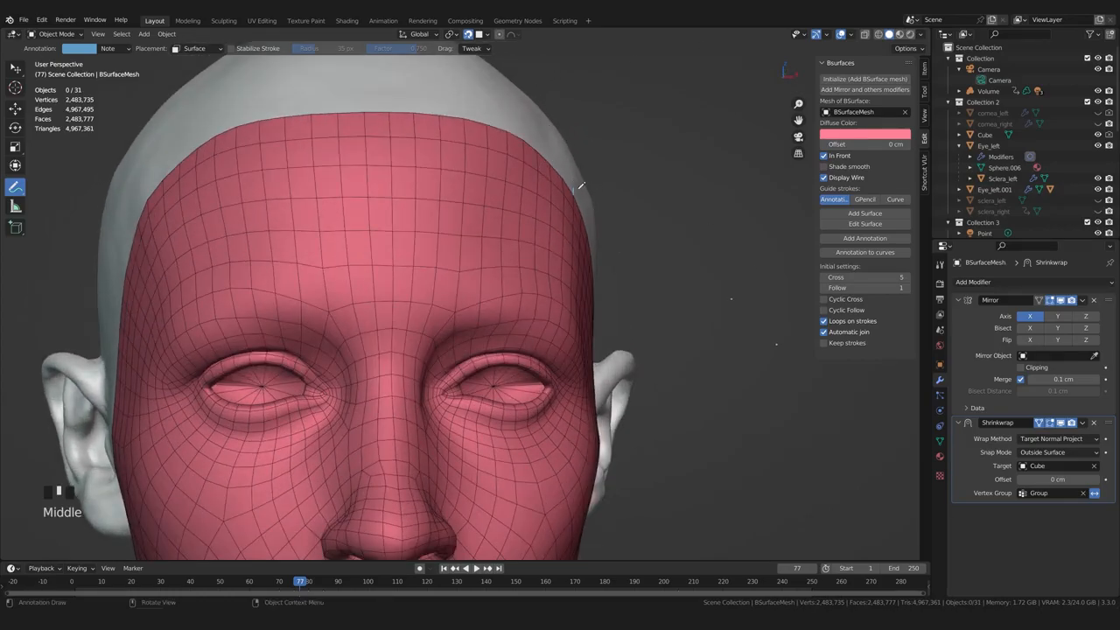
{"action": "middle_click_drag", "start_coordinate": [580, 185], "coordinate": [426, 198]}
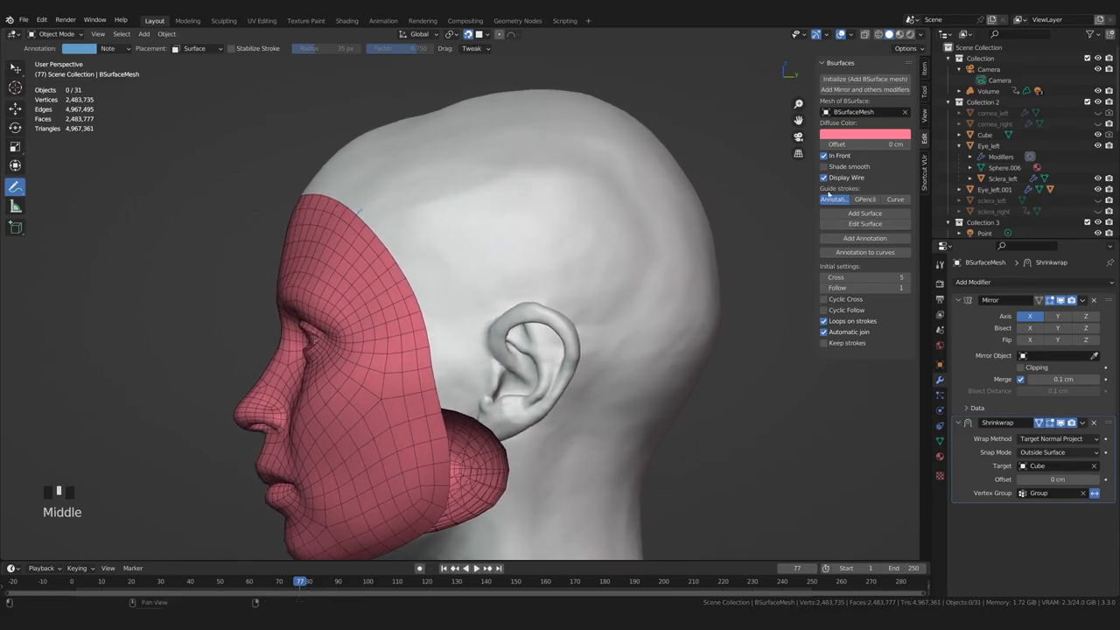
Turn off In Front for the face mesh and draw a guide line from the forehead corner along the upper side of the skull
{"action": "left_click", "coordinate": [823, 156]}
{"action": "middle_click_drag", "start_coordinate": [411, 258], "coordinate": [426, 245]}
{"action": "middle_click", "coordinate": [425, 245]}
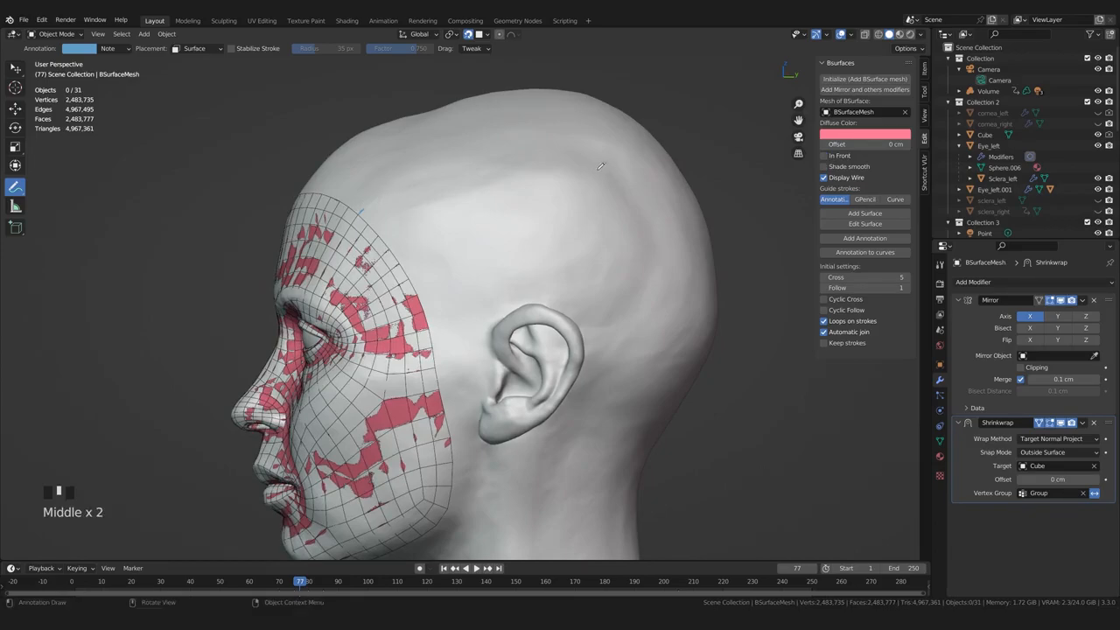
{"action": "mouse_move", "coordinate": [625, 169]}
{"action": "left_mouse_down"}
{"action": "mouse_move", "coordinate": [604, 142]}
{"action": "mouse_move", "coordinate": [556, 132]}
{"action": "mouse_move", "coordinate": [415, 162]}
{"action": "left_mouse_up"}
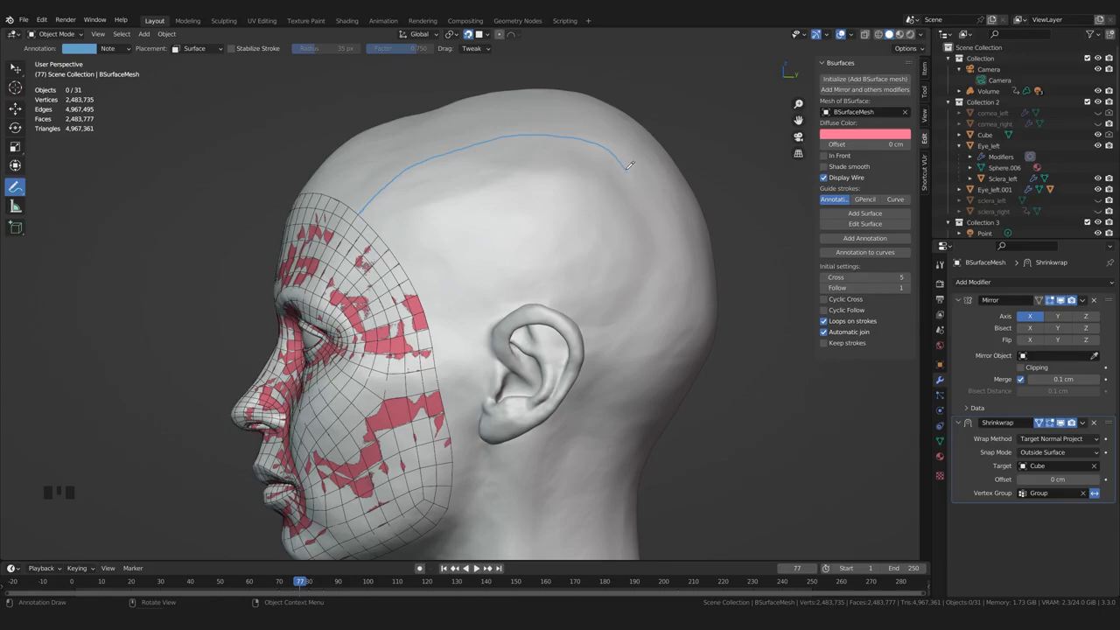
{"action": "mouse_move", "coordinate": [628, 165]}
{"action": "left_mouse_down"}
{"action": "mouse_move", "coordinate": [663, 255]}
{"action": "mouse_move", "coordinate": [638, 340]}
{"action": "left_mouse_up"}
Continue the guide line down the back of the head behind the ear to the base of the neck
{"action": "mouse_move", "coordinate": [713, 281]}
{"action": "middle_mouse_down"}
{"action": "mouse_move", "coordinate": [717, 303]}
{"action": "mouse_move", "coordinate": [586, 302]}
{"action": "mouse_move", "coordinate": [572, 315]}
{"action": "middle_mouse_up"}
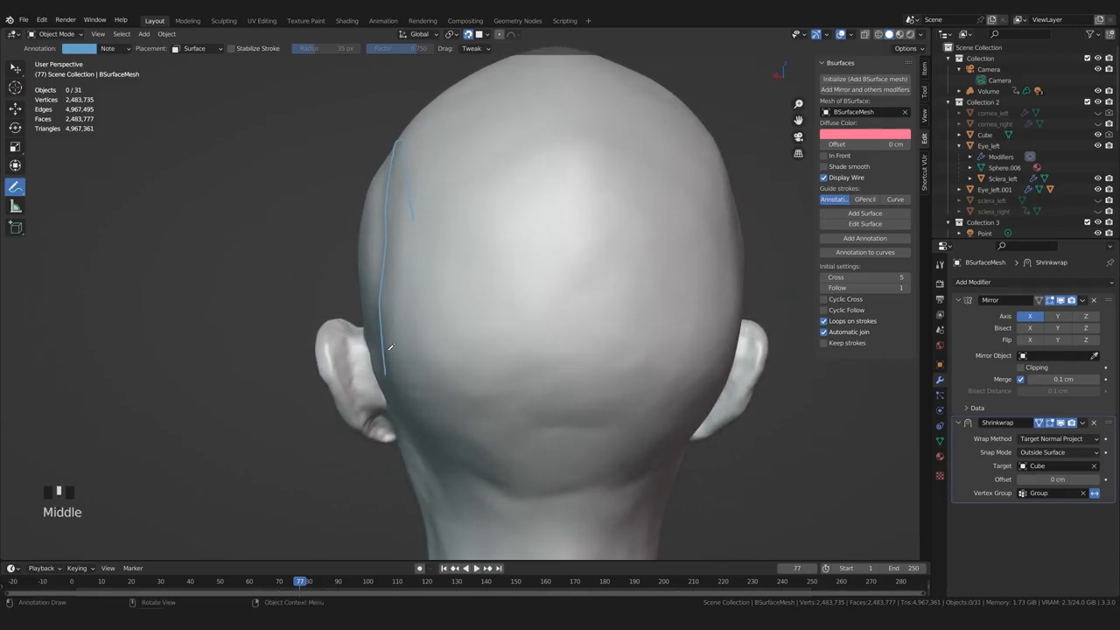
{"action": "scroll", "coordinate": [407, 298], "scroll_direction": "down", "scroll_amount": 1}
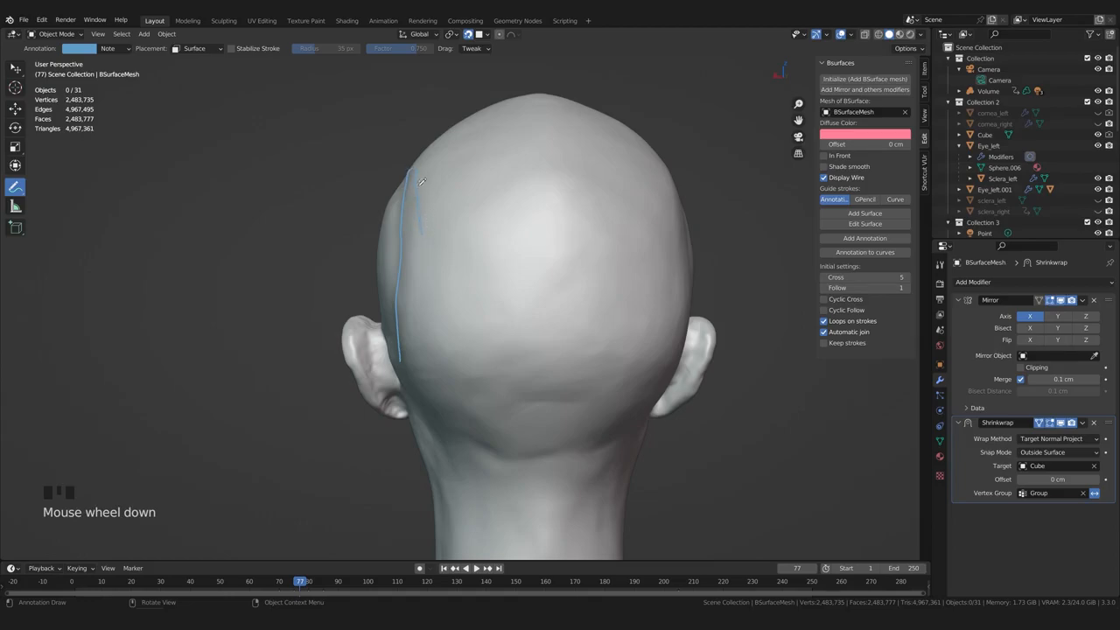
{"action": "left_click_drag", "start_coordinate": [413, 166], "coordinate": [485, 363]}
{"action": "key", "text": "ctrl+z"}
{"action": "left_click_drag", "start_coordinate": [410, 173], "coordinate": [395, 313]}
{"action": "middle_click_drag", "start_coordinate": [391, 318], "coordinate": [392, 317]}
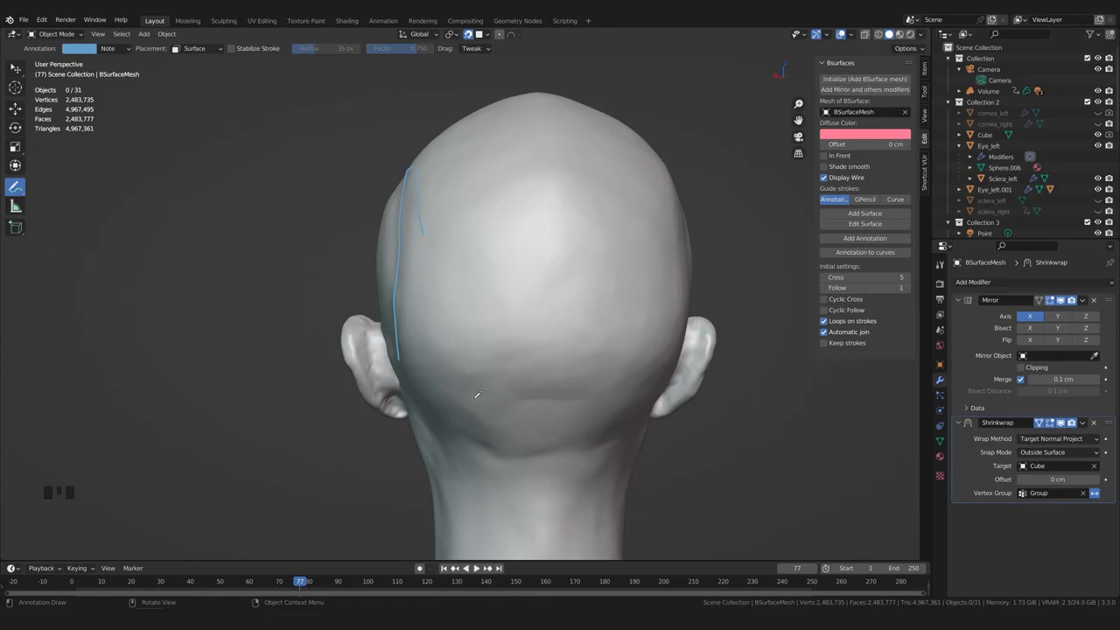
{"action": "middle_click_drag", "start_coordinate": [468, 372], "coordinate": [569, 149]}
{"action": "mouse_move", "coordinate": [569, 149]}
{"action": "left_mouse_down"}
{"action": "mouse_move", "coordinate": [551, 221]}
{"action": "mouse_move", "coordinate": [553, 333]}
{"action": "mouse_move", "coordinate": [580, 493]}
{"action": "left_mouse_up"}
{"action": "mouse_move", "coordinate": [581, 493]}
{"action": "middle_mouse_down"}
{"action": "mouse_move", "coordinate": [421, 252]}
{"action": "mouse_move", "coordinate": [435, 310]}
{"action": "middle_mouse_up"}
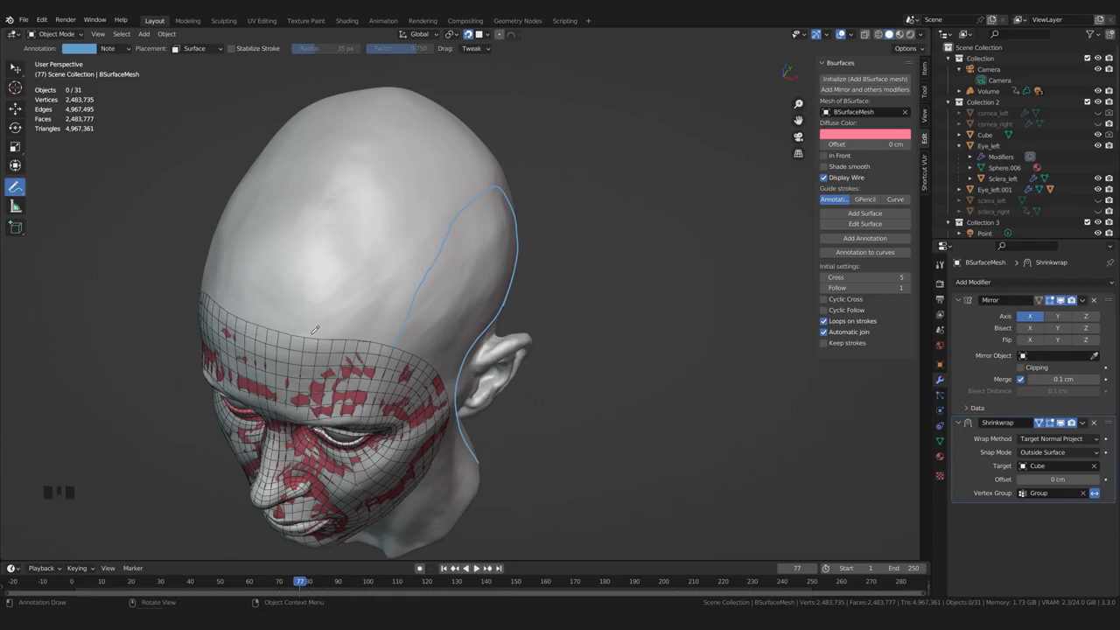
Draw a centre guide line from the middle of the forehead over the crown to the back of the head
{"action": "left_click_drag", "start_coordinate": [279, 319], "coordinate": [291, 247]}
{"action": "mouse_move", "coordinate": [292, 246]}
{"action": "middle_mouse_down"}
{"action": "mouse_move", "coordinate": [285, 263]}
{"action": "mouse_move", "coordinate": [284, 179]}
{"action": "middle_mouse_up"}
{"action": "key", "text": "ctrl+z"}
{"action": "left_click_drag", "start_coordinate": [284, 180], "coordinate": [613, 152]}
{"action": "middle_click_drag", "start_coordinate": [612, 152], "coordinate": [527, 214]}
Try drawing cross strokes between the centre guide line and the side guide line over the crown
{"action": "left_click_drag", "start_coordinate": [313, 151], "coordinate": [366, 277]}
{"action": "left_click_drag", "start_coordinate": [356, 128], "coordinate": [385, 259]}
{"action": "left_click_drag", "start_coordinate": [409, 112], "coordinate": [408, 255]}
{"action": "left_click_drag", "start_coordinate": [462, 97], "coordinate": [455, 249]}
{"action": "left_click_drag", "start_coordinate": [495, 98], "coordinate": [491, 233]}
{"action": "left_click_drag", "start_coordinate": [549, 109], "coordinate": [526, 226]}
{"action": "left_click_drag", "start_coordinate": [584, 123], "coordinate": [557, 253]}
{"action": "left_click_drag", "start_coordinate": [619, 143], "coordinate": [580, 253]}
{"action": "mouse_move", "coordinate": [580, 254]}
{"action": "middle_mouse_down"}
{"action": "mouse_move", "coordinate": [533, 287]}
{"action": "mouse_move", "coordinate": [551, 254]}
{"action": "mouse_move", "coordinate": [535, 200]}
{"action": "middle_mouse_up"}
Undo the cross strokes drawn over the crown
{"action": "key", "text": "ctrl+z"}
{"action": "key", "text": "ctrl+z"}
{"action": "key", "text": "ctrl+z"}
{"action": "key", "text": "ctrl+z"}
{"action": "key", "text": "ctrl+z"}
{"action": "key", "text": "ctrl+z"}
{"action": "key", "text": "ctrl+z"}
{"action": "key", "text": "ctrl+z"}
{"action": "key", "text": "ctrl+z"}
{"action": "key", "text": "ctrl+z"}
{"action": "key", "text": "ctrl+z"}
{"action": "key", "text": "ctrl+z"}
{"action": "key", "text": "ctrl+z"}
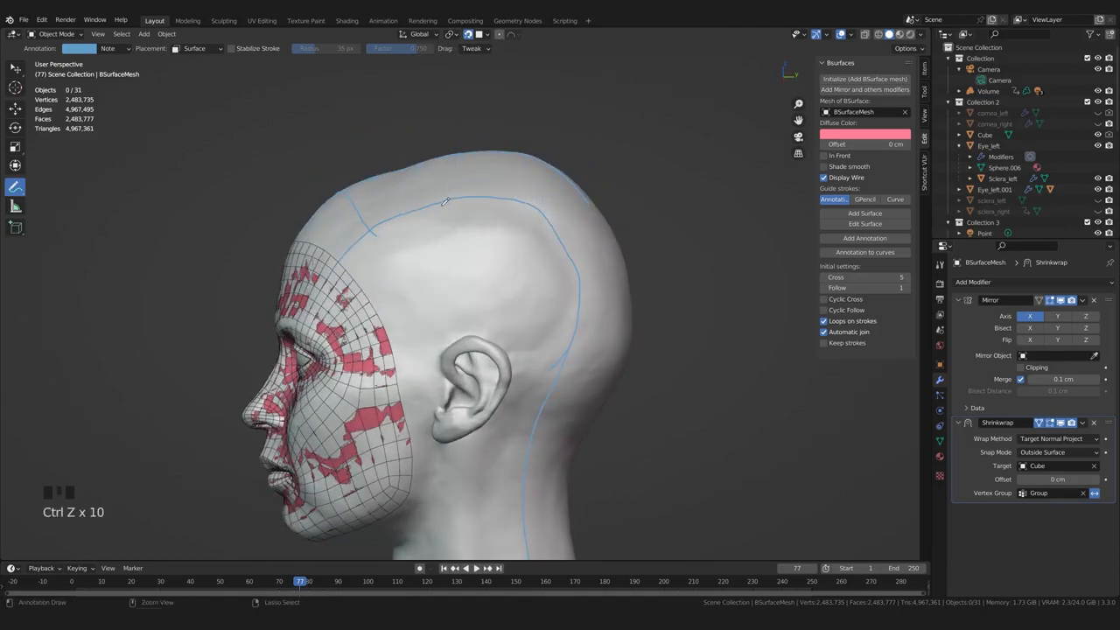
Draw cross strokes between the centre and side guide lines from the forehead over the crown to the back of the head
{"action": "left_click_drag", "start_coordinate": [313, 222], "coordinate": [347, 242]}
{"action": "left_click_drag", "start_coordinate": [330, 196], "coordinate": [340, 204]}
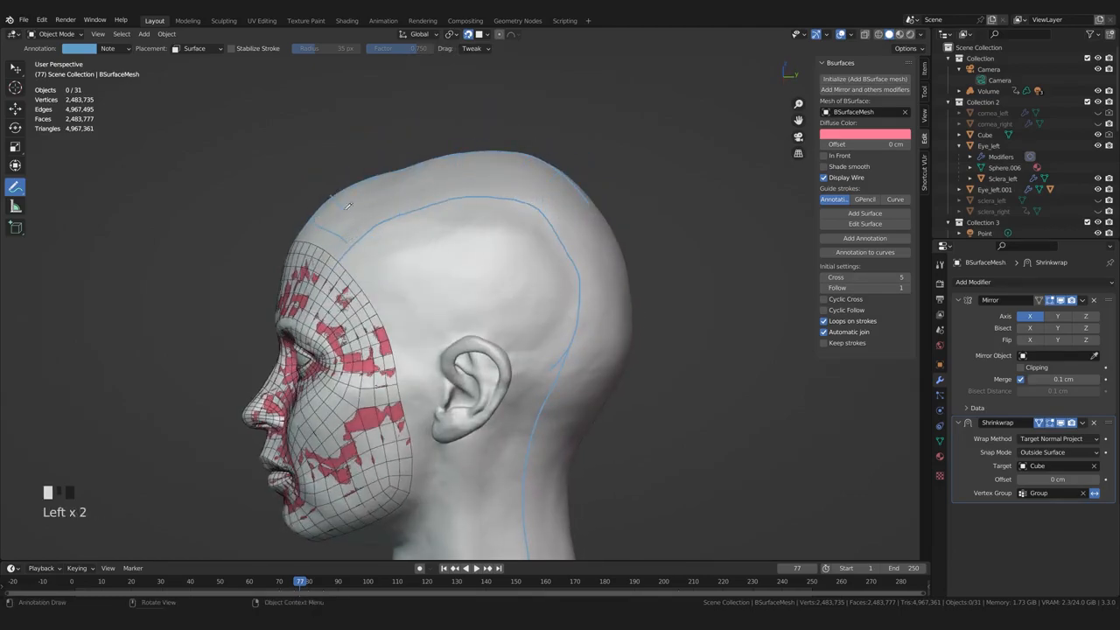
{"action": "mouse_move", "coordinate": [386, 172]}
{"action": "left_mouse_down"}
{"action": "mouse_move", "coordinate": [400, 190]}
{"action": "mouse_move", "coordinate": [481, 193]}
{"action": "left_mouse_up"}
{"action": "mouse_move", "coordinate": [511, 157]}
{"action": "left_mouse_down"}
{"action": "mouse_move", "coordinate": [501, 202]}
{"action": "mouse_move", "coordinate": [542, 207]}
{"action": "mouse_move", "coordinate": [573, 236]}
{"action": "left_mouse_up"}
{"action": "left_click_drag", "start_coordinate": [612, 248], "coordinate": [560, 259]}
{"action": "mouse_move", "coordinate": [631, 287]}
{"action": "left_mouse_down"}
{"action": "mouse_move", "coordinate": [584, 290]}
{"action": "mouse_move", "coordinate": [586, 321]}
{"action": "left_mouse_up"}
{"action": "left_click_drag", "start_coordinate": [620, 360], "coordinate": [572, 356]}
Add cross strokes between the side guide line and the head's rear centre down the nape to the base of the neck
{"action": "middle_click_drag", "start_coordinate": [616, 436], "coordinate": [610, 432]}
{"action": "middle_click_drag", "start_coordinate": [581, 425], "coordinate": [577, 348], "text": "shift"}
{"action": "left_click_drag", "start_coordinate": [590, 348], "coordinate": [543, 330]}
{"action": "left_click_drag", "start_coordinate": [575, 380], "coordinate": [511, 383]}
{"action": "mouse_move", "coordinate": [563, 413]}
{"action": "left_mouse_down"}
{"action": "mouse_move", "coordinate": [526, 421]}
{"action": "mouse_move", "coordinate": [568, 446]}
{"action": "mouse_move", "coordinate": [537, 501]}
{"action": "left_mouse_up"}
{"action": "middle_click_drag", "start_coordinate": [578, 529], "coordinate": [612, 490], "text": "shift"}
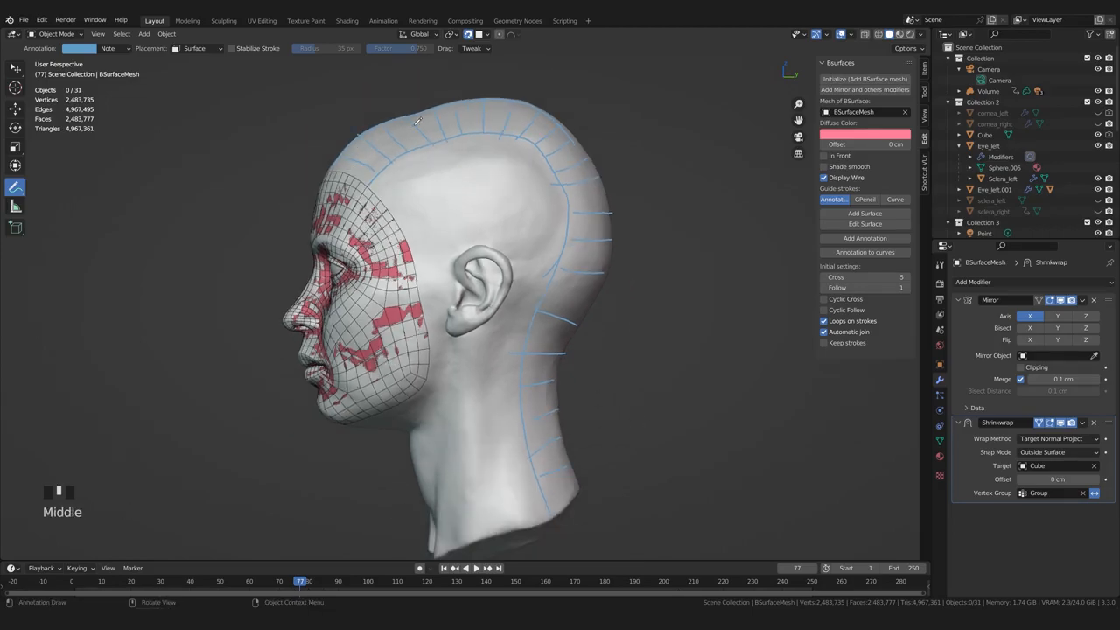
Try a lengthwise guide stroke through the cross strokes above the forehead and undo it
{"action": "mouse_move", "coordinate": [350, 164]}
{"action": "left_mouse_down"}
{"action": "mouse_move", "coordinate": [386, 137]}
{"action": "mouse_move", "coordinate": [460, 120]}
{"action": "left_mouse_up"}
{"action": "key", "text": "ctrl+z"}
{"action": "middle_click_drag", "start_coordinate": [638, 292], "coordinate": [633, 286]}
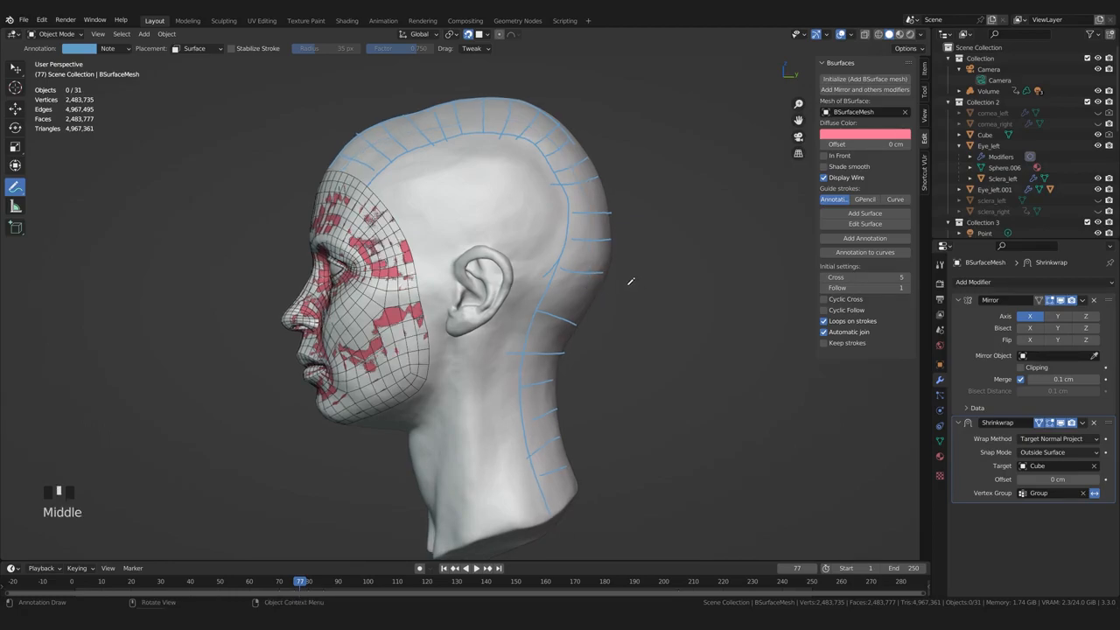
Turn In Front display back on for the face mesh
{"action": "scroll", "coordinate": [509, 244], "scroll_direction": "up", "scroll_amount": 1}
{"action": "middle_click_drag", "start_coordinate": [509, 242], "coordinate": [514, 251], "text": "shift"}
{"action": "mouse_move", "coordinate": [419, 251]}
{"action": "middle_mouse_down"}
{"action": "mouse_move", "coordinate": [477, 245]}
{"action": "mouse_move", "coordinate": [459, 260]}
{"action": "middle_mouse_up"}
{"action": "scroll", "coordinate": [479, 242], "scroll_direction": "up", "scroll_amount": 1}
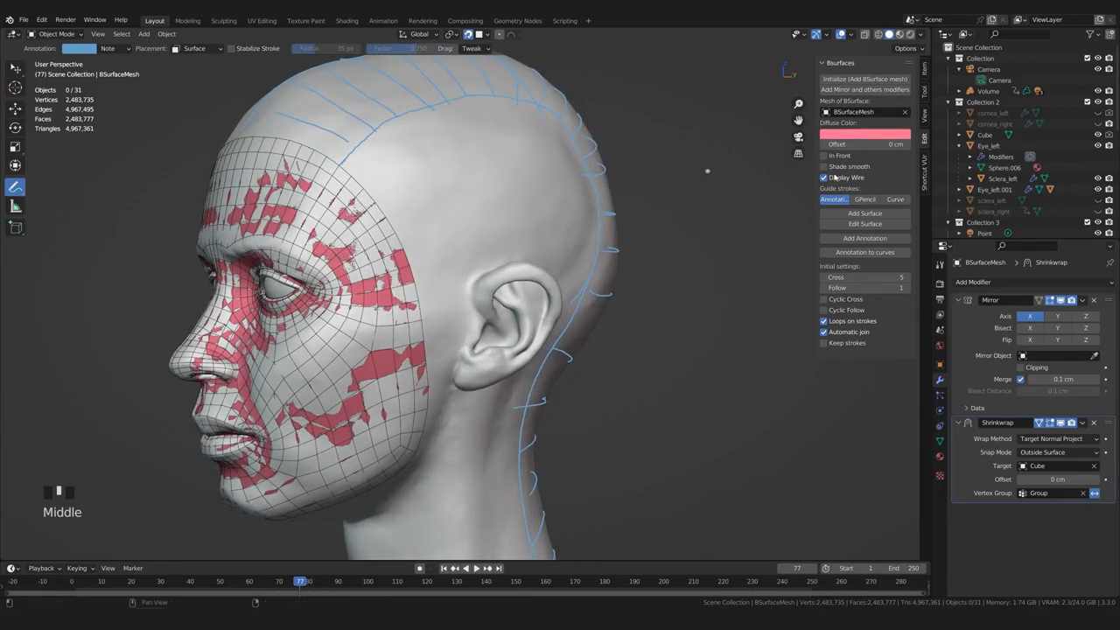
{"action": "left_click", "coordinate": [823, 156]}
{"action": "middle_click_drag", "start_coordinate": [350, 179], "coordinate": [359, 176]}
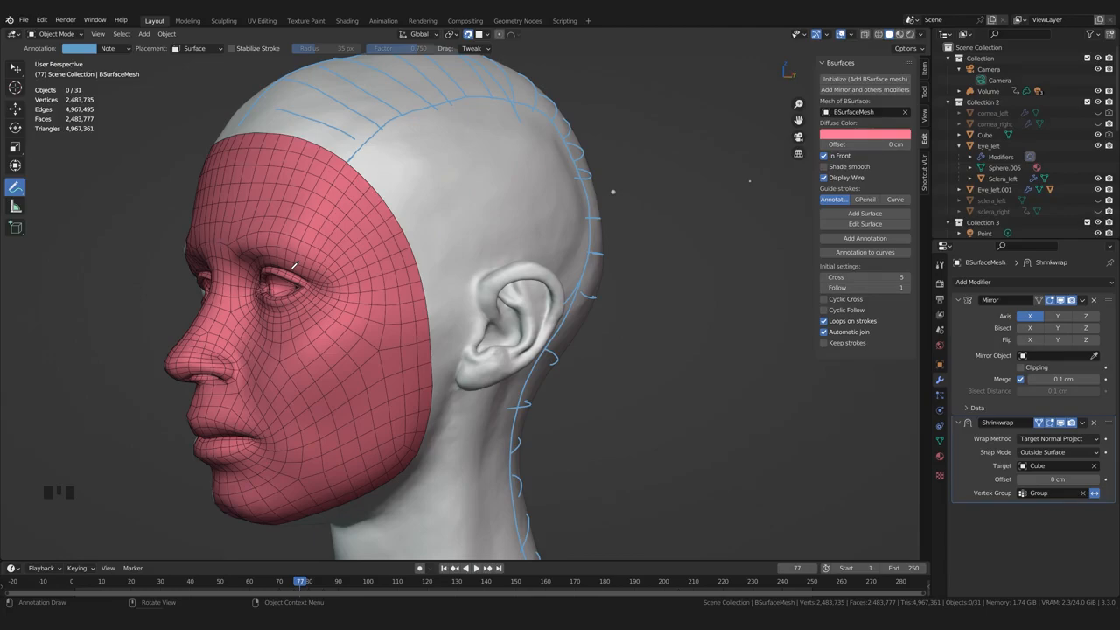
Try two curved guide strokes above the ear, from the face mesh's side edge to the guide line at the back
{"action": "middle_click_drag", "start_coordinate": [314, 236], "coordinate": [380, 196]}
{"action": "mouse_move", "coordinate": [367, 200]}
{"action": "left_mouse_down"}
{"action": "mouse_move", "coordinate": [431, 158]}
{"action": "mouse_move", "coordinate": [547, 145]}
{"action": "mouse_move", "coordinate": [598, 162]}
{"action": "left_mouse_up"}
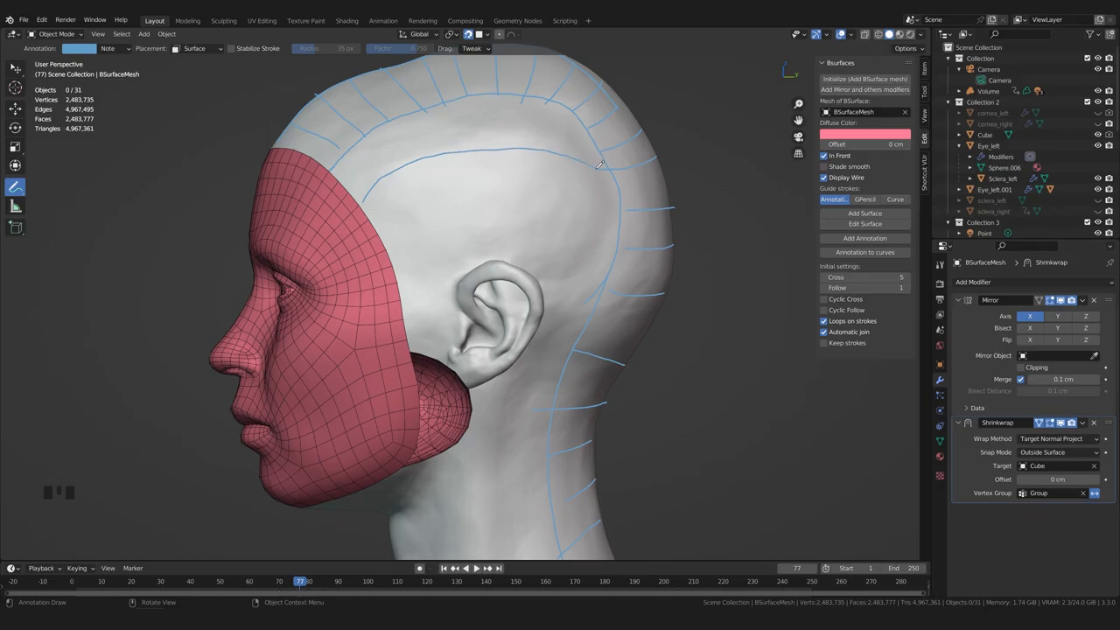
{"action": "mouse_move", "coordinate": [628, 210]}
{"action": "left_mouse_down"}
{"action": "mouse_move", "coordinate": [512, 196]}
{"action": "mouse_move", "coordinate": [385, 237]}
{"action": "left_mouse_up"}
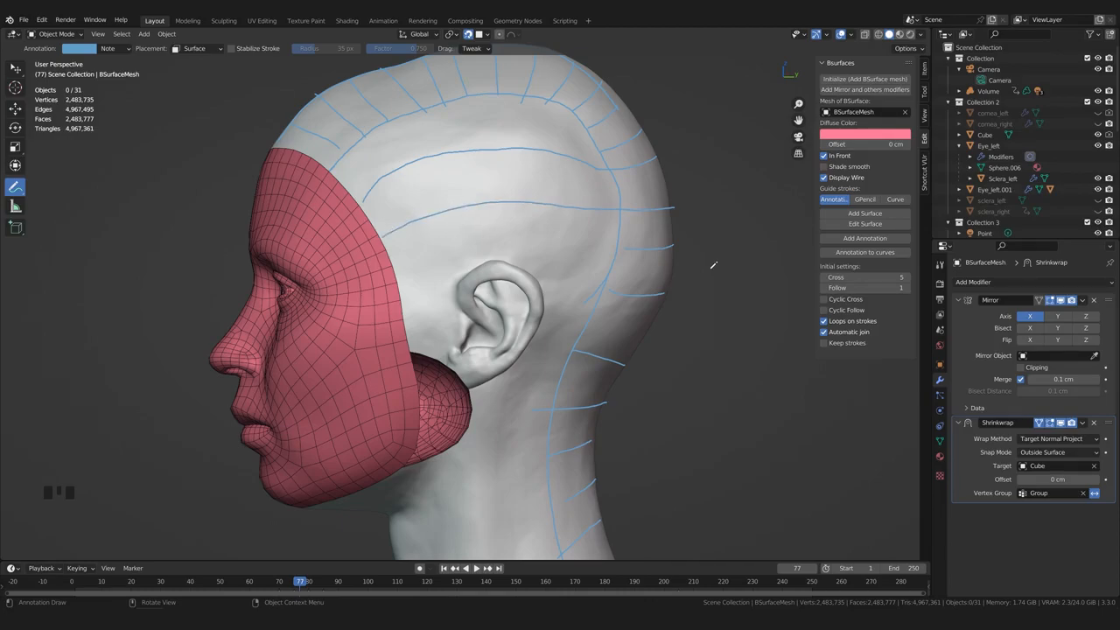
Enter Edit Mode with edge selection and check the edge loops at the eye's outer corner by selecting them
{"action": "key", "text": "Tab"}
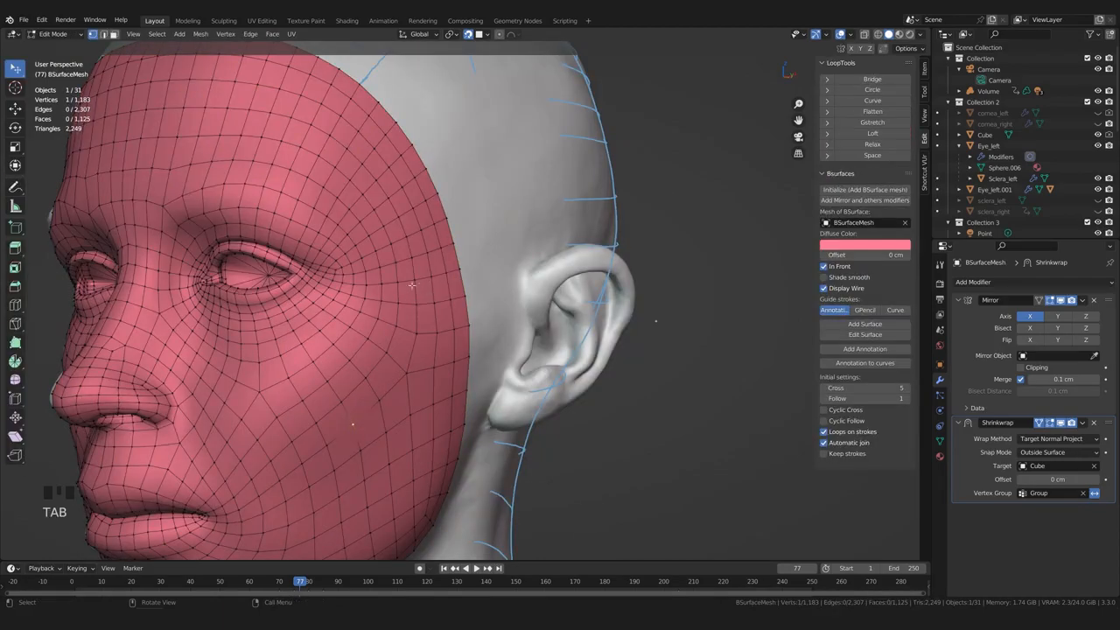
{"action": "scroll", "coordinate": [299, 287], "scroll_direction": "up", "scroll_amount": 2}
{"action": "left_click", "coordinate": [253, 257]}
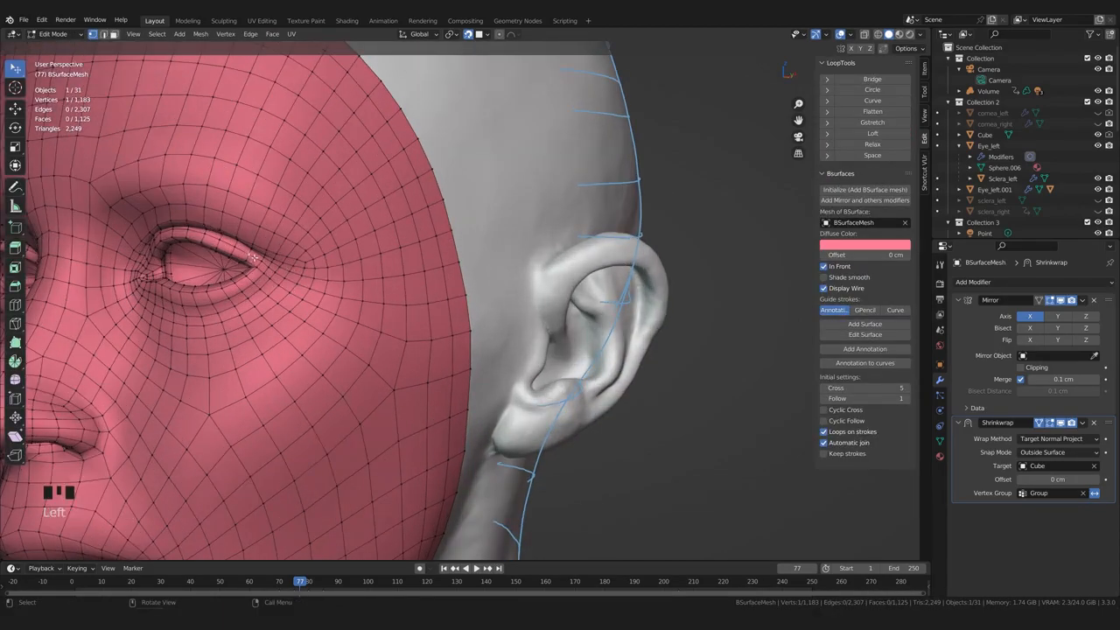
{"action": "key", "text": "2"}
{"action": "left_click", "coordinate": [254, 260], "text": "alt"}
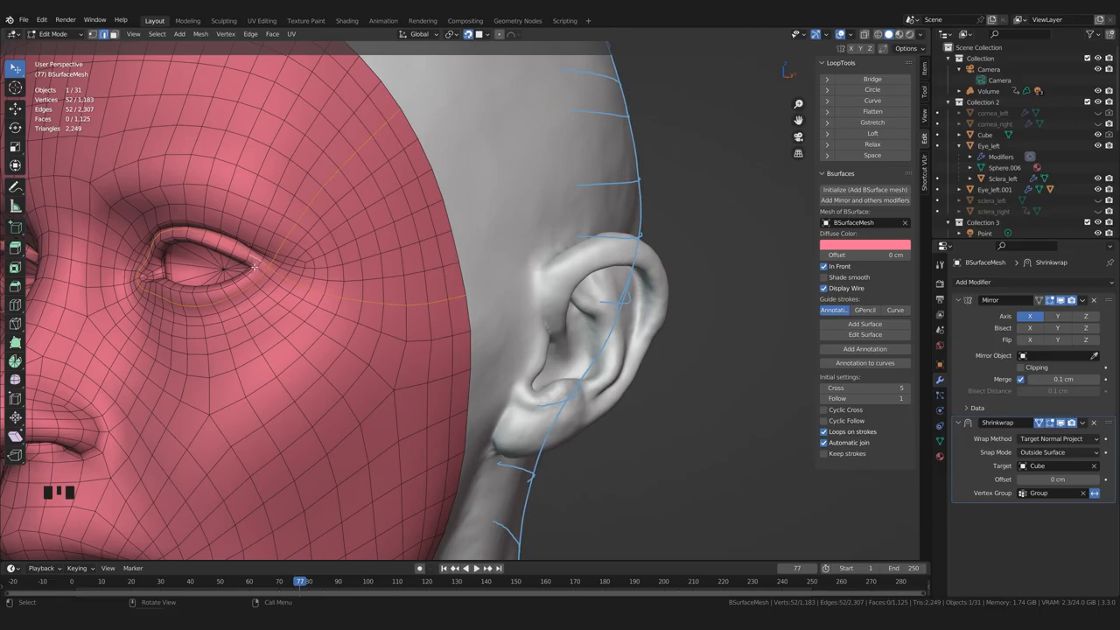
{"action": "left_click", "coordinate": [261, 254], "text": "alt"}
{"action": "left_click", "coordinate": [257, 267], "text": "alt"}
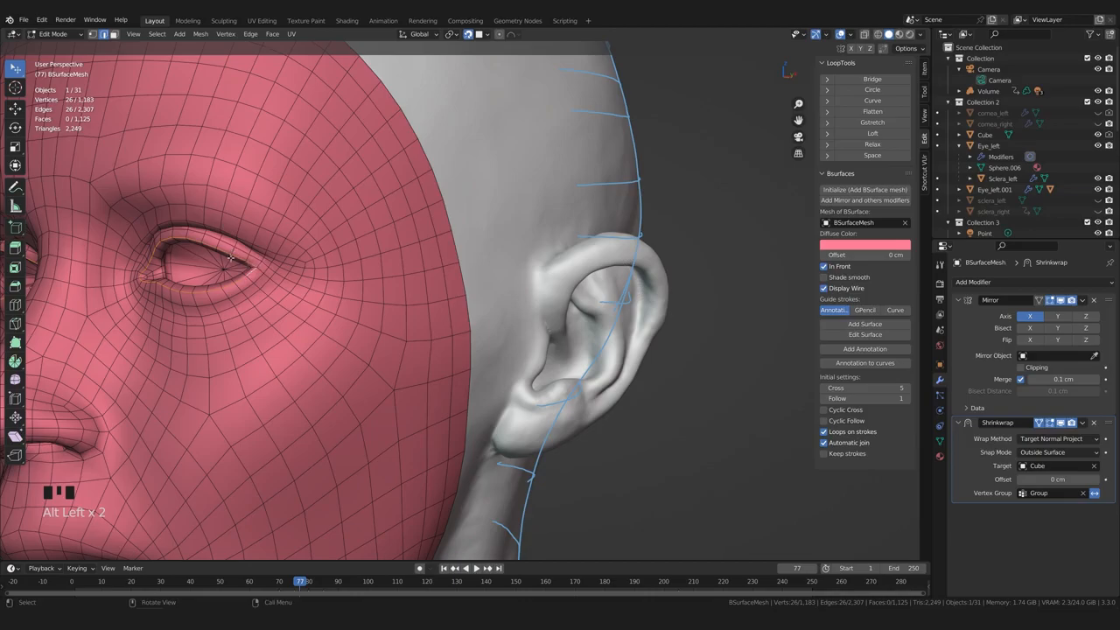
Extend the selection with the loops running from the eye's outer corner to the mesh border to examine their flow
{"action": "scroll", "coordinate": [247, 266], "scroll_direction": "up", "scroll_amount": 2}
{"action": "middle_click_drag", "start_coordinate": [246, 267], "coordinate": [175, 245]}
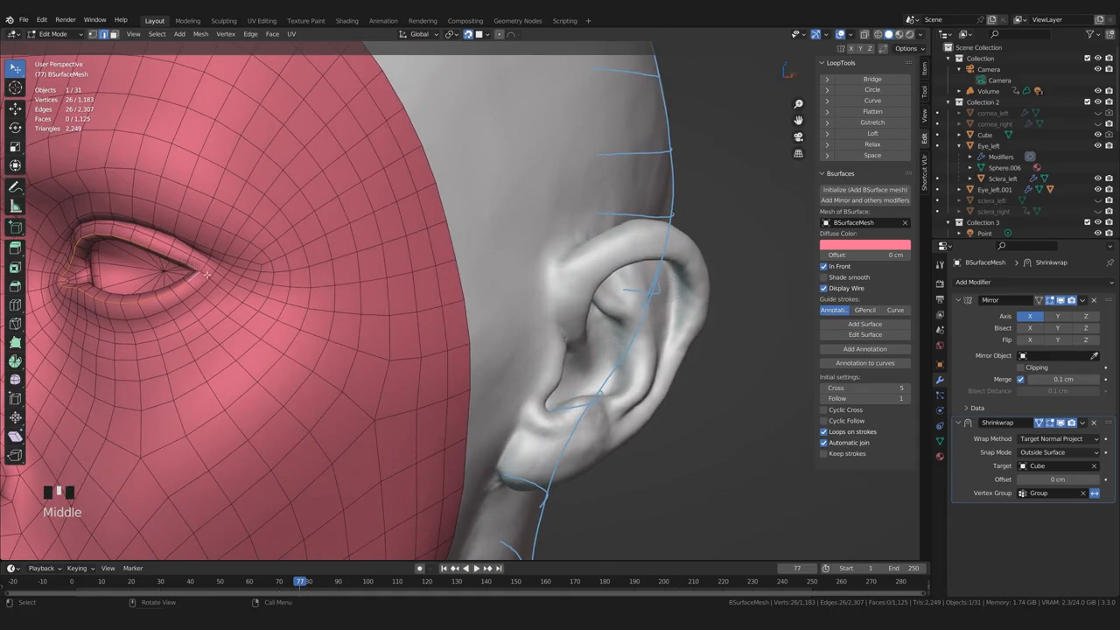
{"action": "left_click", "coordinate": [207, 261], "text": "alt+shift"}
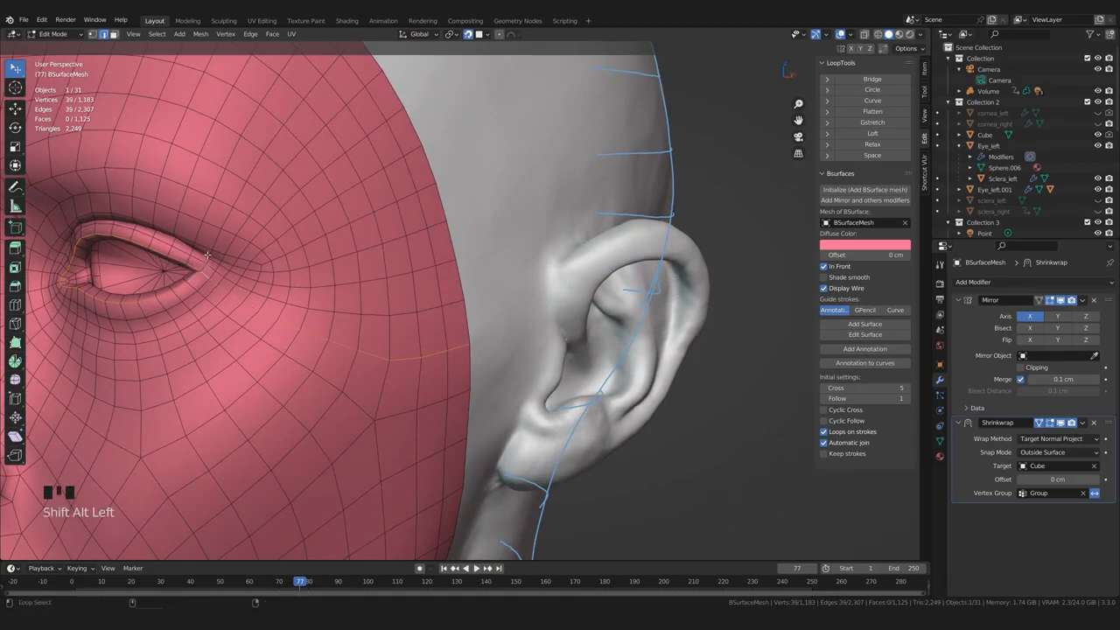
{"action": "left_click", "coordinate": [214, 239], "text": "alt+shift"}
{"action": "scroll", "coordinate": [214, 239], "scroll_direction": "down", "scroll_amount": 2}
{"action": "middle_click_drag", "start_coordinate": [213, 240], "coordinate": [254, 268]}
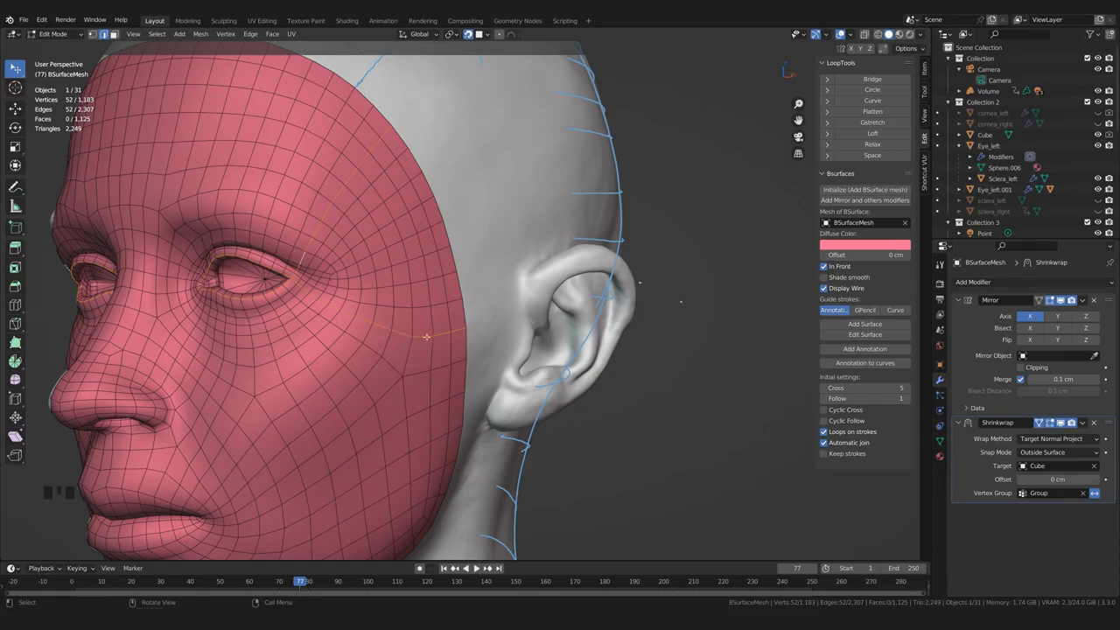
{"action": "scroll", "coordinate": [439, 335], "scroll_direction": "down", "scroll_amount": 1}
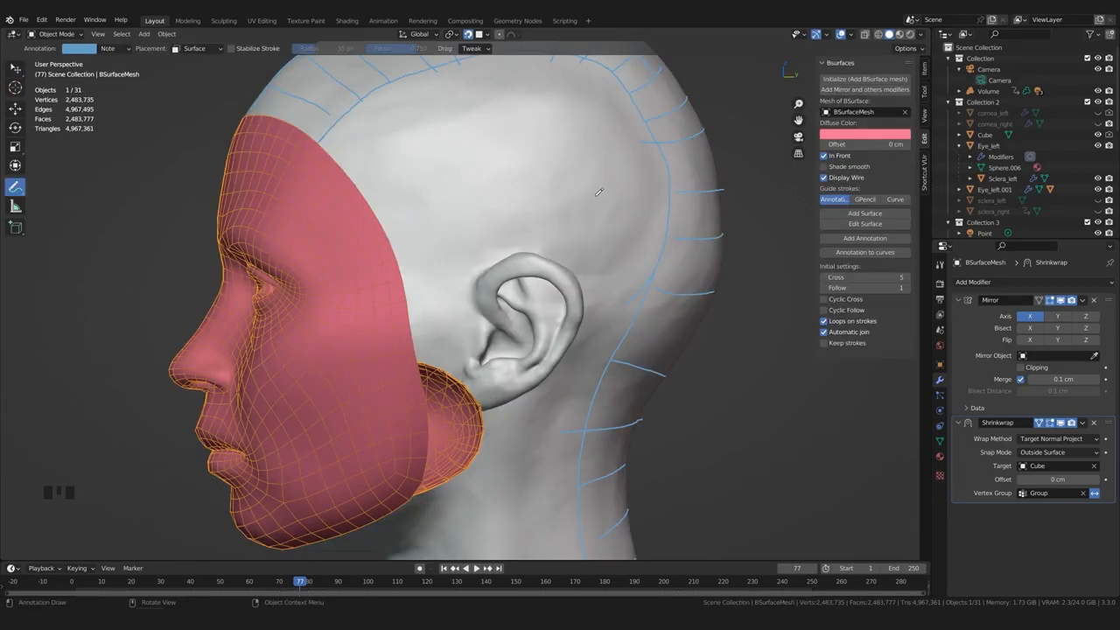
In Object Mode, annotate a point above the ear, deselect the face mesh and draw a stroke from its side edge to that point
{"action": "left_click", "coordinate": [587, 194]}
{"action": "mouse_move", "coordinate": [580, 193]}
{"action": "middle_mouse_down"}
{"action": "mouse_move", "coordinate": [644, 236]}
{"action": "mouse_move", "coordinate": [677, 233]}
{"action": "mouse_move", "coordinate": [555, 233]}
{"action": "middle_mouse_up"}
{"action": "left_click", "coordinate": [15, 68]}
{"action": "left_click", "coordinate": [204, 278]}
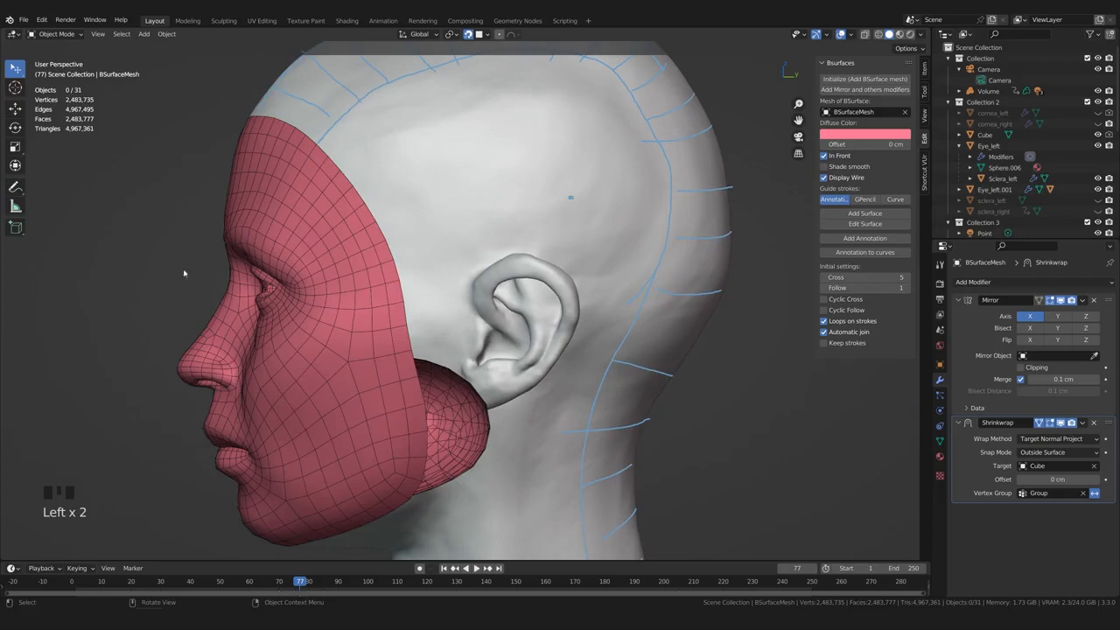
{"action": "left_click", "coordinate": [18, 184]}
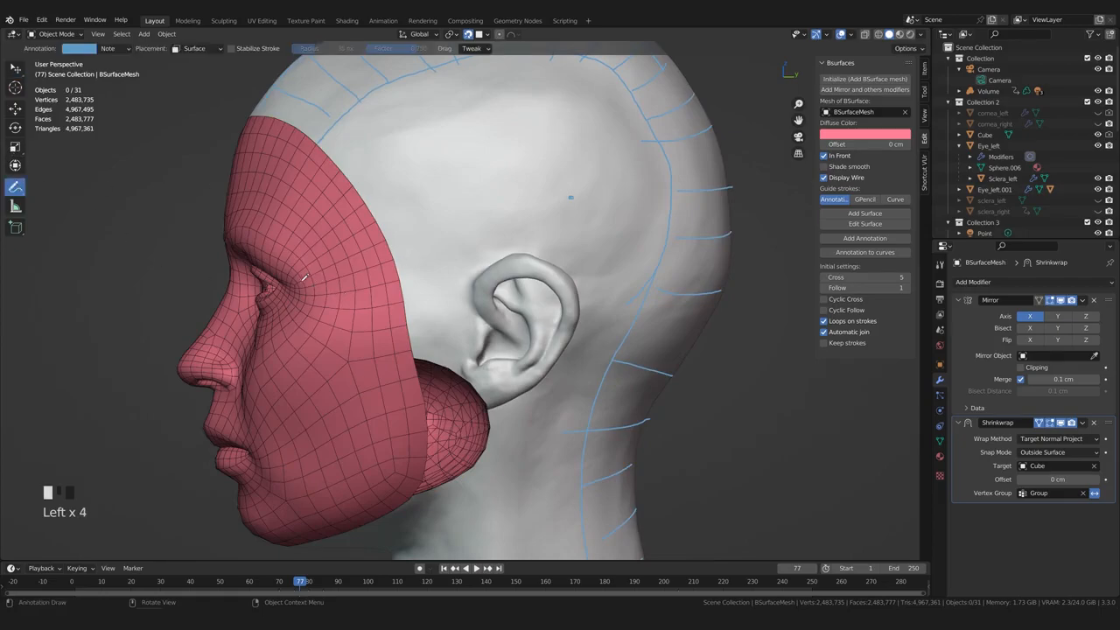
{"action": "mouse_move", "coordinate": [391, 237]}
{"action": "left_mouse_down"}
{"action": "mouse_move", "coordinate": [474, 208]}
{"action": "mouse_move", "coordinate": [571, 198]}
{"action": "left_mouse_up"}
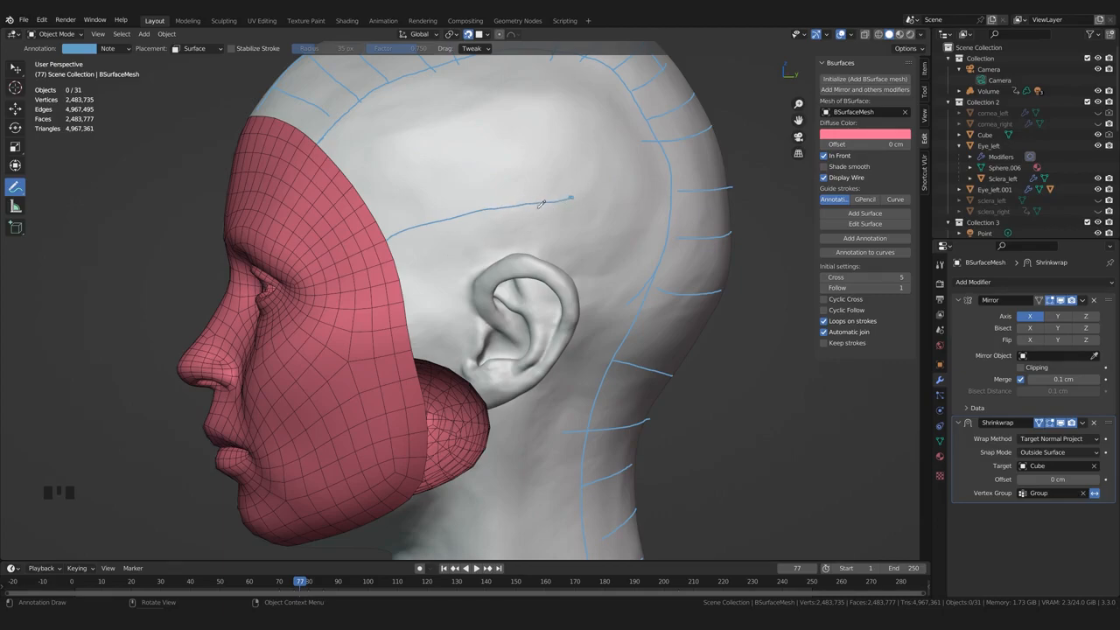
Draw short strokes branching from the point above the ear and guide strokes above and below the first, reaching the face mesh edge
{"action": "left_click_drag", "start_coordinate": [570, 195], "coordinate": [572, 203]}
{"action": "left_click", "coordinate": [573, 197]}
{"action": "left_click", "coordinate": [573, 196]}
{"action": "mouse_move", "coordinate": [572, 196]}
{"action": "left_mouse_down"}
{"action": "mouse_move", "coordinate": [589, 209]}
{"action": "mouse_move", "coordinate": [582, 183]}
{"action": "mouse_move", "coordinate": [573, 208]}
{"action": "mouse_move", "coordinate": [407, 247]}
{"action": "left_mouse_up"}
{"action": "mouse_move", "coordinate": [577, 184]}
{"action": "left_mouse_down"}
{"action": "mouse_move", "coordinate": [463, 194]}
{"action": "mouse_move", "coordinate": [380, 218]}
{"action": "left_mouse_up"}
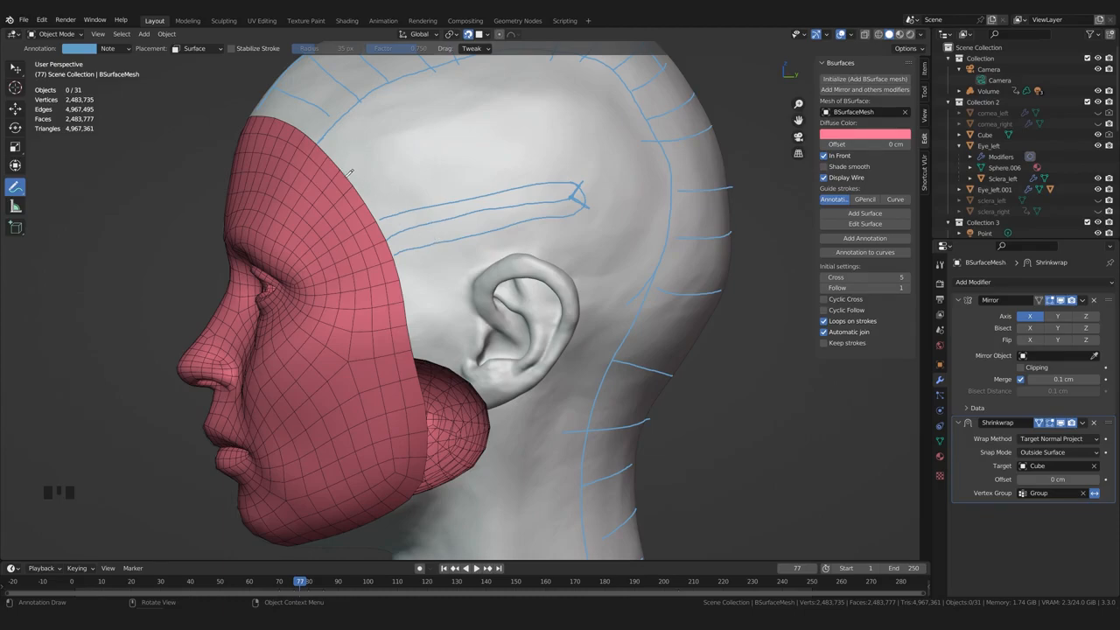
Mark points on the face mesh's side edge, connect the lower one toward the ear's front and draw a curve from behind the ear over the skull
{"action": "left_click_drag", "start_coordinate": [346, 163], "coordinate": [348, 161]}
{"action": "middle_click_drag", "start_coordinate": [467, 320], "coordinate": [452, 313]}
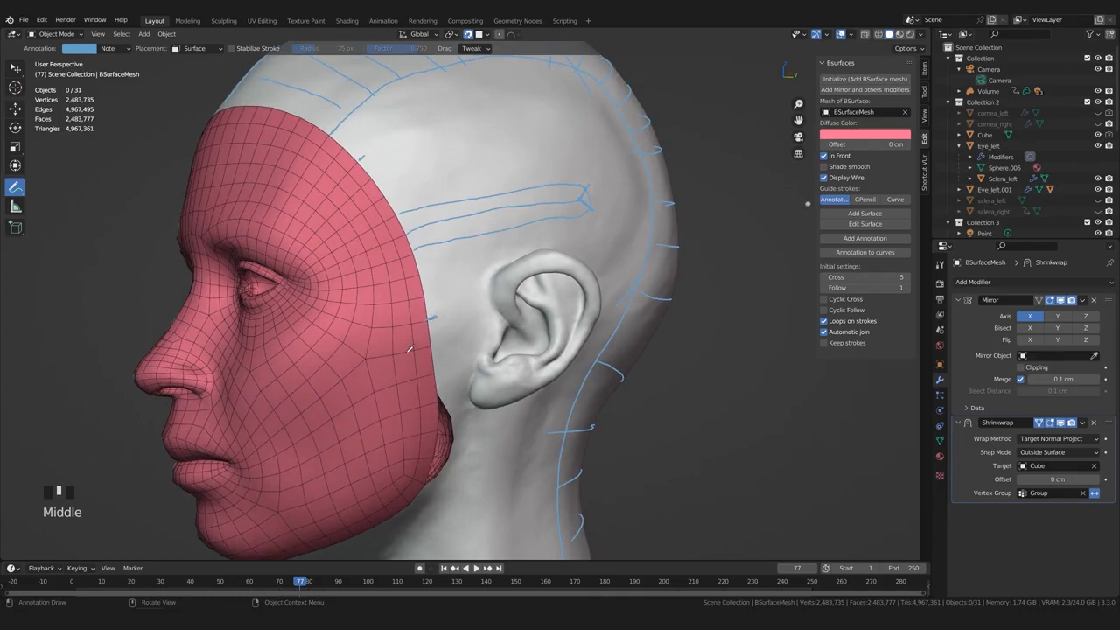
{"action": "middle_click_drag", "start_coordinate": [430, 318], "coordinate": [427, 317]}
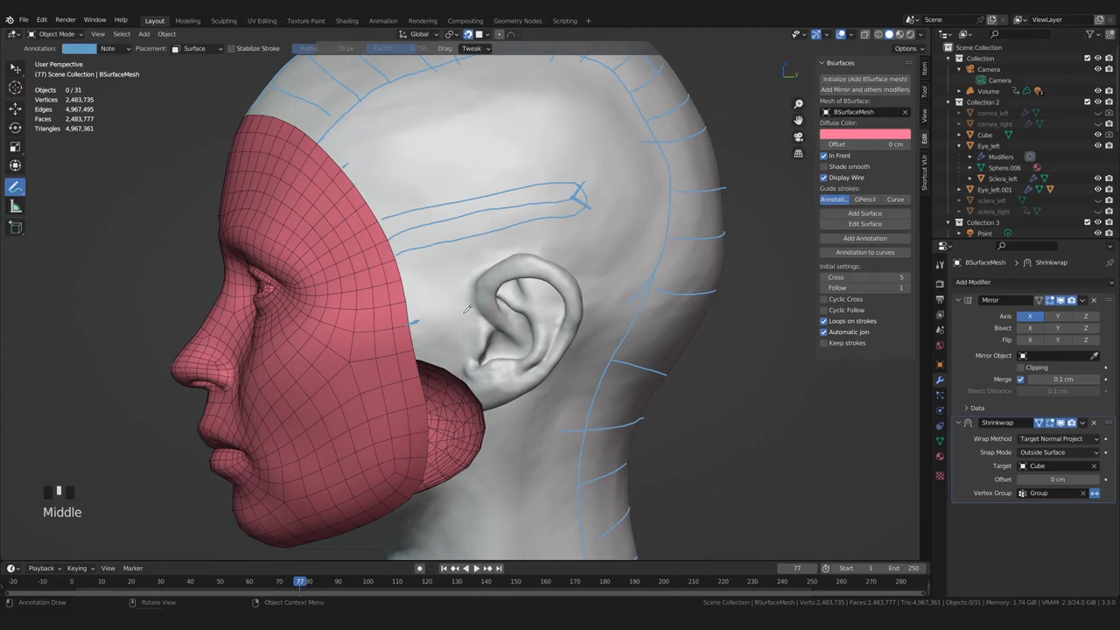
{"action": "left_click_drag", "start_coordinate": [472, 310], "coordinate": [411, 324]}
{"action": "middle_click_drag", "start_coordinate": [603, 277], "coordinate": [594, 280]}
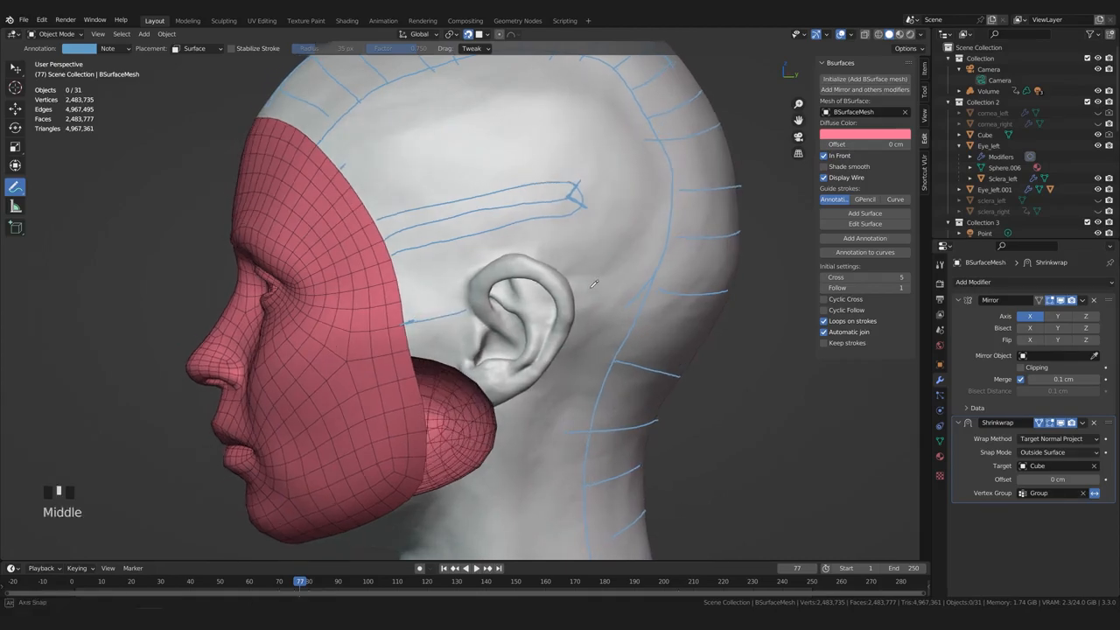
{"action": "mouse_move", "coordinate": [580, 285]}
{"action": "left_mouse_down"}
{"action": "mouse_move", "coordinate": [616, 271]}
{"action": "mouse_move", "coordinate": [635, 241]}
{"action": "mouse_move", "coordinate": [634, 182]}
{"action": "left_mouse_up"}
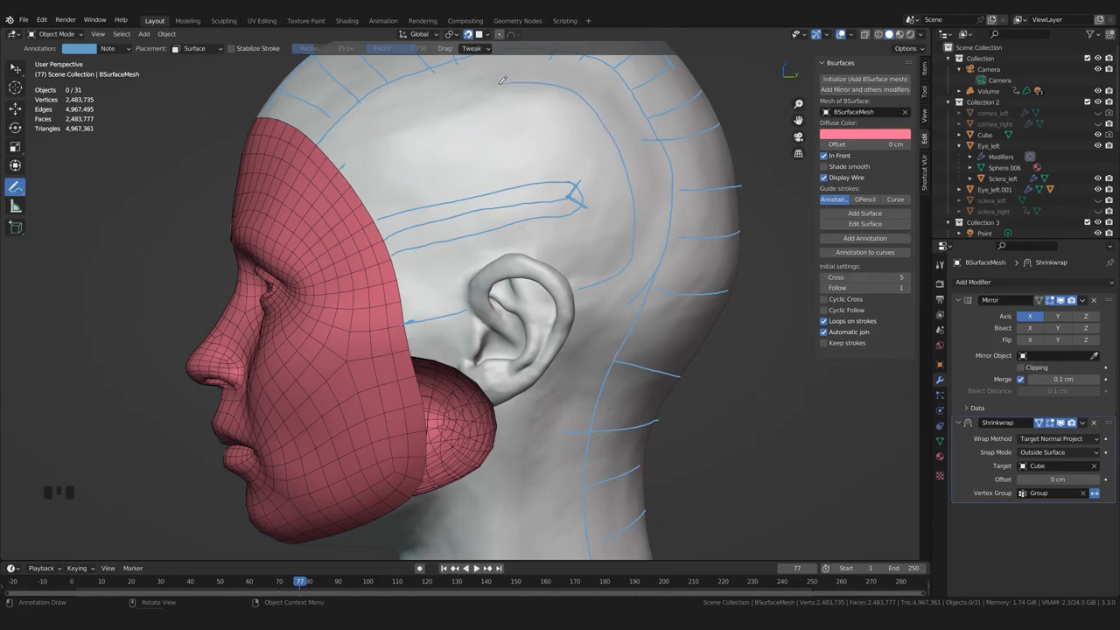
Draw a second arc inside the skull curve and further guide strokes around the point above the ear
{"action": "mouse_move", "coordinate": [359, 151]}
{"action": "middle_mouse_down"}
{"action": "mouse_move", "coordinate": [385, 154]}
{"action": "mouse_move", "coordinate": [374, 166]}
{"action": "middle_mouse_up"}
{"action": "left_click", "coordinate": [381, 160]}
{"action": "mouse_move", "coordinate": [380, 160]}
{"action": "left_mouse_down"}
{"action": "mouse_move", "coordinate": [468, 111]}
{"action": "mouse_move", "coordinate": [579, 106]}
{"action": "mouse_move", "coordinate": [620, 196]}
{"action": "mouse_move", "coordinate": [616, 240]}
{"action": "left_mouse_up"}
{"action": "mouse_move", "coordinate": [472, 287]}
{"action": "left_mouse_down"}
{"action": "mouse_move", "coordinate": [411, 302]}
{"action": "mouse_move", "coordinate": [458, 269]}
{"action": "mouse_move", "coordinate": [585, 229]}
{"action": "left_mouse_up"}
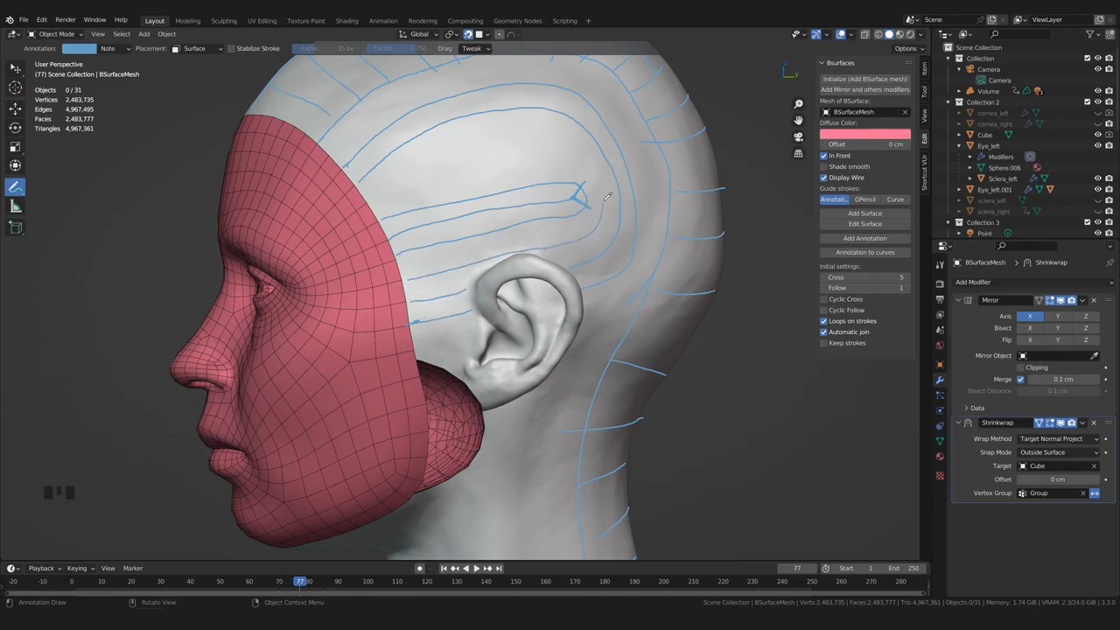
Erase the rear parts of the two outer arcs and redraw them as curves running down behind the ear
{"action": "middle_click_drag", "start_coordinate": [428, 290], "coordinate": [401, 342], "text": "shift"}
{"action": "middle_click_drag", "start_coordinate": [401, 341], "coordinate": [375, 339]}
{"action": "key", "text": "d"}
{"action": "mouse_move", "coordinate": [523, 142]}
{"action": "left_mouse_down"}
{"action": "mouse_move", "coordinate": [577, 246]}
{"action": "mouse_move", "coordinate": [530, 318]}
{"action": "mouse_move", "coordinate": [563, 327]}
{"action": "left_mouse_up"}
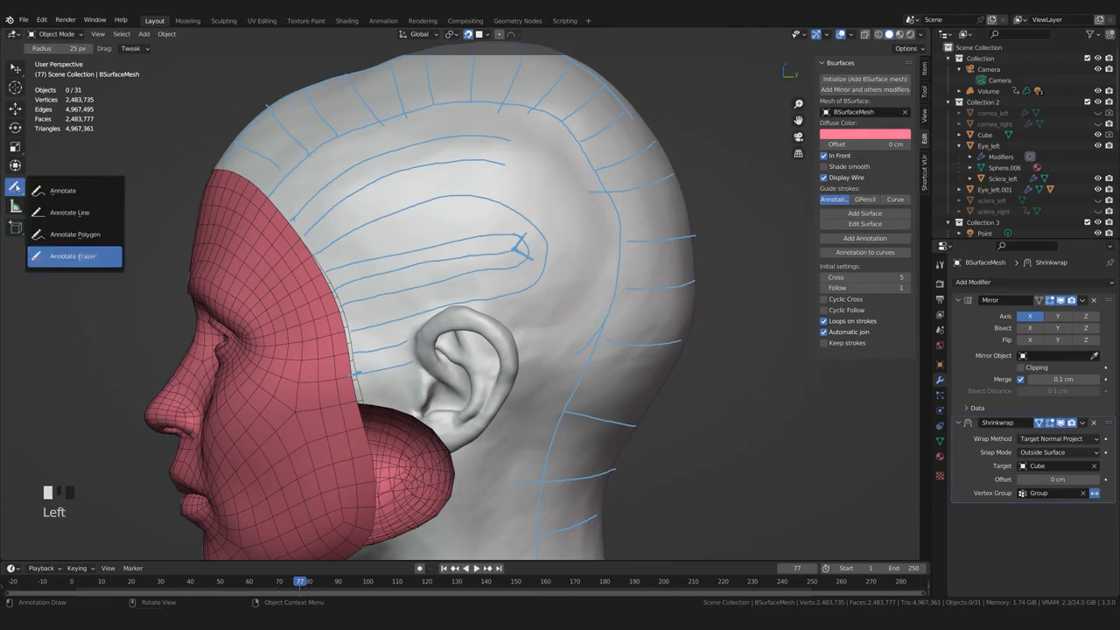
{"action": "left_click_drag", "start_coordinate": [15, 188], "coordinate": [61, 188]}
{"action": "mouse_move", "coordinate": [510, 139]}
{"action": "left_mouse_down"}
{"action": "mouse_move", "coordinate": [570, 161]}
{"action": "mouse_move", "coordinate": [603, 246]}
{"action": "left_mouse_up"}
{"action": "mouse_move", "coordinate": [511, 161]}
{"action": "left_mouse_down"}
{"action": "mouse_move", "coordinate": [573, 219]}
{"action": "mouse_move", "coordinate": [540, 306]}
{"action": "left_mouse_up"}
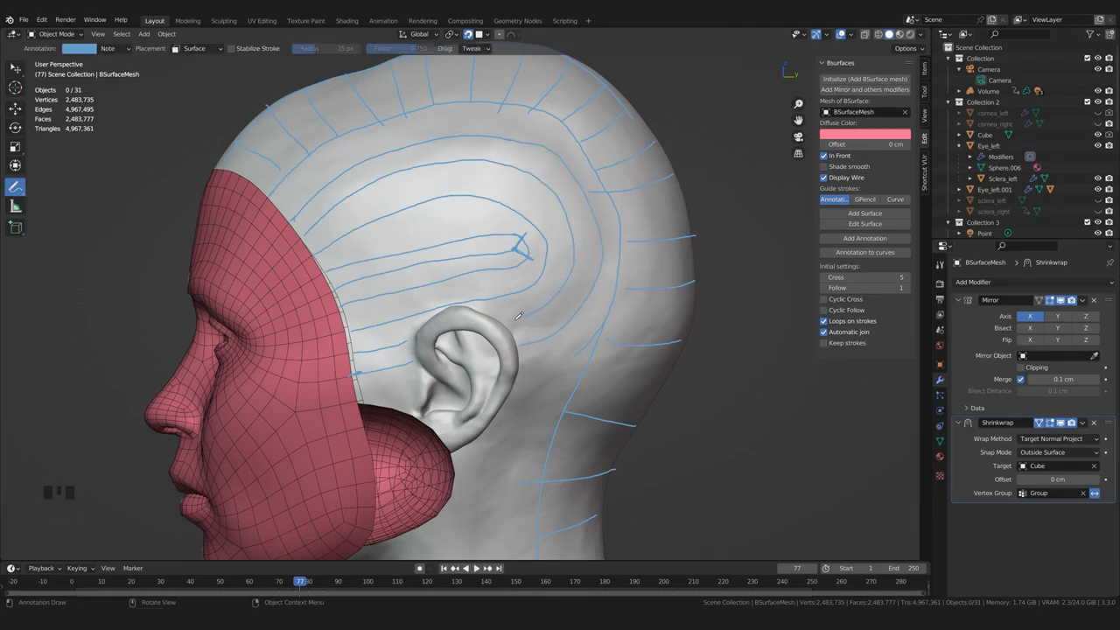
{"action": "middle_click_drag", "start_coordinate": [330, 341], "coordinate": [502, 152]}
{"action": "scroll", "coordinate": [363, 341], "scroll_direction": "up", "scroll_amount": 3}
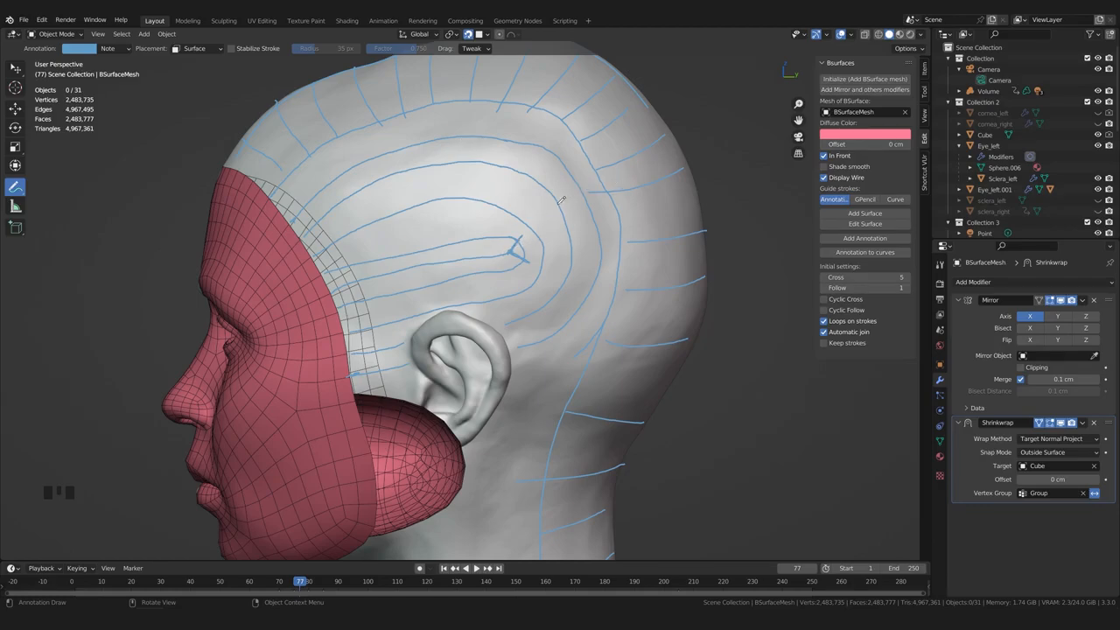
{"action": "mouse_move", "coordinate": [516, 246]}
{"action": "left_mouse_down"}
{"action": "mouse_move", "coordinate": [560, 200]}
{"action": "mouse_move", "coordinate": [603, 193]}
{"action": "left_mouse_up"}
{"action": "left_click_drag", "start_coordinate": [516, 249], "coordinate": [628, 282]}
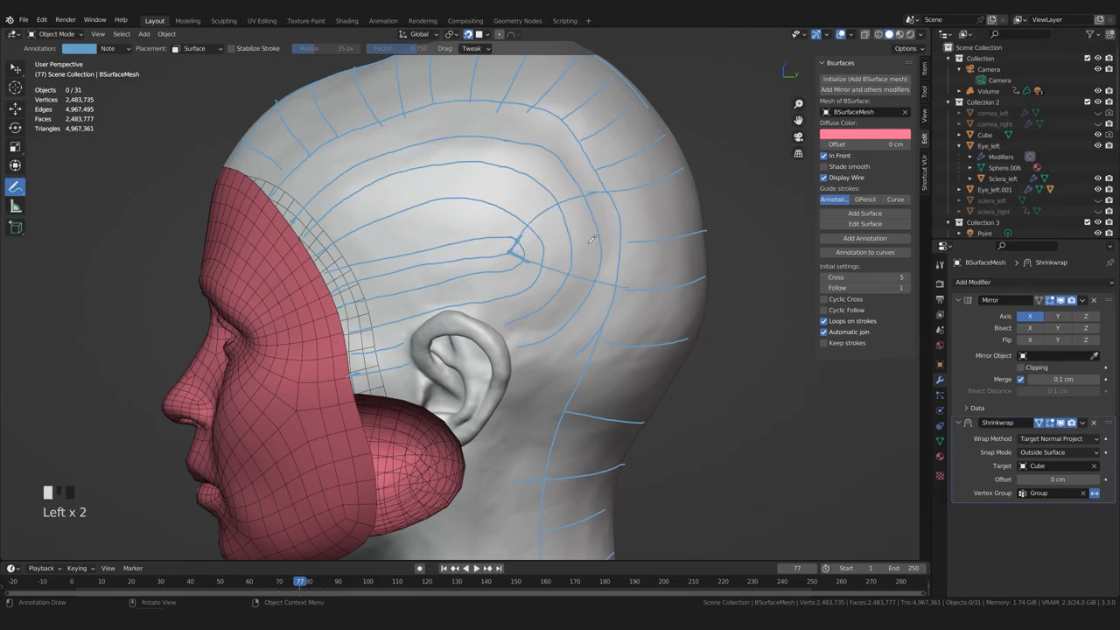
{"action": "key", "text": "ctrl+z"}
{"action": "key", "text": "ctrl+z"}
{"action": "key", "text": "ctrl+z"}
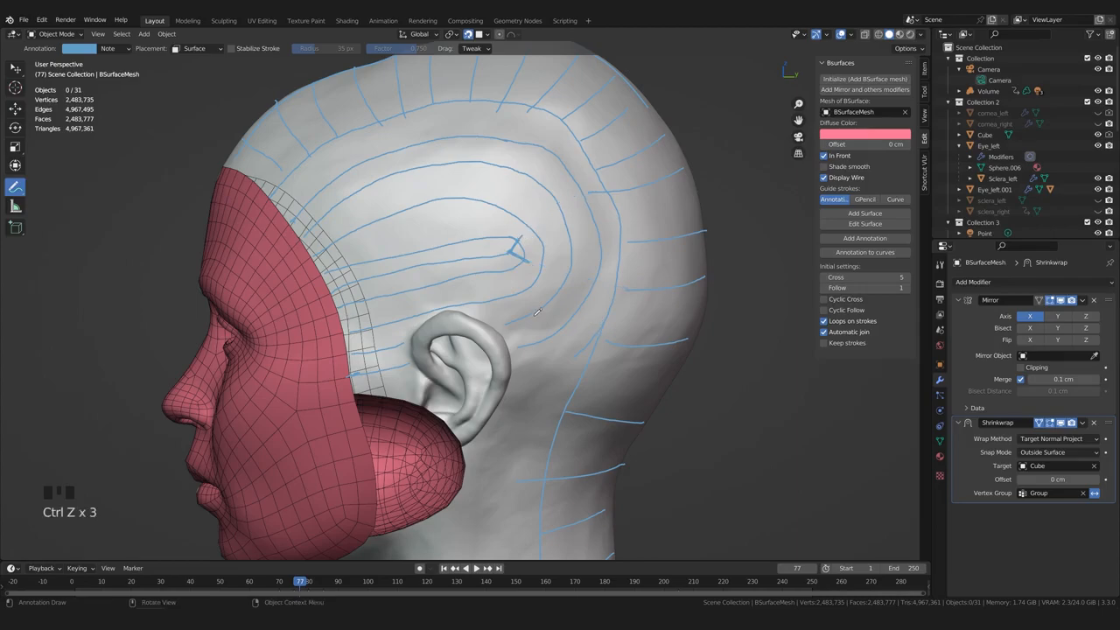
Save the file
{"action": "middle_click_drag", "start_coordinate": [548, 317], "coordinate": [544, 308]}
{"action": "key", "text": "ctrl+s"}
{"action": "mouse_move", "coordinate": [420, 281]}
{"action": "middle_mouse_down"}
{"action": "mouse_move", "coordinate": [455, 263]}
{"action": "mouse_move", "coordinate": [428, 254]}
{"action": "mouse_move", "coordinate": [513, 230]}
{"action": "middle_mouse_up"}
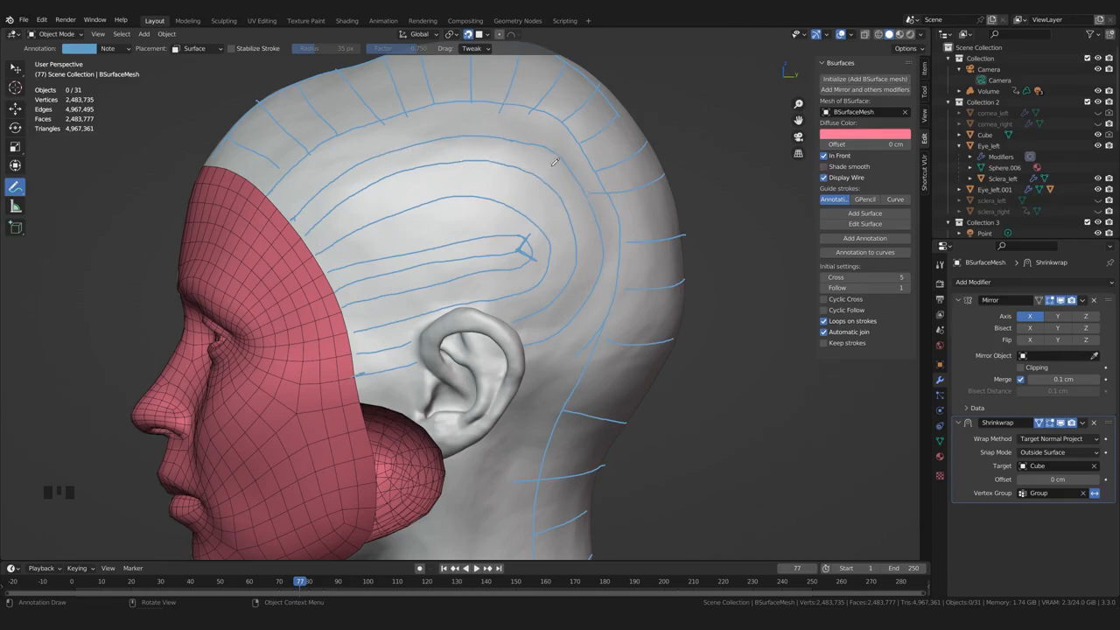
Draw cross strokes from the crown strip's inner line down through the outer arcs to the arc around the point above the ear
{"action": "left_click_drag", "start_coordinate": [505, 99], "coordinate": [474, 194]}
{"action": "left_click_drag", "start_coordinate": [539, 106], "coordinate": [505, 194]}
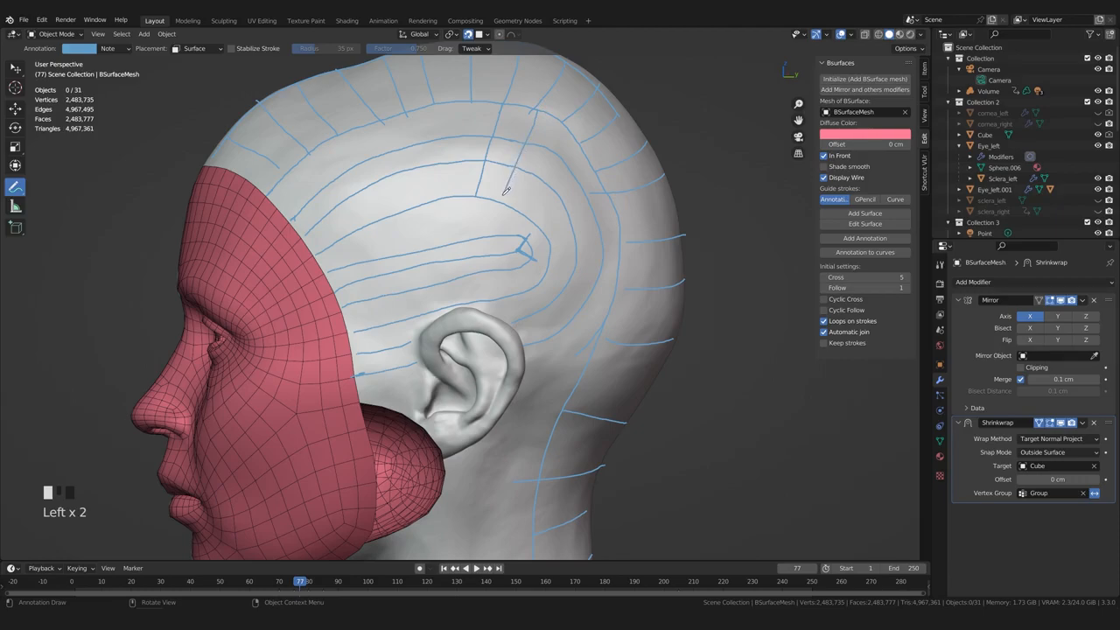
{"action": "left_click", "coordinate": [570, 117]}
{"action": "left_click_drag", "start_coordinate": [569, 116], "coordinate": [528, 200]}
{"action": "left_click_drag", "start_coordinate": [583, 156], "coordinate": [535, 211]}
{"action": "left_click", "coordinate": [581, 203]}
{"action": "left_click_drag", "start_coordinate": [469, 194], "coordinate": [451, 99]}
{"action": "key", "text": "ctrl+z"}
{"action": "left_click_drag", "start_coordinate": [455, 195], "coordinate": [435, 104]}
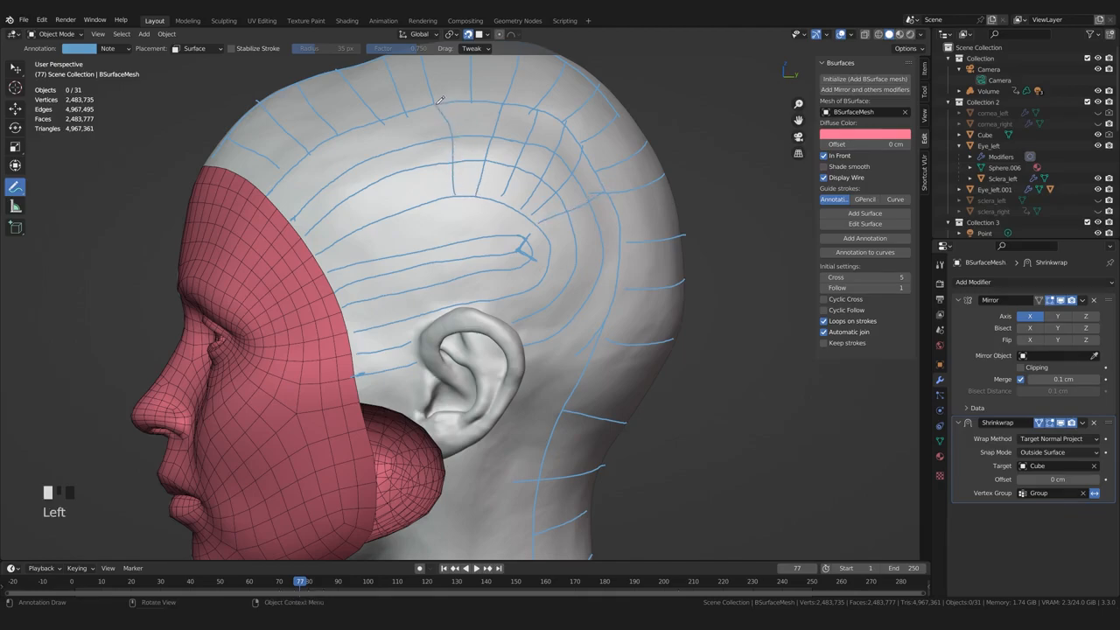
{"action": "mouse_move", "coordinate": [436, 200]}
{"action": "left_mouse_down"}
{"action": "mouse_move", "coordinate": [411, 110]}
{"action": "mouse_move", "coordinate": [405, 164]}
{"action": "mouse_move", "coordinate": [392, 131]}
{"action": "left_mouse_up"}
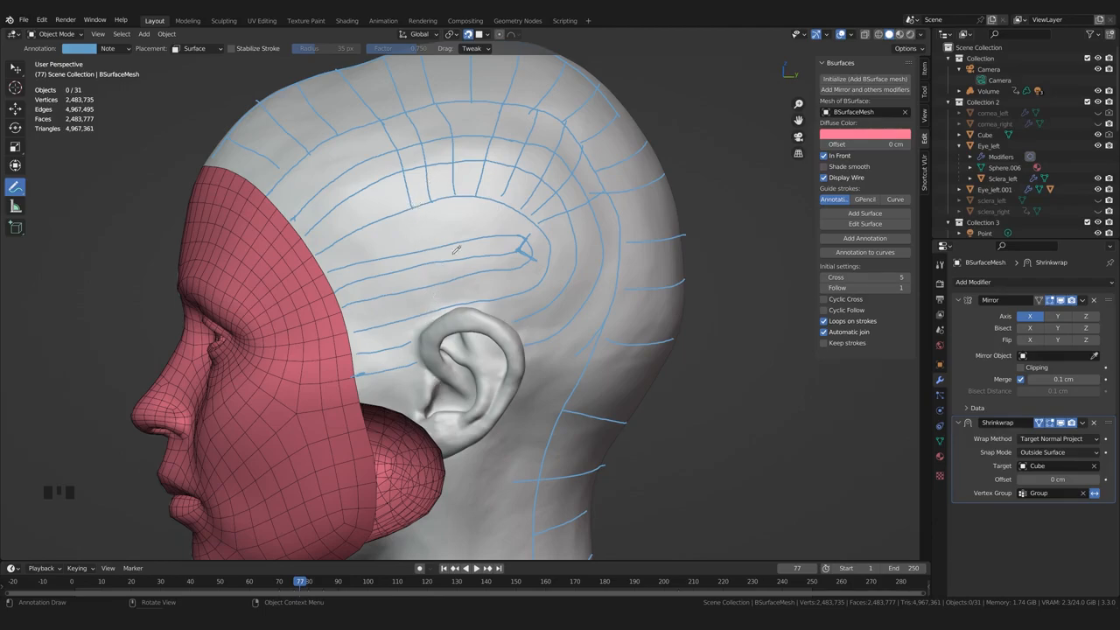
Continue the cross strokes toward the face mesh edge and extend them from the inner arc to the straight strokes above the ear
{"action": "left_click_drag", "start_coordinate": [338, 133], "coordinate": [392, 216]}
{"action": "left_click_drag", "start_coordinate": [309, 153], "coordinate": [365, 219]}
{"action": "left_click_drag", "start_coordinate": [284, 166], "coordinate": [358, 266]}
{"action": "mouse_move", "coordinate": [366, 220]}
{"action": "left_mouse_down"}
{"action": "mouse_move", "coordinate": [387, 256]}
{"action": "mouse_move", "coordinate": [403, 246]}
{"action": "left_mouse_up"}
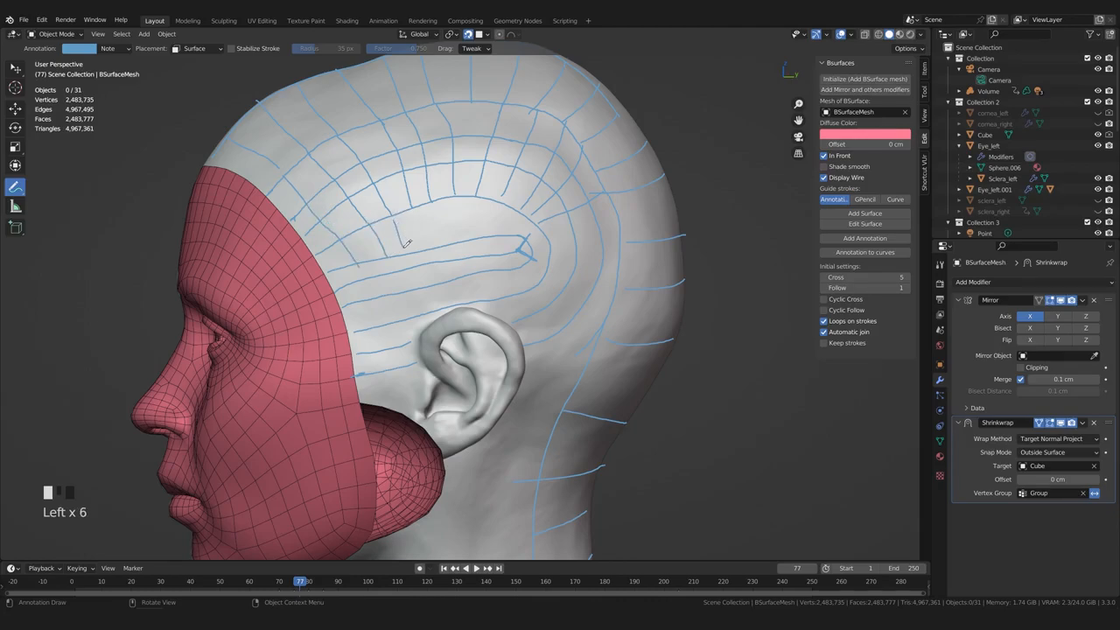
{"action": "mouse_move", "coordinate": [415, 199]}
{"action": "left_mouse_down"}
{"action": "mouse_move", "coordinate": [425, 245]}
{"action": "mouse_move", "coordinate": [441, 236]}
{"action": "left_mouse_up"}
{"action": "left_click_drag", "start_coordinate": [453, 191], "coordinate": [458, 225]}
{"action": "mouse_move", "coordinate": [478, 189]}
{"action": "left_mouse_down"}
{"action": "mouse_move", "coordinate": [480, 208]}
{"action": "mouse_move", "coordinate": [499, 208]}
{"action": "mouse_move", "coordinate": [496, 232]}
{"action": "left_mouse_up"}
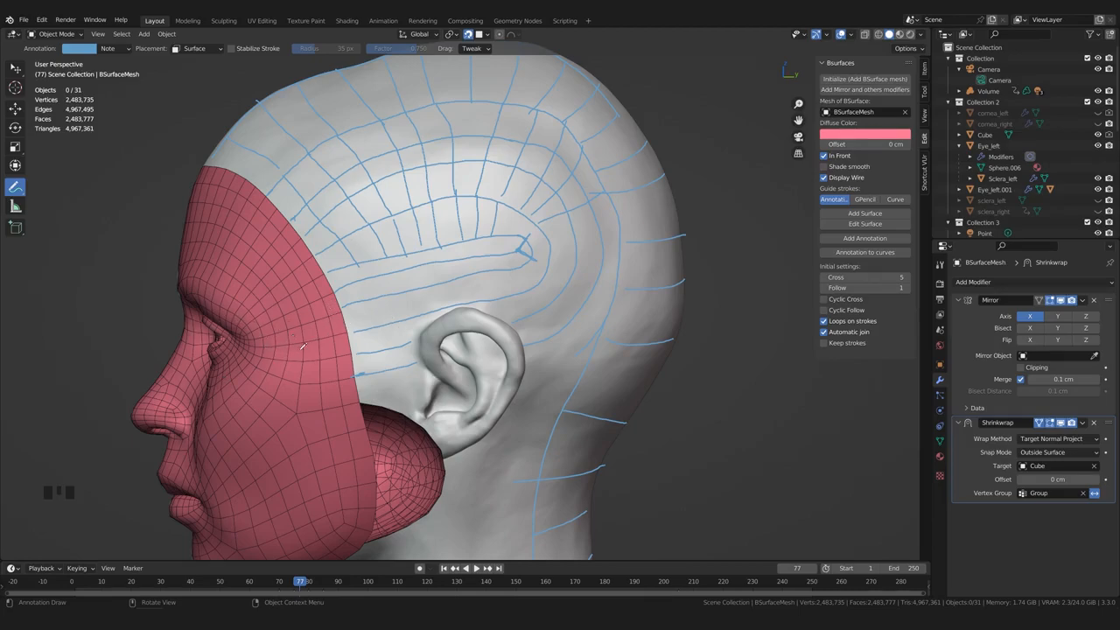
{"action": "middle_click_drag", "start_coordinate": [406, 315], "coordinate": [433, 314]}
{"action": "scroll", "coordinate": [420, 317], "scroll_direction": "up", "scroll_amount": 1}
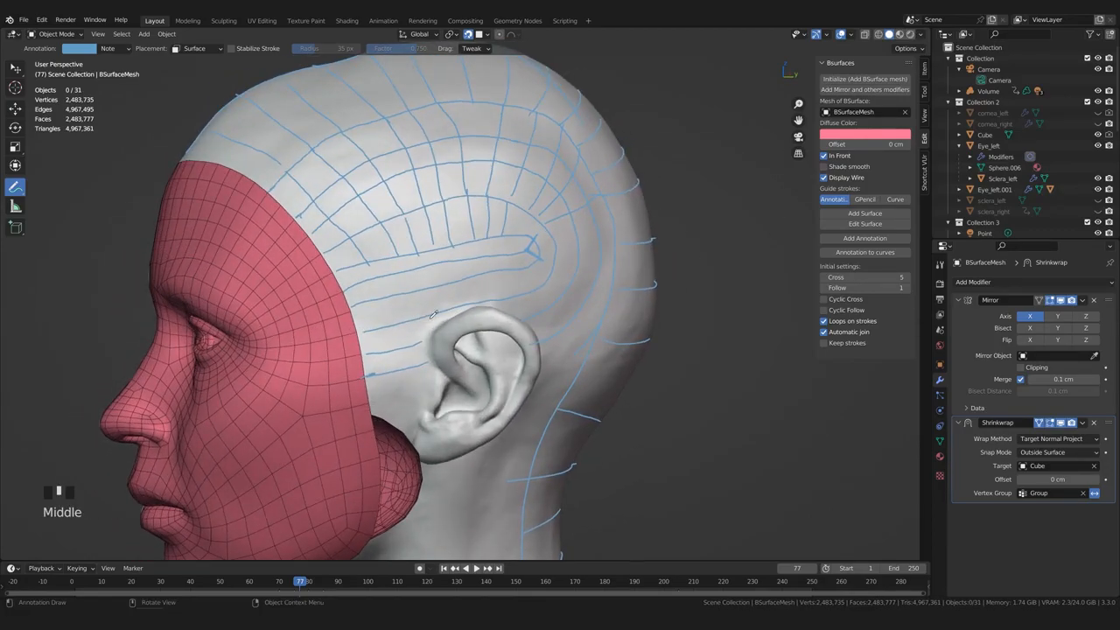
Erase the guide strokes on the side of the head with Annotate Eraser, keeping the crown strip, and return to the Annotate tool
{"action": "mouse_move", "coordinate": [15, 186]}
{"action": "left_mouse_down"}
{"action": "mouse_move", "coordinate": [35, 185]}
{"action": "mouse_move", "coordinate": [51, 253]}
{"action": "left_mouse_up"}
{"action": "mouse_move", "coordinate": [402, 317]}
{"action": "middle_mouse_down"}
{"action": "mouse_move", "coordinate": [416, 317]}
{"action": "mouse_move", "coordinate": [419, 333]}
{"action": "mouse_move", "coordinate": [412, 242]}
{"action": "mouse_move", "coordinate": [429, 225]}
{"action": "middle_mouse_up"}
{"action": "left_click", "coordinate": [422, 221]}
{"action": "mouse_move", "coordinate": [421, 221]}
{"action": "left_mouse_down"}
{"action": "mouse_move", "coordinate": [428, 245]}
{"action": "mouse_move", "coordinate": [359, 203]}
{"action": "mouse_move", "coordinate": [344, 271]}
{"action": "mouse_move", "coordinate": [411, 302]}
{"action": "mouse_move", "coordinate": [424, 358]}
{"action": "mouse_move", "coordinate": [411, 374]}
{"action": "left_mouse_up"}
{"action": "middle_click_drag", "start_coordinate": [411, 374], "coordinate": [385, 373]}
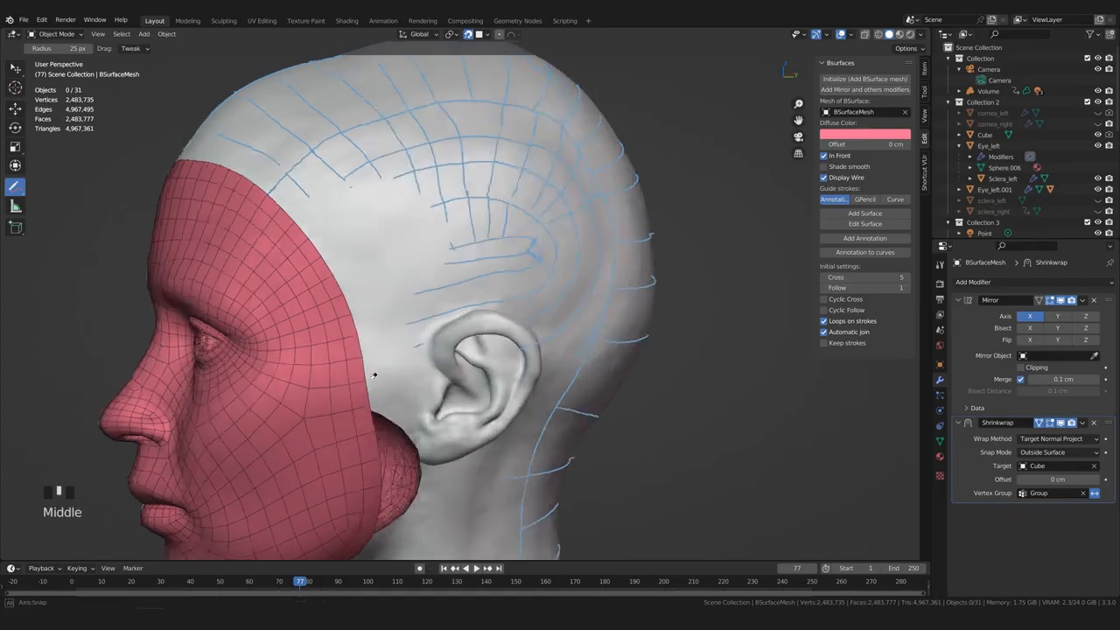
{"action": "left_click", "coordinate": [15, 190]}
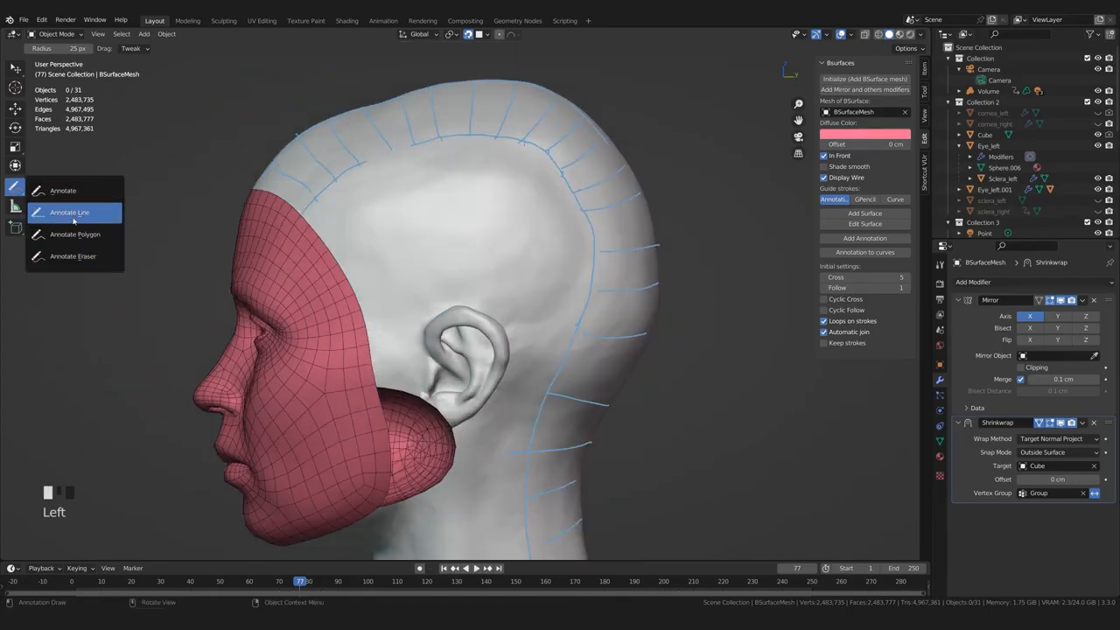
{"action": "left_click", "coordinate": [80, 194]}
{"action": "middle_click_drag", "start_coordinate": [394, 219], "coordinate": [416, 220]}
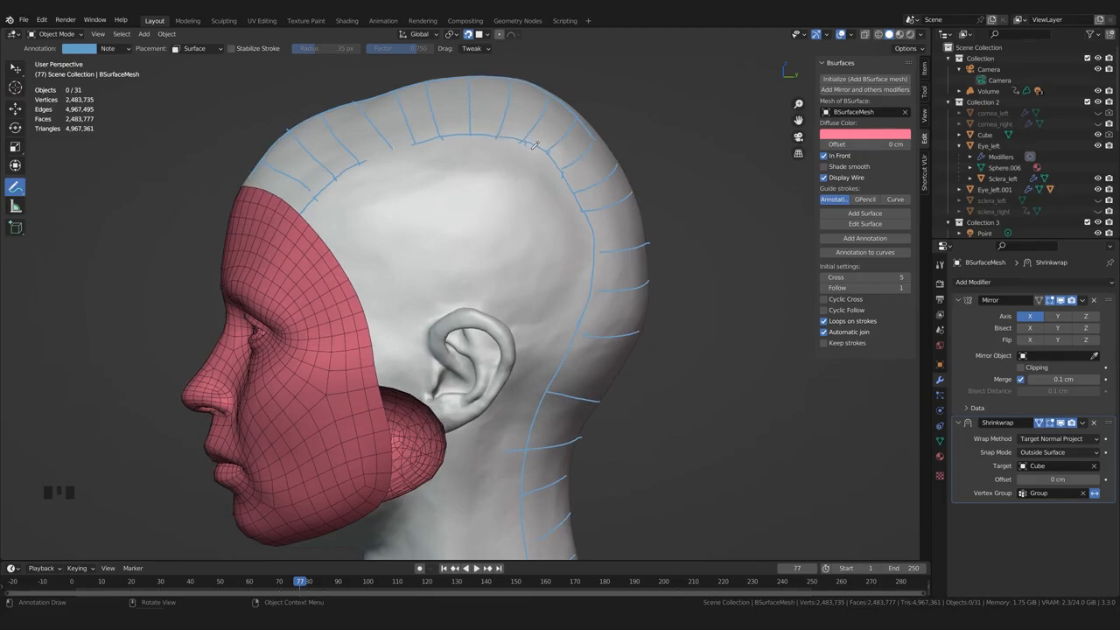
Outline a small corner face inside the crown strip's rear bend and draw a stroke from it forward to the face mesh edge
{"action": "mouse_move", "coordinate": [523, 138]}
{"action": "left_mouse_down"}
{"action": "mouse_move", "coordinate": [561, 164]}
{"action": "mouse_move", "coordinate": [528, 149]}
{"action": "left_mouse_up"}
{"action": "scroll", "coordinate": [551, 167], "scroll_direction": "up", "scroll_amount": 2}
{"action": "middle_click_drag", "start_coordinate": [551, 167], "coordinate": [503, 278], "text": "shift"}
{"action": "key", "text": "ctrl+z"}
{"action": "mouse_move", "coordinate": [507, 185]}
{"action": "left_mouse_down"}
{"action": "mouse_move", "coordinate": [522, 217]}
{"action": "mouse_move", "coordinate": [558, 229]}
{"action": "mouse_move", "coordinate": [532, 238]}
{"action": "mouse_move", "coordinate": [510, 186]}
{"action": "mouse_move", "coordinate": [550, 211]}
{"action": "mouse_move", "coordinate": [543, 198]}
{"action": "mouse_move", "coordinate": [524, 232]}
{"action": "mouse_move", "coordinate": [559, 227]}
{"action": "left_mouse_up"}
{"action": "middle_click_drag", "start_coordinate": [496, 272], "coordinate": [504, 255]}
{"action": "middle_click_drag", "start_coordinate": [504, 254], "coordinate": [512, 255], "text": "shift"}
{"action": "mouse_move", "coordinate": [575, 213]}
{"action": "left_mouse_down"}
{"action": "mouse_move", "coordinate": [353, 230]}
{"action": "mouse_move", "coordinate": [248, 289]}
{"action": "left_mouse_up"}
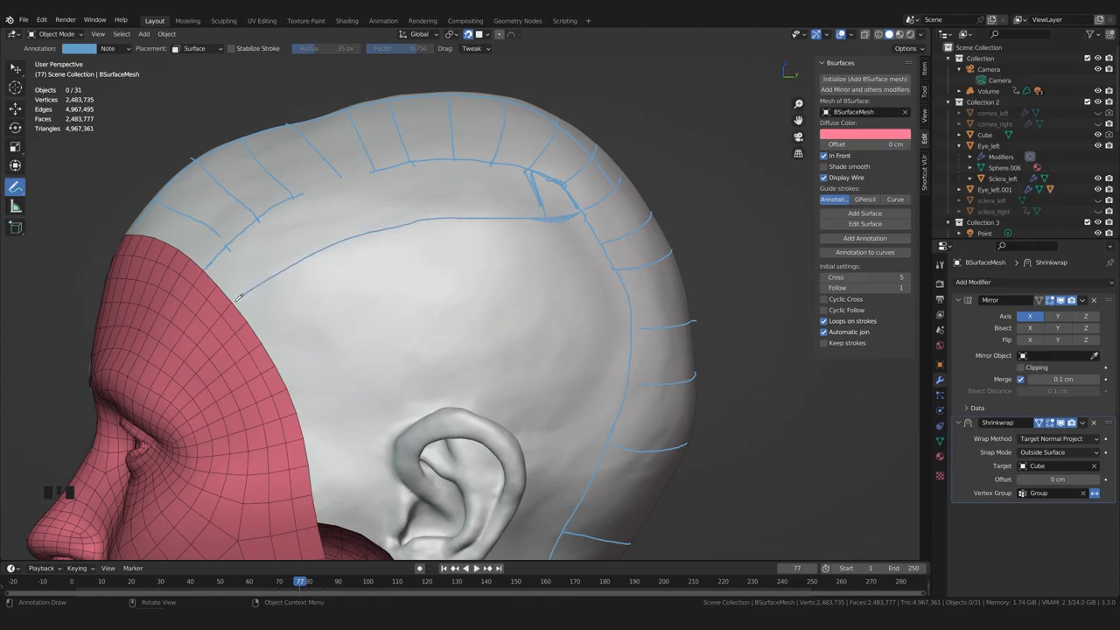
Draw four long strokes below it, running from the face mesh's side edge back to the strip at the rear of the skull
{"action": "middle_click_drag", "start_coordinate": [355, 333], "coordinate": [374, 282], "text": "shift"}
{"action": "scroll", "coordinate": [385, 283], "scroll_direction": "down", "scroll_amount": 1}
{"action": "middle_click_drag", "start_coordinate": [374, 282], "coordinate": [379, 270]}
{"action": "middle_click_drag", "start_coordinate": [554, 263], "coordinate": [546, 247]}
{"action": "left_click_drag", "start_coordinate": [342, 303], "coordinate": [612, 256]}
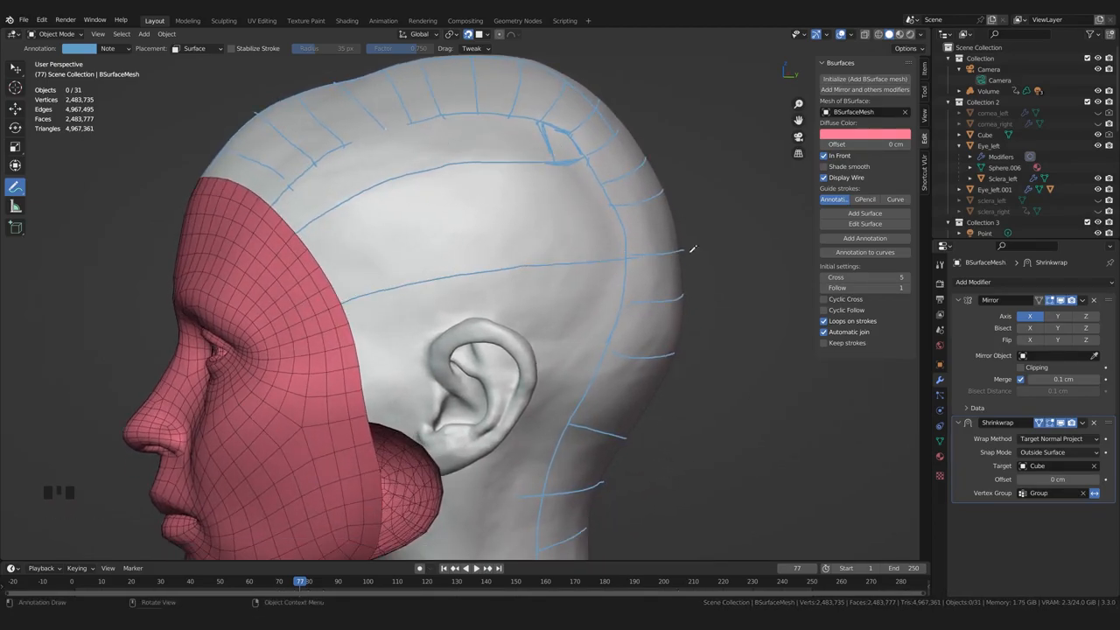
{"action": "left_click_drag", "start_coordinate": [331, 282], "coordinate": [679, 225]}
{"action": "mouse_move", "coordinate": [321, 266]}
{"action": "left_mouse_down"}
{"action": "mouse_move", "coordinate": [394, 239]}
{"action": "mouse_move", "coordinate": [615, 204]}
{"action": "left_mouse_up"}
{"action": "left_click_drag", "start_coordinate": [318, 231], "coordinate": [586, 180]}
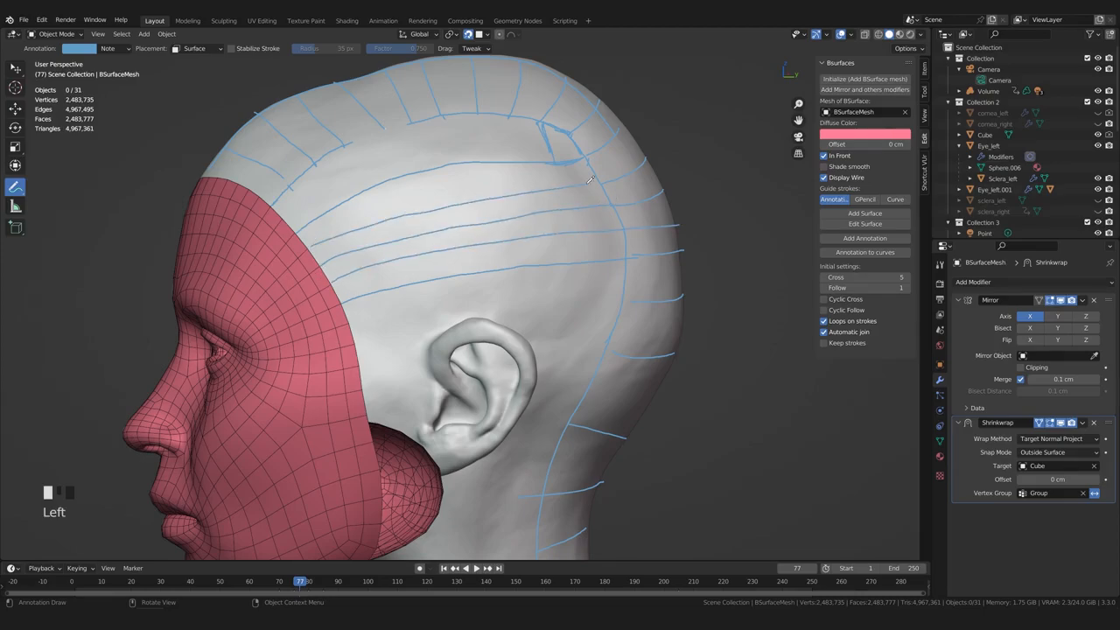
{"action": "middle_click_drag", "start_coordinate": [586, 180], "coordinate": [530, 192]}
Draw cross strokes from the crown strip down through the long side strokes toward the ear to form a grid
{"action": "left_click_drag", "start_coordinate": [479, 80], "coordinate": [491, 126]}
{"action": "left_click_drag", "start_coordinate": [514, 80], "coordinate": [526, 124]}
{"action": "mouse_move", "coordinate": [444, 83]}
{"action": "left_mouse_down"}
{"action": "mouse_move", "coordinate": [451, 121]}
{"action": "mouse_move", "coordinate": [426, 131]}
{"action": "mouse_move", "coordinate": [474, 166]}
{"action": "mouse_move", "coordinate": [488, 267]}
{"action": "left_mouse_up"}
{"action": "left_click_drag", "start_coordinate": [493, 120], "coordinate": [520, 271]}
{"action": "left_click_drag", "start_coordinate": [528, 116], "coordinate": [556, 262]}
{"action": "left_click_drag", "start_coordinate": [564, 129], "coordinate": [586, 205]}
{"action": "left_click_drag", "start_coordinate": [429, 120], "coordinate": [458, 260]}
{"action": "left_click_drag", "start_coordinate": [384, 91], "coordinate": [427, 273]}
{"action": "left_click_drag", "start_coordinate": [348, 101], "coordinate": [398, 271]}
{"action": "mouse_move", "coordinate": [324, 140]}
{"action": "left_mouse_down"}
{"action": "mouse_move", "coordinate": [389, 255]}
{"action": "mouse_move", "coordinate": [384, 277]}
{"action": "mouse_move", "coordinate": [364, 256]}
{"action": "mouse_move", "coordinate": [372, 281]}
{"action": "left_mouse_up"}
{"action": "key", "text": "ctrl+z"}
{"action": "key", "text": "ctrl+z"}
{"action": "left_click_drag", "start_coordinate": [314, 129], "coordinate": [379, 280]}
Draw a closed outline around the base of the ear, running down its front, under the earlobe and up behind it
{"action": "scroll", "coordinate": [420, 302], "scroll_direction": "up", "scroll_amount": 1}
{"action": "mouse_move", "coordinate": [428, 306]}
{"action": "middle_mouse_down"}
{"action": "mouse_move", "coordinate": [466, 299]}
{"action": "mouse_move", "coordinate": [437, 276]}
{"action": "middle_mouse_up"}
{"action": "scroll", "coordinate": [424, 264], "scroll_direction": "up", "scroll_amount": 1}
{"action": "mouse_move", "coordinate": [486, 160]}
{"action": "left_mouse_down"}
{"action": "mouse_move", "coordinate": [439, 175]}
{"action": "mouse_move", "coordinate": [413, 322]}
{"action": "left_mouse_up"}
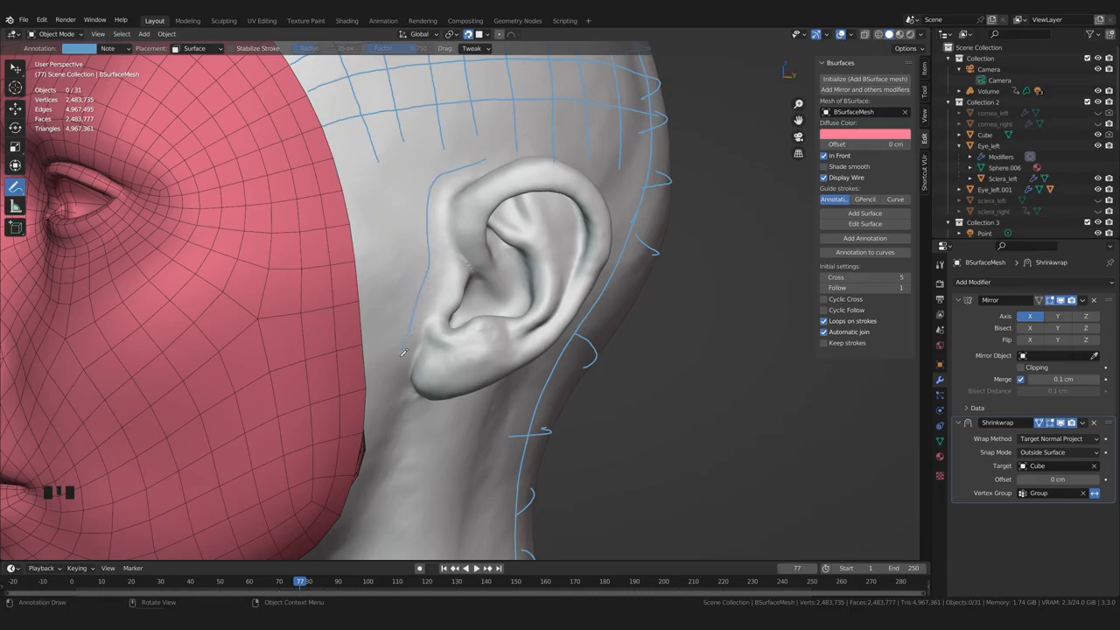
{"action": "middle_click_drag", "start_coordinate": [404, 351], "coordinate": [375, 352]}
{"action": "mouse_move", "coordinate": [369, 330]}
{"action": "left_mouse_down"}
{"action": "mouse_move", "coordinate": [385, 366]}
{"action": "mouse_move", "coordinate": [411, 372]}
{"action": "mouse_move", "coordinate": [462, 342]}
{"action": "left_mouse_up"}
{"action": "middle_click_drag", "start_coordinate": [488, 339], "coordinate": [443, 357]}
{"action": "mouse_move", "coordinate": [443, 357]}
{"action": "left_mouse_down"}
{"action": "mouse_move", "coordinate": [476, 269]}
{"action": "mouse_move", "coordinate": [483, 187]}
{"action": "left_mouse_up"}
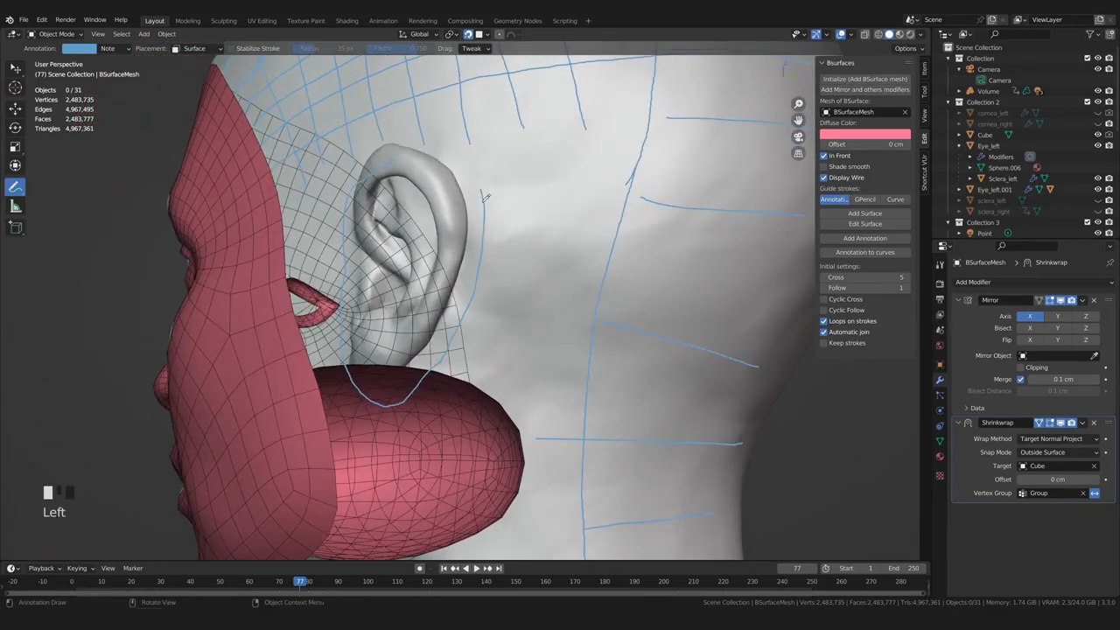
{"action": "middle_click_drag", "start_coordinate": [484, 187], "coordinate": [473, 207]}
{"action": "left_click_drag", "start_coordinate": [472, 206], "coordinate": [407, 180]}
Draw an inner line along the ear's front and add short cross strokes joining it to the outline down to the earlobe
{"action": "scroll", "coordinate": [427, 209], "scroll_direction": "up", "scroll_amount": 3}
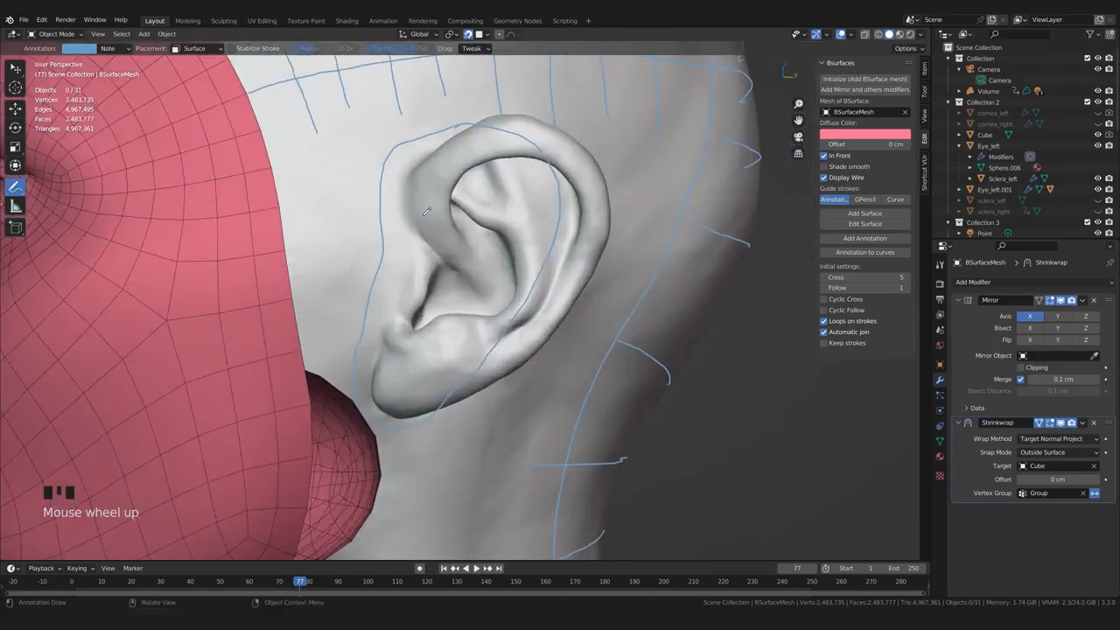
{"action": "scroll", "coordinate": [427, 210], "scroll_direction": "up", "scroll_amount": 1}
{"action": "mouse_move", "coordinate": [455, 144]}
{"action": "left_mouse_down"}
{"action": "mouse_move", "coordinate": [428, 285]}
{"action": "mouse_move", "coordinate": [395, 363]}
{"action": "mouse_move", "coordinate": [388, 333]}
{"action": "mouse_move", "coordinate": [408, 334]}
{"action": "left_mouse_up"}
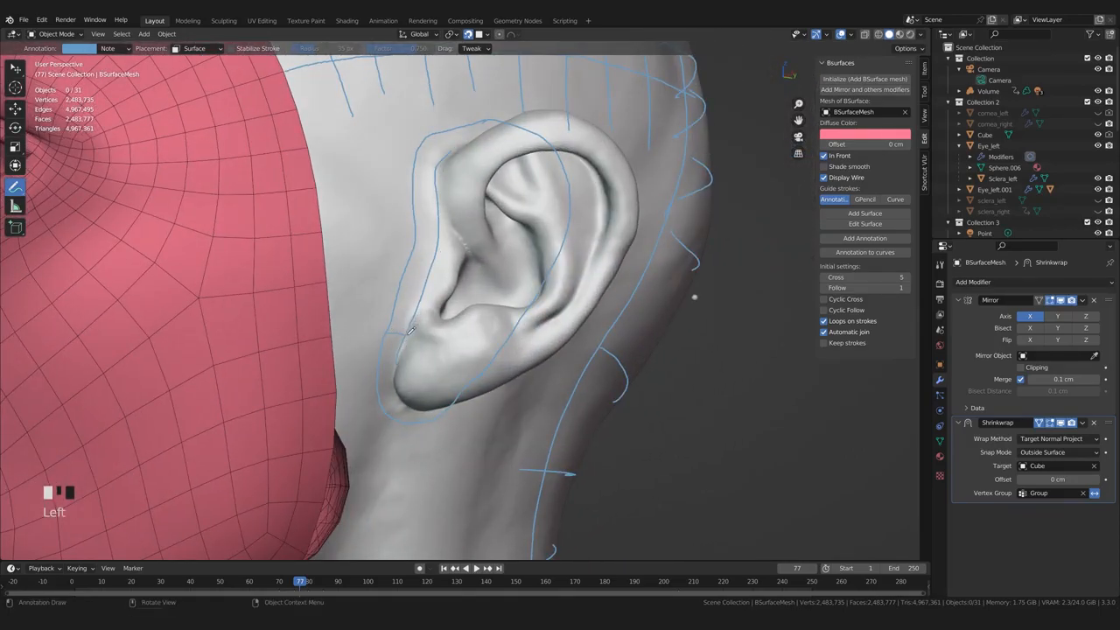
{"action": "left_click_drag", "start_coordinate": [399, 288], "coordinate": [419, 293]}
{"action": "middle_click_drag", "start_coordinate": [398, 363], "coordinate": [379, 247]}
{"action": "left_click", "coordinate": [380, 248]}
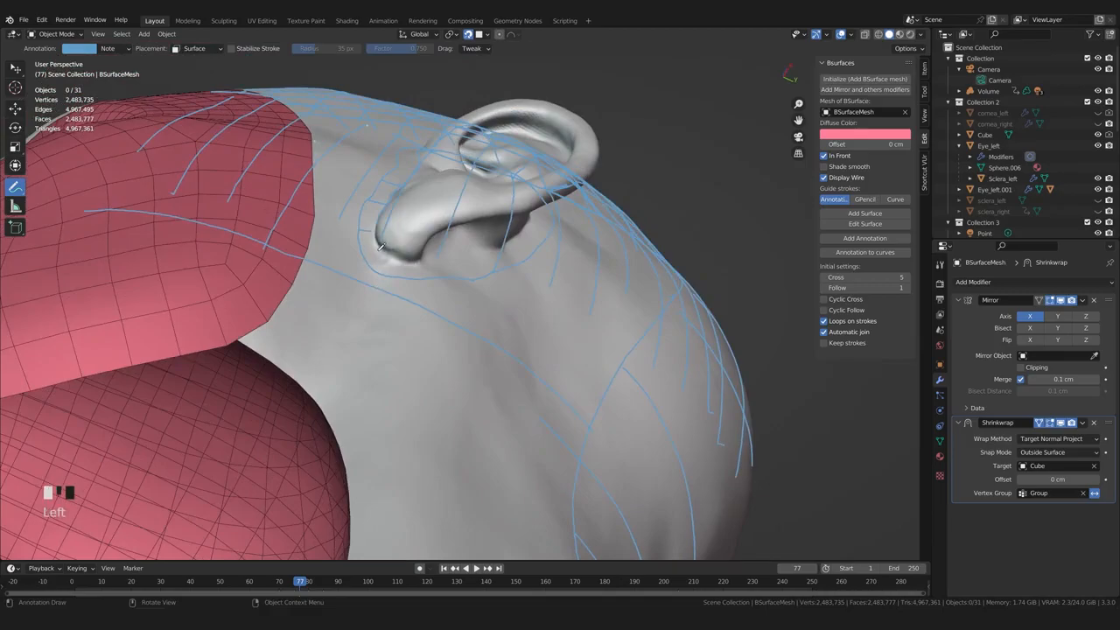
{"action": "left_click", "coordinate": [399, 259]}
{"action": "middle_click_drag", "start_coordinate": [463, 269], "coordinate": [396, 331]}
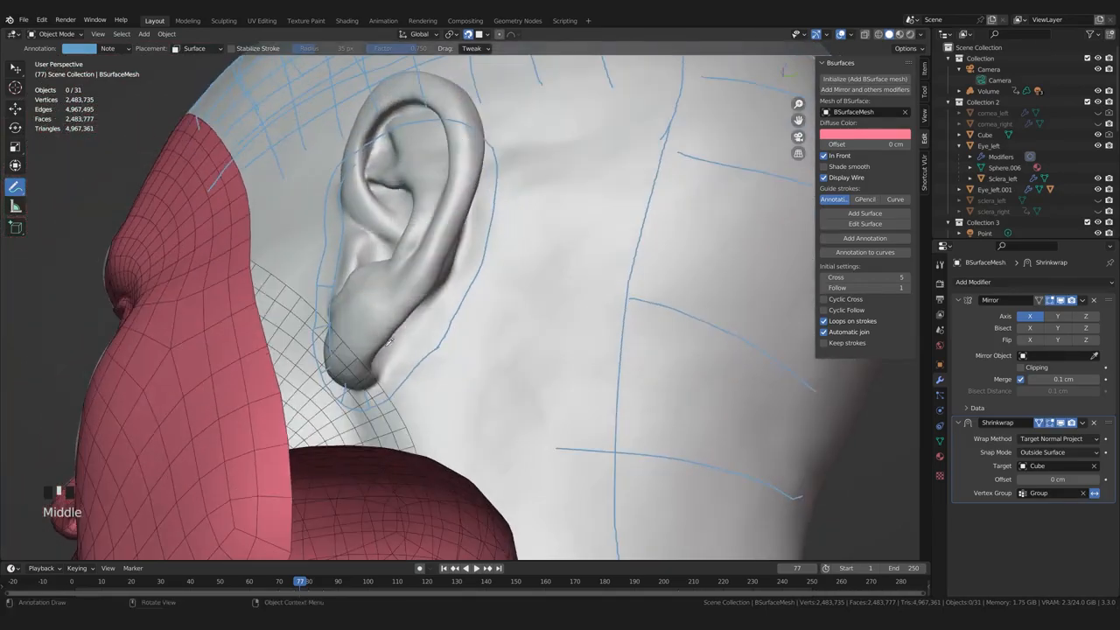
Continue the inner line from the earlobe up behind the ear
{"action": "left_click", "coordinate": [383, 374]}
{"action": "mouse_move", "coordinate": [385, 374]}
{"action": "left_mouse_down"}
{"action": "mouse_move", "coordinate": [474, 233]}
{"action": "mouse_move", "coordinate": [483, 245]}
{"action": "left_mouse_up"}
{"action": "middle_click_drag", "start_coordinate": [407, 340], "coordinate": [400, 321]}
{"action": "mouse_move", "coordinate": [414, 305]}
{"action": "left_mouse_down"}
{"action": "mouse_move", "coordinate": [372, 291]}
{"action": "mouse_move", "coordinate": [368, 261]}
{"action": "left_mouse_up"}
{"action": "middle_click_drag", "start_coordinate": [379, 258], "coordinate": [426, 162]}
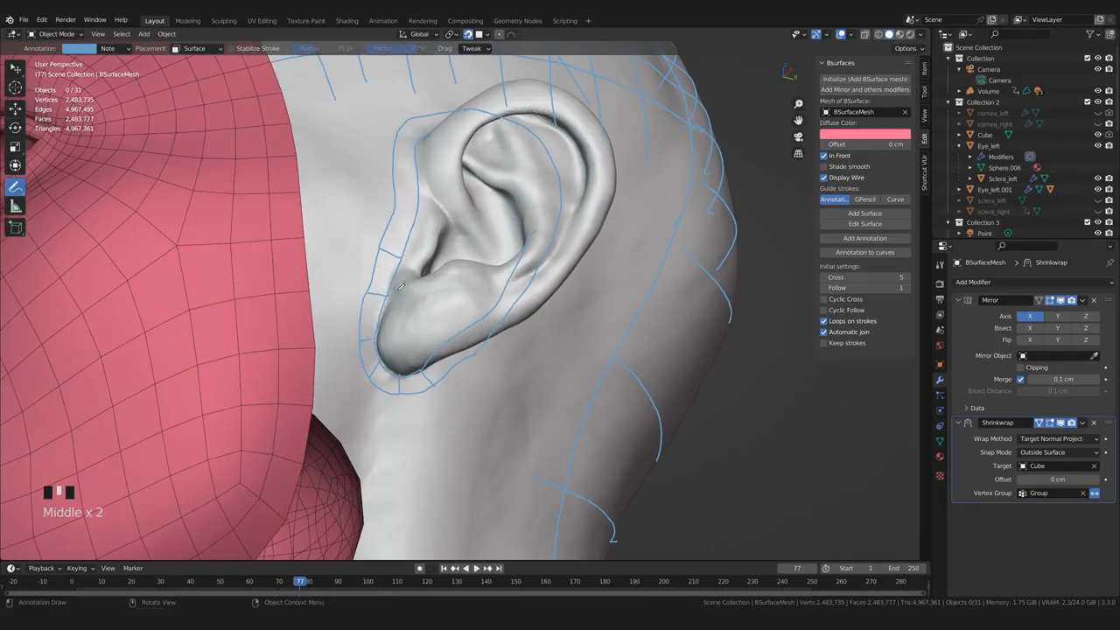
Add two cross strokes between the inner and outer lines in front of the upper ear
{"action": "middle_click_drag", "start_coordinate": [402, 218], "coordinate": [404, 244]}
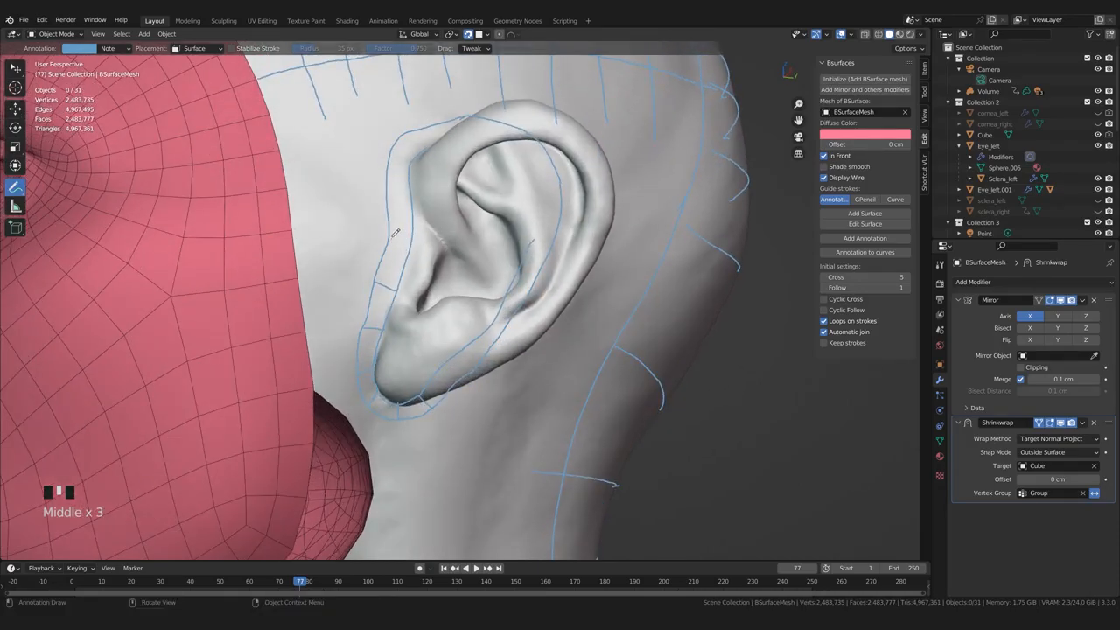
{"action": "left_click_drag", "start_coordinate": [388, 225], "coordinate": [412, 228]}
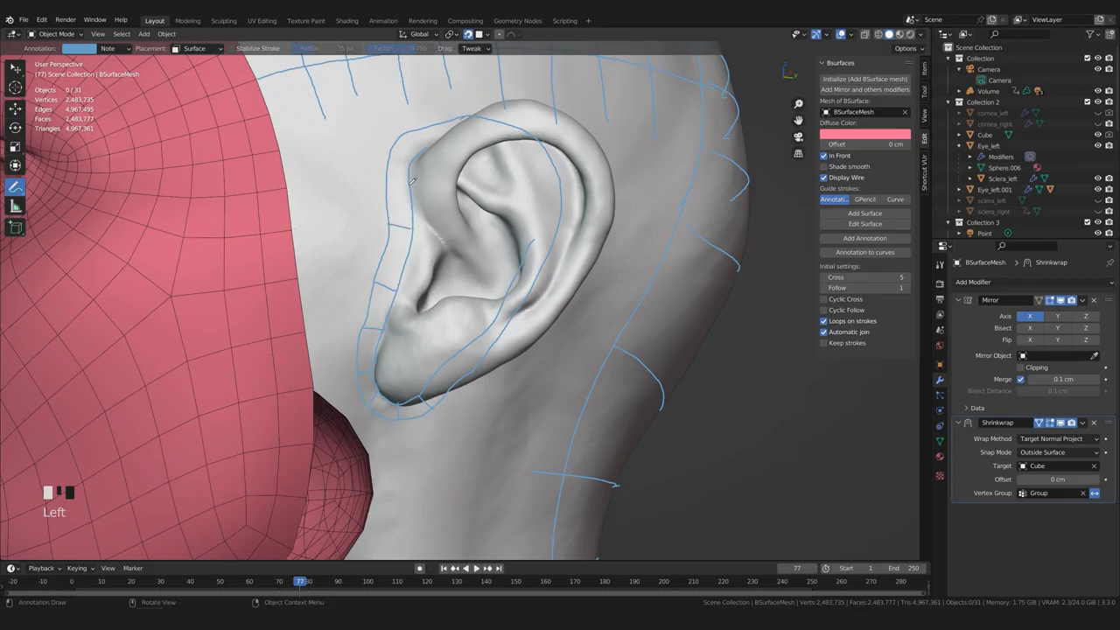
{"action": "left_click_drag", "start_coordinate": [393, 178], "coordinate": [413, 181]}
{"action": "middle_click_drag", "start_coordinate": [413, 181], "coordinate": [409, 201]}
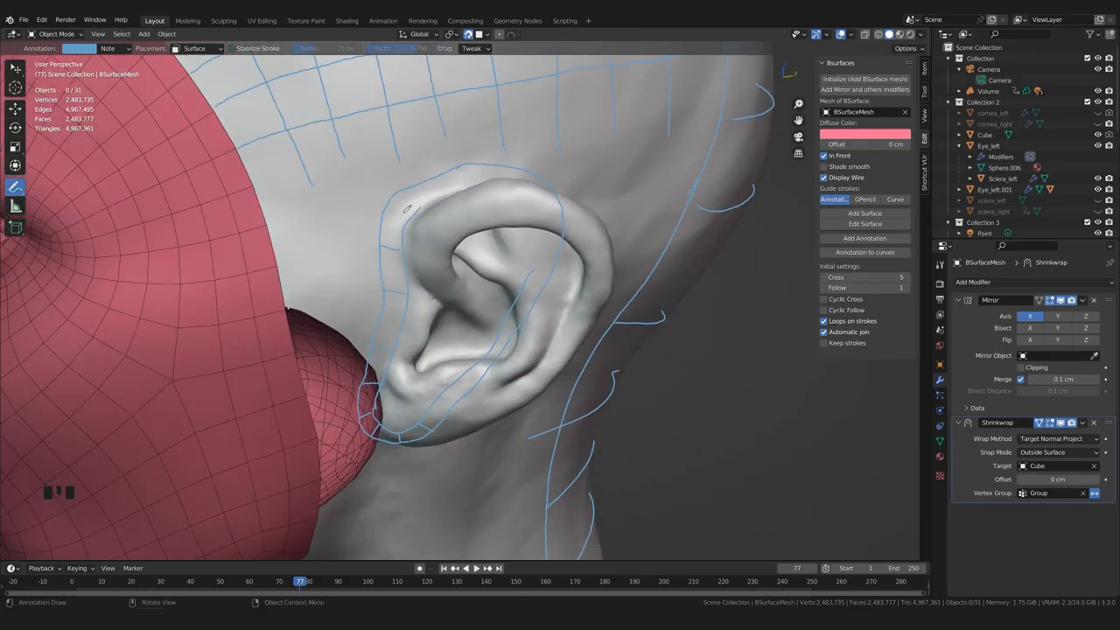
{"action": "mouse_move", "coordinate": [394, 280]}
{"action": "middle_mouse_down"}
{"action": "mouse_move", "coordinate": [316, 227]}
{"action": "mouse_move", "coordinate": [390, 288]}
{"action": "middle_mouse_up"}
{"action": "scroll", "coordinate": [399, 297], "scroll_direction": "down", "scroll_amount": 3}
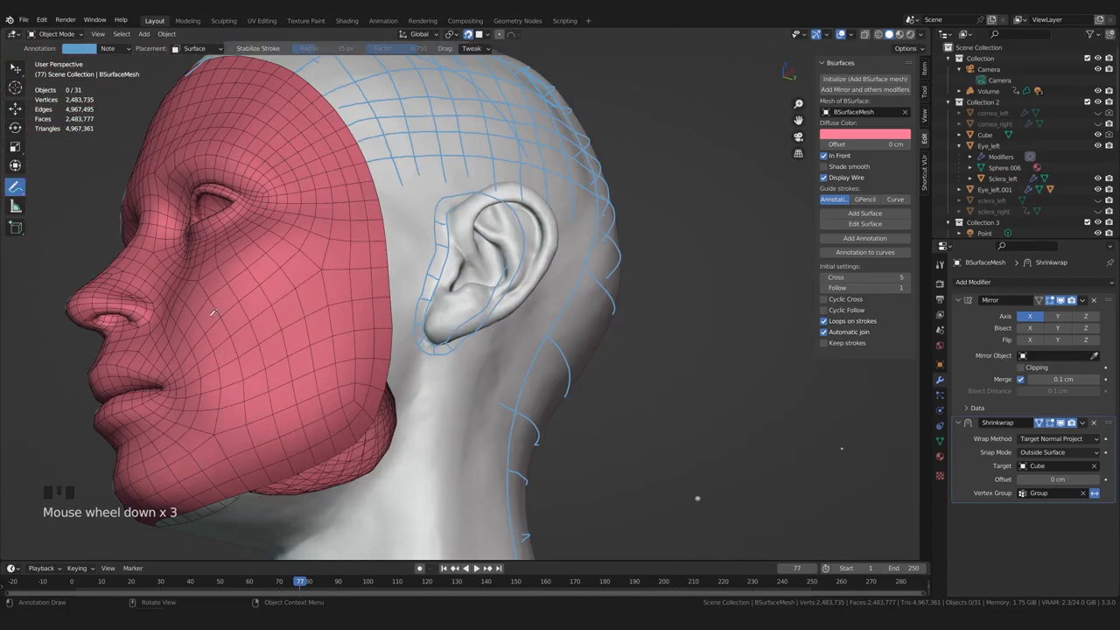
{"action": "middle_click_drag", "start_coordinate": [411, 358], "coordinate": [406, 362]}
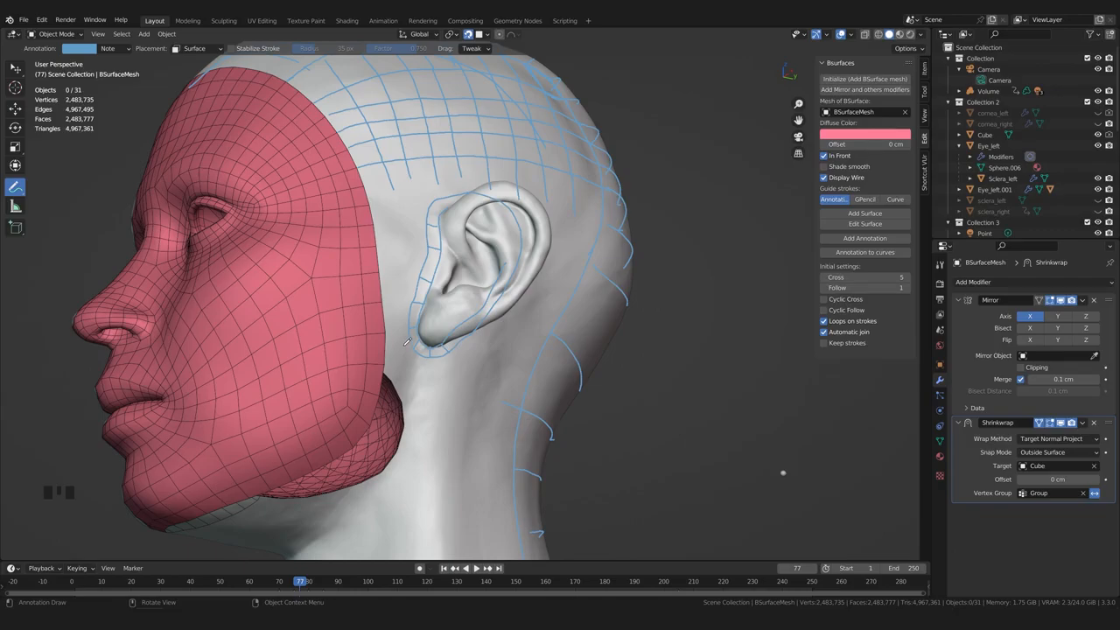
Examine the guide outline around the ear from the side, the front, below and behind
{"action": "middle_click_drag", "start_coordinate": [405, 333], "coordinate": [496, 167]}
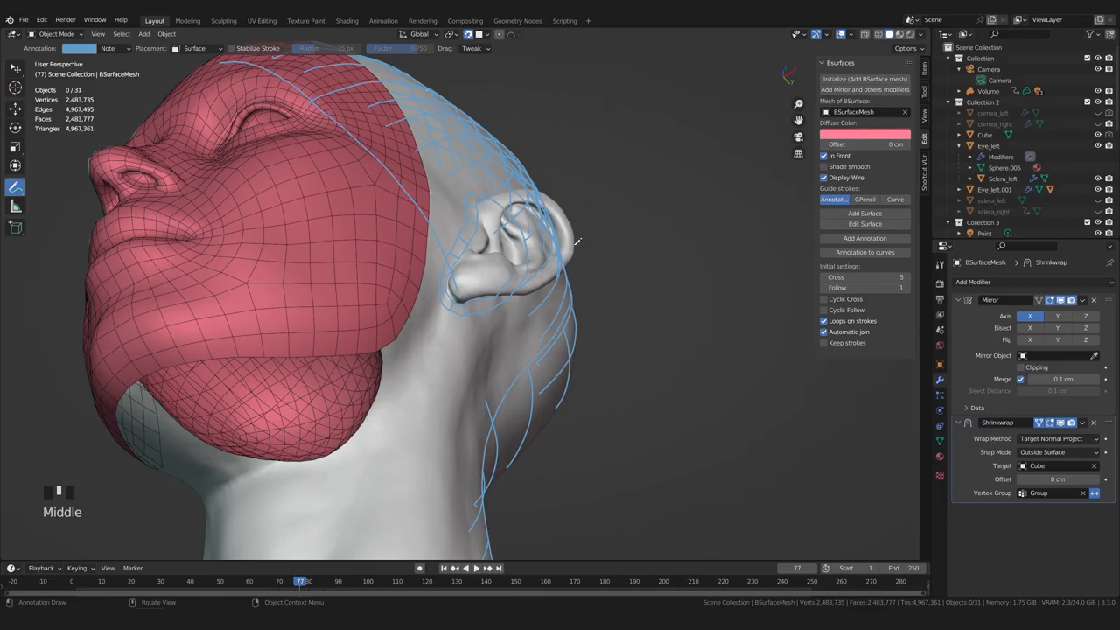
{"action": "middle_click_drag", "start_coordinate": [432, 281], "coordinate": [405, 347]}
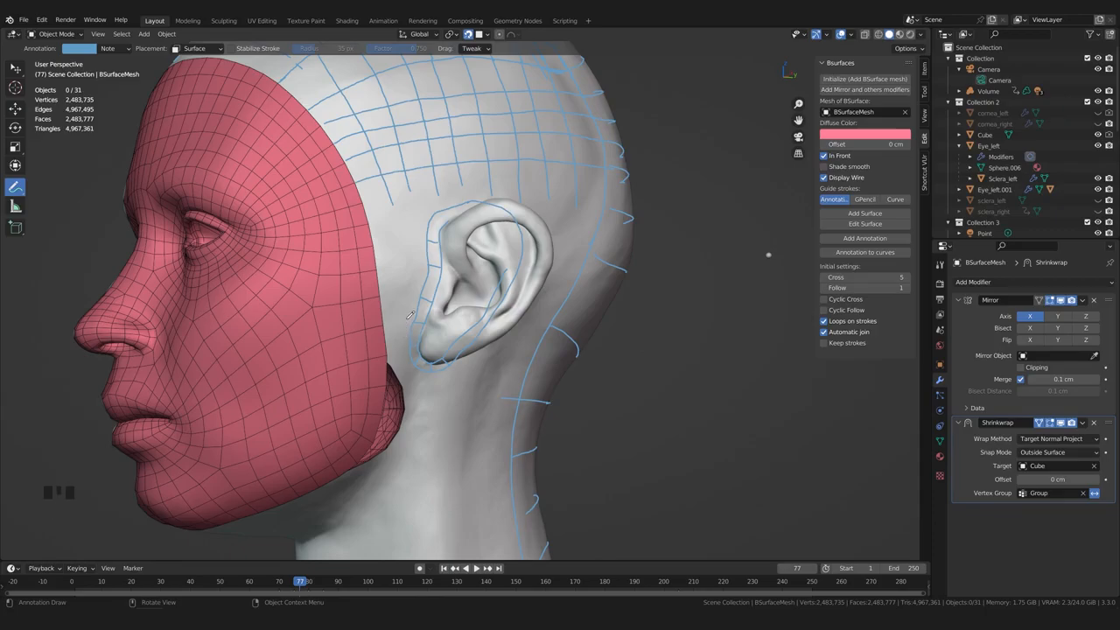
{"action": "middle_click_drag", "start_coordinate": [443, 287], "coordinate": [207, 62]}
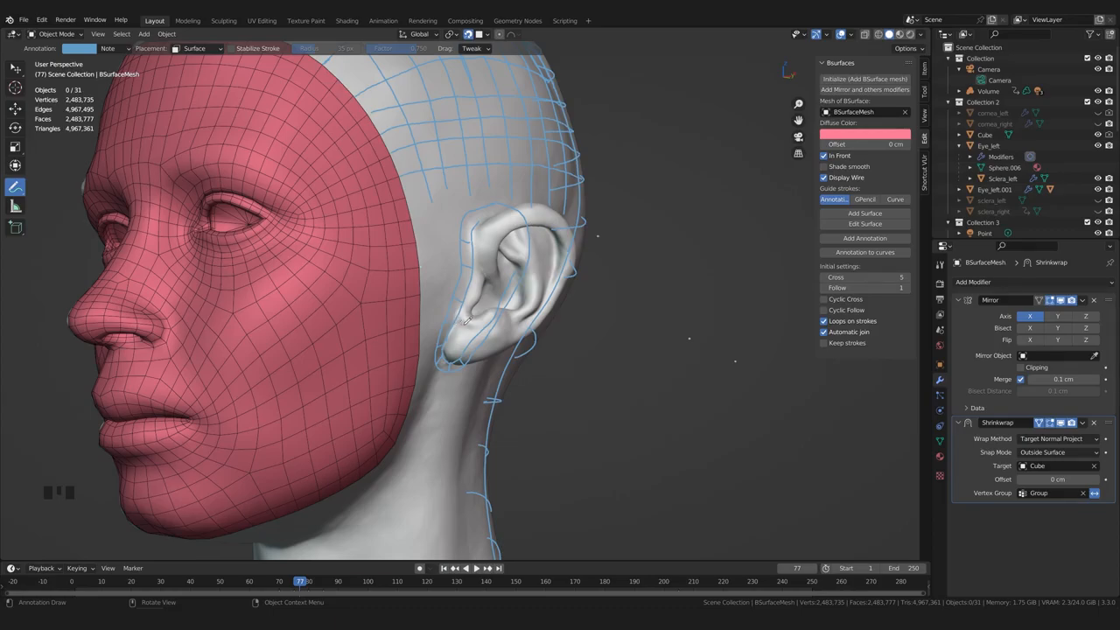
{"action": "middle_click_drag", "start_coordinate": [467, 320], "coordinate": [491, 253]}
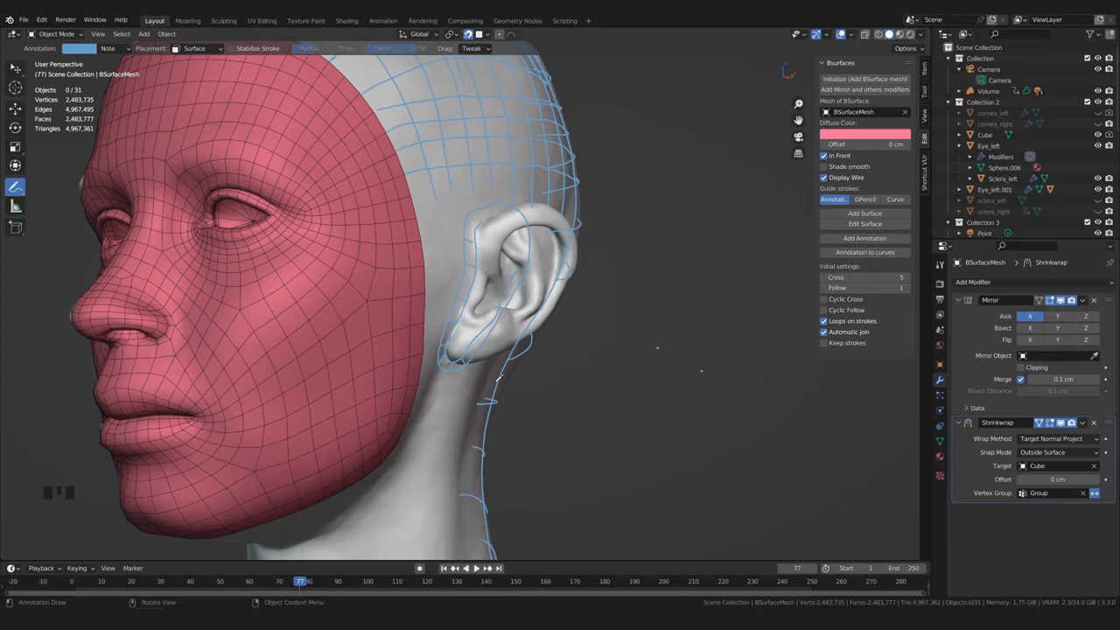
{"action": "middle_click_drag", "start_coordinate": [498, 378], "coordinate": [485, 187]}
{"action": "scroll", "coordinate": [491, 280], "scroll_direction": "up", "scroll_amount": 2}
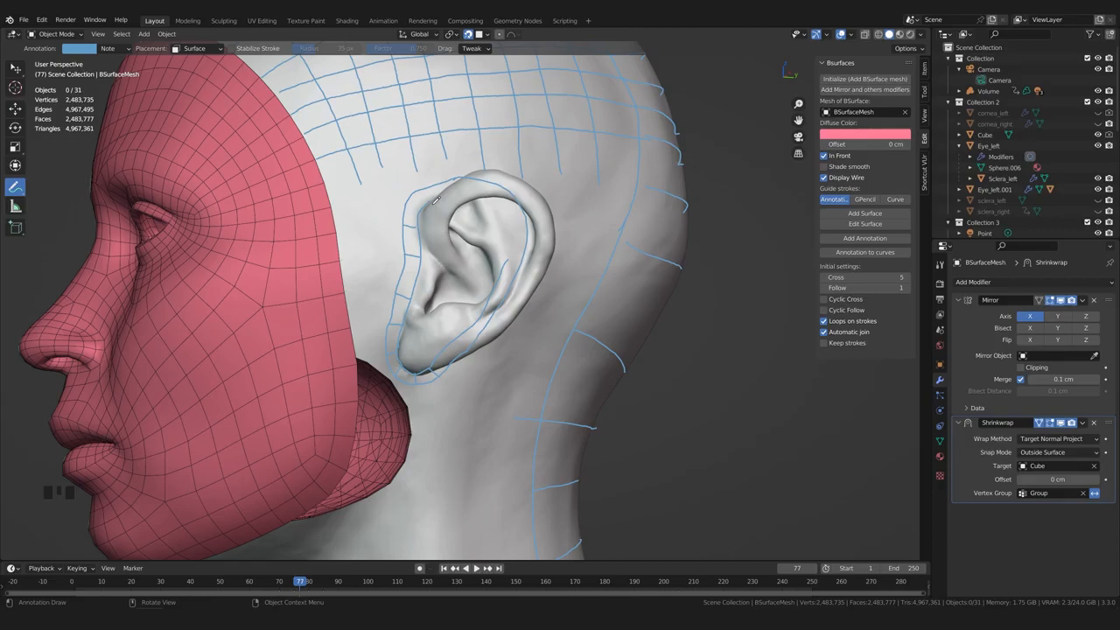
{"action": "middle_click_drag", "start_coordinate": [494, 297], "coordinate": [438, 226]}
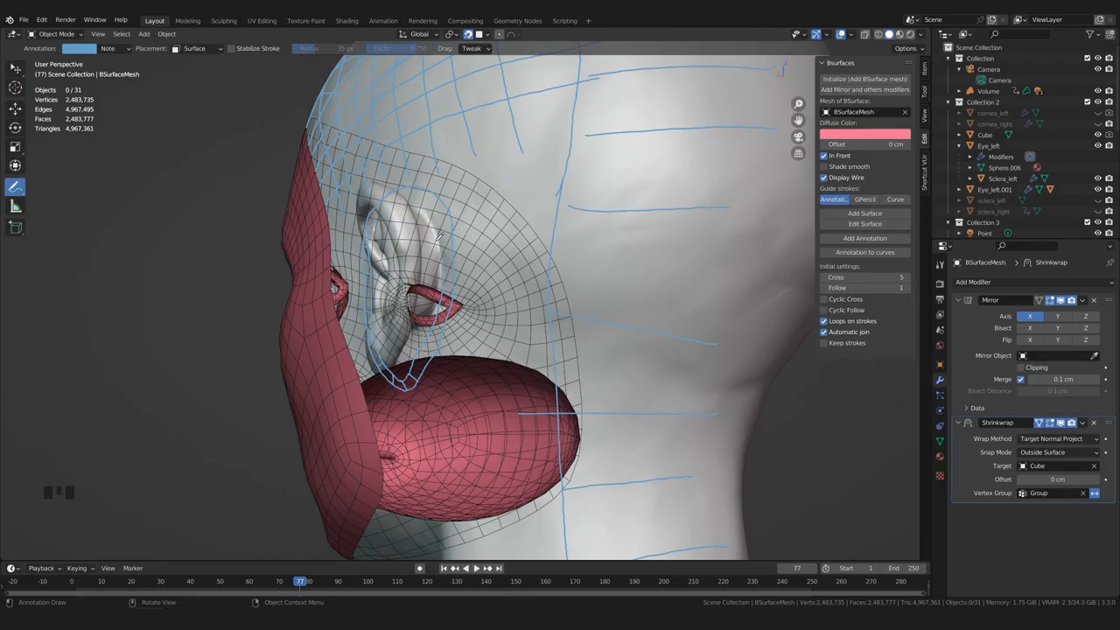
{"action": "middle_click_drag", "start_coordinate": [440, 234], "coordinate": [456, 208]}
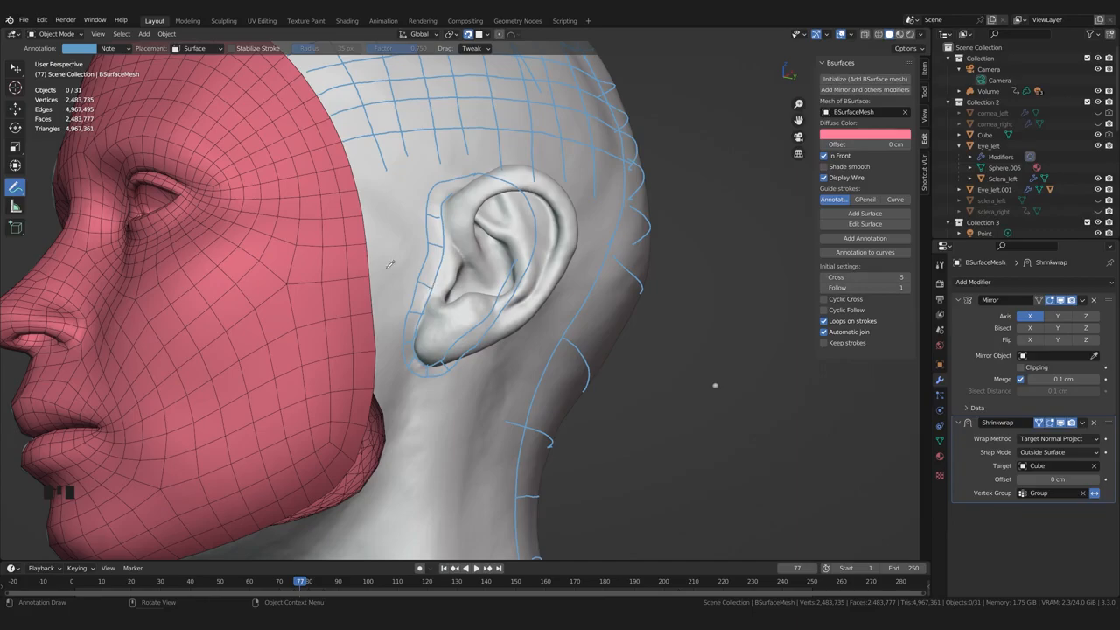
{"action": "middle_click_drag", "start_coordinate": [411, 305], "coordinate": [443, 318]}
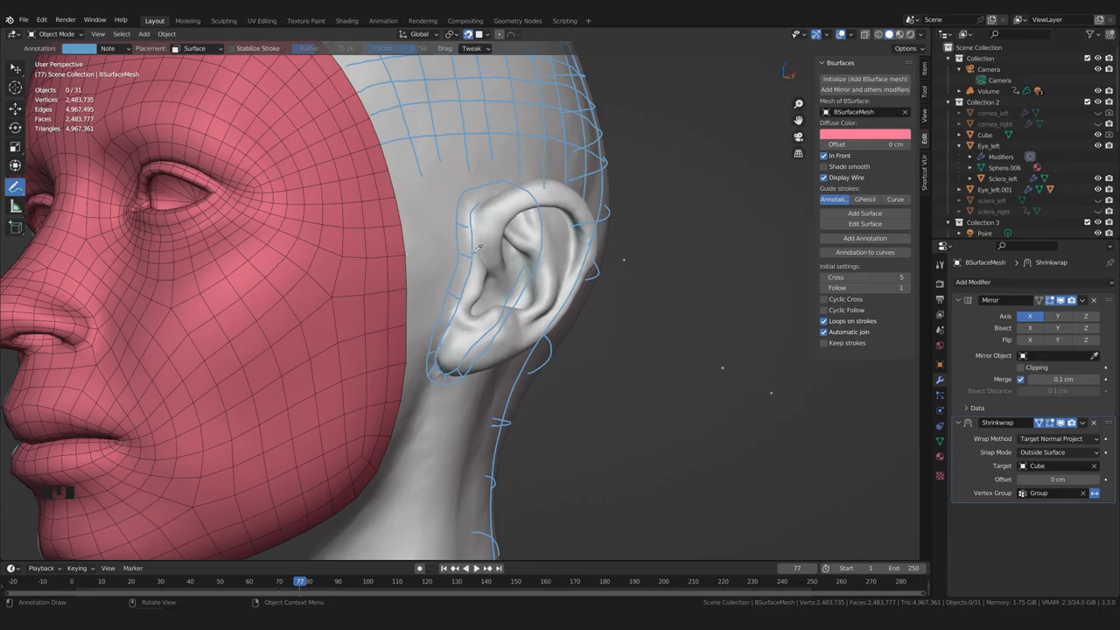
{"action": "middle_click_drag", "start_coordinate": [478, 326], "coordinate": [442, 184]}
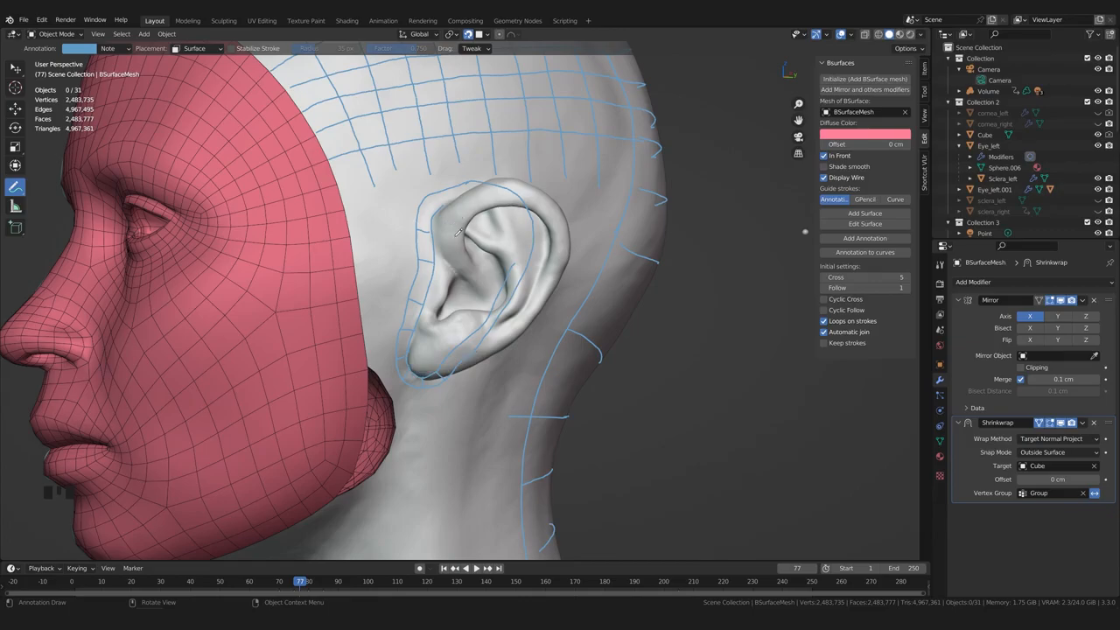
{"action": "middle_click_drag", "start_coordinate": [456, 232], "coordinate": [407, 186]}
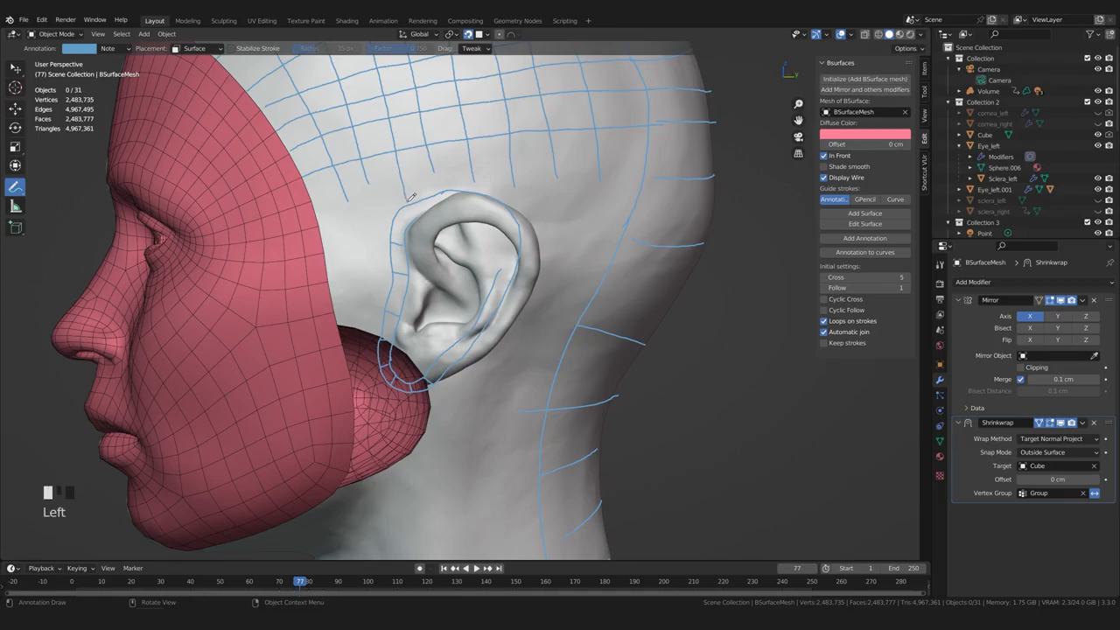
Join the skull guide lines to the ear's upper outline and draw strokes from behind the ear toward the back of the head
{"action": "left_click_drag", "start_coordinate": [434, 171], "coordinate": [440, 195]}
{"action": "middle_click_drag", "start_coordinate": [385, 217], "coordinate": [452, 216]}
{"action": "left_click", "coordinate": [455, 215]}
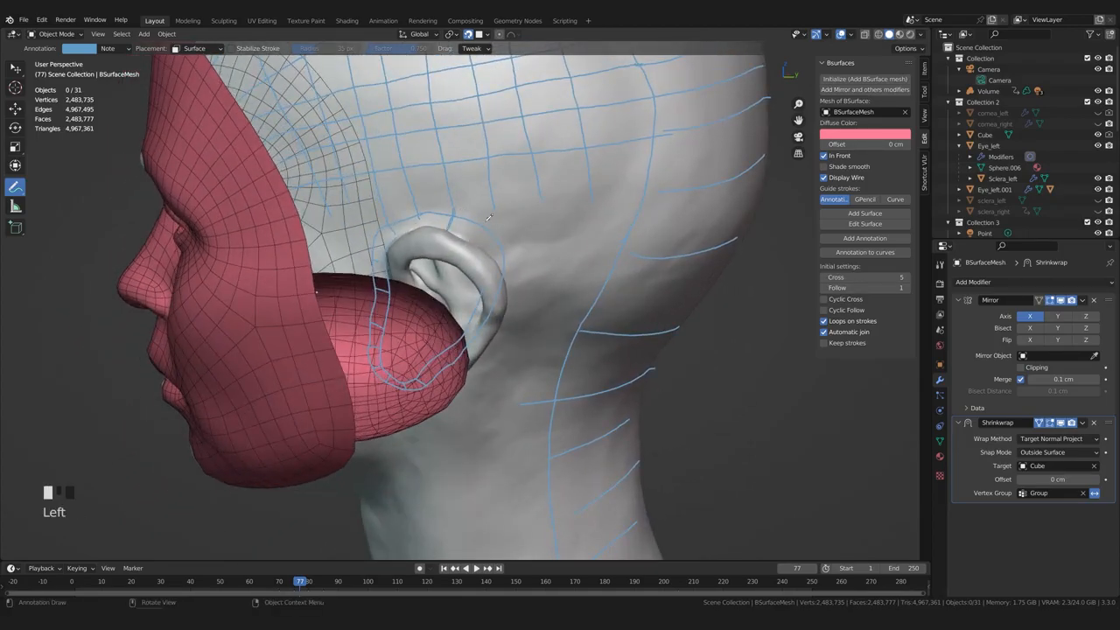
{"action": "left_click", "coordinate": [486, 227]}
{"action": "middle_click_drag", "start_coordinate": [486, 226], "coordinate": [454, 272]}
{"action": "middle_click_drag", "start_coordinate": [428, 319], "coordinate": [488, 272]}
{"action": "left_click_drag", "start_coordinate": [465, 276], "coordinate": [571, 298]}
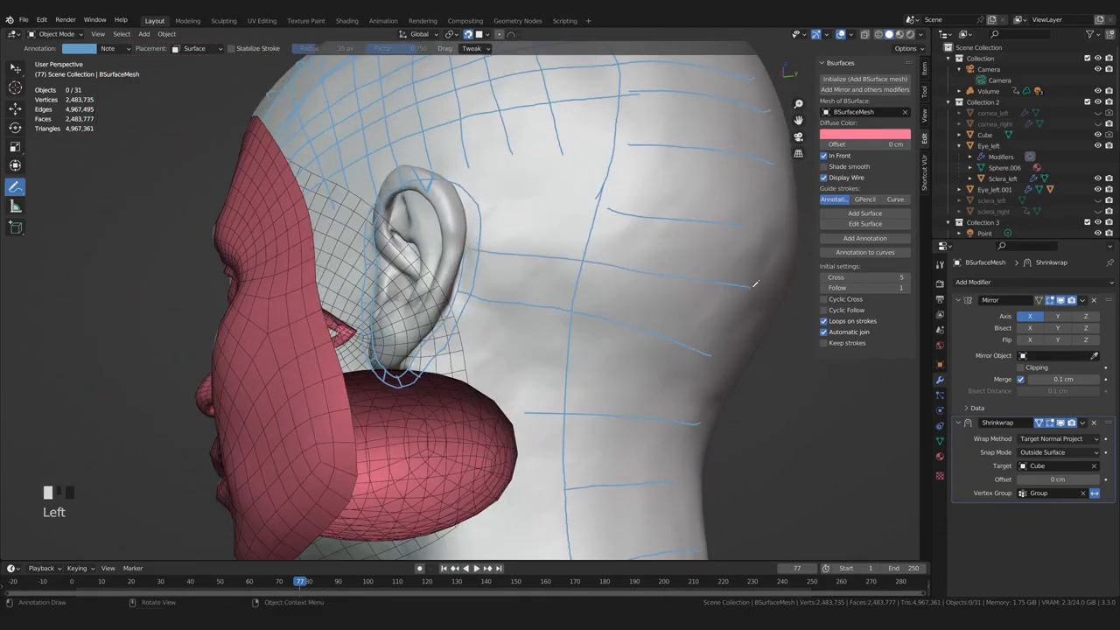
{"action": "middle_click_drag", "start_coordinate": [612, 302], "coordinate": [533, 253]}
Draw a guide stroke from below the earlobe down under the jaw to the throat
{"action": "left_click_drag", "start_coordinate": [480, 327], "coordinate": [416, 338]}
{"action": "mouse_move", "coordinate": [428, 337]}
{"action": "middle_mouse_down"}
{"action": "mouse_move", "coordinate": [376, 368]}
{"action": "mouse_move", "coordinate": [398, 380]}
{"action": "mouse_move", "coordinate": [455, 367]}
{"action": "middle_mouse_up"}
{"action": "scroll", "coordinate": [437, 382], "scroll_direction": "up", "scroll_amount": 3}
{"action": "left_click_drag", "start_coordinate": [445, 352], "coordinate": [399, 381]}
{"action": "mouse_move", "coordinate": [412, 385]}
{"action": "middle_mouse_down"}
{"action": "mouse_move", "coordinate": [463, 412]}
{"action": "mouse_move", "coordinate": [456, 405]}
{"action": "middle_mouse_up"}
{"action": "left_click", "coordinate": [457, 405]}
{"action": "key", "text": "ctrl+z"}
{"action": "scroll", "coordinate": [456, 405], "scroll_direction": "up", "scroll_amount": 2}
{"action": "left_click_drag", "start_coordinate": [454, 406], "coordinate": [468, 363]}
Erase all guide strokes on the head and turn off In Front for the retopology mesh
{"action": "mouse_move", "coordinate": [468, 363]}
{"action": "middle_mouse_down"}
{"action": "mouse_move", "coordinate": [428, 411]}
{"action": "mouse_move", "coordinate": [218, 190]}
{"action": "middle_mouse_up"}
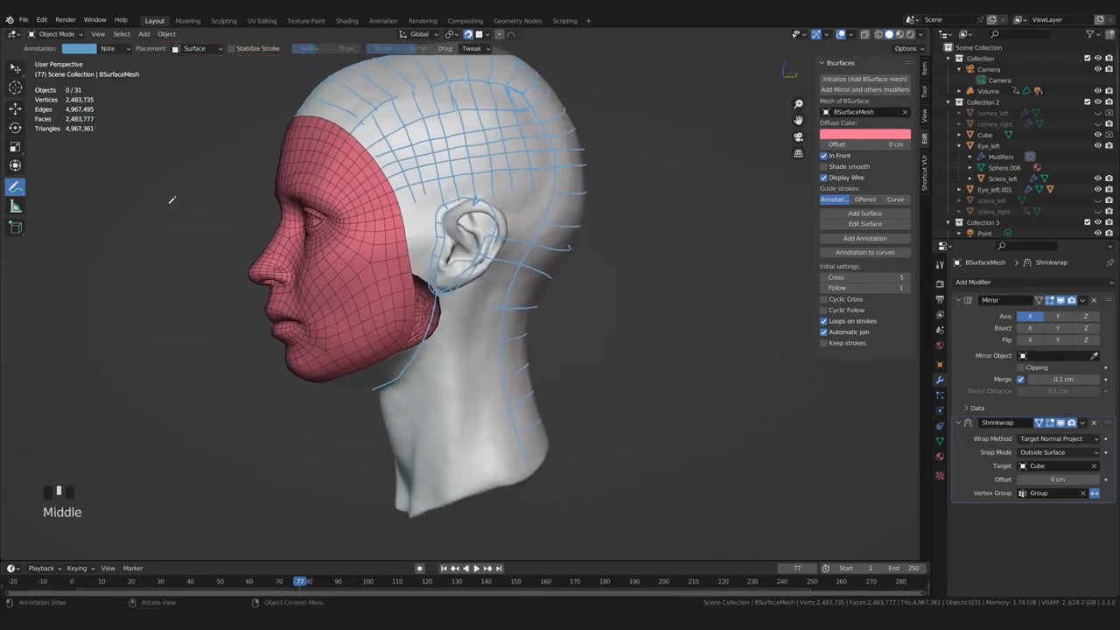
{"action": "left_click_drag", "start_coordinate": [15, 186], "coordinate": [70, 260]}
{"action": "middle_click_drag", "start_coordinate": [178, 272], "coordinate": [184, 302]}
{"action": "left_click", "coordinate": [823, 156]}
{"action": "mouse_move", "coordinate": [569, 241]}
{"action": "middle_mouse_down"}
{"action": "mouse_move", "coordinate": [667, 258]}
{"action": "mouse_move", "coordinate": [551, 252]}
{"action": "middle_mouse_up"}
{"action": "mouse_move", "coordinate": [532, 254]}
{"action": "left_mouse_down"}
{"action": "mouse_move", "coordinate": [425, 284]}
{"action": "mouse_move", "coordinate": [449, 267]}
{"action": "left_mouse_up"}
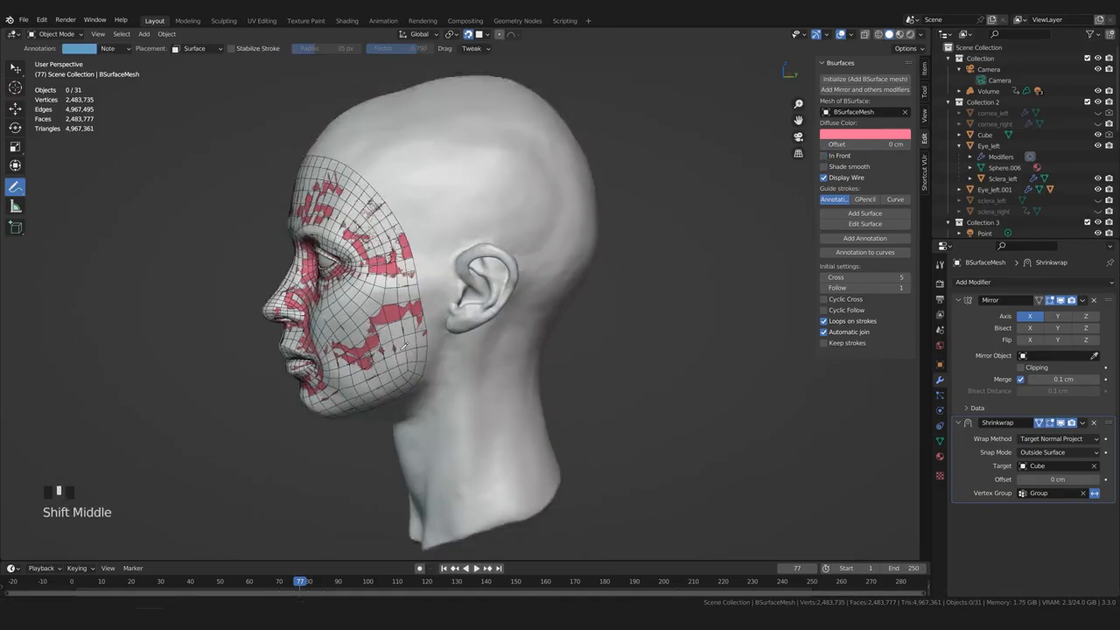
{"action": "scroll", "coordinate": [447, 316], "scroll_direction": "up", "scroll_amount": 1}
{"action": "middle_click_drag", "start_coordinate": [406, 437], "coordinate": [445, 320], "text": "shift"}
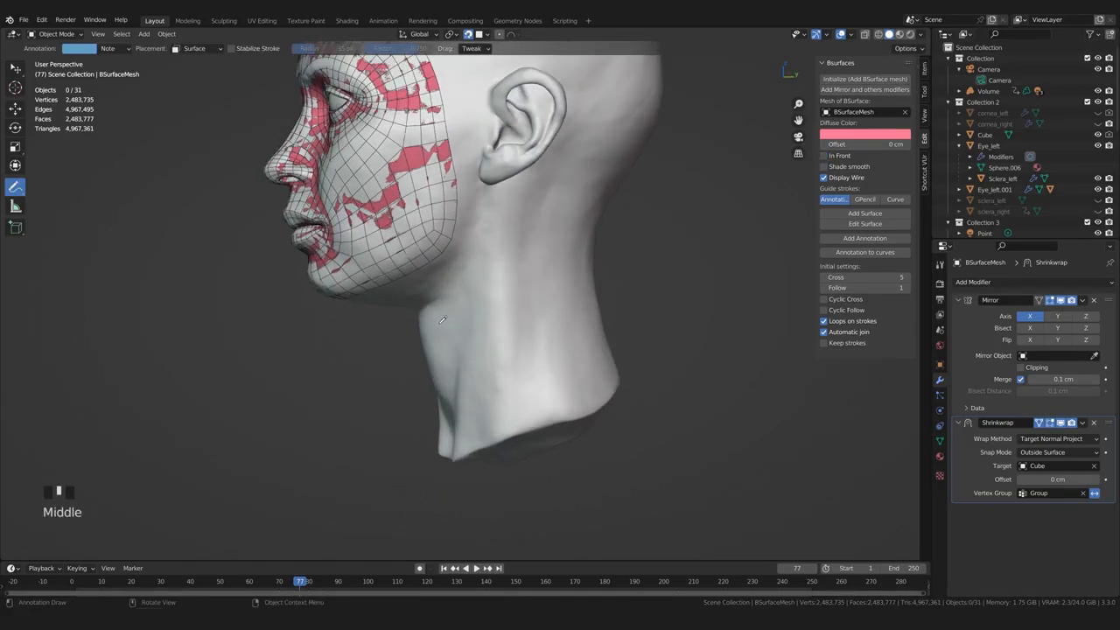
Draw five roughly parallel guide strokes across the side of the neck, from the throat toward the back
{"action": "left_click_drag", "start_coordinate": [423, 324], "coordinate": [569, 266]}
{"action": "left_click_drag", "start_coordinate": [430, 343], "coordinate": [577, 294]}
{"action": "left_click_drag", "start_coordinate": [437, 368], "coordinate": [608, 341]}
{"action": "left_click_drag", "start_coordinate": [450, 399], "coordinate": [602, 374]}
{"action": "left_click_drag", "start_coordinate": [447, 419], "coordinate": [514, 387]}
{"action": "left_click_drag", "start_coordinate": [440, 291], "coordinate": [479, 438]}
{"action": "left_click_drag", "start_coordinate": [459, 294], "coordinate": [509, 415]}
{"action": "key", "text": "ctrl+z"}
{"action": "key", "text": "ctrl+z"}
{"action": "key", "text": "ctrl+z"}
Draw a series of vertical strokes down the neck, crossing the horizontal ones to form an even grid
{"action": "left_click_drag", "start_coordinate": [440, 292], "coordinate": [480, 437]}
{"action": "left_click_drag", "start_coordinate": [448, 314], "coordinate": [480, 436]}
{"action": "key", "text": "ctrl+z"}
{"action": "mouse_move", "coordinate": [433, 303]}
{"action": "left_mouse_down"}
{"action": "mouse_move", "coordinate": [480, 437]}
{"action": "mouse_move", "coordinate": [502, 408]}
{"action": "left_mouse_up"}
{"action": "left_click_drag", "start_coordinate": [484, 292], "coordinate": [523, 414]}
{"action": "left_click_drag", "start_coordinate": [512, 284], "coordinate": [562, 416]}
{"action": "mouse_move", "coordinate": [536, 270]}
{"action": "left_mouse_down"}
{"action": "mouse_move", "coordinate": [587, 417]}
{"action": "mouse_move", "coordinate": [606, 417]}
{"action": "left_mouse_up"}
{"action": "left_click_drag", "start_coordinate": [574, 261], "coordinate": [599, 437]}
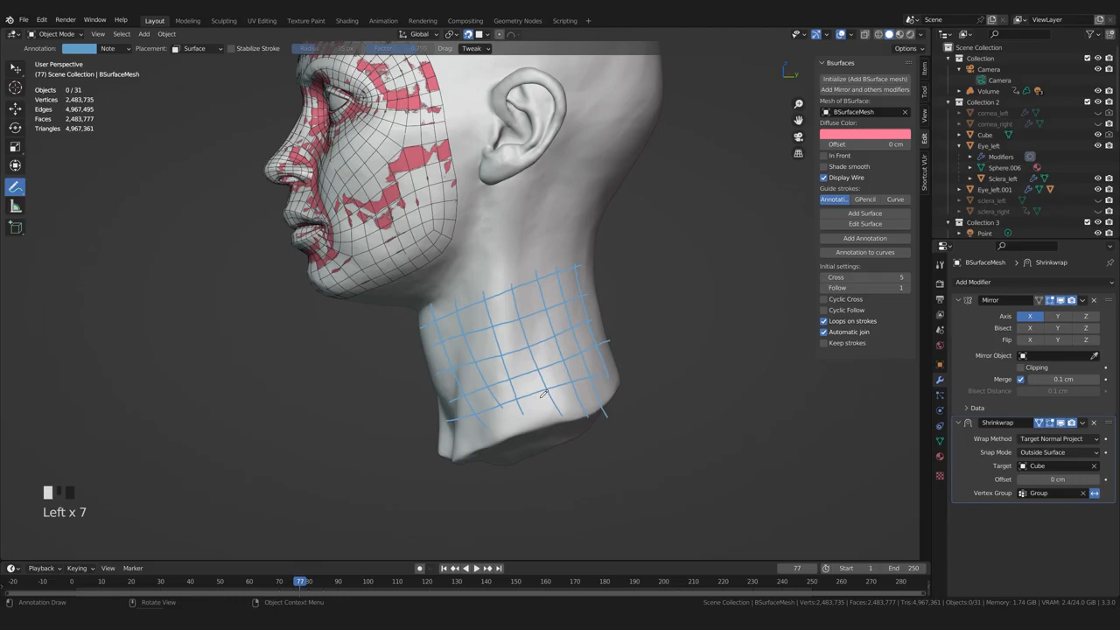
Undo the vertical strokes of the neck grid
{"action": "middle_click_drag", "start_coordinate": [542, 393], "coordinate": [429, 325]}
{"action": "key", "text": "ctrl+z"}
{"action": "key", "text": "ctrl+z"}
{"action": "key", "text": "ctrl+z"}
{"action": "key", "text": "ctrl+z"}
{"action": "key", "text": "ctrl+z"}
{"action": "key", "text": "ctrl+z"}
{"action": "key", "text": "ctrl+z"}
{"action": "key", "text": "ctrl+z"}
{"action": "key", "text": "ctrl+z"}
Redraw the vertical neck strokes from the throat to the back across the horizontal ones
{"action": "mouse_move", "coordinate": [428, 302]}
{"action": "left_mouse_down"}
{"action": "mouse_move", "coordinate": [444, 442]}
{"action": "mouse_move", "coordinate": [414, 317]}
{"action": "mouse_move", "coordinate": [428, 446]}
{"action": "left_mouse_up"}
{"action": "mouse_move", "coordinate": [459, 301]}
{"action": "middle_mouse_down"}
{"action": "mouse_move", "coordinate": [424, 312]}
{"action": "mouse_move", "coordinate": [464, 302]}
{"action": "middle_mouse_up"}
{"action": "left_click_drag", "start_coordinate": [462, 297], "coordinate": [492, 428]}
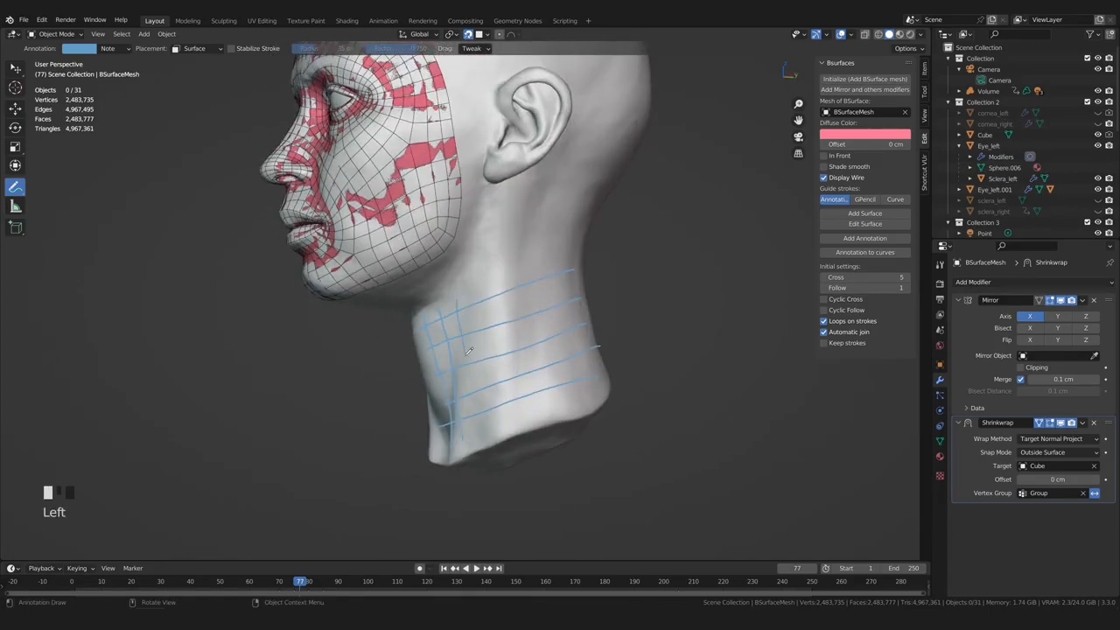
{"action": "mouse_move", "coordinate": [479, 287]}
{"action": "left_mouse_down"}
{"action": "mouse_move", "coordinate": [509, 421]}
{"action": "mouse_move", "coordinate": [528, 376]}
{"action": "mouse_move", "coordinate": [534, 406]}
{"action": "left_mouse_up"}
{"action": "middle_click_drag", "start_coordinate": [516, 317], "coordinate": [523, 312]}
{"action": "left_click_drag", "start_coordinate": [520, 267], "coordinate": [561, 394]}
{"action": "middle_click_drag", "start_coordinate": [535, 305], "coordinate": [553, 299]}
{"action": "left_click_drag", "start_coordinate": [543, 256], "coordinate": [584, 385]}
{"action": "mouse_move", "coordinate": [557, 306]}
{"action": "middle_mouse_down"}
{"action": "mouse_move", "coordinate": [570, 302]}
{"action": "mouse_move", "coordinate": [504, 316]}
{"action": "middle_mouse_up"}
Undo the redrawn vertical neck strokes
{"action": "scroll", "coordinate": [525, 310], "scroll_direction": "up", "scroll_amount": 2}
{"action": "mouse_move", "coordinate": [443, 331]}
{"action": "middle_mouse_down"}
{"action": "mouse_move", "coordinate": [506, 315]}
{"action": "mouse_move", "coordinate": [482, 333]}
{"action": "middle_mouse_up"}
{"action": "key", "text": "ctrl+z"}
{"action": "key", "text": "ctrl+z"}
{"action": "key", "text": "ctrl+z"}
{"action": "key", "text": "ctrl+z"}
{"action": "key", "text": "ctrl+z"}
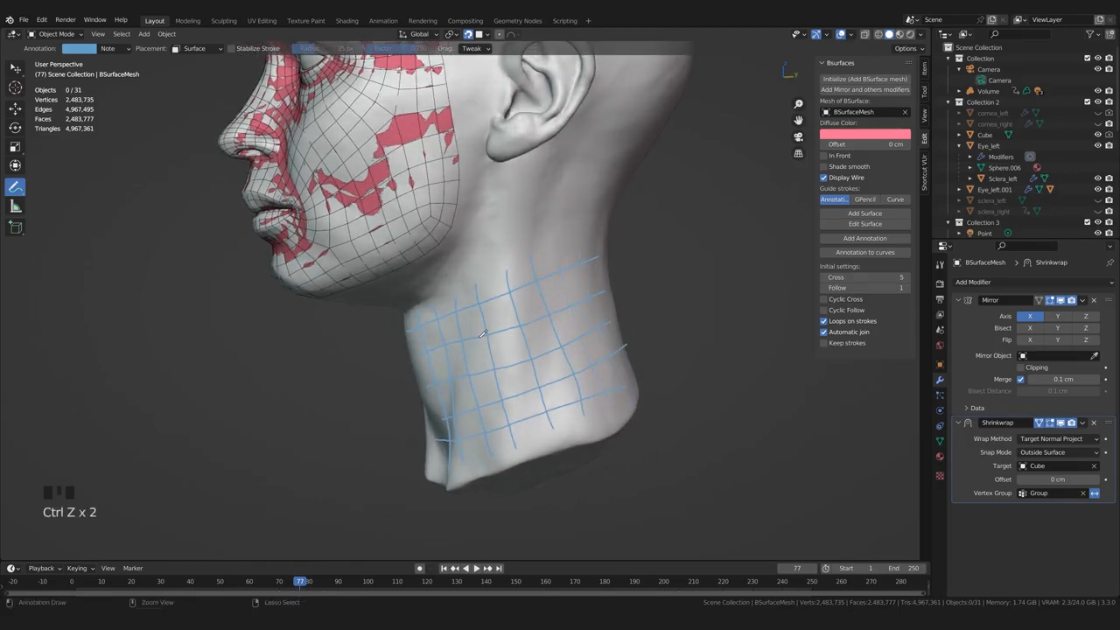
{"action": "key", "text": "ctrl+z"}
{"action": "key", "text": "ctrl+z"}
{"action": "key", "text": "ctrl+z"}
{"action": "key", "text": "ctrl+z"}
{"action": "key", "text": "ctrl+z"}
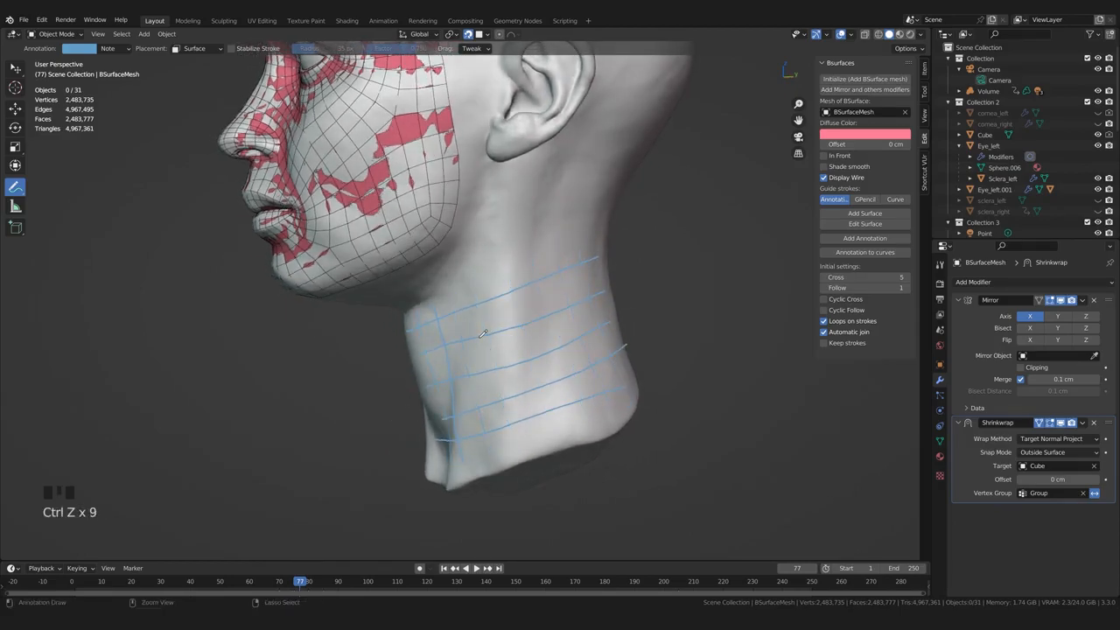
Try three slanted vertical strokes down the middle and rear of the neck's side
{"action": "middle_click_drag", "start_coordinate": [482, 333], "coordinate": [486, 299]}
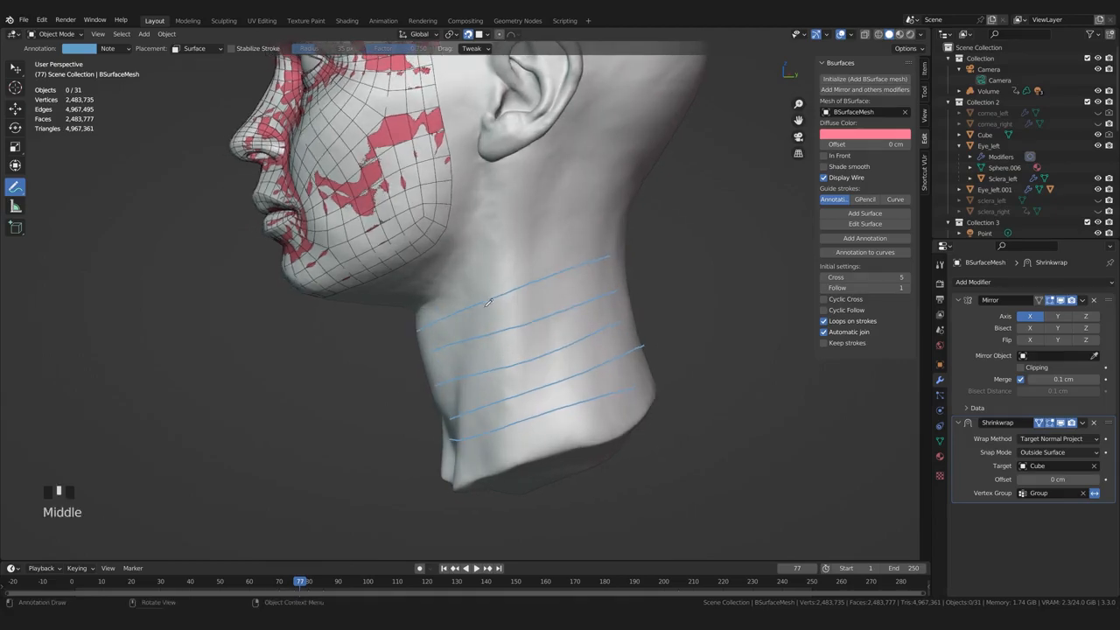
{"action": "mouse_move", "coordinate": [477, 280]}
{"action": "left_mouse_down"}
{"action": "mouse_move", "coordinate": [510, 421]}
{"action": "mouse_move", "coordinate": [544, 428]}
{"action": "left_mouse_up"}
{"action": "left_click_drag", "start_coordinate": [515, 261], "coordinate": [574, 428]}
{"action": "left_click_drag", "start_coordinate": [544, 269], "coordinate": [596, 399]}
Undo all the grid strokes on the neck, including the horizontal ones
{"action": "key", "text": "ctrl+z"}
{"action": "key", "text": "ctrl+z"}
{"action": "key", "text": "ctrl+z"}
{"action": "key", "text": "ctrl+z"}
{"action": "key", "text": "ctrl+z"}
{"action": "key", "text": "ctrl+z"}
{"action": "key", "text": "ctrl+z"}
{"action": "key", "text": "ctrl+z"}
{"action": "key", "text": "ctrl+z"}
{"action": "key", "text": "ctrl+z"}
{"action": "key", "text": "ctrl+z"}
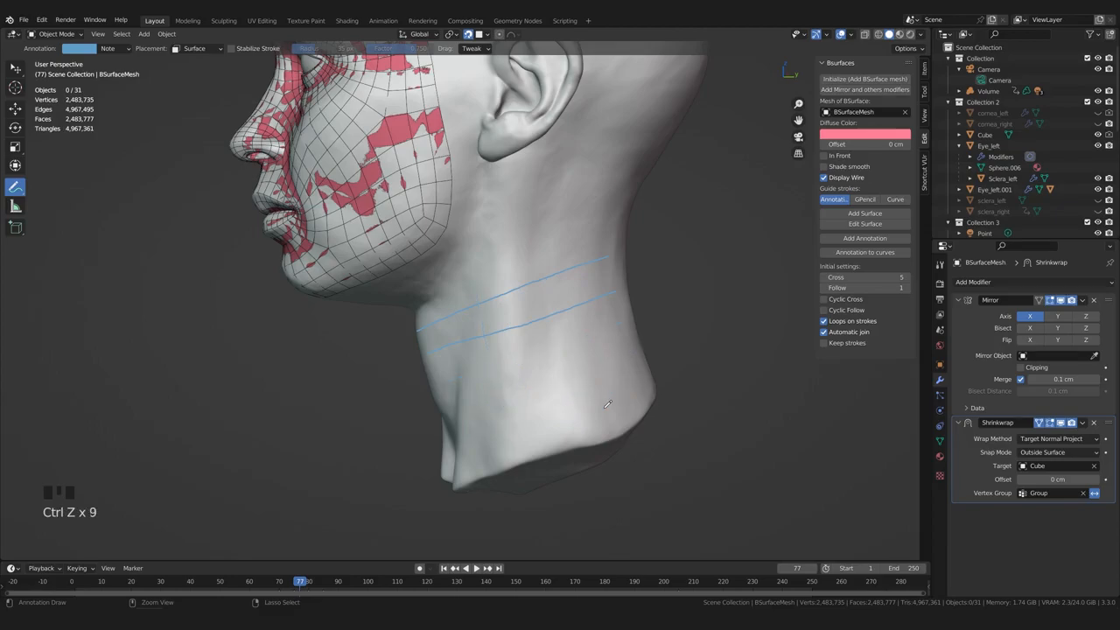
Draw one stroke from below the ear down the side of the neck and another slanting down the front of the neck
{"action": "middle_click_drag", "start_coordinate": [553, 297], "coordinate": [515, 192]}
{"action": "left_click_drag", "start_coordinate": [516, 165], "coordinate": [505, 462]}
{"action": "middle_click_drag", "start_coordinate": [505, 462], "coordinate": [457, 294]}
{"action": "left_click", "coordinate": [458, 294]}
{"action": "key", "text": "ctrl+z"}
{"action": "left_click_drag", "start_coordinate": [463, 271], "coordinate": [420, 426]}
Draw the matching slanted stroke on the other side of the neck and run a stroke up the front of the throat
{"action": "middle_click_drag", "start_coordinate": [420, 427], "coordinate": [306, 297]}
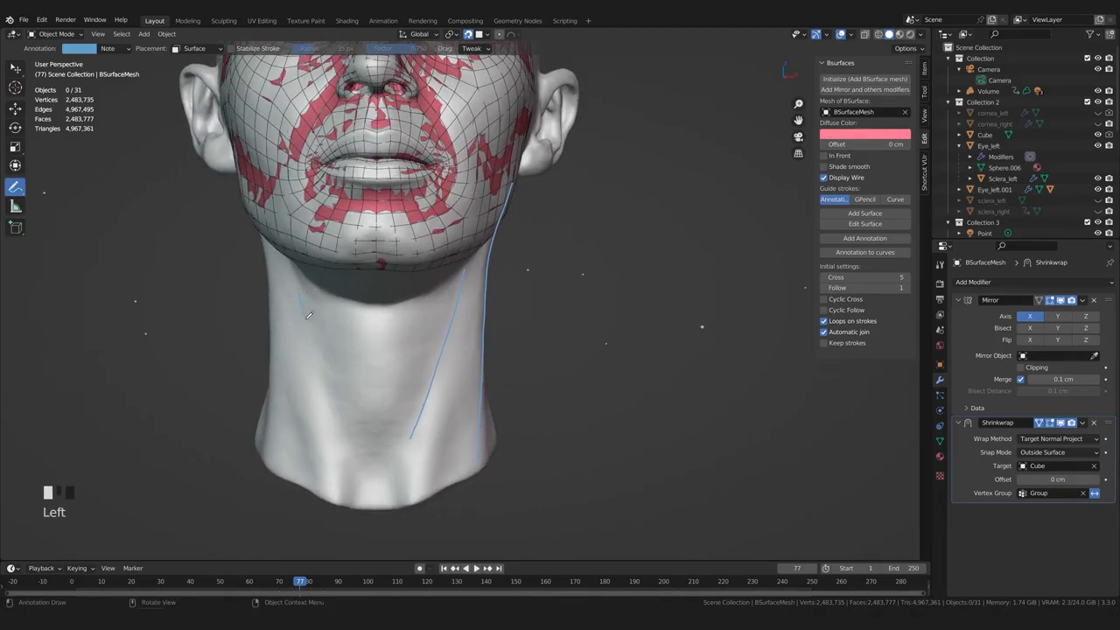
{"action": "left_click_drag", "start_coordinate": [314, 335], "coordinate": [321, 362]}
{"action": "left_click_drag", "start_coordinate": [337, 413], "coordinate": [347, 434]}
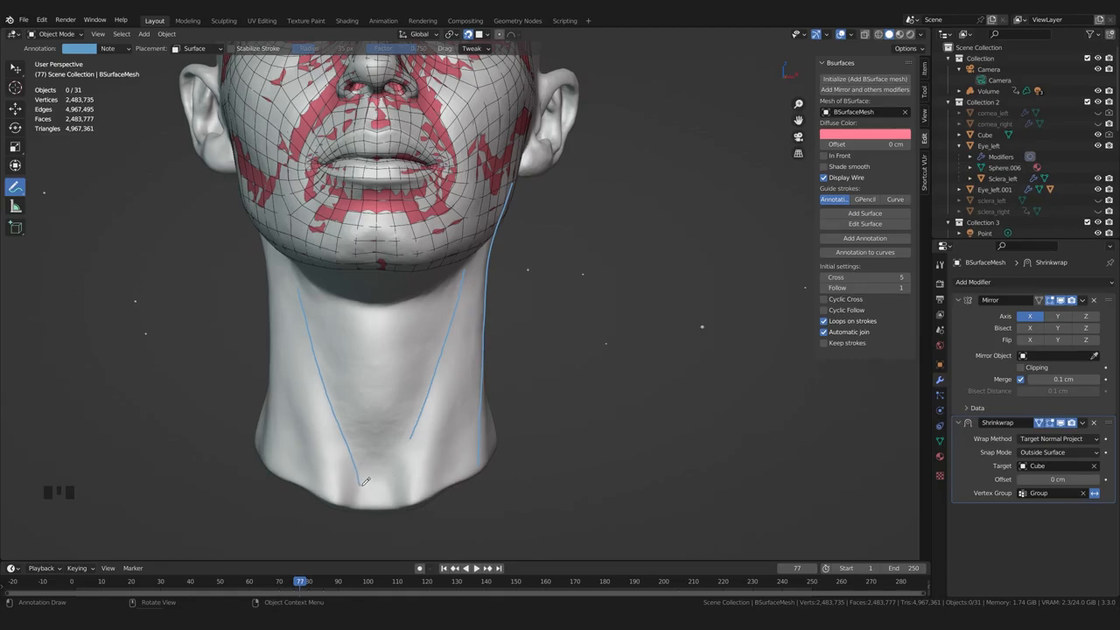
{"action": "left_click_drag", "start_coordinate": [363, 480], "coordinate": [364, 480]}
{"action": "mouse_move", "coordinate": [390, 480]}
{"action": "left_mouse_down"}
{"action": "mouse_move", "coordinate": [395, 504]}
{"action": "mouse_move", "coordinate": [359, 487]}
{"action": "mouse_move", "coordinate": [378, 492]}
{"action": "mouse_move", "coordinate": [383, 262]}
{"action": "left_mouse_up"}
{"action": "middle_click_drag", "start_coordinate": [383, 263], "coordinate": [357, 279]}
Outline the underside of the jaw with strokes from the chin to the throat corner and from there up toward the jaw angle
{"action": "left_click_drag", "start_coordinate": [291, 253], "coordinate": [424, 272]}
{"action": "middle_click_drag", "start_coordinate": [423, 272], "coordinate": [454, 272]}
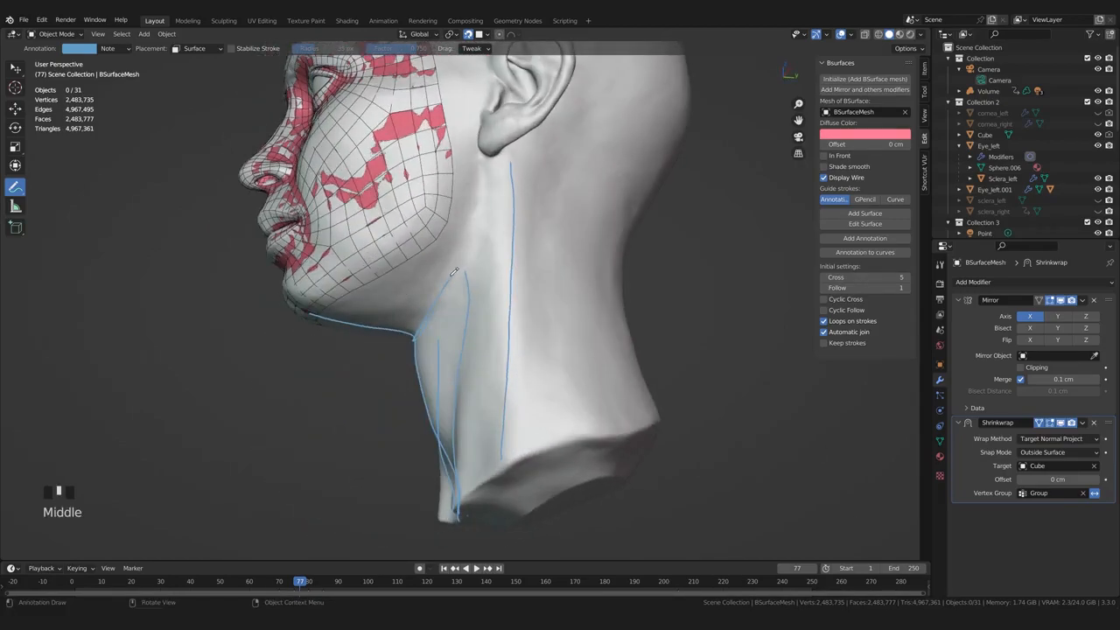
{"action": "left_click_drag", "start_coordinate": [458, 267], "coordinate": [455, 272]}
{"action": "middle_click_drag", "start_coordinate": [481, 323], "coordinate": [486, 320]}
{"action": "left_click_drag", "start_coordinate": [453, 270], "coordinate": [453, 267]}
{"action": "middle_click_drag", "start_coordinate": [453, 268], "coordinate": [447, 276]}
{"action": "left_click_drag", "start_coordinate": [445, 277], "coordinate": [443, 279]}
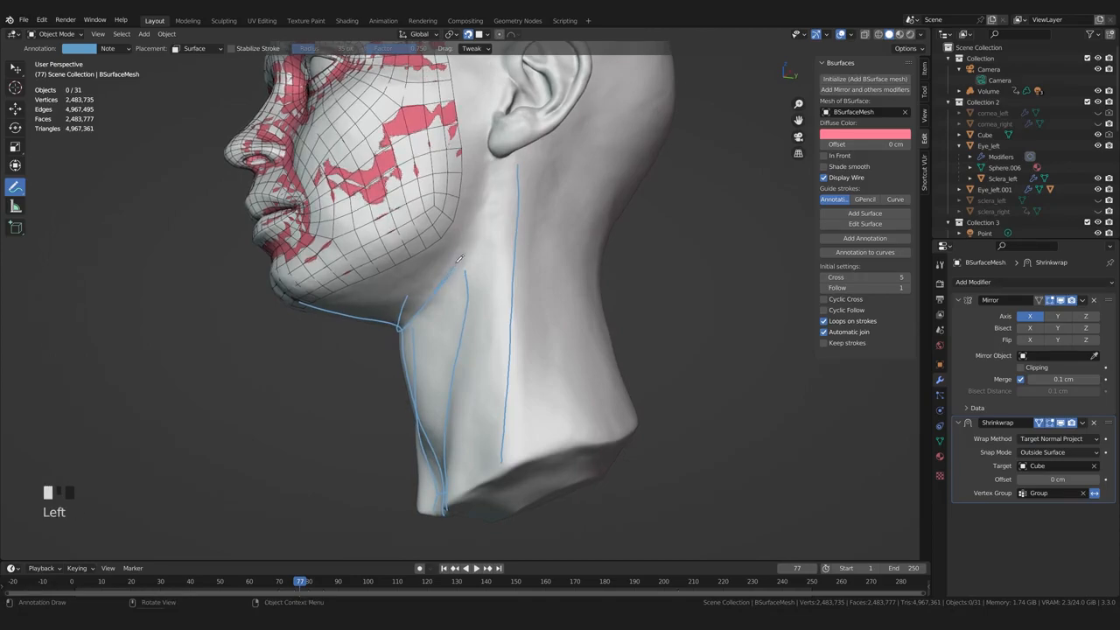
Erase the top end of the slanted front neck stroke and redraw it running up toward the earlobe
{"action": "middle_click_drag", "start_coordinate": [476, 213], "coordinate": [469, 288]}
{"action": "mouse_move", "coordinate": [28, 185]}
{"action": "left_mouse_down"}
{"action": "mouse_move", "coordinate": [40, 187]}
{"action": "mouse_move", "coordinate": [52, 253]}
{"action": "left_mouse_up"}
{"action": "scroll", "coordinate": [486, 300], "scroll_direction": "up", "scroll_amount": 3}
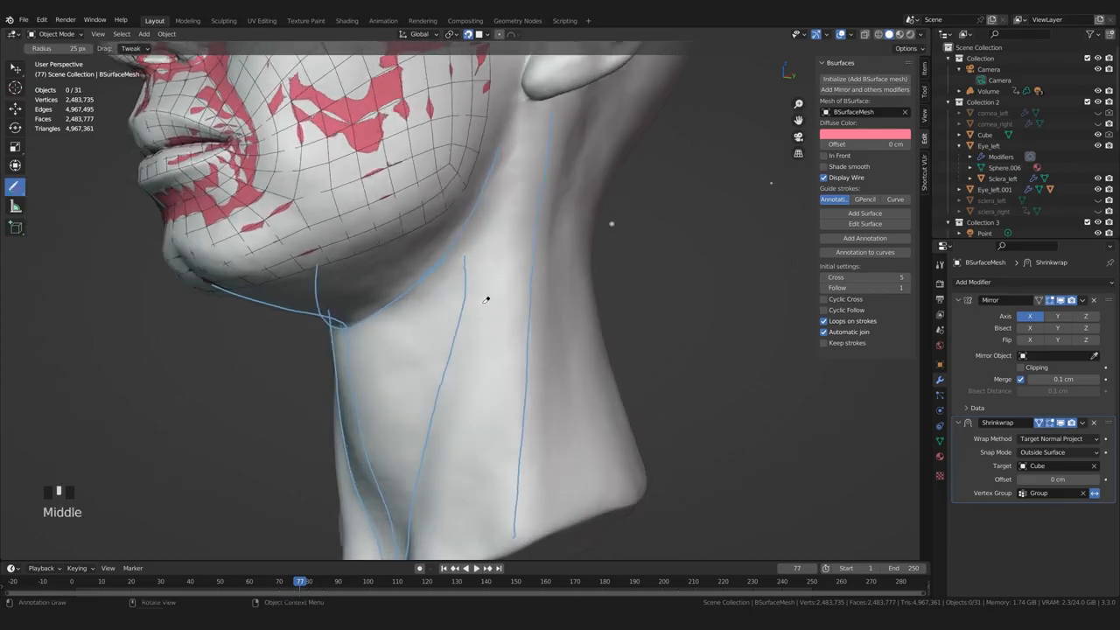
{"action": "scroll", "coordinate": [484, 298], "scroll_direction": "up", "scroll_amount": 2}
{"action": "left_click", "coordinate": [467, 254]}
{"action": "mouse_move", "coordinate": [21, 187]}
{"action": "left_mouse_down"}
{"action": "mouse_move", "coordinate": [52, 215]}
{"action": "mouse_move", "coordinate": [52, 187]}
{"action": "left_mouse_up"}
{"action": "mouse_move", "coordinate": [350, 288]}
{"action": "middle_mouse_down"}
{"action": "mouse_move", "coordinate": [447, 351]}
{"action": "mouse_move", "coordinate": [517, 335]}
{"action": "mouse_move", "coordinate": [442, 342]}
{"action": "mouse_move", "coordinate": [469, 295]}
{"action": "mouse_move", "coordinate": [462, 266]}
{"action": "mouse_move", "coordinate": [471, 310]}
{"action": "middle_mouse_up"}
{"action": "left_click_drag", "start_coordinate": [466, 309], "coordinate": [502, 184]}
{"action": "middle_click_drag", "start_coordinate": [501, 217], "coordinate": [491, 213]}
{"action": "left_click_drag", "start_coordinate": [486, 172], "coordinate": [487, 166]}
{"action": "middle_click_drag", "start_coordinate": [484, 189], "coordinate": [467, 196]}
{"action": "scroll", "coordinate": [492, 175], "scroll_direction": "down", "scroll_amount": 2}
{"action": "scroll", "coordinate": [492, 174], "scroll_direction": "up", "scroll_amount": 2}
{"action": "left_click", "coordinate": [493, 173]}
Erase the upper part of the side neck stroke and draw a new slanted stroke from behind the ear to the neck base
{"action": "middle_click_drag", "start_coordinate": [483, 348], "coordinate": [525, 336]}
{"action": "middle_click_drag", "start_coordinate": [670, 217], "coordinate": [649, 216]}
{"action": "left_click_drag", "start_coordinate": [18, 187], "coordinate": [51, 258]}
{"action": "left_click_drag", "start_coordinate": [519, 175], "coordinate": [513, 287]}
{"action": "left_click_drag", "start_coordinate": [15, 186], "coordinate": [83, 191]}
{"action": "left_click_drag", "start_coordinate": [547, 164], "coordinate": [501, 463]}
Add two parallel strokes from below the ear down along the neck muscle to the neck base
{"action": "middle_click_drag", "start_coordinate": [508, 436], "coordinate": [535, 429]}
{"action": "mouse_move", "coordinate": [517, 175]}
{"action": "left_mouse_down"}
{"action": "mouse_move", "coordinate": [435, 479]}
{"action": "mouse_move", "coordinate": [512, 277]}
{"action": "mouse_move", "coordinate": [457, 475]}
{"action": "left_mouse_up"}
{"action": "left_click_drag", "start_coordinate": [539, 175], "coordinate": [479, 477]}
Draw two cross strokes below the ear, running from the rearmost side neck stroke toward the back of the neck
{"action": "mouse_move", "coordinate": [477, 464]}
{"action": "middle_mouse_down"}
{"action": "mouse_move", "coordinate": [550, 445]}
{"action": "mouse_move", "coordinate": [427, 453]}
{"action": "mouse_move", "coordinate": [492, 366]}
{"action": "middle_mouse_up"}
{"action": "left_click_drag", "start_coordinate": [525, 214], "coordinate": [655, 236]}
{"action": "key", "text": "ctrl+z"}
{"action": "left_click_drag", "start_coordinate": [535, 210], "coordinate": [643, 225]}
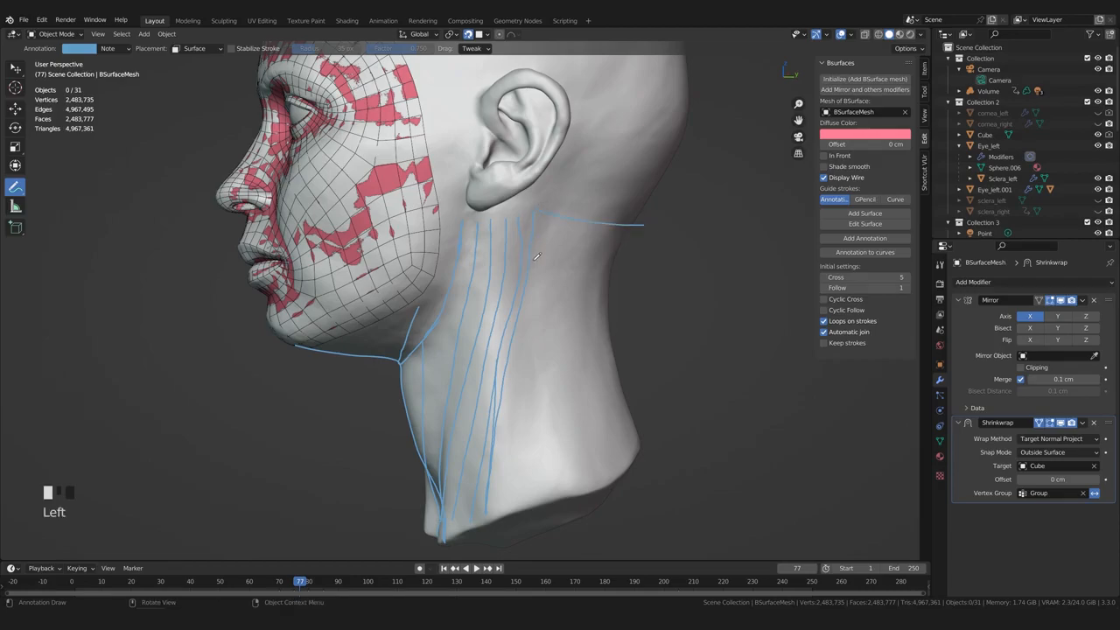
{"action": "left_click_drag", "start_coordinate": [534, 251], "coordinate": [637, 269]}
{"action": "mouse_move", "coordinate": [636, 268]}
{"action": "middle_mouse_down", "text": "shift"}
{"action": "mouse_move", "coordinate": [568, 244]}
{"action": "mouse_move", "coordinate": [549, 267]}
{"action": "middle_mouse_up", "text": "shift"}
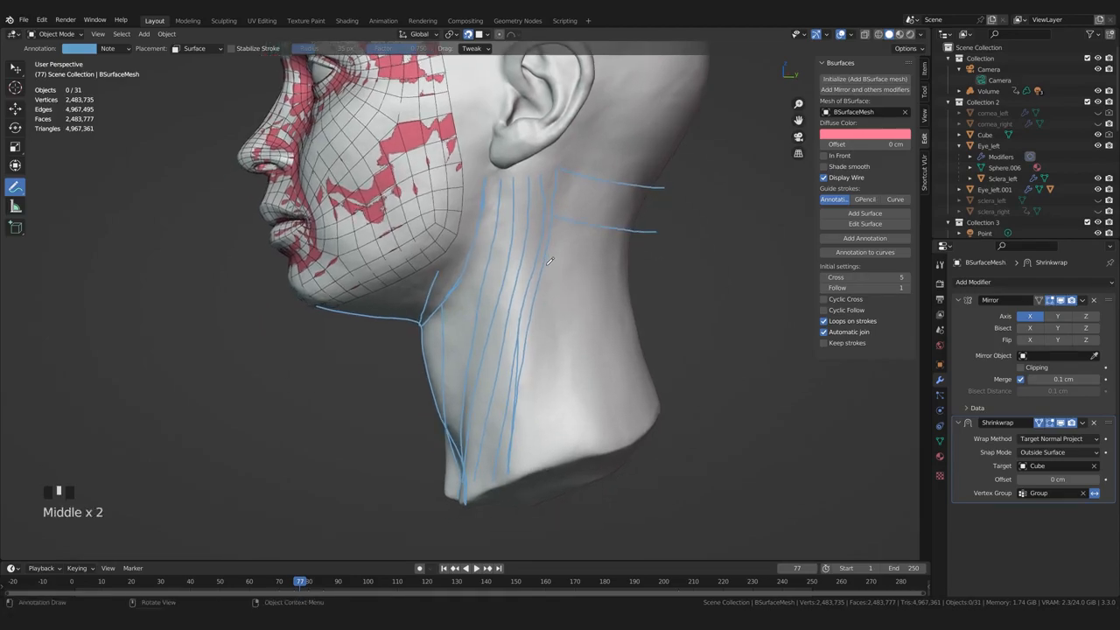
Draw a slanted cross stroke from the middle of the back of the neck down and forward to the throat
{"action": "left_click", "coordinate": [638, 325]}
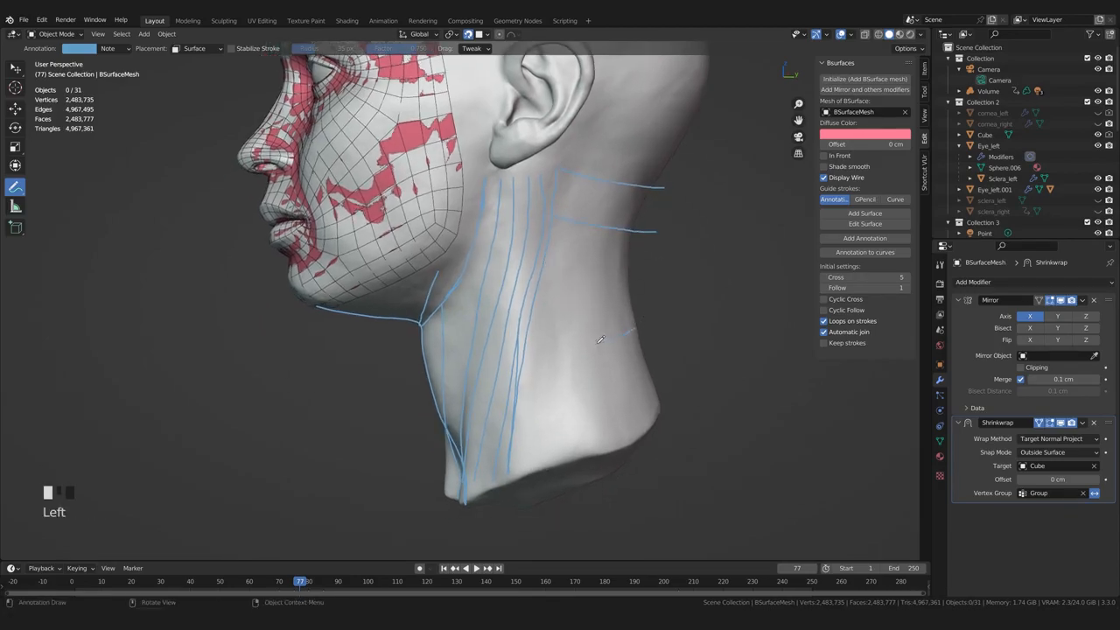
{"action": "left_click_drag", "start_coordinate": [591, 344], "coordinate": [520, 367]}
{"action": "key", "text": "ctrl+z"}
{"action": "left_click_drag", "start_coordinate": [640, 319], "coordinate": [634, 323]}
{"action": "left_click_drag", "start_coordinate": [586, 350], "coordinate": [427, 401]}
{"action": "mouse_move", "coordinate": [428, 400]}
{"action": "middle_mouse_down"}
{"action": "mouse_move", "coordinate": [500, 390]}
{"action": "mouse_move", "coordinate": [432, 397]}
{"action": "middle_mouse_up"}
Add two more slanted cross strokes around the neck to the throat, one below and one above the existing one
{"action": "mouse_move", "coordinate": [650, 364]}
{"action": "left_mouse_down"}
{"action": "mouse_move", "coordinate": [622, 384]}
{"action": "mouse_move", "coordinate": [479, 428]}
{"action": "left_mouse_up"}
{"action": "middle_click_drag", "start_coordinate": [480, 428], "coordinate": [557, 425]}
{"action": "left_click_drag", "start_coordinate": [468, 432], "coordinate": [390, 442]}
{"action": "middle_click_drag", "start_coordinate": [472, 424], "coordinate": [395, 420]}
{"action": "key", "text": "ctrl+z"}
{"action": "left_click_drag", "start_coordinate": [623, 306], "coordinate": [430, 363]}
{"action": "mouse_move", "coordinate": [430, 363]}
{"action": "middle_mouse_down"}
{"action": "mouse_move", "coordinate": [476, 376]}
{"action": "mouse_move", "coordinate": [446, 372]}
{"action": "middle_mouse_up"}
Erase the lower part of the rearmost side neck stroke and draw a more vertical stroke down to the neck base
{"action": "scroll", "coordinate": [441, 369], "scroll_direction": "up", "scroll_amount": 1}
{"action": "left_click_drag", "start_coordinate": [15, 187], "coordinate": [53, 256]}
{"action": "scroll", "coordinate": [573, 415], "scroll_direction": "up", "scroll_amount": 3}
{"action": "scroll", "coordinate": [574, 420], "scroll_direction": "down", "scroll_amount": 3}
{"action": "mouse_move", "coordinate": [535, 421]}
{"action": "middle_mouse_down"}
{"action": "mouse_move", "coordinate": [572, 427]}
{"action": "mouse_move", "coordinate": [528, 425]}
{"action": "middle_mouse_up"}
{"action": "left_click_drag", "start_coordinate": [512, 473], "coordinate": [543, 307]}
{"action": "mouse_move", "coordinate": [15, 187]}
{"action": "left_mouse_down"}
{"action": "mouse_move", "coordinate": [63, 207]}
{"action": "mouse_move", "coordinate": [64, 191]}
{"action": "left_mouse_up"}
{"action": "middle_click_drag", "start_coordinate": [556, 392], "coordinate": [564, 385]}
{"action": "left_click_drag", "start_coordinate": [541, 253], "coordinate": [551, 255]}
{"action": "left_click_drag", "start_coordinate": [545, 363], "coordinate": [543, 462]}
Erase the upper part of the side stroke behind the neck muscle and redraw it from below the ear to the neck base
{"action": "left_click_drag", "start_coordinate": [15, 187], "coordinate": [65, 235]}
{"action": "middle_click_drag", "start_coordinate": [597, 159], "coordinate": [567, 156]}
{"action": "scroll", "coordinate": [567, 156], "scroll_direction": "up", "scroll_amount": 1}
{"action": "left_click_drag", "start_coordinate": [566, 166], "coordinate": [537, 339]}
{"action": "left_click_drag", "start_coordinate": [15, 187], "coordinate": [65, 191]}
{"action": "middle_click_drag", "start_coordinate": [546, 161], "coordinate": [558, 160]}
{"action": "mouse_move", "coordinate": [558, 150]}
{"action": "left_mouse_down"}
{"action": "mouse_move", "coordinate": [541, 351]}
{"action": "mouse_move", "coordinate": [512, 490]}
{"action": "left_mouse_up"}
{"action": "mouse_move", "coordinate": [554, 166]}
{"action": "middle_mouse_down"}
{"action": "mouse_move", "coordinate": [670, 237]}
{"action": "mouse_move", "coordinate": [562, 182]}
{"action": "mouse_move", "coordinate": [561, 165]}
{"action": "middle_mouse_up"}
{"action": "key", "text": "ctrl+z"}
{"action": "left_click_drag", "start_coordinate": [558, 168], "coordinate": [518, 511]}
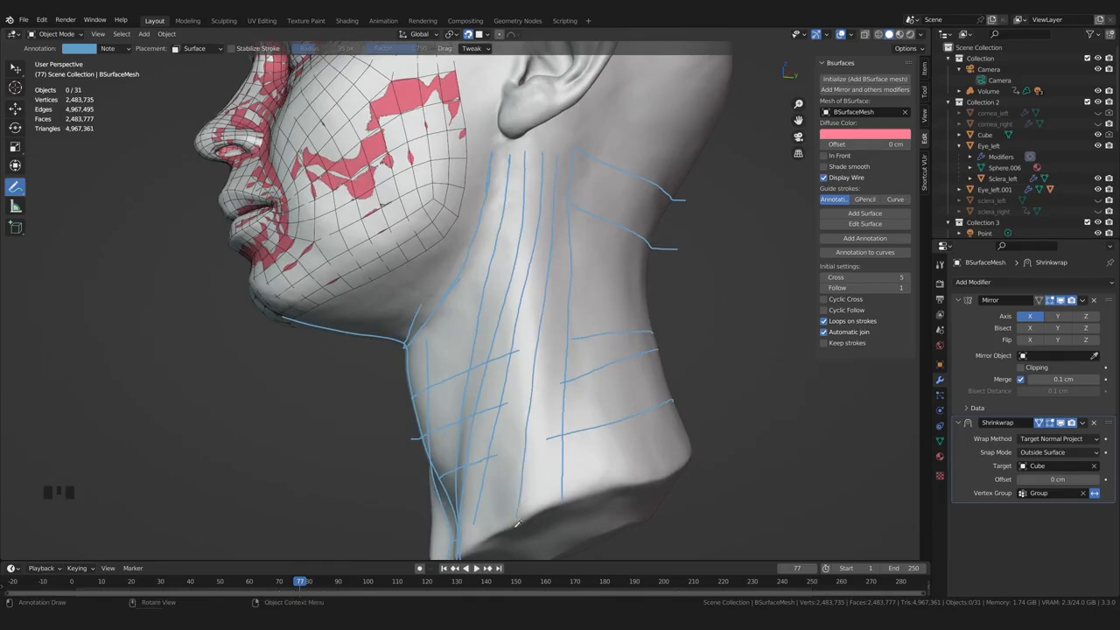
Reconnect the three cross strokes over the erased gap on the side neck and add a higher cross stroke under the jaw
{"action": "scroll", "coordinate": [517, 349], "scroll_direction": "down", "scroll_amount": 2}
{"action": "scroll", "coordinate": [517, 348], "scroll_direction": "up", "scroll_amount": 2}
{"action": "left_click_drag", "start_coordinate": [516, 351], "coordinate": [570, 338]}
{"action": "left_click_drag", "start_coordinate": [507, 404], "coordinate": [560, 384]}
{"action": "left_click_drag", "start_coordinate": [493, 454], "coordinate": [547, 440]}
{"action": "scroll", "coordinate": [542, 430], "scroll_direction": "down", "scroll_amount": 2}
{"action": "scroll", "coordinate": [542, 430], "scroll_direction": "up", "scroll_amount": 1}
{"action": "middle_click_drag", "start_coordinate": [544, 428], "coordinate": [526, 429]}
{"action": "left_click_drag", "start_coordinate": [415, 345], "coordinate": [624, 289]}
Draw a short cross stroke just above the throat base and a stroke from its outer end down to the neck base
{"action": "mouse_move", "coordinate": [537, 427]}
{"action": "middle_mouse_down"}
{"action": "mouse_move", "coordinate": [516, 437]}
{"action": "mouse_move", "coordinate": [495, 479]}
{"action": "mouse_move", "coordinate": [434, 498]}
{"action": "middle_mouse_up"}
{"action": "scroll", "coordinate": [516, 437], "scroll_direction": "up", "scroll_amount": 2}
{"action": "scroll", "coordinate": [437, 492], "scroll_direction": "down", "scroll_amount": 2}
{"action": "key", "text": "ctrl+z"}
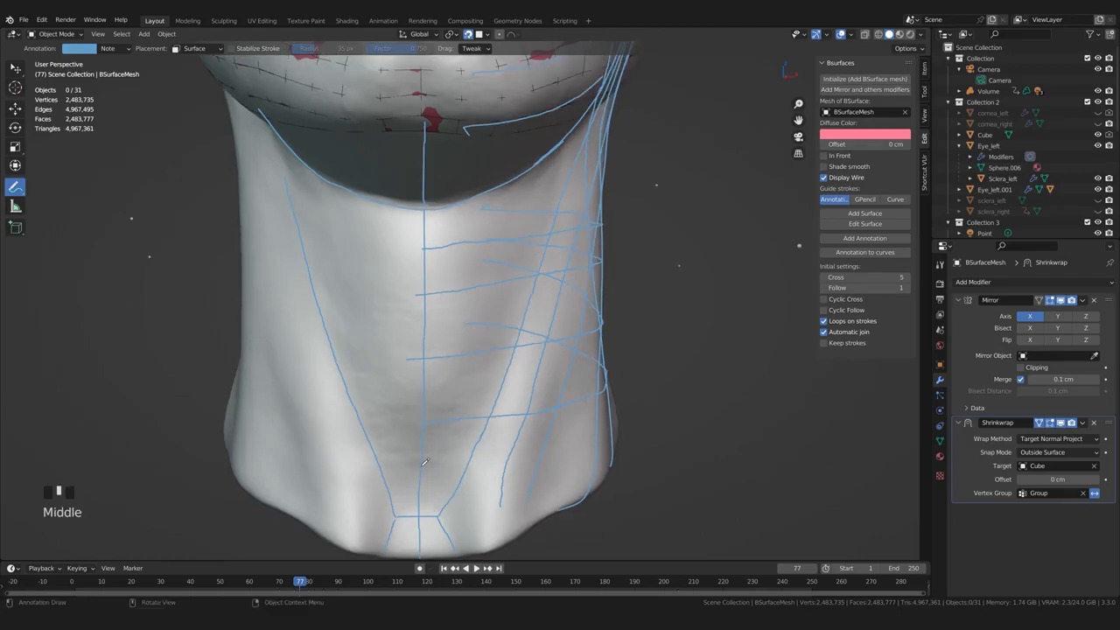
{"action": "left_click_drag", "start_coordinate": [427, 466], "coordinate": [424, 467]}
{"action": "middle_click_drag", "start_coordinate": [481, 486], "coordinate": [550, 398], "text": "shift"}
{"action": "left_click", "coordinate": [507, 455]}
{"action": "left_click_drag", "start_coordinate": [549, 398], "coordinate": [535, 488]}
Try three vertical strokes down the upper front of the neck between the midline and the slanted muscle stroke
{"action": "middle_click_drag", "start_coordinate": [535, 472], "coordinate": [437, 258]}
{"action": "mouse_move", "coordinate": [433, 259]}
{"action": "left_mouse_down"}
{"action": "mouse_move", "coordinate": [435, 368]}
{"action": "mouse_move", "coordinate": [430, 314]}
{"action": "mouse_move", "coordinate": [429, 359]}
{"action": "mouse_move", "coordinate": [458, 296]}
{"action": "mouse_move", "coordinate": [453, 345]}
{"action": "left_mouse_up"}
{"action": "key", "text": "ctrl+z"}
{"action": "key", "text": "ctrl+z"}
{"action": "left_click_drag", "start_coordinate": [470, 262], "coordinate": [457, 351]}
{"action": "left_click_drag", "start_coordinate": [453, 255], "coordinate": [449, 316]}
{"action": "middle_click_drag", "start_coordinate": [410, 393], "coordinate": [432, 357]}
{"action": "middle_click_drag", "start_coordinate": [403, 438], "coordinate": [396, 443]}
{"action": "left_click_drag", "start_coordinate": [394, 443], "coordinate": [401, 454]}
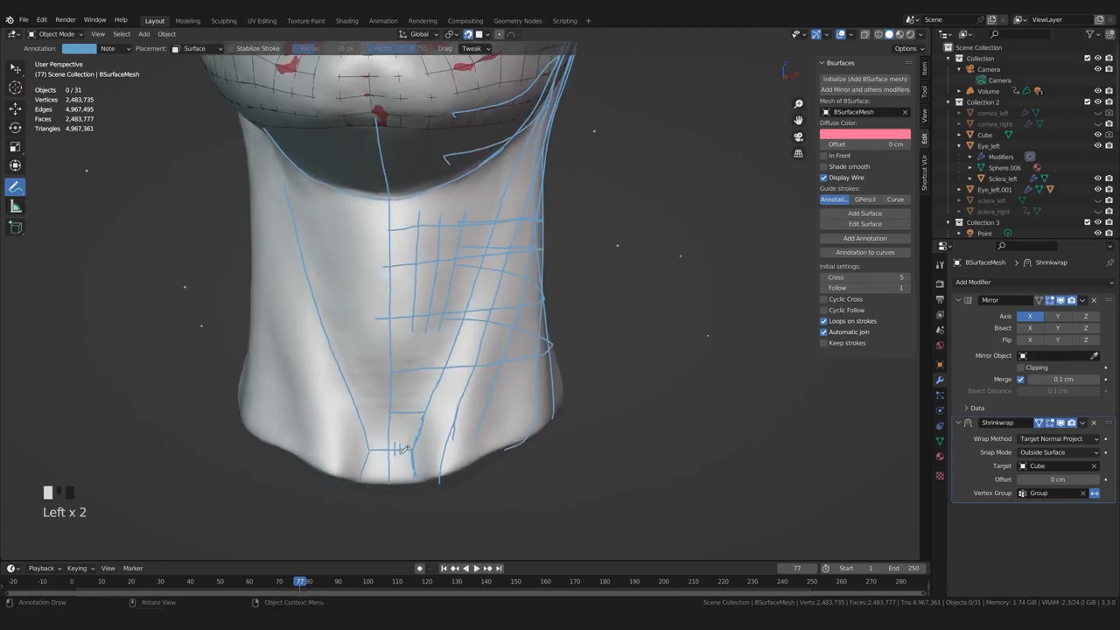
{"action": "scroll", "coordinate": [395, 479], "scroll_direction": "down", "scroll_amount": 2}
{"action": "scroll", "coordinate": [394, 479], "scroll_direction": "up", "scroll_amount": 1}
{"action": "mouse_move", "coordinate": [466, 423]}
{"action": "middle_mouse_down"}
{"action": "mouse_move", "coordinate": [431, 410]}
{"action": "mouse_move", "coordinate": [448, 399]}
{"action": "middle_mouse_up"}
{"action": "key", "text": "ctrl+z"}
{"action": "key", "text": "ctrl+z"}
{"action": "key", "text": "ctrl+z"}
Try bending the outer vertical throat stroke into a corner joined to the midline and the slanted muscle stroke
{"action": "scroll", "coordinate": [448, 399], "scroll_direction": "up", "scroll_amount": 1}
{"action": "left_click_drag", "start_coordinate": [462, 335], "coordinate": [461, 341]}
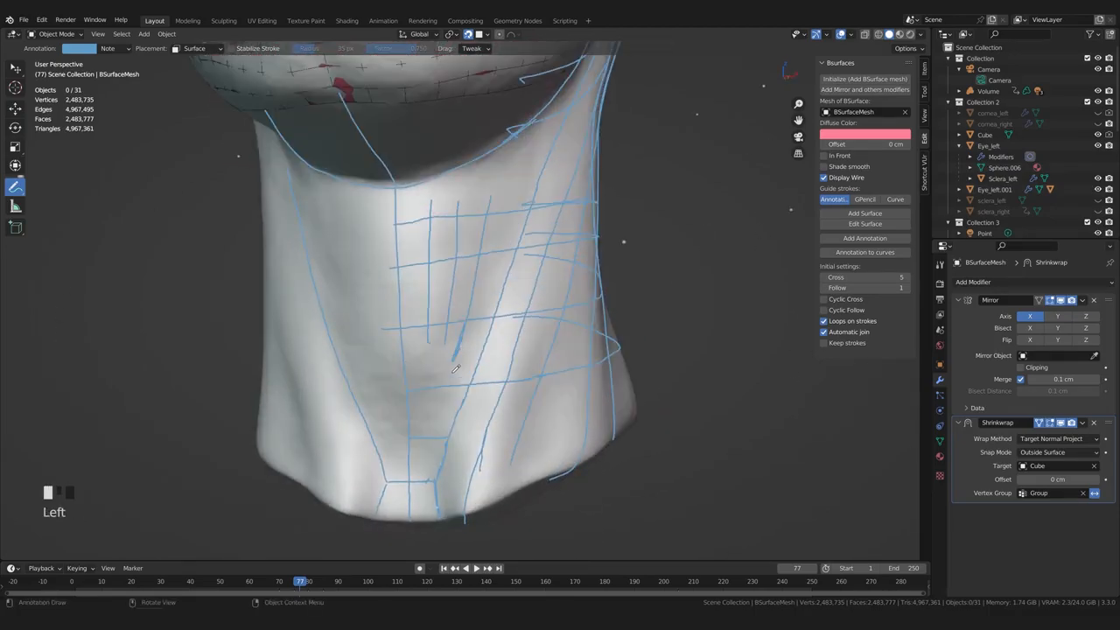
{"action": "left_click_drag", "start_coordinate": [462, 339], "coordinate": [455, 368]}
{"action": "middle_click_drag", "start_coordinate": [489, 378], "coordinate": [433, 249]}
{"action": "middle_click_drag", "start_coordinate": [406, 403], "coordinate": [481, 401]}
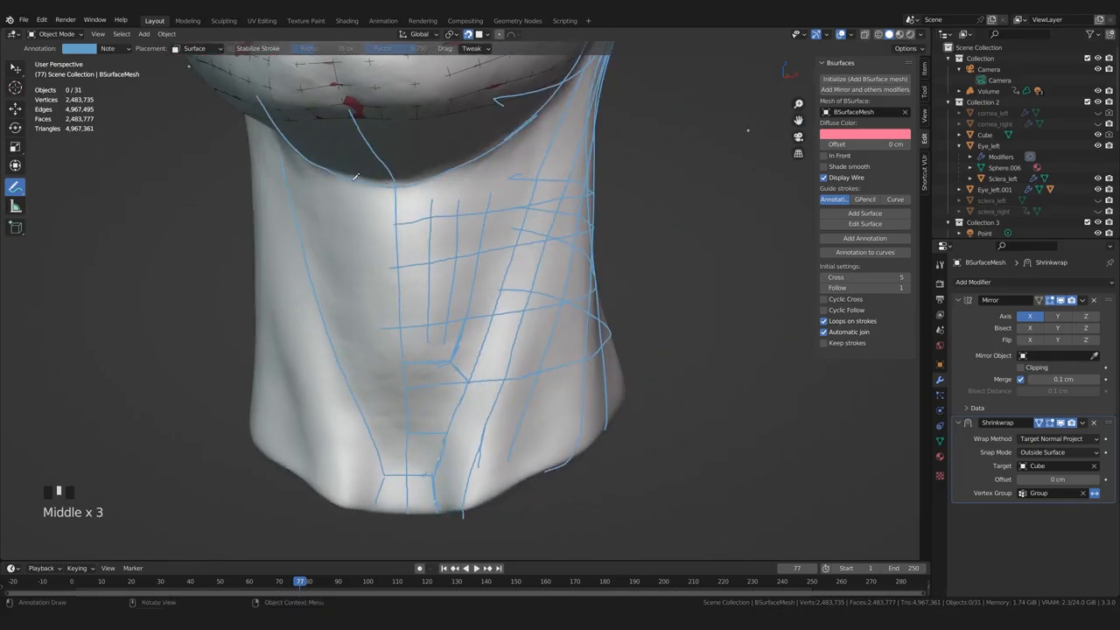
{"action": "middle_click_drag", "start_coordinate": [370, 183], "coordinate": [452, 271]}
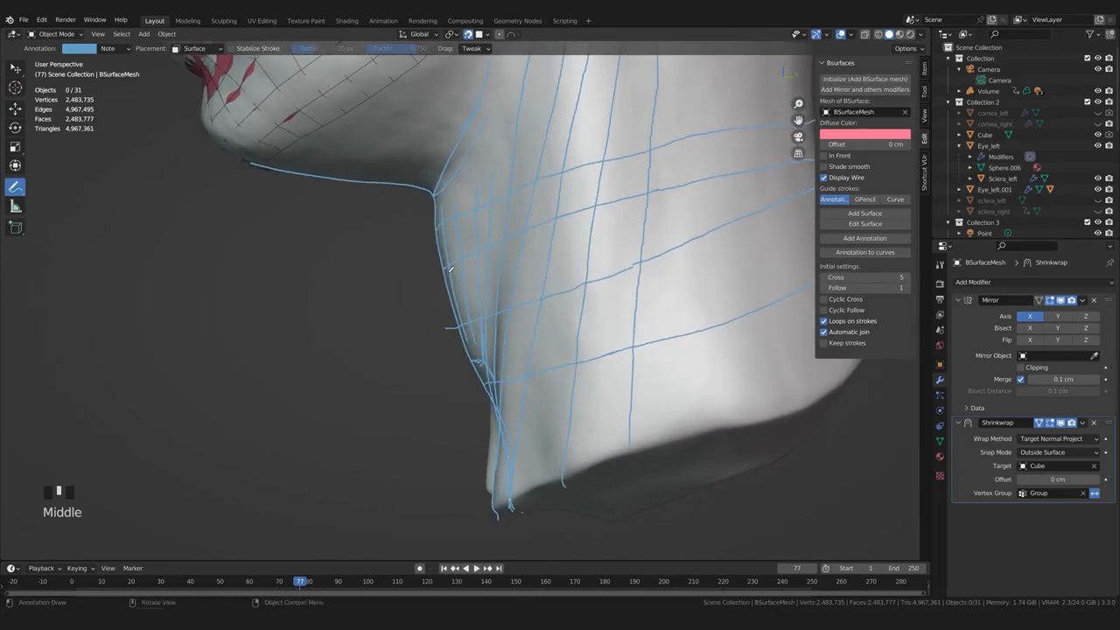
{"action": "middle_click_drag", "start_coordinate": [443, 404], "coordinate": [453, 341]}
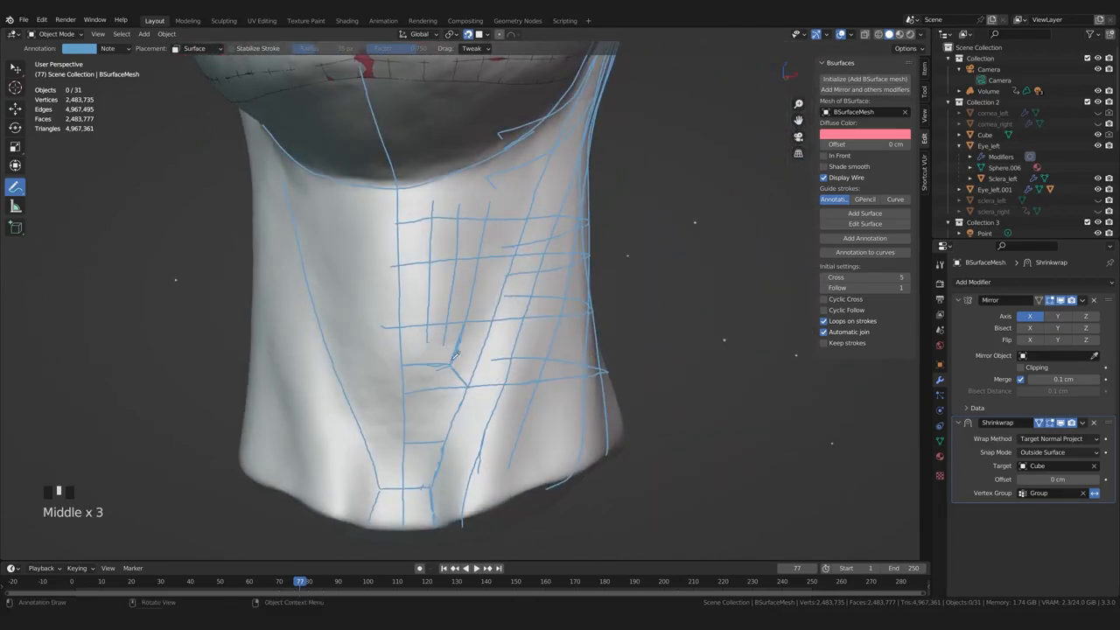
Undo the corner strokes and all the vertical strokes on the front of the neck
{"action": "key", "text": "ctrl+z"}
{"action": "key", "text": "ctrl+z"}
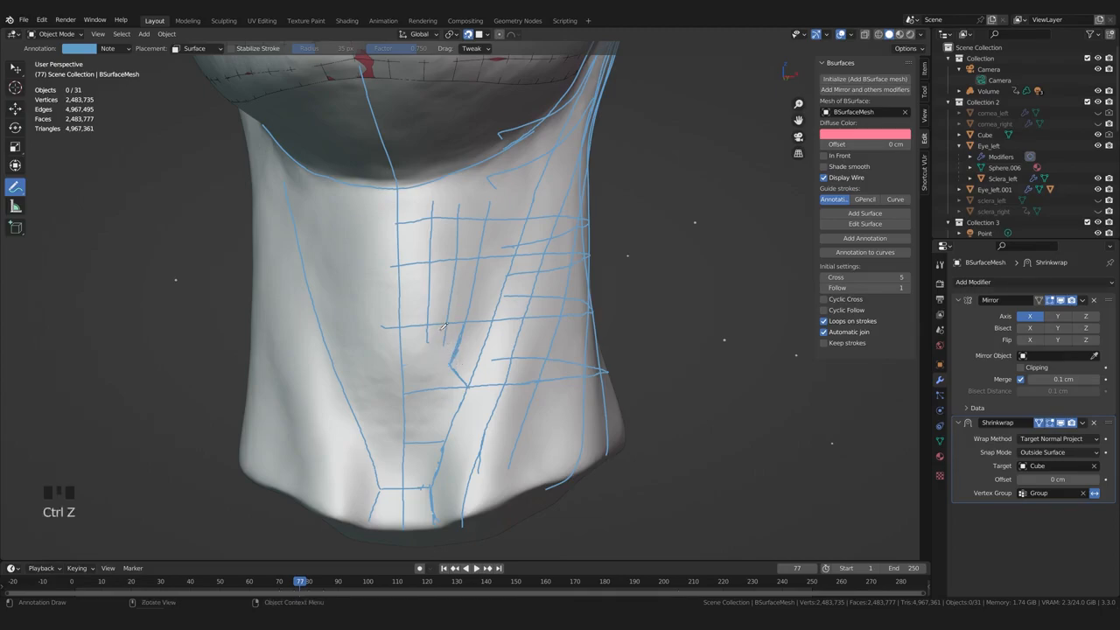
{"action": "key", "text": "ctrl+z"}
{"action": "key", "text": "ctrl+z"}
{"action": "mouse_move", "coordinate": [476, 281]}
{"action": "middle_mouse_down"}
{"action": "mouse_move", "coordinate": [449, 373]}
{"action": "mouse_move", "coordinate": [479, 205]}
{"action": "middle_mouse_up"}
{"action": "key", "text": "ctrl+z"}
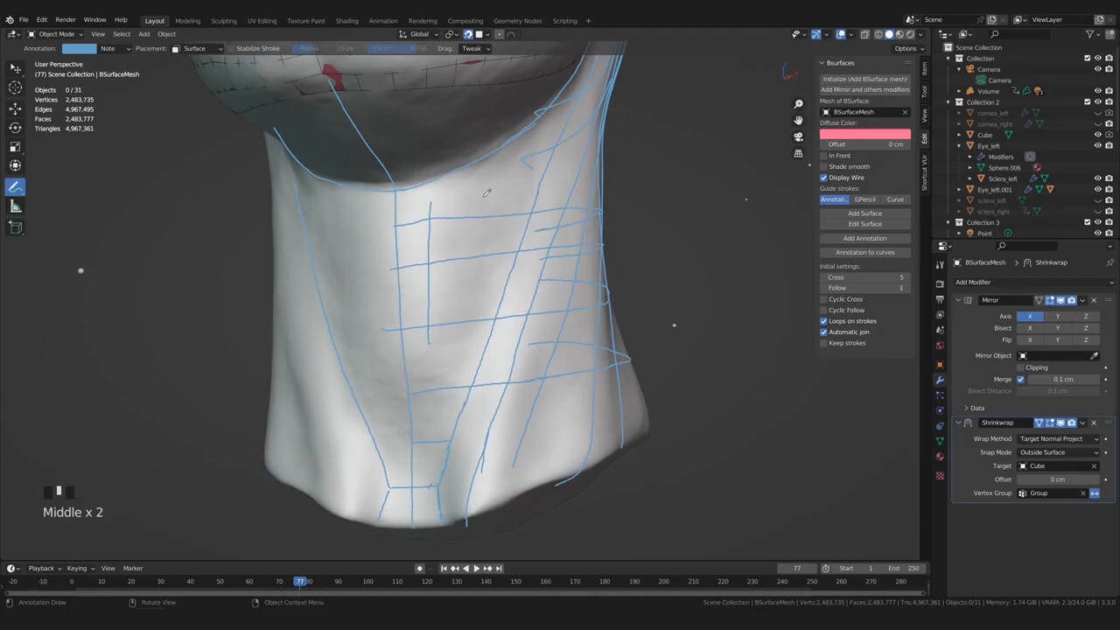
{"action": "key", "text": "ctrl+z"}
Draw two slanted strokes down the throat that converge at a fork, linked to the midline and the lower cross stroke
{"action": "left_click", "coordinate": [480, 199]}
{"action": "left_click_drag", "start_coordinate": [476, 235], "coordinate": [454, 308]}
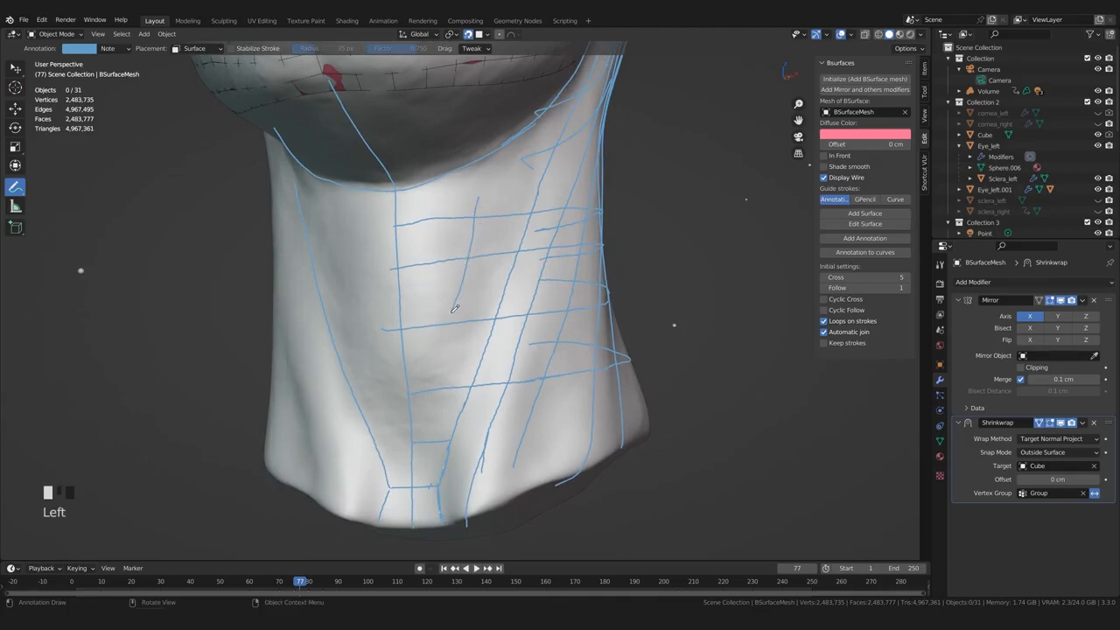
{"action": "left_click_drag", "start_coordinate": [439, 349], "coordinate": [458, 370]}
{"action": "left_click", "coordinate": [437, 348]}
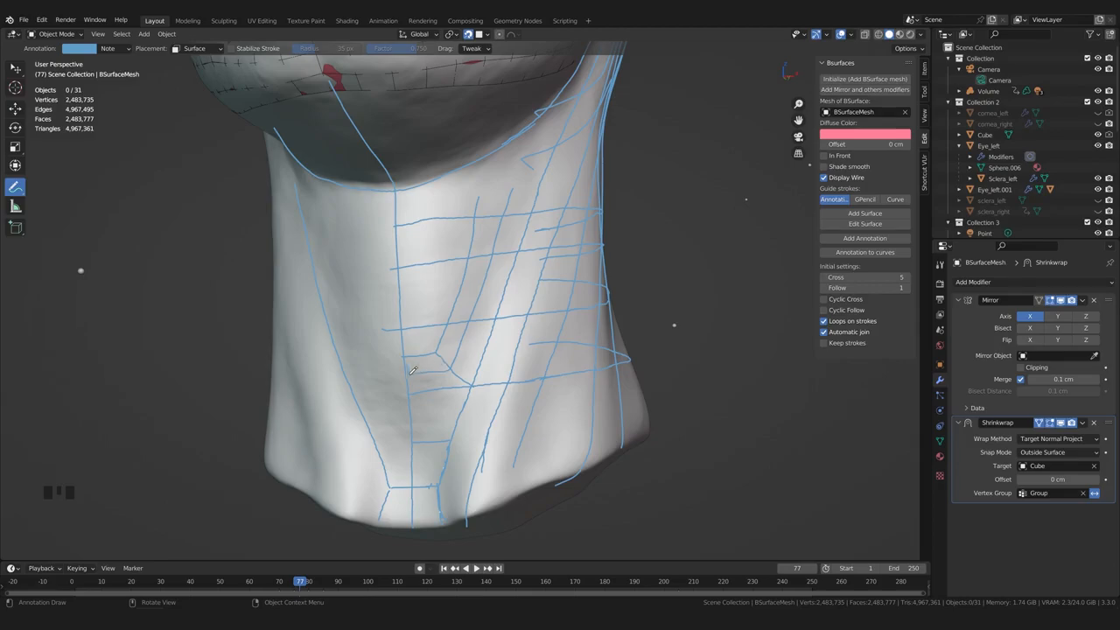
Extend a stroke from the throat fork down to the neck base and add an in-between cross stroke on the upper neck
{"action": "middle_click_drag", "start_coordinate": [528, 404], "coordinate": [435, 310]}
{"action": "left_click_drag", "start_coordinate": [435, 310], "coordinate": [427, 488]}
{"action": "mouse_move", "coordinate": [427, 489]}
{"action": "middle_mouse_down"}
{"action": "mouse_move", "coordinate": [505, 418]}
{"action": "mouse_move", "coordinate": [459, 376]}
{"action": "mouse_move", "coordinate": [481, 372]}
{"action": "middle_mouse_up"}
{"action": "middle_click_drag", "start_coordinate": [481, 372], "coordinate": [466, 307]}
{"action": "mouse_move", "coordinate": [466, 306]}
{"action": "left_mouse_down"}
{"action": "mouse_move", "coordinate": [415, 323]}
{"action": "mouse_move", "coordinate": [573, 289]}
{"action": "left_mouse_up"}
{"action": "scroll", "coordinate": [603, 341], "scroll_direction": "up", "scroll_amount": 1}
Draw three curved cross strokes over the underside of the jaw between the chin and the throat line
{"action": "mouse_move", "coordinate": [573, 289]}
{"action": "middle_mouse_down"}
{"action": "mouse_move", "coordinate": [603, 341]}
{"action": "mouse_move", "coordinate": [559, 306]}
{"action": "mouse_move", "coordinate": [470, 320]}
{"action": "mouse_move", "coordinate": [476, 307]}
{"action": "mouse_move", "coordinate": [459, 350]}
{"action": "mouse_move", "coordinate": [377, 187]}
{"action": "middle_mouse_up"}
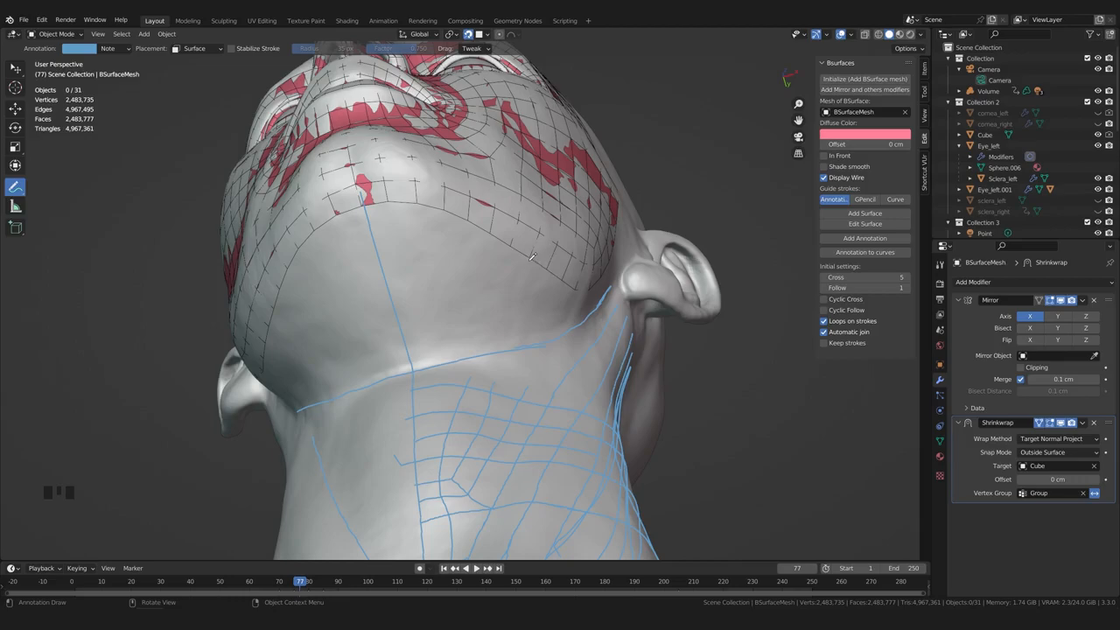
{"action": "left_click_drag", "start_coordinate": [532, 254], "coordinate": [528, 258]}
{"action": "left_click_drag", "start_coordinate": [334, 317], "coordinate": [304, 322]}
{"action": "left_click_drag", "start_coordinate": [490, 234], "coordinate": [421, 258]}
{"action": "key", "text": "ctrl+z"}
{"action": "left_click", "coordinate": [560, 279]}
{"action": "key", "text": "ctrl+z"}
{"action": "left_click_drag", "start_coordinate": [560, 279], "coordinate": [440, 326]}
{"action": "left_click_drag", "start_coordinate": [358, 342], "coordinate": [285, 348]}
Draw lengthwise strokes beside the midline under the jaw, from the chin mesh edge back to the throat line
{"action": "left_click_drag", "start_coordinate": [418, 200], "coordinate": [431, 242]}
{"action": "left_click_drag", "start_coordinate": [451, 309], "coordinate": [454, 316]}
{"action": "mouse_move", "coordinate": [461, 364]}
{"action": "middle_mouse_down"}
{"action": "mouse_move", "coordinate": [482, 274]}
{"action": "mouse_move", "coordinate": [362, 382]}
{"action": "mouse_move", "coordinate": [485, 272]}
{"action": "mouse_move", "coordinate": [449, 250]}
{"action": "middle_mouse_up"}
{"action": "scroll", "coordinate": [463, 349], "scroll_direction": "down", "scroll_amount": 2}
{"action": "left_click", "coordinate": [487, 272]}
{"action": "left_click", "coordinate": [448, 252]}
{"action": "key", "text": "ctrl+z"}
{"action": "left_click", "coordinate": [447, 262]}
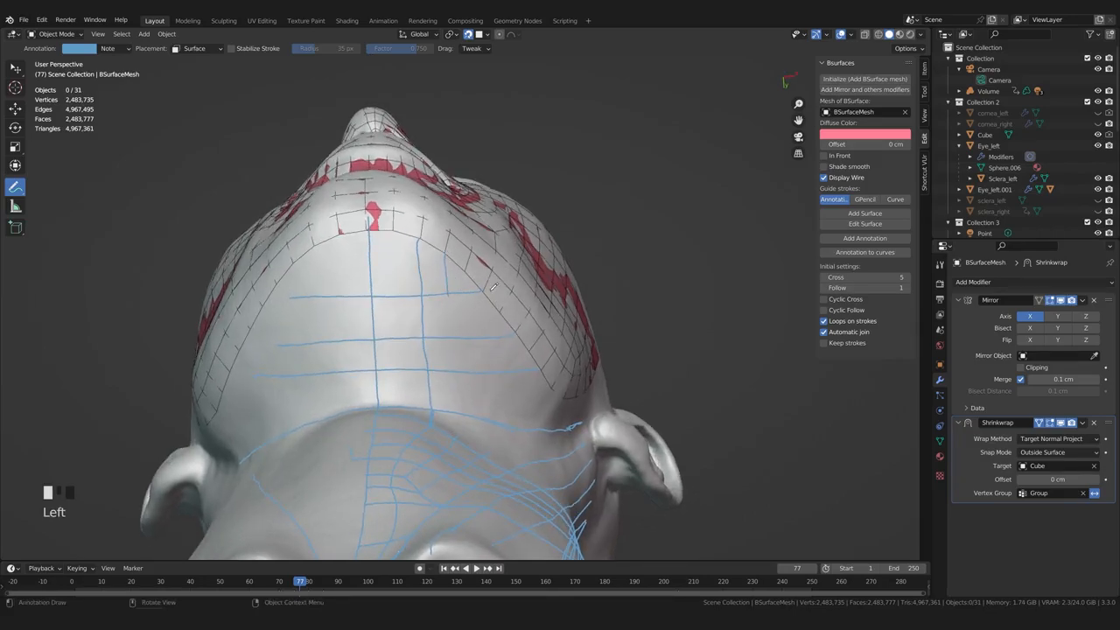
{"action": "left_click_drag", "start_coordinate": [462, 268], "coordinate": [462, 270]}
{"action": "left_click_drag", "start_coordinate": [393, 234], "coordinate": [409, 407]}
Continue the lengthwise stroke nearest the midline down the front of the neck toward the neck base
{"action": "mouse_move", "coordinate": [409, 407]}
{"action": "middle_mouse_down"}
{"action": "mouse_move", "coordinate": [460, 440]}
{"action": "mouse_move", "coordinate": [363, 420]}
{"action": "middle_mouse_up"}
{"action": "middle_click_drag", "start_coordinate": [363, 420], "coordinate": [425, 450], "text": "shift"}
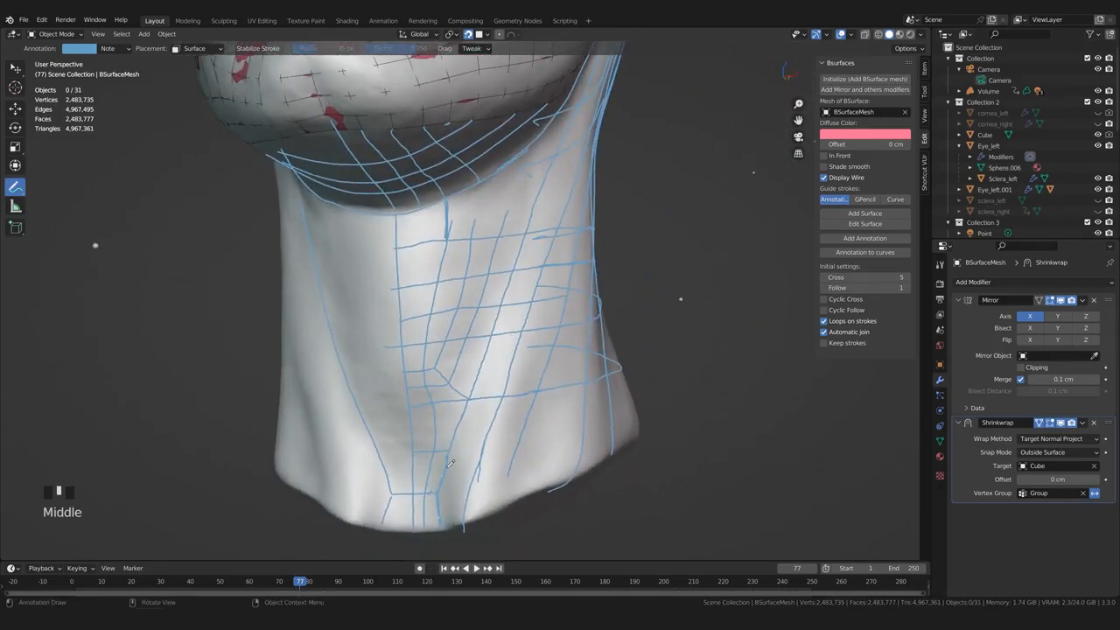
{"action": "left_click_drag", "start_coordinate": [420, 212], "coordinate": [420, 271]}
{"action": "left_click_drag", "start_coordinate": [415, 375], "coordinate": [425, 455]}
Add another cross stroke between the existing ones on the underside of the jaw
{"action": "middle_click_drag", "start_coordinate": [437, 480], "coordinate": [341, 267]}
{"action": "scroll", "coordinate": [442, 353], "scroll_direction": "up", "scroll_amount": 2}
{"action": "left_click", "coordinate": [335, 262]}
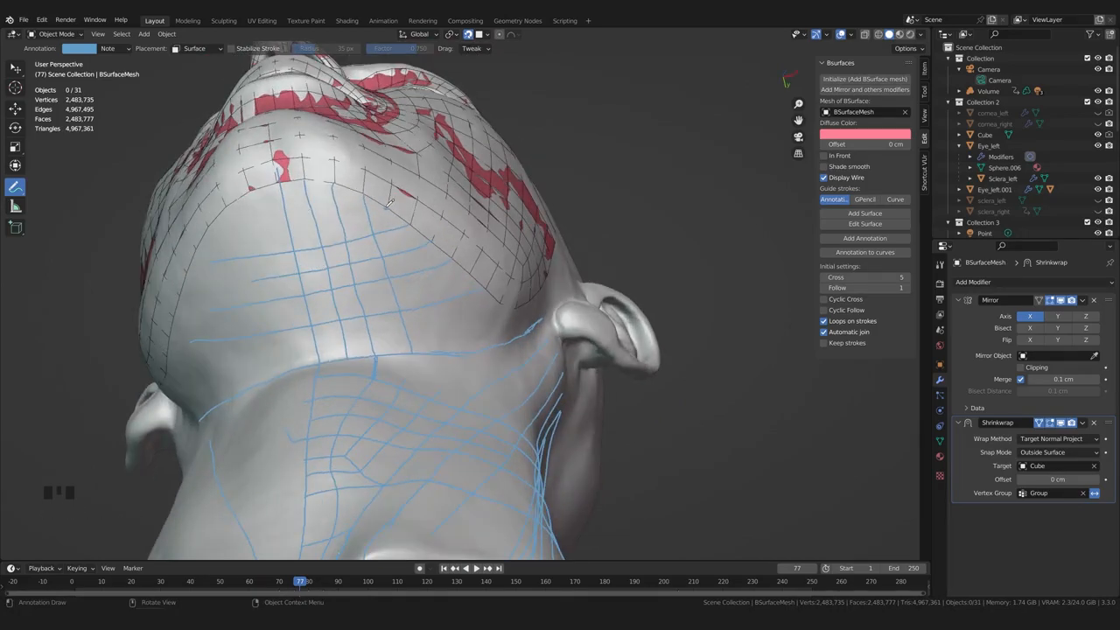
{"action": "left_click_drag", "start_coordinate": [385, 208], "coordinate": [261, 235]}
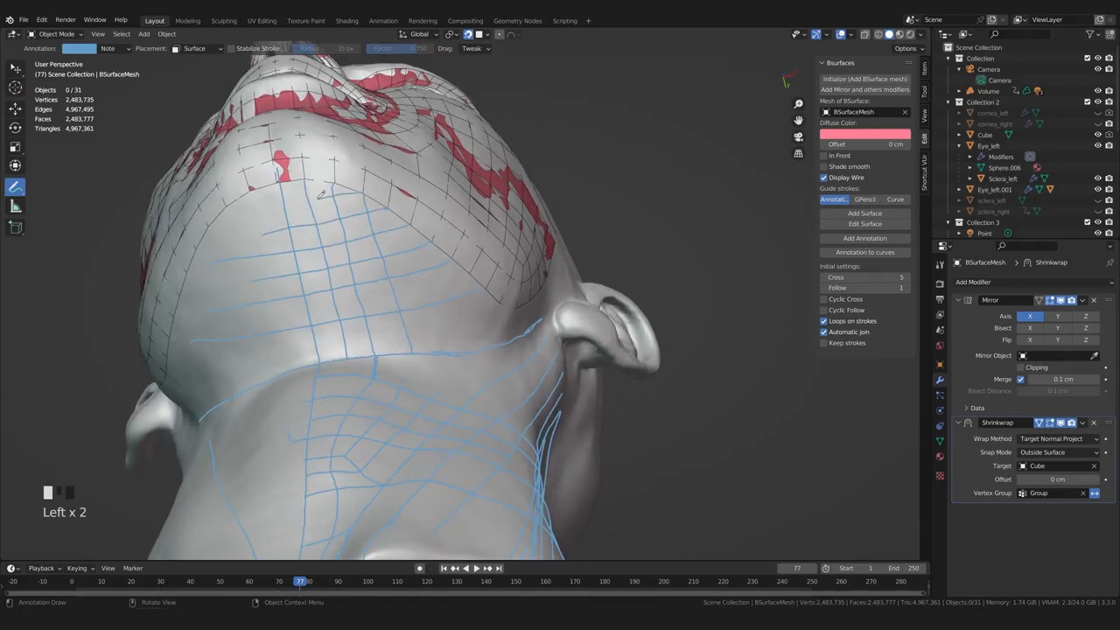
{"action": "middle_click_drag", "start_coordinate": [222, 213], "coordinate": [456, 208]}
{"action": "key", "text": "ctrl+z"}
{"action": "key", "text": "ctrl+z"}
{"action": "key", "text": "ctrl+z"}
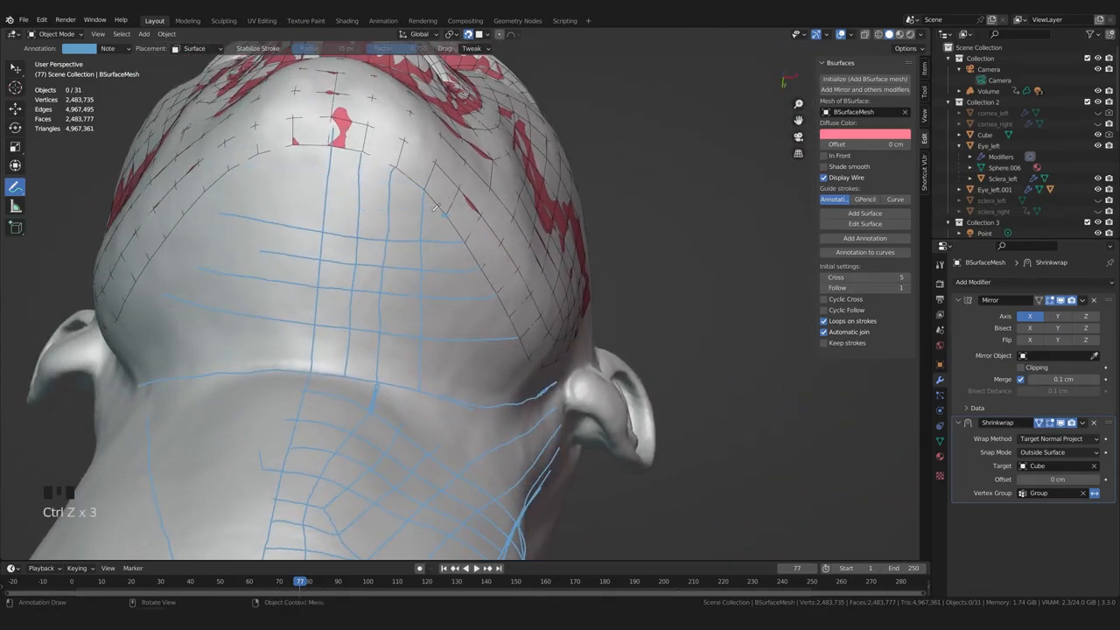
{"action": "key", "text": "ctrl+z"}
Try joining the under-jaw guides to the jaw mesh edge beside the chin with corner strokes, erasing the overlapping guide segments
{"action": "left_click_drag", "start_coordinate": [391, 210], "coordinate": [423, 211]}
{"action": "mouse_move", "coordinate": [434, 226]}
{"action": "middle_mouse_down"}
{"action": "mouse_move", "coordinate": [449, 242]}
{"action": "mouse_move", "coordinate": [435, 222]}
{"action": "middle_mouse_up"}
{"action": "mouse_move", "coordinate": [398, 168]}
{"action": "left_mouse_down"}
{"action": "mouse_move", "coordinate": [397, 208]}
{"action": "mouse_move", "coordinate": [425, 211]}
{"action": "left_mouse_up"}
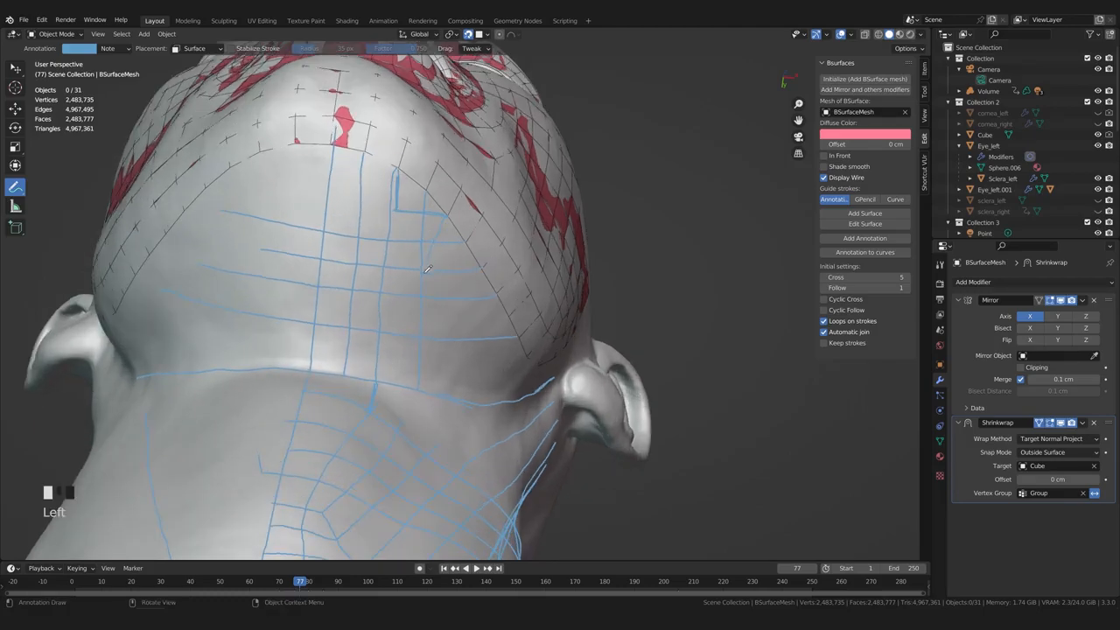
{"action": "scroll", "coordinate": [400, 180], "scroll_direction": "up", "scroll_amount": 2}
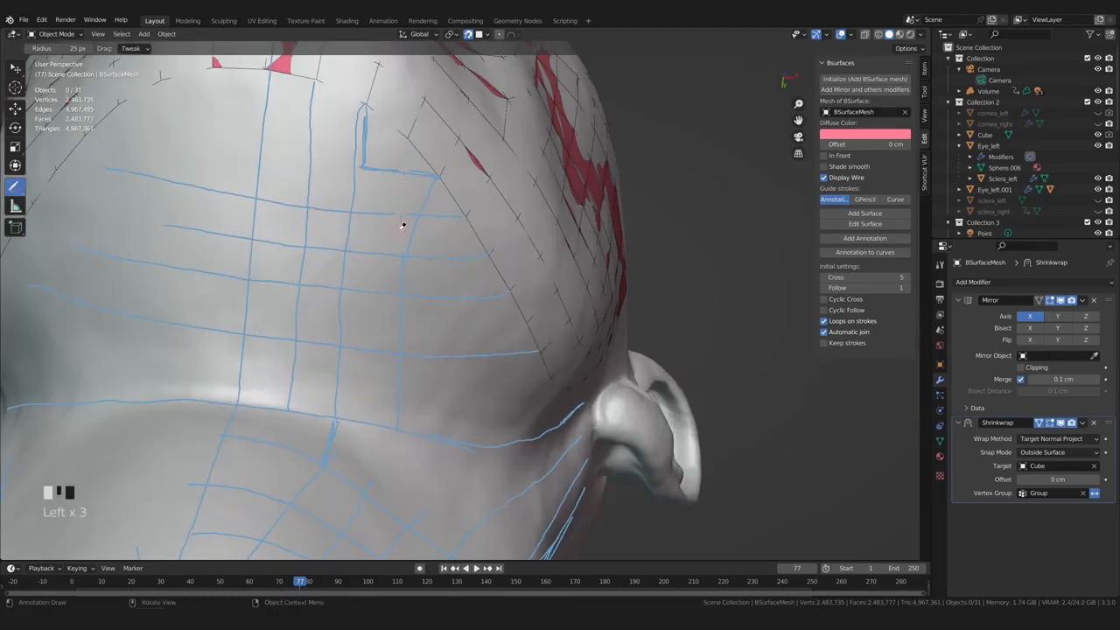
{"action": "scroll", "coordinate": [401, 226], "scroll_direction": "down", "scroll_amount": 2}
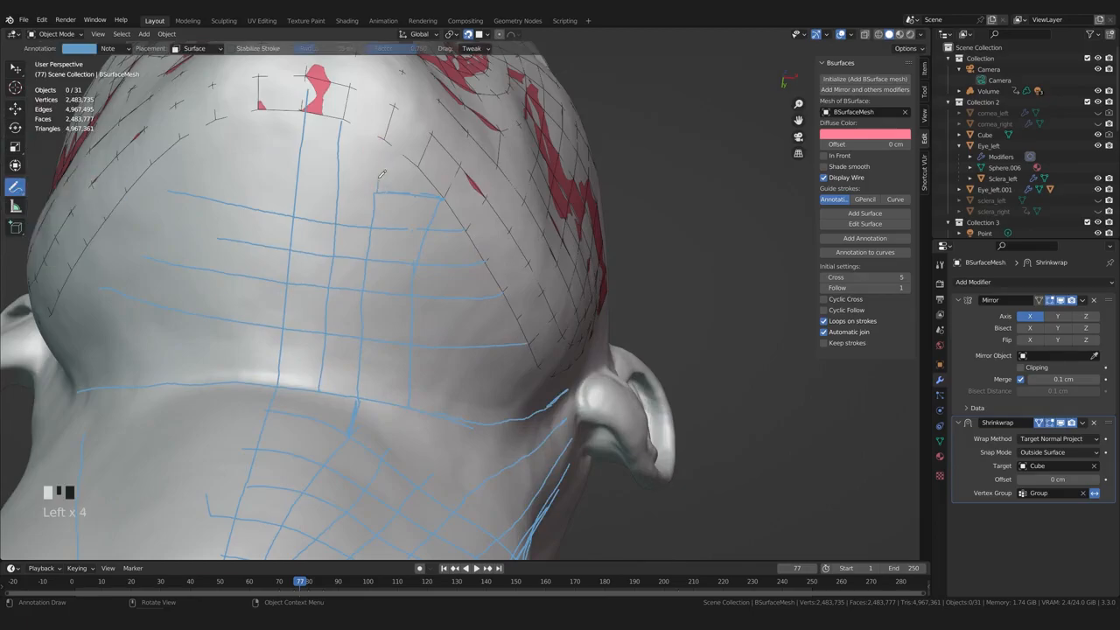
Undo the recent annotation edits beside the chin on the underside of the jaw
{"action": "scroll", "coordinate": [381, 180], "scroll_direction": "down", "scroll_amount": 5}
{"action": "middle_click_drag", "start_coordinate": [381, 180], "coordinate": [560, 377]}
{"action": "key", "text": "ctrl+z"}
{"action": "key", "text": "ctrl+z"}
{"action": "key", "text": "ctrl+z"}
{"action": "key", "text": "ctrl+shift+z"}
{"action": "scroll", "coordinate": [411, 282], "scroll_direction": "down", "scroll_amount": 2}
{"action": "key", "text": "ctrl+z"}
{"action": "key", "text": "ctrl+z"}
{"action": "key", "text": "ctrl+z"}
{"action": "key", "text": "ctrl+z"}
{"action": "key", "text": "ctrl+z"}
{"action": "key", "text": "ctrl+z"}
Draw short guide strokes from the rear jaw mesh edge below the ear to the throat line
{"action": "scroll", "coordinate": [398, 302], "scroll_direction": "up", "scroll_amount": 1}
{"action": "scroll", "coordinate": [525, 381], "scroll_direction": "down", "scroll_amount": 3}
{"action": "mouse_move", "coordinate": [524, 367]}
{"action": "middle_mouse_down", "text": "shift"}
{"action": "mouse_move", "coordinate": [525, 379]}
{"action": "mouse_move", "coordinate": [449, 378]}
{"action": "mouse_move", "coordinate": [525, 374]}
{"action": "middle_mouse_up", "text": "shift"}
{"action": "scroll", "coordinate": [516, 378], "scroll_direction": "up", "scroll_amount": 3}
{"action": "middle_click_drag", "start_coordinate": [525, 374], "coordinate": [385, 254], "text": "shift"}
{"action": "left_click", "coordinate": [383, 252]}
{"action": "key", "text": "ctrl+z"}
{"action": "middle_click_drag", "start_coordinate": [560, 254], "coordinate": [569, 223]}
{"action": "middle_click_drag", "start_coordinate": [569, 223], "coordinate": [591, 179], "text": "shift"}
{"action": "left_click_drag", "start_coordinate": [399, 207], "coordinate": [423, 229]}
{"action": "mouse_move", "coordinate": [424, 229]}
{"action": "middle_mouse_down"}
{"action": "mouse_move", "coordinate": [450, 188]}
{"action": "mouse_move", "coordinate": [463, 215]}
{"action": "middle_mouse_up"}
{"action": "left_click_drag", "start_coordinate": [480, 132], "coordinate": [478, 144]}
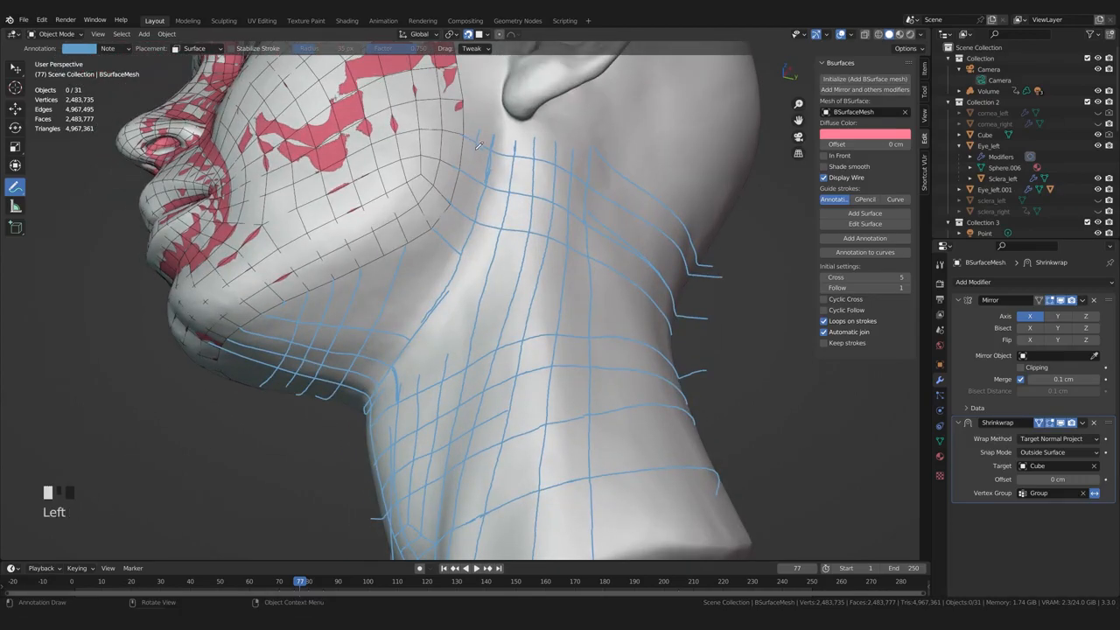
Try drawing guide strokes from the rear lower jaw edge across the underside of the jaw toward the throat line
{"action": "middle_click_drag", "start_coordinate": [451, 234], "coordinate": [505, 166]}
{"action": "left_click_drag", "start_coordinate": [520, 242], "coordinate": [487, 255]}
{"action": "middle_click_drag", "start_coordinate": [365, 317], "coordinate": [319, 380]}
{"action": "middle_click_drag", "start_coordinate": [320, 380], "coordinate": [383, 278], "text": "shift"}
{"action": "scroll", "coordinate": [359, 332], "scroll_direction": "up", "scroll_amount": 2}
{"action": "left_click_drag", "start_coordinate": [393, 251], "coordinate": [464, 291]}
{"action": "mouse_move", "coordinate": [464, 291]}
{"action": "middle_mouse_down"}
{"action": "mouse_move", "coordinate": [446, 328]}
{"action": "mouse_move", "coordinate": [398, 350]}
{"action": "middle_mouse_up"}
{"action": "left_click_drag", "start_coordinate": [384, 285], "coordinate": [402, 279]}
{"action": "middle_click_drag", "start_coordinate": [402, 279], "coordinate": [411, 277]}
{"action": "key", "text": "ctrl+z"}
Try continuing the rear jaw guide strokes across the throat line and down the side of the neck
{"action": "left_click_drag", "start_coordinate": [621, 293], "coordinate": [661, 300]}
{"action": "mouse_move", "coordinate": [463, 302]}
{"action": "middle_mouse_down"}
{"action": "mouse_move", "coordinate": [512, 268]}
{"action": "mouse_move", "coordinate": [490, 266]}
{"action": "middle_mouse_up"}
{"action": "left_click_drag", "start_coordinate": [451, 254], "coordinate": [460, 257]}
{"action": "middle_click_drag", "start_coordinate": [461, 258], "coordinate": [420, 285]}
{"action": "left_click_drag", "start_coordinate": [427, 278], "coordinate": [431, 276]}
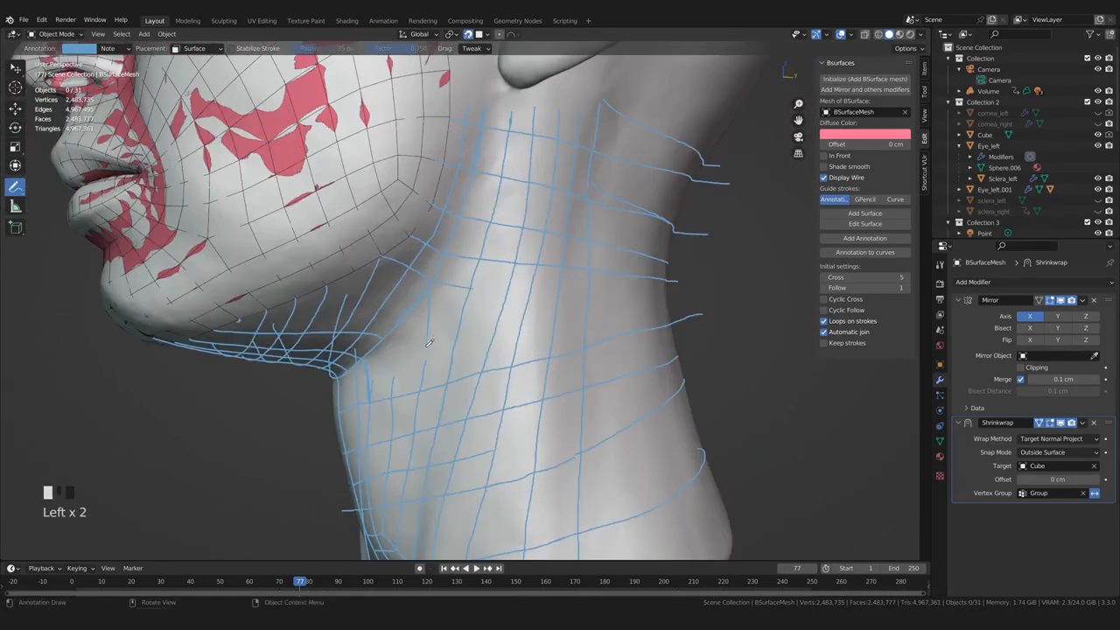
{"action": "left_click_drag", "start_coordinate": [426, 341], "coordinate": [427, 360]}
{"action": "middle_click_drag", "start_coordinate": [433, 350], "coordinate": [459, 328]}
Try adding cross strokes around the side of the neck toward the nape, between the existing neck loops
{"action": "middle_click_drag", "start_coordinate": [459, 328], "coordinate": [479, 295]}
{"action": "left_click_drag", "start_coordinate": [491, 280], "coordinate": [685, 285]}
{"action": "middle_click_drag", "start_coordinate": [685, 285], "coordinate": [713, 278]}
{"action": "left_click_drag", "start_coordinate": [716, 281], "coordinate": [532, 298]}
{"action": "middle_click_drag", "start_coordinate": [689, 306], "coordinate": [713, 293]}
{"action": "left_click_drag", "start_coordinate": [713, 291], "coordinate": [562, 313]}
{"action": "middle_click_drag", "start_coordinate": [562, 313], "coordinate": [612, 271]}
Try linking the under-jaw strokes to the neck strokes with two short strokes across the throat line
{"action": "left_click_drag", "start_coordinate": [495, 266], "coordinate": [443, 309]}
{"action": "mouse_move", "coordinate": [442, 309]}
{"action": "middle_mouse_down"}
{"action": "mouse_move", "coordinate": [387, 310]}
{"action": "mouse_move", "coordinate": [447, 293]}
{"action": "middle_mouse_up"}
{"action": "left_click_drag", "start_coordinate": [447, 296], "coordinate": [457, 337]}
{"action": "mouse_move", "coordinate": [457, 337]}
{"action": "middle_mouse_down"}
{"action": "mouse_move", "coordinate": [500, 302]}
{"action": "mouse_move", "coordinate": [461, 311]}
{"action": "middle_mouse_up"}
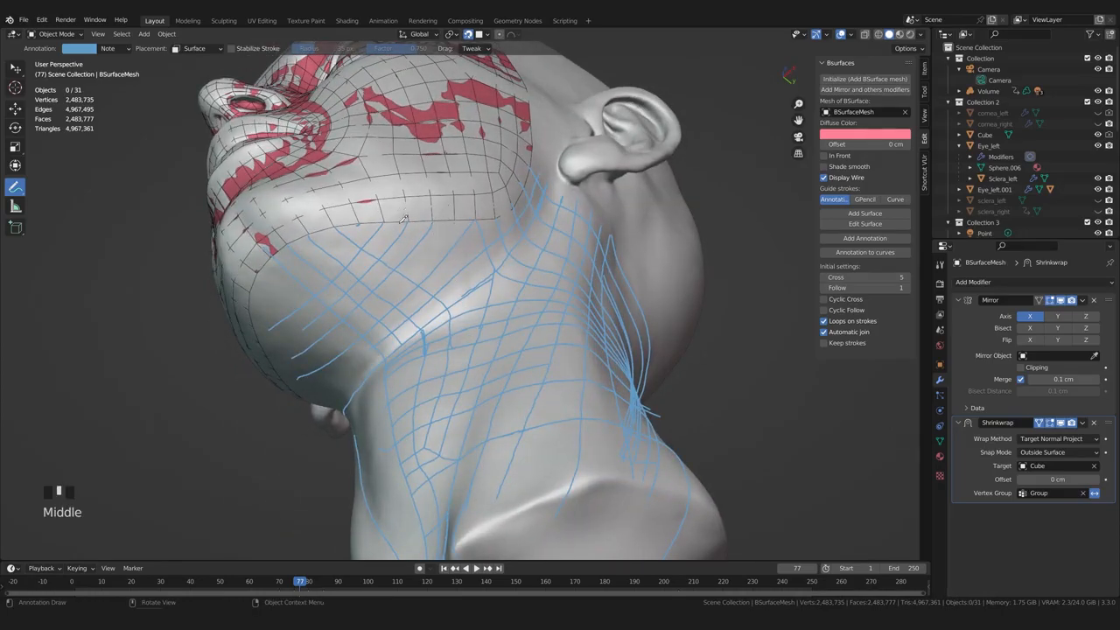
Try drawing connecting strokes from the rear jaw mesh edge down to the throat line below the jaw corner
{"action": "middle_click_drag", "start_coordinate": [405, 210], "coordinate": [422, 275]}
{"action": "mouse_move", "coordinate": [495, 398]}
{"action": "middle_mouse_down"}
{"action": "mouse_move", "coordinate": [498, 360]}
{"action": "mouse_move", "coordinate": [523, 368]}
{"action": "mouse_move", "coordinate": [503, 361]}
{"action": "mouse_move", "coordinate": [492, 330]}
{"action": "middle_mouse_up"}
{"action": "scroll", "coordinate": [500, 357], "scroll_direction": "up", "scroll_amount": 2}
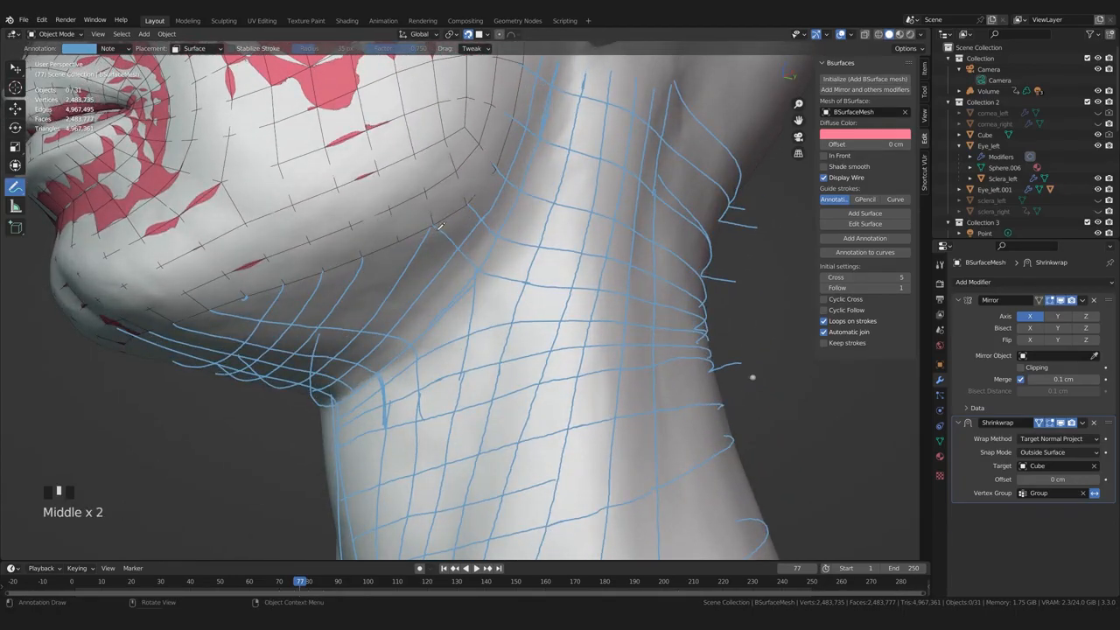
{"action": "left_click_drag", "start_coordinate": [433, 224], "coordinate": [470, 263]}
{"action": "middle_click_drag", "start_coordinate": [479, 266], "coordinate": [458, 170]}
{"action": "scroll", "coordinate": [475, 273], "scroll_direction": "down", "scroll_amount": 1}
{"action": "left_click_drag", "start_coordinate": [454, 167], "coordinate": [460, 176]}
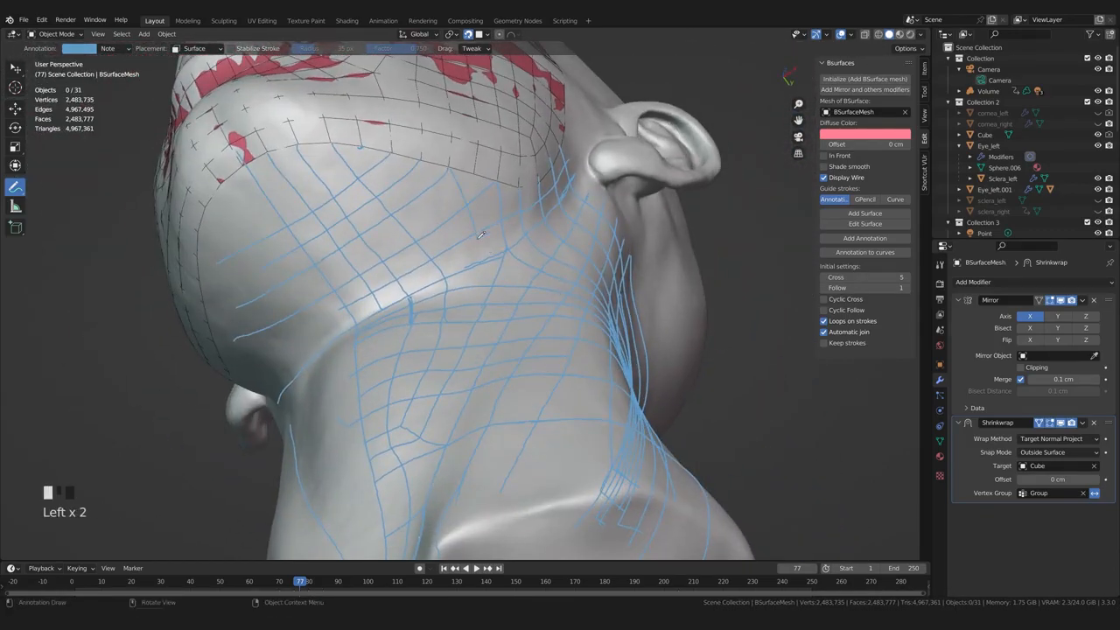
{"action": "key", "text": "ctrl+z"}
{"action": "left_click", "coordinate": [455, 176]}
{"action": "scroll", "coordinate": [459, 258], "scroll_direction": "down", "scroll_amount": 2}
{"action": "scroll", "coordinate": [459, 258], "scroll_direction": "up", "scroll_amount": 2}
{"action": "mouse_move", "coordinate": [458, 258]}
{"action": "middle_mouse_down"}
{"action": "mouse_move", "coordinate": [454, 378]}
{"action": "mouse_move", "coordinate": [328, 246]}
{"action": "middle_mouse_up"}
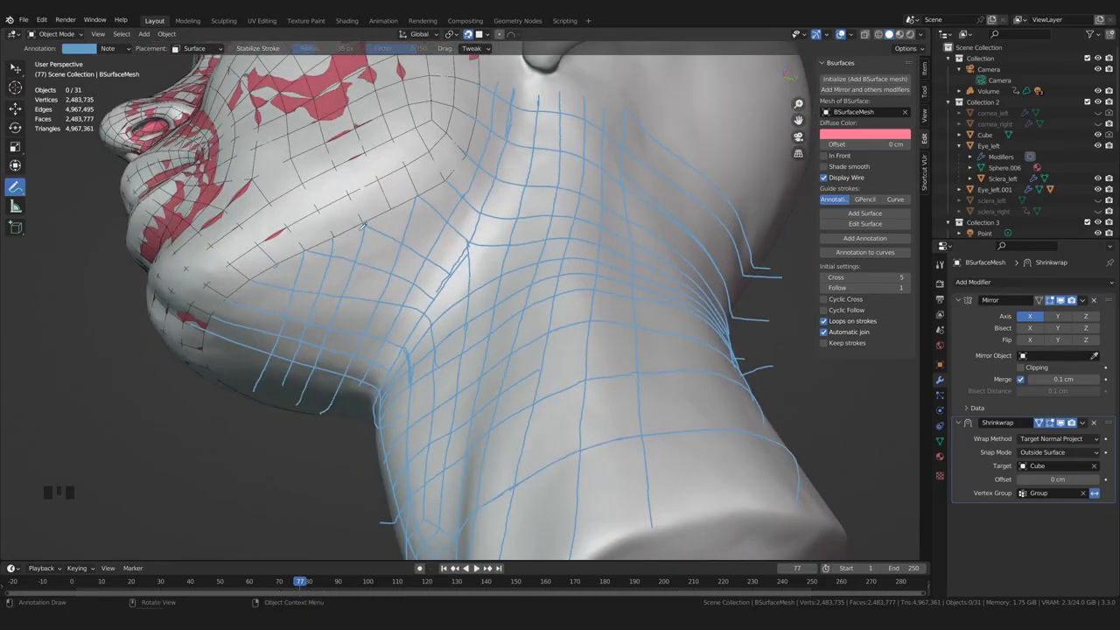
Undo the recent guide strokes on the rear jaw, the throat line and the side of the neck
{"action": "key", "text": "ctrl+z"}
{"action": "key", "text": "ctrl+z"}
{"action": "key", "text": "ctrl+z"}
{"action": "mouse_move", "coordinate": [355, 282]}
{"action": "middle_mouse_down"}
{"action": "mouse_move", "coordinate": [434, 310]}
{"action": "mouse_move", "coordinate": [424, 330]}
{"action": "middle_mouse_up"}
{"action": "key", "text": "ctrl+z"}
{"action": "key", "text": "ctrl+z"}
{"action": "key", "text": "ctrl+z"}
{"action": "key", "text": "ctrl+z"}
{"action": "key", "text": "ctrl+z"}
{"action": "key", "text": "ctrl+z"}
{"action": "key", "text": "ctrl+z"}
{"action": "key", "text": "ctrl+z"}
{"action": "key", "text": "ctrl+z"}
{"action": "key", "text": "ctrl+z"}
{"action": "key", "text": "ctrl+z"}
{"action": "key", "text": "ctrl+z"}
{"action": "key", "text": "ctrl+z"}
{"action": "key", "text": "ctrl+z"}
{"action": "key", "text": "ctrl+z"}
{"action": "key", "text": "ctrl+z"}
{"action": "key", "text": "ctrl+z"}
{"action": "key", "text": "ctrl+z"}
{"action": "key", "text": "ctrl+z"}
{"action": "key", "text": "ctrl+z"}
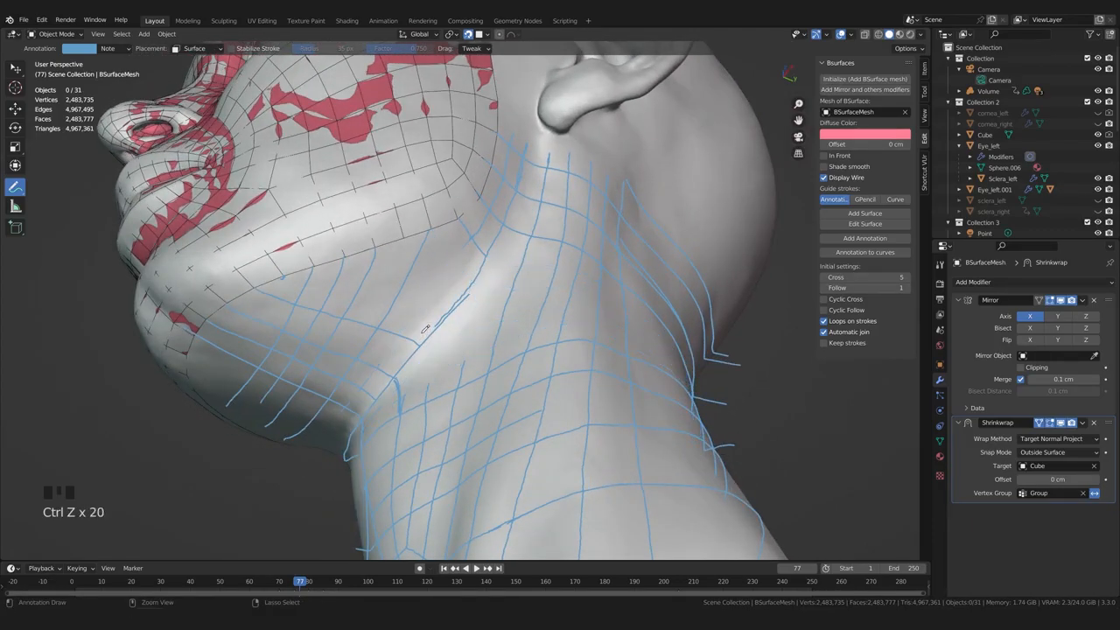
Erase the annotated grid on the underside of the jaw between the jaw mesh edge and the throat line
{"action": "mouse_move", "coordinate": [424, 329]}
{"action": "middle_mouse_down"}
{"action": "mouse_move", "coordinate": [452, 276]}
{"action": "mouse_move", "coordinate": [410, 332]}
{"action": "middle_mouse_up"}
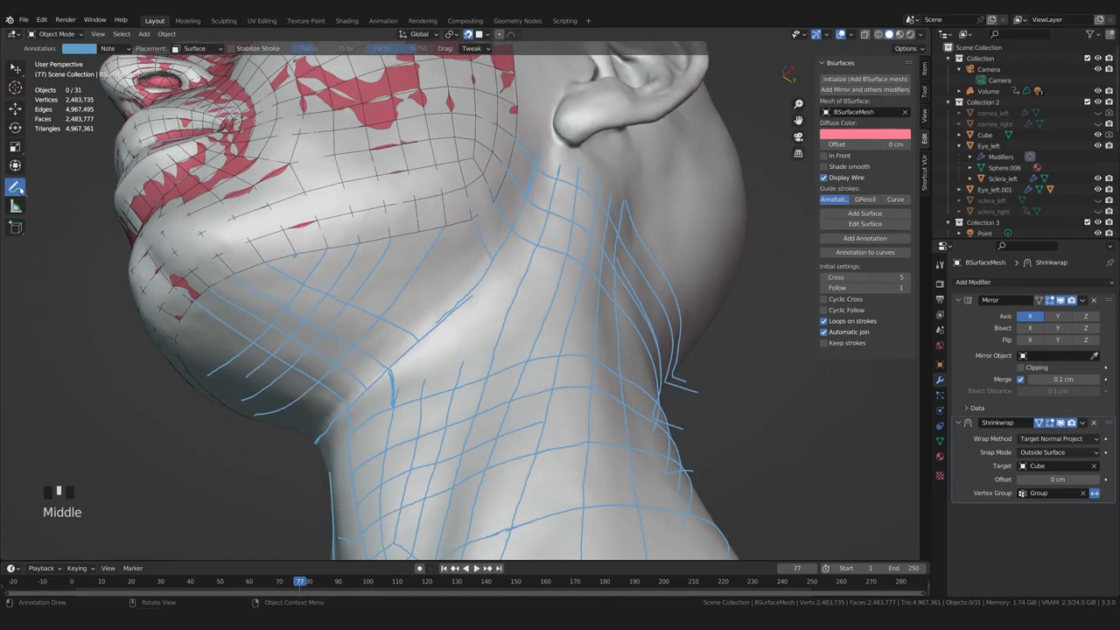
{"action": "left_click", "coordinate": [407, 335]}
{"action": "mouse_move", "coordinate": [405, 335]}
{"action": "left_mouse_down"}
{"action": "mouse_move", "coordinate": [373, 290]}
{"action": "mouse_move", "coordinate": [277, 288]}
{"action": "mouse_move", "coordinate": [220, 265]}
{"action": "left_mouse_up"}
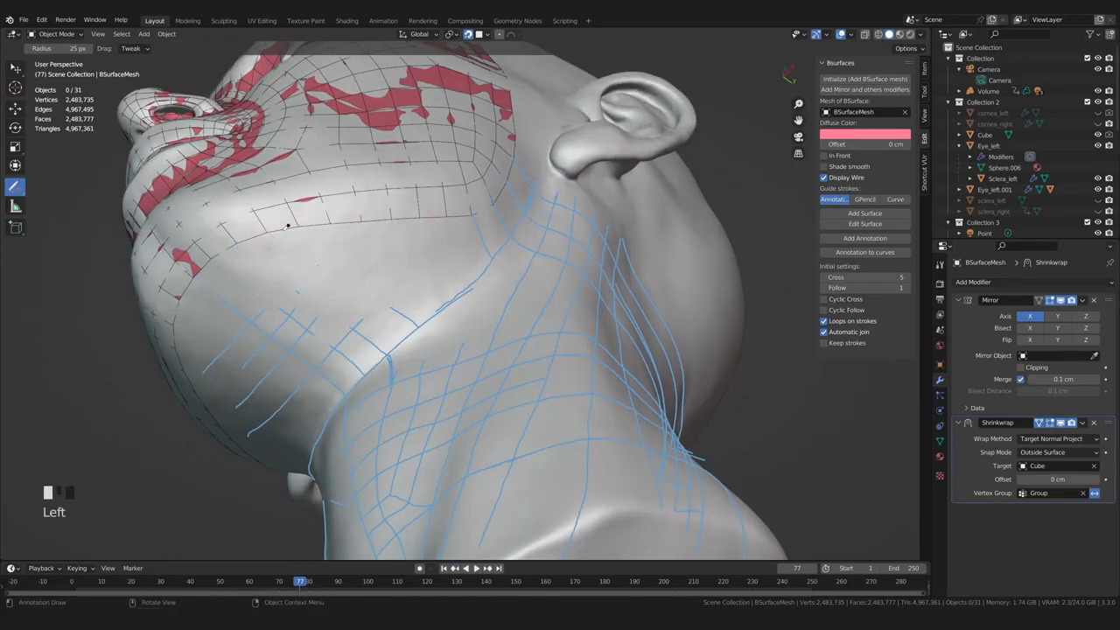
{"action": "left_click_drag", "start_coordinate": [243, 375], "coordinate": [293, 396]}
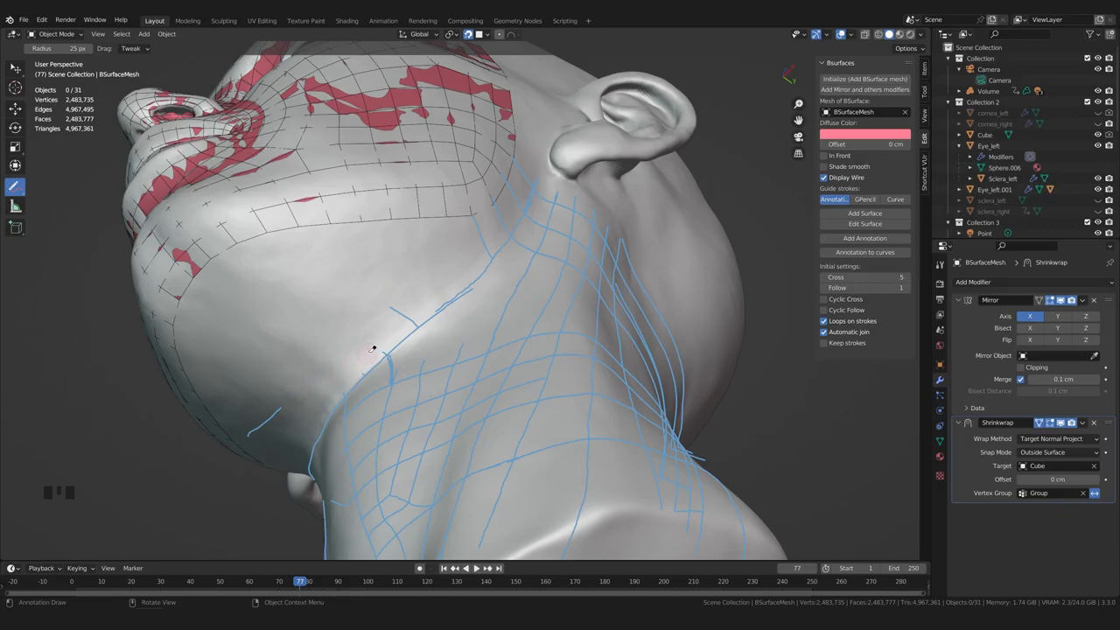
{"action": "left_click_drag", "start_coordinate": [250, 434], "coordinate": [274, 409]}
Erase the stray guide strokes at the back of the neck and return to annotation drawing
{"action": "middle_click_drag", "start_coordinate": [324, 353], "coordinate": [385, 368]}
{"action": "middle_click_drag", "start_coordinate": [490, 288], "coordinate": [612, 341]}
{"action": "mouse_move", "coordinate": [679, 288]}
{"action": "left_mouse_down"}
{"action": "mouse_move", "coordinate": [686, 235]}
{"action": "mouse_move", "coordinate": [633, 293]}
{"action": "mouse_move", "coordinate": [582, 210]}
{"action": "mouse_move", "coordinate": [595, 323]}
{"action": "mouse_move", "coordinate": [686, 387]}
{"action": "left_mouse_up"}
{"action": "middle_click_drag", "start_coordinate": [589, 350], "coordinate": [517, 367]}
{"action": "mouse_move", "coordinate": [15, 188]}
{"action": "left_mouse_down"}
{"action": "mouse_move", "coordinate": [56, 251]}
{"action": "mouse_move", "coordinate": [63, 192]}
{"action": "left_mouse_up"}
Try drawing new guide strokes from the jaw corner below the ear forward under the jaw
{"action": "mouse_move", "coordinate": [408, 329]}
{"action": "middle_mouse_down", "text": "shift"}
{"action": "mouse_move", "coordinate": [428, 263]}
{"action": "mouse_move", "coordinate": [430, 294]}
{"action": "mouse_move", "coordinate": [451, 238]}
{"action": "middle_mouse_up", "text": "shift"}
{"action": "scroll", "coordinate": [428, 264], "scroll_direction": "down", "scroll_amount": 1}
{"action": "scroll", "coordinate": [451, 239], "scroll_direction": "up", "scroll_amount": 2}
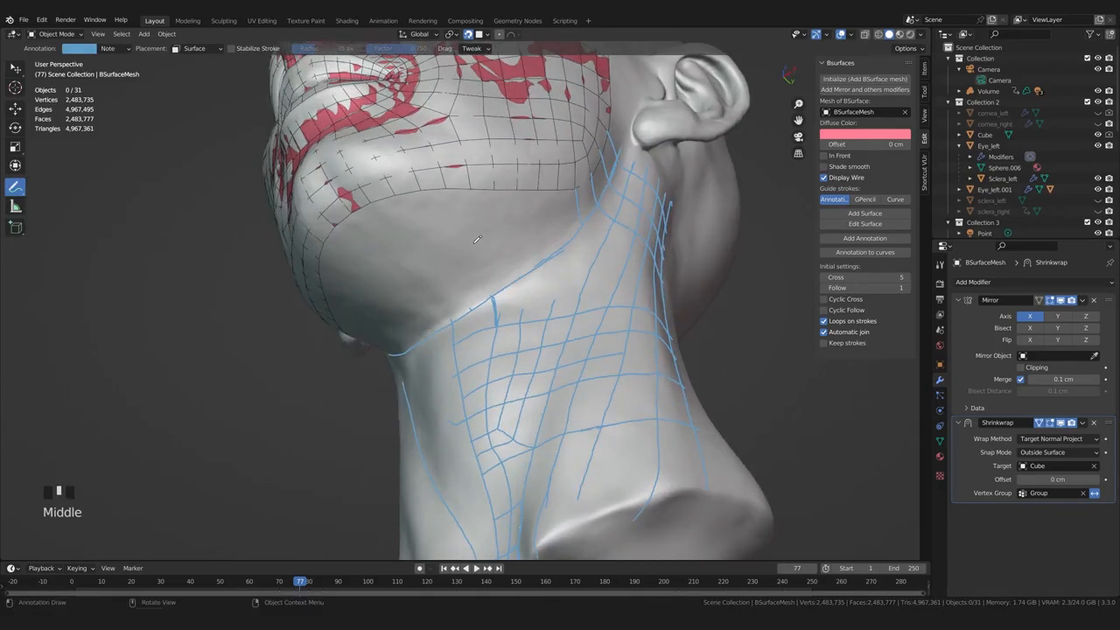
{"action": "left_click", "coordinate": [562, 200]}
{"action": "left_click_drag", "start_coordinate": [475, 279], "coordinate": [470, 283]}
{"action": "left_click_drag", "start_coordinate": [560, 205], "coordinate": [509, 208]}
{"action": "middle_click_drag", "start_coordinate": [495, 240], "coordinate": [564, 168]}
{"action": "left_click", "coordinate": [574, 121]}
{"action": "mouse_move", "coordinate": [515, 207]}
{"action": "middle_mouse_down"}
{"action": "mouse_move", "coordinate": [548, 243]}
{"action": "mouse_move", "coordinate": [567, 225]}
{"action": "mouse_move", "coordinate": [555, 210]}
{"action": "mouse_move", "coordinate": [547, 220]}
{"action": "middle_mouse_up"}
{"action": "left_click", "coordinate": [550, 246]}
Undo the new guide strokes around the jaw corner
{"action": "key", "text": "ctrl+z"}
{"action": "key", "text": "ctrl+z"}
{"action": "key", "text": "ctrl+z"}
{"action": "key", "text": "ctrl+z"}
{"action": "key", "text": "ctrl+z"}
{"action": "key", "text": "ctrl+z"}
{"action": "key", "text": "ctrl+z"}
{"action": "key", "text": "ctrl+z"}
{"action": "key", "text": "ctrl+z"}
{"action": "key", "text": "ctrl+z"}
Draw lengthwise strokes from the jaw corner forward under the jaw, crossed by strokes from the jaw mesh edge to the throat line
{"action": "left_click", "coordinate": [543, 240]}
{"action": "mouse_move", "coordinate": [554, 263]}
{"action": "left_mouse_down"}
{"action": "mouse_move", "coordinate": [525, 254]}
{"action": "mouse_move", "coordinate": [387, 278]}
{"action": "mouse_move", "coordinate": [337, 303]}
{"action": "left_mouse_up"}
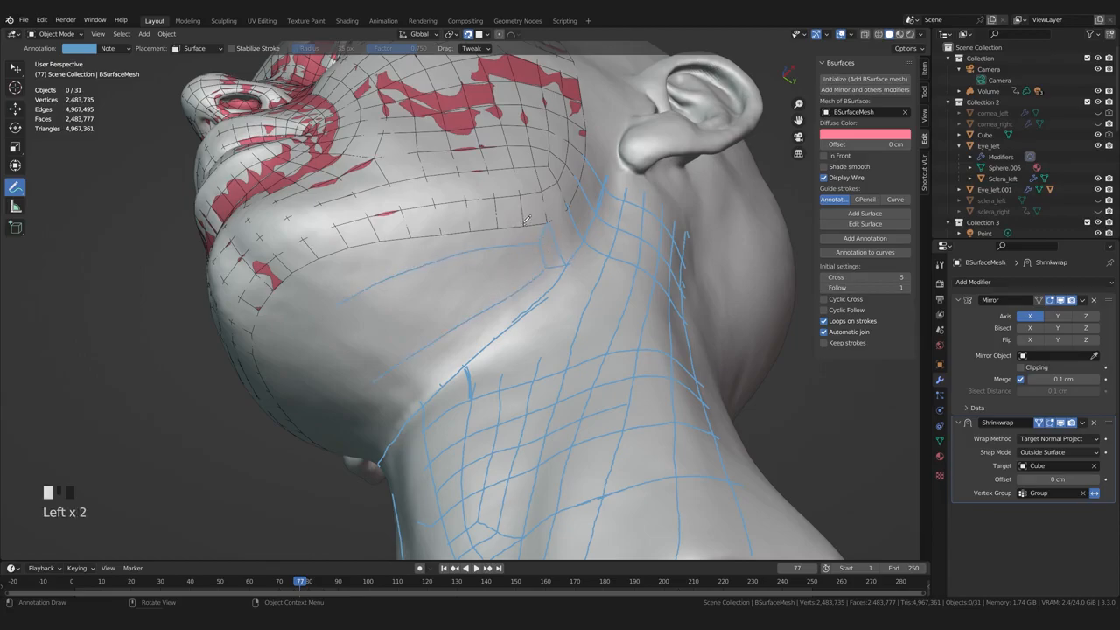
{"action": "left_click_drag", "start_coordinate": [504, 265], "coordinate": [524, 311]}
{"action": "left_click_drag", "start_coordinate": [470, 231], "coordinate": [507, 328]}
{"action": "left_click_drag", "start_coordinate": [441, 223], "coordinate": [488, 340]}
{"action": "middle_click_drag", "start_coordinate": [495, 323], "coordinate": [545, 130]}
{"action": "left_click_drag", "start_coordinate": [535, 203], "coordinate": [460, 285]}
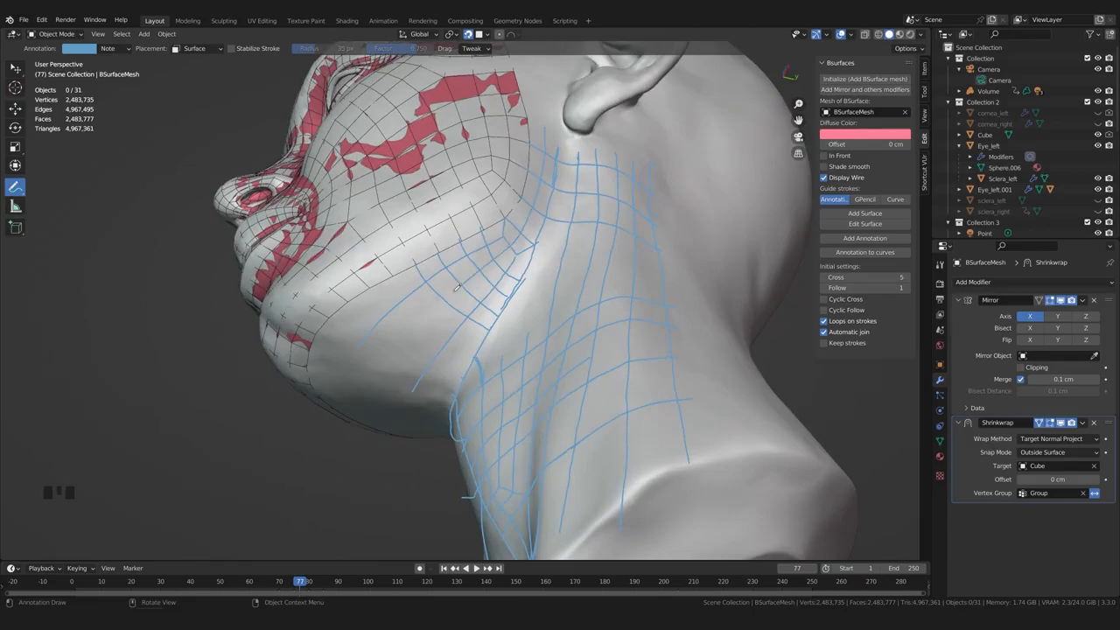
Draw two more cross strokes closer to the chin, from the jaw mesh edge to the throat line
{"action": "middle_click_drag", "start_coordinate": [380, 368], "coordinate": [450, 218]}
{"action": "scroll", "coordinate": [450, 219], "scroll_direction": "up", "scroll_amount": 1}
{"action": "left_click_drag", "start_coordinate": [453, 215], "coordinate": [459, 322]}
{"action": "middle_click_drag", "start_coordinate": [459, 322], "coordinate": [487, 188]}
{"action": "left_click_drag", "start_coordinate": [487, 184], "coordinate": [490, 341]}
Draw a curved stroke from the mesh edge beside the chin, bending inward toward the midline under the jaw
{"action": "middle_click_drag", "start_coordinate": [492, 338], "coordinate": [409, 173]}
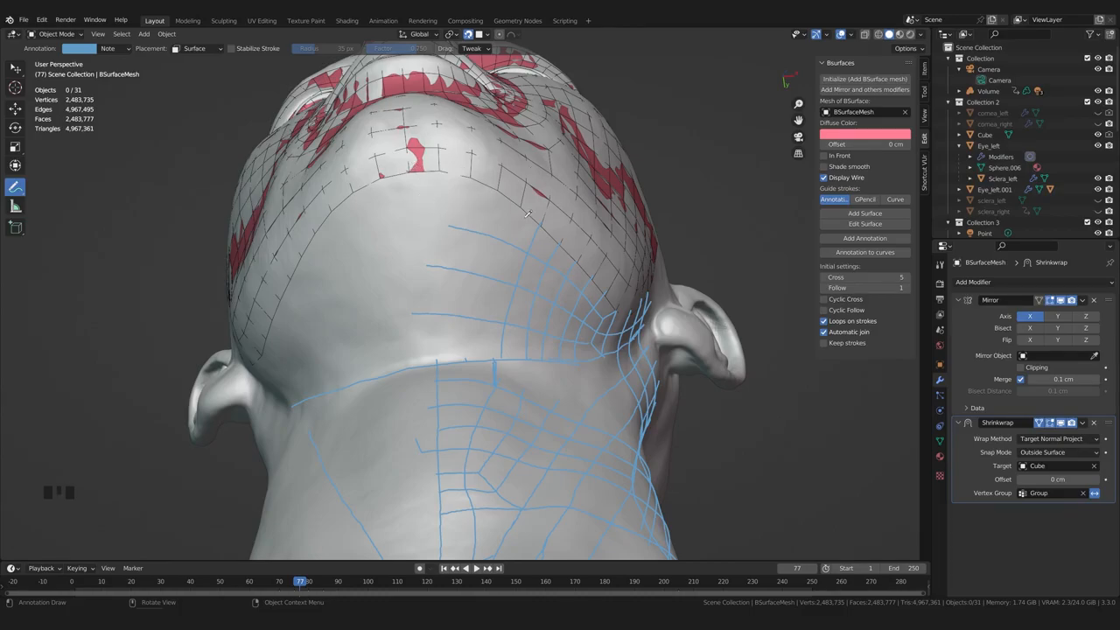
{"action": "middle_click_drag", "start_coordinate": [460, 222], "coordinate": [526, 172], "text": "shift"}
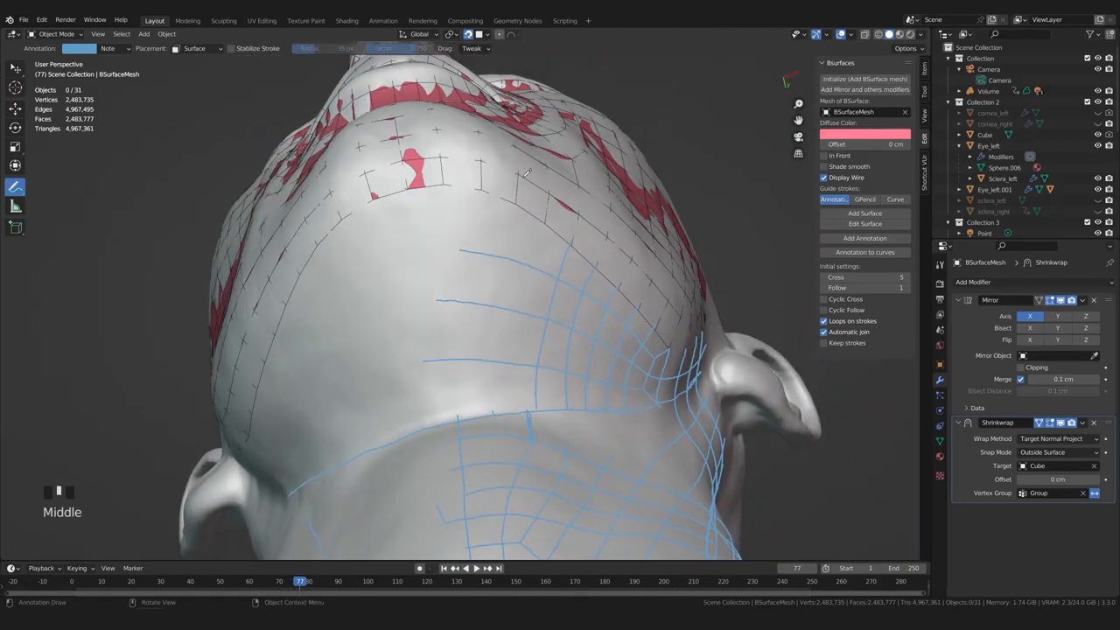
{"action": "left_click_drag", "start_coordinate": [522, 172], "coordinate": [495, 230]}
{"action": "key", "text": "ctrl+z"}
{"action": "mouse_move", "coordinate": [549, 193]}
{"action": "left_mouse_down"}
{"action": "mouse_move", "coordinate": [545, 213]}
{"action": "mouse_move", "coordinate": [522, 179]}
{"action": "left_mouse_up"}
{"action": "key", "text": "ctrl+z"}
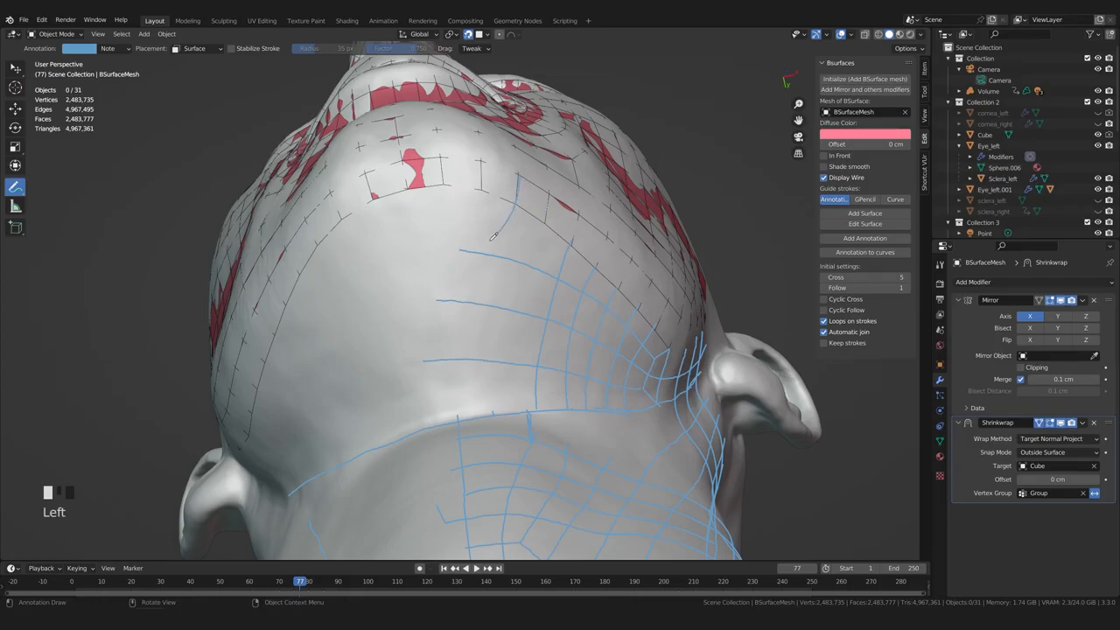
{"action": "left_click_drag", "start_coordinate": [441, 254], "coordinate": [423, 256]}
{"action": "middle_click_drag", "start_coordinate": [505, 245], "coordinate": [509, 280]}
{"action": "scroll", "coordinate": [509, 280], "scroll_direction": "down", "scroll_amount": 1}
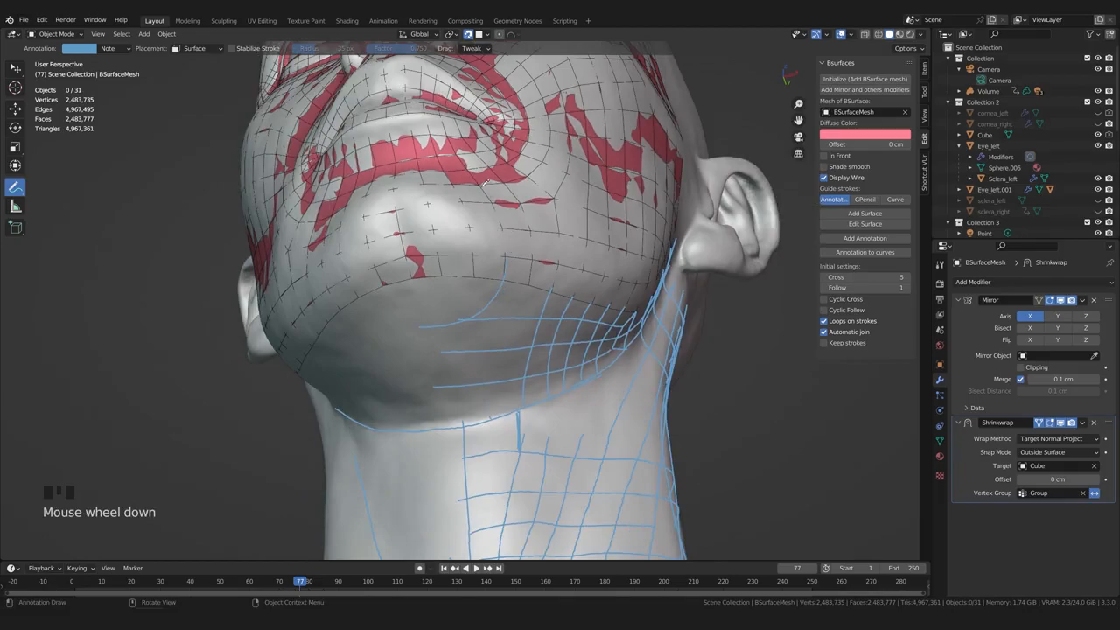
Draw a second curved stroke behind the first, from the jaw mesh edge toward the midline
{"action": "middle_click_drag", "start_coordinate": [486, 240], "coordinate": [532, 226]}
{"action": "left_click", "coordinate": [533, 226]}
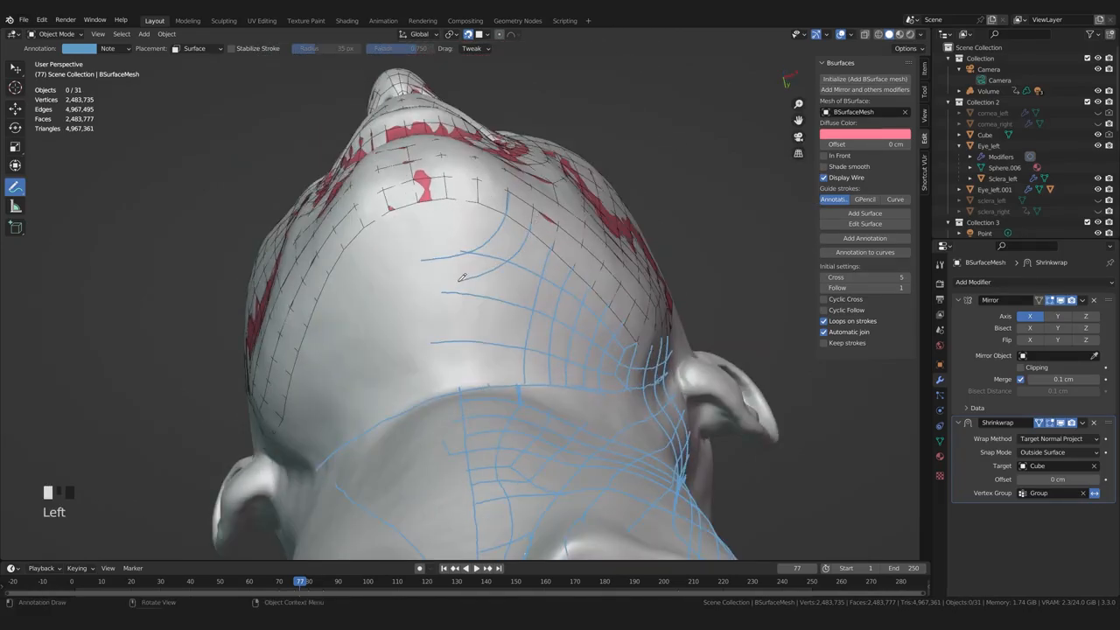
{"action": "middle_click_drag", "start_coordinate": [428, 283], "coordinate": [487, 265]}
{"action": "scroll", "coordinate": [488, 269], "scroll_direction": "up", "scroll_amount": 1}
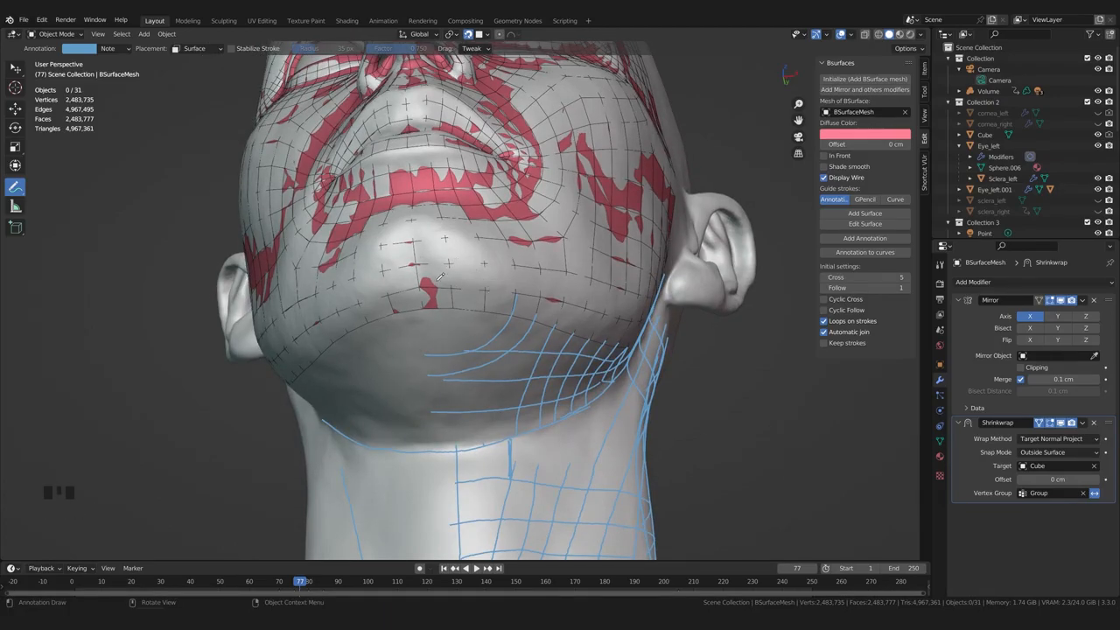
Erase the front ends of the lengthwise strokes and the inner ends of both curved strokes, then return to annotation drawing
{"action": "middle_click_drag", "start_coordinate": [515, 351], "coordinate": [500, 327]}
{"action": "scroll", "coordinate": [500, 327], "scroll_direction": "up", "scroll_amount": 1}
{"action": "left_click_drag", "start_coordinate": [15, 186], "coordinate": [52, 212]}
{"action": "middle_click", "coordinate": [530, 312]}
{"action": "left_click_drag", "start_coordinate": [530, 312], "coordinate": [544, 315]}
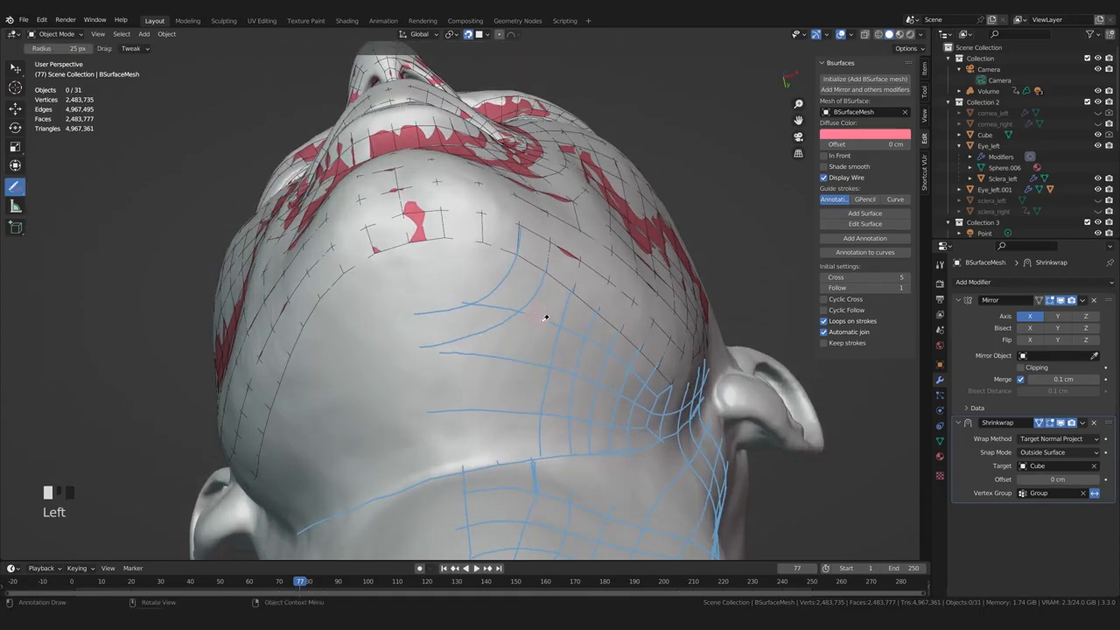
{"action": "middle_click_drag", "start_coordinate": [539, 319], "coordinate": [496, 346]}
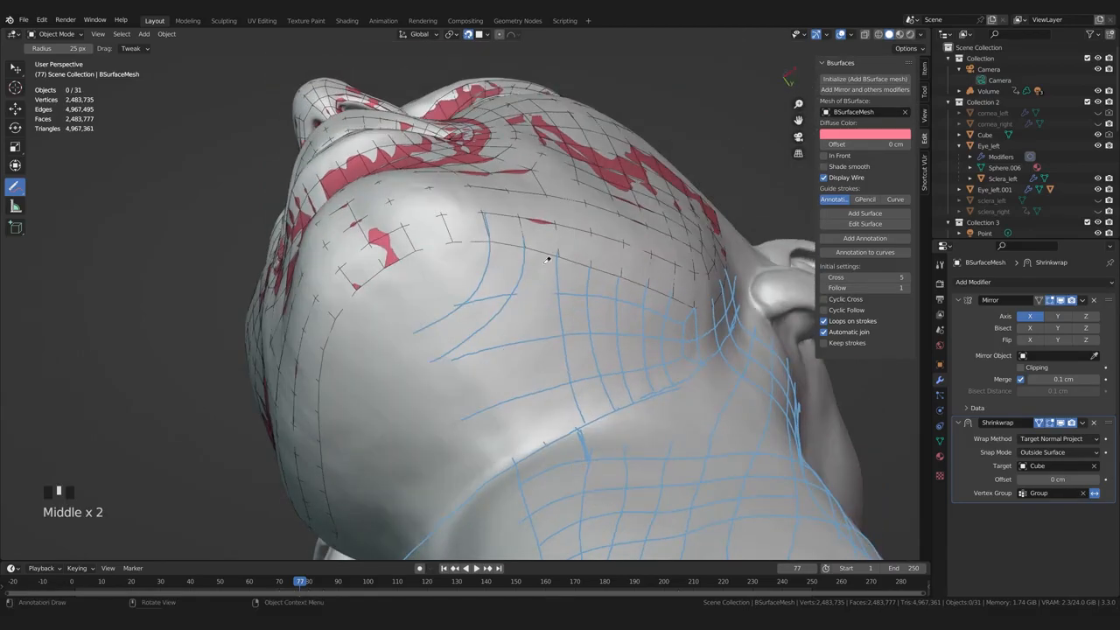
{"action": "mouse_move", "coordinate": [489, 292]}
{"action": "left_mouse_down"}
{"action": "mouse_move", "coordinate": [430, 319]}
{"action": "mouse_move", "coordinate": [499, 351]}
{"action": "mouse_move", "coordinate": [512, 327]}
{"action": "left_mouse_up"}
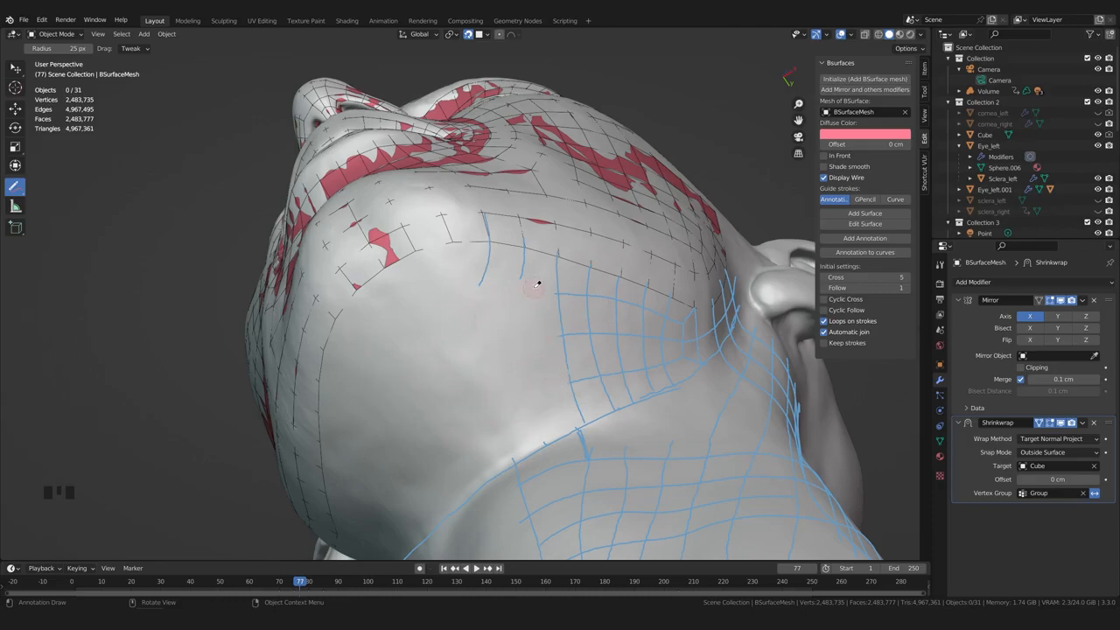
{"action": "mouse_move", "coordinate": [21, 194]}
{"action": "left_mouse_down"}
{"action": "mouse_move", "coordinate": [35, 252]}
{"action": "mouse_move", "coordinate": [39, 191]}
{"action": "left_mouse_up"}
{"action": "middle_click_drag", "start_coordinate": [490, 293], "coordinate": [517, 283]}
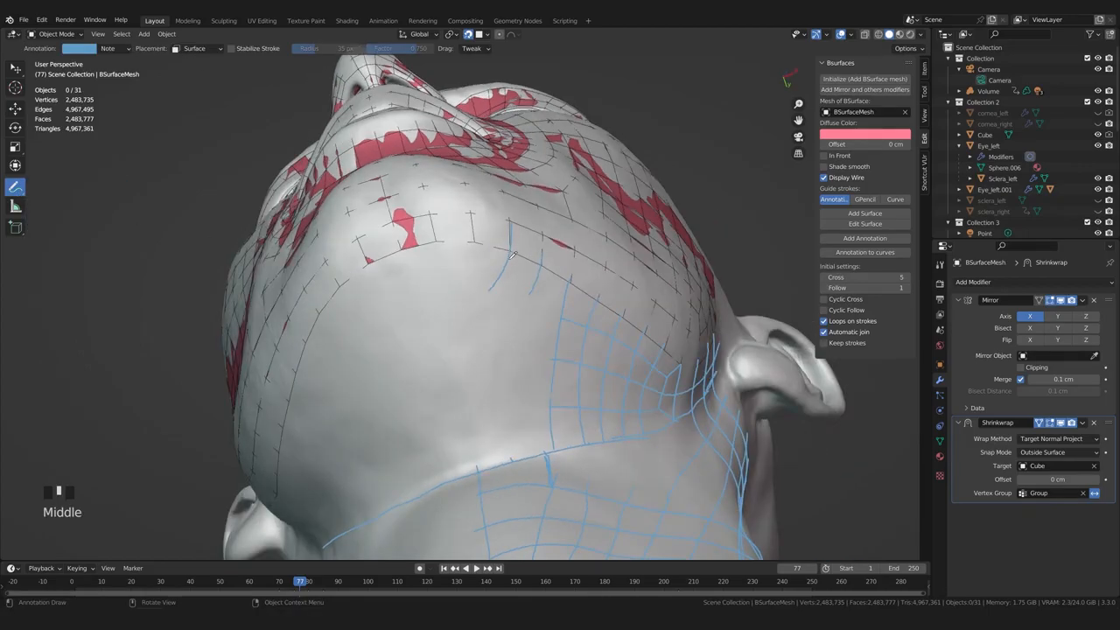
Extend the front curved stroke under the chin across to the midline
{"action": "middle_click_drag", "start_coordinate": [519, 232], "coordinate": [518, 273]}
{"action": "middle_click_drag", "start_coordinate": [477, 143], "coordinate": [516, 105]}
{"action": "left_click_drag", "start_coordinate": [514, 266], "coordinate": [496, 285]}
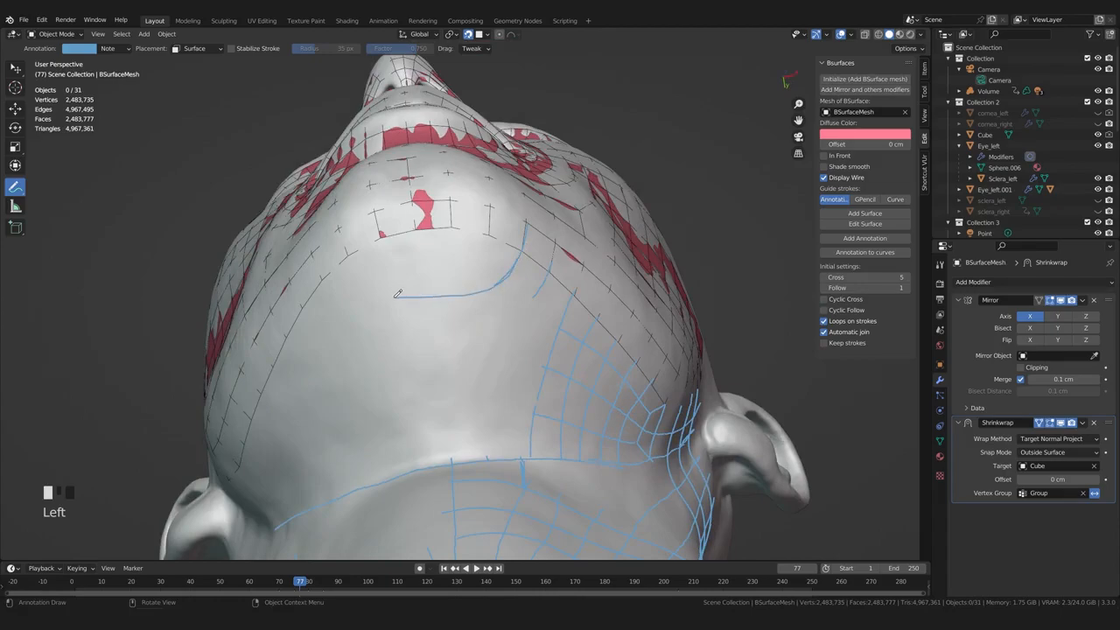
{"action": "scroll", "coordinate": [398, 299], "scroll_direction": "down", "scroll_amount": 2}
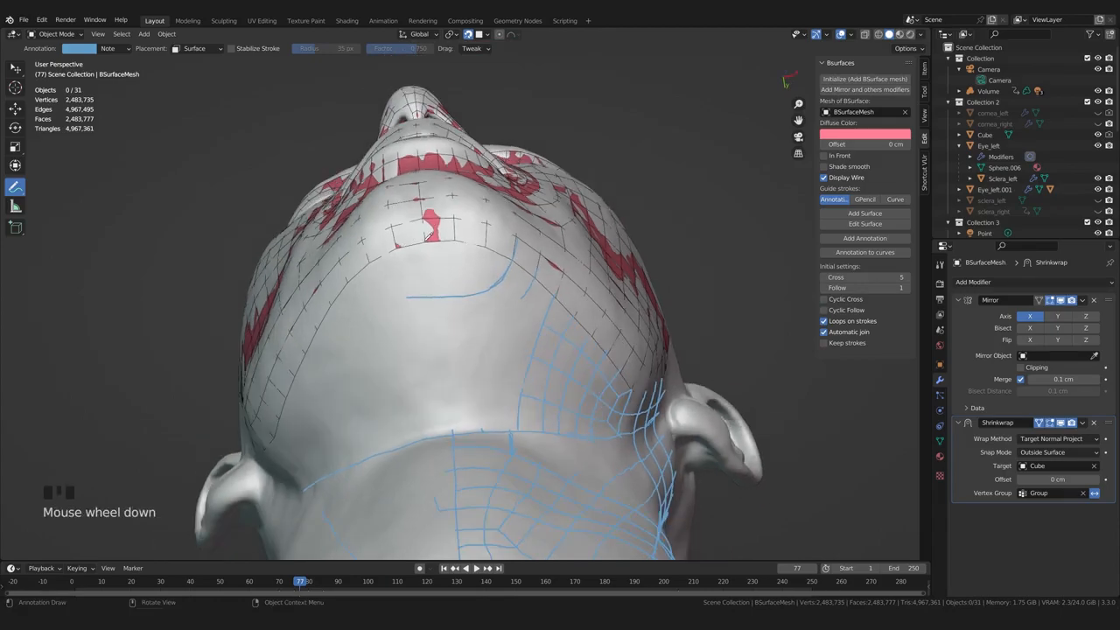
Continue both curved strokes past the midline to the mesh edge on the opposite side of the chin
{"action": "mouse_move", "coordinate": [349, 278]}
{"action": "left_mouse_down"}
{"action": "mouse_move", "coordinate": [440, 295]}
{"action": "mouse_move", "coordinate": [410, 299]}
{"action": "mouse_move", "coordinate": [453, 295]}
{"action": "left_mouse_up"}
{"action": "key", "text": "ctrl+z"}
{"action": "middle_click_drag", "start_coordinate": [467, 317], "coordinate": [460, 312]}
{"action": "left_click_drag", "start_coordinate": [330, 299], "coordinate": [421, 316]}
{"action": "middle_click_drag", "start_coordinate": [487, 309], "coordinate": [668, 233]}
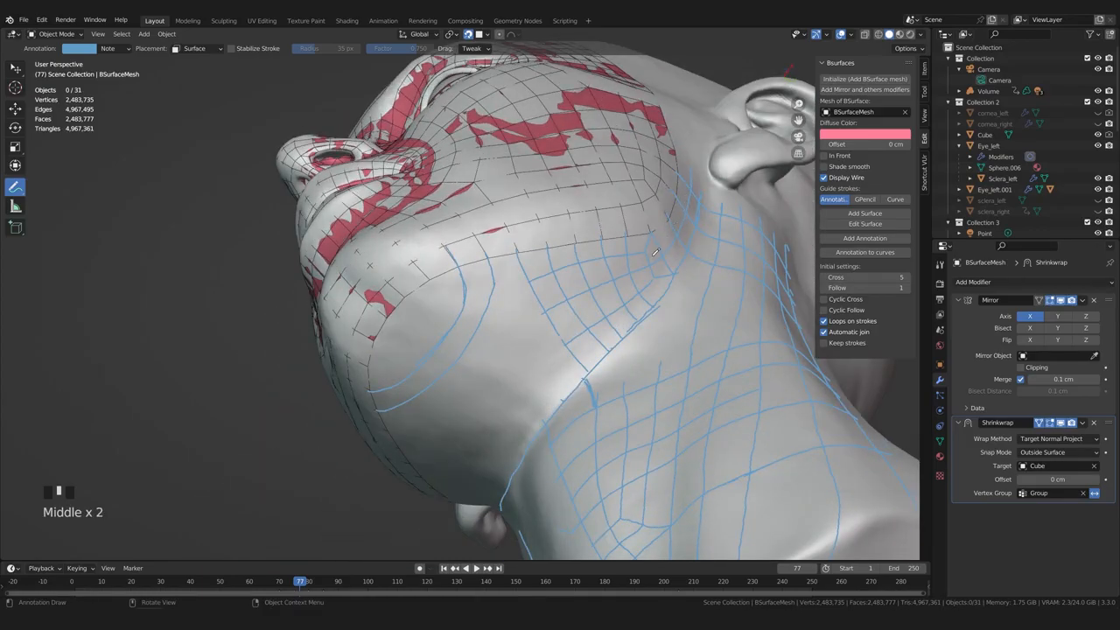
Extend the lengthwise strokes of the jaw grid across the under-jaw to the midline, behind the curved strokes
{"action": "middle_click_drag", "start_coordinate": [574, 301], "coordinate": [583, 290]}
{"action": "left_click_drag", "start_coordinate": [574, 281], "coordinate": [565, 281]}
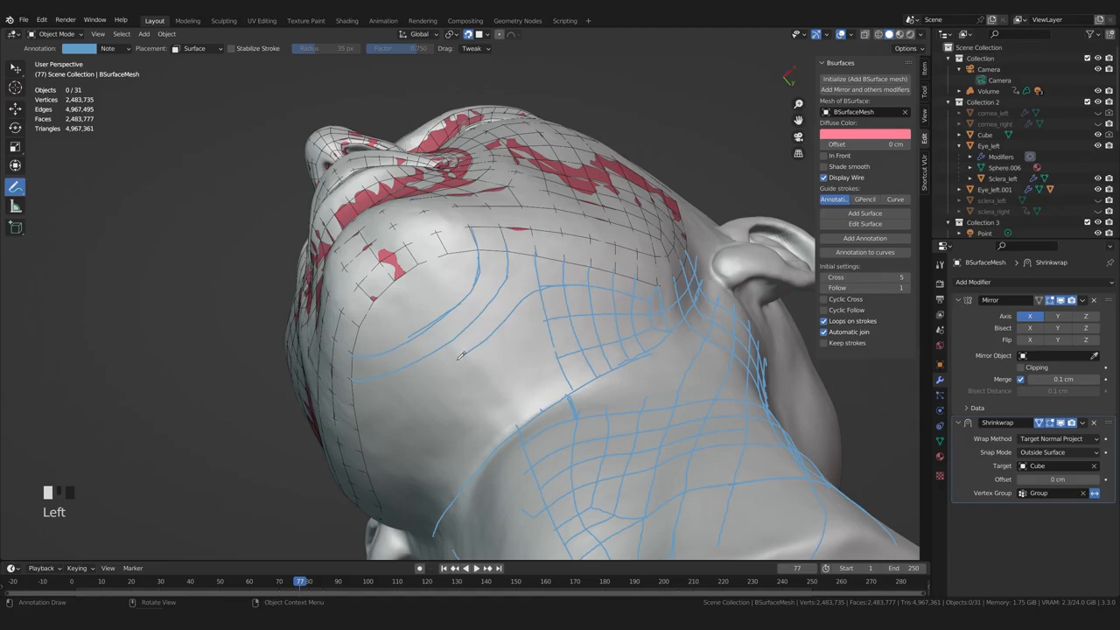
{"action": "middle_click_drag", "start_coordinate": [469, 354], "coordinate": [570, 318]}
{"action": "left_click", "coordinate": [578, 313]}
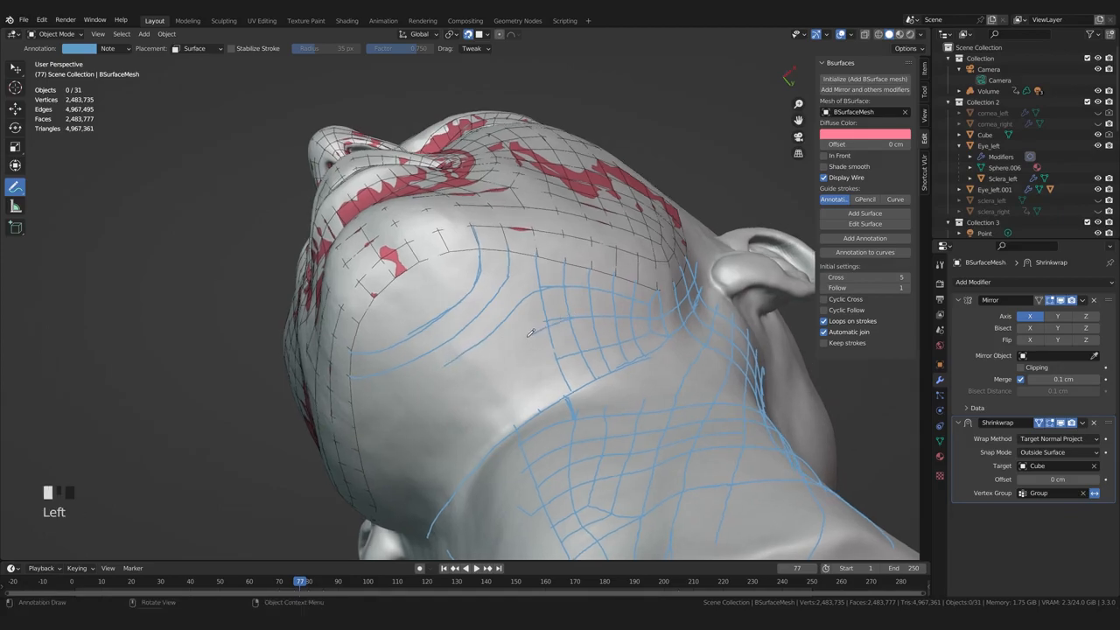
{"action": "left_click_drag", "start_coordinate": [603, 349], "coordinate": [588, 347]}
{"action": "middle_click_drag", "start_coordinate": [459, 410], "coordinate": [514, 375]}
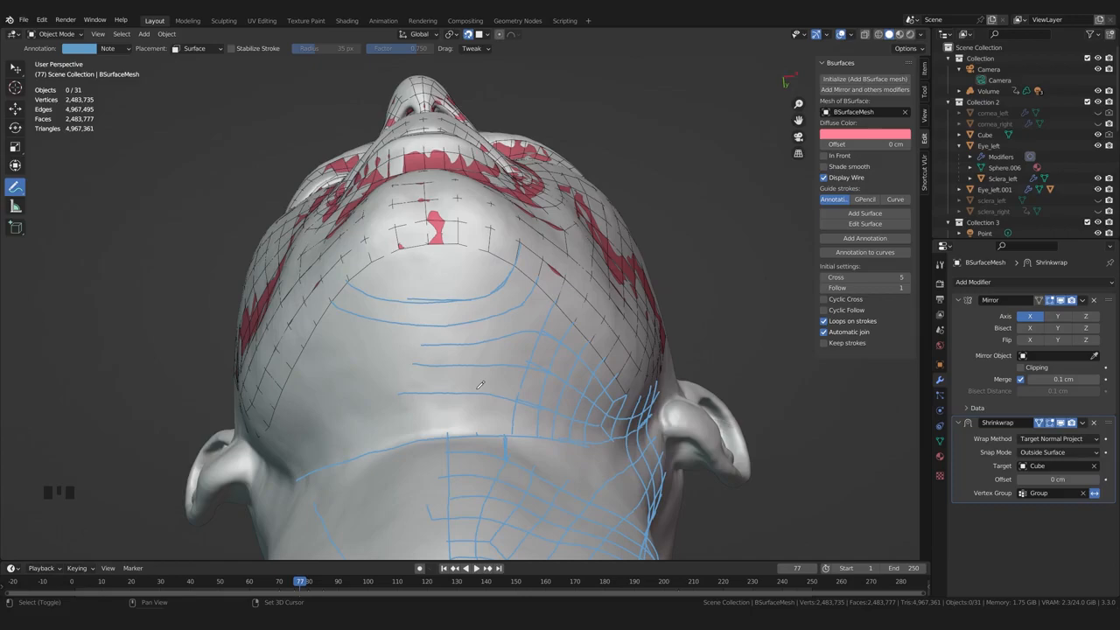
Extend the jaw grid's outermost lengthwise stroke forward through the curved strokes and arc it under the chin to the opposite side
{"action": "left_click_drag", "start_coordinate": [553, 259], "coordinate": [554, 258]}
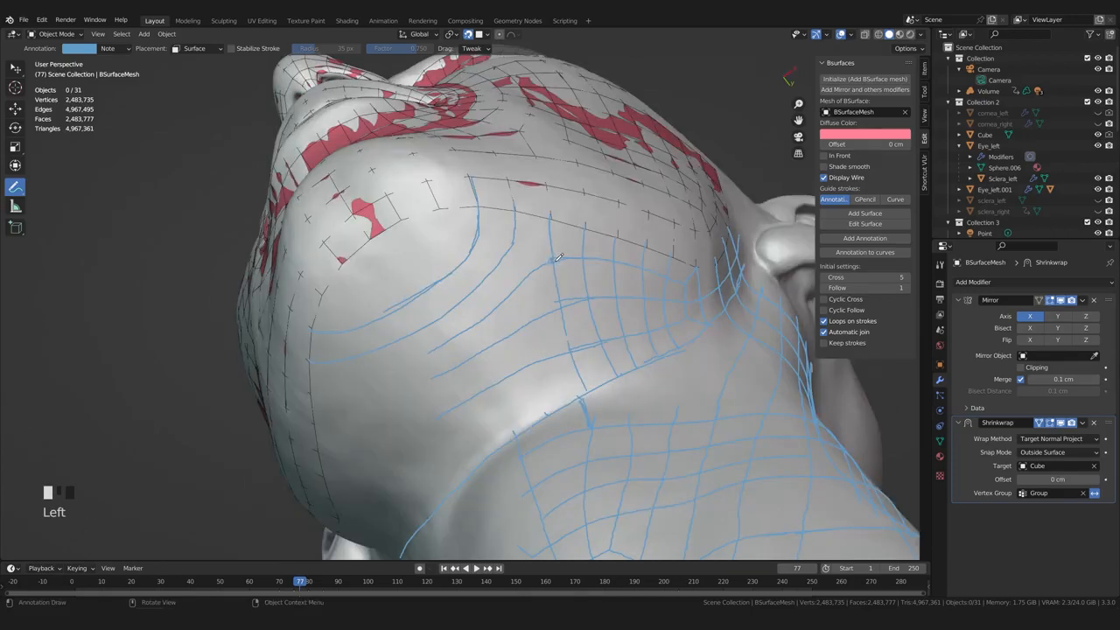
{"action": "left_click", "coordinate": [547, 253]}
{"action": "left_click", "coordinate": [520, 249]}
{"action": "left_click_drag", "start_coordinate": [367, 293], "coordinate": [354, 312]}
{"action": "middle_click_drag", "start_coordinate": [354, 312], "coordinate": [307, 328]}
{"action": "left_click_drag", "start_coordinate": [302, 328], "coordinate": [284, 377]}
Try to draw a stroke from the curved strokes under the chin back to the throat line
{"action": "mouse_move", "coordinate": [420, 341]}
{"action": "middle_mouse_down"}
{"action": "mouse_move", "coordinate": [482, 300]}
{"action": "mouse_move", "coordinate": [534, 291]}
{"action": "mouse_move", "coordinate": [525, 310]}
{"action": "mouse_move", "coordinate": [535, 301]}
{"action": "middle_mouse_up"}
{"action": "left_click_drag", "start_coordinate": [542, 266], "coordinate": [544, 472]}
{"action": "key", "text": "ctrl+z"}
{"action": "left_click_drag", "start_coordinate": [499, 256], "coordinate": [492, 376]}
{"action": "key", "text": "ctrl+z"}
{"action": "key", "text": "ctrl+z"}
{"action": "scroll", "coordinate": [516, 285], "scroll_direction": "down", "scroll_amount": 4}
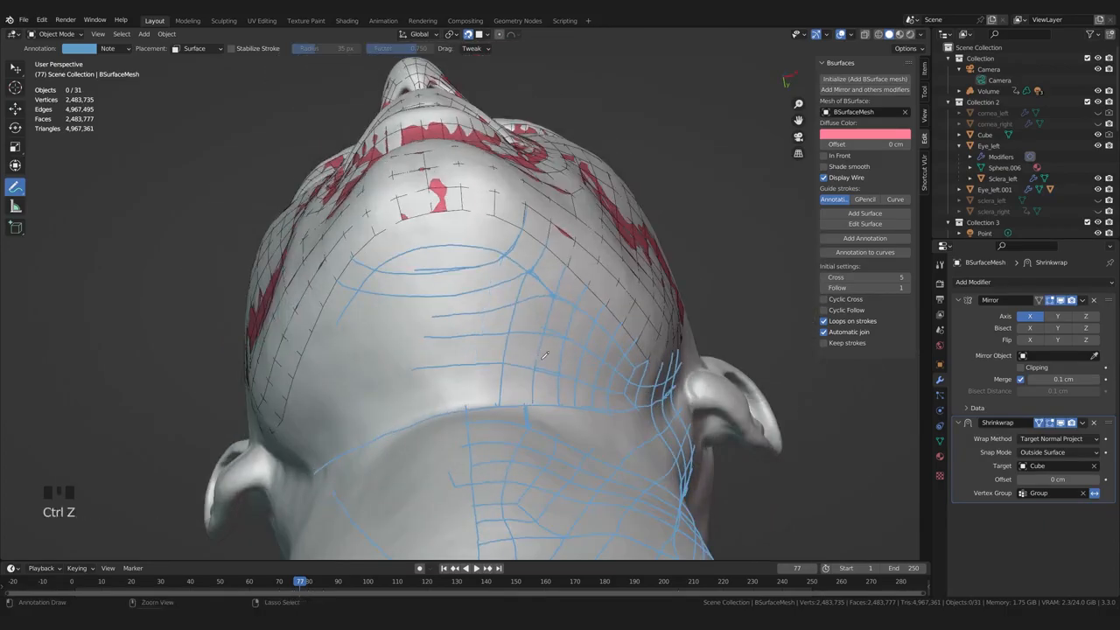
{"action": "middle_click_drag", "start_coordinate": [529, 267], "coordinate": [497, 293]}
{"action": "scroll", "coordinate": [497, 293], "scroll_direction": "up", "scroll_amount": 4}
{"action": "left_click", "coordinate": [505, 305]}
{"action": "key", "text": "ctrl+z"}
Try a more curved version of the stroke from the chin arc to the throat line
{"action": "left_click_drag", "start_coordinate": [567, 412], "coordinate": [497, 317]}
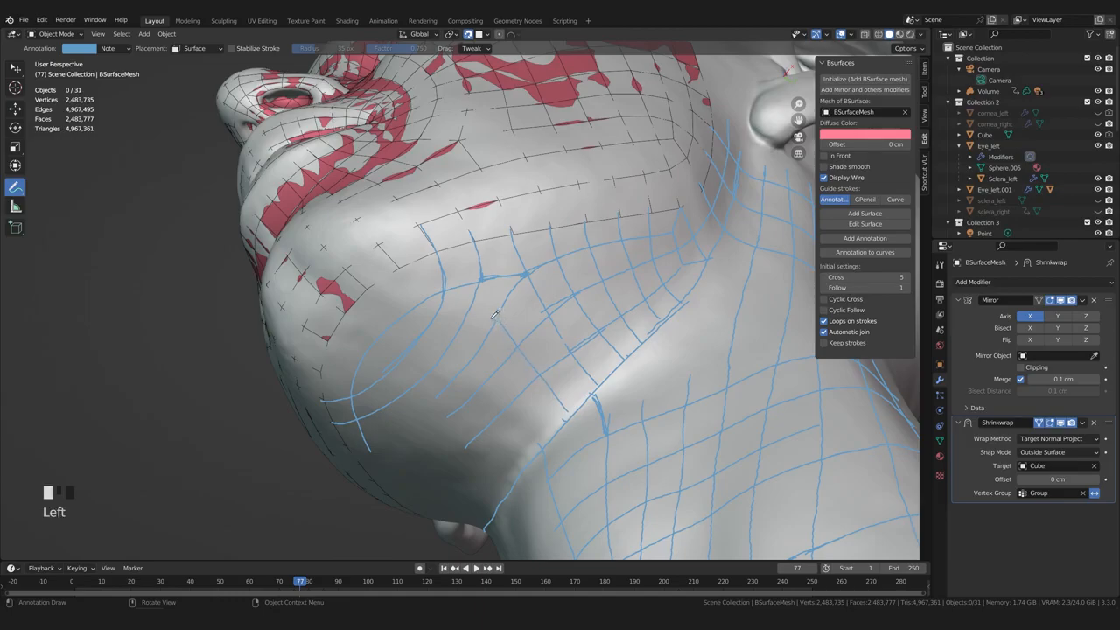
{"action": "middle_click_drag", "start_coordinate": [472, 393], "coordinate": [534, 430]}
{"action": "key", "text": "ctrl+z"}
{"action": "left_click", "coordinate": [533, 429]}
{"action": "mouse_move", "coordinate": [490, 294]}
{"action": "middle_mouse_down"}
{"action": "mouse_move", "coordinate": [503, 350]}
{"action": "mouse_move", "coordinate": [473, 337]}
{"action": "mouse_move", "coordinate": [503, 342]}
{"action": "mouse_move", "coordinate": [498, 351]}
{"action": "middle_mouse_up"}
{"action": "key", "text": "ctrl+z"}
{"action": "left_click", "coordinate": [536, 432]}
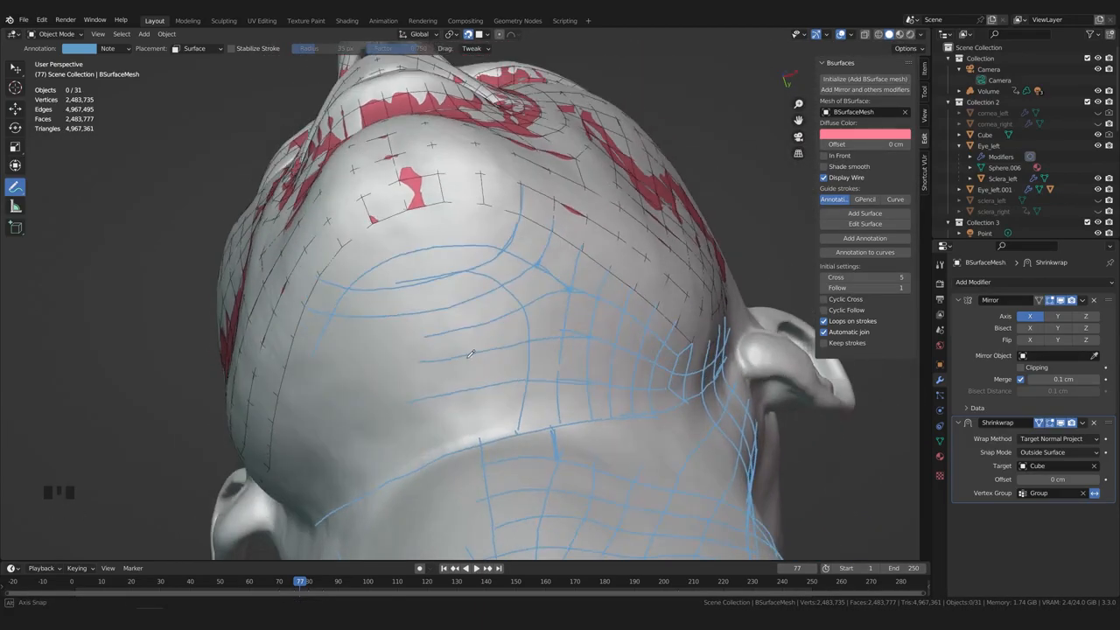
{"action": "scroll", "coordinate": [499, 351], "scroll_direction": "down", "scroll_amount": 1}
{"action": "key", "text": "ctrl+z"}
Erase part of the strokes where the chin arc meets the jaw grid and redraw the junction
{"action": "middle_click_drag", "start_coordinate": [542, 413], "coordinate": [585, 254]}
{"action": "left_click_drag", "start_coordinate": [19, 188], "coordinate": [57, 256]}
{"action": "left_click_drag", "start_coordinate": [569, 256], "coordinate": [586, 332]}
{"action": "left_click_drag", "start_coordinate": [18, 189], "coordinate": [53, 203]}
{"action": "left_click", "coordinate": [565, 268]}
{"action": "left_click_drag", "start_coordinate": [553, 254], "coordinate": [544, 239]}
Draw strokes from the chin mesh edge back to the throat line, one along the midline and one beside it
{"action": "mouse_move", "coordinate": [584, 212]}
{"action": "left_mouse_down"}
{"action": "mouse_move", "coordinate": [565, 266]}
{"action": "mouse_move", "coordinate": [584, 348]}
{"action": "left_mouse_up"}
{"action": "middle_click_drag", "start_coordinate": [584, 349], "coordinate": [540, 382]}
{"action": "left_click_drag", "start_coordinate": [539, 411], "coordinate": [536, 387]}
{"action": "mouse_move", "coordinate": [523, 313]}
{"action": "left_mouse_down"}
{"action": "mouse_move", "coordinate": [520, 297]}
{"action": "mouse_move", "coordinate": [542, 287]}
{"action": "mouse_move", "coordinate": [513, 273]}
{"action": "left_mouse_up"}
{"action": "middle_click_drag", "start_coordinate": [512, 273], "coordinate": [518, 271]}
{"action": "left_click_drag", "start_coordinate": [516, 270], "coordinate": [492, 243]}
{"action": "left_click_drag", "start_coordinate": [439, 180], "coordinate": [497, 392]}
Draw a short stroke joining the chin mesh edge to the arc under the chin
{"action": "scroll", "coordinate": [524, 331], "scroll_direction": "up", "scroll_amount": 2}
{"action": "scroll", "coordinate": [499, 251], "scroll_direction": "up", "scroll_amount": 1}
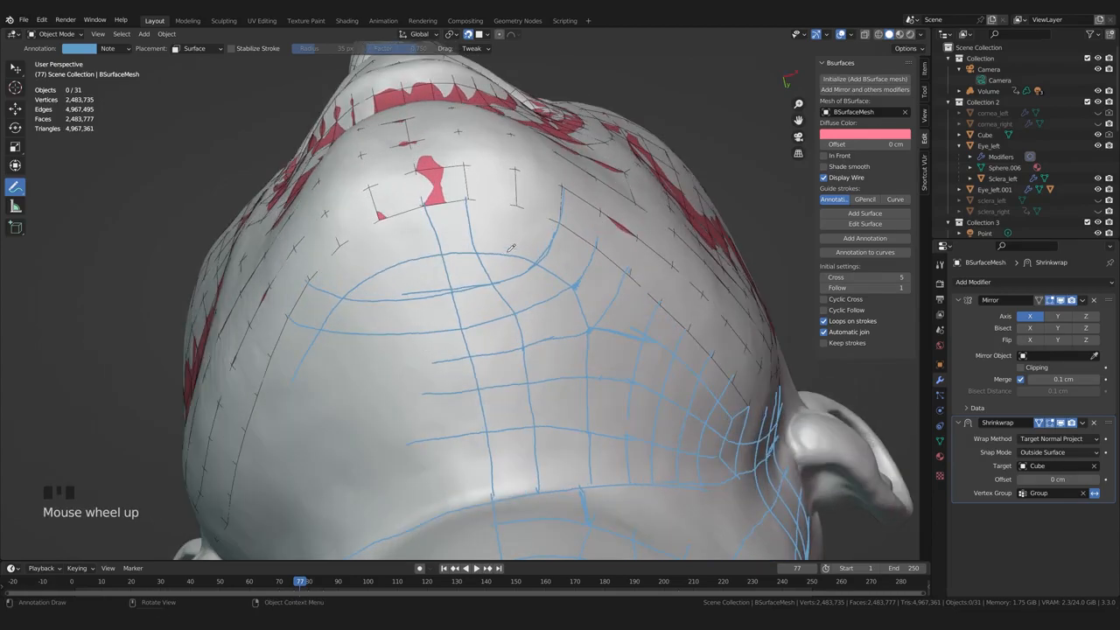
{"action": "left_click_drag", "start_coordinate": [512, 246], "coordinate": [513, 245]}
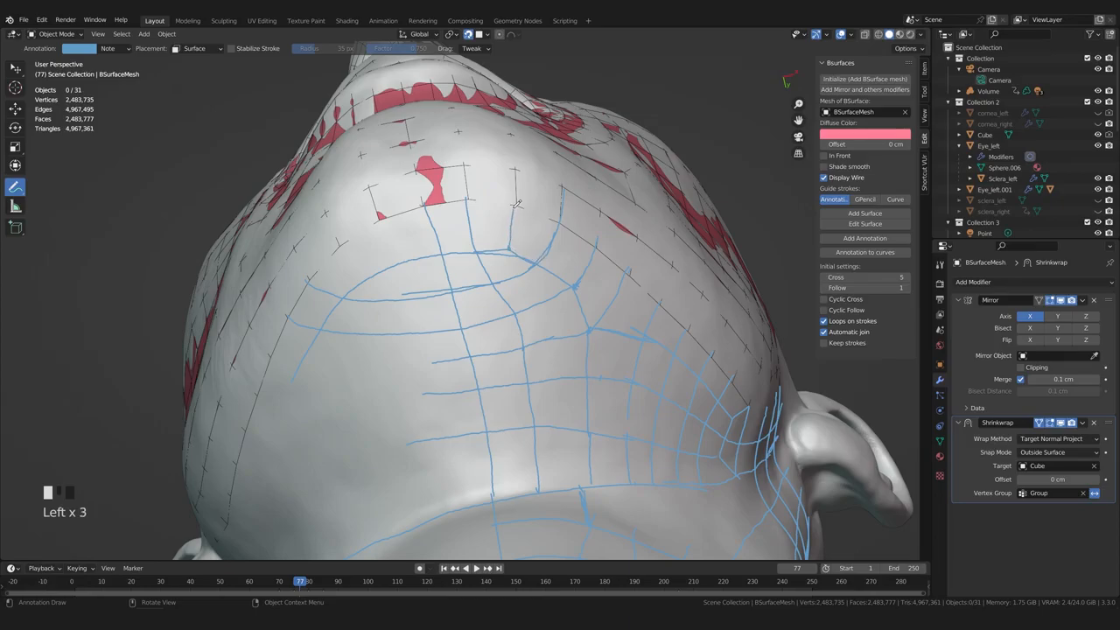
{"action": "mouse_move", "coordinate": [15, 186]}
{"action": "left_mouse_down"}
{"action": "mouse_move", "coordinate": [43, 190]}
{"action": "mouse_move", "coordinate": [43, 253]}
{"action": "left_mouse_up"}
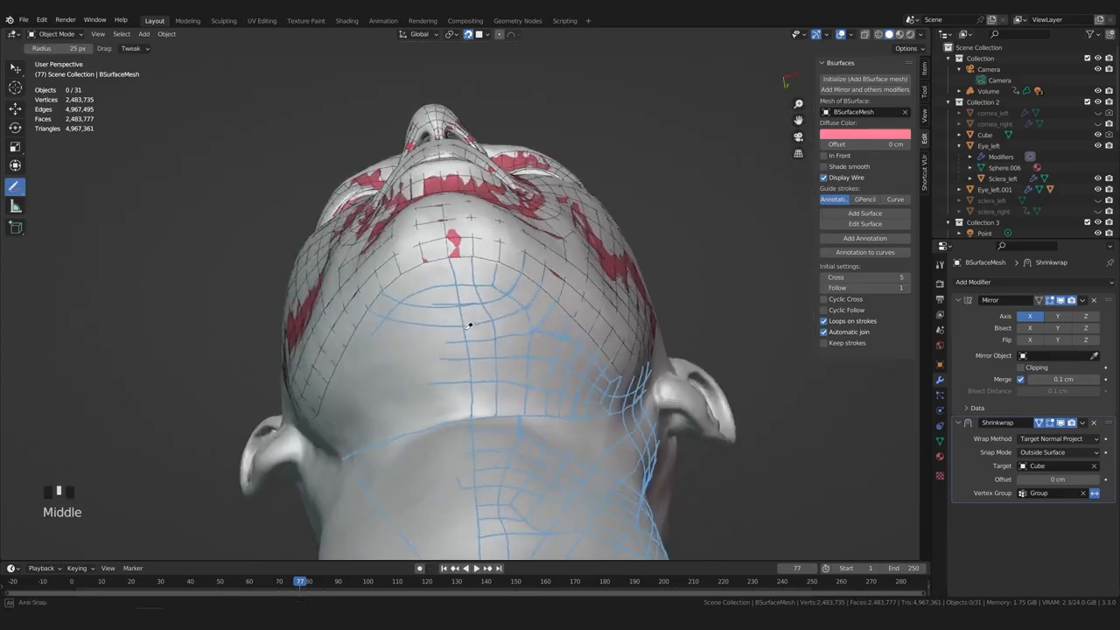
{"action": "middle_click_drag", "start_coordinate": [467, 320], "coordinate": [411, 289]}
{"action": "mouse_move", "coordinate": [15, 186]}
{"action": "left_mouse_down"}
{"action": "mouse_move", "coordinate": [44, 252]}
{"action": "mouse_move", "coordinate": [44, 193]}
{"action": "left_mouse_up"}
{"action": "scroll", "coordinate": [543, 265], "scroll_direction": "up", "scroll_amount": 4}
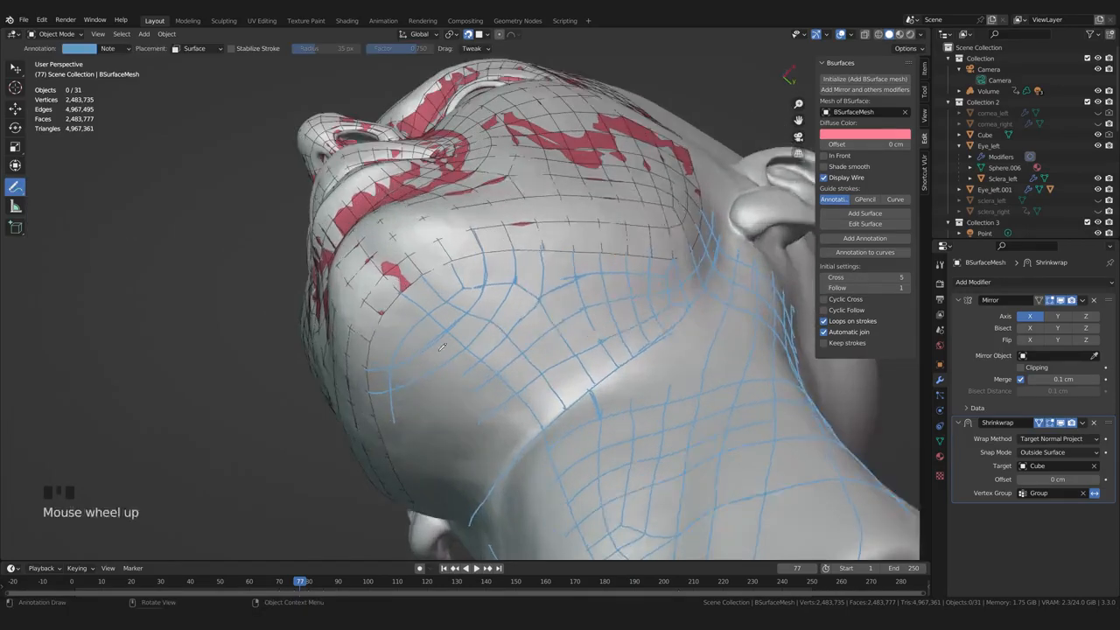
Redraw the short strokes connecting the jaw grid's rear corner to the strokes behind the jaw angle
{"action": "middle_click_drag", "start_coordinate": [542, 265], "coordinate": [505, 318]}
{"action": "scroll", "coordinate": [506, 398], "scroll_direction": "up", "scroll_amount": 1}
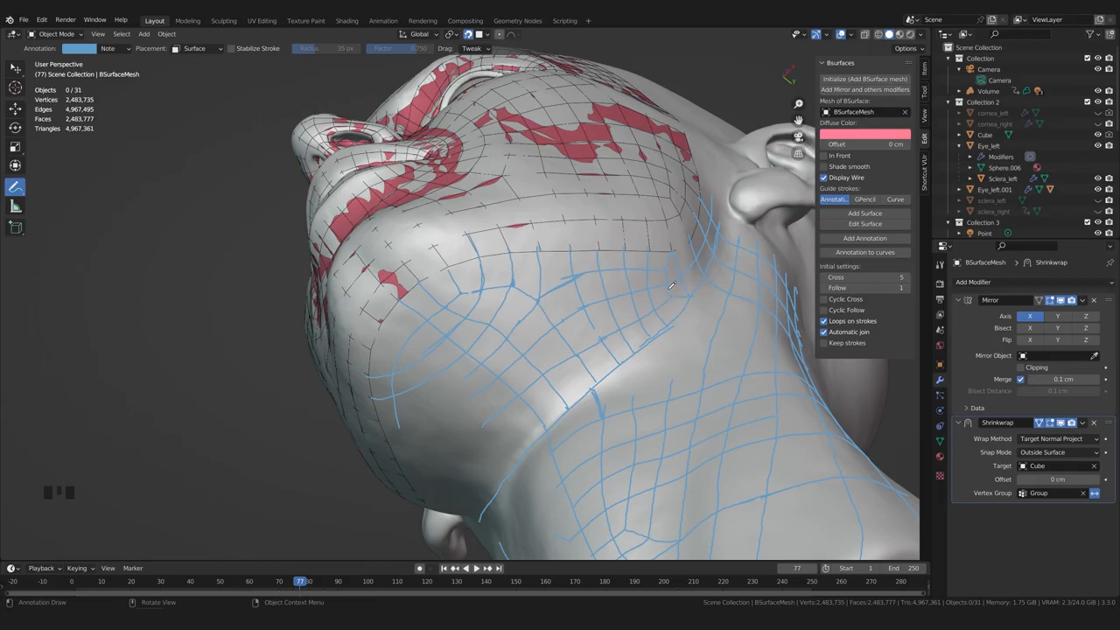
{"action": "middle_click_drag", "start_coordinate": [672, 286], "coordinate": [502, 362]}
{"action": "left_click", "coordinate": [435, 230]}
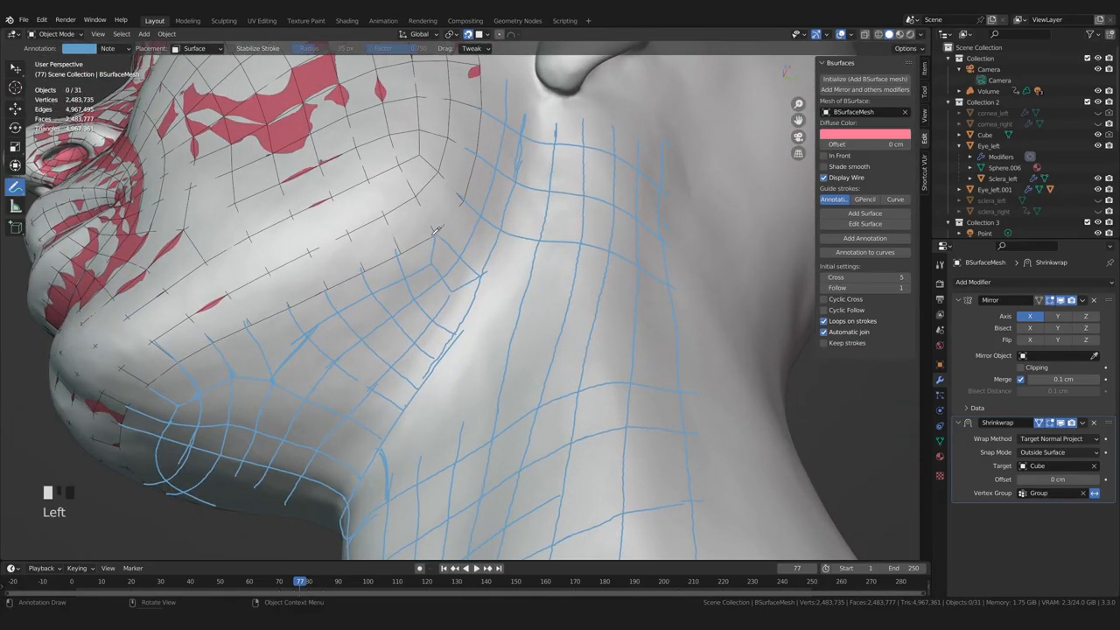
{"action": "left_click", "coordinate": [432, 262]}
{"action": "left_click", "coordinate": [481, 278]}
Try to draw a vertical stroke down the front of the neck beside the midline
{"action": "middle_click_drag", "start_coordinate": [487, 424], "coordinate": [495, 357]}
{"action": "scroll", "coordinate": [477, 394], "scroll_direction": "up", "scroll_amount": 3}
{"action": "scroll", "coordinate": [467, 351], "scroll_direction": "down", "scroll_amount": 2}
{"action": "scroll", "coordinate": [472, 361], "scroll_direction": "up", "scroll_amount": 1}
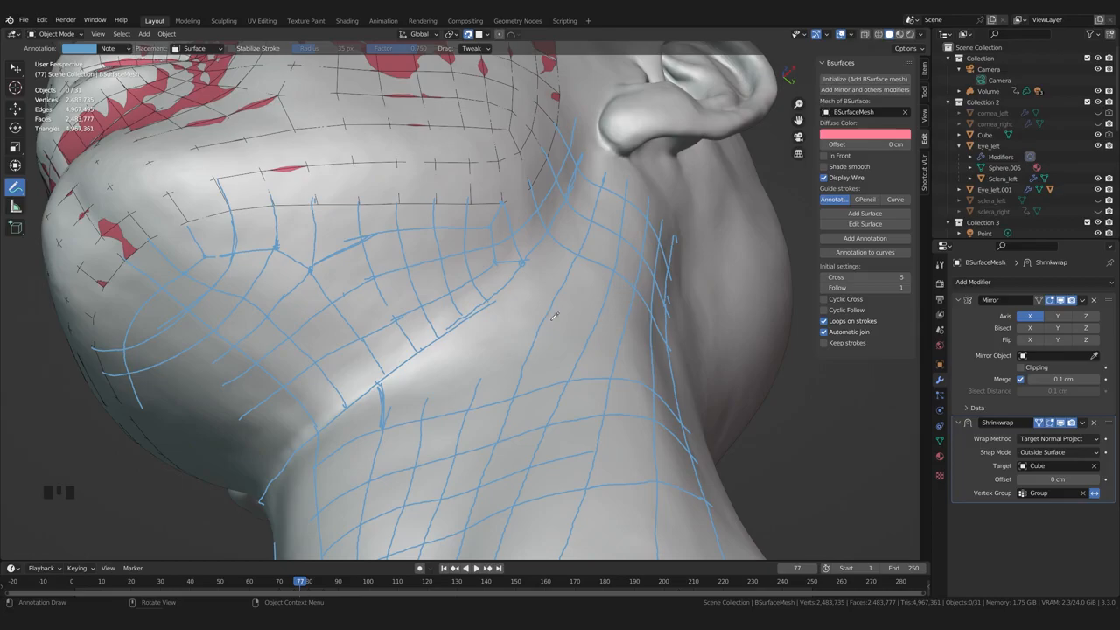
{"action": "middle_click_drag", "start_coordinate": [562, 305], "coordinate": [476, 385]}
{"action": "middle_click_drag", "start_coordinate": [477, 385], "coordinate": [468, 350], "text": "shift"}
{"action": "middle_click_drag", "start_coordinate": [468, 349], "coordinate": [503, 360]}
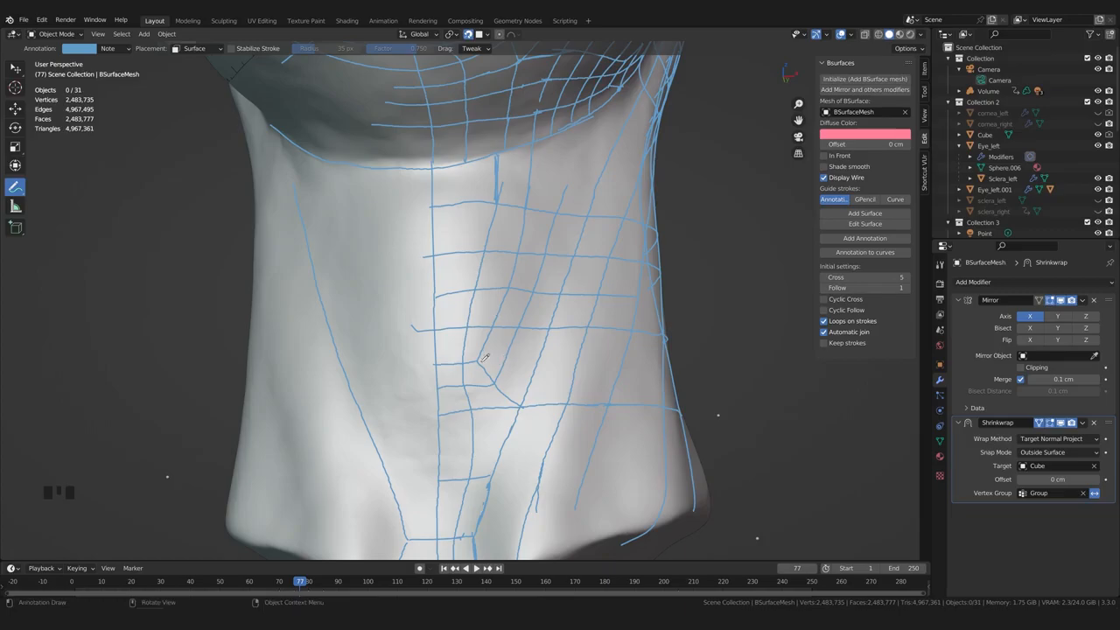
{"action": "key", "text": "ctrl+z"}
{"action": "left_click_drag", "start_coordinate": [465, 171], "coordinate": [453, 328]}
{"action": "left_click_drag", "start_coordinate": [455, 425], "coordinate": [456, 477]}
{"action": "key", "text": "ctrl+z"}
Add a short cross stroke from the neck midline to the upper end of the diagonal stroke
{"action": "scroll", "coordinate": [458, 472], "scroll_direction": "down", "scroll_amount": 2}
{"action": "mouse_move", "coordinate": [457, 473]}
{"action": "middle_mouse_down"}
{"action": "mouse_move", "coordinate": [420, 420]}
{"action": "mouse_move", "coordinate": [482, 394]}
{"action": "mouse_move", "coordinate": [482, 364]}
{"action": "mouse_move", "coordinate": [481, 391]}
{"action": "middle_mouse_up"}
{"action": "scroll", "coordinate": [482, 395], "scroll_direction": "up", "scroll_amount": 2}
{"action": "left_click_drag", "start_coordinate": [431, 330], "coordinate": [474, 344]}
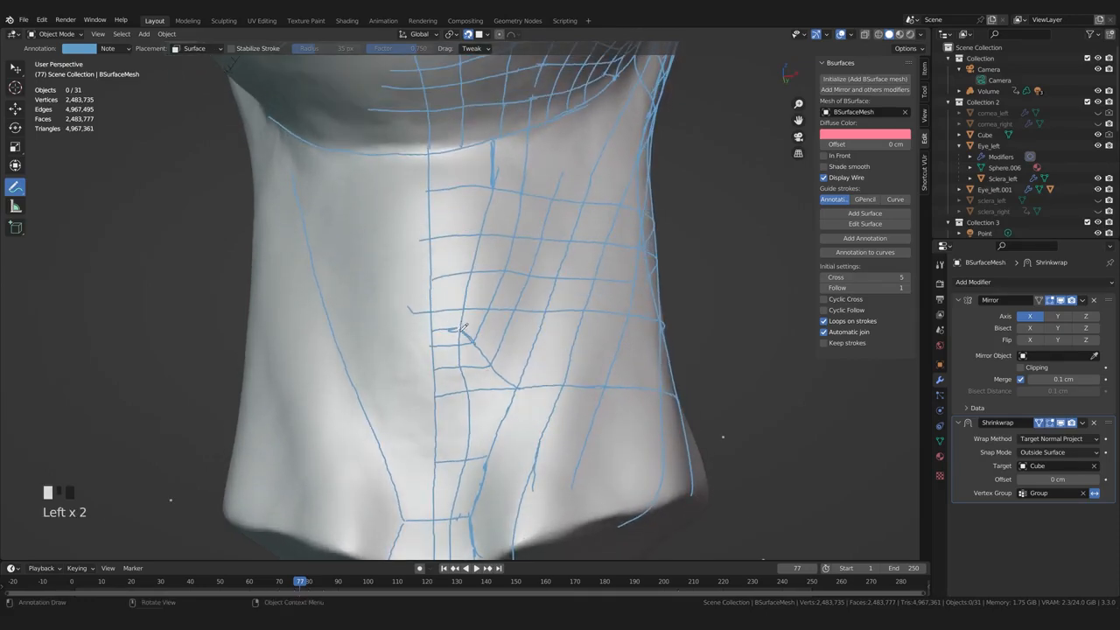
Erase the upper part of the short vertical stroke beside the neck midline, below the diagonal's upper end
{"action": "scroll", "coordinate": [434, 367], "scroll_direction": "up", "scroll_amount": 1}
{"action": "left_click_drag", "start_coordinate": [14, 186], "coordinate": [54, 260]}
{"action": "scroll", "coordinate": [477, 399], "scroll_direction": "up", "scroll_amount": 3}
{"action": "left_click_drag", "start_coordinate": [443, 374], "coordinate": [443, 357]}
{"action": "mouse_move", "coordinate": [443, 357]}
{"action": "left_mouse_down"}
{"action": "mouse_move", "coordinate": [455, 395]}
{"action": "mouse_move", "coordinate": [462, 386]}
{"action": "left_mouse_up"}
{"action": "scroll", "coordinate": [455, 395], "scroll_direction": "down", "scroll_amount": 3}
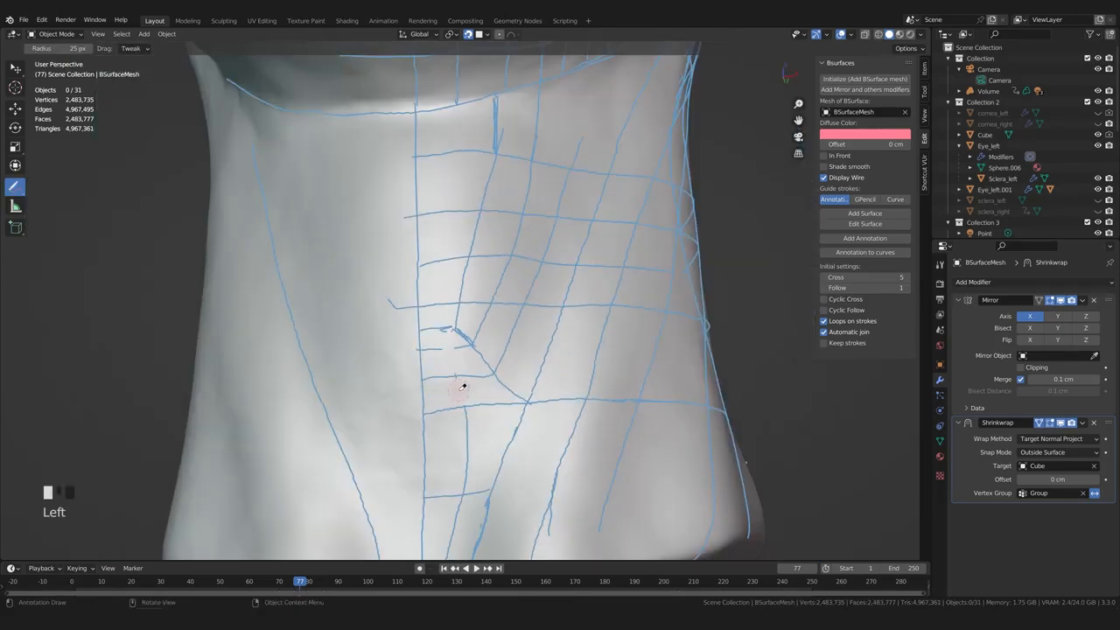
Redraw the vertical stroke beside the neck midline up to the throat line and add short cross strokes on the lower neck
{"action": "left_click_drag", "start_coordinate": [15, 186], "coordinate": [27, 188]}
{"action": "left_click", "coordinate": [53, 190]}
{"action": "left_click_drag", "start_coordinate": [440, 364], "coordinate": [459, 95]}
{"action": "mouse_move", "coordinate": [459, 96]}
{"action": "middle_mouse_down"}
{"action": "mouse_move", "coordinate": [507, 218]}
{"action": "mouse_move", "coordinate": [527, 363]}
{"action": "mouse_move", "coordinate": [496, 382]}
{"action": "mouse_move", "coordinate": [455, 333]}
{"action": "mouse_move", "coordinate": [430, 215]}
{"action": "middle_mouse_up"}
{"action": "scroll", "coordinate": [528, 362], "scroll_direction": "down", "scroll_amount": 2}
{"action": "left_click", "coordinate": [475, 413]}
{"action": "middle_click_drag", "start_coordinate": [448, 450], "coordinate": [448, 402]}
{"action": "left_click", "coordinate": [471, 396]}
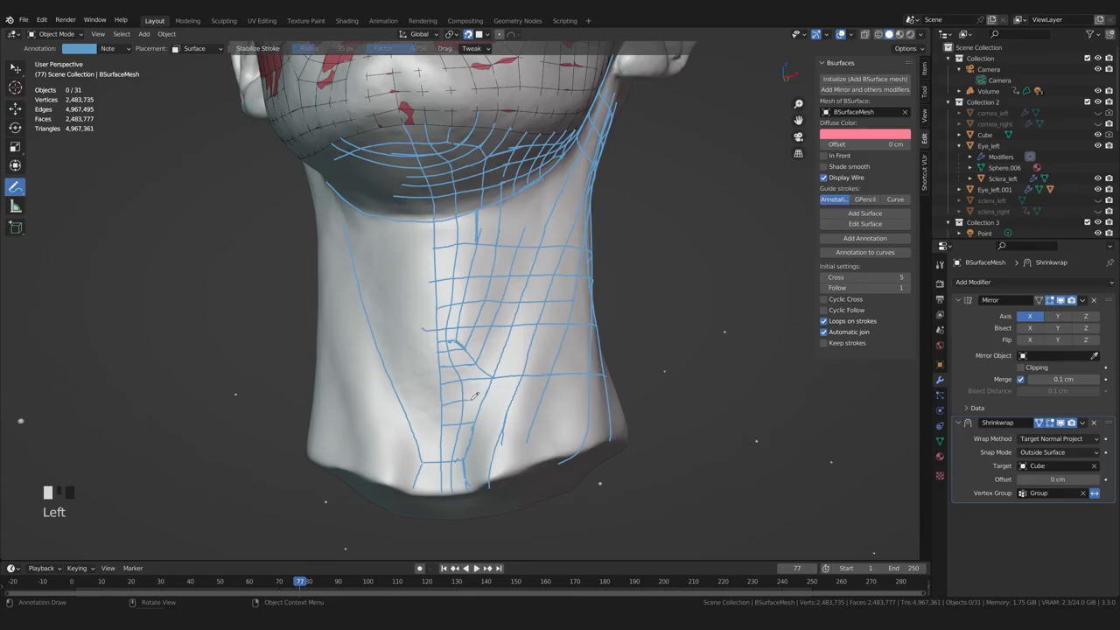
Erase the piece of guide stroke below the jaw angle, then return to annotation drawing
{"action": "middle_click_drag", "start_coordinate": [520, 436], "coordinate": [504, 328]}
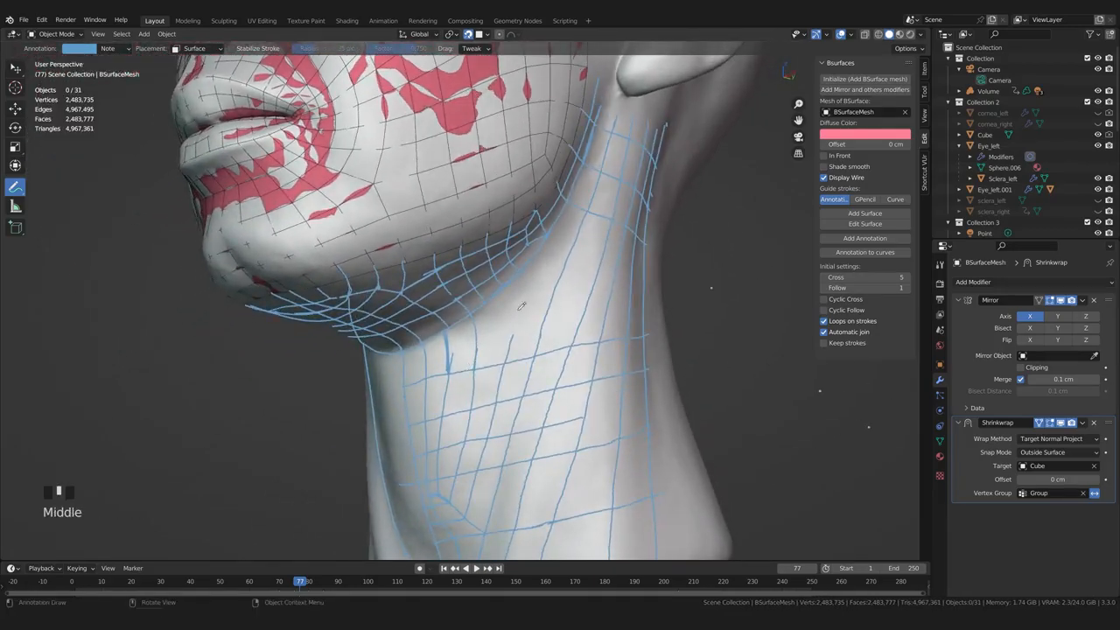
{"action": "middle_click_drag", "start_coordinate": [562, 225], "coordinate": [125, 221]}
{"action": "scroll", "coordinate": [455, 361], "scroll_direction": "up", "scroll_amount": 5}
{"action": "scroll", "coordinate": [443, 226], "scroll_direction": "up", "scroll_amount": 2}
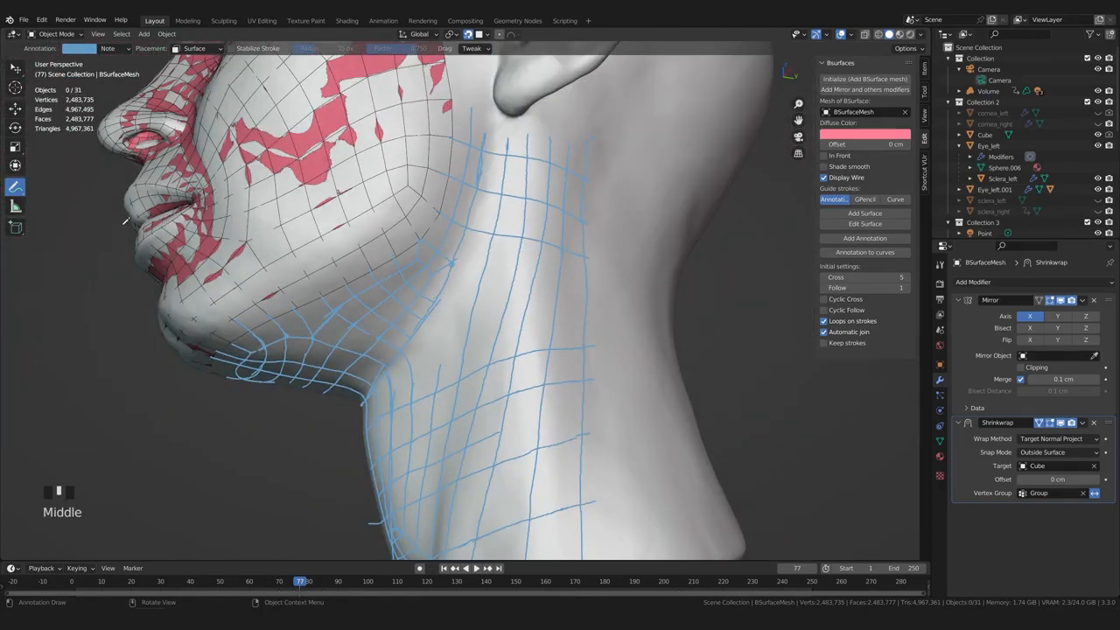
{"action": "left_click_drag", "start_coordinate": [24, 187], "coordinate": [52, 257]}
{"action": "middle_click_drag", "start_coordinate": [376, 289], "coordinate": [412, 280]}
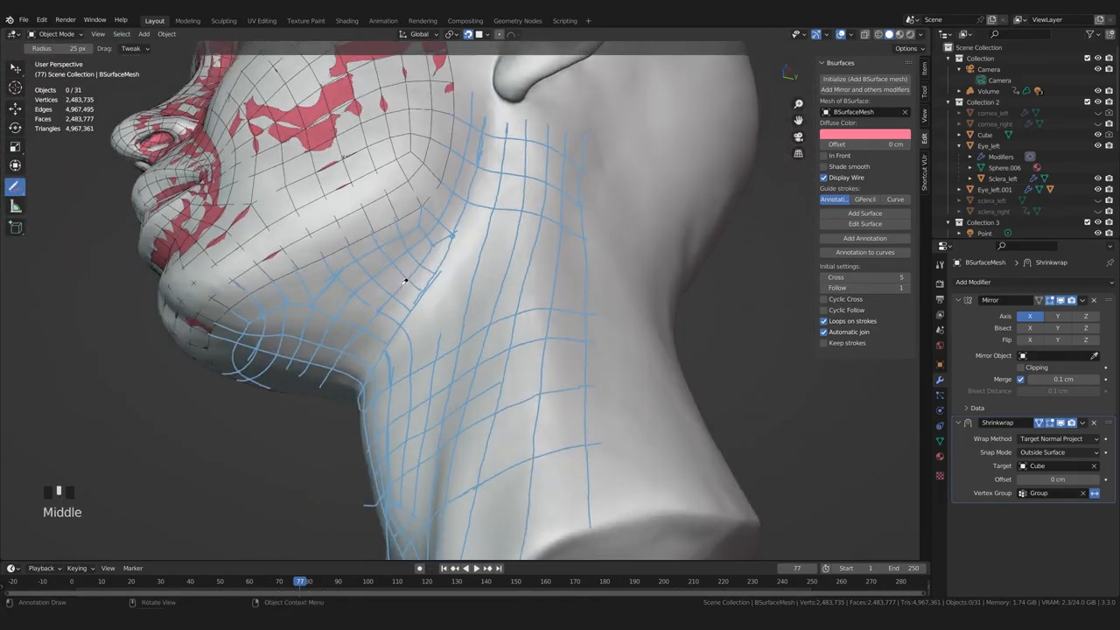
{"action": "scroll", "coordinate": [441, 233], "scroll_direction": "up", "scroll_amount": 2}
{"action": "left_click_drag", "start_coordinate": [449, 201], "coordinate": [451, 198]}
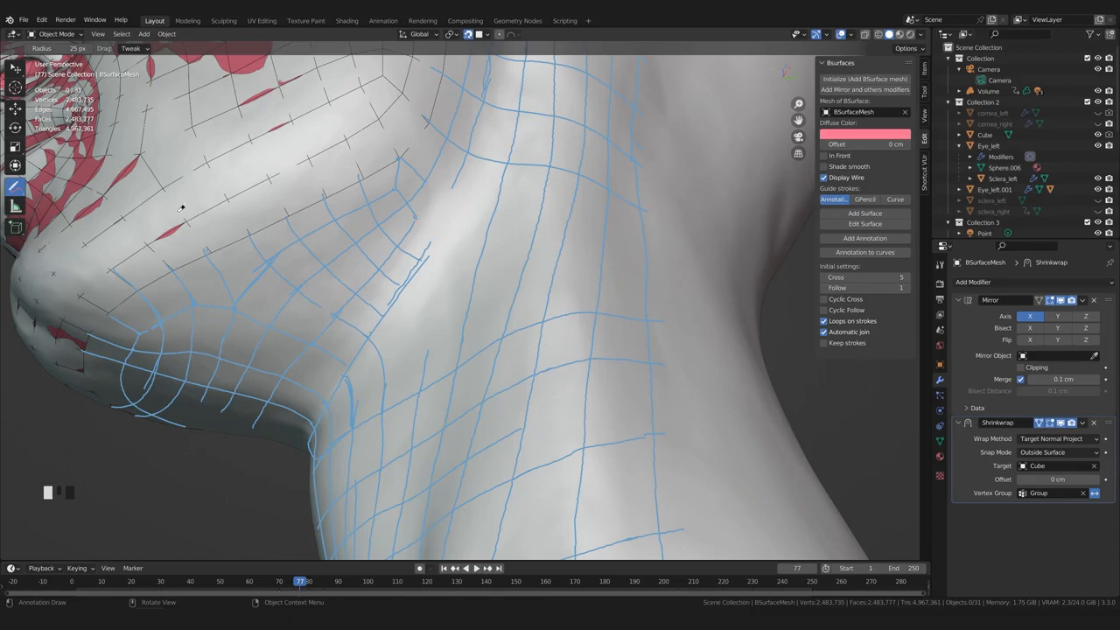
{"action": "left_click_drag", "start_coordinate": [15, 187], "coordinate": [52, 192]}
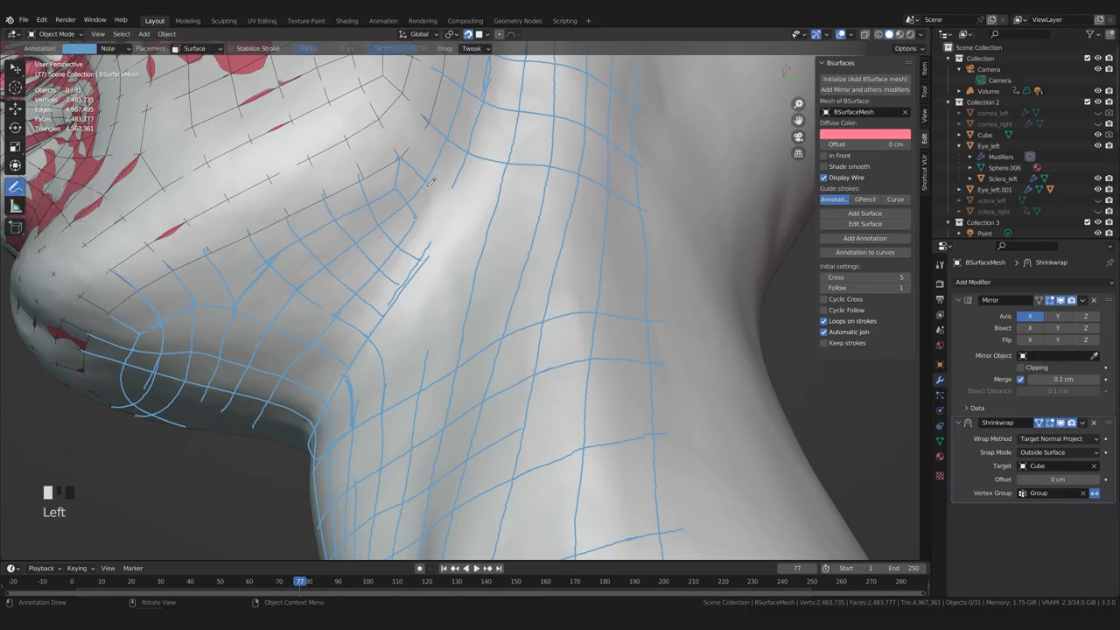
Draw a cross stroke from the jaw grid's rear corner back across the side of the neck
{"action": "middle_click_drag", "start_coordinate": [458, 190], "coordinate": [456, 278]}
{"action": "mouse_move", "coordinate": [428, 272]}
{"action": "left_mouse_down"}
{"action": "mouse_move", "coordinate": [503, 294]}
{"action": "mouse_move", "coordinate": [622, 300]}
{"action": "left_mouse_up"}
{"action": "scroll", "coordinate": [498, 322], "scroll_direction": "up", "scroll_amount": 2}
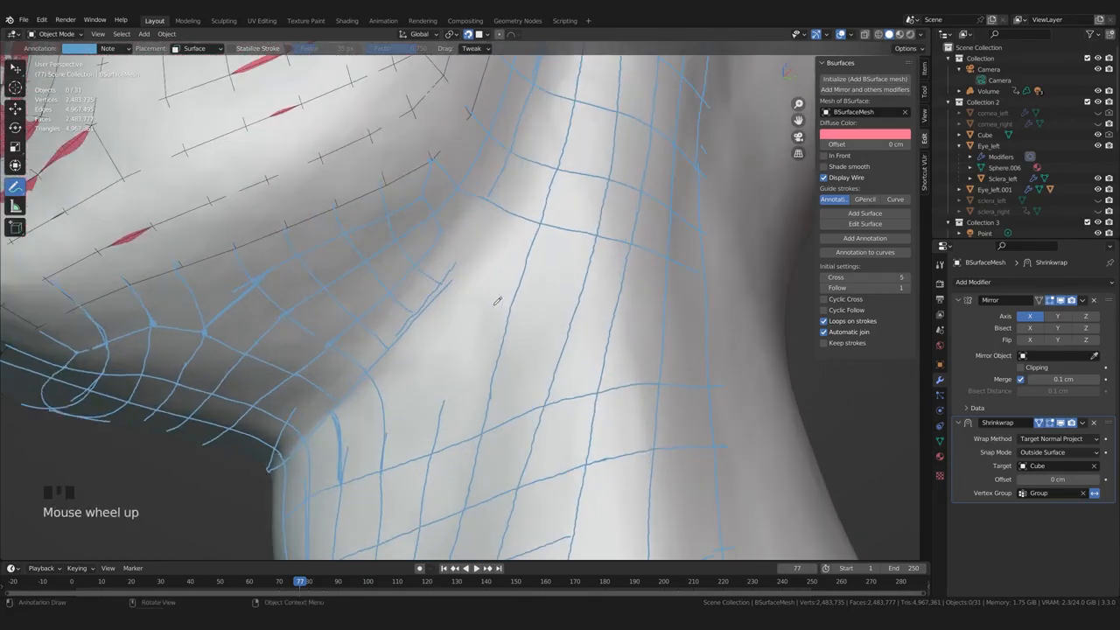
Try to continue the stroke behind the jaw angle down along the rear edge of the jaw grid
{"action": "middle_click_drag", "start_coordinate": [498, 322], "coordinate": [387, 253]}
{"action": "left_click_drag", "start_coordinate": [453, 218], "coordinate": [407, 251]}
{"action": "middle_click_drag", "start_coordinate": [453, 252], "coordinate": [410, 259]}
{"action": "key", "text": "ctrl+z"}
{"action": "left_click_drag", "start_coordinate": [463, 192], "coordinate": [397, 264]}
{"action": "key", "text": "ctrl+z"}
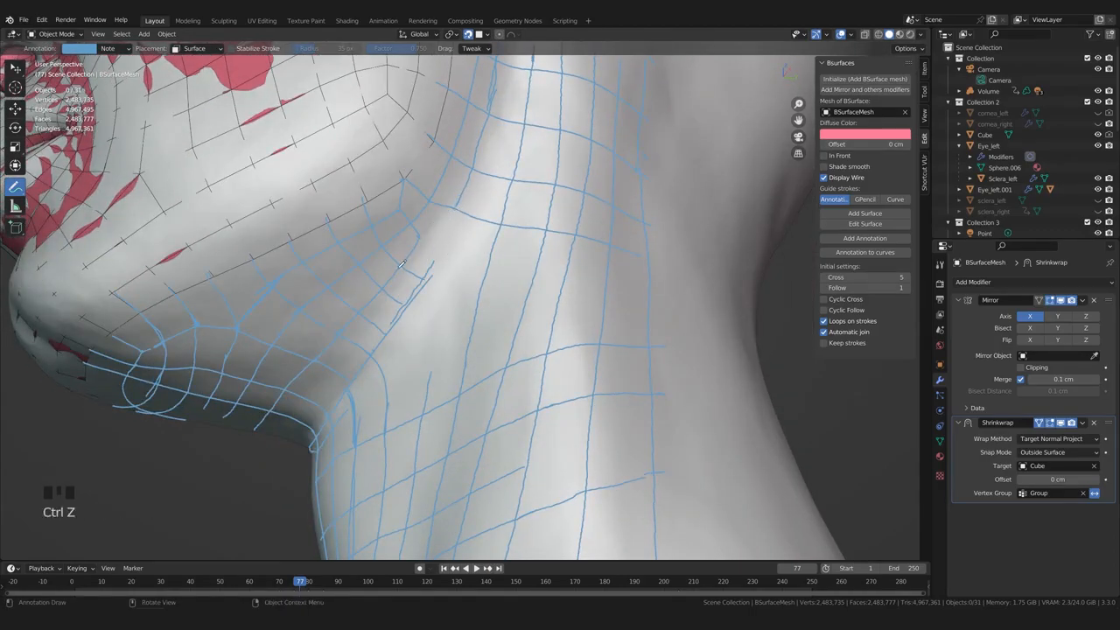
{"action": "left_click_drag", "start_coordinate": [459, 203], "coordinate": [418, 288]}
{"action": "scroll", "coordinate": [426, 278], "scroll_direction": "down", "scroll_amount": 2}
{"action": "mouse_move", "coordinate": [418, 289]}
{"action": "middle_mouse_down"}
{"action": "mouse_move", "coordinate": [426, 278]}
{"action": "mouse_move", "coordinate": [419, 297]}
{"action": "middle_mouse_up"}
{"action": "key", "text": "ctrl+z"}
{"action": "scroll", "coordinate": [438, 265], "scroll_direction": "up", "scroll_amount": 2}
{"action": "key", "text": "ctrl+z"}
Draw the stroke linking the line behind the jaw angle to the throat line and join the jaw grid to it
{"action": "scroll", "coordinate": [423, 284], "scroll_direction": "down", "scroll_amount": 4}
{"action": "scroll", "coordinate": [423, 283], "scroll_direction": "up", "scroll_amount": 3}
{"action": "left_click_drag", "start_coordinate": [408, 311], "coordinate": [405, 309]}
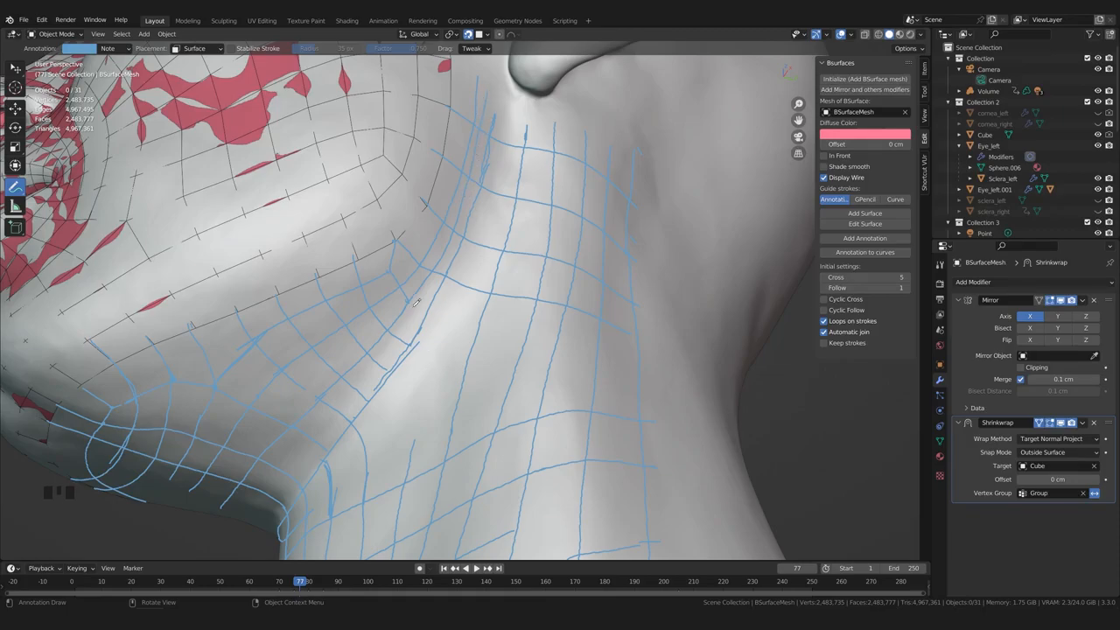
{"action": "left_click_drag", "start_coordinate": [409, 294], "coordinate": [416, 300]}
Try to draw a cross stroke over the upper neck from its side toward the front
{"action": "mouse_move", "coordinate": [432, 330]}
{"action": "middle_mouse_down"}
{"action": "mouse_move", "coordinate": [405, 279]}
{"action": "mouse_move", "coordinate": [411, 297]}
{"action": "mouse_move", "coordinate": [393, 310]}
{"action": "middle_mouse_up"}
{"action": "scroll", "coordinate": [411, 297], "scroll_direction": "down", "scroll_amount": 3}
{"action": "scroll", "coordinate": [411, 298], "scroll_direction": "up", "scroll_amount": 2}
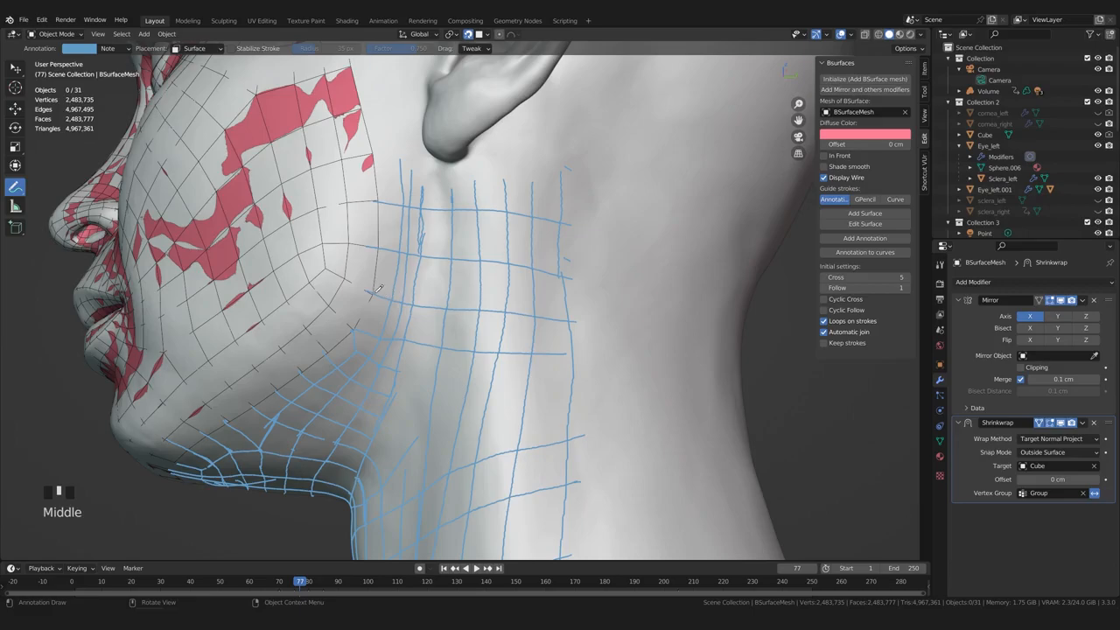
{"action": "middle_click_drag", "start_coordinate": [409, 300], "coordinate": [389, 291]}
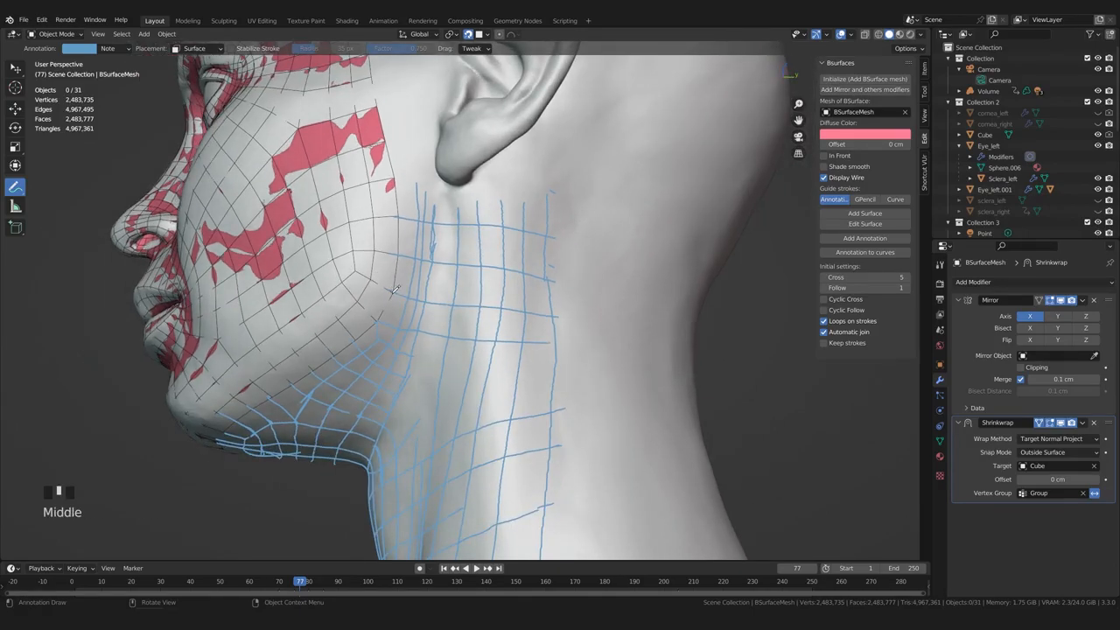
{"action": "mouse_move", "coordinate": [395, 288]}
{"action": "middle_mouse_down"}
{"action": "mouse_move", "coordinate": [408, 300]}
{"action": "mouse_move", "coordinate": [441, 277]}
{"action": "mouse_move", "coordinate": [447, 347]}
{"action": "mouse_move", "coordinate": [429, 303]}
{"action": "mouse_move", "coordinate": [464, 346]}
{"action": "middle_mouse_up"}
{"action": "scroll", "coordinate": [443, 336], "scroll_direction": "down", "scroll_amount": 5}
{"action": "left_click_drag", "start_coordinate": [475, 348], "coordinate": [341, 413]}
{"action": "key", "text": "ctrl+z"}
{"action": "mouse_move", "coordinate": [341, 413]}
{"action": "middle_mouse_down"}
{"action": "mouse_move", "coordinate": [479, 342]}
{"action": "mouse_move", "coordinate": [507, 349]}
{"action": "mouse_move", "coordinate": [525, 378]}
{"action": "middle_mouse_up"}
Draw a cross stroke just below the throat line around the neck and extend the adjoining vertical stroke up toward the jaw
{"action": "left_click", "coordinate": [480, 341]}
{"action": "scroll", "coordinate": [482, 341], "scroll_direction": "down", "scroll_amount": 3}
{"action": "scroll", "coordinate": [503, 380], "scroll_direction": "up", "scroll_amount": 3}
{"action": "left_click_drag", "start_coordinate": [477, 374], "coordinate": [474, 394]}
{"action": "mouse_move", "coordinate": [474, 393]}
{"action": "middle_mouse_down"}
{"action": "mouse_move", "coordinate": [474, 408]}
{"action": "mouse_move", "coordinate": [466, 294]}
{"action": "middle_mouse_up"}
{"action": "scroll", "coordinate": [474, 408], "scroll_direction": "up", "scroll_amount": 2}
{"action": "left_click", "coordinate": [466, 291]}
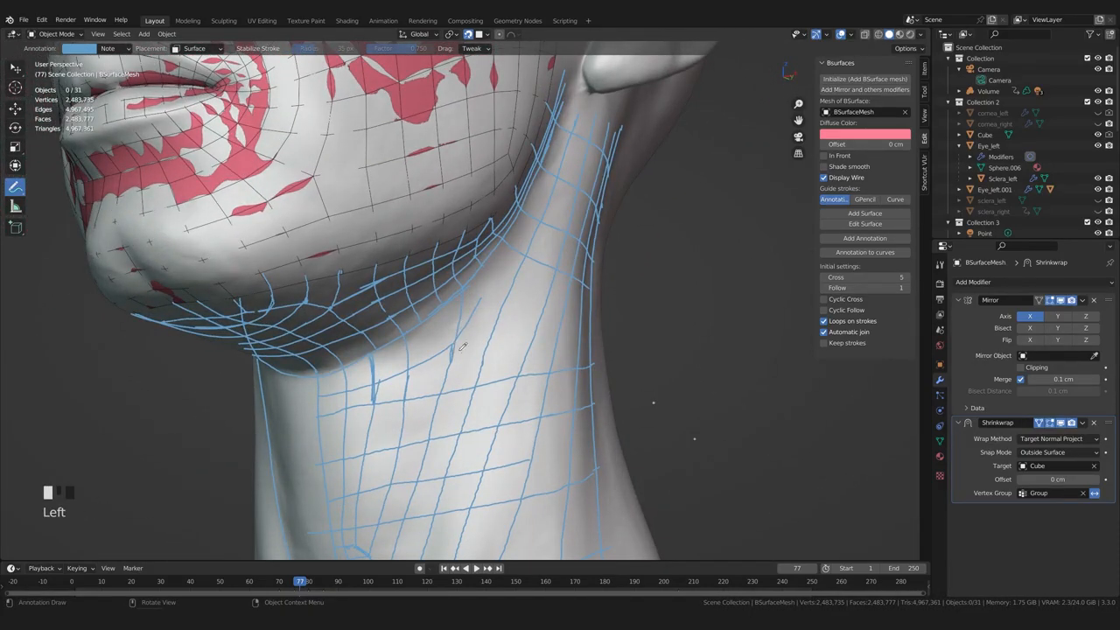
{"action": "middle_click_drag", "start_coordinate": [456, 353], "coordinate": [423, 289]}
{"action": "left_click", "coordinate": [422, 286]}
{"action": "middle_click_drag", "start_coordinate": [517, 316], "coordinate": [500, 329]}
{"action": "scroll", "coordinate": [489, 324], "scroll_direction": "up", "scroll_amount": 1}
Erase part of the vertical stroke between the throat line and the new cross stroke, then return to annotation drawing
{"action": "mouse_move", "coordinate": [14, 186]}
{"action": "left_mouse_down"}
{"action": "mouse_move", "coordinate": [52, 212]}
{"action": "mouse_move", "coordinate": [58, 257]}
{"action": "left_mouse_up"}
{"action": "left_click_drag", "start_coordinate": [463, 267], "coordinate": [446, 315]}
{"action": "scroll", "coordinate": [445, 316], "scroll_direction": "down", "scroll_amount": 4}
{"action": "mouse_move", "coordinate": [445, 316]}
{"action": "middle_mouse_down"}
{"action": "mouse_move", "coordinate": [461, 331]}
{"action": "mouse_move", "coordinate": [404, 329]}
{"action": "mouse_move", "coordinate": [475, 351]}
{"action": "middle_mouse_up"}
{"action": "scroll", "coordinate": [404, 329], "scroll_direction": "up", "scroll_amount": 2}
{"action": "scroll", "coordinate": [411, 337], "scroll_direction": "down", "scroll_amount": 3}
{"action": "scroll", "coordinate": [475, 345], "scroll_direction": "up", "scroll_amount": 1}
{"action": "mouse_move", "coordinate": [15, 186]}
{"action": "left_mouse_down"}
{"action": "mouse_move", "coordinate": [70, 257]}
{"action": "mouse_move", "coordinate": [63, 192]}
{"action": "left_mouse_up"}
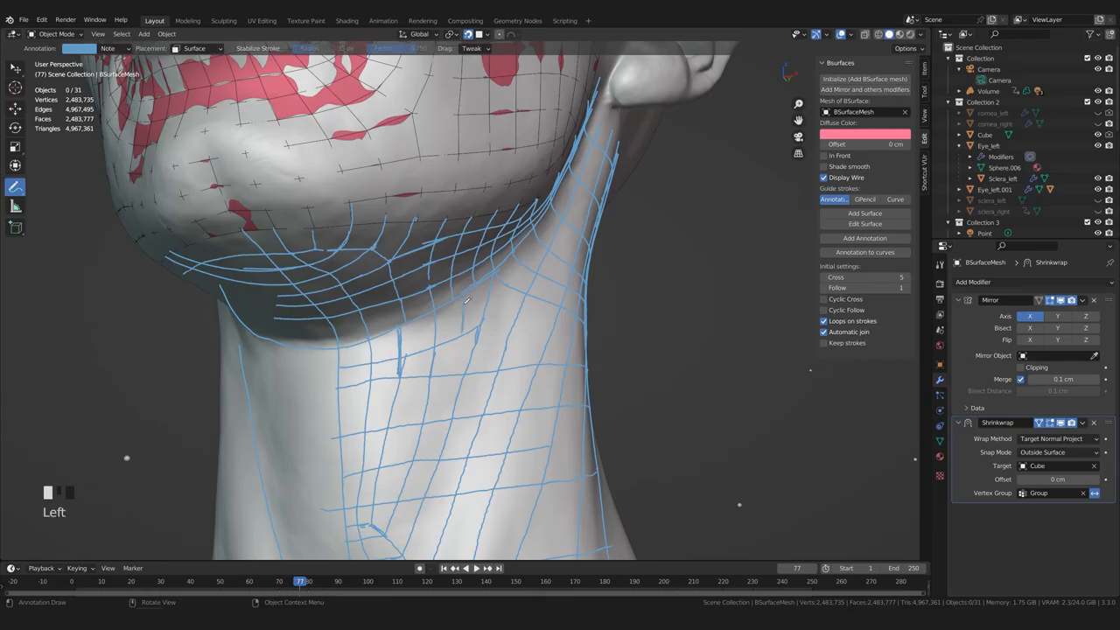
Extend the cross stroke below the throat line back to the neighboring vertical neck line, reinforcing the vertical stroke it crosses
{"action": "scroll", "coordinate": [462, 331], "scroll_direction": "down", "scroll_amount": 2}
{"action": "middle_click_drag", "start_coordinate": [462, 331], "coordinate": [477, 306]}
{"action": "middle_click_drag", "start_coordinate": [478, 306], "coordinate": [490, 246], "text": "shift"}
{"action": "scroll", "coordinate": [491, 246], "scroll_direction": "up", "scroll_amount": 2}
{"action": "left_click_drag", "start_coordinate": [491, 246], "coordinate": [488, 253]}
{"action": "left_click_drag", "start_coordinate": [447, 397], "coordinate": [424, 439]}
{"action": "mouse_move", "coordinate": [503, 422]}
{"action": "middle_mouse_down"}
{"action": "mouse_move", "coordinate": [447, 421]}
{"action": "mouse_move", "coordinate": [507, 411]}
{"action": "mouse_move", "coordinate": [460, 369]}
{"action": "mouse_move", "coordinate": [477, 367]}
{"action": "mouse_move", "coordinate": [442, 301]}
{"action": "mouse_move", "coordinate": [434, 325]}
{"action": "middle_mouse_up"}
{"action": "scroll", "coordinate": [507, 402], "scroll_direction": "down", "scroll_amount": 2}
{"action": "scroll", "coordinate": [460, 369], "scroll_direction": "up", "scroll_amount": 3}
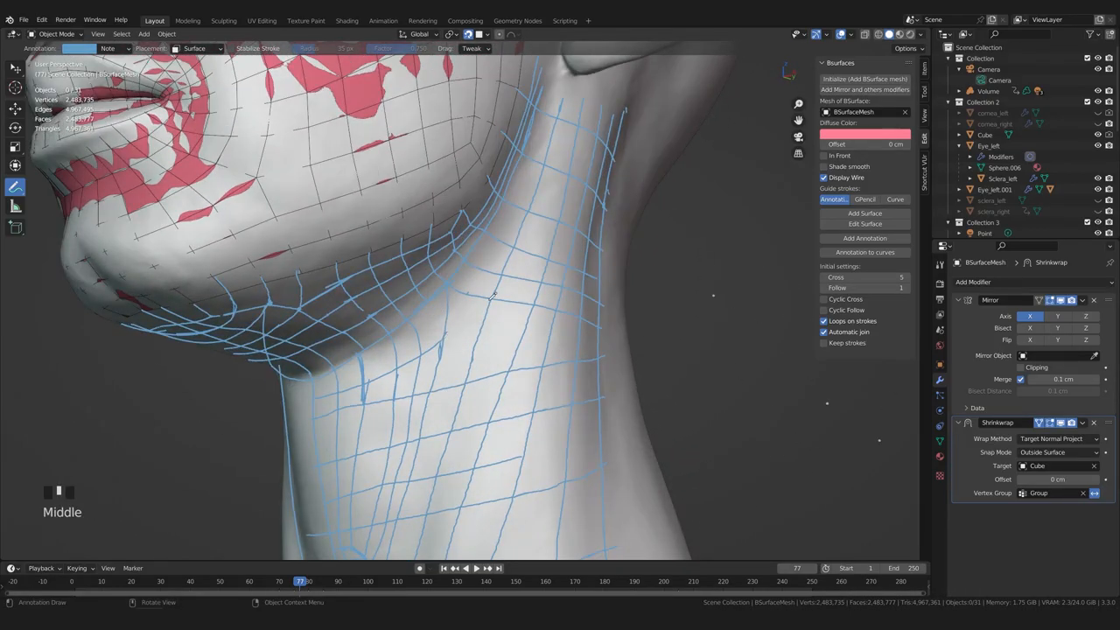
{"action": "left_click_drag", "start_coordinate": [447, 305], "coordinate": [449, 326]}
{"action": "left_click_drag", "start_coordinate": [450, 325], "coordinate": [492, 303]}
Erase the stray stroke piece at the throat line above the new junction, then return to annotation drawing
{"action": "middle_click_drag", "start_coordinate": [491, 302], "coordinate": [502, 291]}
{"action": "left_click_drag", "start_coordinate": [16, 188], "coordinate": [53, 241]}
{"action": "scroll", "coordinate": [463, 262], "scroll_direction": "up", "scroll_amount": 2}
{"action": "left_click_drag", "start_coordinate": [461, 262], "coordinate": [456, 274]}
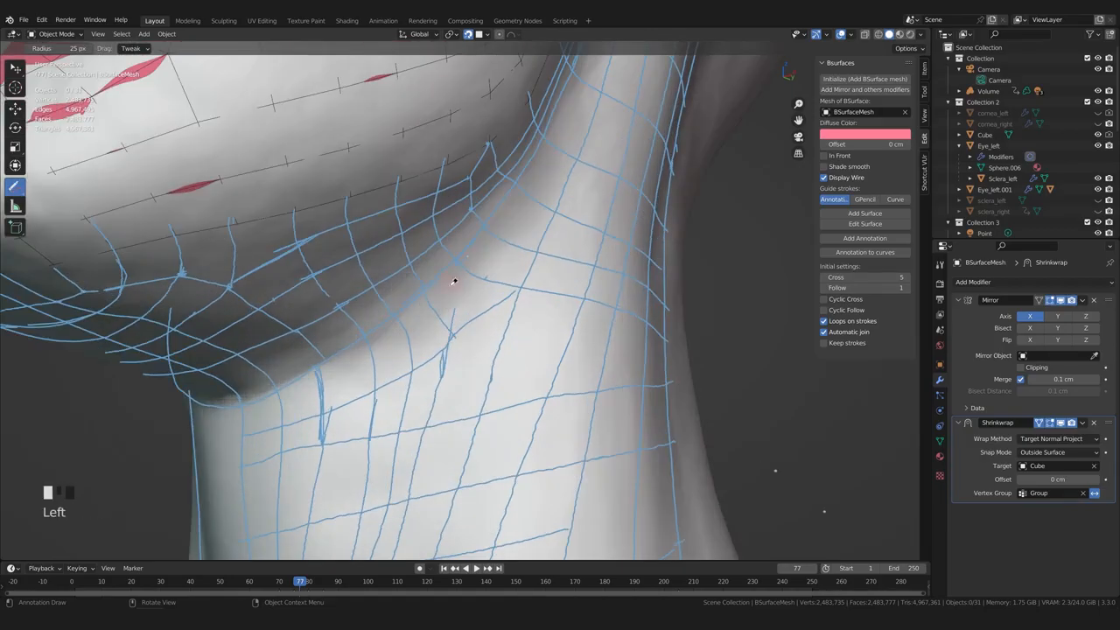
{"action": "scroll", "coordinate": [519, 385], "scroll_direction": "down", "scroll_amount": 3}
{"action": "middle_click_drag", "start_coordinate": [519, 384], "coordinate": [495, 340]}
{"action": "left_click_drag", "start_coordinate": [15, 188], "coordinate": [52, 189]}
{"action": "mouse_move", "coordinate": [495, 340]}
{"action": "middle_mouse_down"}
{"action": "mouse_move", "coordinate": [515, 362]}
{"action": "mouse_move", "coordinate": [495, 340]}
{"action": "mouse_move", "coordinate": [491, 349]}
{"action": "middle_mouse_up"}
{"action": "left_click_drag", "start_coordinate": [486, 255], "coordinate": [486, 255]}
{"action": "key", "text": "ctrl+z"}
{"action": "mouse_move", "coordinate": [482, 330]}
{"action": "middle_mouse_down"}
{"action": "mouse_move", "coordinate": [448, 363]}
{"action": "mouse_move", "coordinate": [523, 312]}
{"action": "middle_mouse_up"}
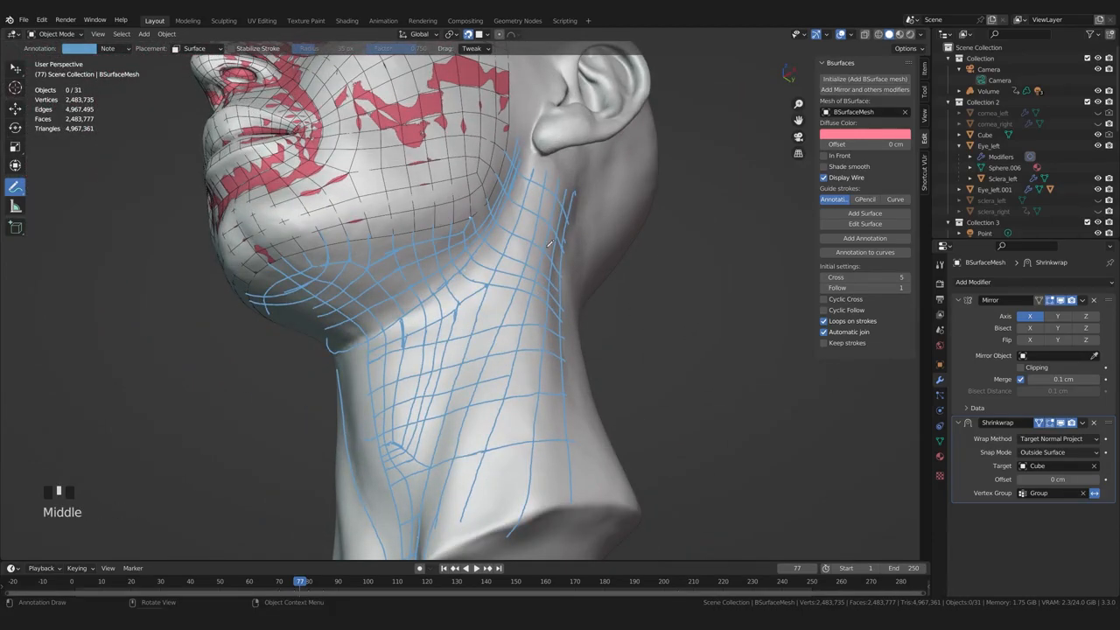
{"action": "middle_click_drag", "start_coordinate": [549, 272], "coordinate": [603, 317]}
{"action": "middle_click_drag", "start_coordinate": [604, 317], "coordinate": [473, 210], "text": "shift"}
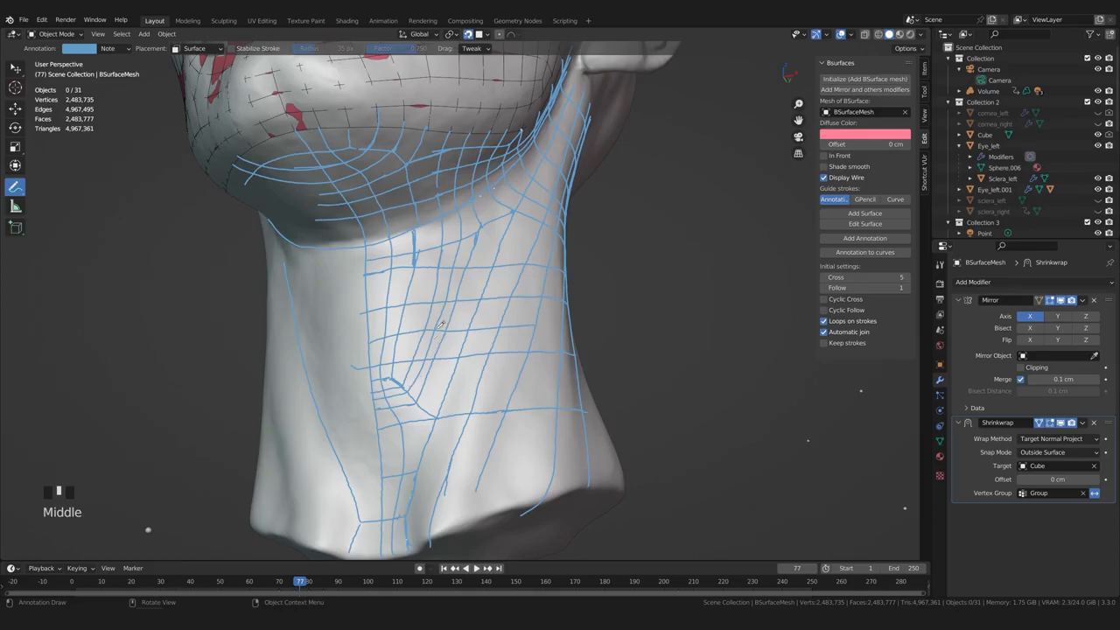
{"action": "mouse_move", "coordinate": [463, 377]}
{"action": "middle_mouse_down"}
{"action": "mouse_move", "coordinate": [414, 298]}
{"action": "mouse_move", "coordinate": [457, 282]}
{"action": "mouse_move", "coordinate": [458, 269]}
{"action": "middle_mouse_up"}
{"action": "mouse_move", "coordinate": [458, 270]}
{"action": "middle_mouse_down", "text": "shift"}
{"action": "mouse_move", "coordinate": [450, 354]}
{"action": "mouse_move", "coordinate": [464, 303]}
{"action": "middle_mouse_up", "text": "shift"}
{"action": "scroll", "coordinate": [452, 336], "scroll_direction": "up", "scroll_amount": 1}
{"action": "left_click_drag", "start_coordinate": [457, 183], "coordinate": [457, 182]}
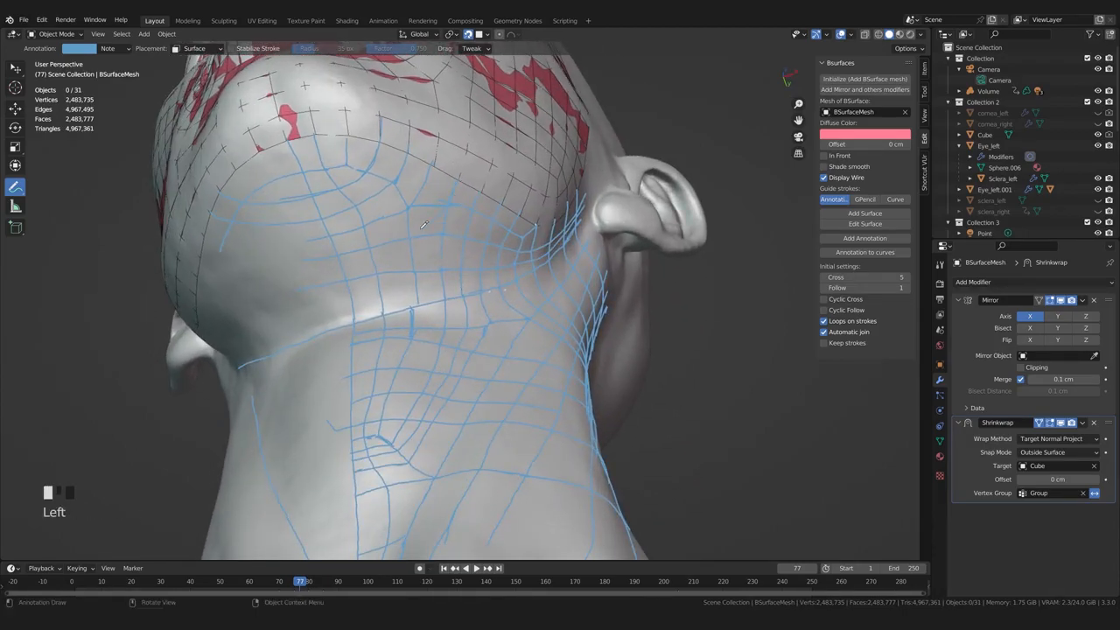
{"action": "key", "text": "ctrl+z"}
{"action": "middle_click_drag", "start_coordinate": [455, 221], "coordinate": [469, 210]}
{"action": "left_click", "coordinate": [436, 218]}
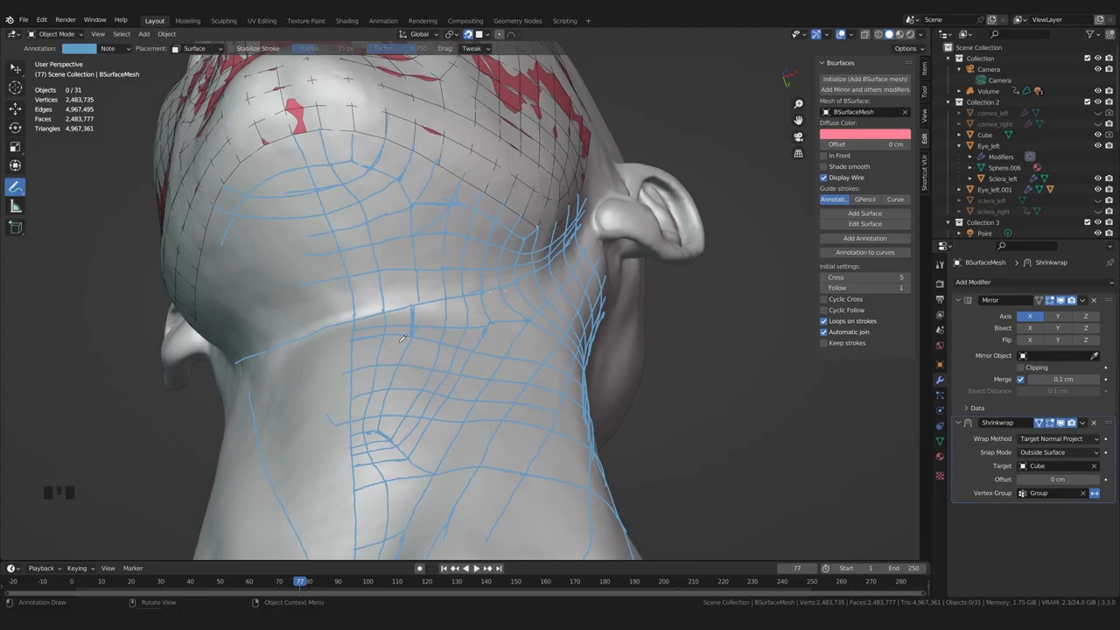
{"action": "key", "text": "ctrl+z"}
Erase the misplaced segments of the under-jaw grid near the jawline, then switch back to annotation drawing
{"action": "middle_click_drag", "start_coordinate": [453, 222], "coordinate": [377, 188], "text": "shift"}
{"action": "left_click_drag", "start_coordinate": [18, 182], "coordinate": [65, 258]}
{"action": "left_click_drag", "start_coordinate": [400, 234], "coordinate": [409, 230]}
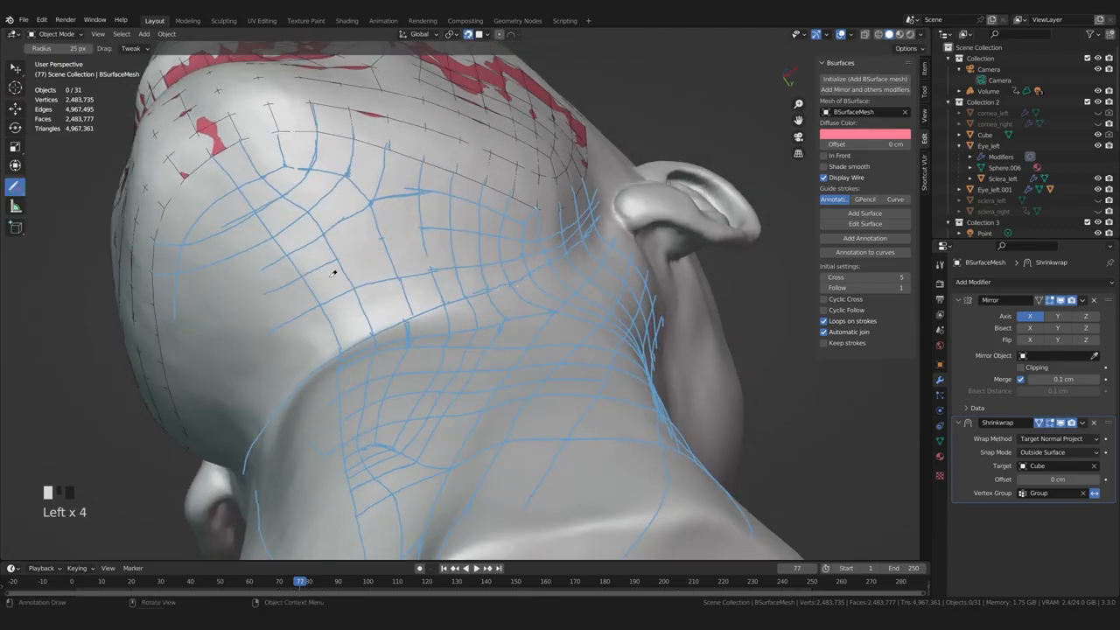
{"action": "left_click_drag", "start_coordinate": [287, 280], "coordinate": [299, 277]}
{"action": "mouse_move", "coordinate": [372, 208]}
{"action": "left_mouse_down"}
{"action": "mouse_move", "coordinate": [363, 181]}
{"action": "mouse_move", "coordinate": [411, 188]}
{"action": "left_mouse_up"}
{"action": "left_click_drag", "start_coordinate": [18, 186], "coordinate": [54, 188]}
Redraw the under-jaw cross strokes so they curve from the jawline down across the grid toward the throat
{"action": "mouse_move", "coordinate": [423, 160]}
{"action": "left_mouse_down"}
{"action": "mouse_move", "coordinate": [344, 253]}
{"action": "mouse_move", "coordinate": [293, 279]}
{"action": "left_mouse_up"}
{"action": "left_click_drag", "start_coordinate": [388, 159], "coordinate": [345, 220]}
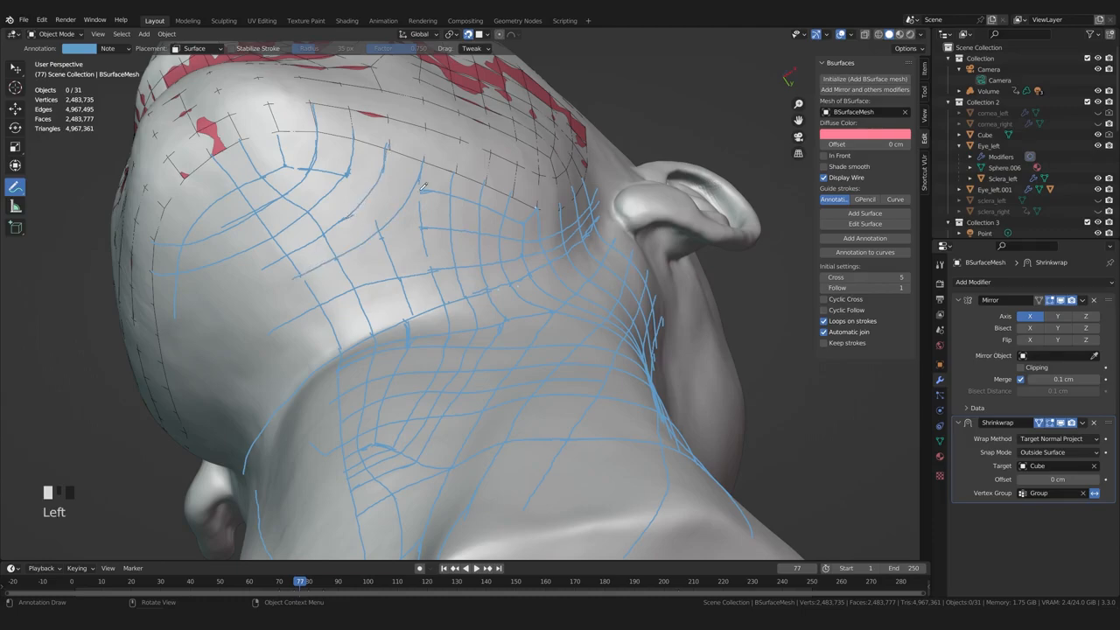
{"action": "left_click_drag", "start_coordinate": [347, 170], "coordinate": [344, 171]}
{"action": "left_click", "coordinate": [418, 186]}
{"action": "left_click_drag", "start_coordinate": [419, 189], "coordinate": [421, 225]}
{"action": "middle_click_drag", "start_coordinate": [422, 225], "coordinate": [442, 243]}
{"action": "left_click_drag", "start_coordinate": [440, 220], "coordinate": [321, 259]}
{"action": "middle_click_drag", "start_coordinate": [321, 259], "coordinate": [322, 258]}
Erase the leftover pieces of the old cross strokes under the jaw and return to annotation drawing
{"action": "mouse_move", "coordinate": [14, 187]}
{"action": "left_mouse_down"}
{"action": "mouse_move", "coordinate": [63, 235]}
{"action": "mouse_move", "coordinate": [68, 259]}
{"action": "left_mouse_up"}
{"action": "left_click_drag", "start_coordinate": [273, 288], "coordinate": [306, 281]}
{"action": "left_click_drag", "start_coordinate": [381, 262], "coordinate": [420, 253]}
{"action": "left_click", "coordinate": [15, 187]}
{"action": "left_click", "coordinate": [62, 187]}
Bridge the gap in the under-jaw vertical stroke and draw its continuation toward the underside of the chin
{"action": "middle_click_drag", "start_coordinate": [408, 253], "coordinate": [381, 304]}
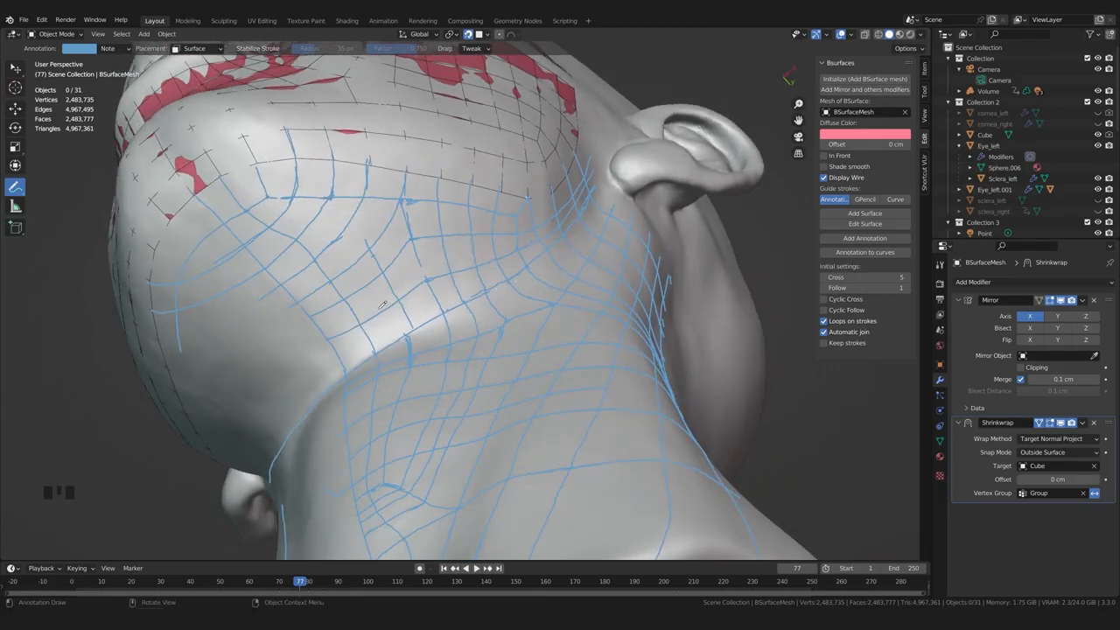
{"action": "middle_click_drag", "start_coordinate": [384, 266], "coordinate": [391, 251]}
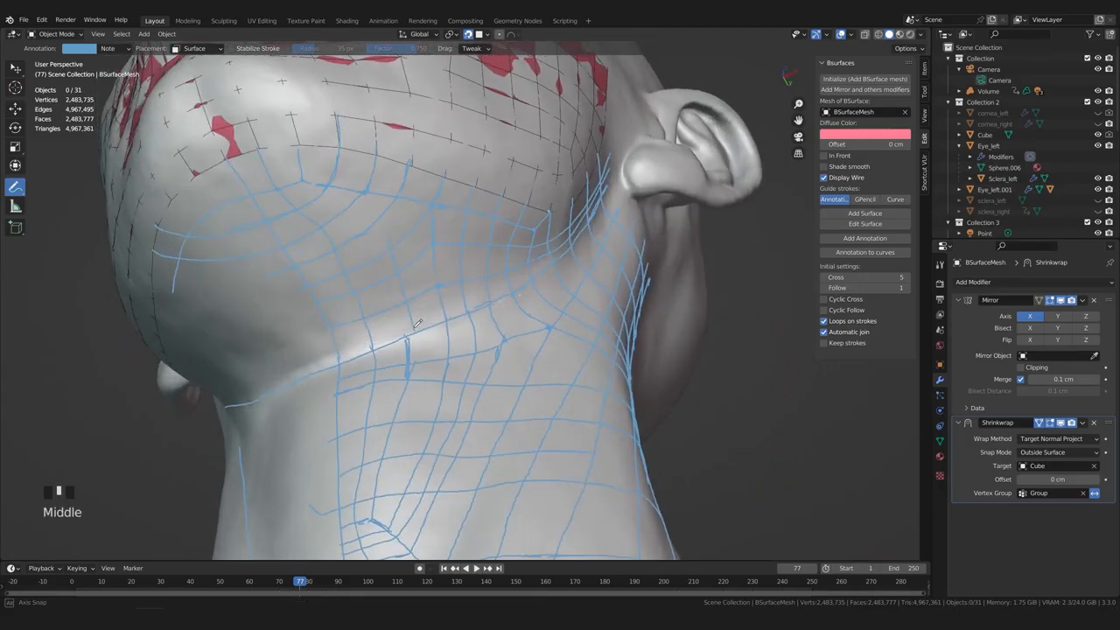
{"action": "left_click_drag", "start_coordinate": [389, 245], "coordinate": [390, 254]}
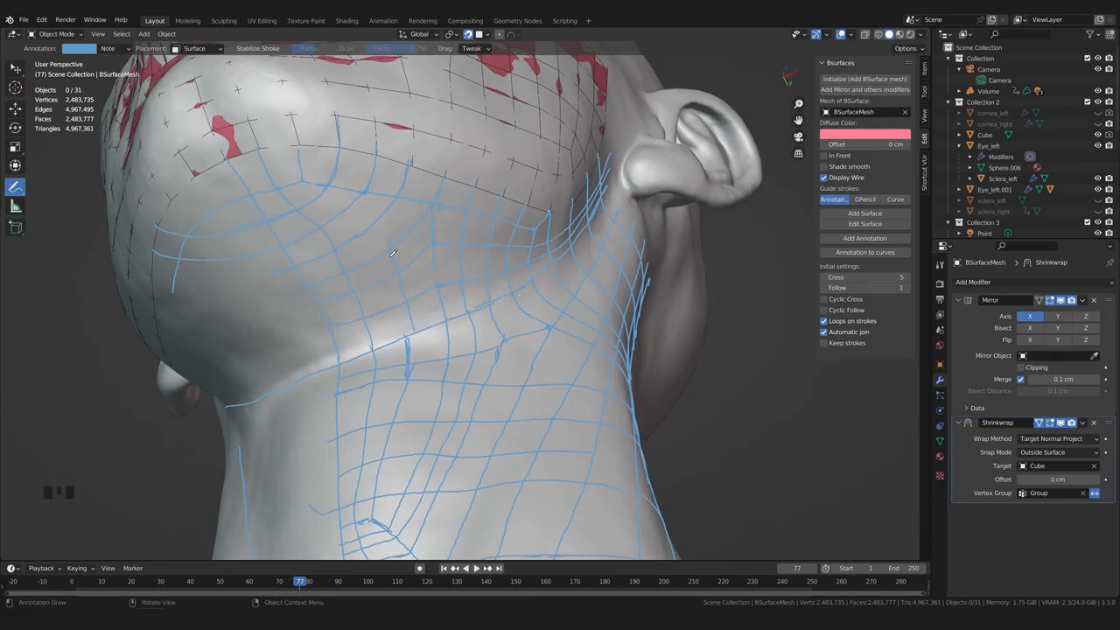
{"action": "scroll", "coordinate": [389, 254], "scroll_direction": "down", "scroll_amount": 2}
{"action": "scroll", "coordinate": [389, 254], "scroll_direction": "up", "scroll_amount": 2}
{"action": "middle_click_drag", "start_coordinate": [389, 254], "coordinate": [373, 244]}
{"action": "left_click_drag", "start_coordinate": [371, 243], "coordinate": [283, 192]}
Erase and redraw the short arc section beneath the chin where the under-jaw strokes converge
{"action": "middle_click_drag", "start_coordinate": [285, 188], "coordinate": [293, 181]}
{"action": "mouse_move", "coordinate": [14, 186]}
{"action": "left_mouse_down"}
{"action": "mouse_move", "coordinate": [32, 192]}
{"action": "mouse_move", "coordinate": [53, 255]}
{"action": "left_mouse_up"}
{"action": "left_click_drag", "start_coordinate": [318, 185], "coordinate": [324, 170]}
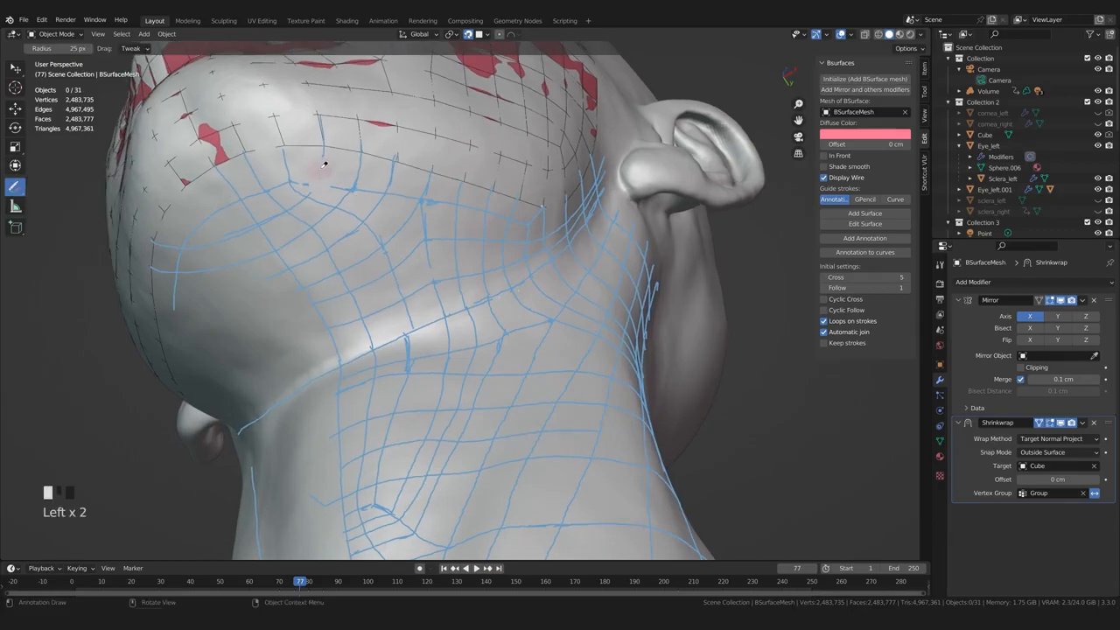
{"action": "mouse_move", "coordinate": [338, 180]}
{"action": "middle_mouse_down"}
{"action": "mouse_move", "coordinate": [324, 170]}
{"action": "mouse_move", "coordinate": [392, 282]}
{"action": "middle_mouse_up"}
{"action": "key", "text": "ctrl+z"}
{"action": "key", "text": "ctrl+z"}
{"action": "key", "text": "ctrl+z"}
{"action": "key", "text": "ctrl+z"}
{"action": "key", "text": "ctrl+shift+z"}
{"action": "key", "text": "ctrl+shift+z"}
{"action": "key", "text": "ctrl+shift+z"}
{"action": "left_click_drag", "start_coordinate": [14, 186], "coordinate": [51, 190]}
{"action": "left_click_drag", "start_coordinate": [340, 206], "coordinate": [387, 166]}
Erase the stray stroke pieces between the chin arc and the first under-jaw cross stroke
{"action": "mouse_move", "coordinate": [387, 166]}
{"action": "middle_mouse_down"}
{"action": "mouse_move", "coordinate": [413, 289]}
{"action": "mouse_move", "coordinate": [394, 180]}
{"action": "middle_mouse_up"}
{"action": "left_click_drag", "start_coordinate": [15, 186], "coordinate": [52, 255]}
{"action": "left_click", "coordinate": [384, 222]}
{"action": "left_click_drag", "start_coordinate": [361, 220], "coordinate": [250, 247]}
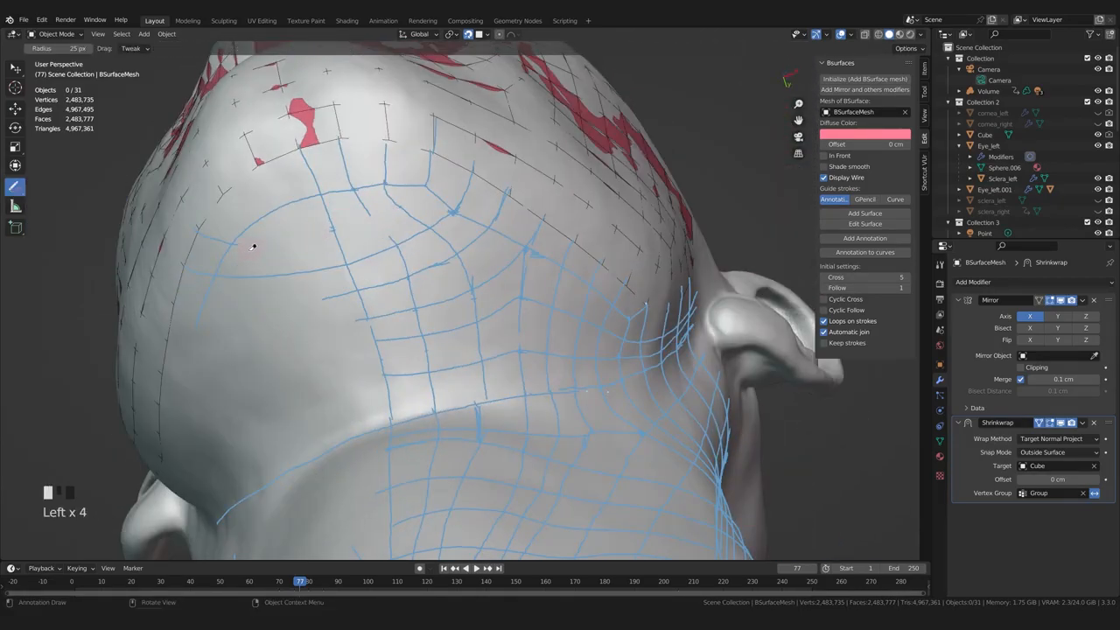
Draw the segments linking the junction beneath the chin arc to the next junction along the jaw
{"action": "left_click_drag", "start_coordinate": [14, 186], "coordinate": [51, 190]}
{"action": "middle_click_drag", "start_coordinate": [398, 236], "coordinate": [386, 317]}
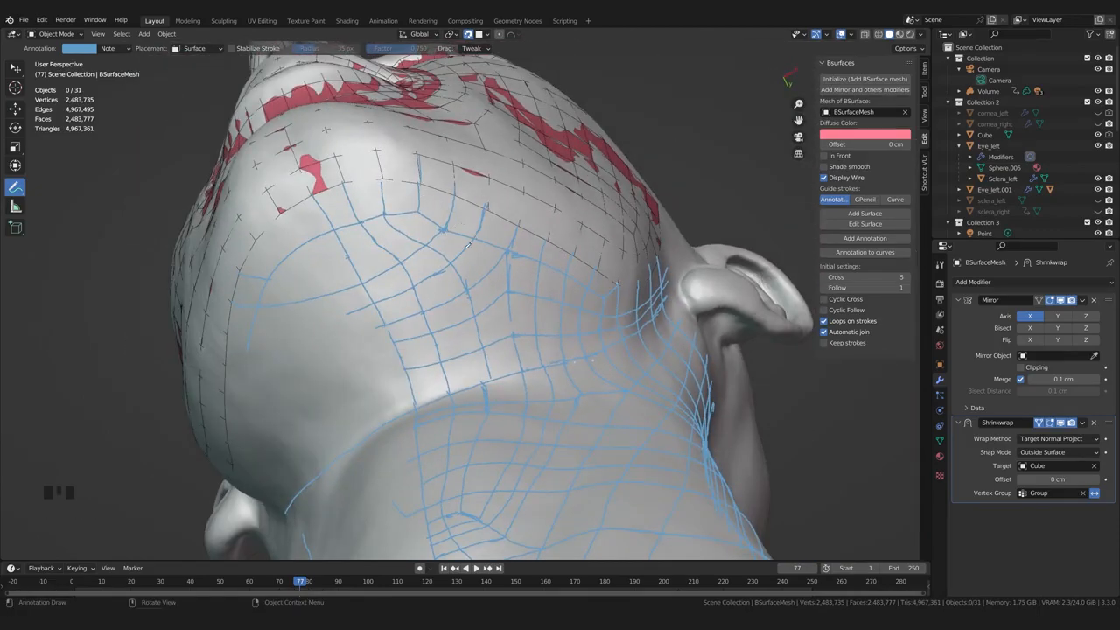
{"action": "left_click_drag", "start_coordinate": [445, 230], "coordinate": [476, 241]}
{"action": "left_click_drag", "start_coordinate": [477, 242], "coordinate": [509, 250]}
Erase the overlapping piece of the throat line where the vertical neck stroke crosses it
{"action": "mouse_move", "coordinate": [503, 254]}
{"action": "middle_mouse_down"}
{"action": "mouse_move", "coordinate": [490, 337]}
{"action": "mouse_move", "coordinate": [374, 342]}
{"action": "mouse_move", "coordinate": [421, 353]}
{"action": "mouse_move", "coordinate": [435, 370]}
{"action": "mouse_move", "coordinate": [438, 302]}
{"action": "mouse_move", "coordinate": [411, 289]}
{"action": "middle_mouse_up"}
{"action": "scroll", "coordinate": [490, 336], "scroll_direction": "up", "scroll_amount": 2}
{"action": "scroll", "coordinate": [437, 301], "scroll_direction": "down", "scroll_amount": 2}
{"action": "scroll", "coordinate": [437, 301], "scroll_direction": "up", "scroll_amount": 3}
{"action": "left_click_drag", "start_coordinate": [15, 186], "coordinate": [58, 254]}
{"action": "scroll", "coordinate": [385, 278], "scroll_direction": "up", "scroll_amount": 3}
{"action": "left_click_drag", "start_coordinate": [392, 273], "coordinate": [401, 289]}
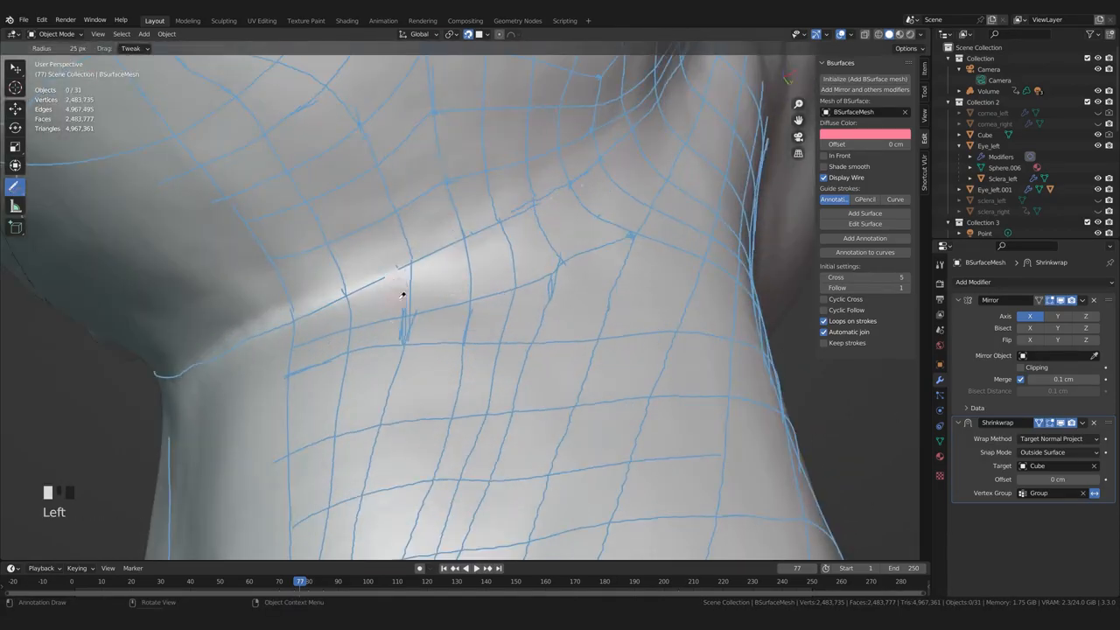
Draw a short cross stroke on the front of the neck below the throat line and another on the neck's side
{"action": "left_click_drag", "start_coordinate": [15, 187], "coordinate": [50, 188]}
{"action": "middle_click_drag", "start_coordinate": [411, 336], "coordinate": [420, 394]}
{"action": "left_click_drag", "start_coordinate": [332, 385], "coordinate": [429, 375]}
{"action": "scroll", "coordinate": [420, 376], "scroll_direction": "down", "scroll_amount": 5}
{"action": "mouse_move", "coordinate": [420, 376]}
{"action": "middle_mouse_down"}
{"action": "mouse_move", "coordinate": [409, 418]}
{"action": "mouse_move", "coordinate": [446, 359]}
{"action": "middle_mouse_up"}
{"action": "scroll", "coordinate": [446, 358], "scroll_direction": "down", "scroll_amount": 1}
{"action": "mouse_move", "coordinate": [446, 359]}
{"action": "middle_mouse_down"}
{"action": "mouse_move", "coordinate": [480, 316]}
{"action": "mouse_move", "coordinate": [391, 391]}
{"action": "mouse_move", "coordinate": [415, 376]}
{"action": "middle_mouse_up"}
{"action": "scroll", "coordinate": [480, 316], "scroll_direction": "up", "scroll_amount": 3}
{"action": "mouse_move", "coordinate": [416, 376]}
{"action": "middle_mouse_down", "text": "shift"}
{"action": "mouse_move", "coordinate": [429, 345]}
{"action": "mouse_move", "coordinate": [523, 340]}
{"action": "middle_mouse_up", "text": "shift"}
{"action": "scroll", "coordinate": [522, 334], "scroll_direction": "up", "scroll_amount": 2}
{"action": "left_click_drag", "start_coordinate": [523, 339], "coordinate": [562, 331]}
Draw strokes from just below the earlobe down to the line behind the jaw angle
{"action": "mouse_move", "coordinate": [446, 330]}
{"action": "middle_mouse_down", "text": "shift"}
{"action": "mouse_move", "coordinate": [459, 352]}
{"action": "mouse_move", "coordinate": [516, 320]}
{"action": "middle_mouse_up", "text": "shift"}
{"action": "scroll", "coordinate": [461, 349], "scroll_direction": "up", "scroll_amount": 2}
{"action": "left_click_drag", "start_coordinate": [490, 256], "coordinate": [495, 206]}
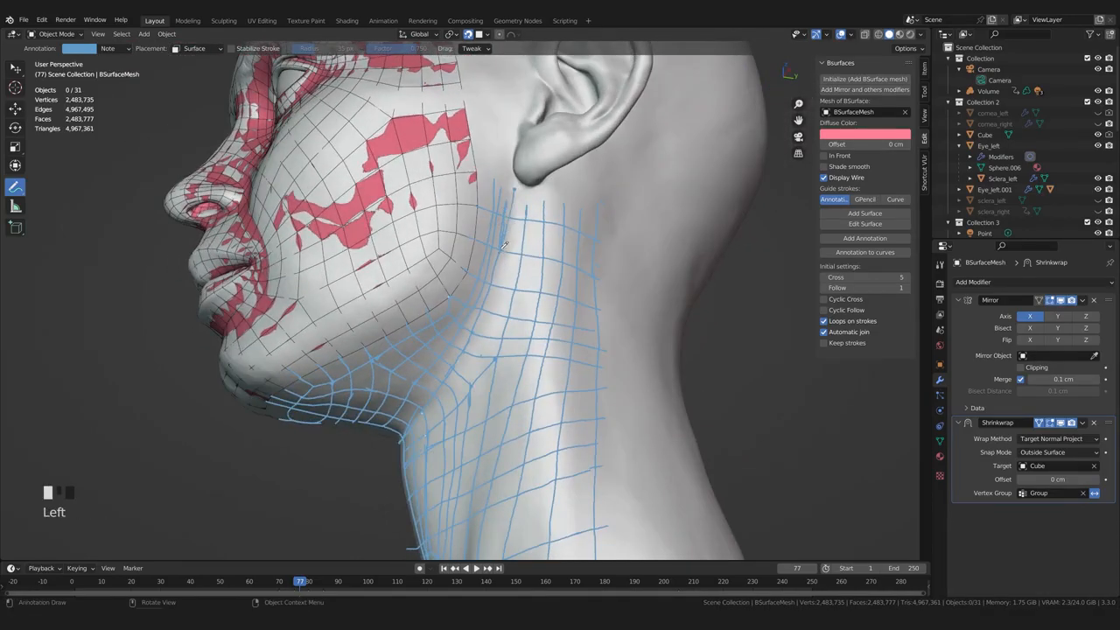
{"action": "middle_click_drag", "start_coordinate": [495, 209], "coordinate": [488, 263], "text": "shift"}
{"action": "scroll", "coordinate": [488, 262], "scroll_direction": "up", "scroll_amount": 2}
{"action": "left_click_drag", "start_coordinate": [488, 308], "coordinate": [507, 226]}
{"action": "scroll", "coordinate": [508, 229], "scroll_direction": "up", "scroll_amount": 2}
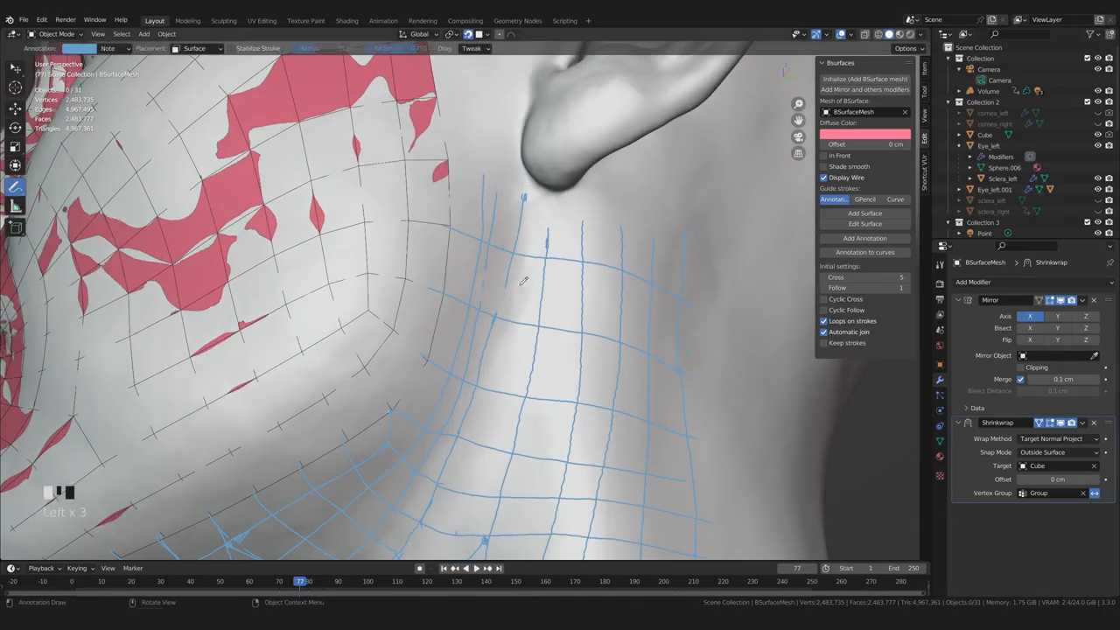
Draw two more cross strokes around the lower neck, from its front center toward the side
{"action": "scroll", "coordinate": [495, 292], "scroll_direction": "down", "scroll_amount": 3}
{"action": "middle_click_drag", "start_coordinate": [495, 291], "coordinate": [485, 371]}
{"action": "scroll", "coordinate": [473, 302], "scroll_direction": "up", "scroll_amount": 3}
{"action": "left_click_drag", "start_coordinate": [434, 484], "coordinate": [573, 455]}
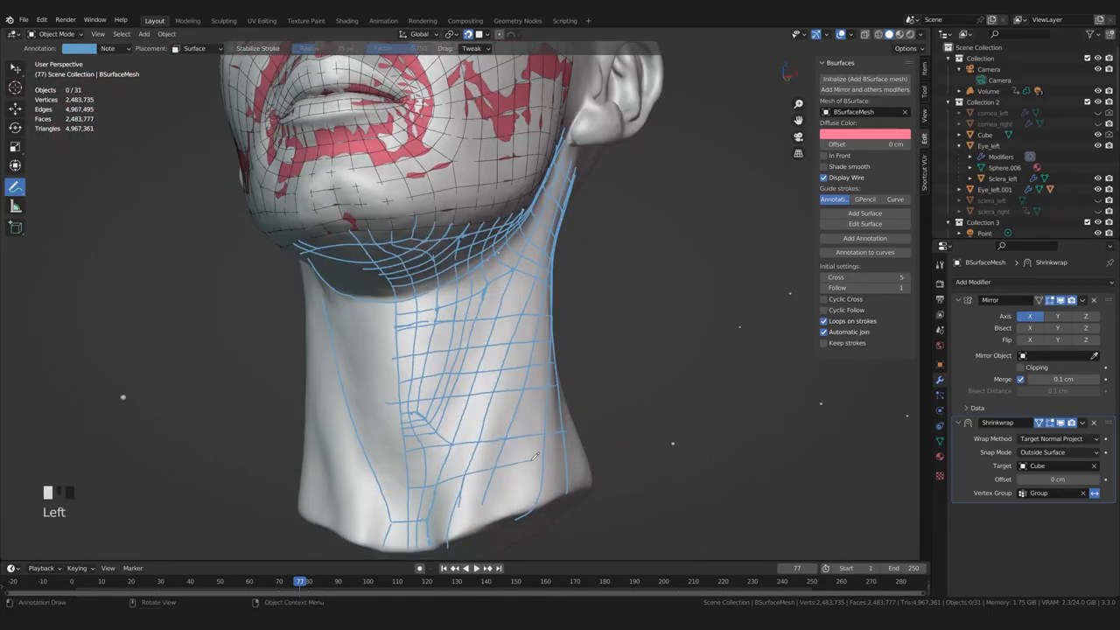
{"action": "middle_click_drag", "start_coordinate": [560, 463], "coordinate": [588, 463]}
{"action": "left_click_drag", "start_coordinate": [428, 520], "coordinate": [567, 468]}
{"action": "mouse_move", "coordinate": [516, 532]}
{"action": "middle_mouse_down"}
{"action": "mouse_move", "coordinate": [529, 539]}
{"action": "mouse_move", "coordinate": [462, 490]}
{"action": "middle_mouse_up"}
{"action": "scroll", "coordinate": [529, 540], "scroll_direction": "up", "scroll_amount": 2}
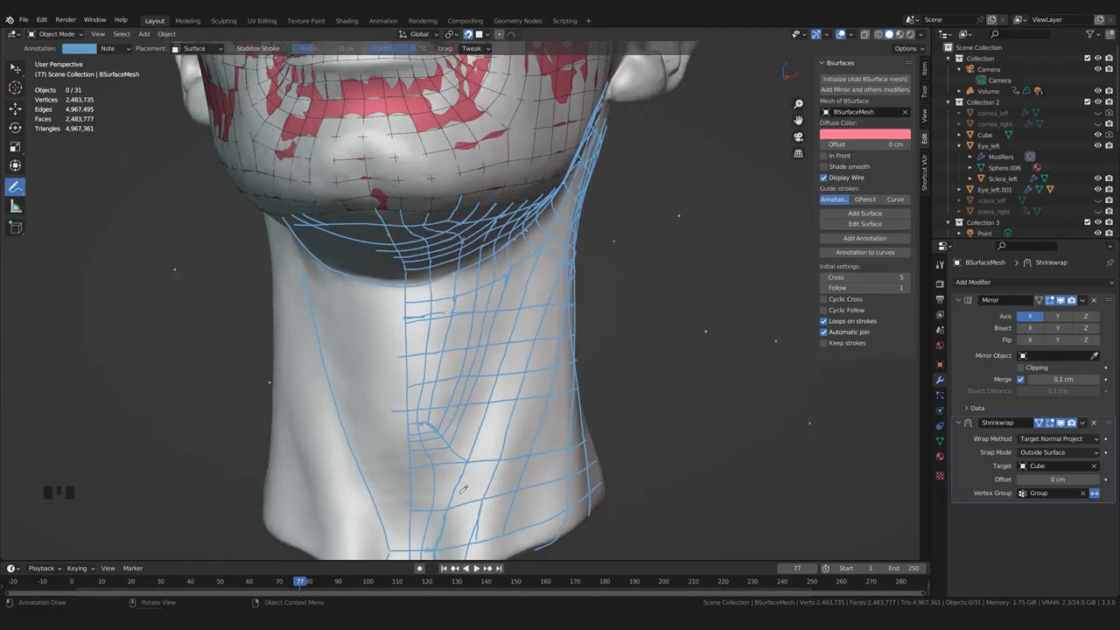
{"action": "scroll", "coordinate": [476, 472], "scroll_direction": "down", "scroll_amount": 1}
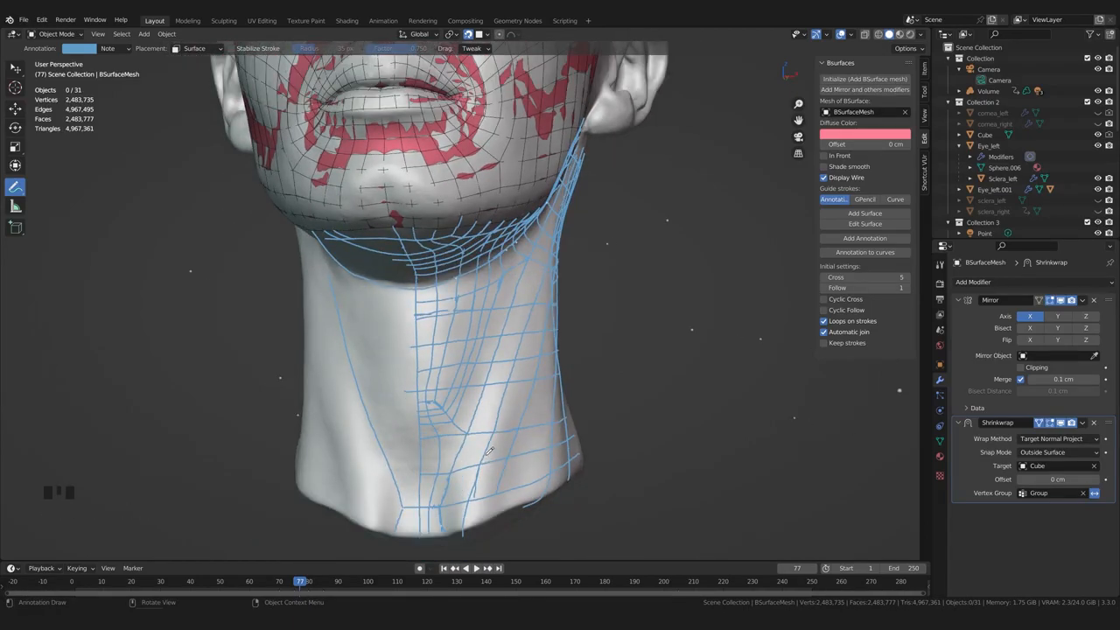
Try two concentric guide arcs around the chin mound below the lower lip
{"action": "middle_click_drag", "start_coordinate": [490, 451], "coordinate": [441, 398]}
{"action": "mouse_move", "coordinate": [442, 398]}
{"action": "middle_mouse_down", "text": "shift"}
{"action": "mouse_move", "coordinate": [497, 455]}
{"action": "mouse_move", "coordinate": [490, 363]}
{"action": "mouse_move", "coordinate": [573, 442]}
{"action": "mouse_move", "coordinate": [535, 409]}
{"action": "mouse_move", "coordinate": [573, 459]}
{"action": "mouse_move", "coordinate": [544, 471]}
{"action": "mouse_move", "coordinate": [445, 453]}
{"action": "mouse_move", "coordinate": [437, 415]}
{"action": "mouse_move", "coordinate": [481, 390]}
{"action": "mouse_move", "coordinate": [513, 390]}
{"action": "middle_mouse_up", "text": "shift"}
{"action": "scroll", "coordinate": [560, 437], "scroll_direction": "up", "scroll_amount": 2}
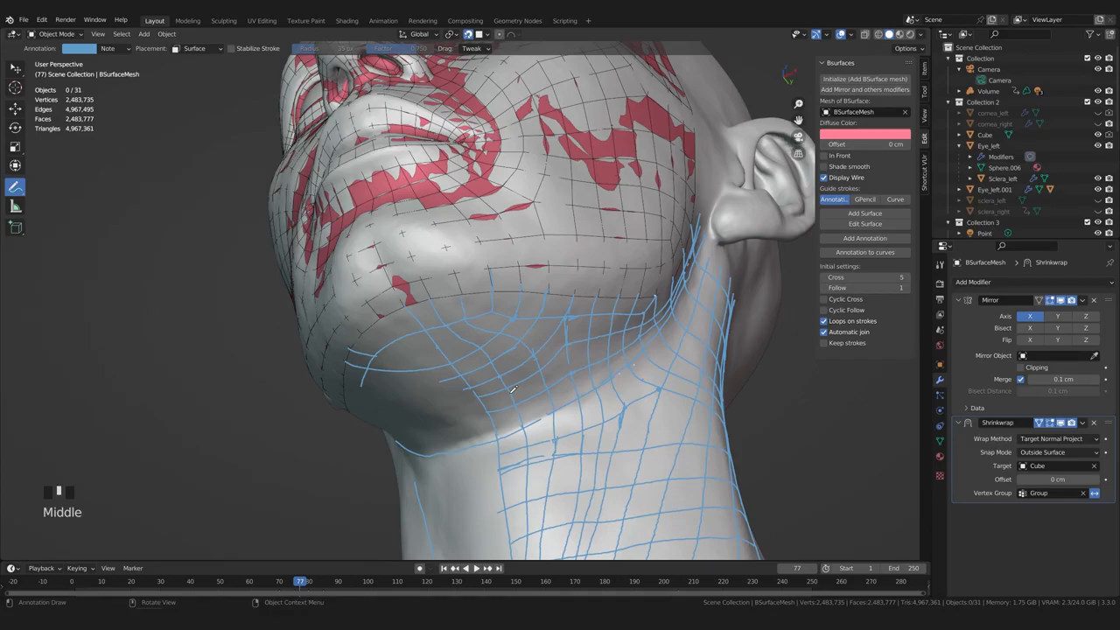
{"action": "middle_click_drag", "start_coordinate": [412, 291], "coordinate": [499, 258]}
{"action": "left_click", "coordinate": [501, 256]}
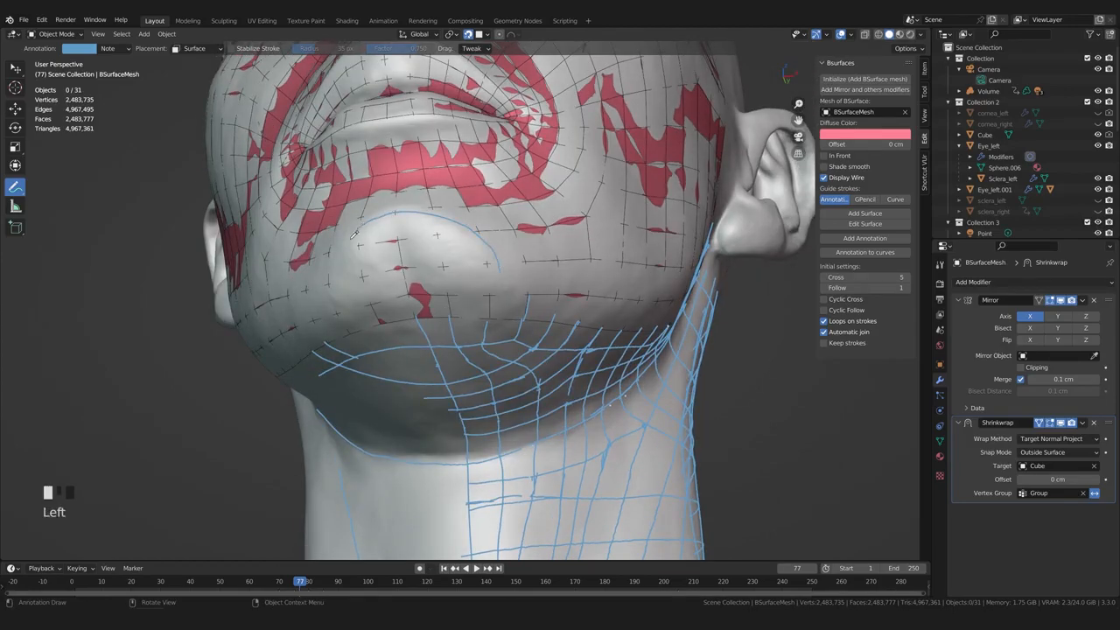
{"action": "middle_click_drag", "start_coordinate": [334, 291], "coordinate": [407, 355]}
{"action": "mouse_move", "coordinate": [516, 289]}
{"action": "left_mouse_down"}
{"action": "mouse_move", "coordinate": [525, 285]}
{"action": "mouse_move", "coordinate": [455, 262]}
{"action": "mouse_move", "coordinate": [342, 294]}
{"action": "left_mouse_up"}
Try extending the under-jaw strokes up over the side of the chin to meet the guide arcs
{"action": "middle_click_drag", "start_coordinate": [482, 357], "coordinate": [541, 301]}
{"action": "left_click_drag", "start_coordinate": [541, 302], "coordinate": [543, 290]}
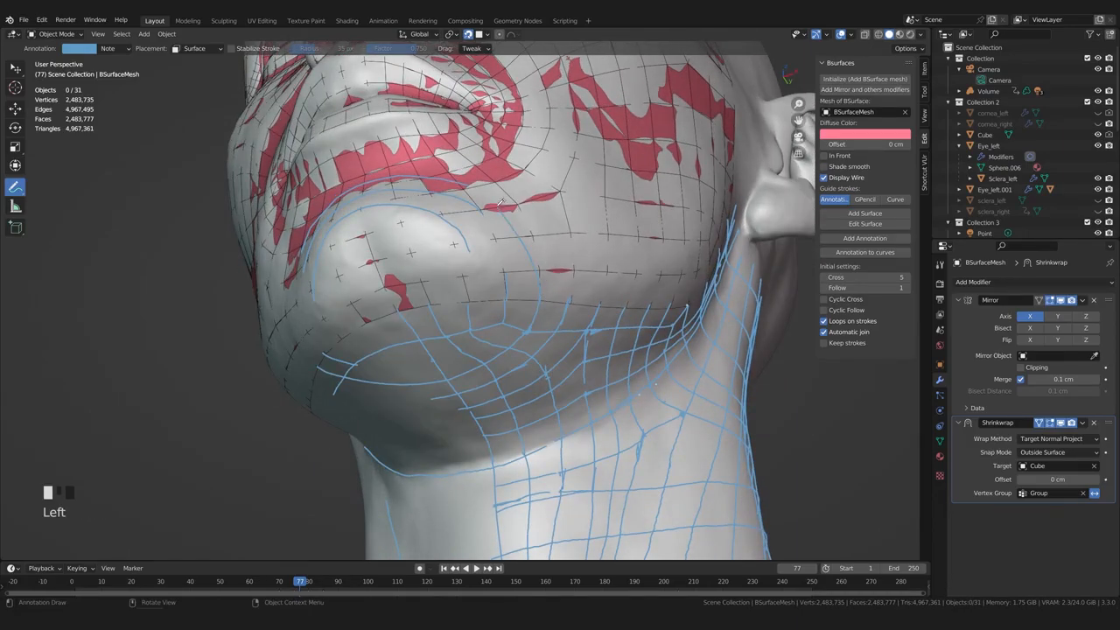
{"action": "key", "text": "ctrl+z"}
{"action": "left_click_drag", "start_coordinate": [544, 298], "coordinate": [544, 269]}
{"action": "left_click_drag", "start_coordinate": [474, 182], "coordinate": [542, 320]}
{"action": "middle_click_drag", "start_coordinate": [535, 306], "coordinate": [532, 278]}
{"action": "left_click_drag", "start_coordinate": [506, 267], "coordinate": [502, 210]}
{"action": "key", "text": "ctrl+z"}
{"action": "left_click_drag", "start_coordinate": [470, 293], "coordinate": [476, 206]}
{"action": "mouse_move", "coordinate": [451, 337]}
{"action": "middle_mouse_down"}
{"action": "mouse_move", "coordinate": [474, 286]}
{"action": "mouse_move", "coordinate": [543, 378]}
{"action": "mouse_move", "coordinate": [501, 369]}
{"action": "mouse_move", "coordinate": [457, 328]}
{"action": "mouse_move", "coordinate": [453, 346]}
{"action": "middle_mouse_up"}
Try cross strokes over the side of the chin, running from the inner arc toward the cheek
{"action": "scroll", "coordinate": [475, 286], "scroll_direction": "down", "scroll_amount": 1}
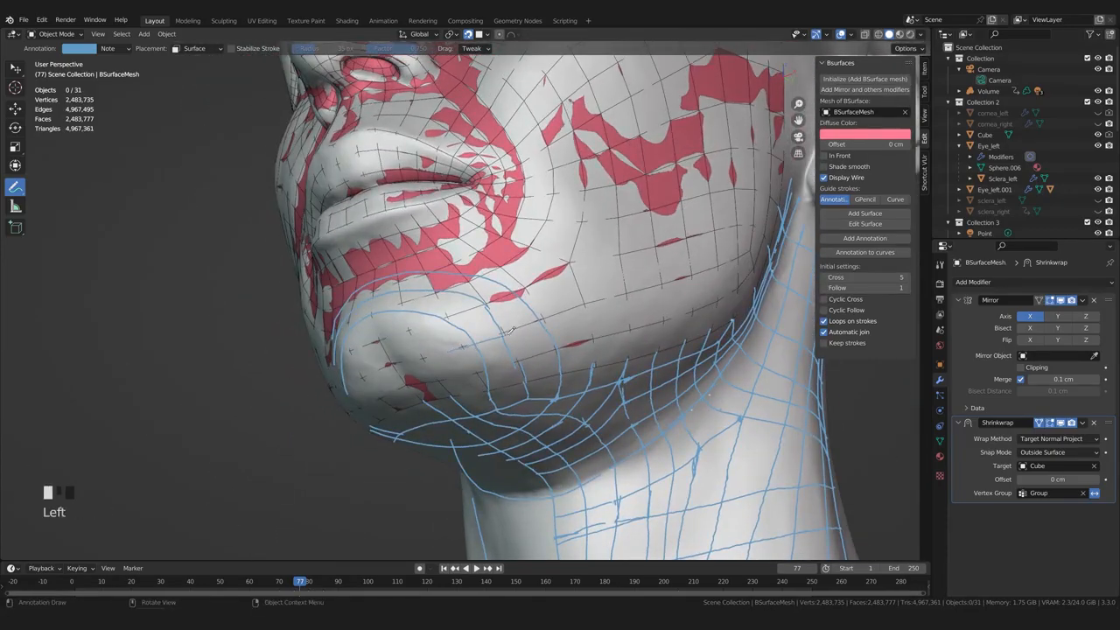
{"action": "left_click_drag", "start_coordinate": [447, 310], "coordinate": [546, 287]}
{"action": "left_click_drag", "start_coordinate": [483, 357], "coordinate": [492, 354]}
{"action": "middle_click_drag", "start_coordinate": [492, 354], "coordinate": [508, 385]}
{"action": "left_click_drag", "start_coordinate": [432, 313], "coordinate": [570, 283]}
{"action": "mouse_move", "coordinate": [560, 293]}
{"action": "middle_mouse_down"}
{"action": "mouse_move", "coordinate": [581, 324]}
{"action": "mouse_move", "coordinate": [410, 376]}
{"action": "mouse_move", "coordinate": [503, 355]}
{"action": "middle_mouse_up"}
Try vertical strokes from the lower lip down over the chin, undoing the last ones
{"action": "left_click_drag", "start_coordinate": [454, 291], "coordinate": [460, 312]}
{"action": "left_click_drag", "start_coordinate": [473, 187], "coordinate": [477, 296]}
{"action": "mouse_move", "coordinate": [492, 291]}
{"action": "middle_mouse_down"}
{"action": "mouse_move", "coordinate": [488, 337]}
{"action": "mouse_move", "coordinate": [477, 291]}
{"action": "mouse_move", "coordinate": [454, 271]}
{"action": "middle_mouse_up"}
{"action": "left_click_drag", "start_coordinate": [442, 168], "coordinate": [463, 252]}
{"action": "mouse_move", "coordinate": [462, 254]}
{"action": "middle_mouse_down"}
{"action": "mouse_move", "coordinate": [458, 210]}
{"action": "mouse_move", "coordinate": [457, 245]}
{"action": "middle_mouse_up"}
{"action": "left_click_drag", "start_coordinate": [426, 179], "coordinate": [435, 328]}
{"action": "mouse_move", "coordinate": [451, 354]}
{"action": "middle_mouse_down"}
{"action": "mouse_move", "coordinate": [459, 332]}
{"action": "mouse_move", "coordinate": [443, 350]}
{"action": "mouse_move", "coordinate": [450, 461]}
{"action": "mouse_move", "coordinate": [456, 352]}
{"action": "mouse_move", "coordinate": [458, 366]}
{"action": "middle_mouse_up"}
{"action": "key", "text": "ctrl+z"}
{"action": "key", "text": "ctrl+z"}
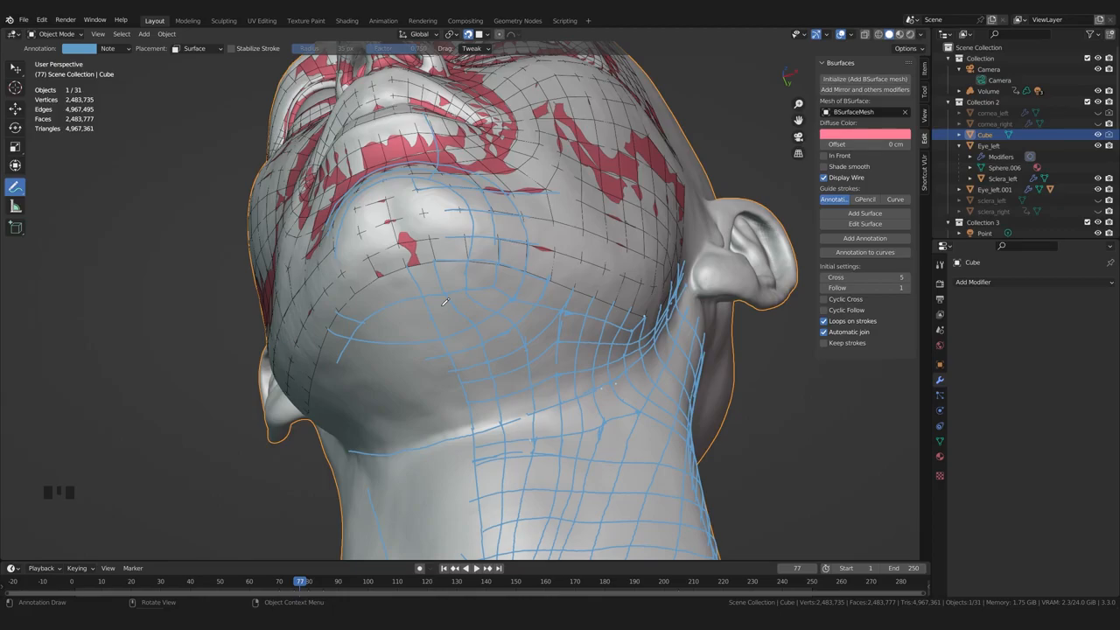
Inspect the trial chin flow from the front and below, then undo the trial strokes over the chin
{"action": "middle_click_drag", "start_coordinate": [435, 267], "coordinate": [417, 362]}
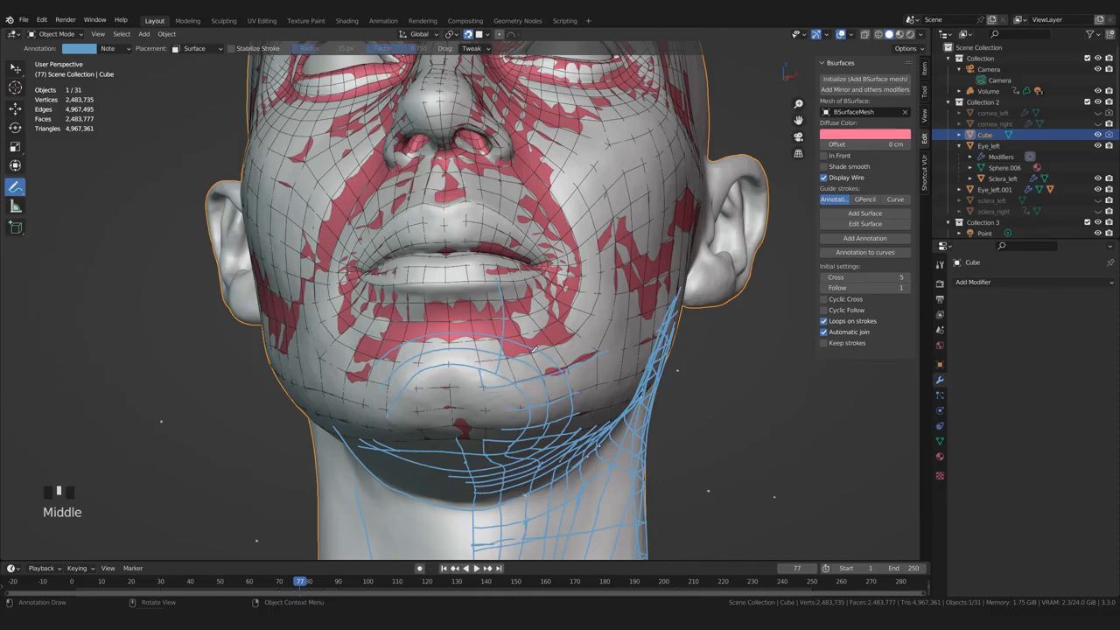
{"action": "middle_click_drag", "start_coordinate": [410, 356], "coordinate": [461, 347]}
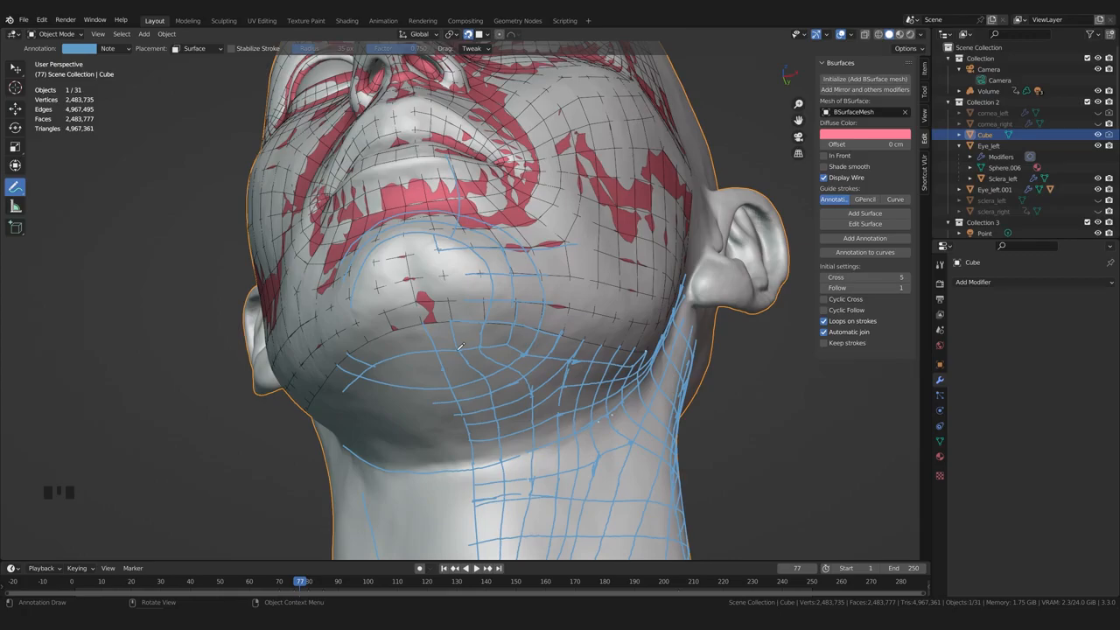
{"action": "middle_click_drag", "start_coordinate": [451, 368], "coordinate": [451, 360]}
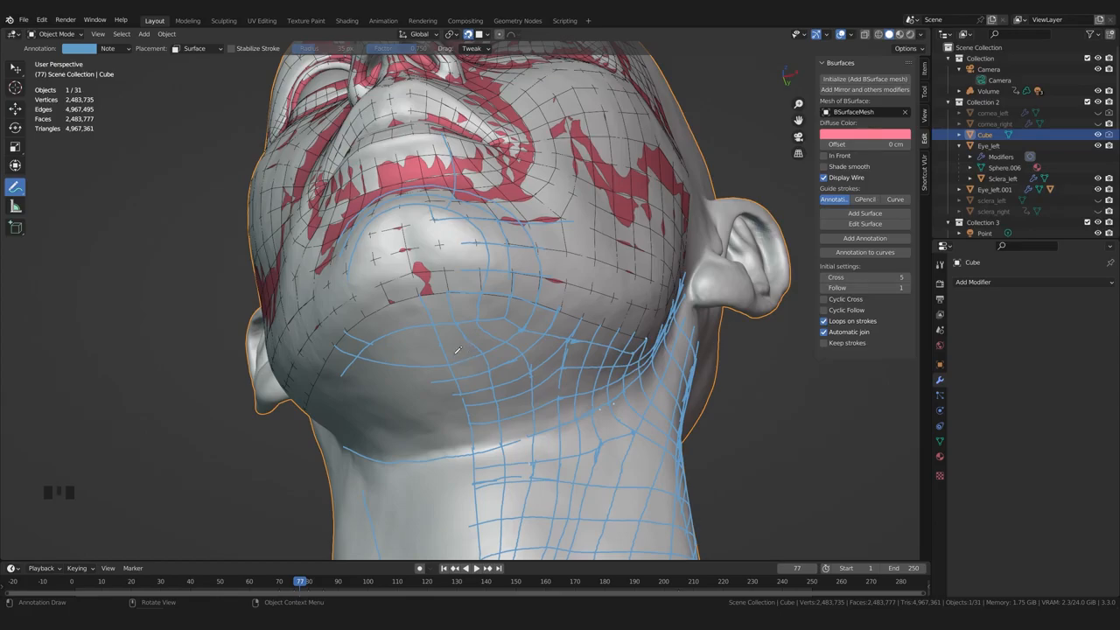
{"action": "middle_click_drag", "start_coordinate": [458, 351], "coordinate": [455, 355]}
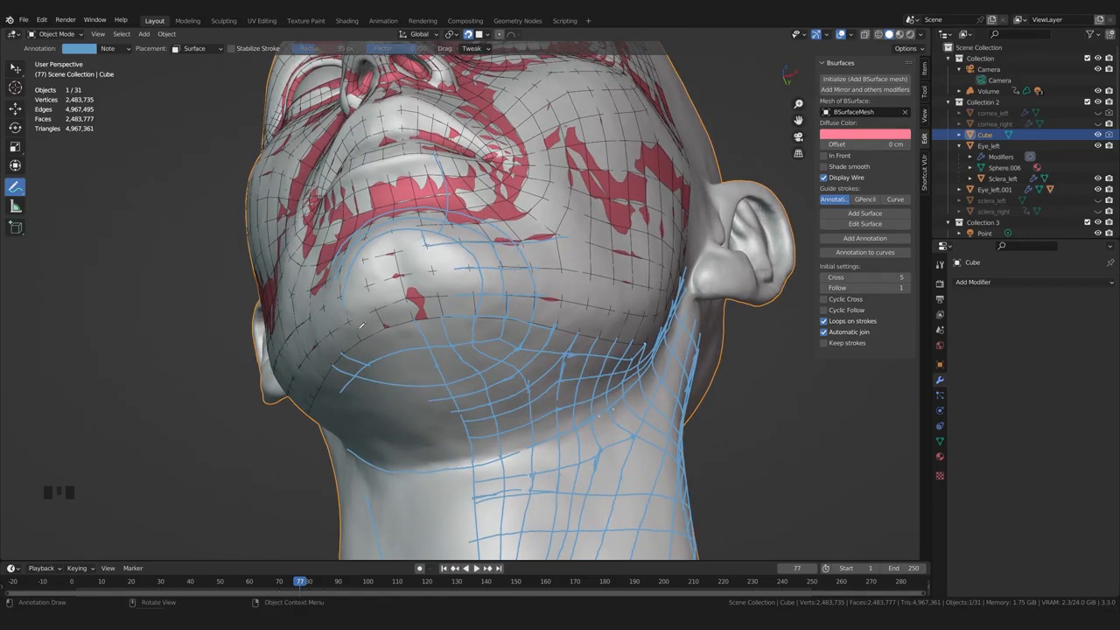
{"action": "middle_click_drag", "start_coordinate": [503, 330], "coordinate": [472, 396]}
{"action": "key", "text": "ctrl+z"}
{"action": "scroll", "coordinate": [473, 394], "scroll_direction": "up", "scroll_amount": 1}
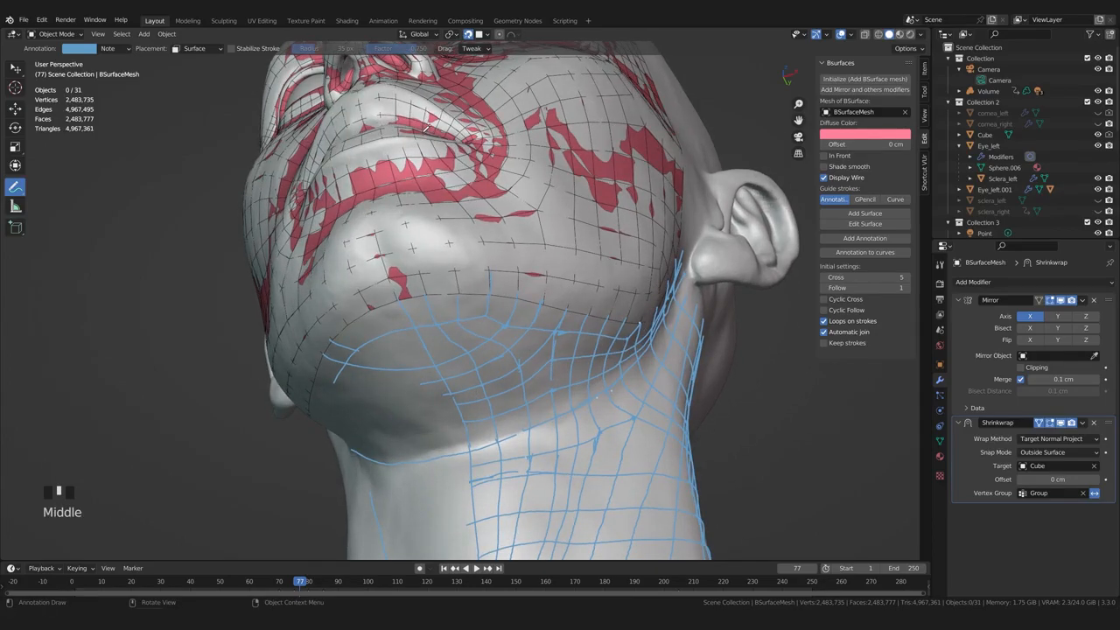
Try guide strokes from the mouth corner down over the side of the chin toward the jawline
{"action": "left_click_drag", "start_coordinate": [426, 129], "coordinate": [501, 230]}
{"action": "key", "text": "ctrl+x"}
{"action": "mouse_move", "coordinate": [427, 133]}
{"action": "left_mouse_down"}
{"action": "mouse_move", "coordinate": [500, 252]}
{"action": "mouse_move", "coordinate": [491, 322]}
{"action": "left_mouse_up"}
{"action": "key", "text": "ctrl+z"}
{"action": "left_click_drag", "start_coordinate": [449, 138], "coordinate": [529, 249]}
{"action": "left_click_drag", "start_coordinate": [529, 297], "coordinate": [524, 314]}
Examine how the guide strokes flow down the throat and turn at the lower corner, from the front and side
{"action": "scroll", "coordinate": [445, 364], "scroll_direction": "down", "scroll_amount": 3}
{"action": "middle_click_drag", "start_coordinate": [445, 364], "coordinate": [505, 414]}
{"action": "scroll", "coordinate": [375, 368], "scroll_direction": "up", "scroll_amount": 3}
{"action": "middle_click_drag", "start_coordinate": [535, 378], "coordinate": [467, 385], "text": "shift"}
{"action": "scroll", "coordinate": [466, 395], "scroll_direction": "up", "scroll_amount": 2}
{"action": "scroll", "coordinate": [467, 385], "scroll_direction": "up", "scroll_amount": 2}
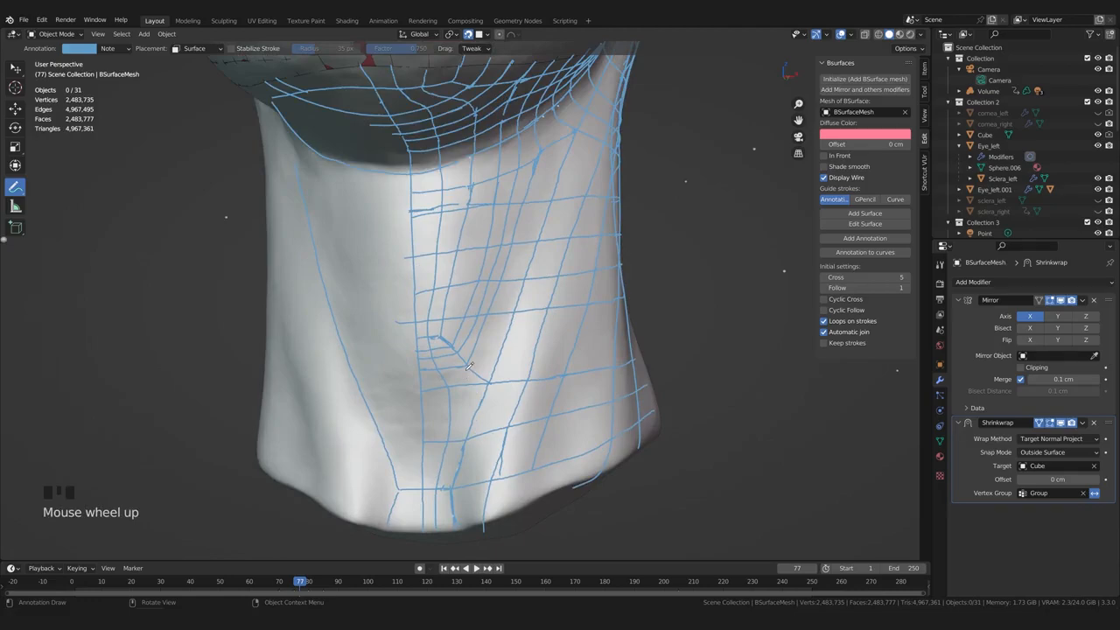
{"action": "scroll", "coordinate": [469, 366], "scroll_direction": "down", "scroll_amount": 2}
{"action": "middle_click_drag", "start_coordinate": [469, 366], "coordinate": [436, 357]}
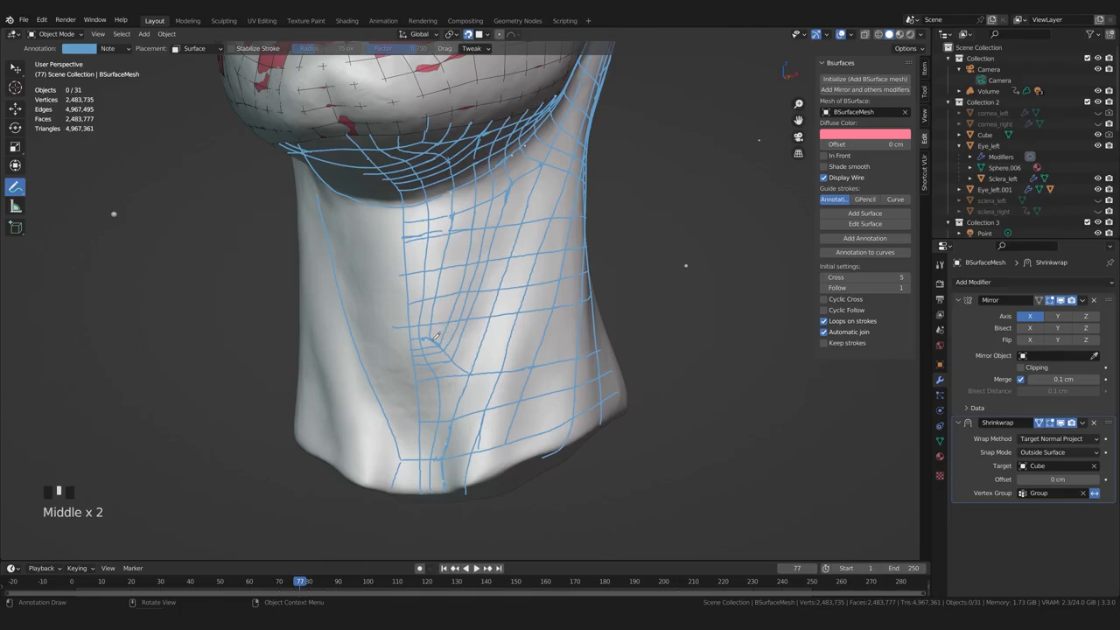
{"action": "left_click", "coordinate": [455, 355]}
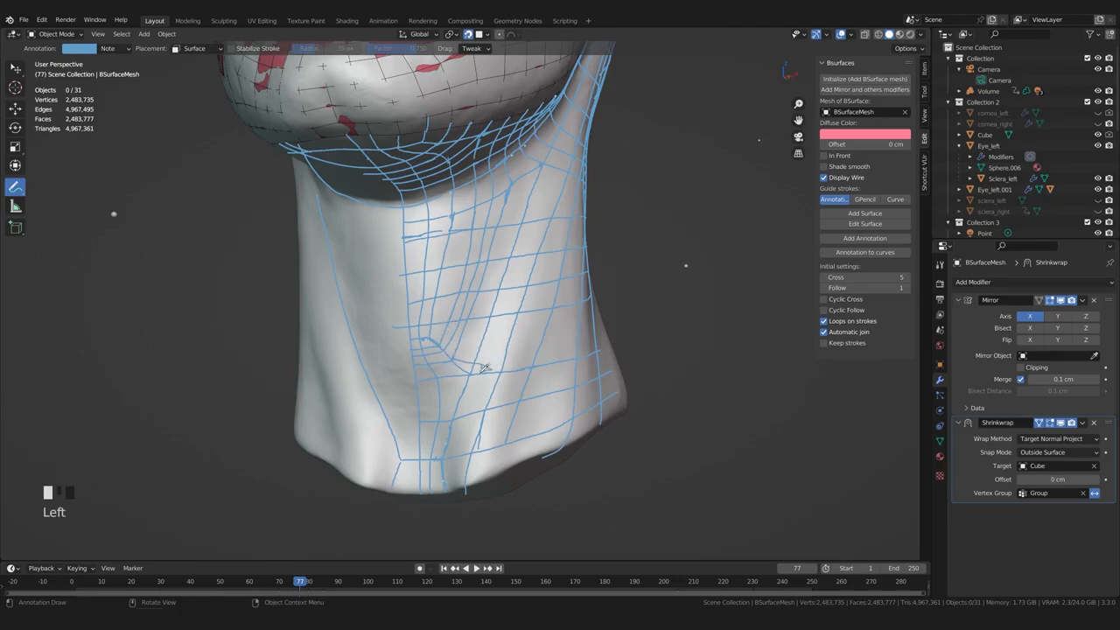
{"action": "middle_click_drag", "start_coordinate": [482, 407], "coordinate": [482, 396]}
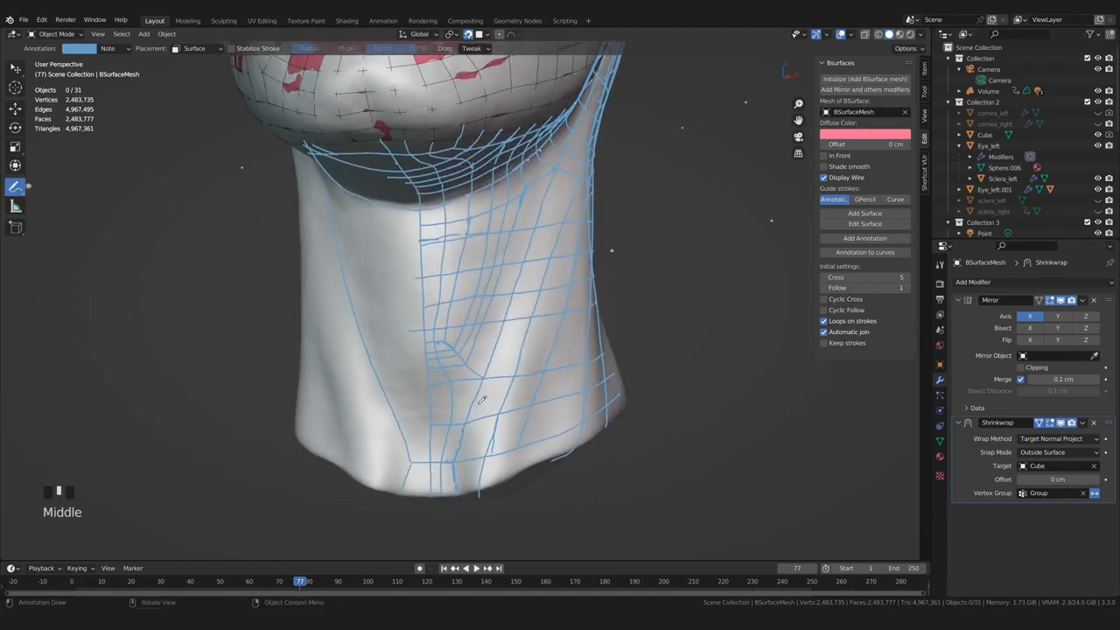
{"action": "mouse_move", "coordinate": [486, 404]}
{"action": "middle_mouse_down"}
{"action": "mouse_move", "coordinate": [449, 398]}
{"action": "mouse_move", "coordinate": [514, 352]}
{"action": "mouse_move", "coordinate": [509, 395]}
{"action": "mouse_move", "coordinate": [465, 413]}
{"action": "mouse_move", "coordinate": [495, 341]}
{"action": "mouse_move", "coordinate": [647, 185]}
{"action": "mouse_move", "coordinate": [670, 341]}
{"action": "mouse_move", "coordinate": [691, 341]}
{"action": "mouse_move", "coordinate": [655, 306]}
{"action": "mouse_move", "coordinate": [513, 348]}
{"action": "mouse_move", "coordinate": [471, 344]}
{"action": "middle_mouse_up"}
{"action": "scroll", "coordinate": [463, 401], "scroll_direction": "down", "scroll_amount": 2}
{"action": "scroll", "coordinate": [514, 352], "scroll_direction": "up", "scroll_amount": 2}
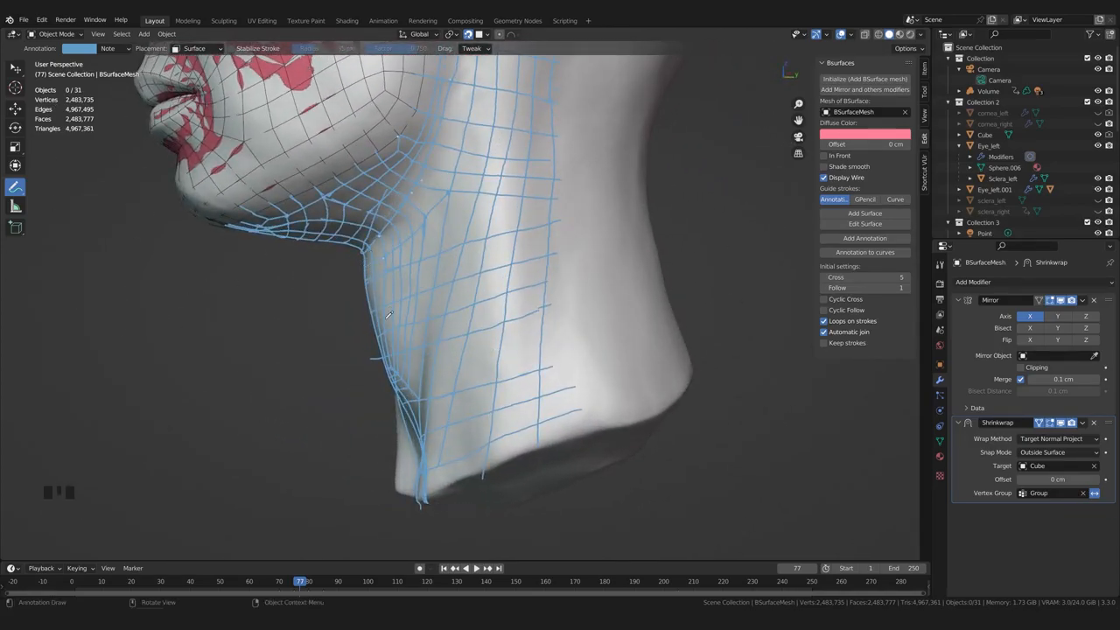
{"action": "middle_click_drag", "start_coordinate": [390, 343], "coordinate": [453, 346]}
{"action": "scroll", "coordinate": [433, 346], "scroll_direction": "up", "scroll_amount": 2}
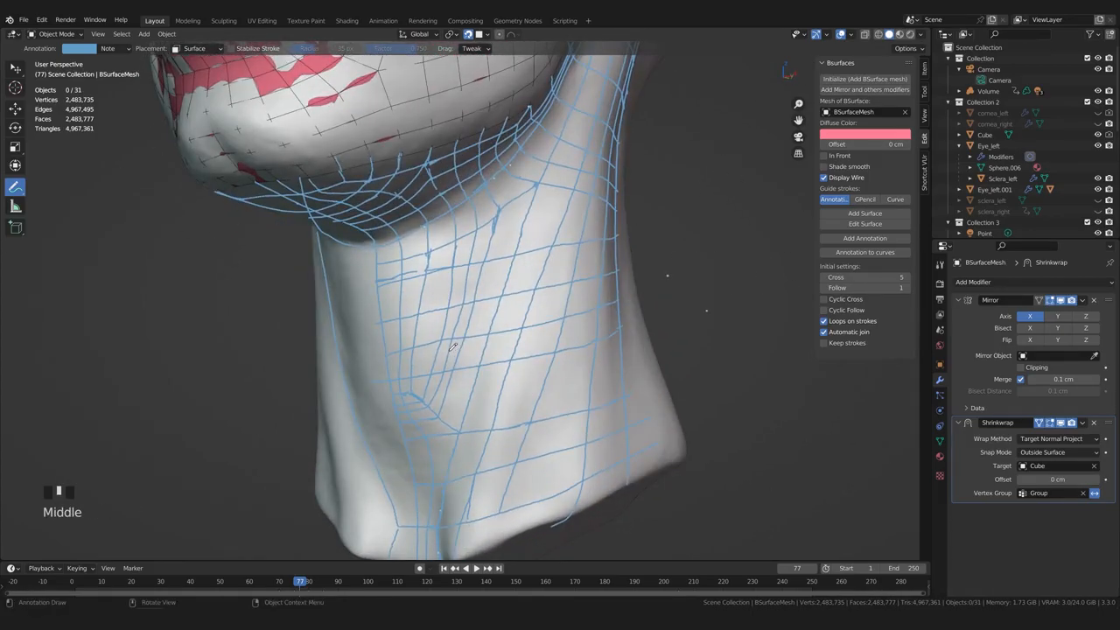
{"action": "mouse_move", "coordinate": [451, 348]}
{"action": "middle_mouse_down"}
{"action": "mouse_move", "coordinate": [448, 377]}
{"action": "mouse_move", "coordinate": [433, 338]}
{"action": "mouse_move", "coordinate": [472, 344]}
{"action": "middle_mouse_up"}
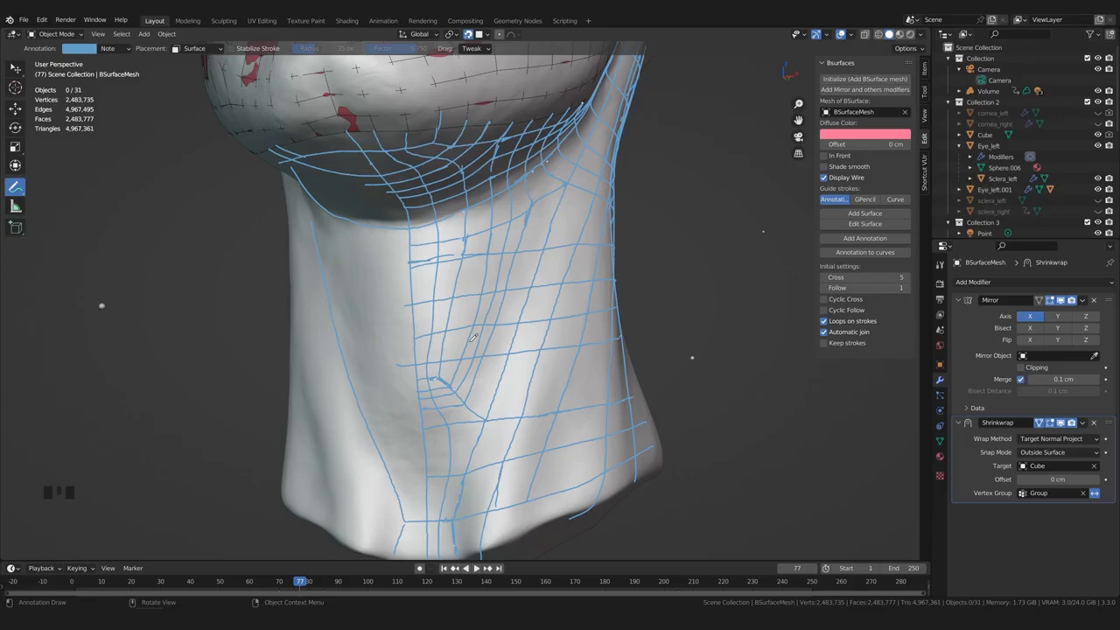
{"action": "middle_click_drag", "start_coordinate": [465, 341], "coordinate": [350, 306]}
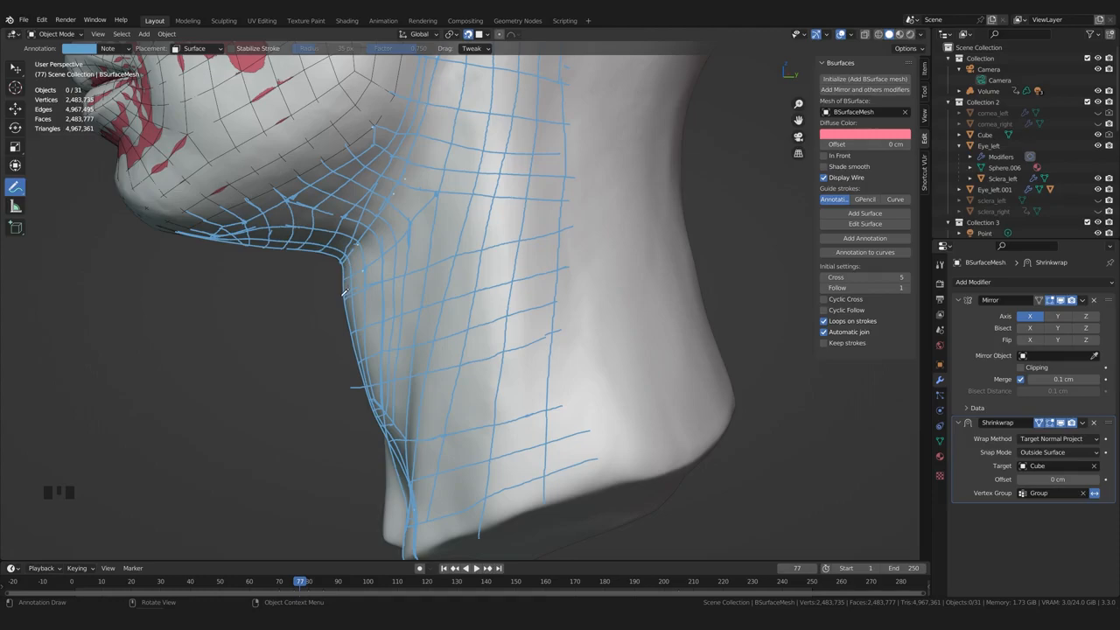
Try a short marker stroke on the front profile of the throat just below the jaw, and undo it
{"action": "left_click_drag", "start_coordinate": [351, 291], "coordinate": [346, 295]}
{"action": "middle_click_drag", "start_coordinate": [345, 296], "coordinate": [346, 261]}
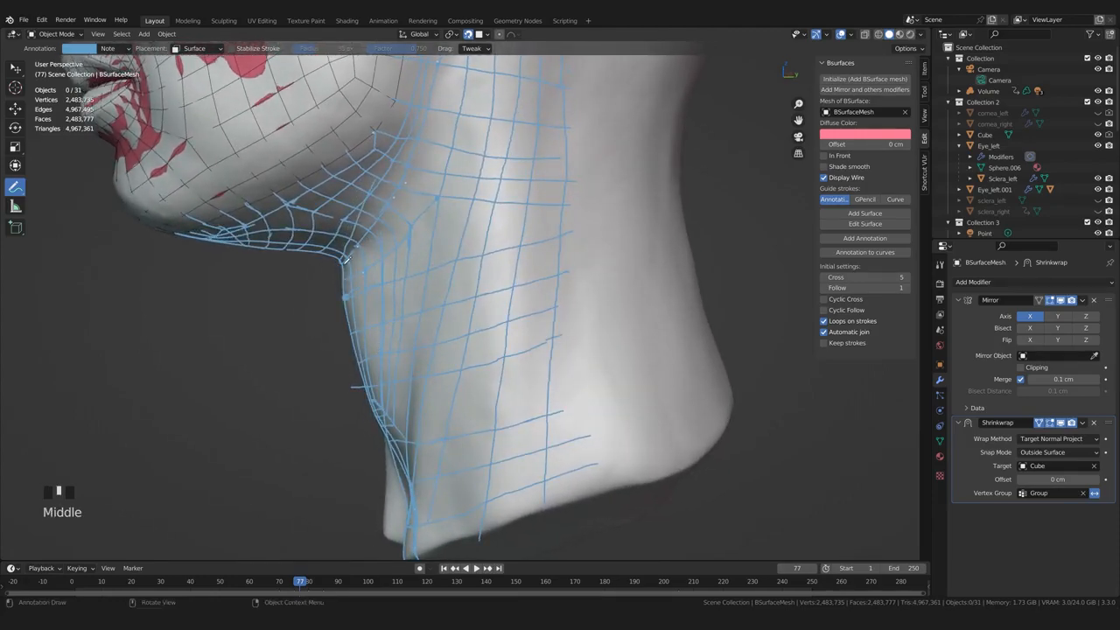
{"action": "mouse_move", "coordinate": [373, 370]}
{"action": "middle_mouse_down"}
{"action": "mouse_move", "coordinate": [466, 346]}
{"action": "mouse_move", "coordinate": [469, 325]}
{"action": "mouse_move", "coordinate": [456, 353]}
{"action": "mouse_move", "coordinate": [436, 226]}
{"action": "middle_mouse_up"}
{"action": "key", "text": "ctrl+z"}
Erase the cross and vertical guide strokes on the upper throat just below the under-jaw line
{"action": "scroll", "coordinate": [465, 347], "scroll_direction": "down", "scroll_amount": 1}
{"action": "scroll", "coordinate": [466, 347], "scroll_direction": "down", "scroll_amount": 1}
{"action": "scroll", "coordinate": [466, 346], "scroll_direction": "up", "scroll_amount": 2}
{"action": "scroll", "coordinate": [456, 354], "scroll_direction": "up", "scroll_amount": 1}
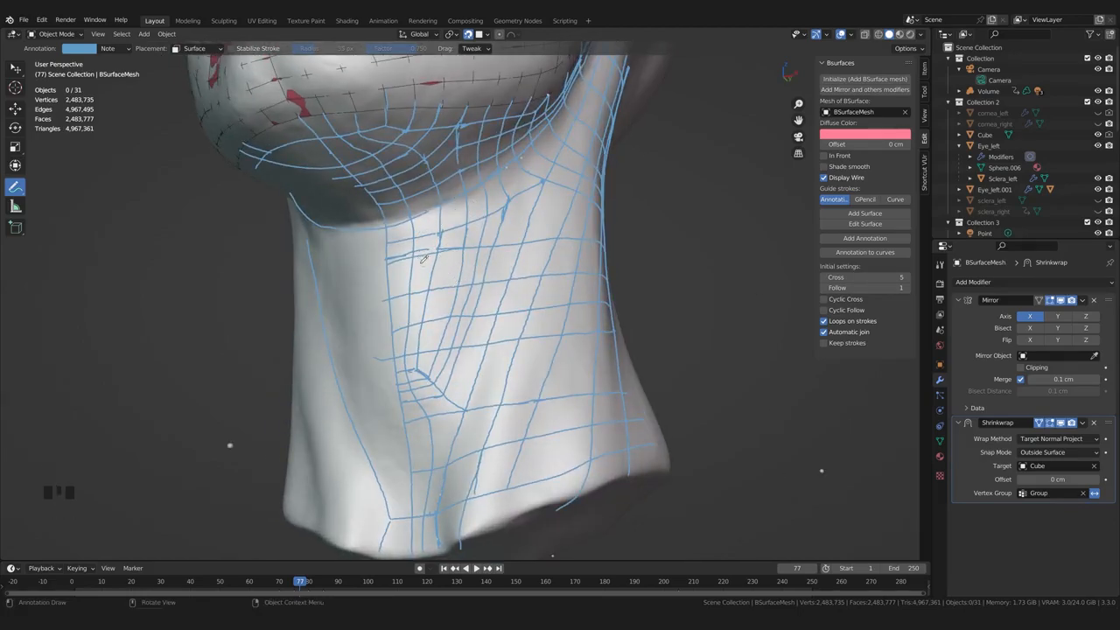
{"action": "middle_click", "coordinate": [422, 317]}
{"action": "scroll", "coordinate": [422, 317], "scroll_direction": "up", "scroll_amount": 1}
{"action": "middle_click_drag", "start_coordinate": [422, 317], "coordinate": [428, 321]}
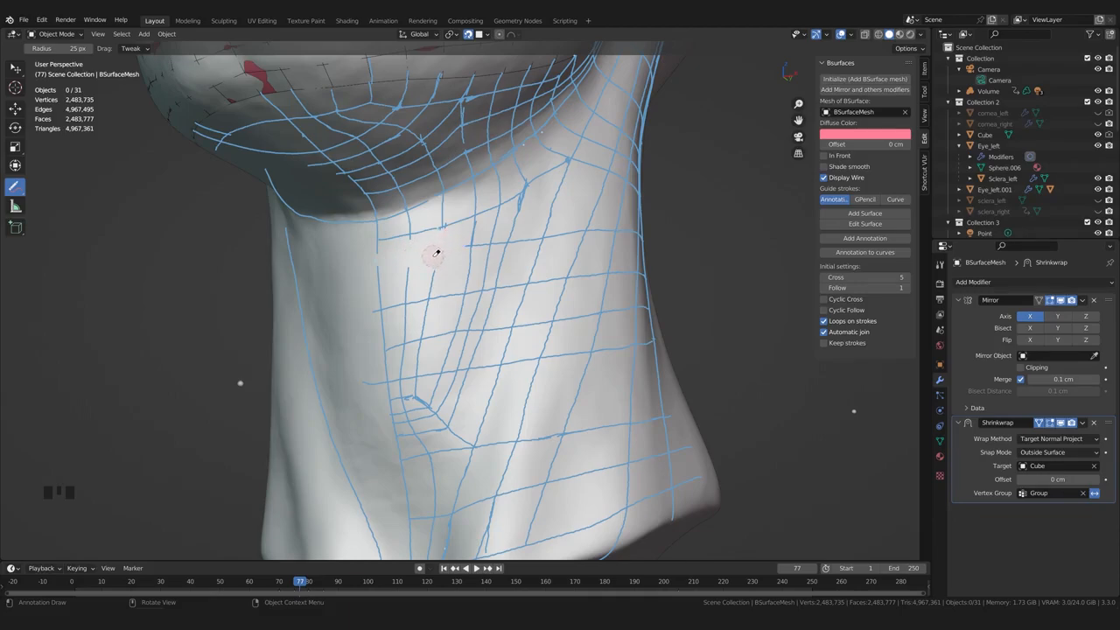
{"action": "left_click_drag", "start_coordinate": [15, 186], "coordinate": [70, 233]}
{"action": "left_click_drag", "start_coordinate": [70, 233], "coordinate": [70, 232]}
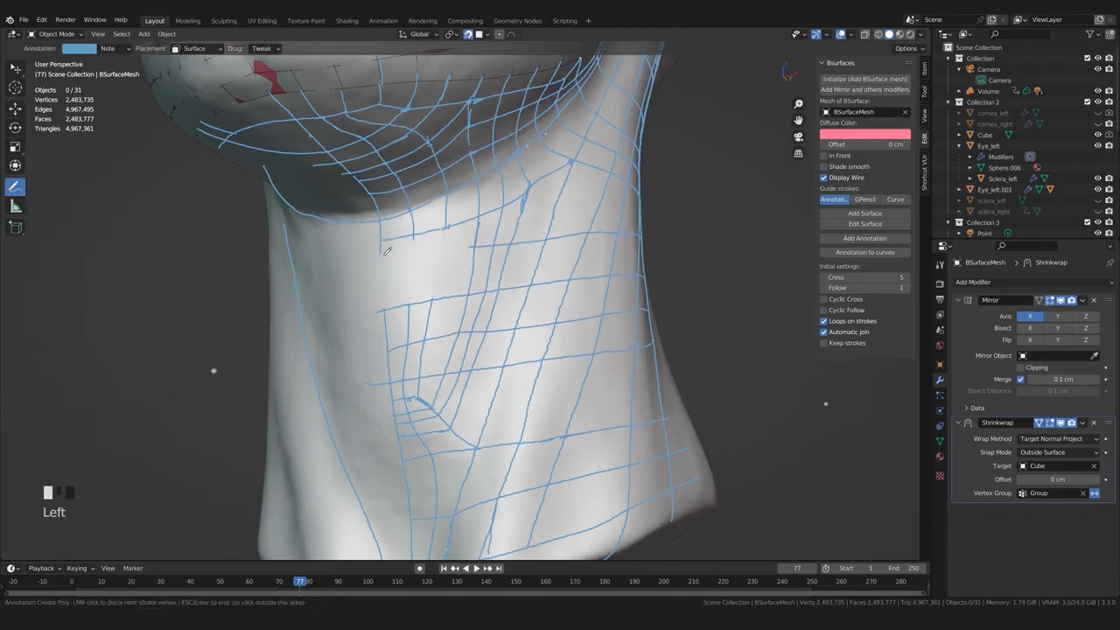
Redraw the upper-throat cross strokes from the centre line, turning the flow at a new corner beside it
{"action": "left_click_drag", "start_coordinate": [14, 186], "coordinate": [70, 187]}
{"action": "mouse_move", "coordinate": [380, 254]}
{"action": "left_mouse_down"}
{"action": "mouse_move", "coordinate": [411, 251]}
{"action": "mouse_move", "coordinate": [412, 268]}
{"action": "mouse_move", "coordinate": [417, 252]}
{"action": "mouse_move", "coordinate": [411, 268]}
{"action": "mouse_move", "coordinate": [413, 251]}
{"action": "mouse_move", "coordinate": [435, 262]}
{"action": "left_mouse_up"}
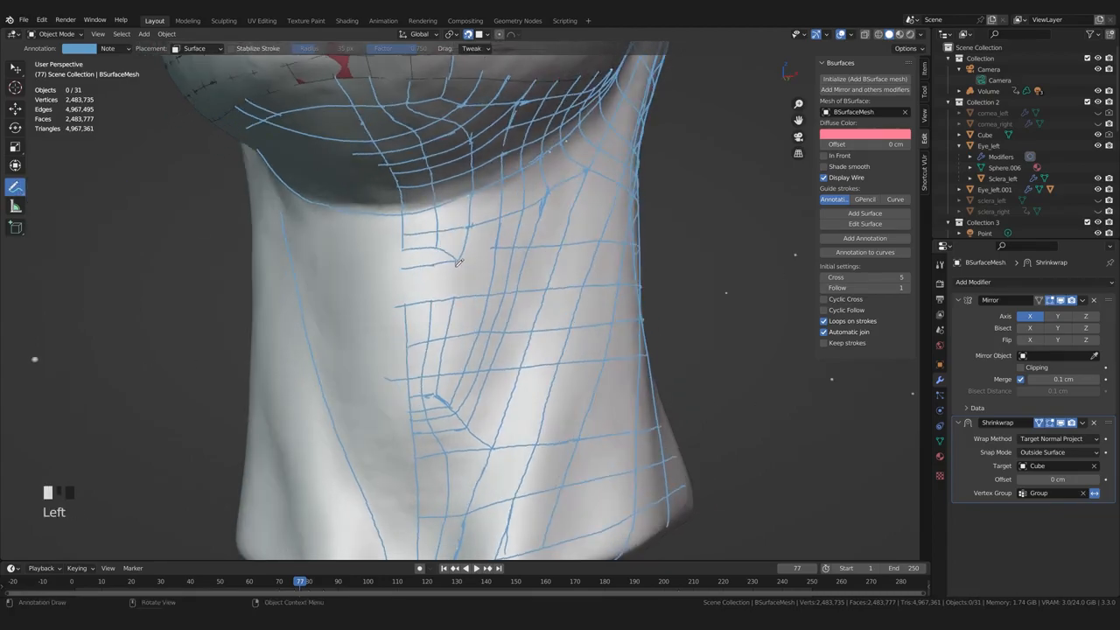
{"action": "middle_click_drag", "start_coordinate": [459, 280], "coordinate": [455, 320]}
{"action": "left_click_drag", "start_coordinate": [403, 243], "coordinate": [550, 245]}
{"action": "middle_click_drag", "start_coordinate": [504, 272], "coordinate": [464, 276]}
{"action": "middle_click_drag", "start_coordinate": [464, 276], "coordinate": [428, 256]}
{"action": "left_click_drag", "start_coordinate": [421, 254], "coordinate": [431, 259]}
{"action": "scroll", "coordinate": [446, 273], "scroll_direction": "down", "scroll_amount": 3}
{"action": "scroll", "coordinate": [457, 284], "scroll_direction": "up", "scroll_amount": 1}
{"action": "middle_click_drag", "start_coordinate": [459, 280], "coordinate": [499, 280]}
Erase parts of the inner vertical strokes leading down to the lower corner on the throat
{"action": "left_click", "coordinate": [490, 325]}
{"action": "left_click", "coordinate": [486, 334]}
{"action": "left_click_drag", "start_coordinate": [486, 334], "coordinate": [467, 410]}
{"action": "left_click", "coordinate": [463, 467]}
{"action": "middle_click_drag", "start_coordinate": [463, 467], "coordinate": [463, 483]}
{"action": "left_click_drag", "start_coordinate": [467, 387], "coordinate": [447, 434]}
{"action": "mouse_move", "coordinate": [423, 444]}
{"action": "left_mouse_down"}
{"action": "mouse_move", "coordinate": [435, 437]}
{"action": "mouse_move", "coordinate": [388, 446]}
{"action": "left_mouse_up"}
Redraw short vertical and cross strokes to reconnect the guide grid on the throat, undoing the last one
{"action": "left_click_drag", "start_coordinate": [16, 187], "coordinate": [58, 195]}
{"action": "left_click_drag", "start_coordinate": [385, 426], "coordinate": [387, 459]}
{"action": "left_click_drag", "start_coordinate": [405, 430], "coordinate": [412, 456]}
{"action": "middle_click_drag", "start_coordinate": [466, 385], "coordinate": [494, 341]}
{"action": "left_click_drag", "start_coordinate": [480, 336], "coordinate": [514, 332]}
{"action": "middle_click_drag", "start_coordinate": [514, 332], "coordinate": [515, 233]}
{"action": "left_click", "coordinate": [513, 221]}
{"action": "left_click_drag", "start_coordinate": [513, 220], "coordinate": [483, 302]}
{"action": "middle_click_drag", "start_coordinate": [500, 281], "coordinate": [513, 278]}
{"action": "mouse_move", "coordinate": [511, 261]}
{"action": "left_mouse_down"}
{"action": "mouse_move", "coordinate": [448, 406]}
{"action": "mouse_move", "coordinate": [516, 247]}
{"action": "left_mouse_up"}
{"action": "key", "text": "ctrl+z"}
Erase the leftover inner vertical stroke running down the throat beside the centre line
{"action": "left_click_drag", "start_coordinate": [15, 187], "coordinate": [58, 259]}
{"action": "scroll", "coordinate": [530, 244], "scroll_direction": "up", "scroll_amount": 1}
{"action": "left_click", "coordinate": [535, 237]}
{"action": "scroll", "coordinate": [516, 271], "scroll_direction": "down", "scroll_amount": 1}
{"action": "middle_click_drag", "start_coordinate": [506, 297], "coordinate": [498, 316]}
{"action": "scroll", "coordinate": [472, 372], "scroll_direction": "up", "scroll_amount": 2}
{"action": "left_click_drag", "start_coordinate": [461, 352], "coordinate": [435, 468]}
{"action": "left_click_drag", "start_coordinate": [431, 488], "coordinate": [425, 501]}
{"action": "scroll", "coordinate": [526, 391], "scroll_direction": "down", "scroll_amount": 2}
{"action": "mouse_move", "coordinate": [527, 391]}
{"action": "middle_mouse_down"}
{"action": "mouse_move", "coordinate": [493, 405]}
{"action": "mouse_move", "coordinate": [523, 390]}
{"action": "middle_mouse_up"}
Draw a stroke from the new upper-throat corner to the inner vertical, and fill the gap in the centre line
{"action": "left_click_drag", "start_coordinate": [15, 186], "coordinate": [55, 190]}
{"action": "middle_click_drag", "start_coordinate": [404, 253], "coordinate": [439, 245]}
{"action": "scroll", "coordinate": [455, 249], "scroll_direction": "up", "scroll_amount": 1}
{"action": "left_click_drag", "start_coordinate": [481, 258], "coordinate": [442, 327]}
{"action": "scroll", "coordinate": [427, 355], "scroll_direction": "down", "scroll_amount": 1}
{"action": "middle_click_drag", "start_coordinate": [427, 347], "coordinate": [429, 304]}
{"action": "left_click", "coordinate": [402, 269]}
{"action": "left_click_drag", "start_coordinate": [402, 268], "coordinate": [406, 340]}
Inspect the revised neck and throat guide layout from the front, below and side
{"action": "scroll", "coordinate": [438, 341], "scroll_direction": "down", "scroll_amount": 3}
{"action": "middle_click_drag", "start_coordinate": [477, 343], "coordinate": [503, 354]}
{"action": "scroll", "coordinate": [503, 353], "scroll_direction": "up", "scroll_amount": 3}
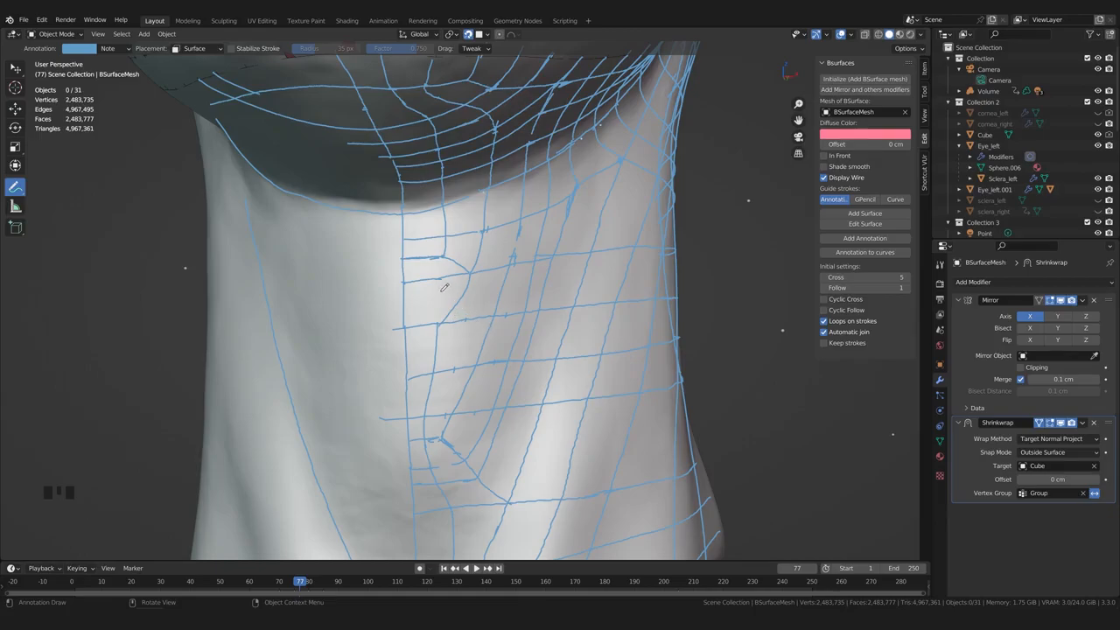
{"action": "mouse_move", "coordinate": [546, 298]}
{"action": "middle_mouse_down"}
{"action": "mouse_move", "coordinate": [591, 307]}
{"action": "mouse_move", "coordinate": [528, 313]}
{"action": "mouse_move", "coordinate": [495, 433]}
{"action": "middle_mouse_up"}
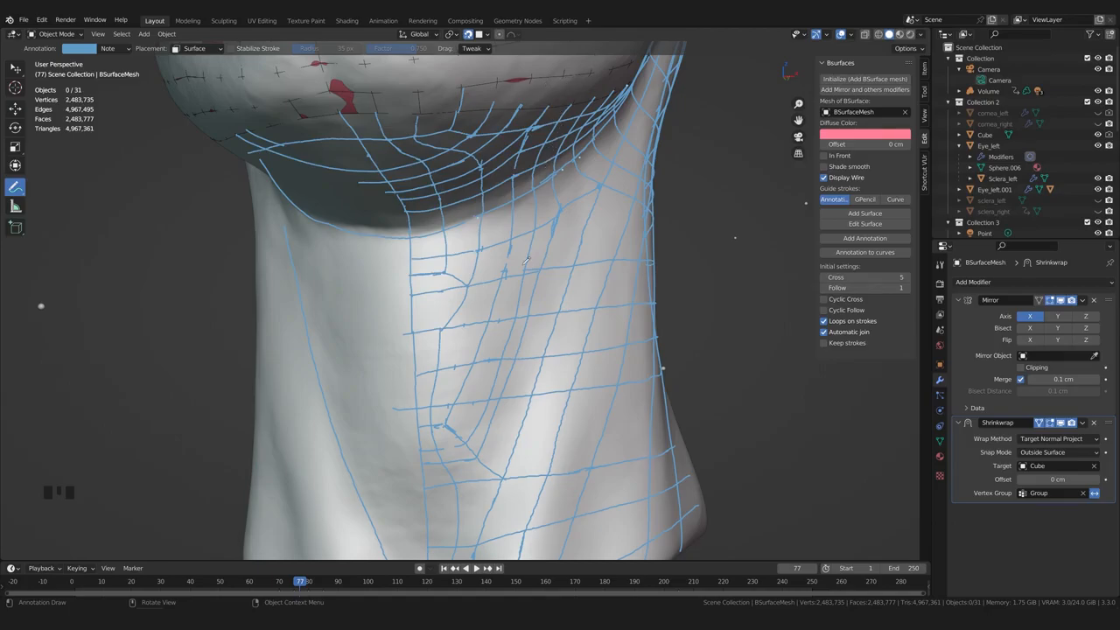
{"action": "scroll", "coordinate": [437, 451], "scroll_direction": "down", "scroll_amount": 2}
{"action": "middle_click_drag", "start_coordinate": [438, 450], "coordinate": [535, 408]}
{"action": "scroll", "coordinate": [404, 470], "scroll_direction": "down", "scroll_amount": 2}
{"action": "scroll", "coordinate": [542, 412], "scroll_direction": "up", "scroll_amount": 1}
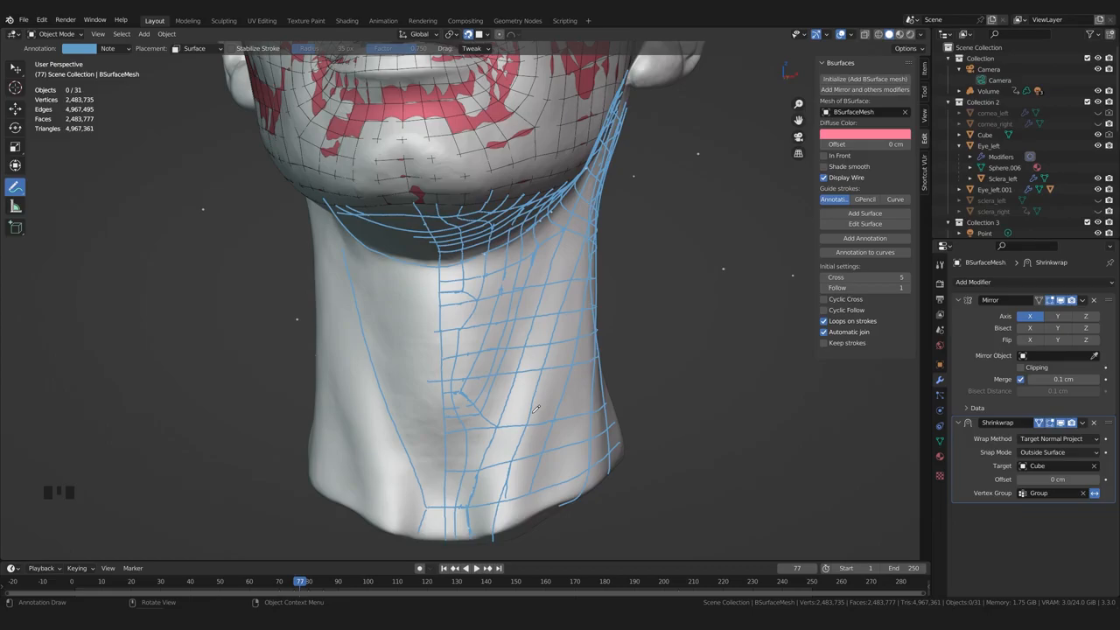
{"action": "middle_click_drag", "start_coordinate": [483, 343], "coordinate": [377, 358]}
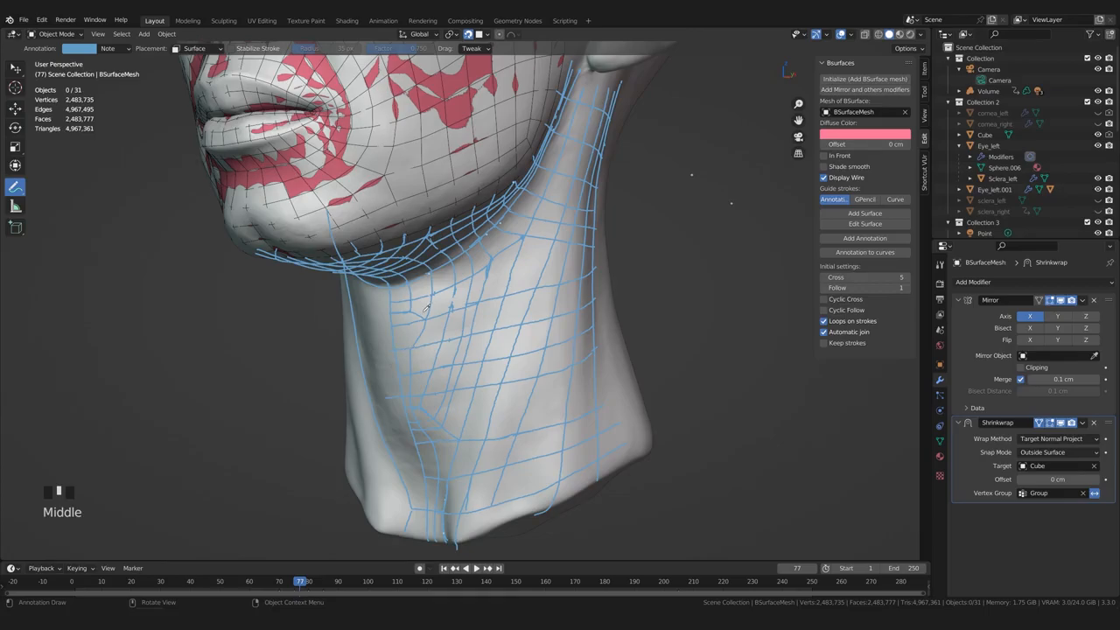
{"action": "middle_click_drag", "start_coordinate": [416, 310], "coordinate": [424, 325]}
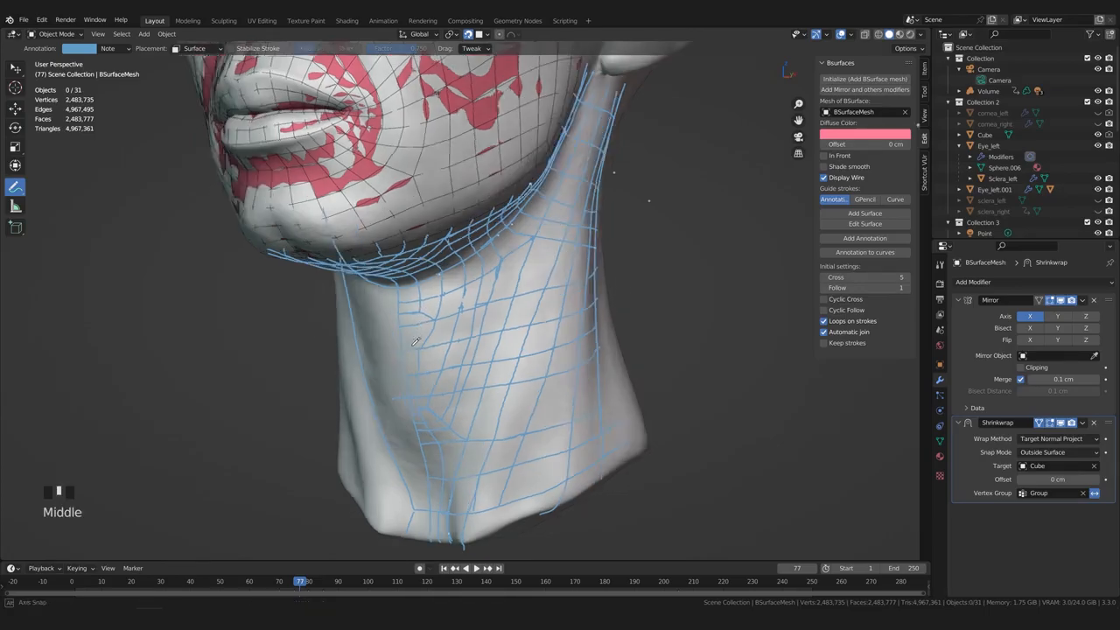
{"action": "scroll", "coordinate": [427, 334], "scroll_direction": "down", "scroll_amount": 2}
{"action": "scroll", "coordinate": [428, 333], "scroll_direction": "down", "scroll_amount": 1}
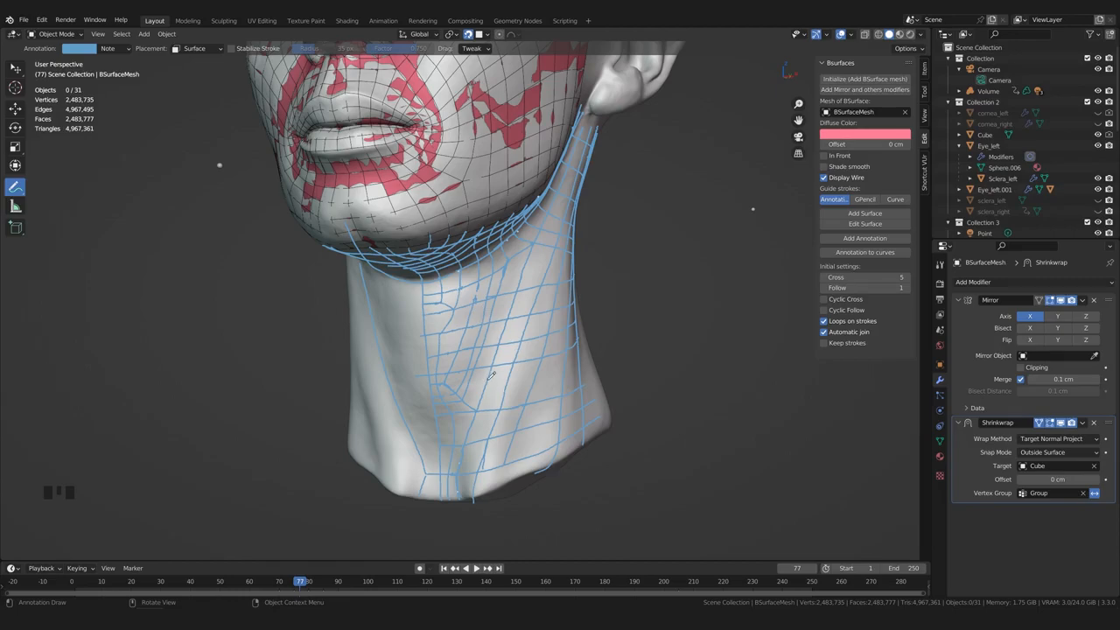
{"action": "middle_click_drag", "start_coordinate": [512, 370], "coordinate": [524, 367]}
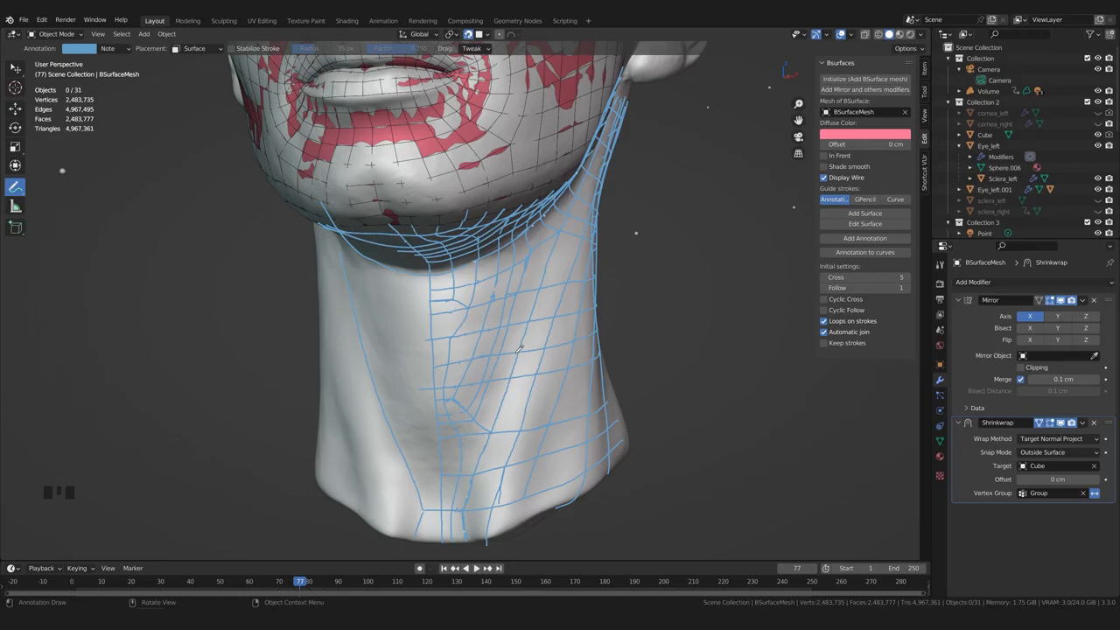
{"action": "mouse_move", "coordinate": [516, 326]}
{"action": "middle_mouse_down"}
{"action": "mouse_move", "coordinate": [494, 329]}
{"action": "mouse_move", "coordinate": [503, 331]}
{"action": "middle_mouse_up"}
{"action": "middle_click_drag", "start_coordinate": [462, 261], "coordinate": [495, 254]}
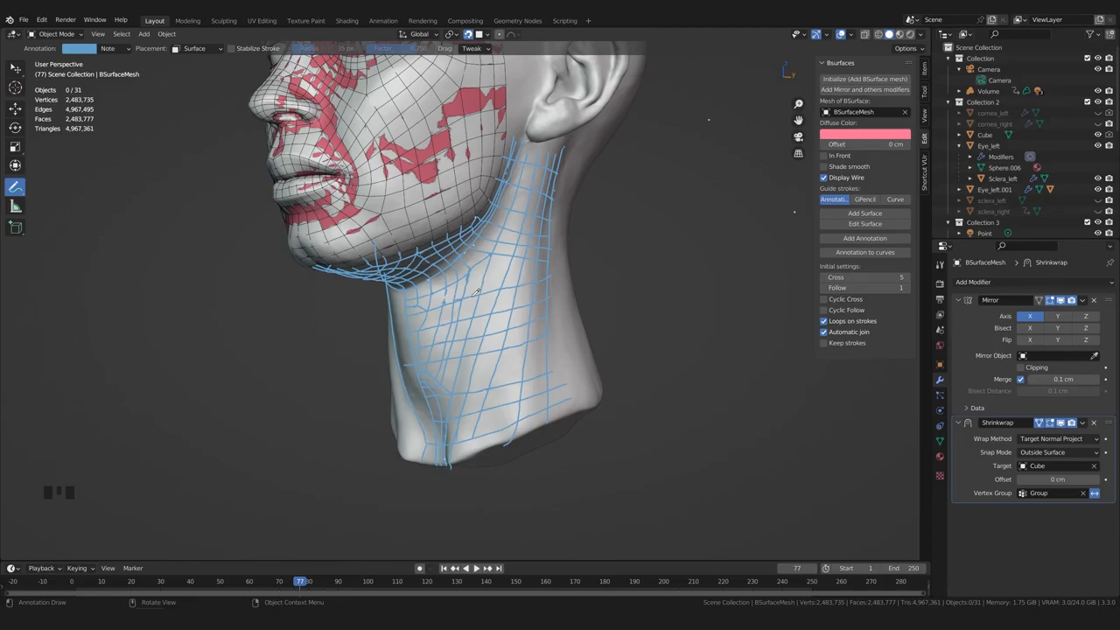
{"action": "middle_click_drag", "start_coordinate": [487, 312], "coordinate": [503, 309]}
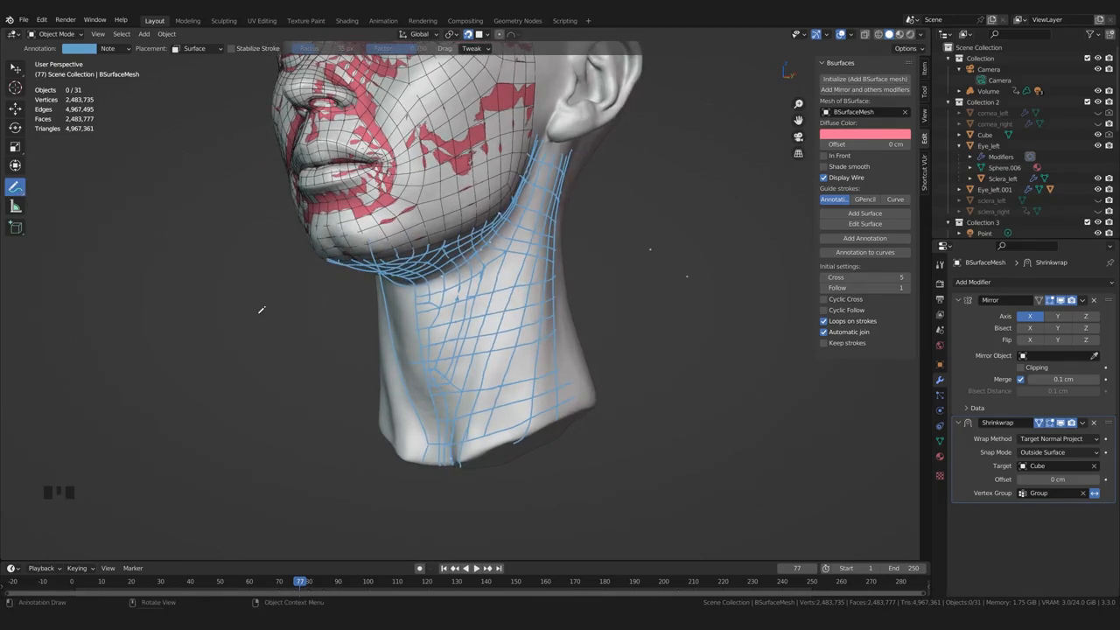
Save the file and erase the neck and throat guide strokes below the under-jaw strokes
{"action": "key", "text": "ctrl+s"}
{"action": "mouse_move", "coordinate": [15, 187]}
{"action": "left_mouse_down"}
{"action": "mouse_move", "coordinate": [35, 189]}
{"action": "mouse_move", "coordinate": [70, 255]}
{"action": "left_mouse_up"}
{"action": "middle_click_drag", "start_coordinate": [372, 308], "coordinate": [386, 310]}
{"action": "middle_click", "coordinate": [456, 329]}
{"action": "mouse_move", "coordinate": [457, 329]}
{"action": "left_mouse_down"}
{"action": "mouse_move", "coordinate": [405, 370]}
{"action": "mouse_move", "coordinate": [553, 251]}
{"action": "mouse_move", "coordinate": [437, 333]}
{"action": "mouse_move", "coordinate": [586, 333]}
{"action": "mouse_move", "coordinate": [419, 465]}
{"action": "mouse_move", "coordinate": [579, 401]}
{"action": "left_mouse_up"}
Draw six evenly spaced cross strokes around the cleared neck and two vertical strokes near the throat's front
{"action": "left_click_drag", "start_coordinate": [15, 186], "coordinate": [53, 187]}
{"action": "left_click_drag", "start_coordinate": [393, 306], "coordinate": [558, 260]}
{"action": "left_click_drag", "start_coordinate": [402, 329], "coordinate": [579, 280]}
{"action": "left_click_drag", "start_coordinate": [398, 357], "coordinate": [589, 307]}
{"action": "left_click_drag", "start_coordinate": [398, 387], "coordinate": [566, 335]}
{"action": "left_click_drag", "start_coordinate": [405, 414], "coordinate": [606, 358]}
{"action": "left_click_drag", "start_coordinate": [393, 445], "coordinate": [558, 410]}
{"action": "left_click_drag", "start_coordinate": [422, 277], "coordinate": [430, 416]}
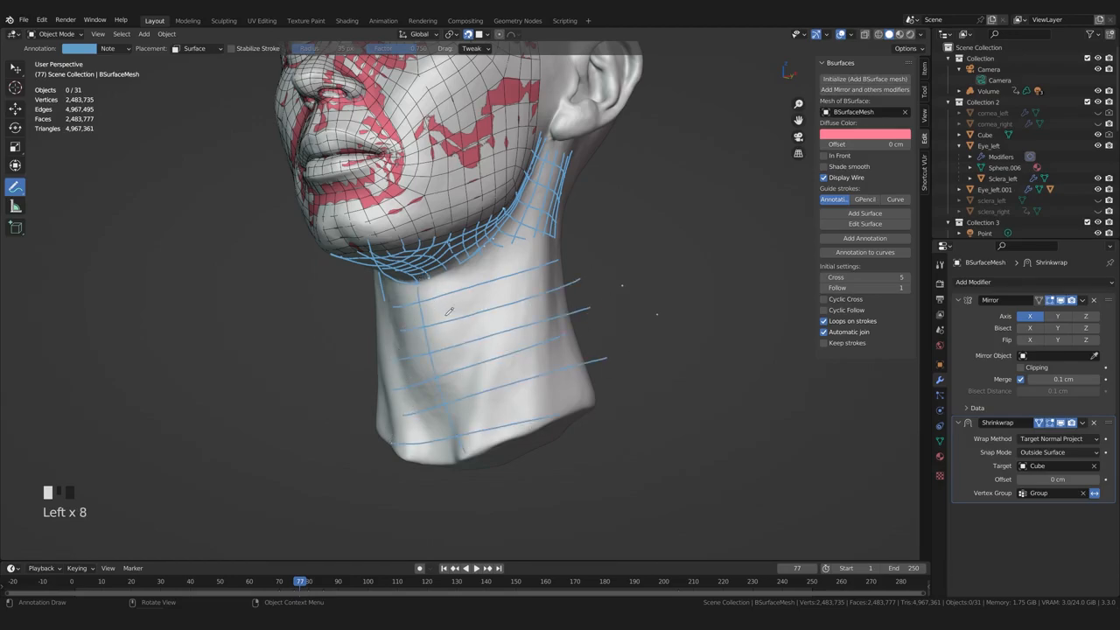
{"action": "mouse_move", "coordinate": [453, 278]}
{"action": "left_mouse_down"}
{"action": "mouse_move", "coordinate": [474, 425]}
{"action": "mouse_move", "coordinate": [505, 438]}
{"action": "mouse_move", "coordinate": [477, 291]}
{"action": "mouse_move", "coordinate": [537, 453]}
{"action": "left_mouse_up"}
Try more vertical strokes from the jawline down the side of the neck, undoing the misplaced ones
{"action": "left_click_drag", "start_coordinate": [483, 255], "coordinate": [532, 458]}
{"action": "middle_click_drag", "start_coordinate": [533, 323], "coordinate": [524, 323]}
{"action": "key", "text": "ctrl+z"}
{"action": "left_click_drag", "start_coordinate": [498, 265], "coordinate": [543, 389]}
{"action": "middle_click_drag", "start_coordinate": [550, 377], "coordinate": [510, 393]}
{"action": "key", "text": "ctrl+z"}
{"action": "middle_click_drag", "start_coordinate": [467, 259], "coordinate": [463, 237]}
{"action": "left_click_drag", "start_coordinate": [456, 247], "coordinate": [523, 387]}
{"action": "left_click", "coordinate": [457, 234]}
{"action": "key", "text": "ctrl+z"}
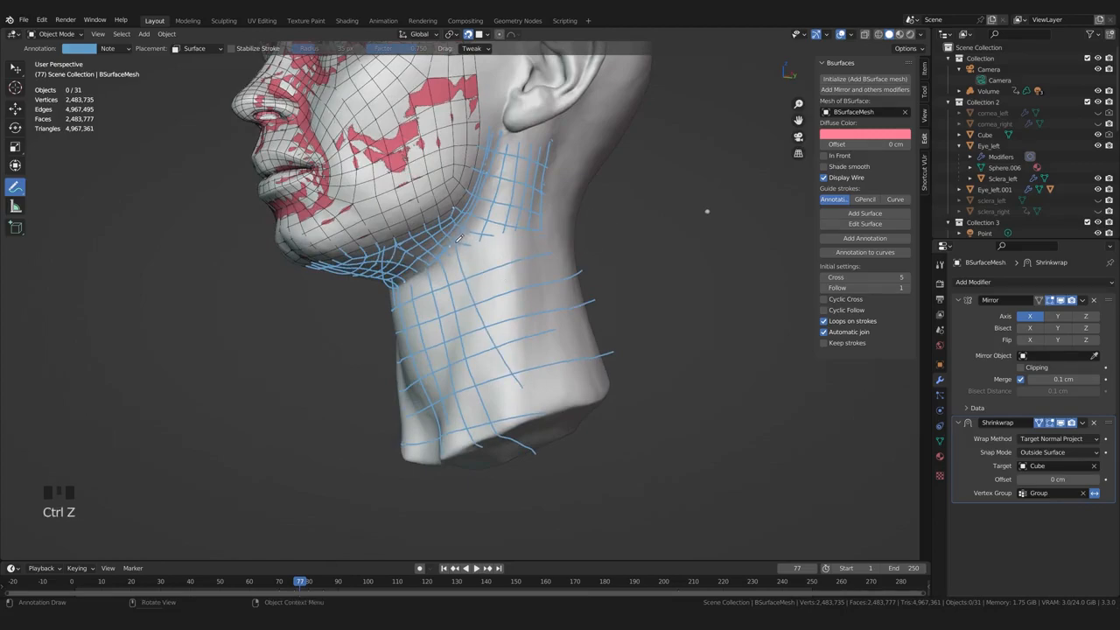
Try a cross stroke from the jawline back across the upper neck, and undo the last strokes
{"action": "left_click_drag", "start_coordinate": [457, 237], "coordinate": [567, 231]}
{"action": "mouse_move", "coordinate": [619, 293]}
{"action": "middle_mouse_down"}
{"action": "mouse_move", "coordinate": [513, 214]}
{"action": "mouse_move", "coordinate": [505, 229]}
{"action": "middle_mouse_up"}
{"action": "key", "text": "ctrl+z"}
{"action": "key", "text": "ctrl+z"}
{"action": "key", "text": "ctrl+z"}
Draw four vertical strokes down the side of the neck, continuing the grid from the jawline and ear columns
{"action": "left_click_drag", "start_coordinate": [479, 251], "coordinate": [523, 416]}
{"action": "left_click_drag", "start_coordinate": [501, 257], "coordinate": [539, 414]}
{"action": "middle_click_drag", "start_coordinate": [539, 414], "coordinate": [497, 248]}
{"action": "mouse_move", "coordinate": [497, 238]}
{"action": "left_mouse_down"}
{"action": "mouse_move", "coordinate": [543, 412]}
{"action": "mouse_move", "coordinate": [516, 249]}
{"action": "mouse_move", "coordinate": [562, 398]}
{"action": "left_mouse_up"}
{"action": "mouse_move", "coordinate": [533, 229]}
{"action": "left_mouse_down"}
{"action": "mouse_move", "coordinate": [581, 383]}
{"action": "mouse_move", "coordinate": [596, 387]}
{"action": "left_mouse_up"}
{"action": "mouse_move", "coordinate": [599, 385]}
{"action": "middle_mouse_down"}
{"action": "mouse_move", "coordinate": [662, 401]}
{"action": "mouse_move", "coordinate": [431, 317]}
{"action": "middle_mouse_up"}
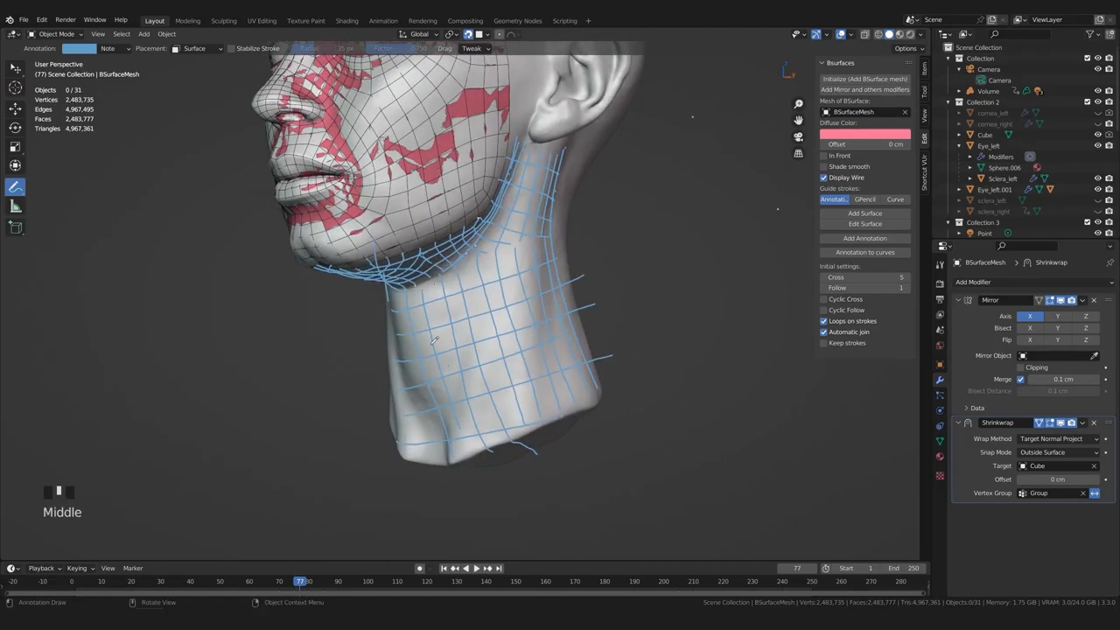
Draw a cross stroke along the top of the neck, from the throat beneath the jaw to below the ear
{"action": "left_click_drag", "start_coordinate": [411, 282], "coordinate": [564, 233]}
{"action": "middle_click_drag", "start_coordinate": [564, 232], "coordinate": [656, 297]}
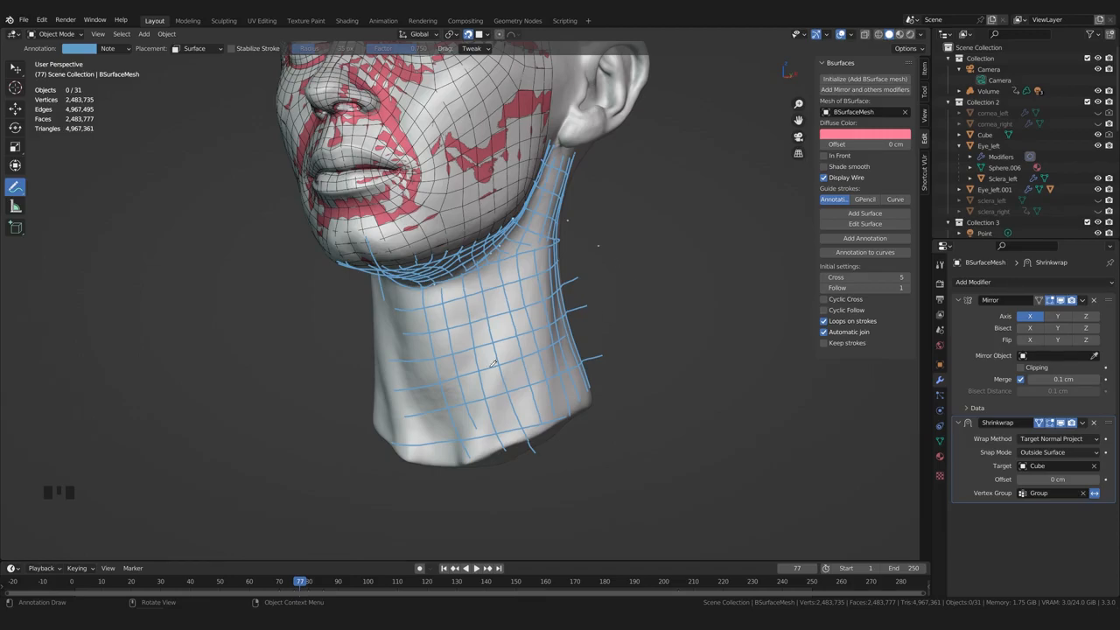
{"action": "middle_click_drag", "start_coordinate": [516, 252], "coordinate": [453, 369]}
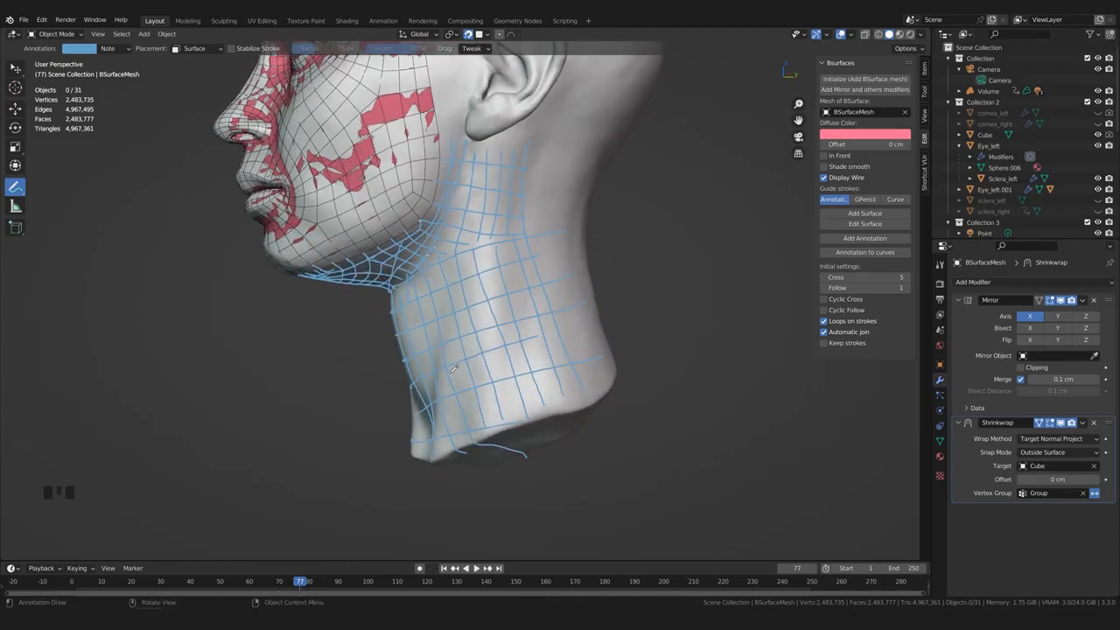
{"action": "middle_click_drag", "start_coordinate": [425, 390], "coordinate": [467, 280]}
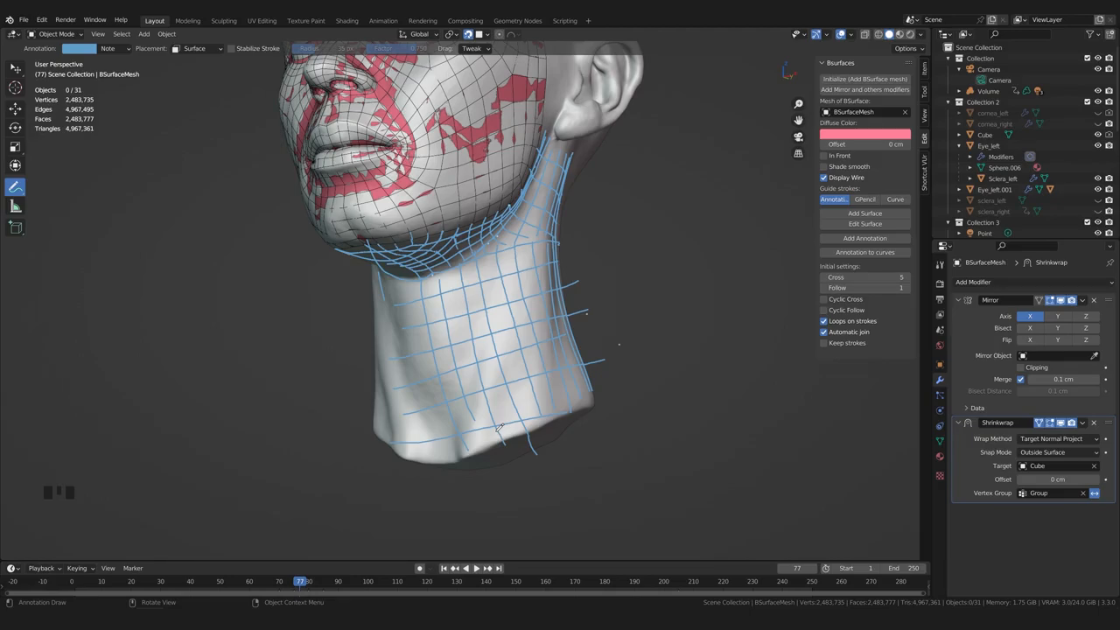
Examine the grid of annotation guide strokes on the neck from both sides of the head
{"action": "middle_click_drag", "start_coordinate": [477, 428], "coordinate": [429, 367]}
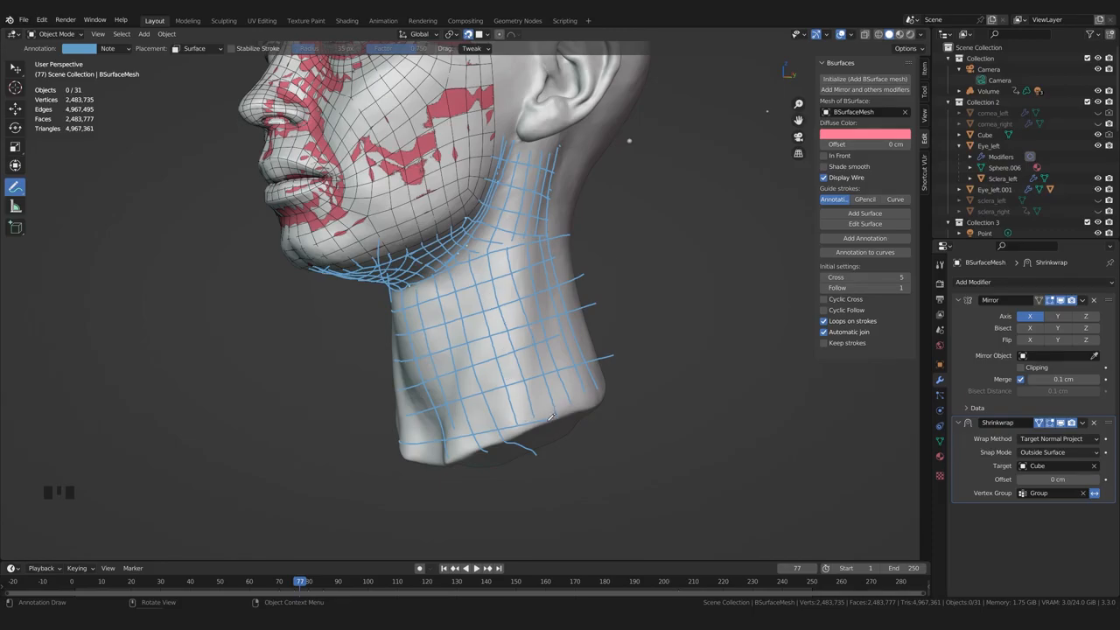
{"action": "middle_click_drag", "start_coordinate": [551, 417], "coordinate": [610, 425]}
{"action": "middle_click_drag", "start_coordinate": [530, 411], "coordinate": [543, 341]}
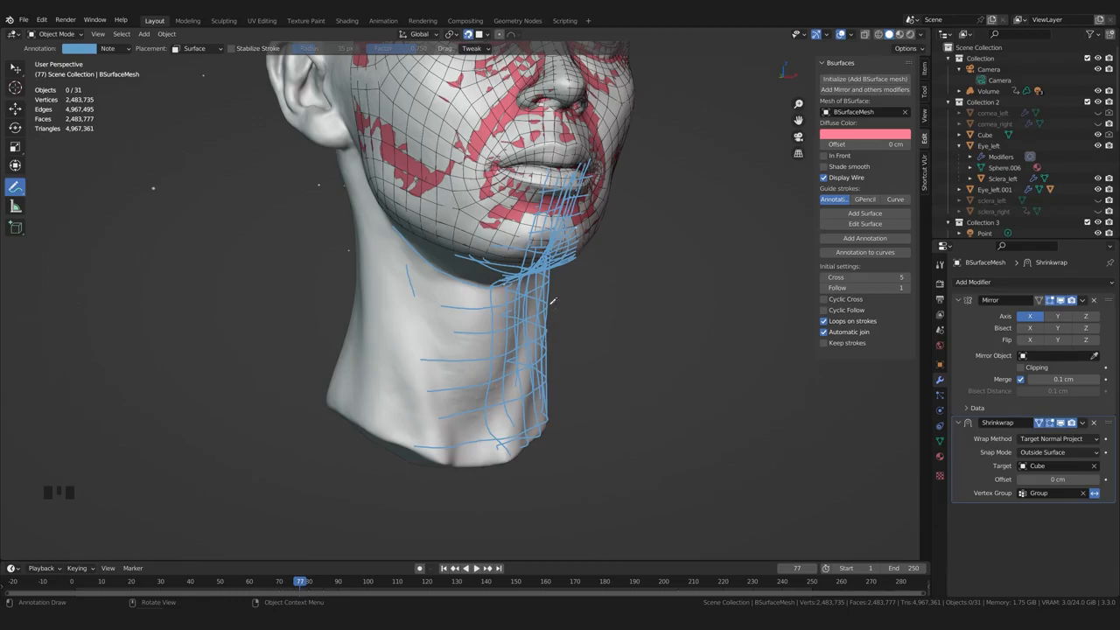
{"action": "mouse_move", "coordinate": [594, 396]}
{"action": "middle_mouse_down"}
{"action": "mouse_move", "coordinate": [545, 423]}
{"action": "mouse_move", "coordinate": [536, 401]}
{"action": "mouse_move", "coordinate": [472, 448]}
{"action": "middle_mouse_up"}
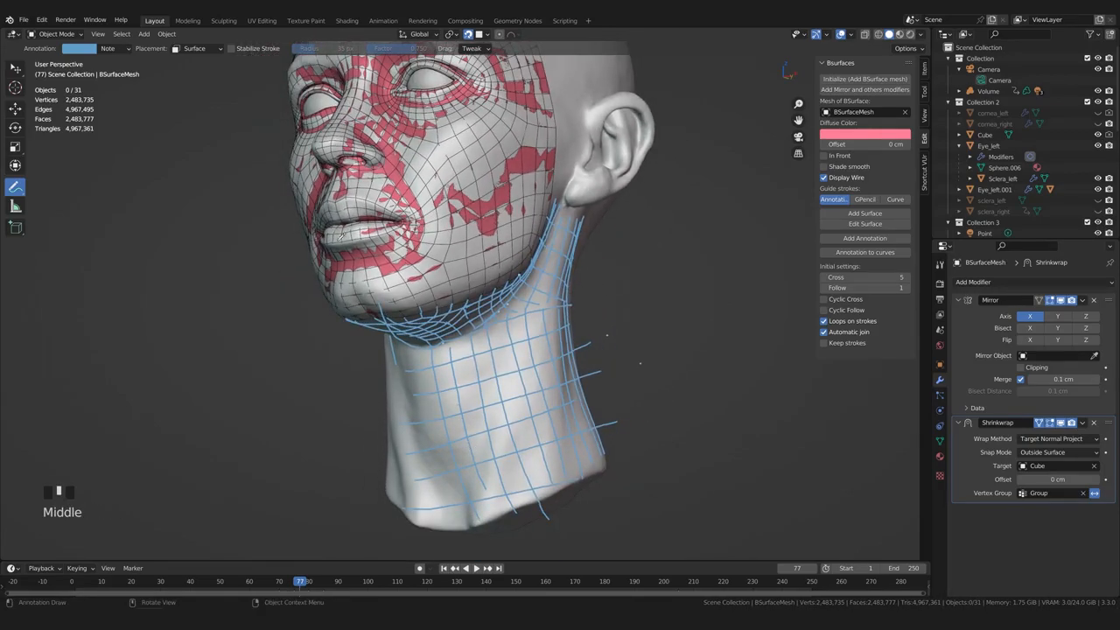
{"action": "middle_click_drag", "start_coordinate": [376, 325], "coordinate": [374, 324]}
Isolate the face mesh, examine its chin and jaw underside against the guide strokes, and return to the full scene
{"action": "left_click", "coordinate": [230, 312]}
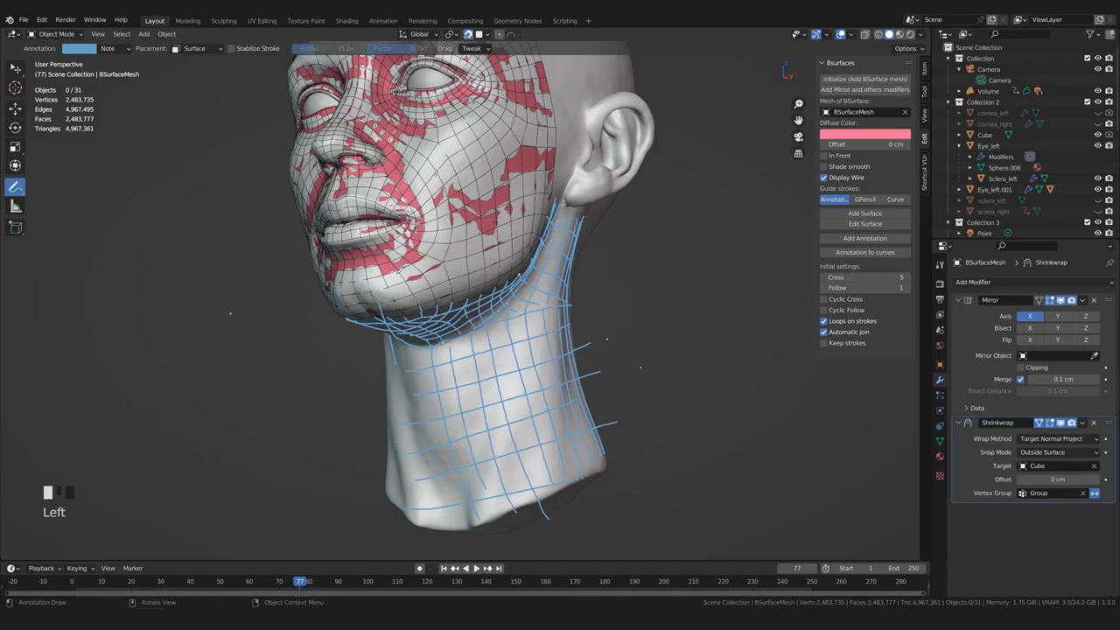
{"action": "key", "text": "w"}
{"action": "key", "text": "ctrl+z"}
{"action": "left_click", "coordinate": [305, 312]}
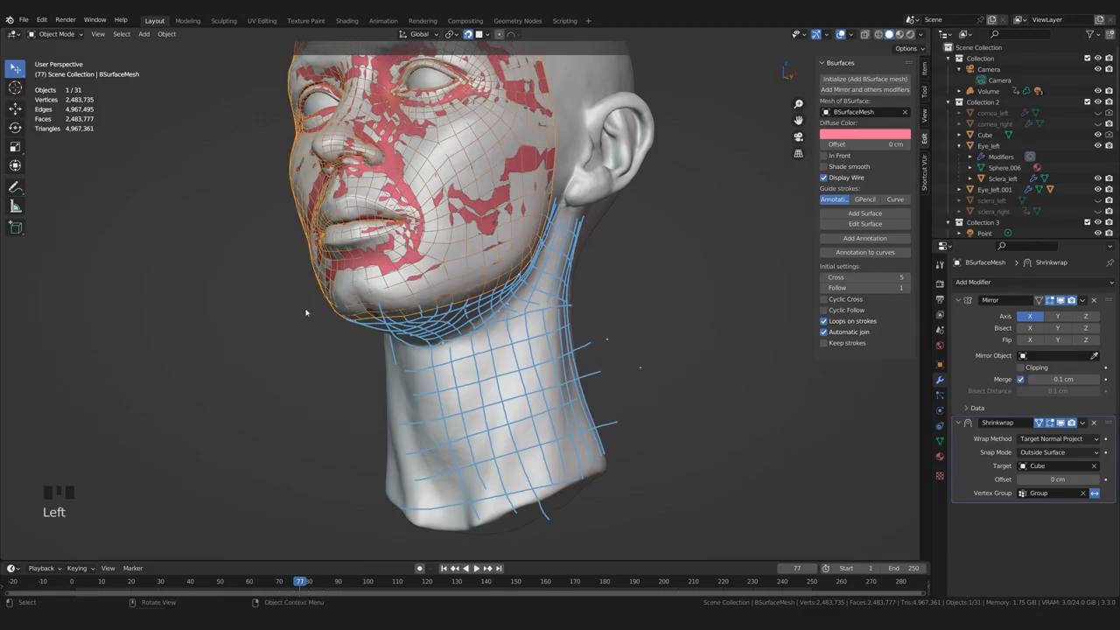
{"action": "key", "text": "KP_Divide"}
{"action": "middle_click_drag", "start_coordinate": [305, 312], "coordinate": [707, 429], "text": "shift"}
{"action": "scroll", "coordinate": [482, 359], "scroll_direction": "up", "scroll_amount": 3}
{"action": "scroll", "coordinate": [507, 393], "scroll_direction": "up", "scroll_amount": 2}
{"action": "left_click", "coordinate": [705, 424]}
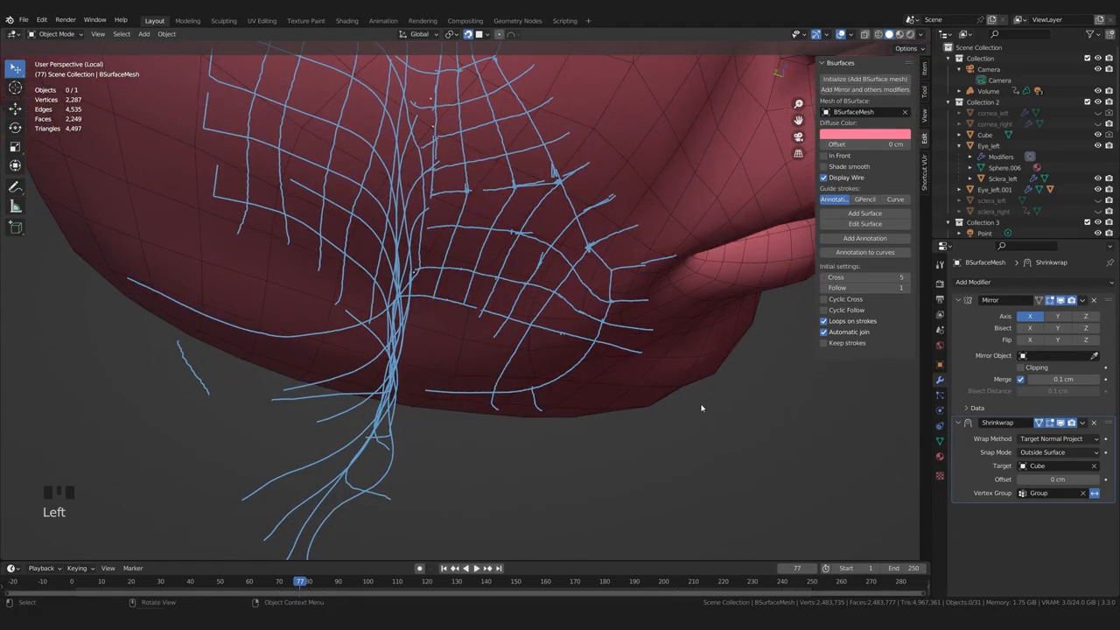
{"action": "scroll", "coordinate": [699, 399], "scroll_direction": "up", "scroll_amount": 3}
{"action": "middle_click_drag", "start_coordinate": [604, 401], "coordinate": [627, 339]}
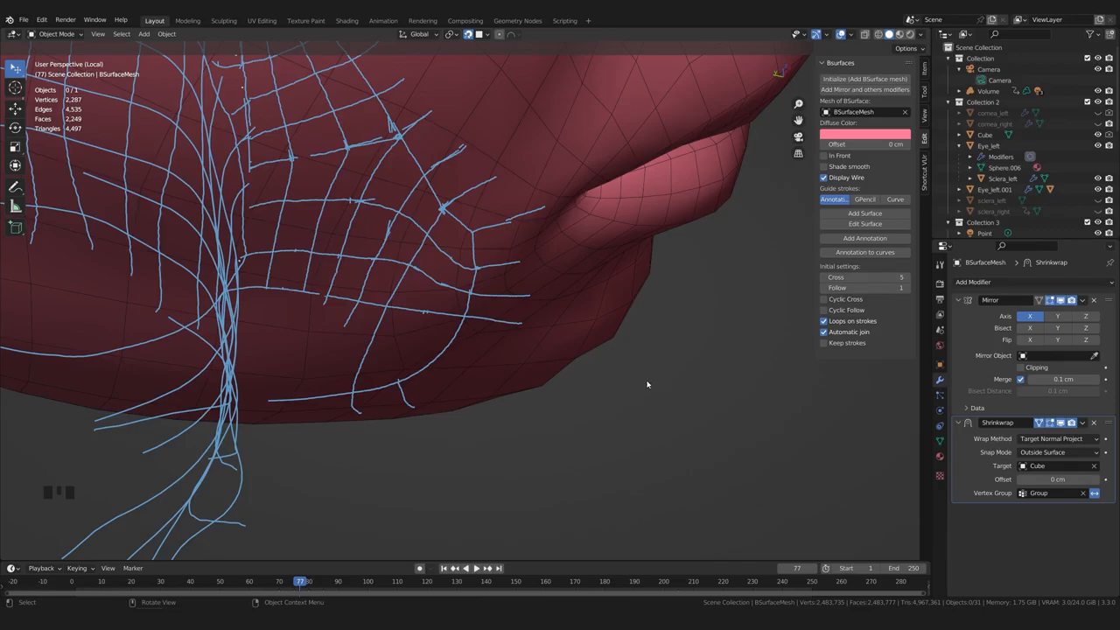
{"action": "scroll", "coordinate": [648, 383], "scroll_direction": "down", "scroll_amount": 2}
{"action": "middle_click_drag", "start_coordinate": [684, 408], "coordinate": [393, 391]}
{"action": "scroll", "coordinate": [492, 358], "scroll_direction": "down", "scroll_amount": 2}
{"action": "scroll", "coordinate": [466, 356], "scroll_direction": "down", "scroll_amount": 2}
{"action": "key", "text": "KP_Divide"}
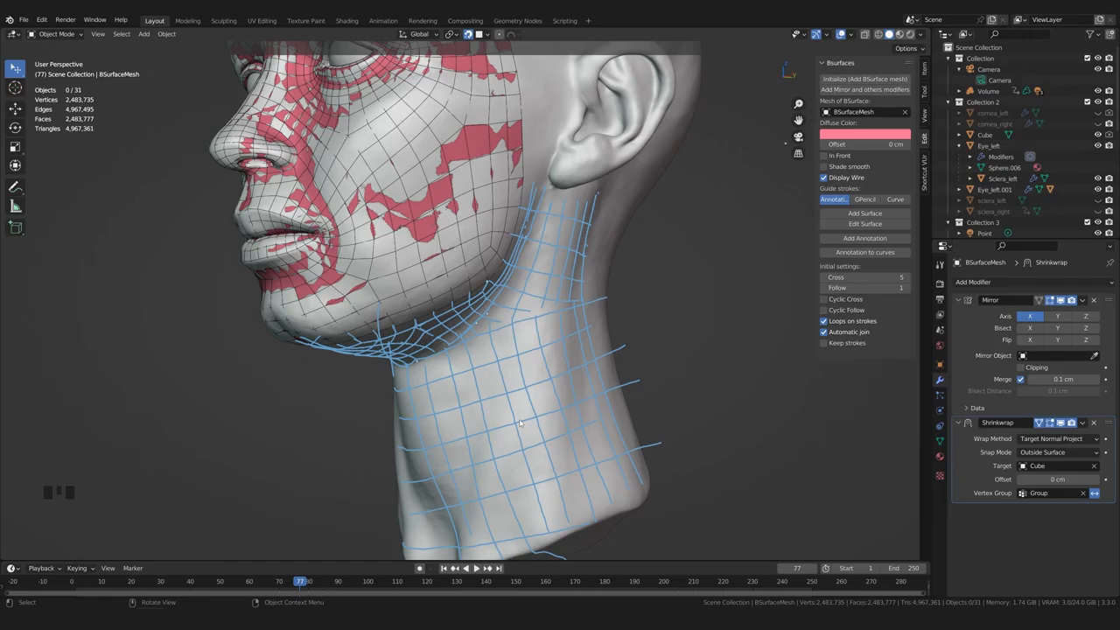
Undo the recent neck annotation strokes back to the earlier layout with diagonal guides running down from the jaw
{"action": "middle_click_drag", "start_coordinate": [520, 423], "coordinate": [455, 324]}
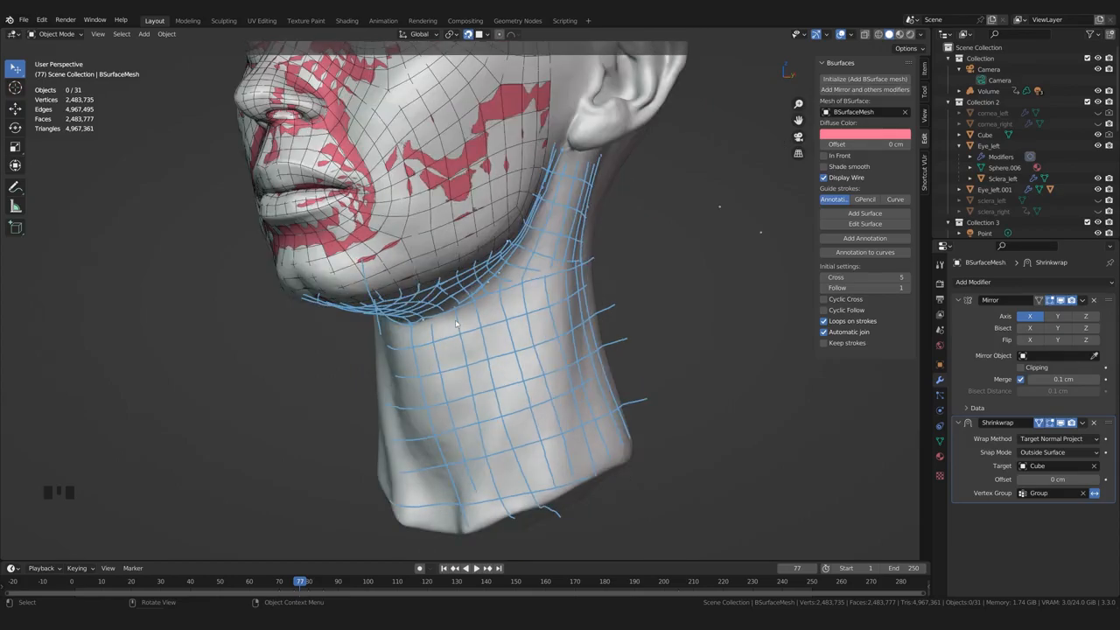
{"action": "middle_click_drag", "start_coordinate": [523, 416], "coordinate": [547, 395]}
{"action": "key", "text": "ctrl+z"}
{"action": "key", "text": "ctrl+z"}
{"action": "key", "text": "ctrl+z"}
{"action": "key", "text": "ctrl+z"}
{"action": "key", "text": "ctrl+z"}
{"action": "key", "text": "ctrl+z"}
{"action": "key", "text": "ctrl+z"}
{"action": "key", "text": "ctrl+z"}
{"action": "key", "text": "ctrl+z"}
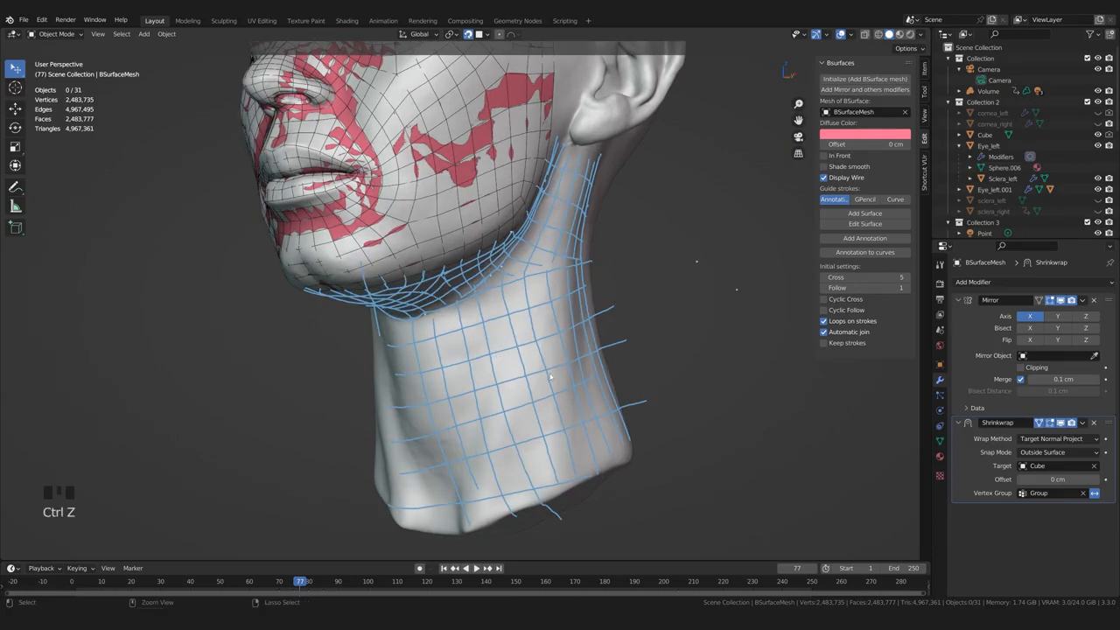
{"action": "key", "text": "ctrl+z"}
{"action": "key", "text": "ctrl+z"}
{"action": "key", "text": "ctrl+z"}
{"action": "key", "text": "ctrl+z"}
{"action": "key", "text": "ctrl+z"}
{"action": "key", "text": "ctrl+z"}
{"action": "key", "text": "ctrl+z"}
{"action": "key", "text": "ctrl+z"}
{"action": "key", "text": "ctrl+z"}
{"action": "key", "text": "ctrl+z"}
{"action": "key", "text": "ctrl+z"}
{"action": "key", "text": "ctrl+z"}
{"action": "key", "text": "ctrl+z"}
{"action": "key", "text": "ctrl+z"}
{"action": "key", "text": "ctrl+z"}
{"action": "key", "text": "ctrl+z"}
{"action": "key", "text": "ctrl+z"}
{"action": "key", "text": "ctrl+z"}
{"action": "key", "text": "ctrl+z"}
{"action": "key", "text": "ctrl+z"}
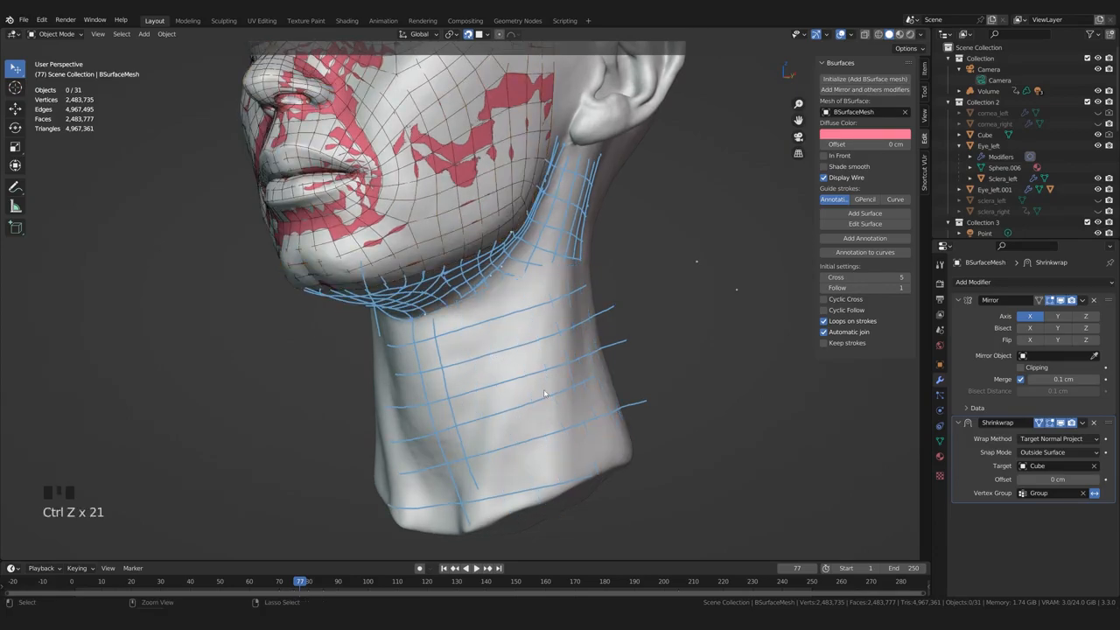
{"action": "key", "text": "ctrl+z"}
{"action": "key", "text": "ctrl+z"}
{"action": "key", "text": "ctrl+z"}
{"action": "key", "text": "ctrl+z"}
{"action": "key", "text": "ctrl+z"}
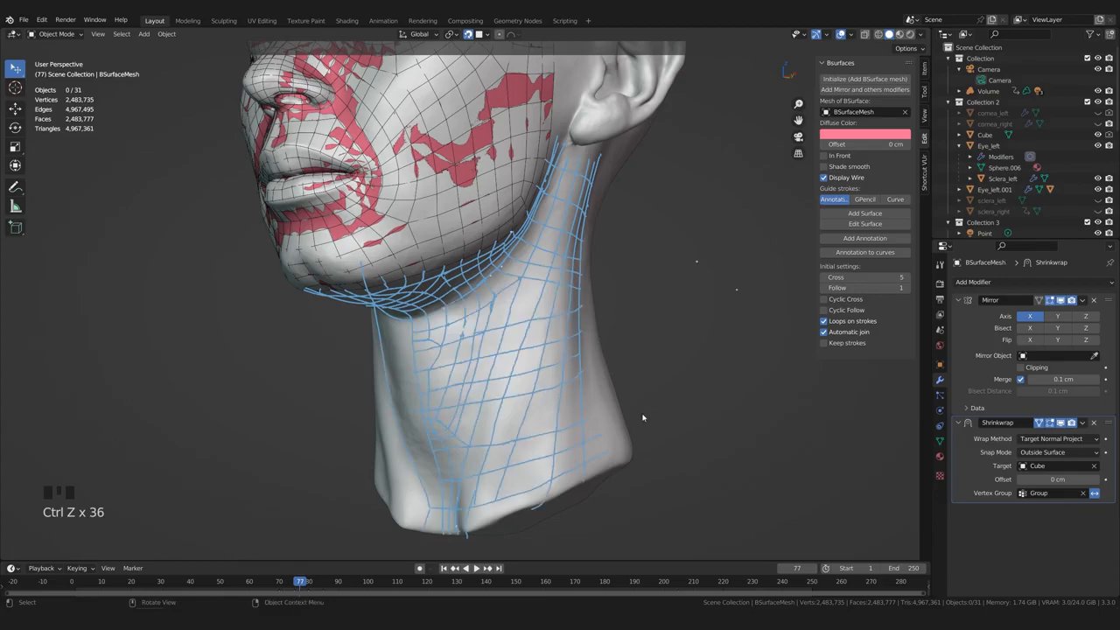
Enable Keep strokes so the sketched guides remain after a surface is generated
{"action": "middle_click_drag", "start_coordinate": [642, 420], "coordinate": [655, 415]}
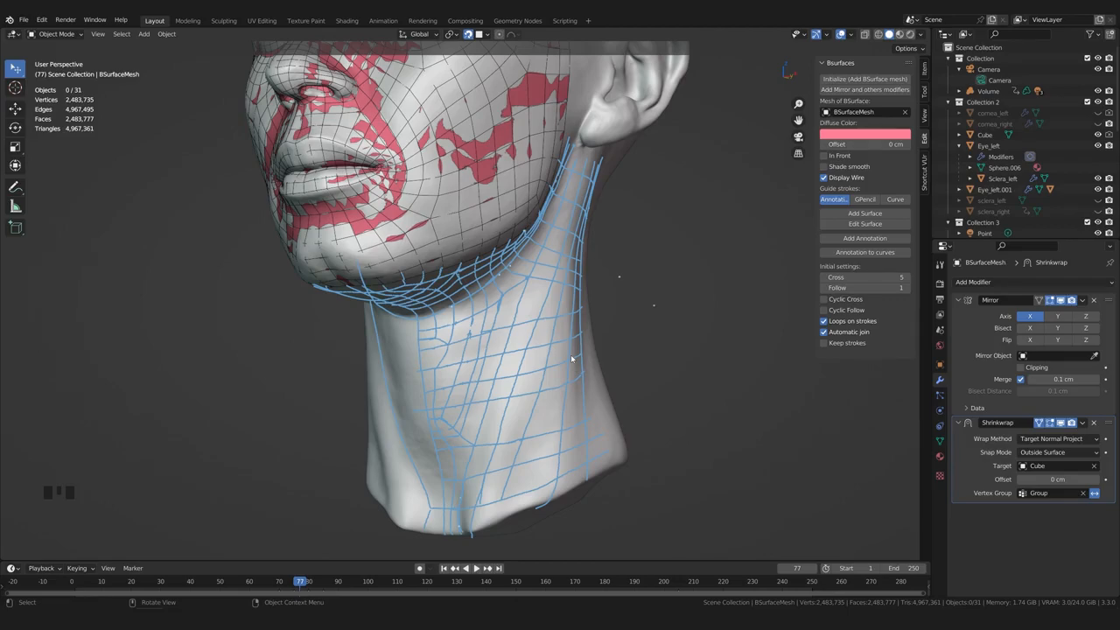
{"action": "middle_click_drag", "start_coordinate": [571, 358], "coordinate": [353, 395]}
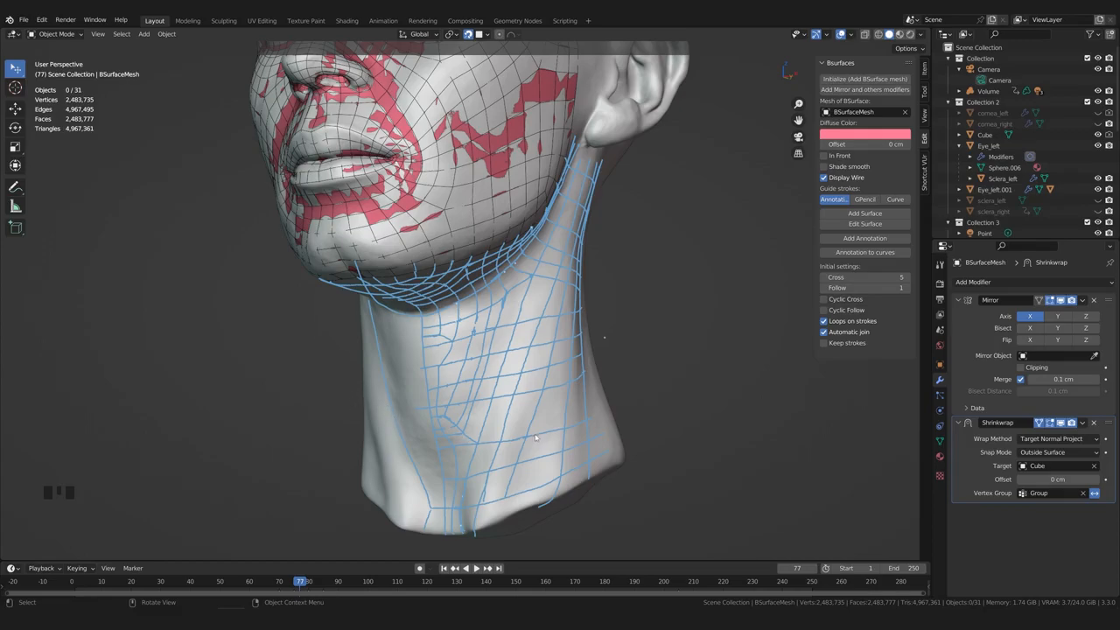
{"action": "middle_click_drag", "start_coordinate": [533, 433], "coordinate": [509, 416]}
{"action": "scroll", "coordinate": [509, 413], "scroll_direction": "up", "scroll_amount": 2}
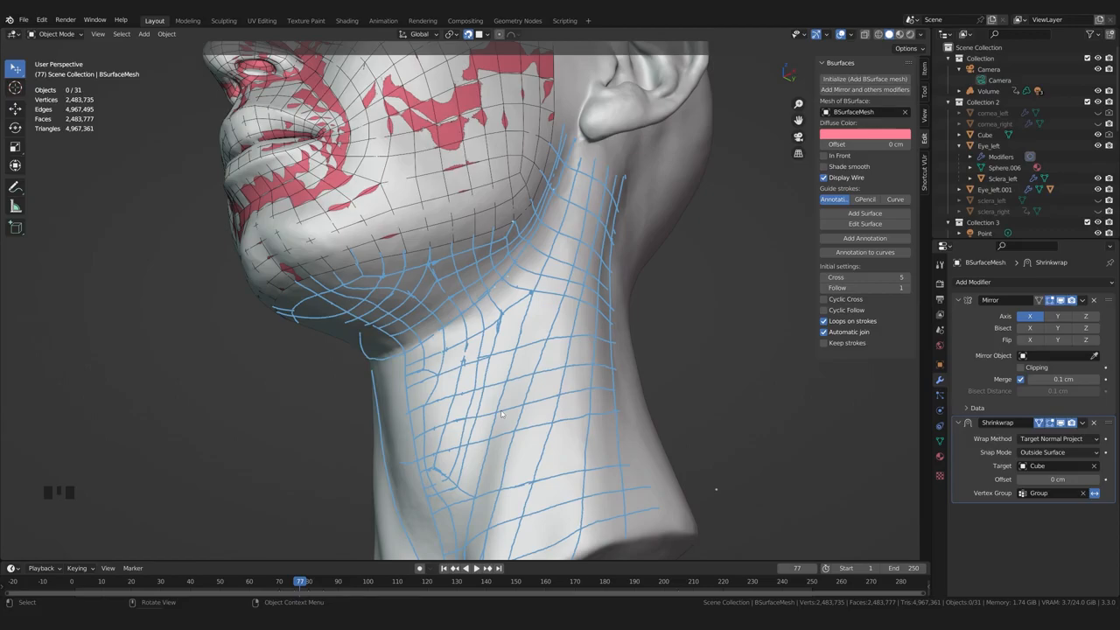
{"action": "left_click", "coordinate": [827, 345]}
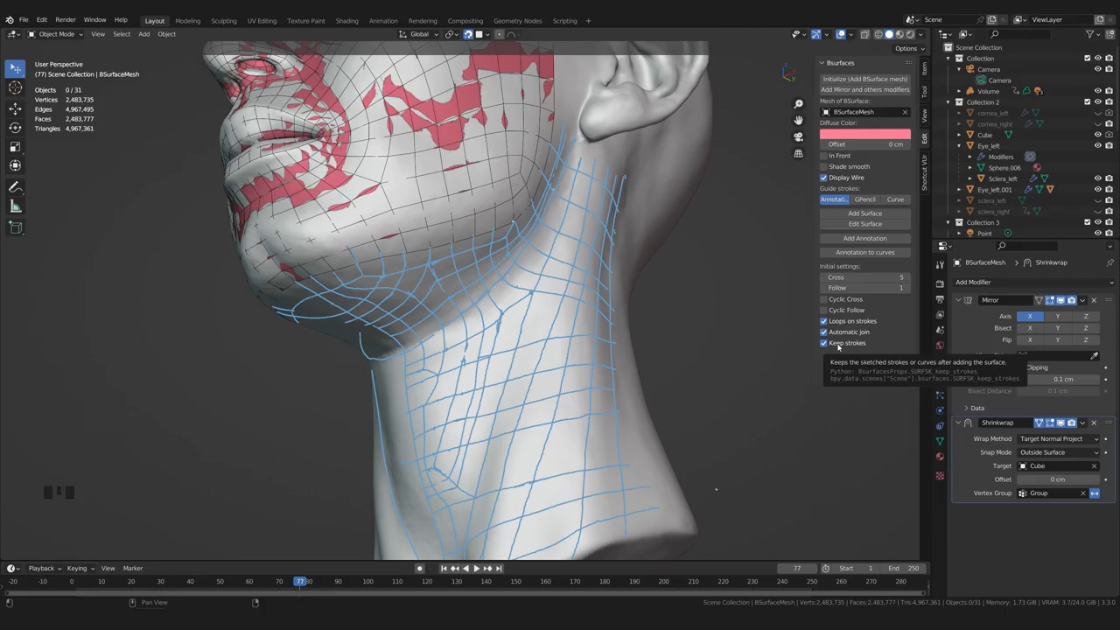
Try generating a Bsurfaces mesh from the neck annotation strokes, inspect it, and revert it
{"action": "left_click", "coordinate": [889, 216]}
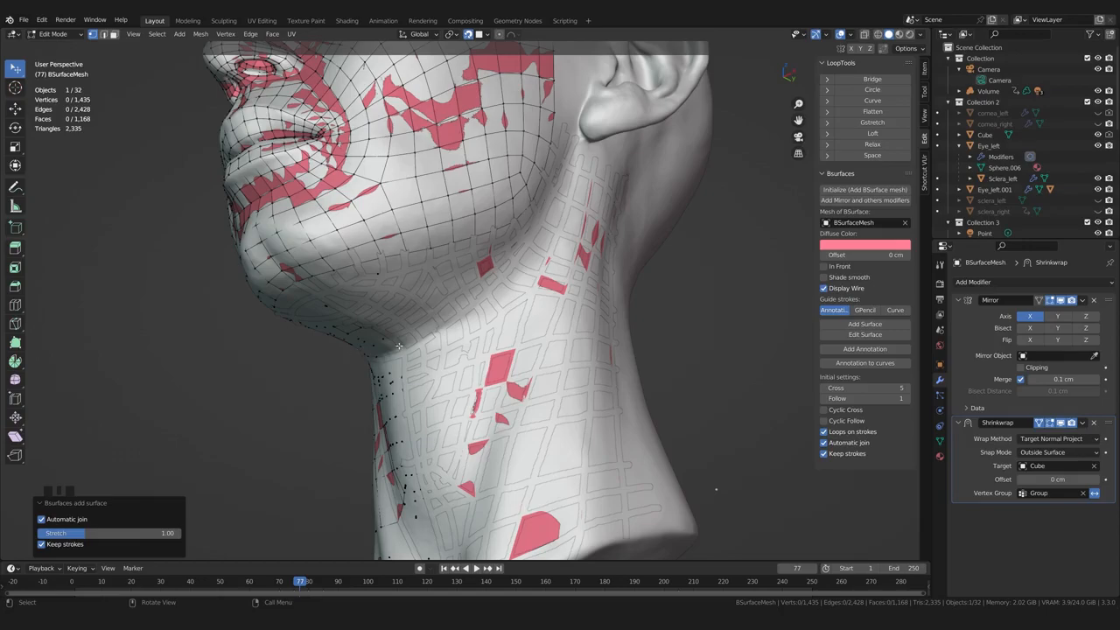
{"action": "middle_click_drag", "start_coordinate": [393, 346], "coordinate": [479, 367]}
{"action": "key", "text": "KP_Divide"}
{"action": "mouse_move", "coordinate": [485, 423]}
{"action": "middle_mouse_down", "text": "shift"}
{"action": "mouse_move", "coordinate": [499, 265]}
{"action": "mouse_move", "coordinate": [482, 394]}
{"action": "mouse_move", "coordinate": [512, 393]}
{"action": "mouse_move", "coordinate": [592, 316]}
{"action": "mouse_move", "coordinate": [660, 375]}
{"action": "mouse_move", "coordinate": [518, 377]}
{"action": "mouse_move", "coordinate": [501, 419]}
{"action": "mouse_move", "coordinate": [481, 368]}
{"action": "mouse_move", "coordinate": [348, 400]}
{"action": "mouse_move", "coordinate": [450, 396]}
{"action": "middle_mouse_up", "text": "shift"}
{"action": "scroll", "coordinate": [490, 397], "scroll_direction": "up", "scroll_amount": 6}
{"action": "scroll", "coordinate": [500, 419], "scroll_direction": "down", "scroll_amount": 2}
{"action": "mouse_move", "coordinate": [441, 348]}
{"action": "middle_mouse_down"}
{"action": "mouse_move", "coordinate": [421, 333]}
{"action": "mouse_move", "coordinate": [430, 396]}
{"action": "middle_mouse_up"}
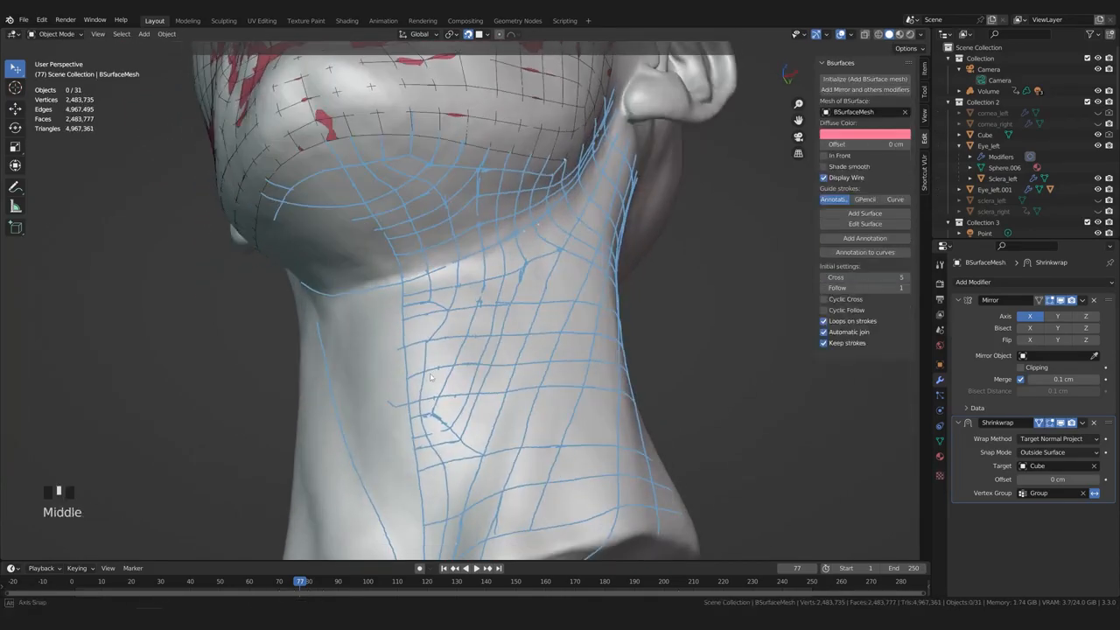
{"action": "middle_click_drag", "start_coordinate": [420, 302], "coordinate": [495, 336], "text": "shift"}
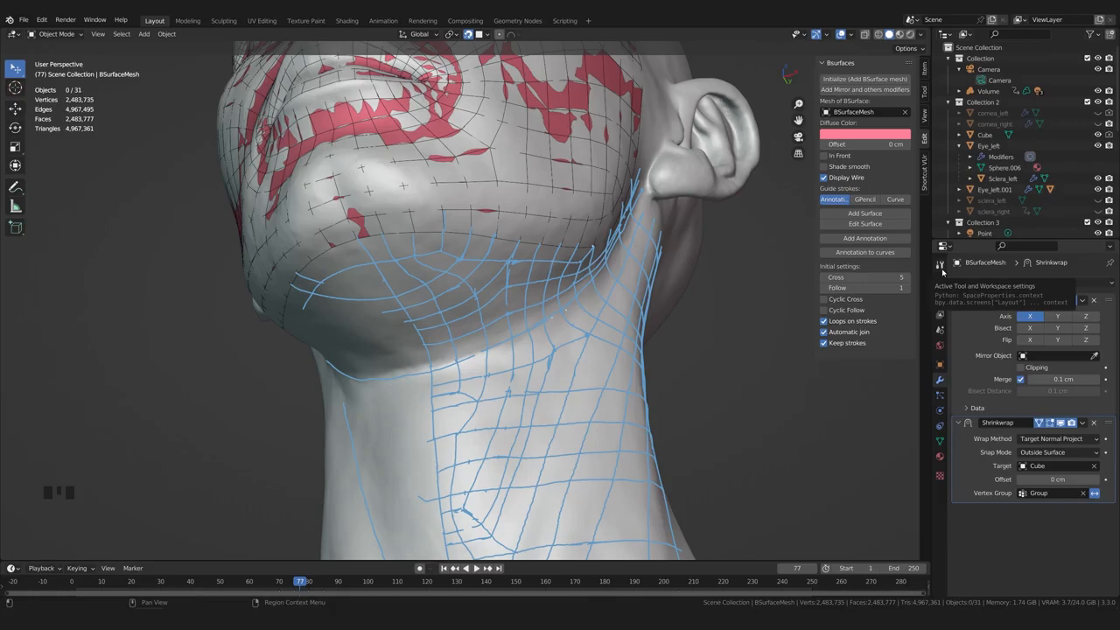
Prepare the face mesh for Poly Build editing under the chin and display it in front of the sculpt
{"action": "left_click", "coordinate": [941, 270]}
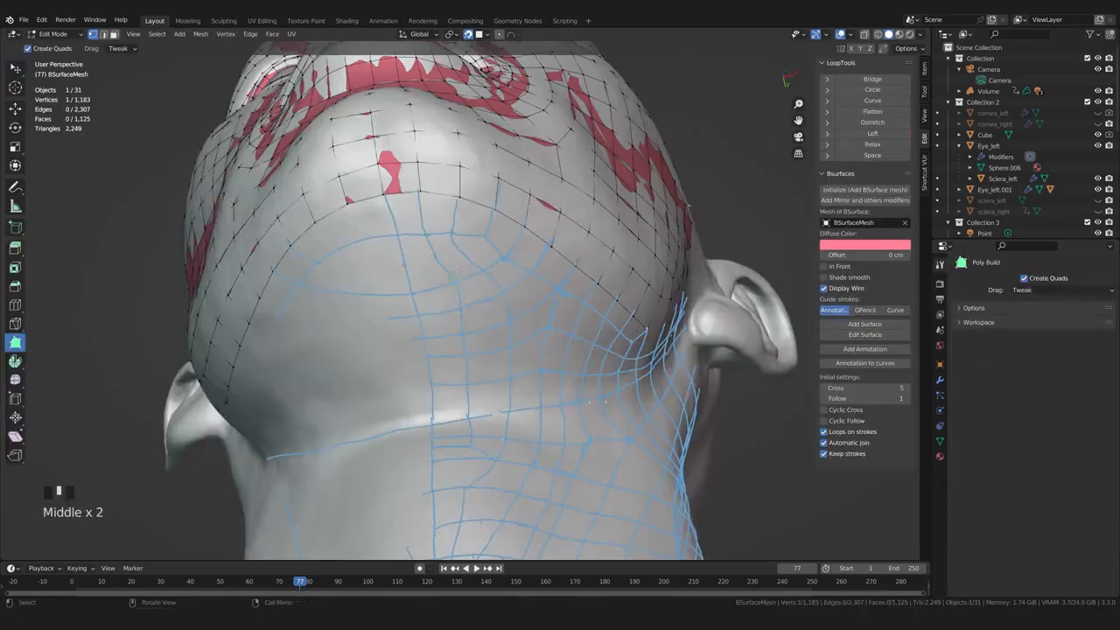
{"action": "middle_click_drag", "start_coordinate": [445, 366], "coordinate": [440, 346]}
{"action": "scroll", "coordinate": [440, 345], "scroll_direction": "up", "scroll_amount": 1}
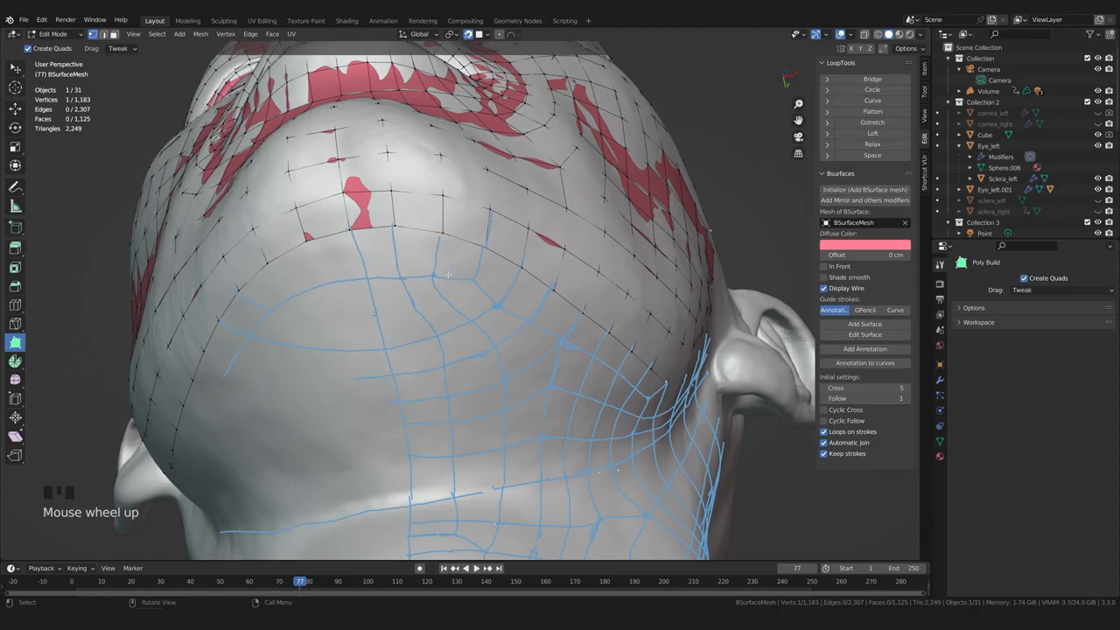
{"action": "middle_click_drag", "start_coordinate": [405, 332], "coordinate": [511, 254], "text": "shift"}
{"action": "scroll", "coordinate": [473, 288], "scroll_direction": "up", "scroll_amount": 1}
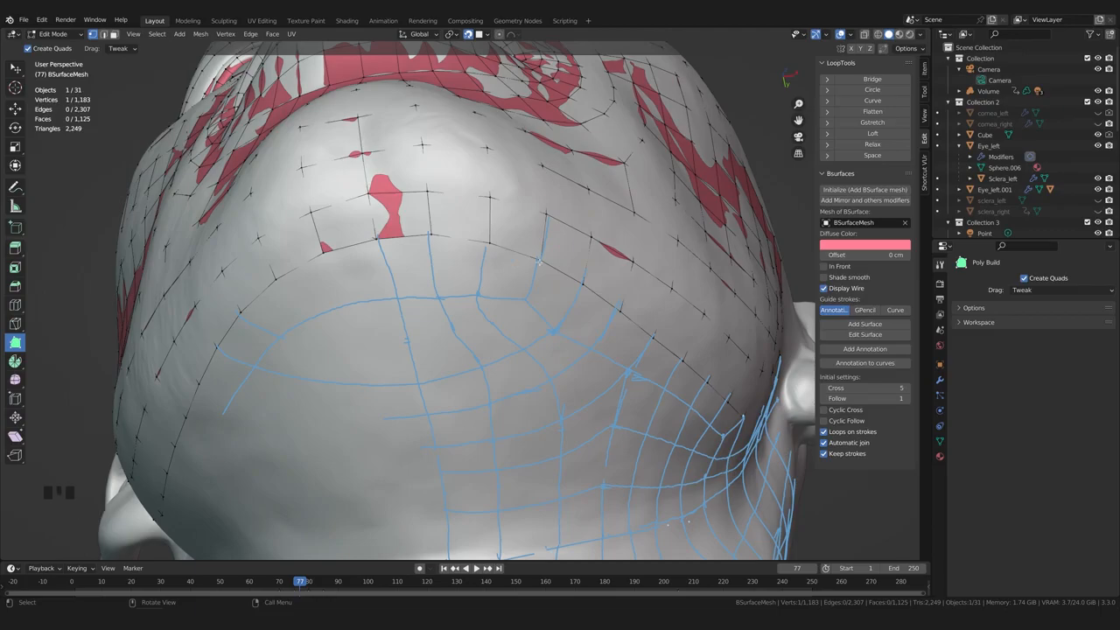
{"action": "left_click", "coordinate": [823, 266]}
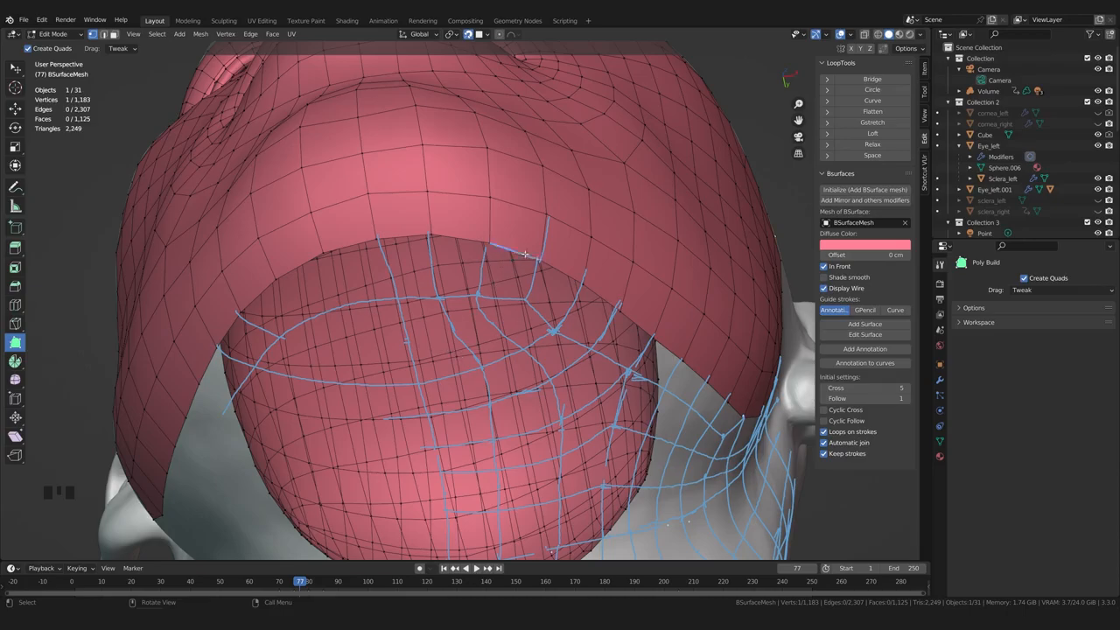
Select the mouth cavity faces up to the inner lips in face selection mode and separate them into their own object
{"action": "scroll", "coordinate": [439, 361], "scroll_direction": "down", "scroll_amount": 5}
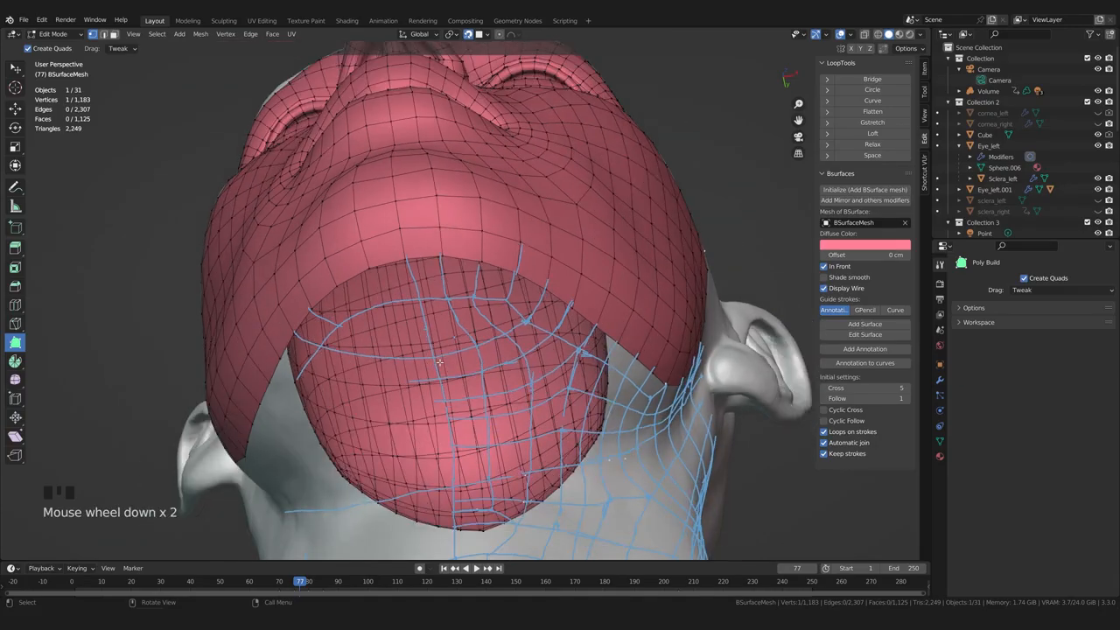
{"action": "middle_click_drag", "start_coordinate": [439, 362], "coordinate": [445, 382]}
{"action": "scroll", "coordinate": [598, 256], "scroll_direction": "up", "scroll_amount": 3}
{"action": "scroll", "coordinate": [598, 256], "scroll_direction": "up", "scroll_amount": 2}
{"action": "middle_click_drag", "start_coordinate": [598, 256], "coordinate": [518, 325]}
{"action": "scroll", "coordinate": [464, 376], "scroll_direction": "up", "scroll_amount": 1}
{"action": "key", "text": "3"}
{"action": "right_click", "coordinate": [522, 321], "text": "ctrl"}
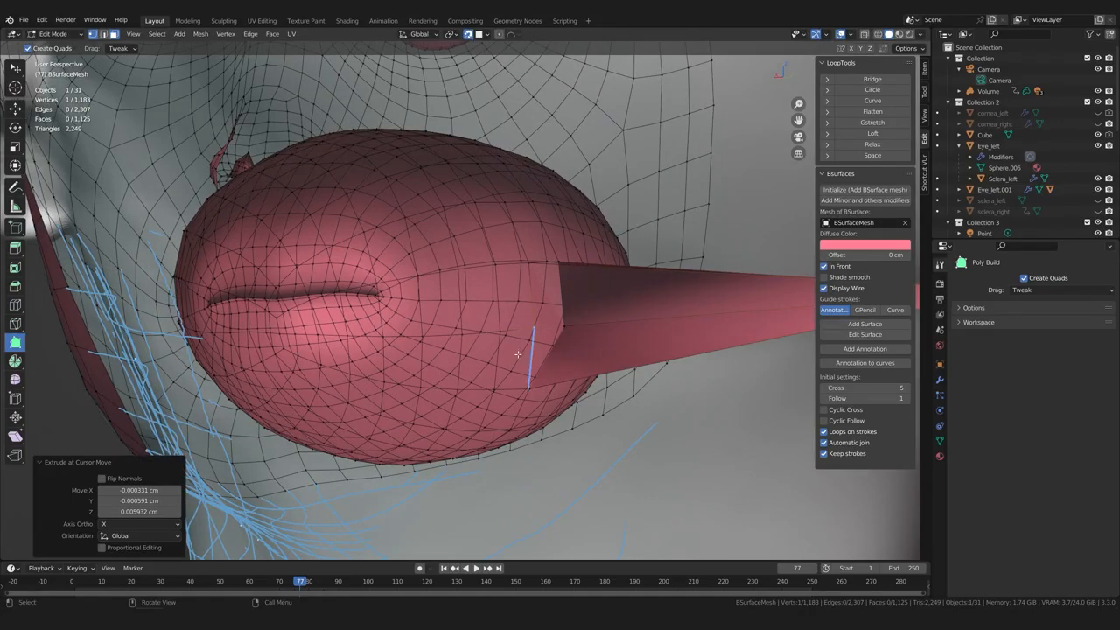
{"action": "key", "text": "ctrl+z"}
{"action": "middle_click_drag", "start_coordinate": [518, 360], "coordinate": [519, 402]}
{"action": "left_click", "coordinate": [511, 360], "text": "shift"}
{"action": "scroll", "coordinate": [514, 376], "scroll_direction": "down", "scroll_amount": 1}
{"action": "key", "text": "ctrl+KP_Add"}
{"action": "key", "text": "ctrl+KP_Add"}
{"action": "key", "text": "ctrl+KP_Add"}
{"action": "key", "text": "ctrl+KP_Add"}
{"action": "key", "text": "ctrl+KP_Add"}
{"action": "key", "text": "ctrl+KP_Add"}
{"action": "key", "text": "ctrl+KP_Add"}
{"action": "key", "text": "ctrl+KP_Add"}
{"action": "key", "text": "ctrl+KP_Add"}
{"action": "key", "text": "ctrl+KP_Add"}
{"action": "key", "text": "ctrl+KP_Add"}
{"action": "key", "text": "ctrl+KP_Add"}
{"action": "key", "text": "ctrl+KP_Add"}
{"action": "key", "text": "ctrl+KP_Add"}
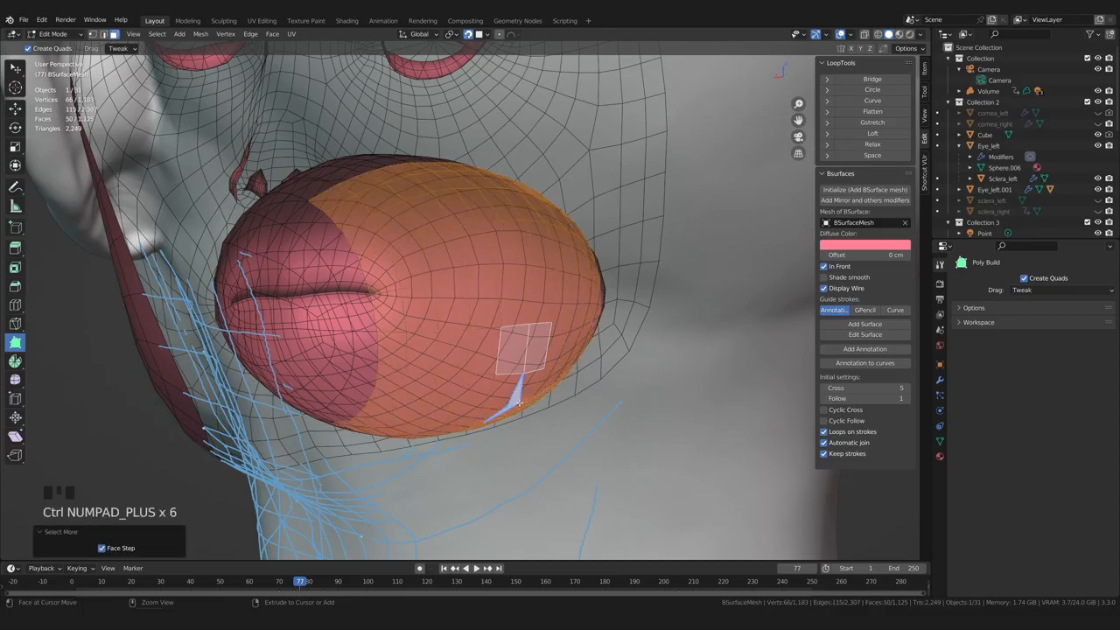
{"action": "key", "text": "ctrl+KP_Add"}
{"action": "key", "text": "ctrl+KP_Add"}
{"action": "key", "text": "ctrl+KP_Add"}
{"action": "key", "text": "ctrl+KP_Add"}
{"action": "key", "text": "ctrl+KP_Add"}
{"action": "key", "text": "ctrl+KP_Add"}
{"action": "key", "text": "ctrl+KP_Add"}
{"action": "key", "text": "ctrl+KP_Add"}
{"action": "key", "text": "ctrl+KP_Add"}
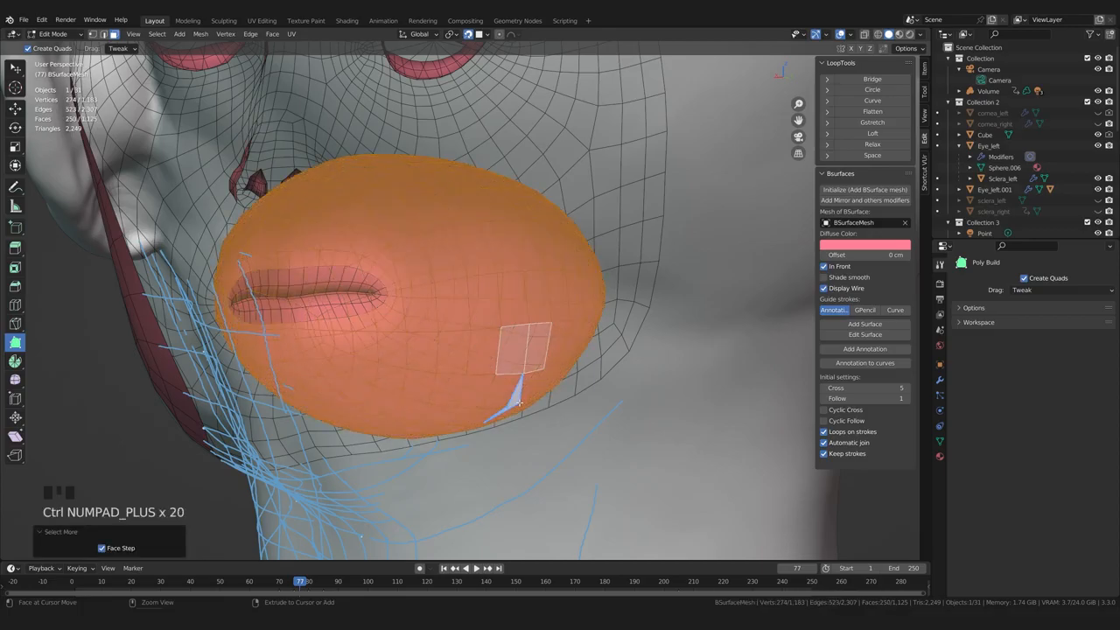
{"action": "middle_click_drag", "start_coordinate": [519, 403], "coordinate": [400, 343]}
{"action": "key", "text": "ctrl+z"}
{"action": "scroll", "coordinate": [468, 350], "scroll_direction": "up", "scroll_amount": 2}
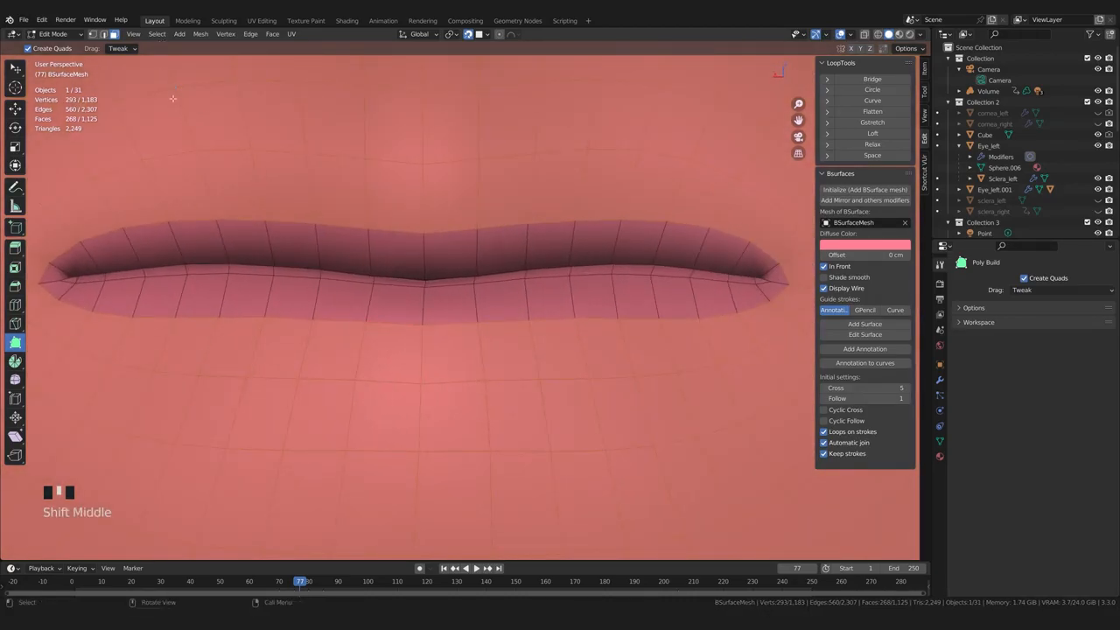
{"action": "left_click", "coordinate": [200, 33]}
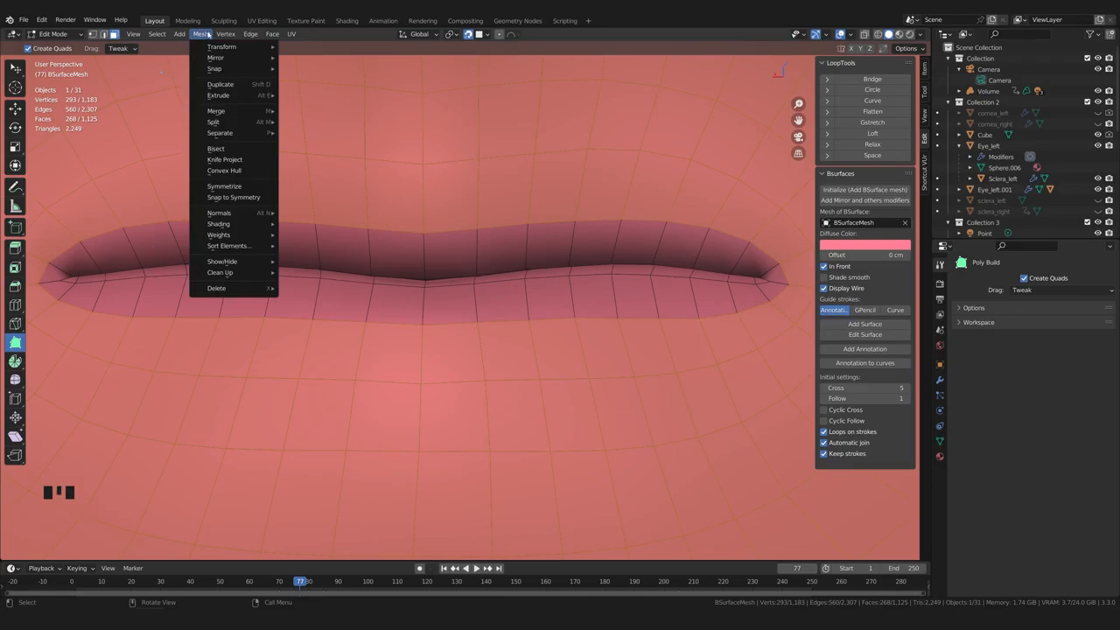
{"action": "mouse_move", "coordinate": [226, 33]}
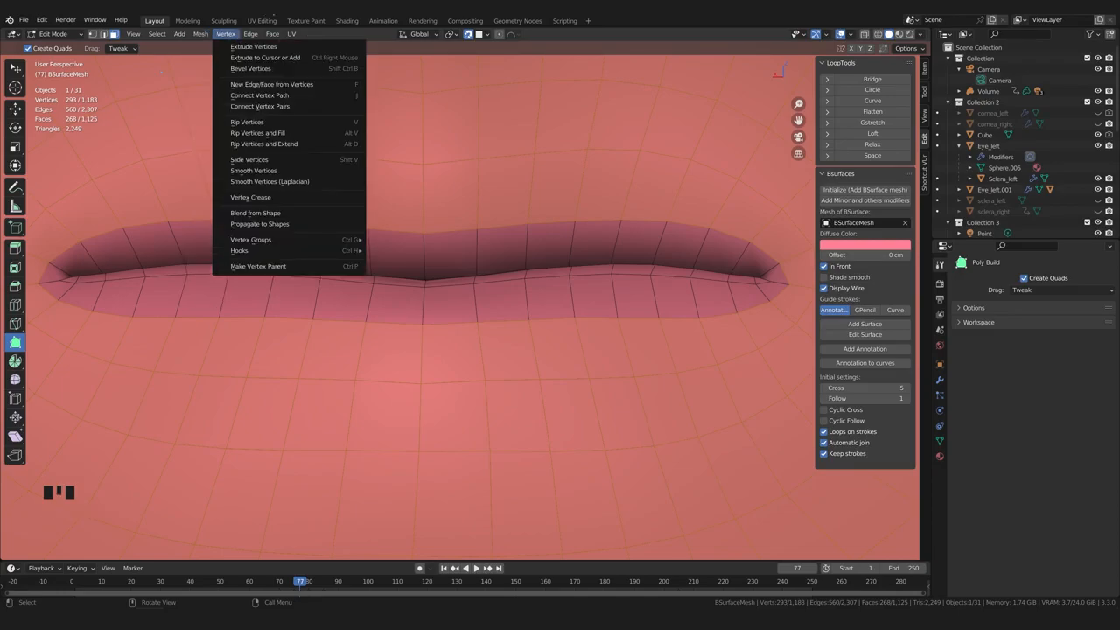
{"action": "left_click", "coordinate": [368, 241]}
{"action": "key", "text": "p"}
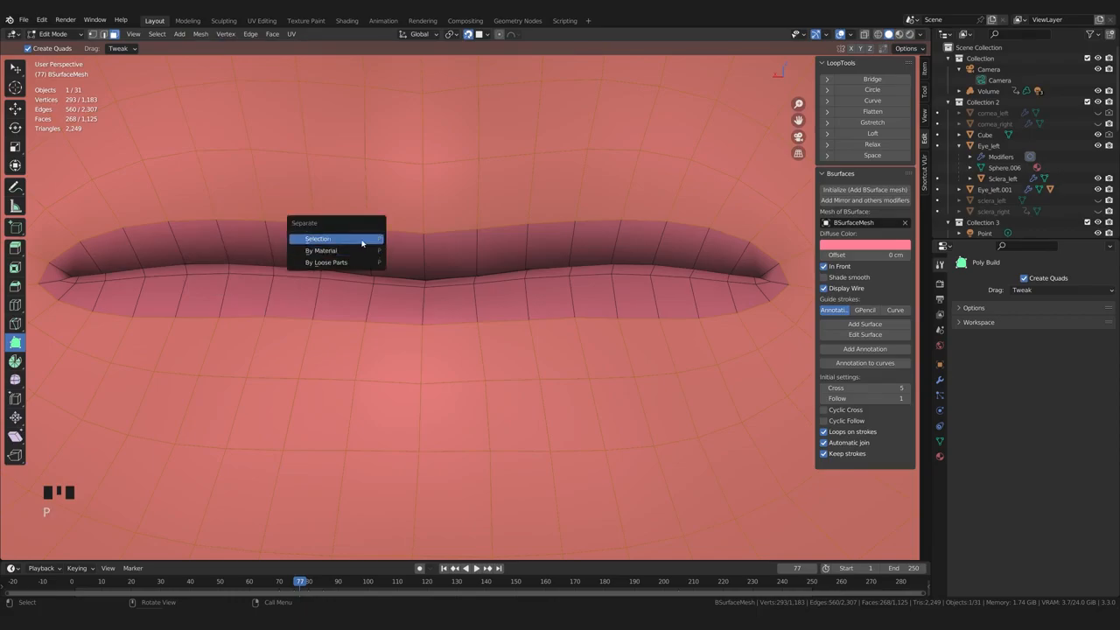
{"action": "left_click", "coordinate": [363, 239]}
Leave the separation edit and resume editing the main face mesh at the chin's lower edge
{"action": "scroll", "coordinate": [362, 243], "scroll_direction": "down", "scroll_amount": 12}
{"action": "middle_click_drag", "start_coordinate": [362, 242], "coordinate": [507, 325]}
{"action": "key", "text": "Tab"}
{"action": "left_click", "coordinate": [598, 245]}
{"action": "key", "text": "Tab"}
{"action": "middle_click_drag", "start_coordinate": [544, 385], "coordinate": [481, 304], "text": "shift"}
{"action": "scroll", "coordinate": [516, 343], "scroll_direction": "up", "scroll_amount": 3}
{"action": "left_click", "coordinate": [509, 276], "text": "shift"}
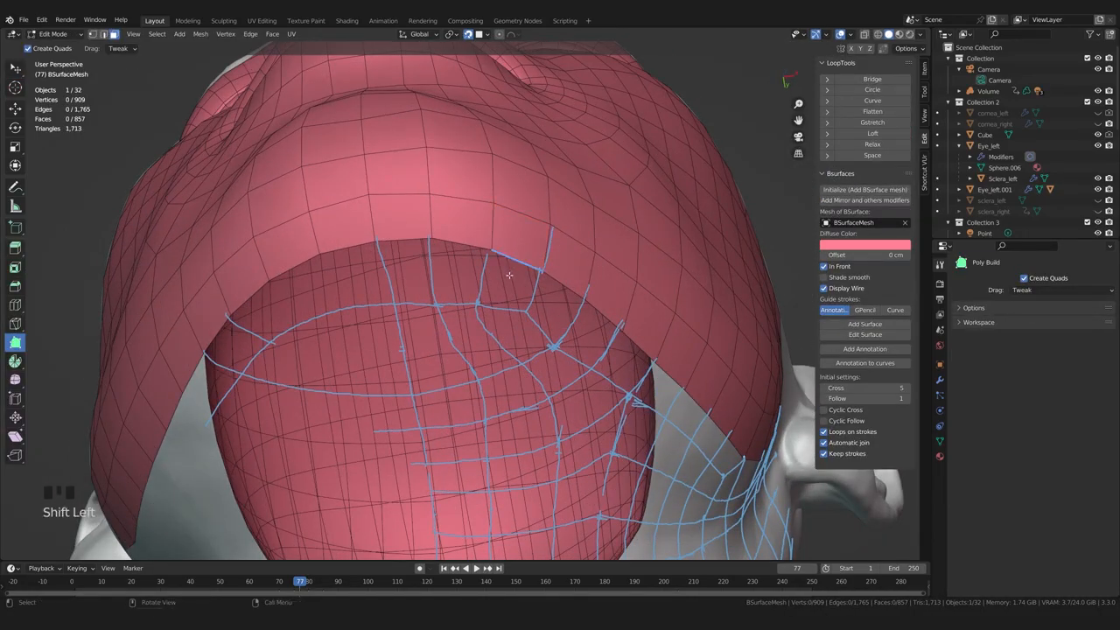
Extend the mesh below the chin with new Poly Build quads that follow the annotation guide strokes
{"action": "left_click_drag", "start_coordinate": [510, 269], "coordinate": [495, 310]}
{"action": "left_click", "coordinate": [437, 305], "text": "ctrl"}
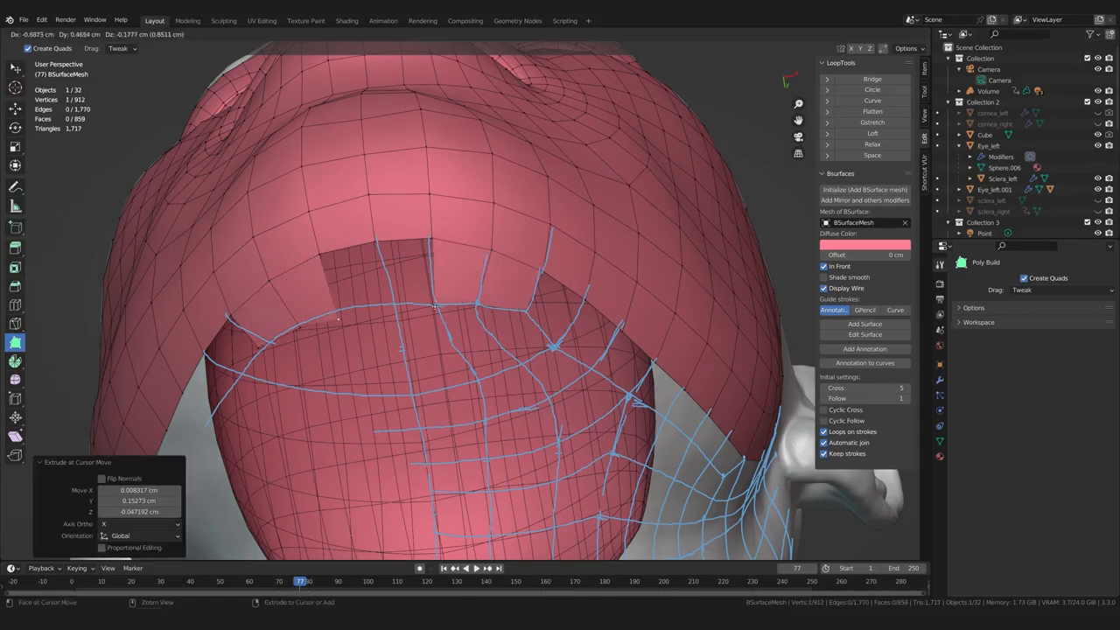
{"action": "left_click_drag", "start_coordinate": [400, 305], "coordinate": [389, 304], "text": "ctrl"}
{"action": "middle_click_drag", "start_coordinate": [390, 304], "coordinate": [456, 253]}
{"action": "left_click_drag", "start_coordinate": [437, 241], "coordinate": [487, 326]}
{"action": "left_click", "coordinate": [507, 326], "text": "ctrl"}
{"action": "left_click", "coordinate": [557, 311], "text": "ctrl"}
{"action": "middle_click_drag", "start_coordinate": [526, 323], "coordinate": [477, 350]}
{"action": "left_click_drag", "start_coordinate": [497, 308], "coordinate": [515, 293], "text": "ctrl"}
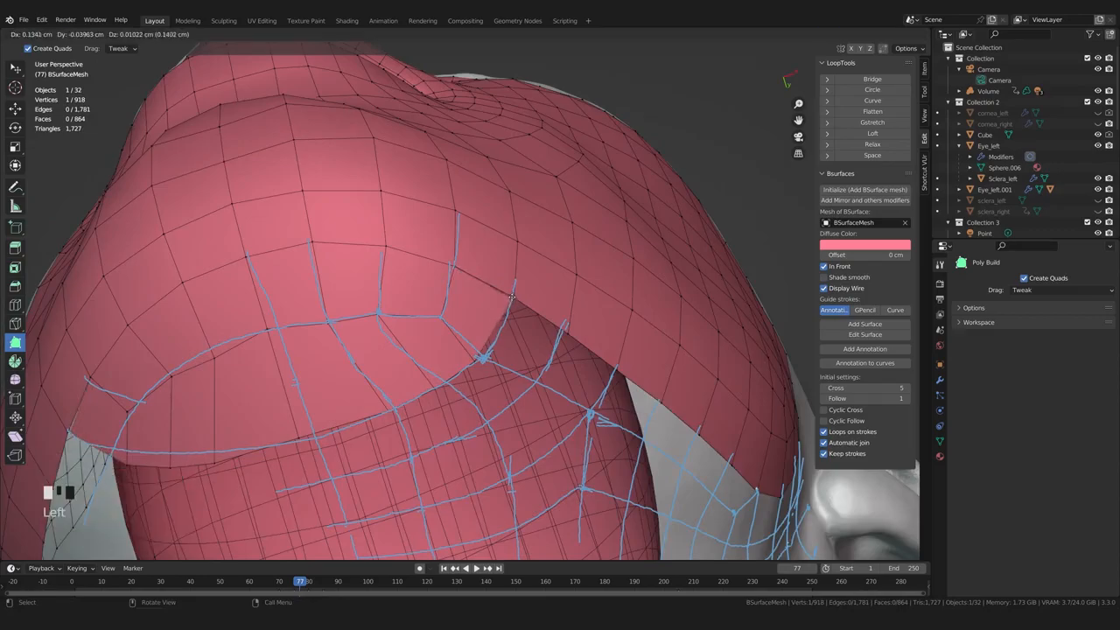
Enable Auto Merge for the mesh with a threshold of 0.1 cm
{"action": "middle_click_drag", "start_coordinate": [515, 293], "coordinate": [559, 280]}
{"action": "scroll", "coordinate": [542, 289], "scroll_direction": "up", "scroll_amount": 2}
{"action": "left_click", "coordinate": [924, 91]}
{"action": "left_click", "coordinate": [837, 212]}
{"action": "left_click", "coordinate": [869, 239]}
{"action": "type", "text": "0.1"}
{"action": "key", "text": "Return"}
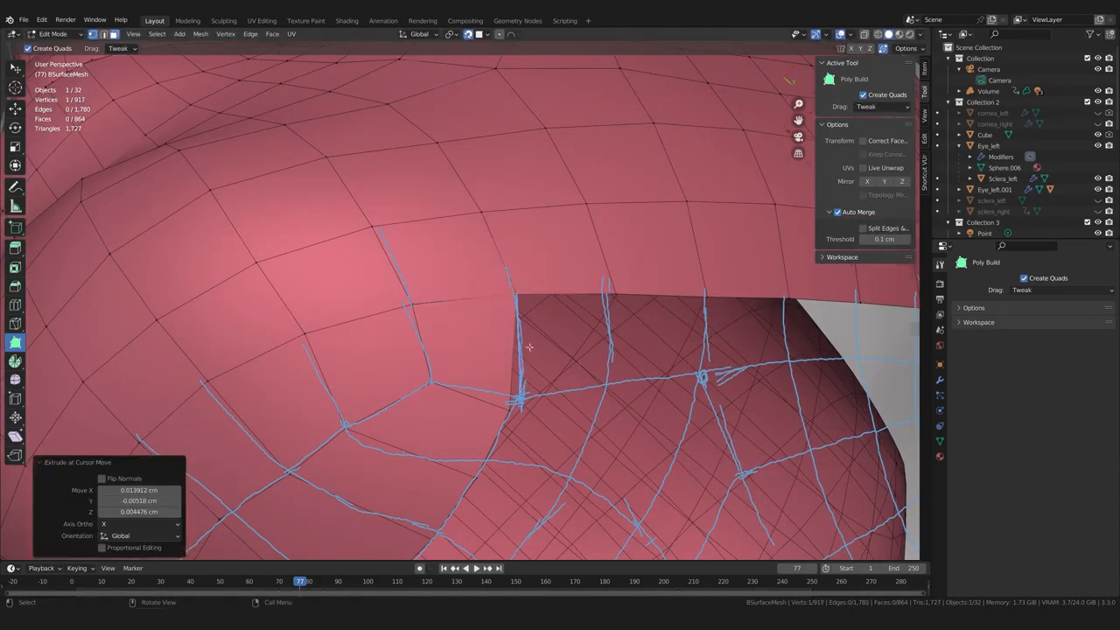
Extend the face mesh along the underside of the jaw with Poly Build quads that follow the guide strokes toward the ear
{"action": "middle_click_drag", "start_coordinate": [525, 337], "coordinate": [564, 354]}
{"action": "left_click", "coordinate": [584, 359], "text": "ctrl"}
{"action": "left_click", "coordinate": [663, 344], "text": "ctrl"}
{"action": "left_click_drag", "start_coordinate": [735, 323], "coordinate": [751, 323], "text": "ctrl"}
{"action": "middle_click_drag", "start_coordinate": [750, 323], "coordinate": [699, 328]}
{"action": "scroll", "coordinate": [664, 323], "scroll_direction": "down", "scroll_amount": 3}
{"action": "left_click", "coordinate": [574, 327], "text": "ctrl"}
{"action": "left_click", "coordinate": [618, 306], "text": "ctrl"}
{"action": "left_click", "coordinate": [656, 278], "text": "ctrl"}
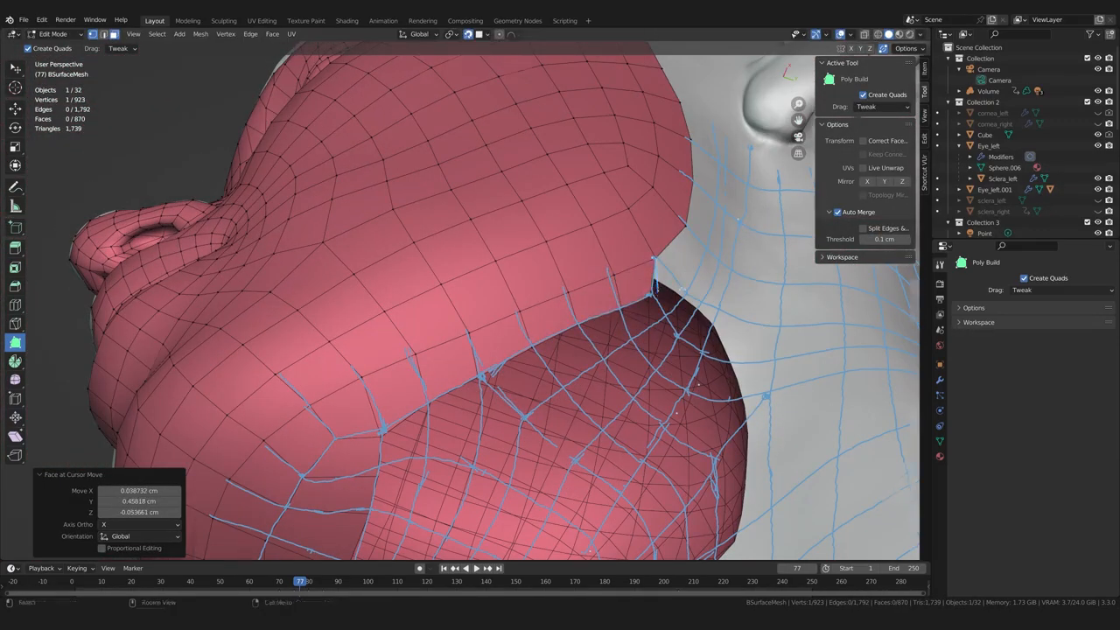
{"action": "middle_click_drag", "start_coordinate": [652, 284], "coordinate": [525, 341]}
{"action": "left_click_drag", "start_coordinate": [509, 366], "coordinate": [542, 367]}
{"action": "mouse_move", "coordinate": [551, 358]}
{"action": "middle_mouse_down"}
{"action": "mouse_move", "coordinate": [556, 337]}
{"action": "mouse_move", "coordinate": [561, 346]}
{"action": "middle_mouse_up"}
Hide the separated object BSurfaceMesh.001 and resume editing the main BSurfaceMesh
{"action": "key", "text": "Tab"}
{"action": "left_click", "coordinate": [629, 332]}
{"action": "scroll", "coordinate": [989, 157], "scroll_direction": "up", "scroll_amount": 16}
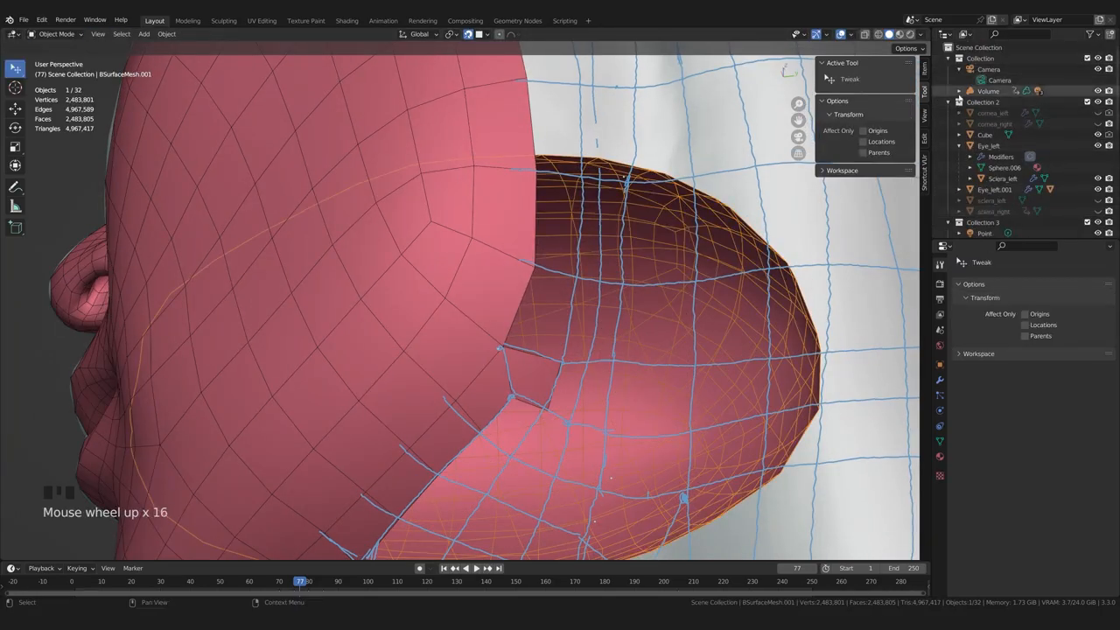
{"action": "scroll", "coordinate": [984, 166], "scroll_direction": "down", "scroll_amount": 5}
{"action": "left_click", "coordinate": [947, 153]}
{"action": "left_click", "coordinate": [1097, 228]}
{"action": "left_click", "coordinate": [987, 216]}
{"action": "key", "text": "Tab"}
Build quads along the rear edge of the jaw up to the earlobe, following the guide strokes
{"action": "left_click", "coordinate": [579, 292], "text": "ctrl"}
{"action": "key", "text": "ctrl+z"}
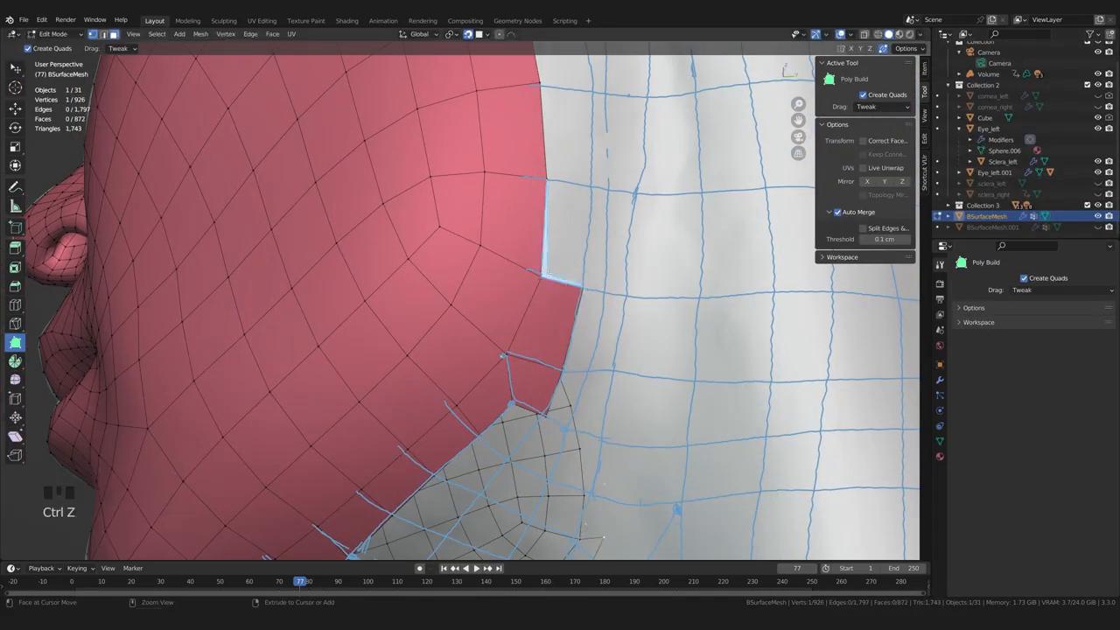
{"action": "middle_click_drag", "start_coordinate": [560, 262], "coordinate": [525, 307]}
{"action": "left_click", "coordinate": [526, 307], "text": "ctrl"}
{"action": "left_click_drag", "start_coordinate": [506, 279], "coordinate": [541, 273], "text": "ctrl"}
{"action": "left_click_drag", "start_coordinate": [543, 275], "coordinate": [573, 275]}
{"action": "left_click_drag", "start_coordinate": [529, 344], "coordinate": [540, 344]}
{"action": "left_click_drag", "start_coordinate": [541, 343], "coordinate": [570, 343]}
{"action": "middle_click_drag", "start_coordinate": [572, 343], "coordinate": [575, 301]}
{"action": "left_click_drag", "start_coordinate": [564, 306], "coordinate": [600, 314]}
{"action": "middle_click_drag", "start_coordinate": [597, 326], "coordinate": [568, 293]}
{"action": "left_click_drag", "start_coordinate": [551, 320], "coordinate": [570, 325]}
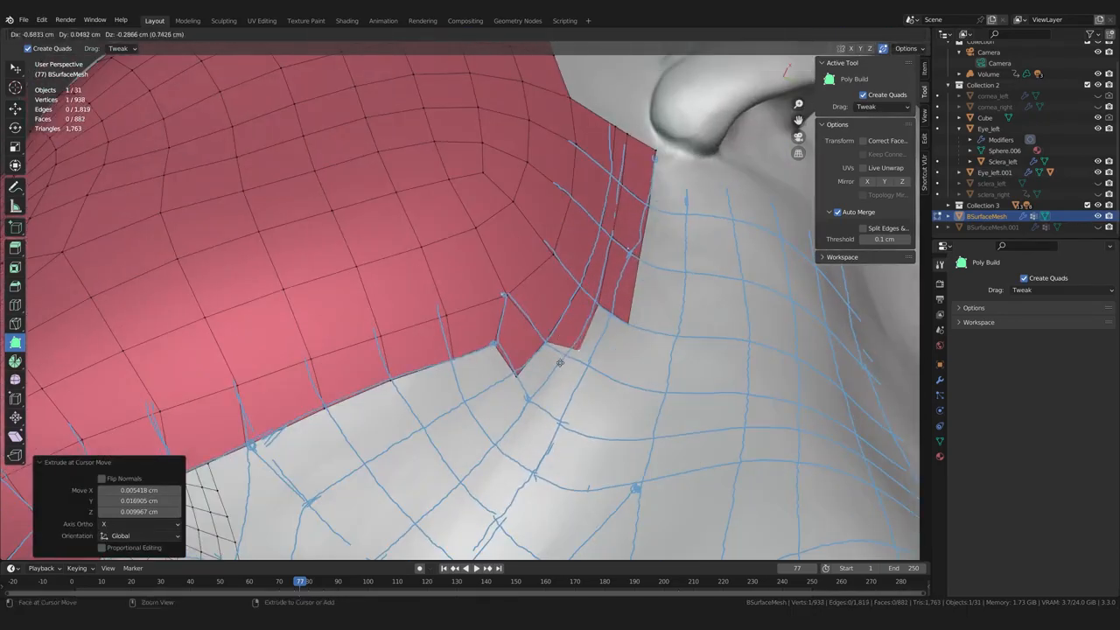
Continue the mesh around the jaw corner and place its new border vertices on the guide stroke intersections
{"action": "middle_click_drag", "start_coordinate": [570, 325], "coordinate": [586, 343]}
{"action": "left_click_drag", "start_coordinate": [581, 330], "coordinate": [608, 335]}
{"action": "left_click_drag", "start_coordinate": [599, 365], "coordinate": [550, 391]}
{"action": "middle_click_drag", "start_coordinate": [550, 390], "coordinate": [572, 372]}
{"action": "left_click_drag", "start_coordinate": [523, 339], "coordinate": [530, 361]}
{"action": "middle_click_drag", "start_coordinate": [531, 360], "coordinate": [516, 354]}
{"action": "left_click_drag", "start_coordinate": [465, 356], "coordinate": [469, 404]}
{"action": "middle_click_drag", "start_coordinate": [469, 404], "coordinate": [520, 371]}
Extrude a row of quads under the jaw from the jaw corner forward to the chin's centre
{"action": "left_click_drag", "start_coordinate": [543, 311], "coordinate": [516, 394], "text": "ctrl"}
{"action": "left_click_drag", "start_coordinate": [516, 394], "coordinate": [518, 386]}
{"action": "left_click_drag", "start_coordinate": [478, 339], "coordinate": [464, 428], "text": "ctrl"}
{"action": "middle_click_drag", "start_coordinate": [465, 427], "coordinate": [503, 271]}
{"action": "left_click_drag", "start_coordinate": [495, 252], "coordinate": [499, 306], "text": "ctrl"}
{"action": "left_click_drag", "start_coordinate": [499, 306], "coordinate": [495, 306]}
{"action": "left_click_drag", "start_coordinate": [459, 266], "coordinate": [424, 321], "text": "ctrl"}
{"action": "left_click_drag", "start_coordinate": [411, 282], "coordinate": [410, 378], "text": "ctrl"}
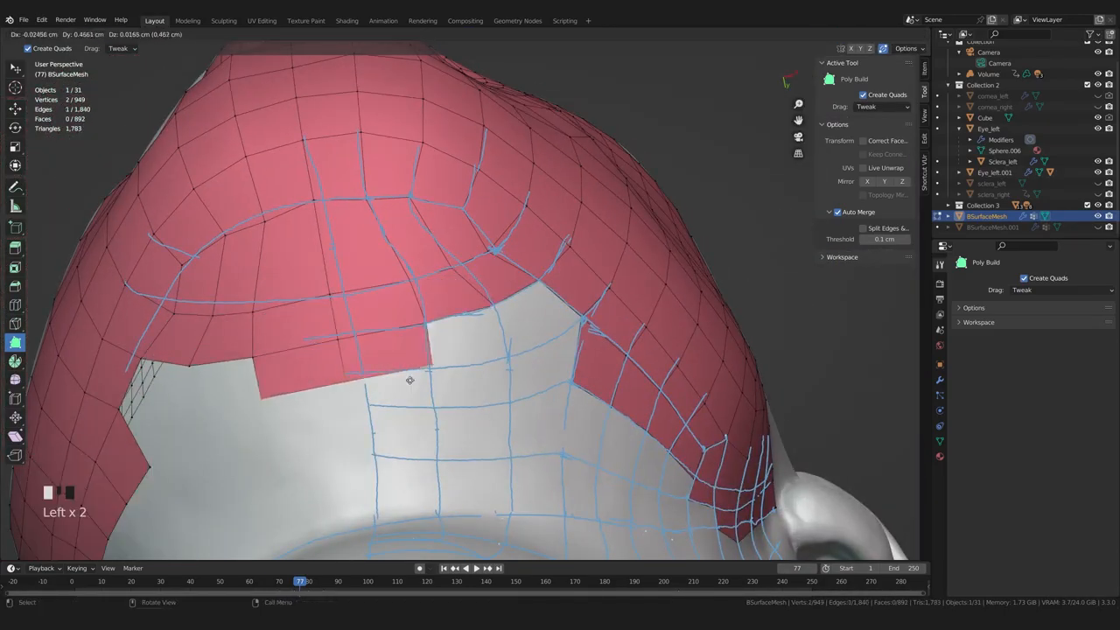
Fill the gap between the chin's centre quads and the side row, and align the joining vertices to the strokes
{"action": "left_click_drag", "start_coordinate": [426, 322], "coordinate": [513, 356], "text": "ctrl"}
{"action": "middle_click_drag", "start_coordinate": [513, 357], "coordinate": [573, 350]}
{"action": "left_click_drag", "start_coordinate": [496, 333], "coordinate": [565, 273], "text": "ctrl"}
{"action": "middle_click_drag", "start_coordinate": [565, 273], "coordinate": [555, 247]}
{"action": "left_click_drag", "start_coordinate": [560, 242], "coordinate": [553, 256]}
{"action": "middle_click_drag", "start_coordinate": [554, 255], "coordinate": [556, 306]}
{"action": "left_click_drag", "start_coordinate": [556, 306], "coordinate": [565, 294]}
Build further rows of quads behind the chin toward the throat and adjust their vertices to the guide strokes
{"action": "left_click_drag", "start_coordinate": [567, 302], "coordinate": [604, 425], "text": "ctrl"}
{"action": "middle_click_drag", "start_coordinate": [604, 425], "coordinate": [564, 301]}
{"action": "left_click_drag", "start_coordinate": [535, 287], "coordinate": [499, 358], "text": "ctrl"}
{"action": "left_click_drag", "start_coordinate": [478, 332], "coordinate": [437, 407], "text": "ctrl"}
{"action": "left_click_drag", "start_coordinate": [496, 358], "coordinate": [500, 359]}
{"action": "middle_click_drag", "start_coordinate": [565, 324], "coordinate": [500, 355]}
{"action": "left_click_drag", "start_coordinate": [500, 355], "coordinate": [508, 401], "text": "ctrl"}
{"action": "left_click_drag", "start_coordinate": [508, 401], "coordinate": [515, 458], "text": "ctrl"}
{"action": "left_click_drag", "start_coordinate": [552, 445], "coordinate": [544, 450]}
{"action": "left_click_drag", "start_coordinate": [478, 454], "coordinate": [482, 457]}
{"action": "left_click_drag", "start_coordinate": [471, 398], "coordinate": [480, 393]}
{"action": "left_click_drag", "start_coordinate": [547, 391], "coordinate": [540, 392]}
Extend the under-chin rows sideways along the jaw with new quads that follow the inner guide strokes
{"action": "middle_click_drag", "start_coordinate": [581, 385], "coordinate": [523, 370]}
{"action": "left_click_drag", "start_coordinate": [525, 368], "coordinate": [572, 337], "text": "ctrl"}
{"action": "left_click_drag", "start_coordinate": [538, 319], "coordinate": [594, 290], "text": "ctrl"}
{"action": "left_click_drag", "start_coordinate": [549, 254], "coordinate": [624, 256], "text": "ctrl"}
{"action": "left_click_drag", "start_coordinate": [582, 225], "coordinate": [691, 161], "text": "ctrl"}
{"action": "middle_click_drag", "start_coordinate": [664, 206], "coordinate": [595, 322], "text": "shift"}
{"action": "scroll", "coordinate": [595, 321], "scroll_direction": "up", "scroll_amount": 1}
{"action": "left_click_drag", "start_coordinate": [656, 222], "coordinate": [663, 280], "text": "ctrl"}
{"action": "left_click_drag", "start_coordinate": [631, 266], "coordinate": [587, 421], "text": "ctrl"}
{"action": "middle_click_drag", "start_coordinate": [587, 420], "coordinate": [607, 287]}
{"action": "left_click_drag", "start_coordinate": [607, 287], "coordinate": [622, 344], "text": "ctrl"}
{"action": "left_click_drag", "start_coordinate": [577, 331], "coordinate": [538, 458], "text": "ctrl"}
Close the mesh where the chin meets the throat and start a column of quads down the front of the neck
{"action": "scroll", "coordinate": [535, 446], "scroll_direction": "down", "scroll_amount": 3}
{"action": "middle_click_drag", "start_coordinate": [530, 428], "coordinate": [573, 324]}
{"action": "scroll", "coordinate": [551, 297], "scroll_direction": "up", "scroll_amount": 3}
{"action": "left_click_drag", "start_coordinate": [547, 285], "coordinate": [549, 336], "text": "ctrl"}
{"action": "left_click_drag", "start_coordinate": [548, 336], "coordinate": [609, 349], "text": "ctrl"}
{"action": "left_click_drag", "start_coordinate": [573, 294], "coordinate": [622, 280], "text": "ctrl"}
{"action": "left_click_drag", "start_coordinate": [598, 307], "coordinate": [592, 342], "text": "ctrl"}
{"action": "middle_click_drag", "start_coordinate": [559, 362], "coordinate": [572, 386]}
{"action": "left_click_drag", "start_coordinate": [574, 378], "coordinate": [572, 499]}
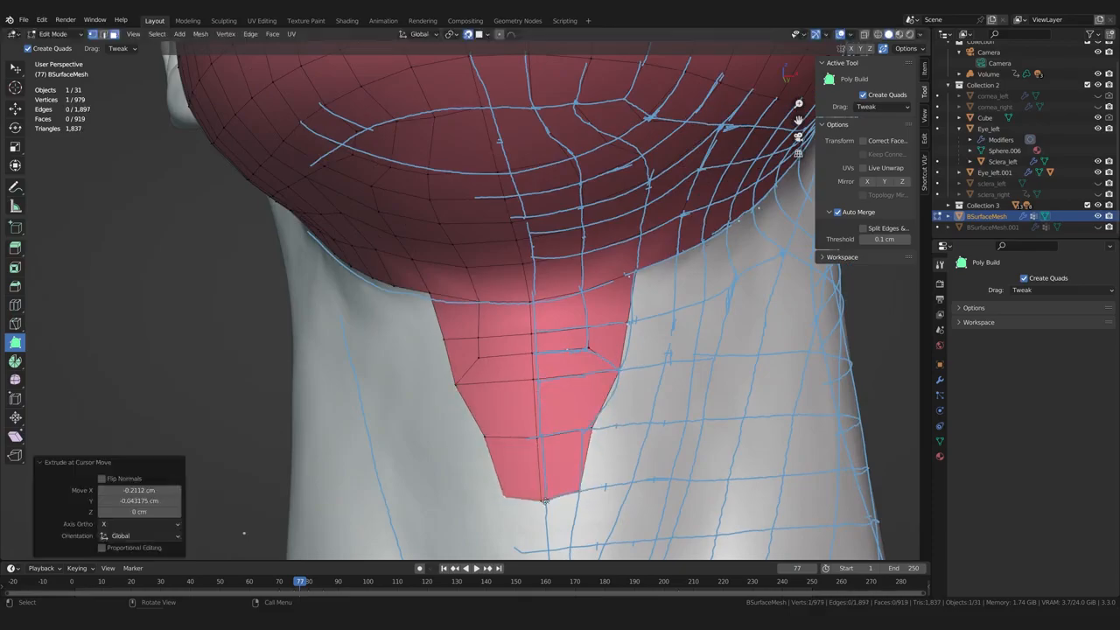
Extend the front neck column down over the middle of the throat and fit its vertices to the guide strokes
{"action": "middle_click_drag", "start_coordinate": [567, 500], "coordinate": [575, 367]}
{"action": "left_click_drag", "start_coordinate": [574, 350], "coordinate": [582, 403]}
{"action": "middle_click_drag", "start_coordinate": [580, 401], "coordinate": [560, 308]}
{"action": "left_click_drag", "start_coordinate": [552, 305], "coordinate": [595, 402]}
{"action": "key", "text": "ctrl+z"}
{"action": "left_click_drag", "start_coordinate": [574, 409], "coordinate": [576, 459]}
{"action": "left_click_drag", "start_coordinate": [597, 450], "coordinate": [615, 442]}
{"action": "left_click_drag", "start_coordinate": [551, 406], "coordinate": [550, 417]}
Continue the front column to the base of the neck and widen its lower end with side quads
{"action": "middle_click_drag", "start_coordinate": [564, 437], "coordinate": [560, 237], "text": "shift"}
{"action": "left_click_drag", "start_coordinate": [575, 253], "coordinate": [575, 530]}
{"action": "middle_click_drag", "start_coordinate": [574, 526], "coordinate": [577, 426], "text": "shift"}
{"action": "left_click_drag", "start_coordinate": [559, 430], "coordinate": [596, 453]}
{"action": "left_click_drag", "start_coordinate": [594, 404], "coordinate": [622, 401]}
{"action": "left_click_drag", "start_coordinate": [622, 450], "coordinate": [635, 447]}
{"action": "left_click_drag", "start_coordinate": [596, 453], "coordinate": [605, 452]}
{"action": "key", "text": "ctrl+z"}
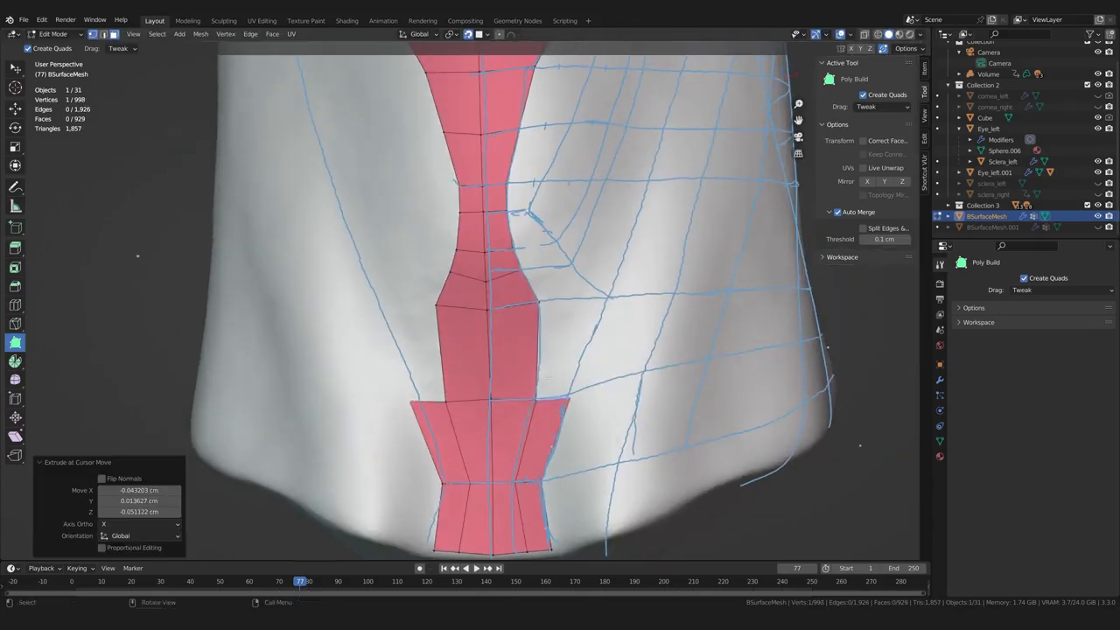
Widen the front neck column with side quads from the mid-throat up to the under-jaw edge
{"action": "left_click_drag", "start_coordinate": [560, 301], "coordinate": [556, 194]}
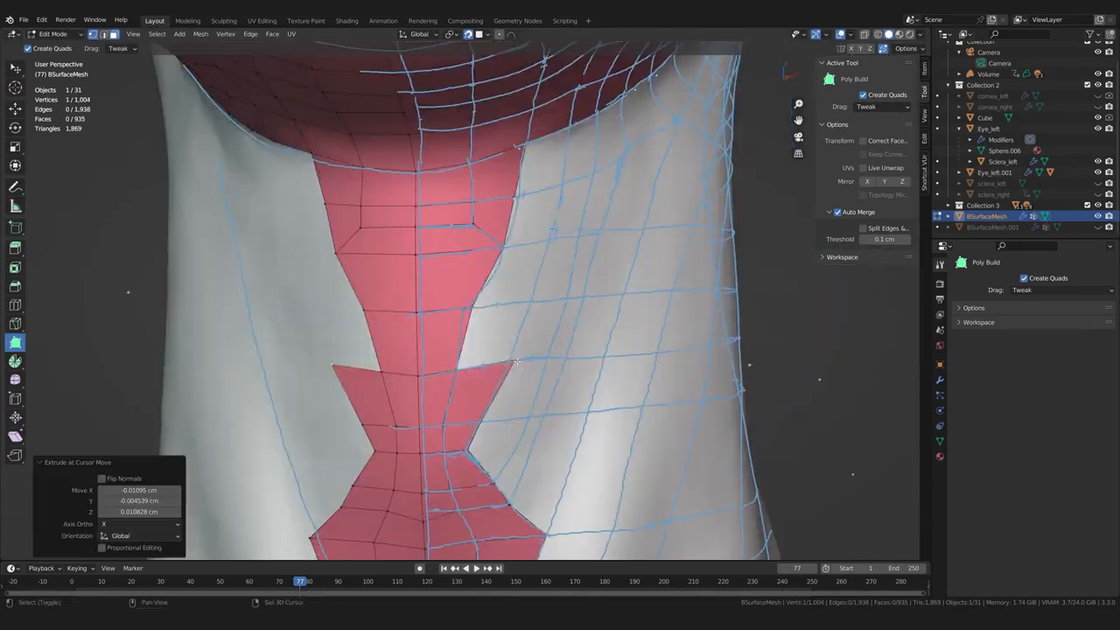
{"action": "key", "text": "ctrl+z"}
{"action": "middle_click_drag", "start_coordinate": [537, 246], "coordinate": [495, 246]}
{"action": "left_click_drag", "start_coordinate": [476, 246], "coordinate": [509, 185]}
{"action": "middle_click_drag", "start_coordinate": [509, 185], "coordinate": [473, 224], "text": "shift"}
{"action": "left_click_drag", "start_coordinate": [472, 219], "coordinate": [488, 152]}
{"action": "scroll", "coordinate": [487, 158], "scroll_direction": "down", "scroll_amount": 5}
{"action": "middle_click_drag", "start_coordinate": [487, 158], "coordinate": [476, 218], "text": "shift"}
{"action": "scroll", "coordinate": [502, 227], "scroll_direction": "up", "scroll_amount": 5}
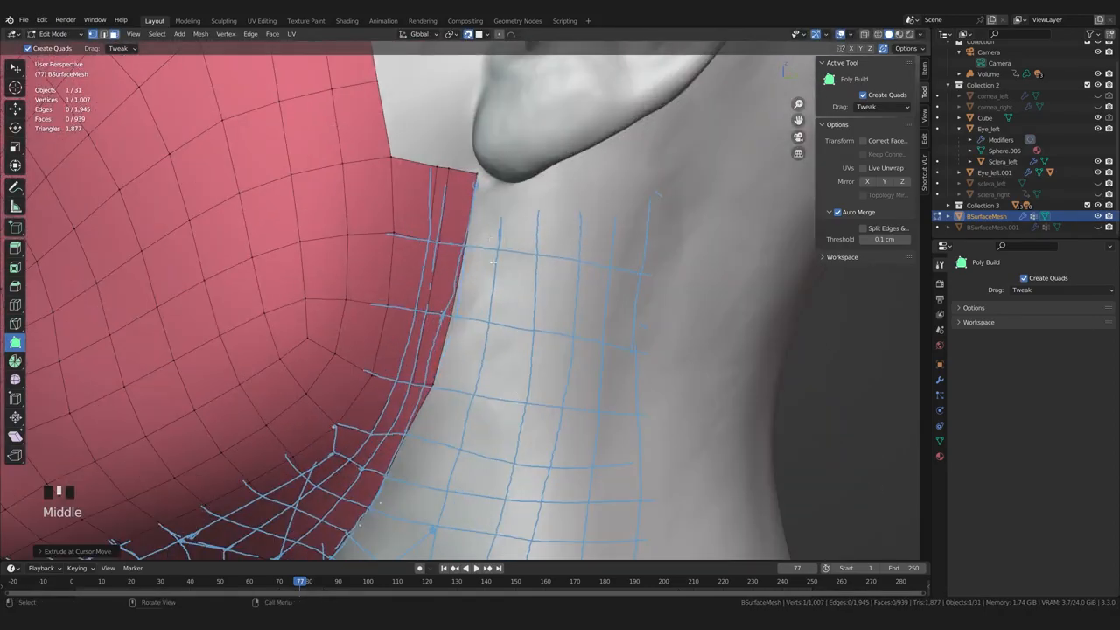
Build a horizontal strip of quads behind the jaw, directly below the earlobe, and align its vertices to the strokes
{"action": "left_click_drag", "start_coordinate": [472, 215], "coordinate": [509, 220]}
{"action": "left_click_drag", "start_coordinate": [506, 198], "coordinate": [503, 189]}
{"action": "left_click_drag", "start_coordinate": [498, 241], "coordinate": [495, 249]}
{"action": "middle_click_drag", "start_coordinate": [535, 256], "coordinate": [623, 273]}
Extrude the lower edges of the strip below the ear down the side of the neck by two rows along the strokes
{"action": "key", "text": "w"}
{"action": "key", "text": "2"}
{"action": "left_click", "coordinate": [628, 274]}
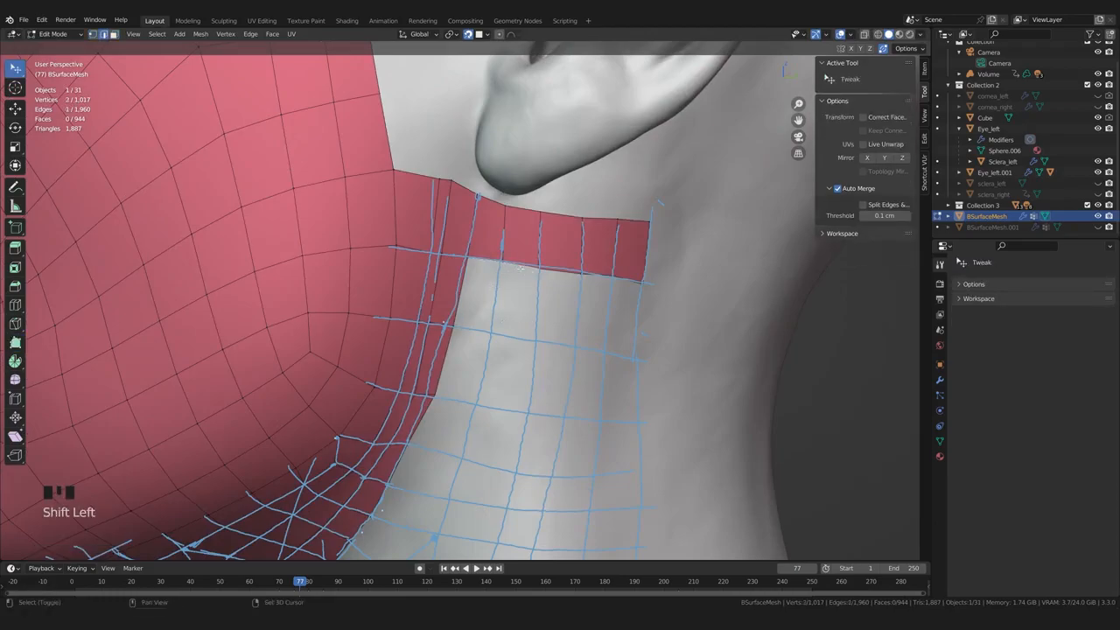
{"action": "left_click", "coordinate": [487, 256], "text": "ctrl"}
{"action": "right_click", "coordinate": [549, 360], "text": "ctrl"}
{"action": "middle_click_drag", "start_coordinate": [549, 360], "coordinate": [573, 267], "text": "shift"}
{"action": "key", "text": "r"}
{"action": "left_click", "coordinate": [575, 267]}
{"action": "key", "text": "g"}
{"action": "left_click", "coordinate": [573, 266]}
{"action": "right_click", "coordinate": [547, 340], "text": "ctrl"}
{"action": "middle_click_drag", "start_coordinate": [547, 339], "coordinate": [534, 340]}
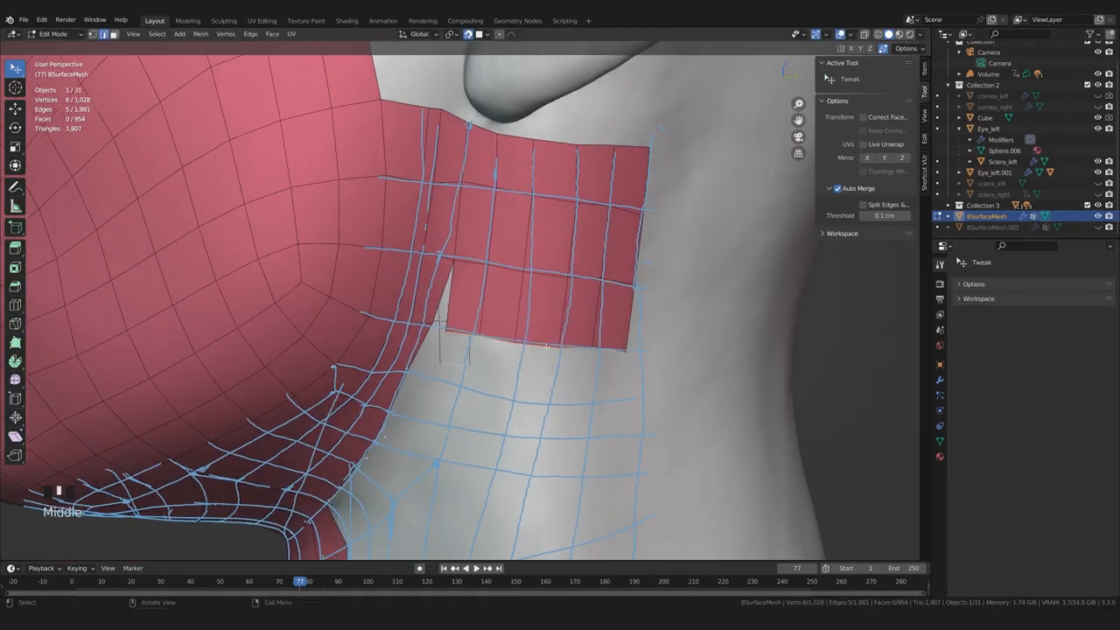
Align the side patch's front corner with the jaw border and extrude its lower edges by another row
{"action": "key", "text": "r"}
{"action": "key", "text": "1"}
{"action": "left_click_drag", "start_coordinate": [492, 325], "coordinate": [489, 316]}
{"action": "key", "text": "2"}
{"action": "left_click", "coordinate": [492, 321]}
{"action": "left_click", "coordinate": [641, 340], "text": "ctrl"}
{"action": "right_click", "coordinate": [568, 395], "text": "ctrl"}
{"action": "middle_click_drag", "start_coordinate": [569, 395], "coordinate": [595, 372]}
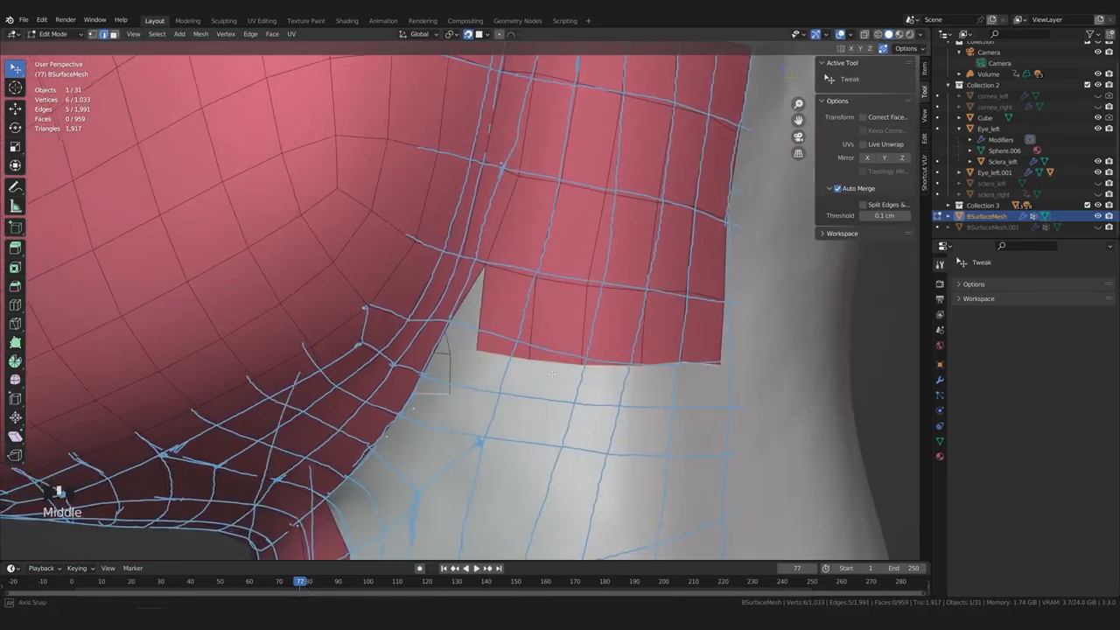
Join the row's front corner to the jaw border, then extrude two more rows down the side of the neck
{"action": "key", "text": "1"}
{"action": "left_click_drag", "start_coordinate": [492, 357], "coordinate": [490, 326]}
{"action": "middle_click_drag", "start_coordinate": [524, 337], "coordinate": [564, 339]}
{"action": "right_click", "coordinate": [550, 379], "text": "ctrl"}
{"action": "key", "text": "r"}
{"action": "left_click", "coordinate": [871, 499]}
{"action": "mouse_move", "coordinate": [870, 498]}
{"action": "middle_mouse_down"}
{"action": "mouse_move", "coordinate": [902, 467]}
{"action": "mouse_move", "coordinate": [862, 516]}
{"action": "middle_mouse_up"}
{"action": "right_click", "coordinate": [541, 417], "text": "ctrl"}
{"action": "key", "text": "1"}
{"action": "left_click_drag", "start_coordinate": [612, 345], "coordinate": [613, 340]}
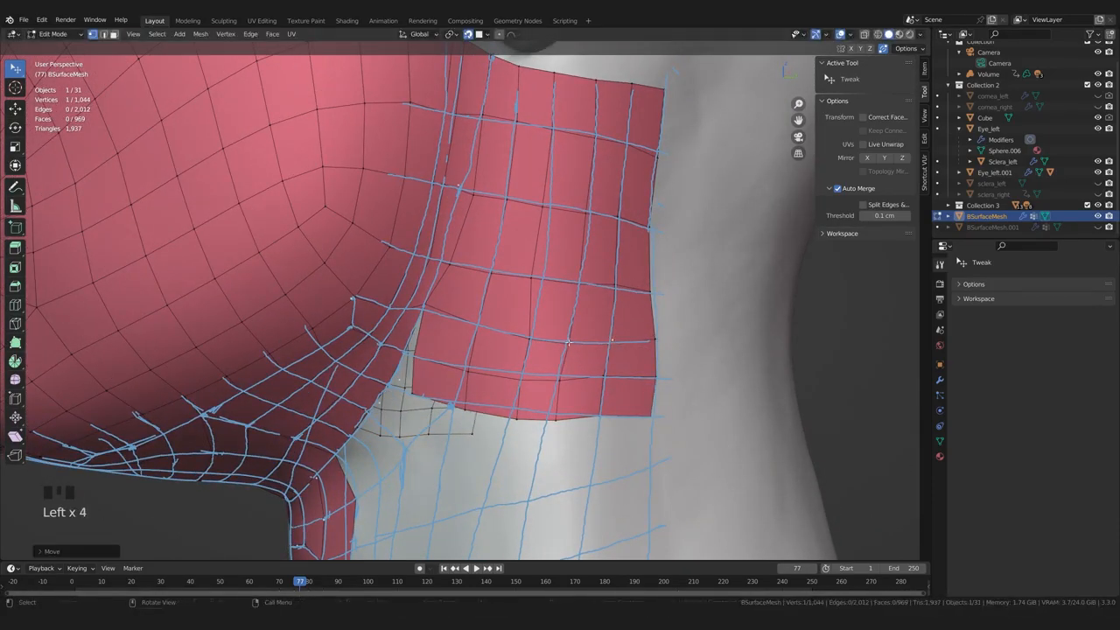
Fit the side patch's vertices to the strokes and use Poly Build to fill quads between it and the under-jaw border
{"action": "middle_click_drag", "start_coordinate": [569, 346], "coordinate": [612, 319]}
{"action": "left_click_drag", "start_coordinate": [573, 364], "coordinate": [574, 359]}
{"action": "middle_click_drag", "start_coordinate": [534, 368], "coordinate": [569, 320], "text": "shift"}
{"action": "left_click", "coordinate": [16, 342]}
{"action": "left_click", "coordinate": [528, 343], "text": "ctrl"}
{"action": "left_click_drag", "start_coordinate": [528, 343], "coordinate": [528, 364], "text": "ctrl"}
{"action": "left_click_drag", "start_coordinate": [490, 345], "coordinate": [483, 408], "text": "ctrl"}
{"action": "middle_click_drag", "start_coordinate": [483, 408], "coordinate": [524, 345]}
{"action": "scroll", "coordinate": [524, 376], "scroll_direction": "down", "scroll_amount": 1}
{"action": "key", "text": "2"}
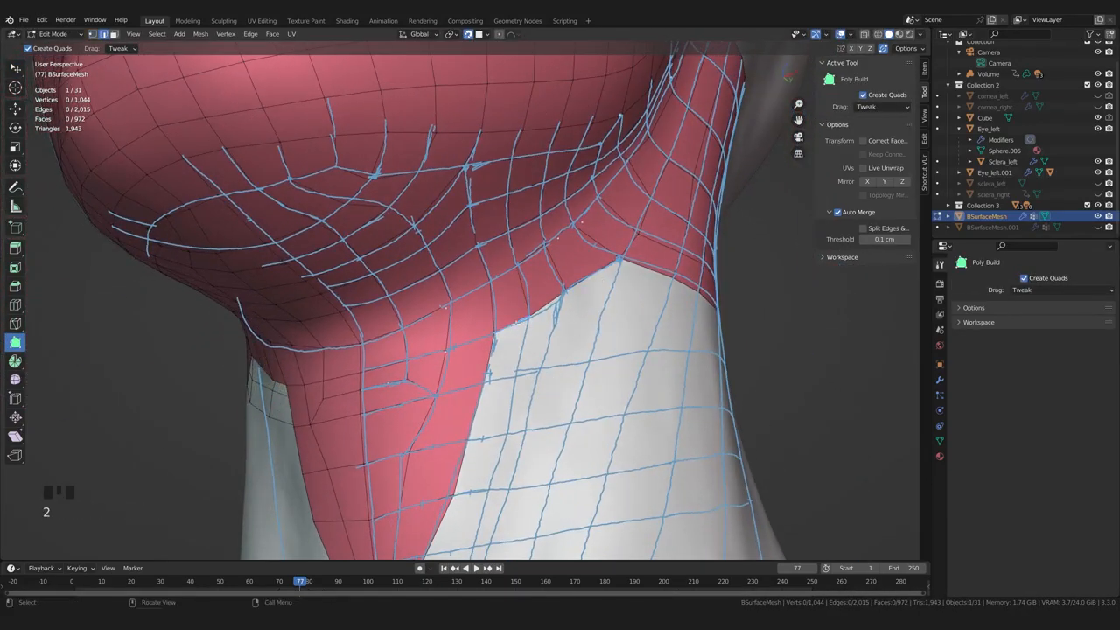
Extrude the open border edges beside the front neck strip down by one row, rotating and scaling it to the guide strokes
{"action": "left_click", "coordinate": [16, 68]}
{"action": "left_click", "coordinate": [279, 379]}
{"action": "left_click", "coordinate": [254, 357], "text": "ctrl"}
{"action": "scroll", "coordinate": [565, 395], "scroll_direction": "up", "scroll_amount": 1}
{"action": "right_click", "coordinate": [567, 397], "text": "ctrl"}
{"action": "mouse_move", "coordinate": [567, 398]}
{"action": "middle_mouse_down"}
{"action": "mouse_move", "coordinate": [566, 410]}
{"action": "mouse_move", "coordinate": [584, 408]}
{"action": "mouse_move", "coordinate": [572, 401]}
{"action": "middle_mouse_up"}
{"action": "key", "text": "r"}
{"action": "left_click", "coordinate": [563, 414]}
{"action": "key", "text": "s"}
{"action": "left_click", "coordinate": [594, 413]}
Extrude those edges further down the neck row by row along the strokes and adjust a vertex of the new patch
{"action": "key", "text": "e"}
{"action": "left_click", "coordinate": [553, 433]}
{"action": "left_click_drag", "start_coordinate": [552, 433], "coordinate": [581, 317], "text": "shift"}
{"action": "key", "text": "e"}
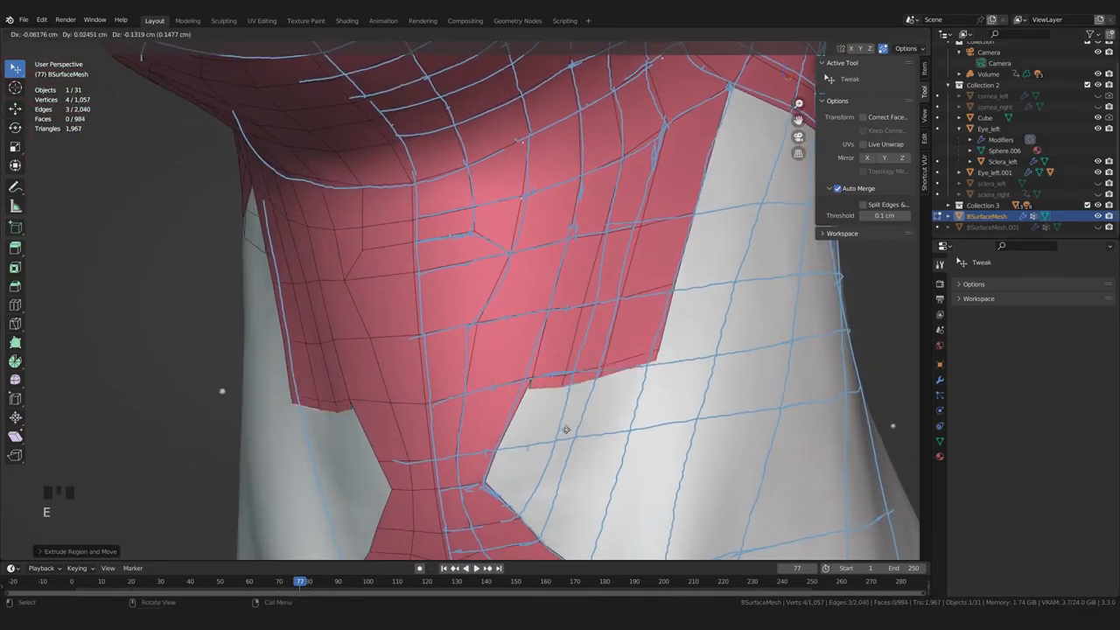
{"action": "left_click", "coordinate": [579, 396]}
{"action": "key", "text": "e"}
{"action": "left_click", "coordinate": [557, 462]}
{"action": "key", "text": "1"}
{"action": "left_click_drag", "start_coordinate": [587, 360], "coordinate": [581, 356]}
Extrude the patch's side border edges one column toward the back of the neck and move it to the next stroke
{"action": "key", "text": "2"}
{"action": "left_click", "coordinate": [696, 135]}
{"action": "middle_click_drag", "start_coordinate": [691, 149], "coordinate": [643, 188]}
{"action": "left_click", "coordinate": [506, 437], "text": "ctrl"}
{"action": "key", "text": "e"}
{"action": "left_click", "coordinate": [618, 388]}
{"action": "middle_click_drag", "start_coordinate": [612, 389], "coordinate": [512, 390]}
{"action": "key", "text": "g"}
{"action": "left_click", "coordinate": [539, 413]}
{"action": "left_click", "coordinate": [538, 262], "text": "shift"}
Extrude a second column from the side border toward the back of the neck and nudge its vertex onto the strokes
{"action": "key", "text": "e"}
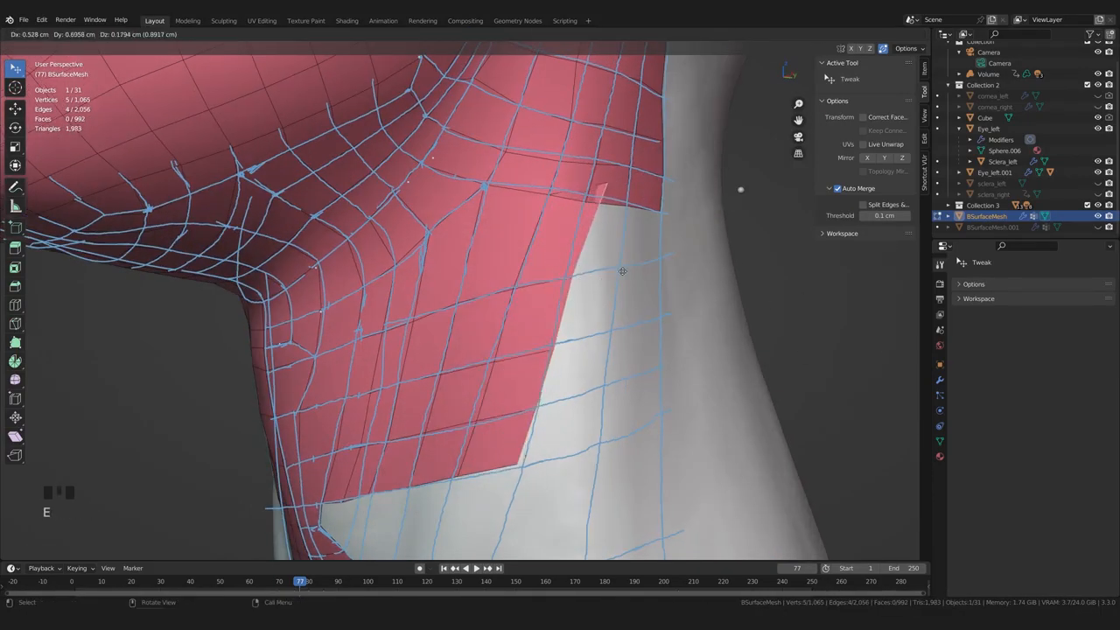
{"action": "left_click", "coordinate": [622, 270]}
{"action": "middle_click_drag", "start_coordinate": [616, 276], "coordinate": [599, 297]}
{"action": "left_click_drag", "start_coordinate": [554, 306], "coordinate": [551, 308]}
{"action": "middle_click_drag", "start_coordinate": [560, 324], "coordinate": [543, 306]}
{"action": "key", "text": "Tab"}
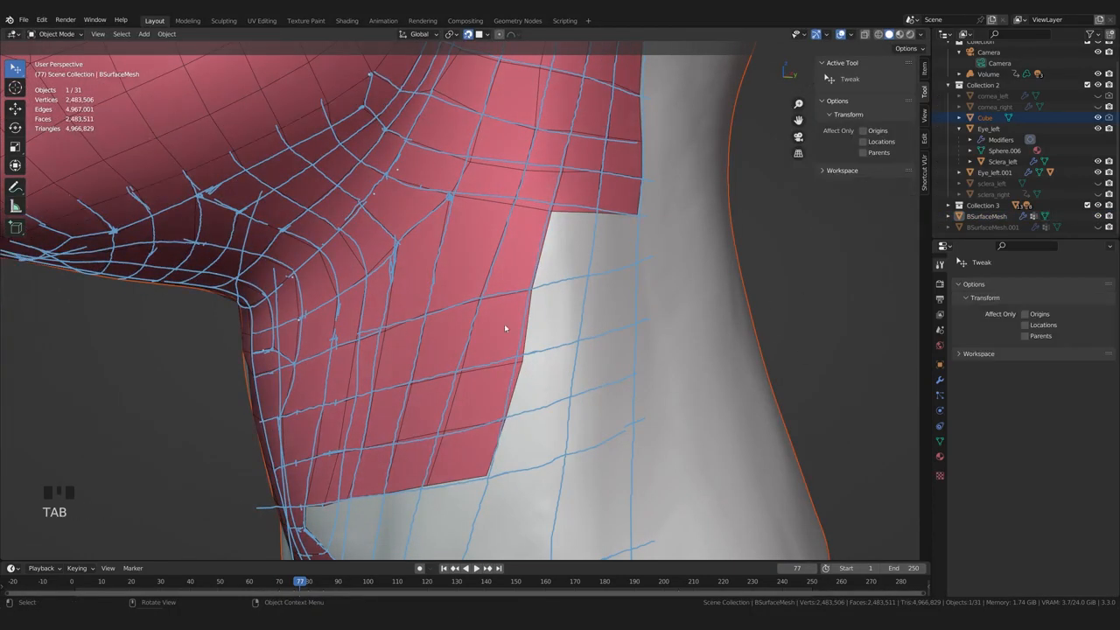
{"action": "key", "text": "Tab"}
{"action": "middle_click_drag", "start_coordinate": [526, 381], "coordinate": [518, 381]}
Add a third column on the side of the neck, rotate and move it, and align its upper corner with the patch below the ear
{"action": "key", "text": "e"}
{"action": "left_click", "coordinate": [597, 341]}
{"action": "key", "text": "ctrl+z"}
{"action": "key", "text": "r"}
{"action": "left_click", "coordinate": [593, 326]}
{"action": "middle_click_drag", "start_coordinate": [590, 326], "coordinate": [565, 330]}
{"action": "key", "text": "g"}
{"action": "left_click", "coordinate": [558, 352]}
{"action": "left_click_drag", "start_coordinate": [553, 197], "coordinate": [550, 218]}
{"action": "middle_click_drag", "start_coordinate": [550, 228], "coordinate": [535, 229]}
Extrude the side border edges to the rearmost vertical stroke and fit the new vertices to the horizontal strokes
{"action": "left_click", "coordinate": [500, 470], "text": "ctrl"}
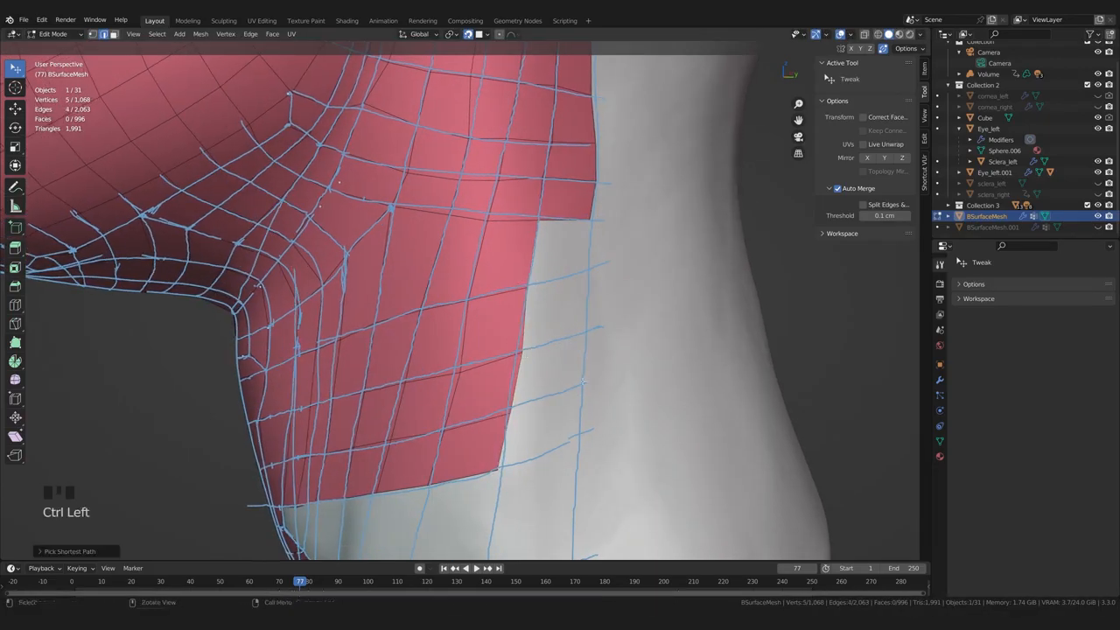
{"action": "key", "text": "e"}
{"action": "left_click", "coordinate": [560, 464]}
{"action": "left_click_drag", "start_coordinate": [537, 467], "coordinate": [562, 439]}
{"action": "left_click_drag", "start_coordinate": [552, 409], "coordinate": [569, 384]}
Fill the notch between the side patch and the front neck strip with three faces
{"action": "middle_click_drag", "start_coordinate": [562, 357], "coordinate": [767, 330]}
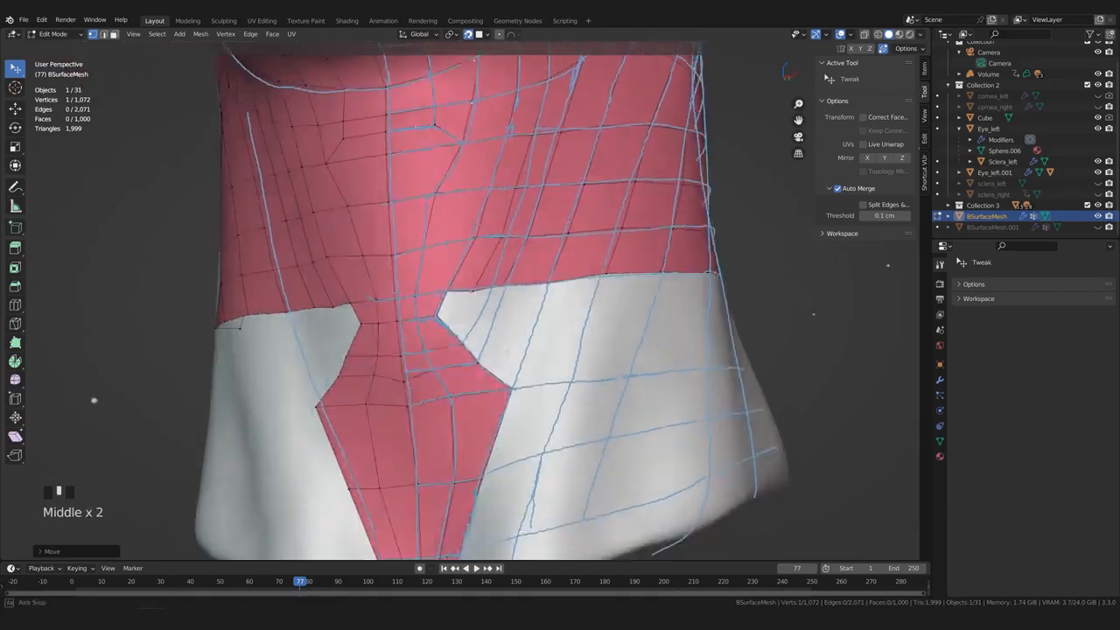
{"action": "scroll", "coordinate": [530, 342], "scroll_direction": "up", "scroll_amount": 2}
{"action": "middle_click_drag", "start_coordinate": [429, 360], "coordinate": [445, 362]}
{"action": "key", "text": "2"}
{"action": "left_click", "coordinate": [439, 350]}
{"action": "key", "text": "f"}
{"action": "key", "text": "f"}
{"action": "key", "text": "f"}
{"action": "scroll", "coordinate": [490, 349], "scroll_direction": "down", "scroll_amount": 2}
Extrude the side patch's lower edges down by one row, then rotate, scale and move it onto the next horizontal stroke
{"action": "middle_click_drag", "start_coordinate": [906, 329], "coordinate": [747, 363]}
{"action": "key", "text": "2"}
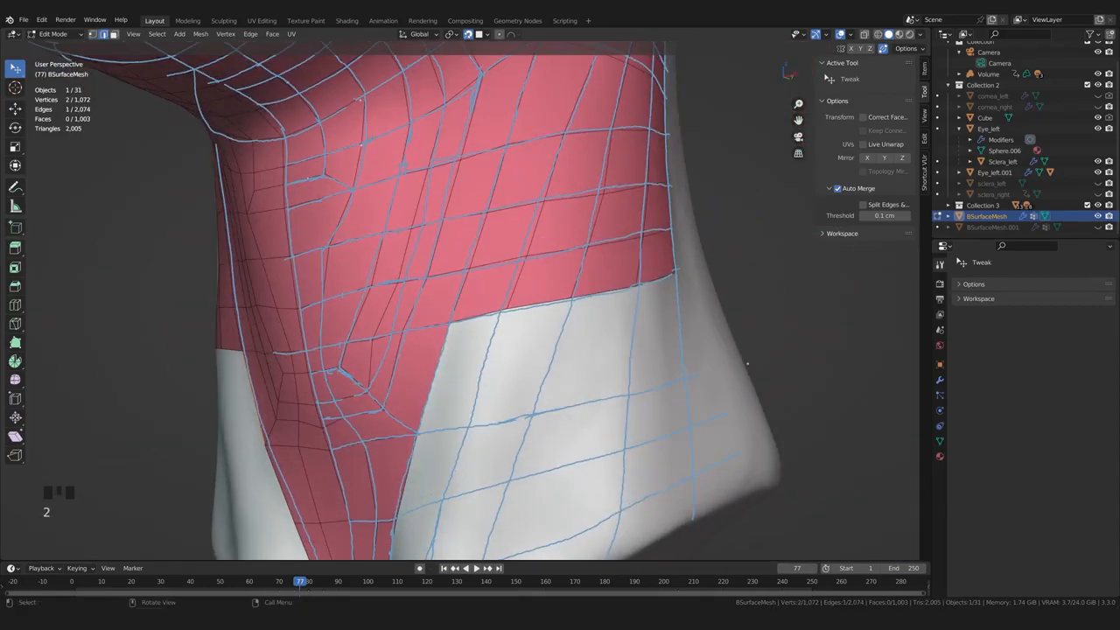
{"action": "middle_click_drag", "start_coordinate": [544, 417], "coordinate": [550, 414]}
{"action": "right_click", "coordinate": [548, 411], "text": "ctrl+shift"}
{"action": "key", "text": "r"}
{"action": "left_click", "coordinate": [660, 341]}
{"action": "key", "text": "s"}
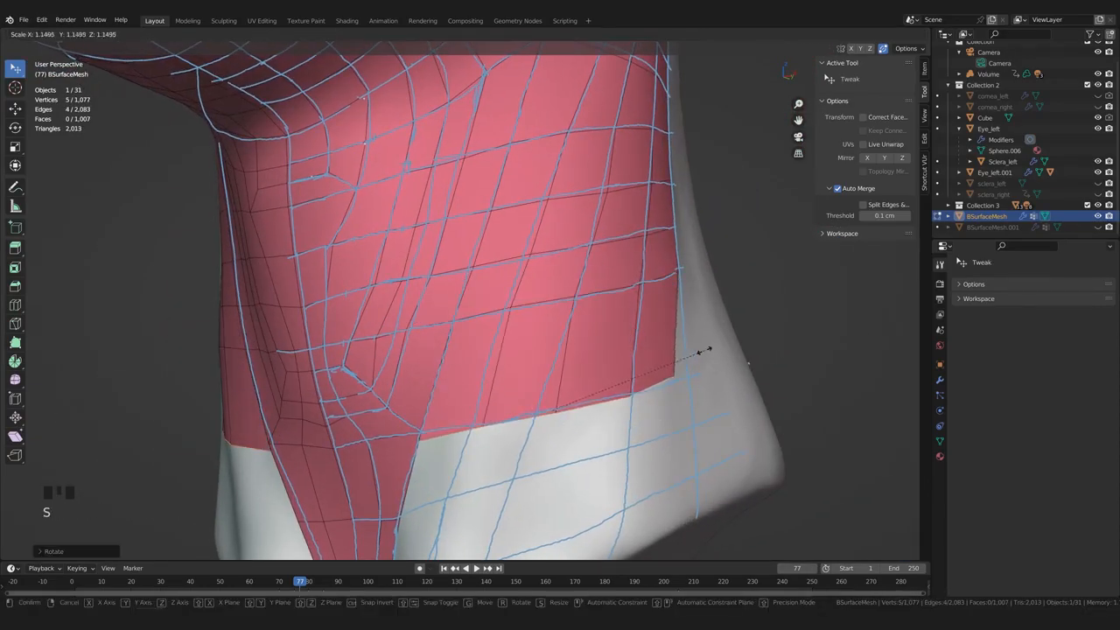
{"action": "left_click", "coordinate": [705, 349]}
{"action": "middle_click_drag", "start_coordinate": [700, 352], "coordinate": [648, 375]}
{"action": "key", "text": "g"}
{"action": "left_click", "coordinate": [644, 382]}
Extrude another row down the side of the neck and move its corner and inner vertices onto the stroke crossings
{"action": "key", "text": "e"}
{"action": "mouse_move", "coordinate": [570, 463]}
{"action": "middle_mouse_down", "text": "shift"}
{"action": "mouse_move", "coordinate": [591, 400]}
{"action": "mouse_move", "coordinate": [565, 479]}
{"action": "middle_mouse_up", "text": "shift"}
{"action": "left_click", "coordinate": [578, 479]}
{"action": "key", "text": "1"}
{"action": "left_click_drag", "start_coordinate": [452, 448], "coordinate": [449, 436]}
{"action": "left_click_drag", "start_coordinate": [681, 385], "coordinate": [700, 362]}
{"action": "left_click_drag", "start_coordinate": [560, 346], "coordinate": [536, 352]}
{"action": "left_click_drag", "start_coordinate": [485, 361], "coordinate": [477, 363]}
{"action": "middle_click_drag", "start_coordinate": [477, 411], "coordinate": [492, 411]}
{"action": "middle_click_drag", "start_coordinate": [472, 446], "coordinate": [474, 406], "text": "shift"}
Extrude the lower edges down to the next horizontal stroke near the neck base and fit the row's end vertices
{"action": "key", "text": "2"}
{"action": "left_click", "coordinate": [464, 405]}
{"action": "key", "text": "e"}
{"action": "left_click", "coordinate": [685, 385]}
{"action": "middle_click_drag", "start_coordinate": [665, 392], "coordinate": [719, 376]}
{"action": "key", "text": "1"}
{"action": "left_click_drag", "start_coordinate": [519, 453], "coordinate": [475, 460]}
{"action": "middle_click_drag", "start_coordinate": [533, 446], "coordinate": [481, 454]}
{"action": "left_click", "coordinate": [453, 465]}
Extrude the final row down to the neck's cut edge and adjust the vertices along the rear border
{"action": "left_click", "coordinate": [689, 380], "text": "ctrl"}
{"action": "key", "text": "e"}
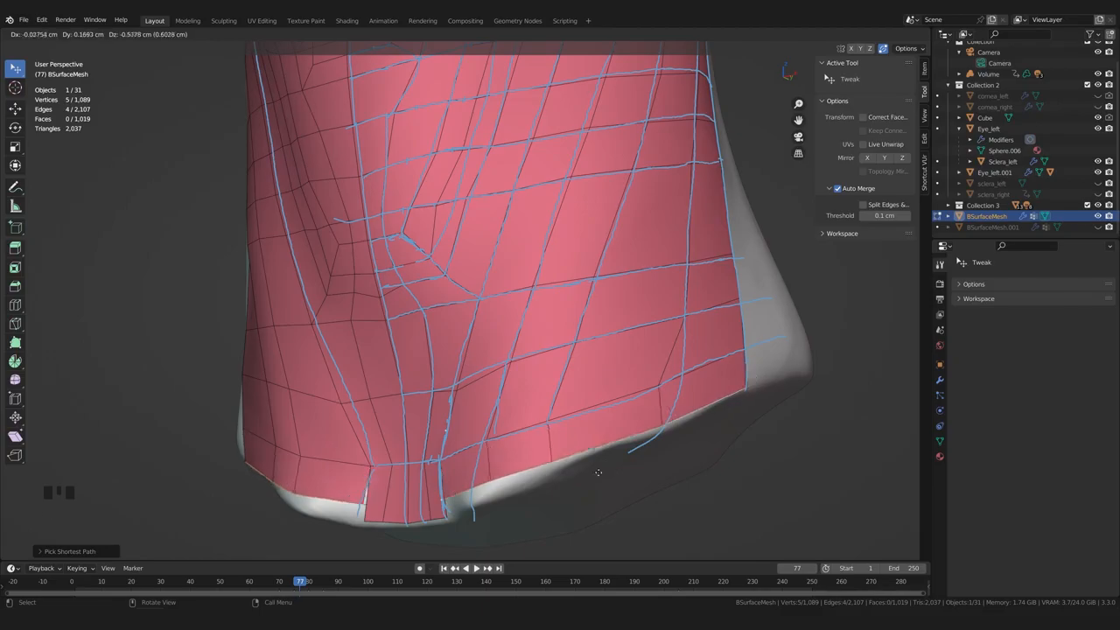
{"action": "left_click", "coordinate": [600, 474]}
{"action": "middle_click_drag", "start_coordinate": [600, 474], "coordinate": [664, 455]}
{"action": "key", "text": "1"}
{"action": "left_click_drag", "start_coordinate": [559, 413], "coordinate": [551, 429]}
{"action": "middle_click_drag", "start_coordinate": [682, 385], "coordinate": [581, 376]}
{"action": "left_click_drag", "start_coordinate": [605, 321], "coordinate": [608, 254]}
{"action": "middle_click_drag", "start_coordinate": [603, 306], "coordinate": [601, 337]}
{"action": "left_click_drag", "start_coordinate": [579, 374], "coordinate": [592, 370]}
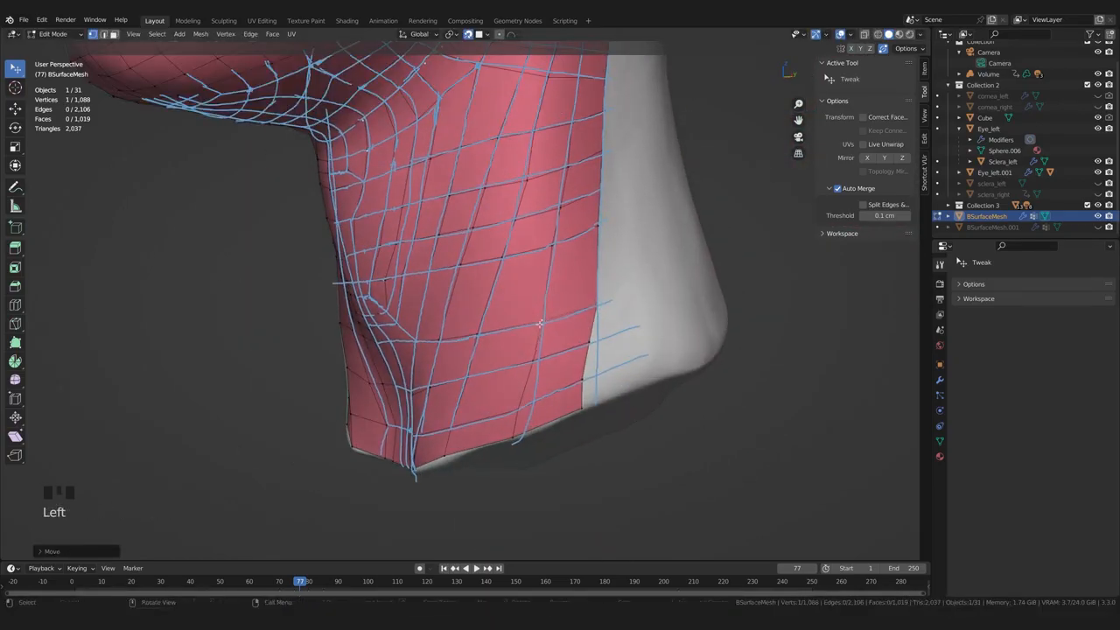
Erase the guide strokes drawn over the jaw and neck
{"action": "scroll", "coordinate": [592, 370], "scroll_direction": "down", "scroll_amount": 4}
{"action": "middle_click_drag", "start_coordinate": [560, 376], "coordinate": [612, 385]}
{"action": "scroll", "coordinate": [490, 367], "scroll_direction": "up", "scroll_amount": 2}
{"action": "middle_click_drag", "start_coordinate": [489, 367], "coordinate": [427, 356]}
{"action": "key", "text": "Tab"}
{"action": "left_click", "coordinate": [390, 356]}
{"action": "scroll", "coordinate": [394, 354], "scroll_direction": "down", "scroll_amount": 6}
{"action": "mouse_move", "coordinate": [420, 336]}
{"action": "left_mouse_down"}
{"action": "mouse_move", "coordinate": [527, 305]}
{"action": "mouse_move", "coordinate": [480, 350]}
{"action": "left_mouse_up"}
{"action": "scroll", "coordinate": [480, 353], "scroll_direction": "up", "scroll_amount": 2}
{"action": "left_click", "coordinate": [480, 355]}
{"action": "scroll", "coordinate": [496, 361], "scroll_direction": "up", "scroll_amount": 1}
Switch the face mesh to Sculpt Mode and choose the Slide Relax brush for evening out the neck topology
{"action": "key", "text": "Tab"}
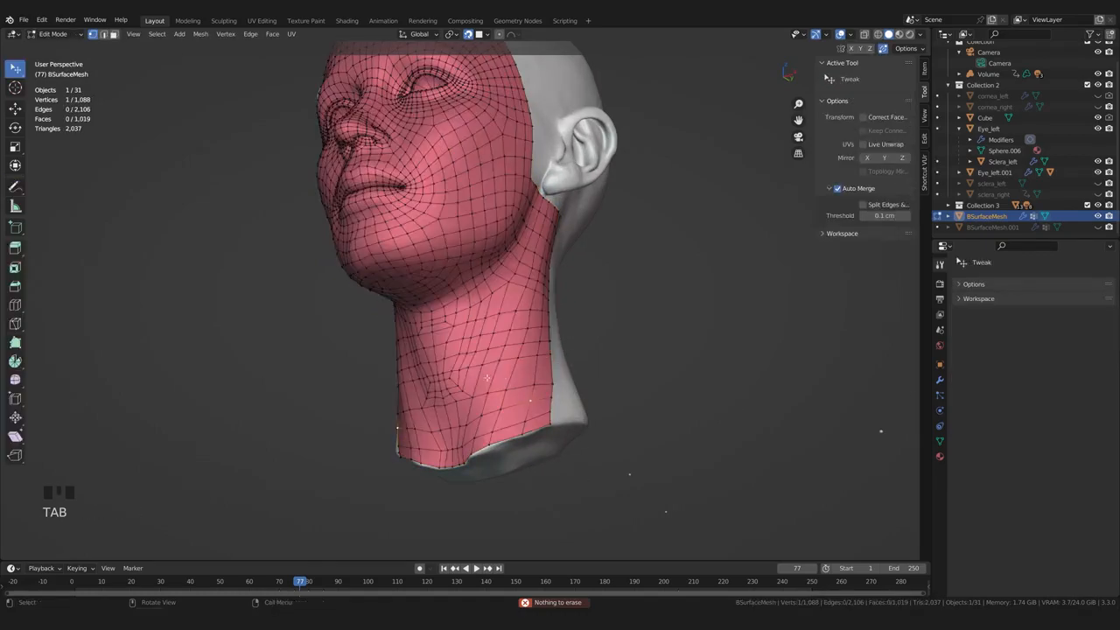
{"action": "scroll", "coordinate": [483, 395], "scroll_direction": "up", "scroll_amount": 2}
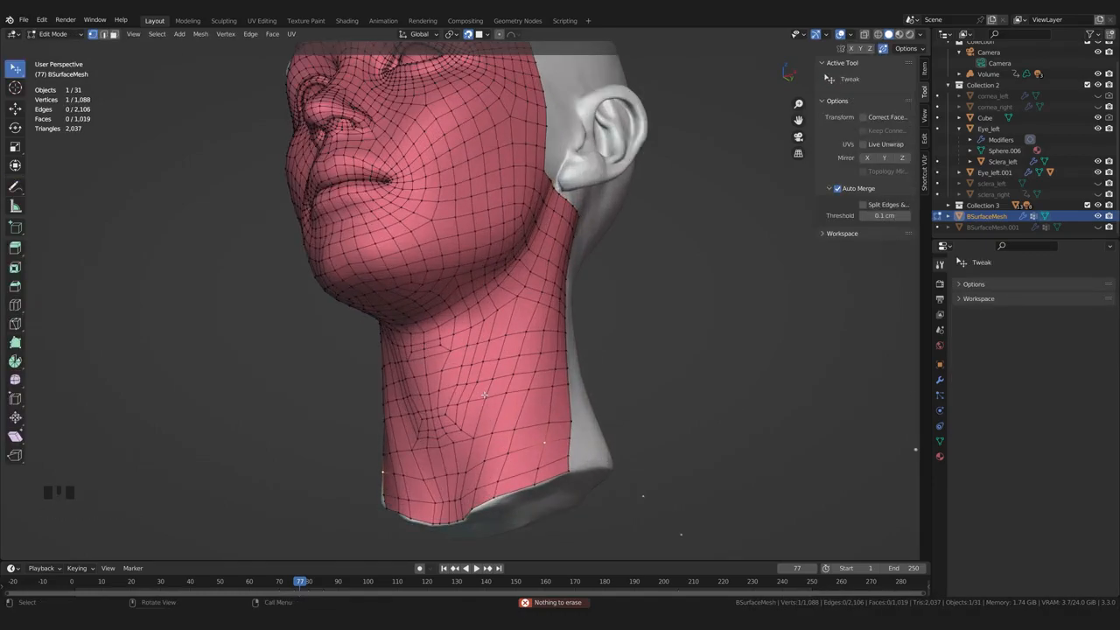
{"action": "mouse_move", "coordinate": [426, 357]}
{"action": "middle_mouse_down", "text": "shift"}
{"action": "mouse_move", "coordinate": [458, 403]}
{"action": "mouse_move", "coordinate": [377, 411]}
{"action": "middle_mouse_up", "text": "shift"}
{"action": "mouse_move", "coordinate": [376, 411]}
{"action": "middle_mouse_down", "text": "shift"}
{"action": "mouse_move", "coordinate": [378, 400]}
{"action": "mouse_move", "coordinate": [454, 428]}
{"action": "mouse_move", "coordinate": [508, 428]}
{"action": "middle_mouse_up", "text": "shift"}
{"action": "key", "text": "ctrl+Tab"}
{"action": "left_click", "coordinate": [174, 34]}
{"action": "left_click", "coordinate": [178, 58]}
{"action": "key", "text": "ctrl+z"}
{"action": "left_click_drag", "start_coordinate": [496, 371], "coordinate": [463, 412], "text": "shift"}
{"action": "left_click", "coordinate": [15, 482]}
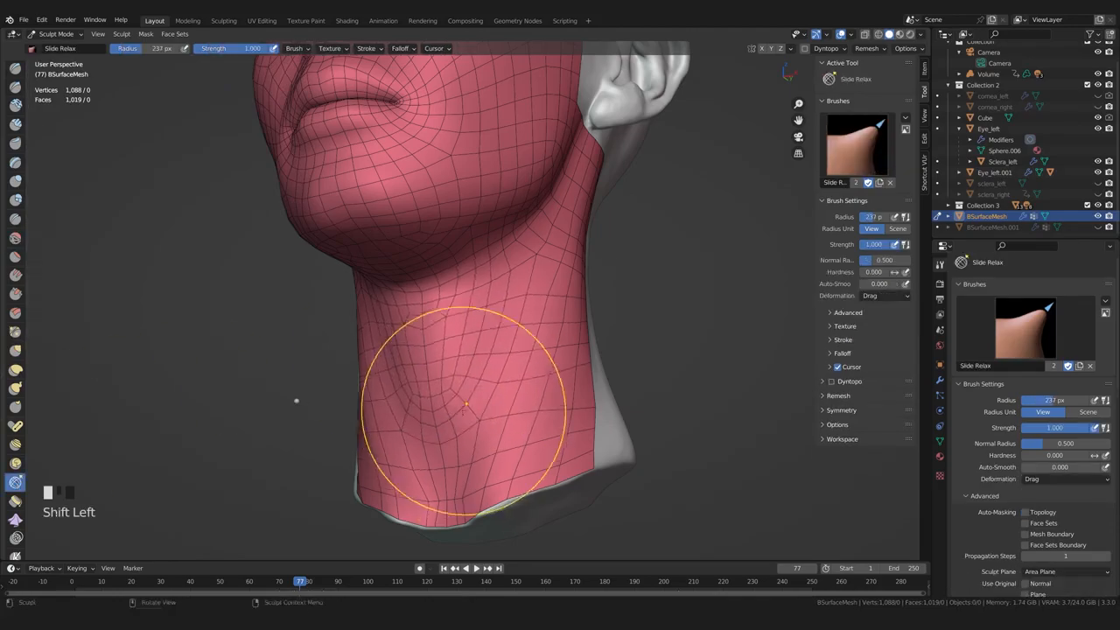
Relax the mesh flow across the front of the neck with the Slide Relax brush
{"action": "middle_click_drag", "start_coordinate": [463, 412], "coordinate": [516, 398]}
{"action": "left_click_drag", "start_coordinate": [472, 411], "coordinate": [469, 440], "text": "shift"}
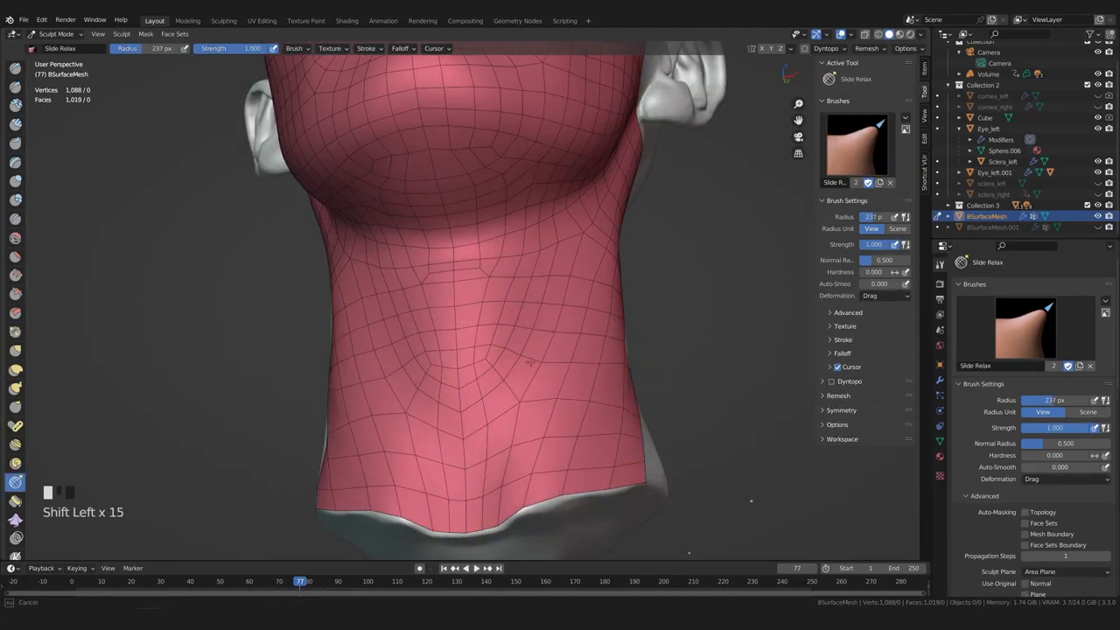
{"action": "middle_click_drag", "start_coordinate": [540, 343], "coordinate": [512, 319]}
{"action": "left_click_drag", "start_coordinate": [511, 319], "coordinate": [495, 305], "text": "shift"}
{"action": "middle_click_drag", "start_coordinate": [506, 332], "coordinate": [454, 319]}
Relax the quads under the jaw and along the side of the neck below the ear
{"action": "middle_click_drag", "start_coordinate": [455, 254], "coordinate": [437, 367], "text": "shift"}
{"action": "left_click_drag", "start_coordinate": [437, 368], "coordinate": [419, 350], "text": "shift"}
{"action": "middle_click_drag", "start_coordinate": [475, 377], "coordinate": [385, 372]}
{"action": "left_click_drag", "start_coordinate": [490, 376], "coordinate": [503, 385], "text": "shift"}
{"action": "middle_click_drag", "start_coordinate": [503, 385], "coordinate": [468, 438]}
{"action": "scroll", "coordinate": [490, 394], "scroll_direction": "up", "scroll_amount": 2}
{"action": "mouse_move", "coordinate": [497, 381]}
{"action": "left_mouse_down", "text": "shift"}
{"action": "mouse_move", "coordinate": [501, 389]}
{"action": "mouse_move", "coordinate": [559, 365]}
{"action": "left_mouse_up", "text": "shift"}
{"action": "mouse_move", "coordinate": [559, 365]}
{"action": "middle_mouse_down"}
{"action": "mouse_move", "coordinate": [542, 371]}
{"action": "mouse_move", "coordinate": [459, 267]}
{"action": "middle_mouse_up"}
{"action": "left_click_drag", "start_coordinate": [498, 332], "coordinate": [490, 350], "text": "shift"}
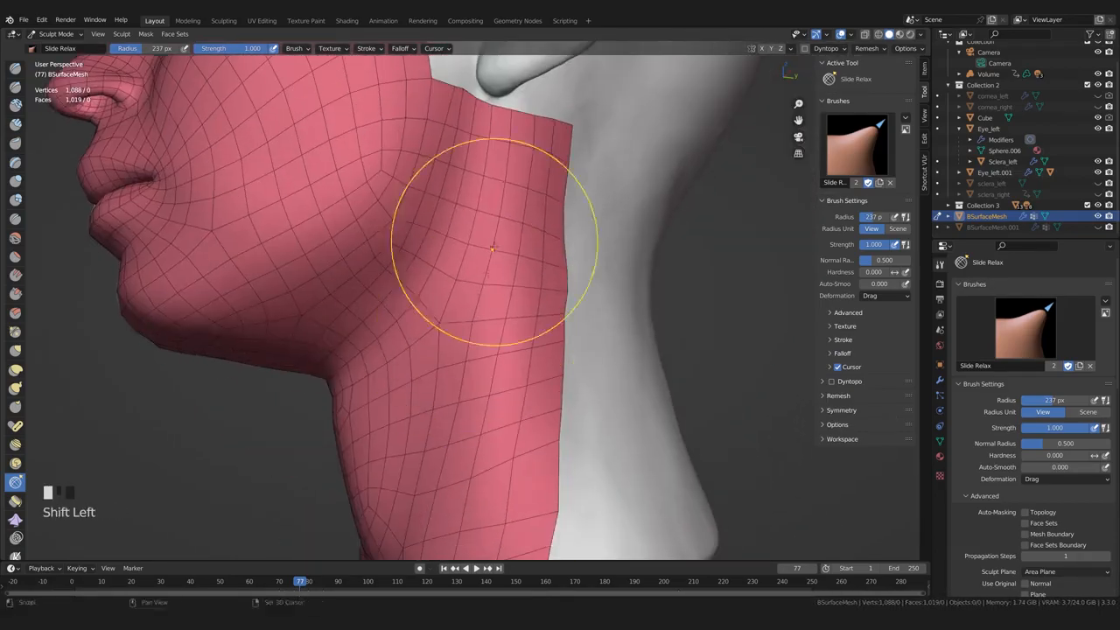
{"action": "middle_click_drag", "start_coordinate": [490, 349], "coordinate": [468, 359]}
{"action": "left_click_drag", "start_coordinate": [481, 359], "coordinate": [472, 376], "text": "shift"}
{"action": "middle_click_drag", "start_coordinate": [403, 394], "coordinate": [525, 359]}
{"action": "left_click_drag", "start_coordinate": [490, 420], "coordinate": [484, 432], "text": "shift"}
{"action": "middle_click_drag", "start_coordinate": [484, 432], "coordinate": [452, 431]}
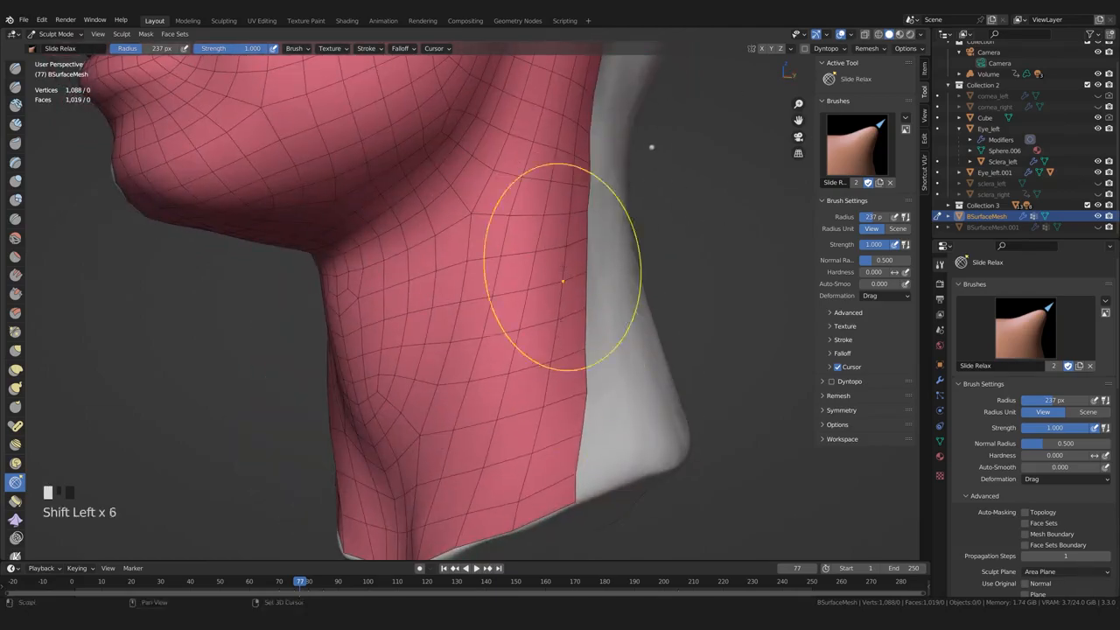
Adjust the edge flow on the side of the neck with the Grab brush and even out its quads with Slide Relax
{"action": "middle_click_drag", "start_coordinate": [558, 322], "coordinate": [551, 317]}
{"action": "key", "text": "g"}
{"action": "left_click_drag", "start_coordinate": [538, 349], "coordinate": [533, 367], "text": "shift"}
{"action": "scroll", "coordinate": [525, 349], "scroll_direction": "down", "scroll_amount": 2}
{"action": "middle_click_drag", "start_coordinate": [525, 350], "coordinate": [508, 332]}
{"action": "left_click_drag", "start_coordinate": [507, 314], "coordinate": [503, 328], "text": "shift"}
{"action": "middle_click_drag", "start_coordinate": [499, 262], "coordinate": [503, 301]}
{"action": "mouse_move", "coordinate": [510, 289]}
{"action": "left_mouse_down", "text": "shift"}
{"action": "mouse_move", "coordinate": [506, 272]}
{"action": "mouse_move", "coordinate": [457, 296]}
{"action": "left_mouse_up", "text": "shift"}
{"action": "middle_click_drag", "start_coordinate": [457, 296], "coordinate": [489, 250]}
{"action": "left_click_drag", "start_coordinate": [485, 438], "coordinate": [482, 475], "text": "shift"}
{"action": "left_click", "coordinate": [15, 482]}
{"action": "middle_click_drag", "start_coordinate": [455, 337], "coordinate": [503, 323]}
{"action": "left_click_drag", "start_coordinate": [503, 324], "coordinate": [505, 319], "text": "shift"}
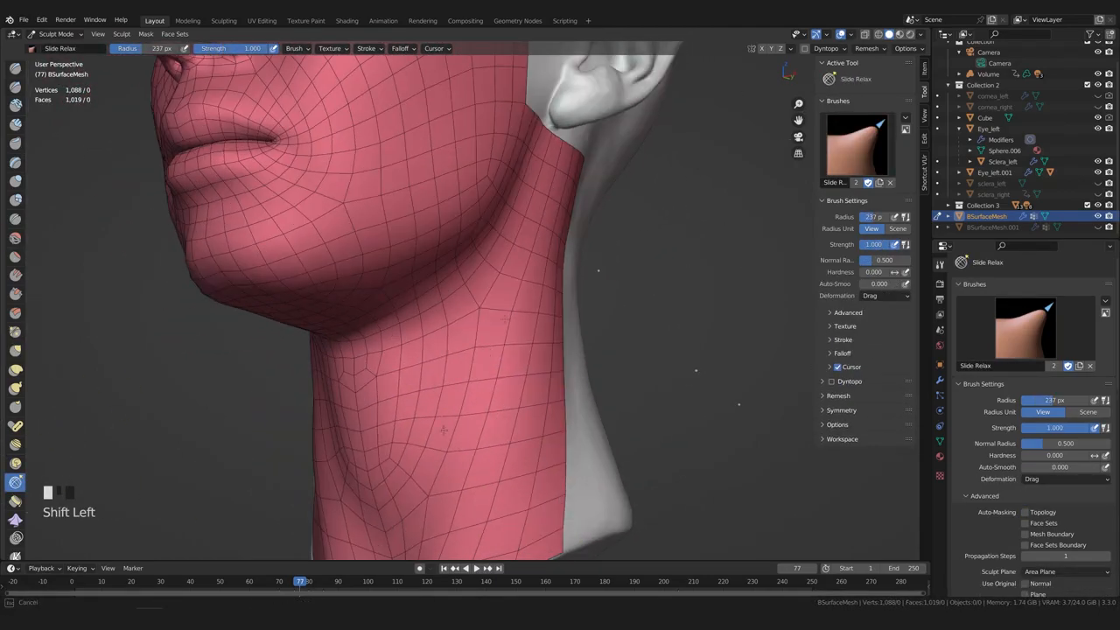
Try relaxing the lower neck topology with the Slide Relax brush, and undo those strokes
{"action": "middle_click_drag", "start_coordinate": [505, 319], "coordinate": [564, 326]}
{"action": "left_click_drag", "start_coordinate": [446, 476], "coordinate": [439, 492], "text": "shift"}
{"action": "middle_click_drag", "start_coordinate": [439, 492], "coordinate": [490, 394]}
{"action": "scroll", "coordinate": [507, 376], "scroll_direction": "up", "scroll_amount": 2}
{"action": "left_click_drag", "start_coordinate": [560, 350], "coordinate": [586, 354], "text": "shift"}
{"action": "middle_click_drag", "start_coordinate": [590, 359], "coordinate": [612, 385]}
{"action": "left_click_drag", "start_coordinate": [612, 385], "coordinate": [543, 461], "text": "shift"}
{"action": "middle_click_drag", "start_coordinate": [543, 461], "coordinate": [560, 442]}
{"action": "key", "text": "ctrl+z"}
{"action": "key", "text": "ctrl+z"}
{"action": "key", "text": "ctrl+z"}
{"action": "key", "text": "ctrl+z"}
{"action": "key", "text": "ctrl+z"}
{"action": "key", "text": "ctrl+z"}
{"action": "key", "text": "ctrl+z"}
{"action": "key", "text": "ctrl+z"}
Pull the lower front border and the side edge of the neck mesh into place with the Grab brush
{"action": "middle_click_drag", "start_coordinate": [629, 385], "coordinate": [586, 398]}
{"action": "left_click_drag", "start_coordinate": [411, 419], "coordinate": [362, 432], "text": "shift"}
{"action": "key", "text": "g"}
{"action": "left_click_drag", "start_coordinate": [522, 444], "coordinate": [518, 434]}
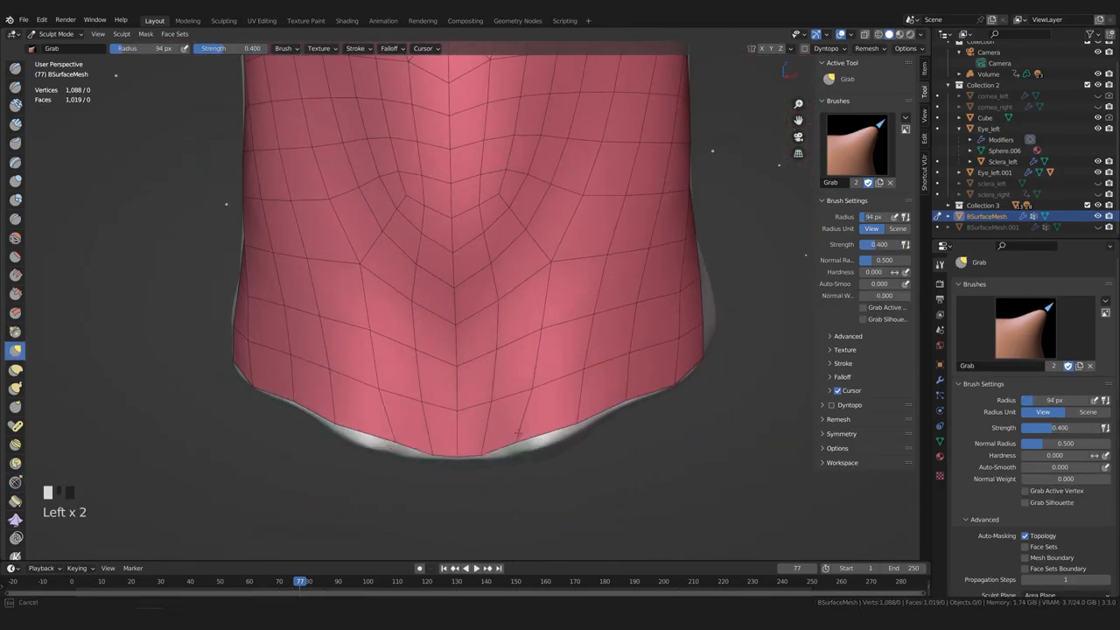
{"action": "scroll", "coordinate": [558, 292], "scroll_direction": "down", "scroll_amount": 2}
{"action": "middle_click_drag", "start_coordinate": [558, 292], "coordinate": [512, 306]}
{"action": "left_click_drag", "start_coordinate": [579, 332], "coordinate": [589, 335]}
Smooth the quads at the front of the neck below the chin
{"action": "scroll", "coordinate": [588, 335], "scroll_direction": "down", "scroll_amount": 2}
{"action": "mouse_move", "coordinate": [577, 333]}
{"action": "middle_mouse_down"}
{"action": "mouse_move", "coordinate": [517, 313]}
{"action": "mouse_move", "coordinate": [507, 437]}
{"action": "middle_mouse_up"}
{"action": "middle_click_drag", "start_coordinate": [507, 393], "coordinate": [463, 350]}
{"action": "scroll", "coordinate": [464, 333], "scroll_direction": "up", "scroll_amount": 2}
{"action": "left_click_drag", "start_coordinate": [468, 306], "coordinate": [464, 350], "text": "shift"}
{"action": "mouse_move", "coordinate": [463, 349]}
{"action": "middle_mouse_down"}
{"action": "mouse_move", "coordinate": [403, 348]}
{"action": "mouse_move", "coordinate": [516, 350]}
{"action": "middle_mouse_up"}
{"action": "scroll", "coordinate": [403, 348], "scroll_direction": "down", "scroll_amount": 2}
Duplicate the face mesh's Shrinkwrap modifier and apply the original one
{"action": "left_click", "coordinate": [939, 379]}
{"action": "left_click", "coordinate": [1082, 422]}
{"action": "left_click", "coordinate": [1067, 467]}
{"action": "left_click", "coordinate": [1082, 422]}
{"action": "left_click", "coordinate": [1069, 435]}
{"action": "middle_click_drag", "start_coordinate": [569, 420], "coordinate": [581, 400], "text": "shift"}
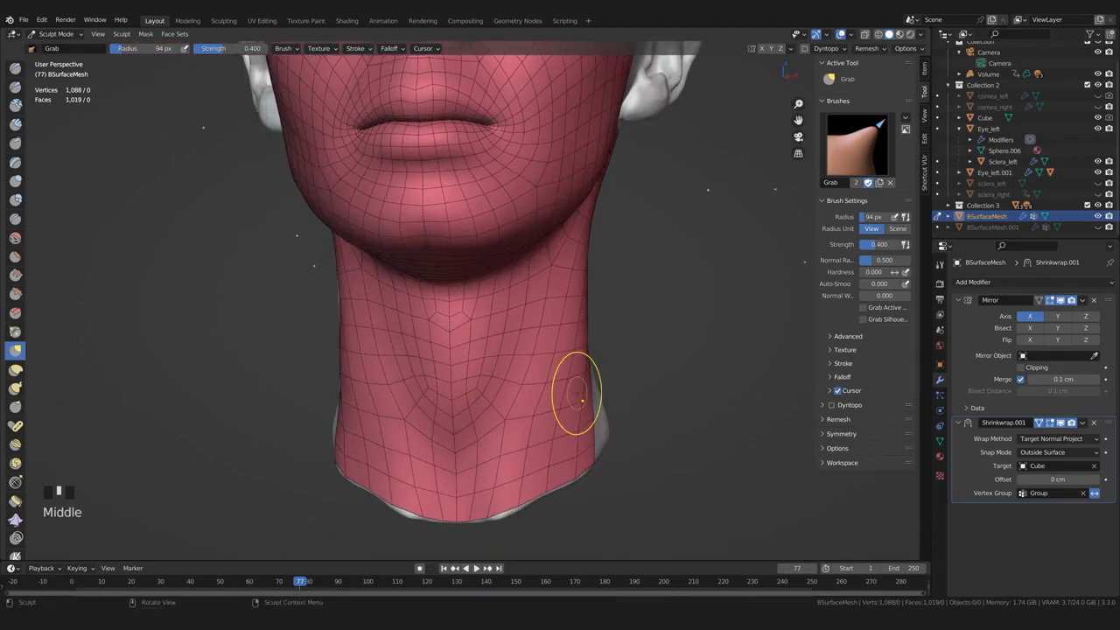
Enlarge the Grab brush radius to 156 px and nudge the quads on the side of the neck
{"action": "mouse_move", "coordinate": [489, 406]}
{"action": "middle_mouse_down"}
{"action": "mouse_move", "coordinate": [463, 379]}
{"action": "mouse_move", "coordinate": [482, 405]}
{"action": "mouse_move", "coordinate": [470, 414]}
{"action": "middle_mouse_up"}
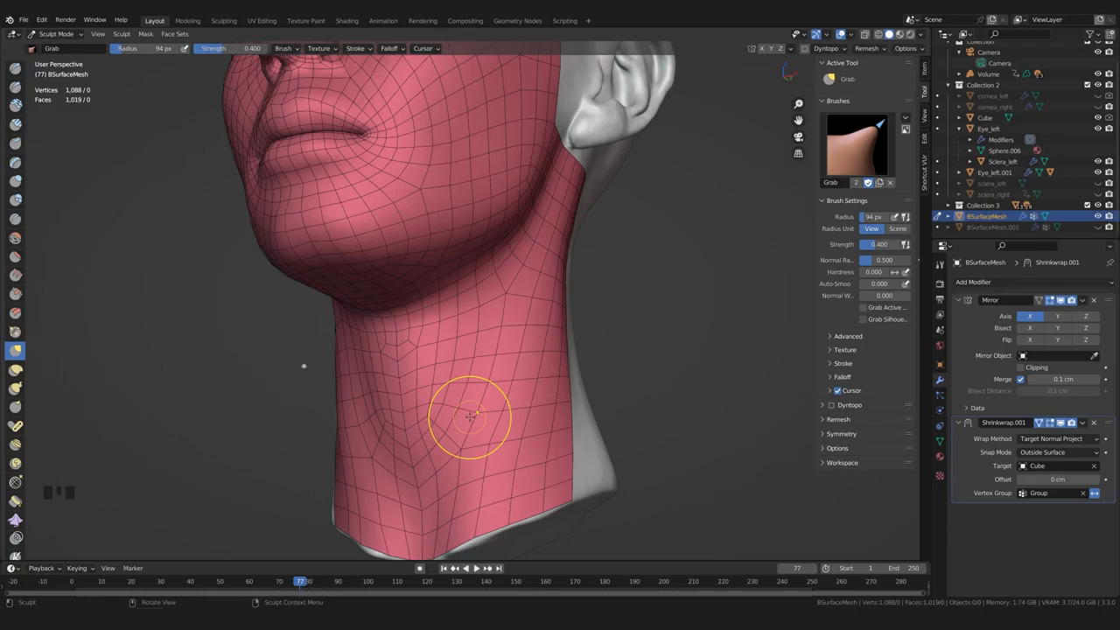
{"action": "mouse_move", "coordinate": [431, 381]}
{"action": "middle_mouse_down"}
{"action": "mouse_move", "coordinate": [437, 412]}
{"action": "mouse_move", "coordinate": [477, 386]}
{"action": "mouse_move", "coordinate": [482, 404]}
{"action": "middle_mouse_up"}
{"action": "key", "text": "bracketright"}
{"action": "key", "text": "bracketright"}
{"action": "key", "text": "bracketright"}
{"action": "left_click", "coordinate": [500, 403]}
{"action": "left_click", "coordinate": [499, 390]}
{"action": "left_click", "coordinate": [499, 378]}
{"action": "left_click", "coordinate": [501, 361]}
Smooth the quads across the side of the neck out to its rear border
{"action": "left_click", "coordinate": [501, 360], "text": "shift"}
{"action": "left_click", "coordinate": [516, 393], "text": "shift"}
{"action": "left_click", "coordinate": [525, 455], "text": "shift"}
{"action": "left_click", "coordinate": [560, 411], "text": "shift"}
{"action": "left_click", "coordinate": [587, 370], "text": "shift"}
{"action": "left_click", "coordinate": [569, 385], "text": "shift"}
{"action": "left_click", "coordinate": [546, 393], "text": "shift"}
{"action": "left_click", "coordinate": [525, 400], "text": "shift"}
{"action": "mouse_move", "coordinate": [525, 399]}
{"action": "middle_mouse_down"}
{"action": "mouse_move", "coordinate": [520, 300]}
{"action": "mouse_move", "coordinate": [444, 402]}
{"action": "mouse_move", "coordinate": [475, 425]}
{"action": "mouse_move", "coordinate": [457, 426]}
{"action": "middle_mouse_up"}
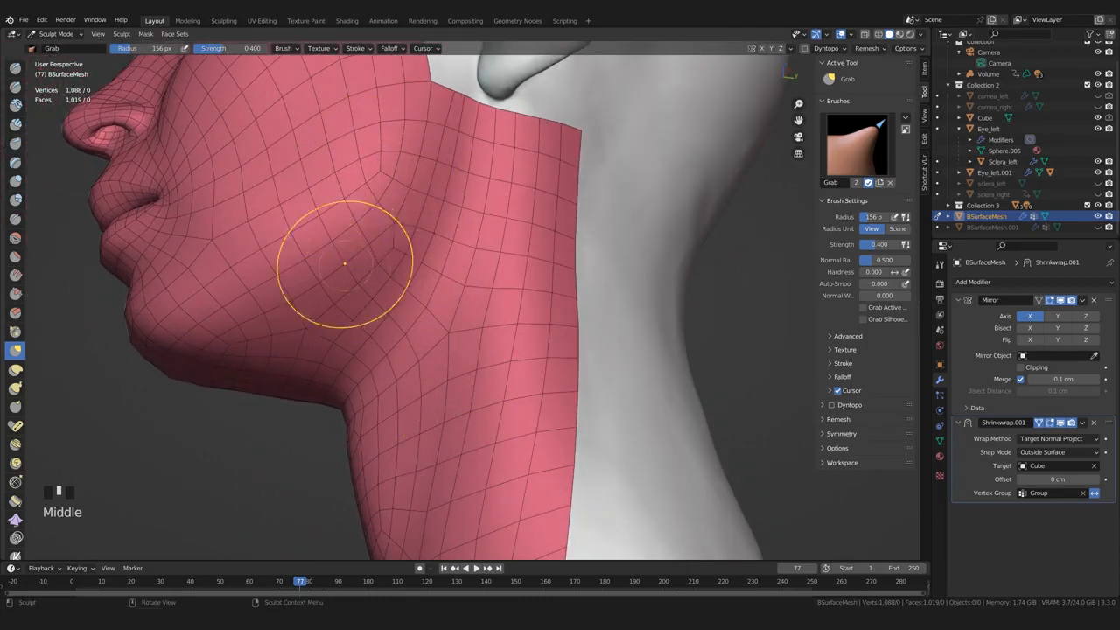
In Edit Mode, knife-cut a diagonal across the small quad at the jaw corner and collapse the new edge
{"action": "scroll", "coordinate": [380, 231], "scroll_direction": "up", "scroll_amount": 2}
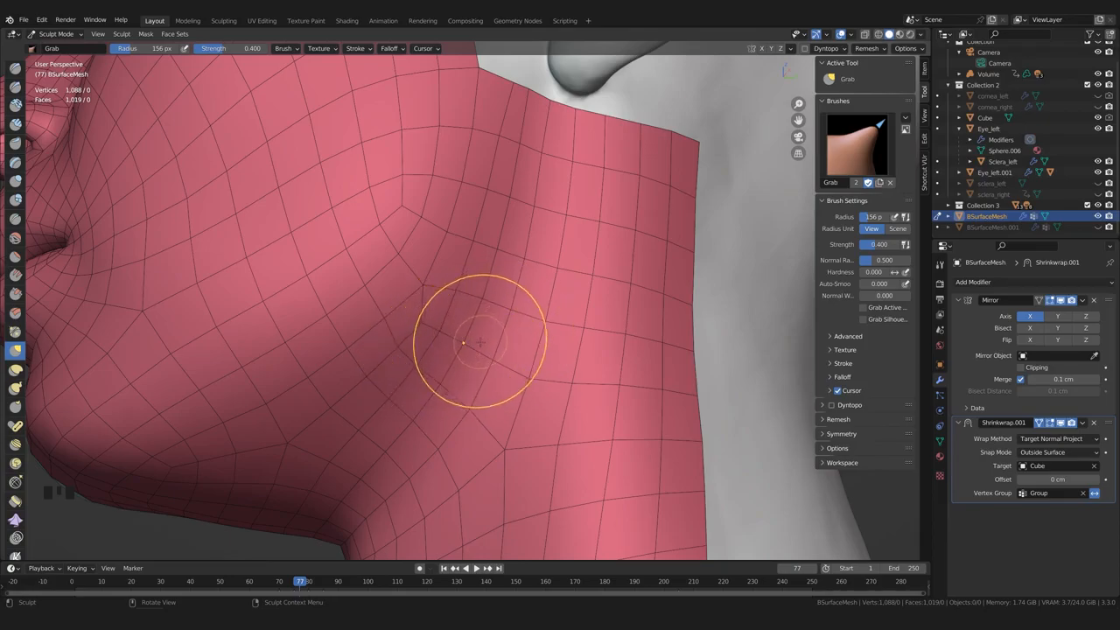
{"action": "key", "text": "Tab"}
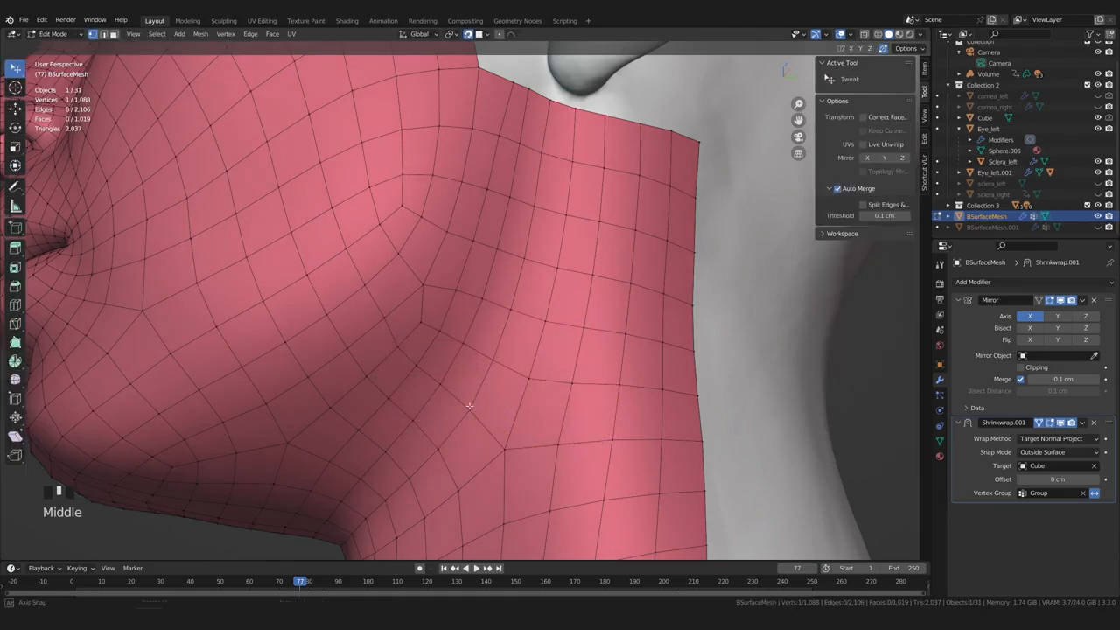
{"action": "middle_click_drag", "start_coordinate": [469, 406], "coordinate": [507, 382]}
{"action": "key", "text": "k"}
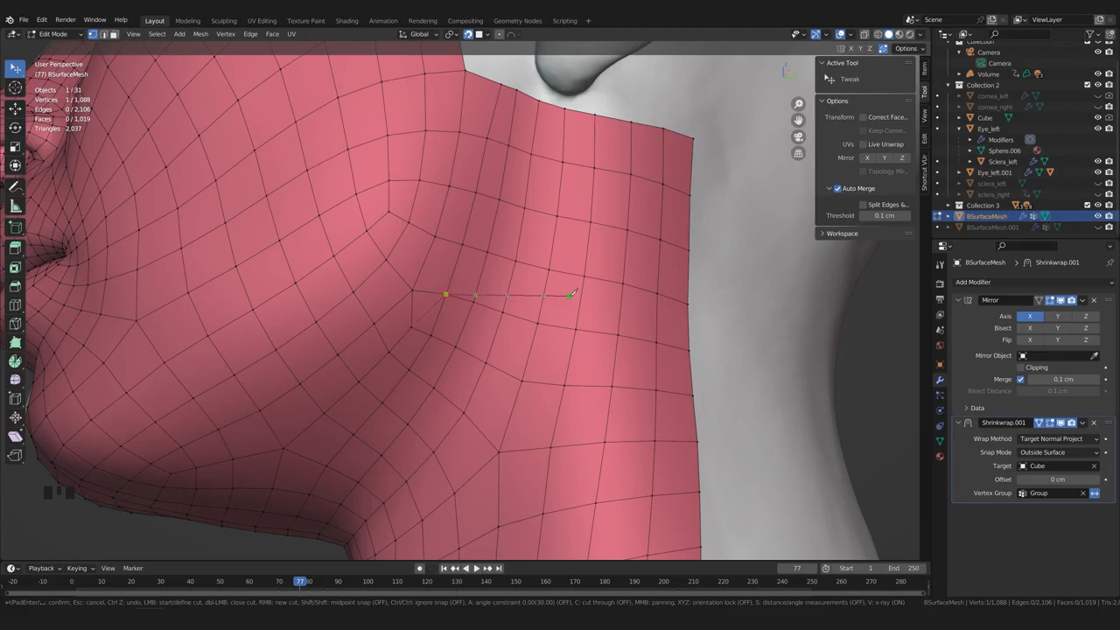
{"action": "left_click", "coordinate": [475, 285]}
{"action": "key", "text": "Return"}
{"action": "middle_click_drag", "start_coordinate": [476, 285], "coordinate": [440, 272]}
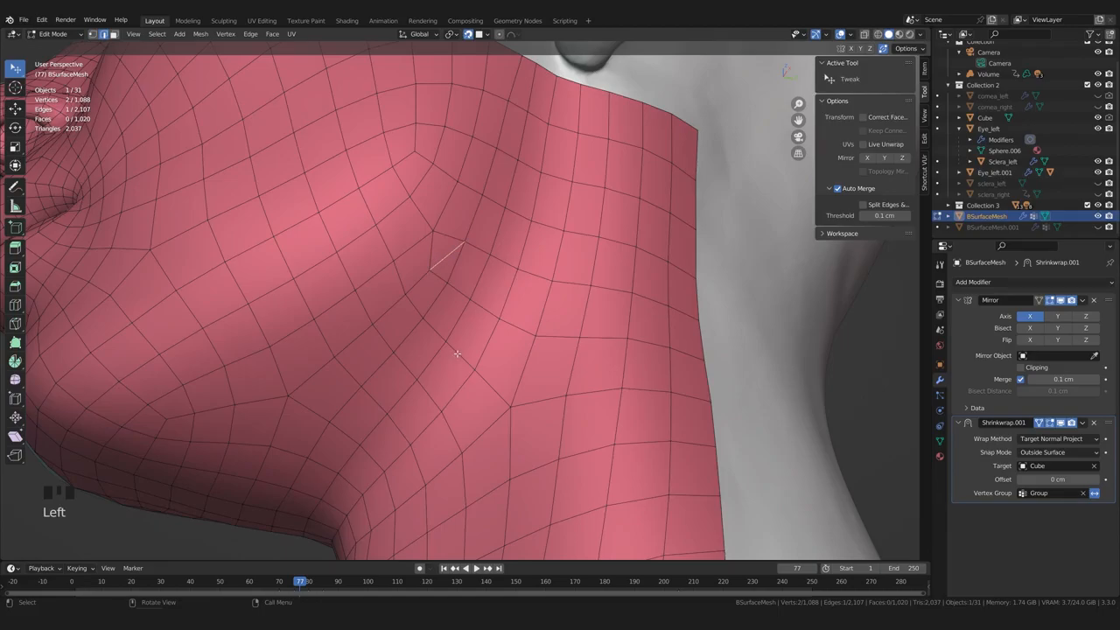
{"action": "key", "text": "x"}
{"action": "left_click", "coordinate": [427, 470]}
{"action": "middle_click_drag", "start_coordinate": [464, 365], "coordinate": [534, 242]}
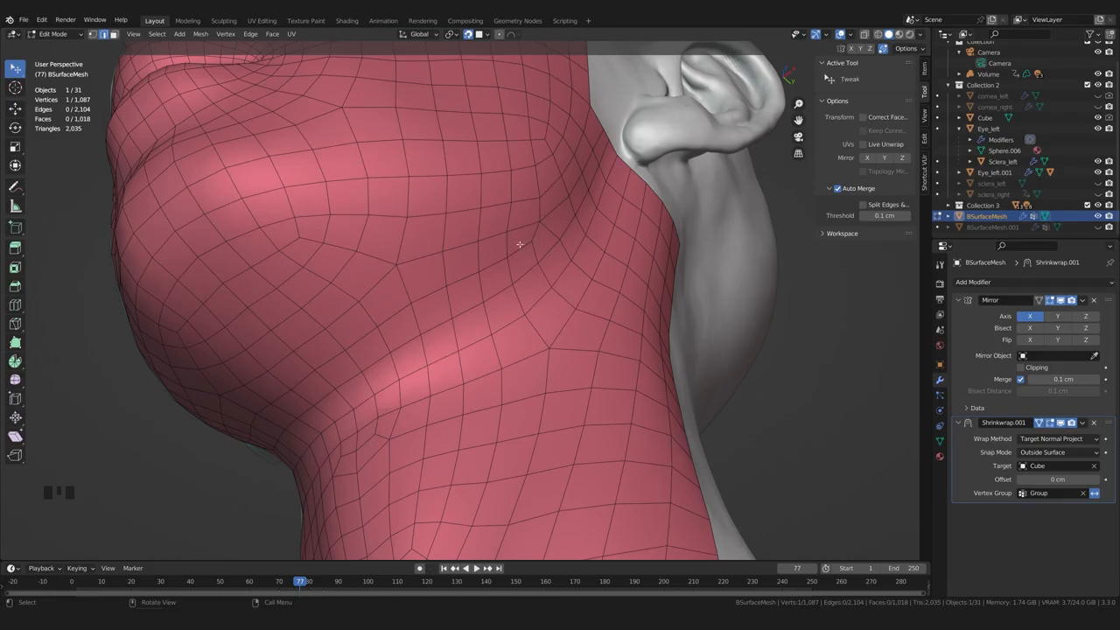
Select the row of vertical edges running from the jaw corner to the rear neck border and collapse it
{"action": "middle_click_drag", "start_coordinate": [502, 326], "coordinate": [303, 362]}
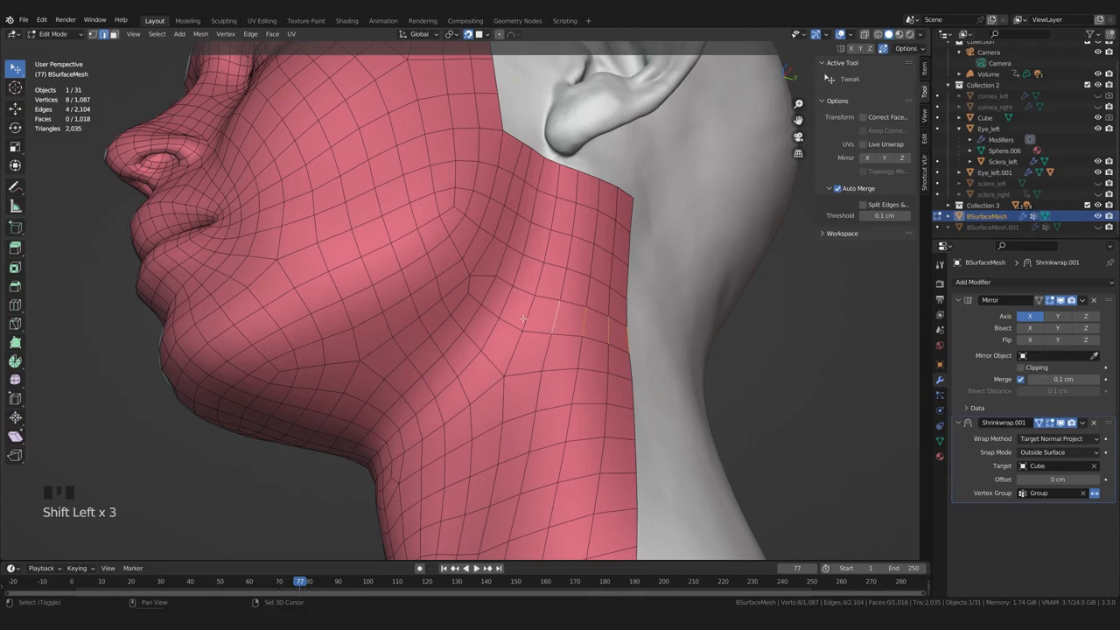
{"action": "key", "text": "Delete"}
{"action": "left_click", "coordinate": [481, 297]}
{"action": "middle_click_drag", "start_coordinate": [476, 296], "coordinate": [467, 327]}
Knife-cut a new edge line from the jaw corner up to the border below the earlobe and adjust the jaw-corner vertex
{"action": "scroll", "coordinate": [462, 319], "scroll_direction": "up", "scroll_amount": 2}
{"action": "scroll", "coordinate": [465, 327], "scroll_direction": "up", "scroll_amount": 3}
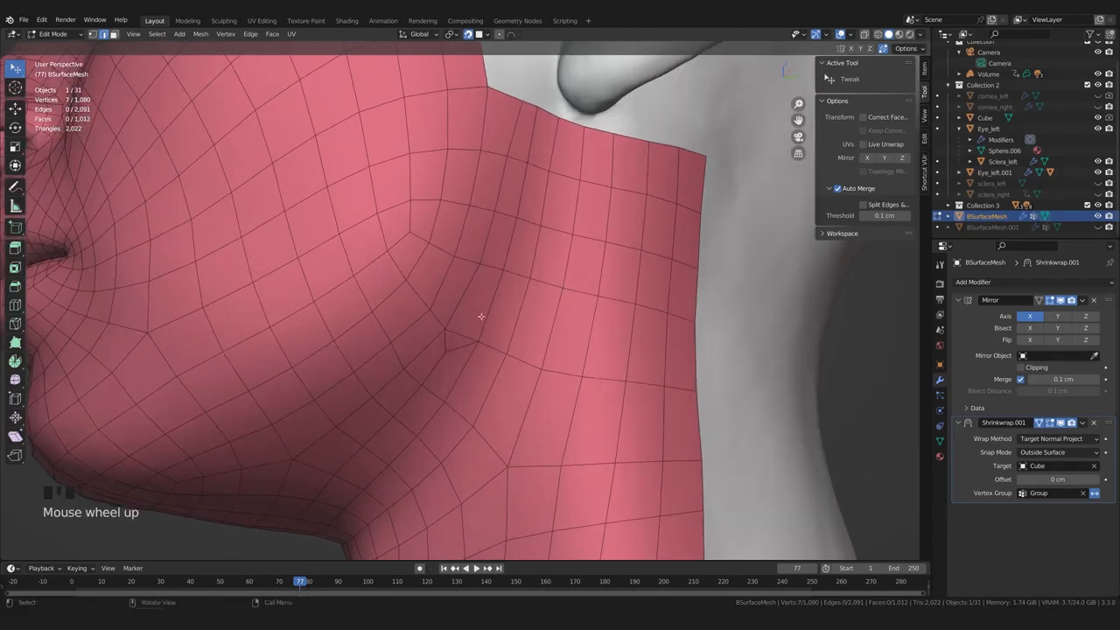
{"action": "key", "text": "k"}
{"action": "left_click", "coordinate": [530, 104]}
{"action": "key", "text": "Return"}
{"action": "middle_click_drag", "start_coordinate": [507, 263], "coordinate": [481, 308]}
{"action": "key", "text": "1"}
{"action": "left_click_drag", "start_coordinate": [456, 327], "coordinate": [454, 332]}
{"action": "scroll", "coordinate": [455, 332], "scroll_direction": "down", "scroll_amount": 3}
{"action": "left_click", "coordinate": [456, 353]}
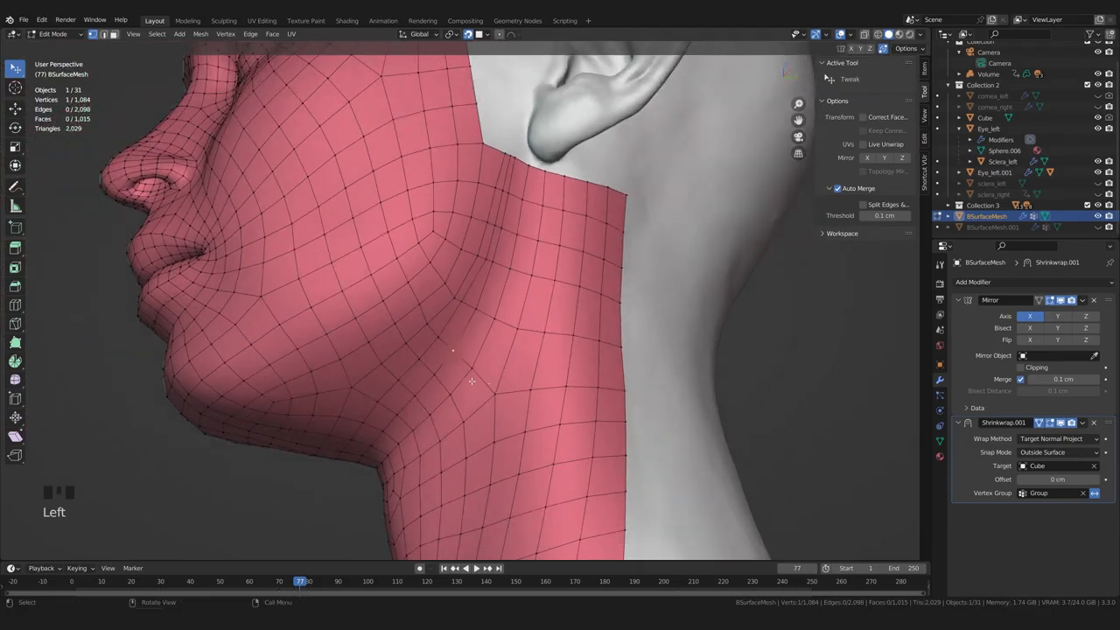
Return to Sculpt Mode and relax the recut quads between the jaw corner and the neck with Slide Relax
{"action": "key", "text": "ctrl+Tab"}
{"action": "middle_click_drag", "start_coordinate": [482, 341], "coordinate": [470, 332]}
{"action": "left_click_drag", "start_coordinate": [470, 332], "coordinate": [448, 412], "text": "shift"}
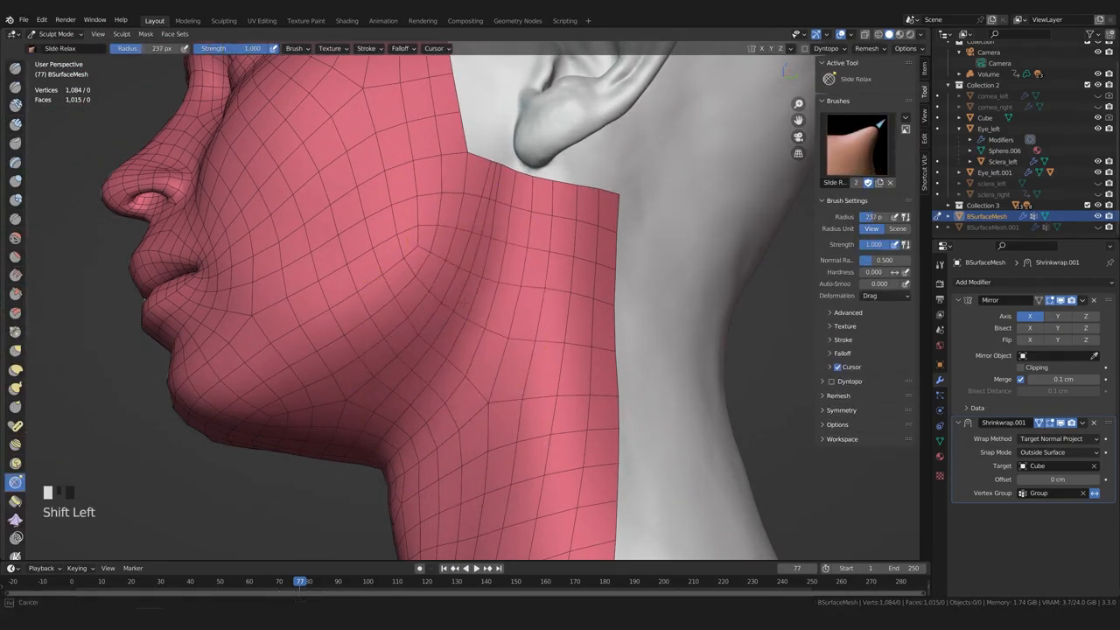
{"action": "middle_click_drag", "start_coordinate": [429, 302], "coordinate": [448, 330]}
{"action": "mouse_move", "coordinate": [532, 289]}
{"action": "left_mouse_down", "text": "shift"}
{"action": "mouse_move", "coordinate": [552, 366]}
{"action": "mouse_move", "coordinate": [550, 338]}
{"action": "left_mouse_up", "text": "shift"}
{"action": "middle_click_drag", "start_coordinate": [524, 280], "coordinate": [507, 276]}
{"action": "left_click_drag", "start_coordinate": [498, 241], "coordinate": [487, 216], "text": "shift"}
Undo the last three relax strokes and relax the side of the neck below the jaw again
{"action": "key", "text": "ctrl+z"}
{"action": "key", "text": "ctrl+z"}
{"action": "key", "text": "ctrl+z"}
{"action": "middle_click_drag", "start_coordinate": [472, 413], "coordinate": [506, 385]}
{"action": "left_click_drag", "start_coordinate": [506, 385], "coordinate": [513, 370], "text": "shift"}
{"action": "middle_click_drag", "start_coordinate": [513, 370], "coordinate": [544, 337]}
{"action": "left_click_drag", "start_coordinate": [544, 336], "coordinate": [553, 323], "text": "shift"}
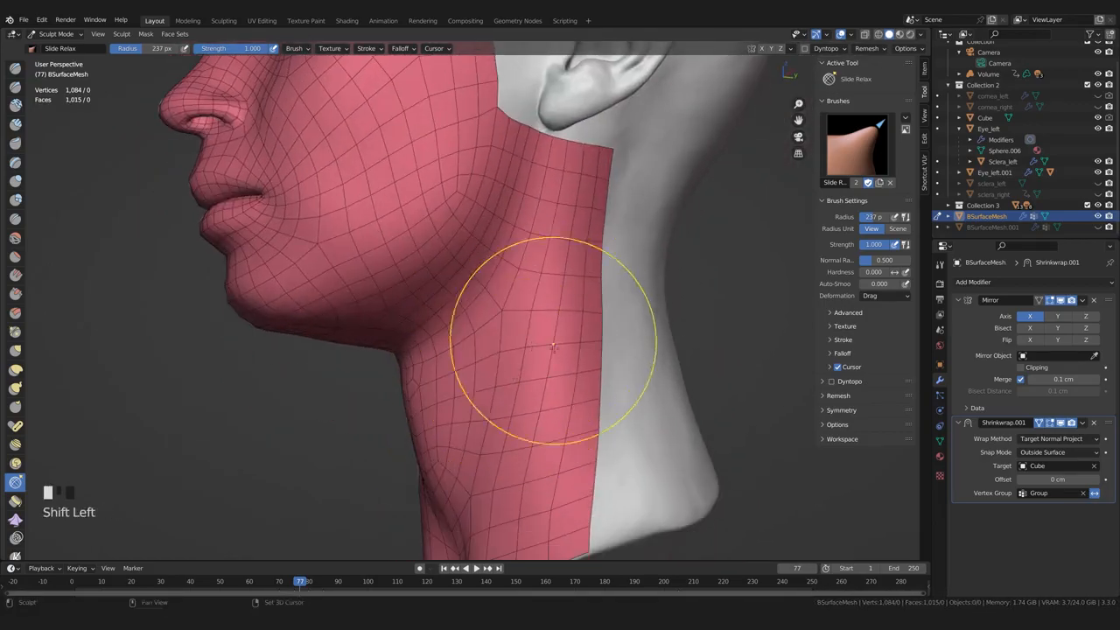
{"action": "middle_click_drag", "start_coordinate": [547, 383], "coordinate": [603, 372]}
{"action": "left_click_drag", "start_coordinate": [336, 326], "coordinate": [320, 335], "text": "shift"}
Inspect the face and neck topology and the uncovered skull and ear from several angles
{"action": "middle_click_drag", "start_coordinate": [321, 335], "coordinate": [227, 328]}
{"action": "scroll", "coordinate": [349, 350], "scroll_direction": "down", "scroll_amount": 3}
{"action": "scroll", "coordinate": [513, 424], "scroll_direction": "up", "scroll_amount": 1}
{"action": "mouse_move", "coordinate": [489, 419]}
{"action": "middle_mouse_down"}
{"action": "mouse_move", "coordinate": [551, 416]}
{"action": "mouse_move", "coordinate": [532, 401]}
{"action": "mouse_move", "coordinate": [546, 433]}
{"action": "middle_mouse_up"}
{"action": "scroll", "coordinate": [538, 429], "scroll_direction": "up", "scroll_amount": 2}
{"action": "middle_click_drag", "start_coordinate": [511, 427], "coordinate": [603, 451]}
{"action": "scroll", "coordinate": [560, 420], "scroll_direction": "down", "scroll_amount": 2}
{"action": "middle_click_drag", "start_coordinate": [587, 293], "coordinate": [506, 375], "text": "shift"}
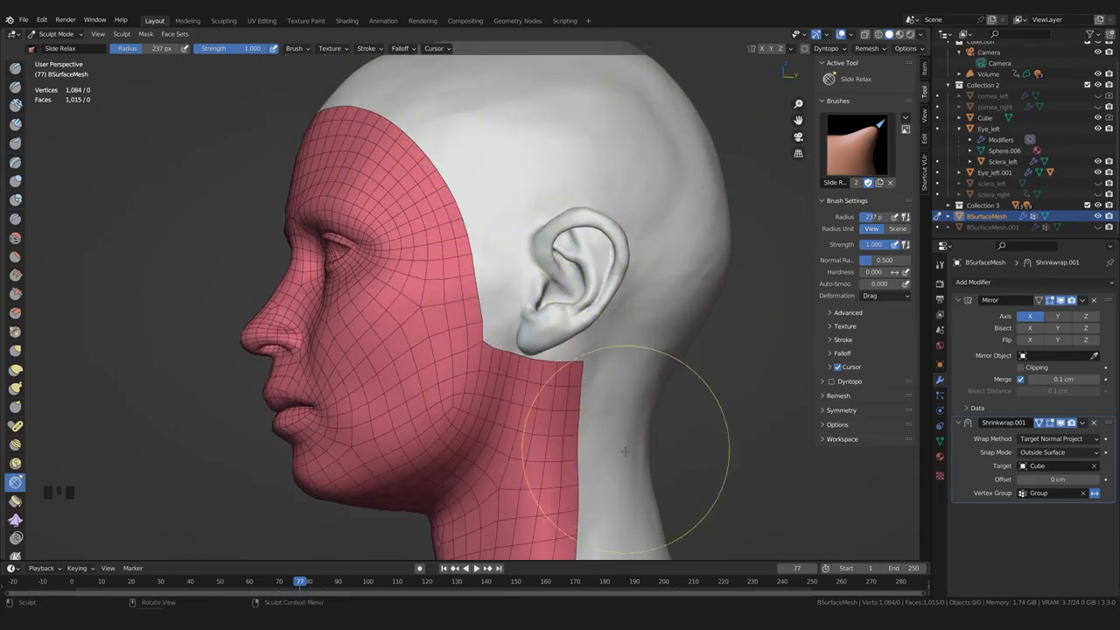
{"action": "middle_click_drag", "start_coordinate": [525, 258], "coordinate": [487, 353]}
{"action": "key", "text": "c"}
{"action": "scroll", "coordinate": [477, 324], "scroll_direction": "up", "scroll_amount": 2}
{"action": "key", "text": "q"}
{"action": "middle_click_drag", "start_coordinate": [547, 229], "coordinate": [538, 338]}
{"action": "scroll", "coordinate": [538, 338], "scroll_direction": "up", "scroll_amount": 2}
{"action": "scroll", "coordinate": [538, 338], "scroll_direction": "down", "scroll_amount": 2}
Switch the face mesh to Edit Mode and select the path of border edges along the top of the forehead
{"action": "key", "text": "Tab"}
{"action": "mouse_move", "coordinate": [478, 319]}
{"action": "middle_mouse_down"}
{"action": "mouse_move", "coordinate": [468, 317]}
{"action": "mouse_move", "coordinate": [502, 320]}
{"action": "mouse_move", "coordinate": [509, 298]}
{"action": "middle_mouse_up"}
{"action": "middle_click_drag", "start_coordinate": [550, 342], "coordinate": [416, 354]}
{"action": "scroll", "coordinate": [425, 352], "scroll_direction": "up", "scroll_amount": 3}
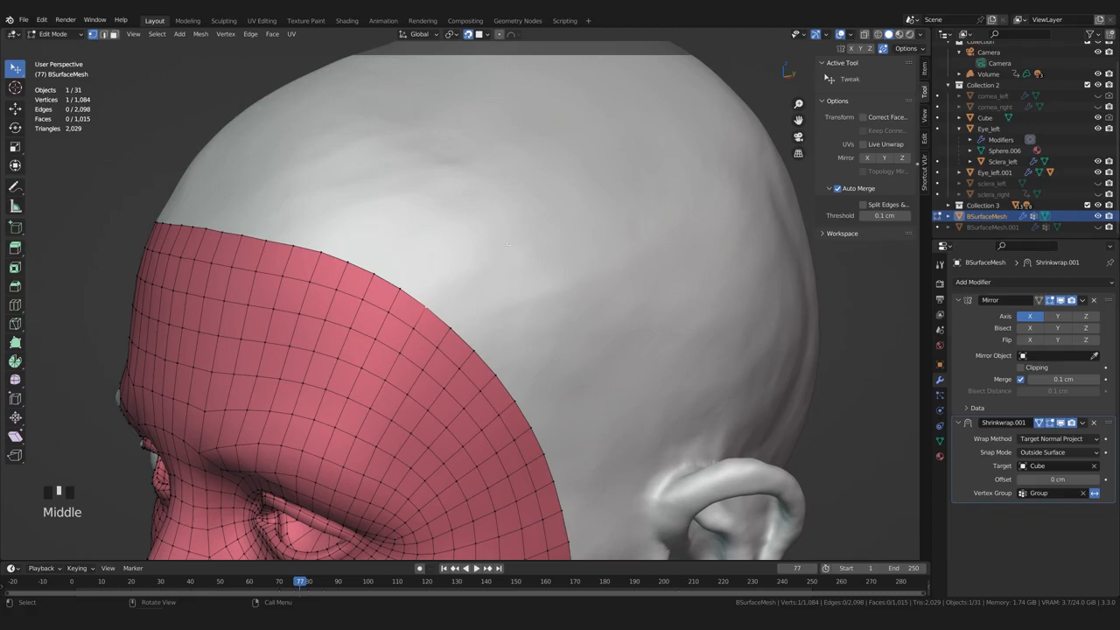
{"action": "middle_click_drag", "start_coordinate": [402, 312], "coordinate": [343, 281]}
{"action": "left_click", "coordinate": [278, 232], "text": "ctrl"}
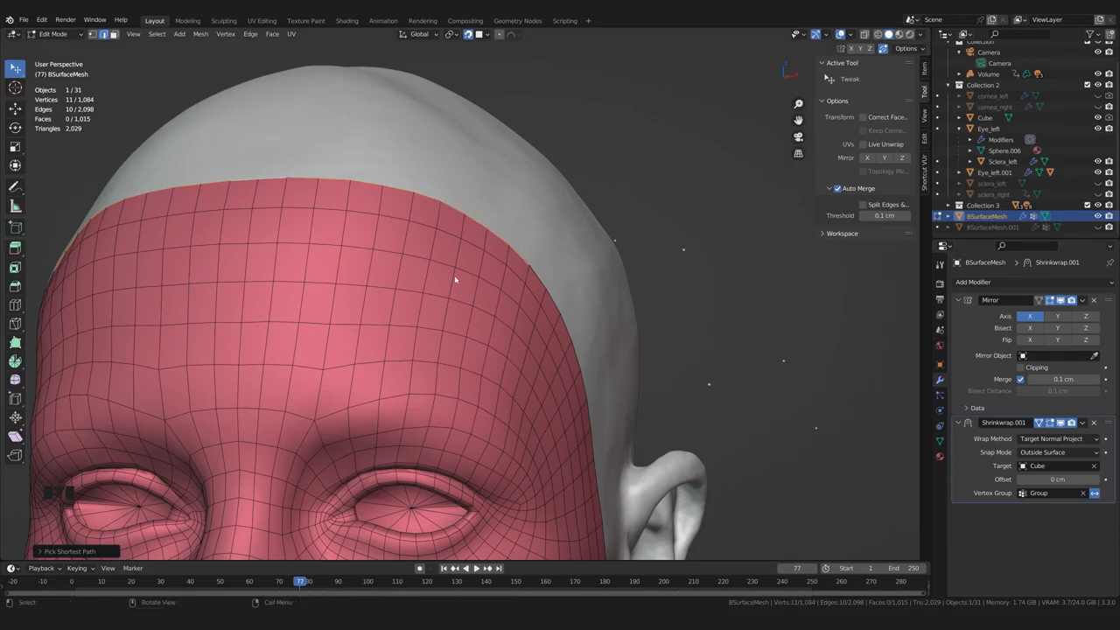
{"action": "scroll", "coordinate": [448, 253], "scroll_direction": "down", "scroll_amount": 3}
{"action": "mouse_move", "coordinate": [465, 382]}
{"action": "middle_mouse_down"}
{"action": "mouse_move", "coordinate": [475, 382]}
{"action": "mouse_move", "coordinate": [458, 379]}
{"action": "middle_mouse_up"}
{"action": "middle_click_drag", "start_coordinate": [454, 324], "coordinate": [541, 411]}
Switch to Object Mode and draw an annotation guide with the Annotate tool along the forehead's top border and onto the skull
{"action": "key", "text": "Tab"}
{"action": "middle_click_drag", "start_coordinate": [450, 405], "coordinate": [455, 412]}
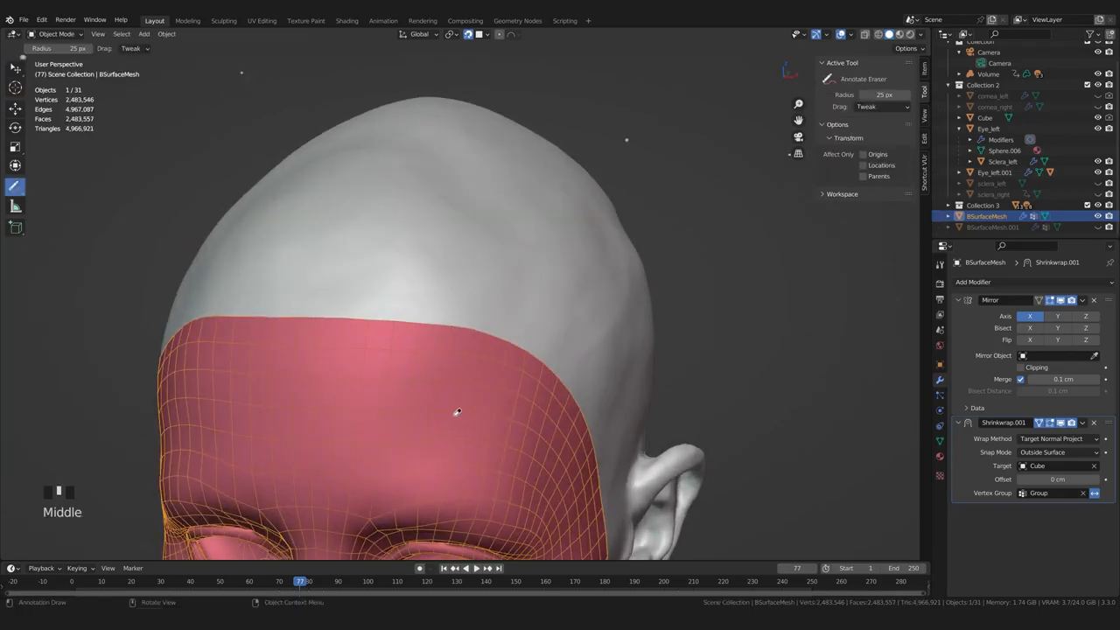
{"action": "left_click_drag", "start_coordinate": [17, 192], "coordinate": [53, 190]}
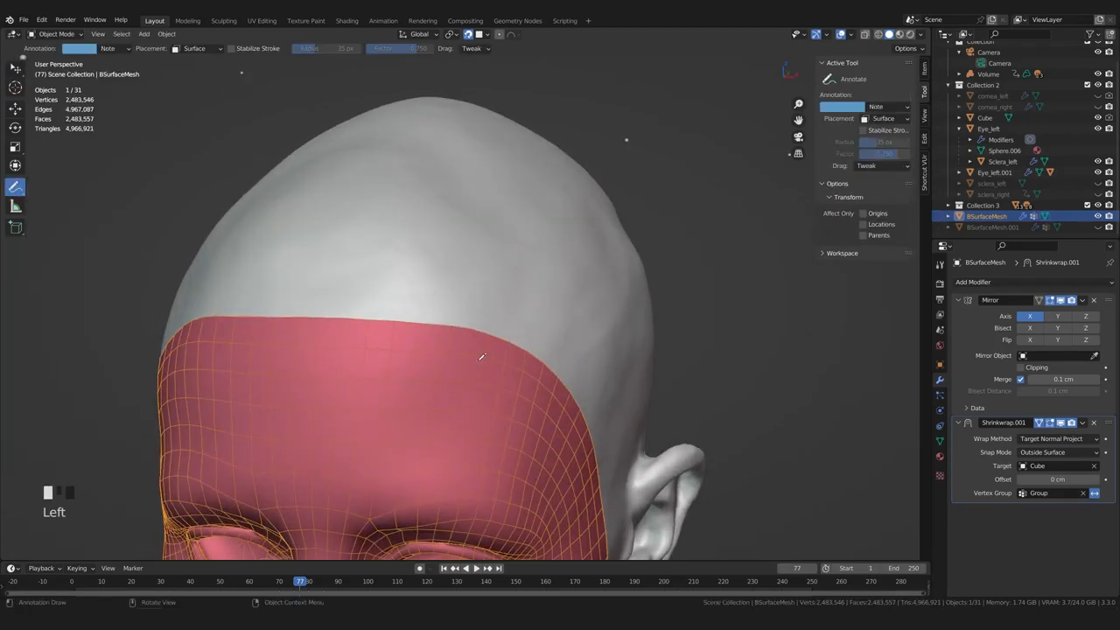
{"action": "middle_click_drag", "start_coordinate": [549, 356], "coordinate": [458, 286]}
{"action": "middle_click_drag", "start_coordinate": [359, 282], "coordinate": [552, 275]}
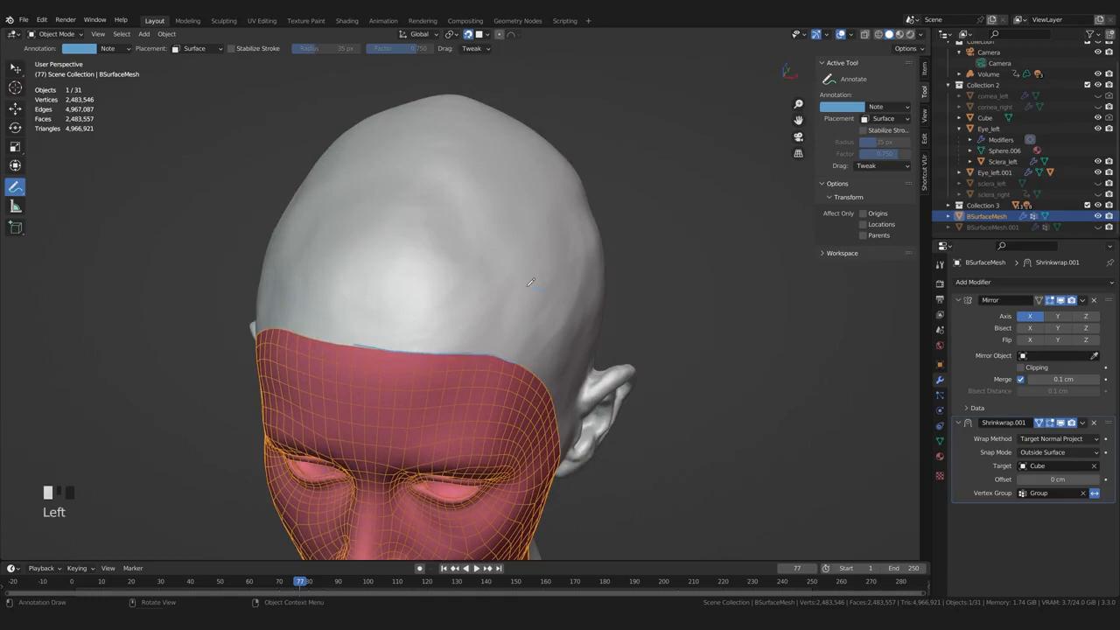
{"action": "middle_click_drag", "start_coordinate": [435, 265], "coordinate": [521, 360]}
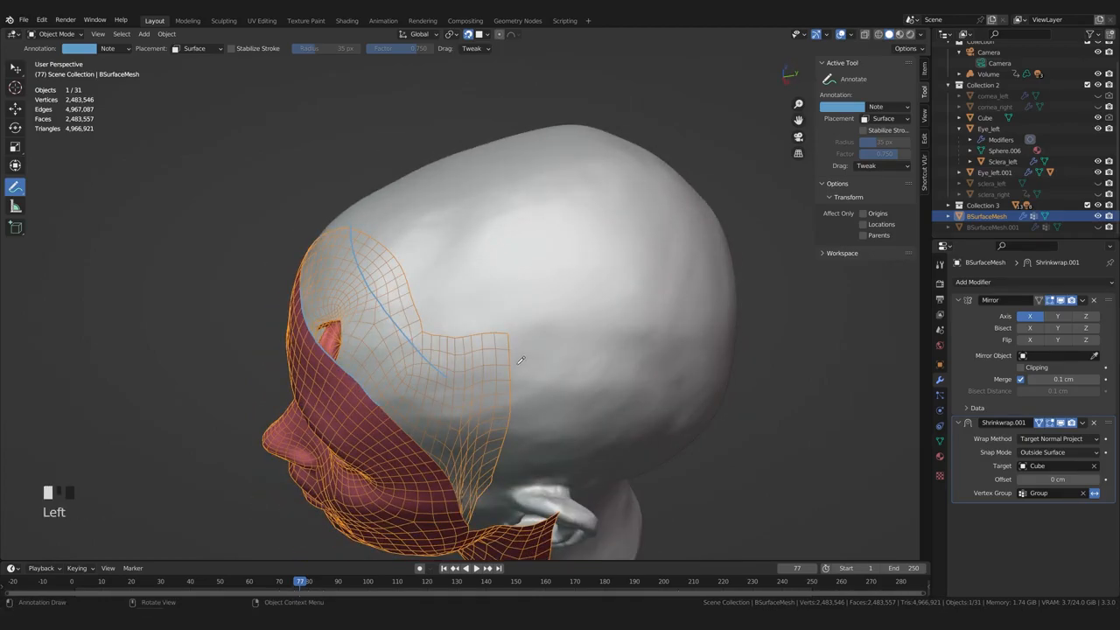
{"action": "mouse_move", "coordinate": [473, 234]}
{"action": "middle_mouse_down"}
{"action": "mouse_move", "coordinate": [602, 270]}
{"action": "mouse_move", "coordinate": [595, 241]}
{"action": "middle_mouse_up"}
Draw a row of annotation guide strokes with the Annotate tool across the top and upper back of the skull
{"action": "left_click_drag", "start_coordinate": [15, 186], "coordinate": [63, 244]}
{"action": "mouse_move", "coordinate": [15, 186]}
{"action": "left_mouse_down"}
{"action": "mouse_move", "coordinate": [62, 212]}
{"action": "mouse_move", "coordinate": [61, 190]}
{"action": "left_mouse_up"}
{"action": "middle_click_drag", "start_coordinate": [730, 411], "coordinate": [616, 366]}
{"action": "middle_click_drag", "start_coordinate": [571, 204], "coordinate": [503, 324]}
{"action": "middle_click_drag", "start_coordinate": [654, 231], "coordinate": [470, 333]}
{"action": "left_click_drag", "start_coordinate": [603, 320], "coordinate": [677, 306]}
{"action": "middle_click_drag", "start_coordinate": [536, 395], "coordinate": [574, 353]}
{"action": "left_click_drag", "start_coordinate": [513, 335], "coordinate": [672, 316]}
{"action": "mouse_move", "coordinate": [544, 360]}
{"action": "middle_mouse_down"}
{"action": "mouse_move", "coordinate": [610, 311]}
{"action": "mouse_move", "coordinate": [479, 315]}
{"action": "middle_mouse_up"}
{"action": "left_click_drag", "start_coordinate": [472, 303], "coordinate": [682, 308]}
Continue the row of annotation guide strokes down the lower back of the head to the nape
{"action": "middle_click_drag", "start_coordinate": [648, 308], "coordinate": [587, 328]}
{"action": "mouse_move", "coordinate": [588, 328]}
{"action": "middle_mouse_down", "text": "shift"}
{"action": "mouse_move", "coordinate": [582, 293]}
{"action": "mouse_move", "coordinate": [564, 316]}
{"action": "middle_mouse_up", "text": "shift"}
{"action": "left_click_drag", "start_coordinate": [490, 278], "coordinate": [495, 277]}
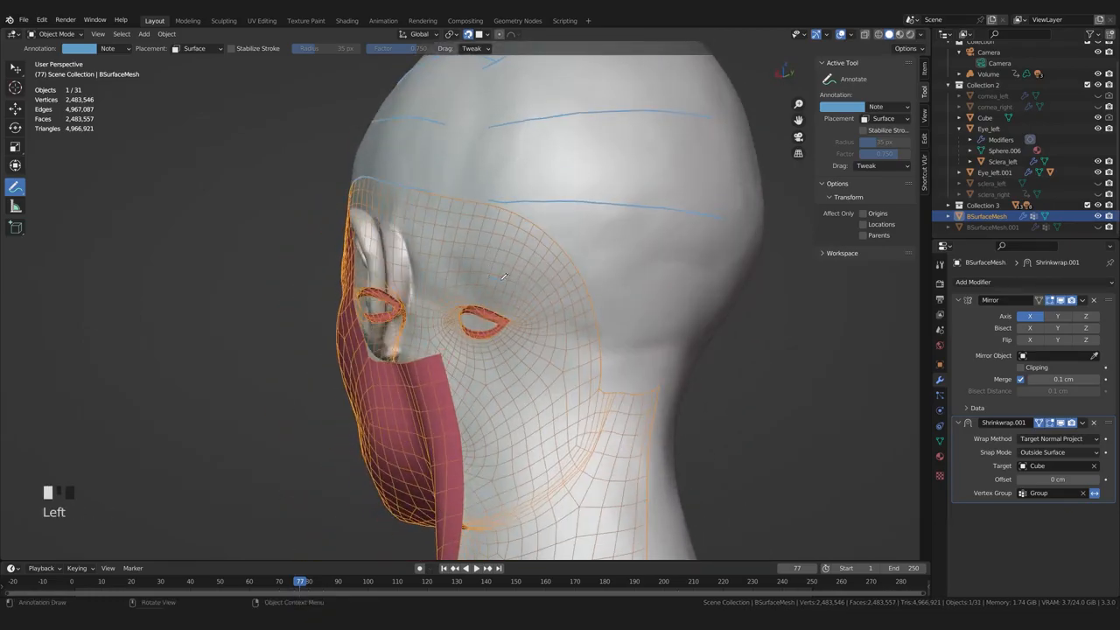
{"action": "mouse_move", "coordinate": [525, 337]}
{"action": "middle_mouse_down"}
{"action": "mouse_move", "coordinate": [580, 315]}
{"action": "mouse_move", "coordinate": [503, 307]}
{"action": "middle_mouse_up"}
{"action": "left_click_drag", "start_coordinate": [463, 281], "coordinate": [616, 302]}
{"action": "mouse_move", "coordinate": [595, 320]}
{"action": "middle_mouse_down"}
{"action": "mouse_move", "coordinate": [516, 324]}
{"action": "mouse_move", "coordinate": [464, 220]}
{"action": "mouse_move", "coordinate": [477, 179]}
{"action": "middle_mouse_up"}
{"action": "left_click_drag", "start_coordinate": [420, 225], "coordinate": [577, 249]}
{"action": "mouse_move", "coordinate": [472, 254]}
{"action": "middle_mouse_down"}
{"action": "mouse_move", "coordinate": [505, 248]}
{"action": "mouse_move", "coordinate": [507, 349]}
{"action": "middle_mouse_up"}
{"action": "middle_click_drag", "start_coordinate": [507, 307], "coordinate": [503, 350], "text": "shift"}
Trim the excess parts of the skull guide strokes with the Annotate Eraser
{"action": "left_click_drag", "start_coordinate": [15, 187], "coordinate": [70, 260]}
{"action": "middle_click_drag", "start_coordinate": [525, 280], "coordinate": [527, 318]}
{"action": "left_click_drag", "start_coordinate": [514, 203], "coordinate": [507, 189]}
{"action": "middle_click_drag", "start_coordinate": [507, 341], "coordinate": [509, 254]}
{"action": "left_click", "coordinate": [507, 274]}
{"action": "middle_click_drag", "start_coordinate": [603, 289], "coordinate": [455, 284]}
{"action": "mouse_move", "coordinate": [533, 341]}
{"action": "middle_mouse_down", "text": "shift"}
{"action": "mouse_move", "coordinate": [552, 292]}
{"action": "mouse_move", "coordinate": [560, 337]}
{"action": "middle_mouse_up", "text": "shift"}
{"action": "mouse_move", "coordinate": [507, 262]}
{"action": "middle_mouse_down", "text": "shift"}
{"action": "mouse_move", "coordinate": [505, 350]}
{"action": "mouse_move", "coordinate": [446, 311]}
{"action": "middle_mouse_up", "text": "shift"}
Try to generate a Bsurfaces surface from the annotation strokes with Follow set to 4, and check its join with the forehead border
{"action": "left_click", "coordinate": [924, 139]}
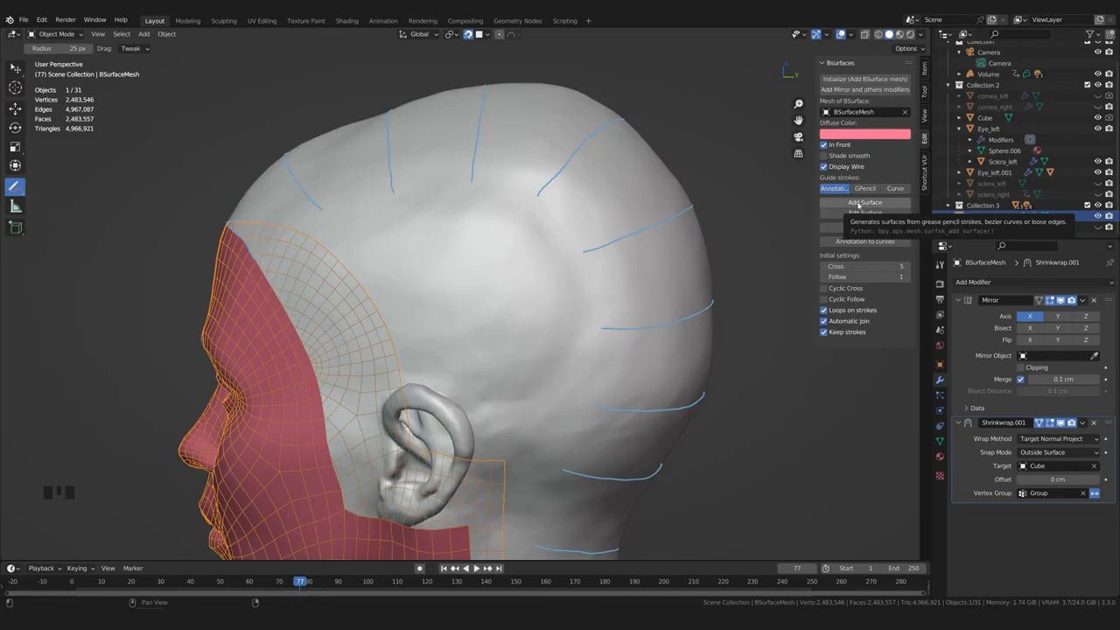
{"action": "left_click", "coordinate": [858, 203]}
{"action": "left_click", "coordinate": [44, 552]}
{"action": "middle_click_drag", "start_coordinate": [92, 500], "coordinate": [208, 410]}
{"action": "middle_click_drag", "start_coordinate": [337, 376], "coordinate": [186, 456]}
{"action": "left_click", "coordinate": [176, 499]}
{"action": "left_click", "coordinate": [176, 499]}
{"action": "left_click", "coordinate": [176, 499]}
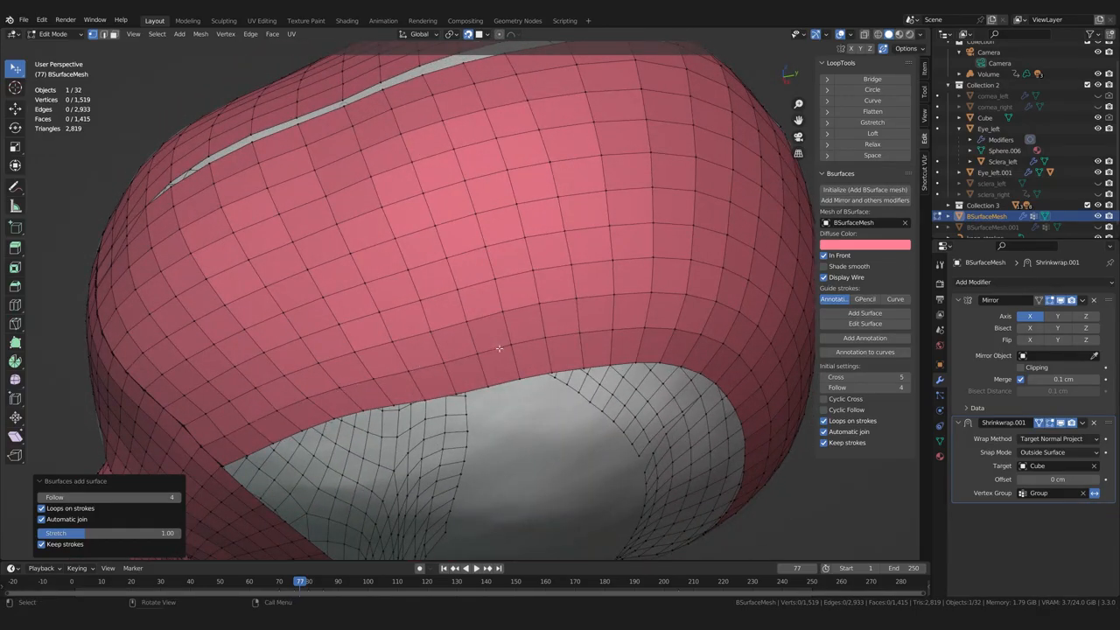
{"action": "middle_click_drag", "start_coordinate": [269, 403], "coordinate": [344, 378]}
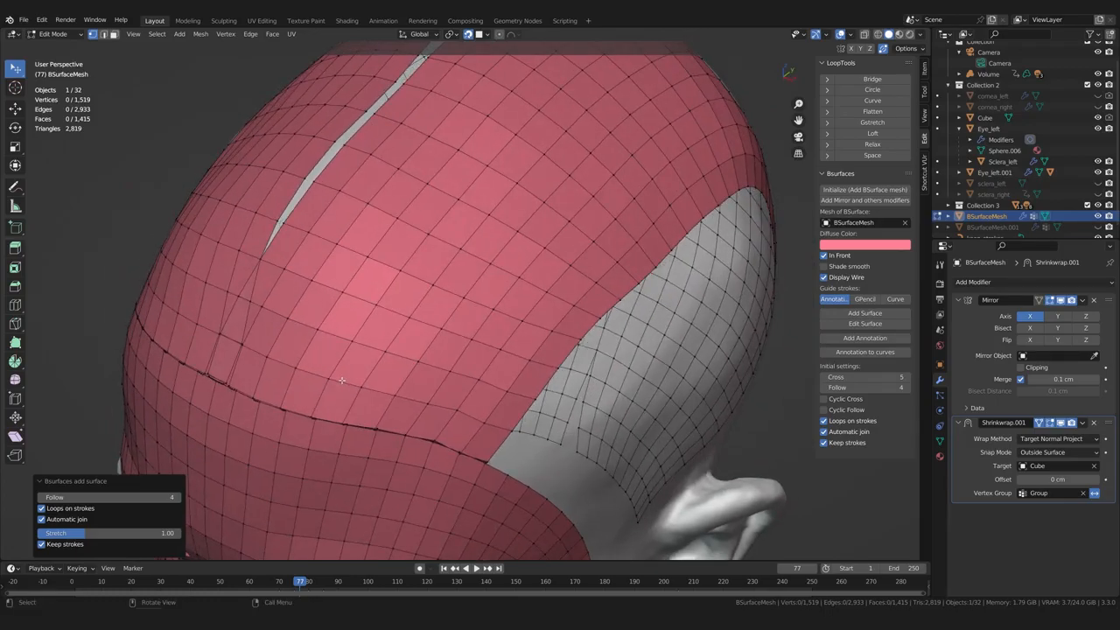
{"action": "middle_click_drag", "start_coordinate": [339, 380], "coordinate": [308, 358]}
{"action": "scroll", "coordinate": [350, 385], "scroll_direction": "down", "scroll_amount": 5}
{"action": "middle_click_drag", "start_coordinate": [402, 433], "coordinate": [421, 445]}
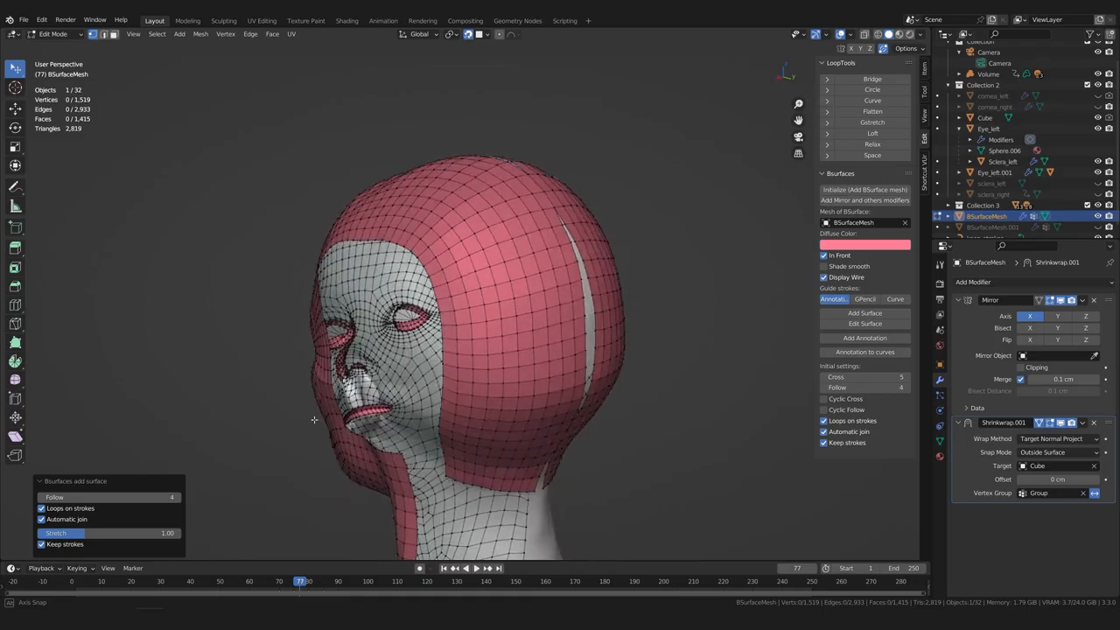
{"action": "mouse_move", "coordinate": [292, 418]}
{"action": "middle_mouse_down"}
{"action": "mouse_move", "coordinate": [305, 393]}
{"action": "mouse_move", "coordinate": [468, 457]}
{"action": "mouse_move", "coordinate": [438, 429]}
{"action": "mouse_move", "coordinate": [411, 424]}
{"action": "mouse_move", "coordinate": [428, 425]}
{"action": "middle_mouse_up"}
{"action": "key", "text": "ctrl+z"}
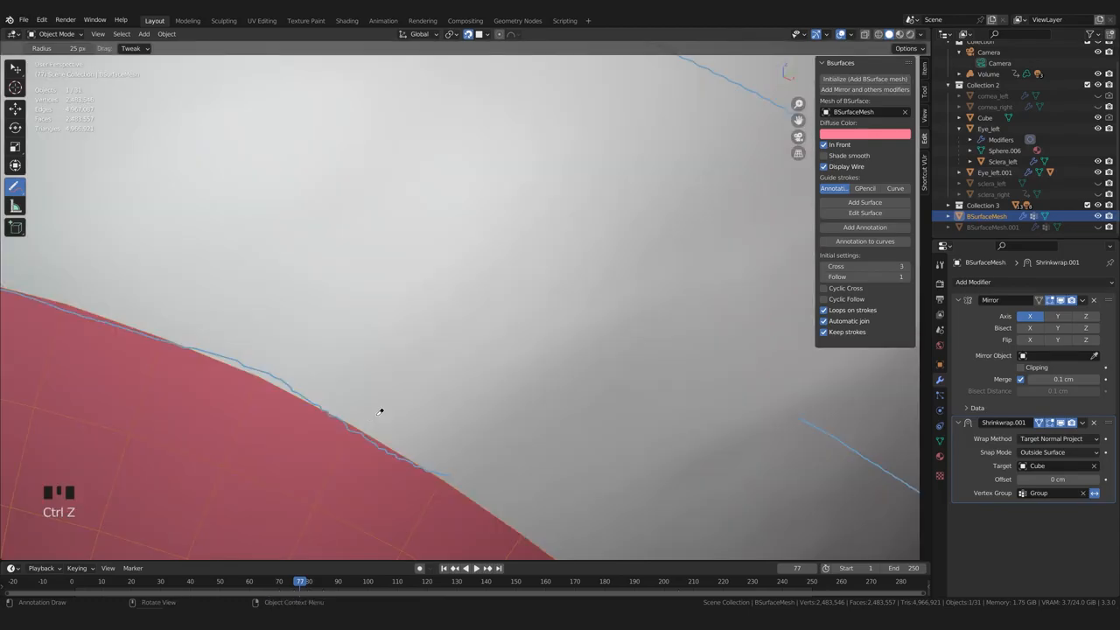
Switch the face mesh to Edit Mode and clean up the annotation stroke along the forehead's top border with the Annotate Eraser
{"action": "scroll", "coordinate": [380, 411], "scroll_direction": "down", "scroll_amount": 2}
{"action": "middle_click", "coordinate": [377, 414]}
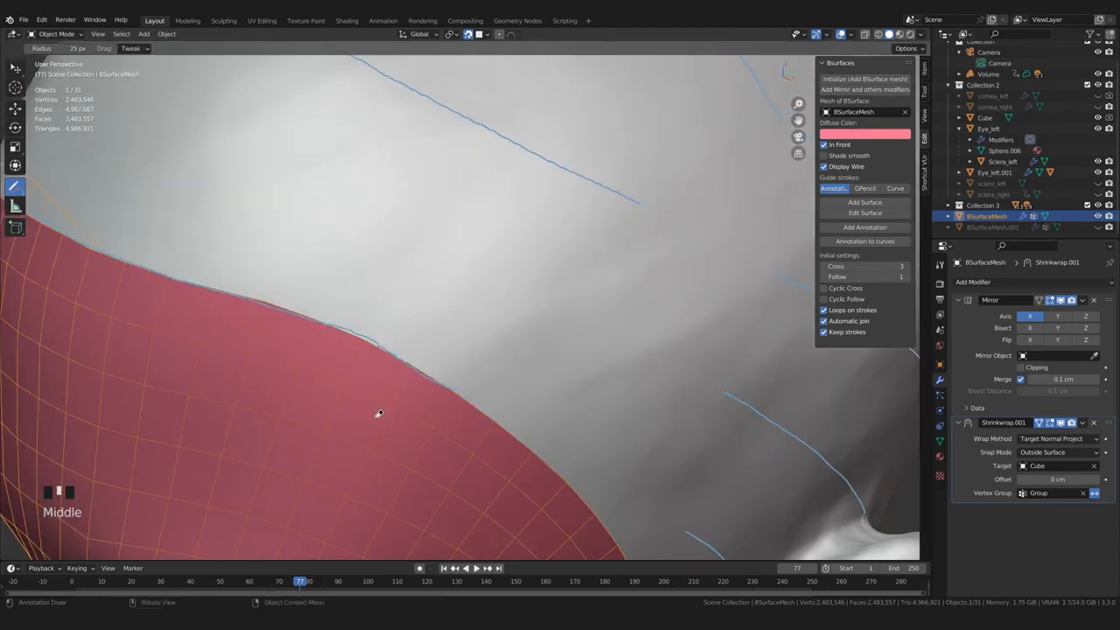
{"action": "key", "text": "Tab"}
{"action": "middle_click_drag", "start_coordinate": [342, 424], "coordinate": [428, 429]}
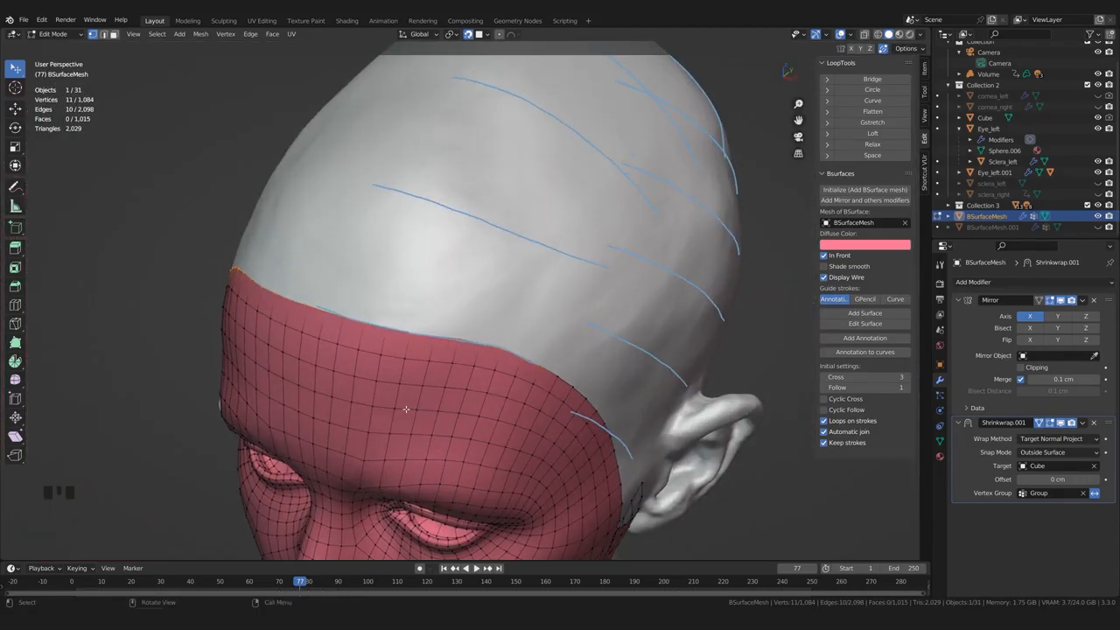
{"action": "scroll", "coordinate": [405, 409], "scroll_direction": "up", "scroll_amount": 1}
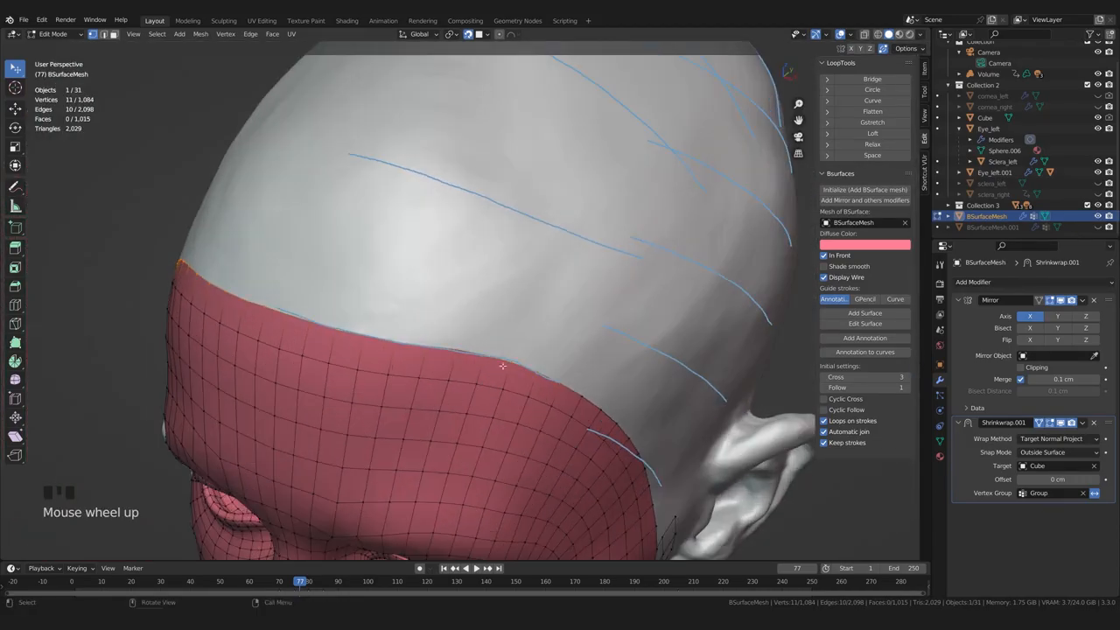
{"action": "middle_click_drag", "start_coordinate": [519, 366], "coordinate": [583, 397]}
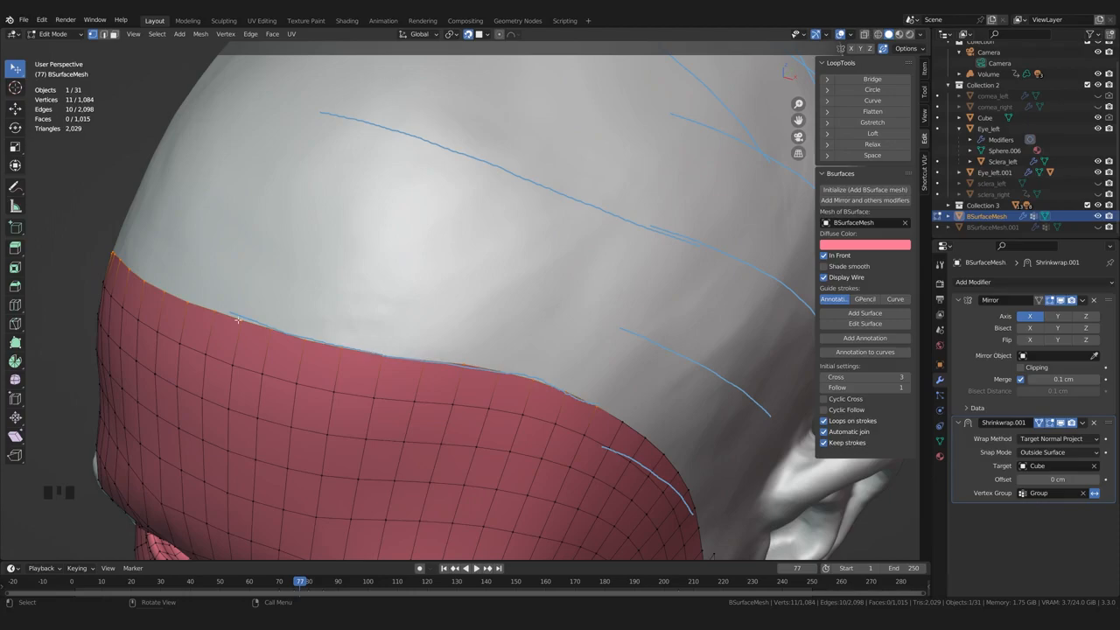
{"action": "middle_click_drag", "start_coordinate": [239, 321], "coordinate": [476, 403]}
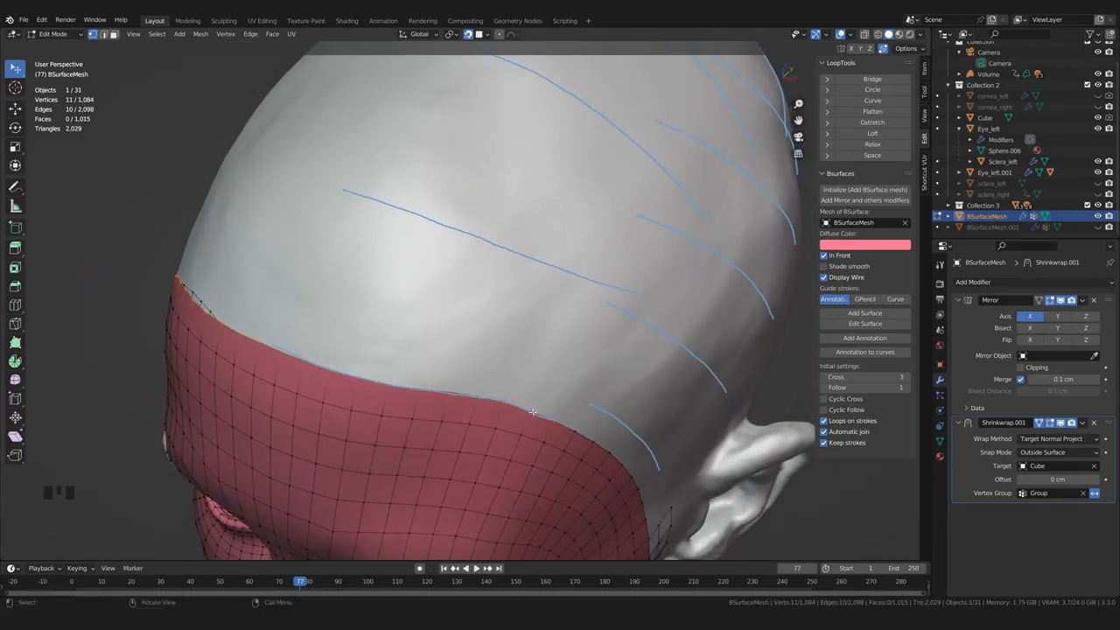
{"action": "middle_click_drag", "start_coordinate": [586, 316], "coordinate": [451, 317]}
{"action": "scroll", "coordinate": [502, 394], "scroll_direction": "up", "scroll_amount": 2}
{"action": "middle_click_drag", "start_coordinate": [517, 373], "coordinate": [496, 382]}
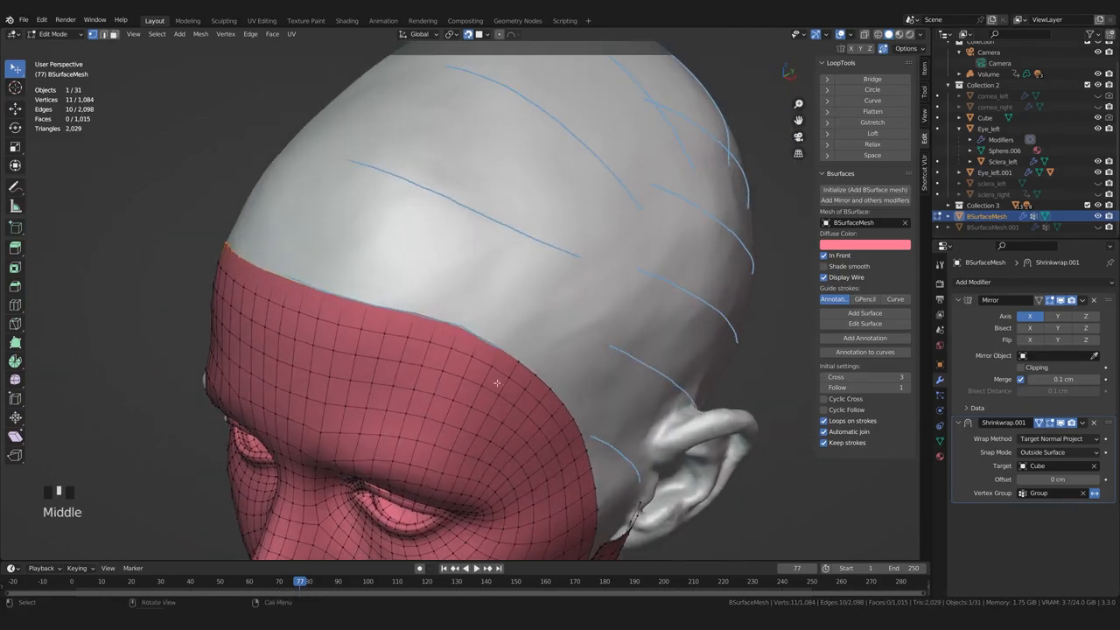
{"action": "left_click", "coordinate": [14, 186]}
{"action": "mouse_move", "coordinate": [306, 315]}
{"action": "middle_mouse_down"}
{"action": "mouse_move", "coordinate": [426, 311]}
{"action": "mouse_move", "coordinate": [304, 342]}
{"action": "mouse_move", "coordinate": [372, 368]}
{"action": "mouse_move", "coordinate": [409, 357]}
{"action": "mouse_move", "coordinate": [365, 309]}
{"action": "mouse_move", "coordinate": [405, 387]}
{"action": "mouse_move", "coordinate": [379, 378]}
{"action": "middle_mouse_up"}
Generate the skull surface from the annotation strokes with Bsurfaces and set Follow to 4
{"action": "left_click", "coordinate": [854, 316]}
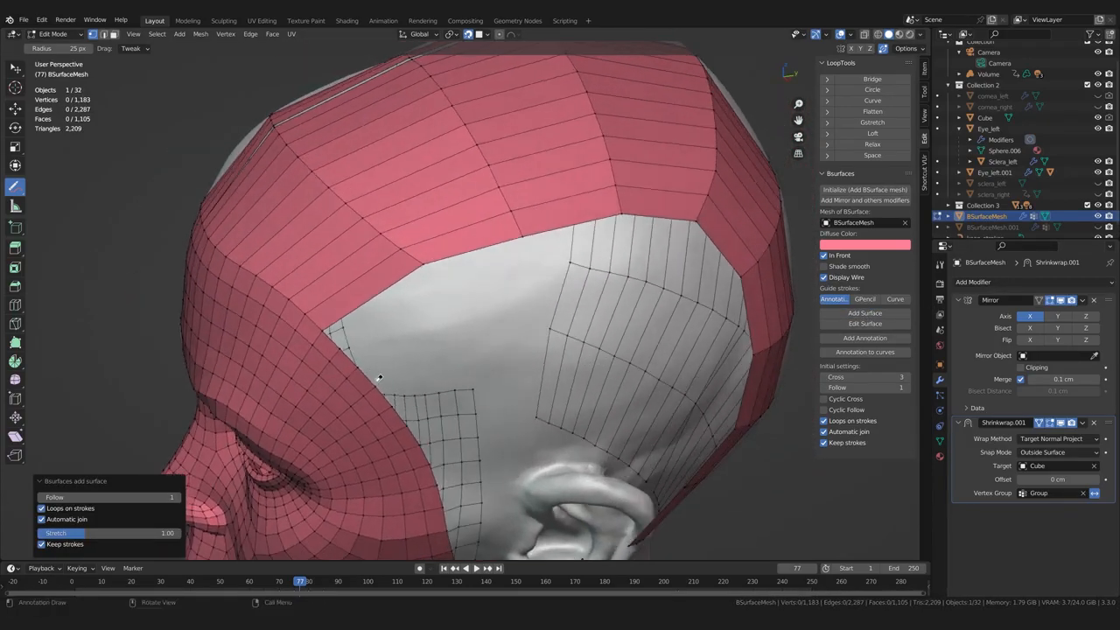
{"action": "left_click", "coordinate": [178, 496]}
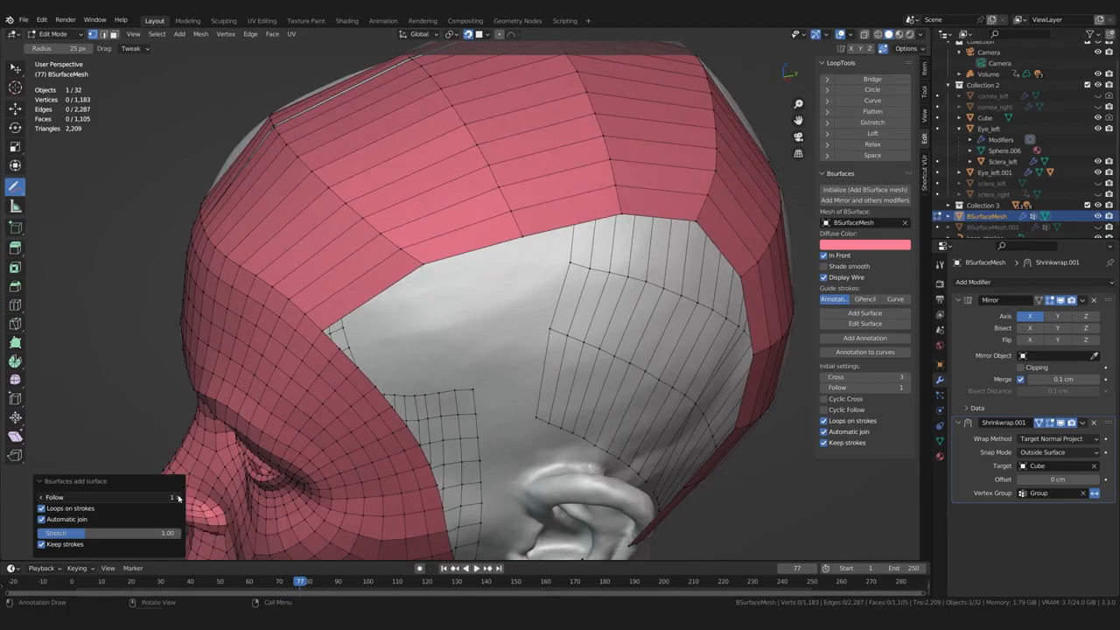
{"action": "left_click", "coordinate": [178, 497]}
{"action": "middle_click_drag", "start_coordinate": [565, 389], "coordinate": [528, 367]}
{"action": "left_click", "coordinate": [178, 497]}
{"action": "mouse_move", "coordinate": [392, 332]}
{"action": "middle_mouse_down"}
{"action": "mouse_move", "coordinate": [315, 333]}
{"action": "mouse_move", "coordinate": [285, 345]}
{"action": "mouse_move", "coordinate": [280, 317]}
{"action": "mouse_move", "coordinate": [440, 306]}
{"action": "mouse_move", "coordinate": [525, 335]}
{"action": "mouse_move", "coordinate": [473, 332]}
{"action": "mouse_move", "coordinate": [429, 368]}
{"action": "mouse_move", "coordinate": [547, 357]}
{"action": "mouse_move", "coordinate": [491, 338]}
{"action": "mouse_move", "coordinate": [501, 339]}
{"action": "mouse_move", "coordinate": [505, 377]}
{"action": "middle_mouse_up"}
Switch to Sculpt Mode and create a face set from the visible mesh
{"action": "key", "text": "ctrl+Tab"}
{"action": "middle_click_drag", "start_coordinate": [505, 377], "coordinate": [523, 374]}
{"action": "left_click", "coordinate": [146, 34]}
{"action": "mouse_move", "coordinate": [174, 34]}
{"action": "left_click", "coordinate": [194, 57]}
Enlarge the Grab brush to a 291 px radius and pull the mesh edge on top of the skull toward the centre line
{"action": "key", "text": "3"}
{"action": "key", "text": "bracketright"}
{"action": "key", "text": "bracketright"}
{"action": "key", "text": "bracketright"}
{"action": "left_click_drag", "start_coordinate": [507, 270], "coordinate": [502, 214]}
{"action": "key", "text": "bracketright"}
{"action": "key", "text": "bracketright"}
{"action": "key", "text": "bracketright"}
{"action": "left_click_drag", "start_coordinate": [507, 192], "coordinate": [503, 192]}
{"action": "left_click_drag", "start_coordinate": [507, 175], "coordinate": [502, 163]}
{"action": "middle_click_drag", "start_coordinate": [523, 293], "coordinate": [358, 333]}
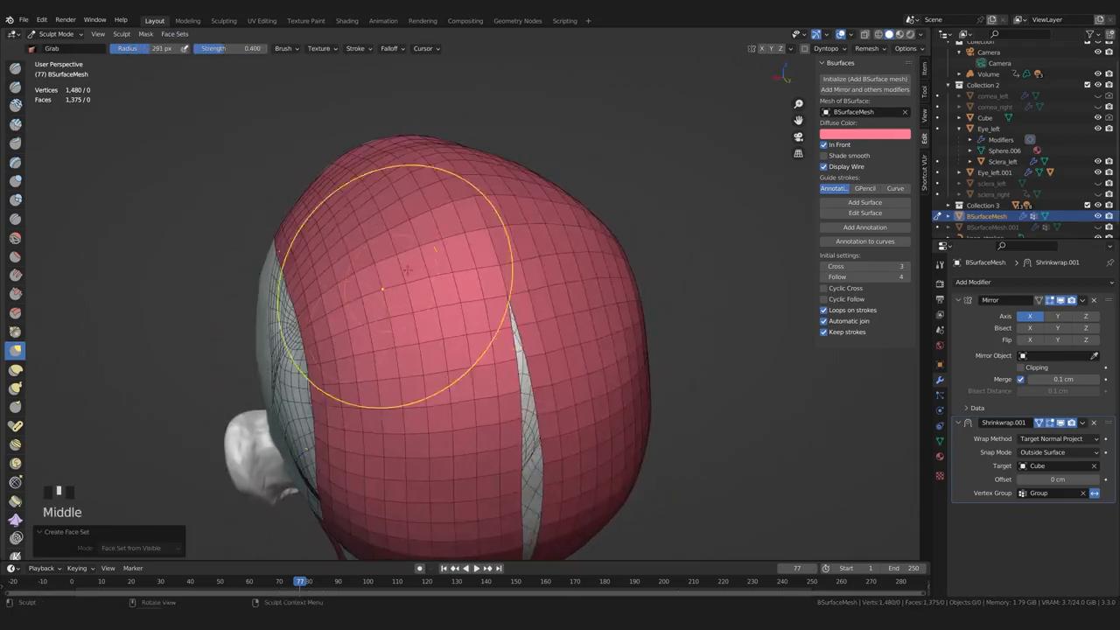
Grab the mesh edge down the back of the skull to close the gap along the centre line
{"action": "middle_click_drag", "start_coordinate": [477, 258], "coordinate": [437, 246]}
{"action": "left_click_drag", "start_coordinate": [444, 223], "coordinate": [453, 224]}
{"action": "left_click_drag", "start_coordinate": [448, 271], "coordinate": [456, 272]}
{"action": "middle_click_drag", "start_coordinate": [460, 328], "coordinate": [453, 295]}
{"action": "left_click_drag", "start_coordinate": [447, 297], "coordinate": [456, 331]}
{"action": "middle_click_drag", "start_coordinate": [440, 367], "coordinate": [437, 289], "text": "shift"}
{"action": "left_click_drag", "start_coordinate": [449, 296], "coordinate": [455, 296]}
{"action": "left_click_drag", "start_coordinate": [450, 328], "coordinate": [455, 328]}
{"action": "middle_click_drag", "start_coordinate": [452, 389], "coordinate": [446, 352]}
{"action": "left_click_drag", "start_coordinate": [450, 362], "coordinate": [456, 361]}
{"action": "middle_click_drag", "start_coordinate": [473, 360], "coordinate": [341, 348]}
{"action": "middle_click_drag", "start_coordinate": [411, 341], "coordinate": [362, 334]}
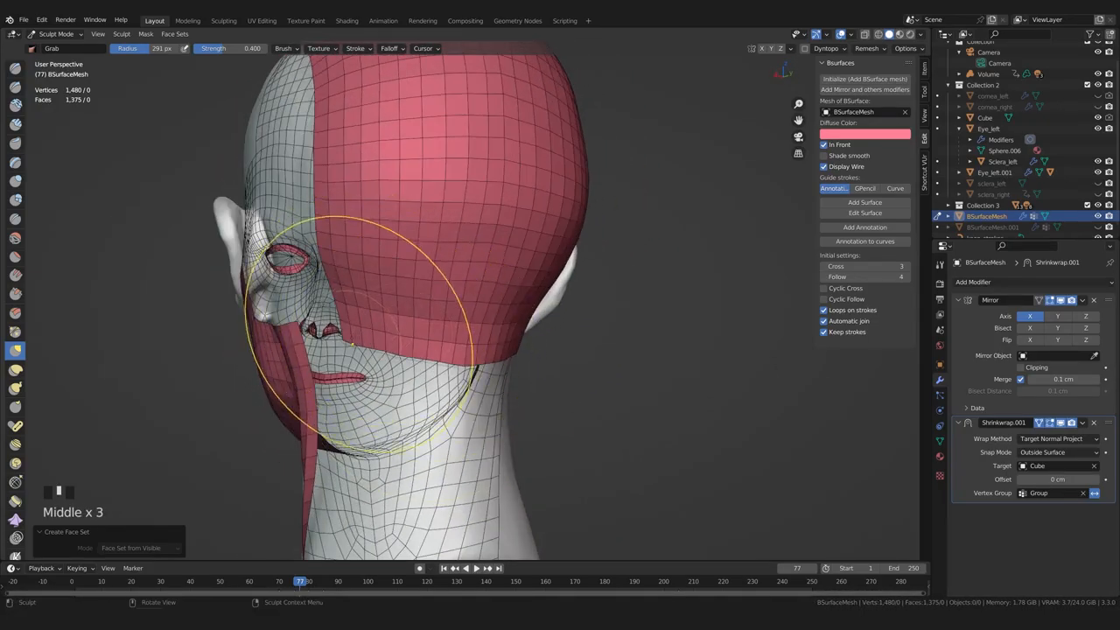
{"action": "middle_click_drag", "start_coordinate": [427, 359], "coordinate": [341, 351]}
{"action": "middle_click_drag", "start_coordinate": [385, 359], "coordinate": [492, 380]}
{"action": "middle_click_drag", "start_coordinate": [539, 328], "coordinate": [503, 199]}
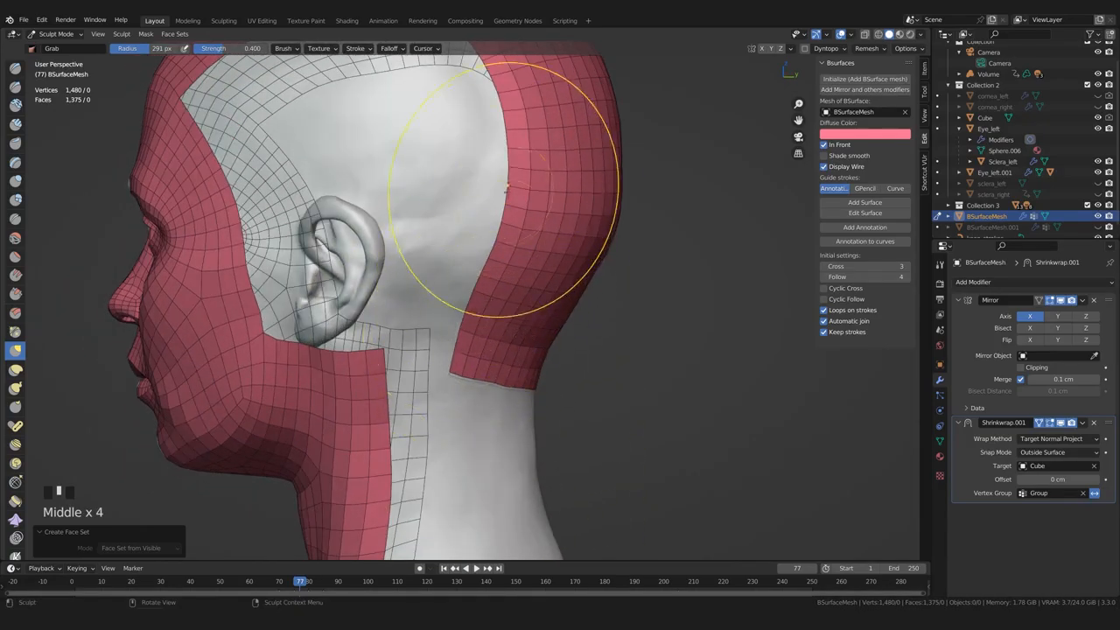
Switch to Edit Mode and cut a diagonal line with the Knife across the faces on the lower back of the skull
{"action": "mouse_move", "coordinate": [537, 367]}
{"action": "middle_mouse_down"}
{"action": "mouse_move", "coordinate": [412, 350]}
{"action": "mouse_move", "coordinate": [441, 347]}
{"action": "mouse_move", "coordinate": [423, 338]}
{"action": "mouse_move", "coordinate": [435, 370]}
{"action": "middle_mouse_up"}
{"action": "scroll", "coordinate": [450, 350], "scroll_direction": "up", "scroll_amount": 2}
{"action": "key", "text": "Tab"}
{"action": "key", "text": "k"}
{"action": "middle_click_drag", "start_coordinate": [439, 299], "coordinate": [466, 295]}
{"action": "middle_click_drag", "start_coordinate": [377, 337], "coordinate": [487, 282], "text": "shift"}
{"action": "key", "text": "ctrl+z"}
{"action": "key", "text": "k"}
{"action": "left_click", "coordinate": [516, 293]}
{"action": "left_click", "coordinate": [413, 352]}
{"action": "key", "text": "Return"}
{"action": "scroll", "coordinate": [476, 360], "scroll_direction": "up", "scroll_amount": 3}
{"action": "middle_click_drag", "start_coordinate": [475, 360], "coordinate": [448, 334]}
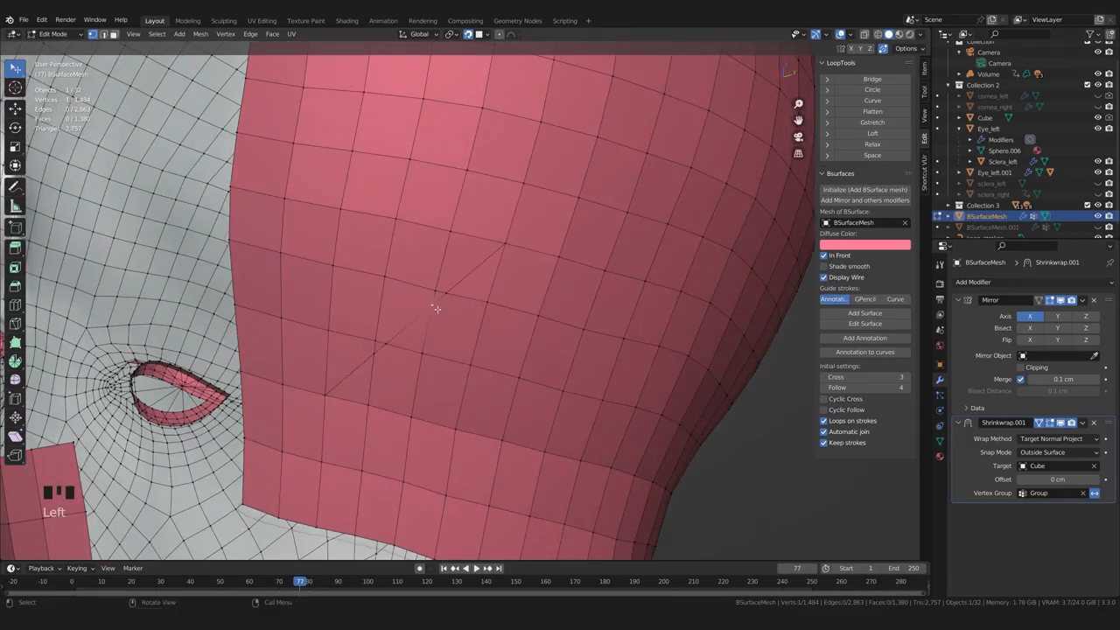
Merge the stray vertices along the diagonal cut onto their neighbouring vertices
{"action": "left_click_drag", "start_coordinate": [439, 309], "coordinate": [444, 293]}
{"action": "left_click_drag", "start_coordinate": [386, 344], "coordinate": [375, 340]}
{"action": "left_click_drag", "start_coordinate": [449, 295], "coordinate": [444, 292]}
{"action": "scroll", "coordinate": [443, 301], "scroll_direction": "down", "scroll_amount": 2}
{"action": "scroll", "coordinate": [477, 337], "scroll_direction": "up", "scroll_amount": 1}
Dissolve the vertical edge lines running from the diagonal cut down to the skull mesh's lower border
{"action": "middle_click_drag", "start_coordinate": [488, 348], "coordinate": [422, 353]}
{"action": "key", "text": "2"}
{"action": "left_click", "coordinate": [425, 343]}
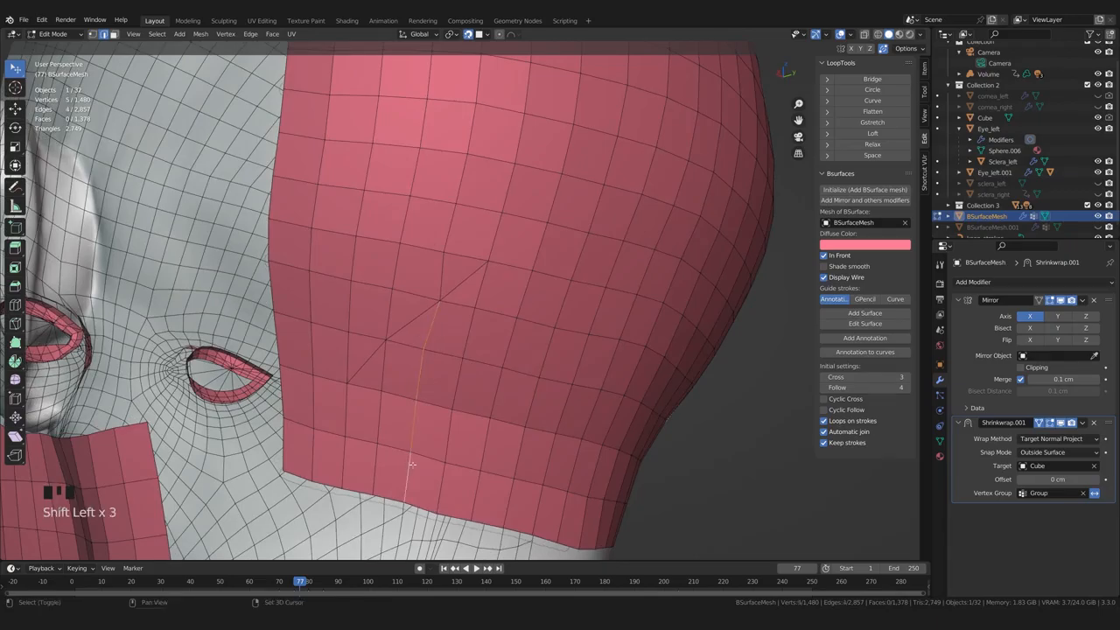
{"action": "key", "text": "ctrl+x"}
{"action": "scroll", "coordinate": [475, 388], "scroll_direction": "down", "scroll_amount": 2}
{"action": "middle_click_drag", "start_coordinate": [475, 388], "coordinate": [457, 330]}
{"action": "left_click", "coordinate": [459, 322]}
{"action": "left_click", "coordinate": [428, 327], "text": "shift"}
{"action": "left_click", "coordinate": [323, 306], "text": "shift"}
{"action": "key", "text": "ctrl+x"}
{"action": "scroll", "coordinate": [353, 328], "scroll_direction": "down", "scroll_amount": 2}
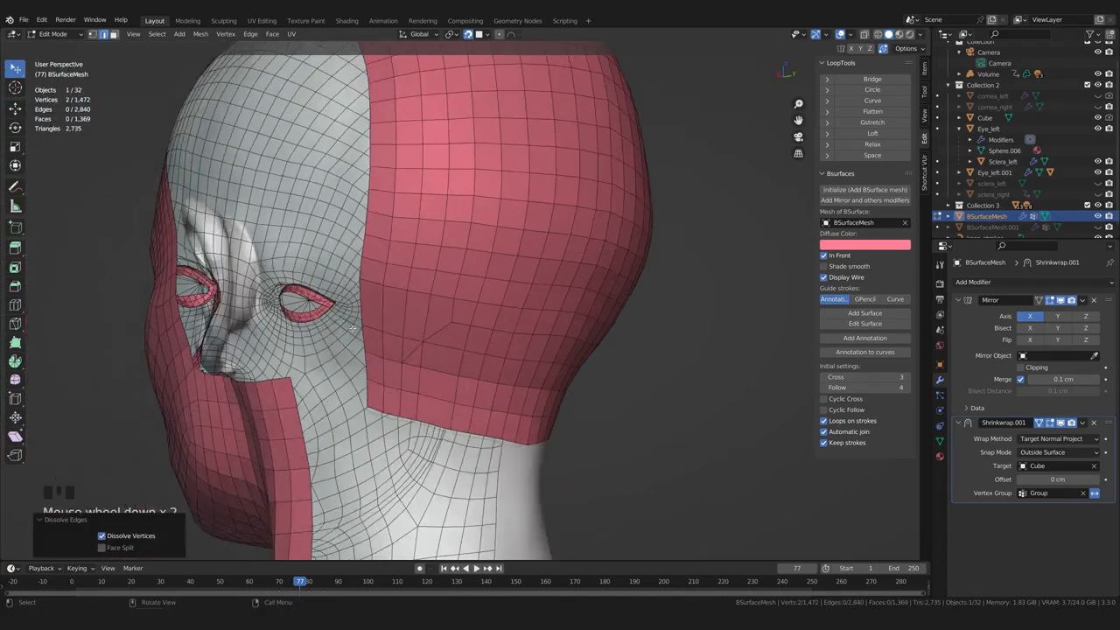
Dissolve one more leftover edge beside the diagonal cut
{"action": "middle_click_drag", "start_coordinate": [353, 328], "coordinate": [425, 345]}
{"action": "scroll", "coordinate": [425, 344], "scroll_direction": "up", "scroll_amount": 3}
{"action": "left_click", "coordinate": [382, 376]}
{"action": "key", "text": "ctrl+x"}
{"action": "middle_click_drag", "start_coordinate": [383, 376], "coordinate": [447, 373]}
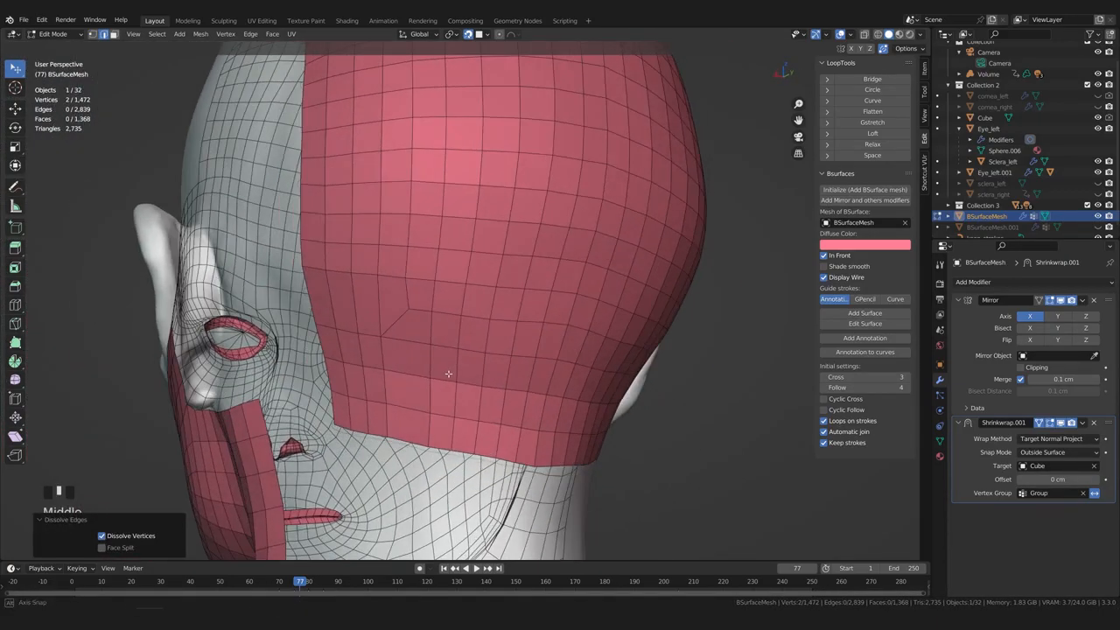
Add Knife cuts from the diagonal toward the skull mesh's side and dissolve the leftover edge between them
{"action": "middle_click_drag", "start_coordinate": [376, 318], "coordinate": [600, 360]}
{"action": "scroll", "coordinate": [600, 360], "scroll_direction": "up", "scroll_amount": 1}
{"action": "key", "text": "k"}
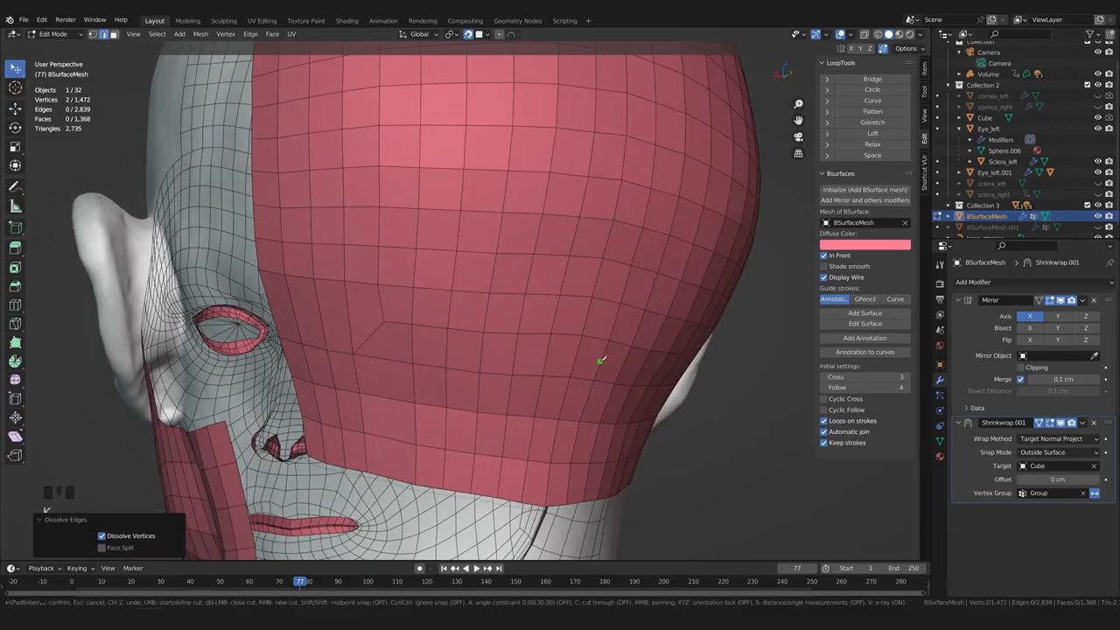
{"action": "left_click", "coordinate": [346, 281]}
{"action": "key", "text": "Return"}
{"action": "mouse_move", "coordinate": [348, 285]}
{"action": "middle_mouse_down"}
{"action": "mouse_move", "coordinate": [404, 367]}
{"action": "mouse_move", "coordinate": [449, 395]}
{"action": "mouse_move", "coordinate": [442, 354]}
{"action": "middle_mouse_up"}
{"action": "key", "text": "k"}
{"action": "left_click", "coordinate": [392, 365]}
{"action": "left_click", "coordinate": [366, 292]}
{"action": "key", "text": "Return"}
{"action": "left_click", "coordinate": [397, 341]}
{"action": "key", "text": "ctrl+x"}
{"action": "scroll", "coordinate": [423, 354], "scroll_direction": "down", "scroll_amount": 2}
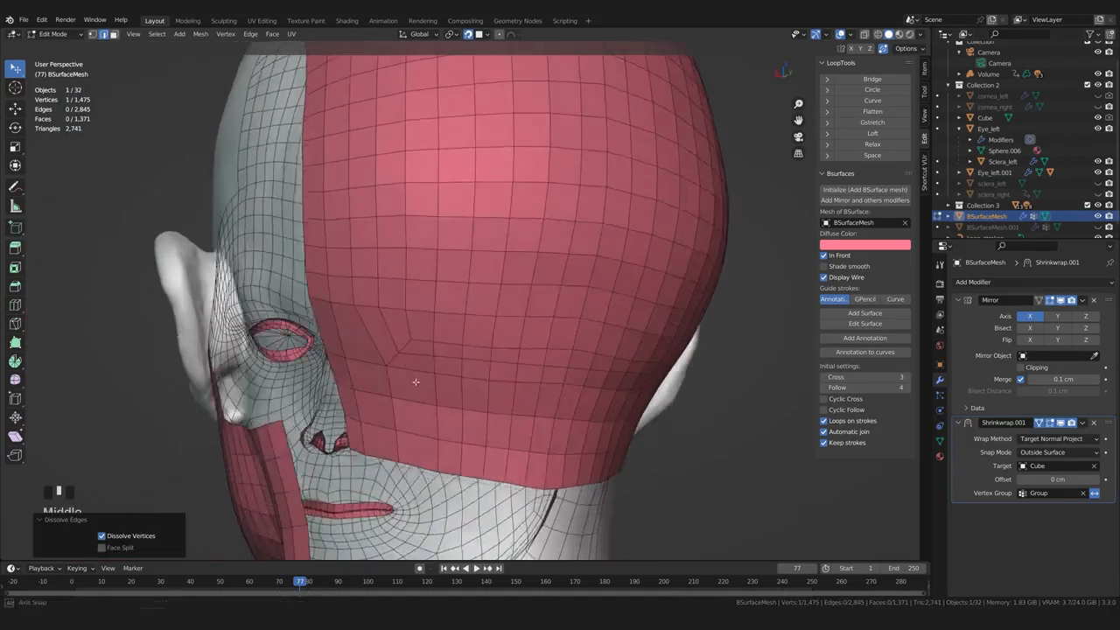
Switch to Sculpt Mode and smooth the topology around the new cuts and across the lower back of the skull
{"action": "scroll", "coordinate": [437, 381], "scroll_direction": "up", "scroll_amount": 2}
{"action": "scroll", "coordinate": [441, 354], "scroll_direction": "down", "scroll_amount": 1}
{"action": "middle_click_drag", "start_coordinate": [442, 355], "coordinate": [455, 328], "text": "shift"}
{"action": "key", "text": "ctrl+Tab"}
{"action": "left_click_drag", "start_coordinate": [411, 296], "coordinate": [417, 286], "text": "shift"}
{"action": "scroll", "coordinate": [437, 302], "scroll_direction": "down", "scroll_amount": 2}
{"action": "left_click_drag", "start_coordinate": [503, 334], "coordinate": [537, 356], "text": "shift"}
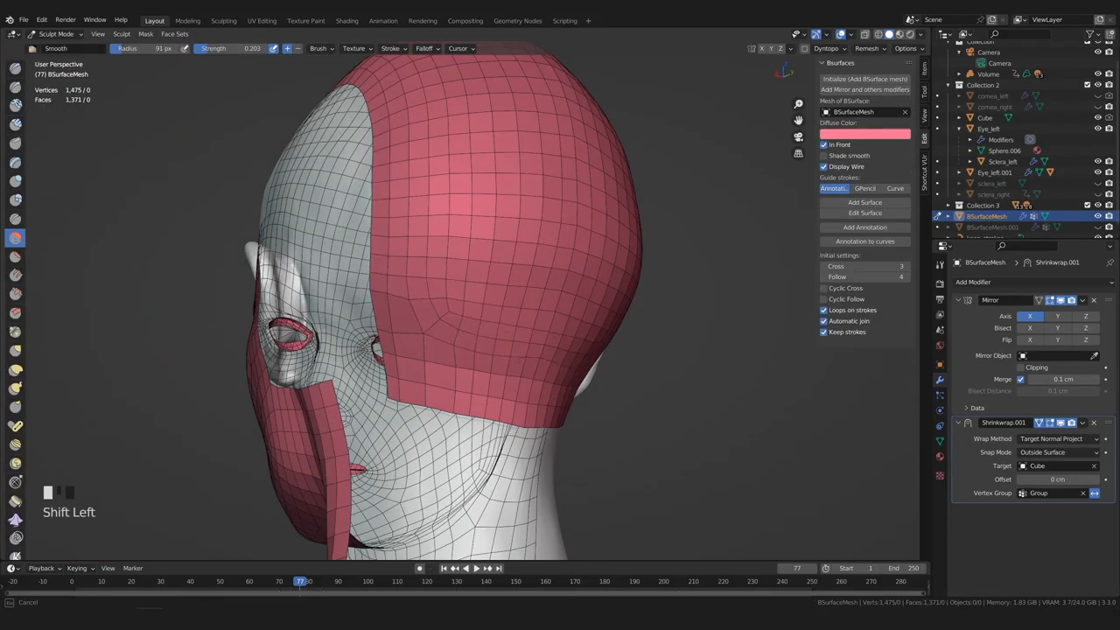
{"action": "middle_click_drag", "start_coordinate": [446, 303], "coordinate": [532, 326]}
{"action": "left_click_drag", "start_coordinate": [490, 368], "coordinate": [472, 385], "text": "shift"}
{"action": "middle_click_drag", "start_coordinate": [472, 376], "coordinate": [441, 371]}
{"action": "left_click_drag", "start_coordinate": [441, 371], "coordinate": [455, 380], "text": "shift"}
{"action": "middle_click_drag", "start_coordinate": [481, 376], "coordinate": [420, 359]}
{"action": "left_click_drag", "start_coordinate": [419, 359], "coordinate": [440, 366], "text": "shift"}
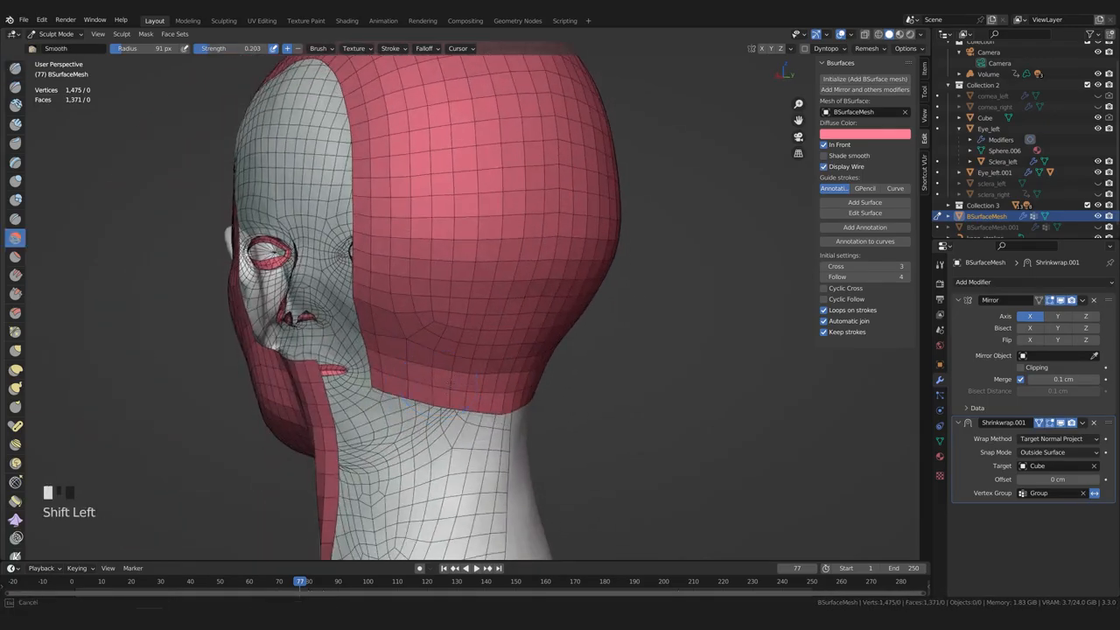
{"action": "mouse_move", "coordinate": [524, 297]}
{"action": "middle_mouse_down"}
{"action": "mouse_move", "coordinate": [603, 328]}
{"action": "mouse_move", "coordinate": [490, 368]}
{"action": "middle_mouse_up"}
{"action": "left_click_drag", "start_coordinate": [490, 367], "coordinate": [479, 381], "text": "shift"}
{"action": "mouse_move", "coordinate": [480, 381]}
{"action": "middle_mouse_down"}
{"action": "mouse_move", "coordinate": [534, 385]}
{"action": "mouse_move", "coordinate": [481, 396]}
{"action": "mouse_move", "coordinate": [503, 411]}
{"action": "middle_mouse_up"}
{"action": "scroll", "coordinate": [481, 396], "scroll_direction": "up", "scroll_amount": 2}
{"action": "scroll", "coordinate": [481, 396], "scroll_direction": "up", "scroll_amount": 2}
{"action": "left_click_drag", "start_coordinate": [503, 411], "coordinate": [463, 389], "text": "shift"}
{"action": "middle_click_drag", "start_coordinate": [464, 390], "coordinate": [480, 394]}
{"action": "left_click_drag", "start_coordinate": [480, 393], "coordinate": [454, 354], "text": "shift"}
{"action": "middle_click_drag", "start_coordinate": [455, 354], "coordinate": [442, 338]}
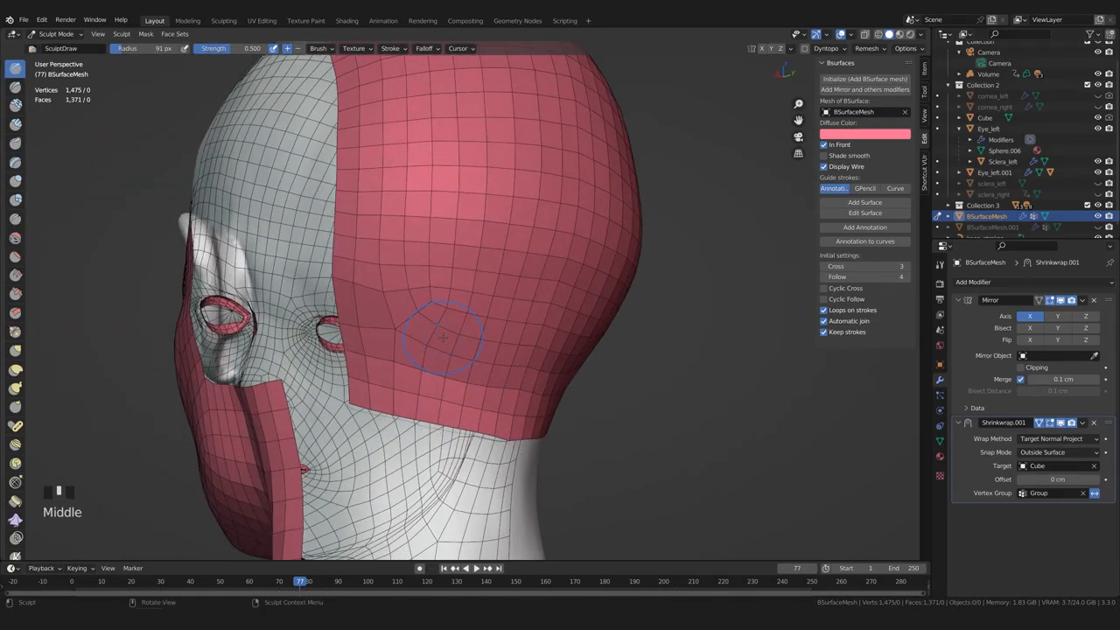
In Edit Mode, add a diagonal Knife cut beside the crown's centre line and merge the vertices of two faces along it
{"action": "middle_click_drag", "start_coordinate": [503, 206], "coordinate": [478, 298]}
{"action": "middle_click_drag", "start_coordinate": [480, 298], "coordinate": [428, 356]}
{"action": "scroll", "coordinate": [457, 305], "scroll_direction": "down", "scroll_amount": 2}
{"action": "mouse_move", "coordinate": [466, 286]}
{"action": "middle_mouse_down"}
{"action": "mouse_move", "coordinate": [400, 250]}
{"action": "mouse_move", "coordinate": [447, 291]}
{"action": "mouse_move", "coordinate": [490, 254]}
{"action": "middle_mouse_up"}
{"action": "key", "text": "Tab"}
{"action": "key", "text": "k"}
{"action": "scroll", "coordinate": [447, 291], "scroll_direction": "up", "scroll_amount": 2}
{"action": "key", "text": "Return"}
{"action": "scroll", "coordinate": [496, 278], "scroll_direction": "down", "scroll_amount": 4}
{"action": "scroll", "coordinate": [473, 298], "scroll_direction": "up", "scroll_amount": 5}
{"action": "key", "text": "3"}
{"action": "left_click", "coordinate": [407, 340]}
{"action": "key", "text": "m"}
{"action": "left_click", "coordinate": [451, 356]}
{"action": "left_click", "coordinate": [450, 282]}
{"action": "key", "text": "m"}
{"action": "left_click", "coordinate": [452, 281]}
{"action": "scroll", "coordinate": [468, 332], "scroll_direction": "down", "scroll_amount": 1}
{"action": "middle_click_drag", "start_coordinate": [485, 371], "coordinate": [508, 342]}
{"action": "scroll", "coordinate": [508, 345], "scroll_direction": "up", "scroll_amount": 1}
{"action": "scroll", "coordinate": [508, 349], "scroll_direction": "down", "scroll_amount": 2}
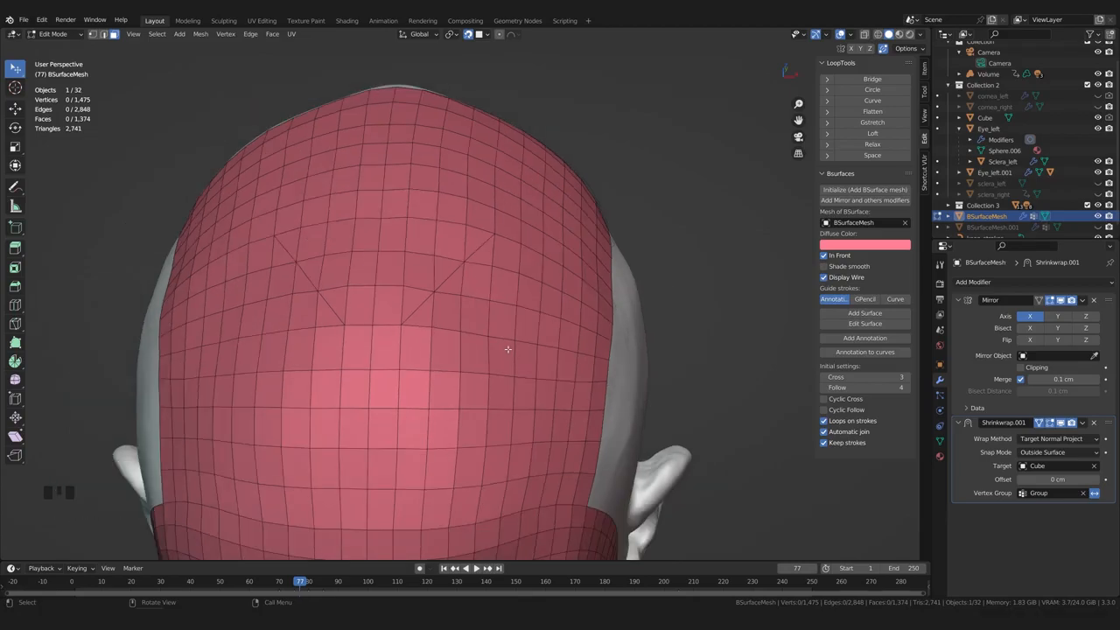
Dissolve two lengthwise edge loops that run over the top of the skull from the diagonal cut
{"action": "middle_click_drag", "start_coordinate": [468, 226], "coordinate": [460, 246]}
{"action": "double_click", "coordinate": [464, 239]}
{"action": "key", "text": "Delete"}
{"action": "left_click", "coordinate": [573, 207]}
{"action": "middle_click_drag", "start_coordinate": [535, 264], "coordinate": [496, 273]}
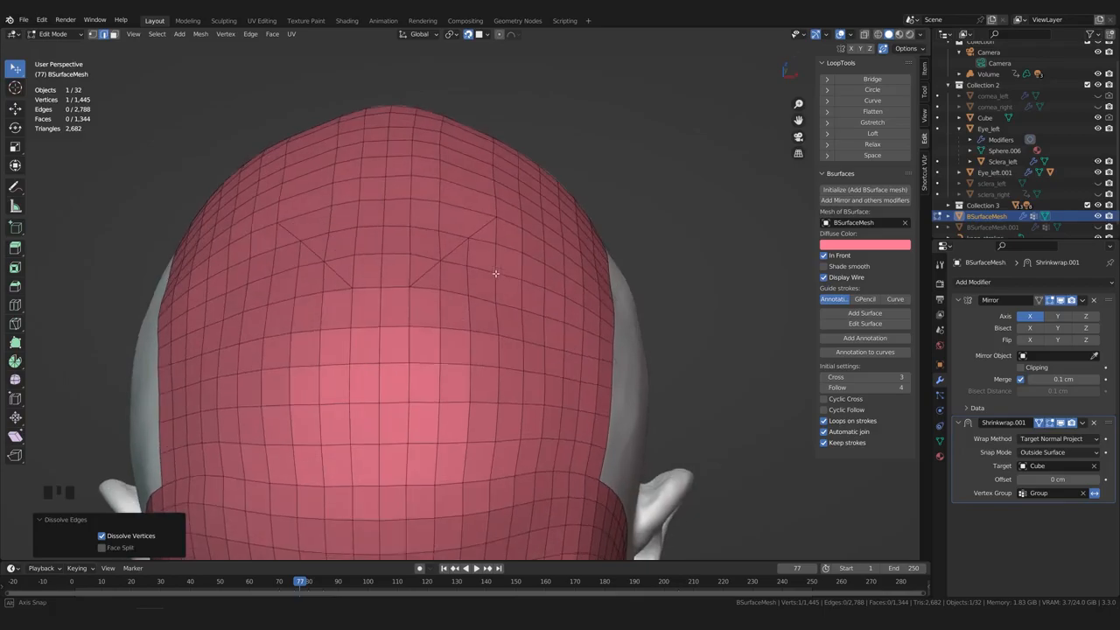
{"action": "left_click", "coordinate": [411, 213], "text": "alt"}
{"action": "key", "text": "Delete"}
{"action": "left_click", "coordinate": [410, 213]}
{"action": "middle_click_drag", "start_coordinate": [410, 213], "coordinate": [439, 313]}
{"action": "scroll", "coordinate": [398, 306], "scroll_direction": "up", "scroll_amount": 1}
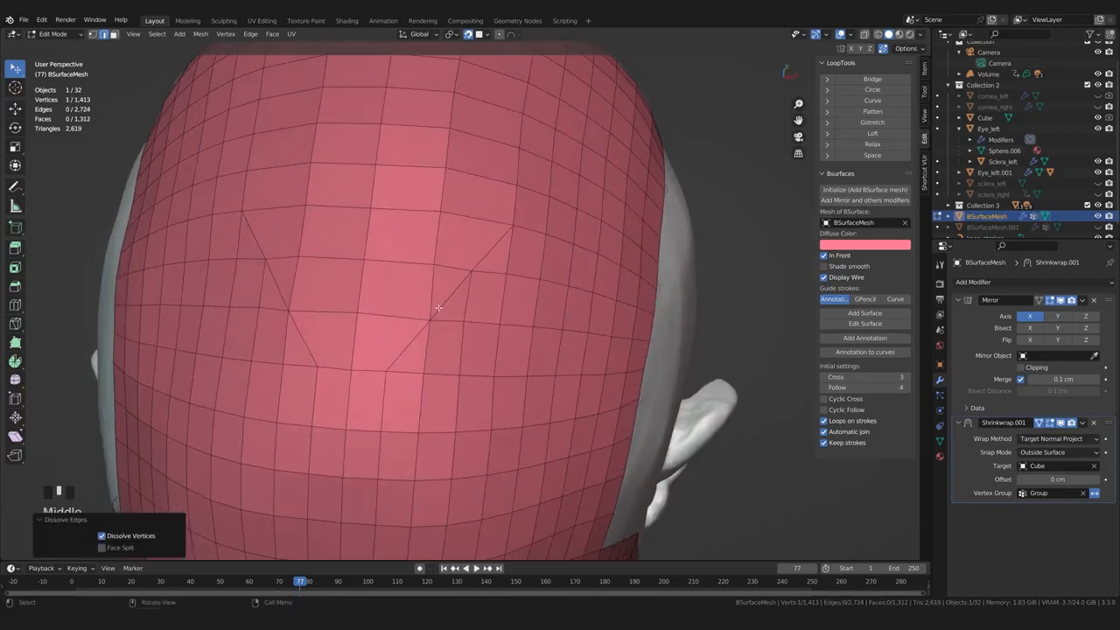
Add a Knife cut from the crown's diagonal to the centre line and reposition a vertex beside it
{"action": "scroll", "coordinate": [440, 314], "scroll_direction": "down", "scroll_amount": 1}
{"action": "key", "text": "k"}
{"action": "left_click", "coordinate": [423, 335]}
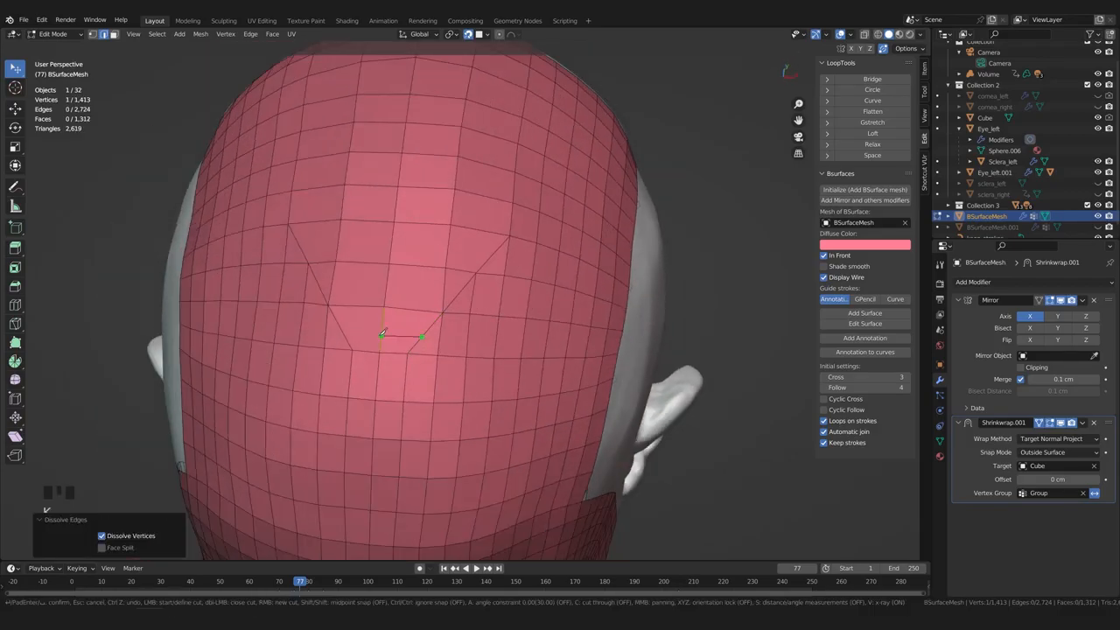
{"action": "left_click", "coordinate": [383, 330]}
{"action": "scroll", "coordinate": [411, 328], "scroll_direction": "up", "scroll_amount": 1}
{"action": "key", "text": "1"}
{"action": "left_click_drag", "start_coordinate": [419, 324], "coordinate": [407, 315]}
{"action": "left_click", "coordinate": [443, 343]}
{"action": "scroll", "coordinate": [443, 343], "scroll_direction": "down", "scroll_amount": 3}
{"action": "scroll", "coordinate": [443, 343], "scroll_direction": "up", "scroll_amount": 2}
Make a second Knife cut across the faces near the crown's diagonal and shift the neighbouring vertices to even out the spacing
{"action": "key", "text": "2"}
{"action": "key", "text": "k"}
{"action": "left_click", "coordinate": [447, 348]}
{"action": "left_click", "coordinate": [317, 344]}
{"action": "key", "text": "Return"}
{"action": "scroll", "coordinate": [438, 359], "scroll_direction": "up", "scroll_amount": 1}
{"action": "middle_click_drag", "start_coordinate": [438, 359], "coordinate": [411, 381]}
{"action": "left_click", "coordinate": [445, 368]}
{"action": "key", "text": "1"}
{"action": "left_click_drag", "start_coordinate": [310, 380], "coordinate": [323, 385]}
{"action": "scroll", "coordinate": [452, 395], "scroll_direction": "down", "scroll_amount": 3}
{"action": "middle_click_drag", "start_coordinate": [463, 384], "coordinate": [365, 364]}
Dissolve the leftover edge near the crown's diagonal and add a Knife cut from the centre toward the diagonal's outer end
{"action": "key", "text": "2"}
{"action": "left_click", "coordinate": [386, 324]}
{"action": "scroll", "coordinate": [420, 387], "scroll_direction": "down", "scroll_amount": 1}
{"action": "key", "text": "ctrl+z"}
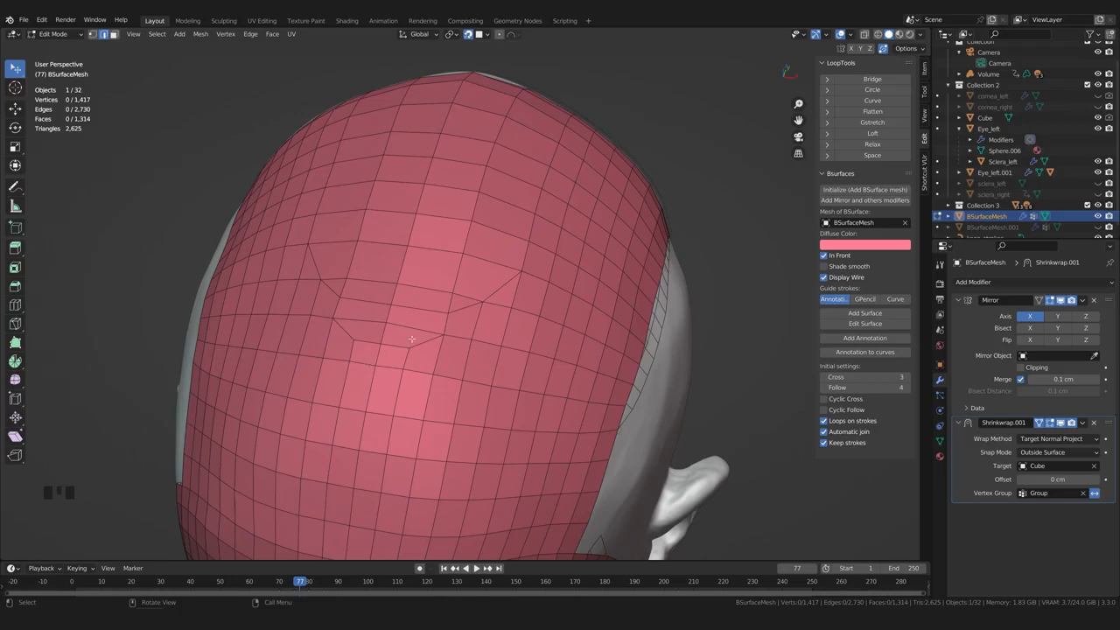
{"action": "key", "text": "ctrl+x"}
{"action": "key", "text": "k"}
{"action": "left_click", "coordinate": [405, 265]}
{"action": "left_click", "coordinate": [504, 288]}
{"action": "key", "text": "Return"}
Switch to Sculpt Mode and smooth the topology around the new cuts at the crown
{"action": "mouse_move", "coordinate": [476, 324]}
{"action": "middle_mouse_down"}
{"action": "mouse_move", "coordinate": [494, 354]}
{"action": "mouse_move", "coordinate": [483, 337]}
{"action": "middle_mouse_up"}
{"action": "scroll", "coordinate": [494, 360], "scroll_direction": "down", "scroll_amount": 1}
{"action": "key", "text": "ctrl+Tab"}
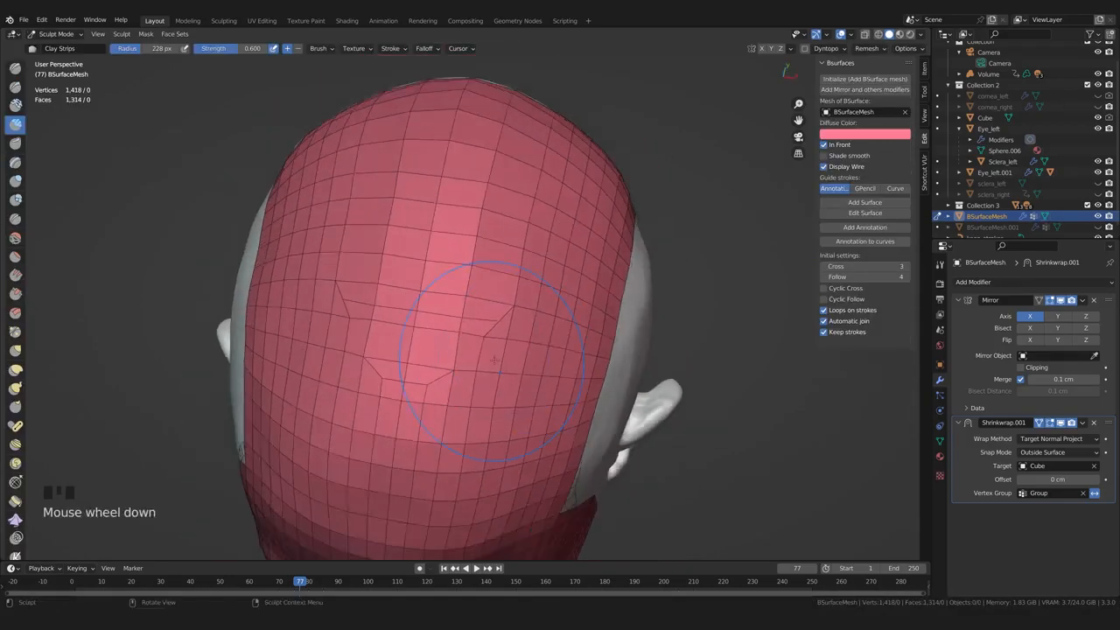
{"action": "left_click_drag", "start_coordinate": [477, 332], "coordinate": [451, 324], "text": "shift"}
{"action": "middle_click_drag", "start_coordinate": [451, 350], "coordinate": [428, 319]}
{"action": "left_click_drag", "start_coordinate": [424, 320], "coordinate": [411, 336], "text": "shift"}
{"action": "middle_click_drag", "start_coordinate": [425, 384], "coordinate": [436, 354]}
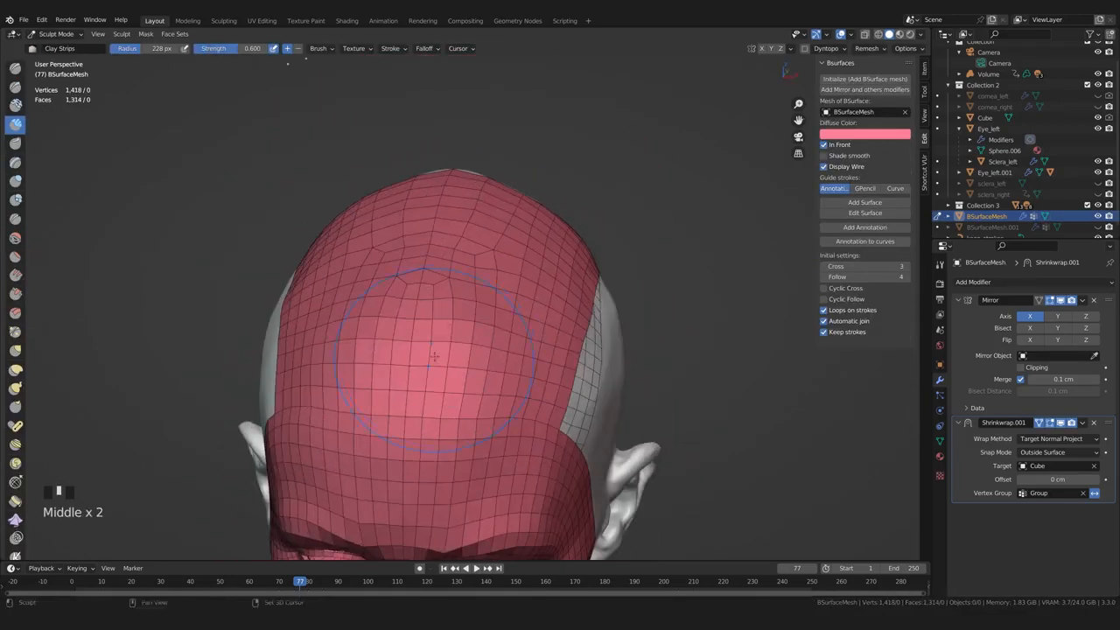
{"action": "left_click_drag", "start_coordinate": [503, 305], "coordinate": [494, 311], "text": "shift"}
{"action": "middle_click_drag", "start_coordinate": [494, 310], "coordinate": [455, 337]}
{"action": "left_click_drag", "start_coordinate": [455, 323], "coordinate": [451, 293], "text": "shift"}
{"action": "middle_click_drag", "start_coordinate": [450, 263], "coordinate": [439, 282]}
{"action": "left_click_drag", "start_coordinate": [442, 227], "coordinate": [442, 185], "text": "shift"}
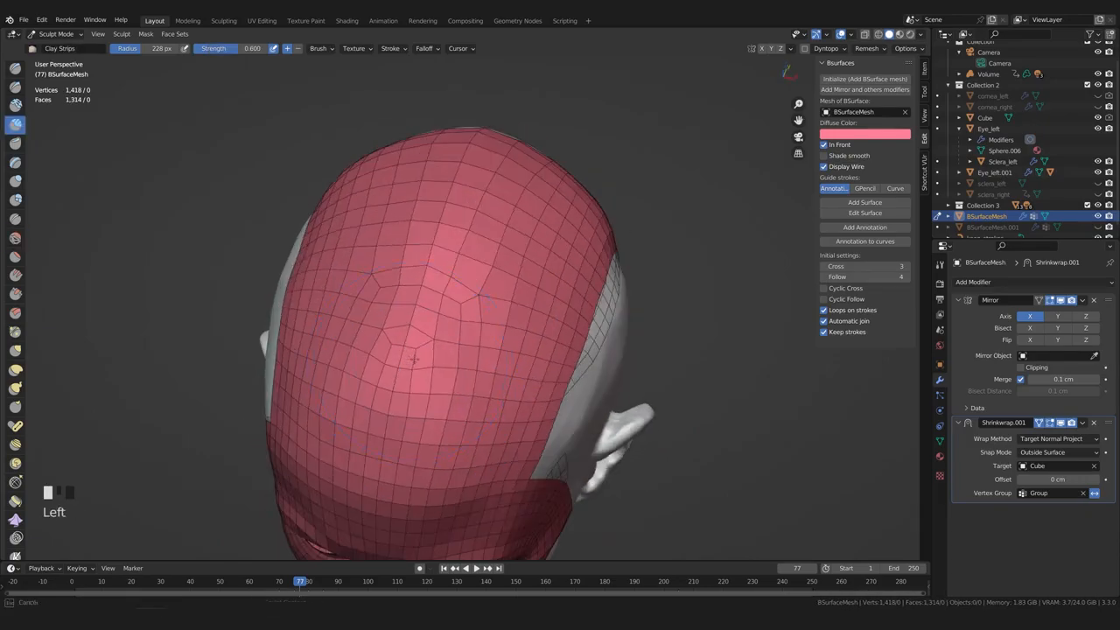
Smooth the skull mesh from the crown over the side and down toward the lower back of the head
{"action": "middle_click_drag", "start_coordinate": [493, 300], "coordinate": [411, 254]}
{"action": "left_click_drag", "start_coordinate": [437, 228], "coordinate": [459, 214], "text": "shift"}
{"action": "middle_click_drag", "start_coordinate": [472, 245], "coordinate": [481, 201]}
{"action": "left_click_drag", "start_coordinate": [489, 236], "coordinate": [516, 254], "text": "shift"}
{"action": "middle_click_drag", "start_coordinate": [569, 288], "coordinate": [546, 320]}
{"action": "mouse_move", "coordinate": [547, 319]}
{"action": "middle_mouse_down", "text": "shift"}
{"action": "mouse_move", "coordinate": [537, 292]}
{"action": "mouse_move", "coordinate": [446, 322]}
{"action": "middle_mouse_up", "text": "shift"}
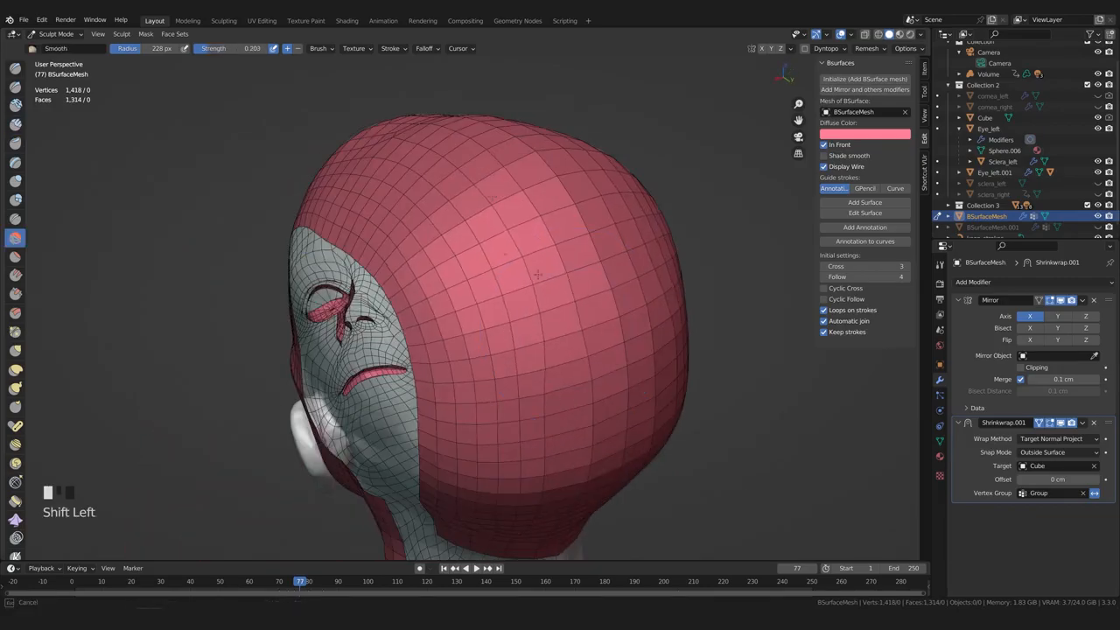
{"action": "middle_click_drag", "start_coordinate": [501, 254], "coordinate": [478, 233]}
{"action": "left_click_drag", "start_coordinate": [482, 179], "coordinate": [480, 219], "text": "shift"}
{"action": "middle_click_drag", "start_coordinate": [481, 293], "coordinate": [499, 265]}
{"action": "left_click", "coordinate": [499, 265]}
{"action": "middle_click_drag", "start_coordinate": [576, 291], "coordinate": [516, 341]}
{"action": "left_click_drag", "start_coordinate": [490, 263], "coordinate": [503, 218]}
{"action": "middle_click_drag", "start_coordinate": [472, 289], "coordinate": [542, 236]}
{"action": "left_click_drag", "start_coordinate": [473, 201], "coordinate": [485, 236], "text": "shift"}
{"action": "middle_click_drag", "start_coordinate": [525, 262], "coordinate": [464, 271]}
{"action": "left_click_drag", "start_coordinate": [473, 227], "coordinate": [481, 263], "text": "shift"}
{"action": "middle_click_drag", "start_coordinate": [490, 263], "coordinate": [455, 253]}
{"action": "middle_click_drag", "start_coordinate": [472, 280], "coordinate": [481, 262], "text": "shift"}
{"action": "middle_click_drag", "start_coordinate": [491, 356], "coordinate": [477, 337]}
{"action": "left_click_drag", "start_coordinate": [524, 385], "coordinate": [530, 399], "text": "shift"}
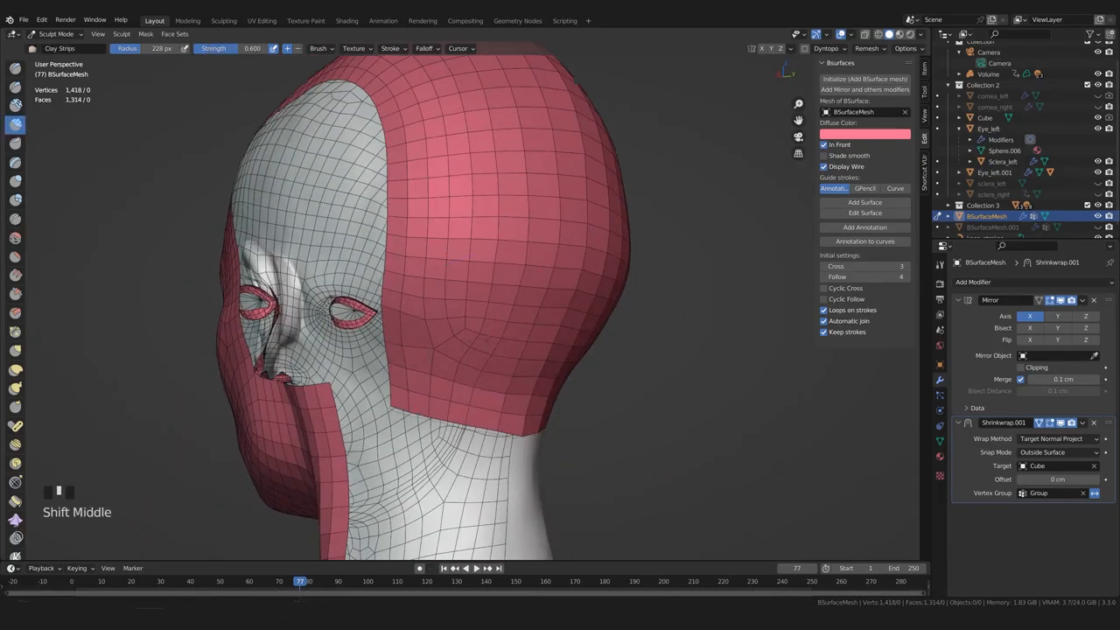
Smooth the lower back of the skull and adjust the mesh beside the centre seam with the Grab brush
{"action": "middle_click_drag", "start_coordinate": [560, 384], "coordinate": [499, 372]}
{"action": "left_click_drag", "start_coordinate": [525, 350], "coordinate": [529, 367]}
{"action": "middle_click_drag", "start_coordinate": [506, 379], "coordinate": [519, 386]}
{"action": "scroll", "coordinate": [520, 386], "scroll_direction": "up", "scroll_amount": 1}
{"action": "key", "text": "g"}
{"action": "left_click_drag", "start_coordinate": [519, 390], "coordinate": [536, 394]}
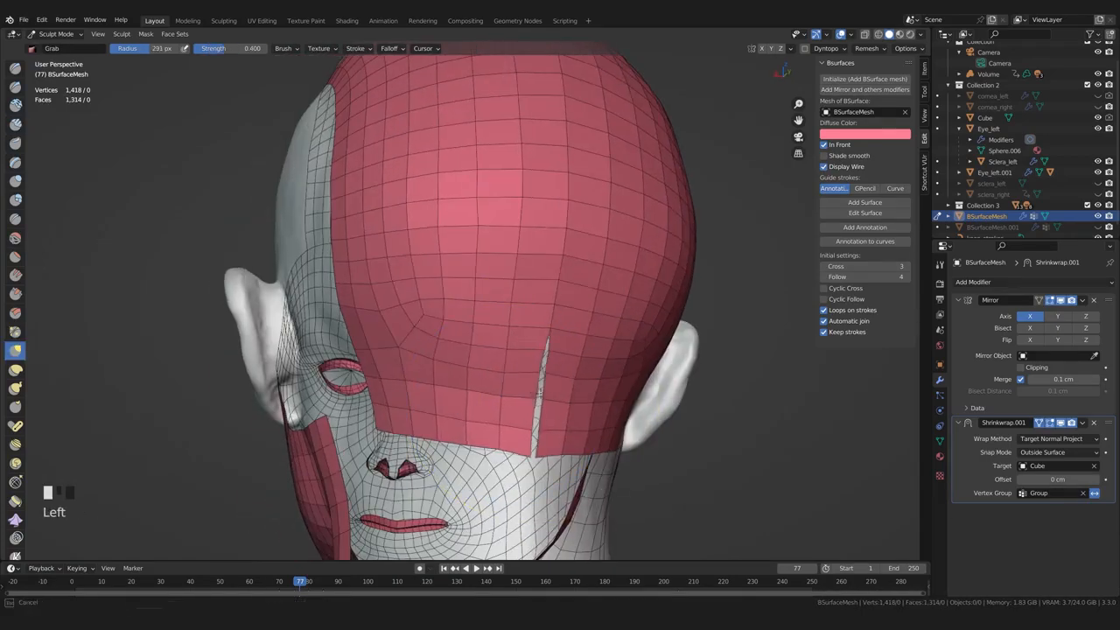
Relax the topology across the back, crown and side of the skull with the Slide Relax brush
{"action": "left_click", "coordinate": [15, 482]}
{"action": "middle_click_drag", "start_coordinate": [489, 394], "coordinate": [455, 395]}
{"action": "left_click_drag", "start_coordinate": [455, 398], "coordinate": [455, 414], "text": "shift"}
{"action": "left_click_drag", "start_coordinate": [460, 170], "coordinate": [465, 202], "text": "shift"}
{"action": "mouse_move", "coordinate": [477, 249]}
{"action": "middle_mouse_down"}
{"action": "mouse_move", "coordinate": [493, 220]}
{"action": "mouse_move", "coordinate": [490, 284]}
{"action": "middle_mouse_up"}
{"action": "left_click_drag", "start_coordinate": [489, 285], "coordinate": [489, 302], "text": "shift"}
{"action": "middle_click_drag", "start_coordinate": [481, 285], "coordinate": [448, 348]}
{"action": "scroll", "coordinate": [495, 320], "scroll_direction": "down", "scroll_amount": 3}
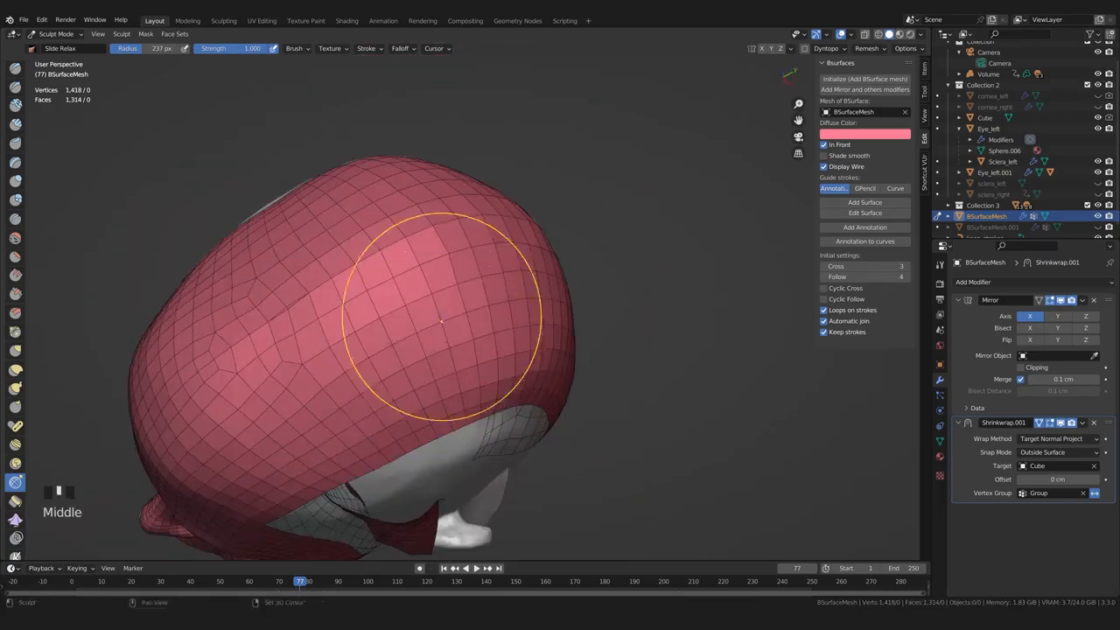
{"action": "key", "text": "g"}
{"action": "key", "text": "s"}
{"action": "left_click_drag", "start_coordinate": [324, 409], "coordinate": [336, 398], "text": "shift"}
{"action": "mouse_move", "coordinate": [337, 398]}
{"action": "middle_mouse_down"}
{"action": "mouse_move", "coordinate": [376, 437]}
{"action": "mouse_move", "coordinate": [455, 411]}
{"action": "mouse_move", "coordinate": [525, 435]}
{"action": "middle_mouse_up"}
{"action": "left_click_drag", "start_coordinate": [525, 434], "coordinate": [499, 411], "text": "shift"}
{"action": "mouse_move", "coordinate": [499, 411]}
{"action": "middle_mouse_down"}
{"action": "mouse_move", "coordinate": [420, 437]}
{"action": "mouse_move", "coordinate": [300, 355]}
{"action": "mouse_move", "coordinate": [376, 324]}
{"action": "mouse_move", "coordinate": [477, 366]}
{"action": "mouse_move", "coordinate": [524, 306]}
{"action": "mouse_move", "coordinate": [455, 337]}
{"action": "mouse_move", "coordinate": [459, 328]}
{"action": "middle_mouse_up"}
{"action": "key", "text": "c"}
Switch to Edit Mode and dissolve several spaced crosswise edge loops down the back of the skull
{"action": "key", "text": "Tab"}
{"action": "middle_click_drag", "start_coordinate": [479, 260], "coordinate": [555, 218]}
{"action": "middle_click_drag", "start_coordinate": [555, 219], "coordinate": [565, 217], "text": "shift"}
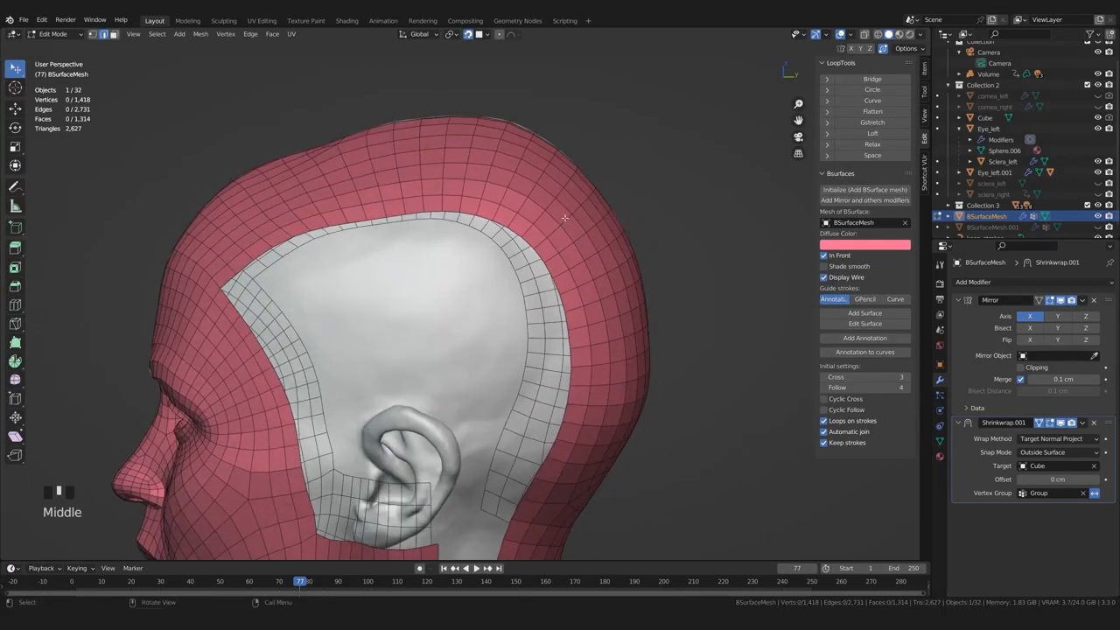
{"action": "middle_click_drag", "start_coordinate": [598, 278], "coordinate": [636, 307]}
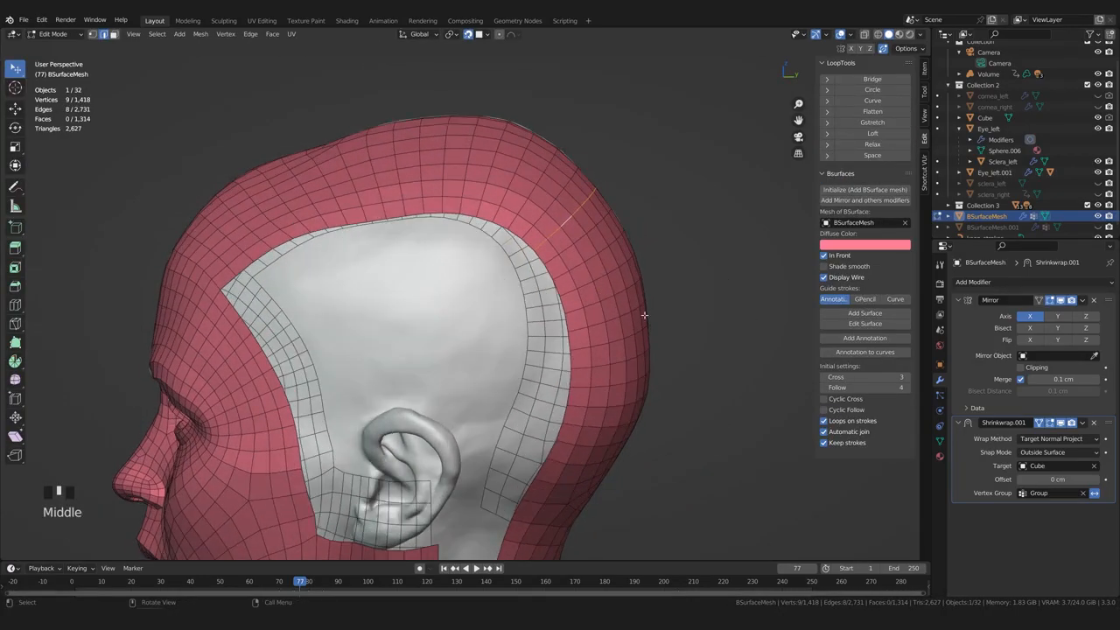
{"action": "left_click", "coordinate": [610, 399], "text": "alt+shift"}
{"action": "middle_click_drag", "start_coordinate": [609, 399], "coordinate": [600, 405]}
{"action": "left_click", "coordinate": [592, 456], "text": "alt+shift"}
{"action": "mouse_move", "coordinate": [592, 457]}
{"action": "middle_mouse_down"}
{"action": "mouse_move", "coordinate": [540, 452]}
{"action": "mouse_move", "coordinate": [599, 437]}
{"action": "middle_mouse_up"}
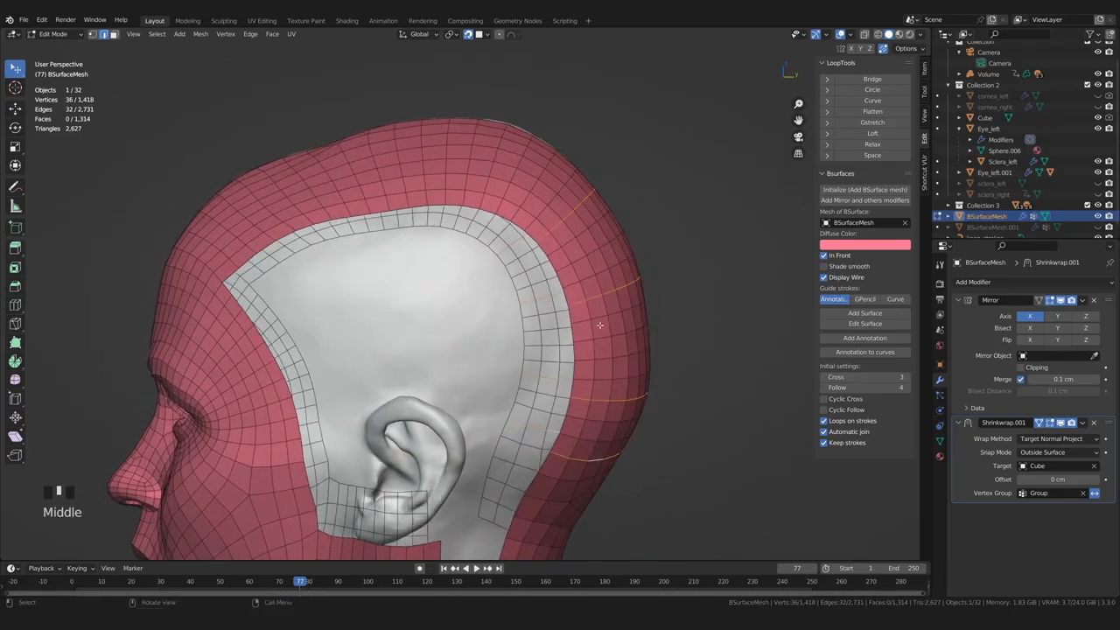
{"action": "key", "text": "Delete"}
{"action": "left_click", "coordinate": [667, 139]}
Select a path of edges along the back of the skull, extend it to edge rings, and apply LoopTools Space
{"action": "scroll", "coordinate": [647, 175], "scroll_direction": "down", "scroll_amount": 1}
{"action": "middle_click_drag", "start_coordinate": [612, 245], "coordinate": [619, 248]}
{"action": "middle_click_drag", "start_coordinate": [560, 376], "coordinate": [558, 385]}
{"action": "left_click", "coordinate": [544, 404]}
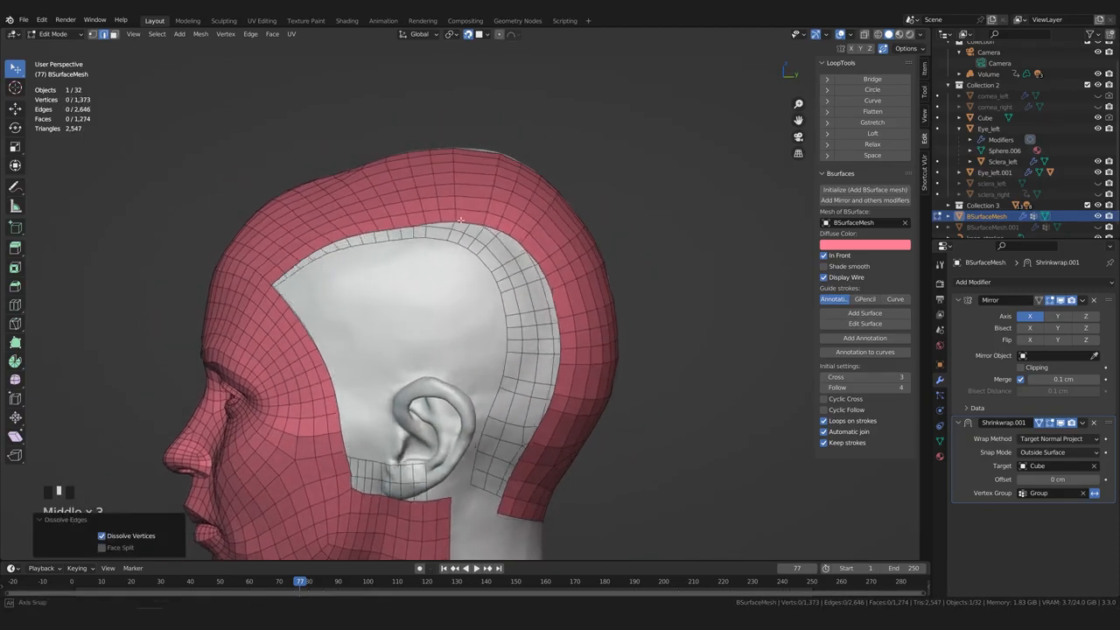
{"action": "left_click", "coordinate": [415, 229], "text": "ctrl"}
{"action": "middle_click_drag", "start_coordinate": [389, 159], "coordinate": [326, 179]}
{"action": "left_click", "coordinate": [157, 34]}
{"action": "mouse_move", "coordinate": [194, 211]}
{"action": "left_click", "coordinate": [278, 224]}
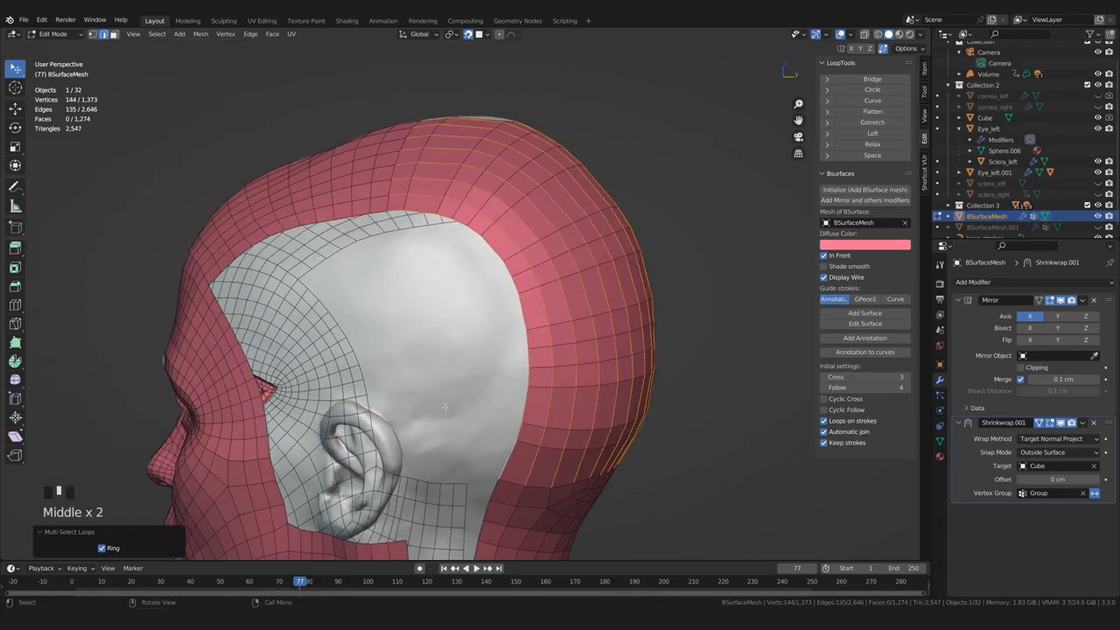
{"action": "left_click", "coordinate": [864, 160]}
{"action": "mouse_move", "coordinate": [489, 263]}
{"action": "middle_mouse_down"}
{"action": "mouse_move", "coordinate": [585, 270]}
{"action": "mouse_move", "coordinate": [534, 275]}
{"action": "middle_mouse_up"}
Switch to Sculpt Mode and try to smooth the side of the skull
{"action": "key", "text": "ctrl+Tab"}
{"action": "left_click_drag", "start_coordinate": [525, 324], "coordinate": [519, 347], "text": "shift"}
{"action": "middle_click_drag", "start_coordinate": [519, 347], "coordinate": [568, 337]}
{"action": "key", "text": "ctrl+z"}
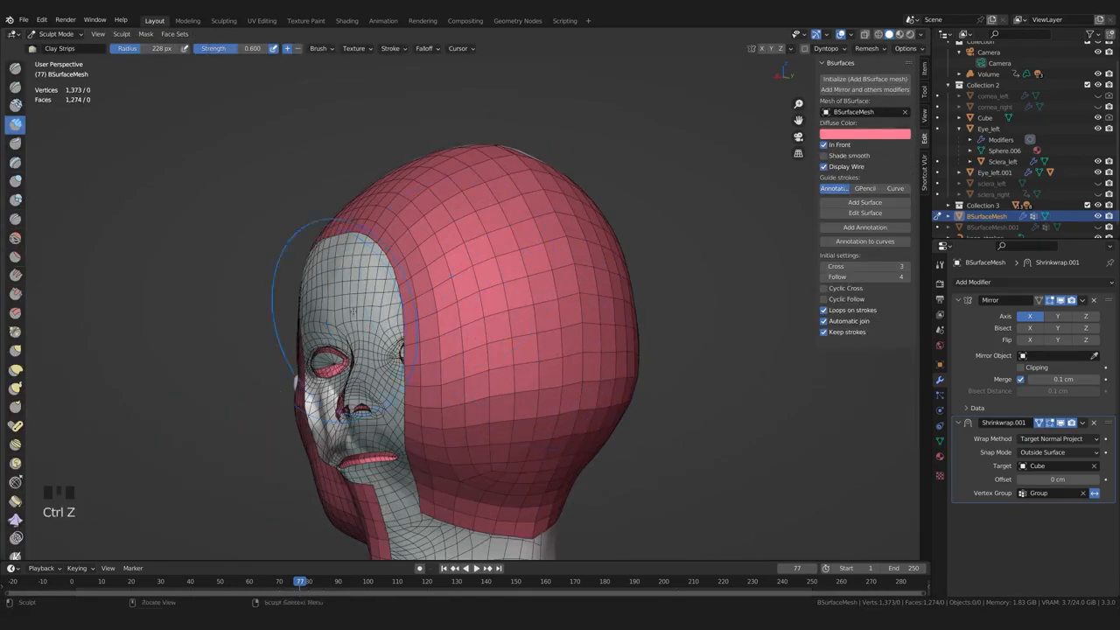
Choose the Slide Relax brush, then duplicate the Shrinkwrap modifier and apply the original
{"action": "left_click", "coordinate": [15, 482]}
{"action": "left_click", "coordinate": [1082, 423]}
{"action": "left_click", "coordinate": [1063, 469]}
{"action": "left_click", "coordinate": [1082, 423]}
{"action": "left_click", "coordinate": [1063, 436]}
Relax the skull mesh over the back and side of the head to even out the remaining edge loops
{"action": "left_click_drag", "start_coordinate": [556, 322], "coordinate": [550, 334], "text": "shift"}
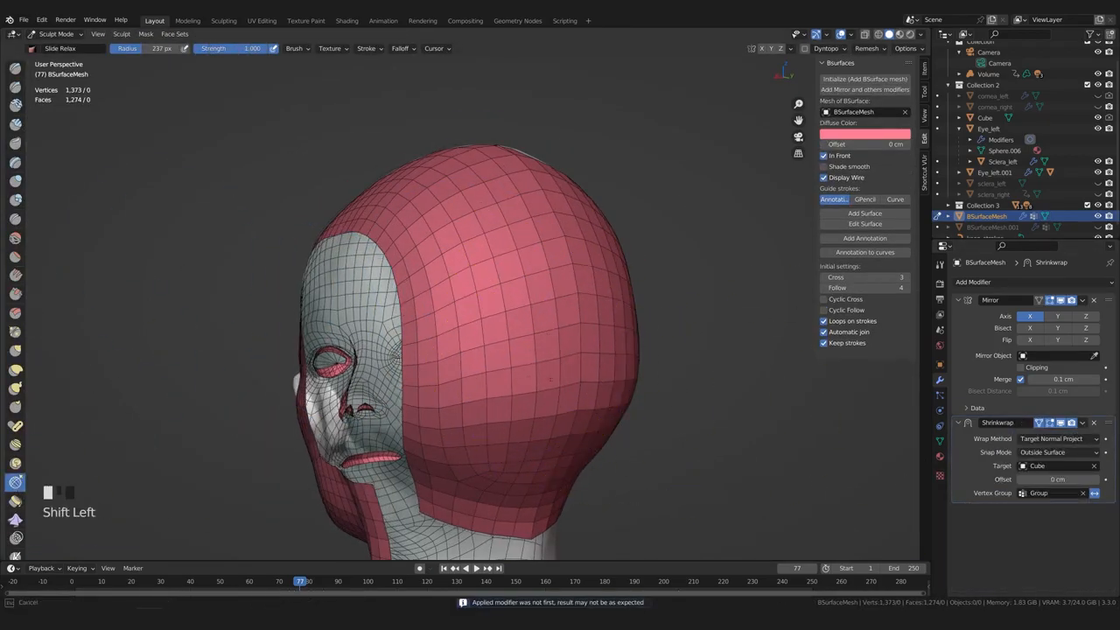
{"action": "middle_click_drag", "start_coordinate": [555, 297], "coordinate": [547, 360]}
{"action": "left_click_drag", "start_coordinate": [517, 262], "coordinate": [503, 250], "text": "shift"}
{"action": "middle_click_drag", "start_coordinate": [490, 263], "coordinate": [580, 250]}
{"action": "left_click_drag", "start_coordinate": [525, 244], "coordinate": [538, 263], "text": "shift"}
{"action": "middle_click_drag", "start_coordinate": [525, 280], "coordinate": [573, 237]}
{"action": "left_click_drag", "start_coordinate": [551, 236], "coordinate": [560, 254], "text": "shift"}
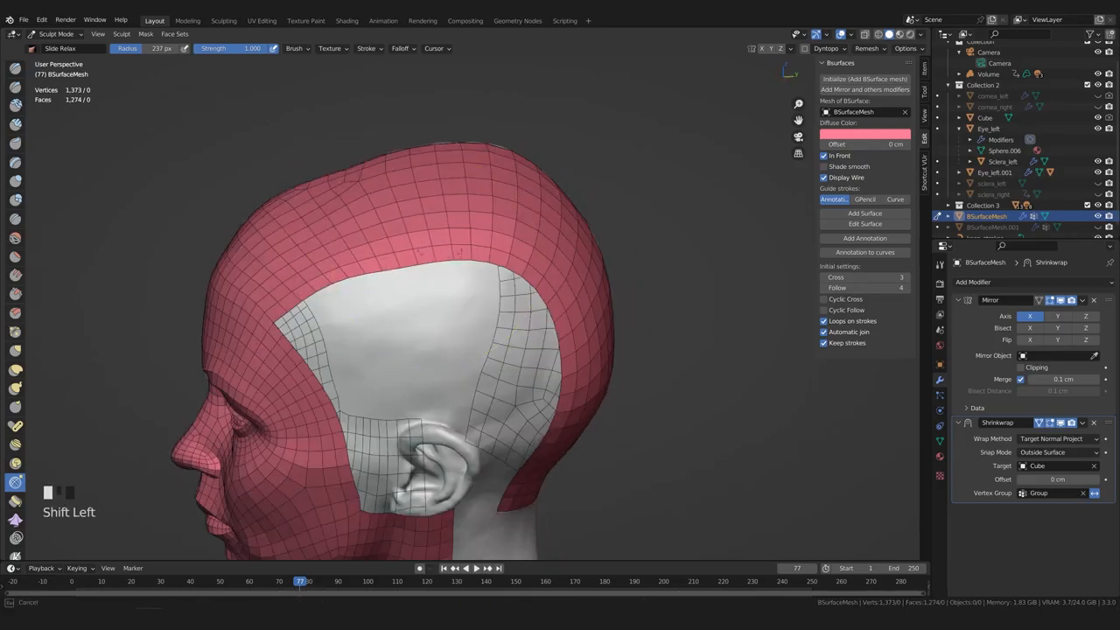
{"action": "middle_click_drag", "start_coordinate": [577, 271], "coordinate": [542, 262]}
{"action": "left_click_drag", "start_coordinate": [557, 250], "coordinate": [574, 279], "text": "shift"}
{"action": "middle_click_drag", "start_coordinate": [603, 306], "coordinate": [516, 319]}
{"action": "left_click_drag", "start_coordinate": [525, 319], "coordinate": [530, 332]}
{"action": "left_click_drag", "start_coordinate": [530, 333], "coordinate": [533, 340]}
{"action": "middle_click_drag", "start_coordinate": [525, 328], "coordinate": [581, 324]}
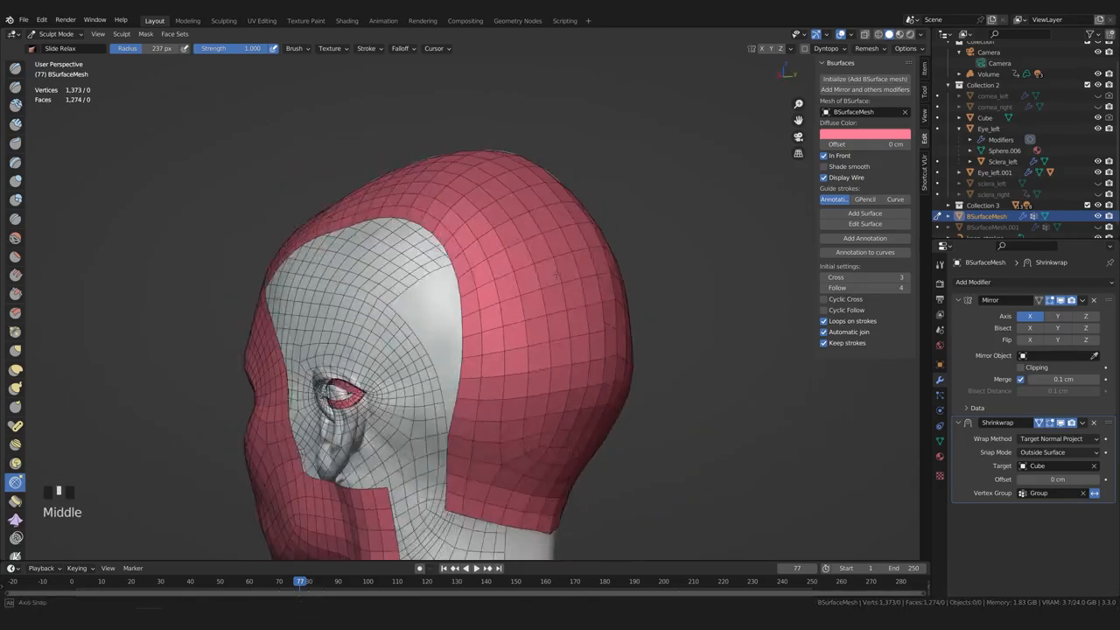
Pull the mesh on the crown toward the centre seam with the Grab brush to even out the seam
{"action": "middle_click_drag", "start_coordinate": [516, 306], "coordinate": [555, 301]}
{"action": "middle_click_drag", "start_coordinate": [499, 298], "coordinate": [525, 291]}
{"action": "middle_click_drag", "start_coordinate": [437, 265], "coordinate": [542, 368]}
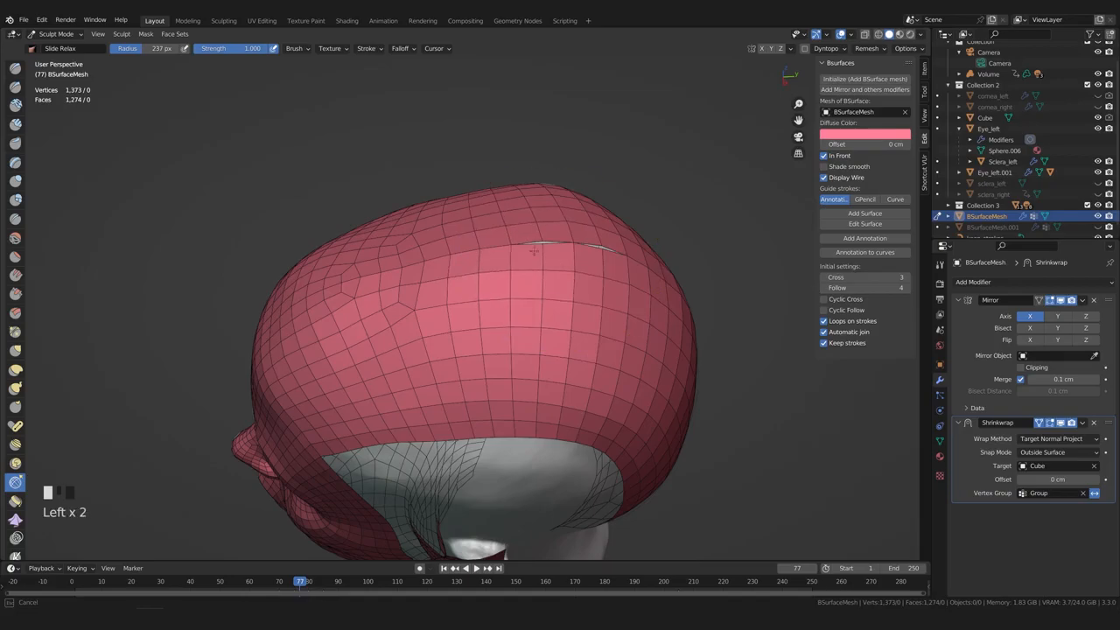
{"action": "middle_click_drag", "start_coordinate": [535, 247], "coordinate": [538, 302]}
{"action": "key", "text": "g"}
{"action": "left_click_drag", "start_coordinate": [542, 264], "coordinate": [542, 272]}
{"action": "middle_click_drag", "start_coordinate": [608, 275], "coordinate": [597, 278]}
{"action": "left_click_drag", "start_coordinate": [603, 289], "coordinate": [604, 282]}
{"action": "middle_click_drag", "start_coordinate": [586, 284], "coordinate": [588, 208]}
Switch to the Grab brush with a smaller radius for the mesh corner in front of the ear
{"action": "left_click", "coordinate": [15, 482]}
{"action": "middle_click_drag", "start_coordinate": [499, 329], "coordinate": [604, 420]}
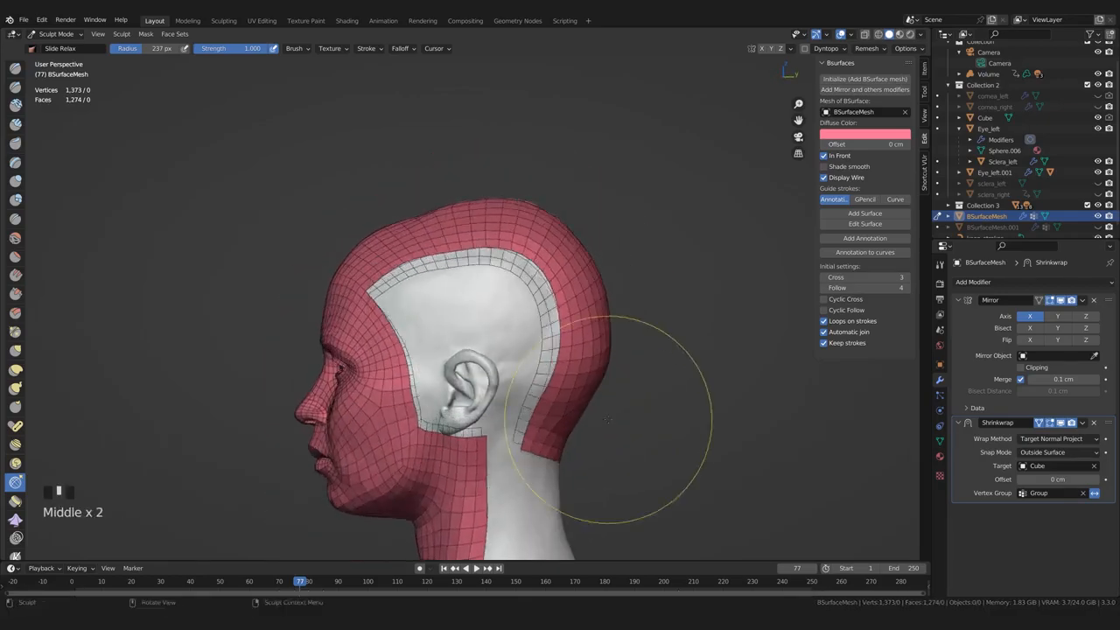
{"action": "scroll", "coordinate": [678, 396], "scroll_direction": "up", "scroll_amount": 2}
{"action": "middle_click_drag", "start_coordinate": [663, 398], "coordinate": [542, 350]}
{"action": "scroll", "coordinate": [412, 292], "scroll_direction": "down", "scroll_amount": 2}
{"action": "key", "text": "g"}
{"action": "key", "text": "bracketleft"}
{"action": "key", "text": "bracketleft"}
{"action": "key", "text": "bracketleft"}
{"action": "key", "text": "bracketleft"}
{"action": "key", "text": "bracketleft"}
{"action": "key", "text": "bracketleft"}
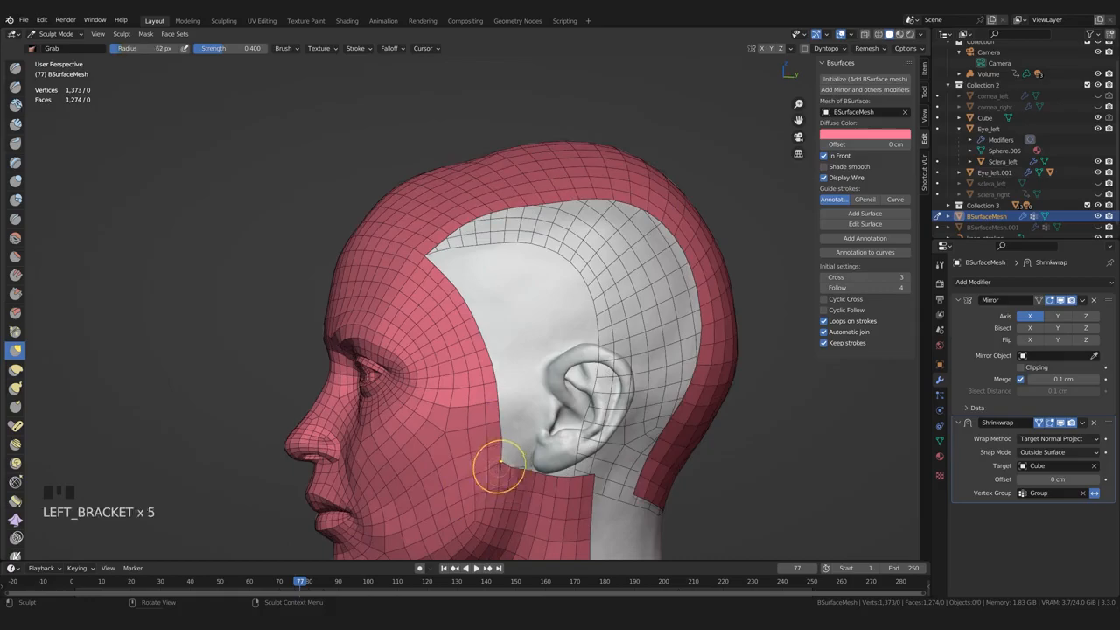
{"action": "middle_click_drag", "start_coordinate": [519, 511], "coordinate": [519, 428], "text": "shift"}
Choose the Slide Relax brush and relax the mesh around the jaw and the side of the head
{"action": "left_click", "coordinate": [14, 482]}
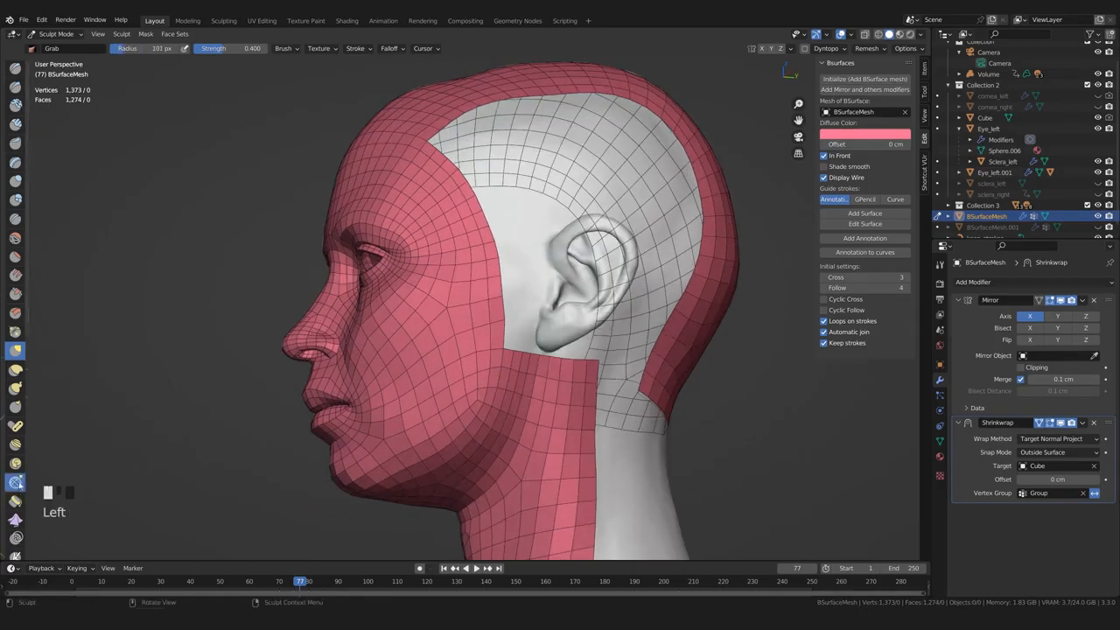
{"action": "scroll", "coordinate": [533, 419], "scroll_direction": "up", "scroll_amount": 5}
{"action": "left_click_drag", "start_coordinate": [532, 419], "coordinate": [524, 376], "text": "shift"}
{"action": "scroll", "coordinate": [525, 376], "scroll_direction": "down", "scroll_amount": 5}
{"action": "middle_click_drag", "start_coordinate": [444, 324], "coordinate": [516, 376]}
{"action": "left_click_drag", "start_coordinate": [516, 301], "coordinate": [487, 297], "text": "shift"}
{"action": "middle_click_drag", "start_coordinate": [542, 350], "coordinate": [472, 376]}
{"action": "left_click_drag", "start_coordinate": [437, 350], "coordinate": [481, 332], "text": "shift"}
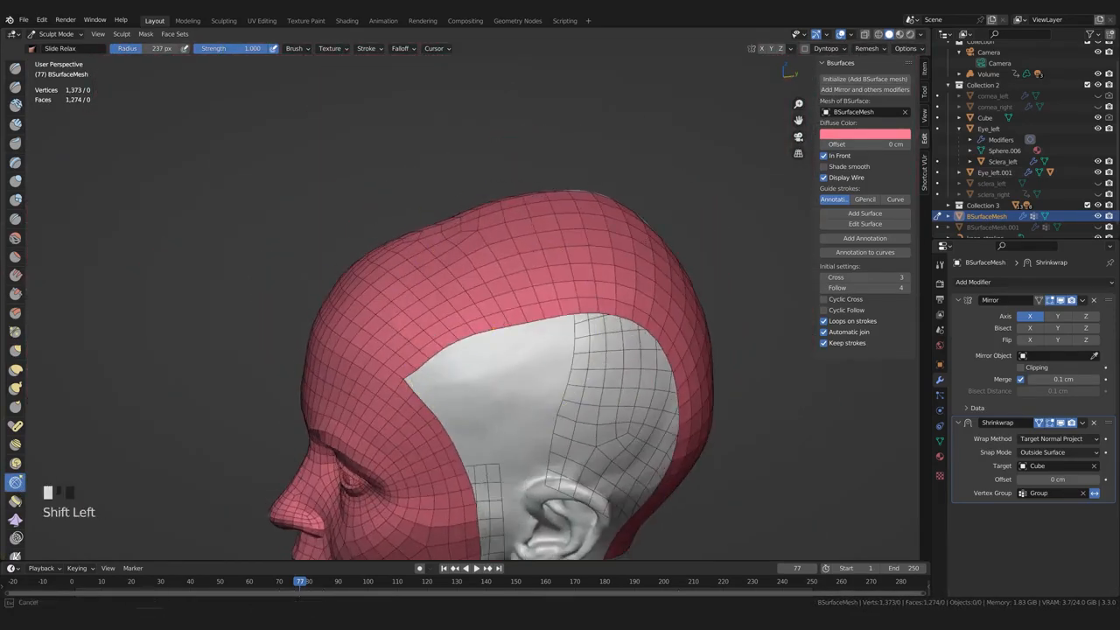
Relax the edge loops over the forehead and along the upper side of the skull
{"action": "middle_click_drag", "start_coordinate": [612, 368], "coordinate": [507, 358]}
{"action": "left_click_drag", "start_coordinate": [402, 227], "coordinate": [455, 254], "text": "shift"}
{"action": "mouse_move", "coordinate": [560, 419]}
{"action": "middle_mouse_down"}
{"action": "mouse_move", "coordinate": [647, 367]}
{"action": "mouse_move", "coordinate": [669, 397]}
{"action": "middle_mouse_up"}
{"action": "scroll", "coordinate": [670, 396], "scroll_direction": "up", "scroll_amount": 1}
{"action": "left_click_drag", "start_coordinate": [556, 220], "coordinate": [552, 218]}
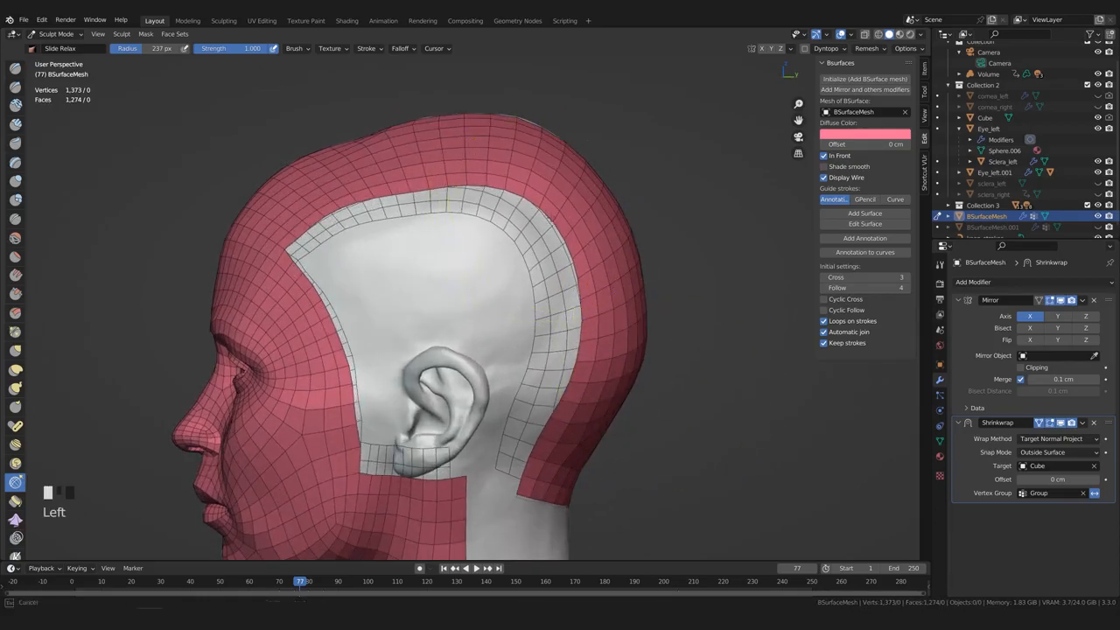
{"action": "middle_click_drag", "start_coordinate": [577, 190], "coordinate": [550, 184]}
{"action": "left_click_drag", "start_coordinate": [550, 184], "coordinate": [551, 192]}
{"action": "middle_click_drag", "start_coordinate": [551, 192], "coordinate": [574, 253]}
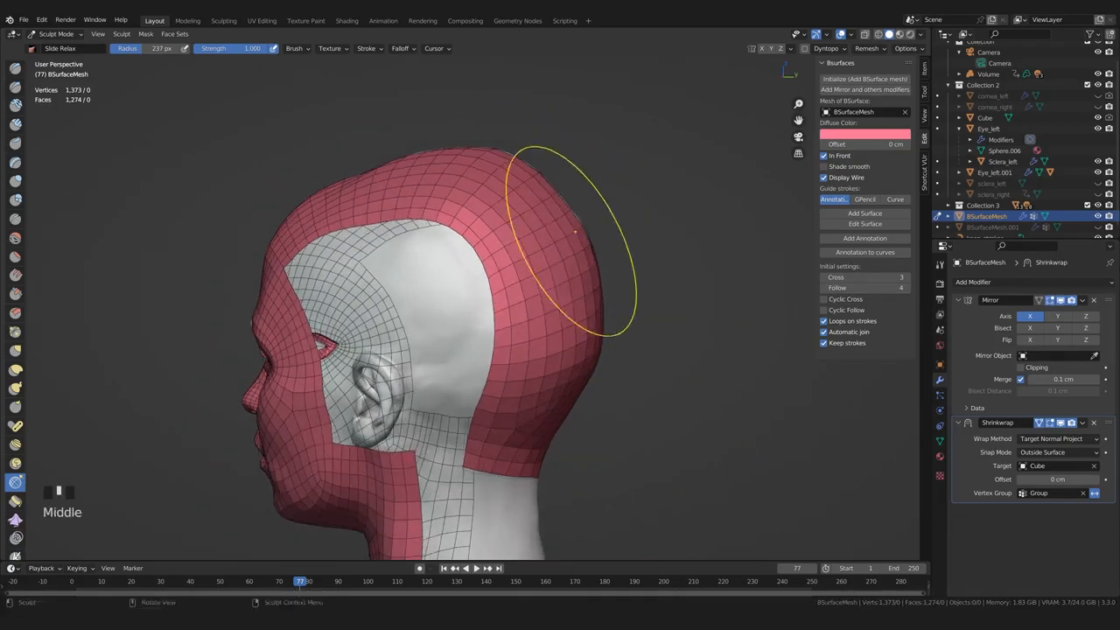
Relax the mesh across the crown and down toward the back of the skull with short strokes
{"action": "middle_click_drag", "start_coordinate": [464, 214], "coordinate": [494, 218]}
{"action": "left_click_drag", "start_coordinate": [437, 206], "coordinate": [420, 198]}
{"action": "middle_click_drag", "start_coordinate": [455, 210], "coordinate": [496, 210]}
{"action": "left_click_drag", "start_coordinate": [496, 188], "coordinate": [507, 195]}
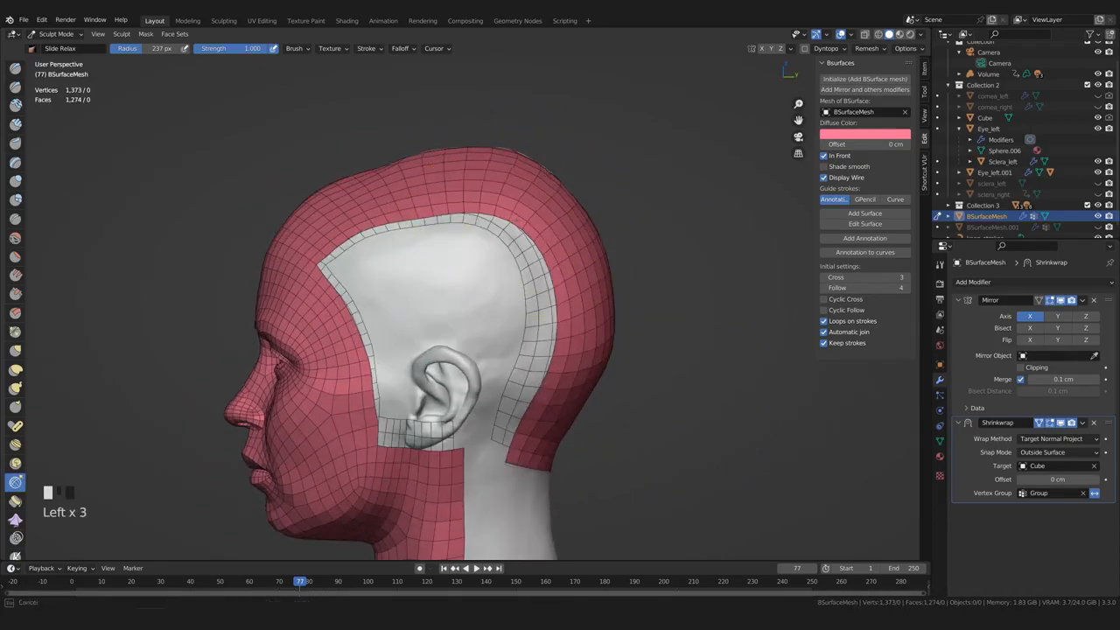
{"action": "scroll", "coordinate": [519, 220], "scroll_direction": "up", "scroll_amount": 1}
{"action": "scroll", "coordinate": [518, 219], "scroll_direction": "up", "scroll_amount": 2}
{"action": "left_click_drag", "start_coordinate": [477, 144], "coordinate": [495, 148], "text": "shift"}
{"action": "left_click_drag", "start_coordinate": [503, 150], "coordinate": [520, 160], "text": "shift"}
{"action": "left_click_drag", "start_coordinate": [525, 161], "coordinate": [546, 175], "text": "shift"}
{"action": "scroll", "coordinate": [559, 192], "scroll_direction": "down", "scroll_amount": 2}
{"action": "middle_click_drag", "start_coordinate": [586, 253], "coordinate": [638, 315]}
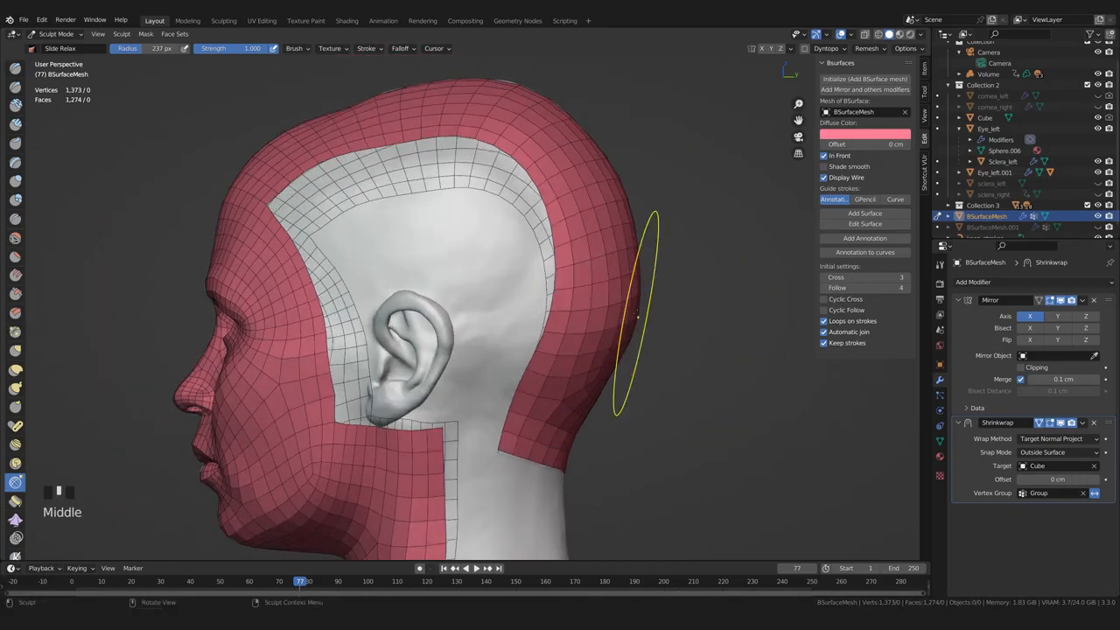
{"action": "middle_click_drag", "start_coordinate": [620, 276], "coordinate": [674, 227]}
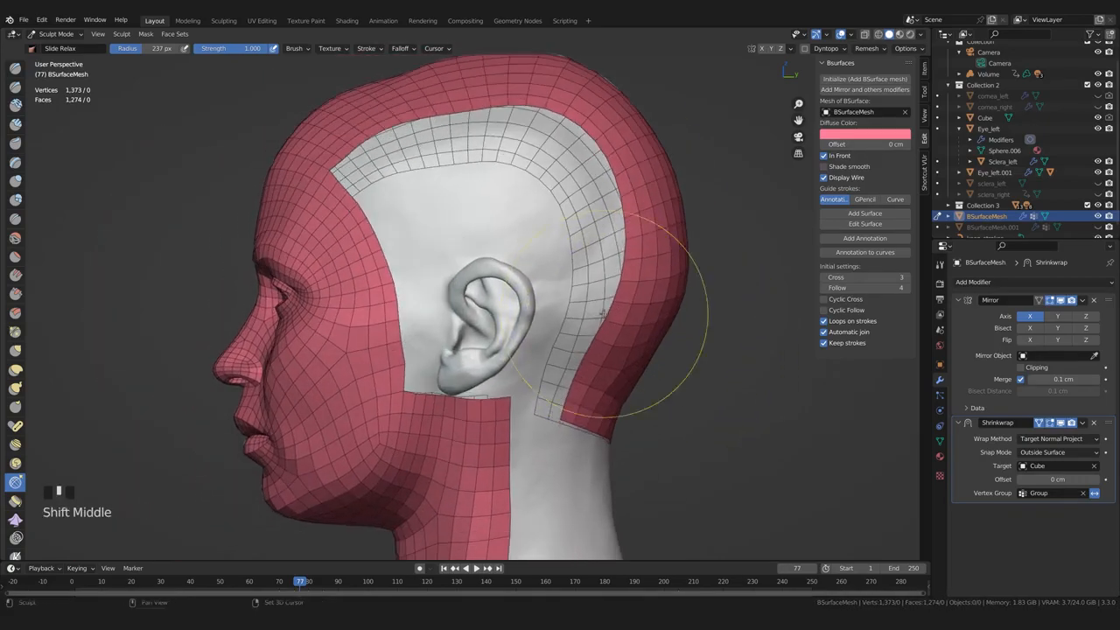
{"action": "middle_click_drag", "start_coordinate": [612, 346], "coordinate": [625, 325]}
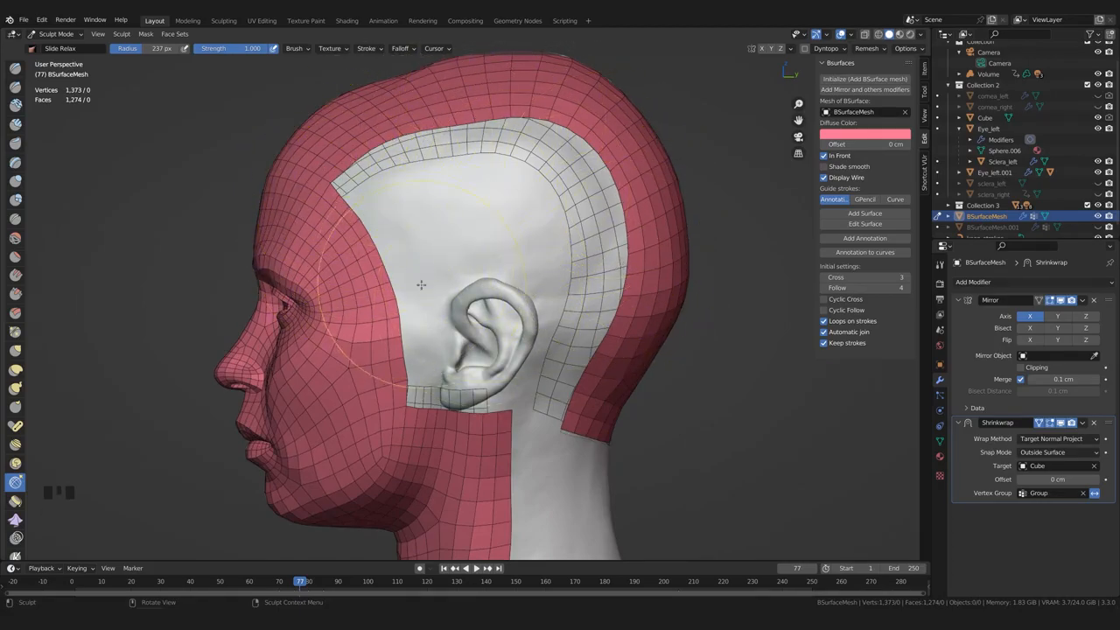
{"action": "scroll", "coordinate": [495, 478], "scroll_direction": "down", "scroll_amount": 2}
{"action": "middle_click_drag", "start_coordinate": [450, 362], "coordinate": [400, 412]}
{"action": "middle_click_drag", "start_coordinate": [430, 344], "coordinate": [404, 306], "text": "shift"}
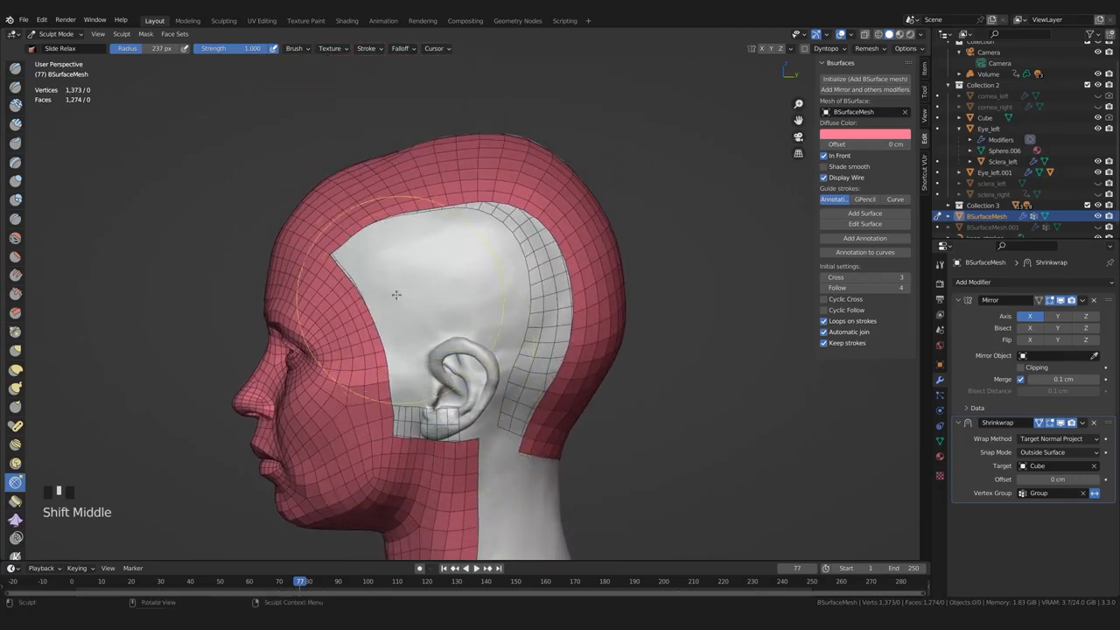
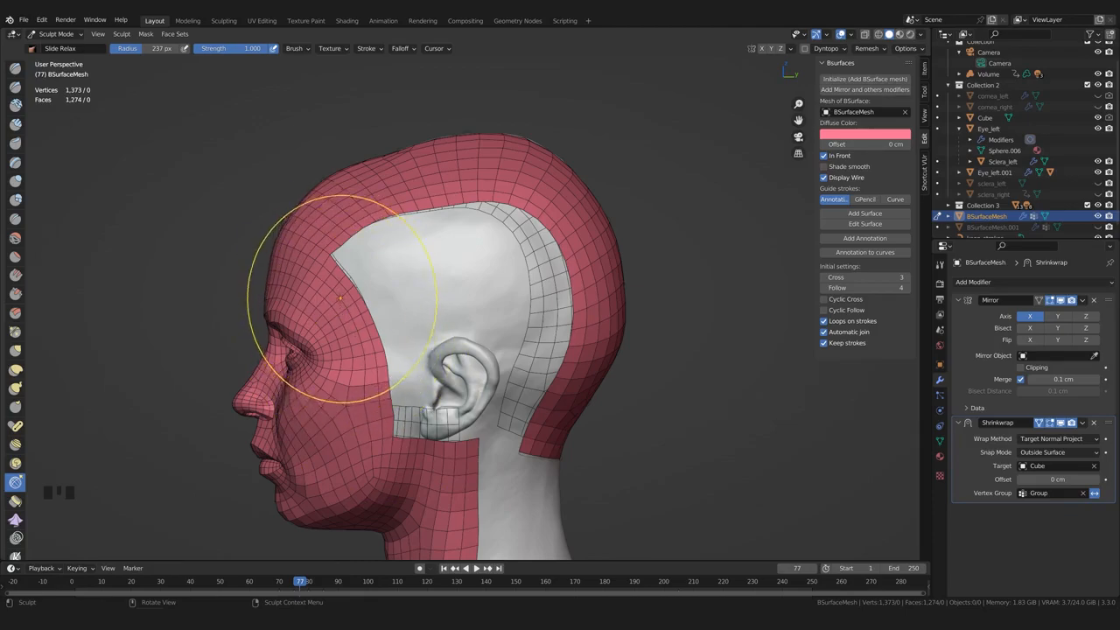
{"action": "scroll", "coordinate": [359, 302], "scroll_direction": "up", "scroll_amount": 2}
{"action": "middle_click_drag", "start_coordinate": [360, 304], "coordinate": [351, 303]}
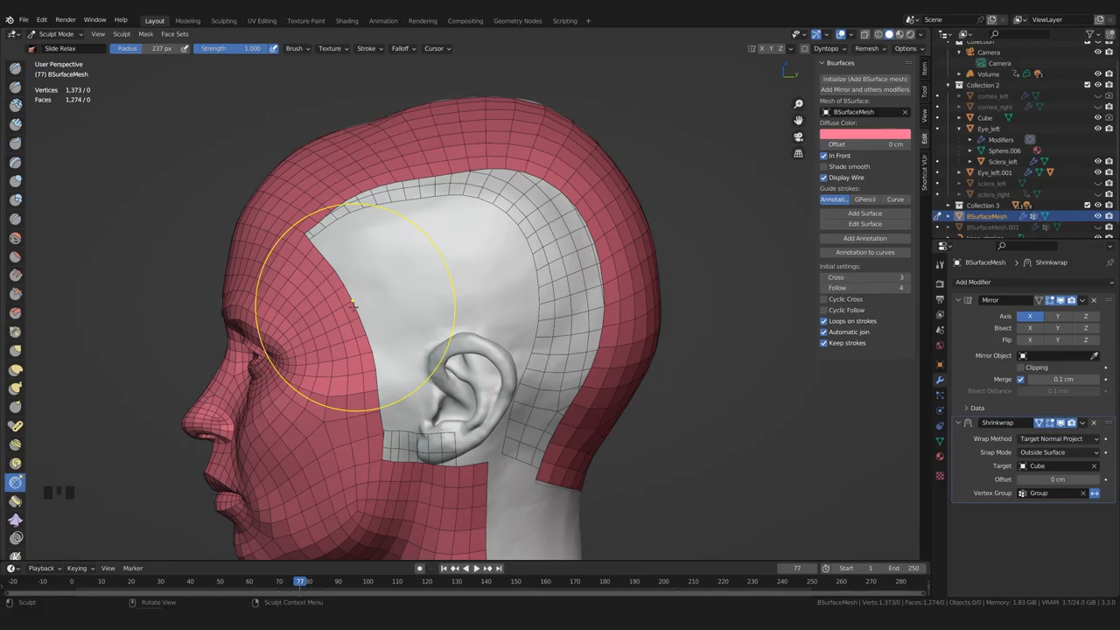
Relax the open border above the ear, then add a quad face at its rear end in Edit Mode with Poly Build
{"action": "scroll", "coordinate": [428, 317], "scroll_direction": "up", "scroll_amount": 3}
{"action": "middle_click_drag", "start_coordinate": [428, 317], "coordinate": [431, 304]}
{"action": "left_click_drag", "start_coordinate": [512, 223], "coordinate": [490, 201]}
{"action": "left_click_drag", "start_coordinate": [455, 215], "coordinate": [445, 210]}
{"action": "mouse_move", "coordinate": [399, 239]}
{"action": "middle_mouse_down"}
{"action": "mouse_move", "coordinate": [613, 221]}
{"action": "mouse_move", "coordinate": [519, 212]}
{"action": "middle_mouse_up"}
{"action": "key", "text": "Tab"}
{"action": "left_click_drag", "start_coordinate": [518, 210], "coordinate": [497, 243], "text": "ctrl"}
{"action": "scroll", "coordinate": [498, 243], "scroll_direction": "down", "scroll_amount": 4}
{"action": "middle_click_drag", "start_coordinate": [497, 243], "coordinate": [324, 298]}
{"action": "scroll", "coordinate": [516, 218], "scroll_direction": "up", "scroll_amount": 2}
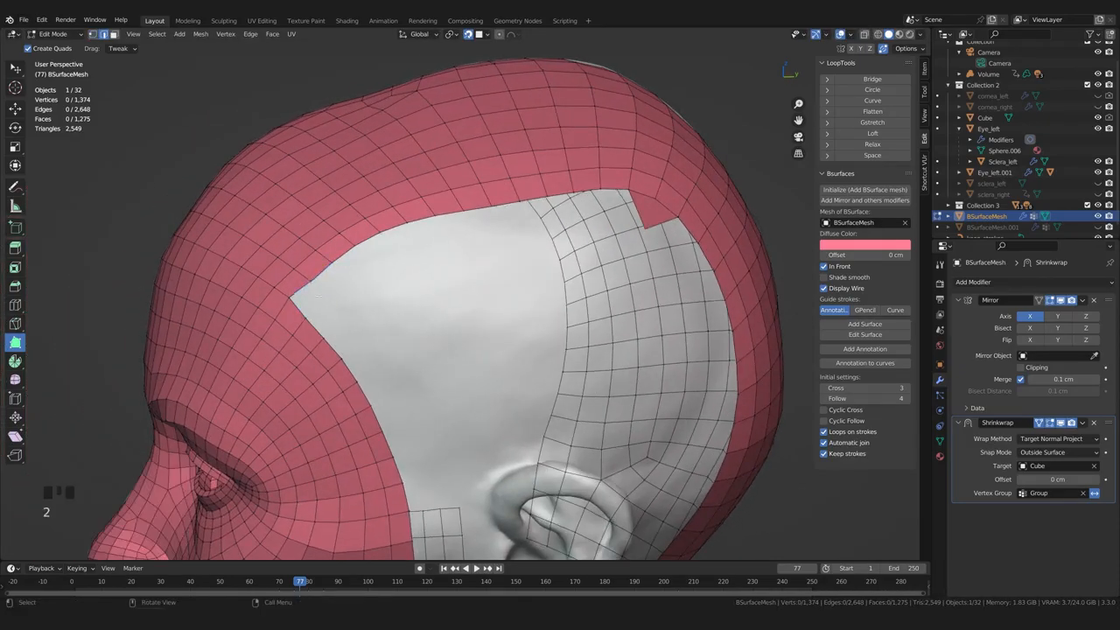
Select the edge path along the upper open border above the temple, extrude it one row downward and rotate the new row slightly
{"action": "key", "text": "w"}
{"action": "left_click", "coordinate": [293, 299]}
{"action": "left_click", "coordinate": [678, 218], "text": "ctrl"}
{"action": "middle_click_drag", "start_coordinate": [678, 218], "coordinate": [679, 234]}
{"action": "key", "text": "ctrl+z"}
{"action": "left_click", "coordinate": [629, 204], "text": "ctrl"}
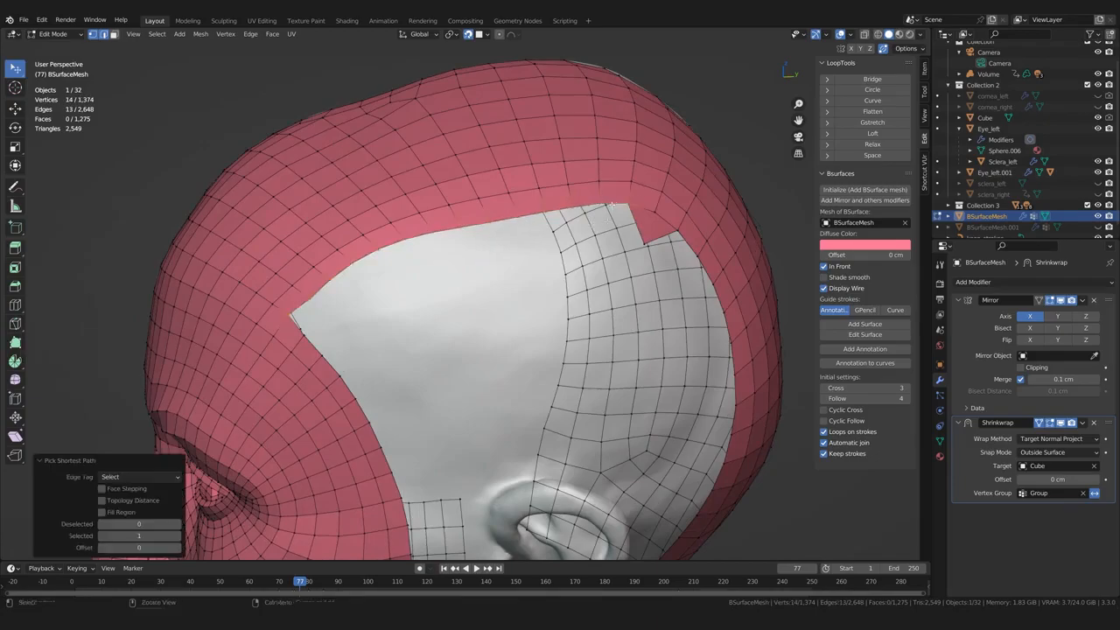
{"action": "middle_click_drag", "start_coordinate": [627, 210], "coordinate": [546, 294]}
{"action": "key", "text": "e"}
{"action": "left_click", "coordinate": [555, 315]}
{"action": "key", "text": "r"}
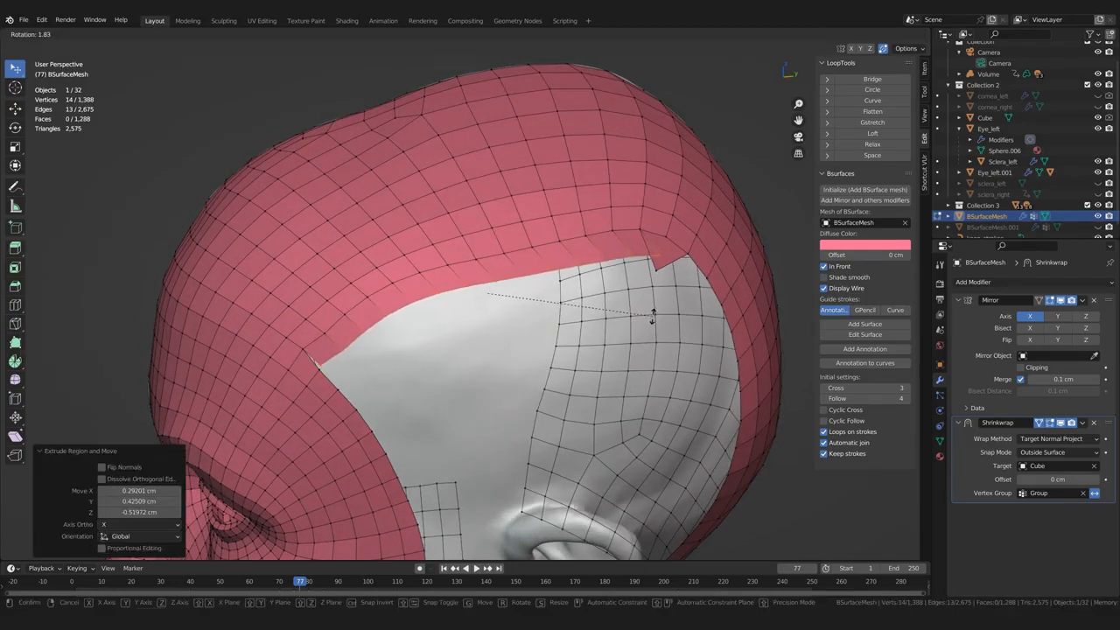
{"action": "left_click", "coordinate": [649, 311]}
Merge the end vertices of the new row onto the neighbouring border vertices and adjust the row's rear vertices
{"action": "scroll", "coordinate": [577, 290], "scroll_direction": "up", "scroll_amount": 1}
{"action": "middle_click_drag", "start_coordinate": [560, 297], "coordinate": [584, 276]}
{"action": "left_click", "coordinate": [256, 339]}
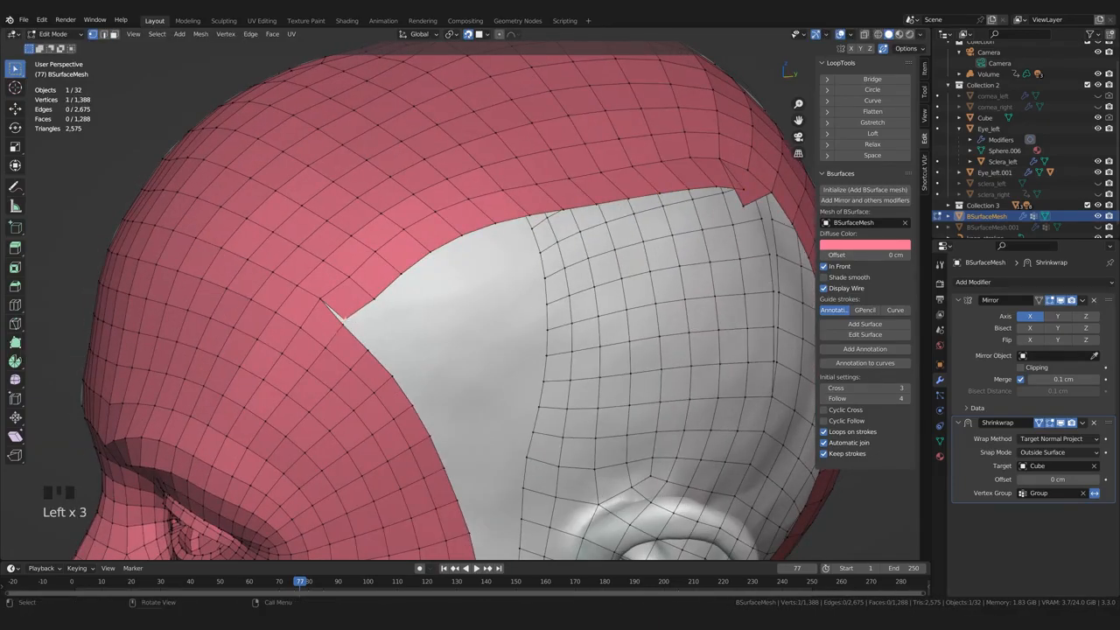
{"action": "left_click_drag", "start_coordinate": [347, 317], "coordinate": [342, 324]}
{"action": "scroll", "coordinate": [420, 302], "scroll_direction": "down", "scroll_amount": 1}
{"action": "middle_click_drag", "start_coordinate": [490, 284], "coordinate": [442, 290]}
{"action": "left_click_drag", "start_coordinate": [587, 229], "coordinate": [597, 247]}
{"action": "left_click_drag", "start_coordinate": [540, 236], "coordinate": [533, 251]}
{"action": "middle_click_drag", "start_coordinate": [534, 251], "coordinate": [516, 256]}
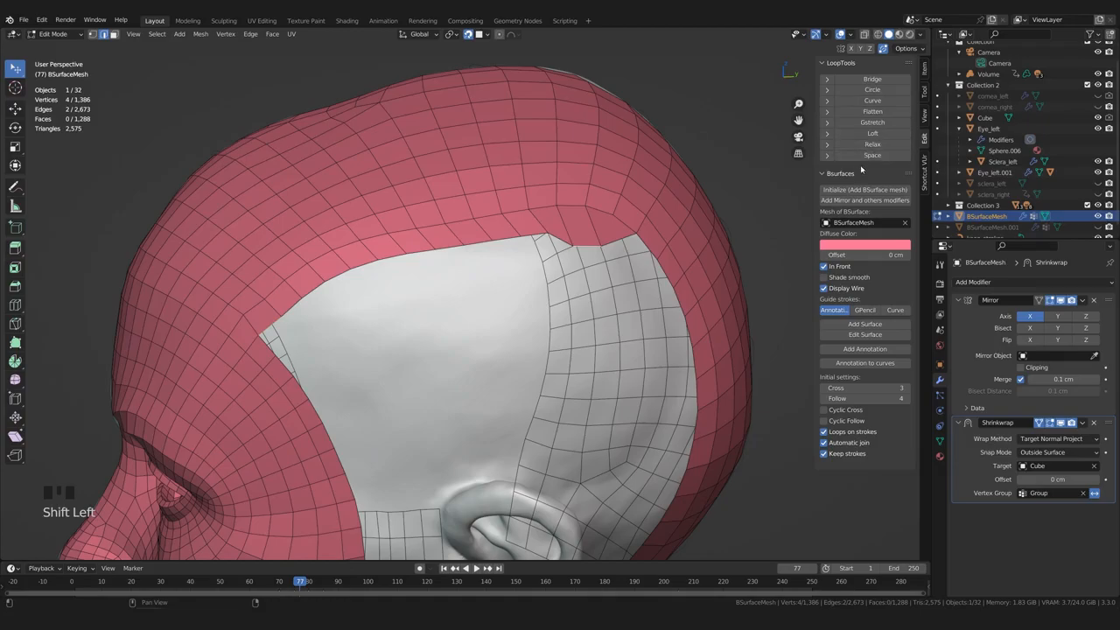
Try to smooth the notch in the open border with LoopTools Curve
{"action": "left_click", "coordinate": [872, 102]}
{"action": "middle_click_drag", "start_coordinate": [525, 298], "coordinate": [573, 289]}
{"action": "key", "text": "ctrl+z"}
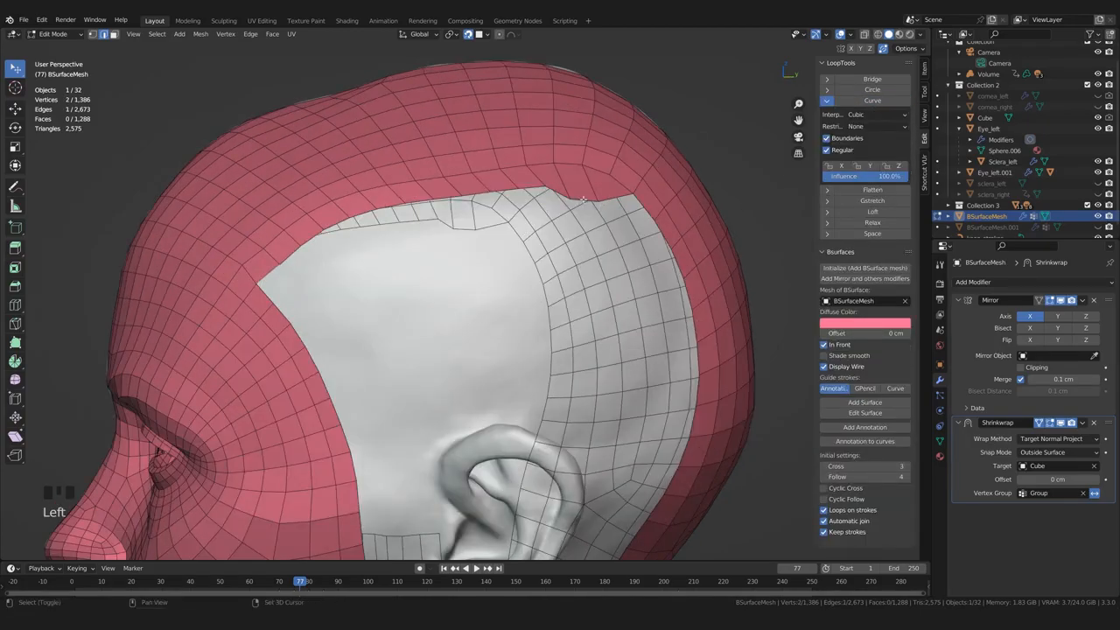
{"action": "left_click", "coordinate": [871, 101]}
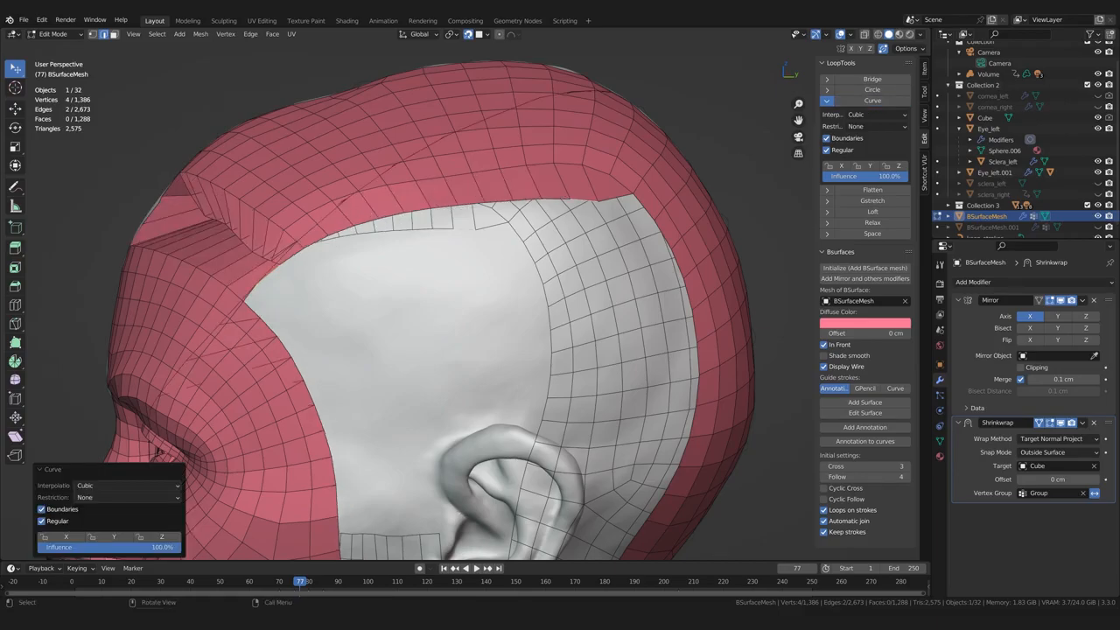
{"action": "middle_click_drag", "start_coordinate": [348, 265], "coordinate": [444, 281]}
{"action": "scroll", "coordinate": [449, 279], "scroll_direction": "up", "scroll_amount": 1}
{"action": "middle_click_drag", "start_coordinate": [443, 280], "coordinate": [447, 292], "text": "shift"}
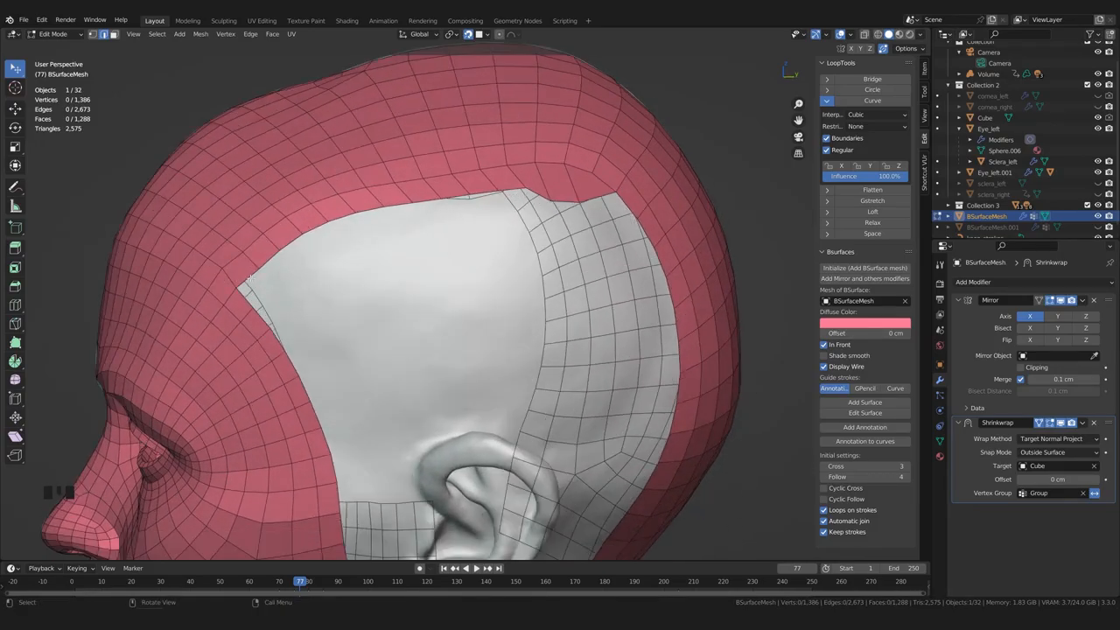
Select the edge path along the open upper border again and extrude successive rows of faces down toward the ear
{"action": "left_click", "coordinate": [600, 200], "text": "ctrl"}
{"action": "middle_click_drag", "start_coordinate": [570, 213], "coordinate": [535, 223]}
{"action": "key", "text": "e"}
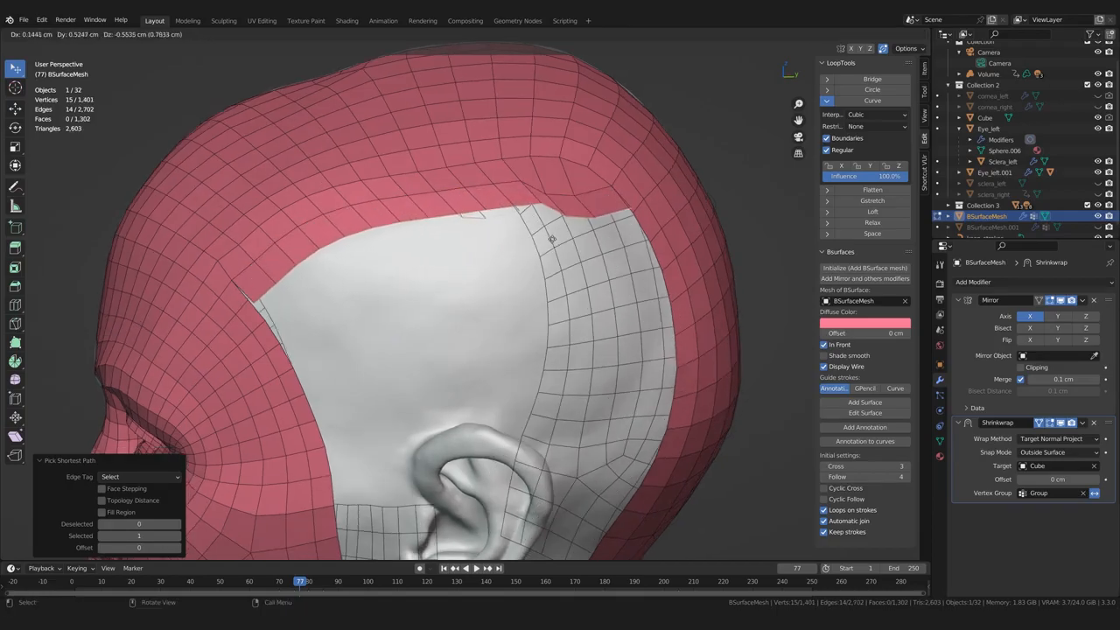
{"action": "left_click", "coordinate": [550, 237]}
{"action": "key", "text": "e"}
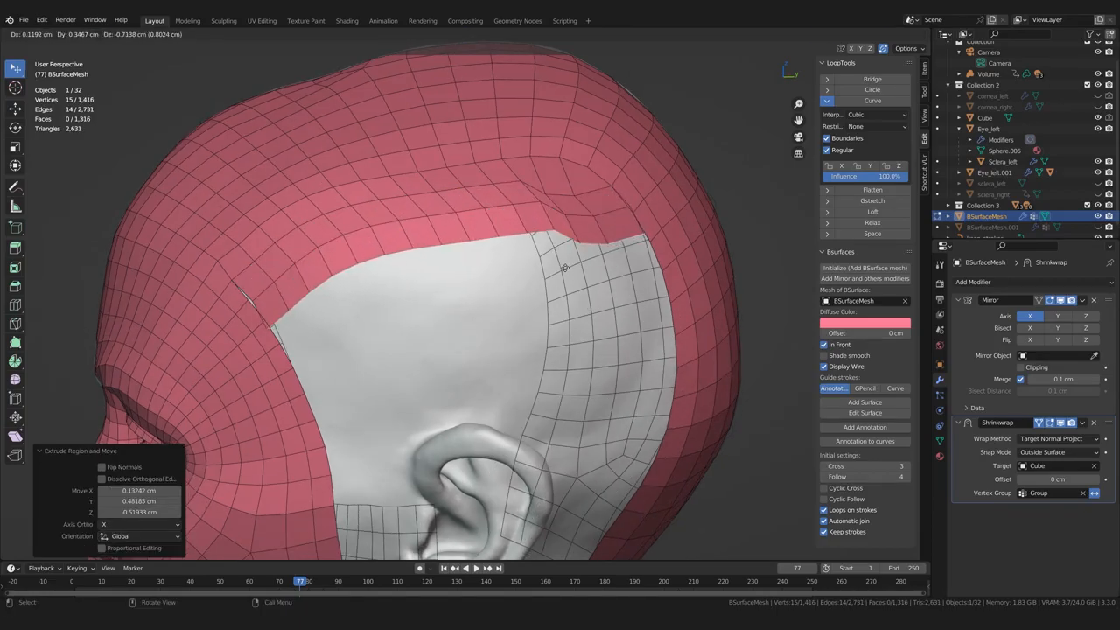
{"action": "left_click", "coordinate": [584, 293]}
Weld the front and rear end vertices of the new rows onto the adjacent mesh borders
{"action": "left_click", "coordinate": [288, 352]}
{"action": "middle_click_drag", "start_coordinate": [295, 354], "coordinate": [333, 351]}
{"action": "left_click_drag", "start_coordinate": [335, 349], "coordinate": [302, 293]}
{"action": "middle_click_drag", "start_coordinate": [570, 202], "coordinate": [540, 209]}
{"action": "left_click_drag", "start_coordinate": [591, 230], "coordinate": [611, 255]}
{"action": "left_click_drag", "start_coordinate": [617, 281], "coordinate": [623, 279]}
{"action": "middle_click_drag", "start_coordinate": [477, 282], "coordinate": [499, 266]}
Return to Sculpt Mode and relax the new rows together with the upper side of the skull
{"action": "scroll", "coordinate": [497, 265], "scroll_direction": "down", "scroll_amount": 1}
{"action": "key", "text": "ctrl+Tab"}
{"action": "mouse_move", "coordinate": [497, 265]}
{"action": "left_mouse_down", "text": "shift"}
{"action": "mouse_move", "coordinate": [436, 271]}
{"action": "mouse_move", "coordinate": [411, 305]}
{"action": "left_mouse_up", "text": "shift"}
{"action": "scroll", "coordinate": [437, 288], "scroll_direction": "up", "scroll_amount": 1}
{"action": "mouse_move", "coordinate": [524, 236]}
{"action": "left_mouse_down", "text": "shift"}
{"action": "mouse_move", "coordinate": [490, 224]}
{"action": "mouse_move", "coordinate": [322, 276]}
{"action": "left_mouse_up", "text": "shift"}
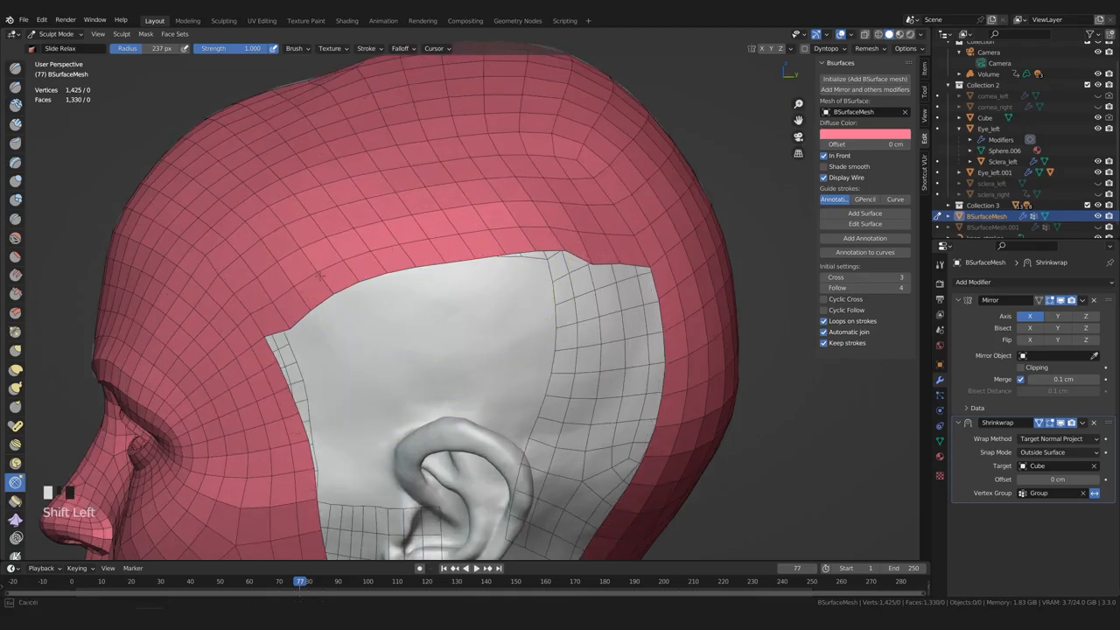
{"action": "mouse_move", "coordinate": [343, 166]}
{"action": "left_mouse_down", "text": "shift"}
{"action": "mouse_move", "coordinate": [525, 122]}
{"action": "mouse_move", "coordinate": [442, 237]}
{"action": "left_mouse_up", "text": "shift"}
{"action": "scroll", "coordinate": [360, 295], "scroll_direction": "down", "scroll_amount": 1}
{"action": "mouse_move", "coordinate": [359, 294]}
{"action": "middle_mouse_down"}
{"action": "mouse_move", "coordinate": [357, 281]}
{"action": "mouse_move", "coordinate": [376, 279]}
{"action": "middle_mouse_up"}
{"action": "left_click_drag", "start_coordinate": [328, 258], "coordinate": [308, 246], "text": "shift"}
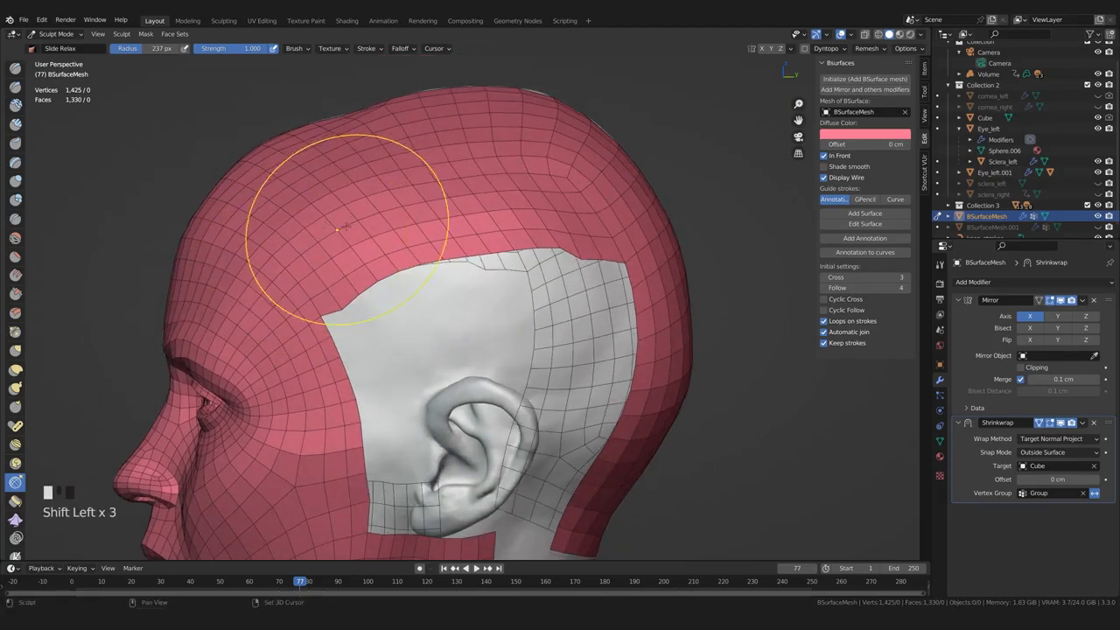
{"action": "mouse_move", "coordinate": [497, 191]}
{"action": "left_mouse_down", "text": "shift"}
{"action": "mouse_move", "coordinate": [464, 185]}
{"action": "mouse_move", "coordinate": [392, 205]}
{"action": "left_mouse_up", "text": "shift"}
{"action": "mouse_move", "coordinate": [393, 205]}
{"action": "middle_mouse_down"}
{"action": "mouse_move", "coordinate": [371, 250]}
{"action": "mouse_move", "coordinate": [394, 162]}
{"action": "mouse_move", "coordinate": [237, 230]}
{"action": "mouse_move", "coordinate": [170, 205]}
{"action": "mouse_move", "coordinate": [455, 277]}
{"action": "mouse_move", "coordinate": [373, 272]}
{"action": "middle_mouse_up"}
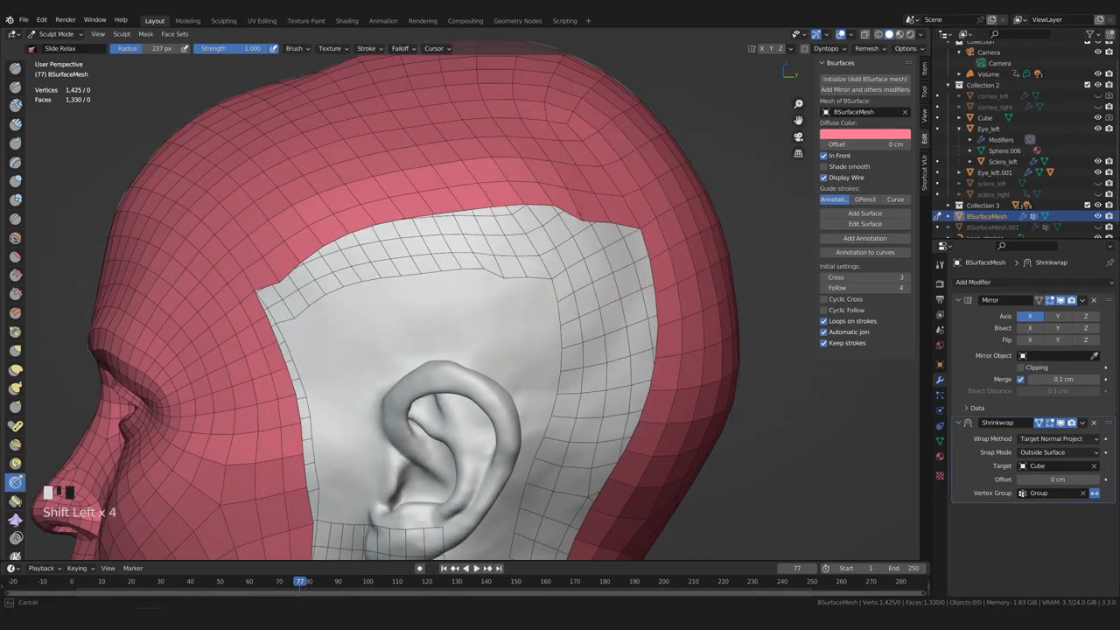
Relax the front corner of the open border at the temple
{"action": "scroll", "coordinate": [300, 248], "scroll_direction": "down", "scroll_amount": 1}
{"action": "middle_click_drag", "start_coordinate": [263, 267], "coordinate": [350, 245]}
{"action": "scroll", "coordinate": [299, 264], "scroll_direction": "up", "scroll_amount": 1}
{"action": "left_click_drag", "start_coordinate": [298, 265], "coordinate": [287, 273], "text": "shift"}
{"action": "left_click_drag", "start_coordinate": [287, 272], "coordinate": [278, 284], "text": "shift"}
{"action": "middle_click_drag", "start_coordinate": [259, 300], "coordinate": [285, 329]}
{"action": "middle_click_drag", "start_coordinate": [291, 323], "coordinate": [276, 322]}
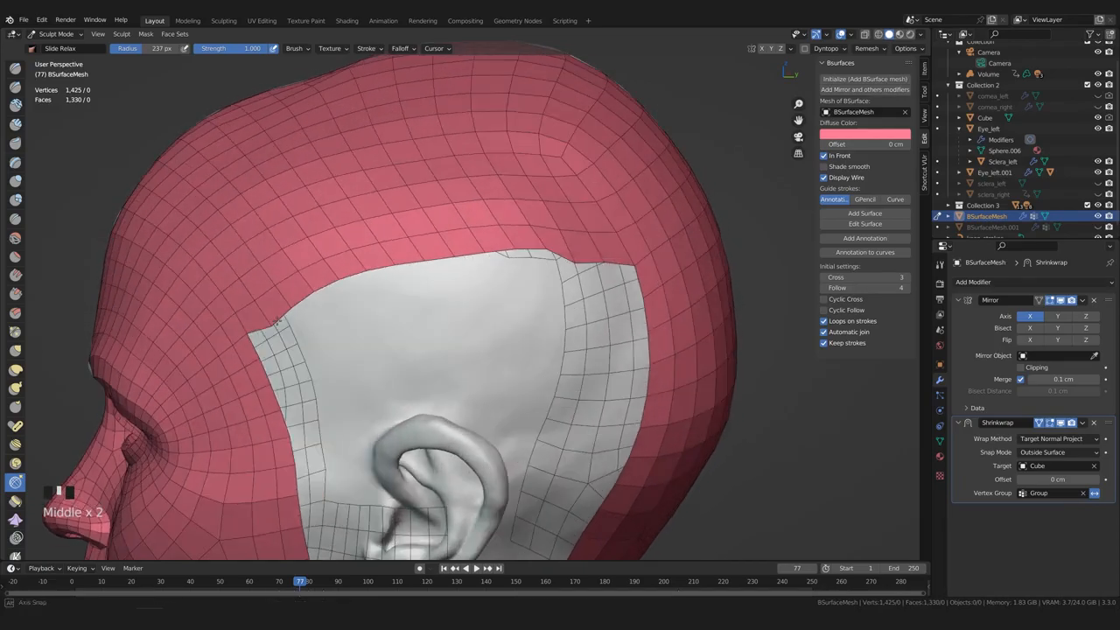
{"action": "middle_click_drag", "start_coordinate": [425, 277], "coordinate": [440, 272]}
Reshape the open border above the ear with an enlarged Grab brush, pulling its front edge and rear corner into place
{"action": "key", "text": "g"}
{"action": "scroll", "coordinate": [425, 260], "scroll_direction": "down", "scroll_amount": 1}
{"action": "key", "text": "bracketright"}
{"action": "key", "text": "bracketright"}
{"action": "key", "text": "bracketright"}
{"action": "key", "text": "bracketright"}
{"action": "key", "text": "bracketright"}
{"action": "left_click_drag", "start_coordinate": [373, 292], "coordinate": [368, 293]}
{"action": "key", "text": "f"}
{"action": "left_click", "coordinate": [376, 289]}
{"action": "left_click_drag", "start_coordinate": [437, 293], "coordinate": [442, 285]}
{"action": "middle_click_drag", "start_coordinate": [489, 289], "coordinate": [488, 268]}
{"action": "mouse_move", "coordinate": [573, 250]}
{"action": "left_mouse_down"}
{"action": "mouse_move", "coordinate": [549, 232]}
{"action": "mouse_move", "coordinate": [338, 245]}
{"action": "mouse_move", "coordinate": [550, 155]}
{"action": "left_mouse_up"}
Duplicate the Shrinkwrap modifier and apply the original
{"action": "left_click", "coordinate": [1082, 423]}
{"action": "left_click", "coordinate": [1060, 468]}
{"action": "key", "text": "ctrl+a"}
Smooth the reshaped mesh on the side of the forehead above the temple
{"action": "middle_click_drag", "start_coordinate": [464, 349], "coordinate": [462, 366]}
{"action": "middle_click_drag", "start_coordinate": [85, 452], "coordinate": [88, 462]}
{"action": "mouse_move", "coordinate": [332, 262]}
{"action": "left_mouse_down", "text": "shift"}
{"action": "mouse_move", "coordinate": [345, 204]}
{"action": "mouse_move", "coordinate": [591, 194]}
{"action": "mouse_move", "coordinate": [341, 250]}
{"action": "left_mouse_up", "text": "shift"}
{"action": "middle_click_drag", "start_coordinate": [323, 397], "coordinate": [321, 390]}
{"action": "scroll", "coordinate": [432, 312], "scroll_direction": "up", "scroll_amount": 1}
{"action": "middle_click_drag", "start_coordinate": [432, 312], "coordinate": [418, 308]}
Extrude the upper border edge loop above the ear three times downward to the top of the ear
{"action": "key", "text": "Tab"}
{"action": "middle_click_drag", "start_coordinate": [302, 308], "coordinate": [302, 302]}
{"action": "key", "text": "2"}
{"action": "left_click", "coordinate": [296, 302]}
{"action": "left_click", "coordinate": [511, 267], "text": "ctrl"}
{"action": "left_click", "coordinate": [297, 303]}
{"action": "left_click", "coordinate": [507, 274], "text": "ctrl"}
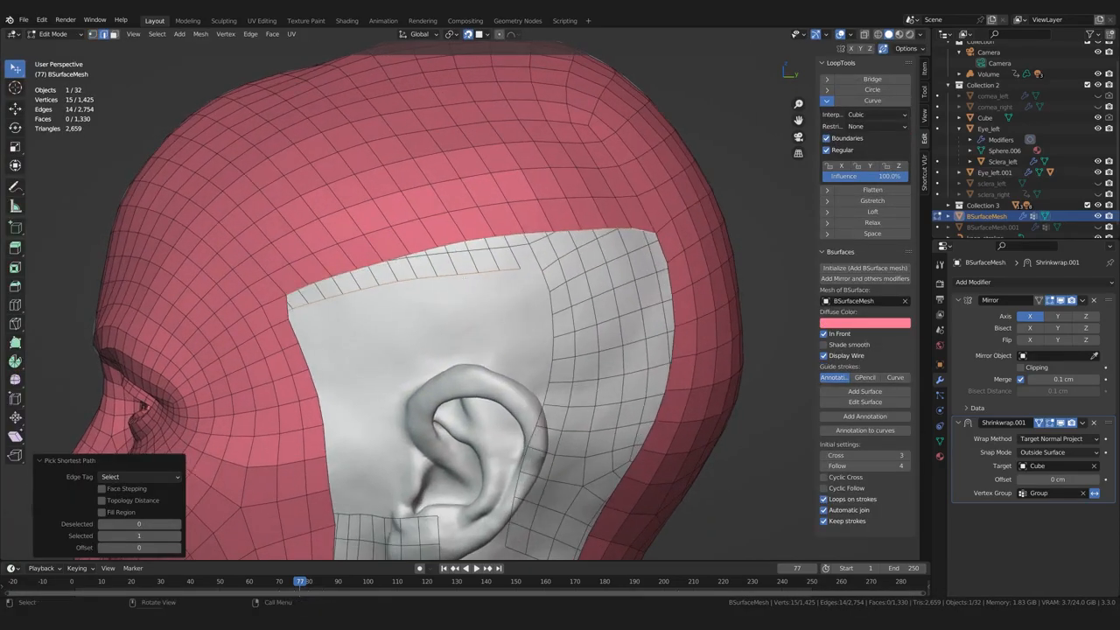
{"action": "key", "text": "e"}
{"action": "left_click", "coordinate": [513, 307]}
{"action": "key", "text": "e"}
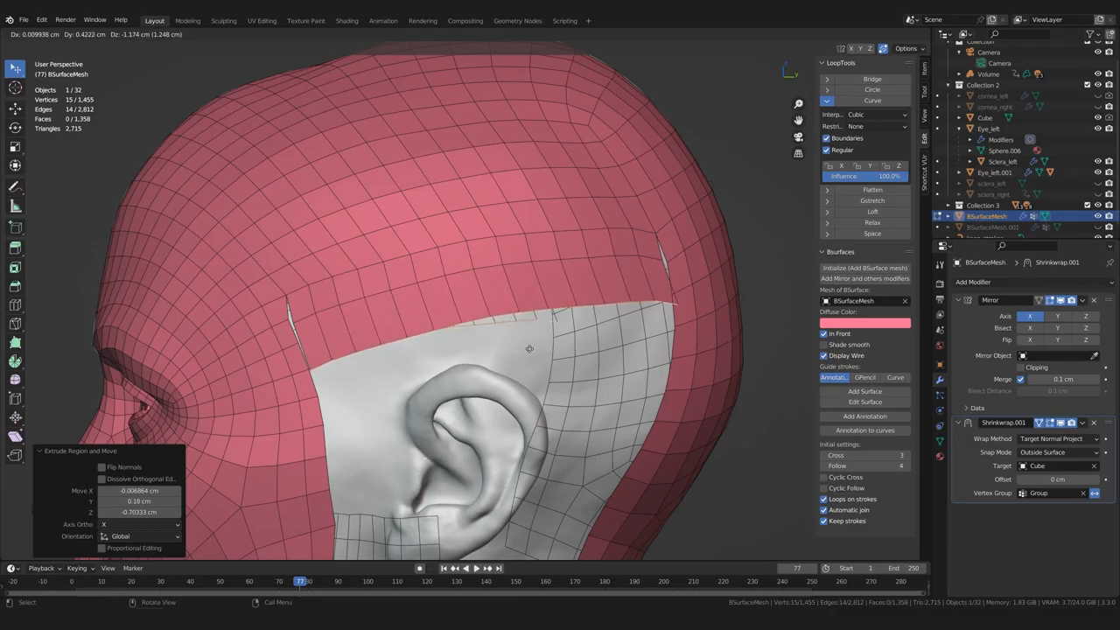
{"action": "left_click", "coordinate": [529, 350]}
{"action": "key", "text": "e"}
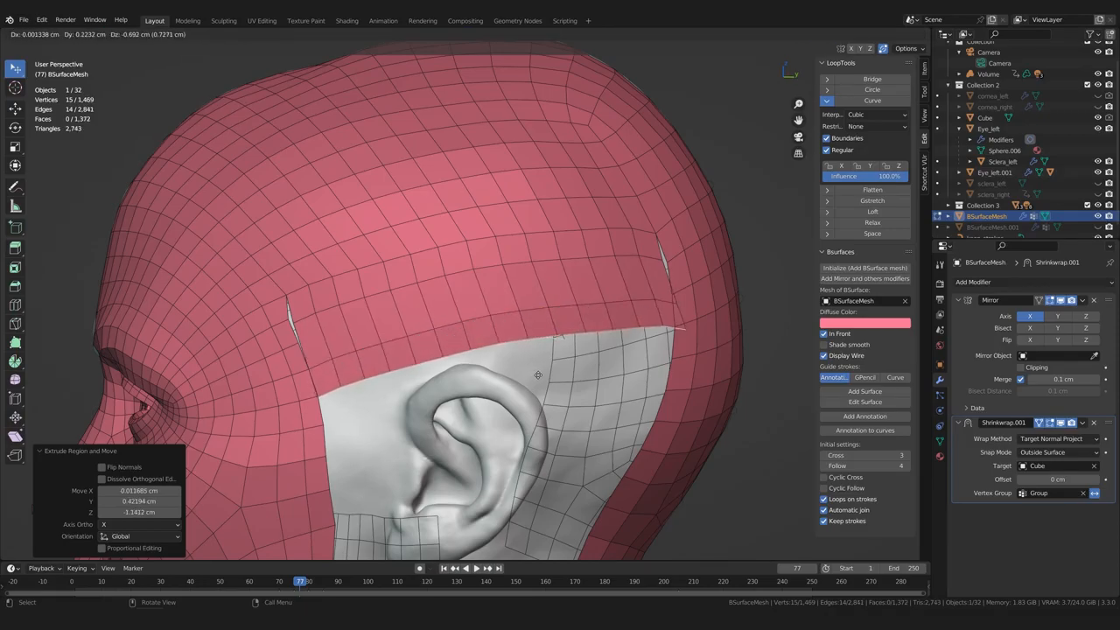
{"action": "left_click", "coordinate": [538, 375]}
Add edge loops through the faces beside the new rows so the front and rear columns match them
{"action": "middle_click_drag", "start_coordinate": [319, 406], "coordinate": [525, 263], "text": "shift"}
{"action": "key", "text": "ctrl+r"}
{"action": "left_click", "coordinate": [449, 286]}
{"action": "left_click", "coordinate": [449, 286]}
{"action": "key", "text": "ctrl+r"}
{"action": "left_click", "coordinate": [697, 278]}
{"action": "left_click", "coordinate": [696, 279]}
Close the front and rear seams of the extruded rows by moving their vertices onto the neighbouring mesh
{"action": "key", "text": "1"}
{"action": "middle_click_drag", "start_coordinate": [682, 267], "coordinate": [692, 274]}
{"action": "scroll", "coordinate": [672, 244], "scroll_direction": "up", "scroll_amount": 1}
{"action": "left_click_drag", "start_coordinate": [670, 254], "coordinate": [681, 351]}
{"action": "scroll", "coordinate": [675, 280], "scroll_direction": "up", "scroll_amount": 1}
{"action": "scroll", "coordinate": [560, 350], "scroll_direction": "down", "scroll_amount": 1}
{"action": "middle_click_drag", "start_coordinate": [367, 350], "coordinate": [402, 341]}
{"action": "left_click_drag", "start_coordinate": [291, 323], "coordinate": [285, 320]}
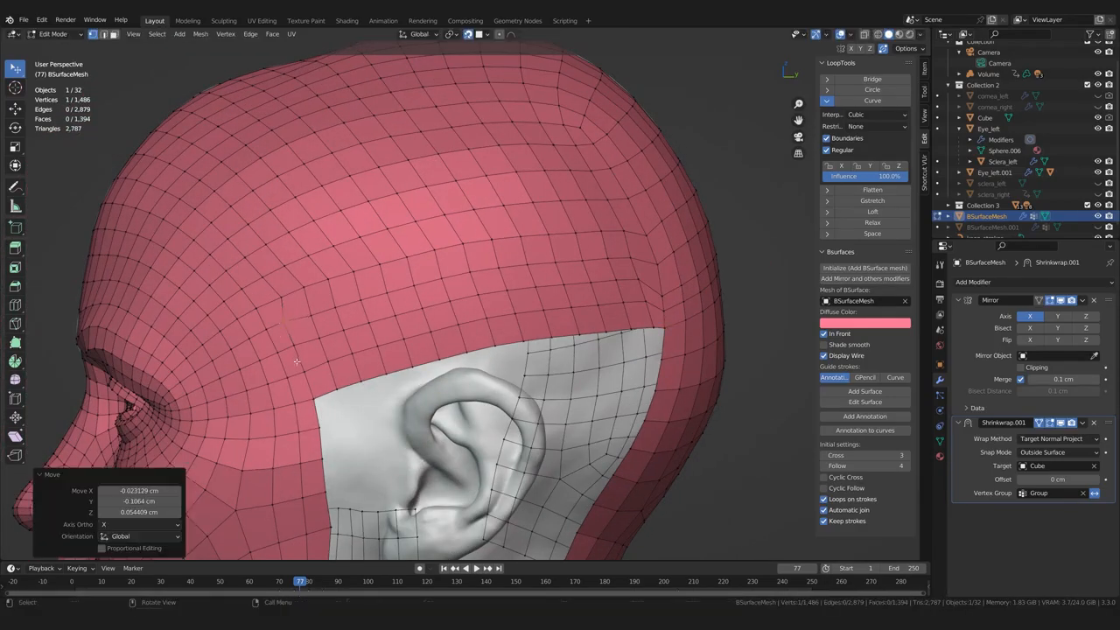
{"action": "scroll", "coordinate": [297, 360], "scroll_direction": "down", "scroll_amount": 2}
{"action": "left_click", "coordinate": [297, 359]}
Relax the newly joined rows on the side of the head above the temple and ear in Sculpt Mode
{"action": "key", "text": "ctrl+Tab"}
{"action": "scroll", "coordinate": [327, 265], "scroll_direction": "up", "scroll_amount": 2}
{"action": "mouse_move", "coordinate": [327, 265]}
{"action": "left_mouse_down", "text": "shift"}
{"action": "mouse_move", "coordinate": [247, 304]}
{"action": "mouse_move", "coordinate": [317, 280]}
{"action": "left_mouse_up", "text": "shift"}
{"action": "mouse_move", "coordinate": [608, 256]}
{"action": "left_mouse_down", "text": "shift"}
{"action": "mouse_move", "coordinate": [502, 217]}
{"action": "mouse_move", "coordinate": [446, 229]}
{"action": "left_mouse_up", "text": "shift"}
{"action": "scroll", "coordinate": [403, 271], "scroll_direction": "down", "scroll_amount": 1}
{"action": "middle_click_drag", "start_coordinate": [358, 313], "coordinate": [332, 330]}
{"action": "middle_click_drag", "start_coordinate": [459, 326], "coordinate": [443, 325]}
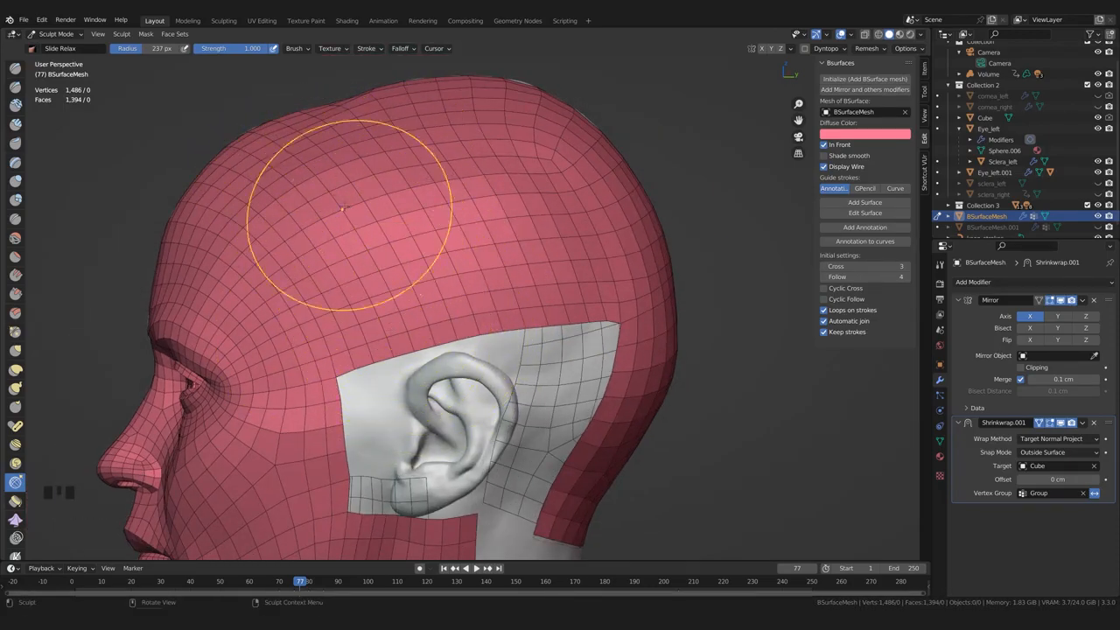
{"action": "middle_click_drag", "start_coordinate": [433, 384], "coordinate": [417, 357]}
{"action": "scroll", "coordinate": [424, 371], "scroll_direction": "up", "scroll_amount": 2}
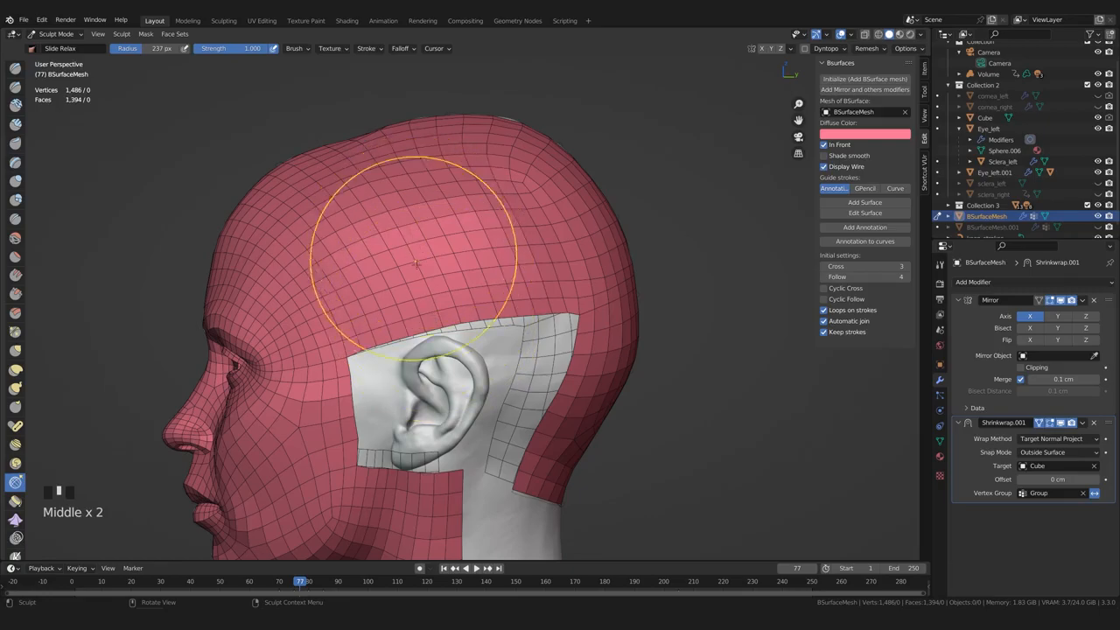
Slide the topology on the side of the skull and upper forehead with a larger Slide Relax brush
{"action": "key", "text": "bracketright"}
{"action": "key", "text": "bracketright"}
{"action": "key", "text": "bracketright"}
{"action": "key", "text": "bracketright"}
{"action": "key", "text": "bracketright"}
{"action": "key", "text": "bracketright"}
{"action": "key", "text": "bracketright"}
{"action": "mouse_move", "coordinate": [430, 297]}
{"action": "left_mouse_down"}
{"action": "mouse_move", "coordinate": [429, 316]}
{"action": "mouse_move", "coordinate": [453, 320]}
{"action": "mouse_move", "coordinate": [463, 304]}
{"action": "left_mouse_up"}
{"action": "left_click_drag", "start_coordinate": [453, 301], "coordinate": [425, 265]}
{"action": "left_click_drag", "start_coordinate": [424, 264], "coordinate": [419, 259]}
{"action": "left_click_drag", "start_coordinate": [417, 256], "coordinate": [412, 252]}
{"action": "mouse_move", "coordinate": [320, 154]}
{"action": "left_mouse_down"}
{"action": "mouse_move", "coordinate": [313, 146]}
{"action": "mouse_move", "coordinate": [300, 194]}
{"action": "left_mouse_up"}
{"action": "left_click_drag", "start_coordinate": [295, 193], "coordinate": [291, 198]}
{"action": "left_click_drag", "start_coordinate": [436, 318], "coordinate": [444, 321]}
Reduce the Slide Relax brush and relax the mesh from behind the ear around the back of the head
{"action": "key", "text": "["}
{"action": "key", "text": "["}
{"action": "key", "text": "["}
{"action": "key", "text": "["}
{"action": "key", "text": "["}
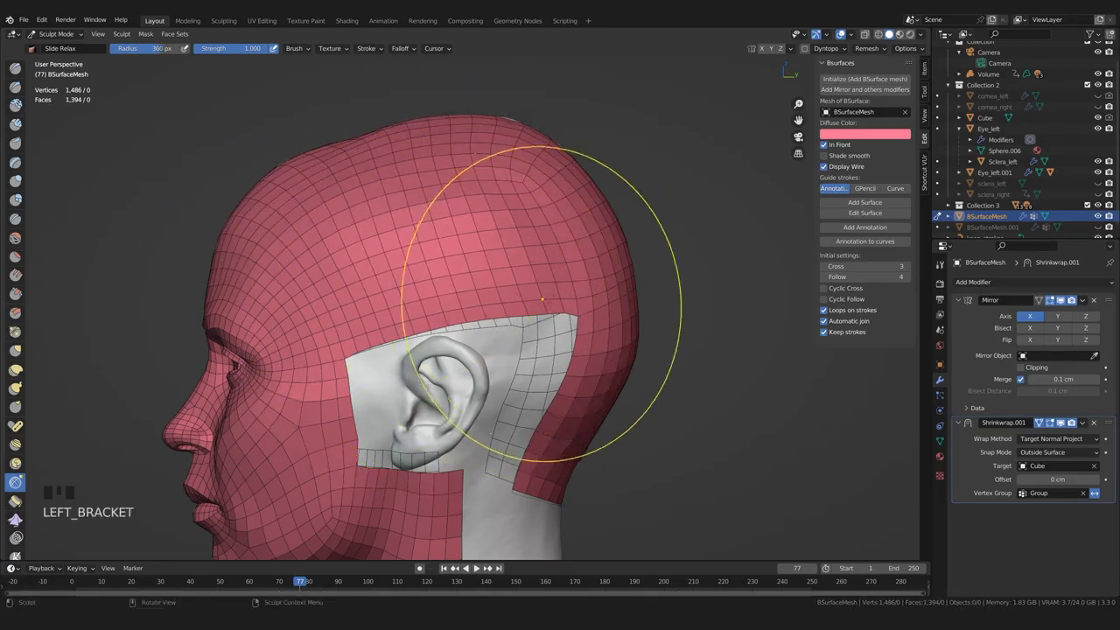
{"action": "middle_click_drag", "start_coordinate": [575, 345], "coordinate": [540, 339]}
{"action": "mouse_move", "coordinate": [592, 288]}
{"action": "left_mouse_down", "text": "shift"}
{"action": "mouse_move", "coordinate": [600, 280]}
{"action": "mouse_move", "coordinate": [595, 291]}
{"action": "left_mouse_up", "text": "shift"}
{"action": "middle_click_drag", "start_coordinate": [564, 356], "coordinate": [490, 349]}
{"action": "left_click_drag", "start_coordinate": [464, 225], "coordinate": [477, 186]}
{"action": "middle_click_drag", "start_coordinate": [437, 224], "coordinate": [538, 210]}
{"action": "left_click_drag", "start_coordinate": [492, 179], "coordinate": [500, 192], "text": "shift"}
{"action": "middle_click_drag", "start_coordinate": [500, 193], "coordinate": [547, 240]}
{"action": "mouse_move", "coordinate": [417, 249]}
{"action": "left_mouse_down", "text": "shift"}
{"action": "mouse_move", "coordinate": [403, 259]}
{"action": "mouse_move", "coordinate": [411, 252]}
{"action": "left_mouse_up", "text": "shift"}
Shift the edge flow up the back of the head with the Grab brush, enlarging it for the higher rows
{"action": "mouse_move", "coordinate": [411, 254]}
{"action": "middle_mouse_down"}
{"action": "mouse_move", "coordinate": [525, 310]}
{"action": "mouse_move", "coordinate": [559, 315]}
{"action": "middle_mouse_up"}
{"action": "key", "text": "g"}
{"action": "left_click_drag", "start_coordinate": [467, 374], "coordinate": [458, 378]}
{"action": "left_click_drag", "start_coordinate": [458, 414], "coordinate": [453, 417]}
{"action": "key", "text": "]"}
{"action": "key", "text": "]"}
{"action": "key", "text": "]"}
{"action": "key", "text": "]"}
{"action": "left_click_drag", "start_coordinate": [497, 304], "coordinate": [488, 274]}
{"action": "left_click_drag", "start_coordinate": [496, 254], "coordinate": [488, 250]}
{"action": "left_click_drag", "start_coordinate": [497, 230], "coordinate": [496, 203]}
{"action": "left_click_drag", "start_coordinate": [516, 183], "coordinate": [508, 181]}
{"action": "left_click_drag", "start_coordinate": [523, 157], "coordinate": [515, 154]}
Even out the spacing on the lower back of the skull with further Grab strokes
{"action": "middle_click_drag", "start_coordinate": [535, 254], "coordinate": [495, 306]}
{"action": "mouse_move", "coordinate": [535, 227]}
{"action": "middle_mouse_down"}
{"action": "mouse_move", "coordinate": [447, 314]}
{"action": "mouse_move", "coordinate": [439, 229]}
{"action": "middle_mouse_up"}
{"action": "left_click_drag", "start_coordinate": [454, 301], "coordinate": [448, 304]}
{"action": "middle_click_drag", "start_coordinate": [450, 341], "coordinate": [451, 311]}
{"action": "left_click_drag", "start_coordinate": [457, 357], "coordinate": [448, 388]}
{"action": "middle_click_drag", "start_coordinate": [449, 388], "coordinate": [453, 349]}
{"action": "left_click_drag", "start_coordinate": [458, 339], "coordinate": [451, 342]}
{"action": "middle_click_drag", "start_coordinate": [426, 187], "coordinate": [465, 202]}
{"action": "left_click_drag", "start_coordinate": [433, 328], "coordinate": [426, 331]}
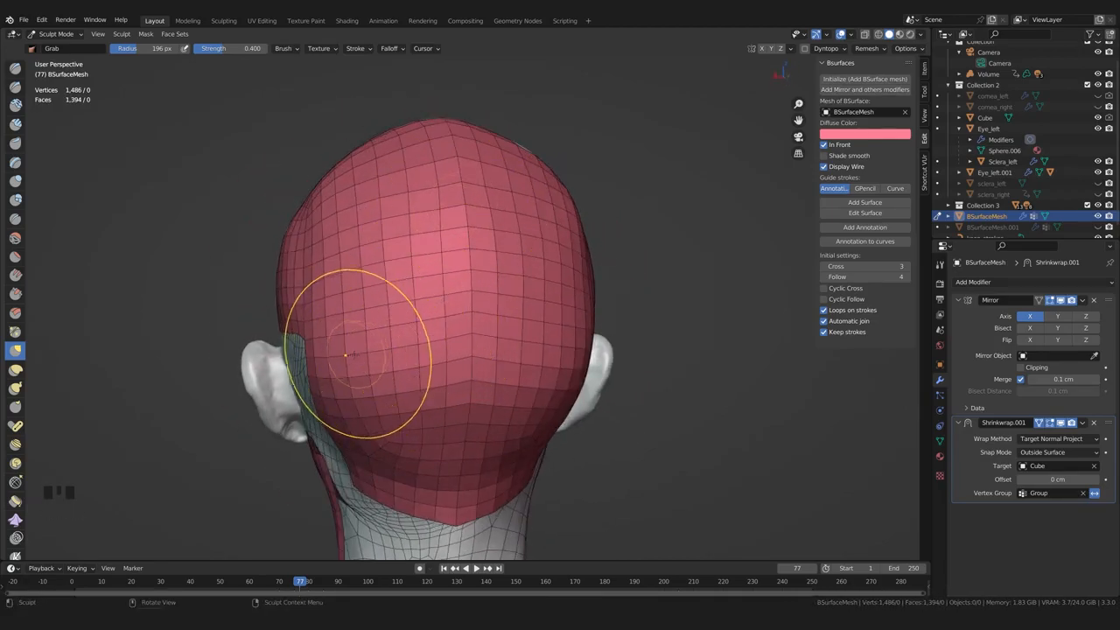
Examine the topology from the side, front and top of the head
{"action": "middle_click_drag", "start_coordinate": [368, 352], "coordinate": [494, 354]}
{"action": "middle_click_drag", "start_coordinate": [443, 281], "coordinate": [468, 281]}
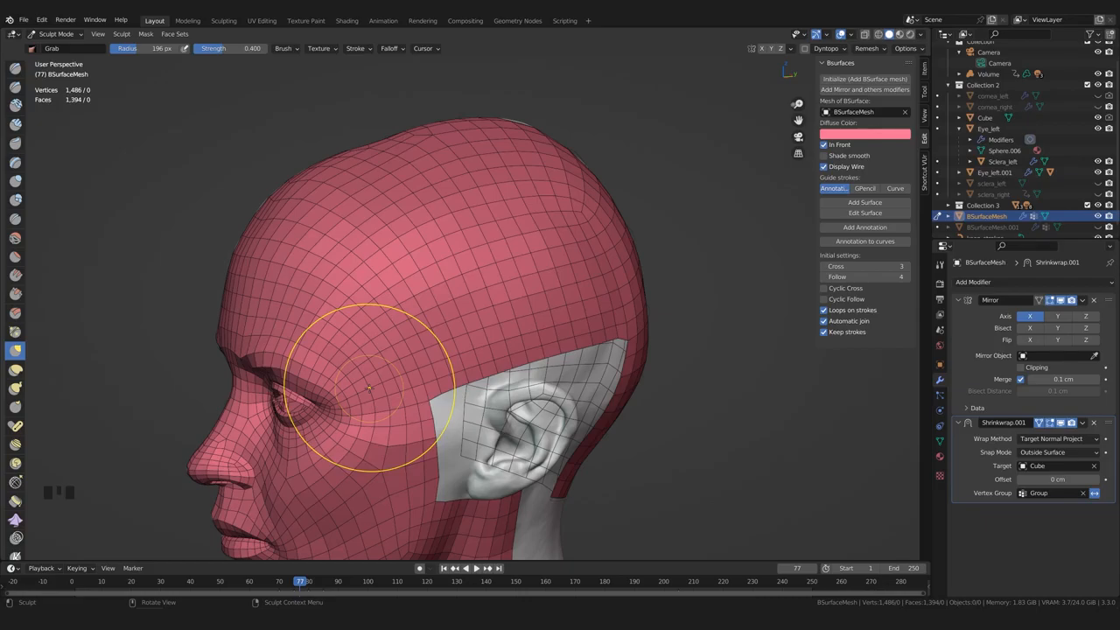
{"action": "middle_click_drag", "start_coordinate": [393, 378], "coordinate": [477, 381]}
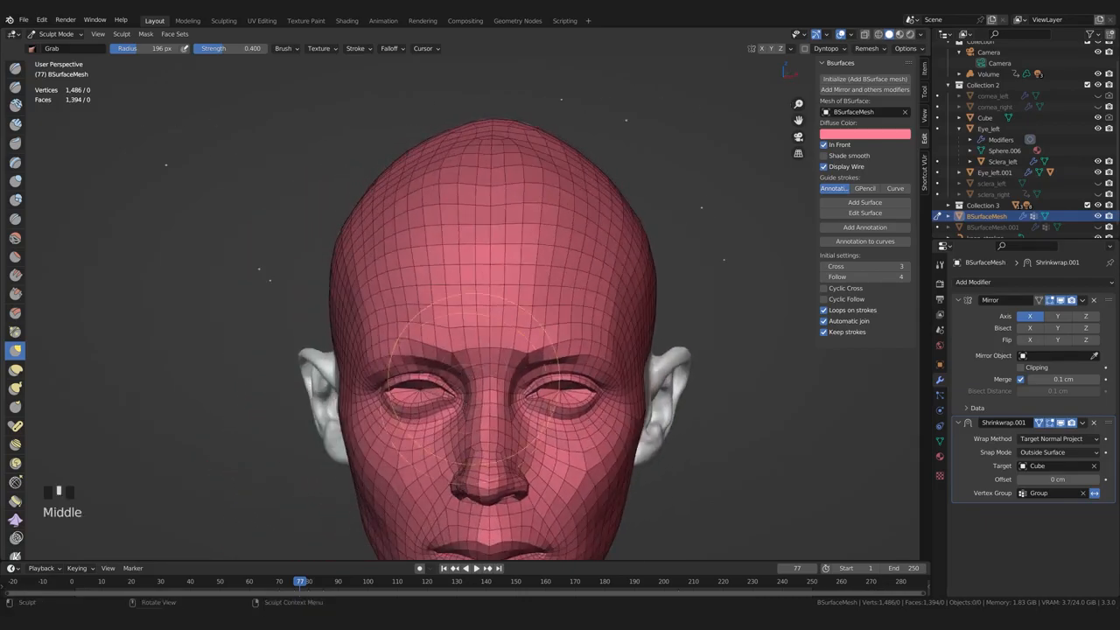
{"action": "middle_click_drag", "start_coordinate": [560, 340], "coordinate": [403, 337]}
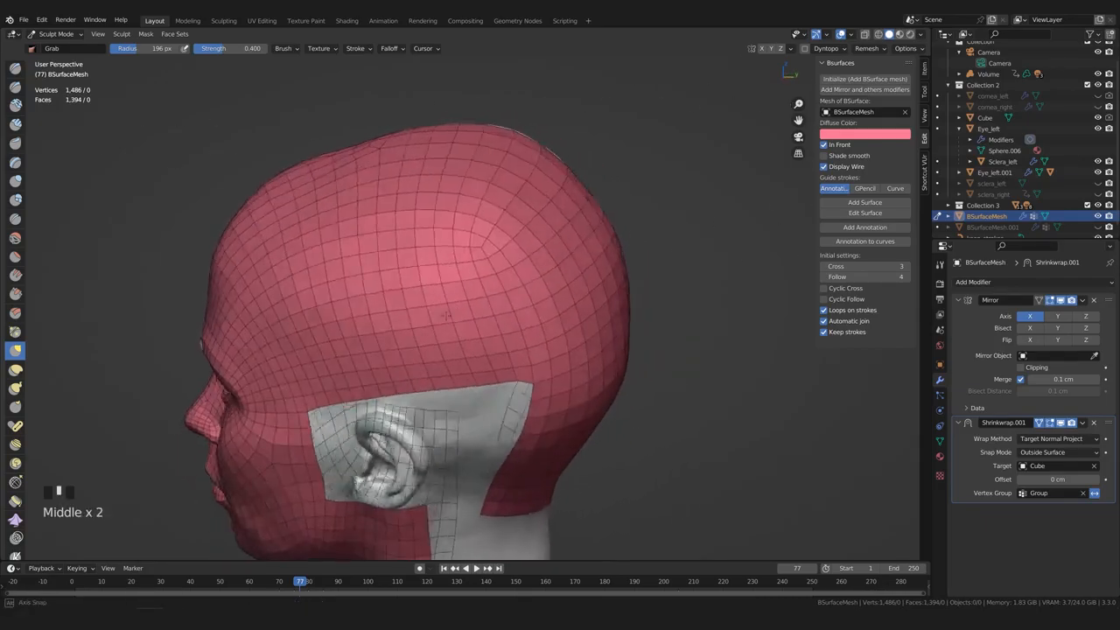
{"action": "middle_click_drag", "start_coordinate": [350, 173], "coordinate": [332, 250]}
{"action": "middle_click_drag", "start_coordinate": [414, 348], "coordinate": [338, 199]}
{"action": "middle_click_drag", "start_coordinate": [403, 252], "coordinate": [405, 334]}
Relax the mesh across the back and rear side of the skull with the Slide Relax brush
{"action": "left_click", "coordinate": [15, 482]}
{"action": "left_click", "coordinate": [473, 313], "text": "shift"}
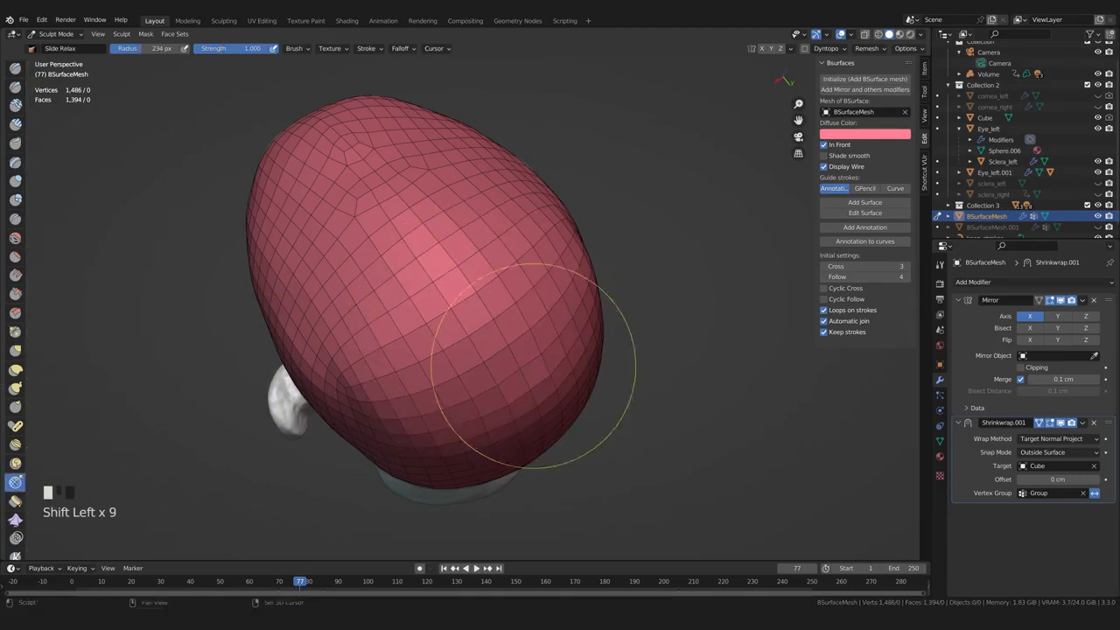
{"action": "left_click_drag", "start_coordinate": [548, 355], "coordinate": [541, 350], "text": "shift"}
{"action": "middle_click_drag", "start_coordinate": [525, 349], "coordinate": [499, 370]}
{"action": "left_click_drag", "start_coordinate": [500, 370], "coordinate": [503, 359], "text": "shift"}
{"action": "middle_click_drag", "start_coordinate": [438, 367], "coordinate": [533, 350]}
{"action": "left_click_drag", "start_coordinate": [472, 349], "coordinate": [455, 341], "text": "shift"}
{"action": "middle_click_drag", "start_coordinate": [350, 350], "coordinate": [446, 368]}
{"action": "left_click_drag", "start_coordinate": [428, 372], "coordinate": [415, 382], "text": "shift"}
{"action": "middle_click_drag", "start_coordinate": [415, 383], "coordinate": [406, 341]}
{"action": "left_click", "coordinate": [443, 376], "text": "shift"}
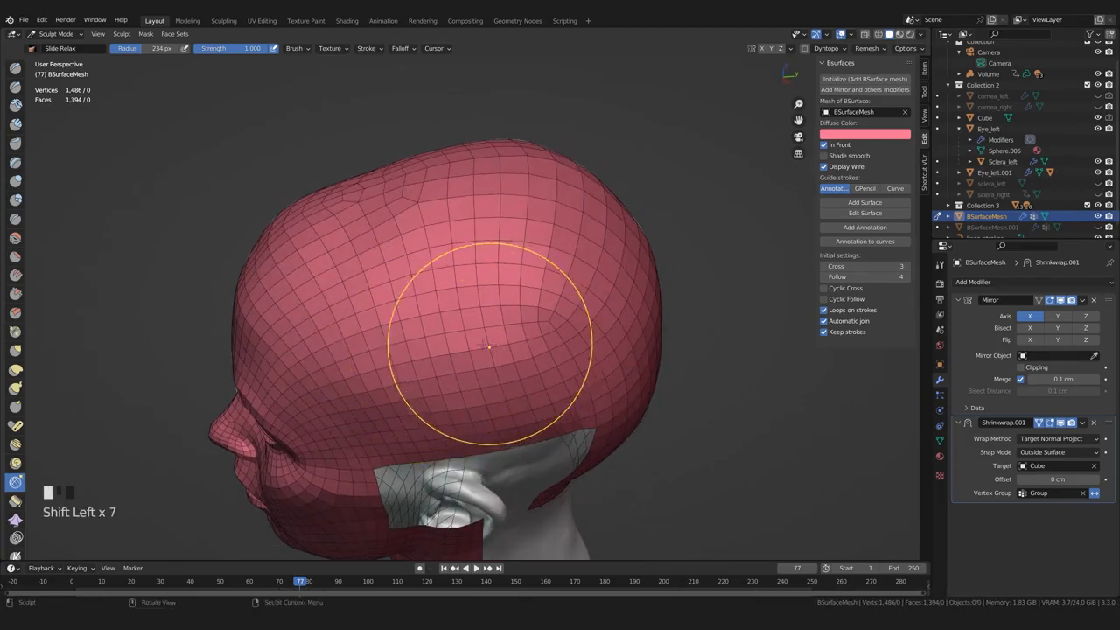
Slide the topology on the crown with Slide Relax to even out the larger faces
{"action": "middle_click_drag", "start_coordinate": [490, 346], "coordinate": [472, 399]}
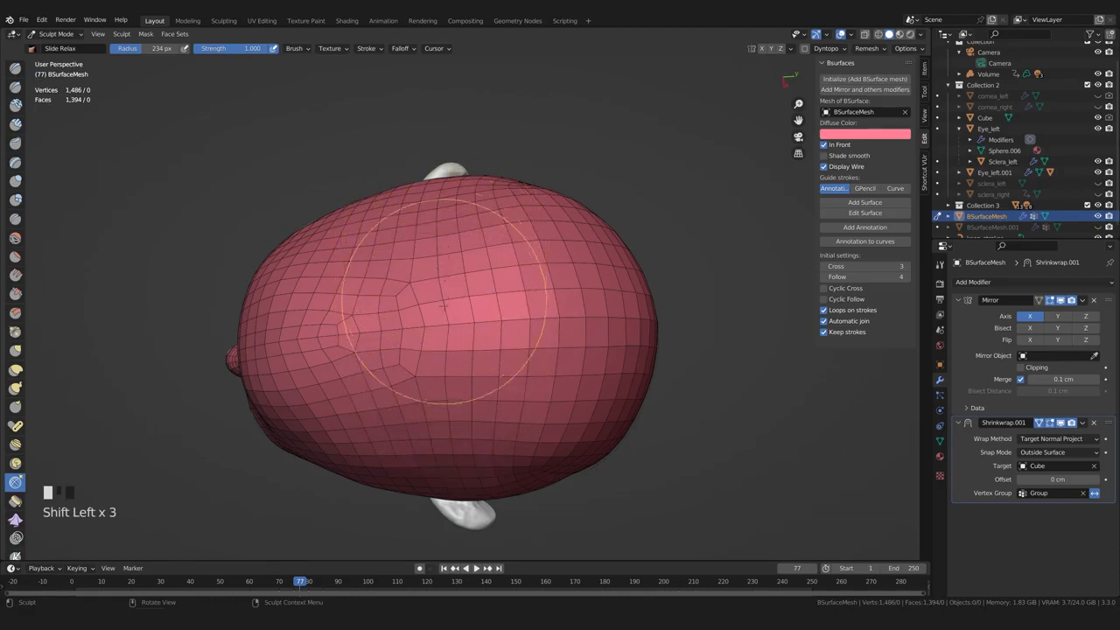
{"action": "left_click_drag", "start_coordinate": [471, 395], "coordinate": [472, 391]}
{"action": "middle_click_drag", "start_coordinate": [472, 391], "coordinate": [481, 354]}
{"action": "left_click_drag", "start_coordinate": [490, 357], "coordinate": [503, 360]}
{"action": "left_click_drag", "start_coordinate": [507, 356], "coordinate": [516, 355]}
{"action": "middle_click_drag", "start_coordinate": [519, 355], "coordinate": [510, 377]}
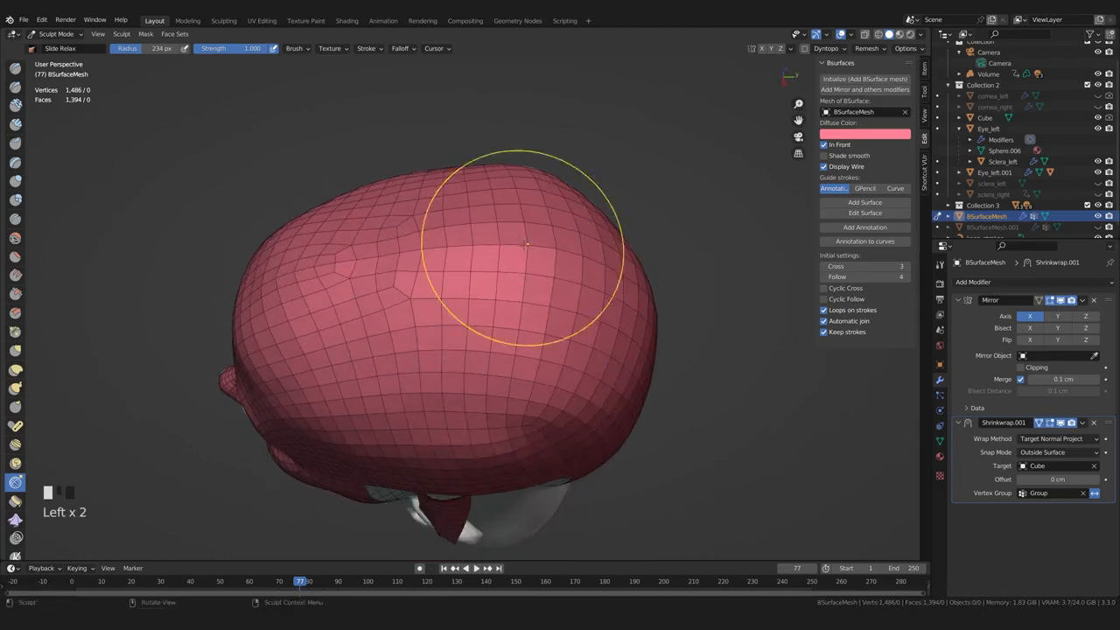
Adjust the mesh along the centre line of the crown with the Grab brush, keeping the mirrored halves together
{"action": "middle_click_drag", "start_coordinate": [525, 245], "coordinate": [516, 327]}
{"action": "middle_click_drag", "start_coordinate": [500, 375], "coordinate": [495, 350]}
{"action": "key", "text": "3"}
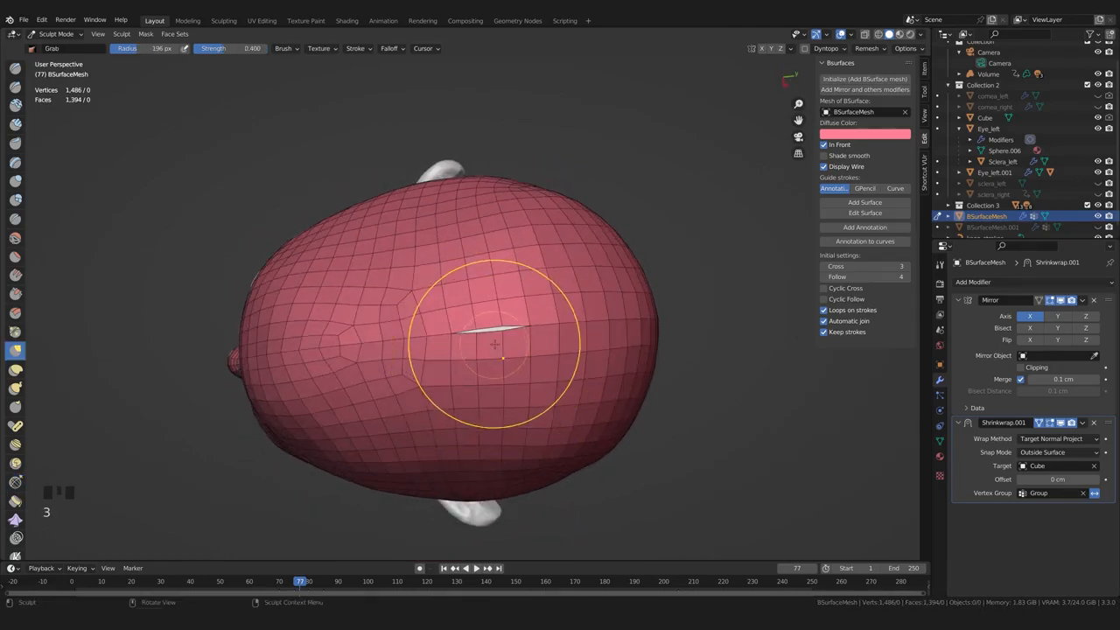
{"action": "middle_click_drag", "start_coordinate": [427, 409], "coordinate": [420, 395]}
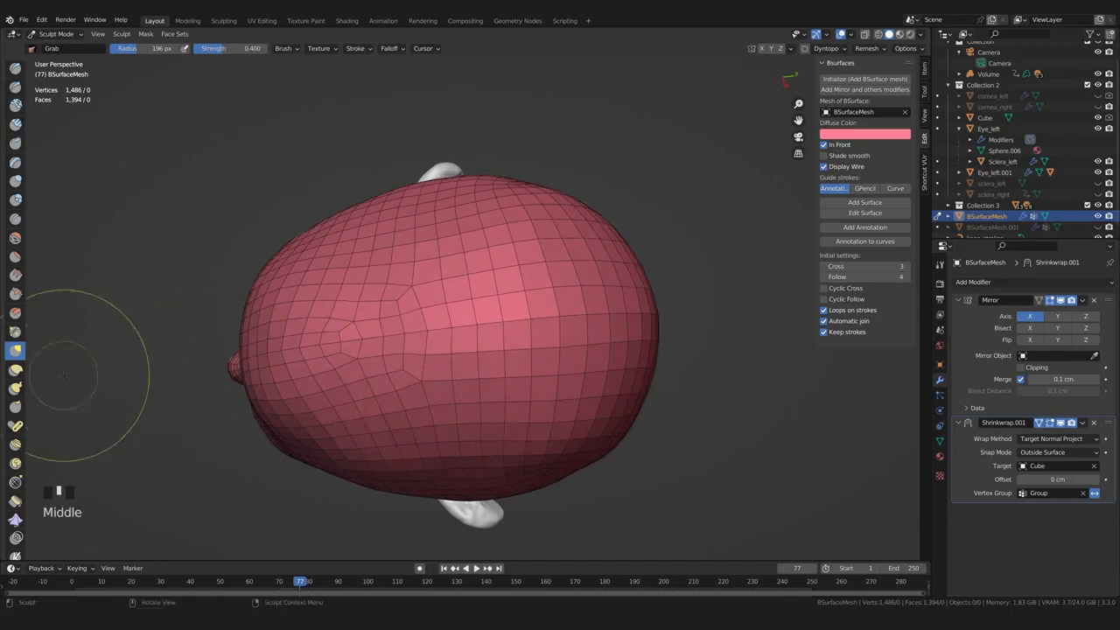
Slide and relax the topology on the front part of the crown with the Slide Relax brush
{"action": "left_click", "coordinate": [16, 482]}
{"action": "middle_click_drag", "start_coordinate": [436, 341], "coordinate": [441, 383]}
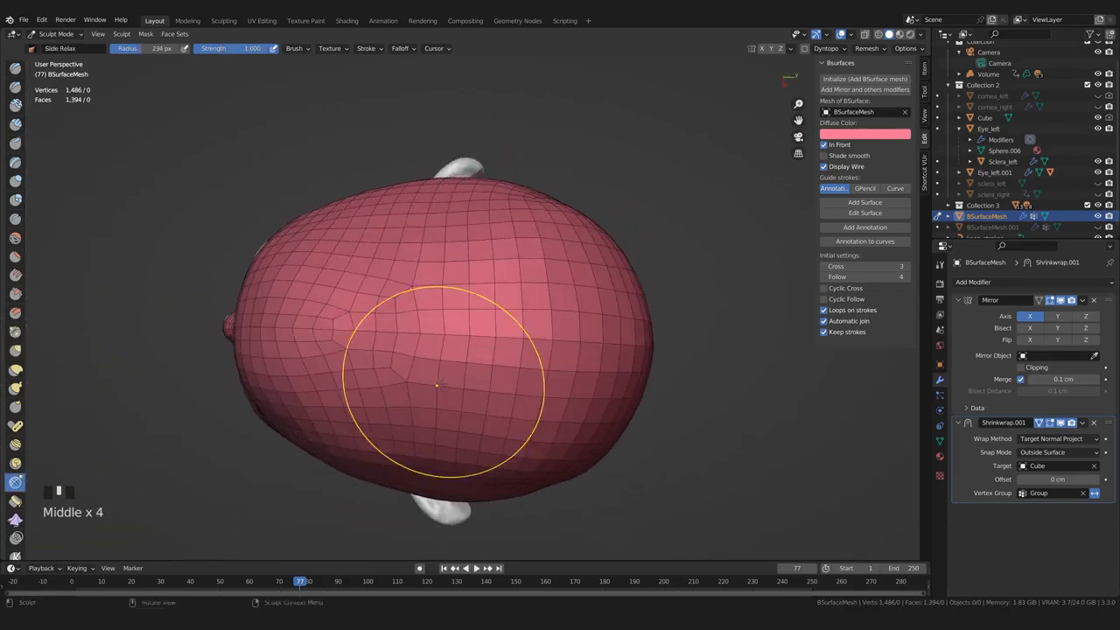
{"action": "mouse_move", "coordinate": [456, 447]}
{"action": "middle_mouse_down"}
{"action": "mouse_move", "coordinate": [458, 360]}
{"action": "mouse_move", "coordinate": [475, 347]}
{"action": "mouse_move", "coordinate": [475, 324]}
{"action": "mouse_move", "coordinate": [513, 375]}
{"action": "mouse_move", "coordinate": [507, 338]}
{"action": "mouse_move", "coordinate": [503, 369]}
{"action": "mouse_move", "coordinate": [514, 364]}
{"action": "middle_mouse_up"}
{"action": "left_click_drag", "start_coordinate": [350, 243], "coordinate": [359, 229]}
{"action": "middle_click_drag", "start_coordinate": [358, 229], "coordinate": [385, 241]}
{"action": "left_click_drag", "start_coordinate": [384, 241], "coordinate": [377, 252], "text": "shift"}
Relax the mesh over the forehead and its upper sides with the Slide Relax brush
{"action": "middle_click_drag", "start_coordinate": [426, 204], "coordinate": [481, 255]}
{"action": "left_click_drag", "start_coordinate": [420, 333], "coordinate": [410, 343], "text": "shift"}
{"action": "middle_click_drag", "start_coordinate": [410, 343], "coordinate": [463, 328]}
{"action": "left_click_drag", "start_coordinate": [507, 245], "coordinate": [515, 234], "text": "shift"}
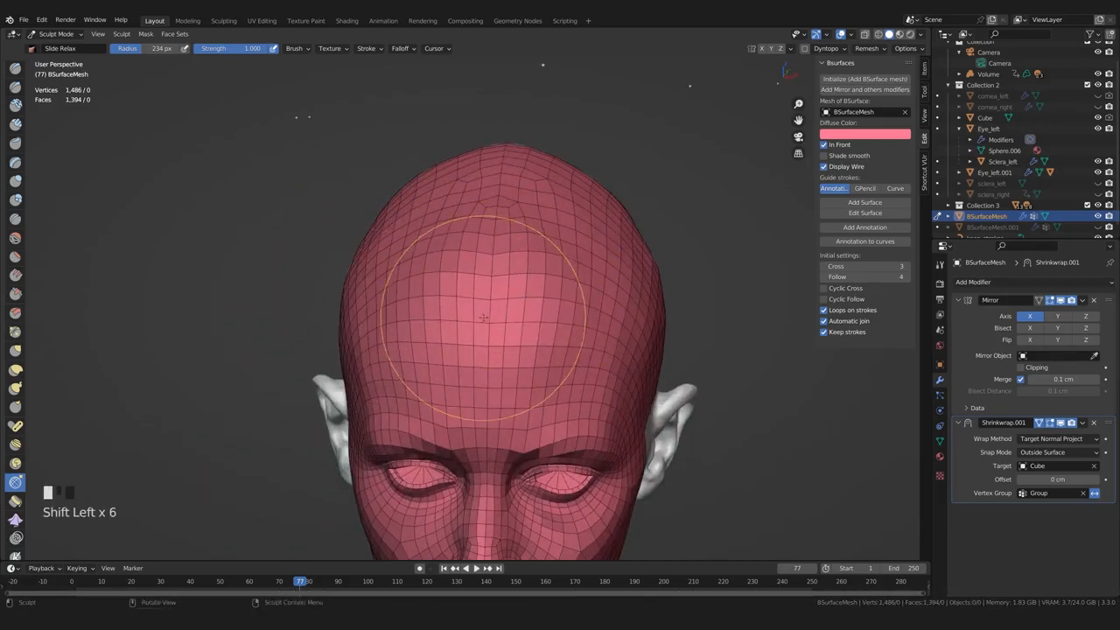
{"action": "middle_click_drag", "start_coordinate": [520, 339], "coordinate": [490, 308]}
{"action": "left_click_drag", "start_coordinate": [392, 261], "coordinate": [399, 262], "text": "shift"}
{"action": "middle_click_drag", "start_coordinate": [502, 299], "coordinate": [496, 287]}
{"action": "left_click_drag", "start_coordinate": [497, 287], "coordinate": [497, 282], "text": "shift"}
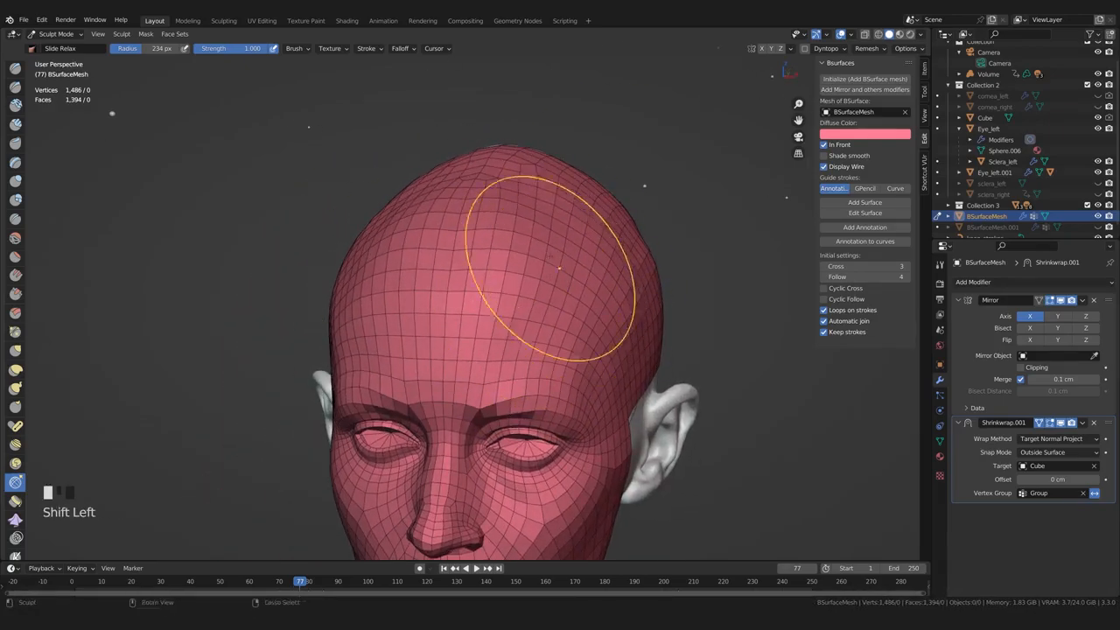
{"action": "middle_click_drag", "start_coordinate": [567, 293], "coordinate": [539, 259]}
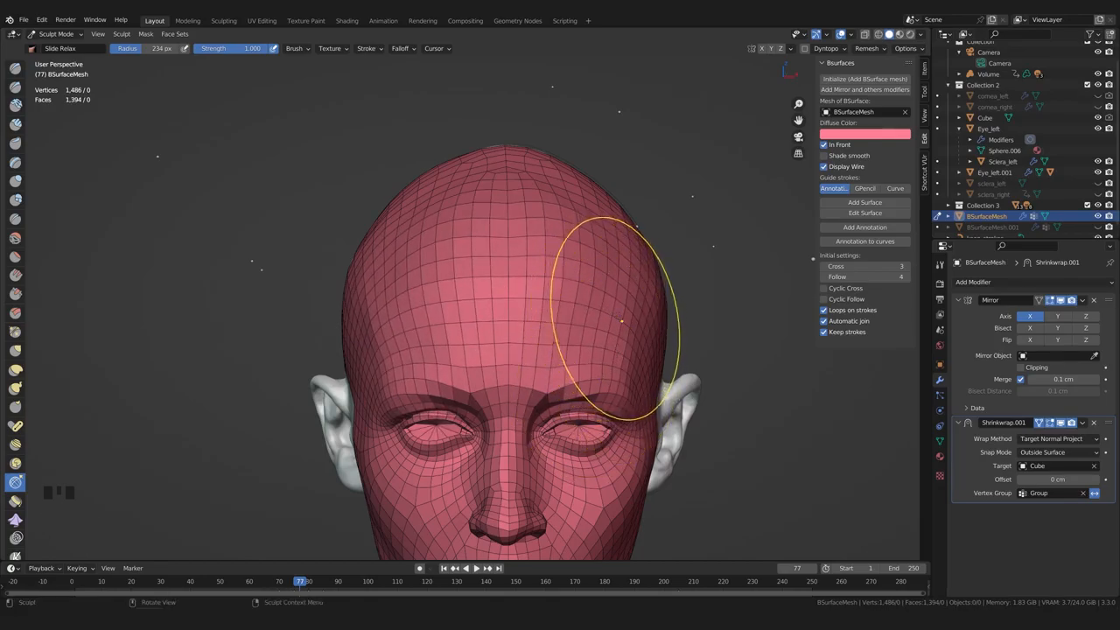
{"action": "middle_click_drag", "start_coordinate": [536, 362], "coordinate": [386, 274], "text": "shift"}
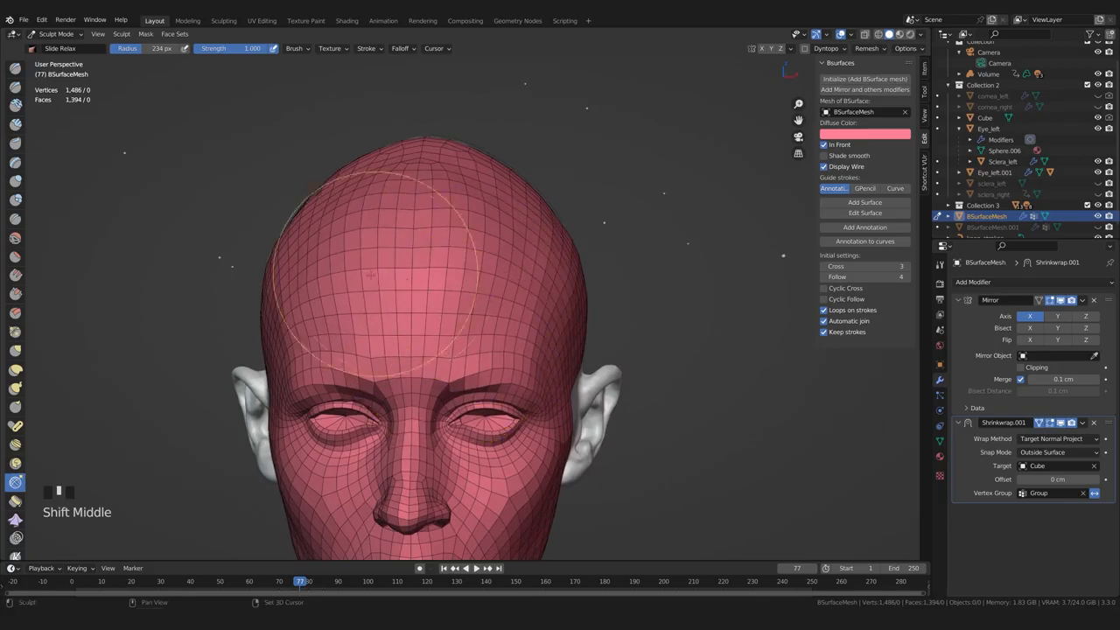
Relax the topology from the side of the forehead up toward the crown with the Slide Relax brush
{"action": "left_click_drag", "start_coordinate": [555, 348], "coordinate": [544, 348], "text": "shift"}
{"action": "middle_click_drag", "start_coordinate": [525, 341], "coordinate": [509, 315]}
{"action": "left_click_drag", "start_coordinate": [487, 308], "coordinate": [475, 303], "text": "shift"}
{"action": "key", "text": "ctrl+z"}
{"action": "mouse_move", "coordinate": [475, 302]}
{"action": "middle_mouse_down"}
{"action": "mouse_move", "coordinate": [467, 321]}
{"action": "mouse_move", "coordinate": [503, 285]}
{"action": "middle_mouse_up"}
{"action": "middle_click_drag", "start_coordinate": [508, 282], "coordinate": [514, 257]}
{"action": "left_click_drag", "start_coordinate": [515, 257], "coordinate": [515, 249], "text": "shift"}
Try to slide and relax the faces across the top of the crown, and undo those strokes
{"action": "middle_click_drag", "start_coordinate": [512, 138], "coordinate": [508, 163]}
{"action": "scroll", "coordinate": [508, 163], "scroll_direction": "down", "scroll_amount": 1}
{"action": "left_click_drag", "start_coordinate": [507, 163], "coordinate": [495, 159]}
{"action": "left_click_drag", "start_coordinate": [495, 158], "coordinate": [489, 157], "text": "shift"}
{"action": "middle_click_drag", "start_coordinate": [486, 158], "coordinate": [475, 186]}
{"action": "left_click_drag", "start_coordinate": [474, 187], "coordinate": [471, 190], "text": "shift"}
{"action": "middle_click_drag", "start_coordinate": [470, 191], "coordinate": [471, 215]}
{"action": "left_click_drag", "start_coordinate": [471, 215], "coordinate": [472, 224]}
{"action": "key", "text": "ctrl+z"}
{"action": "key", "text": "ctrl+z"}
{"action": "key", "text": "ctrl+z"}
{"action": "key", "text": "ctrl+z"}
Relax the topology around the centre of the crown with Slide Relax, undoing the last stroke
{"action": "middle_click_drag", "start_coordinate": [490, 234], "coordinate": [471, 254]}
{"action": "left_click_drag", "start_coordinate": [471, 253], "coordinate": [472, 256], "text": "shift"}
{"action": "left_click_drag", "start_coordinate": [416, 316], "coordinate": [417, 317], "text": "shift"}
{"action": "middle_click_drag", "start_coordinate": [417, 318], "coordinate": [456, 350]}
{"action": "middle_click_drag", "start_coordinate": [457, 349], "coordinate": [437, 363], "text": "shift"}
{"action": "left_click_drag", "start_coordinate": [420, 357], "coordinate": [418, 389]}
{"action": "key", "text": "ctrl+z"}
Switch to the Grab brush and set its falloff to Sharp
{"action": "key", "text": "g"}
{"action": "key", "text": "ctrl+z"}
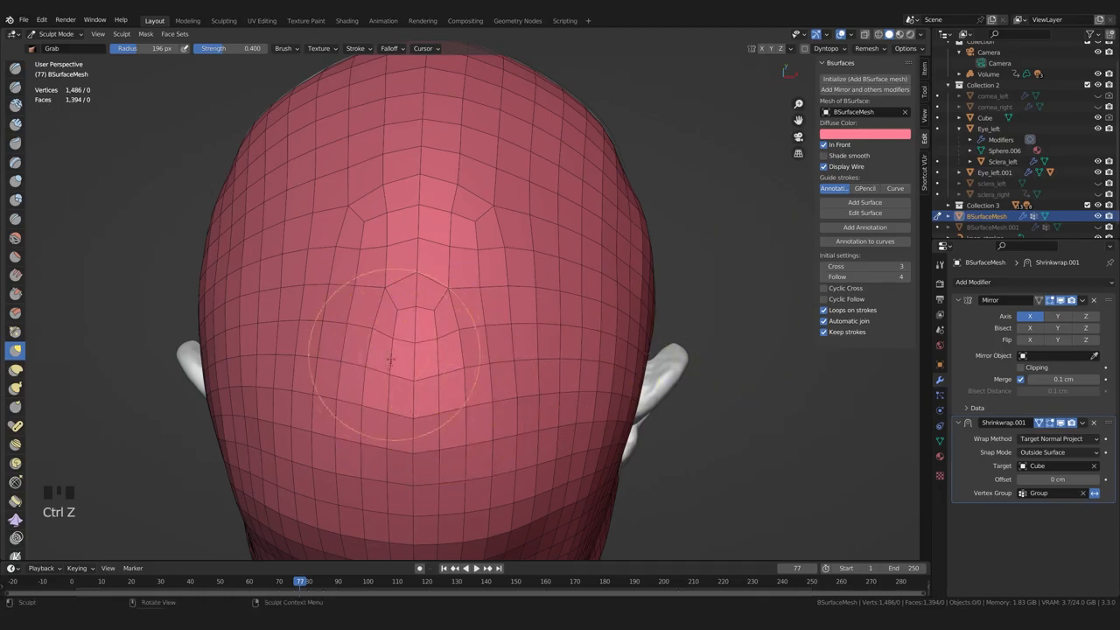
{"action": "left_click", "coordinate": [940, 264]}
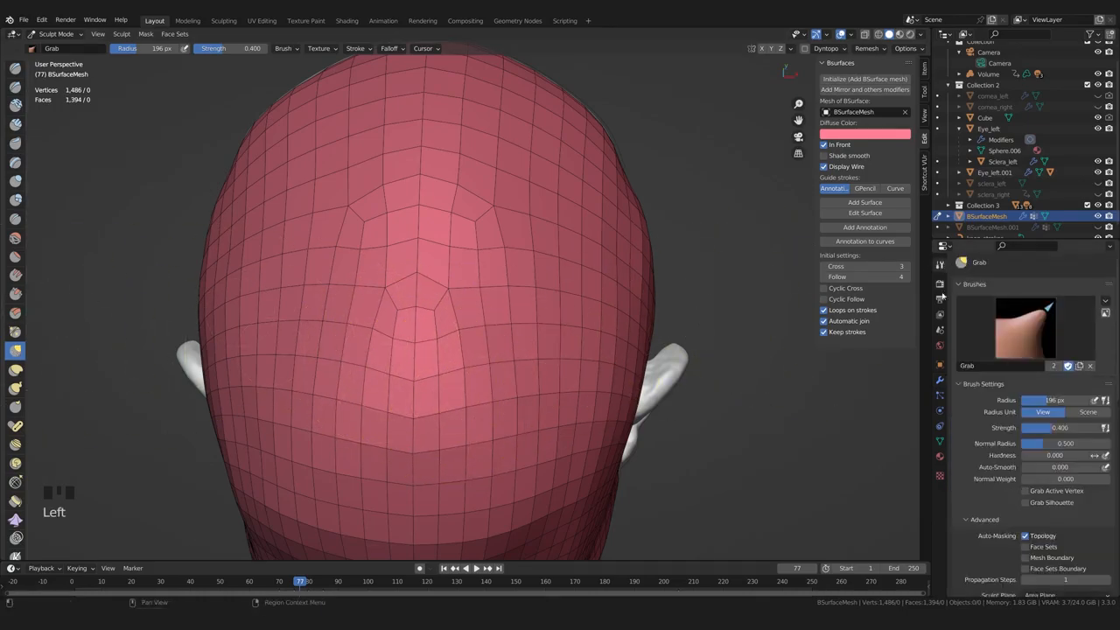
{"action": "scroll", "coordinate": [979, 496], "scroll_direction": "down", "scroll_amount": 15}
{"action": "scroll", "coordinate": [978, 497], "scroll_direction": "down", "scroll_amount": 18}
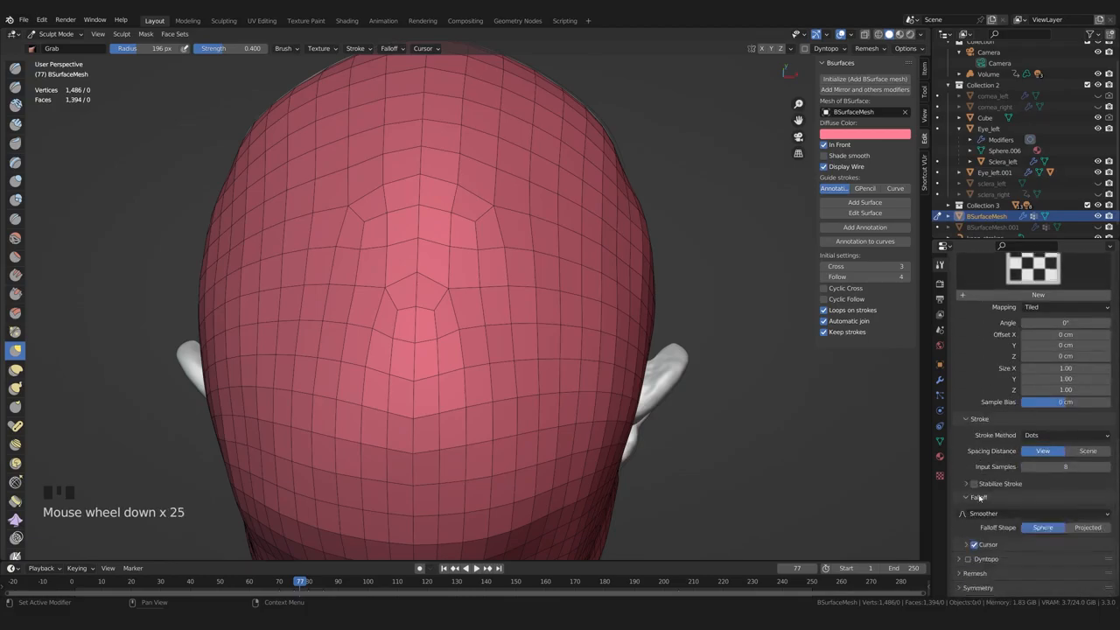
{"action": "left_click", "coordinate": [984, 486]}
{"action": "left_click", "coordinate": [1005, 417]}
Adjust the vertices along the centre line of the crown with the Grab brush so the mirrored halves meet
{"action": "scroll", "coordinate": [441, 389], "scroll_direction": "up", "scroll_amount": 1}
{"action": "scroll", "coordinate": [441, 388], "scroll_direction": "down", "scroll_amount": 1}
{"action": "mouse_move", "coordinate": [440, 391]}
{"action": "middle_mouse_down"}
{"action": "mouse_move", "coordinate": [435, 430]}
{"action": "mouse_move", "coordinate": [426, 390]}
{"action": "middle_mouse_up"}
{"action": "left_click_drag", "start_coordinate": [426, 421], "coordinate": [431, 428]}
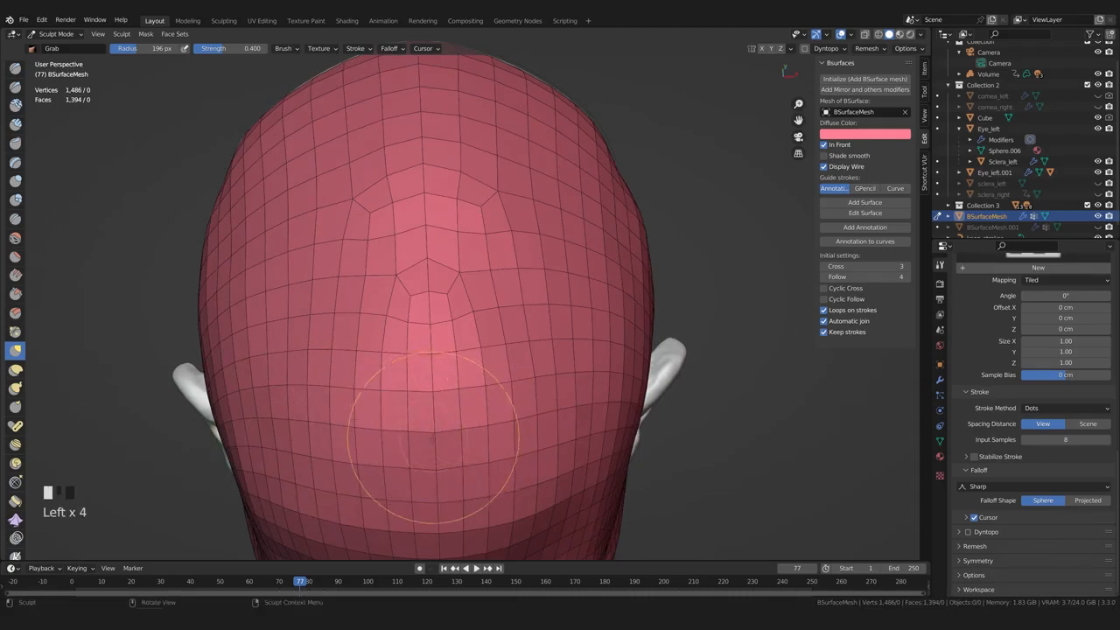
{"action": "left_click_drag", "start_coordinate": [421, 361], "coordinate": [434, 358]}
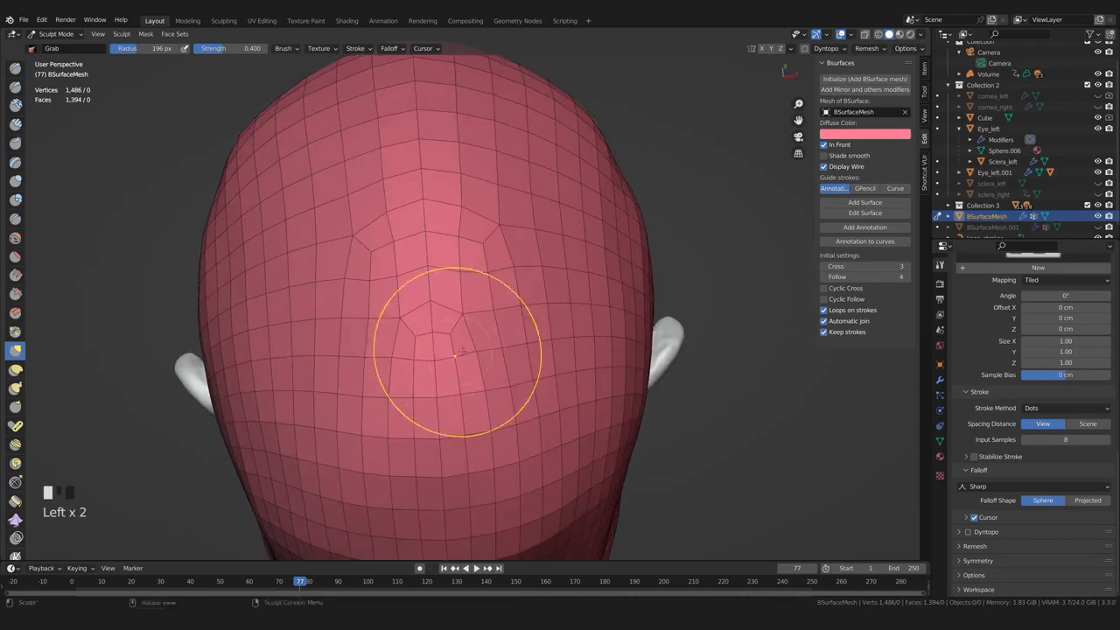
{"action": "middle_click_drag", "start_coordinate": [452, 345], "coordinate": [427, 348]}
{"action": "left_click_drag", "start_coordinate": [427, 348], "coordinate": [422, 345]}
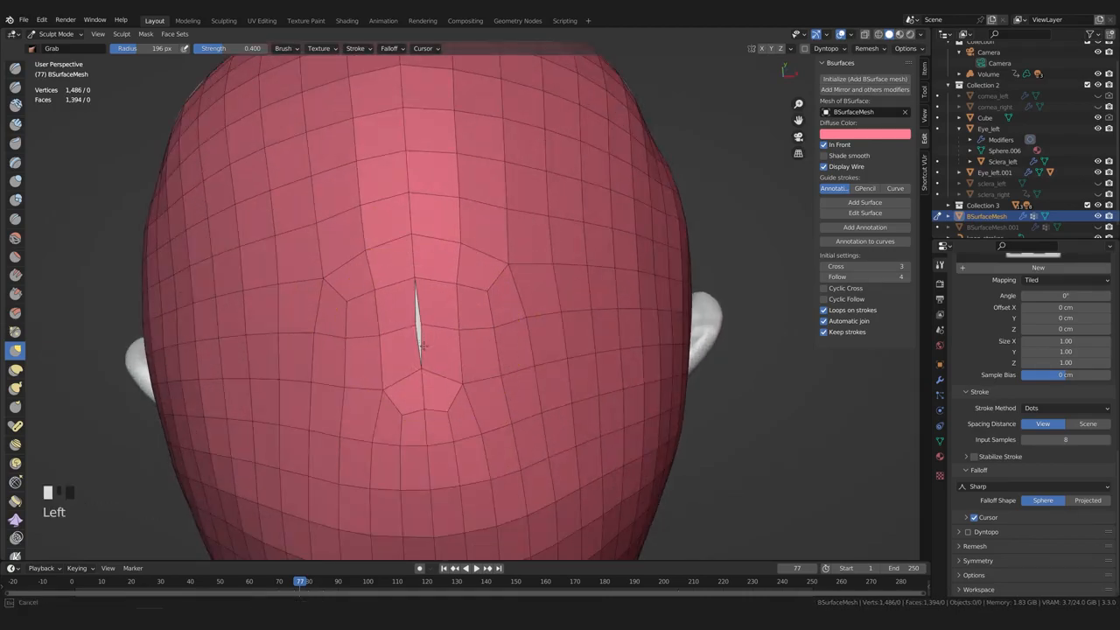
{"action": "middle_click_drag", "start_coordinate": [412, 242], "coordinate": [430, 316]}
{"action": "left_click_drag", "start_coordinate": [431, 316], "coordinate": [432, 319]}
{"action": "mouse_move", "coordinate": [426, 285]}
{"action": "middle_mouse_down", "text": "shift"}
{"action": "mouse_move", "coordinate": [447, 344]}
{"action": "mouse_move", "coordinate": [439, 327]}
{"action": "middle_mouse_up", "text": "shift"}
{"action": "left_click_drag", "start_coordinate": [439, 327], "coordinate": [437, 324]}
Nudge the vertices along the centre line on the back of the head with the Grab brush
{"action": "middle_click_drag", "start_coordinate": [437, 324], "coordinate": [398, 306]}
{"action": "mouse_move", "coordinate": [397, 306]}
{"action": "middle_mouse_down"}
{"action": "mouse_move", "coordinate": [357, 290]}
{"action": "mouse_move", "coordinate": [426, 358]}
{"action": "mouse_move", "coordinate": [479, 332]}
{"action": "middle_mouse_up"}
{"action": "left_click", "coordinate": [479, 332]}
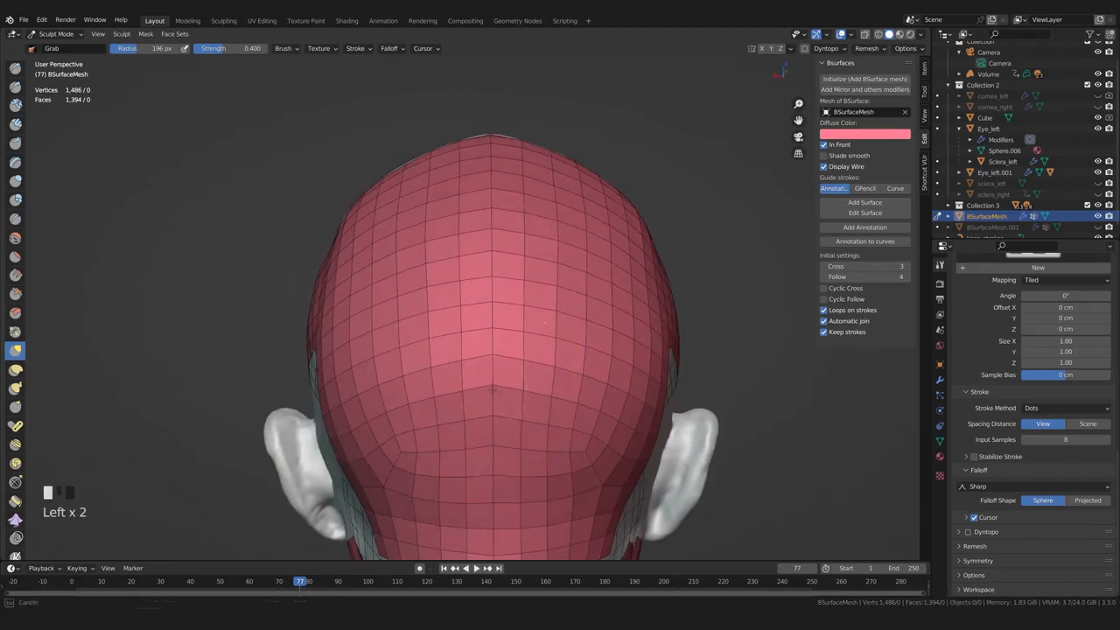
{"action": "scroll", "coordinate": [480, 368], "scroll_direction": "down", "scroll_amount": 4}
{"action": "left_click", "coordinate": [482, 309]}
{"action": "left_click", "coordinate": [482, 309]}
{"action": "left_click", "coordinate": [481, 311]}
{"action": "scroll", "coordinate": [465, 320], "scroll_direction": "up", "scroll_amount": 2}
{"action": "middle_click_drag", "start_coordinate": [465, 320], "coordinate": [610, 409]}
Duplicate the Shrinkwrap modifier and apply one copy to bake the projection into the mesh
{"action": "left_click", "coordinate": [940, 380]}
{"action": "left_click", "coordinate": [1082, 422]}
{"action": "left_click", "coordinate": [1054, 468]}
{"action": "left_click", "coordinate": [1082, 423]}
{"action": "left_click", "coordinate": [1067, 437]}
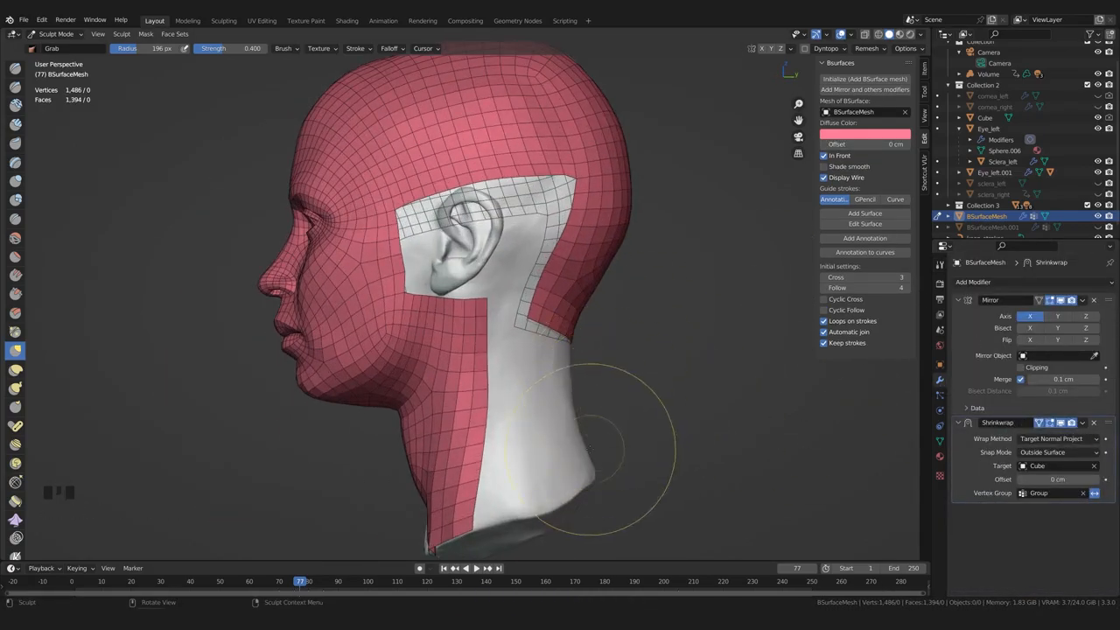
Even out the rear border of the neck mesh with the Slide Relax and Grab brushes
{"action": "middle_click_drag", "start_coordinate": [591, 449], "coordinate": [549, 429]}
{"action": "scroll", "coordinate": [503, 404], "scroll_direction": "up", "scroll_amount": 2}
{"action": "middle_click_drag", "start_coordinate": [481, 546], "coordinate": [532, 438]}
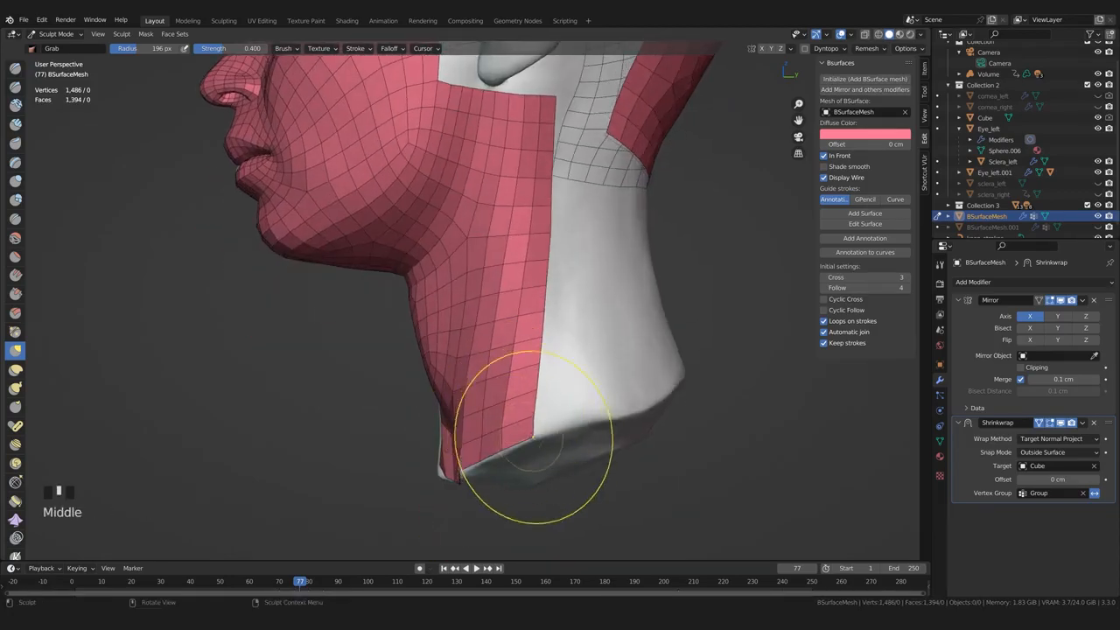
{"action": "scroll", "coordinate": [542, 385], "scroll_direction": "down", "scroll_amount": 1}
{"action": "left_click", "coordinate": [15, 482]}
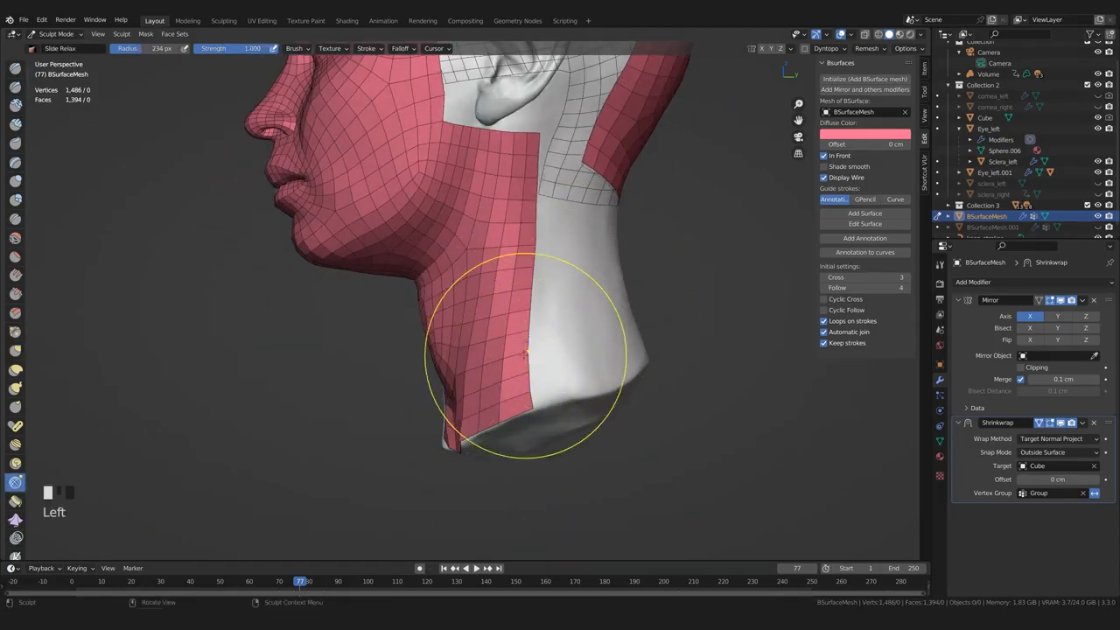
{"action": "left_click", "coordinate": [15, 349]}
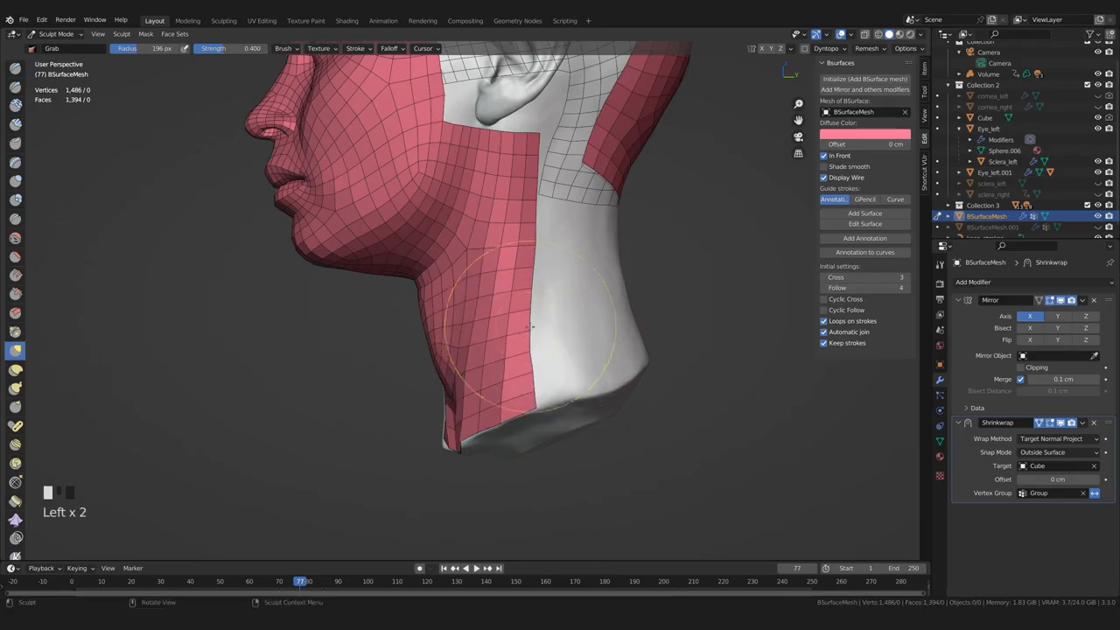
{"action": "mouse_move", "coordinate": [527, 348]}
{"action": "middle_mouse_down"}
{"action": "mouse_move", "coordinate": [600, 385]}
{"action": "mouse_move", "coordinate": [580, 400]}
{"action": "mouse_move", "coordinate": [525, 392]}
{"action": "mouse_move", "coordinate": [552, 346]}
{"action": "mouse_move", "coordinate": [579, 382]}
{"action": "mouse_move", "coordinate": [505, 359]}
{"action": "middle_mouse_up"}
Delete the lowest row of faces along the skull mesh's border at the nape
{"action": "key", "text": "Tab"}
{"action": "left_click", "coordinate": [487, 311]}
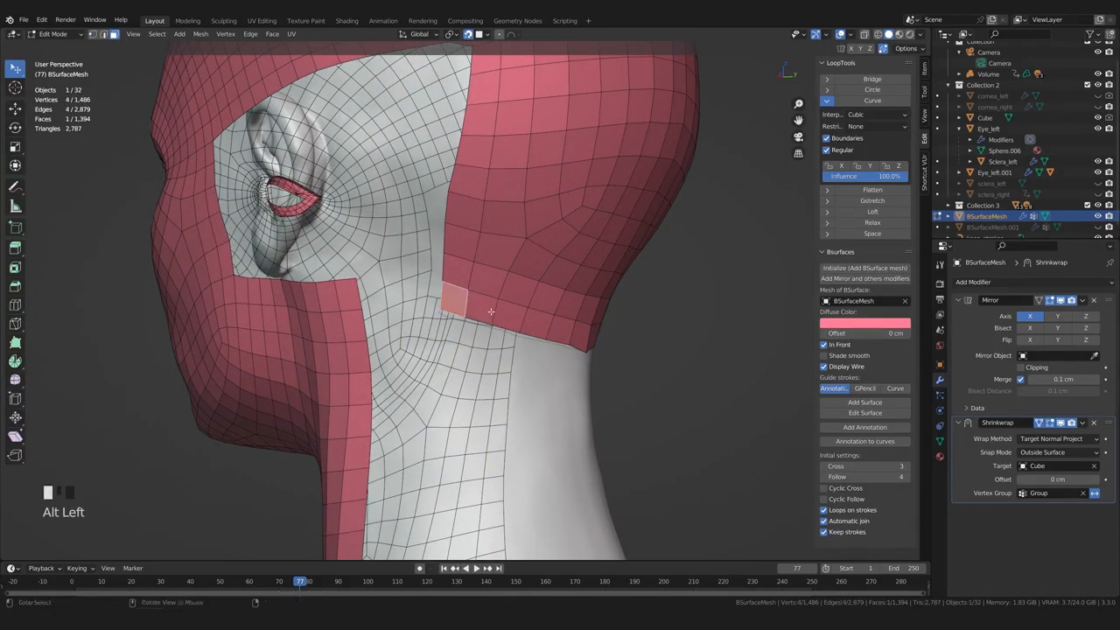
{"action": "key", "text": "x"}
{"action": "key", "text": "f"}
Select the rear border edges of the neck mesh and draw annotation guide strokes down the side and back of the neck
{"action": "middle_click_drag", "start_coordinate": [500, 287], "coordinate": [600, 271]}
{"action": "key", "text": "2"}
{"action": "left_click", "coordinate": [467, 242]}
{"action": "left_click", "coordinate": [467, 503], "text": "ctrl"}
{"action": "middle_click_drag", "start_coordinate": [466, 503], "coordinate": [430, 472]}
{"action": "middle_click_drag", "start_coordinate": [461, 429], "coordinate": [486, 423]}
{"action": "key", "text": "Tab"}
{"action": "left_click_drag", "start_coordinate": [15, 187], "coordinate": [67, 190]}
{"action": "middle_click_drag", "start_coordinate": [496, 182], "coordinate": [467, 190]}
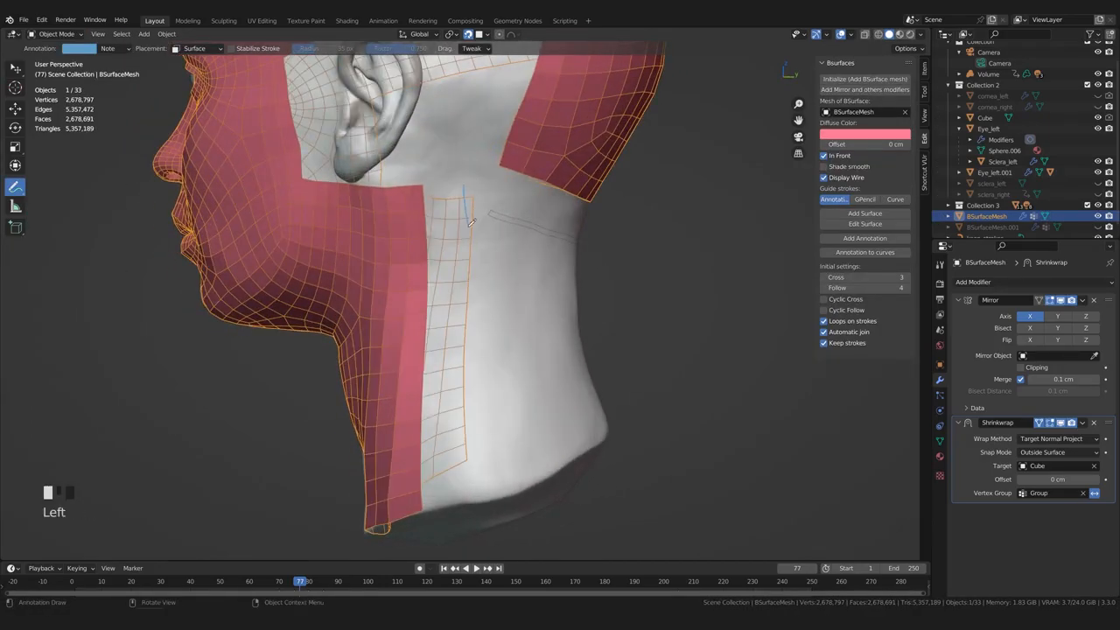
{"action": "middle_click_drag", "start_coordinate": [501, 408], "coordinate": [432, 236]}
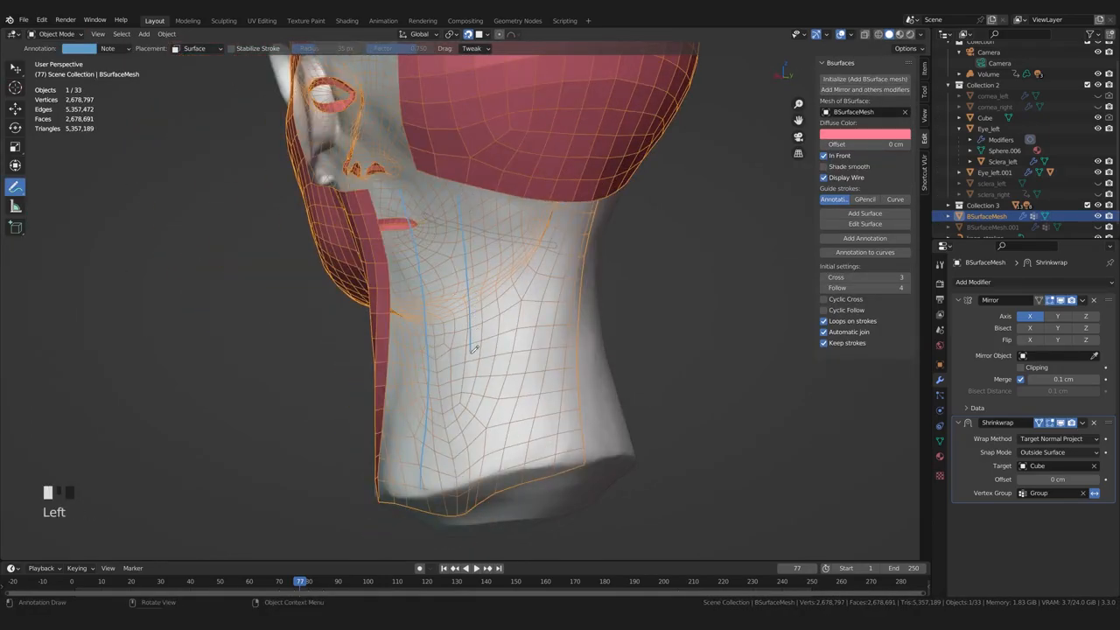
{"action": "middle_click_drag", "start_coordinate": [476, 469], "coordinate": [498, 390]}
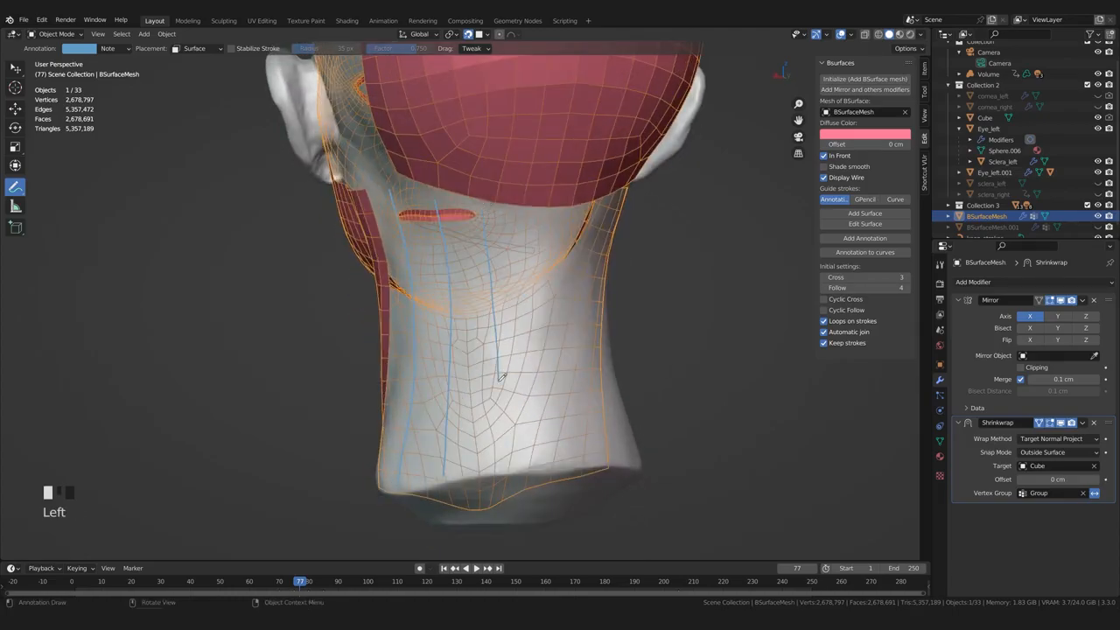
{"action": "middle_click_drag", "start_coordinate": [564, 422], "coordinate": [527, 420]}
{"action": "left_click_drag", "start_coordinate": [515, 215], "coordinate": [518, 222]}
{"action": "middle_click_drag", "start_coordinate": [519, 408], "coordinate": [673, 385]}
Generate a Bsurfaces surface from the neck guide strokes with Follow set to 2
{"action": "left_click", "coordinate": [871, 215]}
{"action": "left_click", "coordinate": [41, 498]}
{"action": "left_click", "coordinate": [41, 498]}
{"action": "mouse_move", "coordinate": [451, 487]}
{"action": "middle_mouse_down"}
{"action": "mouse_move", "coordinate": [563, 490]}
{"action": "mouse_move", "coordinate": [370, 498]}
{"action": "mouse_move", "coordinate": [519, 533]}
{"action": "mouse_move", "coordinate": [412, 496]}
{"action": "mouse_move", "coordinate": [490, 477]}
{"action": "middle_mouse_up"}
Return to sculpting and assign all visible faces, including the new neck surface, to a single face set
{"action": "key", "text": "ctrl+Tab"}
{"action": "scroll", "coordinate": [472, 437], "scroll_direction": "up", "scroll_amount": 3}
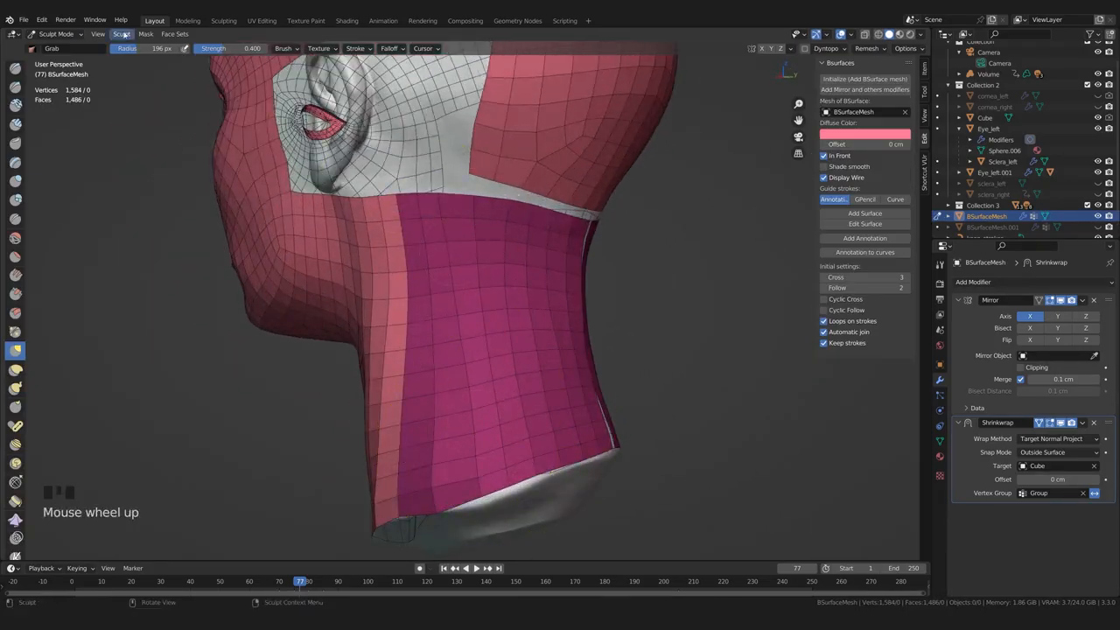
{"action": "left_click", "coordinate": [169, 35]}
{"action": "left_click", "coordinate": [188, 61]}
Smooth and distribute the new neck faces evenly with the Slide Relax brush
{"action": "middle_click_drag", "start_coordinate": [437, 415], "coordinate": [482, 411]}
{"action": "left_click_drag", "start_coordinate": [482, 416], "coordinate": [458, 449], "text": "shift"}
{"action": "left_click", "coordinate": [15, 482]}
{"action": "mouse_move", "coordinate": [477, 393]}
{"action": "left_mouse_down", "text": "shift"}
{"action": "mouse_move", "coordinate": [488, 288]}
{"action": "mouse_move", "coordinate": [485, 302]}
{"action": "left_mouse_up", "text": "shift"}
{"action": "left_click_drag", "start_coordinate": [458, 449], "coordinate": [514, 297], "text": "shift"}
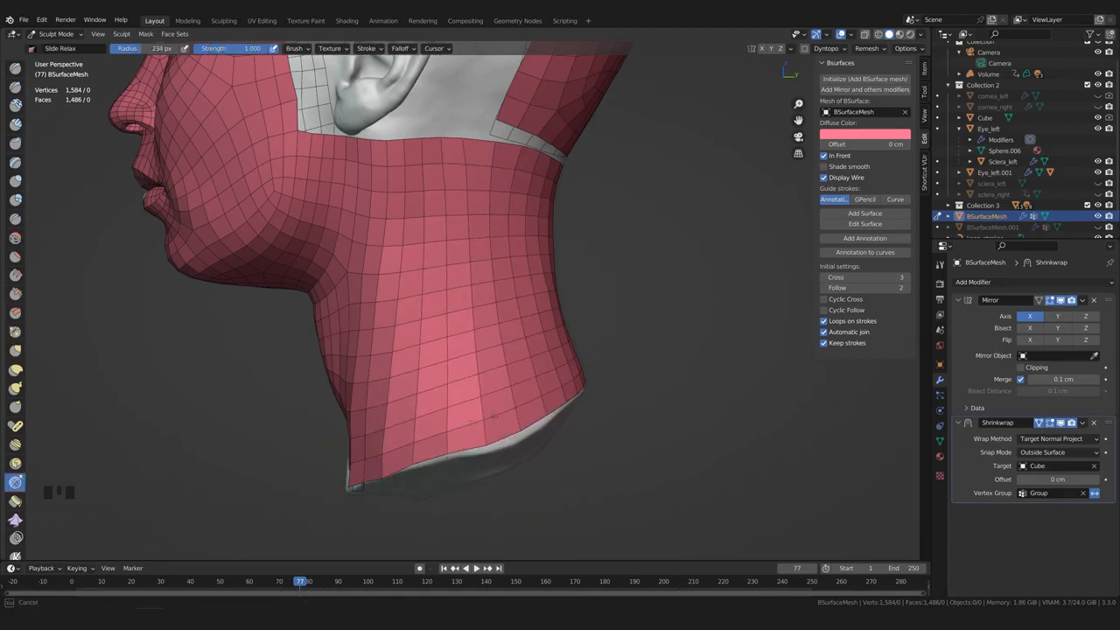
{"action": "middle_click_drag", "start_coordinate": [495, 416], "coordinate": [518, 411]}
{"action": "left_click_drag", "start_coordinate": [447, 385], "coordinate": [435, 372], "text": "shift"}
{"action": "left_click_drag", "start_coordinate": [507, 241], "coordinate": [511, 248], "text": "shift"}
{"action": "middle_click_drag", "start_coordinate": [652, 376], "coordinate": [516, 408]}
Adjust the upper border and side of the neck mesh with the Grab brush
{"action": "key", "text": "g"}
{"action": "left_click_drag", "start_coordinate": [516, 412], "coordinate": [521, 411]}
{"action": "left_click_drag", "start_coordinate": [522, 179], "coordinate": [525, 173]}
{"action": "mouse_move", "coordinate": [516, 201]}
{"action": "middle_mouse_down"}
{"action": "mouse_move", "coordinate": [511, 179]}
{"action": "mouse_move", "coordinate": [530, 184]}
{"action": "middle_mouse_up"}
{"action": "left_click_drag", "start_coordinate": [490, 175], "coordinate": [489, 182]}
{"action": "middle_click_drag", "start_coordinate": [455, 228], "coordinate": [492, 235]}
{"action": "left_click_drag", "start_coordinate": [454, 201], "coordinate": [455, 194]}
{"action": "mouse_move", "coordinate": [416, 229]}
{"action": "middle_mouse_down"}
{"action": "mouse_move", "coordinate": [494, 246]}
{"action": "mouse_move", "coordinate": [486, 254]}
{"action": "middle_mouse_up"}
{"action": "left_click_drag", "start_coordinate": [525, 288], "coordinate": [481, 335]}
Examine the neck topology in Edit Mode from the front, side and back
{"action": "scroll", "coordinate": [508, 315], "scroll_direction": "down", "scroll_amount": 1}
{"action": "key", "text": "Tab"}
{"action": "mouse_move", "coordinate": [494, 385]}
{"action": "middle_mouse_down"}
{"action": "mouse_move", "coordinate": [627, 400]}
{"action": "mouse_move", "coordinate": [550, 410]}
{"action": "middle_mouse_up"}
{"action": "scroll", "coordinate": [595, 412], "scroll_direction": "up", "scroll_amount": 1}
{"action": "middle_click_drag", "start_coordinate": [602, 424], "coordinate": [568, 336]}
{"action": "scroll", "coordinate": [606, 423], "scroll_direction": "up", "scroll_amount": 2}
{"action": "middle_click_drag", "start_coordinate": [567, 336], "coordinate": [549, 313]}
{"action": "middle_click_drag", "start_coordinate": [549, 313], "coordinate": [480, 364], "text": "shift"}
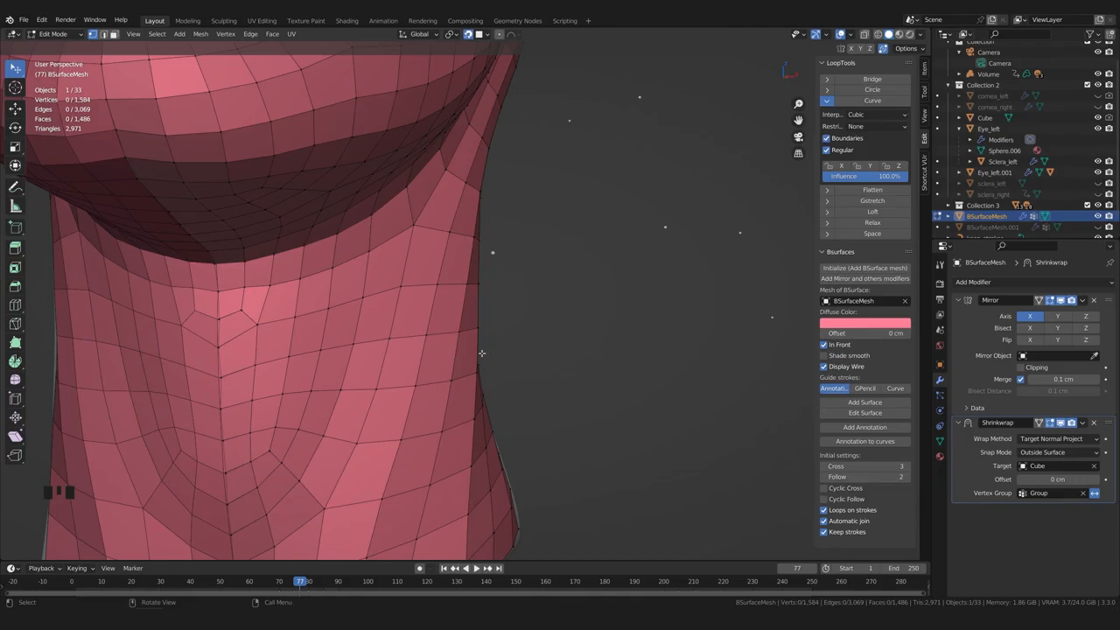
{"action": "scroll", "coordinate": [481, 354], "scroll_direction": "down", "scroll_amount": 1}
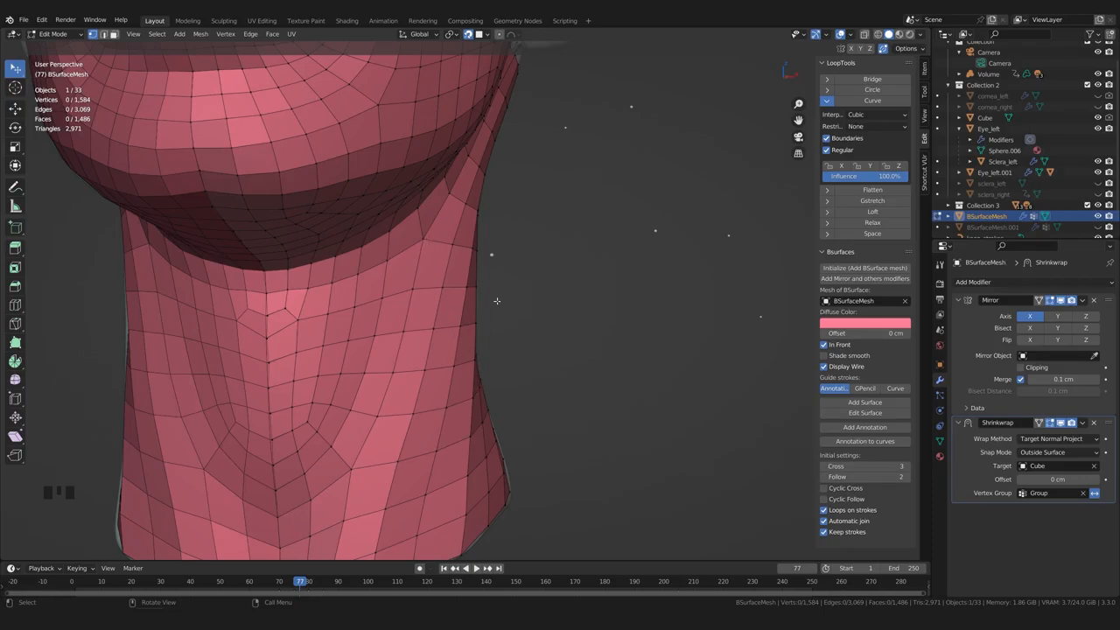
{"action": "middle_click_drag", "start_coordinate": [458, 421], "coordinate": [308, 420]}
{"action": "scroll", "coordinate": [560, 329], "scroll_direction": "down", "scroll_amount": 2}
{"action": "scroll", "coordinate": [500, 393], "scroll_direction": "up", "scroll_amount": 2}
{"action": "mouse_move", "coordinate": [500, 392]}
{"action": "middle_mouse_down"}
{"action": "mouse_move", "coordinate": [525, 417]}
{"action": "mouse_move", "coordinate": [629, 424]}
{"action": "mouse_move", "coordinate": [473, 407]}
{"action": "mouse_move", "coordinate": [450, 388]}
{"action": "middle_mouse_up"}
{"action": "scroll", "coordinate": [626, 423], "scroll_direction": "up", "scroll_amount": 2}
Adjust the border between the skull and neck meshes at the nape with the Grab brush
{"action": "key", "text": "ctrl+Tab"}
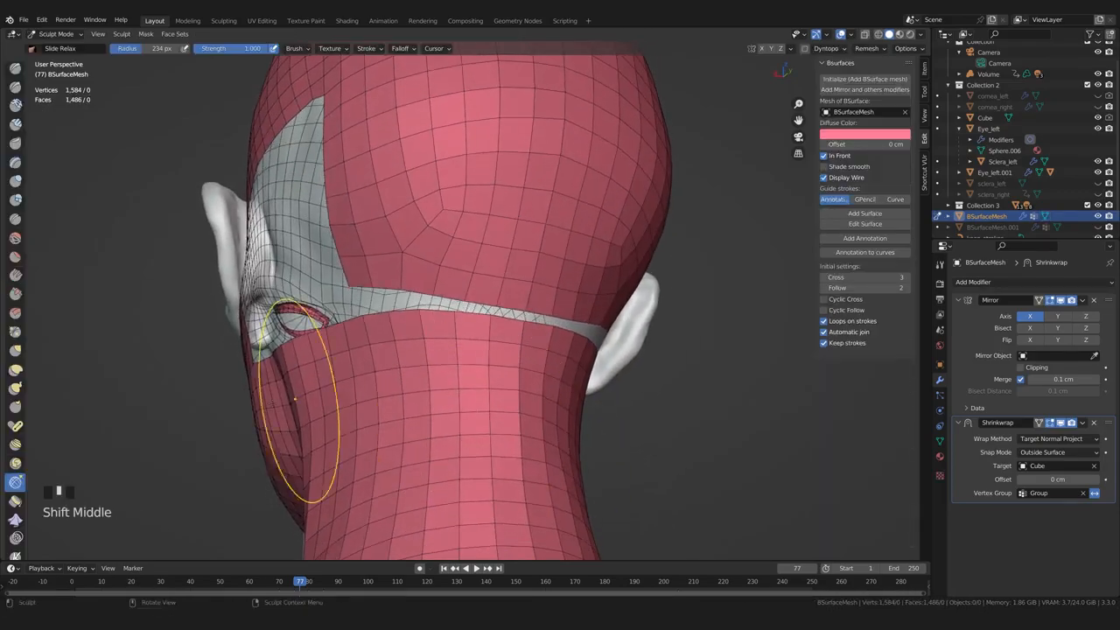
{"action": "left_click", "coordinate": [940, 264]}
{"action": "scroll", "coordinate": [980, 350], "scroll_direction": "down", "scroll_amount": 6}
{"action": "scroll", "coordinate": [564, 346], "scroll_direction": "down", "scroll_amount": 2}
{"action": "middle_click_drag", "start_coordinate": [560, 341], "coordinate": [503, 328]}
{"action": "left_click_drag", "start_coordinate": [497, 301], "coordinate": [494, 294]}
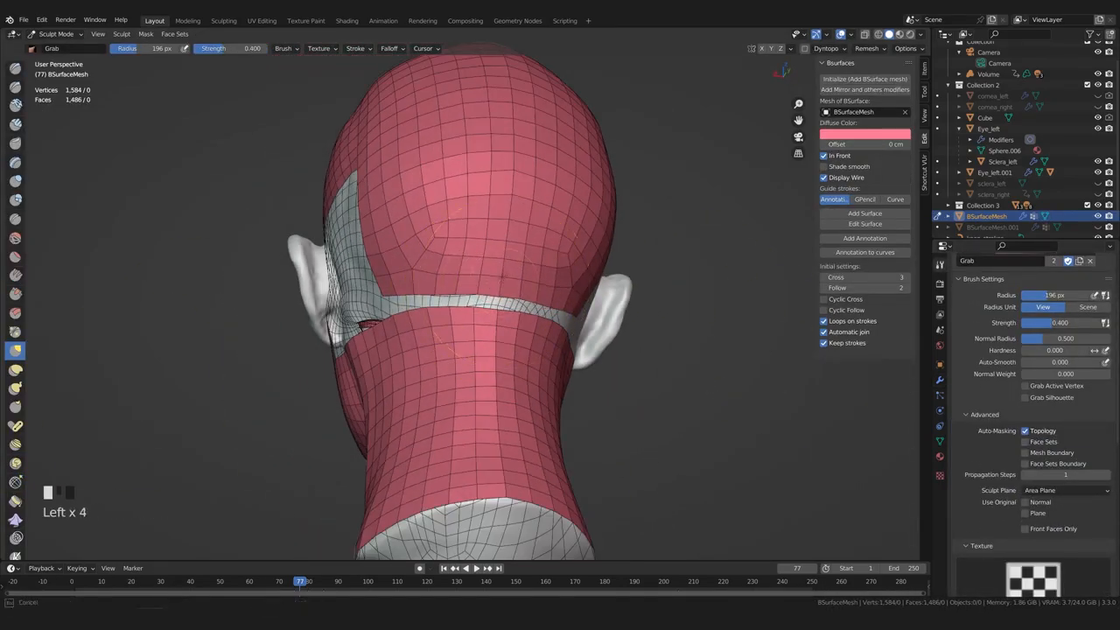
{"action": "middle_click_drag", "start_coordinate": [491, 277], "coordinate": [475, 275]}
Bridge the facing border edges of the skull and neck meshes at the nape with LoopTools Bridge
{"action": "key", "text": "ctrl+Tab"}
{"action": "left_click", "coordinate": [560, 378]}
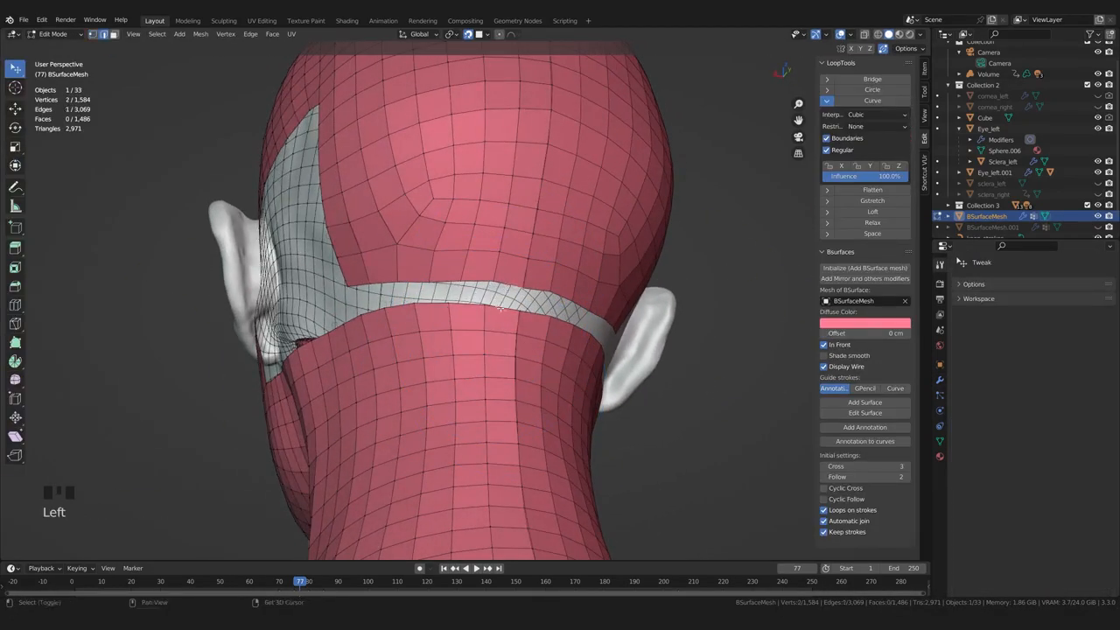
{"action": "scroll", "coordinate": [560, 377], "scroll_direction": "up", "scroll_amount": 3}
{"action": "middle_click_drag", "start_coordinate": [560, 378], "coordinate": [508, 312]}
{"action": "middle_click_drag", "start_coordinate": [522, 349], "coordinate": [490, 341]}
{"action": "key", "text": "g"}
{"action": "left_click", "coordinate": [387, 358]}
{"action": "left_click", "coordinate": [939, 379]}
{"action": "middle_click_drag", "start_coordinate": [560, 350], "coordinate": [516, 348]}
{"action": "left_click", "coordinate": [524, 354], "text": "shift"}
{"action": "left_click", "coordinate": [464, 356], "text": "shift"}
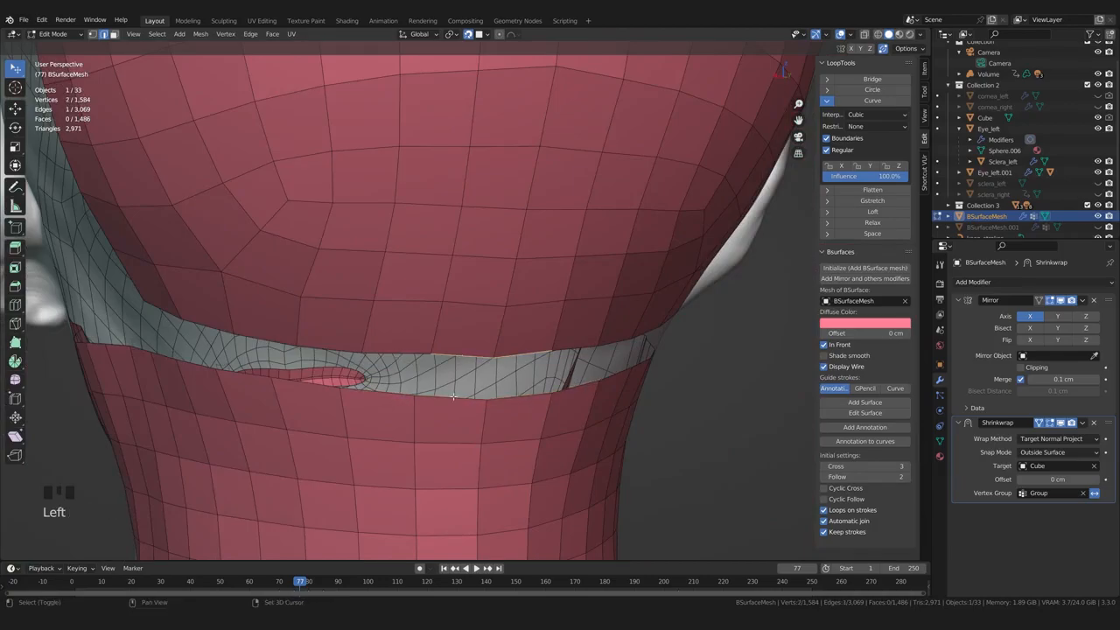
{"action": "left_click", "coordinate": [842, 79]}
Select the edges along the rear border of the ear opening and examine the topology around it
{"action": "middle_click_drag", "start_coordinate": [367, 420], "coordinate": [503, 446]}
{"action": "scroll", "coordinate": [489, 447], "scroll_direction": "down", "scroll_amount": 5}
{"action": "middle_click_drag", "start_coordinate": [503, 446], "coordinate": [477, 462], "text": "shift"}
{"action": "scroll", "coordinate": [514, 481], "scroll_direction": "up", "scroll_amount": 3}
{"action": "scroll", "coordinate": [503, 457], "scroll_direction": "up", "scroll_amount": 1}
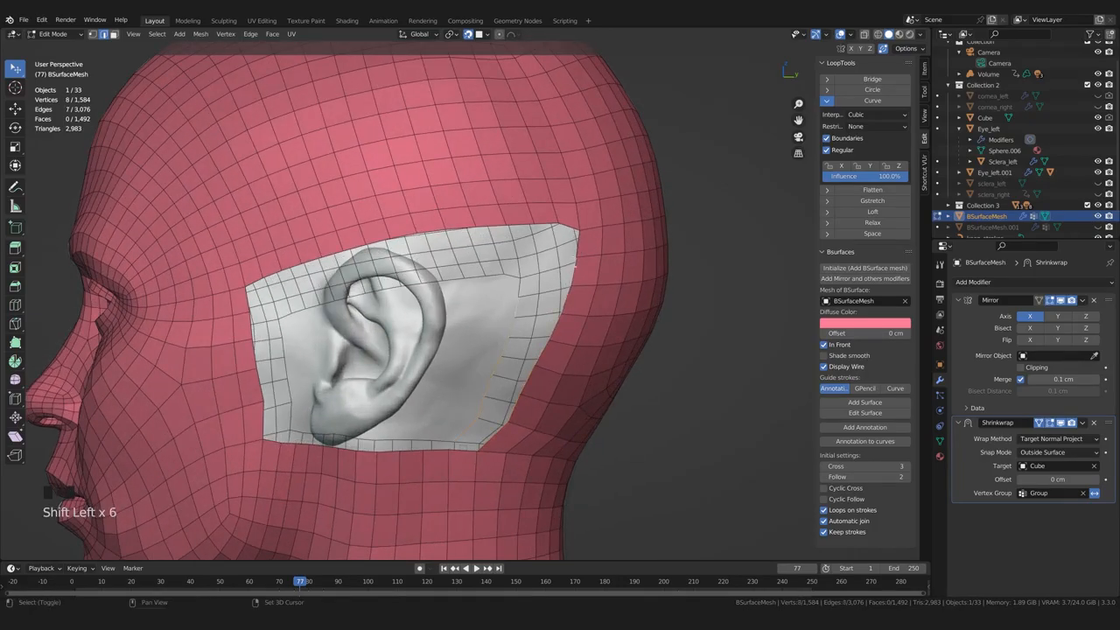
{"action": "scroll", "coordinate": [569, 277], "scroll_direction": "down", "scroll_amount": 2}
{"action": "middle_click_drag", "start_coordinate": [524, 389], "coordinate": [476, 429]}
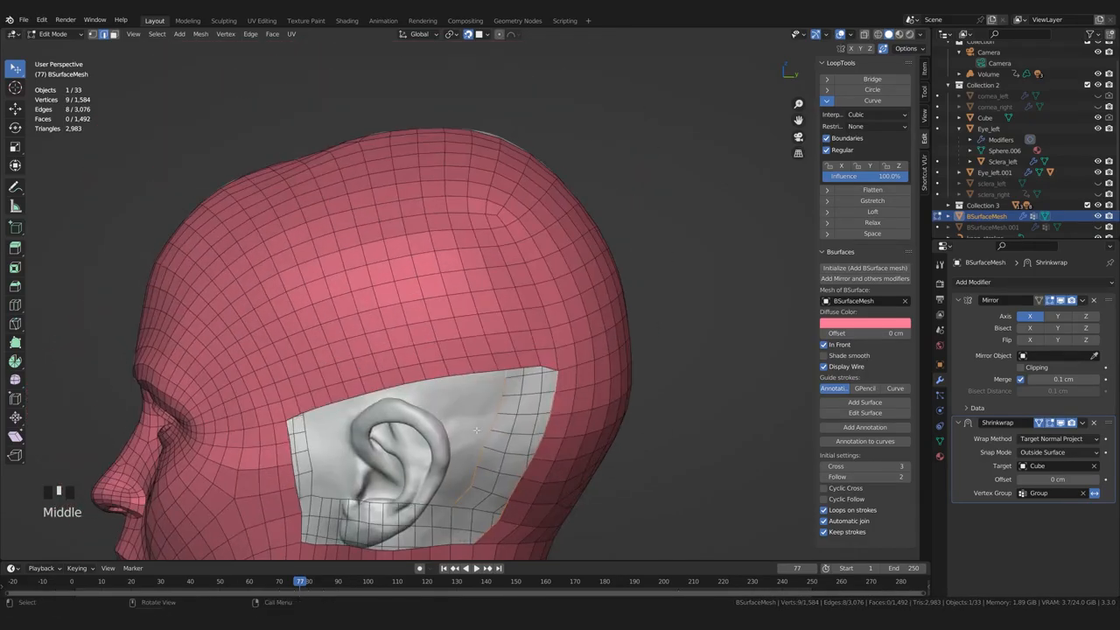
{"action": "middle_click_drag", "start_coordinate": [439, 352], "coordinate": [402, 182]}
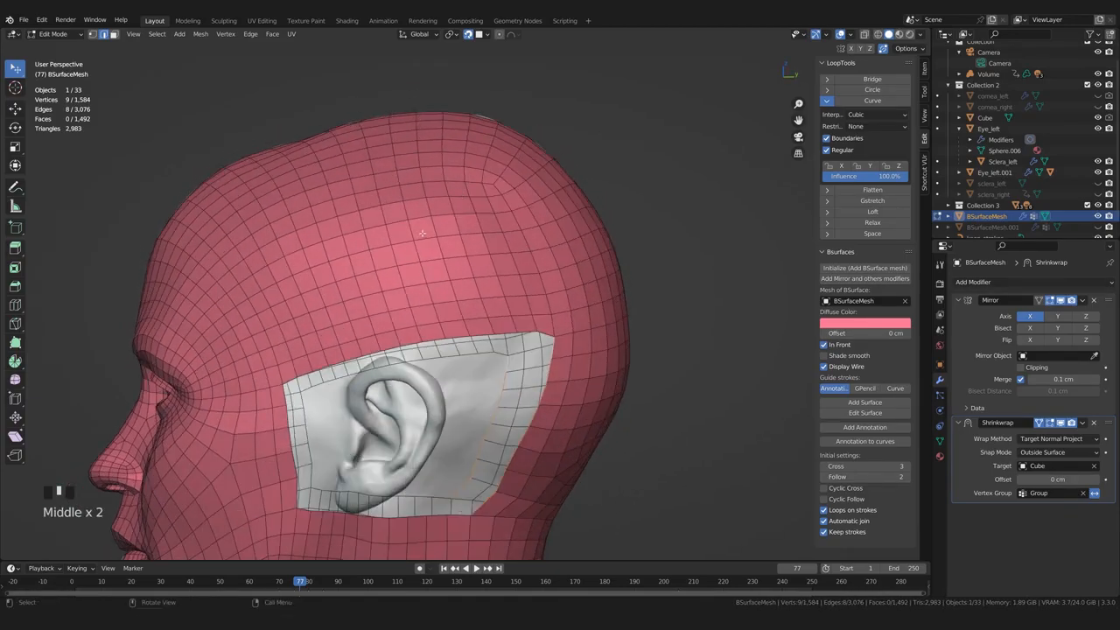
{"action": "middle_click_drag", "start_coordinate": [445, 369], "coordinate": [451, 214]}
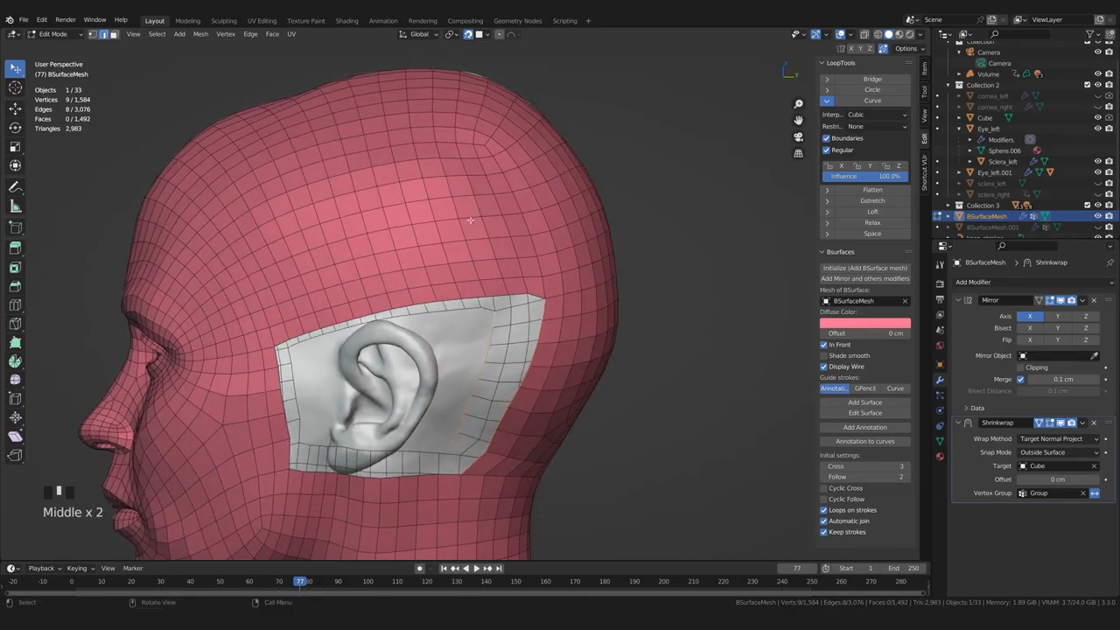
Select the alternate edge loops running over the cranium above the ear opening and remove them
{"action": "middle_click_drag", "start_coordinate": [433, 357], "coordinate": [451, 282], "text": "shift"}
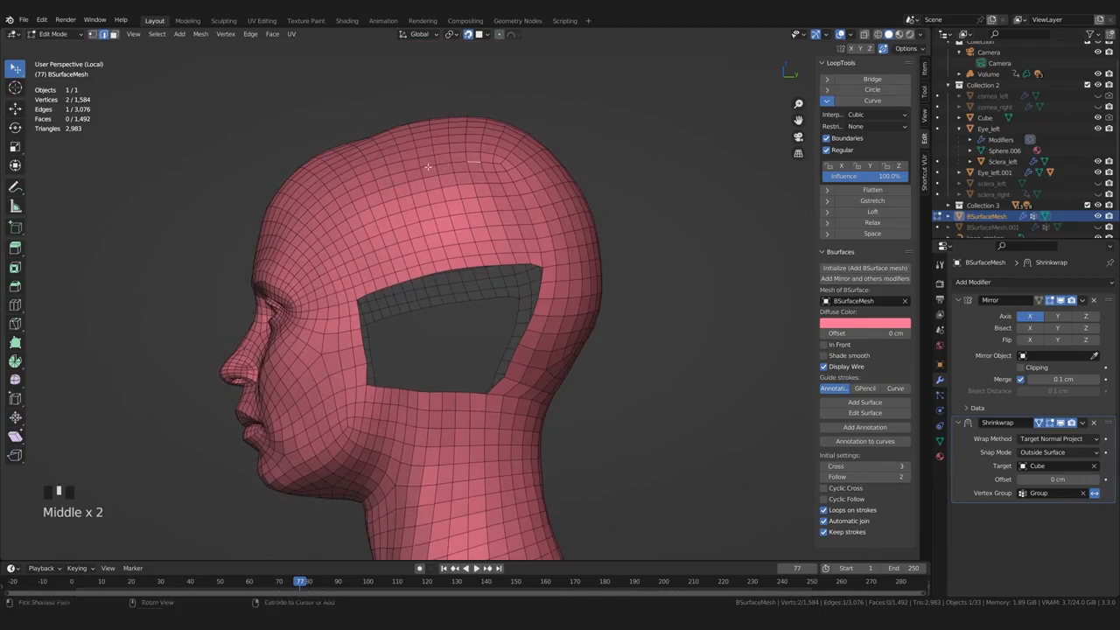
{"action": "middle_click_drag", "start_coordinate": [414, 169], "coordinate": [456, 295]}
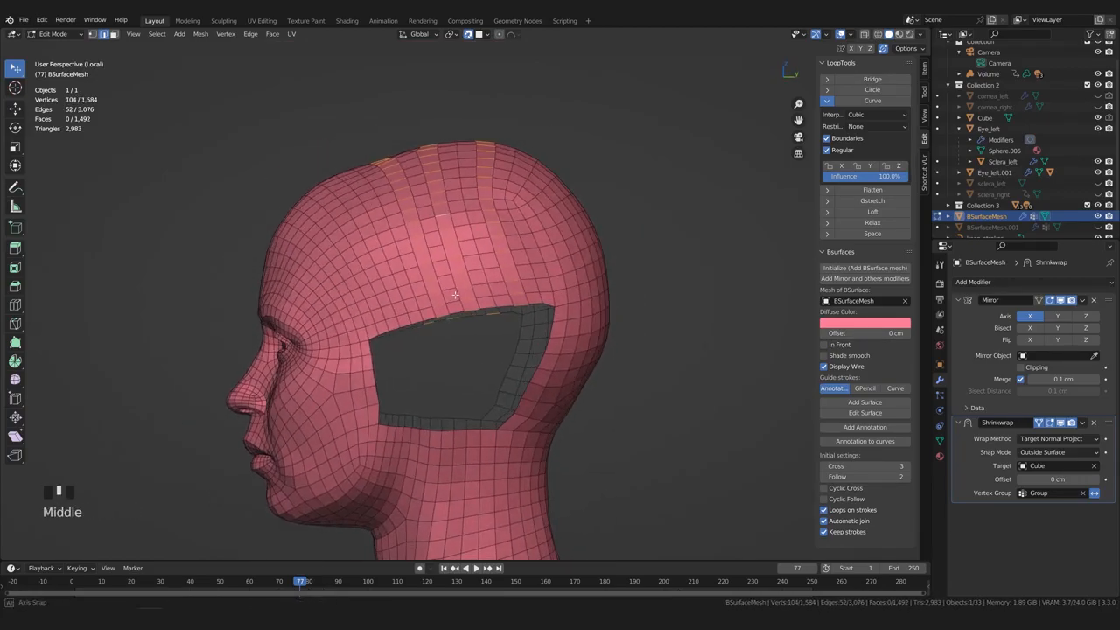
{"action": "left_click", "coordinate": [430, 381]}
{"action": "middle_click_drag", "start_coordinate": [430, 381], "coordinate": [345, 287], "text": "shift"}
{"action": "key", "text": "Delete"}
{"action": "middle_click_drag", "start_coordinate": [295, 185], "coordinate": [308, 210]}
{"action": "mouse_move", "coordinate": [308, 210]}
{"action": "middle_mouse_down"}
{"action": "mouse_move", "coordinate": [324, 239]}
{"action": "mouse_move", "coordinate": [313, 211]}
{"action": "middle_mouse_up"}
Select the edges along the upper border of the ear opening and even them out with LoopTools Curve
{"action": "left_click", "coordinate": [351, 286]}
{"action": "left_click", "coordinate": [502, 256], "text": "ctrl"}
{"action": "scroll", "coordinate": [214, 197], "scroll_direction": "up", "scroll_amount": 1}
{"action": "left_click", "coordinate": [157, 34]}
{"action": "mouse_move", "coordinate": [180, 203]}
{"action": "left_click", "coordinate": [275, 214]}
{"action": "left_click", "coordinate": [864, 100]}
{"action": "left_click", "coordinate": [700, 193]}
{"action": "scroll", "coordinate": [542, 227], "scroll_direction": "down", "scroll_amount": 1}
{"action": "mouse_move", "coordinate": [516, 210]}
{"action": "middle_mouse_down", "text": "shift"}
{"action": "mouse_move", "coordinate": [496, 351]}
{"action": "mouse_move", "coordinate": [534, 393]}
{"action": "middle_mouse_up", "text": "shift"}
Relax the remaining topology over the side and top of the cranium with the Slide Relax brush in Sculpt Mode
{"action": "key", "text": "Tab"}
{"action": "middle_click_drag", "start_coordinate": [533, 394], "coordinate": [516, 367], "text": "shift"}
{"action": "left_click", "coordinate": [15, 482]}
{"action": "left_click_drag", "start_coordinate": [437, 237], "coordinate": [472, 262], "text": "shift"}
{"action": "middle_click_drag", "start_coordinate": [472, 288], "coordinate": [455, 219]}
{"action": "left_click_drag", "start_coordinate": [437, 298], "coordinate": [453, 350], "text": "shift"}
{"action": "middle_click_drag", "start_coordinate": [453, 350], "coordinate": [385, 317]}
{"action": "left_click_drag", "start_coordinate": [437, 262], "coordinate": [464, 297], "text": "shift"}
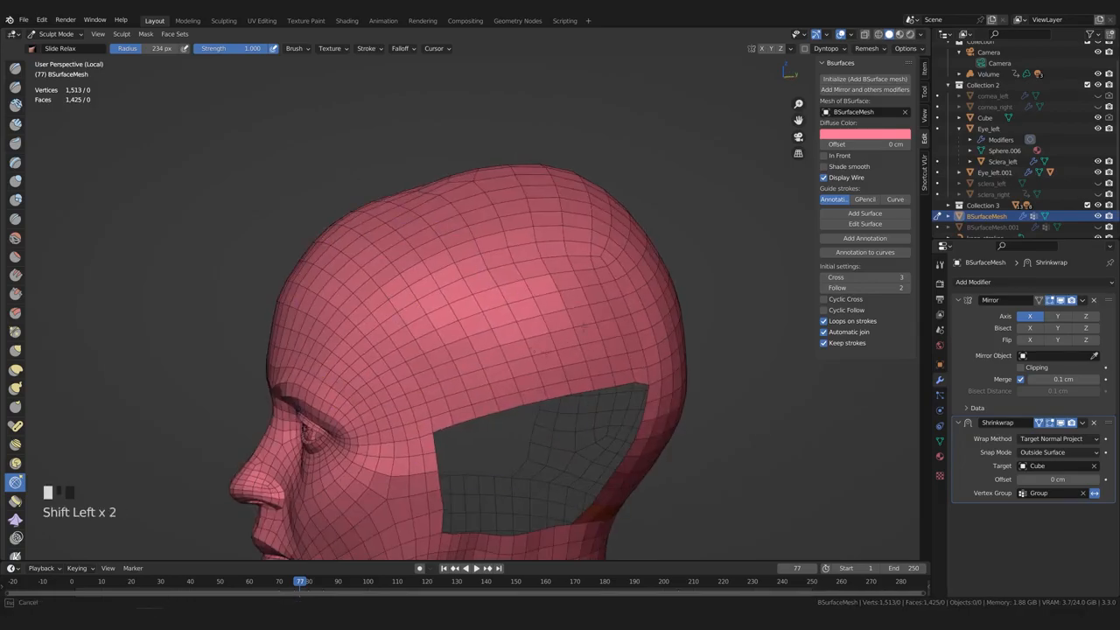
{"action": "middle_click_drag", "start_coordinate": [490, 289], "coordinate": [451, 284]}
{"action": "left_click_drag", "start_coordinate": [463, 271], "coordinate": [490, 289], "text": "shift"}
{"action": "middle_click_drag", "start_coordinate": [481, 279], "coordinate": [446, 324]}
{"action": "left_click_drag", "start_coordinate": [429, 298], "coordinate": [403, 279], "text": "shift"}
{"action": "middle_click_drag", "start_coordinate": [407, 284], "coordinate": [419, 350]}
{"action": "left_click_drag", "start_coordinate": [437, 332], "coordinate": [472, 359], "text": "shift"}
{"action": "middle_click_drag", "start_coordinate": [476, 359], "coordinate": [516, 253]}
{"action": "left_click_drag", "start_coordinate": [516, 262], "coordinate": [543, 298], "text": "shift"}
{"action": "mouse_move", "coordinate": [586, 350]}
{"action": "middle_mouse_down"}
{"action": "mouse_move", "coordinate": [621, 361]}
{"action": "mouse_move", "coordinate": [613, 319]}
{"action": "middle_mouse_up"}
{"action": "middle_click_drag", "start_coordinate": [604, 367], "coordinate": [565, 210], "text": "shift"}
Create a face set from the visible mesh and relax the topology above the ear opening
{"action": "left_click", "coordinate": [174, 34]}
{"action": "left_click", "coordinate": [201, 62]}
{"action": "mouse_move", "coordinate": [544, 393]}
{"action": "left_mouse_down", "text": "shift"}
{"action": "mouse_move", "coordinate": [550, 414]}
{"action": "mouse_move", "coordinate": [539, 402]}
{"action": "left_mouse_up", "text": "shift"}
{"action": "middle_click_drag", "start_coordinate": [503, 451], "coordinate": [582, 453]}
{"action": "middle_click_drag", "start_coordinate": [604, 105], "coordinate": [598, 130]}
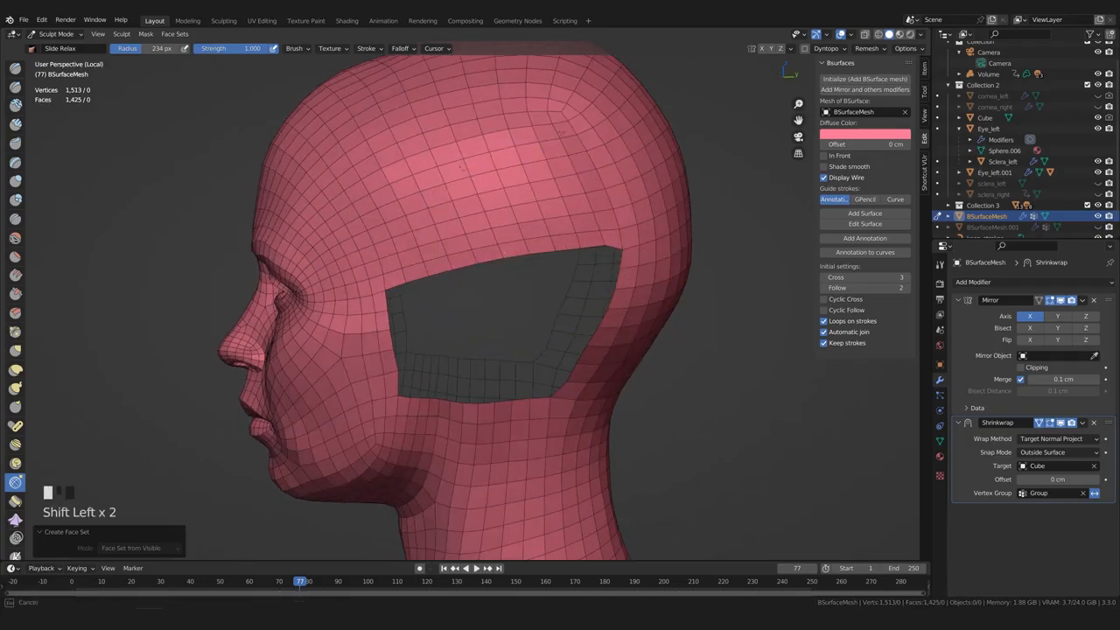
{"action": "middle_click_drag", "start_coordinate": [435, 172], "coordinate": [440, 197]}
{"action": "middle_click_drag", "start_coordinate": [438, 175], "coordinate": [442, 271], "text": "shift"}
{"action": "left_click_drag", "start_coordinate": [428, 196], "coordinate": [417, 186], "text": "shift"}
{"action": "middle_click_drag", "start_coordinate": [398, 326], "coordinate": [412, 324]}
{"action": "left_click_drag", "start_coordinate": [409, 237], "coordinate": [428, 229], "text": "shift"}
{"action": "mouse_move", "coordinate": [544, 182]}
{"action": "middle_mouse_down"}
{"action": "mouse_move", "coordinate": [573, 319]}
{"action": "mouse_move", "coordinate": [560, 350]}
{"action": "middle_mouse_up"}
Shift the edge flow around the poles on top of the head with the Grab brush and enlarge the brush radius
{"action": "key", "text": "g"}
{"action": "scroll", "coordinate": [507, 370], "scroll_direction": "up", "scroll_amount": 3}
{"action": "left_click_drag", "start_coordinate": [490, 354], "coordinate": [469, 339]}
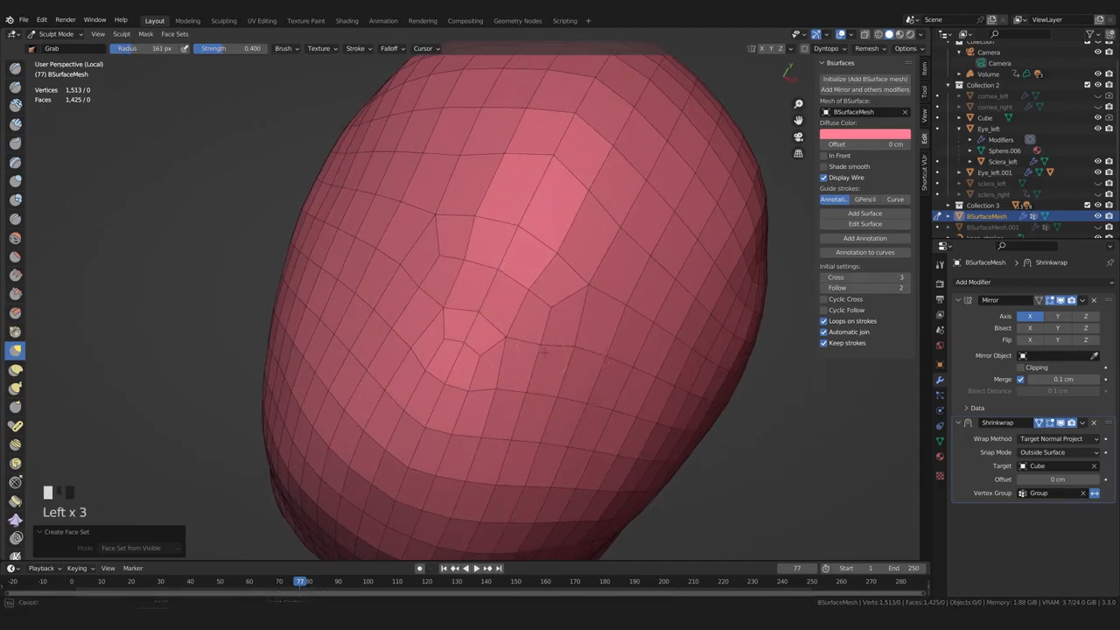
{"action": "middle_click_drag", "start_coordinate": [452, 386], "coordinate": [466, 350]}
{"action": "left_click_drag", "start_coordinate": [472, 341], "coordinate": [480, 319]}
{"action": "scroll", "coordinate": [525, 298], "scroll_direction": "down", "scroll_amount": 1}
{"action": "mouse_move", "coordinate": [564, 287]}
{"action": "left_mouse_down"}
{"action": "mouse_move", "coordinate": [578, 280]}
{"action": "mouse_move", "coordinate": [509, 284]}
{"action": "left_mouse_up"}
{"action": "scroll", "coordinate": [551, 271], "scroll_direction": "down", "scroll_amount": 1}
{"action": "key", "text": "bracketright"}
{"action": "key", "text": "bracketright"}
{"action": "key", "text": "bracketright"}
{"action": "scroll", "coordinate": [506, 287], "scroll_direction": "down", "scroll_amount": 1}
Relax the topology on the crown and down the side of the cranium with the Slide Relax brush
{"action": "middle_click_drag", "start_coordinate": [507, 288], "coordinate": [492, 300]}
{"action": "left_click_drag", "start_coordinate": [523, 223], "coordinate": [530, 207], "text": "shift"}
{"action": "left_click_drag", "start_coordinate": [605, 264], "coordinate": [584, 302], "text": "shift"}
{"action": "middle_click_drag", "start_coordinate": [577, 319], "coordinate": [564, 249]}
{"action": "left_click_drag", "start_coordinate": [559, 249], "coordinate": [543, 271], "text": "shift"}
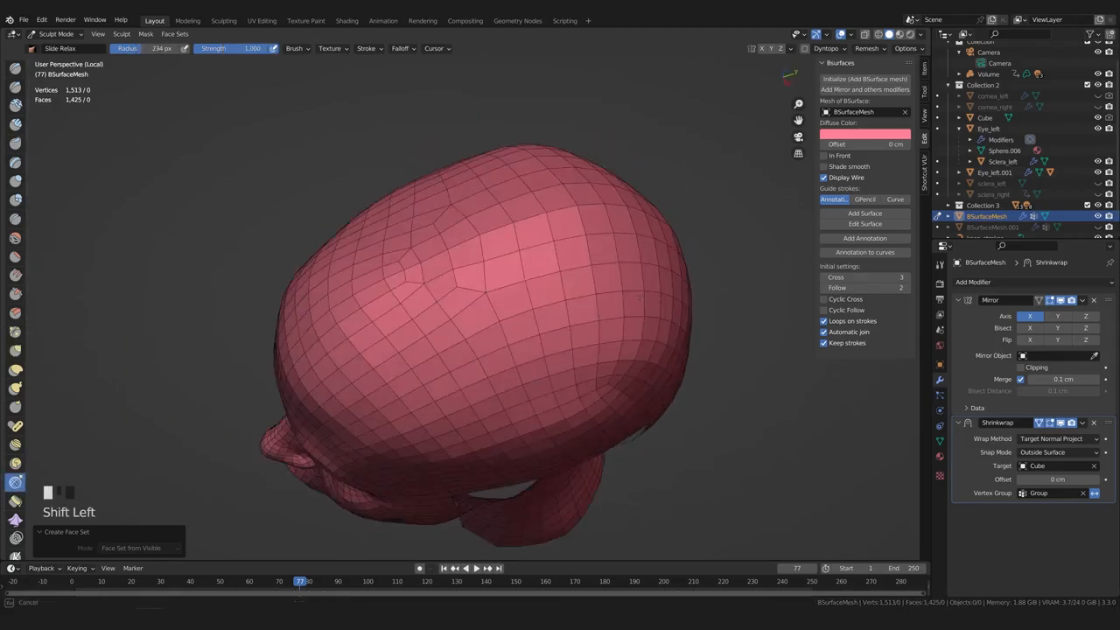
{"action": "middle_click_drag", "start_coordinate": [543, 306], "coordinate": [534, 250]}
{"action": "left_click_drag", "start_coordinate": [534, 249], "coordinate": [556, 280], "text": "shift"}
{"action": "middle_click_drag", "start_coordinate": [564, 346], "coordinate": [600, 298]}
{"action": "left_click_drag", "start_coordinate": [600, 298], "coordinate": [647, 349], "text": "shift"}
{"action": "middle_click_drag", "start_coordinate": [674, 393], "coordinate": [676, 352]}
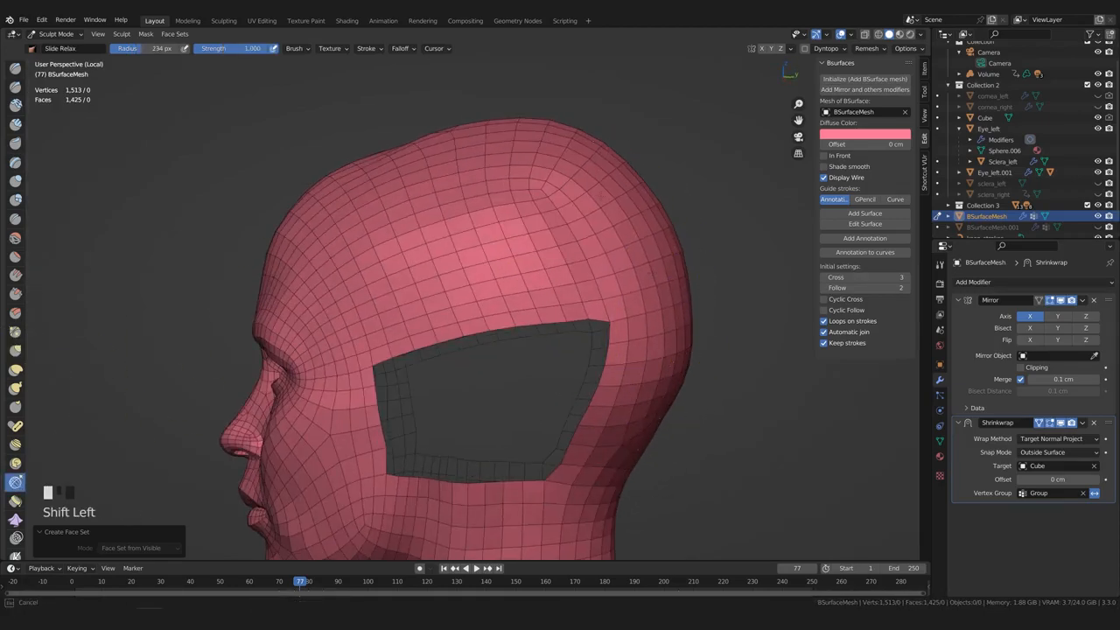
Relax the topology behind the ear opening and around the back of the skull
{"action": "left_click_drag", "start_coordinate": [638, 450], "coordinate": [632, 420], "text": "shift"}
{"action": "middle_click_drag", "start_coordinate": [612, 228], "coordinate": [603, 288], "text": "shift"}
{"action": "left_click_drag", "start_coordinate": [603, 289], "coordinate": [587, 280], "text": "shift"}
{"action": "middle_click_drag", "start_coordinate": [516, 323], "coordinate": [480, 310], "text": "shift"}
{"action": "middle_click_drag", "start_coordinate": [577, 350], "coordinate": [498, 333]}
{"action": "left_click_drag", "start_coordinate": [499, 349], "coordinate": [525, 394], "text": "shift"}
{"action": "middle_click_drag", "start_coordinate": [577, 438], "coordinate": [533, 428]}
{"action": "left_click_drag", "start_coordinate": [538, 479], "coordinate": [554, 460], "text": "shift"}
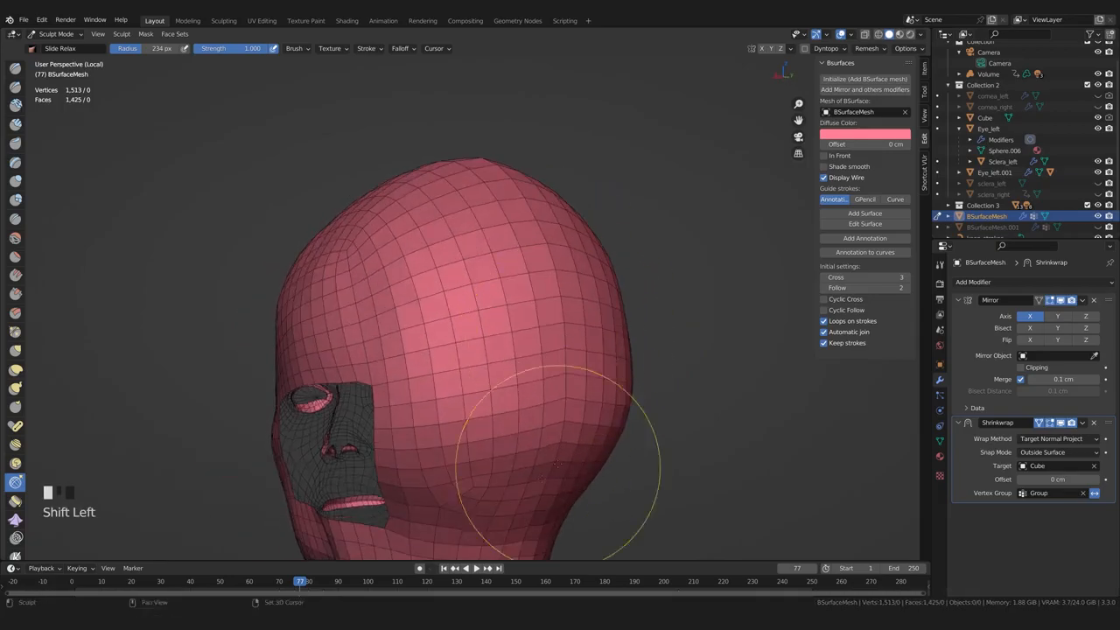
Relax the edge loops at the nape where the skull meets the neck
{"action": "middle_click_drag", "start_coordinate": [553, 460], "coordinate": [519, 364]}
{"action": "left_click_drag", "start_coordinate": [436, 473], "coordinate": [455, 455], "text": "shift"}
{"action": "mouse_move", "coordinate": [490, 437]}
{"action": "middle_mouse_down"}
{"action": "mouse_move", "coordinate": [510, 376]}
{"action": "mouse_move", "coordinate": [499, 349]}
{"action": "middle_mouse_up"}
{"action": "left_click_drag", "start_coordinate": [498, 350], "coordinate": [485, 376], "text": "shift"}
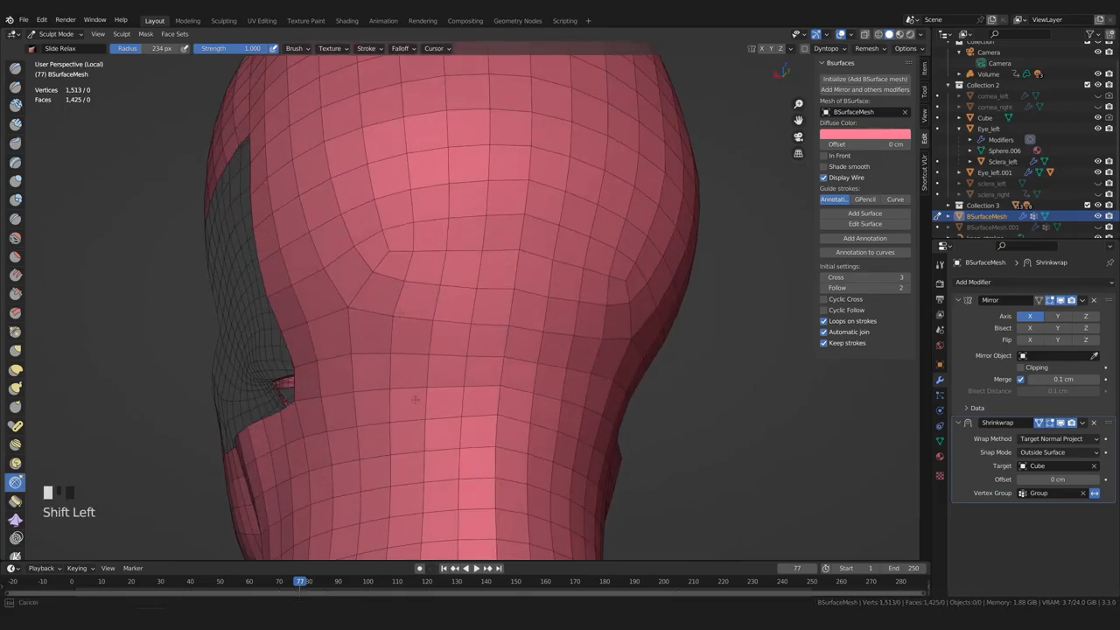
{"action": "middle_click_drag", "start_coordinate": [438, 368], "coordinate": [498, 394]}
{"action": "middle_click_drag", "start_coordinate": [489, 350], "coordinate": [482, 447], "text": "shift"}
{"action": "middle_click_drag", "start_coordinate": [420, 350], "coordinate": [490, 332]}
Undo the last relax stroke and smooth the topology on the side of the cranium with a new one
{"action": "left_click_drag", "start_coordinate": [490, 307], "coordinate": [473, 269], "text": "shift"}
{"action": "key", "text": "ctrl+z"}
{"action": "middle_click_drag", "start_coordinate": [473, 270], "coordinate": [516, 262]}
{"action": "left_click_drag", "start_coordinate": [516, 263], "coordinate": [499, 289], "text": "shift"}
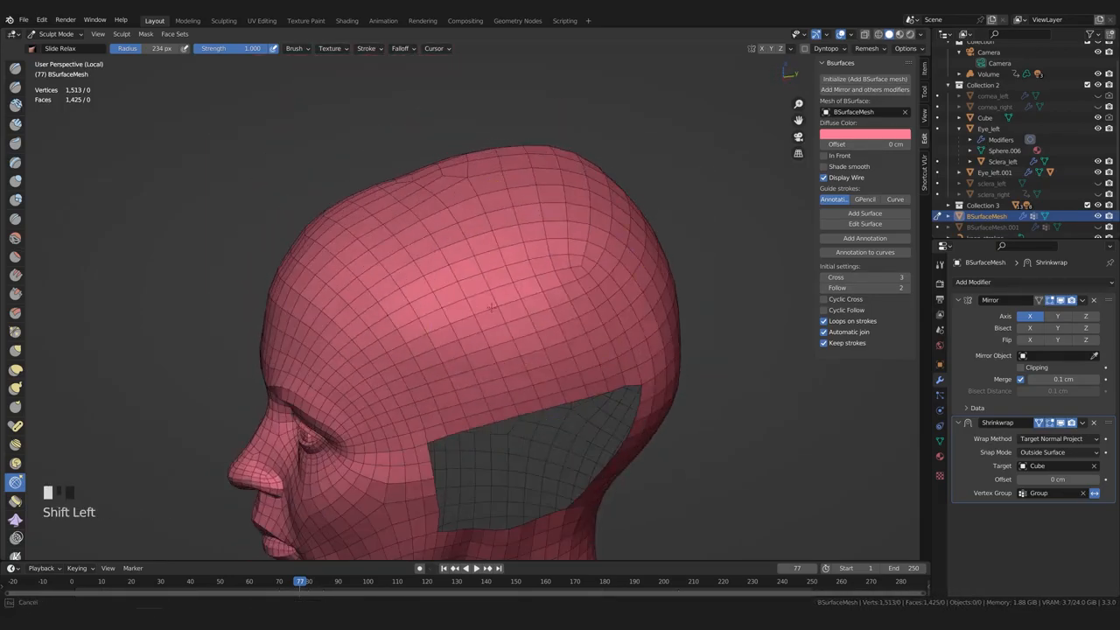
{"action": "middle_click_drag", "start_coordinate": [472, 297], "coordinate": [525, 298]}
{"action": "scroll", "coordinate": [525, 298], "scroll_direction": "down", "scroll_amount": 2}
{"action": "middle_click_drag", "start_coordinate": [525, 298], "coordinate": [522, 312], "text": "shift"}
{"action": "middle_click_drag", "start_coordinate": [376, 367], "coordinate": [345, 333]}
{"action": "scroll", "coordinate": [432, 371], "scroll_direction": "up", "scroll_amount": 2}
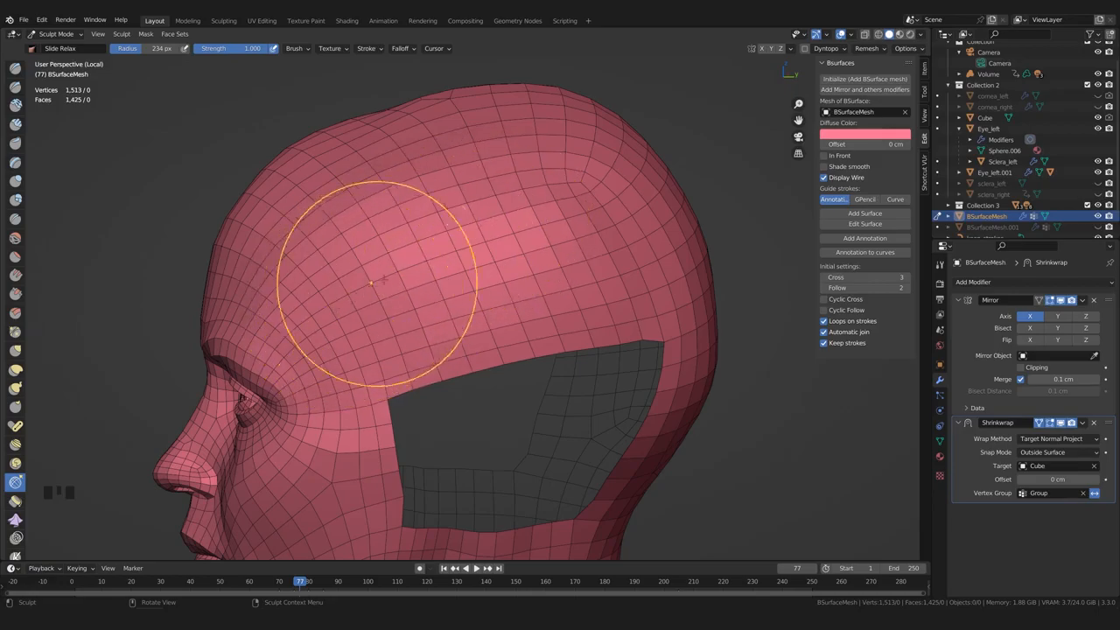
{"action": "mouse_move", "coordinate": [444, 306]}
{"action": "middle_mouse_down"}
{"action": "mouse_move", "coordinate": [489, 315]}
{"action": "mouse_move", "coordinate": [374, 352]}
{"action": "mouse_move", "coordinate": [400, 324]}
{"action": "middle_mouse_up"}
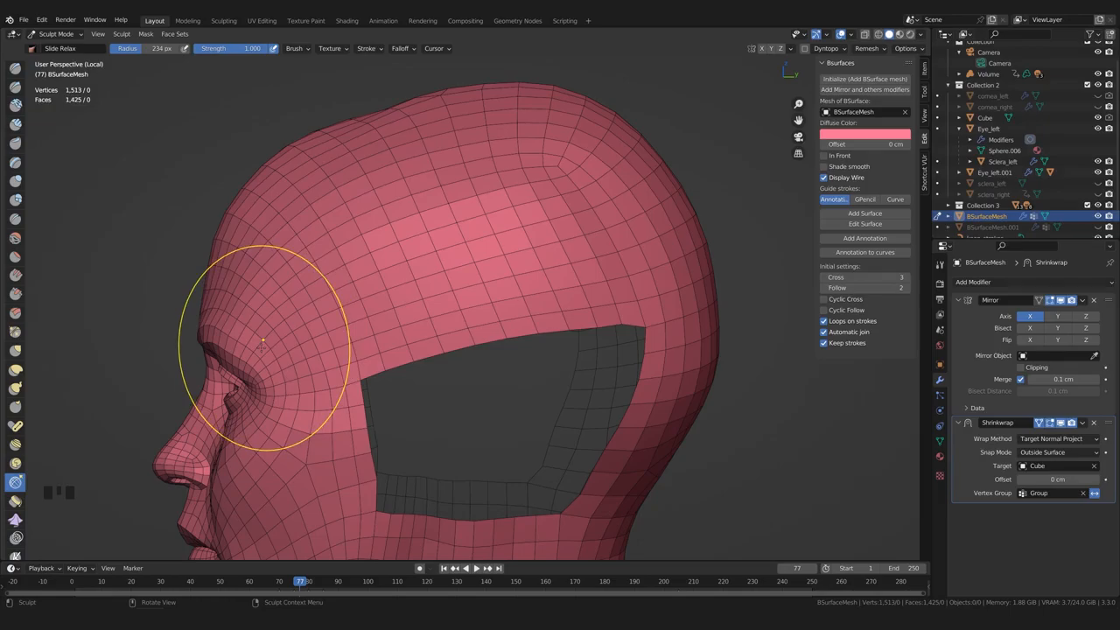
Slide and relax the edge loops over the top of the head and the forehead
{"action": "mouse_move", "coordinate": [260, 356]}
{"action": "middle_mouse_down"}
{"action": "mouse_move", "coordinate": [323, 359]}
{"action": "mouse_move", "coordinate": [298, 376]}
{"action": "mouse_move", "coordinate": [521, 381]}
{"action": "mouse_move", "coordinate": [540, 322]}
{"action": "middle_mouse_up"}
{"action": "scroll", "coordinate": [332, 358], "scroll_direction": "down", "scroll_amount": 1}
{"action": "left_click_drag", "start_coordinate": [574, 219], "coordinate": [578, 203]}
{"action": "middle_click_drag", "start_coordinate": [531, 218], "coordinate": [516, 277]}
{"action": "scroll", "coordinate": [503, 236], "scroll_direction": "up", "scroll_amount": 1}
{"action": "middle_click_drag", "start_coordinate": [492, 218], "coordinate": [491, 224]}
{"action": "left_click_drag", "start_coordinate": [496, 206], "coordinate": [501, 189]}
{"action": "middle_click_drag", "start_coordinate": [501, 201], "coordinate": [503, 229]}
{"action": "left_click_drag", "start_coordinate": [530, 280], "coordinate": [534, 298], "text": "shift"}
{"action": "scroll", "coordinate": [484, 430], "scroll_direction": "up", "scroll_amount": 1}
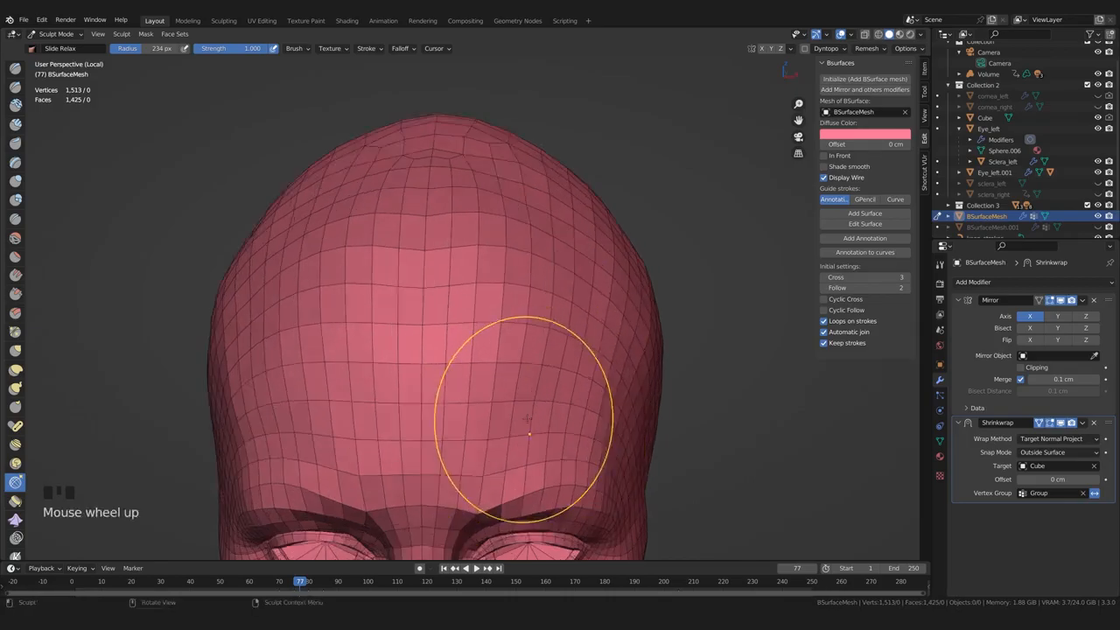
Examine the relaxed head topology from the front and the side
{"action": "scroll", "coordinate": [580, 312], "scroll_direction": "down", "scroll_amount": 2}
{"action": "middle_click_drag", "start_coordinate": [580, 312], "coordinate": [298, 328]}
{"action": "scroll", "coordinate": [477, 323], "scroll_direction": "up", "scroll_amount": 2}
{"action": "scroll", "coordinate": [464, 350], "scroll_direction": "down", "scroll_amount": 2}
{"action": "scroll", "coordinate": [536, 403], "scroll_direction": "down", "scroll_amount": 2}
{"action": "middle_click_drag", "start_coordinate": [552, 490], "coordinate": [568, 367], "text": "shift"}
{"action": "scroll", "coordinate": [542, 407], "scroll_direction": "up", "scroll_amount": 2}
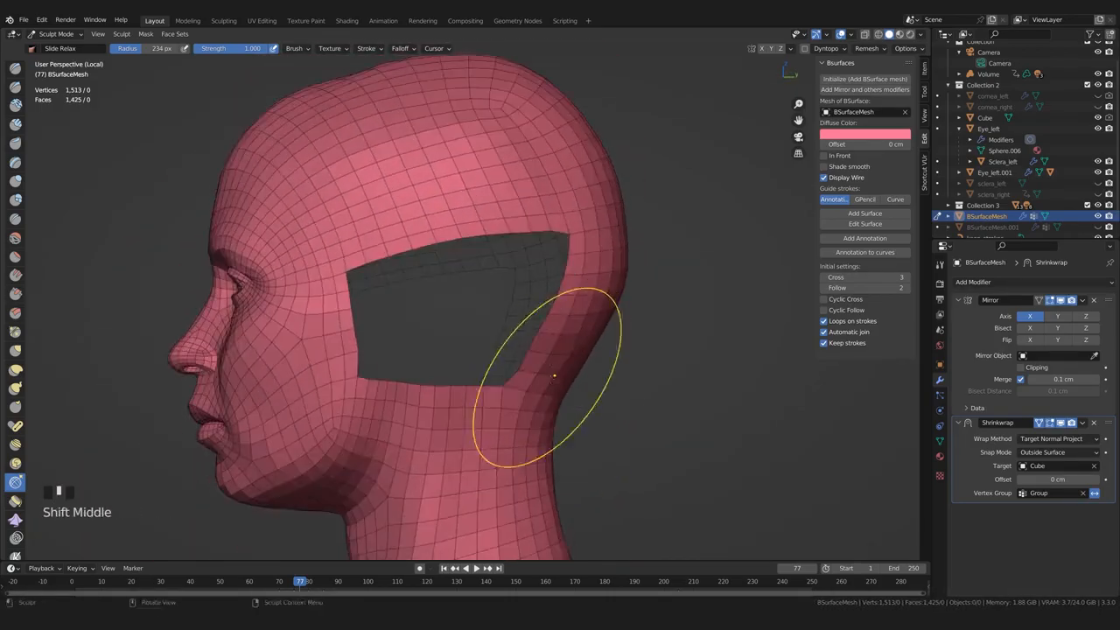
Leave local view, turn on In Front for the retopology mesh, and save the file
{"action": "key", "text": "slash"}
{"action": "scroll", "coordinate": [664, 374], "scroll_direction": "down", "scroll_amount": 1}
{"action": "mouse_move", "coordinate": [672, 360]}
{"action": "middle_mouse_down"}
{"action": "mouse_move", "coordinate": [664, 375]}
{"action": "mouse_move", "coordinate": [665, 341]}
{"action": "mouse_move", "coordinate": [549, 313]}
{"action": "mouse_move", "coordinate": [530, 292]}
{"action": "middle_mouse_up"}
{"action": "left_click", "coordinate": [824, 155]}
{"action": "key", "text": "ctrl+s"}
Select the rear border edges of the ear opening and extrude them forward three times towards the ear
{"action": "key", "text": "Tab"}
{"action": "left_click", "coordinate": [501, 399]}
{"action": "left_click", "coordinate": [578, 216], "text": "ctrl"}
{"action": "key", "text": "e"}
{"action": "left_click", "coordinate": [484, 312]}
{"action": "key", "text": "e"}
{"action": "left_click", "coordinate": [461, 312]}
{"action": "key", "text": "e"}
{"action": "left_click", "coordinate": [434, 312]}
Adjust the vertices of the new strips behind the ear to even out the narrowed opening
{"action": "key", "text": "1"}
{"action": "scroll", "coordinate": [517, 388], "scroll_direction": "up", "scroll_amount": 2}
{"action": "left_click_drag", "start_coordinate": [491, 348], "coordinate": [485, 344]}
{"action": "middle_click_drag", "start_coordinate": [484, 345], "coordinate": [516, 350]}
{"action": "left_click_drag", "start_coordinate": [507, 246], "coordinate": [520, 249]}
{"action": "scroll", "coordinate": [605, 373], "scroll_direction": "down", "scroll_amount": 2}
{"action": "left_click", "coordinate": [604, 373]}
{"action": "scroll", "coordinate": [602, 375], "scroll_direction": "down", "scroll_amount": 2}
{"action": "middle_click_drag", "start_coordinate": [602, 375], "coordinate": [535, 377]}
{"action": "scroll", "coordinate": [560, 389], "scroll_direction": "up", "scroll_amount": 3}
{"action": "scroll", "coordinate": [519, 358], "scroll_direction": "down", "scroll_amount": 1}
{"action": "key", "text": "Tab"}
{"action": "middle_click_drag", "start_coordinate": [514, 262], "coordinate": [510, 259]}
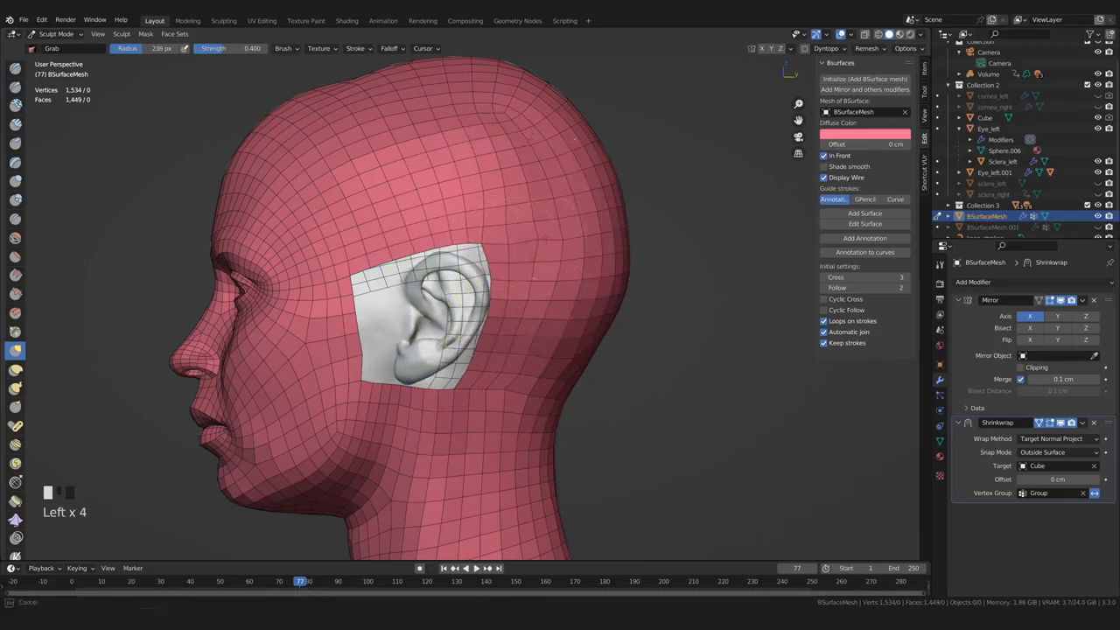
Cut new edges above the ear opening with the Knife tool and remove the redundant edges beside them
{"action": "key", "text": "Tab"}
{"action": "scroll", "coordinate": [542, 319], "scroll_direction": "up", "scroll_amount": 2}
{"action": "key", "text": "k"}
{"action": "left_click", "coordinate": [452, 183]}
{"action": "scroll", "coordinate": [472, 228], "scroll_direction": "down", "scroll_amount": 1}
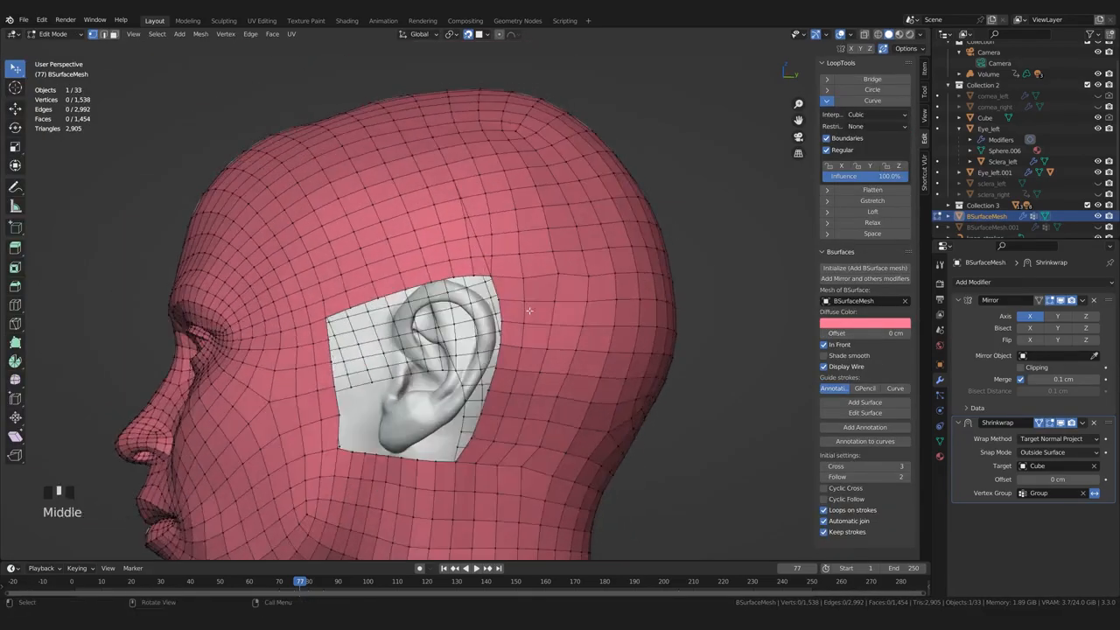
{"action": "scroll", "coordinate": [459, 227], "scroll_direction": "up", "scroll_amount": 1}
{"action": "left_click", "coordinate": [455, 220]}
{"action": "left_click", "coordinate": [459, 254], "text": "ctrl"}
{"action": "key", "text": "Delete"}
{"action": "left_click", "coordinate": [564, 192]}
Select the surplus edge loop running over the side of the cranium above the ear and remove it
{"action": "scroll", "coordinate": [569, 201], "scroll_direction": "down", "scroll_amount": 3}
{"action": "middle_click_drag", "start_coordinate": [631, 287], "coordinate": [638, 367]}
{"action": "scroll", "coordinate": [560, 306], "scroll_direction": "up", "scroll_amount": 1}
{"action": "left_click", "coordinate": [483, 268], "text": "alt"}
{"action": "key", "text": "Delete"}
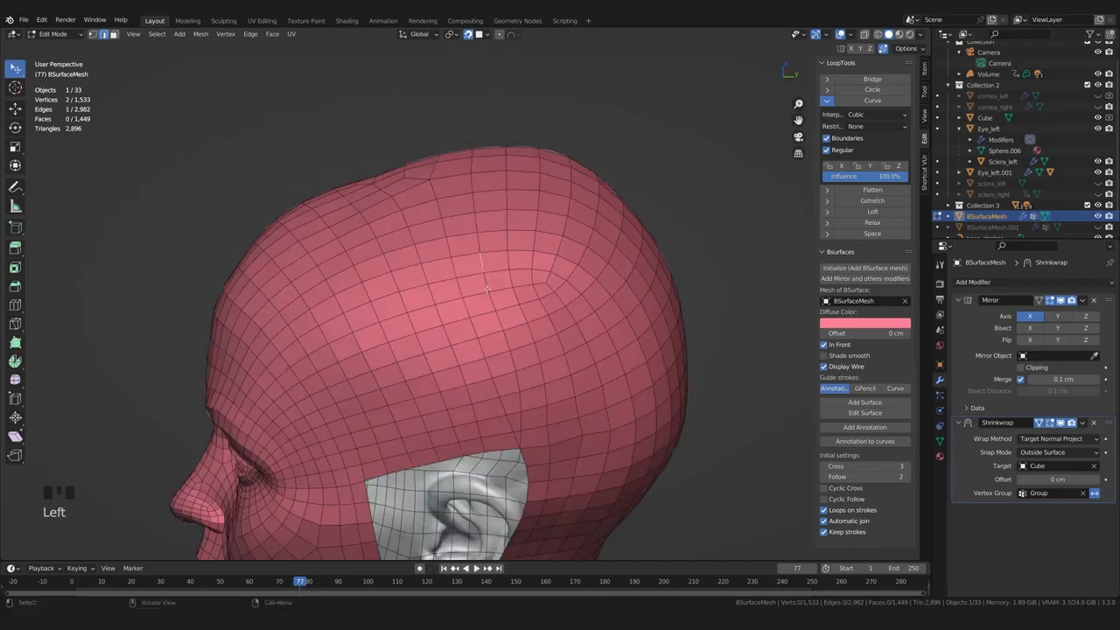
{"action": "left_click", "coordinate": [478, 269]}
Even out the topology over the top and side of the cranium with the Slide Relax brush in Sculpt Mode
{"action": "mouse_move", "coordinate": [490, 280]}
{"action": "middle_mouse_down"}
{"action": "mouse_move", "coordinate": [525, 367]}
{"action": "mouse_move", "coordinate": [546, 324]}
{"action": "middle_mouse_up"}
{"action": "key", "text": "Tab"}
{"action": "scroll", "coordinate": [573, 359], "scroll_direction": "down", "scroll_amount": 1}
{"action": "left_click_drag", "start_coordinate": [577, 362], "coordinate": [551, 289], "text": "shift"}
{"action": "middle_click_drag", "start_coordinate": [552, 254], "coordinate": [560, 324]}
{"action": "left_click_drag", "start_coordinate": [551, 302], "coordinate": [542, 280], "text": "shift"}
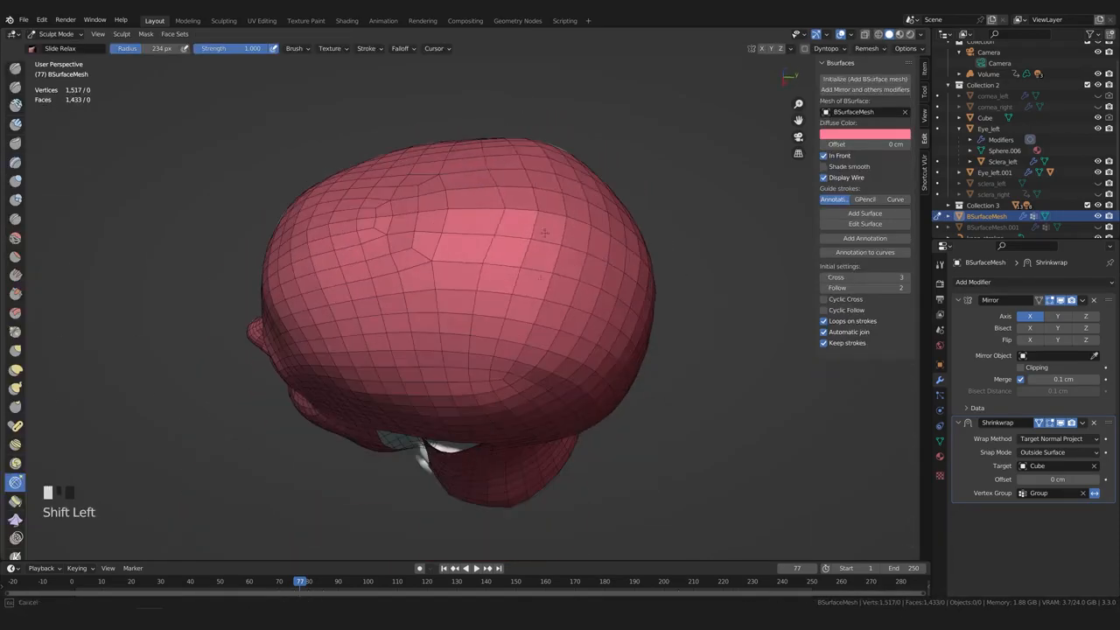
{"action": "left_click_drag", "start_coordinate": [444, 225], "coordinate": [464, 234]}
{"action": "middle_click_drag", "start_coordinate": [560, 328], "coordinate": [507, 266]}
{"action": "left_click_drag", "start_coordinate": [525, 268], "coordinate": [539, 277], "text": "shift"}
{"action": "middle_click_drag", "start_coordinate": [531, 372], "coordinate": [584, 315]}
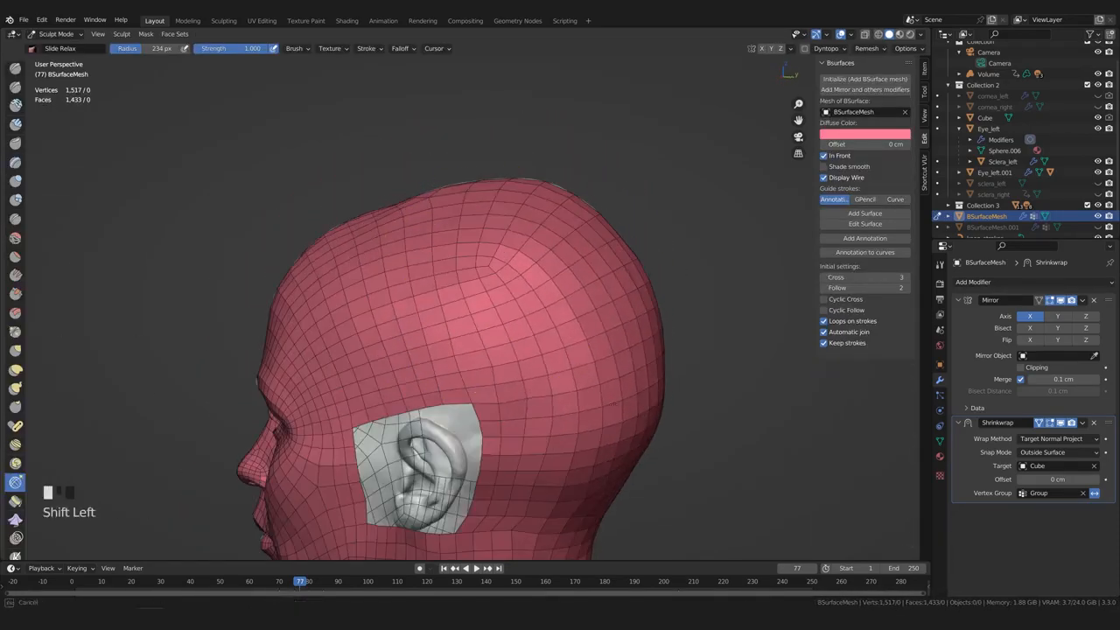
{"action": "middle_click_drag", "start_coordinate": [477, 289], "coordinate": [500, 277]}
{"action": "left_click_drag", "start_coordinate": [500, 277], "coordinate": [560, 227], "text": "shift"}
{"action": "middle_click_drag", "start_coordinate": [599, 206], "coordinate": [559, 253]}
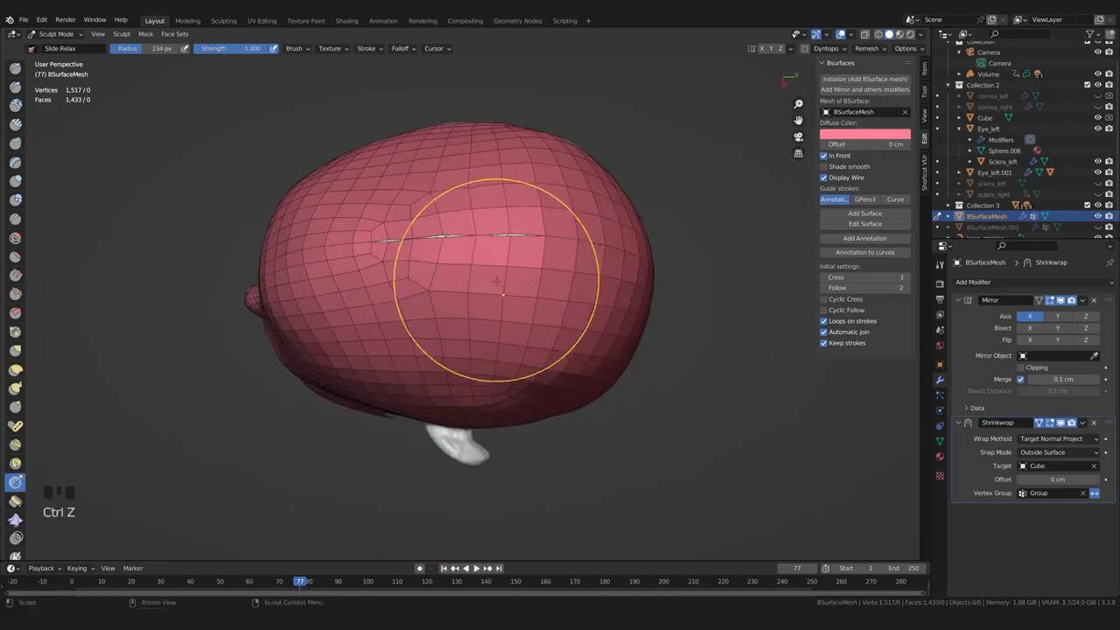
Pull the mesh at the crown to the head's centre line with the Grab brush to close the gap
{"action": "key", "text": "g"}
{"action": "middle_click_drag", "start_coordinate": [496, 280], "coordinate": [503, 315]}
{"action": "left_click_drag", "start_coordinate": [490, 249], "coordinate": [488, 236]}
{"action": "mouse_move", "coordinate": [385, 319]}
{"action": "middle_mouse_down"}
{"action": "mouse_move", "coordinate": [460, 338]}
{"action": "mouse_move", "coordinate": [455, 306]}
{"action": "middle_mouse_up"}
{"action": "left_click_drag", "start_coordinate": [443, 259], "coordinate": [437, 250]}
{"action": "middle_click_drag", "start_coordinate": [481, 350], "coordinate": [402, 285]}
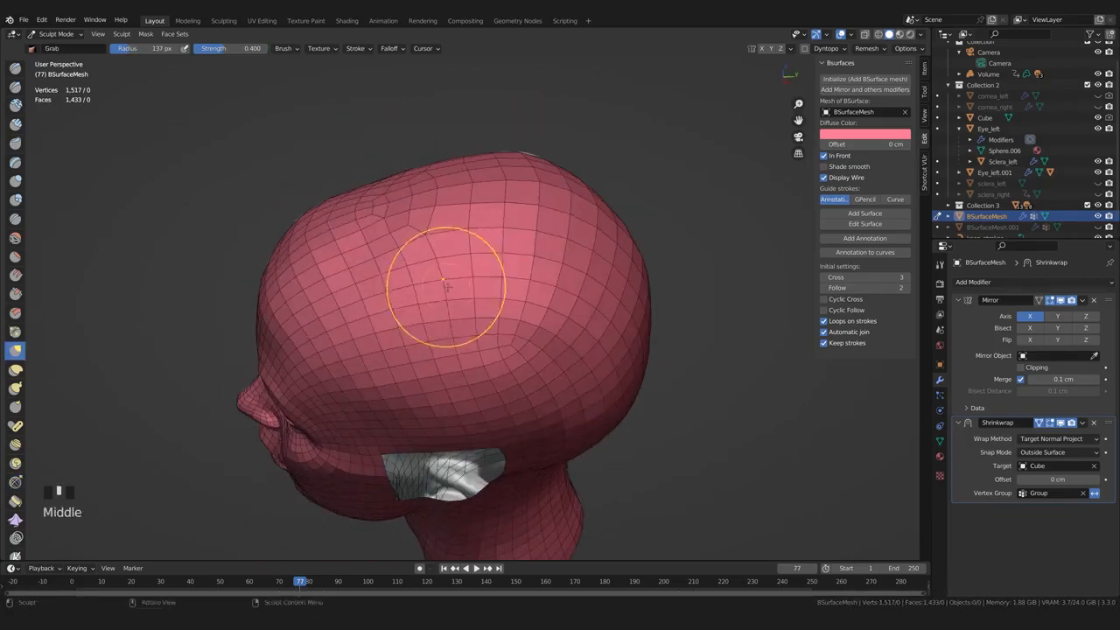
Relax the edge flow over the side and rear of the cranium with the Slide Relax brush
{"action": "key", "text": "r"}
{"action": "left_click_drag", "start_coordinate": [486, 266], "coordinate": [499, 275], "text": "shift"}
{"action": "middle_click_drag", "start_coordinate": [500, 274], "coordinate": [481, 206]}
{"action": "left_click_drag", "start_coordinate": [486, 288], "coordinate": [489, 306], "text": "shift"}
{"action": "scroll", "coordinate": [473, 387], "scroll_direction": "up", "scroll_amount": 1}
{"action": "mouse_move", "coordinate": [480, 429]}
{"action": "middle_mouse_down"}
{"action": "mouse_move", "coordinate": [473, 387]}
{"action": "mouse_move", "coordinate": [495, 410]}
{"action": "mouse_move", "coordinate": [429, 384]}
{"action": "middle_mouse_up"}
{"action": "scroll", "coordinate": [481, 350], "scroll_direction": "down", "scroll_amount": 2}
{"action": "left_click_drag", "start_coordinate": [490, 298], "coordinate": [502, 285], "text": "shift"}
{"action": "middle_click_drag", "start_coordinate": [543, 271], "coordinate": [490, 262]}
{"action": "left_click_drag", "start_coordinate": [516, 262], "coordinate": [522, 257], "text": "shift"}
{"action": "middle_click_drag", "start_coordinate": [577, 263], "coordinate": [508, 265]}
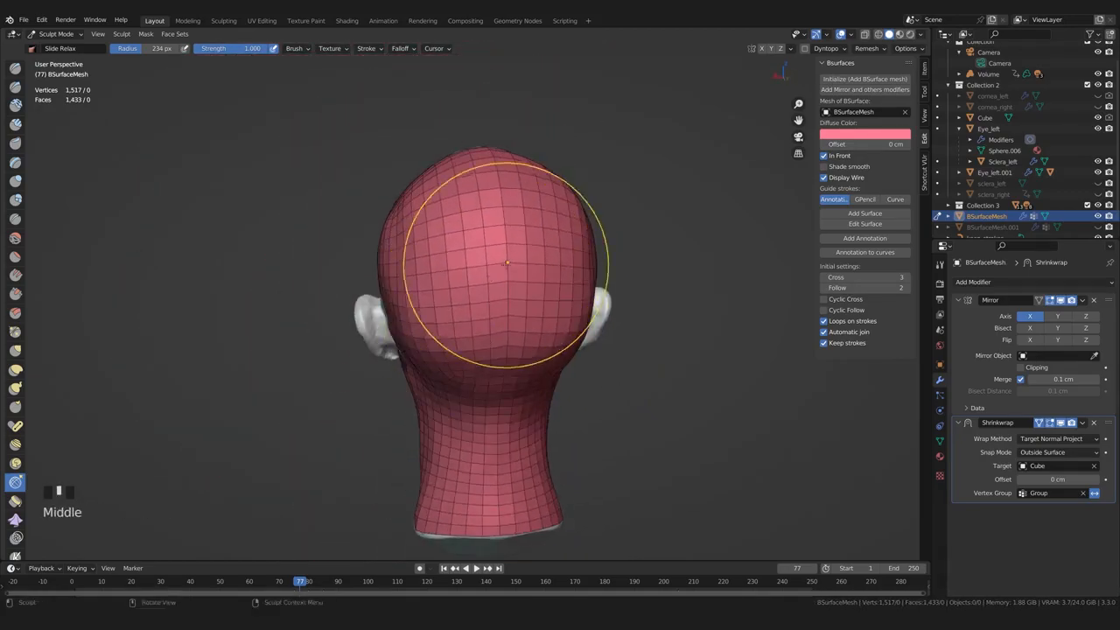
Close the centre-line gap at the back of the head with the Grab brush
{"action": "key", "text": "g"}
{"action": "scroll", "coordinate": [501, 322], "scroll_direction": "up", "scroll_amount": 2}
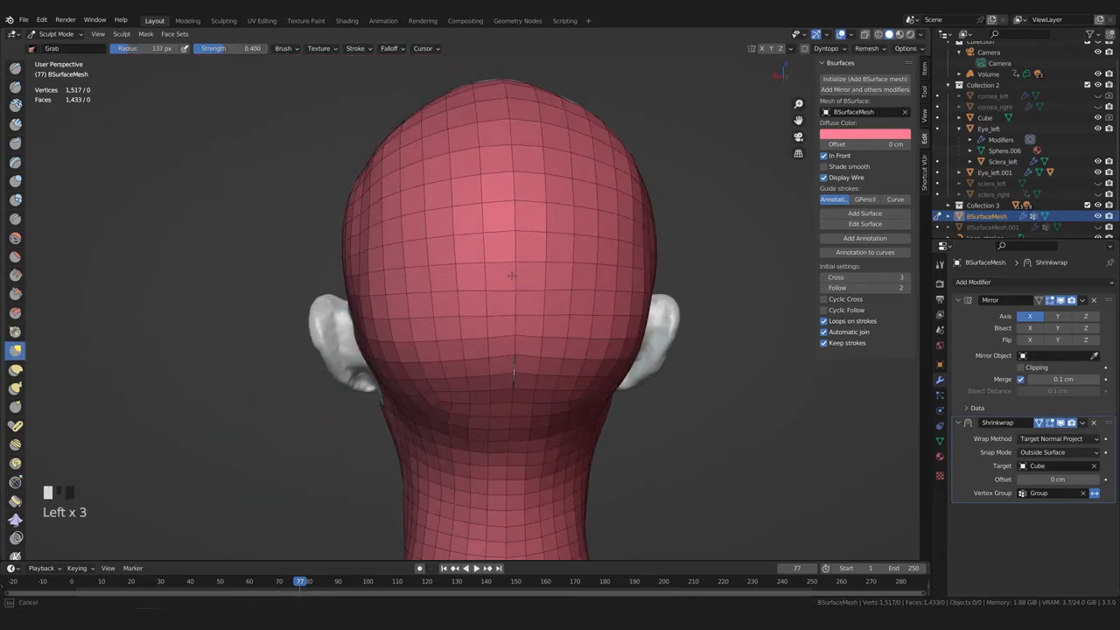
{"action": "scroll", "coordinate": [505, 361], "scroll_direction": "up", "scroll_amount": 2}
{"action": "left_click_drag", "start_coordinate": [522, 273], "coordinate": [522, 262]}
{"action": "middle_click_drag", "start_coordinate": [523, 411], "coordinate": [522, 385]}
{"action": "left_click_drag", "start_coordinate": [523, 390], "coordinate": [520, 383]}
{"action": "middle_click_drag", "start_coordinate": [521, 467], "coordinate": [699, 398]}
Select the two surplus edge loops running from behind the ear to the back of the head and remove them
{"action": "middle_click_drag", "start_coordinate": [655, 312], "coordinate": [655, 347], "text": "shift"}
{"action": "scroll", "coordinate": [667, 404], "scroll_direction": "up", "scroll_amount": 1}
{"action": "mouse_move", "coordinate": [667, 403]}
{"action": "middle_mouse_down"}
{"action": "mouse_move", "coordinate": [700, 400]}
{"action": "mouse_move", "coordinate": [643, 376]}
{"action": "middle_mouse_up"}
{"action": "key", "text": "c"}
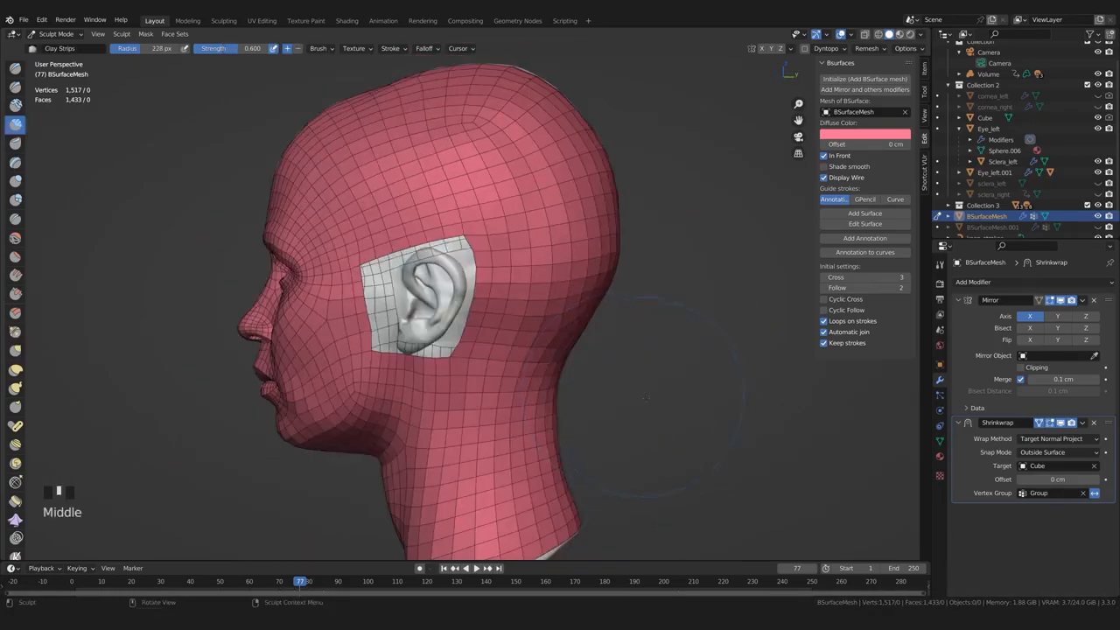
{"action": "key", "text": "Tab"}
{"action": "scroll", "coordinate": [577, 362], "scroll_direction": "up", "scroll_amount": 1}
{"action": "mouse_move", "coordinate": [569, 362]}
{"action": "middle_mouse_down"}
{"action": "mouse_move", "coordinate": [673, 377]}
{"action": "mouse_move", "coordinate": [713, 420]}
{"action": "mouse_move", "coordinate": [652, 425]}
{"action": "middle_mouse_up"}
{"action": "left_click", "coordinate": [595, 350], "text": "ctrl+alt"}
{"action": "left_click", "coordinate": [652, 249], "text": "ctrl+alt+shift"}
{"action": "key", "text": "Delete"}
{"action": "left_click", "coordinate": [687, 398]}
Smooth out the widened rows behind the ear and on the back of the head with Slide Relax
{"action": "key", "text": "Tab"}
{"action": "left_click", "coordinate": [727, 474]}
{"action": "scroll", "coordinate": [612, 384], "scroll_direction": "down", "scroll_amount": 1}
{"action": "scroll", "coordinate": [595, 367], "scroll_direction": "up", "scroll_amount": 1}
{"action": "left_click_drag", "start_coordinate": [578, 306], "coordinate": [568, 346], "text": "shift"}
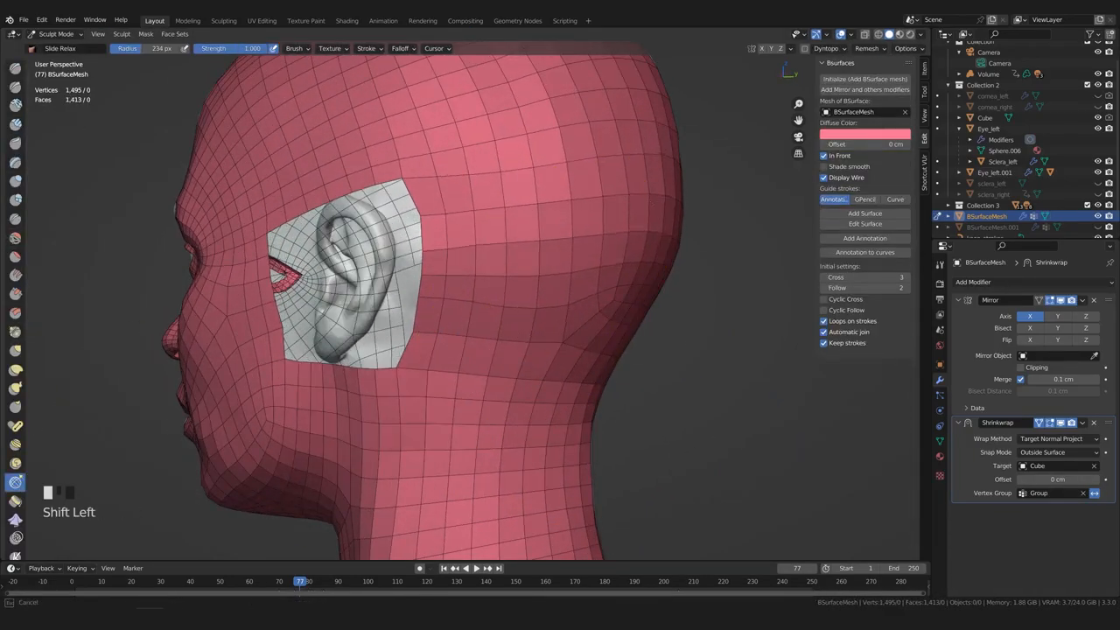
{"action": "middle_click_drag", "start_coordinate": [569, 346], "coordinate": [512, 346]}
{"action": "left_click_drag", "start_coordinate": [511, 346], "coordinate": [503, 349], "text": "shift"}
{"action": "middle_click_drag", "start_coordinate": [503, 350], "coordinate": [556, 354]}
{"action": "left_click_drag", "start_coordinate": [555, 354], "coordinate": [549, 359], "text": "shift"}
{"action": "mouse_move", "coordinate": [550, 359]}
{"action": "middle_mouse_down"}
{"action": "mouse_move", "coordinate": [525, 328]}
{"action": "mouse_move", "coordinate": [538, 262]}
{"action": "middle_mouse_up"}
Nudge the mesh at the back of the head with the Grab brush and turn off In Front for the retopology mesh
{"action": "scroll", "coordinate": [529, 289], "scroll_direction": "up", "scroll_amount": 1}
{"action": "scroll", "coordinate": [538, 237], "scroll_direction": "up", "scroll_amount": 2}
{"action": "key", "text": "g"}
{"action": "left_click_drag", "start_coordinate": [534, 207], "coordinate": [542, 198]}
{"action": "middle_click_drag", "start_coordinate": [445, 202], "coordinate": [487, 263]}
{"action": "middle_click_drag", "start_coordinate": [477, 326], "coordinate": [589, 313]}
{"action": "left_click", "coordinate": [823, 155]}
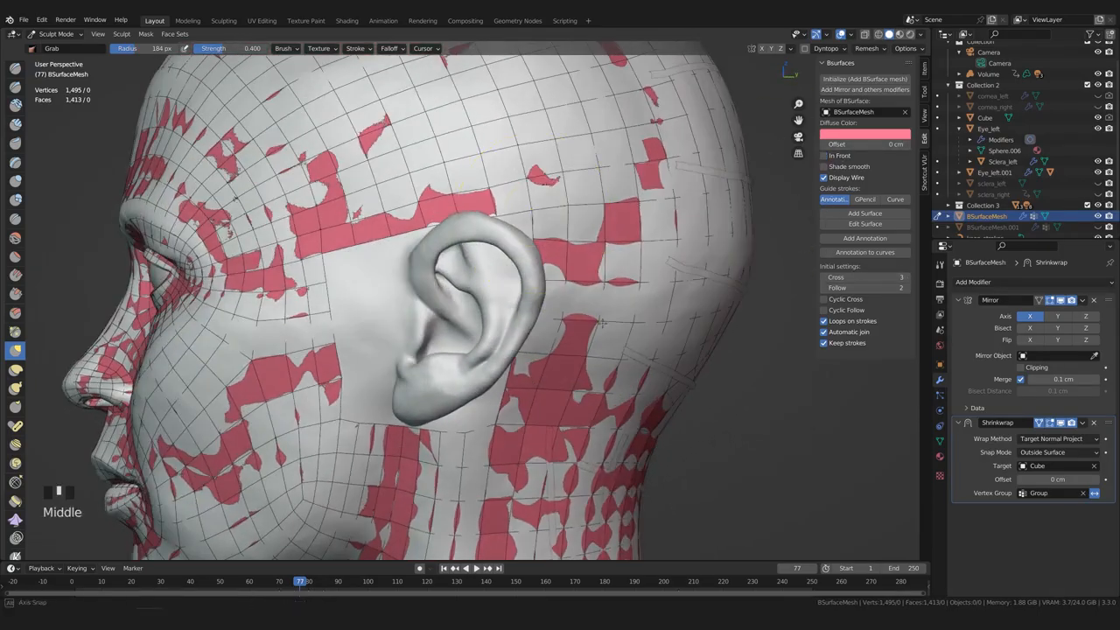
{"action": "scroll", "coordinate": [577, 249], "scroll_direction": "down", "scroll_amount": 2}
{"action": "scroll", "coordinate": [350, 297], "scroll_direction": "up", "scroll_amount": 2}
Select the front border edges of the ear opening and extrude them three times towards the ear, rotating them to follow its outline
{"action": "key", "text": "Tab"}
{"action": "left_click", "coordinate": [422, 252]}
{"action": "left_click", "coordinate": [424, 389], "text": "ctrl"}
{"action": "key", "text": "e"}
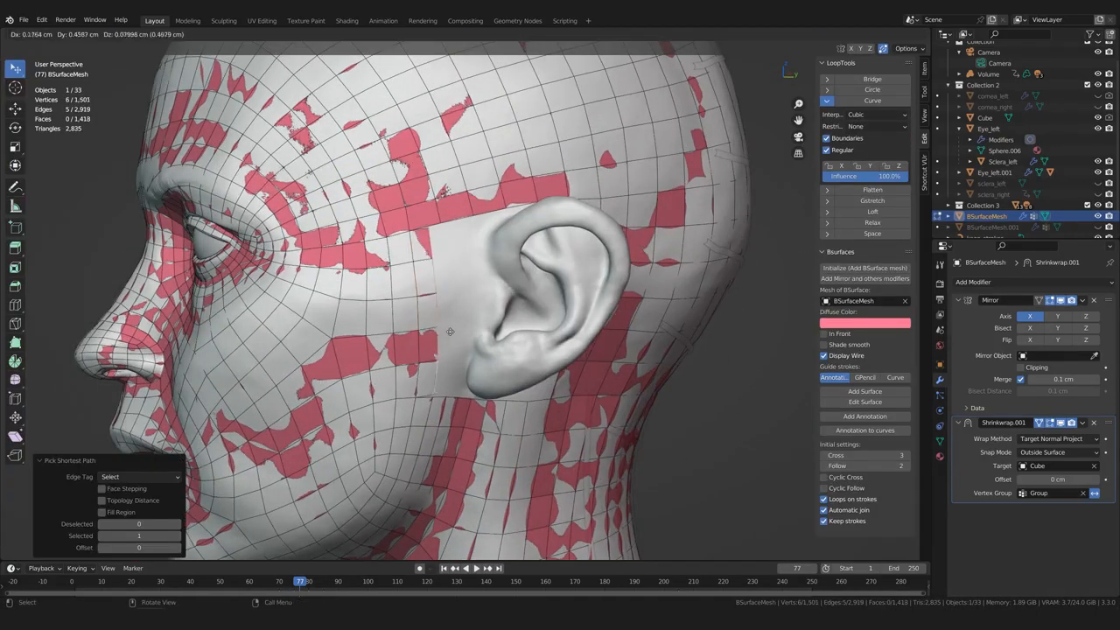
{"action": "left_click", "coordinate": [454, 327]}
{"action": "scroll", "coordinate": [454, 325], "scroll_direction": "up", "scroll_amount": 1}
{"action": "key", "text": "r"}
{"action": "left_click", "coordinate": [460, 308]}
{"action": "key", "text": "e"}
{"action": "left_click", "coordinate": [482, 304]}
{"action": "key", "text": "r"}
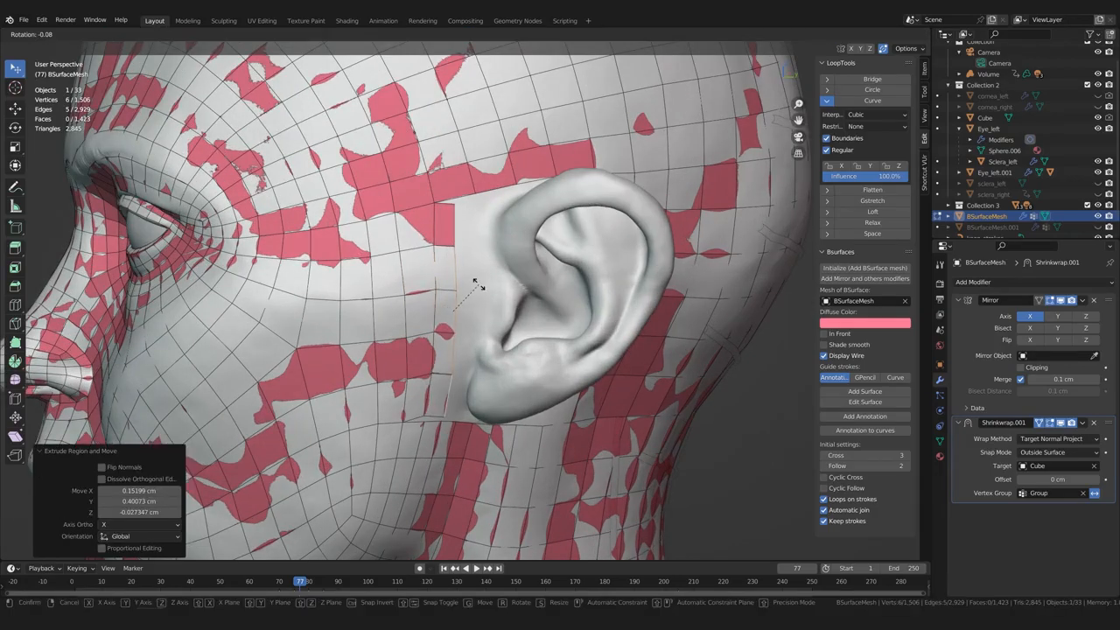
{"action": "left_click", "coordinate": [478, 284]}
{"action": "key", "text": "e"}
{"action": "middle_click_drag", "start_coordinate": [478, 285], "coordinate": [481, 350]}
{"action": "left_click", "coordinate": [481, 295]}
{"action": "left_click", "coordinate": [543, 297]}
Add a loop cut through the new strips in front of the ear and reposition a vertex near the earlobe
{"action": "scroll", "coordinate": [508, 293], "scroll_direction": "down", "scroll_amount": 3}
{"action": "key", "text": "ctrl+r"}
{"action": "left_click", "coordinate": [444, 314]}
{"action": "left_click", "coordinate": [444, 315]}
{"action": "key", "text": "1"}
{"action": "scroll", "coordinate": [490, 402], "scroll_direction": "up", "scroll_amount": 3}
{"action": "left_click", "coordinate": [444, 385]}
{"action": "key", "text": "g"}
{"action": "left_click", "coordinate": [450, 372]}
{"action": "scroll", "coordinate": [451, 370], "scroll_direction": "down", "scroll_amount": 1}
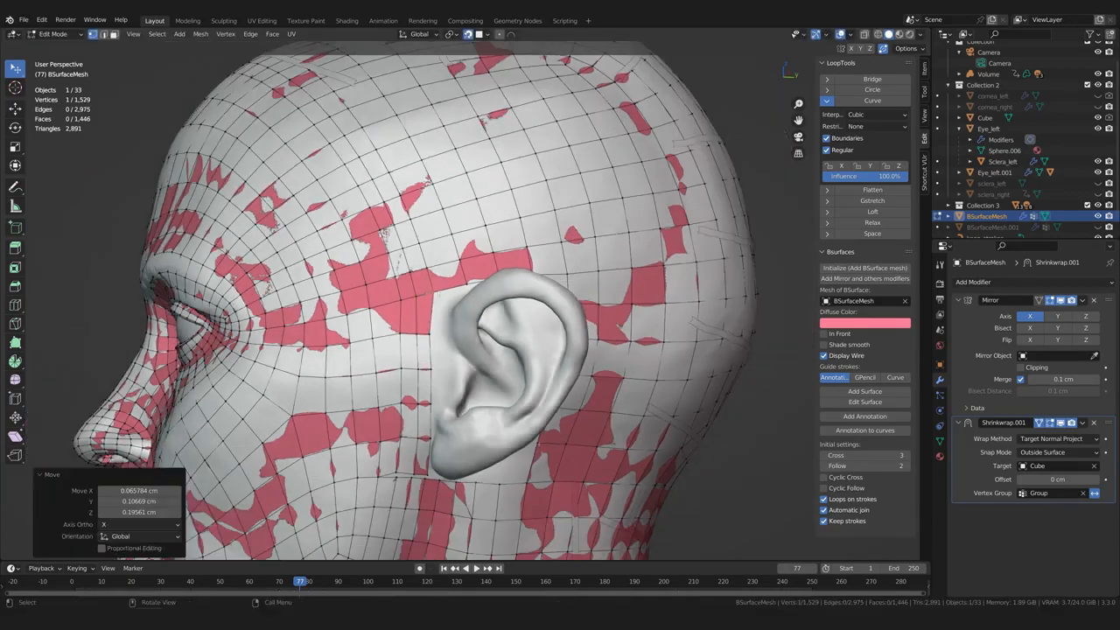
Move the vertices of the strips in front of the ear to even their spacing and weld them to the neighbouring border
{"action": "scroll", "coordinate": [416, 420], "scroll_direction": "up", "scroll_amount": 1}
{"action": "left_click_drag", "start_coordinate": [404, 394], "coordinate": [397, 393]}
{"action": "scroll", "coordinate": [409, 420], "scroll_direction": "up", "scroll_amount": 2}
{"action": "middle_click_drag", "start_coordinate": [407, 320], "coordinate": [424, 293]}
{"action": "left_click_drag", "start_coordinate": [436, 270], "coordinate": [427, 271]}
{"action": "middle_click_drag", "start_coordinate": [437, 349], "coordinate": [451, 267], "text": "shift"}
{"action": "scroll", "coordinate": [459, 284], "scroll_direction": "up", "scroll_amount": 1}
{"action": "left_click_drag", "start_coordinate": [468, 297], "coordinate": [462, 299]}
{"action": "scroll", "coordinate": [462, 293], "scroll_direction": "down", "scroll_amount": 2}
{"action": "middle_click_drag", "start_coordinate": [473, 175], "coordinate": [474, 263], "text": "shift"}
{"action": "left_click_drag", "start_coordinate": [476, 260], "coordinate": [475, 257]}
{"action": "scroll", "coordinate": [460, 358], "scroll_direction": "down", "scroll_amount": 3}
{"action": "middle_click_drag", "start_coordinate": [473, 333], "coordinate": [465, 406], "text": "shift"}
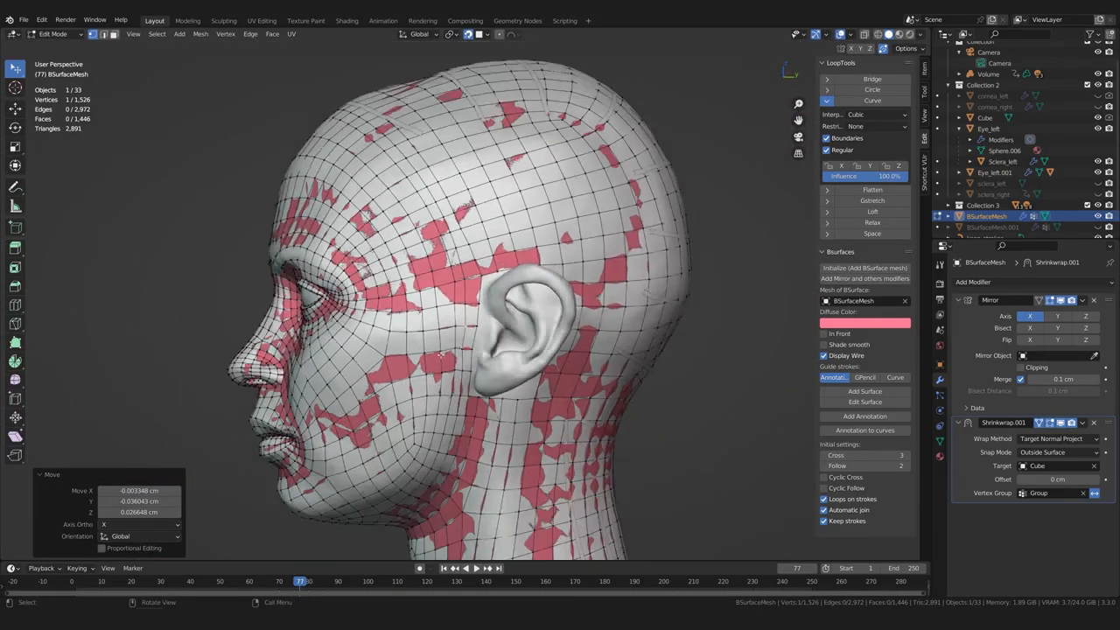
Nudge the cheek mesh with the Grab brush and relax the new strips in front of the ear with Slide Relax
{"action": "scroll", "coordinate": [455, 411], "scroll_direction": "up", "scroll_amount": 2}
{"action": "scroll", "coordinate": [437, 415], "scroll_direction": "down", "scroll_amount": 1}
{"action": "key", "text": "ctrl+Tab"}
{"action": "scroll", "coordinate": [413, 425], "scroll_direction": "up", "scroll_amount": 1}
{"action": "left_click_drag", "start_coordinate": [413, 425], "coordinate": [404, 425]}
{"action": "left_click", "coordinate": [15, 482]}
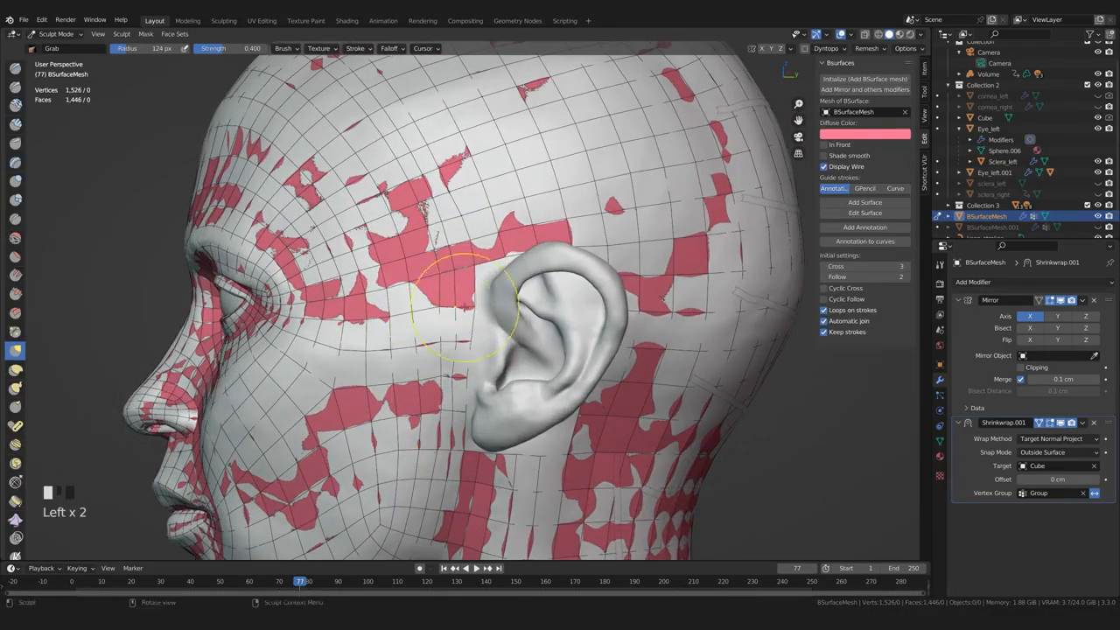
{"action": "scroll", "coordinate": [400, 370], "scroll_direction": "up", "scroll_amount": 2}
{"action": "scroll", "coordinate": [413, 302], "scroll_direction": "down", "scroll_amount": 1}
{"action": "mouse_move", "coordinate": [468, 219]}
{"action": "middle_mouse_down"}
{"action": "mouse_move", "coordinate": [446, 248]}
{"action": "mouse_move", "coordinate": [490, 262]}
{"action": "middle_mouse_up"}
{"action": "left_click_drag", "start_coordinate": [490, 262], "coordinate": [465, 277], "text": "shift"}
{"action": "middle_click_drag", "start_coordinate": [464, 277], "coordinate": [477, 262]}
{"action": "left_click_drag", "start_coordinate": [477, 263], "coordinate": [472, 275], "text": "shift"}
Relax the mesh around the ear and across the back of the head with Slide Relax
{"action": "middle_click_drag", "start_coordinate": [472, 274], "coordinate": [420, 272]}
{"action": "left_click_drag", "start_coordinate": [534, 254], "coordinate": [586, 240], "text": "shift"}
{"action": "middle_click_drag", "start_coordinate": [586, 239], "coordinate": [420, 175]}
{"action": "left_click_drag", "start_coordinate": [420, 175], "coordinate": [387, 156], "text": "shift"}
{"action": "middle_click_drag", "start_coordinate": [559, 262], "coordinate": [490, 249]}
{"action": "left_click_drag", "start_coordinate": [507, 254], "coordinate": [538, 268], "text": "shift"}
{"action": "scroll", "coordinate": [525, 306], "scroll_direction": "up", "scroll_amount": 3}
{"action": "middle_click_drag", "start_coordinate": [480, 450], "coordinate": [525, 315], "text": "shift"}
{"action": "left_click_drag", "start_coordinate": [560, 332], "coordinate": [588, 359], "text": "shift"}
{"action": "mouse_move", "coordinate": [588, 358]}
{"action": "middle_mouse_down"}
{"action": "mouse_move", "coordinate": [486, 313]}
{"action": "mouse_move", "coordinate": [464, 260]}
{"action": "middle_mouse_up"}
Reduce the brush radius and make a fine correction to the edge flow at the back of the head
{"action": "key", "text": "bracketleft"}
{"action": "key", "text": "bracketleft"}
{"action": "key", "text": "bracketleft"}
{"action": "key", "text": "bracketleft"}
{"action": "key", "text": "bracketleft"}
{"action": "key", "text": "bracketleft"}
{"action": "key", "text": "bracketleft"}
{"action": "key", "text": "bracketleft"}
{"action": "left_click_drag", "start_coordinate": [516, 168], "coordinate": [522, 168]}
{"action": "middle_click_drag", "start_coordinate": [522, 168], "coordinate": [478, 218]}
Fine-tune the mesh behind the ear and on the neck with small Grab strokes and save the file
{"action": "key", "text": "g"}
{"action": "scroll", "coordinate": [478, 220], "scroll_direction": "up", "scroll_amount": 3}
{"action": "scroll", "coordinate": [478, 236], "scroll_direction": "down", "scroll_amount": 2}
{"action": "scroll", "coordinate": [525, 350], "scroll_direction": "up", "scroll_amount": 4}
{"action": "middle_click_drag", "start_coordinate": [542, 393], "coordinate": [525, 263], "text": "shift"}
{"action": "left_click_drag", "start_coordinate": [525, 262], "coordinate": [533, 264]}
{"action": "scroll", "coordinate": [533, 265], "scroll_direction": "down", "scroll_amount": 5}
{"action": "middle_click_drag", "start_coordinate": [529, 289], "coordinate": [535, 408]}
{"action": "scroll", "coordinate": [560, 416], "scroll_direction": "up", "scroll_amount": 2}
{"action": "left_click_drag", "start_coordinate": [600, 429], "coordinate": [601, 430]}
{"action": "key", "text": "ctrl+s"}
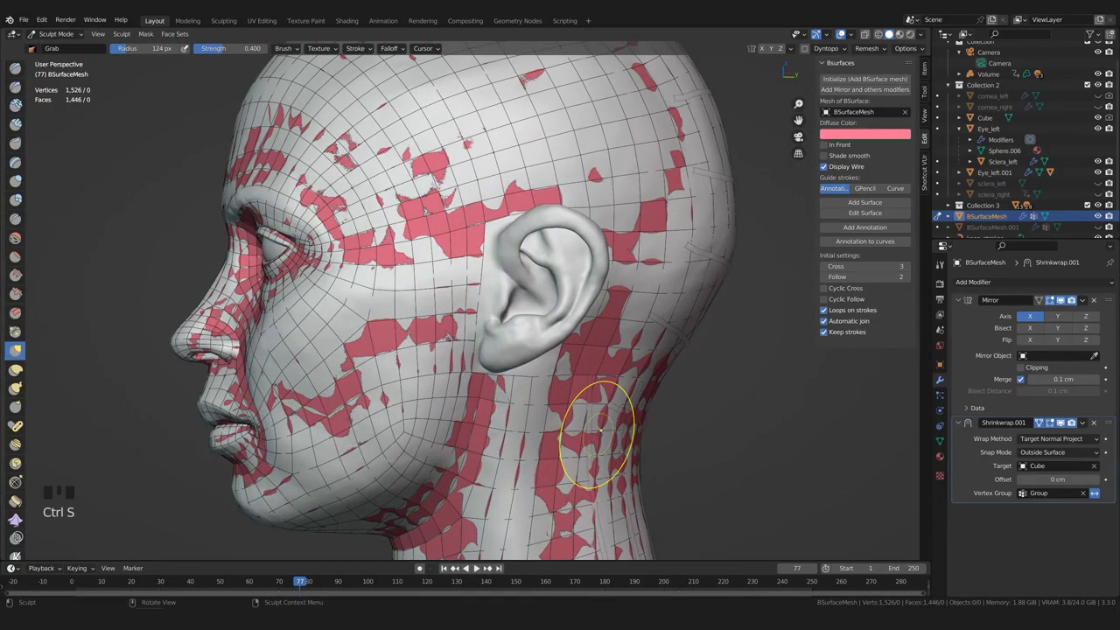
Delete the leftover guide curves keep_strokes and keep_strokes.001 in Object Mode
{"action": "scroll", "coordinate": [669, 318], "scroll_direction": "up", "scroll_amount": 2}
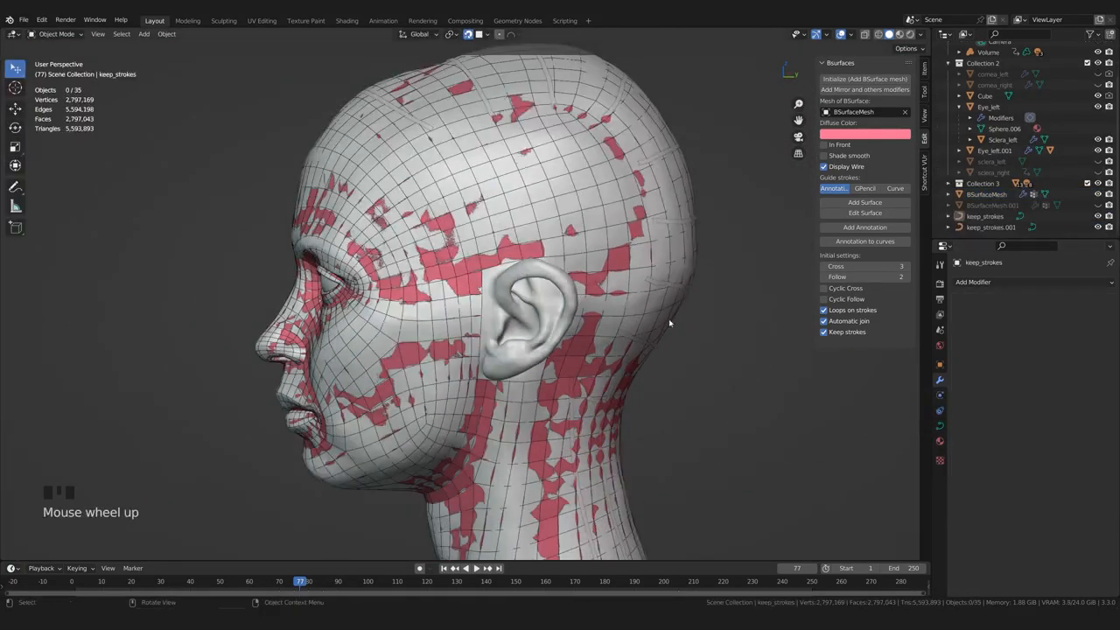
{"action": "mouse_move", "coordinate": [669, 318]}
{"action": "middle_mouse_down", "text": "shift"}
{"action": "mouse_move", "coordinate": [665, 368]}
{"action": "mouse_move", "coordinate": [612, 350]}
{"action": "mouse_move", "coordinate": [532, 293]}
{"action": "middle_mouse_up", "text": "shift"}
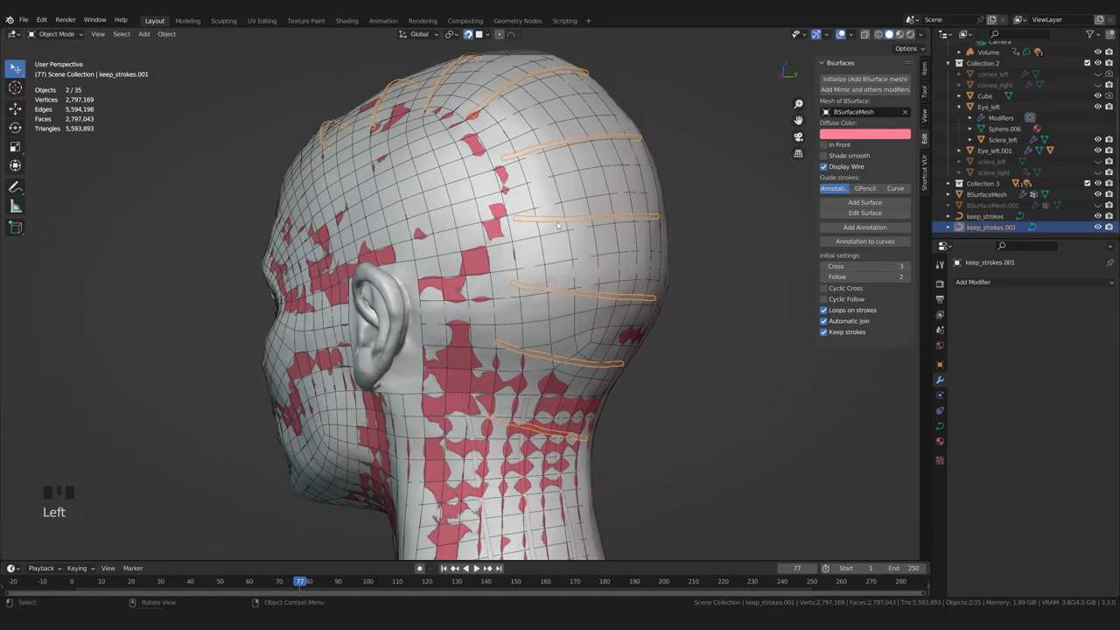
{"action": "middle_click_drag", "start_coordinate": [592, 316], "coordinate": [615, 319]}
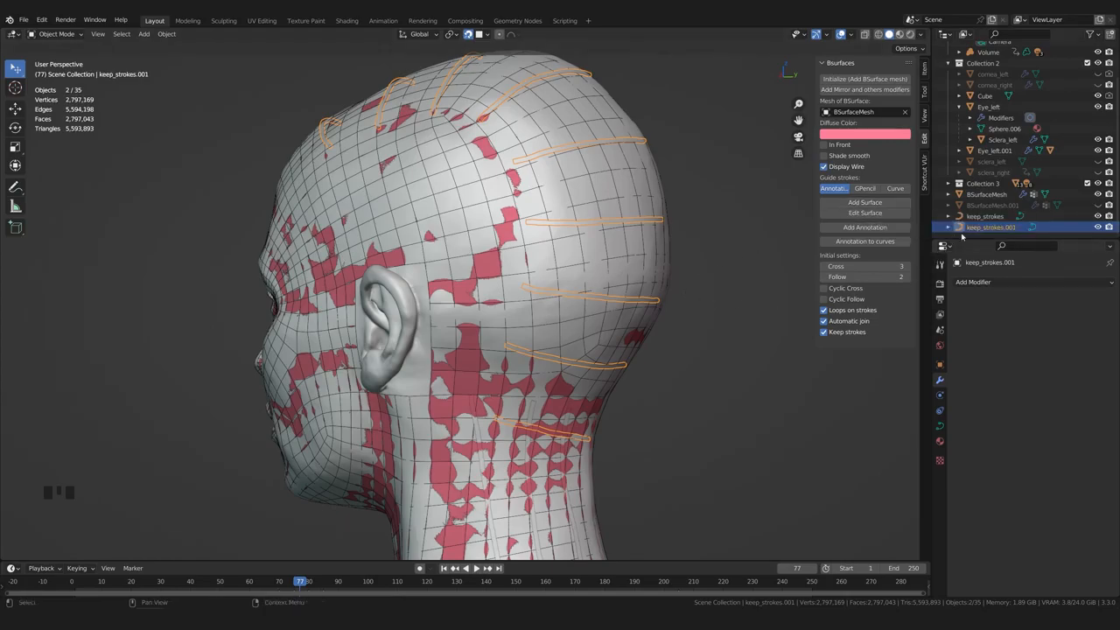
{"action": "mouse_move", "coordinate": [648, 354]}
{"action": "middle_mouse_down"}
{"action": "mouse_move", "coordinate": [659, 362]}
{"action": "mouse_move", "coordinate": [688, 350]}
{"action": "mouse_move", "coordinate": [682, 377]}
{"action": "middle_mouse_up"}
{"action": "key", "text": "Delete"}
{"action": "scroll", "coordinate": [551, 286], "scroll_direction": "up", "scroll_amount": 4}
{"action": "middle_click_drag", "start_coordinate": [551, 285], "coordinate": [532, 280]}
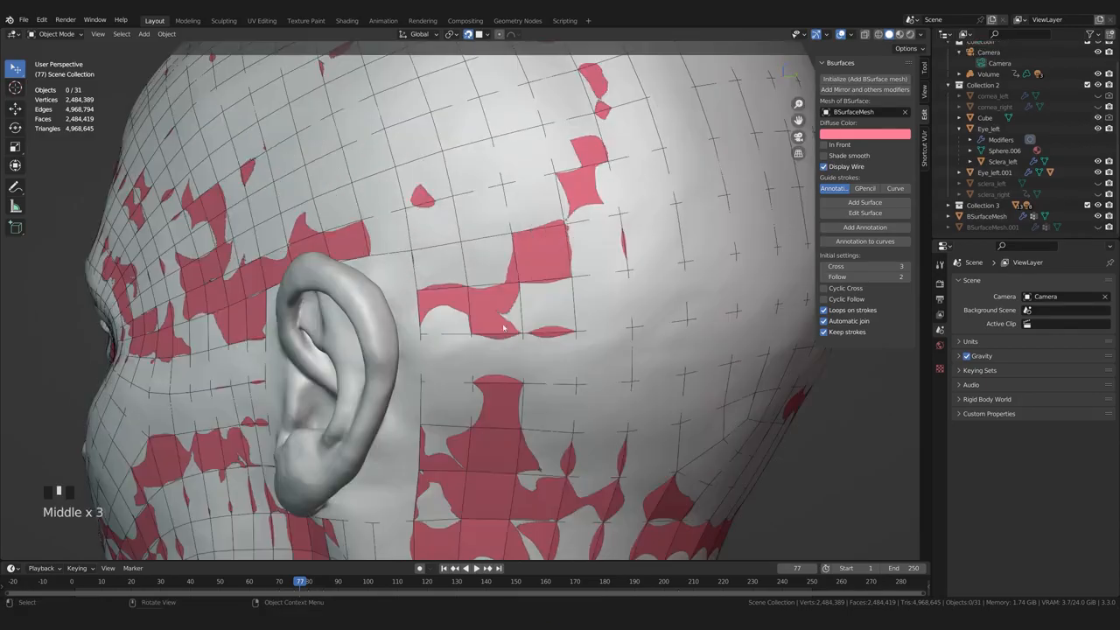
In Edit Mode on BSurfaceMesh, extrude the border edge above the ear down to the top of the ear
{"action": "left_click", "coordinate": [551, 333]}
{"action": "key", "text": "Tab"}
{"action": "scroll", "coordinate": [315, 328], "scroll_direction": "up", "scroll_amount": 2}
{"action": "scroll", "coordinate": [315, 327], "scroll_direction": "down", "scroll_amount": 1}
{"action": "middle_click_drag", "start_coordinate": [385, 326], "coordinate": [446, 301]}
{"action": "key", "text": "2"}
{"action": "left_click", "coordinate": [395, 292]}
{"action": "scroll", "coordinate": [446, 302], "scroll_direction": "up", "scroll_amount": 2}
{"action": "key", "text": "e"}
{"action": "left_click", "coordinate": [490, 345]}
{"action": "middle_click_drag", "start_coordinate": [490, 346], "coordinate": [439, 332]}
{"action": "scroll", "coordinate": [376, 331], "scroll_direction": "down", "scroll_amount": 2}
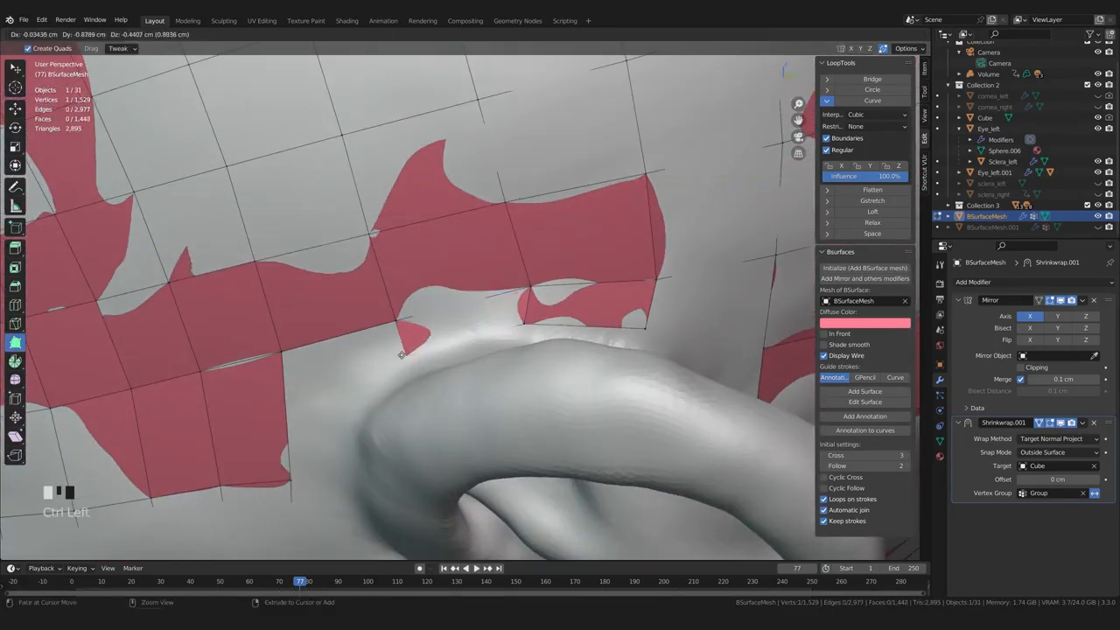
Build quads with Poly Build from the top of the ear down along its front edge, filling the gap beside it
{"action": "middle_click_drag", "start_coordinate": [395, 371], "coordinate": [467, 304], "text": "shift"}
{"action": "left_click_drag", "start_coordinate": [459, 275], "coordinate": [416, 330], "text": "ctrl"}
{"action": "middle_click_drag", "start_coordinate": [376, 390], "coordinate": [419, 302], "text": "shift"}
{"action": "left_click_drag", "start_coordinate": [418, 301], "coordinate": [439, 339], "text": "ctrl"}
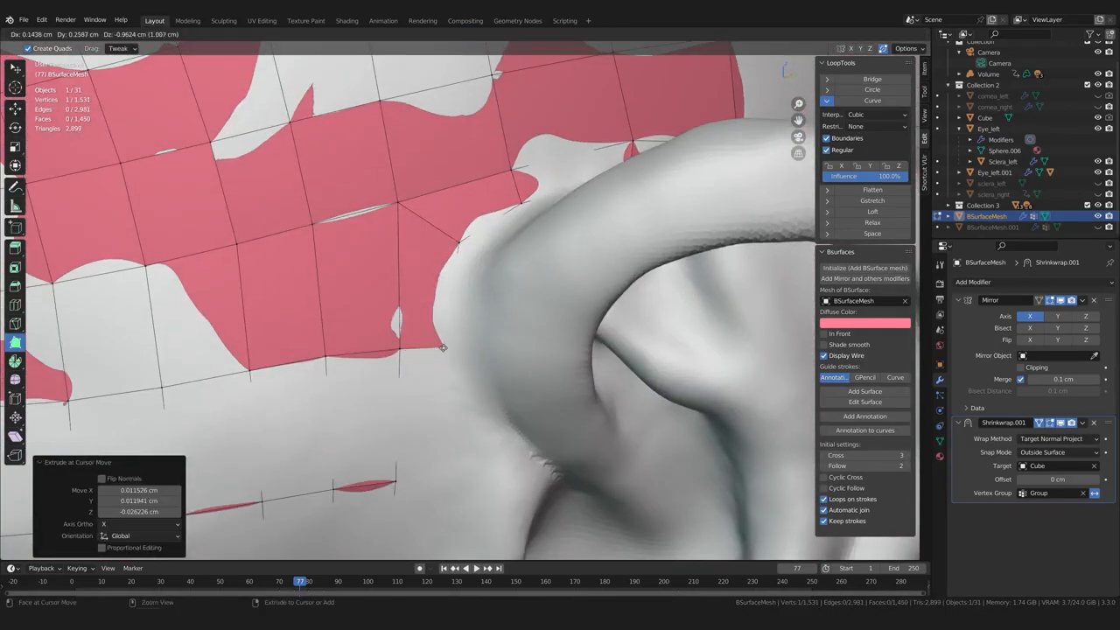
{"action": "middle_click_drag", "start_coordinate": [438, 359], "coordinate": [419, 337]}
{"action": "middle_click_drag", "start_coordinate": [417, 376], "coordinate": [420, 271], "text": "shift"}
{"action": "left_click_drag", "start_coordinate": [422, 270], "coordinate": [478, 278], "text": "ctrl"}
{"action": "middle_click_drag", "start_coordinate": [418, 379], "coordinate": [422, 328], "text": "shift"}
{"action": "left_click", "coordinate": [484, 225], "text": "ctrl"}
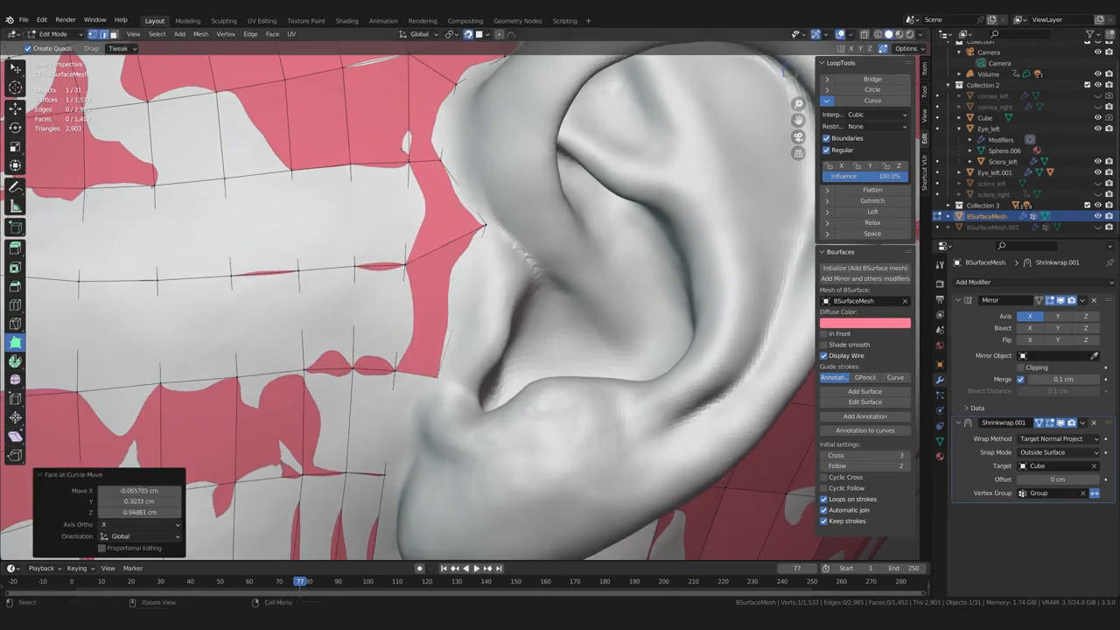
Adjust the border vertex in front of the ear and continue the Poly Build faces down around the front of the earlobe
{"action": "left_click_drag", "start_coordinate": [483, 226], "coordinate": [464, 229]}
{"action": "scroll", "coordinate": [446, 350], "scroll_direction": "down", "scroll_amount": 2}
{"action": "scroll", "coordinate": [447, 349], "scroll_direction": "up", "scroll_amount": 3}
{"action": "middle_click_drag", "start_coordinate": [438, 358], "coordinate": [494, 276], "text": "shift"}
{"action": "left_click_drag", "start_coordinate": [496, 179], "coordinate": [497, 280], "text": "ctrl"}
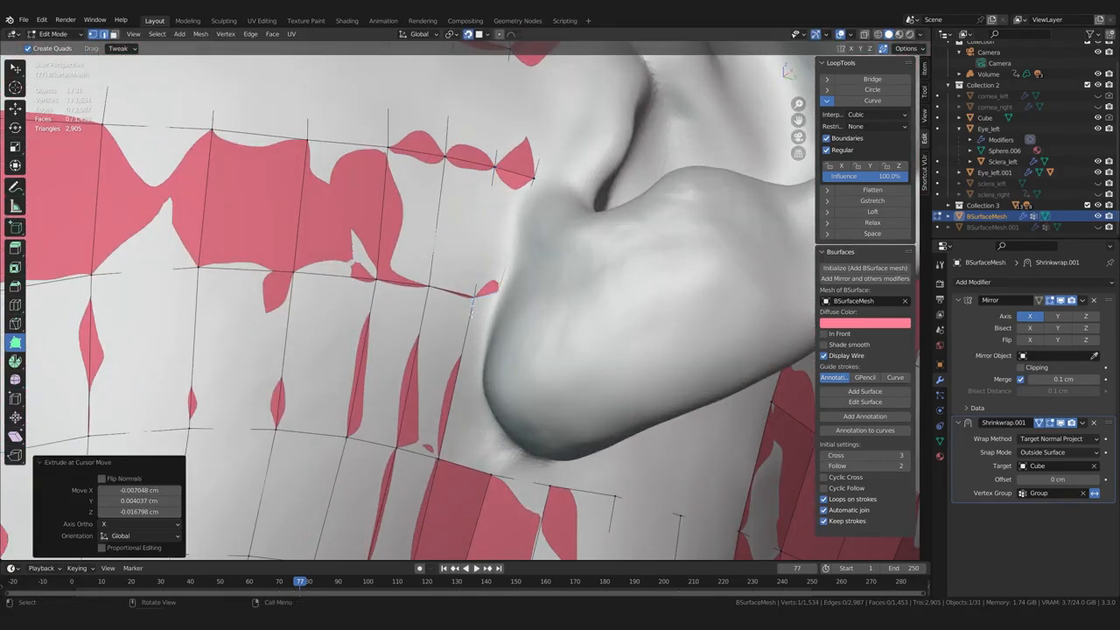
{"action": "middle_click_drag", "start_coordinate": [472, 309], "coordinate": [492, 297]}
{"action": "left_click_drag", "start_coordinate": [489, 317], "coordinate": [484, 340], "text": "ctrl"}
{"action": "middle_click_drag", "start_coordinate": [469, 385], "coordinate": [468, 278], "text": "shift"}
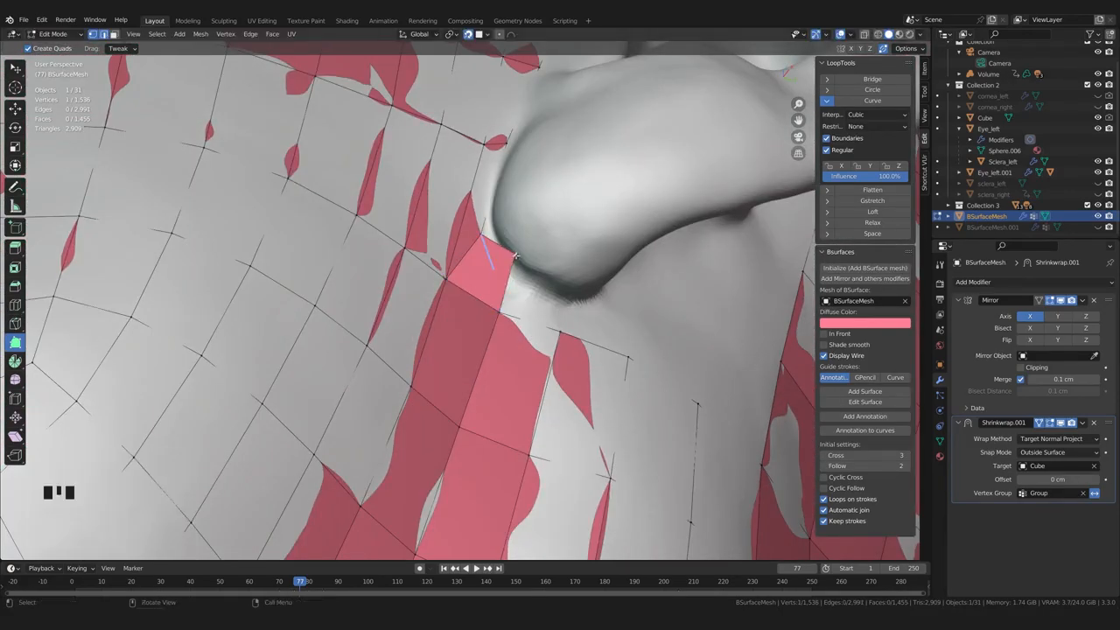
Wrap the strip of quads under the earlobe and start it upward along the back of the ear
{"action": "left_click_drag", "start_coordinate": [486, 280], "coordinate": [495, 275]}
{"action": "middle_click_drag", "start_coordinate": [495, 274], "coordinate": [467, 282]}
{"action": "middle_click_drag", "start_coordinate": [410, 241], "coordinate": [455, 259]}
{"action": "left_click_drag", "start_coordinate": [467, 238], "coordinate": [399, 243]}
{"action": "middle_click_drag", "start_coordinate": [400, 243], "coordinate": [317, 250]}
{"action": "scroll", "coordinate": [405, 361], "scroll_direction": "up", "scroll_amount": 1}
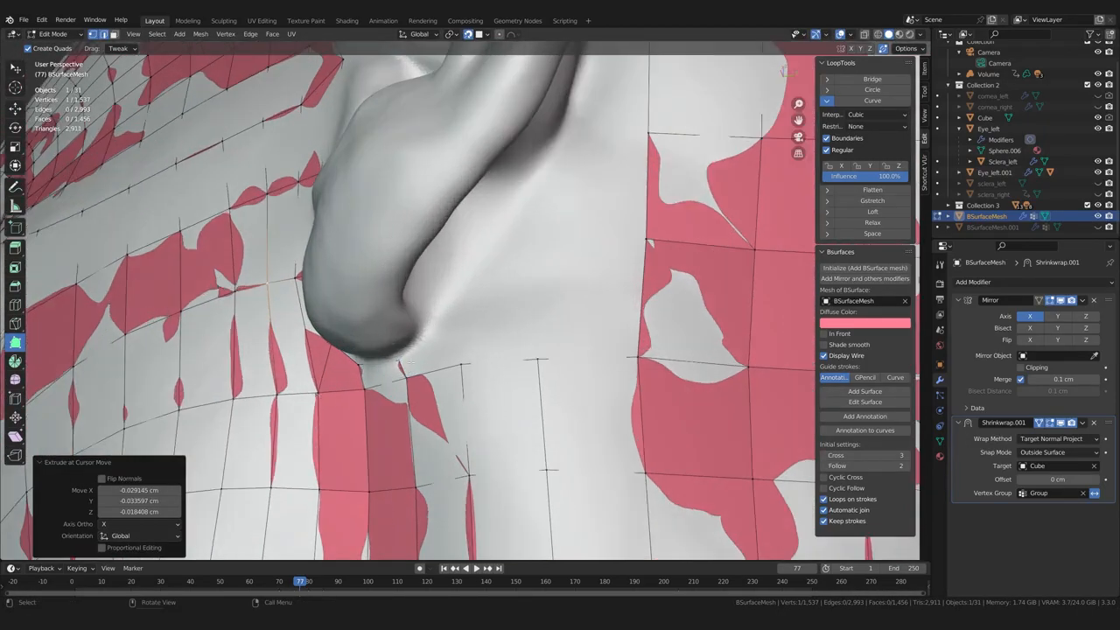
{"action": "left_click_drag", "start_coordinate": [454, 341], "coordinate": [456, 340]}
{"action": "scroll", "coordinate": [456, 340], "scroll_direction": "down", "scroll_amount": 1}
{"action": "middle_click_drag", "start_coordinate": [456, 340], "coordinate": [449, 356]}
{"action": "left_click_drag", "start_coordinate": [449, 354], "coordinate": [454, 344]}
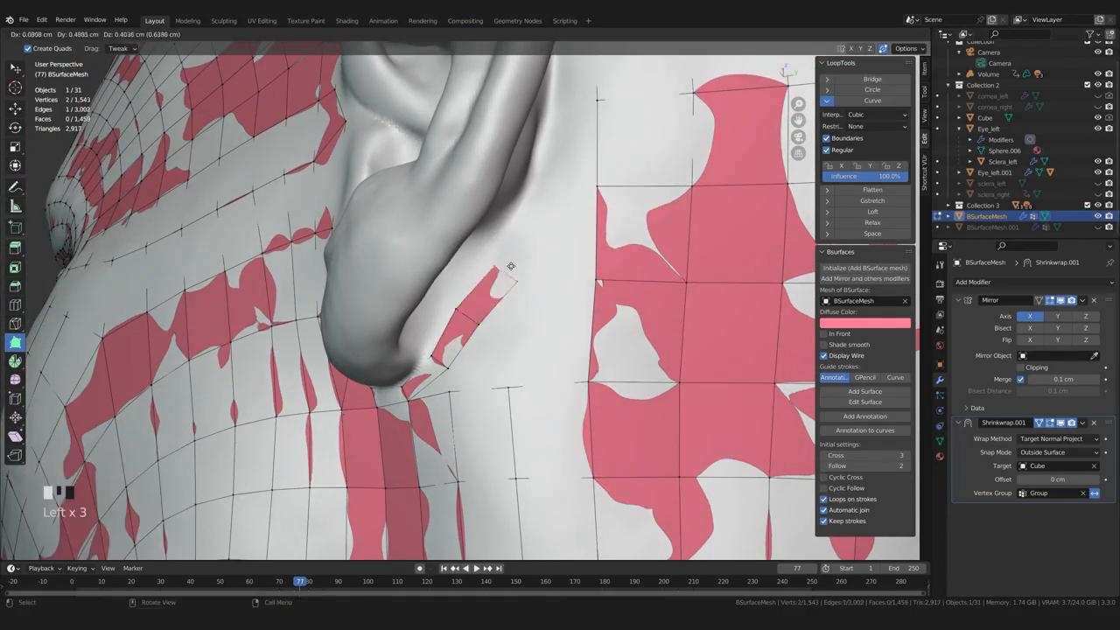
Extend the strip of quads up behind the ear toward the top of the ear
{"action": "middle_click_drag", "start_coordinate": [455, 342], "coordinate": [464, 292]}
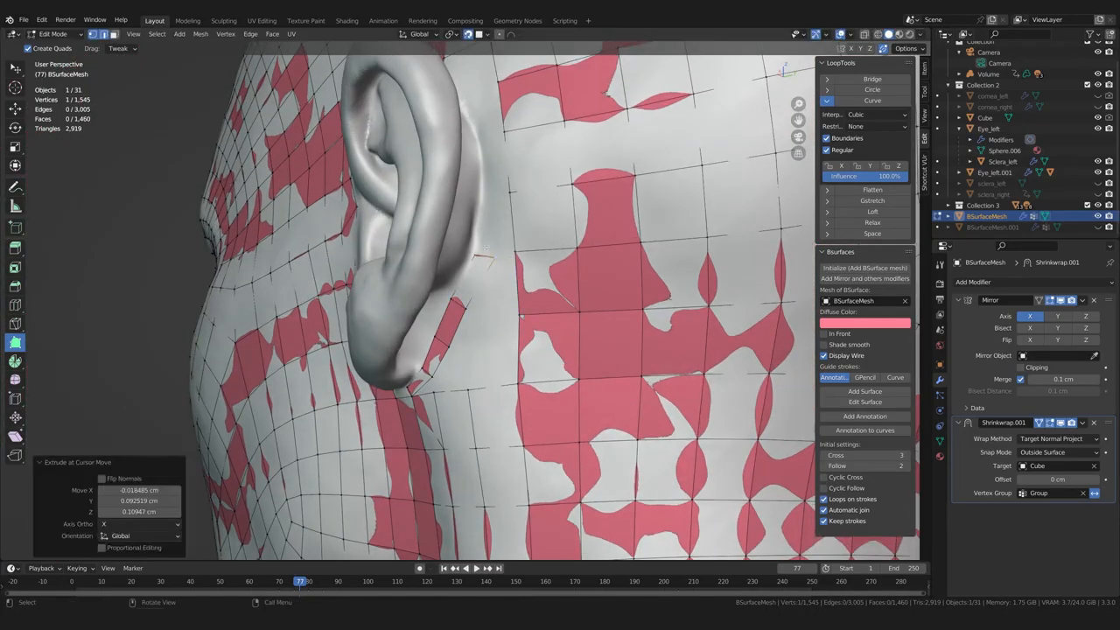
{"action": "scroll", "coordinate": [486, 249], "scroll_direction": "up", "scroll_amount": 2}
{"action": "middle_click_drag", "start_coordinate": [486, 248], "coordinate": [421, 355], "text": "shift"}
{"action": "right_click", "coordinate": [434, 278], "text": "ctrl"}
{"action": "middle_click_drag", "start_coordinate": [435, 278], "coordinate": [446, 297]}
{"action": "right_click", "coordinate": [446, 231], "text": "ctrl"}
{"action": "middle_click_drag", "start_coordinate": [446, 231], "coordinate": [478, 302]}
{"action": "right_click", "coordinate": [480, 300], "text": "ctrl"}
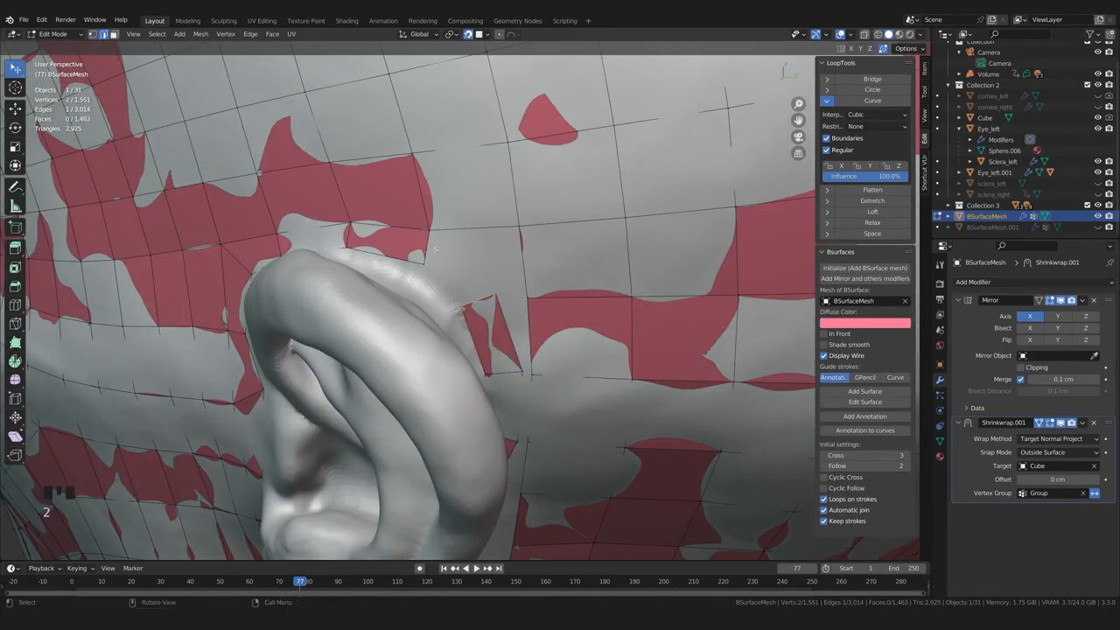
Close the ring of faces behind the ear's upper edge, reposition its vertices and display the mesh in front
{"action": "left_click", "coordinate": [521, 337]}
{"action": "scroll", "coordinate": [521, 336], "scroll_direction": "down", "scroll_amount": 5}
{"action": "mouse_move", "coordinate": [521, 337]}
{"action": "middle_mouse_down"}
{"action": "mouse_move", "coordinate": [473, 308]}
{"action": "mouse_move", "coordinate": [501, 348]}
{"action": "mouse_move", "coordinate": [505, 326]}
{"action": "middle_mouse_up"}
{"action": "scroll", "coordinate": [500, 348], "scroll_direction": "up", "scroll_amount": 5}
{"action": "key", "text": "1"}
{"action": "left_click_drag", "start_coordinate": [511, 368], "coordinate": [501, 374]}
{"action": "scroll", "coordinate": [495, 333], "scroll_direction": "down", "scroll_amount": 2}
{"action": "middle_click_drag", "start_coordinate": [494, 333], "coordinate": [473, 255]}
{"action": "scroll", "coordinate": [472, 254], "scroll_direction": "down", "scroll_amount": 5}
{"action": "left_click", "coordinate": [473, 255]}
{"action": "scroll", "coordinate": [437, 367], "scroll_direction": "up", "scroll_amount": 4}
{"action": "middle_click_drag", "start_coordinate": [437, 367], "coordinate": [503, 402]}
{"action": "scroll", "coordinate": [447, 328], "scroll_direction": "down", "scroll_amount": 4}
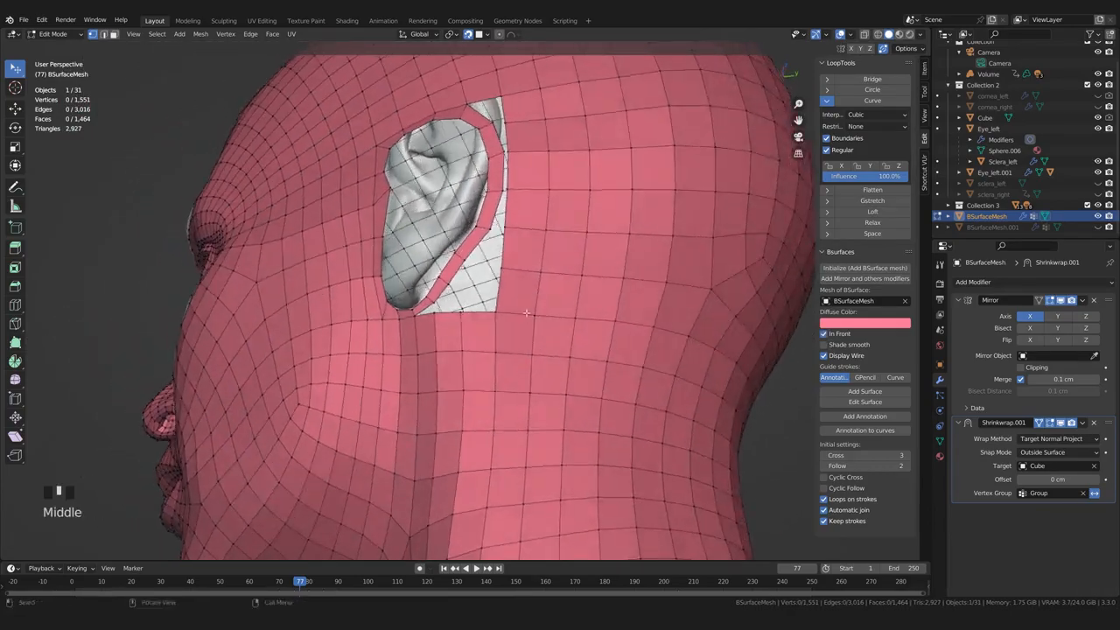
Fill the upper part of the gap behind the ear and nudge vertices around the earlobe
{"action": "middle_click_drag", "start_coordinate": [526, 312], "coordinate": [508, 408]}
{"action": "scroll", "coordinate": [445, 232], "scroll_direction": "up", "scroll_amount": 3}
{"action": "middle_click_drag", "start_coordinate": [430, 179], "coordinate": [421, 350]}
{"action": "scroll", "coordinate": [530, 322], "scroll_direction": "down", "scroll_amount": 5}
{"action": "left_click_drag", "start_coordinate": [423, 342], "coordinate": [400, 338]}
{"action": "left_click", "coordinate": [376, 340]}
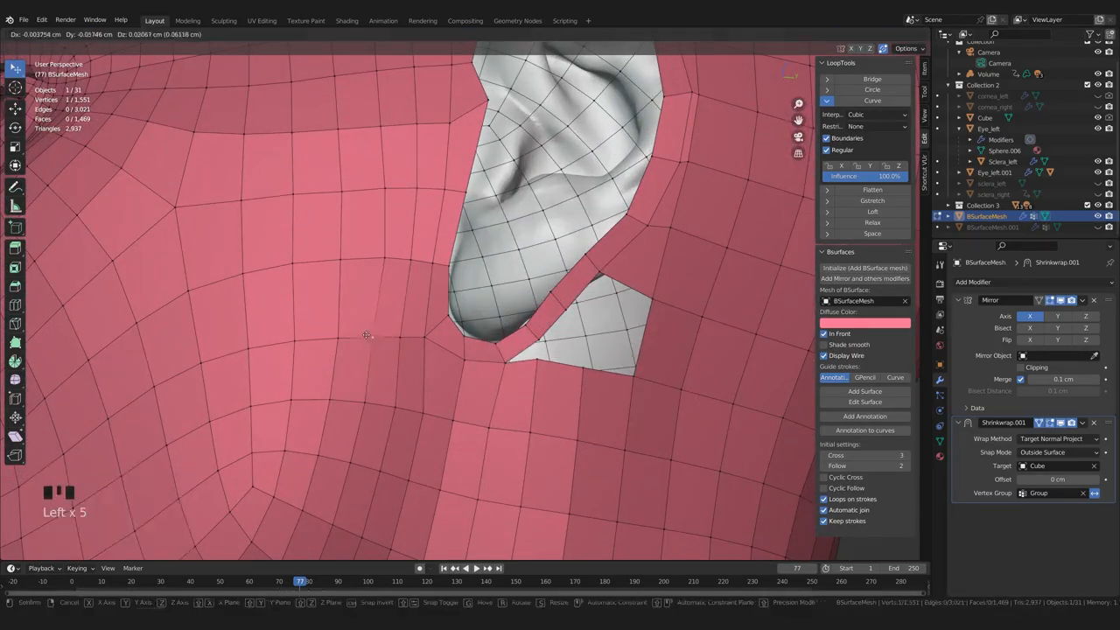
Reposition individual vertices in front of and below the earlobe to even out the surrounding quads
{"action": "scroll", "coordinate": [400, 258], "scroll_direction": "down", "scroll_amount": 3}
{"action": "middle_click_drag", "start_coordinate": [401, 258], "coordinate": [464, 258]}
{"action": "left_click_drag", "start_coordinate": [467, 258], "coordinate": [473, 263]}
{"action": "middle_click_drag", "start_coordinate": [473, 262], "coordinate": [525, 324]}
{"action": "left_click_drag", "start_coordinate": [525, 324], "coordinate": [521, 330]}
{"action": "mouse_move", "coordinate": [521, 331]}
{"action": "middle_mouse_down"}
{"action": "mouse_move", "coordinate": [530, 341]}
{"action": "mouse_move", "coordinate": [489, 350]}
{"action": "mouse_move", "coordinate": [502, 325]}
{"action": "middle_mouse_up"}
{"action": "scroll", "coordinate": [490, 349], "scroll_direction": "up", "scroll_amount": 3}
{"action": "scroll", "coordinate": [494, 336], "scroll_direction": "down", "scroll_amount": 4}
{"action": "scroll", "coordinate": [502, 326], "scroll_direction": "up", "scroll_amount": 4}
{"action": "middle_click_drag", "start_coordinate": [437, 350], "coordinate": [429, 337]}
{"action": "left_click_drag", "start_coordinate": [422, 336], "coordinate": [414, 331]}
Fill the remaining gap between the ring behind the earlobe and the neck mesh with faces
{"action": "middle_click_drag", "start_coordinate": [415, 332], "coordinate": [426, 390]}
{"action": "key", "text": "2"}
{"action": "left_click", "coordinate": [517, 331]}
{"action": "key", "text": "f"}
{"action": "key", "text": "f"}
{"action": "scroll", "coordinate": [472, 367], "scroll_direction": "down", "scroll_amount": 4}
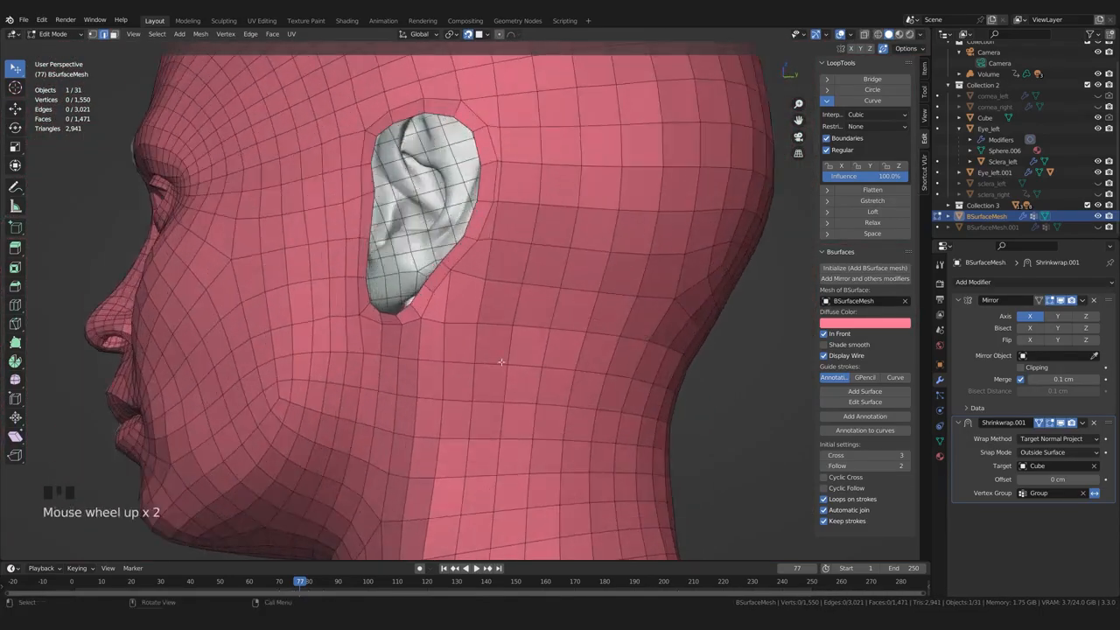
Switch to Sculpt Mode and create one face set from all visible faces
{"action": "scroll", "coordinate": [501, 361], "scroll_direction": "up", "scroll_amount": 2}
{"action": "key", "text": "ctrl+Tab"}
{"action": "left_click", "coordinate": [156, 36]}
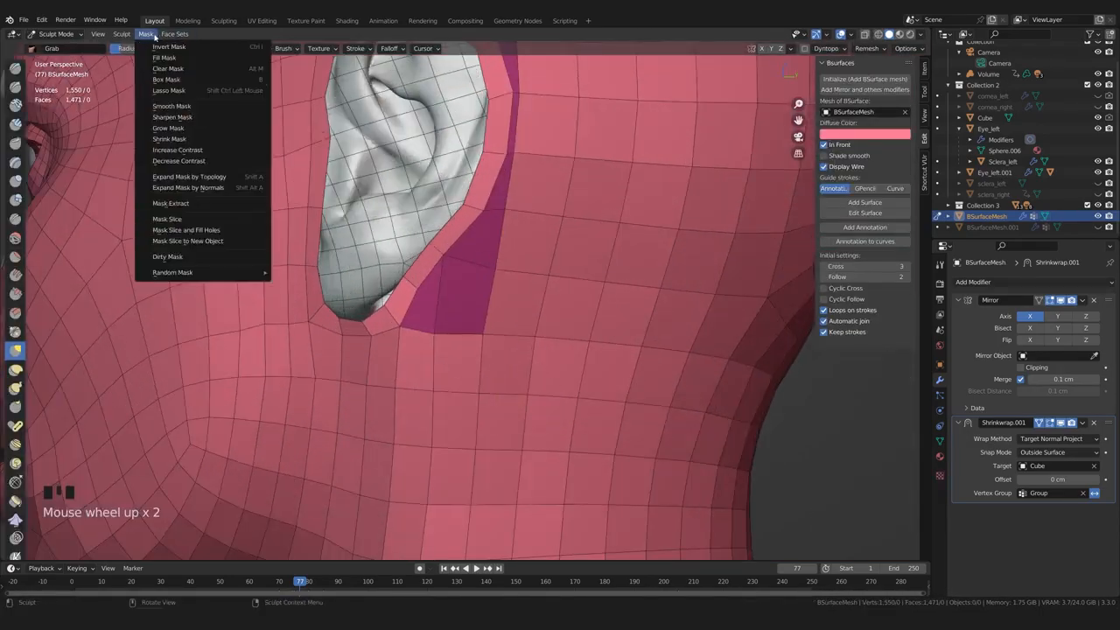
{"action": "mouse_move", "coordinate": [175, 35]}
{"action": "left_click", "coordinate": [198, 58]}
{"action": "scroll", "coordinate": [482, 330], "scroll_direction": "up", "scroll_amount": 2}
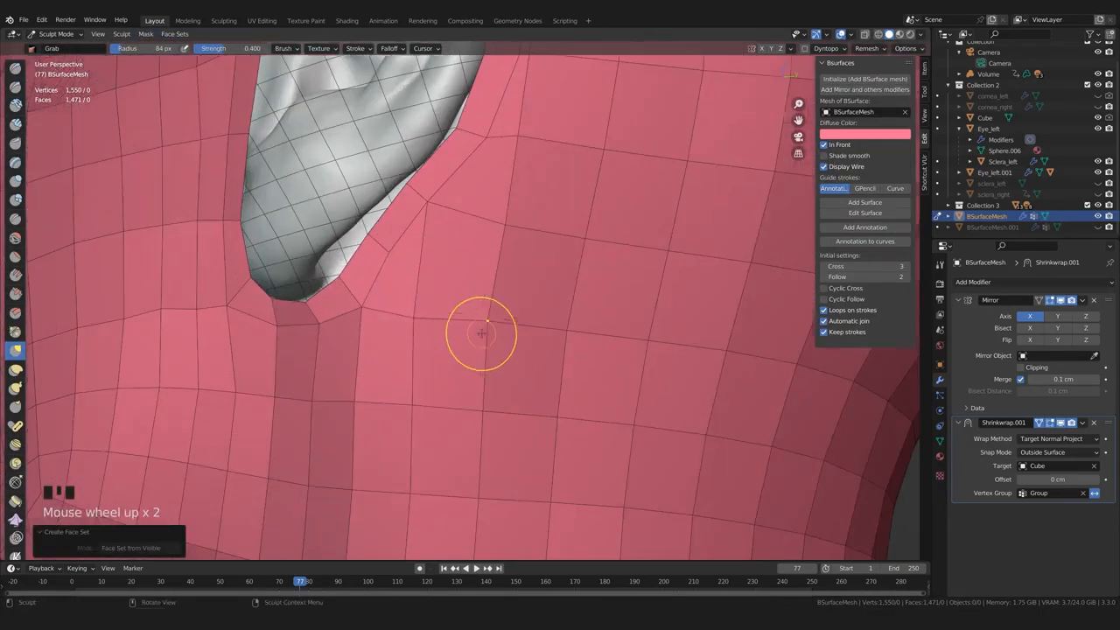
Relax the newly filled faces behind and above the ear with Slide Relax strokes
{"action": "middle_click_drag", "start_coordinate": [482, 330], "coordinate": [399, 306]}
{"action": "left_click_drag", "start_coordinate": [422, 344], "coordinate": [448, 312], "text": "shift"}
{"action": "scroll", "coordinate": [463, 292], "scroll_direction": "down", "scroll_amount": 2}
{"action": "scroll", "coordinate": [473, 280], "scroll_direction": "up", "scroll_amount": 2}
{"action": "left_click_drag", "start_coordinate": [516, 184], "coordinate": [533, 148], "text": "shift"}
{"action": "scroll", "coordinate": [550, 219], "scroll_direction": "down", "scroll_amount": 2}
{"action": "middle_click_drag", "start_coordinate": [550, 220], "coordinate": [540, 266]}
{"action": "scroll", "coordinate": [538, 258], "scroll_direction": "up", "scroll_amount": 1}
{"action": "left_click_drag", "start_coordinate": [531, 249], "coordinate": [523, 235], "text": "shift"}
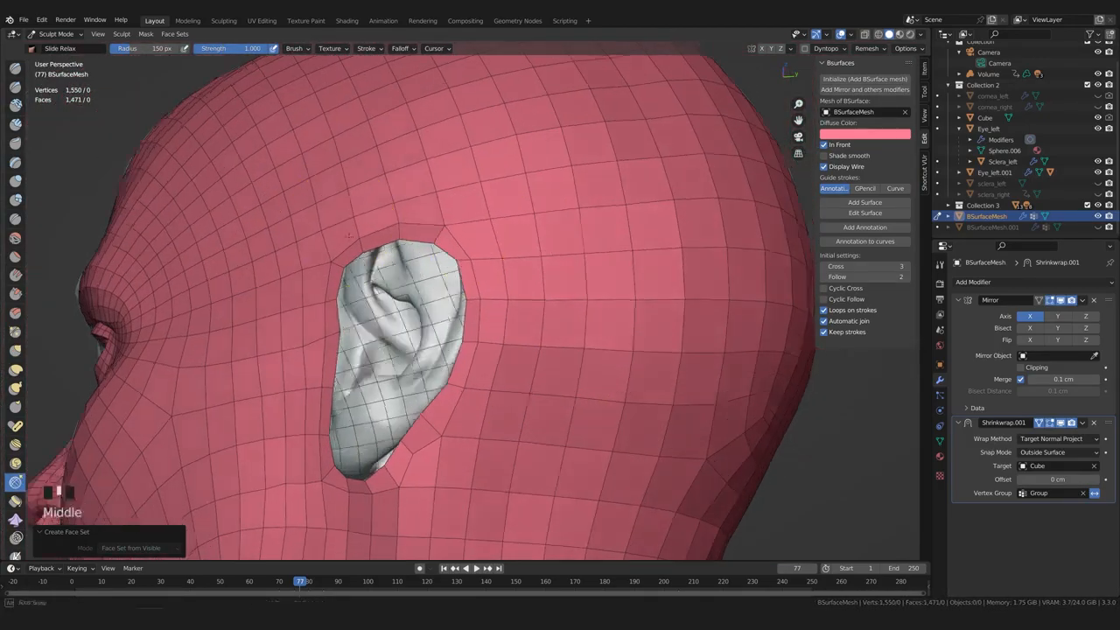
Relax the mesh in front of the ear and below the earlobe with Slide Relax, undoing one unwanted stroke
{"action": "scroll", "coordinate": [344, 203], "scroll_direction": "down", "scroll_amount": 1}
{"action": "left_click_drag", "start_coordinate": [309, 333], "coordinate": [302, 358], "text": "shift"}
{"action": "key", "text": "ctrl+z"}
{"action": "middle_click_drag", "start_coordinate": [277, 412], "coordinate": [298, 372]}
{"action": "left_click_drag", "start_coordinate": [288, 424], "coordinate": [295, 446], "text": "shift"}
{"action": "middle_click_drag", "start_coordinate": [295, 445], "coordinate": [337, 376]}
{"action": "mouse_move", "coordinate": [345, 372]}
{"action": "left_mouse_down"}
{"action": "mouse_move", "coordinate": [360, 357]}
{"action": "mouse_move", "coordinate": [337, 385]}
{"action": "left_mouse_up"}
{"action": "scroll", "coordinate": [360, 358], "scroll_direction": "up", "scroll_amount": 1}
{"action": "scroll", "coordinate": [281, 416], "scroll_direction": "down", "scroll_amount": 2}
{"action": "middle_click_drag", "start_coordinate": [280, 416], "coordinate": [354, 376]}
{"action": "left_click_drag", "start_coordinate": [355, 376], "coordinate": [362, 383]}
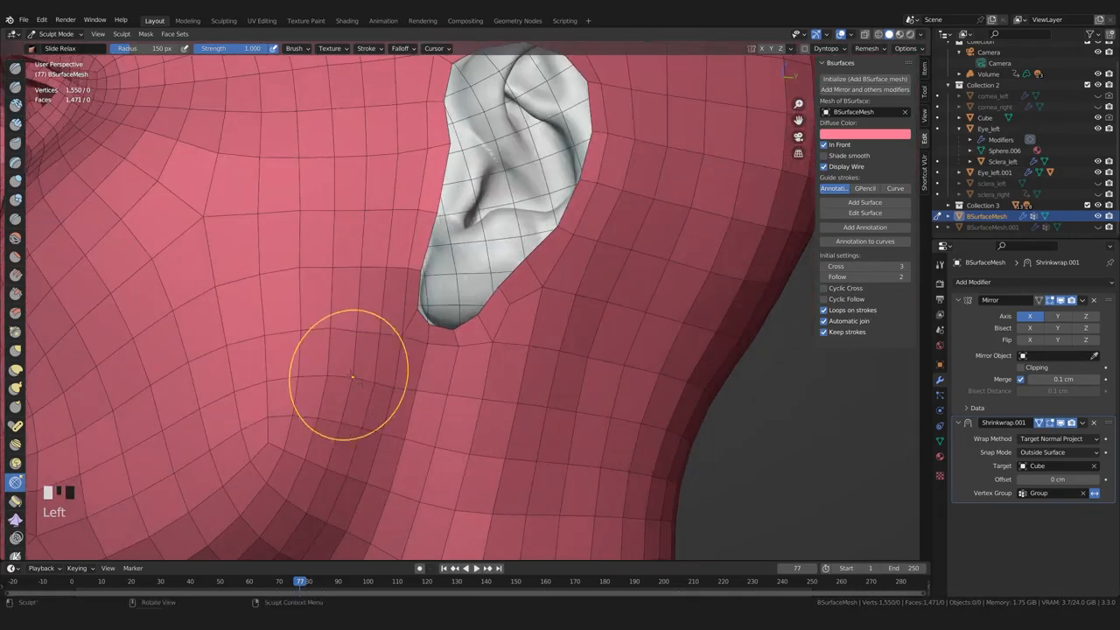
Smooth the mesh flow along the jaw, upper neck and cheek in front of the ear with Slide Relax
{"action": "scroll", "coordinate": [449, 393], "scroll_direction": "down", "scroll_amount": 2}
{"action": "scroll", "coordinate": [370, 487], "scroll_direction": "down", "scroll_amount": 1}
{"action": "left_click_drag", "start_coordinate": [370, 487], "coordinate": [376, 489], "text": "shift"}
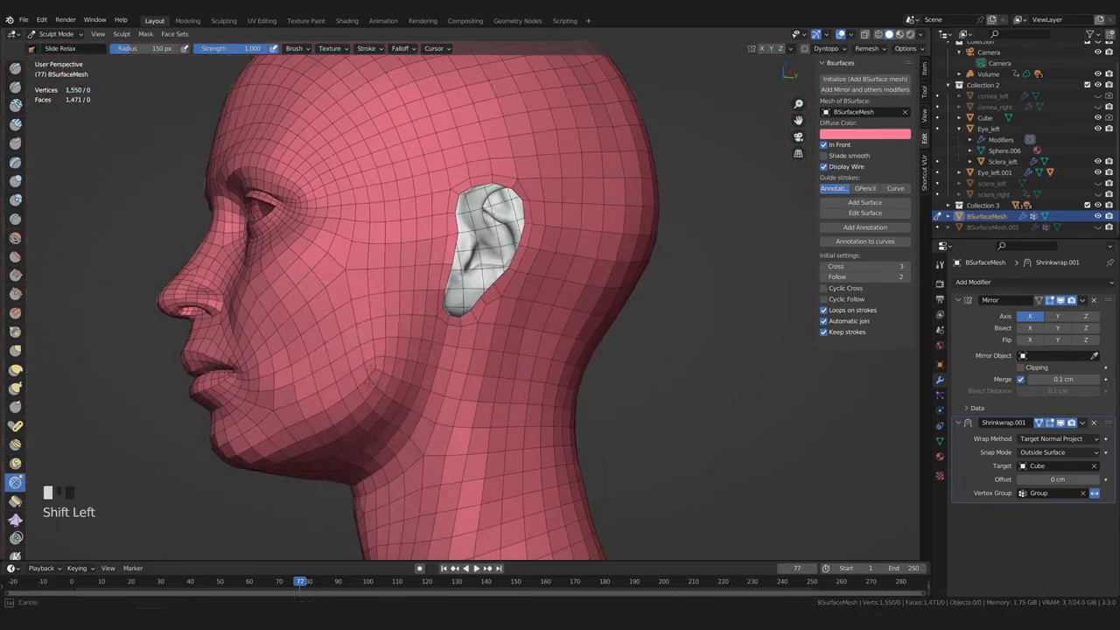
{"action": "scroll", "coordinate": [475, 230], "scroll_direction": "up", "scroll_amount": 3}
{"action": "scroll", "coordinate": [494, 249], "scroll_direction": "up", "scroll_amount": 1}
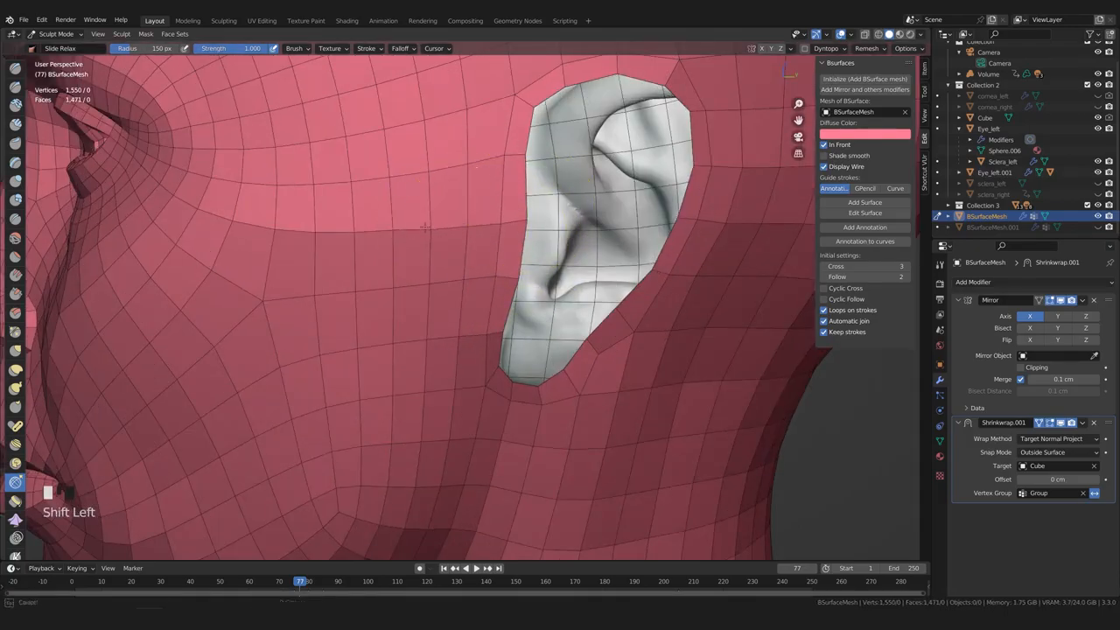
{"action": "middle_click_drag", "start_coordinate": [442, 103], "coordinate": [438, 210], "text": "shift"}
{"action": "scroll", "coordinate": [410, 335], "scroll_direction": "down", "scroll_amount": 2}
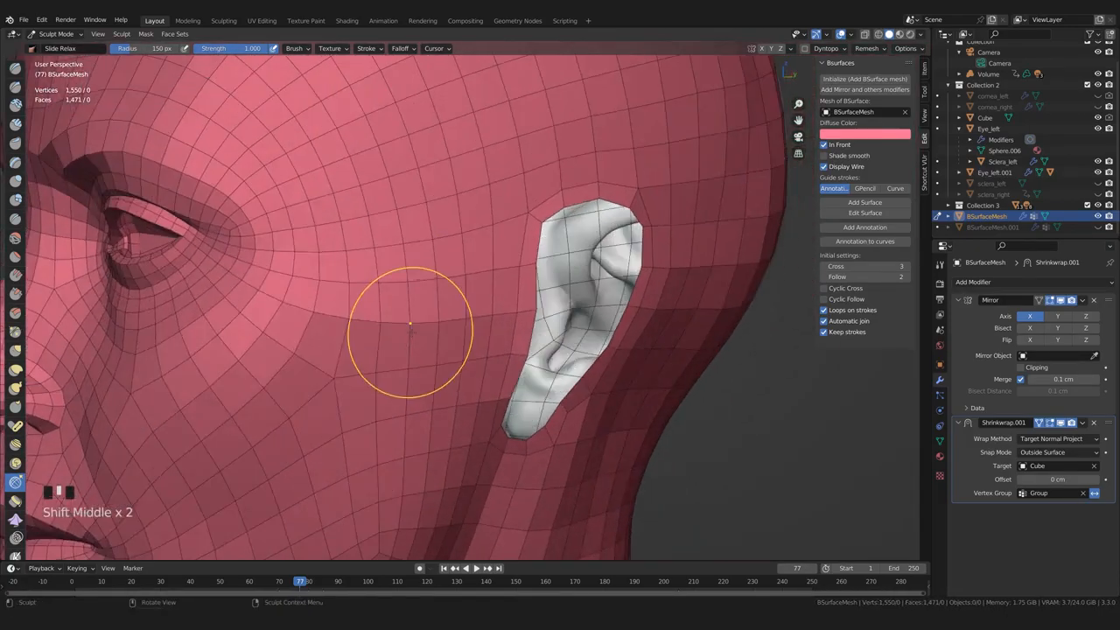
{"action": "scroll", "coordinate": [410, 335], "scroll_direction": "down", "scroll_amount": 1}
{"action": "middle_click_drag", "start_coordinate": [410, 335], "coordinate": [382, 319], "text": "shift"}
Toggle In Front and Shade Smooth in Object Mode to compare mesh and sculpt, leaving both options off
{"action": "left_click", "coordinate": [825, 145]}
{"action": "mouse_move", "coordinate": [579, 267]}
{"action": "middle_mouse_down"}
{"action": "mouse_move", "coordinate": [475, 290]}
{"action": "mouse_move", "coordinate": [577, 281]}
{"action": "middle_mouse_up"}
{"action": "left_click", "coordinate": [836, 146]}
{"action": "left_click", "coordinate": [835, 145]}
{"action": "left_click", "coordinate": [838, 156]}
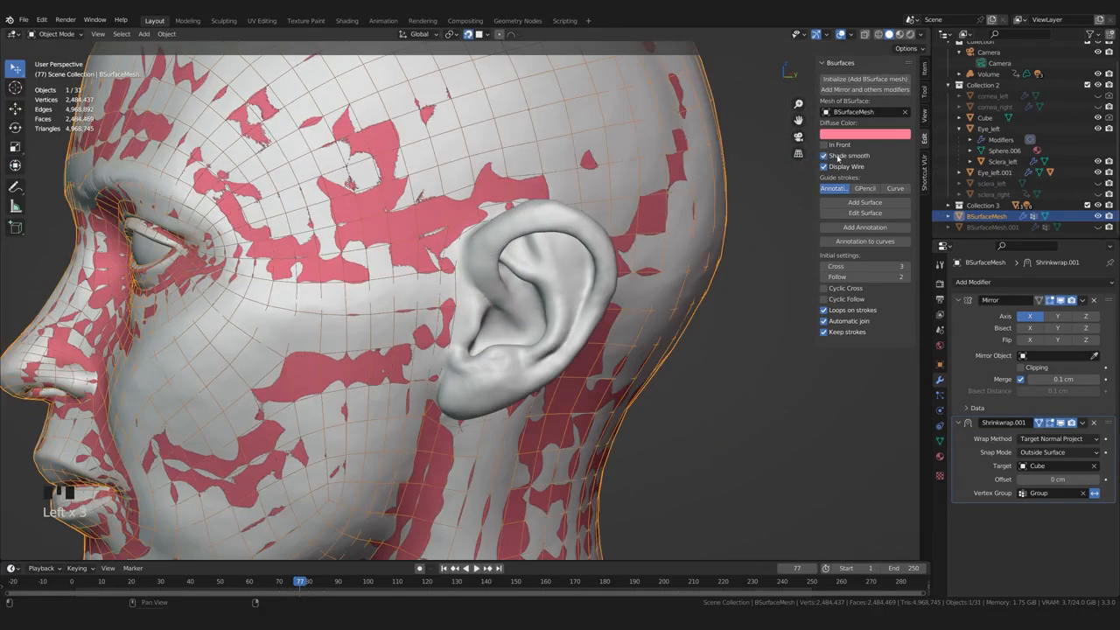
{"action": "left_click", "coordinate": [835, 146]}
{"action": "middle_click_drag", "start_coordinate": [665, 208], "coordinate": [703, 210]}
{"action": "left_click", "coordinate": [832, 147]}
{"action": "middle_click_drag", "start_coordinate": [639, 293], "coordinate": [511, 316]}
{"action": "scroll", "coordinate": [542, 308], "scroll_direction": "down", "scroll_amount": 1}
{"action": "scroll", "coordinate": [524, 313], "scroll_direction": "up", "scroll_amount": 2}
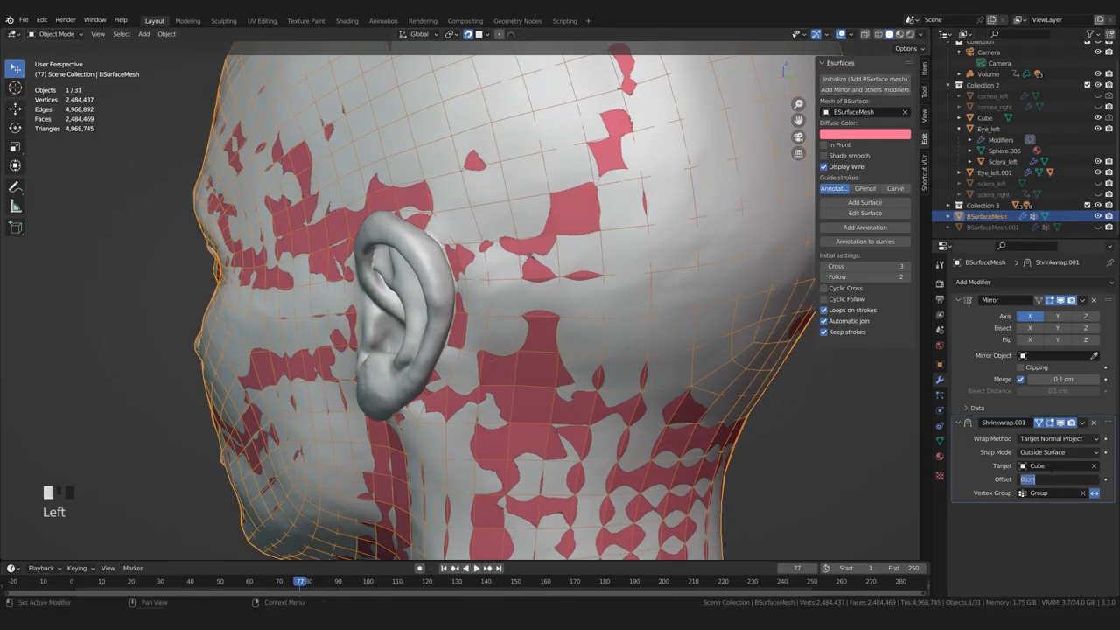
Try a Shrinkwrap offset of 0.1 cm, compare the surface with and without it, and undo the change
{"action": "type", "text": ".1"}
{"action": "key", "text": "Return"}
{"action": "middle_click_drag", "start_coordinate": [690, 359], "coordinate": [662, 393]}
{"action": "scroll", "coordinate": [600, 378], "scroll_direction": "down", "scroll_amount": 2}
{"action": "scroll", "coordinate": [580, 393], "scroll_direction": "up", "scroll_amount": 1}
{"action": "key", "text": "ctrl+z"}
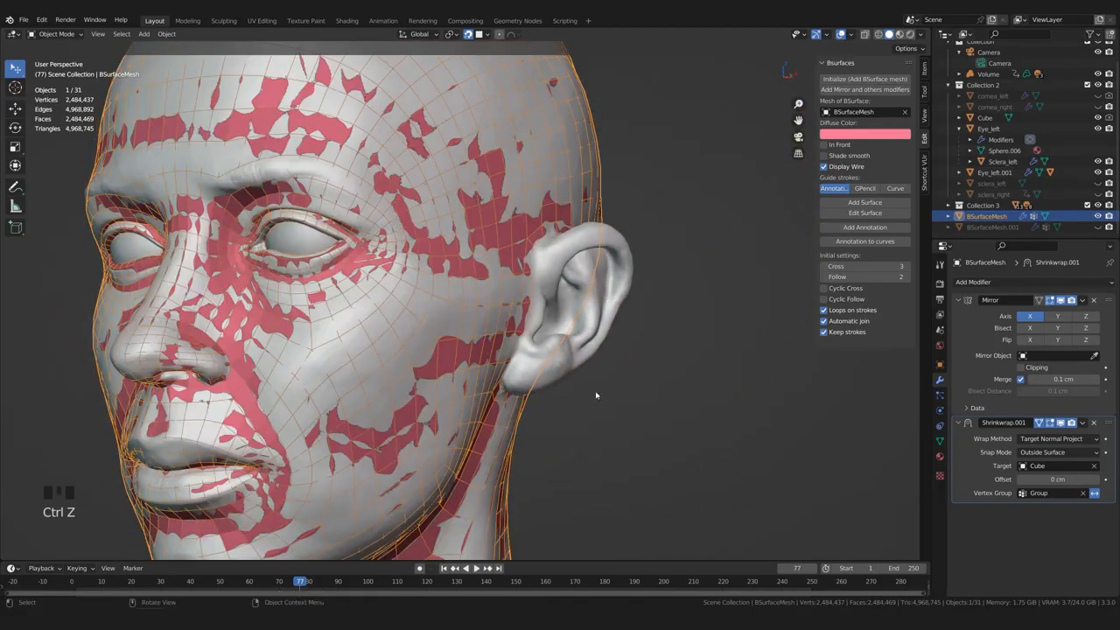
{"action": "key", "text": "ctrl+shift+z"}
{"action": "middle_click_drag", "start_coordinate": [594, 396], "coordinate": [601, 401]}
{"action": "key", "text": "ctrl+z"}
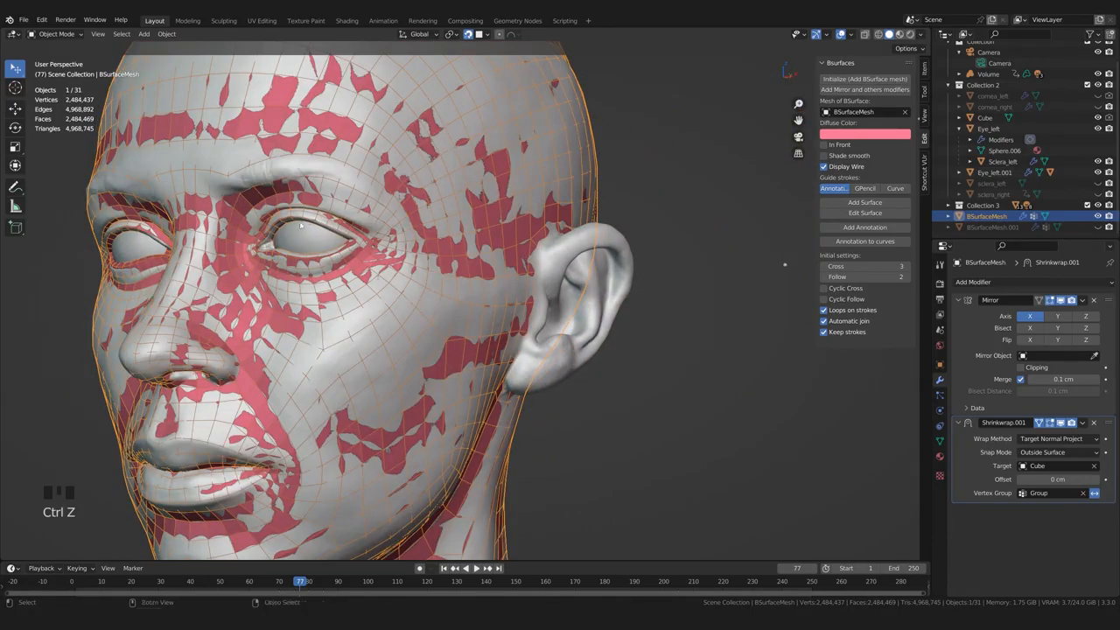
{"action": "key", "text": "ctrl+shift+z"}
{"action": "middle_click_drag", "start_coordinate": [453, 374], "coordinate": [361, 343]}
{"action": "key", "text": "ctrl+z"}
Separate the ring of faces around the ear, including the faces below the earlobe, into its own object
{"action": "scroll", "coordinate": [398, 387], "scroll_direction": "up", "scroll_amount": 2}
{"action": "key", "text": "Tab"}
{"action": "scroll", "coordinate": [400, 351], "scroll_direction": "up", "scroll_amount": 2}
{"action": "left_click", "coordinate": [384, 336], "text": "alt"}
{"action": "key", "text": "ctrl+KP_Add"}
{"action": "middle_click_drag", "start_coordinate": [455, 429], "coordinate": [418, 462]}
{"action": "left_click", "coordinate": [413, 437], "text": "shift"}
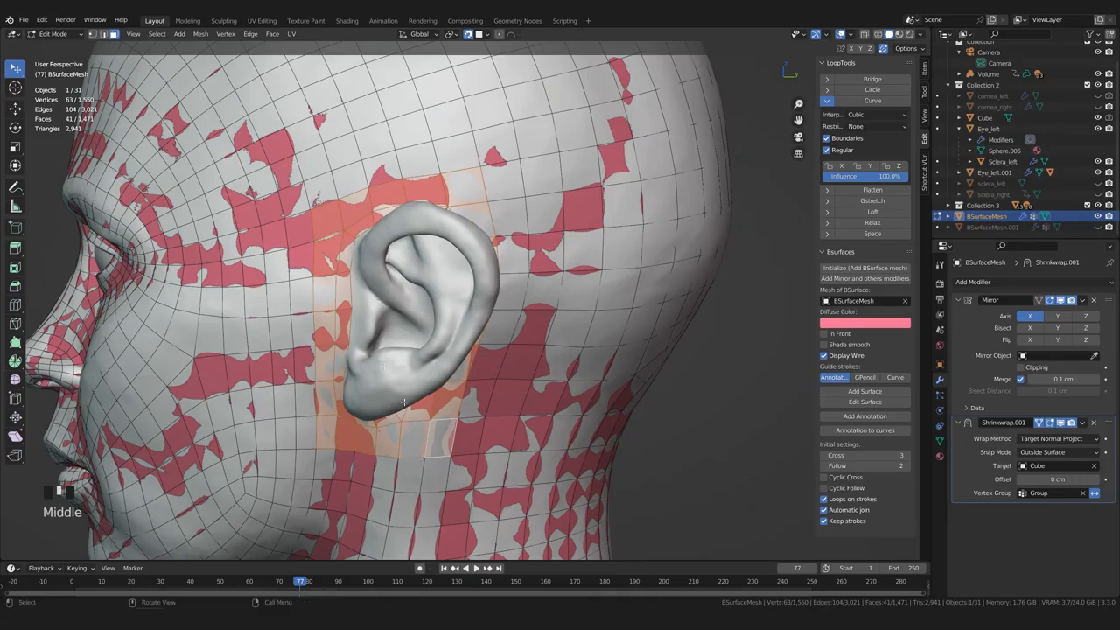
{"action": "left_click", "coordinate": [200, 34]}
{"action": "key", "text": "p"}
{"action": "left_click", "coordinate": [439, 318]}
{"action": "middle_click_drag", "start_coordinate": [479, 376], "coordinate": [542, 413]}
{"action": "scroll", "coordinate": [565, 405], "scroll_direction": "down", "scroll_amount": 1}
Select the separated ear patch in Object Mode and set BSurfaceMesh.002 as the BSurfaces working mesh
{"action": "key", "text": "Tab"}
{"action": "left_click", "coordinate": [425, 437]}
{"action": "left_click", "coordinate": [425, 438]}
{"action": "left_click", "coordinate": [386, 265]}
{"action": "middle_click_drag", "start_coordinate": [386, 265], "coordinate": [404, 279]}
{"action": "left_click", "coordinate": [905, 112]}
{"action": "left_click", "coordinate": [904, 112]}
{"action": "left_click", "coordinate": [399, 261]}
{"action": "middle_click_drag", "start_coordinate": [486, 293], "coordinate": [587, 246]}
{"action": "scroll", "coordinate": [516, 291], "scroll_direction": "down", "scroll_amount": 3}
{"action": "scroll", "coordinate": [531, 294], "scroll_direction": "up", "scroll_amount": 2}
Toggle In Front on and off to check how the ear patch sits against the sculpt
{"action": "left_click", "coordinate": [825, 146]}
{"action": "left_click", "coordinate": [825, 145]}
{"action": "left_click", "coordinate": [674, 253]}
{"action": "middle_click_drag", "start_coordinate": [674, 254], "coordinate": [656, 280]}
{"action": "middle_click_drag", "start_coordinate": [490, 297], "coordinate": [481, 263], "text": "ctrl"}
{"action": "left_click", "coordinate": [420, 437]}
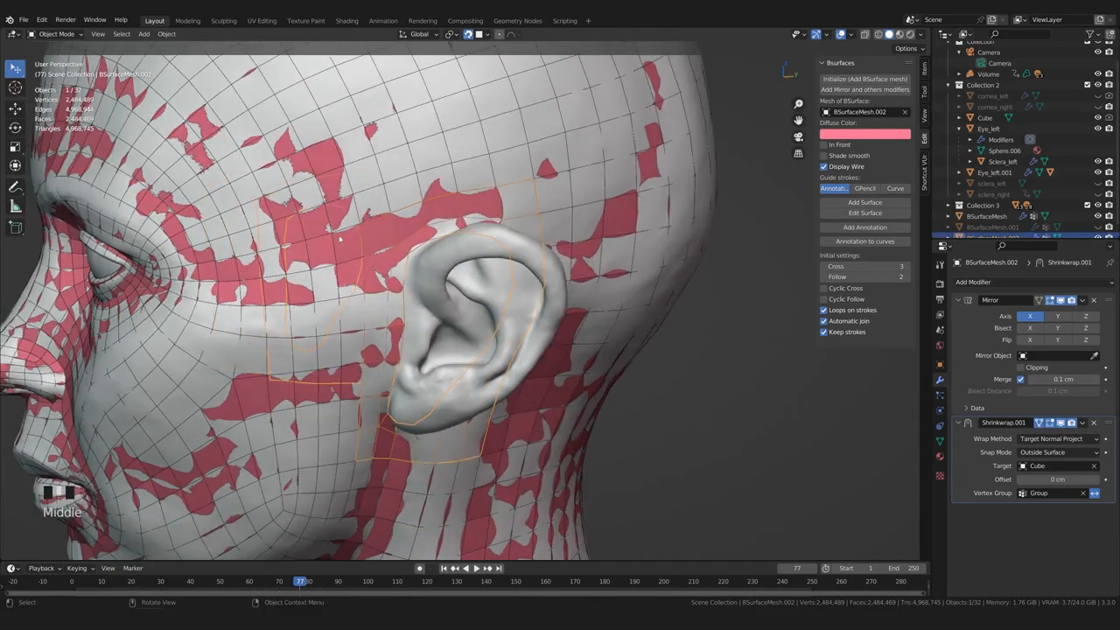
Hide the main BSurfaceMesh so that only the separated ear patch is shown over the sculpted head
{"action": "left_click", "coordinate": [368, 298]}
{"action": "middle_click_drag", "start_coordinate": [367, 263], "coordinate": [372, 324], "text": "ctrl"}
{"action": "middle_click_drag", "start_coordinate": [350, 280], "coordinate": [368, 271]}
{"action": "middle_click_drag", "start_coordinate": [369, 271], "coordinate": [481, 252], "text": "ctrl"}
{"action": "left_click", "coordinate": [1098, 216]}
{"action": "left_click", "coordinate": [427, 263]}
{"action": "scroll", "coordinate": [427, 262], "scroll_direction": "down", "scroll_amount": 2}
{"action": "scroll", "coordinate": [697, 234], "scroll_direction": "up", "scroll_amount": 2}
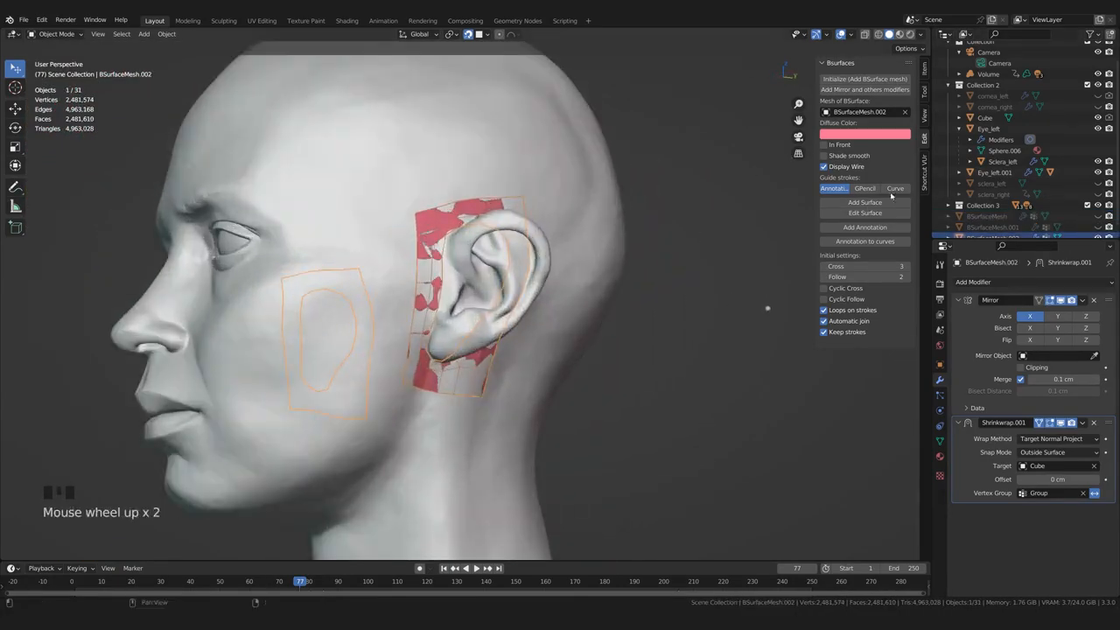
Remove the Mirror modifier from the ear patch and set its Shrinkwrap offset to 0.05 cm
{"action": "left_click", "coordinate": [1094, 300]}
{"action": "middle_click_drag", "start_coordinate": [560, 302], "coordinate": [595, 293]}
{"action": "scroll", "coordinate": [595, 293], "scroll_direction": "up", "scroll_amount": 1}
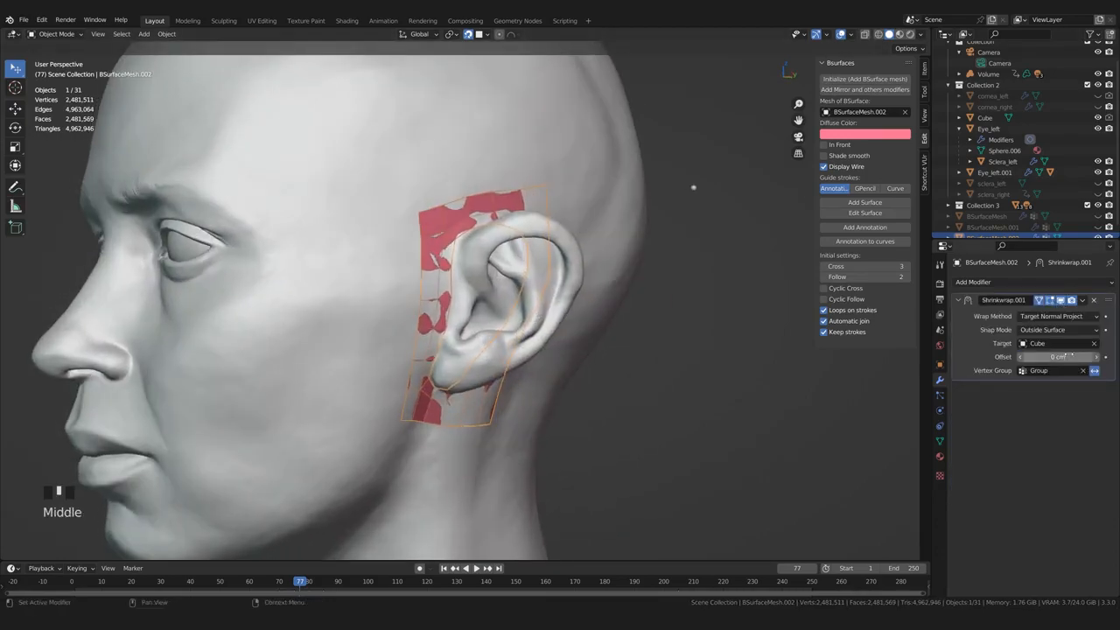
{"action": "type", "text": ".01 cm"}
{"action": "middle_click_drag", "start_coordinate": [692, 186], "coordinate": [733, 239]}
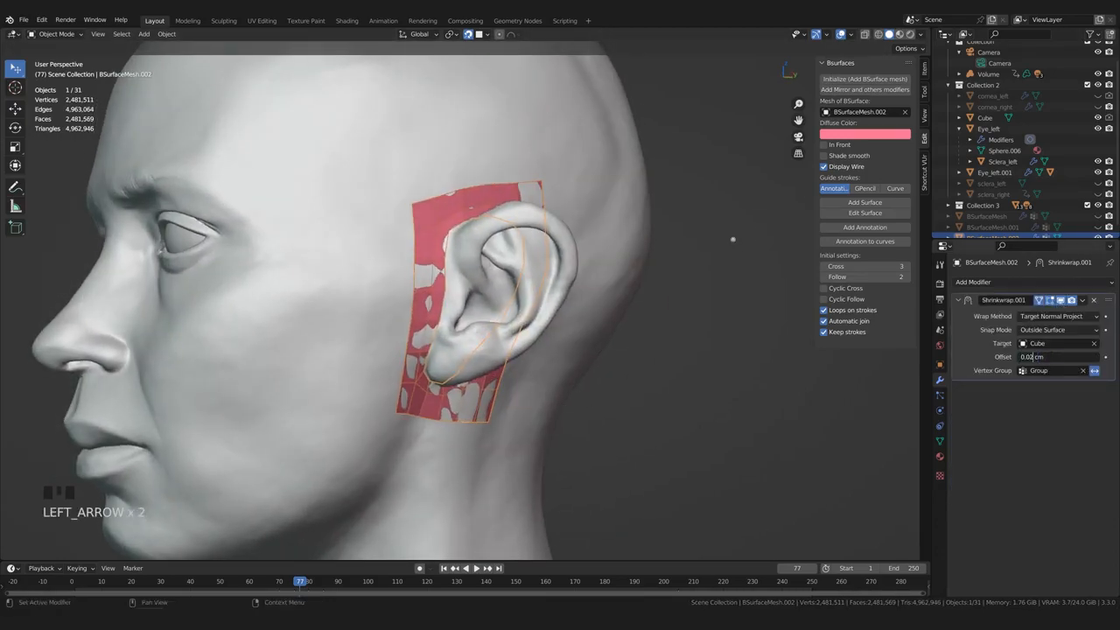
{"action": "middle_click_drag", "start_coordinate": [581, 372], "coordinate": [472, 376]}
{"action": "scroll", "coordinate": [492, 379], "scroll_direction": "up", "scroll_amount": 1}
{"action": "left_click", "coordinate": [745, 421]}
Extrude a quad from the patch's inner edge in front of the ear and move its corner vertex to fit the sculpt
{"action": "scroll", "coordinate": [503, 413], "scroll_direction": "down", "scroll_amount": 2}
{"action": "middle_click_drag", "start_coordinate": [490, 413], "coordinate": [536, 425]}
{"action": "scroll", "coordinate": [487, 413], "scroll_direction": "up", "scroll_amount": 1}
{"action": "scroll", "coordinate": [399, 388], "scroll_direction": "up", "scroll_amount": 1}
{"action": "middle_click_drag", "start_coordinate": [400, 388], "coordinate": [422, 378]}
{"action": "scroll", "coordinate": [421, 396], "scroll_direction": "up", "scroll_amount": 1}
{"action": "key", "text": "Tab"}
{"action": "scroll", "coordinate": [422, 378], "scroll_direction": "up", "scroll_amount": 4}
{"action": "right_click", "coordinate": [464, 252], "text": "ctrl"}
{"action": "scroll", "coordinate": [464, 261], "scroll_direction": "up", "scroll_amount": 1}
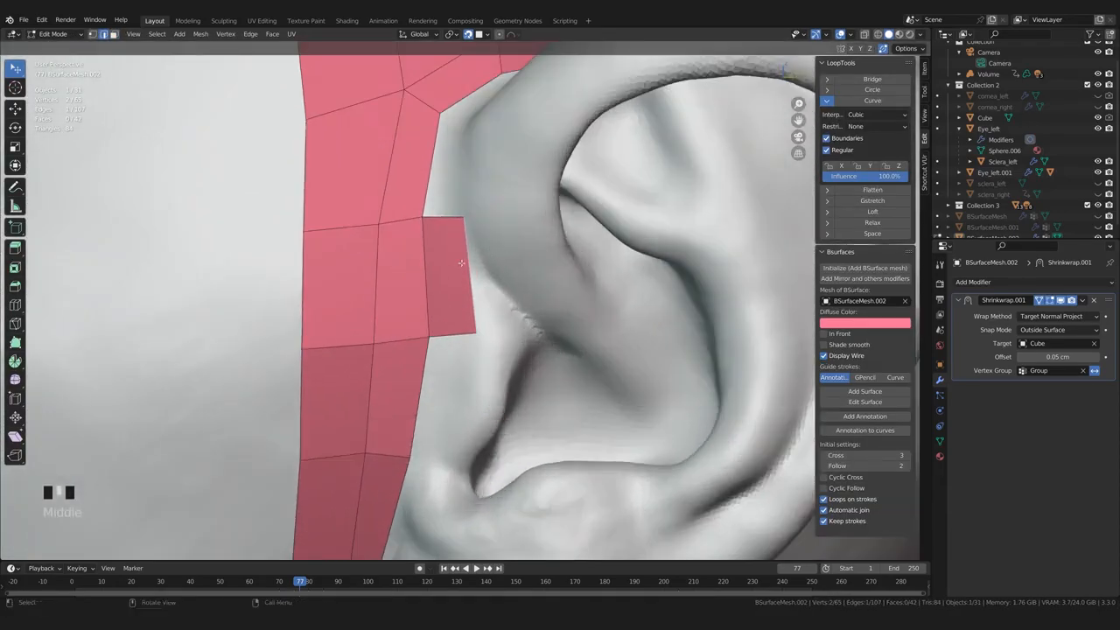
{"action": "scroll", "coordinate": [468, 271], "scroll_direction": "down", "scroll_amount": 1}
{"action": "key", "text": "1"}
{"action": "left_click_drag", "start_coordinate": [486, 315], "coordinate": [486, 278]}
{"action": "scroll", "coordinate": [487, 278], "scroll_direction": "down", "scroll_amount": 3}
{"action": "mouse_move", "coordinate": [487, 279]}
{"action": "middle_mouse_down"}
{"action": "mouse_move", "coordinate": [578, 284]}
{"action": "mouse_move", "coordinate": [497, 276]}
{"action": "middle_mouse_up"}
{"action": "scroll", "coordinate": [497, 277], "scroll_direction": "up", "scroll_amount": 3}
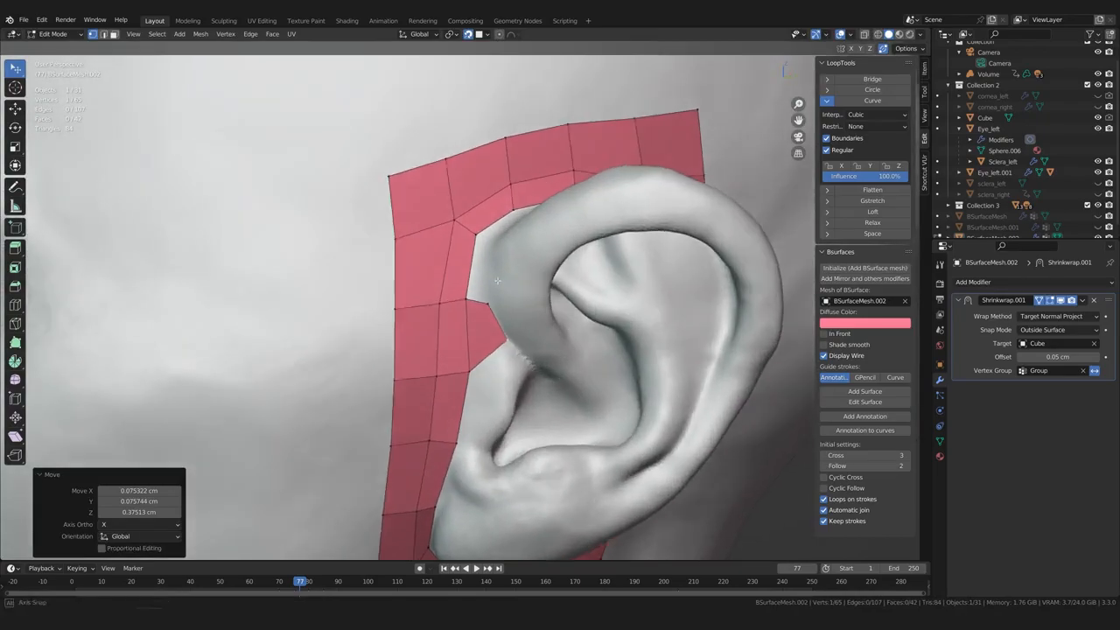
Build quads with Poly Build from the patch's inner edge around the upper part of the ear
{"action": "scroll", "coordinate": [497, 276], "scroll_direction": "up", "scroll_amount": 1}
{"action": "left_click_drag", "start_coordinate": [510, 252], "coordinate": [520, 257], "text": "ctrl"}
{"action": "scroll", "coordinate": [519, 257], "scroll_direction": "down", "scroll_amount": 2}
{"action": "middle_click_drag", "start_coordinate": [519, 257], "coordinate": [577, 263]}
{"action": "scroll", "coordinate": [516, 315], "scroll_direction": "up", "scroll_amount": 3}
{"action": "left_click", "coordinate": [514, 332], "text": "ctrl"}
{"action": "left_click", "coordinate": [392, 371], "text": "ctrl"}
{"action": "middle_click_drag", "start_coordinate": [514, 332], "coordinate": [442, 293]}
{"action": "left_click", "coordinate": [444, 361], "text": "ctrl"}
{"action": "left_click", "coordinate": [370, 317], "text": "ctrl"}
{"action": "key", "text": "ctrl+z"}
Extrude the inner strip of quads down the back of the ear, undoing one misplaced change
{"action": "left_click_drag", "start_coordinate": [416, 248], "coordinate": [437, 290]}
{"action": "middle_click_drag", "start_coordinate": [437, 291], "coordinate": [443, 276]}
{"action": "left_click_drag", "start_coordinate": [444, 267], "coordinate": [477, 340]}
{"action": "mouse_move", "coordinate": [477, 339]}
{"action": "middle_mouse_down"}
{"action": "mouse_move", "coordinate": [464, 346]}
{"action": "mouse_move", "coordinate": [465, 325]}
{"action": "middle_mouse_up"}
{"action": "left_click_drag", "start_coordinate": [471, 308], "coordinate": [482, 387]}
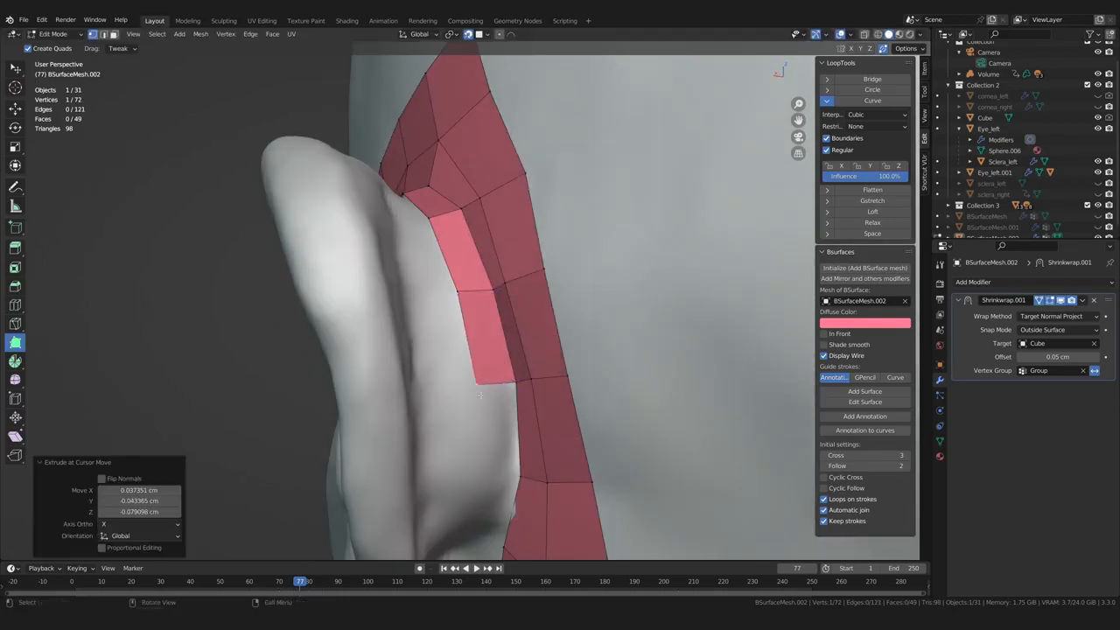
{"action": "middle_click_drag", "start_coordinate": [482, 387], "coordinate": [483, 298]}
{"action": "left_click_drag", "start_coordinate": [481, 260], "coordinate": [484, 348]}
{"action": "middle_click_drag", "start_coordinate": [483, 348], "coordinate": [501, 288]}
{"action": "left_click_drag", "start_coordinate": [513, 226], "coordinate": [496, 296]}
{"action": "middle_click_drag", "start_coordinate": [495, 295], "coordinate": [479, 320]}
{"action": "left_click_drag", "start_coordinate": [518, 318], "coordinate": [492, 337]}
{"action": "middle_click_drag", "start_coordinate": [492, 337], "coordinate": [516, 337]}
{"action": "mouse_move", "coordinate": [516, 336]}
{"action": "middle_mouse_down", "text": "shift"}
{"action": "mouse_move", "coordinate": [494, 325]}
{"action": "mouse_move", "coordinate": [516, 345]}
{"action": "middle_mouse_up", "text": "shift"}
{"action": "key", "text": "ctrl+z"}
{"action": "middle_click_drag", "start_coordinate": [507, 289], "coordinate": [568, 175]}
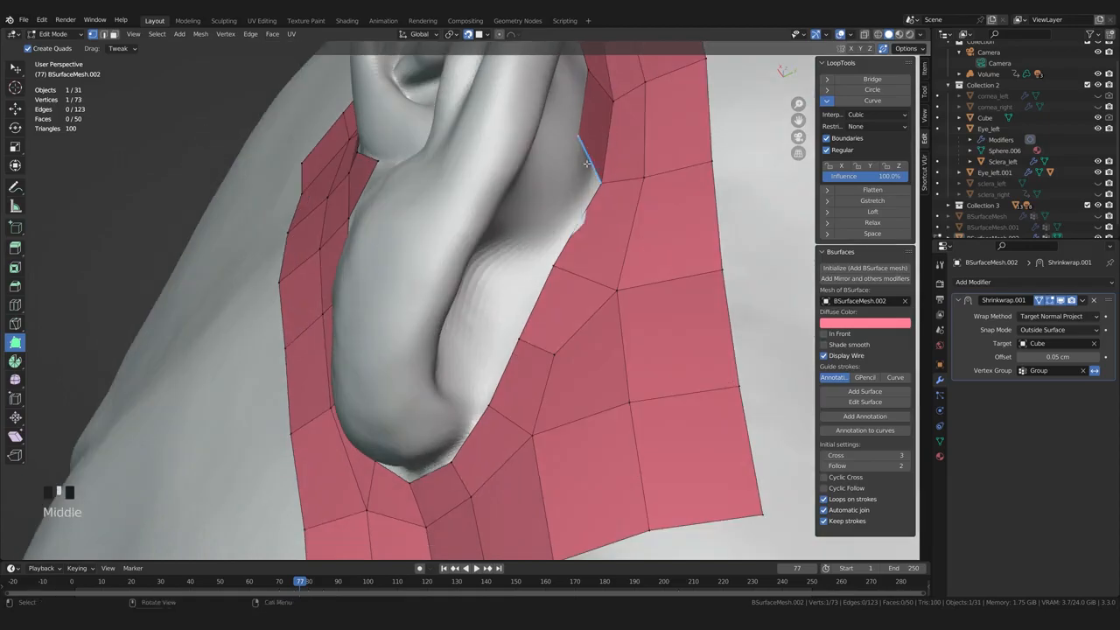
Try to extrude the inner strip further down behind the ear and reposition its vertices, and undo these changes
{"action": "key", "text": "w"}
{"action": "key", "text": "e"}
{"action": "left_click", "coordinate": [530, 217]}
{"action": "middle_click_drag", "start_coordinate": [530, 217], "coordinate": [446, 195]}
{"action": "key", "text": "1"}
{"action": "left_click_drag", "start_coordinate": [438, 189], "coordinate": [448, 213]}
{"action": "left_click_drag", "start_coordinate": [483, 200], "coordinate": [466, 229]}
{"action": "middle_click_drag", "start_coordinate": [465, 229], "coordinate": [438, 280]}
{"action": "key", "text": "ctrl+z"}
{"action": "left_click_drag", "start_coordinate": [477, 293], "coordinate": [483, 302]}
{"action": "middle_click_drag", "start_coordinate": [483, 302], "coordinate": [516, 279]}
{"action": "left_click_drag", "start_coordinate": [456, 243], "coordinate": [459, 241]}
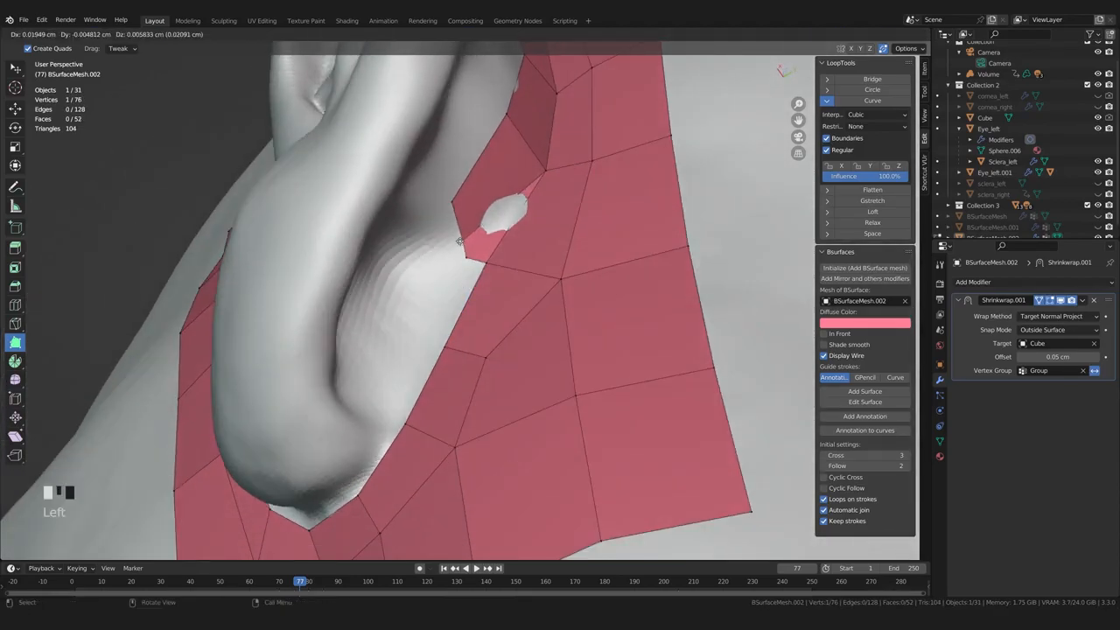
{"action": "middle_click_drag", "start_coordinate": [458, 261], "coordinate": [372, 271]}
{"action": "scroll", "coordinate": [438, 328], "scroll_direction": "down", "scroll_amount": 3}
{"action": "key", "text": "ctrl+z"}
{"action": "key", "text": "ctrl+z"}
{"action": "key", "text": "ctrl+z"}
{"action": "key", "text": "ctrl+z"}
Extrude the inner edge behind the middle of the ear again and adjust the new vertices against the sculpt
{"action": "middle_click_drag", "start_coordinate": [429, 311], "coordinate": [455, 254]}
{"action": "scroll", "coordinate": [426, 313], "scroll_direction": "up", "scroll_amount": 2}
{"action": "left_click_drag", "start_coordinate": [454, 253], "coordinate": [456, 280]}
{"action": "middle_click_drag", "start_coordinate": [456, 279], "coordinate": [498, 262]}
{"action": "left_click", "coordinate": [485, 212]}
{"action": "key", "text": "e"}
{"action": "left_click", "coordinate": [411, 253]}
{"action": "middle_click_drag", "start_coordinate": [411, 254], "coordinate": [437, 223]}
{"action": "scroll", "coordinate": [437, 223], "scroll_direction": "down", "scroll_amount": 2}
{"action": "left_click_drag", "start_coordinate": [422, 206], "coordinate": [426, 215]}
{"action": "middle_click_drag", "start_coordinate": [427, 215], "coordinate": [394, 250]}
Continue the inner strip with Poly Build quads behind the lower ear toward the earlobe
{"action": "scroll", "coordinate": [420, 254], "scroll_direction": "up", "scroll_amount": 3}
{"action": "key", "text": "shift+space"}
{"action": "left_click_drag", "start_coordinate": [473, 195], "coordinate": [381, 240], "text": "ctrl"}
{"action": "middle_click_drag", "start_coordinate": [381, 240], "coordinate": [355, 279]}
{"action": "scroll", "coordinate": [347, 346], "scroll_direction": "down", "scroll_amount": 6}
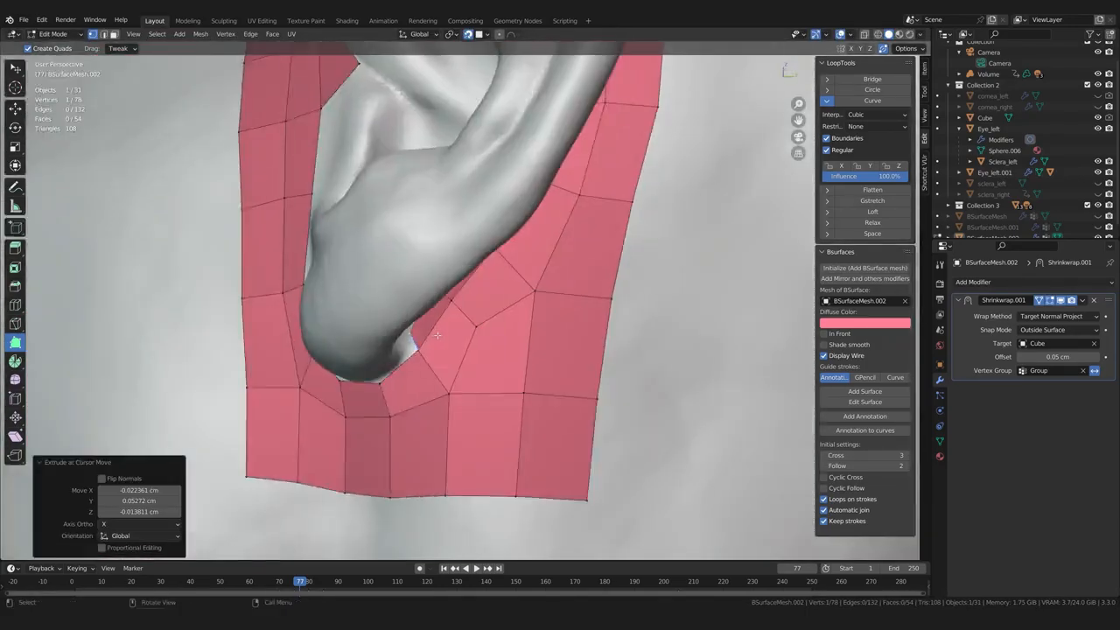
{"action": "middle_click_drag", "start_coordinate": [467, 353], "coordinate": [385, 320]}
{"action": "scroll", "coordinate": [385, 318], "scroll_direction": "up", "scroll_amount": 6}
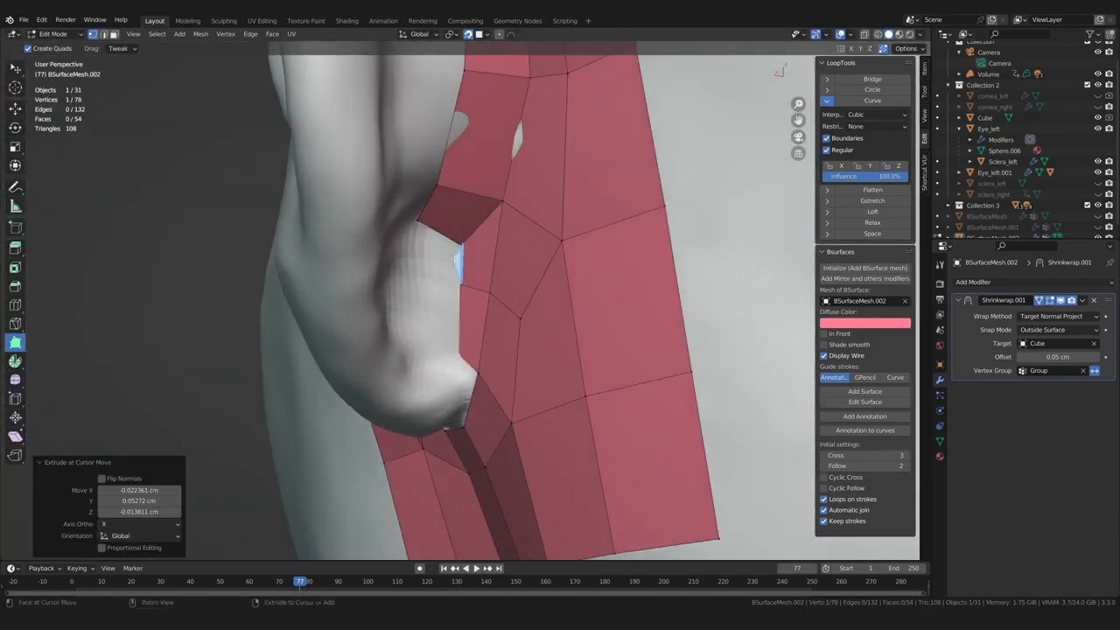
{"action": "left_click_drag", "start_coordinate": [413, 351], "coordinate": [414, 352], "text": "ctrl"}
{"action": "middle_click_drag", "start_coordinate": [414, 352], "coordinate": [477, 328]}
{"action": "scroll", "coordinate": [455, 331], "scroll_direction": "up", "scroll_amount": 4}
{"action": "left_click_drag", "start_coordinate": [455, 365], "coordinate": [462, 371]}
{"action": "middle_click_drag", "start_coordinate": [437, 350], "coordinate": [376, 267]}
Add Poly Build quads behind and beneath the earlobe and adjust their vertices to follow where it meets the head
{"action": "left_click_drag", "start_coordinate": [376, 266], "coordinate": [372, 275]}
{"action": "middle_click_drag", "start_coordinate": [373, 275], "coordinate": [457, 321]}
{"action": "left_click_drag", "start_coordinate": [457, 321], "coordinate": [451, 331], "text": "ctrl"}
{"action": "mouse_move", "coordinate": [451, 331]}
{"action": "middle_mouse_down"}
{"action": "mouse_move", "coordinate": [490, 289]}
{"action": "mouse_move", "coordinate": [411, 341]}
{"action": "mouse_move", "coordinate": [446, 324]}
{"action": "middle_mouse_up"}
{"action": "scroll", "coordinate": [446, 328], "scroll_direction": "up", "scroll_amount": 3}
{"action": "left_click_drag", "start_coordinate": [437, 350], "coordinate": [418, 376], "text": "ctrl"}
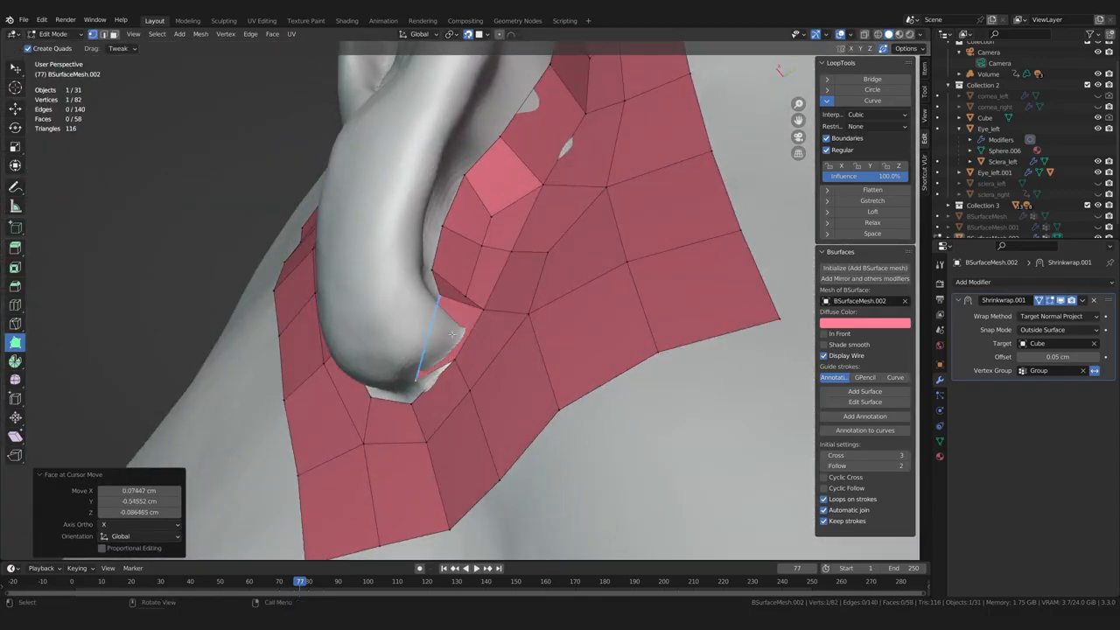
{"action": "left_click_drag", "start_coordinate": [433, 353], "coordinate": [447, 350]}
{"action": "middle_click_drag", "start_coordinate": [459, 377], "coordinate": [467, 338]}
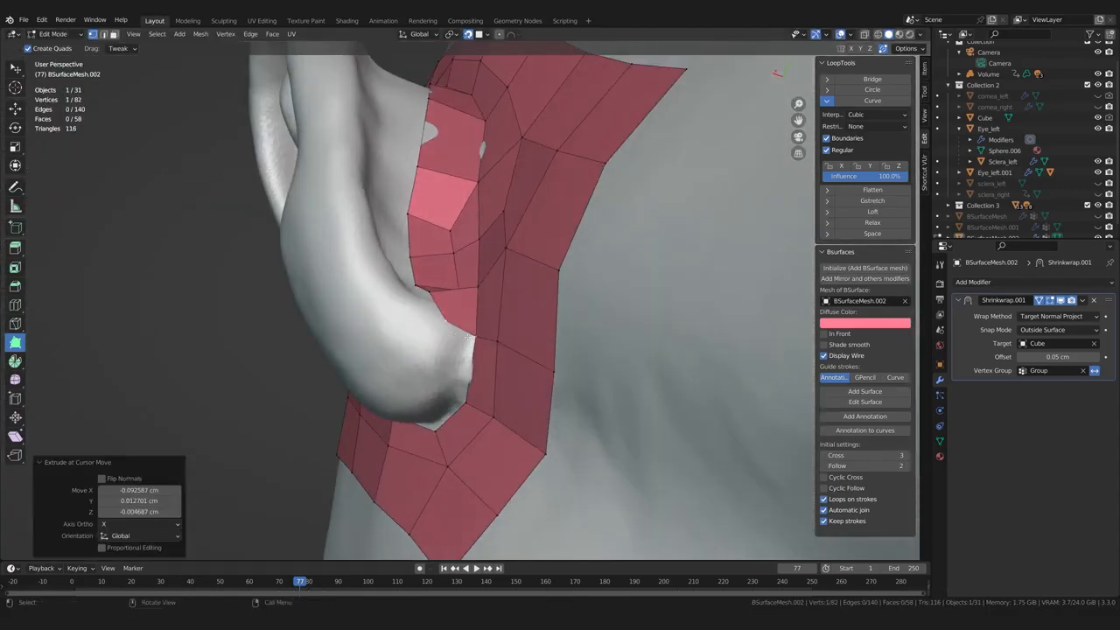
{"action": "middle_click_drag", "start_coordinate": [445, 381], "coordinate": [594, 351]}
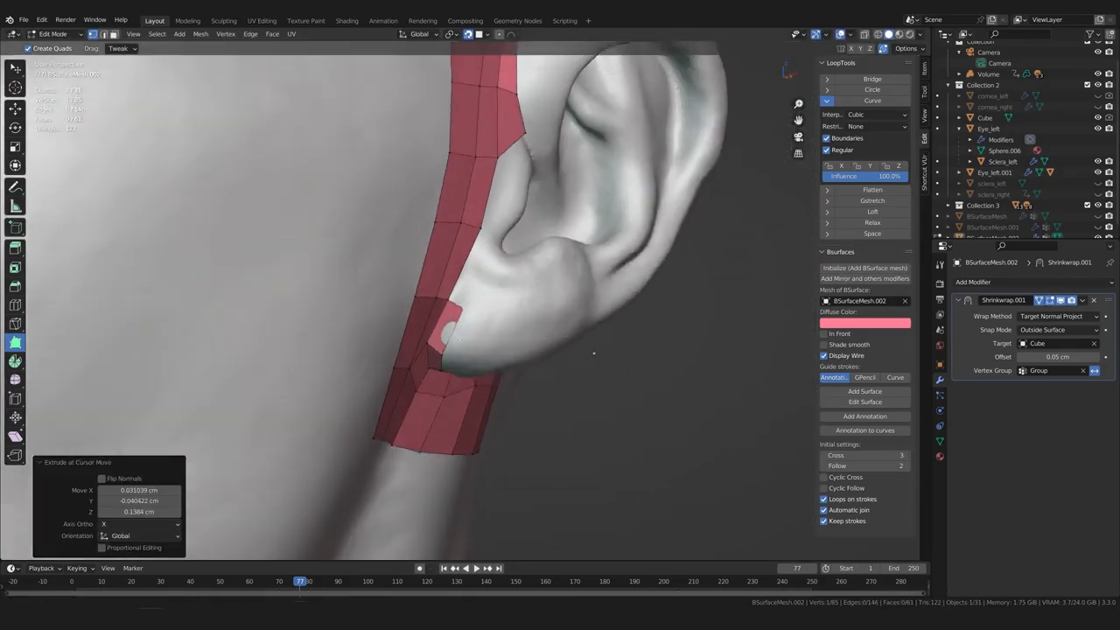
Add Poly Build quads to the inner strip around the front of the earlobe and adjust their vertices against the sculpt
{"action": "left_click", "coordinate": [473, 294]}
{"action": "middle_click_drag", "start_coordinate": [473, 293], "coordinate": [468, 363]}
{"action": "left_click", "coordinate": [465, 343]}
{"action": "scroll", "coordinate": [465, 343], "scroll_direction": "down", "scroll_amount": 3}
{"action": "left_click_drag", "start_coordinate": [459, 310], "coordinate": [472, 306]}
{"action": "middle_click_drag", "start_coordinate": [473, 306], "coordinate": [463, 229]}
{"action": "left_click_drag", "start_coordinate": [463, 229], "coordinate": [456, 235]}
{"action": "scroll", "coordinate": [463, 262], "scroll_direction": "down", "scroll_amount": 2}
{"action": "middle_click_drag", "start_coordinate": [463, 262], "coordinate": [420, 306]}
{"action": "scroll", "coordinate": [484, 315], "scroll_direction": "up", "scroll_amount": 3}
{"action": "scroll", "coordinate": [549, 392], "scroll_direction": "down", "scroll_amount": 4}
{"action": "scroll", "coordinate": [437, 297], "scroll_direction": "up", "scroll_amount": 3}
{"action": "left_click_drag", "start_coordinate": [454, 289], "coordinate": [408, 293]}
Continue the inner strip with Poly Build quads along the front of the ear toward the root of the helix
{"action": "left_click_drag", "start_coordinate": [432, 252], "coordinate": [433, 248], "text": "ctrl"}
{"action": "mouse_move", "coordinate": [432, 248]}
{"action": "middle_mouse_down"}
{"action": "mouse_move", "coordinate": [486, 262]}
{"action": "mouse_move", "coordinate": [430, 231]}
{"action": "middle_mouse_up"}
{"action": "left_click_drag", "start_coordinate": [429, 231], "coordinate": [431, 227]}
{"action": "middle_click_drag", "start_coordinate": [432, 227], "coordinate": [464, 254]}
{"action": "left_click_drag", "start_coordinate": [454, 253], "coordinate": [450, 258], "text": "ctrl"}
{"action": "middle_click_drag", "start_coordinate": [450, 258], "coordinate": [502, 285]}
{"action": "left_click_drag", "start_coordinate": [495, 278], "coordinate": [502, 286]}
{"action": "middle_click_drag", "start_coordinate": [502, 285], "coordinate": [464, 307]}
{"action": "left_click_drag", "start_coordinate": [468, 302], "coordinate": [479, 287]}
{"action": "middle_click_drag", "start_coordinate": [479, 287], "coordinate": [491, 229]}
{"action": "left_click", "coordinate": [492, 228], "text": "ctrl"}
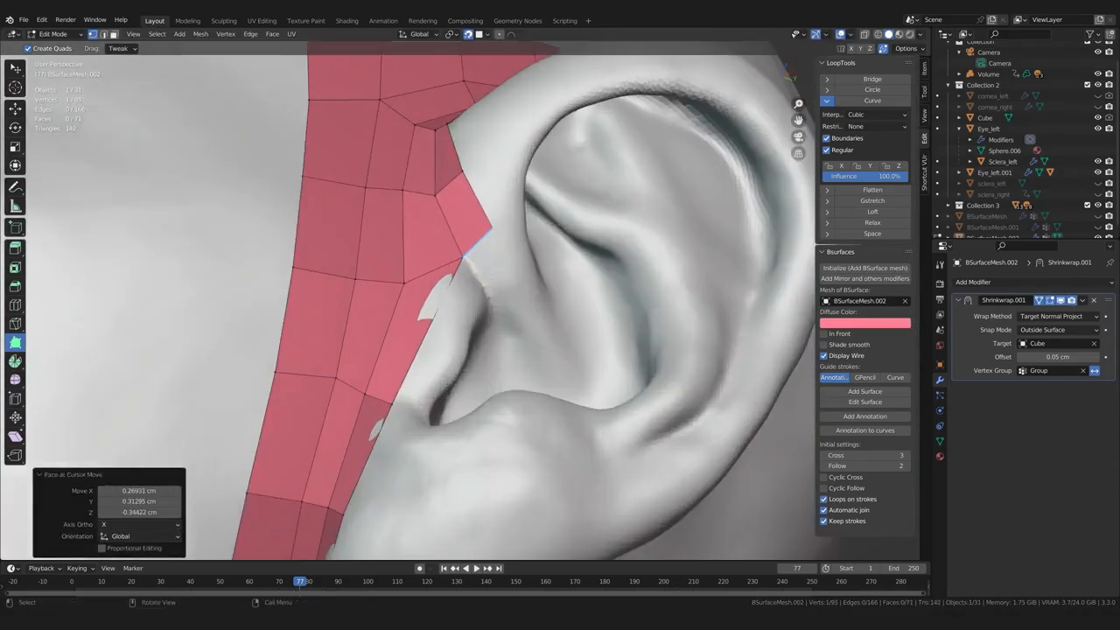
Extrude the end of the front inner strip along the helix root down into the ear bowl
{"action": "left_click_drag", "start_coordinate": [457, 180], "coordinate": [458, 181]}
{"action": "scroll", "coordinate": [489, 276], "scroll_direction": "down", "scroll_amount": 3}
{"action": "scroll", "coordinate": [497, 282], "scroll_direction": "up", "scroll_amount": 3}
{"action": "left_click_drag", "start_coordinate": [521, 293], "coordinate": [565, 357]}
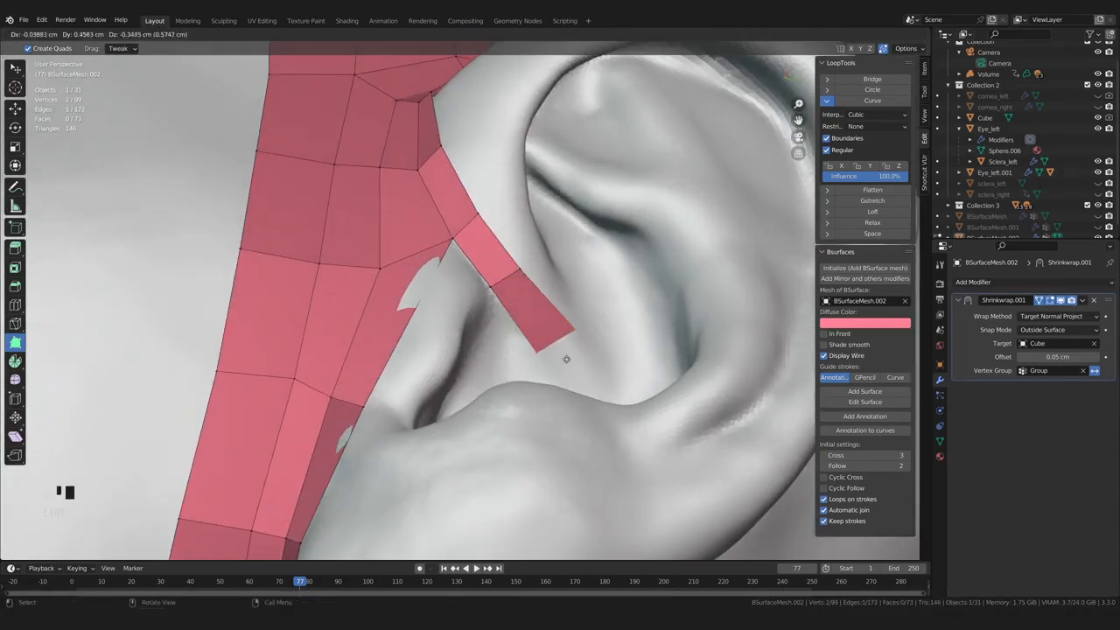
Undo the last change and add Poly Build quads toward the ear along the inner strip behind the middle of the ear
{"action": "scroll", "coordinate": [525, 333], "scroll_direction": "down", "scroll_amount": 5}
{"action": "middle_click_drag", "start_coordinate": [438, 324], "coordinate": [465, 332]}
{"action": "scroll", "coordinate": [464, 332], "scroll_direction": "down", "scroll_amount": 1}
{"action": "scroll", "coordinate": [464, 330], "scroll_direction": "up", "scroll_amount": 2}
{"action": "middle_click_drag", "start_coordinate": [569, 320], "coordinate": [458, 291]}
{"action": "key", "text": "ctrl+z"}
{"action": "scroll", "coordinate": [444, 333], "scroll_direction": "up", "scroll_amount": 1}
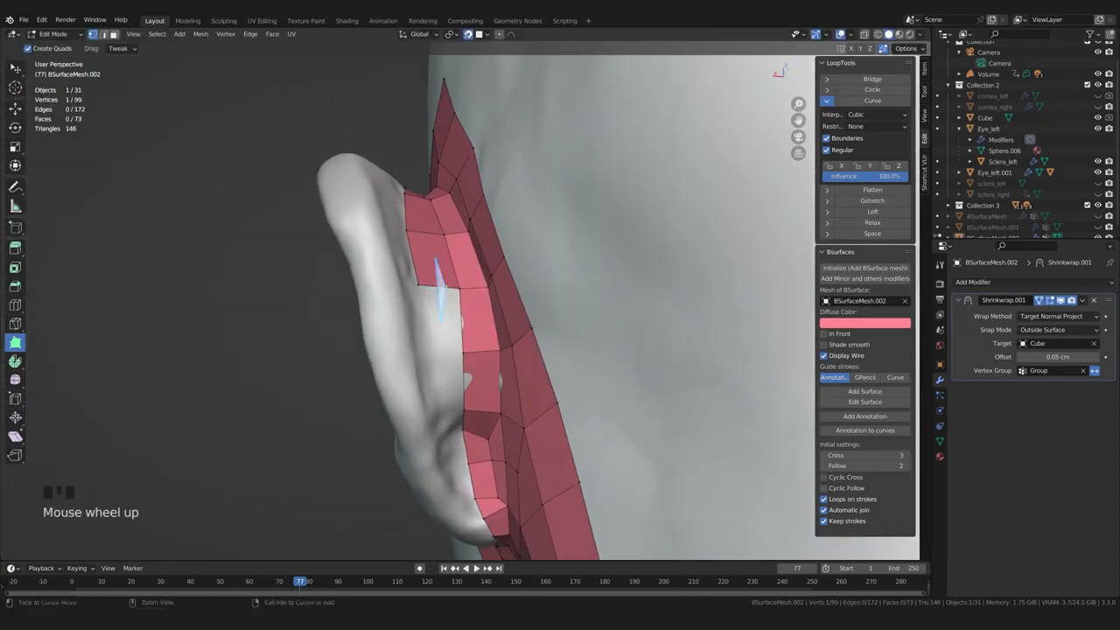
{"action": "left_click_drag", "start_coordinate": [426, 358], "coordinate": [427, 359], "text": "ctrl"}
{"action": "scroll", "coordinate": [427, 359], "scroll_direction": "up", "scroll_amount": 2}
{"action": "middle_click_drag", "start_coordinate": [427, 358], "coordinate": [433, 342]}
{"action": "left_click_drag", "start_coordinate": [433, 341], "coordinate": [432, 350], "text": "ctrl"}
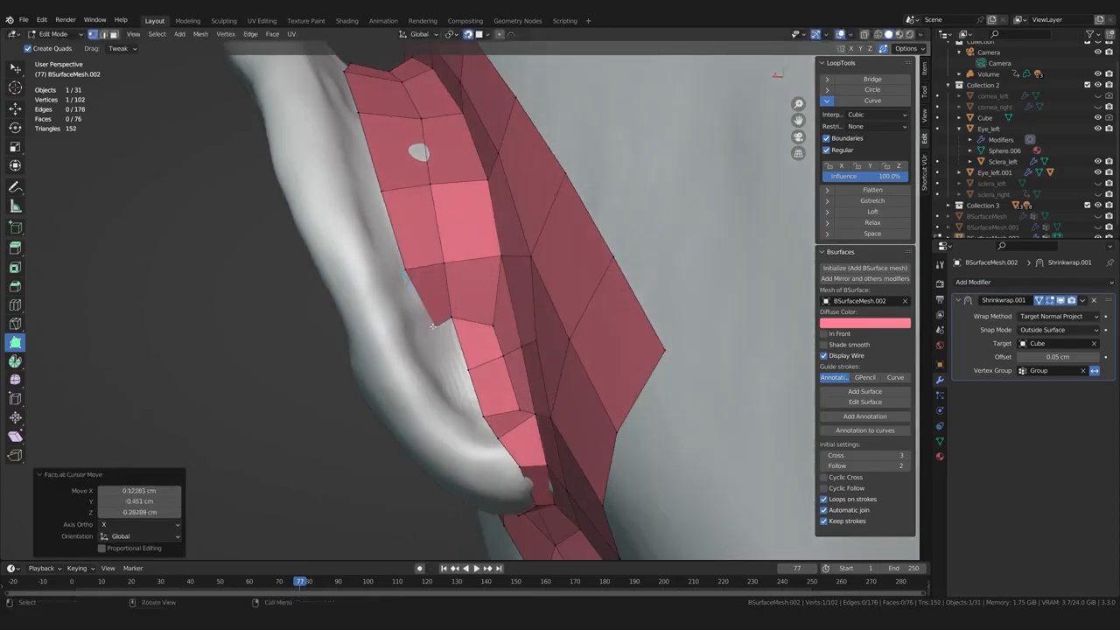
Extend the new row of quads down behind the lower ear toward the earlobe and adjust its vertices
{"action": "middle_click_drag", "start_coordinate": [457, 403], "coordinate": [465, 449]}
{"action": "left_click_drag", "start_coordinate": [464, 455], "coordinate": [463, 455]}
{"action": "scroll", "coordinate": [463, 455], "scroll_direction": "down", "scroll_amount": 3}
{"action": "middle_click_drag", "start_coordinate": [464, 455], "coordinate": [516, 438]}
{"action": "scroll", "coordinate": [514, 420], "scroll_direction": "up", "scroll_amount": 3}
{"action": "left_click_drag", "start_coordinate": [514, 420], "coordinate": [510, 413]}
{"action": "middle_click_drag", "start_coordinate": [510, 414], "coordinate": [521, 299]}
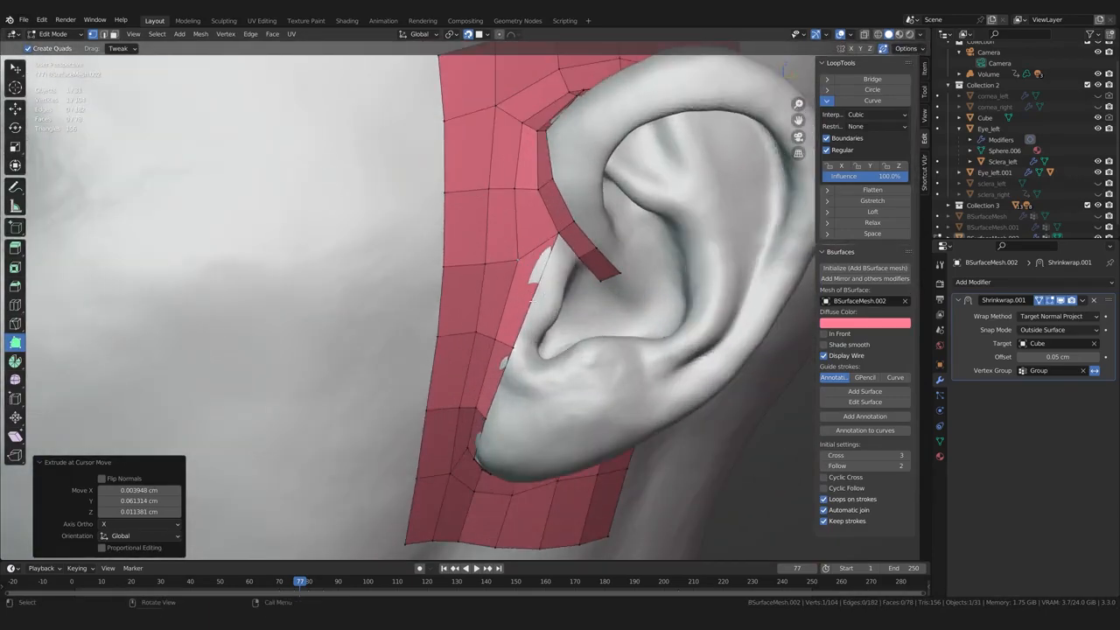
Extrude a quad from the inner strip over the tragus and position its corner vertex on the sculpt
{"action": "scroll", "coordinate": [495, 353], "scroll_direction": "up", "scroll_amount": 2}
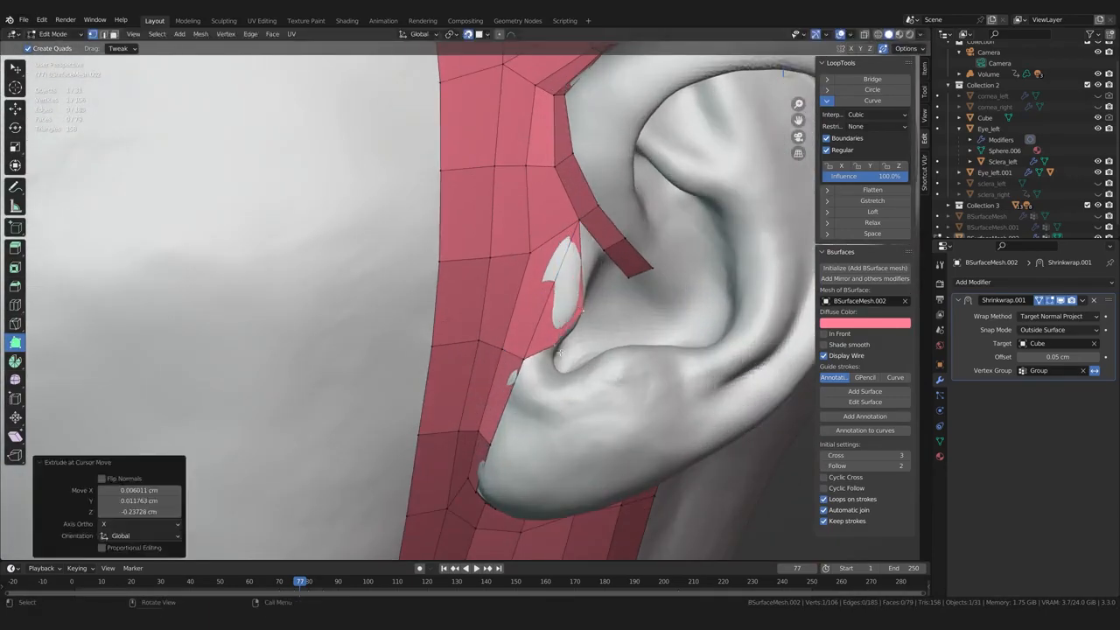
{"action": "left_click_drag", "start_coordinate": [581, 313], "coordinate": [579, 314]}
{"action": "scroll", "coordinate": [573, 323], "scroll_direction": "down", "scroll_amount": 4}
{"action": "scroll", "coordinate": [594, 341], "scroll_direction": "up", "scroll_amount": 3}
{"action": "middle_click_drag", "start_coordinate": [573, 324], "coordinate": [473, 419]}
{"action": "scroll", "coordinate": [577, 350], "scroll_direction": "down", "scroll_amount": 3}
{"action": "scroll", "coordinate": [496, 280], "scroll_direction": "up", "scroll_amount": 3}
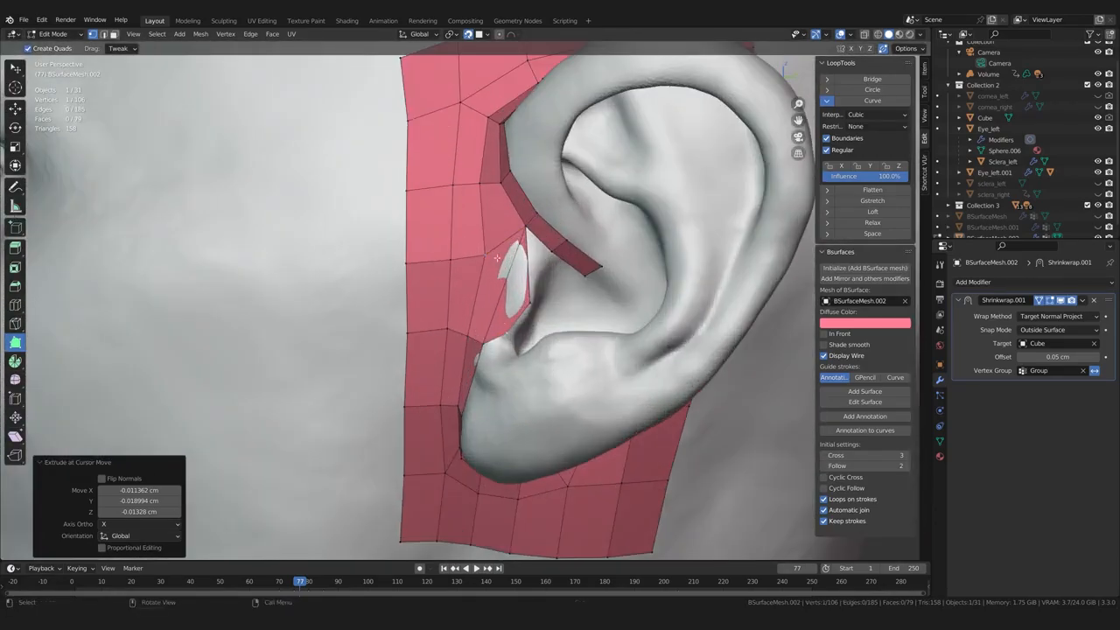
Try to knife-cut the quads beside the tragus and undo the last changes
{"action": "scroll", "coordinate": [497, 278], "scroll_direction": "down", "scroll_amount": 3}
{"action": "middle_click_drag", "start_coordinate": [497, 277], "coordinate": [527, 272]}
{"action": "scroll", "coordinate": [522, 269], "scroll_direction": "up", "scroll_amount": 1}
{"action": "left_click", "coordinate": [523, 269]}
{"action": "key", "text": "Return"}
{"action": "scroll", "coordinate": [499, 291], "scroll_direction": "up", "scroll_amount": 2}
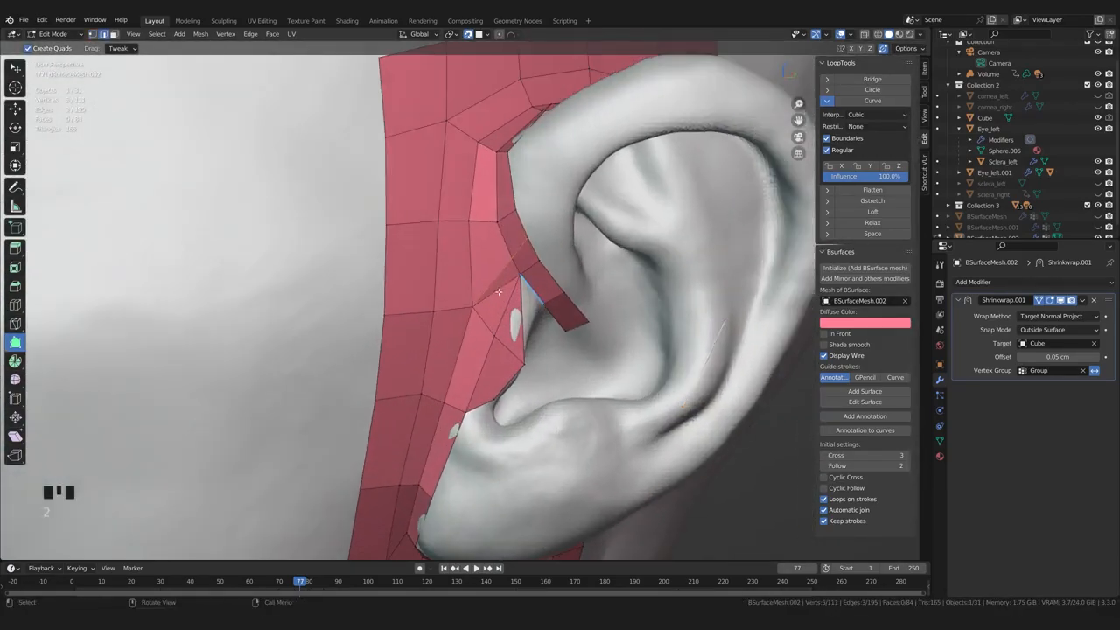
{"action": "key", "text": "ctrl+z"}
{"action": "key", "text": "ctrl+z"}
Knife-cut a new edge into the faces in front of the tragus and dissolve the unneeded edge there
{"action": "middle_click_drag", "start_coordinate": [705, 479], "coordinate": [630, 429]}
{"action": "left_click", "coordinate": [630, 429]}
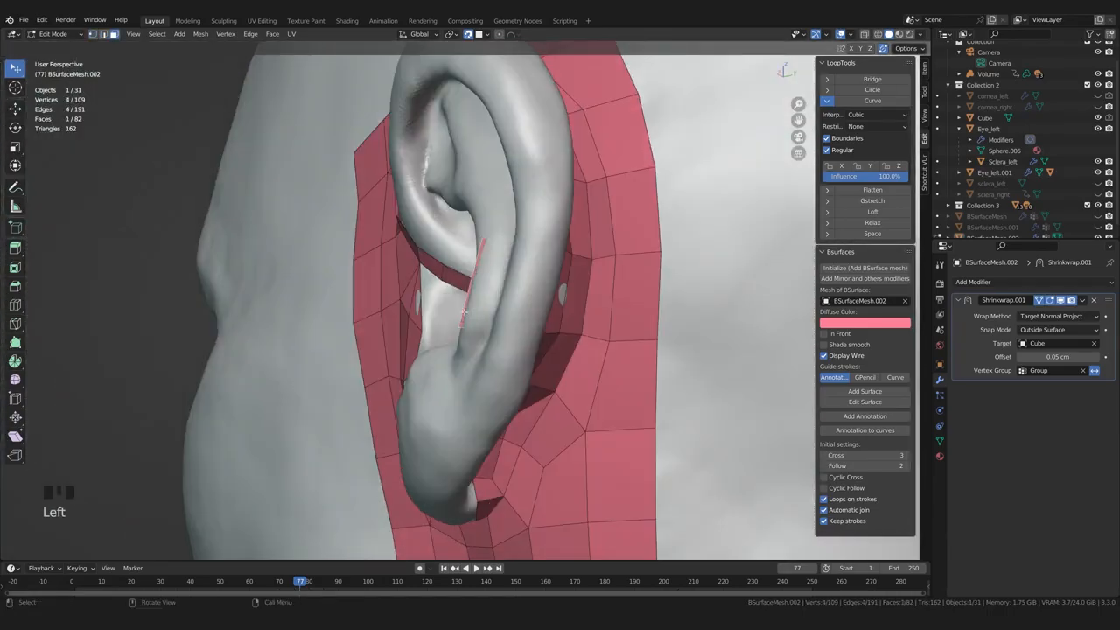
{"action": "middle_click_drag", "start_coordinate": [402, 367], "coordinate": [490, 346]}
{"action": "scroll", "coordinate": [477, 337], "scroll_direction": "up", "scroll_amount": 1}
{"action": "key", "text": "k"}
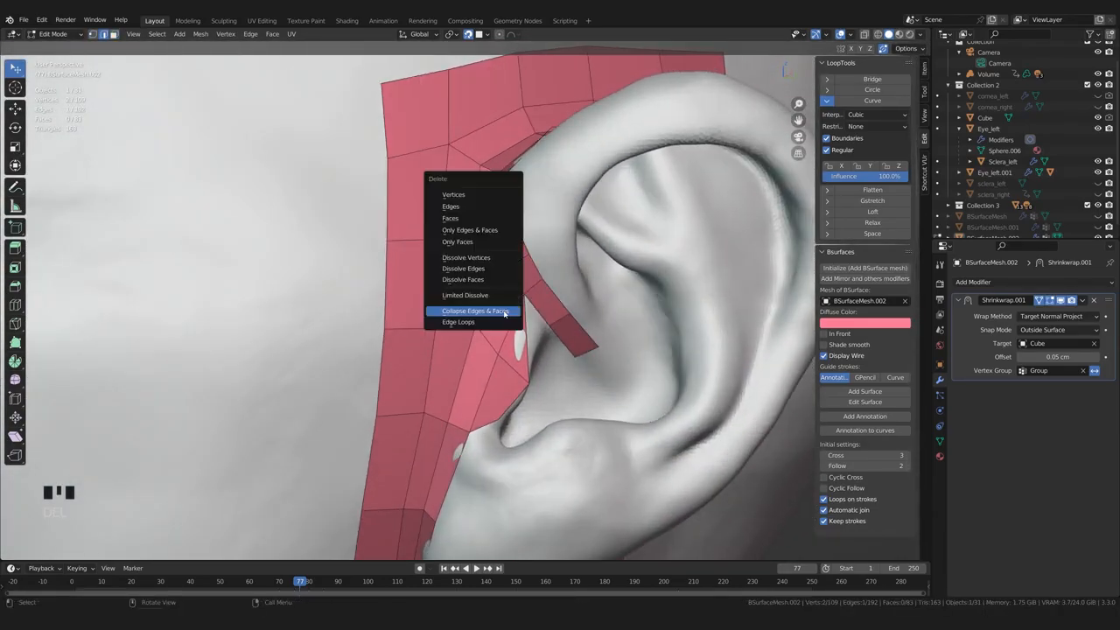
{"action": "left_click", "coordinate": [516, 353]}
{"action": "scroll", "coordinate": [516, 350], "scroll_direction": "down", "scroll_amount": 4}
{"action": "middle_click_drag", "start_coordinate": [516, 350], "coordinate": [551, 341]}
{"action": "scroll", "coordinate": [525, 333], "scroll_direction": "down", "scroll_amount": 2}
{"action": "scroll", "coordinate": [490, 324], "scroll_direction": "up", "scroll_amount": 2}
Check the edge ring around the ear, clear the selection, and move a vertex in front of the upper ear
{"action": "left_click", "coordinate": [446, 311], "text": "ctrl+alt"}
{"action": "middle_click_drag", "start_coordinate": [446, 311], "coordinate": [455, 332]}
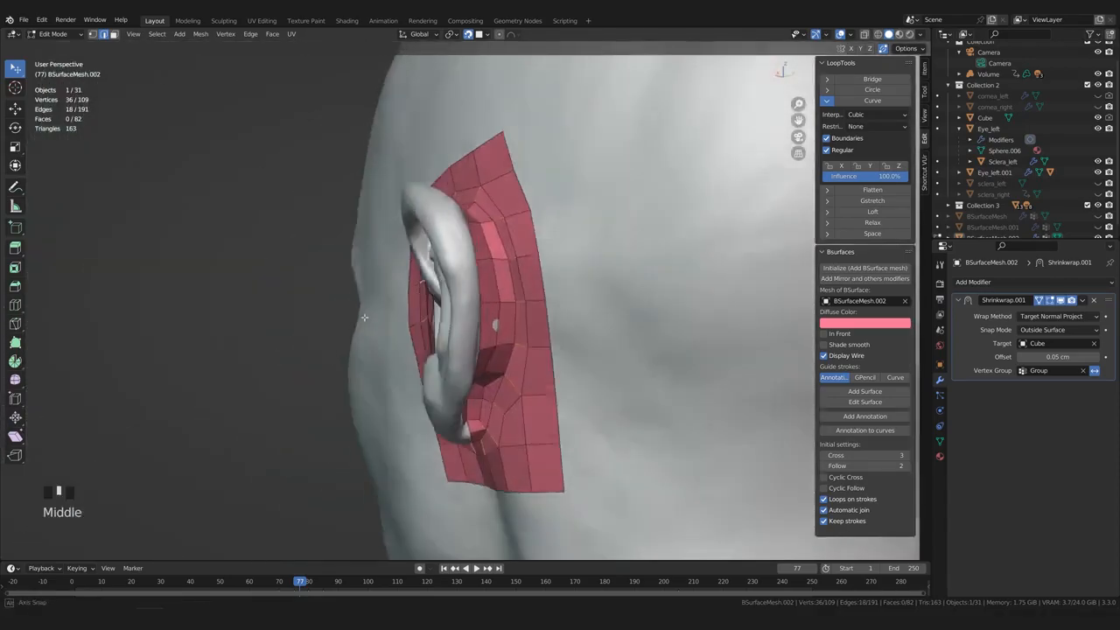
{"action": "left_click", "coordinate": [490, 307], "text": "ctrl+alt+shift"}
{"action": "key", "text": "alt+a"}
{"action": "scroll", "coordinate": [437, 333], "scroll_direction": "down", "scroll_amount": 2}
{"action": "left_click_drag", "start_coordinate": [454, 325], "coordinate": [456, 315]}
{"action": "middle_click_drag", "start_coordinate": [456, 315], "coordinate": [457, 347]}
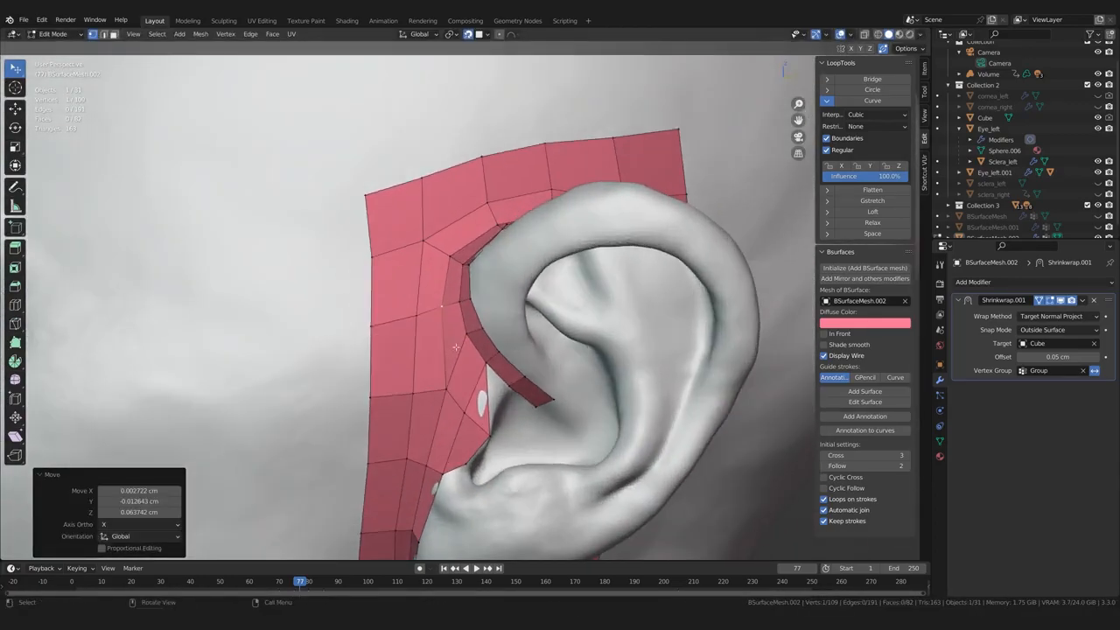
Knife-cut additional edges through the patch in front of the upper ear and dissolve a leftover edge
{"action": "key", "text": "Return"}
{"action": "middle_click_drag", "start_coordinate": [388, 376], "coordinate": [490, 280]}
{"action": "scroll", "coordinate": [429, 345], "scroll_direction": "down", "scroll_amount": 2}
{"action": "scroll", "coordinate": [476, 334], "scroll_direction": "up", "scroll_amount": 2}
{"action": "key", "text": "k"}
{"action": "key", "text": "ctrl+x"}
{"action": "scroll", "coordinate": [449, 344], "scroll_direction": "down", "scroll_amount": 3}
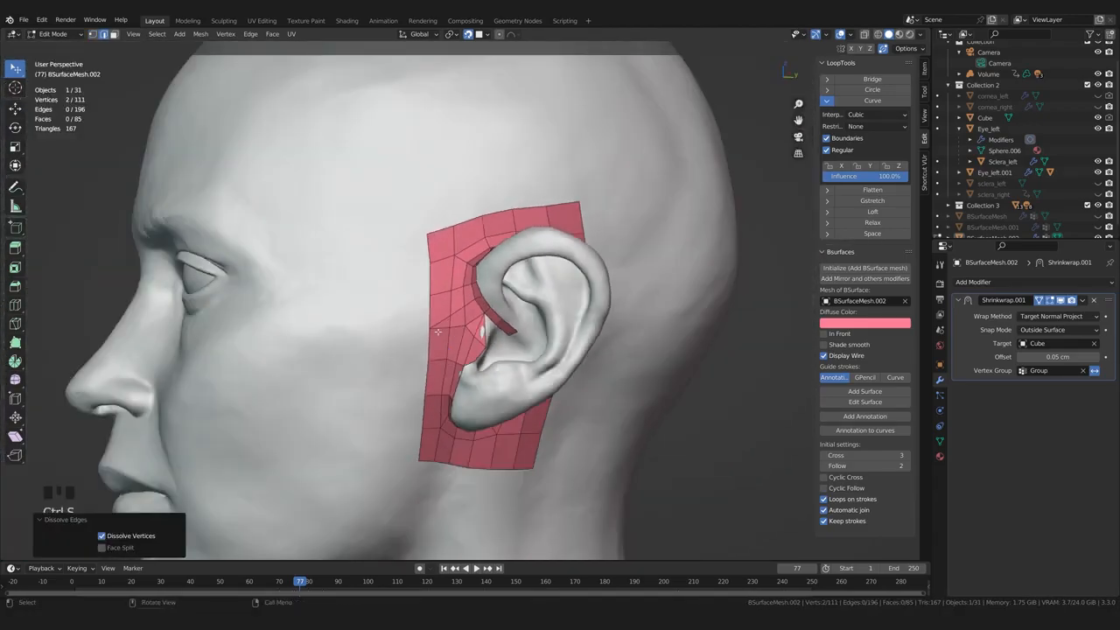
Knife-cut a new edge loop through the patch faces above the ear and around behind its top
{"action": "scroll", "coordinate": [438, 331], "scroll_direction": "up", "scroll_amount": 2}
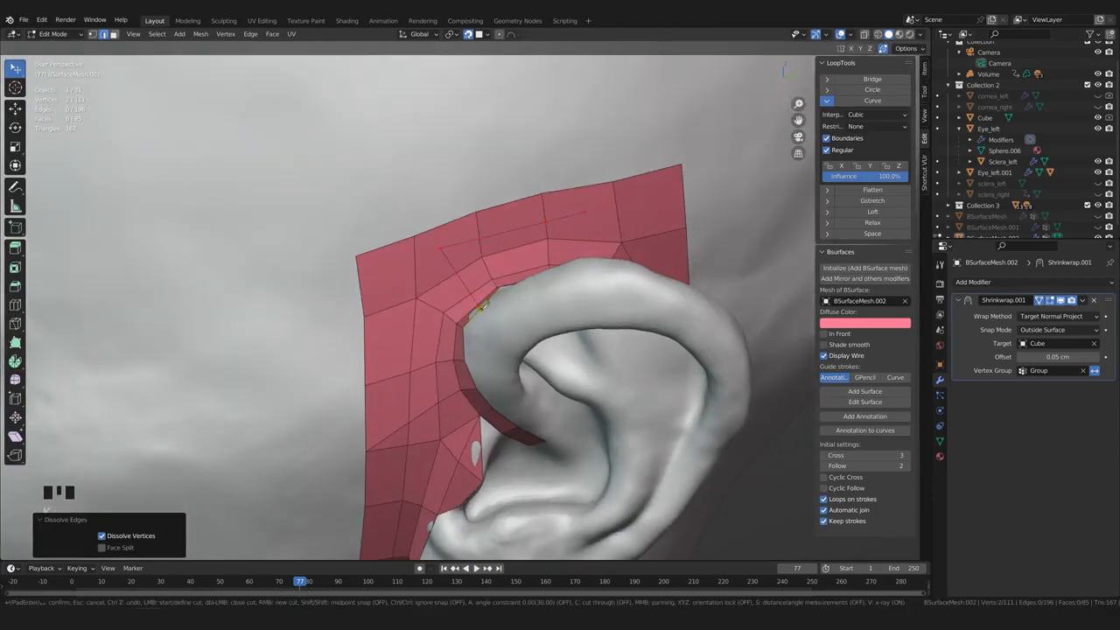
{"action": "left_click", "coordinate": [484, 304]}
{"action": "middle_click_drag", "start_coordinate": [484, 305], "coordinate": [703, 467]}
{"action": "key", "text": "Return"}
{"action": "scroll", "coordinate": [438, 306], "scroll_direction": "up", "scroll_amount": 2}
{"action": "key", "text": "k"}
{"action": "key", "text": "Return"}
{"action": "middle_click_drag", "start_coordinate": [613, 350], "coordinate": [462, 336]}
{"action": "left_click", "coordinate": [706, 385]}
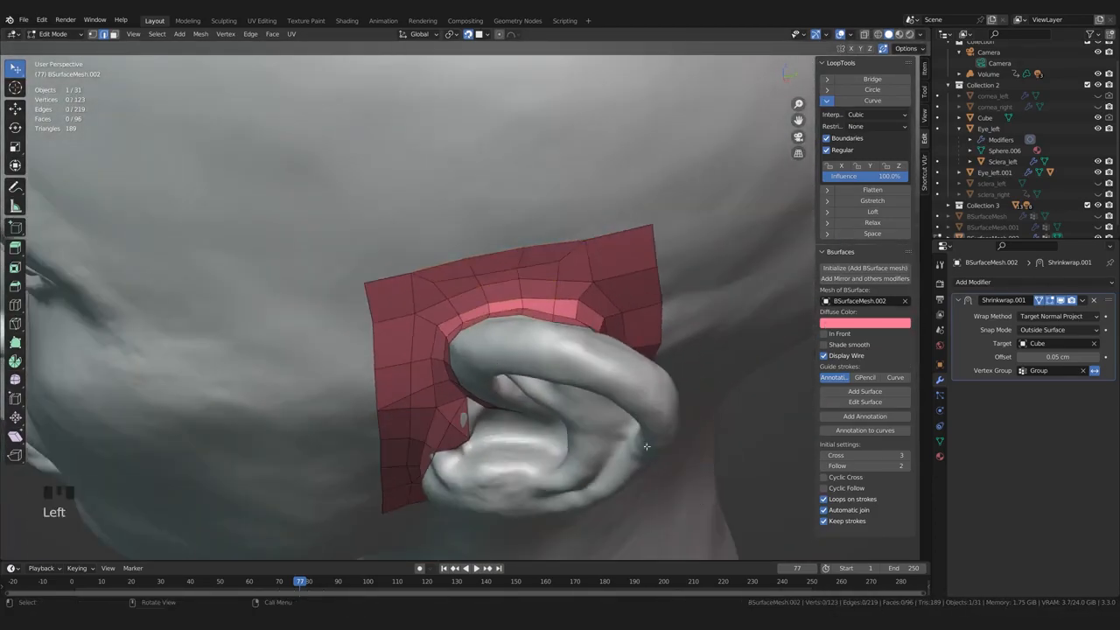
Reposition the inner strip's vertices behind the top of the ear to even out the newly cut quads
{"action": "middle_click_drag", "start_coordinate": [740, 504], "coordinate": [379, 316]}
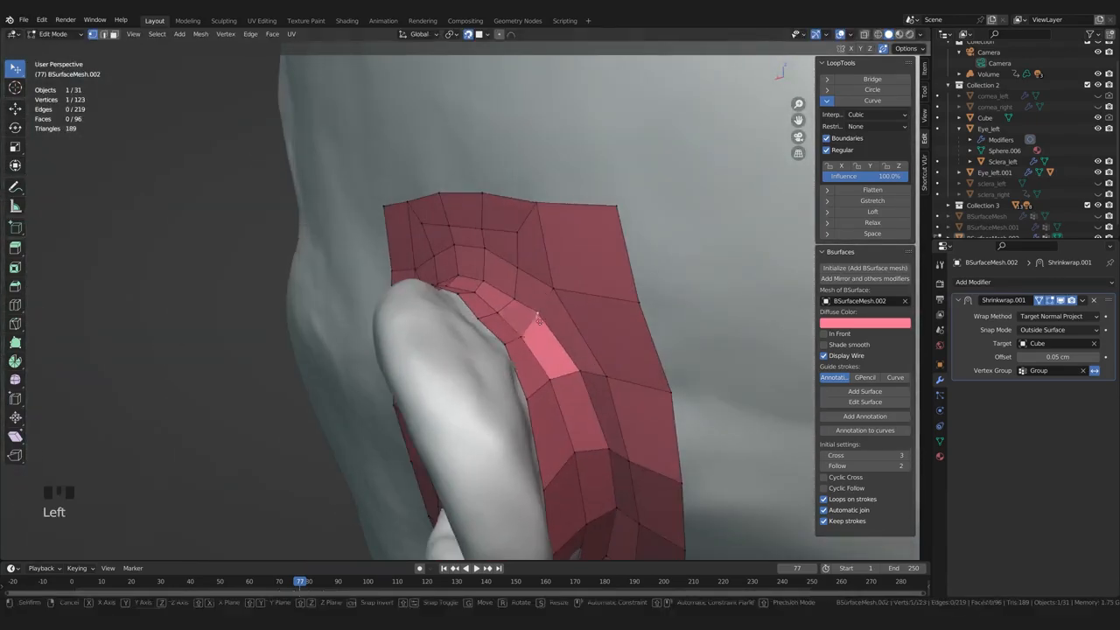
{"action": "left_click", "coordinate": [539, 317]}
{"action": "middle_click_drag", "start_coordinate": [539, 318], "coordinate": [626, 516]}
{"action": "left_click_drag", "start_coordinate": [516, 398], "coordinate": [529, 409]}
{"action": "middle_click_drag", "start_coordinate": [546, 409], "coordinate": [473, 394]}
Delete the two faces between the tragus and the strip at the helix root
{"action": "scroll", "coordinate": [472, 394], "scroll_direction": "down", "scroll_amount": 2}
{"action": "key", "text": "3"}
{"action": "left_click", "coordinate": [457, 455]}
{"action": "left_click", "coordinate": [478, 474], "text": "shift"}
{"action": "key", "text": "x"}
{"action": "middle_click_drag", "start_coordinate": [477, 437], "coordinate": [444, 345], "text": "shift"}
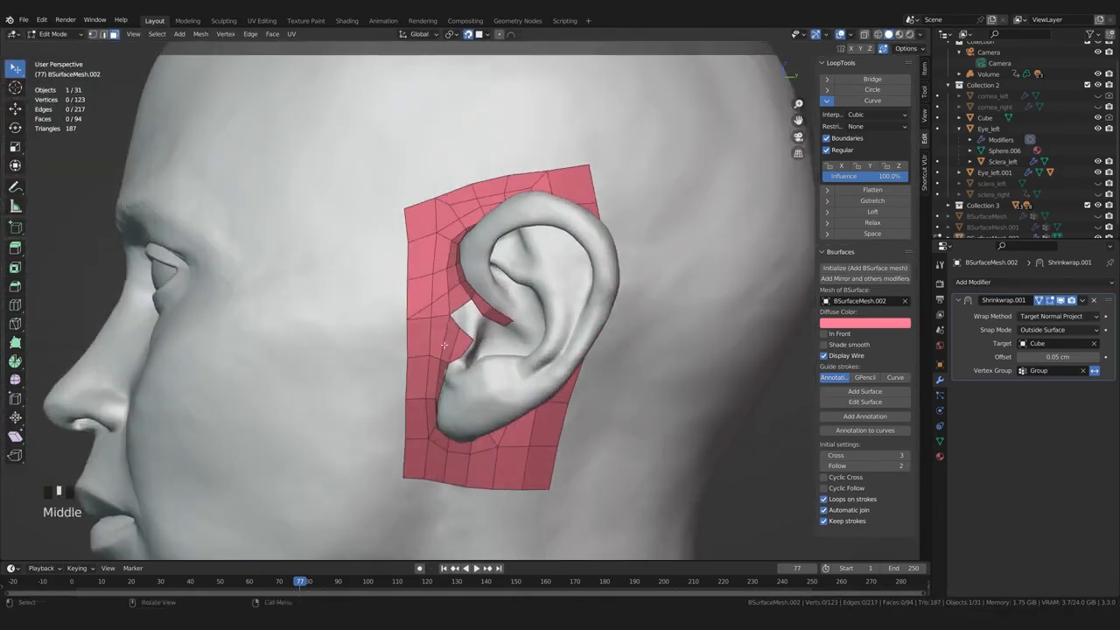
Move the patch vertices above the front of the ear to smooth the flow of the cut edges
{"action": "middle_click_drag", "start_coordinate": [460, 238], "coordinate": [452, 357], "text": "shift"}
{"action": "scroll", "coordinate": [452, 357], "scroll_direction": "up", "scroll_amount": 4}
{"action": "key", "text": "1"}
{"action": "left_click_drag", "start_coordinate": [472, 341], "coordinate": [469, 326]}
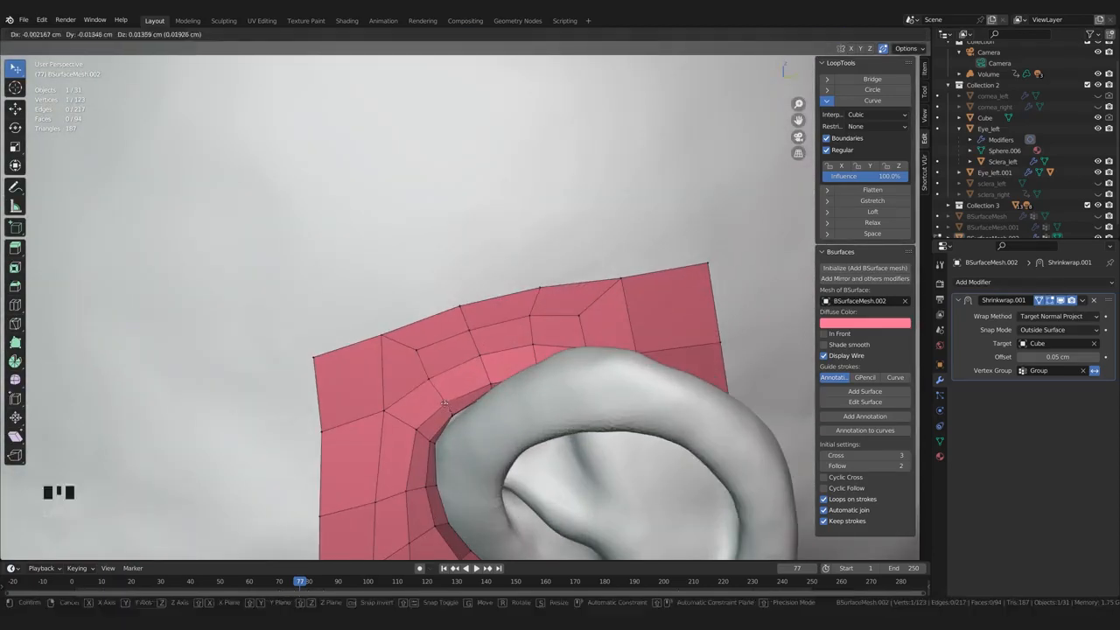
{"action": "left_click_drag", "start_coordinate": [445, 403], "coordinate": [444, 406]}
{"action": "middle_click_drag", "start_coordinate": [444, 406], "coordinate": [486, 333], "text": "shift"}
{"action": "scroll", "coordinate": [486, 333], "scroll_direction": "down", "scroll_amount": 6}
{"action": "left_click", "coordinate": [660, 495]}
Adjust a vertex of the inner strip behind the ear to follow the sculpt
{"action": "middle_click_drag", "start_coordinate": [659, 495], "coordinate": [577, 411]}
{"action": "scroll", "coordinate": [577, 411], "scroll_direction": "up", "scroll_amount": 4}
{"action": "middle_click_drag", "start_coordinate": [516, 455], "coordinate": [503, 368], "text": "shift"}
{"action": "middle_click_drag", "start_coordinate": [502, 368], "coordinate": [361, 350]}
{"action": "left_click_drag", "start_coordinate": [379, 306], "coordinate": [389, 301]}
{"action": "scroll", "coordinate": [388, 301], "scroll_direction": "down", "scroll_amount": 3}
{"action": "middle_click_drag", "start_coordinate": [388, 301], "coordinate": [424, 345]}
{"action": "scroll", "coordinate": [424, 345], "scroll_direction": "up", "scroll_amount": 3}
Extrude edges from the inner strip onto the back of the ear, reposition them, and fill the gap with a face
{"action": "key", "text": "2"}
{"action": "left_click", "coordinate": [401, 343]}
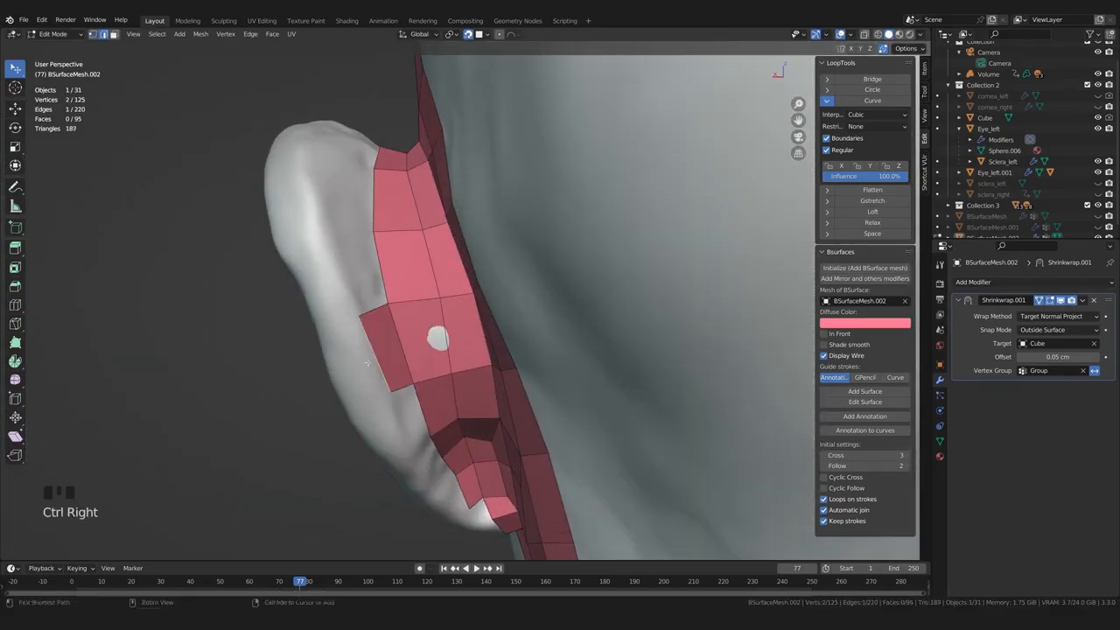
{"action": "right_click", "coordinate": [346, 237], "text": "ctrl"}
{"action": "middle_click_drag", "start_coordinate": [346, 238], "coordinate": [237, 300]}
{"action": "key", "text": "g"}
{"action": "left_click", "coordinate": [346, 298]}
{"action": "key", "text": "g"}
{"action": "left_click", "coordinate": [334, 253]}
{"action": "key", "text": "f"}
Even out the new quads on the back of the ear with LoopTools Relax and vertex moves
{"action": "key", "text": "1"}
{"action": "left_click_drag", "start_coordinate": [386, 335], "coordinate": [396, 341]}
{"action": "middle_click_drag", "start_coordinate": [397, 341], "coordinate": [503, 194]}
{"action": "key", "text": "2"}
{"action": "left_click", "coordinate": [842, 225]}
{"action": "middle_click_drag", "start_coordinate": [560, 315], "coordinate": [420, 358]}
{"action": "key", "text": "1"}
{"action": "left_click_drag", "start_coordinate": [327, 249], "coordinate": [326, 261]}
Reposition the vertices along the new row on the back of the ear so it follows the sculpt
{"action": "middle_click_drag", "start_coordinate": [404, 325], "coordinate": [422, 295]}
{"action": "scroll", "coordinate": [490, 368], "scroll_direction": "down", "scroll_amount": 4}
{"action": "middle_click_drag", "start_coordinate": [489, 367], "coordinate": [538, 288]}
{"action": "scroll", "coordinate": [538, 289], "scroll_direction": "up", "scroll_amount": 4}
{"action": "left_click_drag", "start_coordinate": [543, 265], "coordinate": [543, 269]}
{"action": "scroll", "coordinate": [543, 270], "scroll_direction": "down", "scroll_amount": 2}
{"action": "middle_click_drag", "start_coordinate": [542, 269], "coordinate": [503, 289]}
{"action": "left_click_drag", "start_coordinate": [503, 280], "coordinate": [496, 281]}
{"action": "middle_click_drag", "start_coordinate": [496, 282], "coordinate": [400, 329]}
{"action": "left_click_drag", "start_coordinate": [400, 333], "coordinate": [405, 339]}
{"action": "middle_click_drag", "start_coordinate": [405, 339], "coordinate": [507, 337]}
{"action": "left_click_drag", "start_coordinate": [402, 306], "coordinate": [390, 304]}
{"action": "middle_click_drag", "start_coordinate": [390, 304], "coordinate": [499, 366]}
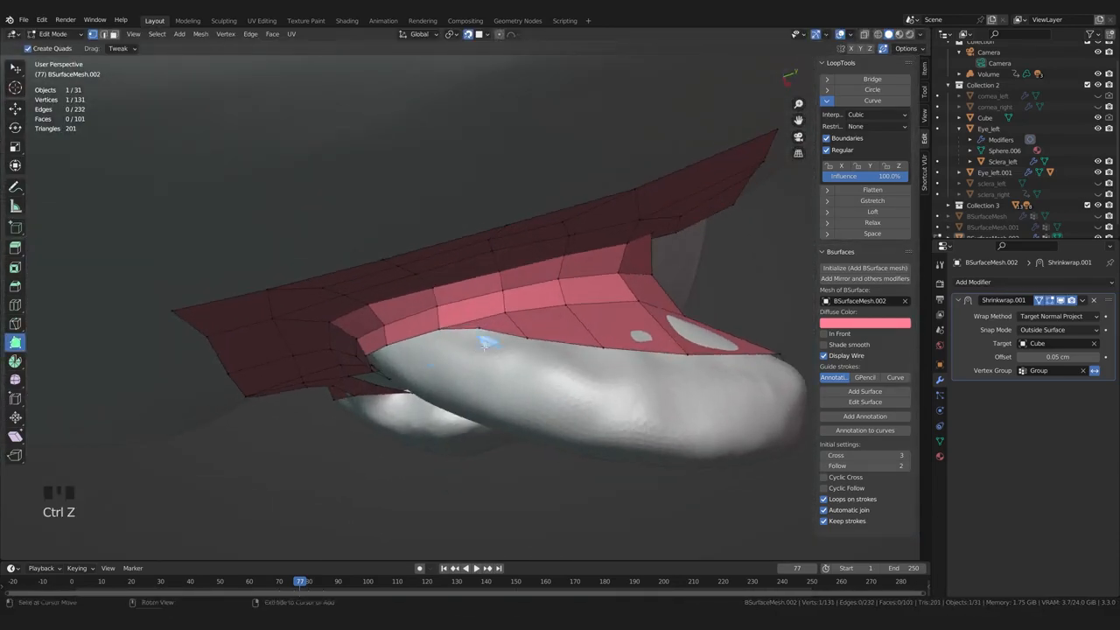
Extend the strip on the back of the ear outward toward the rim with further Poly Build quads
{"action": "left_click_drag", "start_coordinate": [475, 327], "coordinate": [475, 328]}
{"action": "middle_click_drag", "start_coordinate": [476, 328], "coordinate": [510, 389]}
{"action": "left_click_drag", "start_coordinate": [496, 339], "coordinate": [497, 341]}
{"action": "mouse_move", "coordinate": [498, 341]}
{"action": "middle_mouse_down"}
{"action": "mouse_move", "coordinate": [463, 280]}
{"action": "mouse_move", "coordinate": [511, 341]}
{"action": "middle_mouse_up"}
{"action": "left_click_drag", "start_coordinate": [536, 375], "coordinate": [532, 416]}
{"action": "left_click_drag", "start_coordinate": [676, 442], "coordinate": [674, 442]}
{"action": "middle_click_drag", "start_coordinate": [674, 442], "coordinate": [559, 293]}
Position the vertices of the new quads along the upper back of the ear to follow the sculpt
{"action": "left_click_drag", "start_coordinate": [545, 289], "coordinate": [555, 310]}
{"action": "middle_click_drag", "start_coordinate": [555, 309], "coordinate": [540, 332]}
{"action": "left_click_drag", "start_coordinate": [541, 332], "coordinate": [548, 337]}
{"action": "middle_click_drag", "start_coordinate": [653, 281], "coordinate": [588, 210]}
{"action": "left_click_drag", "start_coordinate": [557, 229], "coordinate": [535, 248]}
{"action": "middle_click_drag", "start_coordinate": [542, 263], "coordinate": [569, 271]}
{"action": "left_click_drag", "start_coordinate": [556, 272], "coordinate": [507, 300]}
{"action": "middle_click_drag", "start_coordinate": [507, 300], "coordinate": [438, 259]}
{"action": "left_click_drag", "start_coordinate": [438, 259], "coordinate": [437, 259]}
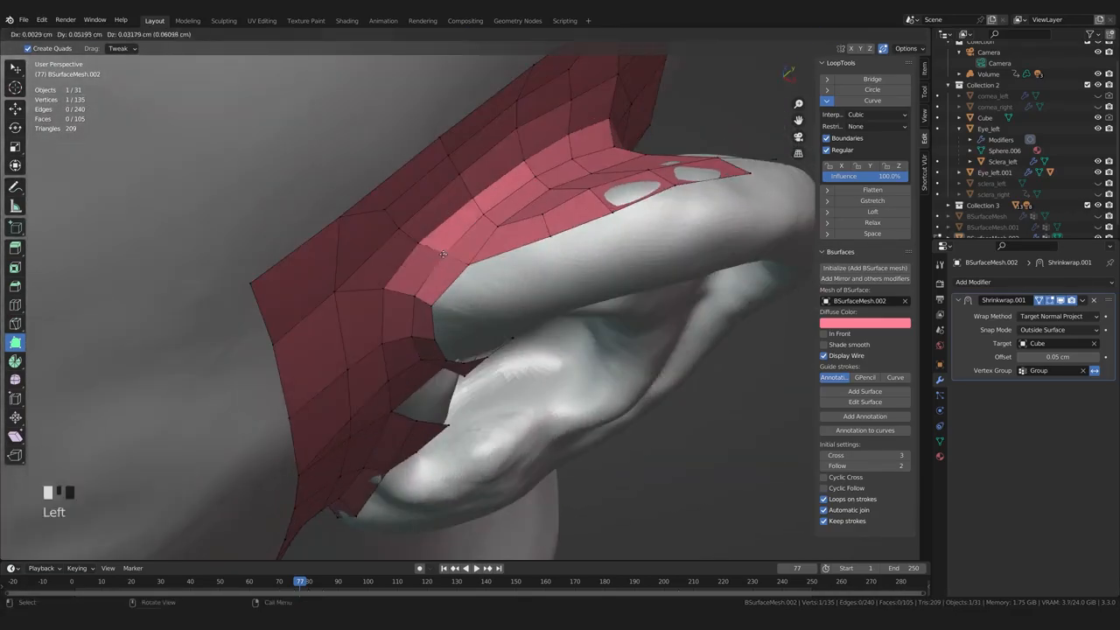
Extrude further quads around the front of the ear where the upper rim curls into the inner bowl
{"action": "left_click_drag", "start_coordinate": [386, 290], "coordinate": [386, 289]}
{"action": "middle_click_drag", "start_coordinate": [385, 290], "coordinate": [503, 254]}
{"action": "left_click_drag", "start_coordinate": [499, 229], "coordinate": [504, 234]}
{"action": "right_click", "coordinate": [506, 261], "text": "ctrl"}
{"action": "mouse_move", "coordinate": [514, 267]}
{"action": "middle_mouse_down"}
{"action": "mouse_move", "coordinate": [508, 256]}
{"action": "mouse_move", "coordinate": [547, 307]}
{"action": "mouse_move", "coordinate": [525, 284]}
{"action": "middle_mouse_up"}
{"action": "left_click_drag", "start_coordinate": [530, 264], "coordinate": [536, 267]}
{"action": "scroll", "coordinate": [469, 281], "scroll_direction": "up", "scroll_amount": 2}
{"action": "middle_click_drag", "start_coordinate": [536, 267], "coordinate": [487, 231]}
{"action": "right_click", "coordinate": [472, 232], "text": "ctrl"}
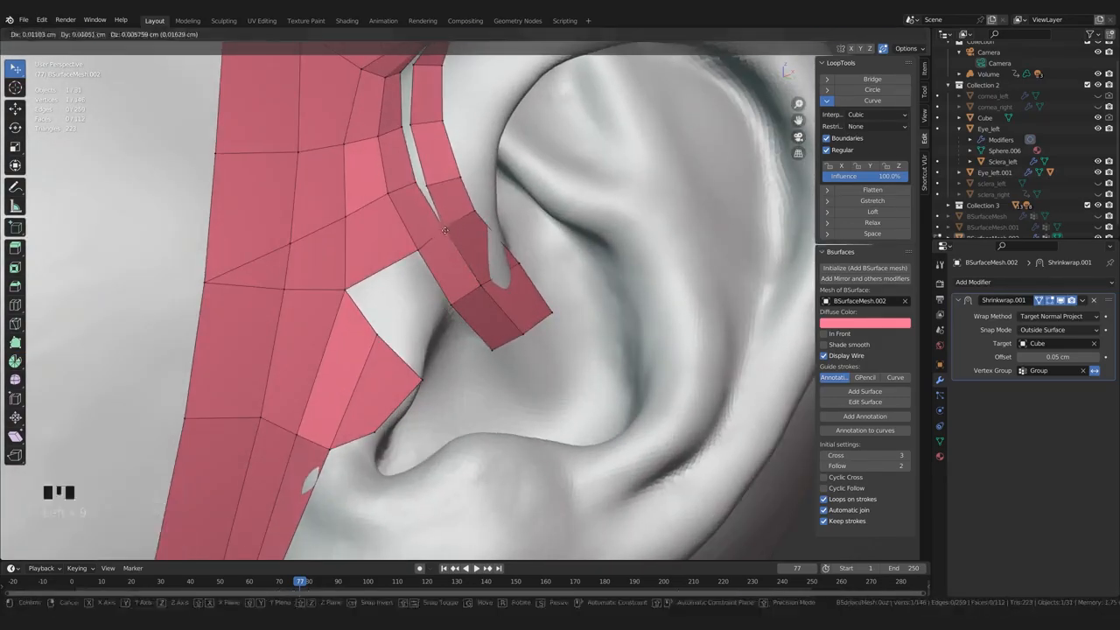
Reposition the vertices of the two neighbouring strips at the front root of the ear's rim to fit the sculpt
{"action": "middle_click_drag", "start_coordinate": [444, 231], "coordinate": [477, 247]}
{"action": "left_click_drag", "start_coordinate": [515, 265], "coordinate": [488, 268]}
{"action": "left_click_drag", "start_coordinate": [428, 243], "coordinate": [428, 242]}
{"action": "middle_click_drag", "start_coordinate": [428, 242], "coordinate": [448, 233]}
{"action": "left_click_drag", "start_coordinate": [483, 275], "coordinate": [486, 276]}
{"action": "mouse_move", "coordinate": [486, 277]}
{"action": "middle_mouse_down"}
{"action": "mouse_move", "coordinate": [542, 306]}
{"action": "mouse_move", "coordinate": [490, 289]}
{"action": "middle_mouse_up"}
{"action": "left_click_drag", "start_coordinate": [472, 306], "coordinate": [479, 317]}
{"action": "middle_click_drag", "start_coordinate": [479, 316], "coordinate": [525, 302]}
{"action": "scroll", "coordinate": [524, 280], "scroll_direction": "up", "scroll_amount": 3}
{"action": "left_click_drag", "start_coordinate": [525, 271], "coordinate": [532, 268]}
Adjust the strip vertices at the front of the upper rim and extrude more quads over the ear's rim
{"action": "middle_click_drag", "start_coordinate": [532, 267], "coordinate": [482, 262]}
{"action": "scroll", "coordinate": [508, 263], "scroll_direction": "up", "scroll_amount": 2}
{"action": "left_click_drag", "start_coordinate": [533, 254], "coordinate": [538, 257]}
{"action": "middle_click_drag", "start_coordinate": [560, 254], "coordinate": [490, 350]}
{"action": "left_click_drag", "start_coordinate": [455, 367], "coordinate": [463, 381]}
{"action": "middle_click_drag", "start_coordinate": [463, 382], "coordinate": [497, 396]}
{"action": "left_click", "coordinate": [620, 401]}
{"action": "middle_click_drag", "start_coordinate": [620, 402], "coordinate": [495, 309]}
{"action": "left_click", "coordinate": [637, 299], "text": "ctrl"}
{"action": "middle_click_drag", "start_coordinate": [638, 298], "coordinate": [423, 369]}
{"action": "left_click", "coordinate": [503, 339], "text": "ctrl"}
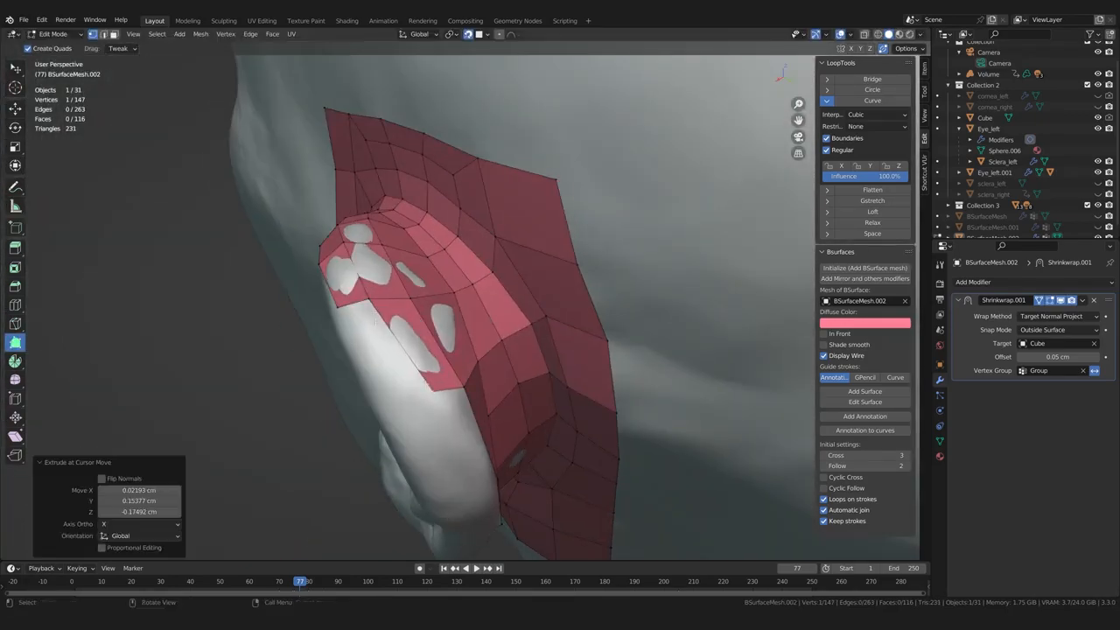
Extrude quads down the rear rim of the ear and reposition their vertices on the sculpt
{"action": "left_click_drag", "start_coordinate": [380, 395], "coordinate": [382, 397]}
{"action": "middle_click_drag", "start_coordinate": [383, 397], "coordinate": [367, 394]}
{"action": "left_click_drag", "start_coordinate": [368, 394], "coordinate": [373, 399]}
{"action": "middle_click_drag", "start_coordinate": [374, 399], "coordinate": [609, 441]}
{"action": "left_click_drag", "start_coordinate": [609, 441], "coordinate": [618, 448]}
{"action": "middle_click_drag", "start_coordinate": [617, 448], "coordinate": [289, 350]}
{"action": "left_click_drag", "start_coordinate": [288, 349], "coordinate": [284, 356]}
{"action": "middle_click_drag", "start_coordinate": [284, 355], "coordinate": [306, 342]}
{"action": "left_click_drag", "start_coordinate": [420, 301], "coordinate": [423, 297]}
{"action": "middle_click_drag", "start_coordinate": [423, 297], "coordinate": [404, 438]}
Undo the last two edits to the rim strip
{"action": "scroll", "coordinate": [466, 322], "scroll_direction": "down", "scroll_amount": 3}
{"action": "scroll", "coordinate": [466, 323], "scroll_direction": "up", "scroll_amount": 4}
{"action": "scroll", "coordinate": [492, 300], "scroll_direction": "down", "scroll_amount": 4}
{"action": "scroll", "coordinate": [504, 428], "scroll_direction": "up", "scroll_amount": 4}
{"action": "scroll", "coordinate": [420, 386], "scroll_direction": "up", "scroll_amount": 1}
{"action": "key", "text": "ctrl+z"}
{"action": "key", "text": "ctrl+z"}
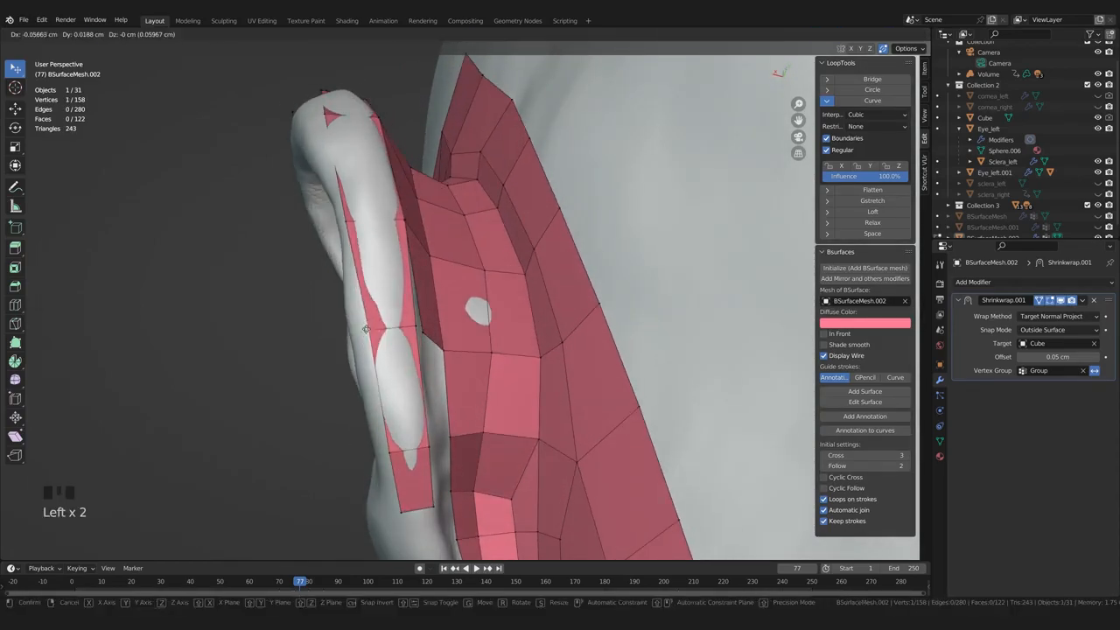
Align the rim strip's vertices and fill the gap between it and the strip behind the ear with faces
{"action": "left_click_drag", "start_coordinate": [394, 220], "coordinate": [402, 222]}
{"action": "middle_click_drag", "start_coordinate": [401, 221], "coordinate": [398, 323]}
{"action": "left_click_drag", "start_coordinate": [390, 444], "coordinate": [404, 447]}
{"action": "middle_click_drag", "start_coordinate": [404, 447], "coordinate": [439, 424]}
{"action": "key", "text": "f"}
{"action": "key", "text": "f"}
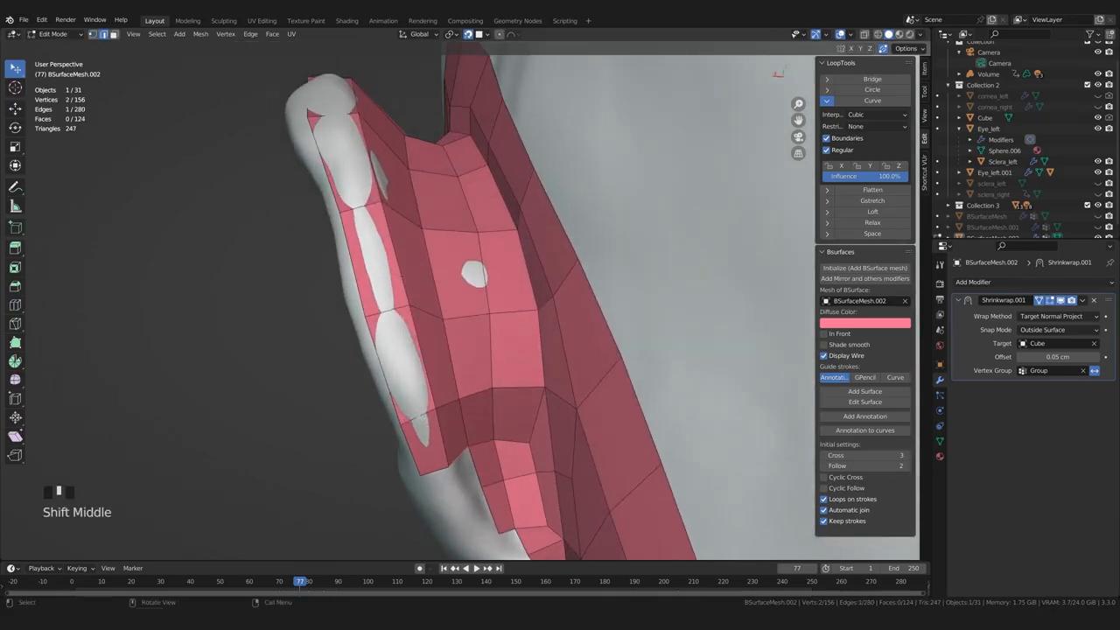
Move the vertices along the middle of the rear rim strip so its quads follow the ear's edge
{"action": "scroll", "coordinate": [370, 370], "scroll_direction": "down", "scroll_amount": 2}
{"action": "middle_click_drag", "start_coordinate": [370, 370], "coordinate": [435, 339]}
{"action": "scroll", "coordinate": [455, 354], "scroll_direction": "up", "scroll_amount": 2}
{"action": "key", "text": "1"}
{"action": "left_click_drag", "start_coordinate": [431, 337], "coordinate": [433, 346]}
{"action": "middle_click_drag", "start_coordinate": [433, 347], "coordinate": [376, 402]}
{"action": "left_click_drag", "start_coordinate": [350, 350], "coordinate": [354, 355]}
{"action": "middle_click_drag", "start_coordinate": [354, 354], "coordinate": [350, 385]}
{"action": "left_click_drag", "start_coordinate": [350, 372], "coordinate": [353, 374]}
{"action": "middle_click_drag", "start_coordinate": [354, 375], "coordinate": [385, 328]}
{"action": "left_click_drag", "start_coordinate": [380, 308], "coordinate": [382, 303]}
{"action": "middle_click_drag", "start_coordinate": [385, 306], "coordinate": [411, 275]}
Even out the vertices between the rear rim strip and the strip behind the ear
{"action": "left_click_drag", "start_coordinate": [416, 254], "coordinate": [430, 328]}
{"action": "middle_click_drag", "start_coordinate": [430, 328], "coordinate": [450, 288]}
{"action": "left_click_drag", "start_coordinate": [426, 245], "coordinate": [431, 337]}
{"action": "middle_click_drag", "start_coordinate": [431, 336], "coordinate": [402, 210]}
{"action": "left_click_drag", "start_coordinate": [398, 198], "coordinate": [399, 201]}
{"action": "middle_click_drag", "start_coordinate": [379, 204], "coordinate": [405, 219]}
{"action": "middle_click_drag", "start_coordinate": [404, 350], "coordinate": [433, 323], "text": "shift"}
{"action": "left_click_drag", "start_coordinate": [424, 311], "coordinate": [420, 360]}
{"action": "mouse_move", "coordinate": [402, 360]}
{"action": "middle_mouse_down"}
{"action": "mouse_move", "coordinate": [422, 356]}
{"action": "mouse_move", "coordinate": [389, 348]}
{"action": "middle_mouse_up"}
{"action": "left_click_drag", "start_coordinate": [420, 403], "coordinate": [429, 395]}
{"action": "mouse_move", "coordinate": [428, 395]}
{"action": "middle_mouse_down"}
{"action": "mouse_move", "coordinate": [424, 377]}
{"action": "mouse_move", "coordinate": [442, 371]}
{"action": "mouse_move", "coordinate": [420, 376]}
{"action": "middle_mouse_up"}
{"action": "left_click_drag", "start_coordinate": [415, 378], "coordinate": [419, 390], "text": "ctrl"}
{"action": "middle_click_drag", "start_coordinate": [419, 390], "coordinate": [433, 396]}
Save the file in Object Mode, duplicate the Shrinkwrap.001 modifier, apply the original, and return to Edit Mode
{"action": "key", "text": "Tab"}
{"action": "key", "text": "ctrl+s"}
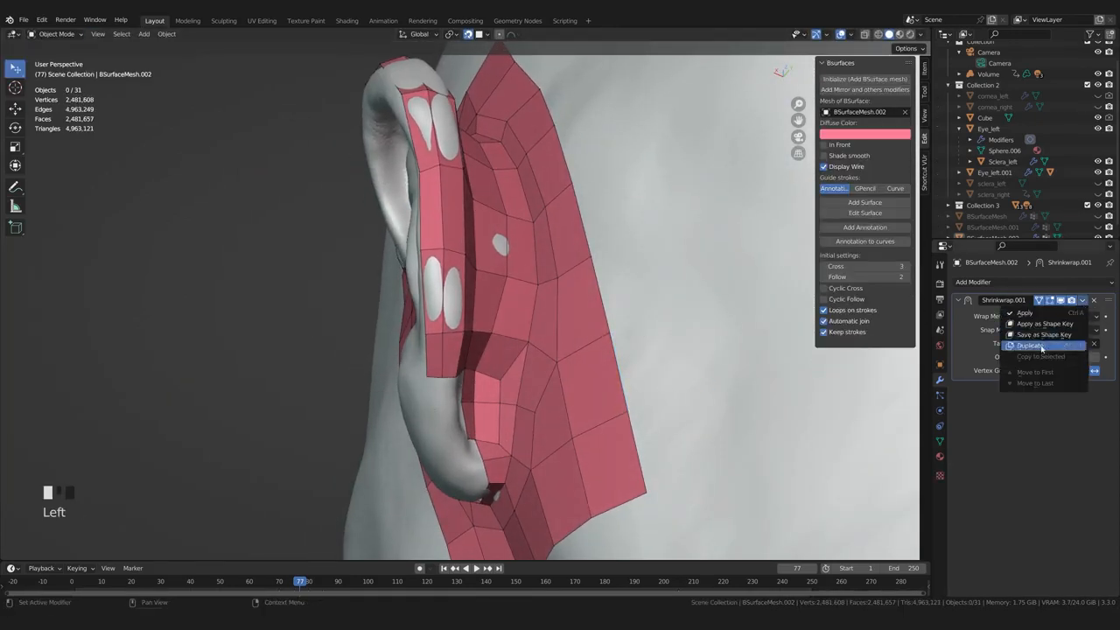
{"action": "left_click", "coordinate": [1040, 347]}
{"action": "left_click", "coordinate": [1041, 316]}
{"action": "middle_click_drag", "start_coordinate": [533, 377], "coordinate": [490, 376]}
{"action": "key", "text": "Tab"}
Adjust the quads at the lower end of the rear rim strip above the earlobe
{"action": "middle_click_drag", "start_coordinate": [490, 411], "coordinate": [390, 211], "text": "shift"}
{"action": "scroll", "coordinate": [417, 342], "scroll_direction": "down", "scroll_amount": 5}
{"action": "scroll", "coordinate": [391, 210], "scroll_direction": "up", "scroll_amount": 4}
{"action": "left_click_drag", "start_coordinate": [482, 373], "coordinate": [470, 372]}
{"action": "middle_click_drag", "start_coordinate": [470, 372], "coordinate": [508, 359]}
{"action": "middle_click_drag", "start_coordinate": [431, 336], "coordinate": [426, 310]}
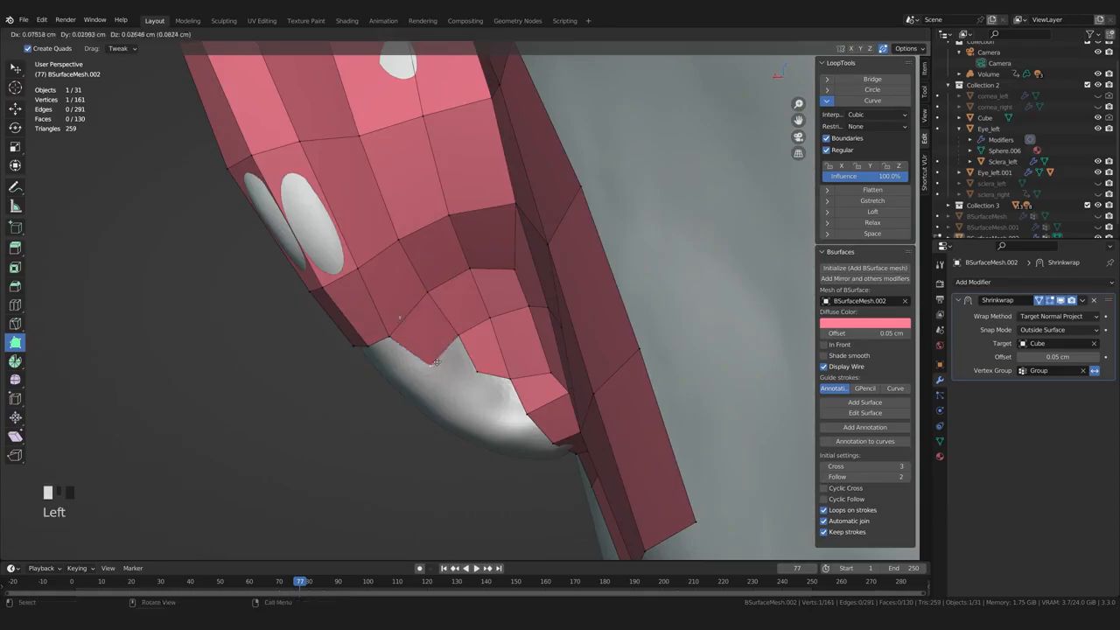
{"action": "left_click_drag", "start_coordinate": [458, 397], "coordinate": [456, 397]}
{"action": "middle_click_drag", "start_coordinate": [457, 398], "coordinate": [420, 372]}
Reposition a vertex of the lower rim strip and fill the gap beside the lobe with a face
{"action": "left_click_drag", "start_coordinate": [355, 264], "coordinate": [351, 264]}
{"action": "key", "text": "w"}
{"action": "middle_click_drag", "start_coordinate": [393, 307], "coordinate": [438, 326]}
{"action": "key", "text": "f"}
{"action": "scroll", "coordinate": [438, 320], "scroll_direction": "down", "scroll_amount": 4}
{"action": "scroll", "coordinate": [446, 315], "scroll_direction": "down", "scroll_amount": 4}
{"action": "scroll", "coordinate": [468, 341], "scroll_direction": "up", "scroll_amount": 6}
{"action": "key", "text": "5"}
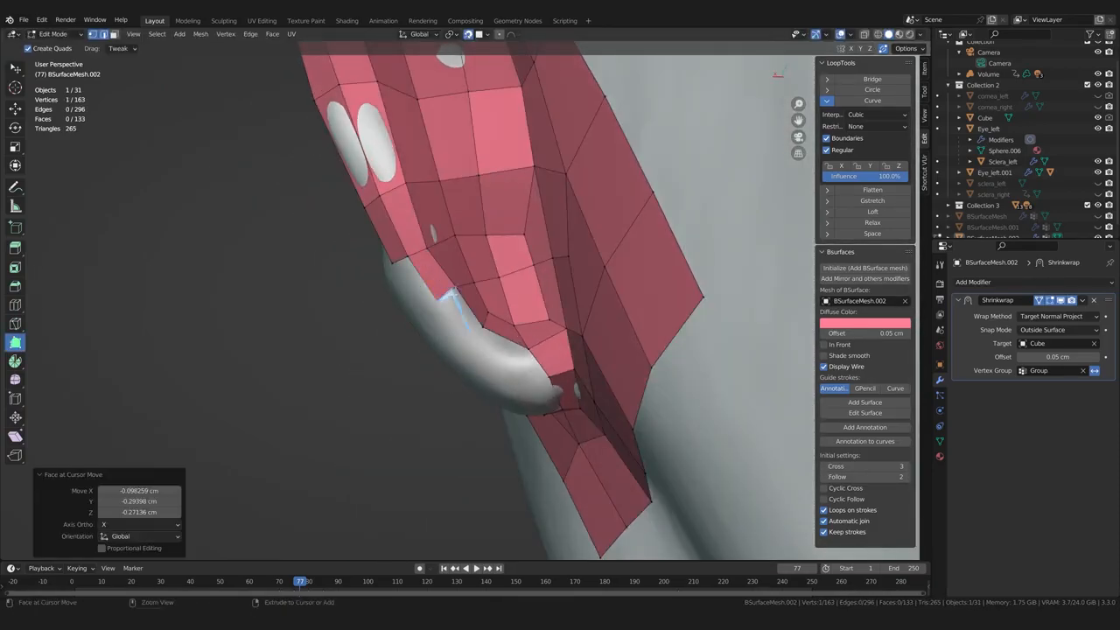
Extrude quads from the rear rim strip down onto the back of the earlobe with Poly Build
{"action": "left_click_drag", "start_coordinate": [466, 350], "coordinate": [466, 349]}
{"action": "middle_click_drag", "start_coordinate": [466, 349], "coordinate": [522, 369]}
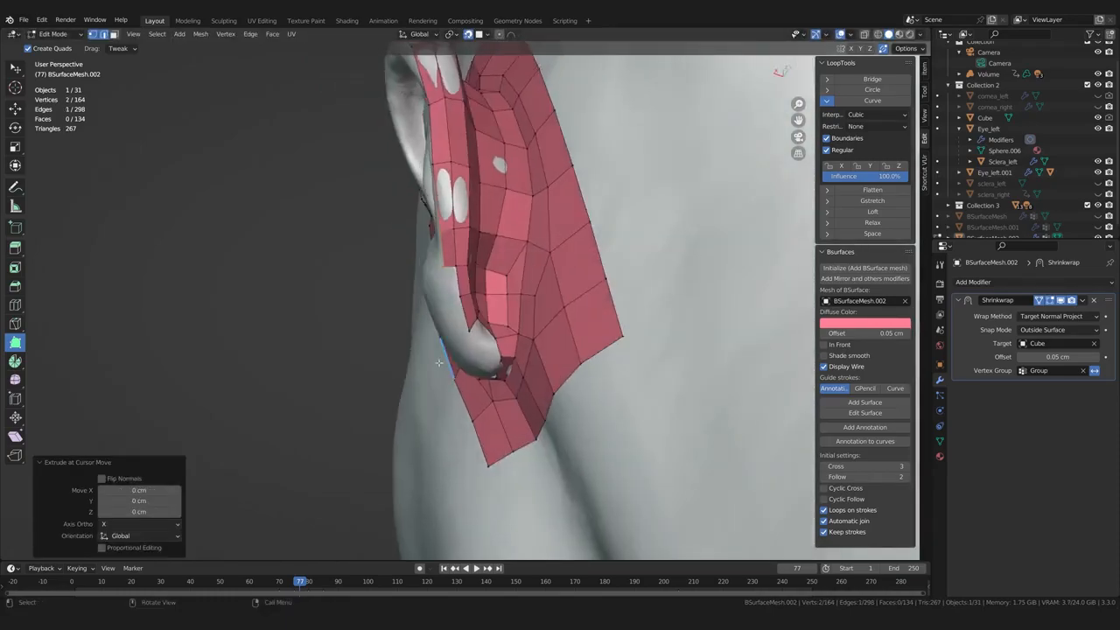
{"action": "left_click_drag", "start_coordinate": [431, 297], "coordinate": [431, 297]}
{"action": "middle_click_drag", "start_coordinate": [431, 297], "coordinate": [469, 273]}
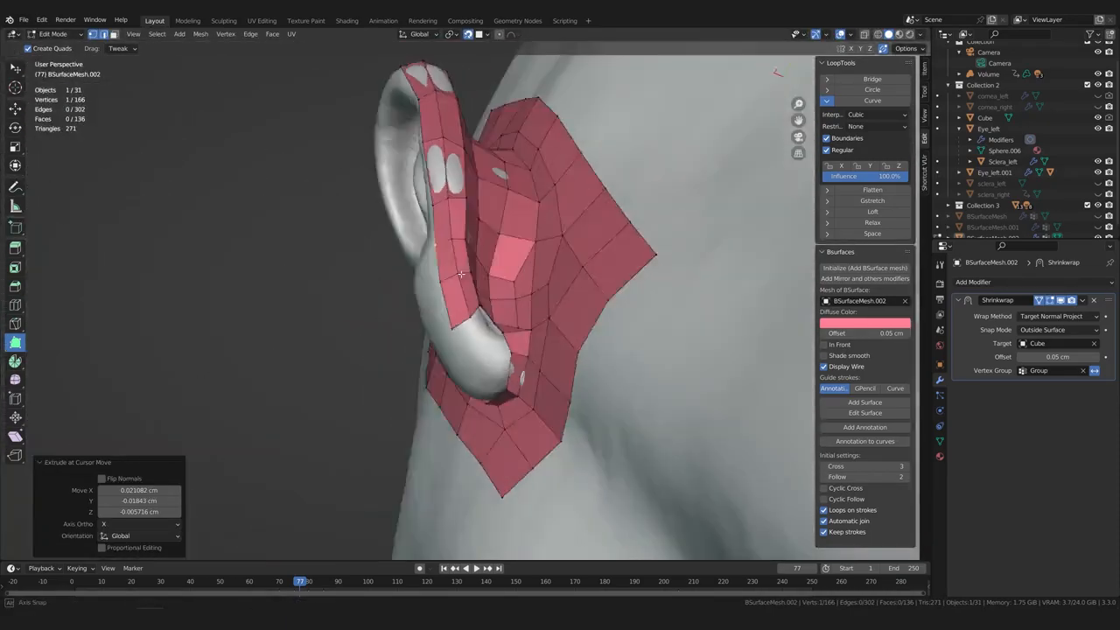
{"action": "left_click_drag", "start_coordinate": [469, 328], "coordinate": [474, 319]}
Fill the remaining gap between the two strips behind the earlobe with faces
{"action": "scroll", "coordinate": [438, 354], "scroll_direction": "down", "scroll_amount": 5}
{"action": "middle_click_drag", "start_coordinate": [411, 377], "coordinate": [453, 518]}
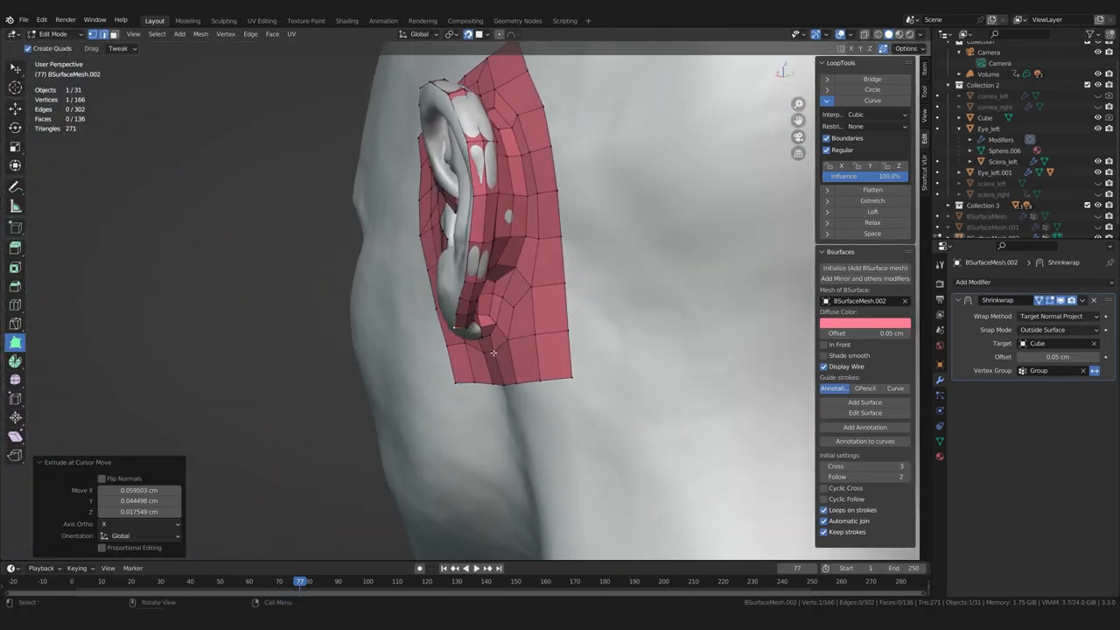
{"action": "key", "text": "w"}
{"action": "middle_click_drag", "start_coordinate": [425, 386], "coordinate": [419, 293]}
{"action": "scroll", "coordinate": [438, 367], "scroll_direction": "up", "scroll_amount": 6}
{"action": "left_click", "coordinate": [570, 387]}
{"action": "key", "text": "f"}
Reposition the vertices around the filled faces behind the earlobe
{"action": "scroll", "coordinate": [560, 388], "scroll_direction": "down", "scroll_amount": 4}
{"action": "left_click", "coordinate": [481, 402], "text": "ctrl+alt"}
{"action": "left_click_drag", "start_coordinate": [390, 258], "coordinate": [398, 278]}
{"action": "left_click_drag", "start_coordinate": [387, 338], "coordinate": [393, 351]}
{"action": "left_click_drag", "start_coordinate": [389, 321], "coordinate": [387, 323]}
{"action": "left_click_drag", "start_coordinate": [360, 304], "coordinate": [356, 305]}
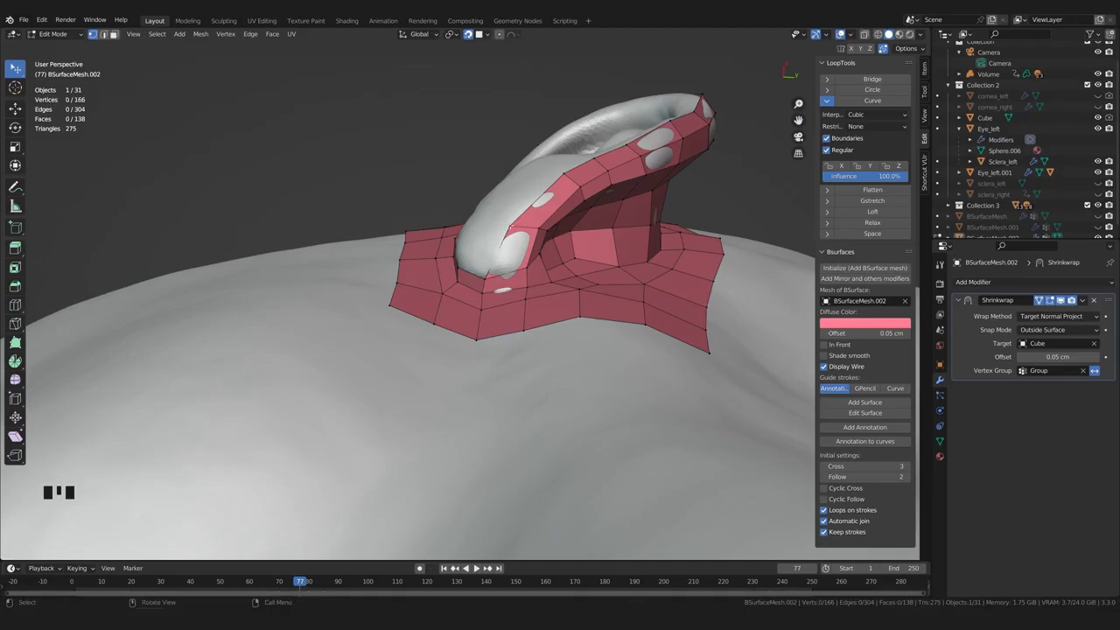
Select the edges along the lower rim strip and apply LoopTools Space
{"action": "key", "text": "2"}
{"action": "left_click", "coordinate": [529, 289], "text": "ctrl+alt"}
{"action": "middle_click_drag", "start_coordinate": [529, 290], "coordinate": [386, 306]}
{"action": "left_click", "coordinate": [386, 306]}
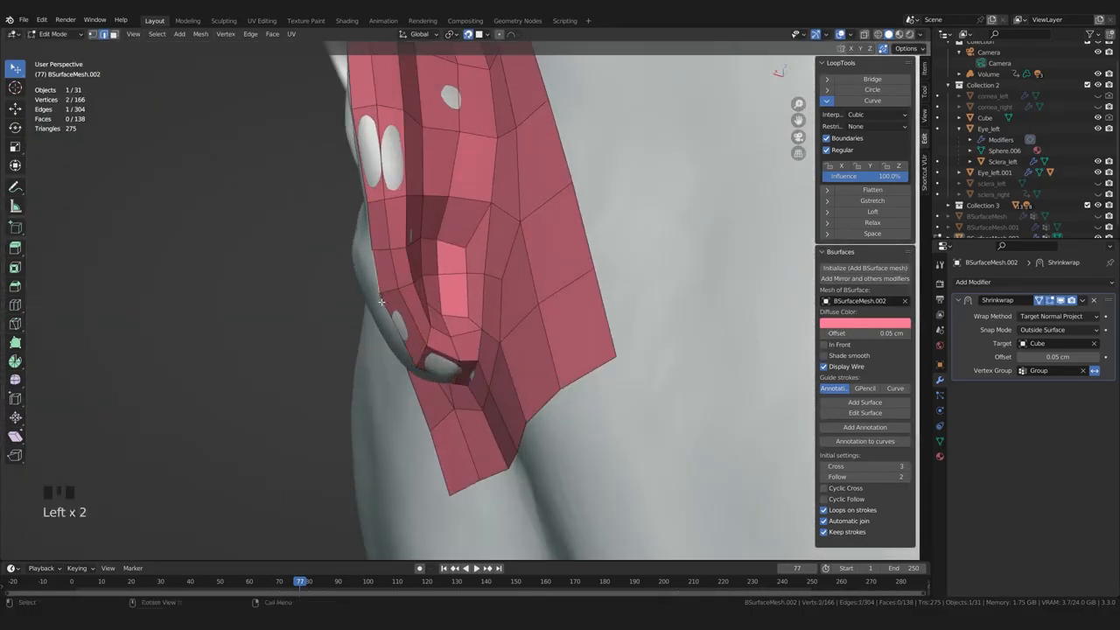
{"action": "left_click", "coordinate": [872, 233]}
{"action": "middle_click_drag", "start_coordinate": [454, 350], "coordinate": [382, 337]}
Select four edges along the strips behind the earlobe and smooth them with LoopTools Relax
{"action": "left_click", "coordinate": [373, 263]}
{"action": "left_click", "coordinate": [384, 293], "text": "shift"}
{"action": "left_click", "coordinate": [381, 263], "text": "shift"}
{"action": "left_click", "coordinate": [395, 291], "text": "shift"}
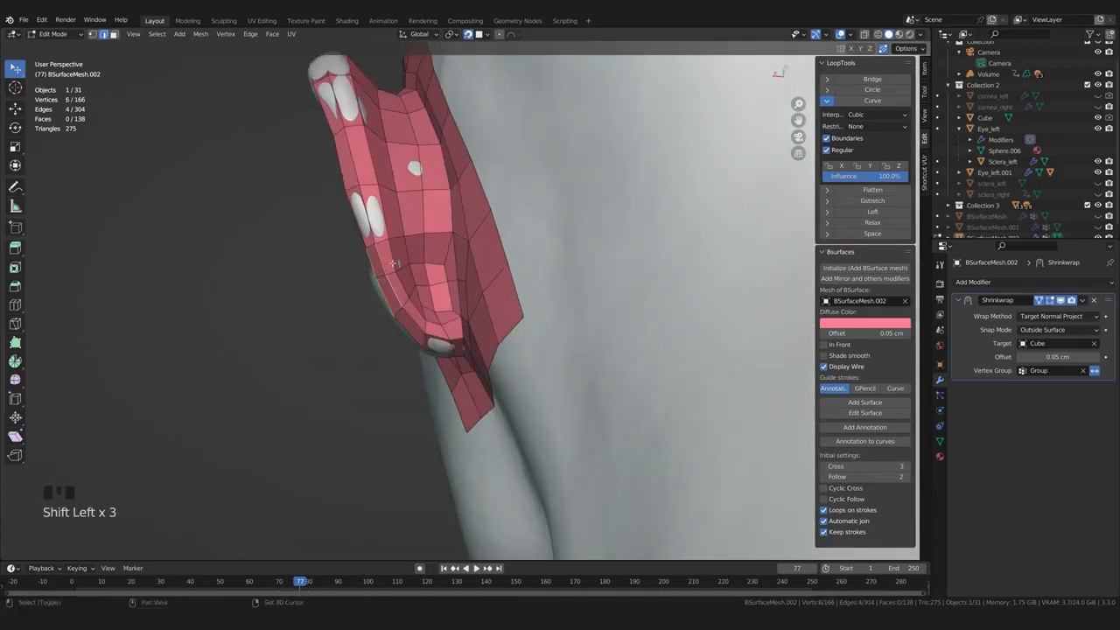
{"action": "left_click", "coordinate": [866, 223]}
Extrude quads from the rim strip around the bottom of the earlobe with Poly Build and adjust their vertices
{"action": "middle_click_drag", "start_coordinate": [420, 289], "coordinate": [516, 358]}
{"action": "left_click", "coordinate": [15, 342]}
{"action": "left_click", "coordinate": [524, 315], "text": "ctrl"}
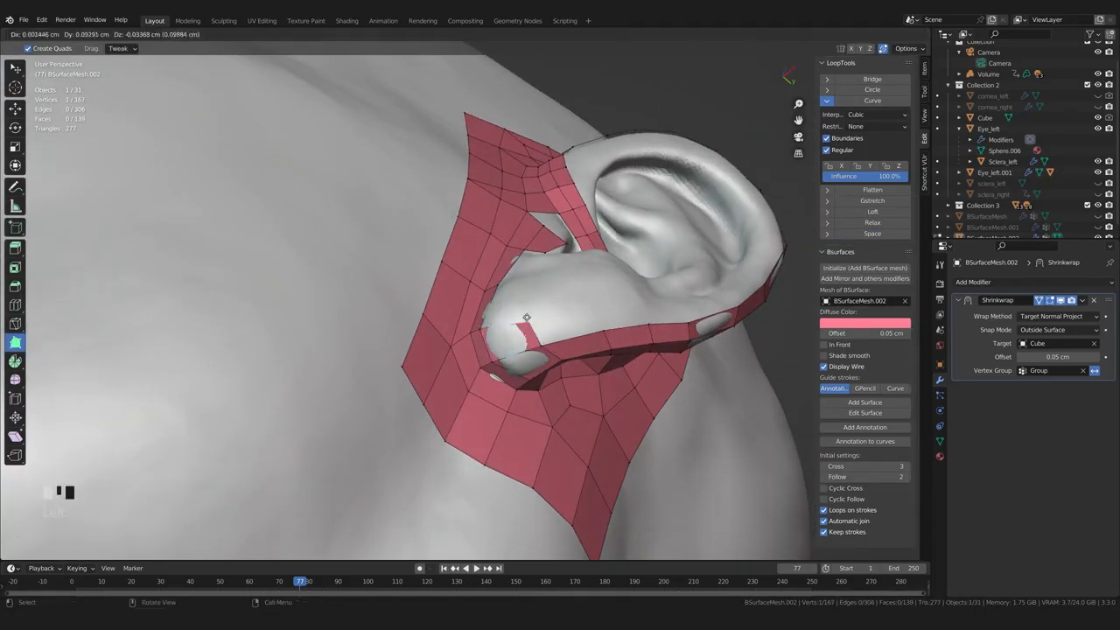
{"action": "middle_click_drag", "start_coordinate": [523, 315], "coordinate": [525, 372]}
{"action": "left_click_drag", "start_coordinate": [525, 372], "coordinate": [535, 377]}
{"action": "left_click", "coordinate": [491, 372], "text": "ctrl"}
{"action": "middle_click_drag", "start_coordinate": [491, 372], "coordinate": [509, 357]}
{"action": "middle_click_drag", "start_coordinate": [775, 483], "coordinate": [117, 323]}
{"action": "scroll", "coordinate": [519, 248], "scroll_direction": "up", "scroll_amount": 2}
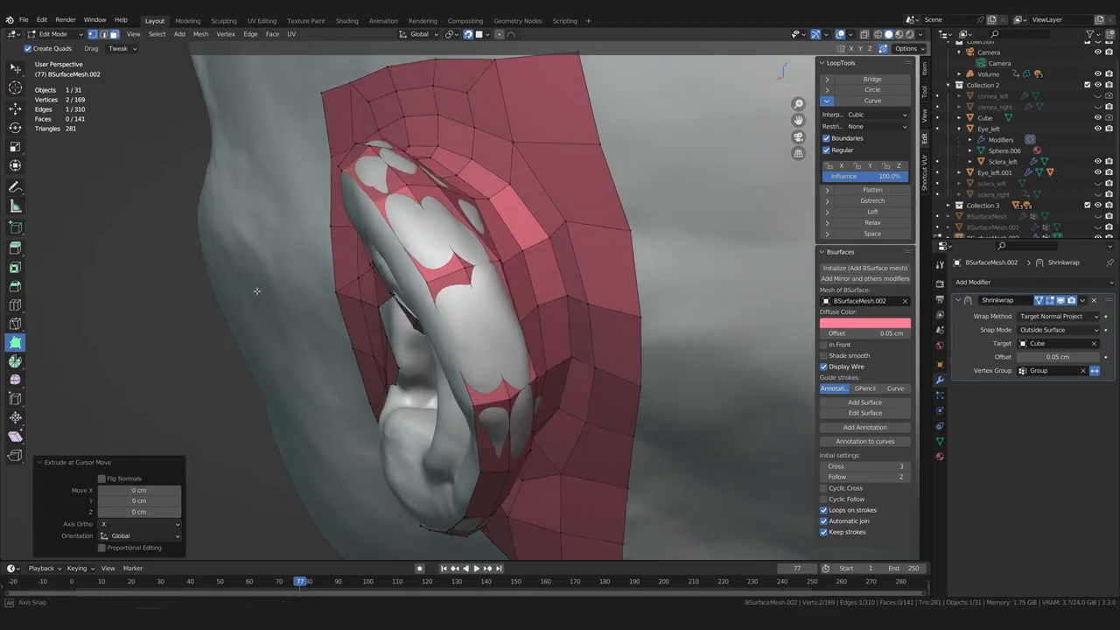
Select a band of faces across the middle strips behind the ear and inset them by about 0.22 cm
{"action": "middle_click_drag", "start_coordinate": [256, 290], "coordinate": [292, 299]}
{"action": "key", "text": "3"}
{"action": "key", "text": "w"}
{"action": "middle_click_drag", "start_coordinate": [496, 308], "coordinate": [385, 289]}
{"action": "left_click", "coordinate": [390, 230], "text": "shift"}
{"action": "left_click", "coordinate": [347, 229], "text": "shift"}
{"action": "left_click", "coordinate": [269, 232], "text": "shift"}
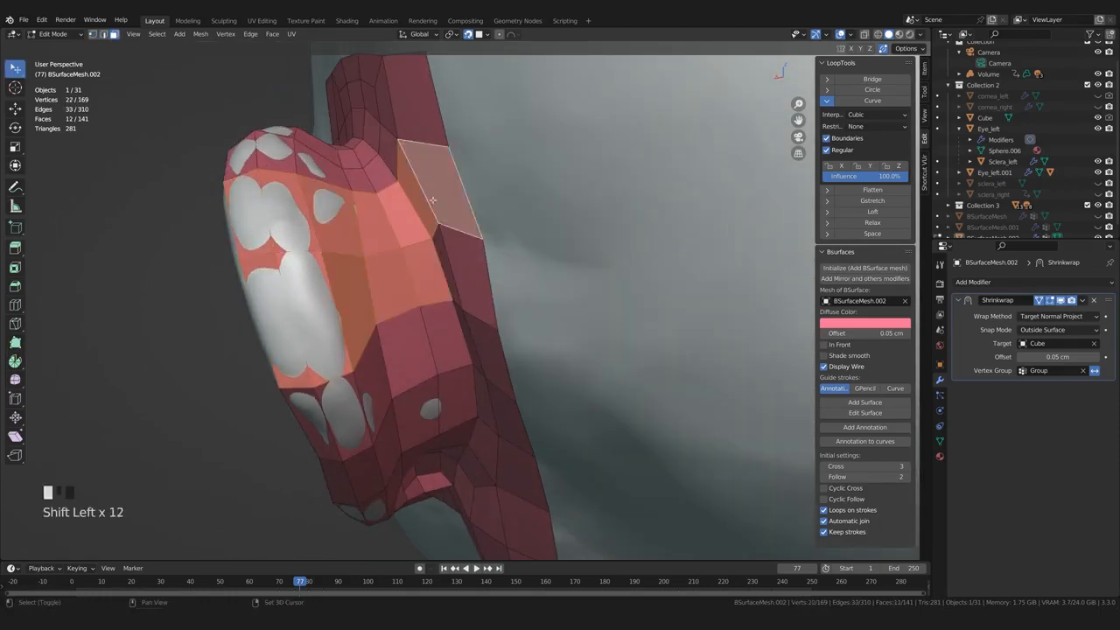
{"action": "middle_click_drag", "start_coordinate": [173, 264], "coordinate": [203, 268]}
{"action": "left_click", "coordinate": [15, 267]}
{"action": "left_click_drag", "start_coordinate": [458, 264], "coordinate": [444, 263]}
{"action": "middle_click_drag", "start_coordinate": [444, 262], "coordinate": [422, 276]}
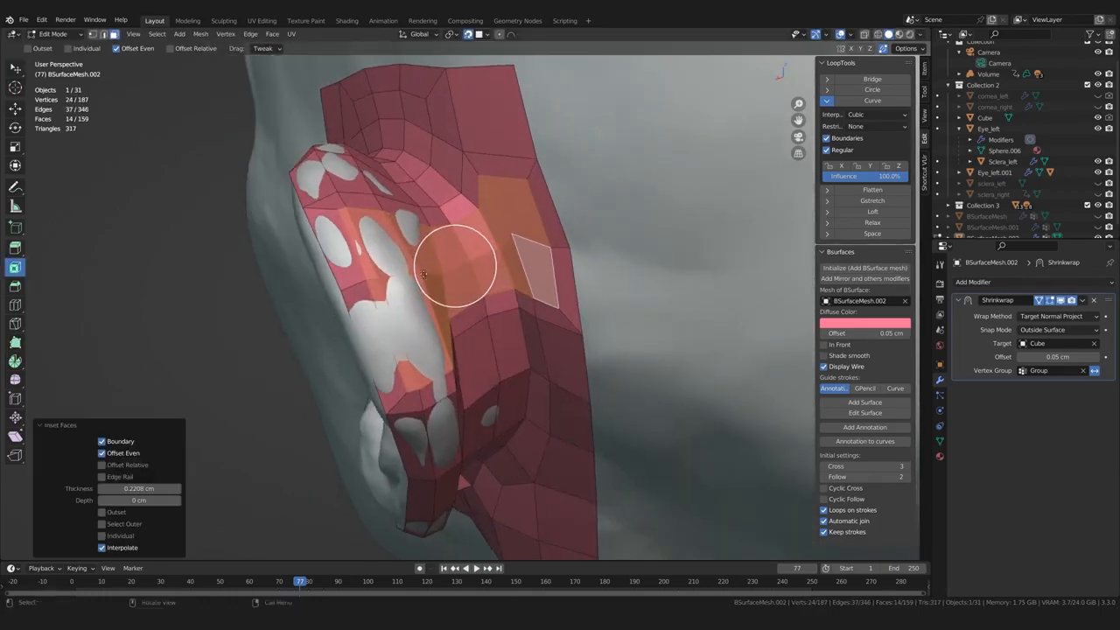
{"action": "left_click_drag", "start_coordinate": [488, 261], "coordinate": [482, 261]}
{"action": "key", "text": "ctrl+z"}
{"action": "key", "text": "ctrl+z"}
Remove two surplus edges beside the inset faces behind the ear
{"action": "middle_click_drag", "start_coordinate": [349, 276], "coordinate": [335, 300]}
{"action": "scroll", "coordinate": [325, 285], "scroll_direction": "up", "scroll_amount": 3}
{"action": "left_click", "coordinate": [343, 249]}
{"action": "left_click", "coordinate": [360, 289], "text": "shift"}
{"action": "key", "text": "Delete"}
{"action": "left_click", "coordinate": [202, 332]}
{"action": "left_click", "coordinate": [335, 300]}
{"action": "middle_click_drag", "start_coordinate": [353, 362], "coordinate": [467, 333]}
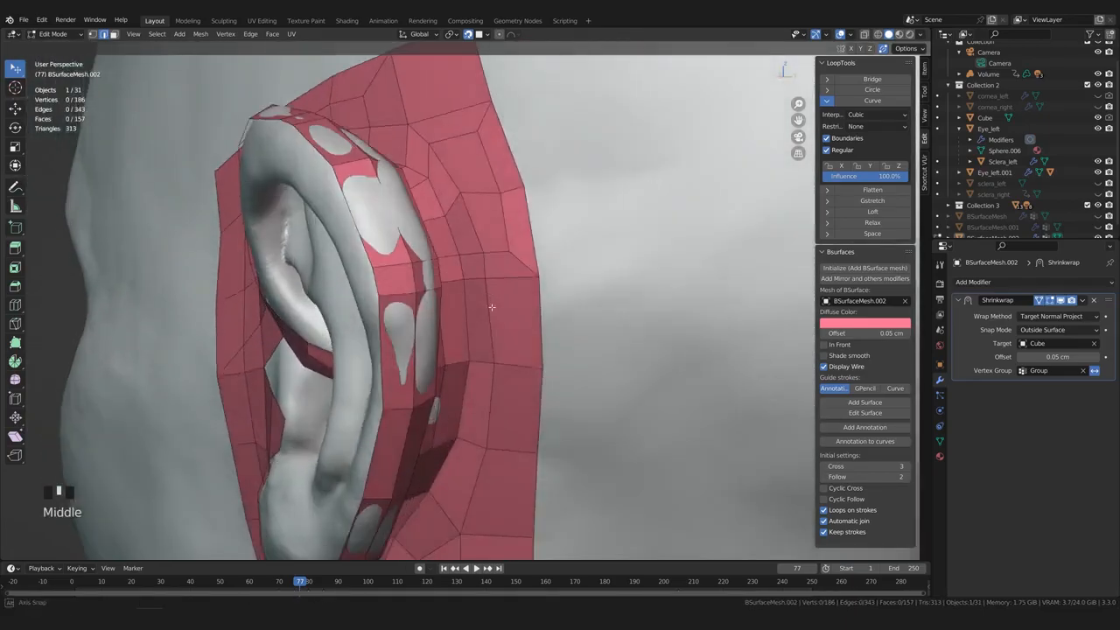
Even out the quads on the strips behind the ear in Sculpt Mode by relaxing them with the Slide Relax brush
{"action": "key", "text": "Tab"}
{"action": "left_click", "coordinate": [464, 396]}
{"action": "middle_click_drag", "start_coordinate": [483, 238], "coordinate": [422, 262]}
{"action": "left_click_drag", "start_coordinate": [422, 263], "coordinate": [423, 271], "text": "shift"}
{"action": "middle_click_drag", "start_coordinate": [423, 271], "coordinate": [384, 289]}
{"action": "left_click_drag", "start_coordinate": [385, 289], "coordinate": [376, 315], "text": "shift"}
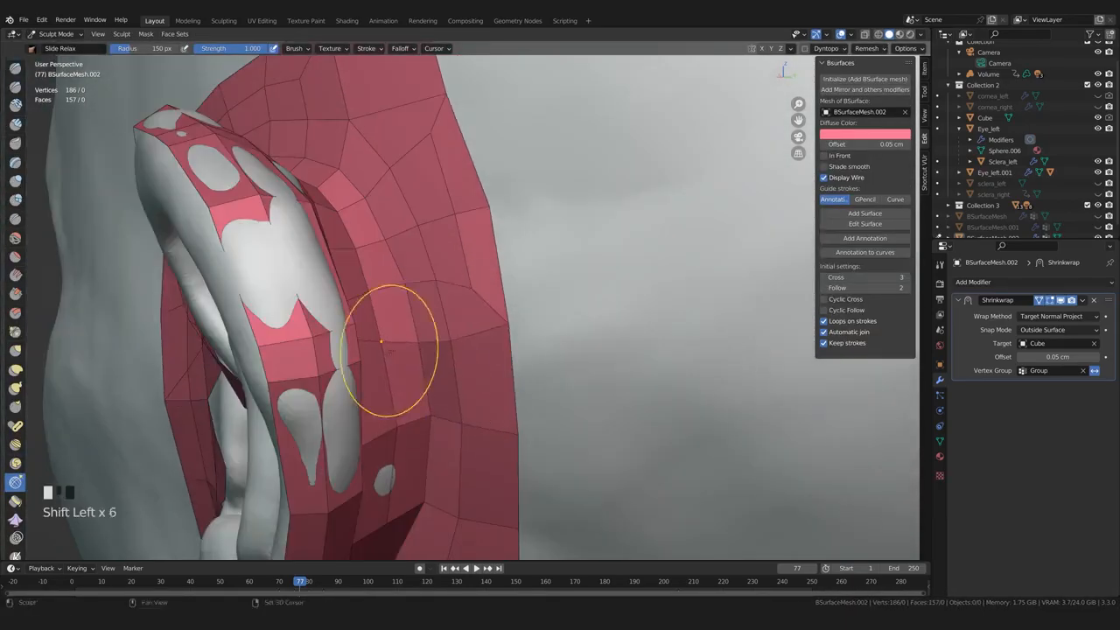
{"action": "middle_click_drag", "start_coordinate": [376, 315], "coordinate": [288, 306]}
{"action": "left_click_drag", "start_coordinate": [250, 350], "coordinate": [235, 318], "text": "shift"}
{"action": "middle_click_drag", "start_coordinate": [235, 318], "coordinate": [350, 341]}
{"action": "left_click_drag", "start_coordinate": [389, 355], "coordinate": [406, 380], "text": "shift"}
{"action": "middle_click_drag", "start_coordinate": [406, 379], "coordinate": [429, 241]}
{"action": "left_click_drag", "start_coordinate": [429, 241], "coordinate": [432, 222], "text": "shift"}
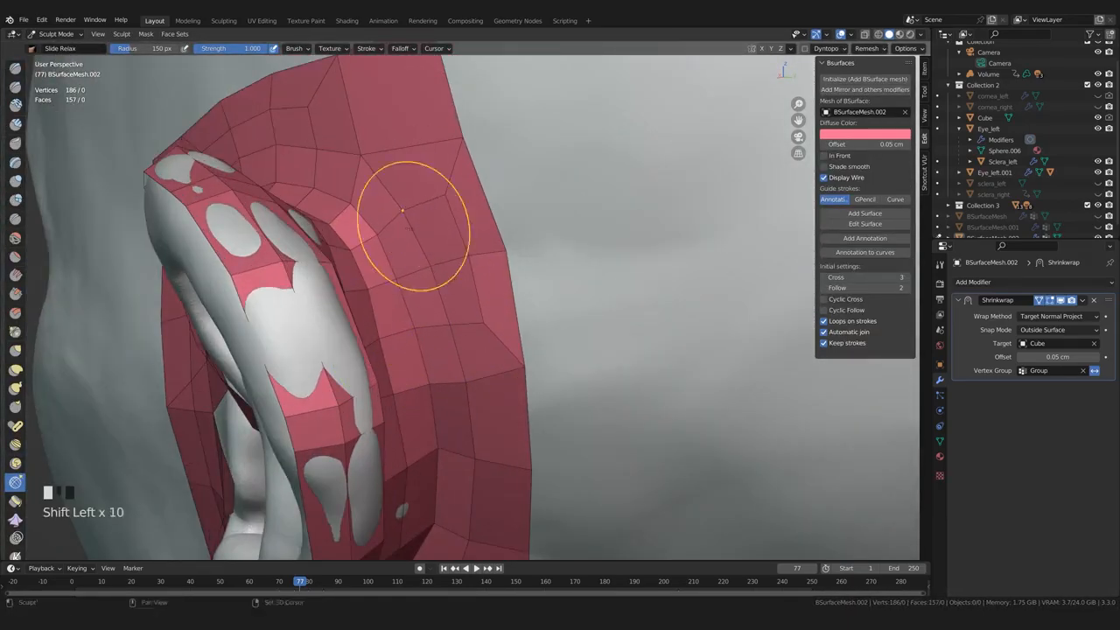
{"action": "middle_click_drag", "start_coordinate": [432, 222], "coordinate": [358, 359]}
{"action": "left_click_drag", "start_coordinate": [359, 359], "coordinate": [352, 382], "text": "shift"}
{"action": "middle_click_drag", "start_coordinate": [353, 381], "coordinate": [293, 336]}
{"action": "left_click_drag", "start_coordinate": [293, 337], "coordinate": [287, 356], "text": "shift"}
{"action": "middle_click_drag", "start_coordinate": [288, 356], "coordinate": [229, 372]}
{"action": "left_click_drag", "start_coordinate": [229, 371], "coordinate": [219, 394], "text": "shift"}
Enlarge the Grab brush to 191 px and pull the strips in the crease behind the ear into shape
{"action": "mouse_move", "coordinate": [219, 394]}
{"action": "middle_mouse_down"}
{"action": "mouse_move", "coordinate": [293, 362]}
{"action": "mouse_move", "coordinate": [234, 288]}
{"action": "middle_mouse_up"}
{"action": "key", "text": "g"}
{"action": "key", "text": "bracketright"}
{"action": "key", "text": "bracketright"}
{"action": "key", "text": "bracketright"}
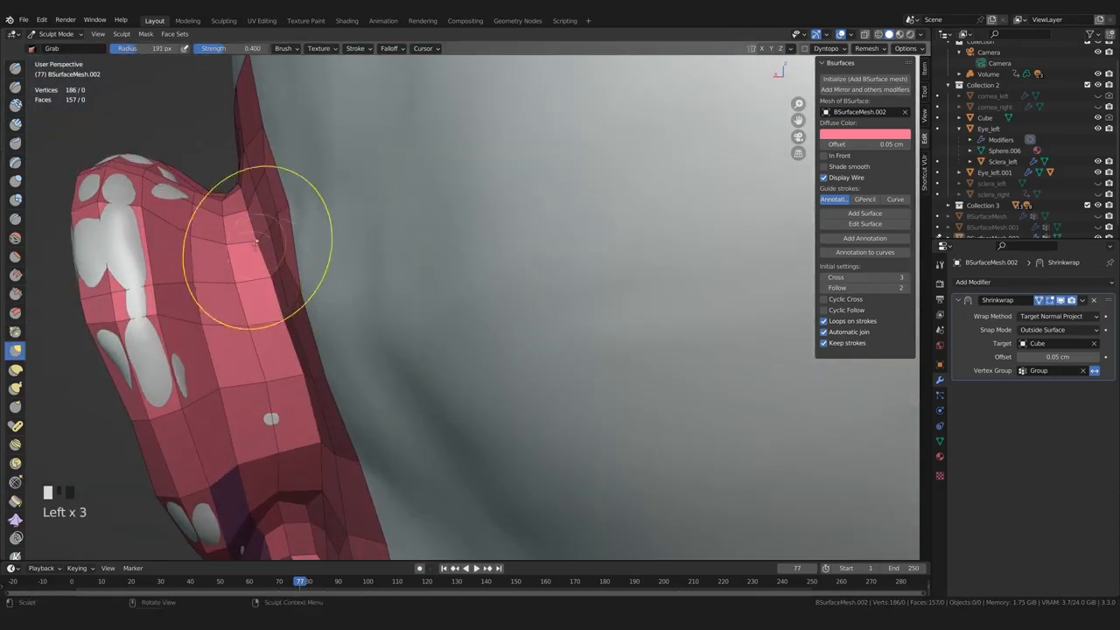
{"action": "left_click", "coordinate": [371, 348]}
{"action": "middle_click_drag", "start_coordinate": [350, 323], "coordinate": [367, 350]}
Reposition individual vertices in Edit Mode on the upper strips behind the ear
{"action": "scroll", "coordinate": [350, 332], "scroll_direction": "up", "scroll_amount": 1}
{"action": "left_click", "coordinate": [275, 310]}
{"action": "key", "text": "g"}
{"action": "left_click", "coordinate": [280, 302]}
{"action": "scroll", "coordinate": [307, 299], "scroll_direction": "down", "scroll_amount": 1}
{"action": "middle_click_drag", "start_coordinate": [304, 284], "coordinate": [420, 229]}
{"action": "left_click_drag", "start_coordinate": [419, 229], "coordinate": [425, 219]}
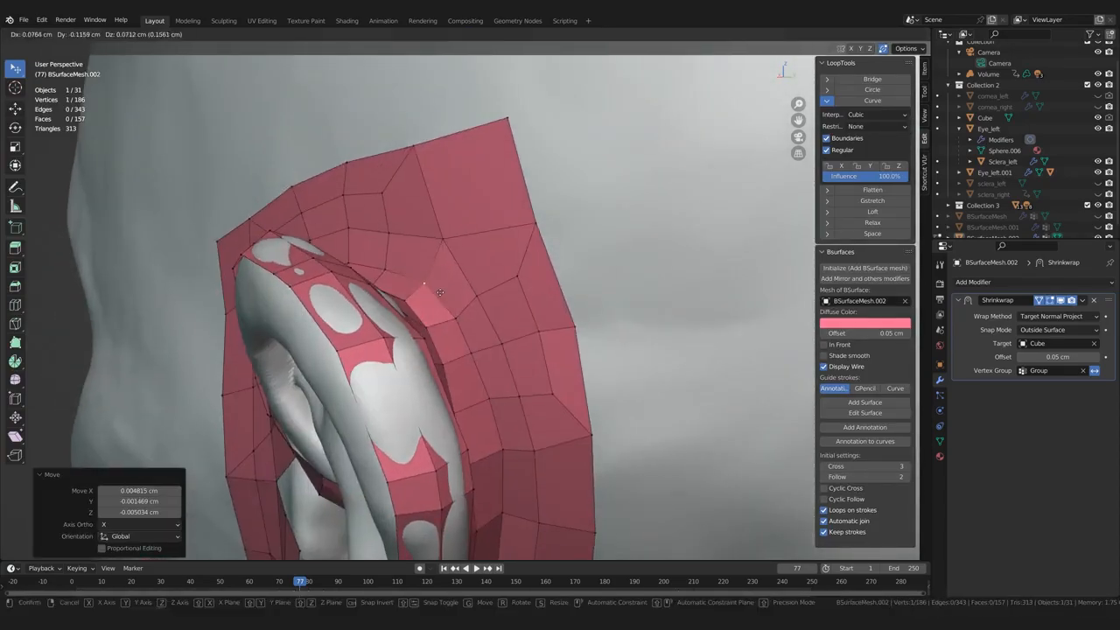
{"action": "middle_click_drag", "start_coordinate": [425, 219], "coordinate": [455, 315]}
{"action": "left_click_drag", "start_coordinate": [455, 315], "coordinate": [460, 306]}
{"action": "middle_click_drag", "start_coordinate": [460, 306], "coordinate": [381, 346]}
Select the edge segments running along the inset strips behind the ear and apply LoopTools Space
{"action": "key", "text": "2"}
{"action": "left_click", "coordinate": [372, 322]}
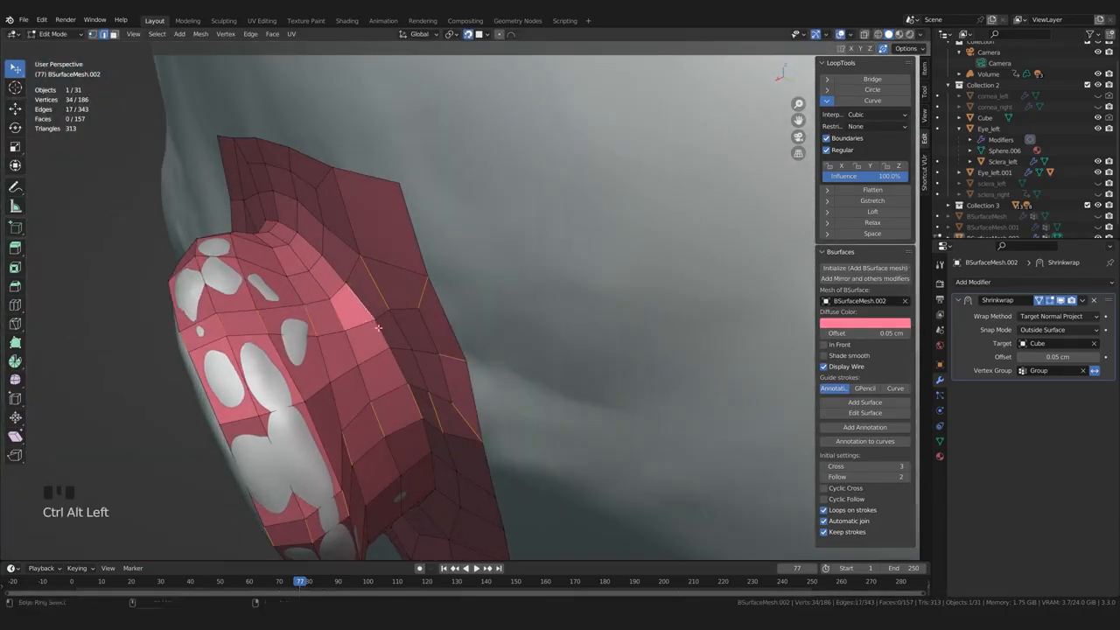
{"action": "left_click", "coordinate": [457, 347], "text": "alt"}
{"action": "middle_click_drag", "start_coordinate": [457, 347], "coordinate": [420, 321]}
{"action": "left_click", "coordinate": [442, 326], "text": "shift"}
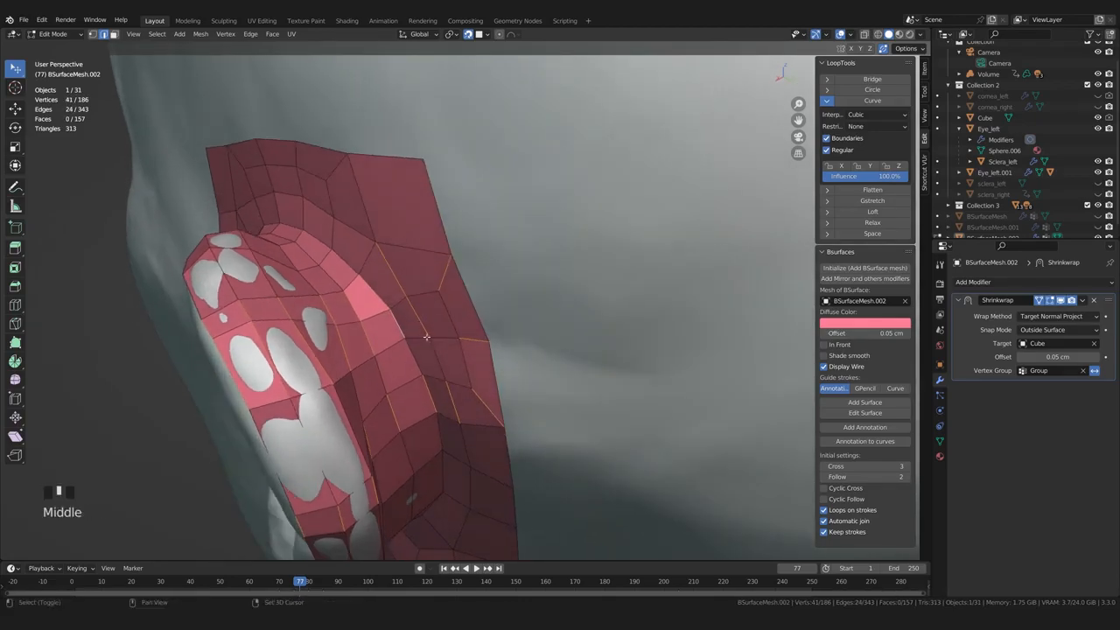
{"action": "left_click", "coordinate": [466, 376], "text": "shift"}
{"action": "middle_click_drag", "start_coordinate": [465, 376], "coordinate": [388, 270]}
{"action": "left_click", "coordinate": [872, 234]}
{"action": "left_click", "coordinate": [612, 350]}
Select five edges across the middle of the strips behind the ear and space them evenly with LoopTools Space
{"action": "scroll", "coordinate": [393, 367], "scroll_direction": "up", "scroll_amount": 3}
{"action": "scroll", "coordinate": [488, 335], "scroll_direction": "down", "scroll_amount": 6}
{"action": "scroll", "coordinate": [381, 240], "scroll_direction": "up", "scroll_amount": 3}
{"action": "left_click", "coordinate": [382, 240], "text": "ctrl+alt"}
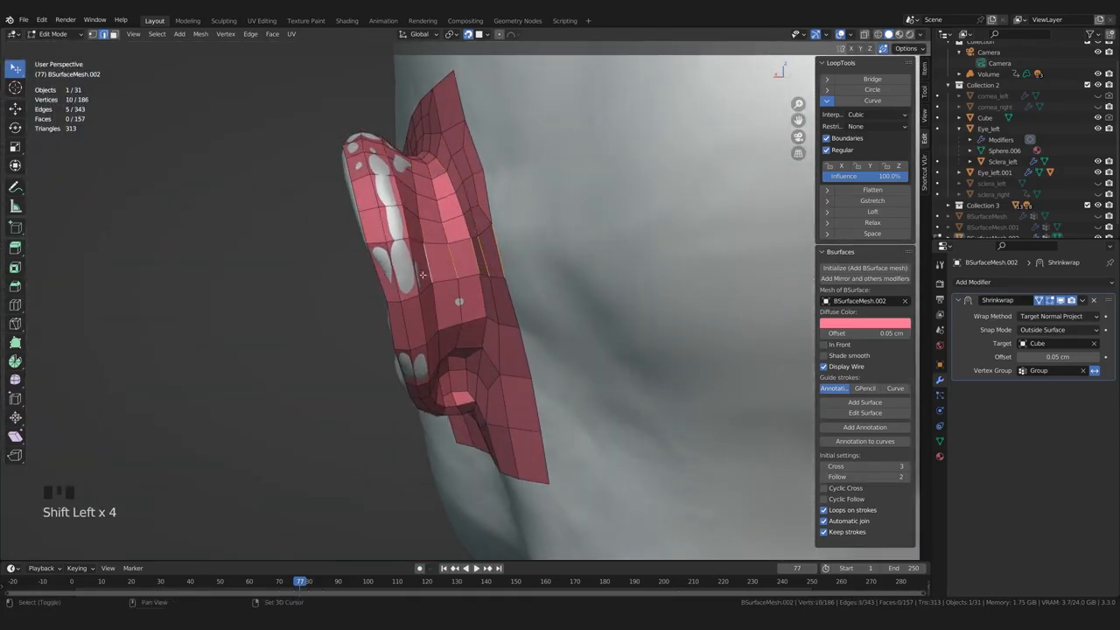
{"action": "left_click", "coordinate": [872, 234]}
{"action": "left_click", "coordinate": [629, 288]}
Add quads to the open border beside the ear with Poly Build and adjust their vertices
{"action": "middle_click_drag", "start_coordinate": [437, 323], "coordinate": [429, 302]}
{"action": "scroll", "coordinate": [429, 302], "scroll_direction": "up", "scroll_amount": 3}
{"action": "left_click", "coordinate": [14, 342]}
{"action": "left_click_drag", "start_coordinate": [427, 353], "coordinate": [448, 334]}
{"action": "middle_click_drag", "start_coordinate": [447, 334], "coordinate": [441, 371]}
{"action": "left_click_drag", "start_coordinate": [446, 374], "coordinate": [472, 372]}
{"action": "middle_click_drag", "start_coordinate": [472, 371], "coordinate": [431, 437]}
{"action": "left_click_drag", "start_coordinate": [431, 437], "coordinate": [471, 383], "text": "ctrl"}
{"action": "mouse_move", "coordinate": [471, 383]}
{"action": "middle_mouse_down"}
{"action": "mouse_move", "coordinate": [486, 376]}
{"action": "mouse_move", "coordinate": [472, 381]}
{"action": "middle_mouse_up"}
{"action": "left_click_drag", "start_coordinate": [473, 382], "coordinate": [467, 375]}
Reposition a vertex on the strip in front of the ear
{"action": "middle_click_drag", "start_coordinate": [467, 375], "coordinate": [438, 293]}
{"action": "scroll", "coordinate": [437, 293], "scroll_direction": "up", "scroll_amount": 3}
{"action": "key", "text": "1"}
{"action": "left_click_drag", "start_coordinate": [415, 263], "coordinate": [398, 229]}
{"action": "middle_click_drag", "start_coordinate": [398, 249], "coordinate": [441, 341]}
Cut new edges with the Knife through the face strips in front of the ear beside the tragus
{"action": "key", "text": "2"}
{"action": "scroll", "coordinate": [442, 341], "scroll_direction": "down", "scroll_amount": 4}
{"action": "middle_click_drag", "start_coordinate": [779, 410], "coordinate": [432, 323]}
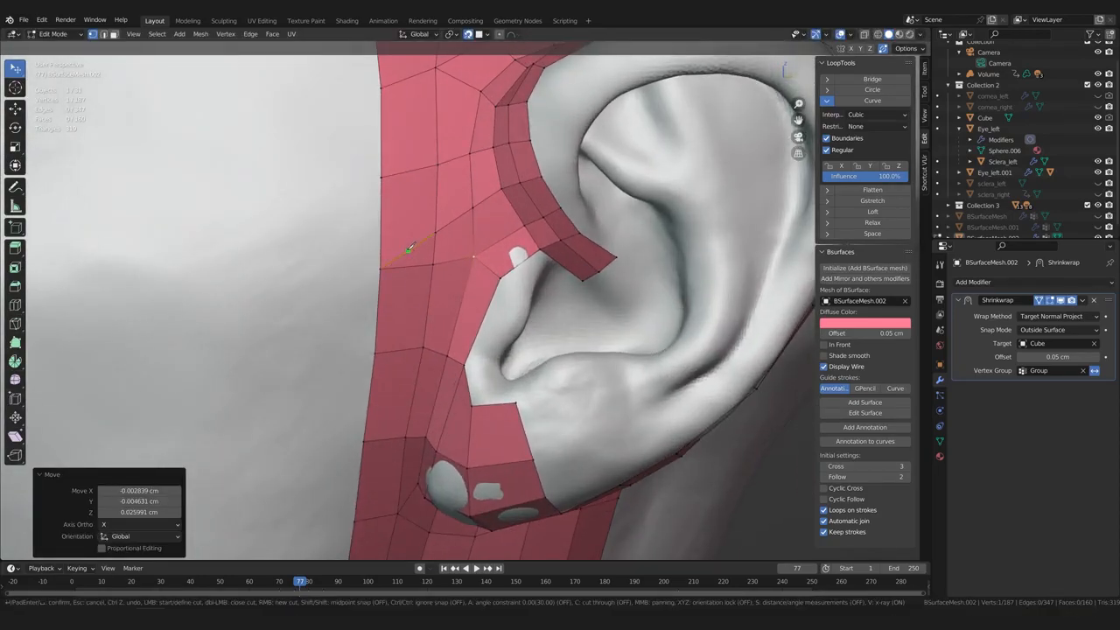
{"action": "middle_click_drag", "start_coordinate": [381, 347], "coordinate": [449, 325], "text": "shift"}
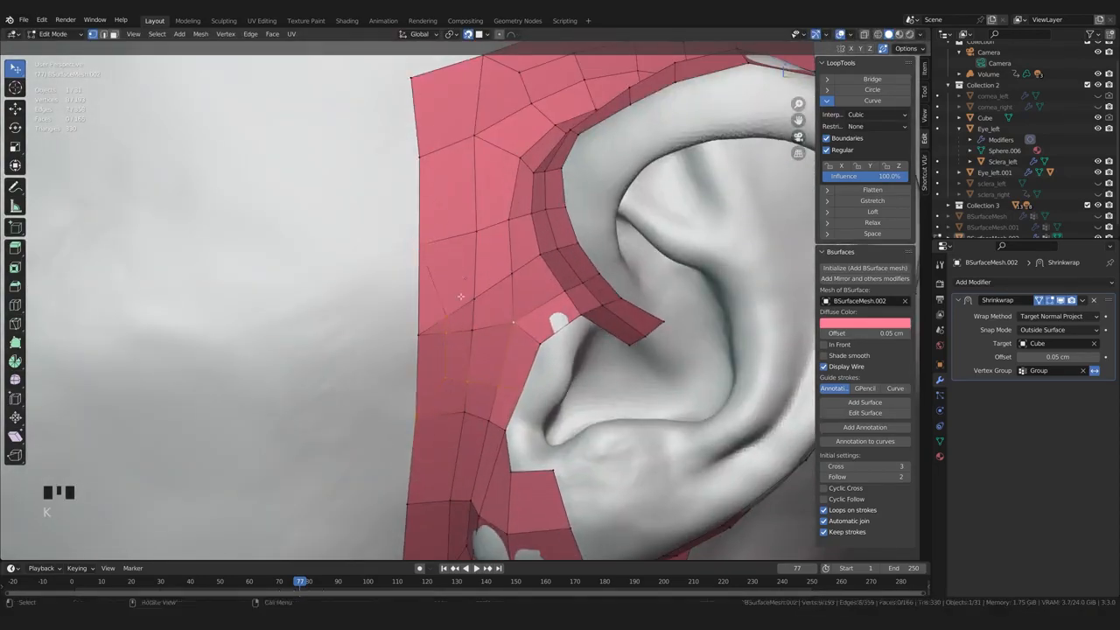
{"action": "key", "text": "Return"}
Reposition the vertices along the new cut in front of the ear to even out its faces
{"action": "scroll", "coordinate": [458, 282], "scroll_direction": "down", "scroll_amount": 3}
{"action": "scroll", "coordinate": [441, 306], "scroll_direction": "up", "scroll_amount": 3}
{"action": "left_click_drag", "start_coordinate": [441, 306], "coordinate": [439, 279]}
{"action": "middle_click_drag", "start_coordinate": [494, 267], "coordinate": [503, 259]}
{"action": "left_click_drag", "start_coordinate": [469, 366], "coordinate": [472, 355]}
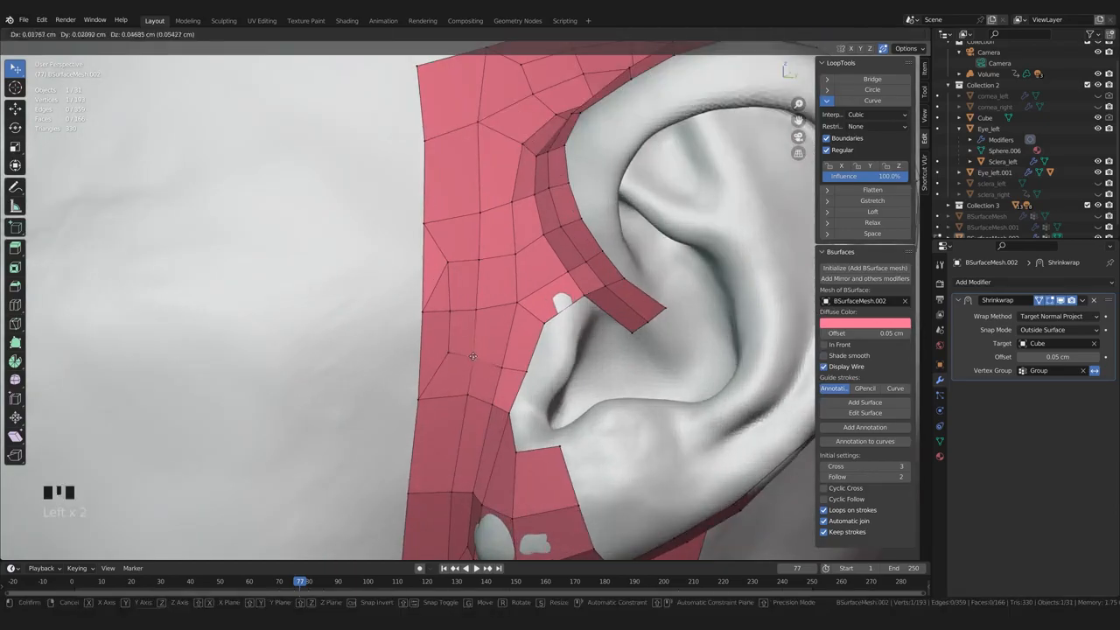
{"action": "scroll", "coordinate": [501, 371], "scroll_direction": "down", "scroll_amount": 1}
{"action": "left_click_drag", "start_coordinate": [474, 306], "coordinate": [474, 314]}
{"action": "middle_click_drag", "start_coordinate": [474, 308], "coordinate": [499, 304]}
Undo the last vertex move and dissolve the surplus edge in the strip in front of the ear
{"action": "scroll", "coordinate": [464, 302], "scroll_direction": "down", "scroll_amount": 1}
{"action": "left_click_drag", "start_coordinate": [460, 189], "coordinate": [457, 206]}
{"action": "scroll", "coordinate": [426, 332], "scroll_direction": "up", "scroll_amount": 1}
{"action": "key", "text": "ctrl+z"}
{"action": "key", "text": "ctrl+x"}
{"action": "scroll", "coordinate": [460, 323], "scroll_direction": "down", "scroll_amount": 1}
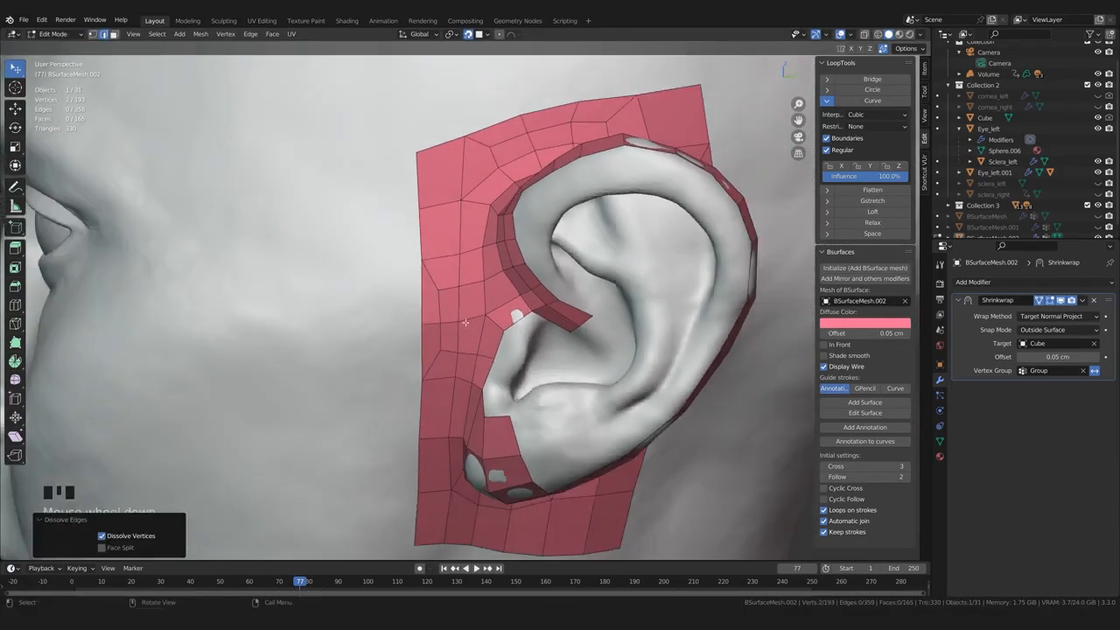
Reposition the vertices along the mesh border around the tragus and on the strip in front of it
{"action": "scroll", "coordinate": [524, 368], "scroll_direction": "up", "scroll_amount": 2}
{"action": "middle_click_drag", "start_coordinate": [508, 337], "coordinate": [518, 341]}
{"action": "key", "text": "1"}
{"action": "left_click_drag", "start_coordinate": [495, 320], "coordinate": [503, 314]}
{"action": "middle_click_drag", "start_coordinate": [507, 324], "coordinate": [544, 353]}
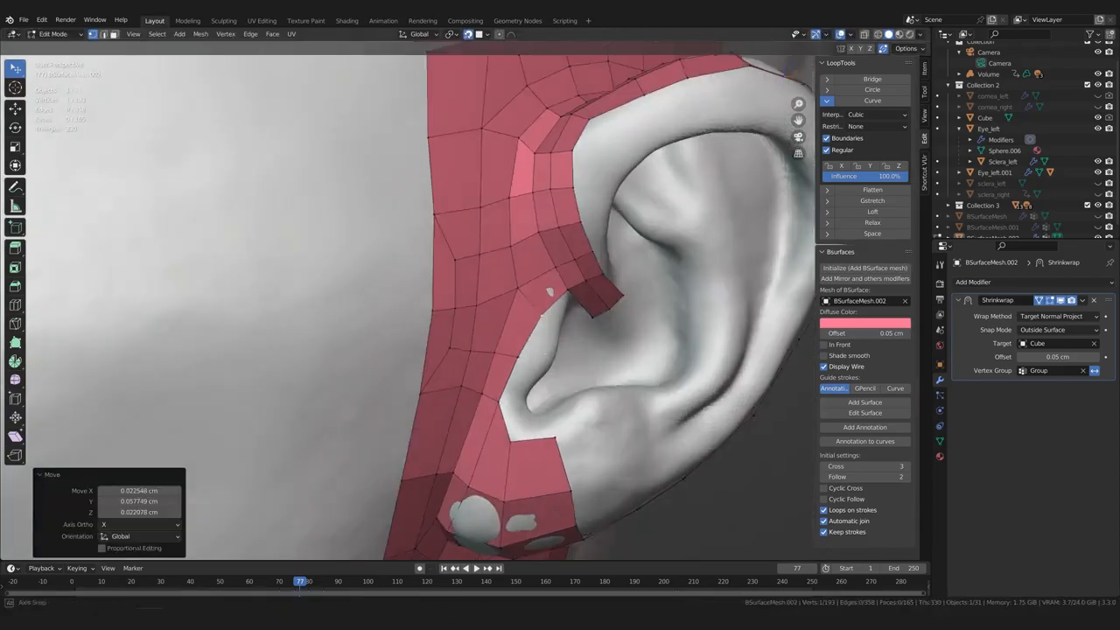
{"action": "left_click_drag", "start_coordinate": [543, 315], "coordinate": [553, 288]}
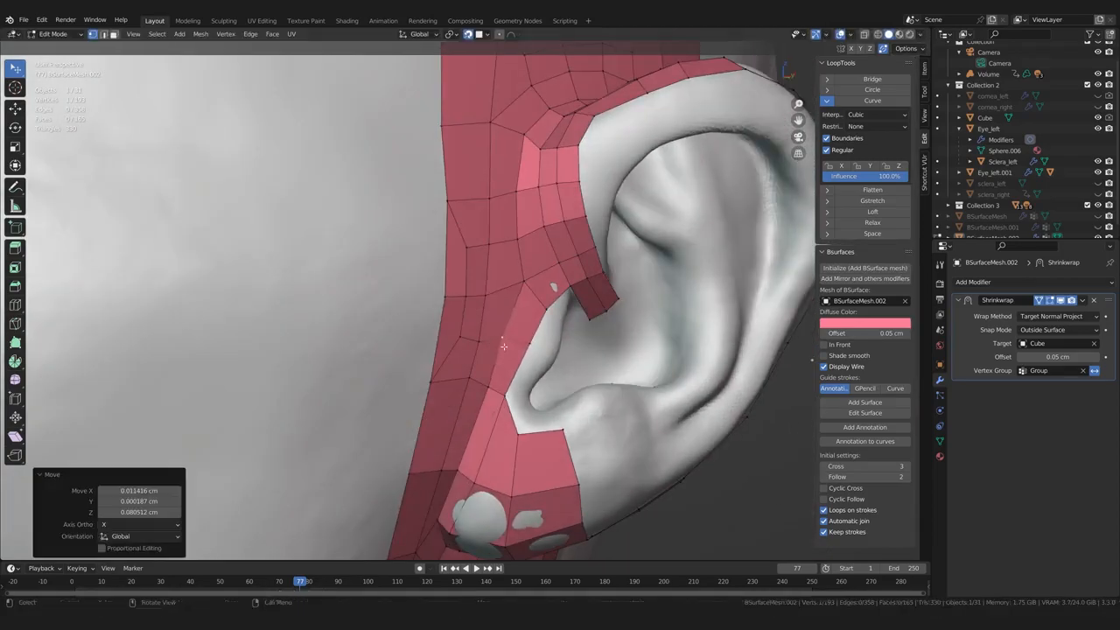
{"action": "scroll", "coordinate": [542, 302], "scroll_direction": "down", "scroll_amount": 6}
{"action": "scroll", "coordinate": [472, 350], "scroll_direction": "up", "scroll_amount": 5}
{"action": "middle_click_drag", "start_coordinate": [472, 350], "coordinate": [490, 323]}
{"action": "left_click_drag", "start_coordinate": [482, 331], "coordinate": [479, 327]}
{"action": "middle_click_drag", "start_coordinate": [479, 327], "coordinate": [501, 366]}
{"action": "scroll", "coordinate": [489, 383], "scroll_direction": "down", "scroll_amount": 4}
{"action": "scroll", "coordinate": [468, 330], "scroll_direction": "up", "scroll_amount": 3}
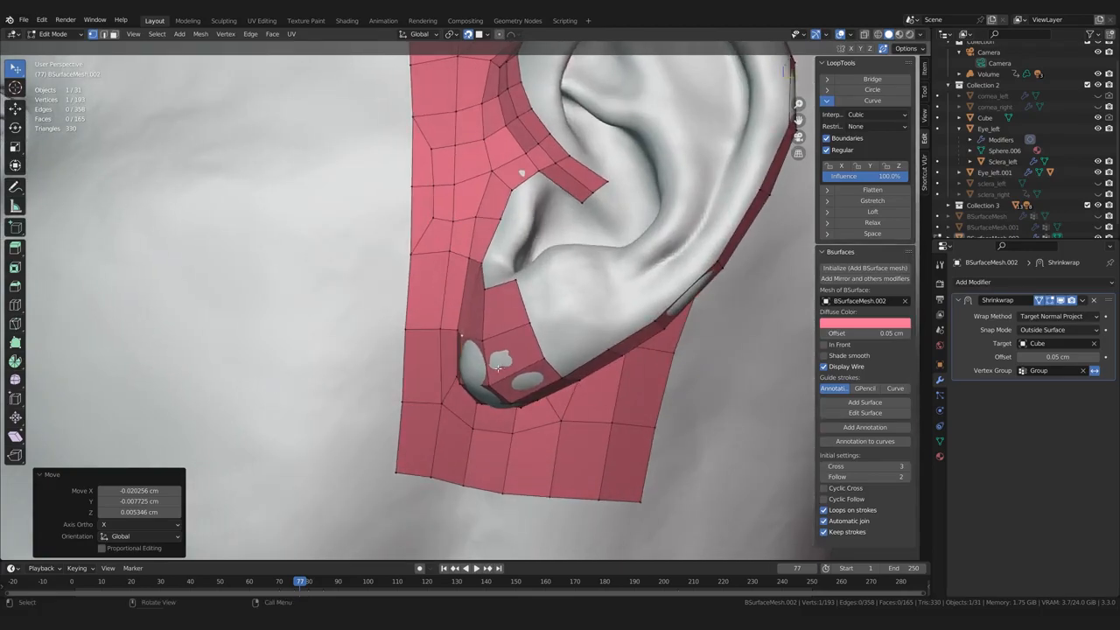
Delete the faces filling the area behind the earlobe, inside the rim strip, and save the file
{"action": "scroll", "coordinate": [498, 368], "scroll_direction": "down", "scroll_amount": 5}
{"action": "middle_click_drag", "start_coordinate": [498, 367], "coordinate": [483, 343]}
{"action": "scroll", "coordinate": [490, 356], "scroll_direction": "up", "scroll_amount": 4}
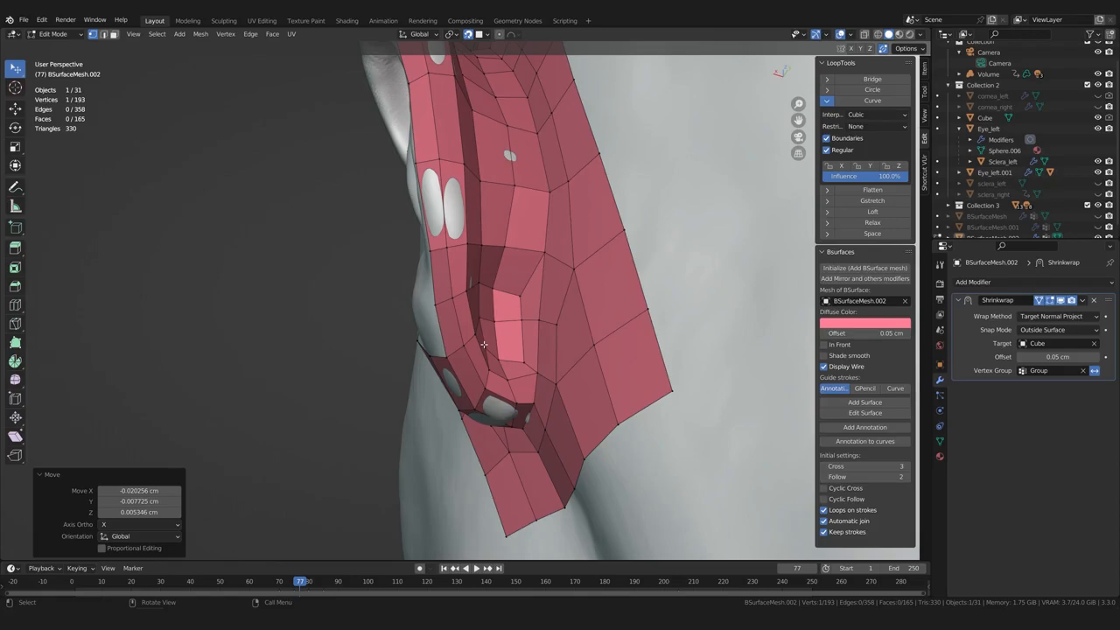
{"action": "middle_click_drag", "start_coordinate": [484, 343], "coordinate": [503, 327]}
{"action": "key", "text": "3"}
{"action": "key", "text": "c"}
{"action": "left_click_drag", "start_coordinate": [486, 324], "coordinate": [510, 354]}
{"action": "mouse_move", "coordinate": [510, 353]}
{"action": "middle_mouse_down"}
{"action": "mouse_move", "coordinate": [481, 343]}
{"action": "mouse_move", "coordinate": [493, 348]}
{"action": "middle_mouse_up"}
{"action": "key", "text": "x"}
{"action": "key", "text": "f"}
{"action": "key", "text": "ctrl+s"}
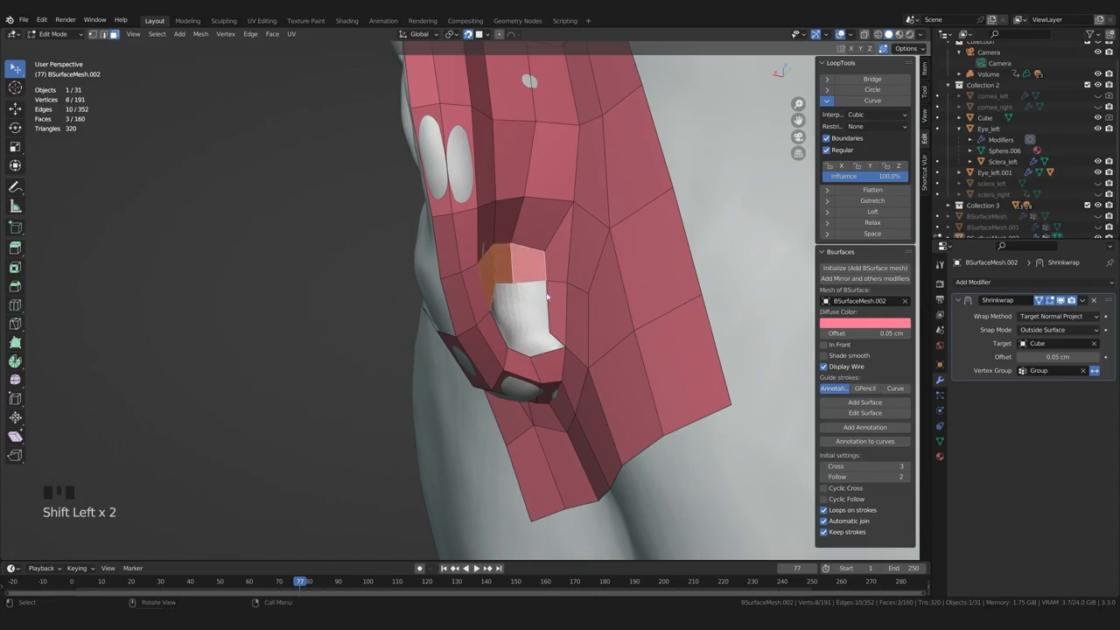
{"action": "key", "text": "x"}
{"action": "key", "text": "f"}
{"action": "middle_click_drag", "start_coordinate": [426, 376], "coordinate": [473, 360]}
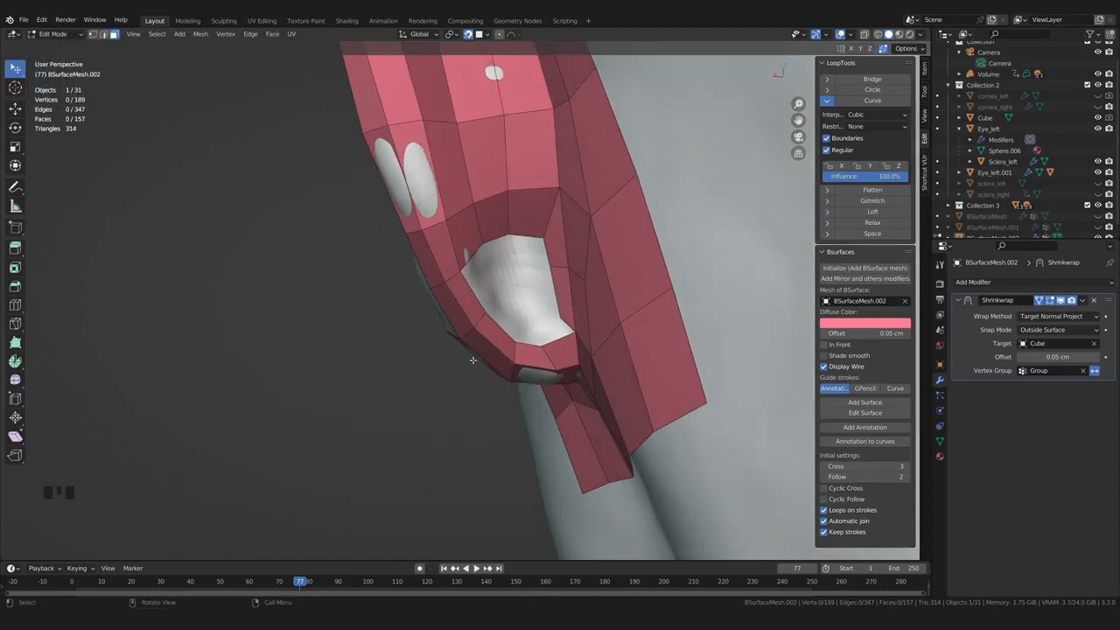
Cut an edge loop around the rim strip that borders the hole behind the earlobe
{"action": "middle_click_drag", "start_coordinate": [401, 327], "coordinate": [414, 322]}
{"action": "key", "text": "2"}
{"action": "left_click", "coordinate": [457, 245], "text": "ctrl+alt"}
{"action": "middle_click_drag", "start_coordinate": [451, 263], "coordinate": [450, 319]}
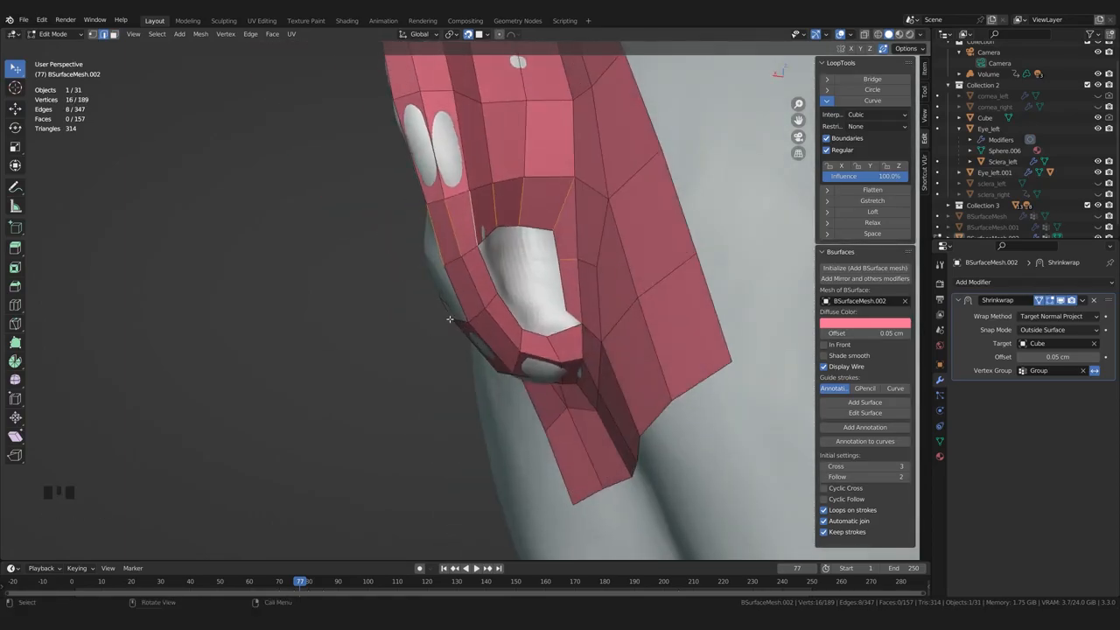
{"action": "left_click", "coordinate": [499, 332]}
{"action": "left_click", "coordinate": [490, 357]}
{"action": "key", "text": "ctrl+r"}
{"action": "left_click", "coordinate": [493, 210]}
{"action": "left_click", "coordinate": [493, 209]}
{"action": "left_click", "coordinate": [376, 306]}
Extrude a new face from the lower border of the hole behind the earlobe with Poly Build, undoing the first attempt
{"action": "scroll", "coordinate": [472, 333], "scroll_direction": "down", "scroll_amount": 2}
{"action": "middle_click_drag", "start_coordinate": [499, 357], "coordinate": [483, 332]}
{"action": "left_click", "coordinate": [15, 342]}
{"action": "left_click_drag", "start_coordinate": [534, 347], "coordinate": [512, 325]}
{"action": "middle_click_drag", "start_coordinate": [513, 324], "coordinate": [530, 337]}
{"action": "key", "text": "ctrl+z"}
{"action": "left_click_drag", "start_coordinate": [534, 346], "coordinate": [526, 322]}
{"action": "scroll", "coordinate": [527, 333], "scroll_direction": "down", "scroll_amount": 2}
Fill faces along the lower border of the hole, cut another loop through the rim, and extend the patch upward
{"action": "middle_click_drag", "start_coordinate": [527, 332], "coordinate": [350, 350]}
{"action": "key", "text": "2"}
{"action": "key", "text": "w"}
{"action": "key", "text": "f"}
{"action": "key", "text": "f"}
{"action": "scroll", "coordinate": [496, 349], "scroll_direction": "down", "scroll_amount": 2}
{"action": "scroll", "coordinate": [451, 297], "scroll_direction": "up", "scroll_amount": 2}
{"action": "key", "text": "ctrl+r"}
{"action": "left_click", "coordinate": [424, 271]}
{"action": "left_click_drag", "start_coordinate": [525, 336], "coordinate": [495, 285]}
{"action": "key", "text": "2"}
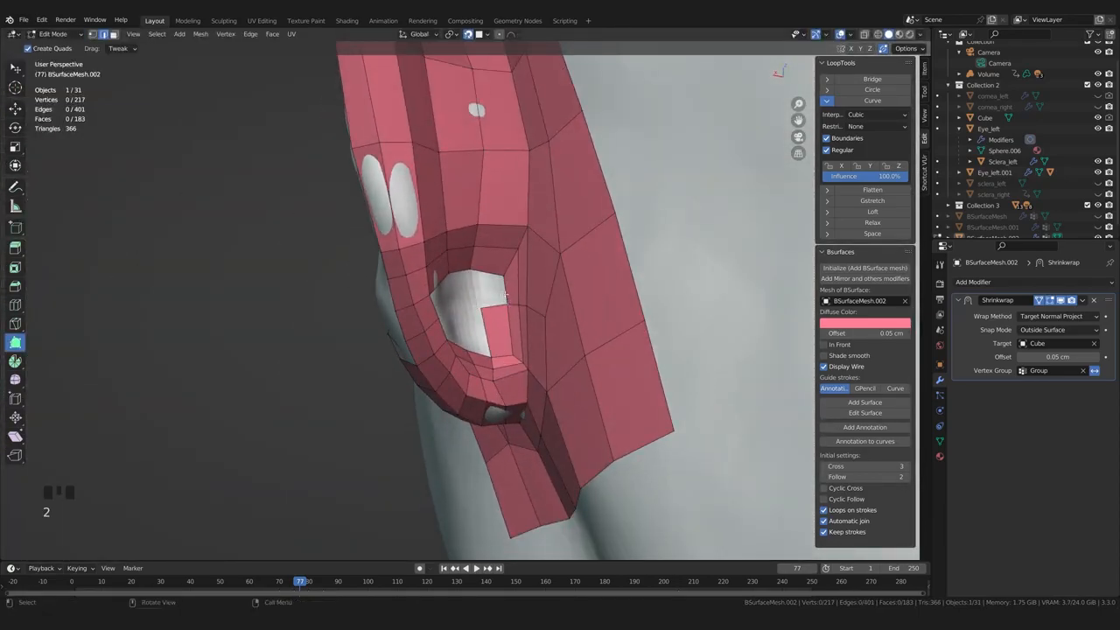
Extrude the upper border of the hole downward and fill the remaining opening behind the earlobe with faces
{"action": "key", "text": "w"}
{"action": "middle_click_drag", "start_coordinate": [482, 372], "coordinate": [464, 383], "text": "shift"}
{"action": "scroll", "coordinate": [464, 384], "scroll_direction": "up", "scroll_amount": 1}
{"action": "key", "text": "5"}
{"action": "left_click_drag", "start_coordinate": [446, 282], "coordinate": [459, 317]}
{"action": "key", "text": "w"}
{"action": "mouse_move", "coordinate": [459, 317]}
{"action": "middle_mouse_down"}
{"action": "mouse_move", "coordinate": [423, 373]}
{"action": "mouse_move", "coordinate": [482, 390]}
{"action": "middle_mouse_up"}
{"action": "key", "text": "f"}
{"action": "key", "text": "f"}
{"action": "key", "text": "f"}
{"action": "scroll", "coordinate": [437, 350], "scroll_direction": "down", "scroll_amount": 2}
Switch to Sculpt Mode and create a face set from the visible mesh
{"action": "key", "text": "Tab"}
{"action": "scroll", "coordinate": [482, 390], "scroll_direction": "up", "scroll_amount": 1}
{"action": "left_click", "coordinate": [174, 35]}
{"action": "left_click", "coordinate": [210, 58]}
{"action": "scroll", "coordinate": [467, 350], "scroll_direction": "up", "scroll_amount": 2}
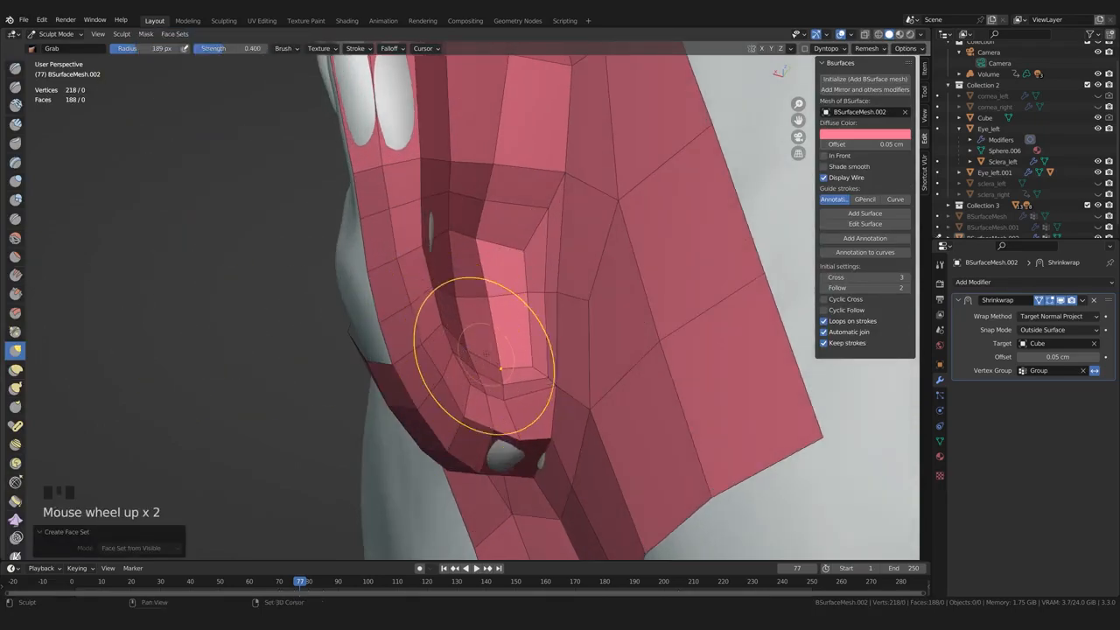
Smooth the newly filled faces and the surrounding rim behind the earlobe, and return to Edit Mode
{"action": "left_click_drag", "start_coordinate": [456, 234], "coordinate": [451, 250], "text": "shift"}
{"action": "middle_click_drag", "start_coordinate": [451, 249], "coordinate": [404, 272]}
{"action": "left_click_drag", "start_coordinate": [404, 271], "coordinate": [398, 293], "text": "shift"}
{"action": "middle_click_drag", "start_coordinate": [503, 361], "coordinate": [544, 297]}
{"action": "left_click_drag", "start_coordinate": [535, 214], "coordinate": [528, 230], "text": "shift"}
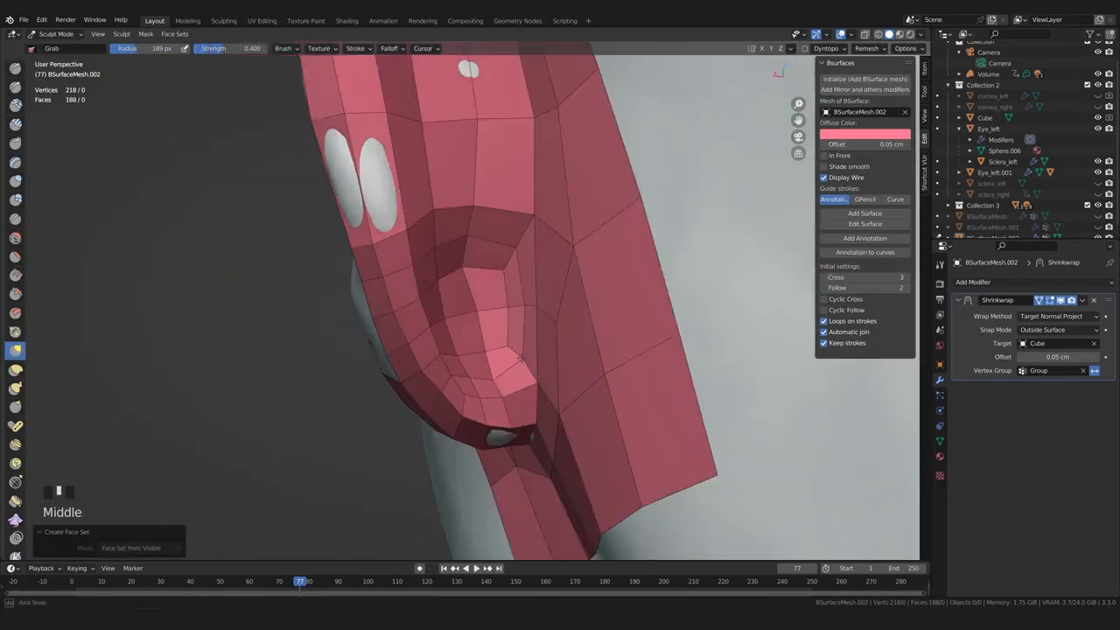
{"action": "scroll", "coordinate": [472, 362], "scroll_direction": "down", "scroll_amount": 3}
{"action": "mouse_move", "coordinate": [528, 230]}
{"action": "middle_mouse_down"}
{"action": "mouse_move", "coordinate": [472, 362]}
{"action": "mouse_move", "coordinate": [525, 354]}
{"action": "middle_mouse_up"}
{"action": "scroll", "coordinate": [472, 363], "scroll_direction": "up", "scroll_amount": 2}
{"action": "scroll", "coordinate": [490, 350], "scroll_direction": "up", "scroll_amount": 1}
{"action": "key", "text": "2"}
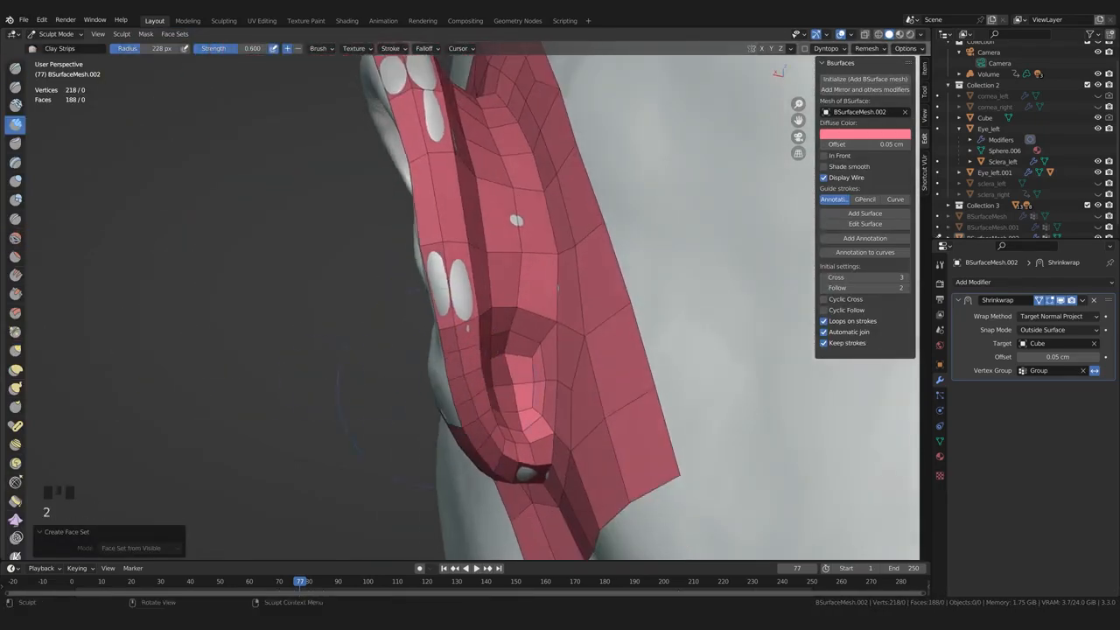
{"action": "key", "text": "Tab"}
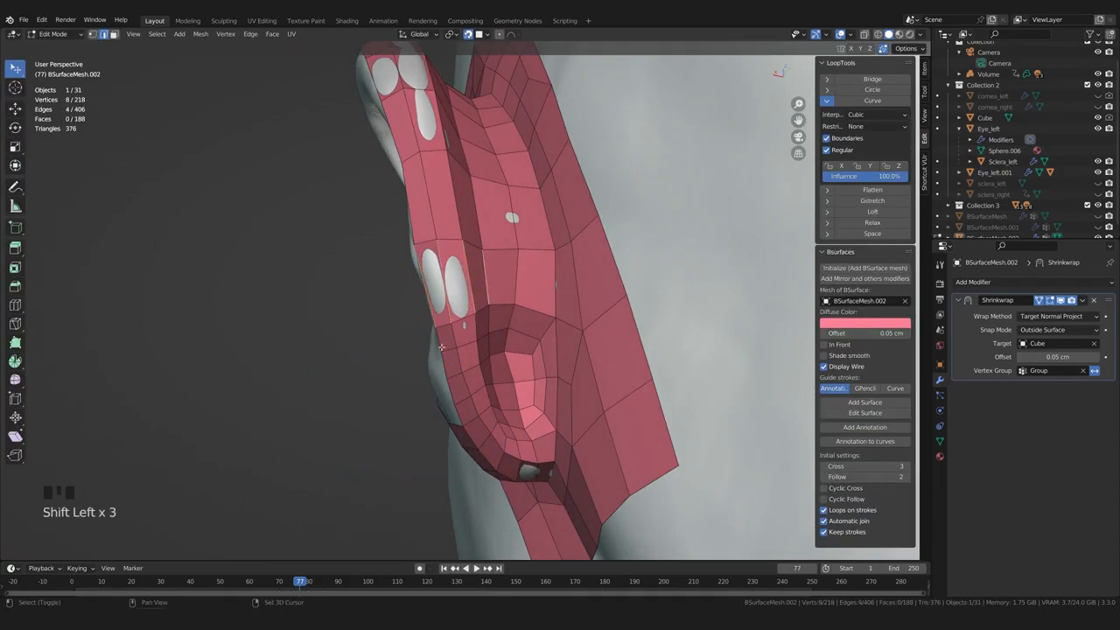
Select the edge loops running down the back of the ear and around the earlobe and space their vertices evenly with LoopTools Space
{"action": "left_click", "coordinate": [505, 480], "text": "shift"}
{"action": "left_click", "coordinate": [529, 481], "text": "shift"}
{"action": "middle_click_drag", "start_coordinate": [529, 481], "coordinate": [535, 463]}
{"action": "left_click", "coordinate": [533, 455], "text": "shift"}
{"action": "left_click", "coordinate": [517, 450], "text": "shift"}
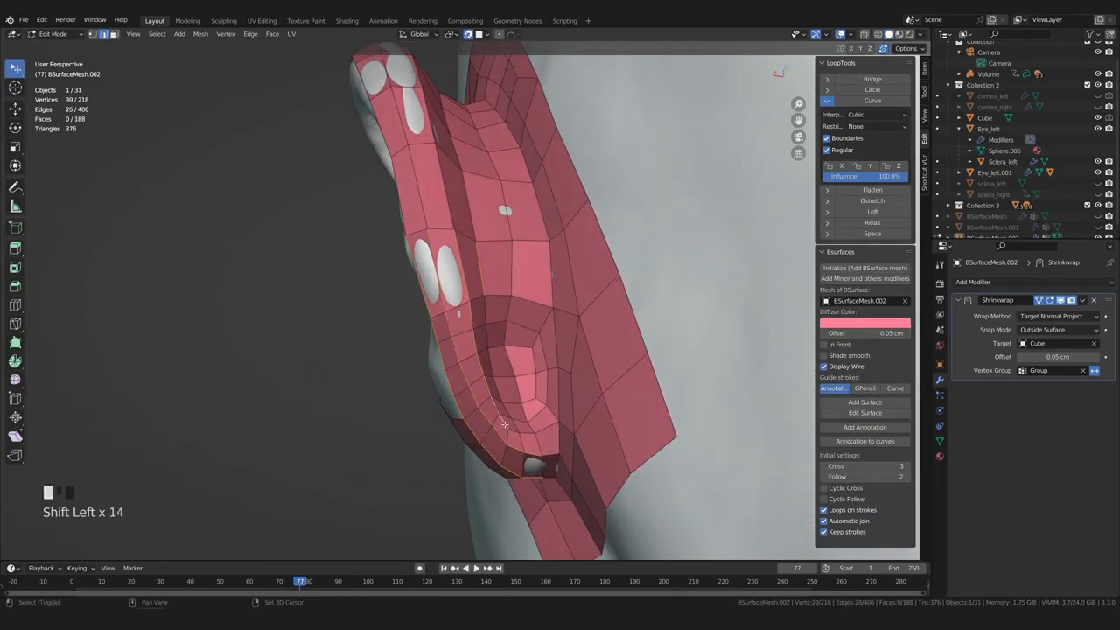
{"action": "left_click", "coordinate": [857, 234]}
Add neighbouring edges along the outer rim of the ear's back to the selection and even out their spacing with LoopTools Space
{"action": "middle_click_drag", "start_coordinate": [428, 377], "coordinate": [389, 450]}
{"action": "left_click", "coordinate": [406, 268], "text": "shift"}
{"action": "left_click", "coordinate": [423, 266], "text": "shift"}
{"action": "left_click", "coordinate": [871, 235]}
Select the lengthwise edge runs across the middle of the ear's back and distribute their vertices evenly with LoopTools Space
{"action": "mouse_move", "coordinate": [420, 350]}
{"action": "middle_mouse_down"}
{"action": "mouse_move", "coordinate": [559, 350]}
{"action": "mouse_move", "coordinate": [411, 350]}
{"action": "middle_mouse_up"}
{"action": "middle_click_drag", "start_coordinate": [420, 333], "coordinate": [432, 428], "text": "shift"}
{"action": "left_click", "coordinate": [387, 274]}
{"action": "left_click", "coordinate": [404, 320], "text": "shift"}
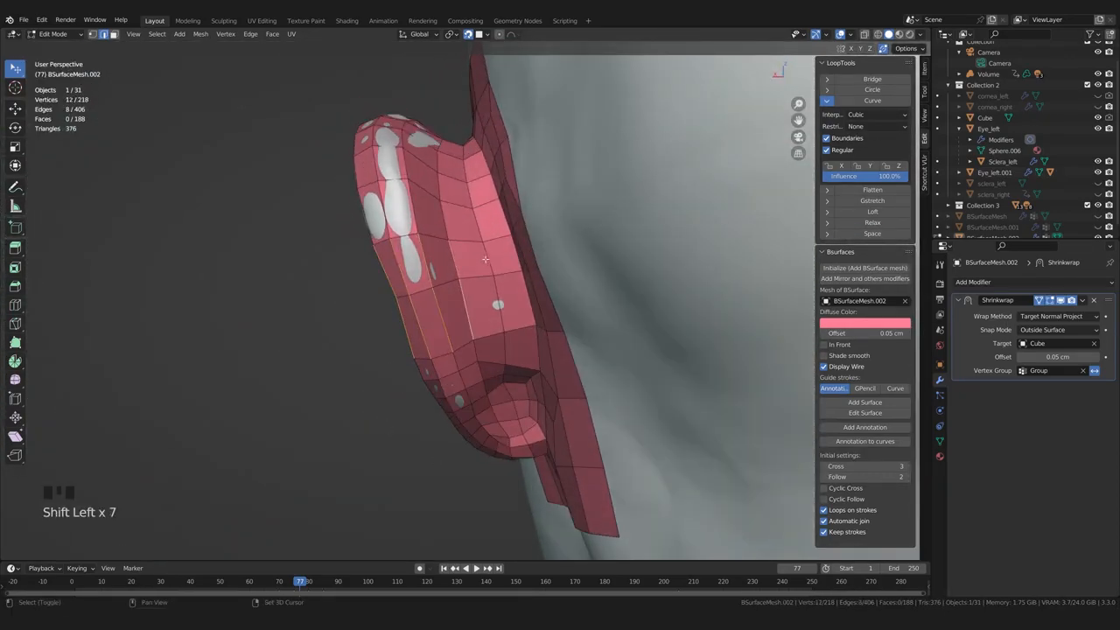
{"action": "left_click", "coordinate": [486, 260], "text": "shift"}
{"action": "left_click", "coordinate": [497, 295], "text": "shift"}
{"action": "middle_click_drag", "start_coordinate": [498, 295], "coordinate": [539, 296]}
{"action": "left_click", "coordinate": [549, 295], "text": "shift"}
{"action": "left_click", "coordinate": [543, 254], "text": "shift"}
{"action": "left_click", "coordinate": [555, 254], "text": "shift"}
{"action": "left_click", "coordinate": [562, 283], "text": "shift"}
{"action": "middle_click_drag", "start_coordinate": [361, 395], "coordinate": [454, 329]}
{"action": "left_click", "coordinate": [453, 330], "text": "shift"}
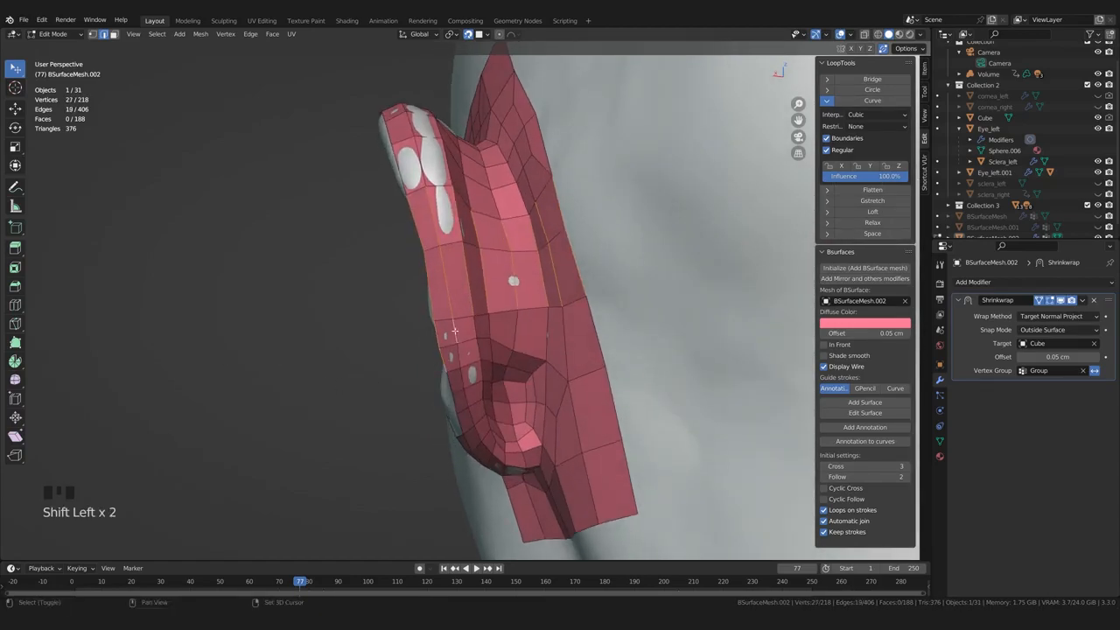
{"action": "left_click", "coordinate": [872, 234]}
In vertex selection mode, reposition individual vertices on the ear's back surface and beside the crease to the head
{"action": "middle_click_drag", "start_coordinate": [188, 350], "coordinate": [323, 356]}
{"action": "key", "text": "1"}
{"action": "left_click_drag", "start_coordinate": [523, 238], "coordinate": [526, 205]}
{"action": "left_click_drag", "start_coordinate": [557, 317], "coordinate": [552, 320]}
{"action": "middle_click_drag", "start_coordinate": [552, 321], "coordinate": [490, 262]}
{"action": "left_click_drag", "start_coordinate": [500, 239], "coordinate": [495, 250]}
{"action": "middle_click_drag", "start_coordinate": [495, 250], "coordinate": [516, 278]}
{"action": "left_click_drag", "start_coordinate": [514, 289], "coordinate": [521, 294]}
{"action": "scroll", "coordinate": [550, 375], "scroll_direction": "down", "scroll_amount": 3}
{"action": "scroll", "coordinate": [552, 374], "scroll_direction": "up", "scroll_amount": 4}
Adjust single vertices around the hollow behind the earlobe to smooth the quad flow
{"action": "middle_click_drag", "start_coordinate": [552, 374], "coordinate": [612, 358]}
{"action": "left_click_drag", "start_coordinate": [553, 351], "coordinate": [544, 343]}
{"action": "middle_click_drag", "start_coordinate": [533, 420], "coordinate": [458, 306]}
{"action": "scroll", "coordinate": [516, 350], "scroll_direction": "up", "scroll_amount": 2}
{"action": "left_click_drag", "start_coordinate": [458, 306], "coordinate": [451, 301]}
{"action": "left_click", "coordinate": [471, 385]}
{"action": "middle_click_drag", "start_coordinate": [472, 385], "coordinate": [457, 319]}
{"action": "middle_click_drag", "start_coordinate": [457, 226], "coordinate": [446, 263]}
Nudge several vertices along the inner fold above the earlobe to even out the surrounding quads
{"action": "left_click_drag", "start_coordinate": [437, 262], "coordinate": [430, 267]}
{"action": "middle_click_drag", "start_coordinate": [430, 267], "coordinate": [411, 228]}
{"action": "left_click_drag", "start_coordinate": [411, 227], "coordinate": [398, 236]}
{"action": "mouse_move", "coordinate": [398, 236]}
{"action": "middle_mouse_down"}
{"action": "mouse_move", "coordinate": [387, 234]}
{"action": "mouse_move", "coordinate": [404, 247]}
{"action": "middle_mouse_up"}
{"action": "left_click_drag", "start_coordinate": [404, 247], "coordinate": [401, 252]}
{"action": "middle_click_drag", "start_coordinate": [400, 252], "coordinate": [423, 302]}
{"action": "scroll", "coordinate": [416, 298], "scroll_direction": "up", "scroll_amount": 3}
{"action": "left_click_drag", "start_coordinate": [423, 302], "coordinate": [420, 300]}
{"action": "middle_click_drag", "start_coordinate": [420, 300], "coordinate": [412, 308]}
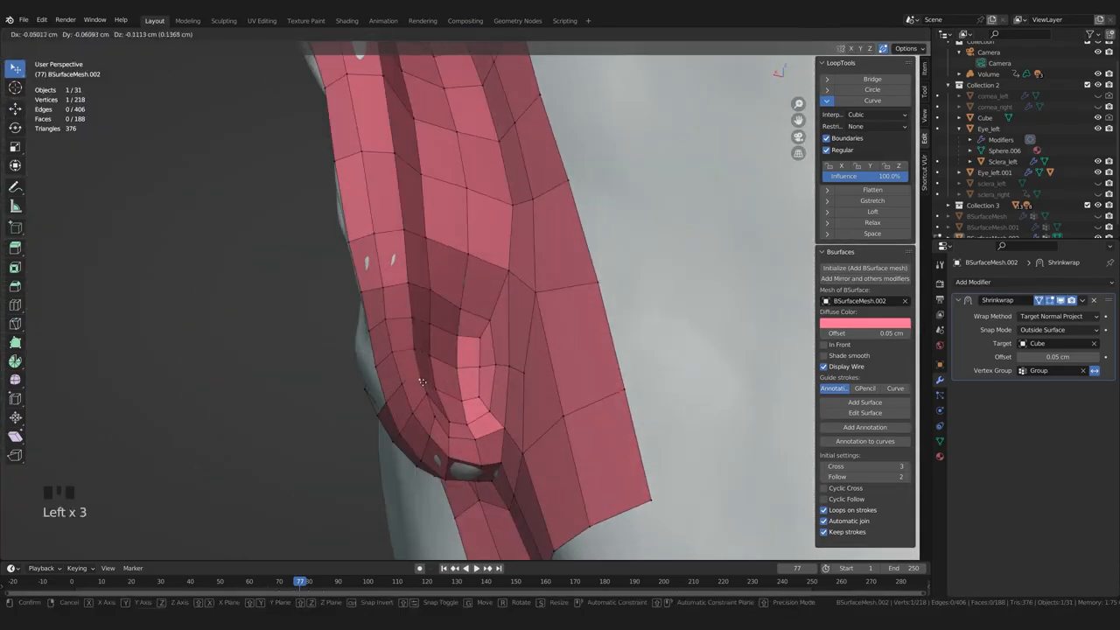
Refine vertex positions between the ear's rear rim and the hollow behind the lobe, following the sculpt's curvature
{"action": "left_click_drag", "start_coordinate": [421, 377], "coordinate": [420, 377]}
{"action": "middle_click_drag", "start_coordinate": [420, 377], "coordinate": [380, 363]}
{"action": "scroll", "coordinate": [361, 280], "scroll_direction": "down", "scroll_amount": 4}
{"action": "middle_click_drag", "start_coordinate": [360, 280], "coordinate": [468, 256]}
{"action": "scroll", "coordinate": [472, 262], "scroll_direction": "up", "scroll_amount": 4}
{"action": "left_click_drag", "start_coordinate": [464, 255], "coordinate": [492, 252]}
{"action": "scroll", "coordinate": [492, 251], "scroll_direction": "down", "scroll_amount": 4}
{"action": "middle_click_drag", "start_coordinate": [492, 252], "coordinate": [406, 170]}
{"action": "left_click_drag", "start_coordinate": [405, 170], "coordinate": [402, 172]}
Shift vertices on the rounded lower end of the earlobe's back so the curved rows are spaced more evenly
{"action": "middle_click_drag", "start_coordinate": [401, 171], "coordinate": [419, 342]}
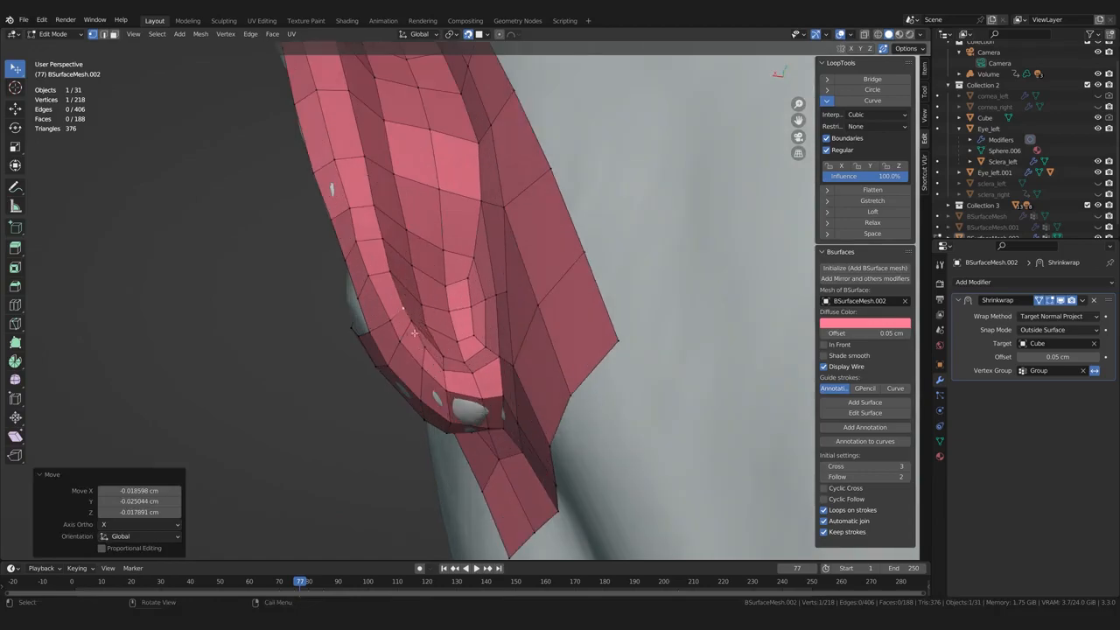
{"action": "left_click_drag", "start_coordinate": [422, 330], "coordinate": [433, 344]}
{"action": "scroll", "coordinate": [438, 332], "scroll_direction": "down", "scroll_amount": 1}
{"action": "middle_click_drag", "start_coordinate": [440, 319], "coordinate": [452, 290]}
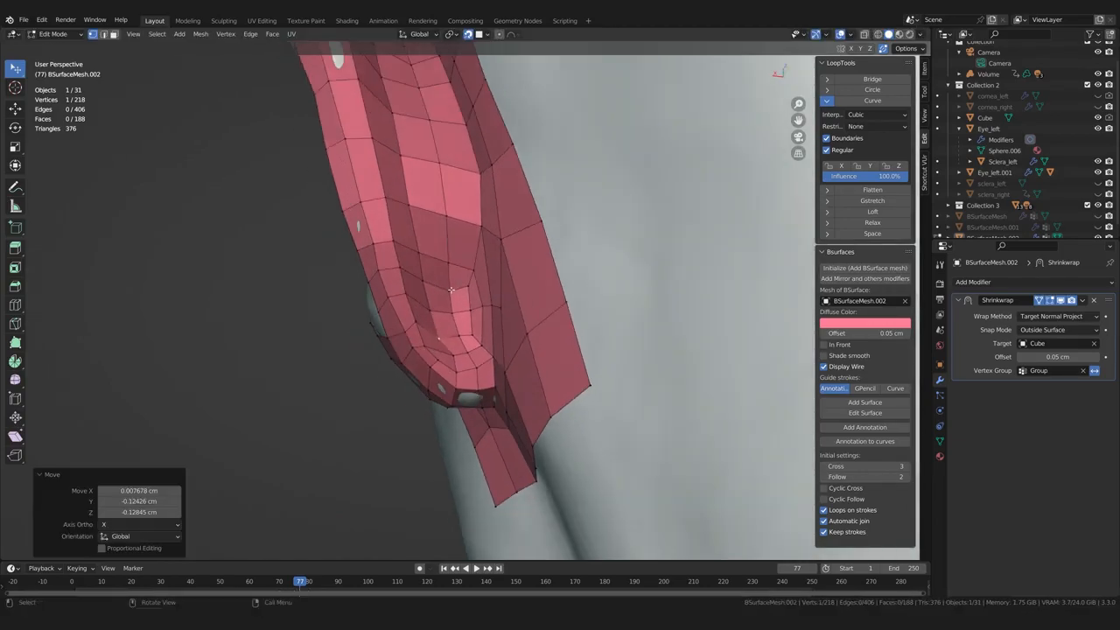
{"action": "middle_click_drag", "start_coordinate": [397, 326], "coordinate": [424, 300]}
{"action": "left_click_drag", "start_coordinate": [423, 345], "coordinate": [421, 333]}
{"action": "scroll", "coordinate": [422, 335], "scroll_direction": "up", "scroll_amount": 3}
Fine-tune the vertices in the narrow rows that wrap around the hollow behind the earlobe
{"action": "middle_click_drag", "start_coordinate": [421, 336], "coordinate": [389, 379]}
{"action": "scroll", "coordinate": [470, 304], "scroll_direction": "down", "scroll_amount": 4}
{"action": "middle_click_drag", "start_coordinate": [470, 304], "coordinate": [444, 308]}
{"action": "left_click_drag", "start_coordinate": [444, 308], "coordinate": [434, 310]}
{"action": "middle_click_drag", "start_coordinate": [434, 309], "coordinate": [396, 266]}
{"action": "left_click_drag", "start_coordinate": [418, 299], "coordinate": [419, 297]}
{"action": "middle_click_drag", "start_coordinate": [420, 297], "coordinate": [459, 305]}
{"action": "left_click_drag", "start_coordinate": [459, 304], "coordinate": [457, 301]}
{"action": "middle_click_drag", "start_coordinate": [456, 301], "coordinate": [477, 302]}
{"action": "left_click_drag", "start_coordinate": [476, 302], "coordinate": [474, 297]}
{"action": "middle_click_drag", "start_coordinate": [474, 297], "coordinate": [444, 269]}
{"action": "left_click_drag", "start_coordinate": [444, 269], "coordinate": [443, 272]}
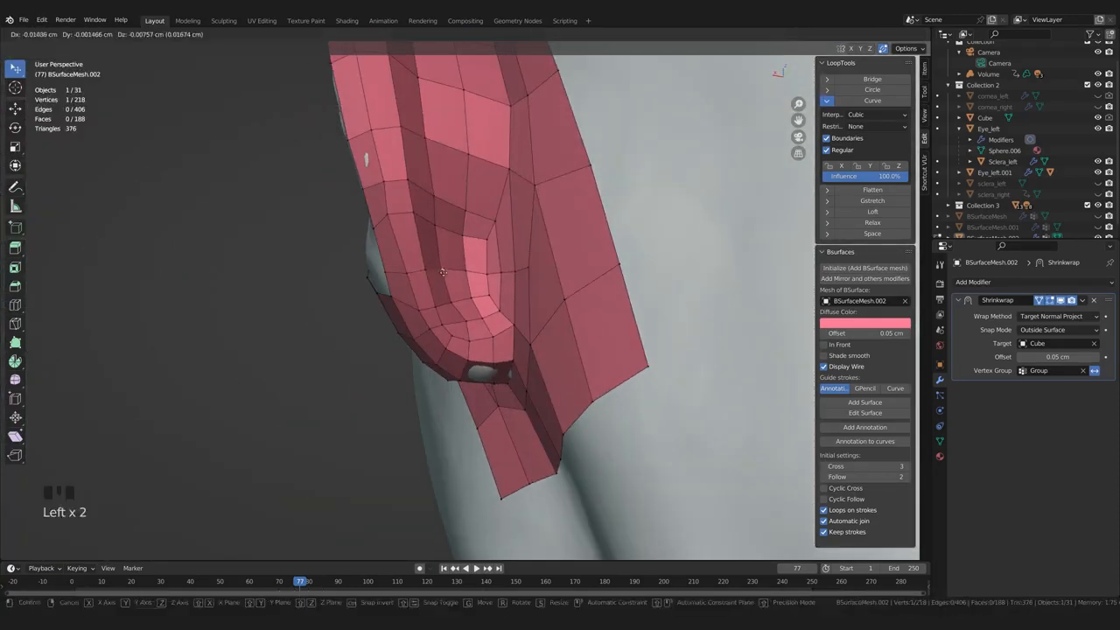
Make small vertex moves across the lower ear's back to relax the quads between the rim and the hollow
{"action": "left_click_drag", "start_coordinate": [395, 238], "coordinate": [394, 239]}
{"action": "middle_click_drag", "start_coordinate": [393, 239], "coordinate": [418, 266]}
{"action": "left_click_drag", "start_coordinate": [417, 266], "coordinate": [420, 261]}
{"action": "middle_click_drag", "start_coordinate": [420, 261], "coordinate": [477, 240]}
{"action": "left_click_drag", "start_coordinate": [476, 240], "coordinate": [474, 243]}
{"action": "middle_click_drag", "start_coordinate": [474, 243], "coordinate": [422, 233]}
{"action": "left_click_drag", "start_coordinate": [422, 232], "coordinate": [420, 236]}
{"action": "middle_click_drag", "start_coordinate": [420, 236], "coordinate": [471, 240]}
{"action": "left_click_drag", "start_coordinate": [445, 204], "coordinate": [443, 206]}
{"action": "middle_click_drag", "start_coordinate": [443, 205], "coordinate": [418, 230]}
{"action": "left_click_drag", "start_coordinate": [418, 229], "coordinate": [416, 231]}
{"action": "middle_click_drag", "start_coordinate": [416, 231], "coordinate": [427, 237]}
{"action": "left_click_drag", "start_coordinate": [426, 237], "coordinate": [424, 238]}
{"action": "middle_click_drag", "start_coordinate": [423, 238], "coordinate": [441, 218]}
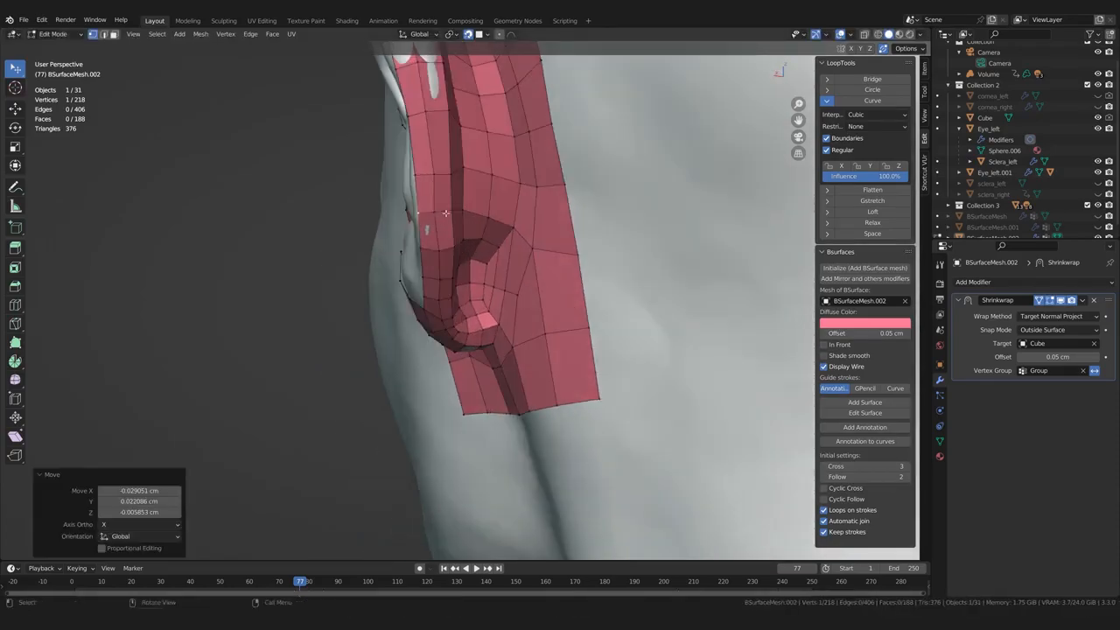
Straighten the vertex rows along the rear rim just above the earlobe with small individual moves
{"action": "left_click_drag", "start_coordinate": [447, 179], "coordinate": [447, 179]}
{"action": "middle_click_drag", "start_coordinate": [447, 179], "coordinate": [427, 322]}
{"action": "middle_click_drag", "start_coordinate": [479, 297], "coordinate": [411, 188]}
{"action": "left_click_drag", "start_coordinate": [415, 186], "coordinate": [418, 187]}
{"action": "mouse_move", "coordinate": [418, 187]}
{"action": "middle_mouse_down"}
{"action": "mouse_move", "coordinate": [439, 181]}
{"action": "mouse_move", "coordinate": [407, 175]}
{"action": "middle_mouse_up"}
{"action": "left_click_drag", "start_coordinate": [407, 175], "coordinate": [405, 180]}
{"action": "middle_click_drag", "start_coordinate": [405, 181], "coordinate": [415, 174]}
{"action": "left_click_drag", "start_coordinate": [426, 175], "coordinate": [422, 180]}
Reposition the remaining uneven vertices of the ear mesh as seen from the opposite side
{"action": "scroll", "coordinate": [516, 188], "scroll_direction": "down", "scroll_amount": 4}
{"action": "middle_click_drag", "start_coordinate": [422, 180], "coordinate": [667, 152]}
{"action": "scroll", "coordinate": [543, 194], "scroll_direction": "up", "scroll_amount": 4}
{"action": "scroll", "coordinate": [667, 152], "scroll_direction": "down", "scroll_amount": 4}
{"action": "scroll", "coordinate": [472, 289], "scroll_direction": "up", "scroll_amount": 5}
{"action": "left_click_drag", "start_coordinate": [437, 267], "coordinate": [440, 262]}
{"action": "middle_click_drag", "start_coordinate": [440, 262], "coordinate": [483, 251]}
{"action": "left_click_drag", "start_coordinate": [503, 276], "coordinate": [504, 279]}
{"action": "mouse_move", "coordinate": [505, 278]}
{"action": "middle_mouse_down"}
{"action": "mouse_move", "coordinate": [515, 294]}
{"action": "mouse_move", "coordinate": [499, 285]}
{"action": "middle_mouse_up"}
{"action": "scroll", "coordinate": [508, 284], "scroll_direction": "up", "scroll_amount": 2}
{"action": "left_click_drag", "start_coordinate": [508, 283], "coordinate": [510, 283]}
Build quads with Poly Build from the tragus edge down into the notch above the earlobe
{"action": "scroll", "coordinate": [524, 287], "scroll_direction": "down", "scroll_amount": 5}
{"action": "middle_click_drag", "start_coordinate": [560, 293], "coordinate": [677, 200]}
{"action": "scroll", "coordinate": [463, 306], "scroll_direction": "up", "scroll_amount": 6}
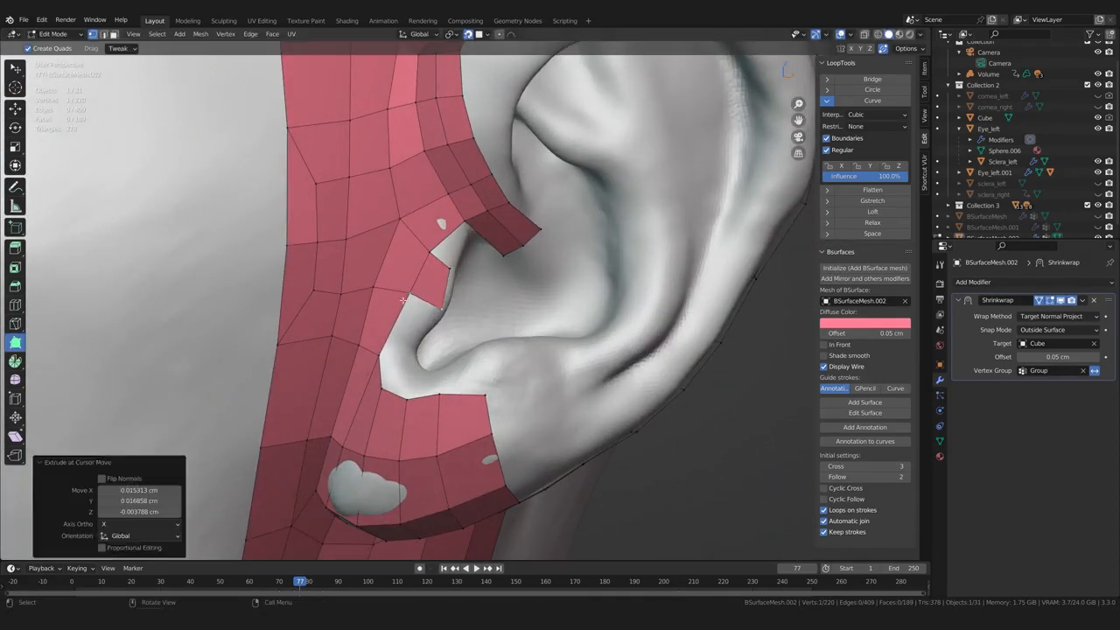
{"action": "left_click_drag", "start_coordinate": [434, 315], "coordinate": [414, 371]}
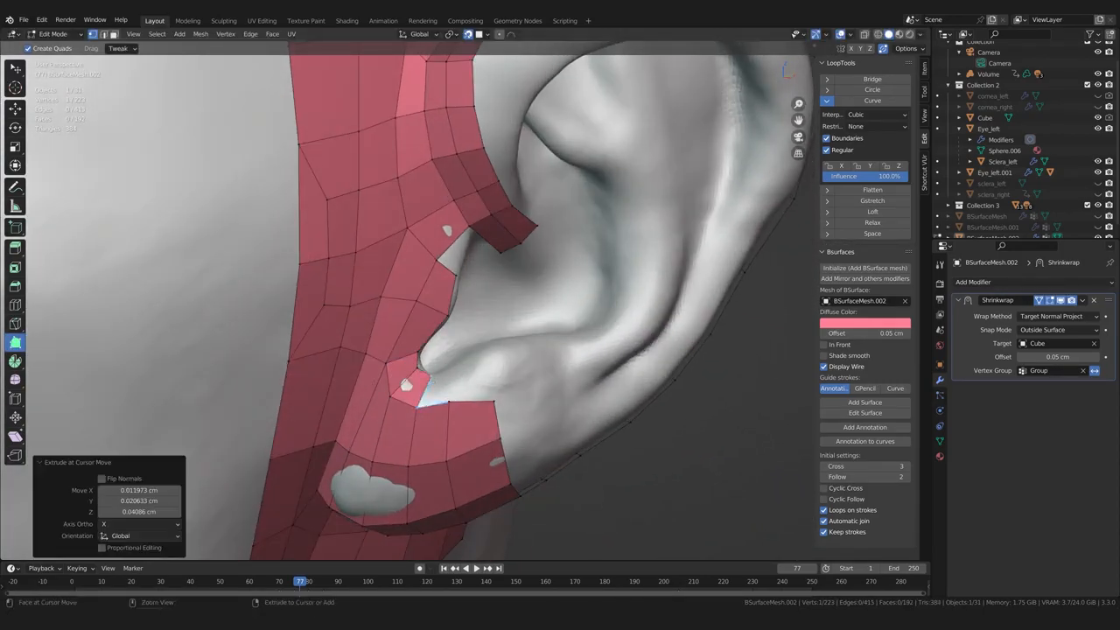
{"action": "middle_click_drag", "start_coordinate": [429, 378], "coordinate": [459, 372]}
Extrude further quads from the notch along the upper edge of the earlobe and adjust the new corner vertex
{"action": "left_click_drag", "start_coordinate": [431, 393], "coordinate": [464, 353], "text": "ctrl"}
{"action": "left_click_drag", "start_coordinate": [463, 385], "coordinate": [494, 343], "text": "ctrl"}
{"action": "middle_click_drag", "start_coordinate": [494, 344], "coordinate": [486, 385]}
{"action": "left_click_drag", "start_coordinate": [485, 395], "coordinate": [486, 383]}
{"action": "middle_click_drag", "start_coordinate": [487, 383], "coordinate": [354, 352]}
Add a loop cut across the strip entering the ear bowl above the tragus and move a vertex on its outer edge
{"action": "scroll", "coordinate": [472, 306], "scroll_direction": "up", "scroll_amount": 4}
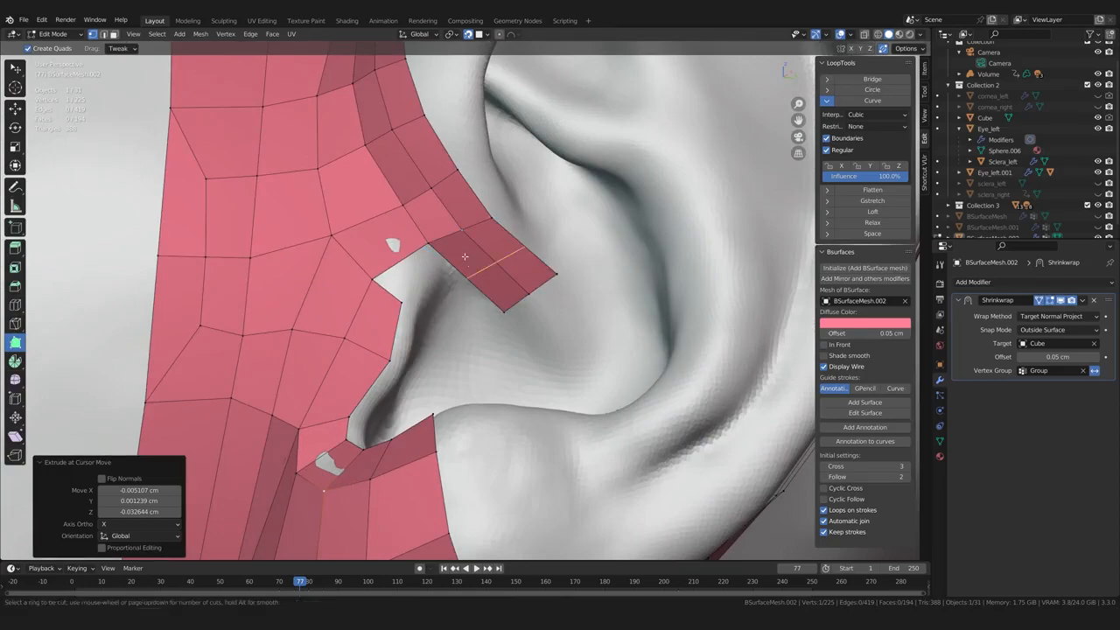
{"action": "left_click", "coordinate": [477, 293]}
{"action": "scroll", "coordinate": [478, 293], "scroll_direction": "down", "scroll_amount": 1}
{"action": "middle_click_drag", "start_coordinate": [478, 293], "coordinate": [479, 254]}
{"action": "key", "text": "w"}
{"action": "left_click_drag", "start_coordinate": [462, 190], "coordinate": [457, 184]}
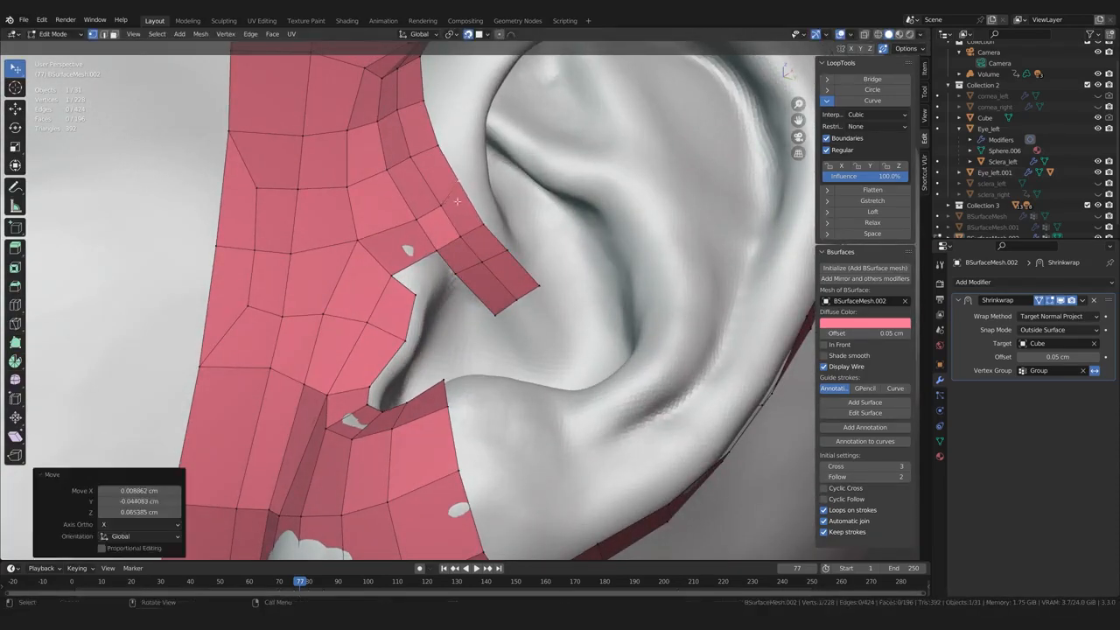
Adjust the vertex at the gap between the tragus and the strip above it, and fill the gap with a face
{"action": "middle_click_drag", "start_coordinate": [431, 199], "coordinate": [446, 210]}
{"action": "left_click_drag", "start_coordinate": [420, 285], "coordinate": [418, 287]}
{"action": "key", "text": "2"}
{"action": "left_click", "coordinate": [413, 264]}
{"action": "key", "text": "f"}
Move vertices around the newly filled face and along the strip above the tragus to even out the topology
{"action": "scroll", "coordinate": [428, 307], "scroll_direction": "down", "scroll_amount": 5}
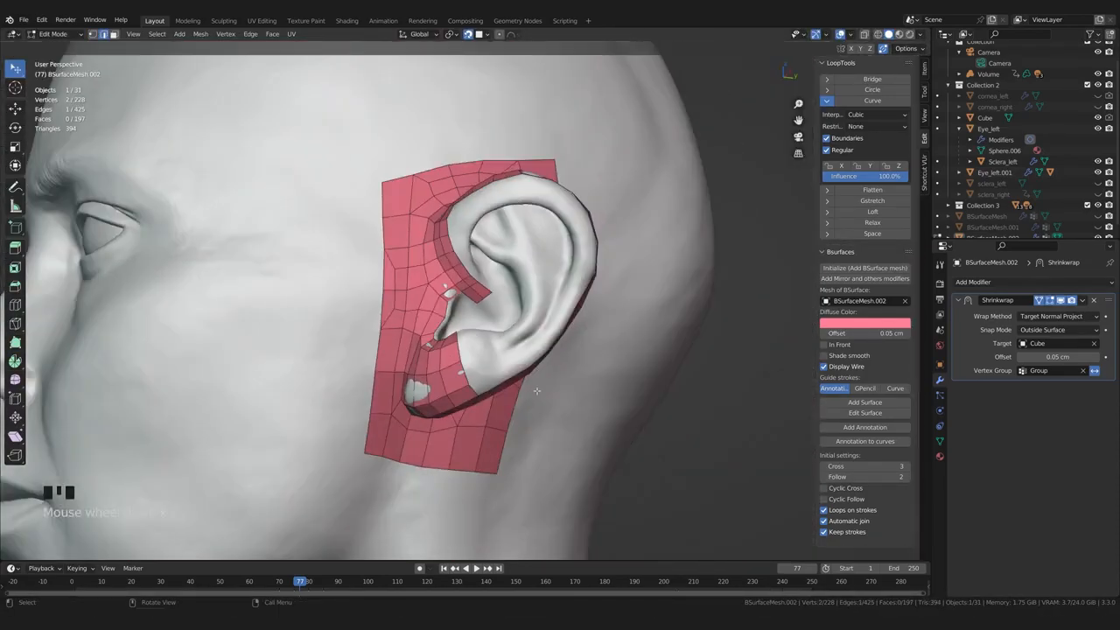
{"action": "scroll", "coordinate": [428, 339], "scroll_direction": "up", "scroll_amount": 3}
{"action": "middle_click_drag", "start_coordinate": [446, 332], "coordinate": [428, 339]}
{"action": "key", "text": "1"}
{"action": "left_click_drag", "start_coordinate": [428, 284], "coordinate": [426, 276]}
{"action": "scroll", "coordinate": [437, 276], "scroll_direction": "up", "scroll_amount": 1}
{"action": "middle_click_drag", "start_coordinate": [438, 275], "coordinate": [450, 263]}
{"action": "left_click_drag", "start_coordinate": [460, 245], "coordinate": [466, 213]}
{"action": "scroll", "coordinate": [465, 213], "scroll_direction": "down", "scroll_amount": 6}
{"action": "middle_click_drag", "start_coordinate": [466, 263], "coordinate": [420, 219]}
{"action": "scroll", "coordinate": [446, 289], "scroll_direction": "up", "scroll_amount": 6}
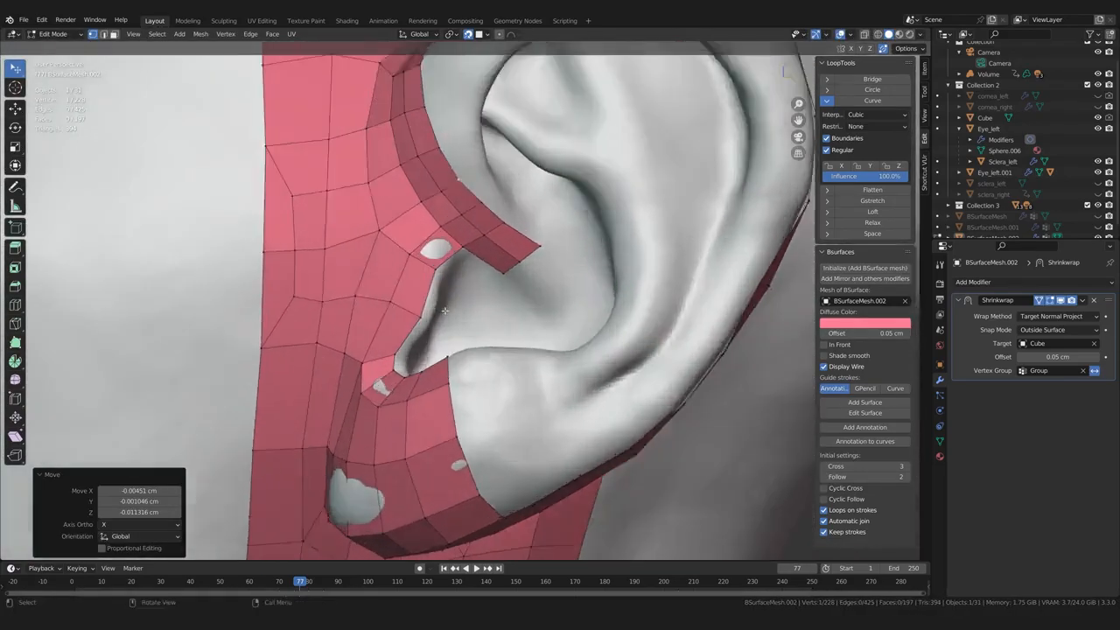
Extrude a new quad with Poly Build from the open tragus edge inward toward the ear bowl
{"action": "middle_click_drag", "start_coordinate": [446, 289], "coordinate": [420, 307]}
{"action": "left_click", "coordinate": [16, 342]}
{"action": "scroll", "coordinate": [435, 328], "scroll_direction": "up", "scroll_amount": 2}
{"action": "left_click_drag", "start_coordinate": [417, 299], "coordinate": [433, 310]}
{"action": "scroll", "coordinate": [428, 314], "scroll_direction": "up", "scroll_amount": 2}
{"action": "middle_click_drag", "start_coordinate": [424, 317], "coordinate": [397, 341]}
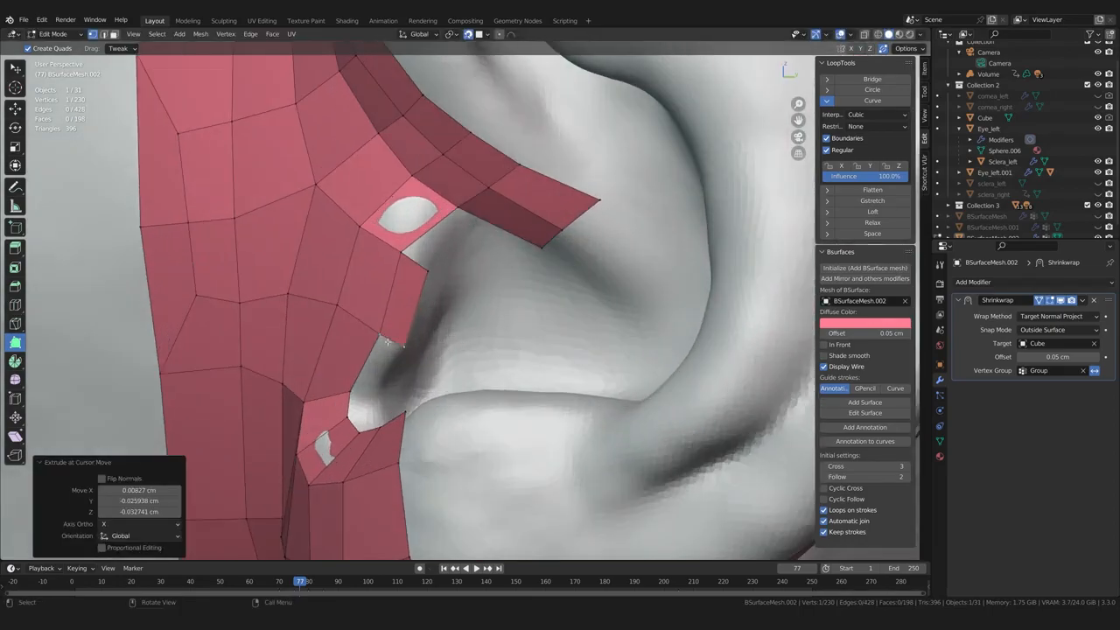
Undo the last Poly Build extrusion at the tragus and set the Auto Merge threshold to 0.05 cm
{"action": "scroll", "coordinate": [419, 350], "scroll_direction": "down", "scroll_amount": 2}
{"action": "key", "text": "ctrl+z"}
{"action": "left_click", "coordinate": [925, 115]}
{"action": "left_click", "coordinate": [924, 92]}
{"action": "scroll", "coordinate": [524, 298], "scroll_direction": "up", "scroll_amount": 2}
{"action": "mouse_move", "coordinate": [595, 289]}
{"action": "middle_mouse_down"}
{"action": "mouse_move", "coordinate": [524, 297]}
{"action": "mouse_move", "coordinate": [577, 280]}
{"action": "middle_mouse_up"}
{"action": "double_click", "coordinate": [881, 239]}
{"action": "scroll", "coordinate": [477, 263], "scroll_direction": "up", "scroll_amount": 2}
{"action": "middle_click_drag", "start_coordinate": [490, 284], "coordinate": [470, 270]}
Adjust the open edge vertices at the notch between the tragus and the earlobe, undoing the misplaced moves
{"action": "left_click_drag", "start_coordinate": [420, 330], "coordinate": [430, 339]}
{"action": "middle_click_drag", "start_coordinate": [438, 337], "coordinate": [450, 262]}
{"action": "left_click_drag", "start_coordinate": [405, 283], "coordinate": [450, 307]}
{"action": "key", "text": "ctrl+z"}
{"action": "middle_click_drag", "start_coordinate": [450, 308], "coordinate": [411, 302]}
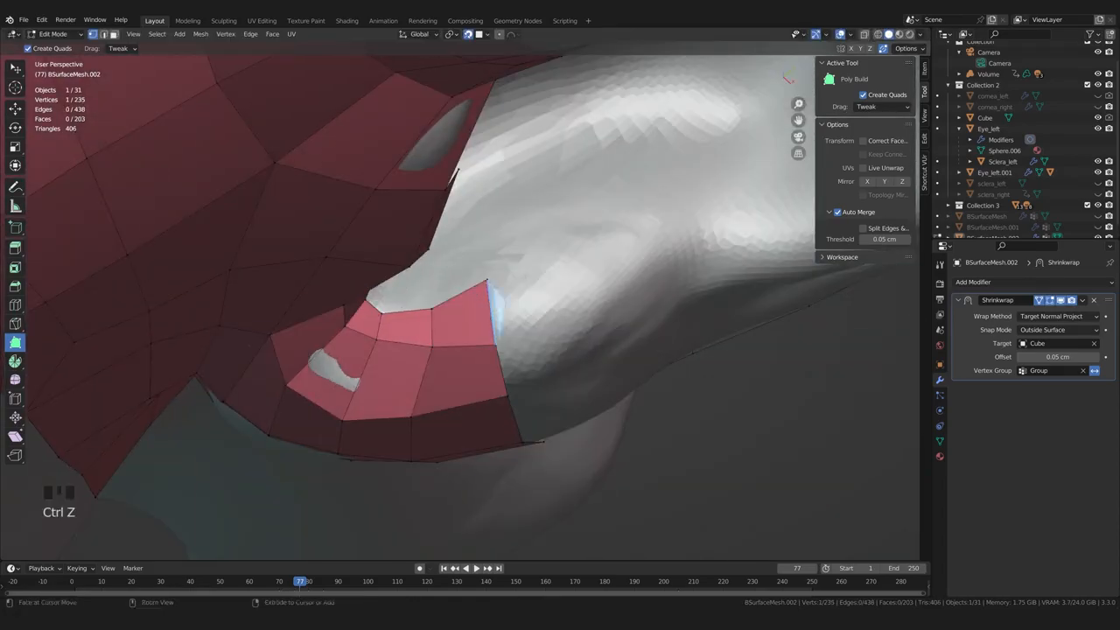
{"action": "middle_click_drag", "start_coordinate": [477, 261], "coordinate": [455, 262]}
{"action": "key", "text": "ctrl+z"}
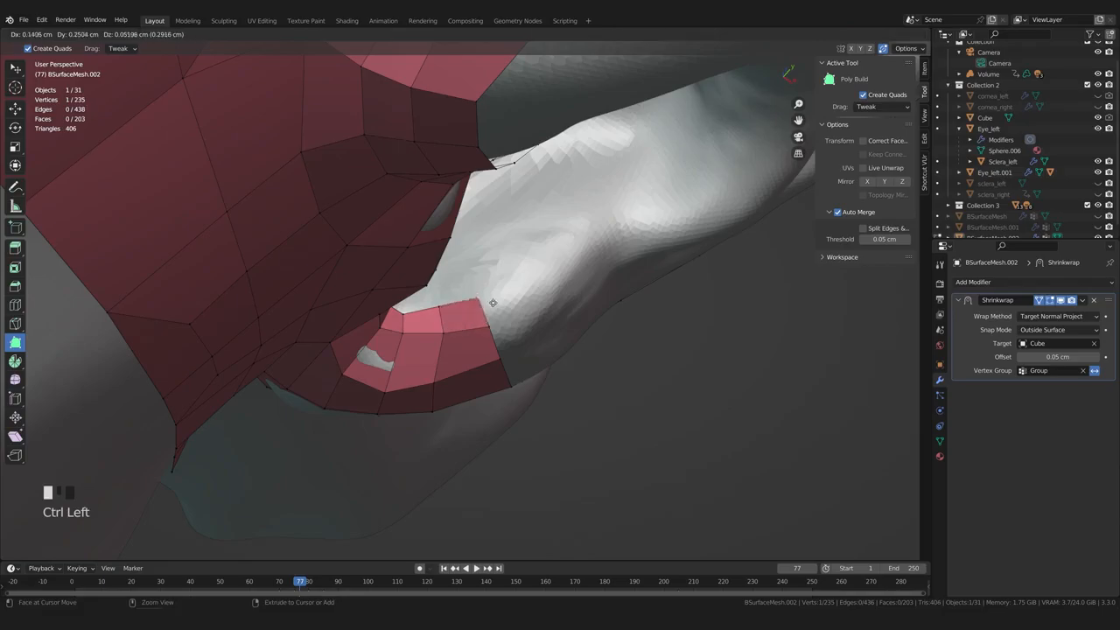
{"action": "left_click_drag", "start_coordinate": [472, 293], "coordinate": [472, 294]}
{"action": "middle_click_drag", "start_coordinate": [472, 294], "coordinate": [425, 351]}
Extrude a quad from the tragus's upper edge toward the gap under the strip and adjust its outer vertices
{"action": "left_click_drag", "start_coordinate": [481, 213], "coordinate": [509, 214], "text": "ctrl"}
{"action": "middle_click_drag", "start_coordinate": [509, 214], "coordinate": [525, 210]}
{"action": "left_click_drag", "start_coordinate": [503, 214], "coordinate": [511, 222]}
{"action": "middle_click_drag", "start_coordinate": [516, 219], "coordinate": [554, 182]}
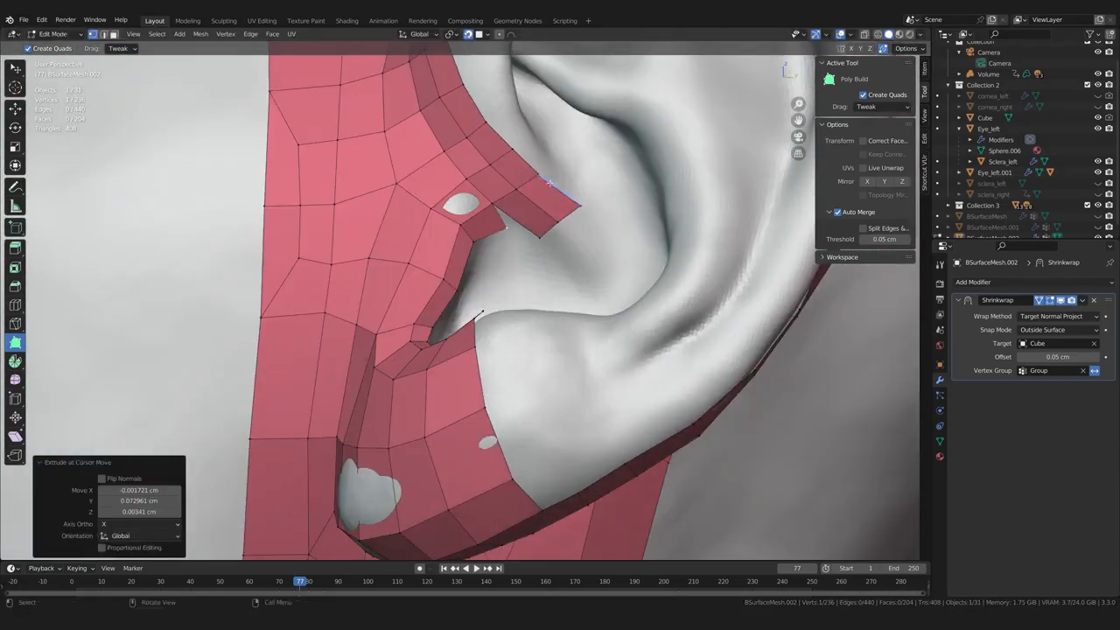
{"action": "middle_click_drag", "start_coordinate": [527, 233], "coordinate": [506, 229]}
{"action": "left_click_drag", "start_coordinate": [516, 220], "coordinate": [532, 211]}
{"action": "middle_click_drag", "start_coordinate": [532, 211], "coordinate": [512, 225]}
{"action": "left_click_drag", "start_coordinate": [492, 239], "coordinate": [502, 236]}
{"action": "middle_click_drag", "start_coordinate": [502, 236], "coordinate": [468, 302]}
Move vertices along the tragus's inner edge near the notch to follow the sculpted surface
{"action": "scroll", "coordinate": [477, 323], "scroll_direction": "up", "scroll_amount": 3}
{"action": "left_click_drag", "start_coordinate": [468, 302], "coordinate": [478, 306]}
{"action": "mouse_move", "coordinate": [477, 306]}
{"action": "middle_mouse_down"}
{"action": "mouse_move", "coordinate": [489, 332]}
{"action": "mouse_move", "coordinate": [499, 323]}
{"action": "mouse_move", "coordinate": [490, 301]}
{"action": "middle_mouse_up"}
{"action": "left_click_drag", "start_coordinate": [490, 301], "coordinate": [492, 306]}
{"action": "scroll", "coordinate": [493, 306], "scroll_direction": "down", "scroll_amount": 3}
{"action": "middle_click_drag", "start_coordinate": [492, 305], "coordinate": [486, 350]}
Reposition vertices around the earlobe's underside to smooth the flow of its quads
{"action": "scroll", "coordinate": [463, 355], "scroll_direction": "down", "scroll_amount": 3}
{"action": "left_click_drag", "start_coordinate": [486, 350], "coordinate": [492, 355]}
{"action": "mouse_move", "coordinate": [492, 355]}
{"action": "middle_mouse_down"}
{"action": "mouse_move", "coordinate": [481, 319]}
{"action": "mouse_move", "coordinate": [534, 367]}
{"action": "mouse_move", "coordinate": [503, 354]}
{"action": "mouse_move", "coordinate": [485, 371]}
{"action": "mouse_move", "coordinate": [482, 348]}
{"action": "middle_mouse_up"}
{"action": "scroll", "coordinate": [482, 347], "scroll_direction": "up", "scroll_amount": 2}
{"action": "left_click_drag", "start_coordinate": [482, 347], "coordinate": [472, 343]}
{"action": "middle_click_drag", "start_coordinate": [472, 343], "coordinate": [463, 355]}
{"action": "scroll", "coordinate": [463, 350], "scroll_direction": "down", "scroll_amount": 2}
{"action": "left_click_drag", "start_coordinate": [461, 322], "coordinate": [457, 315]}
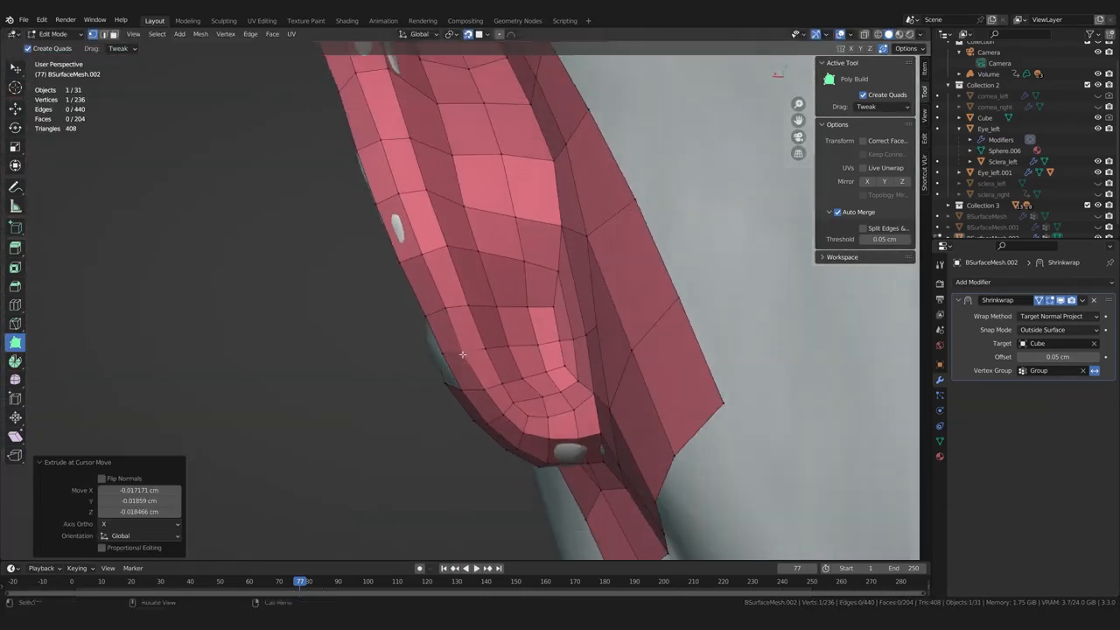
Even out the vertices along the outer edge loop on the back side of the earlobe and rim
{"action": "middle_click_drag", "start_coordinate": [458, 315], "coordinate": [477, 275]}
{"action": "left_click_drag", "start_coordinate": [476, 262], "coordinate": [484, 263]}
{"action": "middle_click_drag", "start_coordinate": [484, 263], "coordinate": [455, 247]}
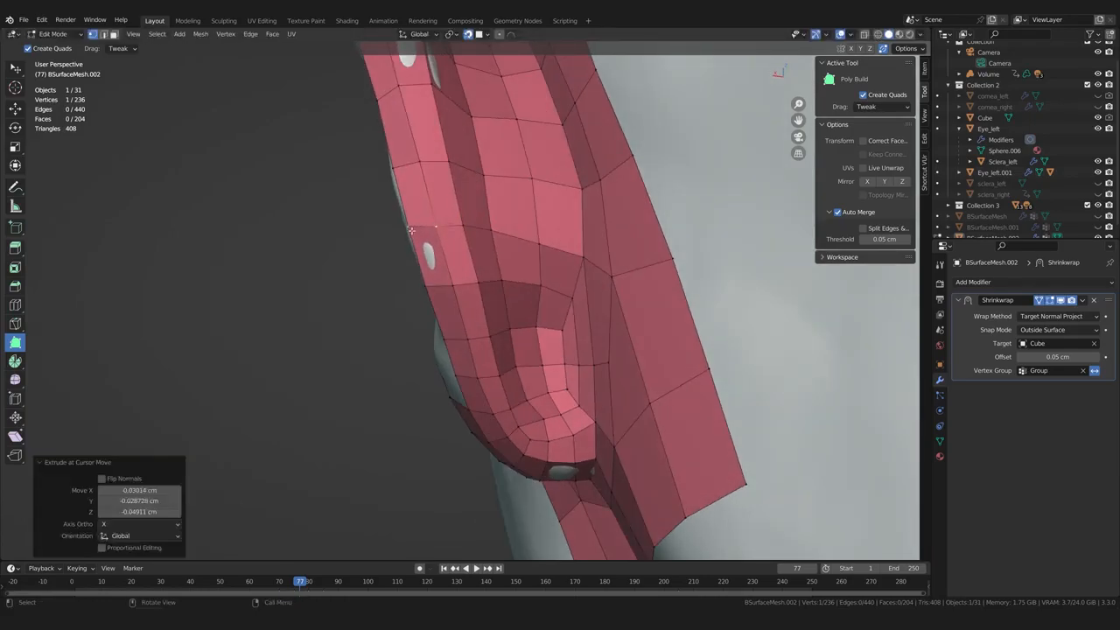
{"action": "middle_click_drag", "start_coordinate": [539, 258], "coordinate": [478, 245]}
{"action": "left_click_drag", "start_coordinate": [478, 244], "coordinate": [463, 250]}
{"action": "middle_click_drag", "start_coordinate": [464, 251], "coordinate": [498, 281]}
{"action": "left_click_drag", "start_coordinate": [499, 281], "coordinate": [496, 283]}
{"action": "middle_click_drag", "start_coordinate": [496, 284], "coordinate": [501, 410]}
Extrude quads with Poly Build along the lower rim behind the earlobe and align their inner vertices
{"action": "scroll", "coordinate": [501, 410], "scroll_direction": "down", "scroll_amount": 3}
{"action": "left_click_drag", "start_coordinate": [533, 363], "coordinate": [540, 346], "text": "ctrl"}
{"action": "middle_click_drag", "start_coordinate": [564, 292], "coordinate": [590, 312]}
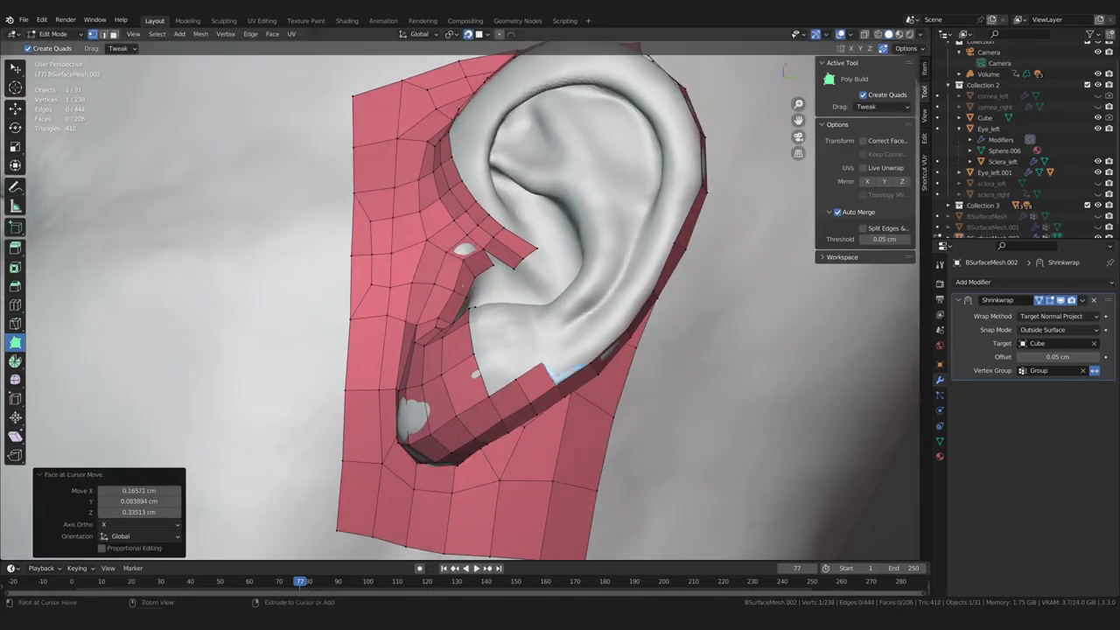
{"action": "left_click_drag", "start_coordinate": [544, 360], "coordinate": [544, 360]}
{"action": "left_click_drag", "start_coordinate": [517, 379], "coordinate": [515, 378]}
{"action": "middle_click_drag", "start_coordinate": [514, 378], "coordinate": [525, 356]}
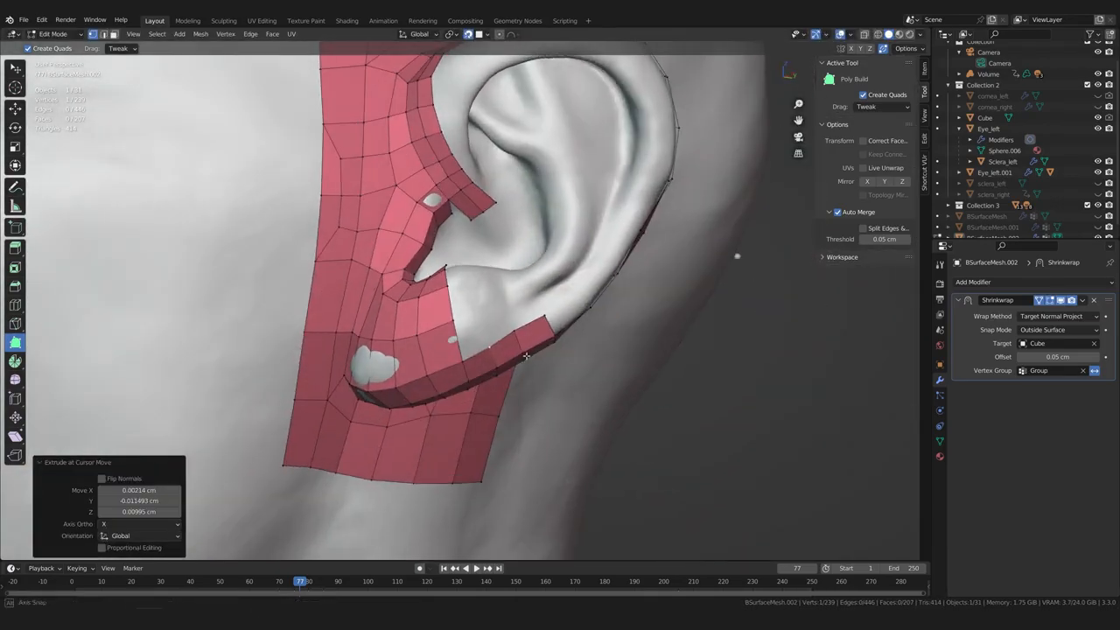
{"action": "left_click_drag", "start_coordinate": [464, 357], "coordinate": [507, 307]}
Continue the quad row up the lower rear rim of the ear, adding faces onto the helix
{"action": "left_click", "coordinate": [531, 303], "text": "ctrl"}
{"action": "left_click_drag", "start_coordinate": [531, 303], "coordinate": [534, 299]}
{"action": "middle_click_drag", "start_coordinate": [525, 315], "coordinate": [473, 391]}
{"action": "left_click", "coordinate": [518, 331], "text": "ctrl"}
{"action": "scroll", "coordinate": [477, 380], "scroll_direction": "up", "scroll_amount": 1}
{"action": "left_click", "coordinate": [505, 352], "text": "ctrl"}
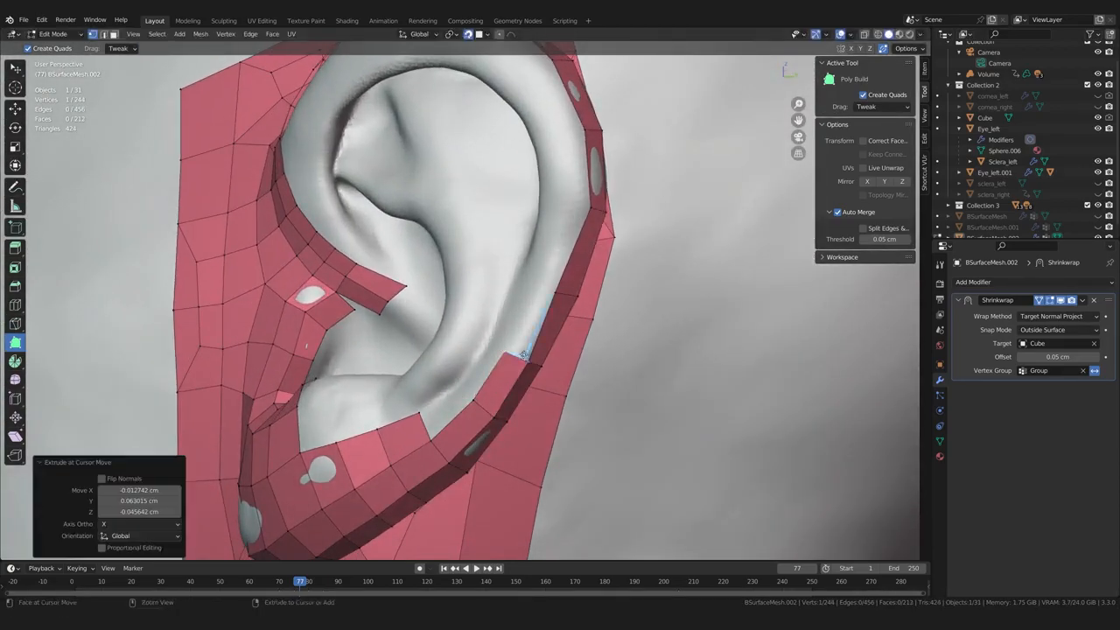
Extend the quad row along the rear helix up to the top of the ear and adjust its end vertex
{"action": "middle_click_drag", "start_coordinate": [560, 207], "coordinate": [542, 317], "text": "shift"}
{"action": "left_click", "coordinate": [538, 251], "text": "ctrl"}
{"action": "middle_click_drag", "start_coordinate": [539, 251], "coordinate": [516, 257]}
{"action": "left_click", "coordinate": [532, 203], "text": "ctrl"}
{"action": "middle_click_drag", "start_coordinate": [531, 203], "coordinate": [512, 214]}
{"action": "left_click", "coordinate": [501, 173], "text": "ctrl"}
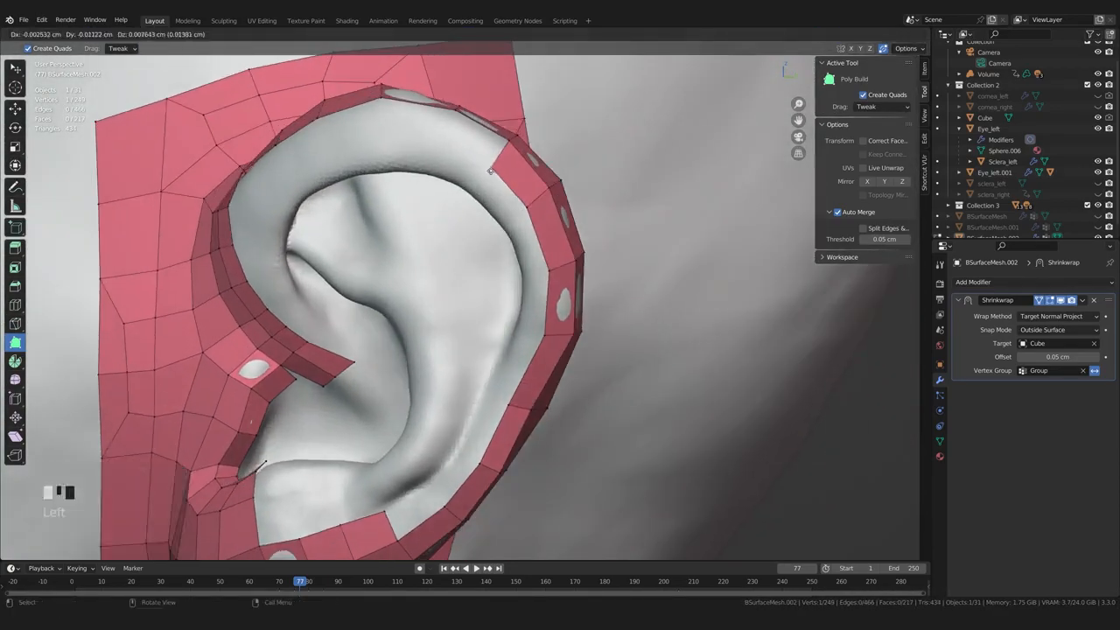
{"action": "middle_click_drag", "start_coordinate": [501, 173], "coordinate": [569, 254], "text": "shift"}
{"action": "left_click", "coordinate": [525, 248], "text": "ctrl"}
{"action": "left_click_drag", "start_coordinate": [525, 247], "coordinate": [536, 230]}
{"action": "middle_click_drag", "start_coordinate": [535, 230], "coordinate": [551, 219]}
Select the open edges along the top and front of the helix in edge mode and extrude them inward, scaled down
{"action": "key", "text": "w"}
{"action": "key", "text": "2"}
{"action": "left_click", "coordinate": [497, 189]}
{"action": "left_click", "coordinate": [426, 187], "text": "shift"}
{"action": "left_click", "coordinate": [367, 208], "text": "shift"}
{"action": "left_click", "coordinate": [300, 261], "text": "shift"}
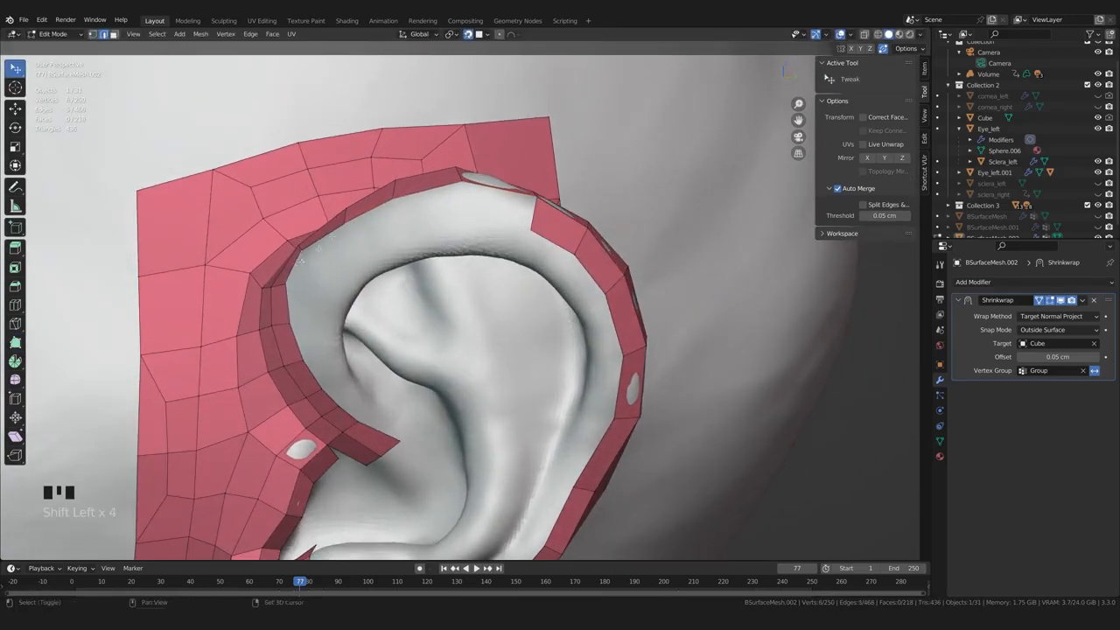
{"action": "left_click", "coordinate": [329, 400], "text": "ctrl"}
{"action": "middle_click_drag", "start_coordinate": [329, 400], "coordinate": [322, 293]}
{"action": "key", "text": "e"}
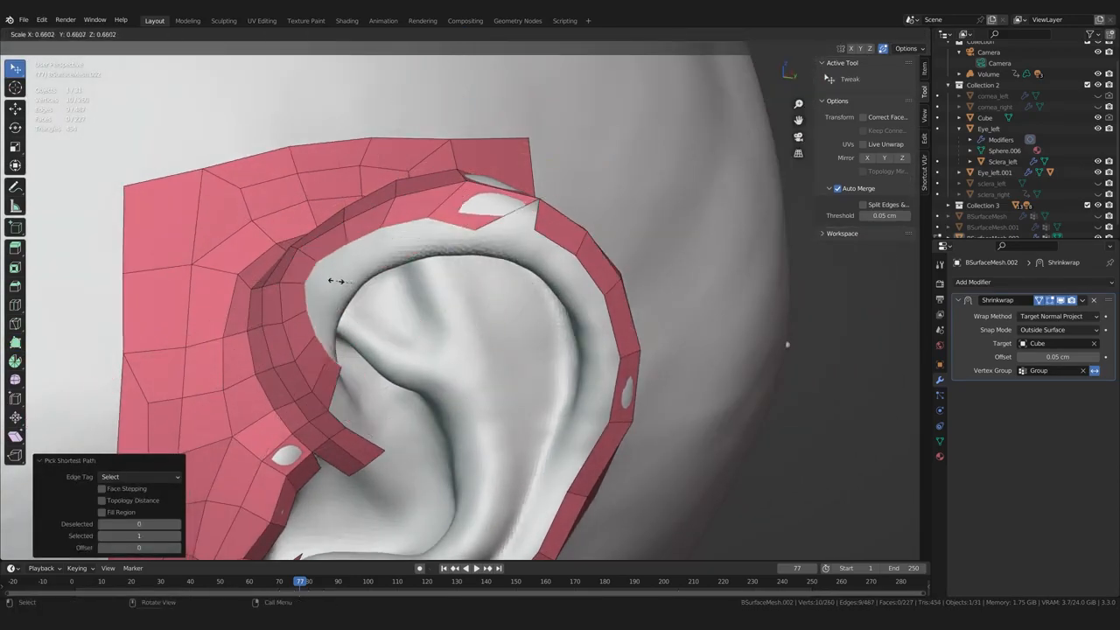
Merge the new strip's end vertex onto the rear helix row and move a vertex at its front lower end
{"action": "key", "text": "1"}
{"action": "left_click_drag", "start_coordinate": [511, 213], "coordinate": [535, 228]}
{"action": "middle_click_drag", "start_coordinate": [535, 228], "coordinate": [446, 289]}
{"action": "scroll", "coordinate": [385, 341], "scroll_direction": "up", "scroll_amount": 1}
{"action": "left_click_drag", "start_coordinate": [385, 363], "coordinate": [392, 349]}
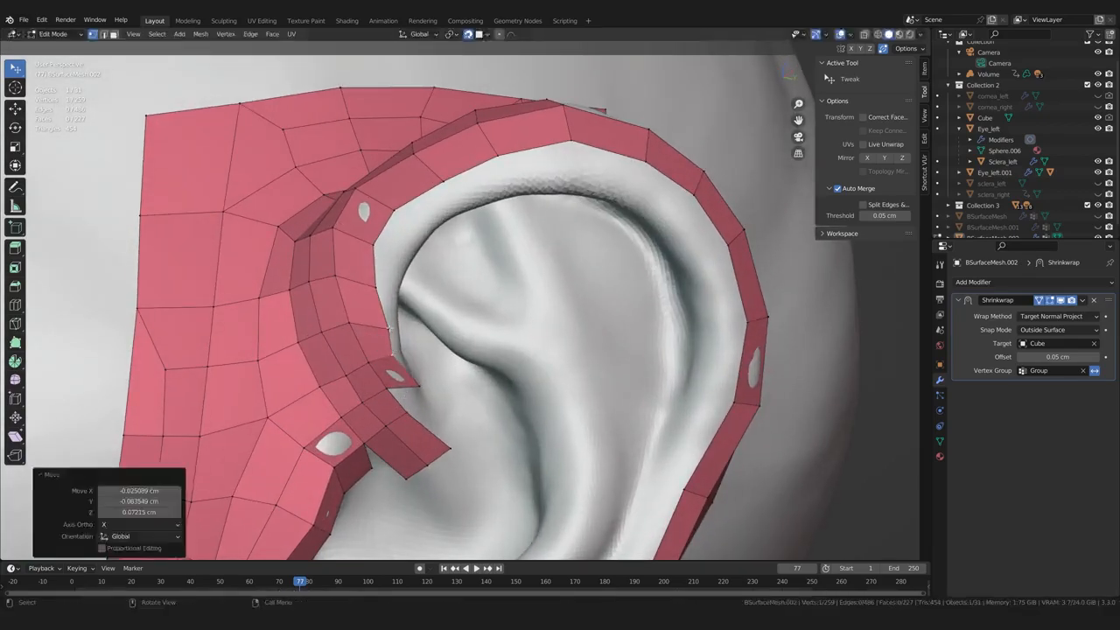
Reposition the vertices of the new strip along the front helix to space its quads evenly
{"action": "middle_click_drag", "start_coordinate": [369, 278], "coordinate": [411, 282], "text": "shift"}
{"action": "left_click_drag", "start_coordinate": [411, 282], "coordinate": [397, 276]}
{"action": "middle_click_drag", "start_coordinate": [408, 276], "coordinate": [398, 394]}
{"action": "left_click_drag", "start_coordinate": [398, 393], "coordinate": [411, 411]}
{"action": "middle_click_drag", "start_coordinate": [411, 411], "coordinate": [437, 341], "text": "shift"}
{"action": "scroll", "coordinate": [431, 348], "scroll_direction": "up", "scroll_amount": 2}
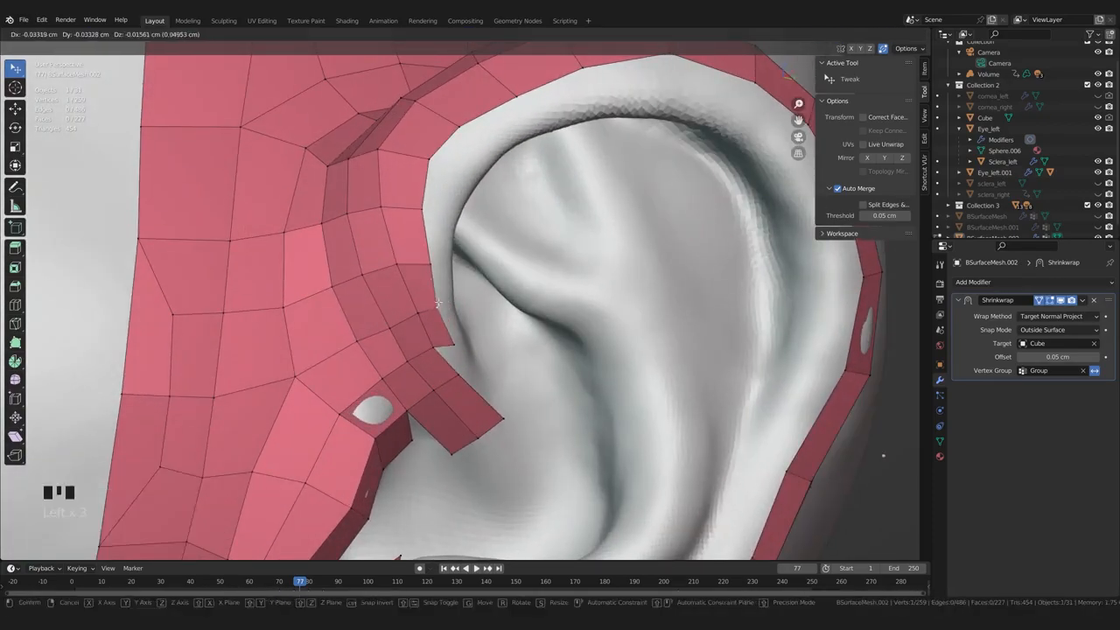
{"action": "left_click_drag", "start_coordinate": [381, 205], "coordinate": [384, 209]}
{"action": "left_click_drag", "start_coordinate": [347, 213], "coordinate": [350, 217]}
{"action": "middle_click_drag", "start_coordinate": [404, 302], "coordinate": [433, 324]}
{"action": "left_click_drag", "start_coordinate": [442, 385], "coordinate": [449, 385]}
Adjust the inner edge vertices at the upper front and top of the helix to follow the rim
{"action": "scroll", "coordinate": [464, 377], "scroll_direction": "down", "scroll_amount": 4}
{"action": "mouse_move", "coordinate": [448, 385]}
{"action": "middle_mouse_down"}
{"action": "mouse_move", "coordinate": [468, 375]}
{"action": "mouse_move", "coordinate": [438, 391]}
{"action": "middle_mouse_up"}
{"action": "scroll", "coordinate": [451, 385], "scroll_direction": "up", "scroll_amount": 4}
{"action": "middle_click_drag", "start_coordinate": [424, 275], "coordinate": [433, 230]}
{"action": "scroll", "coordinate": [436, 223], "scroll_direction": "down", "scroll_amount": 1}
{"action": "left_click", "coordinate": [441, 196]}
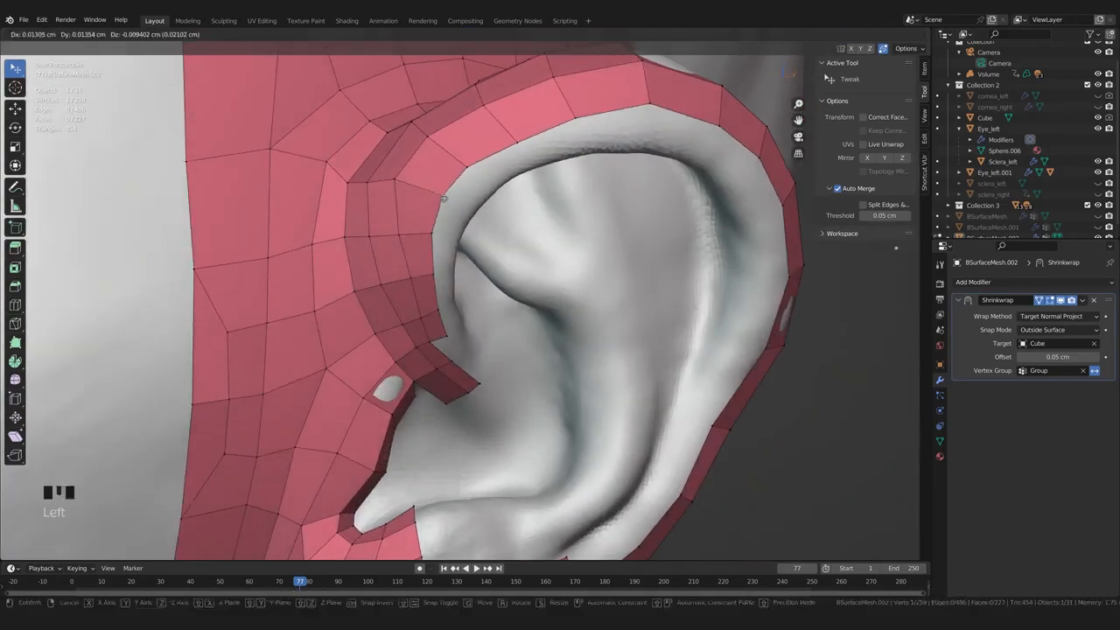
{"action": "left_click_drag", "start_coordinate": [649, 109], "coordinate": [650, 111]}
{"action": "middle_click_drag", "start_coordinate": [650, 111], "coordinate": [687, 116]}
{"action": "left_click_drag", "start_coordinate": [672, 117], "coordinate": [670, 123]}
{"action": "middle_click_drag", "start_coordinate": [692, 95], "coordinate": [630, 132]}
{"action": "left_click_drag", "start_coordinate": [433, 227], "coordinate": [432, 231]}
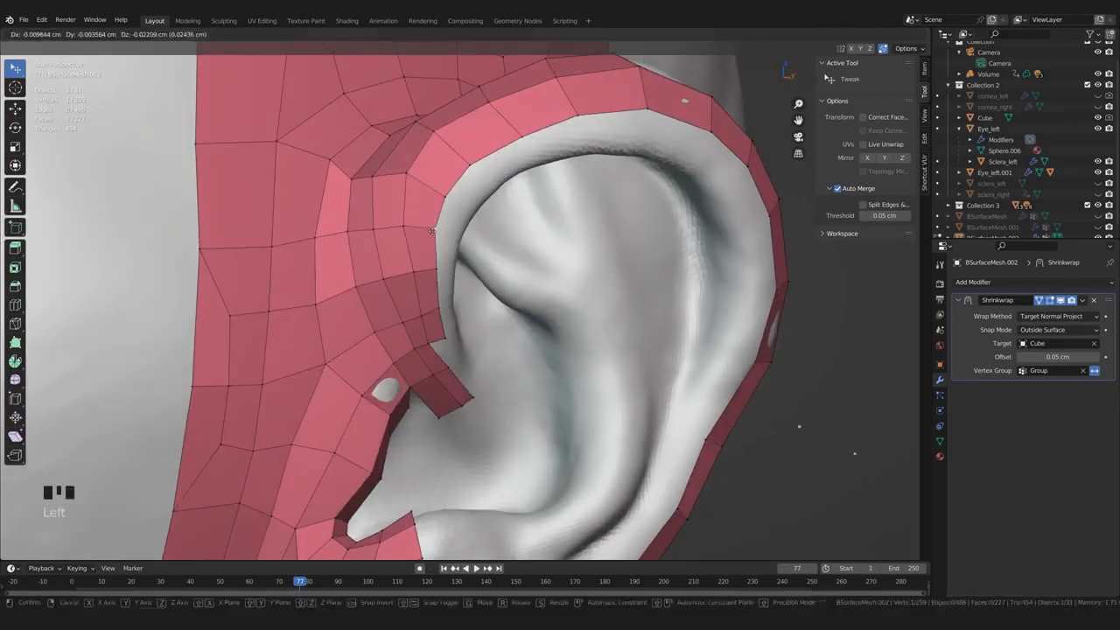
{"action": "left_click_drag", "start_coordinate": [408, 275], "coordinate": [410, 272]}
{"action": "scroll", "coordinate": [420, 271], "scroll_direction": "down", "scroll_amount": 1}
Move vertices on the rear helix row to even out its spacing along the curve
{"action": "middle_click_drag", "start_coordinate": [429, 271], "coordinate": [503, 319]}
{"action": "scroll", "coordinate": [481, 298], "scroll_direction": "up", "scroll_amount": 1}
{"action": "scroll", "coordinate": [525, 333], "scroll_direction": "down", "scroll_amount": 3}
{"action": "middle_click_drag", "start_coordinate": [551, 385], "coordinate": [535, 350]}
{"action": "scroll", "coordinate": [533, 282], "scroll_direction": "up", "scroll_amount": 1}
{"action": "left_click_drag", "start_coordinate": [525, 293], "coordinate": [521, 287]}
{"action": "middle_click_drag", "start_coordinate": [525, 298], "coordinate": [604, 306]}
{"action": "left_click_drag", "start_coordinate": [604, 280], "coordinate": [602, 276]}
{"action": "middle_click_drag", "start_coordinate": [604, 280], "coordinate": [635, 301]}
Switch to Poly Build and extrude a second row of quads inward along the lower rear rim above the earlobe
{"action": "middle_click_drag", "start_coordinate": [560, 516], "coordinate": [478, 367], "text": "shift"}
{"action": "scroll", "coordinate": [542, 330], "scroll_direction": "up", "scroll_amount": 1}
{"action": "scroll", "coordinate": [492, 348], "scroll_direction": "down", "scroll_amount": 1}
{"action": "key", "text": "p"}
{"action": "left_click_drag", "start_coordinate": [483, 366], "coordinate": [518, 351]}
{"action": "left_click_drag", "start_coordinate": [543, 277], "coordinate": [542, 278]}
{"action": "middle_click_drag", "start_coordinate": [542, 278], "coordinate": [558, 296]}
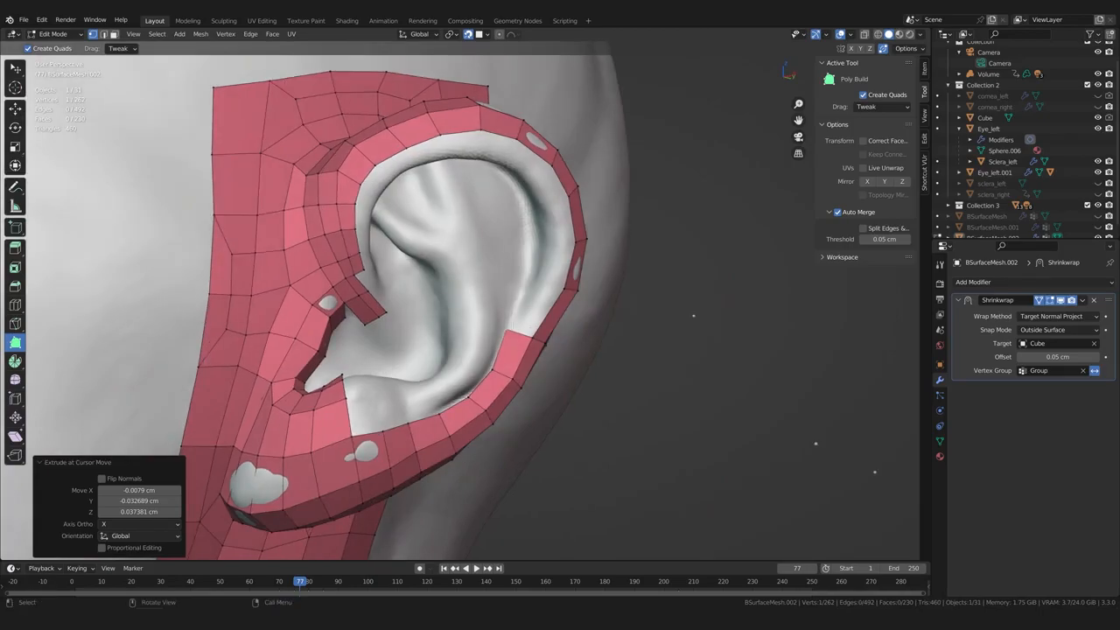
Continue the second row of quads up the rear helix, aligning its inner vertices with the fold
{"action": "scroll", "coordinate": [560, 297], "scroll_direction": "down", "scroll_amount": 6}
{"action": "scroll", "coordinate": [712, 379], "scroll_direction": "up", "scroll_amount": 2}
{"action": "middle_click_drag", "start_coordinate": [712, 380], "coordinate": [564, 340]}
{"action": "scroll", "coordinate": [566, 339], "scroll_direction": "up", "scroll_amount": 2}
{"action": "scroll", "coordinate": [560, 340], "scroll_direction": "up", "scroll_amount": 3}
{"action": "left_click_drag", "start_coordinate": [540, 349], "coordinate": [544, 348]}
{"action": "mouse_move", "coordinate": [544, 348]}
{"action": "middle_mouse_down"}
{"action": "mouse_move", "coordinate": [477, 342]}
{"action": "mouse_move", "coordinate": [561, 353]}
{"action": "middle_mouse_up"}
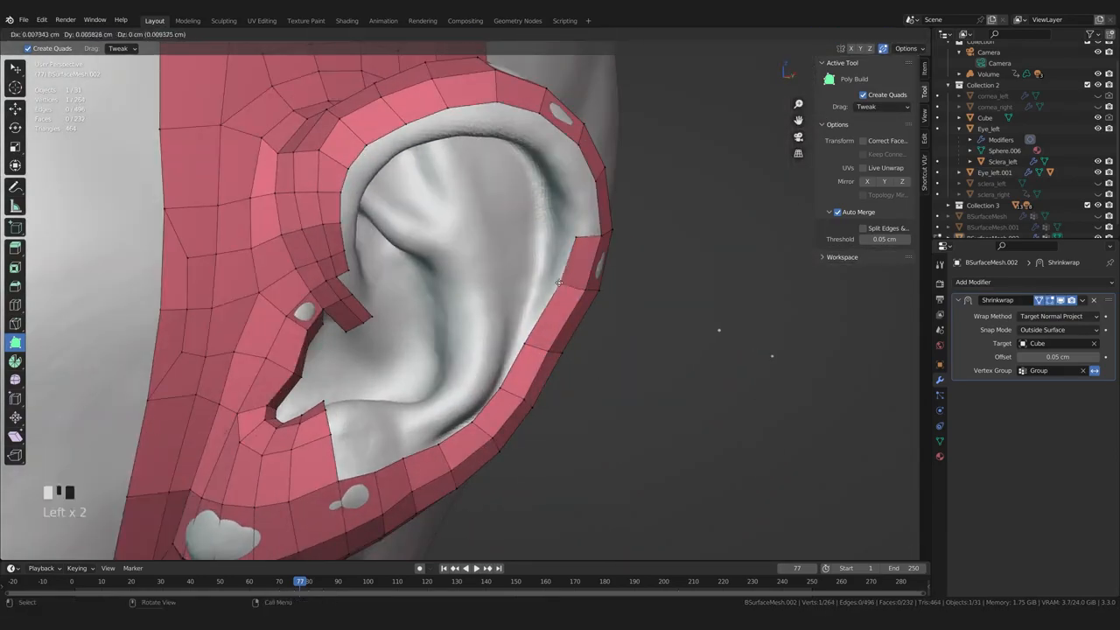
{"action": "left_click_drag", "start_coordinate": [559, 284], "coordinate": [561, 283]}
{"action": "middle_click_drag", "start_coordinate": [561, 283], "coordinate": [714, 416]}
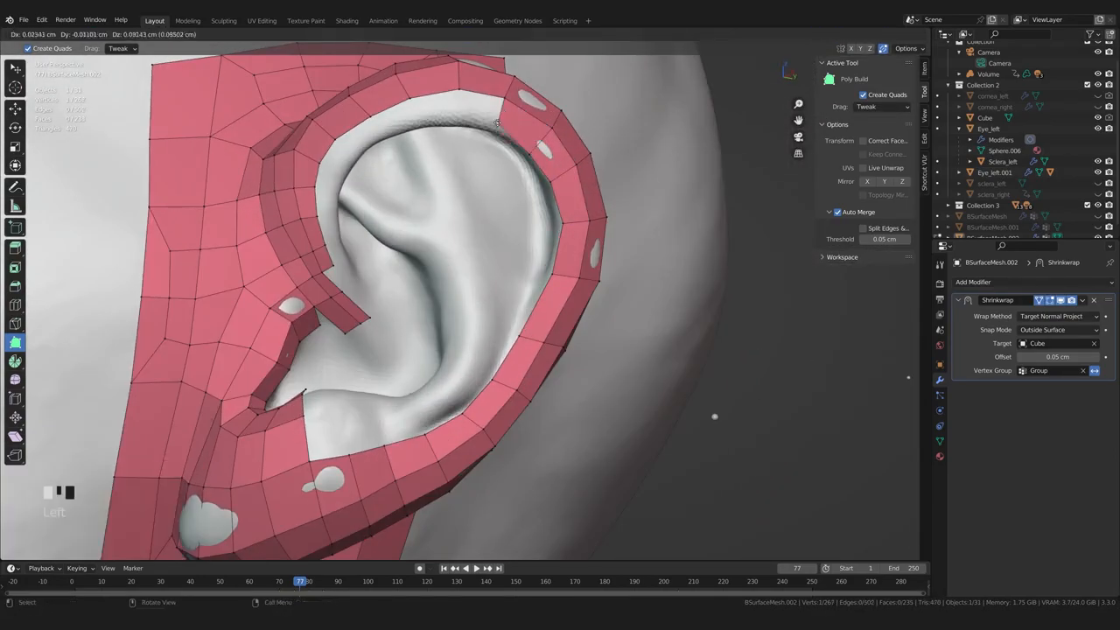
Extrude the inner quad row across the top of the helix toward its front and adjust the new vertices
{"action": "left_click_drag", "start_coordinate": [496, 129], "coordinate": [496, 129]}
{"action": "left_click", "coordinate": [450, 114], "text": "ctrl"}
{"action": "middle_click_drag", "start_coordinate": [450, 113], "coordinate": [445, 115]}
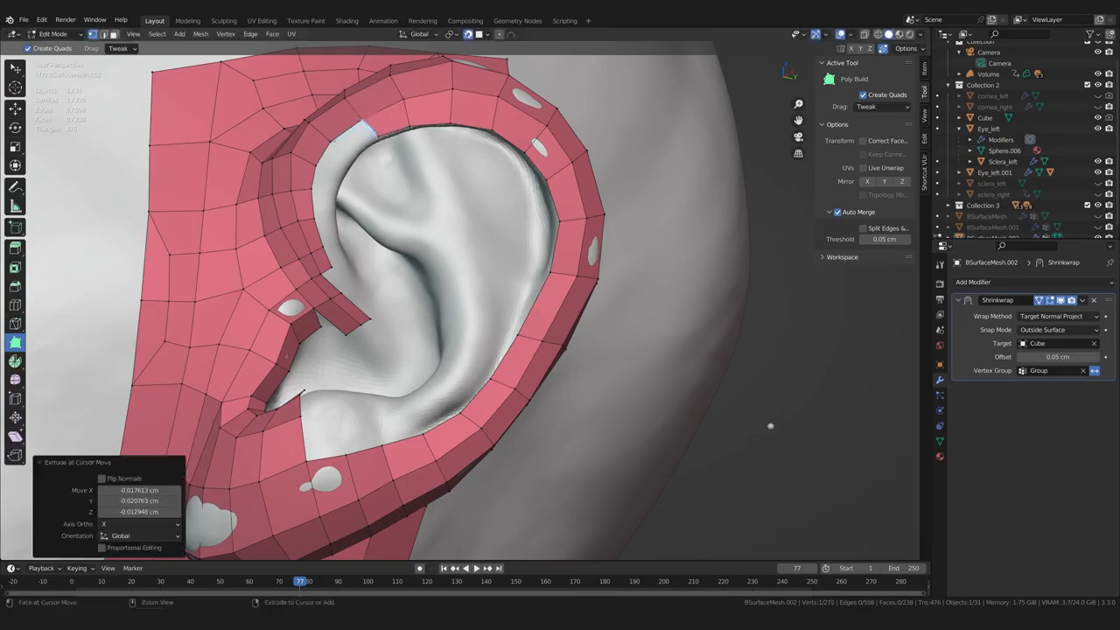
{"action": "left_click", "coordinate": [354, 144], "text": "ctrl"}
{"action": "middle_click_drag", "start_coordinate": [355, 147], "coordinate": [388, 192]}
{"action": "left_click_drag", "start_coordinate": [426, 106], "coordinate": [428, 105]}
{"action": "scroll", "coordinate": [363, 210], "scroll_direction": "up", "scroll_amount": 1}
{"action": "middle_click_drag", "start_coordinate": [363, 211], "coordinate": [399, 184], "text": "shift"}
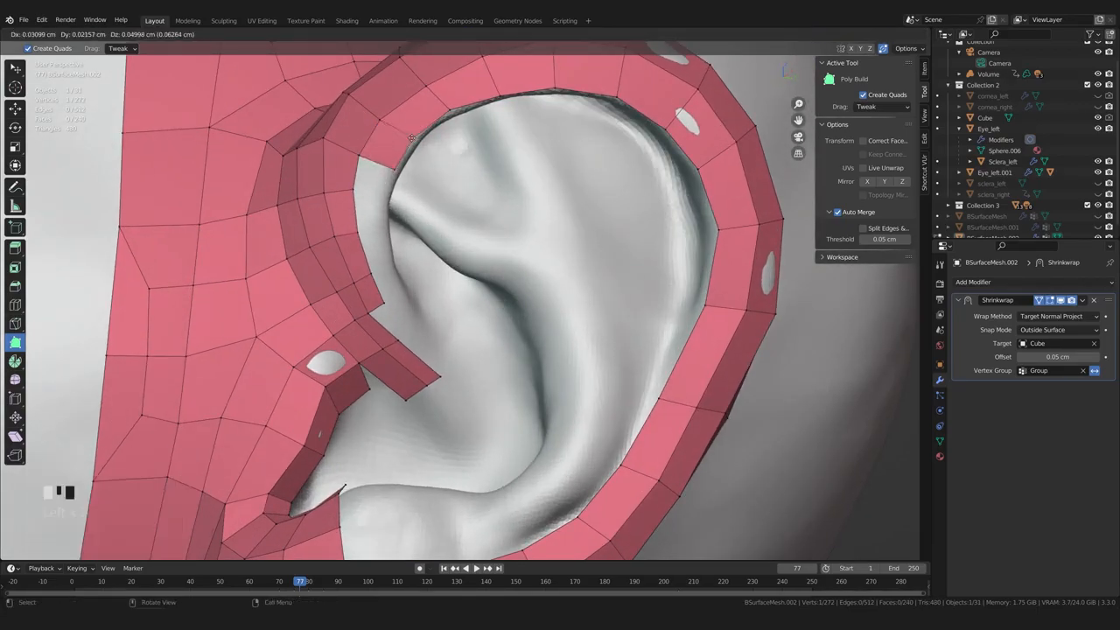
Complete the inner quad row down the front helix and extrude its end toward the strip entering the ear bowl
{"action": "left_click_drag", "start_coordinate": [374, 200], "coordinate": [376, 200]}
{"action": "middle_click_drag", "start_coordinate": [376, 200], "coordinate": [332, 211]}
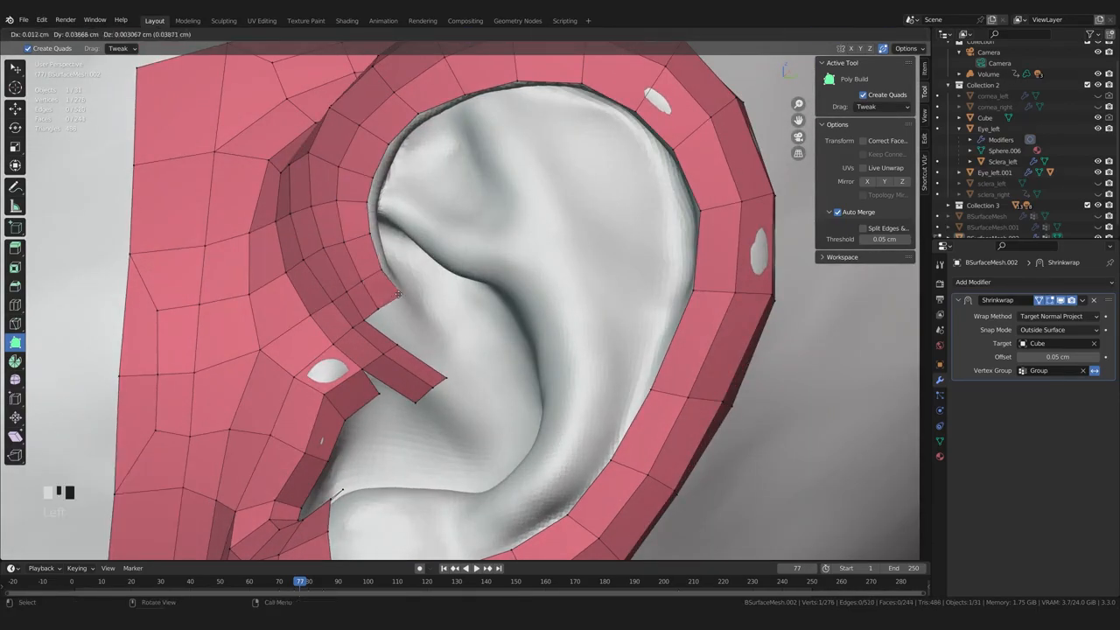
{"action": "left_click_drag", "start_coordinate": [398, 295], "coordinate": [399, 296]}
{"action": "middle_click_drag", "start_coordinate": [399, 295], "coordinate": [417, 311]}
{"action": "left_click_drag", "start_coordinate": [378, 296], "coordinate": [418, 309], "text": "ctrl"}
{"action": "left_click_drag", "start_coordinate": [418, 310], "coordinate": [420, 311]}
{"action": "middle_click_drag", "start_coordinate": [420, 311], "coordinate": [427, 322]}
{"action": "scroll", "coordinate": [437, 336], "scroll_direction": "down", "scroll_amount": 3}
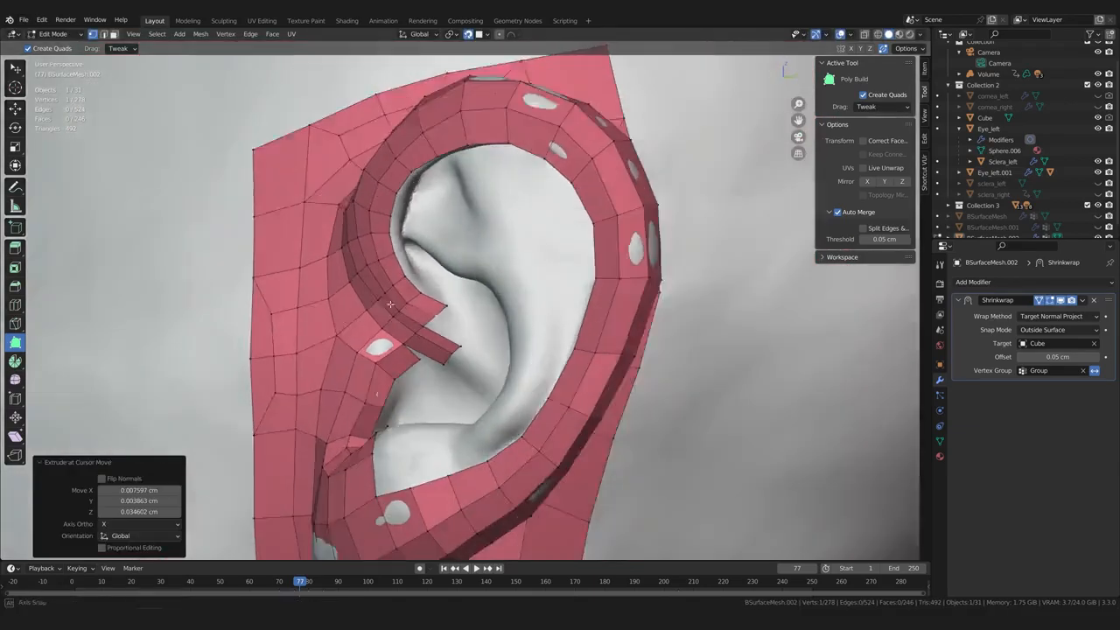
Fine-tune vertices at the end of the strip in the ear bowl and on the front helix rows
{"action": "scroll", "coordinate": [450, 359], "scroll_direction": "up", "scroll_amount": 2}
{"action": "left_click_drag", "start_coordinate": [453, 373], "coordinate": [455, 375]}
{"action": "scroll", "coordinate": [455, 375], "scroll_direction": "down", "scroll_amount": 2}
{"action": "middle_click_drag", "start_coordinate": [455, 372], "coordinate": [476, 363]}
{"action": "scroll", "coordinate": [455, 356], "scroll_direction": "up", "scroll_amount": 2}
{"action": "left_click_drag", "start_coordinate": [355, 207], "coordinate": [356, 213]}
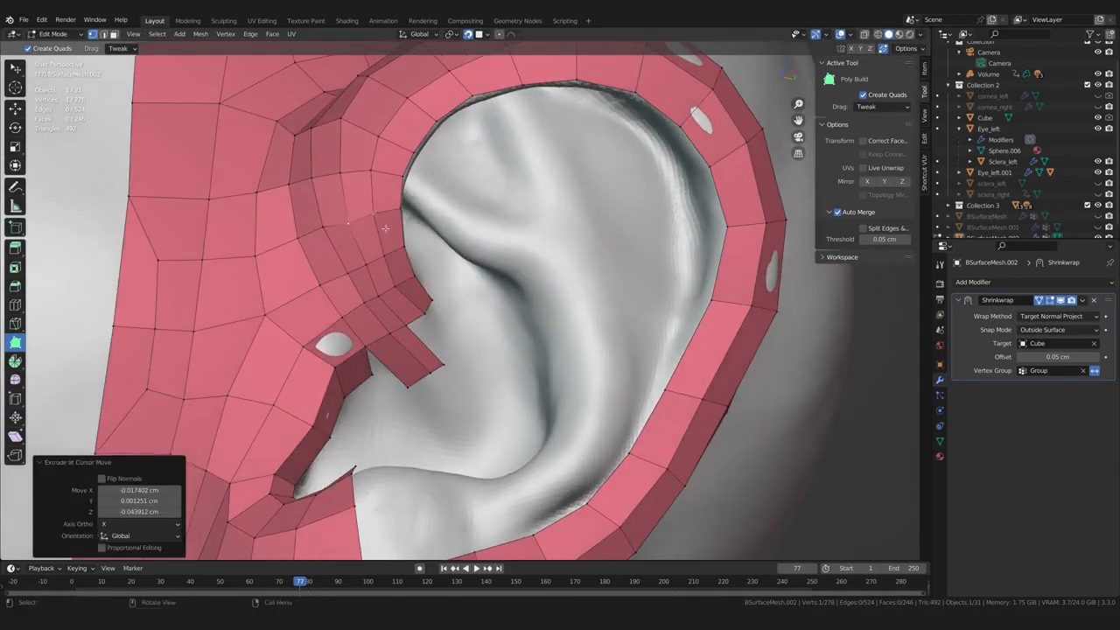
Fine-tune a vertex at the base of the strip entering the ear bowl
{"action": "left_click_drag", "start_coordinate": [359, 305], "coordinate": [360, 306]}
{"action": "scroll", "coordinate": [394, 319], "scroll_direction": "down", "scroll_amount": 3}
{"action": "middle_click_drag", "start_coordinate": [437, 337], "coordinate": [749, 404]}
{"action": "scroll", "coordinate": [560, 358], "scroll_direction": "down", "scroll_amount": 3}
{"action": "middle_click_drag", "start_coordinate": [560, 359], "coordinate": [500, 337]}
{"action": "scroll", "coordinate": [497, 339], "scroll_direction": "up", "scroll_amount": 6}
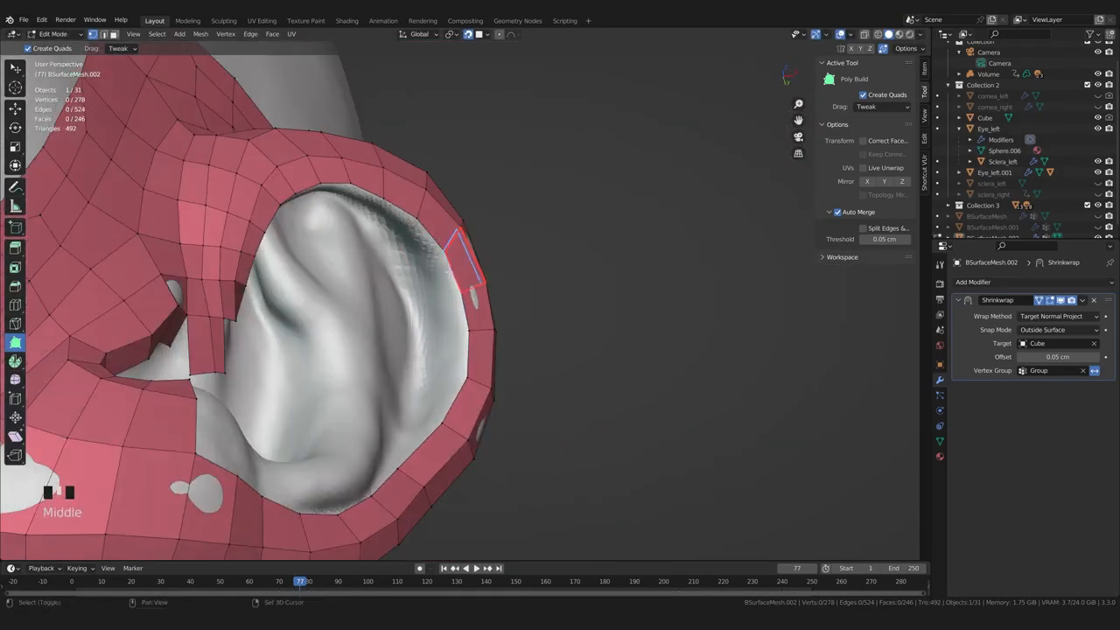
Extrude a new row of quads inward from the inner edge of the rear helix rim
{"action": "left_click_drag", "start_coordinate": [407, 288], "coordinate": [405, 289]}
{"action": "scroll", "coordinate": [419, 297], "scroll_direction": "down", "scroll_amount": 4}
{"action": "middle_click_drag", "start_coordinate": [464, 324], "coordinate": [505, 340]}
{"action": "scroll", "coordinate": [503, 339], "scroll_direction": "up", "scroll_amount": 6}
{"action": "mouse_move", "coordinate": [395, 300]}
{"action": "left_mouse_down"}
{"action": "mouse_move", "coordinate": [385, 290]}
{"action": "mouse_move", "coordinate": [388, 320]}
{"action": "left_mouse_up"}
{"action": "scroll", "coordinate": [411, 302], "scroll_direction": "down", "scroll_amount": 2}
{"action": "middle_click_drag", "start_coordinate": [390, 321], "coordinate": [437, 345]}
{"action": "left_click_drag", "start_coordinate": [474, 311], "coordinate": [425, 304]}
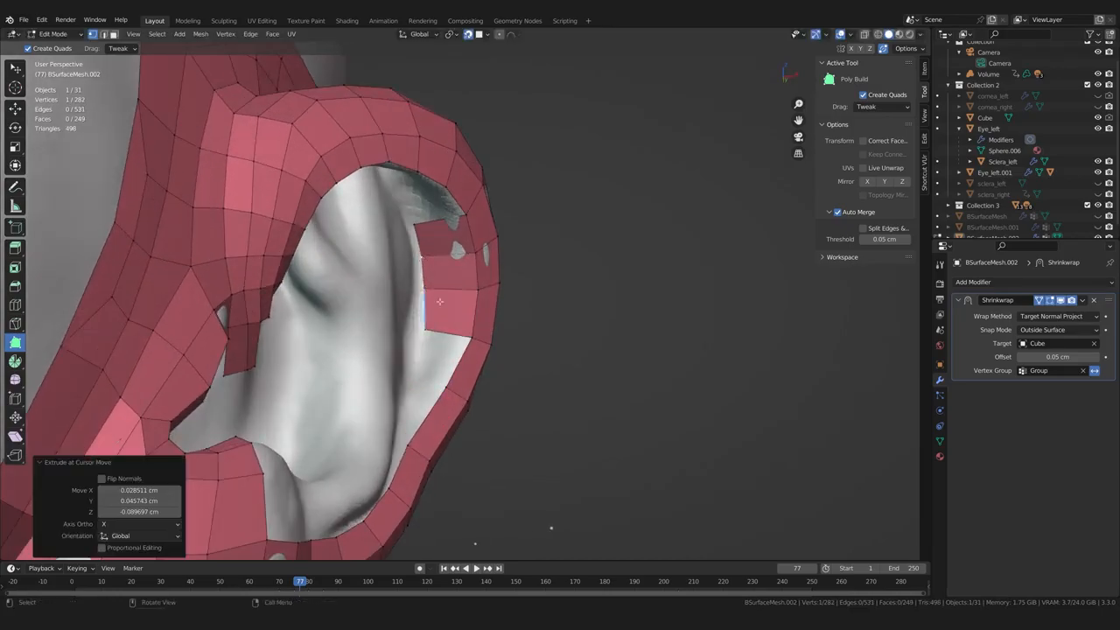
{"action": "middle_click_drag", "start_coordinate": [424, 361], "coordinate": [377, 389]}
{"action": "left_click_drag", "start_coordinate": [465, 327], "coordinate": [449, 350]}
Continue the new inward quad row up the rear helix to its top, adjusting vertices to the fold
{"action": "middle_click_drag", "start_coordinate": [450, 351], "coordinate": [603, 297]}
{"action": "scroll", "coordinate": [603, 297], "scroll_direction": "up", "scroll_amount": 2}
{"action": "left_click_drag", "start_coordinate": [612, 452], "coordinate": [616, 448]}
{"action": "middle_click_drag", "start_coordinate": [617, 448], "coordinate": [586, 394]}
{"action": "left_click_drag", "start_coordinate": [568, 300], "coordinate": [518, 263]}
{"action": "middle_click_drag", "start_coordinate": [518, 263], "coordinate": [508, 296]}
{"action": "left_click_drag", "start_coordinate": [476, 234], "coordinate": [477, 238]}
{"action": "middle_click_drag", "start_coordinate": [478, 238], "coordinate": [495, 273]}
{"action": "left_click_drag", "start_coordinate": [495, 272], "coordinate": [493, 270]}
{"action": "middle_click_drag", "start_coordinate": [492, 270], "coordinate": [574, 374]}
{"action": "left_click_drag", "start_coordinate": [574, 374], "coordinate": [568, 385]}
{"action": "middle_click_drag", "start_coordinate": [568, 385], "coordinate": [473, 323]}
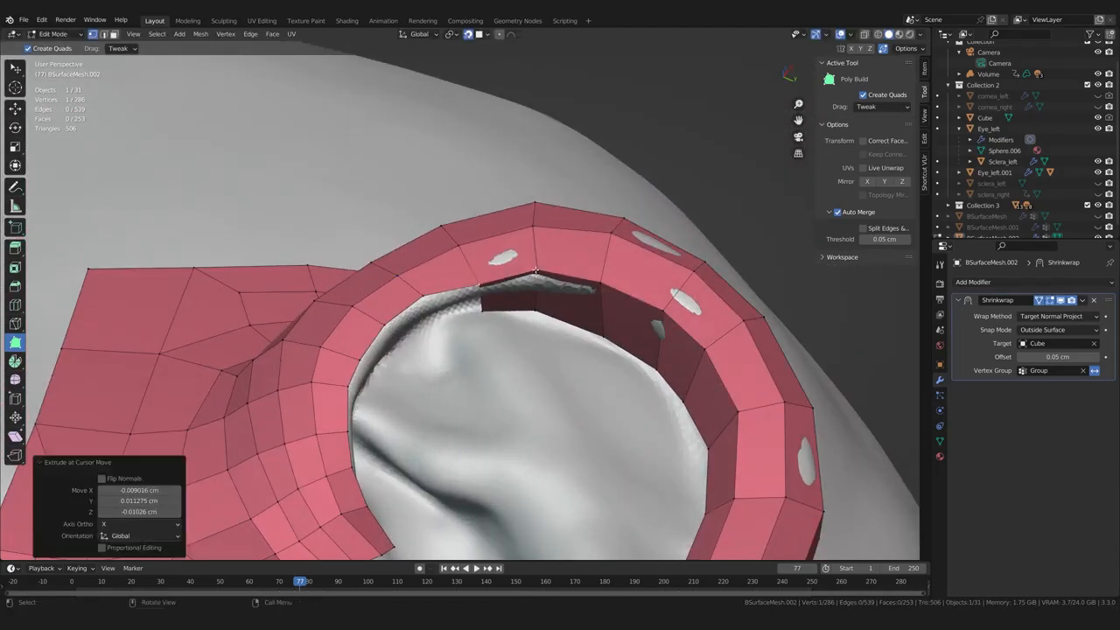
Extrude the inward row across the top of the helix and join it to the front helix rows
{"action": "left_click_drag", "start_coordinate": [536, 273], "coordinate": [426, 300], "text": "ctrl"}
{"action": "middle_click_drag", "start_coordinate": [396, 353], "coordinate": [493, 326]}
{"action": "left_click", "coordinate": [493, 326]}
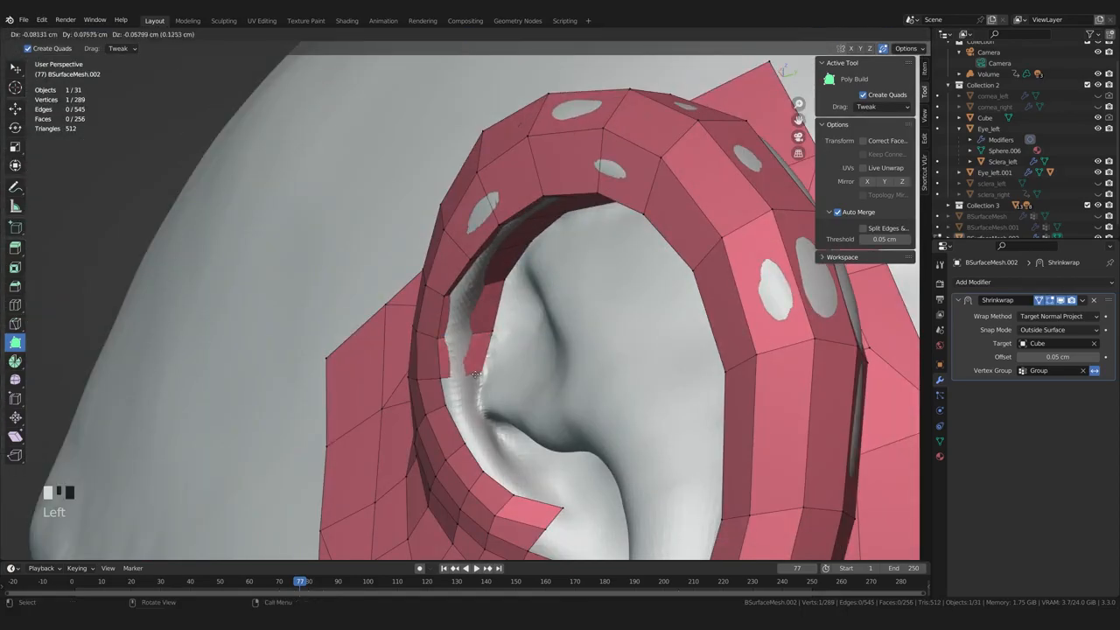
{"action": "left_click_drag", "start_coordinate": [476, 375], "coordinate": [478, 376]}
{"action": "middle_click_drag", "start_coordinate": [478, 376], "coordinate": [444, 400]}
{"action": "left_click_drag", "start_coordinate": [485, 378], "coordinate": [485, 381]}
{"action": "middle_click_drag", "start_coordinate": [485, 380], "coordinate": [477, 337]}
{"action": "left_click_drag", "start_coordinate": [458, 334], "coordinate": [477, 365], "text": "ctrl"}
{"action": "middle_click_drag", "start_coordinate": [477, 365], "coordinate": [478, 351]}
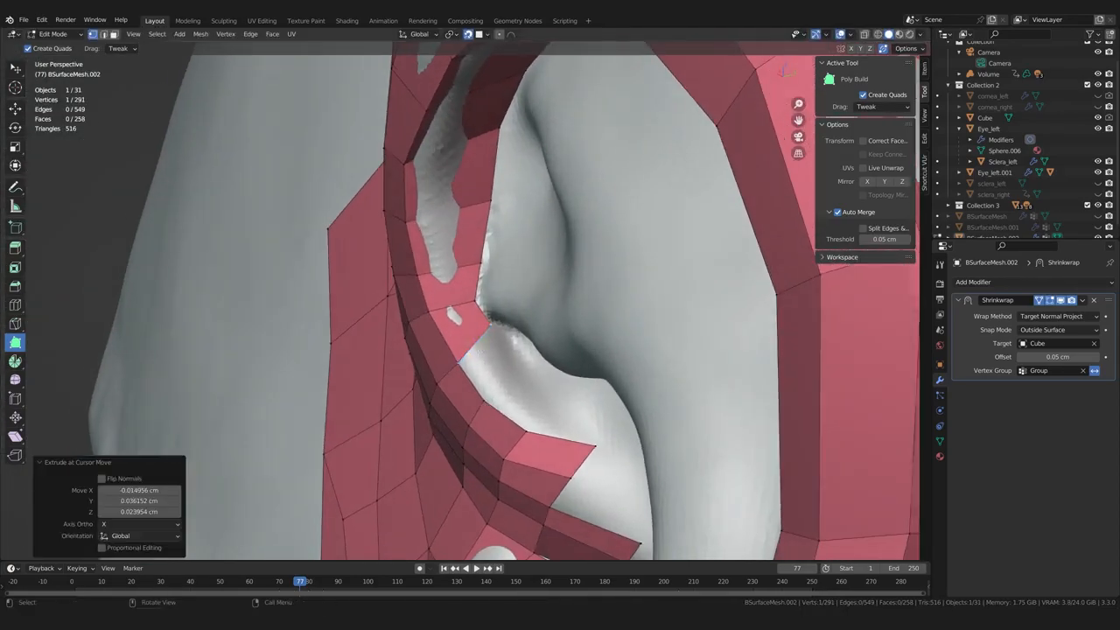
Try to insert an edge loop through the inner helix rows, undoing each attempt
{"action": "scroll", "coordinate": [511, 440], "scroll_direction": "down", "scroll_amount": 4}
{"action": "middle_click_drag", "start_coordinate": [511, 440], "coordinate": [509, 293]}
{"action": "key", "text": "ctrl+r"}
{"action": "left_click", "coordinate": [648, 340]}
{"action": "middle_click_drag", "start_coordinate": [648, 341], "coordinate": [423, 384]}
{"action": "key", "text": "ctrl+z"}
{"action": "key", "text": "ctrl+r"}
{"action": "left_click", "coordinate": [533, 280]}
{"action": "key", "text": "ctrl+z"}
Turn off Auto Merge and insert an edge loop along the new inner helix row
{"action": "left_click", "coordinate": [837, 213]}
{"action": "key", "text": "ctrl+r"}
{"action": "left_click", "coordinate": [481, 281]}
{"action": "left_click", "coordinate": [480, 288]}
{"action": "left_click", "coordinate": [431, 276]}
Reposition the new loop's vertices under the upper helix so they follow the inner fold
{"action": "middle_click_drag", "start_coordinate": [462, 245], "coordinate": [590, 254]}
{"action": "left_click_drag", "start_coordinate": [562, 330], "coordinate": [560, 323]}
{"action": "middle_click_drag", "start_coordinate": [567, 380], "coordinate": [437, 271]}
{"action": "left_click_drag", "start_coordinate": [434, 266], "coordinate": [429, 262]}
{"action": "middle_click_drag", "start_coordinate": [437, 254], "coordinate": [363, 234]}
{"action": "left_click_drag", "start_coordinate": [458, 259], "coordinate": [455, 260]}
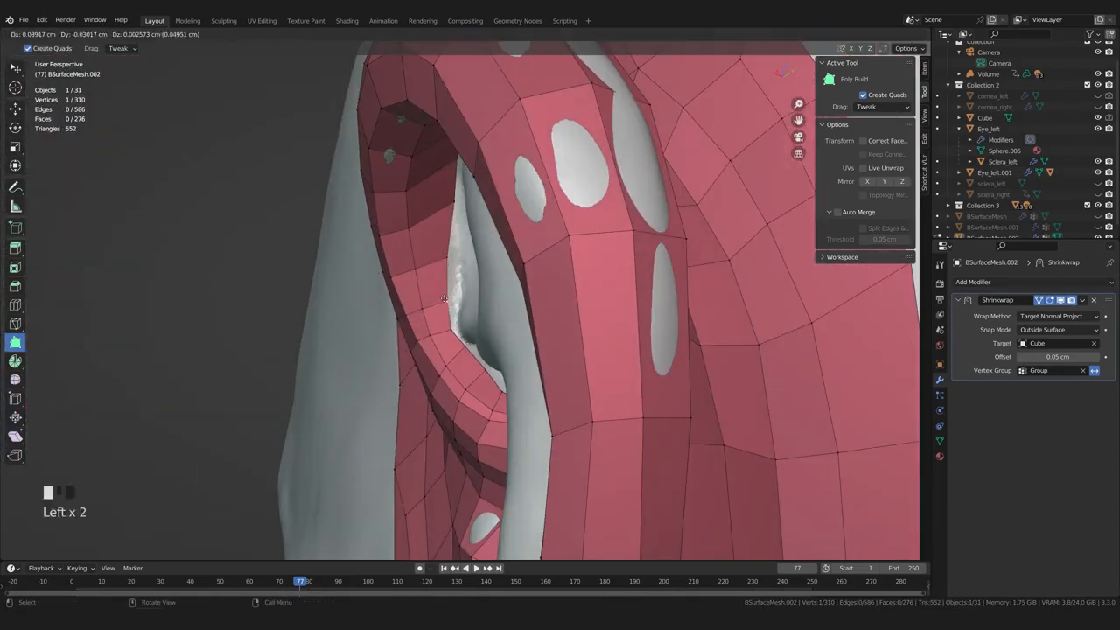
{"action": "left_click_drag", "start_coordinate": [444, 298], "coordinate": [444, 299]}
{"action": "middle_click_drag", "start_coordinate": [444, 296], "coordinate": [416, 273]}
{"action": "left_click_drag", "start_coordinate": [457, 256], "coordinate": [452, 254]}
{"action": "middle_click_drag", "start_coordinate": [451, 250], "coordinate": [437, 276]}
{"action": "left_click_drag", "start_coordinate": [456, 215], "coordinate": [448, 214]}
{"action": "middle_click_drag", "start_coordinate": [456, 200], "coordinate": [437, 289]}
Even out the inner loop's vertices around the front and top of the helix from several angles
{"action": "left_click_drag", "start_coordinate": [434, 296], "coordinate": [431, 299]}
{"action": "middle_click_drag", "start_coordinate": [437, 299], "coordinate": [524, 325]}
{"action": "left_click_drag", "start_coordinate": [520, 328], "coordinate": [514, 333]}
{"action": "middle_click_drag", "start_coordinate": [514, 333], "coordinate": [437, 263]}
{"action": "left_click_drag", "start_coordinate": [437, 392], "coordinate": [440, 413]}
{"action": "middle_click_drag", "start_coordinate": [440, 413], "coordinate": [472, 398]}
{"action": "left_click_drag", "start_coordinate": [472, 398], "coordinate": [470, 401]}
{"action": "middle_click_drag", "start_coordinate": [469, 402], "coordinate": [433, 372]}
{"action": "left_click_drag", "start_coordinate": [433, 372], "coordinate": [430, 367]}
{"action": "middle_click_drag", "start_coordinate": [431, 367], "coordinate": [411, 411]}
{"action": "left_click_drag", "start_coordinate": [411, 359], "coordinate": [408, 355]}
{"action": "middle_click_drag", "start_coordinate": [408, 355], "coordinate": [546, 306]}
{"action": "left_click_drag", "start_coordinate": [440, 325], "coordinate": [436, 320]}
{"action": "middle_click_drag", "start_coordinate": [595, 253], "coordinate": [510, 229]}
{"action": "left_click_drag", "start_coordinate": [511, 229], "coordinate": [508, 236]}
{"action": "middle_click_drag", "start_coordinate": [508, 237], "coordinate": [510, 245]}
{"action": "left_click_drag", "start_coordinate": [510, 262], "coordinate": [507, 268]}
{"action": "middle_click_drag", "start_coordinate": [507, 268], "coordinate": [467, 320]}
Extrude quads along the inner edge from above the earlobe up the lower rear helix, adjusting their vertices
{"action": "scroll", "coordinate": [467, 320], "scroll_direction": "up", "scroll_amount": 3}
{"action": "middle_click_drag", "start_coordinate": [437, 376], "coordinate": [438, 332], "text": "shift"}
{"action": "left_click", "coordinate": [422, 341], "text": "ctrl"}
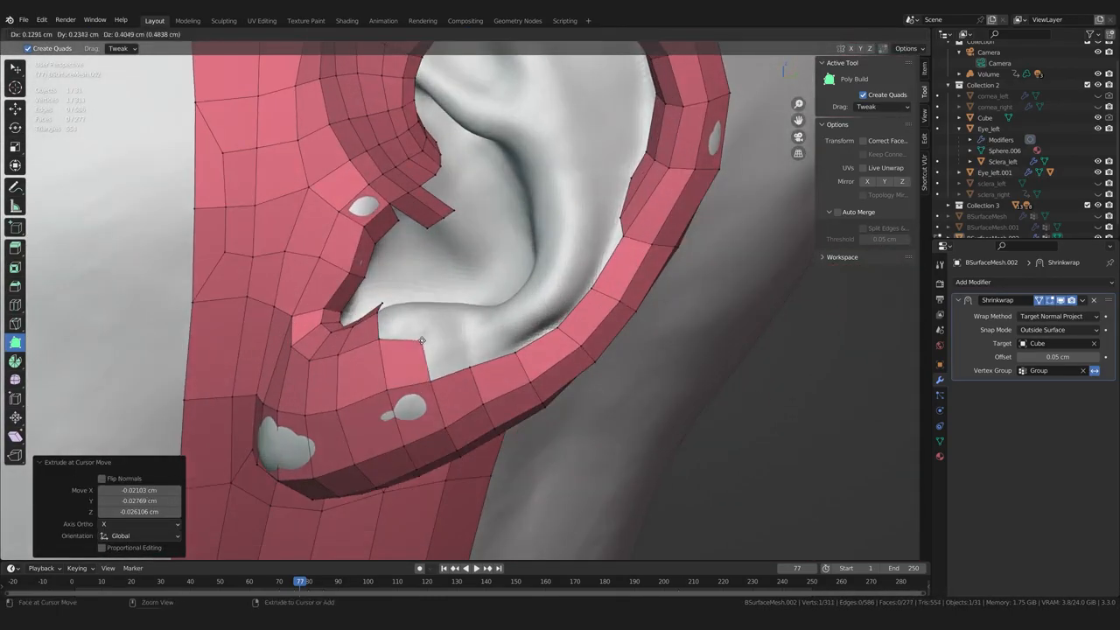
{"action": "left_click", "coordinate": [512, 330], "text": "ctrl"}
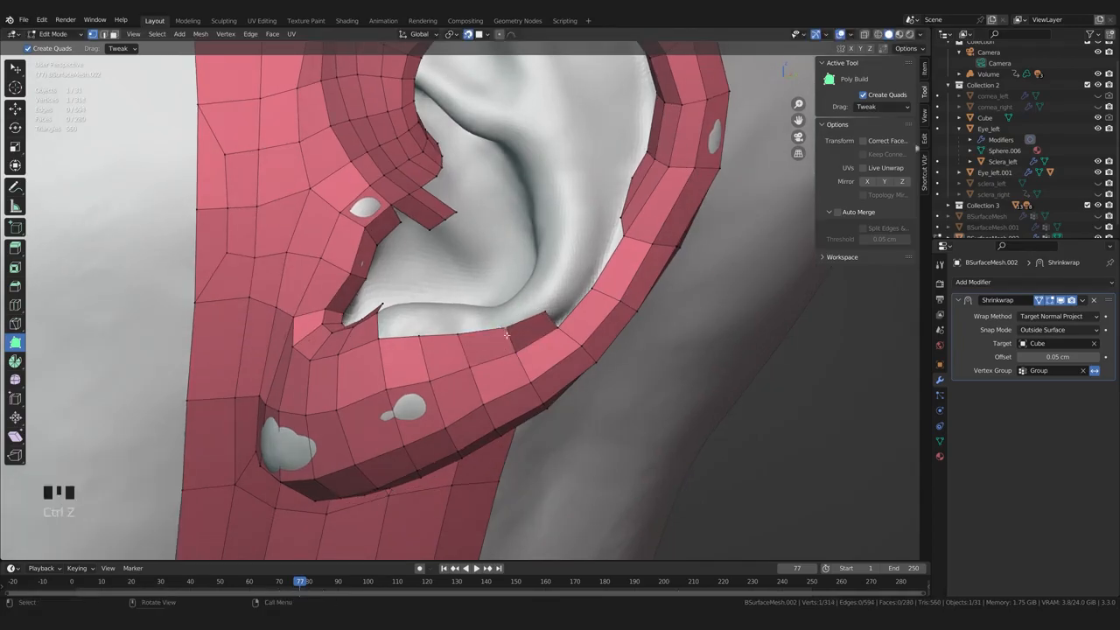
{"action": "left_click_drag", "start_coordinate": [466, 373], "coordinate": [471, 376]}
{"action": "left_click_drag", "start_coordinate": [484, 404], "coordinate": [490, 411]}
{"action": "middle_click_drag", "start_coordinate": [490, 411], "coordinate": [564, 339]}
{"action": "left_click", "coordinate": [507, 350], "text": "ctrl"}
{"action": "scroll", "coordinate": [509, 328], "scroll_direction": "down", "scroll_amount": 2}
{"action": "scroll", "coordinate": [489, 343], "scroll_direction": "up", "scroll_amount": 3}
{"action": "left_click", "coordinate": [474, 350], "text": "ctrl"}
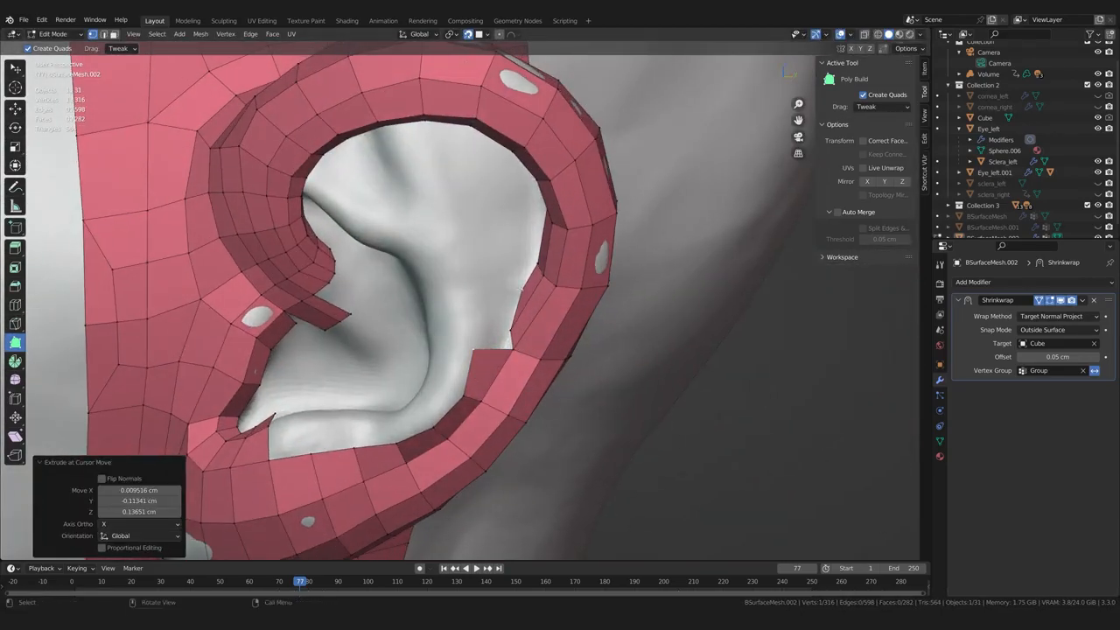
Extend the inner strip up the rear helix, undo the last vertex move and turn Auto Merge back on
{"action": "left_click", "coordinate": [476, 319], "text": "ctrl"}
{"action": "middle_click_drag", "start_coordinate": [477, 322], "coordinate": [498, 339]}
{"action": "left_click_drag", "start_coordinate": [508, 345], "coordinate": [507, 353]}
{"action": "middle_click_drag", "start_coordinate": [506, 353], "coordinate": [500, 322]}
{"action": "left_click_drag", "start_coordinate": [495, 308], "coordinate": [498, 263]}
{"action": "scroll", "coordinate": [497, 264], "scroll_direction": "up", "scroll_amount": 2}
{"action": "middle_click_drag", "start_coordinate": [499, 279], "coordinate": [516, 243]}
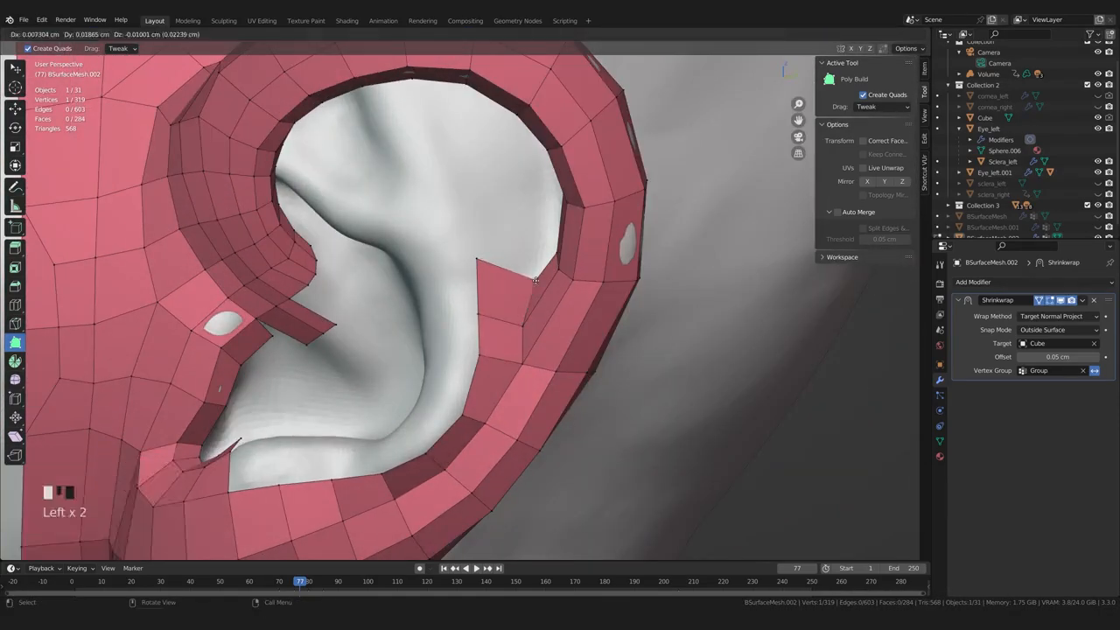
{"action": "key", "text": "ctrl+z"}
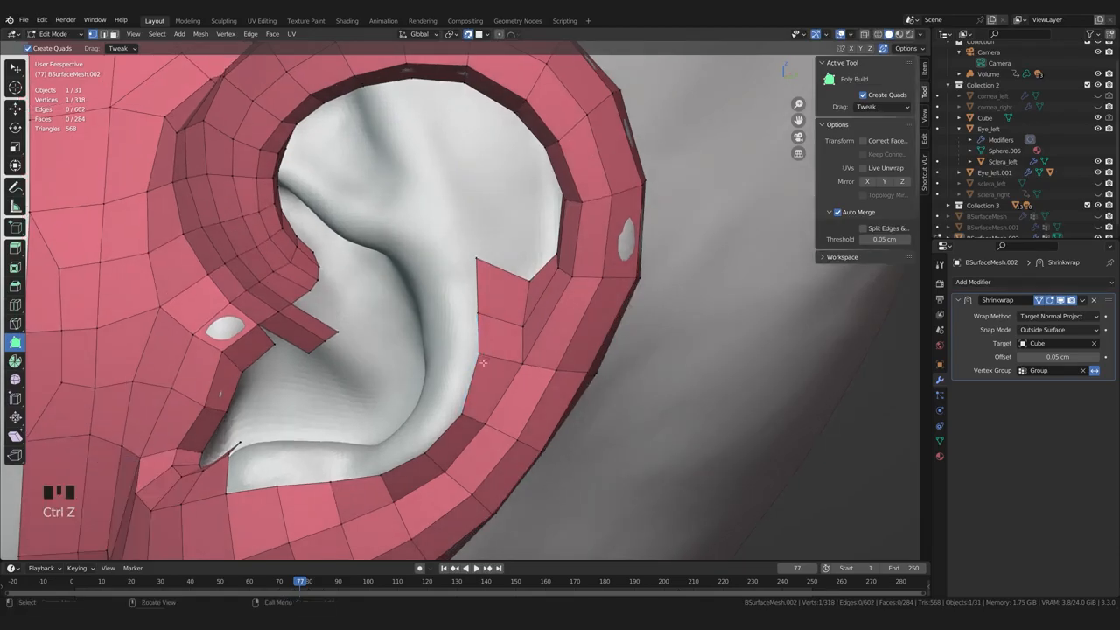
Adjust the joining vertices between the strip and the rear helix and extrude another quad
{"action": "left_click_drag", "start_coordinate": [523, 327], "coordinate": [526, 322]}
{"action": "scroll", "coordinate": [516, 302], "scroll_direction": "down", "scroll_amount": 2}
{"action": "middle_click_drag", "start_coordinate": [516, 301], "coordinate": [490, 332]}
{"action": "scroll", "coordinate": [507, 298], "scroll_direction": "up", "scroll_amount": 2}
{"action": "scroll", "coordinate": [502, 275], "scroll_direction": "down", "scroll_amount": 3}
{"action": "middle_click_drag", "start_coordinate": [502, 276], "coordinate": [509, 322]}
{"action": "scroll", "coordinate": [509, 322], "scroll_direction": "up", "scroll_amount": 3}
{"action": "left_click_drag", "start_coordinate": [515, 335], "coordinate": [520, 325]}
{"action": "middle_click_drag", "start_coordinate": [520, 324], "coordinate": [477, 359]}
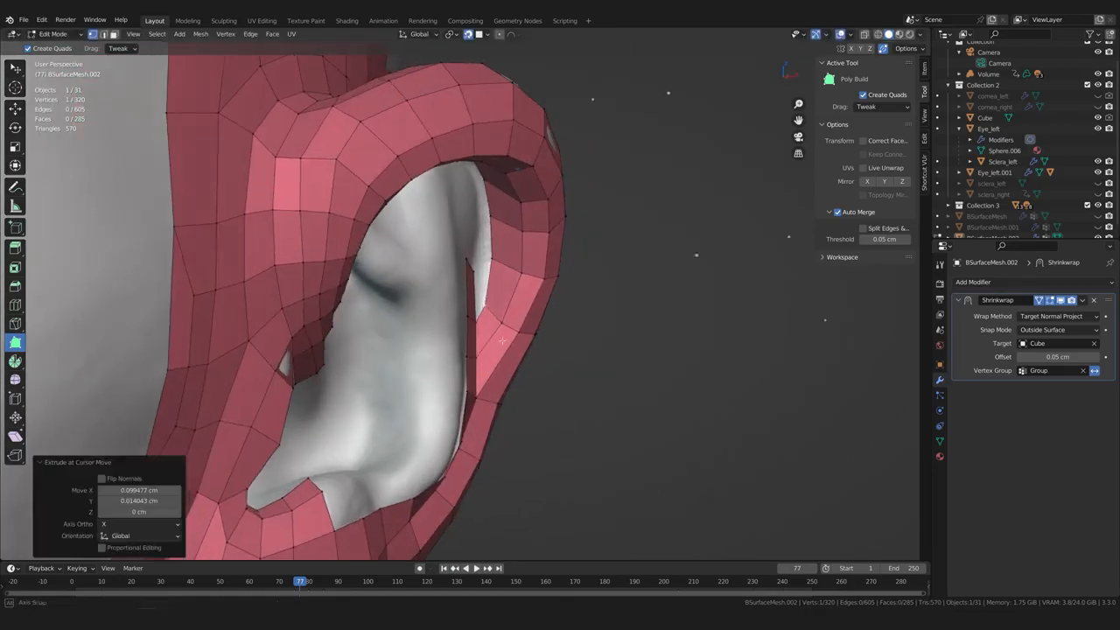
Reposition vertices where the inner strip meets the rear helix rows
{"action": "middle_click_drag", "start_coordinate": [511, 326], "coordinate": [517, 352]}
{"action": "scroll", "coordinate": [481, 345], "scroll_direction": "down", "scroll_amount": 5}
{"action": "scroll", "coordinate": [491, 350], "scroll_direction": "up", "scroll_amount": 6}
{"action": "left_click_drag", "start_coordinate": [523, 354], "coordinate": [536, 352]}
{"action": "middle_click_drag", "start_coordinate": [535, 352], "coordinate": [697, 436]}
{"action": "middle_click_drag", "start_coordinate": [478, 330], "coordinate": [381, 333]}
{"action": "left_click_drag", "start_coordinate": [476, 263], "coordinate": [468, 271]}
{"action": "left_click_drag", "start_coordinate": [516, 321], "coordinate": [517, 321]}
{"action": "mouse_move", "coordinate": [517, 321]}
{"action": "middle_mouse_down"}
{"action": "mouse_move", "coordinate": [437, 337]}
{"action": "mouse_move", "coordinate": [503, 326]}
{"action": "middle_mouse_up"}
{"action": "left_click_drag", "start_coordinate": [535, 255], "coordinate": [539, 260]}
Switch to face selection with the Tweak tool and delete the uppermost quad of the rear strip
{"action": "middle_click_drag", "start_coordinate": [529, 297], "coordinate": [657, 373]}
{"action": "mouse_move", "coordinate": [559, 350]}
{"action": "middle_mouse_down"}
{"action": "mouse_move", "coordinate": [630, 372]}
{"action": "mouse_move", "coordinate": [569, 350]}
{"action": "middle_mouse_up"}
{"action": "key", "text": "w"}
{"action": "key", "text": "3"}
{"action": "left_click", "coordinate": [501, 293]}
{"action": "key", "text": "x"}
{"action": "middle_click_drag", "start_coordinate": [490, 324], "coordinate": [444, 347]}
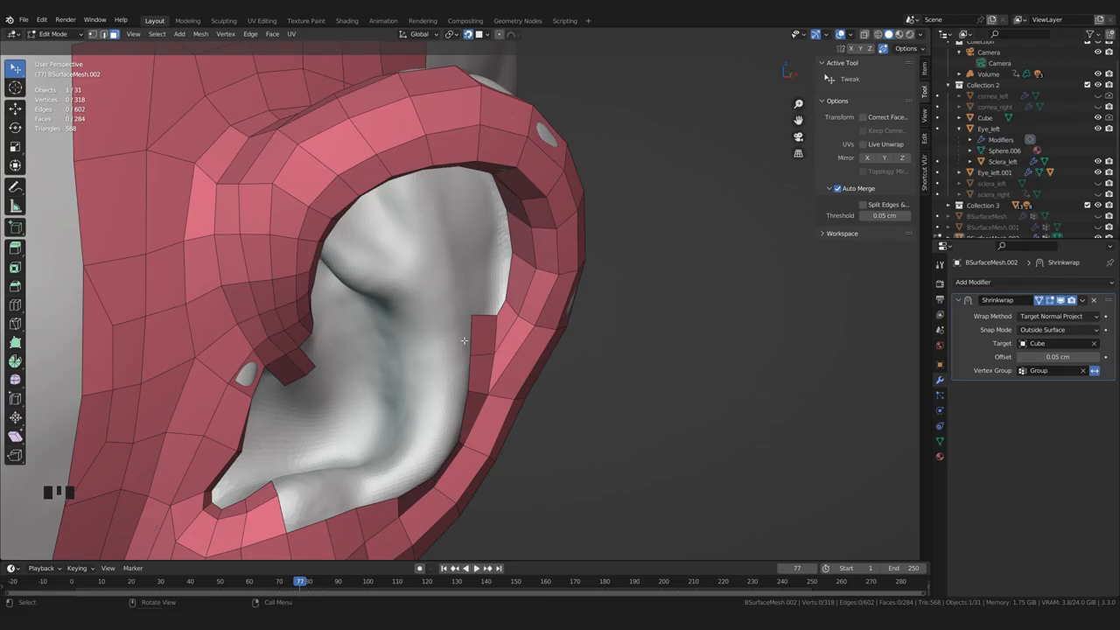
Extrude the strip's end edge up the rear fold in two quads and bridge it to the helix's top
{"action": "middle_click_drag", "start_coordinate": [523, 180], "coordinate": [559, 385]}
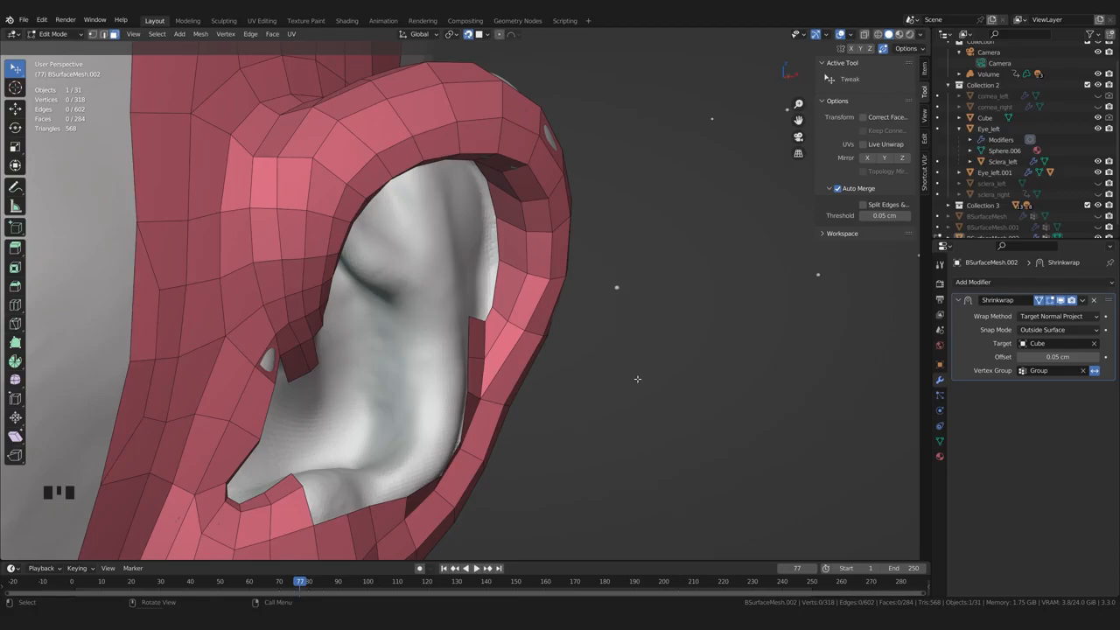
{"action": "middle_click_drag", "start_coordinate": [499, 281], "coordinate": [497, 272]}
{"action": "key", "text": "1"}
{"action": "left_click_drag", "start_coordinate": [492, 261], "coordinate": [484, 264]}
{"action": "mouse_move", "coordinate": [484, 264]}
{"action": "middle_mouse_down"}
{"action": "mouse_move", "coordinate": [484, 252]}
{"action": "mouse_move", "coordinate": [469, 268]}
{"action": "mouse_move", "coordinate": [486, 245]}
{"action": "mouse_move", "coordinate": [469, 249]}
{"action": "middle_mouse_up"}
{"action": "right_click", "coordinate": [488, 285], "text": "ctrl"}
{"action": "right_click", "coordinate": [496, 231], "text": "ctrl"}
{"action": "left_click", "coordinate": [477, 261], "text": "shift"}
{"action": "key", "text": "alt+a"}
{"action": "middle_click_drag", "start_coordinate": [512, 310], "coordinate": [497, 280]}
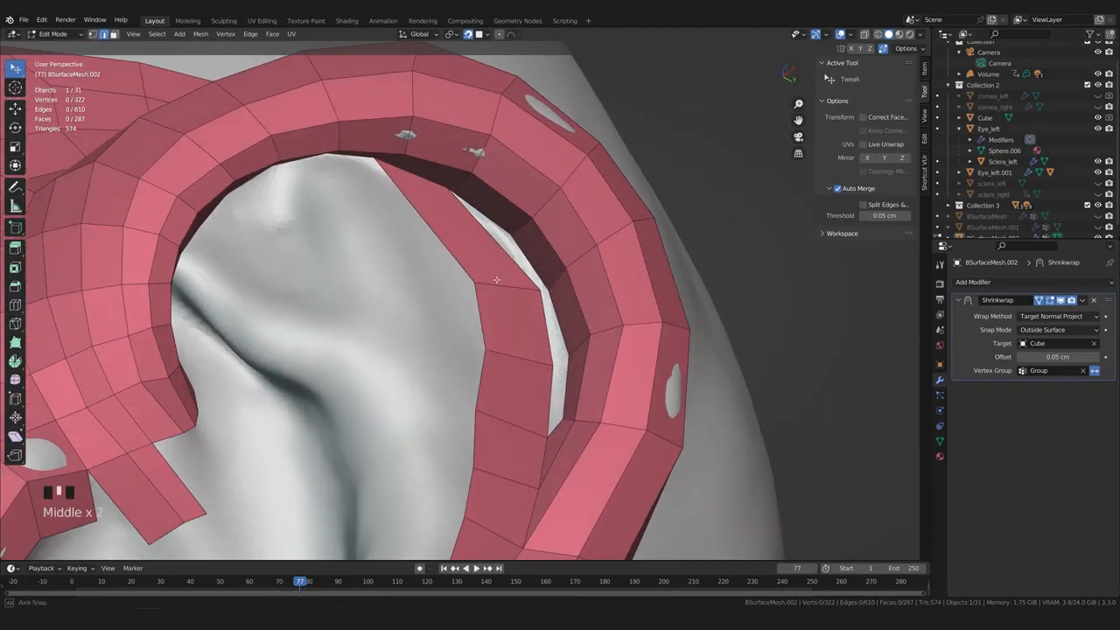
Fill the gap between the new strip and the rear helix's inner edge with three quads
{"action": "left_click", "coordinate": [556, 427]}
{"action": "key", "text": "f"}
{"action": "key", "text": "f"}
{"action": "key", "text": "f"}
Adjust the vertices of the filled quads along the rear helix to even out their spacing
{"action": "middle_click_drag", "start_coordinate": [560, 385], "coordinate": [577, 325]}
{"action": "key", "text": "1"}
{"action": "left_click_drag", "start_coordinate": [486, 381], "coordinate": [481, 376]}
{"action": "middle_click_drag", "start_coordinate": [481, 376], "coordinate": [496, 416]}
{"action": "scroll", "coordinate": [497, 416], "scroll_direction": "up", "scroll_amount": 1}
{"action": "left_click_drag", "start_coordinate": [483, 376], "coordinate": [490, 380]}
{"action": "left_click_drag", "start_coordinate": [490, 423], "coordinate": [494, 418]}
{"action": "scroll", "coordinate": [493, 418], "scroll_direction": "down", "scroll_amount": 2}
{"action": "middle_click_drag", "start_coordinate": [493, 419], "coordinate": [598, 395]}
{"action": "left_click", "coordinate": [598, 395]}
Align the strip's upper vertices beneath the top of the helix with the fold
{"action": "middle_click_drag", "start_coordinate": [476, 305], "coordinate": [438, 308]}
{"action": "left_click_drag", "start_coordinate": [454, 263], "coordinate": [462, 259]}
{"action": "middle_click_drag", "start_coordinate": [490, 227], "coordinate": [468, 219]}
{"action": "left_click_drag", "start_coordinate": [501, 159], "coordinate": [508, 166]}
{"action": "scroll", "coordinate": [543, 175], "scroll_direction": "down", "scroll_amount": 3}
{"action": "middle_click_drag", "start_coordinate": [543, 166], "coordinate": [594, 327]}
{"action": "left_click", "coordinate": [605, 187]}
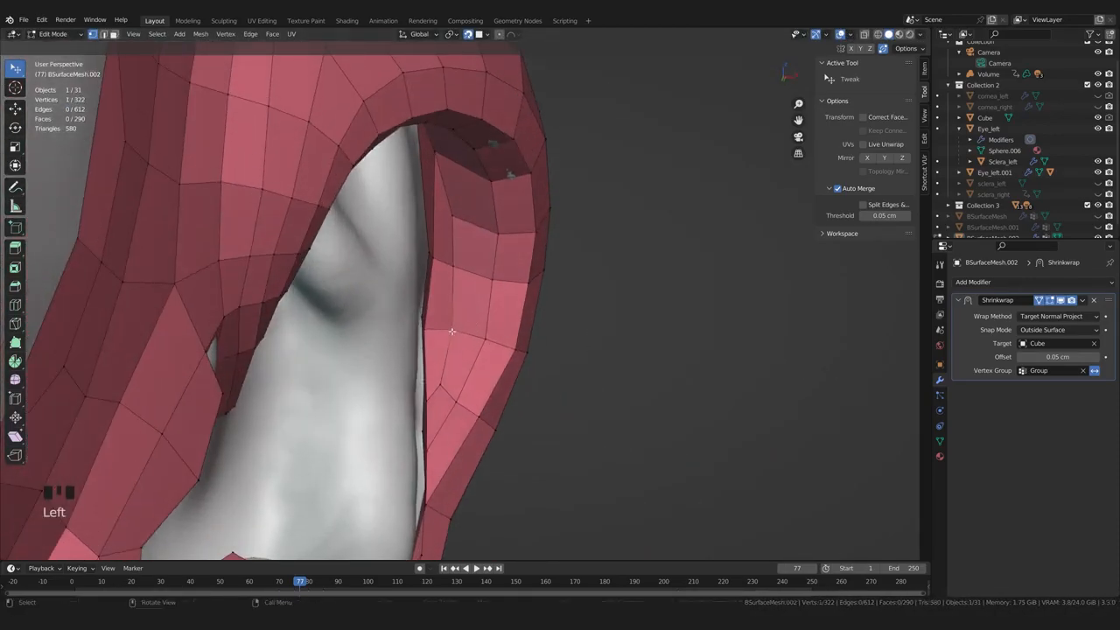
Reposition the vertices of the rear fold strip, from beneath the top of the helix down to its lower rear section
{"action": "key", "text": "g"}
{"action": "left_click", "coordinate": [439, 219]}
{"action": "middle_click_drag", "start_coordinate": [761, 512], "coordinate": [595, 289]}
{"action": "key", "text": "g"}
{"action": "left_click", "coordinate": [480, 239]}
{"action": "scroll", "coordinate": [370, 477], "scroll_direction": "down", "scroll_amount": 4}
{"action": "scroll", "coordinate": [370, 477], "scroll_direction": "up", "scroll_amount": 4}
{"action": "middle_click_drag", "start_coordinate": [370, 478], "coordinate": [541, 339]}
{"action": "middle_click_drag", "start_coordinate": [452, 379], "coordinate": [377, 394]}
{"action": "scroll", "coordinate": [376, 393], "scroll_direction": "down", "scroll_amount": 3}
{"action": "key", "text": "g"}
{"action": "left_click", "coordinate": [493, 425]}
{"action": "scroll", "coordinate": [493, 424], "scroll_direction": "up", "scroll_amount": 1}
{"action": "key", "text": "g"}
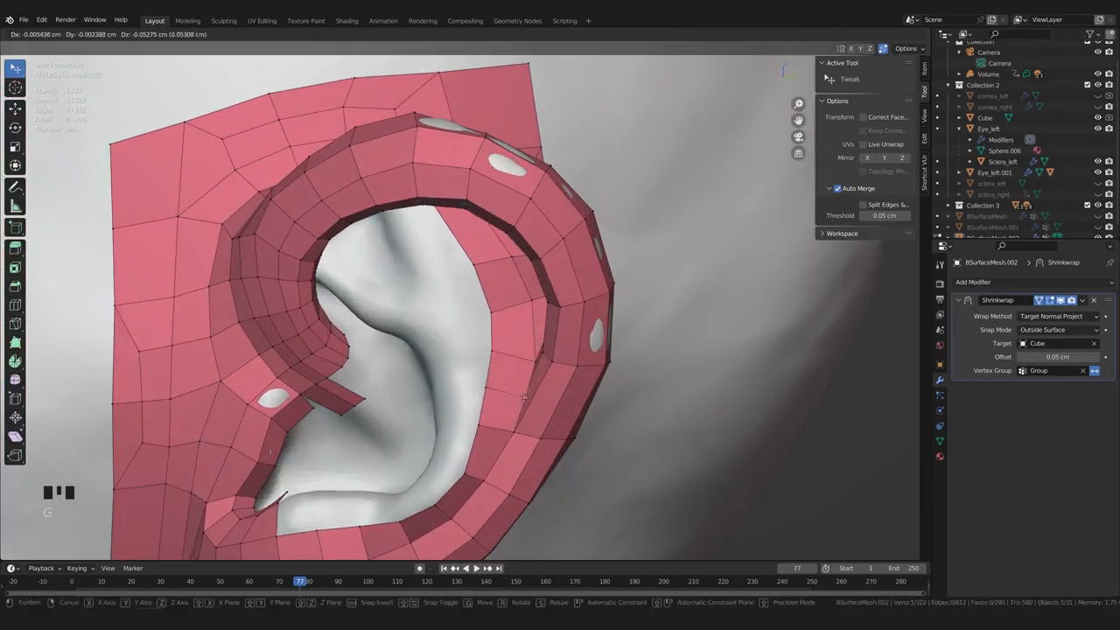
{"action": "left_click", "coordinate": [520, 450]}
Shift more vertices along the rear strip's inner edge to even out its quads
{"action": "middle_click_drag", "start_coordinate": [534, 371], "coordinate": [499, 429]}
{"action": "scroll", "coordinate": [477, 371], "scroll_direction": "down", "scroll_amount": 3}
{"action": "key", "text": "g"}
{"action": "left_click", "coordinate": [563, 362]}
{"action": "scroll", "coordinate": [473, 332], "scroll_direction": "up", "scroll_amount": 2}
{"action": "key", "text": "g"}
{"action": "left_click", "coordinate": [437, 323]}
Try to fill a face between two selected edges beside the inner fold and adjust its vertices
{"action": "key", "text": "2"}
{"action": "left_click", "coordinate": [404, 300]}
{"action": "left_click", "coordinate": [455, 338], "text": "shift"}
{"action": "key", "text": "f"}
{"action": "key", "text": "g"}
{"action": "left_click", "coordinate": [424, 322]}
{"action": "key", "text": "g"}
{"action": "left_click", "coordinate": [473, 423]}
{"action": "key", "text": "ctrl+z"}
{"action": "key", "text": "ctrl+z"}
{"action": "key", "text": "ctrl+z"}
{"action": "key", "text": "ctrl+z"}
Adjust the vertex placement on the inner edge so that it follows the sculpted ear surface
{"action": "key", "text": "g"}
{"action": "left_click", "coordinate": [486, 395]}
{"action": "key", "text": "g"}
{"action": "left_click", "coordinate": [483, 398]}
{"action": "middle_click_drag", "start_coordinate": [499, 429], "coordinate": [621, 315]}
{"action": "middle_click_drag", "start_coordinate": [621, 315], "coordinate": [586, 421], "text": "shift"}
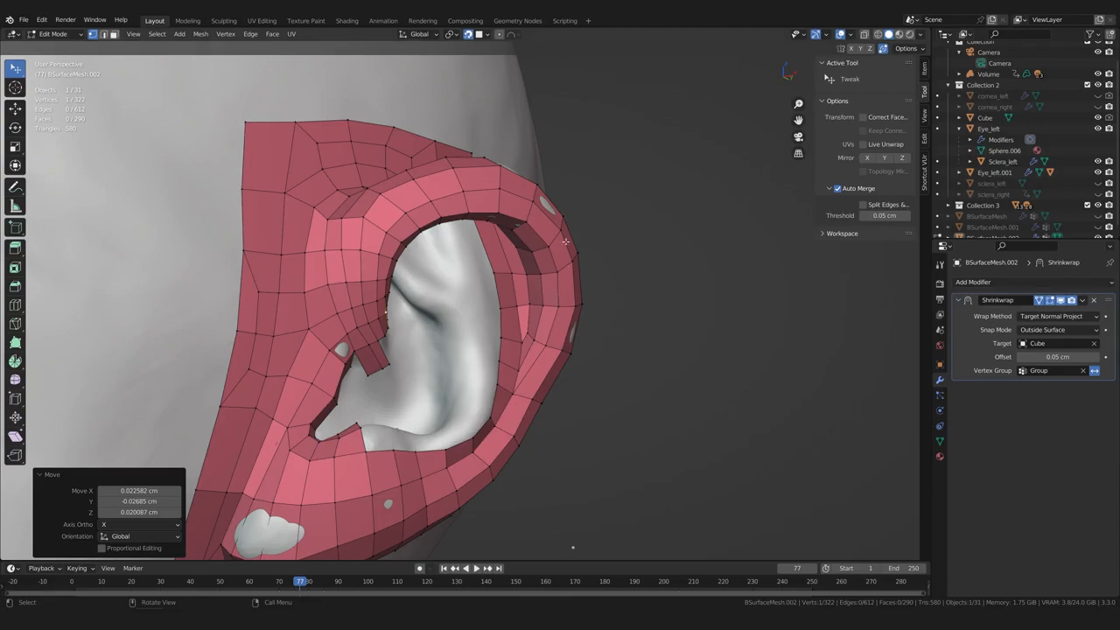
Extrude quads with Poly Build from the ear bowl's lower edge toward the rear fold and adjust the end vertex
{"action": "middle_click_drag", "start_coordinate": [567, 262], "coordinate": [490, 271]}
{"action": "middle_click_drag", "start_coordinate": [490, 271], "coordinate": [578, 171], "text": "shift"}
{"action": "key", "text": "4"}
{"action": "left_click", "coordinate": [478, 198]}
{"action": "middle_click_drag", "start_coordinate": [488, 385], "coordinate": [549, 447]}
{"action": "left_click", "coordinate": [480, 371], "text": "ctrl"}
{"action": "middle_click_drag", "start_coordinate": [486, 368], "coordinate": [503, 385]}
{"action": "left_click", "coordinate": [512, 376], "text": "ctrl"}
{"action": "left_click_drag", "start_coordinate": [544, 354], "coordinate": [549, 351]}
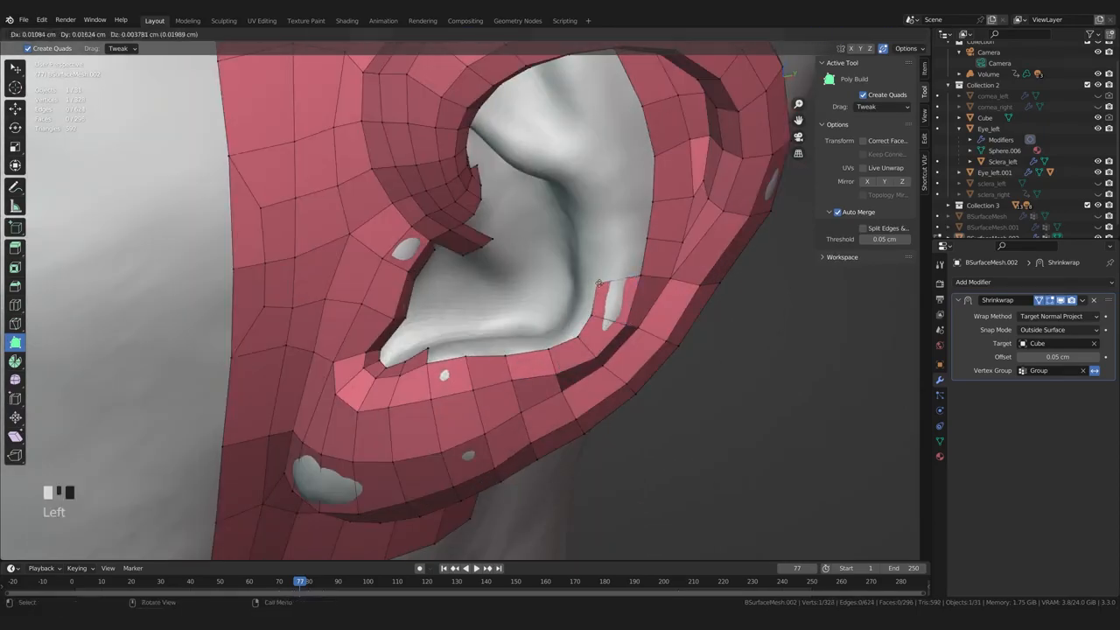
Continue extruding the quad strip up the crest of the inner fold to its upper front end
{"action": "middle_click_drag", "start_coordinate": [610, 256], "coordinate": [588, 263]}
{"action": "left_click", "coordinate": [588, 217], "text": "ctrl"}
{"action": "middle_click_drag", "start_coordinate": [587, 218], "coordinate": [603, 308]}
{"action": "left_click", "coordinate": [577, 208], "text": "ctrl"}
{"action": "left_click", "coordinate": [532, 257], "text": "ctrl"}
{"action": "middle_click_drag", "start_coordinate": [532, 259], "coordinate": [556, 322]}
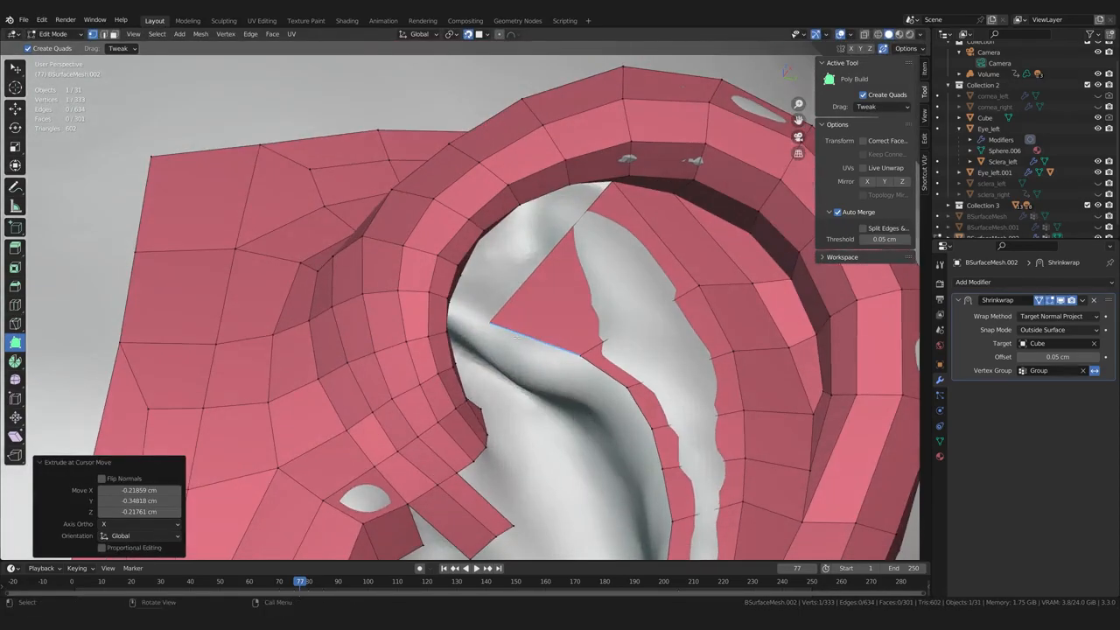
Inset the large face at the upper end of the fold strip and delete the unneeded geometry beside it
{"action": "key", "text": "w"}
{"action": "key", "text": "3"}
{"action": "left_click", "coordinate": [542, 334]}
{"action": "left_click", "coordinate": [13, 270]}
{"action": "left_click_drag", "start_coordinate": [590, 300], "coordinate": [595, 302]}
{"action": "middle_click_drag", "start_coordinate": [594, 301], "coordinate": [591, 325]}
{"action": "key", "text": "w"}
{"action": "left_click", "coordinate": [536, 311]}
{"action": "key", "text": "x"}
{"action": "left_click", "coordinate": [522, 336]}
Add a loop cut through the upper fold patch and reposition its vertices
{"action": "key", "text": "1"}
{"action": "left_click_drag", "start_coordinate": [612, 261], "coordinate": [589, 244]}
{"action": "scroll", "coordinate": [589, 254], "scroll_direction": "down", "scroll_amount": 3}
{"action": "middle_click_drag", "start_coordinate": [589, 263], "coordinate": [547, 229]}
{"action": "scroll", "coordinate": [556, 298], "scroll_direction": "up", "scroll_amount": 2}
{"action": "key", "text": "ctrl+r"}
{"action": "double_click", "coordinate": [555, 341]}
{"action": "middle_click_drag", "start_coordinate": [577, 314], "coordinate": [600, 308]}
{"action": "left_click_drag", "start_coordinate": [606, 308], "coordinate": [588, 311]}
{"action": "middle_click_drag", "start_coordinate": [581, 313], "coordinate": [533, 324]}
{"action": "left_click_drag", "start_coordinate": [494, 331], "coordinate": [502, 326]}
Nudge the vertices around the upper fold patch to even out its quads
{"action": "middle_click_drag", "start_coordinate": [503, 323], "coordinate": [487, 356]}
{"action": "scroll", "coordinate": [516, 279], "scroll_direction": "up", "scroll_amount": 1}
{"action": "middle_click_drag", "start_coordinate": [516, 284], "coordinate": [529, 317]}
{"action": "left_click_drag", "start_coordinate": [601, 361], "coordinate": [582, 369]}
{"action": "middle_click_drag", "start_coordinate": [525, 289], "coordinate": [544, 278]}
{"action": "left_click_drag", "start_coordinate": [518, 267], "coordinate": [527, 264]}
{"action": "middle_click_drag", "start_coordinate": [527, 264], "coordinate": [541, 235]}
Reshape the patch's upper face, add another loop cut across it and adjust the neighbouring vertices
{"action": "key", "text": "3"}
{"action": "left_click", "coordinate": [538, 232]}
{"action": "middle_click_drag", "start_coordinate": [626, 225], "coordinate": [564, 273]}
{"action": "key", "text": "shift+space"}
{"action": "left_click_drag", "start_coordinate": [545, 280], "coordinate": [502, 234]}
{"action": "scroll", "coordinate": [502, 236], "scroll_direction": "down", "scroll_amount": 2}
{"action": "scroll", "coordinate": [502, 262], "scroll_direction": "up", "scroll_amount": 3}
{"action": "middle_click_drag", "start_coordinate": [502, 280], "coordinate": [535, 347]}
{"action": "key", "text": "ctrl+r"}
{"action": "double_click", "coordinate": [530, 333]}
{"action": "left_click_drag", "start_coordinate": [526, 329], "coordinate": [520, 345]}
{"action": "left_click_drag", "start_coordinate": [566, 351], "coordinate": [568, 358]}
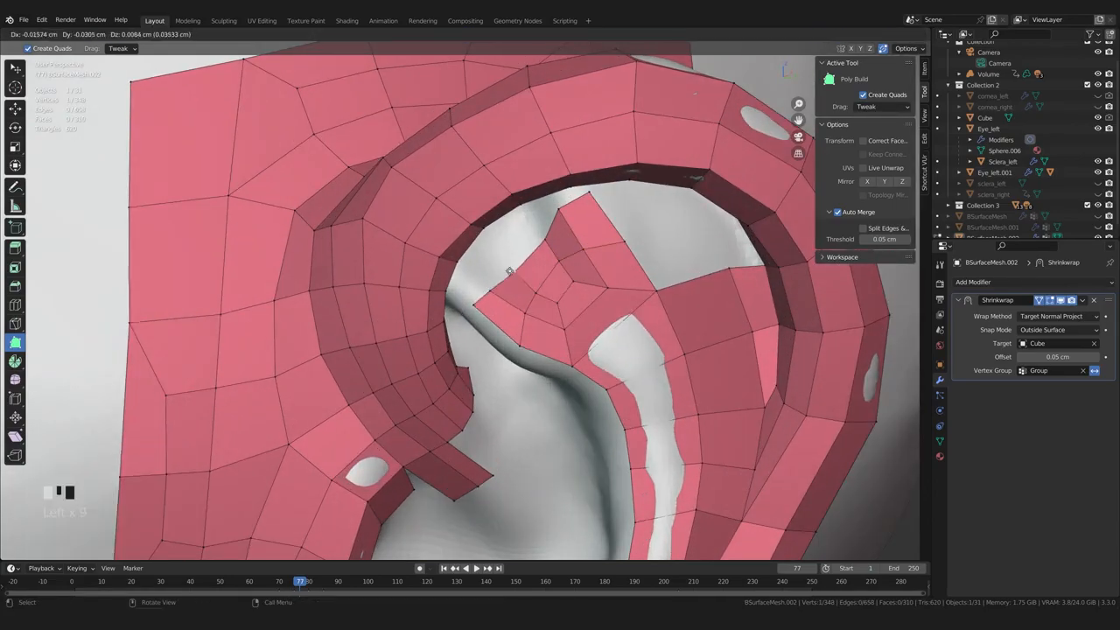
Tweak the patch's front corner and the fold strip's inner edge to follow the sculpted crest
{"action": "scroll", "coordinate": [573, 253], "scroll_direction": "down", "scroll_amount": 3}
{"action": "scroll", "coordinate": [507, 289], "scroll_direction": "up", "scroll_amount": 2}
{"action": "left_click_drag", "start_coordinate": [472, 300], "coordinate": [454, 297]}
{"action": "scroll", "coordinate": [464, 302], "scroll_direction": "up", "scroll_amount": 1}
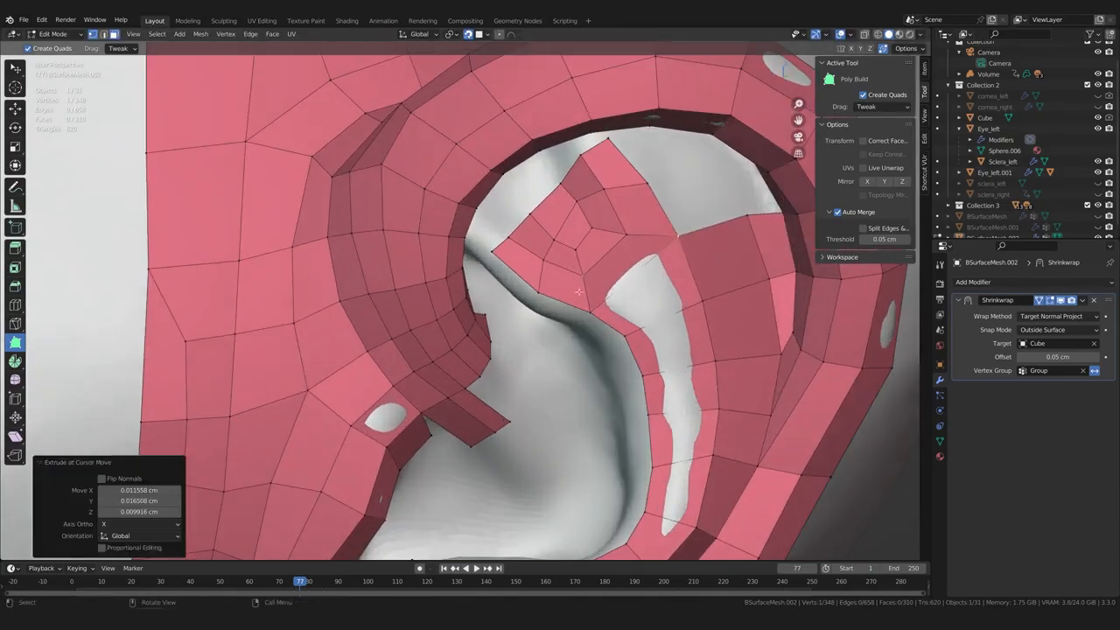
{"action": "scroll", "coordinate": [494, 324], "scroll_direction": "down", "scroll_amount": 7}
{"action": "scroll", "coordinate": [497, 327], "scroll_direction": "up", "scroll_amount": 4}
{"action": "left_click_drag", "start_coordinate": [614, 307], "coordinate": [613, 322]}
Reposition the vertices along the ear bowl's lower and rear edge
{"action": "scroll", "coordinate": [603, 319], "scroll_direction": "down", "scroll_amount": 2}
{"action": "middle_click_drag", "start_coordinate": [503, 302], "coordinate": [486, 376]}
{"action": "scroll", "coordinate": [483, 381], "scroll_direction": "up", "scroll_amount": 5}
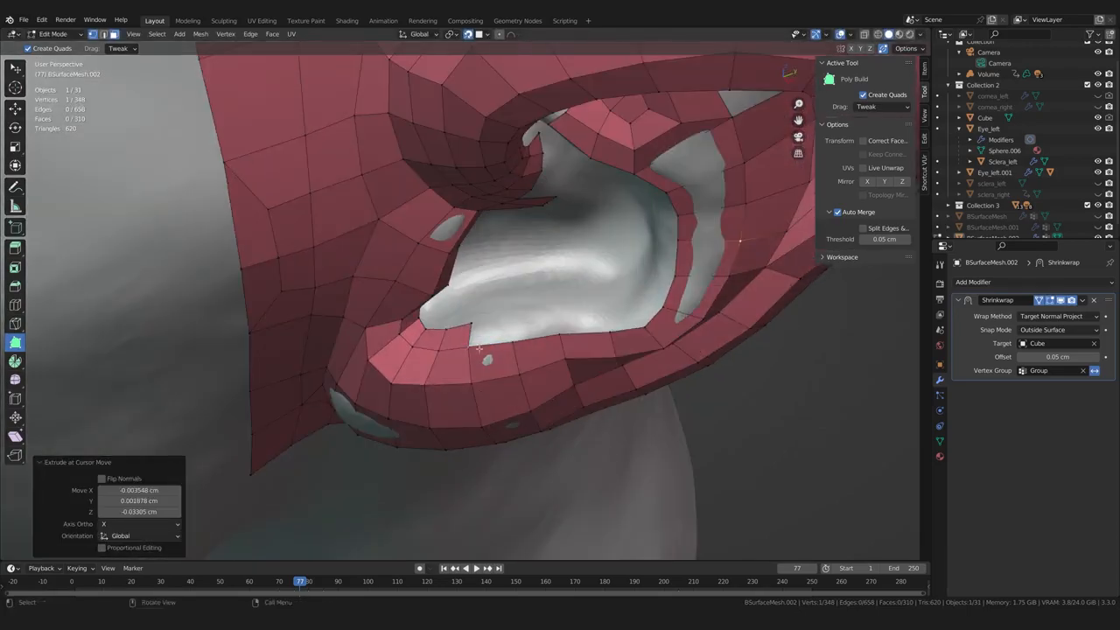
{"action": "left_click_drag", "start_coordinate": [598, 314], "coordinate": [600, 312]}
{"action": "middle_click_drag", "start_coordinate": [600, 312], "coordinate": [631, 301]}
{"action": "left_click_drag", "start_coordinate": [584, 283], "coordinate": [557, 261]}
{"action": "middle_click_drag", "start_coordinate": [556, 261], "coordinate": [568, 248]}
{"action": "left_click_drag", "start_coordinate": [568, 249], "coordinate": [560, 239]}
Extrude a row of quads inward from the lower and rear fold edge down the wall of the ear bowl
{"action": "left_click", "coordinate": [577, 271], "text": "ctrl"}
{"action": "middle_click_drag", "start_coordinate": [579, 250], "coordinate": [551, 184]}
{"action": "left_click", "coordinate": [564, 262], "text": "ctrl"}
{"action": "left_click", "coordinate": [566, 217], "text": "ctrl"}
{"action": "left_click", "coordinate": [547, 225], "text": "ctrl"}
{"action": "left_click", "coordinate": [535, 206], "text": "ctrl"}
{"action": "left_click", "coordinate": [541, 247], "text": "ctrl"}
{"action": "left_click", "coordinate": [541, 289], "text": "ctrl"}
Adjust the new row's vertices along the rear and lower wall of the ear bowl
{"action": "scroll", "coordinate": [560, 236], "scroll_direction": "down", "scroll_amount": 3}
{"action": "scroll", "coordinate": [551, 210], "scroll_direction": "up", "scroll_amount": 4}
{"action": "left_click_drag", "start_coordinate": [581, 197], "coordinate": [602, 203]}
{"action": "middle_click_drag", "start_coordinate": [612, 210], "coordinate": [636, 223]}
{"action": "scroll", "coordinate": [623, 224], "scroll_direction": "down", "scroll_amount": 1}
{"action": "left_click_drag", "start_coordinate": [614, 229], "coordinate": [609, 235]}
{"action": "scroll", "coordinate": [594, 271], "scroll_direction": "down", "scroll_amount": 3}
{"action": "scroll", "coordinate": [578, 341], "scroll_direction": "up", "scroll_amount": 3}
{"action": "left_click_drag", "start_coordinate": [569, 364], "coordinate": [562, 367]}
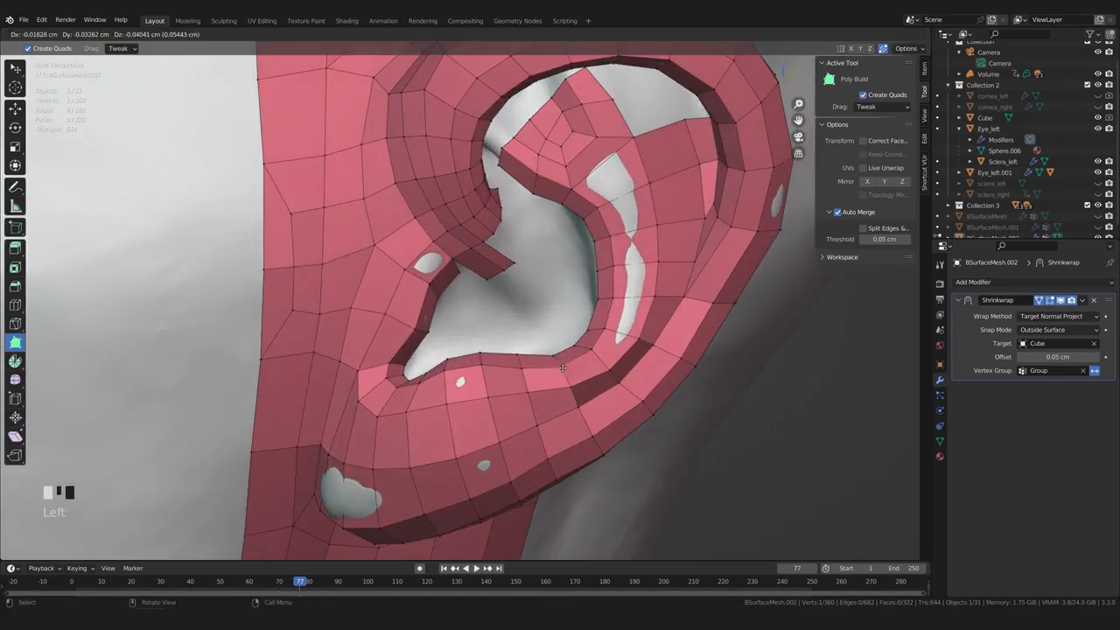
Pull the front end of the upper fold patch toward the inner side of the helix
{"action": "middle_click_drag", "start_coordinate": [616, 272], "coordinate": [640, 302]}
{"action": "scroll", "coordinate": [639, 301], "scroll_direction": "down", "scroll_amount": 2}
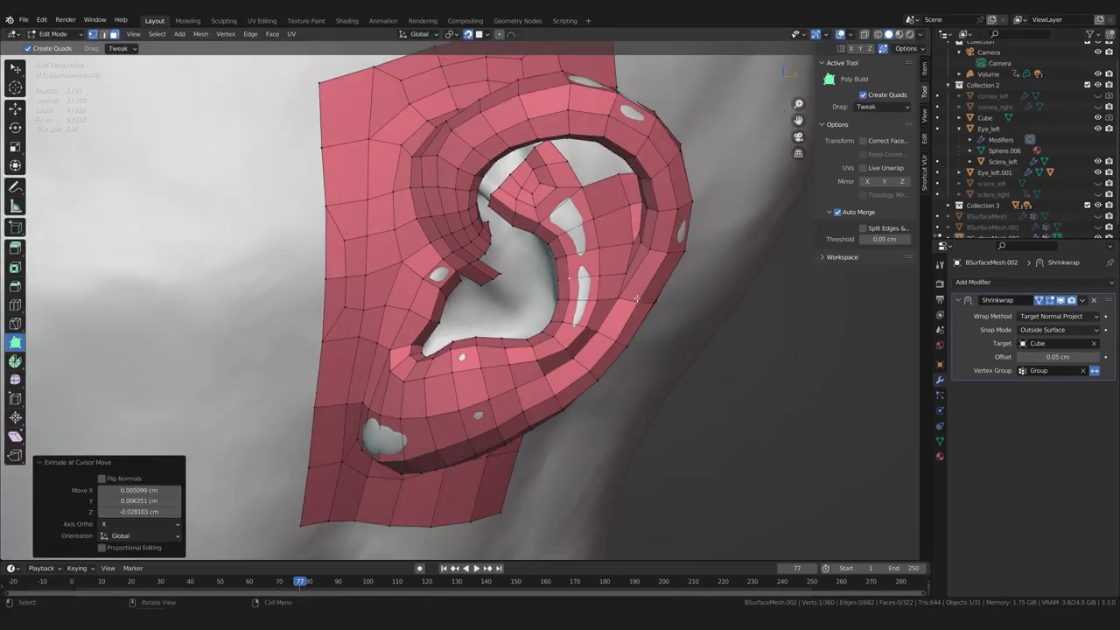
{"action": "scroll", "coordinate": [564, 250], "scroll_direction": "up", "scroll_amount": 4}
{"action": "middle_click_drag", "start_coordinate": [564, 250], "coordinate": [532, 248]}
{"action": "left_click_drag", "start_coordinate": [525, 266], "coordinate": [485, 261]}
{"action": "scroll", "coordinate": [486, 261], "scroll_direction": "down", "scroll_amount": 3}
{"action": "middle_click_drag", "start_coordinate": [485, 261], "coordinate": [486, 210]}
Fill the gap between the upper fold patch and the front inner edge of the helix, then align the adjoining vertex
{"action": "key", "text": "w"}
{"action": "key", "text": "2"}
{"action": "key", "text": "w"}
{"action": "key", "text": "w"}
{"action": "key", "text": "w"}
{"action": "key", "text": "w"}
{"action": "scroll", "coordinate": [490, 258], "scroll_direction": "up", "scroll_amount": 1}
{"action": "key", "text": "f"}
{"action": "key", "text": "1"}
{"action": "left_click", "coordinate": [483, 199]}
{"action": "key", "text": "g"}
{"action": "left_click", "coordinate": [479, 197]}
{"action": "left_click_drag", "start_coordinate": [479, 197], "coordinate": [479, 212]}
Extrude a quad from the patch's front edge and fill the remaining gap to the helix's inner edge
{"action": "scroll", "coordinate": [480, 212], "scroll_direction": "down", "scroll_amount": 3}
{"action": "middle_click_drag", "start_coordinate": [480, 212], "coordinate": [560, 271]}
{"action": "scroll", "coordinate": [507, 298], "scroll_direction": "up", "scroll_amount": 4}
{"action": "mouse_move", "coordinate": [494, 302]}
{"action": "middle_mouse_down"}
{"action": "mouse_move", "coordinate": [499, 325]}
{"action": "mouse_move", "coordinate": [483, 303]}
{"action": "middle_mouse_up"}
{"action": "key", "text": "p"}
{"action": "left_click_drag", "start_coordinate": [479, 299], "coordinate": [474, 302], "text": "ctrl"}
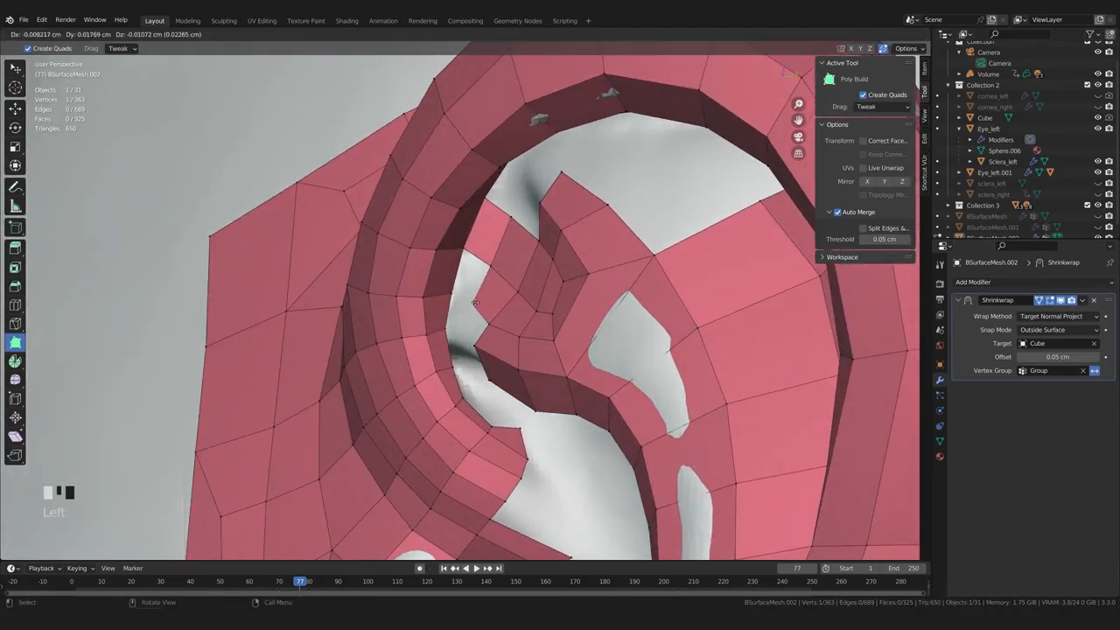
{"action": "key", "text": "f"}
{"action": "scroll", "coordinate": [477, 262], "scroll_direction": "down", "scroll_amount": 4}
{"action": "middle_click_drag", "start_coordinate": [478, 262], "coordinate": [444, 313]}
{"action": "scroll", "coordinate": [464, 302], "scroll_direction": "up", "scroll_amount": 4}
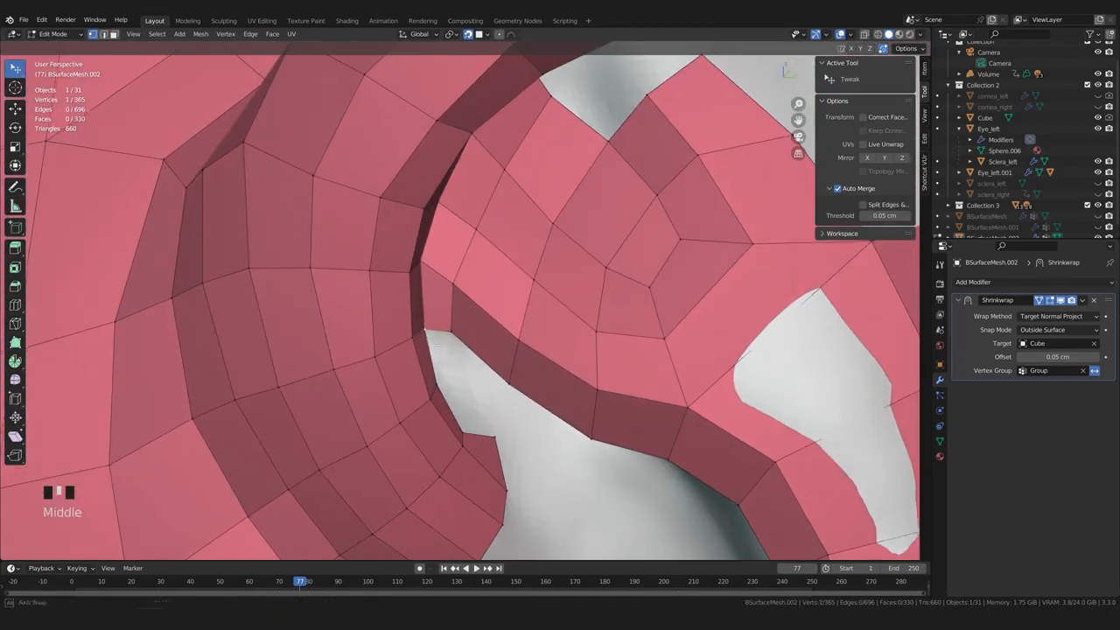
Reposition the vertices at the front corner where the upper fold's lower edge meets the helix's inner wall
{"action": "key", "text": "g"}
{"action": "middle_click_drag", "start_coordinate": [437, 342], "coordinate": [385, 357]}
{"action": "left_click", "coordinate": [442, 321]}
{"action": "key", "text": "g"}
{"action": "left_click", "coordinate": [481, 313]}
{"action": "key", "text": "g"}
{"action": "left_click", "coordinate": [478, 321]}
{"action": "middle_click_drag", "start_coordinate": [477, 322], "coordinate": [564, 326]}
Adjust the neighbouring vertices along the front of the upper fold, undoing one of the moves
{"action": "key", "text": "g"}
{"action": "left_click", "coordinate": [462, 300]}
{"action": "key", "text": "g"}
{"action": "left_click", "coordinate": [485, 282]}
{"action": "key", "text": "ctrl+z"}
{"action": "left_click", "coordinate": [470, 279]}
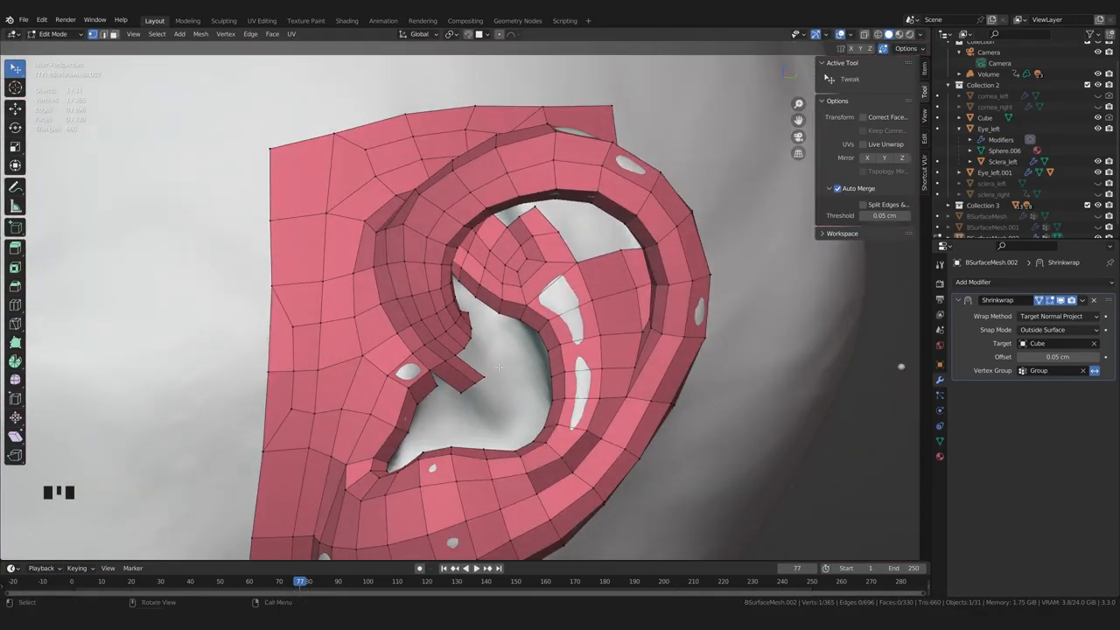
{"action": "middle_click_drag", "start_coordinate": [499, 367], "coordinate": [508, 362]}
{"action": "key", "text": "g"}
{"action": "left_click", "coordinate": [509, 362]}
Apply the Shrinkwrap modifier to the ear mesh in Object Mode and add a Displace modifier in its place
{"action": "left_click", "coordinate": [1082, 300]}
{"action": "key", "text": "Tab"}
{"action": "left_click", "coordinate": [1082, 300]}
{"action": "left_click", "coordinate": [1041, 314]}
{"action": "left_click", "coordinate": [1029, 282]}
{"action": "key", "text": "ctrl+z"}
{"action": "left_click", "coordinate": [1082, 300]}
{"action": "left_click", "coordinate": [1041, 314]}
{"action": "left_click", "coordinate": [1030, 283]}
Try a Displace strength of 0.05, then set the strength to 0.001 and the midlevel to 0
{"action": "left_click", "coordinate": [1057, 363]}
{"action": "type", "text": "0.05"}
{"action": "key", "text": "Return"}
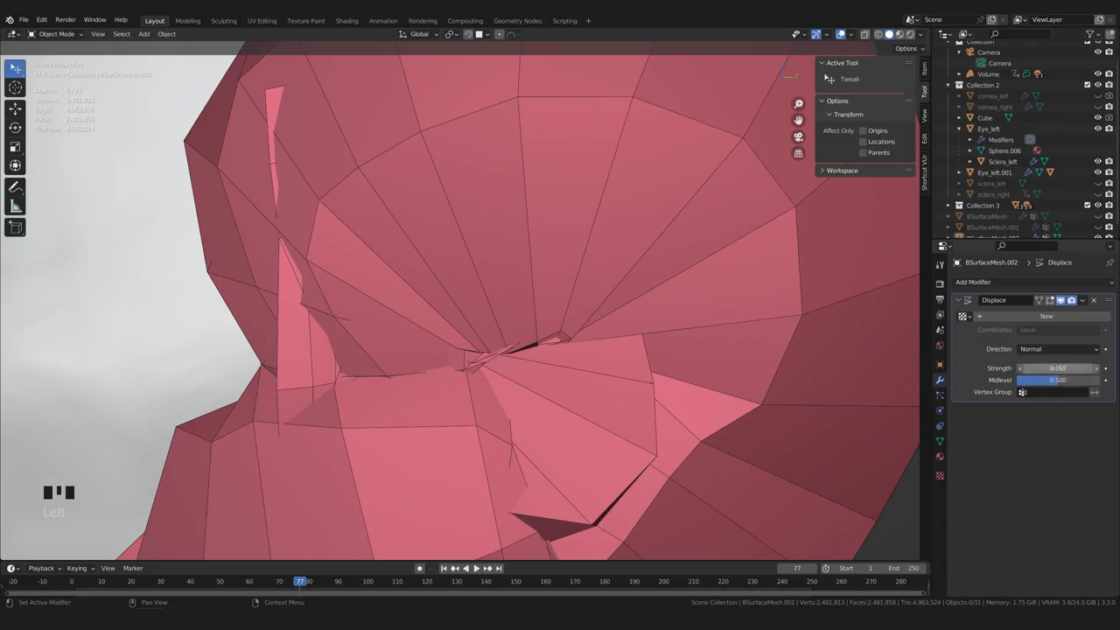
{"action": "left_click", "coordinate": [1052, 384]}
{"action": "type", "text": "0"}
{"action": "key", "text": "Return"}
{"action": "key", "text": "Return"}
Return the ear mesh to Edit Mode and enable the Displace modifier's edit-mode and on-cage display
{"action": "middle_click_drag", "start_coordinate": [683, 306], "coordinate": [612, 302]}
{"action": "key", "text": "ctrl+Tab"}
{"action": "left_click", "coordinate": [742, 322]}
{"action": "left_click", "coordinate": [1051, 301]}
{"action": "left_click", "coordinate": [1040, 301]}
Build quads with Poly Build across the gap between the upper fold patch and the rear inner edge of the helix
{"action": "left_click_drag", "start_coordinate": [637, 196], "coordinate": [646, 186]}
{"action": "middle_click_drag", "start_coordinate": [645, 263], "coordinate": [553, 304]}
{"action": "left_click", "coordinate": [14, 342]}
{"action": "left_click_drag", "start_coordinate": [558, 278], "coordinate": [604, 263]}
{"action": "middle_click_drag", "start_coordinate": [594, 262], "coordinate": [568, 245]}
{"action": "scroll", "coordinate": [569, 245], "scroll_direction": "up", "scroll_amount": 2}
{"action": "left_click_drag", "start_coordinate": [558, 208], "coordinate": [615, 189]}
{"action": "middle_click_drag", "start_coordinate": [608, 228], "coordinate": [543, 262]}
{"action": "left_click_drag", "start_coordinate": [543, 241], "coordinate": [526, 224]}
{"action": "middle_click_drag", "start_coordinate": [560, 254], "coordinate": [604, 218]}
{"action": "left_click_drag", "start_coordinate": [570, 145], "coordinate": [565, 150]}
{"action": "middle_click_drag", "start_coordinate": [607, 213], "coordinate": [562, 191]}
{"action": "left_click_drag", "start_coordinate": [563, 190], "coordinate": [541, 180]}
{"action": "left_click", "coordinate": [15, 69]}
{"action": "scroll", "coordinate": [455, 183], "scroll_direction": "down", "scroll_amount": 3}
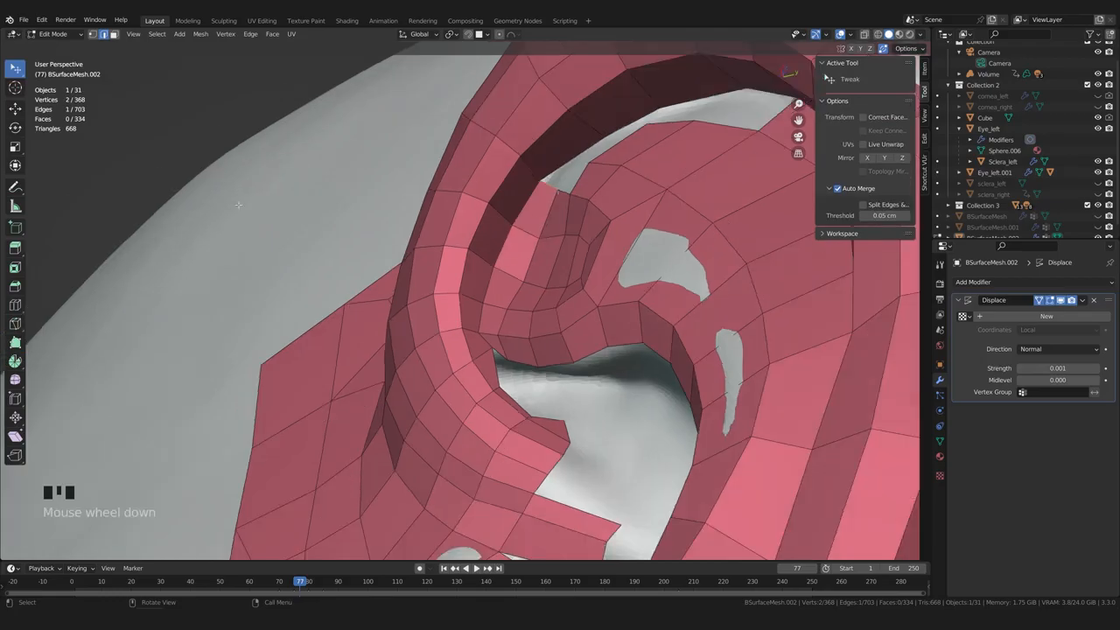
Move the vertices bordering the upper gap toward the helix's inner edge, merging those that meet
{"action": "middle_click_drag", "start_coordinate": [454, 184], "coordinate": [532, 218]}
{"action": "left_click_drag", "start_coordinate": [532, 218], "coordinate": [539, 212]}
{"action": "middle_click_drag", "start_coordinate": [539, 212], "coordinate": [507, 179]}
{"action": "left_click", "coordinate": [490, 338]}
{"action": "left_click", "coordinate": [15, 108]}
{"action": "left_click_drag", "start_coordinate": [506, 299], "coordinate": [502, 291]}
{"action": "left_click_drag", "start_coordinate": [519, 371], "coordinate": [495, 363]}
{"action": "left_click_drag", "start_coordinate": [468, 308], "coordinate": [473, 295]}
{"action": "middle_click_drag", "start_coordinate": [473, 296], "coordinate": [549, 331]}
Align the remaining edges and vertices beneath the upper helix to narrow the gap, and save the file
{"action": "key", "text": "2"}
{"action": "left_click", "coordinate": [552, 331]}
{"action": "left_click_drag", "start_coordinate": [573, 303], "coordinate": [580, 293]}
{"action": "middle_click_drag", "start_coordinate": [581, 294], "coordinate": [593, 322]}
{"action": "key", "text": "1"}
{"action": "left_click", "coordinate": [618, 406]}
{"action": "left_click_drag", "start_coordinate": [644, 377], "coordinate": [650, 371]}
{"action": "middle_click_drag", "start_coordinate": [650, 371], "coordinate": [787, 366]}
{"action": "key", "text": "w"}
{"action": "left_click", "coordinate": [607, 372]}
{"action": "middle_click_drag", "start_coordinate": [607, 373], "coordinate": [522, 297]}
{"action": "key", "text": "ctrl+s"}
{"action": "left_click", "coordinate": [492, 329]}
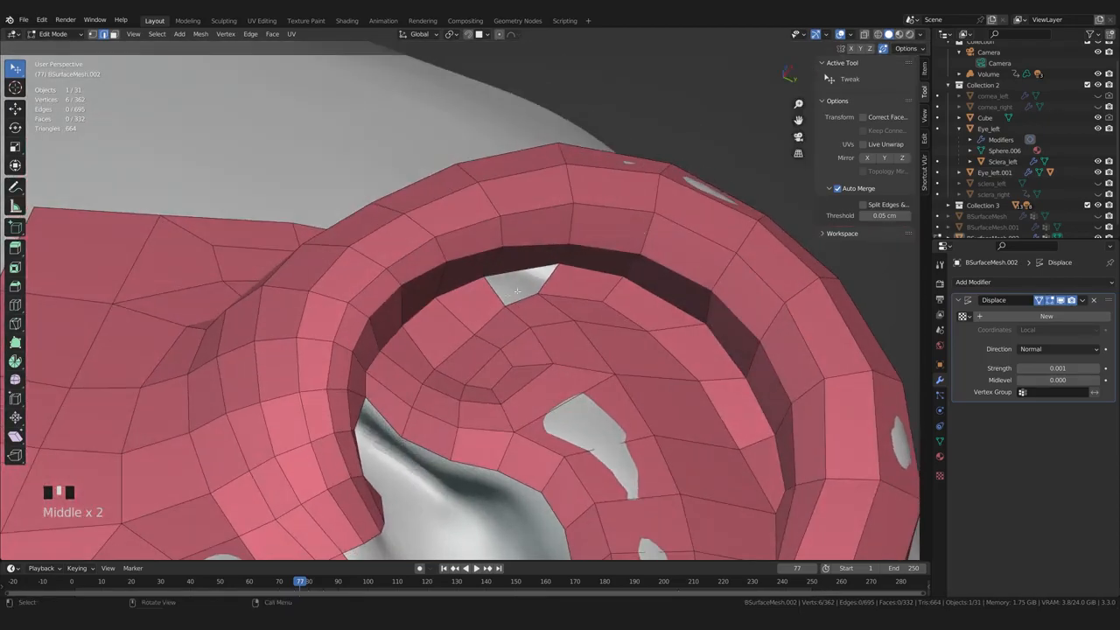
Fill the last small hole between the upper fold patch and the helix, and adjust the vertices around it
{"action": "middle_click_drag", "start_coordinate": [632, 122], "coordinate": [490, 234]}
{"action": "key", "text": "1"}
{"action": "left_click", "coordinate": [394, 309]}
{"action": "middle_click_drag", "start_coordinate": [391, 345], "coordinate": [404, 351]}
{"action": "left_click_drag", "start_coordinate": [438, 374], "coordinate": [425, 363]}
{"action": "key", "text": "alt+z"}
{"action": "left_click_drag", "start_coordinate": [407, 278], "coordinate": [387, 284]}
{"action": "middle_click_drag", "start_coordinate": [483, 314], "coordinate": [436, 201]}
{"action": "scroll", "coordinate": [464, 280], "scroll_direction": "down", "scroll_amount": 4}
{"action": "key", "text": "alt+z"}
{"action": "scroll", "coordinate": [464, 280], "scroll_direction": "up", "scroll_amount": 2}
{"action": "left_click", "coordinate": [428, 184]}
{"action": "key", "text": "g"}
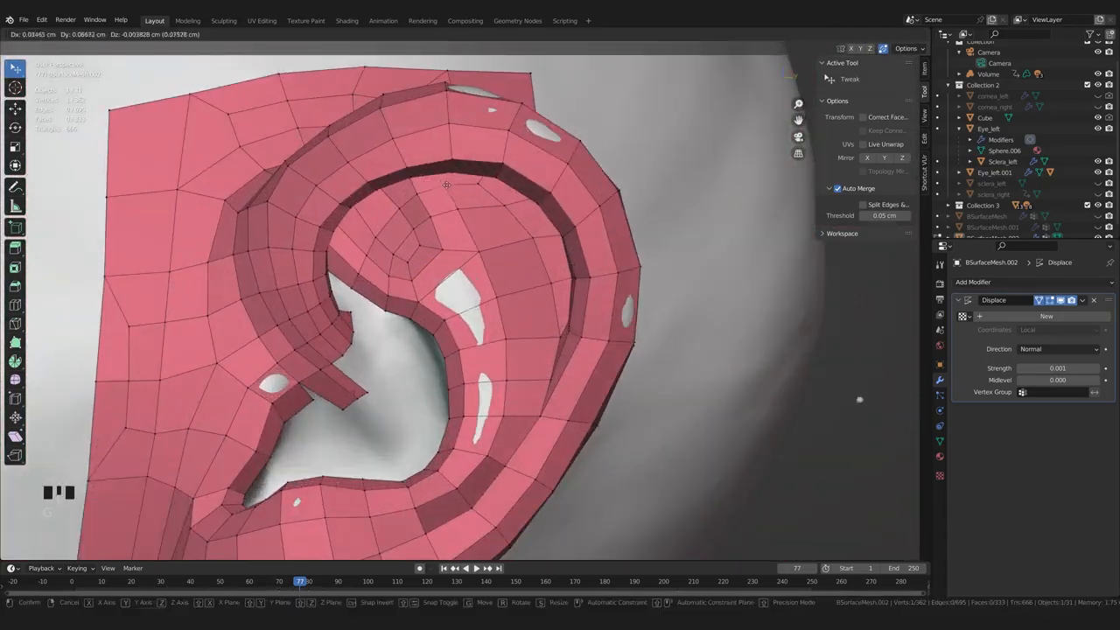
{"action": "left_click", "coordinate": [483, 254]}
Even out the spacing of the inner fold's vertices below the upper helix
{"action": "middle_click_drag", "start_coordinate": [482, 254], "coordinate": [394, 252]}
{"action": "middle_click_drag", "start_coordinate": [472, 239], "coordinate": [582, 271]}
{"action": "key", "text": "g"}
{"action": "left_click", "coordinate": [486, 267]}
{"action": "key", "text": "g"}
{"action": "left_click", "coordinate": [511, 272]}
{"action": "middle_click_drag", "start_coordinate": [581, 271], "coordinate": [586, 306], "text": "ctrl"}
{"action": "left_click", "coordinate": [464, 245]}
{"action": "middle_click_drag", "start_coordinate": [513, 262], "coordinate": [594, 271]}
{"action": "key", "text": "g"}
{"action": "left_click", "coordinate": [481, 254]}
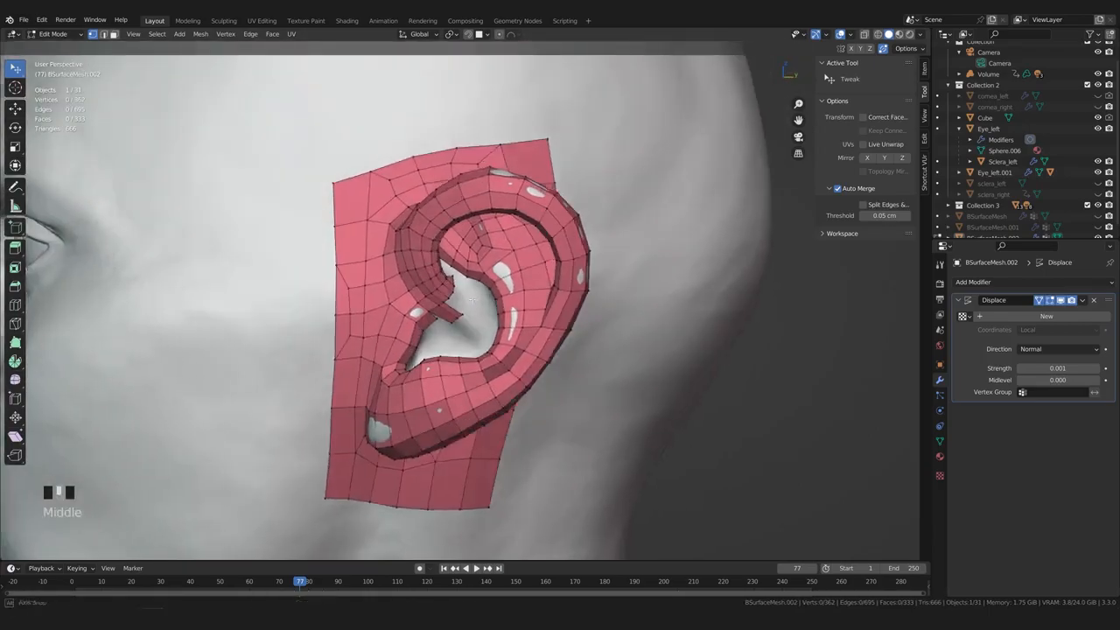
Extrude a quad from the upper fold's lower edge into the ear bowl and position its vertex with snapping on
{"action": "middle_click_drag", "start_coordinate": [472, 299], "coordinate": [393, 298]}
{"action": "scroll", "coordinate": [459, 293], "scroll_direction": "up", "scroll_amount": 4}
{"action": "key", "text": "2"}
{"action": "scroll", "coordinate": [455, 324], "scroll_direction": "up", "scroll_amount": 2}
{"action": "left_click", "coordinate": [454, 322]}
{"action": "right_click", "coordinate": [476, 338], "text": "ctrl"}
{"action": "middle_click_drag", "start_coordinate": [481, 337], "coordinate": [484, 297]}
{"action": "key", "text": "1"}
{"action": "left_click", "coordinate": [483, 34]}
{"action": "left_click", "coordinate": [468, 34]}
{"action": "middle_click_drag", "start_coordinate": [490, 350], "coordinate": [486, 366]}
{"action": "left_click_drag", "start_coordinate": [485, 367], "coordinate": [498, 350]}
{"action": "middle_click_drag", "start_coordinate": [499, 350], "coordinate": [477, 326]}
Build further quads with Poly Build in the narrow gap between the upper fold and the bowl's front wall
{"action": "key", "text": "shift+space"}
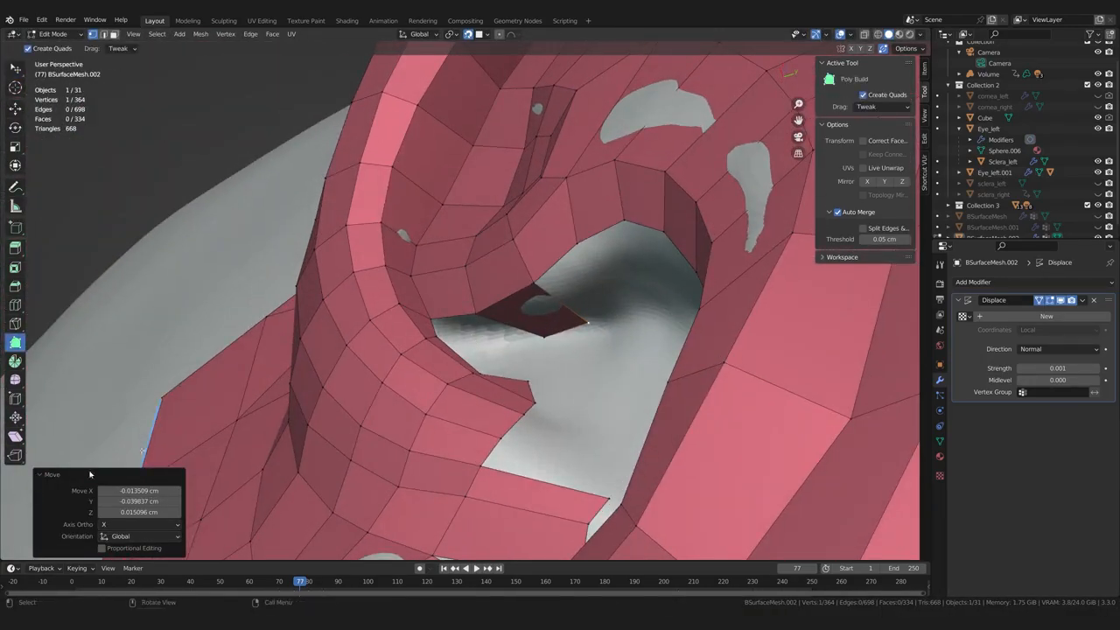
{"action": "left_click_drag", "start_coordinate": [481, 330], "coordinate": [486, 338], "text": "ctrl"}
{"action": "middle_click_drag", "start_coordinate": [487, 338], "coordinate": [472, 319]}
{"action": "left_click_drag", "start_coordinate": [469, 320], "coordinate": [449, 317]}
{"action": "middle_click_drag", "start_coordinate": [449, 318], "coordinate": [465, 340]}
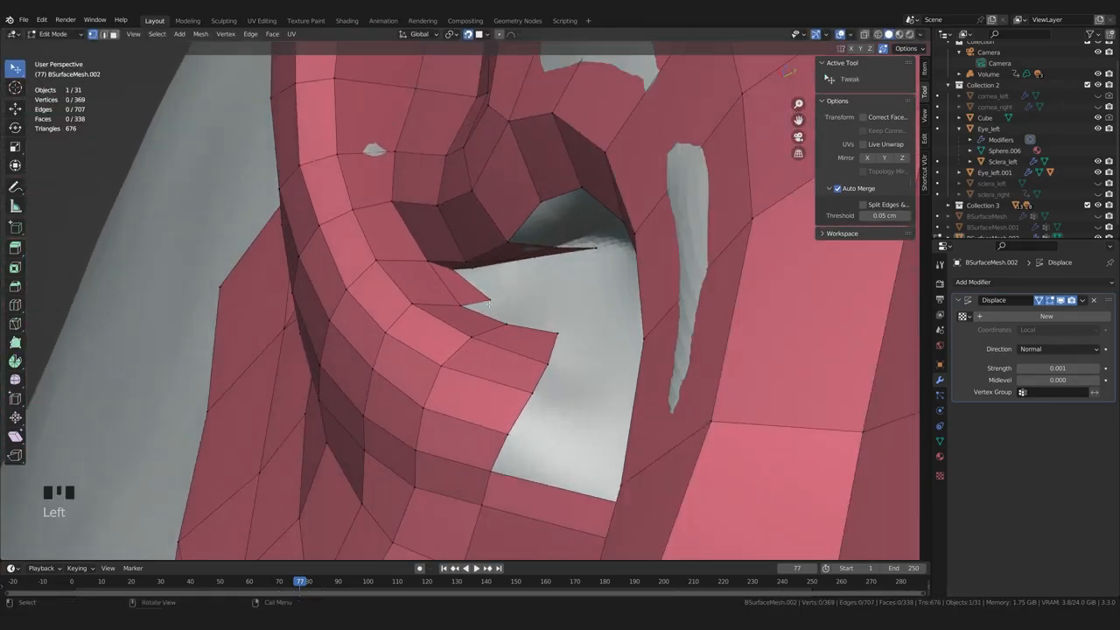
{"action": "left_click_drag", "start_coordinate": [489, 302], "coordinate": [474, 300]}
{"action": "middle_click_drag", "start_coordinate": [474, 300], "coordinate": [434, 354]}
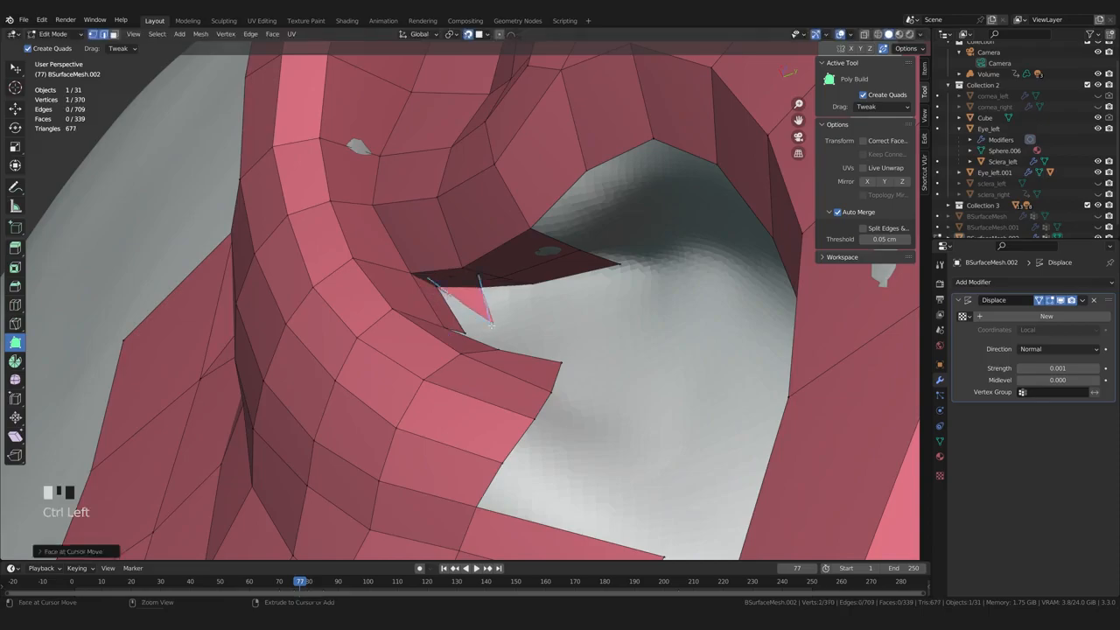
Shape the new face at the front junction into a quad and adjust the vertices beside it
{"action": "scroll", "coordinate": [471, 308], "scroll_direction": "up", "scroll_amount": 1}
{"action": "mouse_move", "coordinate": [471, 308]}
{"action": "middle_mouse_down"}
{"action": "mouse_move", "coordinate": [492, 278]}
{"action": "mouse_move", "coordinate": [479, 302]}
{"action": "middle_mouse_up"}
{"action": "key", "text": "w"}
{"action": "left_click_drag", "start_coordinate": [450, 281], "coordinate": [455, 338]}
{"action": "triple_click", "coordinate": [486, 321]}
{"action": "middle_click_drag", "start_coordinate": [458, 340], "coordinate": [508, 306]}
{"action": "scroll", "coordinate": [476, 368], "scroll_direction": "down", "scroll_amount": 2}
{"action": "left_click_drag", "start_coordinate": [525, 288], "coordinate": [515, 271]}
{"action": "middle_click_drag", "start_coordinate": [515, 270], "coordinate": [490, 322]}
{"action": "middle_click_drag", "start_coordinate": [484, 276], "coordinate": [467, 320]}
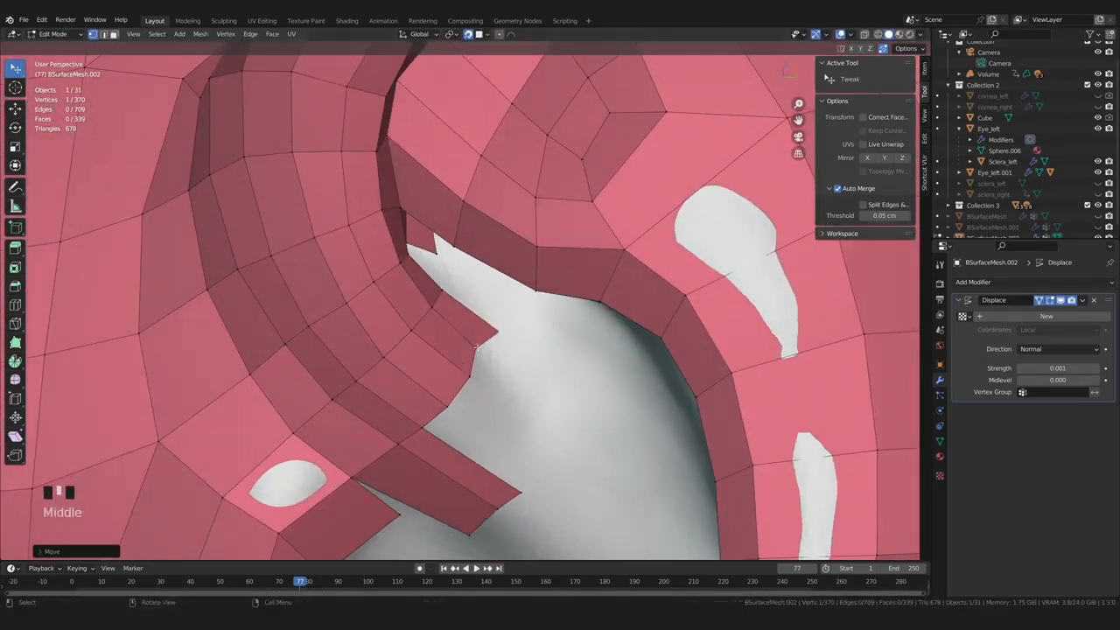
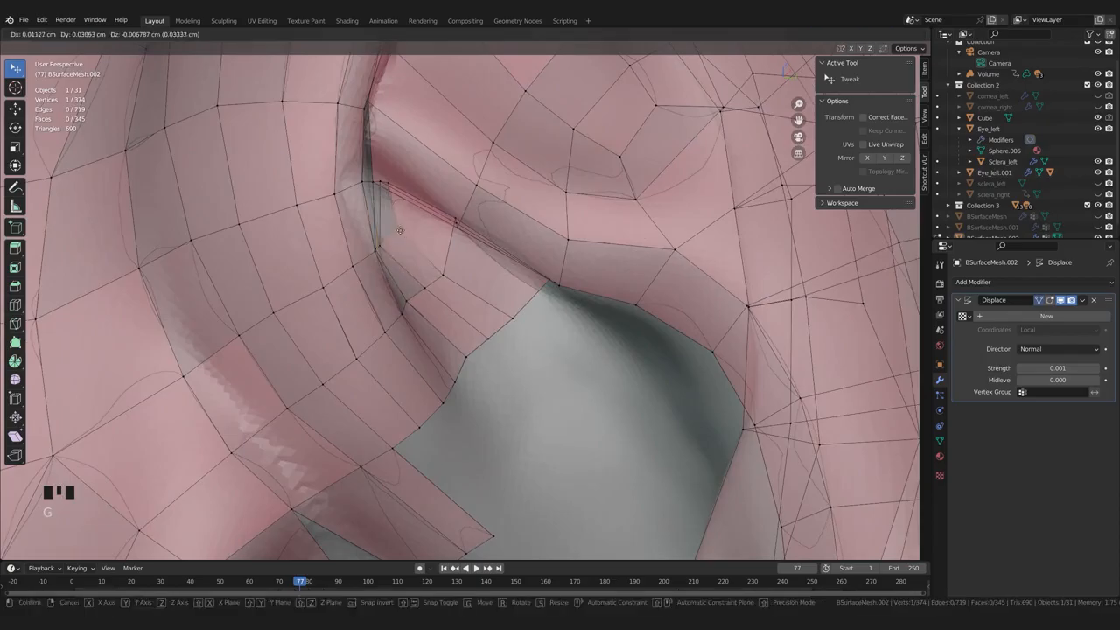
Reposition the vertices in the tight corner between the upper fold and the helix wall with X-ray on
{"action": "left_click", "coordinate": [400, 230]}
{"action": "mouse_move", "coordinate": [399, 230]}
{"action": "middle_mouse_down"}
{"action": "mouse_move", "coordinate": [405, 259]}
{"action": "mouse_move", "coordinate": [476, 280]}
{"action": "mouse_move", "coordinate": [411, 270]}
{"action": "mouse_move", "coordinate": [405, 284]}
{"action": "mouse_move", "coordinate": [393, 262]}
{"action": "mouse_move", "coordinate": [418, 294]}
{"action": "mouse_move", "coordinate": [379, 229]}
{"action": "middle_mouse_up"}
{"action": "key", "text": "g"}
{"action": "left_click", "coordinate": [467, 289]}
{"action": "key", "text": "ctrl+shift+z"}
{"action": "key", "text": "g"}
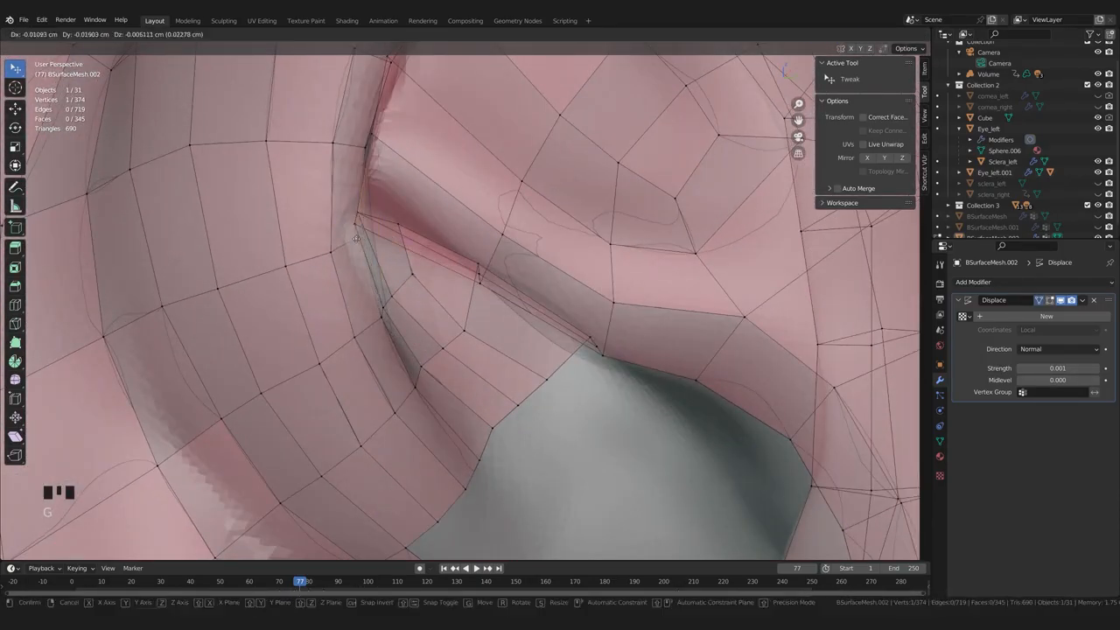
Adjust the same corner's overlapping vertices as seen from behind the ear surface
{"action": "middle_click_drag", "start_coordinate": [426, 305], "coordinate": [558, 360]}
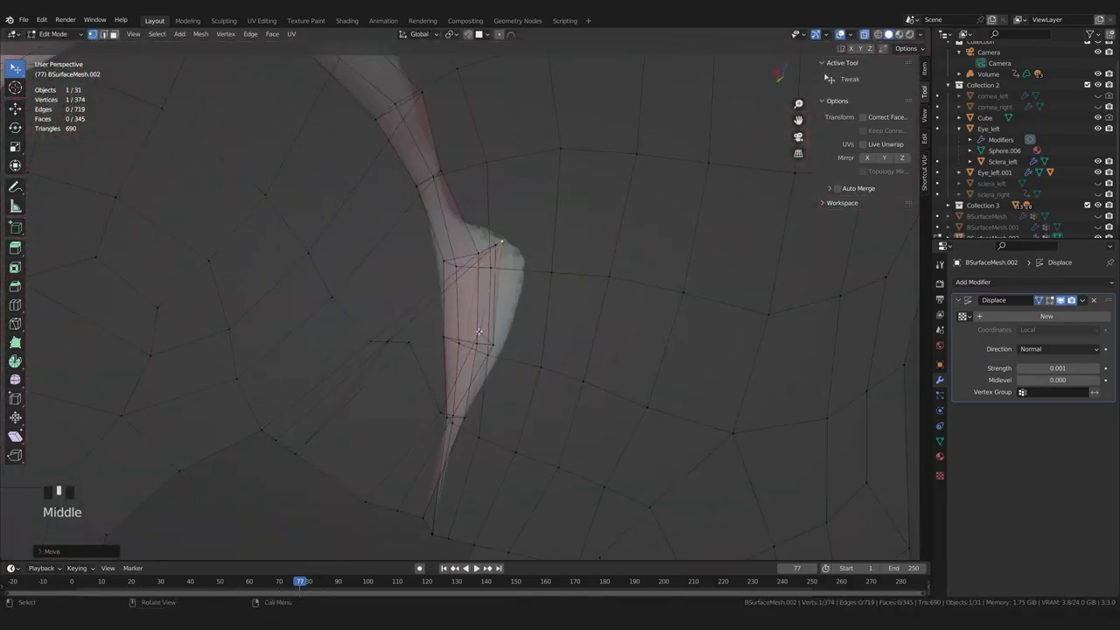
{"action": "middle_click_drag", "start_coordinate": [471, 403], "coordinate": [426, 395], "text": "shift"}
{"action": "scroll", "coordinate": [577, 349], "scroll_direction": "down", "scroll_amount": 3}
{"action": "scroll", "coordinate": [457, 325], "scroll_direction": "up", "scroll_amount": 5}
{"action": "key", "text": "g"}
{"action": "left_click", "coordinate": [476, 328]}
{"action": "key", "text": "g"}
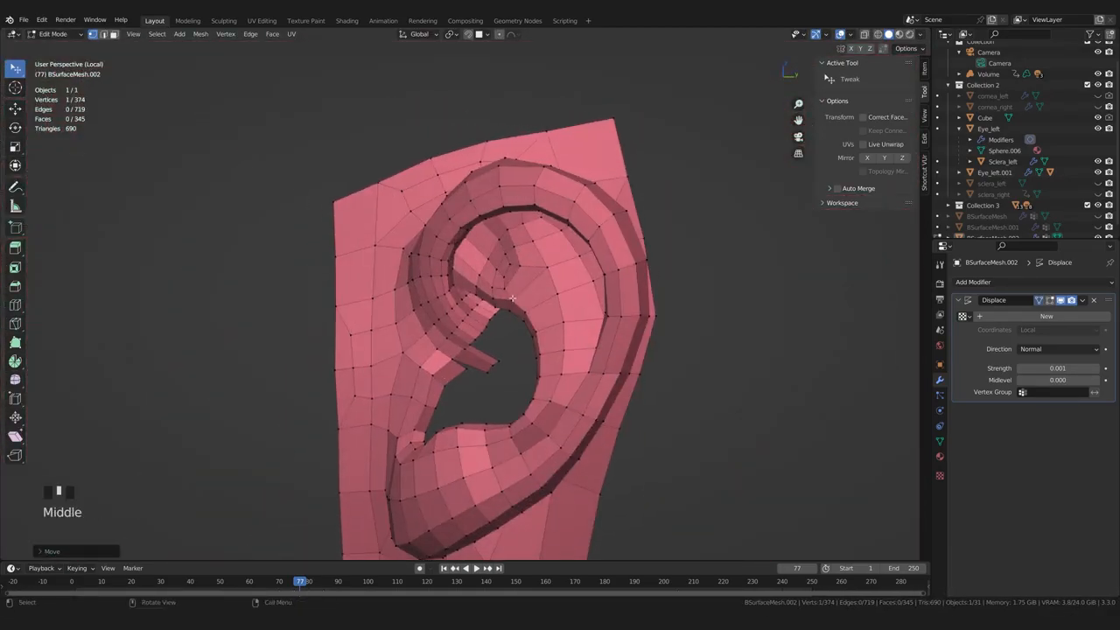
Space out the vertices joining the upper fold to the bowl's front wall with the ear mesh isolated
{"action": "middle_click_drag", "start_coordinate": [458, 338], "coordinate": [483, 341]}
{"action": "left_click", "coordinate": [496, 298]}
{"action": "key", "text": "g"}
{"action": "left_click", "coordinate": [492, 291]}
{"action": "scroll", "coordinate": [465, 291], "scroll_direction": "up", "scroll_amount": 2}
{"action": "left_click", "coordinate": [435, 268]}
{"action": "key", "text": "g"}
{"action": "left_click", "coordinate": [425, 287]}
{"action": "scroll", "coordinate": [425, 288], "scroll_direction": "down", "scroll_amount": 5}
Leave the isolated view and start a new inner row of quads on the ear bowl's back wall with Poly Build
{"action": "middle_click_drag", "start_coordinate": [423, 306], "coordinate": [509, 332]}
{"action": "key", "text": "5"}
{"action": "middle_click_drag", "start_coordinate": [430, 350], "coordinate": [490, 385]}
{"action": "left_click", "coordinate": [457, 324], "text": "ctrl"}
{"action": "left_click", "coordinate": [465, 352], "text": "ctrl"}
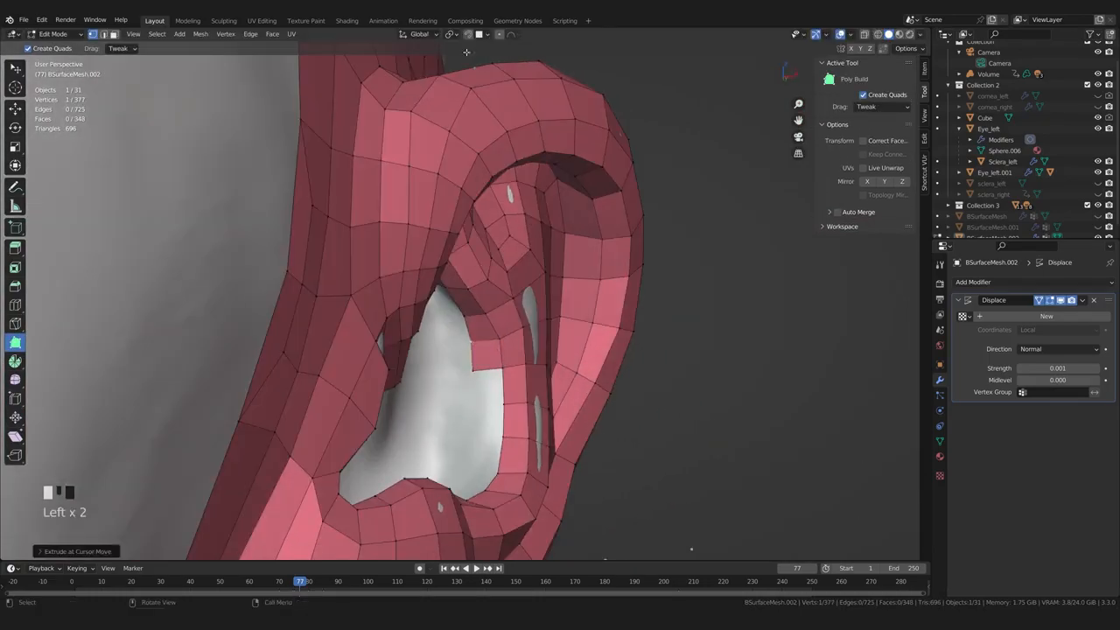
Extend the quads down the bowl's back wall and align their free vertices with the sculpt
{"action": "middle_click_drag", "start_coordinate": [475, 322], "coordinate": [533, 302]}
{"action": "left_click_drag", "start_coordinate": [475, 336], "coordinate": [480, 341]}
{"action": "middle_click_drag", "start_coordinate": [479, 341], "coordinate": [420, 350]}
{"action": "left_click", "coordinate": [444, 338], "text": "ctrl"}
{"action": "left_click_drag", "start_coordinate": [460, 327], "coordinate": [463, 326]}
{"action": "middle_click_drag", "start_coordinate": [443, 405], "coordinate": [455, 385]}
{"action": "left_click", "coordinate": [465, 366], "text": "ctrl"}
{"action": "left_click_drag", "start_coordinate": [424, 397], "coordinate": [454, 399]}
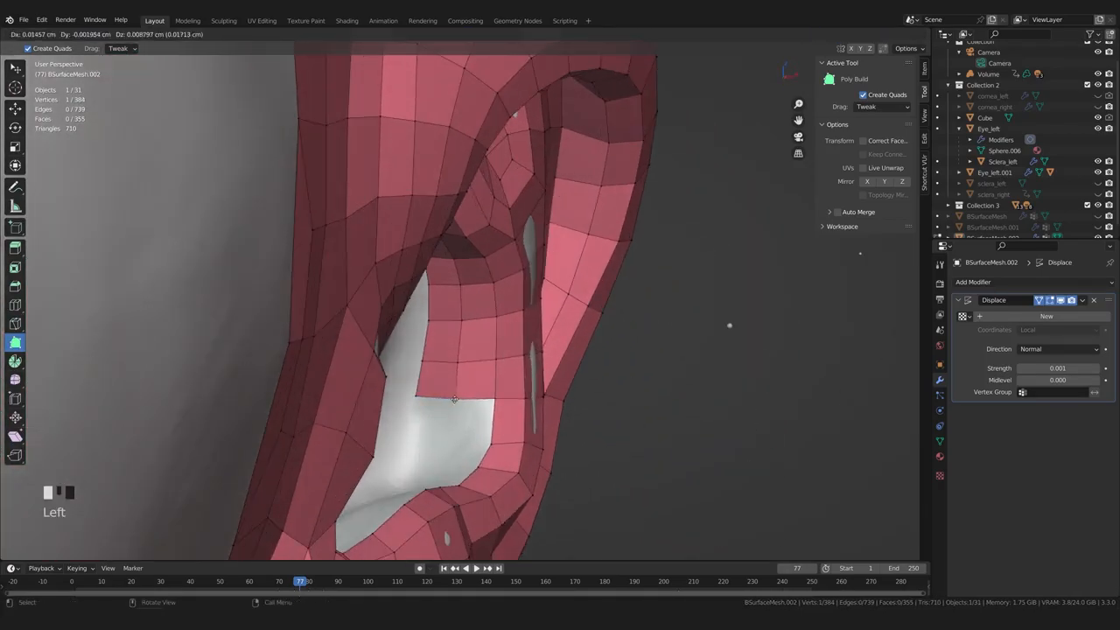
Continue the back wall quads toward the bowl's lower corner and even out the new edge's vertices
{"action": "left_click_drag", "start_coordinate": [426, 356], "coordinate": [424, 357]}
{"action": "left_click", "coordinate": [455, 430], "text": "ctrl"}
{"action": "middle_click_drag", "start_coordinate": [428, 371], "coordinate": [469, 389]}
{"action": "left_click", "coordinate": [420, 426], "text": "ctrl"}
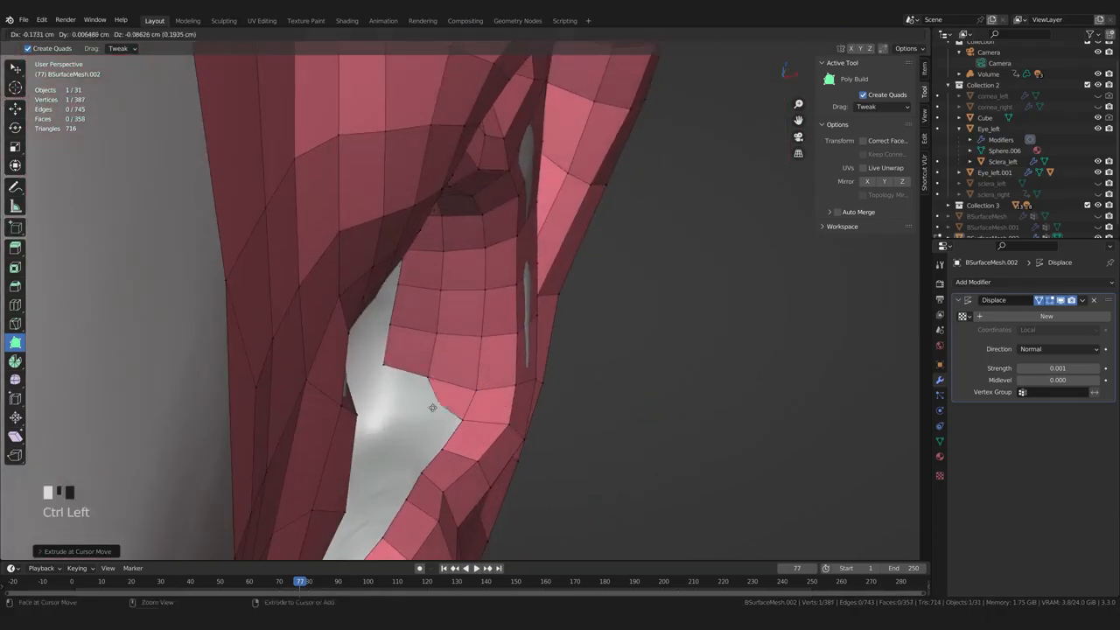
{"action": "middle_click_drag", "start_coordinate": [382, 364], "coordinate": [378, 394]}
{"action": "left_click_drag", "start_coordinate": [378, 394], "coordinate": [380, 375]}
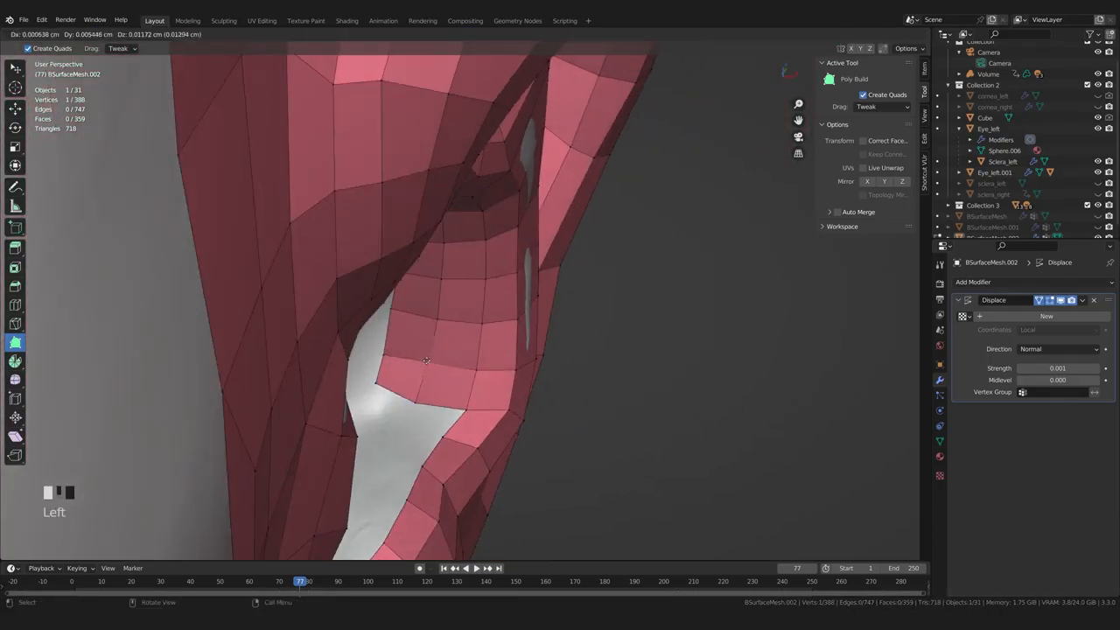
Add a quad at the bowl's lower back corner and adjust the vertices around the turn
{"action": "left_click", "coordinate": [380, 427], "text": "ctrl"}
{"action": "middle_click_drag", "start_coordinate": [380, 427], "coordinate": [438, 385]}
{"action": "left_click_drag", "start_coordinate": [437, 385], "coordinate": [435, 372]}
{"action": "middle_click_drag", "start_coordinate": [435, 372], "coordinate": [468, 435]}
{"action": "left_click_drag", "start_coordinate": [468, 436], "coordinate": [462, 442]}
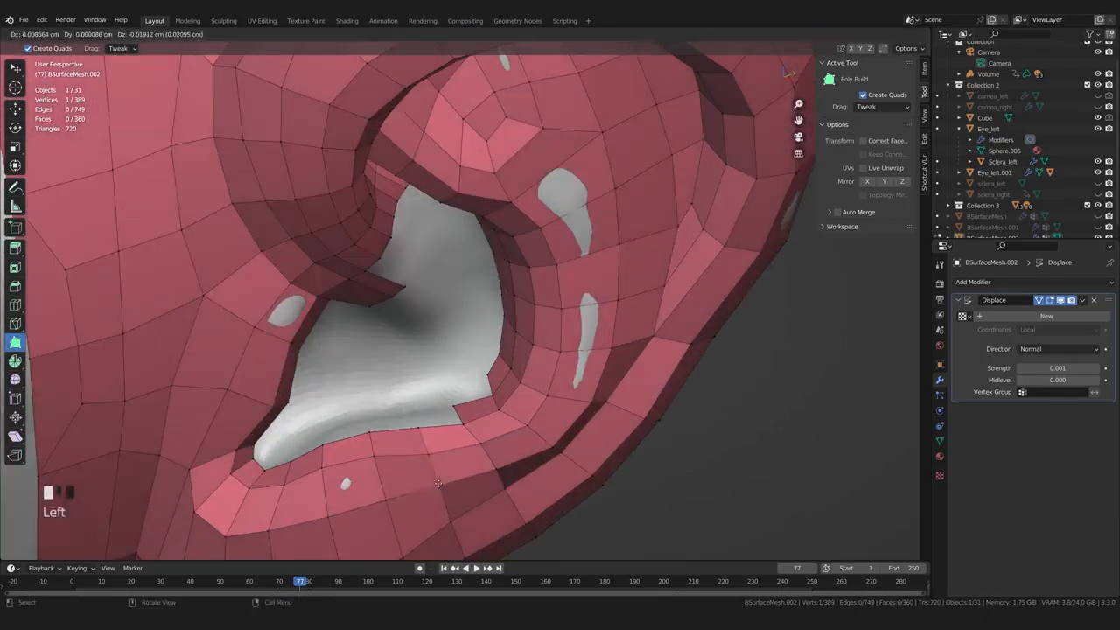
{"action": "middle_click_drag", "start_coordinate": [462, 443], "coordinate": [534, 324]}
{"action": "left_click_drag", "start_coordinate": [538, 343], "coordinate": [542, 339]}
{"action": "left_click_drag", "start_coordinate": [520, 325], "coordinate": [523, 322]}
Build a row of quads from the back corner along the bowl's lower wall, save the file, and adjust its vertices
{"action": "middle_click_drag", "start_coordinate": [523, 322], "coordinate": [405, 377]}
{"action": "left_click", "coordinate": [411, 345], "text": "ctrl"}
{"action": "left_click", "coordinate": [372, 357], "text": "ctrl"}
{"action": "left_click", "coordinate": [340, 371], "text": "ctrl"}
{"action": "left_click", "coordinate": [396, 373], "text": "ctrl"}
{"action": "key", "text": "ctrl+s"}
{"action": "left_click_drag", "start_coordinate": [404, 377], "coordinate": [408, 374]}
{"action": "middle_click_drag", "start_coordinate": [408, 375], "coordinate": [428, 350]}
{"action": "left_click_drag", "start_coordinate": [428, 350], "coordinate": [432, 346]}
{"action": "middle_click_drag", "start_coordinate": [432, 411], "coordinate": [582, 268]}
{"action": "scroll", "coordinate": [431, 432], "scroll_direction": "up", "scroll_amount": 2}
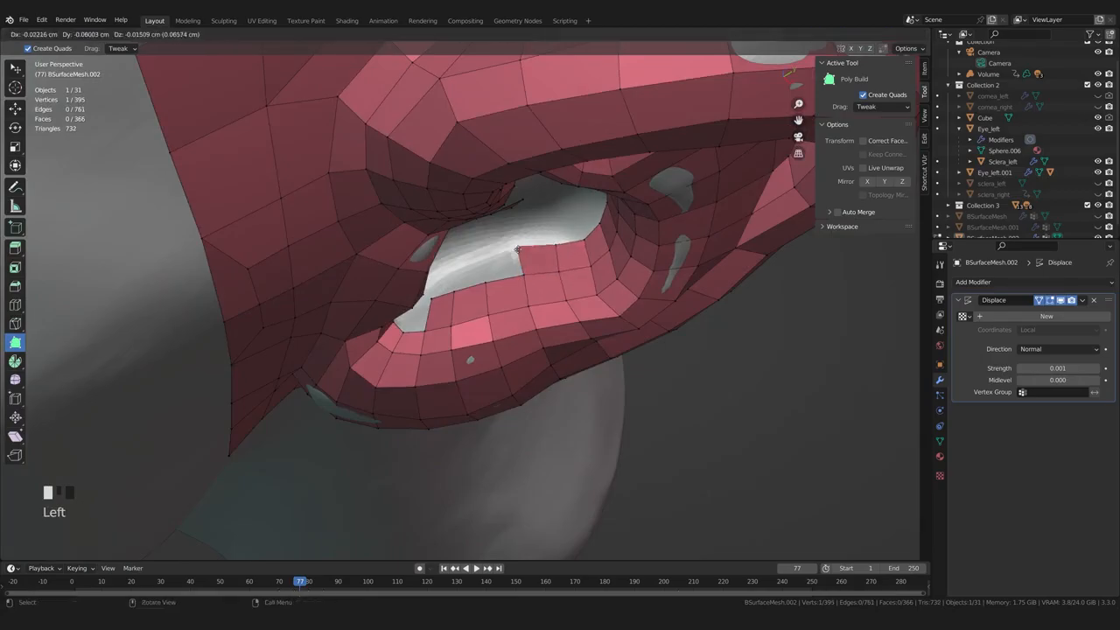
Split the helix root strip reaching into the bowl lengthwise with a loop cut and reposition its vertices
{"action": "middle_click_drag", "start_coordinate": [451, 270], "coordinate": [584, 310]}
{"action": "middle_click_drag", "start_coordinate": [495, 353], "coordinate": [446, 347], "text": "shift"}
{"action": "scroll", "coordinate": [460, 400], "scroll_direction": "up", "scroll_amount": 2}
{"action": "key", "text": "ctrl+r"}
{"action": "left_click", "coordinate": [434, 307]}
{"action": "left_click", "coordinate": [435, 307]}
{"action": "middle_click_drag", "start_coordinate": [435, 307], "coordinate": [388, 332]}
{"action": "key", "text": "1"}
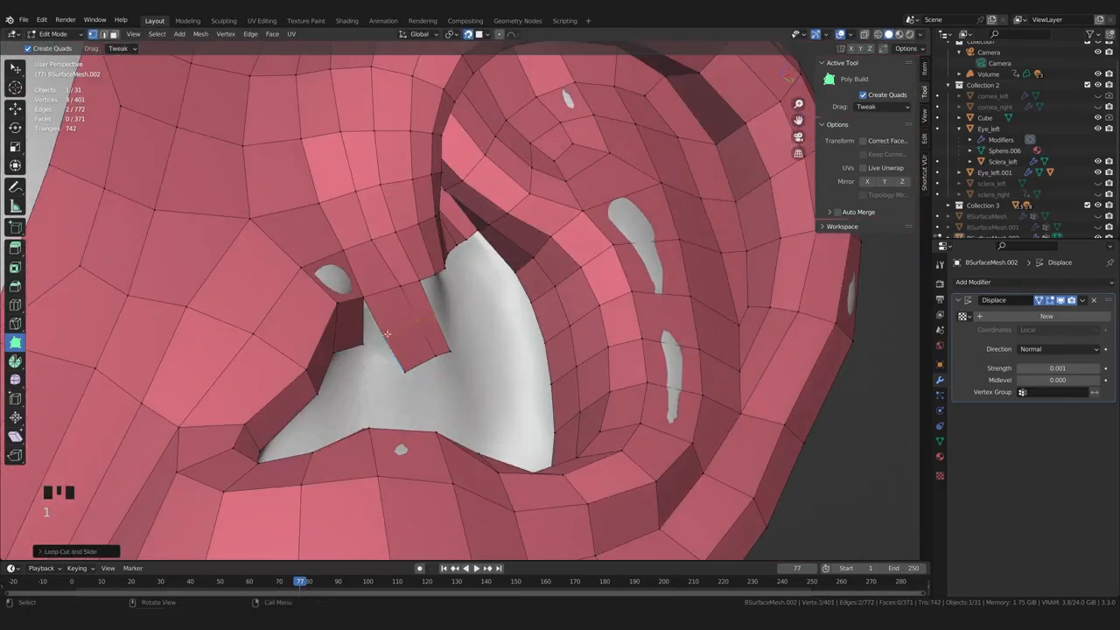
{"action": "left_click_drag", "start_coordinate": [387, 332], "coordinate": [397, 337]}
{"action": "scroll", "coordinate": [391, 348], "scroll_direction": "down", "scroll_amount": 3}
{"action": "middle_click_drag", "start_coordinate": [391, 348], "coordinate": [427, 310]}
{"action": "scroll", "coordinate": [426, 309], "scroll_direction": "up", "scroll_amount": 2}
{"action": "left_click_drag", "start_coordinate": [427, 309], "coordinate": [430, 304]}
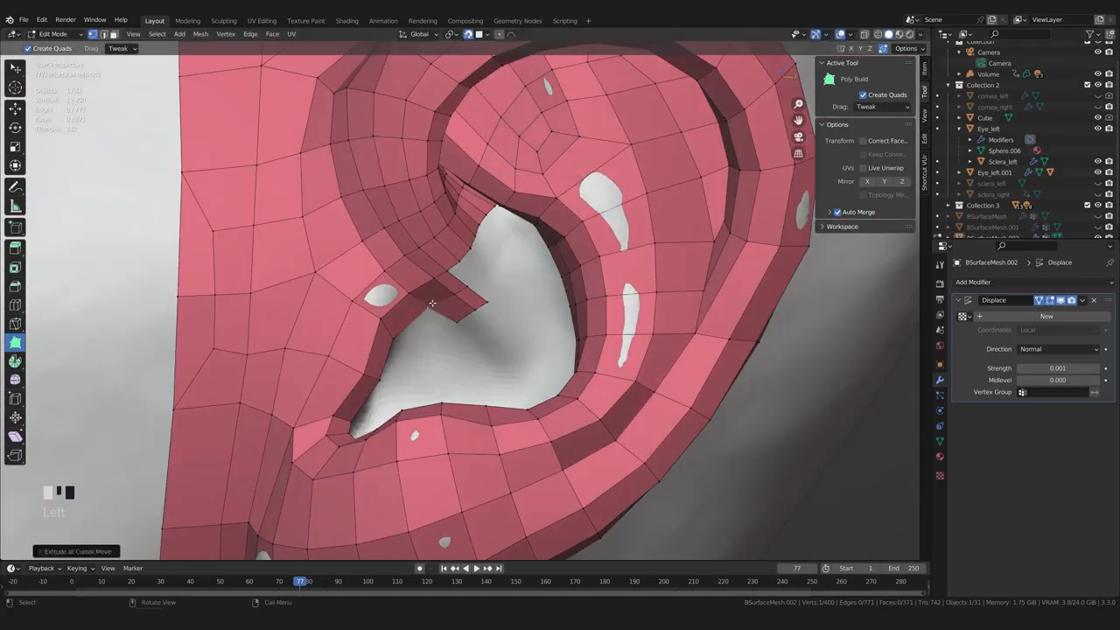
Bridge the helix root strip's two end edges to the two opposite edges at the bowl's lower back corner
{"action": "scroll", "coordinate": [479, 314], "scroll_direction": "down", "scroll_amount": 1}
{"action": "middle_click_drag", "start_coordinate": [480, 314], "coordinate": [391, 340]}
{"action": "scroll", "coordinate": [490, 328], "scroll_direction": "up", "scroll_amount": 2}
{"action": "scroll", "coordinate": [415, 428], "scroll_direction": "down", "scroll_amount": 4}
{"action": "scroll", "coordinate": [415, 428], "scroll_direction": "up", "scroll_amount": 3}
{"action": "key", "text": "w"}
{"action": "left_click", "coordinate": [401, 337]}
{"action": "key", "text": "w"}
{"action": "left_click", "coordinate": [389, 329]}
{"action": "left_click", "coordinate": [416, 318], "text": "shift"}
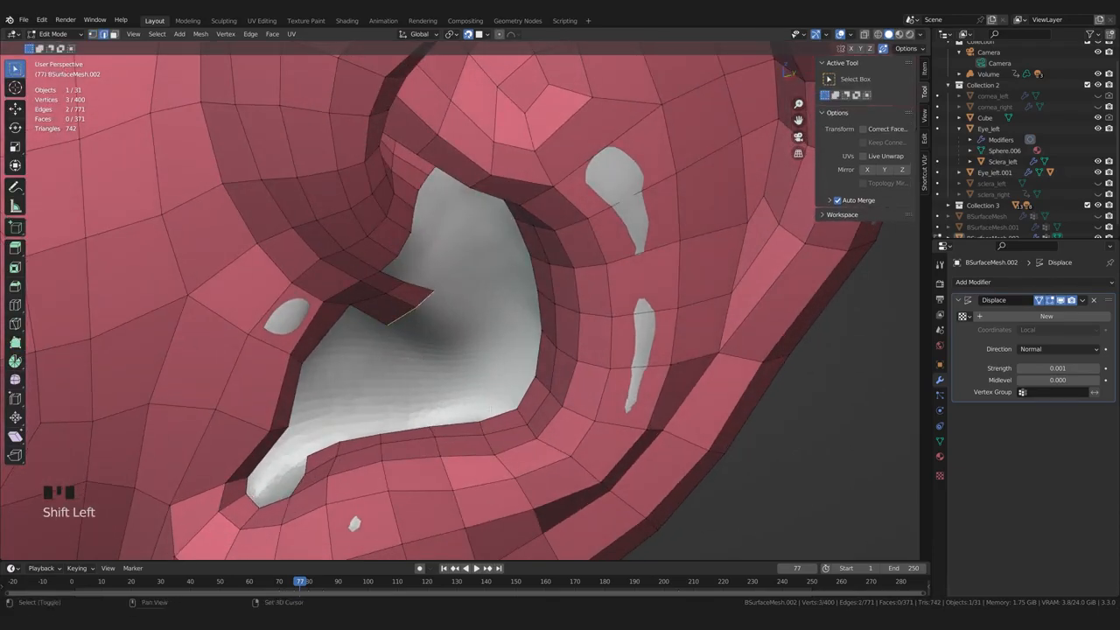
{"action": "middle_click_drag", "start_coordinate": [422, 303], "coordinate": [495, 440]}
{"action": "left_click", "coordinate": [513, 386], "text": "shift"}
{"action": "left_click", "coordinate": [484, 409], "text": "shift"}
{"action": "key", "text": "f"}
{"action": "key", "text": "ctrl+z"}
Divide the new bridge crosswise with two loop cuts, space out its vertices along the bowl, and save the file
{"action": "middle_click_drag", "start_coordinate": [469, 377], "coordinate": [444, 376]}
{"action": "key", "text": "ctrl+r"}
{"action": "left_click", "coordinate": [455, 353]}
{"action": "right_click", "coordinate": [455, 354]}
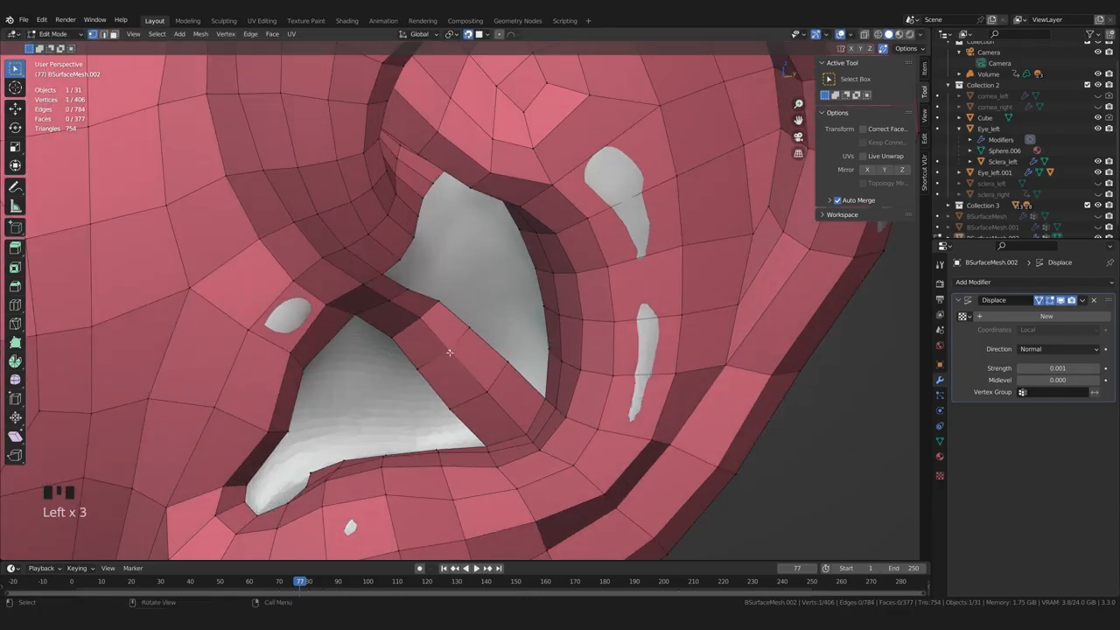
{"action": "key", "text": "w"}
{"action": "left_click_drag", "start_coordinate": [449, 352], "coordinate": [442, 361]}
{"action": "middle_click_drag", "start_coordinate": [455, 367], "coordinate": [446, 385]}
{"action": "mouse_move", "coordinate": [468, 339]}
{"action": "left_mouse_down"}
{"action": "mouse_move", "coordinate": [474, 350]}
{"action": "mouse_move", "coordinate": [436, 353]}
{"action": "mouse_move", "coordinate": [452, 373]}
{"action": "left_mouse_up"}
{"action": "left_click_drag", "start_coordinate": [420, 385], "coordinate": [416, 399]}
{"action": "left_click_drag", "start_coordinate": [449, 430], "coordinate": [444, 429]}
{"action": "left_click_drag", "start_coordinate": [482, 417], "coordinate": [470, 403]}
{"action": "scroll", "coordinate": [473, 401], "scroll_direction": "down", "scroll_amount": 6}
{"action": "middle_click_drag", "start_coordinate": [472, 400], "coordinate": [495, 393]}
{"action": "scroll", "coordinate": [494, 392], "scroll_direction": "up", "scroll_amount": 2}
{"action": "key", "text": "ctrl+s"}
Extrude the front wall's edges below the helix root into the lower opening and place the new vertices
{"action": "scroll", "coordinate": [414, 304], "scroll_direction": "up", "scroll_amount": 1}
{"action": "mouse_move", "coordinate": [413, 305]}
{"action": "middle_mouse_down"}
{"action": "mouse_move", "coordinate": [359, 308]}
{"action": "mouse_move", "coordinate": [421, 319]}
{"action": "middle_mouse_up"}
{"action": "scroll", "coordinate": [421, 328], "scroll_direction": "up", "scroll_amount": 2}
{"action": "left_click_drag", "start_coordinate": [442, 266], "coordinate": [446, 273]}
{"action": "middle_click_drag", "start_coordinate": [444, 302], "coordinate": [450, 352]}
{"action": "left_click", "coordinate": [406, 299]}
{"action": "left_click", "coordinate": [396, 351], "text": "shift"}
{"action": "key", "text": "e"}
{"action": "left_click", "coordinate": [453, 349]}
{"action": "left_click_drag", "start_coordinate": [455, 360], "coordinate": [404, 367]}
Add quads with Poly Build between the front wall and the bridge's lower side, adjust their vertices, and save
{"action": "middle_click_drag", "start_coordinate": [407, 358], "coordinate": [420, 326]}
{"action": "key", "text": "p"}
{"action": "left_click", "coordinate": [449, 336], "text": "ctrl"}
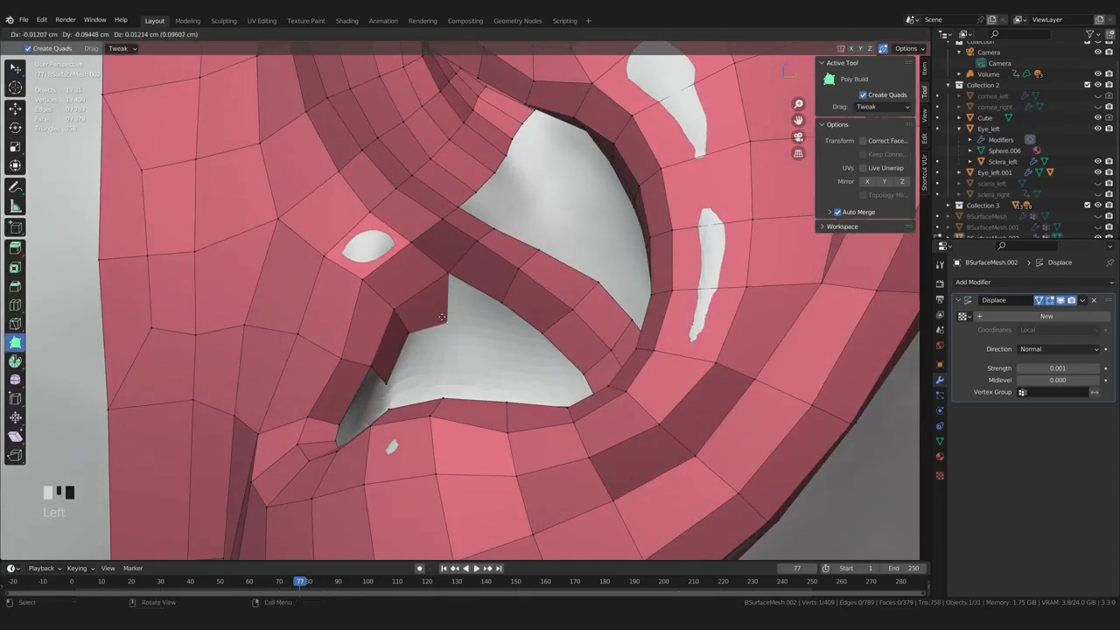
{"action": "left_click", "coordinate": [464, 286], "text": "ctrl"}
{"action": "scroll", "coordinate": [476, 301], "scroll_direction": "down", "scroll_amount": 3}
{"action": "middle_click_drag", "start_coordinate": [481, 306], "coordinate": [499, 380]}
{"action": "scroll", "coordinate": [458, 318], "scroll_direction": "up", "scroll_amount": 2}
{"action": "key", "text": "ctrl+s"}
{"action": "scroll", "coordinate": [457, 322], "scroll_direction": "down", "scroll_amount": 3}
{"action": "scroll", "coordinate": [438, 370], "scroll_direction": "up", "scroll_amount": 3}
{"action": "left_click_drag", "start_coordinate": [484, 384], "coordinate": [477, 389]}
{"action": "scroll", "coordinate": [443, 352], "scroll_direction": "down", "scroll_amount": 2}
{"action": "middle_click_drag", "start_coordinate": [442, 352], "coordinate": [445, 368]}
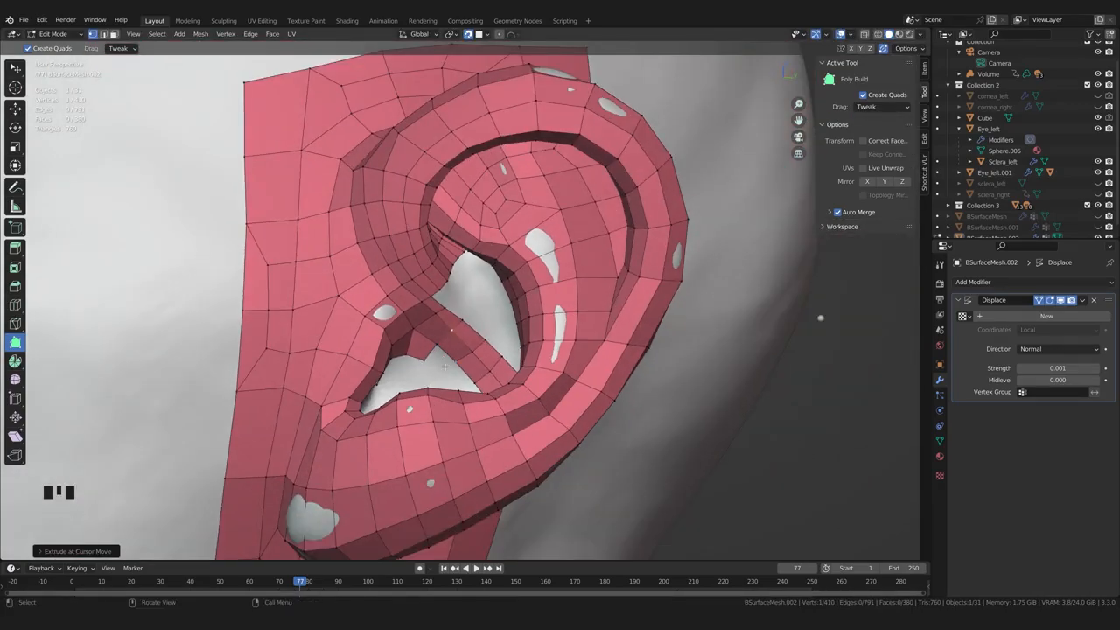
Even out the vertices along the bridge across the bowl and save the file
{"action": "scroll", "coordinate": [469, 336], "scroll_direction": "up", "scroll_amount": 2}
{"action": "left_click_drag", "start_coordinate": [477, 319], "coordinate": [479, 316]}
{"action": "scroll", "coordinate": [479, 318], "scroll_direction": "up", "scroll_amount": 1}
{"action": "middle_click_drag", "start_coordinate": [480, 320], "coordinate": [486, 331]}
{"action": "left_click_drag", "start_coordinate": [492, 345], "coordinate": [514, 332]}
{"action": "key", "text": "w"}
{"action": "key", "text": "2"}
{"action": "middle_click_drag", "start_coordinate": [507, 358], "coordinate": [501, 386], "text": "shift"}
{"action": "key", "text": "1"}
{"action": "left_click_drag", "start_coordinate": [483, 325], "coordinate": [480, 333]}
{"action": "left_click_drag", "start_coordinate": [455, 356], "coordinate": [509, 352]}
{"action": "scroll", "coordinate": [737, 486], "scroll_direction": "down", "scroll_amount": 2}
{"action": "key", "text": "ctrl+s"}
{"action": "middle_click_drag", "start_coordinate": [503, 381], "coordinate": [506, 439]}
Add quads with Poly Build along the bridge's side facing the upper opening
{"action": "scroll", "coordinate": [676, 414], "scroll_direction": "up", "scroll_amount": 4}
{"action": "middle_click_drag", "start_coordinate": [603, 385], "coordinate": [514, 306]}
{"action": "key", "text": "2"}
{"action": "scroll", "coordinate": [525, 346], "scroll_direction": "up", "scroll_amount": 2}
{"action": "key", "text": "shift+space"}
{"action": "left_click", "coordinate": [507, 288], "text": "ctrl"}
{"action": "left_click_drag", "start_coordinate": [495, 232], "coordinate": [490, 231]}
{"action": "middle_click_drag", "start_coordinate": [489, 231], "coordinate": [544, 274]}
{"action": "left_click", "coordinate": [455, 229], "text": "ctrl"}
{"action": "scroll", "coordinate": [543, 263], "scroll_direction": "down", "scroll_amount": 3}
Reposition the vertices of the added quads so they follow the bowl's surface around the upper opening
{"action": "key", "text": "w"}
{"action": "scroll", "coordinate": [537, 268], "scroll_direction": "up", "scroll_amount": 3}
{"action": "key", "text": "1"}
{"action": "left_click_drag", "start_coordinate": [544, 275], "coordinate": [562, 271]}
{"action": "scroll", "coordinate": [495, 326], "scroll_direction": "down", "scroll_amount": 3}
{"action": "scroll", "coordinate": [495, 325], "scroll_direction": "up", "scroll_amount": 3}
{"action": "middle_click_drag", "start_coordinate": [495, 326], "coordinate": [535, 362]}
{"action": "left_click_drag", "start_coordinate": [495, 412], "coordinate": [500, 407]}
{"action": "scroll", "coordinate": [499, 407], "scroll_direction": "down", "scroll_amount": 3}
{"action": "middle_click_drag", "start_coordinate": [495, 402], "coordinate": [495, 390], "text": "shift"}
{"action": "scroll", "coordinate": [486, 353], "scroll_direction": "down", "scroll_amount": 2}
{"action": "middle_click_drag", "start_coordinate": [486, 352], "coordinate": [461, 401]}
{"action": "scroll", "coordinate": [477, 385], "scroll_direction": "up", "scroll_amount": 2}
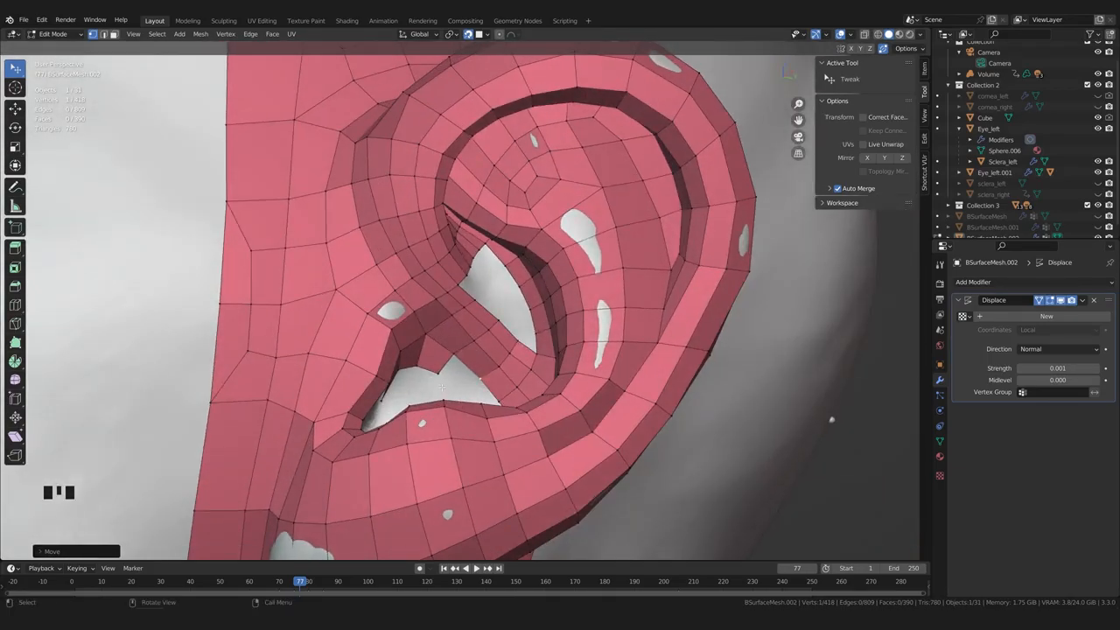
Extend the bridge with Poly Build quads into the upper opening of the ear bowl and adjust their vertices
{"action": "scroll", "coordinate": [455, 376], "scroll_direction": "up", "scroll_amount": 2}
{"action": "key", "text": "shift+space"}
{"action": "scroll", "coordinate": [525, 305], "scroll_direction": "up", "scroll_amount": 1}
{"action": "left_click", "coordinate": [525, 305], "text": "ctrl"}
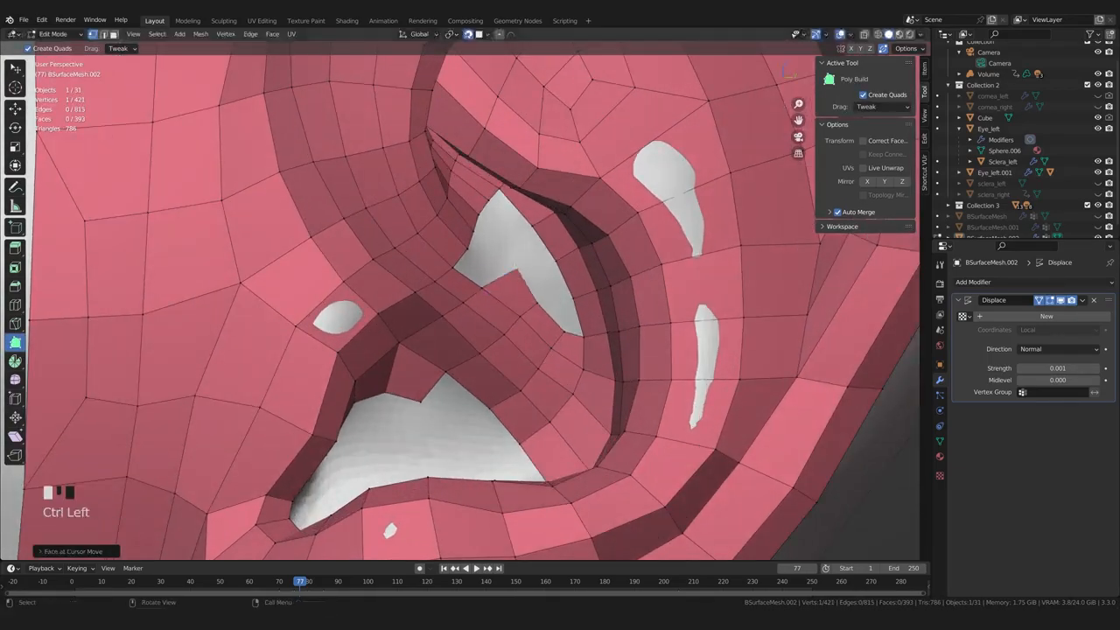
{"action": "left_click_drag", "start_coordinate": [522, 315], "coordinate": [411, 300]}
{"action": "middle_click_drag", "start_coordinate": [412, 300], "coordinate": [421, 307]}
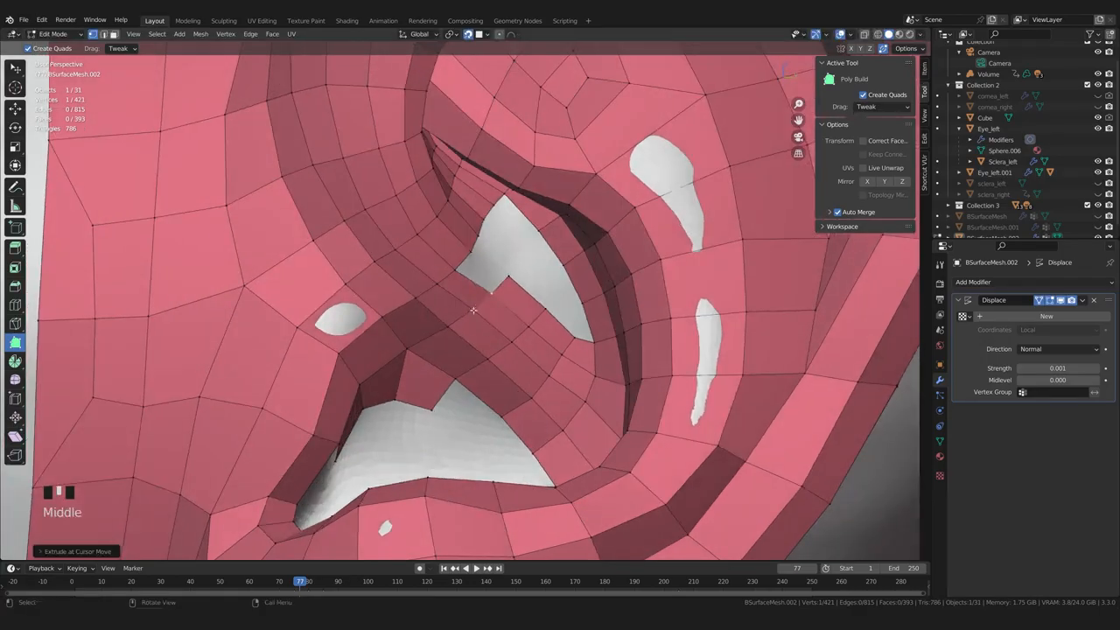
Fill faces between the bridge quads and the rear wall of the upper opening, and reposition the bordering vertices
{"action": "key", "text": "w"}
{"action": "key", "text": "f"}
{"action": "scroll", "coordinate": [414, 449], "scroll_direction": "down", "scroll_amount": 3}
{"action": "scroll", "coordinate": [414, 450], "scroll_direction": "up", "scroll_amount": 3}
{"action": "key", "text": "shift+space"}
{"action": "key", "text": "2"}
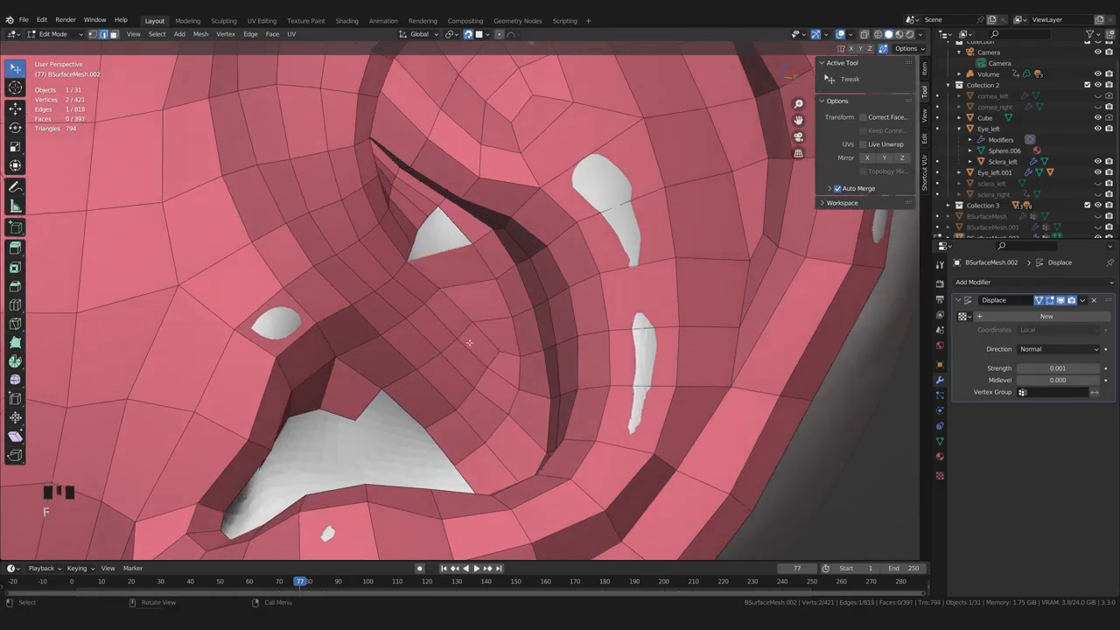
{"action": "scroll", "coordinate": [505, 366], "scroll_direction": "down", "scroll_amount": 8}
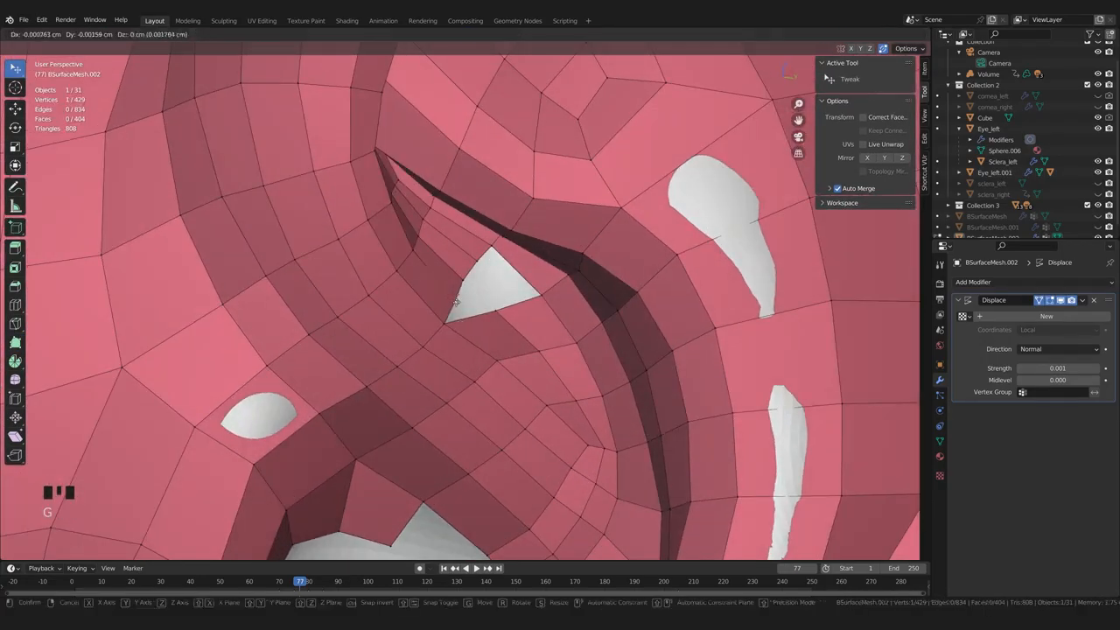
{"action": "scroll", "coordinate": [456, 325], "scroll_direction": "down", "scroll_amount": 4}
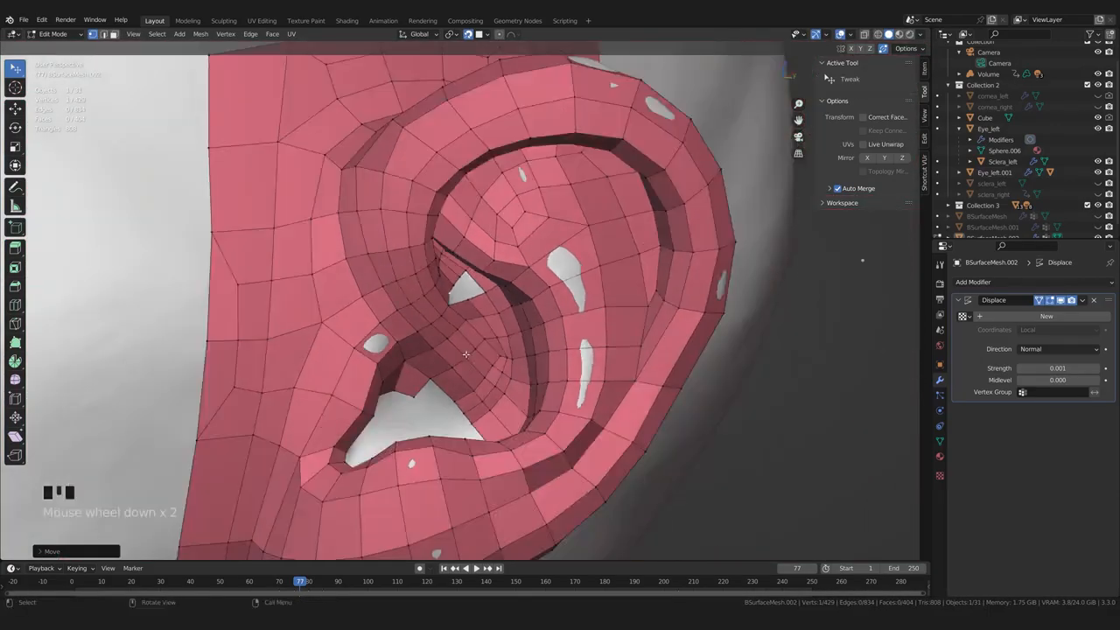
Delete the unwanted geometry beside the remaining upper gap and insert an edge loop through the neighbouring quads
{"action": "scroll", "coordinate": [461, 341], "scroll_direction": "up", "scroll_amount": 2}
{"action": "middle_click_drag", "start_coordinate": [488, 326], "coordinate": [505, 366]}
{"action": "key", "text": "Delete"}
{"action": "left_click", "coordinate": [455, 279]}
{"action": "key", "text": "ctrl+r"}
{"action": "left_click", "coordinate": [522, 321]}
{"action": "left_click", "coordinate": [525, 327]}
{"action": "mouse_move", "coordinate": [525, 327]}
{"action": "middle_mouse_down"}
{"action": "mouse_move", "coordinate": [540, 425]}
{"action": "mouse_move", "coordinate": [490, 411]}
{"action": "mouse_move", "coordinate": [472, 385]}
{"action": "mouse_move", "coordinate": [503, 350]}
{"action": "mouse_move", "coordinate": [481, 368]}
{"action": "mouse_move", "coordinate": [512, 366]}
{"action": "mouse_move", "coordinate": [496, 326]}
{"action": "middle_mouse_up"}
Fill the rest of the upper opening with faces
{"action": "scroll", "coordinate": [540, 425], "scroll_direction": "up", "scroll_amount": 4}
{"action": "key", "text": "f"}
{"action": "key", "text": "f"}
{"action": "key", "text": "f"}
{"action": "scroll", "coordinate": [477, 376], "scroll_direction": "down", "scroll_amount": 5}
{"action": "scroll", "coordinate": [503, 350], "scroll_direction": "up", "scroll_amount": 3}
{"action": "scroll", "coordinate": [490, 358], "scroll_direction": "up", "scroll_amount": 3}
{"action": "scroll", "coordinate": [490, 359], "scroll_direction": "up", "scroll_amount": 3}
{"action": "scroll", "coordinate": [503, 361], "scroll_direction": "down", "scroll_amount": 4}
{"action": "scroll", "coordinate": [499, 355], "scroll_direction": "up", "scroll_amount": 3}
Switch to Sculpt Mode, create a face set, and relax the newly filled bowl area with the Slide Relax brush
{"action": "key", "text": "Tab"}
{"action": "left_click", "coordinate": [142, 37]}
{"action": "mouse_move", "coordinate": [174, 35]}
{"action": "left_click", "coordinate": [194, 58]}
{"action": "scroll", "coordinate": [483, 359], "scroll_direction": "up", "scroll_amount": 2}
{"action": "middle_click_drag", "start_coordinate": [484, 372], "coordinate": [455, 337]}
{"action": "scroll", "coordinate": [463, 350], "scroll_direction": "down", "scroll_amount": 2}
{"action": "mouse_move", "coordinate": [455, 345]}
{"action": "left_mouse_down", "text": "shift"}
{"action": "mouse_move", "coordinate": [482, 376]}
{"action": "mouse_move", "coordinate": [472, 339]}
{"action": "mouse_move", "coordinate": [450, 316]}
{"action": "left_mouse_up", "text": "shift"}
{"action": "scroll", "coordinate": [476, 359], "scroll_direction": "down", "scroll_amount": 2}
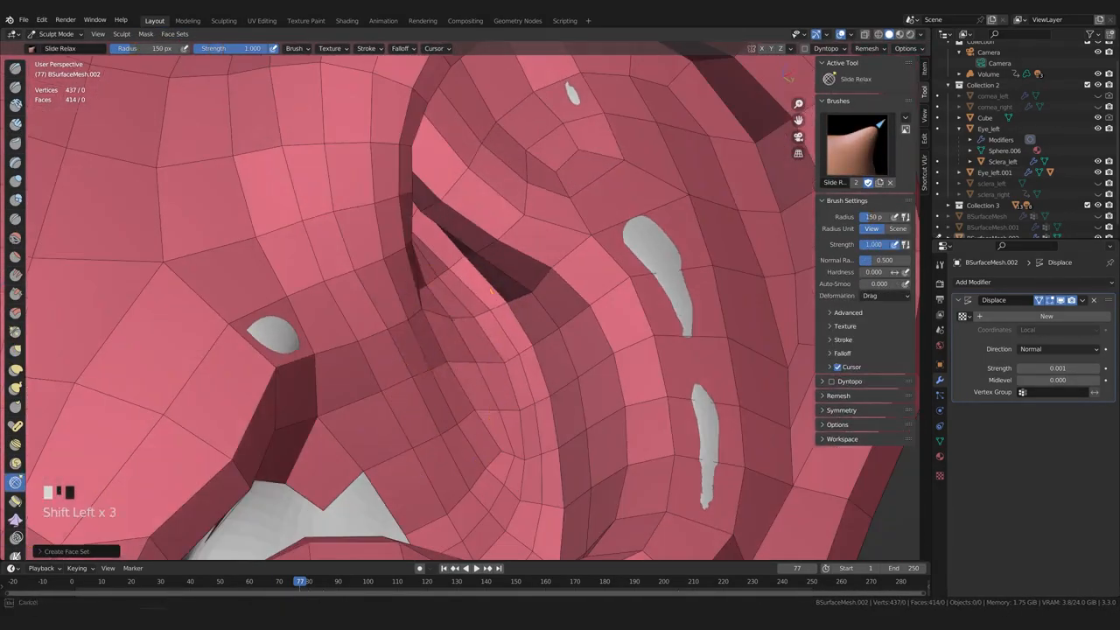
Try relaxing the inner bowl further with Slide Relax, and undo the recent strokes
{"action": "middle_click_drag", "start_coordinate": [475, 408], "coordinate": [490, 401]}
{"action": "mouse_move", "coordinate": [476, 398]}
{"action": "left_mouse_down", "text": "shift"}
{"action": "mouse_move", "coordinate": [459, 380]}
{"action": "mouse_move", "coordinate": [468, 407]}
{"action": "left_mouse_up", "text": "shift"}
{"action": "mouse_move", "coordinate": [525, 385]}
{"action": "middle_mouse_down"}
{"action": "mouse_move", "coordinate": [747, 338]}
{"action": "mouse_move", "coordinate": [722, 348]}
{"action": "middle_mouse_up"}
{"action": "key", "text": "ctrl+z"}
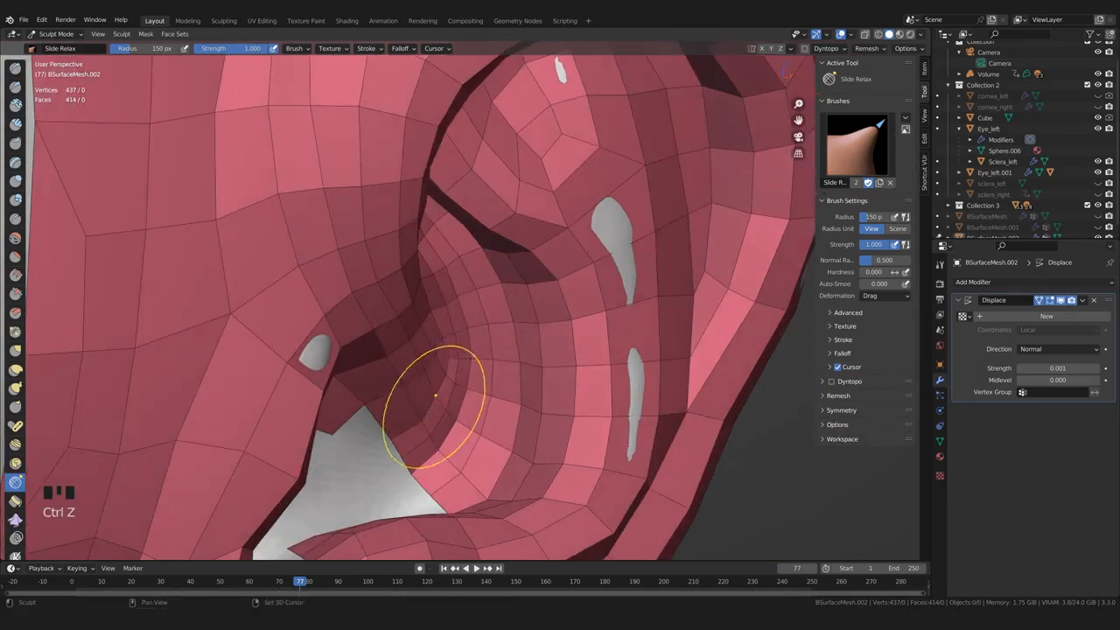
{"action": "scroll", "coordinate": [490, 318], "scroll_direction": "down", "scroll_amount": 2}
{"action": "key", "text": "ctrl+z"}
{"action": "key", "text": "ctrl+z"}
{"action": "key", "text": "ctrl+z"}
{"action": "key", "text": "ctrl+z"}
Relax the upper bowl lightly with Slide Relax, return to Edit Mode, and save the file
{"action": "mouse_move", "coordinate": [407, 343]}
{"action": "middle_mouse_down"}
{"action": "mouse_move", "coordinate": [489, 317]}
{"action": "mouse_move", "coordinate": [464, 306]}
{"action": "middle_mouse_up"}
{"action": "scroll", "coordinate": [490, 318], "scroll_direction": "down", "scroll_amount": 3}
{"action": "scroll", "coordinate": [464, 297], "scroll_direction": "up", "scroll_amount": 4}
{"action": "left_click_drag", "start_coordinate": [464, 297], "coordinate": [457, 268], "text": "shift"}
{"action": "mouse_move", "coordinate": [457, 268]}
{"action": "middle_mouse_down"}
{"action": "mouse_move", "coordinate": [510, 379]}
{"action": "mouse_move", "coordinate": [482, 362]}
{"action": "mouse_move", "coordinate": [573, 447]}
{"action": "mouse_move", "coordinate": [437, 408]}
{"action": "mouse_move", "coordinate": [512, 350]}
{"action": "mouse_move", "coordinate": [555, 330]}
{"action": "mouse_move", "coordinate": [559, 343]}
{"action": "middle_mouse_up"}
{"action": "scroll", "coordinate": [510, 380], "scroll_direction": "down", "scroll_amount": 5}
{"action": "key", "text": "Tab"}
{"action": "scroll", "coordinate": [503, 372], "scroll_direction": "up", "scroll_amount": 2}
{"action": "key", "text": "ctrl+s"}
Extrude three edges of the bridge as a strip across the lower opening, rotating and moving each new row toward the front wall
{"action": "scroll", "coordinate": [525, 341], "scroll_direction": "up", "scroll_amount": 1}
{"action": "scroll", "coordinate": [542, 331], "scroll_direction": "up", "scroll_amount": 2}
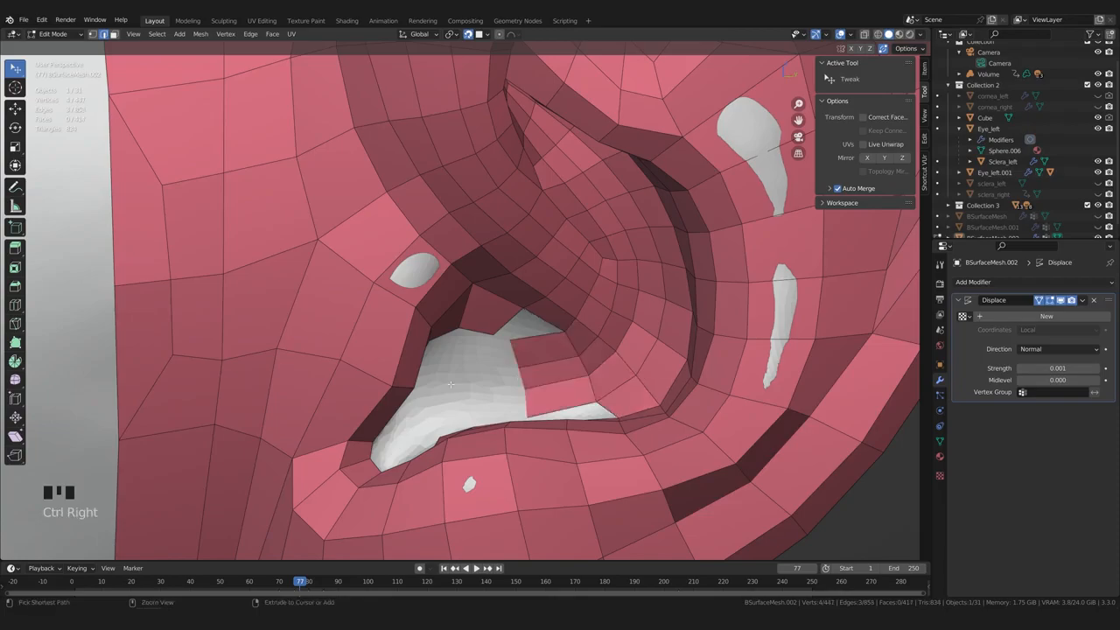
{"action": "middle_click_drag", "start_coordinate": [458, 387], "coordinate": [502, 357]}
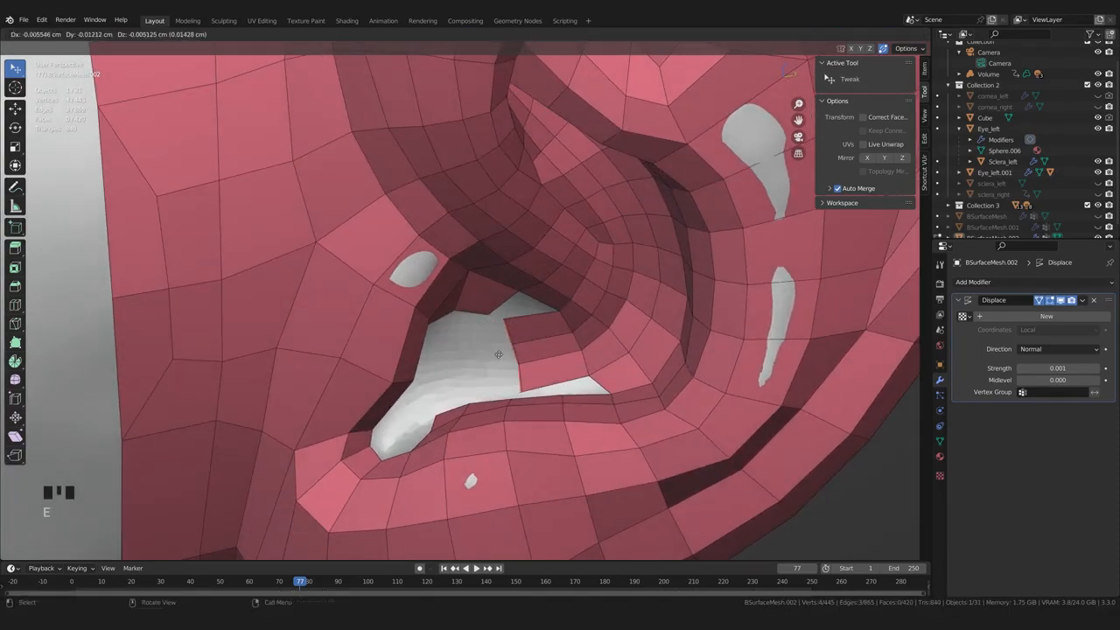
{"action": "key", "text": "g"}
{"action": "key", "text": "r"}
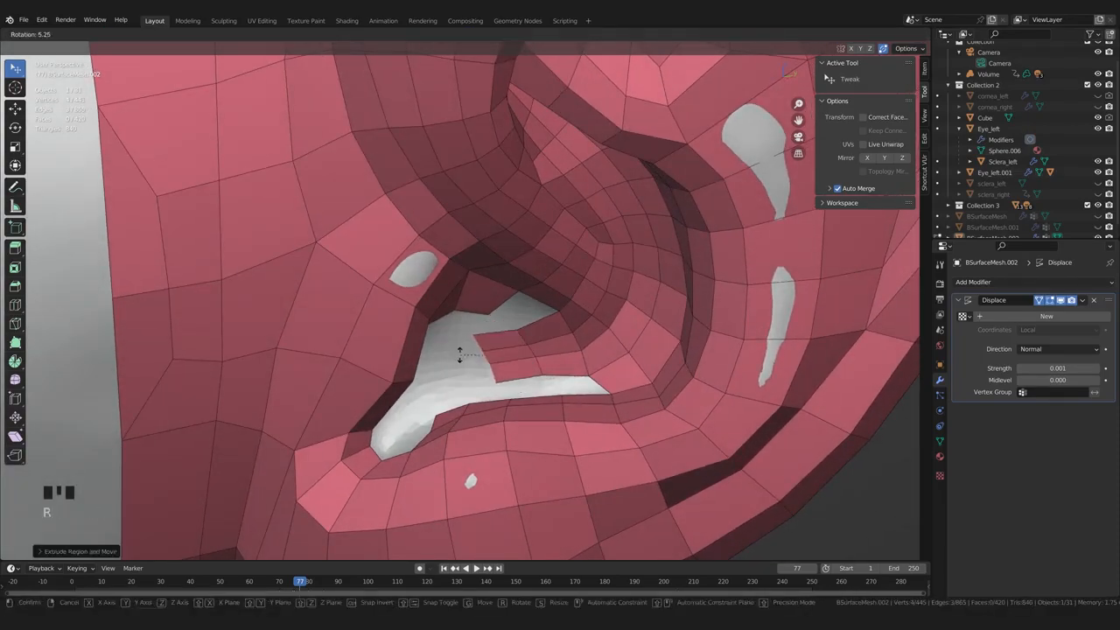
{"action": "left_click", "coordinate": [464, 352]}
{"action": "key", "text": "e"}
{"action": "left_click", "coordinate": [438, 365]}
{"action": "scroll", "coordinate": [442, 368], "scroll_direction": "up", "scroll_amount": 1}
{"action": "key", "text": "g"}
{"action": "left_click", "coordinate": [455, 367]}
{"action": "scroll", "coordinate": [481, 360], "scroll_direction": "down", "scroll_amount": 2}
Fill the gap between the new strip and the lower rim of the bowl with faces
{"action": "middle_click_drag", "start_coordinate": [495, 353], "coordinate": [488, 368]}
{"action": "key", "text": "f"}
{"action": "key", "text": "f"}
{"action": "key", "text": "f"}
{"action": "key", "text": "f"}
{"action": "scroll", "coordinate": [489, 376], "scroll_direction": "down", "scroll_amount": 3}
{"action": "scroll", "coordinate": [490, 377], "scroll_direction": "up", "scroll_amount": 3}
Reposition vertices of the strip and its adjoining faces for more even spacing in the lower bowl
{"action": "left_click", "coordinate": [565, 384]}
{"action": "key", "text": "g"}
{"action": "left_click", "coordinate": [574, 375]}
{"action": "middle_click_drag", "start_coordinate": [573, 375], "coordinate": [479, 319]}
{"action": "left_click", "coordinate": [476, 355]}
{"action": "key", "text": "g"}
{"action": "left_click", "coordinate": [482, 361]}
{"action": "scroll", "coordinate": [482, 358], "scroll_direction": "down", "scroll_amount": 3}
{"action": "scroll", "coordinate": [483, 357], "scroll_direction": "up", "scroll_amount": 3}
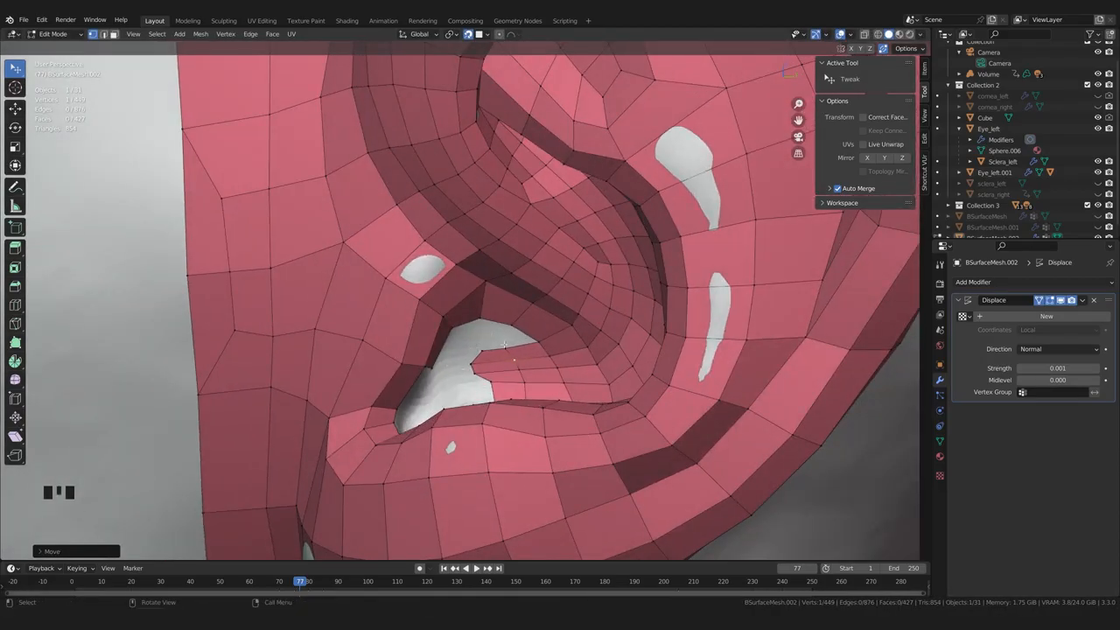
Fill the gap between the strip's upper side and the bridge with faces
{"action": "key", "text": "f"}
{"action": "key", "text": "f"}
{"action": "key", "text": "f"}
{"action": "middle_click_drag", "start_coordinate": [517, 360], "coordinate": [434, 392]}
{"action": "scroll", "coordinate": [507, 362], "scroll_direction": "down", "scroll_amount": 4}
Add quads with Poly Build along the lower rim of the remaining opening, adjust their vertices, and save the file
{"action": "scroll", "coordinate": [504, 361], "scroll_direction": "up", "scroll_amount": 6}
{"action": "key", "text": "5"}
{"action": "left_click_drag", "start_coordinate": [434, 381], "coordinate": [452, 351]}
{"action": "middle_click_drag", "start_coordinate": [452, 352], "coordinate": [420, 376]}
{"action": "left_click_drag", "start_coordinate": [420, 376], "coordinate": [412, 383]}
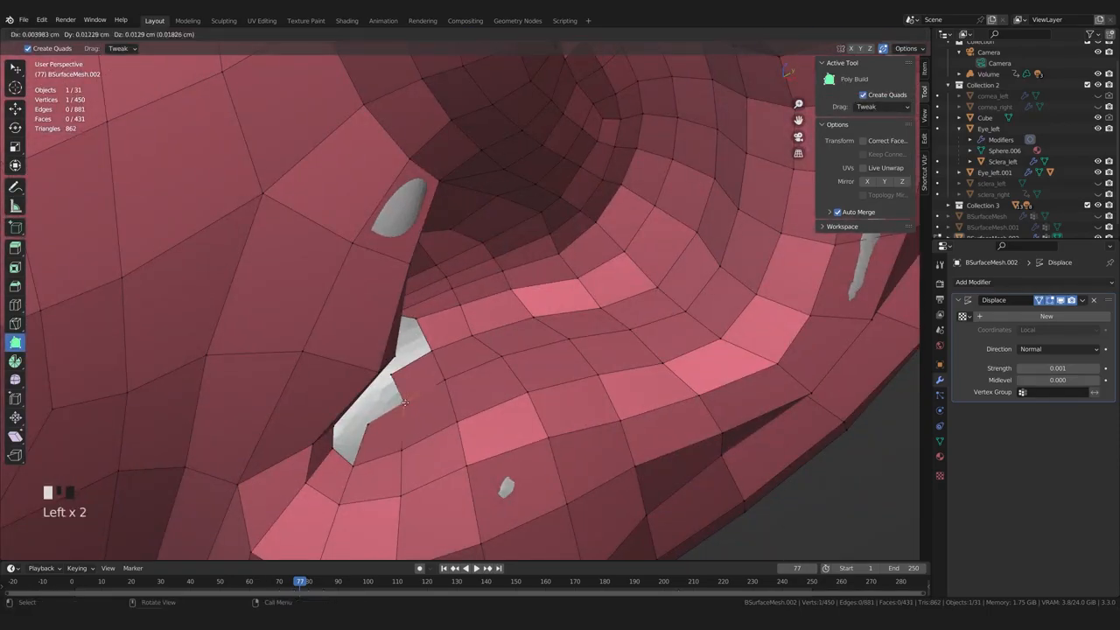
{"action": "middle_click_drag", "start_coordinate": [412, 382], "coordinate": [424, 363]}
{"action": "left_click_drag", "start_coordinate": [425, 363], "coordinate": [414, 352], "text": "ctrl"}
{"action": "middle_click_drag", "start_coordinate": [414, 351], "coordinate": [481, 370]}
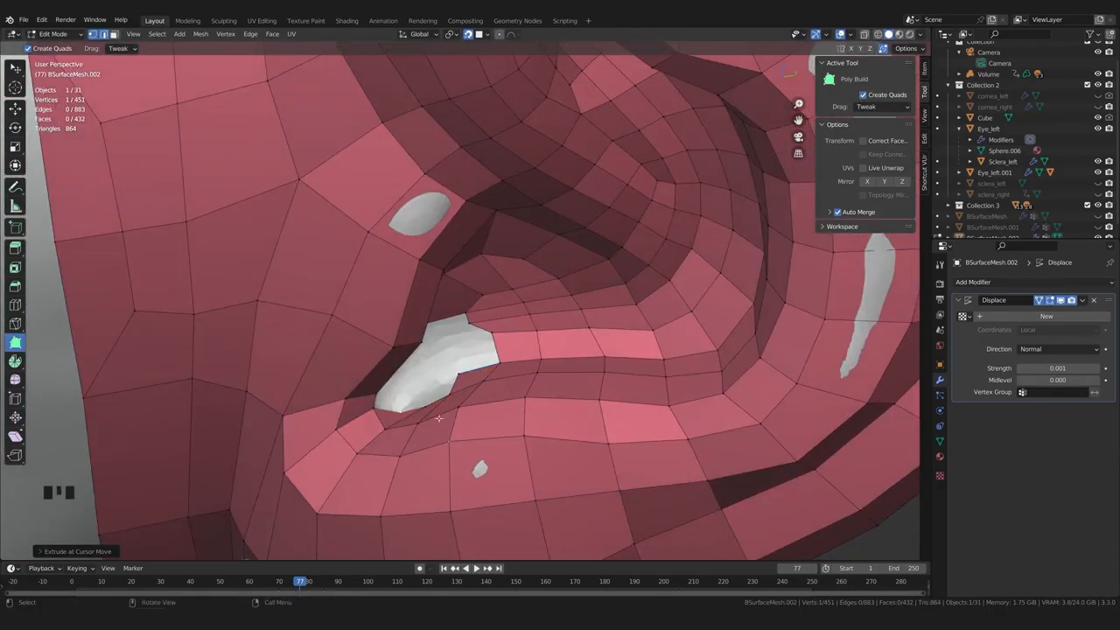
{"action": "middle_click_drag", "start_coordinate": [454, 421], "coordinate": [420, 411]}
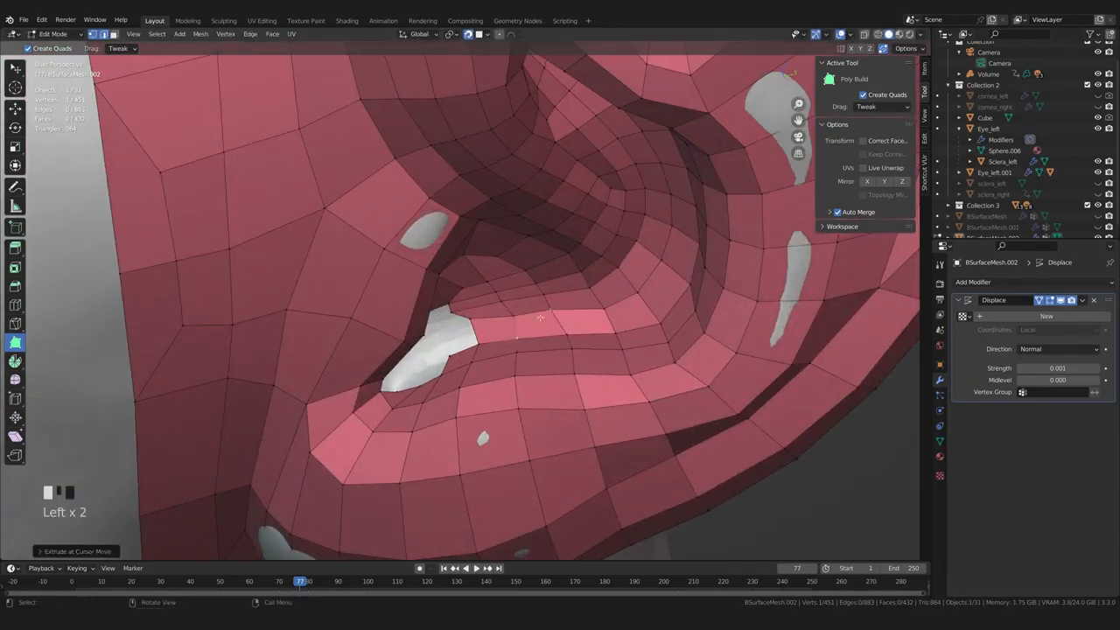
{"action": "scroll", "coordinate": [540, 318], "scroll_direction": "down", "scroll_amount": 2}
{"action": "middle_click_drag", "start_coordinate": [539, 317], "coordinate": [496, 375]}
{"action": "key", "text": "ctrl+s"}
Extend the rim into the remaining opening near the front wall with another Poly Build quad
{"action": "scroll", "coordinate": [476, 378], "scroll_direction": "down", "scroll_amount": 5}
{"action": "scroll", "coordinate": [491, 359], "scroll_direction": "up", "scroll_amount": 3}
{"action": "scroll", "coordinate": [492, 358], "scroll_direction": "up", "scroll_amount": 2}
{"action": "left_click_drag", "start_coordinate": [496, 375], "coordinate": [533, 364]}
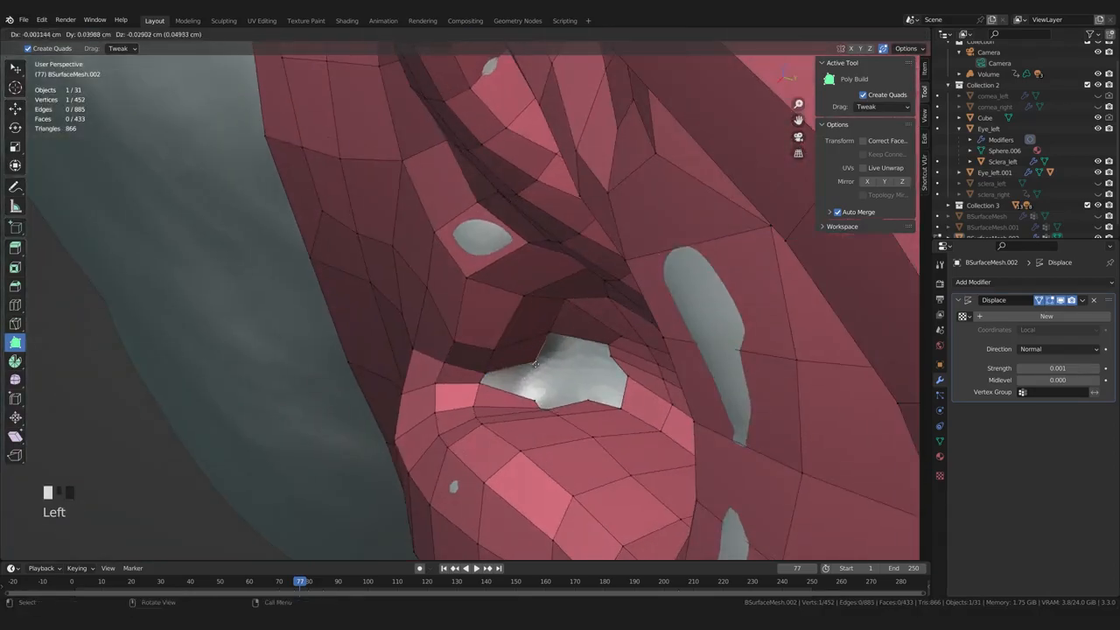
{"action": "middle_click_drag", "start_coordinate": [521, 384], "coordinate": [581, 328]}
Move the vertices around the remaining opening so its border follows the bowl's surface evenly
{"action": "middle_click_drag", "start_coordinate": [439, 414], "coordinate": [519, 352]}
{"action": "key", "text": "g"}
{"action": "left_click", "coordinate": [476, 341]}
{"action": "key", "text": "g"}
{"action": "left_click", "coordinate": [457, 380]}
{"action": "key", "text": "g"}
{"action": "left_click", "coordinate": [503, 346]}
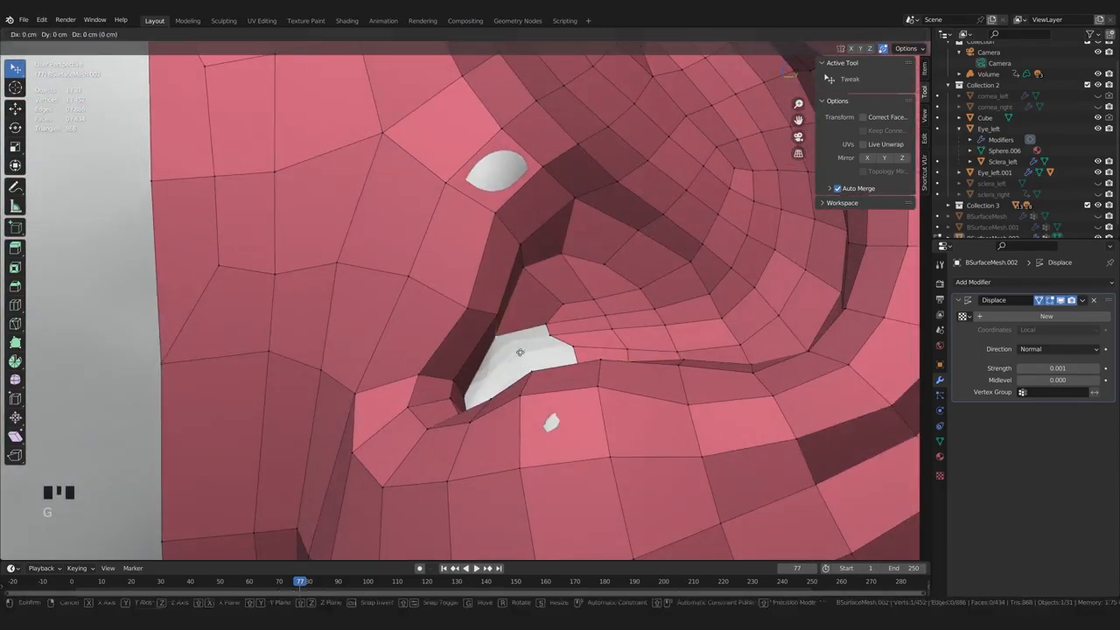
{"action": "middle_click_drag", "start_coordinate": [591, 323], "coordinate": [604, 315]}
{"action": "left_click", "coordinate": [617, 307]}
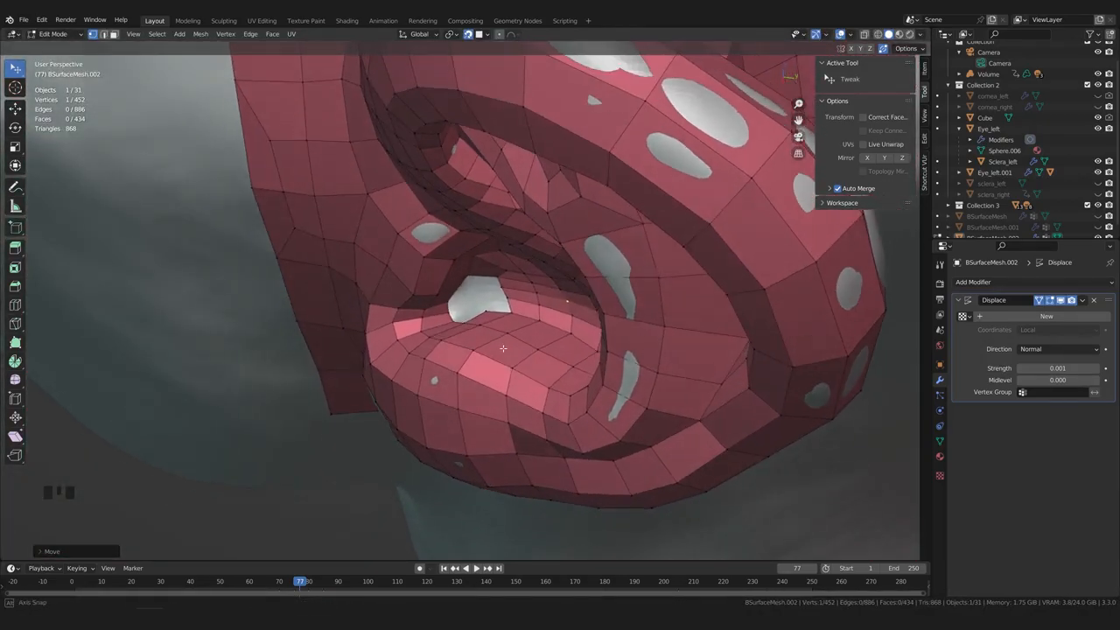
{"action": "left_click", "coordinate": [503, 349]}
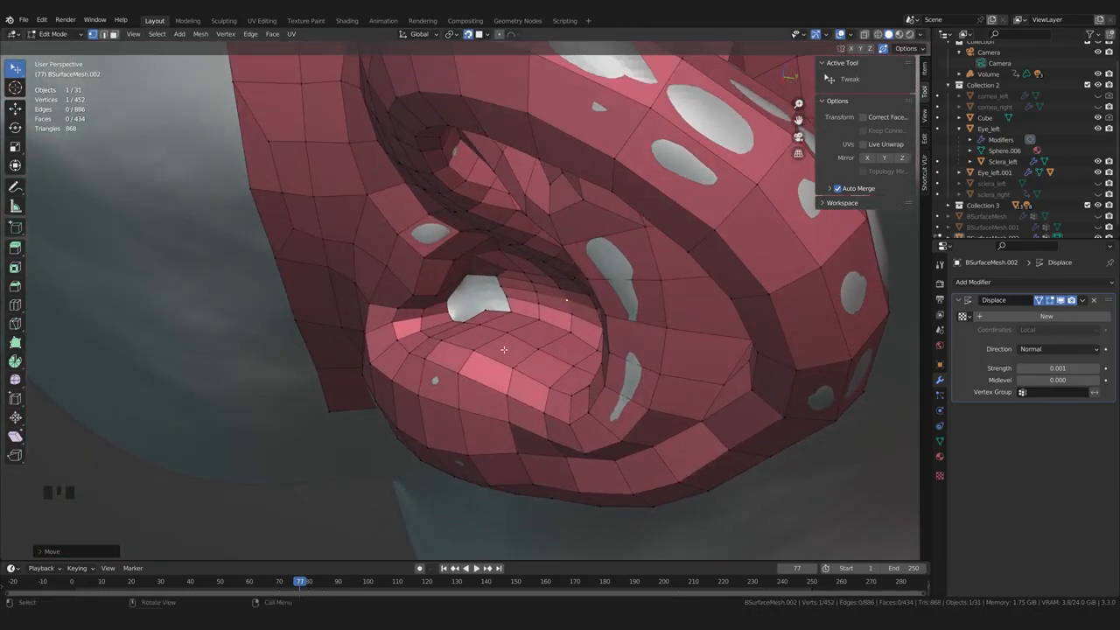
Add a Poly Build quad on the lower edge of the last opening and fine-tune its vertices
{"action": "scroll", "coordinate": [492, 334], "scroll_direction": "up", "scroll_amount": 2}
{"action": "middle_click_drag", "start_coordinate": [492, 335], "coordinate": [468, 340]}
{"action": "left_click", "coordinate": [15, 342]}
{"action": "left_click_drag", "start_coordinate": [469, 324], "coordinate": [462, 316]}
{"action": "mouse_move", "coordinate": [462, 316]}
{"action": "middle_mouse_down"}
{"action": "mouse_move", "coordinate": [469, 326]}
{"action": "mouse_move", "coordinate": [460, 311]}
{"action": "mouse_move", "coordinate": [483, 313]}
{"action": "middle_mouse_up"}
{"action": "left_click", "coordinate": [472, 286], "text": "ctrl"}
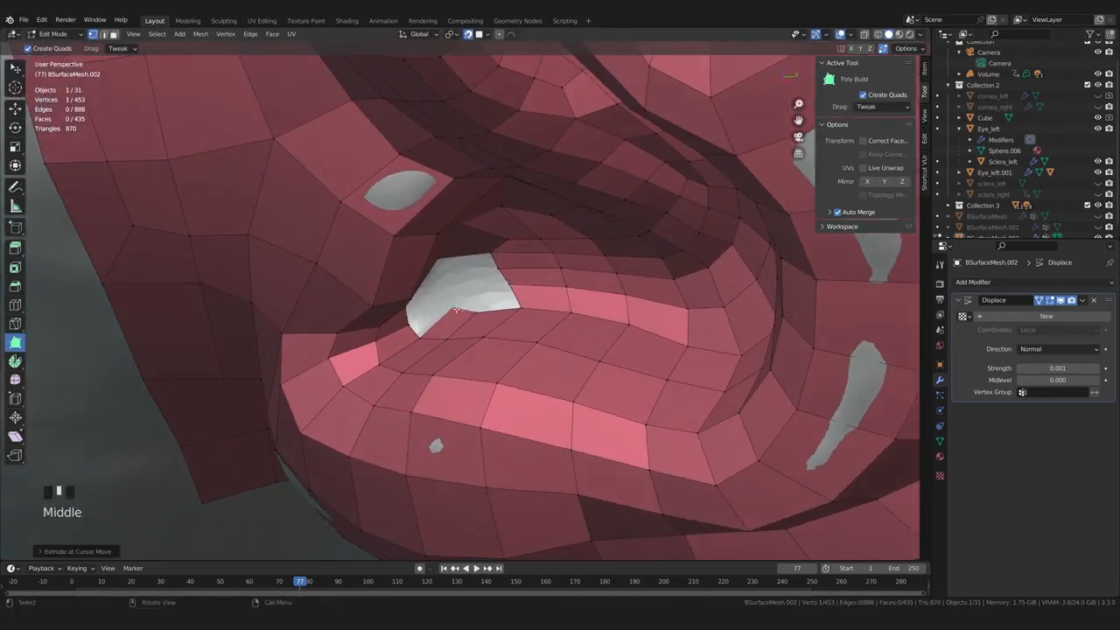
{"action": "left_click_drag", "start_coordinate": [468, 315], "coordinate": [465, 310]}
{"action": "middle_click_drag", "start_coordinate": [465, 310], "coordinate": [457, 314]}
{"action": "left_click_drag", "start_coordinate": [465, 315], "coordinate": [474, 300]}
Close the last opening in the ear bowl by filling faces from its border edges
{"action": "scroll", "coordinate": [487, 326], "scroll_direction": "up", "scroll_amount": 1}
{"action": "key", "text": "2"}
{"action": "middle_click_drag", "start_coordinate": [474, 300], "coordinate": [490, 336]}
{"action": "key", "text": "w"}
{"action": "left_click", "coordinate": [483, 352]}
{"action": "key", "text": "w"}
{"action": "key", "text": "2"}
{"action": "key", "text": "f"}
{"action": "key", "text": "f"}
{"action": "scroll", "coordinate": [457, 346], "scroll_direction": "down", "scroll_amount": 2}
{"action": "scroll", "coordinate": [457, 345], "scroll_direction": "down", "scroll_amount": 4}
{"action": "scroll", "coordinate": [472, 337], "scroll_direction": "up", "scroll_amount": 4}
{"action": "mouse_move", "coordinate": [472, 337]}
{"action": "middle_mouse_down", "text": "shift"}
{"action": "mouse_move", "coordinate": [464, 332]}
{"action": "mouse_move", "coordinate": [475, 329]}
{"action": "middle_mouse_up", "text": "shift"}
{"action": "scroll", "coordinate": [464, 332], "scroll_direction": "down", "scroll_amount": 4}
Isolate the ear mesh in local view and switch to vertex selection
{"action": "middle_click_drag", "start_coordinate": [817, 351], "coordinate": [757, 338]}
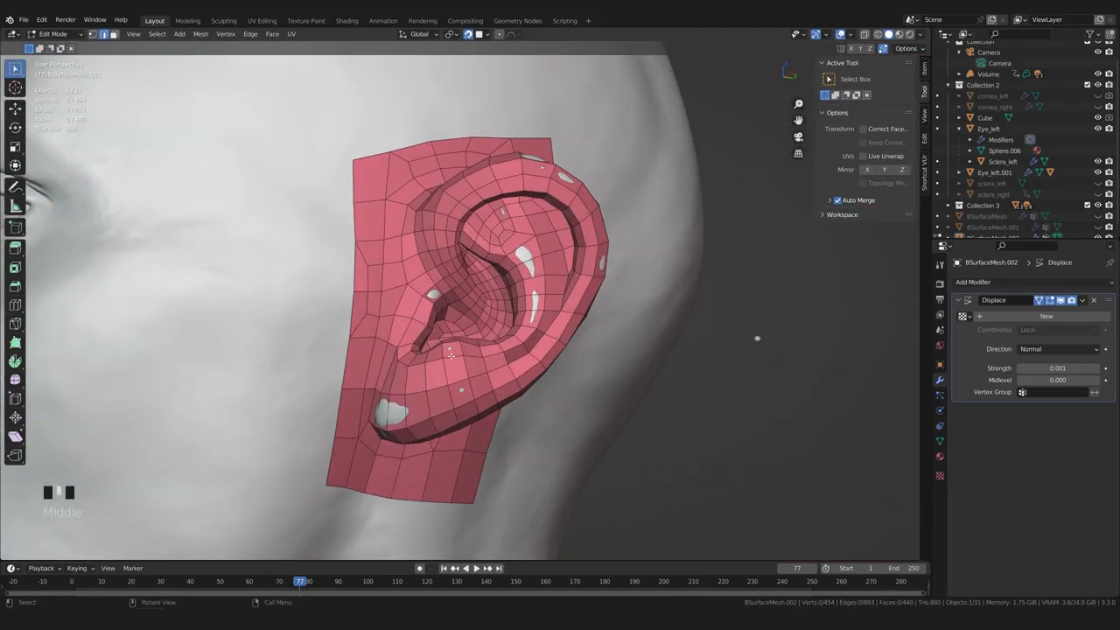
{"action": "key", "text": "KP_Divide"}
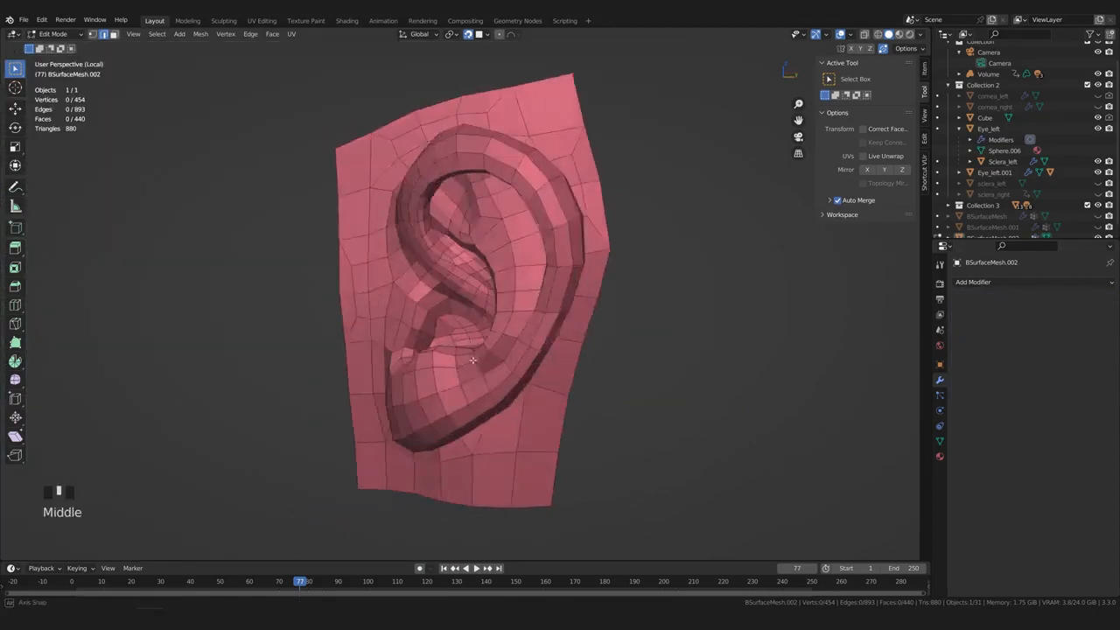
{"action": "key", "text": "1"}
{"action": "mouse_move", "coordinate": [369, 318]}
{"action": "middle_mouse_down"}
{"action": "mouse_move", "coordinate": [472, 326]}
{"action": "mouse_move", "coordinate": [527, 355]}
{"action": "mouse_move", "coordinate": [504, 354]}
{"action": "mouse_move", "coordinate": [530, 374]}
{"action": "mouse_move", "coordinate": [543, 370]}
{"action": "mouse_move", "coordinate": [512, 350]}
{"action": "mouse_move", "coordinate": [525, 350]}
{"action": "middle_mouse_up"}
{"action": "left_click", "coordinate": [472, 333]}
{"action": "scroll", "coordinate": [527, 355], "scroll_direction": "up", "scroll_amount": 1}
{"action": "scroll", "coordinate": [504, 354], "scroll_direction": "up", "scroll_amount": 2}
Switch the isolated ear mesh to Sculpt Mode and create a face set
{"action": "key", "text": "Tab"}
{"action": "key", "text": "ctrl+Tab"}
{"action": "scroll", "coordinate": [511, 349], "scroll_direction": "up", "scroll_amount": 1}
{"action": "left_click", "coordinate": [147, 34]}
{"action": "mouse_move", "coordinate": [174, 35]}
{"action": "left_click", "coordinate": [186, 61]}
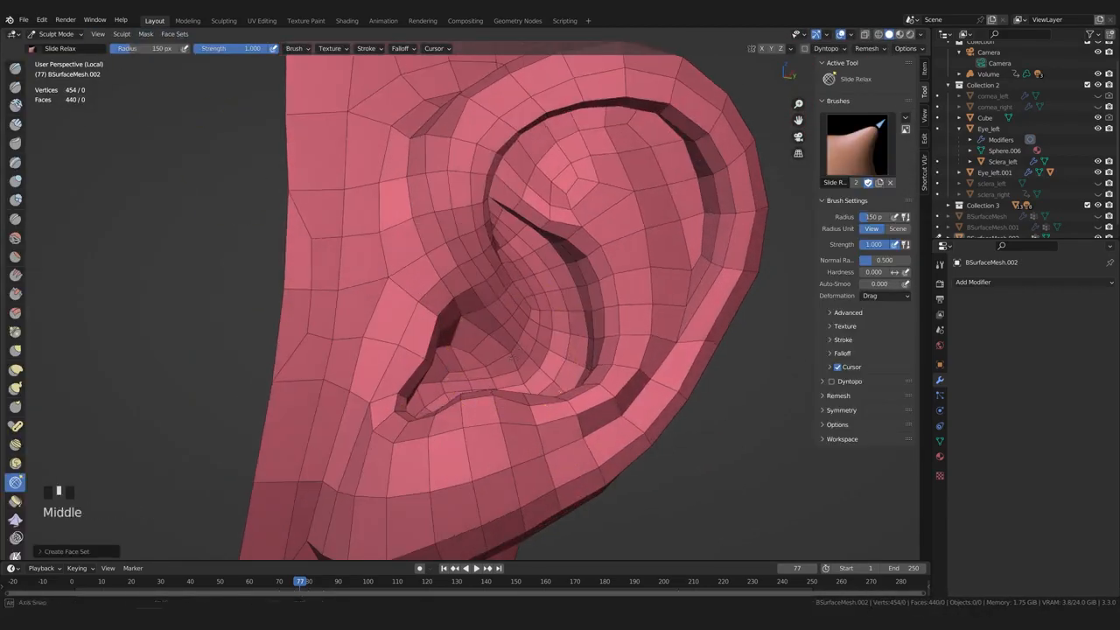
Relax the quads inside the ear bowl and near the front notch with the Slide Relax brush
{"action": "scroll", "coordinate": [530, 354], "scroll_direction": "up", "scroll_amount": 1}
{"action": "left_click_drag", "start_coordinate": [516, 350], "coordinate": [525, 357], "text": "shift"}
{"action": "left_click_drag", "start_coordinate": [525, 357], "coordinate": [530, 359], "text": "shift"}
{"action": "mouse_move", "coordinate": [480, 375]}
{"action": "middle_mouse_down"}
{"action": "mouse_move", "coordinate": [455, 385]}
{"action": "mouse_move", "coordinate": [481, 372]}
{"action": "middle_mouse_up"}
{"action": "left_click_drag", "start_coordinate": [481, 372], "coordinate": [464, 378], "text": "shift"}
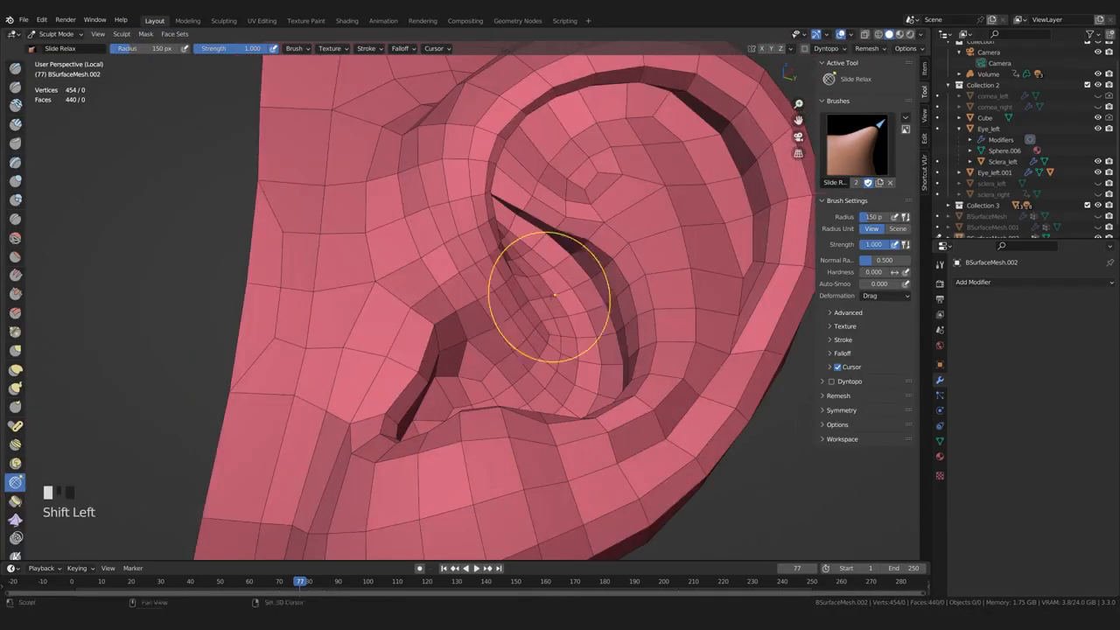
Relax the quads along the front wall of the ear bowl with the Slide Relax brush
{"action": "middle_click_drag", "start_coordinate": [464, 377], "coordinate": [446, 385]}
{"action": "left_click_drag", "start_coordinate": [446, 385], "coordinate": [459, 381], "text": "shift"}
{"action": "middle_click_drag", "start_coordinate": [459, 381], "coordinate": [468, 383]}
{"action": "mouse_move", "coordinate": [468, 383]}
{"action": "left_mouse_down", "text": "shift"}
{"action": "mouse_move", "coordinate": [454, 386]}
{"action": "mouse_move", "coordinate": [468, 378]}
{"action": "left_mouse_up", "text": "shift"}
{"action": "left_click_drag", "start_coordinate": [472, 371], "coordinate": [483, 362], "text": "shift"}
{"action": "left_click_drag", "start_coordinate": [485, 360], "coordinate": [493, 350], "text": "shift"}
Relax the quads around the front notch and the lower bowl edge, keeping the Slide Relax brush
{"action": "mouse_move", "coordinate": [493, 350]}
{"action": "middle_mouse_down"}
{"action": "mouse_move", "coordinate": [442, 381]}
{"action": "mouse_move", "coordinate": [453, 394]}
{"action": "middle_mouse_up"}
{"action": "left_click_drag", "start_coordinate": [438, 404], "coordinate": [448, 409], "text": "shift"}
{"action": "left_click_drag", "start_coordinate": [444, 408], "coordinate": [453, 410], "text": "shift"}
{"action": "mouse_move", "coordinate": [453, 409]}
{"action": "middle_mouse_down"}
{"action": "mouse_move", "coordinate": [421, 335]}
{"action": "mouse_move", "coordinate": [489, 367]}
{"action": "middle_mouse_up"}
{"action": "left_click_drag", "start_coordinate": [489, 368], "coordinate": [500, 374], "text": "shift"}
{"action": "middle_click_drag", "start_coordinate": [500, 374], "coordinate": [533, 358]}
{"action": "left_click_drag", "start_coordinate": [533, 359], "coordinate": [524, 367], "text": "shift"}
{"action": "middle_click_drag", "start_coordinate": [525, 367], "coordinate": [393, 464]}
{"action": "left_click_drag", "start_coordinate": [394, 463], "coordinate": [382, 473], "text": "shift"}
Even out the quads on the lower and outer ear rim with Slide Relax, undoing an unwanted stroke
{"action": "mouse_move", "coordinate": [382, 473]}
{"action": "middle_mouse_down"}
{"action": "mouse_move", "coordinate": [343, 444]}
{"action": "mouse_move", "coordinate": [384, 415]}
{"action": "middle_mouse_up"}
{"action": "left_click_drag", "start_coordinate": [535, 394], "coordinate": [542, 405], "text": "shift"}
{"action": "middle_click_drag", "start_coordinate": [543, 405], "coordinate": [512, 324]}
{"action": "mouse_move", "coordinate": [517, 320]}
{"action": "left_mouse_down", "text": "shift"}
{"action": "mouse_move", "coordinate": [523, 306]}
{"action": "mouse_move", "coordinate": [526, 322]}
{"action": "left_mouse_up", "text": "shift"}
{"action": "mouse_move", "coordinate": [527, 322]}
{"action": "middle_mouse_down"}
{"action": "mouse_move", "coordinate": [603, 425]}
{"action": "mouse_move", "coordinate": [687, 429]}
{"action": "mouse_move", "coordinate": [525, 407]}
{"action": "middle_mouse_up"}
{"action": "left_click_drag", "start_coordinate": [525, 406], "coordinate": [532, 394], "text": "shift"}
{"action": "mouse_move", "coordinate": [560, 350]}
{"action": "middle_mouse_down"}
{"action": "mouse_move", "coordinate": [537, 375]}
{"action": "mouse_move", "coordinate": [752, 469]}
{"action": "mouse_move", "coordinate": [637, 210]}
{"action": "middle_mouse_up"}
{"action": "key", "text": "ctrl+z"}
{"action": "left_click_drag", "start_coordinate": [637, 210], "coordinate": [630, 198], "text": "shift"}
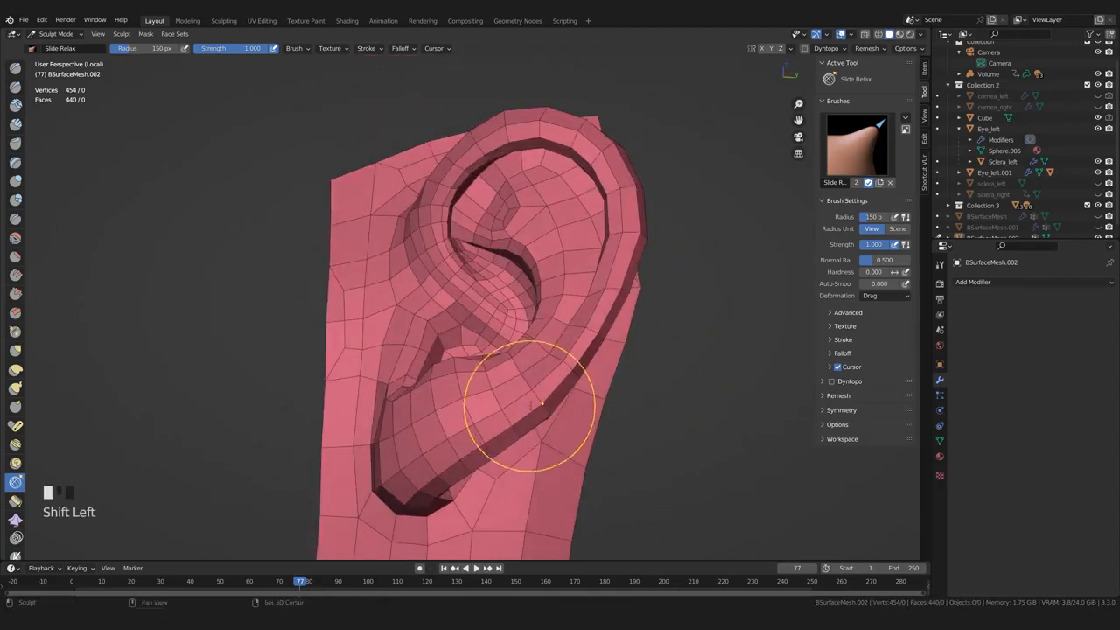
Relax the quads along the upper ear rim and save the file
{"action": "middle_click_drag", "start_coordinate": [604, 301], "coordinate": [569, 337]}
{"action": "left_click_drag", "start_coordinate": [602, 249], "coordinate": [607, 235], "text": "shift"}
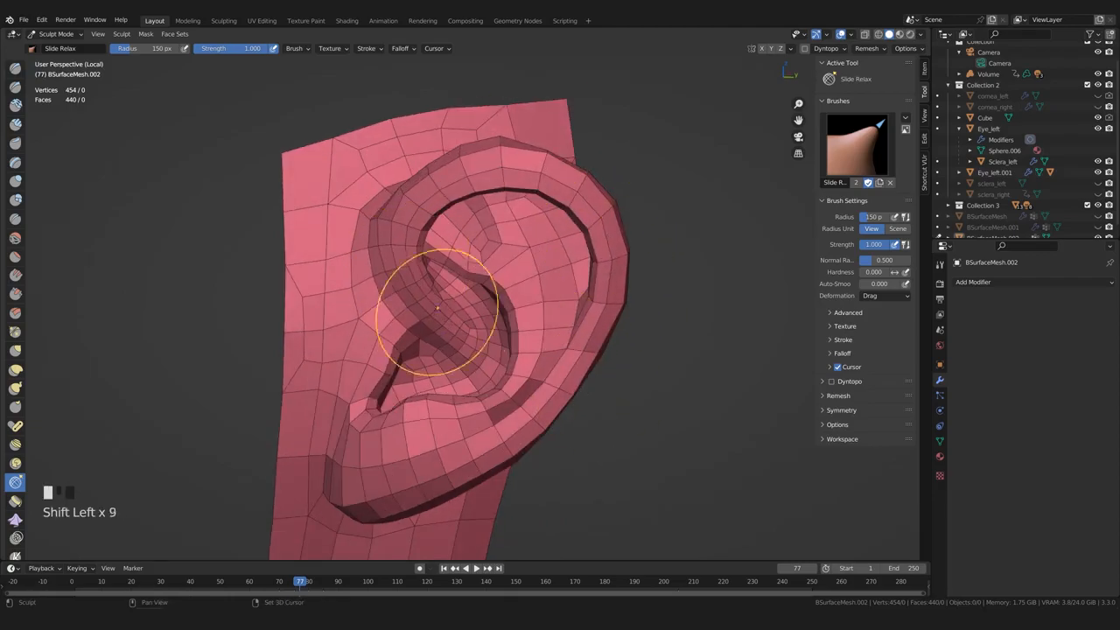
{"action": "left_click_drag", "start_coordinate": [538, 162], "coordinate": [545, 155], "text": "shift"}
{"action": "middle_click_drag", "start_coordinate": [545, 155], "coordinate": [473, 184]}
{"action": "key", "text": "ctrl+s"}
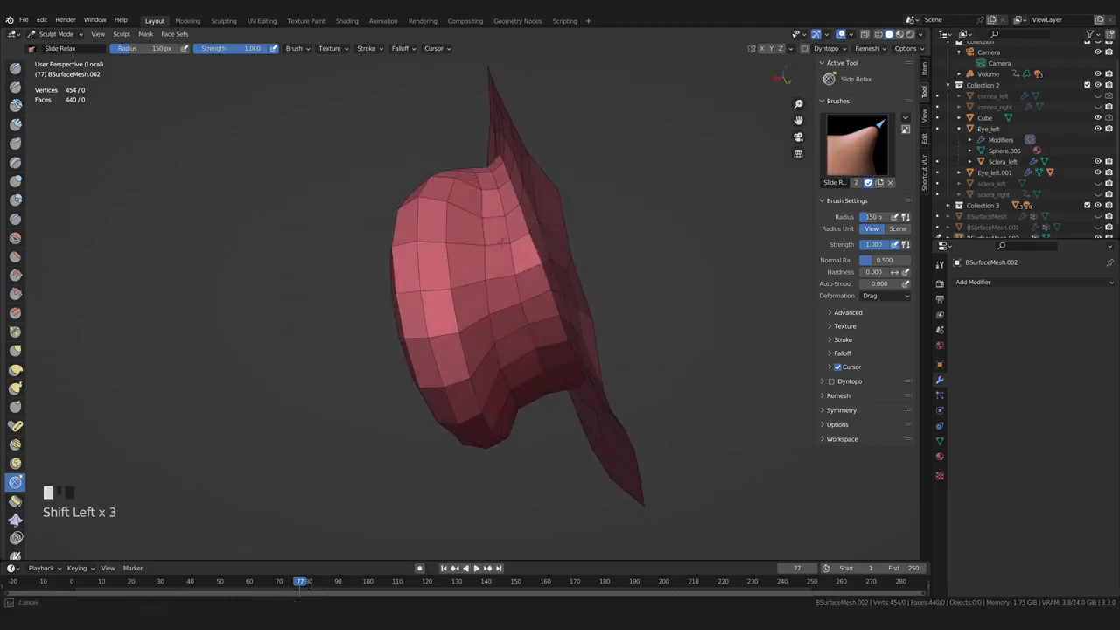
Reshape the back of the ear with the Grab brush, then undo the last stroke
{"action": "mouse_move", "coordinate": [525, 315]}
{"action": "middle_mouse_down"}
{"action": "mouse_move", "coordinate": [560, 293]}
{"action": "mouse_move", "coordinate": [513, 370]}
{"action": "middle_mouse_up"}
{"action": "scroll", "coordinate": [512, 370], "scroll_direction": "up", "scroll_amount": 3}
{"action": "key", "text": "g"}
{"action": "left_click_drag", "start_coordinate": [525, 267], "coordinate": [516, 289]}
{"action": "mouse_move", "coordinate": [516, 288]}
{"action": "middle_mouse_down", "text": "shift"}
{"action": "mouse_move", "coordinate": [507, 353]}
{"action": "mouse_move", "coordinate": [535, 348]}
{"action": "mouse_move", "coordinate": [603, 372]}
{"action": "mouse_move", "coordinate": [651, 332]}
{"action": "middle_mouse_up", "text": "shift"}
{"action": "left_click_drag", "start_coordinate": [603, 306], "coordinate": [610, 322]}
{"action": "mouse_move", "coordinate": [611, 322]}
{"action": "middle_mouse_down"}
{"action": "mouse_move", "coordinate": [555, 340]}
{"action": "mouse_move", "coordinate": [603, 357]}
{"action": "mouse_move", "coordinate": [516, 350]}
{"action": "middle_mouse_up"}
{"action": "left_click_drag", "start_coordinate": [525, 288], "coordinate": [521, 302]}
{"action": "middle_click_drag", "start_coordinate": [522, 301], "coordinate": [560, 350]}
{"action": "middle_click_drag", "start_coordinate": [560, 350], "coordinate": [513, 348], "text": "shift"}
{"action": "scroll", "coordinate": [513, 348], "scroll_direction": "up", "scroll_amount": 2}
{"action": "left_click_drag", "start_coordinate": [509, 354], "coordinate": [513, 348]}
{"action": "key", "text": "ctrl+z"}
Resize the Grab brush and adjust the form of the ear's rear side
{"action": "mouse_move", "coordinate": [513, 348]}
{"action": "middle_mouse_down"}
{"action": "mouse_move", "coordinate": [477, 295]}
{"action": "mouse_move", "coordinate": [542, 267]}
{"action": "mouse_move", "coordinate": [481, 376]}
{"action": "mouse_move", "coordinate": [525, 328]}
{"action": "mouse_move", "coordinate": [509, 358]}
{"action": "mouse_move", "coordinate": [504, 417]}
{"action": "mouse_move", "coordinate": [443, 302]}
{"action": "middle_mouse_up"}
{"action": "key", "text": "f"}
{"action": "left_click", "coordinate": [427, 379]}
{"action": "key", "text": "f"}
{"action": "left_click", "coordinate": [530, 358]}
{"action": "left_click_drag", "start_coordinate": [455, 284], "coordinate": [464, 264]}
{"action": "scroll", "coordinate": [462, 363], "scroll_direction": "down", "scroll_amount": 4}
{"action": "scroll", "coordinate": [463, 367], "scroll_direction": "up", "scroll_amount": 2}
{"action": "middle_click_drag", "start_coordinate": [463, 367], "coordinate": [438, 323]}
{"action": "left_click_drag", "start_coordinate": [439, 343], "coordinate": [430, 329]}
{"action": "mouse_move", "coordinate": [430, 329]}
{"action": "middle_mouse_down"}
{"action": "mouse_move", "coordinate": [460, 375]}
{"action": "mouse_move", "coordinate": [483, 379]}
{"action": "mouse_move", "coordinate": [447, 309]}
{"action": "middle_mouse_up"}
Reduce the Grab brush radius and smooth the arc of the upper ear rim
{"action": "key", "text": "f"}
{"action": "left_click", "coordinate": [479, 346]}
{"action": "key", "text": "bracketleft"}
{"action": "key", "text": "bracketleft"}
{"action": "key", "text": "bracketleft"}
{"action": "key", "text": "bracketleft"}
{"action": "key", "text": "bracketleft"}
{"action": "key", "text": "bracketleft"}
{"action": "left_click_drag", "start_coordinate": [429, 229], "coordinate": [435, 199], "text": "shift"}
{"action": "left_click_drag", "start_coordinate": [446, 183], "coordinate": [473, 159], "text": "shift"}
{"action": "mouse_move", "coordinate": [494, 147]}
{"action": "left_mouse_down", "text": "shift"}
{"action": "mouse_move", "coordinate": [530, 137]}
{"action": "mouse_move", "coordinate": [584, 179]}
{"action": "left_mouse_up", "text": "shift"}
{"action": "left_click_drag", "start_coordinate": [595, 201], "coordinate": [591, 252], "text": "shift"}
{"action": "mouse_move", "coordinate": [587, 263]}
{"action": "middle_mouse_down"}
{"action": "mouse_move", "coordinate": [691, 250]}
{"action": "mouse_move", "coordinate": [525, 188]}
{"action": "middle_mouse_up"}
{"action": "left_click_drag", "start_coordinate": [472, 159], "coordinate": [487, 152], "text": "shift"}
{"action": "middle_click_drag", "start_coordinate": [487, 157], "coordinate": [476, 184]}
Relax the quads on the front part of the upper rim with the Slide Relax brush
{"action": "left_click", "coordinate": [15, 482]}
{"action": "left_click_drag", "start_coordinate": [455, 202], "coordinate": [503, 179], "text": "shift"}
{"action": "mouse_move", "coordinate": [507, 218]}
{"action": "middle_mouse_down"}
{"action": "mouse_move", "coordinate": [492, 285]}
{"action": "mouse_move", "coordinate": [483, 258]}
{"action": "middle_mouse_up"}
Resize the Grab brush and pull the top of the ear rim slightly outward
{"action": "key", "text": "g"}
{"action": "key", "text": "bracketright"}
{"action": "key", "text": "bracketright"}
{"action": "key", "text": "bracketright"}
{"action": "key", "text": "bracketright"}
{"action": "key", "text": "bracketright"}
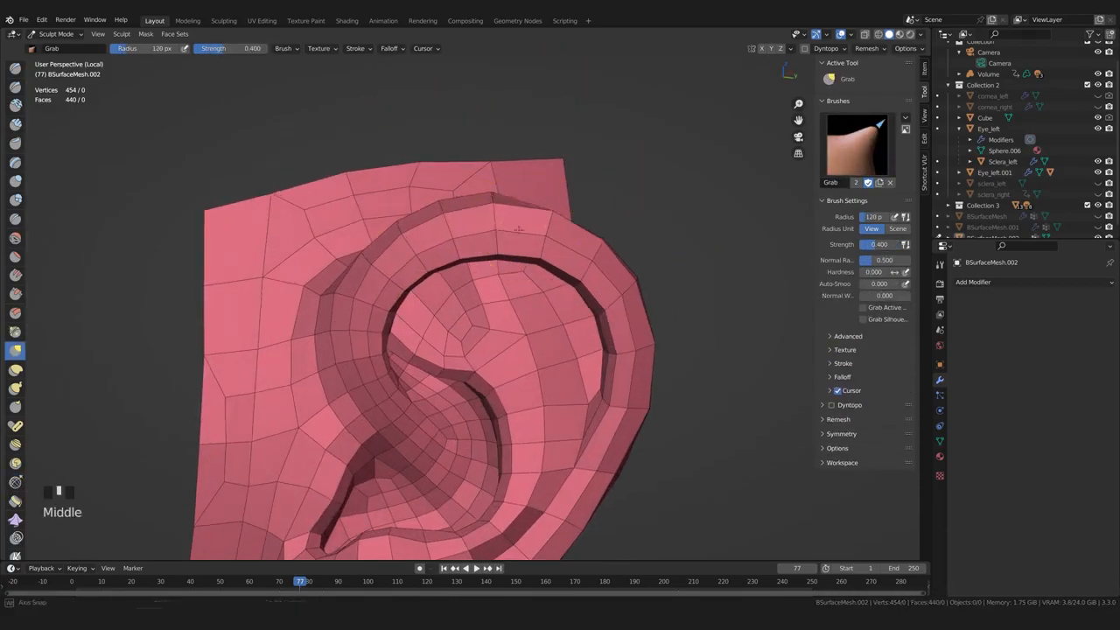
{"action": "left_click_drag", "start_coordinate": [522, 224], "coordinate": [531, 200]}
{"action": "scroll", "coordinate": [625, 345], "scroll_direction": "down", "scroll_amount": 2}
{"action": "middle_click_drag", "start_coordinate": [625, 345], "coordinate": [664, 408], "text": "shift"}
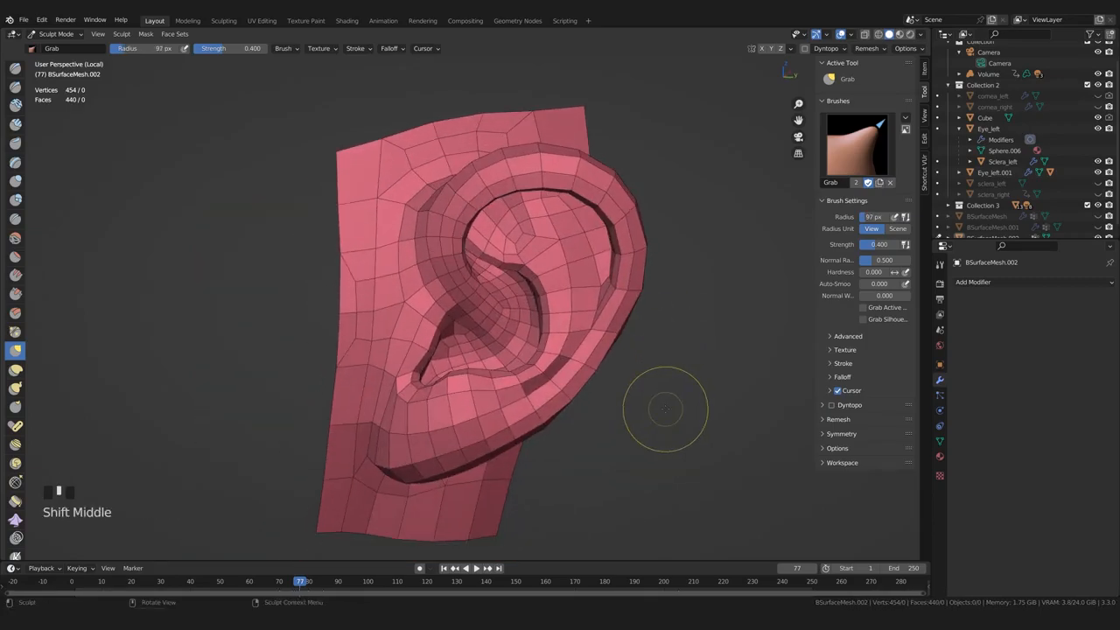
Relax the quads along the inner ridge and lower edge of the ear bowl with Slide Relax
{"action": "middle_click_drag", "start_coordinate": [693, 469], "coordinate": [645, 490]}
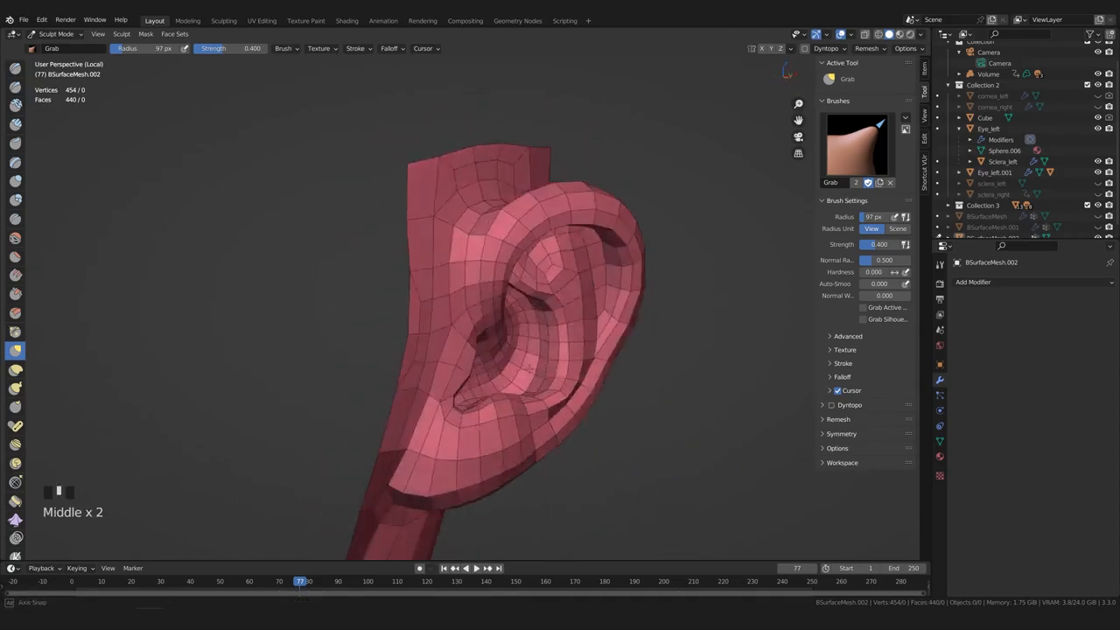
{"action": "scroll", "coordinate": [554, 347], "scroll_direction": "up", "scroll_amount": 2}
{"action": "middle_click_drag", "start_coordinate": [554, 347], "coordinate": [607, 300]}
{"action": "left_click", "coordinate": [15, 482]}
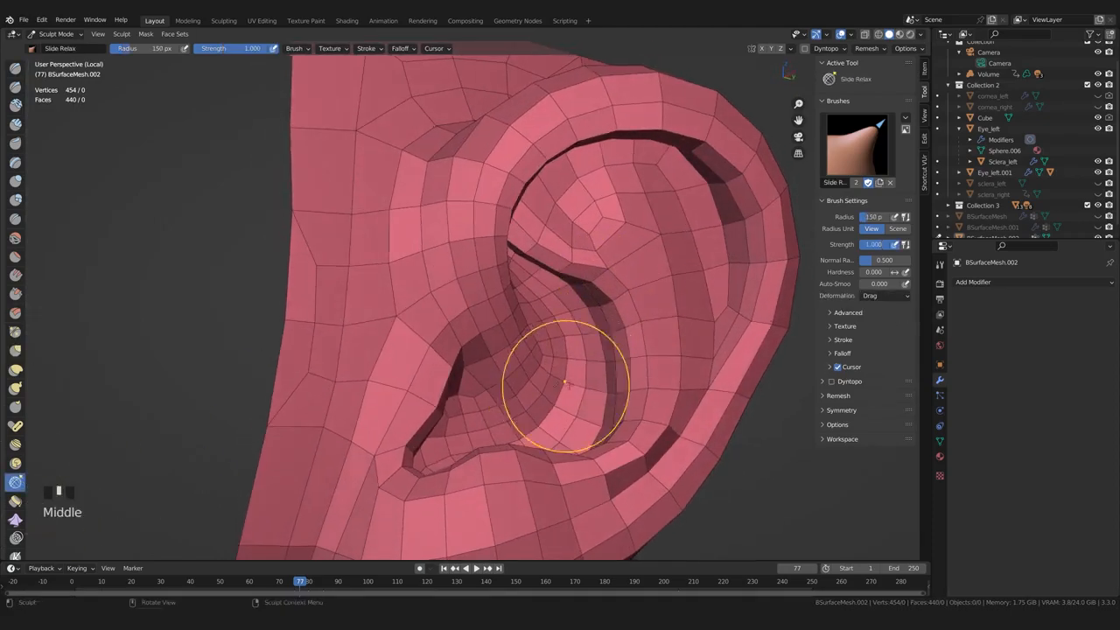
{"action": "scroll", "coordinate": [552, 384], "scroll_direction": "down", "scroll_amount": 1}
{"action": "left_click_drag", "start_coordinate": [587, 302], "coordinate": [604, 282], "text": "shift"}
{"action": "middle_click_drag", "start_coordinate": [610, 360], "coordinate": [643, 385]}
{"action": "left_click_drag", "start_coordinate": [604, 411], "coordinate": [590, 430], "text": "shift"}
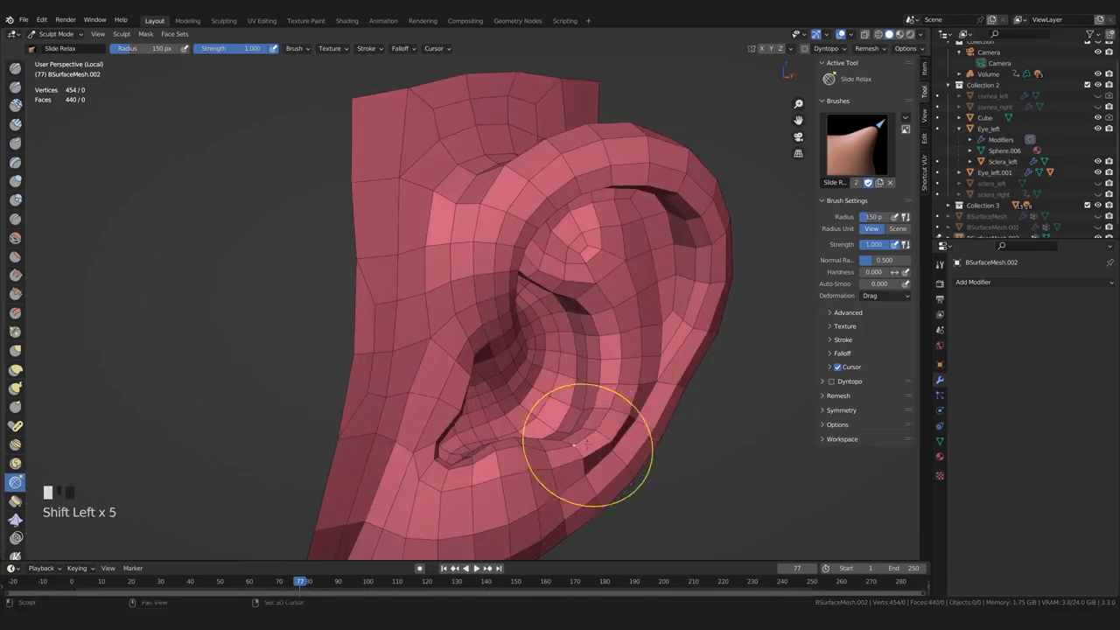
Relax the quads along the outer ear rim, from the lower curve up to the rear edge
{"action": "middle_click_drag", "start_coordinate": [591, 429], "coordinate": [612, 416]}
{"action": "left_click_drag", "start_coordinate": [612, 416], "coordinate": [622, 430], "text": "shift"}
{"action": "middle_click_drag", "start_coordinate": [621, 429], "coordinate": [560, 393]}
{"action": "left_click_drag", "start_coordinate": [665, 337], "coordinate": [679, 310], "text": "shift"}
{"action": "middle_click_drag", "start_coordinate": [639, 310], "coordinate": [599, 317]}
{"action": "scroll", "coordinate": [594, 327], "scroll_direction": "down", "scroll_amount": 1}
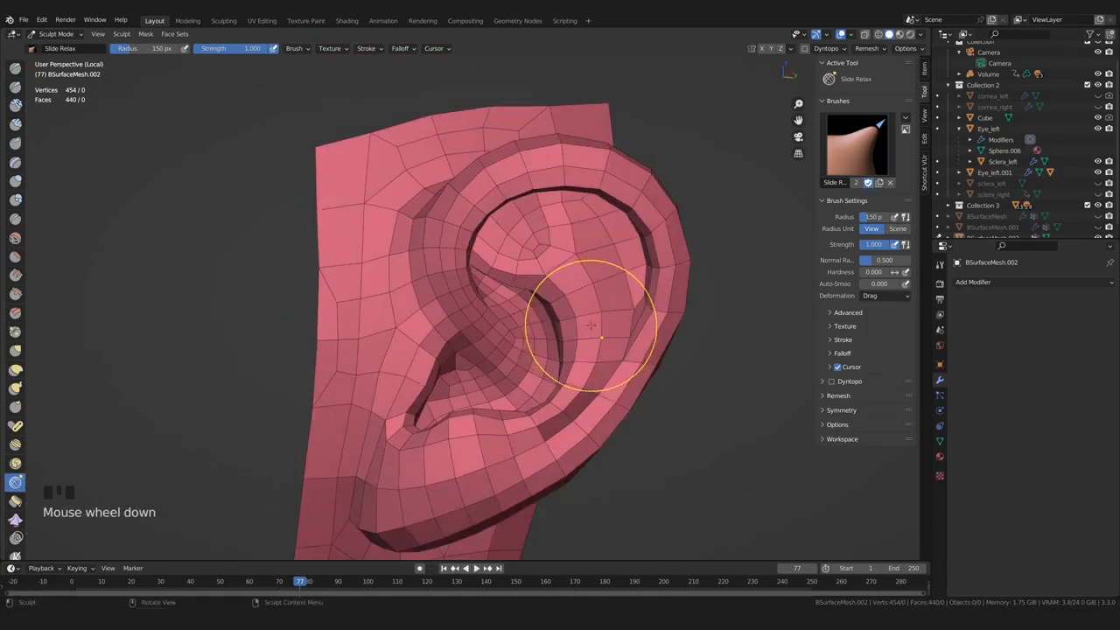
Pull the upper inner rim outward and shift the skin in front of the ear with the Grab brush
{"action": "scroll", "coordinate": [594, 327], "scroll_direction": "up", "scroll_amount": 2}
{"action": "key", "text": "g"}
{"action": "left_click_drag", "start_coordinate": [603, 266], "coordinate": [641, 225]}
{"action": "scroll", "coordinate": [600, 287], "scroll_direction": "down", "scroll_amount": 2}
{"action": "middle_click_drag", "start_coordinate": [600, 288], "coordinate": [722, 395]}
{"action": "scroll", "coordinate": [730, 388], "scroll_direction": "up", "scroll_amount": 1}
{"action": "left_click_drag", "start_coordinate": [357, 355], "coordinate": [390, 343]}
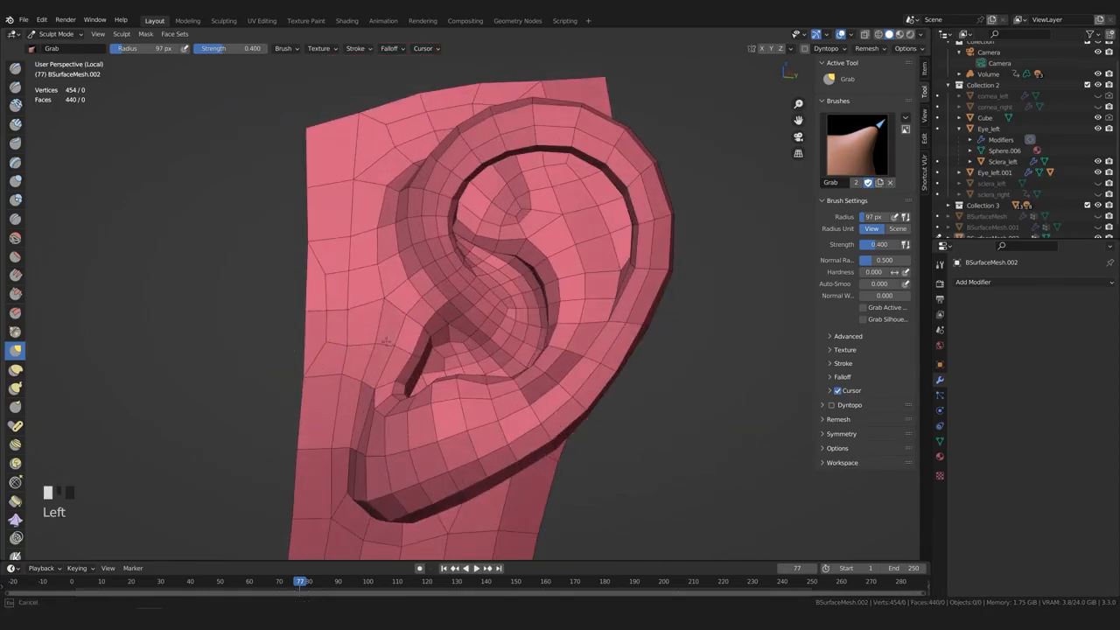
{"action": "scroll", "coordinate": [392, 298], "scroll_direction": "down", "scroll_amount": 1}
{"action": "scroll", "coordinate": [392, 297], "scroll_direction": "up", "scroll_amount": 2}
{"action": "middle_click_drag", "start_coordinate": [392, 297], "coordinate": [385, 301]}
{"action": "mouse_move", "coordinate": [337, 298]}
{"action": "left_mouse_down", "text": "shift"}
{"action": "mouse_move", "coordinate": [328, 315]}
{"action": "mouse_move", "coordinate": [333, 291]}
{"action": "left_mouse_up", "text": "shift"}
{"action": "key", "text": "ctrl+z"}
Relax the quads on the skin in front of and behind the ear with the Slide Relax brush
{"action": "left_click", "coordinate": [15, 482]}
{"action": "left_click_drag", "start_coordinate": [330, 335], "coordinate": [331, 328], "text": "shift"}
{"action": "mouse_move", "coordinate": [332, 329]}
{"action": "middle_mouse_down"}
{"action": "mouse_move", "coordinate": [373, 278]}
{"action": "mouse_move", "coordinate": [337, 302]}
{"action": "middle_mouse_up"}
{"action": "left_click_drag", "start_coordinate": [348, 271], "coordinate": [351, 262], "text": "shift"}
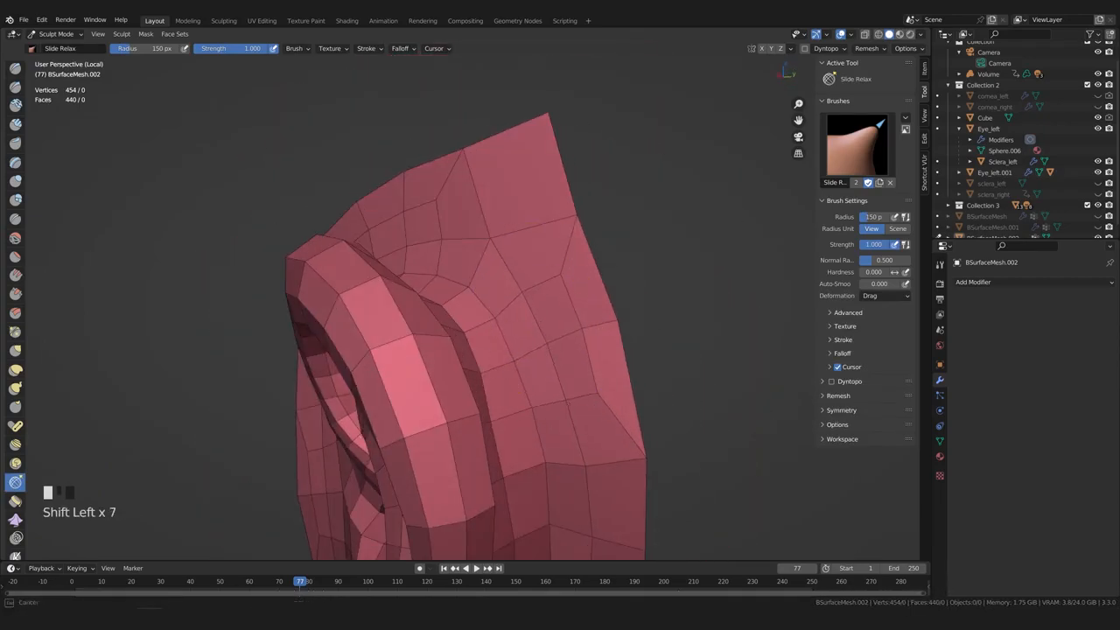
{"action": "left_click_drag", "start_coordinate": [559, 350], "coordinate": [564, 404], "text": "shift"}
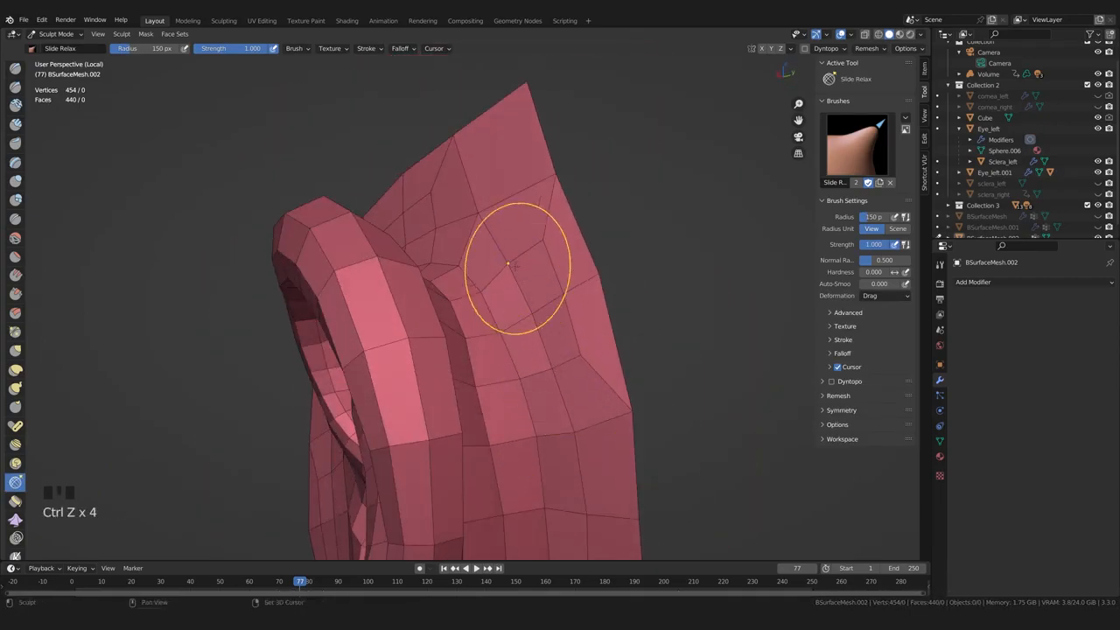
{"action": "left_click_drag", "start_coordinate": [512, 274], "coordinate": [525, 289], "text": "shift"}
{"action": "mouse_move", "coordinate": [525, 288]}
{"action": "middle_mouse_down"}
{"action": "mouse_move", "coordinate": [512, 412]}
{"action": "mouse_move", "coordinate": [532, 401]}
{"action": "middle_mouse_up"}
Even out the vertices on the skin strip directly behind the ear, switching to the Grab brush
{"action": "left_click_drag", "start_coordinate": [500, 387], "coordinate": [514, 385]}
{"action": "middle_click_drag", "start_coordinate": [526, 390], "coordinate": [532, 394]}
{"action": "key", "text": "g"}
{"action": "left_click_drag", "start_coordinate": [501, 404], "coordinate": [495, 398]}
{"action": "middle_click_drag", "start_coordinate": [525, 385], "coordinate": [506, 350]}
{"action": "left_click_drag", "start_coordinate": [508, 327], "coordinate": [516, 324]}
{"action": "middle_click_drag", "start_coordinate": [516, 325], "coordinate": [524, 308]}
{"action": "left_click_drag", "start_coordinate": [525, 308], "coordinate": [520, 305]}
Adjust the mesh behind the earlobe with the Grab brush, undoing an unwanted stroke
{"action": "scroll", "coordinate": [513, 348], "scroll_direction": "up", "scroll_amount": 1}
{"action": "mouse_move", "coordinate": [516, 419]}
{"action": "middle_mouse_down", "text": "shift"}
{"action": "mouse_move", "coordinate": [514, 324]}
{"action": "mouse_move", "coordinate": [437, 350]}
{"action": "middle_mouse_up", "text": "shift"}
{"action": "left_click_drag", "start_coordinate": [435, 357], "coordinate": [429, 352]}
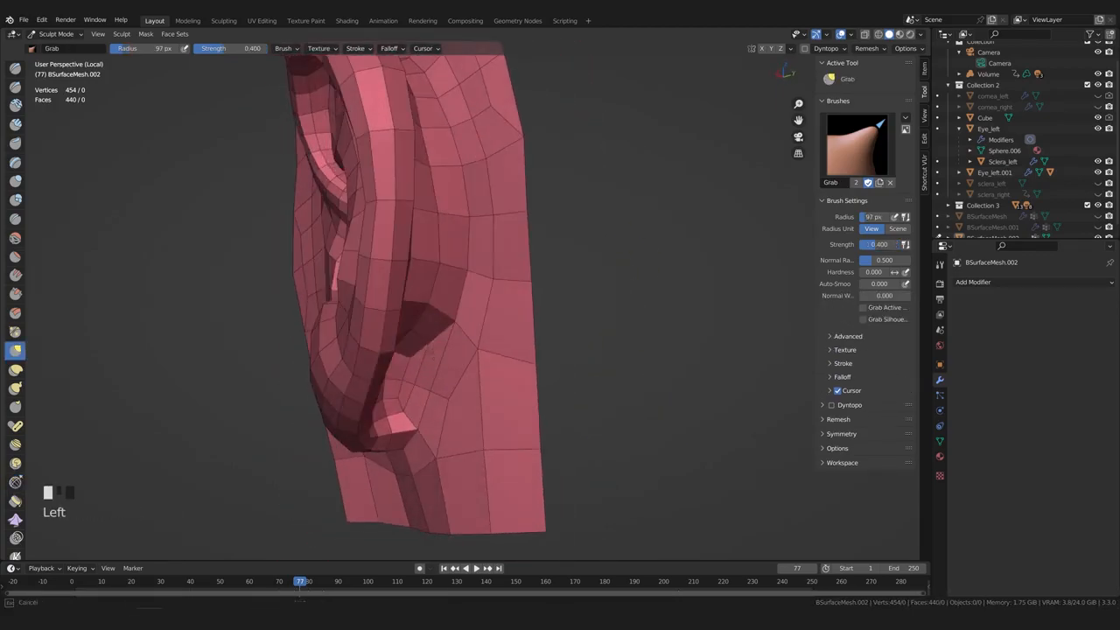
{"action": "middle_click_drag", "start_coordinate": [408, 348], "coordinate": [379, 358]}
{"action": "key", "text": "ctrl+z"}
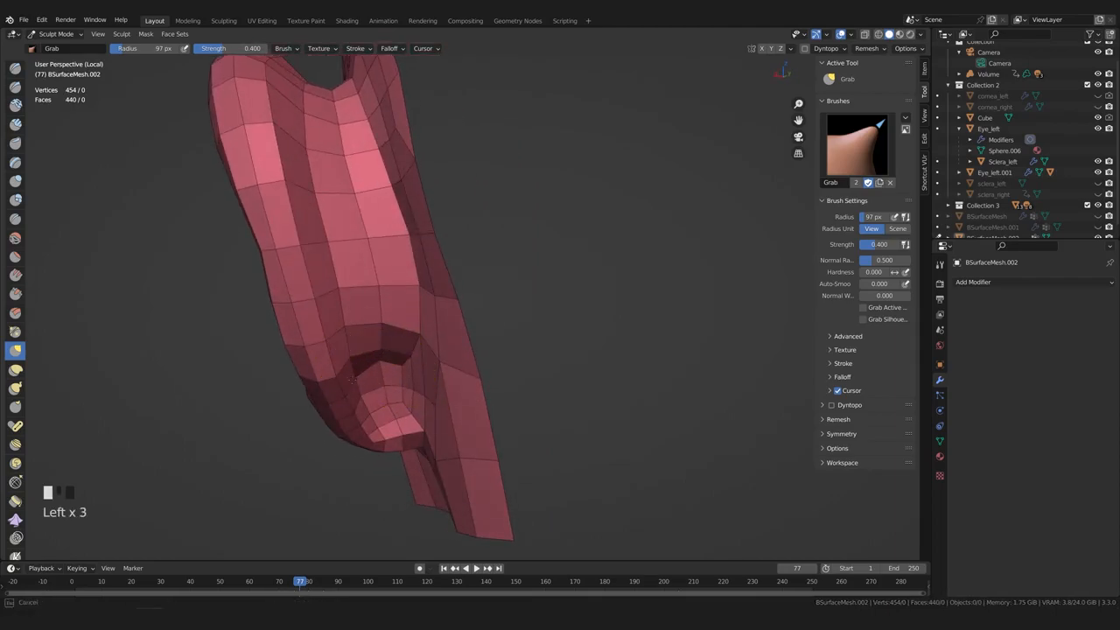
Refine the rear contour of the upper ear rim with short Grab strokes
{"action": "middle_click_drag", "start_coordinate": [343, 327], "coordinate": [394, 245]}
{"action": "scroll", "coordinate": [376, 171], "scroll_direction": "up", "scroll_amount": 2}
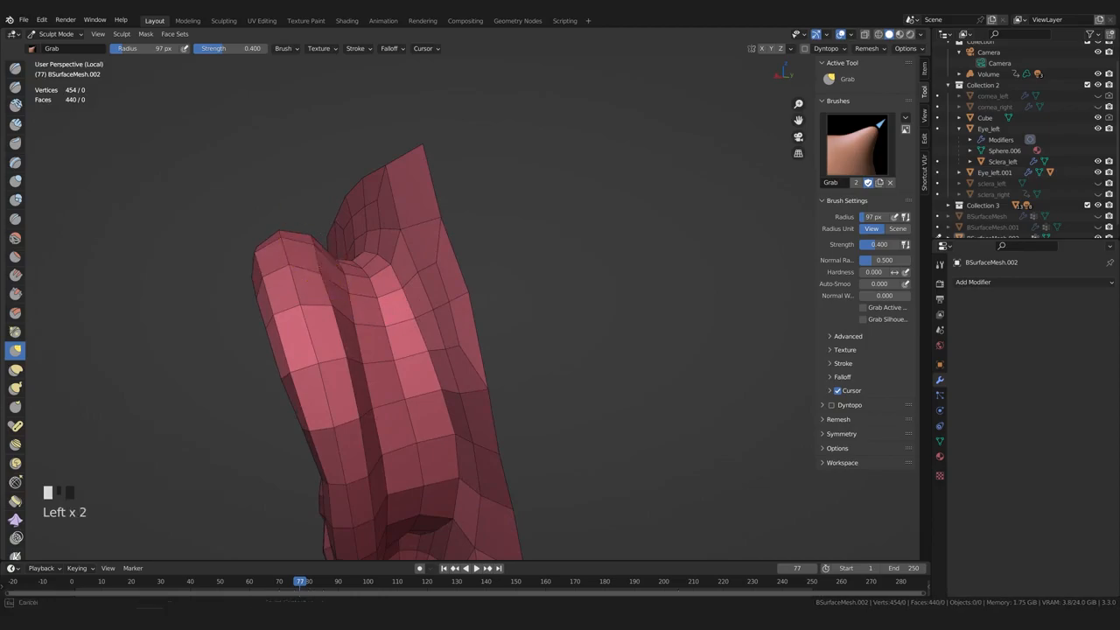
{"action": "middle_click_drag", "start_coordinate": [317, 257], "coordinate": [323, 263]}
{"action": "left_click", "coordinate": [323, 263]}
{"action": "left_click_drag", "start_coordinate": [316, 257], "coordinate": [321, 264]}
{"action": "mouse_move", "coordinate": [321, 264]}
{"action": "middle_mouse_down", "text": "shift"}
{"action": "mouse_move", "coordinate": [333, 318]}
{"action": "mouse_move", "coordinate": [306, 299]}
{"action": "middle_mouse_up", "text": "shift"}
{"action": "left_click_drag", "start_coordinate": [306, 299], "coordinate": [308, 306]}
{"action": "middle_click_drag", "start_coordinate": [308, 306], "coordinate": [309, 334]}
{"action": "left_click_drag", "start_coordinate": [310, 334], "coordinate": [307, 343]}
{"action": "middle_click_drag", "start_coordinate": [307, 343], "coordinate": [302, 368]}
Shape the crease where the back of the ear meets the head with small Grab strokes
{"action": "middle_click_drag", "start_coordinate": [302, 367], "coordinate": [373, 306], "text": "shift"}
{"action": "left_click_drag", "start_coordinate": [372, 306], "coordinate": [375, 303]}
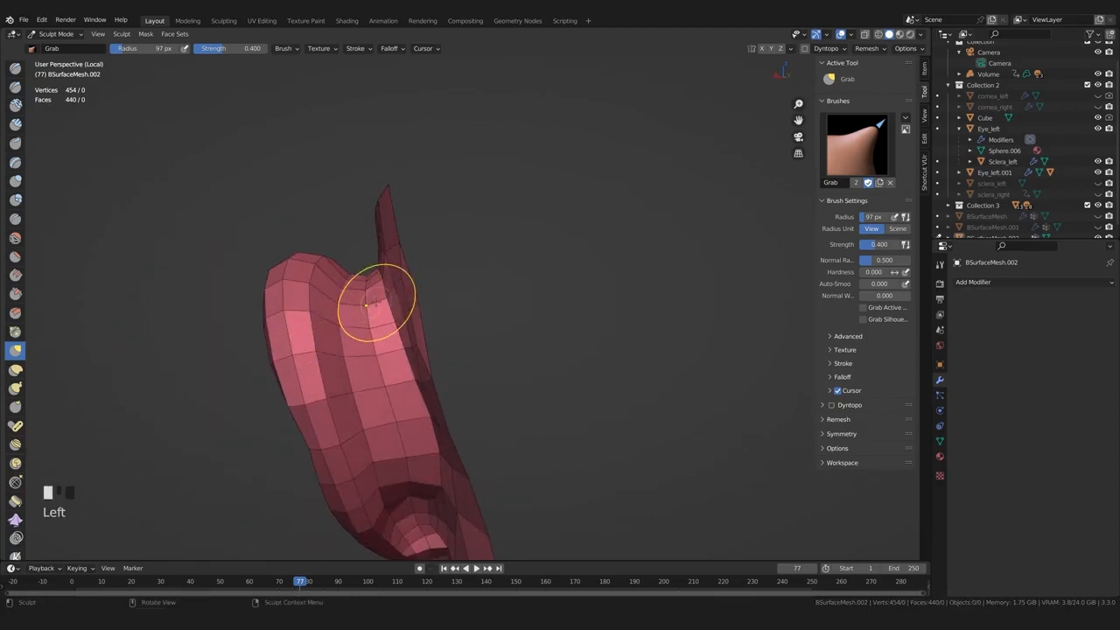
{"action": "middle_click_drag", "start_coordinate": [375, 303], "coordinate": [345, 313]}
{"action": "left_click_drag", "start_coordinate": [345, 313], "coordinate": [341, 317]}
{"action": "mouse_move", "coordinate": [374, 300]}
{"action": "middle_mouse_down", "text": "shift"}
{"action": "mouse_move", "coordinate": [396, 338]}
{"action": "mouse_move", "coordinate": [357, 325]}
{"action": "middle_mouse_up", "text": "shift"}
{"action": "left_click_drag", "start_coordinate": [357, 325], "coordinate": [355, 320]}
{"action": "left_click_drag", "start_coordinate": [355, 320], "coordinate": [352, 317]}
{"action": "middle_click_drag", "start_coordinate": [351, 316], "coordinate": [374, 315]}
{"action": "left_click_drag", "start_coordinate": [374, 315], "coordinate": [373, 312]}
Nudge the lower end of the inner rim fold into place with the Grab brush
{"action": "mouse_move", "coordinate": [385, 342]}
{"action": "middle_mouse_down"}
{"action": "mouse_move", "coordinate": [482, 382]}
{"action": "mouse_move", "coordinate": [524, 367]}
{"action": "mouse_move", "coordinate": [486, 300]}
{"action": "mouse_move", "coordinate": [483, 347]}
{"action": "middle_mouse_up"}
{"action": "scroll", "coordinate": [537, 380], "scroll_direction": "down", "scroll_amount": 3}
{"action": "mouse_move", "coordinate": [492, 392]}
{"action": "middle_mouse_down"}
{"action": "mouse_move", "coordinate": [519, 370]}
{"action": "mouse_move", "coordinate": [592, 420]}
{"action": "mouse_move", "coordinate": [469, 394]}
{"action": "middle_mouse_up"}
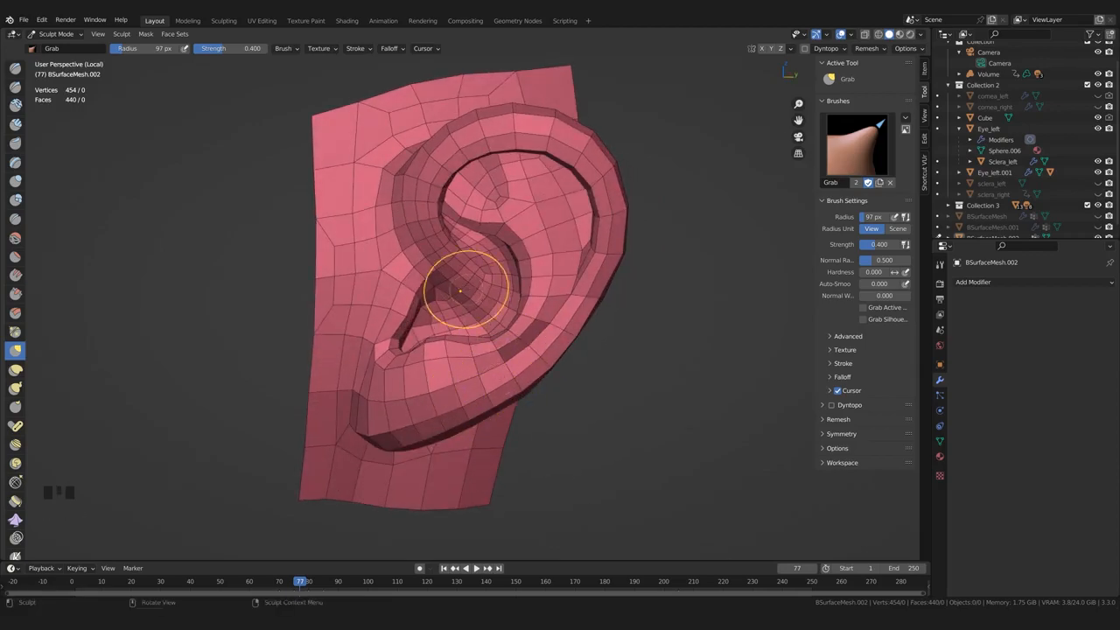
{"action": "middle_click_drag", "start_coordinate": [459, 291], "coordinate": [455, 289]}
{"action": "middle_click_drag", "start_coordinate": [526, 292], "coordinate": [560, 285], "text": "shift"}
{"action": "scroll", "coordinate": [510, 342], "scroll_direction": "up", "scroll_amount": 2}
{"action": "left_click_drag", "start_coordinate": [561, 280], "coordinate": [558, 292]}
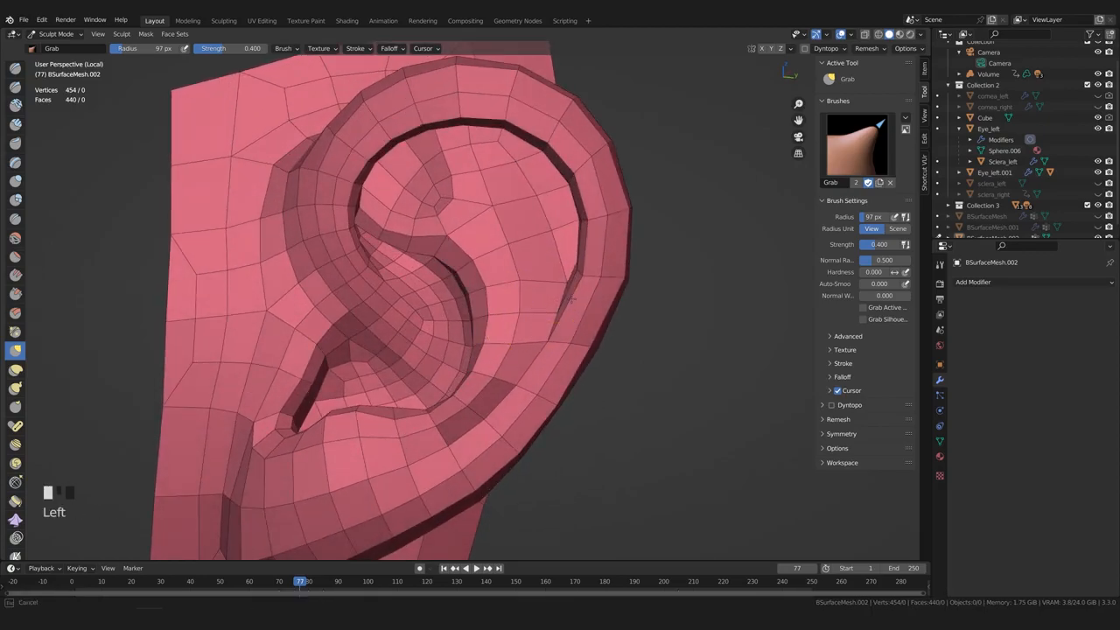
{"action": "scroll", "coordinate": [569, 299], "scroll_direction": "down", "scroll_amount": 2}
{"action": "middle_click_drag", "start_coordinate": [457, 335], "coordinate": [476, 322], "text": "shift"}
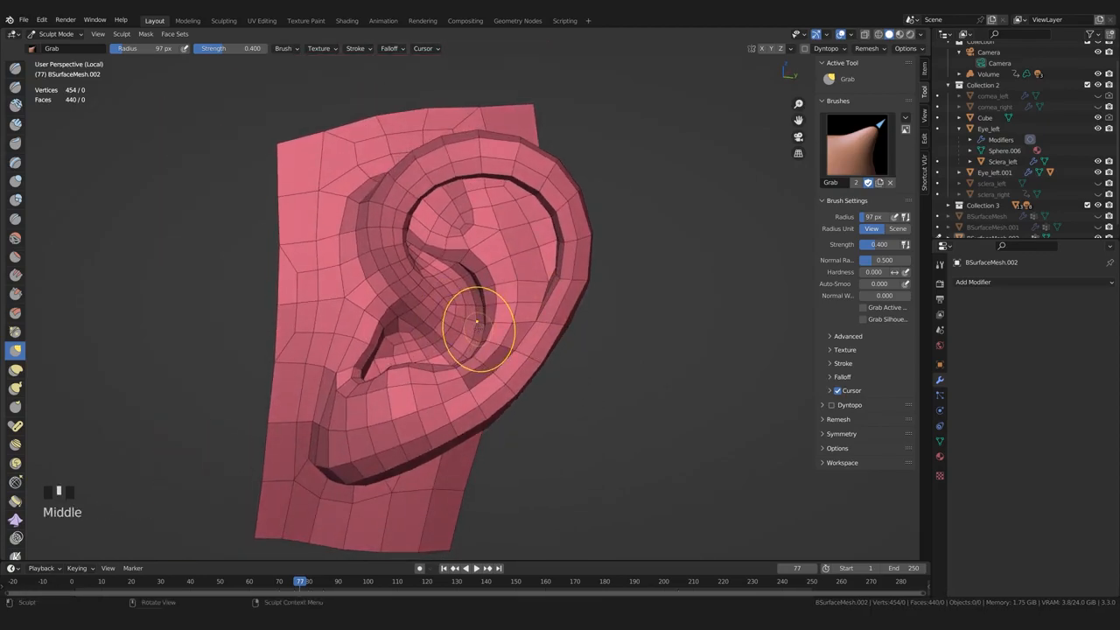
Return the ear mesh to Edit Mode and select the edge ring running through the strip below the earlobe
{"action": "key", "text": "Tab"}
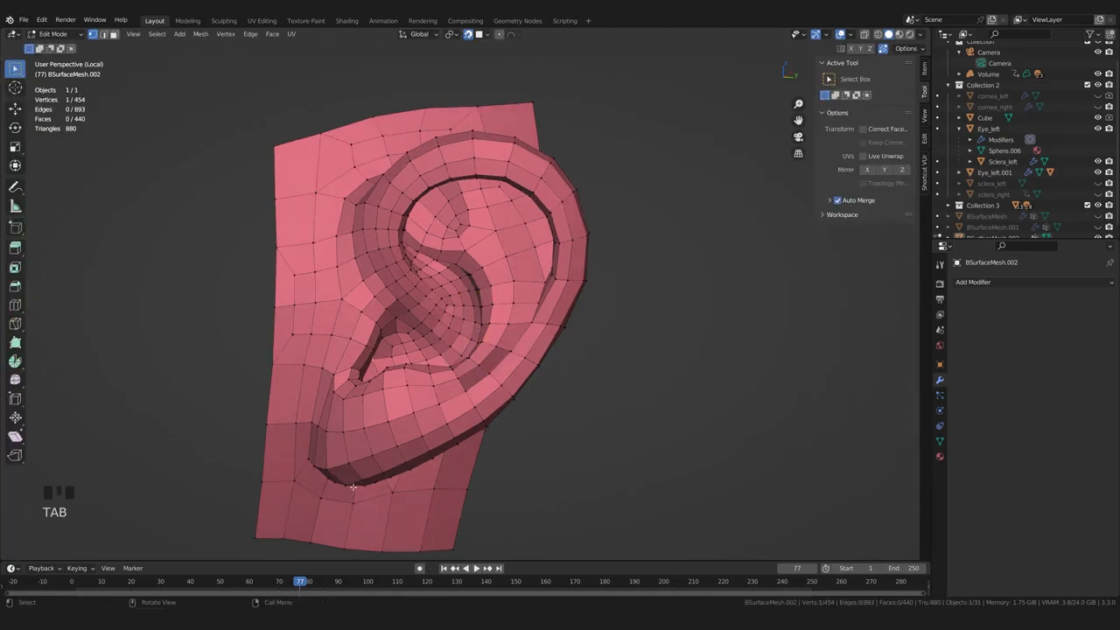
{"action": "left_click", "coordinate": [338, 501], "text": "ctrl+alt"}
{"action": "middle_click_drag", "start_coordinate": [338, 500], "coordinate": [369, 502]}
{"action": "left_click", "coordinate": [367, 500], "text": "ctrl+alt"}
{"action": "scroll", "coordinate": [369, 501], "scroll_direction": "down", "scroll_amount": 2}
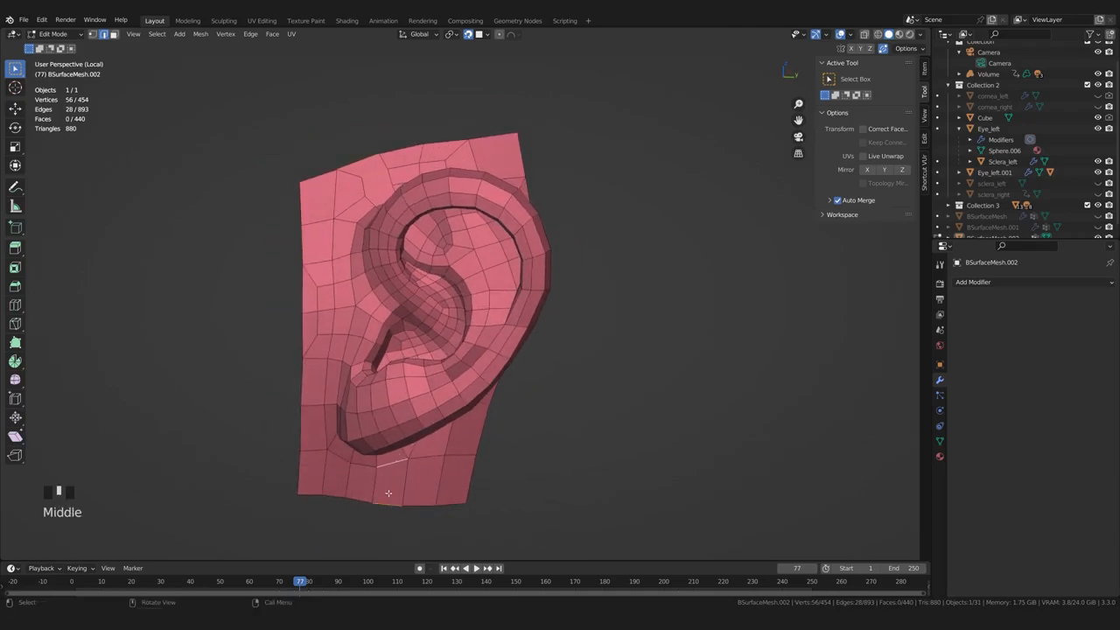
{"action": "middle_click_drag", "start_coordinate": [390, 465], "coordinate": [304, 470]}
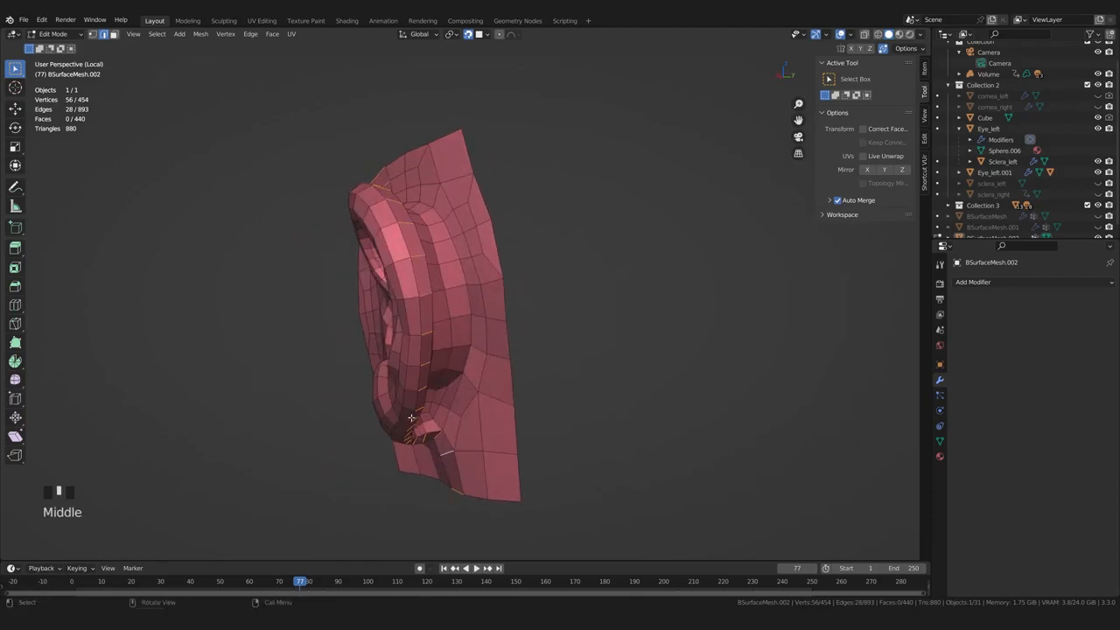
Check the edge rings running around the back and top of the ear mesh, and clear the selection
{"action": "middle_click_drag", "start_coordinate": [445, 335], "coordinate": [410, 266]}
{"action": "middle_click_drag", "start_coordinate": [372, 361], "coordinate": [427, 246]}
{"action": "left_click", "coordinate": [402, 192], "text": "ctrl+alt"}
{"action": "middle_click_drag", "start_coordinate": [439, 203], "coordinate": [483, 293]}
{"action": "left_click", "coordinate": [431, 211], "text": "ctrl+alt"}
{"action": "left_click", "coordinate": [564, 393]}
{"action": "middle_click_drag", "start_coordinate": [564, 393], "coordinate": [550, 426]}
{"action": "scroll", "coordinate": [612, 393], "scroll_direction": "up", "scroll_amount": 1}
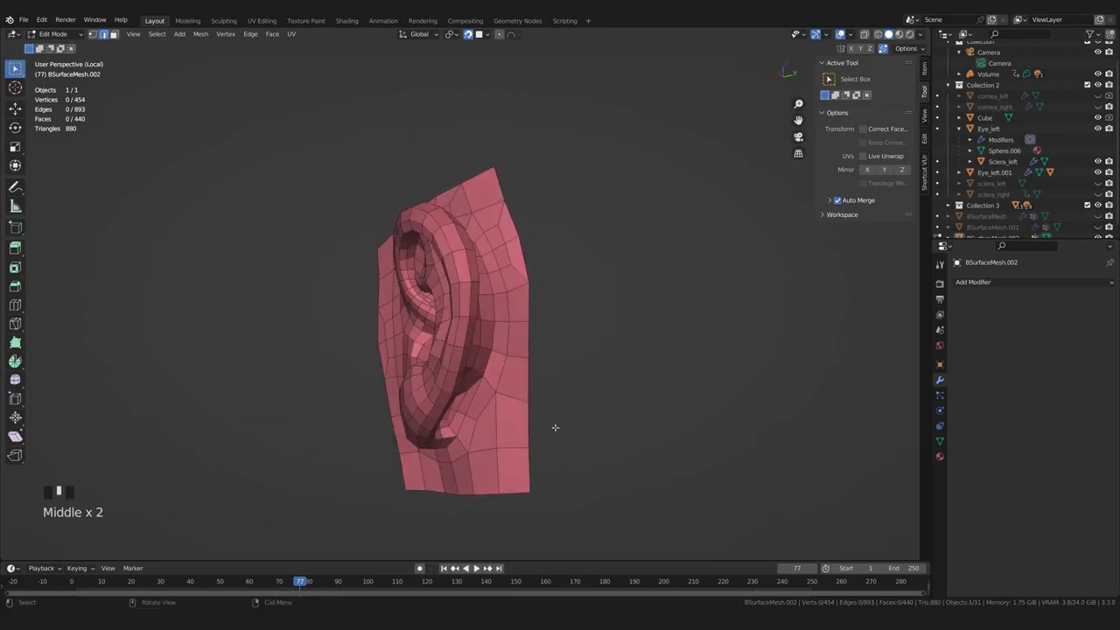
Exit local view and make the BSurfaceMesh head mesh visible alongside the ear
{"action": "scroll", "coordinate": [1004, 167], "scroll_direction": "down", "scroll_amount": 5}
{"action": "left_click", "coordinate": [1098, 217]}
{"action": "left_click", "coordinate": [1098, 216]}
{"action": "key", "text": "KP_Divide"}
{"action": "middle_click_drag", "start_coordinate": [664, 297], "coordinate": [787, 289]}
{"action": "left_click", "coordinate": [1098, 217]}
{"action": "left_click", "coordinate": [1099, 217]}
{"action": "left_click", "coordinate": [1098, 217]}
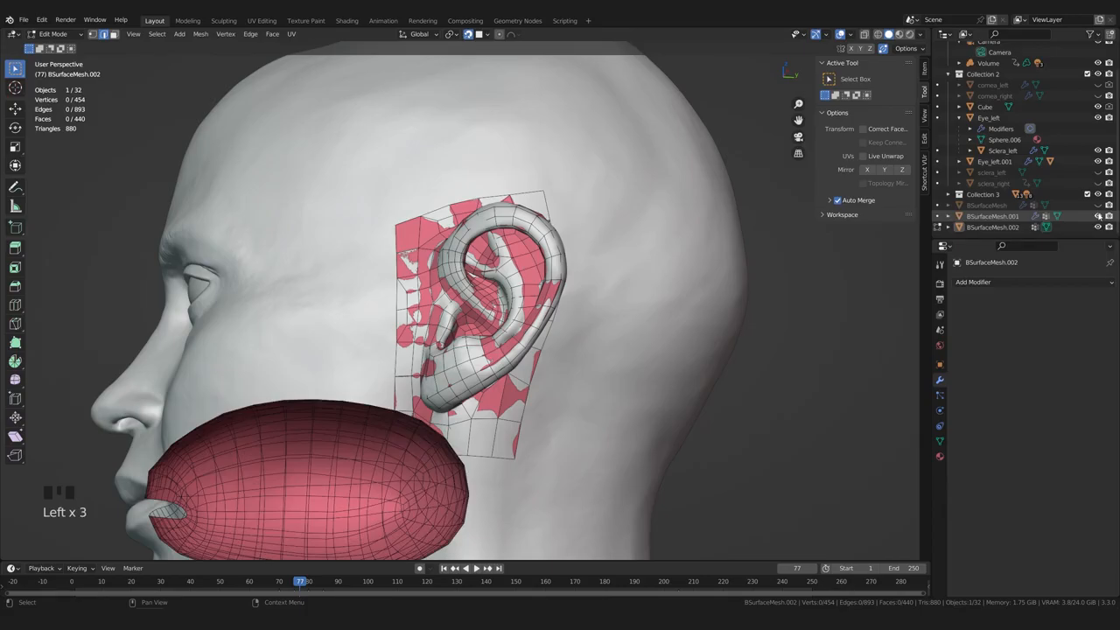
{"action": "left_click", "coordinate": [1098, 216]}
{"action": "left_click", "coordinate": [1097, 206]}
{"action": "middle_click_drag", "start_coordinate": [678, 233], "coordinate": [778, 249]}
{"action": "scroll", "coordinate": [705, 235], "scroll_direction": "down", "scroll_amount": 2}
{"action": "middle_click_drag", "start_coordinate": [761, 249], "coordinate": [851, 547], "text": "shift"}
{"action": "middle_click_drag", "start_coordinate": [468, 263], "coordinate": [530, 323]}
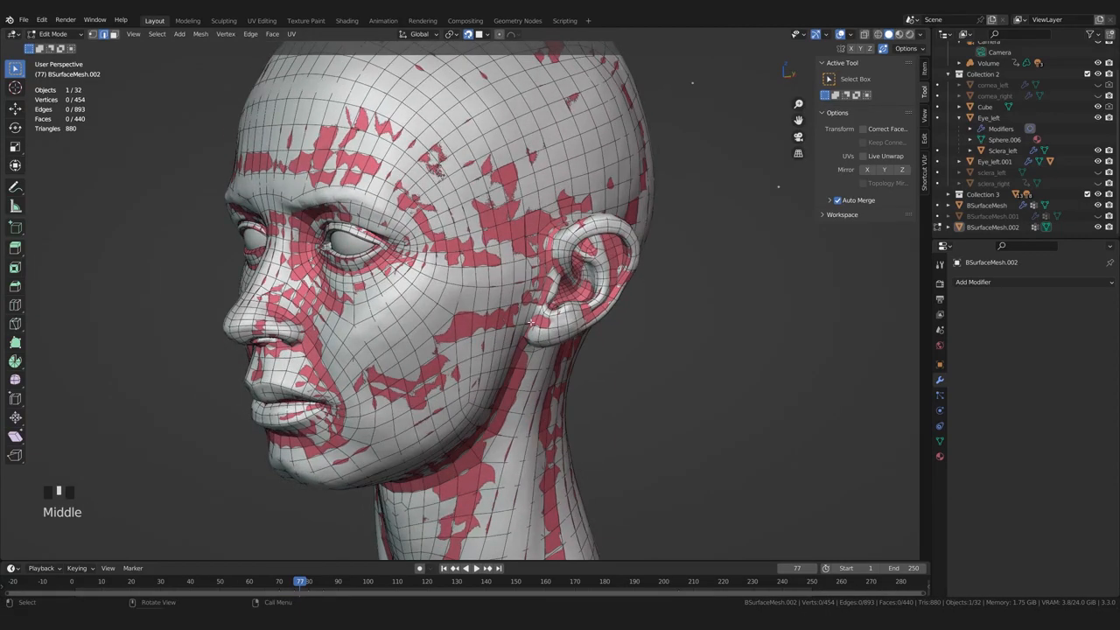
Show BSurfaceMesh.001, select it together with BSurfaceMesh and BSurfaceMesh.002, and isolate the three meshes in local view
{"action": "left_click", "coordinate": [1098, 216]}
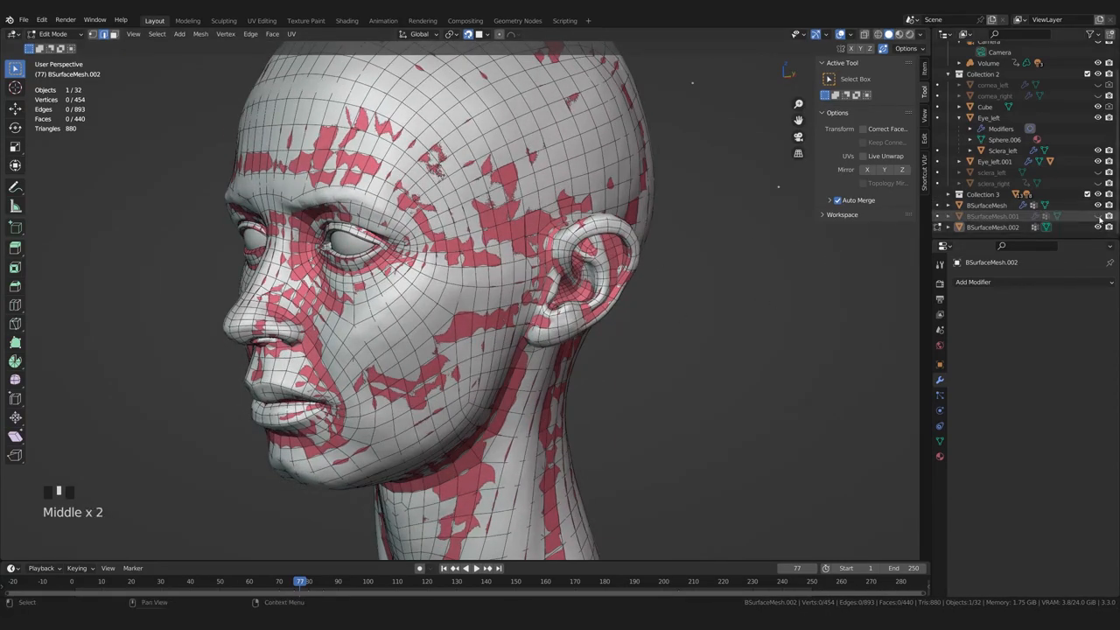
{"action": "left_click", "coordinate": [986, 205], "text": "shift"}
{"action": "middle_click_drag", "start_coordinate": [702, 321], "coordinate": [650, 350]}
{"action": "key", "text": "KP_Divide"}
{"action": "scroll", "coordinate": [647, 351], "scroll_direction": "up", "scroll_amount": 2}
Try toggling the In Front display option for the ear mesh in the Bsurfaces settings
{"action": "left_click", "coordinate": [924, 138]}
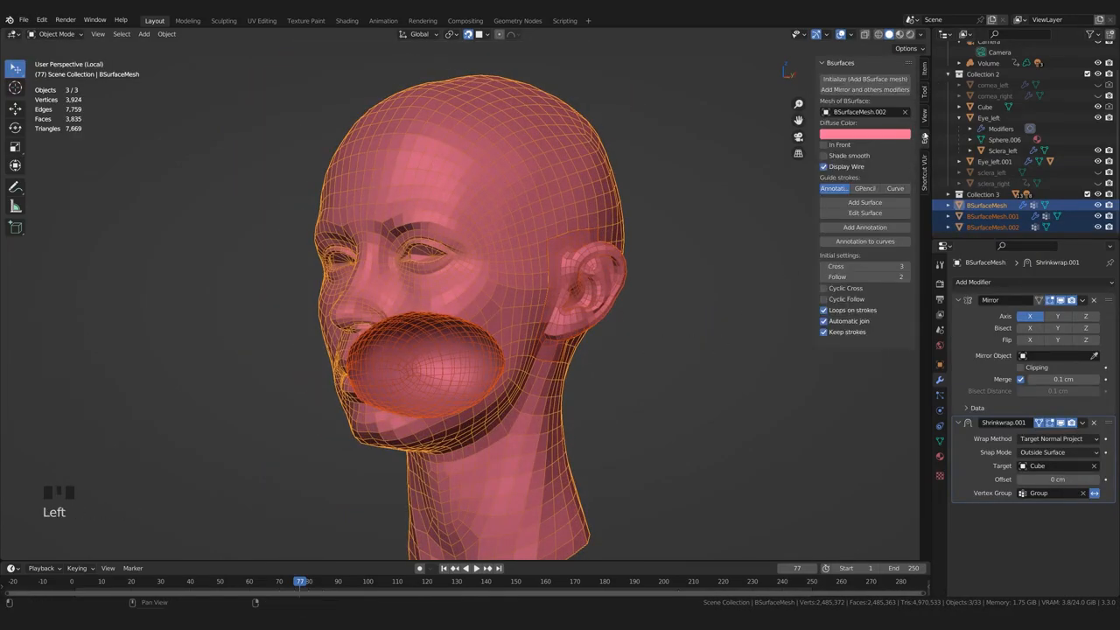
{"action": "left_click", "coordinate": [838, 146]}
{"action": "middle_click_drag", "start_coordinate": [665, 288], "coordinate": [615, 300]}
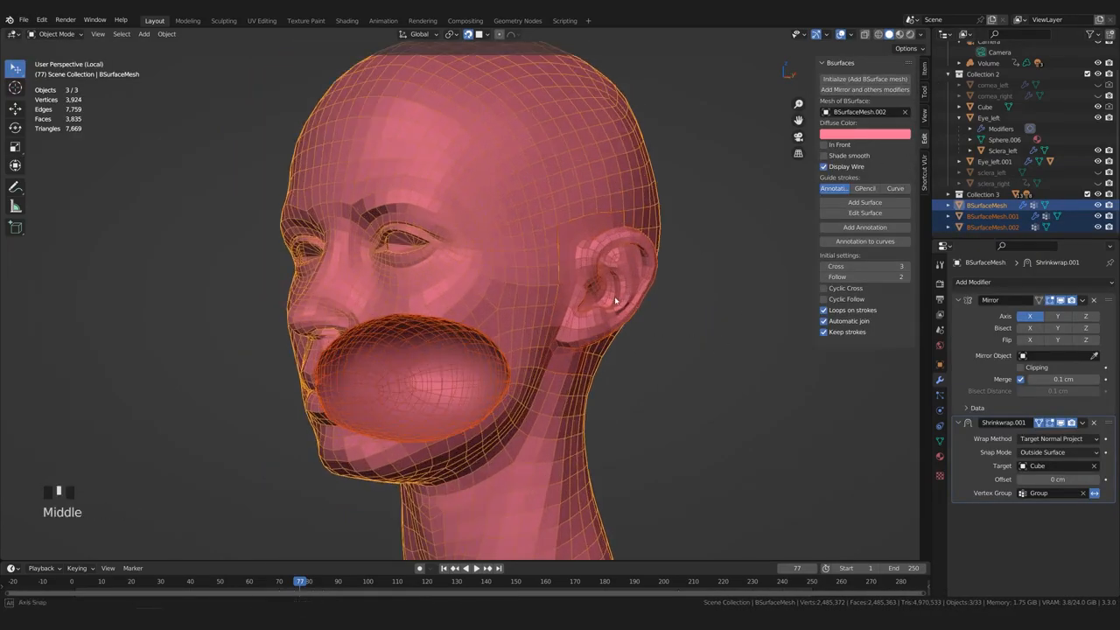
{"action": "left_click", "coordinate": [842, 145]}
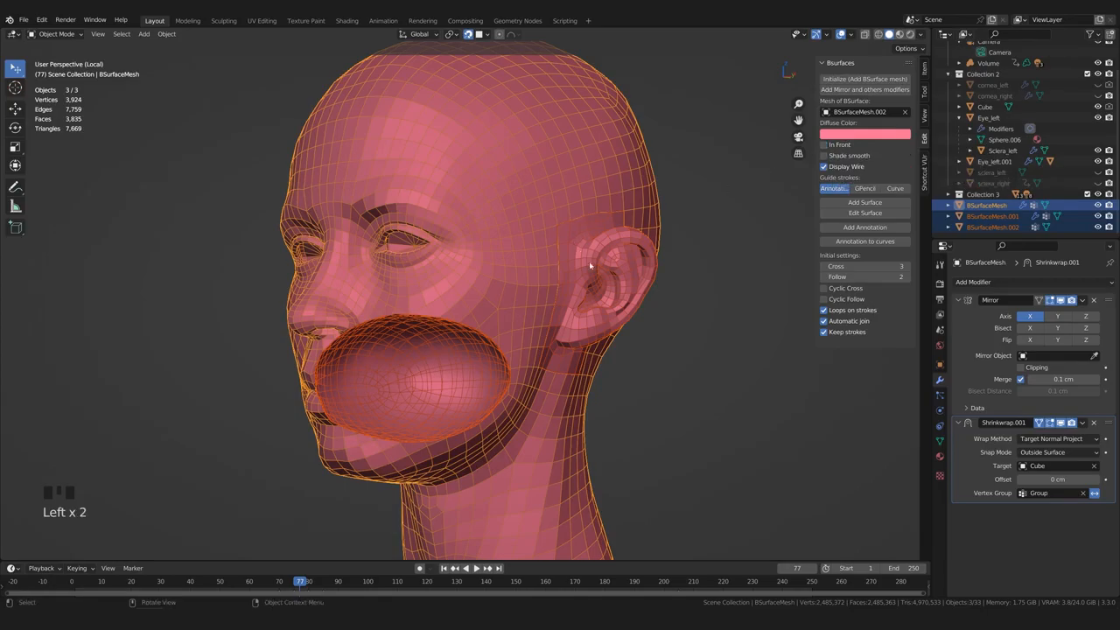
Join the head, mouth and ear meshes into the BSurfaceMesh object and deselect it
{"action": "middle_click_drag", "start_coordinate": [555, 316], "coordinate": [568, 350]}
{"action": "scroll", "coordinate": [537, 315], "scroll_direction": "up", "scroll_amount": 2}
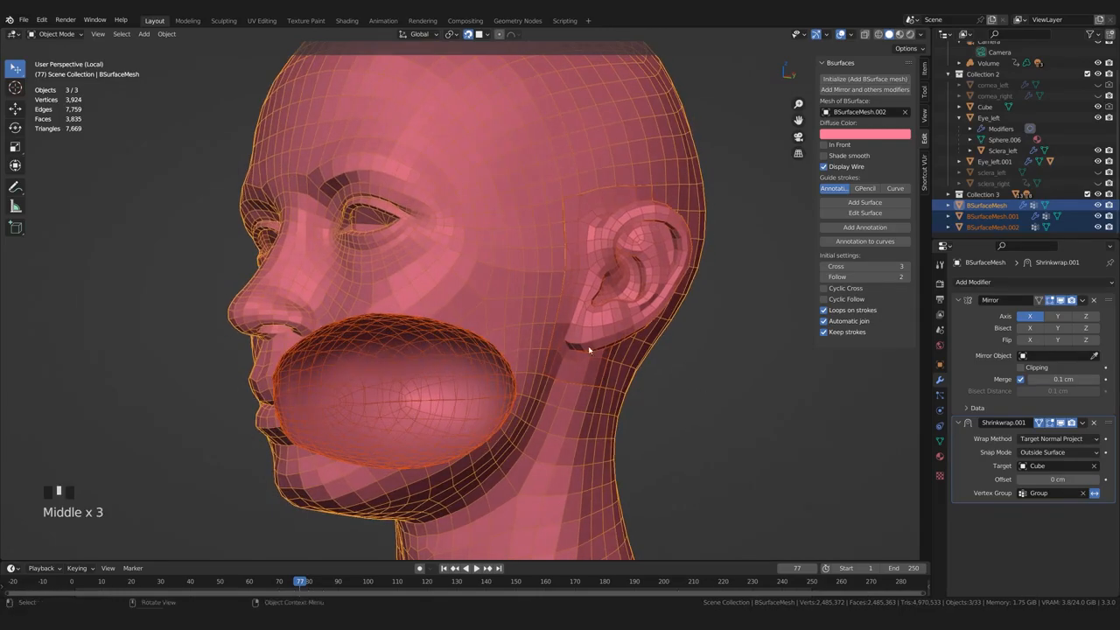
{"action": "middle_click_drag", "start_coordinate": [660, 340], "coordinate": [608, 349]}
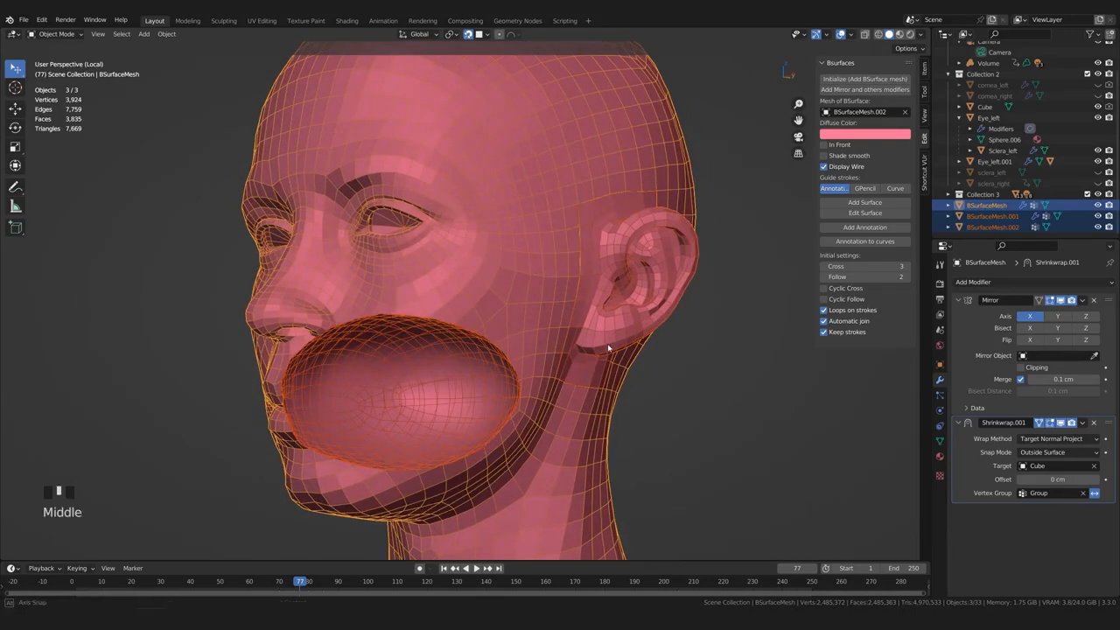
{"action": "middle_click_drag", "start_coordinate": [186, 82], "coordinate": [241, 89]}
{"action": "left_click", "coordinate": [166, 33]}
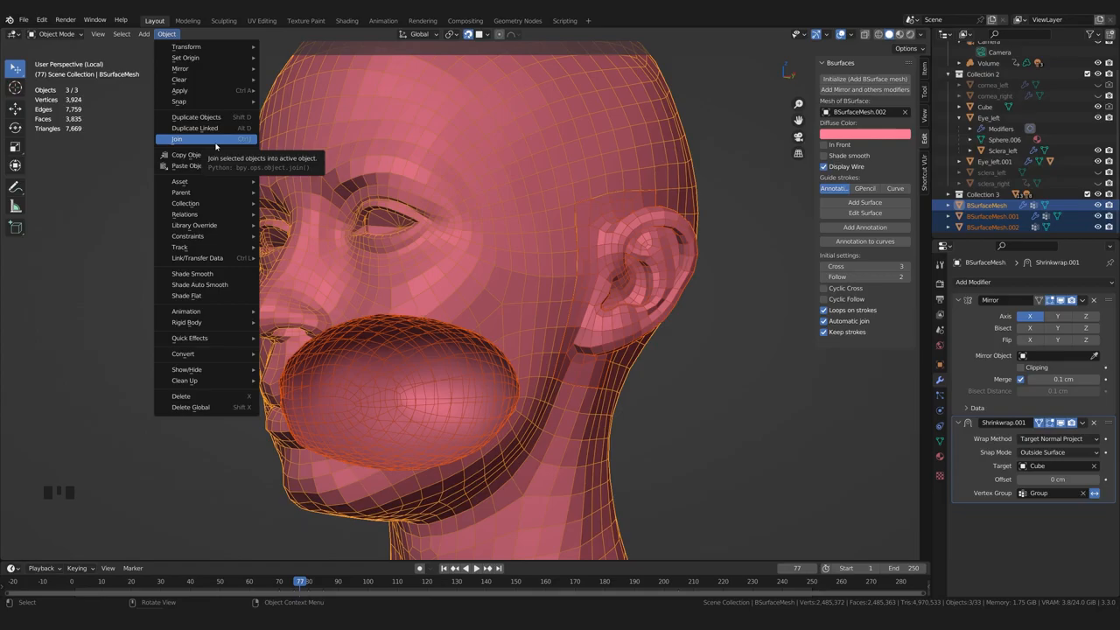
{"action": "left_click", "coordinate": [212, 144]}
{"action": "middle_click_drag", "start_coordinate": [669, 406], "coordinate": [649, 390]}
{"action": "left_click", "coordinate": [649, 389]}
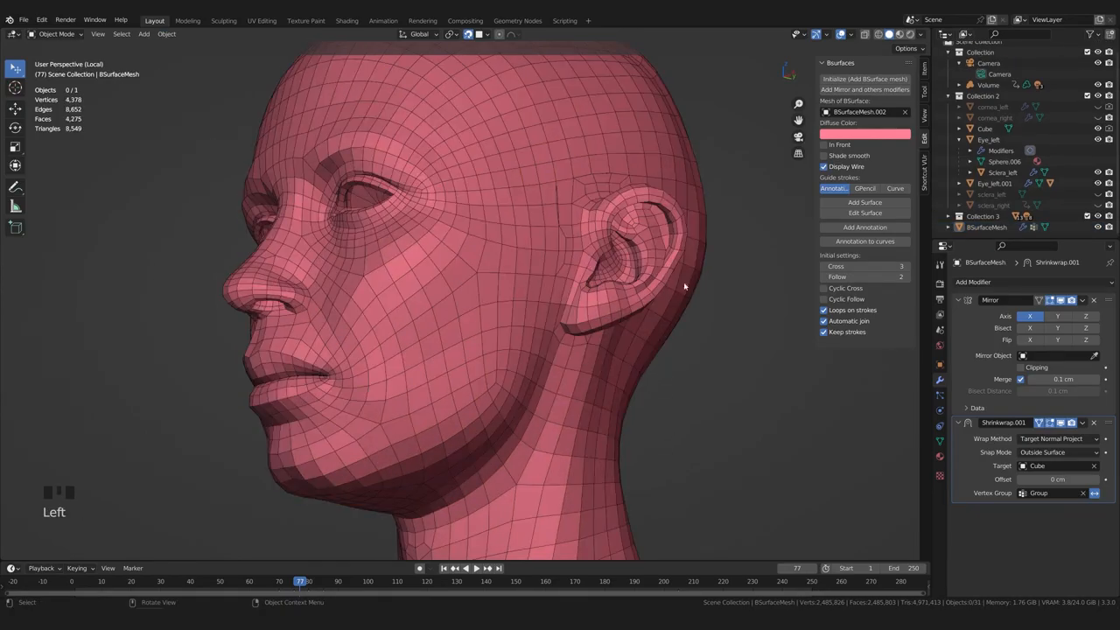
Remove the Mirror and Shrinkwrap.001 modifiers from the joined BSurfaceMesh
{"action": "left_click", "coordinate": [979, 231]}
{"action": "left_click", "coordinate": [1094, 300]}
{"action": "middle_click_drag", "start_coordinate": [787, 346], "coordinate": [494, 271]}
{"action": "middle_click_drag", "start_coordinate": [298, 293], "coordinate": [884, 316]}
{"action": "left_click", "coordinate": [1061, 300]}
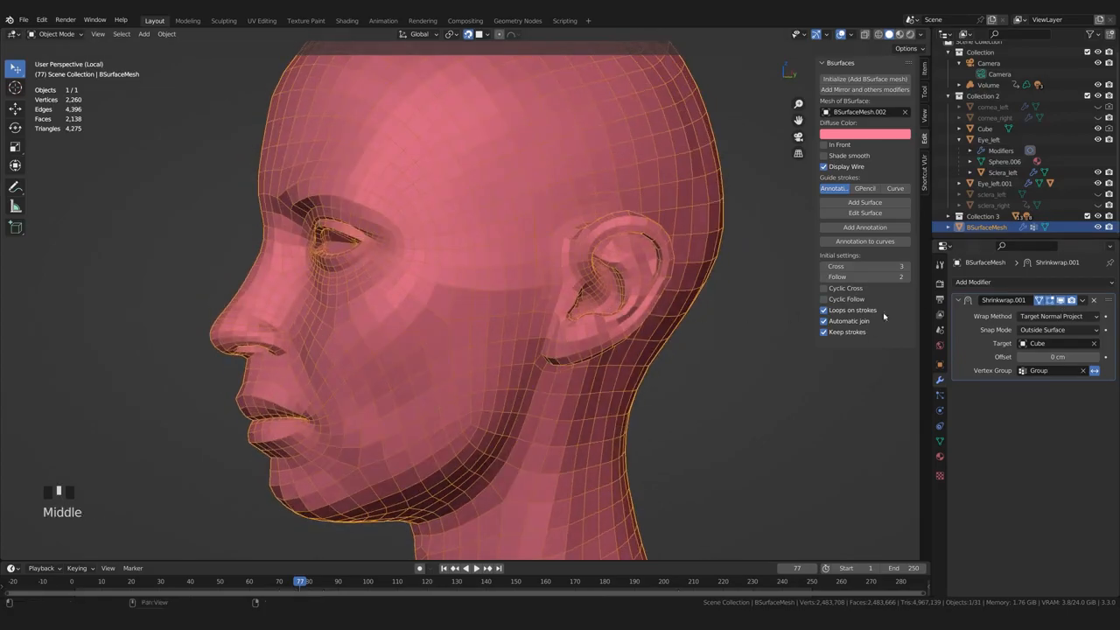
{"action": "left_click", "coordinate": [1094, 300]}
Select the joined head mesh and enter Edit Mode at the ear
{"action": "middle_click_drag", "start_coordinate": [490, 306], "coordinate": [592, 305]}
{"action": "scroll", "coordinate": [525, 306], "scroll_direction": "up", "scroll_amount": 5}
{"action": "middle_click_drag", "start_coordinate": [525, 305], "coordinate": [501, 306]}
{"action": "scroll", "coordinate": [628, 302], "scroll_direction": "up", "scroll_amount": 3}
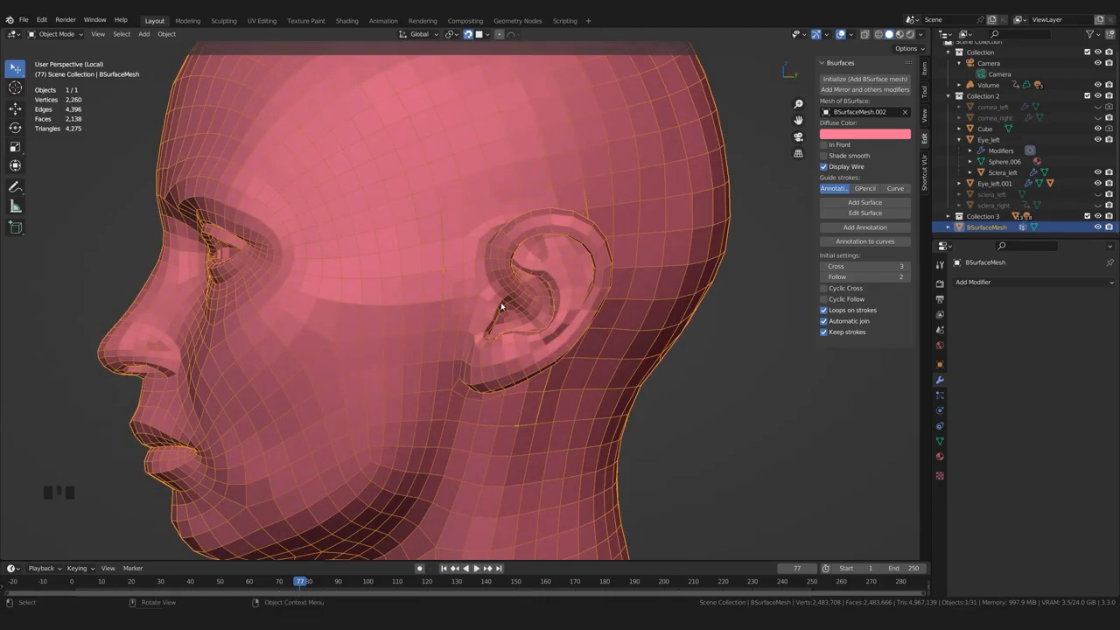
{"action": "middle_click_drag", "start_coordinate": [502, 307], "coordinate": [529, 328]}
{"action": "middle_click_drag", "start_coordinate": [689, 380], "coordinate": [643, 381]}
{"action": "left_click", "coordinate": [647, 412]}
{"action": "left_click", "coordinate": [456, 365]}
{"action": "middle_click_drag", "start_coordinate": [480, 398], "coordinate": [434, 269]}
{"action": "key", "text": "Tab"}
Select the open boundary loops of the ear patch and the surrounding head opening, and switch to vertex selection
{"action": "scroll", "coordinate": [515, 384], "scroll_direction": "up", "scroll_amount": 2}
{"action": "middle_click_drag", "start_coordinate": [450, 341], "coordinate": [465, 282]}
{"action": "scroll", "coordinate": [411, 359], "scroll_direction": "up", "scroll_amount": 2}
{"action": "left_click", "coordinate": [424, 275], "text": "alt"}
{"action": "left_click", "coordinate": [489, 367], "text": "alt+shift"}
{"action": "left_click", "coordinate": [490, 367], "text": "alt+shift"}
{"action": "left_click", "coordinate": [492, 375], "text": "alt+shift"}
{"action": "scroll", "coordinate": [492, 375], "scroll_direction": "down", "scroll_amount": 4}
{"action": "middle_click_drag", "start_coordinate": [492, 375], "coordinate": [509, 314], "text": "shift"}
{"action": "left_click", "coordinate": [92, 35], "text": "ctrl"}
{"action": "middle_click_drag", "start_coordinate": [384, 304], "coordinate": [350, 289]}
{"action": "key", "text": "ctrl+z"}
{"action": "left_click", "coordinate": [93, 35]}
Merge the selected ear and head boundary vertices by distance, raising the merge distance to 0.03 cm and further
{"action": "middle_click_drag", "start_coordinate": [150, 272], "coordinate": [259, 306]}
{"action": "key", "text": "m"}
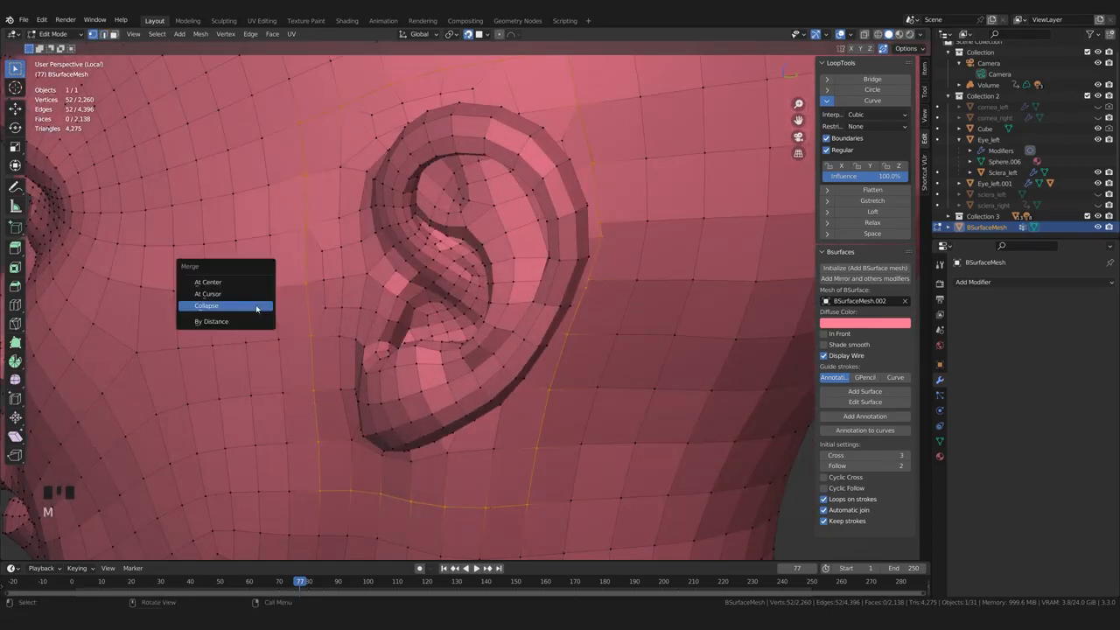
{"action": "left_click", "coordinate": [254, 320]}
{"action": "middle_click_drag", "start_coordinate": [307, 459], "coordinate": [262, 490]}
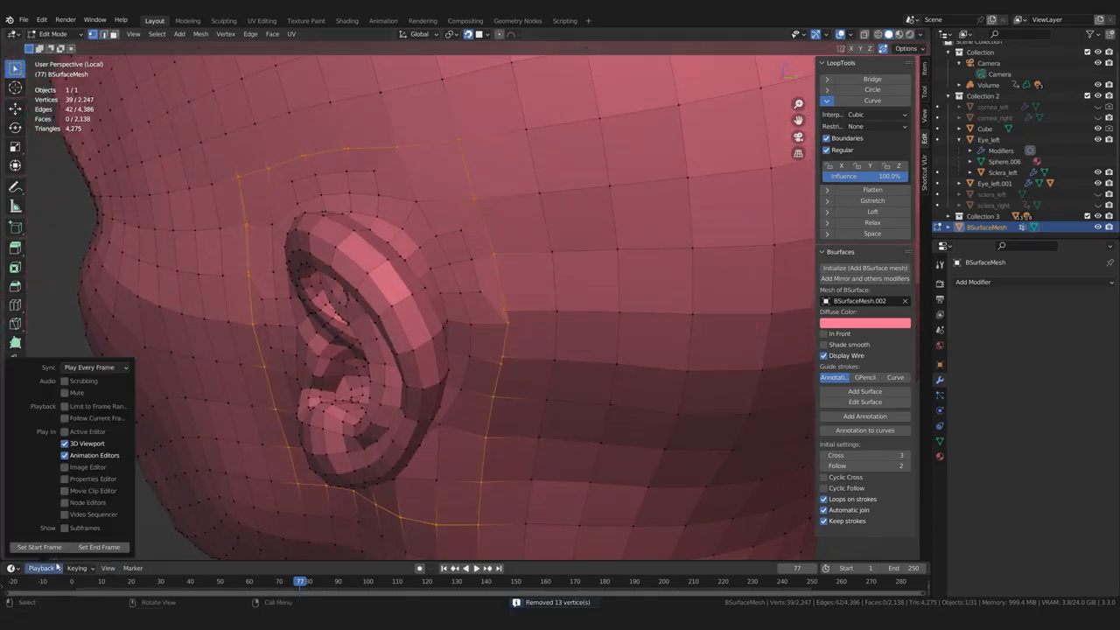
{"action": "left_click", "coordinate": [70, 551]}
{"action": "left_click", "coordinate": [122, 524]}
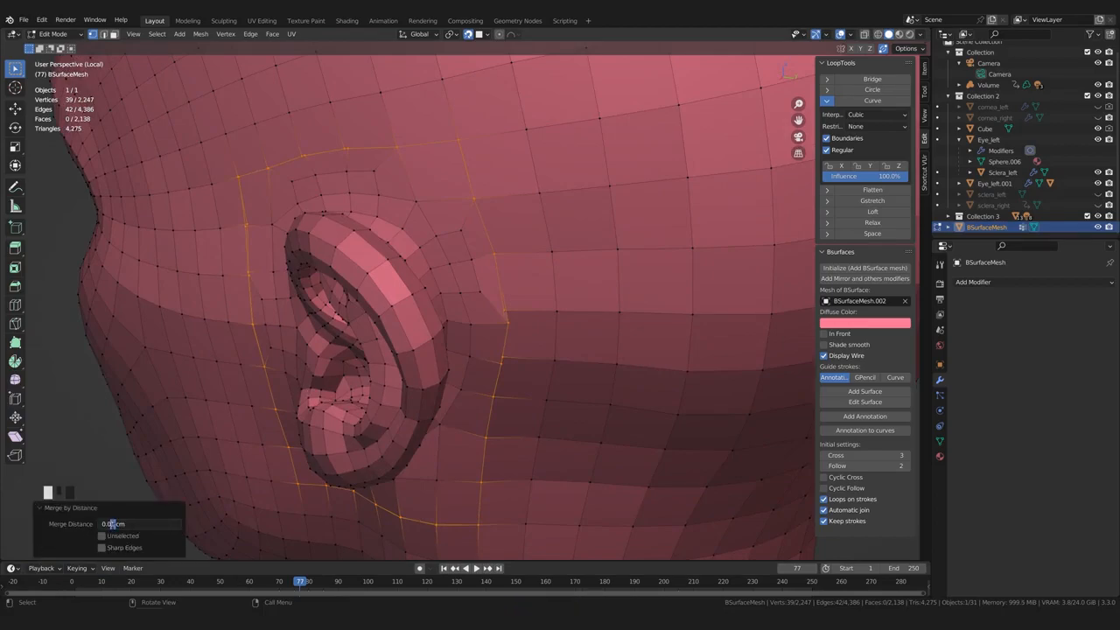
{"action": "type", "text": "3"}
{"action": "key", "text": "Return"}
{"action": "left_click", "coordinate": [124, 524]}
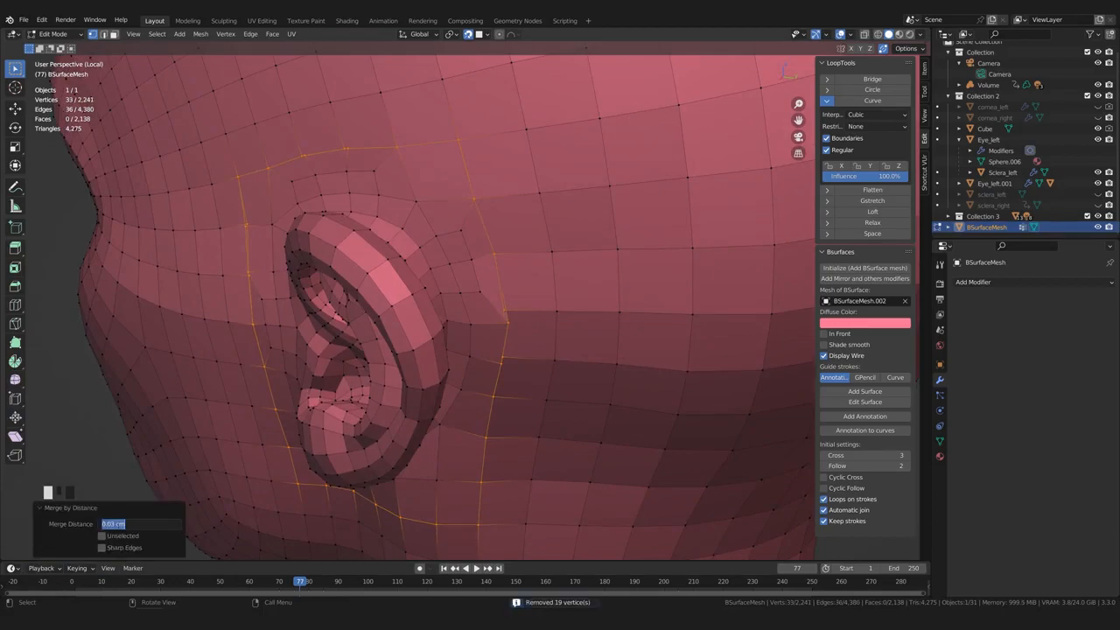
{"action": "left_click", "coordinate": [123, 524]}
{"action": "type", "text": "1"}
{"action": "key", "text": "Return"}
Merge the remaining unwelded vertex pairs at two spots along the seam behind the ear
{"action": "middle_click_drag", "start_coordinate": [302, 479], "coordinate": [387, 370]}
{"action": "left_click", "coordinate": [414, 287]}
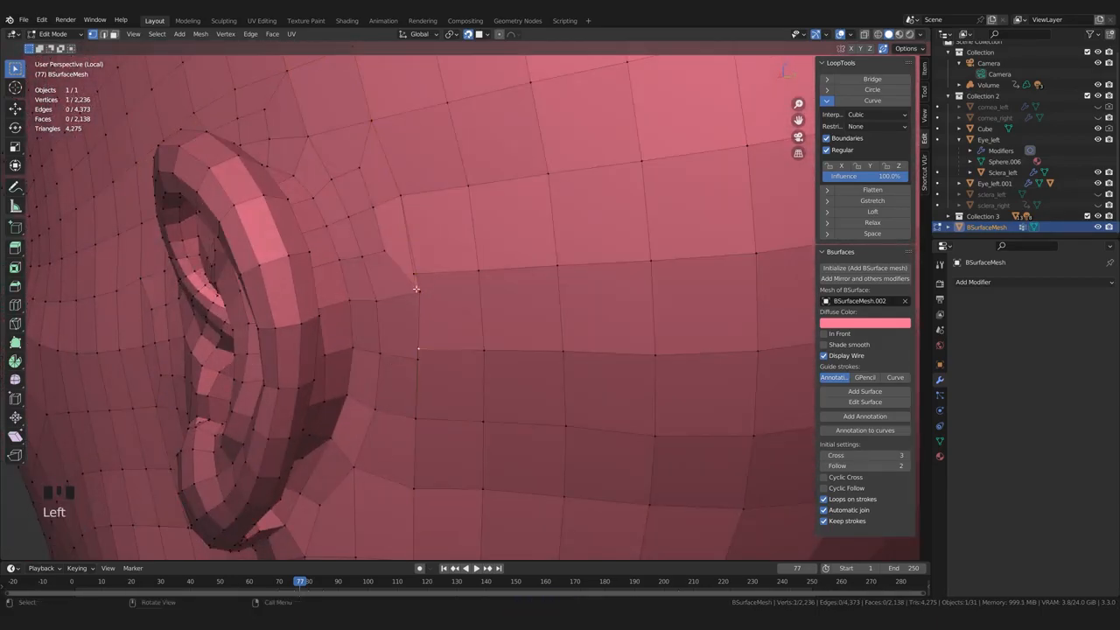
{"action": "key", "text": "m"}
{"action": "left_click", "coordinate": [412, 280]}
{"action": "left_click", "coordinate": [418, 351], "text": "shift"}
{"action": "key", "text": "m"}
{"action": "left_click", "coordinate": [424, 359]}
{"action": "scroll", "coordinate": [411, 345], "scroll_direction": "down", "scroll_amount": 2}
Examine the topology flow across the welded seam by selecting paths and loops around the ear
{"action": "middle_click_drag", "start_coordinate": [371, 341], "coordinate": [450, 370]}
{"action": "key", "text": "3"}
{"action": "scroll", "coordinate": [437, 315], "scroll_direction": "up", "scroll_amount": 4}
{"action": "left_click", "coordinate": [424, 260]}
{"action": "middle_click_drag", "start_coordinate": [427, 184], "coordinate": [440, 225]}
{"action": "left_click", "coordinate": [416, 192]}
{"action": "left_click", "coordinate": [280, 159]}
{"action": "left_click", "coordinate": [353, 140], "text": "ctrl"}
{"action": "middle_click_drag", "start_coordinate": [289, 185], "coordinate": [346, 241]}
{"action": "left_click", "coordinate": [346, 241], "text": "alt"}
{"action": "left_click", "coordinate": [341, 392], "text": "alt"}
{"action": "middle_click_drag", "start_coordinate": [327, 383], "coordinate": [429, 398]}
Switch the mesh to Sculpt Mode and create one face set from the visible geometry
{"action": "scroll", "coordinate": [342, 393], "scroll_direction": "down", "scroll_amount": 4}
{"action": "scroll", "coordinate": [429, 398], "scroll_direction": "up", "scroll_amount": 2}
{"action": "mouse_move", "coordinate": [403, 367]}
{"action": "middle_mouse_down", "text": "shift"}
{"action": "mouse_move", "coordinate": [459, 433]}
{"action": "mouse_move", "coordinate": [490, 411]}
{"action": "mouse_move", "coordinate": [473, 385]}
{"action": "middle_mouse_up", "text": "shift"}
{"action": "key", "text": "Tab"}
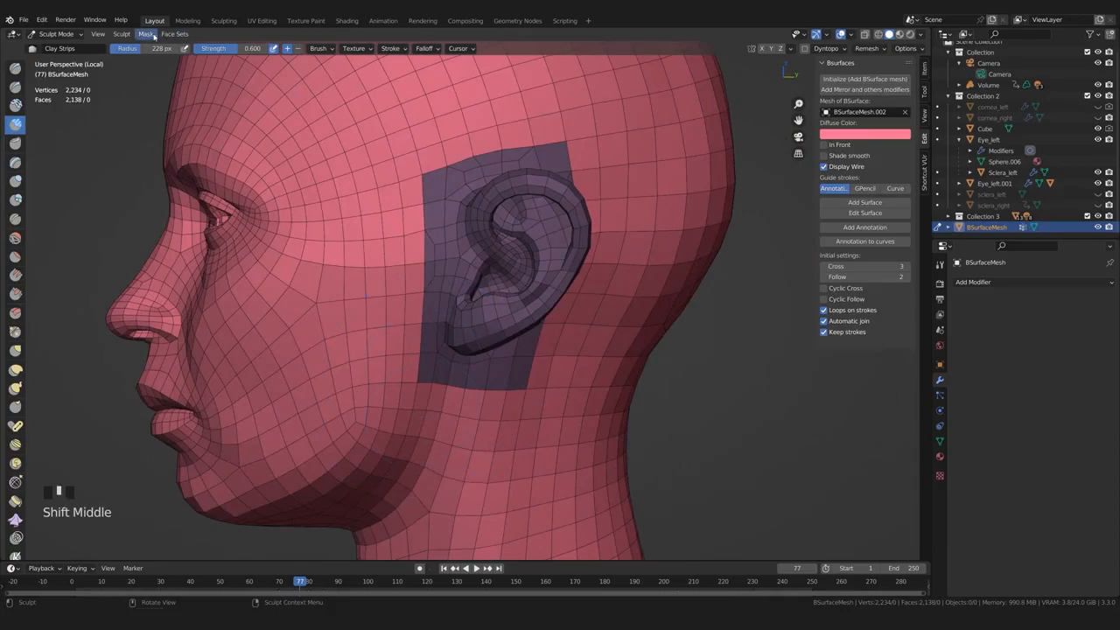
{"action": "left_click", "coordinate": [174, 34]}
{"action": "left_click", "coordinate": [179, 59]}
{"action": "scroll", "coordinate": [412, 263], "scroll_direction": "up", "scroll_amount": 5}
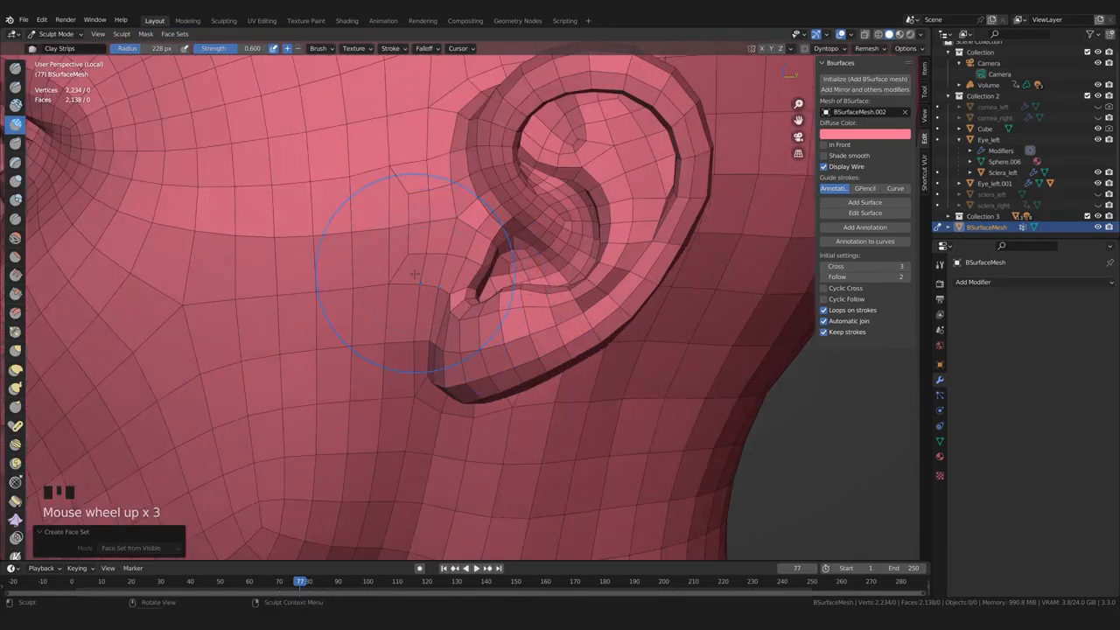
Relax the quads along the seam in front of the ear with short strokes
{"action": "middle_click_drag", "start_coordinate": [403, 319], "coordinate": [413, 244]}
{"action": "left_click_drag", "start_coordinate": [413, 244], "coordinate": [415, 302], "text": "shift"}
{"action": "mouse_move", "coordinate": [418, 298]}
{"action": "left_mouse_down", "text": "shift"}
{"action": "mouse_move", "coordinate": [411, 250]}
{"action": "mouse_move", "coordinate": [419, 306]}
{"action": "left_mouse_up", "text": "shift"}
{"action": "mouse_move", "coordinate": [420, 298]}
{"action": "left_mouse_down", "text": "shift"}
{"action": "mouse_move", "coordinate": [408, 230]}
{"action": "mouse_move", "coordinate": [411, 293]}
{"action": "left_mouse_up", "text": "shift"}
{"action": "mouse_move", "coordinate": [412, 293]}
{"action": "left_mouse_down", "text": "shift"}
{"action": "mouse_move", "coordinate": [411, 242]}
{"action": "mouse_move", "coordinate": [402, 297]}
{"action": "left_mouse_up", "text": "shift"}
{"action": "mouse_move", "coordinate": [398, 280]}
{"action": "left_mouse_down", "text": "shift"}
{"action": "mouse_move", "coordinate": [393, 229]}
{"action": "mouse_move", "coordinate": [398, 289]}
{"action": "left_mouse_up", "text": "shift"}
{"action": "left_click_drag", "start_coordinate": [398, 289], "coordinate": [390, 245], "text": "shift"}
{"action": "scroll", "coordinate": [327, 292], "scroll_direction": "down", "scroll_amount": 2}
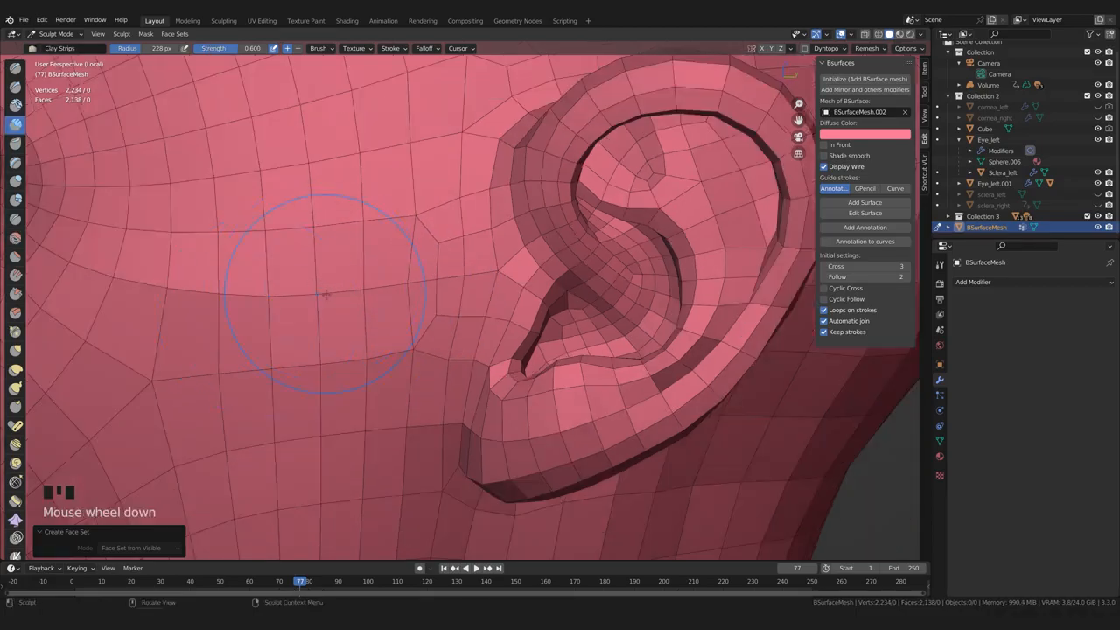
Even out the polygon spacing between the front of the ear and the cheek with relaxing strokes
{"action": "middle_click_drag", "start_coordinate": [327, 292], "coordinate": [385, 349]}
{"action": "left_click_drag", "start_coordinate": [463, 271], "coordinate": [508, 228], "text": "shift"}
{"action": "left_click_drag", "start_coordinate": [507, 228], "coordinate": [485, 237], "text": "shift"}
{"action": "middle_click_drag", "start_coordinate": [485, 237], "coordinate": [464, 262]}
{"action": "left_click_drag", "start_coordinate": [464, 262], "coordinate": [458, 254], "text": "shift"}
{"action": "mouse_move", "coordinate": [420, 394]}
{"action": "middle_mouse_down", "text": "shift"}
{"action": "mouse_move", "coordinate": [388, 257]}
{"action": "mouse_move", "coordinate": [420, 297]}
{"action": "middle_mouse_up", "text": "shift"}
{"action": "scroll", "coordinate": [388, 257], "scroll_direction": "down", "scroll_amount": 1}
{"action": "scroll", "coordinate": [437, 332], "scroll_direction": "up", "scroll_amount": 1}
{"action": "left_click_drag", "start_coordinate": [447, 323], "coordinate": [452, 351], "text": "shift"}
{"action": "left_click_drag", "start_coordinate": [362, 386], "coordinate": [364, 363], "text": "shift"}
{"action": "middle_click_drag", "start_coordinate": [376, 332], "coordinate": [385, 376]}
Relax the rest of the seam around the ear to blend its topology into the head
{"action": "middle_click_drag", "start_coordinate": [420, 262], "coordinate": [438, 289]}
{"action": "left_click_drag", "start_coordinate": [459, 218], "coordinate": [490, 196], "text": "shift"}
{"action": "mouse_move", "coordinate": [560, 197]}
{"action": "middle_mouse_down"}
{"action": "mouse_move", "coordinate": [573, 206]}
{"action": "mouse_move", "coordinate": [476, 240]}
{"action": "middle_mouse_up"}
{"action": "left_click_drag", "start_coordinate": [455, 248], "coordinate": [455, 263], "text": "shift"}
{"action": "middle_click_drag", "start_coordinate": [455, 264], "coordinate": [433, 384]}
{"action": "left_click_drag", "start_coordinate": [429, 393], "coordinate": [420, 438], "text": "shift"}
{"action": "scroll", "coordinate": [376, 472], "scroll_direction": "down", "scroll_amount": 2}
{"action": "middle_click_drag", "start_coordinate": [376, 473], "coordinate": [335, 507]}
{"action": "scroll", "coordinate": [420, 473], "scroll_direction": "down", "scroll_amount": 2}
{"action": "middle_click_drag", "start_coordinate": [419, 473], "coordinate": [515, 440]}
{"action": "left_click_drag", "start_coordinate": [515, 440], "coordinate": [489, 460], "text": "shift"}
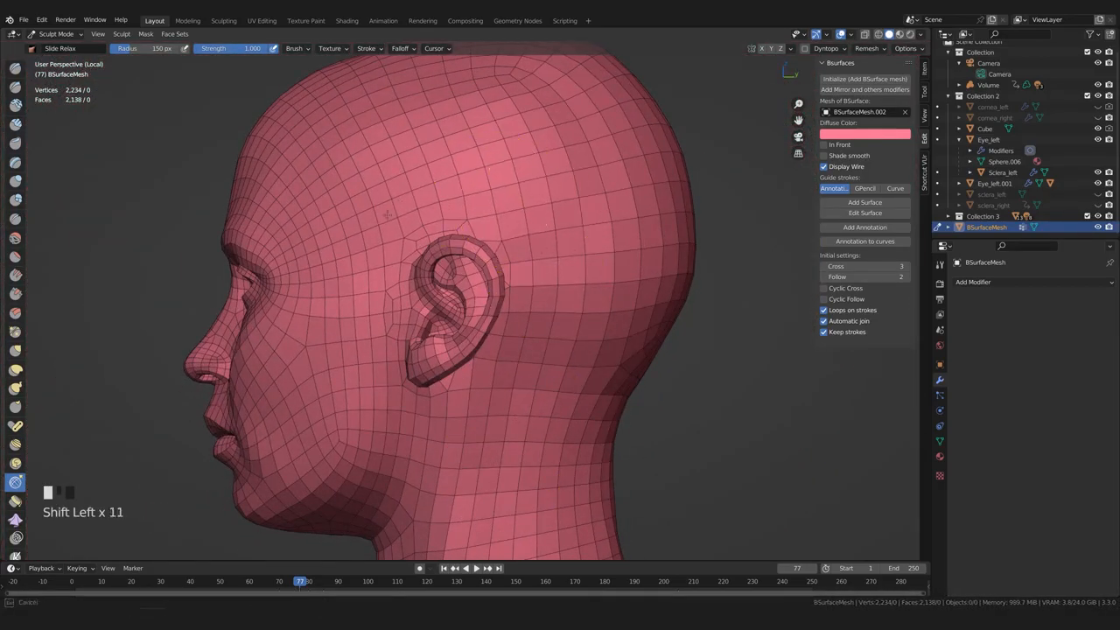
Select the Grab brush near the inner mouth opening and return the mesh to Edit Mode
{"action": "middle_click_drag", "start_coordinate": [408, 437], "coordinate": [603, 398]}
{"action": "scroll", "coordinate": [520, 380], "scroll_direction": "up", "scroll_amount": 8}
{"action": "key", "text": "g"}
{"action": "scroll", "coordinate": [457, 355], "scroll_direction": "up", "scroll_amount": 2, "text": "shift"}
{"action": "key", "text": "c"}
{"action": "mouse_move", "coordinate": [458, 355]}
{"action": "middle_mouse_down"}
{"action": "mouse_move", "coordinate": [420, 333]}
{"action": "mouse_move", "coordinate": [542, 350]}
{"action": "mouse_move", "coordinate": [437, 345]}
{"action": "middle_mouse_up"}
{"action": "scroll", "coordinate": [428, 336], "scroll_direction": "down", "scroll_amount": 4}
{"action": "scroll", "coordinate": [490, 348], "scroll_direction": "up", "scroll_amount": 5}
{"action": "key", "text": "g"}
{"action": "scroll", "coordinate": [545, 350], "scroll_direction": "down", "scroll_amount": 3}
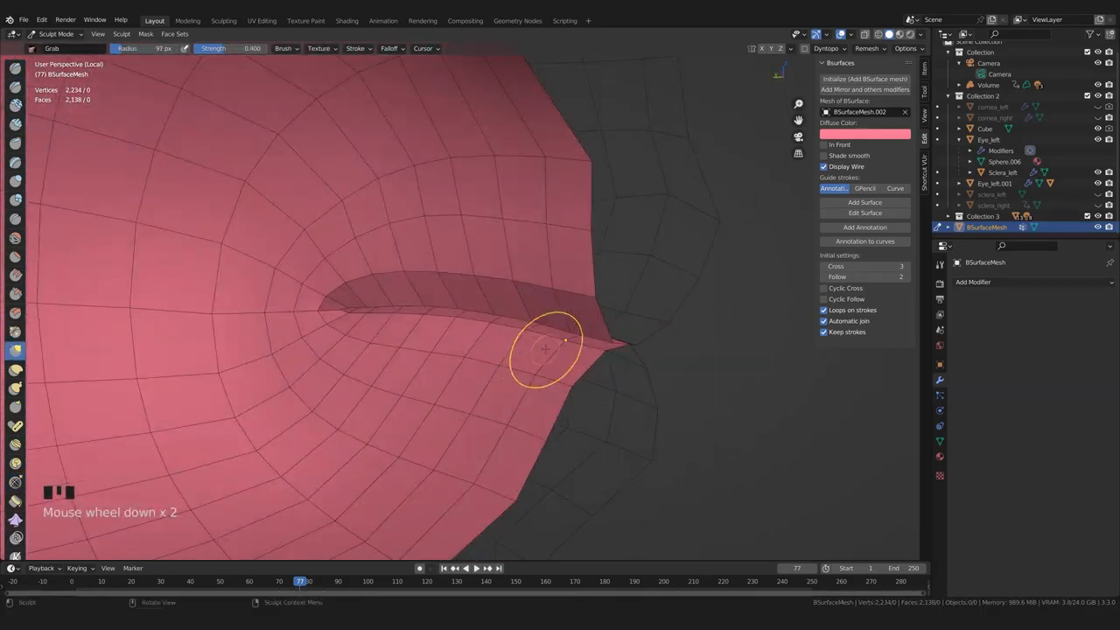
{"action": "middle_click_drag", "start_coordinate": [542, 348], "coordinate": [465, 397]}
{"action": "key", "text": "Tab"}
{"action": "scroll", "coordinate": [471, 353], "scroll_direction": "up", "scroll_amount": 2}
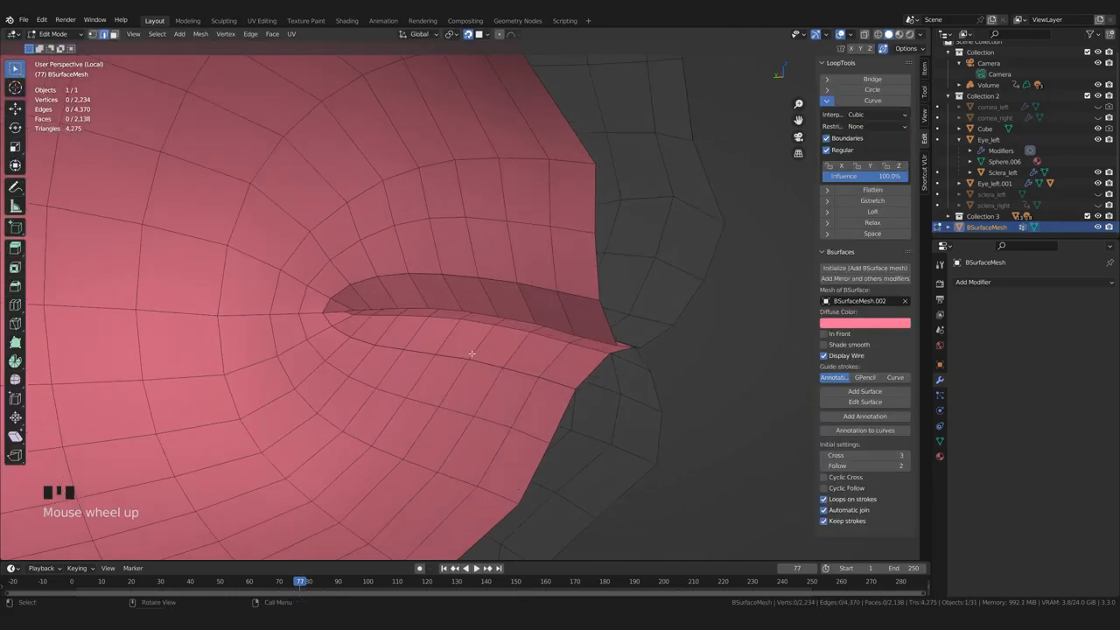
{"action": "middle_click_drag", "start_coordinate": [459, 287], "coordinate": [688, 320]}
{"action": "left_click", "coordinate": [651, 280]}
{"action": "key", "text": "ctrl+z"}
{"action": "key", "text": "ctrl+z"}
{"action": "key", "text": "ctrl+z"}
{"action": "key", "text": "ctrl+z"}
Select the vertices of the mouth bag seam along the upper lip, around the mouth corner and along the lower lip
{"action": "middle_click_drag", "start_coordinate": [688, 270], "coordinate": [673, 279], "text": "shift"}
{"action": "key", "text": "alt+z"}
{"action": "mouse_move", "coordinate": [731, 289]}
{"action": "right_mouse_down", "text": "ctrl"}
{"action": "mouse_move", "coordinate": [560, 270]}
{"action": "mouse_move", "coordinate": [719, 315]}
{"action": "right_mouse_up", "text": "ctrl"}
{"action": "mouse_move", "coordinate": [717, 317]}
{"action": "middle_mouse_down"}
{"action": "mouse_move", "coordinate": [743, 360]}
{"action": "mouse_move", "coordinate": [663, 285]}
{"action": "middle_mouse_up"}
{"action": "mouse_move", "coordinate": [663, 285]}
{"action": "right_mouse_down", "text": "ctrl"}
{"action": "mouse_move", "coordinate": [490, 279]}
{"action": "mouse_move", "coordinate": [542, 292]}
{"action": "right_mouse_up", "text": "ctrl"}
{"action": "scroll", "coordinate": [697, 342], "scroll_direction": "down", "scroll_amount": 2}
{"action": "mouse_move", "coordinate": [697, 342]}
{"action": "middle_mouse_down"}
{"action": "mouse_move", "coordinate": [457, 332]}
{"action": "mouse_move", "coordinate": [486, 321]}
{"action": "mouse_move", "coordinate": [446, 271]}
{"action": "middle_mouse_up"}
{"action": "mouse_move", "coordinate": [472, 233]}
{"action": "right_mouse_down", "text": "ctrl"}
{"action": "mouse_move", "coordinate": [374, 252]}
{"action": "mouse_move", "coordinate": [349, 301]}
{"action": "right_mouse_up", "text": "ctrl"}
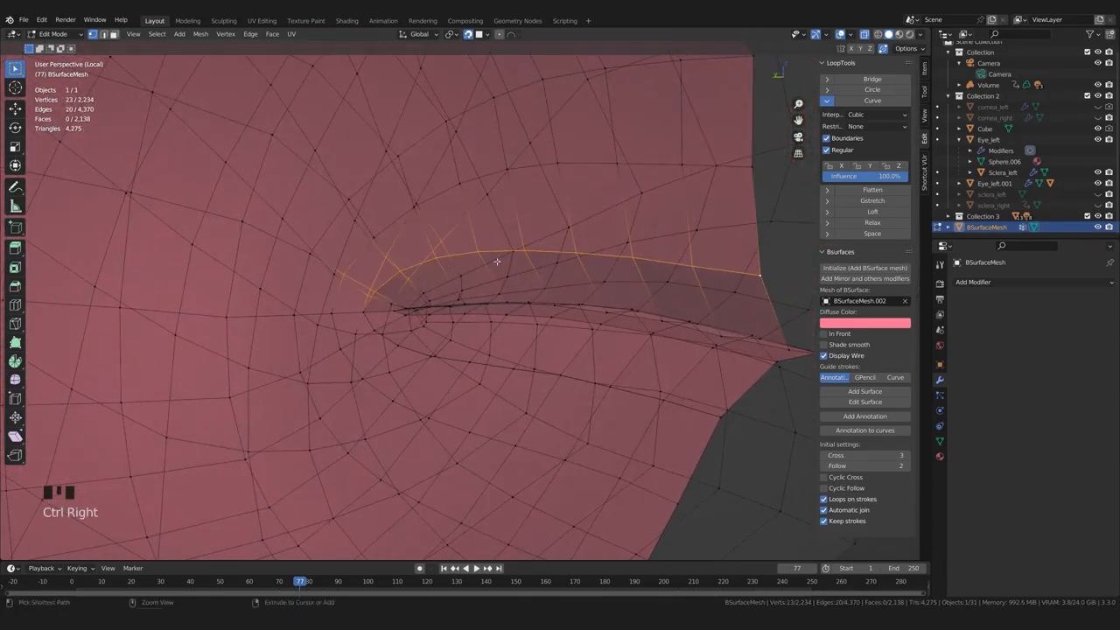
{"action": "middle_click_drag", "start_coordinate": [349, 302], "coordinate": [411, 273]}
{"action": "mouse_move", "coordinate": [411, 273]}
{"action": "right_mouse_down", "text": "ctrl"}
{"action": "mouse_move", "coordinate": [348, 293]}
{"action": "mouse_move", "coordinate": [376, 350]}
{"action": "right_mouse_up", "text": "ctrl"}
{"action": "mouse_move", "coordinate": [328, 380]}
{"action": "middle_mouse_down"}
{"action": "mouse_move", "coordinate": [388, 370]}
{"action": "mouse_move", "coordinate": [341, 342]}
{"action": "mouse_move", "coordinate": [363, 324]}
{"action": "middle_mouse_up"}
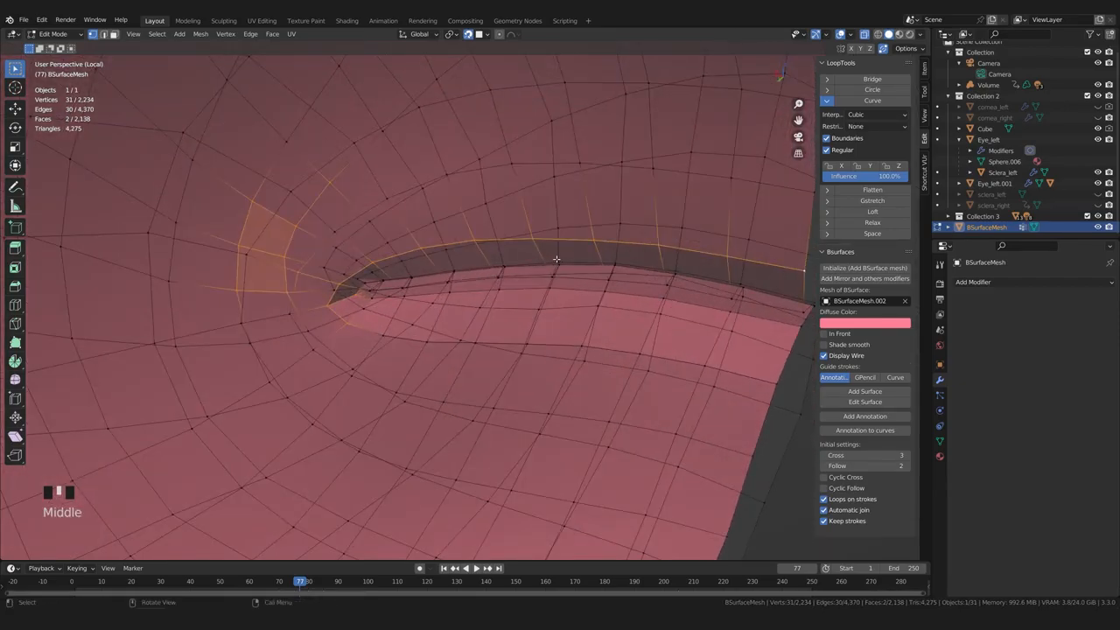
{"action": "mouse_move", "coordinate": [784, 461]}
{"action": "right_mouse_down", "text": "ctrl"}
{"action": "mouse_move", "coordinate": [783, 373]}
{"action": "mouse_move", "coordinate": [600, 330]}
{"action": "mouse_move", "coordinate": [455, 319]}
{"action": "mouse_move", "coordinate": [319, 378]}
{"action": "right_mouse_up", "text": "ctrl"}
{"action": "scroll", "coordinate": [320, 378], "scroll_direction": "down", "scroll_amount": 2}
{"action": "middle_click_drag", "start_coordinate": [374, 402], "coordinate": [390, 378]}
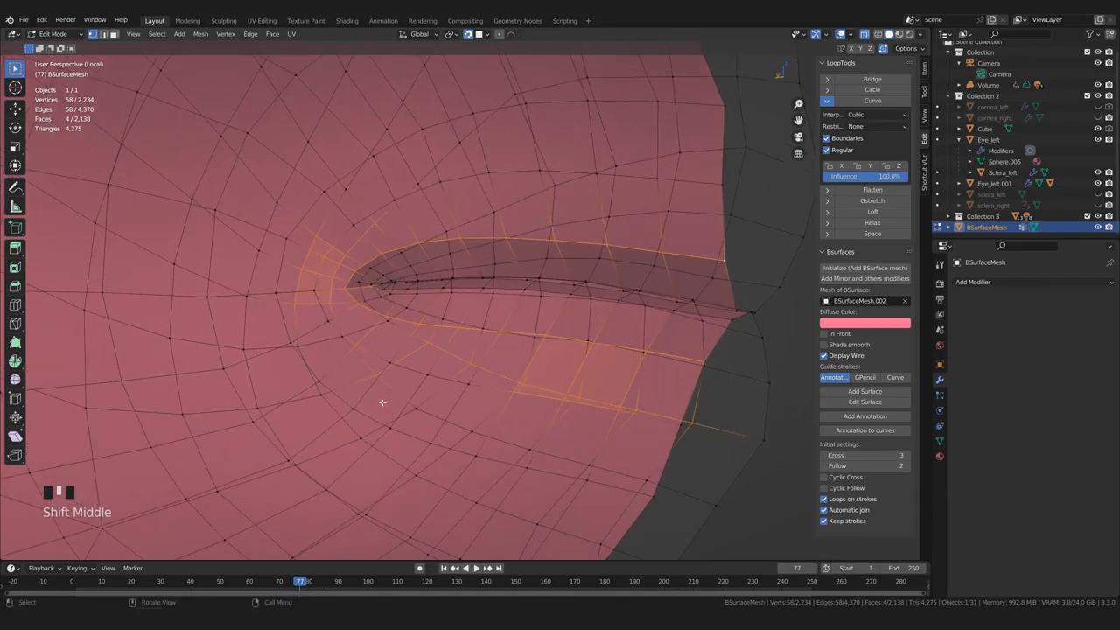
Merge the selected seam vertices by distance with a merge distance of 0.05 cm and clear the selection
{"action": "scroll", "coordinate": [399, 359], "scroll_direction": "up", "scroll_amount": 2}
{"action": "key", "text": "m"}
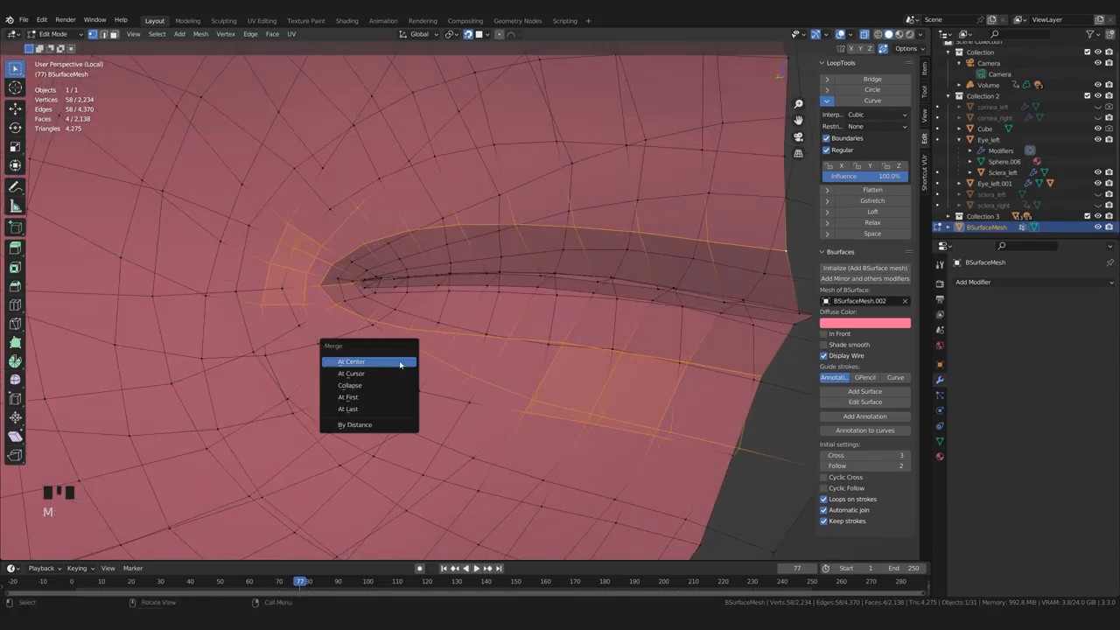
{"action": "left_click", "coordinate": [368, 425]}
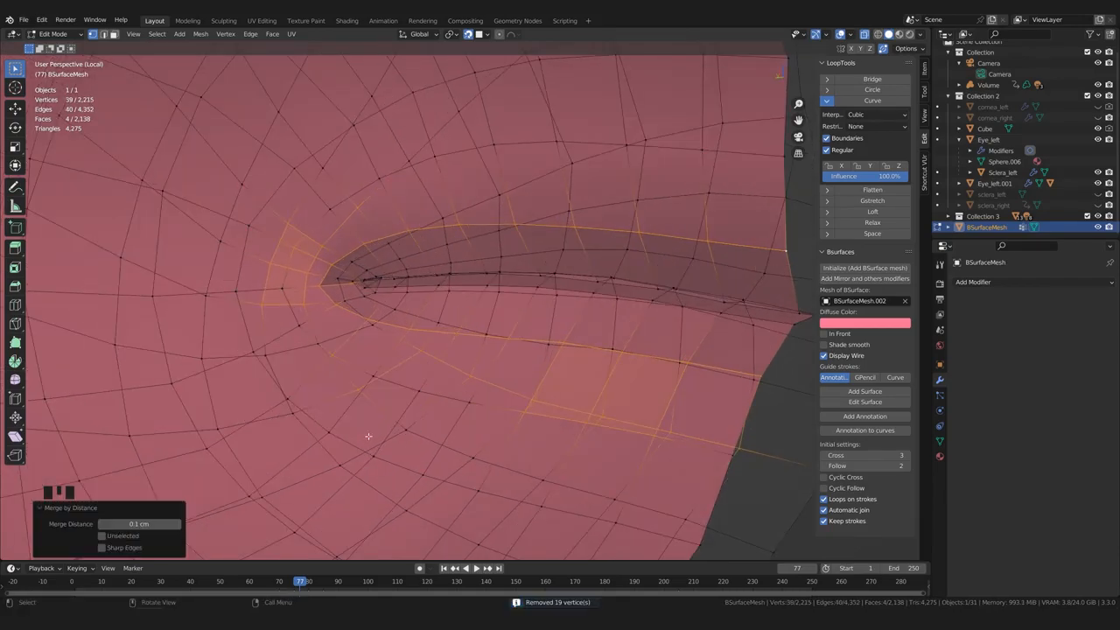
{"action": "left_click", "coordinate": [103, 525]}
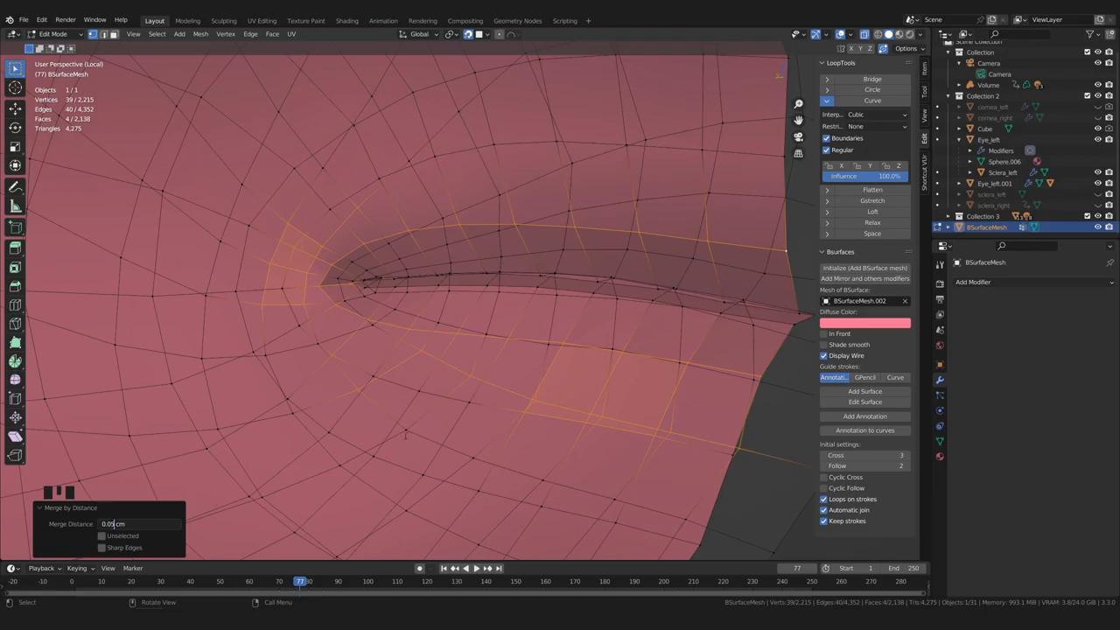
{"action": "key", "text": "Return"}
{"action": "middle_click_drag", "start_coordinate": [525, 367], "coordinate": [424, 421]}
{"action": "left_click", "coordinate": [713, 457]}
Save the file and collapse the row of edges running through the inner hollow of the ear
{"action": "scroll", "coordinate": [595, 472], "scroll_direction": "down", "scroll_amount": 2}
{"action": "scroll", "coordinate": [507, 394], "scroll_direction": "up", "scroll_amount": 2}
{"action": "middle_click_drag", "start_coordinate": [560, 372], "coordinate": [465, 311], "text": "shift"}
{"action": "scroll", "coordinate": [450, 391], "scroll_direction": "up", "scroll_amount": 3}
{"action": "scroll", "coordinate": [445, 388], "scroll_direction": "up", "scroll_amount": 3}
{"action": "scroll", "coordinate": [439, 380], "scroll_direction": "up", "scroll_amount": 2}
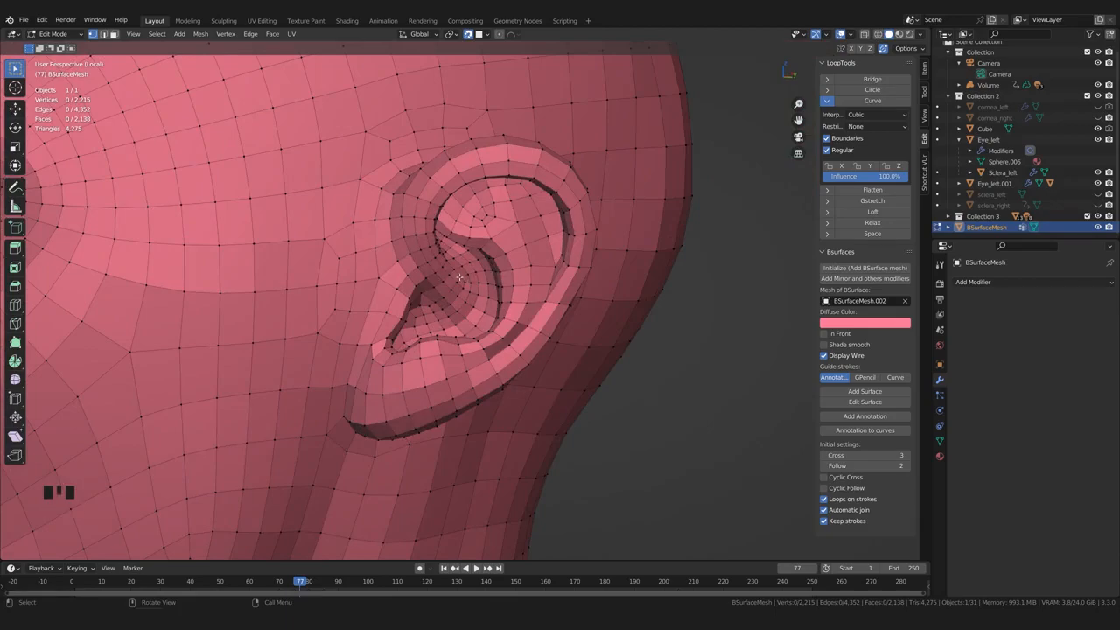
{"action": "scroll", "coordinate": [458, 278], "scroll_direction": "up", "scroll_amount": 2}
{"action": "middle_click_drag", "start_coordinate": [458, 277], "coordinate": [480, 339]}
{"action": "scroll", "coordinate": [484, 359], "scroll_direction": "up", "scroll_amount": 2}
{"action": "scroll", "coordinate": [492, 335], "scroll_direction": "up", "scroll_amount": 2}
{"action": "scroll", "coordinate": [448, 338], "scroll_direction": "up", "scroll_amount": 2}
{"action": "middle_click_drag", "start_coordinate": [479, 340], "coordinate": [391, 361], "text": "shift"}
{"action": "scroll", "coordinate": [441, 334], "scroll_direction": "up", "scroll_amount": 2}
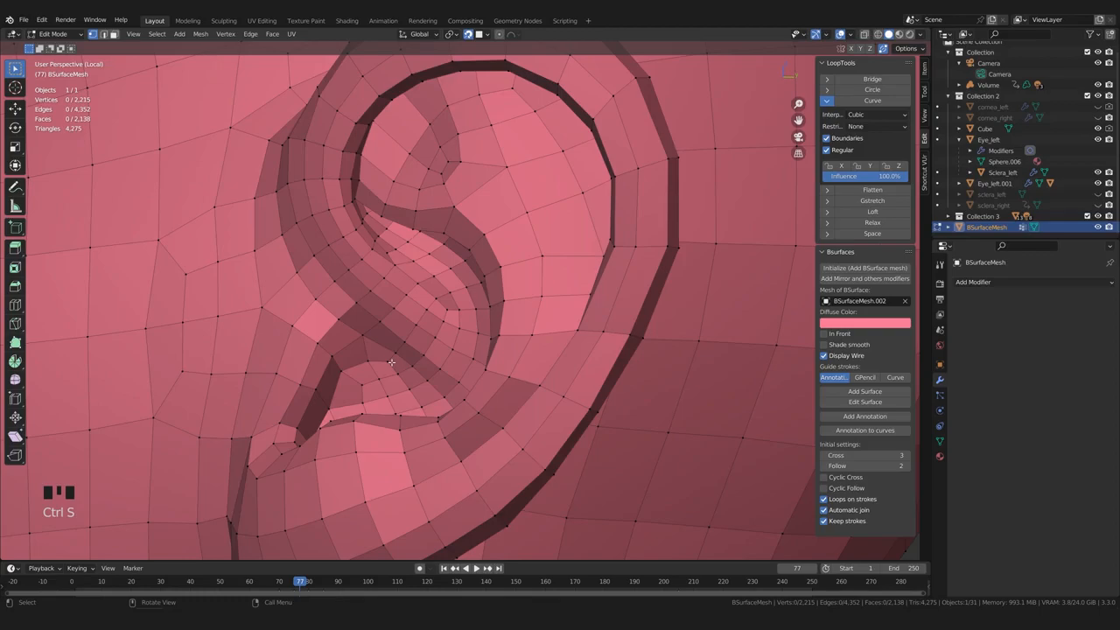
{"action": "middle_click_drag", "start_coordinate": [391, 361], "coordinate": [432, 360]}
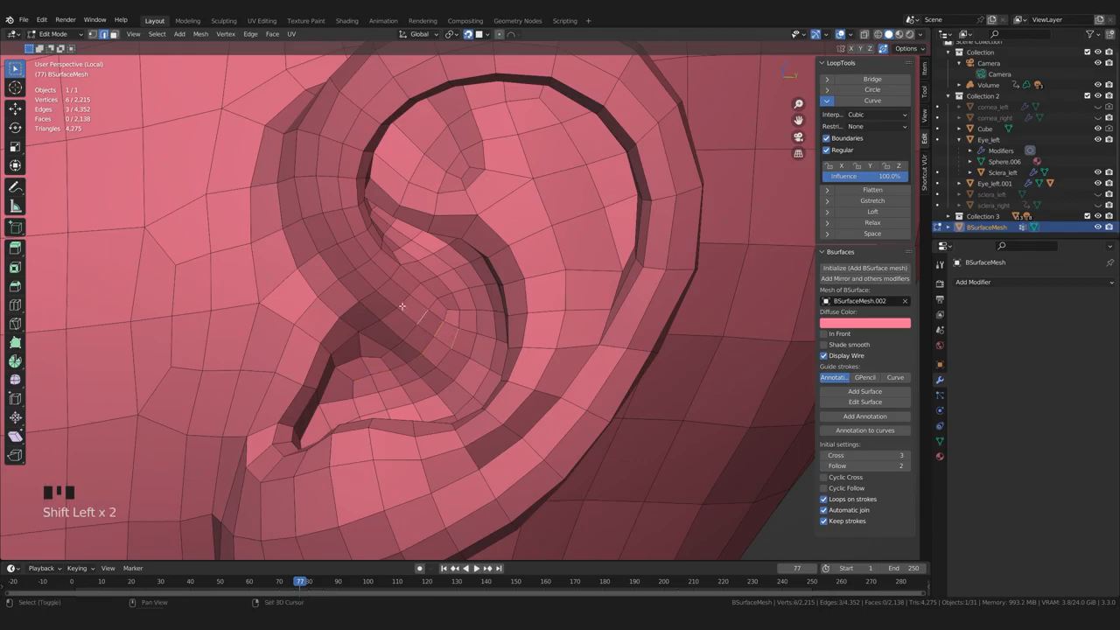
{"action": "middle_click_drag", "start_coordinate": [367, 274], "coordinate": [398, 284]}
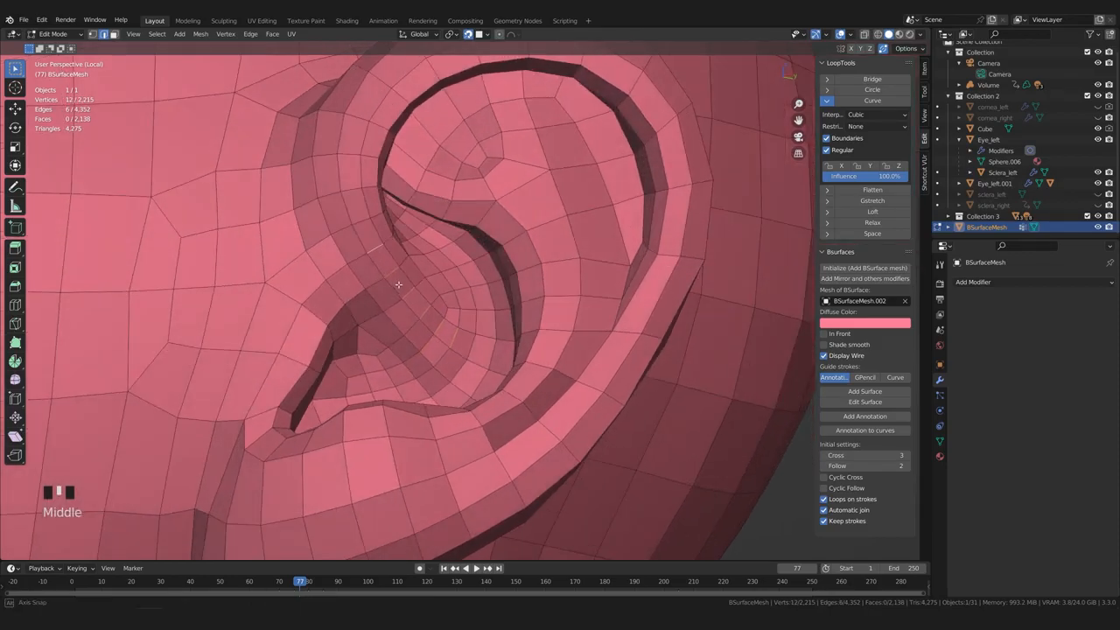
{"action": "middle_click_drag", "start_coordinate": [357, 227], "coordinate": [397, 303]}
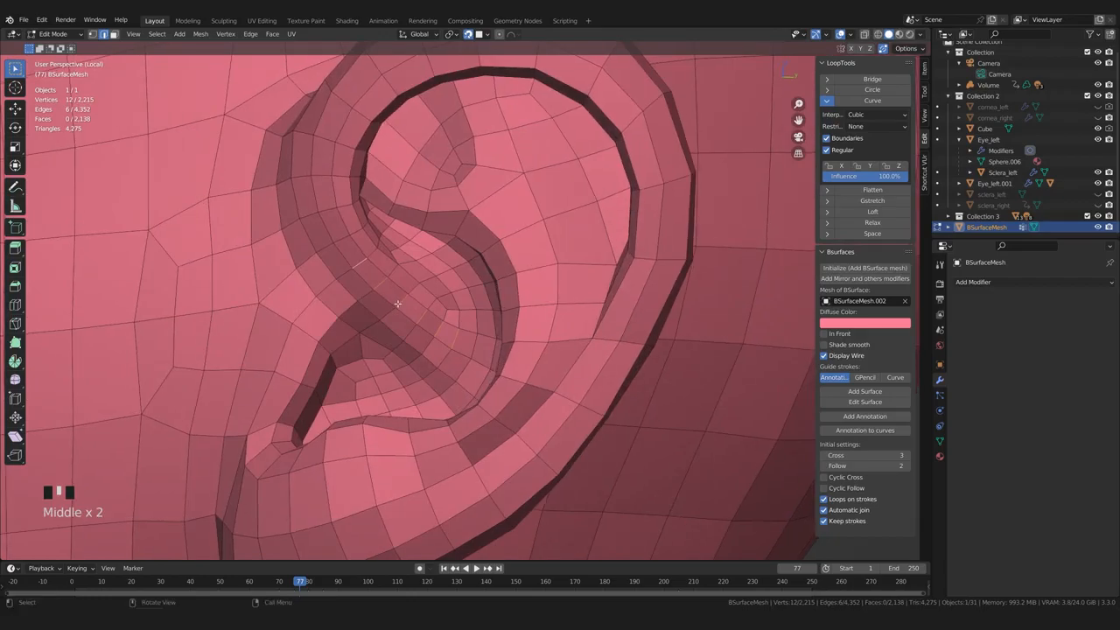
{"action": "key", "text": "Delete"}
{"action": "left_click", "coordinate": [377, 396]}
Try to collapse spaced edges on the mouth bag loop around the mouth corner, and undo the attempt
{"action": "scroll", "coordinate": [378, 379], "scroll_direction": "down", "scroll_amount": 2}
{"action": "middle_click_drag", "start_coordinate": [378, 379], "coordinate": [411, 378]}
{"action": "scroll", "coordinate": [402, 376], "scroll_direction": "up", "scroll_amount": 2}
{"action": "scroll", "coordinate": [411, 378], "scroll_direction": "up", "scroll_amount": 1}
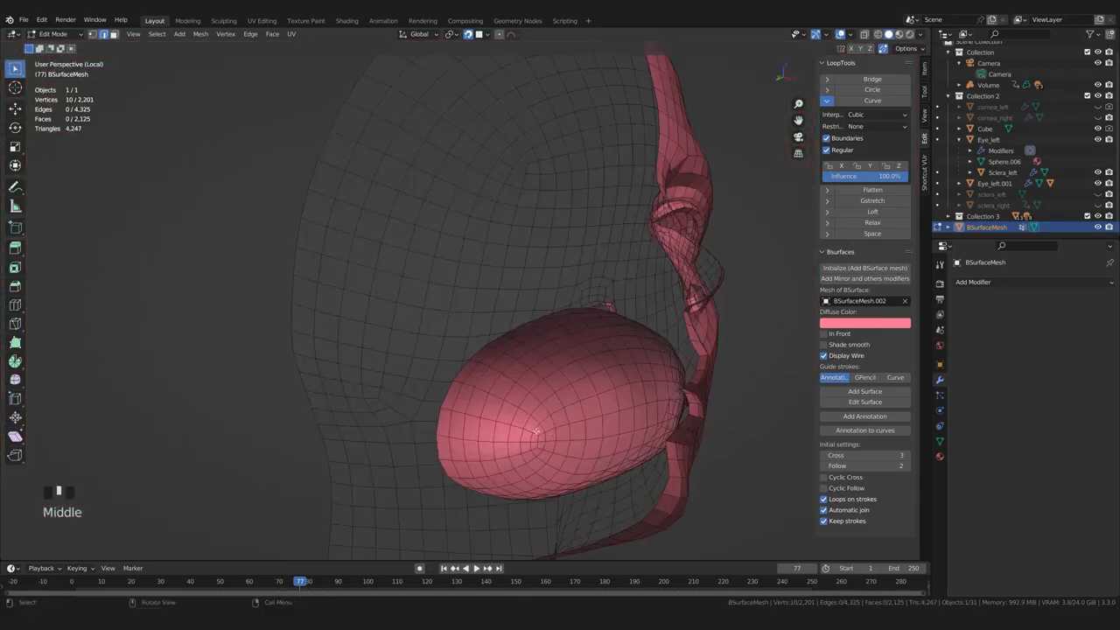
{"action": "scroll", "coordinate": [447, 342], "scroll_direction": "up", "scroll_amount": 2}
{"action": "middle_click_drag", "start_coordinate": [447, 342], "coordinate": [544, 331]}
{"action": "scroll", "coordinate": [499, 337], "scroll_direction": "up", "scroll_amount": 2}
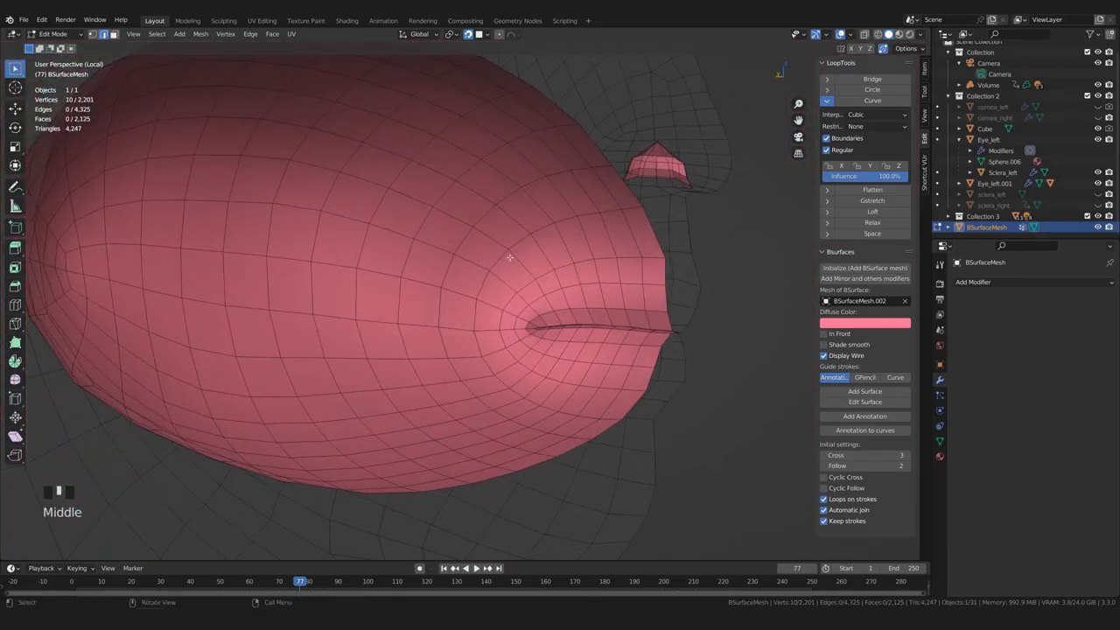
{"action": "middle_click_drag", "start_coordinate": [469, 239], "coordinate": [465, 242]}
{"action": "key", "text": "2"}
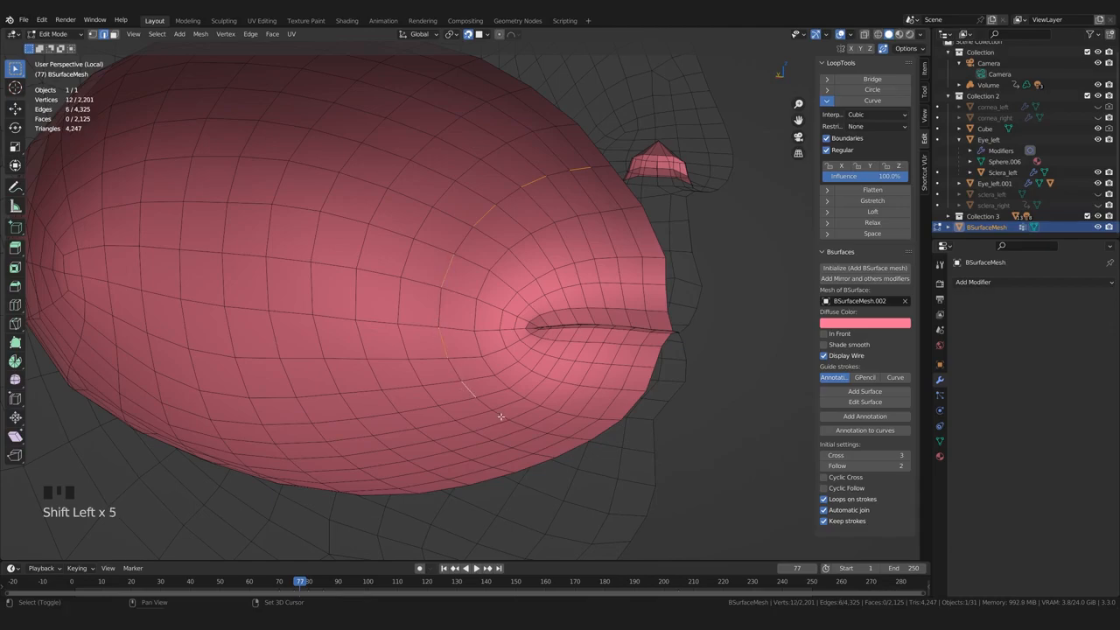
{"action": "middle_click", "coordinate": [546, 436]}
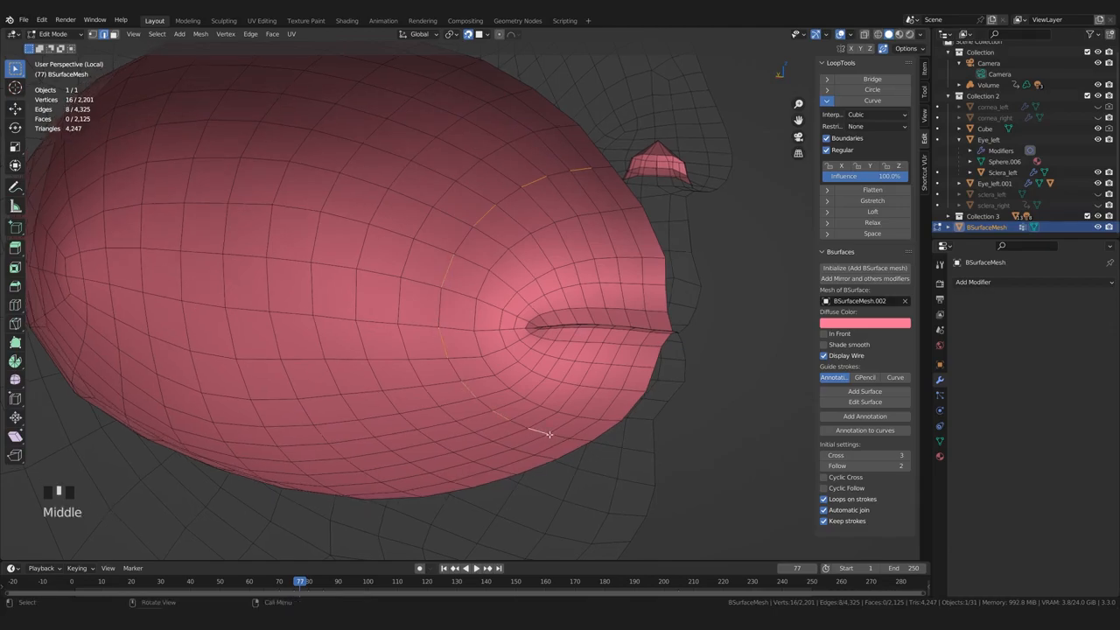
{"action": "key", "text": "Delete"}
{"action": "left_click", "coordinate": [550, 437]}
{"action": "middle_click_drag", "start_coordinate": [549, 393], "coordinate": [460, 367]}
{"action": "middle_click_drag", "start_coordinate": [427, 276], "coordinate": [501, 289], "text": "shift"}
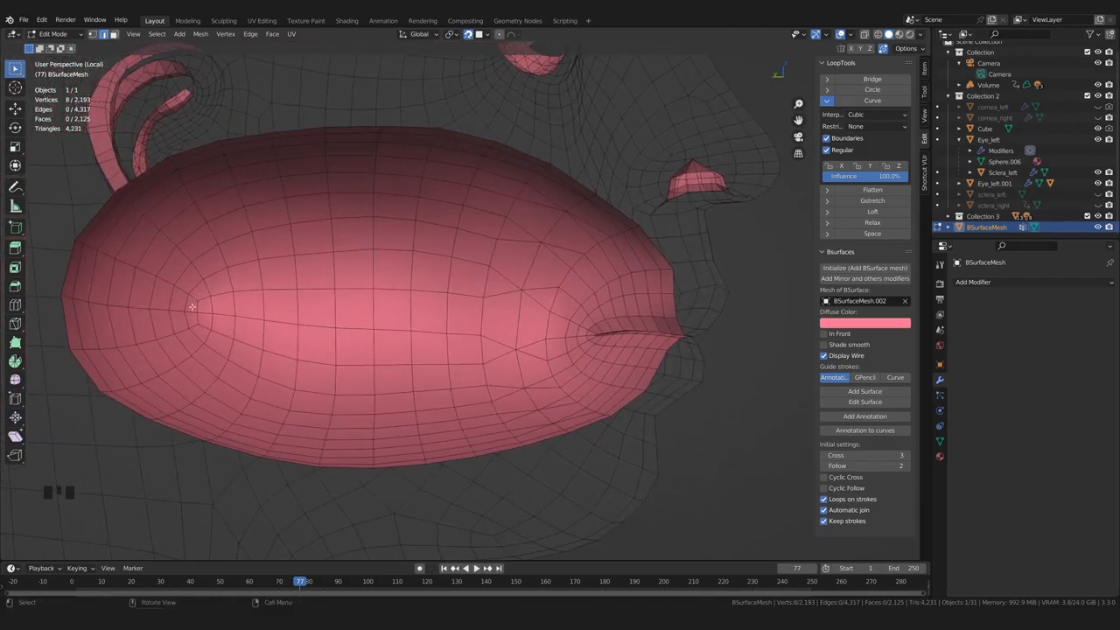
{"action": "mouse_move", "coordinate": [482, 359]}
{"action": "middle_mouse_down"}
{"action": "mouse_move", "coordinate": [555, 381]}
{"action": "mouse_move", "coordinate": [491, 380]}
{"action": "mouse_move", "coordinate": [507, 370]}
{"action": "mouse_move", "coordinate": [487, 371]}
{"action": "middle_mouse_up"}
{"action": "key", "text": "ctrl+z"}
{"action": "middle_click", "coordinate": [507, 208]}
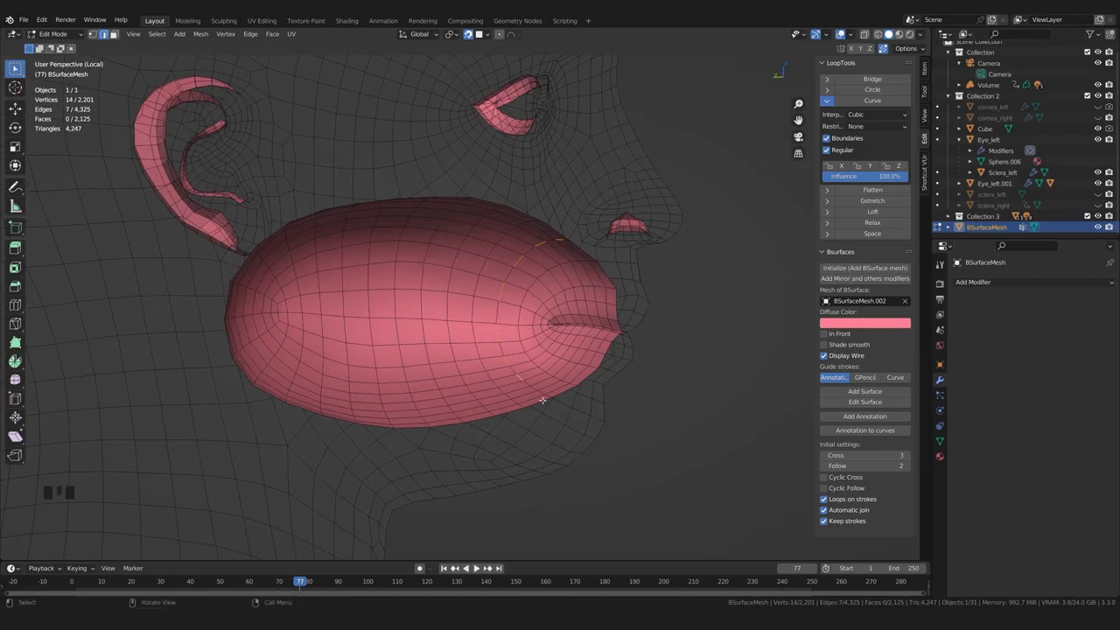
Return to Object Mode, save the file and add a Mirror modifier on the X axis to the head mesh
{"action": "scroll", "coordinate": [543, 399], "scroll_direction": "down", "scroll_amount": 2}
{"action": "middle_click_drag", "start_coordinate": [542, 400], "coordinate": [513, 377]}
{"action": "key", "text": "Tab"}
{"action": "key", "text": "ctrl+s"}
{"action": "scroll", "coordinate": [477, 385], "scroll_direction": "down", "scroll_amount": 1}
{"action": "left_click", "coordinate": [1032, 282]}
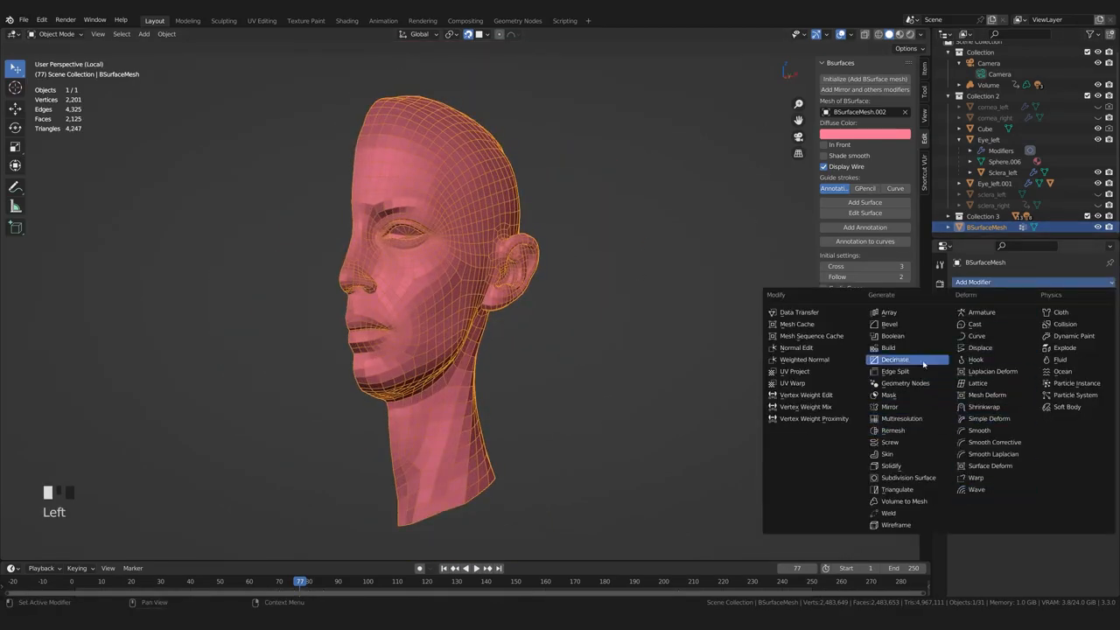
{"action": "left_click", "coordinate": [650, 404]}
{"action": "middle_click_drag", "start_coordinate": [569, 402], "coordinate": [612, 396]}
{"action": "left_click", "coordinate": [505, 370]}
{"action": "middle_click_drag", "start_coordinate": [559, 367], "coordinate": [508, 352]}
{"action": "scroll", "coordinate": [507, 352], "scroll_direction": "up", "scroll_amount": 2}
Set all faces of the head mesh to smooth shading and return to Object Mode
{"action": "key", "text": "Tab"}
{"action": "middle_click", "coordinate": [503, 353]}
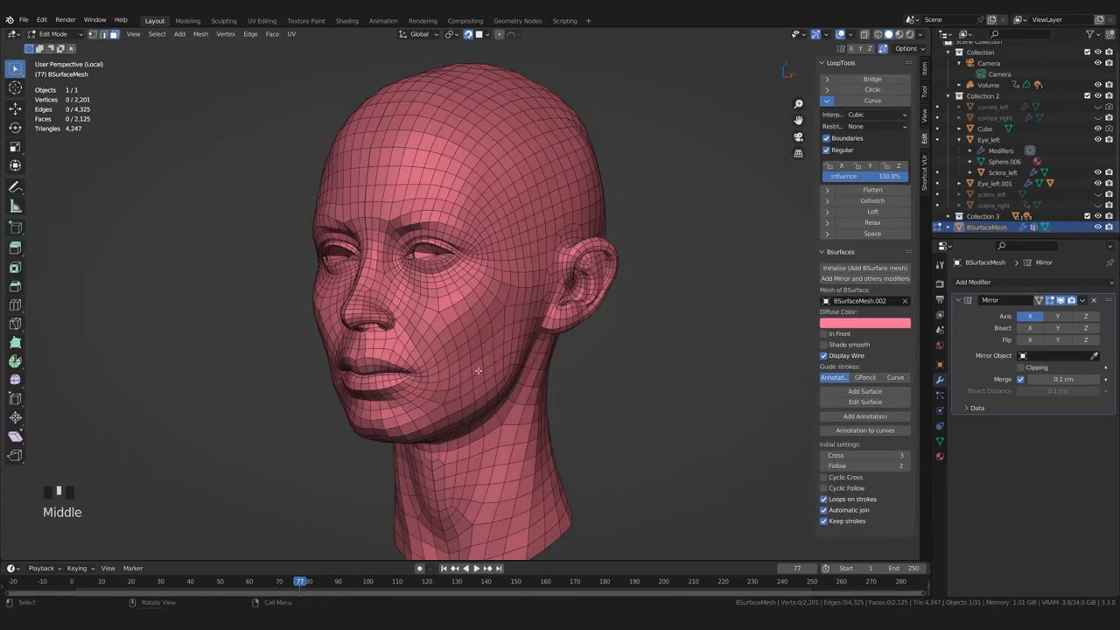
{"action": "key", "text": "a"}
{"action": "scroll", "coordinate": [472, 378], "scroll_direction": "up", "scroll_amount": 2}
{"action": "middle_click", "coordinate": [497, 378]}
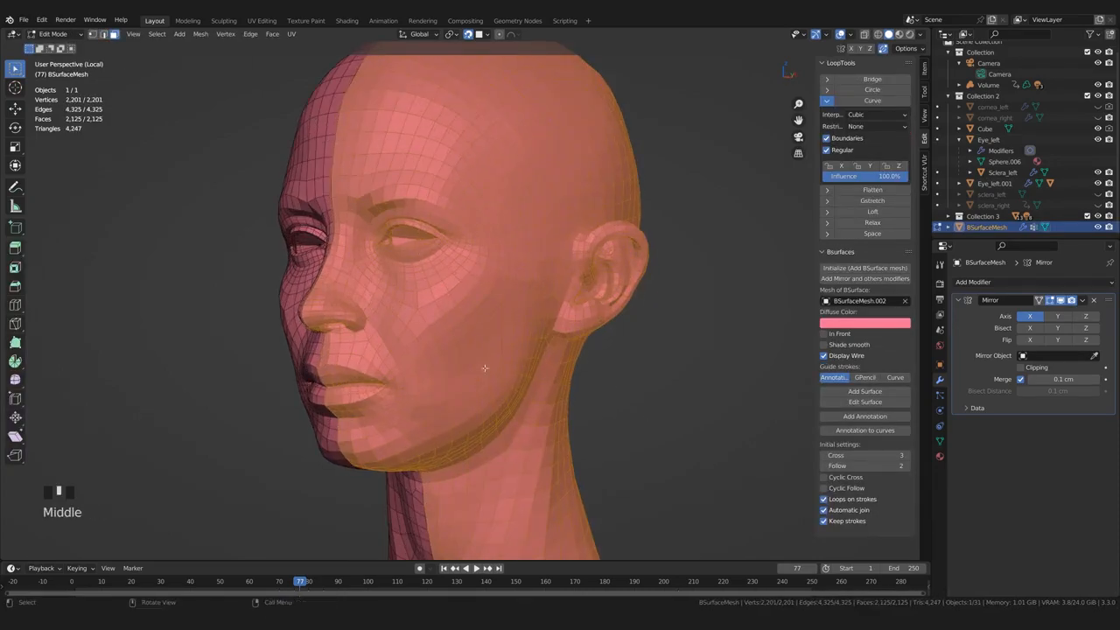
{"action": "left_click", "coordinate": [272, 33]}
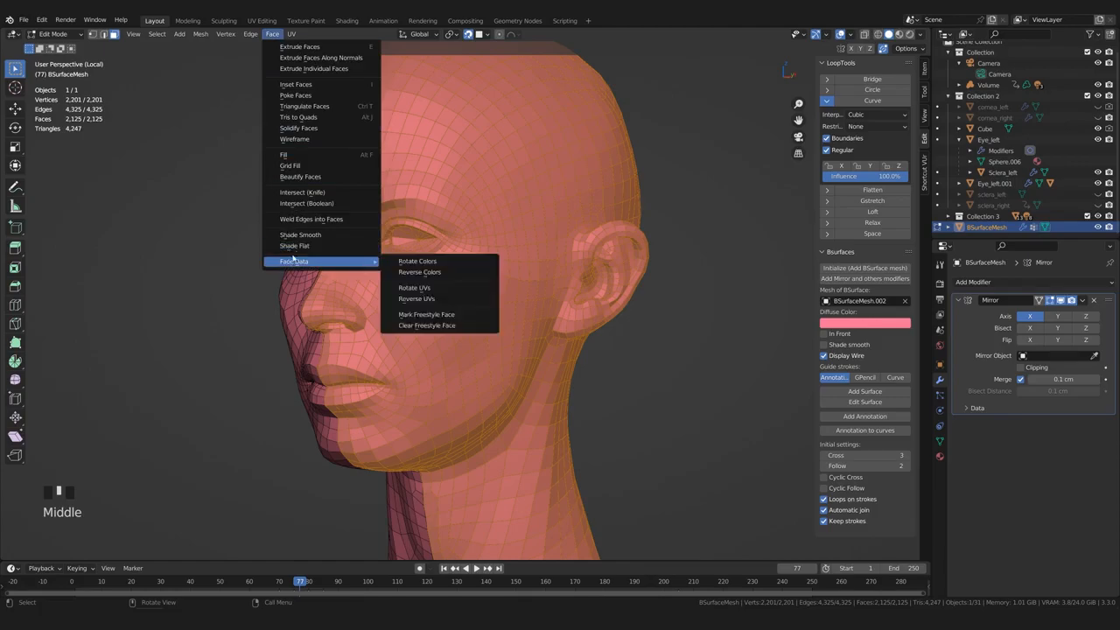
{"action": "mouse_move", "coordinate": [200, 33]}
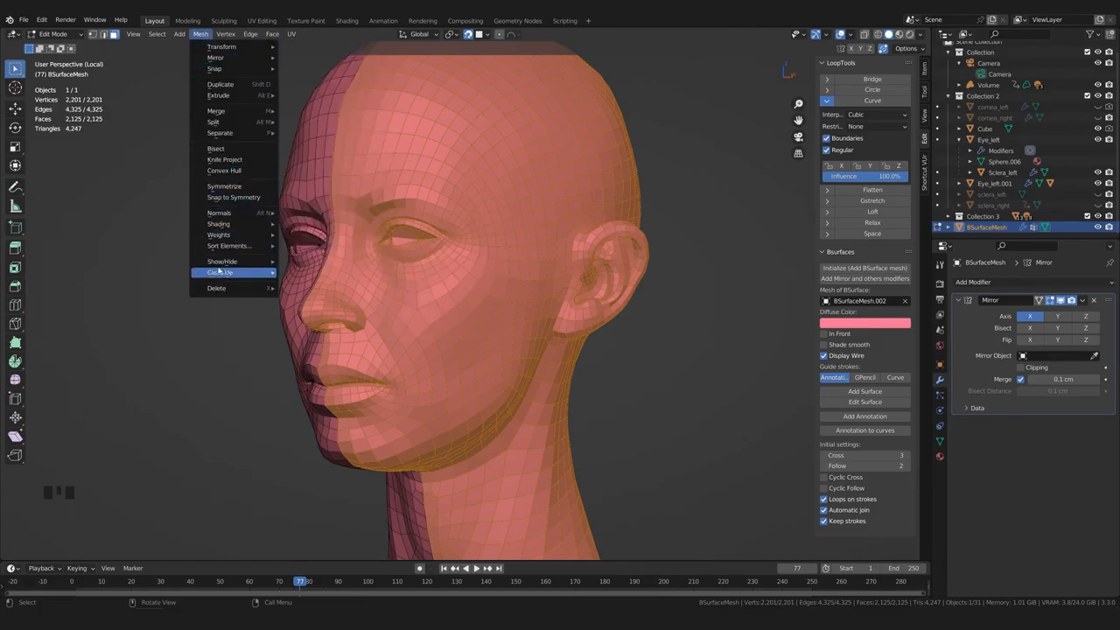
{"action": "mouse_move", "coordinate": [255, 214]}
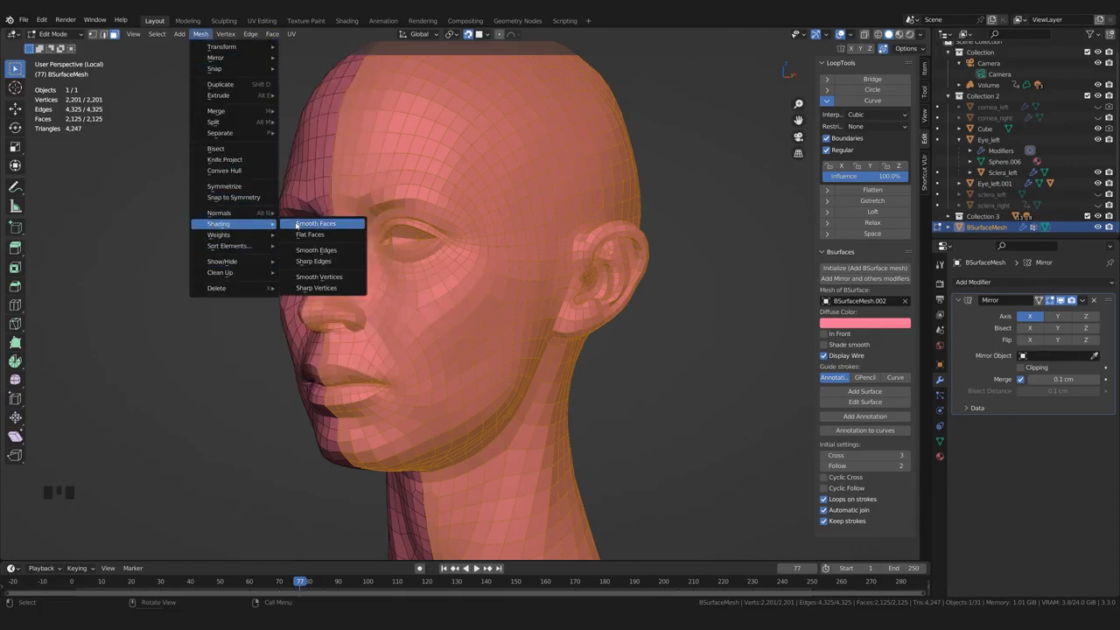
{"action": "left_click", "coordinate": [306, 224]}
{"action": "left_click", "coordinate": [484, 318]}
{"action": "scroll", "coordinate": [485, 317], "scroll_direction": "down", "scroll_amount": 1}
{"action": "key", "text": "Tab"}
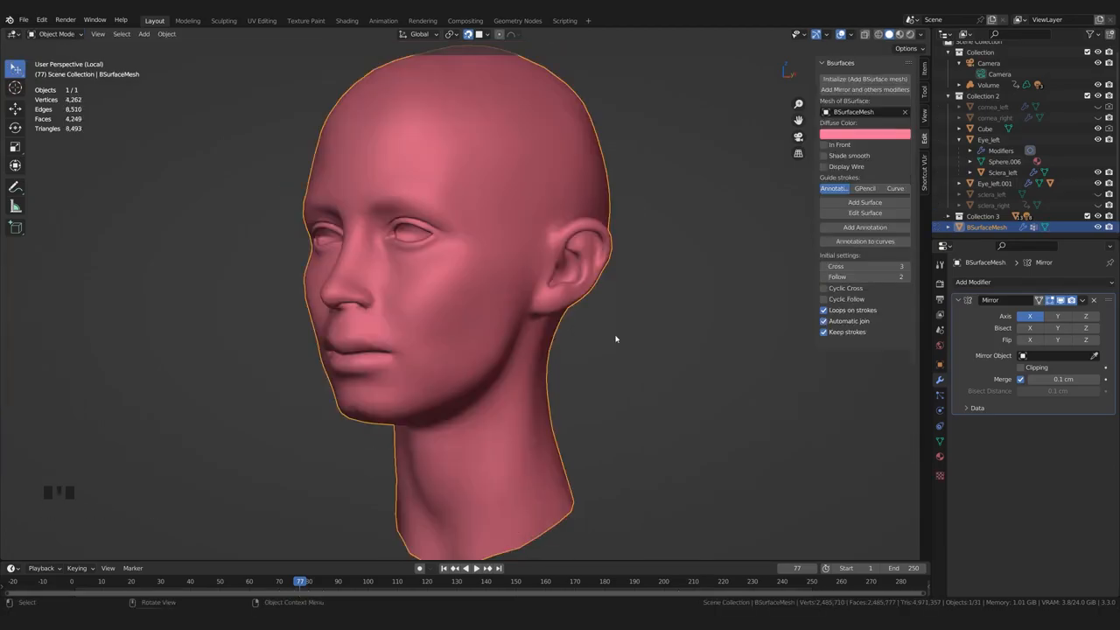
Enter Edit Mode and select the vertices assigned to the vertex group named Group
{"action": "middle_click_drag", "start_coordinate": [615, 339], "coordinate": [593, 351]}
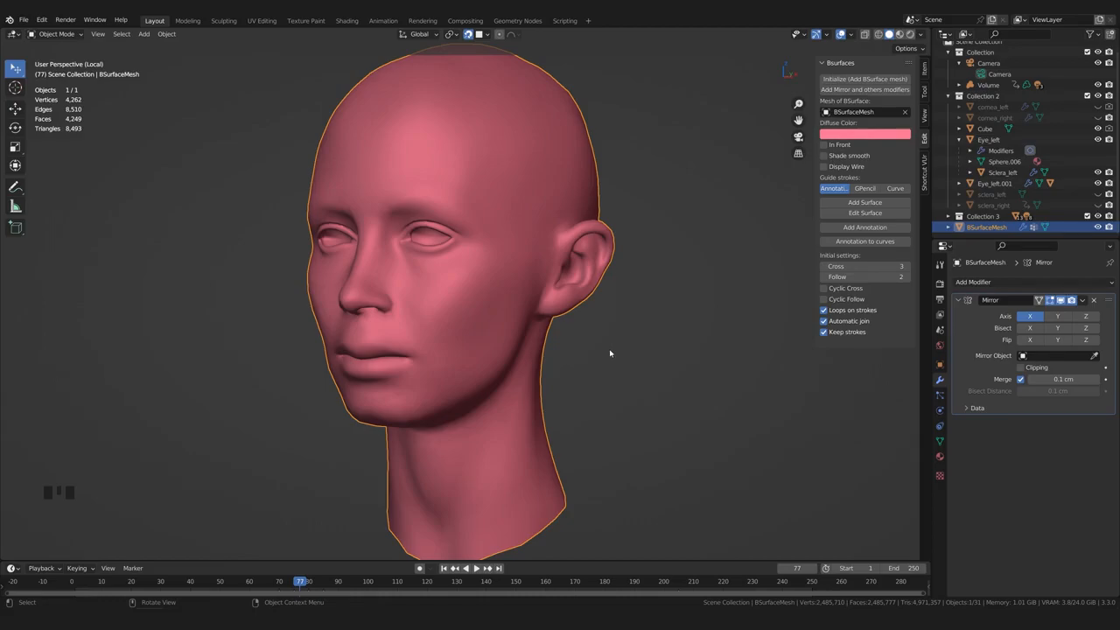
{"action": "middle_click_drag", "start_coordinate": [602, 371], "coordinate": [600, 463]}
{"action": "mouse_move", "coordinate": [600, 464]}
{"action": "middle_mouse_down", "text": "shift"}
{"action": "mouse_move", "coordinate": [639, 490]}
{"action": "mouse_move", "coordinate": [615, 448]}
{"action": "middle_mouse_up", "text": "shift"}
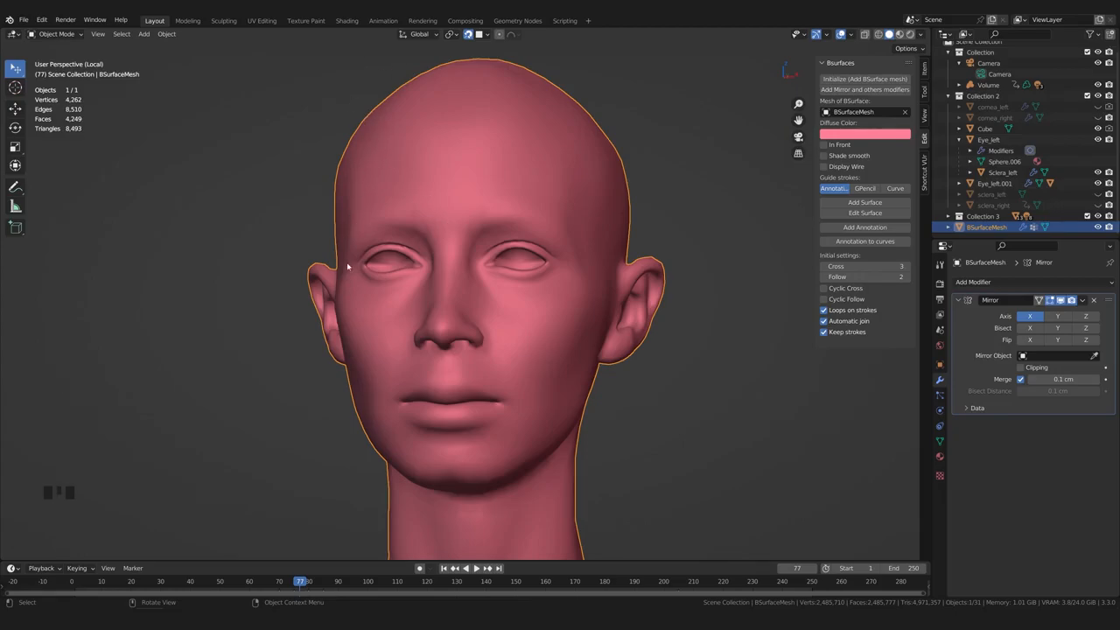
{"action": "middle_click_drag", "start_coordinate": [505, 427], "coordinate": [671, 233]}
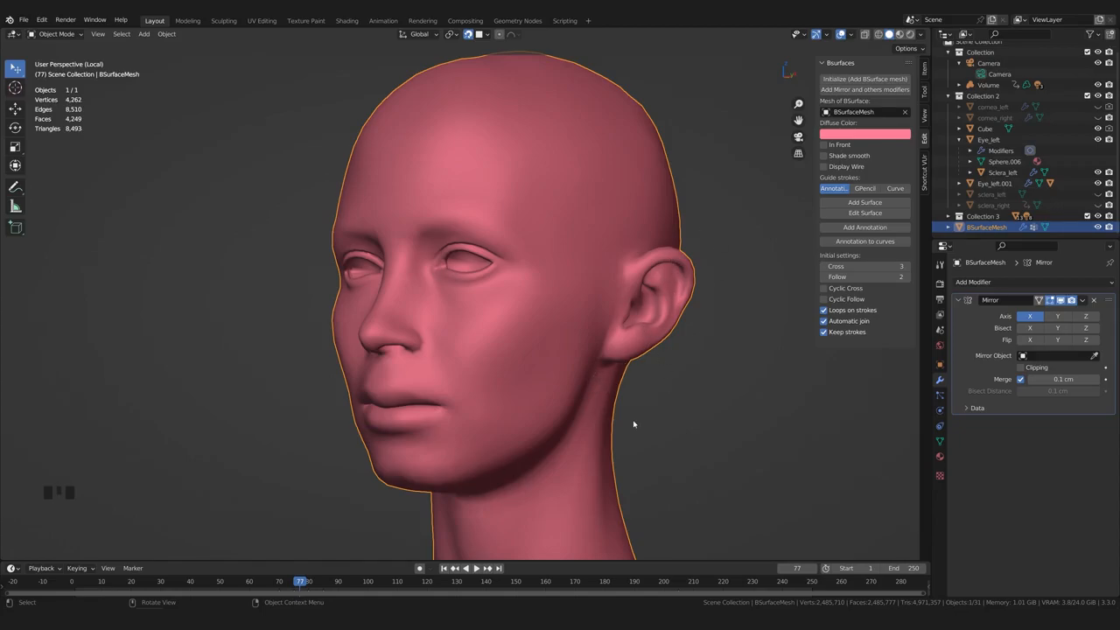
{"action": "left_click", "coordinate": [939, 441]}
{"action": "key", "text": "Tab"}
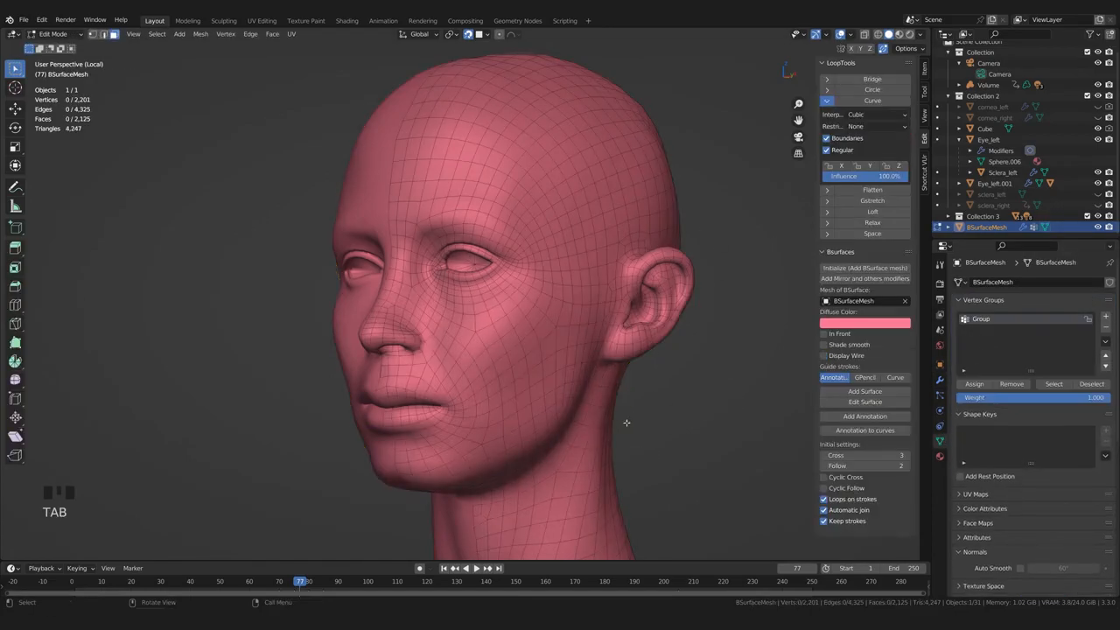
{"action": "left_click", "coordinate": [1054, 384]}
Extend the vertex selection over the outer ear and toward the cheek below the earlobe
{"action": "middle_click_drag", "start_coordinate": [792, 429], "coordinate": [590, 413]}
{"action": "scroll", "coordinate": [752, 433], "scroll_direction": "up", "scroll_amount": 2}
{"action": "scroll", "coordinate": [652, 425], "scroll_direction": "up", "scroll_amount": 2}
{"action": "scroll", "coordinate": [624, 430], "scroll_direction": "up", "scroll_amount": 1}
{"action": "scroll", "coordinate": [575, 426], "scroll_direction": "up", "scroll_amount": 1}
{"action": "key", "text": "Tab"}
{"action": "key", "text": "Tab"}
{"action": "mouse_move", "coordinate": [667, 410]}
{"action": "right_mouse_down", "text": "ctrl"}
{"action": "mouse_move", "coordinate": [669, 261]}
{"action": "mouse_move", "coordinate": [506, 228]}
{"action": "mouse_move", "coordinate": [476, 360]}
{"action": "mouse_move", "coordinate": [525, 486]}
{"action": "right_mouse_up", "text": "ctrl"}
{"action": "mouse_move", "coordinate": [524, 485]}
{"action": "middle_mouse_down"}
{"action": "mouse_move", "coordinate": [586, 469]}
{"action": "mouse_move", "coordinate": [573, 409]}
{"action": "middle_mouse_up"}
{"action": "middle_click_drag", "start_coordinate": [516, 407], "coordinate": [478, 402]}
{"action": "right_click_drag", "start_coordinate": [478, 403], "coordinate": [444, 399], "text": "ctrl"}
{"action": "mouse_move", "coordinate": [454, 402]}
{"action": "middle_mouse_down"}
{"action": "mouse_move", "coordinate": [435, 408]}
{"action": "mouse_move", "coordinate": [432, 377]}
{"action": "middle_mouse_up"}
{"action": "left_click", "coordinate": [436, 380], "text": "alt"}
{"action": "key", "text": "ctrl+z"}
{"action": "left_click", "coordinate": [449, 374], "text": "shift"}
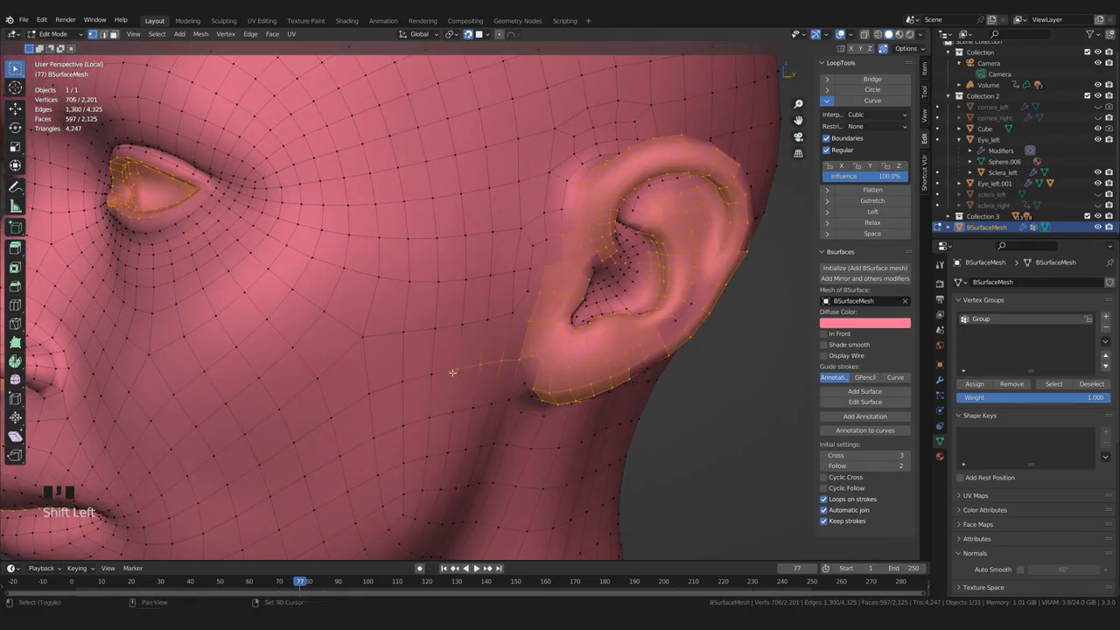
Adjust the selection vertex by vertex around and behind the earlobe, and turn on X-ray display
{"action": "middle_click_drag", "start_coordinate": [500, 360], "coordinate": [504, 421]}
{"action": "left_click", "coordinate": [515, 376], "text": "shift"}
{"action": "left_click", "coordinate": [527, 420], "text": "shift"}
{"action": "left_click", "coordinate": [545, 429], "text": "shift"}
{"action": "left_click", "coordinate": [604, 423], "text": "shift"}
{"action": "middle_click_drag", "start_coordinate": [604, 422], "coordinate": [438, 472]}
{"action": "left_click", "coordinate": [477, 411], "text": "shift"}
{"action": "left_click", "coordinate": [500, 401], "text": "shift"}
{"action": "key", "text": "alt+z"}
{"action": "scroll", "coordinate": [604, 402], "scroll_direction": "up", "scroll_amount": 2}
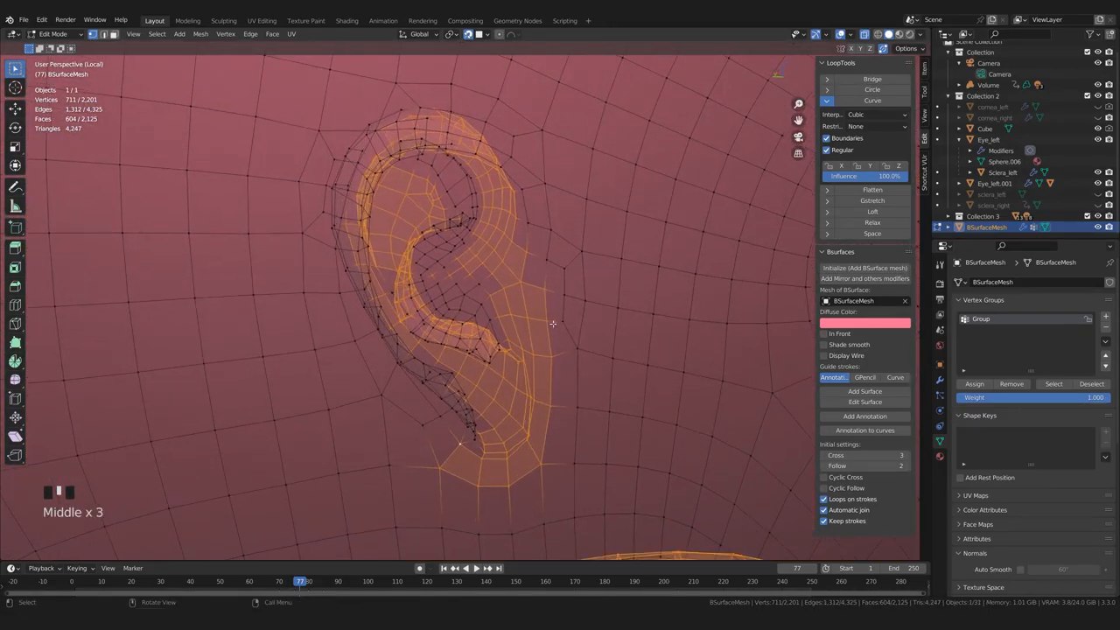
Lasso the unselected vertices around the ear's front and lobe, and add single vertices along its upper rim
{"action": "right_click_drag", "start_coordinate": [432, 476], "coordinate": [563, 361], "text": "ctrl"}
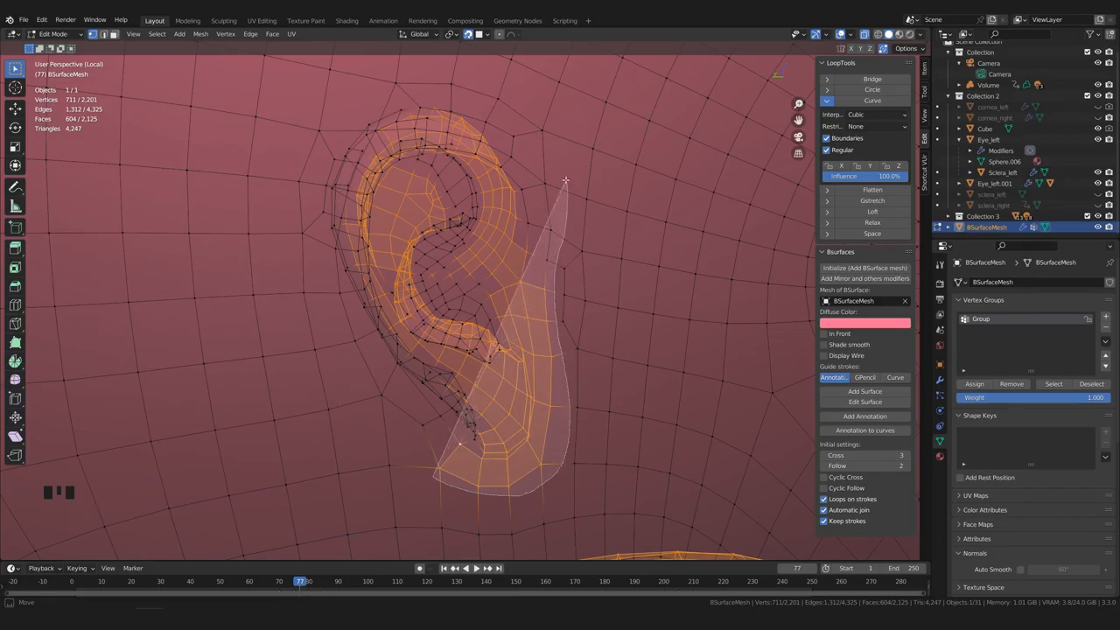
{"action": "right_click_drag", "start_coordinate": [364, 442], "coordinate": [364, 442], "text": "ctrl"}
{"action": "mouse_move", "coordinate": [364, 442]}
{"action": "middle_mouse_down"}
{"action": "mouse_move", "coordinate": [393, 475]}
{"action": "mouse_move", "coordinate": [427, 210]}
{"action": "middle_mouse_up"}
{"action": "left_click", "coordinate": [377, 141], "text": "shift"}
{"action": "left_click", "coordinate": [407, 141], "text": "shift"}
{"action": "left_click", "coordinate": [440, 148], "text": "shift"}
{"action": "left_click", "coordinate": [466, 161], "text": "shift"}
Add the remaining unselected vertices inside, behind and below the ear until the whole ear is selected
{"action": "middle_click_drag", "start_coordinate": [520, 265], "coordinate": [376, 179]}
{"action": "left_click", "coordinate": [376, 179], "text": "shift"}
{"action": "left_click", "coordinate": [376, 179], "text": "shift"}
{"action": "middle_click_drag", "start_coordinate": [406, 295], "coordinate": [602, 394], "text": "shift"}
{"action": "left_click", "coordinate": [423, 425], "text": "shift"}
{"action": "scroll", "coordinate": [564, 395], "scroll_direction": "up", "scroll_amount": 2}
{"action": "middle_click_drag", "start_coordinate": [741, 345], "coordinate": [645, 352]}
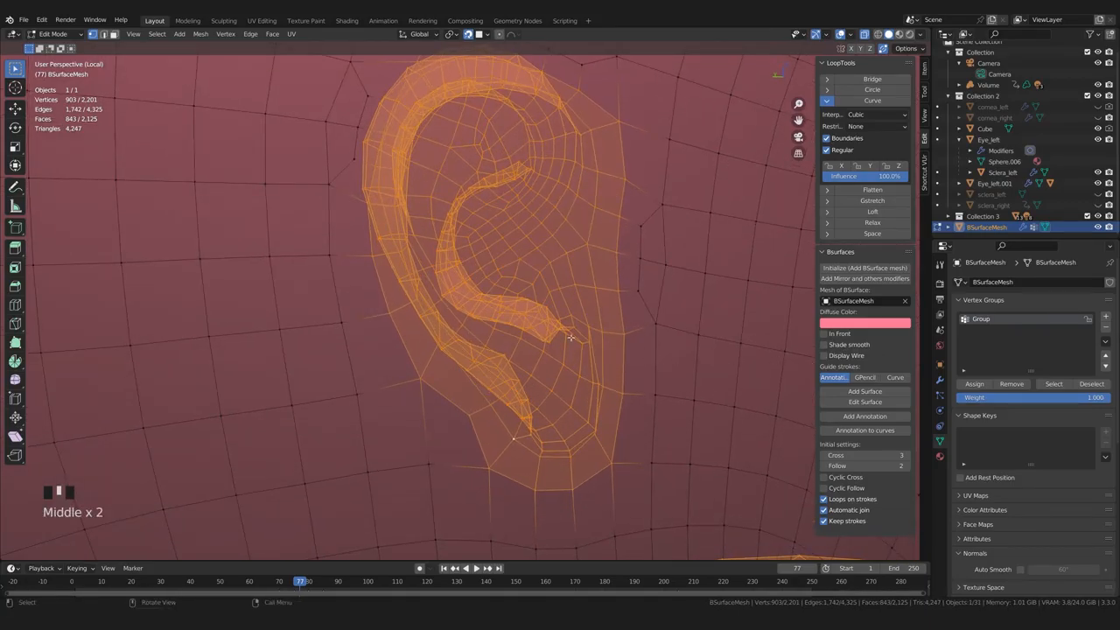
Assign the selected ear vertices to the active vertex group
{"action": "middle_click_drag", "start_coordinate": [569, 337], "coordinate": [572, 337]}
{"action": "key", "text": "ctrl+g"}
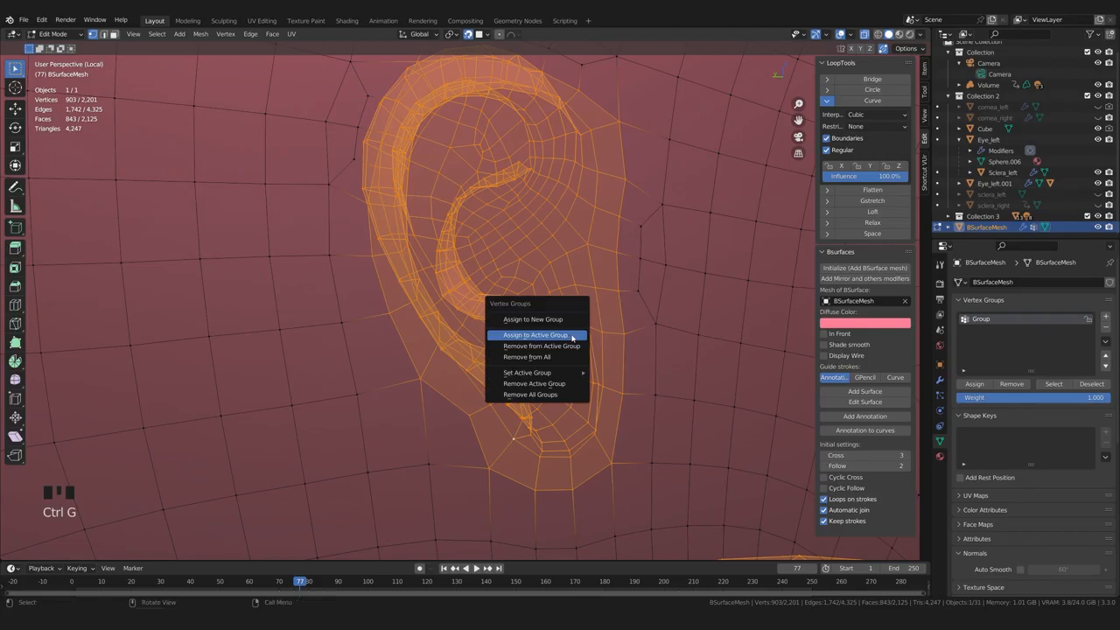
{"action": "left_click", "coordinate": [549, 336]}
{"action": "scroll", "coordinate": [549, 337], "scroll_direction": "down", "scroll_amount": 2}
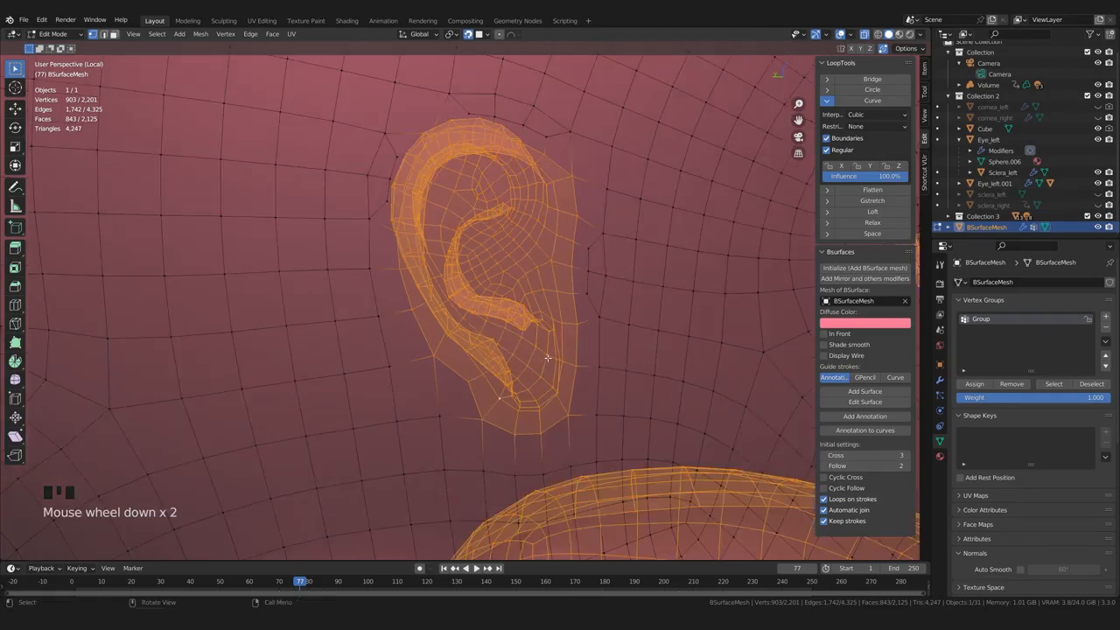
Leave local view and examine the ears and the overall topology of the mirrored, shrinkwrapped head from several angles
{"action": "middle_click_drag", "start_coordinate": [549, 339], "coordinate": [488, 356]}
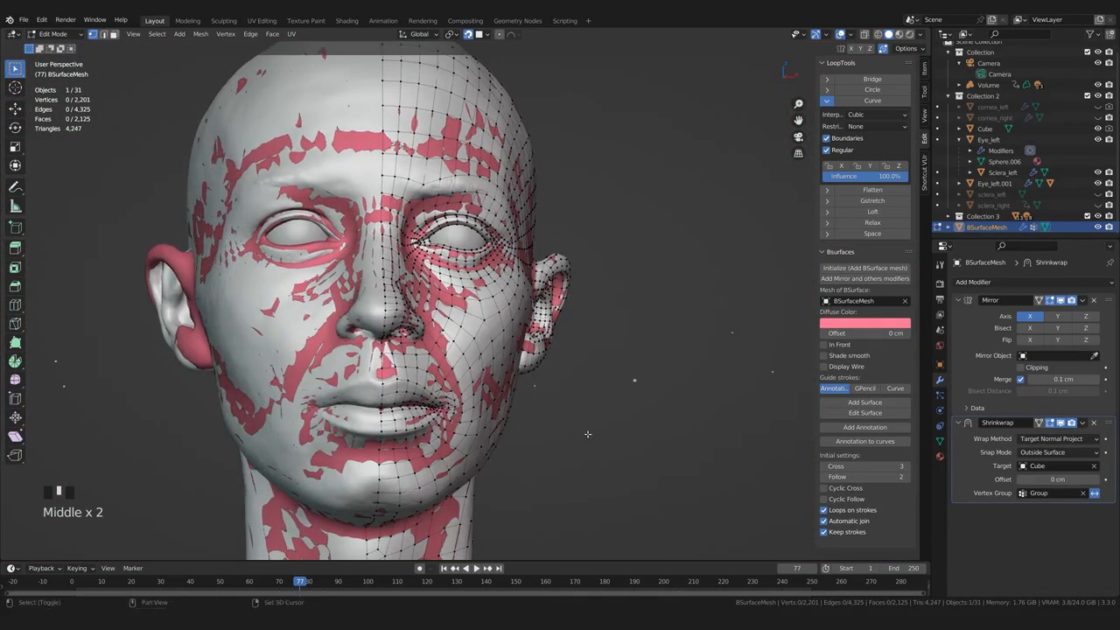
{"action": "middle_click_drag", "start_coordinate": [219, 288], "coordinate": [263, 289]}
{"action": "scroll", "coordinate": [262, 288], "scroll_direction": "up", "scroll_amount": 2}
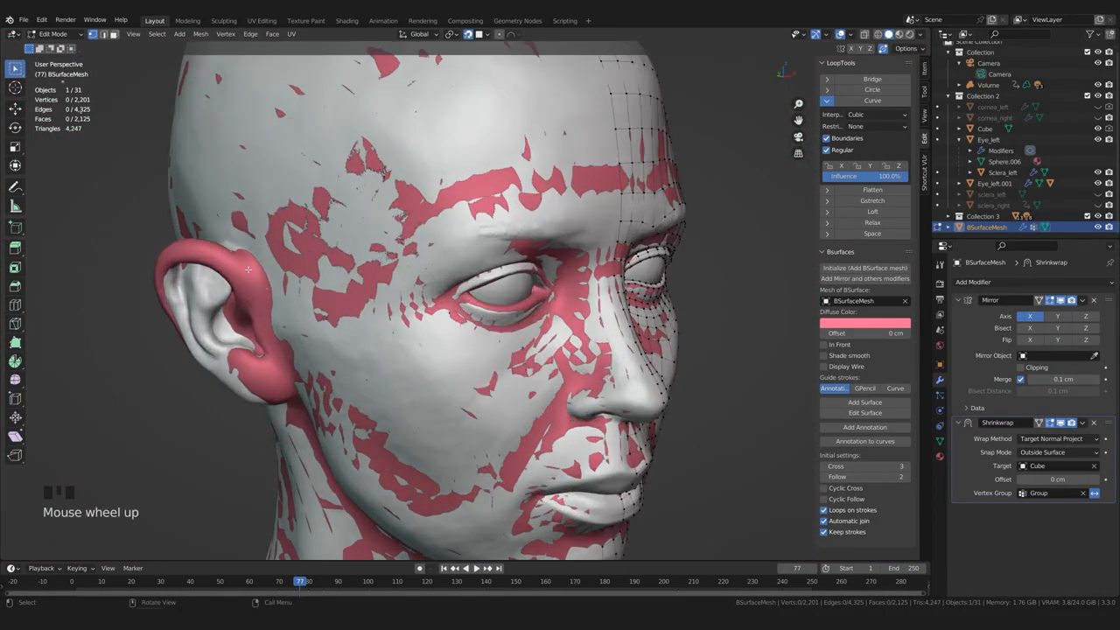
{"action": "middle_click_drag", "start_coordinate": [203, 367], "coordinate": [437, 350]}
{"action": "middle_click_drag", "start_coordinate": [438, 349], "coordinate": [411, 328], "text": "shift"}
{"action": "left_click", "coordinate": [1082, 495]}
{"action": "middle_click_drag", "start_coordinate": [543, 394], "coordinate": [258, 227]}
{"action": "scroll", "coordinate": [464, 391], "scroll_direction": "down", "scroll_amount": 2}
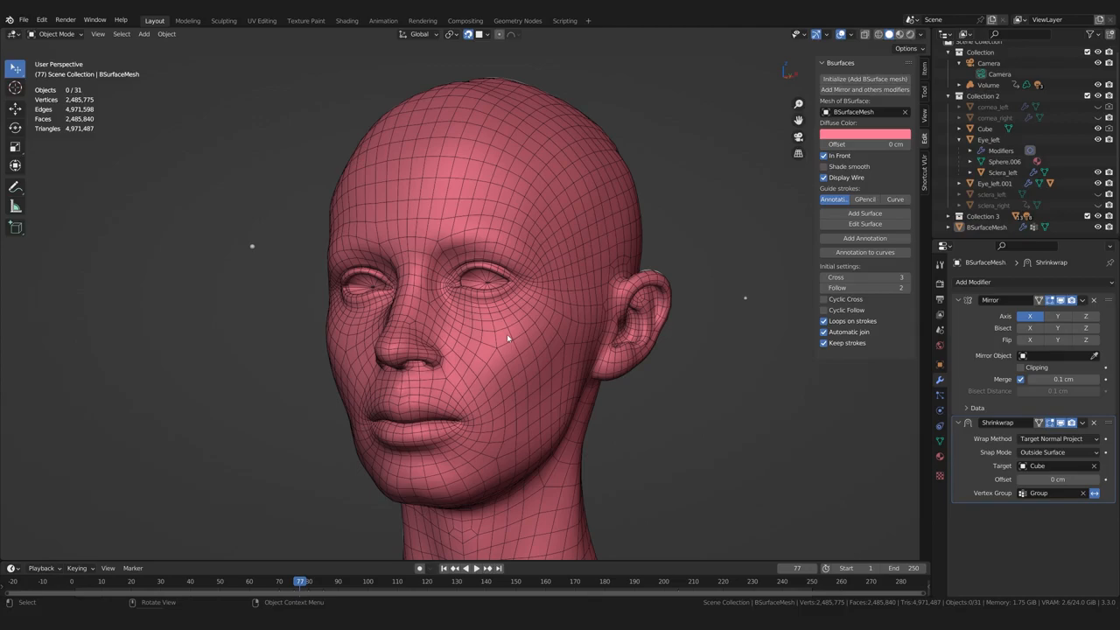
{"action": "middle_click_drag", "start_coordinate": [493, 352], "coordinate": [457, 360]}
{"action": "scroll", "coordinate": [447, 353], "scroll_direction": "up", "scroll_amount": 1}
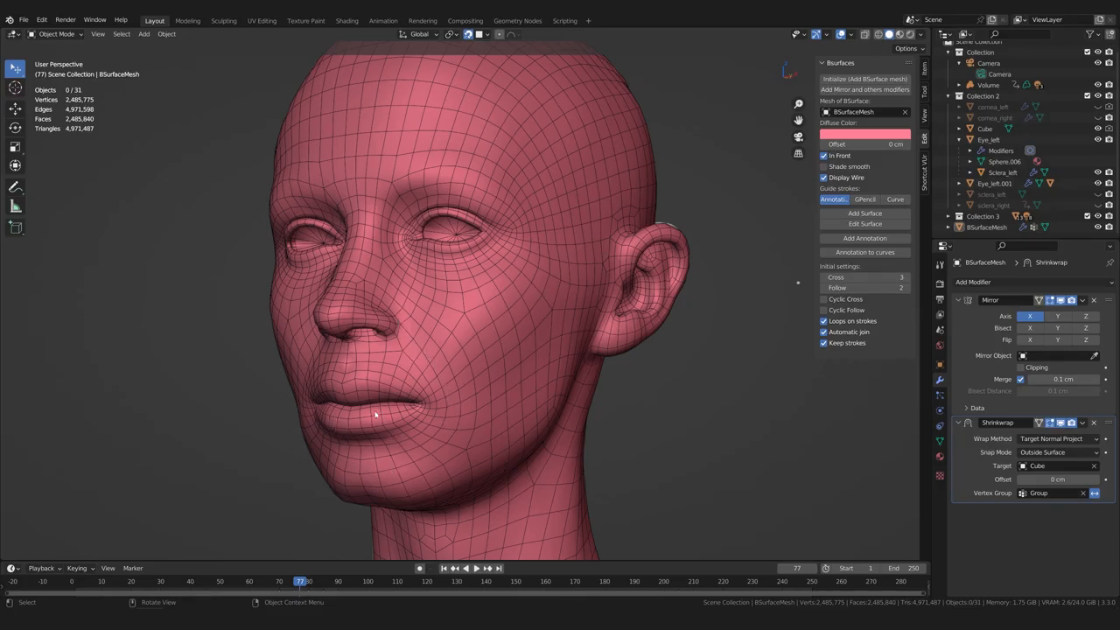
{"action": "mouse_move", "coordinate": [551, 464]}
{"action": "middle_mouse_down"}
{"action": "mouse_move", "coordinate": [532, 457]}
{"action": "mouse_move", "coordinate": [548, 462]}
{"action": "middle_mouse_up"}
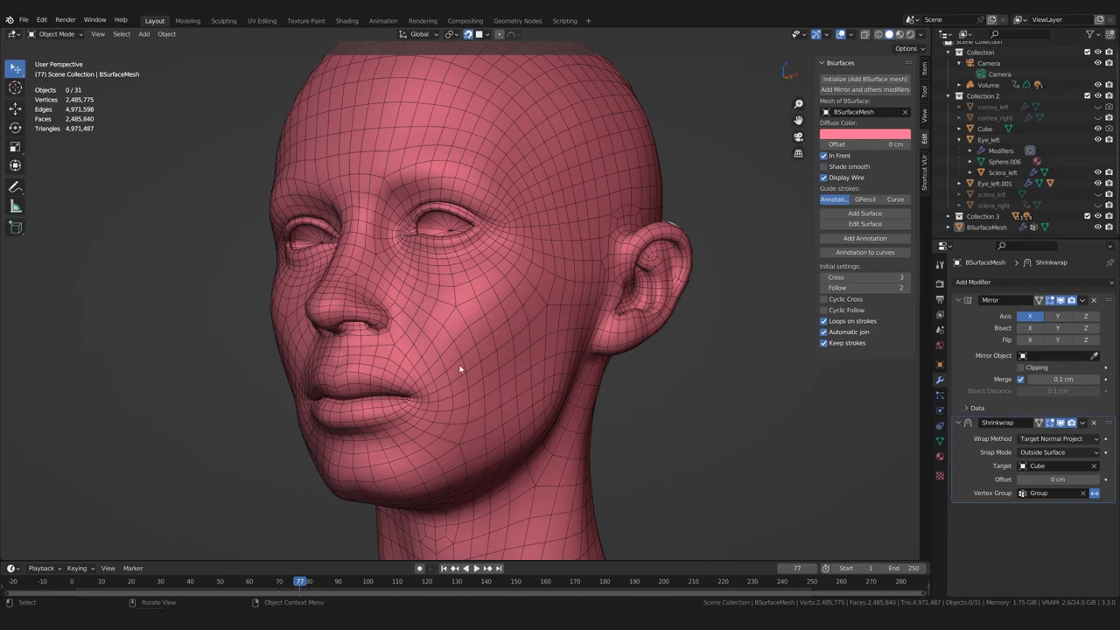
{"action": "middle_click_drag", "start_coordinate": [425, 382], "coordinate": [426, 383]}
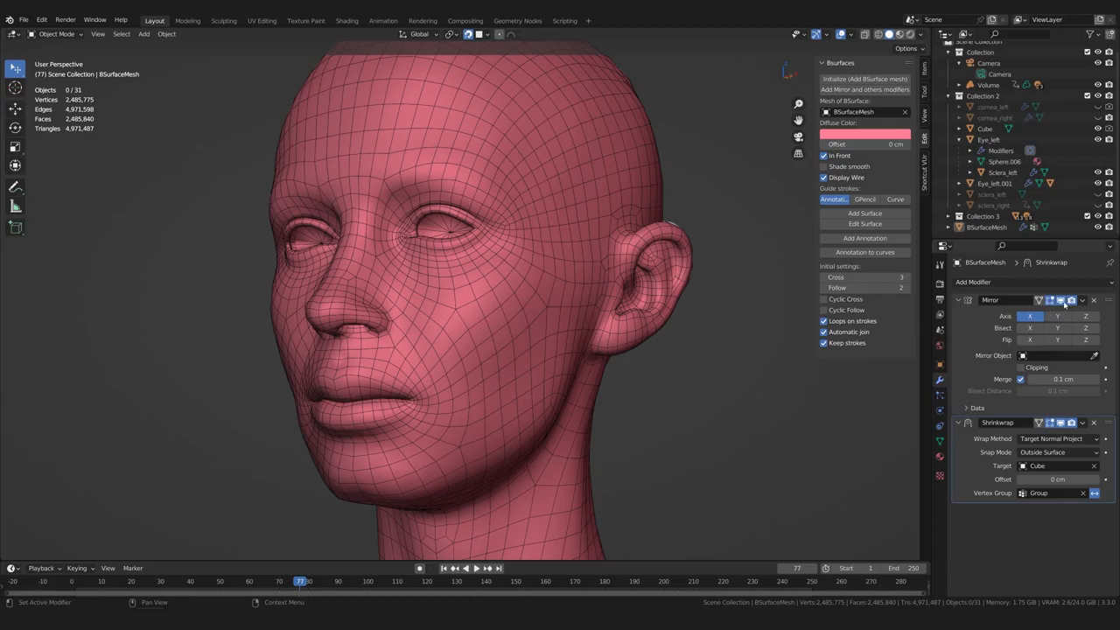
Hide the Mirror modifier in the viewport and open the isolated head mesh in Edit Mode
{"action": "left_click", "coordinate": [1060, 300]}
{"action": "middle_click_drag", "start_coordinate": [449, 368], "coordinate": [418, 394]}
{"action": "left_click", "coordinate": [445, 385]}
{"action": "key", "text": "KP_Divide"}
{"action": "scroll", "coordinate": [475, 373], "scroll_direction": "up", "scroll_amount": 2}
{"action": "key", "text": "ctrl+Tab"}
{"action": "left_click", "coordinate": [484, 399]}
{"action": "scroll", "coordinate": [418, 394], "scroll_direction": "up", "scroll_amount": 1}
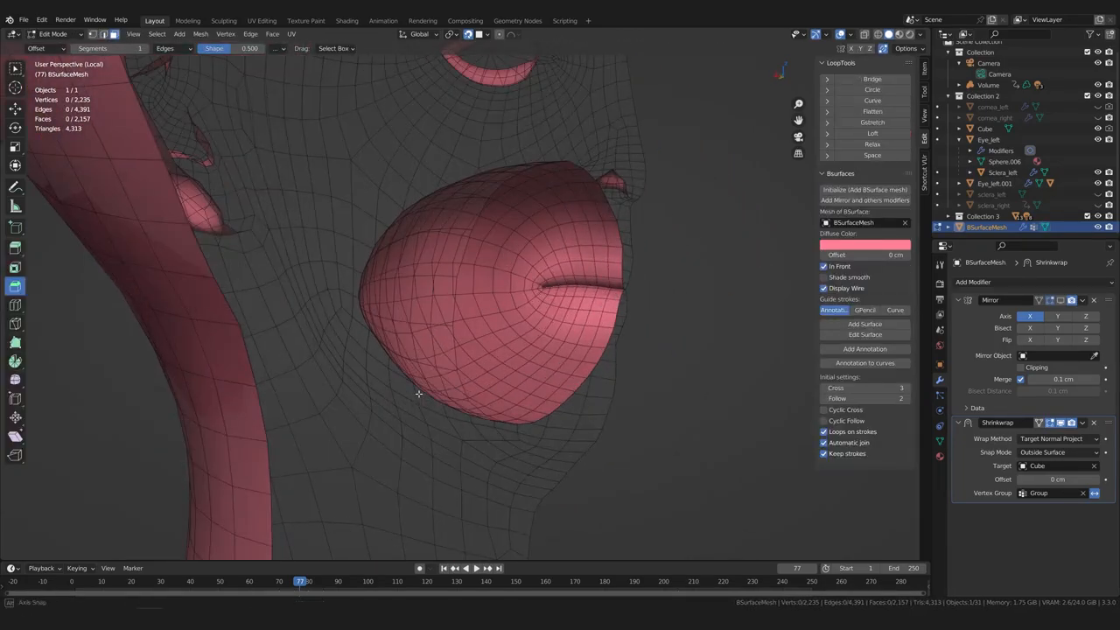
Select four neighbouring faces at the back of the mouth cavity and activate the Select Box tool
{"action": "left_click", "coordinate": [441, 307]}
{"action": "left_click", "coordinate": [424, 309], "text": "shift"}
{"action": "left_click", "coordinate": [426, 355], "text": "shift"}
{"action": "left_click", "coordinate": [447, 355], "text": "shift"}
{"action": "mouse_move", "coordinate": [448, 360]}
{"action": "middle_mouse_down"}
{"action": "mouse_move", "coordinate": [470, 383]}
{"action": "mouse_move", "coordinate": [448, 380]}
{"action": "middle_mouse_up"}
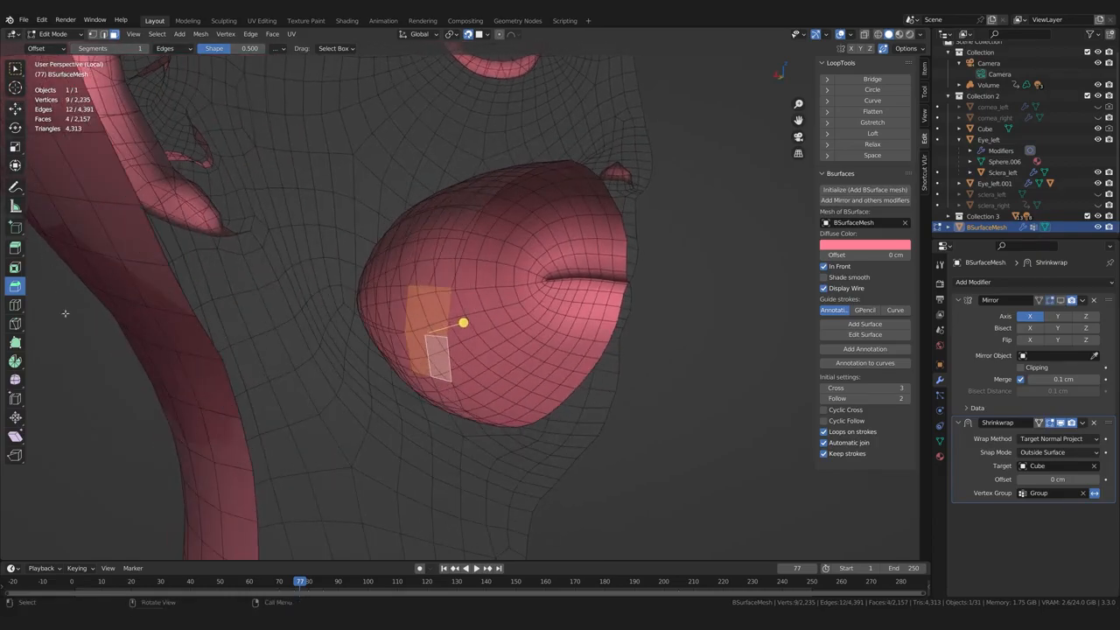
{"action": "middle_click_drag", "start_coordinate": [300, 325], "coordinate": [416, 370]}
{"action": "key", "text": "w"}
{"action": "middle_click_drag", "start_coordinate": [416, 370], "coordinate": [427, 373]}
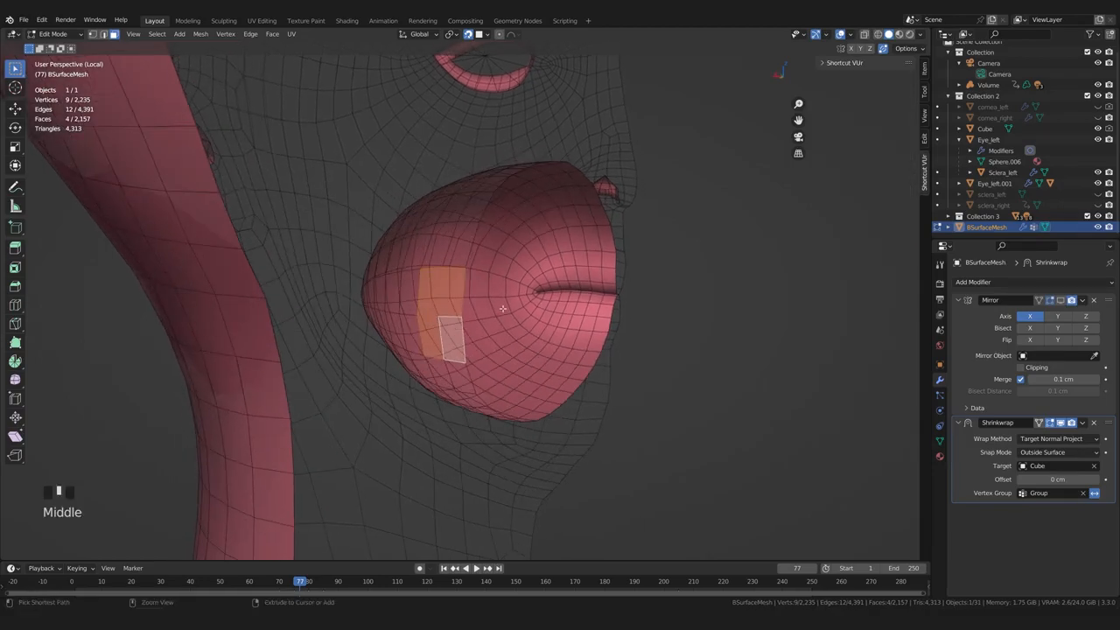
Grow the face selection from the mouth cavity out over the lips to the nose base and the upper chin
{"action": "key", "text": "ctrl+KP_Add"}
{"action": "key", "text": "ctrl+KP_Add"}
{"action": "key", "text": "ctrl+KP_Add"}
{"action": "key", "text": "ctrl+KP_Add"}
{"action": "key", "text": "ctrl+KP_Add"}
{"action": "key", "text": "ctrl+KP_Add"}
{"action": "key", "text": "ctrl+KP_Add"}
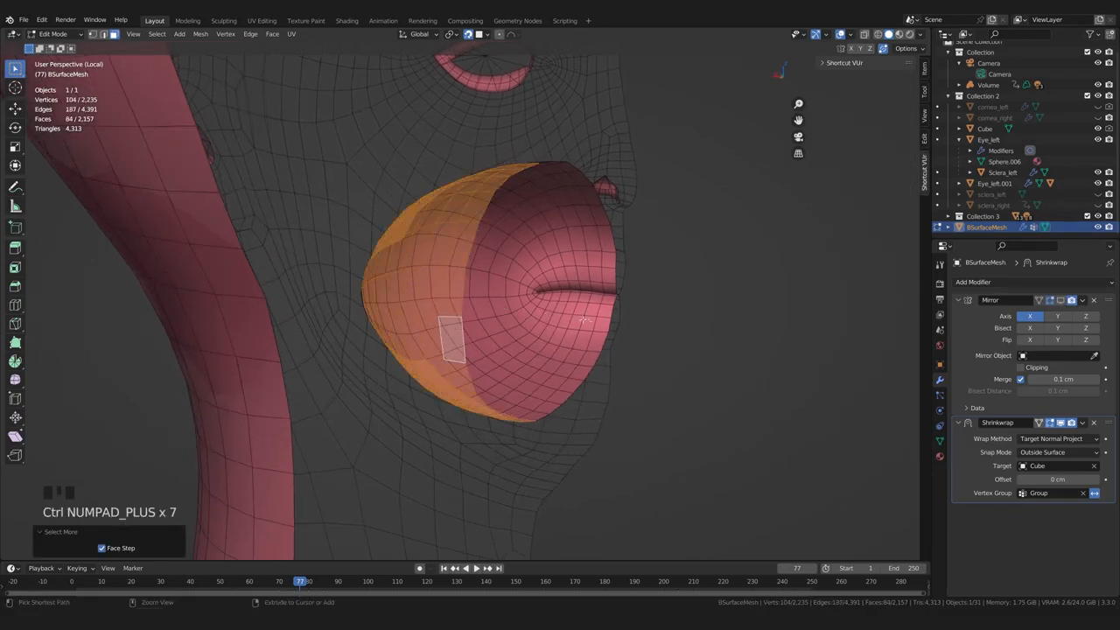
{"action": "key", "text": "ctrl+KP_Add"}
{"action": "key", "text": "ctrl+KP_Add"}
{"action": "key", "text": "ctrl+KP_Add"}
{"action": "key", "text": "ctrl+KP_Add"}
{"action": "key", "text": "ctrl+KP_Add"}
{"action": "key", "text": "ctrl+KP_Add"}
{"action": "key", "text": "ctrl+KP_Add"}
{"action": "key", "text": "ctrl+KP_Add"}
{"action": "key", "text": "ctrl+KP_Add"}
{"action": "key", "text": "ctrl+KP_Add"}
{"action": "key", "text": "ctrl+KP_Add"}
{"action": "middle_click_drag", "start_coordinate": [667, 327], "coordinate": [515, 318]}
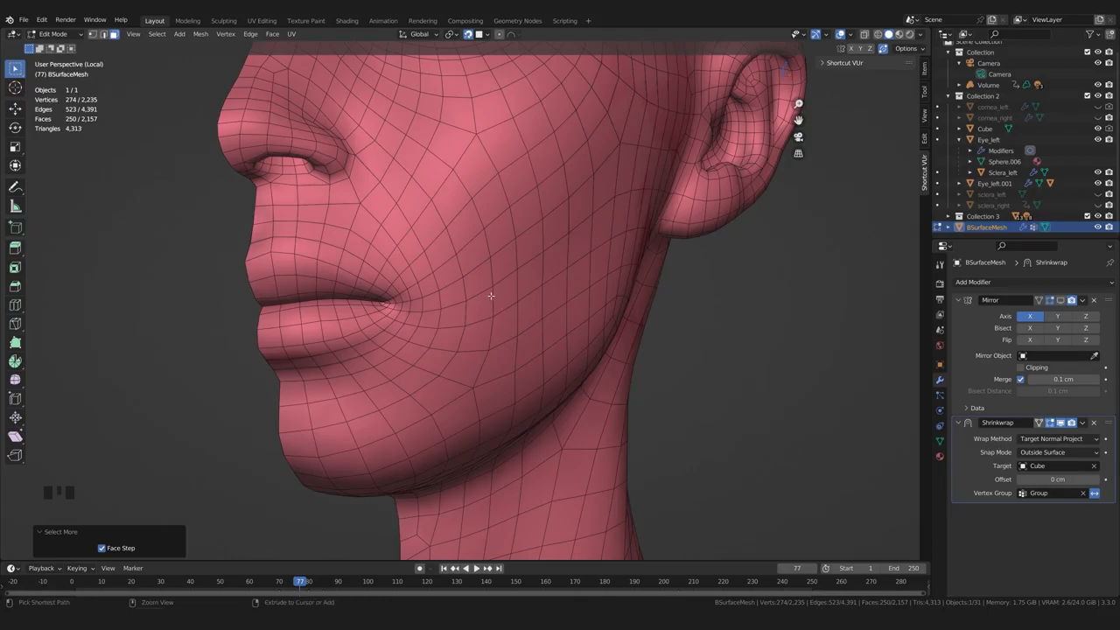
{"action": "key", "text": "ctrl+KP_Add"}
{"action": "key", "text": "ctrl+KP_Add"}
{"action": "key", "text": "ctrl+KP_Add"}
{"action": "key", "text": "ctrl+KP_Add"}
{"action": "key", "text": "ctrl+KP_Add"}
{"action": "key", "text": "ctrl+KP_Add"}
{"action": "key", "text": "ctrl+KP_Add"}
{"action": "key", "text": "ctrl+KP_Add"}
{"action": "key", "text": "ctrl+KP_Add"}
{"action": "key", "text": "ctrl+KP_Add"}
{"action": "key", "text": "ctrl+KP_Add"}
{"action": "key", "text": "ctrl+KP_Add"}
{"action": "key", "text": "ctrl+KP_Add"}
{"action": "key", "text": "ctrl+KP_Add"}
{"action": "key", "text": "ctrl+KP_Add"}
{"action": "middle_click_drag", "start_coordinate": [506, 314], "coordinate": [577, 289]}
{"action": "scroll", "coordinate": [607, 292], "scroll_direction": "up", "scroll_amount": 2}
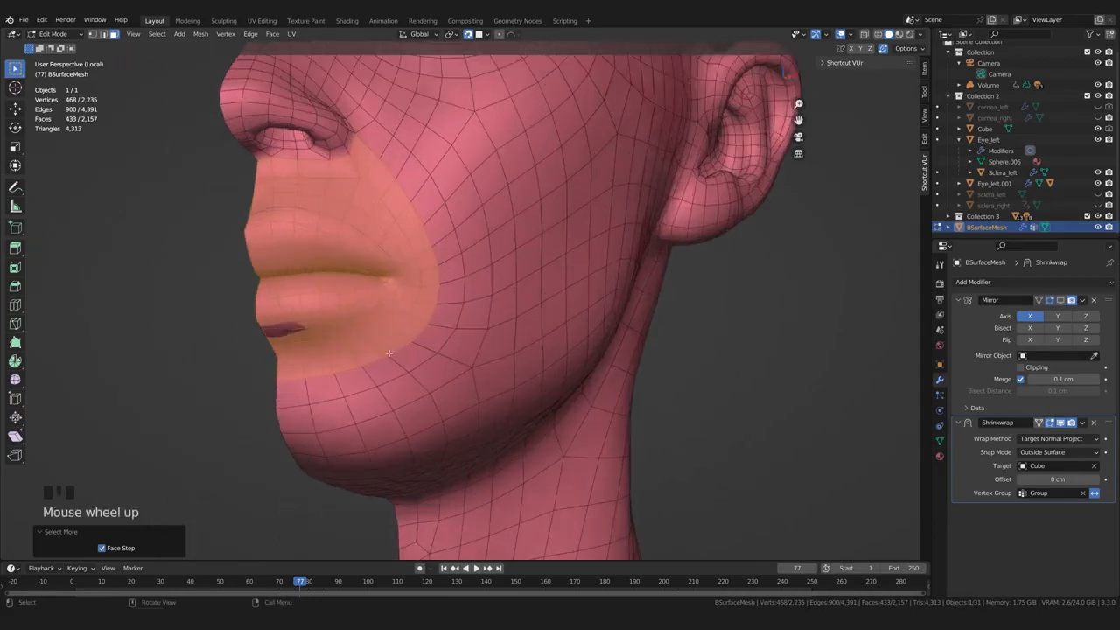
{"action": "middle_click_drag", "start_coordinate": [607, 292], "coordinate": [754, 336]}
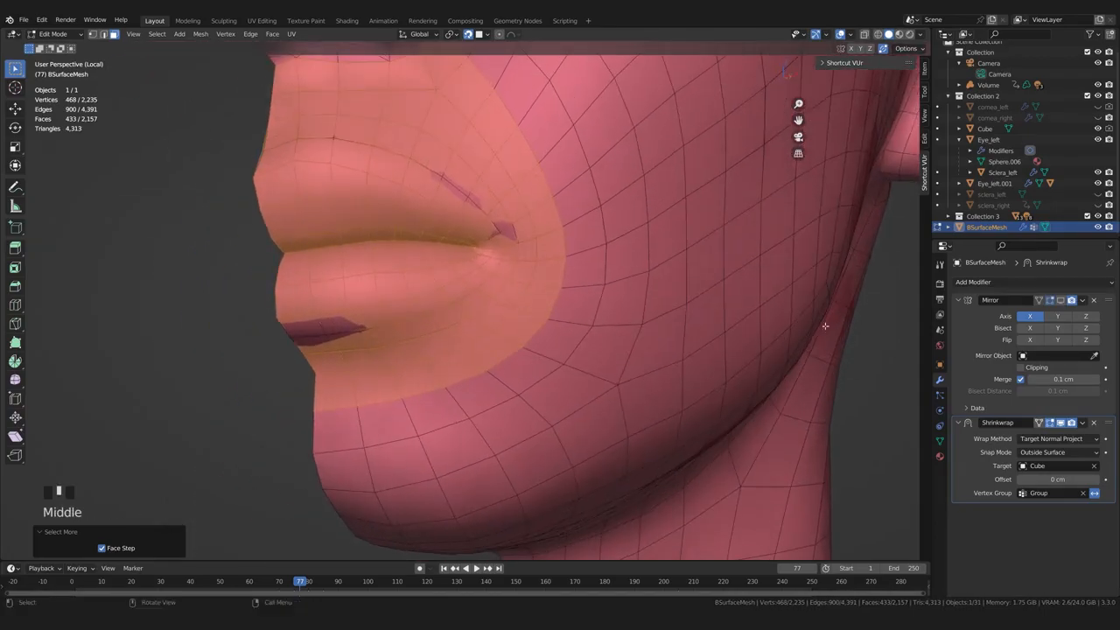
Turn on the Shrinkwrap modifier's on-cage display and check the selected mouth region from inside and outside
{"action": "left_click", "coordinate": [1039, 424]}
{"action": "middle_click_drag", "start_coordinate": [612, 437], "coordinate": [525, 457]}
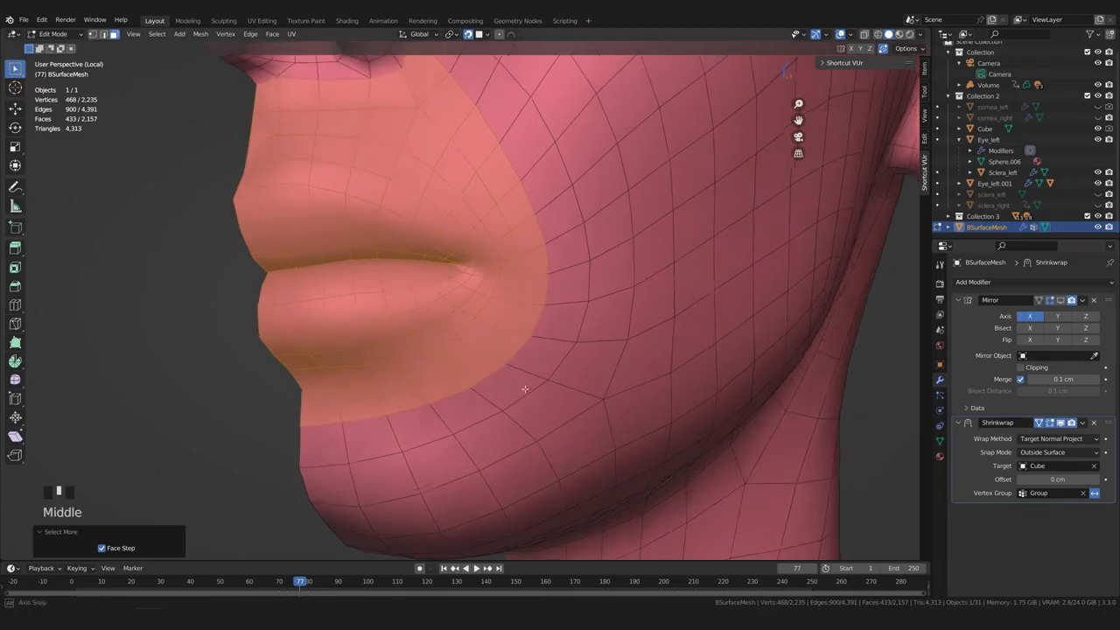
{"action": "scroll", "coordinate": [525, 458], "scroll_direction": "down", "scroll_amount": 3}
{"action": "middle_click_drag", "start_coordinate": [507, 387], "coordinate": [634, 416], "text": "shift"}
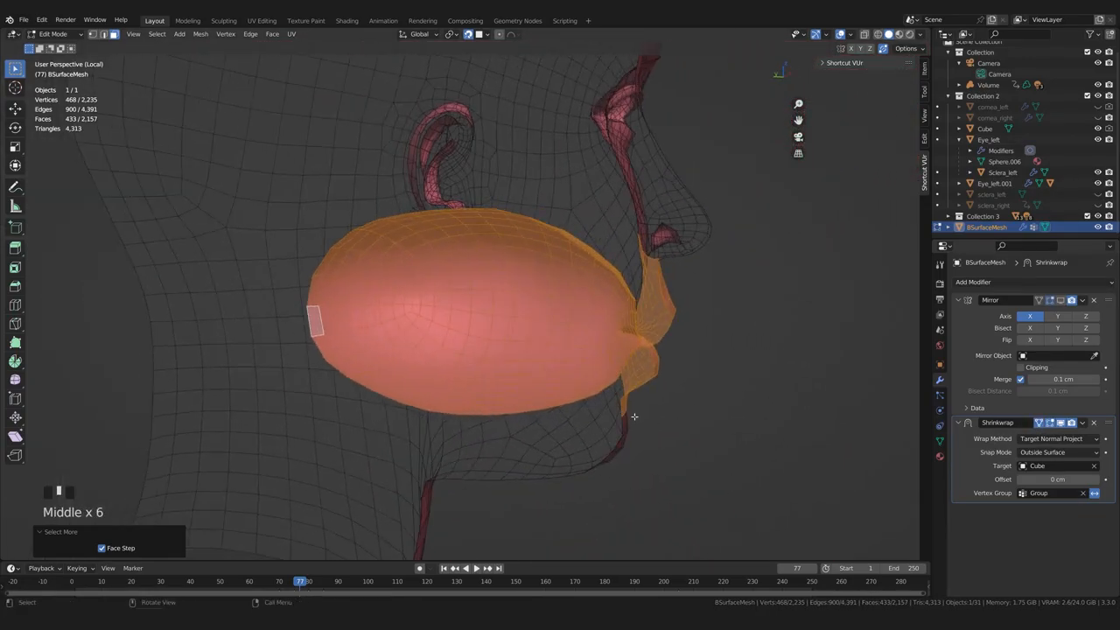
{"action": "middle_click_drag", "start_coordinate": [486, 354], "coordinate": [407, 368]}
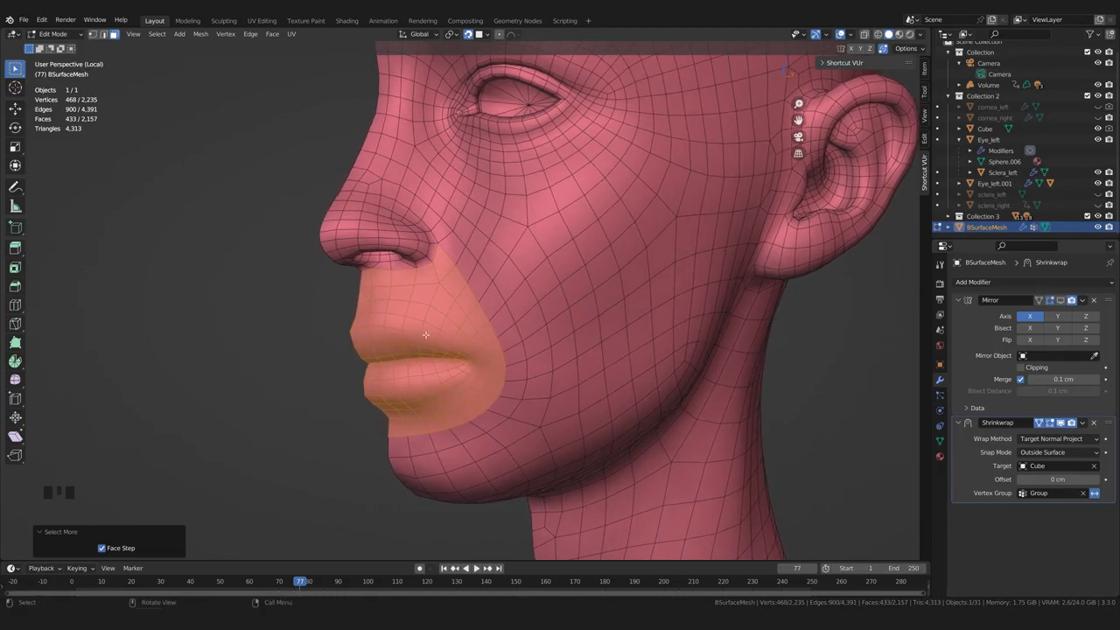
Switch to Sculpt Mode and create a face set from the Edit Mode selection of the mouth region
{"action": "middle_click_drag", "start_coordinate": [425, 335], "coordinate": [432, 341]}
{"action": "key", "text": "Tab"}
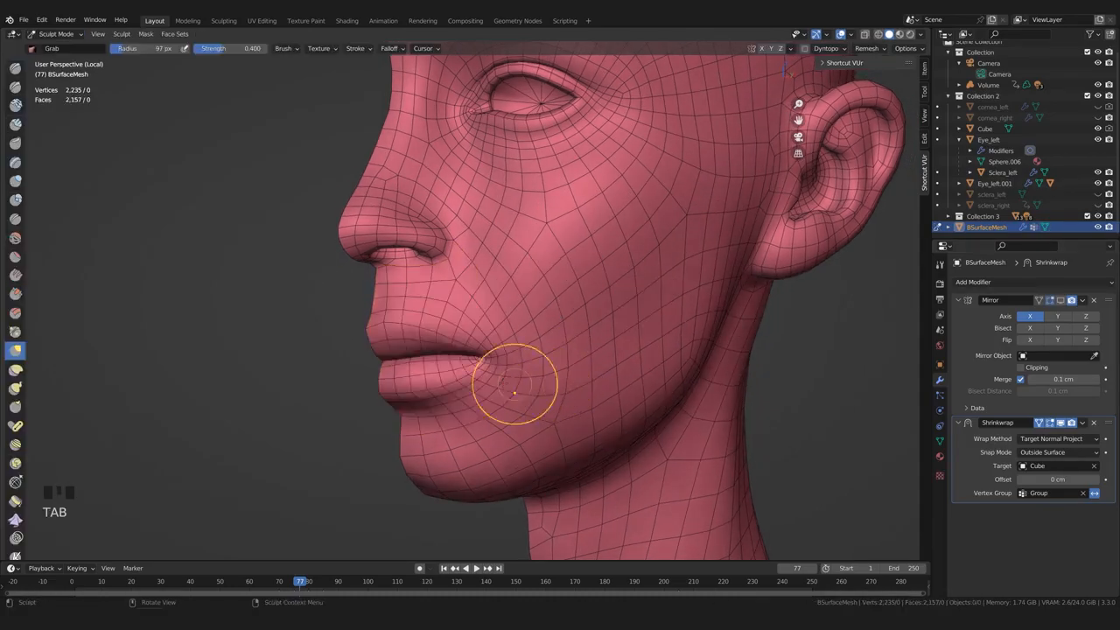
{"action": "middle_click_drag", "start_coordinate": [265, 263], "coordinate": [289, 271]}
{"action": "middle_click_drag", "start_coordinate": [273, 267], "coordinate": [252, 266], "text": "shift"}
{"action": "mouse_move", "coordinate": [499, 370]}
{"action": "middle_mouse_down"}
{"action": "mouse_move", "coordinate": [482, 396]}
{"action": "mouse_move", "coordinate": [475, 387]}
{"action": "middle_mouse_up"}
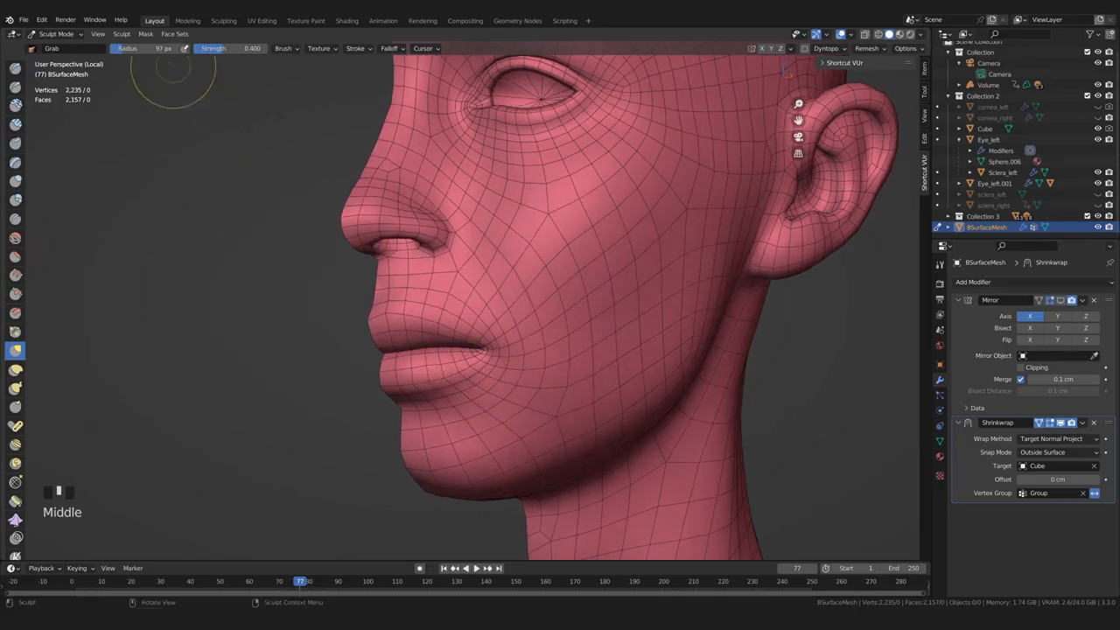
{"action": "left_click", "coordinate": [174, 33]}
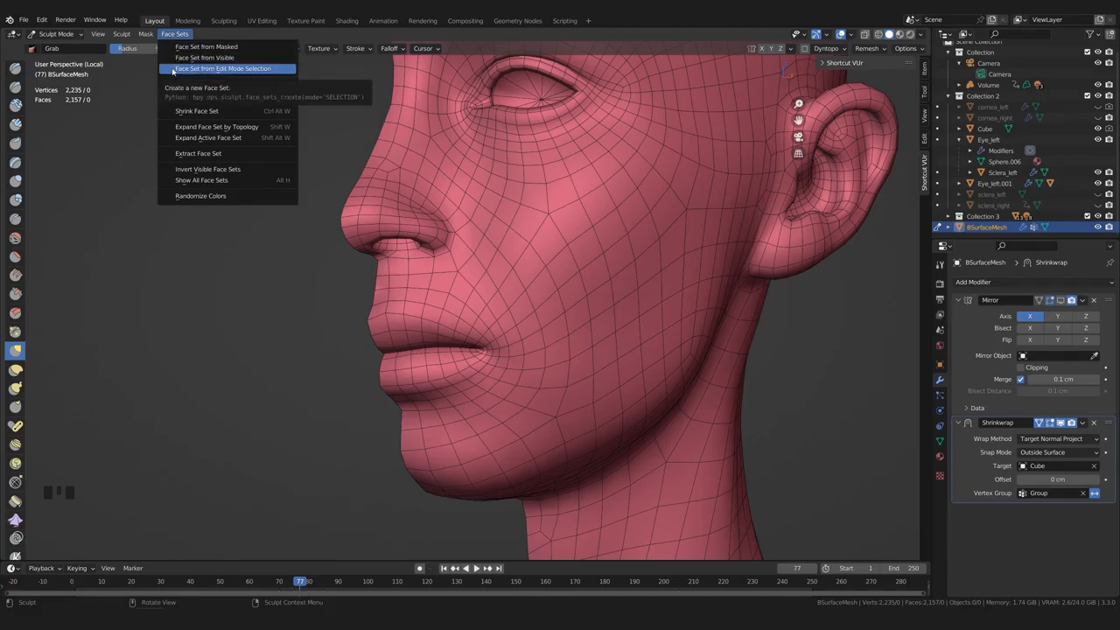
{"action": "left_click", "coordinate": [175, 68]}
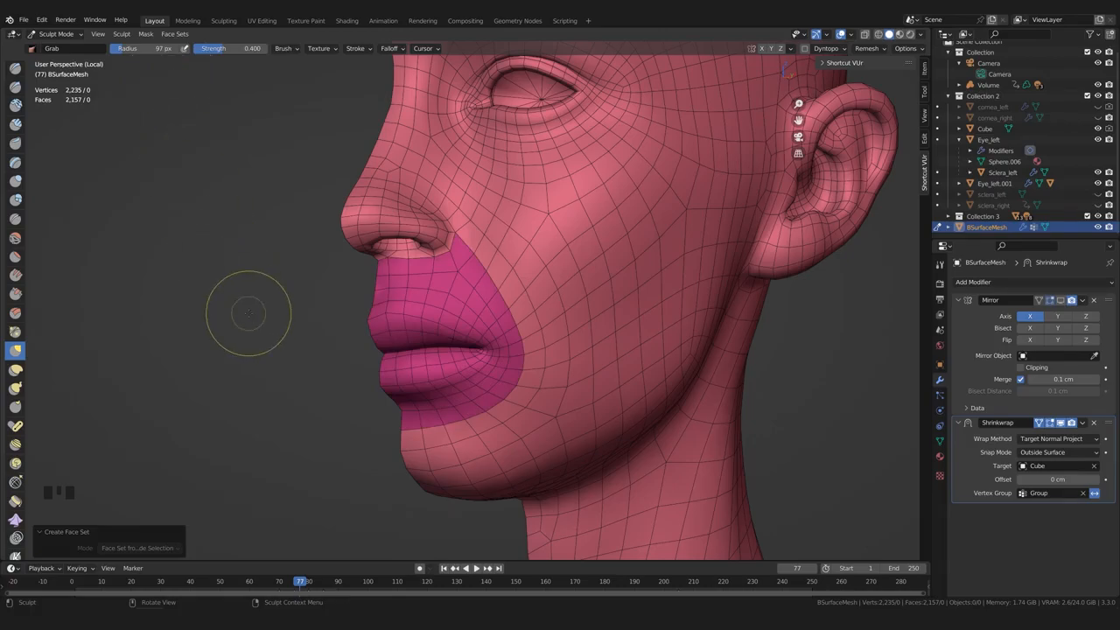
Show the Mirror modifier in the viewport again so the mouth face set covers both halves of the head
{"action": "scroll", "coordinate": [250, 319], "scroll_direction": "down", "scroll_amount": 1}
{"action": "scroll", "coordinate": [249, 319], "scroll_direction": "down", "scroll_amount": 2}
{"action": "middle_click_drag", "start_coordinate": [251, 317], "coordinate": [252, 318]}
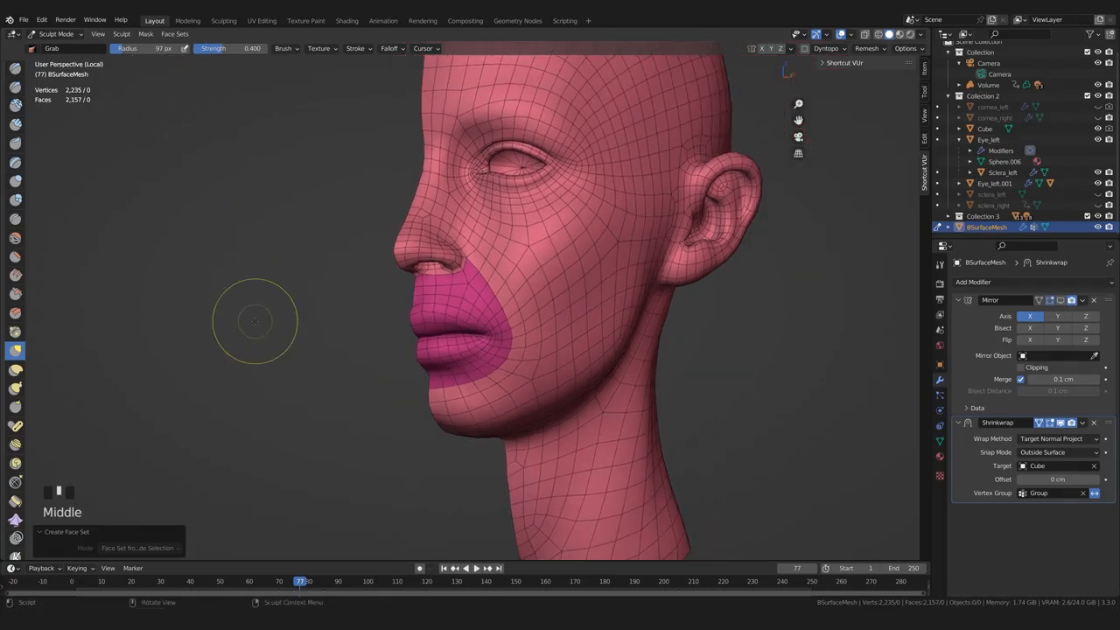
{"action": "scroll", "coordinate": [324, 297], "scroll_direction": "down", "scroll_amount": 1}
{"action": "middle_click_drag", "start_coordinate": [325, 297], "coordinate": [306, 333], "text": "shift"}
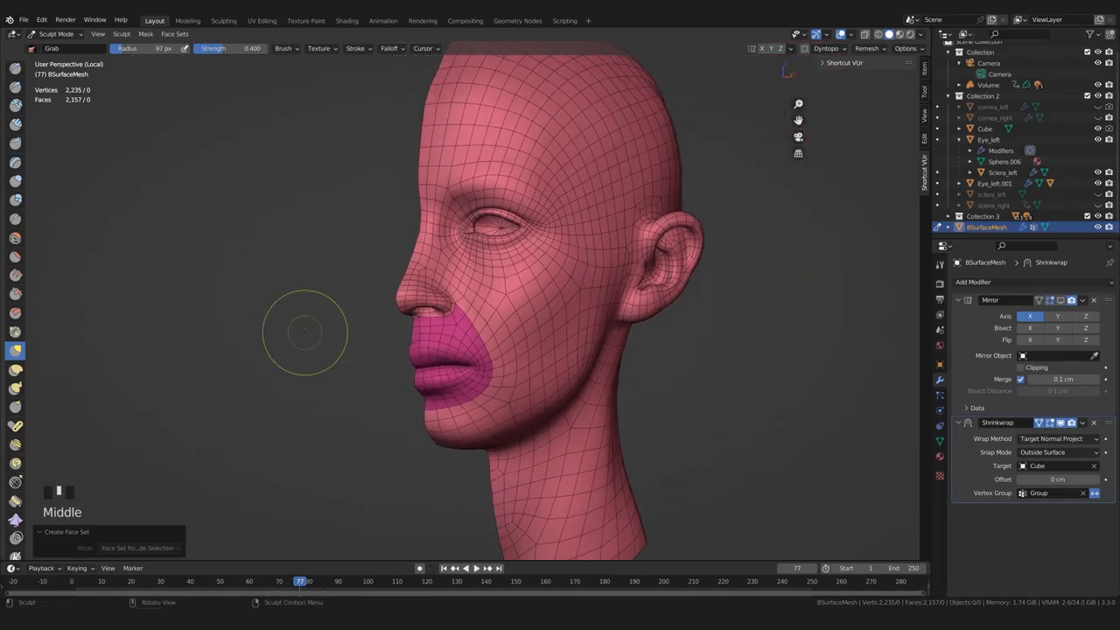
{"action": "scroll", "coordinate": [306, 332], "scroll_direction": "up", "scroll_amount": 1}
{"action": "middle_click", "coordinate": [312, 352]}
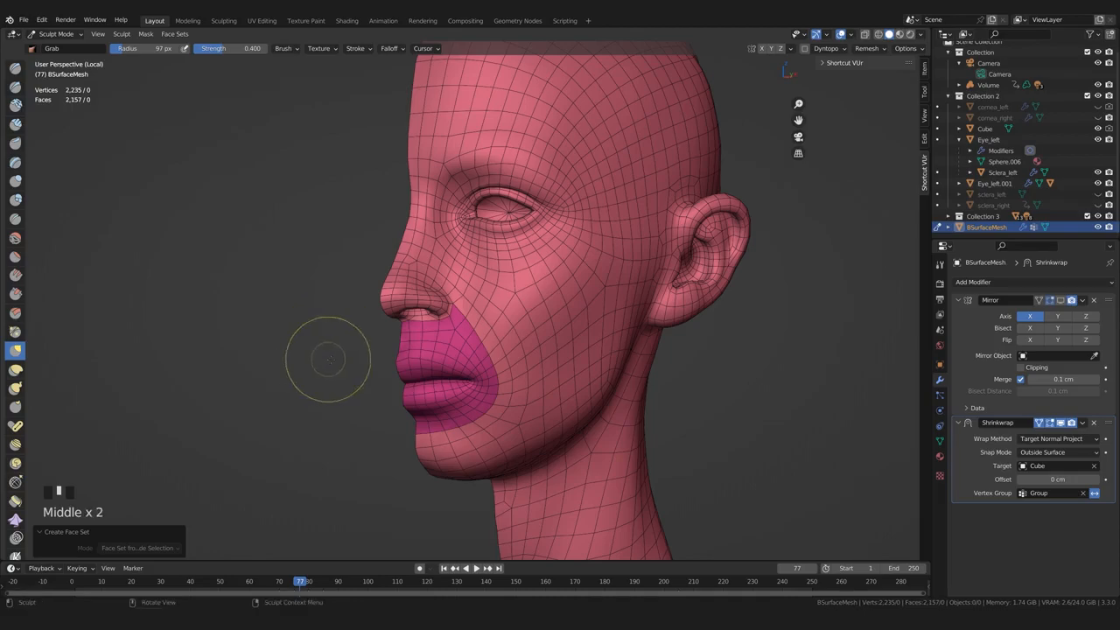
{"action": "left_click", "coordinate": [1059, 301]}
{"action": "middle_click_drag", "start_coordinate": [628, 357], "coordinate": [688, 393]}
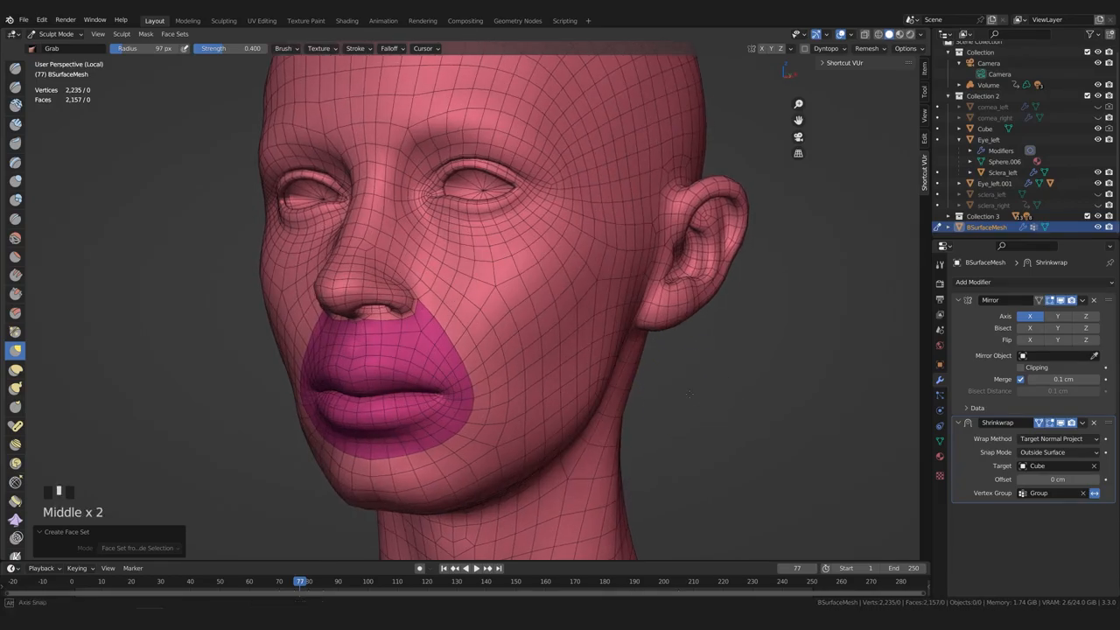
{"action": "scroll", "coordinate": [665, 356], "scroll_direction": "down", "scroll_amount": 2}
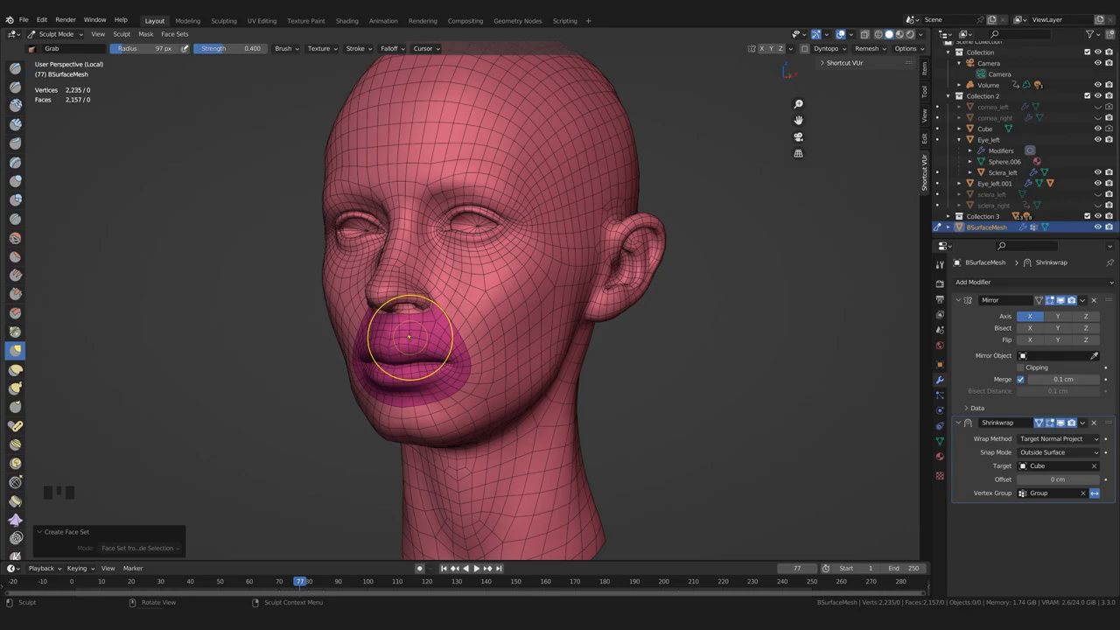
Isolate the mouth face set to view it alone, and reveal the rest of the head again
{"action": "key", "text": "h"}
{"action": "middle_click_drag", "start_coordinate": [407, 331], "coordinate": [325, 425]}
{"action": "scroll", "coordinate": [491, 398], "scroll_direction": "up", "scroll_amount": 1}
{"action": "scroll", "coordinate": [362, 393], "scroll_direction": "down", "scroll_amount": 1}
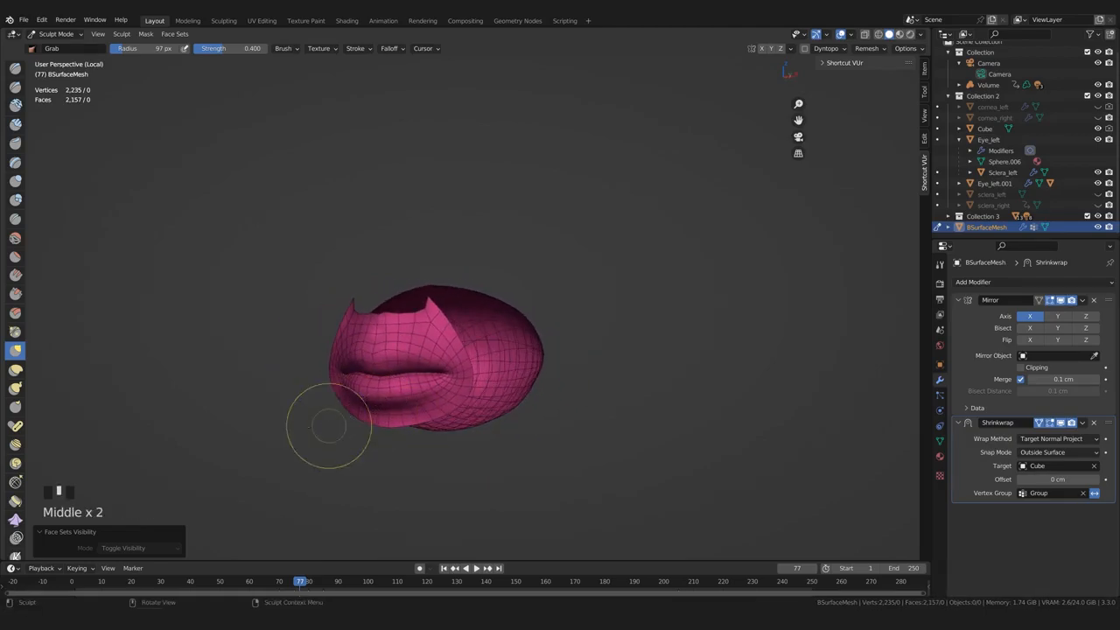
{"action": "key", "text": "h"}
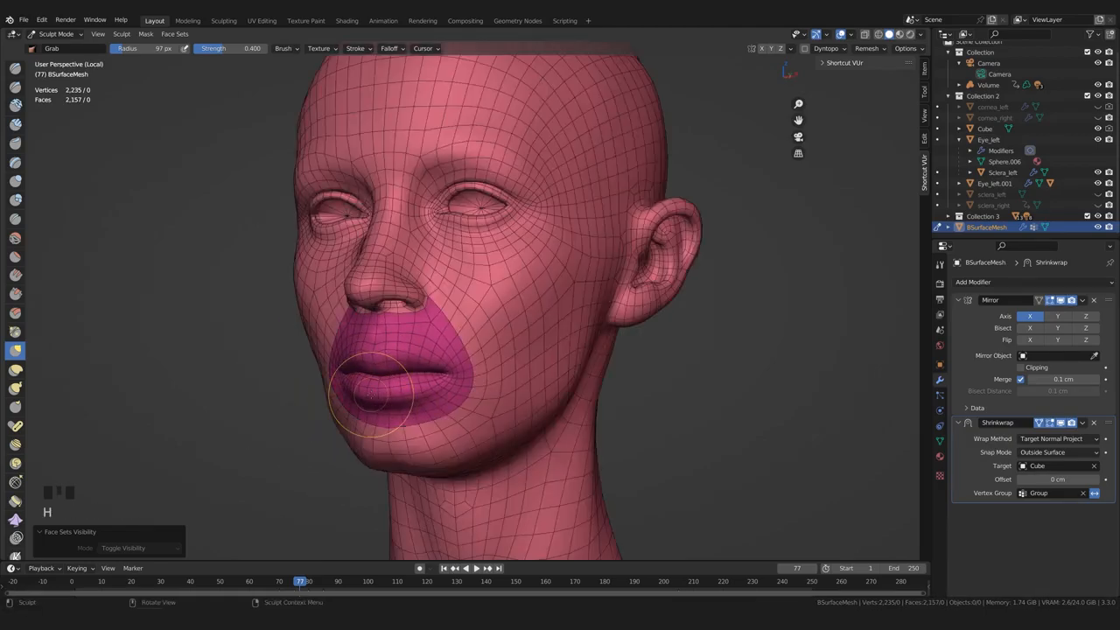
{"action": "mouse_move", "coordinate": [480, 386]}
{"action": "middle_mouse_down"}
{"action": "mouse_move", "coordinate": [450, 389]}
{"action": "mouse_move", "coordinate": [480, 386]}
{"action": "middle_mouse_up"}
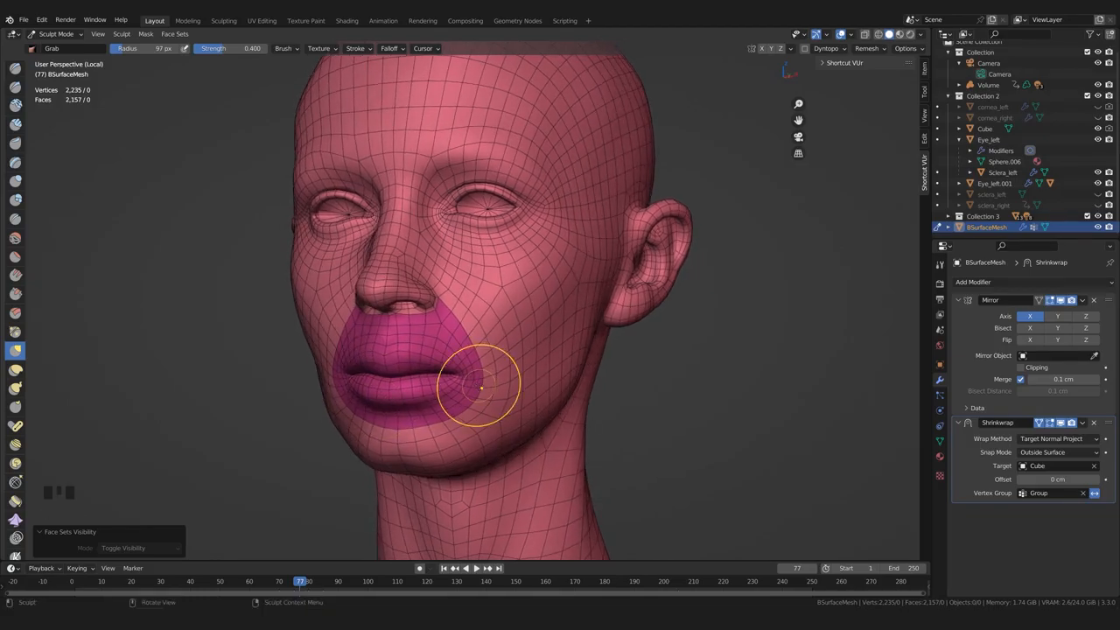
{"action": "mouse_move", "coordinate": [350, 372]}
{"action": "middle_mouse_down"}
{"action": "mouse_move", "coordinate": [375, 377]}
{"action": "mouse_move", "coordinate": [371, 357]}
{"action": "mouse_move", "coordinate": [422, 360]}
{"action": "middle_mouse_up"}
Isolate the mouth face set and open it in Edit Mode with nothing selected
{"action": "key", "text": "h"}
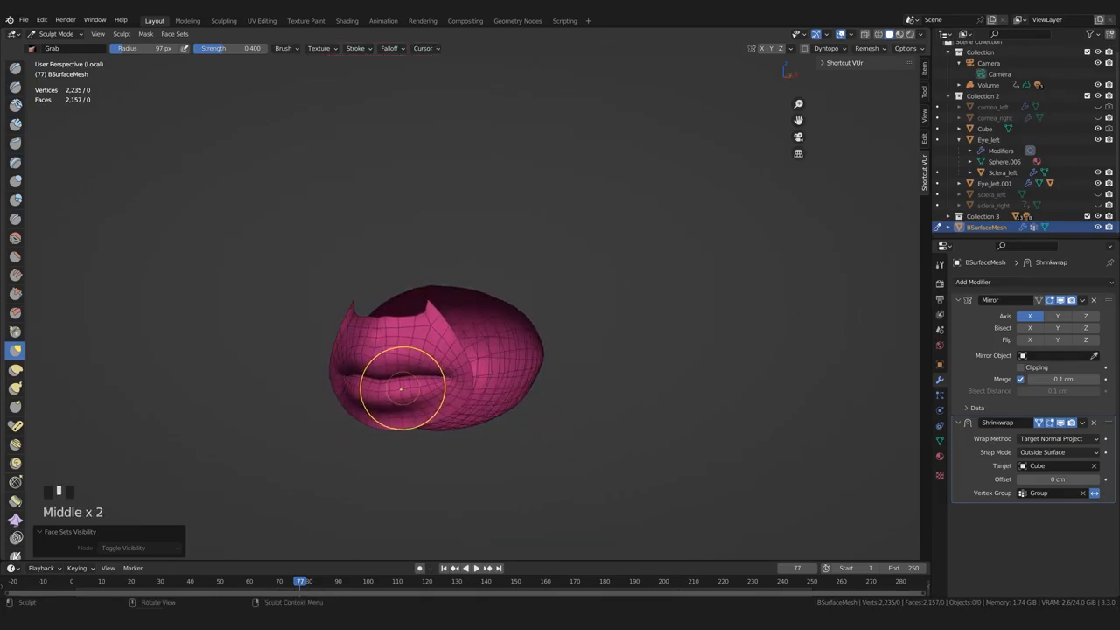
{"action": "key", "text": "Tab"}
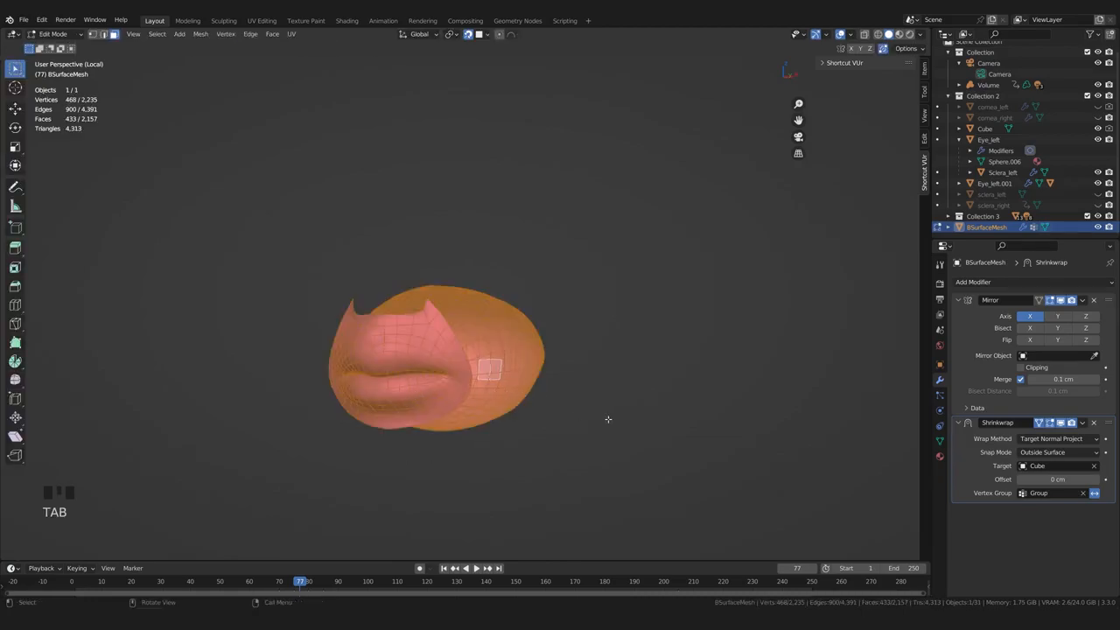
{"action": "left_click", "coordinate": [566, 412]}
{"action": "middle_click_drag", "start_coordinate": [595, 419], "coordinate": [399, 449]}
{"action": "scroll", "coordinate": [494, 415], "scroll_direction": "up", "scroll_amount": 2}
{"action": "scroll", "coordinate": [429, 204], "scroll_direction": "up", "scroll_amount": 2}
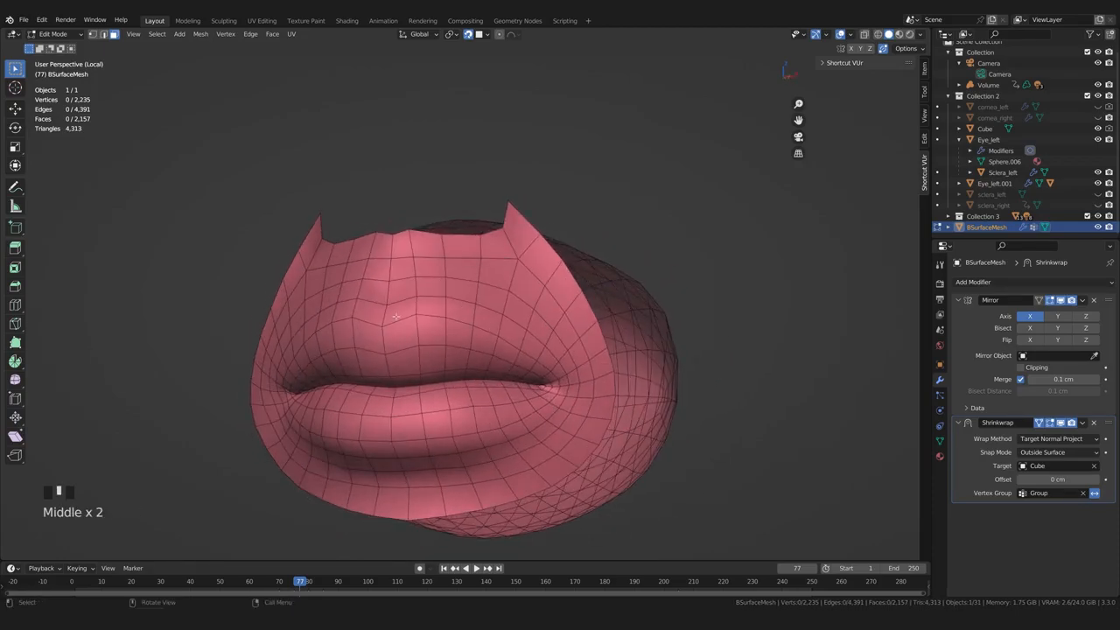
Try to select the upper lip region by repeatedly growing the selection from the centre face at its upper edge
{"action": "left_click", "coordinate": [396, 250]}
{"action": "middle_click_drag", "start_coordinate": [396, 251], "coordinate": [345, 331]}
{"action": "key", "text": "ctrl+KP_Add"}
{"action": "key", "text": "ctrl+KP_Add"}
{"action": "key", "text": "ctrl+KP_Add"}
{"action": "key", "text": "ctrl+KP_Add"}
{"action": "key", "text": "ctrl+KP_Add"}
{"action": "key", "text": "ctrl+KP_Add"}
{"action": "key", "text": "ctrl+KP_Add"}
{"action": "key", "text": "ctrl+KP_Add"}
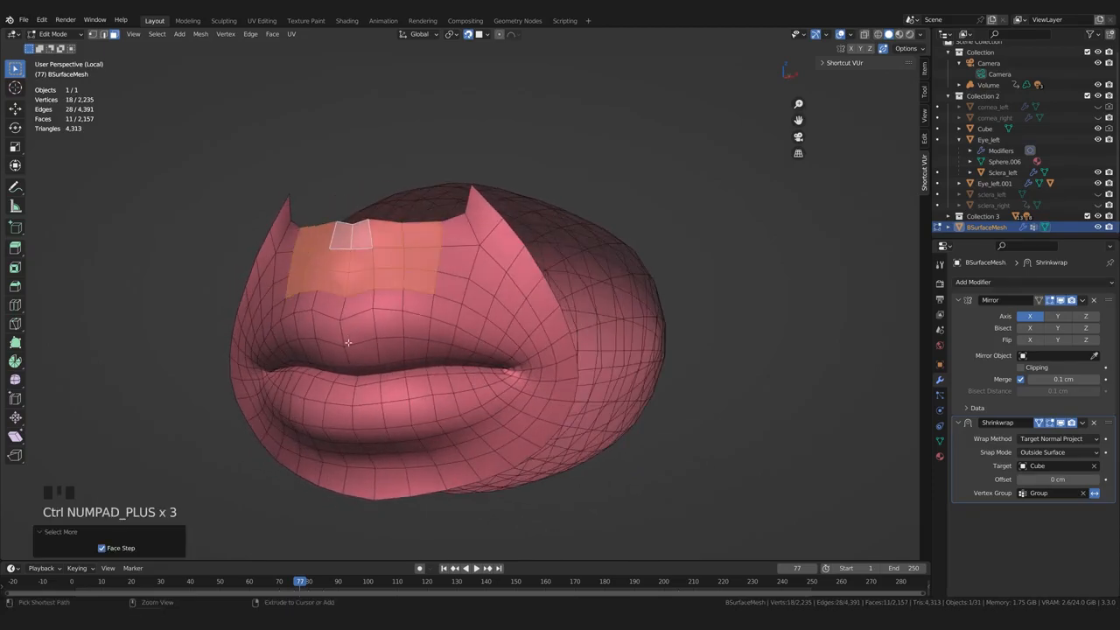
Grow the selection inside the upper lip and add the row of upper lip faces from the mouth corner to the middle
{"action": "middle_click_drag", "start_coordinate": [348, 342], "coordinate": [397, 370]}
{"action": "key", "text": "ctrl+KP_Add"}
{"action": "scroll", "coordinate": [420, 390], "scroll_direction": "up", "scroll_amount": 1}
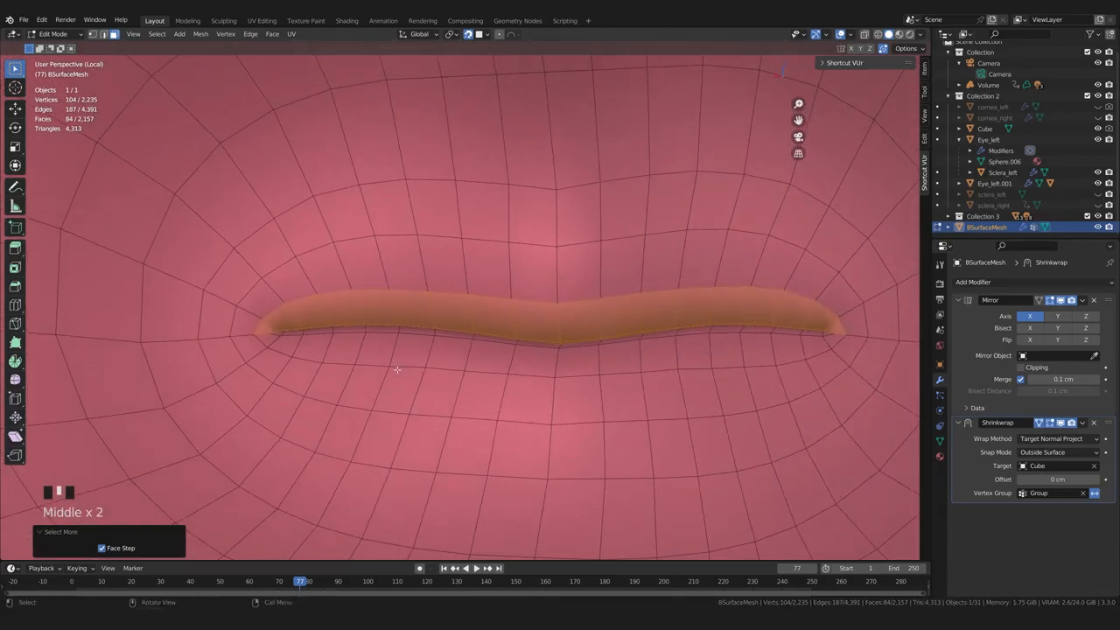
{"action": "left_click", "coordinate": [250, 323], "text": "shift"}
{"action": "left_click", "coordinate": [264, 301], "text": "shift"}
{"action": "left_click", "coordinate": [294, 284], "text": "shift"}
{"action": "left_click", "coordinate": [336, 278], "text": "shift"}
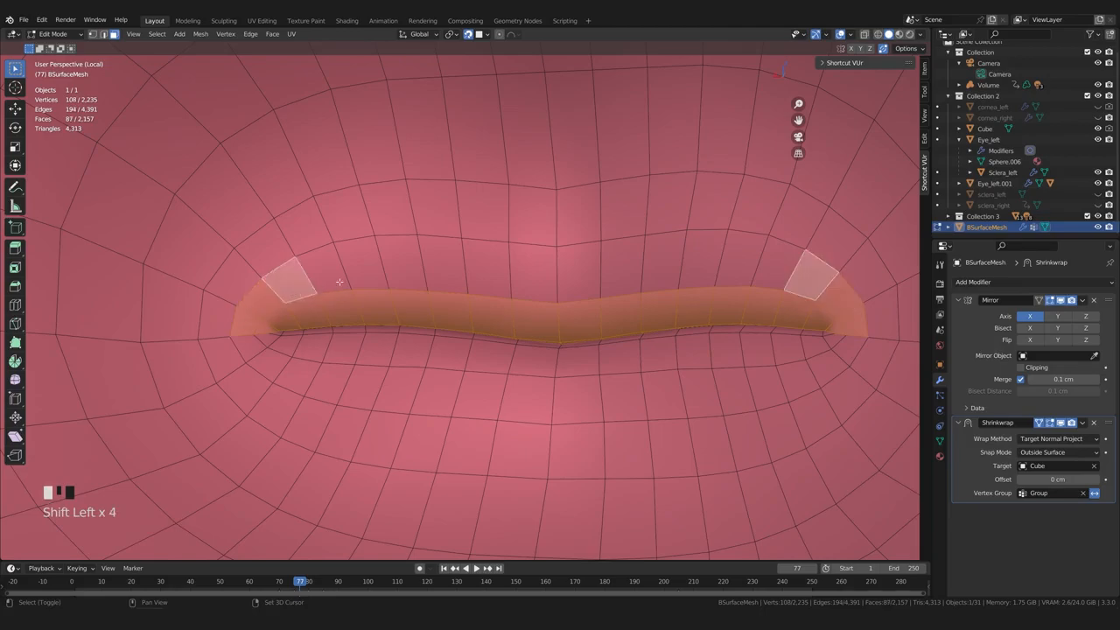
{"action": "left_click", "coordinate": [372, 273], "text": "shift"}
{"action": "left_click", "coordinate": [411, 272], "text": "shift"}
{"action": "left_click", "coordinate": [460, 271], "text": "shift"}
{"action": "left_click", "coordinate": [497, 273], "text": "shift"}
{"action": "left_click", "coordinate": [534, 277], "text": "shift"}
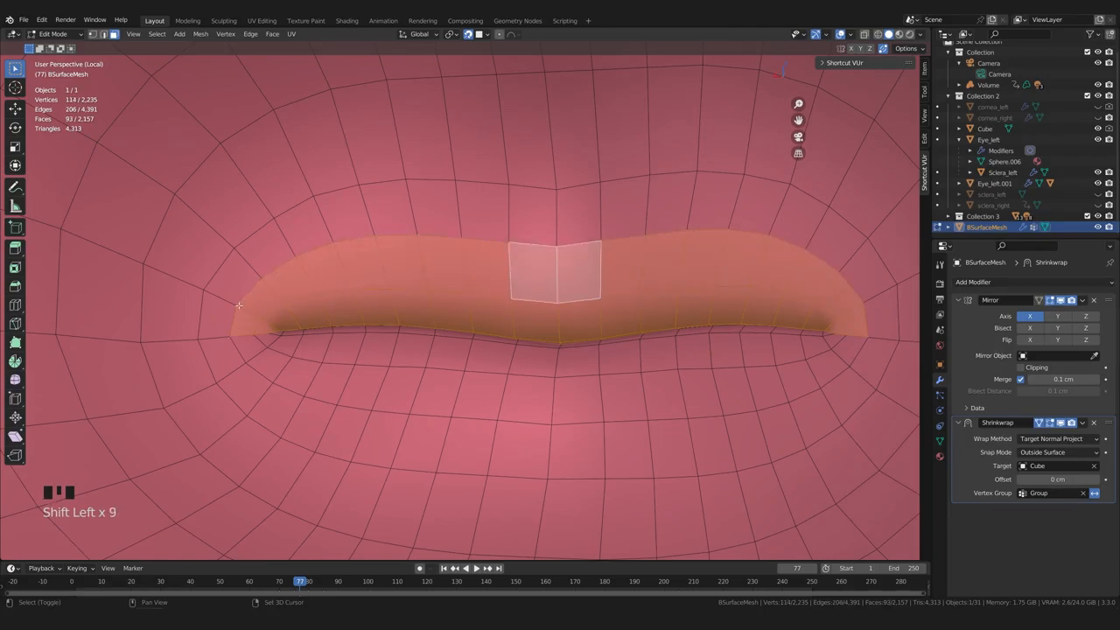
{"action": "left_click", "coordinate": [242, 304], "text": "shift"}
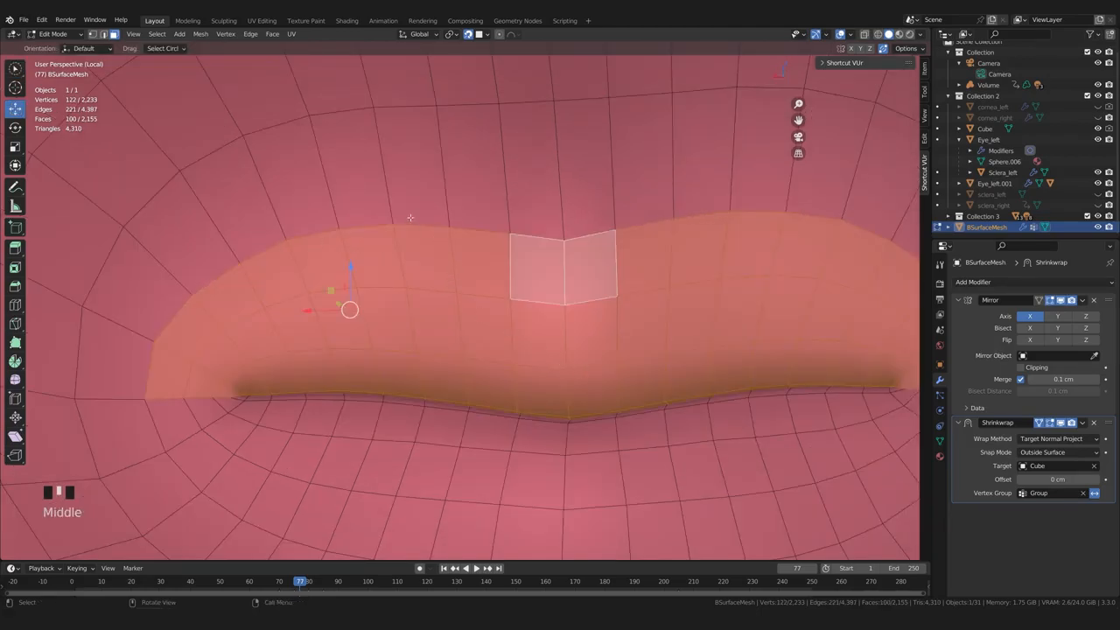
Create a face set from the upper lip's Edit Mode selection in Sculpt Mode, and hide the upper part of the mouth
{"action": "key", "text": "Tab"}
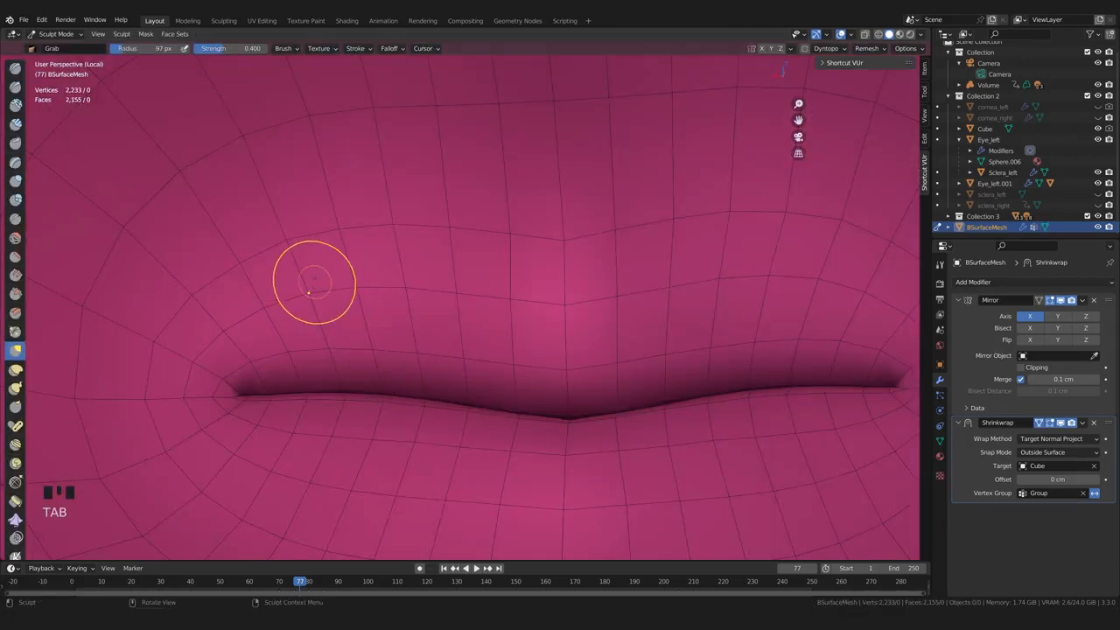
{"action": "left_click", "coordinate": [174, 33]}
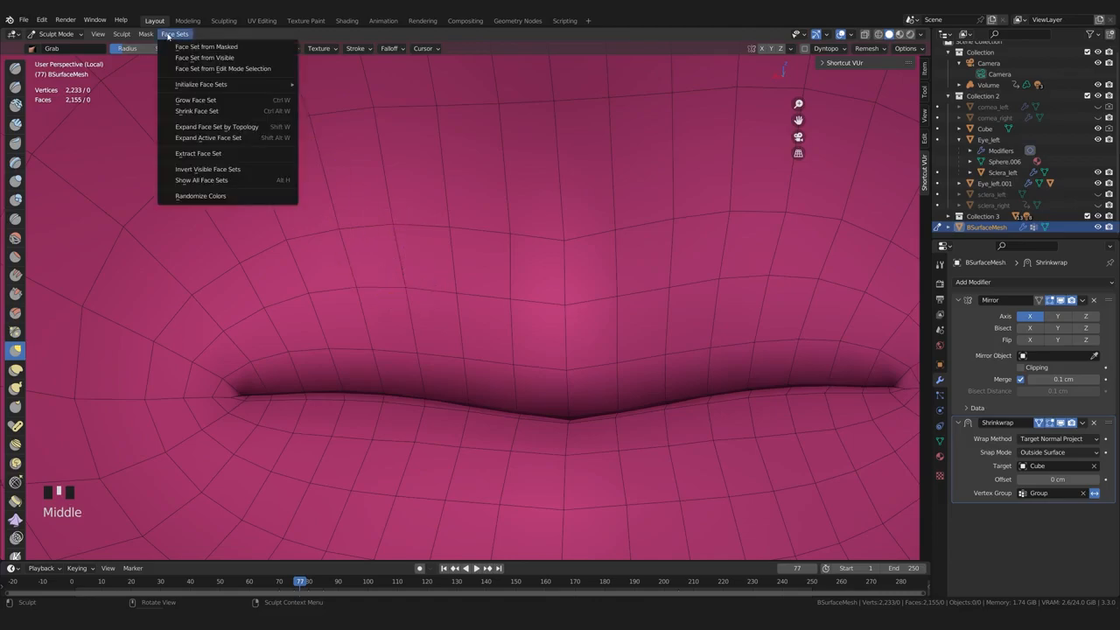
{"action": "left_click", "coordinate": [197, 69]}
{"action": "middle_click_drag", "start_coordinate": [425, 295], "coordinate": [206, 395]}
{"action": "scroll", "coordinate": [425, 295], "scroll_direction": "down", "scroll_amount": 4}
{"action": "key", "text": "h"}
Select the lower lip region in Edit Mode by growing the selection from the centre face at its lower edge
{"action": "middle_click_drag", "start_coordinate": [394, 376], "coordinate": [379, 327]}
{"action": "scroll", "coordinate": [475, 387], "scroll_direction": "up", "scroll_amount": 2}
{"action": "key", "text": "Tab"}
{"action": "left_click", "coordinate": [420, 388]}
{"action": "key", "text": "ctrl+KP_Add"}
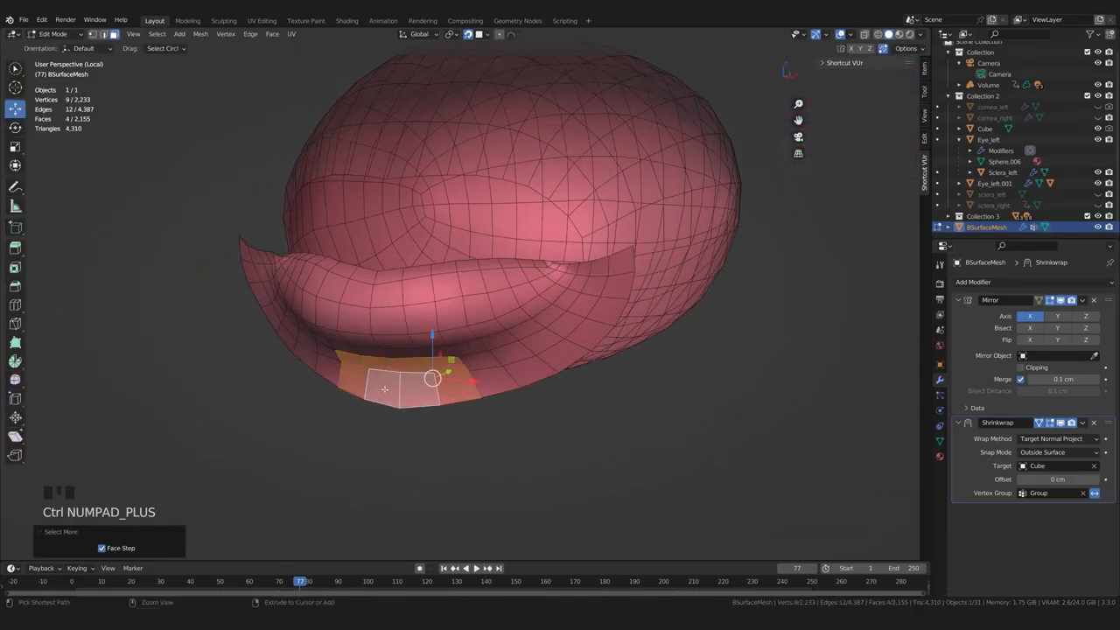
{"action": "middle_click_drag", "start_coordinate": [419, 387], "coordinate": [387, 408]}
{"action": "key", "text": "ctrl+KP_Add"}
{"action": "middle_click_drag", "start_coordinate": [360, 324], "coordinate": [490, 293]}
Create a separate face set from the lower lip selection in Sculpt Mode and show the whole head again
{"action": "key", "text": "Tab"}
{"action": "left_click", "coordinate": [174, 34]}
{"action": "left_click", "coordinate": [194, 69]}
{"action": "middle_click_drag", "start_coordinate": [350, 253], "coordinate": [263, 269]}
{"action": "scroll", "coordinate": [260, 276], "scroll_direction": "down", "scroll_amount": 2}
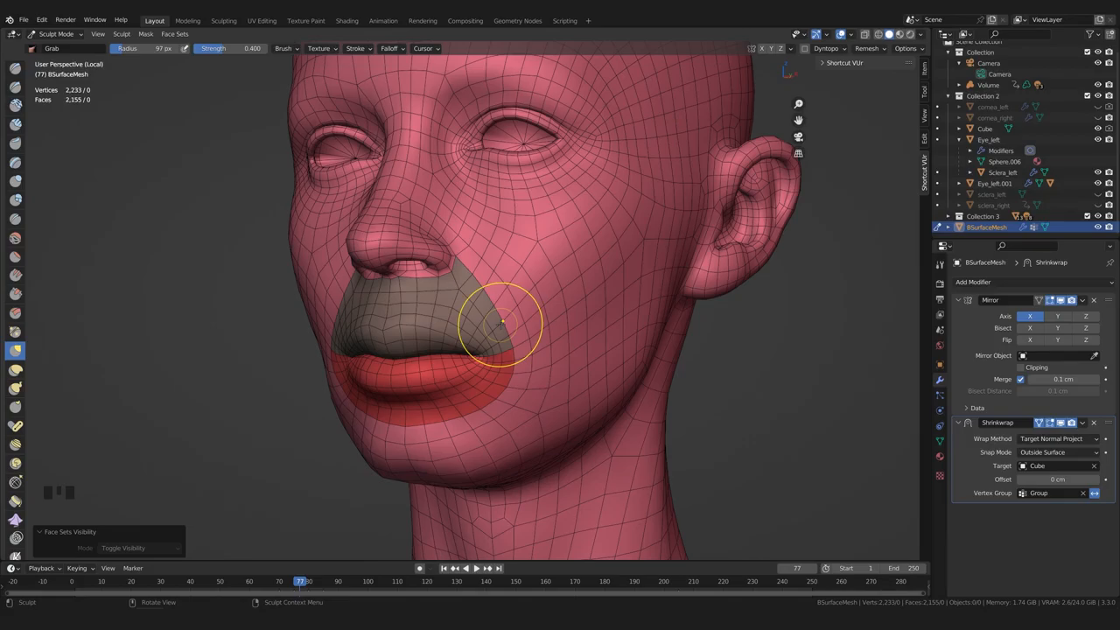
{"action": "middle_click_drag", "start_coordinate": [312, 349], "coordinate": [369, 253]}
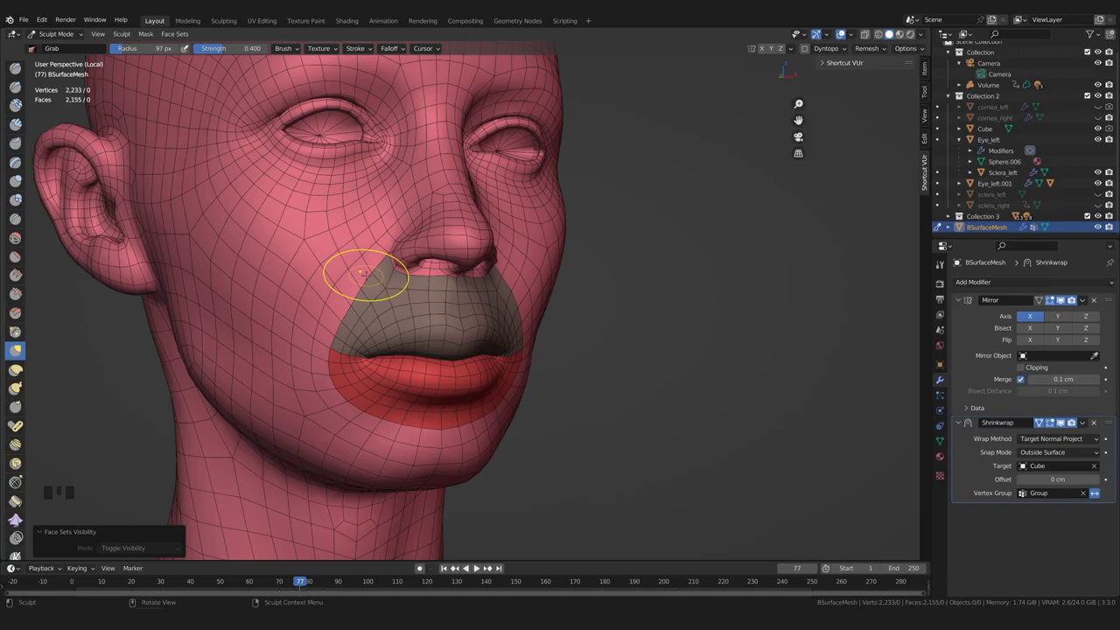
{"action": "middle_click_drag", "start_coordinate": [400, 137], "coordinate": [480, 309]}
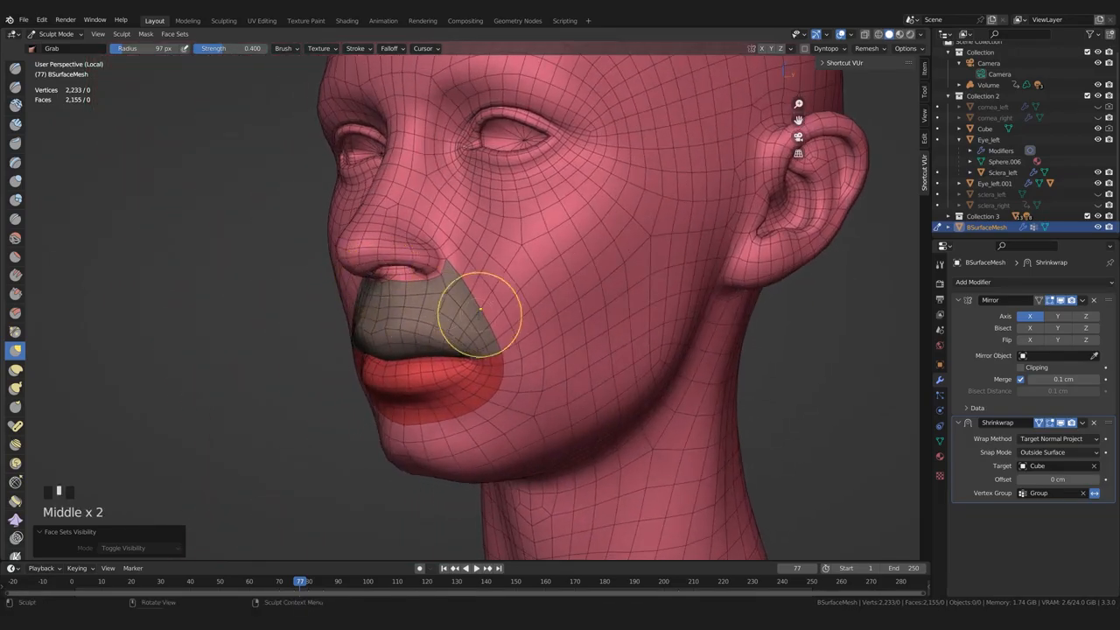
Select the centre vertex of the eye opening in Edit Mode and expand it to the surrounding triangular faces
{"action": "middle_click_drag", "start_coordinate": [488, 167], "coordinate": [487, 324], "text": "shift"}
{"action": "scroll", "coordinate": [500, 389], "scroll_direction": "up", "scroll_amount": 2}
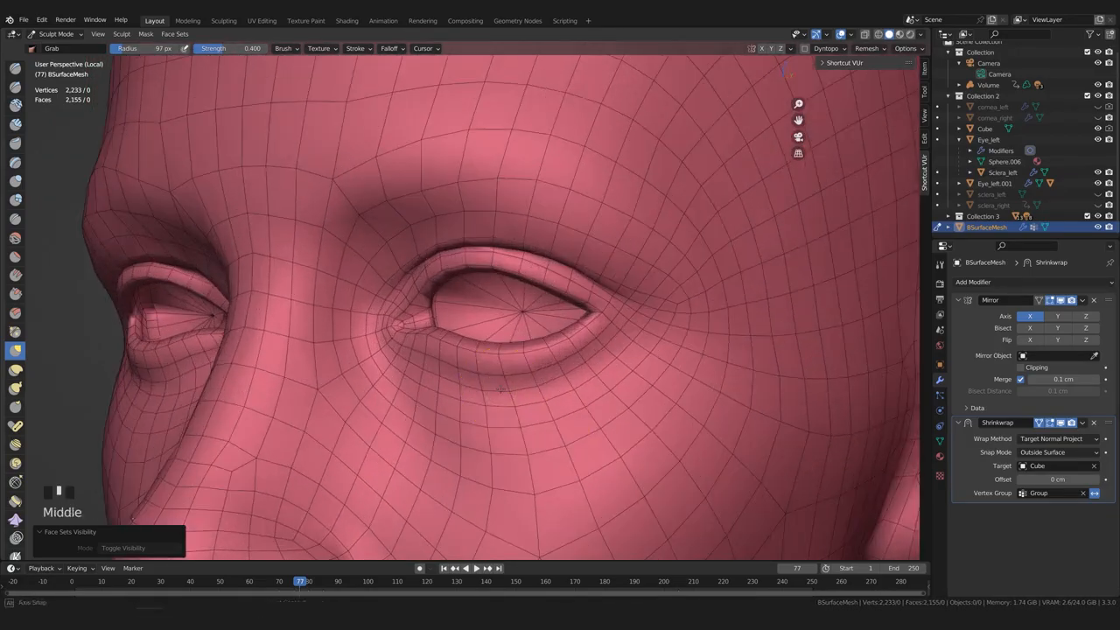
{"action": "scroll", "coordinate": [511, 389], "scroll_direction": "down", "scroll_amount": 1}
{"action": "key", "text": "Tab"}
{"action": "middle_click_drag", "start_coordinate": [525, 387], "coordinate": [524, 347]}
{"action": "left_click", "coordinate": [516, 337]}
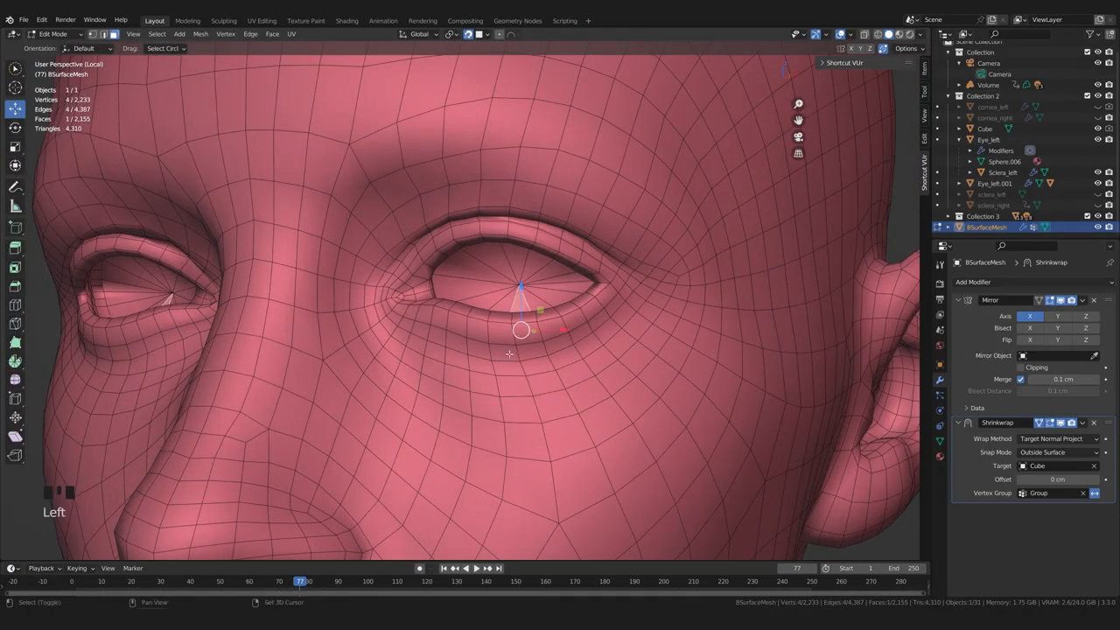
{"action": "key", "text": "1"}
{"action": "scroll", "coordinate": [487, 319], "scroll_direction": "up", "scroll_amount": 1}
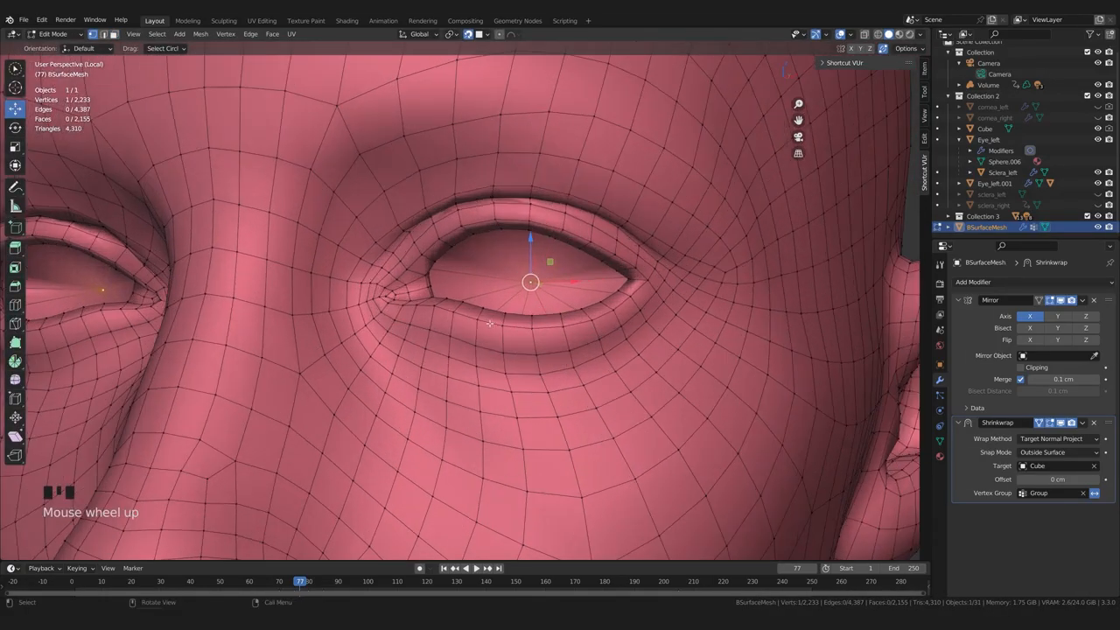
{"action": "left_click", "coordinate": [387, 289], "text": "ctrl"}
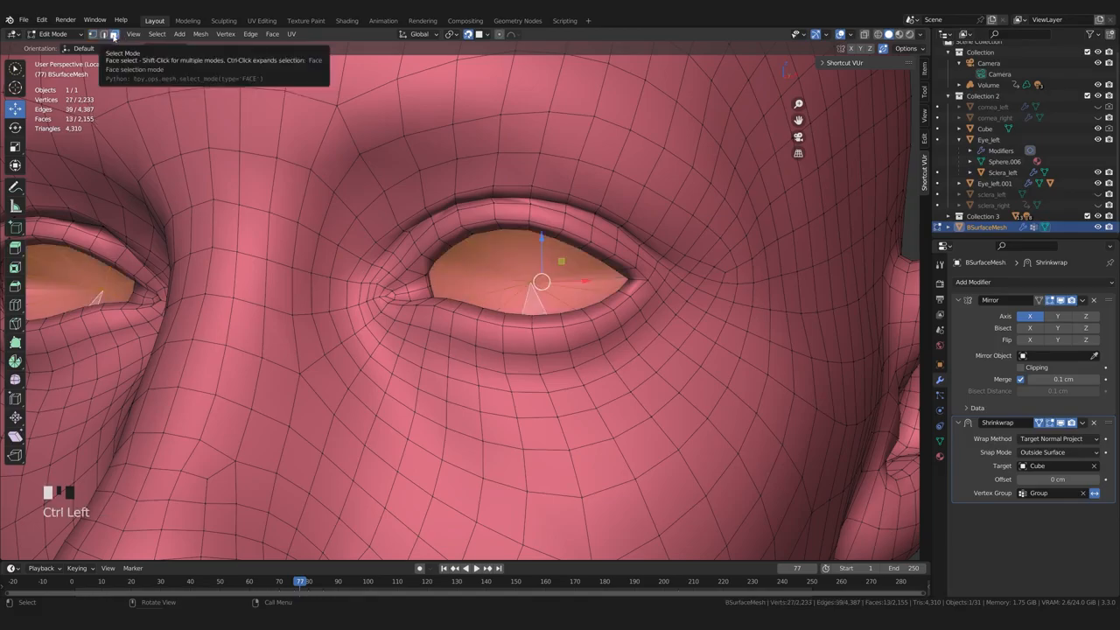
Grow the eye selection outward until it covers the inner rim and both eyelids
{"action": "middle_click_drag", "start_coordinate": [300, 310], "coordinate": [394, 320]}
{"action": "middle_click_drag", "start_coordinate": [438, 331], "coordinate": [362, 371], "text": "shift"}
{"action": "scroll", "coordinate": [386, 354], "scroll_direction": "up", "scroll_amount": 2}
{"action": "key", "text": "ctrl+KP_Add"}
{"action": "key", "text": "ctrl+KP_Add"}
{"action": "key", "text": "ctrl+KP_Add"}
{"action": "key", "text": "ctrl+KP_Add"}
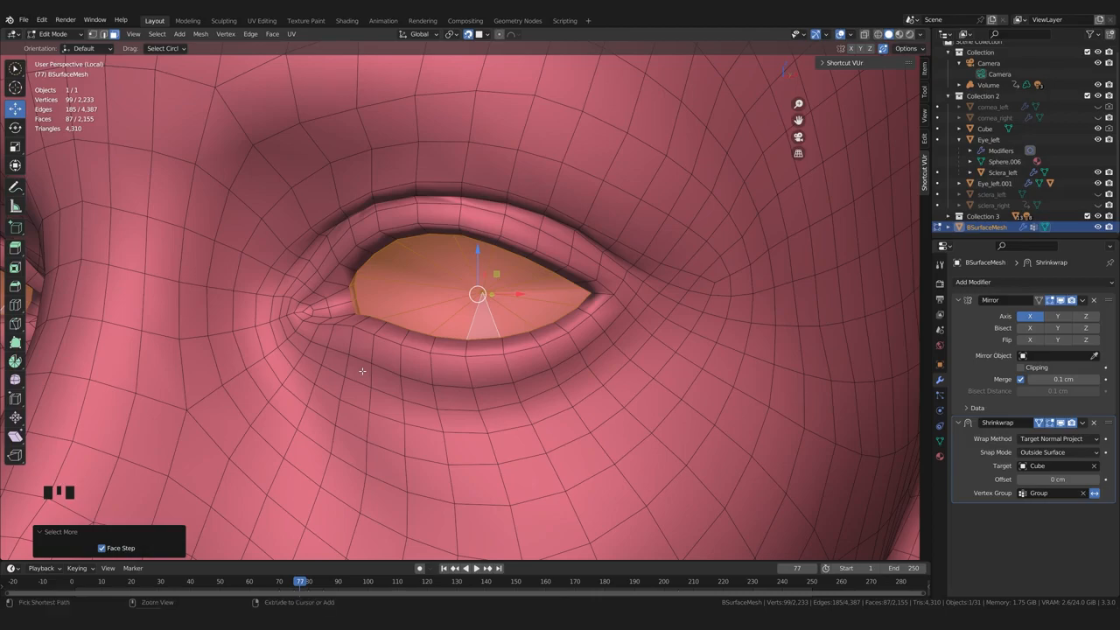
{"action": "key", "text": "ctrl+KP_Add"}
{"action": "key", "text": "ctrl+KP_Add"}
{"action": "key", "text": "ctrl+KP_Add"}
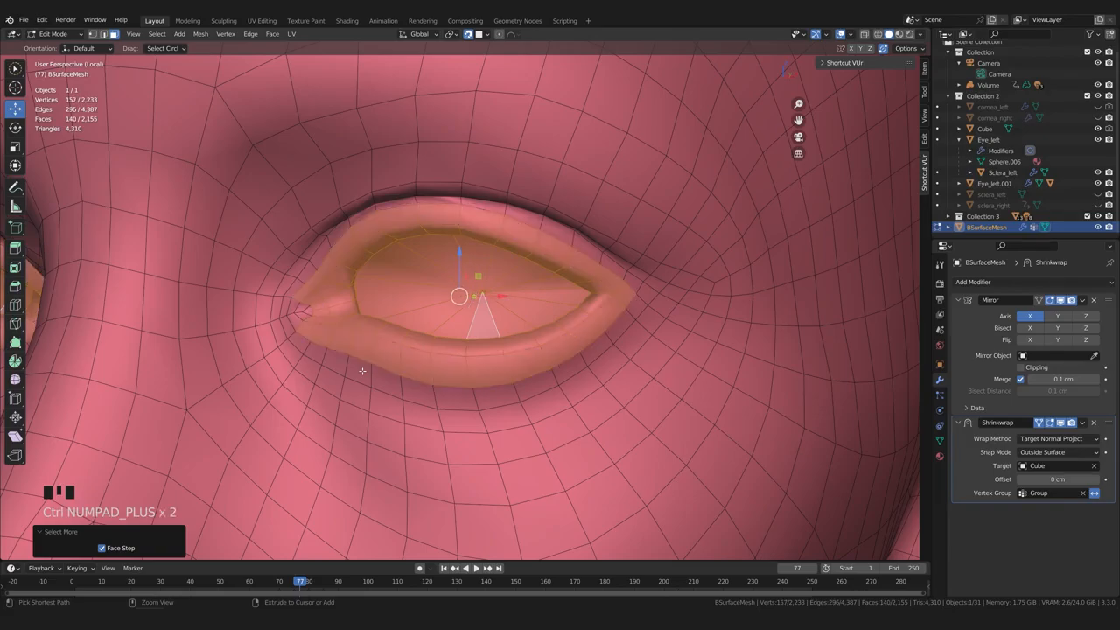
{"action": "key", "text": "ctrl+KP_Add"}
Examine with X-ray, from several angles, how far the eyelid selection reaches behind the eye opening
{"action": "middle_click_drag", "start_coordinate": [361, 277], "coordinate": [586, 325]}
{"action": "scroll", "coordinate": [386, 327], "scroll_direction": "up", "scroll_amount": 2}
{"action": "key", "text": "alt+z"}
{"action": "middle_click_drag", "start_coordinate": [586, 325], "coordinate": [185, 322], "text": "shift"}
{"action": "scroll", "coordinate": [591, 329], "scroll_direction": "up", "scroll_amount": 4}
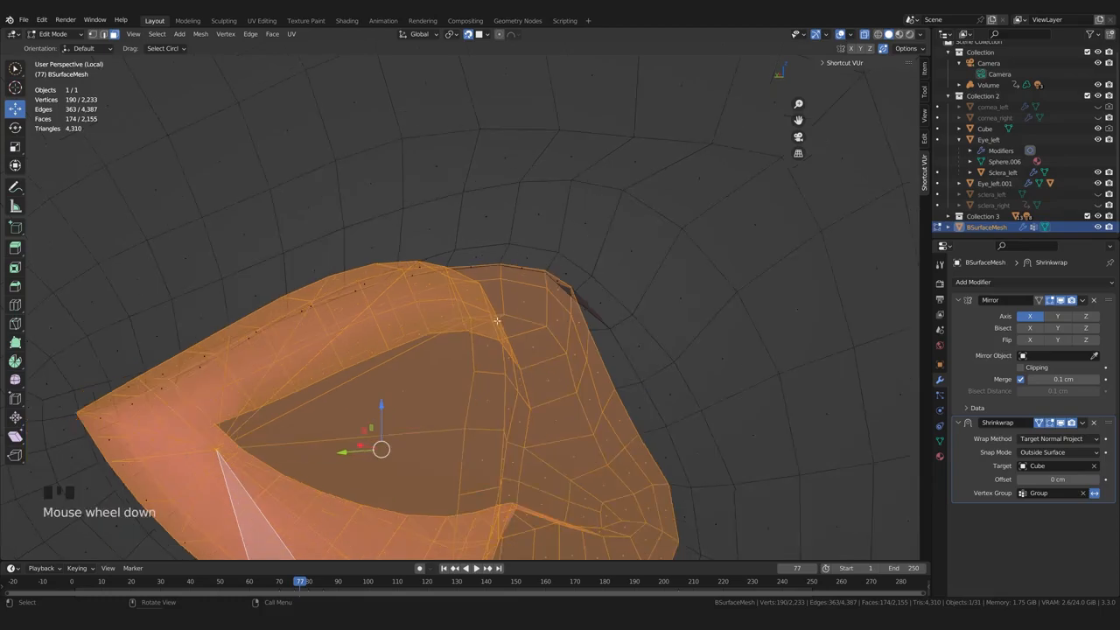
{"action": "middle_click_drag", "start_coordinate": [523, 396], "coordinate": [516, 305]}
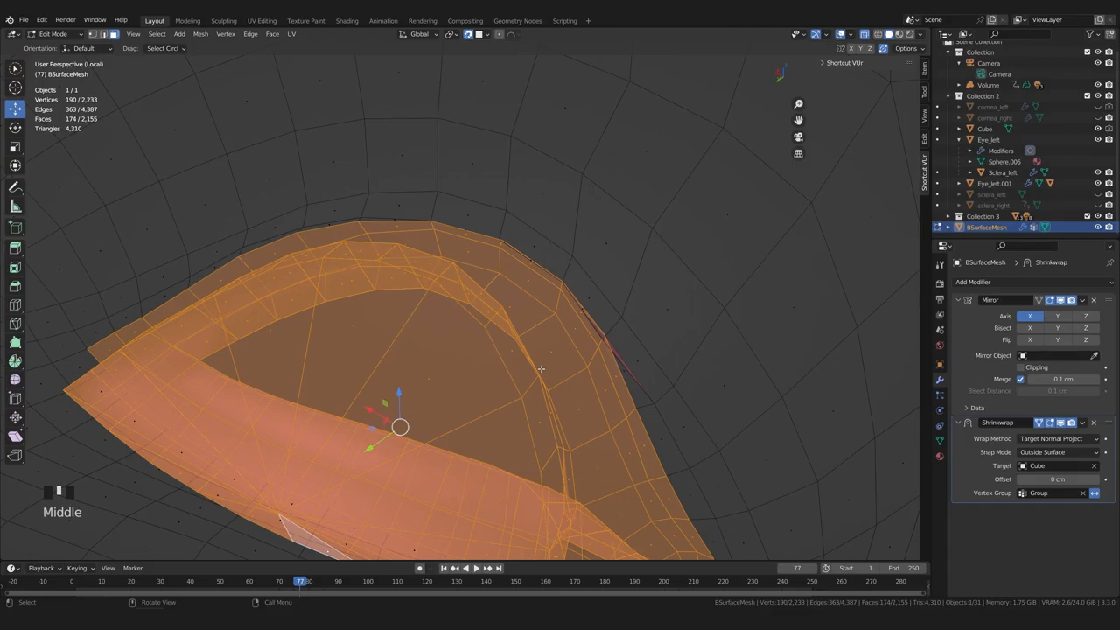
{"action": "middle_click_drag", "start_coordinate": [685, 399], "coordinate": [660, 462]}
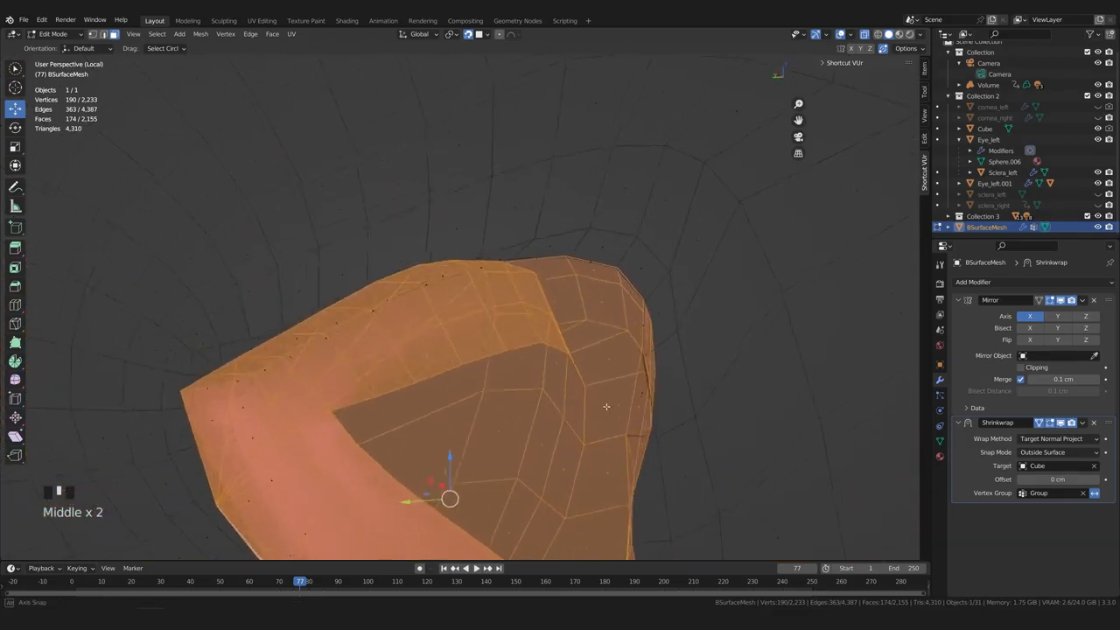
{"action": "mouse_move", "coordinate": [692, 422]}
{"action": "middle_mouse_down"}
{"action": "mouse_move", "coordinate": [558, 378]}
{"action": "mouse_move", "coordinate": [578, 398]}
{"action": "mouse_move", "coordinate": [561, 399]}
{"action": "mouse_move", "coordinate": [600, 377]}
{"action": "mouse_move", "coordinate": [545, 407]}
{"action": "mouse_move", "coordinate": [607, 384]}
{"action": "middle_mouse_up"}
{"action": "scroll", "coordinate": [656, 411], "scroll_direction": "down", "scroll_amount": 2}
Create a face set from the eyelid selection in Sculpt Mode
{"action": "key", "text": "Tab"}
{"action": "mouse_move", "coordinate": [421, 326]}
{"action": "middle_mouse_down"}
{"action": "mouse_move", "coordinate": [534, 313]}
{"action": "mouse_move", "coordinate": [385, 331]}
{"action": "middle_mouse_up"}
{"action": "left_click", "coordinate": [174, 33]}
{"action": "left_click", "coordinate": [197, 71]}
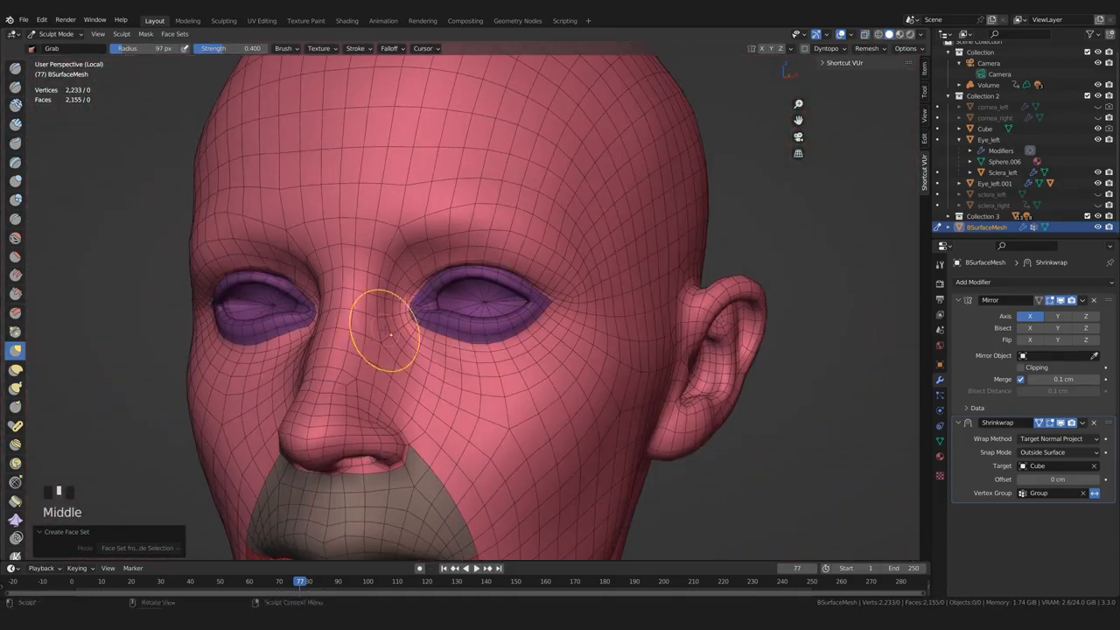
Select the eye opening's centre vertex in Edit Mode, expand it to its faces, and grow the selection to fill the opening
{"action": "key", "text": "1"}
{"action": "scroll", "coordinate": [398, 319], "scroll_direction": "up", "scroll_amount": 2}
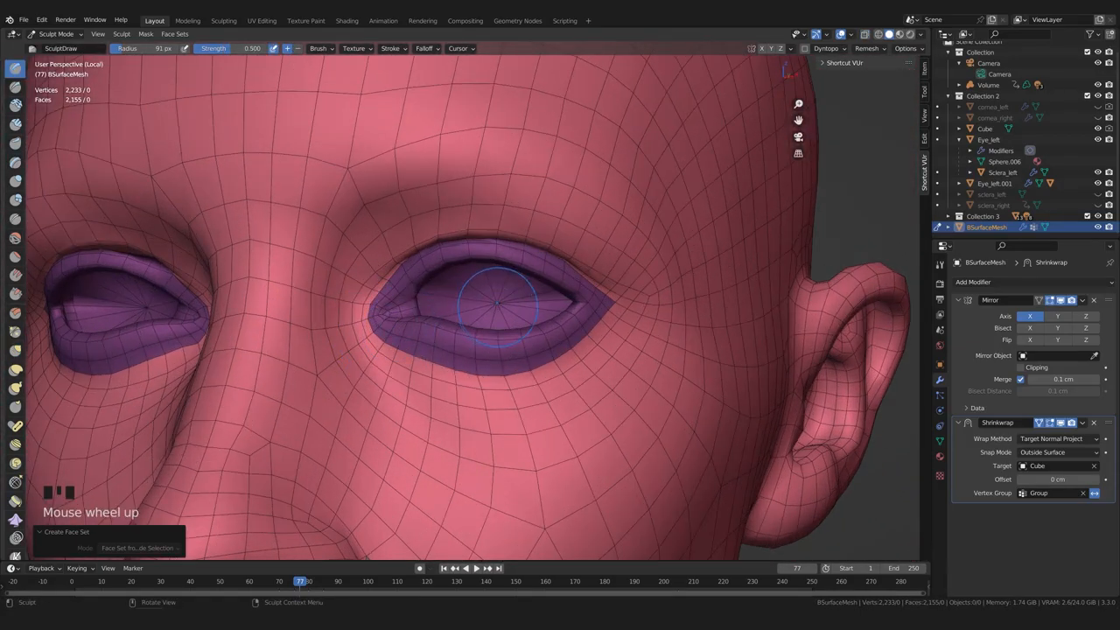
{"action": "key", "text": "Tab"}
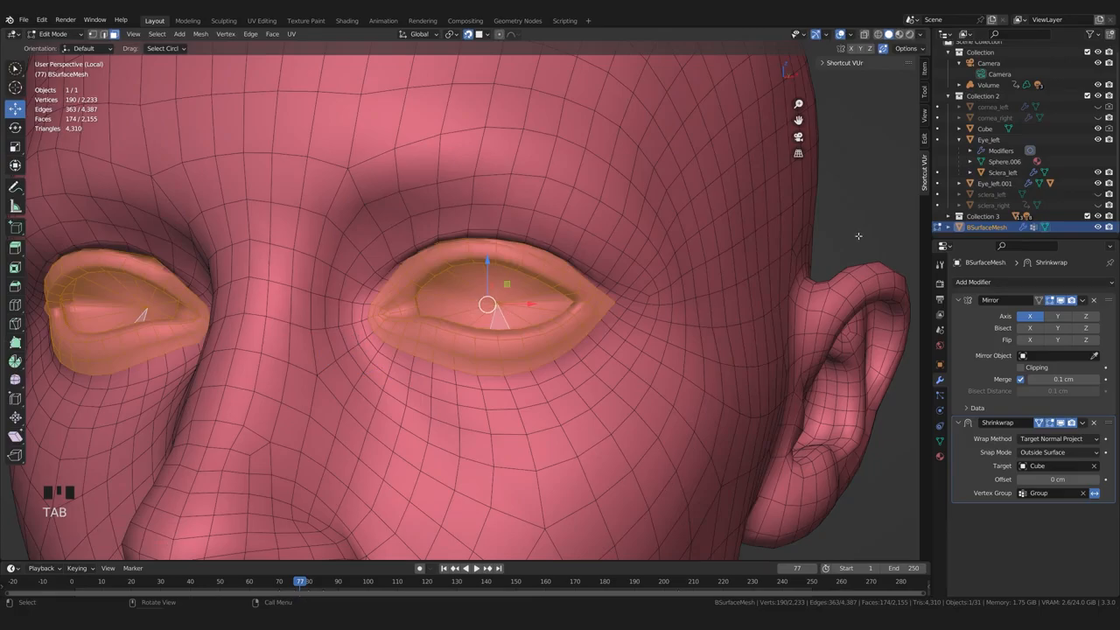
{"action": "left_click", "coordinate": [506, 300]}
{"action": "key", "text": "1"}
{"action": "left_click", "coordinate": [500, 304]}
{"action": "left_click", "coordinate": [131, 34]}
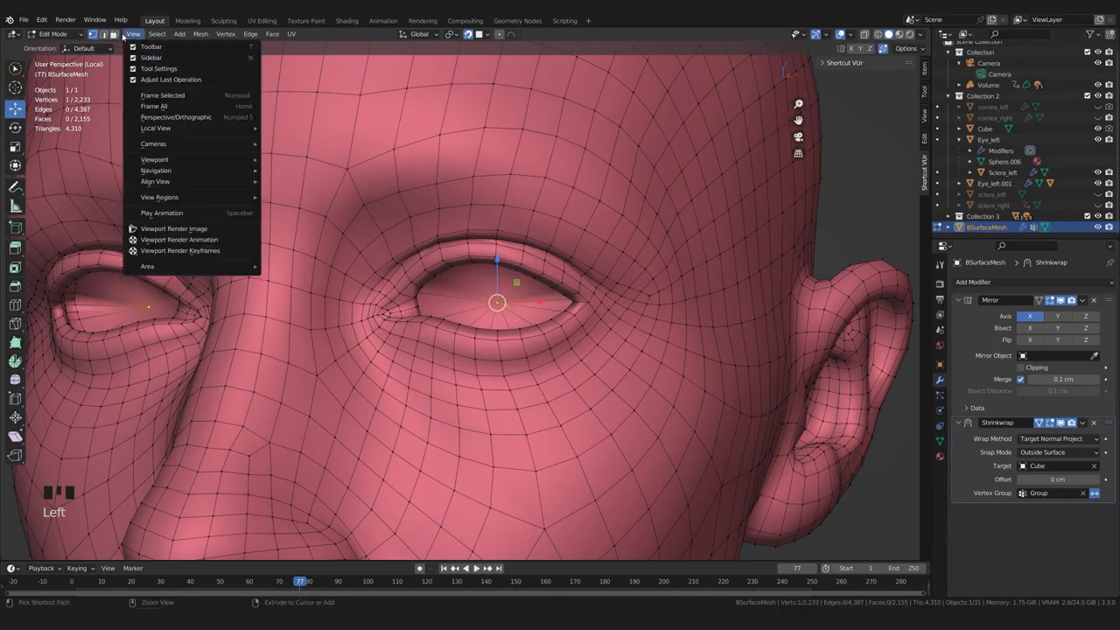
{"action": "left_click", "coordinate": [114, 34], "text": "ctrl"}
{"action": "middle_click_drag", "start_coordinate": [442, 261], "coordinate": [429, 334]}
{"action": "scroll", "coordinate": [377, 274], "scroll_direction": "up", "scroll_amount": 3}
{"action": "key", "text": "ctrl+KP_Add"}
{"action": "scroll", "coordinate": [433, 337], "scroll_direction": "down", "scroll_amount": 1}
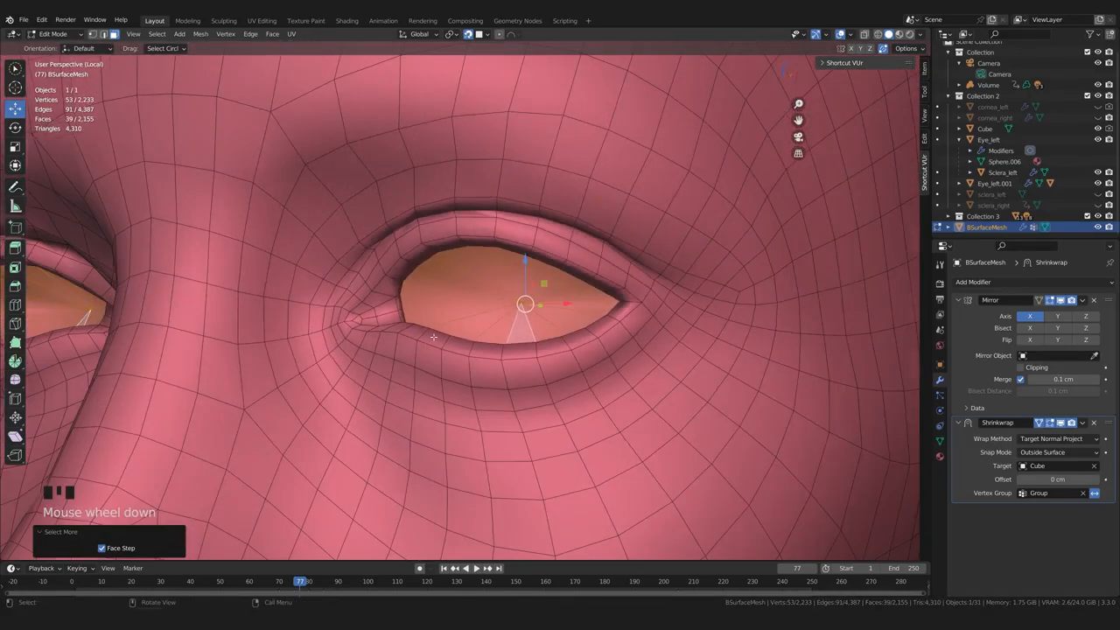
Create a separate face set from the eye opening selection in Sculpt Mode
{"action": "key", "text": "Tab"}
{"action": "scroll", "coordinate": [368, 218], "scroll_direction": "down", "scroll_amount": 3}
{"action": "scroll", "coordinate": [312, 138], "scroll_direction": "up", "scroll_amount": 1}
{"action": "left_click", "coordinate": [174, 33]}
{"action": "left_click", "coordinate": [190, 70]}
{"action": "scroll", "coordinate": [394, 298], "scroll_direction": "down", "scroll_amount": 4}
{"action": "mouse_move", "coordinate": [394, 298]}
{"action": "middle_mouse_down"}
{"action": "mouse_move", "coordinate": [433, 308]}
{"action": "mouse_move", "coordinate": [407, 314]}
{"action": "mouse_move", "coordinate": [423, 250]}
{"action": "mouse_move", "coordinate": [395, 257]}
{"action": "middle_mouse_up"}
{"action": "scroll", "coordinate": [407, 314], "scroll_direction": "down", "scroll_amount": 2}
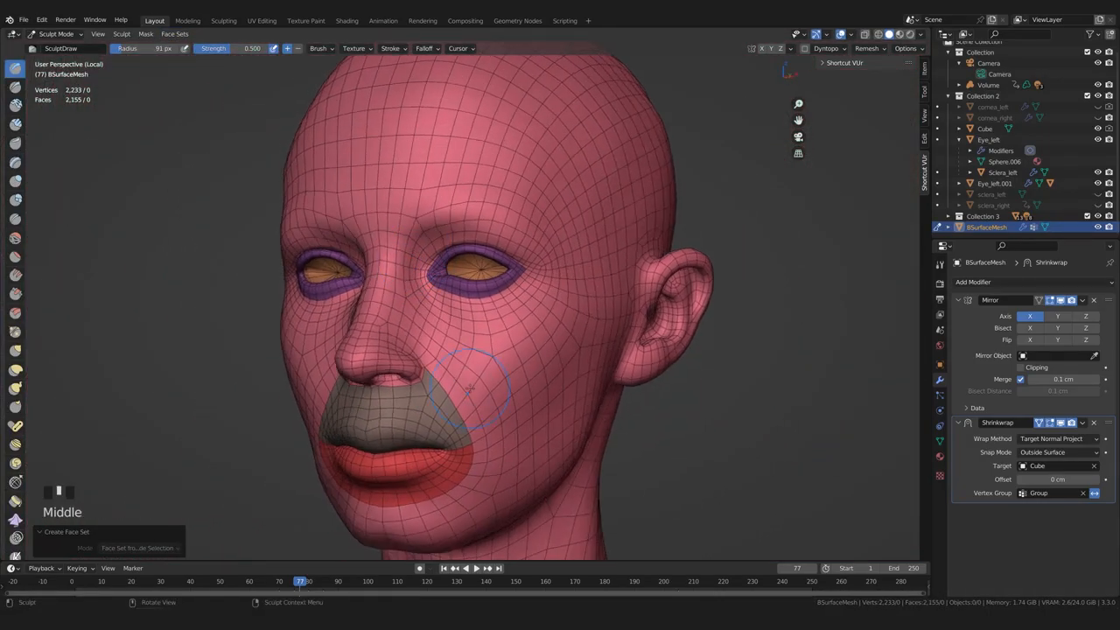
Return the head mesh to Edit Mode and hide the Mirror modifier in the viewport
{"action": "scroll", "coordinate": [398, 263], "scroll_direction": "down", "scroll_amount": 2}
{"action": "middle_click_drag", "start_coordinate": [400, 302], "coordinate": [464, 284]}
{"action": "mouse_move", "coordinate": [470, 394]}
{"action": "middle_mouse_down", "text": "shift"}
{"action": "mouse_move", "coordinate": [475, 324]}
{"action": "mouse_move", "coordinate": [446, 325]}
{"action": "middle_mouse_up", "text": "shift"}
{"action": "mouse_move", "coordinate": [464, 315]}
{"action": "middle_mouse_down", "text": "shift"}
{"action": "mouse_move", "coordinate": [439, 359]}
{"action": "mouse_move", "coordinate": [411, 350]}
{"action": "mouse_move", "coordinate": [372, 361]}
{"action": "mouse_move", "coordinate": [611, 344]}
{"action": "middle_mouse_up", "text": "shift"}
{"action": "scroll", "coordinate": [440, 355], "scroll_direction": "up", "scroll_amount": 2}
{"action": "key", "text": "Tab"}
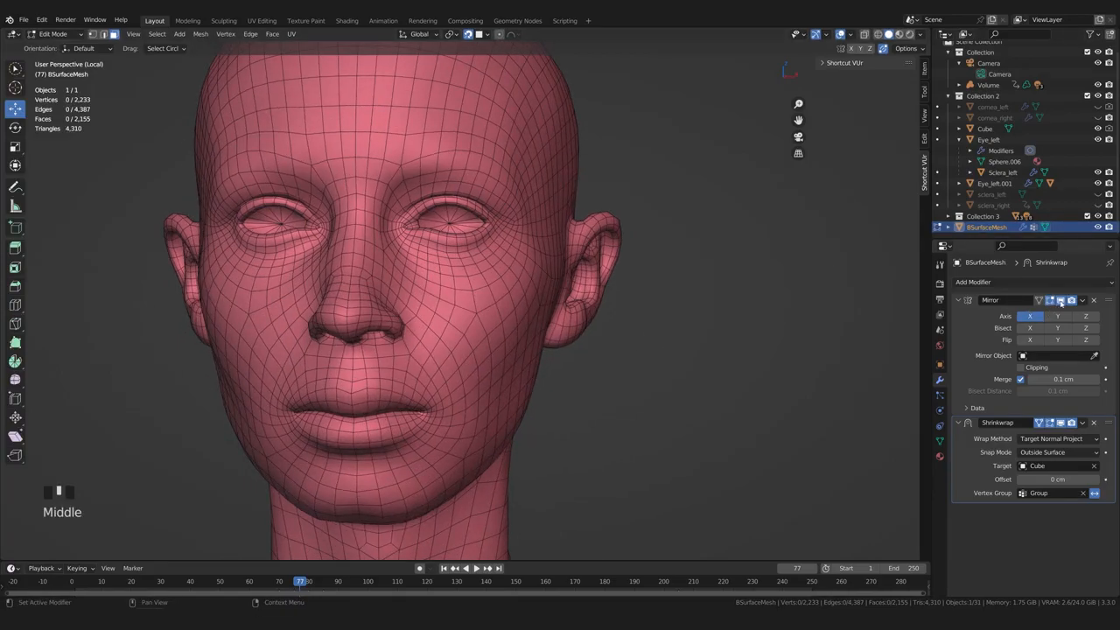
{"action": "left_click", "coordinate": [1060, 301]}
Turn on X-ray and lasso-select all the faces of the ear from the side
{"action": "middle_click_drag", "start_coordinate": [341, 280], "coordinate": [497, 282]}
{"action": "scroll", "coordinate": [489, 289], "scroll_direction": "up", "scroll_amount": 4}
{"action": "middle_click_drag", "start_coordinate": [367, 311], "coordinate": [444, 323], "text": "shift"}
{"action": "scroll", "coordinate": [435, 335], "scroll_direction": "up", "scroll_amount": 2}
{"action": "key", "text": "alt+z"}
{"action": "left_click", "coordinate": [612, 159]}
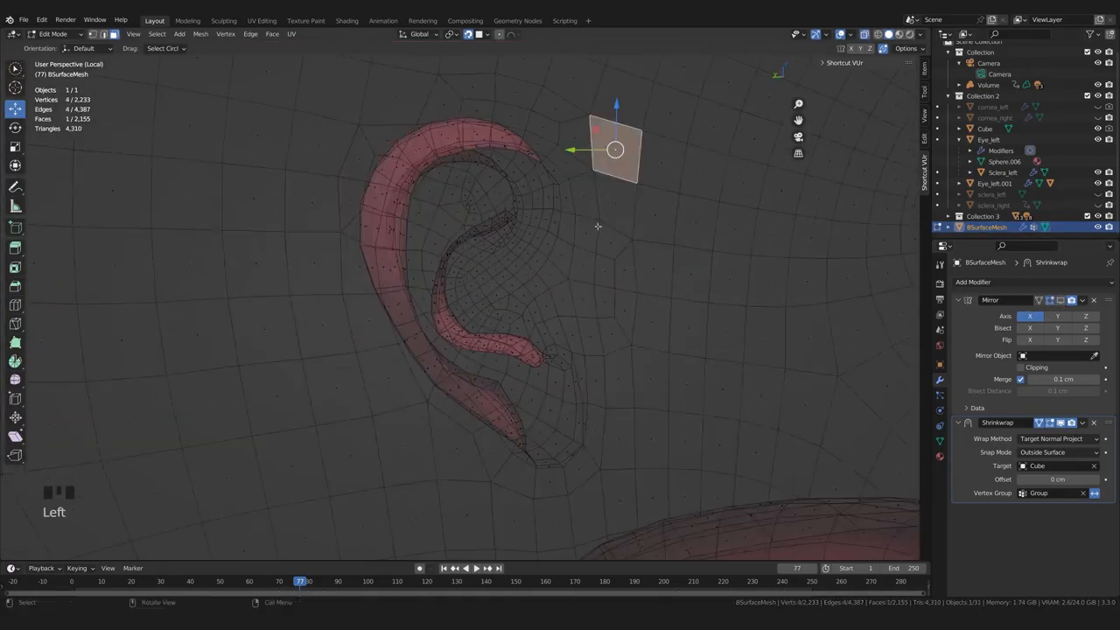
{"action": "scroll", "coordinate": [475, 444], "scroll_direction": "up", "scroll_amount": 1}
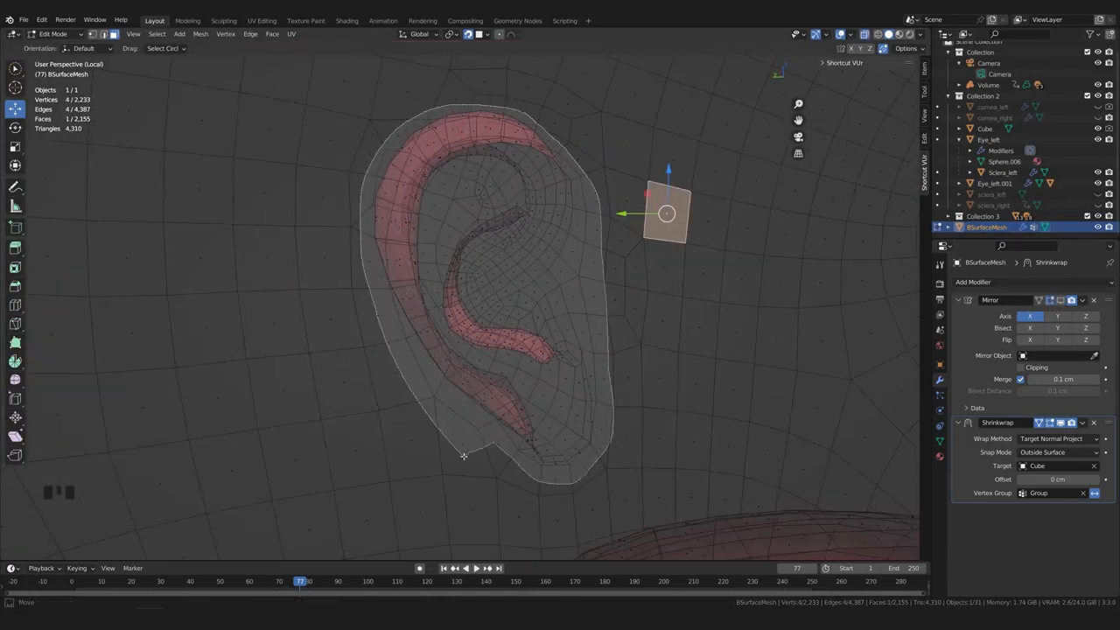
{"action": "right_click_drag", "start_coordinate": [458, 452], "coordinate": [460, 454], "text": "ctrl"}
Lasso-deselect the stray faces around the ear that the selection caught
{"action": "middle_click_drag", "start_coordinate": [461, 475], "coordinate": [477, 466]}
{"action": "right_click_drag", "start_coordinate": [479, 466], "coordinate": [488, 424], "text": "ctrl+shift"}
{"action": "right_click_drag", "start_coordinate": [642, 465], "coordinate": [595, 424], "text": "ctrl+shift"}
{"action": "middle_click_drag", "start_coordinate": [612, 429], "coordinate": [651, 442]}
{"action": "mouse_move", "coordinate": [662, 450]}
{"action": "right_mouse_down", "text": "ctrl+shift"}
{"action": "mouse_move", "coordinate": [670, 303]}
{"action": "mouse_move", "coordinate": [565, 442]}
{"action": "right_mouse_up", "text": "ctrl+shift"}
{"action": "middle_click_drag", "start_coordinate": [577, 429], "coordinate": [621, 394]}
{"action": "middle_click_drag", "start_coordinate": [625, 376], "coordinate": [670, 336]}
{"action": "right_click_drag", "start_coordinate": [668, 336], "coordinate": [672, 345], "text": "ctrl+shift"}
Trim the remaining unwanted head faces behind and below the ear from the selection
{"action": "mouse_move", "coordinate": [672, 346]}
{"action": "middle_mouse_down"}
{"action": "mouse_move", "coordinate": [625, 312]}
{"action": "mouse_move", "coordinate": [436, 291]}
{"action": "middle_mouse_up"}
{"action": "right_click_drag", "start_coordinate": [462, 378], "coordinate": [521, 350], "text": "ctrl+shift"}
{"action": "middle_click_drag", "start_coordinate": [521, 350], "coordinate": [586, 288]}
{"action": "mouse_move", "coordinate": [586, 288]}
{"action": "middle_mouse_down", "text": "shift"}
{"action": "mouse_move", "coordinate": [572, 240]}
{"action": "mouse_move", "coordinate": [600, 166]}
{"action": "middle_mouse_up", "text": "shift"}
{"action": "right_click_drag", "start_coordinate": [600, 153], "coordinate": [433, 142], "text": "ctrl+shift"}
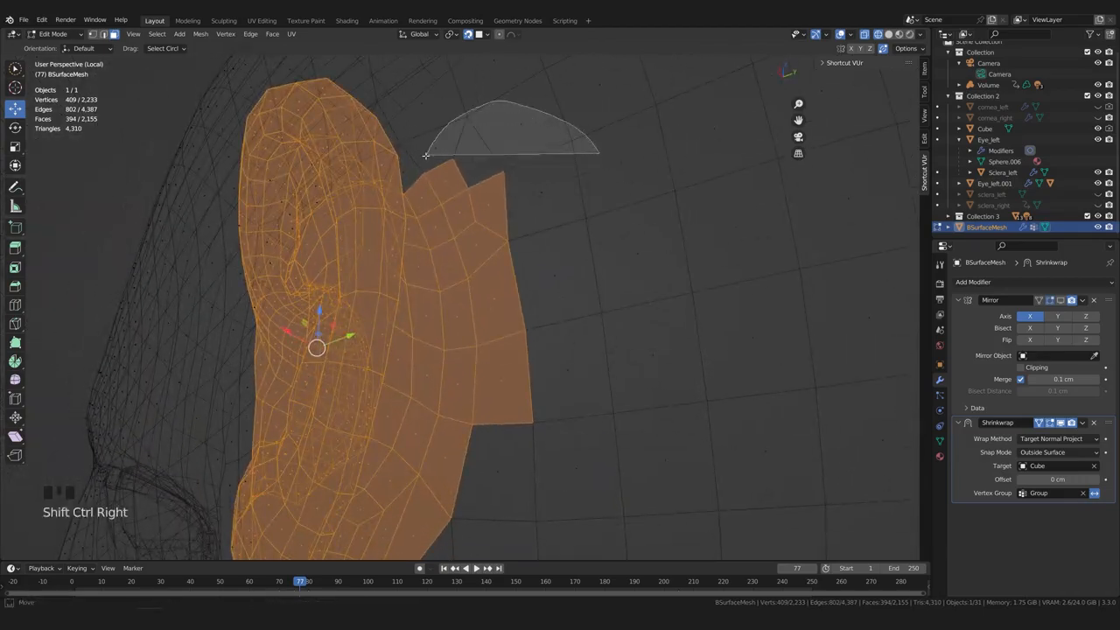
{"action": "right_click_drag", "start_coordinate": [452, 326], "coordinate": [452, 330], "text": "ctrl+shift"}
{"action": "middle_click_drag", "start_coordinate": [452, 330], "coordinate": [559, 385]}
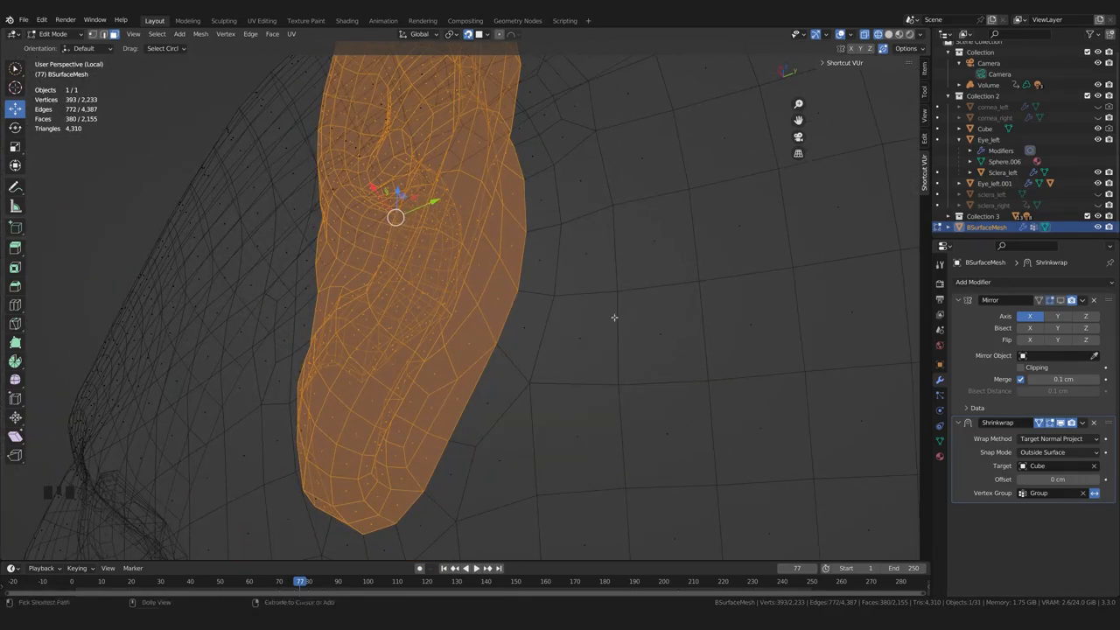
{"action": "right_click_drag", "start_coordinate": [411, 437], "coordinate": [500, 459], "text": "ctrl+shift"}
{"action": "mouse_move", "coordinate": [501, 458]}
{"action": "middle_mouse_down"}
{"action": "mouse_move", "coordinate": [605, 445]}
{"action": "mouse_move", "coordinate": [551, 525]}
{"action": "mouse_move", "coordinate": [437, 429]}
{"action": "middle_mouse_up"}
{"action": "left_click", "coordinate": [422, 414], "text": "ctrl+shift"}
{"action": "left_click", "coordinate": [410, 492], "text": "ctrl+shift"}
{"action": "mouse_move", "coordinate": [409, 492]}
{"action": "middle_mouse_down"}
{"action": "mouse_move", "coordinate": [524, 488]}
{"action": "mouse_move", "coordinate": [547, 464]}
{"action": "middle_mouse_up"}
Create a face set from the ear selection in Sculpt Mode and switch the viewport out of wireframe shading
{"action": "key", "text": "Tab"}
{"action": "left_click", "coordinate": [57, 34]}
{"action": "left_click", "coordinate": [59, 70]}
{"action": "left_click", "coordinate": [174, 34]}
{"action": "left_click", "coordinate": [210, 73]}
{"action": "key", "text": "shift+z"}
{"action": "scroll", "coordinate": [422, 354], "scroll_direction": "down", "scroll_amount": 6}
{"action": "middle_click_drag", "start_coordinate": [422, 354], "coordinate": [467, 385]}
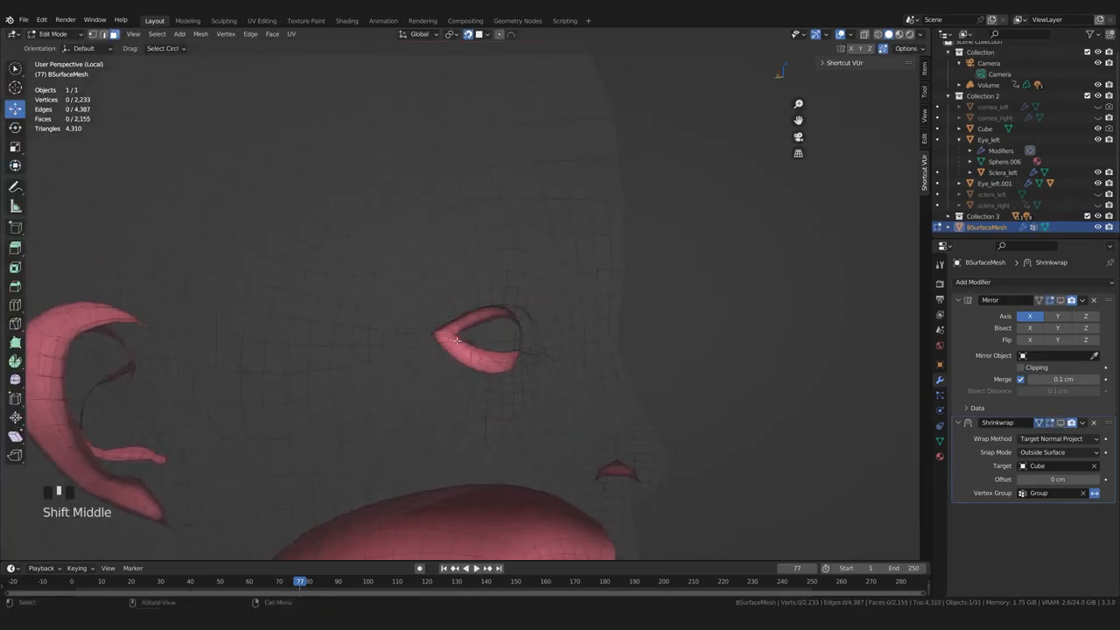
Move individual vertices around the eyelid one at a time to clean up the topology around the eye
{"action": "scroll", "coordinate": [452, 350], "scroll_direction": "up", "scroll_amount": 5}
{"action": "mouse_move", "coordinate": [465, 343]}
{"action": "middle_mouse_down"}
{"action": "mouse_move", "coordinate": [451, 350]}
{"action": "mouse_move", "coordinate": [477, 330]}
{"action": "mouse_move", "coordinate": [522, 329]}
{"action": "mouse_move", "coordinate": [580, 250]}
{"action": "mouse_move", "coordinate": [344, 224]}
{"action": "mouse_move", "coordinate": [390, 182]}
{"action": "mouse_move", "coordinate": [542, 254]}
{"action": "mouse_move", "coordinate": [674, 271]}
{"action": "mouse_move", "coordinate": [701, 292]}
{"action": "mouse_move", "coordinate": [370, 282]}
{"action": "mouse_move", "coordinate": [435, 288]}
{"action": "mouse_move", "coordinate": [399, 255]}
{"action": "mouse_move", "coordinate": [665, 271]}
{"action": "mouse_move", "coordinate": [359, 250]}
{"action": "mouse_move", "coordinate": [475, 268]}
{"action": "mouse_move", "coordinate": [466, 367]}
{"action": "mouse_move", "coordinate": [595, 225]}
{"action": "mouse_move", "coordinate": [712, 125]}
{"action": "mouse_move", "coordinate": [360, 305]}
{"action": "middle_mouse_up"}
{"action": "key", "text": "1"}
{"action": "scroll", "coordinate": [520, 362], "scroll_direction": "down", "scroll_amount": 5}
{"action": "key", "text": "g"}
{"action": "left_click", "coordinate": [390, 168]}
{"action": "key", "text": "g"}
{"action": "left_click", "coordinate": [414, 245]}
{"action": "key", "text": "g"}
{"action": "left_click", "coordinate": [660, 267]}
{"action": "key", "text": "g"}
{"action": "left_click", "coordinate": [352, 271]}
{"action": "key", "text": "g"}
{"action": "left_click", "coordinate": [346, 231]}
{"action": "key", "text": "g"}
{"action": "left_click", "coordinate": [465, 361]}
{"action": "key", "text": "g"}
{"action": "left_click", "coordinate": [366, 263]}
{"action": "middle_click_drag", "start_coordinate": [366, 263], "coordinate": [434, 302]}
{"action": "left_click", "coordinate": [533, 365]}
{"action": "key", "text": "g"}
{"action": "left_click", "coordinate": [554, 318]}
{"action": "key", "text": "g"}
{"action": "left_click", "coordinate": [508, 355]}
{"action": "left_click", "coordinate": [301, 337]}
{"action": "key", "text": "g"}
{"action": "left_click", "coordinate": [324, 320]}
{"action": "left_click", "coordinate": [450, 290]}
{"action": "key", "text": "g"}
{"action": "left_click", "coordinate": [450, 282]}
Toggle the Shrinkwrap modifier's viewport display off and on to compare the eyelid's shape
{"action": "key", "text": "alt+z"}
{"action": "scroll", "coordinate": [543, 306], "scroll_direction": "down", "scroll_amount": 5}
{"action": "left_click", "coordinate": [809, 313]}
{"action": "scroll", "coordinate": [560, 324], "scroll_direction": "up", "scroll_amount": 6}
{"action": "middle_click_drag", "start_coordinate": [560, 324], "coordinate": [663, 356]}
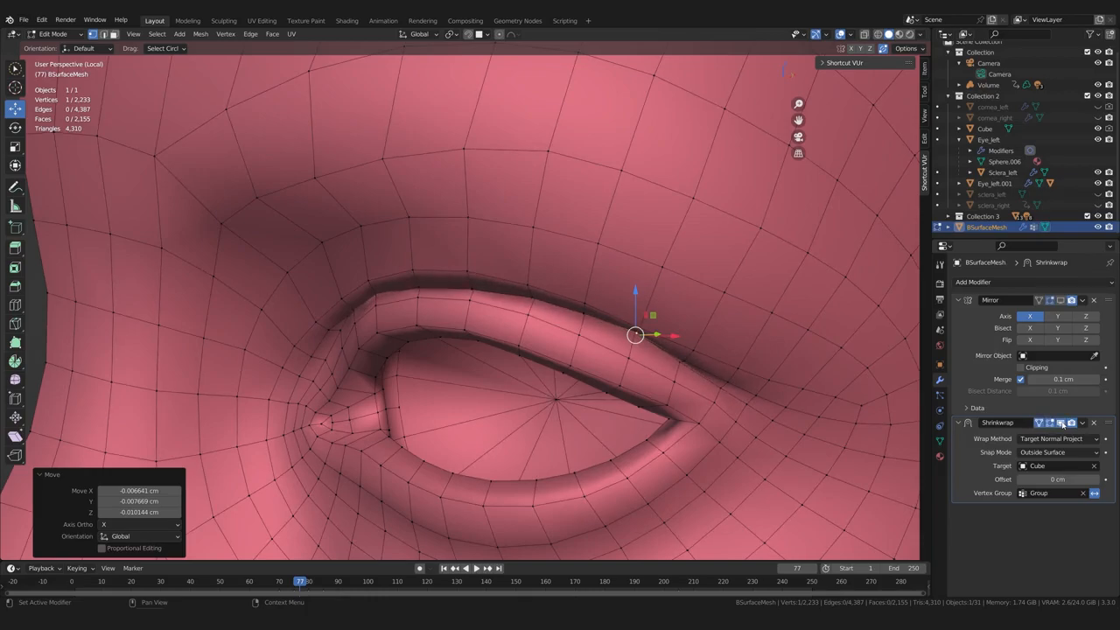
{"action": "left_click", "coordinate": [1061, 423]}
{"action": "left_click", "coordinate": [1061, 423]}
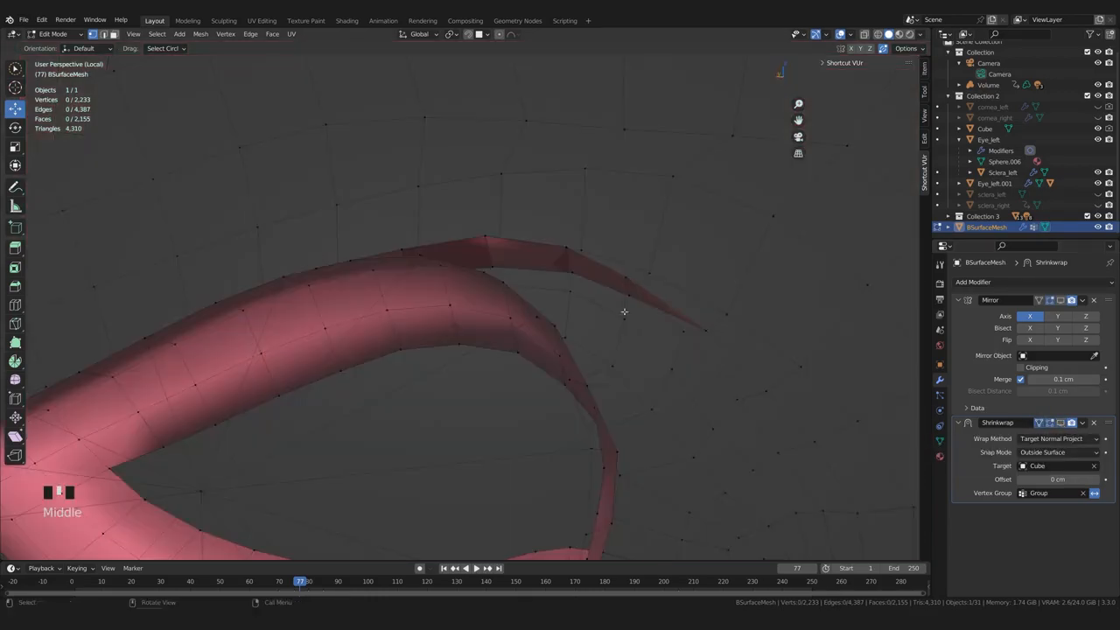
Select the row of vertices along the upper eyelid's fold and open the mesh's vertex group settings
{"action": "middle_click_drag", "start_coordinate": [625, 310], "coordinate": [669, 297]}
{"action": "left_click", "coordinate": [675, 288]}
{"action": "left_click", "coordinate": [592, 258], "text": "shift"}
{"action": "left_click", "coordinate": [500, 246], "text": "shift"}
{"action": "left_click", "coordinate": [407, 249], "text": "shift"}
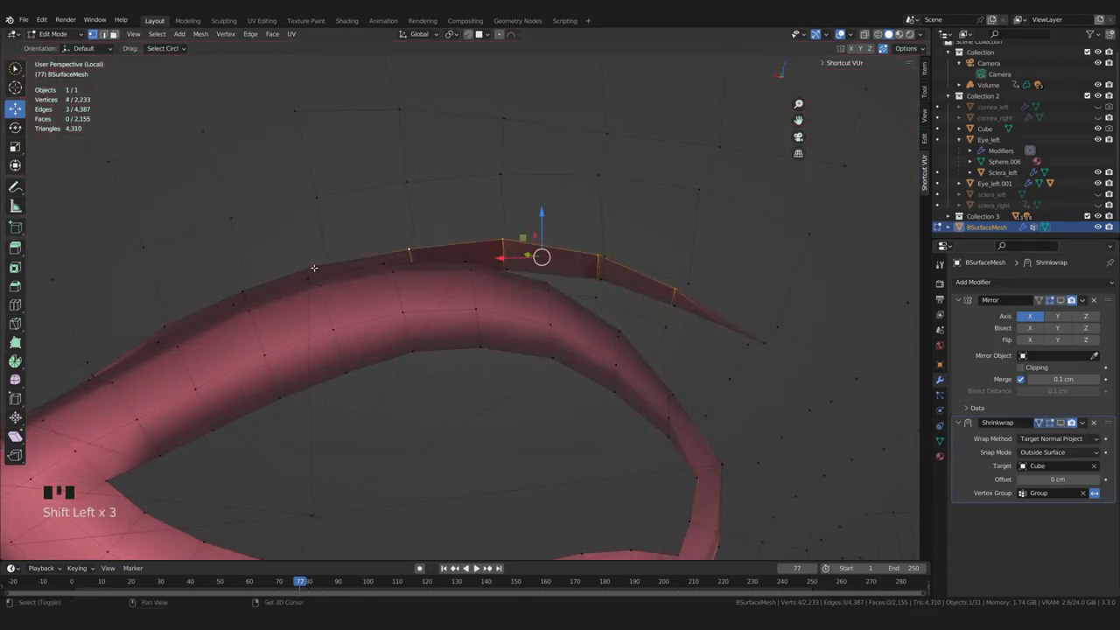
{"action": "left_click", "coordinate": [312, 268], "text": "shift"}
{"action": "left_click", "coordinate": [241, 291], "text": "shift"}
{"action": "left_click", "coordinate": [168, 318], "text": "shift"}
{"action": "middle_click_drag", "start_coordinate": [206, 339], "coordinate": [424, 304], "text": "shift"}
{"action": "left_click", "coordinate": [366, 369], "text": "shift"}
{"action": "left_click", "coordinate": [323, 411], "text": "shift"}
{"action": "left_click", "coordinate": [287, 454], "text": "shift"}
{"action": "middle_click_drag", "start_coordinate": [591, 418], "coordinate": [525, 394]}
{"action": "left_click", "coordinate": [595, 318], "text": "shift"}
{"action": "left_click", "coordinate": [647, 374], "text": "shift"}
{"action": "left_click", "coordinate": [940, 441]}
{"action": "left_click", "coordinate": [1053, 384]}
Return to Object Mode and apply the Mirror and Shrinkwrap modifiers on the head mesh
{"action": "middle_click_drag", "start_coordinate": [644, 385], "coordinate": [541, 370]}
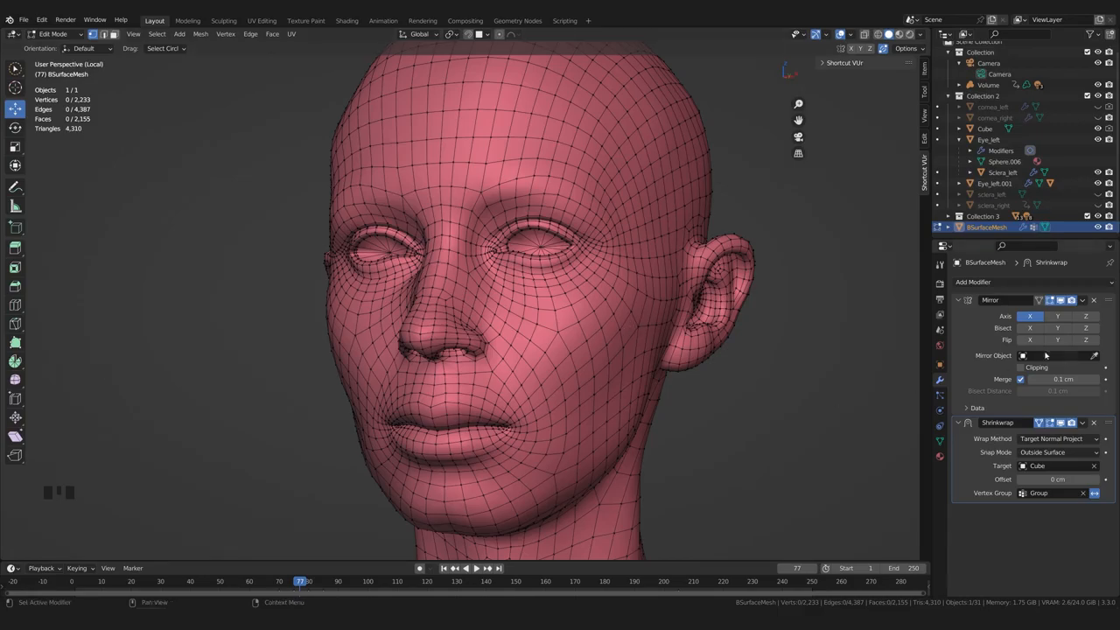
{"action": "left_click", "coordinate": [1081, 301]}
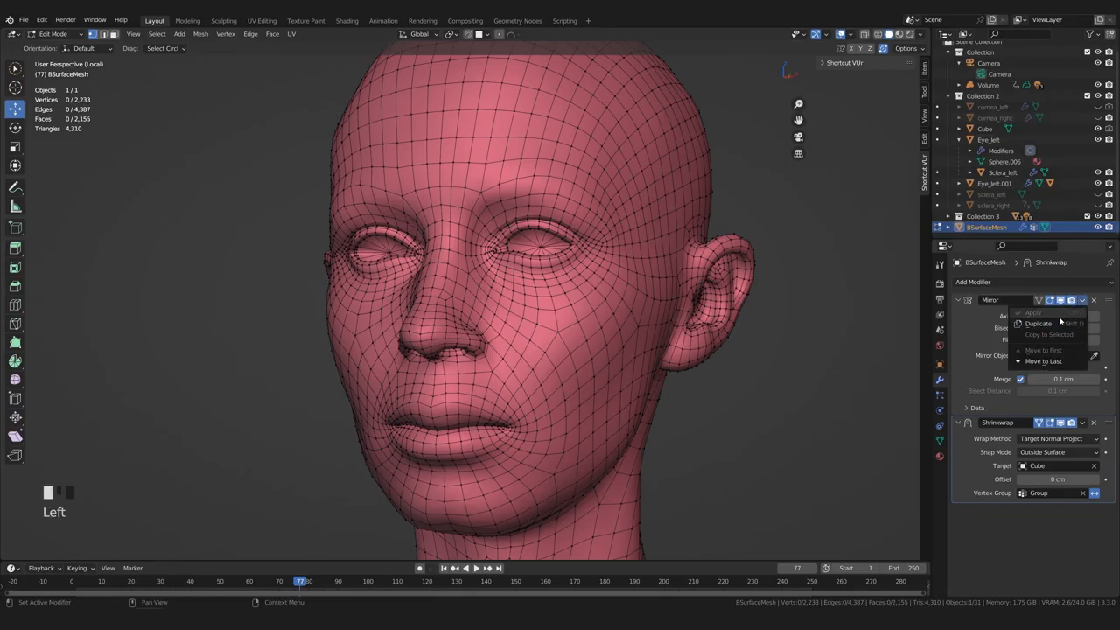
{"action": "key", "text": "Tab"}
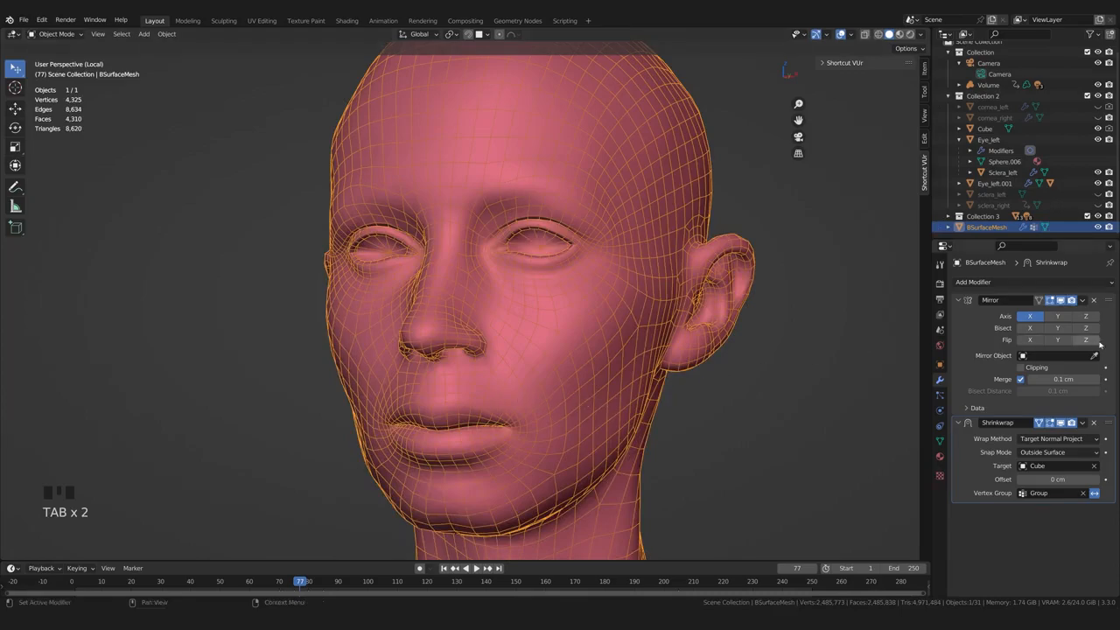
{"action": "left_click", "coordinate": [1081, 300]}
{"action": "left_click", "coordinate": [1025, 312]}
{"action": "left_click", "coordinate": [1081, 300]}
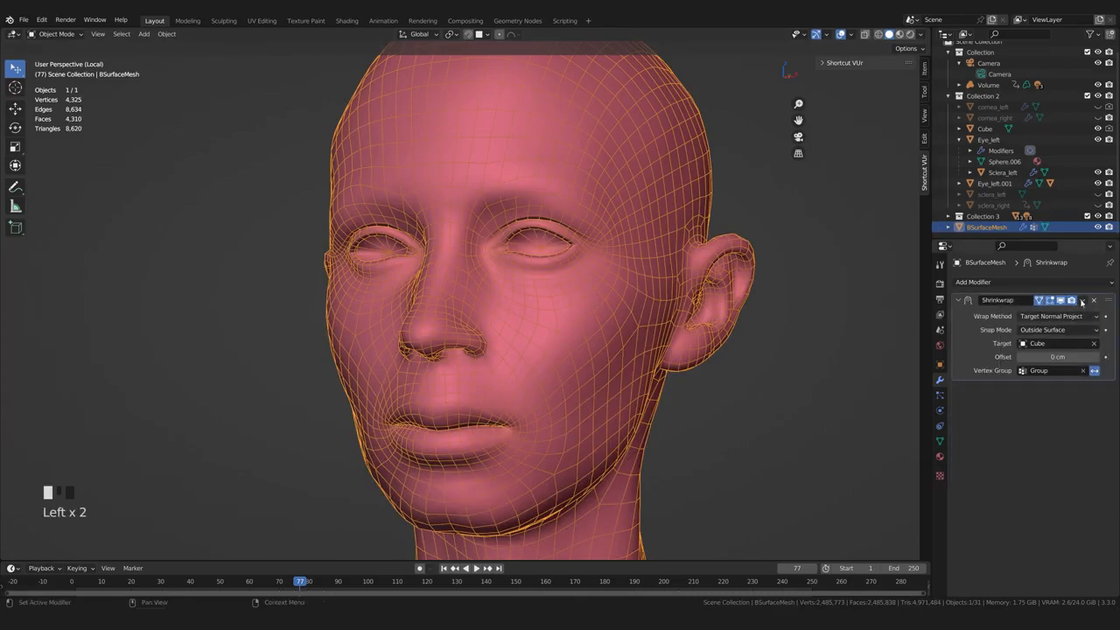
{"action": "left_click", "coordinate": [1082, 301]}
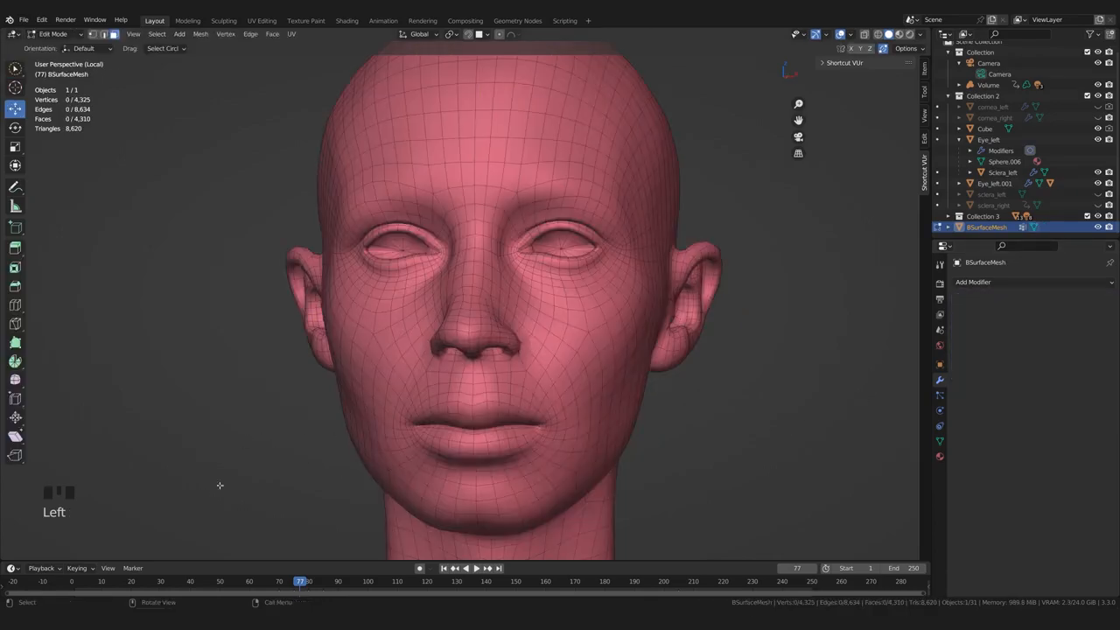
{"action": "left_click_drag", "start_coordinate": [204, 540], "coordinate": [448, 150]}
{"action": "middle_click_drag", "start_coordinate": [324, 393], "coordinate": [263, 424]}
{"action": "key", "text": "alt+a"}
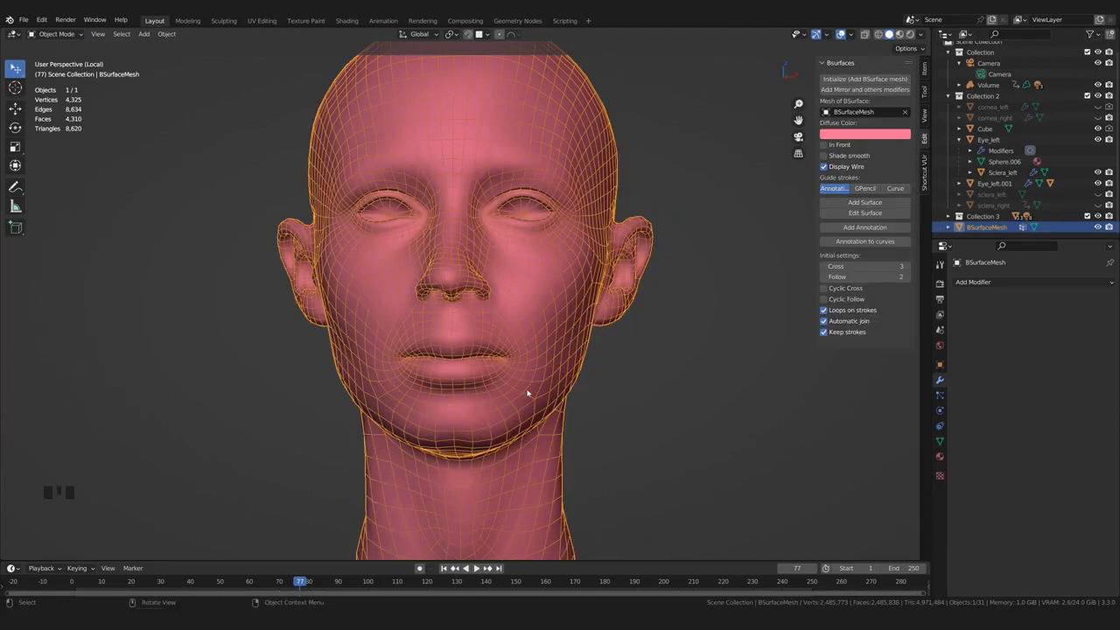
Select the head's vertical centre edge loop and examine its course across the face, neck and back of the head
{"action": "middle_click_drag", "start_coordinate": [507, 397], "coordinate": [456, 408], "text": "shift"}
{"action": "scroll", "coordinate": [505, 400], "scroll_direction": "up", "scroll_amount": 1}
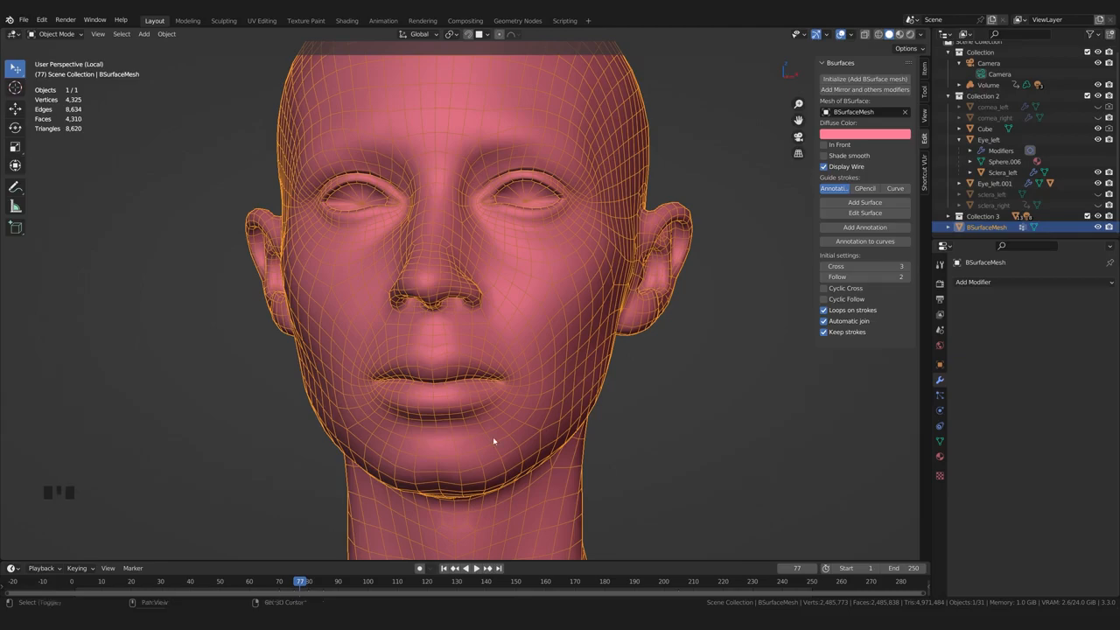
{"action": "middle_click_drag", "start_coordinate": [493, 441], "coordinate": [489, 413]}
{"action": "key", "text": "Tab"}
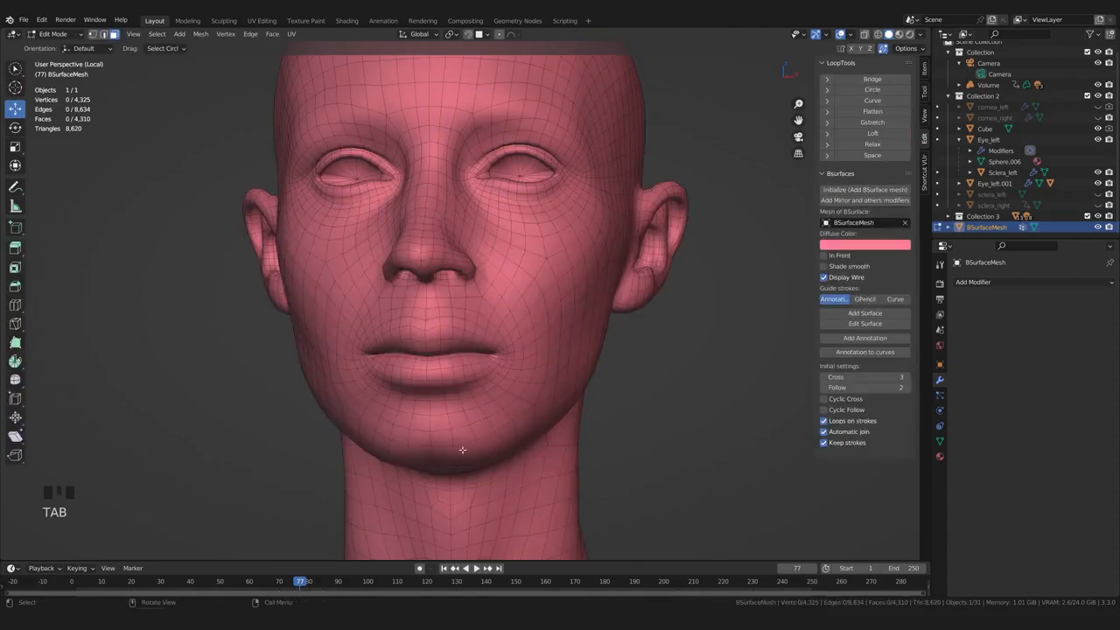
{"action": "left_click", "coordinate": [426, 422], "text": "alt"}
{"action": "key", "text": "2"}
{"action": "left_click", "coordinate": [437, 433]}
{"action": "left_click", "coordinate": [453, 446], "text": "alt"}
{"action": "middle_click_drag", "start_coordinate": [468, 450], "coordinate": [474, 445]}
{"action": "scroll", "coordinate": [480, 441], "scroll_direction": "down", "scroll_amount": 2}
{"action": "middle_click_drag", "start_coordinate": [552, 395], "coordinate": [415, 280]}
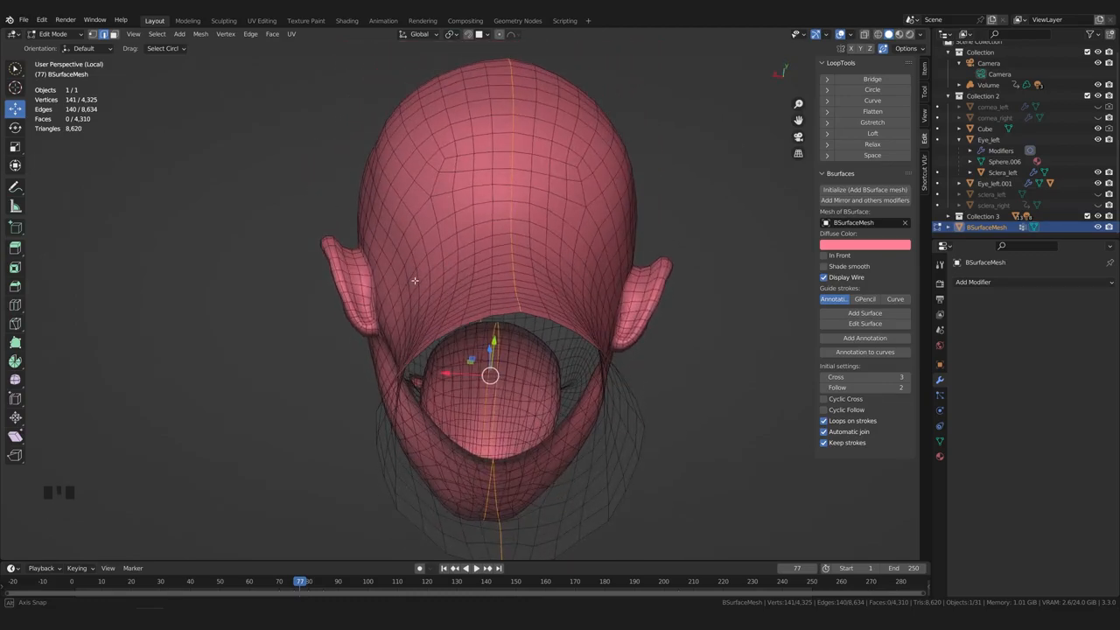
{"action": "middle_click_drag", "start_coordinate": [414, 280], "coordinate": [633, 322]}
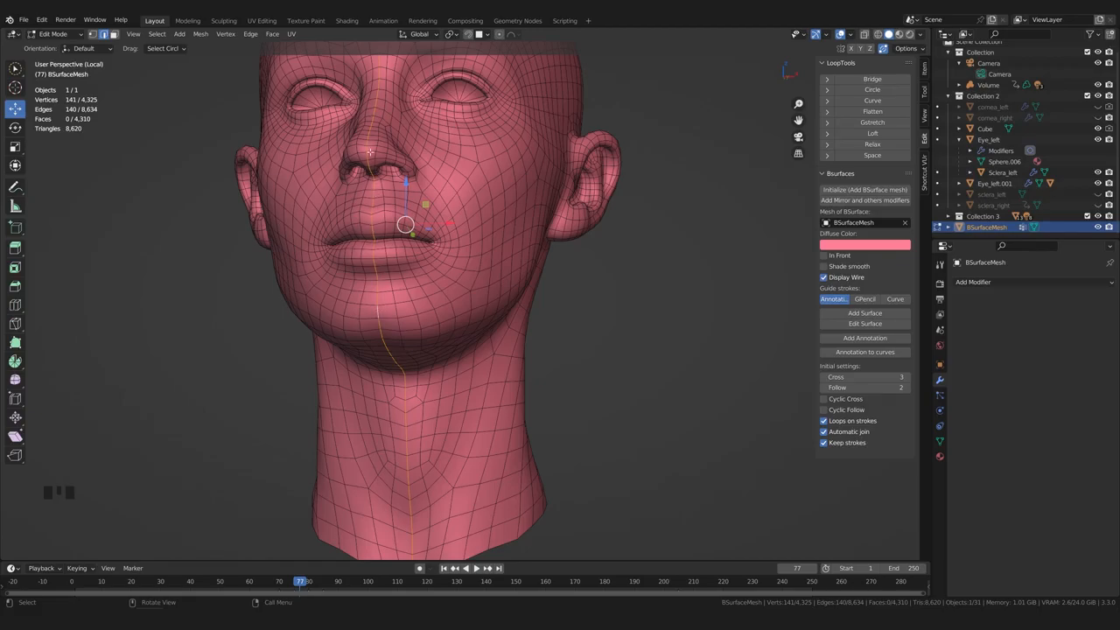
{"action": "middle_click_drag", "start_coordinate": [369, 152], "coordinate": [395, 190]}
{"action": "middle_click_drag", "start_coordinate": [395, 191], "coordinate": [450, 289], "text": "shift"}
{"action": "scroll", "coordinate": [517, 308], "scroll_direction": "up", "scroll_amount": 1}
{"action": "scroll", "coordinate": [477, 315], "scroll_direction": "up", "scroll_amount": 1}
{"action": "scroll", "coordinate": [451, 289], "scroll_direction": "down", "scroll_amount": 1}
{"action": "middle_click_drag", "start_coordinate": [582, 263], "coordinate": [551, 415]}
{"action": "scroll", "coordinate": [458, 370], "scroll_direction": "down", "scroll_amount": 1}
{"action": "scroll", "coordinate": [458, 370], "scroll_direction": "up", "scroll_amount": 2}
Add a Shrinkwrap modifier to the head mesh, leave Edit Mode and local view, and target the Cube sculpt
{"action": "left_click", "coordinate": [1065, 282]}
{"action": "left_click", "coordinate": [976, 408]}
{"action": "scroll", "coordinate": [534, 379], "scroll_direction": "down", "scroll_amount": 1}
{"action": "key", "text": "Tab"}
{"action": "left_click", "coordinate": [462, 418]}
{"action": "scroll", "coordinate": [503, 418], "scroll_direction": "down", "scroll_amount": 1}
{"action": "key", "text": "slash"}
{"action": "left_click", "coordinate": [1094, 344]}
{"action": "left_click", "coordinate": [622, 288]}
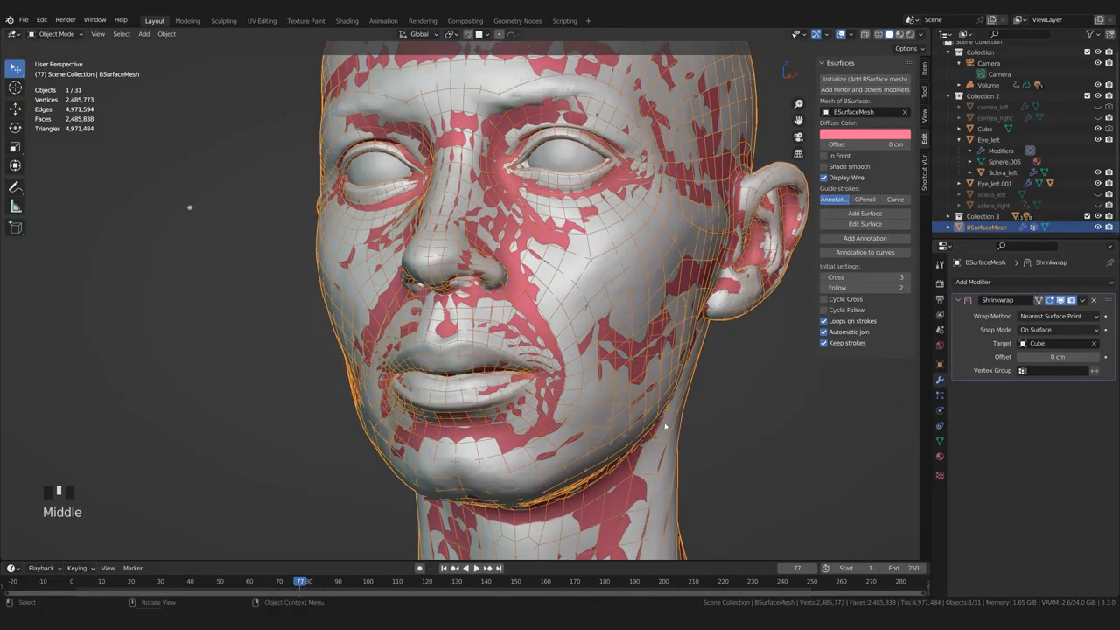
Limit the Shrinkwrap to the inverted vertex group Group, using Target Normal Project and the Outside Surface snap mode
{"action": "middle_click_drag", "start_coordinate": [665, 426], "coordinate": [657, 450], "text": "shift"}
{"action": "left_click", "coordinate": [1053, 371]}
{"action": "left_click", "coordinate": [1053, 388]}
{"action": "left_click", "coordinate": [1094, 371]}
{"action": "mouse_move", "coordinate": [769, 396]}
{"action": "middle_mouse_down"}
{"action": "mouse_move", "coordinate": [759, 390]}
{"action": "mouse_move", "coordinate": [782, 397]}
{"action": "middle_mouse_up"}
{"action": "scroll", "coordinate": [782, 397], "scroll_direction": "down", "scroll_amount": 1}
{"action": "left_click", "coordinate": [1052, 318]}
{"action": "left_click", "coordinate": [1048, 365]}
{"action": "left_click", "coordinate": [1042, 331]}
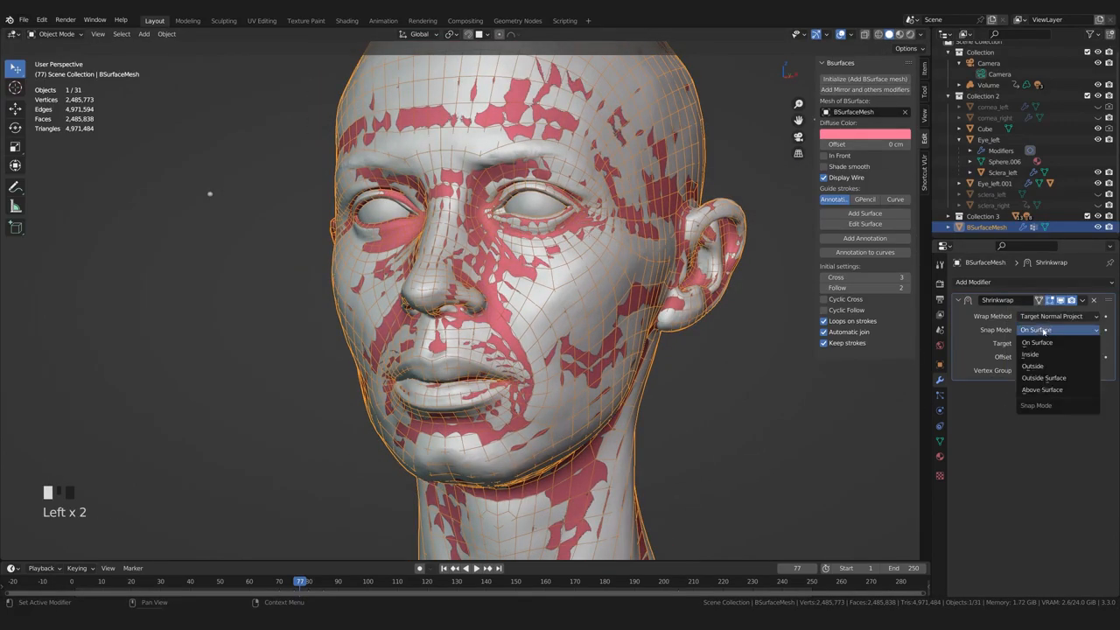
{"action": "left_click", "coordinate": [1043, 377]}
Switch the head mesh to Sculpt Mode and choose the Slide Relax brush
{"action": "middle_click_drag", "start_coordinate": [516, 394], "coordinate": [568, 389]}
{"action": "scroll", "coordinate": [525, 403], "scroll_direction": "up", "scroll_amount": 2}
{"action": "key", "text": "ctrl+Tab"}
{"action": "left_click", "coordinate": [516, 429]}
{"action": "scroll", "coordinate": [507, 420], "scroll_direction": "up", "scroll_amount": 2}
{"action": "mouse_move", "coordinate": [494, 420]}
{"action": "middle_mouse_down"}
{"action": "mouse_move", "coordinate": [546, 413]}
{"action": "mouse_move", "coordinate": [490, 381]}
{"action": "middle_mouse_up"}
{"action": "left_click", "coordinate": [15, 482]}
Display the retopology mesh in front of the sculpt and make its diffuse color semi-transparent
{"action": "scroll", "coordinate": [490, 332], "scroll_direction": "down", "scroll_amount": 1}
{"action": "middle_click_drag", "start_coordinate": [489, 333], "coordinate": [503, 346]}
{"action": "scroll", "coordinate": [476, 284], "scroll_direction": "up", "scroll_amount": 1}
{"action": "mouse_move", "coordinate": [471, 280]}
{"action": "middle_mouse_down"}
{"action": "mouse_move", "coordinate": [445, 329]}
{"action": "mouse_move", "coordinate": [508, 254]}
{"action": "mouse_move", "coordinate": [536, 259]}
{"action": "middle_mouse_up"}
{"action": "left_click", "coordinate": [823, 154]}
{"action": "left_click", "coordinate": [513, 265], "text": "shift"}
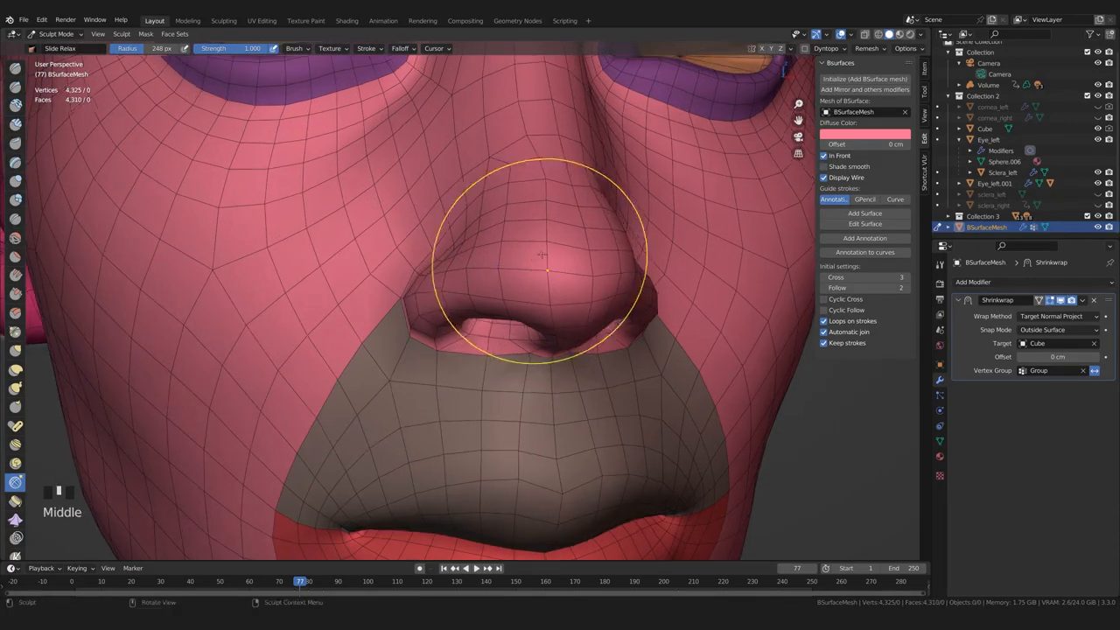
{"action": "left_click", "coordinate": [895, 137]}
{"action": "left_click_drag", "start_coordinate": [890, 287], "coordinate": [832, 288]}
Try relaxing the topology on the nose with the Slide Relax brush at a 248 px radius
{"action": "middle_click_drag", "start_coordinate": [638, 325], "coordinate": [548, 333]}
{"action": "scroll", "coordinate": [548, 333], "scroll_direction": "down", "scroll_amount": 6}
{"action": "scroll", "coordinate": [412, 350], "scroll_direction": "up", "scroll_amount": 5}
{"action": "scroll", "coordinate": [488, 333], "scroll_direction": "up", "scroll_amount": 3}
{"action": "left_click", "coordinate": [480, 245], "text": "shift"}
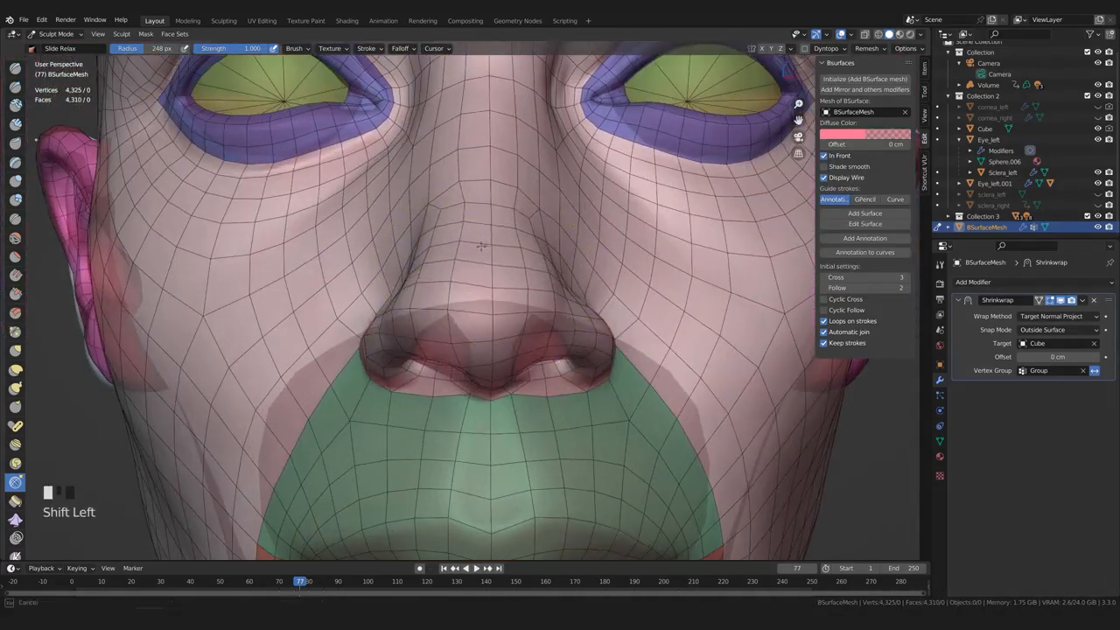
{"action": "scroll", "coordinate": [473, 260], "scroll_direction": "down", "scroll_amount": 2}
{"action": "mouse_move", "coordinate": [450, 242]}
{"action": "middle_mouse_down"}
{"action": "mouse_move", "coordinate": [425, 312]}
{"action": "mouse_move", "coordinate": [487, 311]}
{"action": "middle_mouse_up"}
{"action": "scroll", "coordinate": [489, 311], "scroll_direction": "up", "scroll_amount": 1}
{"action": "left_click", "coordinate": [489, 310], "text": "shift"}
{"action": "middle_click_drag", "start_coordinate": [493, 305], "coordinate": [612, 305]}
{"action": "scroll", "coordinate": [560, 315], "scroll_direction": "down", "scroll_amount": 3}
{"action": "middle_click_drag", "start_coordinate": [560, 315], "coordinate": [376, 327], "text": "shift"}
{"action": "scroll", "coordinate": [538, 324], "scroll_direction": "up", "scroll_amount": 3}
Undo the relax strokes made on the nose
{"action": "key", "text": "ctrl+z"}
{"action": "key", "text": "ctrl+z"}
{"action": "key", "text": "ctrl+z"}
{"action": "key", "text": "ctrl+z"}
{"action": "key", "text": "ctrl+z"}
{"action": "key", "text": "ctrl+z"}
{"action": "key", "text": "ctrl+z"}
{"action": "key", "text": "ctrl+z"}
{"action": "key", "text": "ctrl+z"}
{"action": "key", "text": "ctrl+z"}
{"action": "key", "text": "ctrl+z"}
Set the Slide Relax brush's radius to 145 px for relaxing the nose topology
{"action": "middle_click_drag", "start_coordinate": [305, 280], "coordinate": [461, 298], "text": "shift"}
{"action": "key", "text": "bracketleft"}
{"action": "key", "text": "bracketleft"}
{"action": "key", "text": "bracketleft"}
{"action": "key", "text": "bracketleft"}
{"action": "key", "text": "bracketleft"}
{"action": "key", "text": "bracketleft"}
{"action": "key", "text": "bracketleft"}
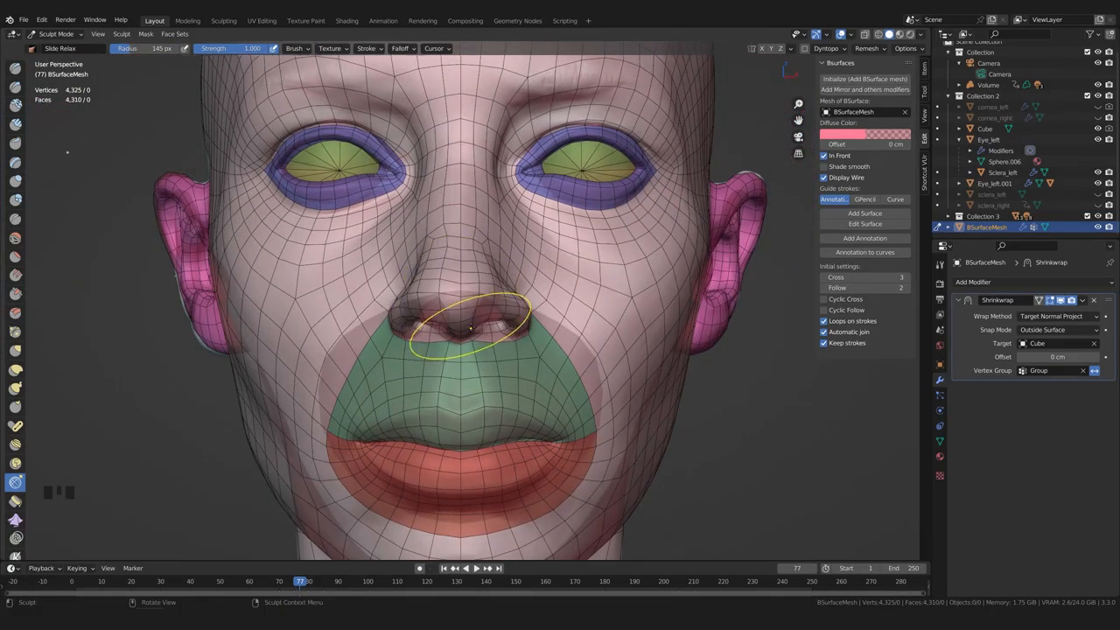
{"action": "scroll", "coordinate": [470, 328], "scroll_direction": "up", "scroll_amount": 3}
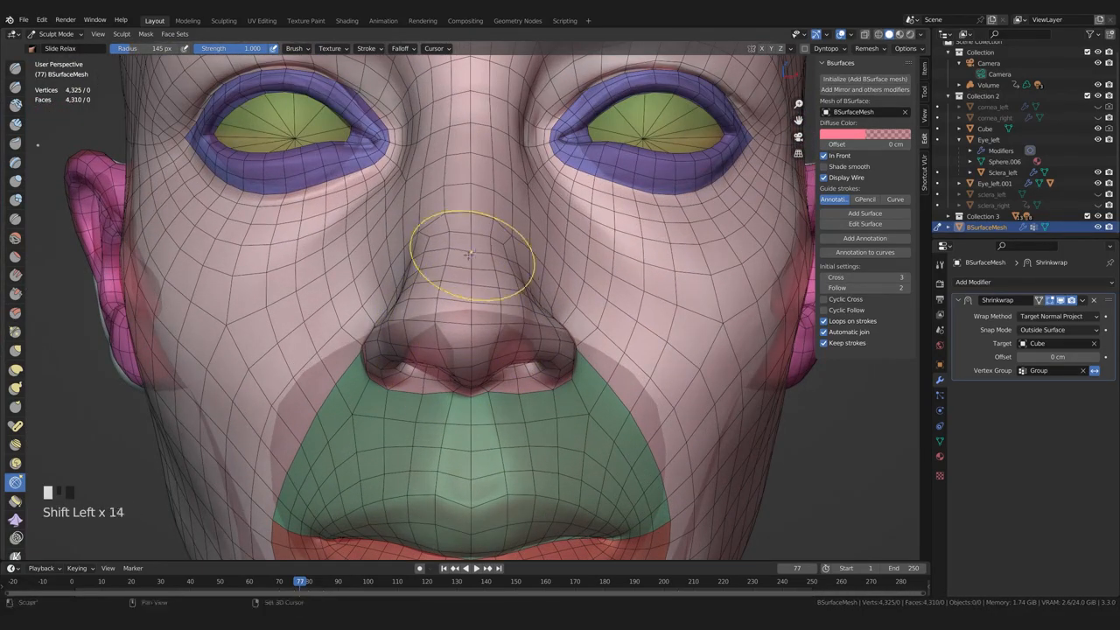
Relax the topology over the nose and its bridge with the Slide Relax brush at full strength
{"action": "scroll", "coordinate": [455, 338], "scroll_direction": "up", "scroll_amount": 2}
{"action": "middle_click_drag", "start_coordinate": [455, 338], "coordinate": [516, 307], "text": "shift"}
{"action": "left_click_drag", "start_coordinate": [563, 199], "coordinate": [569, 223], "text": "shift"}
{"action": "middle_click_drag", "start_coordinate": [568, 223], "coordinate": [503, 232]}
{"action": "left_click_drag", "start_coordinate": [503, 232], "coordinate": [501, 238], "text": "shift"}
{"action": "middle_click_drag", "start_coordinate": [500, 238], "coordinate": [502, 251]}
{"action": "left_click_drag", "start_coordinate": [502, 250], "coordinate": [503, 258], "text": "shift"}
{"action": "middle_click_drag", "start_coordinate": [504, 258], "coordinate": [469, 490]}
{"action": "scroll", "coordinate": [485, 338], "scroll_direction": "down", "scroll_amount": 1}
{"action": "left_click_drag", "start_coordinate": [469, 490], "coordinate": [467, 502], "text": "shift"}
{"action": "scroll", "coordinate": [465, 437], "scroll_direction": "down", "scroll_amount": 2}
Nudge the nose topology into place with the Grab brush at 0.400 strength, reducing its radius to 160 px
{"action": "key", "text": "g"}
{"action": "middle_click_drag", "start_coordinate": [460, 300], "coordinate": [461, 296]}
{"action": "left_click_drag", "start_coordinate": [463, 281], "coordinate": [460, 284]}
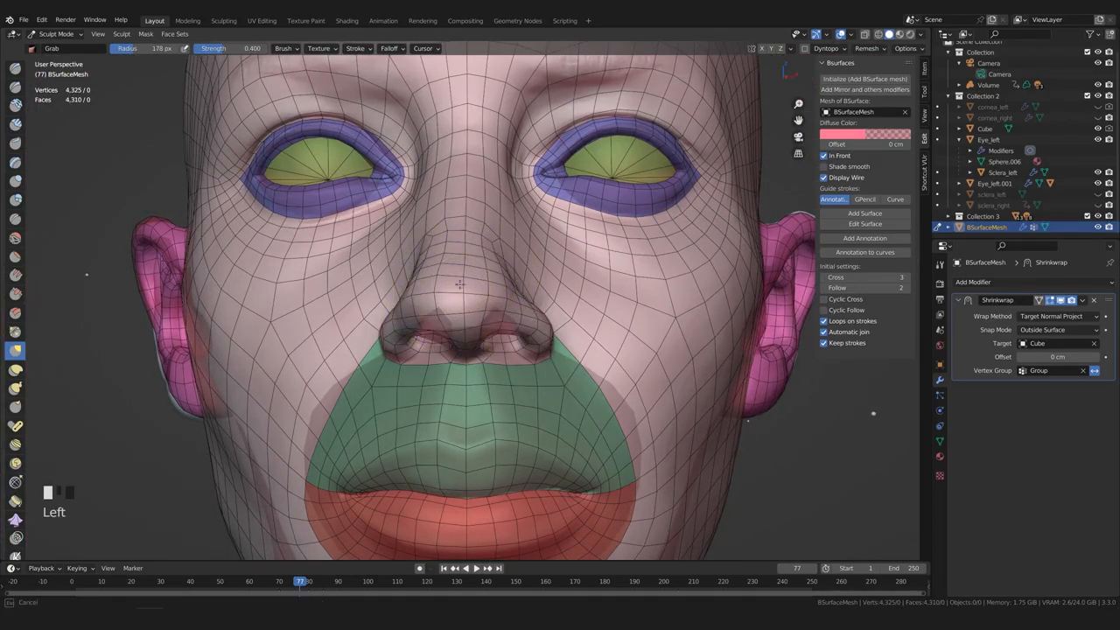
{"action": "key", "text": "bracketleft"}
{"action": "key", "text": "bracketleft"}
{"action": "key", "text": "bracketleft"}
{"action": "key", "text": "bracketleft"}
{"action": "key", "text": "bracketleft"}
{"action": "key", "text": "bracketleft"}
{"action": "middle_click_drag", "start_coordinate": [438, 298], "coordinate": [472, 363]}
{"action": "left_click_drag", "start_coordinate": [473, 363], "coordinate": [475, 367]}
{"action": "middle_click_drag", "start_coordinate": [475, 367], "coordinate": [292, 325]}
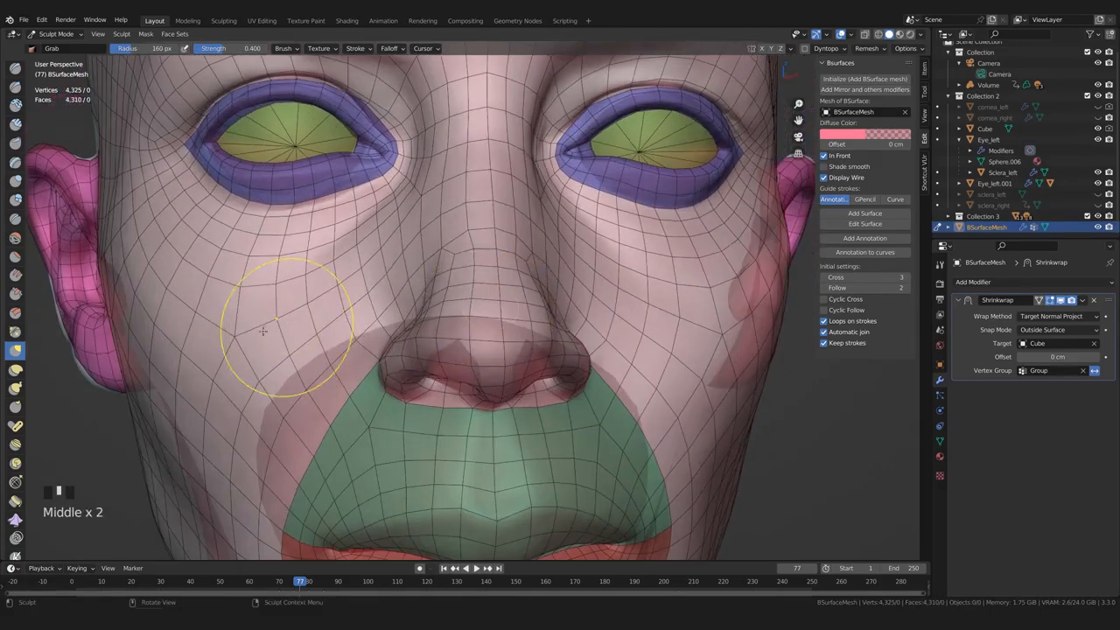
Relax the topology from the brow up across the forehead with the Slide Relax brush at a 145 px radius
{"action": "left_click", "coordinate": [15, 482]}
{"action": "middle_click_drag", "start_coordinate": [420, 288], "coordinate": [425, 332], "text": "shift"}
{"action": "scroll", "coordinate": [467, 228], "scroll_direction": "down", "scroll_amount": 2}
{"action": "left_click_drag", "start_coordinate": [466, 197], "coordinate": [467, 186], "text": "shift"}
{"action": "middle_click_drag", "start_coordinate": [467, 185], "coordinate": [452, 270]}
{"action": "left_click_drag", "start_coordinate": [452, 270], "coordinate": [455, 219], "text": "shift"}
{"action": "mouse_move", "coordinate": [459, 144]}
{"action": "middle_mouse_down"}
{"action": "mouse_move", "coordinate": [467, 187]}
{"action": "mouse_move", "coordinate": [455, 131]}
{"action": "middle_mouse_up"}
{"action": "left_click_drag", "start_coordinate": [454, 142], "coordinate": [461, 152], "text": "shift"}
{"action": "middle_click_drag", "start_coordinate": [461, 152], "coordinate": [451, 249]}
{"action": "left_click_drag", "start_coordinate": [451, 249], "coordinate": [448, 254], "text": "shift"}
{"action": "middle_click_drag", "start_coordinate": [448, 253], "coordinate": [444, 293]}
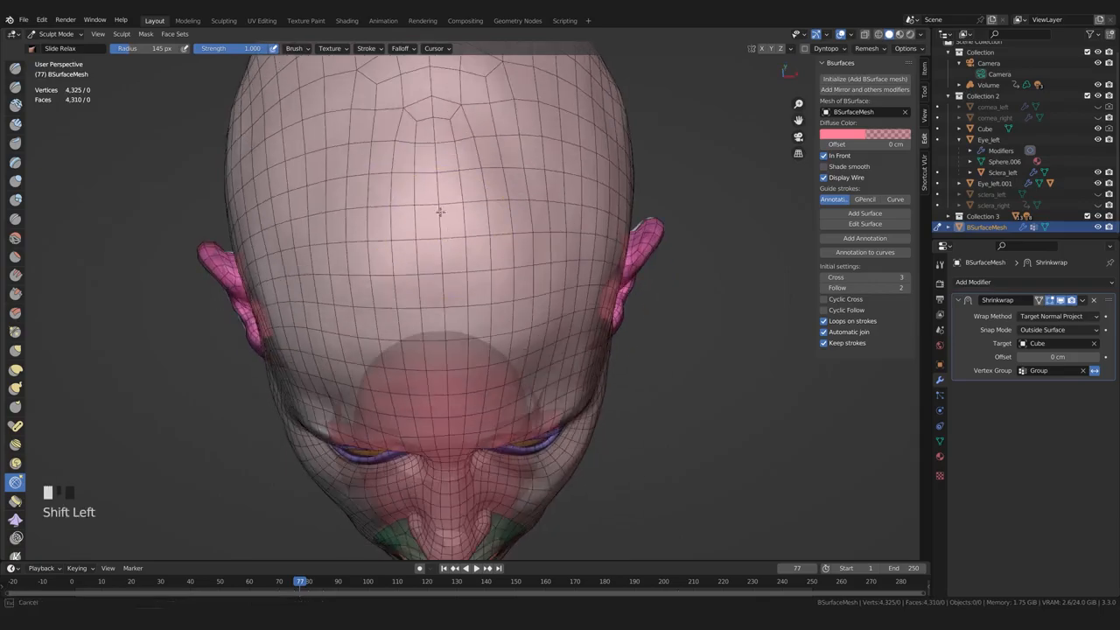
Relax the topology on the crown of the head with the Slide Relax brush
{"action": "middle_click_drag", "start_coordinate": [442, 188], "coordinate": [431, 278], "text": "shift"}
{"action": "scroll", "coordinate": [430, 278], "scroll_direction": "down", "scroll_amount": 1}
{"action": "middle_click_drag", "start_coordinate": [427, 223], "coordinate": [408, 286]}
{"action": "scroll", "coordinate": [408, 286], "scroll_direction": "down", "scroll_amount": 2}
{"action": "left_click_drag", "start_coordinate": [407, 286], "coordinate": [394, 289], "text": "shift"}
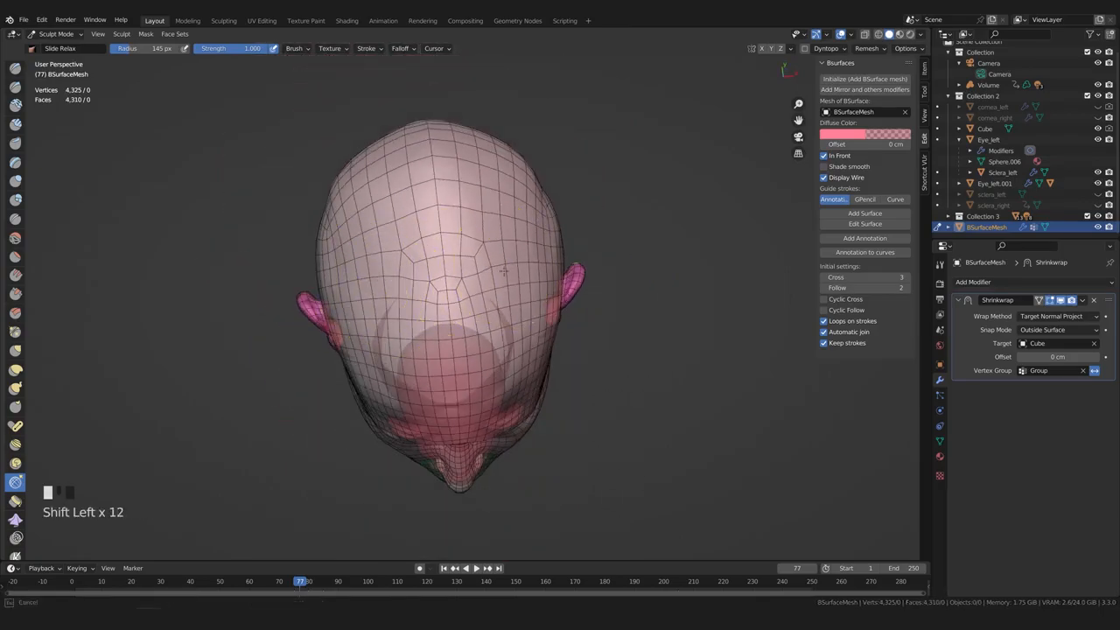
Relax the topology over the remaining areas of the head, working down toward the neck
{"action": "middle_click_drag", "start_coordinate": [450, 259], "coordinate": [455, 327], "text": "shift"}
{"action": "scroll", "coordinate": [455, 327], "scroll_direction": "up", "scroll_amount": 2}
{"action": "middle_click_drag", "start_coordinate": [682, 358], "coordinate": [492, 241]}
{"action": "left_click_drag", "start_coordinate": [491, 234], "coordinate": [500, 262], "text": "shift"}
{"action": "mouse_move", "coordinate": [502, 266]}
{"action": "middle_mouse_down"}
{"action": "mouse_move", "coordinate": [505, 348]}
{"action": "mouse_move", "coordinate": [507, 330]}
{"action": "middle_mouse_up"}
{"action": "middle_click_drag", "start_coordinate": [506, 341], "coordinate": [507, 253], "text": "shift"}
{"action": "left_click_drag", "start_coordinate": [507, 262], "coordinate": [504, 432], "text": "shift"}
{"action": "middle_click_drag", "start_coordinate": [505, 432], "coordinate": [512, 367], "text": "shift"}
{"action": "left_click_drag", "start_coordinate": [511, 367], "coordinate": [514, 359], "text": "shift"}
{"action": "middle_click_drag", "start_coordinate": [514, 359], "coordinate": [515, 402]}
{"action": "left_click_drag", "start_coordinate": [515, 416], "coordinate": [505, 487], "text": "shift"}
{"action": "mouse_move", "coordinate": [504, 487]}
{"action": "middle_mouse_down"}
{"action": "mouse_move", "coordinate": [375, 475]}
{"action": "mouse_move", "coordinate": [412, 312]}
{"action": "middle_mouse_up"}
Relax the topology on the front of the neck, from its lower edge up to the underside of the jaw
{"action": "left_click_drag", "start_coordinate": [412, 312], "coordinate": [397, 354], "text": "shift"}
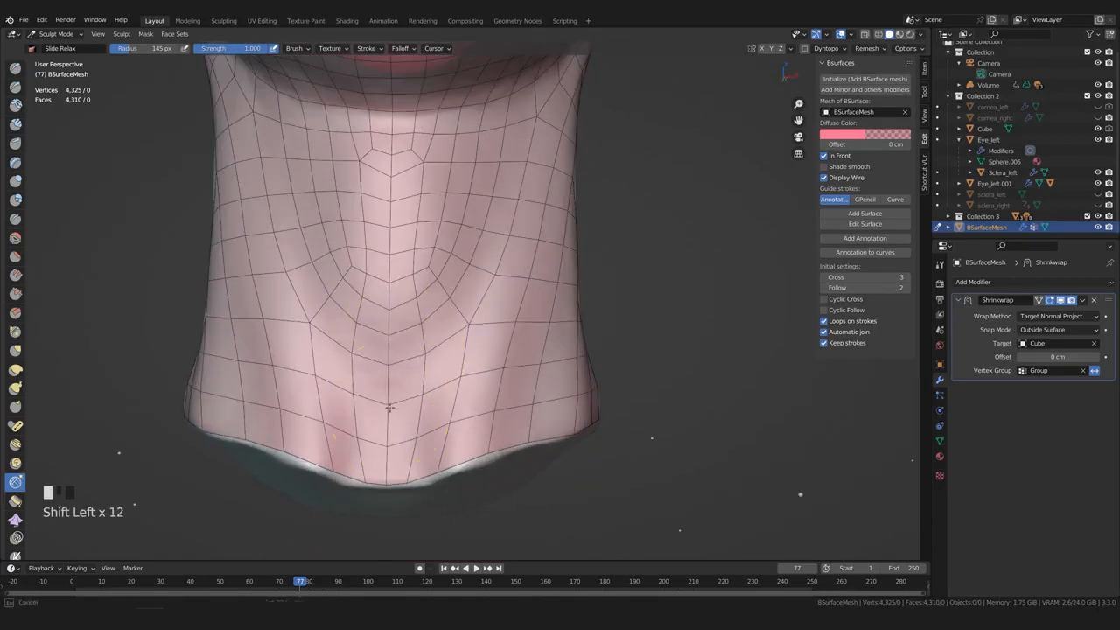
{"action": "middle_click_drag", "start_coordinate": [401, 244], "coordinate": [405, 219]}
{"action": "left_click_drag", "start_coordinate": [405, 218], "coordinate": [406, 207], "text": "shift"}
{"action": "middle_click_drag", "start_coordinate": [406, 207], "coordinate": [427, 324], "text": "shift"}
{"action": "left_click_drag", "start_coordinate": [422, 262], "coordinate": [419, 251], "text": "shift"}
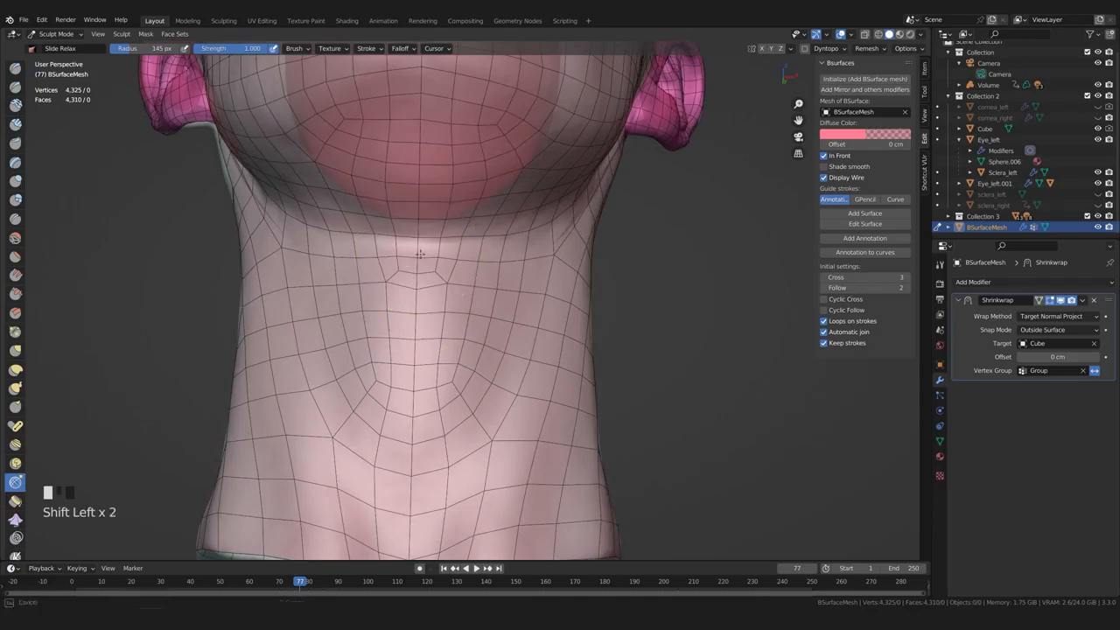
{"action": "scroll", "coordinate": [416, 442], "scroll_direction": "down", "scroll_amount": 2}
{"action": "left_click_drag", "start_coordinate": [418, 442], "coordinate": [437, 459], "text": "shift"}
Relax the topology on the chin with the Slide Relax brush
{"action": "middle_click_drag", "start_coordinate": [435, 232], "coordinate": [455, 295]}
{"action": "scroll", "coordinate": [455, 295], "scroll_direction": "up", "scroll_amount": 1, "text": "shift"}
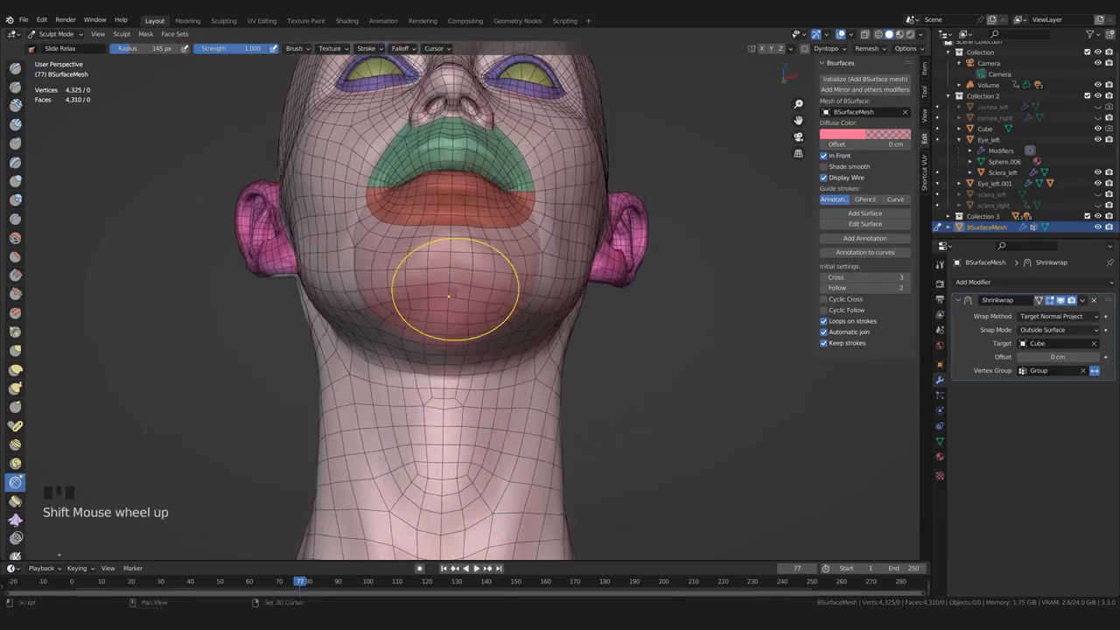
{"action": "left_click_drag", "start_coordinate": [455, 295], "coordinate": [444, 267], "text": "shift"}
{"action": "scroll", "coordinate": [441, 256], "scroll_direction": "up", "scroll_amount": 2}
{"action": "middle_click_drag", "start_coordinate": [441, 259], "coordinate": [442, 325]}
{"action": "middle_click_drag", "start_coordinate": [443, 325], "coordinate": [443, 395], "text": "shift"}
{"action": "left_click_drag", "start_coordinate": [440, 367], "coordinate": [434, 339], "text": "shift"}
Slide and relax the topology around the lower lip with the Slide Relax brush at a 144 px radius
{"action": "scroll", "coordinate": [437, 350], "scroll_direction": "up", "scroll_amount": 3}
{"action": "middle_click_drag", "start_coordinate": [434, 340], "coordinate": [414, 351]}
{"action": "middle_click_drag", "start_coordinate": [415, 351], "coordinate": [404, 365]}
{"action": "left_click_drag", "start_coordinate": [404, 366], "coordinate": [415, 366]}
{"action": "middle_click_drag", "start_coordinate": [427, 366], "coordinate": [452, 365]}
{"action": "key", "text": "bracketleft"}
{"action": "key", "text": "bracketleft"}
{"action": "key", "text": "bracketleft"}
{"action": "scroll", "coordinate": [431, 372], "scroll_direction": "down", "scroll_amount": 1}
{"action": "left_click_drag", "start_coordinate": [438, 360], "coordinate": [466, 346], "text": "shift"}
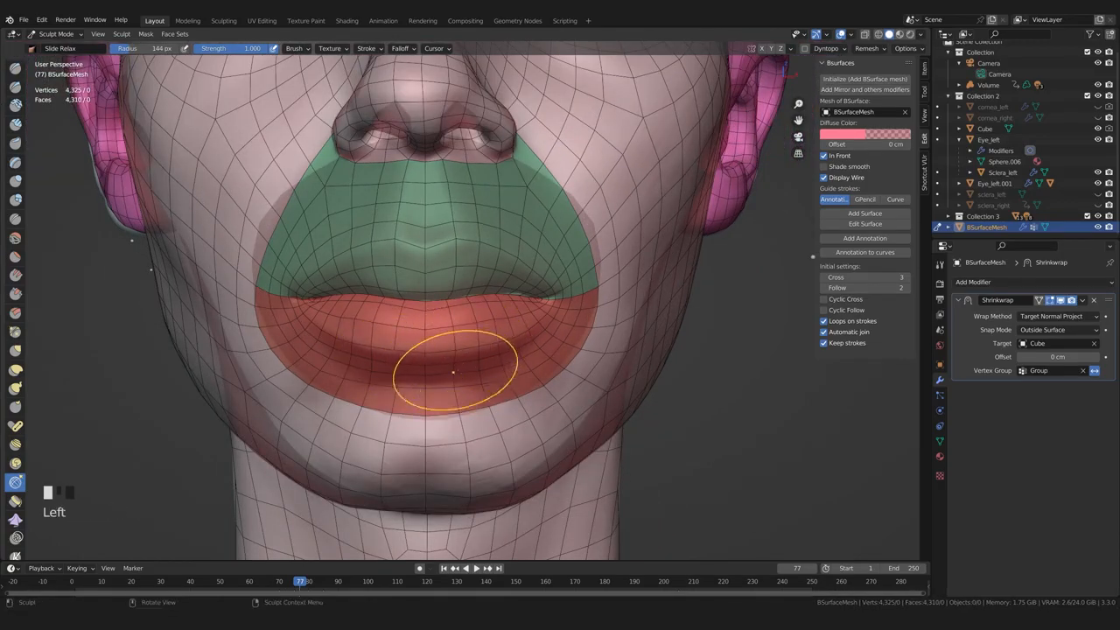
Isolate the lower lip's face set and slide its edge loops into a more even flow
{"action": "key", "text": "h"}
{"action": "middle_click_drag", "start_coordinate": [453, 372], "coordinate": [440, 378]}
{"action": "scroll", "coordinate": [440, 380], "scroll_direction": "up", "scroll_amount": 2}
{"action": "mouse_move", "coordinate": [385, 389]}
{"action": "left_mouse_down"}
{"action": "mouse_move", "coordinate": [374, 390]}
{"action": "mouse_move", "coordinate": [408, 388]}
{"action": "left_mouse_up"}
{"action": "middle_click_drag", "start_coordinate": [394, 388], "coordinate": [410, 390], "text": "shift"}
{"action": "left_click_drag", "start_coordinate": [424, 385], "coordinate": [492, 359]}
Relax the isolated lower lip's topology from corner to corner and show the hidden face sets again
{"action": "scroll", "coordinate": [497, 359], "scroll_direction": "up", "scroll_amount": 2}
{"action": "left_click_drag", "start_coordinate": [560, 353], "coordinate": [555, 341], "text": "shift"}
{"action": "middle_click_drag", "start_coordinate": [531, 344], "coordinate": [564, 343]}
{"action": "mouse_move", "coordinate": [215, 324]}
{"action": "left_mouse_down", "text": "shift"}
{"action": "mouse_move", "coordinate": [376, 332]}
{"action": "mouse_move", "coordinate": [431, 409]}
{"action": "mouse_move", "coordinate": [358, 335]}
{"action": "mouse_move", "coordinate": [604, 328]}
{"action": "left_mouse_up", "text": "shift"}
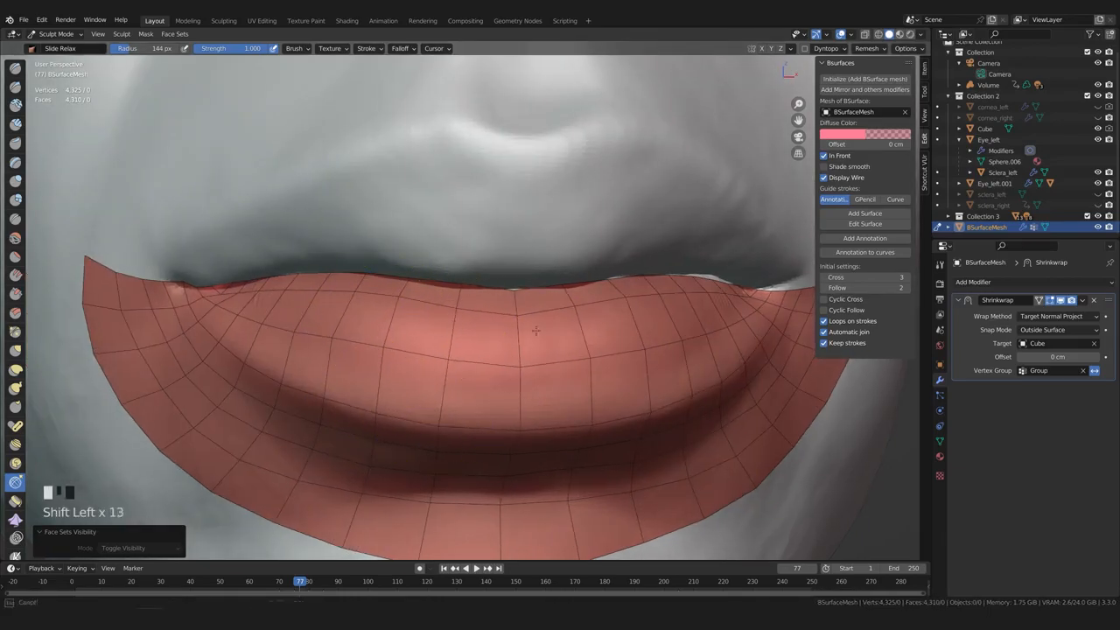
{"action": "middle_click_drag", "start_coordinate": [634, 322], "coordinate": [607, 325]}
{"action": "scroll", "coordinate": [634, 326], "scroll_direction": "down", "scroll_amount": 5}
{"action": "key", "text": "h"}
Slide the upper lip topology beside the nostril and toward the mouth corner, adjusting the Slide Relax brush radius from 129 px
{"action": "mouse_move", "coordinate": [489, 385]}
{"action": "middle_mouse_down"}
{"action": "mouse_move", "coordinate": [548, 411]}
{"action": "mouse_move", "coordinate": [488, 423]}
{"action": "mouse_move", "coordinate": [382, 372]}
{"action": "mouse_move", "coordinate": [299, 303]}
{"action": "mouse_move", "coordinate": [296, 223]}
{"action": "mouse_move", "coordinate": [262, 254]}
{"action": "mouse_move", "coordinate": [298, 257]}
{"action": "middle_mouse_up"}
{"action": "scroll", "coordinate": [488, 425], "scroll_direction": "up", "scroll_amount": 2}
{"action": "key", "text": "bracketleft"}
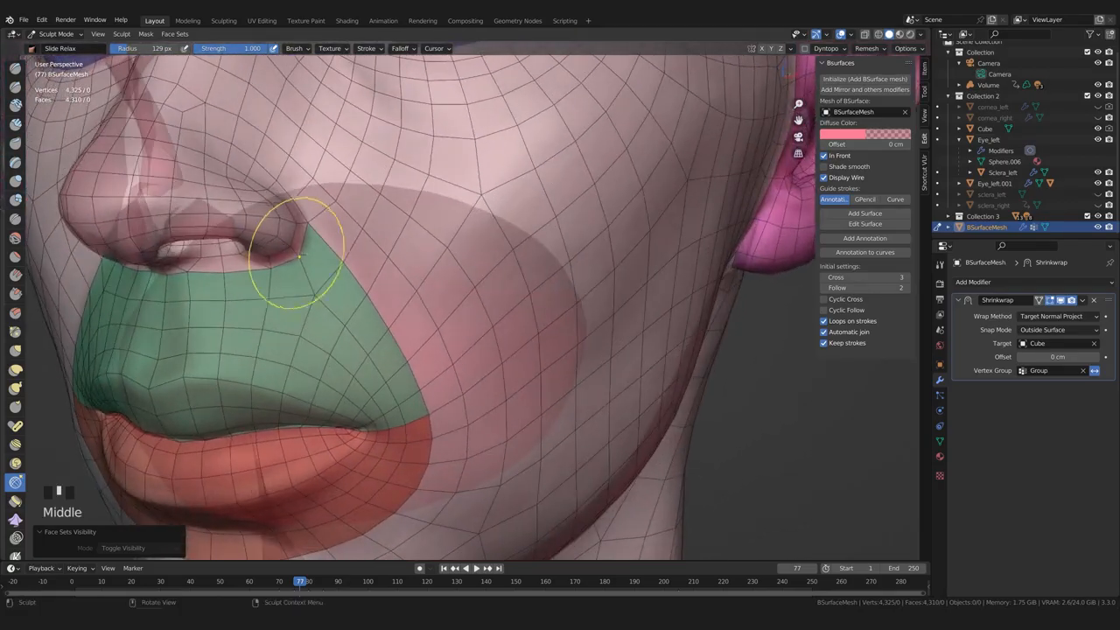
{"action": "middle_click_drag", "start_coordinate": [337, 299], "coordinate": [475, 350]}
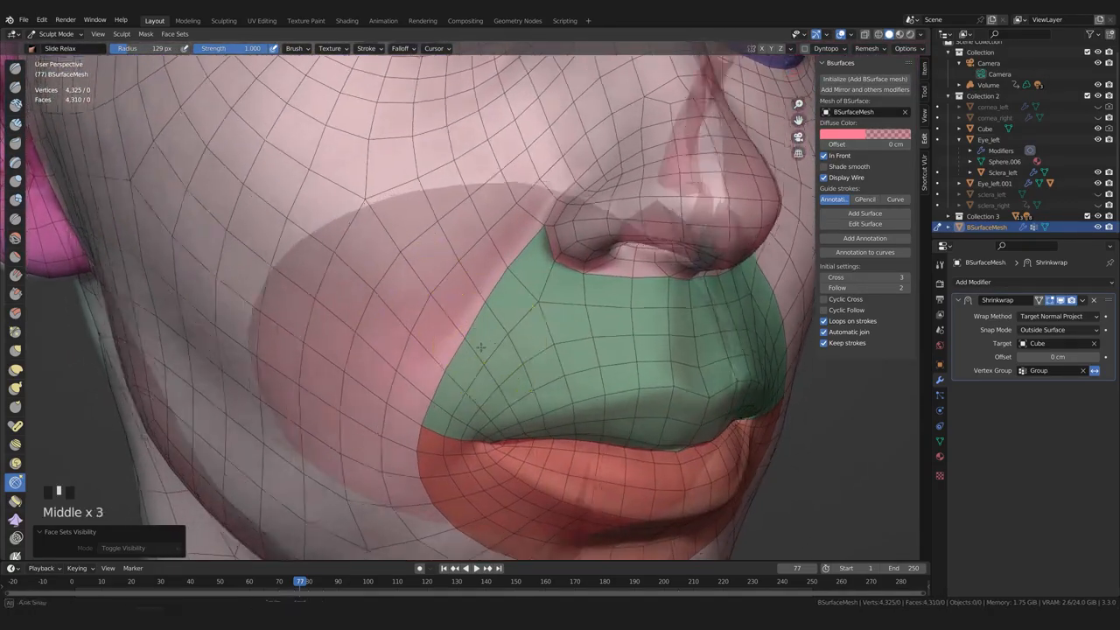
{"action": "key", "text": "bracketright"}
{"action": "left_click_drag", "start_coordinate": [529, 308], "coordinate": [542, 260]}
{"action": "key", "text": "bracketleft"}
{"action": "key", "text": "bracketleft"}
{"action": "key", "text": "bracketleft"}
{"action": "left_click_drag", "start_coordinate": [507, 372], "coordinate": [507, 365]}
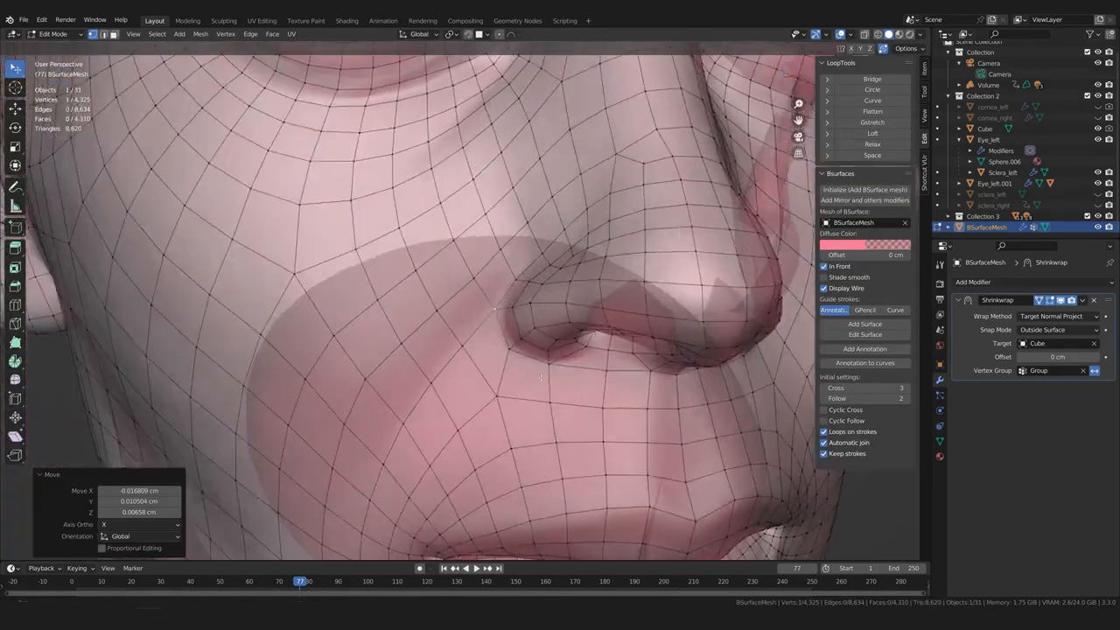
Examine the ear's topology in Edit Mode, including its inner folds and outer rim
{"action": "scroll", "coordinate": [540, 378], "scroll_direction": "down", "scroll_amount": 4}
{"action": "middle_click_drag", "start_coordinate": [541, 378], "coordinate": [297, 220]}
{"action": "middle_click_drag", "start_coordinate": [349, 272], "coordinate": [448, 229]}
{"action": "scroll", "coordinate": [434, 284], "scroll_direction": "up", "scroll_amount": 4}
{"action": "middle_click_drag", "start_coordinate": [434, 284], "coordinate": [398, 331]}
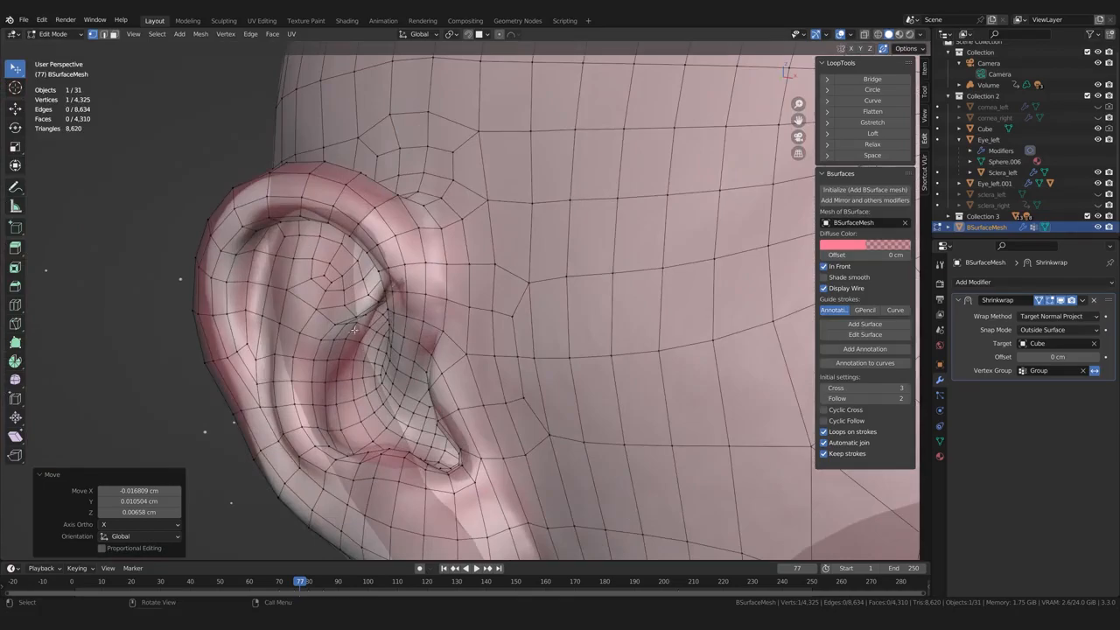
{"action": "scroll", "coordinate": [317, 410], "scroll_direction": "up", "scroll_amount": 2}
{"action": "middle_click_drag", "start_coordinate": [412, 274], "coordinate": [432, 298]}
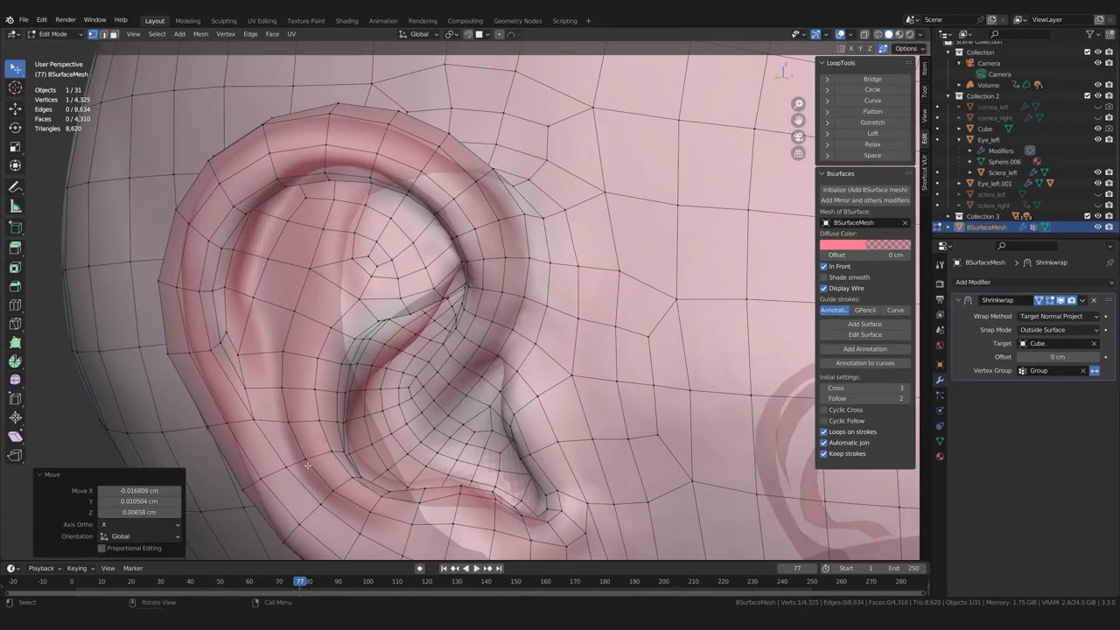
{"action": "scroll", "coordinate": [455, 383], "scroll_direction": "down", "scroll_amount": 3}
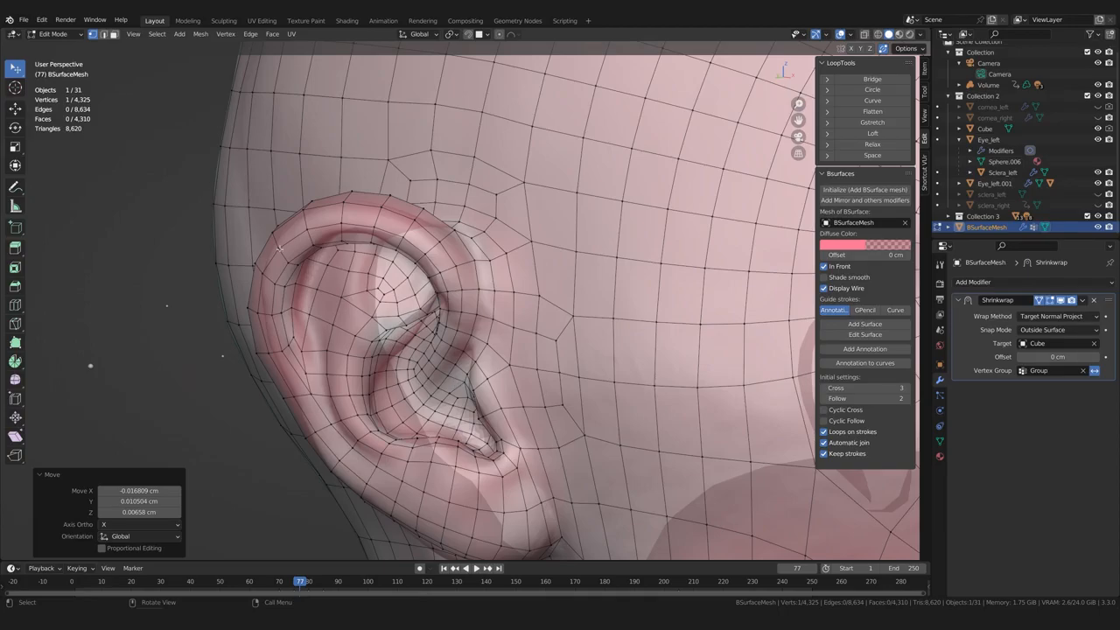
Examine the topology around the ear, the outer eye corner and the lower eyelid
{"action": "middle_click_drag", "start_coordinate": [572, 422], "coordinate": [527, 435]}
{"action": "scroll", "coordinate": [528, 435], "scroll_direction": "down", "scroll_amount": 2}
{"action": "middle_click_drag", "start_coordinate": [679, 461], "coordinate": [541, 446], "text": "shift"}
{"action": "scroll", "coordinate": [613, 426], "scroll_direction": "up", "scroll_amount": 2}
{"action": "middle_click_drag", "start_coordinate": [537, 511], "coordinate": [505, 420]}
{"action": "scroll", "coordinate": [505, 349], "scroll_direction": "up", "scroll_amount": 2}
{"action": "middle_click_drag", "start_coordinate": [507, 268], "coordinate": [474, 364], "text": "shift"}
{"action": "scroll", "coordinate": [474, 364], "scroll_direction": "up", "scroll_amount": 3}
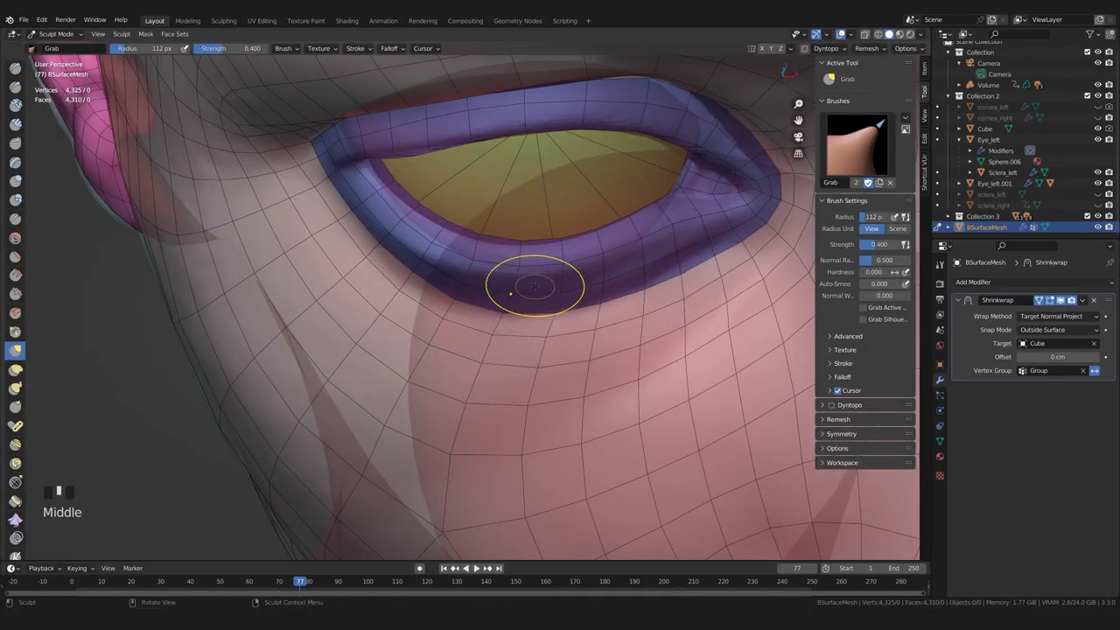
{"action": "middle_click_drag", "start_coordinate": [534, 285], "coordinate": [455, 226]}
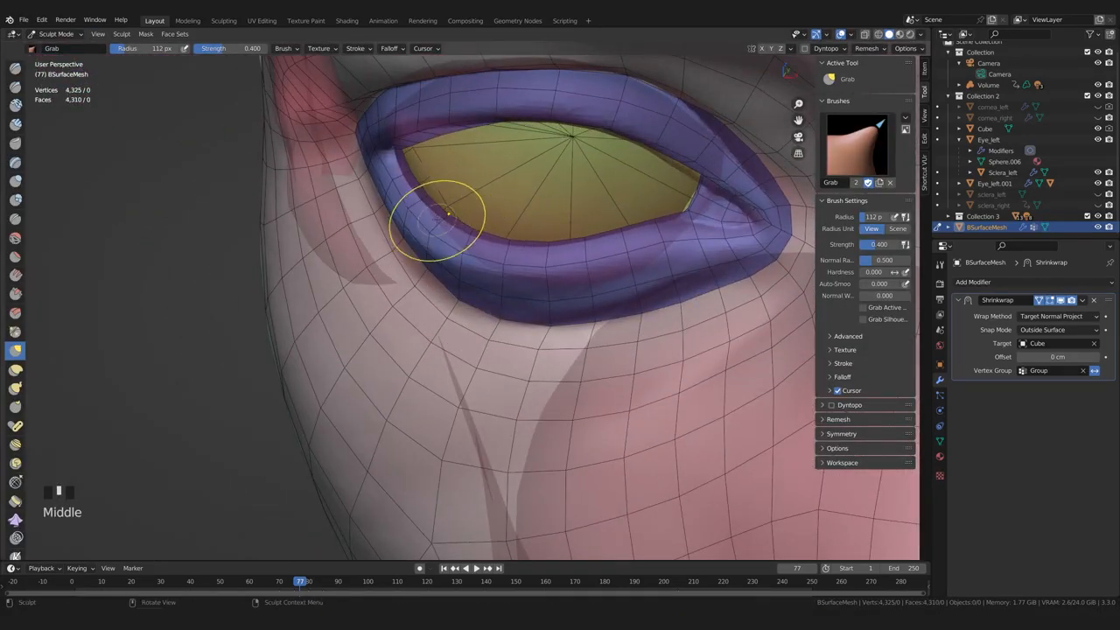
{"action": "scroll", "coordinate": [436, 222], "scroll_direction": "up", "scroll_amount": 2}
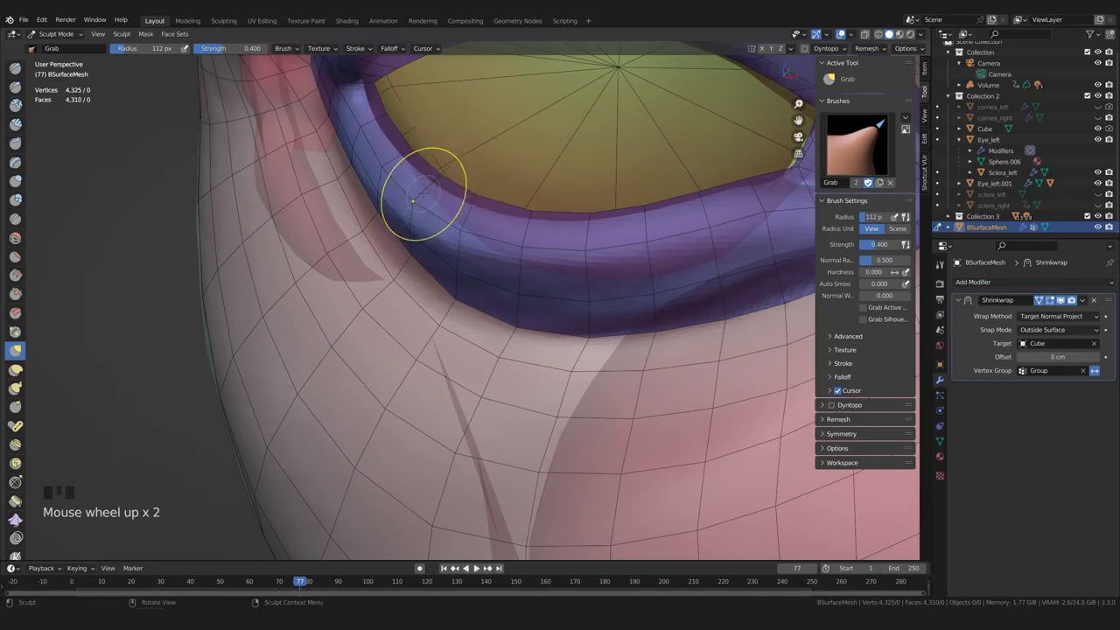
Enlarge the Grab brush considerably and nudge the topology around the eye with a short stroke
{"action": "scroll", "coordinate": [420, 295], "scroll_direction": "down", "scroll_amount": 2}
{"action": "mouse_move", "coordinate": [420, 295]}
{"action": "middle_mouse_down", "text": "shift"}
{"action": "mouse_move", "coordinate": [341, 275]}
{"action": "mouse_move", "coordinate": [87, 289]}
{"action": "middle_mouse_up", "text": "shift"}
{"action": "key", "text": "bracketright"}
{"action": "key", "text": "bracketright"}
{"action": "key", "text": "bracketright"}
{"action": "key", "text": "bracketright"}
{"action": "key", "text": "bracketright"}
{"action": "key", "text": "bracketright"}
{"action": "key", "text": "bracketright"}
{"action": "key", "text": "bracketright"}
{"action": "key", "text": "bracketright"}
{"action": "key", "text": "bracketright"}
{"action": "key", "text": "bracketright"}
{"action": "key", "text": "bracketright"}
{"action": "key", "text": "bracketright"}
{"action": "key", "text": "bracketright"}
{"action": "middle_click_drag", "start_coordinate": [587, 237], "coordinate": [658, 232]}
{"action": "left_click_drag", "start_coordinate": [641, 249], "coordinate": [643, 247]}
Refine the eyelid shape with two short Grab strokes, varying the brush radius between viewing angles
{"action": "key", "text": "bracketleft"}
{"action": "key", "text": "bracketleft"}
{"action": "key", "text": "bracketleft"}
{"action": "key", "text": "bracketleft"}
{"action": "key", "text": "bracketleft"}
{"action": "key", "text": "bracketleft"}
{"action": "mouse_move", "coordinate": [660, 170]}
{"action": "middle_mouse_down"}
{"action": "mouse_move", "coordinate": [671, 207]}
{"action": "mouse_move", "coordinate": [455, 214]}
{"action": "middle_mouse_up"}
{"action": "key", "text": "bracketright"}
{"action": "key", "text": "bracketright"}
{"action": "key", "text": "bracketright"}
{"action": "key", "text": "bracketright"}
{"action": "key", "text": "bracketright"}
{"action": "key", "text": "bracketright"}
{"action": "left_click_drag", "start_coordinate": [405, 212], "coordinate": [410, 222]}
{"action": "middle_click_drag", "start_coordinate": [409, 223], "coordinate": [436, 289]}
{"action": "left_click_drag", "start_coordinate": [438, 298], "coordinate": [442, 292]}
Shape the lower eyelid toward the inner eye corner with the Grab brush, enlarging its radius to 405 px
{"action": "mouse_move", "coordinate": [441, 292]}
{"action": "middle_mouse_down"}
{"action": "mouse_move", "coordinate": [502, 223]}
{"action": "mouse_move", "coordinate": [468, 179]}
{"action": "mouse_move", "coordinate": [401, 133]}
{"action": "mouse_move", "coordinate": [458, 110]}
{"action": "mouse_move", "coordinate": [397, 115]}
{"action": "mouse_move", "coordinate": [424, 157]}
{"action": "middle_mouse_up"}
{"action": "key", "text": "bracketright"}
{"action": "key", "text": "bracketright"}
{"action": "key", "text": "bracketright"}
{"action": "key", "text": "bracketleft"}
{"action": "key", "text": "bracketleft"}
{"action": "key", "text": "bracketleft"}
{"action": "key", "text": "bracketright"}
{"action": "left_click_drag", "start_coordinate": [426, 159], "coordinate": [428, 164]}
{"action": "mouse_move", "coordinate": [428, 164]}
{"action": "middle_mouse_down"}
{"action": "mouse_move", "coordinate": [403, 194]}
{"action": "mouse_move", "coordinate": [490, 272]}
{"action": "middle_mouse_up"}
{"action": "left_click_drag", "start_coordinate": [525, 302], "coordinate": [529, 296]}
{"action": "middle_click_drag", "start_coordinate": [604, 350], "coordinate": [581, 304]}
{"action": "key", "text": "bracketright"}
{"action": "key", "text": "bracketright"}
{"action": "key", "text": "bracketright"}
{"action": "left_click_drag", "start_coordinate": [643, 286], "coordinate": [653, 264]}
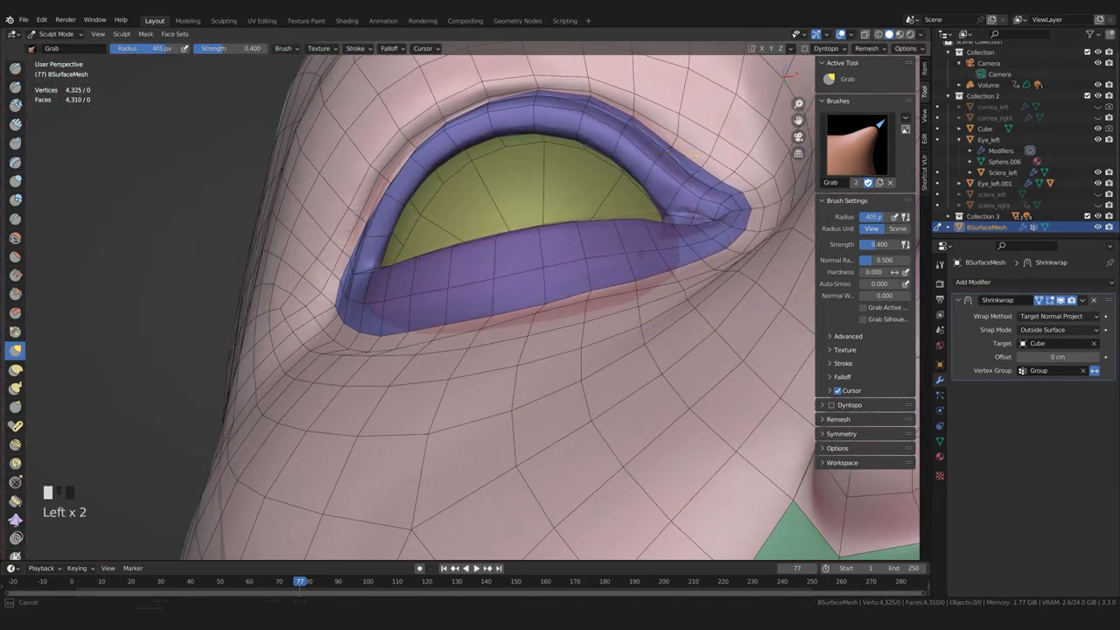
Reduce the Grab brush radius to 205 px and nudge the upper eyelid's edge near the inner corner
{"action": "key", "text": "bracketleft"}
{"action": "key", "text": "bracketleft"}
{"action": "key", "text": "bracketleft"}
{"action": "key", "text": "bracketleft"}
{"action": "key", "text": "bracketleft"}
{"action": "key", "text": "bracketleft"}
{"action": "key", "text": "bracketleft"}
{"action": "key", "text": "bracketleft"}
{"action": "key", "text": "bracketleft"}
{"action": "key", "text": "bracketleft"}
{"action": "key", "text": "bracketleft"}
{"action": "key", "text": "bracketleft"}
{"action": "key", "text": "bracketleft"}
{"action": "key", "text": "bracketleft"}
{"action": "key", "text": "bracketright"}
{"action": "key", "text": "bracketright"}
{"action": "key", "text": "bracketright"}
{"action": "key", "text": "bracketright"}
{"action": "mouse_move", "coordinate": [542, 303]}
{"action": "middle_mouse_down"}
{"action": "mouse_move", "coordinate": [691, 197]}
{"action": "mouse_move", "coordinate": [713, 162]}
{"action": "middle_mouse_up"}
{"action": "left_click_drag", "start_coordinate": [715, 158], "coordinate": [717, 156]}
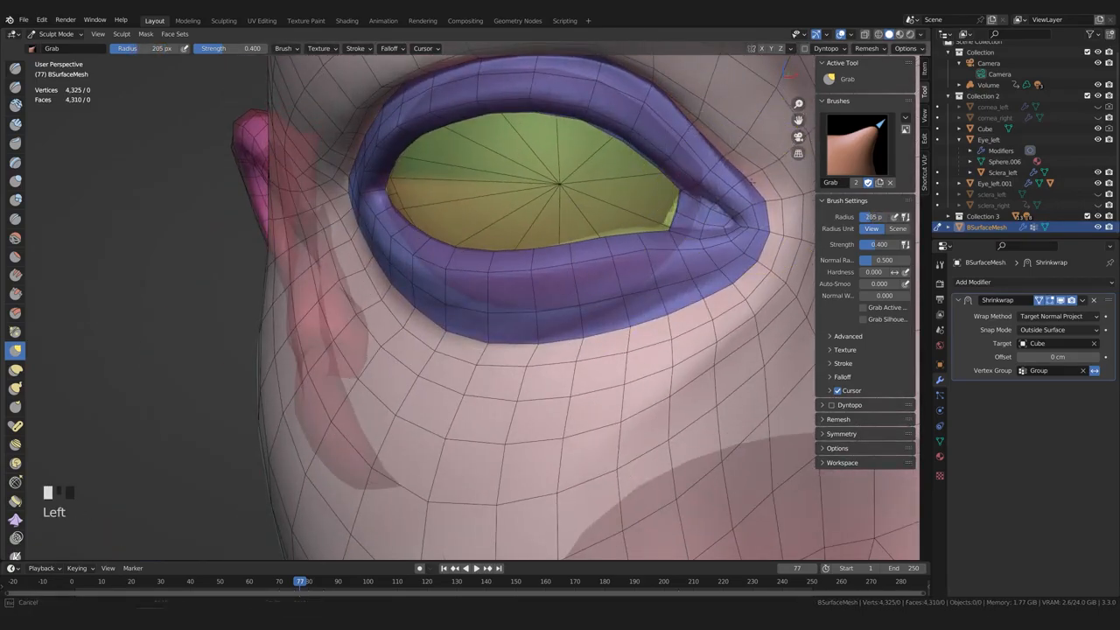
Set the Grab brush radius to 148 px and adjust the mesh at the inner eye corner
{"action": "middle_click_drag", "start_coordinate": [716, 156], "coordinate": [674, 195]}
{"action": "key", "text": "bracketleft"}
{"action": "key", "text": "bracketleft"}
{"action": "key", "text": "bracketleft"}
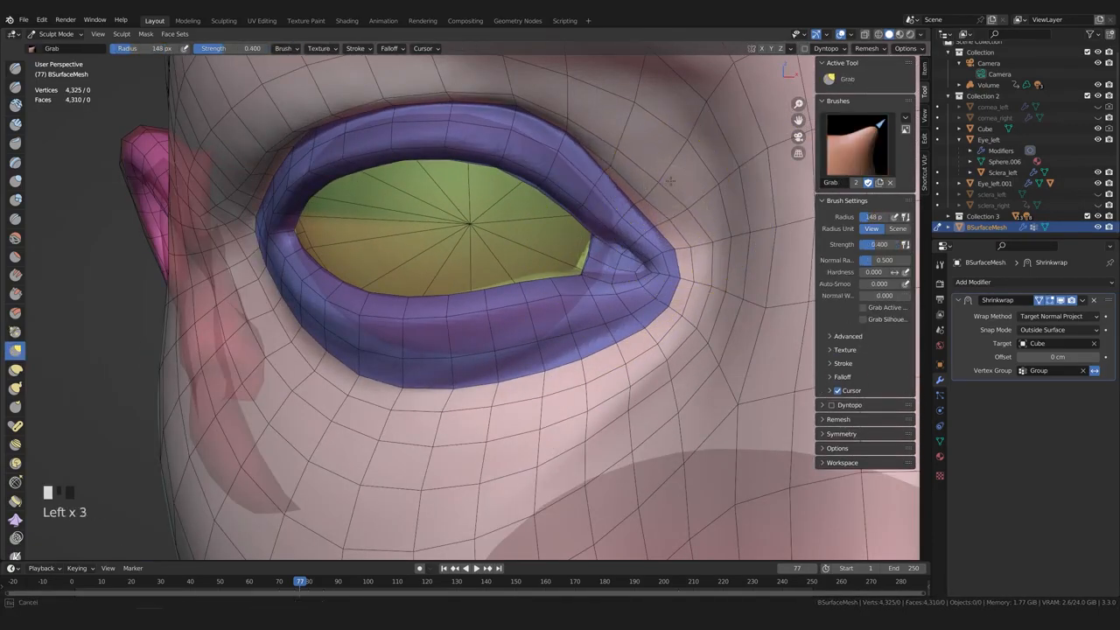
{"action": "left_click_drag", "start_coordinate": [689, 248], "coordinate": [689, 245]}
Enlarge the Grab brush again and nudge the eyelid with small strokes from two angles
{"action": "mouse_move", "coordinate": [682, 249]}
{"action": "middle_mouse_down"}
{"action": "mouse_move", "coordinate": [769, 288]}
{"action": "mouse_move", "coordinate": [551, 227]}
{"action": "mouse_move", "coordinate": [564, 250]}
{"action": "middle_mouse_up"}
{"action": "key", "text": "bracketright"}
{"action": "key", "text": "bracketright"}
{"action": "key", "text": "bracketright"}
{"action": "key", "text": "bracketright"}
{"action": "key", "text": "bracketright"}
{"action": "key", "text": "bracketright"}
{"action": "key", "text": "bracketright"}
{"action": "key", "text": "bracketright"}
{"action": "key", "text": "bracketright"}
{"action": "key", "text": "bracketright"}
{"action": "key", "text": "bracketleft"}
{"action": "key", "text": "bracketleft"}
{"action": "key", "text": "bracketleft"}
{"action": "key", "text": "bracketright"}
{"action": "key", "text": "bracketright"}
{"action": "key", "text": "bracketright"}
{"action": "left_click_drag", "start_coordinate": [556, 242], "coordinate": [556, 238]}
{"action": "mouse_move", "coordinate": [556, 238]}
{"action": "middle_mouse_down"}
{"action": "mouse_move", "coordinate": [677, 315]}
{"action": "mouse_move", "coordinate": [536, 254]}
{"action": "middle_mouse_up"}
{"action": "left_click_drag", "start_coordinate": [535, 253], "coordinate": [535, 249]}
Refine the eyelid toward the inner corner with short Grab strokes, using a progressively smaller brush
{"action": "scroll", "coordinate": [534, 265], "scroll_direction": "up", "scroll_amount": 2}
{"action": "key", "text": "bracketleft"}
{"action": "key", "text": "bracketleft"}
{"action": "middle_click_drag", "start_coordinate": [534, 265], "coordinate": [583, 234]}
{"action": "left_click_drag", "start_coordinate": [583, 236], "coordinate": [584, 234]}
{"action": "left_click_drag", "start_coordinate": [583, 233], "coordinate": [584, 232]}
{"action": "mouse_move", "coordinate": [584, 232]}
{"action": "middle_mouse_down"}
{"action": "mouse_move", "coordinate": [700, 306]}
{"action": "mouse_move", "coordinate": [675, 258]}
{"action": "middle_mouse_up"}
{"action": "key", "text": "bracketleft"}
{"action": "key", "text": "bracketleft"}
{"action": "key", "text": "bracketleft"}
{"action": "left_click_drag", "start_coordinate": [682, 257], "coordinate": [681, 252]}
Finish the inner eye corner with fine Grab strokes, reducing the brush radius to 101 px, and check the eye's surroundings
{"action": "mouse_move", "coordinate": [681, 252]}
{"action": "middle_mouse_down"}
{"action": "mouse_move", "coordinate": [593, 240]}
{"action": "mouse_move", "coordinate": [708, 254]}
{"action": "mouse_move", "coordinate": [682, 248]}
{"action": "middle_mouse_up"}
{"action": "key", "text": "bracketright"}
{"action": "key", "text": "bracketright"}
{"action": "key", "text": "bracketright"}
{"action": "key", "text": "bracketleft"}
{"action": "key", "text": "bracketleft"}
{"action": "left_click_drag", "start_coordinate": [682, 248], "coordinate": [682, 244]}
{"action": "mouse_move", "coordinate": [682, 244]}
{"action": "middle_mouse_down"}
{"action": "mouse_move", "coordinate": [672, 188]}
{"action": "mouse_move", "coordinate": [647, 166]}
{"action": "middle_mouse_up"}
{"action": "key", "text": "bracketleft"}
{"action": "key", "text": "bracketleft"}
{"action": "key", "text": "bracketleft"}
{"action": "left_click_drag", "start_coordinate": [676, 290], "coordinate": [672, 255]}
{"action": "middle_click_drag", "start_coordinate": [672, 255], "coordinate": [668, 280]}
{"action": "key", "text": "bracketleft"}
{"action": "left_click_drag", "start_coordinate": [674, 311], "coordinate": [676, 309]}
{"action": "middle_click_drag", "start_coordinate": [609, 160], "coordinate": [630, 191]}
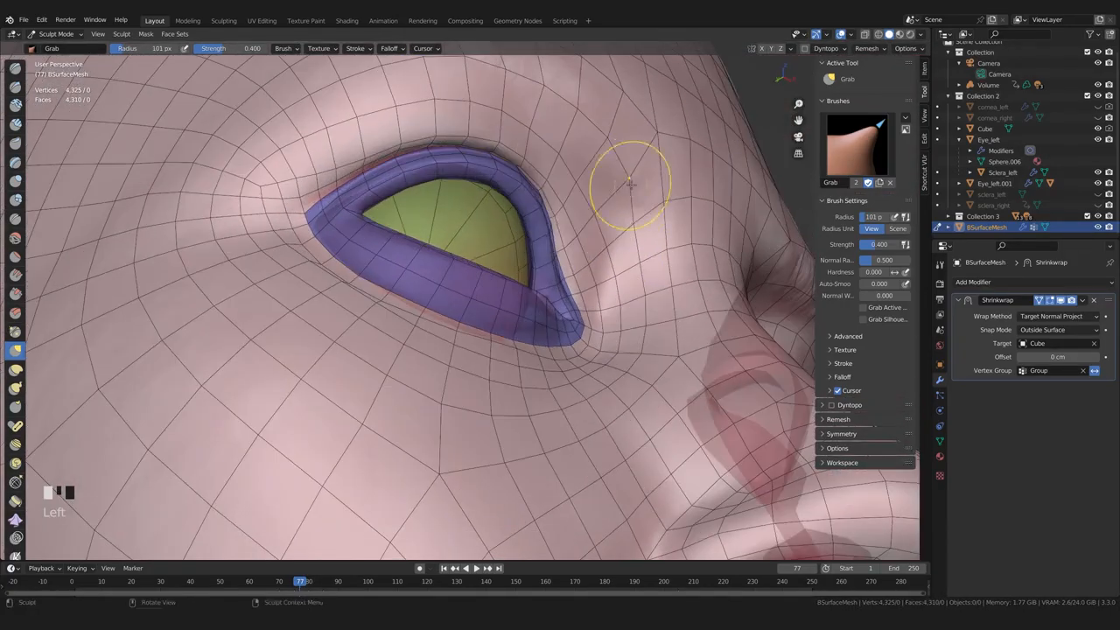
{"action": "middle_click_drag", "start_coordinate": [561, 153], "coordinate": [718, 273]}
{"action": "middle_click_drag", "start_coordinate": [430, 325], "coordinate": [562, 311], "text": "shift"}
{"action": "middle_click_drag", "start_coordinate": [553, 234], "coordinate": [613, 240]}
{"action": "key", "text": "bracketright"}
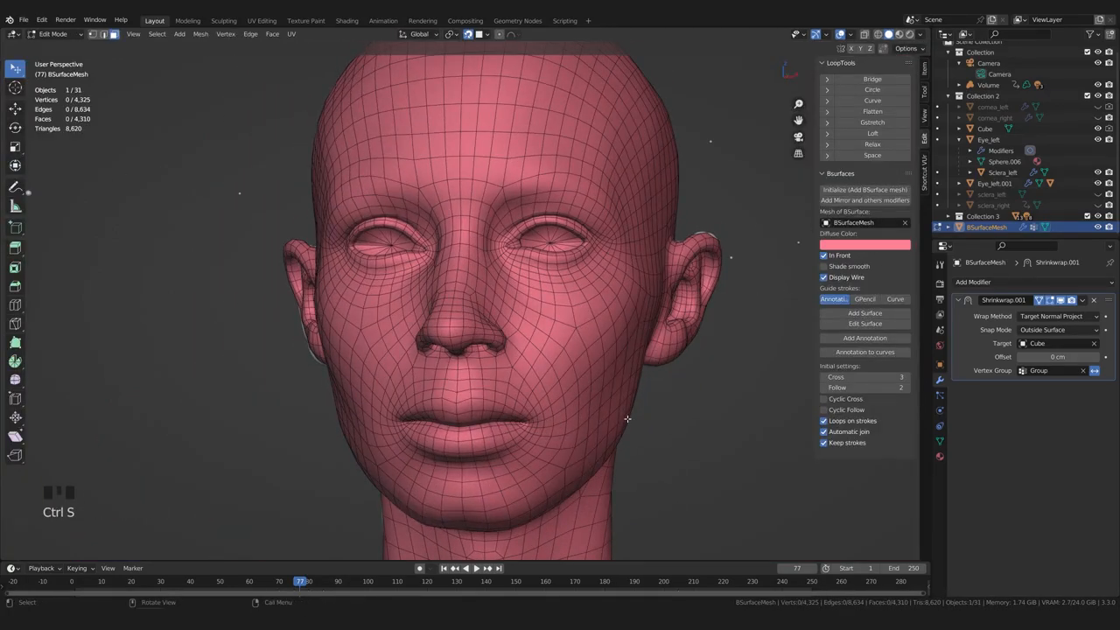
Isolate the retopologized head mesh in local view
{"action": "scroll", "coordinate": [516, 364], "scroll_direction": "down", "scroll_amount": 2}
{"action": "mouse_move", "coordinate": [518, 366]}
{"action": "middle_mouse_down"}
{"action": "mouse_move", "coordinate": [547, 392]}
{"action": "mouse_move", "coordinate": [490, 385]}
{"action": "mouse_move", "coordinate": [555, 445]}
{"action": "mouse_move", "coordinate": [497, 432]}
{"action": "middle_mouse_up"}
{"action": "key", "text": "Tab"}
{"action": "key", "text": "Tab"}
{"action": "scroll", "coordinate": [543, 443], "scroll_direction": "up", "scroll_amount": 1}
{"action": "key", "text": "KP_Divide"}
Change the head mesh's Bsurfaces diffuse color and turn off Display Wire
{"action": "left_click", "coordinate": [864, 245]}
{"action": "left_click", "coordinate": [865, 245]}
{"action": "left_click_drag", "start_coordinate": [878, 155], "coordinate": [875, 162]}
{"action": "left_click", "coordinate": [824, 277]}
{"action": "middle_click_drag", "start_coordinate": [612, 365], "coordinate": [651, 371]}
{"action": "middle_click_drag", "start_coordinate": [603, 415], "coordinate": [601, 376], "text": "ctrl"}
{"action": "middle_click_drag", "start_coordinate": [601, 385], "coordinate": [543, 404]}
Return to Object Mode and change the head mesh's diffuse color to light salmon
{"action": "left_click", "coordinate": [534, 414]}
{"action": "key", "text": "Tab"}
{"action": "left_click", "coordinate": [521, 448]}
{"action": "middle_click_drag", "start_coordinate": [521, 449], "coordinate": [693, 411]}
{"action": "left_click", "coordinate": [866, 134]}
{"action": "left_click_drag", "start_coordinate": [870, 212], "coordinate": [865, 207]}
{"action": "middle_click_drag", "start_coordinate": [732, 430], "coordinate": [646, 449]}
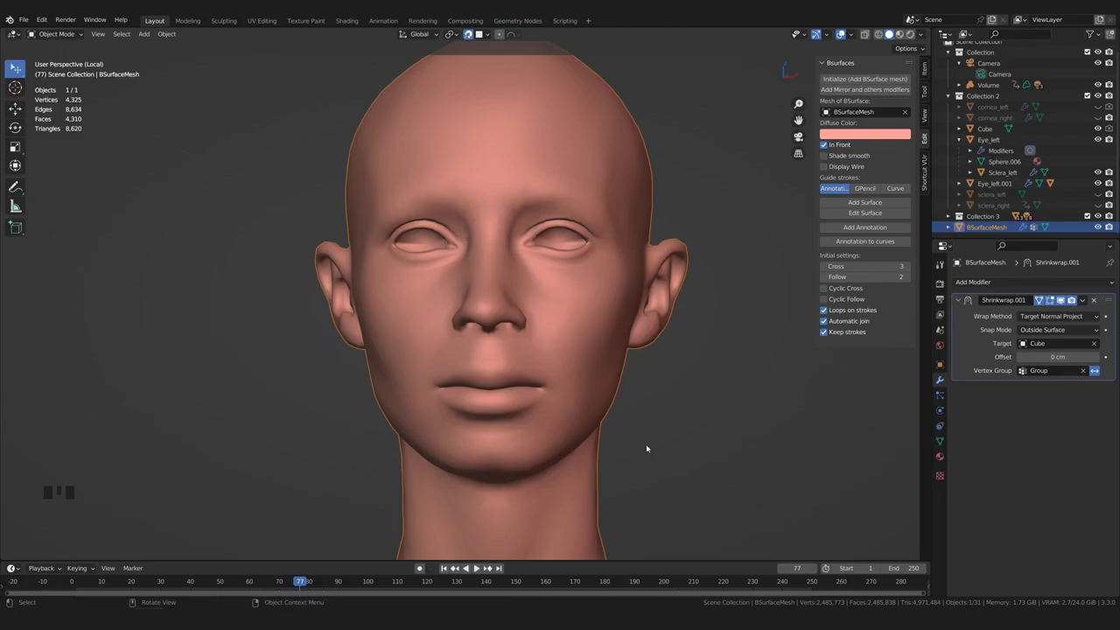
Exit local view and show the head mesh over the sculpt with Display Wire on and In Front off
{"action": "scroll", "coordinate": [441, 373], "scroll_direction": "down", "scroll_amount": 1}
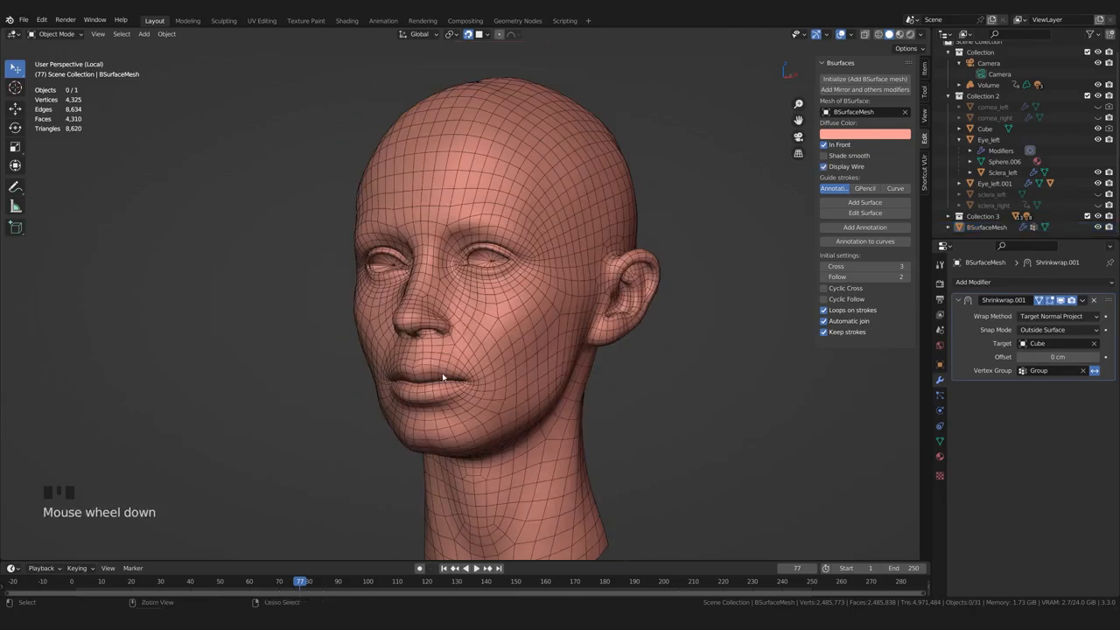
{"action": "scroll", "coordinate": [442, 373], "scroll_direction": "up", "scroll_amount": 2}
{"action": "key", "text": "KP_Divide"}
{"action": "middle_click_drag", "start_coordinate": [581, 285], "coordinate": [481, 330]}
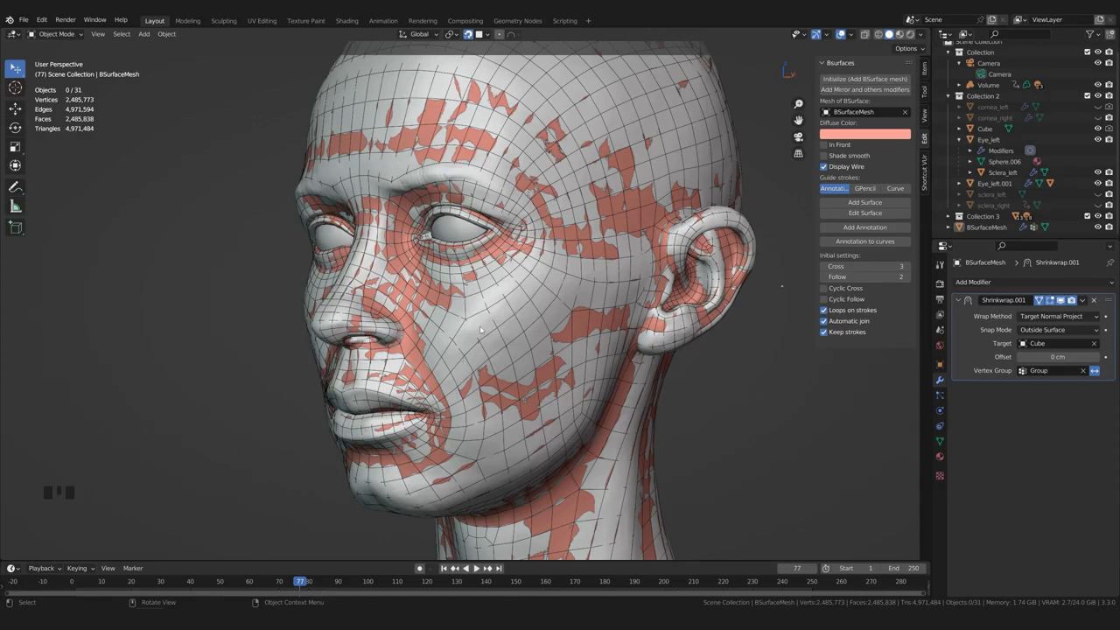
Try a Shrinkwrap offset of 0.05 cm on the head mesh and inspect its coverage around the face
{"action": "left_click", "coordinate": [1058, 357]}
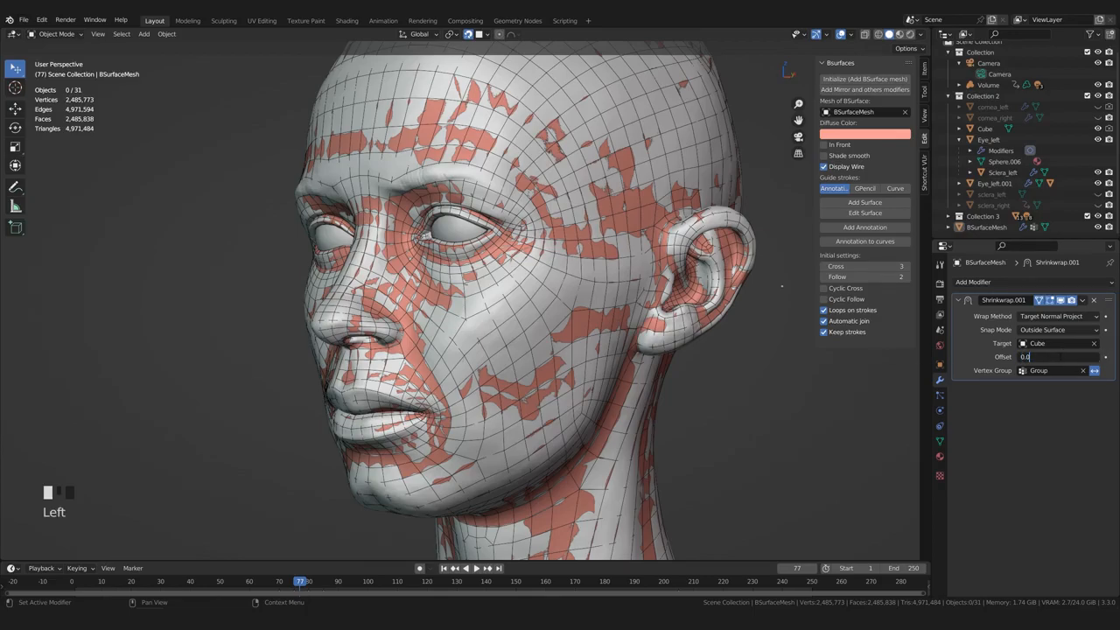
{"action": "type", "text": "0.05"}
{"action": "key", "text": "Return"}
{"action": "middle_click_drag", "start_coordinate": [612, 348], "coordinate": [560, 343]}
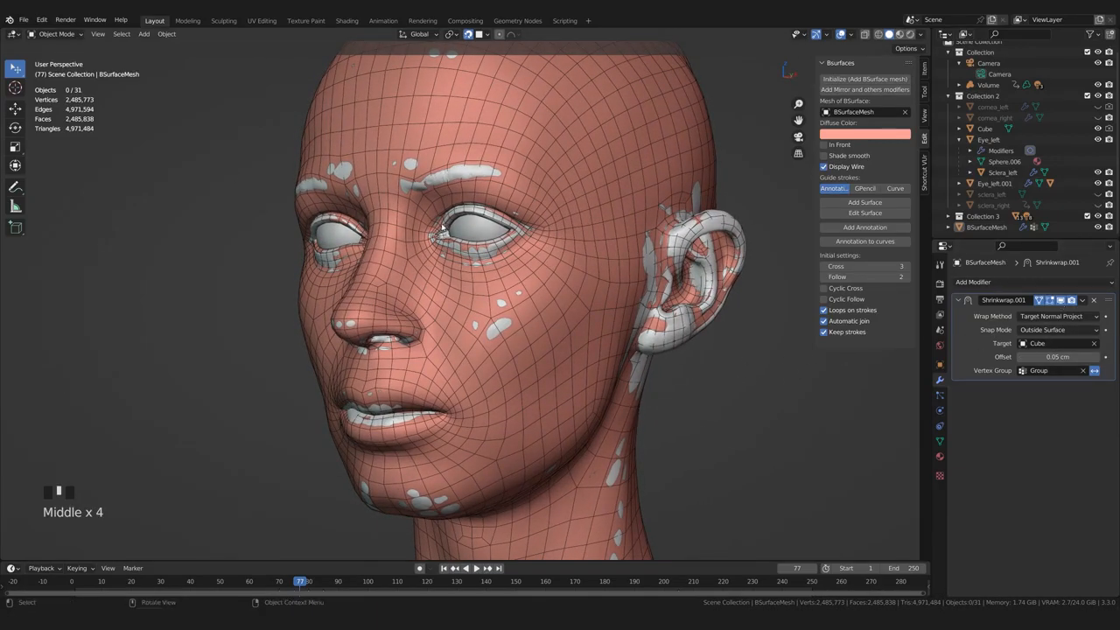
{"action": "scroll", "coordinate": [366, 435], "scroll_direction": "up", "scroll_amount": 3}
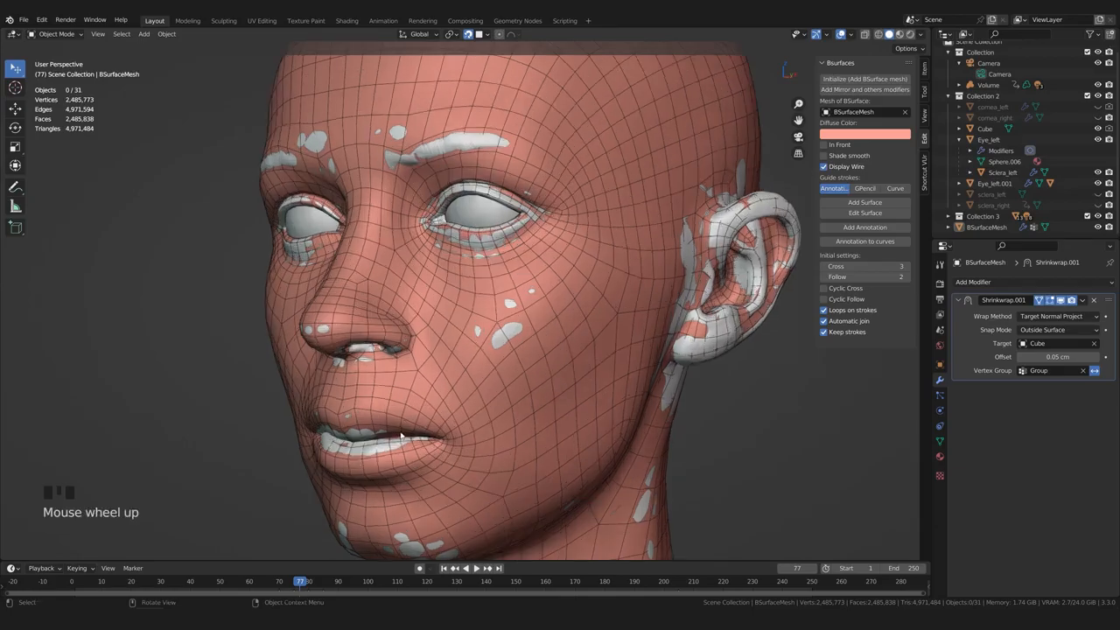
{"action": "middle_click_drag", "start_coordinate": [366, 435], "coordinate": [492, 287]}
{"action": "mouse_move", "coordinate": [519, 334]}
{"action": "middle_mouse_down"}
{"action": "mouse_move", "coordinate": [595, 328]}
{"action": "mouse_move", "coordinate": [507, 336]}
{"action": "middle_mouse_up"}
{"action": "scroll", "coordinate": [505, 337], "scroll_direction": "down", "scroll_amount": 2}
{"action": "middle_click", "coordinate": [504, 337]}
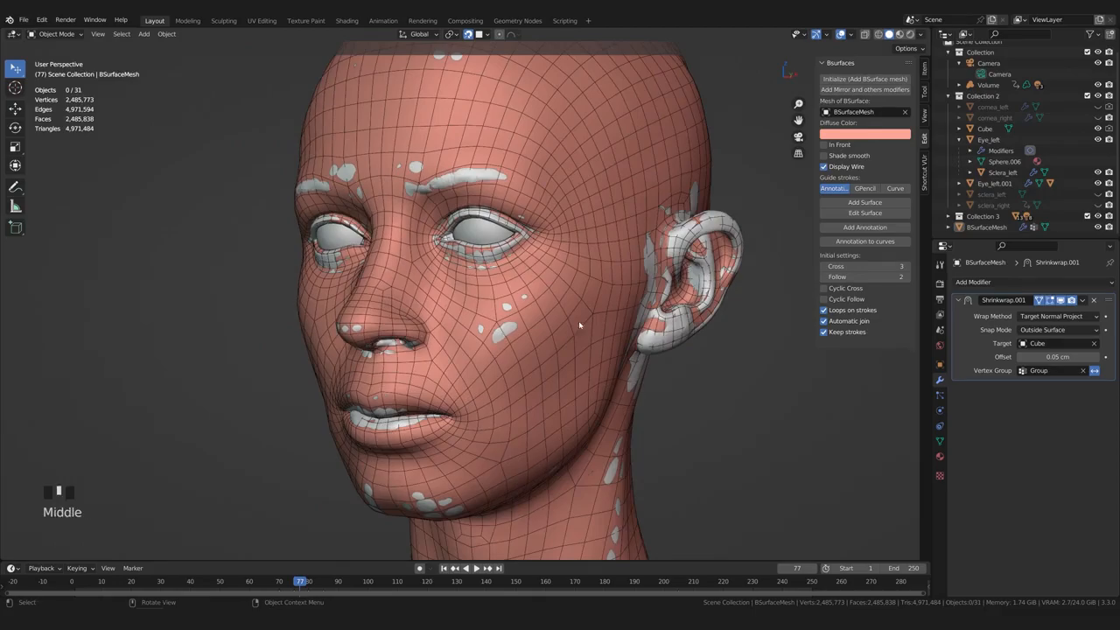
{"action": "middle_click", "coordinate": [634, 361]}
{"action": "scroll", "coordinate": [634, 366], "scroll_direction": "up", "scroll_amount": 1}
{"action": "middle_click", "coordinate": [634, 365]}
{"action": "scroll", "coordinate": [634, 366], "scroll_direction": "down", "scroll_amount": 1}
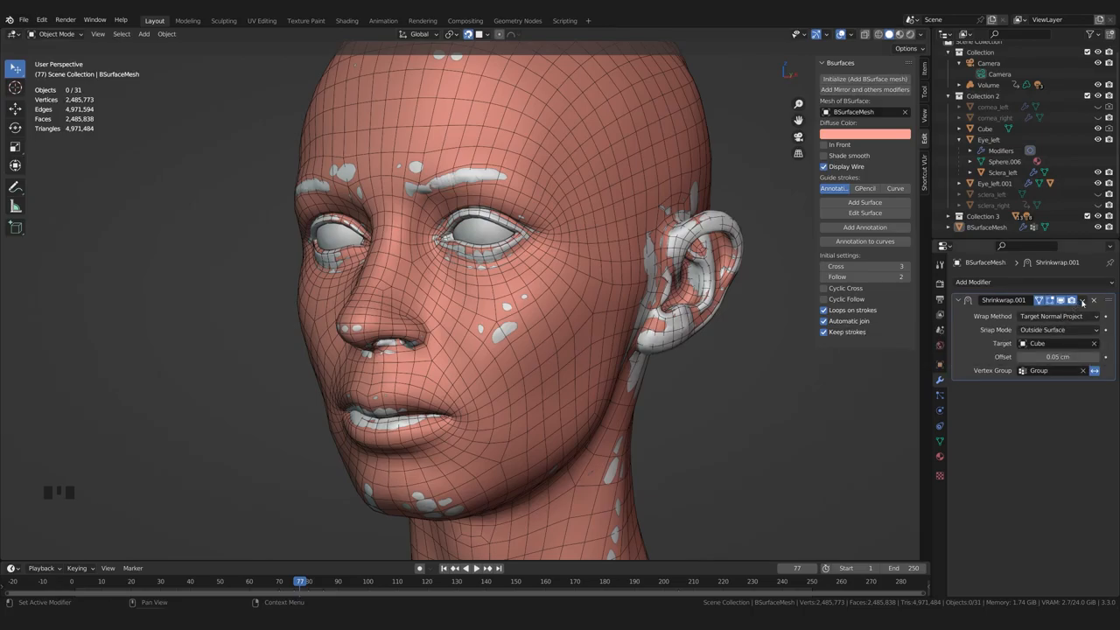
Set the Shrinkwrap offset back to 0 cm and apply the modifier to the head mesh
{"action": "left_click", "coordinate": [1082, 301]}
{"action": "left_click", "coordinate": [1056, 476]}
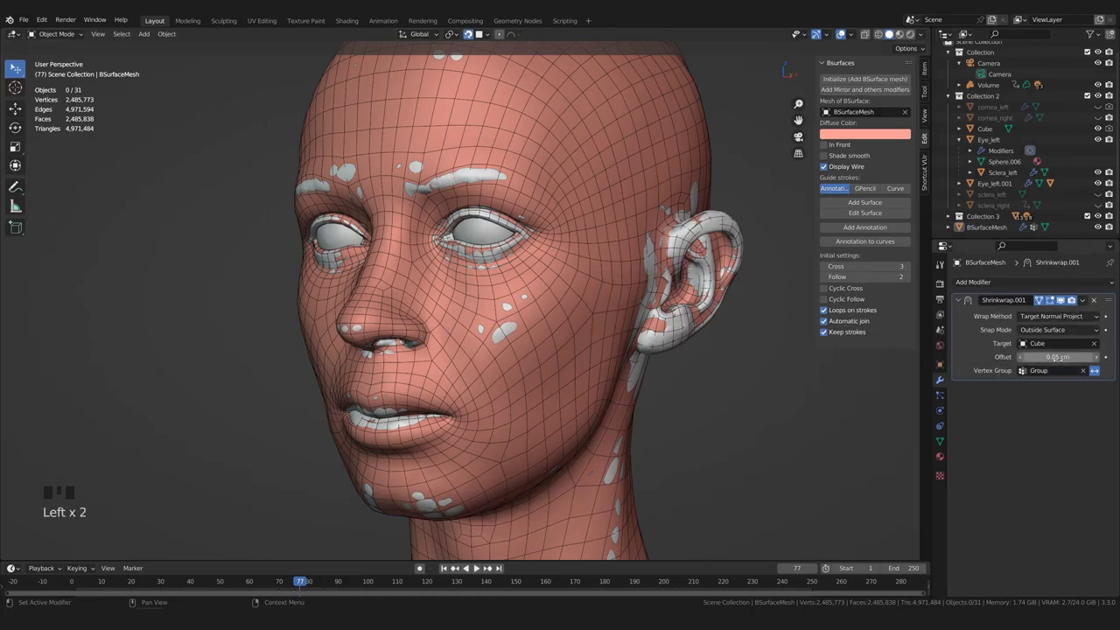
{"action": "left_click", "coordinate": [1058, 357]}
{"action": "type", "text": "0"}
{"action": "key", "text": "Return"}
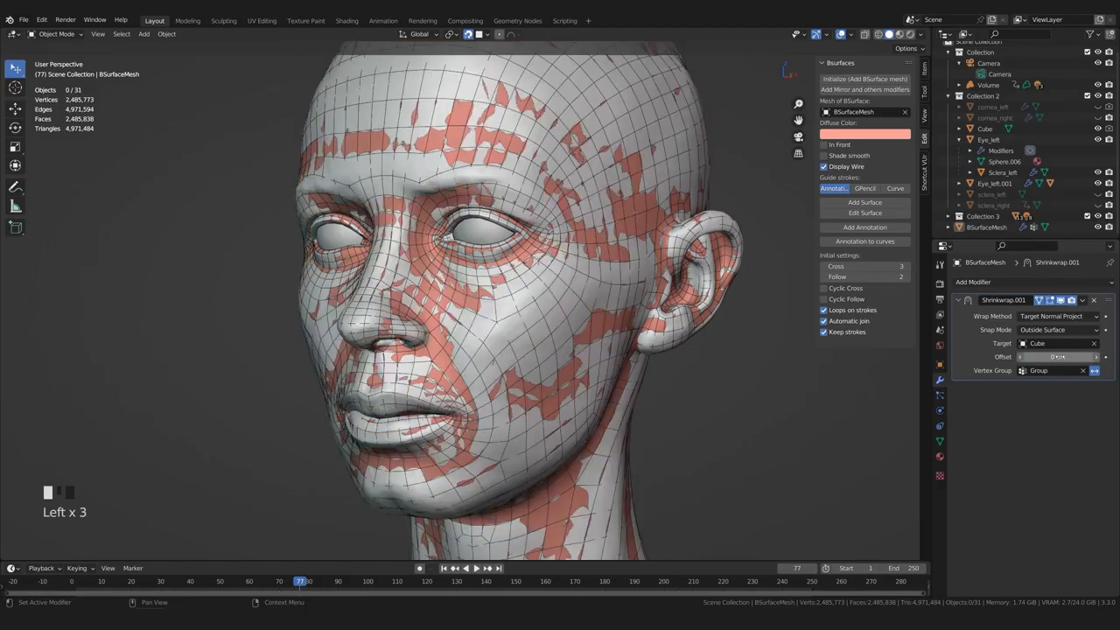
{"action": "left_click", "coordinate": [1083, 302]}
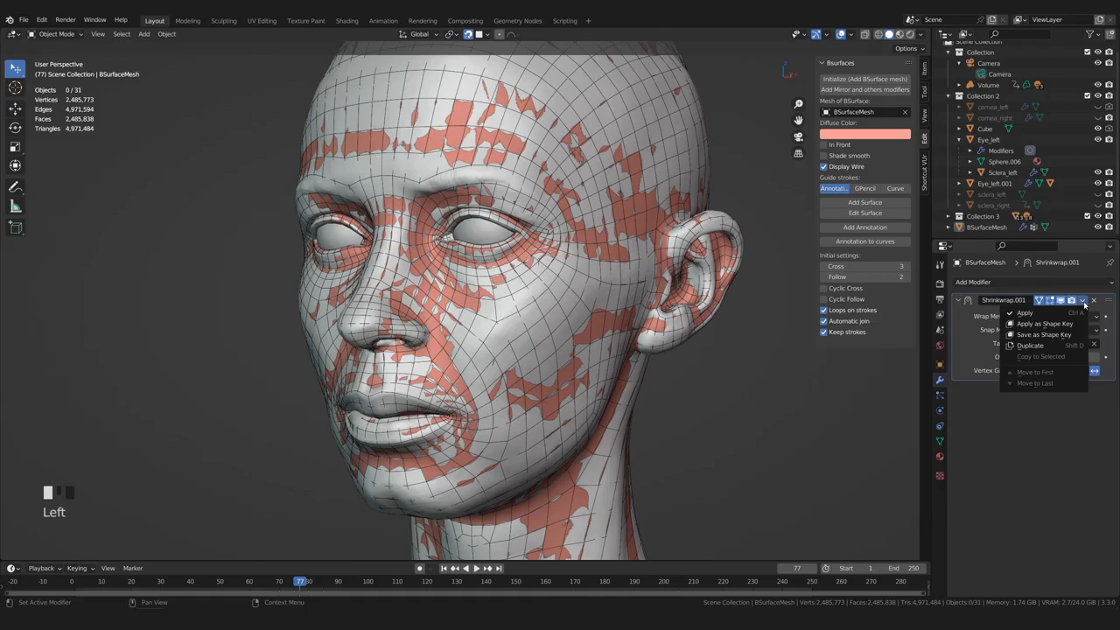
{"action": "middle_click_drag", "start_coordinate": [681, 336], "coordinate": [692, 324]}
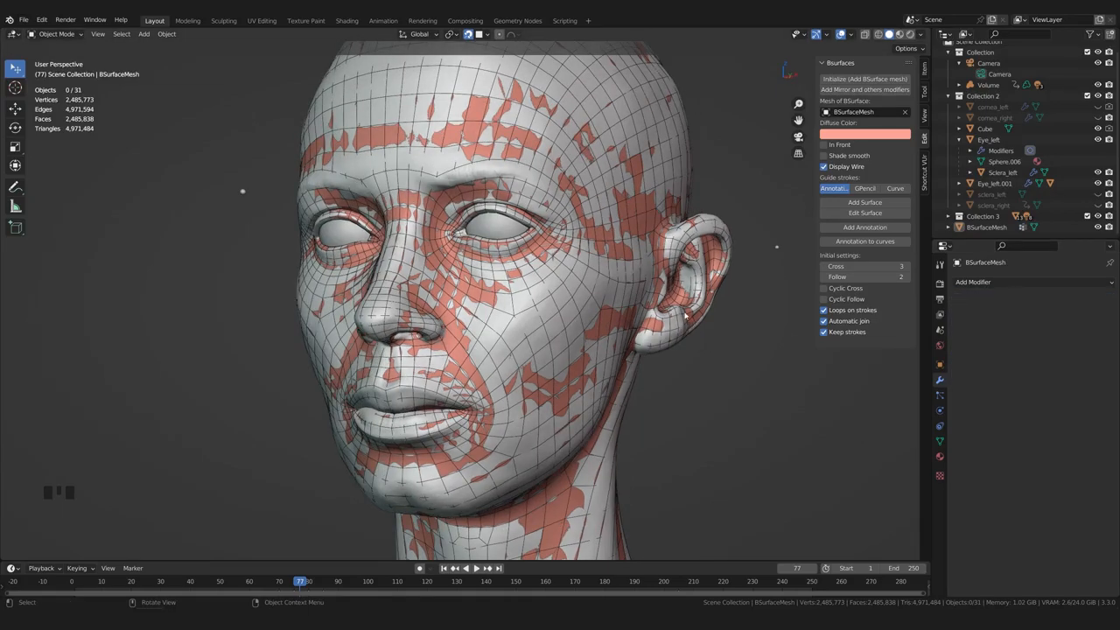
Add a Displace modifier to the head mesh and set its midlevel to 0
{"action": "left_click", "coordinate": [1007, 283]}
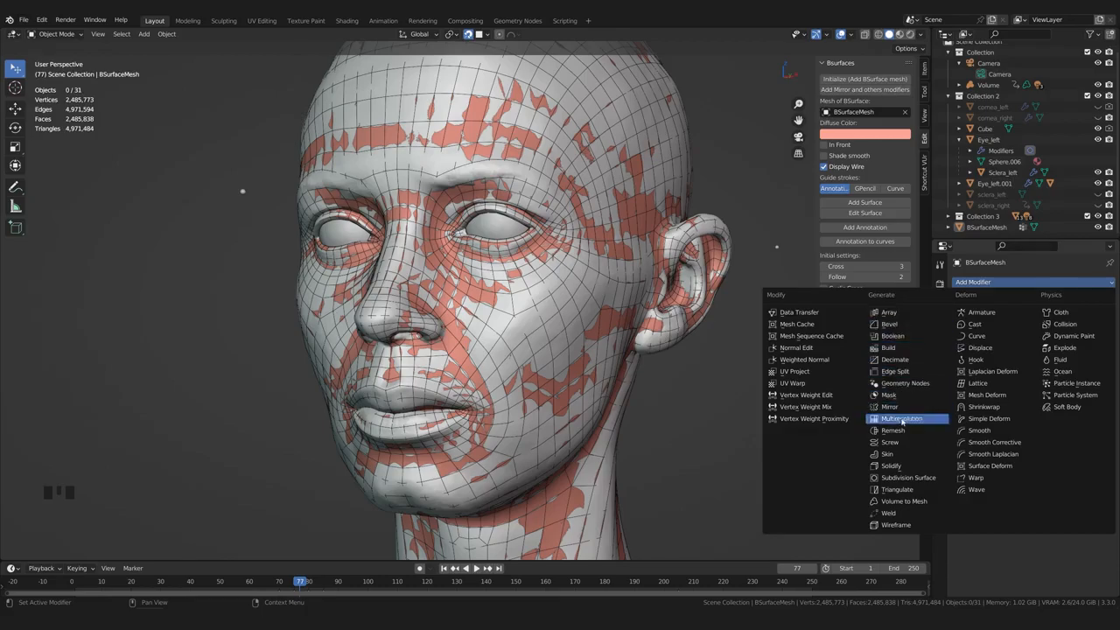
{"action": "left_click", "coordinate": [979, 348]}
{"action": "middle_click_drag", "start_coordinate": [662, 382], "coordinate": [674, 383]}
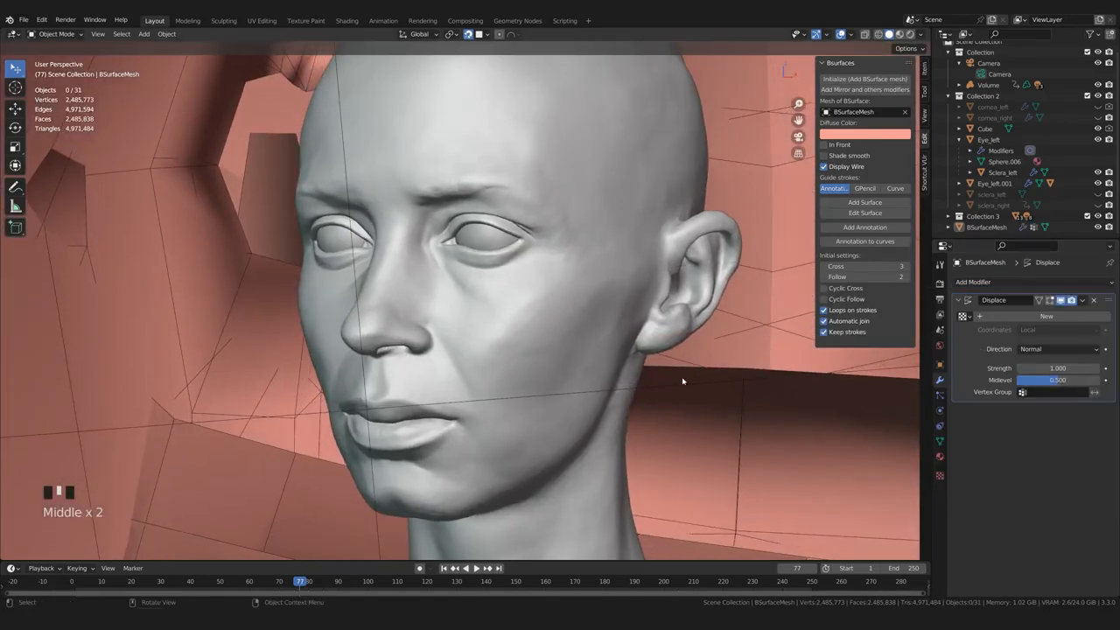
{"action": "left_click", "coordinate": [1056, 379]}
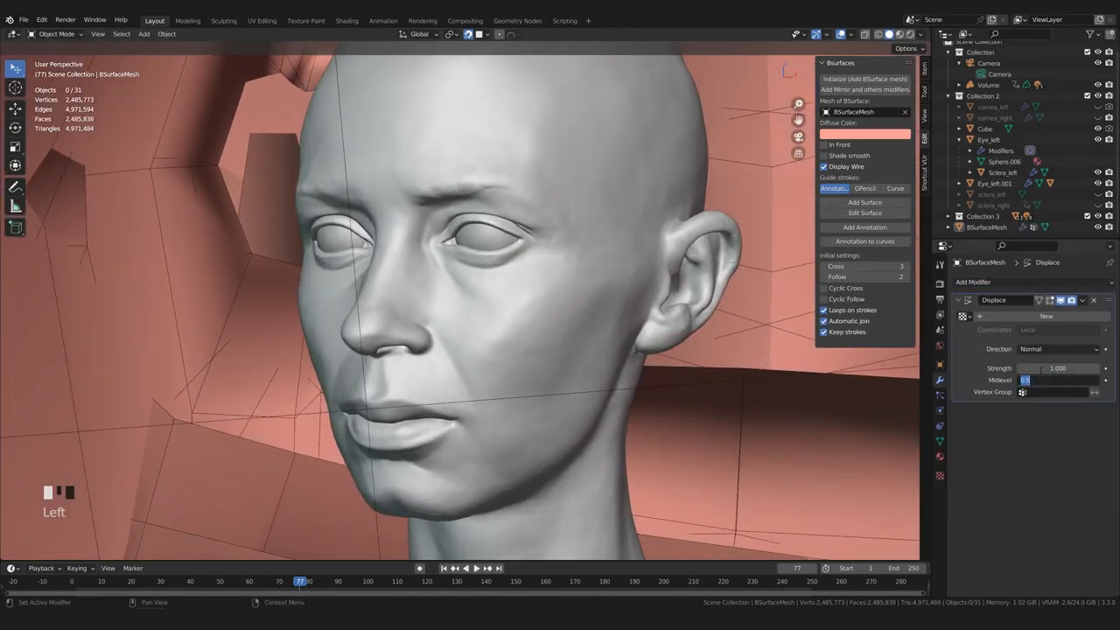
{"action": "type", "text": "0"}
{"action": "key", "text": "Return"}
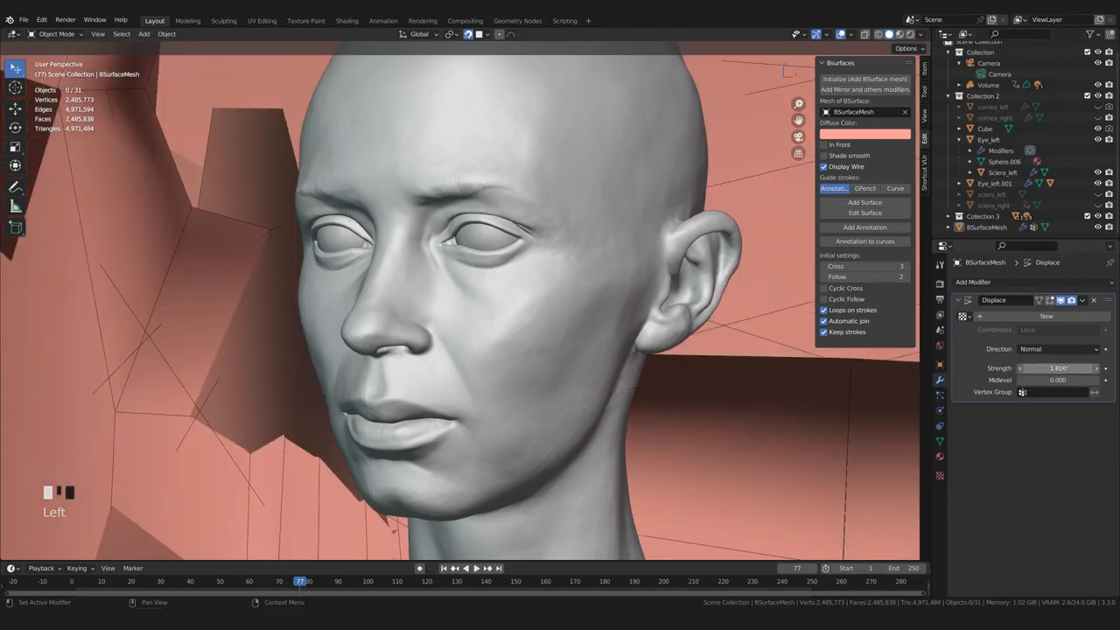
Reduce the Displace modifier's strength to 0.0002
{"action": "left_click", "coordinate": [1041, 369]}
{"action": "type", "text": "0.0"}
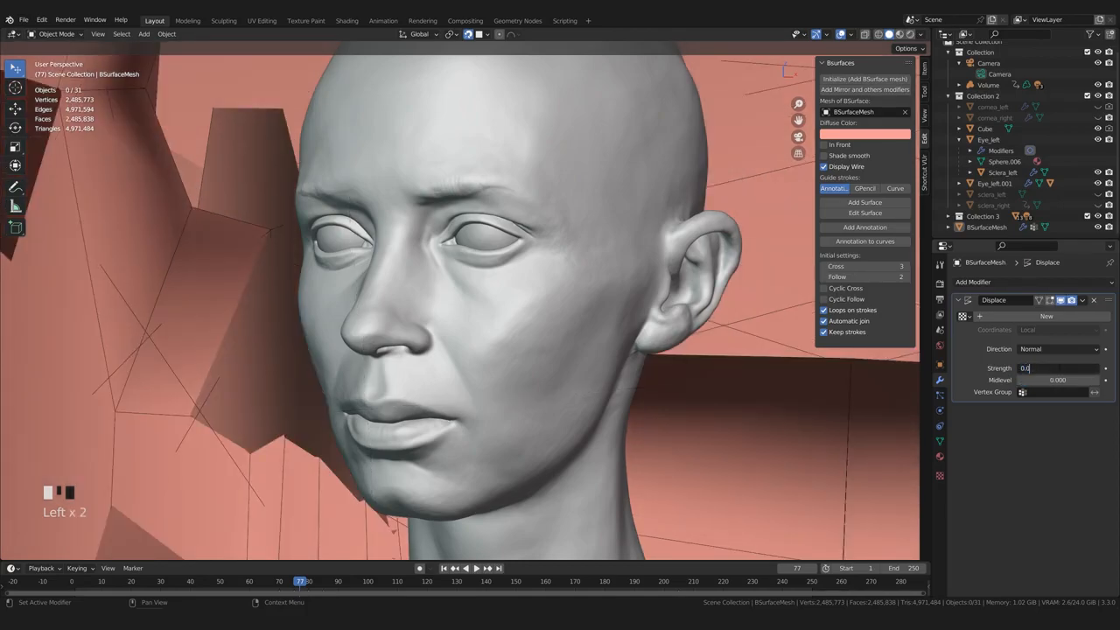
{"action": "key", "text": "Return"}
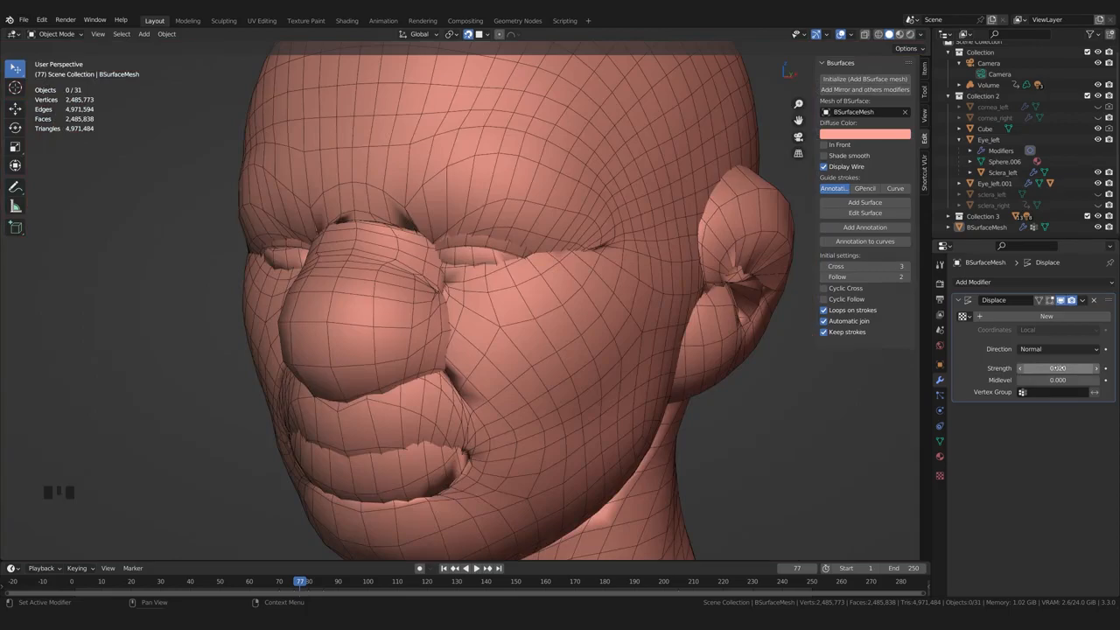
{"action": "left_click", "coordinate": [1057, 368]}
{"action": "left_click", "coordinate": [1057, 368]}
{"action": "left_click", "coordinate": [1041, 368]}
{"action": "left_click", "coordinate": [1029, 368]}
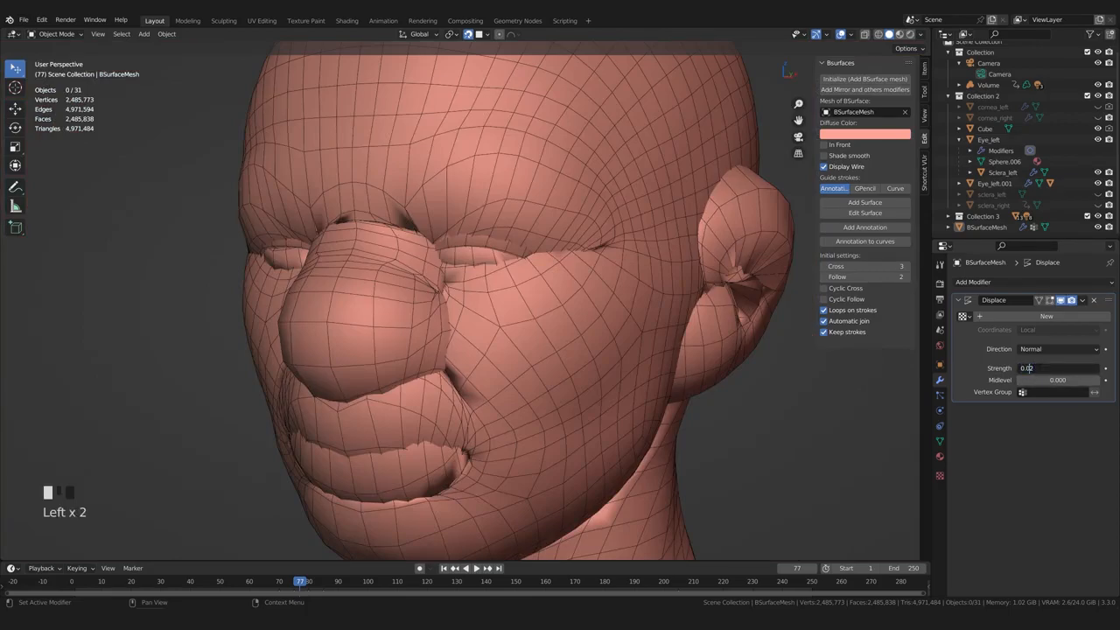
{"action": "type", "text": "00"}
{"action": "key", "text": "Return"}
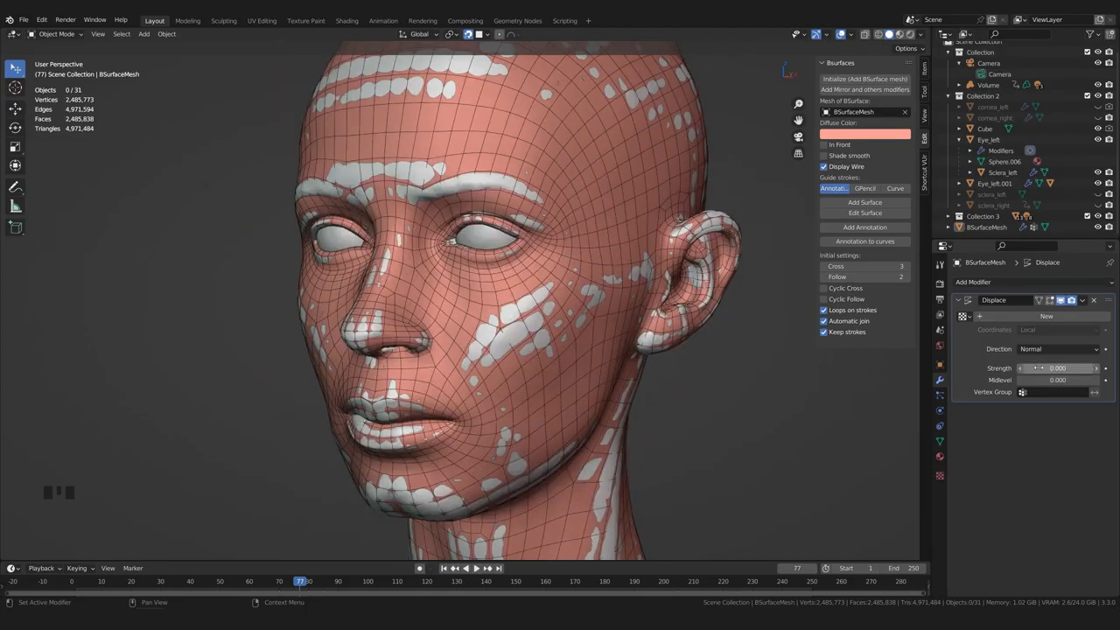
Compare the head mesh with the Displace modifier shown and hidden, and inspect the face and back of the head
{"action": "middle_click_drag", "start_coordinate": [805, 393], "coordinate": [508, 378], "text": "shift"}
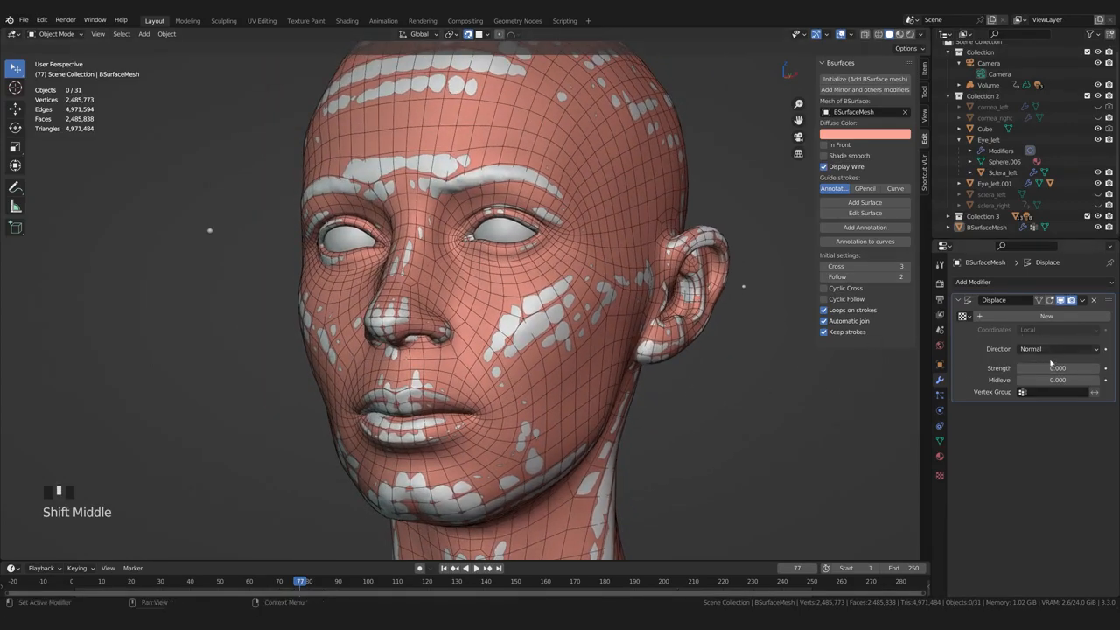
{"action": "left_click", "coordinate": [1061, 300]}
{"action": "left_click", "coordinate": [1060, 300]}
{"action": "triple_click", "coordinate": [1060, 300]}
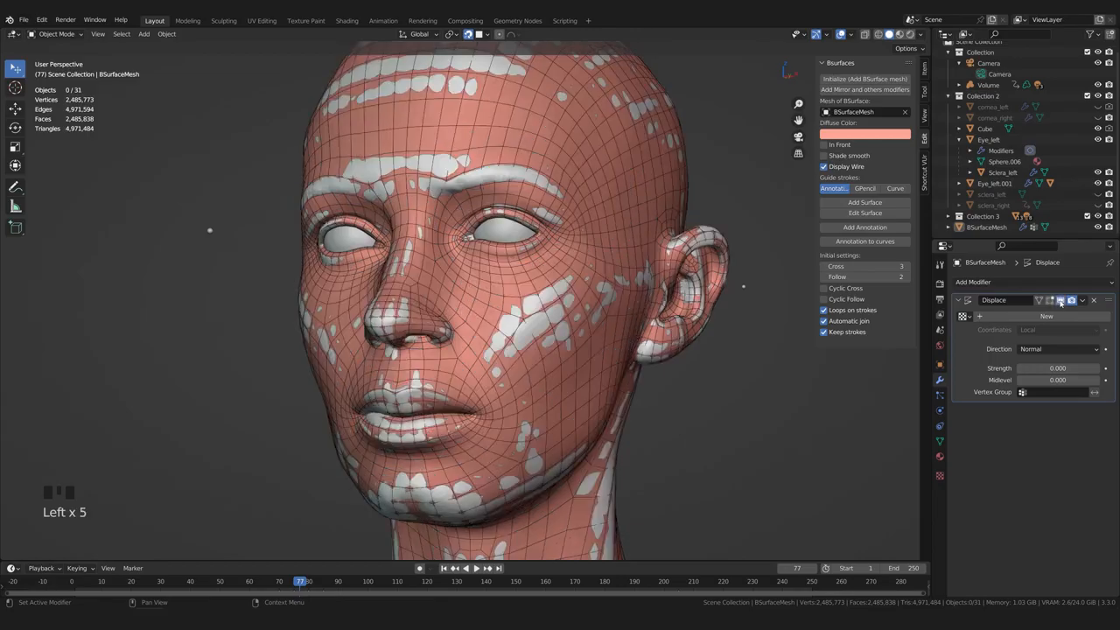
{"action": "triple_click", "coordinate": [1060, 300]}
{"action": "double_click", "coordinate": [1060, 300]}
{"action": "triple_click", "coordinate": [1060, 300]}
{"action": "triple_click", "coordinate": [1060, 300]}
{"action": "double_click", "coordinate": [1060, 300]}
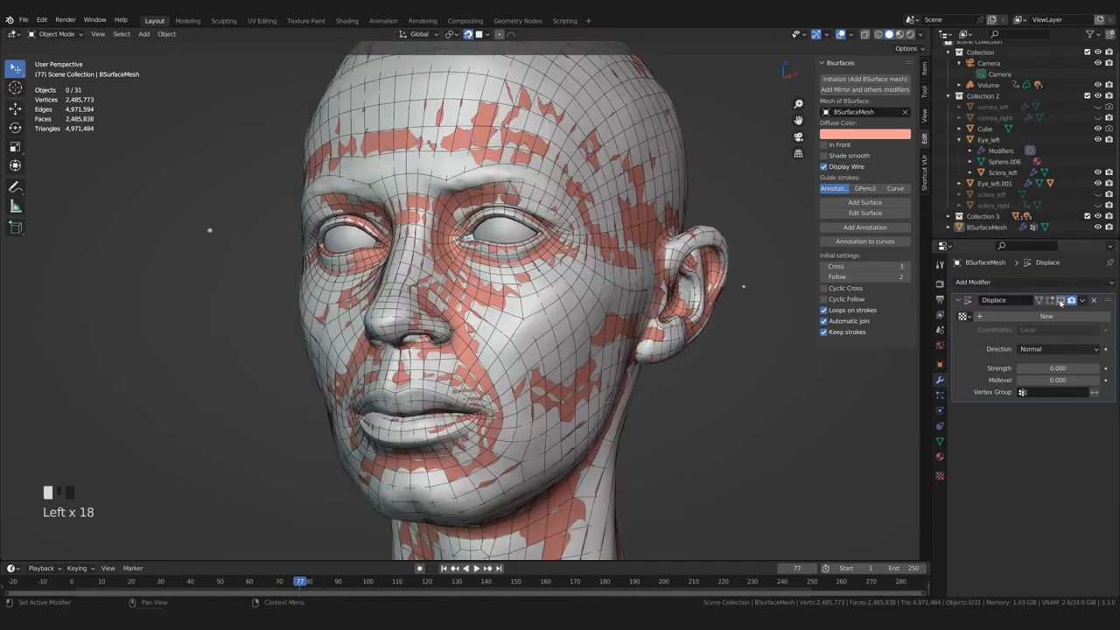
{"action": "double_click", "coordinate": [1060, 300]}
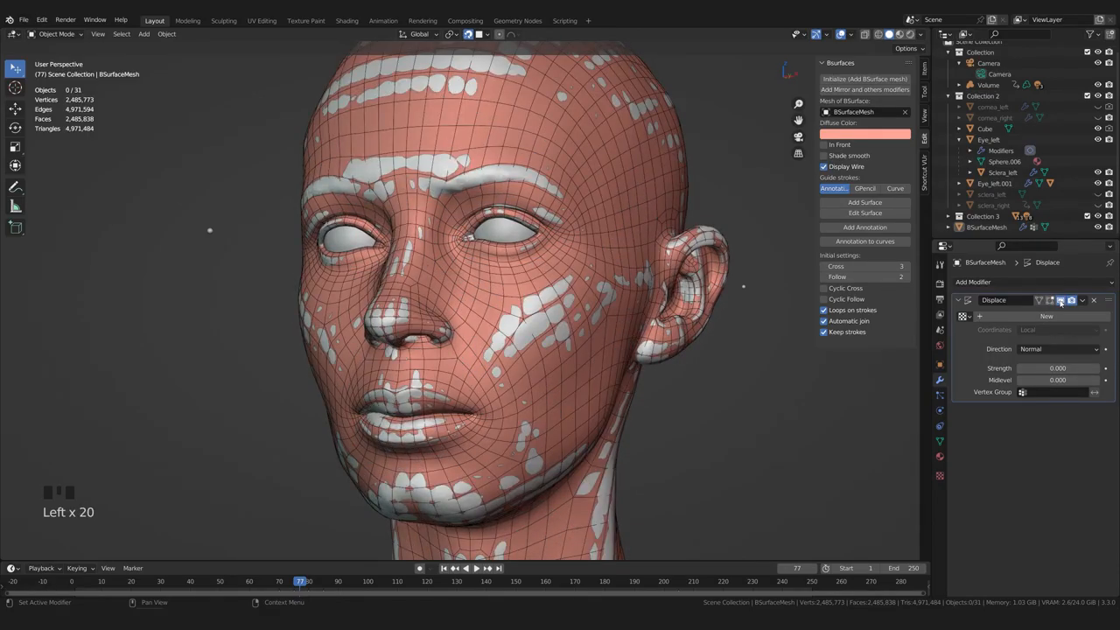
{"action": "triple_click", "coordinate": [1060, 300]}
{"action": "triple_click", "coordinate": [1060, 300]}
{"action": "middle_click_drag", "start_coordinate": [506, 403], "coordinate": [397, 471]}
{"action": "middle_click_drag", "start_coordinate": [428, 522], "coordinate": [612, 514]}
{"action": "middle_click_drag", "start_coordinate": [305, 361], "coordinate": [504, 195]}
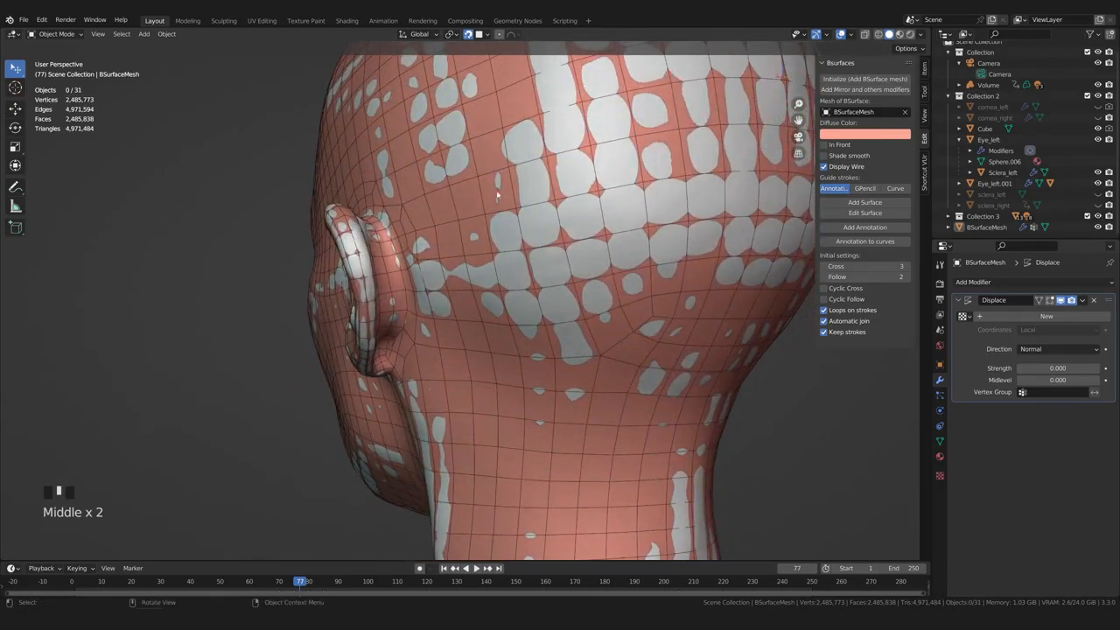
{"action": "middle_click_drag", "start_coordinate": [513, 402], "coordinate": [554, 410]}
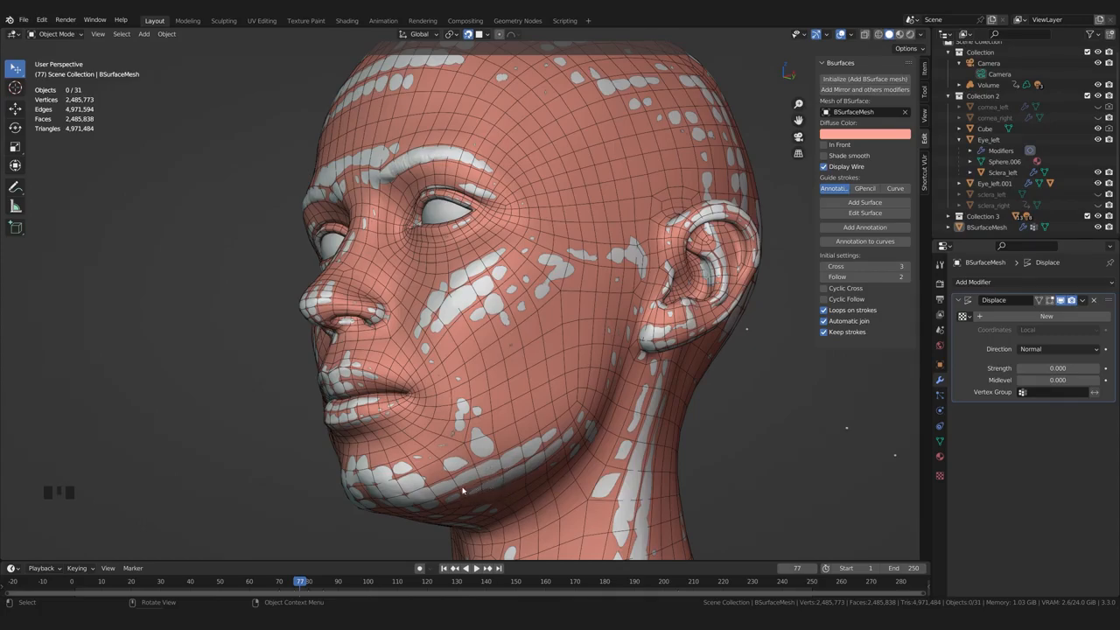
{"action": "middle_click_drag", "start_coordinate": [477, 490], "coordinate": [476, 498]}
Try a Displace strength of 0.0005 and check the face and forehead against the sculpt in X-ray view
{"action": "left_click", "coordinate": [963, 316]}
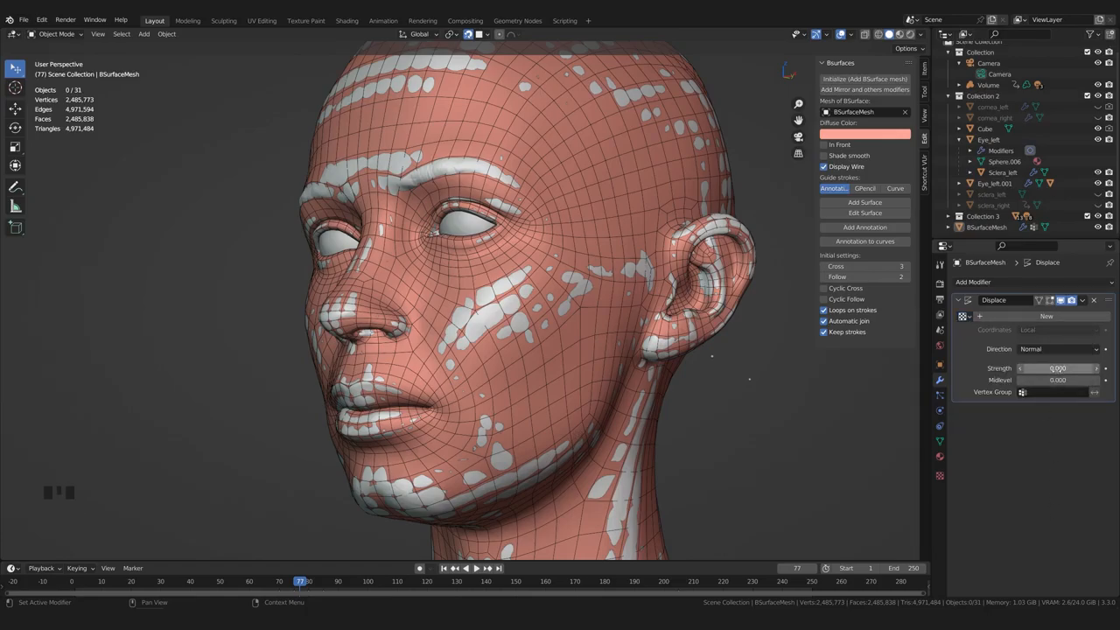
{"action": "left_click", "coordinate": [1064, 371]}
{"action": "type", "text": "0.0002"}
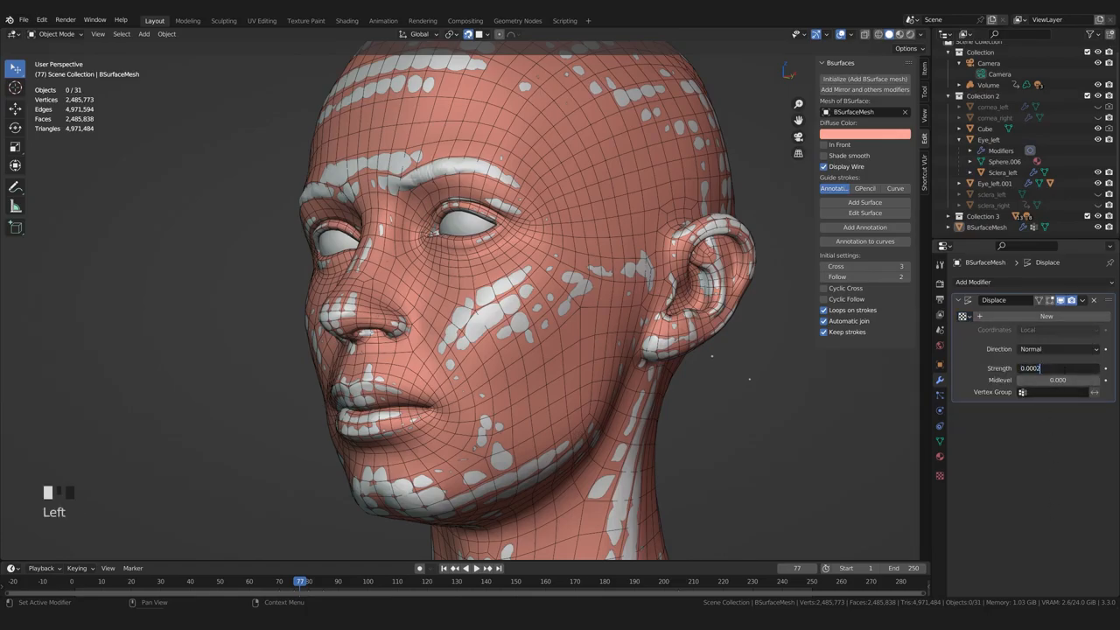
{"action": "key", "text": "BackSpace"}
{"action": "type", "text": "5"}
{"action": "key", "text": "Return"}
{"action": "middle_click_drag", "start_coordinate": [494, 447], "coordinate": [532, 439]}
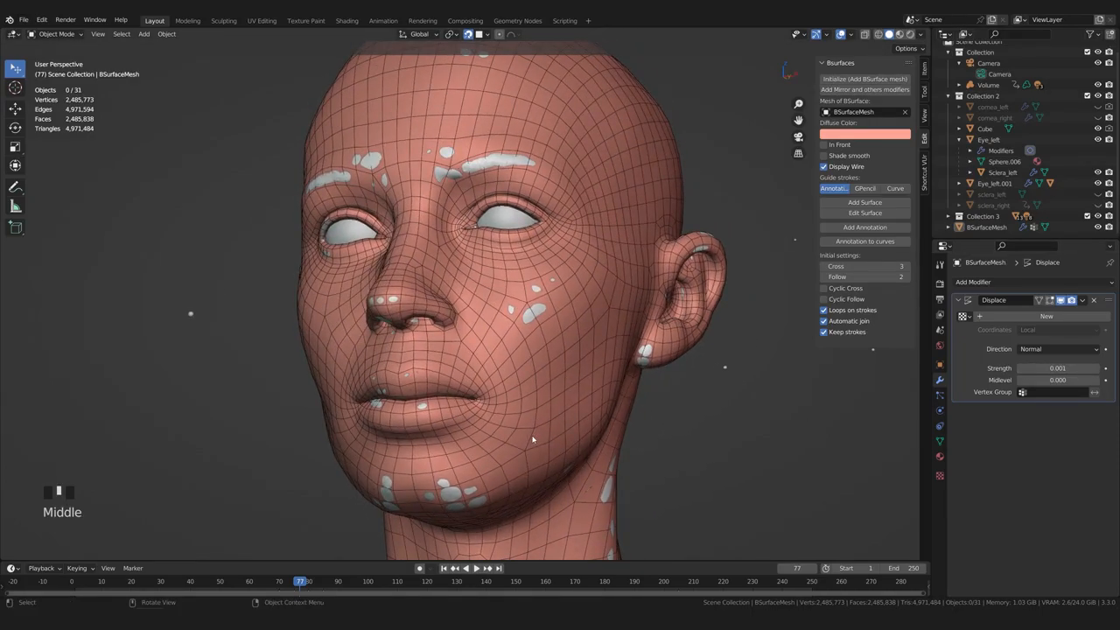
{"action": "middle_click_drag", "start_coordinate": [739, 331], "coordinate": [623, 342]}
{"action": "key", "text": "alt+z"}
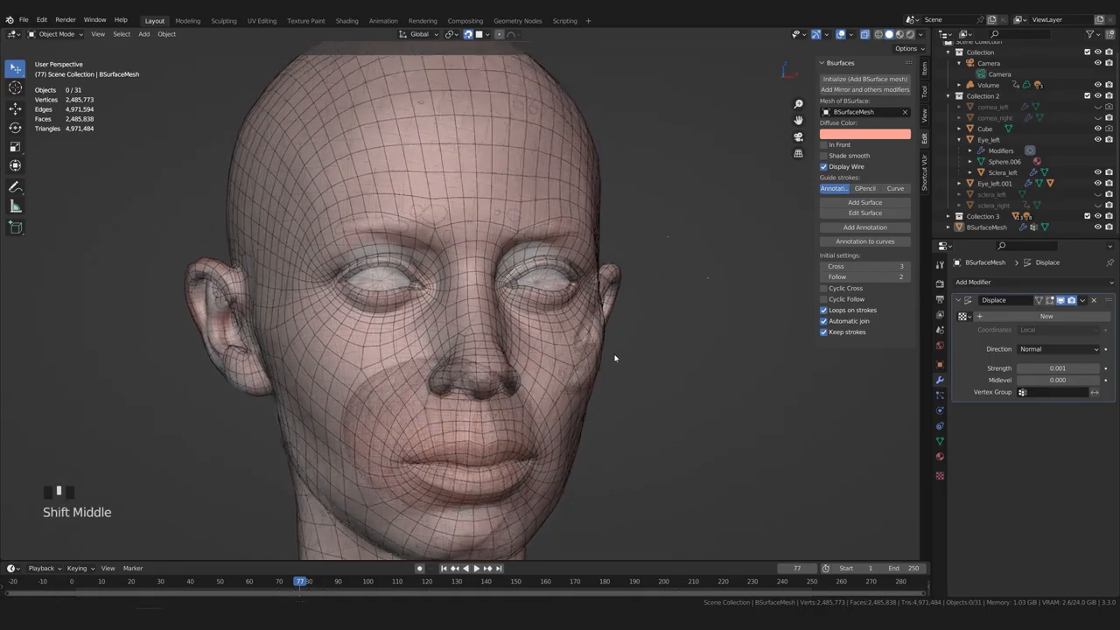
{"action": "scroll", "coordinate": [624, 342], "scroll_direction": "up", "scroll_amount": 3}
{"action": "middle_click_drag", "start_coordinate": [572, 438], "coordinate": [604, 418]}
Set the Displace strength back to 0.0002
{"action": "left_click", "coordinate": [1057, 369]}
{"action": "type", "text": "0.0005"}
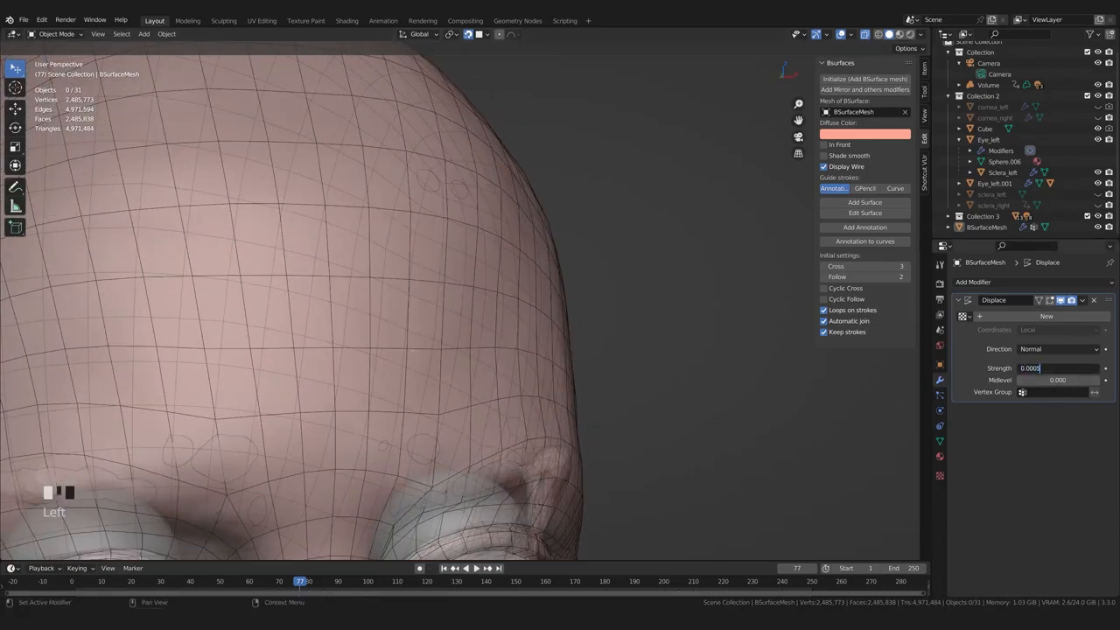
{"action": "key", "text": "BackSpace"}
{"action": "type", "text": "2"}
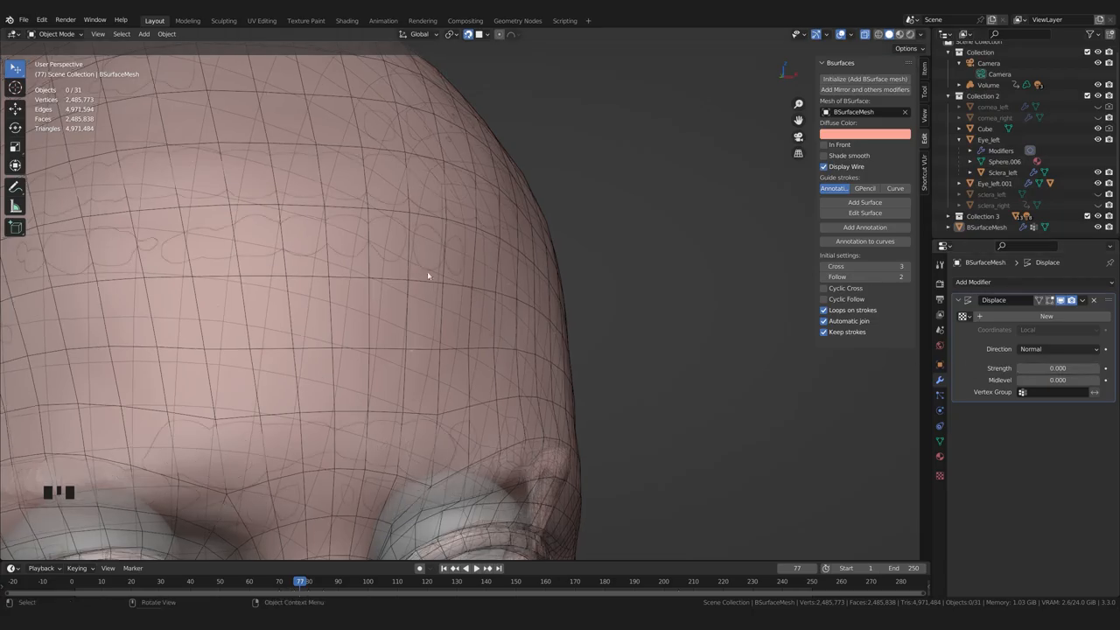
Turn off X-ray and compare the eye area up close with the Displace modifier shown and hidden
{"action": "scroll", "coordinate": [422, 263], "scroll_direction": "down", "scroll_amount": 2}
{"action": "middle_click_drag", "start_coordinate": [384, 429], "coordinate": [448, 415], "text": "shift"}
{"action": "scroll", "coordinate": [426, 366], "scroll_direction": "up", "scroll_amount": 3}
{"action": "key", "text": "alt+z"}
{"action": "left_click", "coordinate": [1059, 301]}
{"action": "left_click", "coordinate": [1059, 302]}
{"action": "left_click", "coordinate": [1060, 303]}
{"action": "left_click", "coordinate": [1061, 303]}
{"action": "left_click", "coordinate": [1061, 304]}
{"action": "left_click", "coordinate": [1061, 303]}
{"action": "left_click", "coordinate": [1061, 303]}
{"action": "left_click", "coordinate": [1061, 304]}
{"action": "left_click", "coordinate": [1061, 304]}
{"action": "left_click", "coordinate": [1061, 303]}
{"action": "left_click", "coordinate": [1060, 304]}
{"action": "left_click", "coordinate": [1061, 303]}
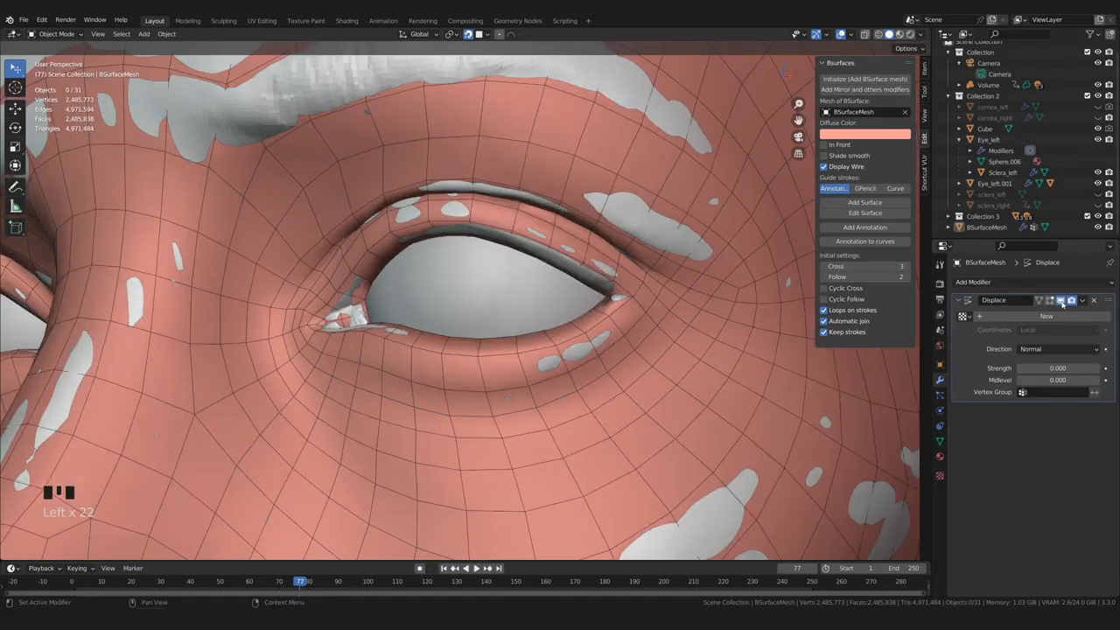
{"action": "left_click", "coordinate": [1061, 304]}
{"action": "scroll", "coordinate": [409, 364], "scroll_direction": "up", "scroll_amount": 2}
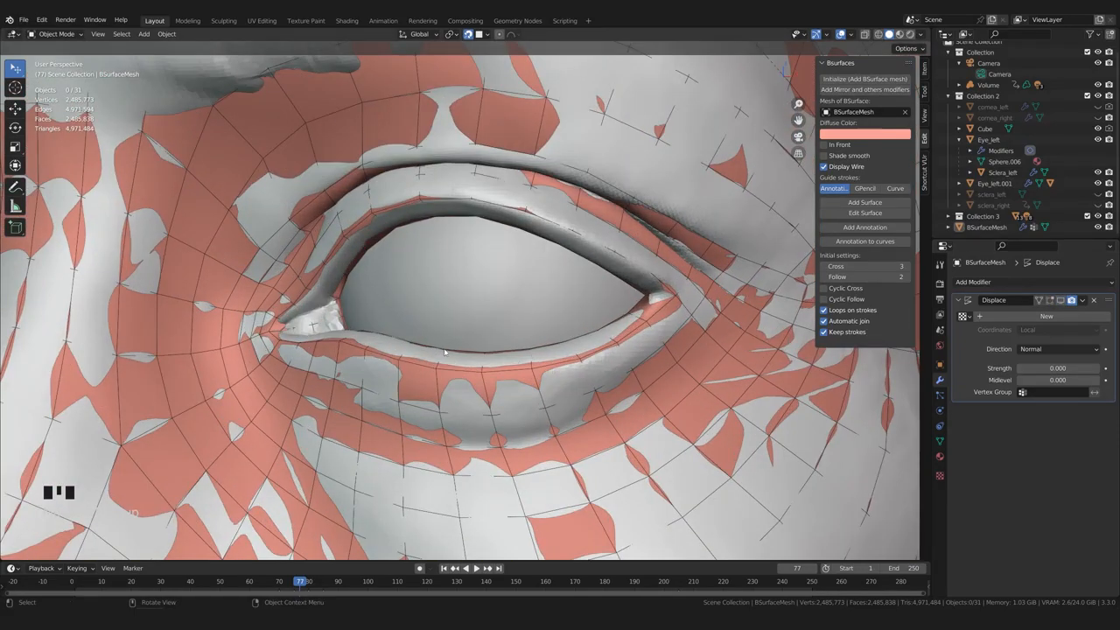
{"action": "left_click", "coordinate": [1061, 303]}
{"action": "left_click", "coordinate": [1061, 304]}
{"action": "left_click", "coordinate": [1061, 304]}
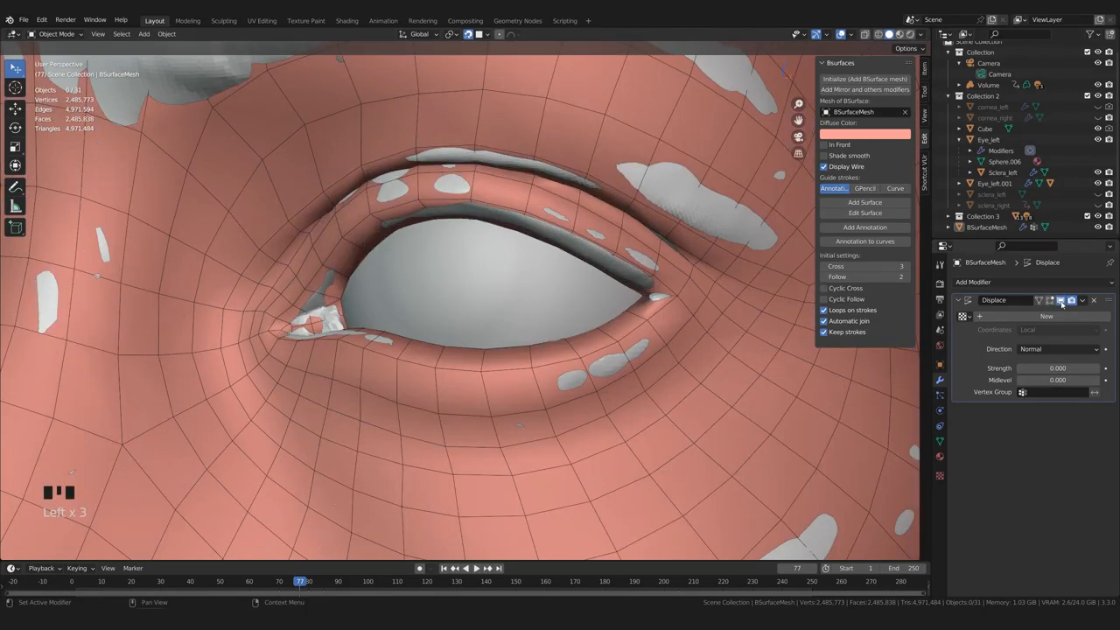
{"action": "left_click", "coordinate": [1061, 304]}
{"action": "left_click", "coordinate": [1061, 303]}
{"action": "scroll", "coordinate": [540, 432], "scroll_direction": "down", "scroll_amount": 2}
{"action": "middle_click_drag", "start_coordinate": [534, 262], "coordinate": [531, 245]}
{"action": "scroll", "coordinate": [422, 186], "scroll_direction": "down", "scroll_amount": 3}
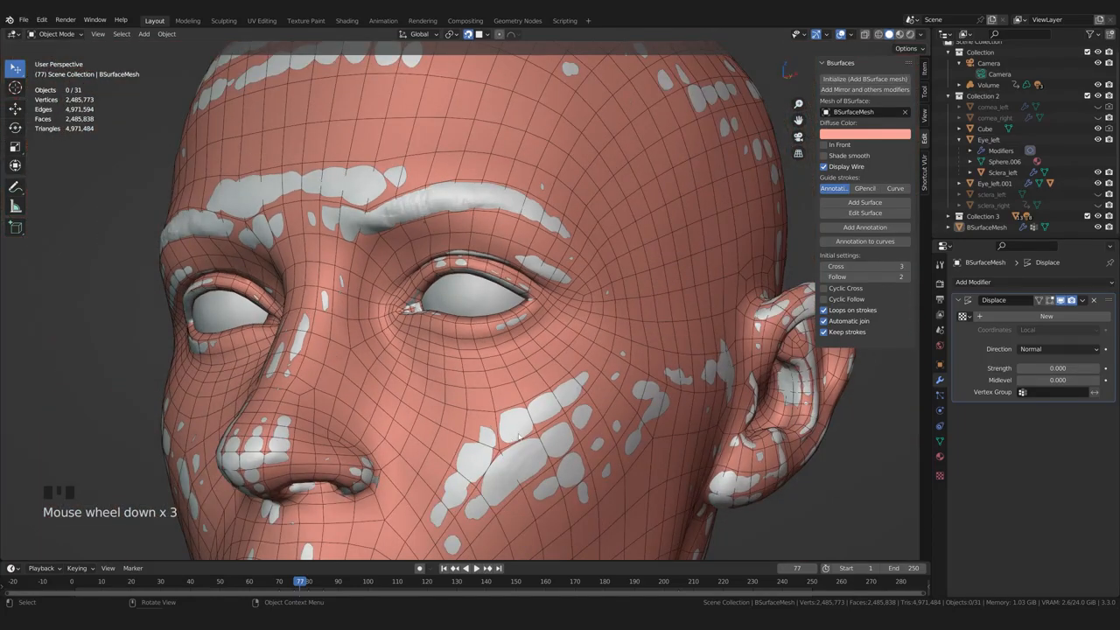
Hide the Displace modifier in the viewport and try a strength of 0.0001
{"action": "left_click", "coordinate": [1061, 304]}
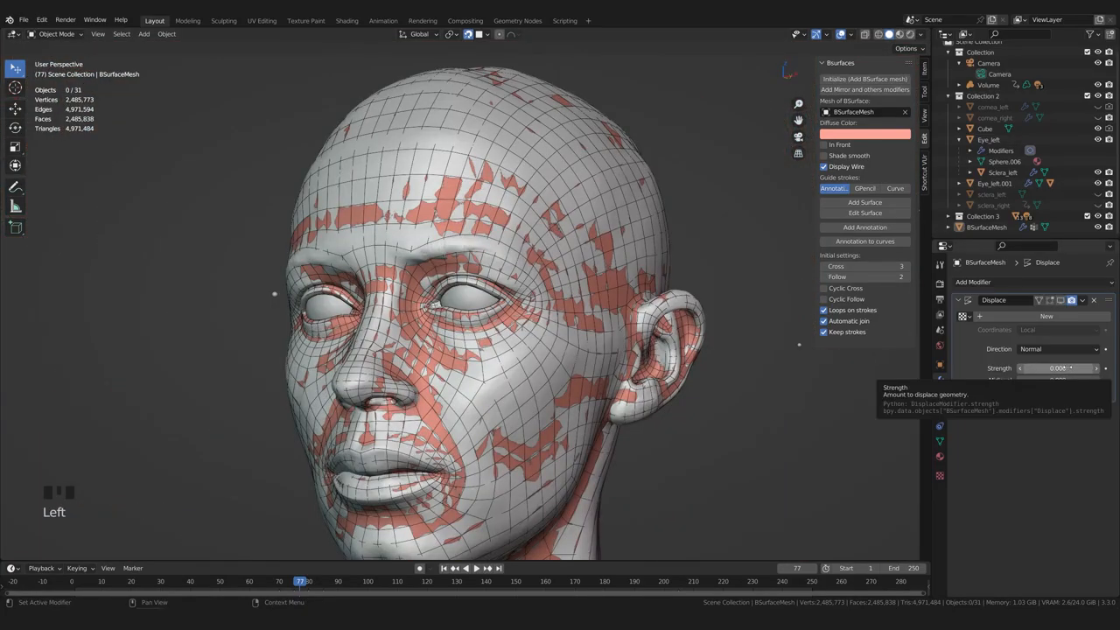
{"action": "double_click", "coordinate": [1059, 368]}
{"action": "type", "text": "1"}
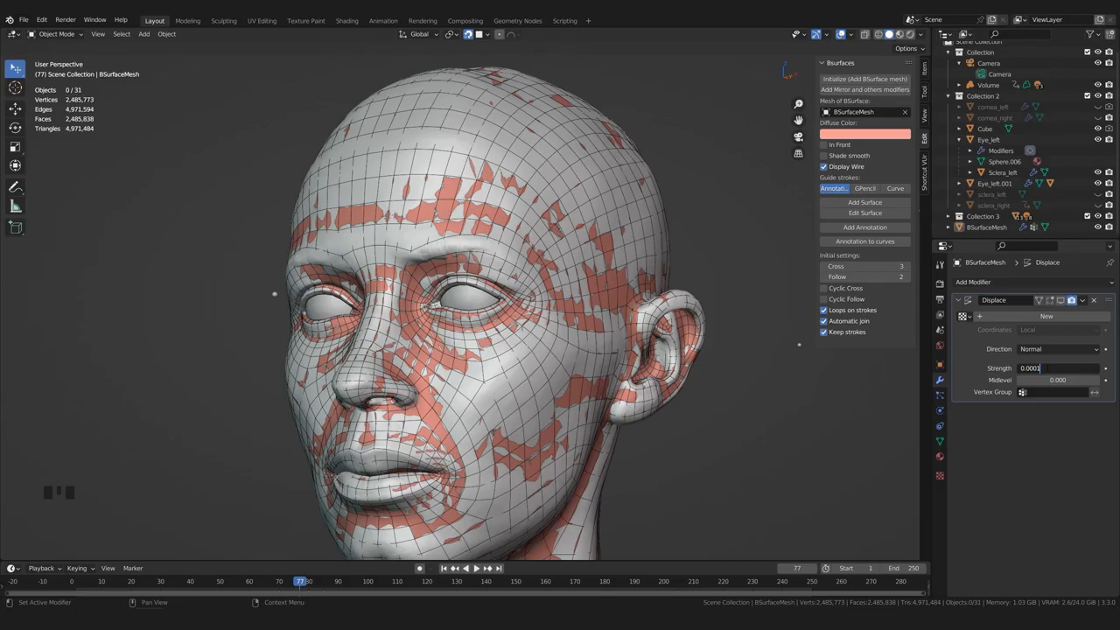
{"action": "key", "text": "Return"}
Try a Displace strength of 0.001 and show the modifier in the viewport again to check the offset over the sculpt
{"action": "left_click", "coordinate": [1057, 368]}
{"action": "left_click", "coordinate": [1057, 365]}
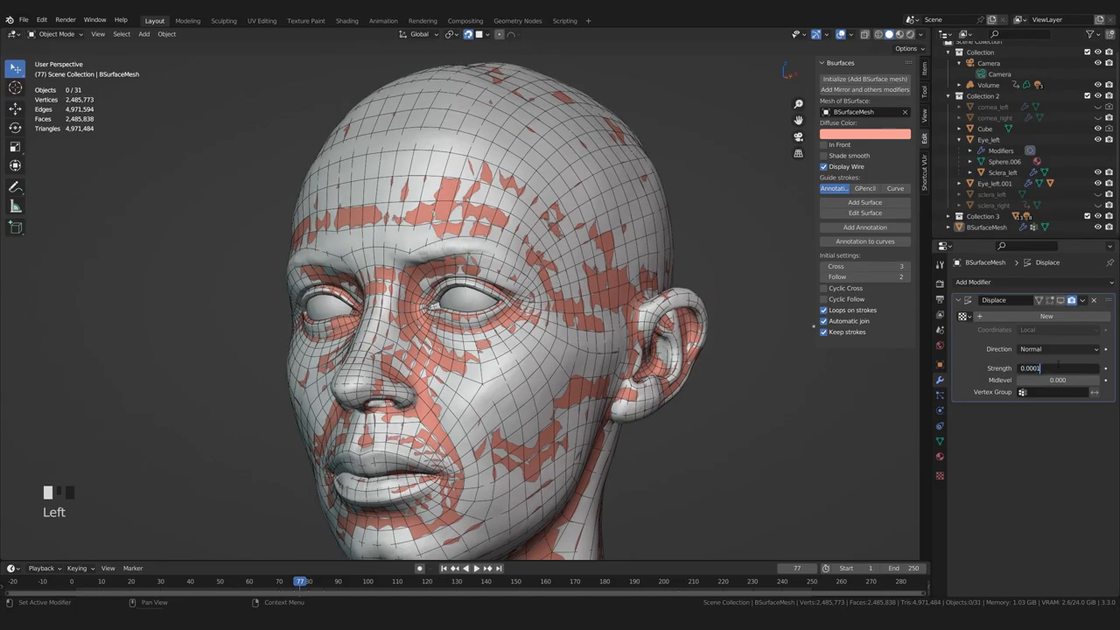
{"action": "key", "text": "BackSpace"}
{"action": "key", "text": "BackSpace"}
{"action": "type", "text": "1"}
{"action": "key", "text": "Return"}
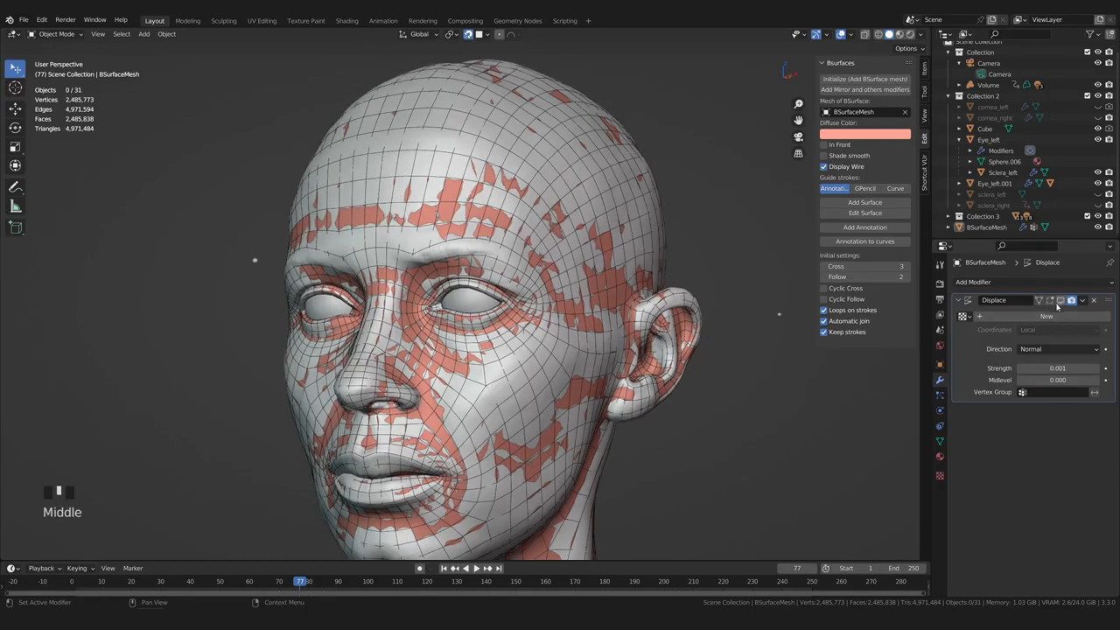
{"action": "left_click", "coordinate": [1059, 301]}
Lower the Displace strength below 0.001 and compare the eye area up close with the modifier shown and hidden
{"action": "left_click", "coordinate": [1057, 369]}
{"action": "left_click", "coordinate": [1058, 368]}
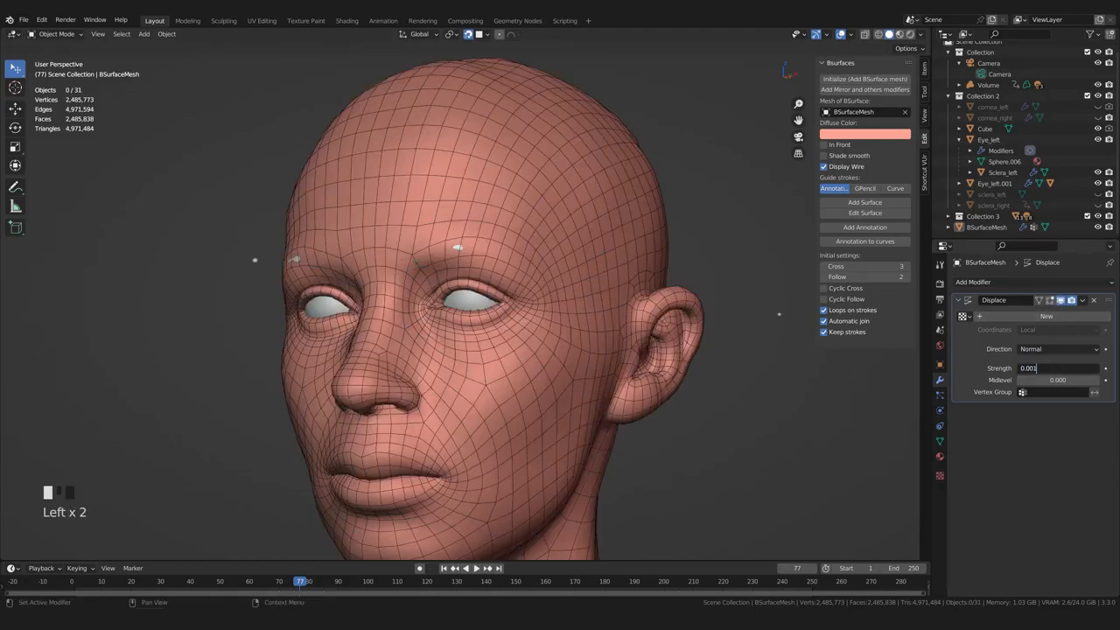
{"action": "key", "text": "Return"}
{"action": "middle_click_drag", "start_coordinate": [651, 404], "coordinate": [490, 411]}
{"action": "scroll", "coordinate": [630, 398], "scroll_direction": "up", "scroll_amount": 6}
{"action": "scroll", "coordinate": [458, 383], "scroll_direction": "up", "scroll_amount": 3}
{"action": "left_click", "coordinate": [1060, 300]}
{"action": "left_click", "coordinate": [1060, 300]}
{"action": "left_click", "coordinate": [1060, 300]}
{"action": "left_click", "coordinate": [1060, 300]}
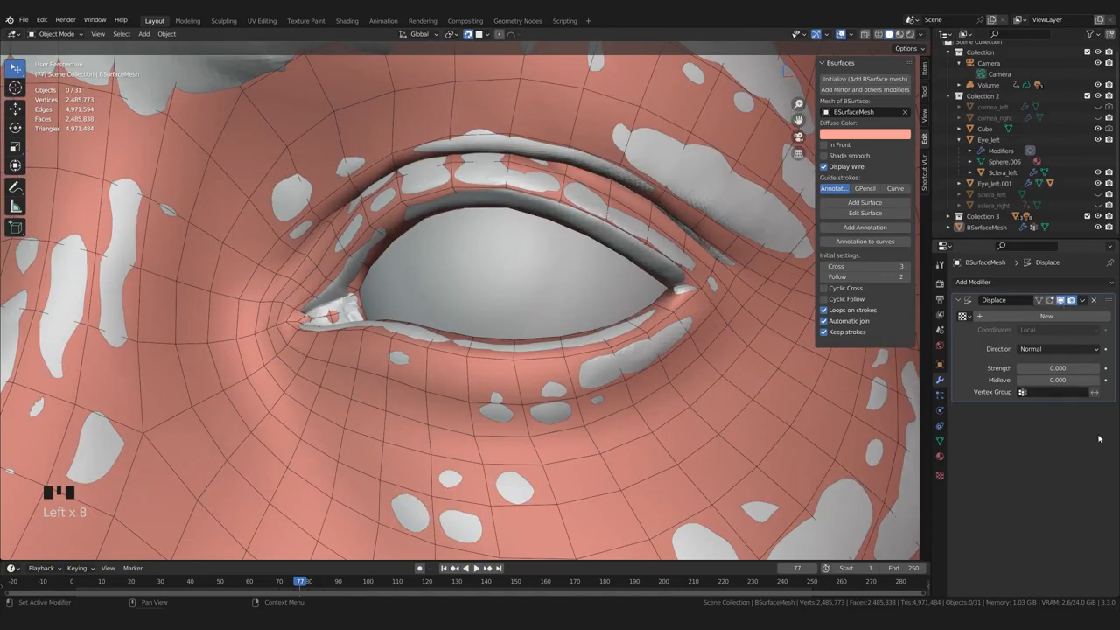
Limit the Displace modifier to the vertex group named Group and invert the group's influence
{"action": "left_click", "coordinate": [1022, 392]}
{"action": "left_click", "coordinate": [1041, 408]}
{"action": "middle_click_drag", "start_coordinate": [692, 452], "coordinate": [658, 429]}
{"action": "left_click", "coordinate": [1095, 392]}
{"action": "scroll", "coordinate": [672, 425], "scroll_direction": "down", "scroll_amount": 7}
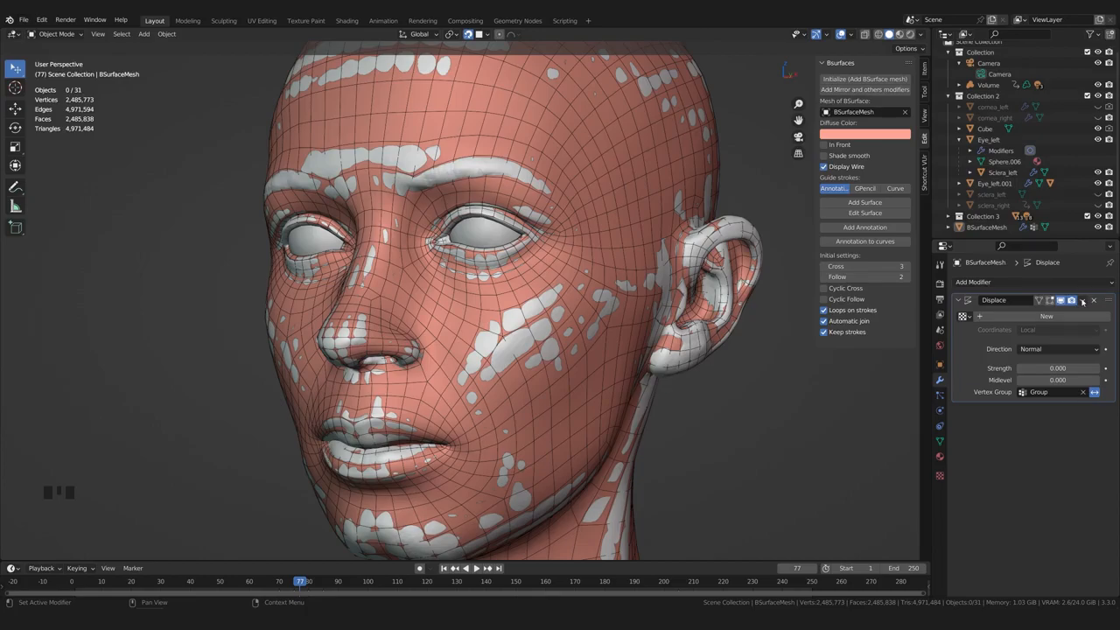
Try doubling the offset with a duplicate of the Displace modifier and remove the duplicate
{"action": "left_click", "coordinate": [1082, 302]}
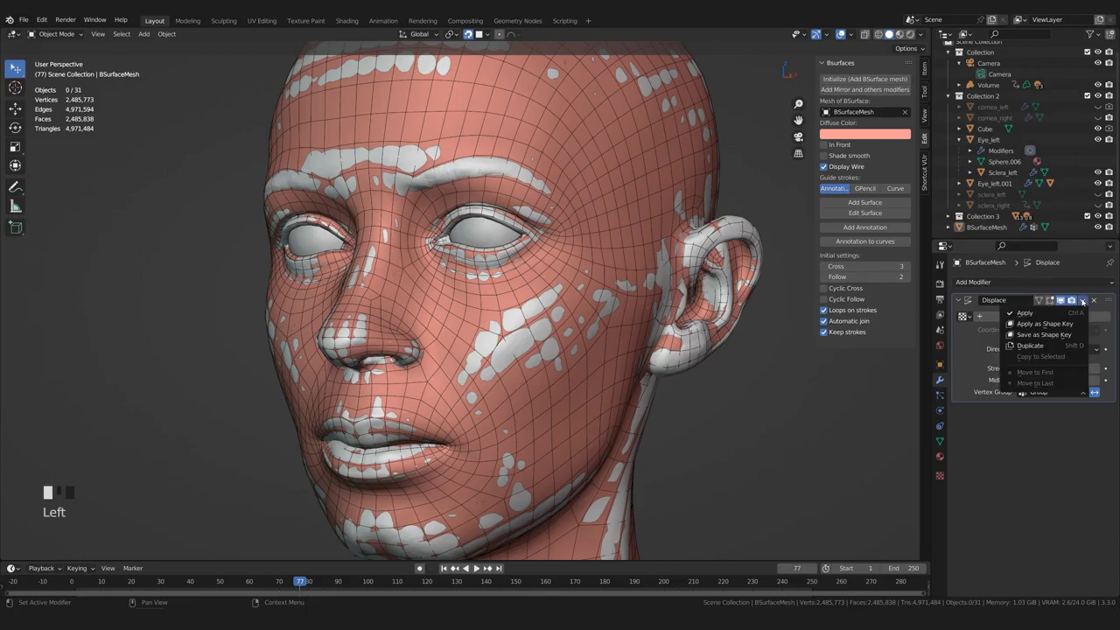
{"action": "left_click", "coordinate": [1036, 346]}
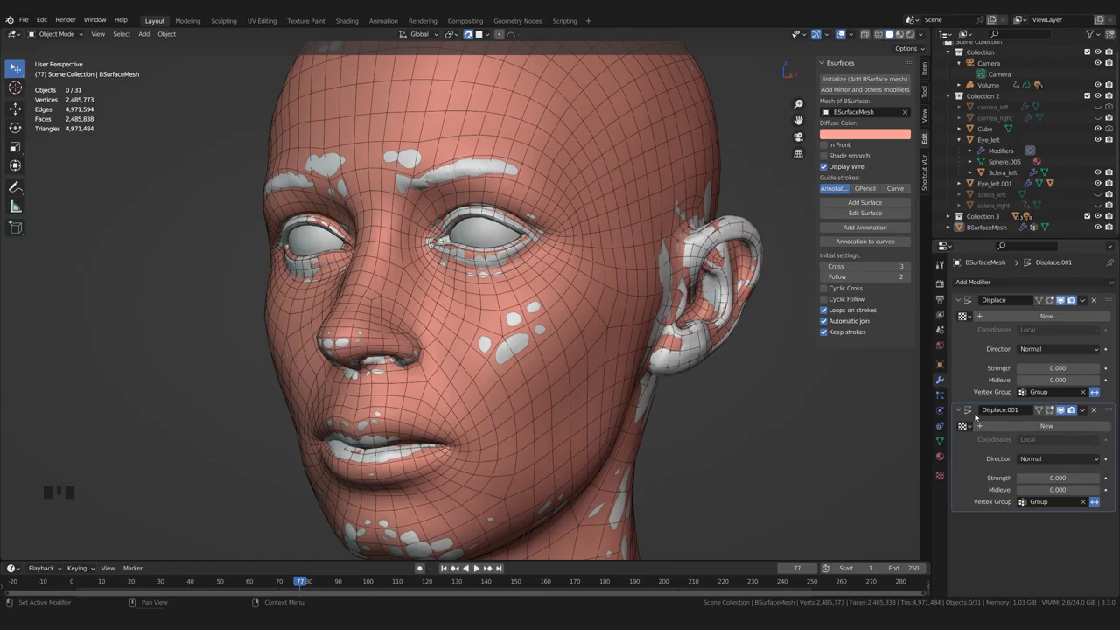
{"action": "left_click", "coordinate": [1094, 410]}
Compare the whole head with the Displace modifier hidden and shown, and save the file
{"action": "left_click", "coordinate": [1060, 301]}
{"action": "left_click", "coordinate": [1060, 301]}
{"action": "scroll", "coordinate": [733, 458], "scroll_direction": "down", "scroll_amount": 2}
{"action": "middle_click_drag", "start_coordinate": [733, 459], "coordinate": [731, 461]}
{"action": "key", "text": "ctrl+s"}
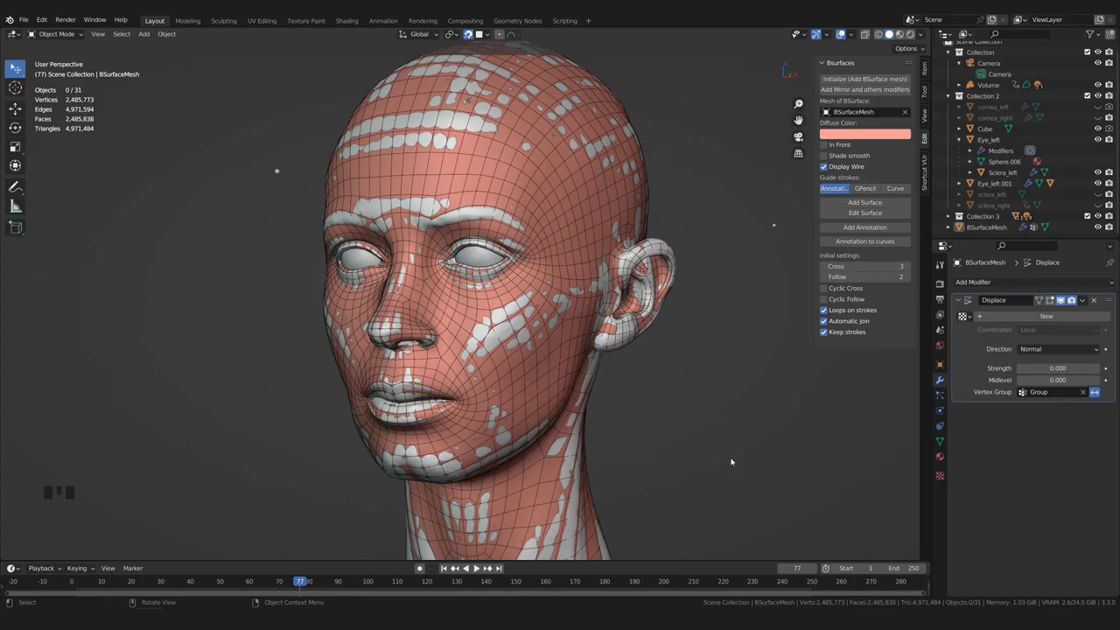
{"action": "middle_click_drag", "start_coordinate": [725, 304], "coordinate": [690, 397]}
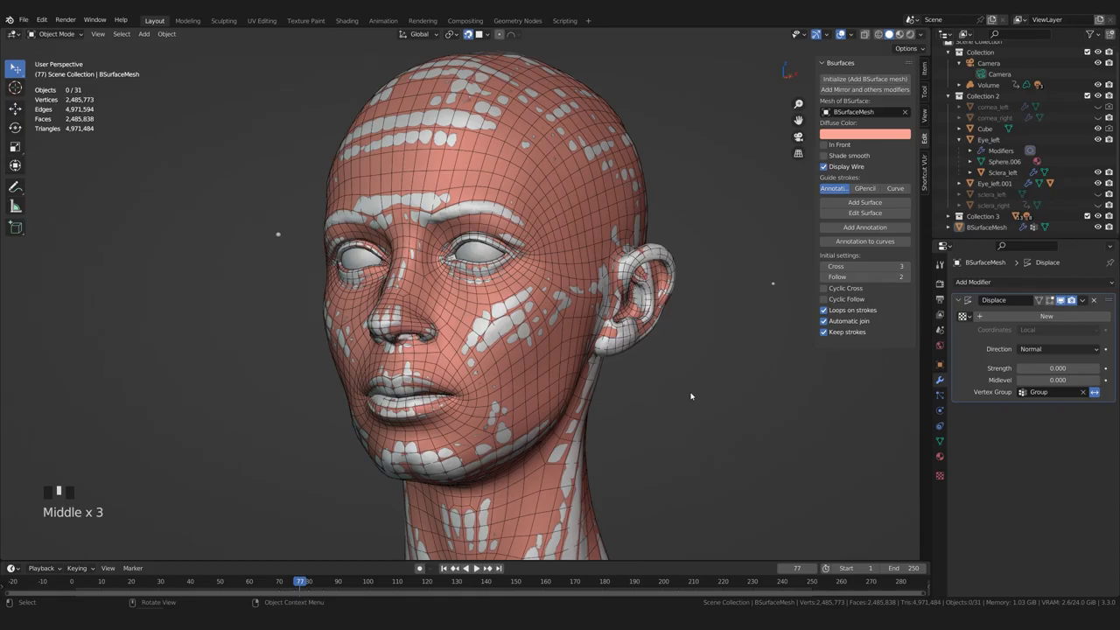